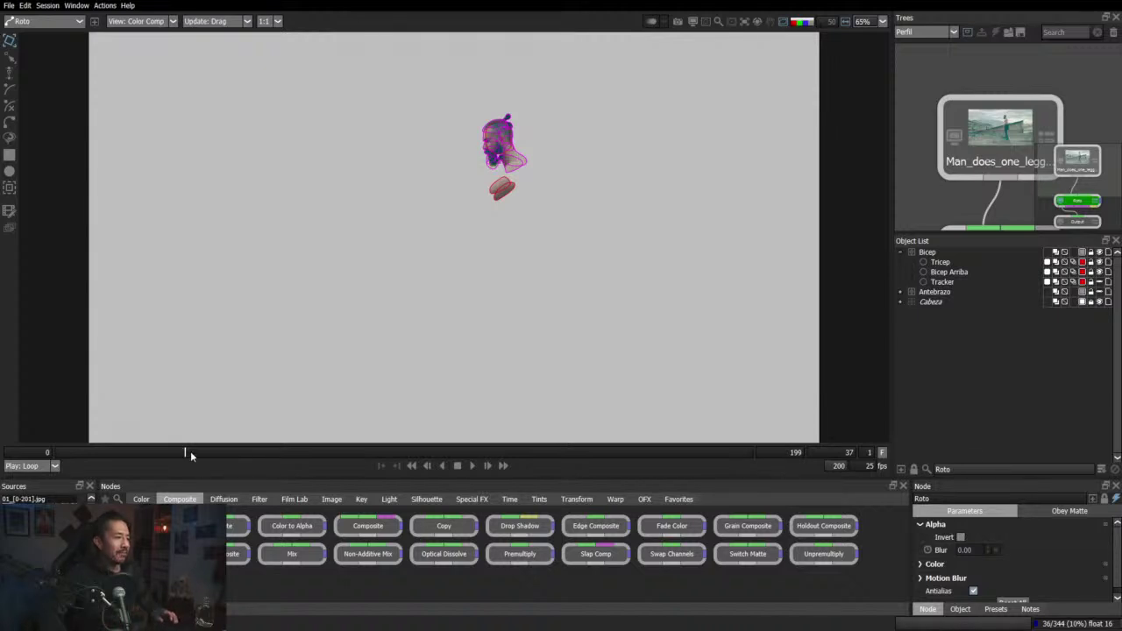
# Step: Scrub the timeline in the Color Comp view to review the animated head and bicep shapes, ending at frame 108
pyautogui.click(182, 451)
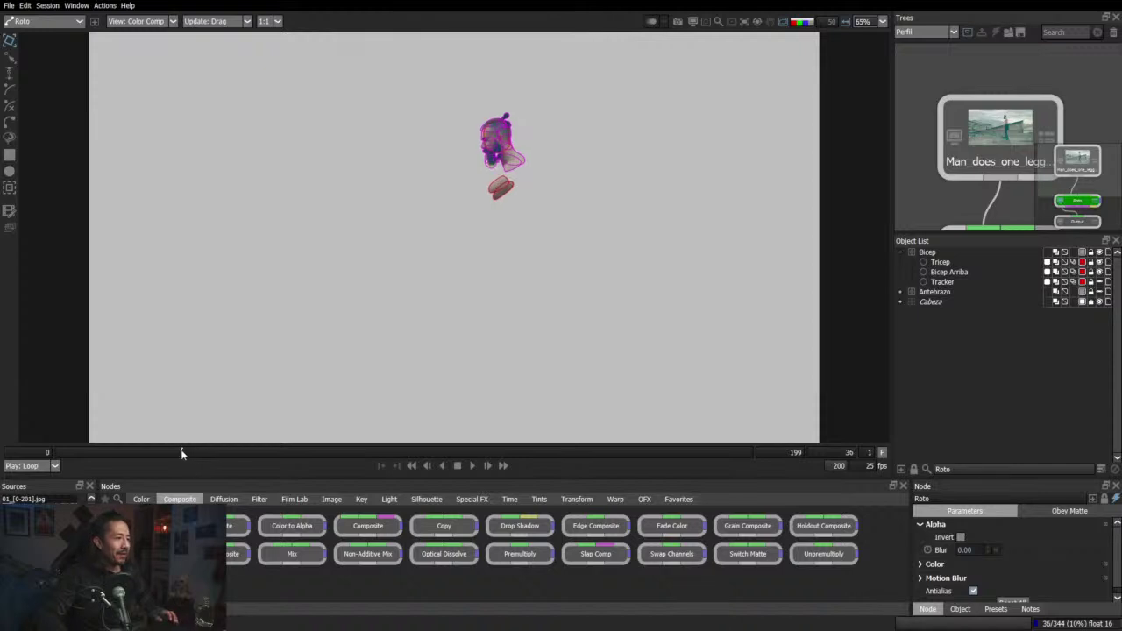
pyautogui.moveTo(181, 452); pyautogui.dragTo(458, 448)
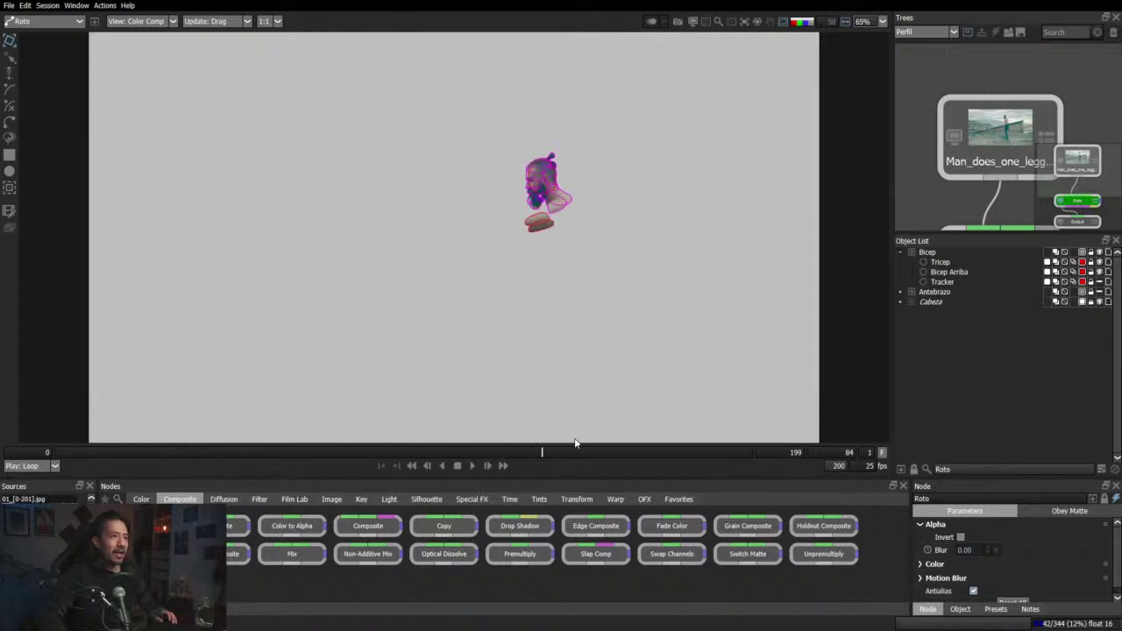
pyautogui.moveTo(575, 443); pyautogui.dragTo(428, 445)
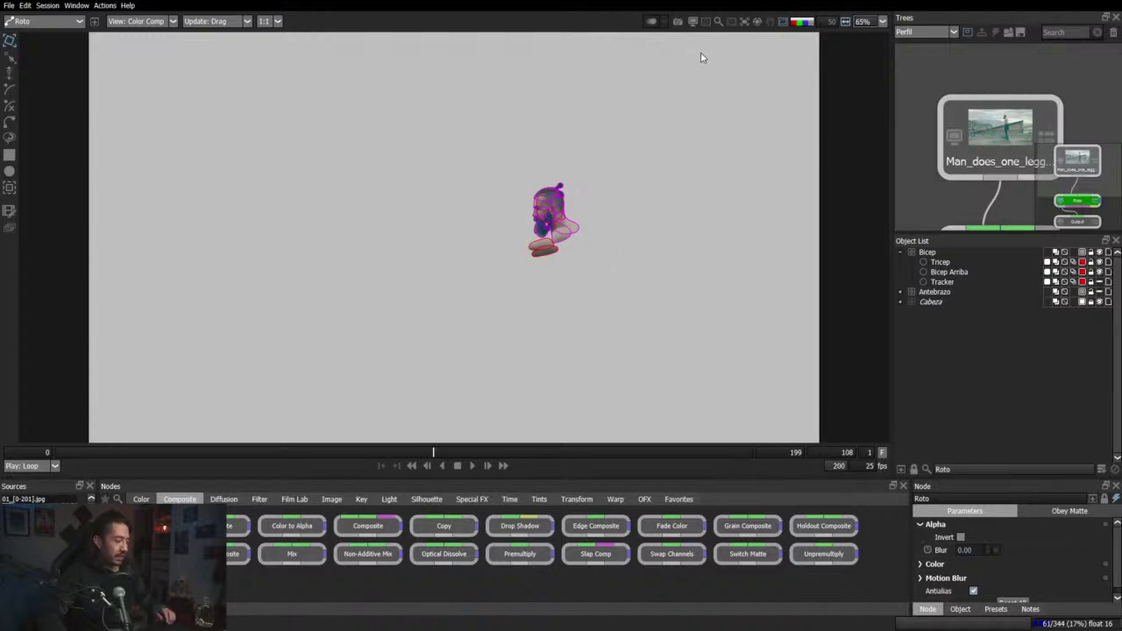
pyautogui.click(803, 21)
pyautogui.click(803, 21)
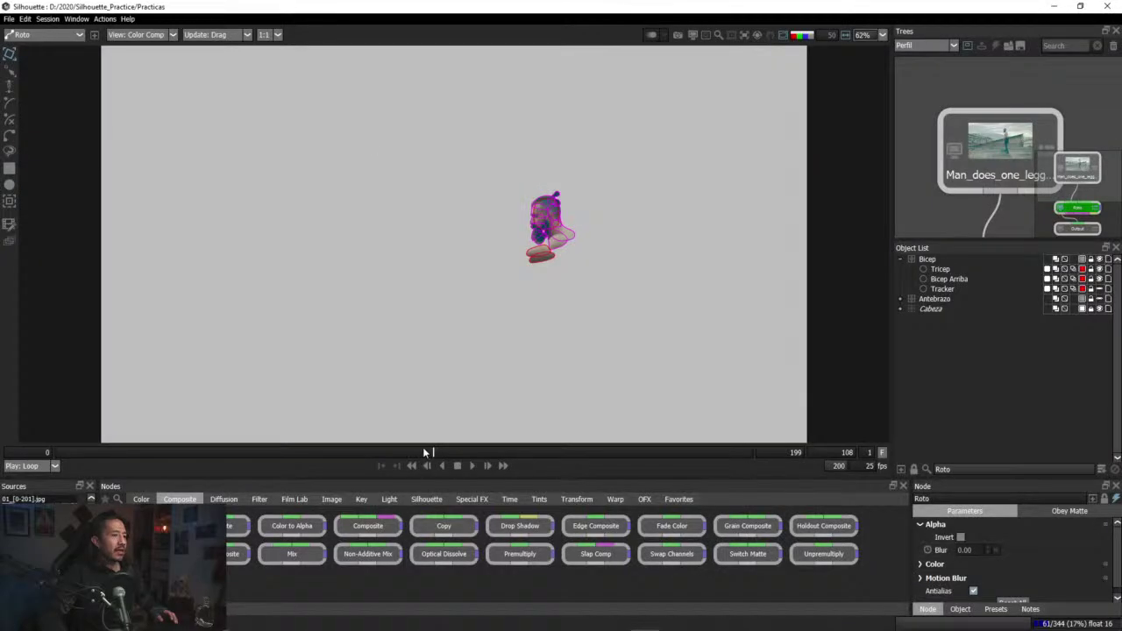
# Step: Switch the viewer to the Output view and go to frame 114 for a closer look at the man
pyautogui.click(135, 34)
pyautogui.click(146, 45)
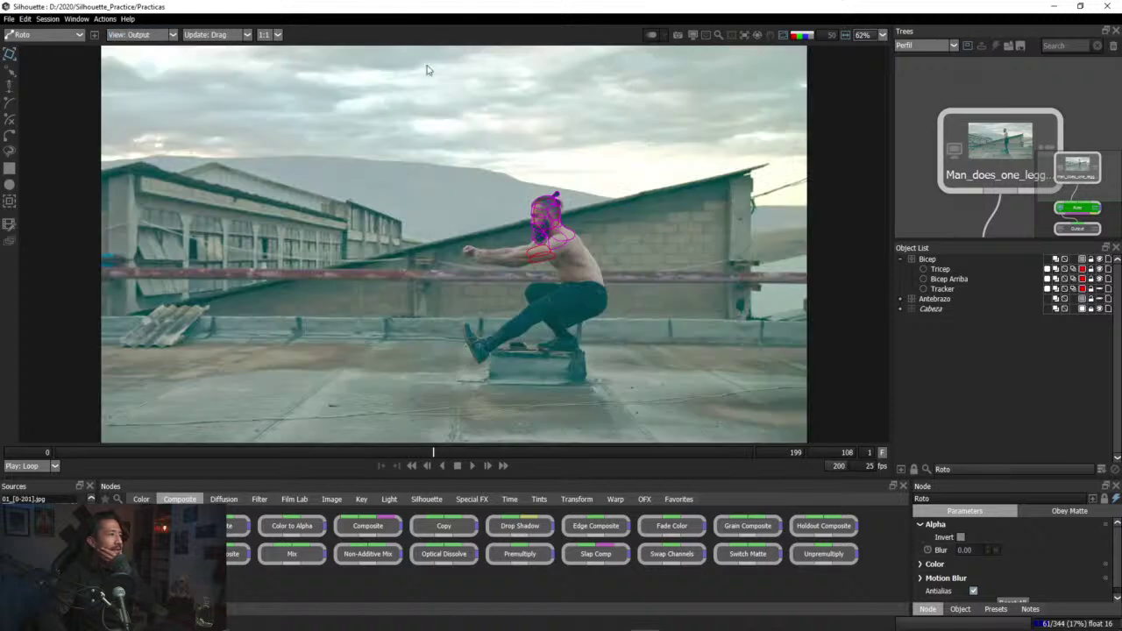
pyautogui.moveTo(440, 449)
pyautogui.mouseDown()
pyautogui.moveTo(488, 450)
pyautogui.moveTo(298, 450)
pyautogui.moveTo(455, 456)
pyautogui.mouseUp()
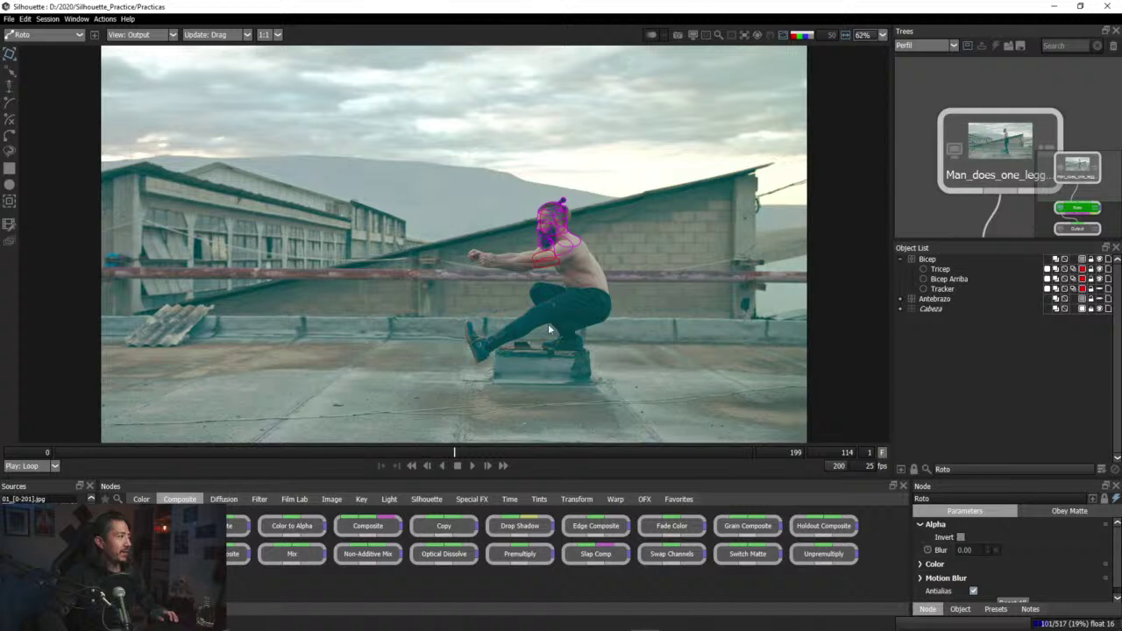
pyautogui.scroll(3, 599, 325)
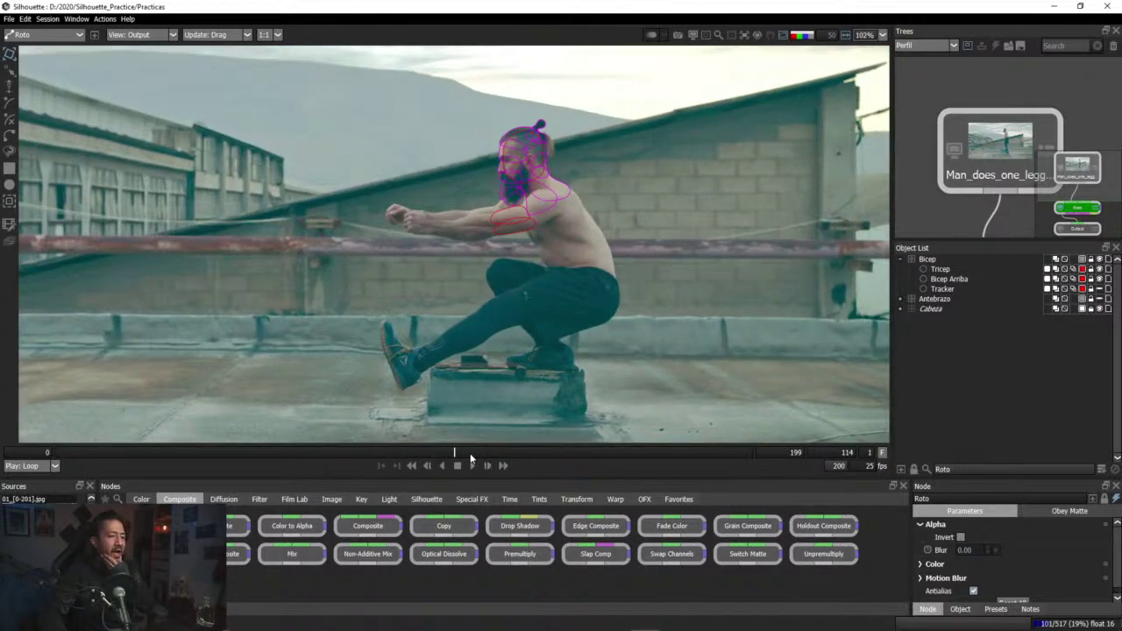
# Step: Examine how the head and bicep shapes follow the man from frame 0 through his one-legged squat, ending at frame 82
pyautogui.click(417, 454)
pyautogui.moveTo(418, 453); pyautogui.dragTo(76, 453)
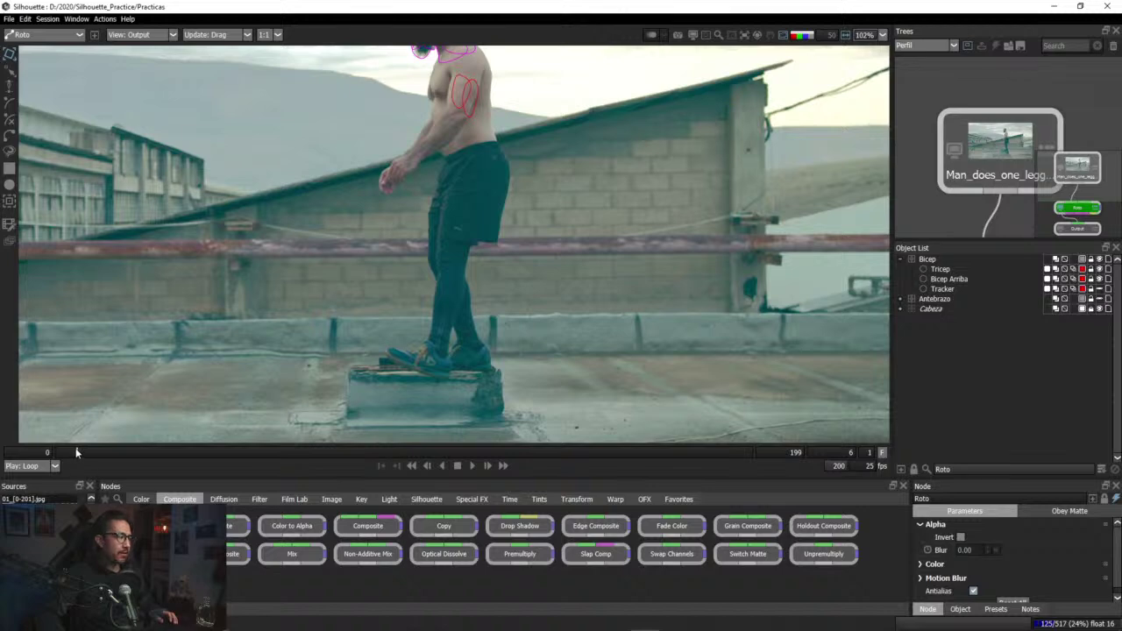
pyautogui.moveTo(77, 453); pyautogui.dragTo(55, 452)
pyautogui.moveTo(465, 184); pyautogui.dragTo(468, 281)
pyautogui.scroll(4, 476, 237)
pyautogui.moveTo(474, 233); pyautogui.dragTo(453, 306)
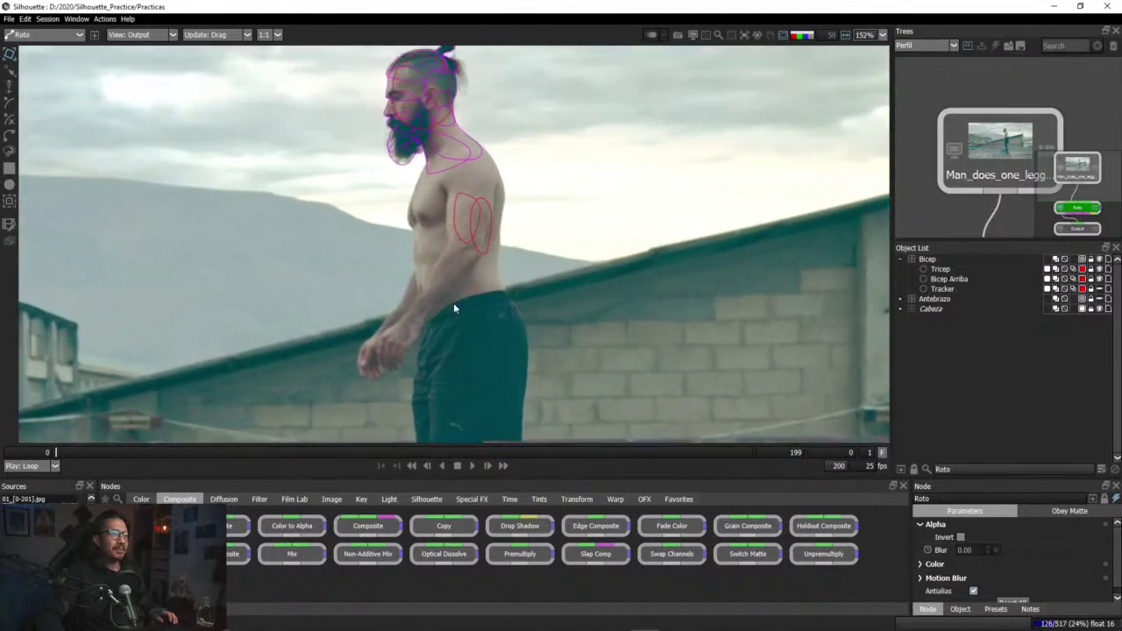
pyautogui.moveTo(167, 452); pyautogui.dragTo(218, 449)
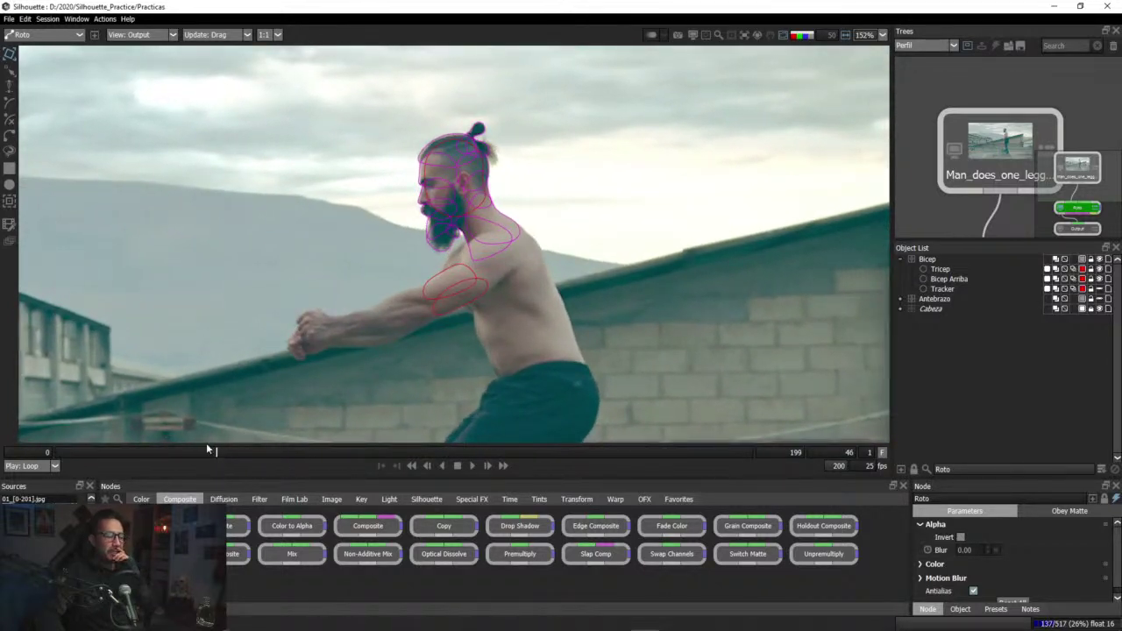
pyautogui.moveTo(199, 452); pyautogui.dragTo(379, 285)
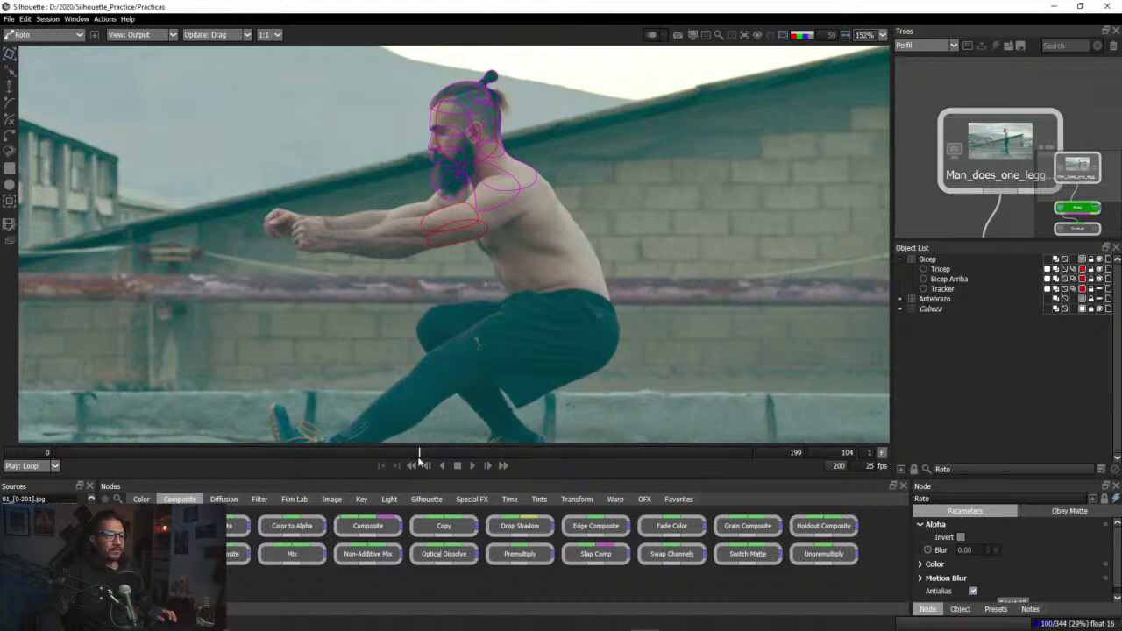
pyautogui.moveTo(417, 456); pyautogui.dragTo(349, 421)
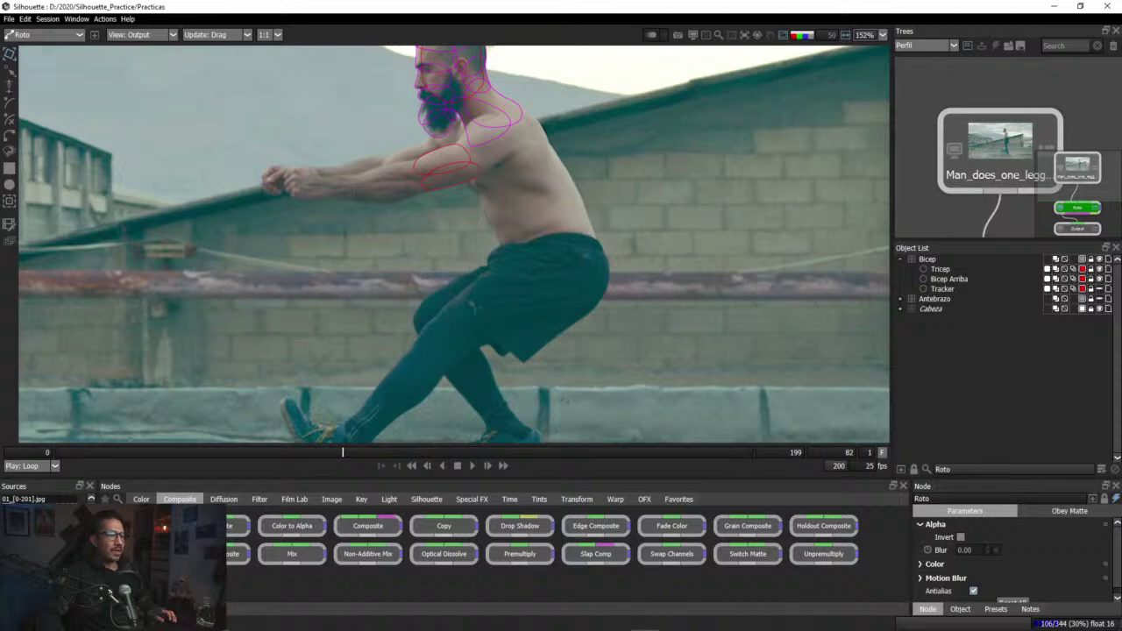
pyautogui.press('super')
pyautogui.click(342, 356)
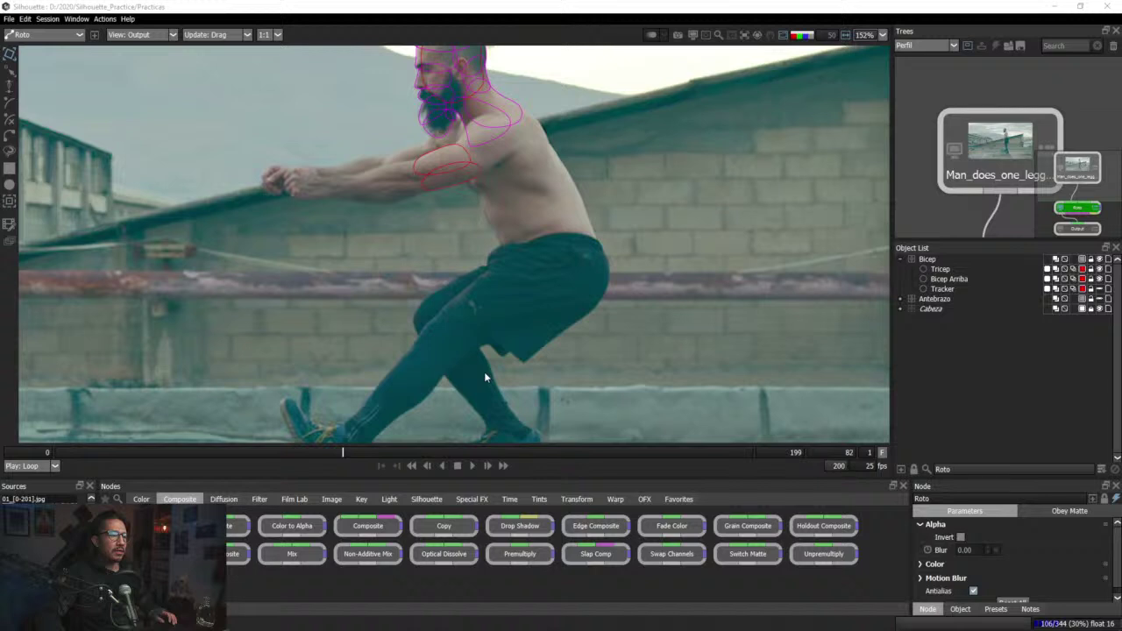
pyautogui.click(893, 247)
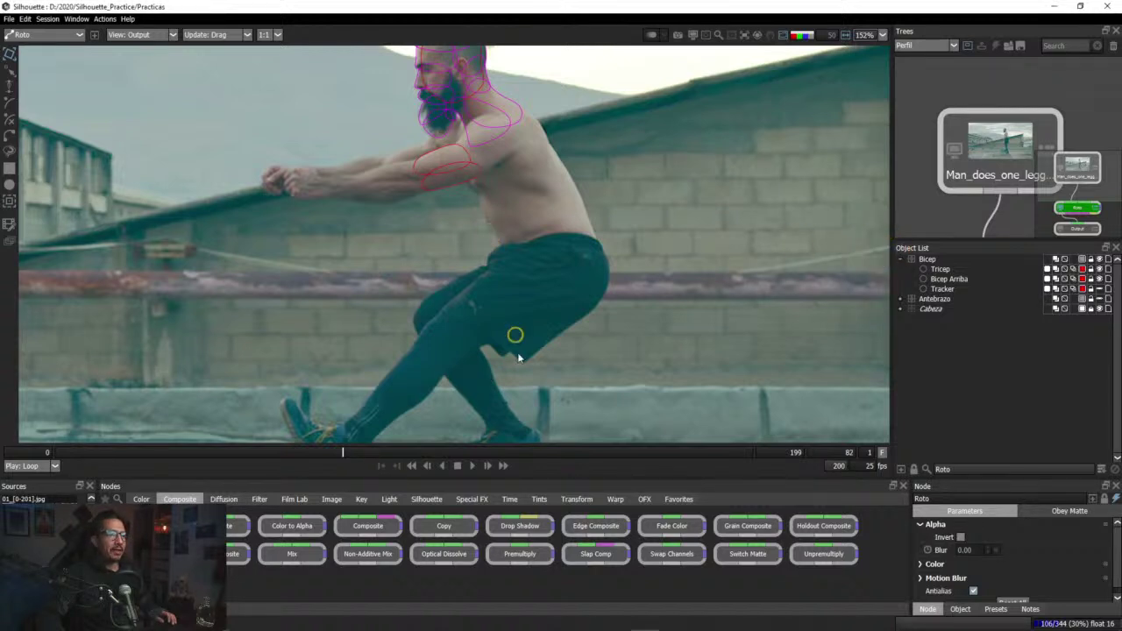
# Step: Review the torso and arm movement around frames 84 to 87, then go back to frame 37
pyautogui.moveTo(380, 447); pyautogui.dragTo(349, 454)
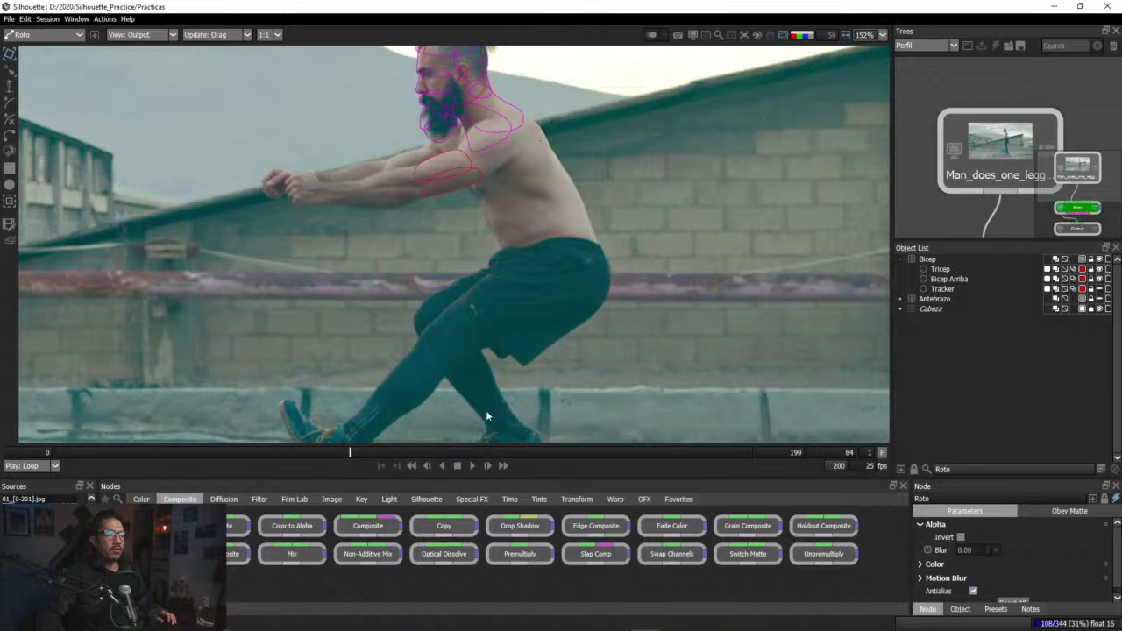
pyautogui.moveTo(245, 447); pyautogui.dragTo(360, 452)
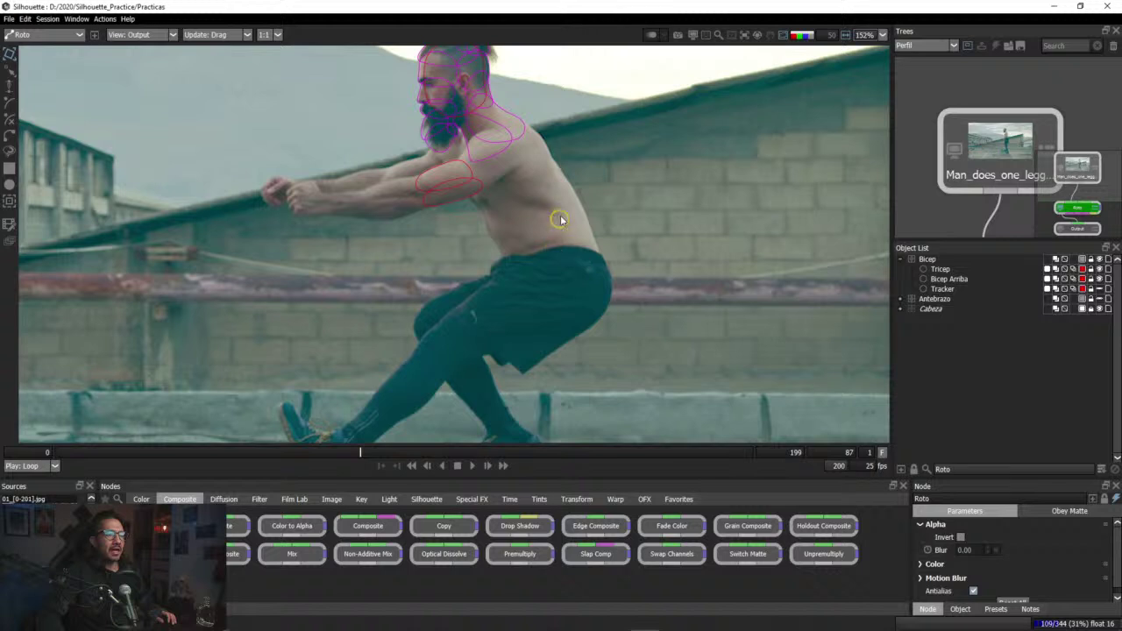
pyautogui.moveTo(358, 454); pyautogui.dragTo(384, 457)
pyautogui.moveTo(235, 457); pyautogui.dragTo(184, 468)
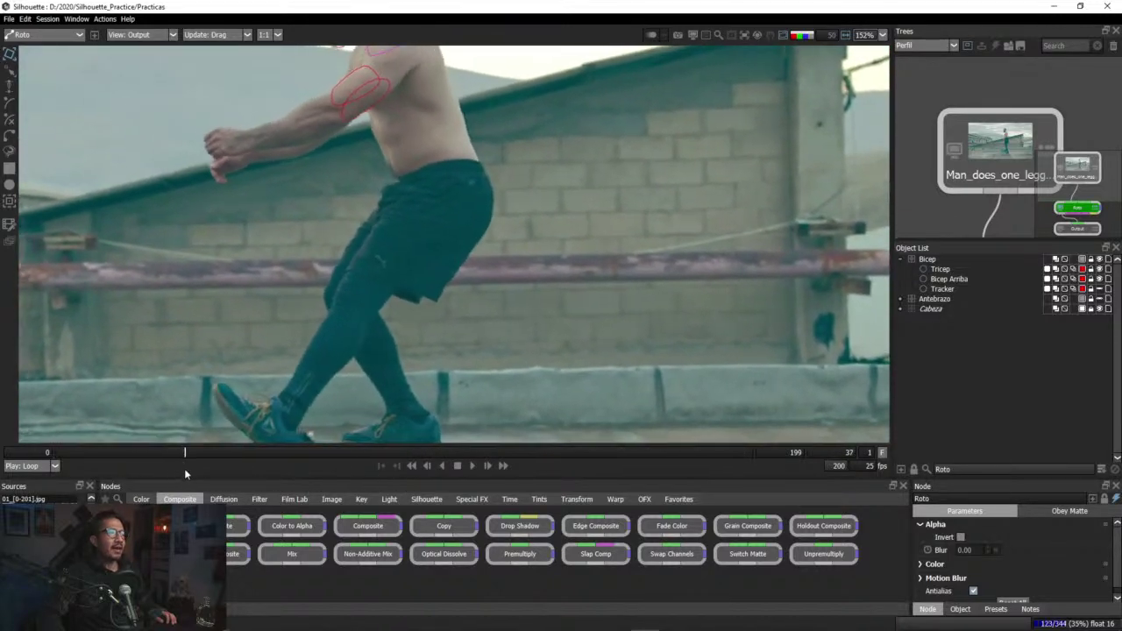
# Step: Select the Bicep layer that holds the upper-arm shapes and frame the arm at frame 37
pyautogui.click(347, 75)
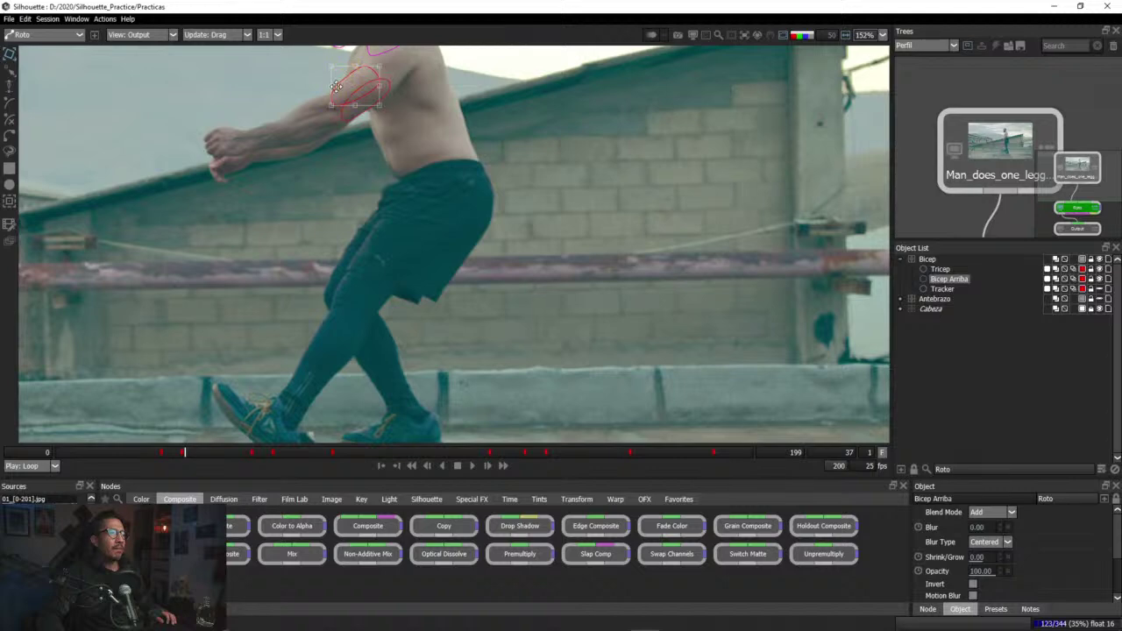
pyautogui.click(928, 260)
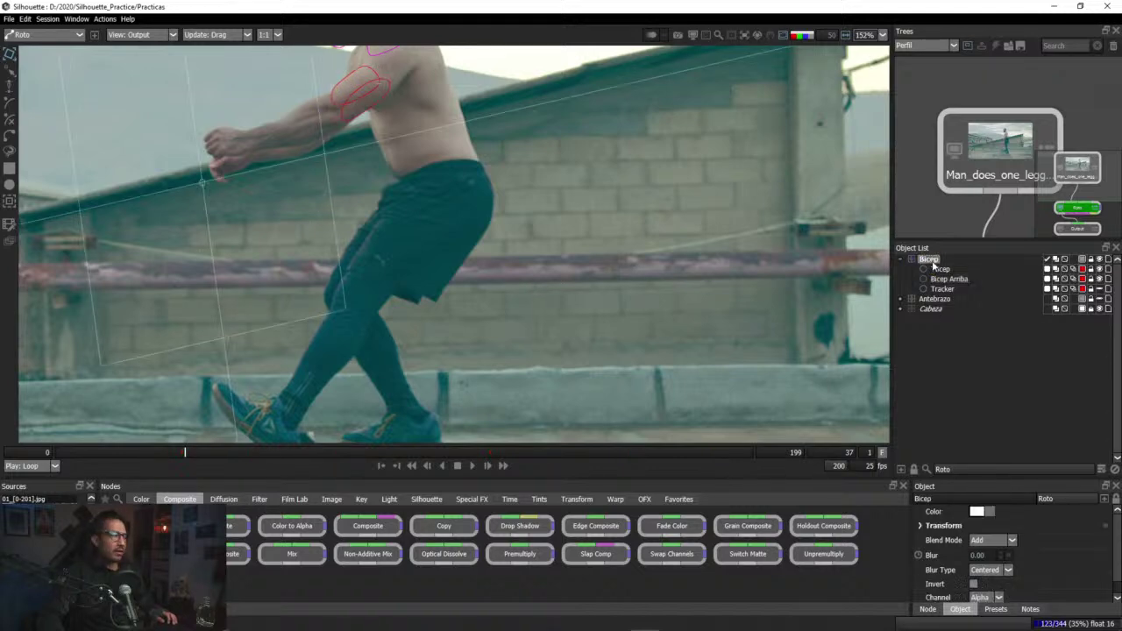
pyautogui.scroll(3, 298, 226)
pyautogui.moveTo(380, 191); pyautogui.dragTo(498, 364)
pyautogui.scroll(2, 501, 301)
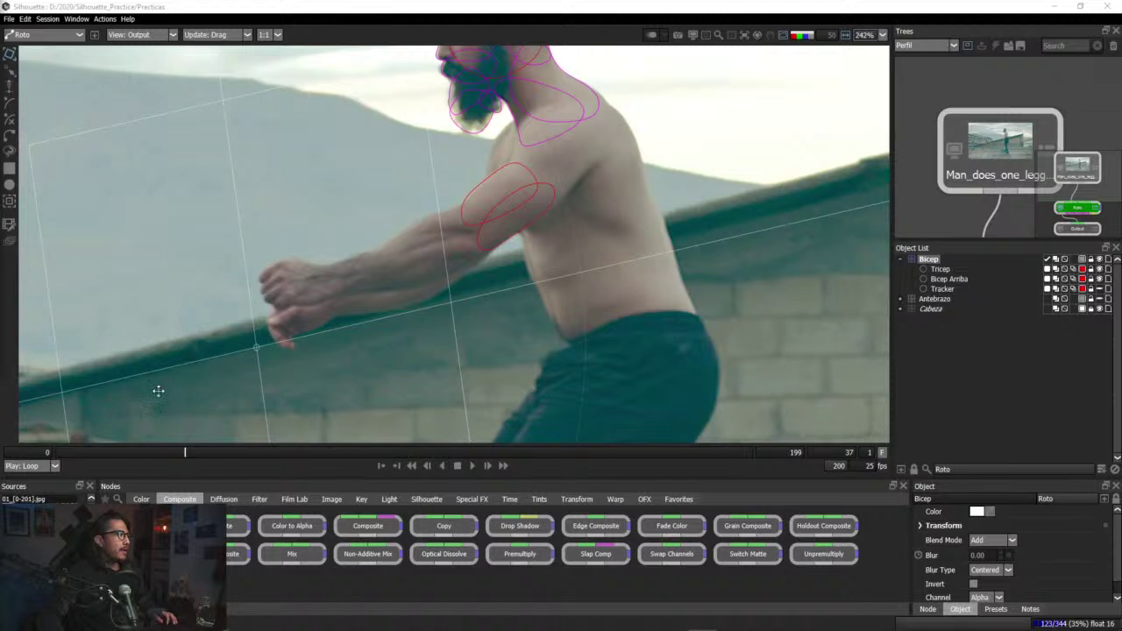
pyautogui.click(474, 6)
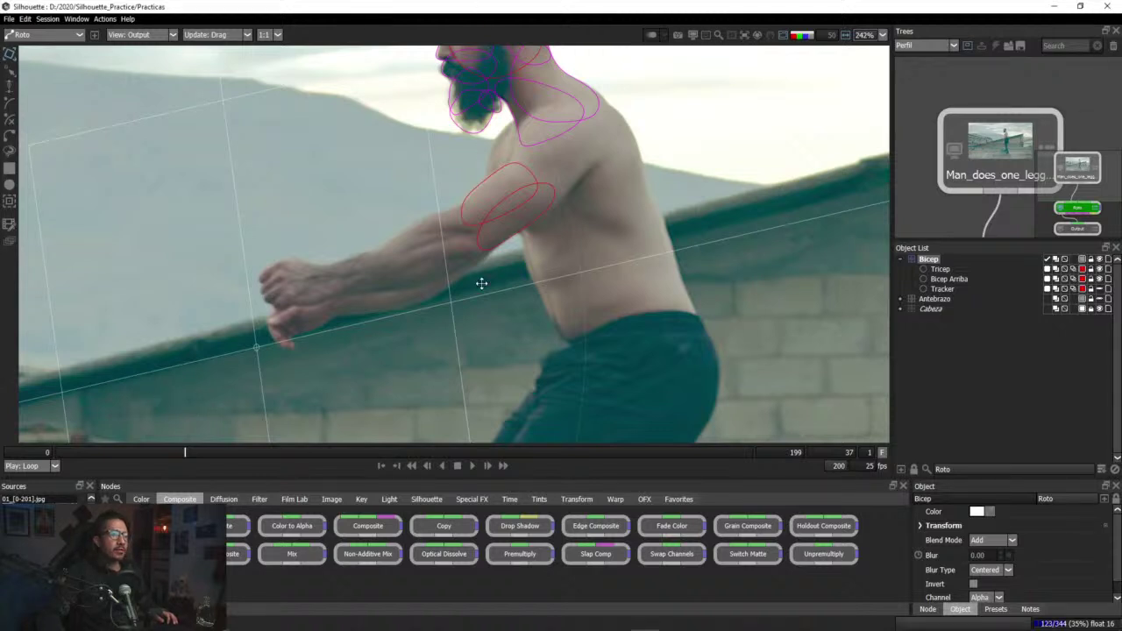
# Step: Show the matte overlay and scrub through the shot to frame 189 and back to frame 0 to check the shapes
pyautogui.moveTo(197, 452); pyautogui.dragTo(255, 452)
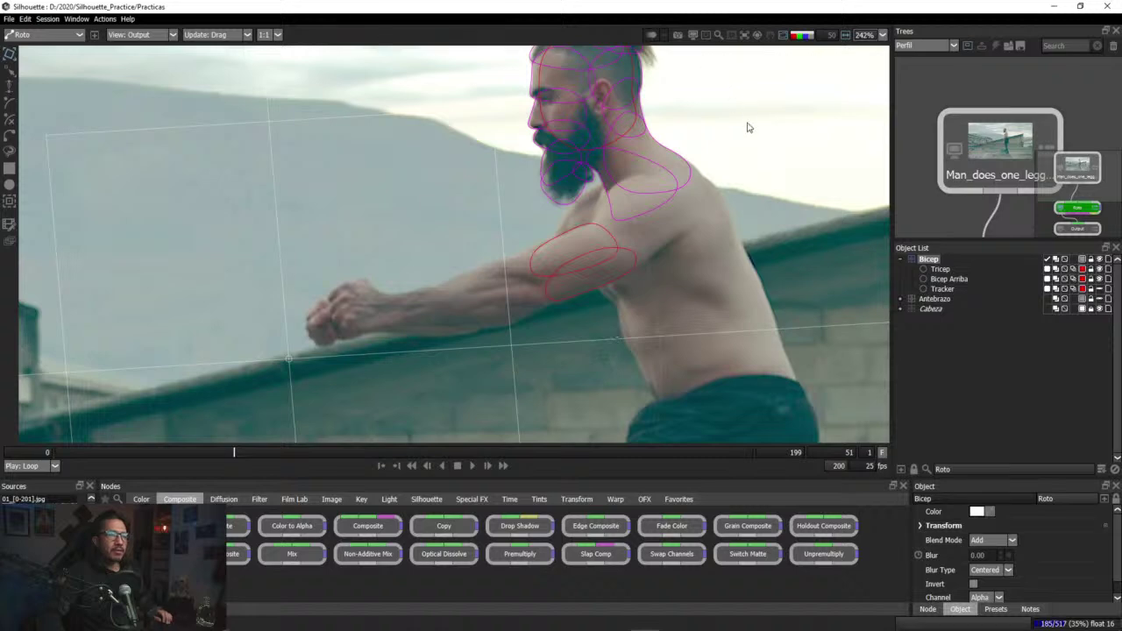
pyautogui.click(252, 454)
pyautogui.moveTo(252, 453); pyautogui.dragTo(698, 462)
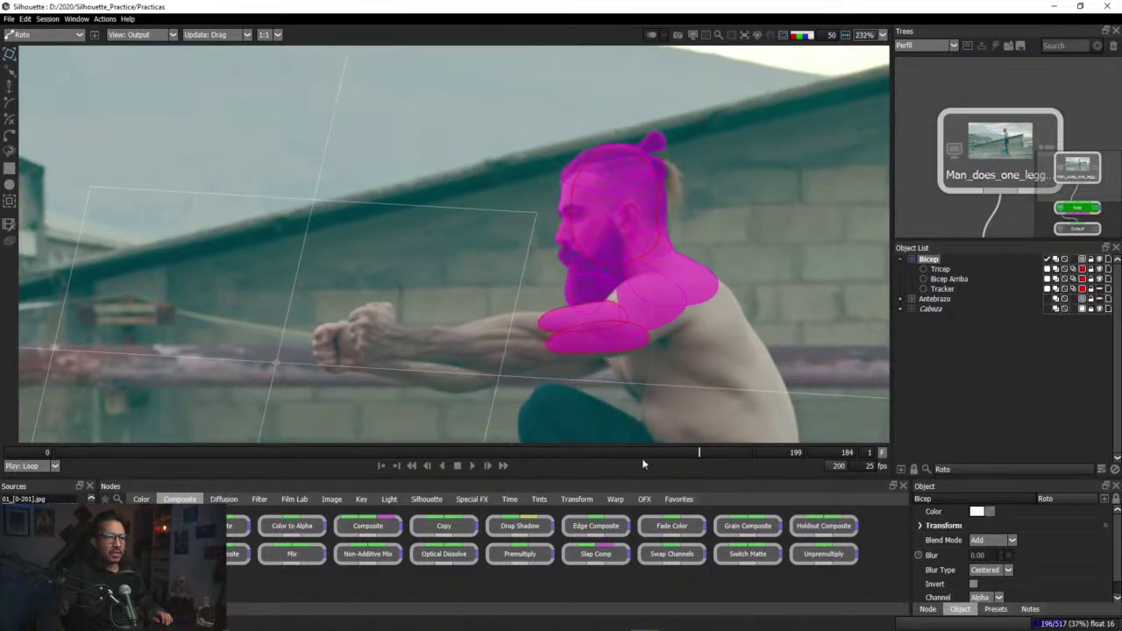
pyautogui.click(710, 452)
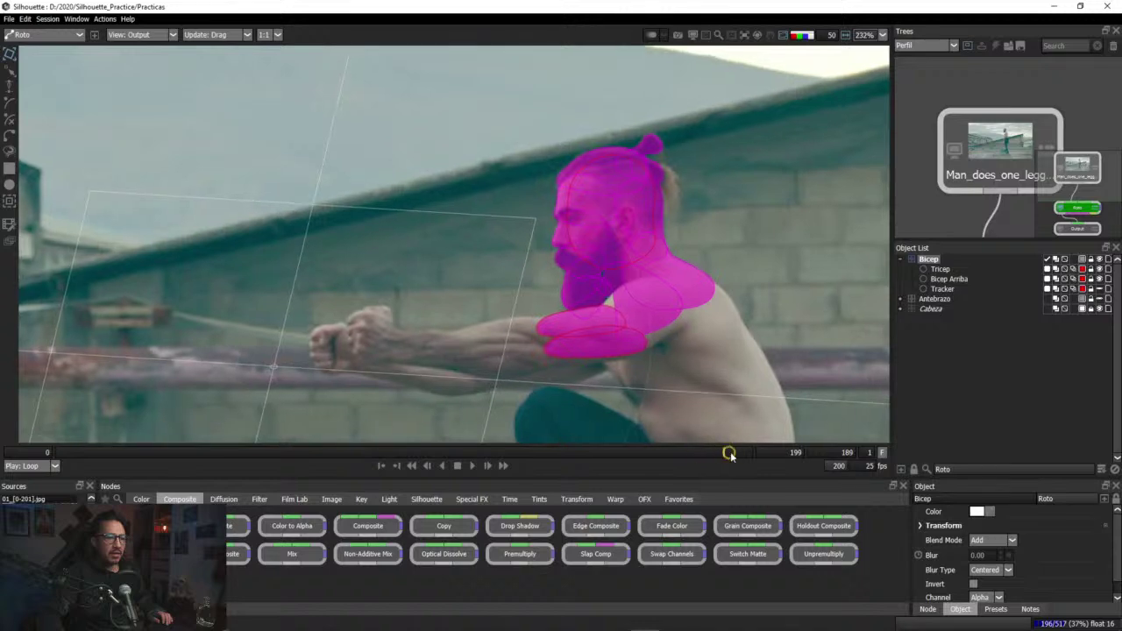
pyautogui.moveTo(729, 454); pyautogui.dragTo(48, 451)
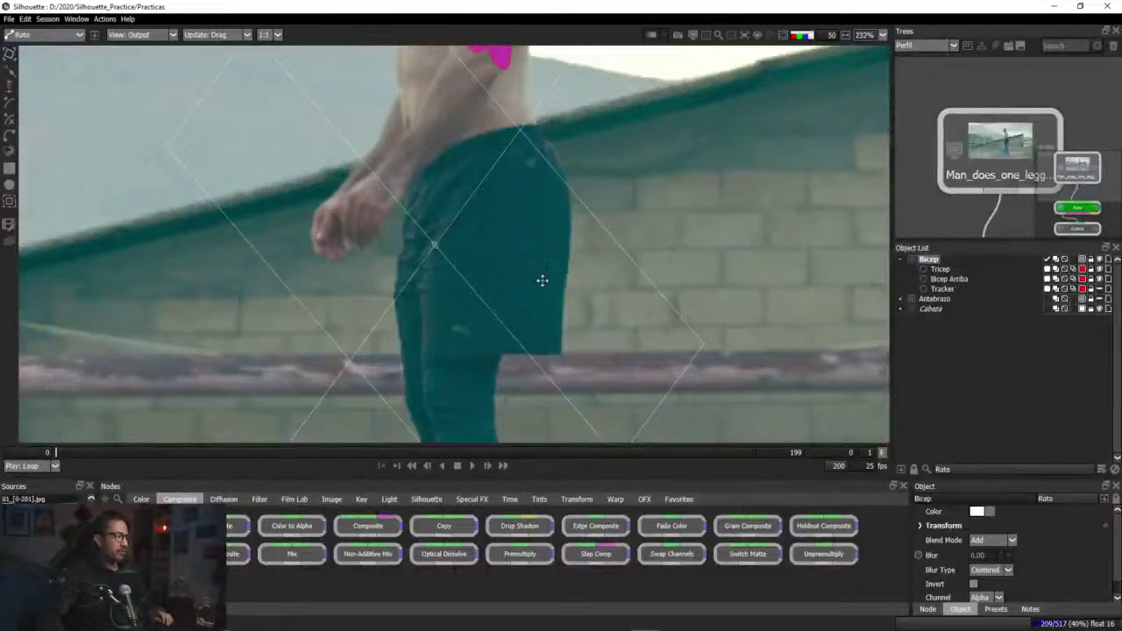
# Step: Inspect the overlaid bicep shapes up close between frames 0 and 101, checking how they follow the upper arm, ending at frame 84
pyautogui.scroll(3, 395, 169)
pyautogui.moveTo(418, 125); pyautogui.dragTo(425, 272)
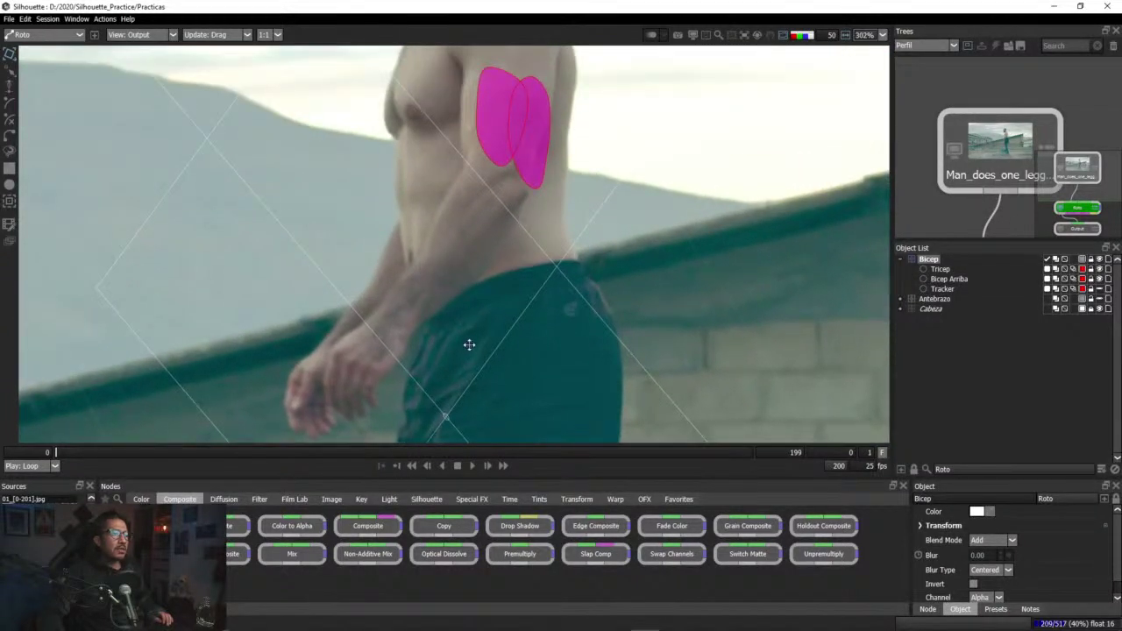
pyautogui.moveTo(118, 450); pyautogui.dragTo(409, 453)
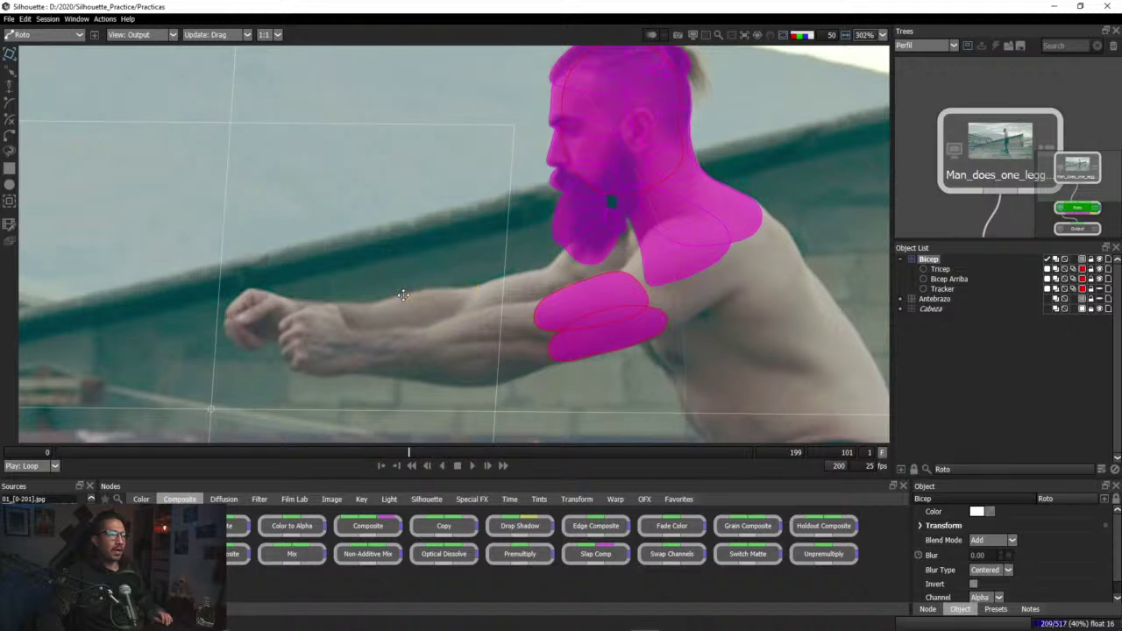
pyautogui.moveTo(409, 453); pyautogui.dragTo(304, 452)
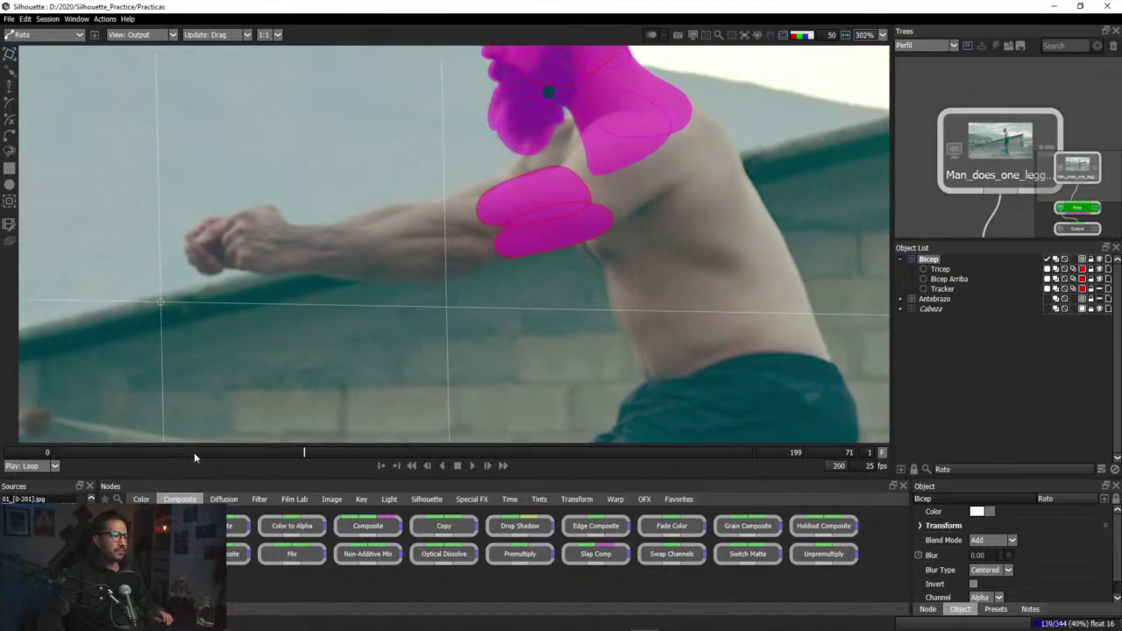
pyautogui.moveTo(194, 452); pyautogui.dragTo(248, 452)
pyautogui.scroll(1, 541, 138)
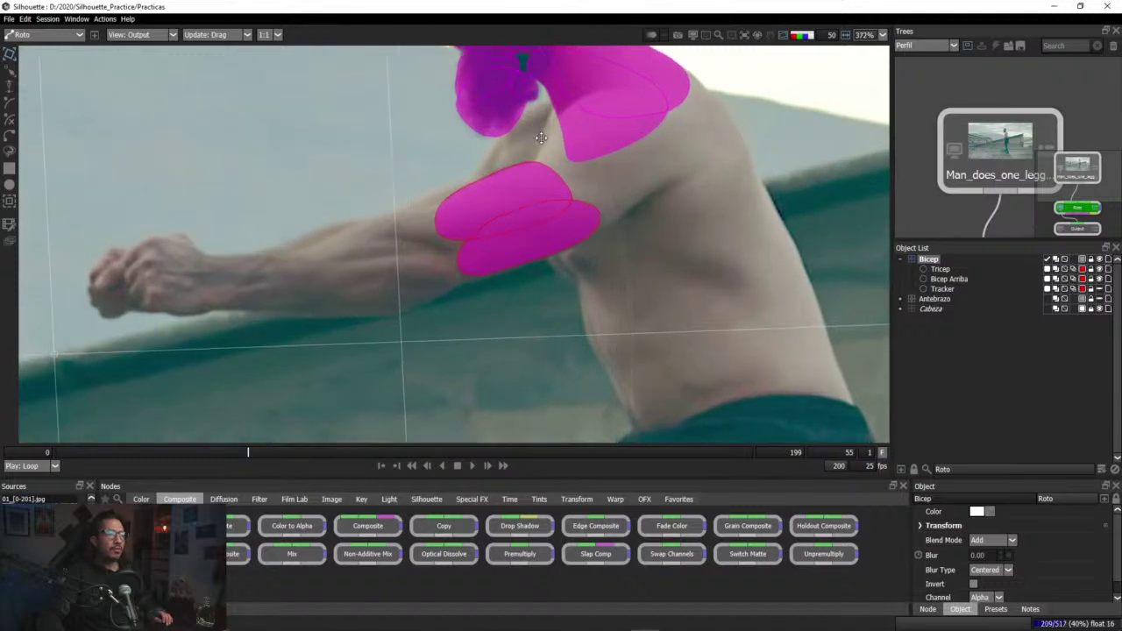
pyautogui.scroll(1, 540, 138)
pyautogui.moveTo(541, 138); pyautogui.dragTo(541, 261)
pyautogui.click(61, 453)
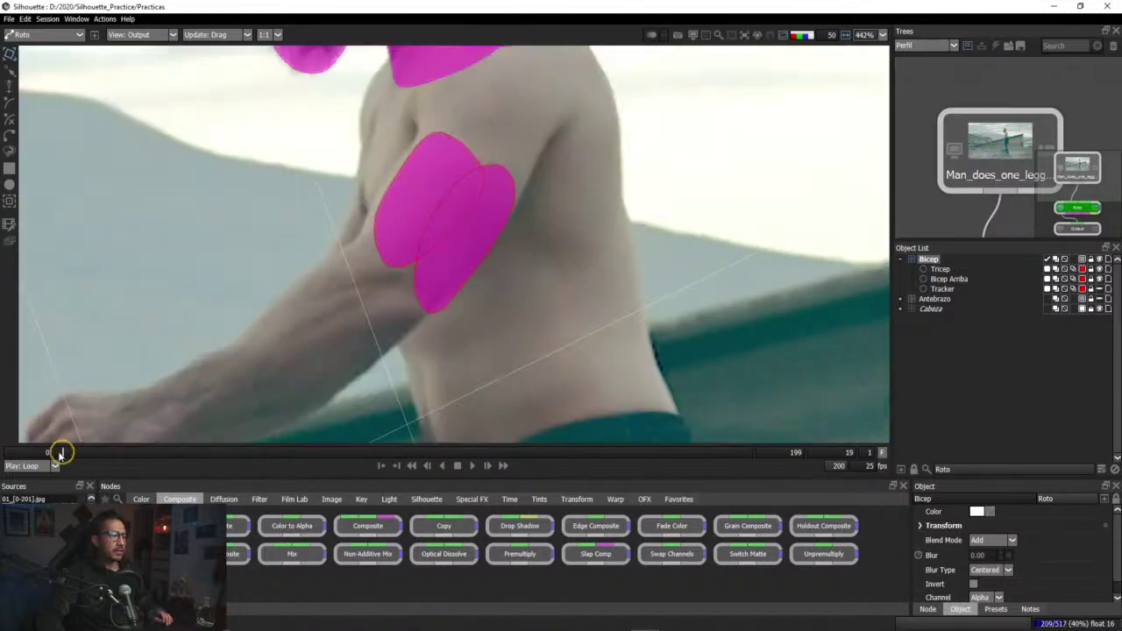
pyautogui.moveTo(59, 452); pyautogui.dragTo(350, 452)
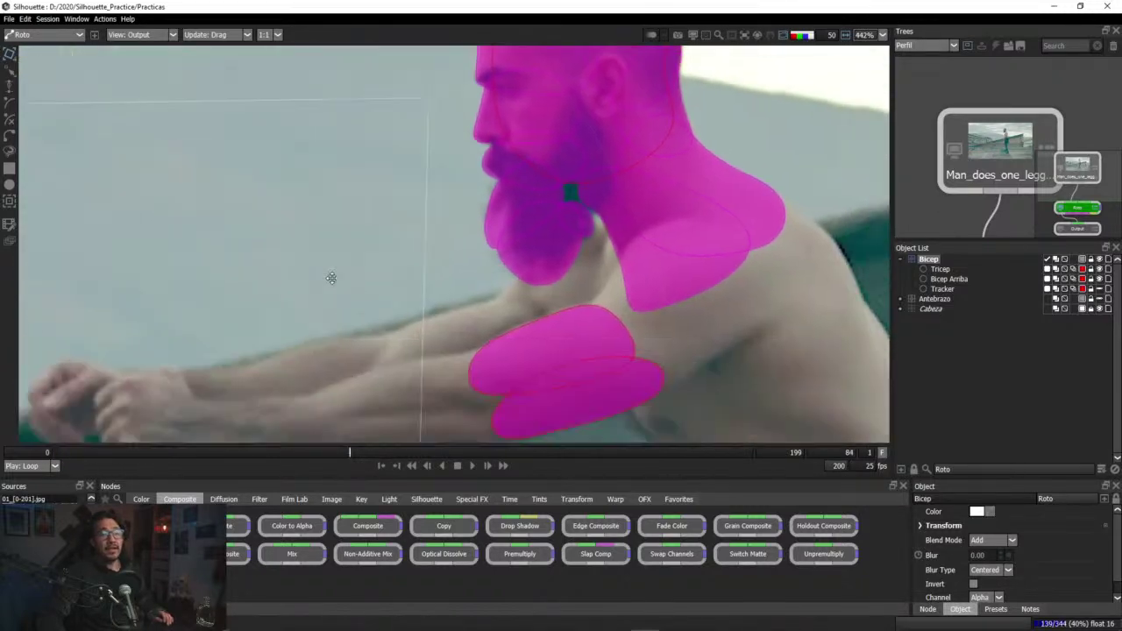
pyautogui.moveTo(331, 278); pyautogui.dragTo(301, 219)
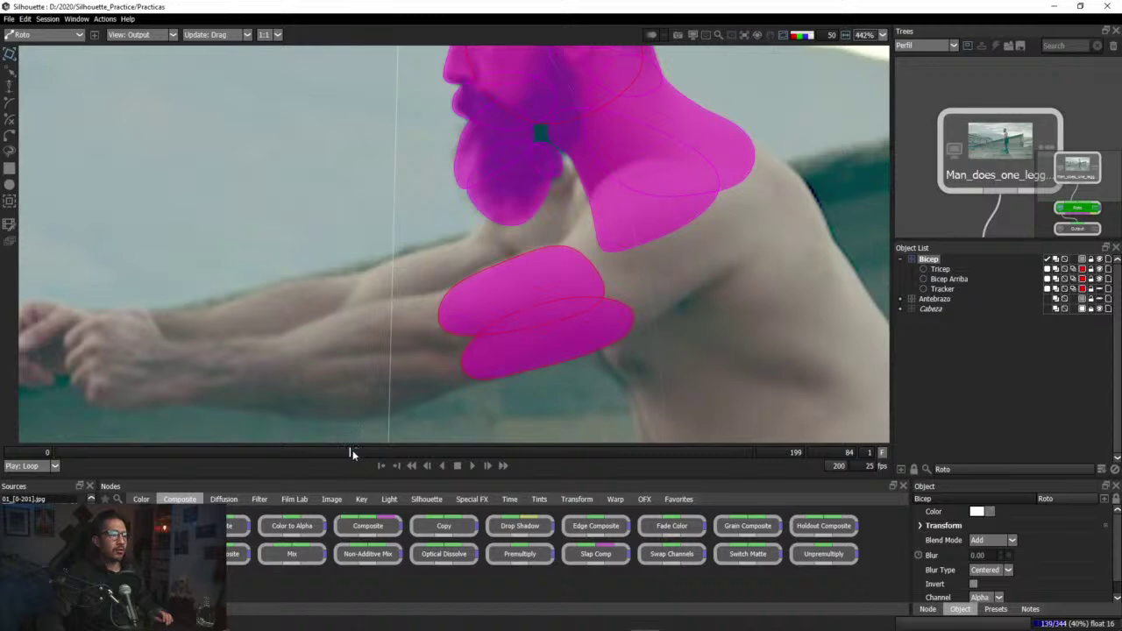
# Step: Go to frame 69 and hide the matte overlay so only the shape outlines are displayed
pyautogui.moveTo(353, 449); pyautogui.dragTo(311, 449)
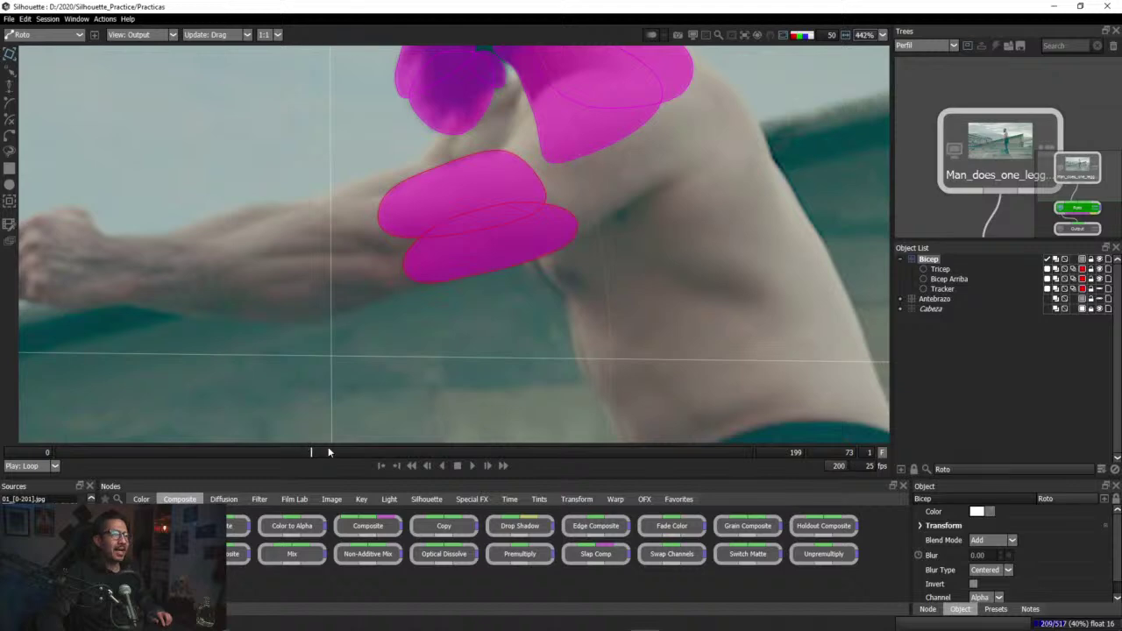
pyautogui.moveTo(311, 452)
pyautogui.mouseDown()
pyautogui.moveTo(421, 453)
pyautogui.moveTo(297, 450)
pyautogui.mouseUp()
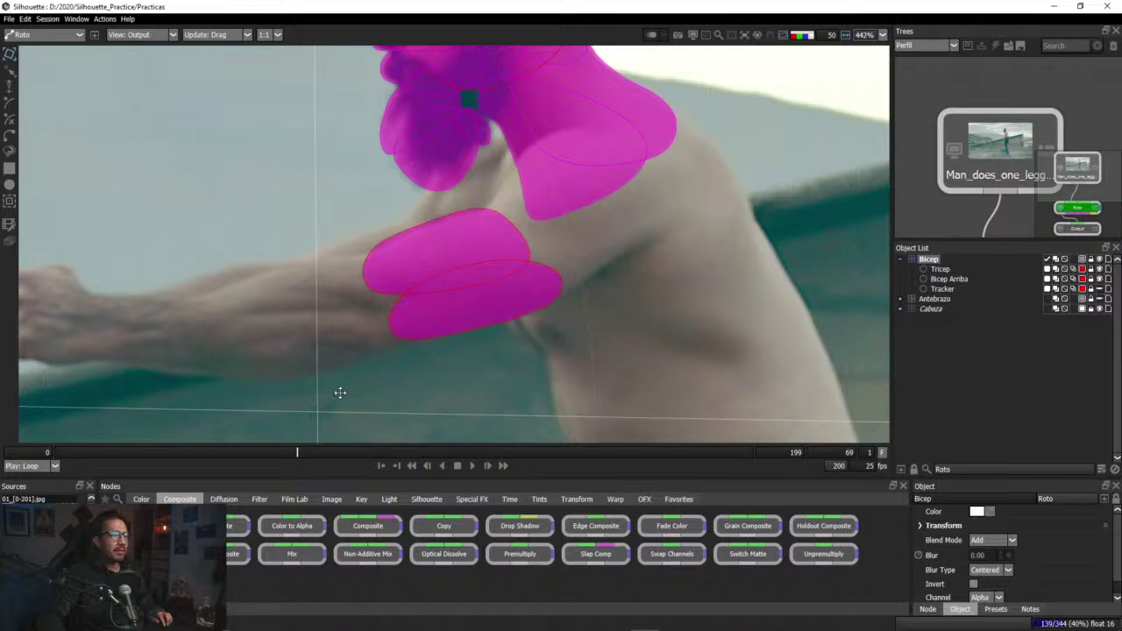
pyautogui.press('a')
pyautogui.press('a')
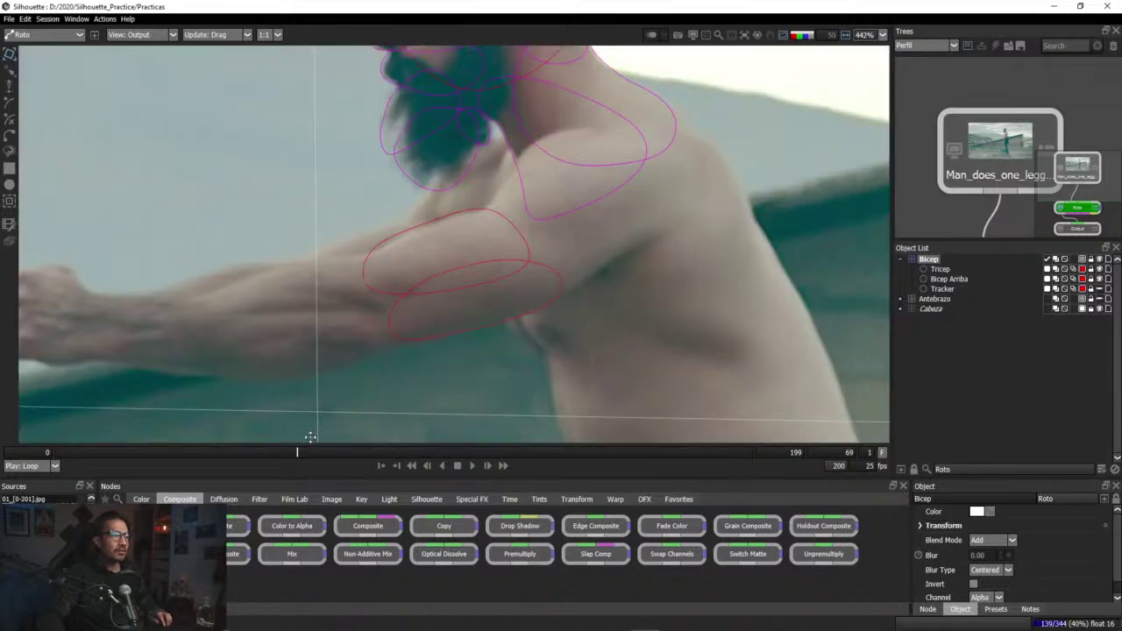
# Step: At frame 54, draw a closed B-spline in the Bicep layer around the front of the shoulder, between the beard and the upper-arm shape
pyautogui.moveTo(301, 451); pyautogui.dragTo(245, 451)
pyautogui.scroll(-1, 303, 305)
pyautogui.scroll(-4, 302, 304)
pyautogui.scroll(3, 337, 300)
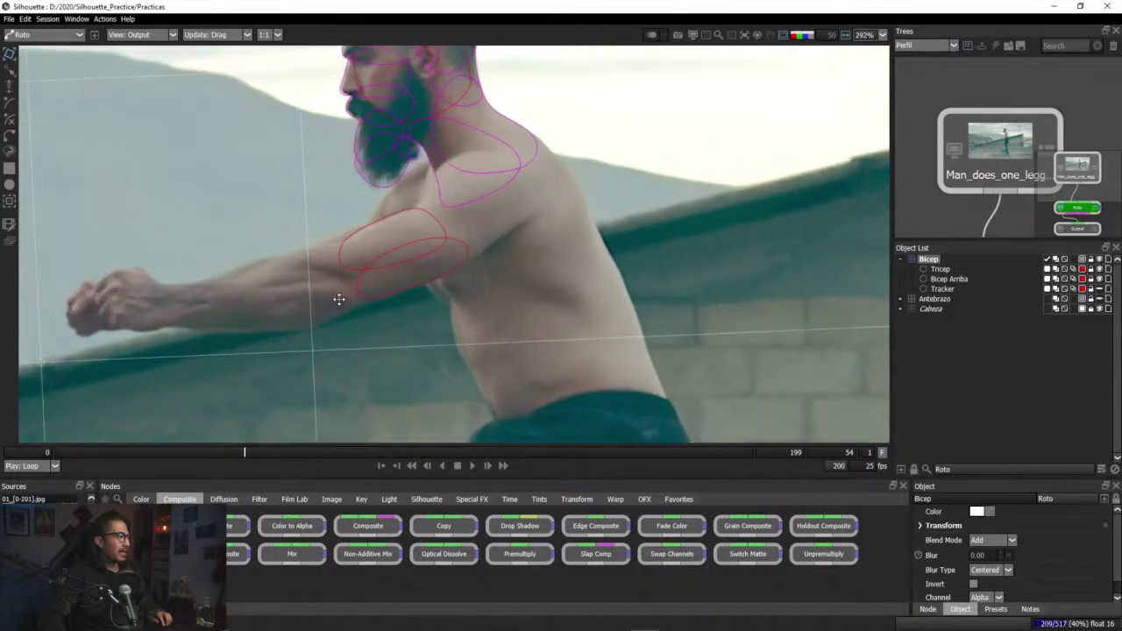
pyautogui.scroll(3, 395, 315)
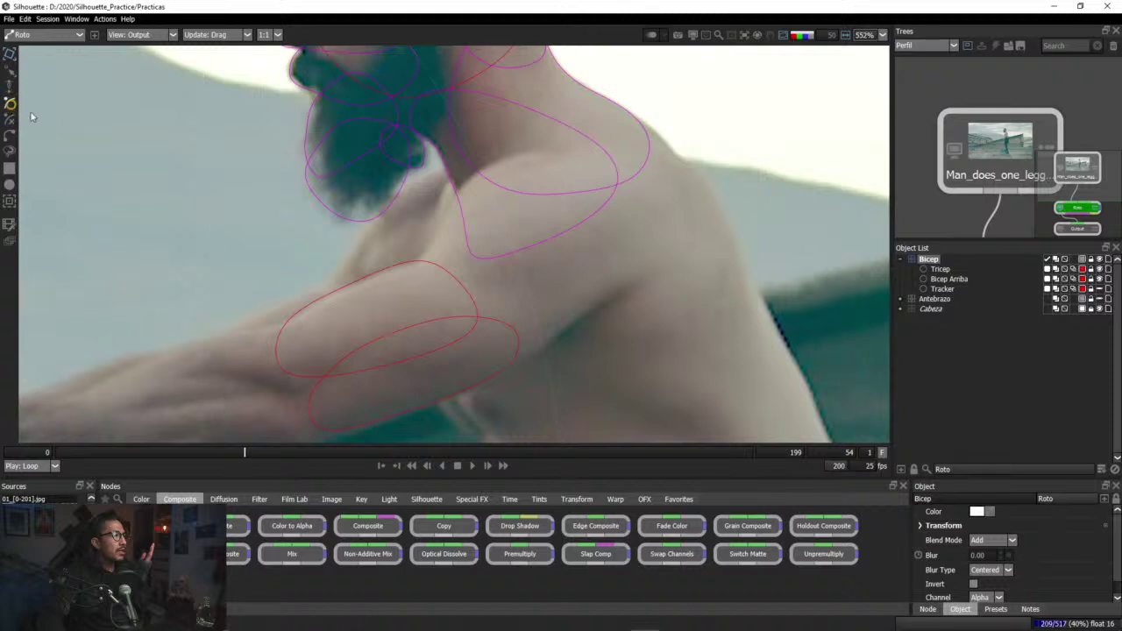
pyautogui.click(427, 172)
pyautogui.click(391, 198)
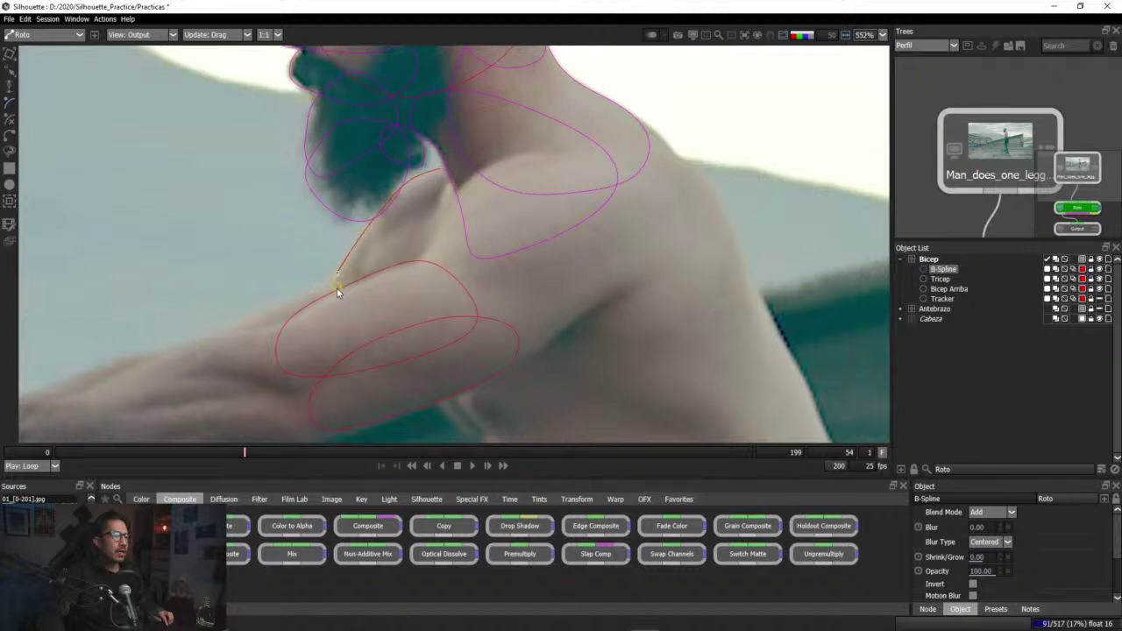
pyautogui.click(545, 255)
pyautogui.click(507, 201)
pyautogui.click(441, 169)
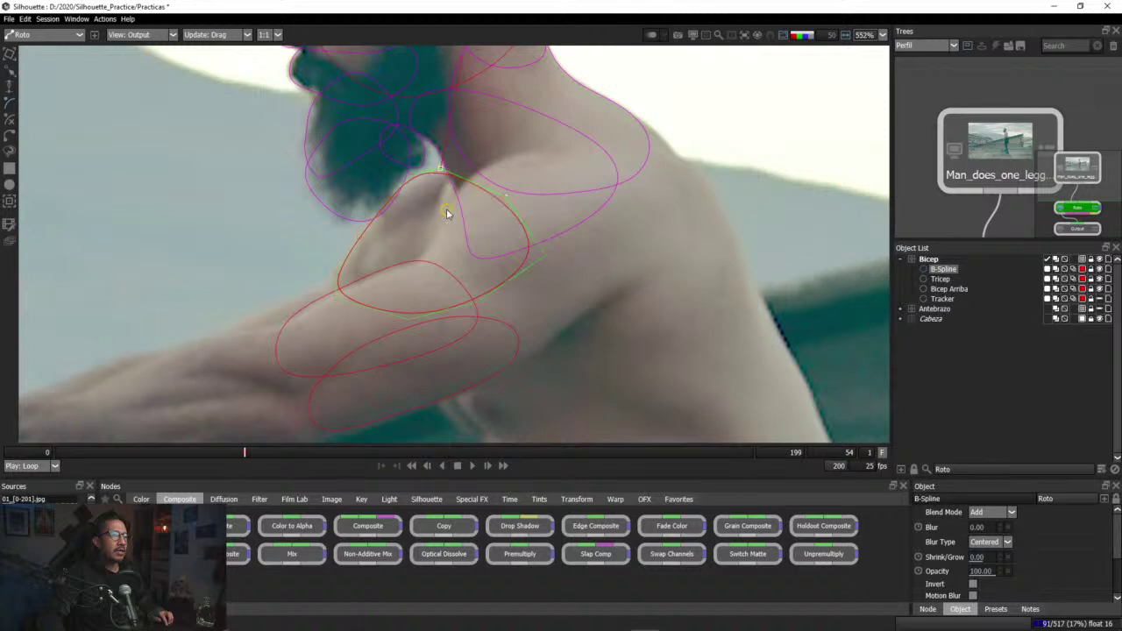
# Step: Reshape the new shoulder spline's upper and outer points so its curve follows the skin edge from the neck to the bicep
pyautogui.scroll(4, 432, 181)
pyautogui.scroll(1, 432, 179)
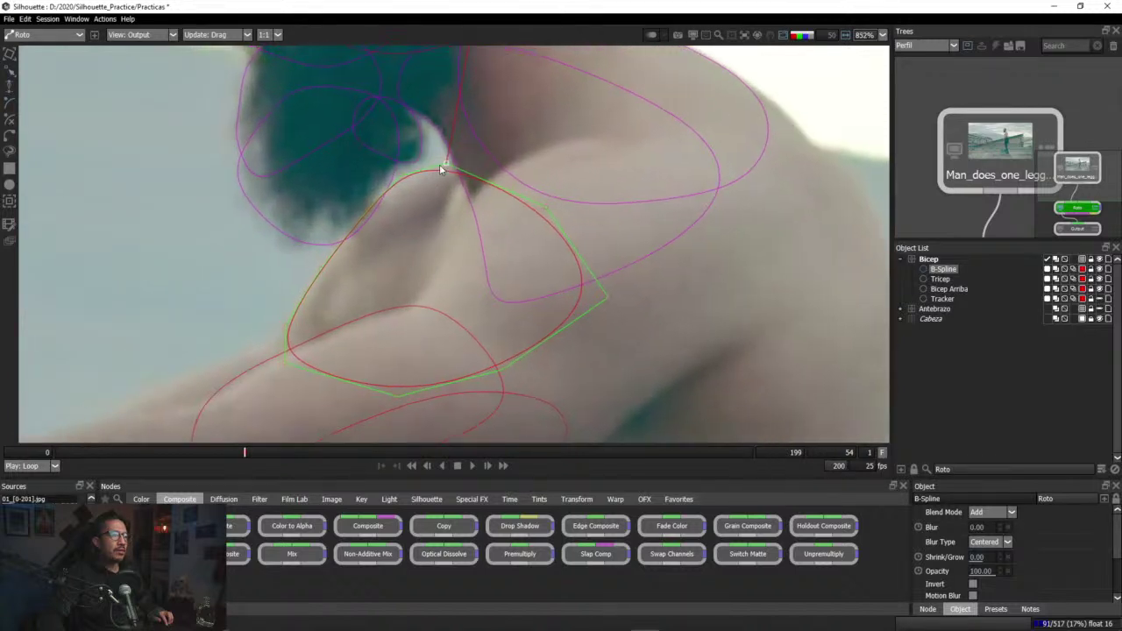
pyautogui.moveTo(446, 165)
pyautogui.mouseDown()
pyautogui.moveTo(461, 145)
pyautogui.moveTo(460, 155)
pyautogui.mouseUp()
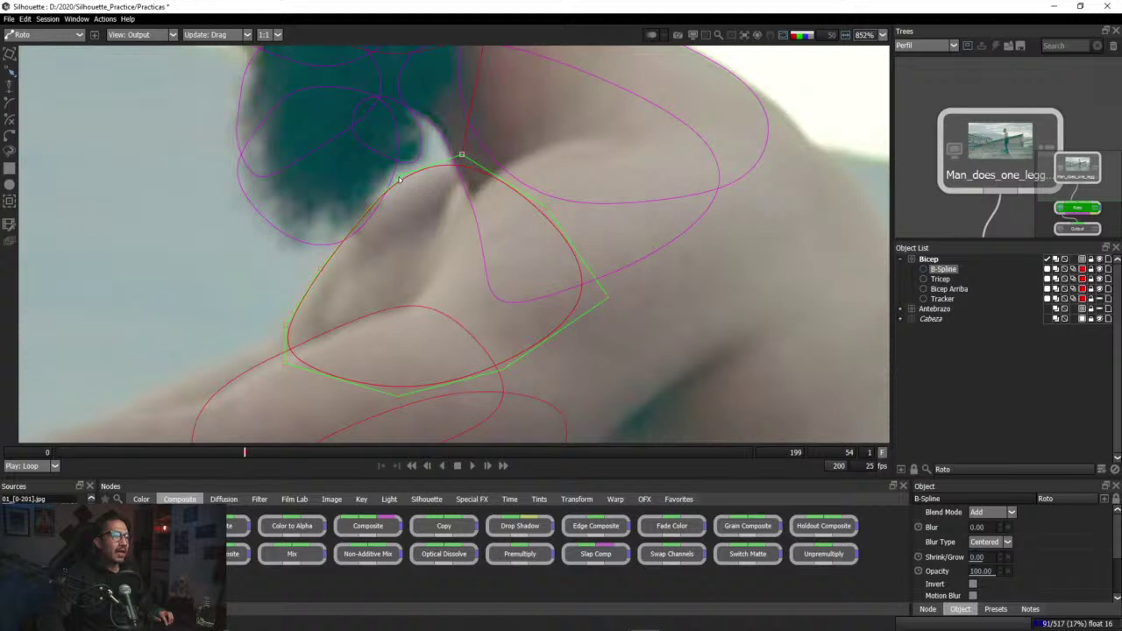
pyautogui.moveTo(399, 179); pyautogui.dragTo(366, 214)
pyautogui.moveTo(337, 261); pyautogui.dragTo(321, 294)
pyautogui.moveTo(283, 347)
pyautogui.mouseDown()
pyautogui.moveTo(259, 317)
pyautogui.moveTo(277, 330)
pyautogui.mouseUp()
pyautogui.moveTo(318, 283); pyautogui.dragTo(321, 269)
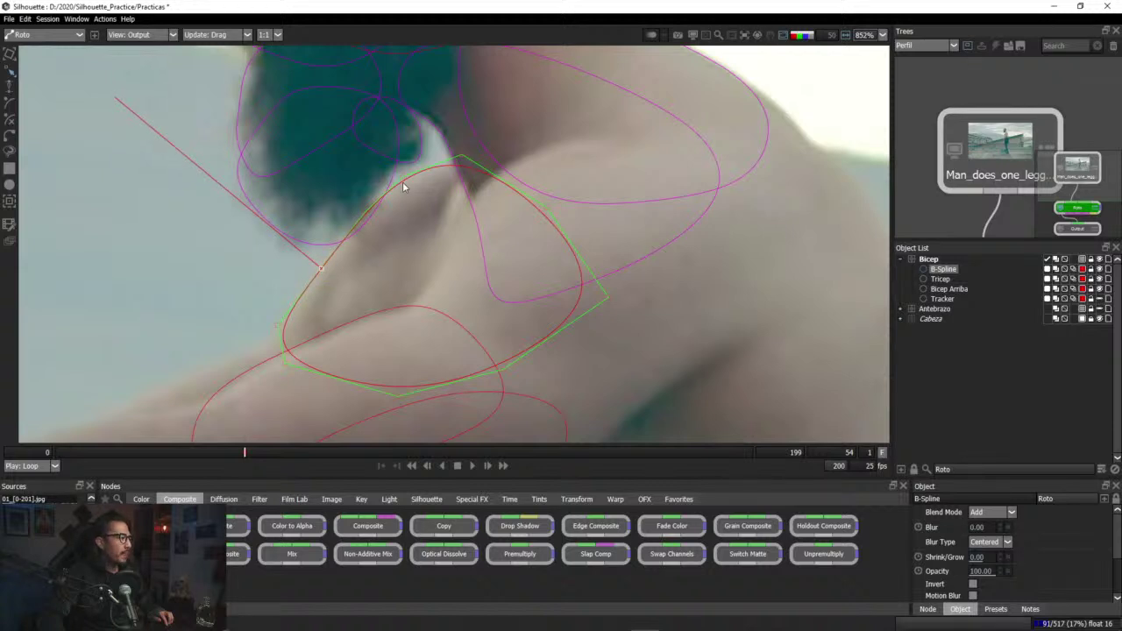
pyautogui.moveTo(400, 181)
pyautogui.mouseDown()
pyautogui.moveTo(397, 161)
pyautogui.moveTo(408, 176)
pyautogui.mouseUp()
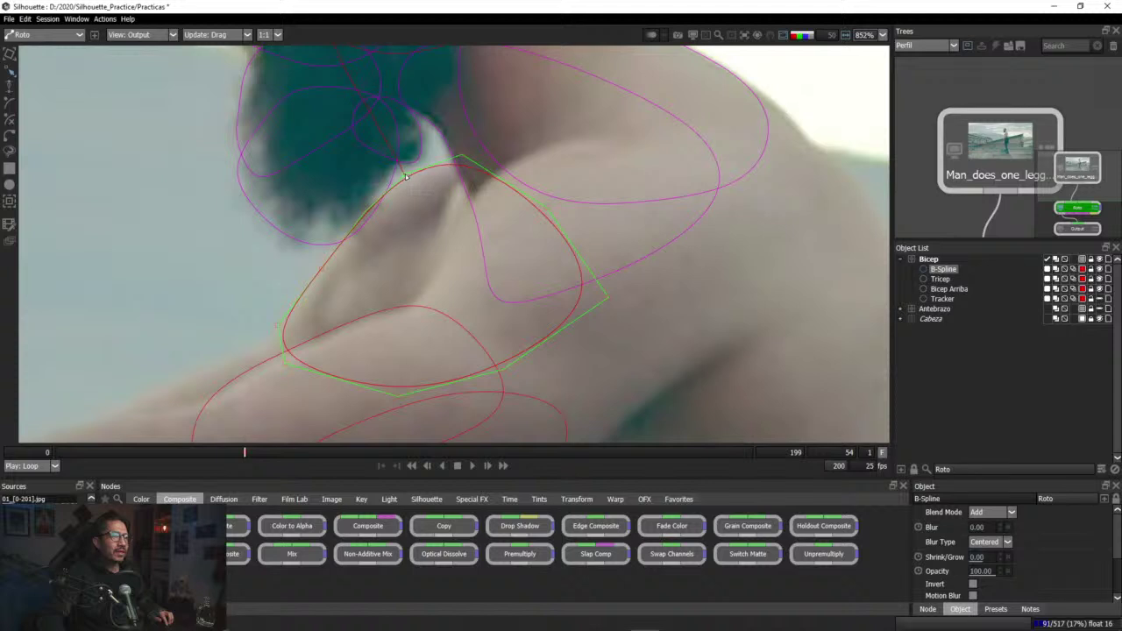
pyautogui.click(463, 156)
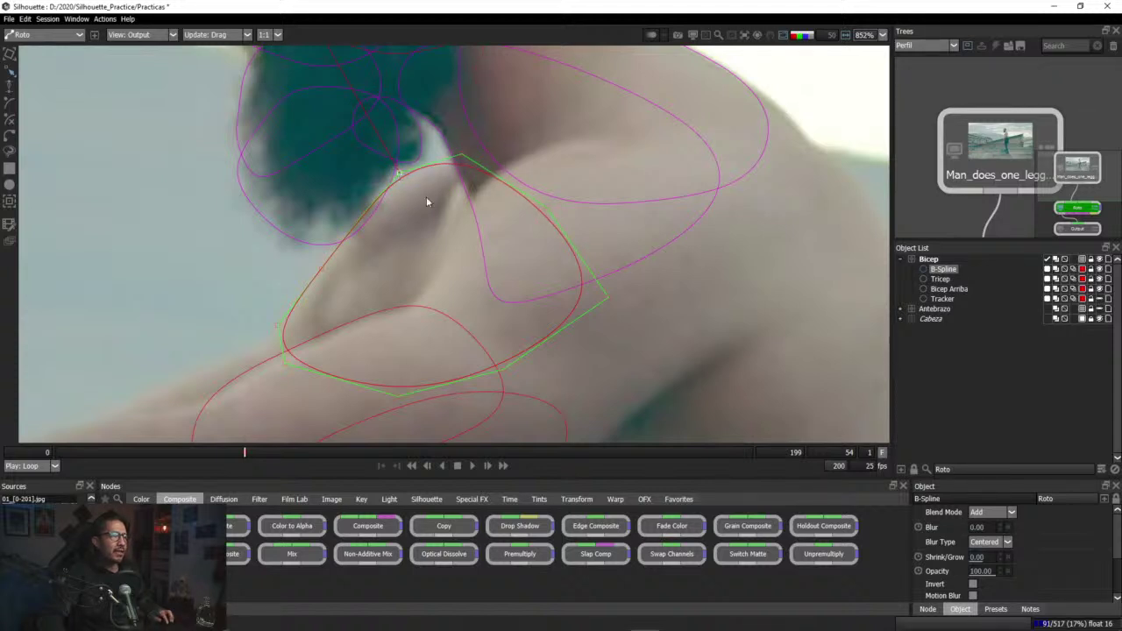
# Step: Check the shoulder spline against the matte overlay and touch up the points along its outer edge
pyautogui.press('a')
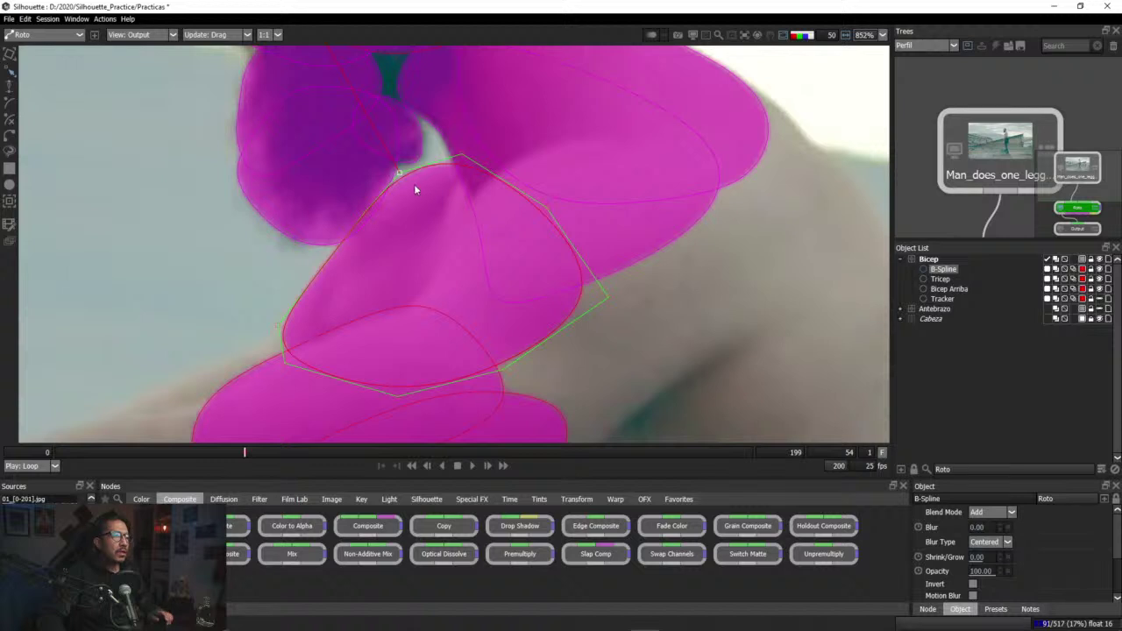
pyautogui.press('a')
pyautogui.press('a')
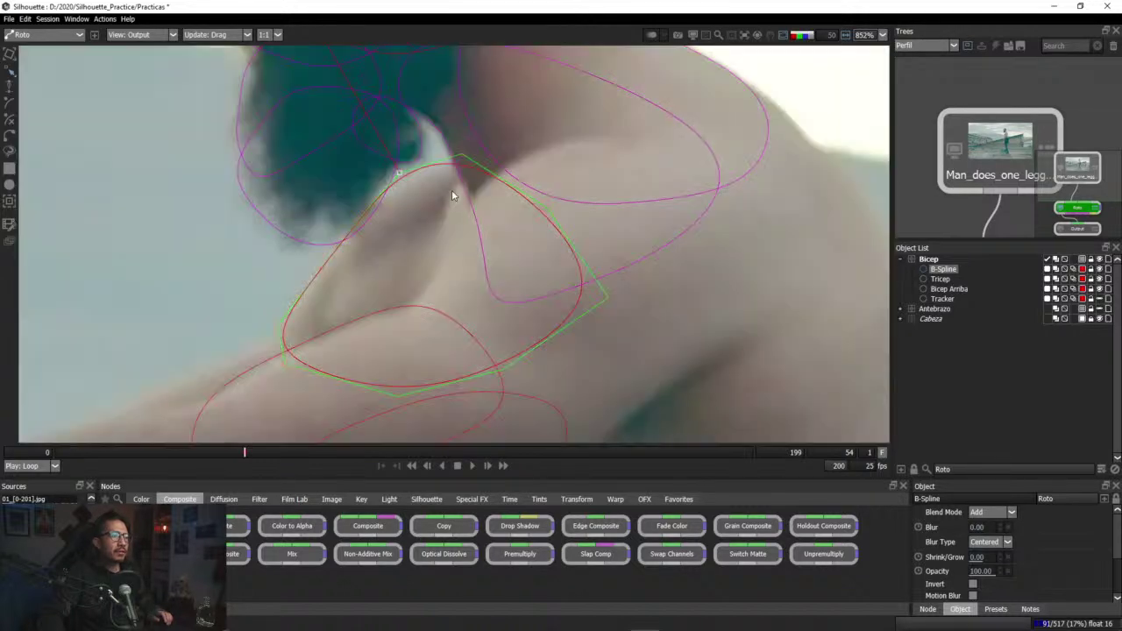
pyautogui.click(319, 268)
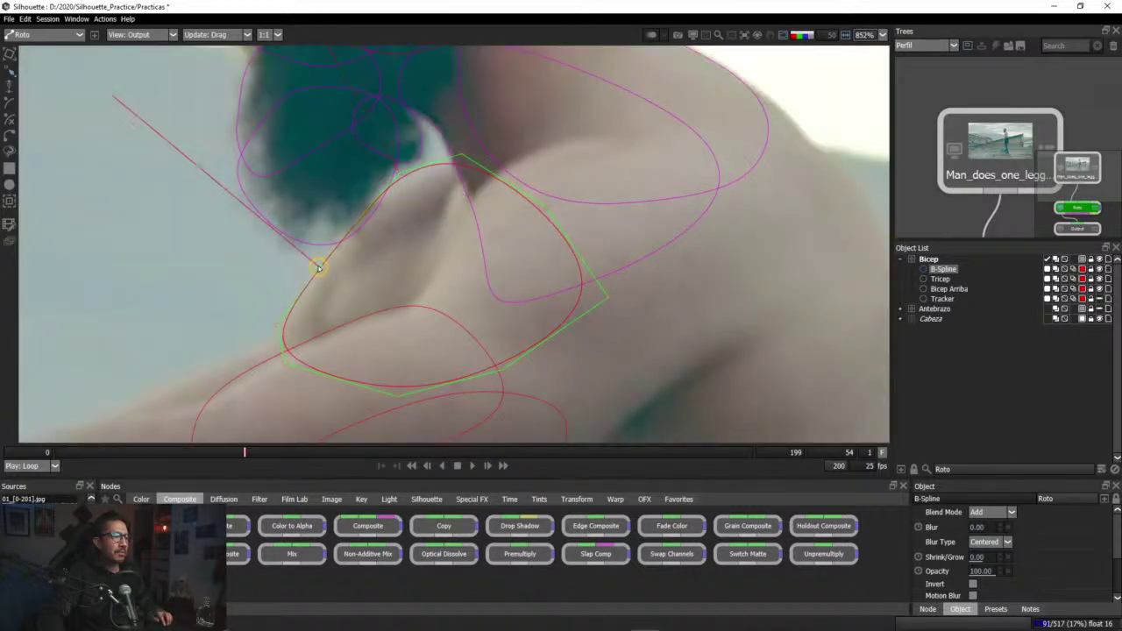
pyautogui.moveTo(319, 268); pyautogui.dragTo(279, 325)
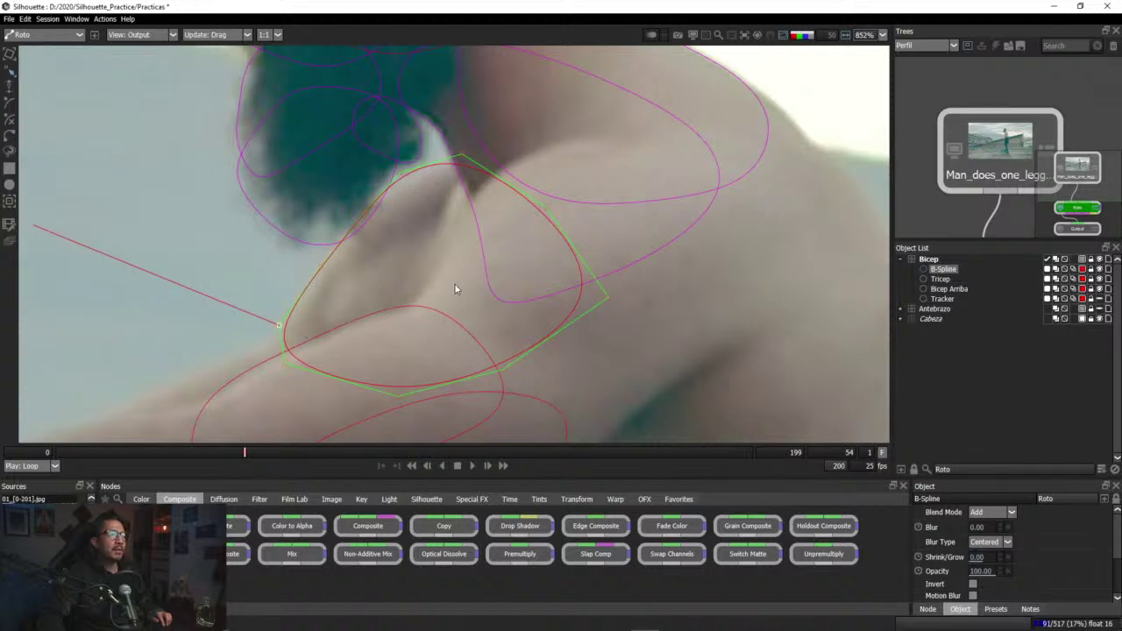
# Step: Rename the new shoulder B-spline as Homnro derecho
pyautogui.doubleClick(943, 270)
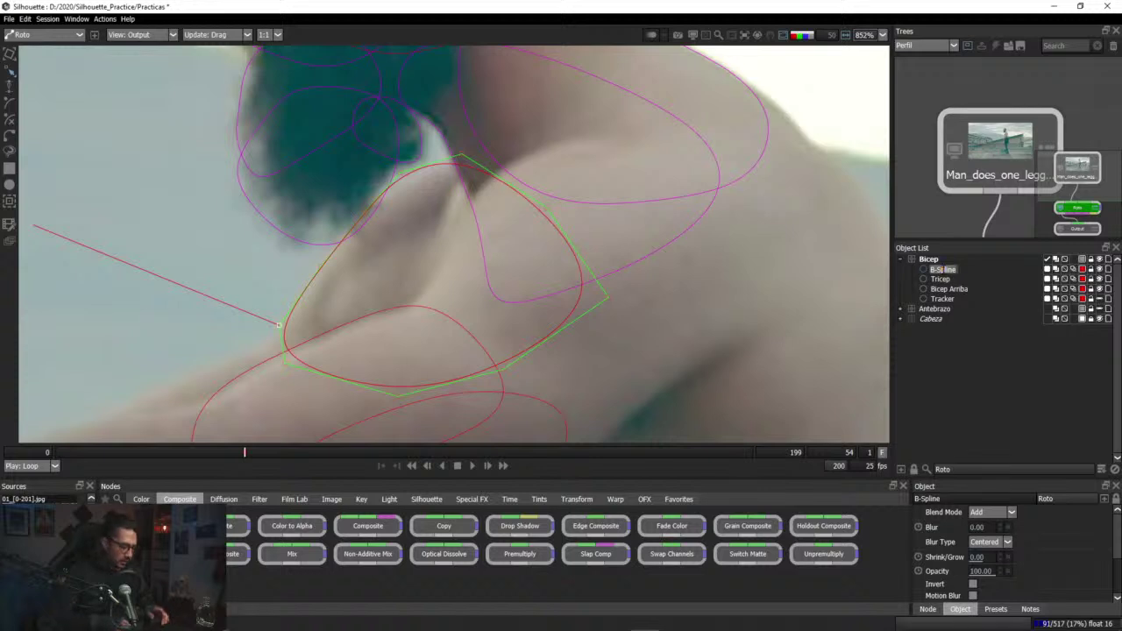
pyautogui.write('H')
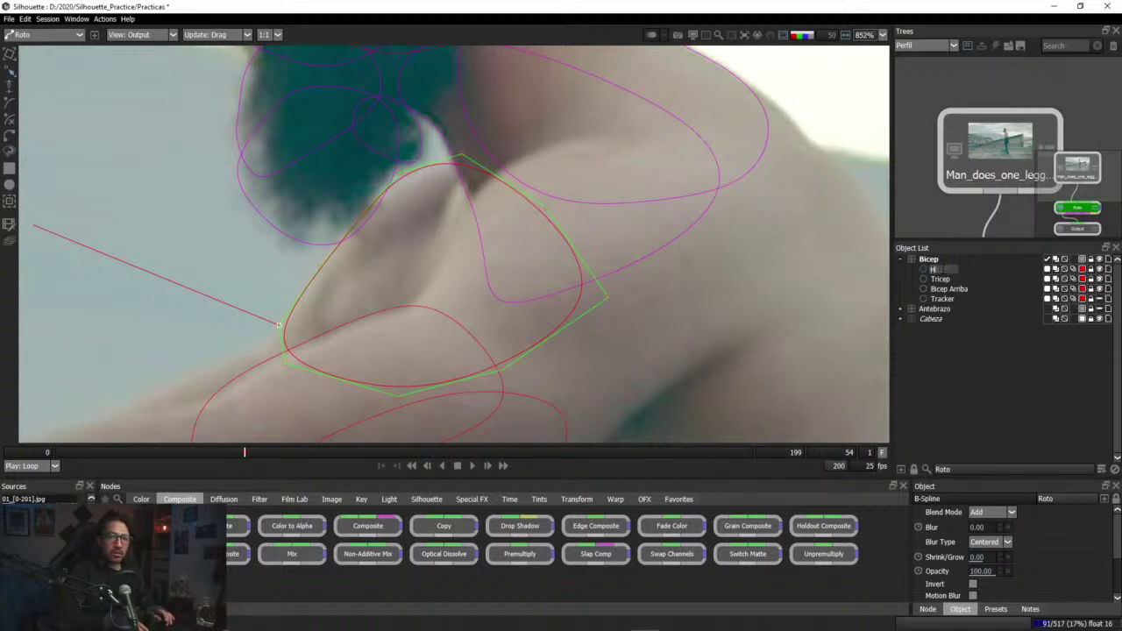
pyautogui.write('ombro del')
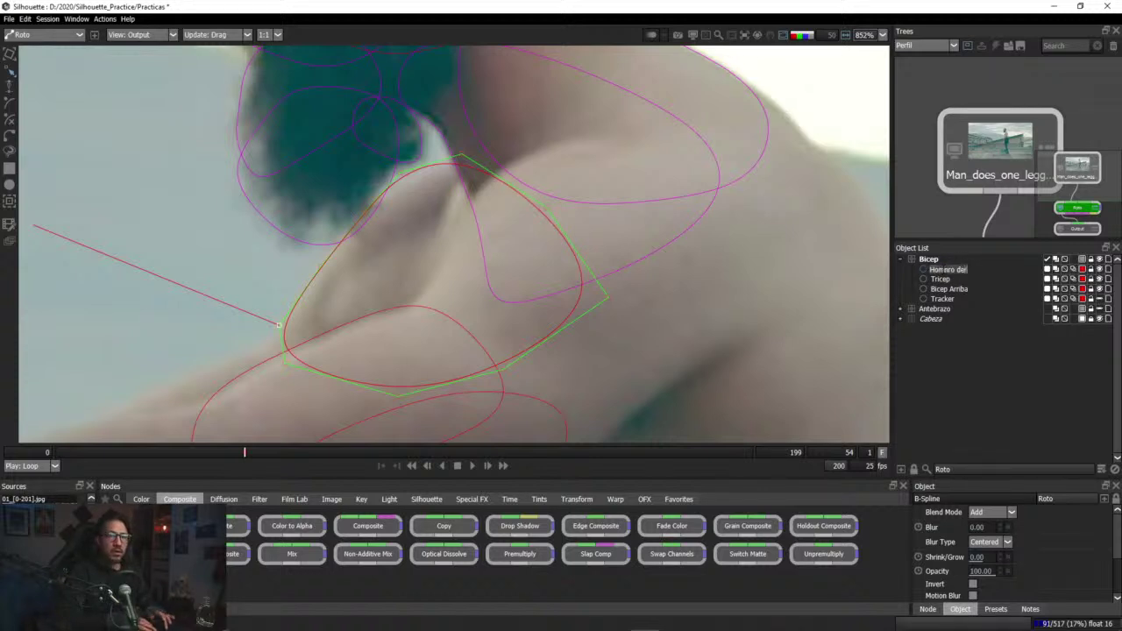
pyautogui.write('echo')
pyautogui.press('Return')
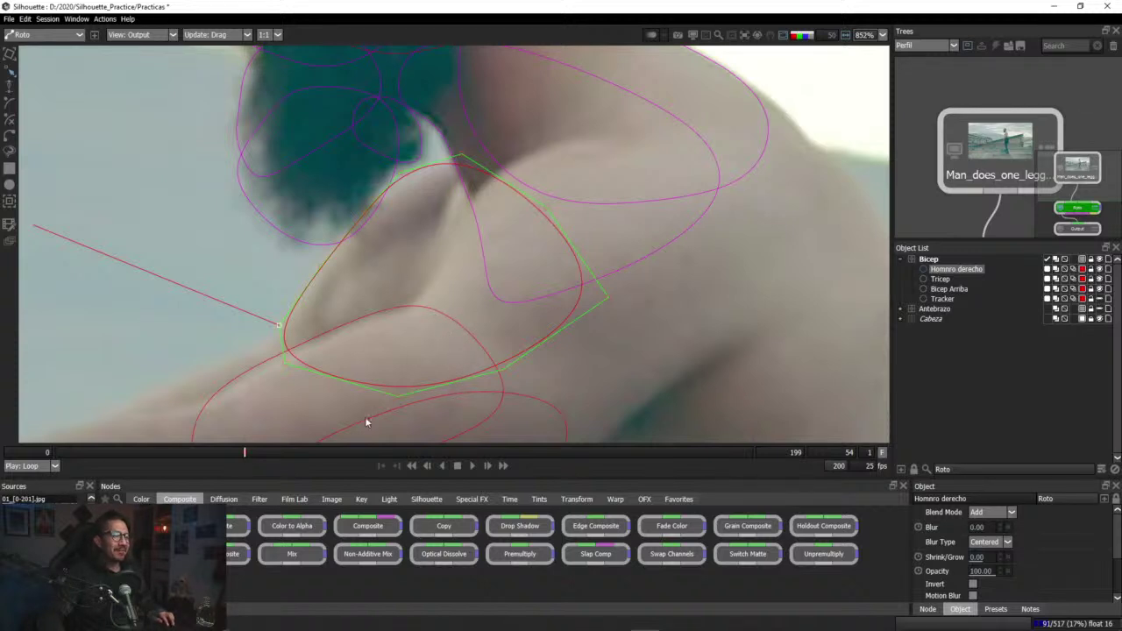
# Step: At frame 52, nudge the whole Homnro derecho shape with the transform tool to match the shoulder edge
pyautogui.moveTo(245, 453)
pyautogui.mouseDown()
pyautogui.moveTo(203, 456)
pyautogui.moveTo(238, 456)
pyautogui.mouseUp()
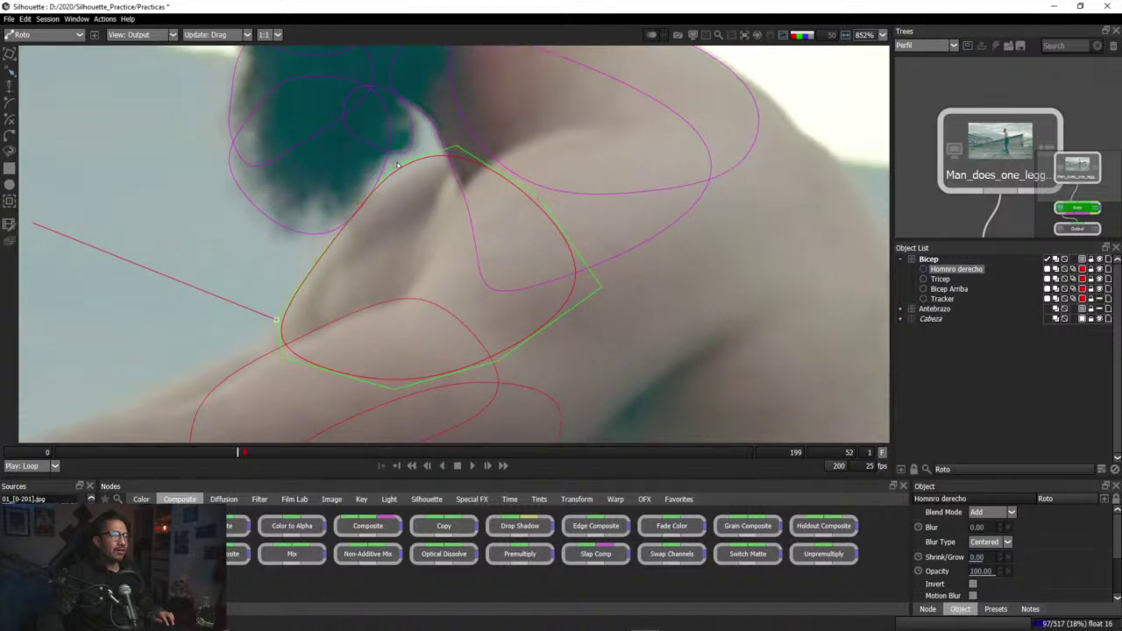
pyautogui.press('t')
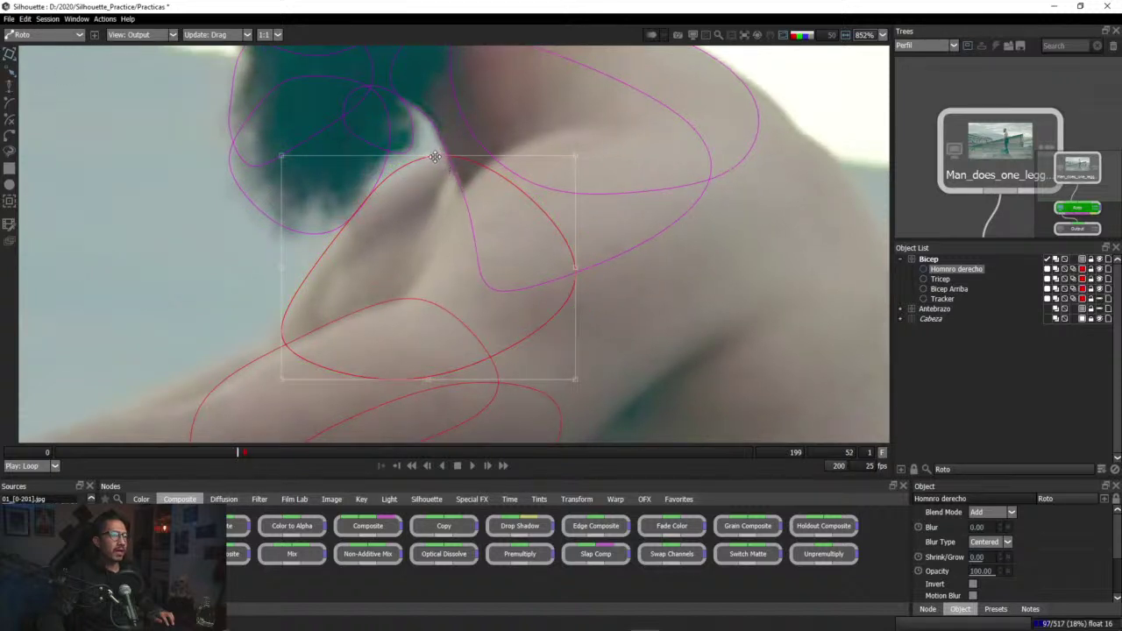
pyautogui.click(443, 157)
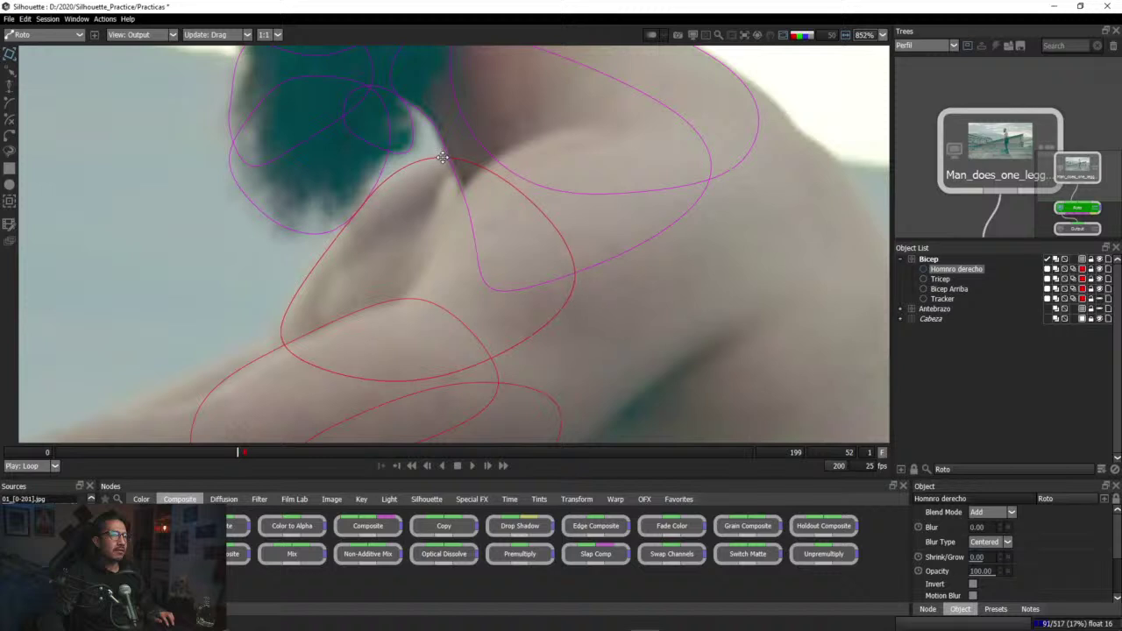
pyautogui.click(443, 157)
# Step: Go to frame 45 and examine how the Homnro derecho shape fits the shoulder, using the matte overlay and neighbouring frames
pyautogui.moveTo(237, 459); pyautogui.dragTo(212, 456)
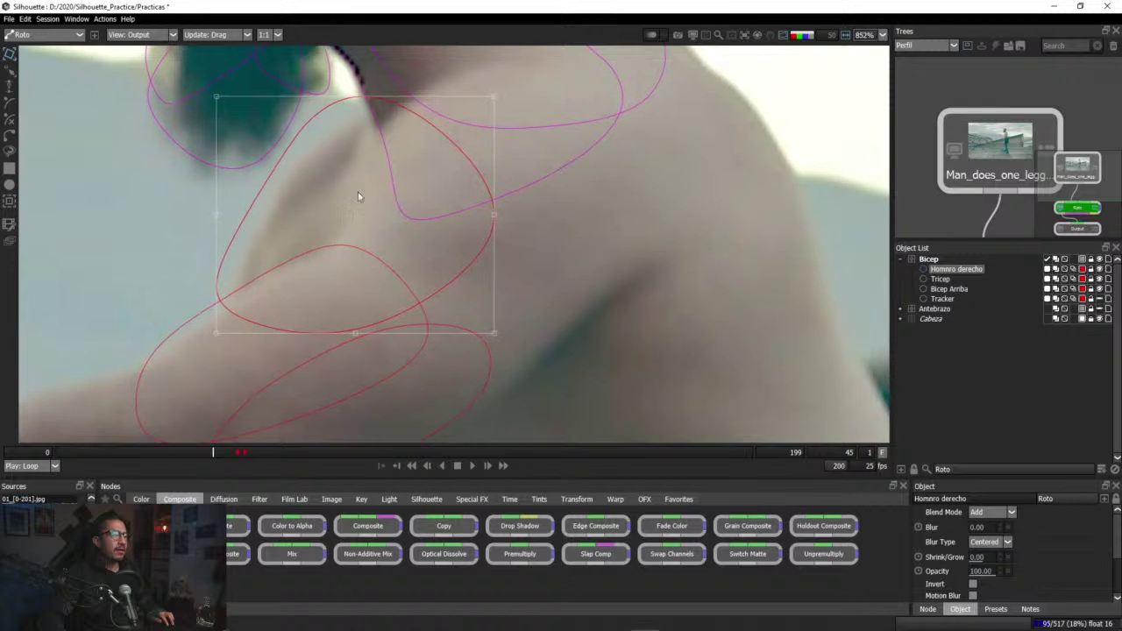
pyautogui.press('a')
pyautogui.press('a')
pyautogui.press('a')
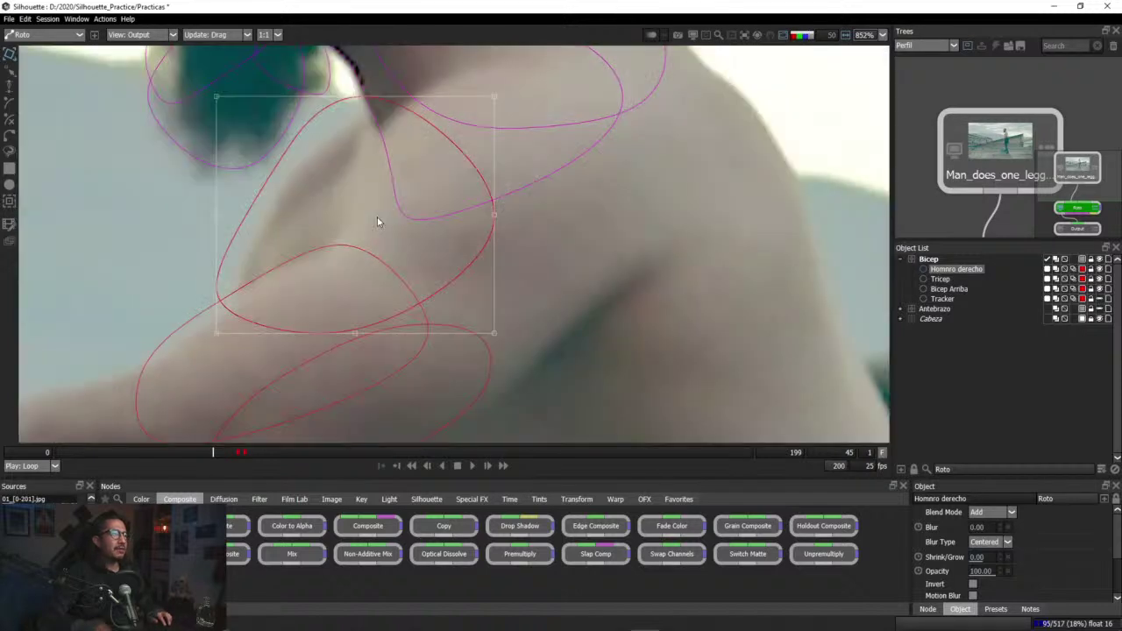
pyautogui.press('Left')
pyautogui.press('Left')
pyautogui.press('Right')
pyautogui.press('Right')
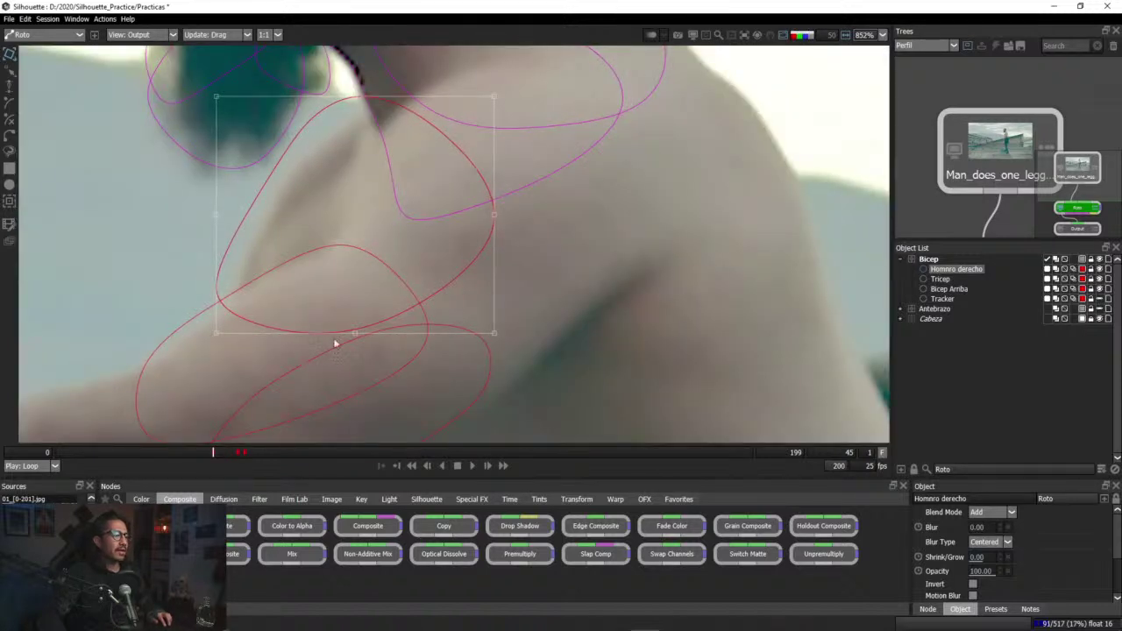
# Step: Step back and forth around frames 43 to 45 to compare the shoulder shape with the arm's motion, ending at frame 45
pyautogui.press('Left')
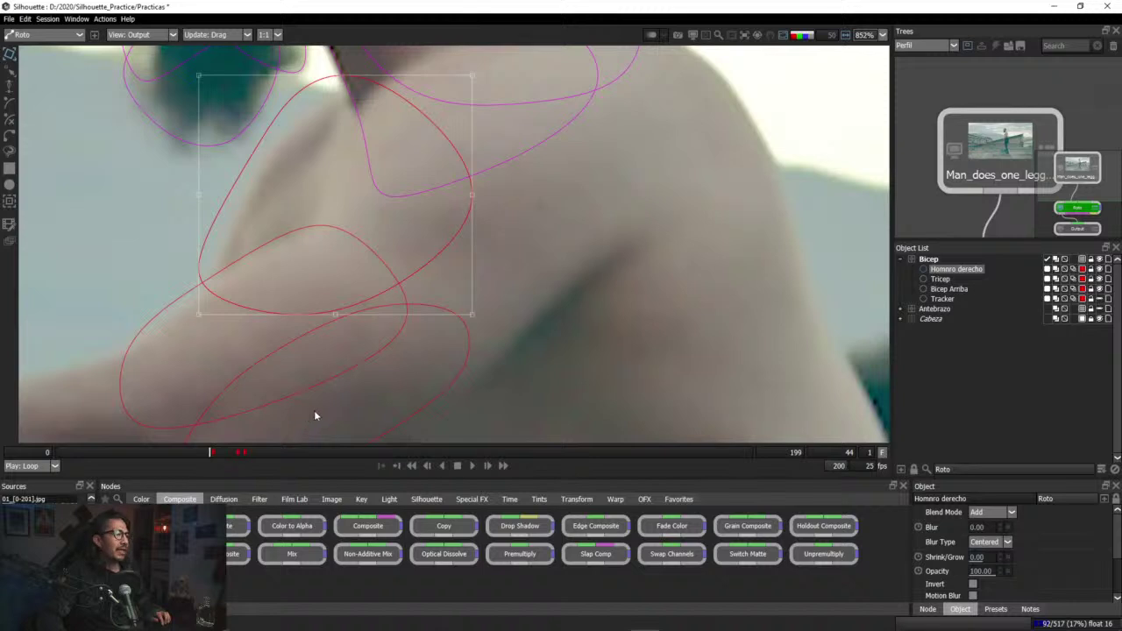
pyautogui.press('Right')
pyautogui.press('Left')
pyautogui.press('Left')
pyautogui.press('Left')
pyautogui.press('Left')
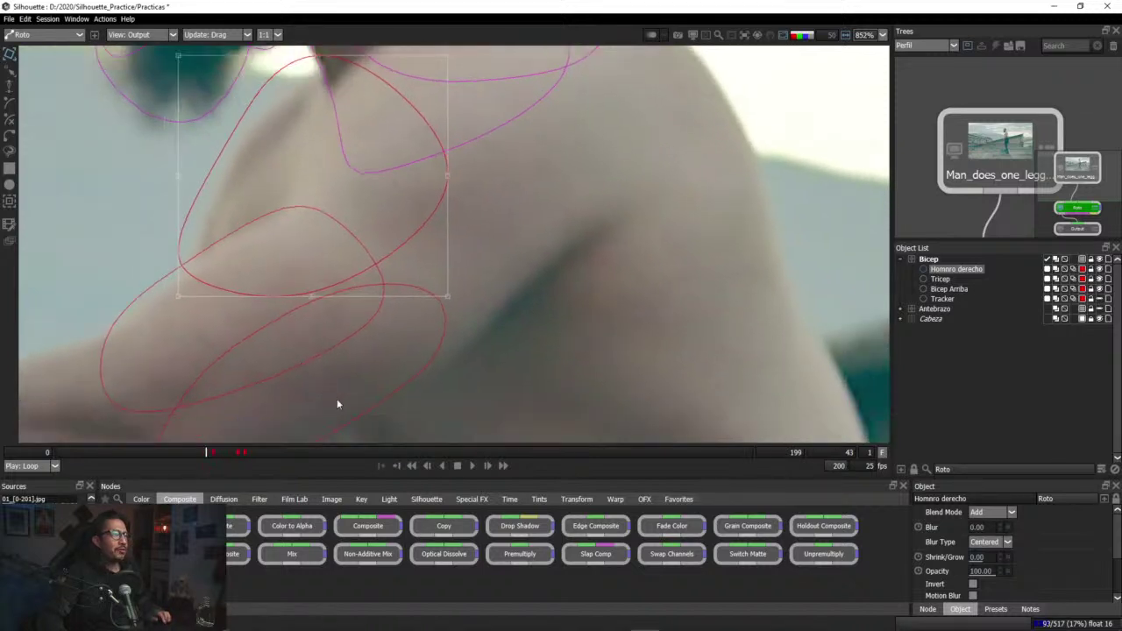
pyautogui.press('Right')
pyautogui.press('Right')
pyautogui.press('Right')
pyautogui.press('Right')
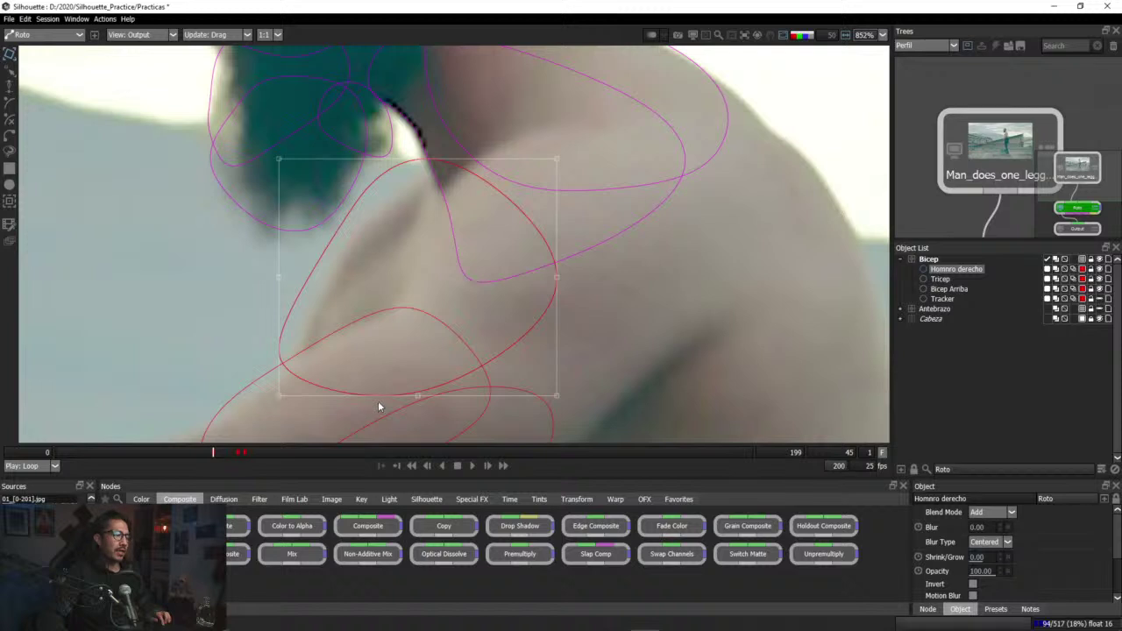
pyautogui.press('Right')
pyautogui.press('Right')
pyautogui.press('Right')
pyautogui.click(215, 453)
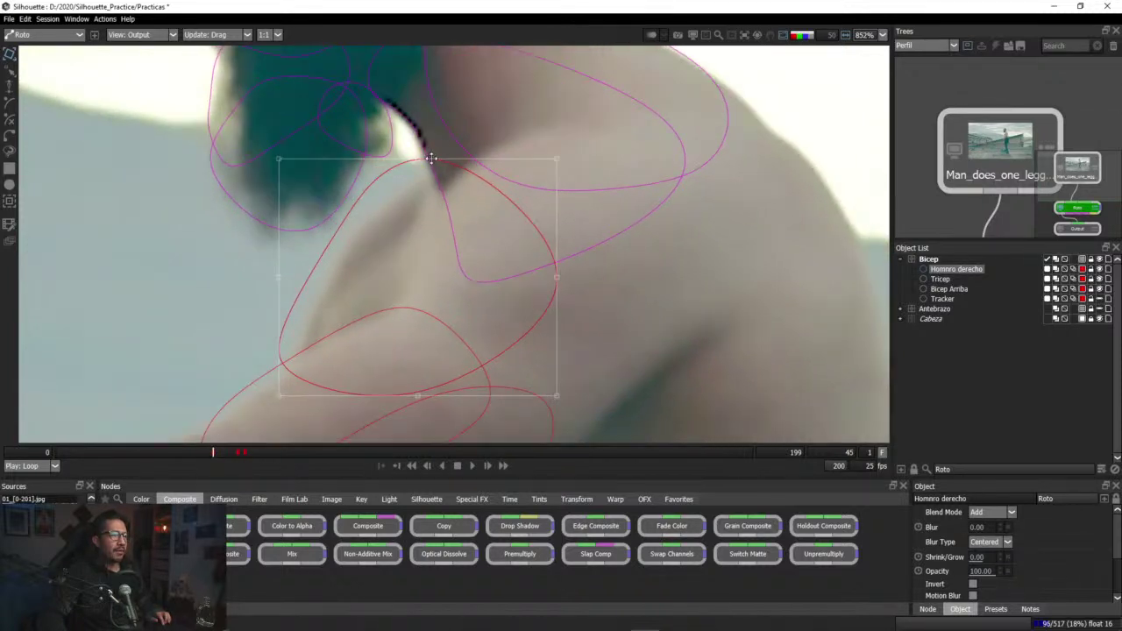
# Step: At frame 45, move the Homnro derecho shape down and slightly inward so its top meets the shoulder edge below the beard
pyautogui.moveTo(430, 159)
pyautogui.mouseDown()
pyautogui.moveTo(436, 175)
pyautogui.moveTo(426, 176)
pyautogui.mouseUp()
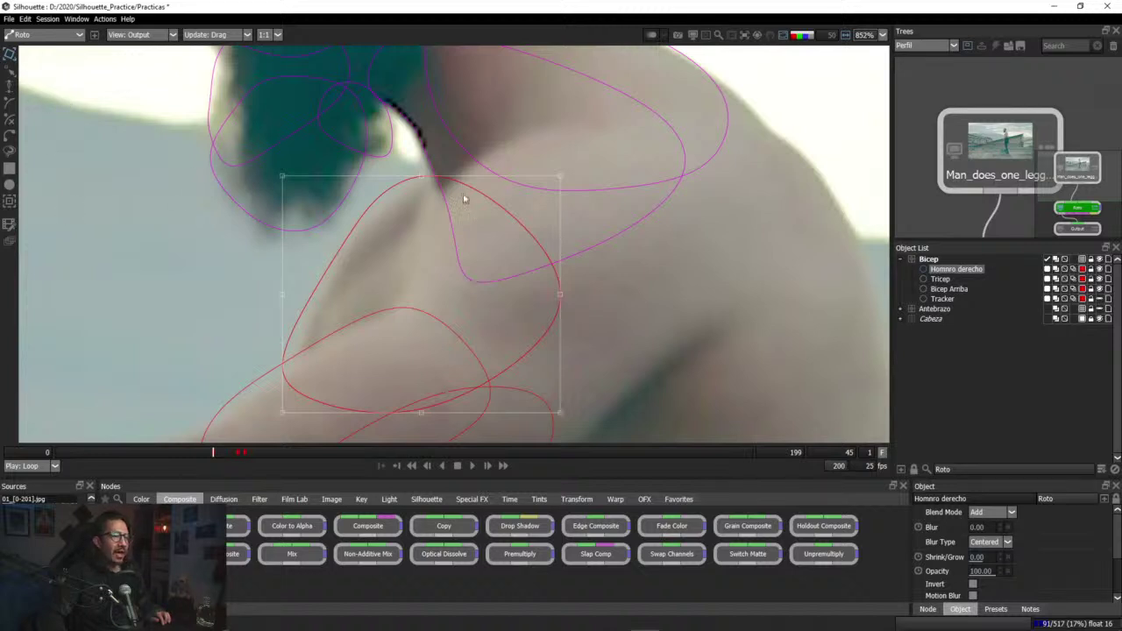
pyautogui.moveTo(450, 179); pyautogui.dragTo(454, 180)
pyautogui.moveTo(217, 452)
pyautogui.mouseDown()
pyautogui.moveTo(237, 453)
pyautogui.moveTo(214, 452)
pyautogui.mouseUp()
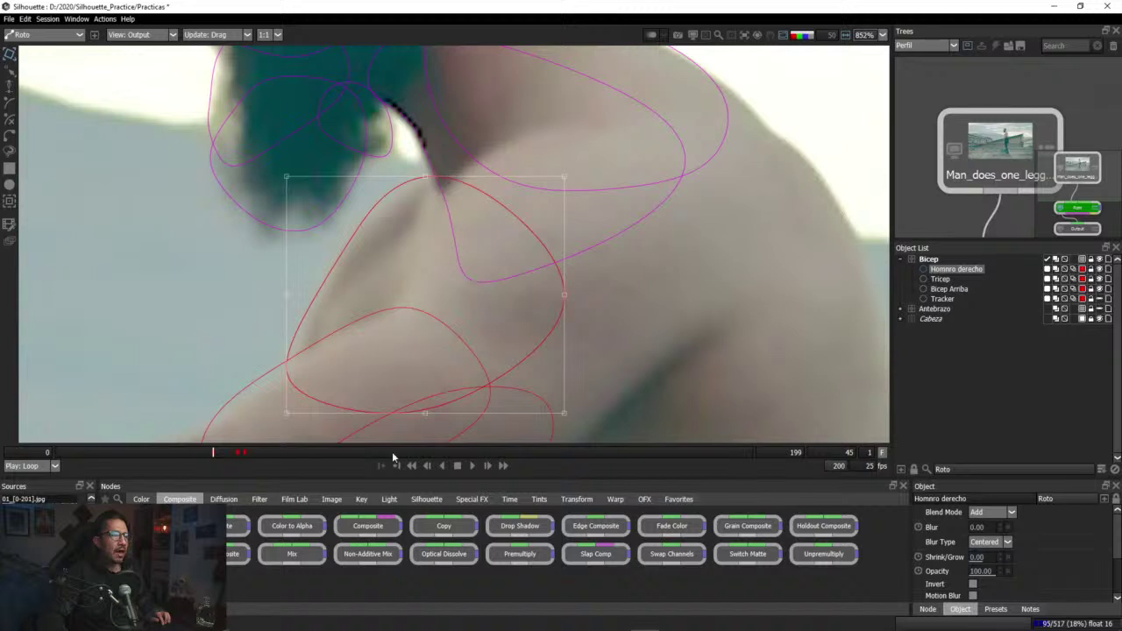
pyautogui.moveTo(216, 453)
pyautogui.mouseDown()
pyautogui.moveTo(238, 453)
pyautogui.moveTo(213, 453)
pyautogui.mouseUp()
# Step: Try moving the whole Homnro derecho shape sideways across the shoulder at frame 45, undoing each move
pyautogui.moveTo(404, 183); pyautogui.dragTo(445, 186)
pyautogui.hotkey('ctrl', 'z')
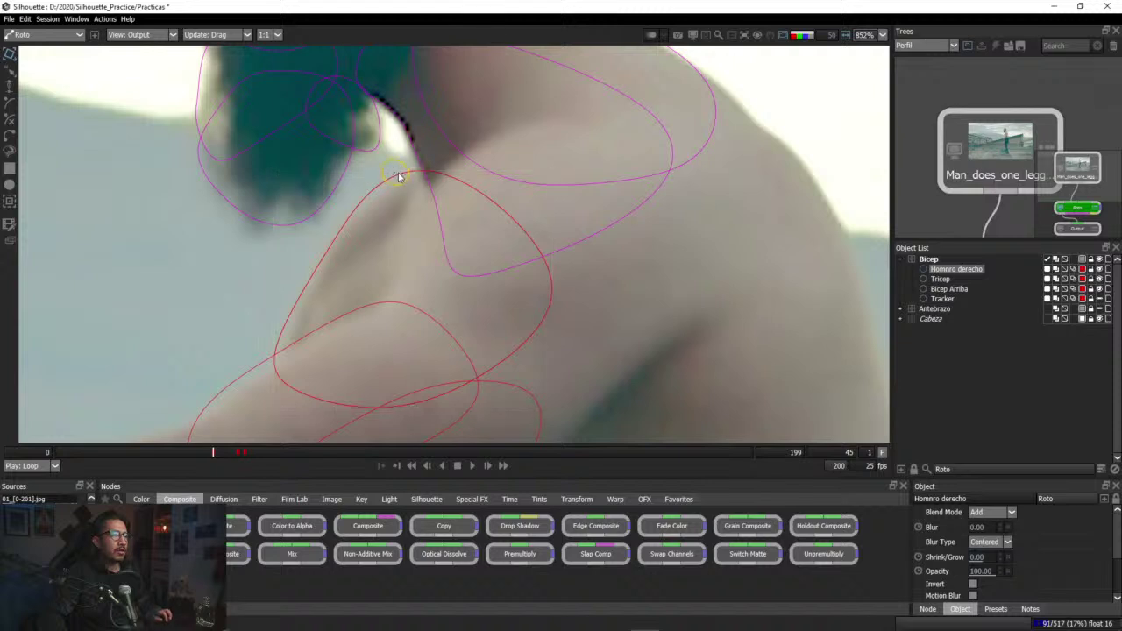
pyautogui.click(399, 177)
pyautogui.click(393, 173)
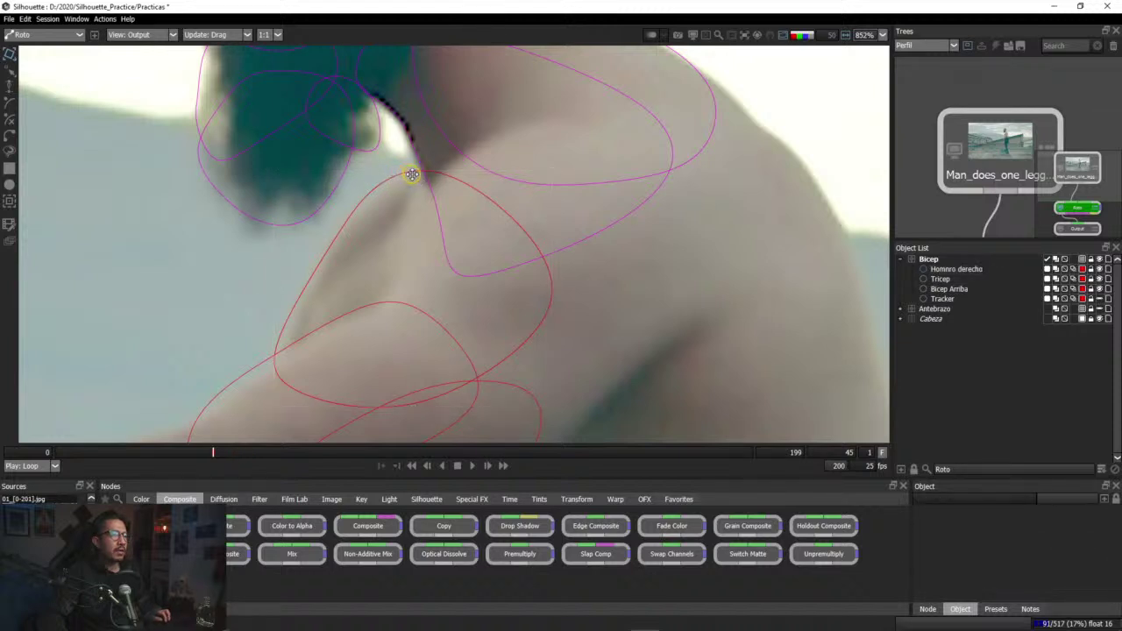
pyautogui.click(403, 177)
pyautogui.moveTo(401, 173); pyautogui.dragTo(454, 181)
pyautogui.hotkey('ctrl', 'z')
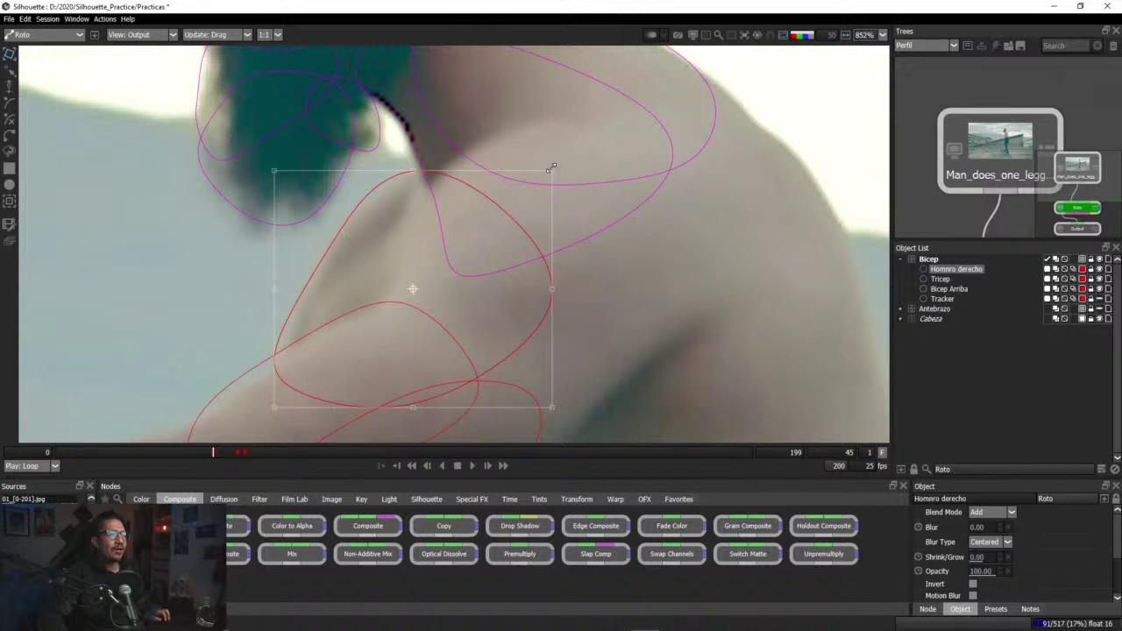
# Step: At frame 45, slightly rotate and nudge the Homnro derecho shape to fit the shoulder's outline below the beard
pyautogui.moveTo(553, 168); pyautogui.dragTo(556, 177)
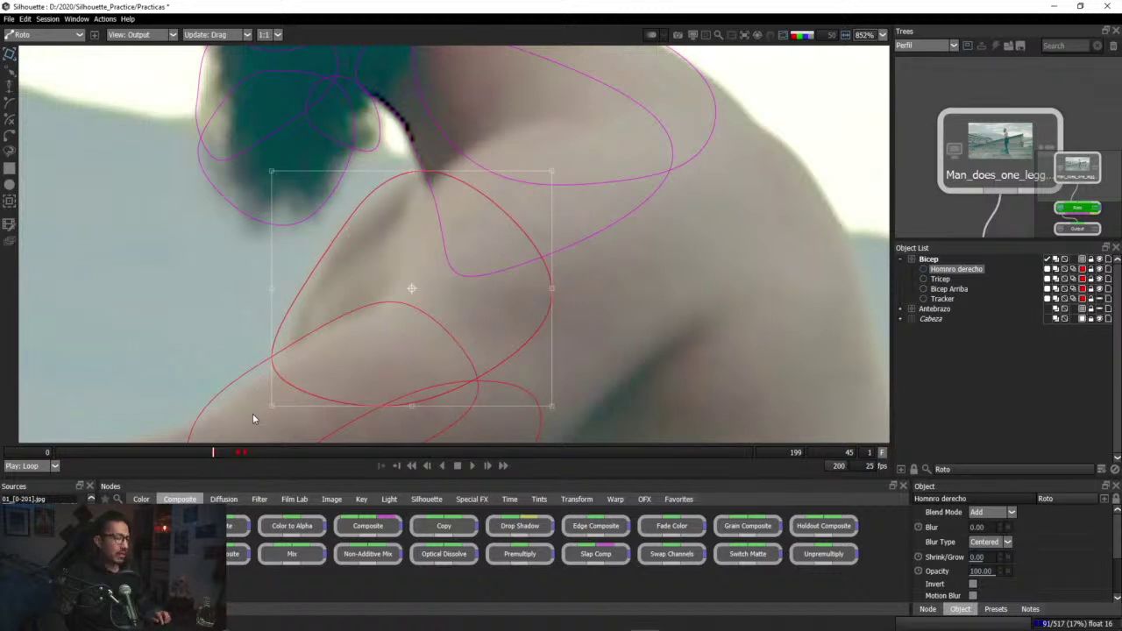
pyautogui.press('Left')
pyautogui.moveTo(225, 451)
pyautogui.mouseDown()
pyautogui.moveTo(235, 452)
pyautogui.moveTo(213, 454)
pyautogui.mouseUp()
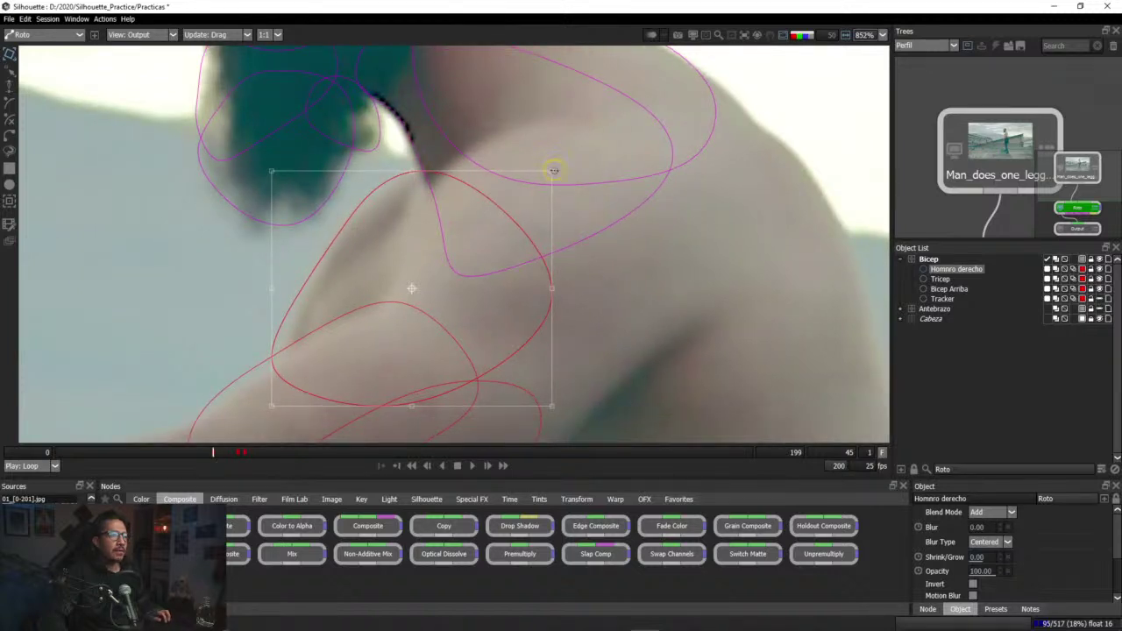
pyautogui.moveTo(554, 170); pyautogui.dragTo(542, 166)
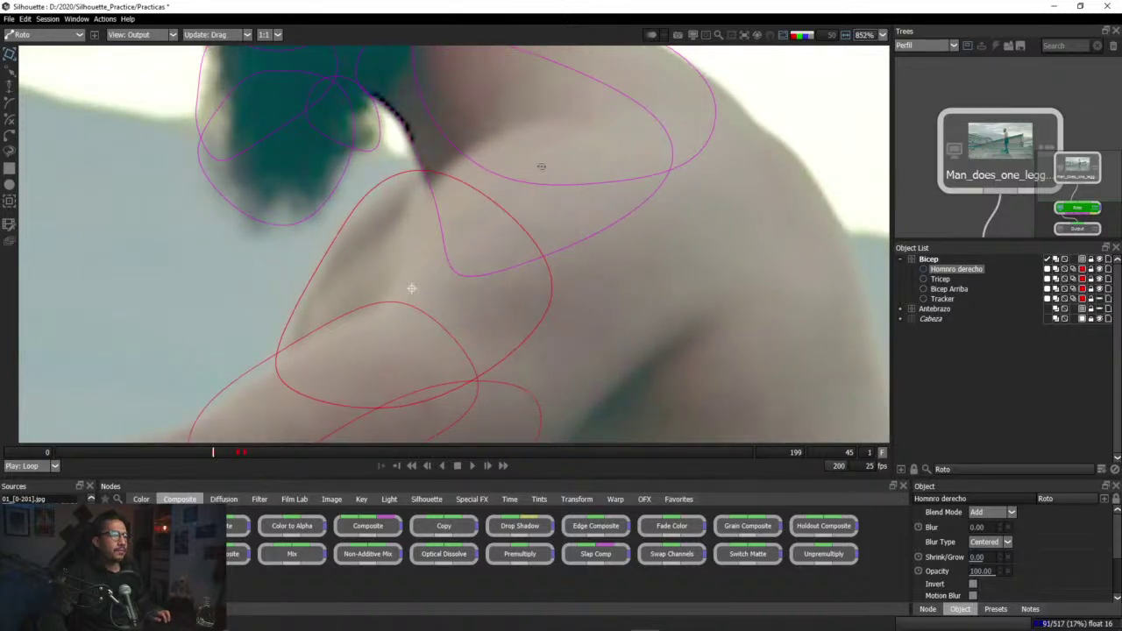
pyautogui.click(440, 170)
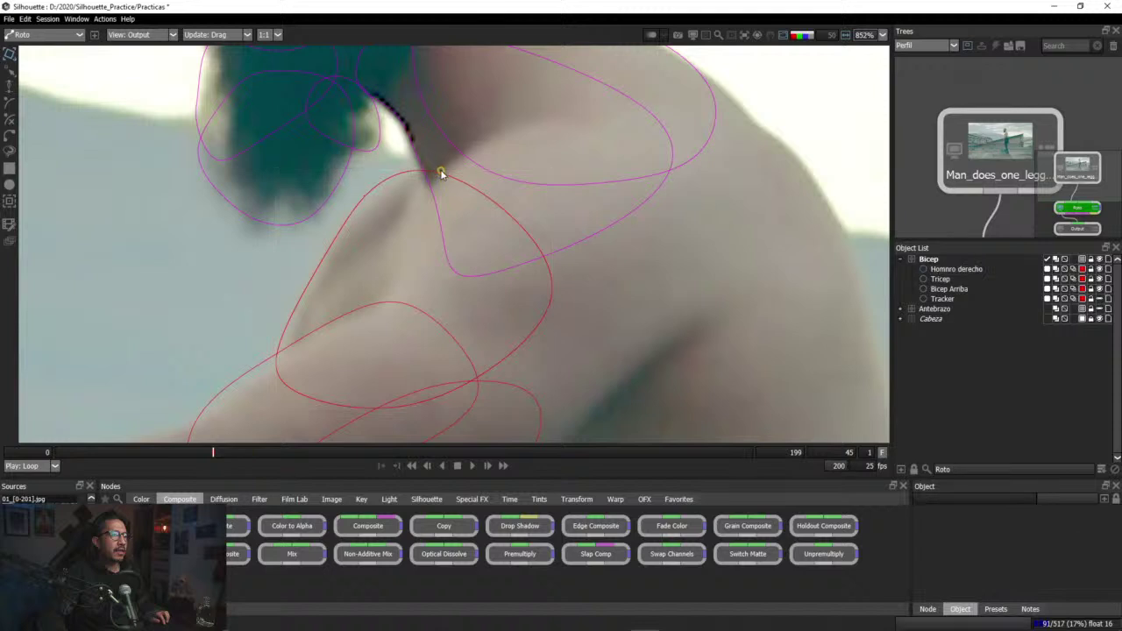
pyautogui.click(436, 174)
pyautogui.moveTo(437, 173); pyautogui.dragTo(440, 173)
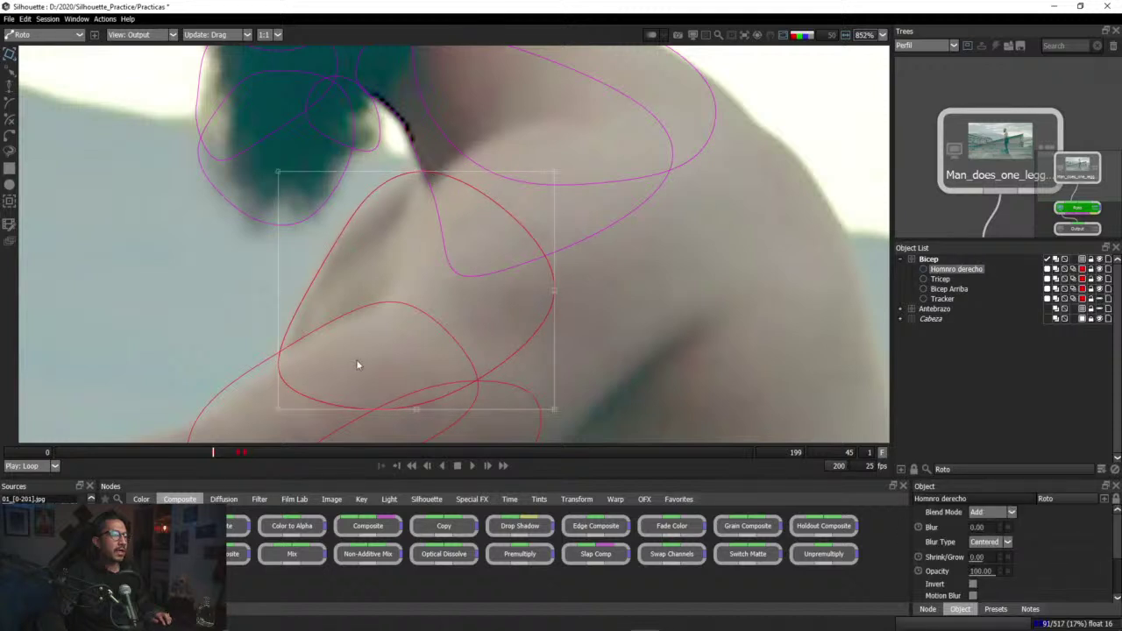
# Step: At frame 51, lower the Homnro derecho shape slightly onto the shoulder's upper edge and compare its fit with frame 52
pyautogui.moveTo(219, 456); pyautogui.dragTo(235, 457)
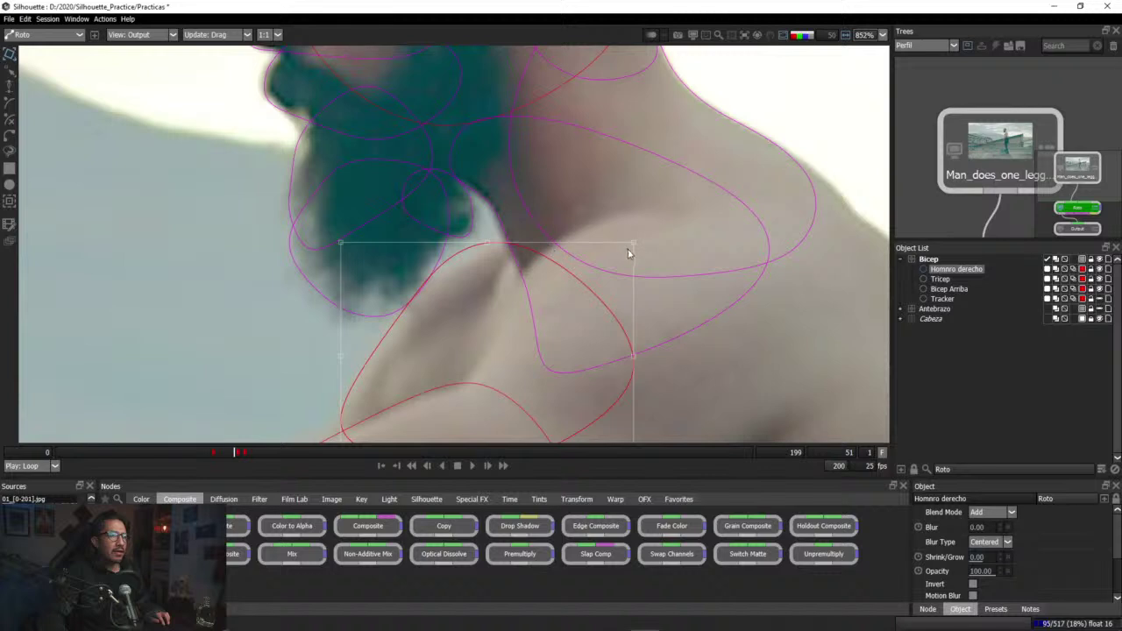
pyautogui.click(520, 246)
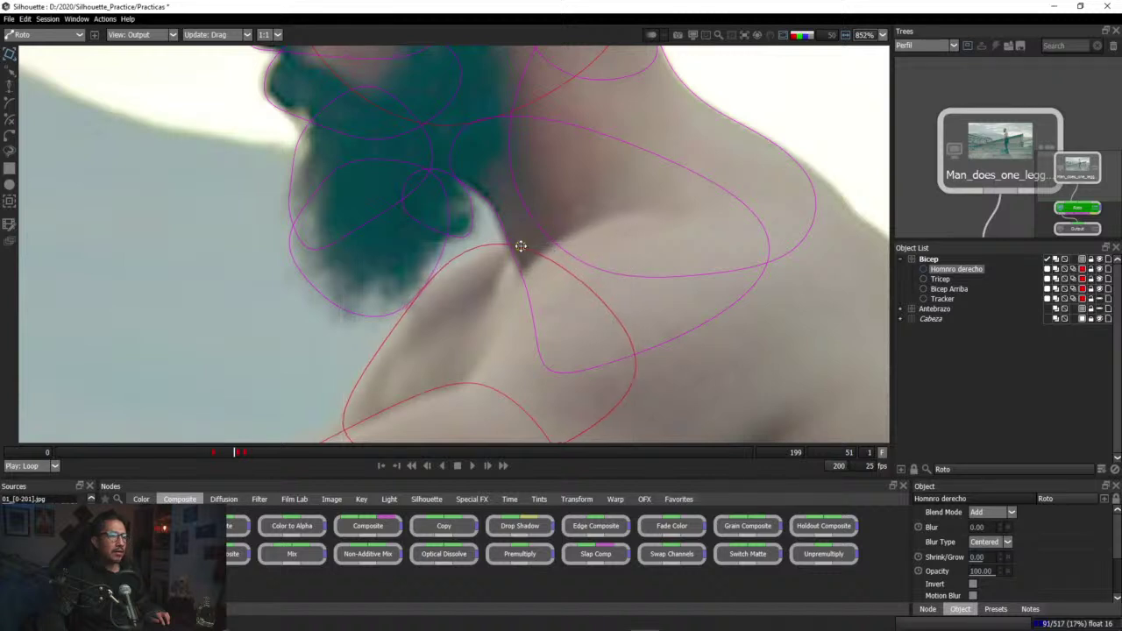
pyautogui.moveTo(521, 246); pyautogui.dragTo(521, 251)
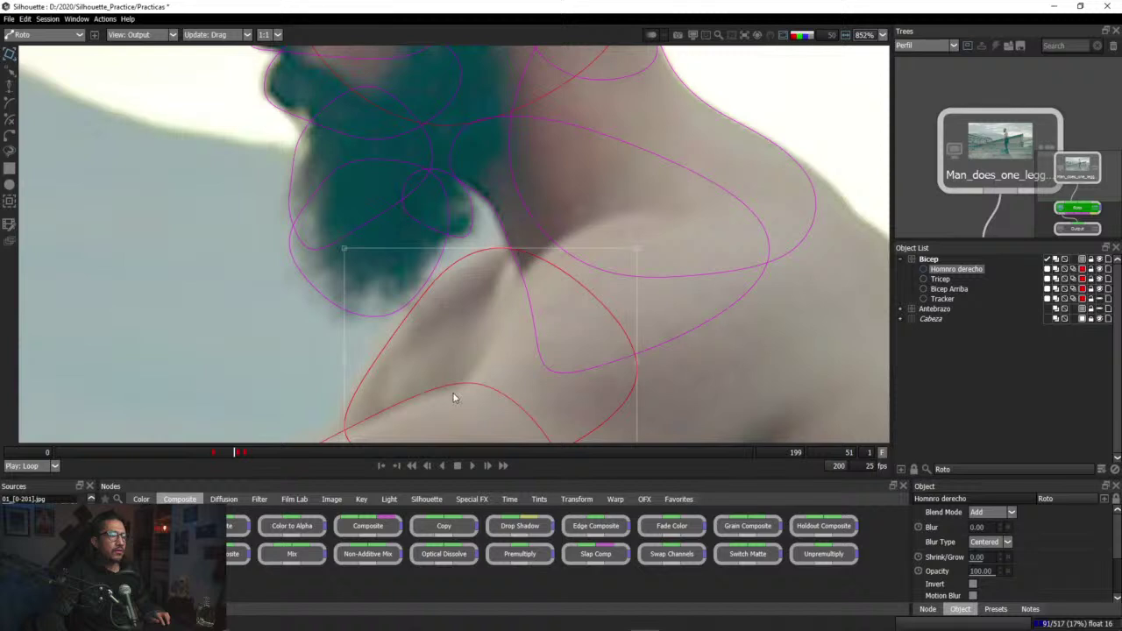
pyautogui.press('x')
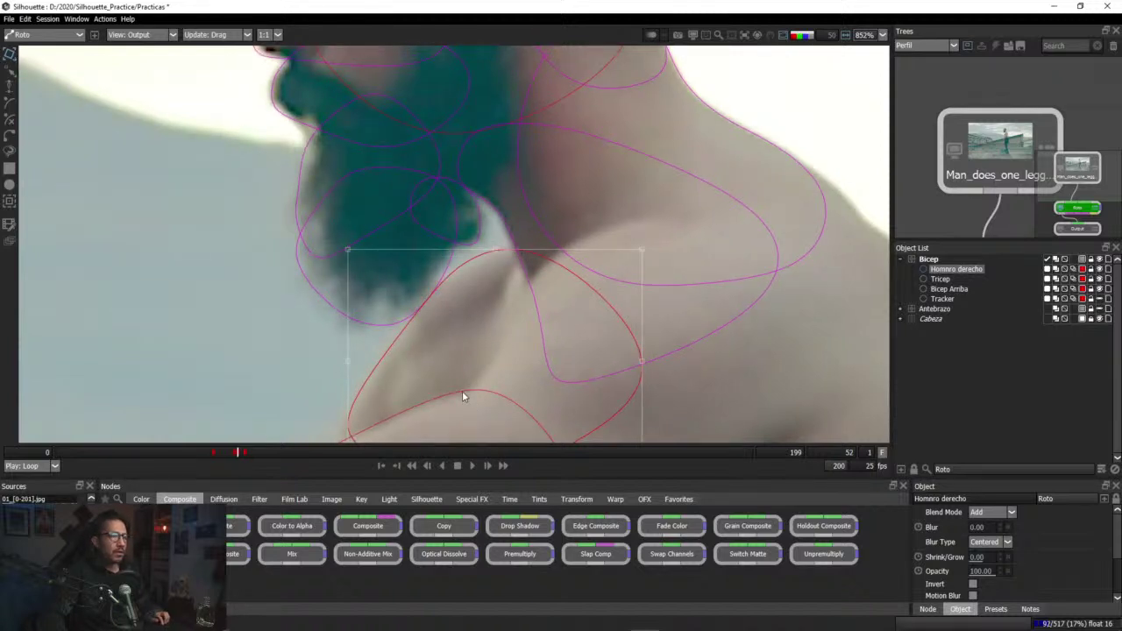
pyautogui.press('x')
pyautogui.press('z')
pyautogui.press('z')
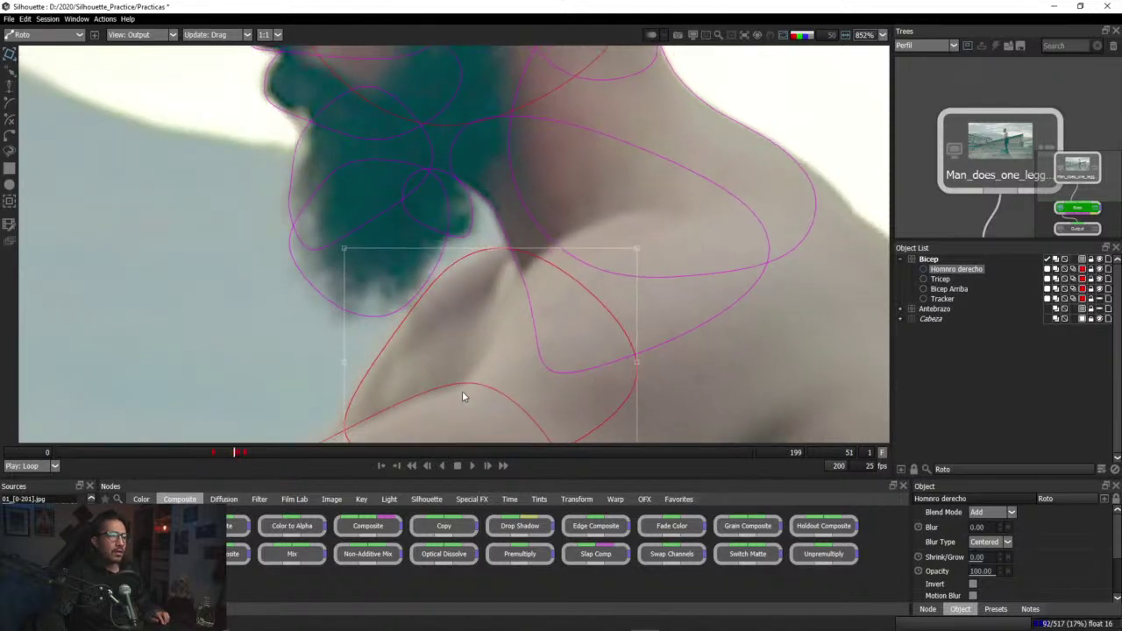
pyautogui.press('x')
pyautogui.press('z')
pyautogui.press('x')
pyautogui.press('x')
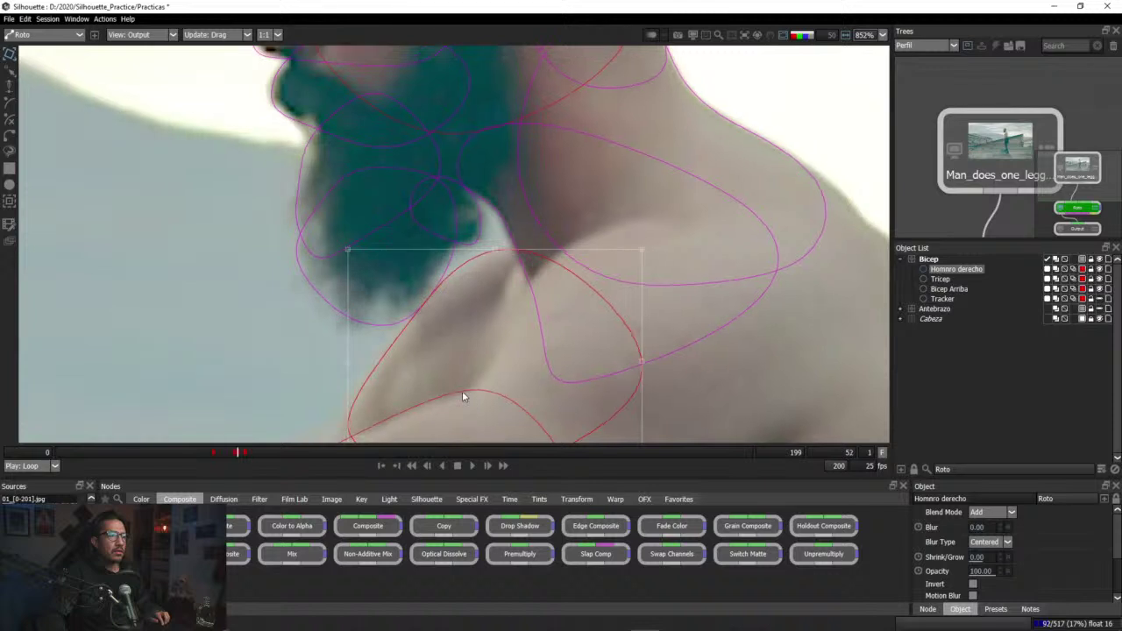
# Step: At frame 54, nudge the Homnro derecho shape slightly down and outward, and return to frame 51
pyautogui.press('Right')
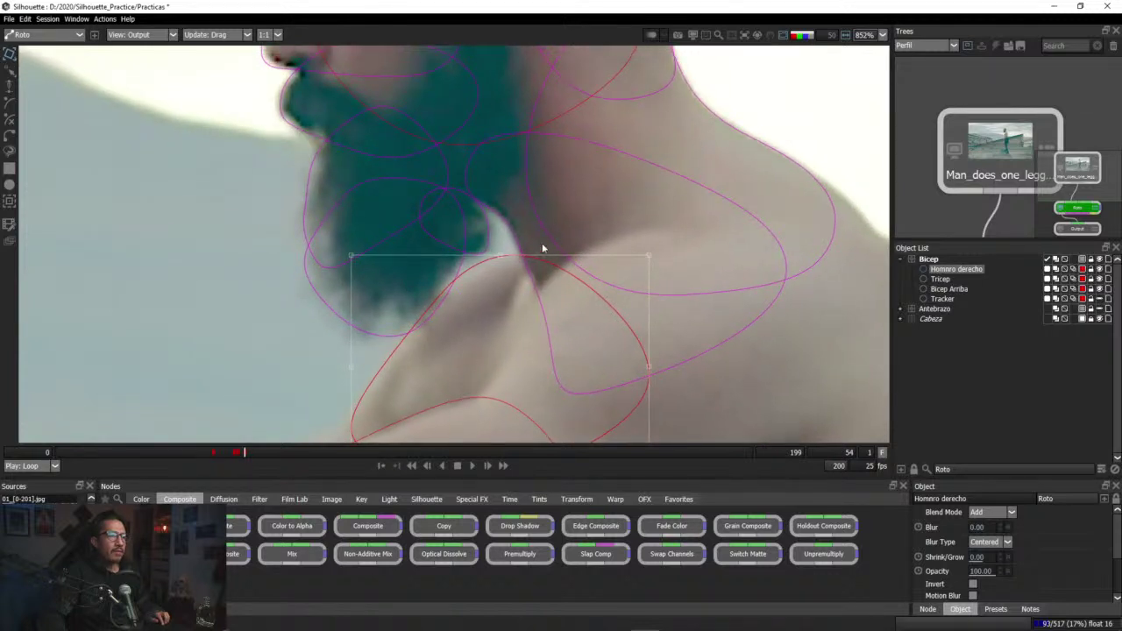
pyautogui.moveTo(543, 259); pyautogui.dragTo(541, 261)
pyautogui.press('Left')
pyautogui.press('Left')
pyautogui.press('Left')
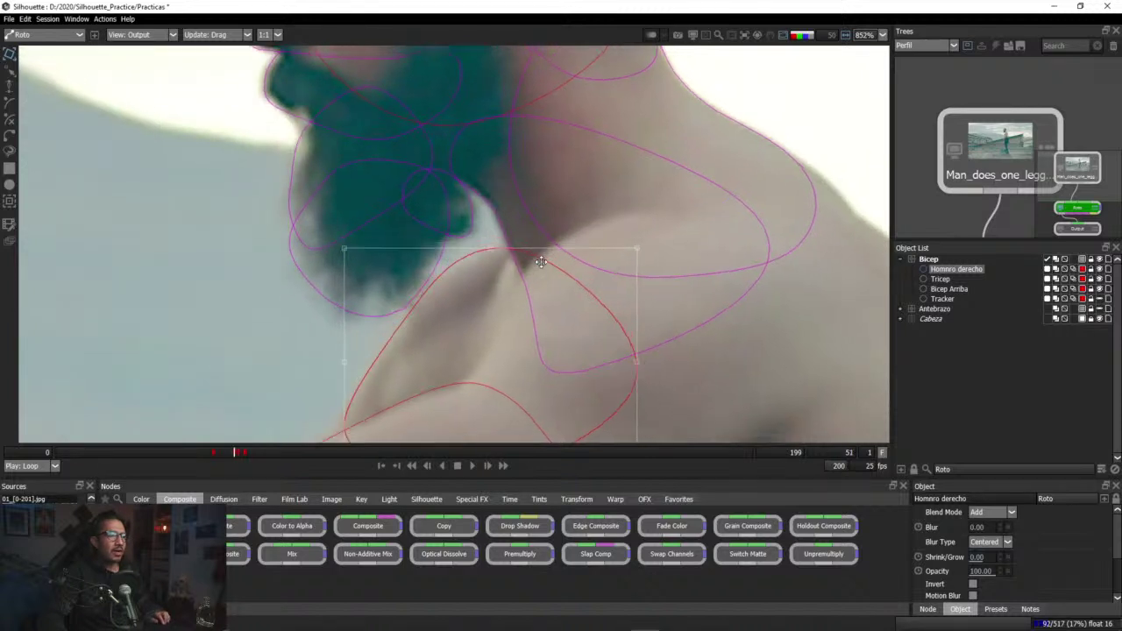
# Step: At frame 51, shift the Homnro derecho shape slightly toward the outer edge of the shoulder, checking its motion against frames 50 and 52
pyautogui.moveTo(539, 260); pyautogui.dragTo(537, 256)
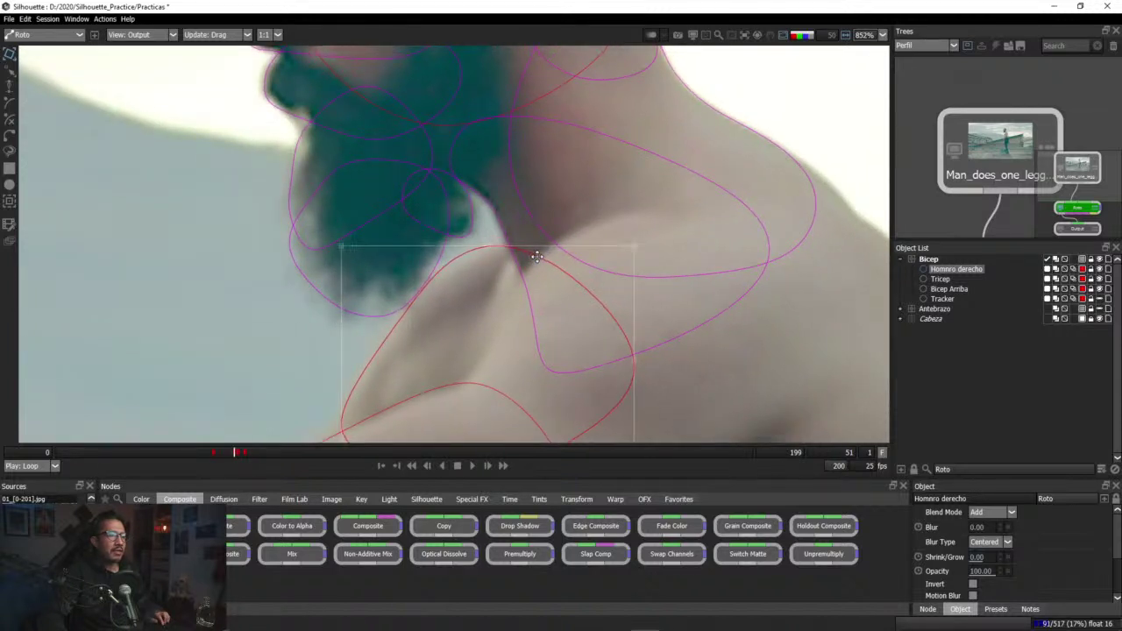
pyautogui.press('Right')
pyautogui.press('Right')
pyautogui.press('Left')
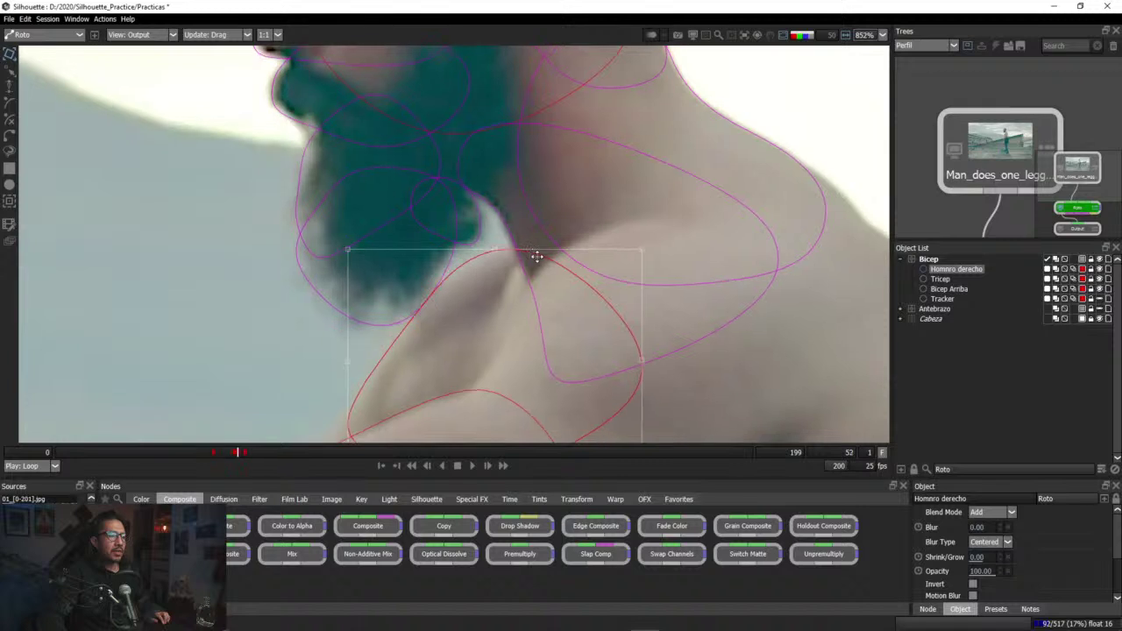
pyautogui.press('Left')
pyautogui.moveTo(536, 256); pyautogui.dragTo(535, 258)
pyautogui.click(535, 259)
pyautogui.press('Right')
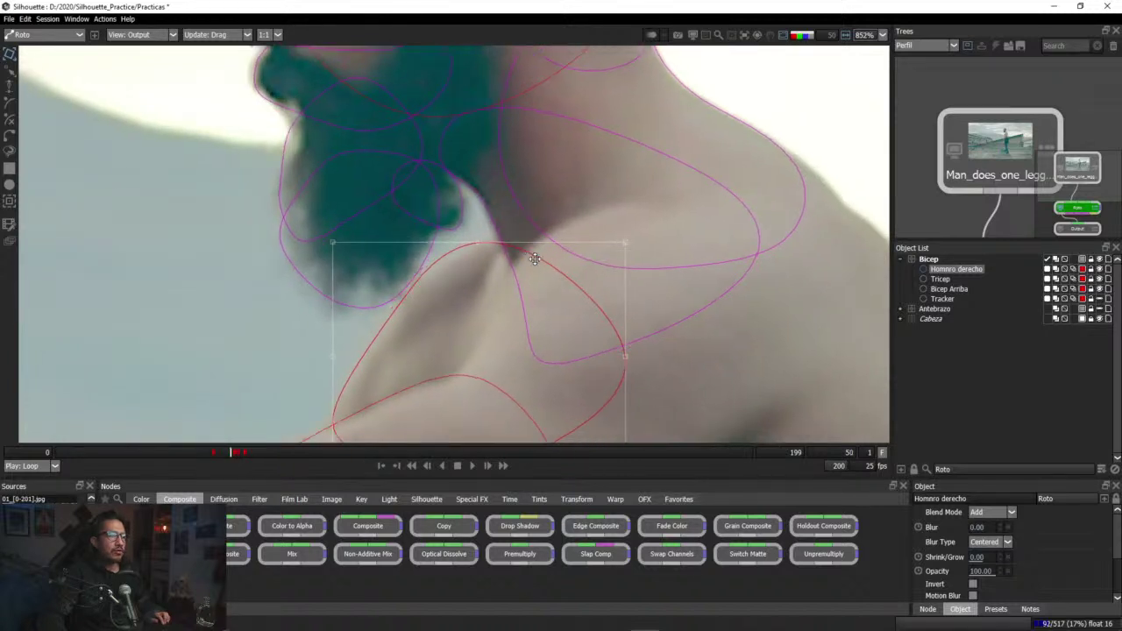
# Step: Raise the Homnro derecho shape slightly at frame 51 and compare the shoulder fit across frames 50 to 52
pyautogui.press('Left')
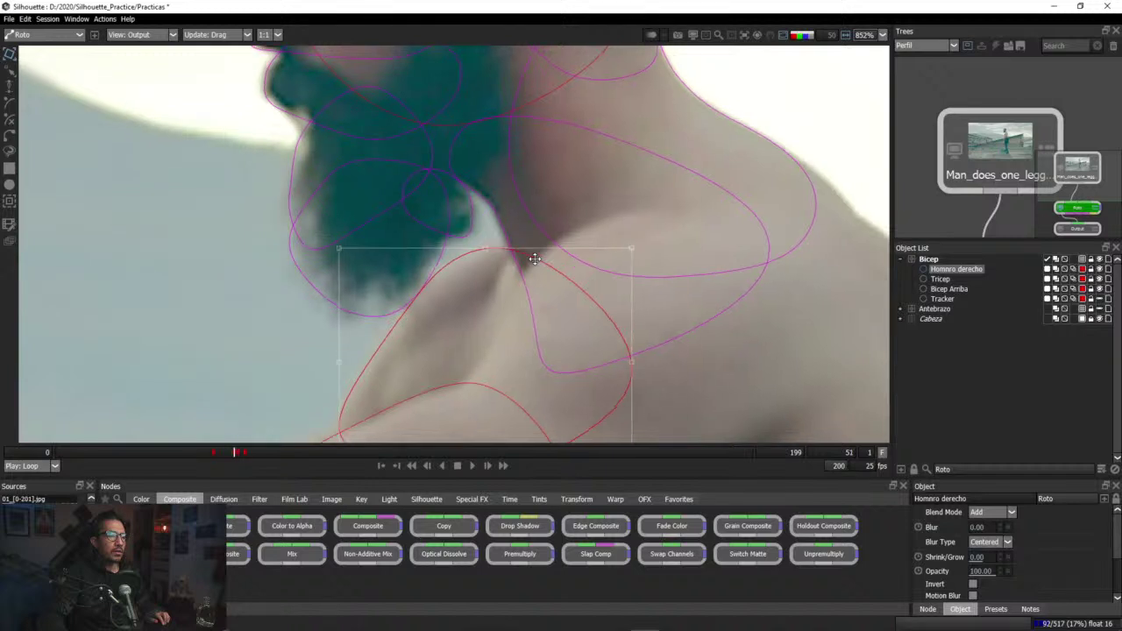
pyautogui.press('Right')
pyautogui.press('Left')
pyautogui.press('Right')
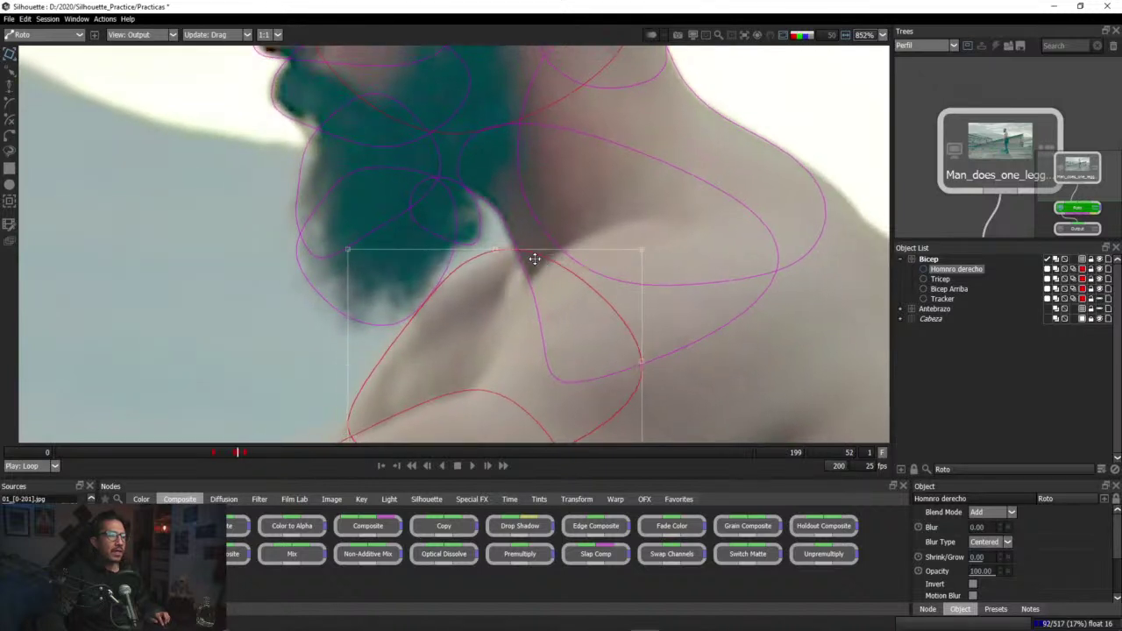
pyautogui.press('Left')
pyautogui.click(534, 258)
pyautogui.press('Right')
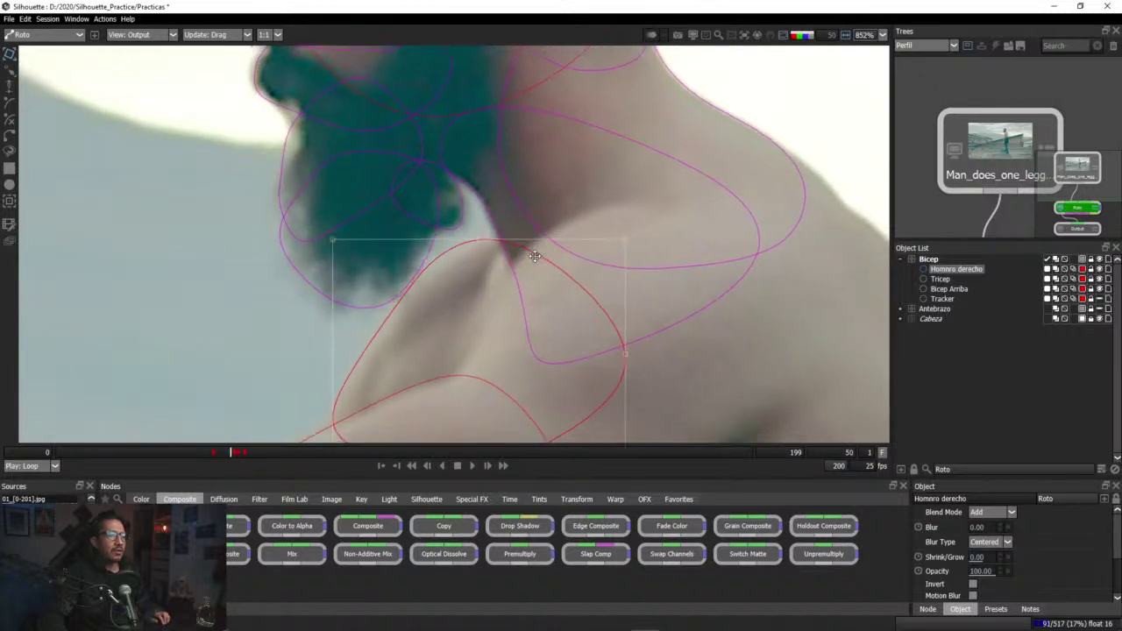
pyautogui.press('Left')
pyautogui.press('Right')
pyautogui.press('Left')
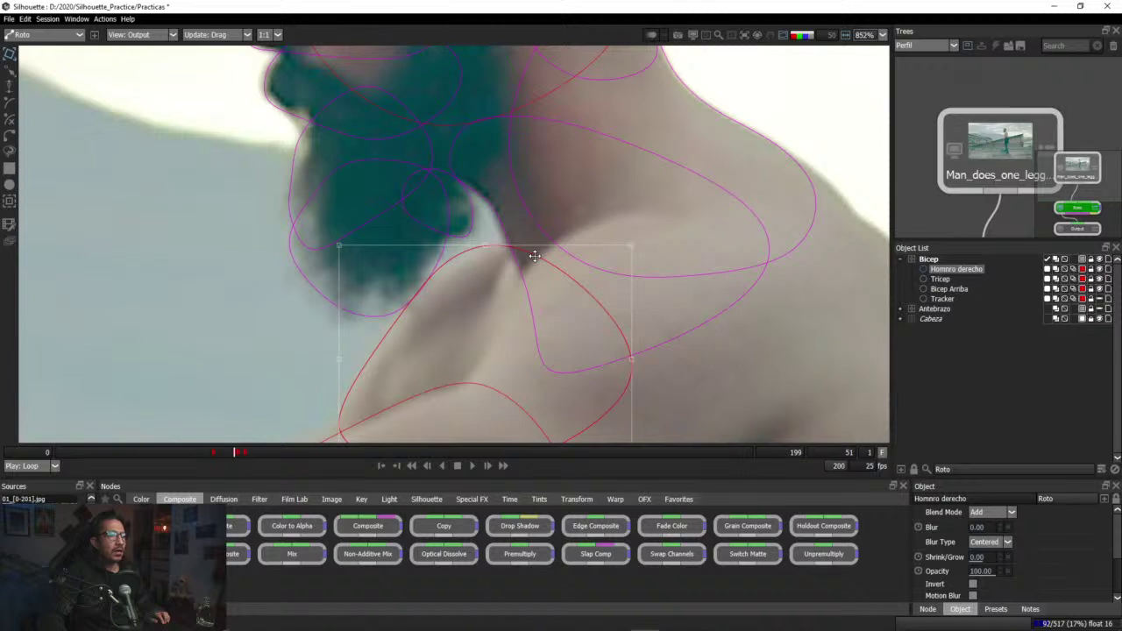
# Step: Step back through the frames to 45 and nudge the Homnro derecho shape slightly outward there
pyautogui.press('Left')
pyautogui.press('Left')
pyautogui.press('Left')
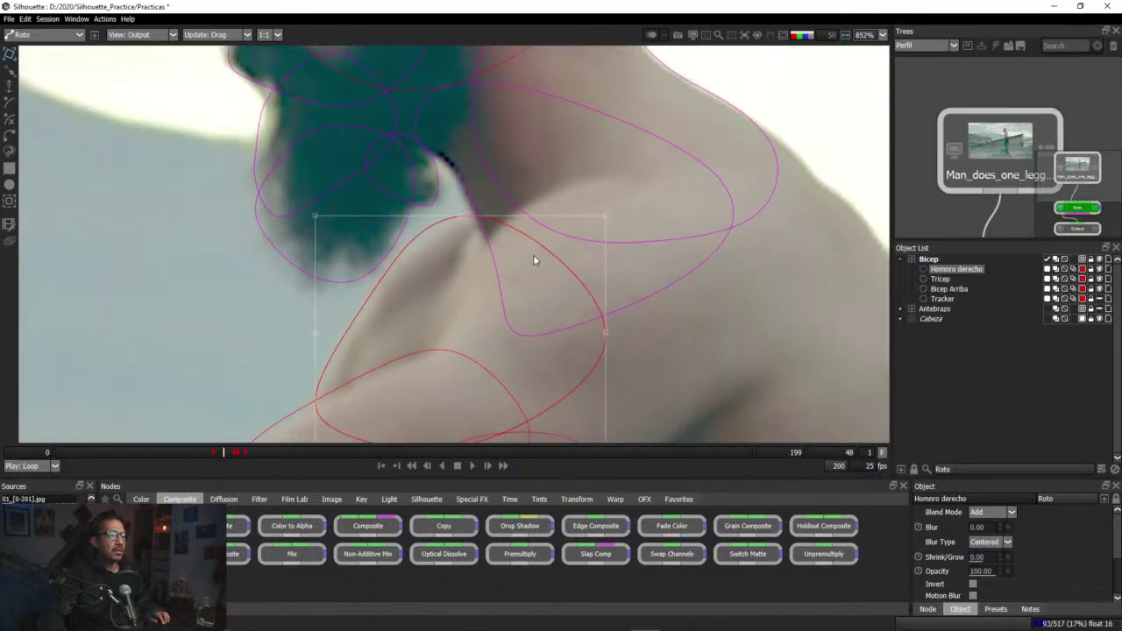
pyautogui.press('Left')
pyautogui.press('Left')
pyautogui.press('Left')
pyautogui.press('Left')
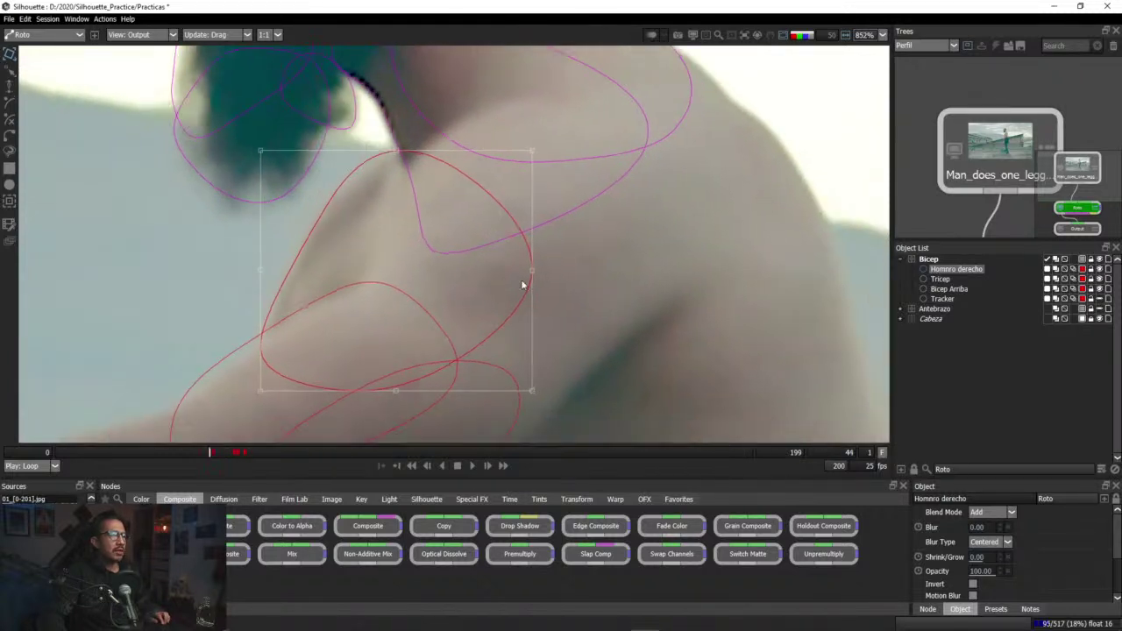
pyautogui.press('Right')
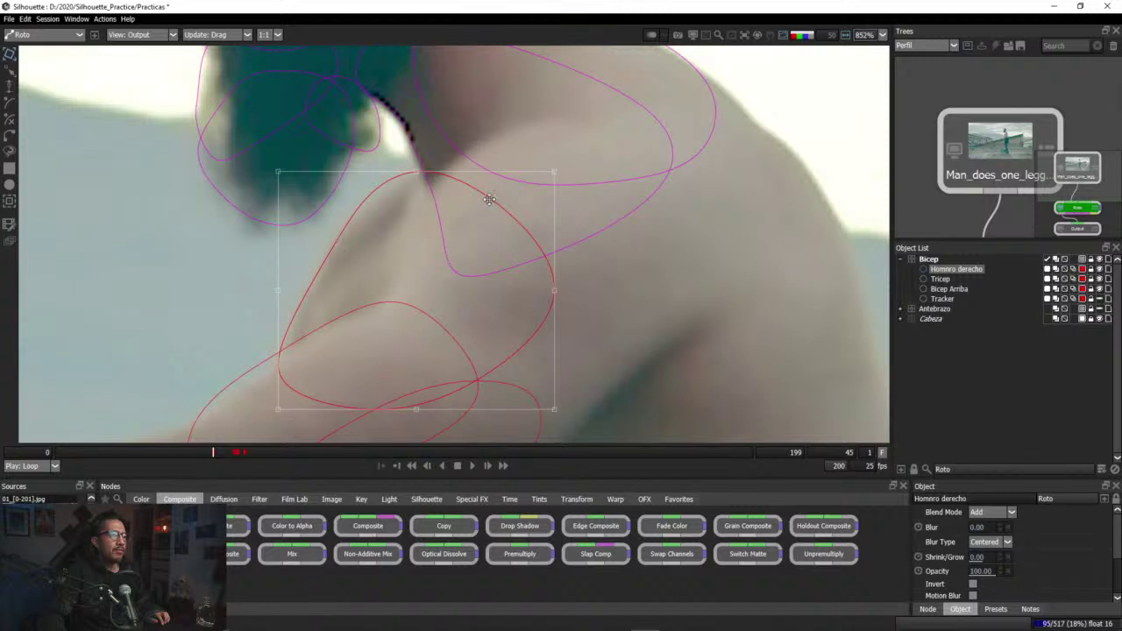
pyautogui.moveTo(489, 198); pyautogui.dragTo(487, 198)
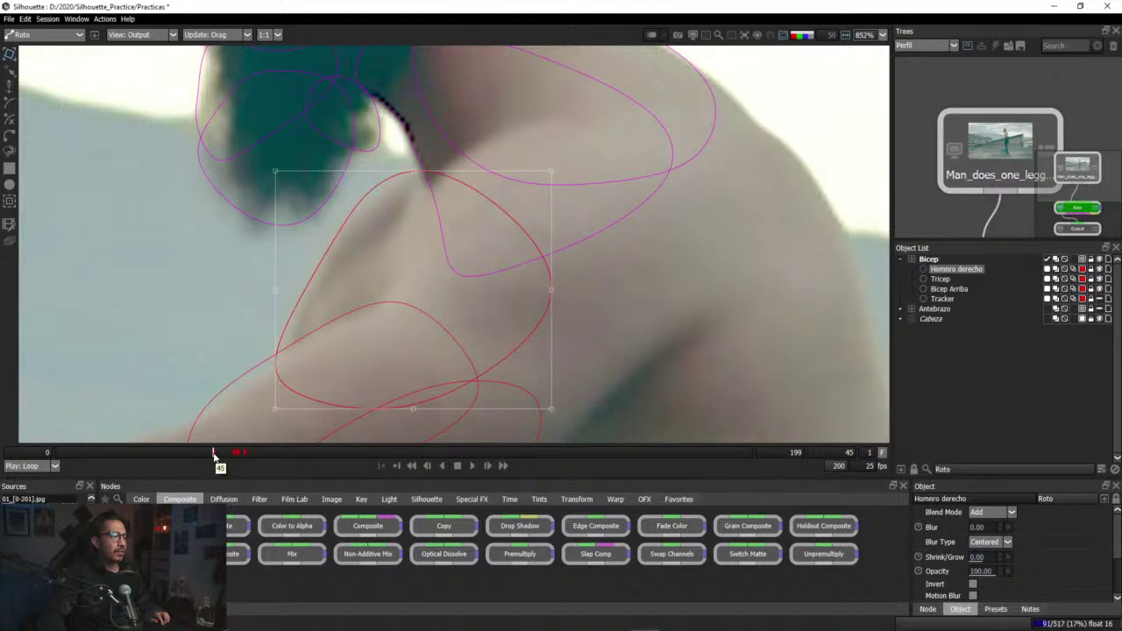
# Step: At frame 37, move the Homnro derecho shape up and outward, and rotate it slightly to match the shoulder contour
pyautogui.moveTo(213, 453); pyautogui.dragTo(197, 453)
pyautogui.moveTo(245, 356); pyautogui.dragTo(386, 407)
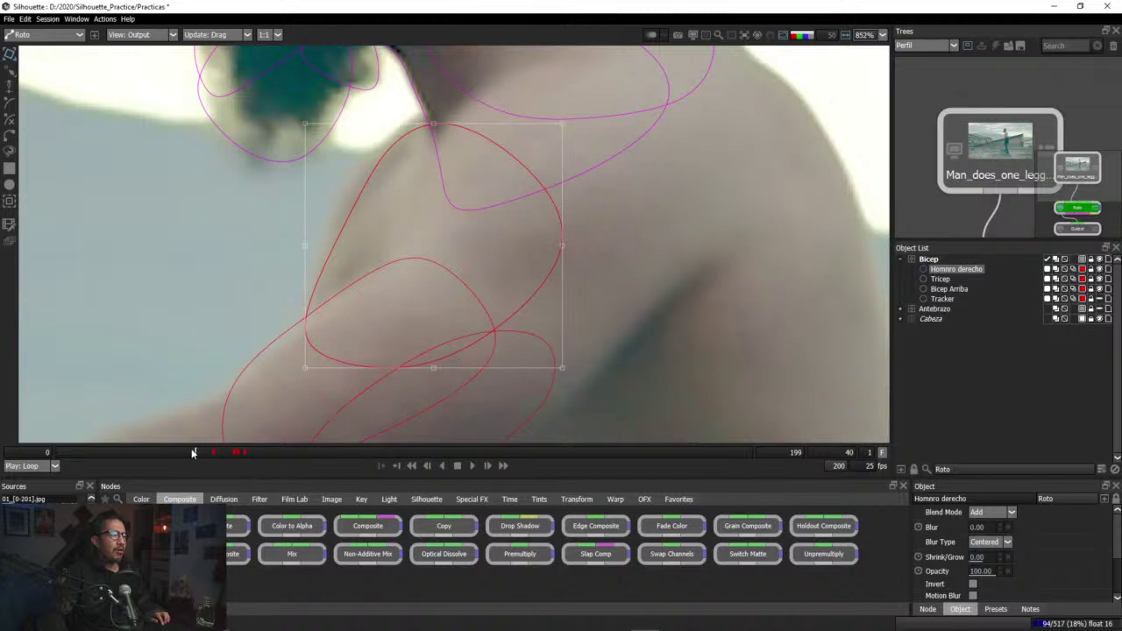
pyautogui.moveTo(196, 452); pyautogui.dragTo(184, 452)
pyautogui.moveTo(375, 307); pyautogui.dragTo(421, 357)
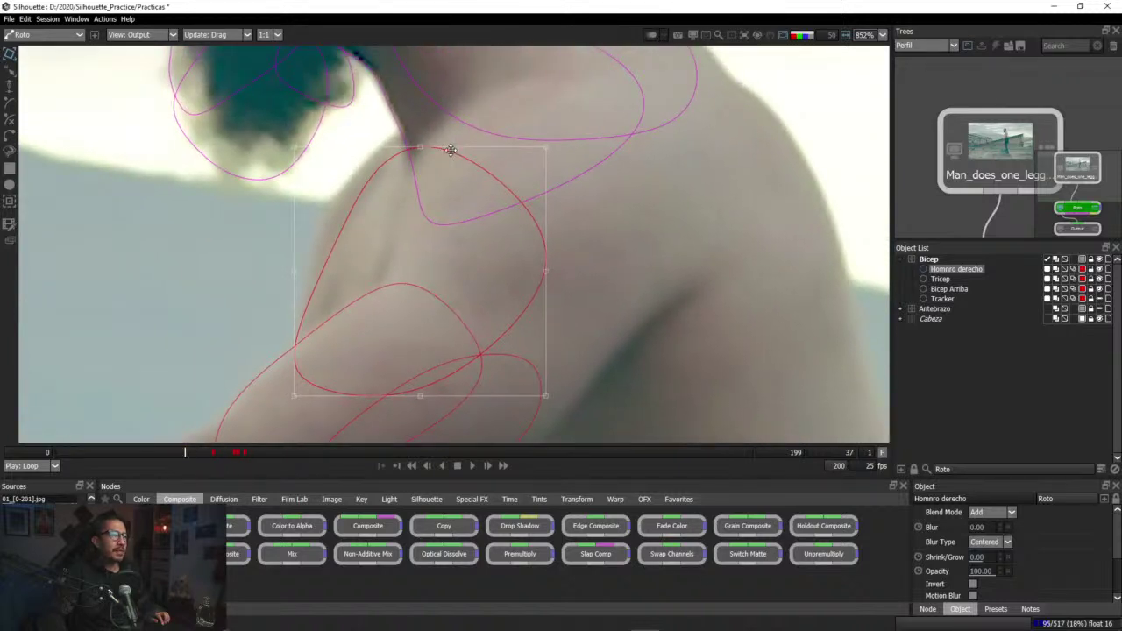
pyautogui.moveTo(450, 151); pyautogui.dragTo(447, 136)
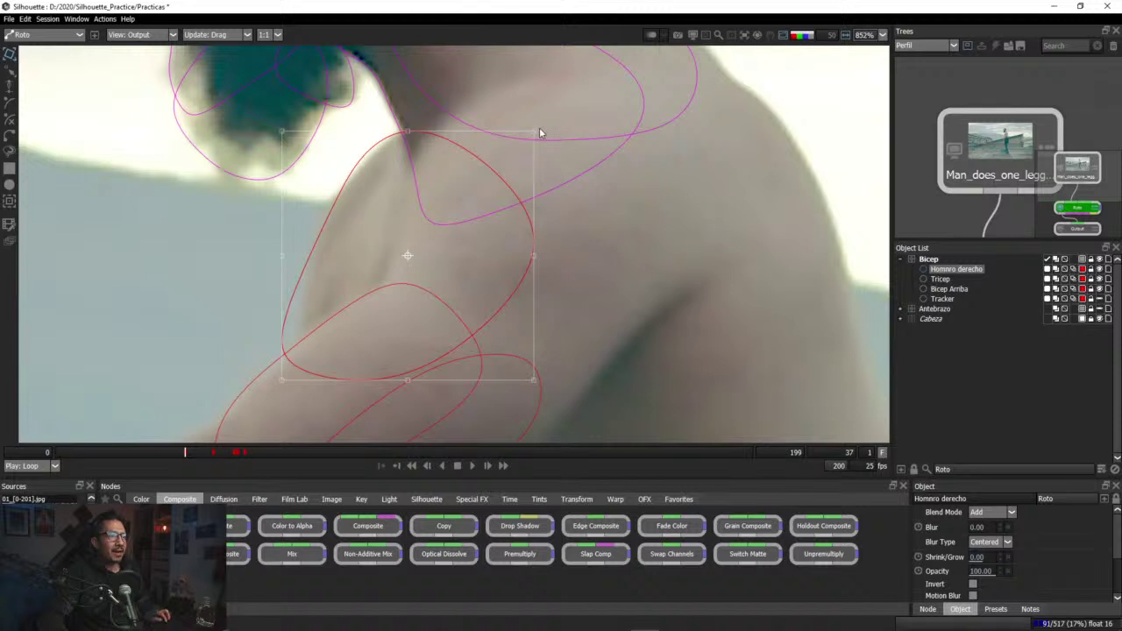
pyautogui.moveTo(534, 130); pyautogui.dragTo(521, 126)
pyautogui.moveTo(426, 133)
pyautogui.mouseDown()
pyautogui.moveTo(438, 145)
pyautogui.moveTo(427, 137)
pyautogui.mouseUp()
# Step: Delete the Homnro derecho shape from the Bicep layer
pyautogui.click(988, 363)
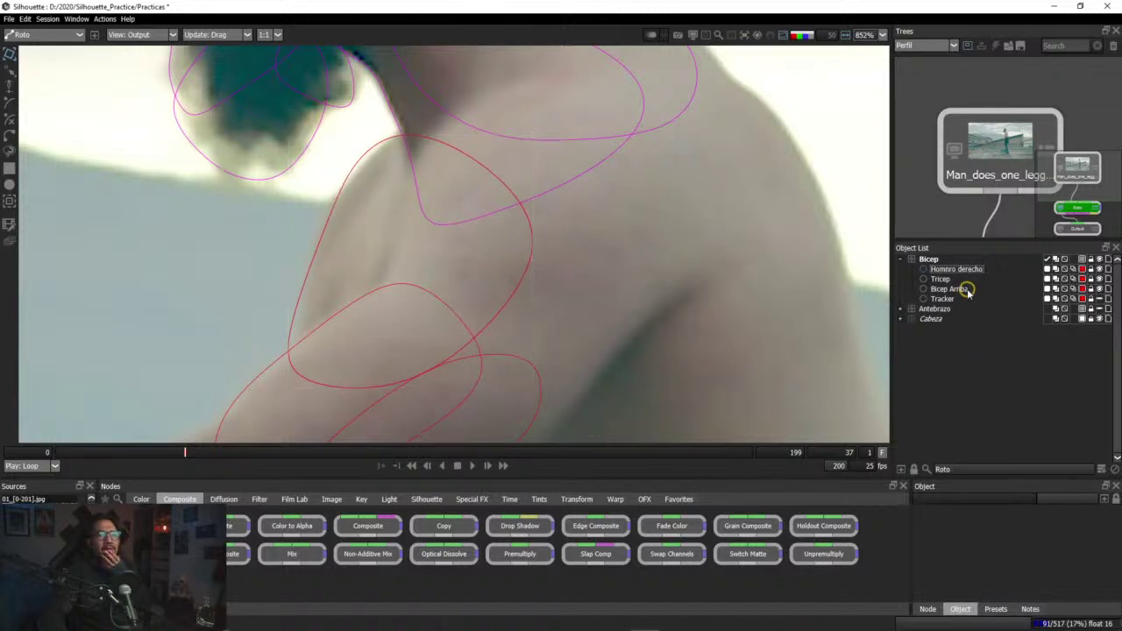
pyautogui.click(952, 270)
pyautogui.press('Delete')
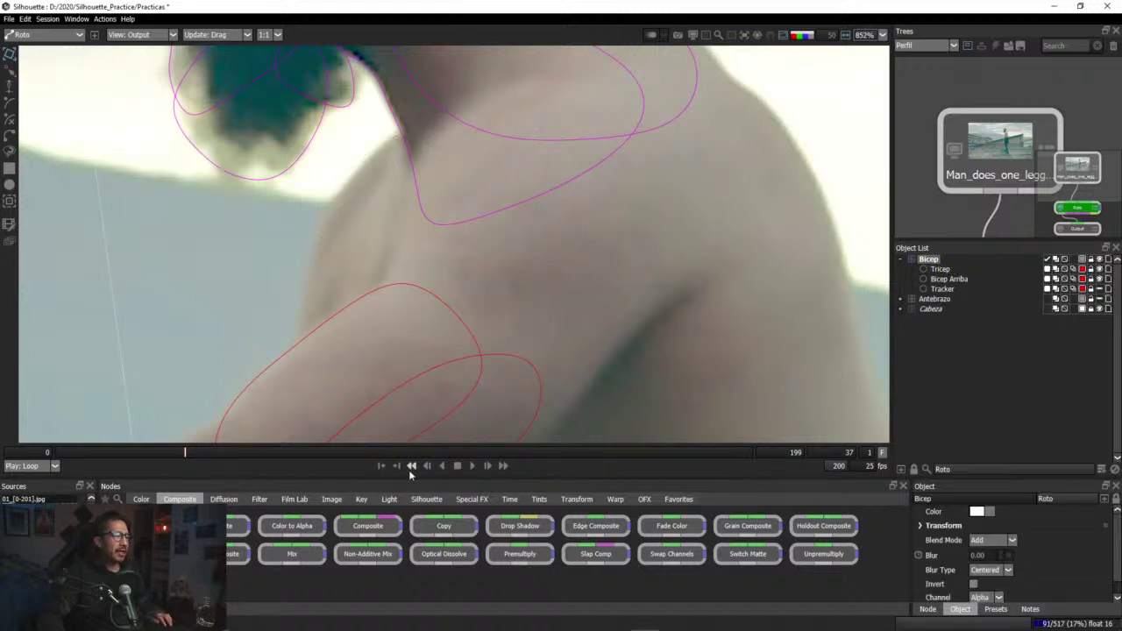
# Step: Stabilize the viewer on the Cabeza layer and scrub to frame 43 to check the shoulder's motion relative to the head
pyautogui.moveTo(180, 452); pyautogui.dragTo(232, 469)
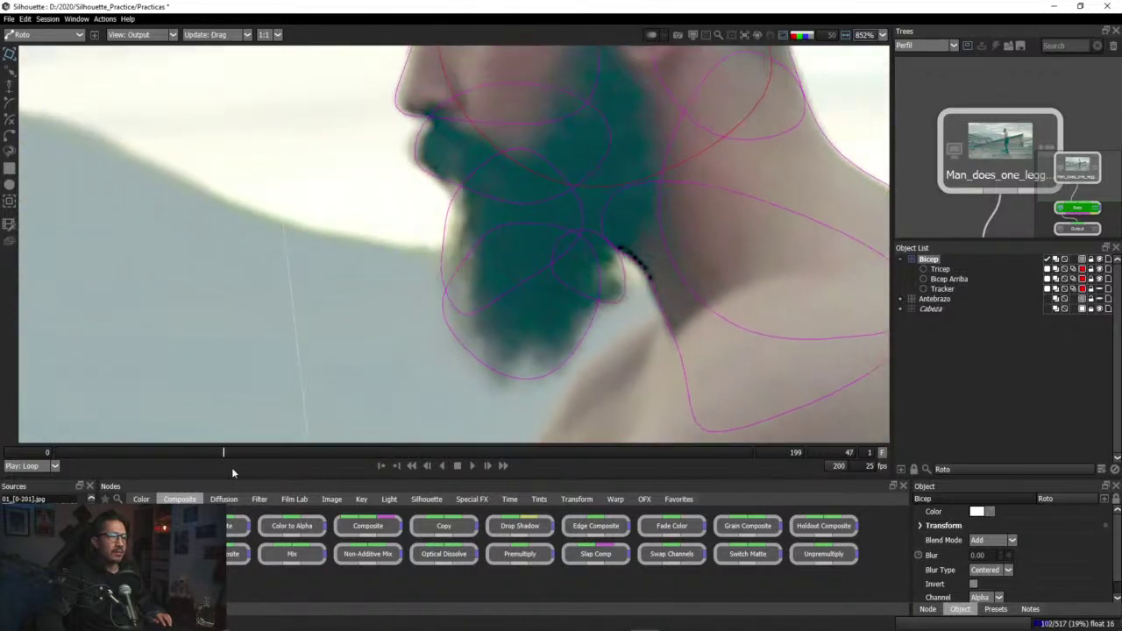
pyautogui.click(754, 36)
pyautogui.moveTo(772, 74)
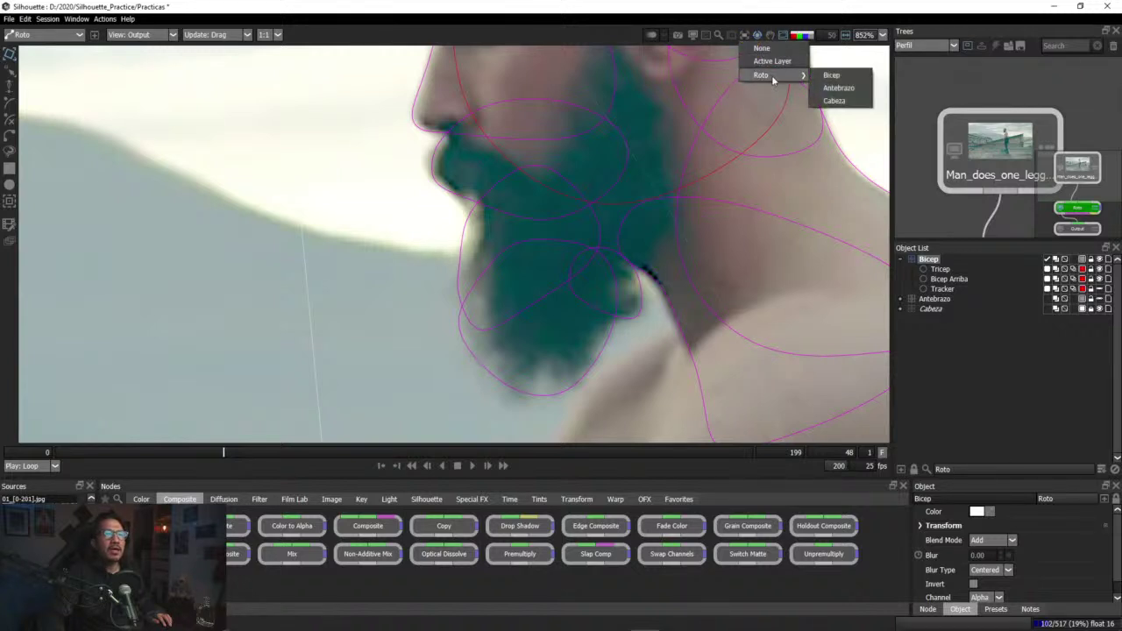
pyautogui.click(833, 101)
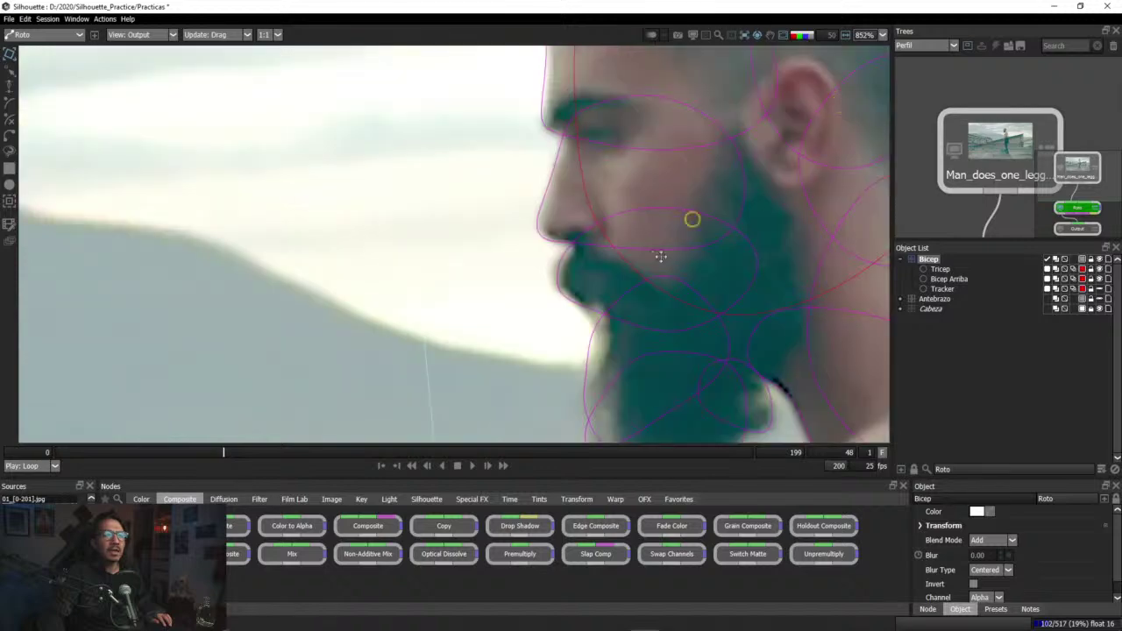
pyautogui.moveTo(636, 326); pyautogui.dragTo(324, 117)
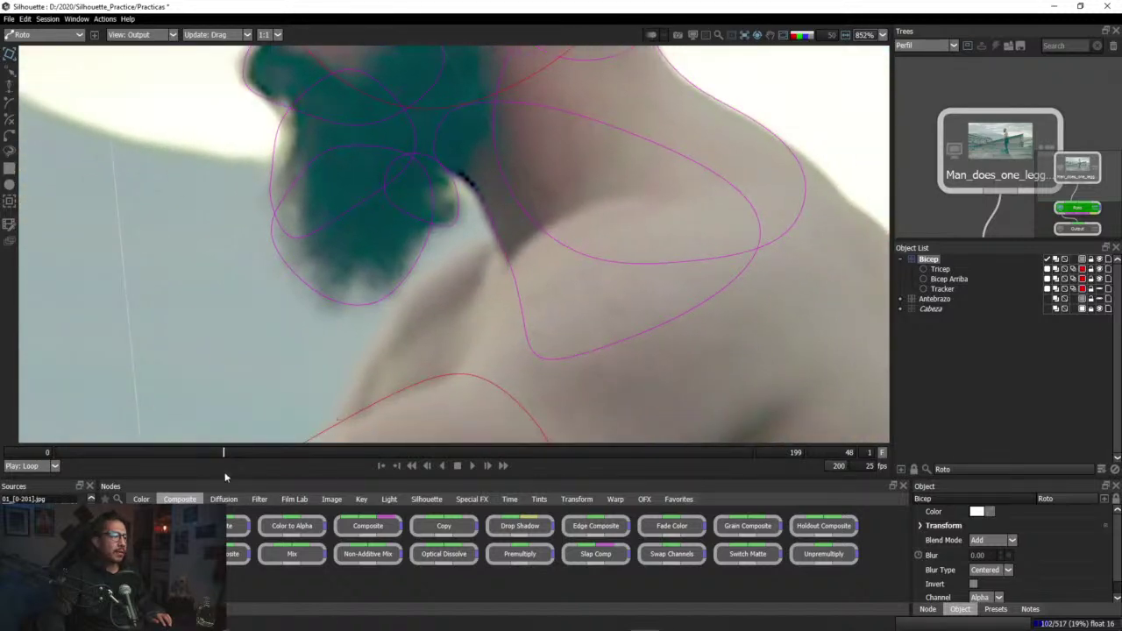
pyautogui.click(238, 454)
pyautogui.moveTo(237, 453); pyautogui.dragTo(207, 432)
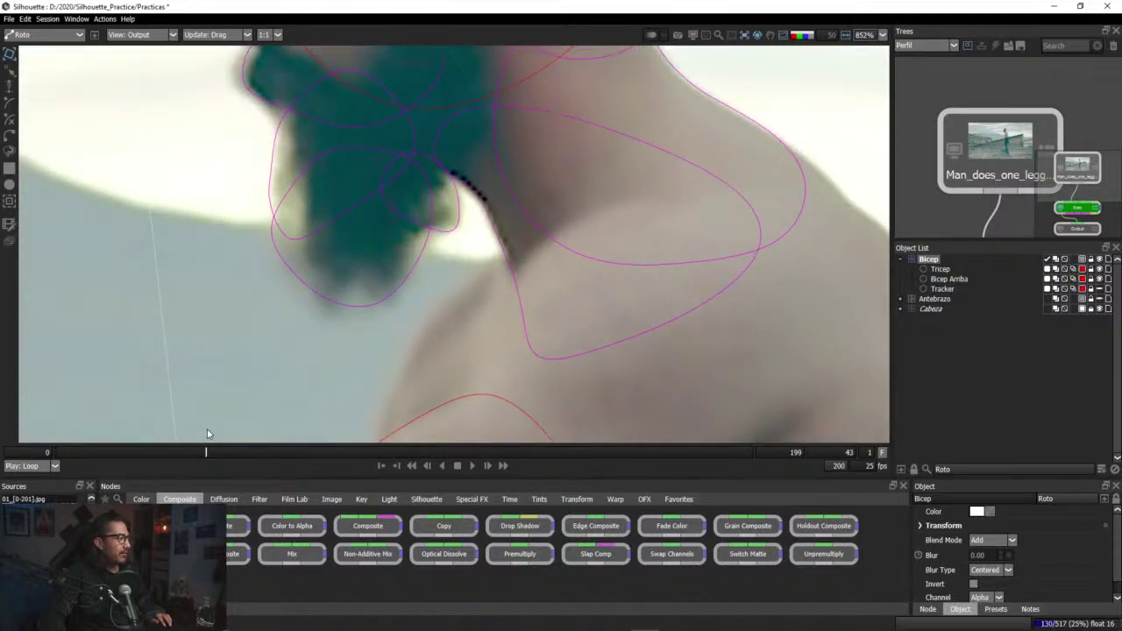
pyautogui.moveTo(321, 348); pyautogui.dragTo(248, 281)
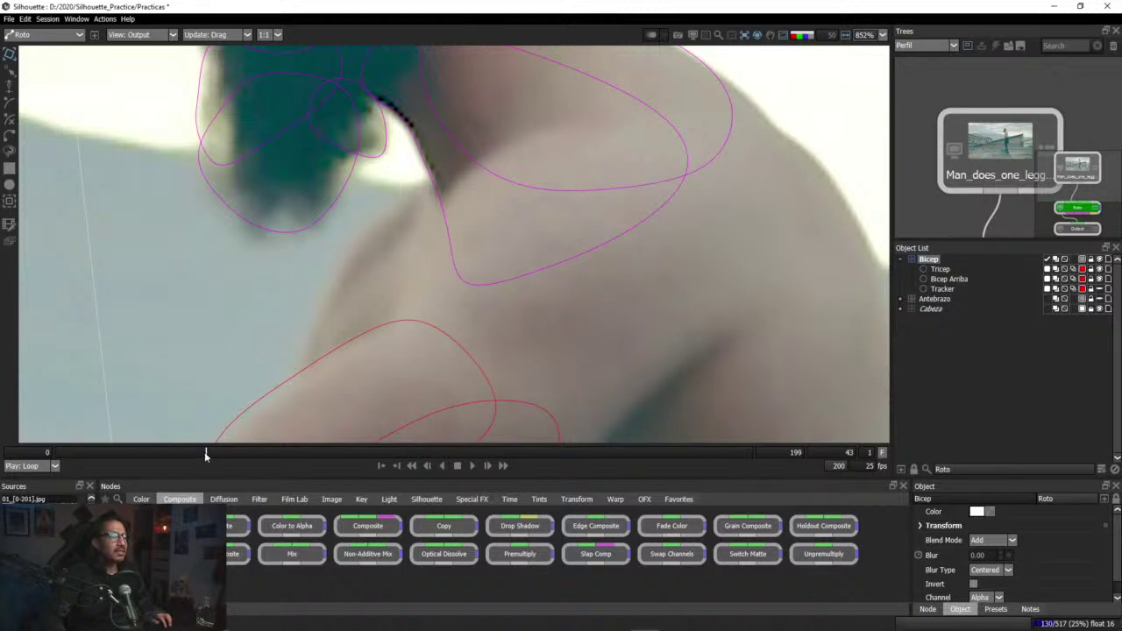
# Step: Return to frame 0 and examine the front contour of the man's chest and shoulder
pyautogui.moveTo(204, 454); pyautogui.dragTo(56, 453)
pyautogui.moveTo(250, 349); pyautogui.dragTo(241, 265)
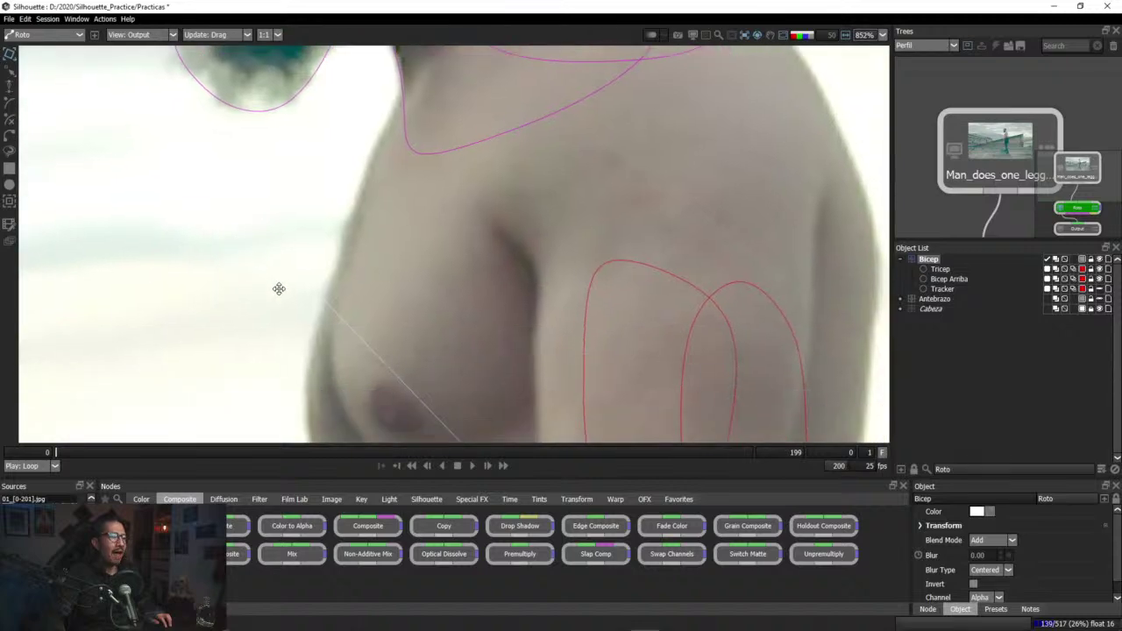
pyautogui.scroll(-5, 308, 303)
pyautogui.moveTo(58, 453)
pyautogui.mouseDown()
pyautogui.moveTo(176, 458)
pyautogui.moveTo(15, 446)
pyautogui.moveTo(80, 448)
pyautogui.moveTo(38, 446)
pyautogui.mouseUp()
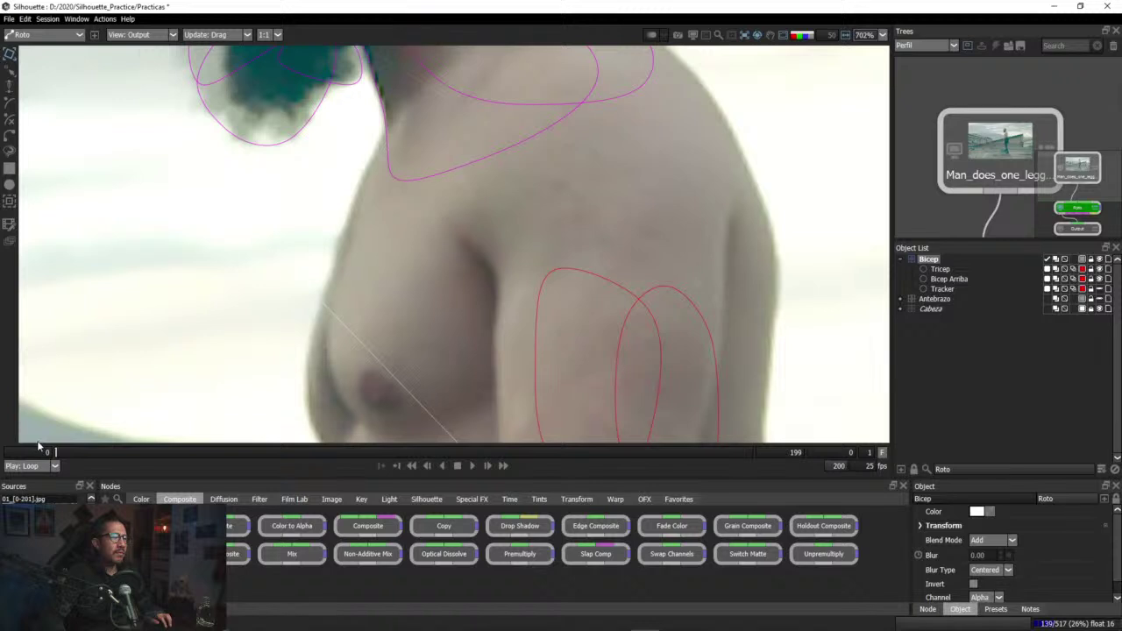
pyautogui.moveTo(340, 345); pyautogui.dragTo(357, 298)
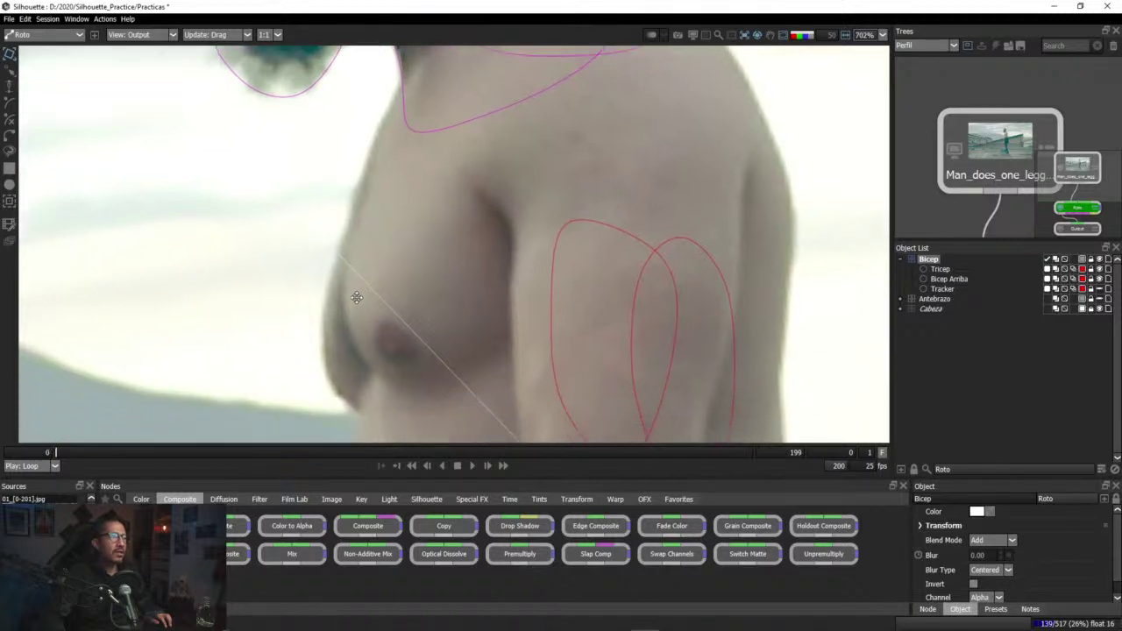
pyautogui.moveTo(73, 465); pyautogui.dragTo(54, 453)
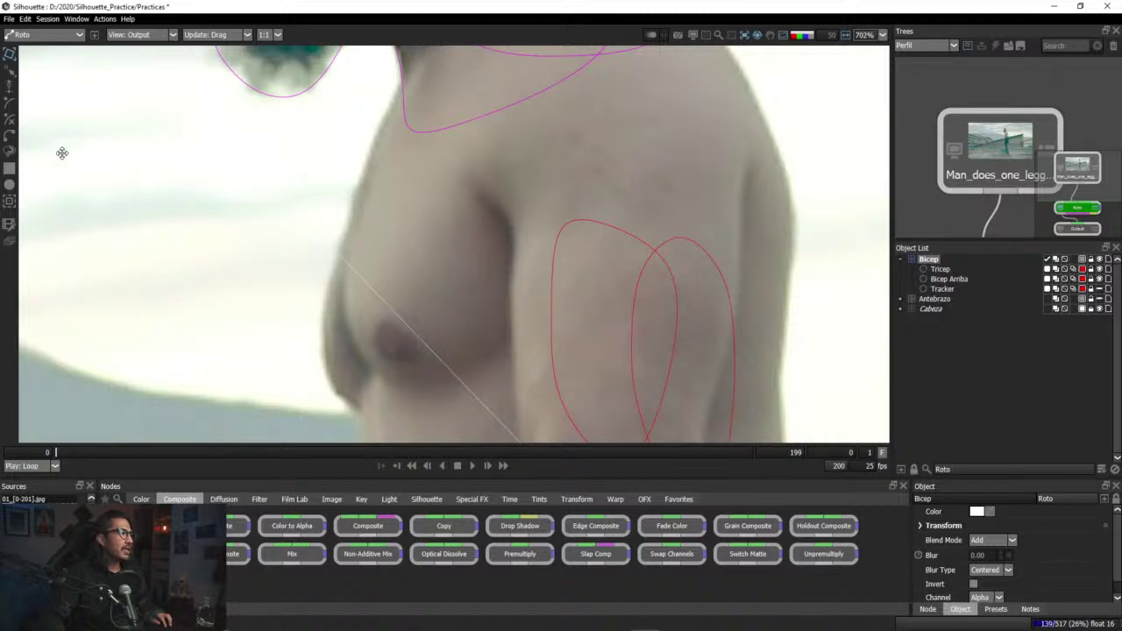
pyautogui.click(10, 103)
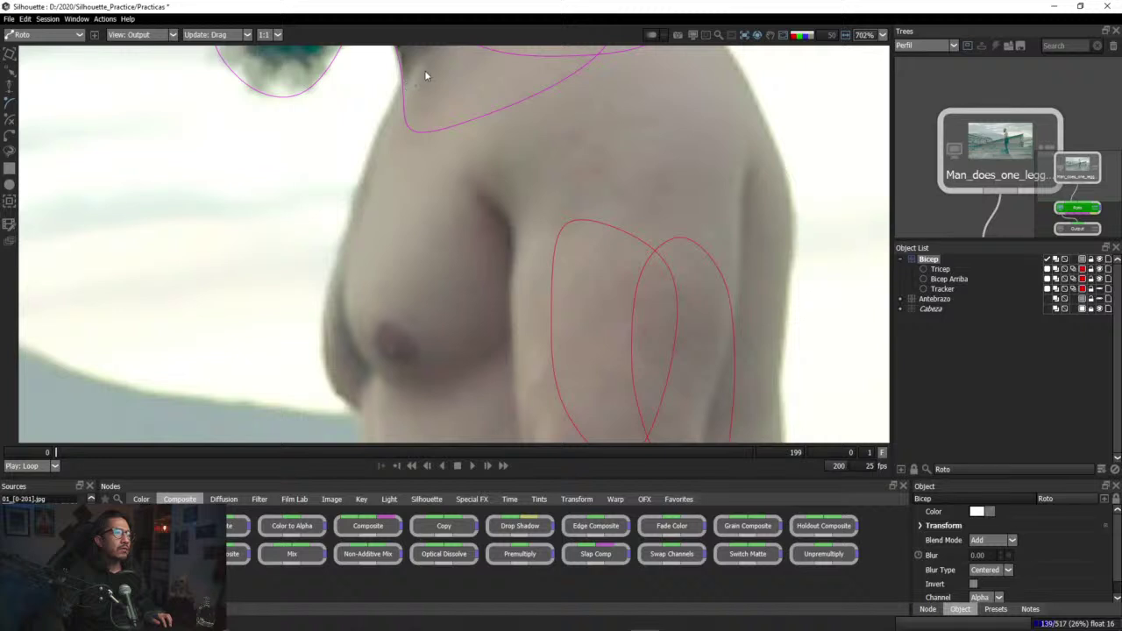
pyautogui.click(421, 75)
pyautogui.click(371, 136)
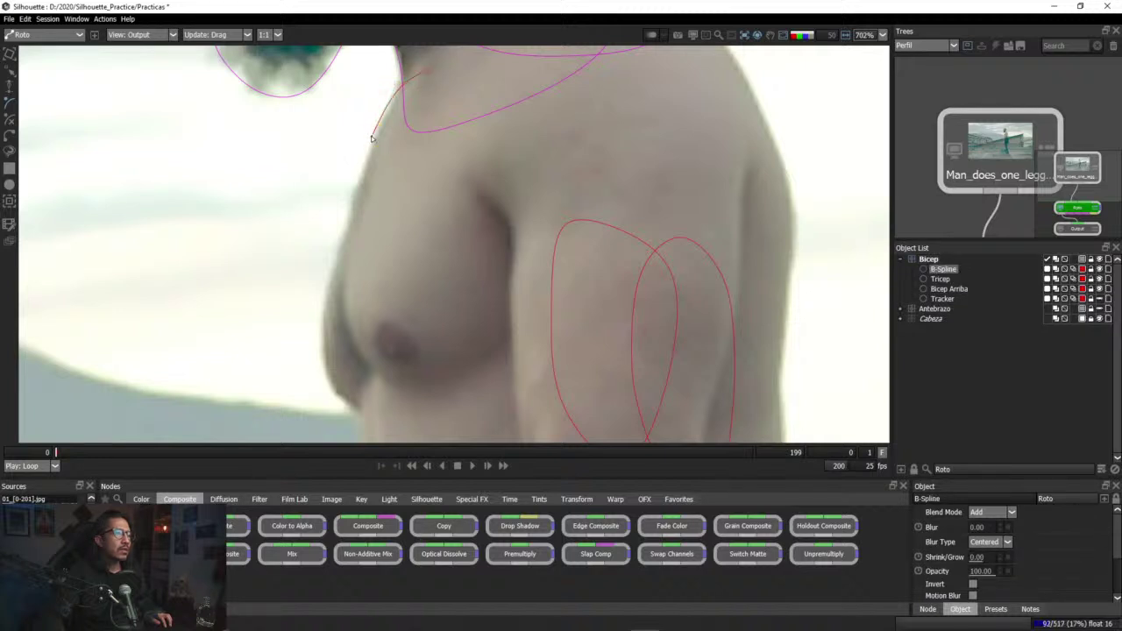
pyautogui.click(337, 251)
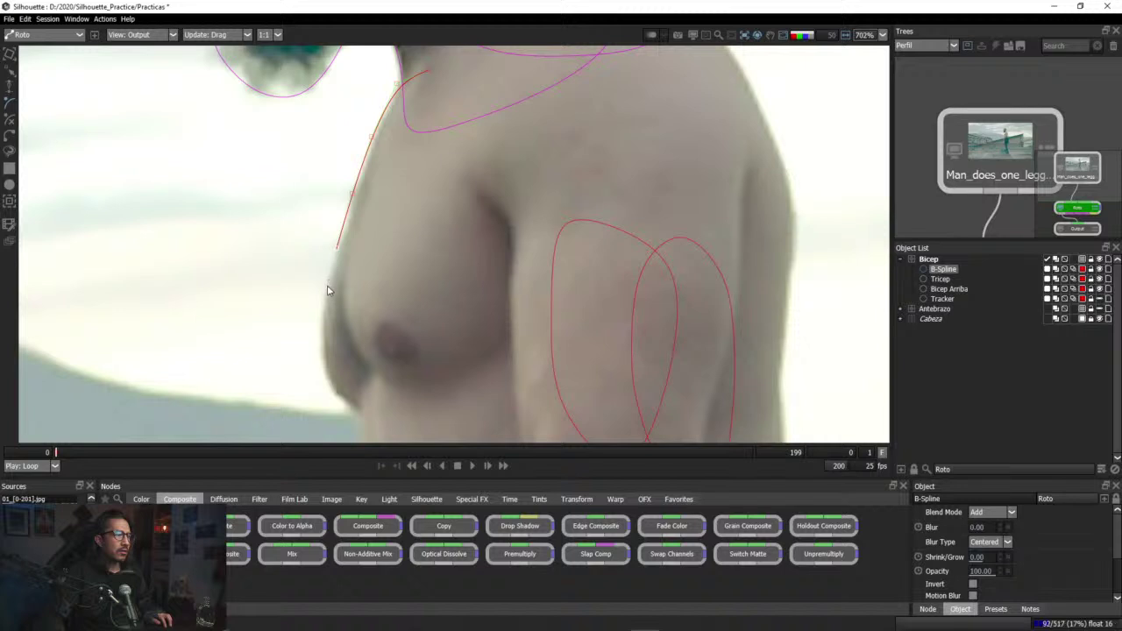
pyautogui.click(348, 328)
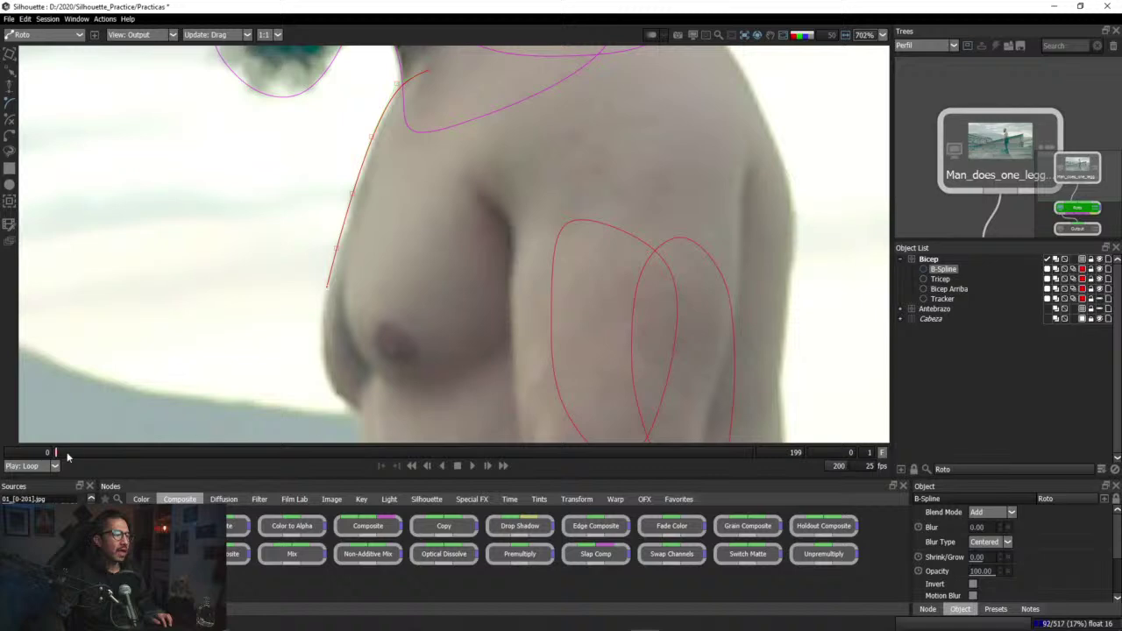
pyautogui.moveTo(66, 454)
pyautogui.mouseDown()
pyautogui.moveTo(221, 469)
pyautogui.moveTo(48, 460)
pyautogui.mouseUp()
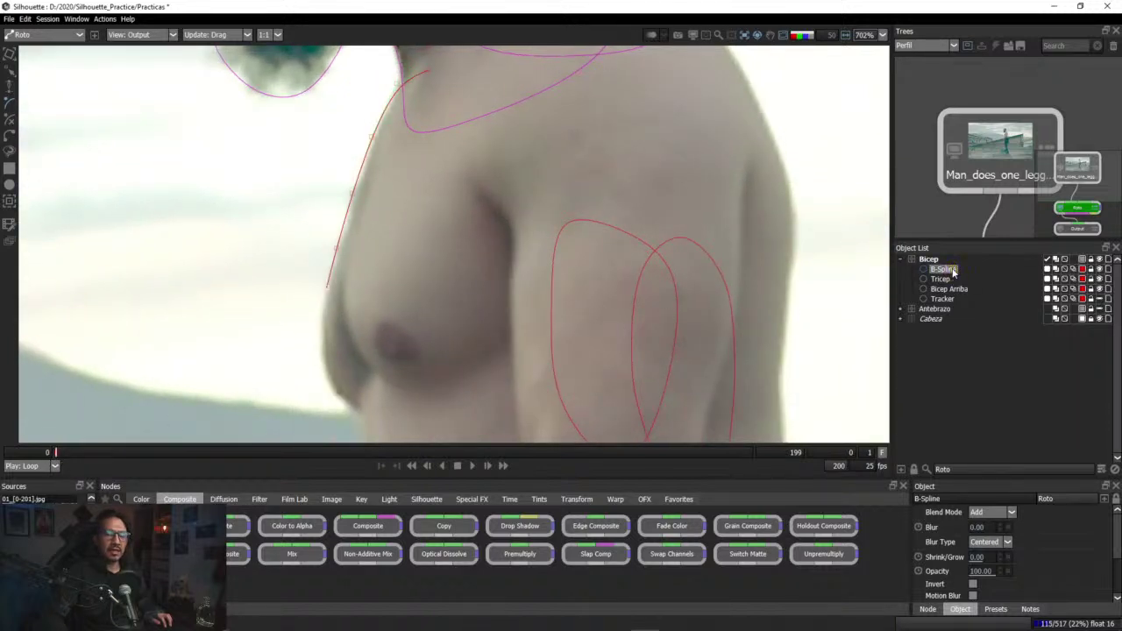
pyautogui.press('Delete')
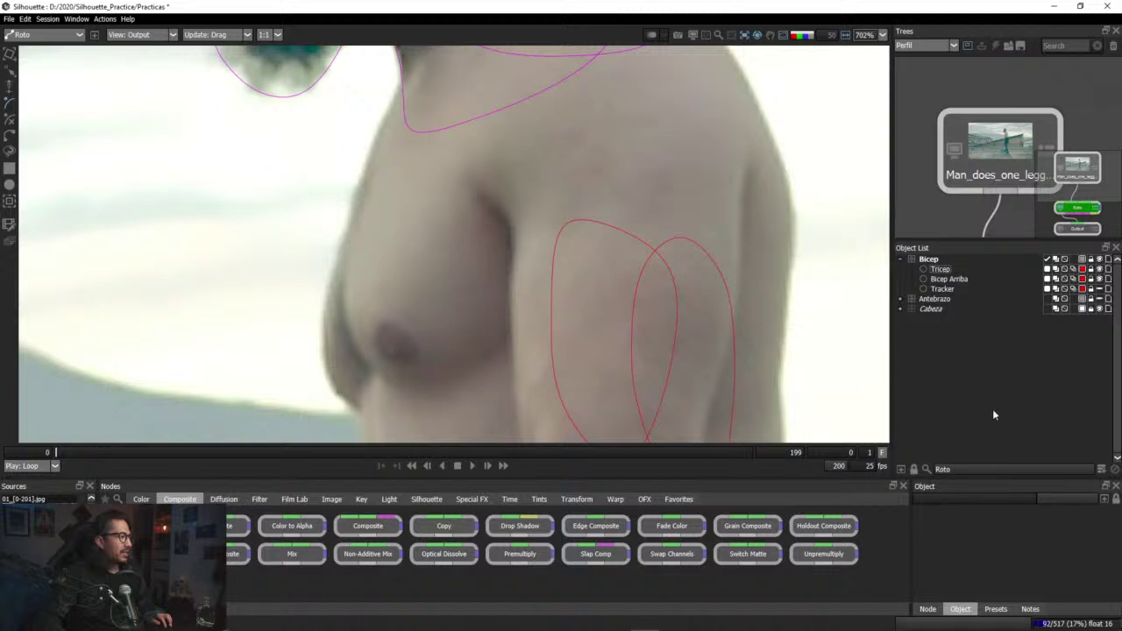
# Step: Collapse the Bicep layer in the object list, and lock the Bicep and Antebrazo layers
pyautogui.click(936, 259)
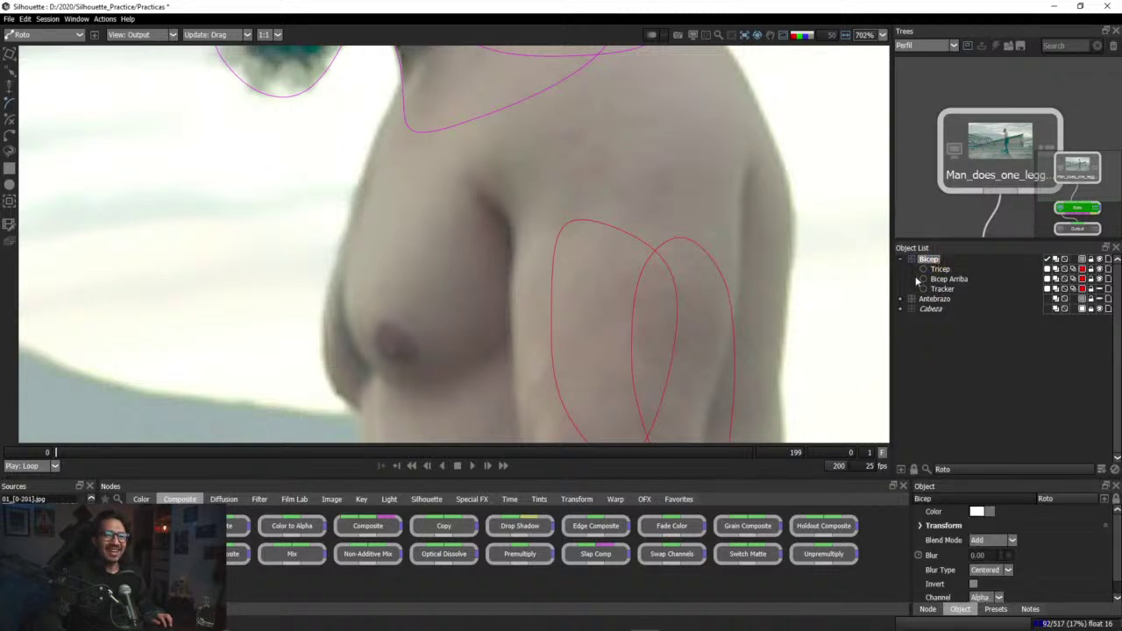
pyautogui.click(901, 259)
pyautogui.click(969, 325)
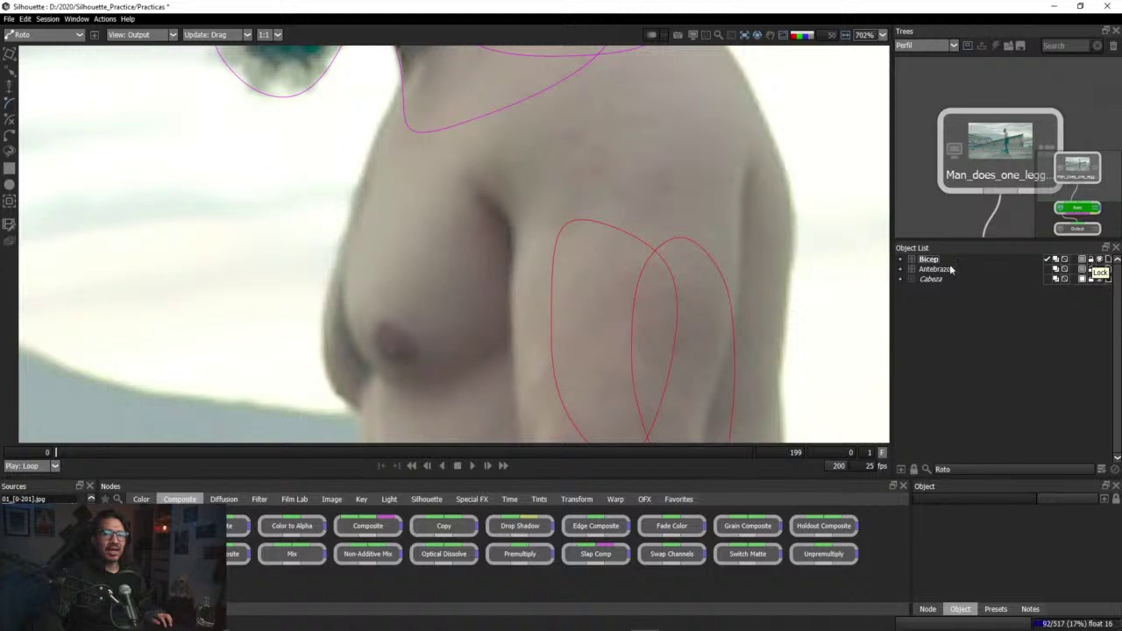
pyautogui.click(1091, 259)
pyautogui.click(1090, 269)
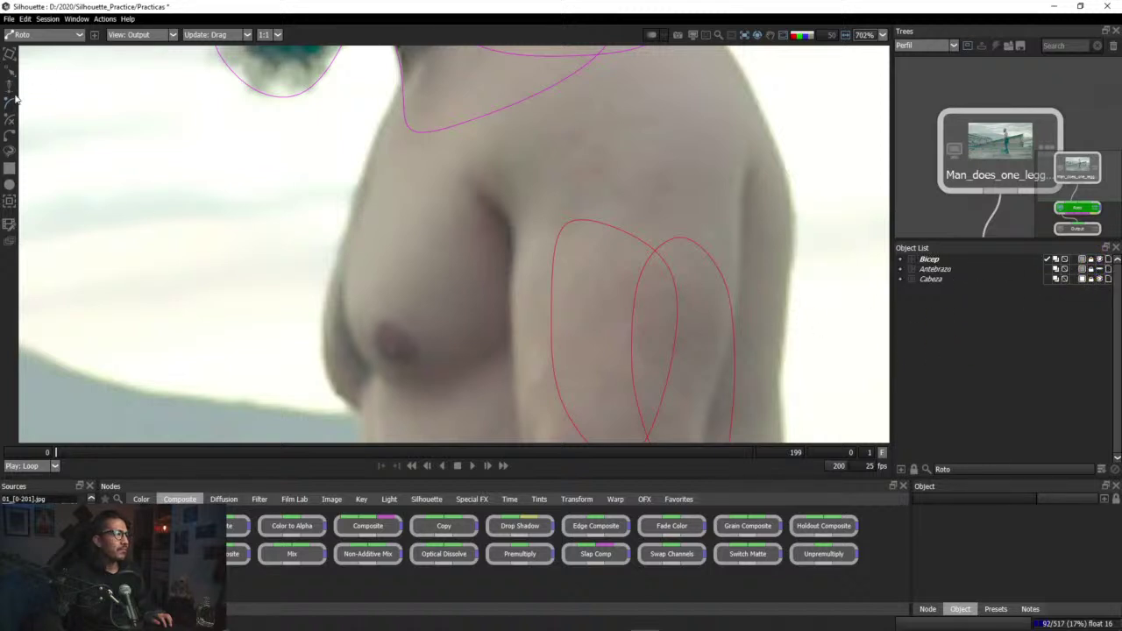
# Step: Draw a closed B-spline outside the layers around the chest, following the front contour from the neck base and returning beneath the pectoral and past the armpit
pyautogui.click(412, 66)
pyautogui.click(354, 186)
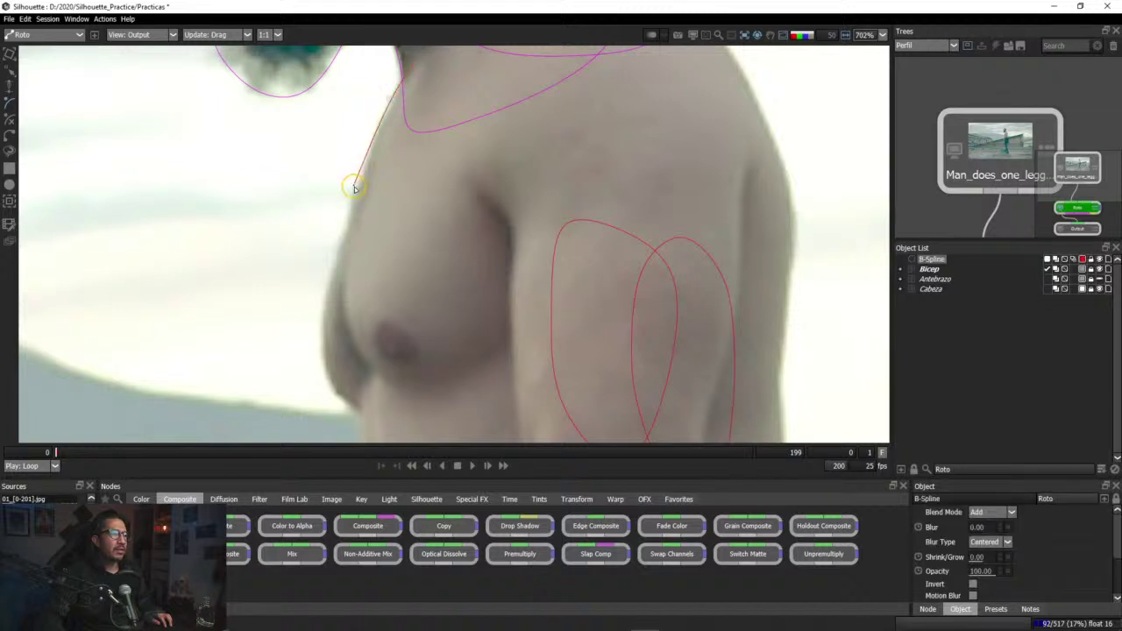
pyautogui.click(335, 257)
pyautogui.click(321, 360)
pyautogui.click(326, 382)
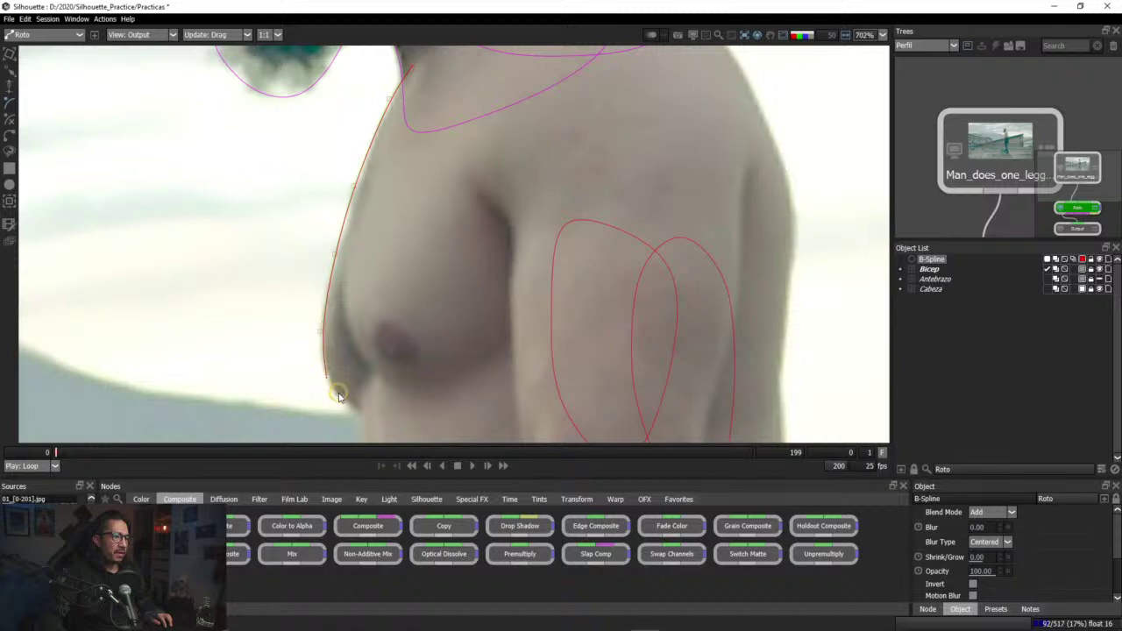
pyautogui.click(343, 399)
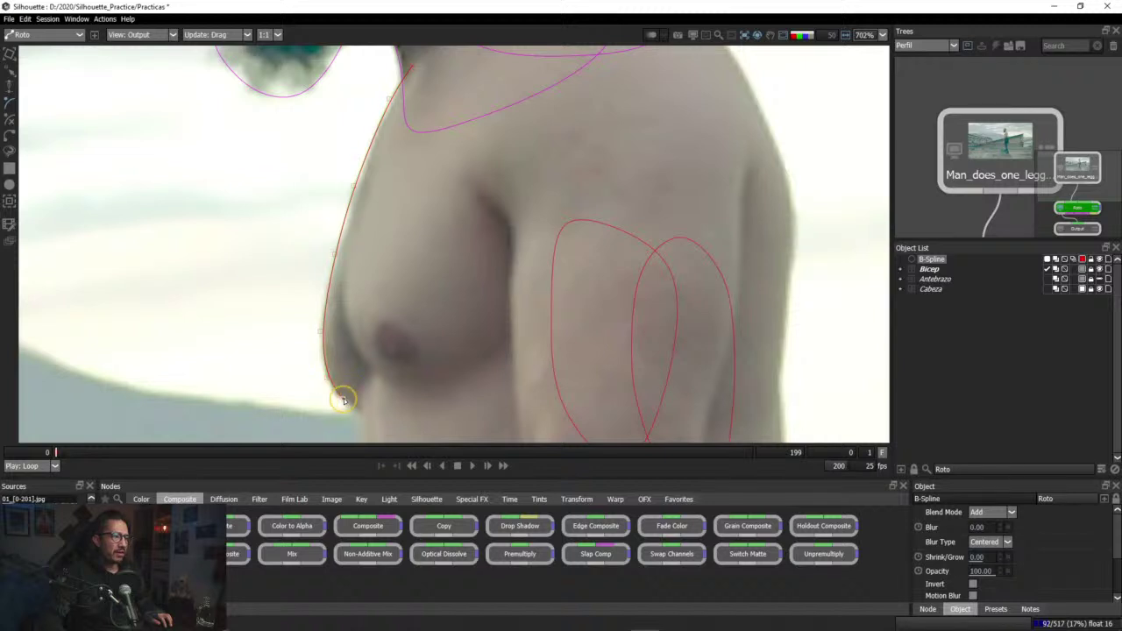
pyautogui.click(423, 428)
pyautogui.click(516, 411)
pyautogui.click(555, 304)
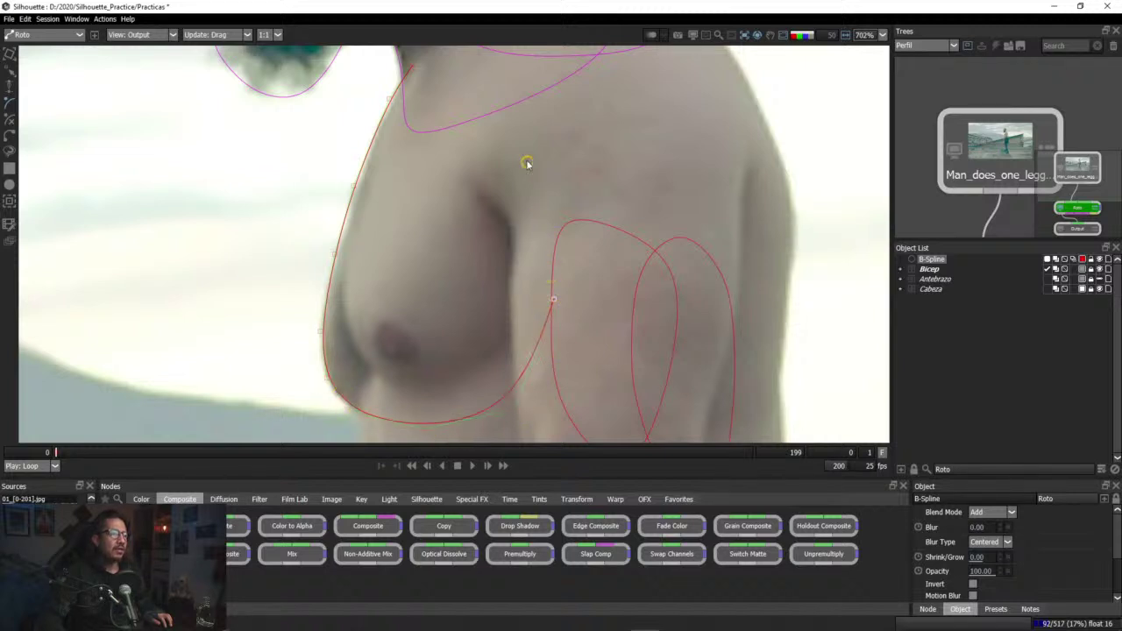
pyautogui.click(528, 164)
pyautogui.click(477, 82)
pyautogui.click(413, 68)
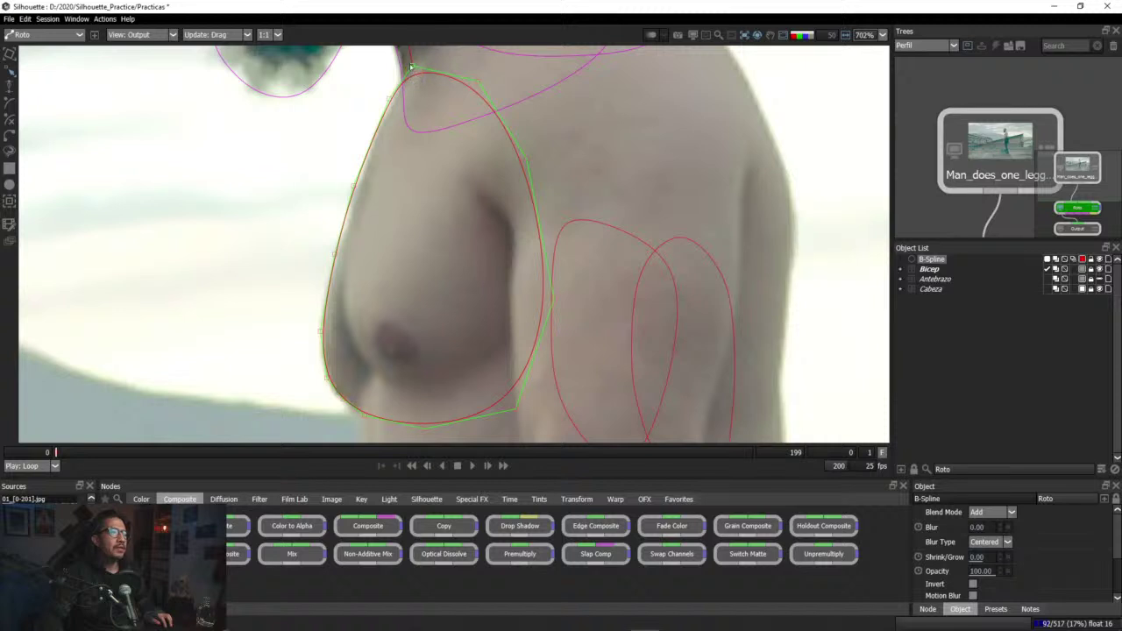
# Step: Refine the new B-spline's control points along the front and lower edge of the chest at frame 0
pyautogui.scroll(2, 407, 97)
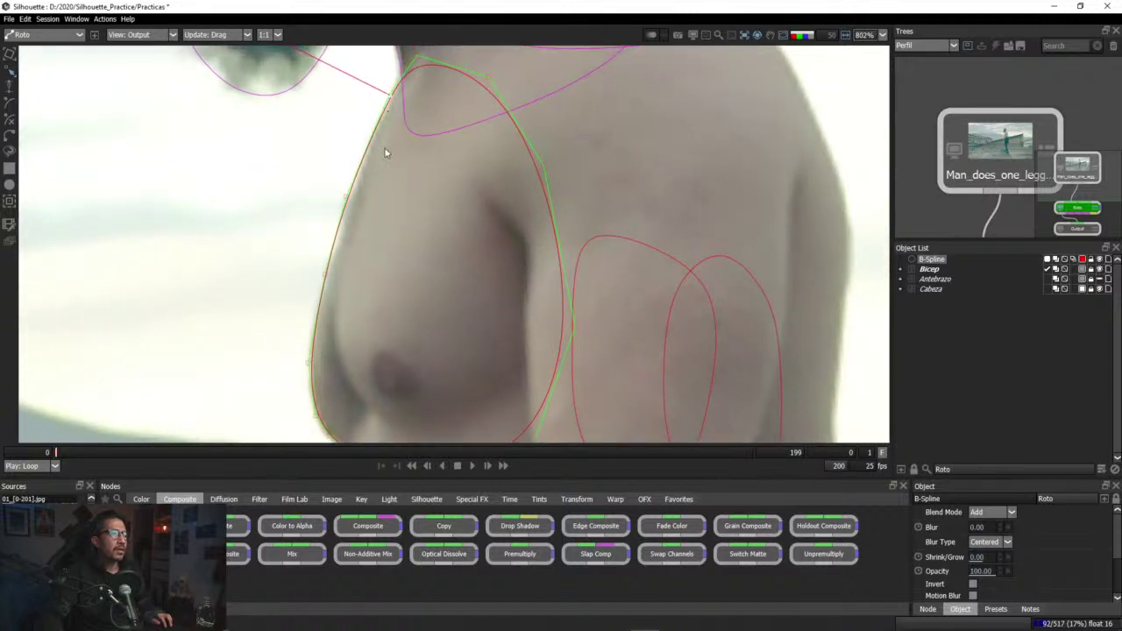
pyautogui.click(346, 198)
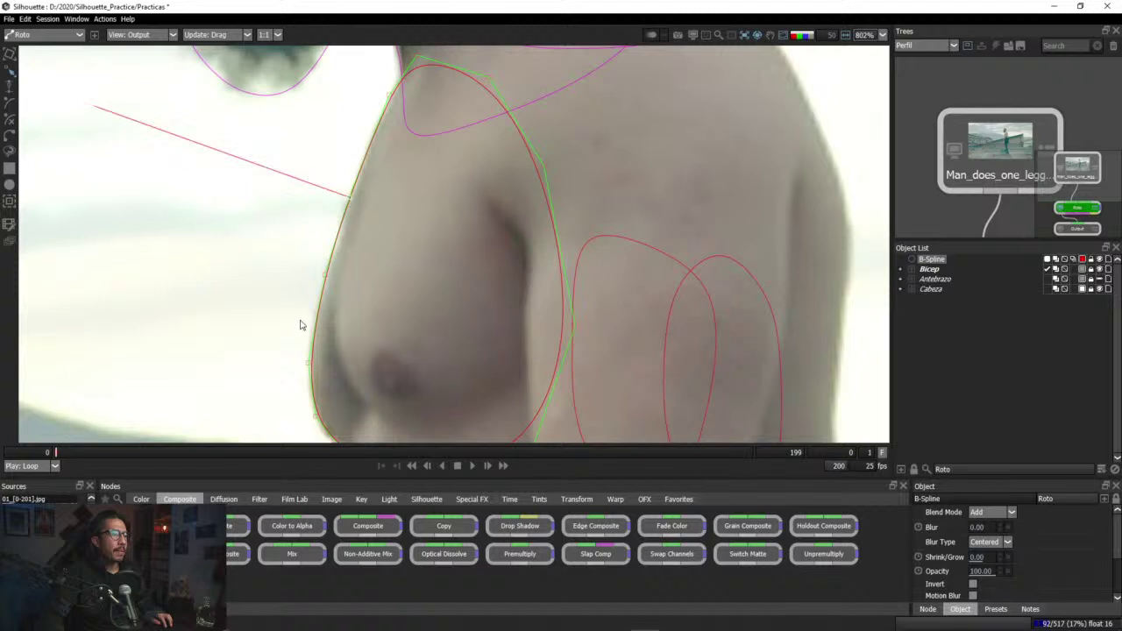
pyautogui.click(325, 277)
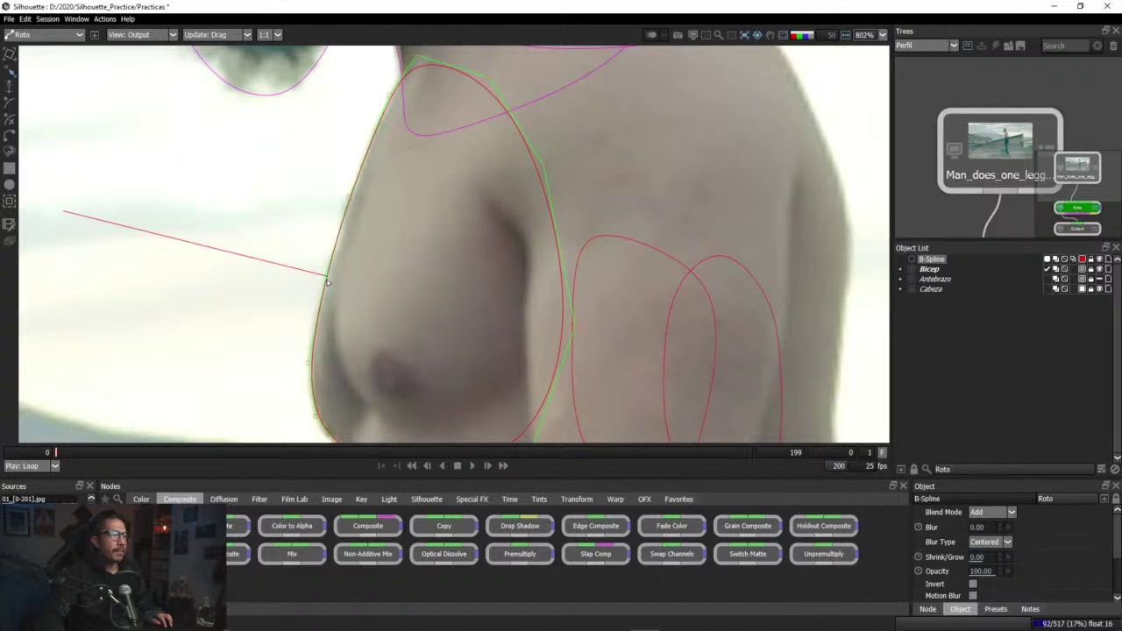
pyautogui.moveTo(330, 354); pyautogui.dragTo(323, 337)
pyautogui.click(301, 337)
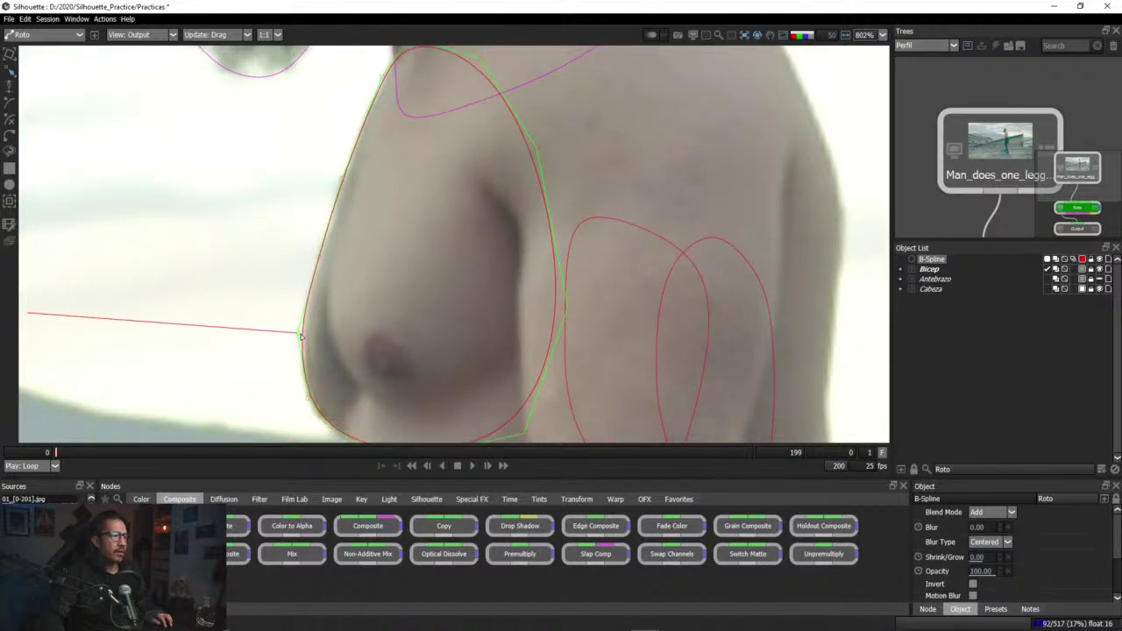
pyautogui.click(310, 403)
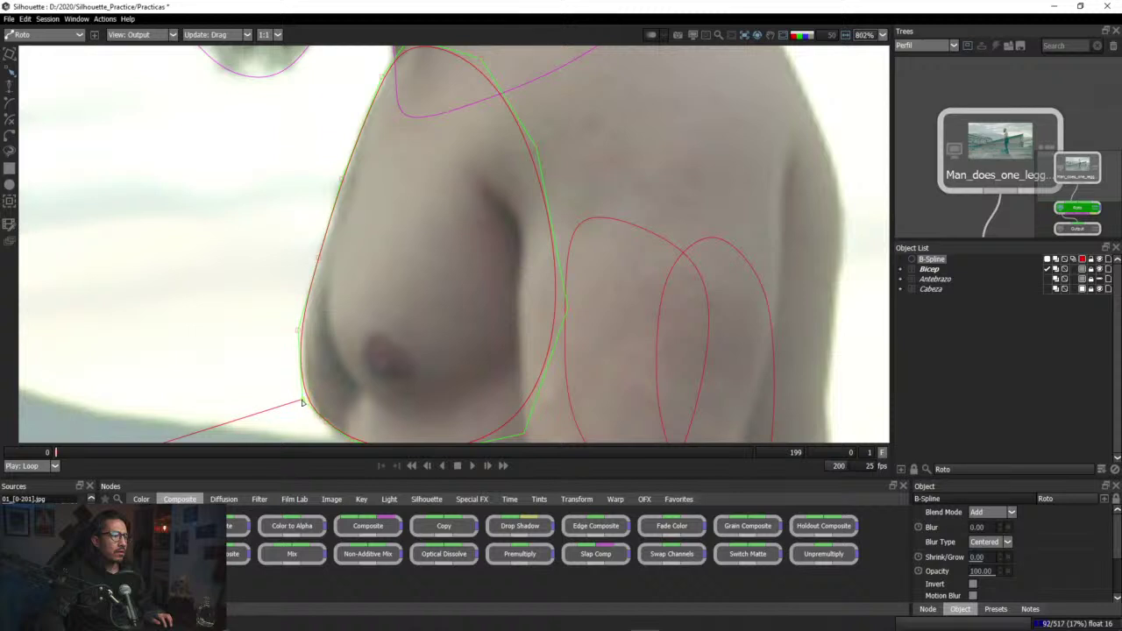
pyautogui.moveTo(358, 412); pyautogui.dragTo(324, 370)
pyautogui.scroll(-3, 413, 209)
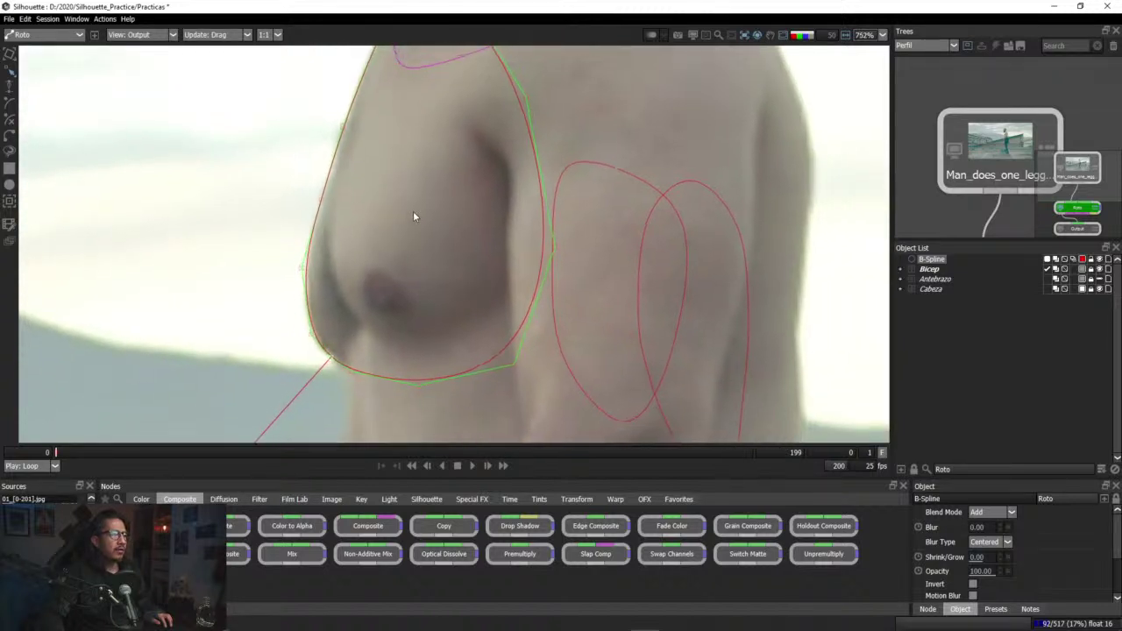
pyautogui.moveTo(413, 201); pyautogui.dragTo(385, 260)
pyautogui.click(333, 188)
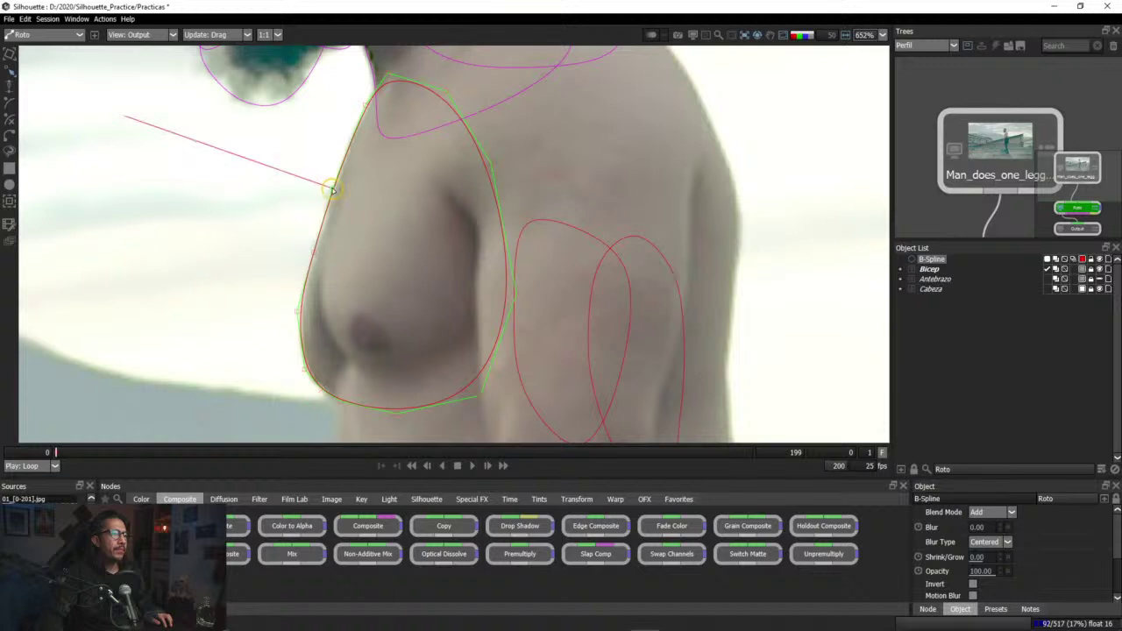
# Step: At frame 15, move the whole chest B-spline down over the chest and nudge it to fit the front contour
pyautogui.click(9, 52)
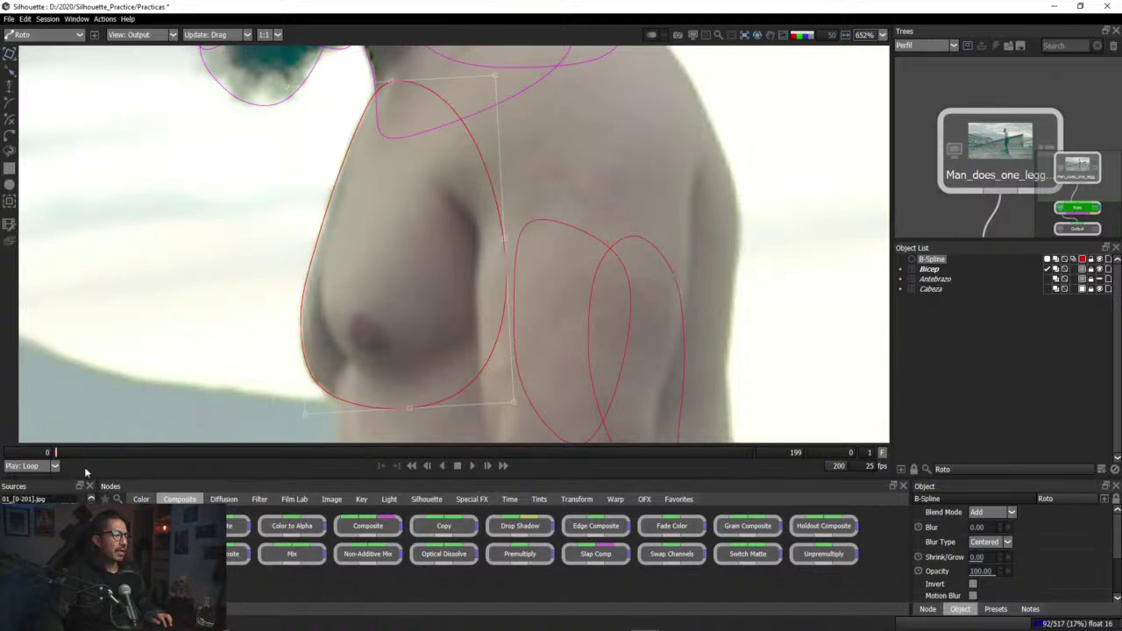
pyautogui.moveTo(81, 453); pyautogui.dragTo(107, 453)
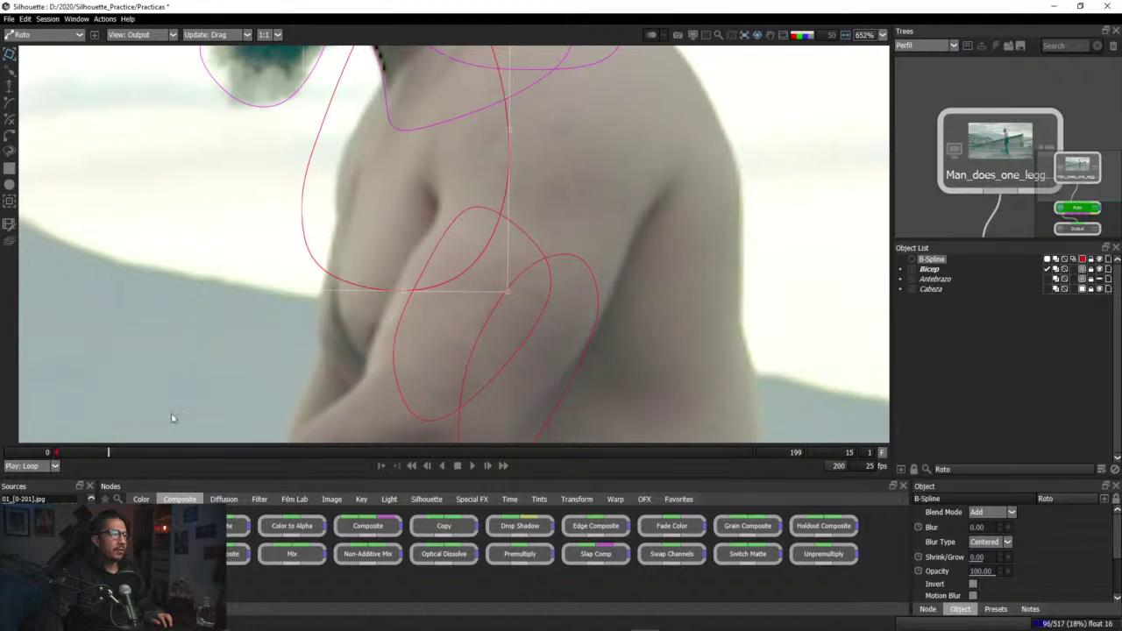
pyautogui.moveTo(506, 103); pyautogui.dragTo(525, 217)
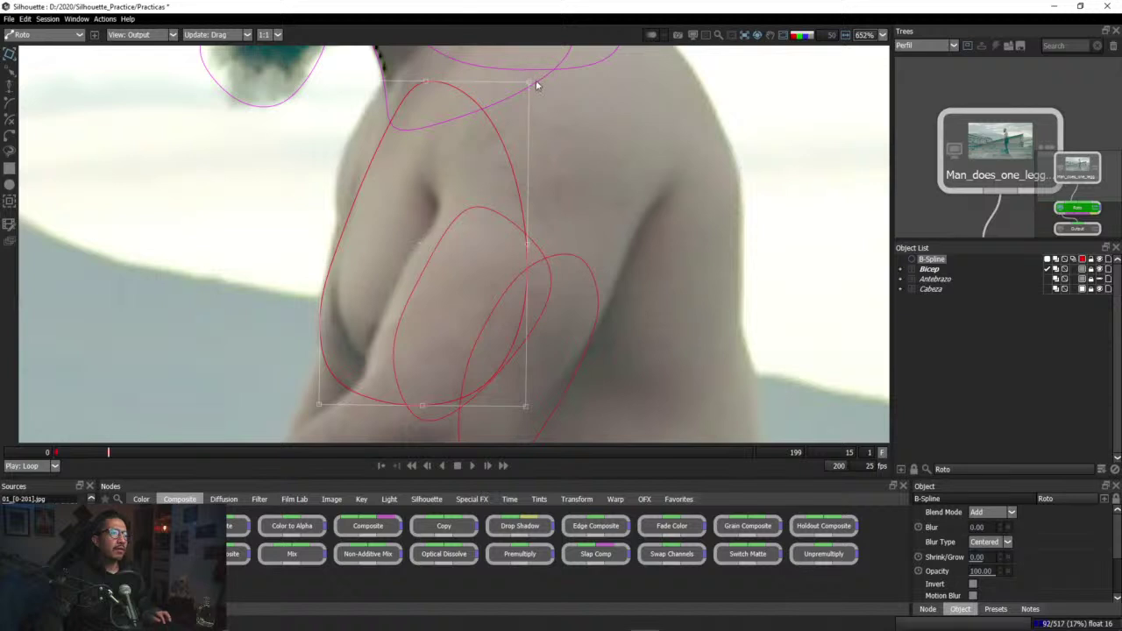
pyautogui.moveTo(530, 81); pyautogui.dragTo(518, 81)
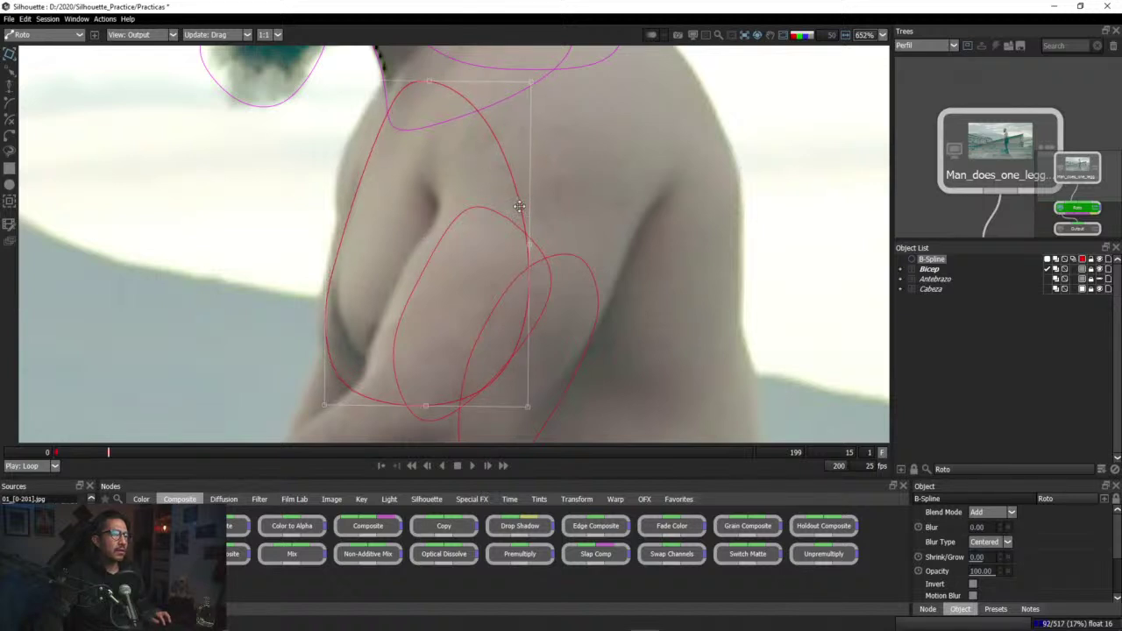
pyautogui.moveTo(516, 206)
pyautogui.mouseDown()
pyautogui.moveTo(508, 195)
pyautogui.moveTo(515, 204)
pyautogui.mouseUp()
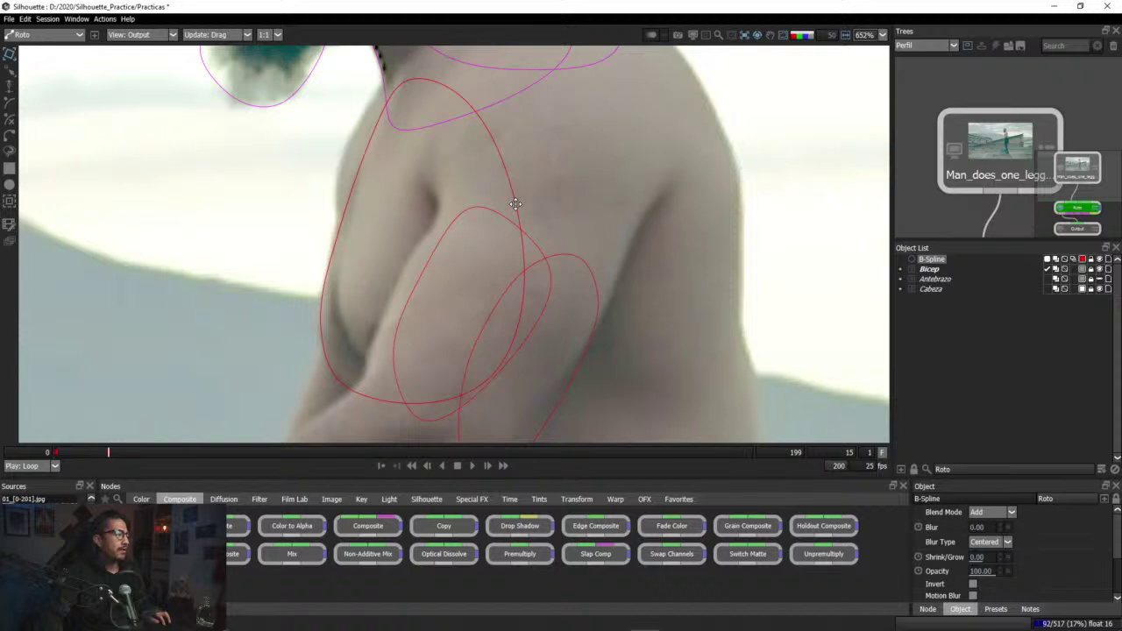
pyautogui.click(514, 204)
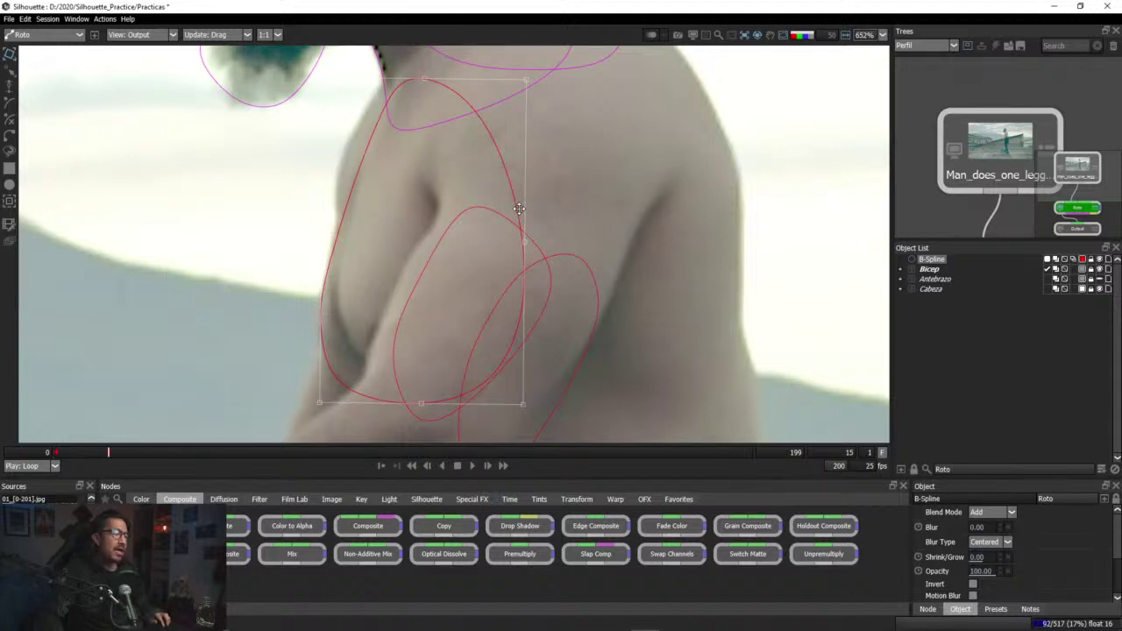
pyautogui.click(518, 209)
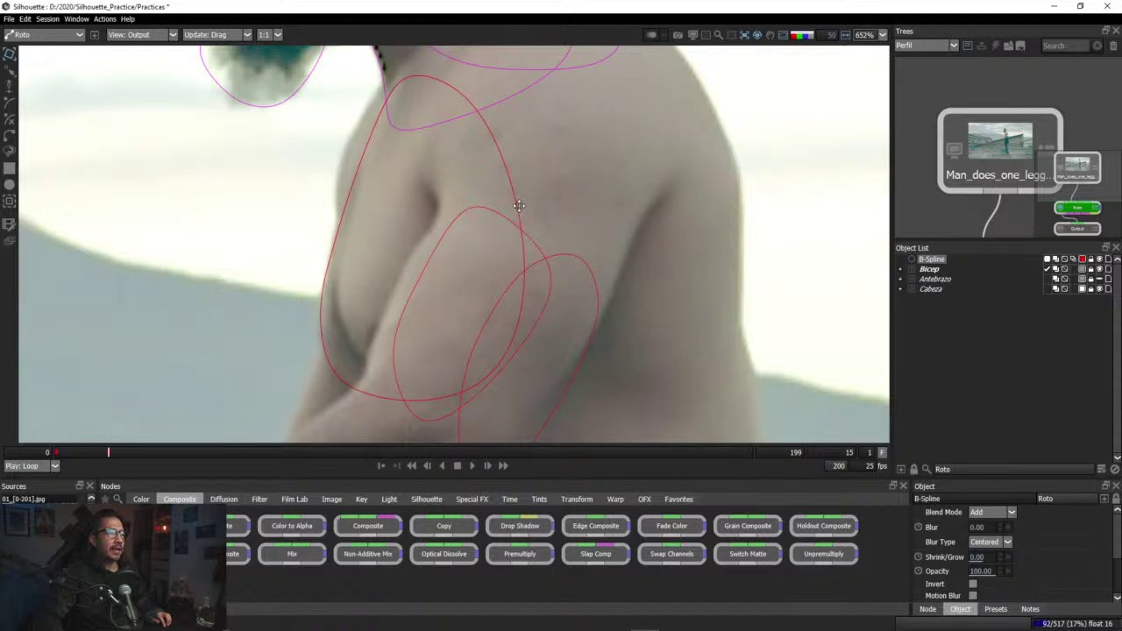
pyautogui.click(519, 206)
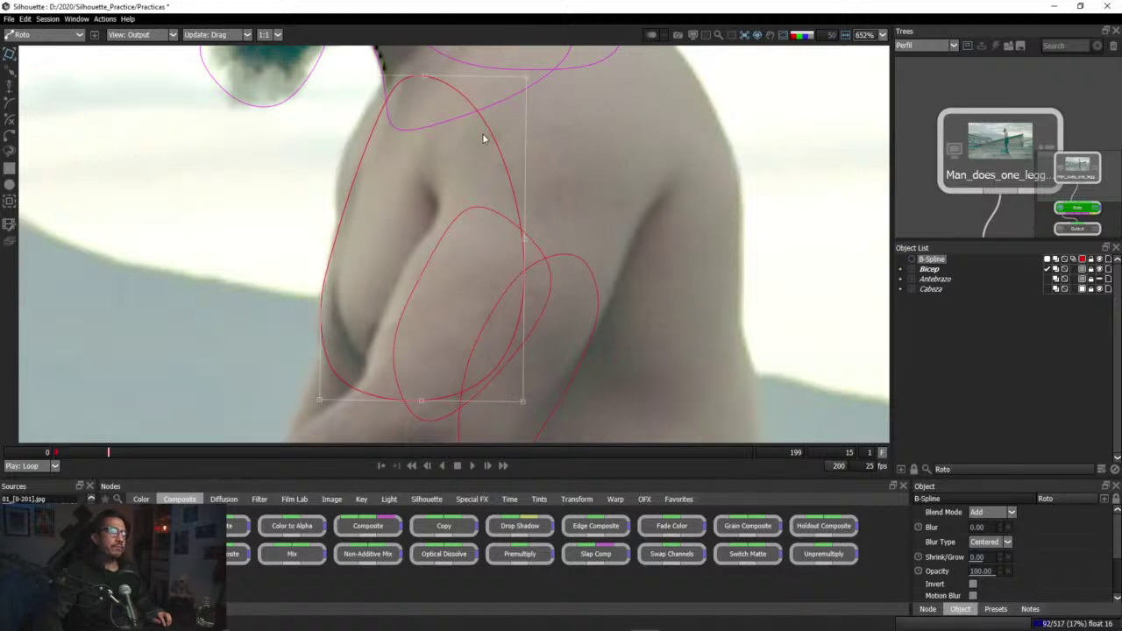
# Step: Scrub from frame 15 back to frame 0 to check how the chest shape follows the body
pyautogui.click(105, 454)
pyautogui.moveTo(104, 453); pyautogui.dragTo(54, 464)
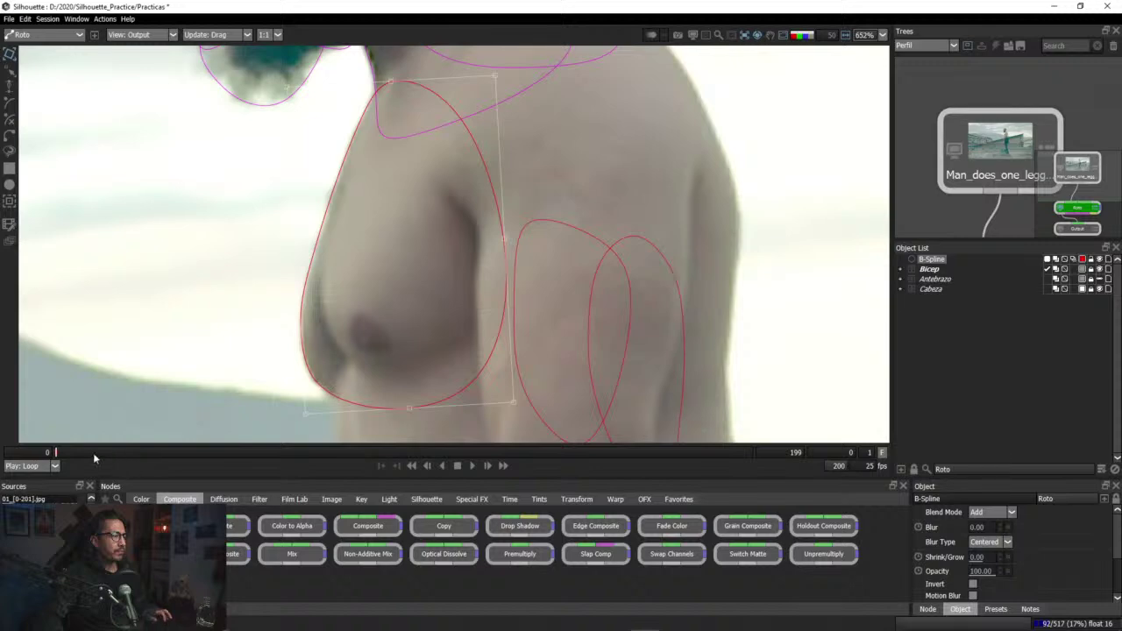
pyautogui.moveTo(93, 452); pyautogui.dragTo(44, 455)
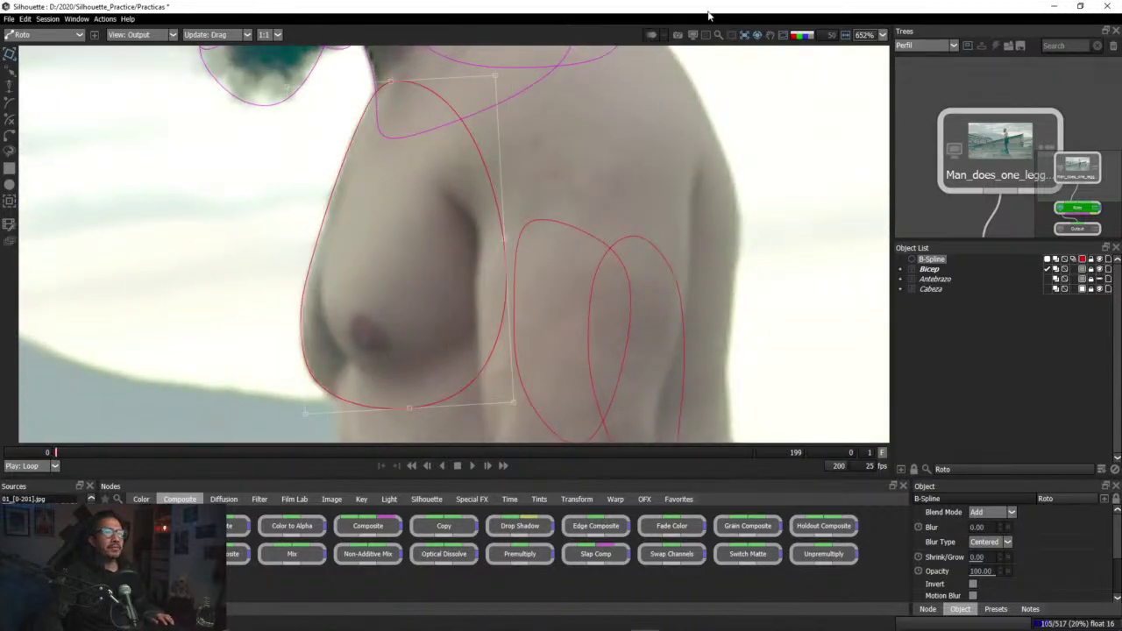
# Step: Turn off the viewer's stabilization and bring the man's whole upper body into view
pyautogui.click(745, 35)
pyautogui.click(736, 77)
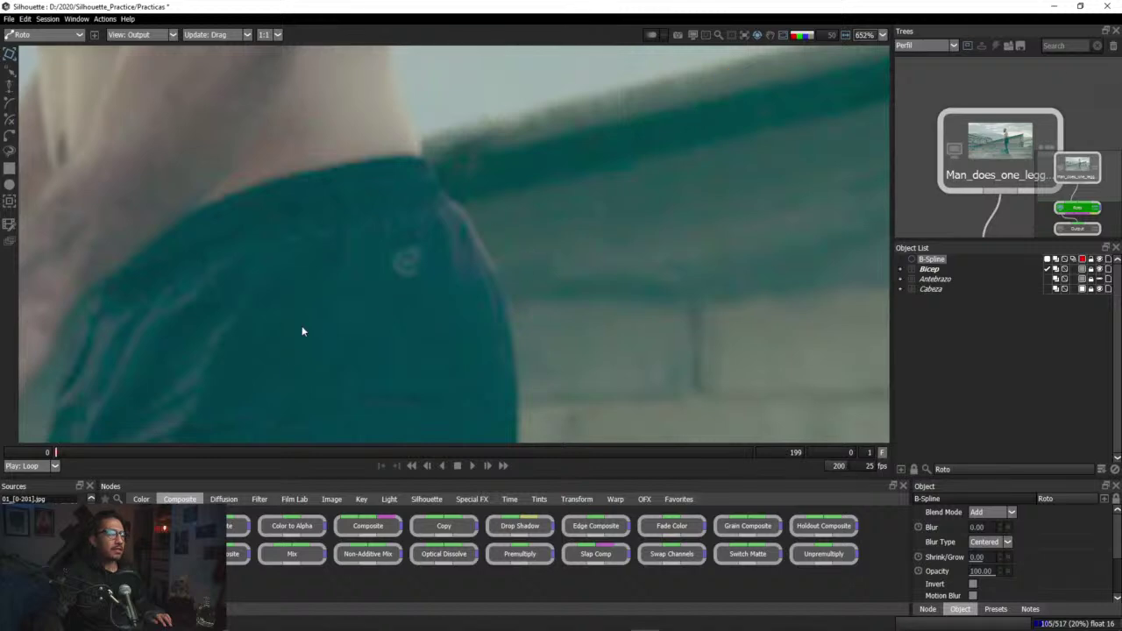
pyautogui.scroll(-10, 302, 330)
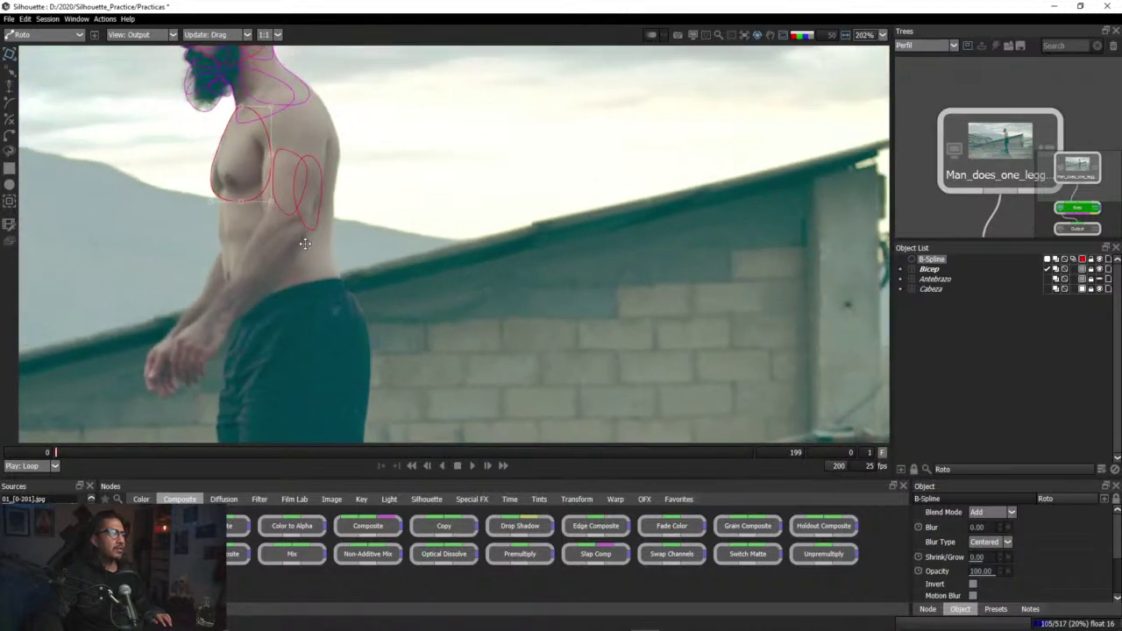
# Step: Scrub between frames 0 and 60 to check how the chest B-spline follows the body without stabilization
pyautogui.moveTo(56, 452); pyautogui.dragTo(266, 476)
pyautogui.scroll(-6, 262, 374)
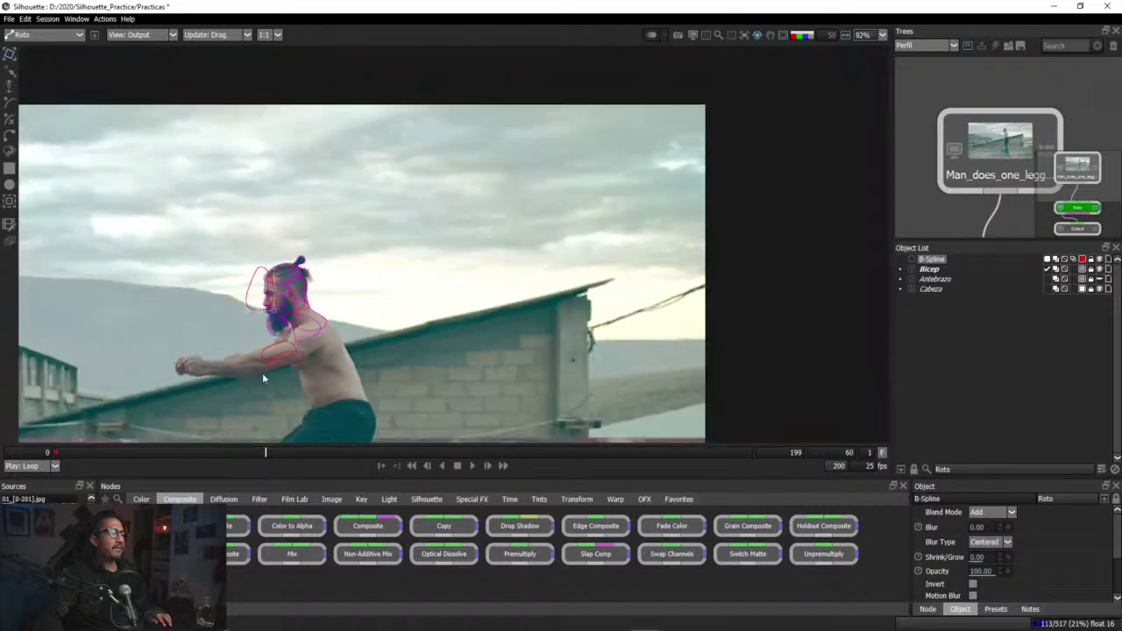
pyautogui.scroll(5, 262, 373)
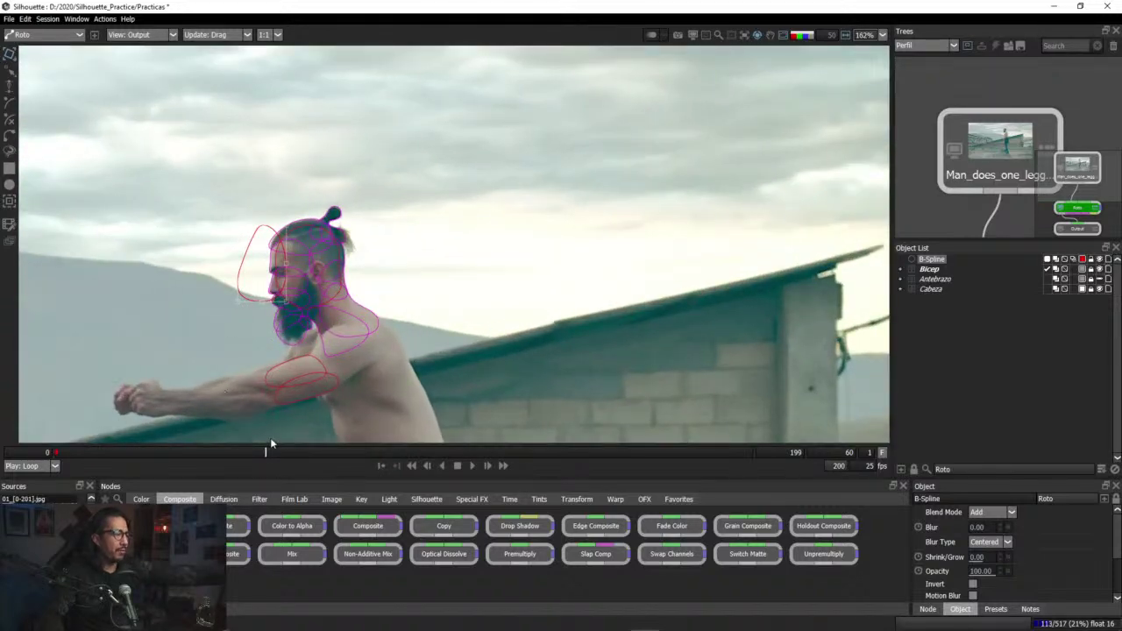
pyautogui.moveTo(268, 452); pyautogui.dragTo(130, 426)
pyautogui.moveTo(128, 422); pyautogui.dragTo(52, 457)
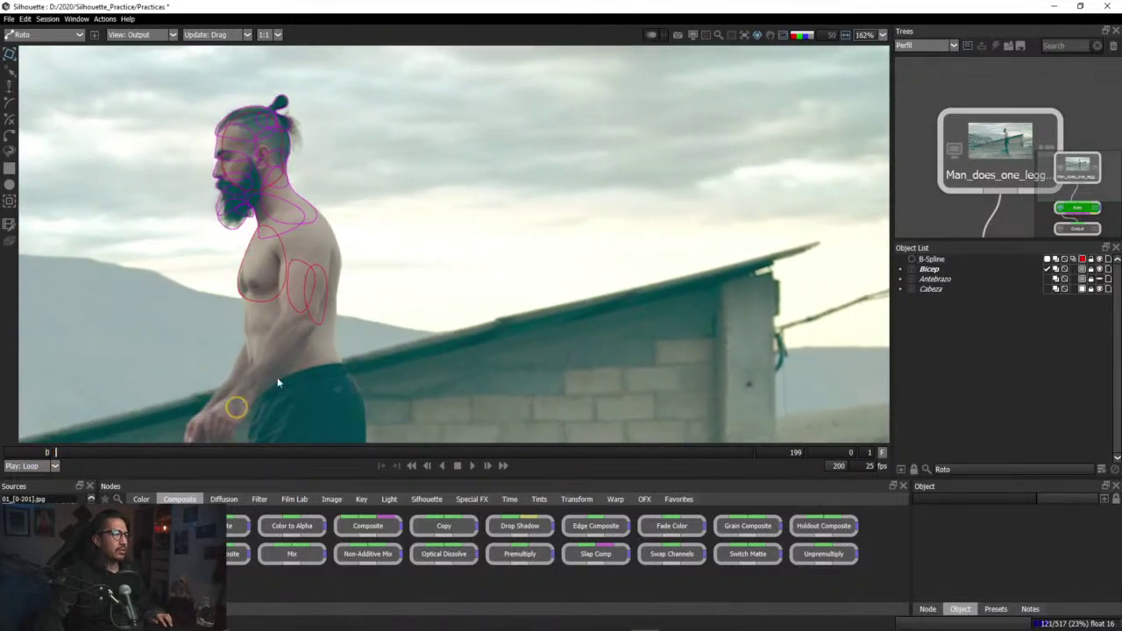
# Step: Delete the chest B-spline from the object list
pyautogui.moveTo(62, 448)
pyautogui.mouseDown()
pyautogui.moveTo(186, 457)
pyautogui.moveTo(58, 444)
pyautogui.mouseUp()
pyautogui.click(941, 258)
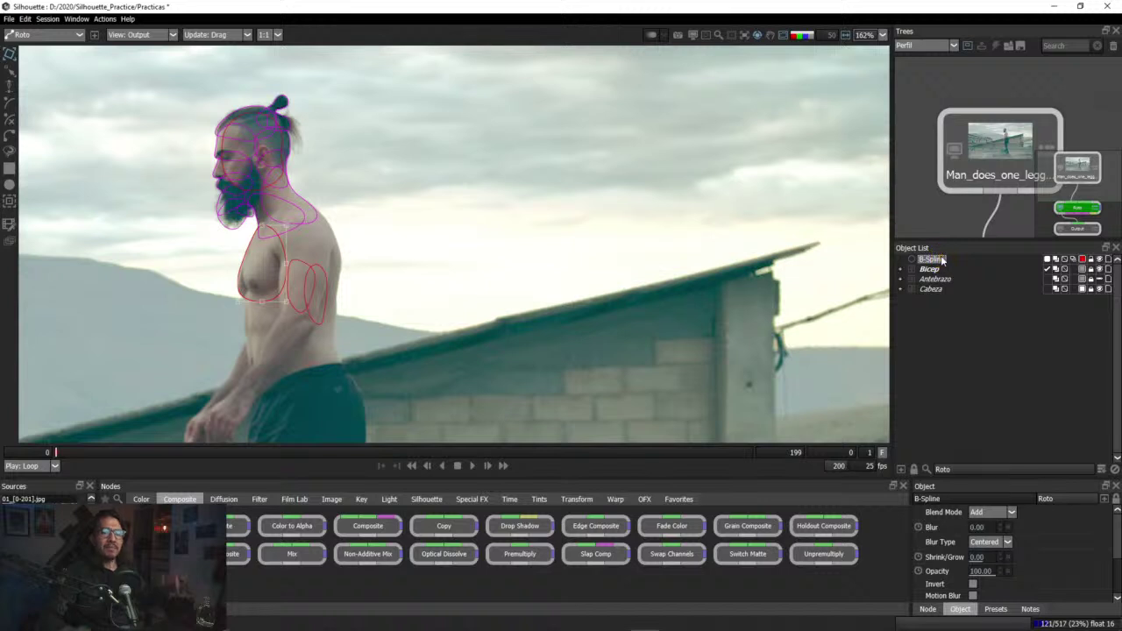
pyautogui.press('Delete')
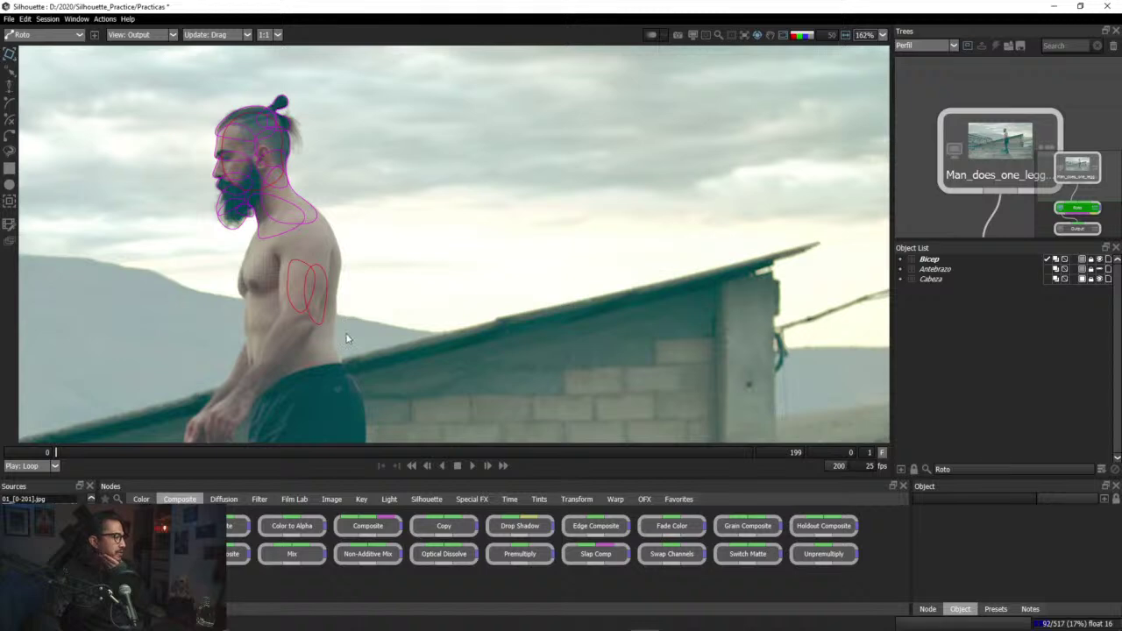
# Step: Scrub through the clip from frame 0 through the squat and back, examining how the torso and waist move
pyautogui.scroll(4, 346, 338)
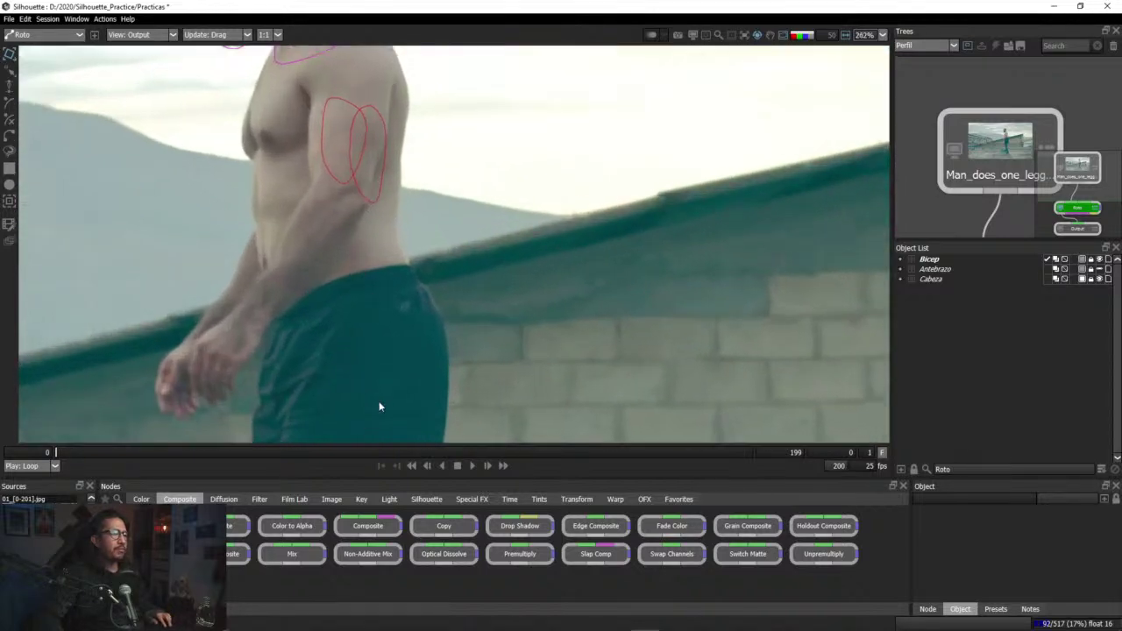
pyautogui.moveTo(380, 405); pyautogui.dragTo(385, 298)
pyautogui.moveTo(74, 465); pyautogui.dragTo(428, 467)
pyautogui.moveTo(344, 375); pyautogui.dragTo(272, 250)
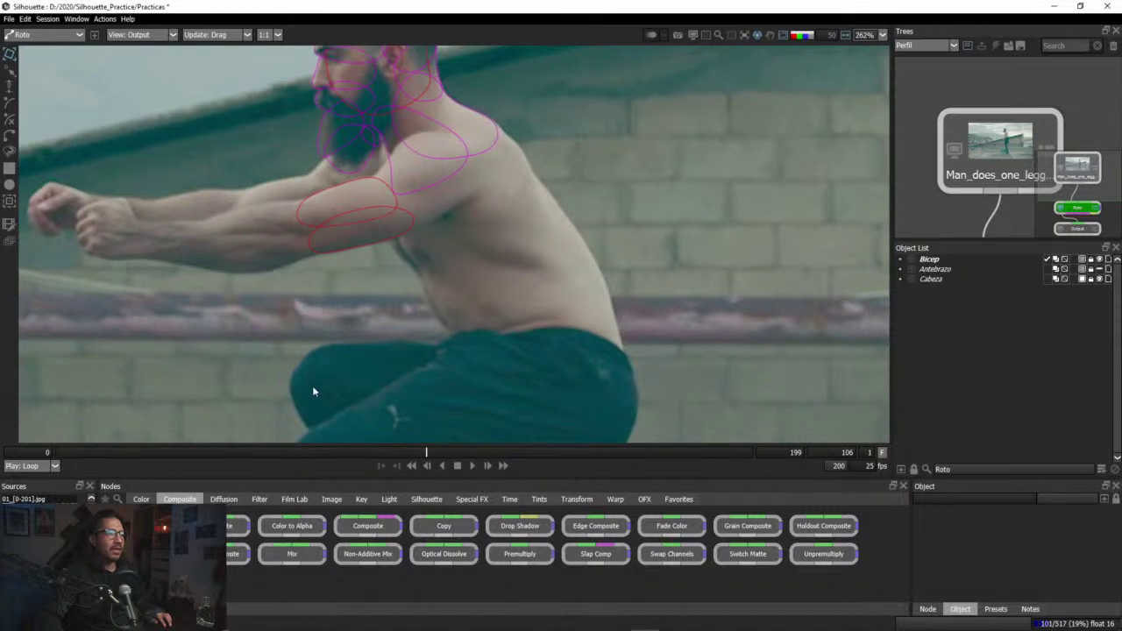
pyautogui.moveTo(426, 456); pyautogui.dragTo(527, 451)
pyautogui.scroll(-2, 366, 324)
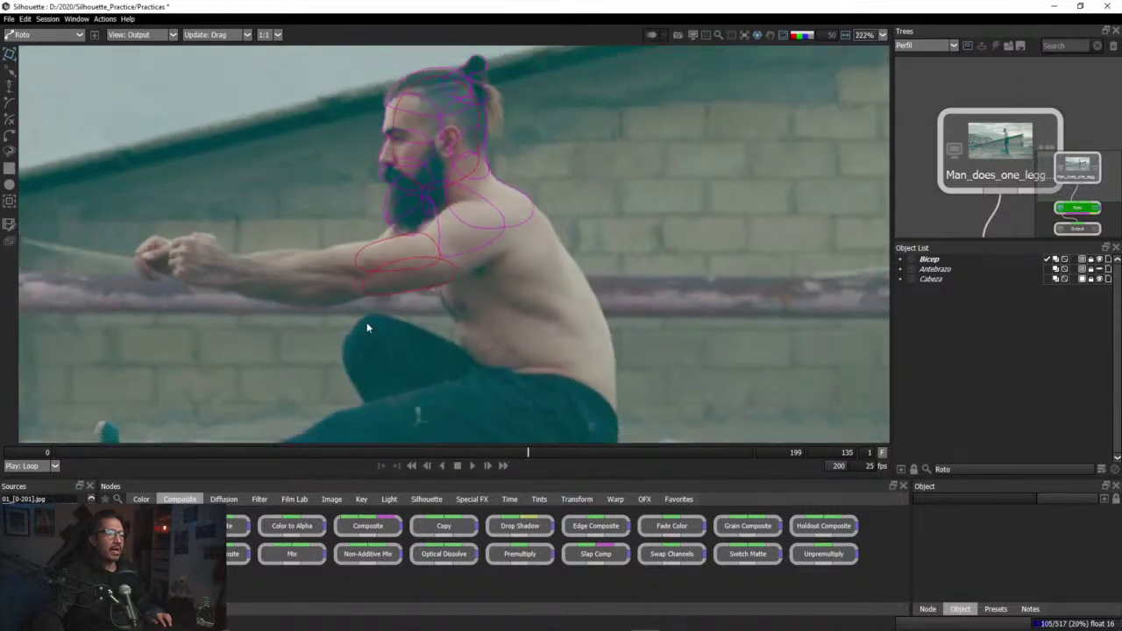
pyautogui.scroll(-1, 450, 355)
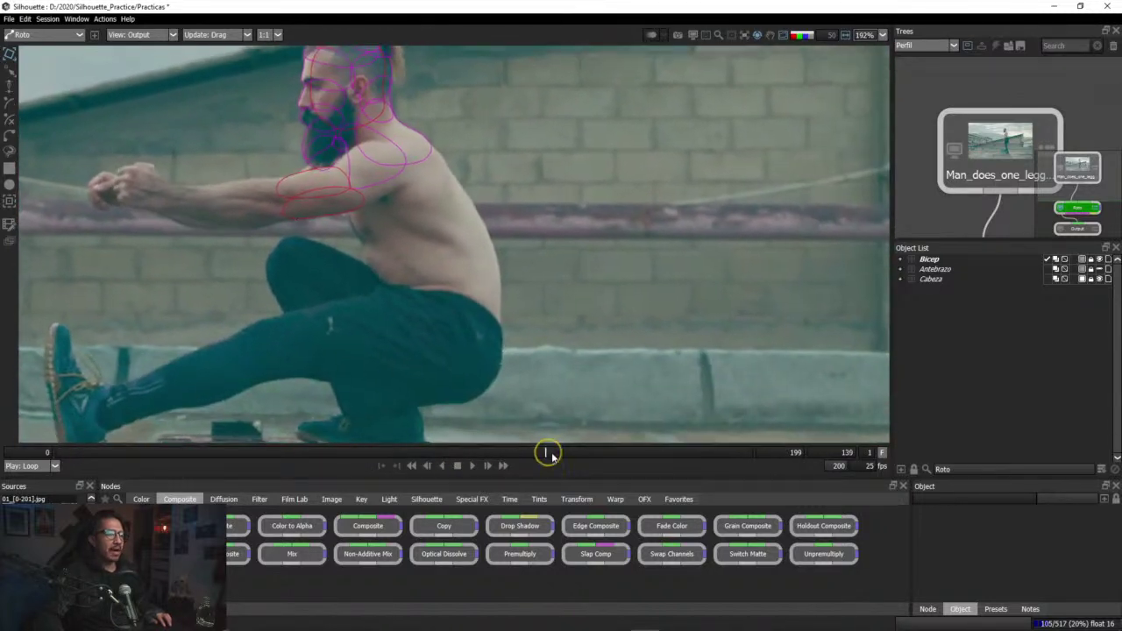
pyautogui.moveTo(770, 458); pyautogui.dragTo(155, 452)
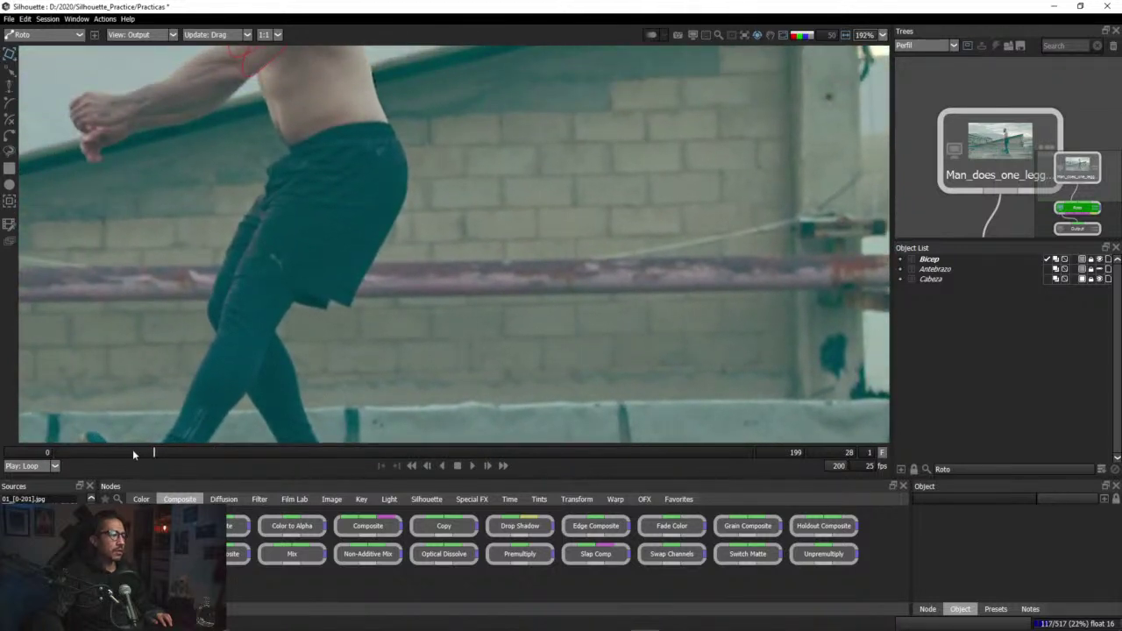
pyautogui.click(50, 453)
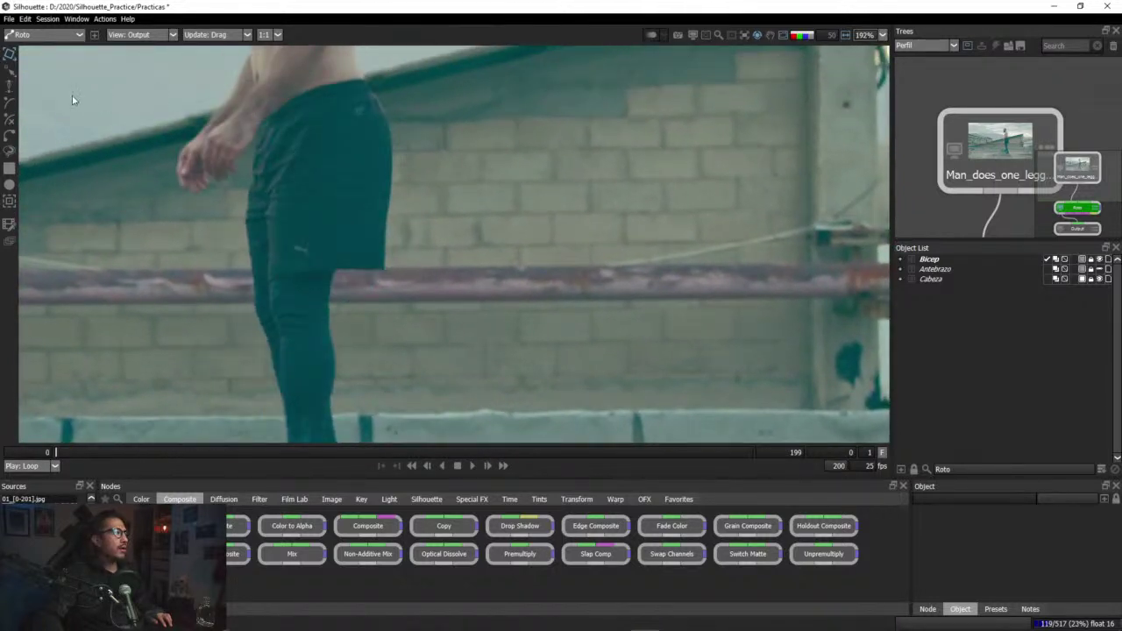
pyautogui.moveTo(291, 148); pyautogui.dragTo(324, 256)
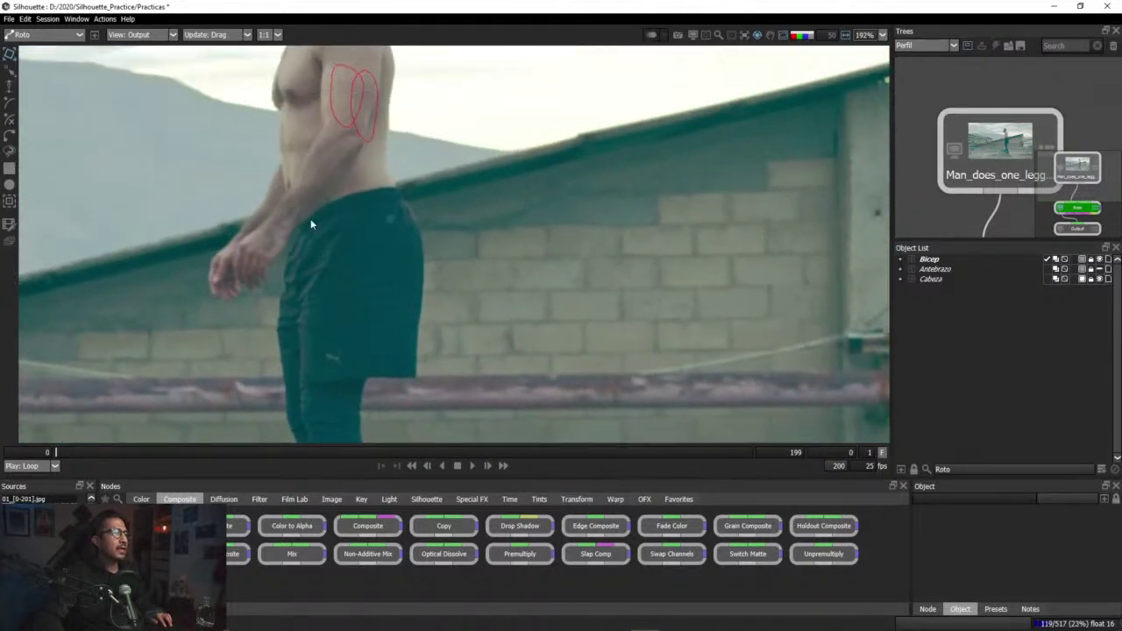
# Step: At frame 89, draw a closed B-spline around the lower torso and shorts waistband, adjusting its point near the lower back
pyautogui.click(419, 452)
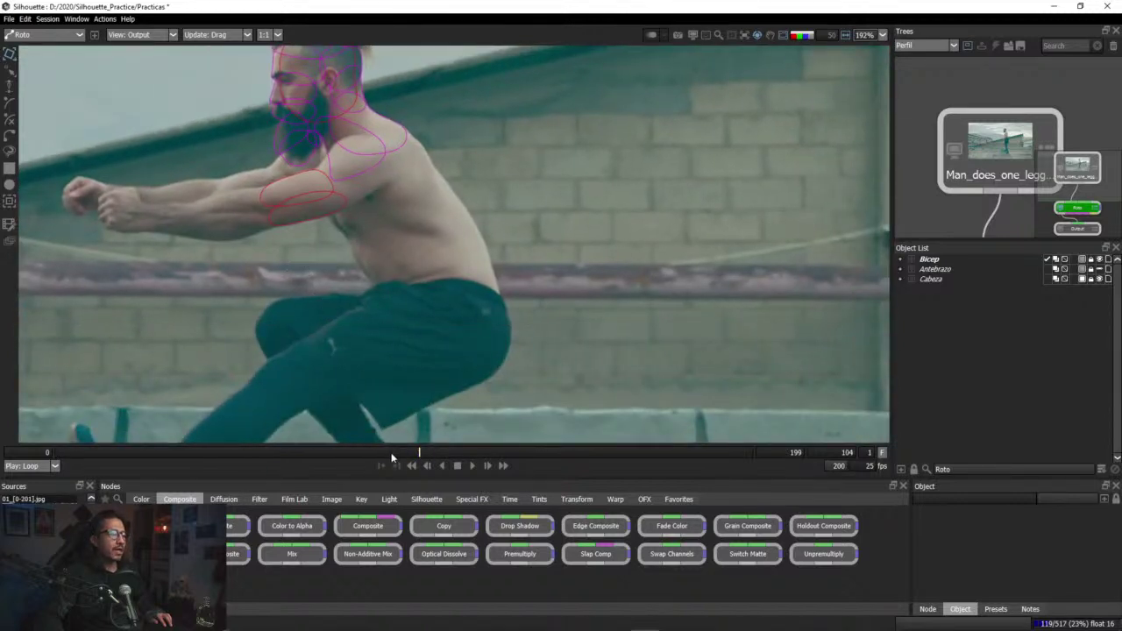
pyautogui.click(368, 453)
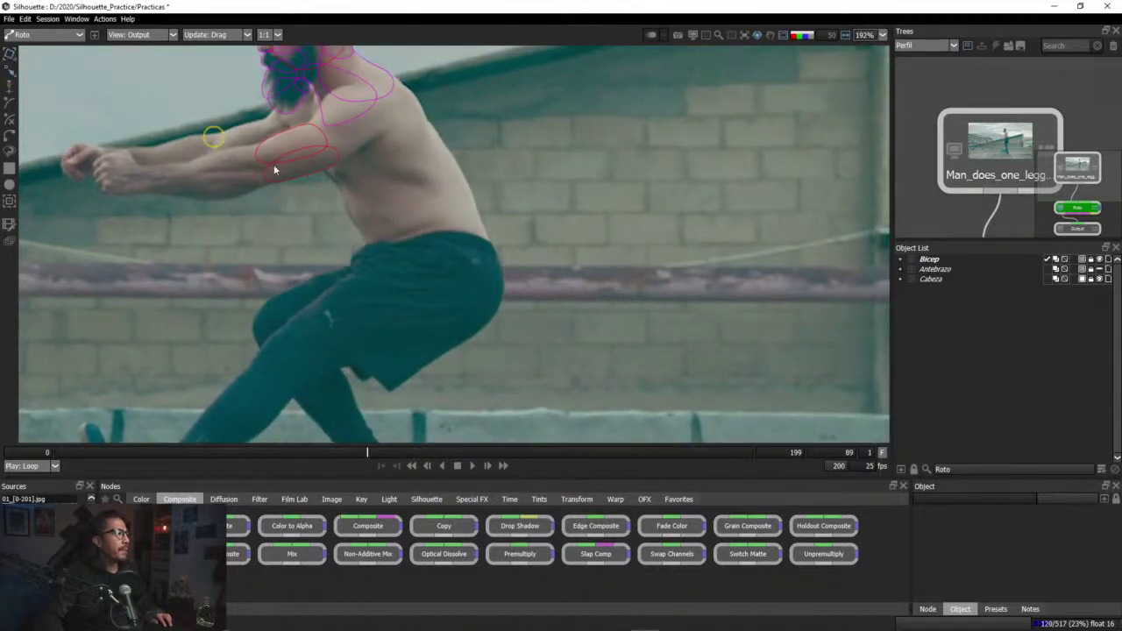
pyautogui.click(411, 179)
pyautogui.click(387, 196)
pyautogui.click(383, 228)
pyautogui.click(393, 260)
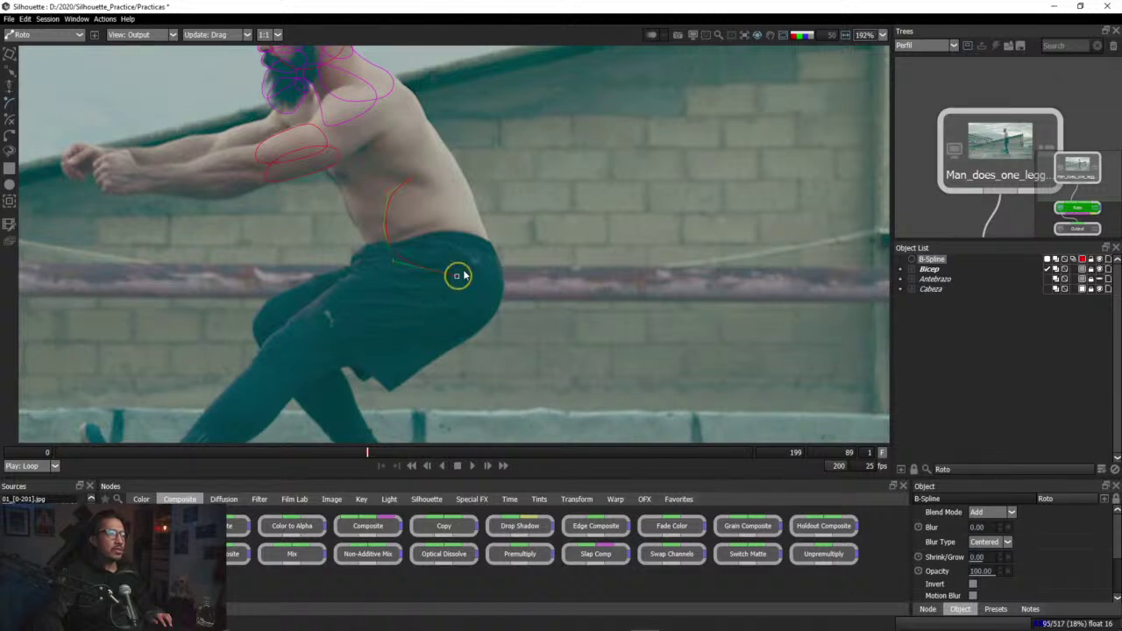
pyautogui.click(468, 239)
pyautogui.click(414, 181)
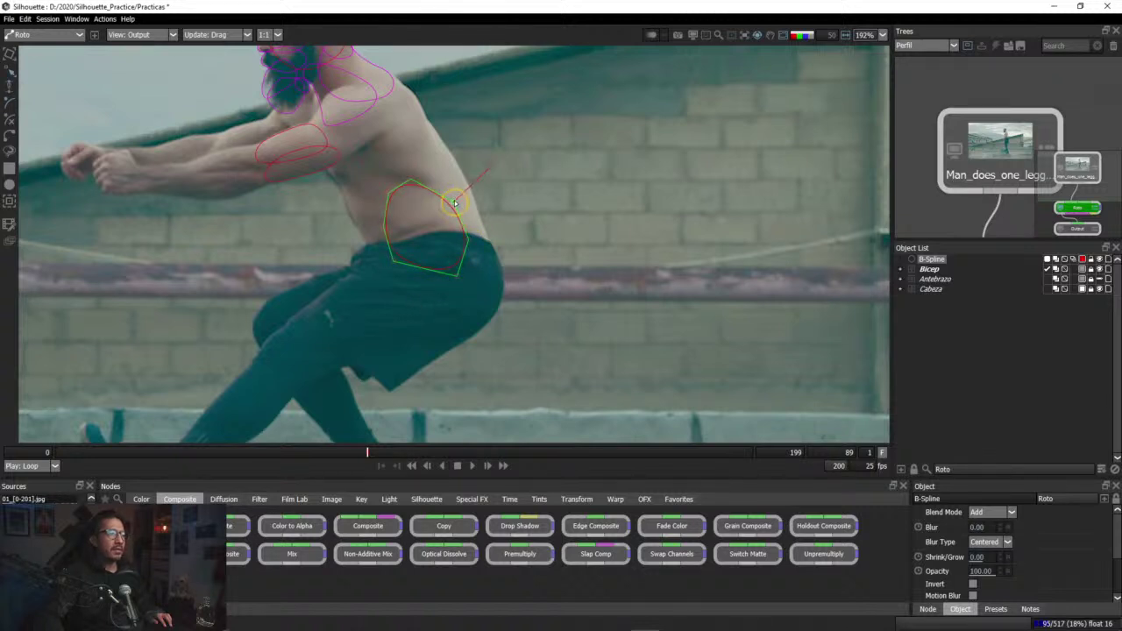
pyautogui.moveTo(454, 203); pyautogui.dragTo(452, 192)
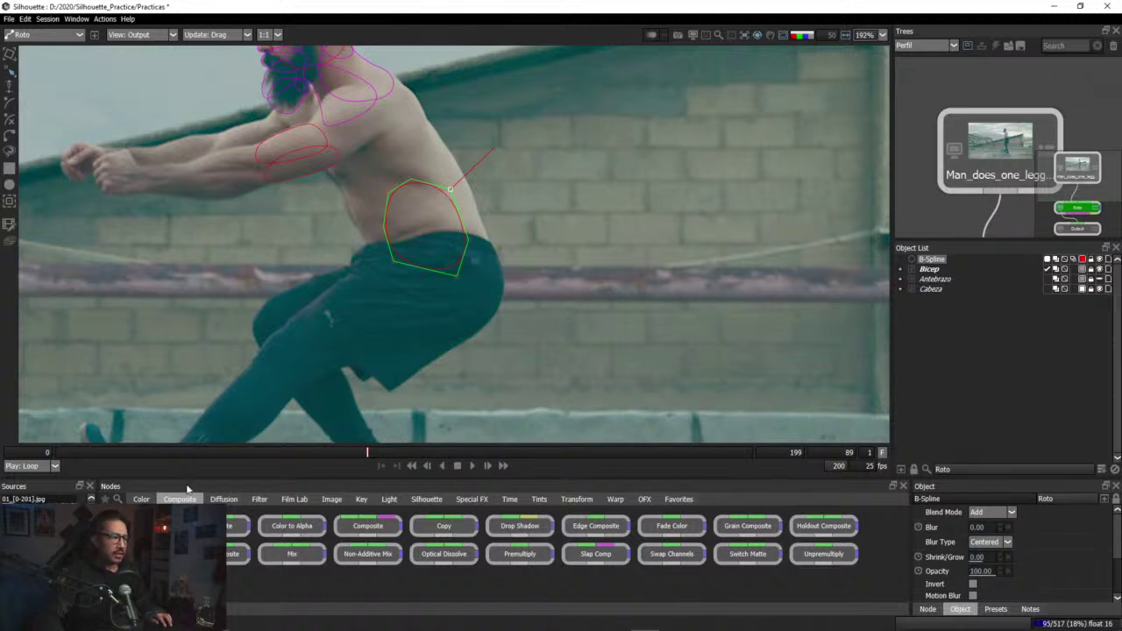
# Step: Track the waist B-spline forward from frame 89 with the Mocha Tracker using translation only, without scale, rotation or shear
pyautogui.click(9, 201)
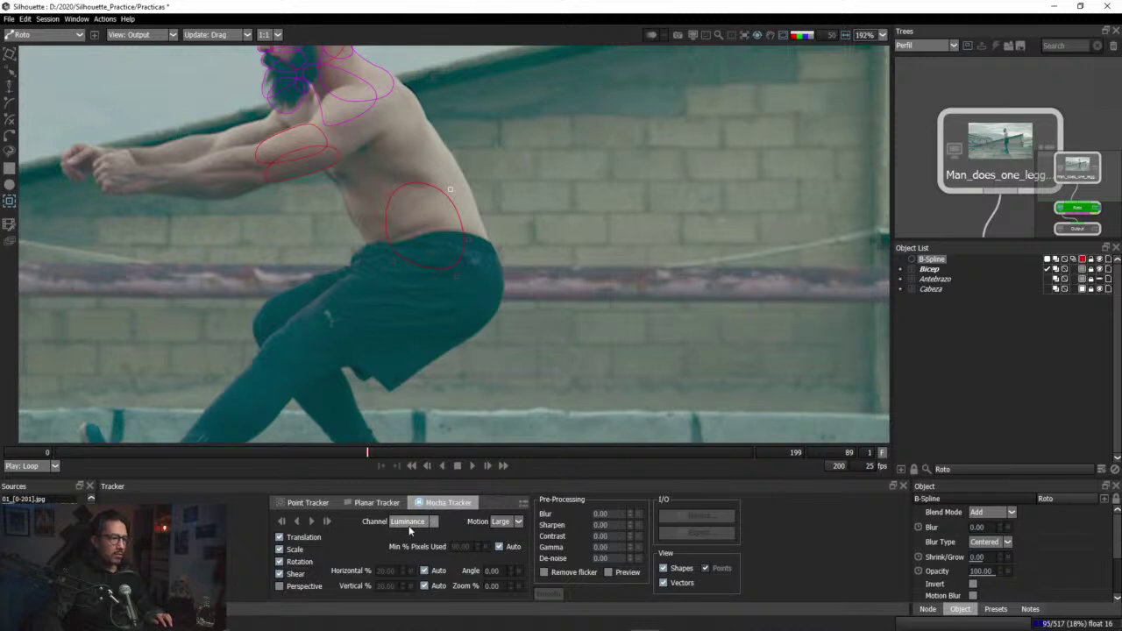
pyautogui.click(280, 571)
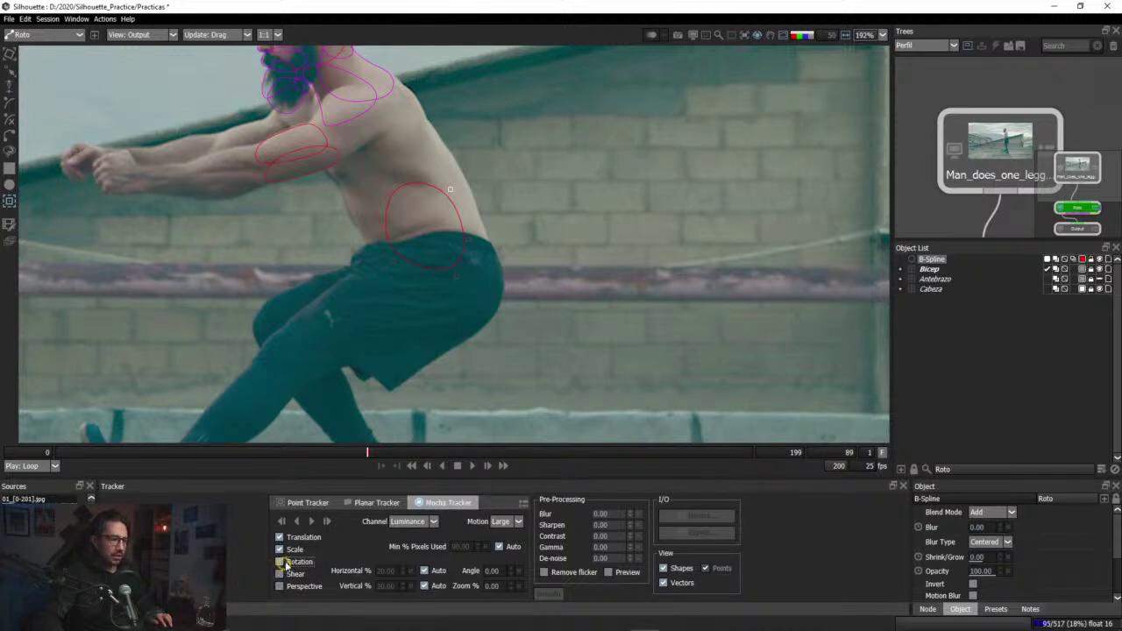
pyautogui.click(279, 549)
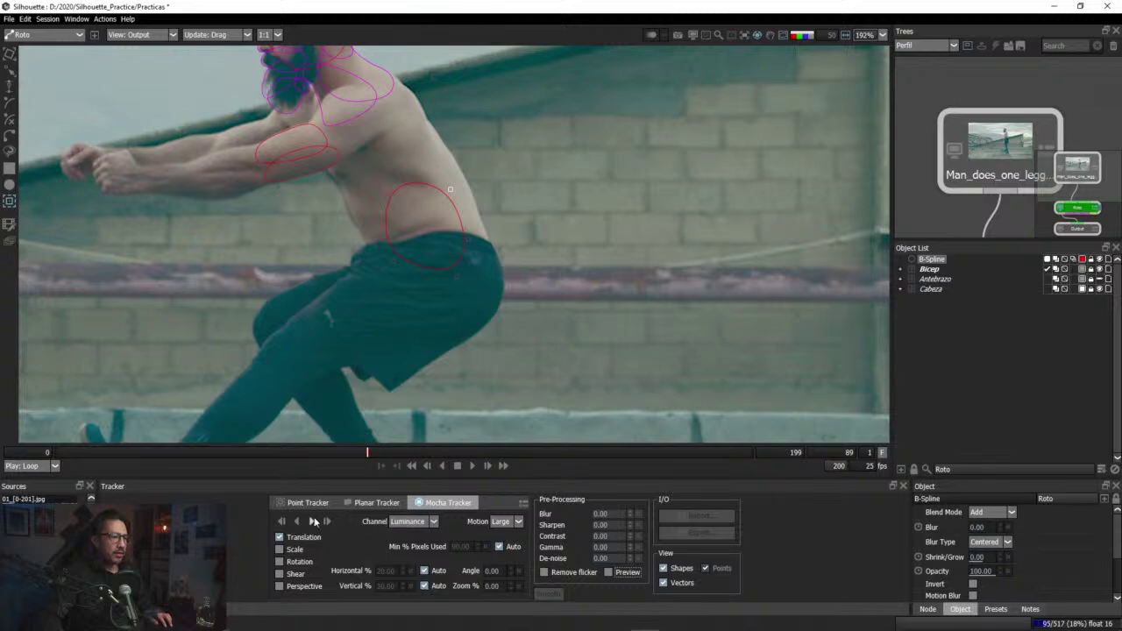
pyautogui.click(313, 521)
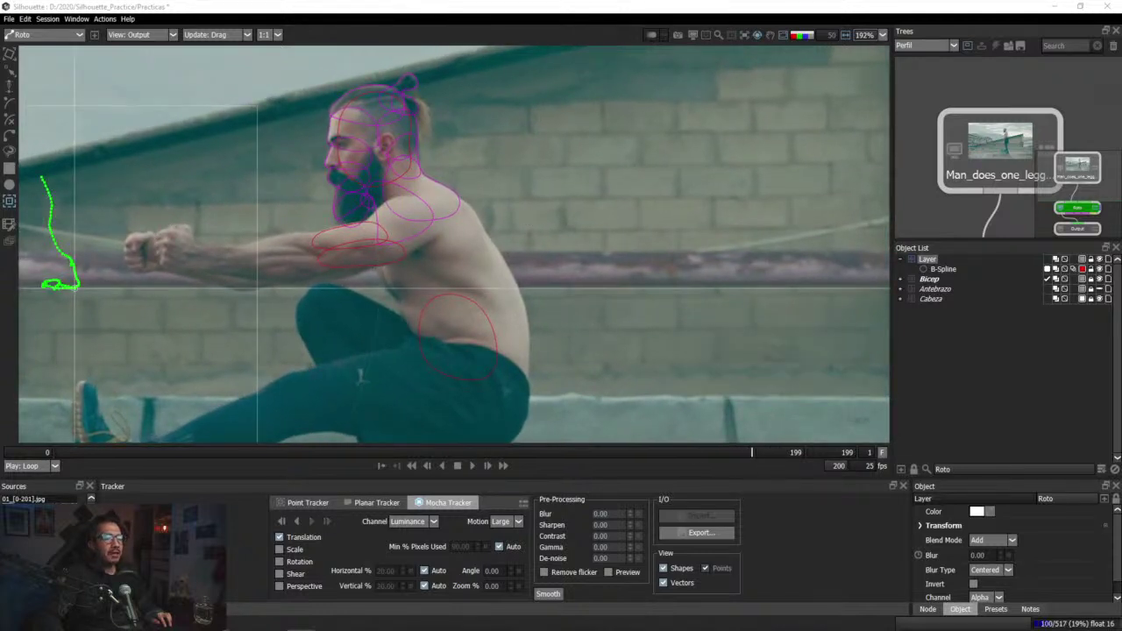
# Step: Check the waist track from frame 199 to 166, undo the tracked layer, and return to frame 89
pyautogui.moveTo(749, 454); pyautogui.dragTo(636, 451)
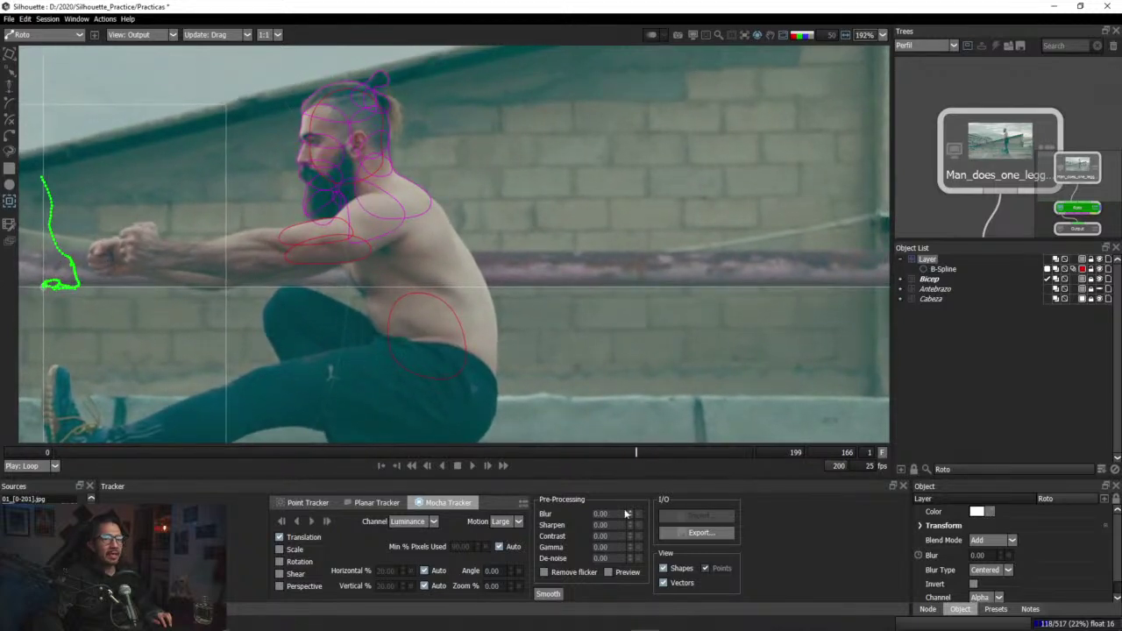
pyautogui.click(942, 269)
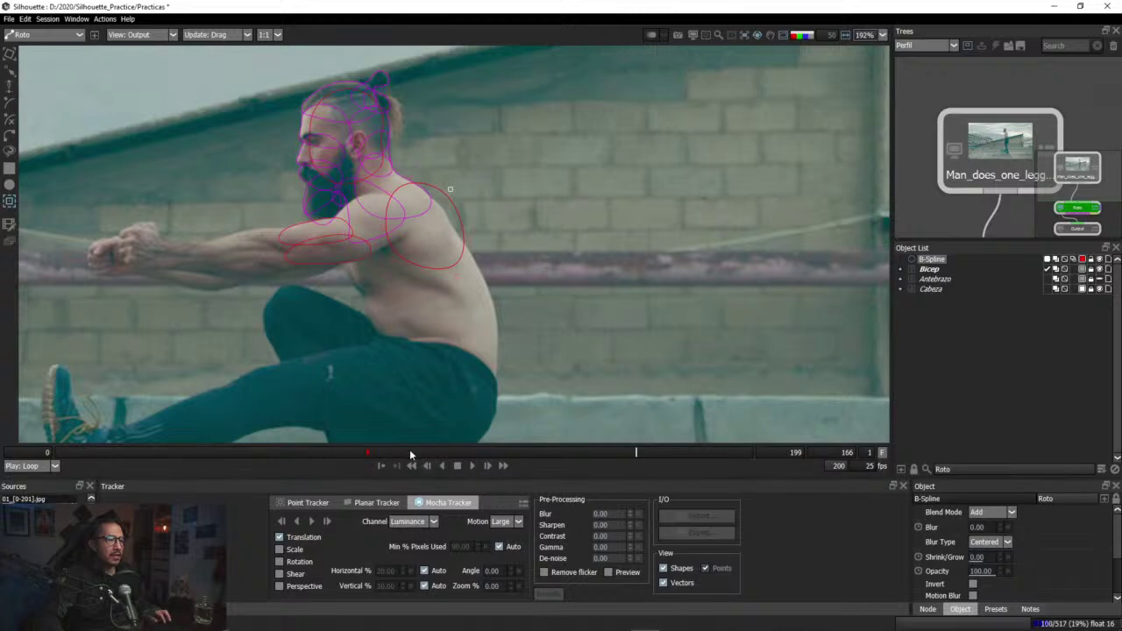
pyautogui.moveTo(409, 448); pyautogui.dragTo(366, 453)
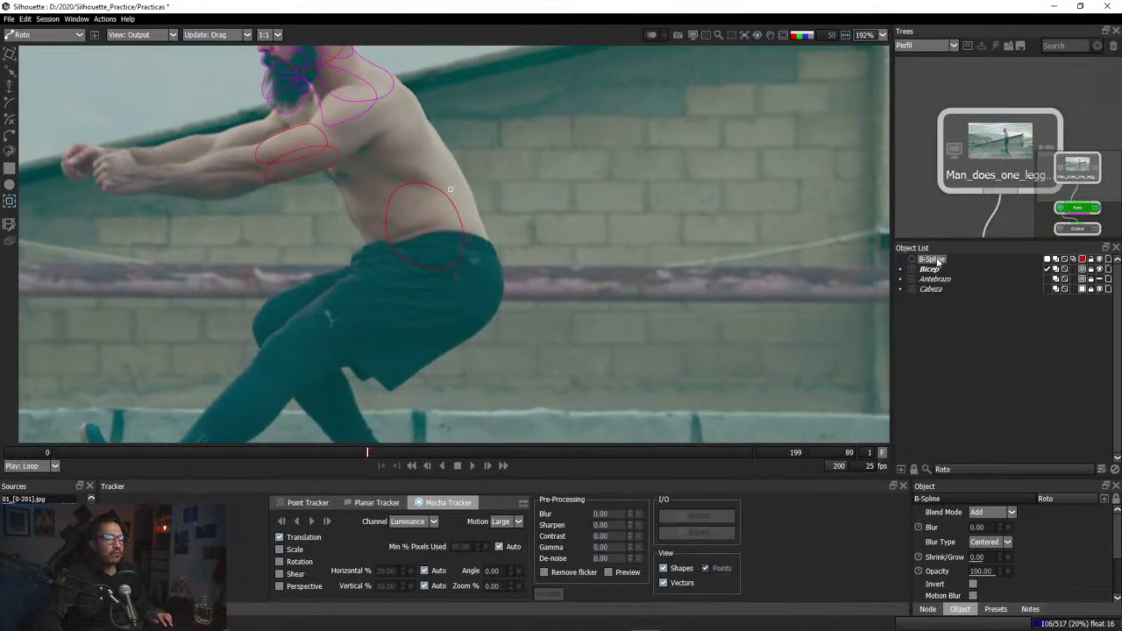
# Step: Delete the waist B-spline from the object list
pyautogui.scroll(-5, 352, 361)
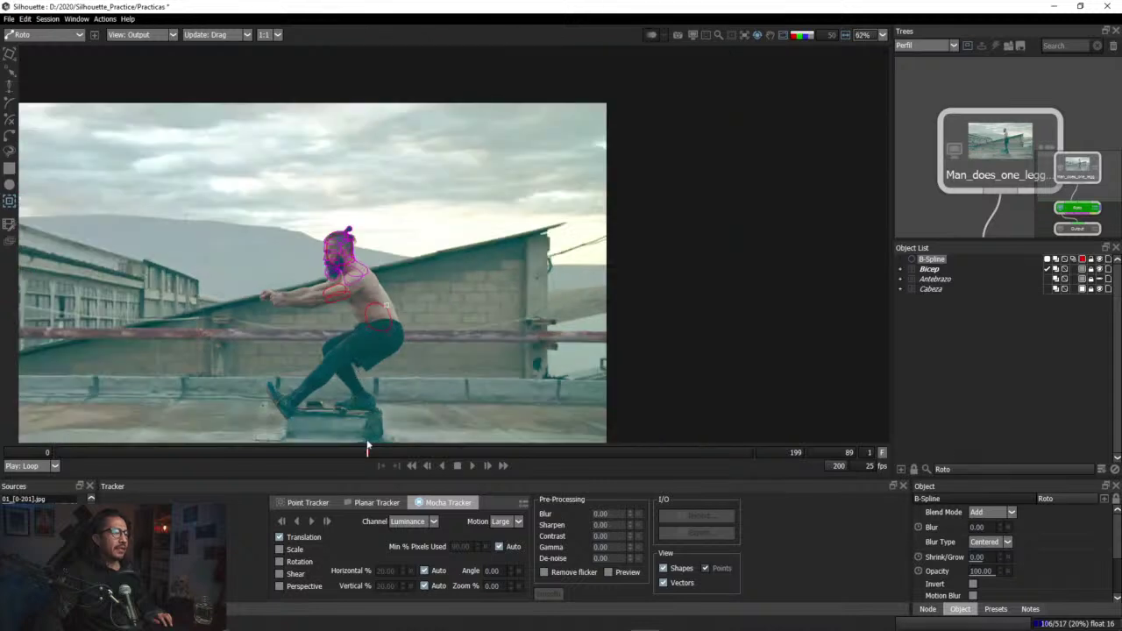
pyautogui.moveTo(361, 454)
pyautogui.mouseDown()
pyautogui.moveTo(73, 447)
pyautogui.moveTo(426, 471)
pyautogui.moveTo(368, 470)
pyautogui.mouseUp()
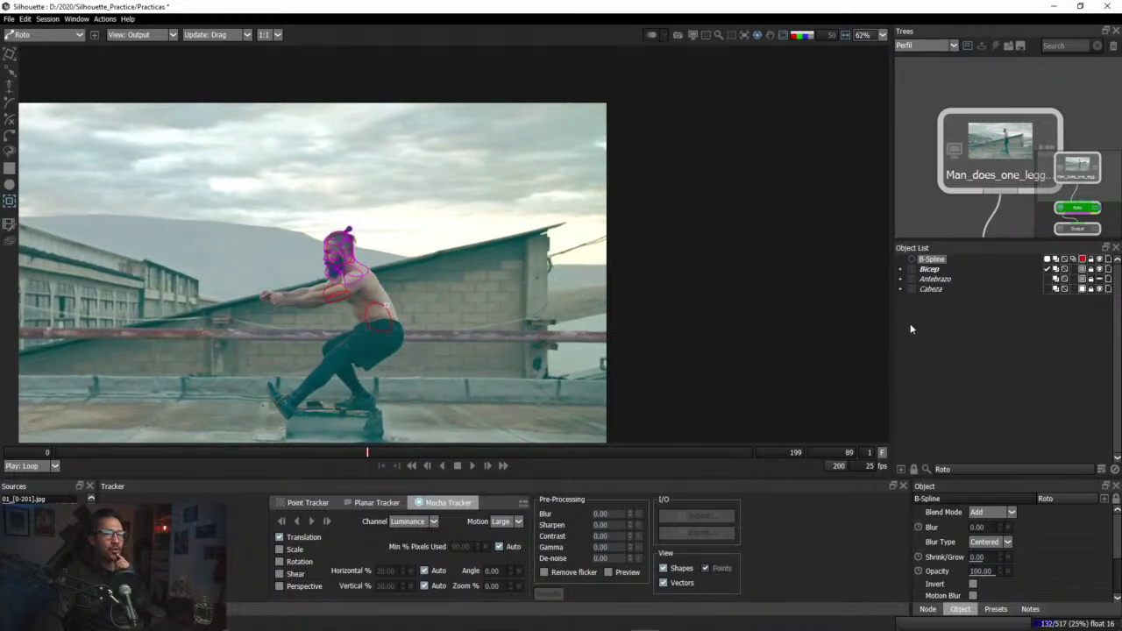
pyautogui.click(996, 347)
pyautogui.doubleClick(942, 261)
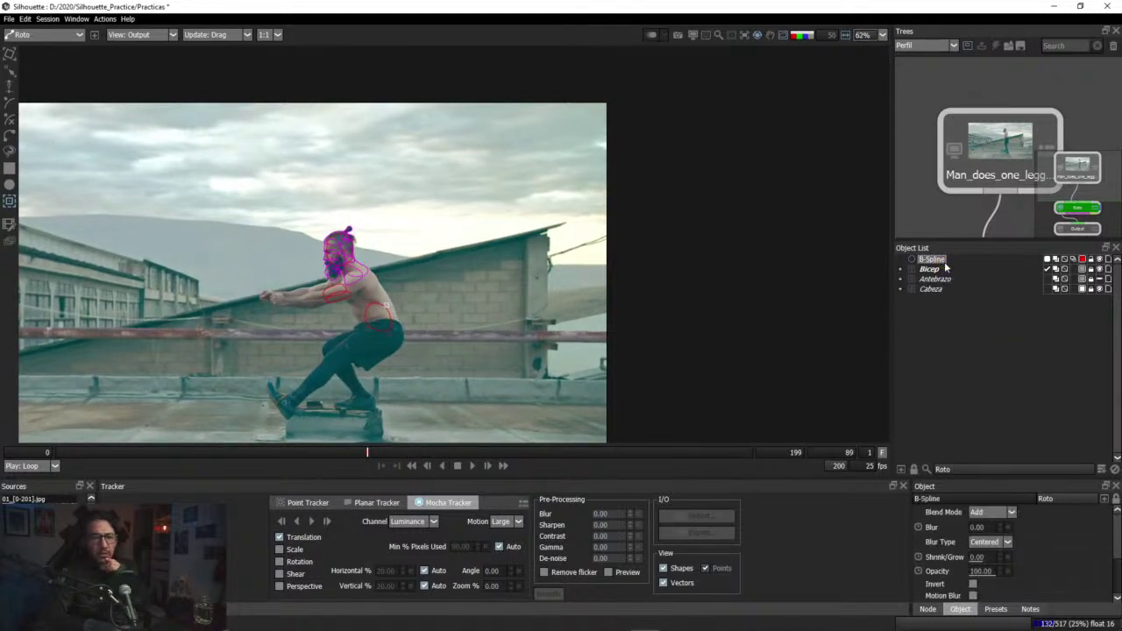
pyautogui.press('Delete')
# Step: Select the Cabeza layer, expand its list of shapes, and return to frame 0
pyautogui.click(911, 281)
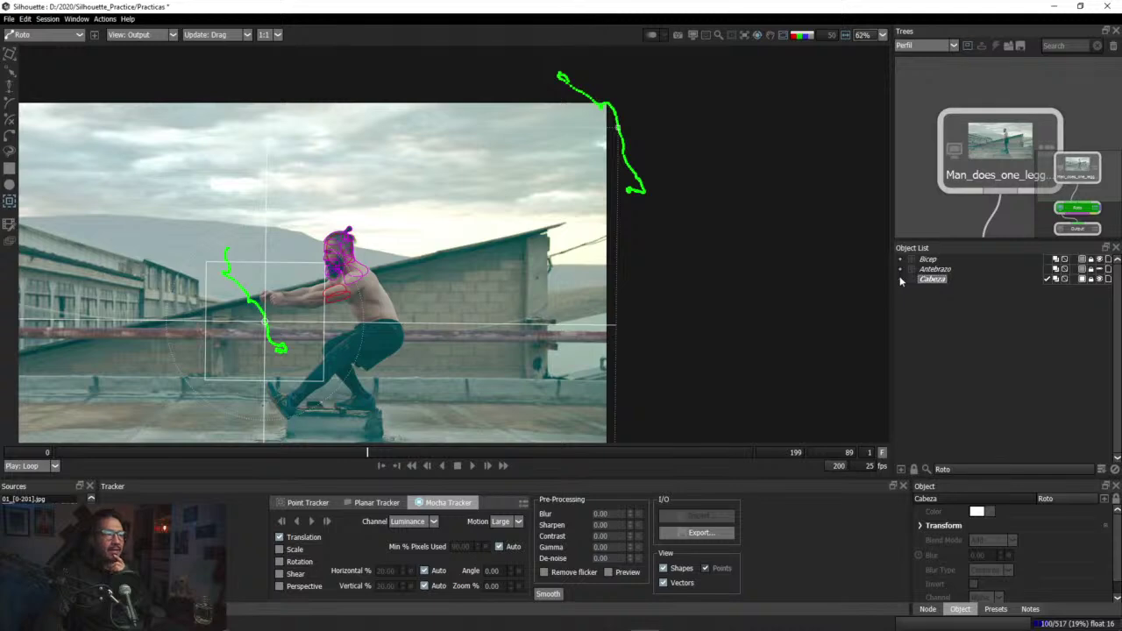
pyautogui.click(901, 280)
pyautogui.scroll(5, 357, 368)
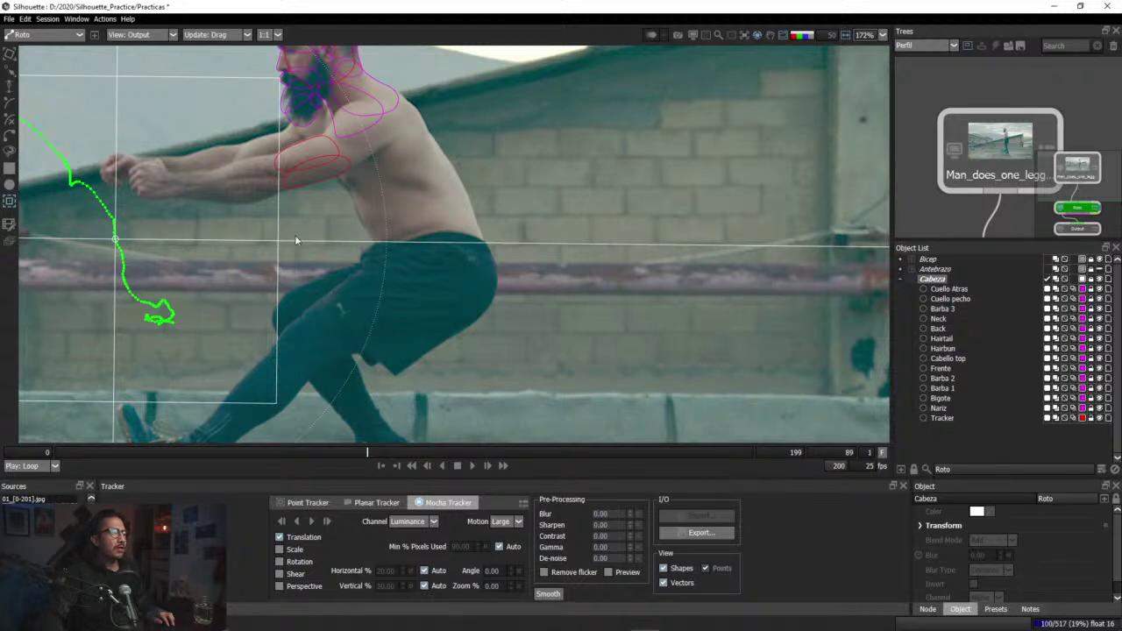
pyautogui.click(57, 452)
# Step: Draw a closed B-spline around the man's chest at frame 0, from the neck base down under the pectoral and back past the armpit
pyautogui.scroll(2, 269, 282)
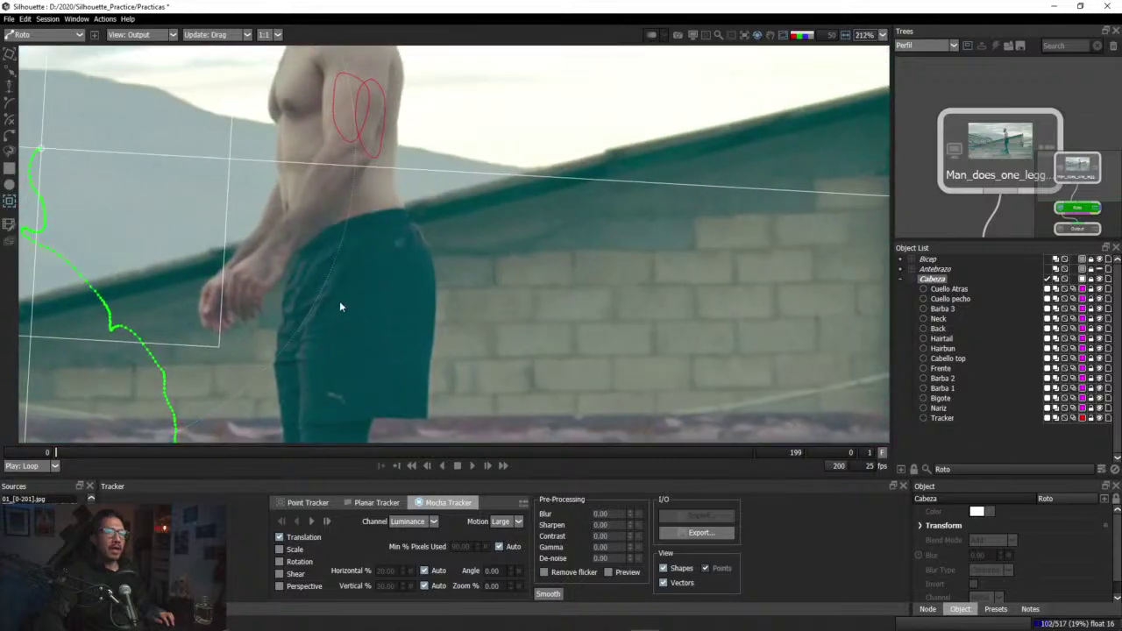
pyautogui.scroll(1, 340, 305)
pyautogui.moveTo(349, 241); pyautogui.dragTo(385, 416)
pyautogui.scroll(4, 326, 312)
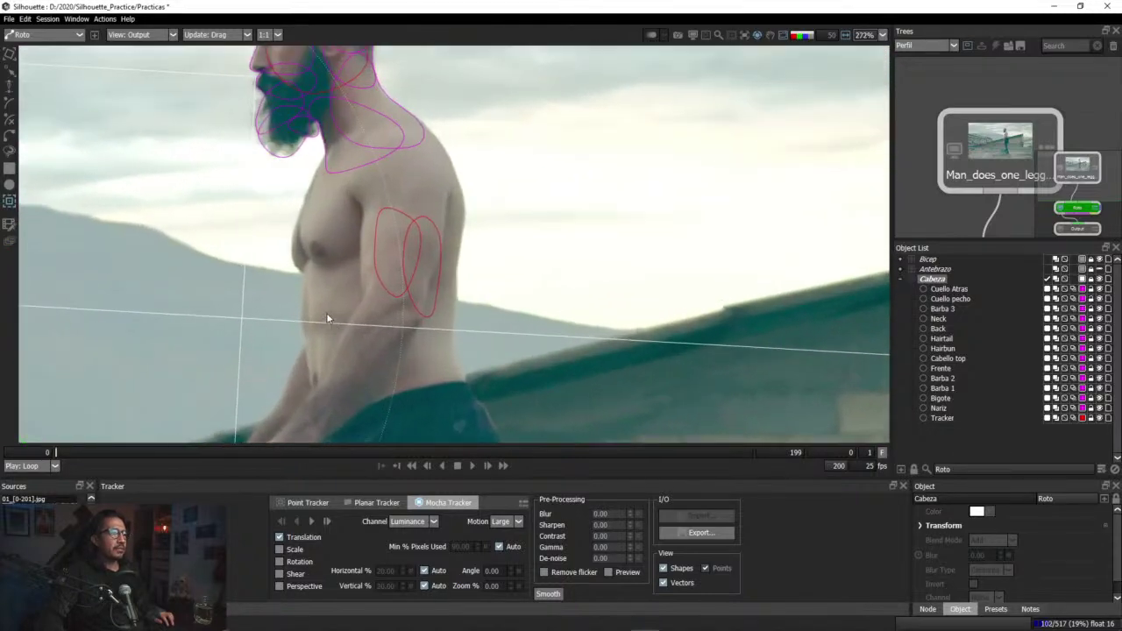
pyautogui.moveTo(328, 254); pyautogui.dragTo(290, 341)
pyautogui.scroll(1, 294, 341)
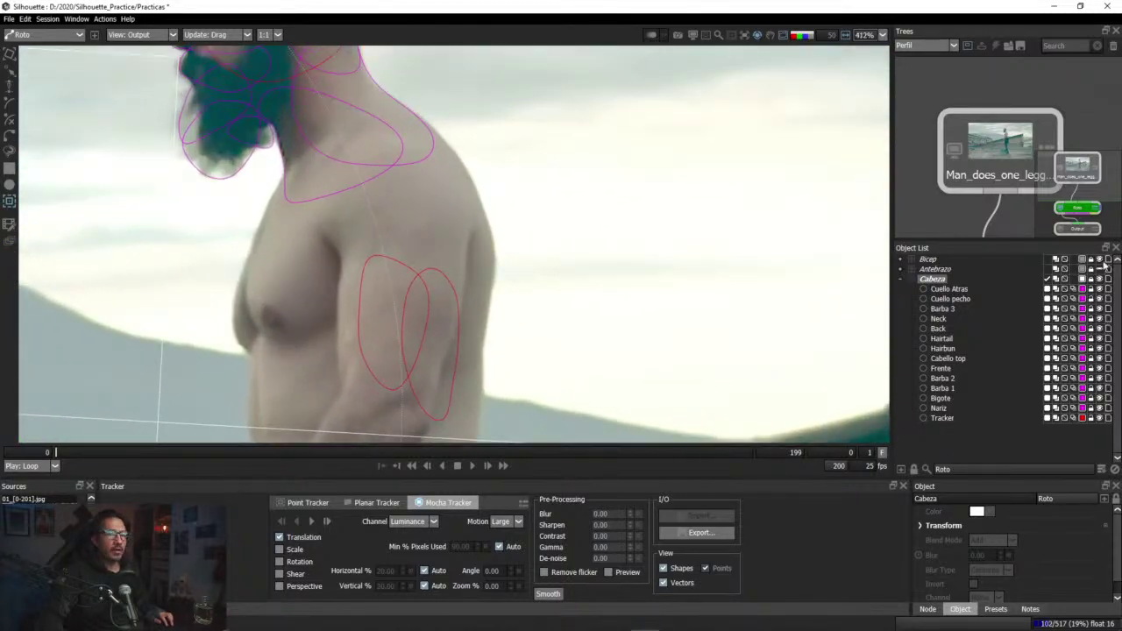
pyautogui.click(10, 104)
pyautogui.scroll(1, 291, 172)
pyautogui.moveTo(292, 171); pyautogui.dragTo(295, 168)
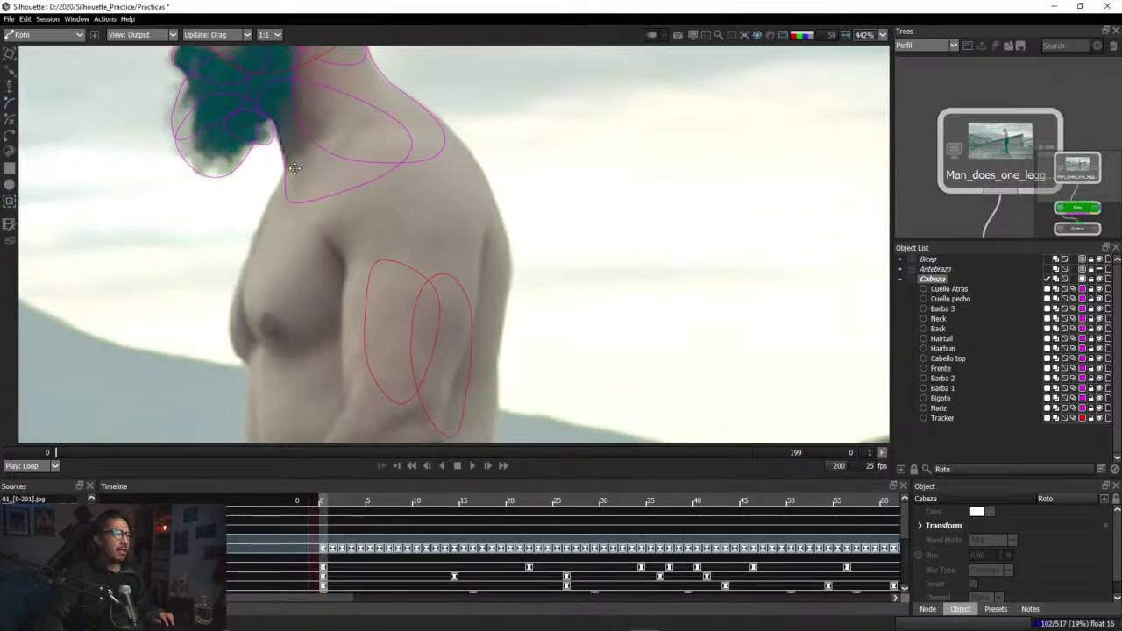
pyautogui.scroll(1, 295, 168)
pyautogui.click(308, 146)
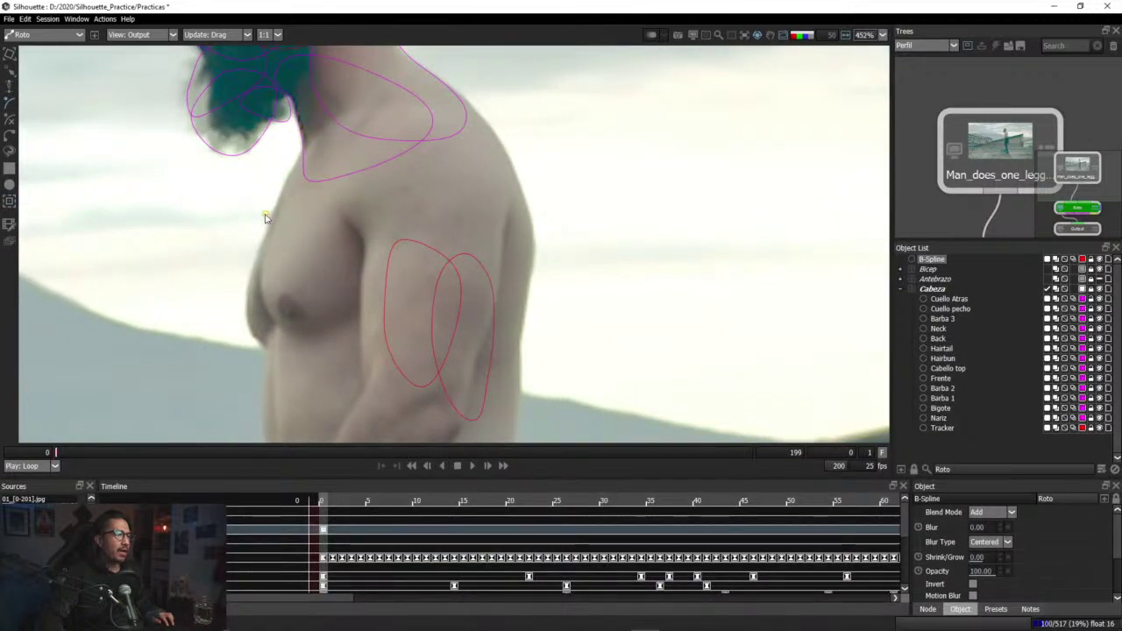
pyautogui.click(259, 242)
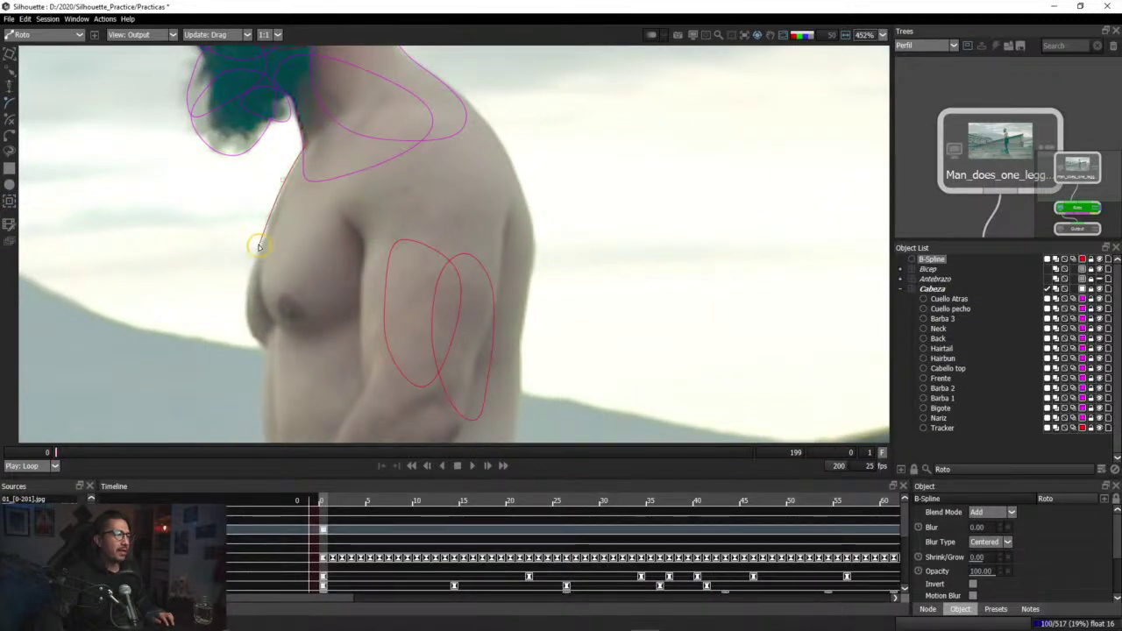
pyautogui.click(248, 297)
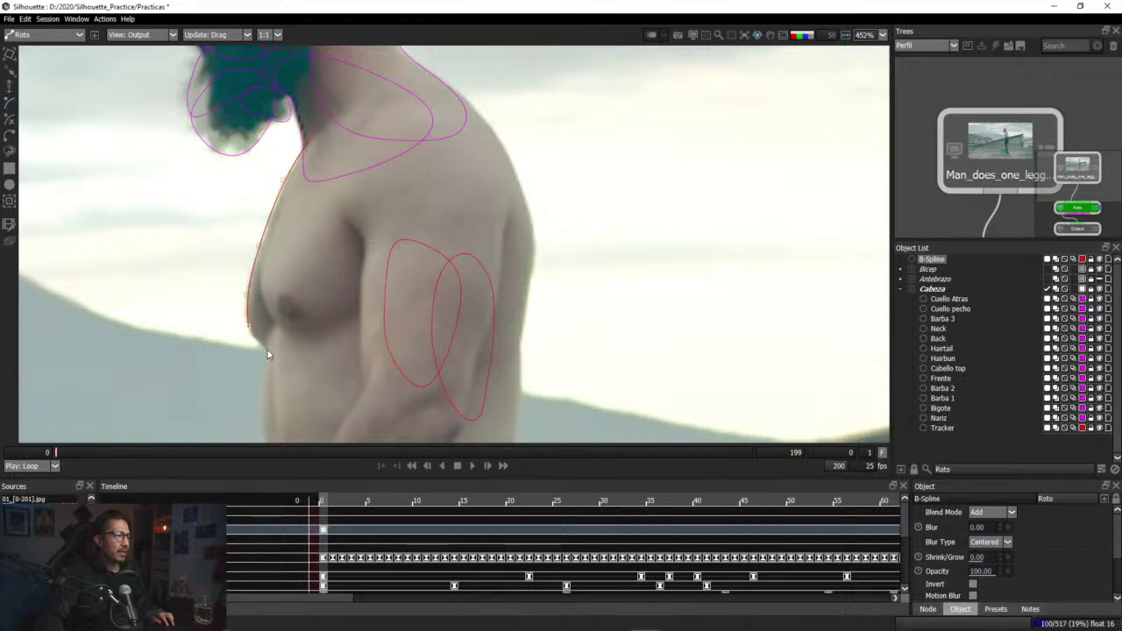
pyautogui.click(295, 358)
pyautogui.click(390, 307)
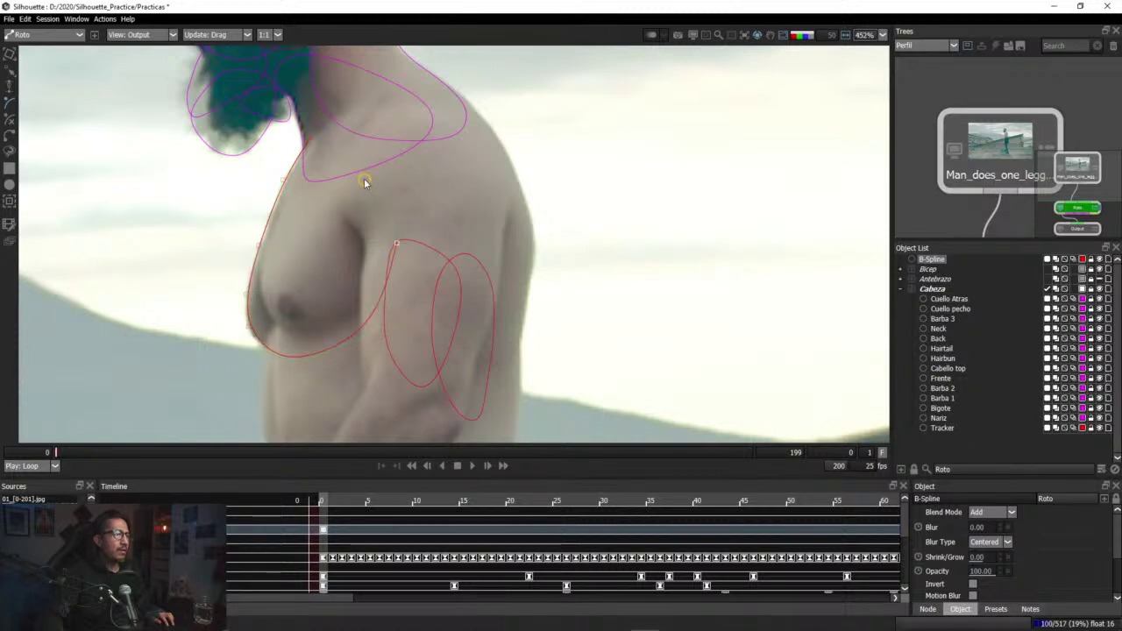
pyautogui.click(308, 139)
# Step: Raise the new B-spline's top point into the neck and fit its front points to the upper chest edge
pyautogui.scroll(2, 302, 131)
pyautogui.scroll(2, 303, 131)
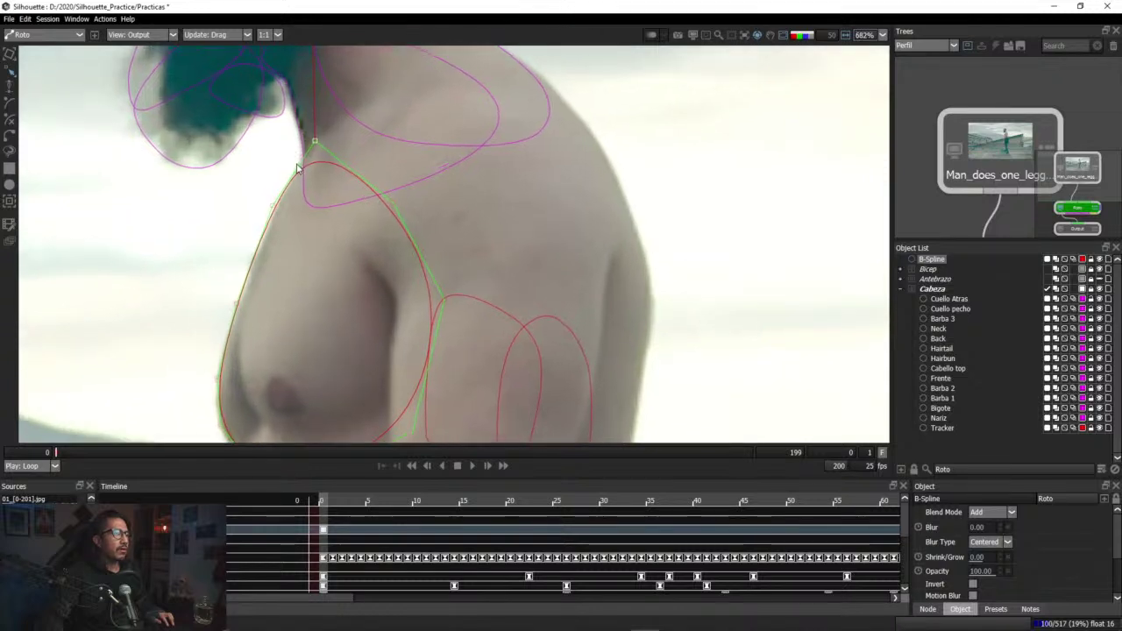
pyautogui.moveTo(316, 141); pyautogui.dragTo(331, 96)
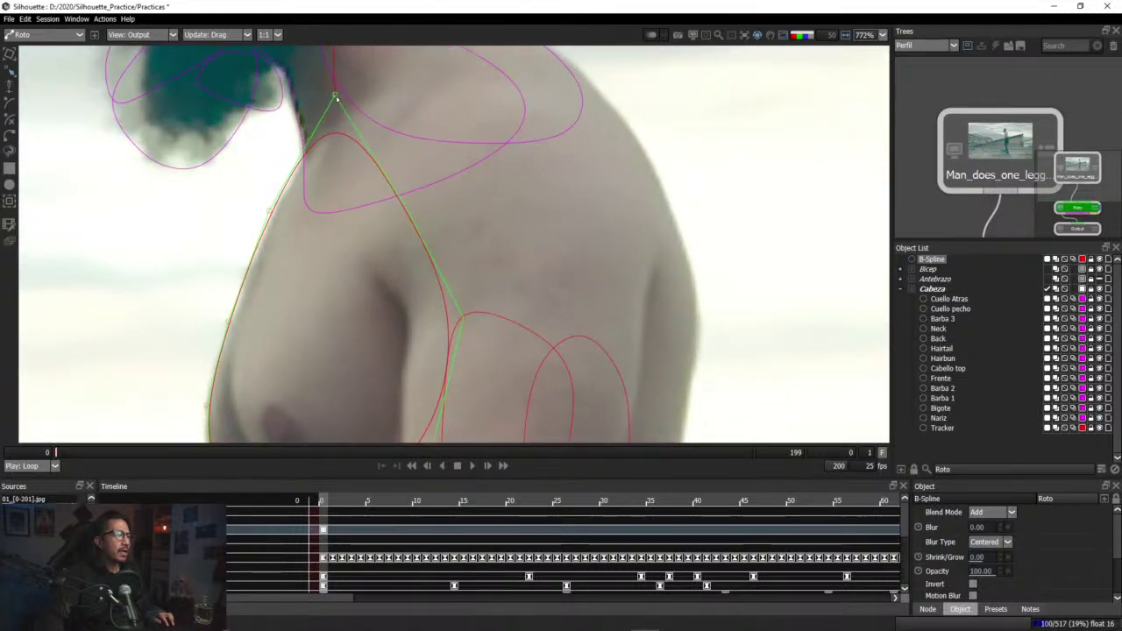
pyautogui.click(267, 211)
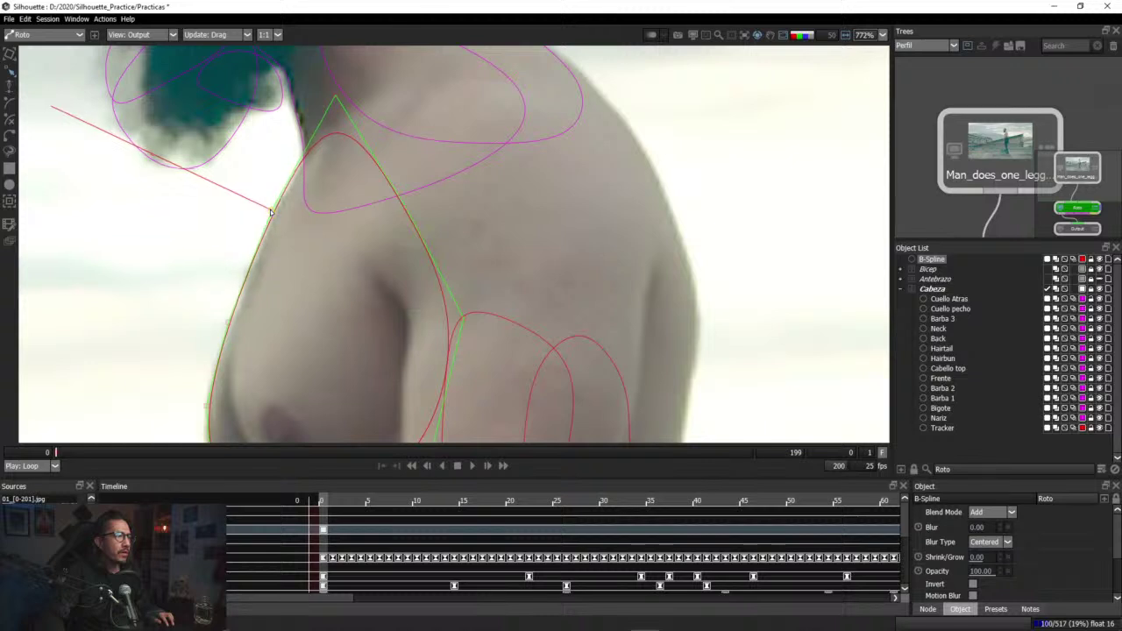
pyautogui.click(220, 252)
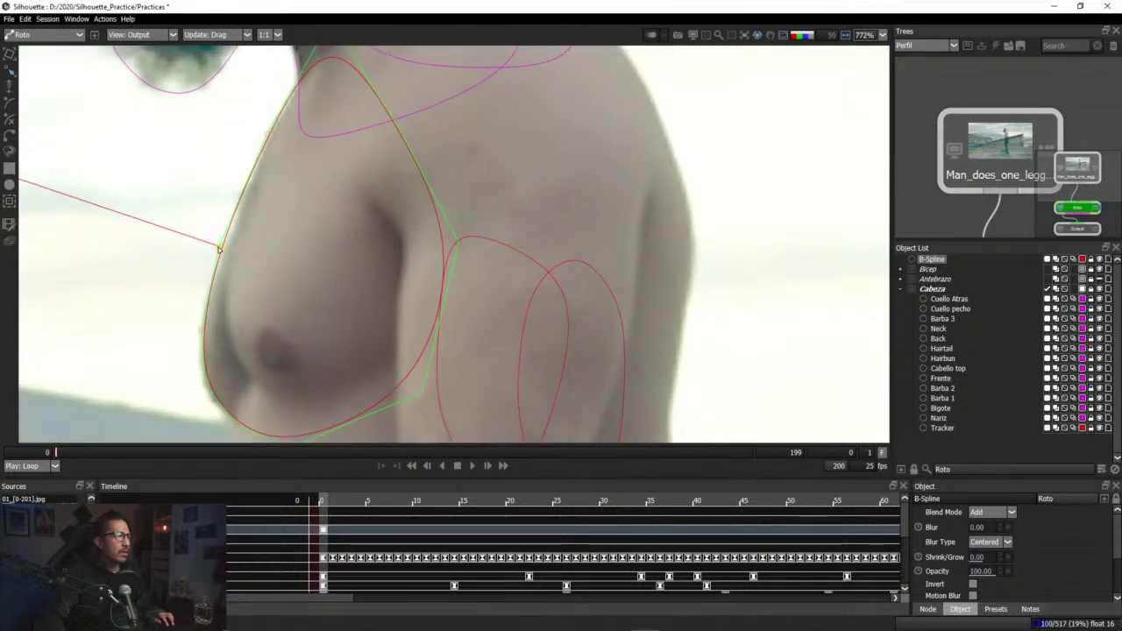
pyautogui.moveTo(185, 338); pyautogui.dragTo(188, 295)
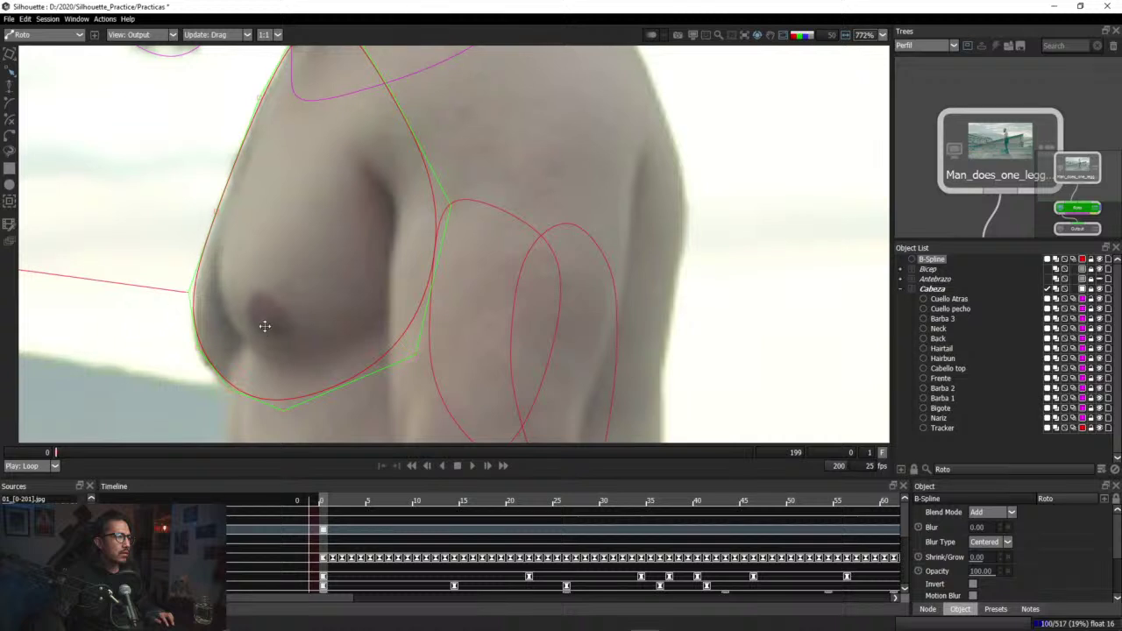
# Step: Fit the B-spline's lower front points to the outline of the pectoral and the fold beneath it
pyautogui.click(195, 329)
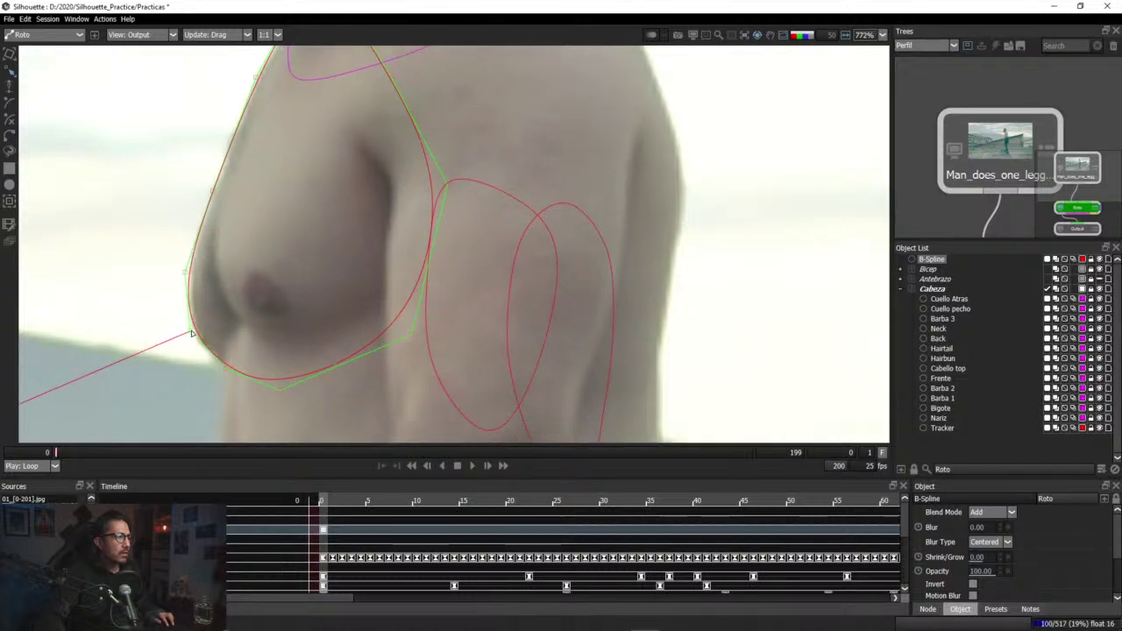
pyautogui.click(224, 375)
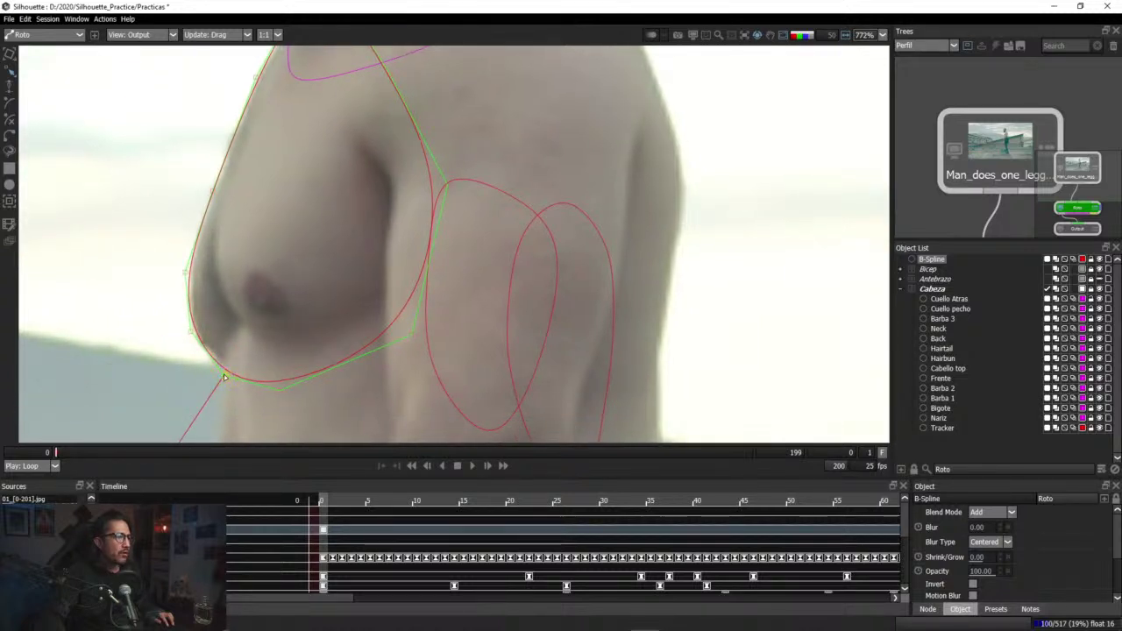
pyautogui.click(191, 336)
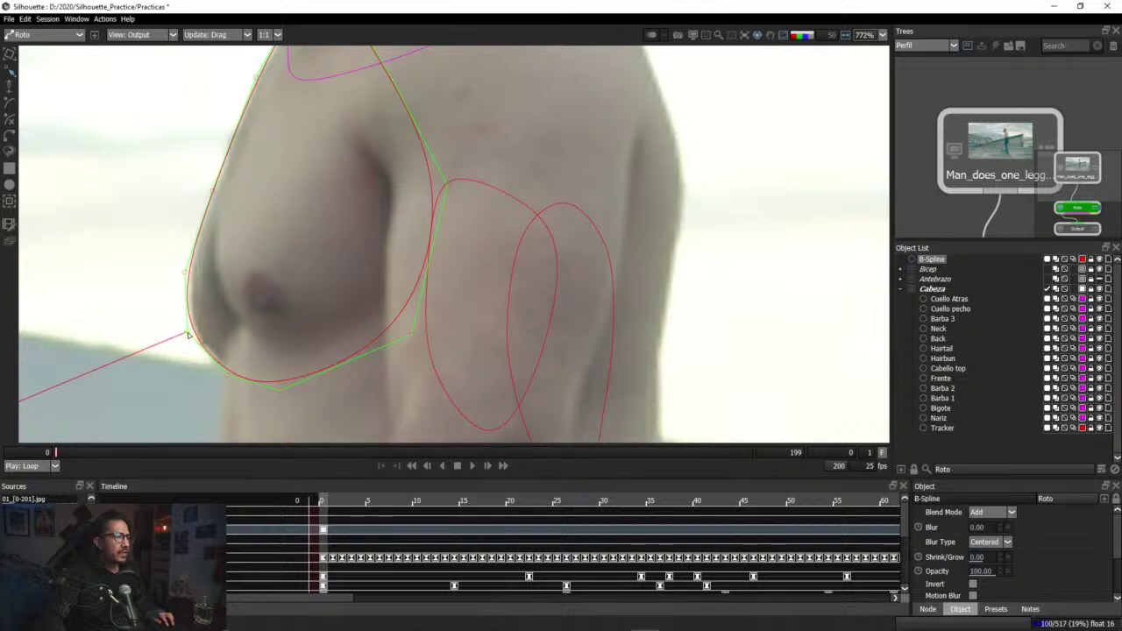
pyautogui.click(186, 271)
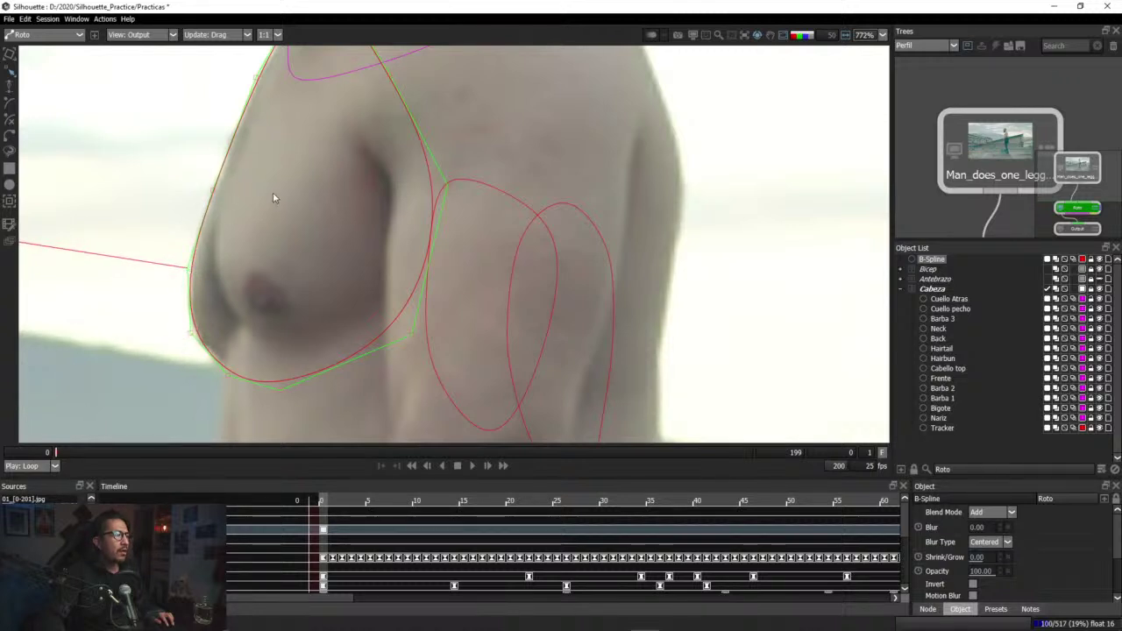
# Step: Fine-tune the B-spline's neck and upper front points against the chest silhouette
pyautogui.moveTo(272, 194); pyautogui.dragTo(320, 281)
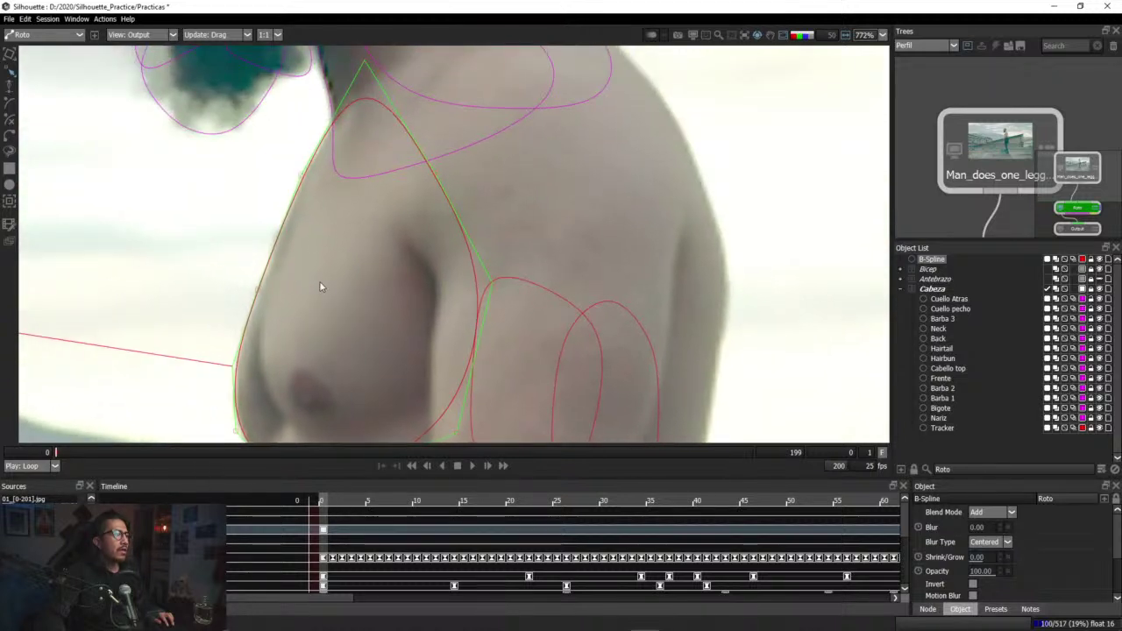
pyautogui.click(301, 178)
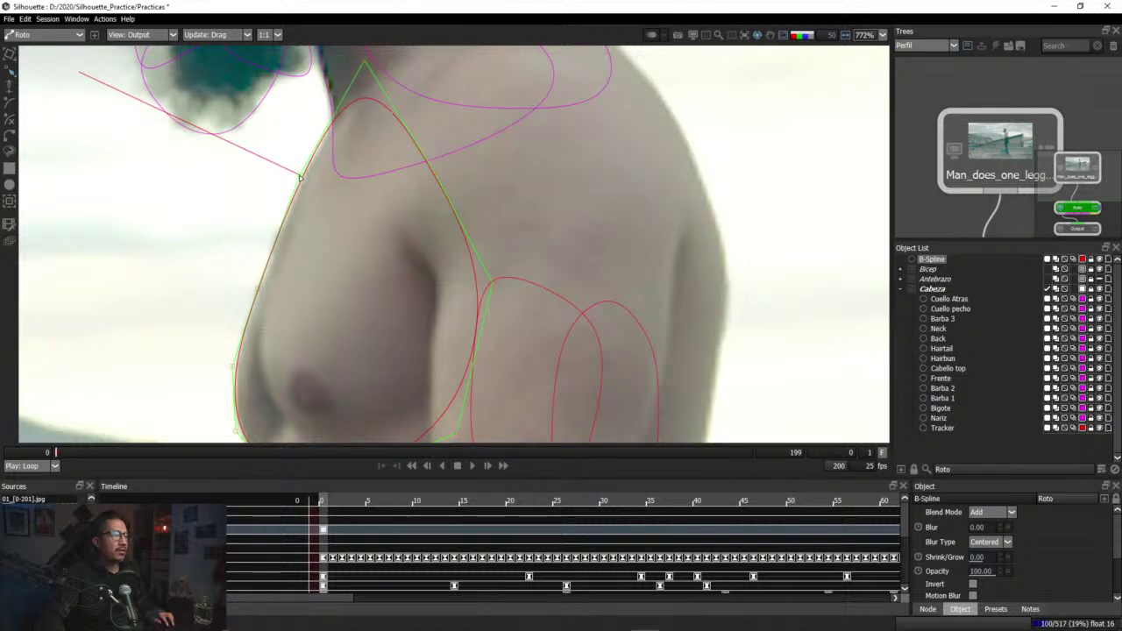
pyautogui.click(368, 60)
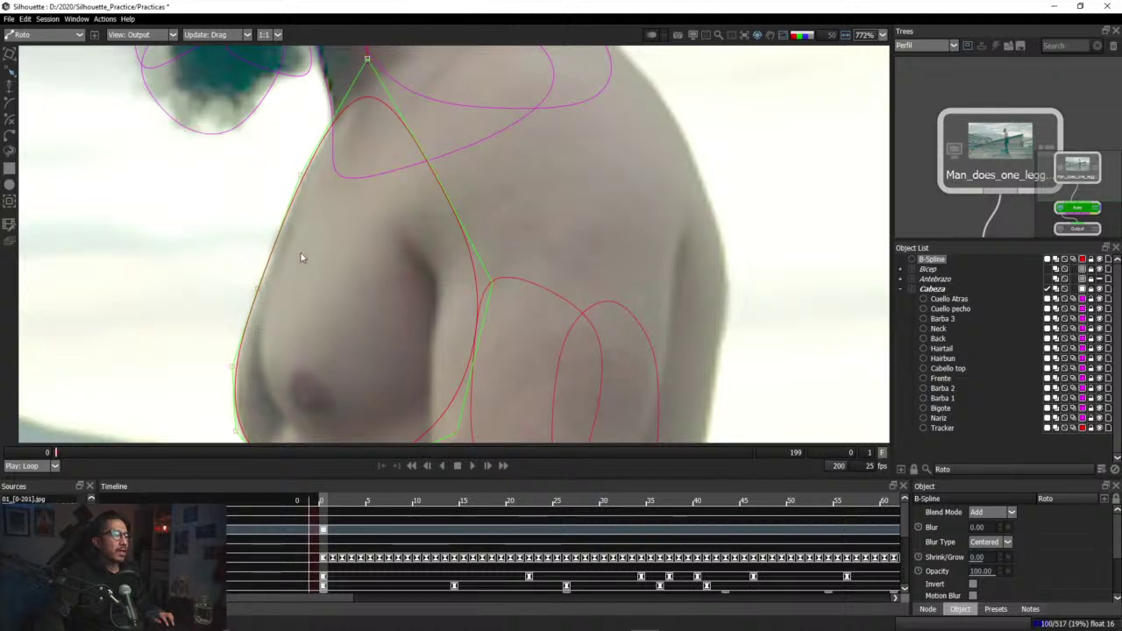
pyautogui.click(258, 288)
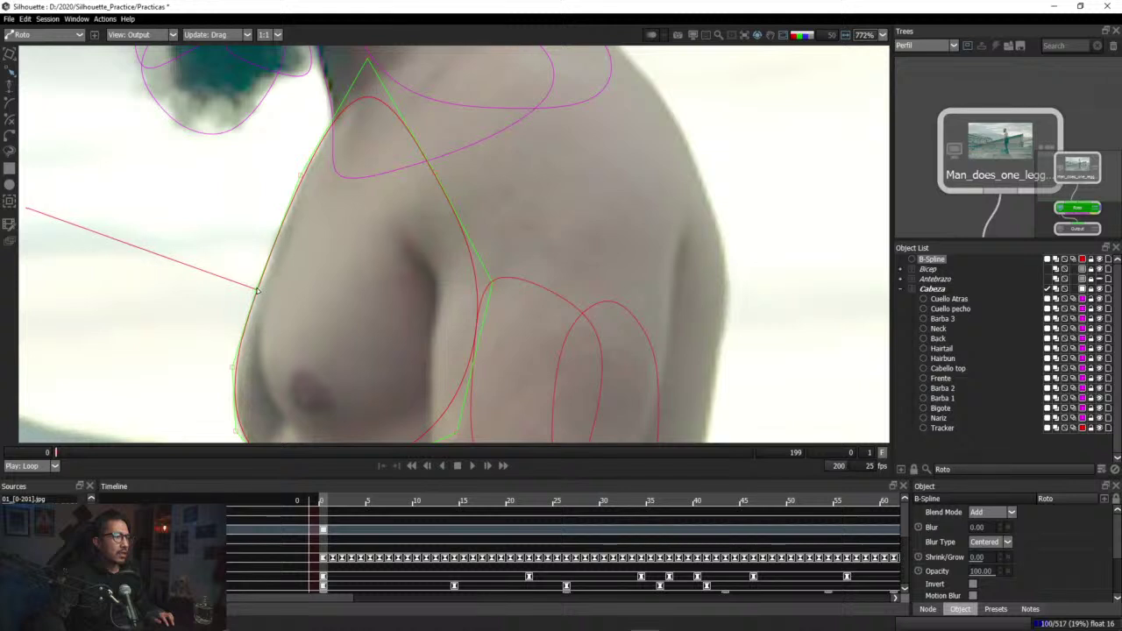
pyautogui.moveTo(405, 342); pyautogui.dragTo(346, 203)
pyautogui.scroll(-3, 346, 204)
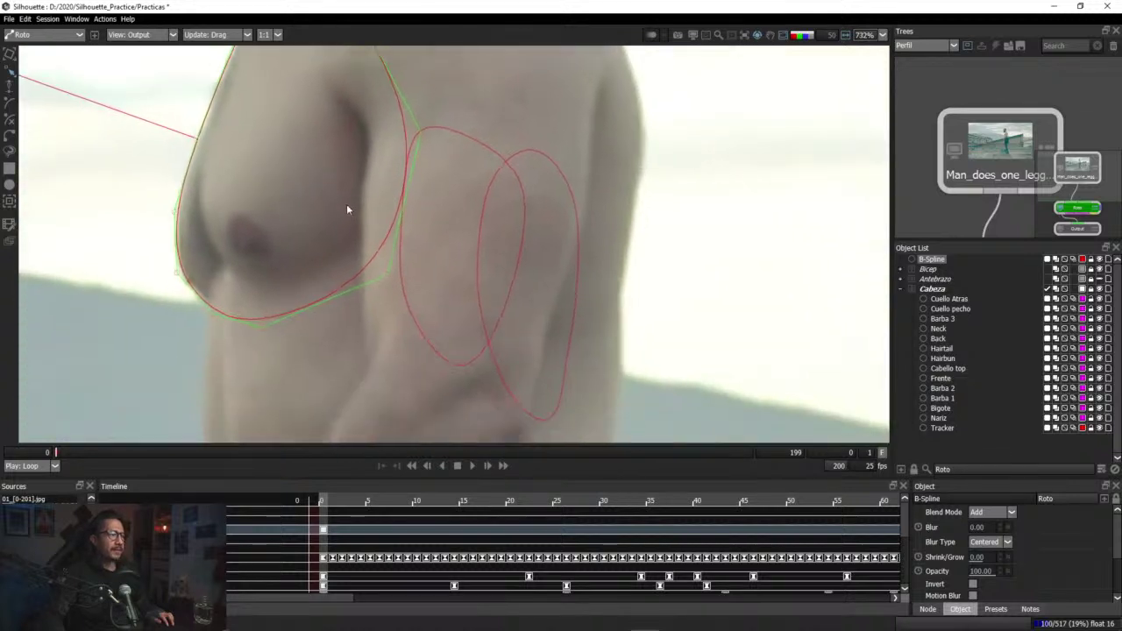
# Step: Move the new B-spline into the Cabeza layer and rename it Pecho
pyautogui.moveTo(937, 261); pyautogui.dragTo(938, 298)
pyautogui.click(937, 298)
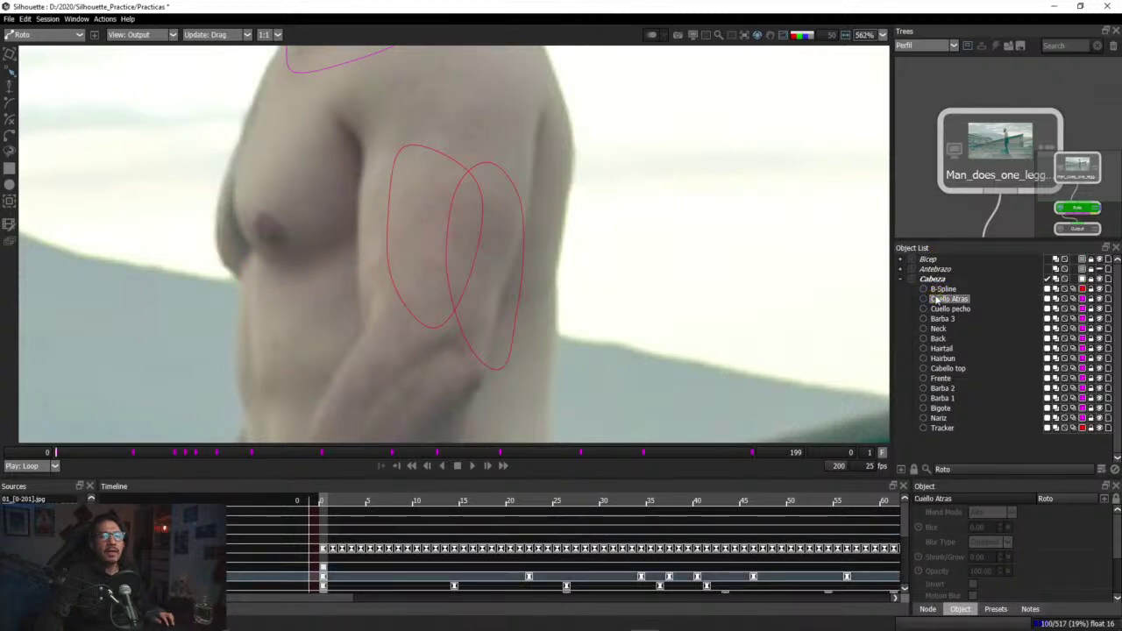
pyautogui.click(944, 290)
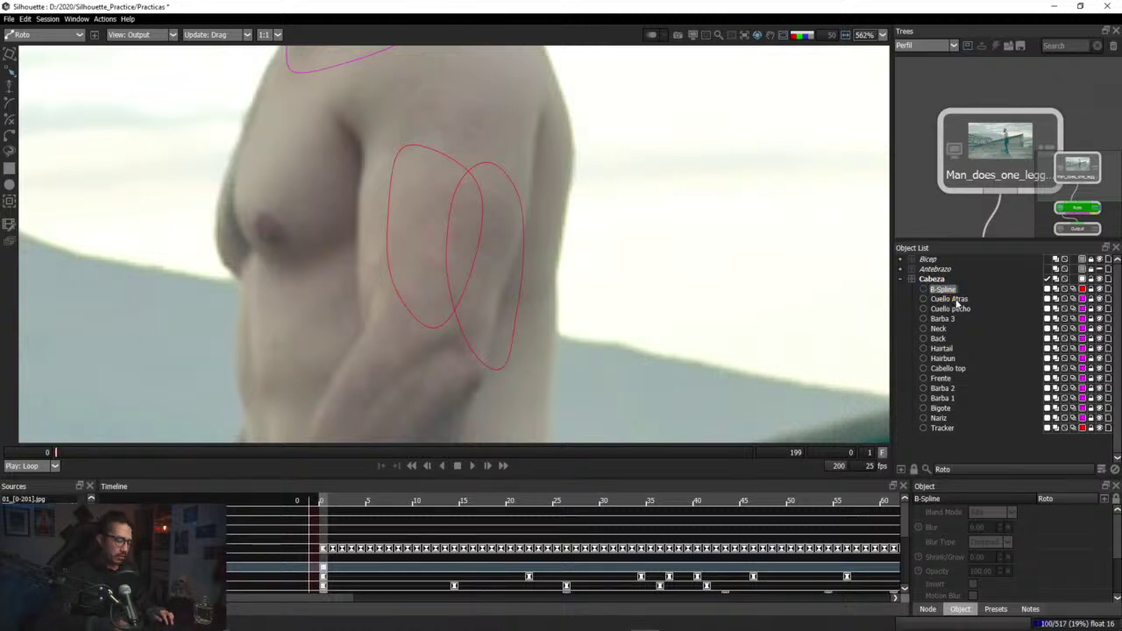
pyautogui.write('Pecho')
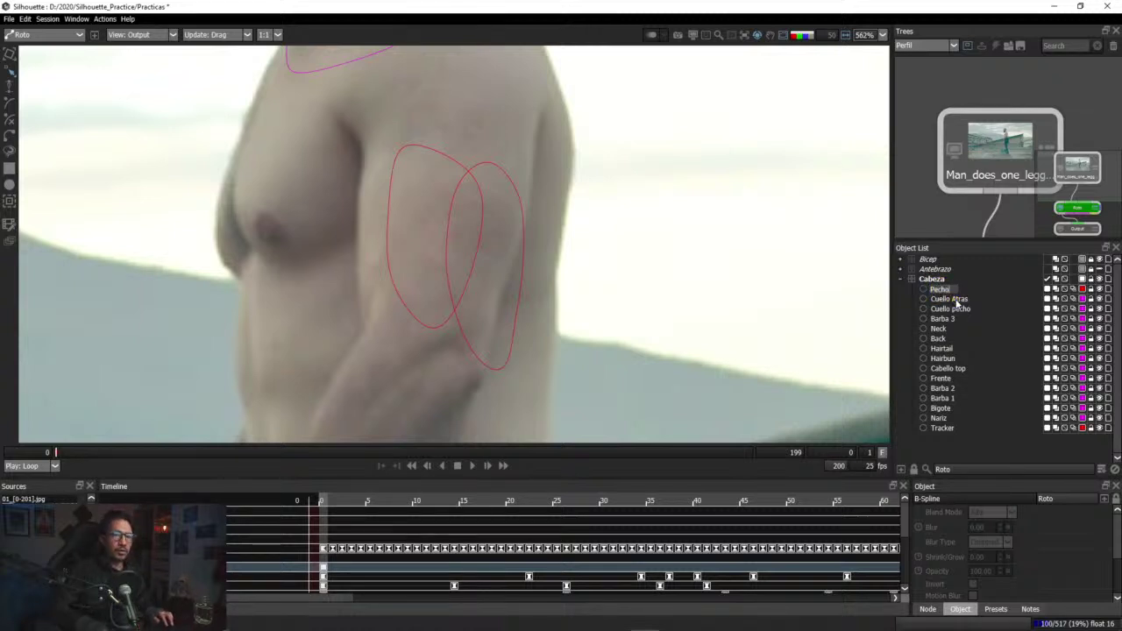
pyautogui.press('Return')
# Step: Move the displaced Pecho shape back over the man's chest with the Transform tool
pyautogui.scroll(-8, 467, 321)
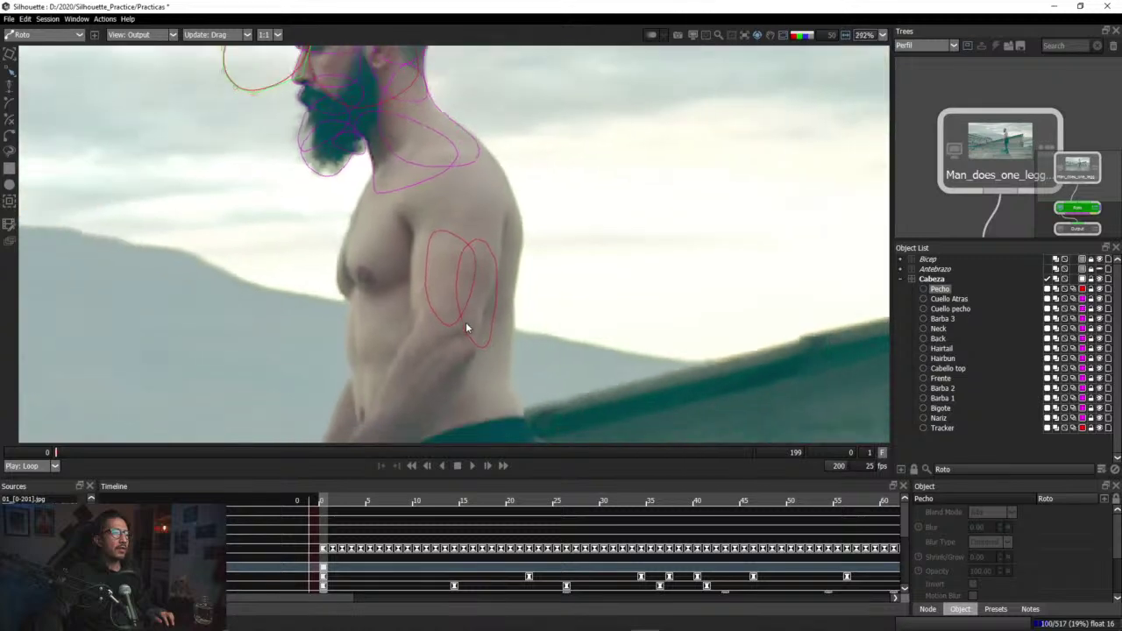
pyautogui.click(10, 54)
pyautogui.click(71, 61)
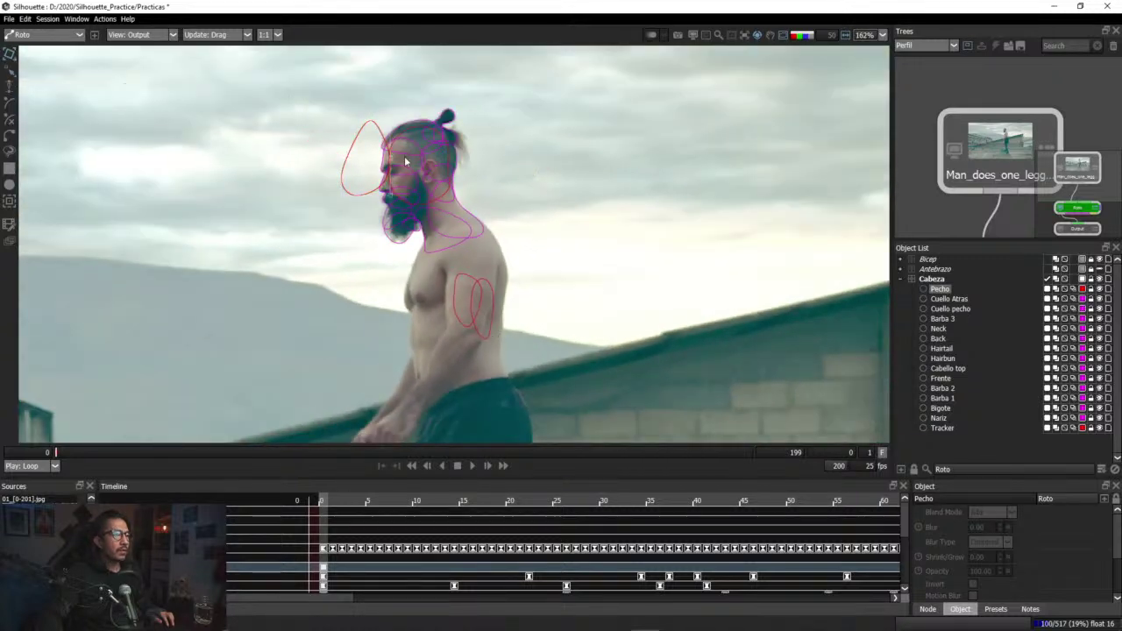
pyautogui.moveTo(388, 149); pyautogui.dragTo(445, 264)
pyautogui.scroll(6, 430, 289)
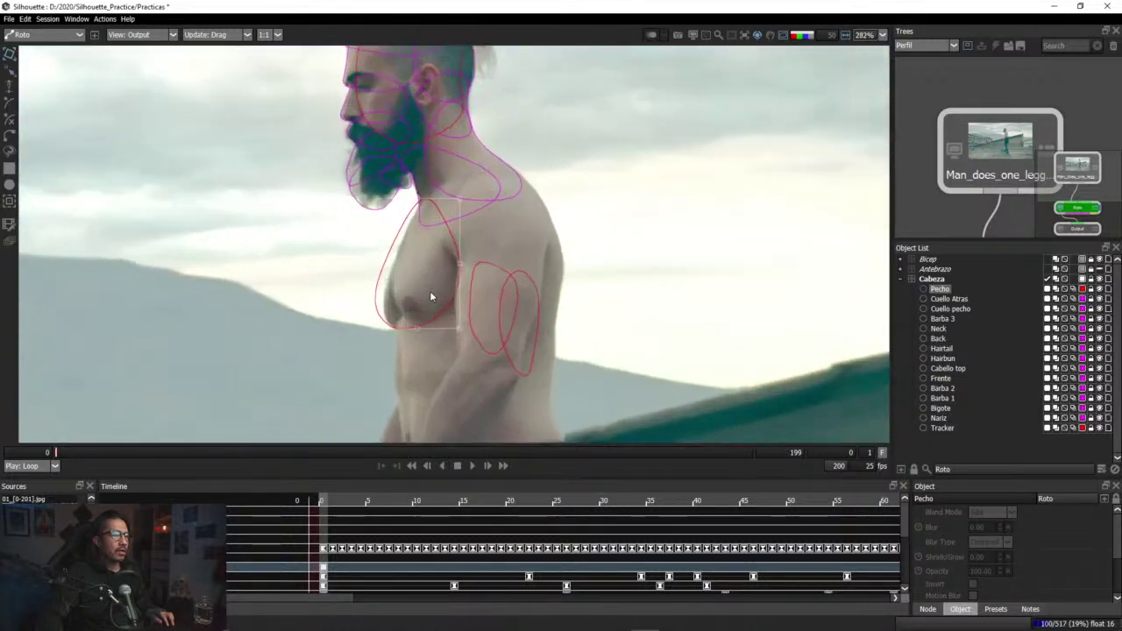
pyautogui.scroll(4, 430, 283)
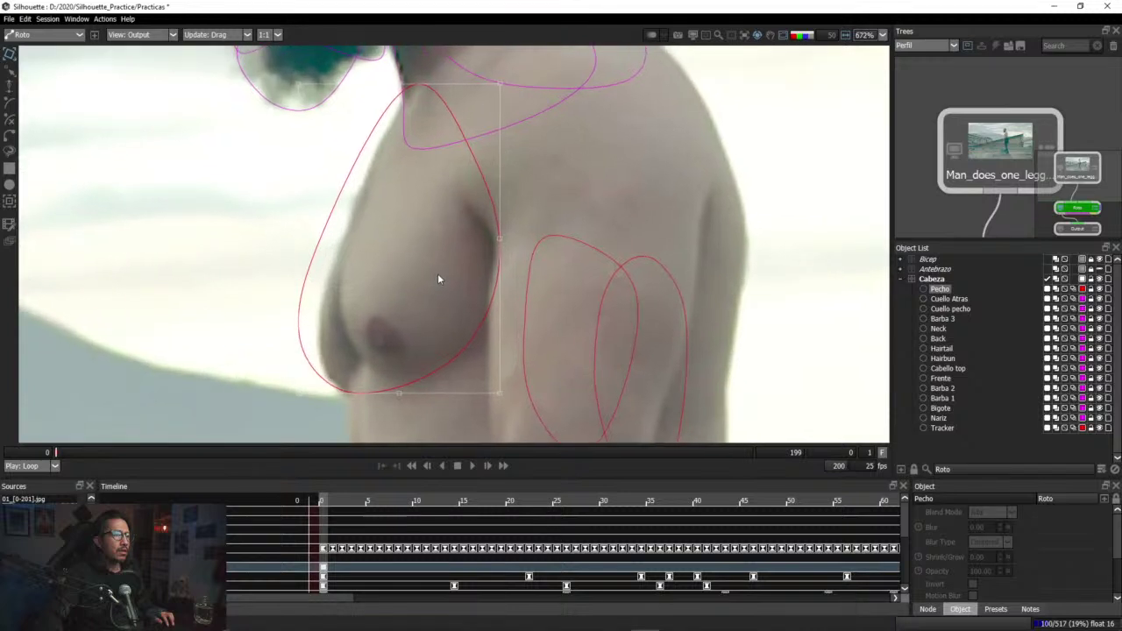
pyautogui.moveTo(503, 256); pyautogui.dragTo(514, 263)
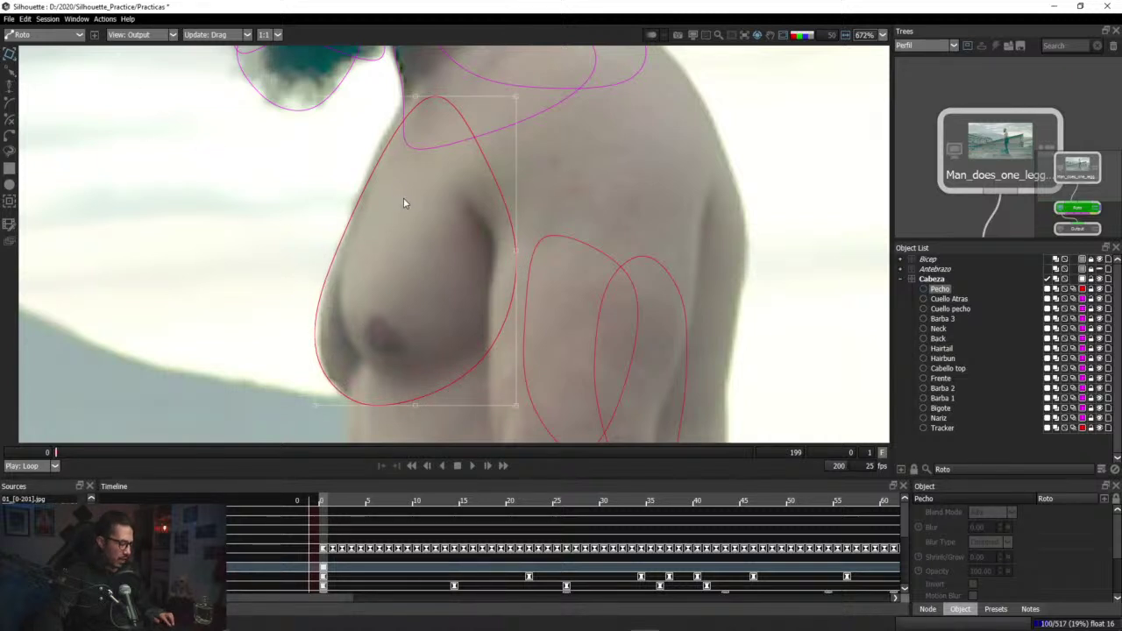
# Step: Reshape the Pecho spline's neck point and upper front points to follow the neck base and upper chest
pyautogui.press('r')
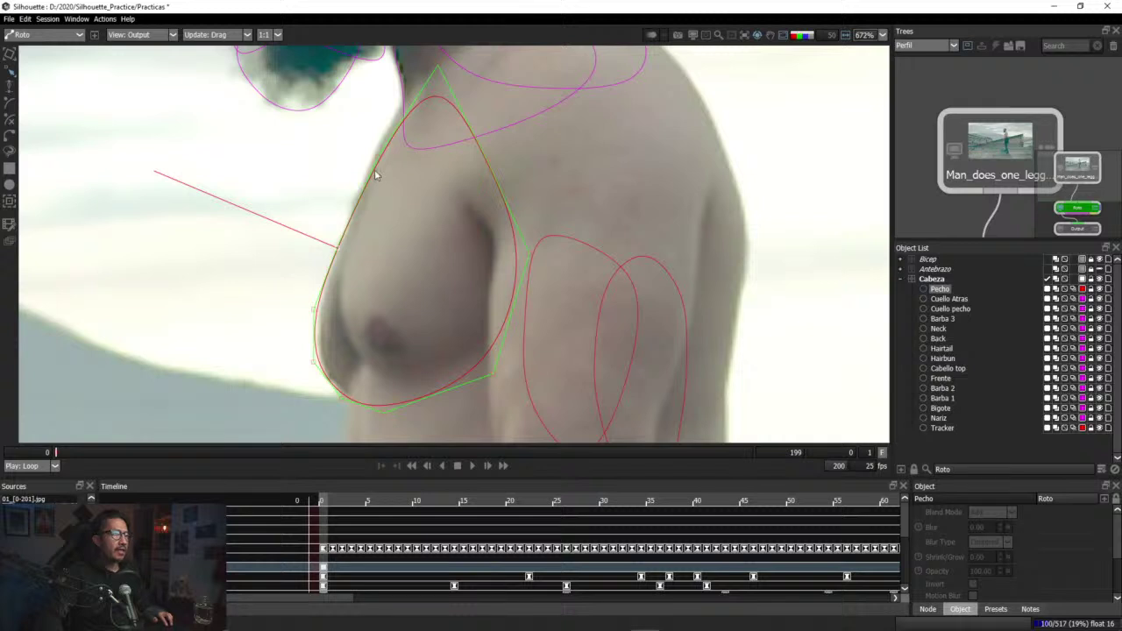
pyautogui.moveTo(439, 70); pyautogui.dragTo(426, 49)
pyautogui.click(379, 157)
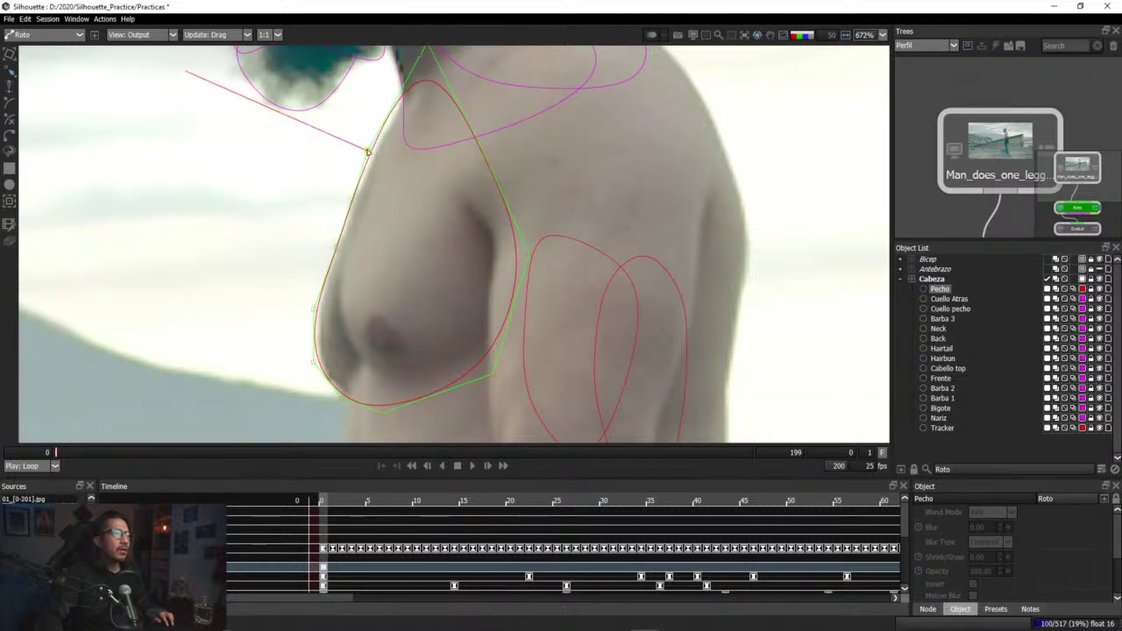
pyautogui.click(444, 91)
pyautogui.click(383, 202)
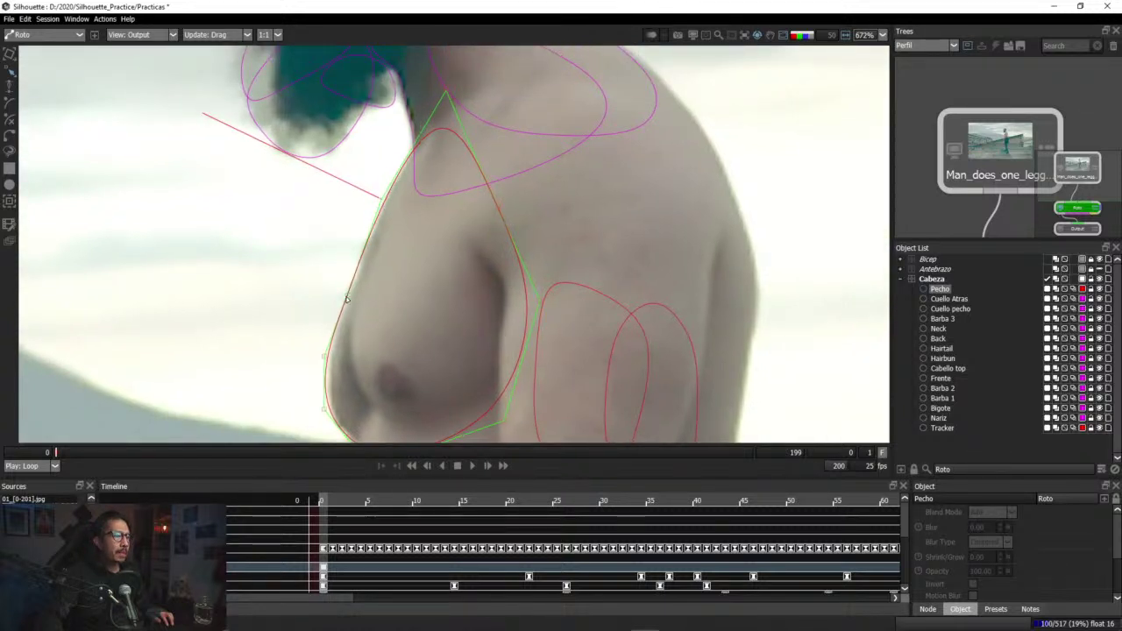
pyautogui.moveTo(347, 299); pyautogui.dragTo(353, 294)
# Step: Adjust the Pecho spline's lower front points to follow the pectoral's outer edge
pyautogui.moveTo(399, 327); pyautogui.dragTo(388, 273)
pyautogui.click(317, 307)
pyautogui.click(313, 305)
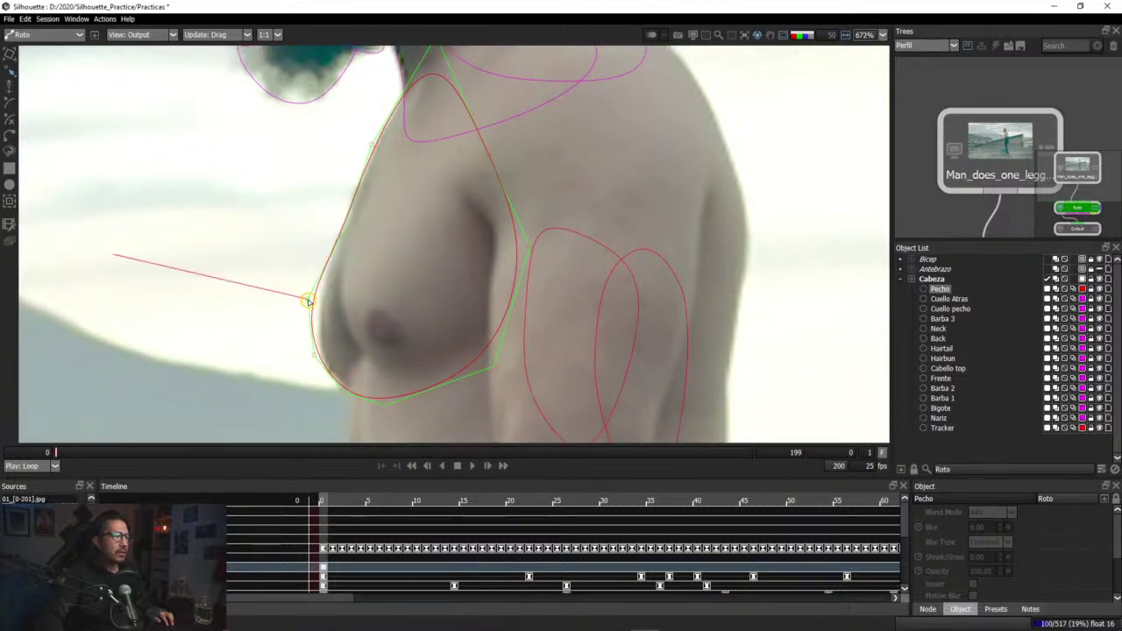
pyautogui.click(313, 356)
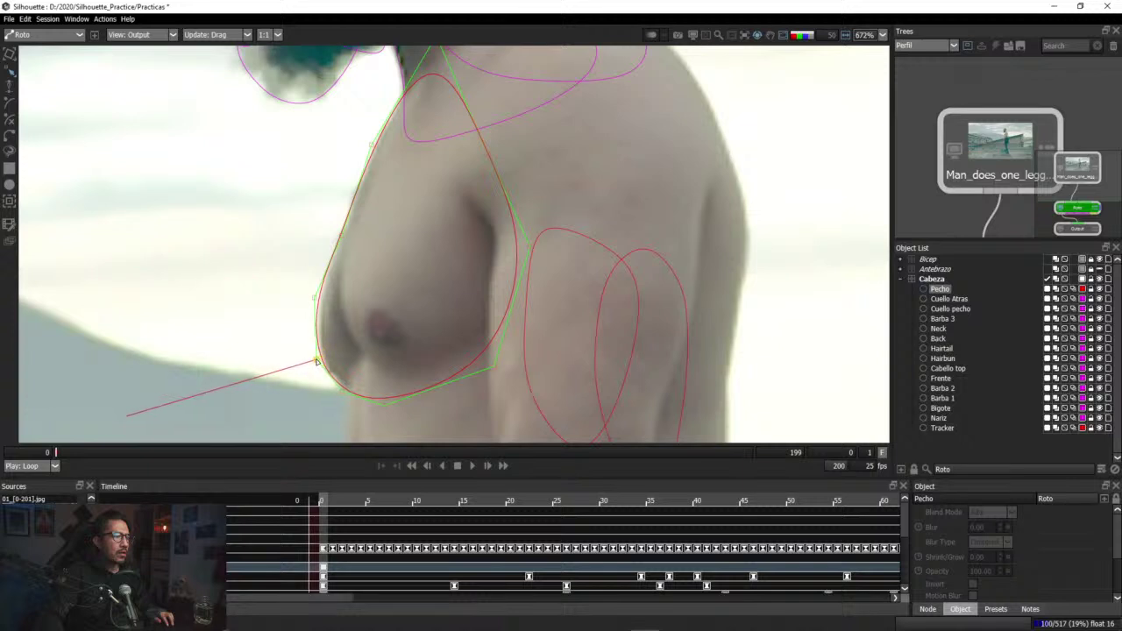
# Step: Refine the Pecho spline's lower front points to hug the underside and front edge of the pectoral at frame 0
pyautogui.click(347, 399)
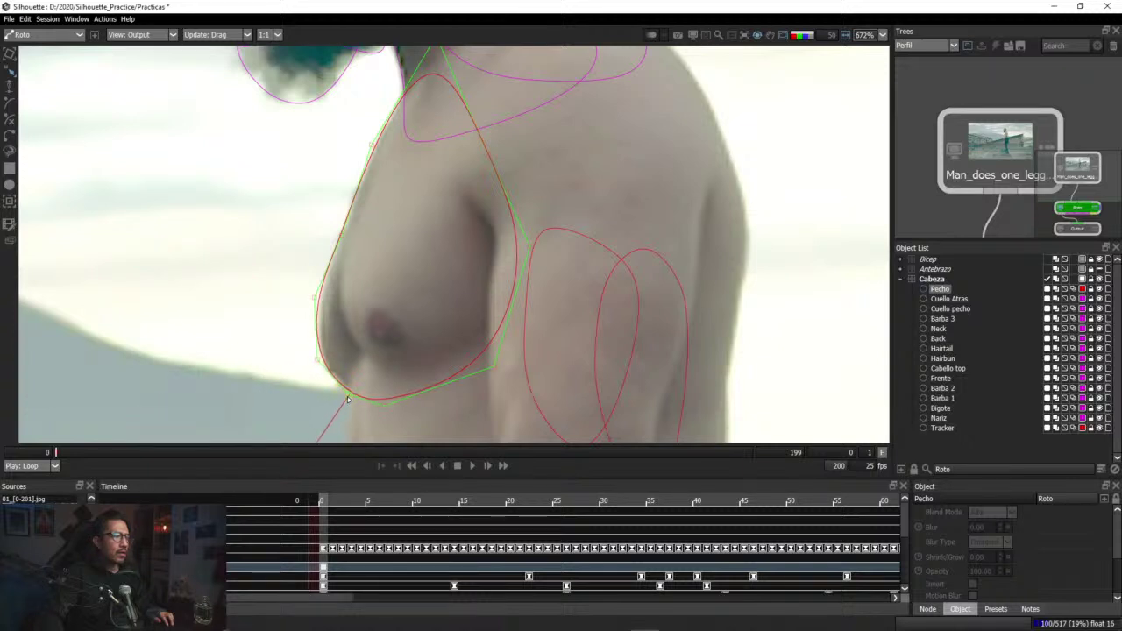
pyautogui.moveTo(317, 363); pyautogui.dragTo(355, 396)
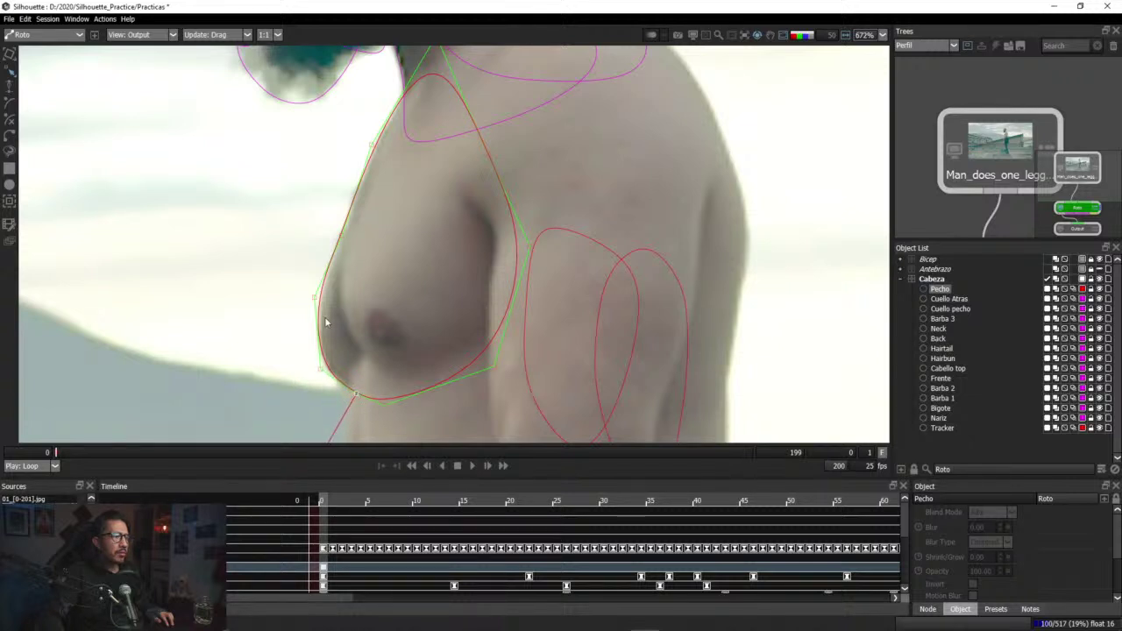
pyautogui.moveTo(318, 304); pyautogui.dragTo(318, 299)
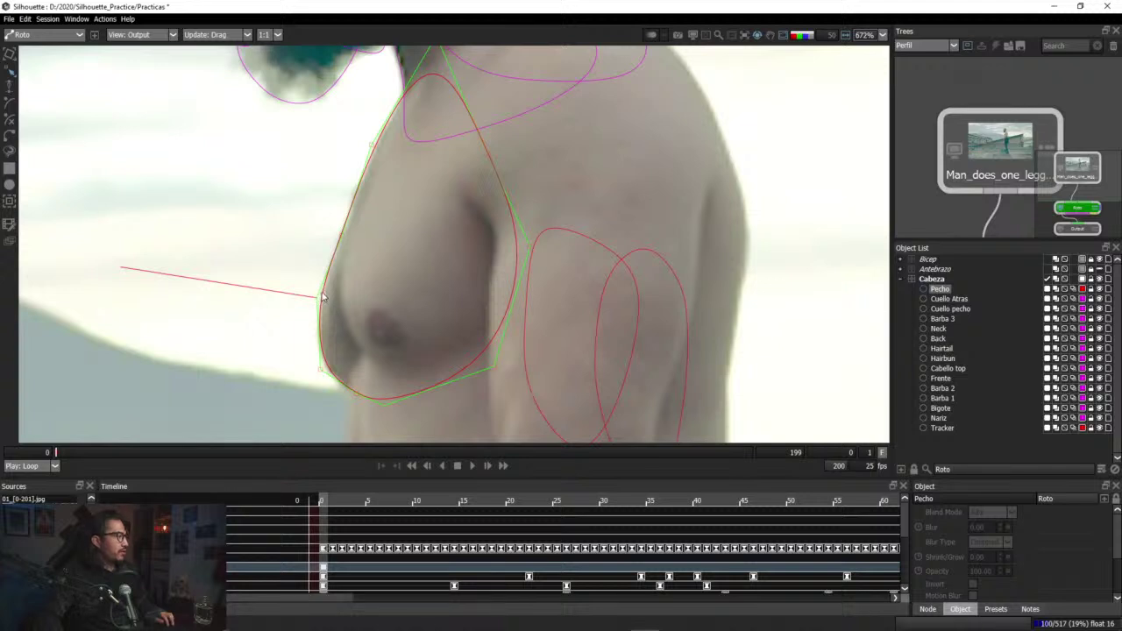
pyautogui.click(343, 239)
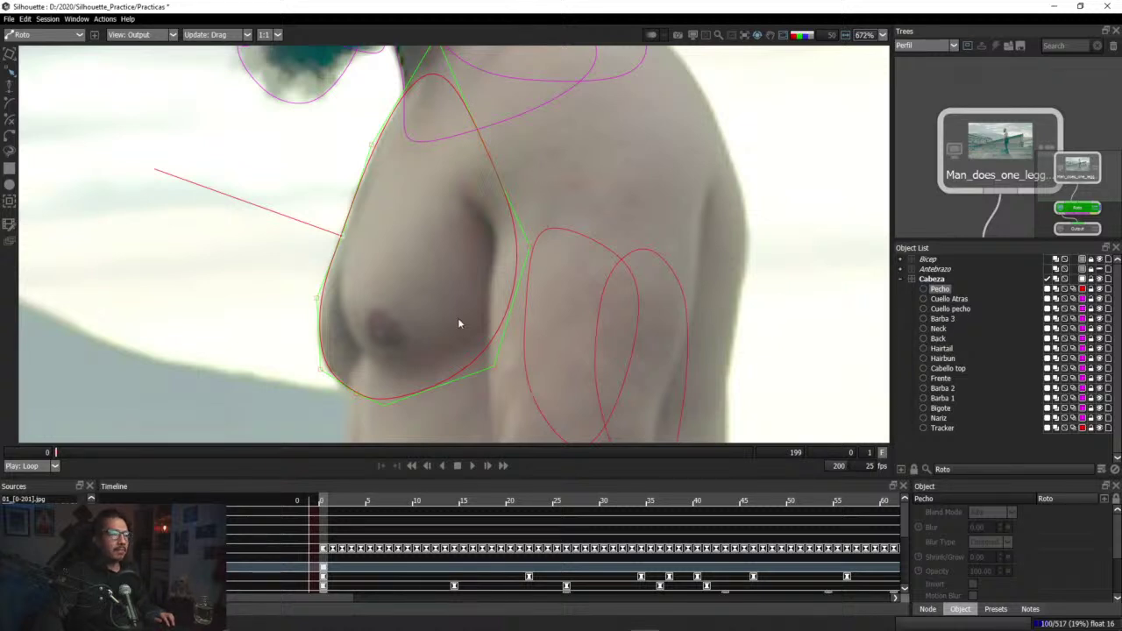
# Step: At frame 13, fit the Pecho shape to the turned chest with the Transform tool, shifting it slightly toward the back
pyautogui.scroll(-5, 433, 396)
pyautogui.moveTo(434, 403); pyautogui.dragTo(386, 339)
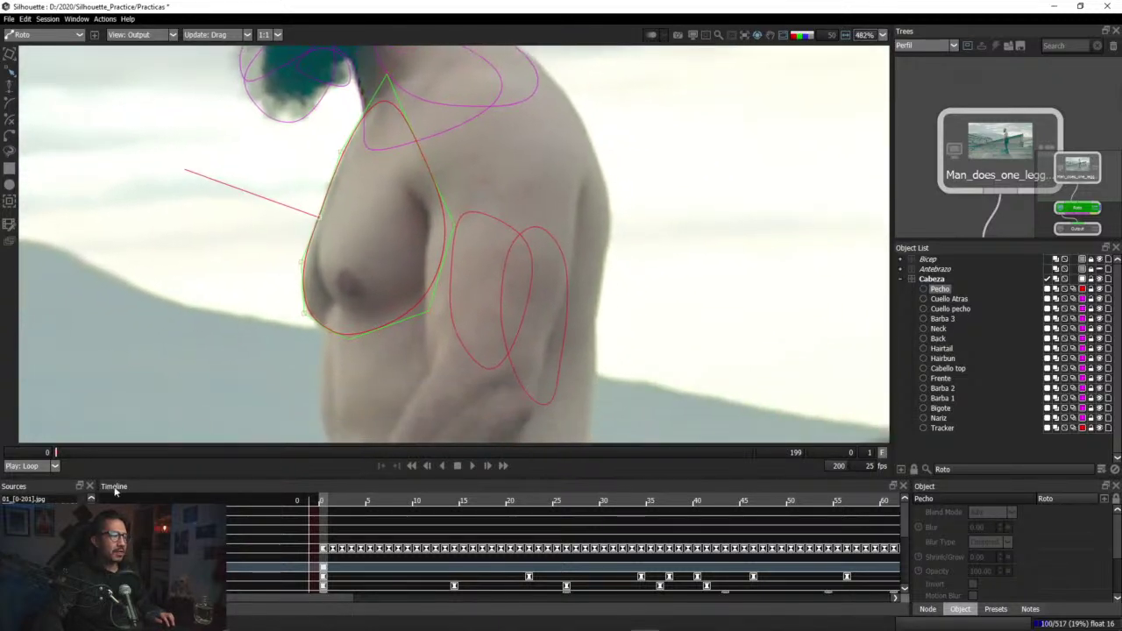
pyautogui.moveTo(63, 455); pyautogui.dragTo(102, 465)
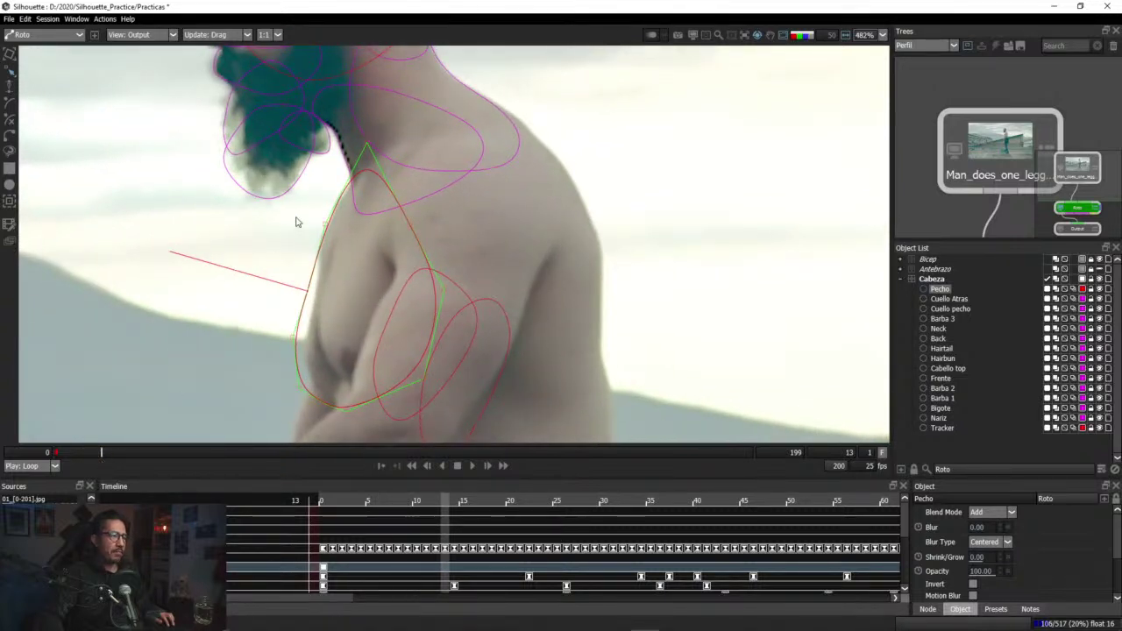
pyautogui.moveTo(403, 340); pyautogui.dragTo(392, 285)
pyautogui.scroll(-1, 385, 246)
pyautogui.click(8, 55)
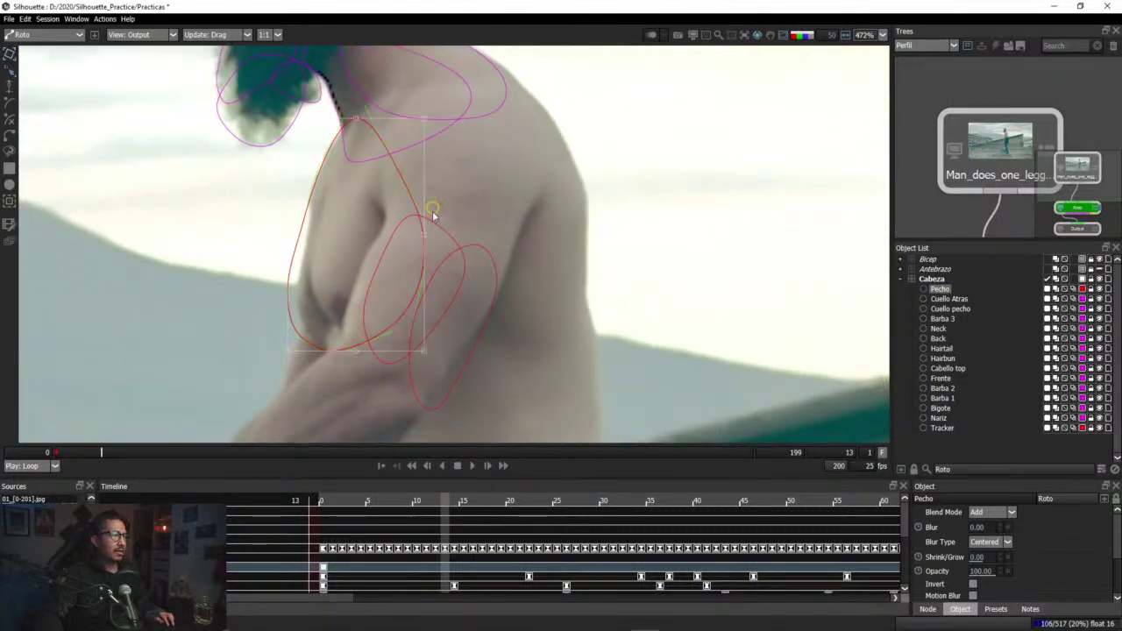
pyautogui.scroll(3, 407, 256)
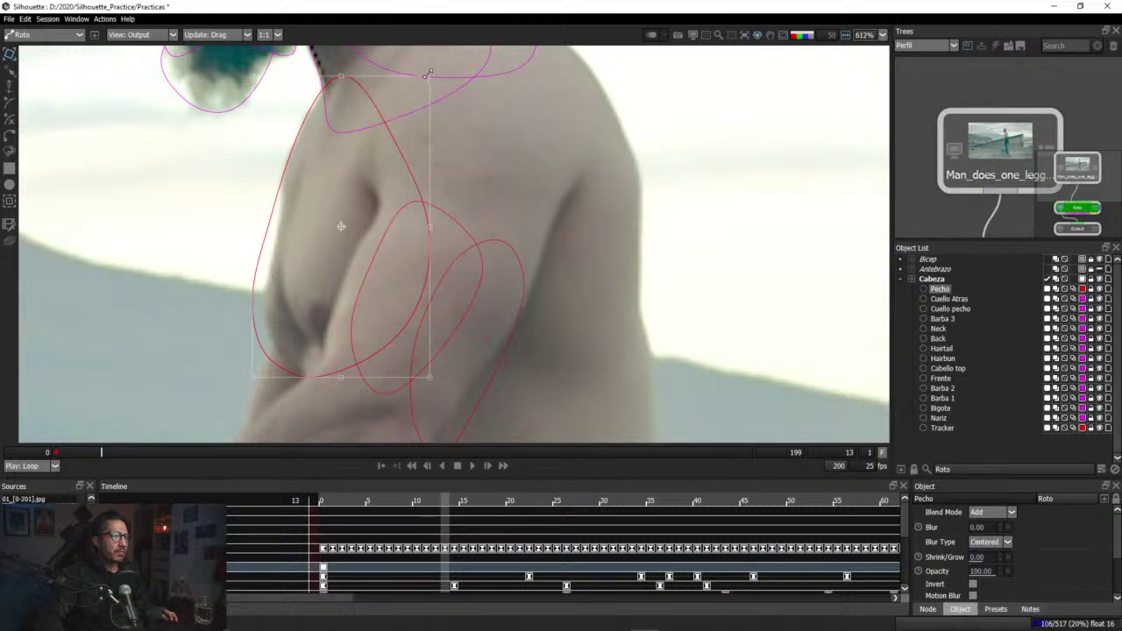
pyautogui.moveTo(430, 77); pyautogui.dragTo(427, 80)
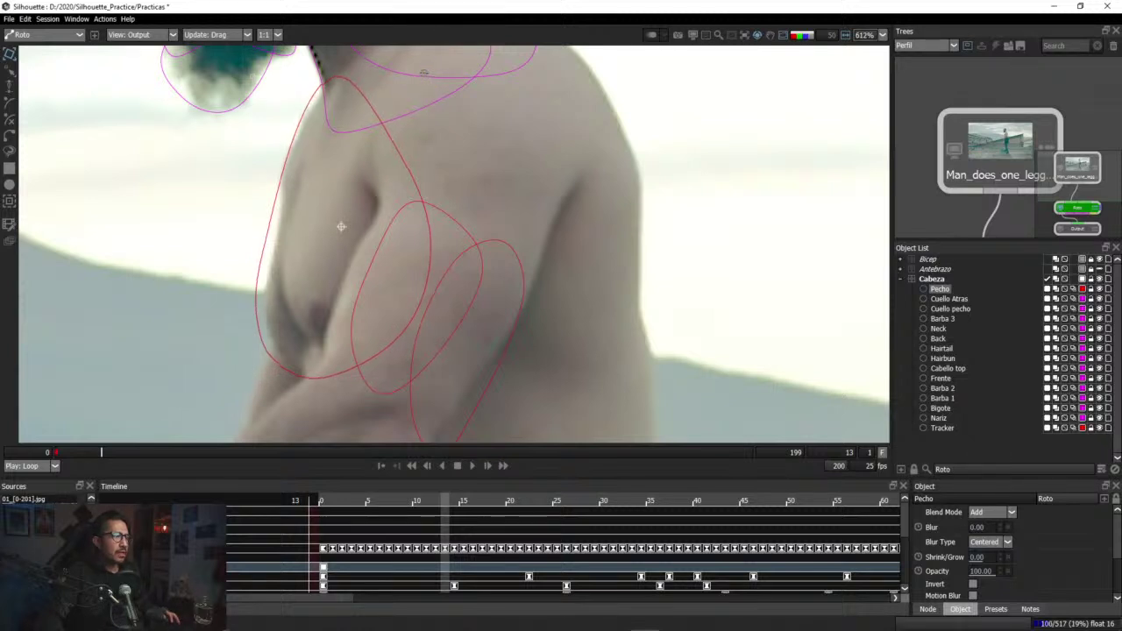
pyautogui.moveTo(405, 160); pyautogui.dragTo(417, 160)
# Step: At frame 3, make small Transform corrections to the Pecho shape so it matches the chest outline
pyautogui.moveTo(101, 456); pyautogui.dragTo(56, 455)
pyautogui.press('Right')
pyautogui.press('Right')
pyautogui.press('Right')
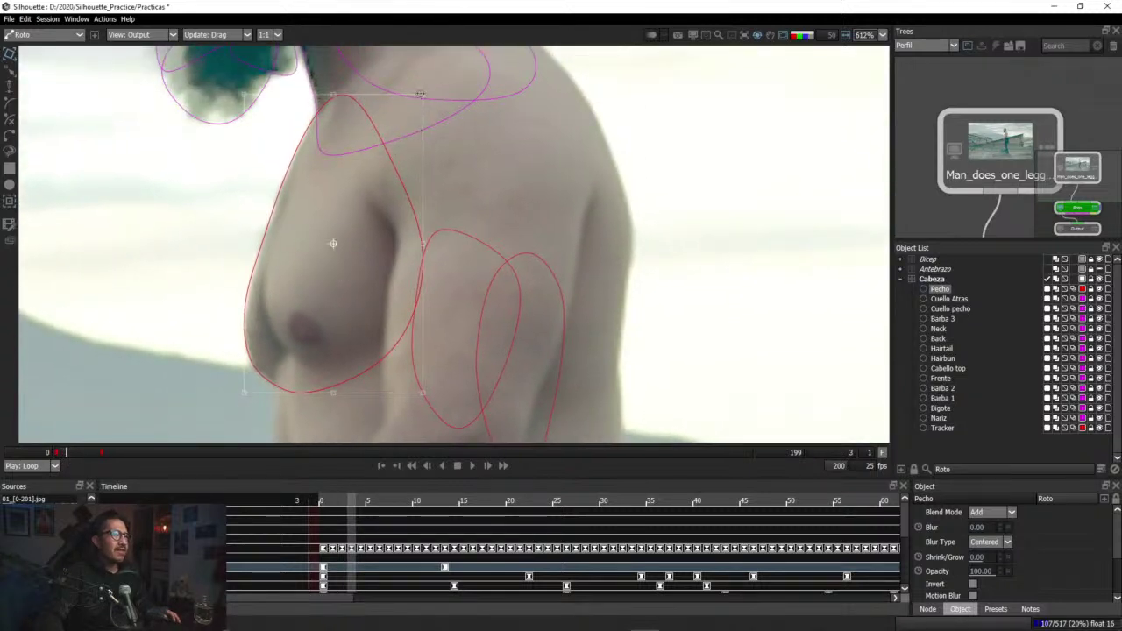
pyautogui.click(421, 92)
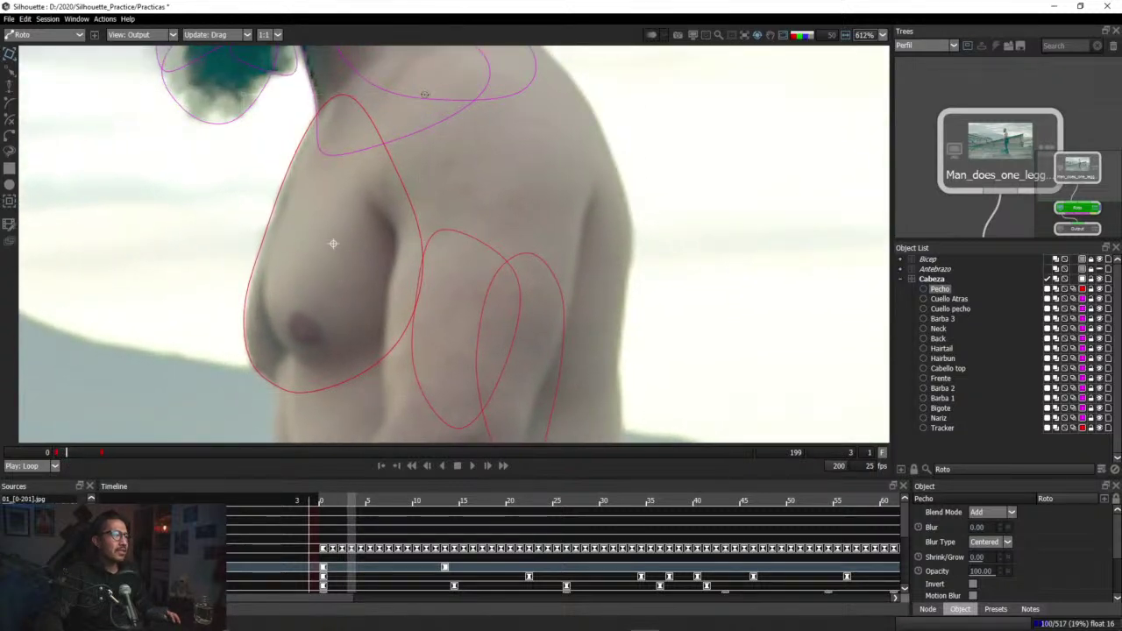
pyautogui.moveTo(425, 95); pyautogui.dragTo(425, 97)
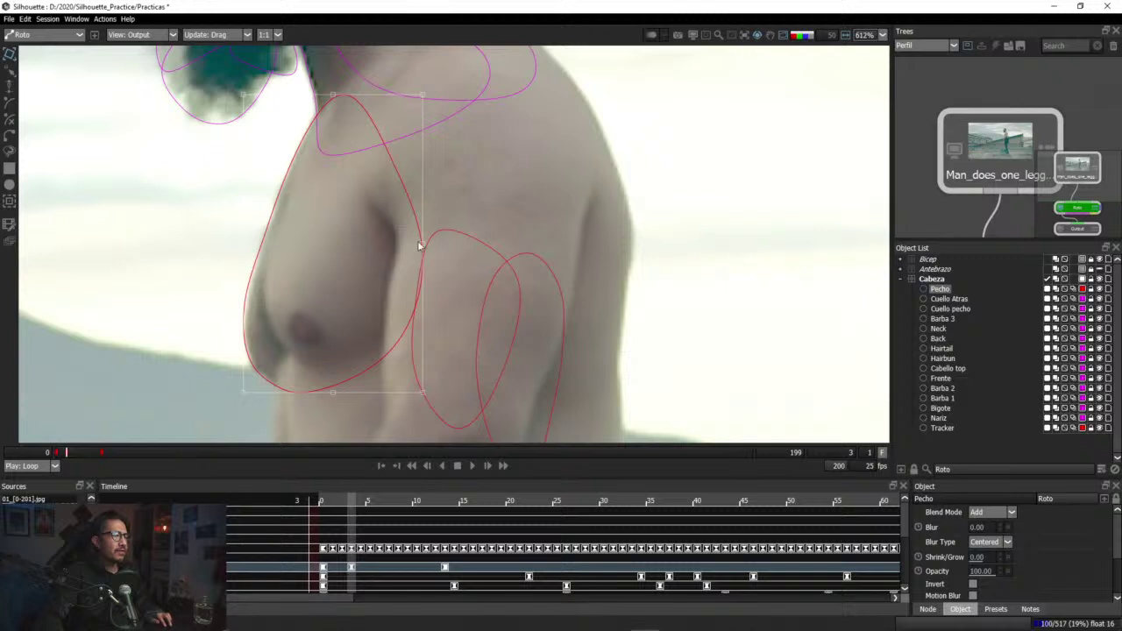
pyautogui.moveTo(420, 227); pyautogui.dragTo(420, 228)
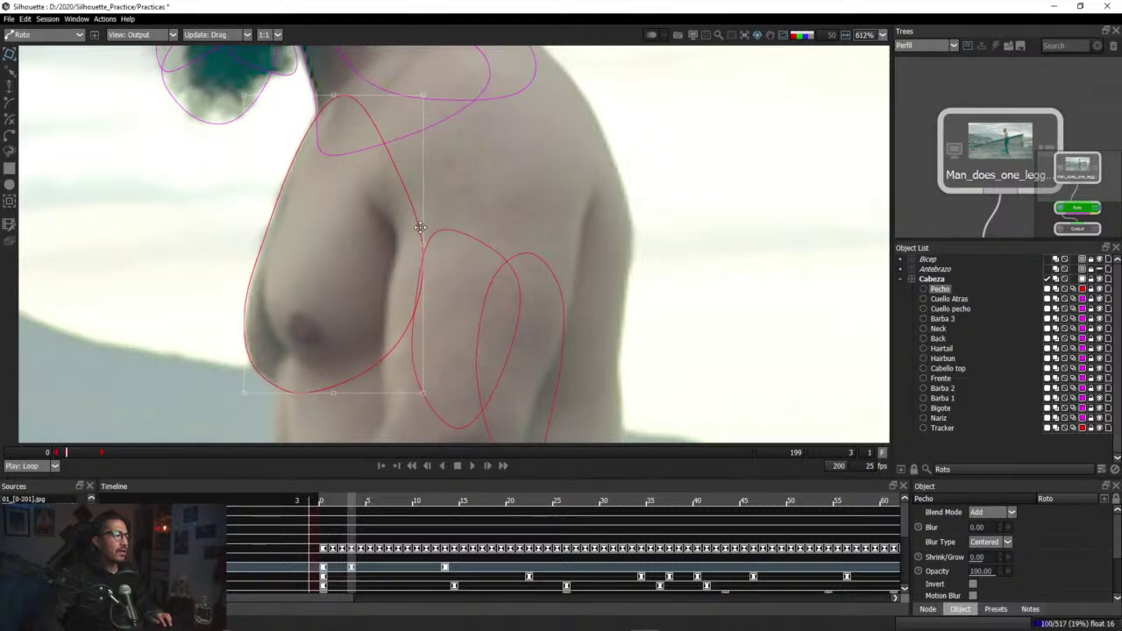
# Step: At frame 21, shift the Pecho shape slightly down and toward the back to follow the chest
pyautogui.click(63, 453)
pyautogui.moveTo(63, 453); pyautogui.dragTo(116, 456)
pyautogui.moveTo(178, 430); pyautogui.dragTo(119, 322)
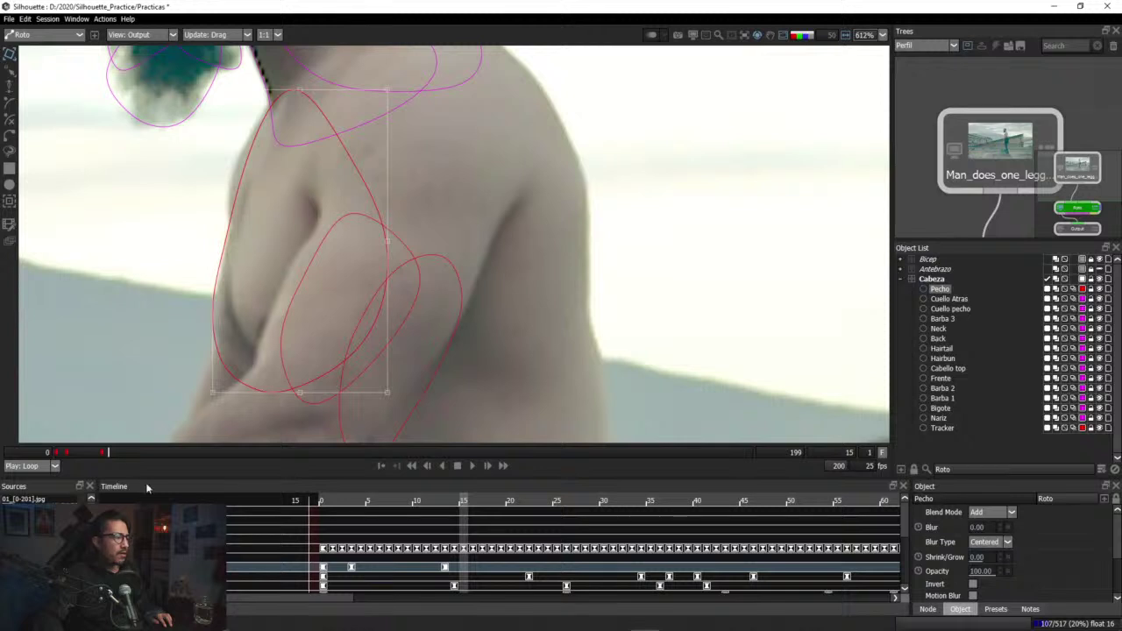
pyautogui.moveTo(112, 452); pyautogui.dragTo(129, 452)
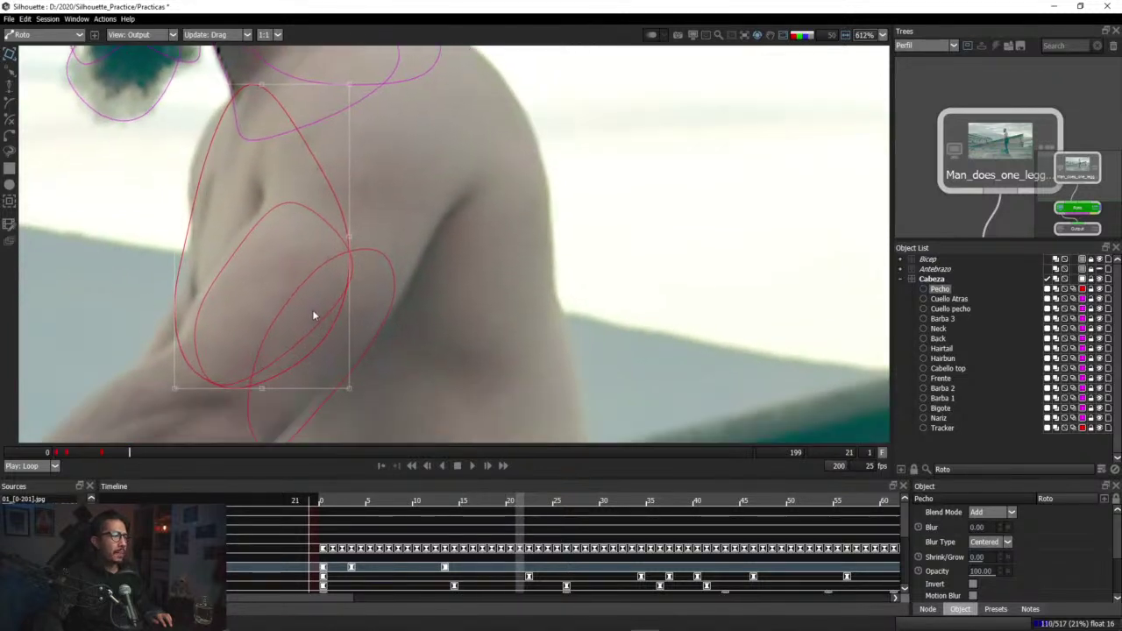
pyautogui.moveTo(340, 307); pyautogui.dragTo(348, 313)
# Step: Step back and forth between frames 0 and 21 to check how the Pecho shape follows the chest
pyautogui.moveTo(132, 454)
pyautogui.mouseDown()
pyautogui.moveTo(56, 452)
pyautogui.moveTo(111, 454)
pyautogui.mouseUp()
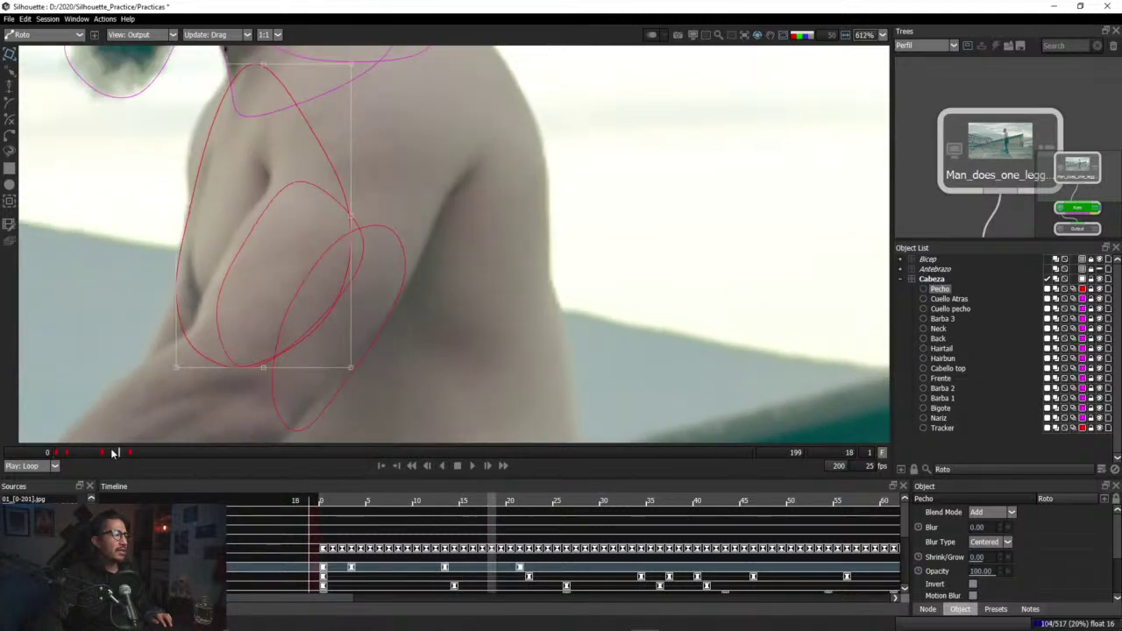
pyautogui.moveTo(112, 452); pyautogui.dragTo(110, 452)
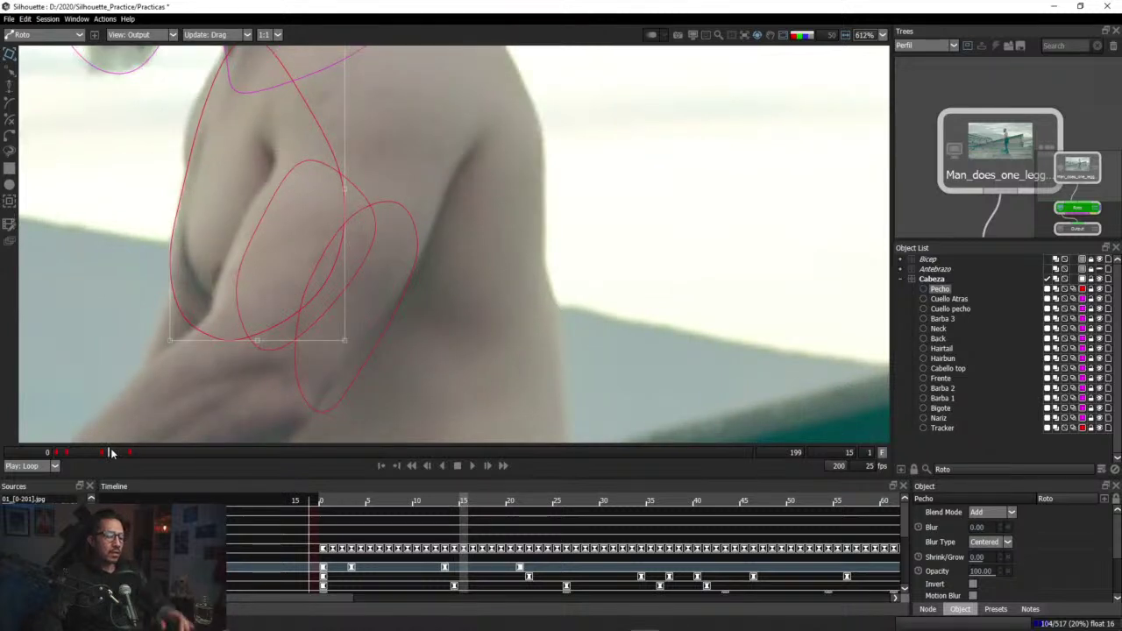
pyautogui.press('z')
pyautogui.press('z')
pyautogui.press('z')
pyautogui.press('z')
pyautogui.press('z')
pyautogui.press('z')
pyautogui.press('z')
pyautogui.press('z')
pyautogui.press('z')
pyautogui.press('z')
pyautogui.press('z')
pyautogui.press('z')
pyautogui.press('z')
pyautogui.press('z')
pyautogui.press('z')
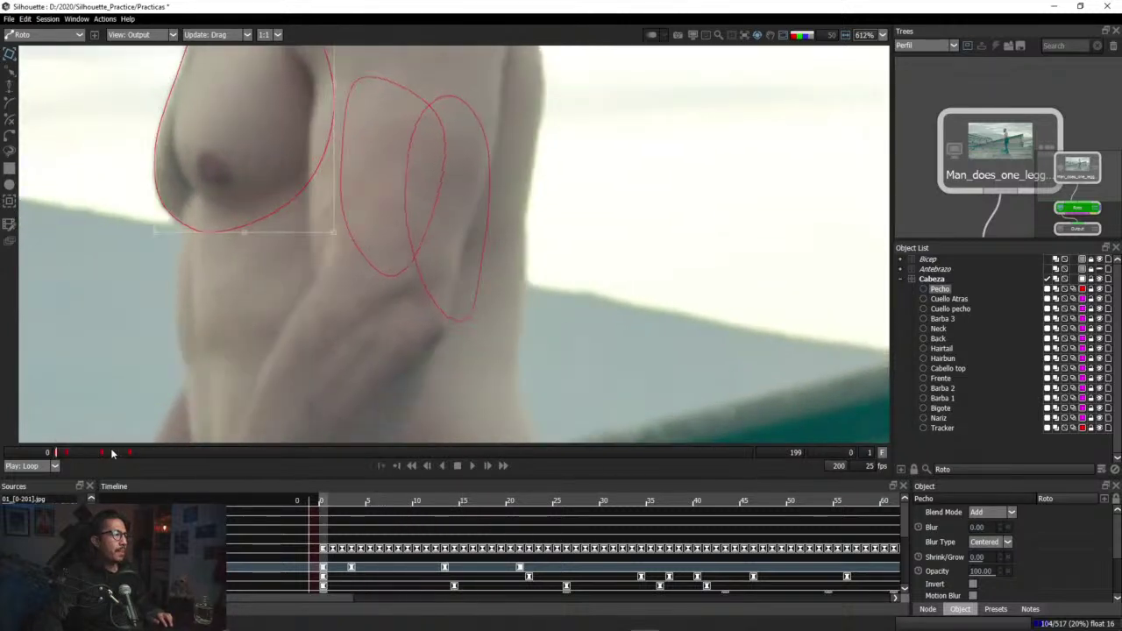
pyautogui.press('x')
pyautogui.press('x')
pyautogui.press('x')
pyautogui.press('x')
pyautogui.press('x')
pyautogui.press('x')
pyautogui.press('x')
pyautogui.press('x')
pyautogui.press('x')
# Step: At frame 38, move the whole Pecho shape up and toward the back, over the chest behind the raised arm
pyautogui.scroll(-3, 303, 338)
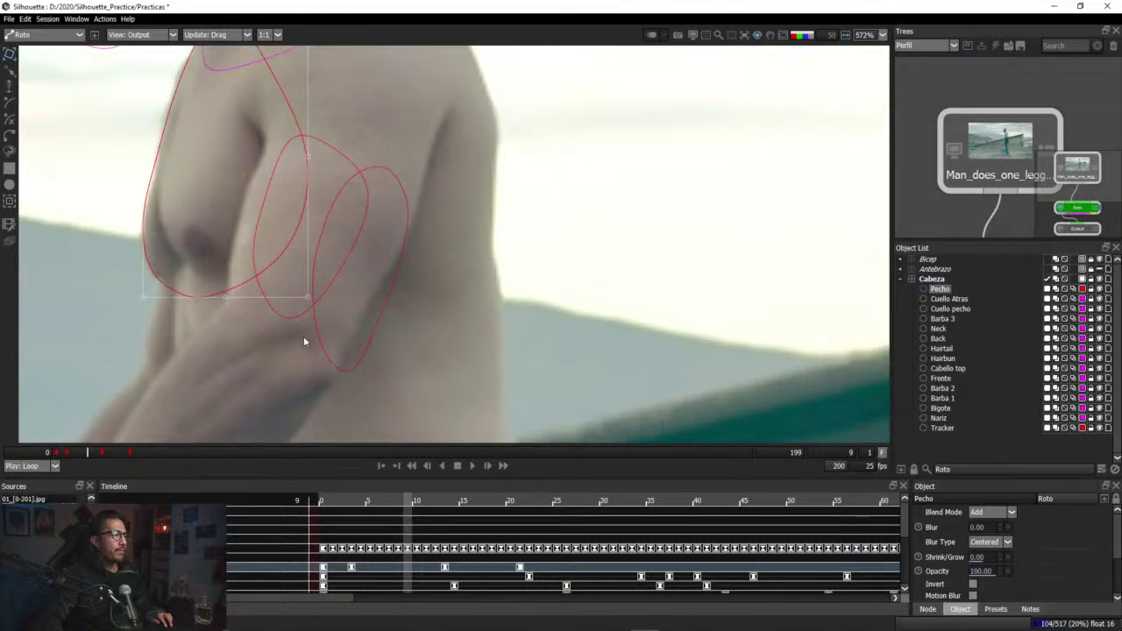
pyautogui.scroll(-1, 297, 348)
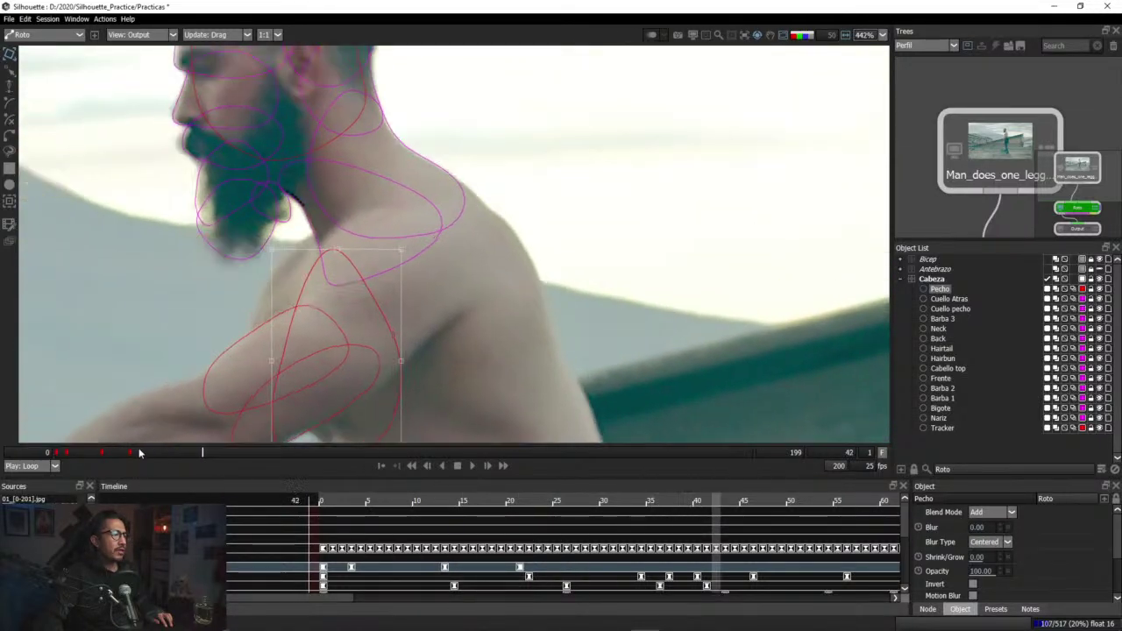
pyautogui.moveTo(369, 341); pyautogui.dragTo(244, 239)
pyautogui.scroll(1, 236, 336)
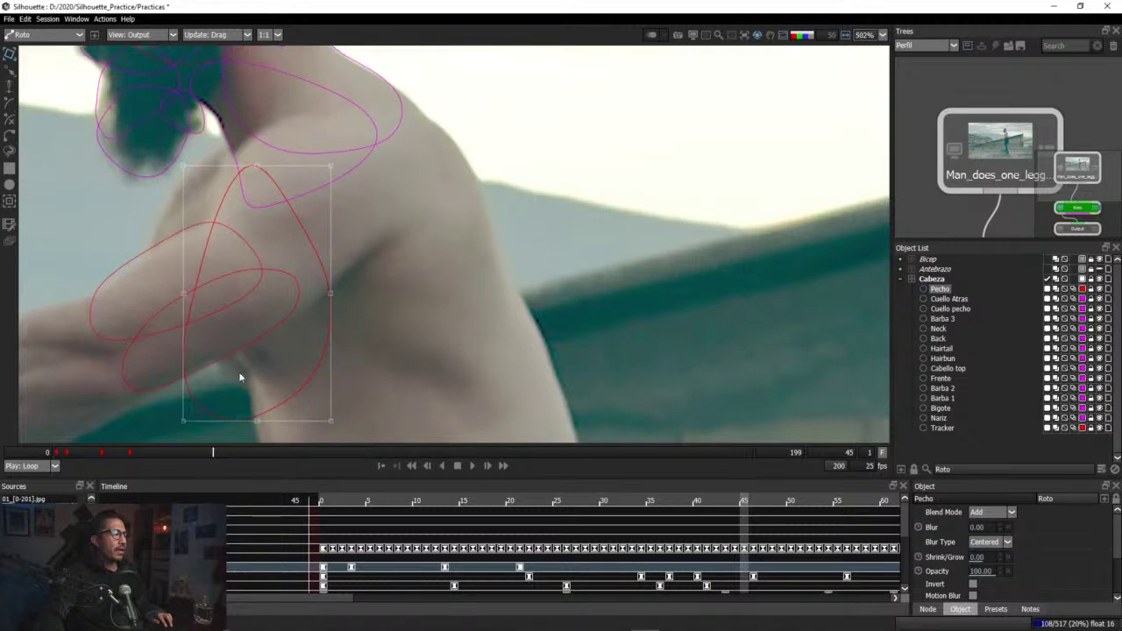
pyautogui.moveTo(240, 372); pyautogui.dragTo(220, 299)
pyautogui.scroll(-4, 220, 303)
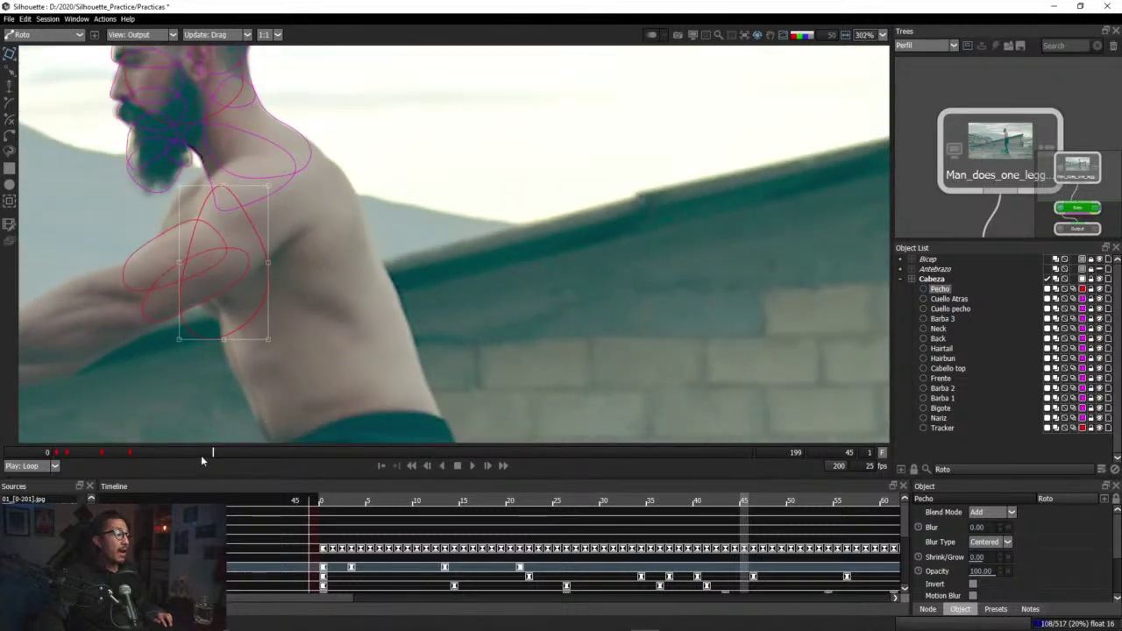
pyautogui.moveTo(201, 454)
pyautogui.mouseDown()
pyautogui.moveTo(181, 453)
pyautogui.moveTo(289, 461)
pyautogui.moveTo(132, 453)
pyautogui.moveTo(188, 457)
pyautogui.mouseUp()
pyautogui.scroll(2, 108, 328)
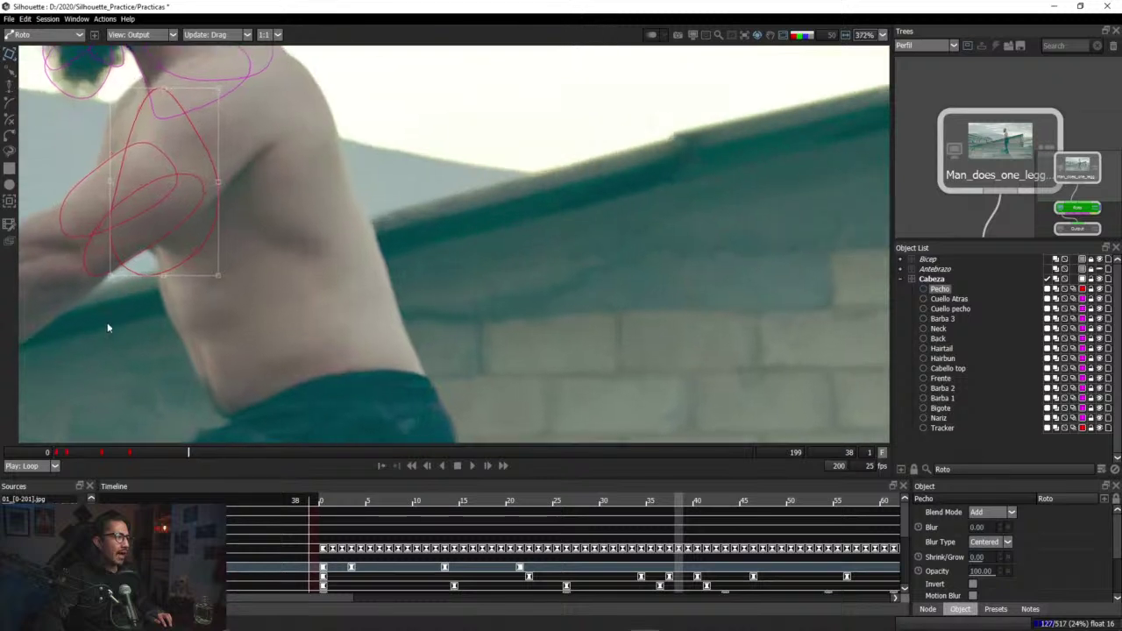
pyautogui.scroll(1, 119, 315)
pyautogui.scroll(3, 263, 207)
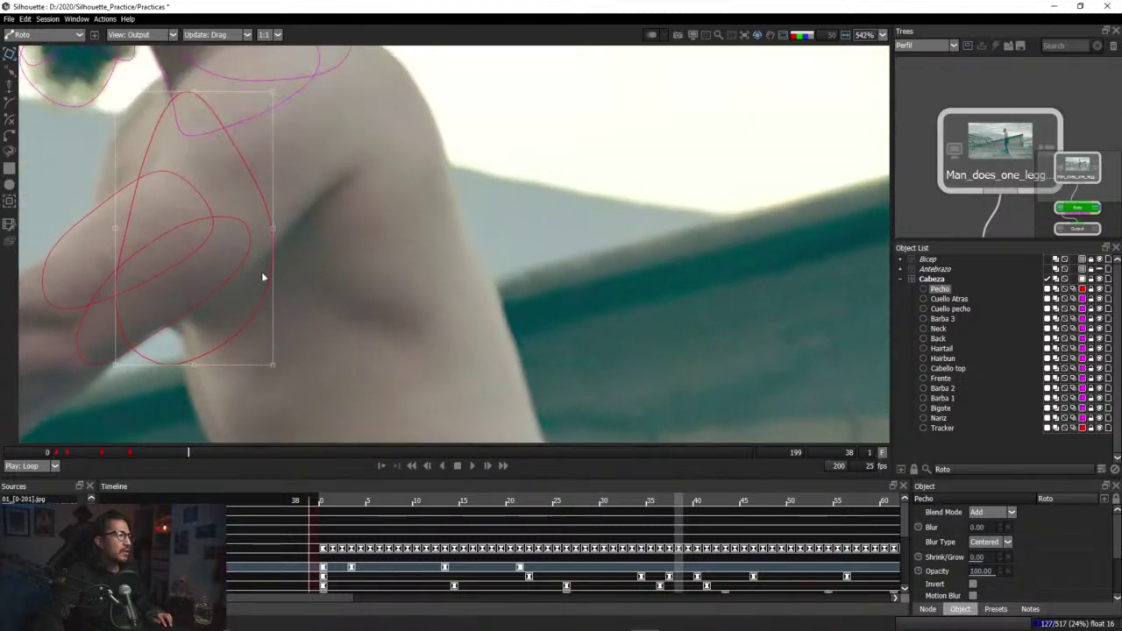
pyautogui.moveTo(263, 193); pyautogui.dragTo(290, 164)
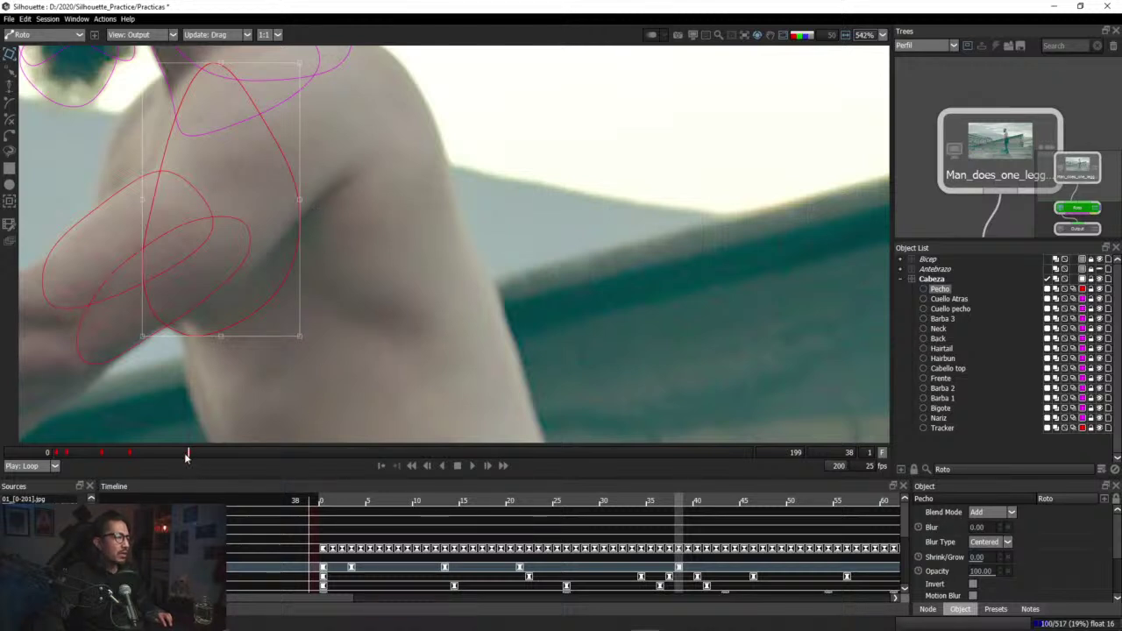
pyautogui.moveTo(186, 455)
pyautogui.mouseDown()
pyautogui.moveTo(161, 454)
pyautogui.moveTo(190, 456)
pyautogui.mouseUp()
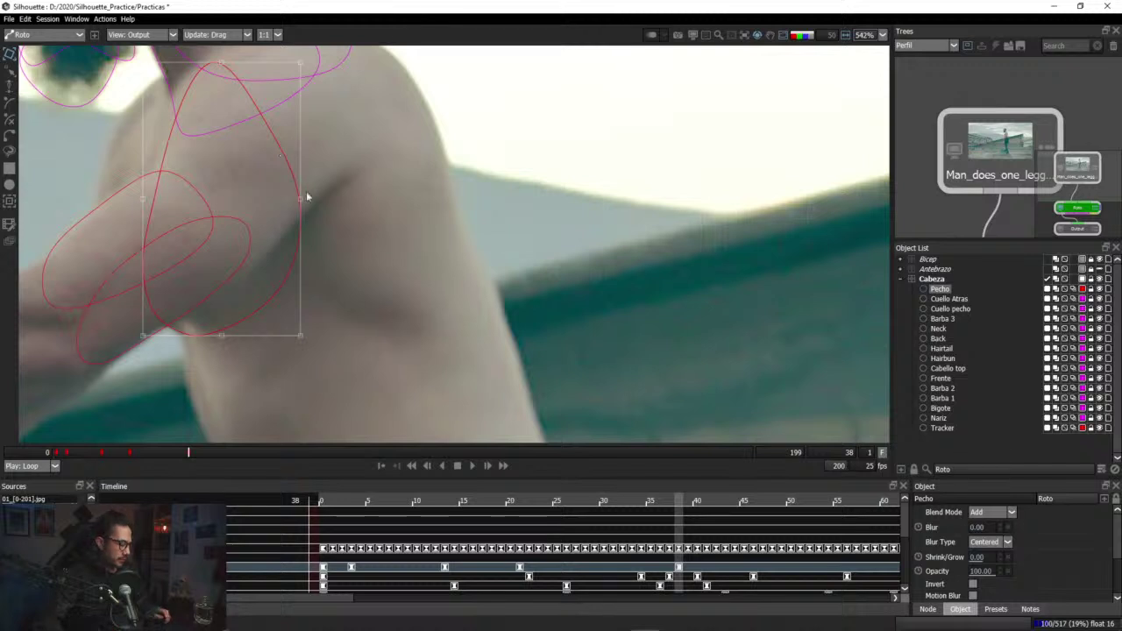
# Step: Nudge the Pecho shape into place over the chest at frame 35
pyautogui.press('Left')
pyautogui.press('Left')
pyautogui.press('Left')
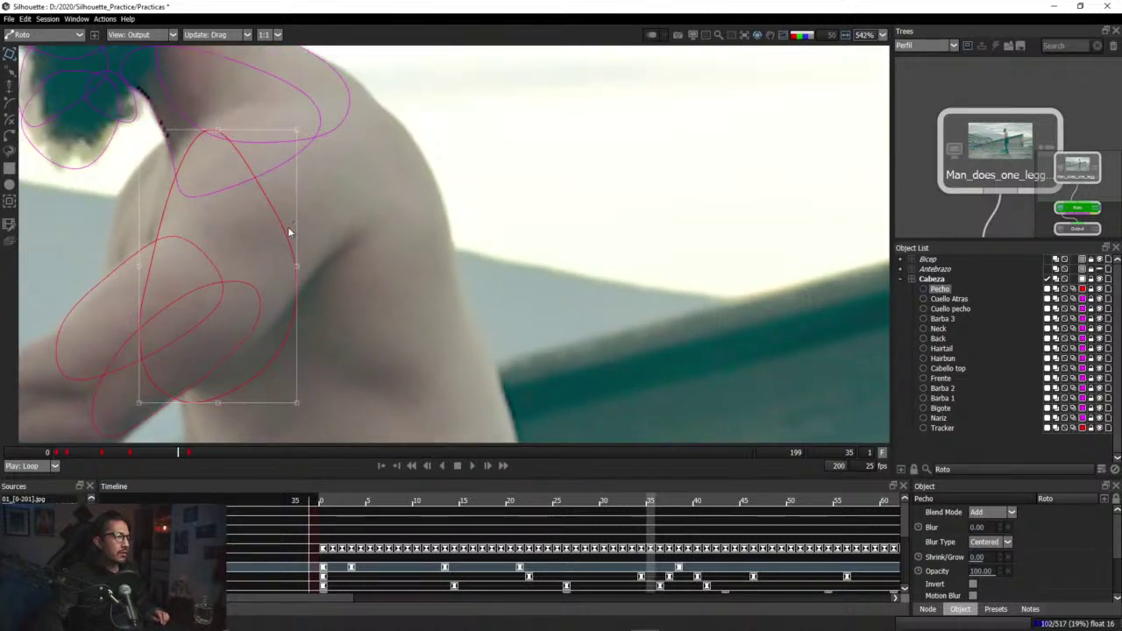
pyautogui.press('Left')
pyautogui.press('Left')
pyautogui.press('Left')
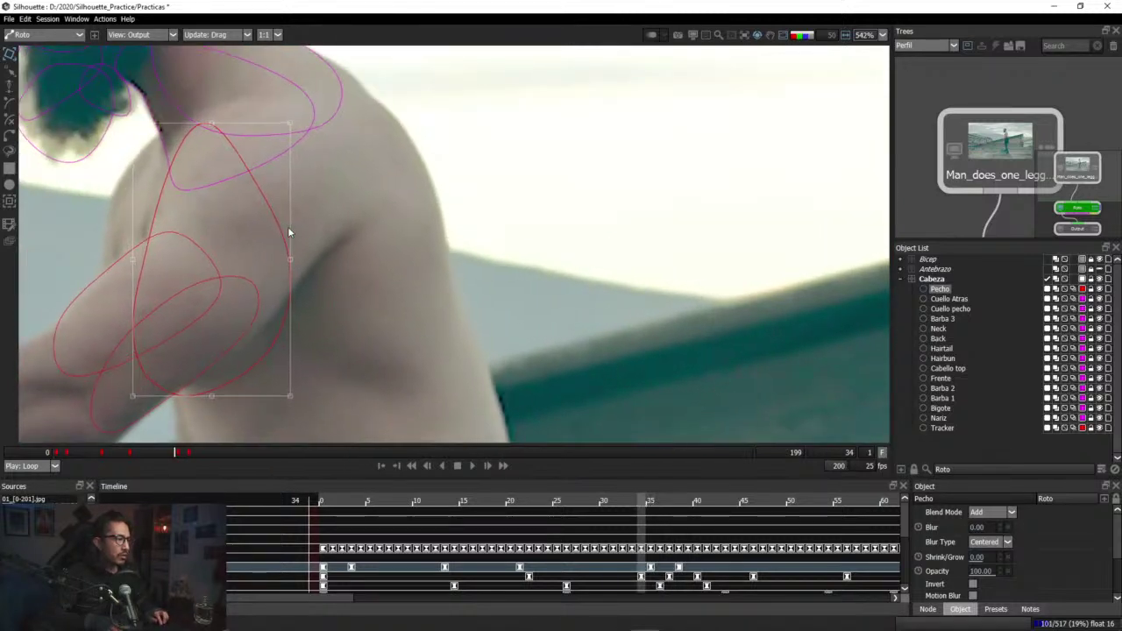
# Step: Step through frames 30 to 39 to check the Pecho shape's movement against the torso
pyautogui.scroll(-4, 317, 305)
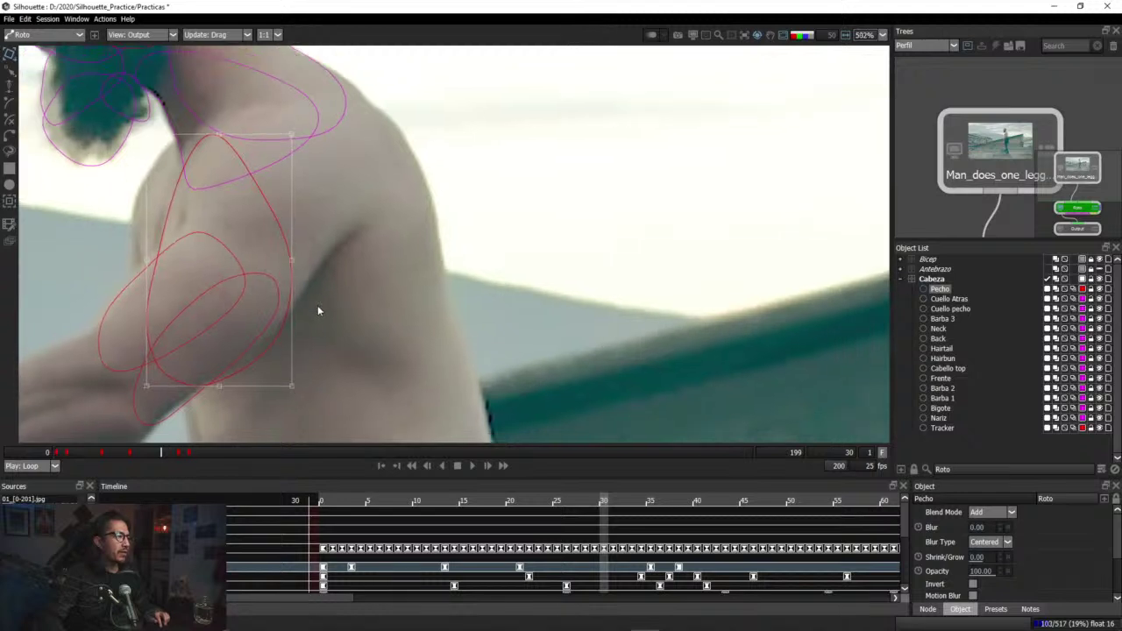
pyautogui.moveTo(324, 383); pyautogui.dragTo(319, 307)
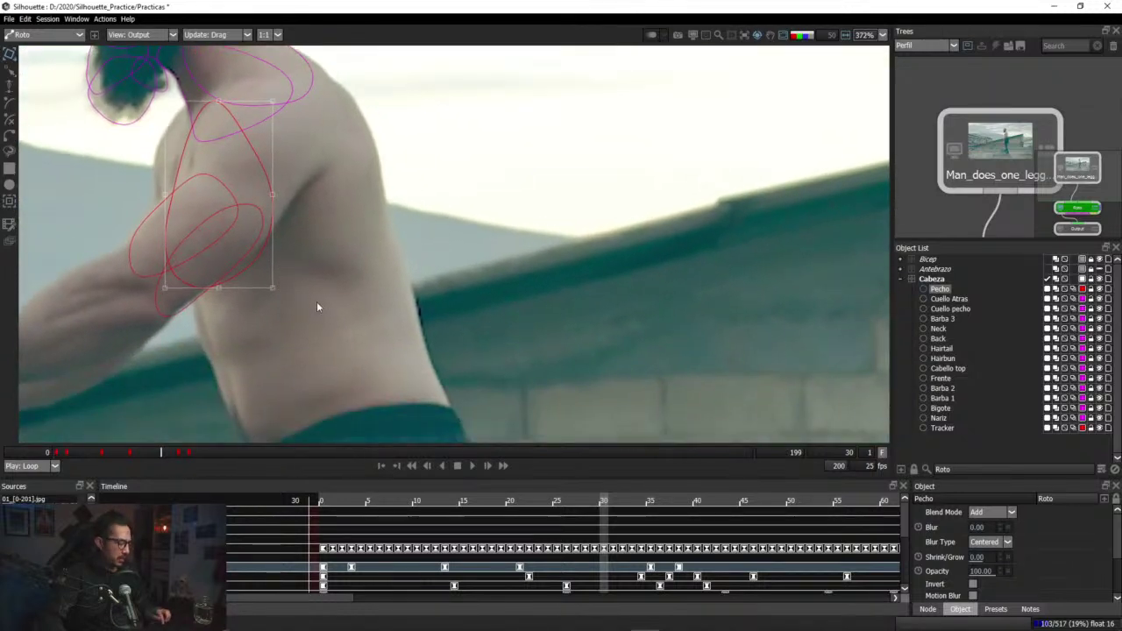
pyautogui.press('x')
pyautogui.press('x')
pyautogui.press('x')
pyautogui.press('x')
pyautogui.press('x')
pyautogui.press('x')
pyautogui.press('x')
pyautogui.press('x')
pyautogui.press('Right')
pyautogui.press('Right')
pyautogui.press('Right')
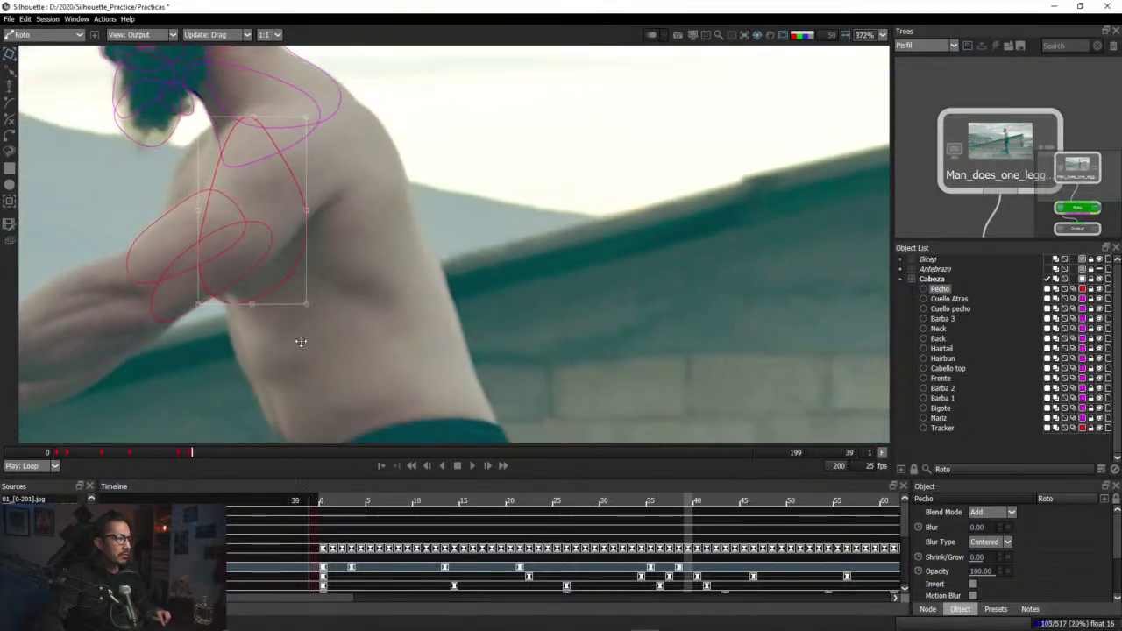
# Step: Nudge the Pecho shape slightly up and toward the back at frame 45 and check it on the neighbouring frames
pyautogui.press('Right')
pyautogui.press('Right')
pyautogui.press('Right')
pyautogui.press('Right')
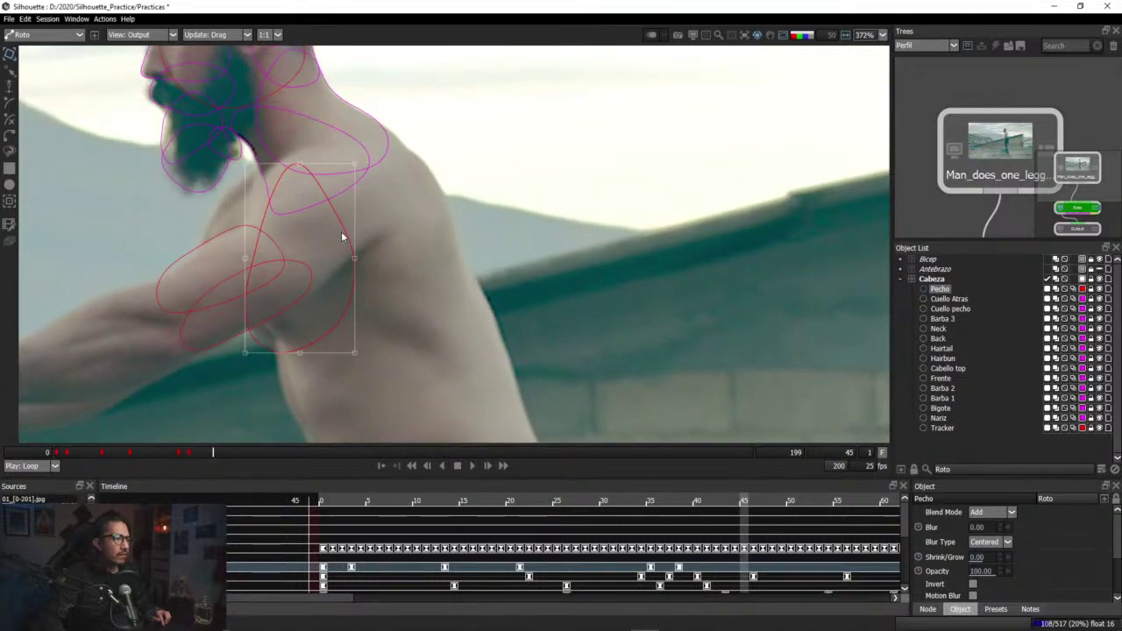
pyautogui.press('Up')
pyautogui.press('Right')
pyautogui.press('Right')
pyautogui.press('Up')
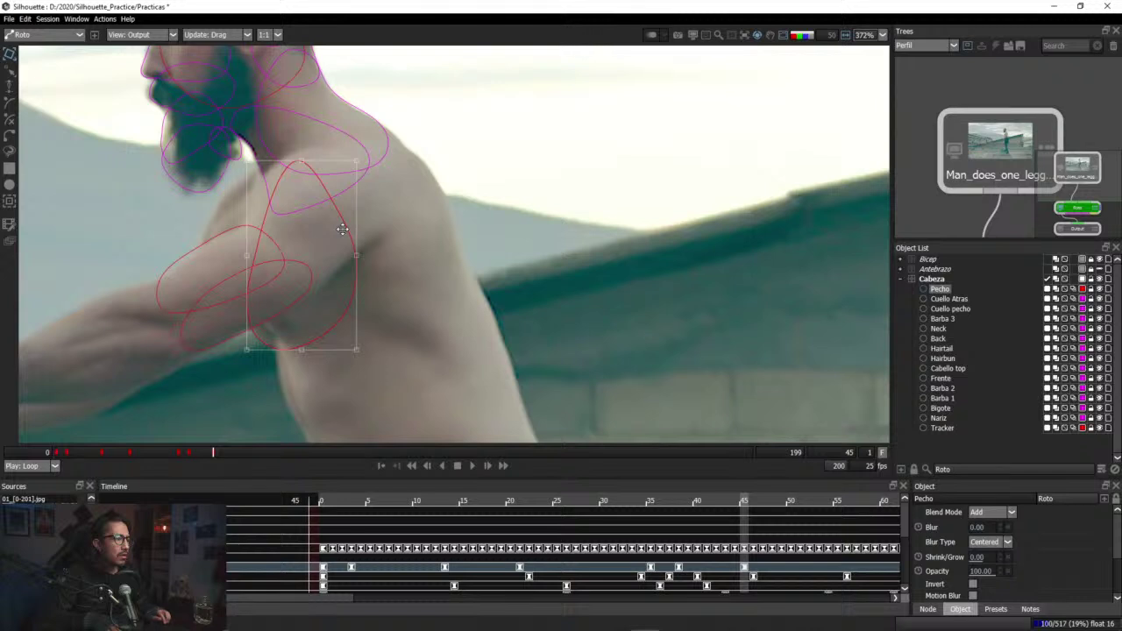
pyautogui.press('Left')
pyautogui.press('Left')
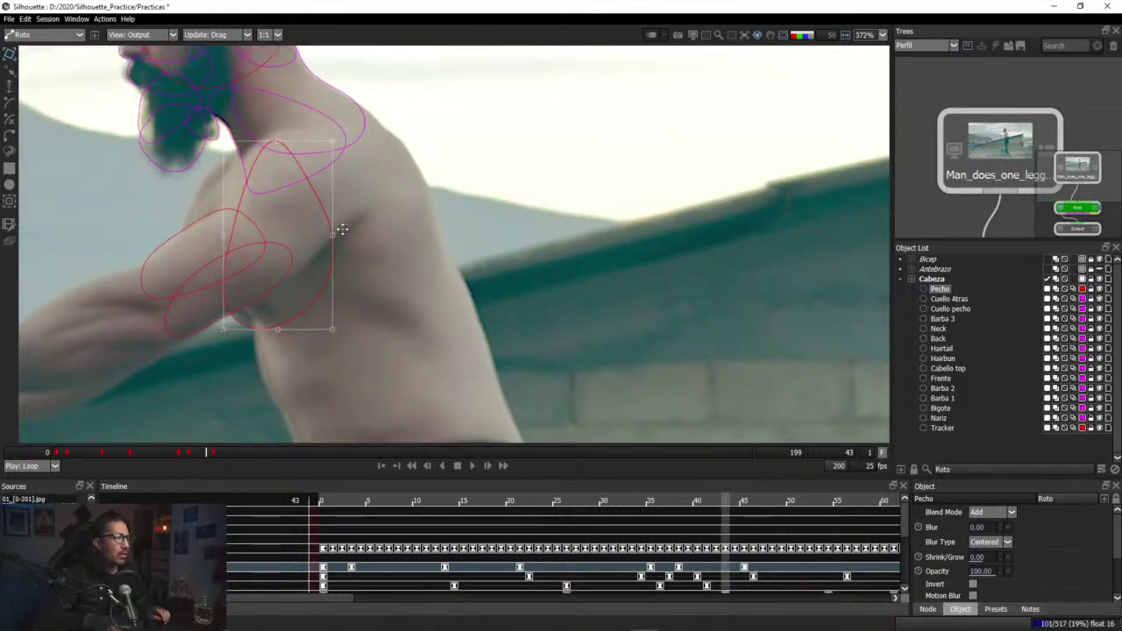
pyautogui.press('Right')
pyautogui.press('Right')
pyautogui.press('Right')
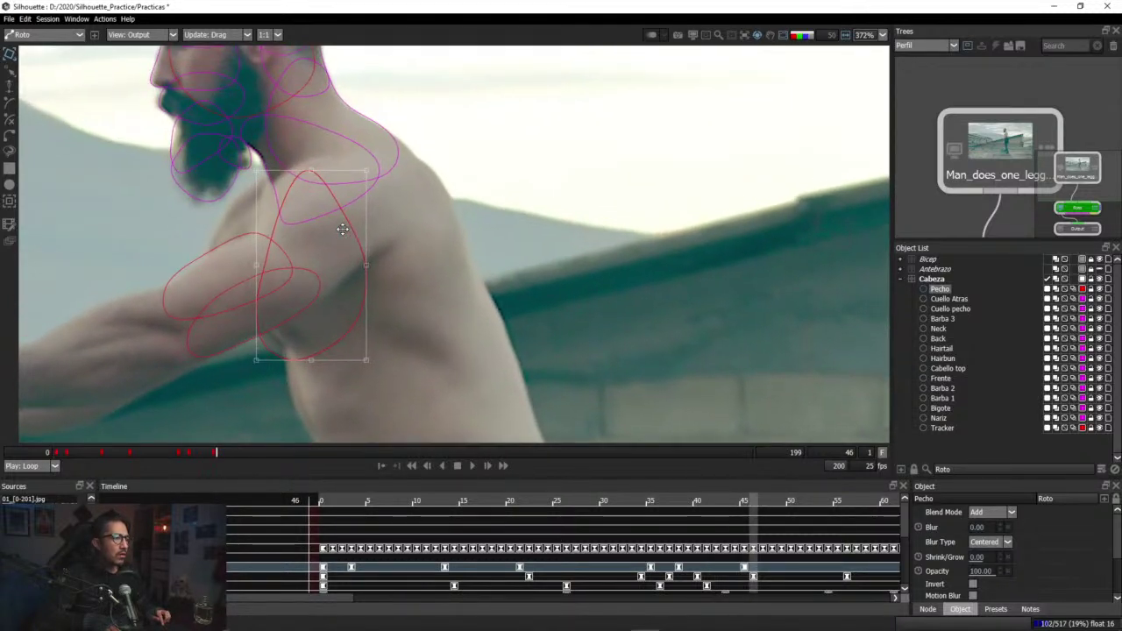
# Step: Nudge the Pecho shape slightly up over the chest at frame 51
pyautogui.press('Right')
pyautogui.press('Right')
pyautogui.press('Right')
pyautogui.press('Right')
pyautogui.press('Right')
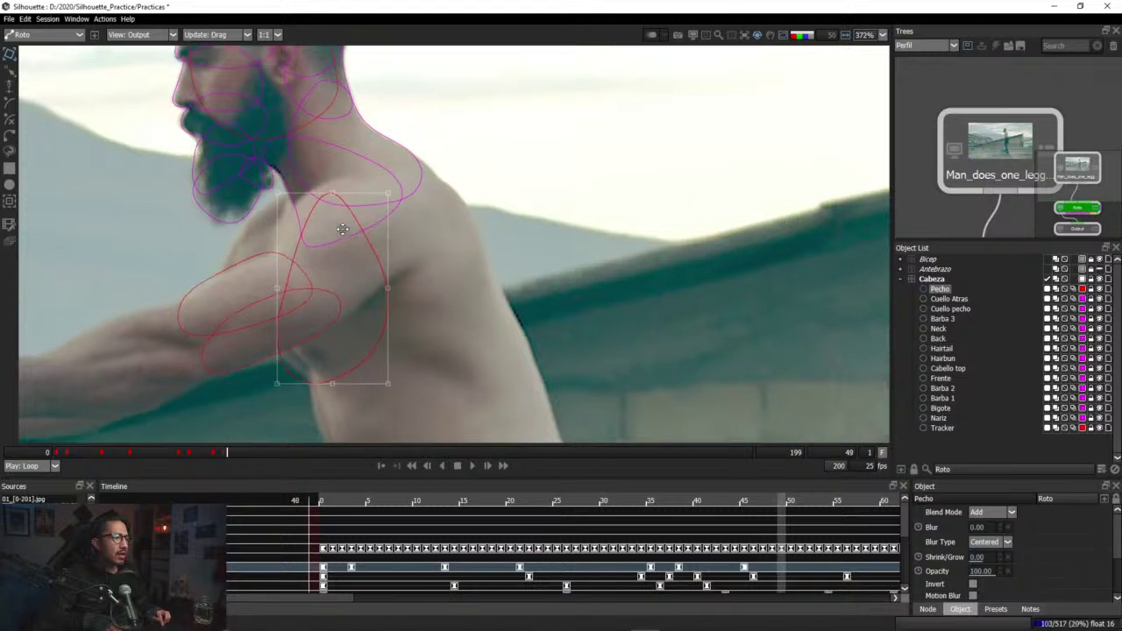
pyautogui.press('KP_8')
pyautogui.press('KP_8')
pyautogui.press('KP_8')
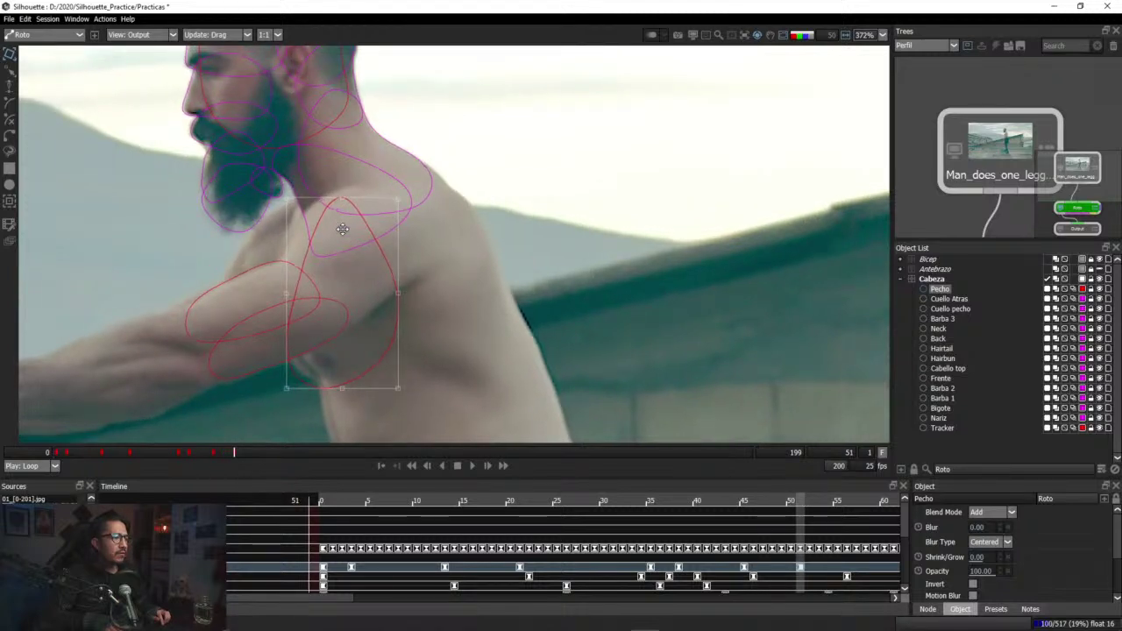
pyautogui.press('KP_6')
pyautogui.press('KP_8')
pyautogui.press('KP_8')
pyautogui.press('KP_4')
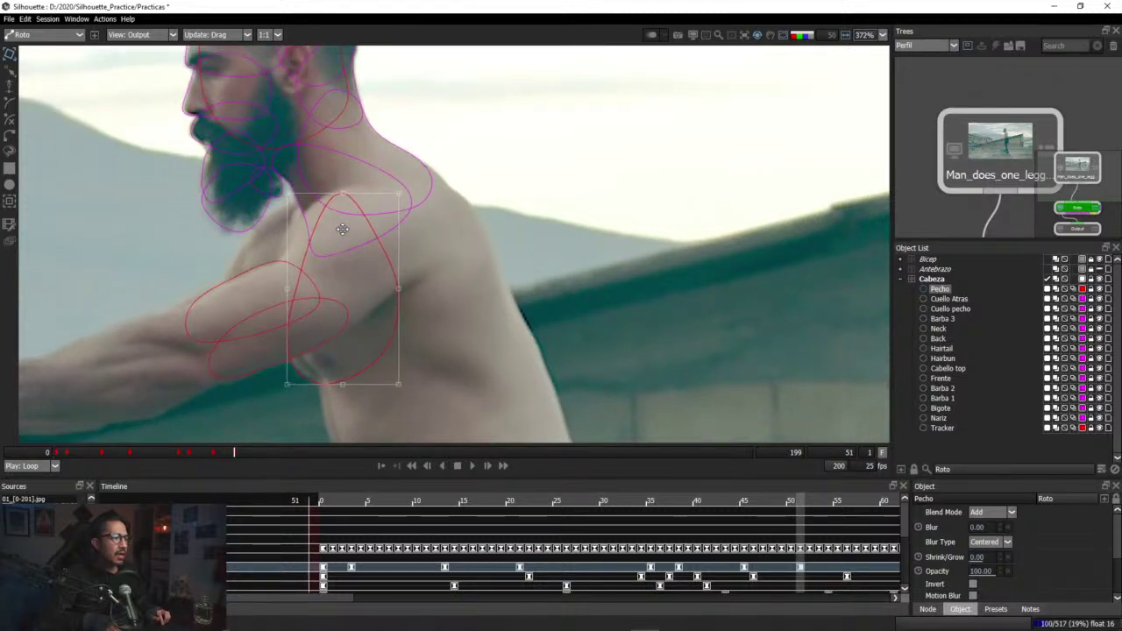
pyautogui.press('KP_8')
pyautogui.press('KP_6')
# Step: Step back through frames 51 to 45 to check how the Pecho shape follows the chest
pyautogui.press('Left')
pyautogui.press('Left')
pyautogui.press('Left')
pyautogui.press('Left')
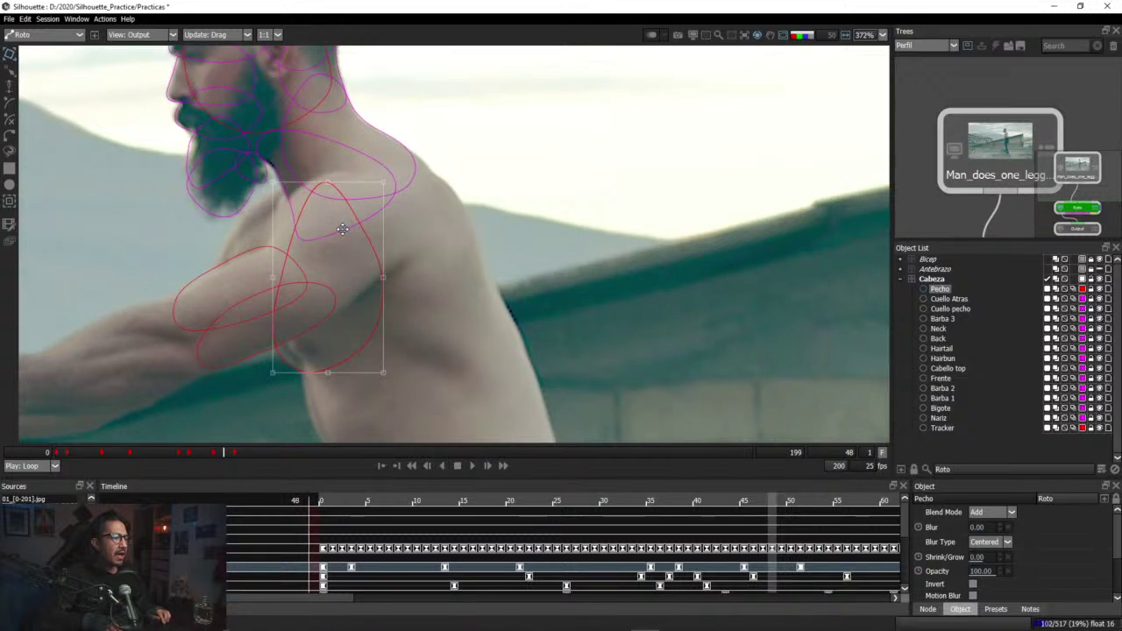
pyautogui.press('Left')
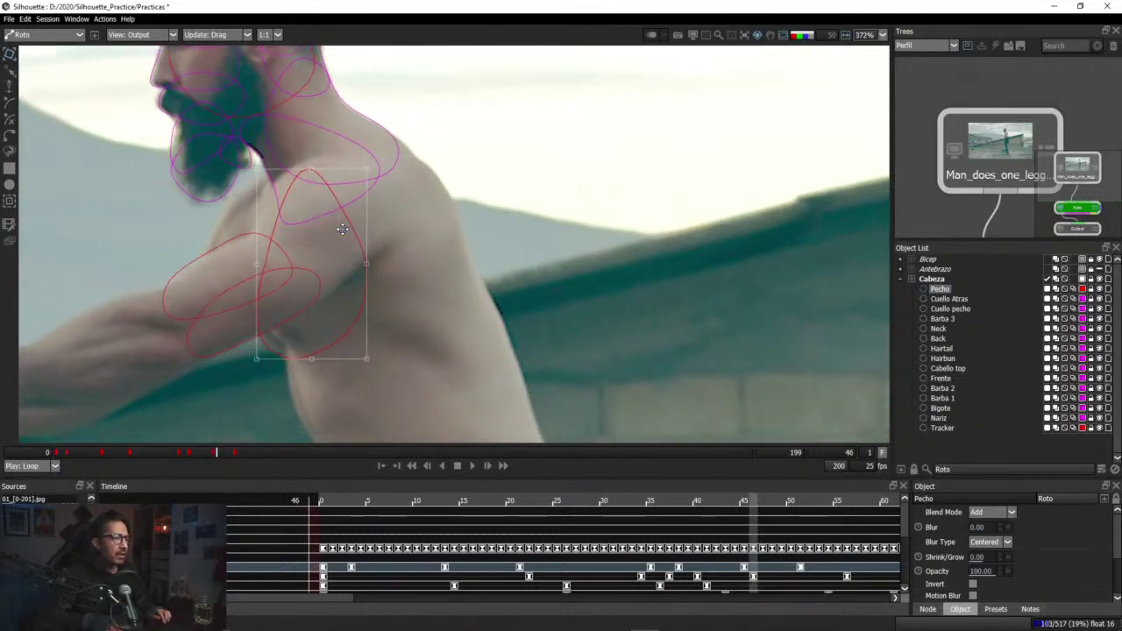
pyautogui.press('Right')
pyautogui.press('Left')
pyautogui.press('Left')
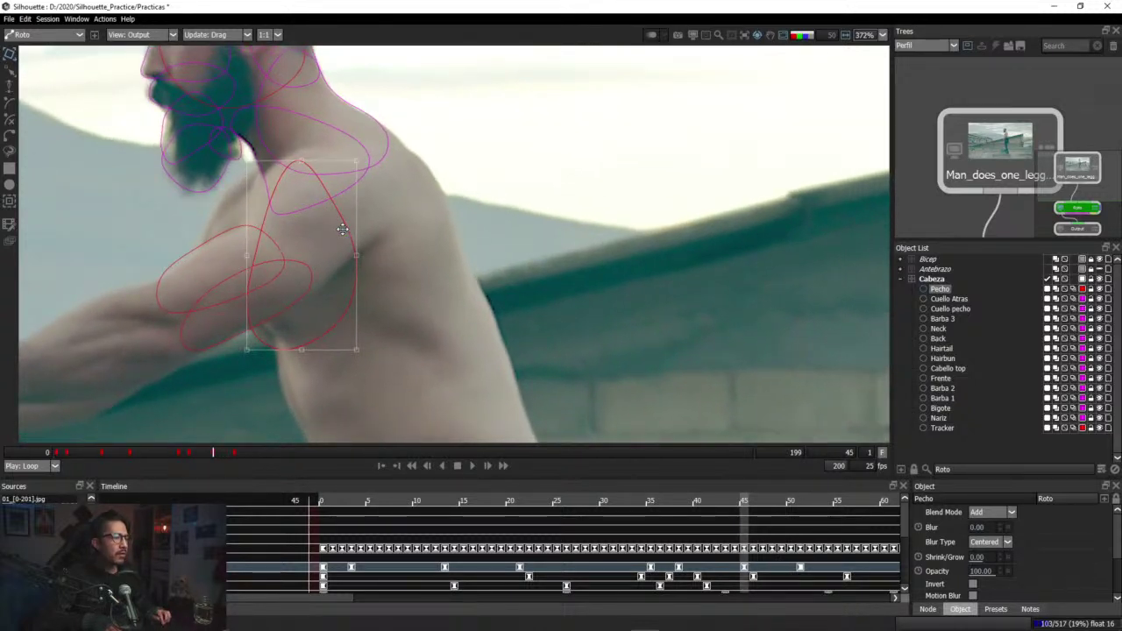
# Step: Keyframe a slight adjustment of the Pecho shape at frame 48 and check it up to frame 51
pyautogui.press('Right')
pyautogui.press('Right')
pyautogui.press('Right')
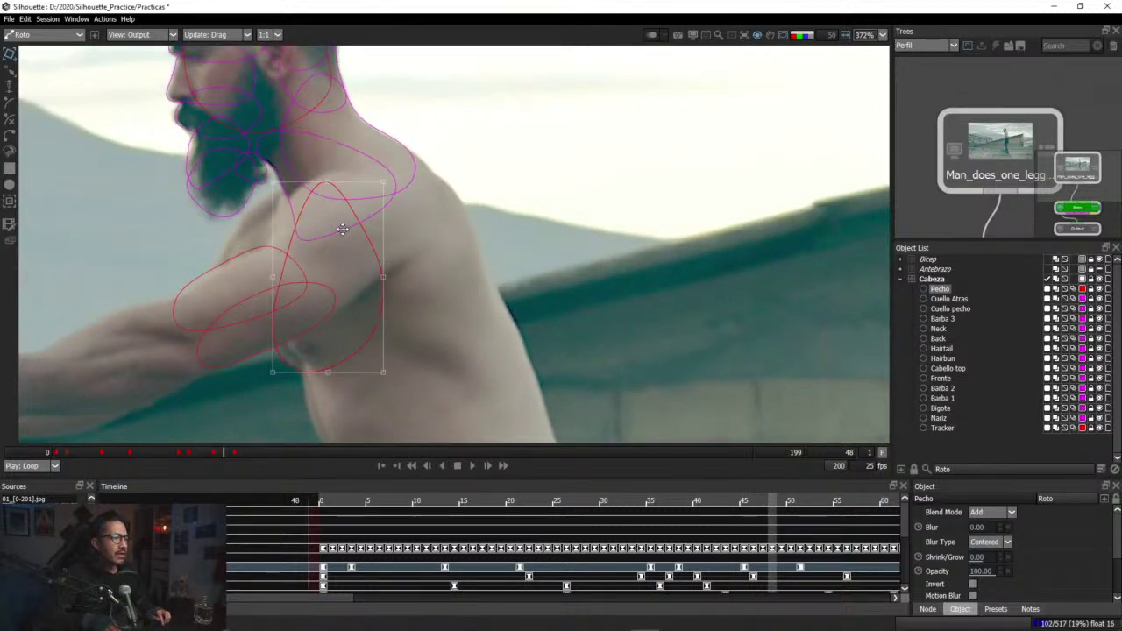
pyautogui.press('Right')
pyautogui.press('Right')
pyautogui.press('Right')
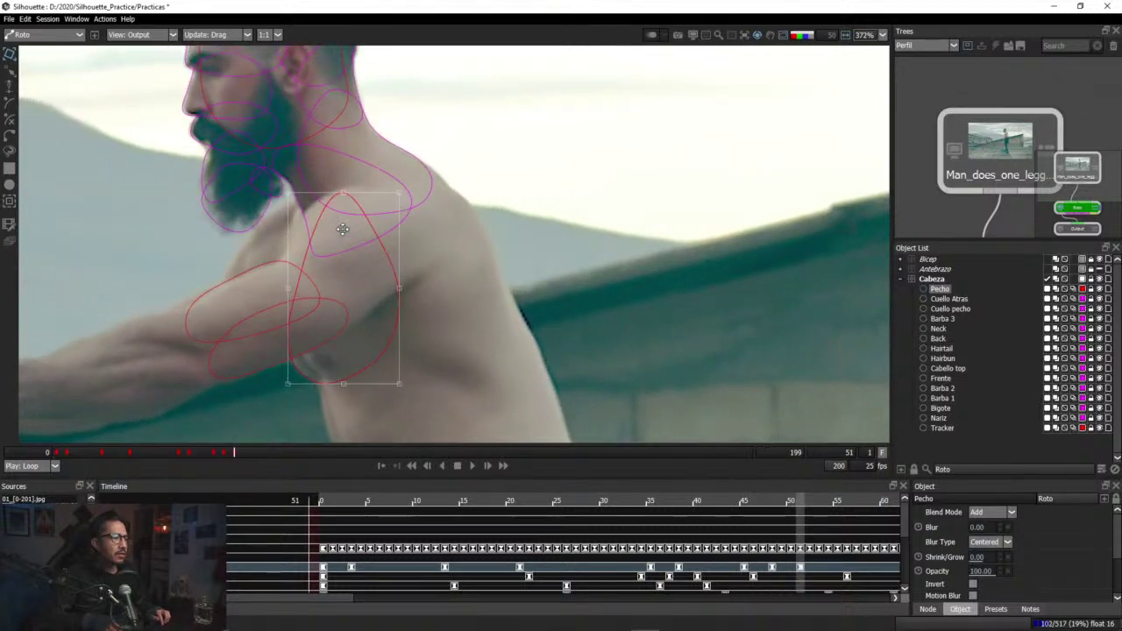
# Step: Step forward from frame 51 to 59 and back to examine the Pecho shape's drift against the chest
pyautogui.press('Right')
pyautogui.press('Right')
pyautogui.press('Right')
pyautogui.press('Right')
pyautogui.press('Right')
pyautogui.press('Right')
pyautogui.press('Right')
pyautogui.press('Right')
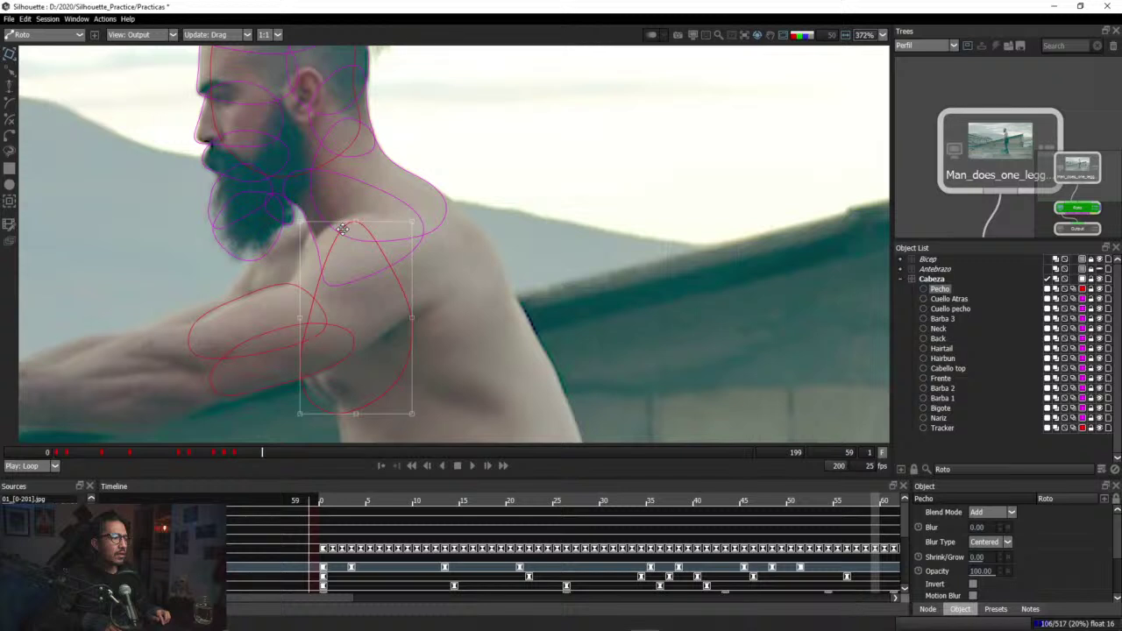
pyautogui.press('Left')
pyautogui.press('Left')
pyautogui.press('Left')
pyautogui.press('Left')
pyautogui.press('Left')
pyautogui.press('Left')
pyautogui.press('Left')
pyautogui.press('Left')
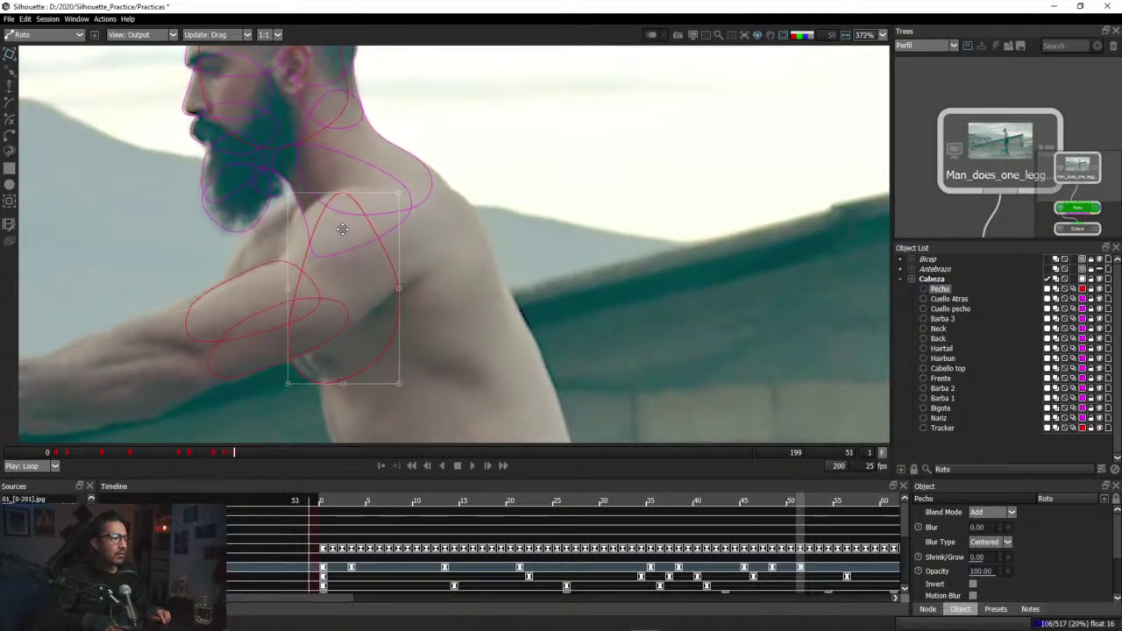
# Step: Nudge the Pecho shape up and slightly toward the back at frame 55
pyautogui.press('Right')
pyautogui.press('Right')
pyautogui.press('Right')
pyautogui.press('Right')
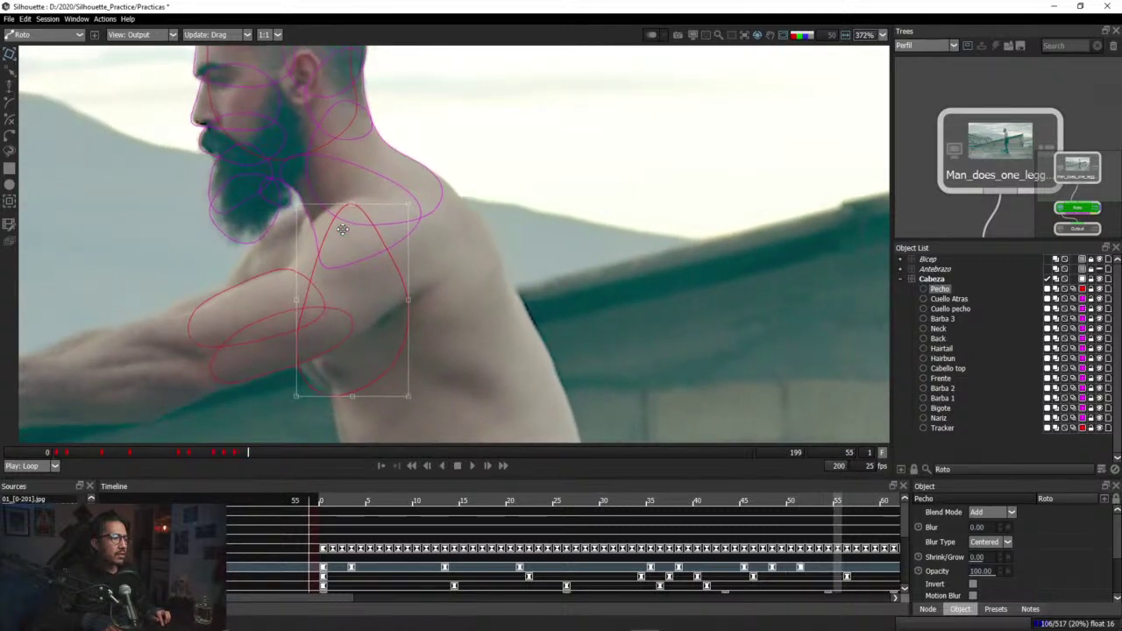
pyautogui.press('Right')
pyautogui.press('Left')
pyautogui.press('6')
pyautogui.press('8')
pyautogui.press('8')
pyautogui.press('8')
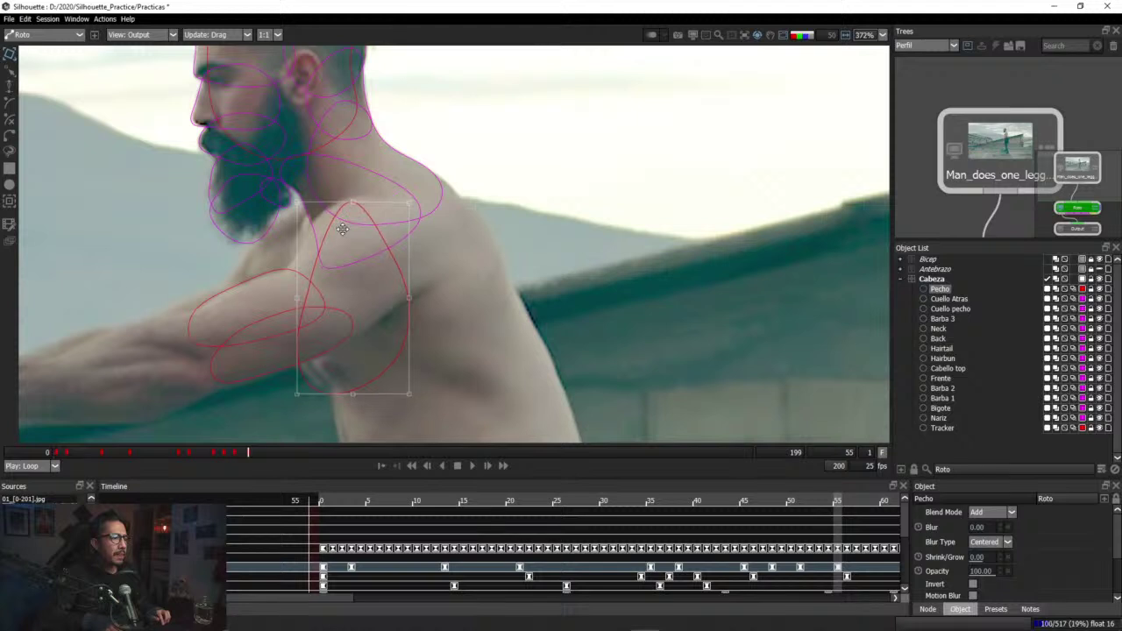
pyautogui.press('8')
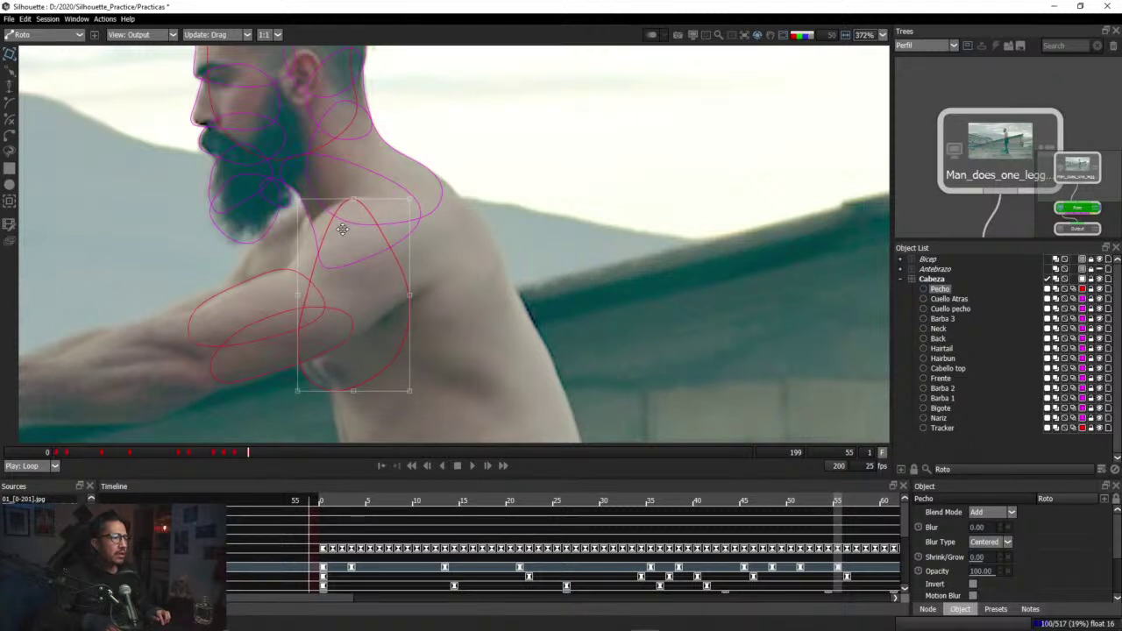
# Step: Step back and forth between frames 51 and 55 to check the Pecho shape's movement
pyautogui.press('Left')
pyautogui.press('Left')
pyautogui.press('Left')
pyautogui.press('Left')
pyautogui.press('Left')
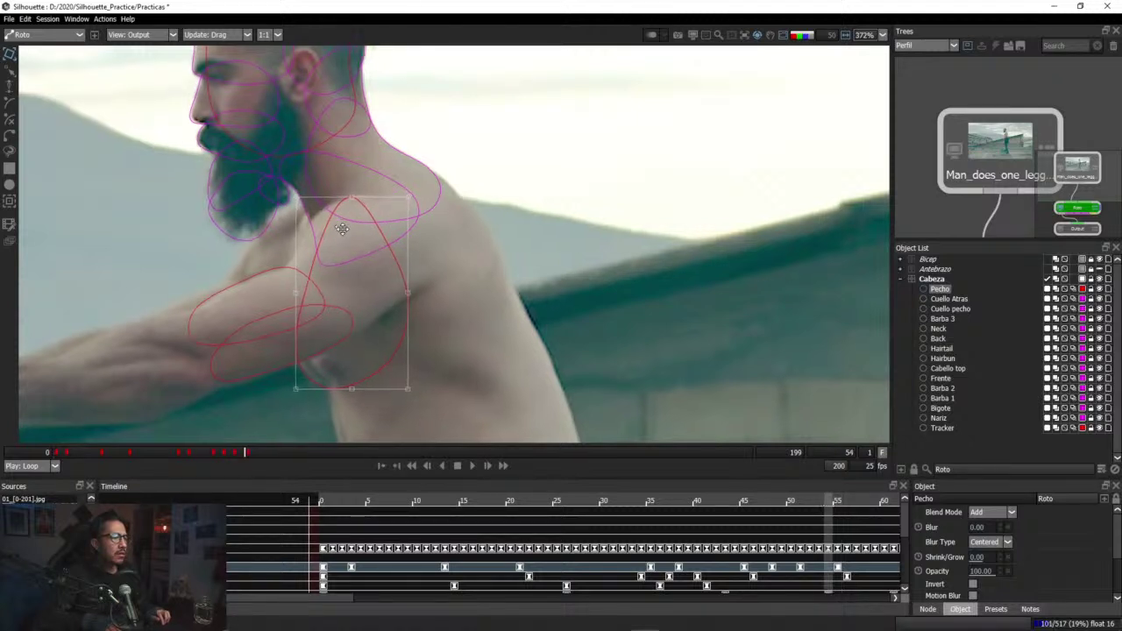
pyautogui.press('Right')
pyautogui.press('Right')
pyautogui.press('Right')
pyautogui.press('Right')
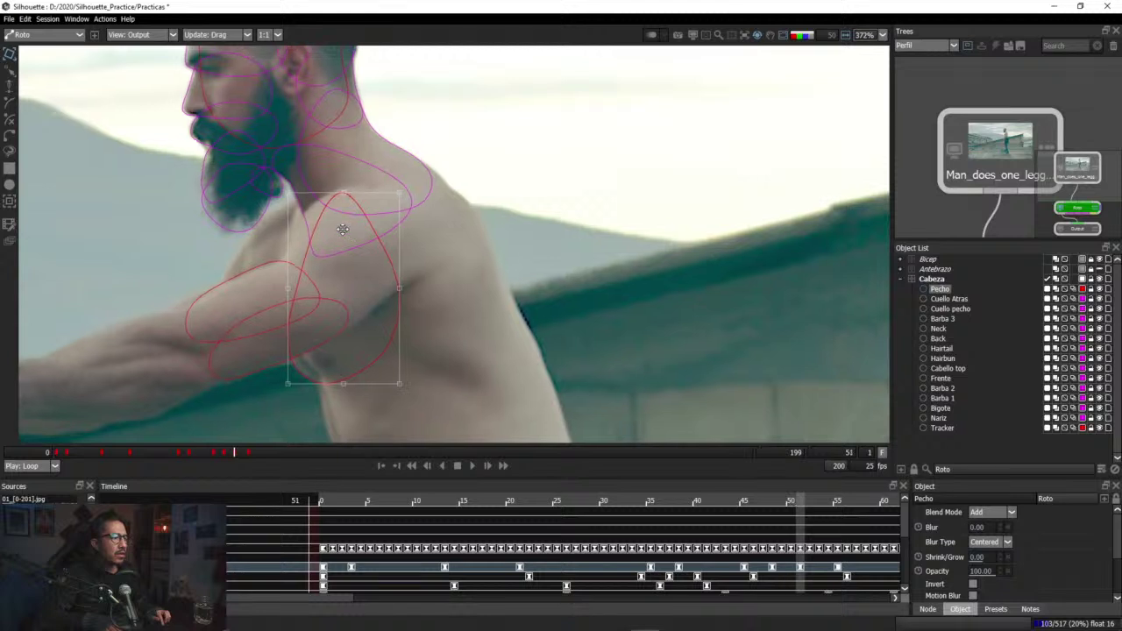
# Step: Keyframe a slight adjustment of the Pecho shape at frame 53 and check it across frames 51 to 55
pyautogui.press('Left')
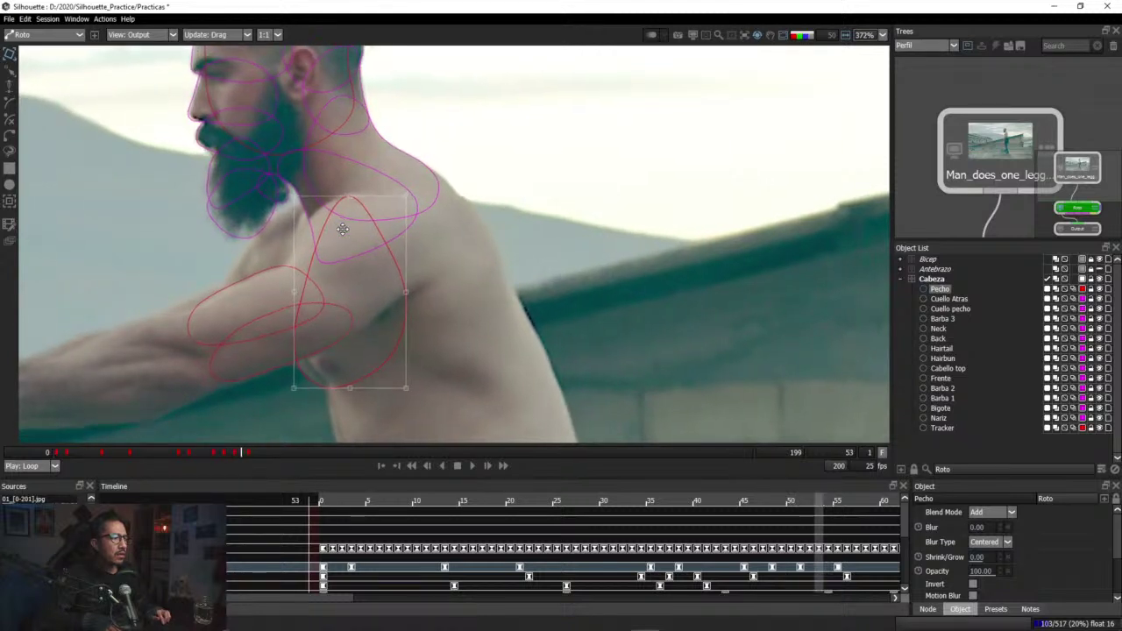
pyautogui.press('Left')
pyautogui.press('Left')
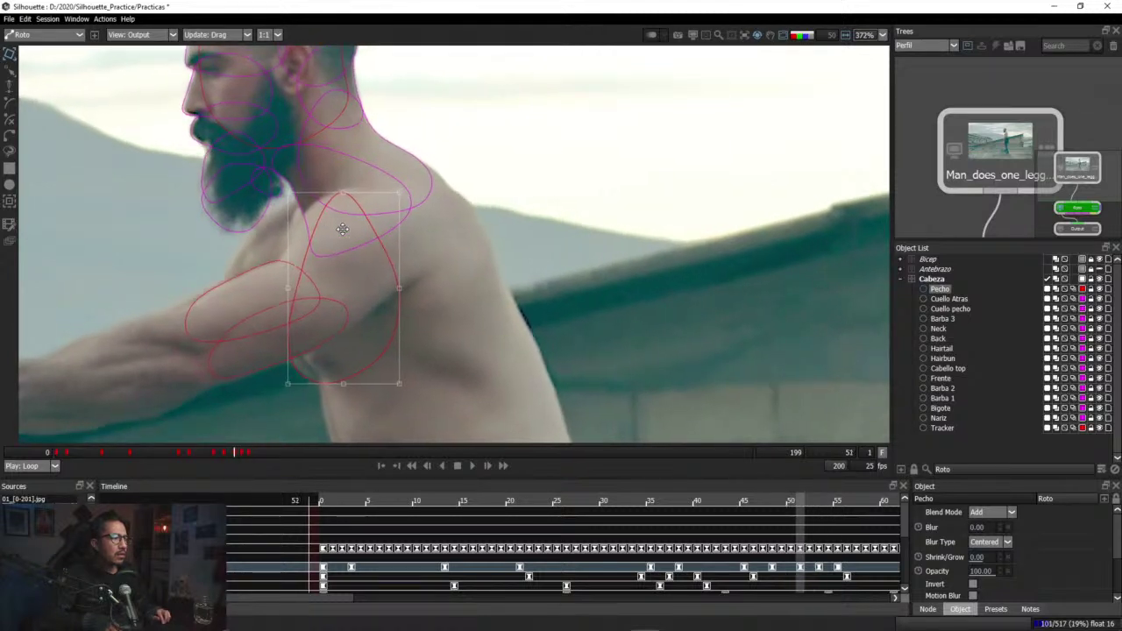
pyautogui.press('Right')
pyautogui.press('Right')
pyautogui.press('Right')
pyautogui.press('Right')
pyautogui.press('Right')
pyautogui.press('Right')
pyautogui.press('Right')
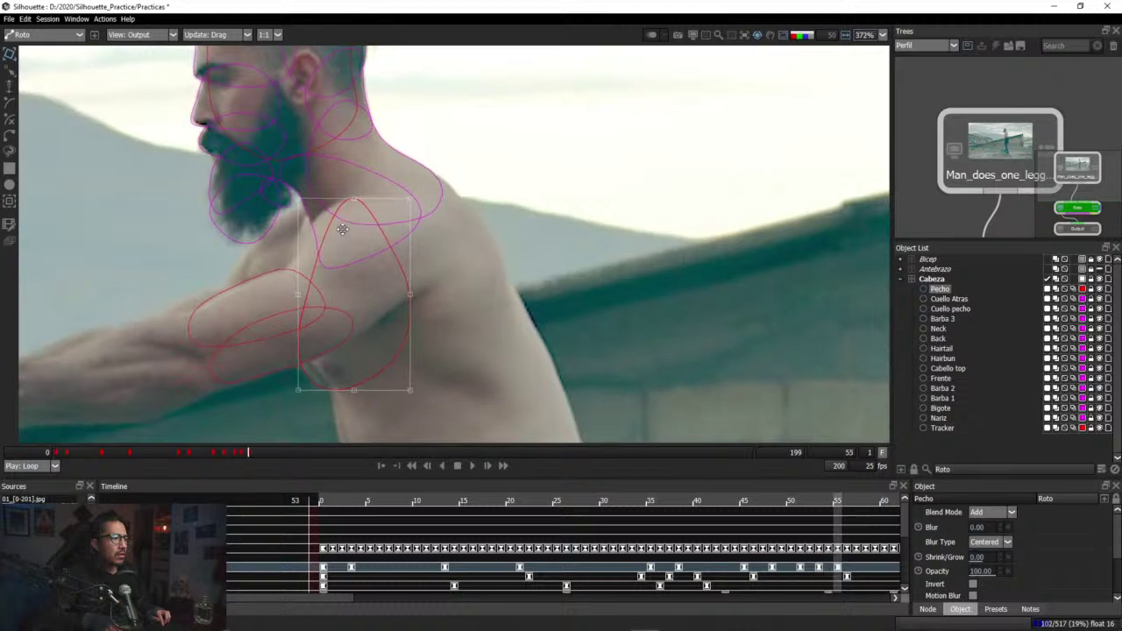
# Step: Keyframe the Pecho shape's position over the chest at frame 64 and check it back to frame 57
pyautogui.press('Right')
pyautogui.press('Right')
pyautogui.press('Right')
pyautogui.press('Right')
pyautogui.press('Right')
pyautogui.press('Right')
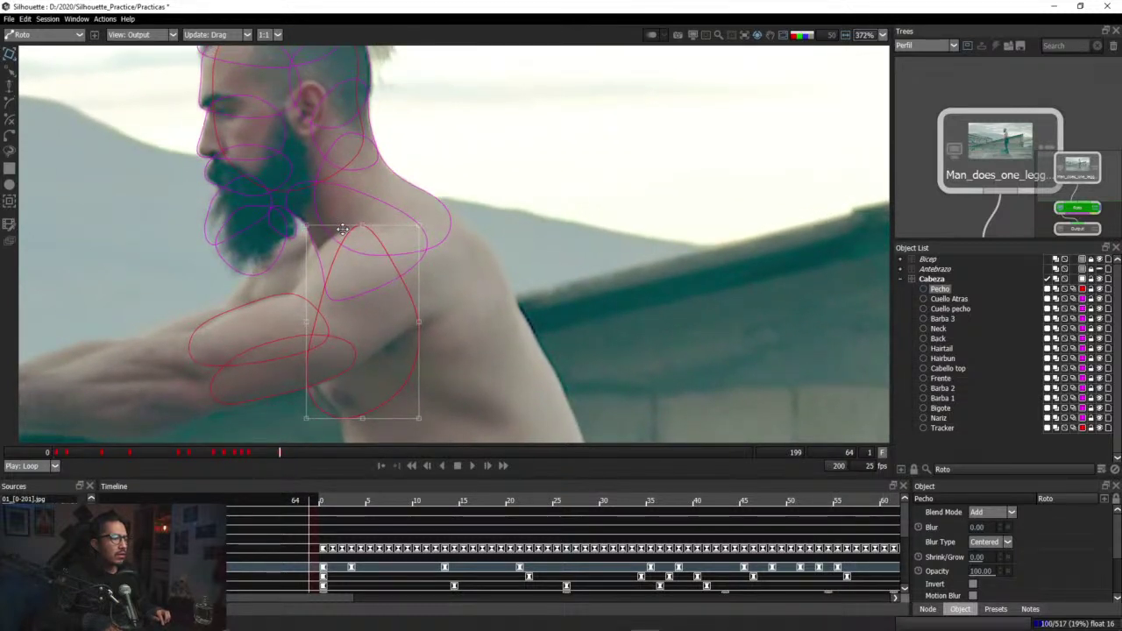
pyautogui.press('Left')
pyautogui.press('Left')
pyautogui.press('Left')
pyautogui.press('Left')
pyautogui.press('Left')
pyautogui.press('Left')
pyautogui.press('Left')
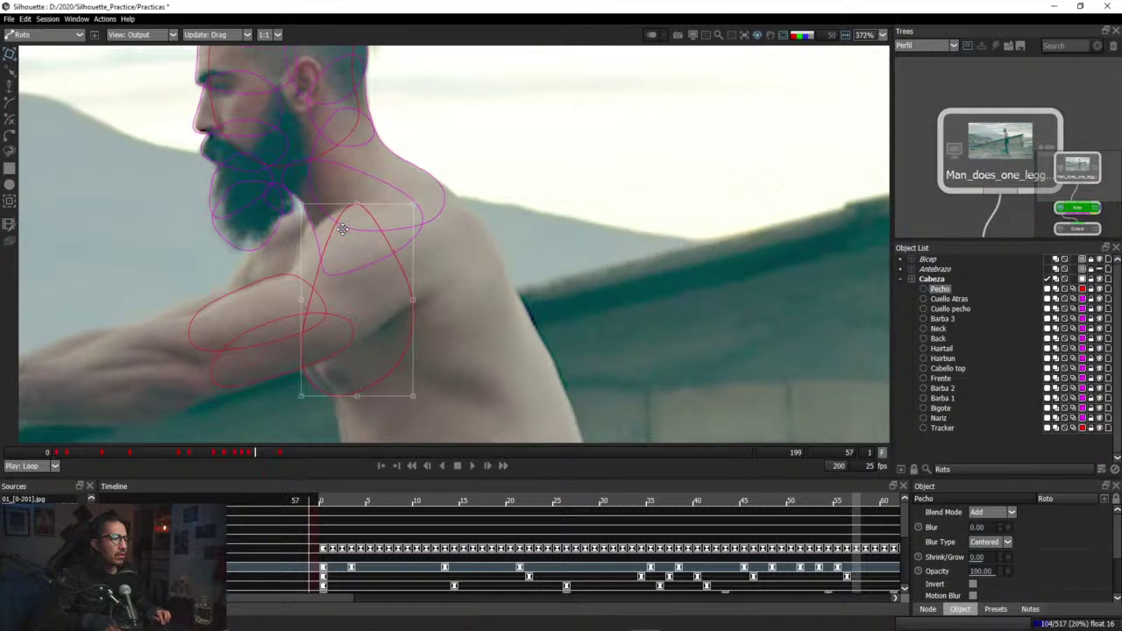
# Step: Nudge the Pecho shape up and slightly toward the back at frame 68
pyautogui.press('Right')
pyautogui.press('Right')
pyautogui.press('Right')
pyautogui.press('Right')
pyautogui.press('Right')
pyautogui.press('Right')
pyautogui.press('Right')
pyautogui.press('Right')
pyautogui.press('Right')
pyautogui.press('Right')
pyautogui.press('Right')
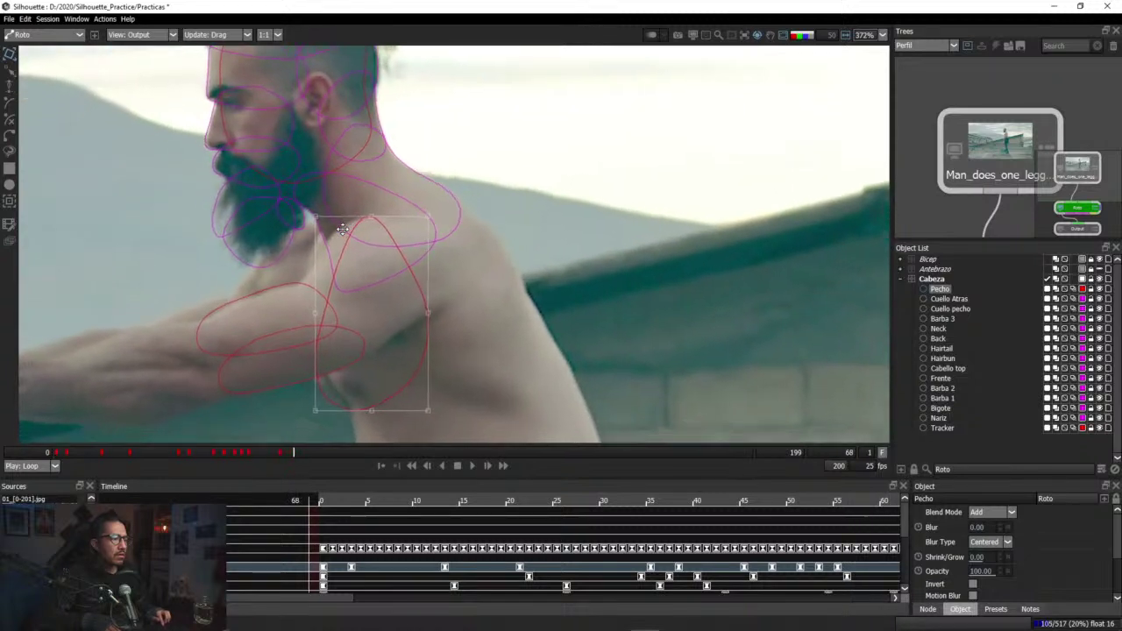
pyautogui.press('Right')
pyautogui.press('Right')
pyautogui.press('Right')
pyautogui.press('Left')
pyautogui.press('Left')
pyautogui.press('Left')
pyautogui.press('Up')
pyautogui.press('Up')
pyautogui.press('Right')
pyautogui.press('Up')
pyautogui.press('Up')
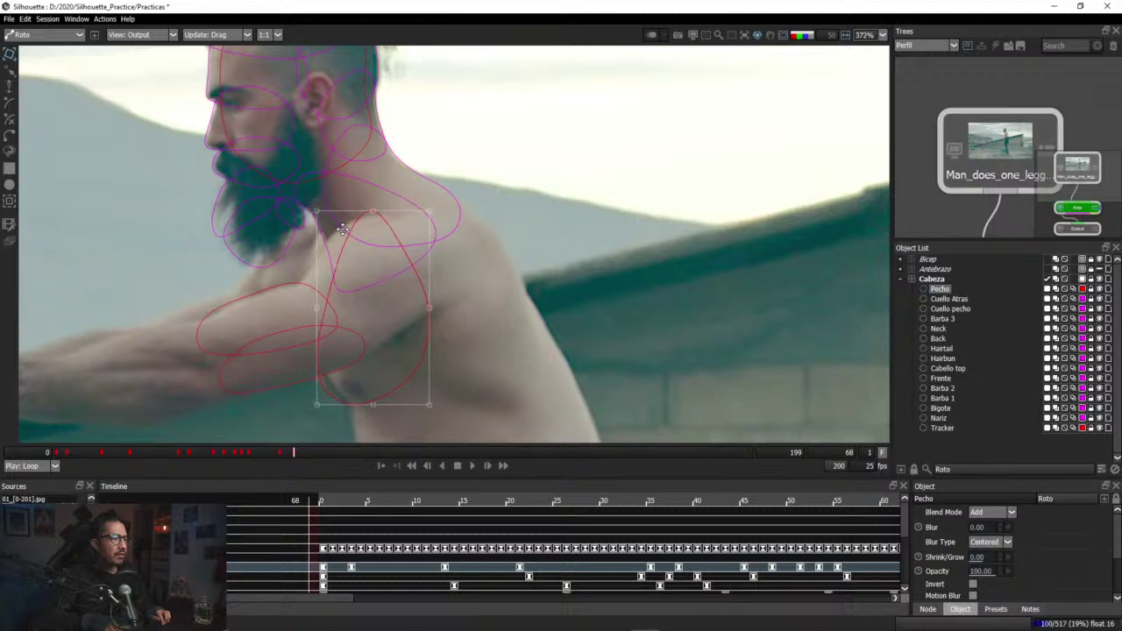
# Step: Step between frames 64 and 68 to check the Pecho shape against the chest
pyautogui.press('Left')
pyautogui.press('Left')
pyautogui.press('Left')
pyautogui.press('Left')
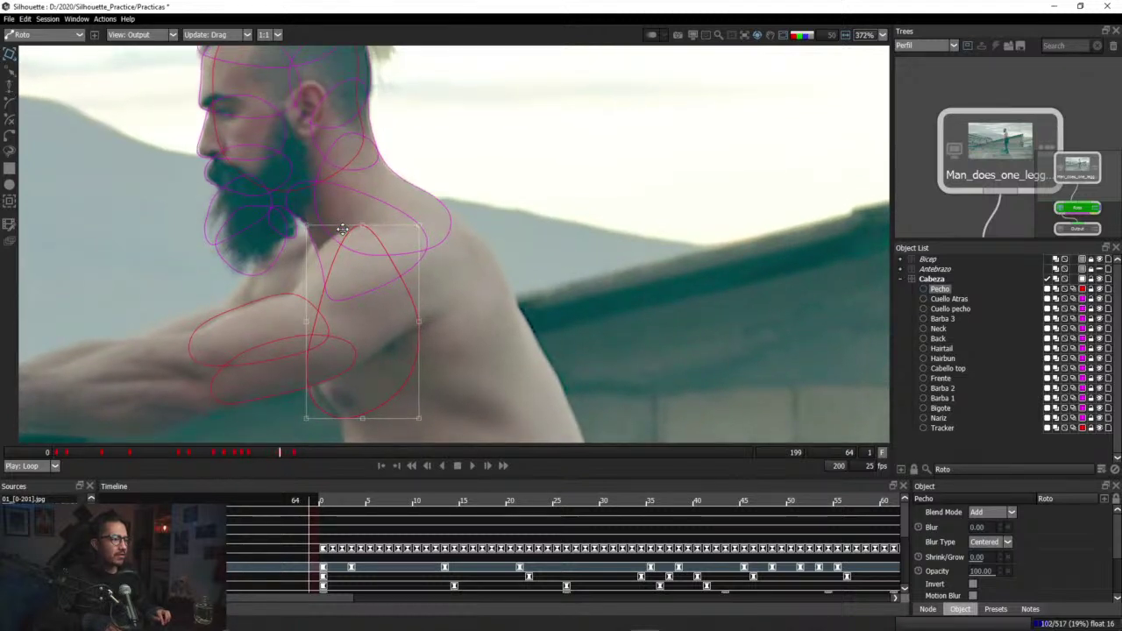
pyautogui.press('Right')
pyautogui.press('Right')
pyautogui.press('Right')
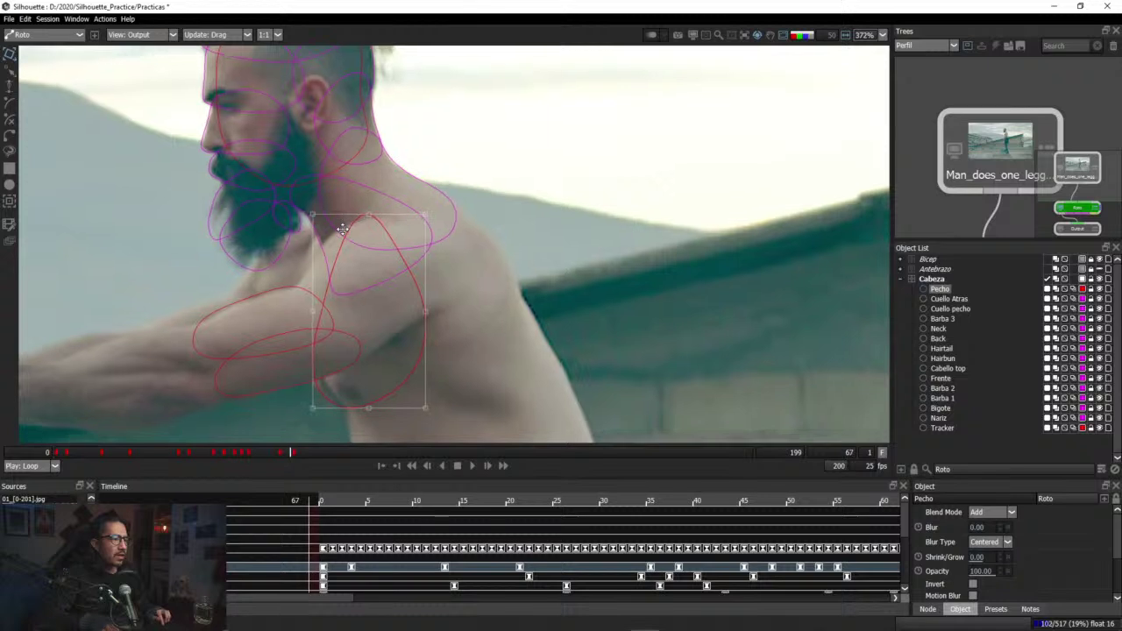
# Step: Stabilize the view on the Roto node's Cabeza layer and frame the man's torso down to the waist
pyautogui.moveTo(470, 356); pyautogui.dragTo(475, 313)
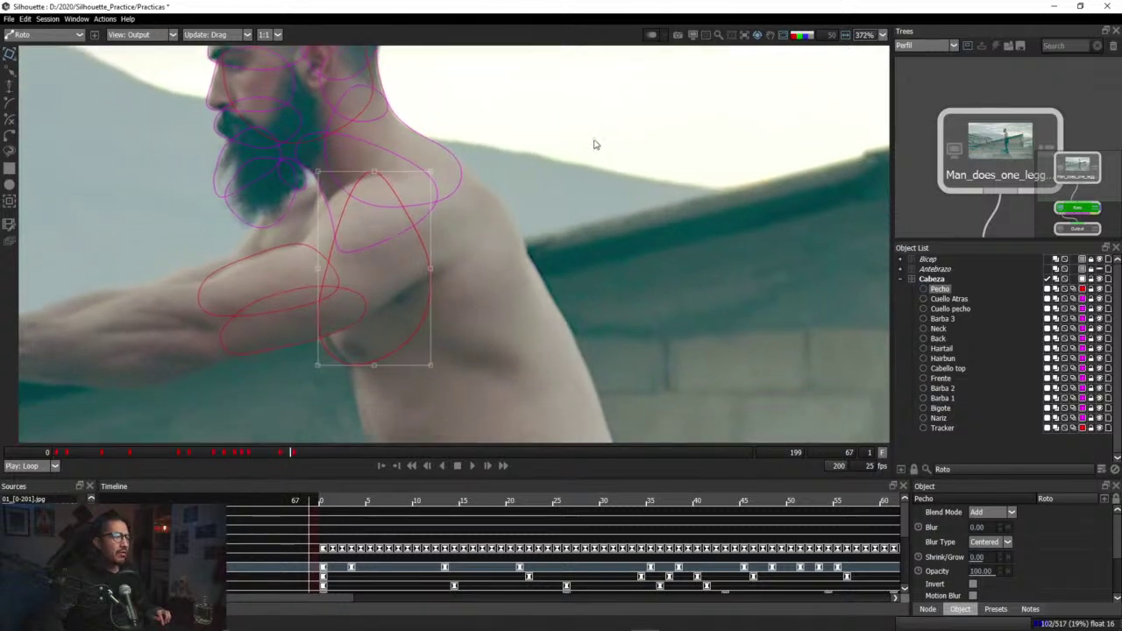
pyautogui.click(744, 36)
pyautogui.moveTo(763, 76)
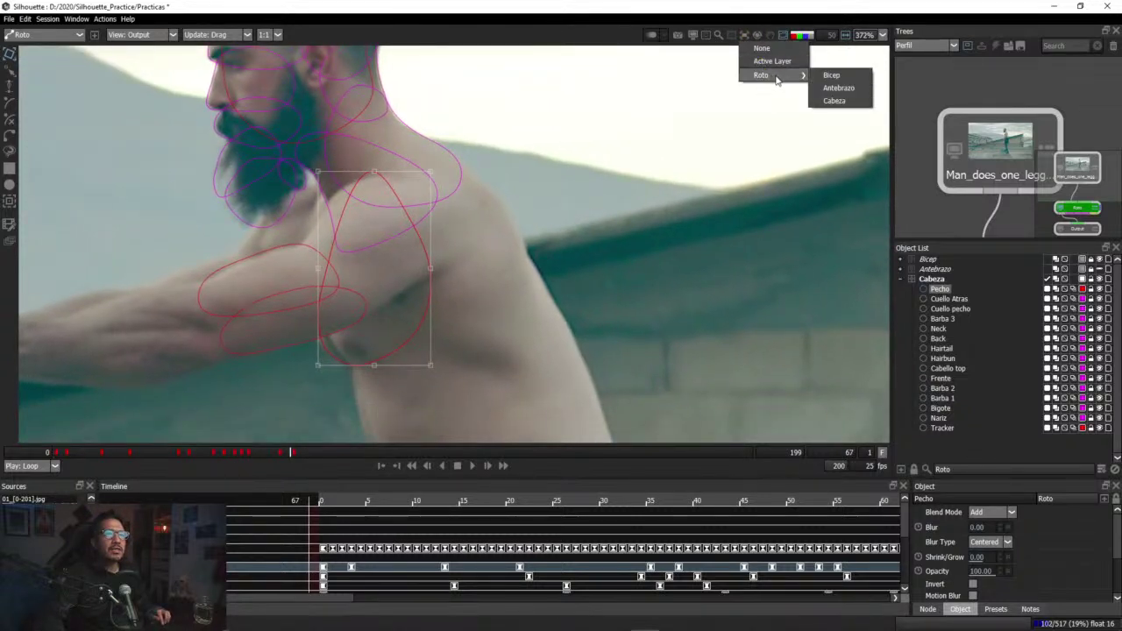
pyautogui.click(829, 101)
pyautogui.scroll(3, 544, 326)
pyautogui.moveTo(507, 351); pyautogui.dragTo(556, 239)
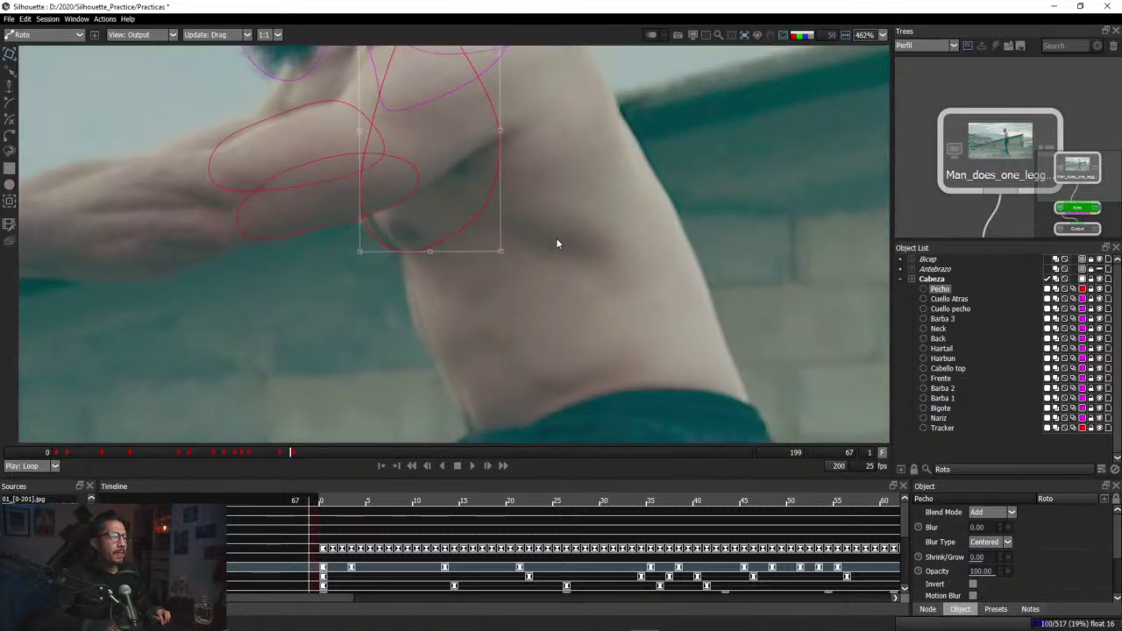
# Step: Step back and forth around frames 64 to 68 to examine the torso's movement in the stabilized view
pyautogui.press('Left')
pyautogui.press('Left')
pyautogui.press('Left')
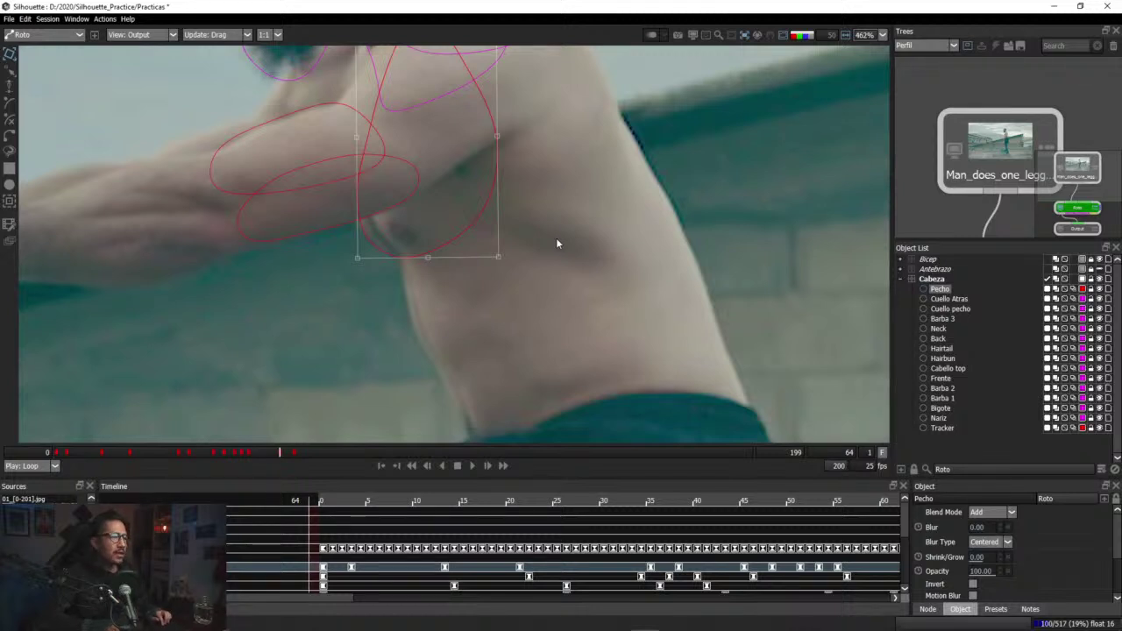
pyautogui.press('Right')
pyautogui.press('Right')
pyautogui.press('Right')
pyautogui.press('Right')
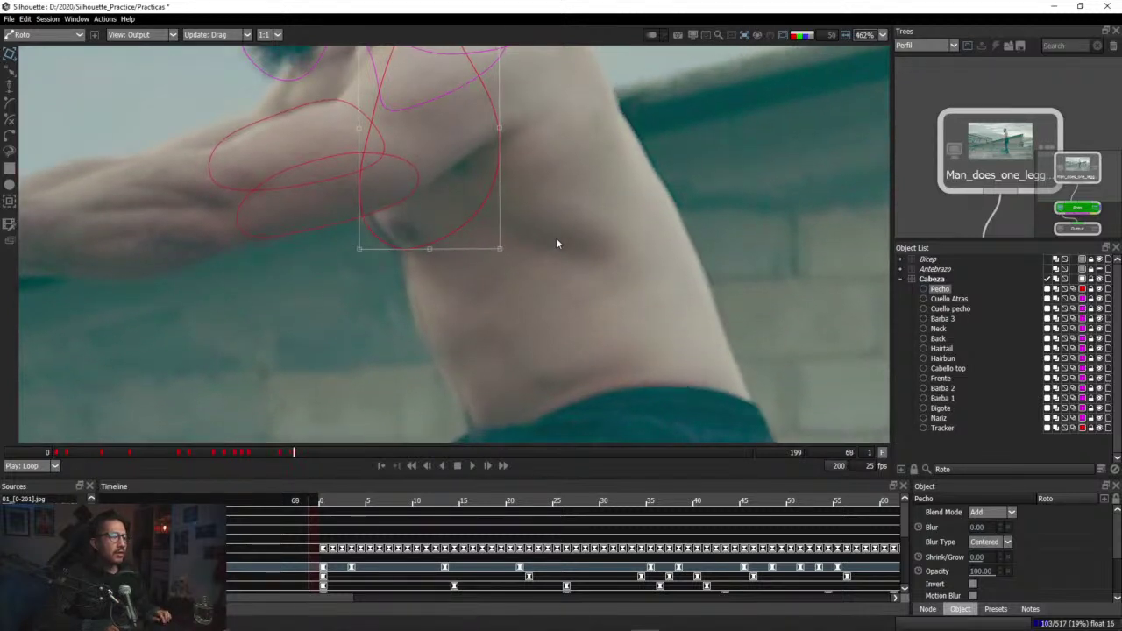
pyautogui.press('Left')
pyautogui.press('Left')
pyautogui.press('Left')
pyautogui.press('Left')
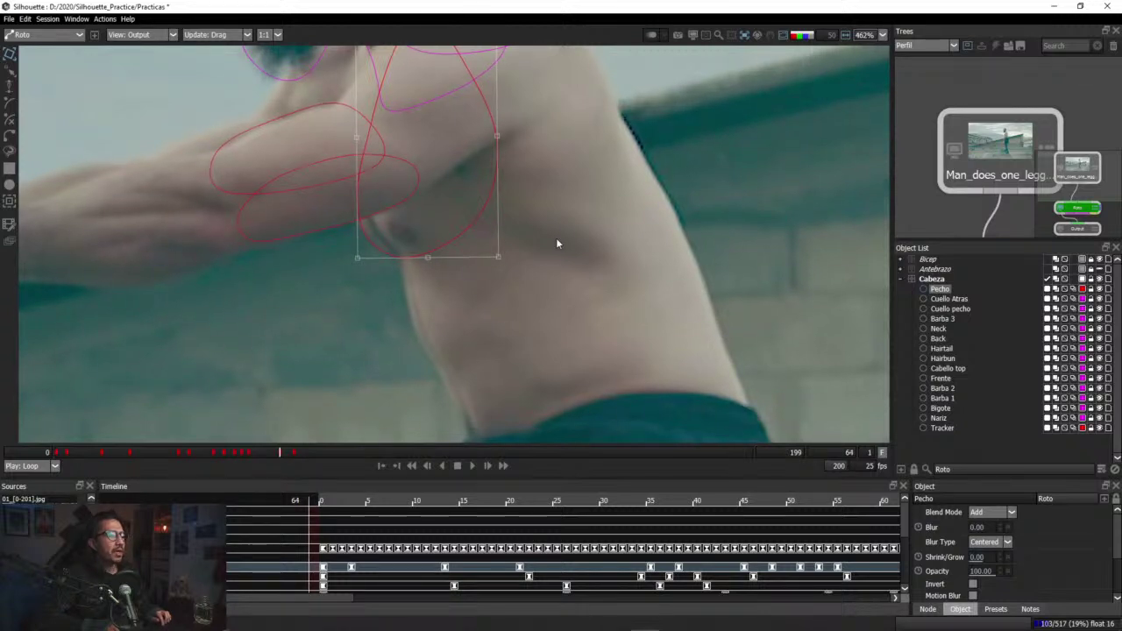
pyautogui.press('Left')
pyautogui.press('Left')
pyautogui.press('Left')
pyautogui.press('Right')
pyautogui.press('Right')
pyautogui.press('Right')
pyautogui.press('Right')
pyautogui.press('Right')
pyautogui.press('Right')
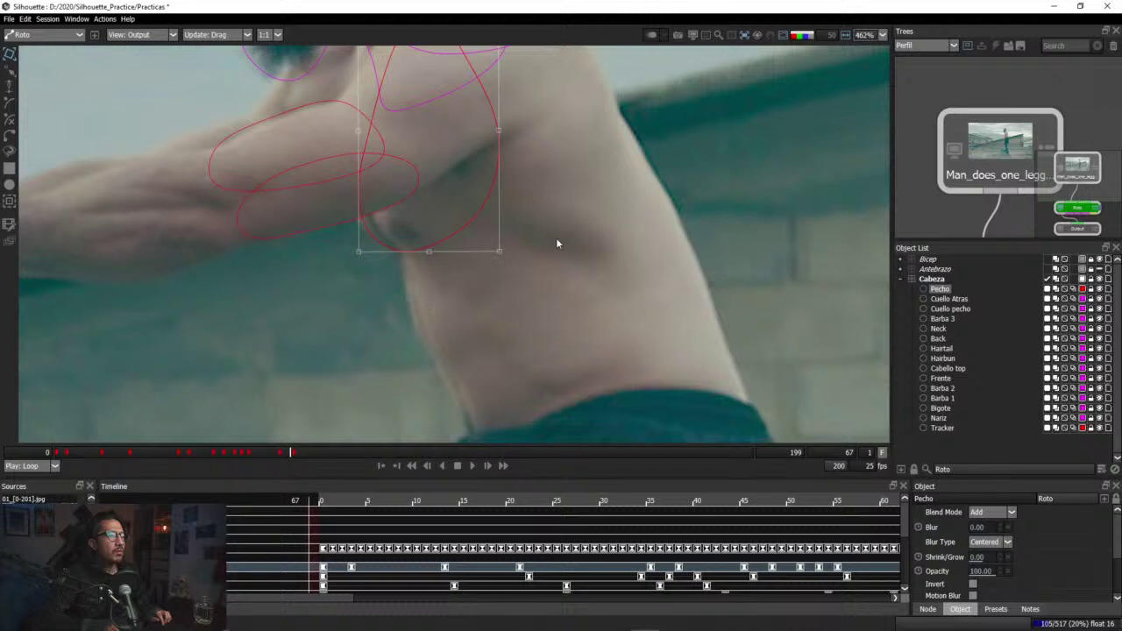
# Step: Step forward from frame 67 to 74 to examine how the torso moves relative to the Pecho shape
pyautogui.press('Right')
pyautogui.press('Right')
pyautogui.press('Right')
pyautogui.press('Right')
pyautogui.press('Right')
pyautogui.press('Right')
pyautogui.press('Right')
pyautogui.press('Right')
pyautogui.press('Right')
pyautogui.press('Right')
pyautogui.press('Right')
pyautogui.press('Right')
pyautogui.press('Right')
pyautogui.press('Right')
pyautogui.press('Right')
pyautogui.press('Right')
pyautogui.press('Right')
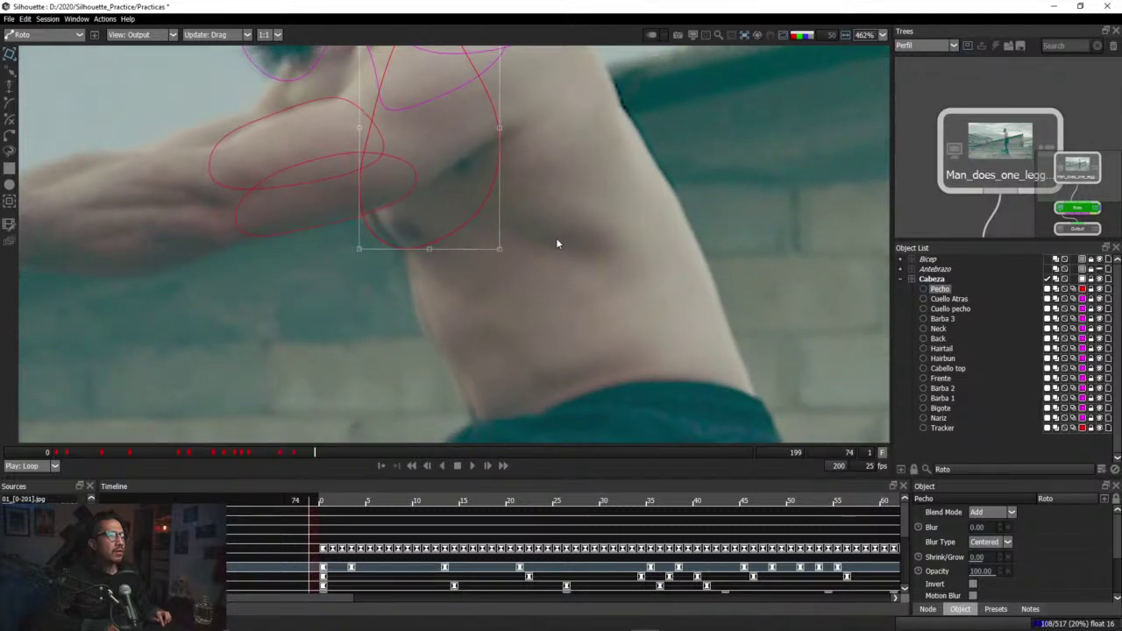
# Step: Step forward from frame 74 to frame 93 to examine how the torso moves relative to the Pecho shape
pyautogui.press('Right')
pyautogui.press('Right')
pyautogui.press('Right')
pyautogui.press('Right')
pyautogui.press('Right')
pyautogui.press('Right')
pyautogui.press('Right')
pyautogui.press('Right')
pyautogui.press('Right')
pyautogui.press('Right')
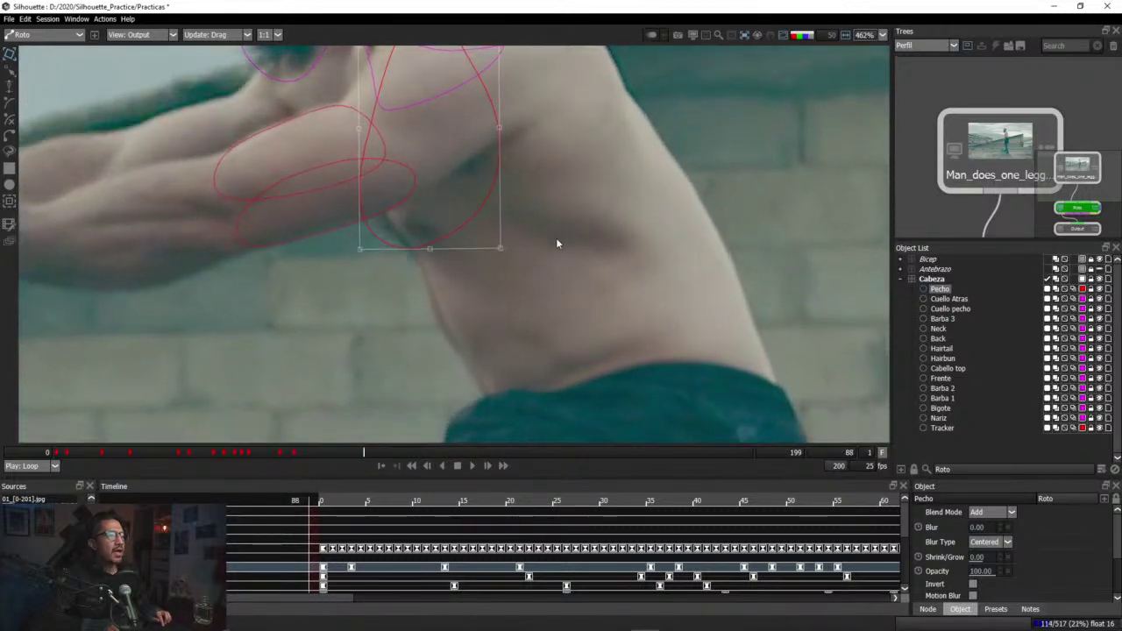
pyautogui.press('Left')
pyautogui.press('Left')
pyautogui.press('Left')
pyautogui.press('Left')
pyautogui.press('Left')
pyautogui.press('Left')
pyautogui.press('Left')
pyautogui.press('Left')
pyautogui.press('Left')
pyautogui.press('Left')
pyautogui.press('Left')
pyautogui.press('Left')
pyautogui.press('Left')
pyautogui.press('Left')
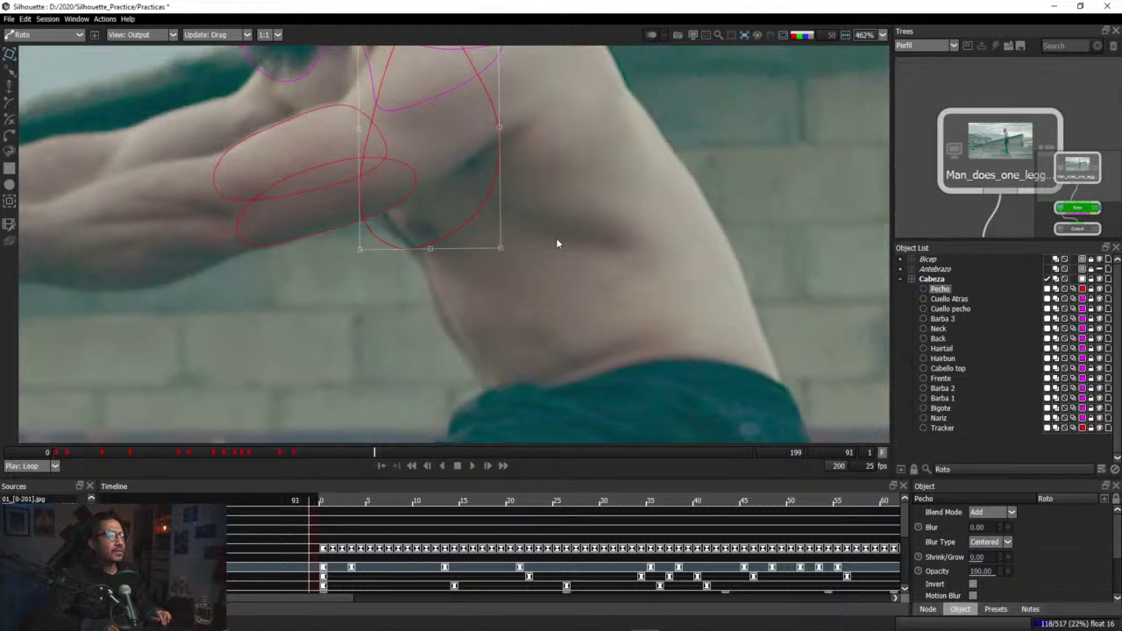
# Step: Step back to frame 68 to review where the chest starts drifting from the Pecho shape
pyautogui.press('Left')
pyautogui.press('Left')
pyautogui.press('Left')
pyautogui.press('Left')
pyautogui.press('Left')
pyautogui.press('Left')
pyautogui.press('Left')
pyautogui.press('Left')
pyautogui.press('Left')
pyautogui.press('Left')
pyautogui.press('Left')
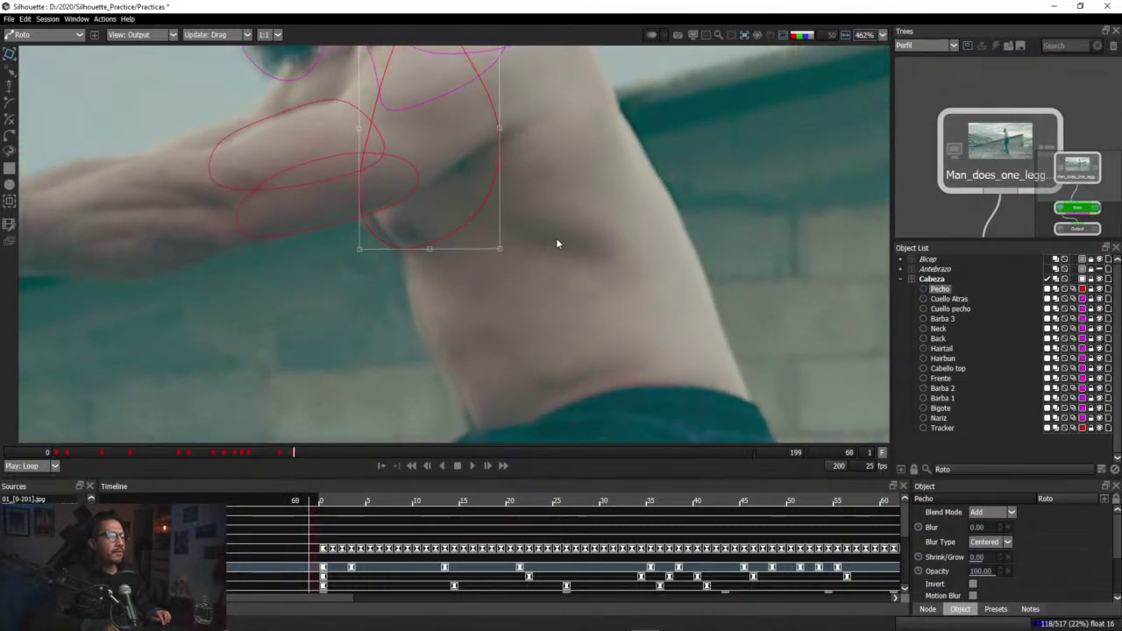
# Step: Keyframe the Pecho shape at frame 74, nudging it slightly up and to the right to follow the chest
pyautogui.press('Right')
pyautogui.press('Right')
pyautogui.press('Right')
pyautogui.press('Right')
pyautogui.press('Right')
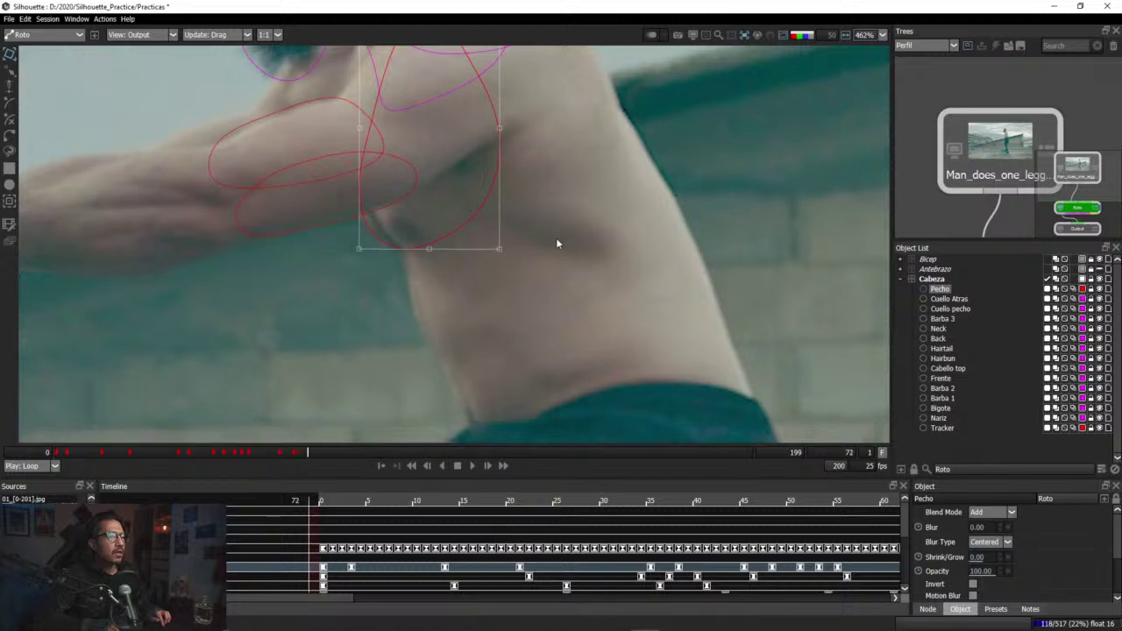
pyautogui.press('Left')
pyautogui.press('Left')
pyautogui.press('Left')
pyautogui.press('Left')
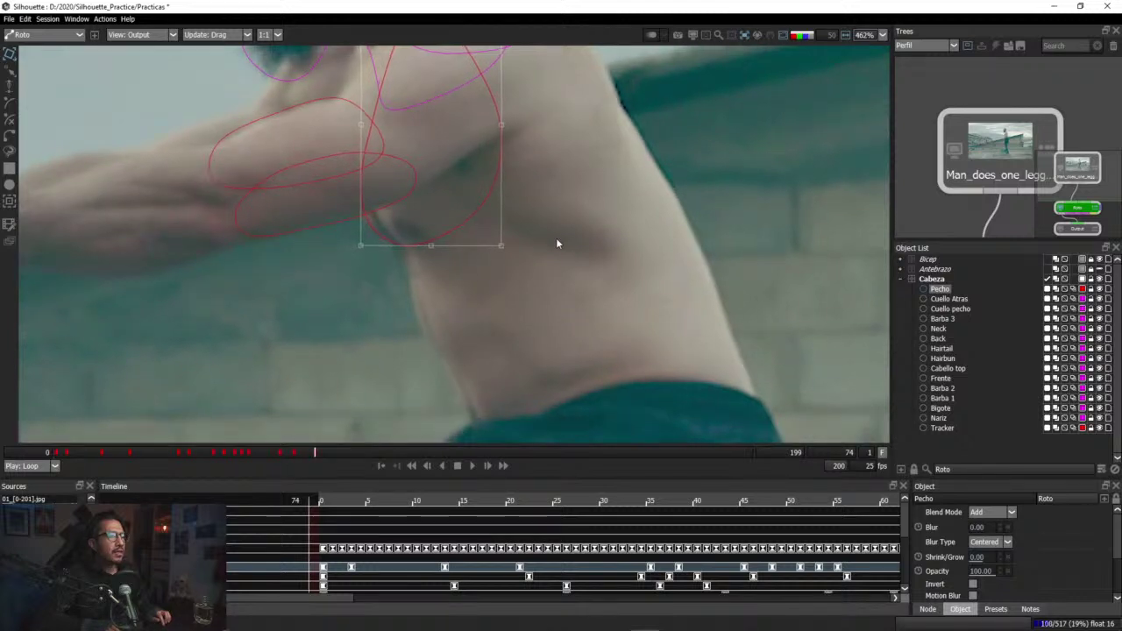
# Step: Check Pecho from frame 69 onward and keyframe it at frame 80, nudged slightly further up and to the right
pyautogui.press('Right')
pyautogui.press('Right')
pyautogui.press('Right')
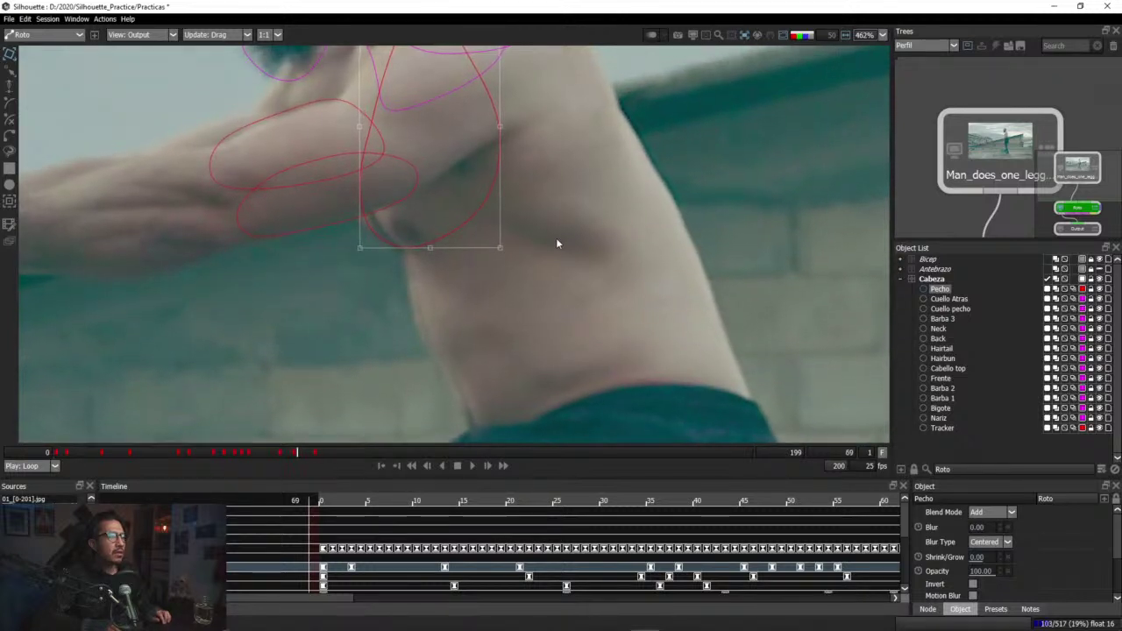
pyautogui.press('Right')
pyautogui.press('Right')
pyautogui.press('Right')
pyautogui.press('Right')
pyautogui.press('Right')
pyautogui.press('Right')
pyautogui.press('Right')
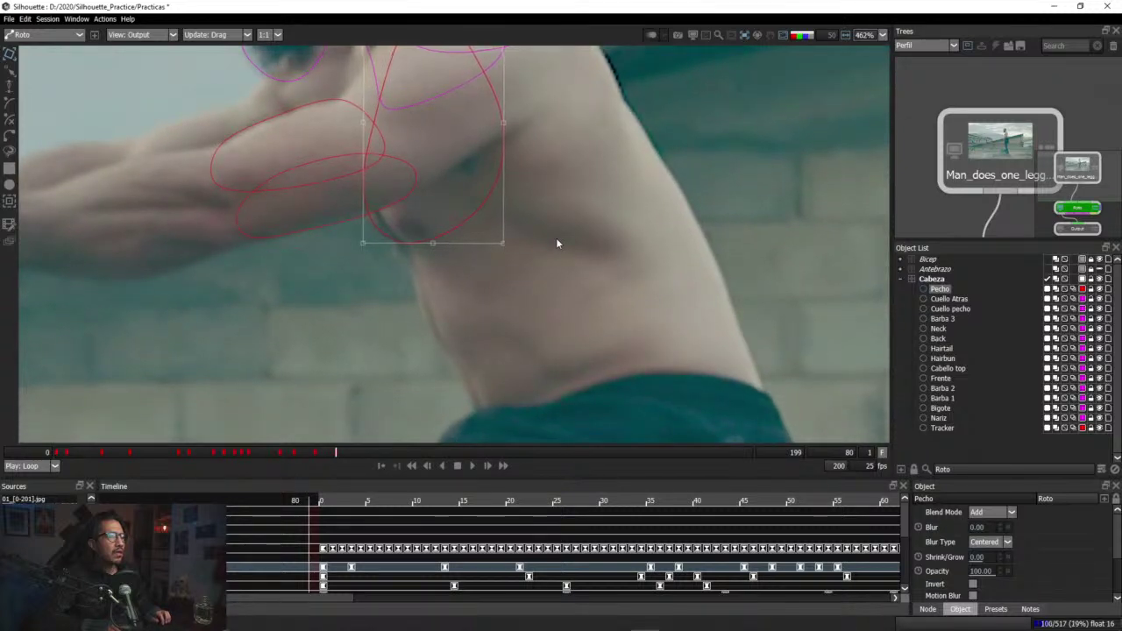
# Step: Step through the frames before 80 and on to frame 87 to check the Pecho shape against the chest
pyautogui.press('Left')
pyautogui.press('Left')
pyautogui.press('Left')
pyautogui.press('Left')
pyautogui.press('Left')
pyautogui.press('Left')
pyautogui.press('Left')
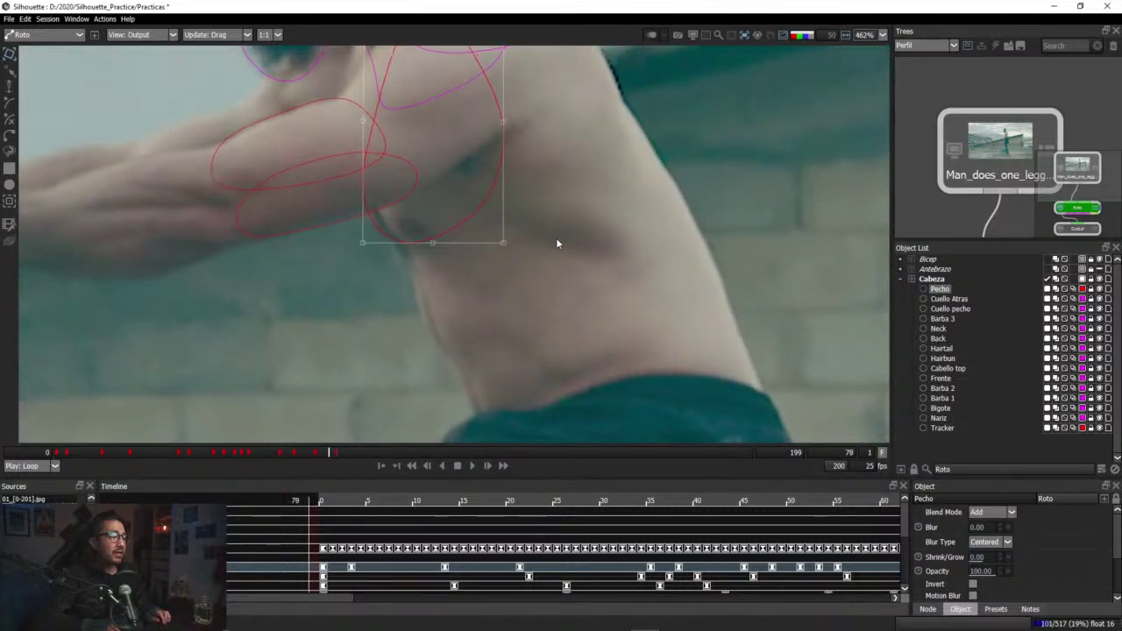
pyautogui.press('Right')
pyautogui.press('Right')
pyautogui.press('Right')
pyautogui.press('Right')
pyautogui.press('Right')
pyautogui.press('Right')
pyautogui.press('Right')
pyautogui.press('Right')
pyautogui.press('Right')
pyautogui.press('Right')
pyautogui.press('Right')
pyautogui.press('Right')
pyautogui.press('Right')
pyautogui.press('Right')
pyautogui.press('Right')
pyautogui.press('Right')
pyautogui.press('Right')
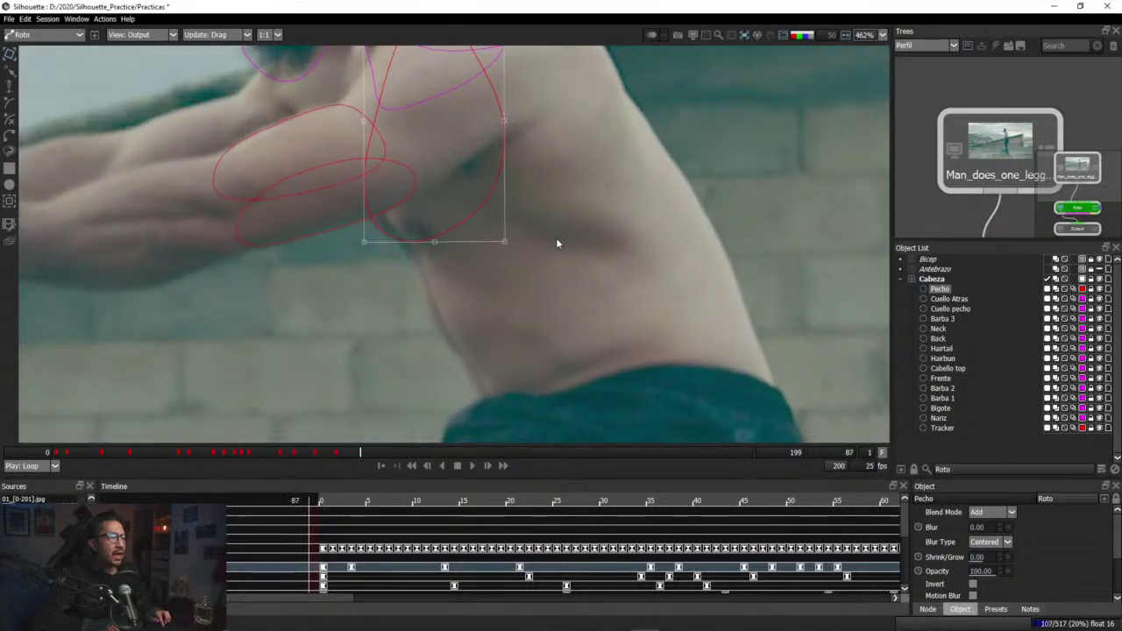
# Step: Return to frame 84 and keyframe the Pecho shape there, nudging it slightly down to match the chest
pyautogui.press('Left')
pyautogui.press('Left')
pyautogui.press('Left')
pyautogui.press('Left')
pyautogui.press('Left')
pyautogui.press('Left')
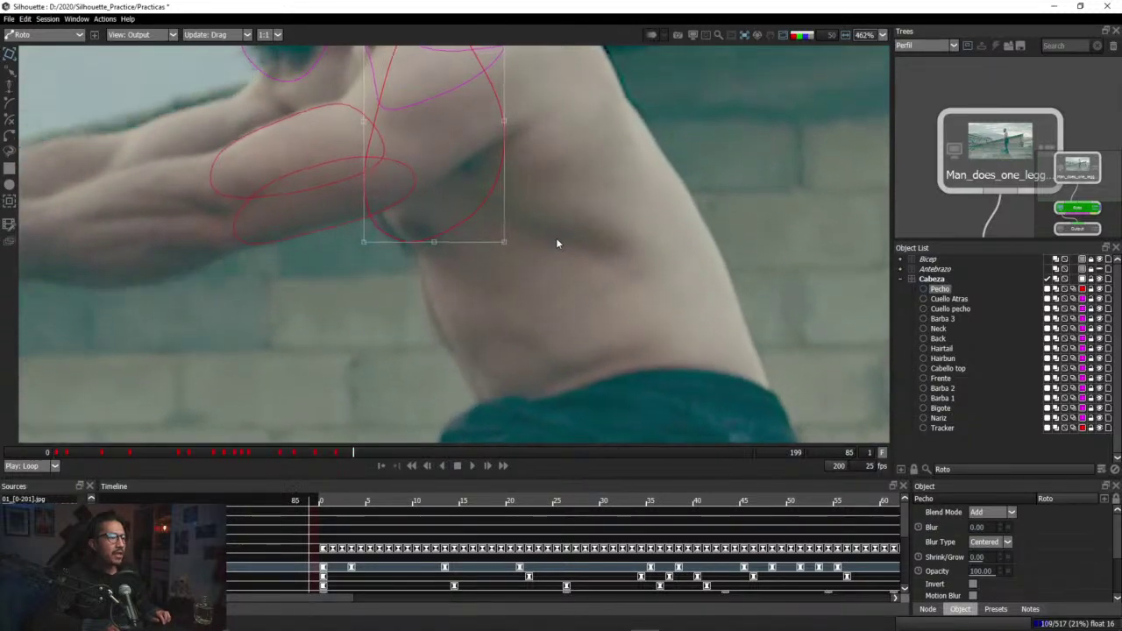
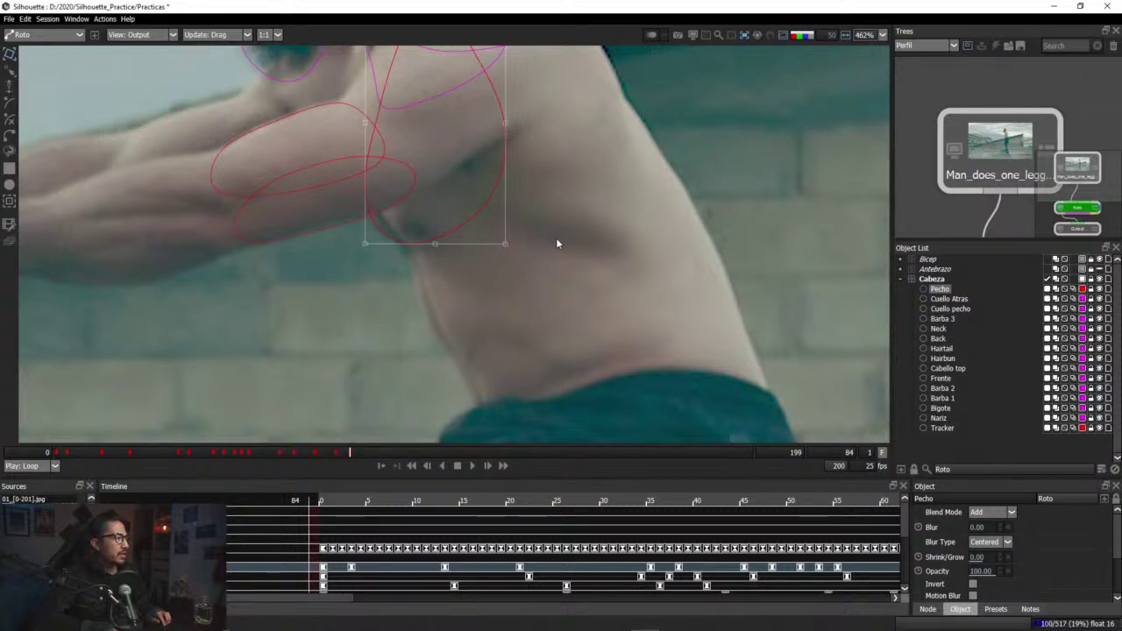
# Step: Step back and forth between frames 80 and 84 to check how Pecho follows the chest
pyautogui.press('Left')
pyautogui.press('Left')
pyautogui.press('Left')
pyautogui.press('Left')
pyautogui.press('Left')
pyautogui.press('Left')
pyautogui.press('Left')
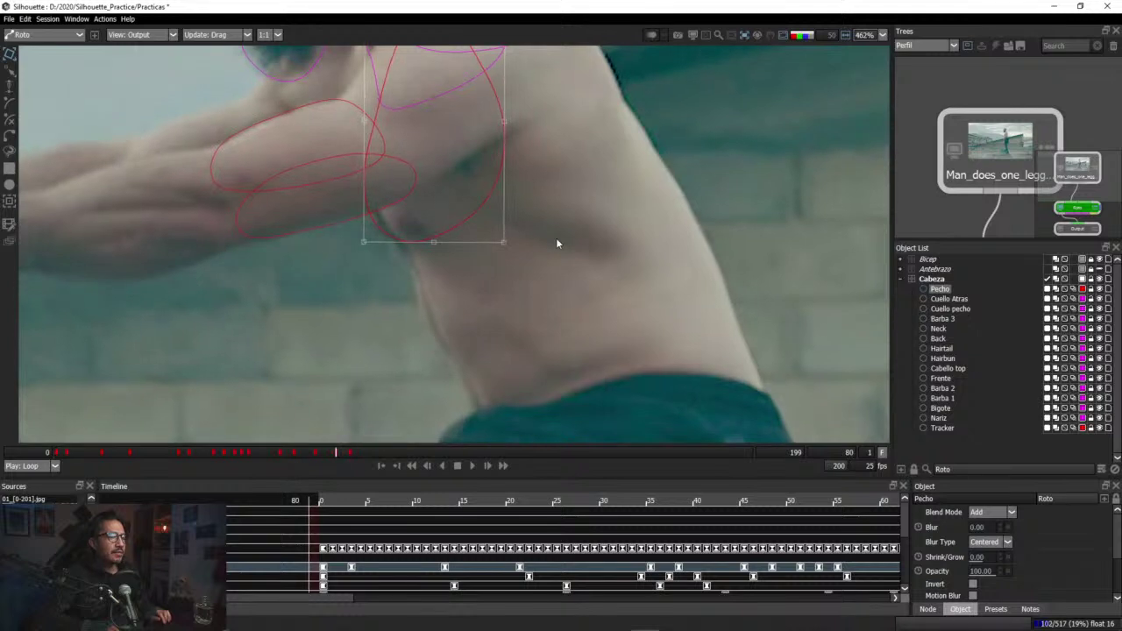
pyautogui.press('Right')
pyautogui.press('Right')
pyautogui.press('Right')
pyautogui.press('Right')
pyautogui.press('Right')
pyautogui.press('Right')
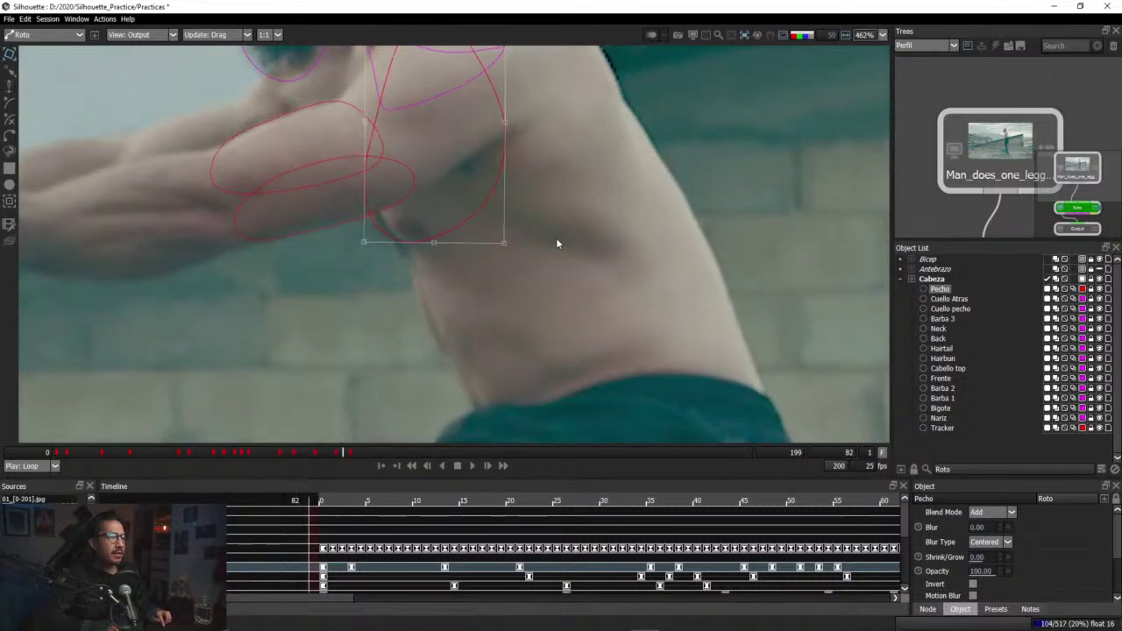
# Step: Keyframe the Pecho shape at frame 92, nudging it to the right and slightly down to follow the chest
pyautogui.press('Right')
pyautogui.press('Right')
pyautogui.press('Right')
pyautogui.press('Right')
pyautogui.press('Right')
pyautogui.press('Right')
pyautogui.press('Right')
pyautogui.press('Right')
pyautogui.press('Right')
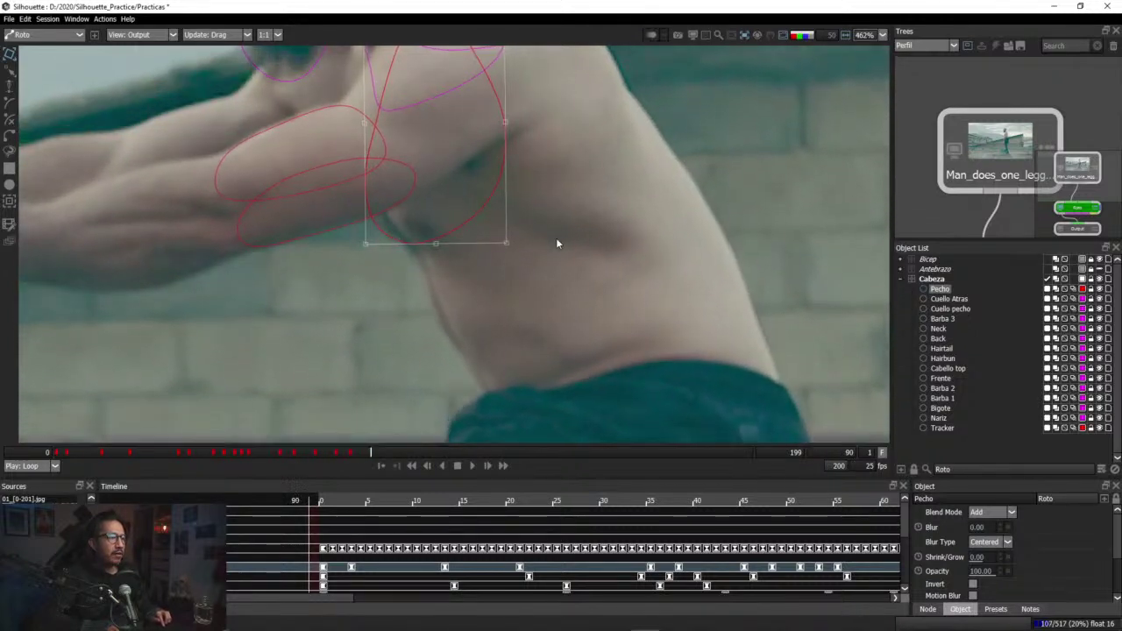
pyautogui.press('KP_6')
pyautogui.press('KP_2')
pyautogui.press('KP_6')
pyautogui.press('KP_6')
pyautogui.press('KP_2')
pyautogui.press('KP_6')
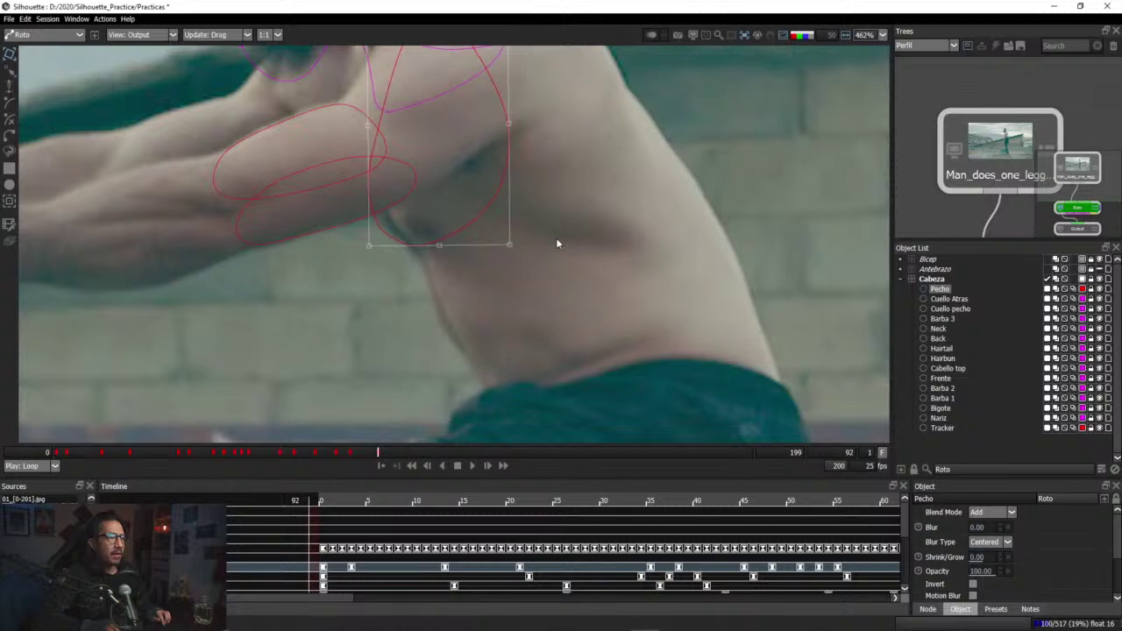
pyautogui.press('KP_6')
pyautogui.press('KP_6')
pyautogui.press('KP_6')
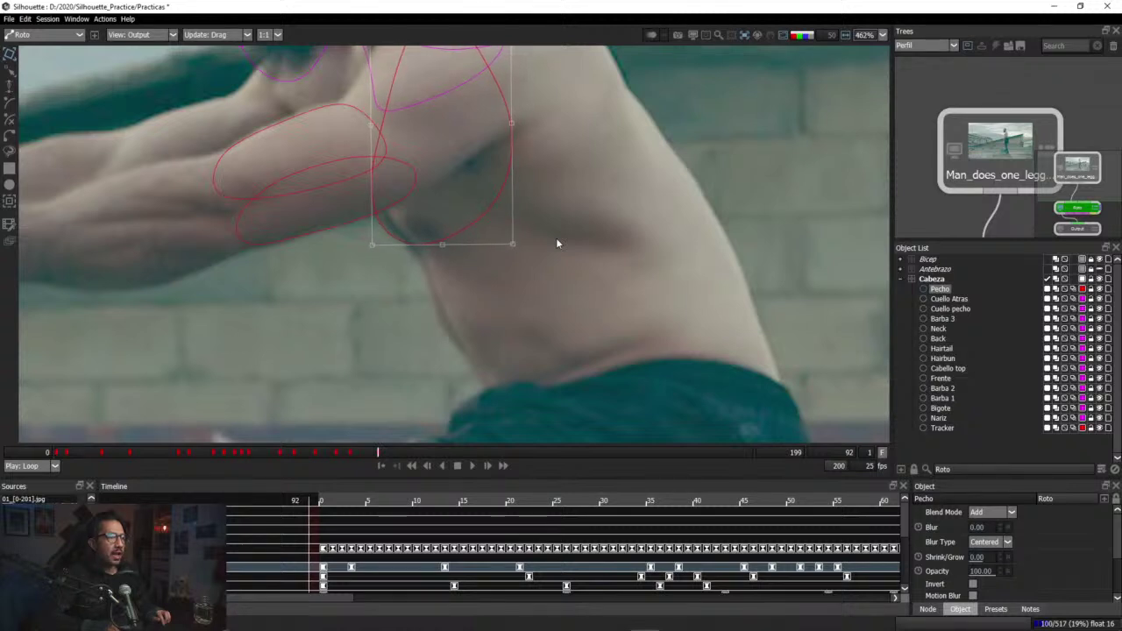
# Step: Step between frames 83 and 91 to check Pecho's movement toward its frame 92 keyframe
pyautogui.press('Left')
pyautogui.press('Left')
pyautogui.press('Left')
pyautogui.press('Left')
pyautogui.press('Left')
pyautogui.press('Left')
pyautogui.press('Right')
pyautogui.press('Right')
pyautogui.press('Right')
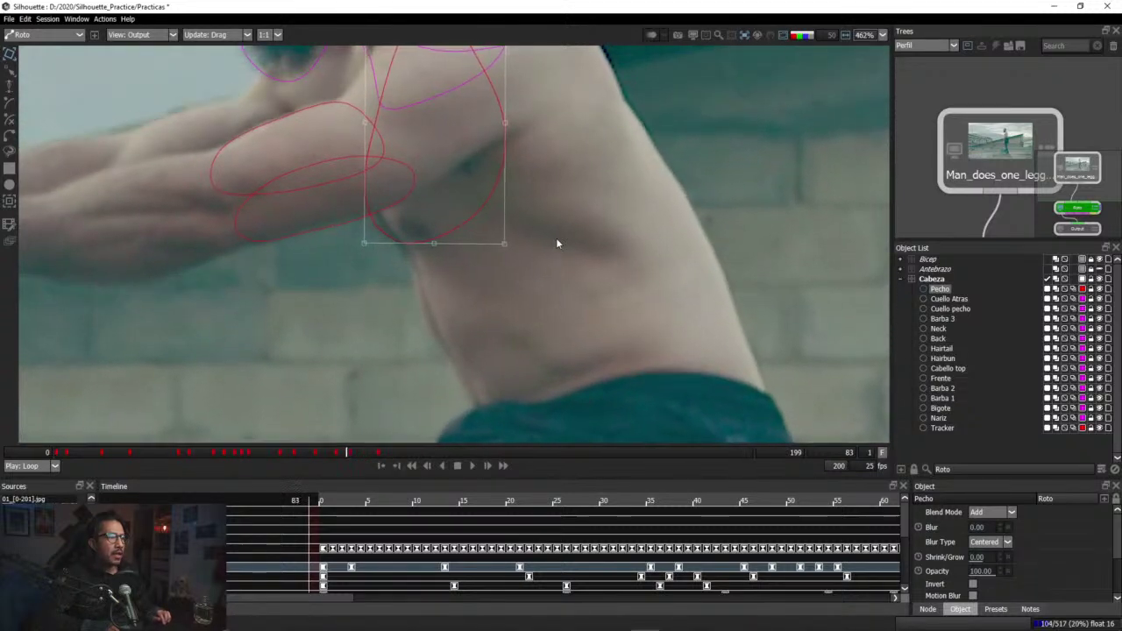
pyautogui.press('Right')
pyautogui.press('Right')
pyautogui.press('Right')
pyautogui.press('Right')
pyautogui.press('Right')
pyautogui.press('Right')
pyautogui.press('Right')
pyautogui.press('Right')
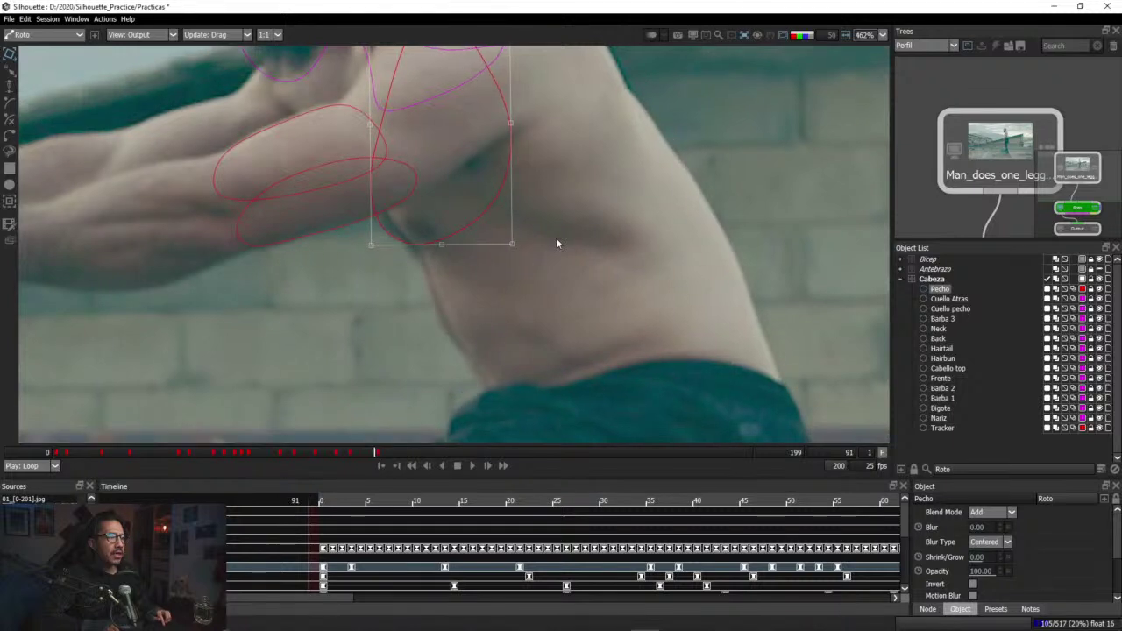
# Step: Keyframe the Pecho shape at frame 104, narrowing it slightly and moving it up and to the left over the chest
pyautogui.press('Right')
pyautogui.press('Right')
pyautogui.press('Right')
pyautogui.press('Right')
pyautogui.press('Right')
pyautogui.press('Right')
pyautogui.press('Right')
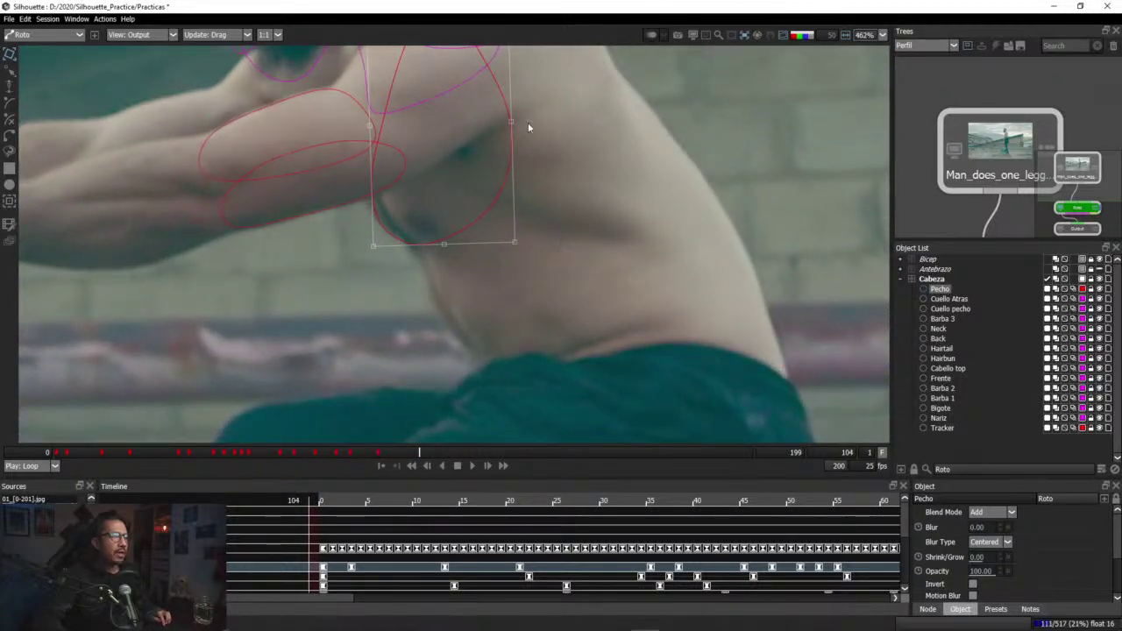
pyautogui.moveTo(524, 60); pyautogui.dragTo(529, 126)
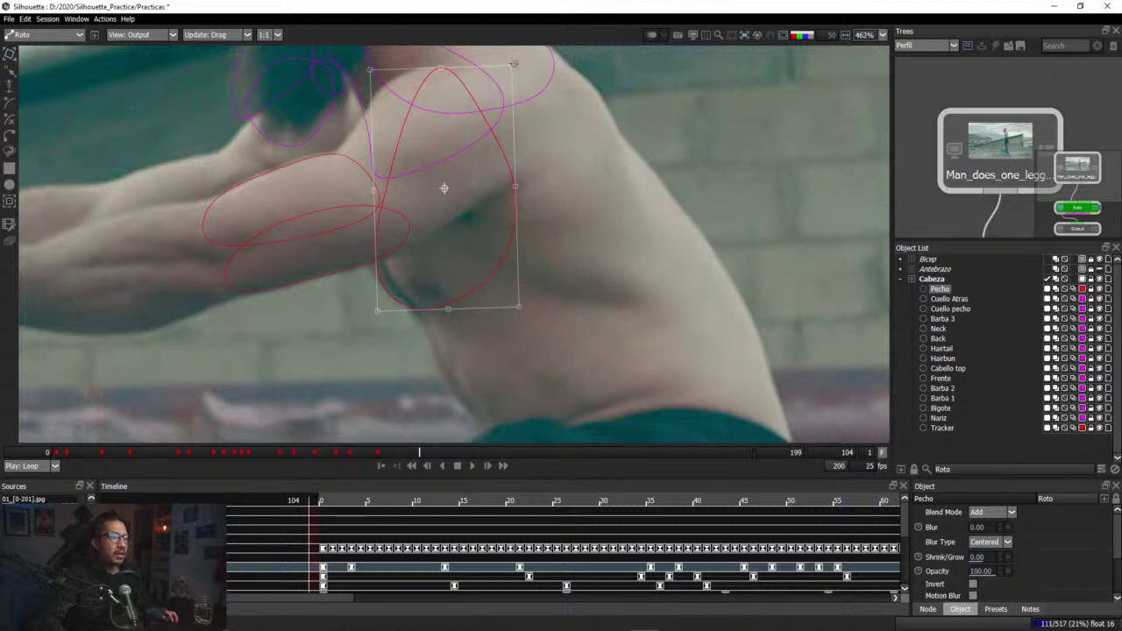
pyautogui.moveTo(513, 65); pyautogui.dragTo(491, 61)
pyautogui.moveTo(493, 146); pyautogui.dragTo(479, 139)
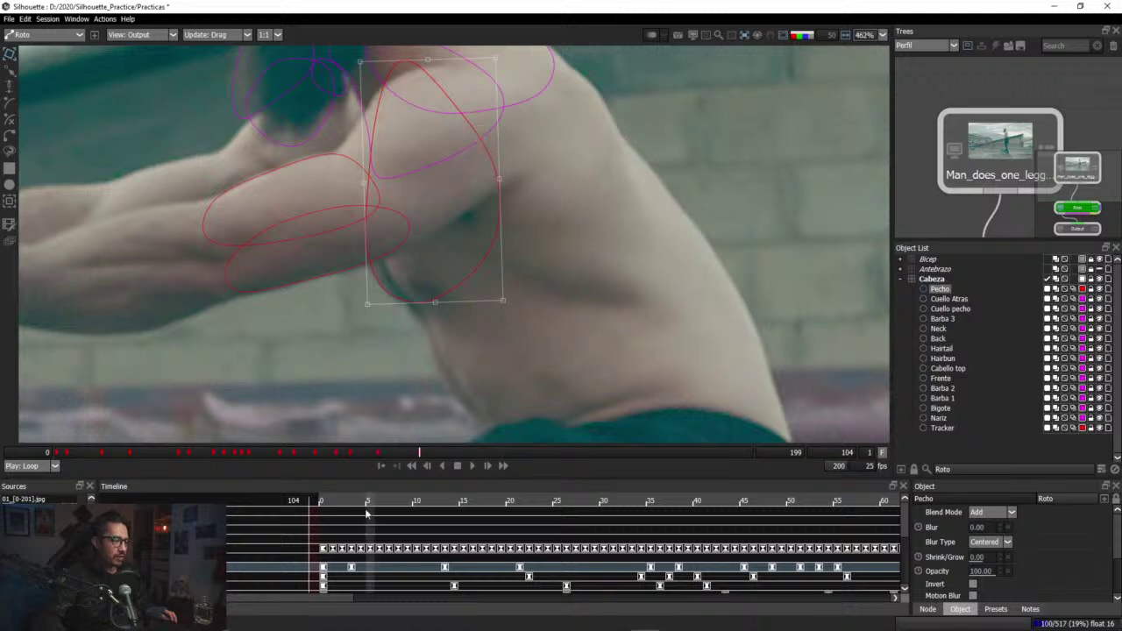
# Step: Keyframe the Pecho shape at frame 118, moving it slightly down and to the left to match the chest
pyautogui.moveTo(417, 454)
pyautogui.mouseDown()
pyautogui.moveTo(386, 454)
pyautogui.moveTo(419, 456)
pyautogui.mouseUp()
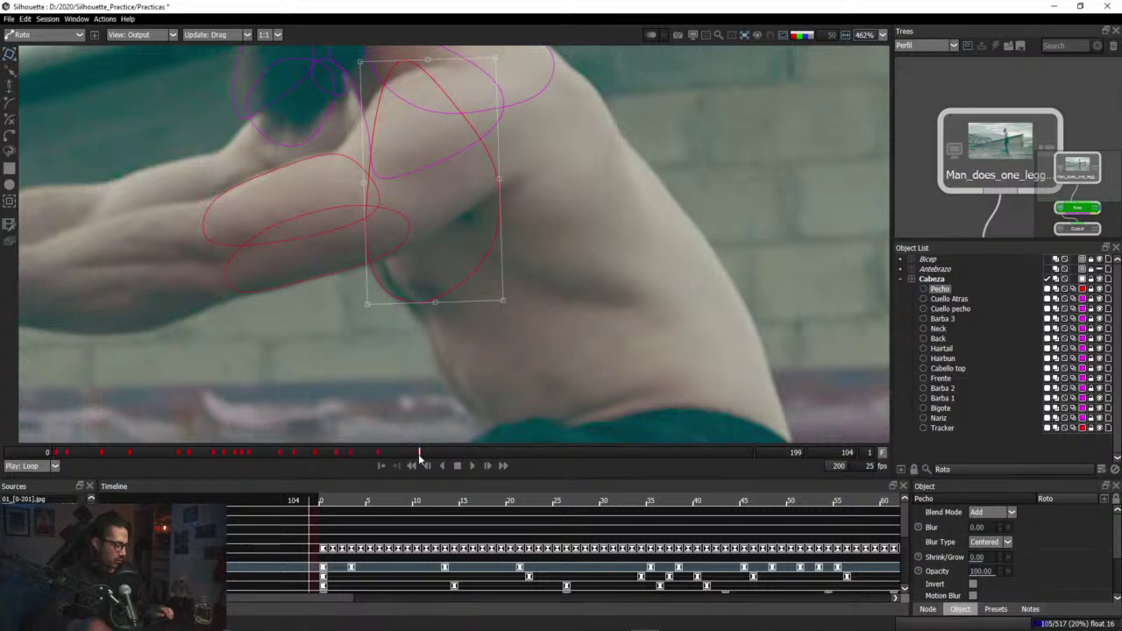
pyautogui.press('x')
pyautogui.press('x')
pyautogui.press('x')
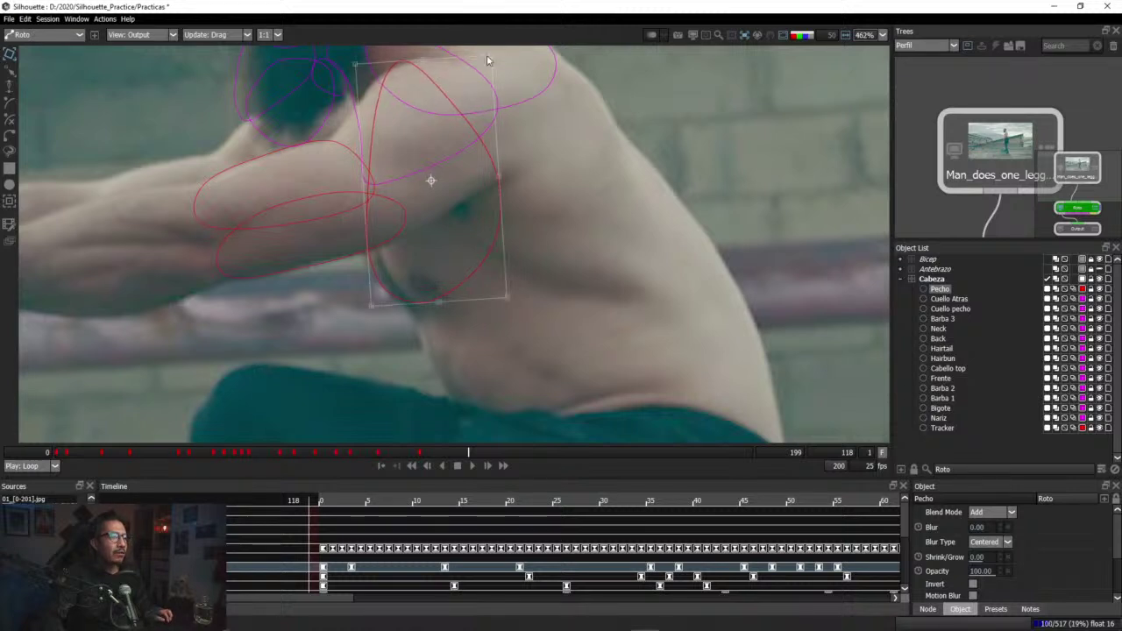
pyautogui.moveTo(489, 153); pyautogui.dragTo(485, 156)
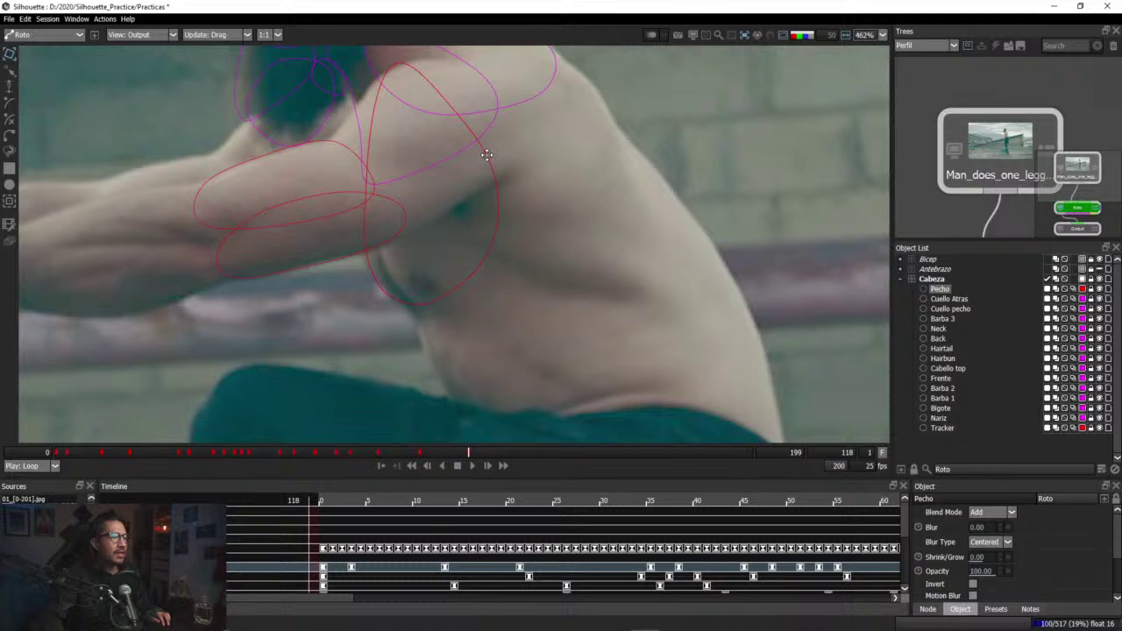
pyautogui.click(486, 155)
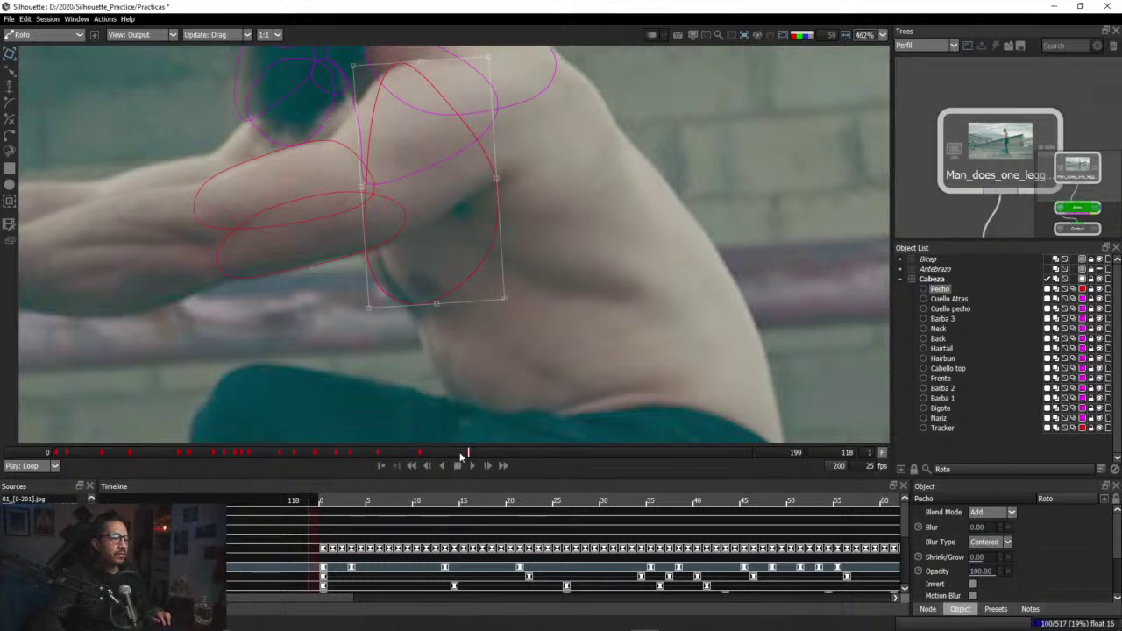
# Step: Step back from frame 118 to frame 112 to check the Pecho shape between its keyframes
pyautogui.press('Left')
pyautogui.press('Left')
pyautogui.press('Left')
pyautogui.press('Left')
pyautogui.press('Left')
pyautogui.press('Left')
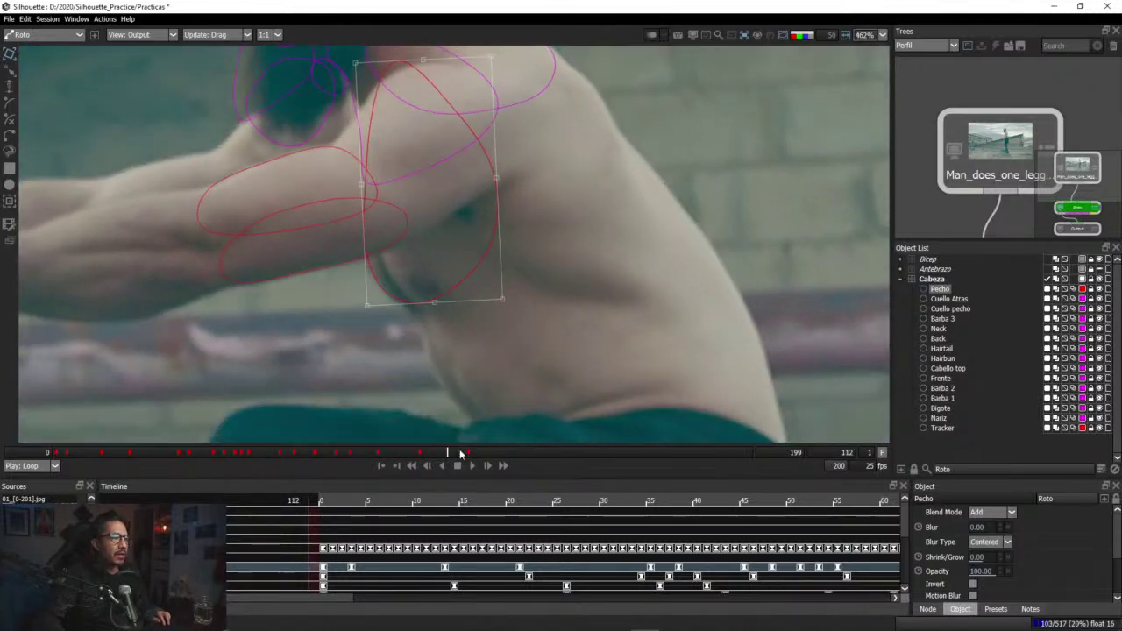
# Step: Step forward from frame 112 to 124 and back to 121 to check Pecho past its frame 118 keyframe
pyautogui.press('Right')
pyautogui.press('Right')
pyautogui.press('Right')
pyautogui.press('Right')
pyautogui.press('Right')
pyautogui.press('Right')
pyautogui.press('Right')
pyautogui.press('Right')
pyautogui.press('Right')
pyautogui.press('Right')
pyautogui.press('Right')
pyautogui.press('Right')
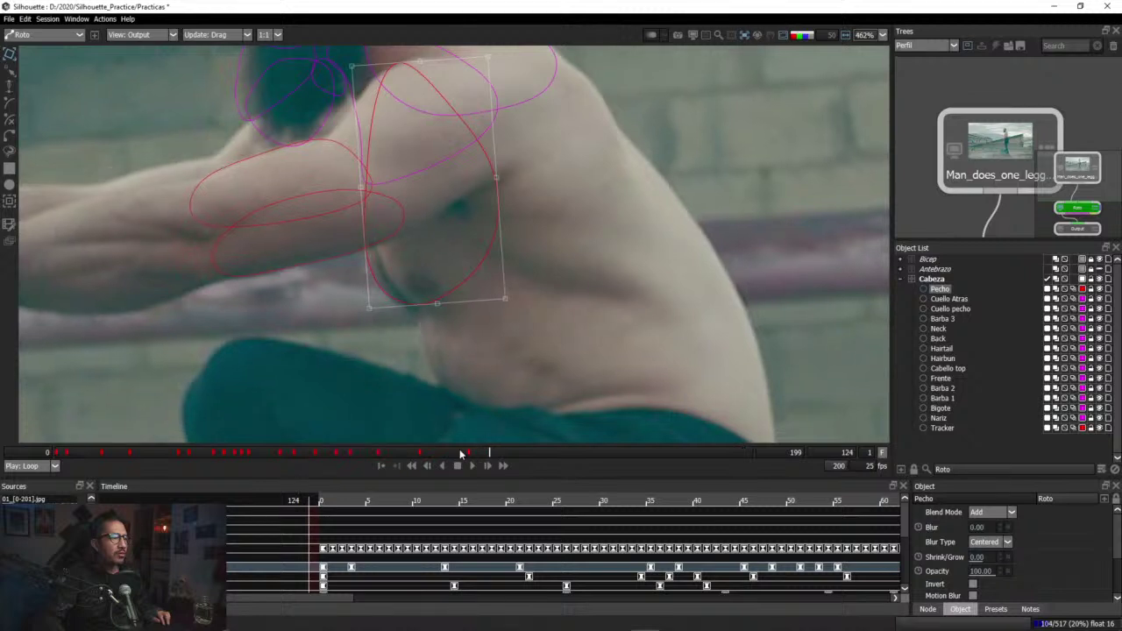
pyautogui.press('Left')
pyautogui.press('Left')
pyautogui.press('Left')
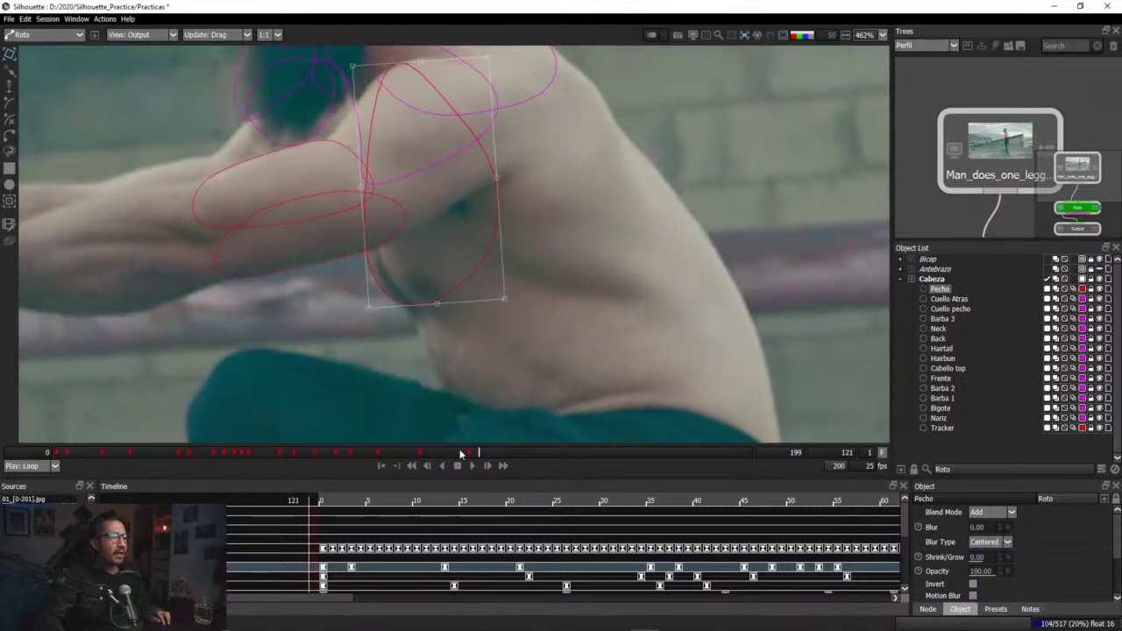
# Step: Keyframe the Pecho shape at frames 136 and 126, adjusting it slightly to follow the chest
pyautogui.press('Right')
pyautogui.press('Right')
pyautogui.press('Right')
pyautogui.press('Right')
pyautogui.press('Right')
pyautogui.press('Right')
pyautogui.press('Right')
pyautogui.press('Right')
pyautogui.press('Right')
pyautogui.press('Right')
pyautogui.press('Right')
pyautogui.press('Right')
pyautogui.press('Right')
pyautogui.press('Right')
pyautogui.press('Right')
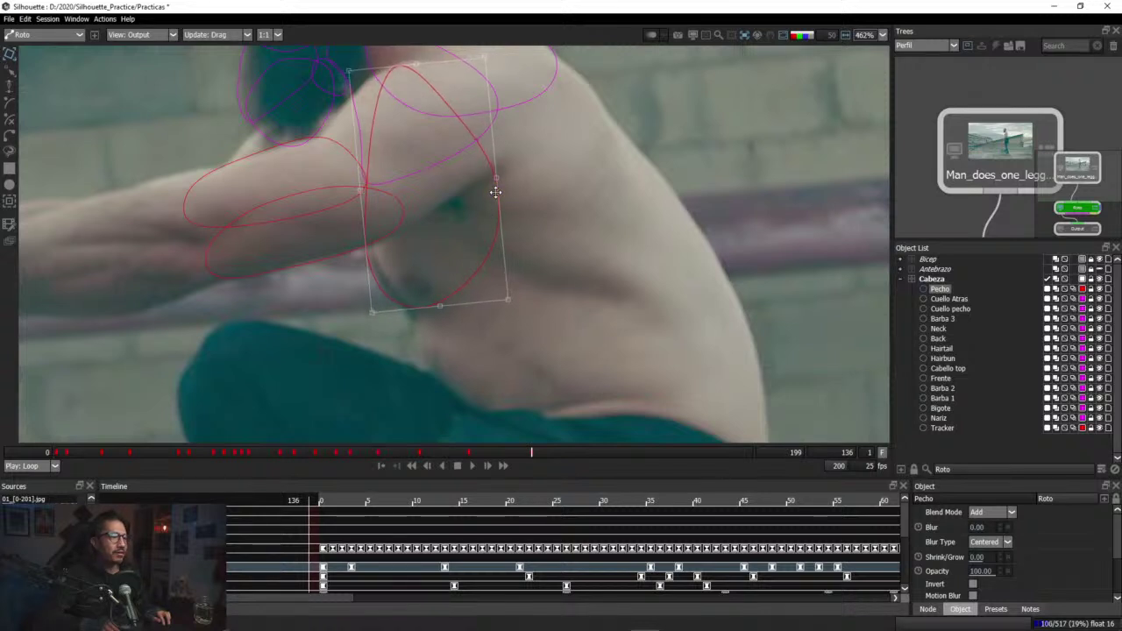
pyautogui.moveTo(524, 450); pyautogui.dragTo(500, 427)
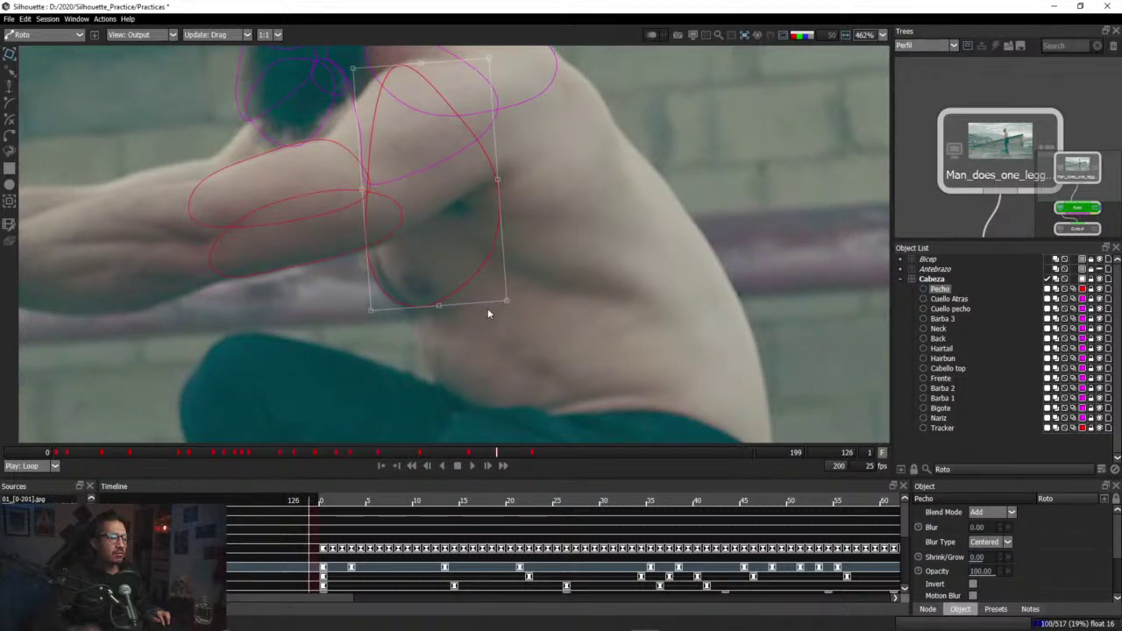
# Step: Check Pecho back to frame 118, and keyframe it at frames 140 and 131, nudging it slightly right over the chest
pyautogui.moveTo(497, 453); pyautogui.dragTo(442, 459)
pyautogui.moveTo(430, 457); pyautogui.dragTo(468, 465)
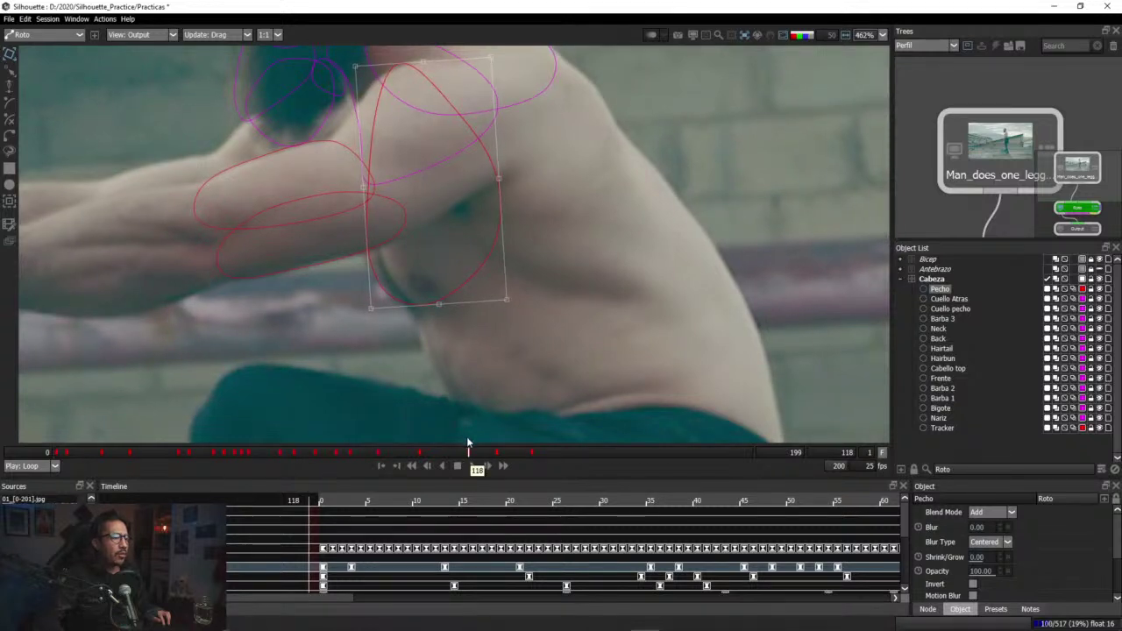
pyautogui.moveTo(469, 454); pyautogui.dragTo(547, 469)
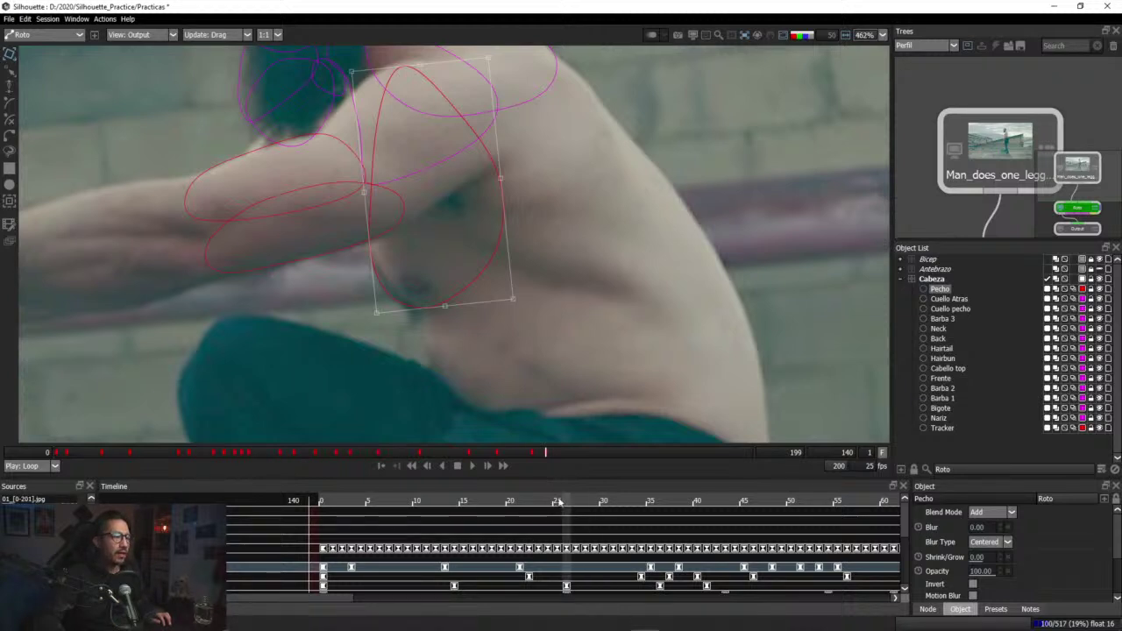
pyautogui.moveTo(545, 453); pyautogui.dragTo(514, 467)
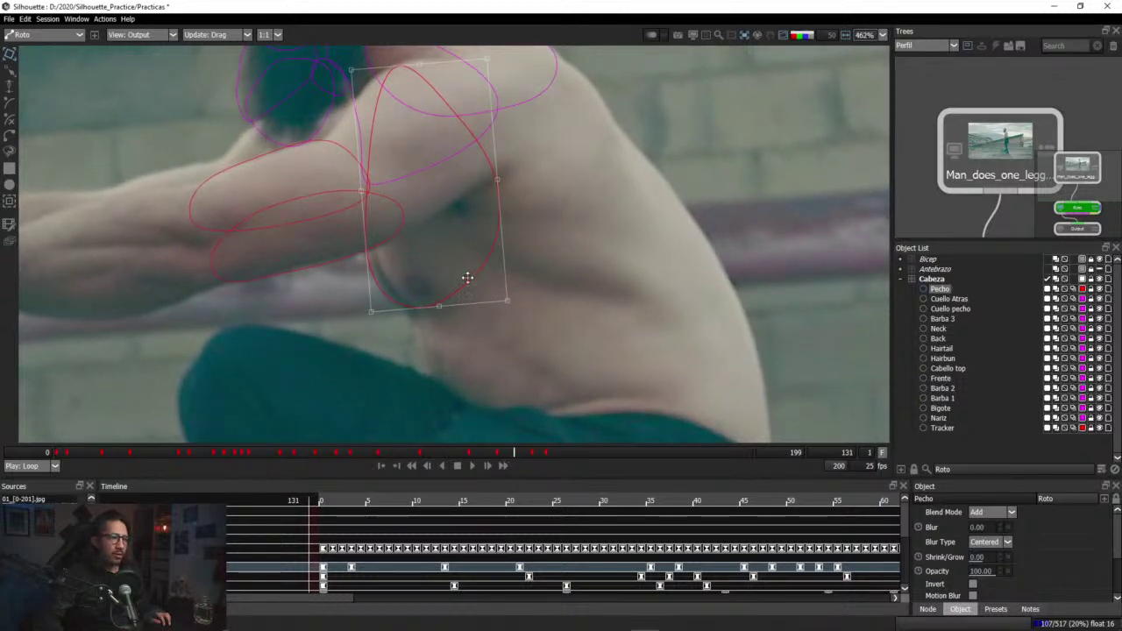
pyautogui.moveTo(467, 278); pyautogui.dragTo(471, 278)
# Step: Keyframe the Pecho shape at frame 154, shifting it slightly down and to the left
pyautogui.moveTo(517, 453); pyautogui.dragTo(592, 467)
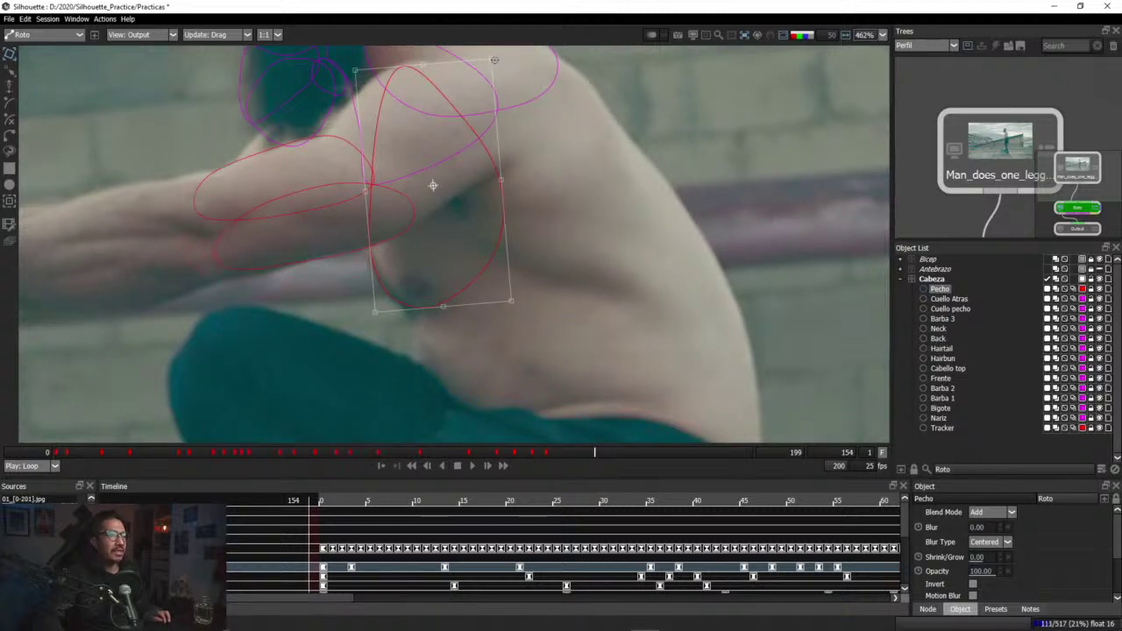
pyautogui.click(494, 59)
pyautogui.moveTo(495, 59); pyautogui.dragTo(488, 60)
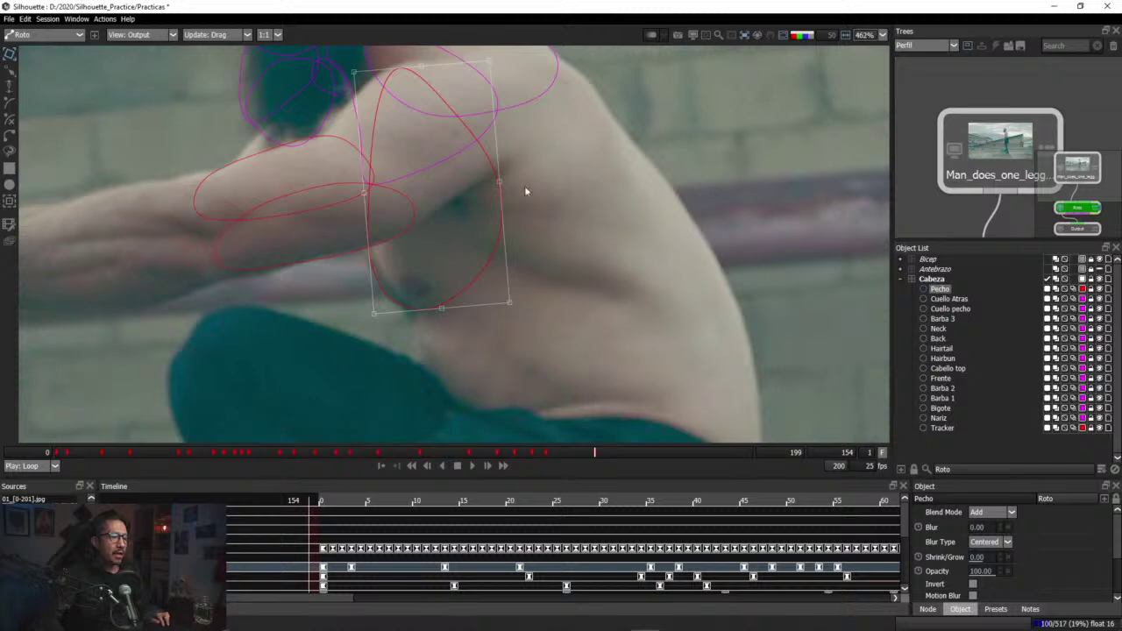
# Step: Keyframe the Pecho shape at the last frame, 199, moving it slightly right onto the chest
pyautogui.moveTo(591, 456); pyautogui.dragTo(821, 485)
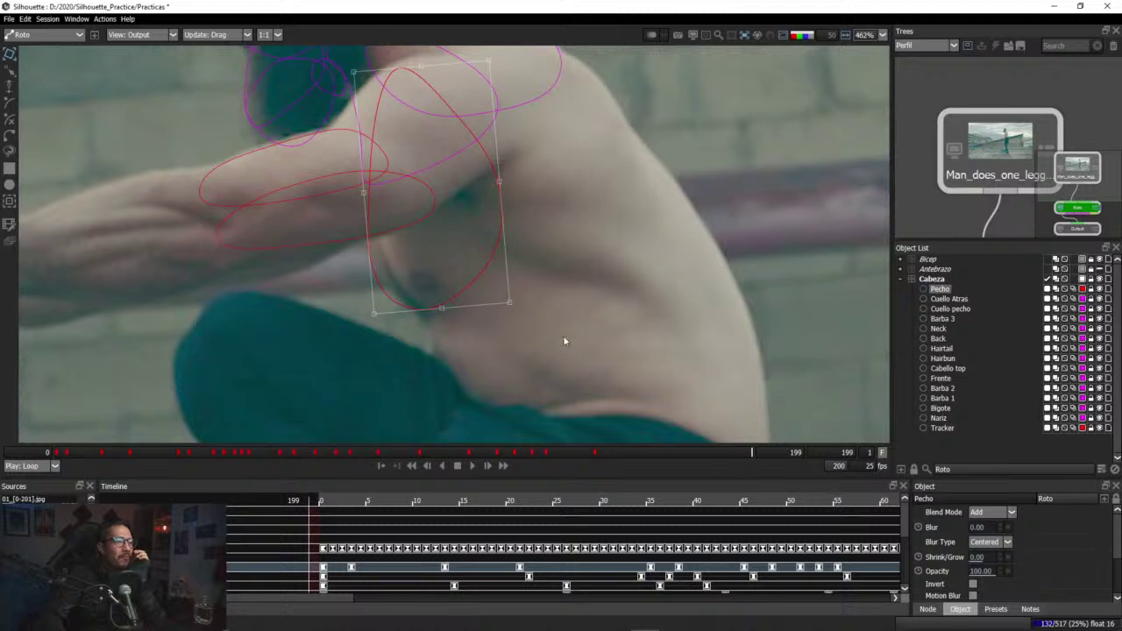
pyautogui.click(484, 274)
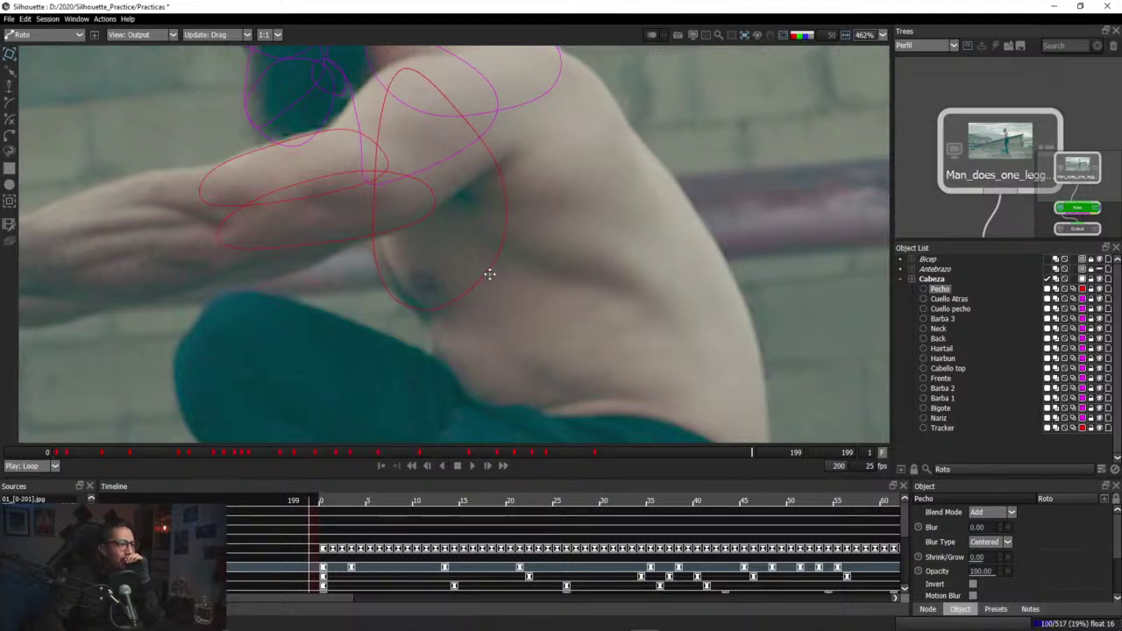
pyautogui.click(489, 275)
# Step: Keyframe the Pecho shape at frame 187, adjusting its upper part and moving it to the left
pyautogui.moveTo(752, 453); pyautogui.dragTo(710, 453)
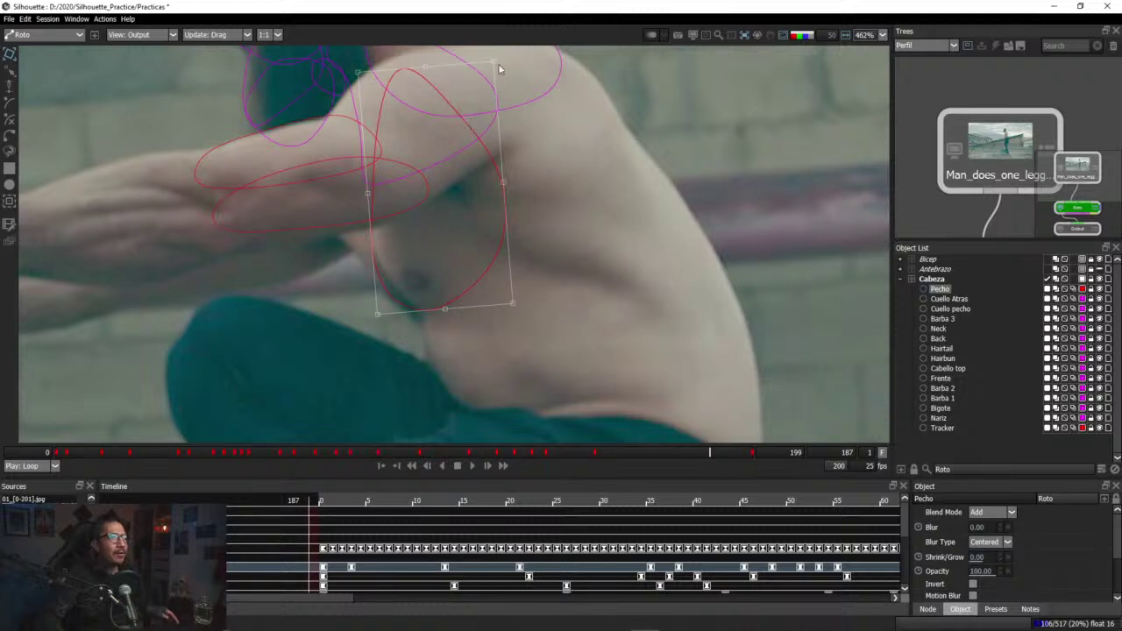
pyautogui.moveTo(493, 60); pyautogui.dragTo(485, 60)
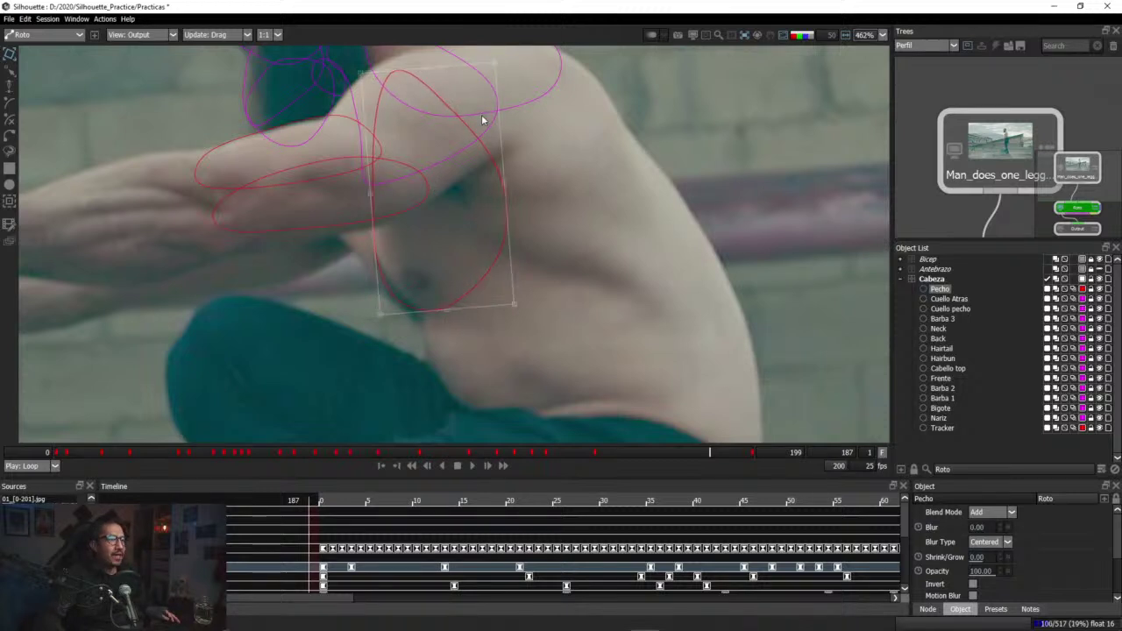
pyautogui.moveTo(469, 127); pyautogui.dragTo(458, 128)
# Step: Scrub through the shot and return to frame 0 to check how Pecho follows the torso
pyautogui.moveTo(714, 453); pyautogui.dragTo(635, 450)
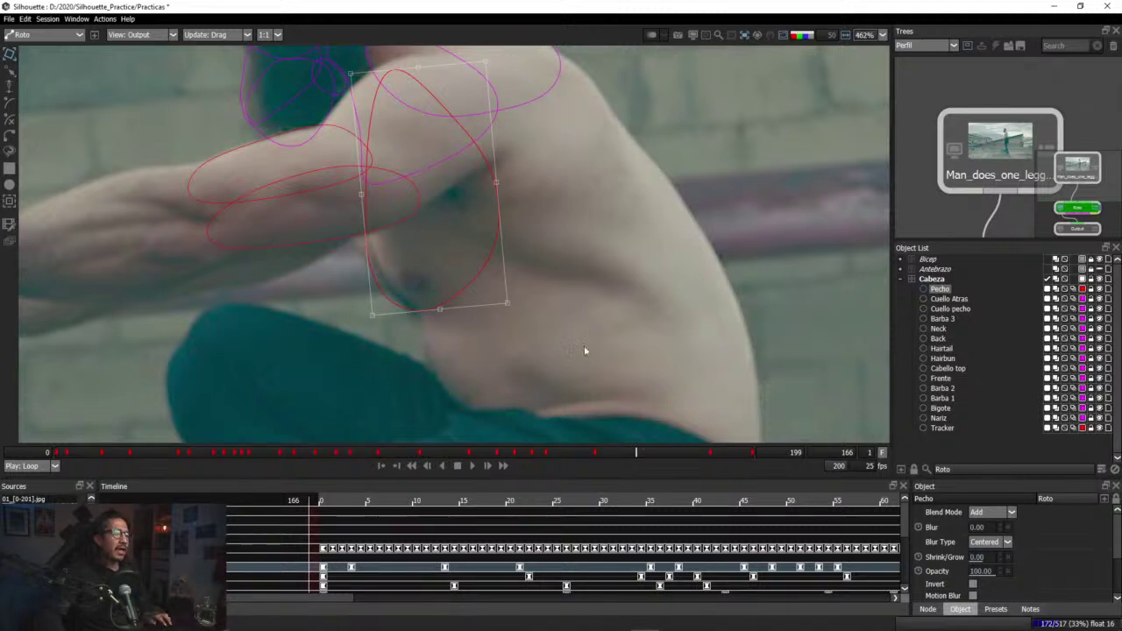
pyautogui.moveTo(636, 453); pyautogui.dragTo(350, 454)
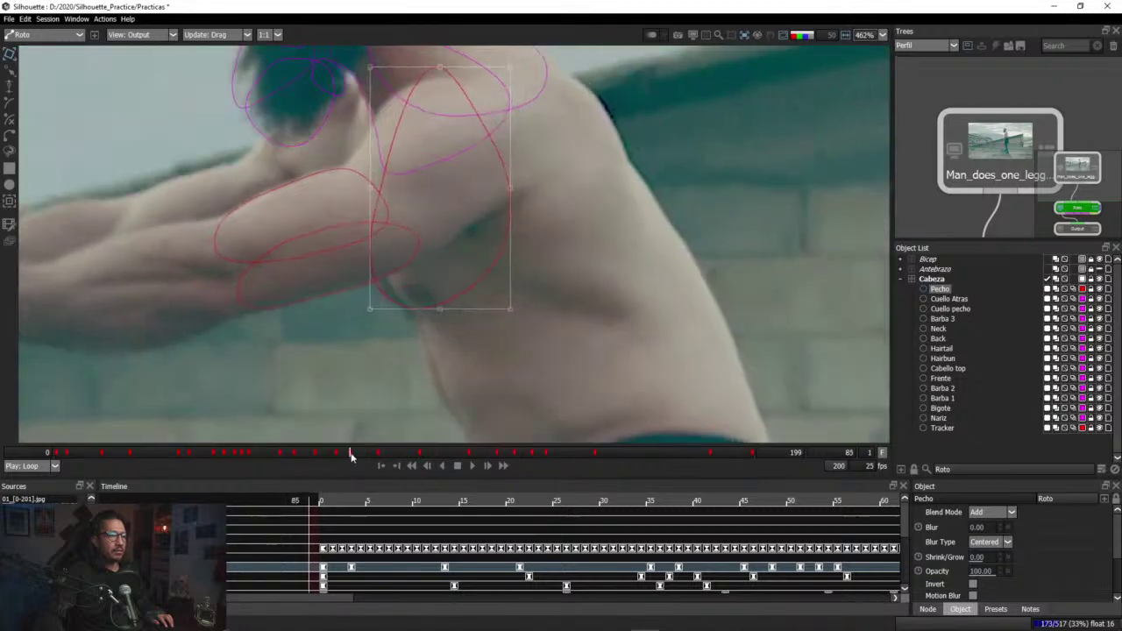
pyautogui.scroll(-5, 308, 335)
pyautogui.scroll(-2, 302, 399)
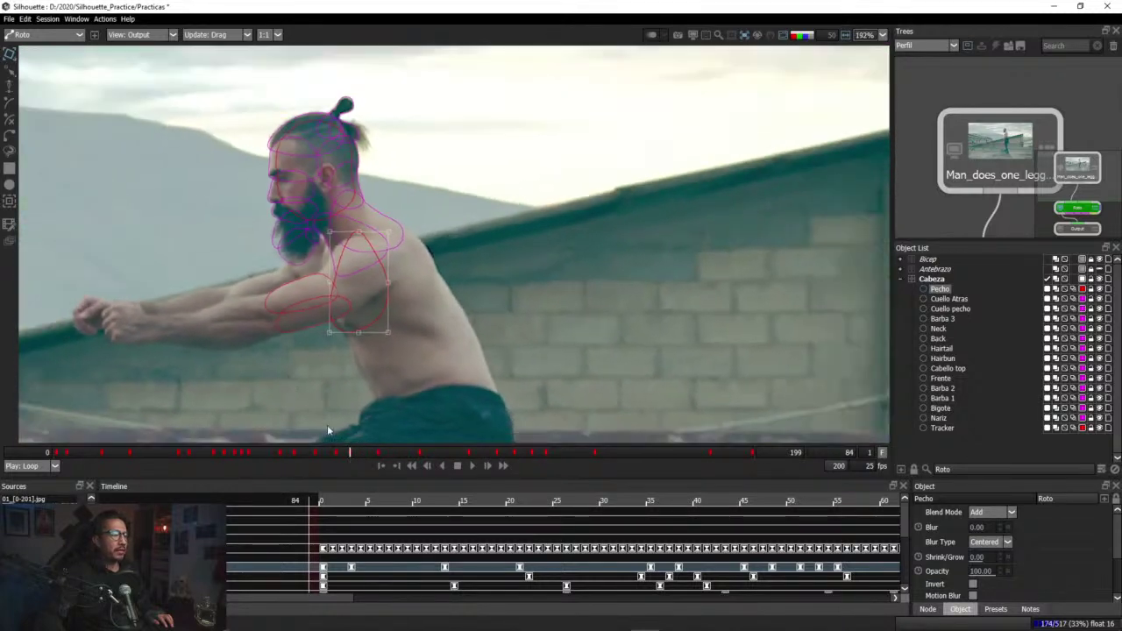
pyautogui.moveTo(346, 454)
pyautogui.mouseDown()
pyautogui.moveTo(63, 453)
pyautogui.moveTo(275, 453)
pyautogui.moveTo(112, 453)
pyautogui.moveTo(360, 469)
pyautogui.mouseUp()
pyautogui.moveTo(494, 476); pyautogui.dragTo(541, 473)
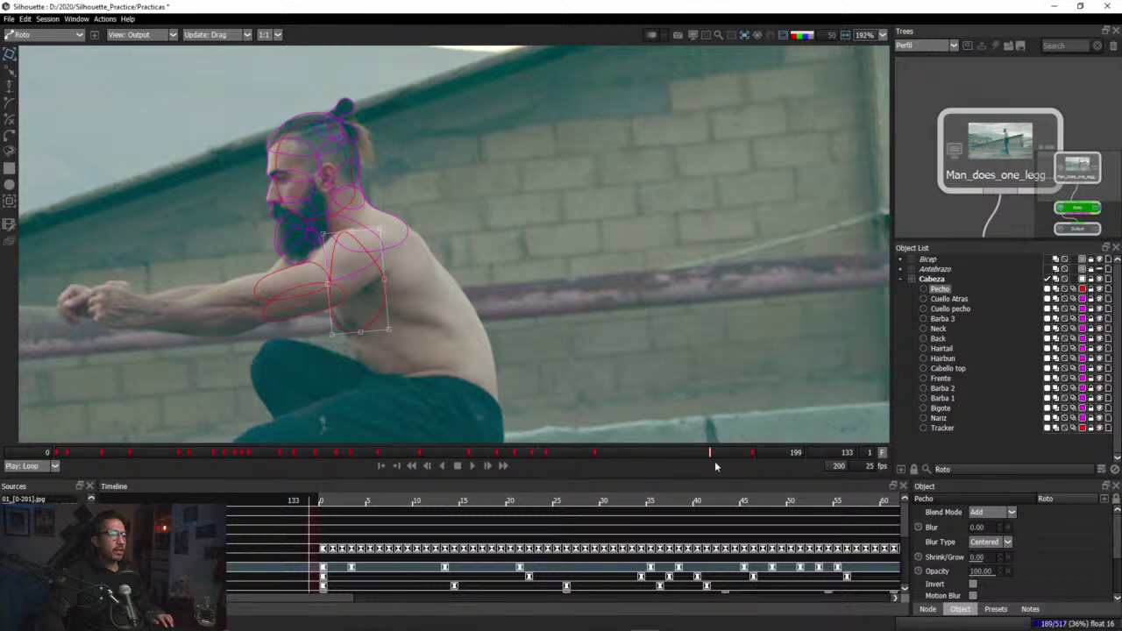
pyautogui.moveTo(716, 466); pyautogui.dragTo(628, 464)
pyautogui.moveTo(267, 437); pyautogui.dragTo(56, 435)
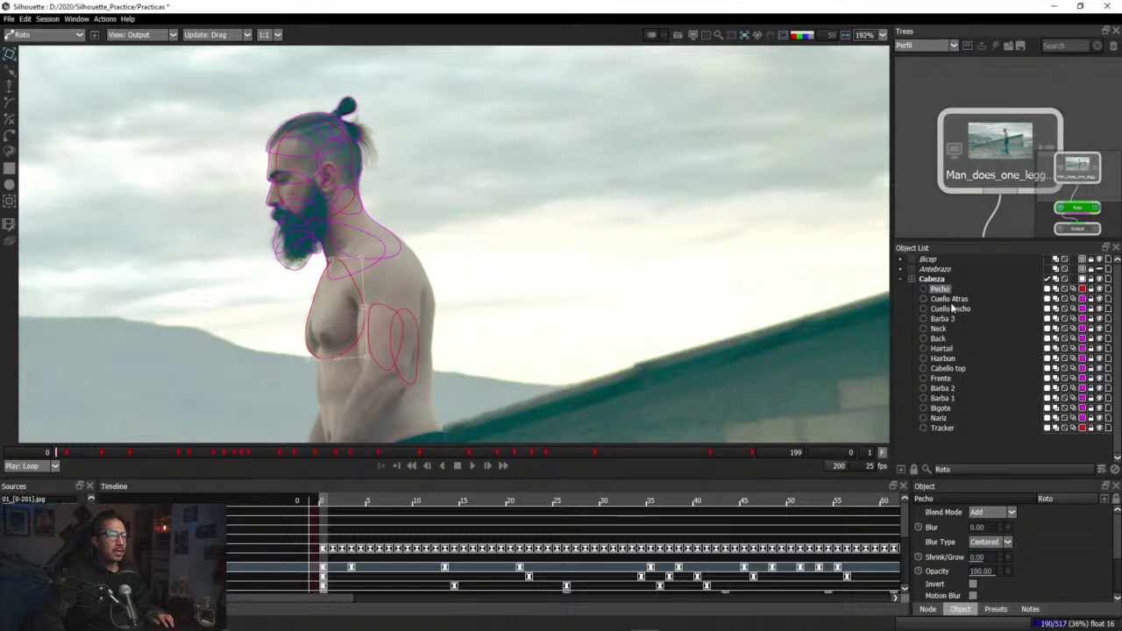
# Step: Set the outline colour of the Pecho shape to bright green, #51ff06
pyautogui.click(1082, 289)
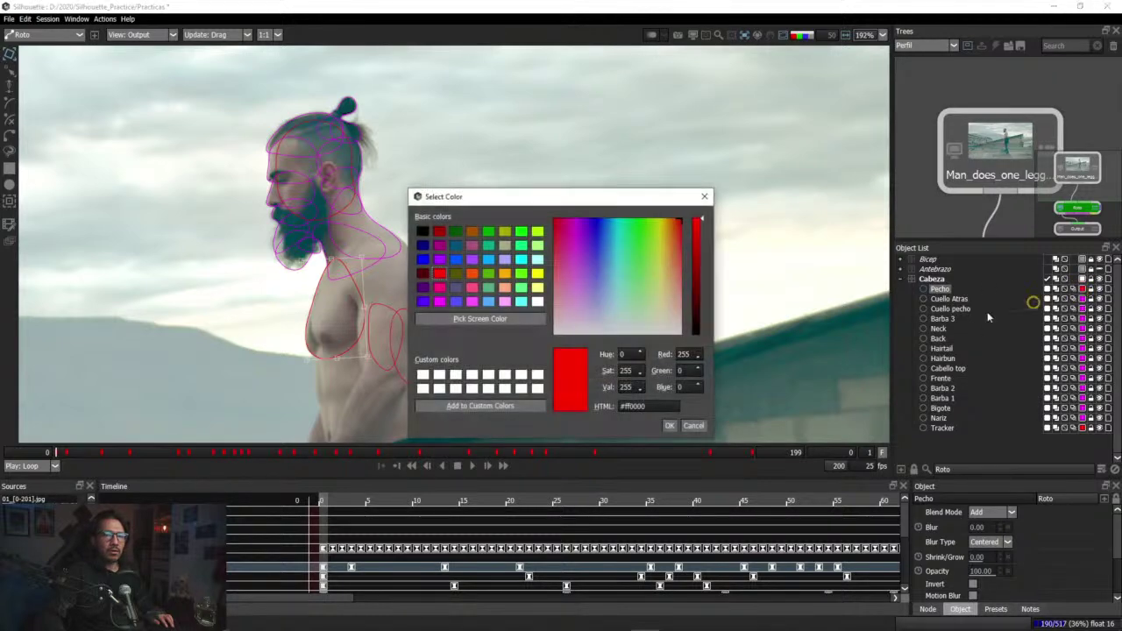
pyautogui.moveTo(646, 231); pyautogui.dragTo(645, 223)
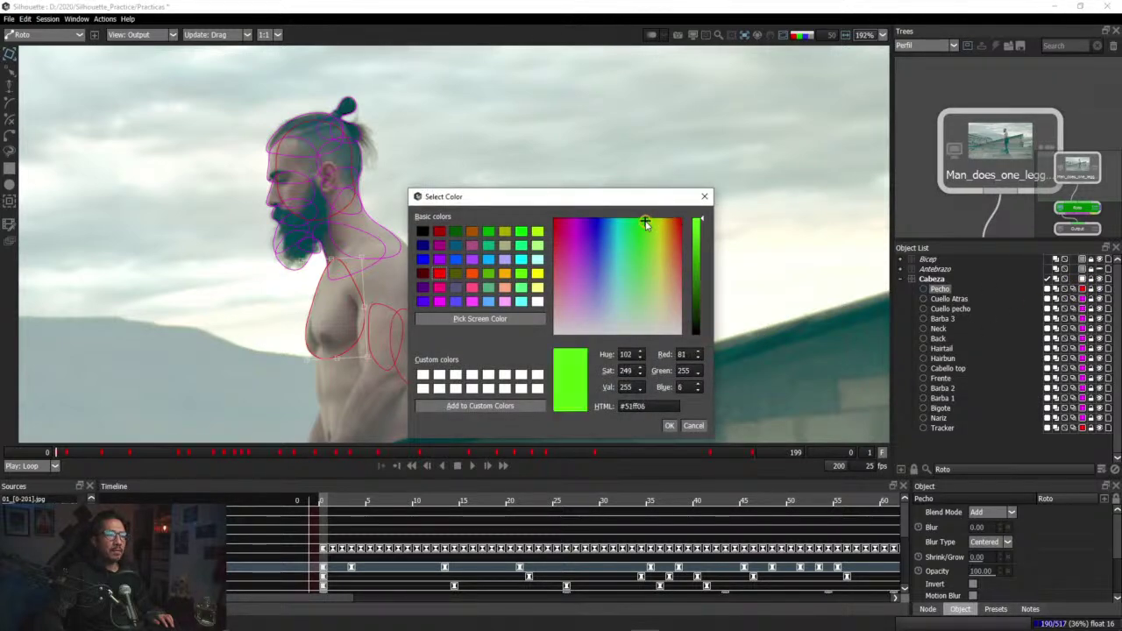
pyautogui.click(669, 425)
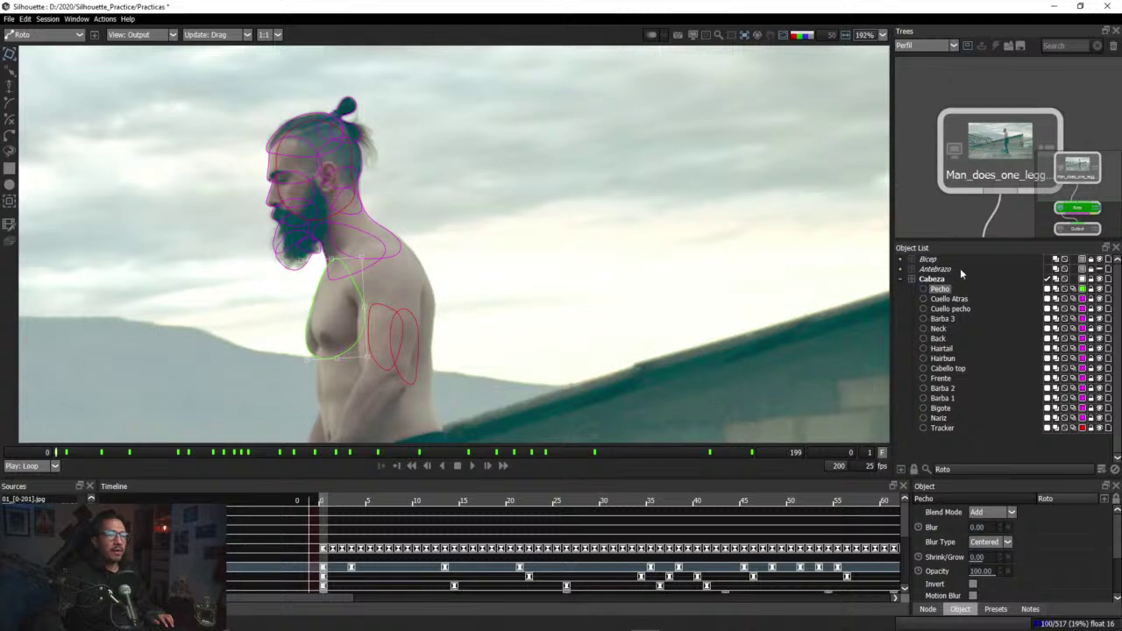
# Step: Set the outline colour of the Tricep and Bicep Arriba shapes in the Bicep layer to blue, #0011ff
pyautogui.click(901, 260)
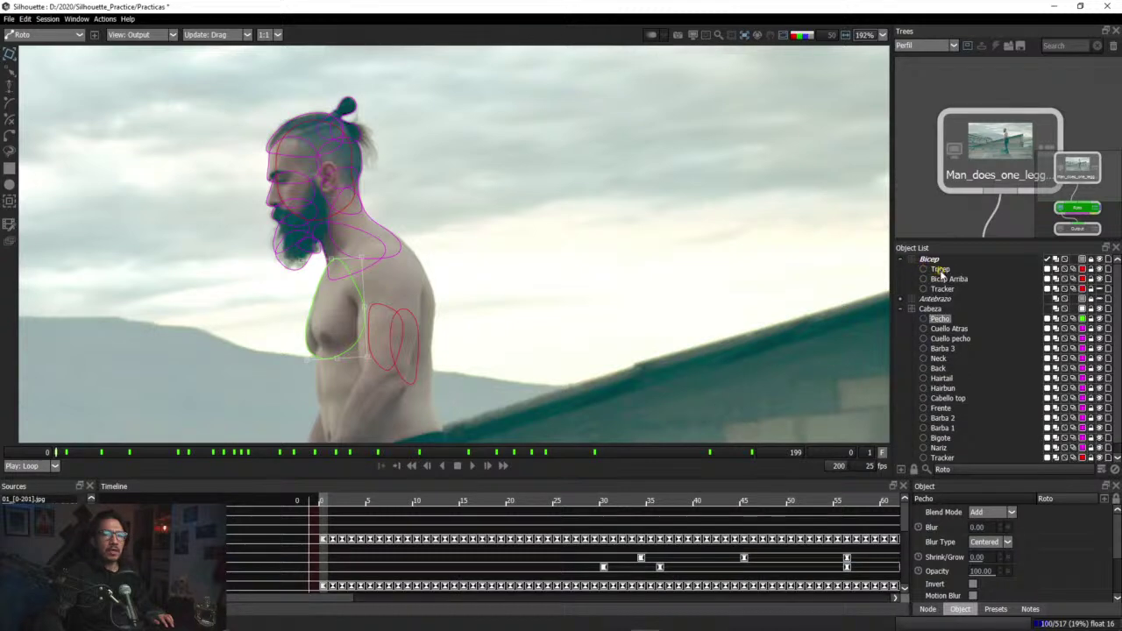
pyautogui.click(940, 269)
pyautogui.keyDown('shift'); pyautogui.click(944, 290); pyautogui.keyUp('shift')
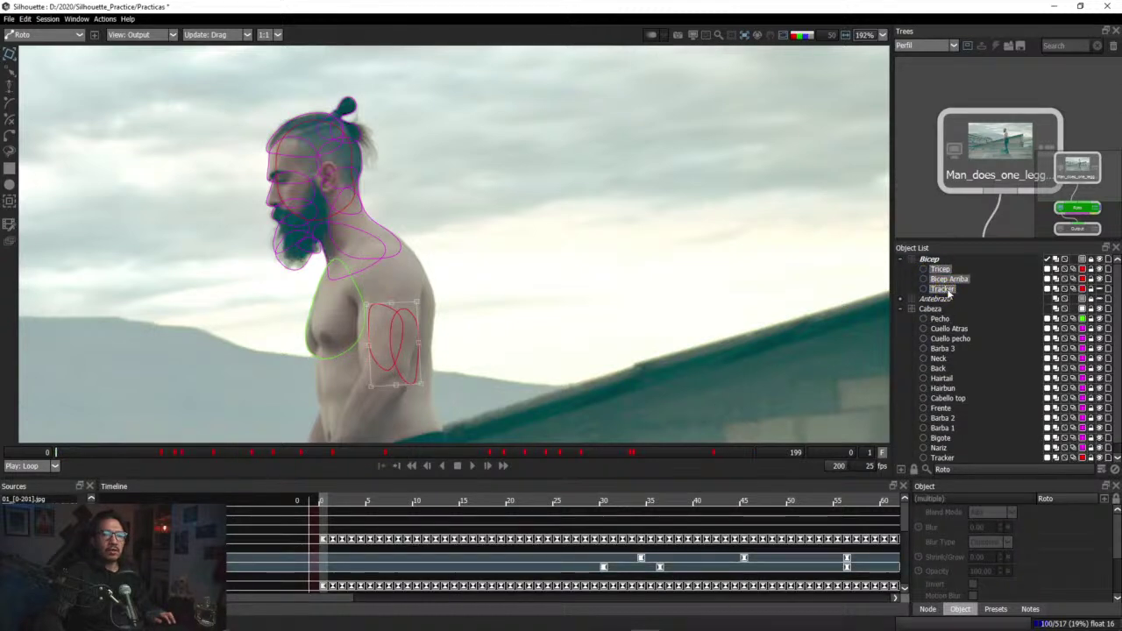
pyautogui.click(1083, 273)
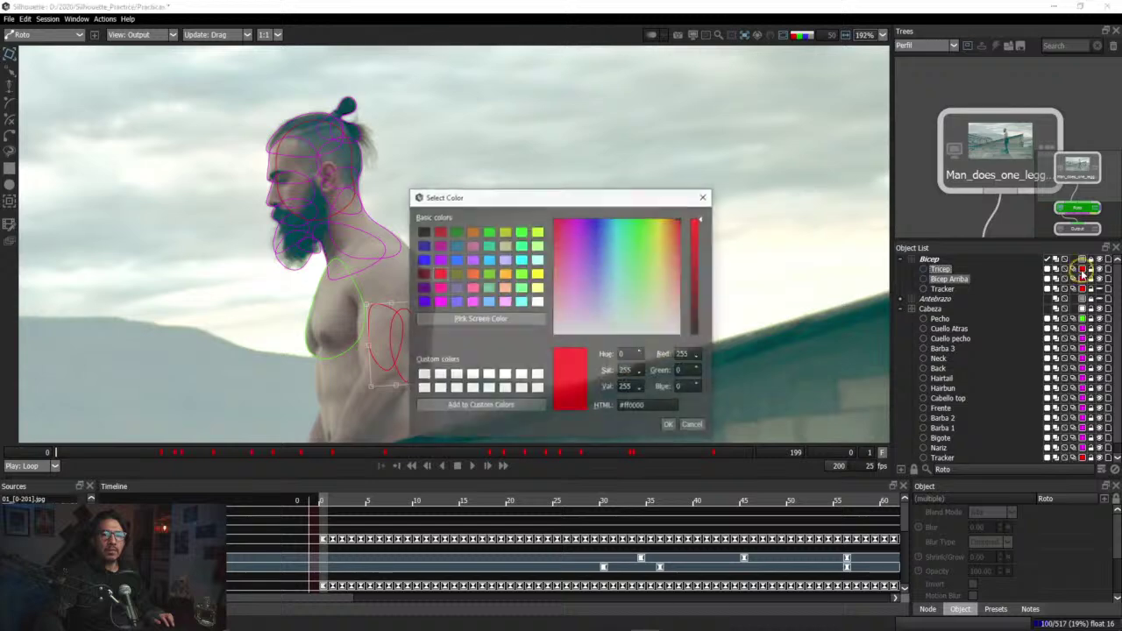
pyautogui.click(597, 219)
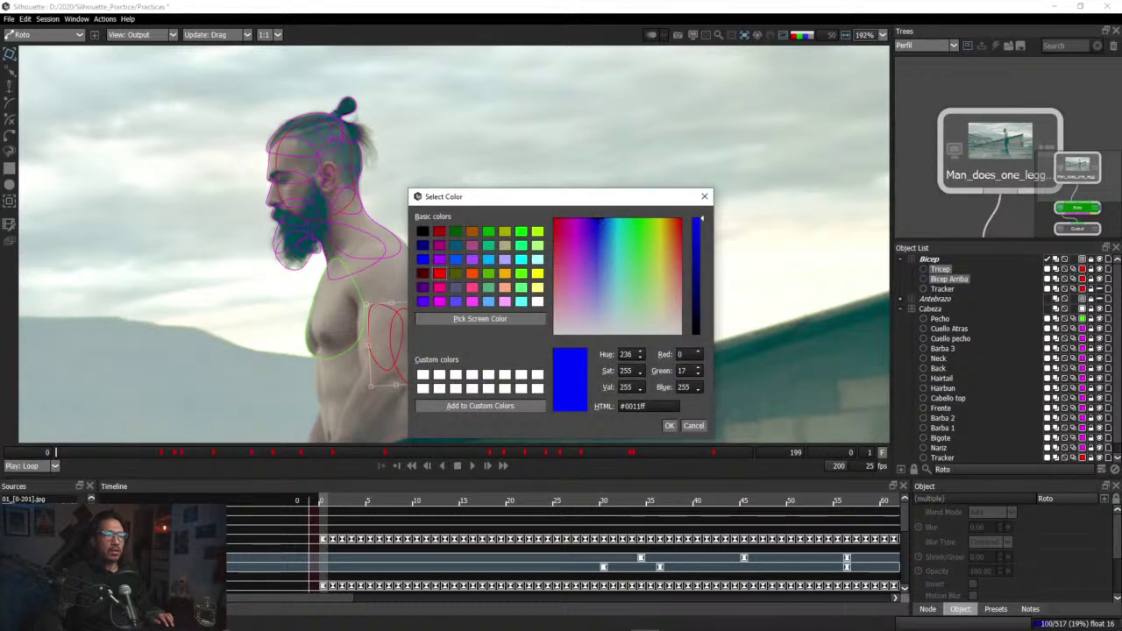
pyautogui.click(669, 425)
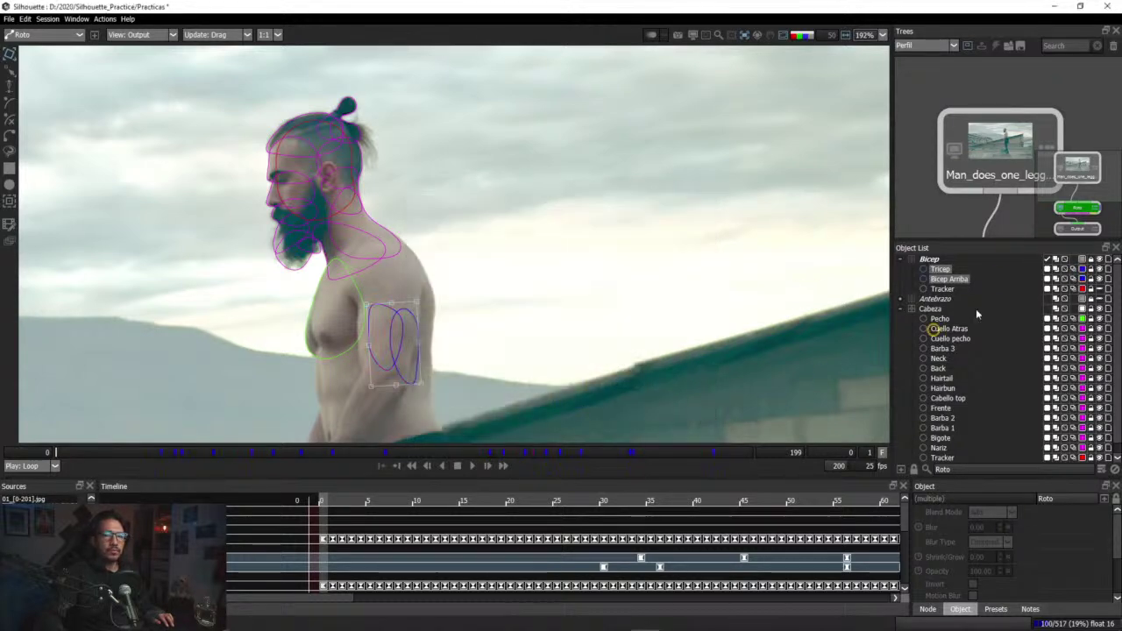
# Step: Check the contents of the Antebrazo layer and collapse the Antebrazo, Bicep and Cabeza layers
pyautogui.click(900, 299)
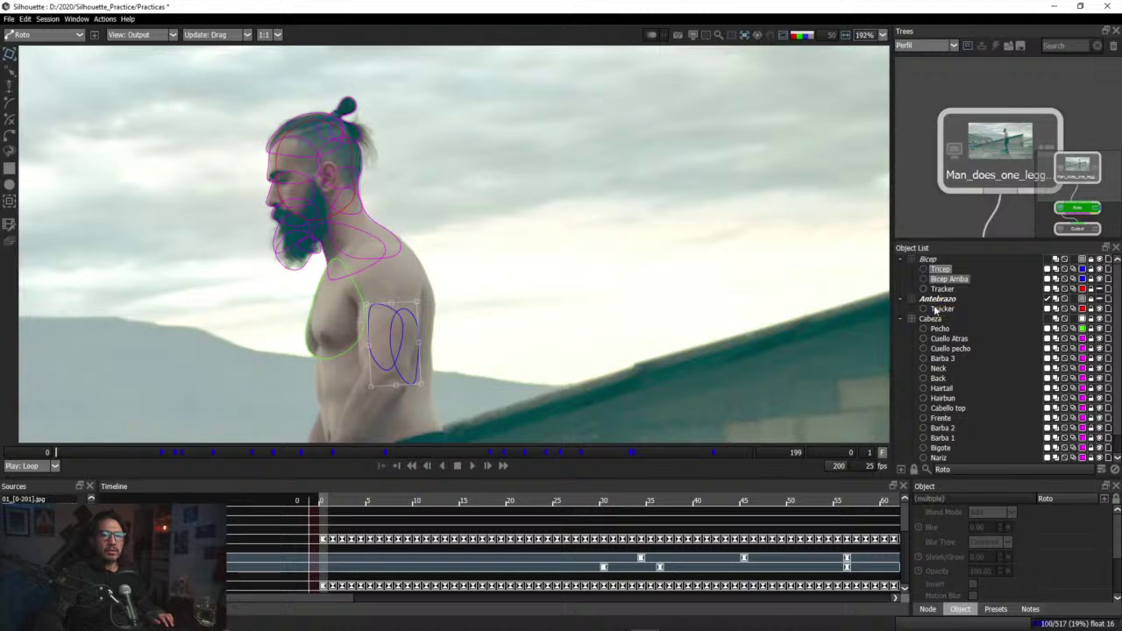
pyautogui.click(900, 299)
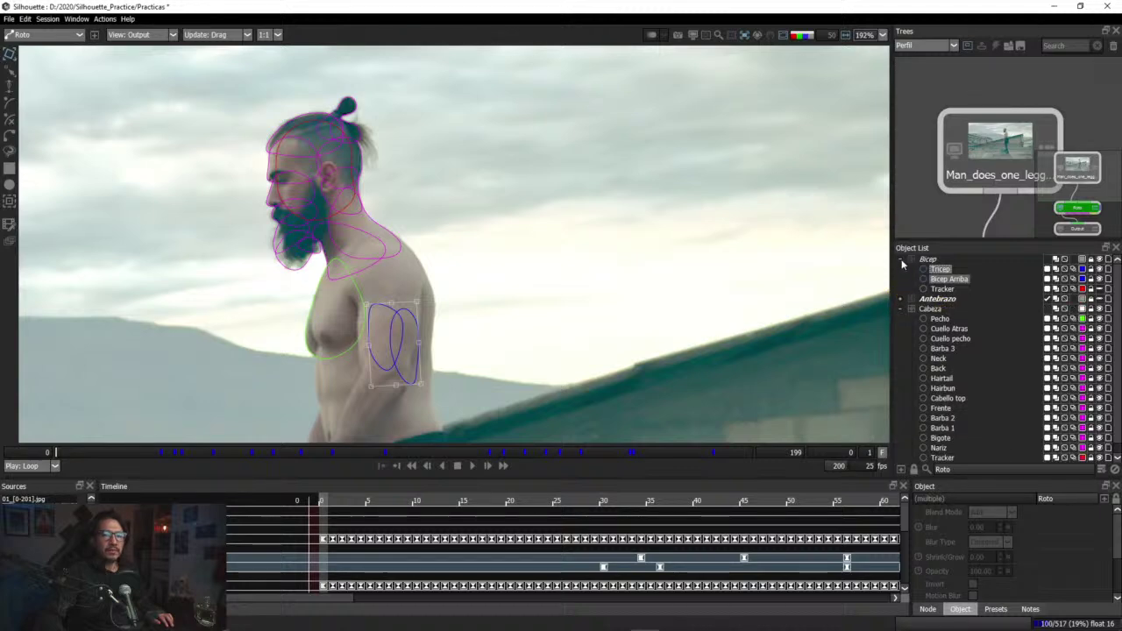
pyautogui.click(902, 260)
pyautogui.click(900, 279)
# Step: Scrub from frame 0 to frame 38 and examine the upper arm and chest shapes around the shoulder
pyautogui.moveTo(499, 343); pyautogui.dragTo(526, 254)
pyautogui.scroll(-3, 523, 275)
pyautogui.scroll(1, 524, 301)
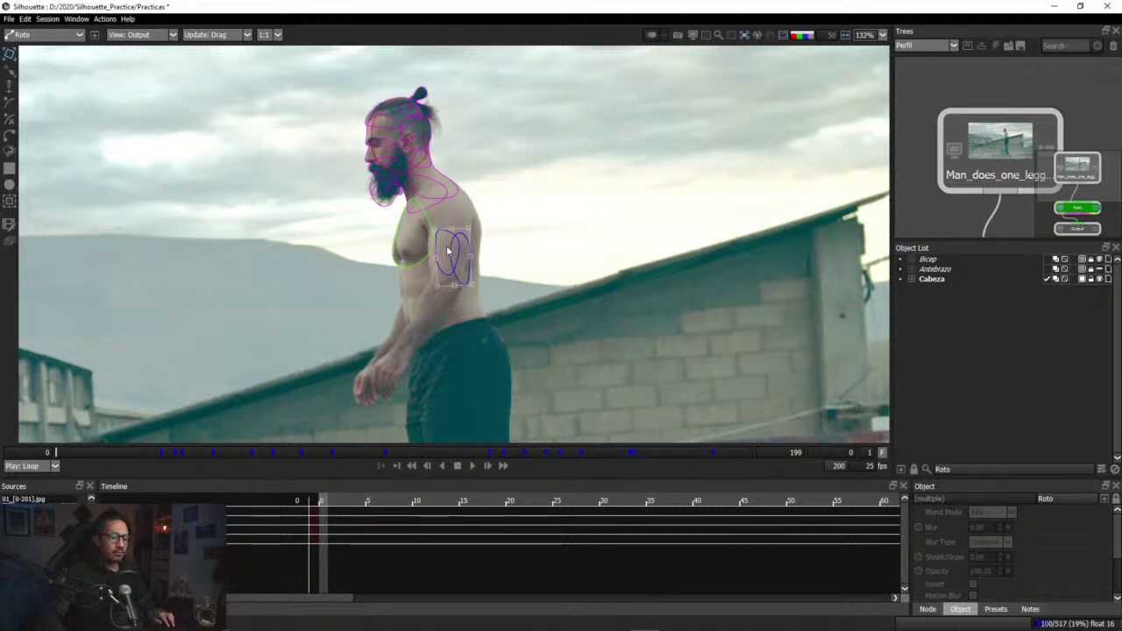
pyautogui.scroll(2, 451, 284)
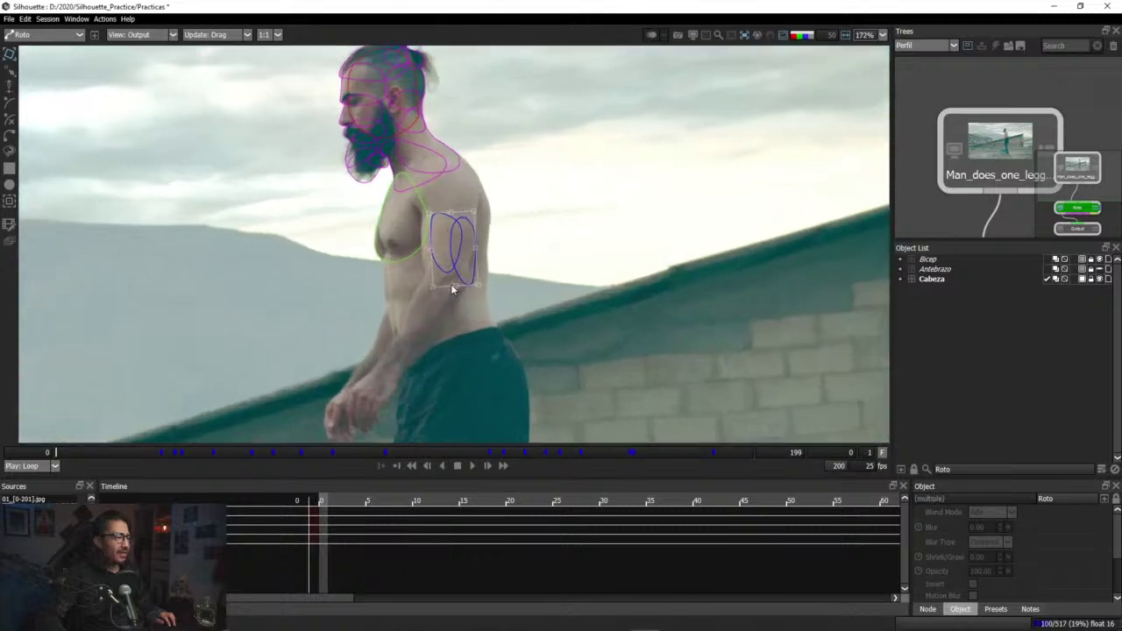
pyautogui.moveTo(160, 449); pyautogui.dragTo(79, 443)
pyautogui.scroll(5, 288, 245)
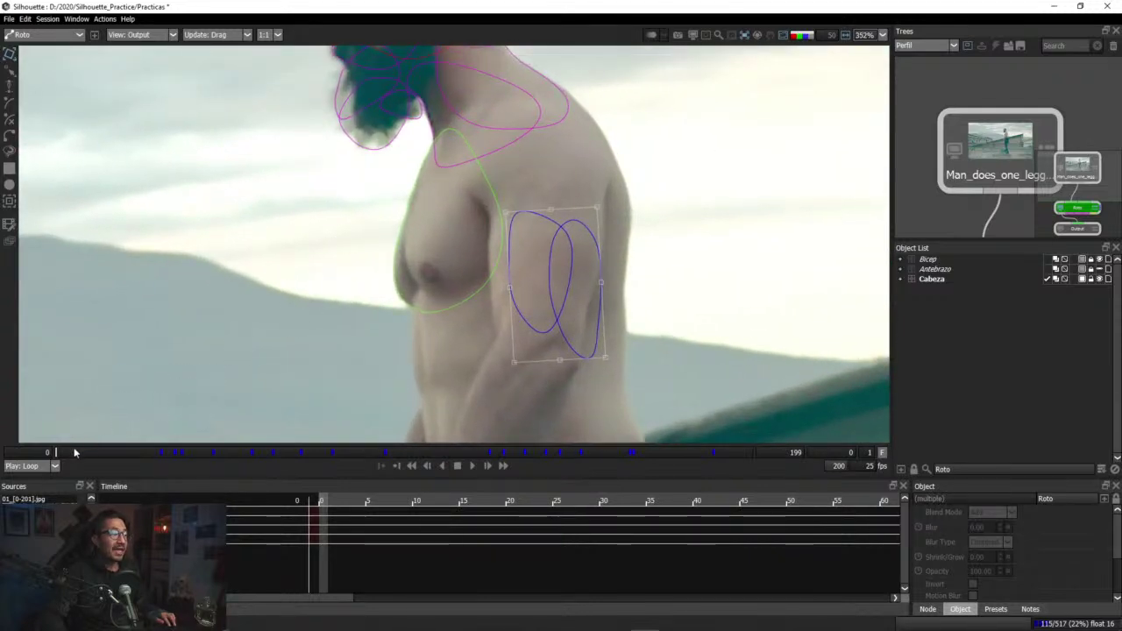
pyautogui.moveTo(79, 453); pyautogui.dragTo(188, 478)
pyautogui.scroll(1, 469, 301)
pyautogui.scroll(1, 469, 302)
pyautogui.moveTo(489, 273); pyautogui.dragTo(509, 354)
pyautogui.scroll(1, 526, 409)
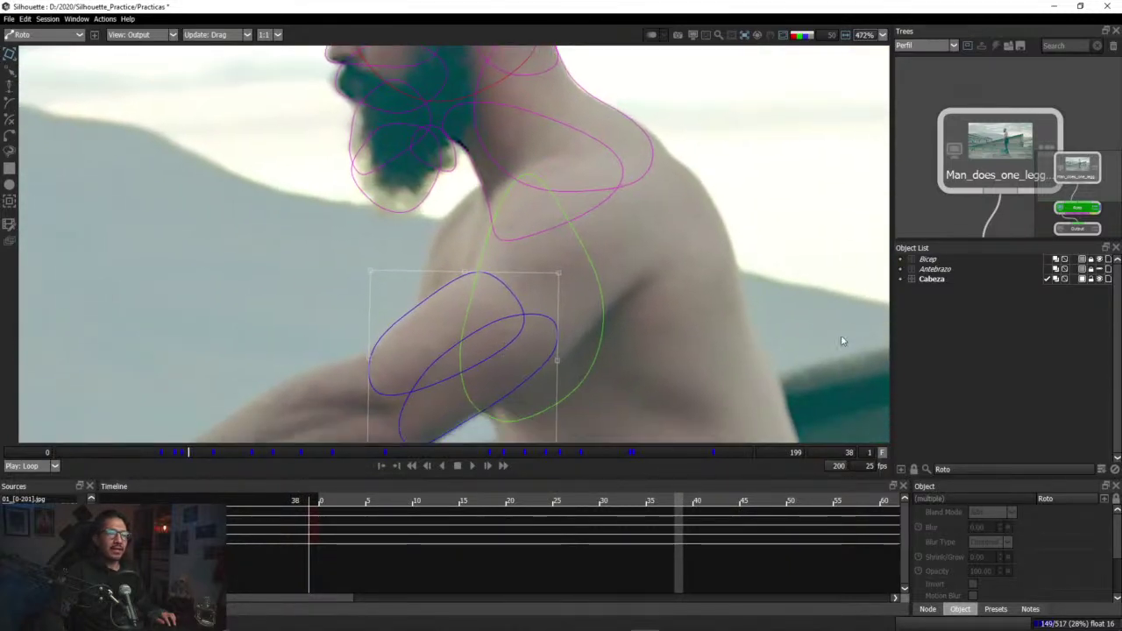
# Step: Check the Antebrazo layer's contents, expand and select the Bicep layer, and go to frame 40
pyautogui.click(900, 270)
pyautogui.click(934, 269)
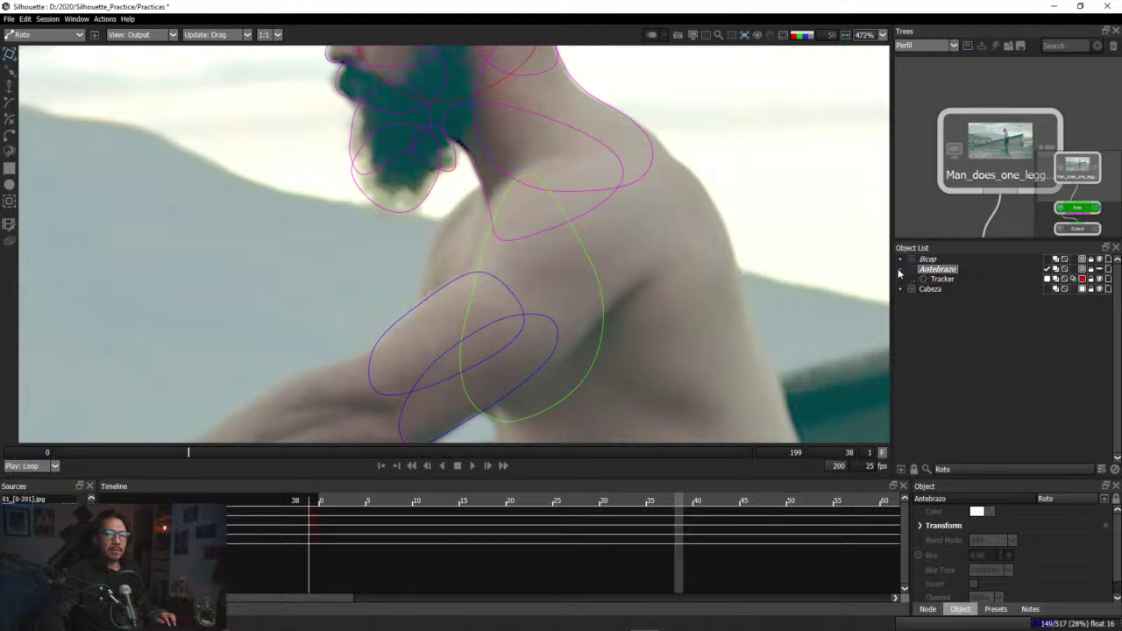
pyautogui.click(899, 270)
pyautogui.click(901, 260)
pyautogui.click(927, 260)
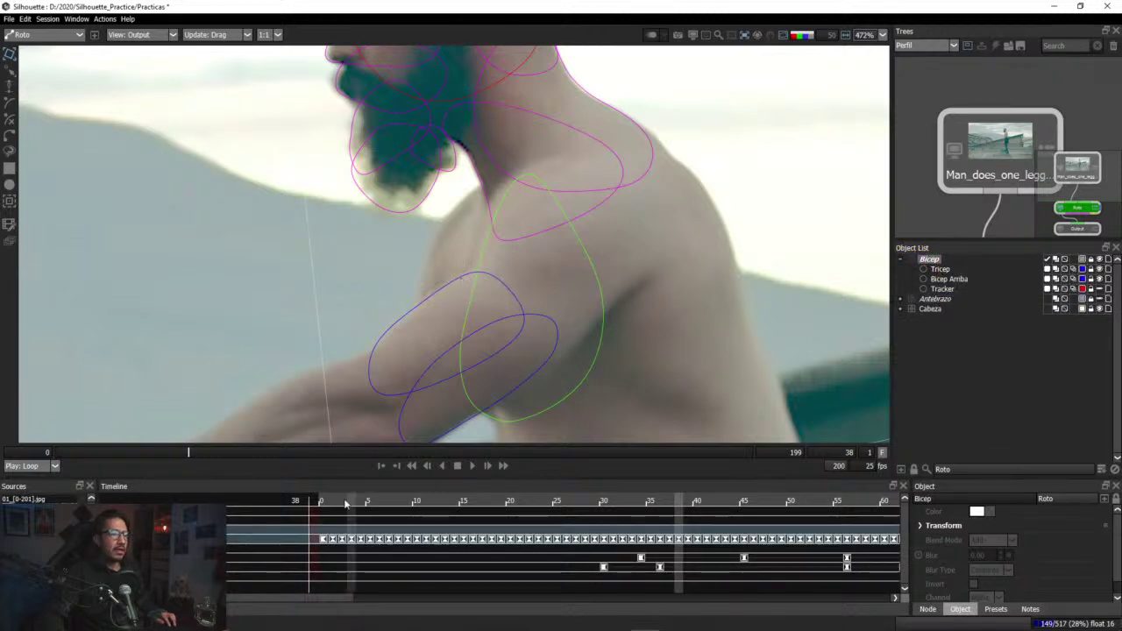
pyautogui.moveTo(187, 453)
pyautogui.mouseDown()
pyautogui.moveTo(63, 455)
pyautogui.moveTo(195, 459)
pyautogui.mouseUp()
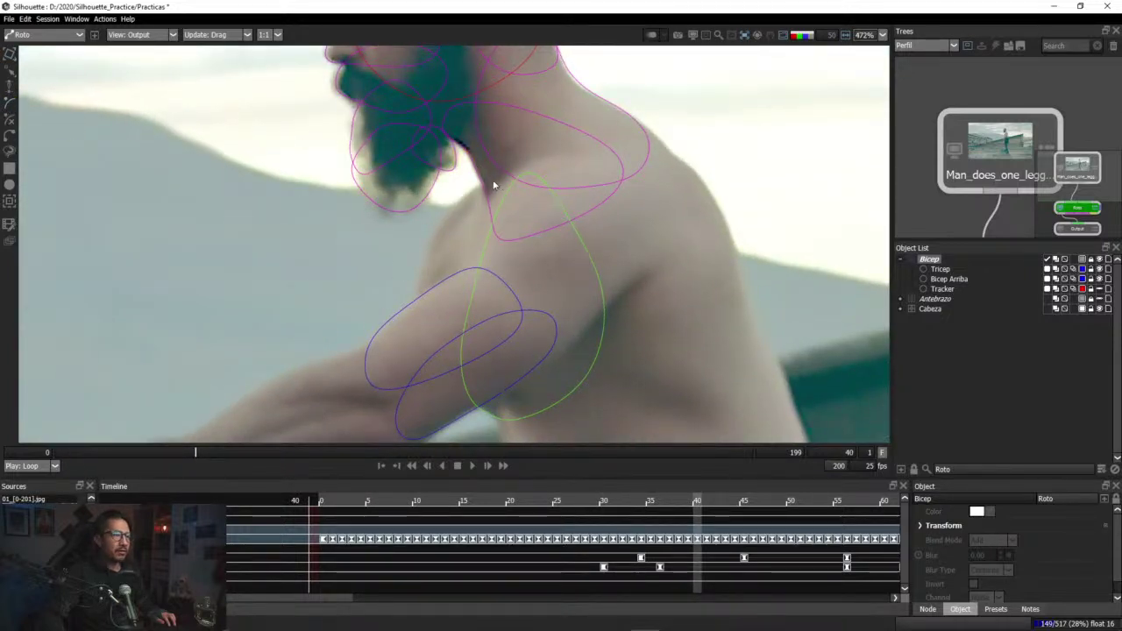
# Step: At frame 36, draw a closed B-spline around the front of the shoulder below the beard and fit its points to the skin edge
pyautogui.moveTo(238, 453); pyautogui.dragTo(154, 403)
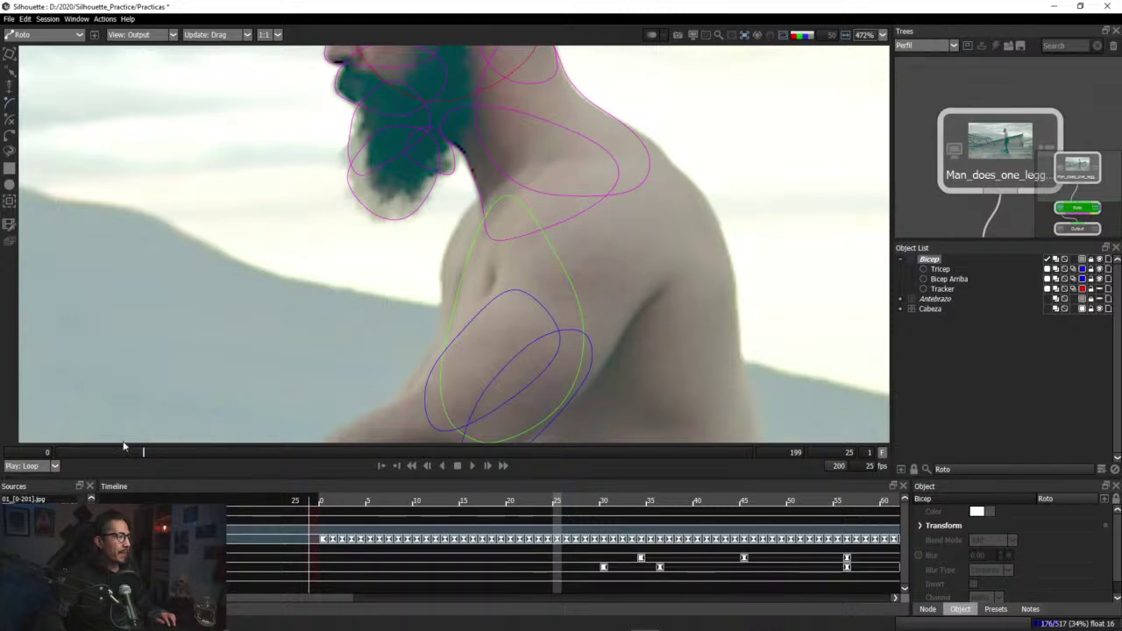
pyautogui.moveTo(123, 447); pyautogui.dragTo(182, 458)
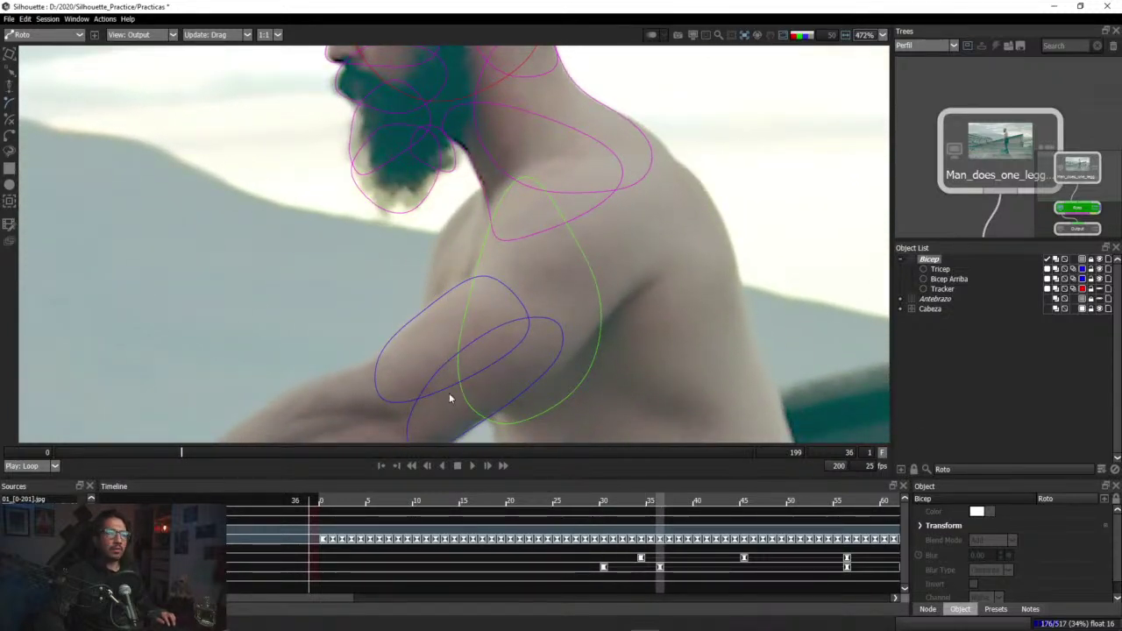
pyautogui.click(495, 180)
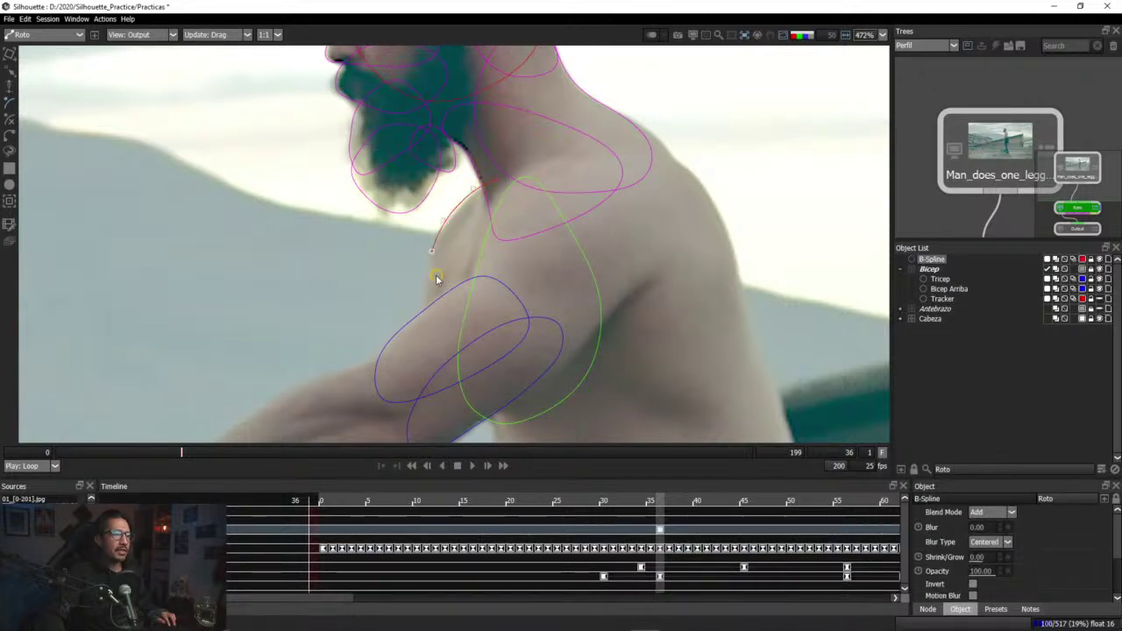
pyautogui.click(465, 294)
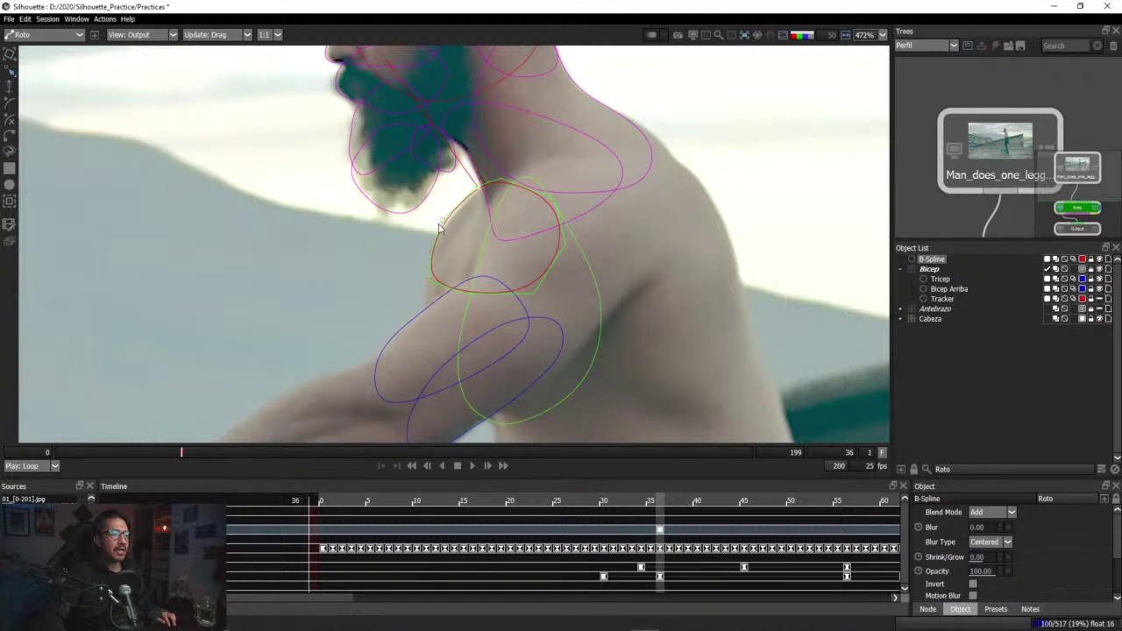
pyautogui.moveTo(442, 222); pyautogui.dragTo(444, 220)
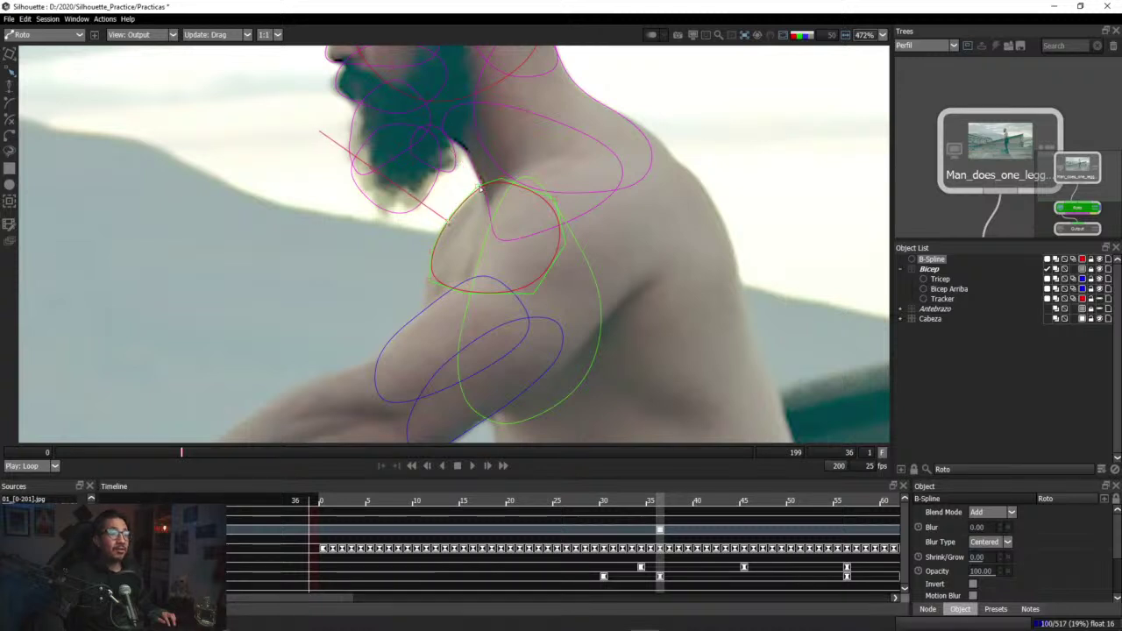
pyautogui.click(480, 187)
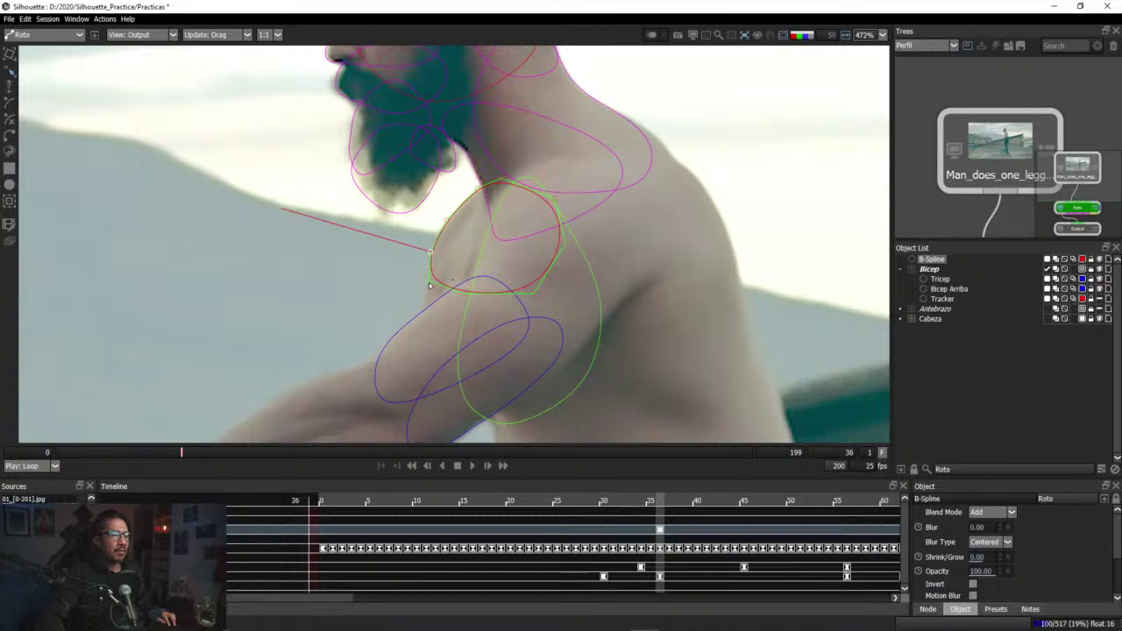
pyautogui.moveTo(429, 285)
pyautogui.mouseDown()
pyautogui.moveTo(412, 281)
pyautogui.moveTo(427, 288)
pyautogui.mouseUp()
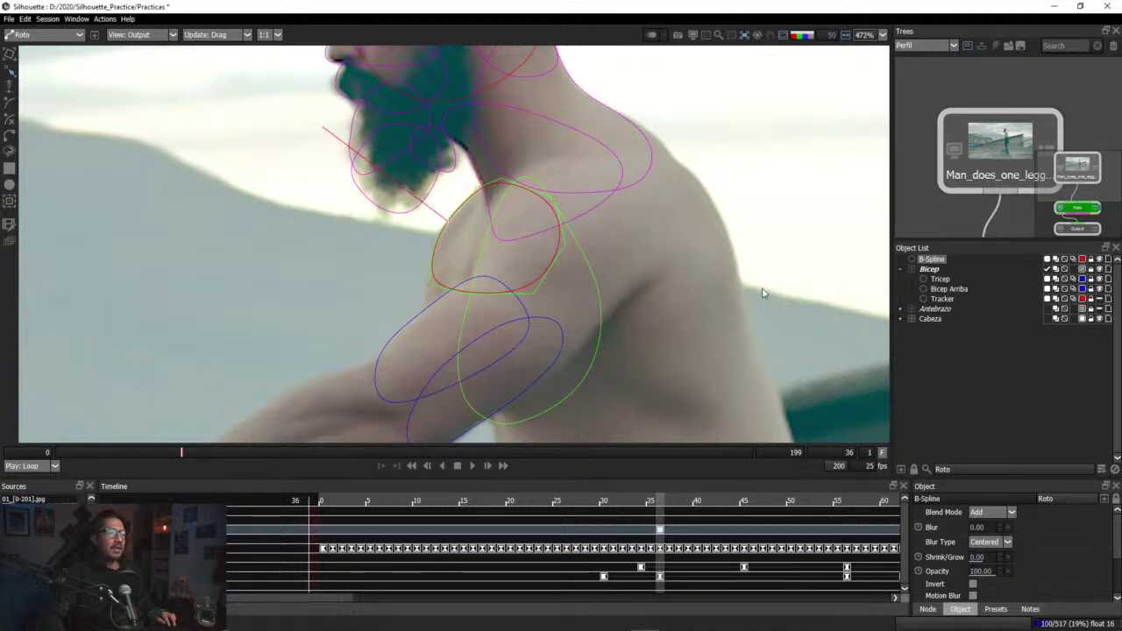
# Step: Set the new shoulder B-spline's outline colour to blue, #0000ff, and move the shape into the Bicep layer
pyautogui.click(1082, 259)
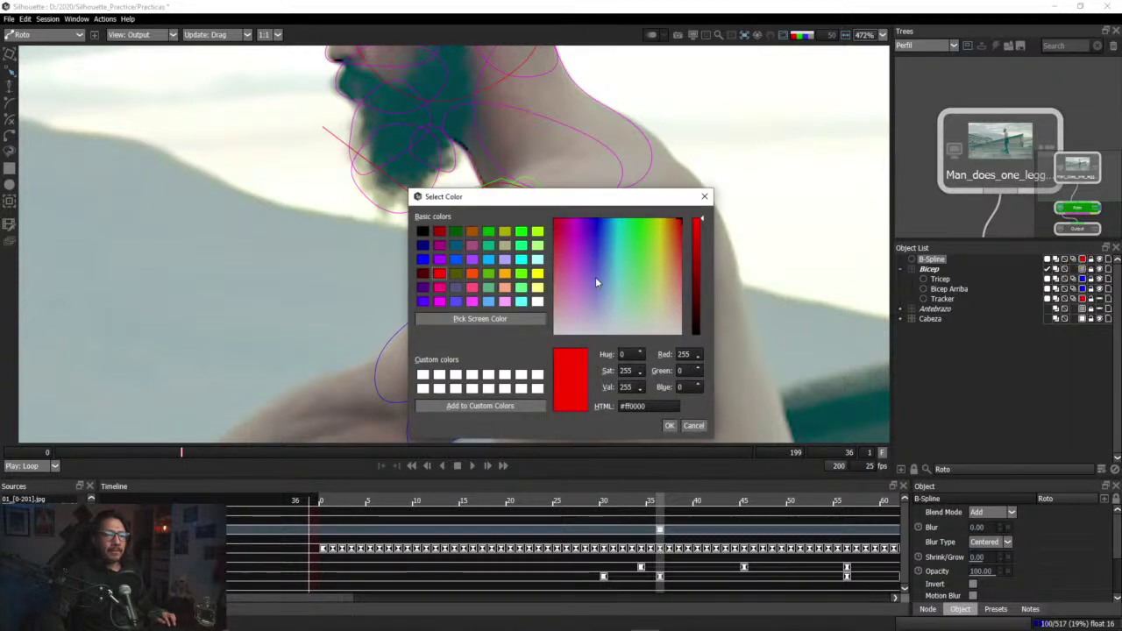
pyautogui.click(423, 259)
pyautogui.click(688, 389)
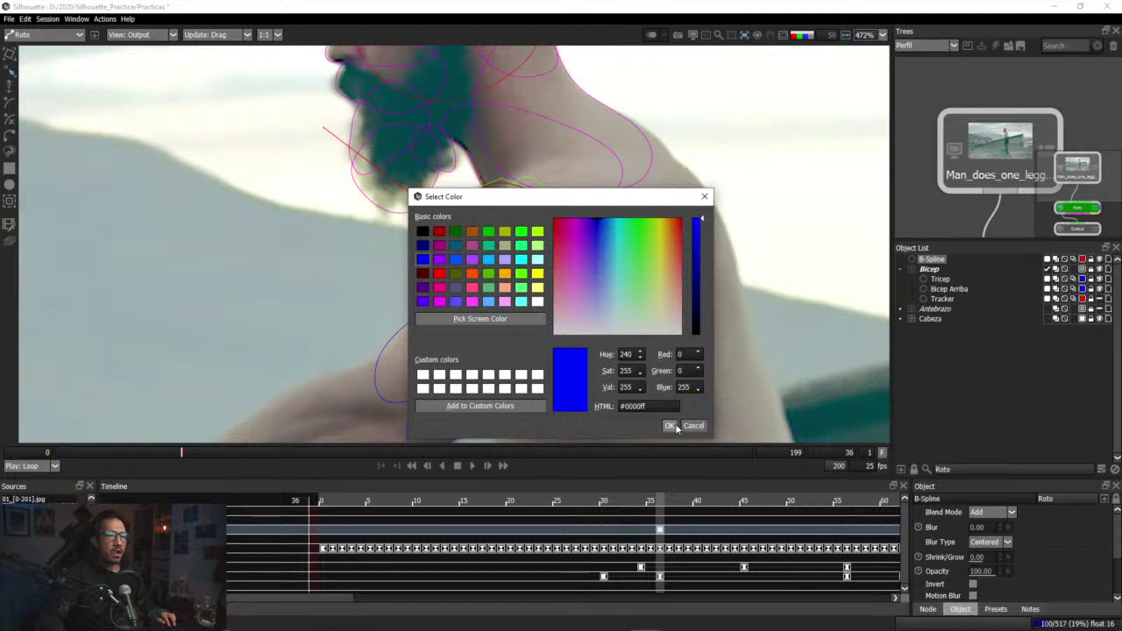
pyautogui.click(670, 426)
pyautogui.moveTo(931, 261)
pyautogui.mouseDown()
pyautogui.moveTo(933, 280)
pyautogui.moveTo(933, 268)
pyautogui.mouseUp()
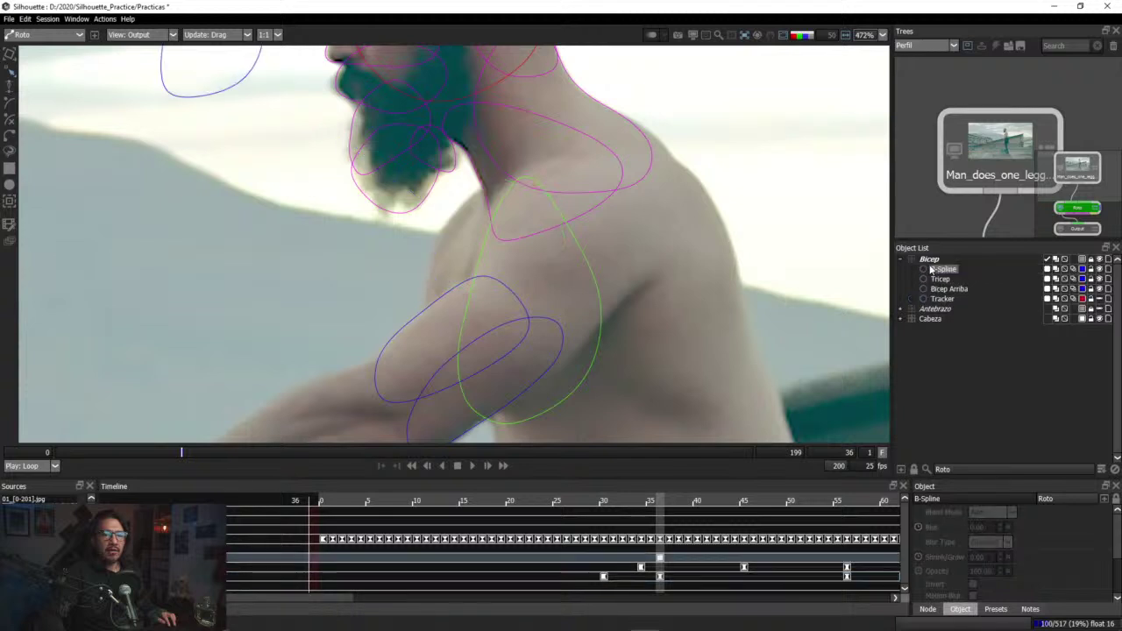
# Step: Move the displaced B-spline back over the front of the shoulder at frame 36
pyautogui.click(245, 81)
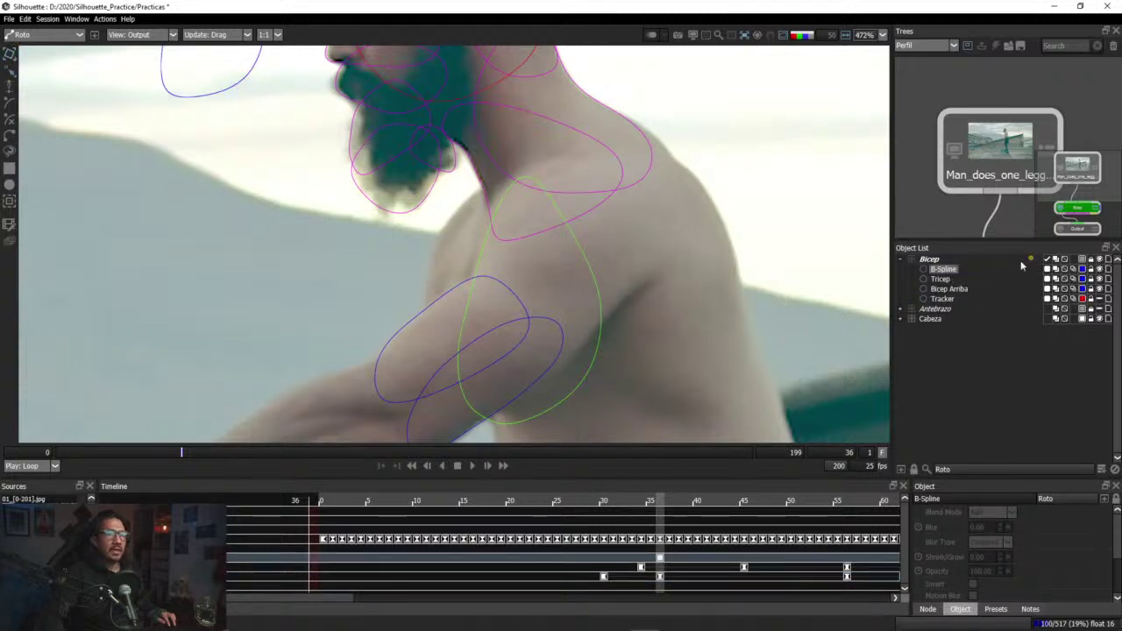
pyautogui.click(943, 269)
pyautogui.scroll(-1, 279, 139)
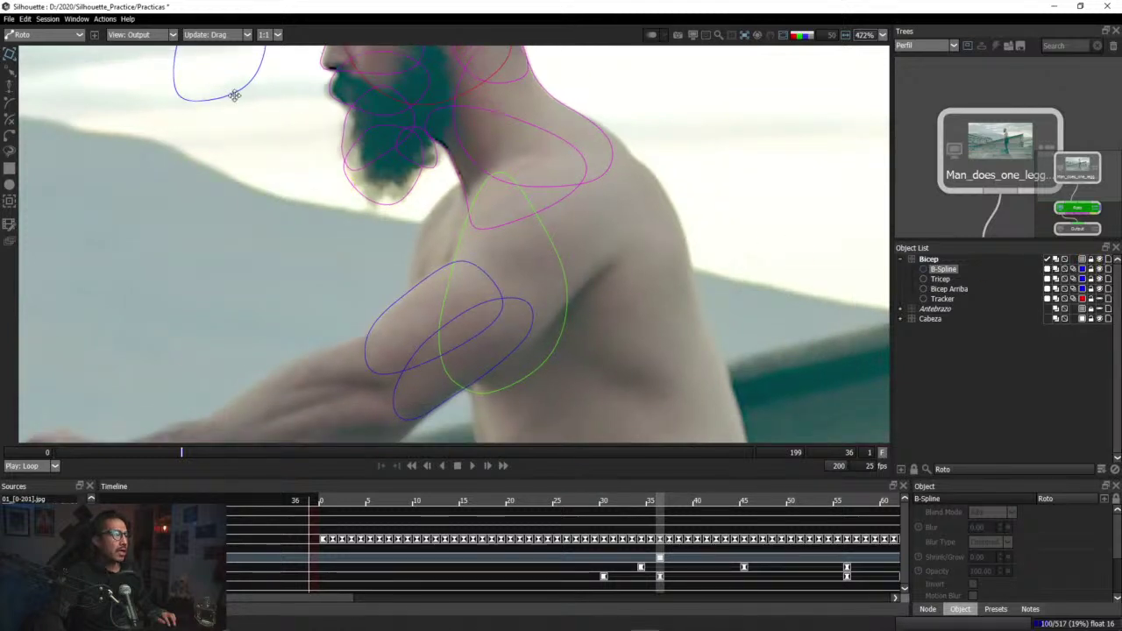
pyautogui.moveTo(237, 87); pyautogui.dragTo(476, 287)
pyautogui.click(433, 277)
pyautogui.scroll(3, 466, 277)
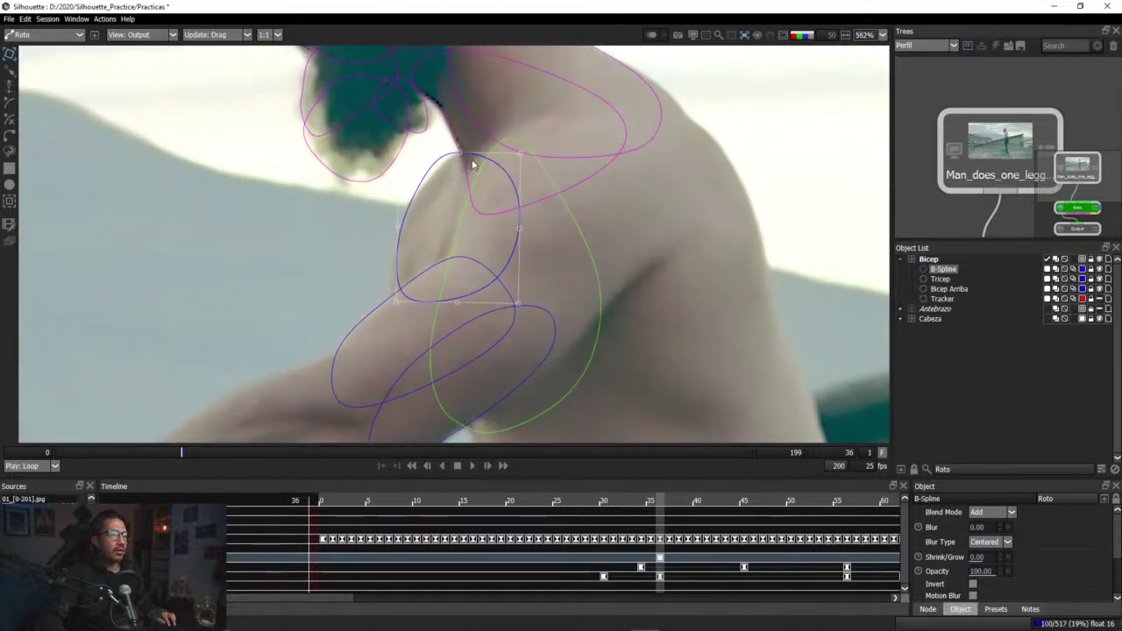
# Step: Fine-tune the shoulder B-spline's size and position at frame 36 so it follows the skin edge beneath the neck
pyautogui.moveTo(520, 152); pyautogui.dragTo(479, 153)
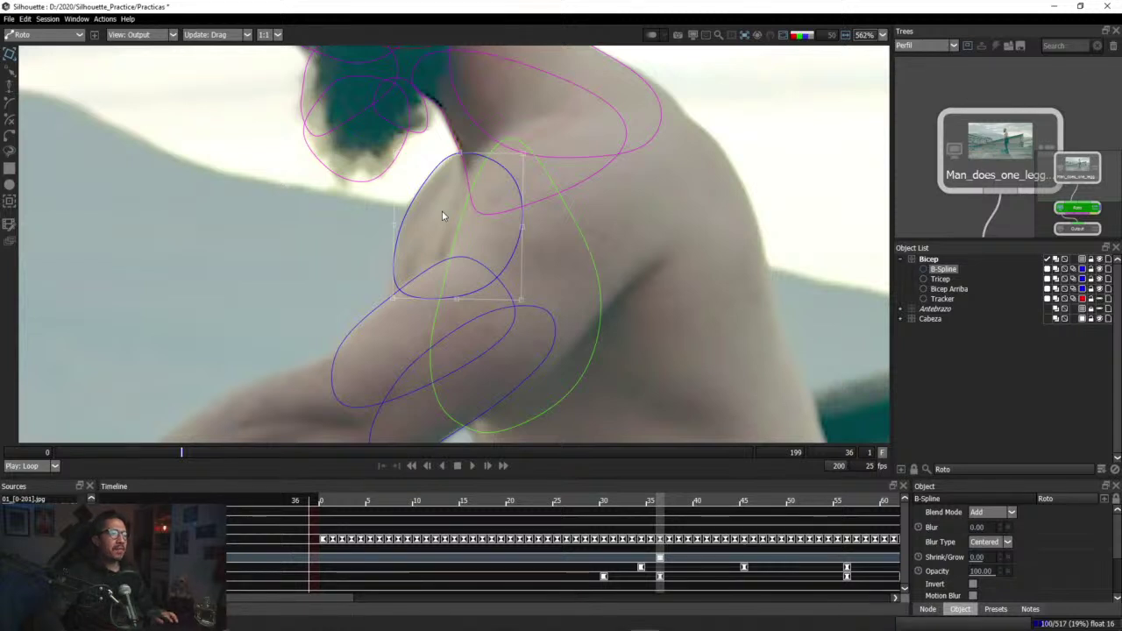
pyautogui.scroll(-1, 462, 207)
pyautogui.scroll(1, 462, 205)
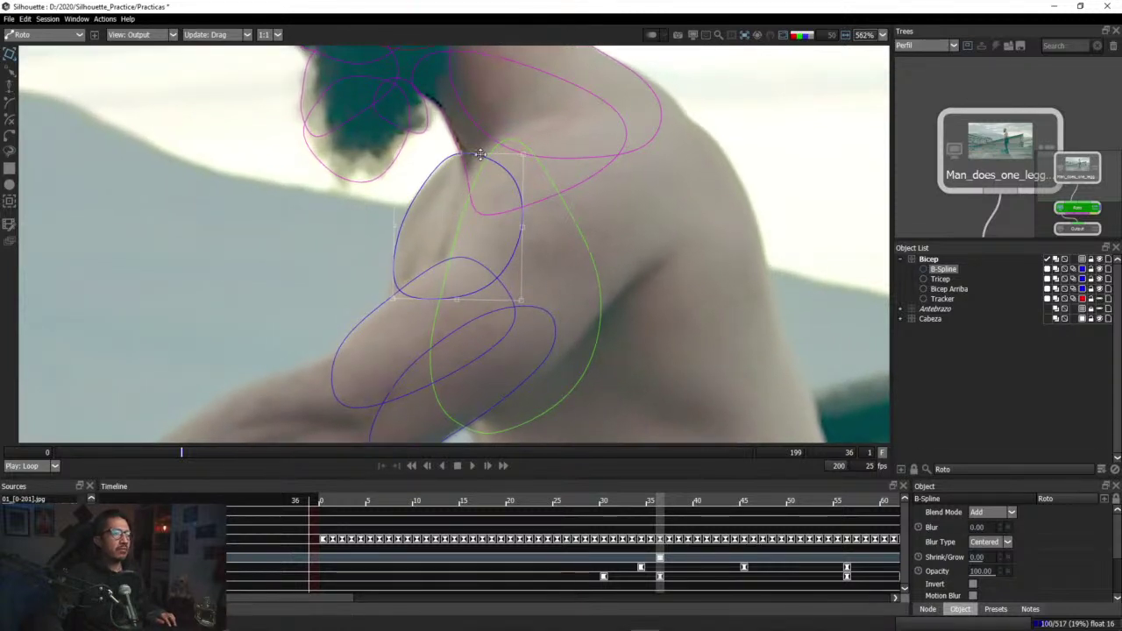
pyautogui.moveTo(523, 152); pyautogui.dragTo(525, 157)
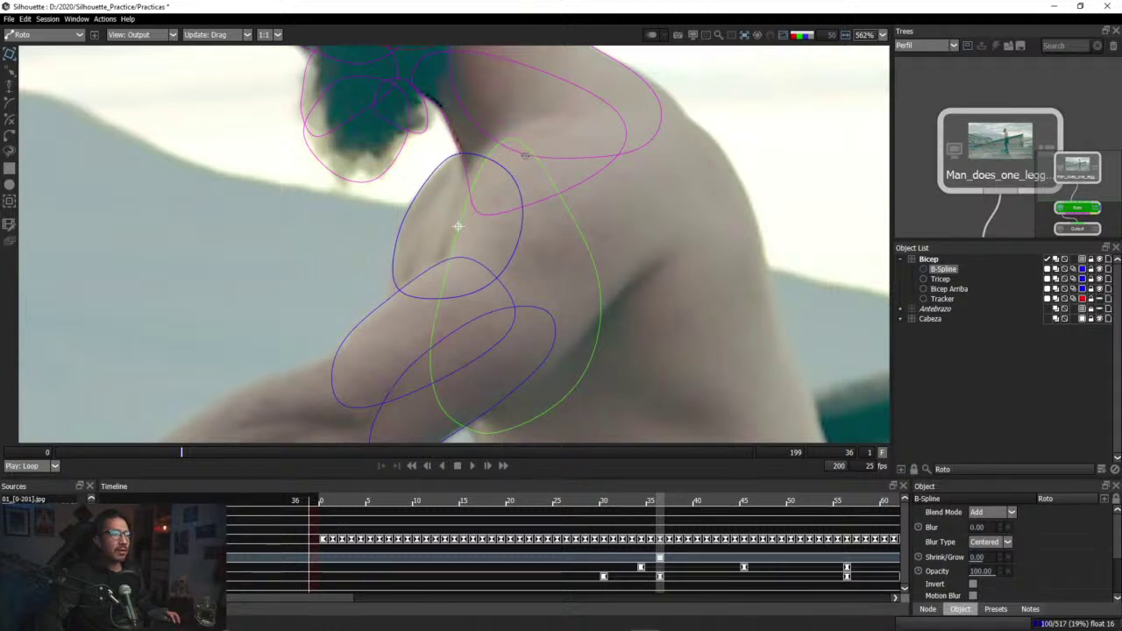
pyautogui.click(481, 154)
pyautogui.moveTo(478, 152); pyautogui.dragTo(480, 152)
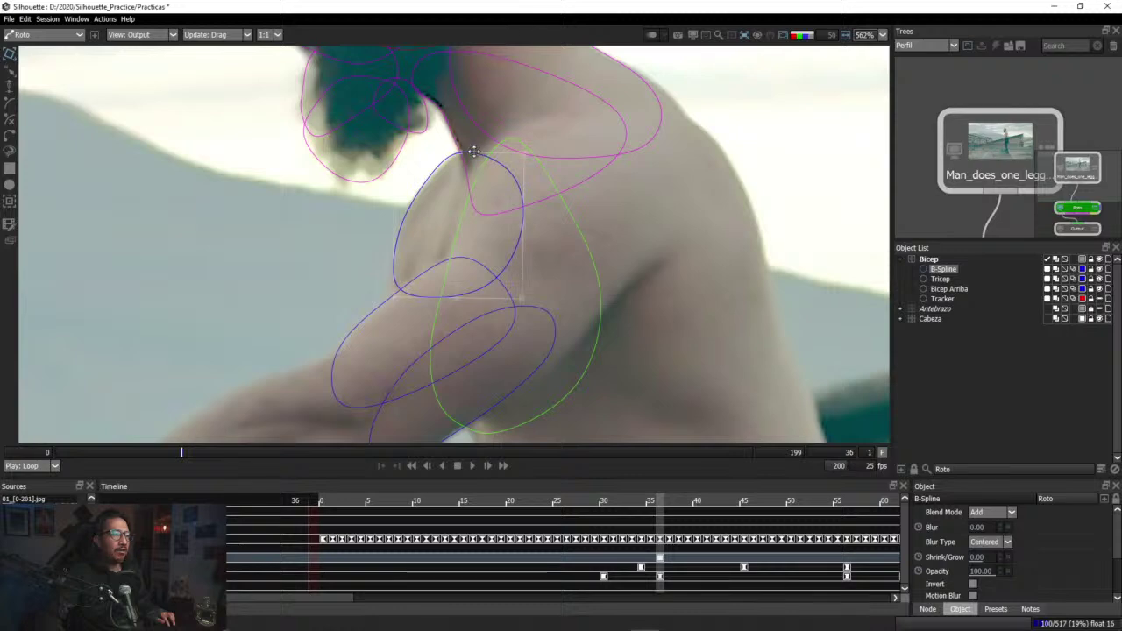
# Step: At frame 0, reshape the shoulder B-spline to fit the front of the shoulder and upper chest
pyautogui.moveTo(199, 453); pyautogui.dragTo(44, 463)
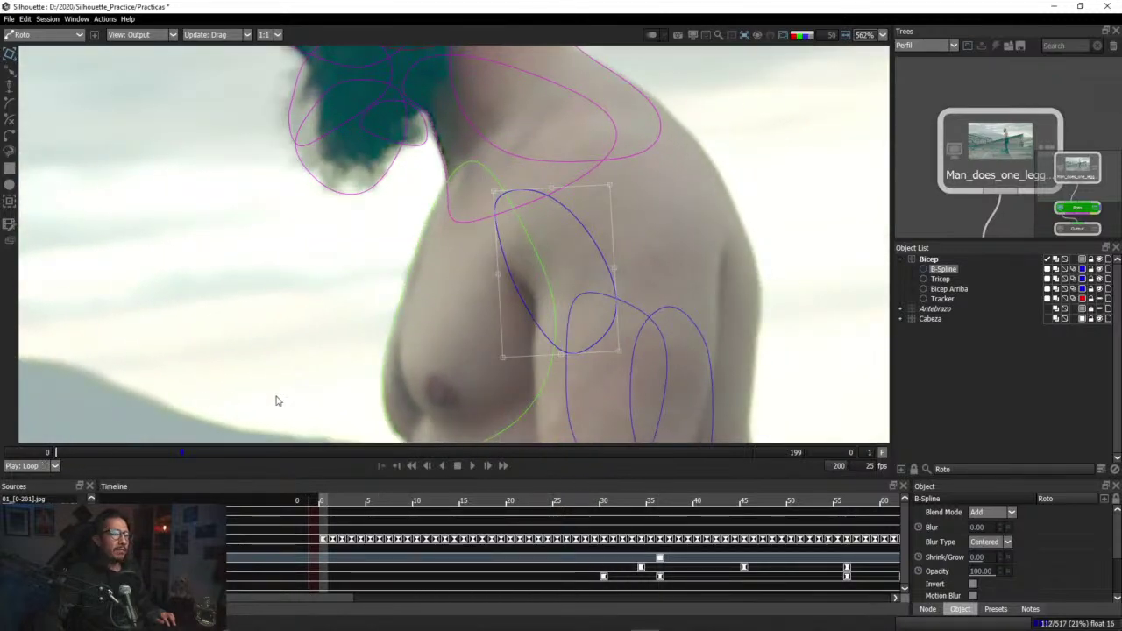
pyautogui.moveTo(154, 453); pyautogui.dragTo(49, 454)
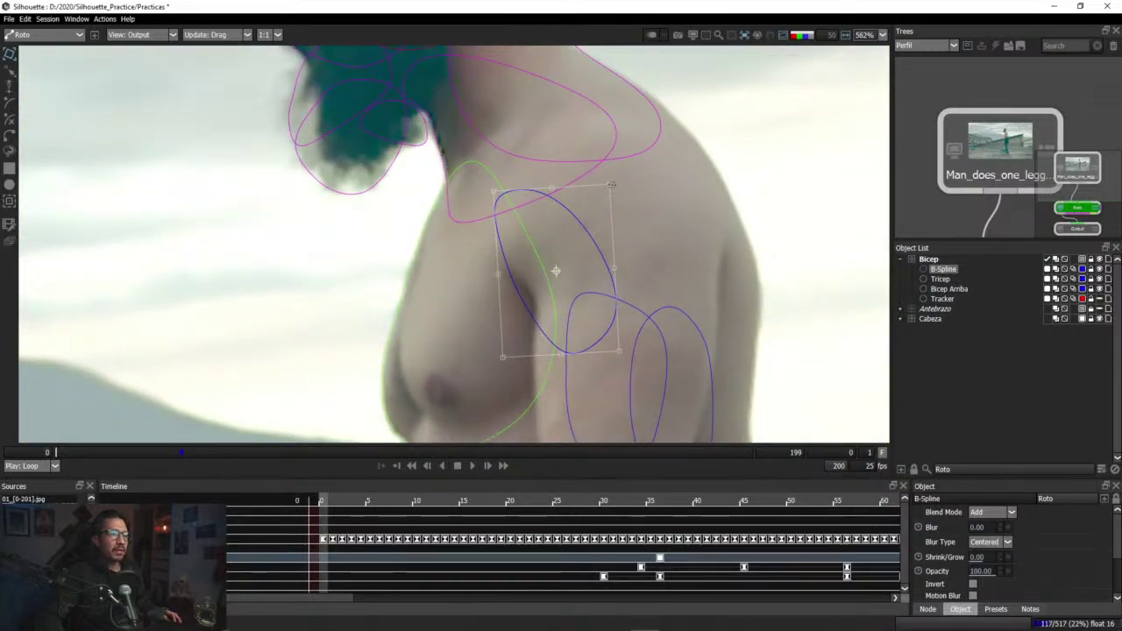
pyautogui.moveTo(612, 185); pyautogui.dragTo(496, 251)
# Step: At frame 18, reposition and stretch the shoulder B-spline along the front chest edge below the neck
pyautogui.moveTo(70, 452); pyautogui.dragTo(120, 462)
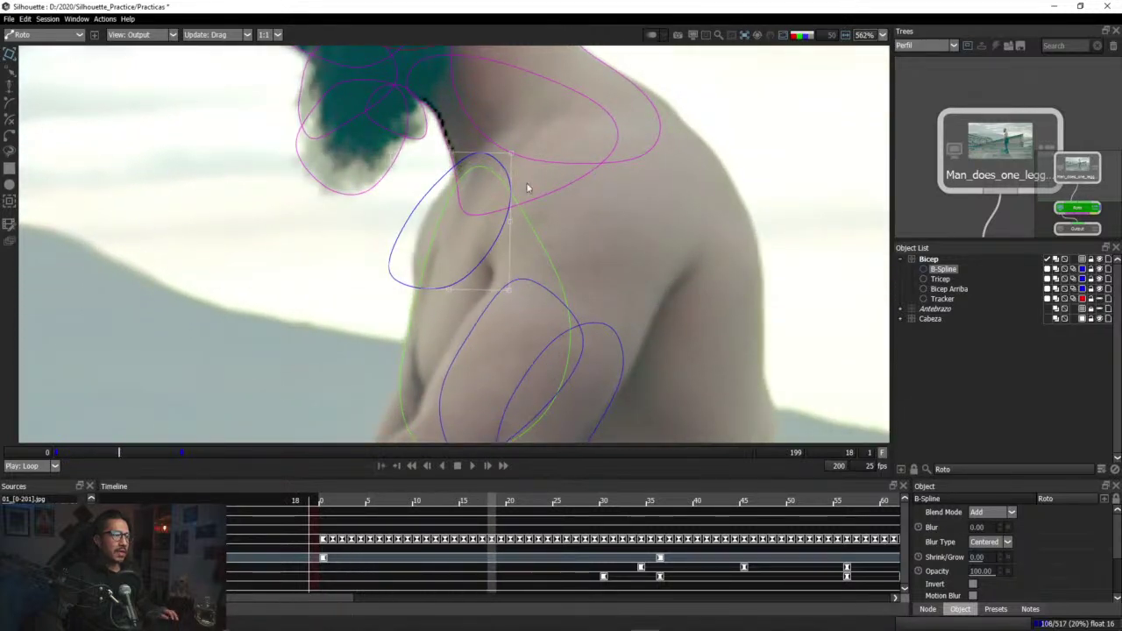
pyautogui.moveTo(513, 151); pyautogui.dragTo(500, 188)
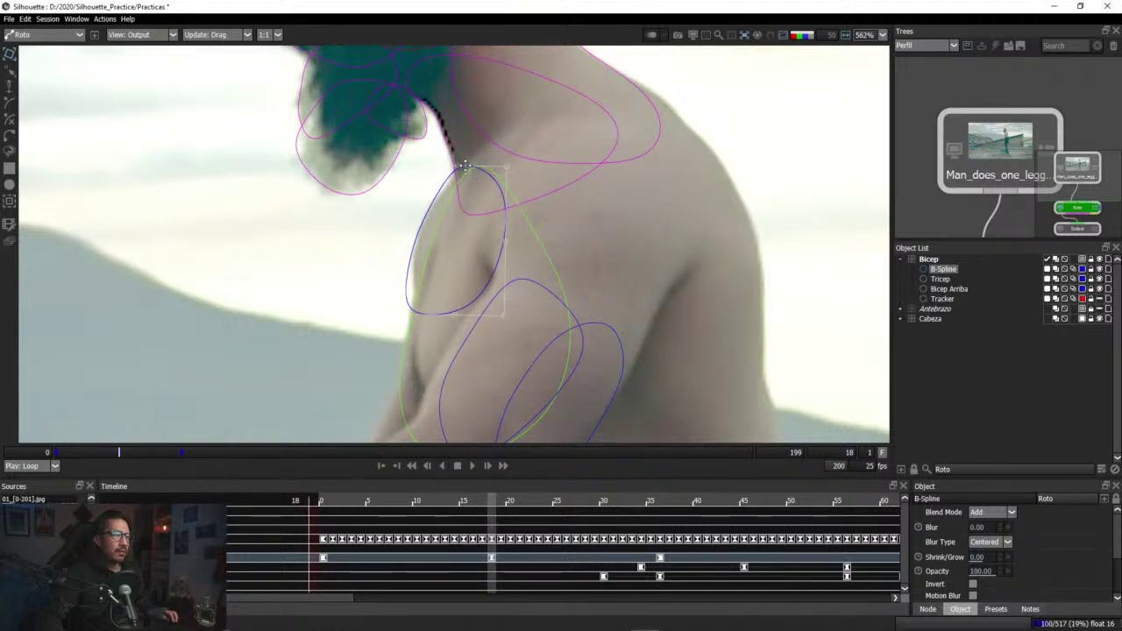
pyautogui.moveTo(459, 166); pyautogui.dragTo(465, 169)
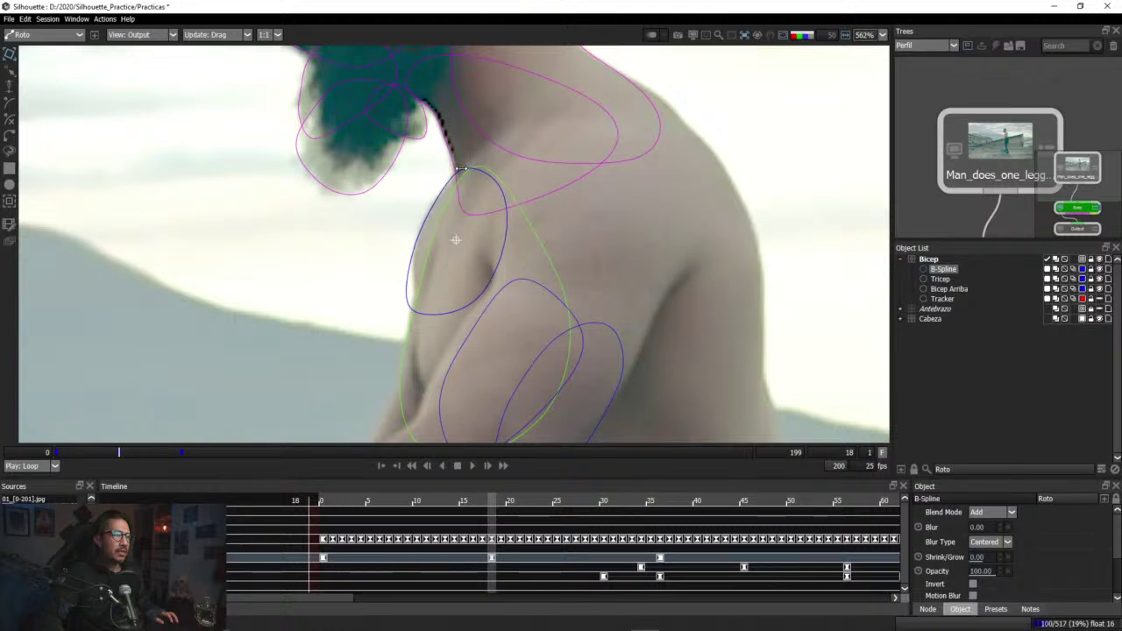
pyautogui.click(401, 318)
pyautogui.click(415, 319)
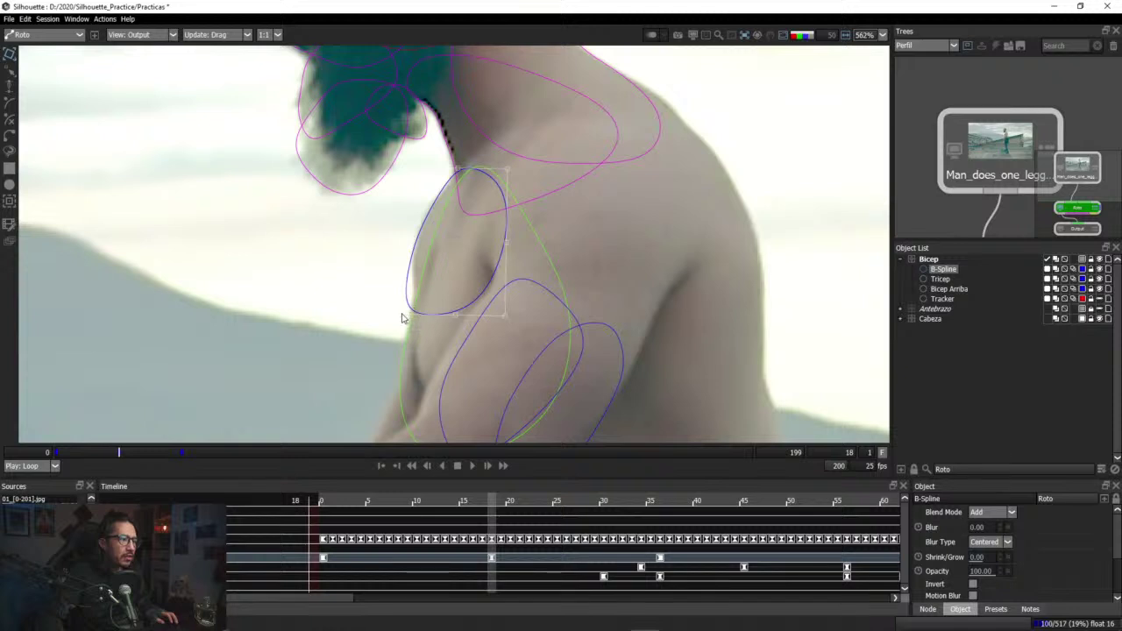
# Step: Refine the frame 18 fit by adjusting the shoulder B-spline's corners and sides closely to the front shoulder contour
pyautogui.scroll(5, 425, 317)
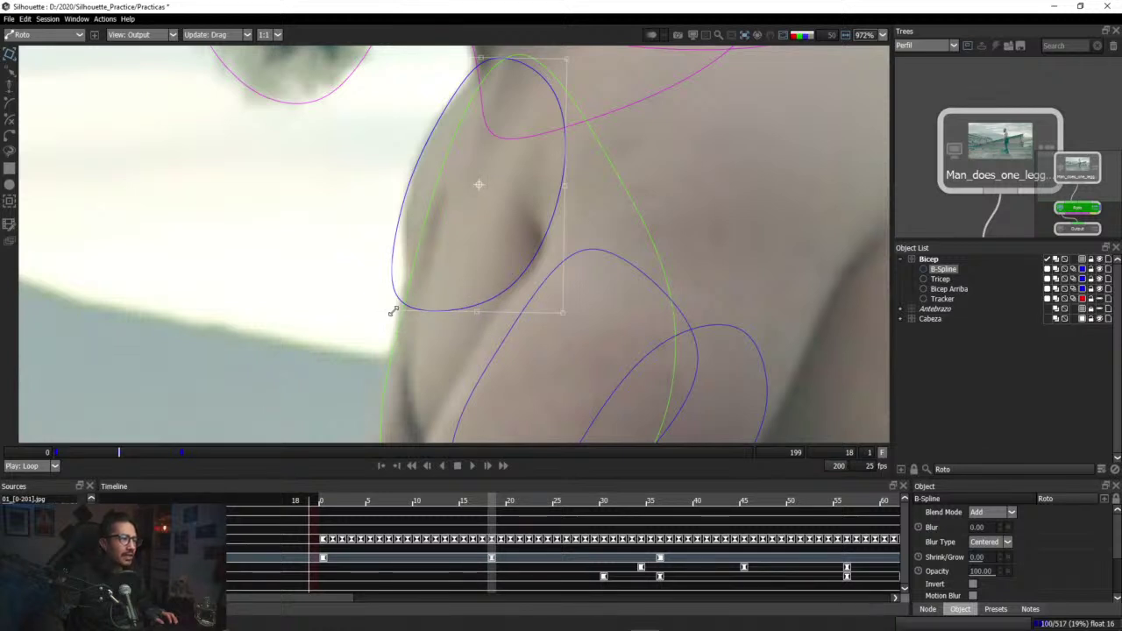
pyautogui.moveTo(393, 311); pyautogui.dragTo(407, 308)
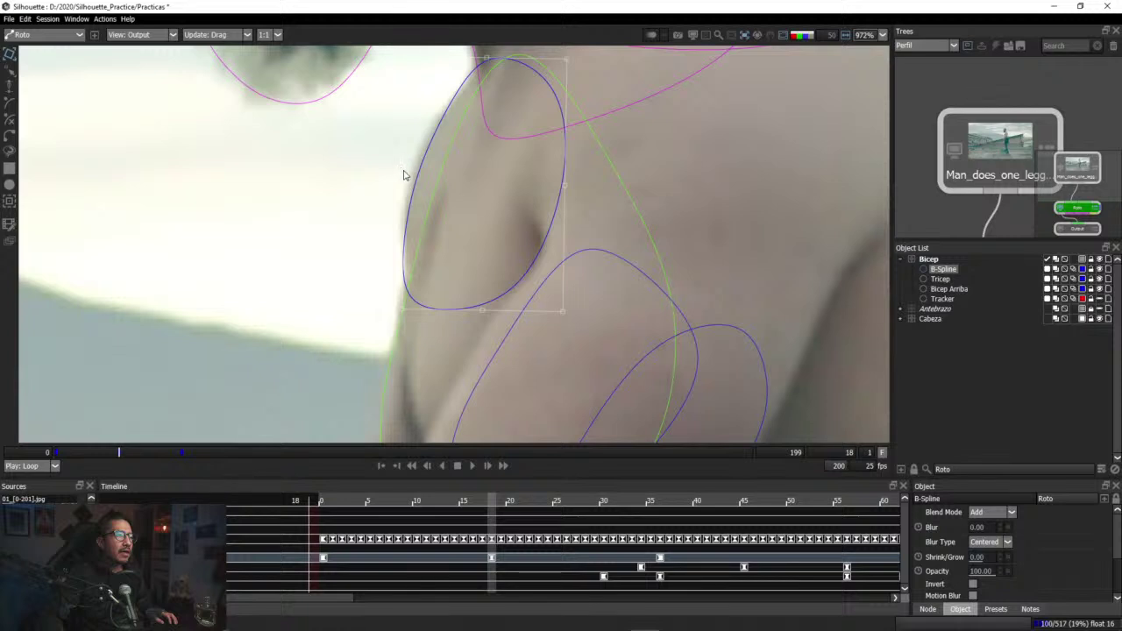
pyautogui.moveTo(400, 184); pyautogui.dragTo(395, 183)
pyautogui.moveTo(567, 61); pyautogui.dragTo(575, 66)
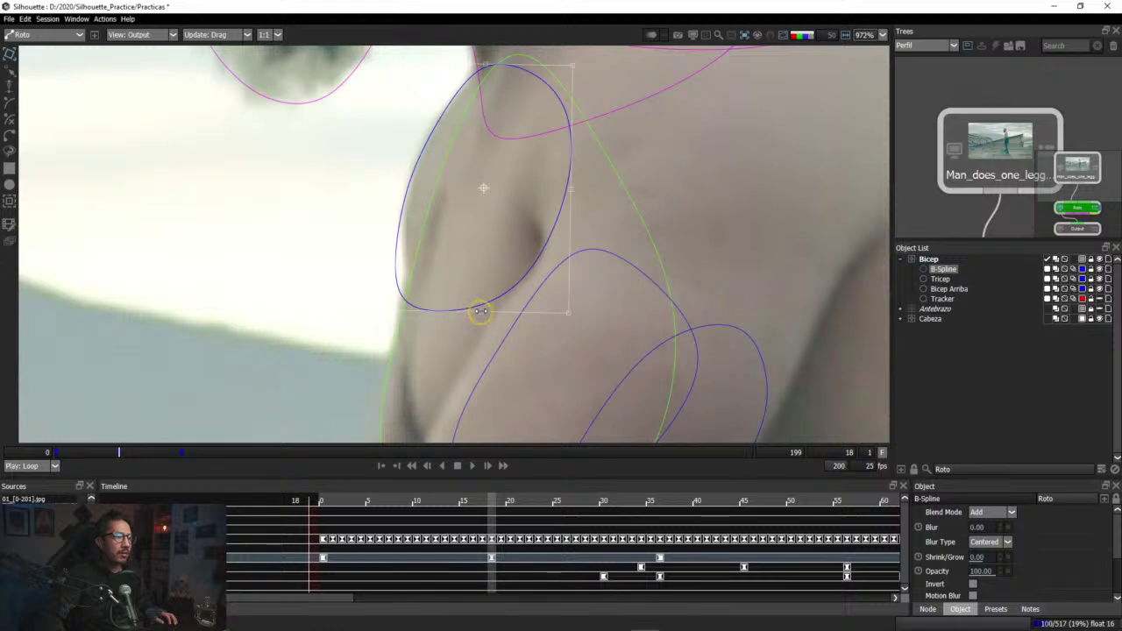
pyautogui.moveTo(481, 310); pyautogui.dragTo(488, 290)
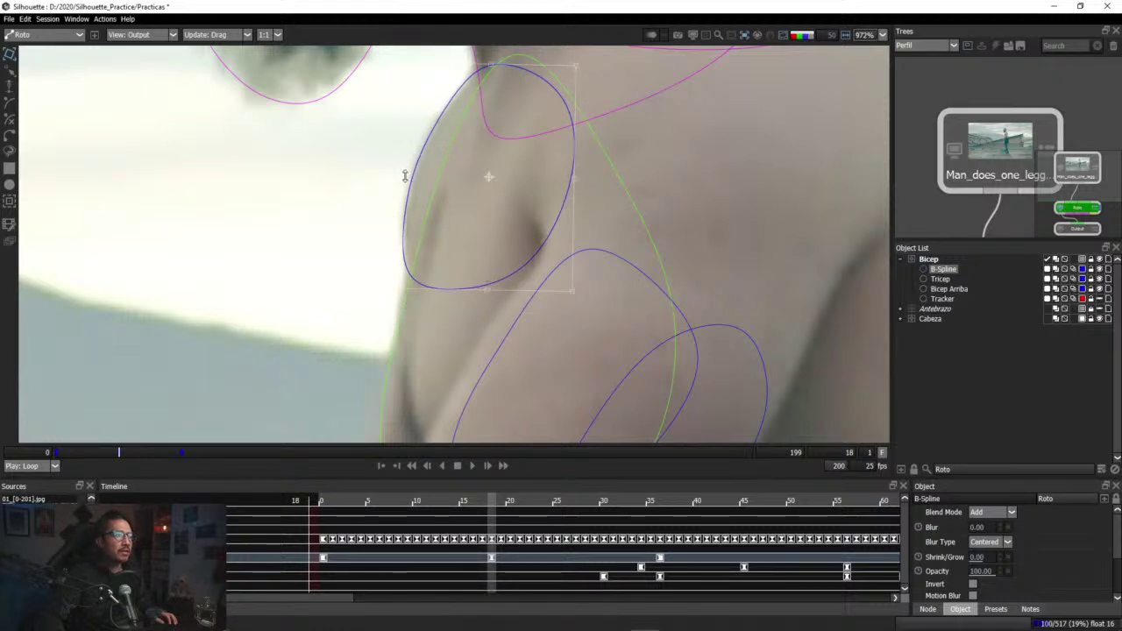
pyautogui.moveTo(405, 176); pyautogui.dragTo(402, 177)
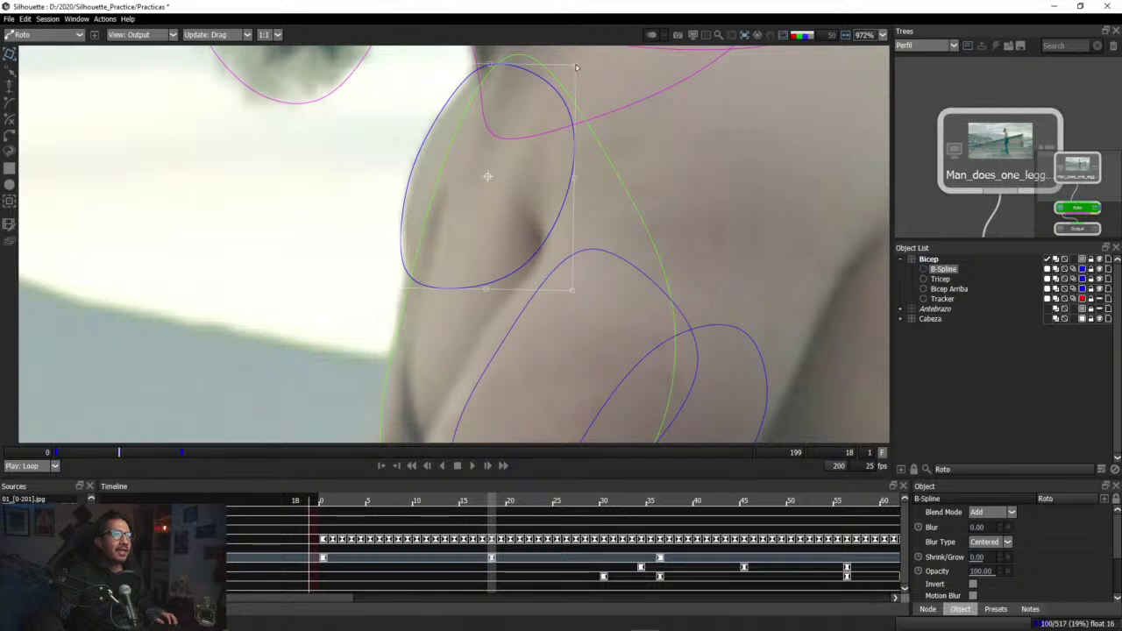
pyautogui.moveTo(576, 67); pyautogui.dragTo(586, 59)
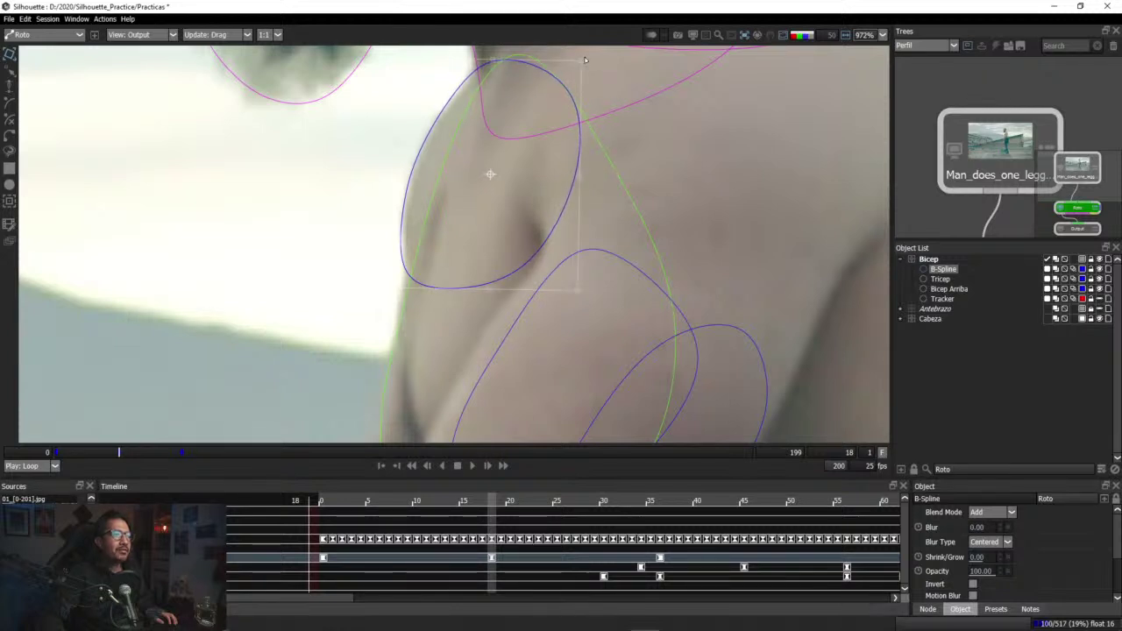
pyautogui.moveTo(401, 292); pyautogui.dragTo(406, 292)
# Step: At frame 30, shift and scale the shoulder B-spline to match the front shoulder edge
pyautogui.moveTo(120, 452); pyautogui.dragTo(160, 464)
pyautogui.scroll(-3, 458, 268)
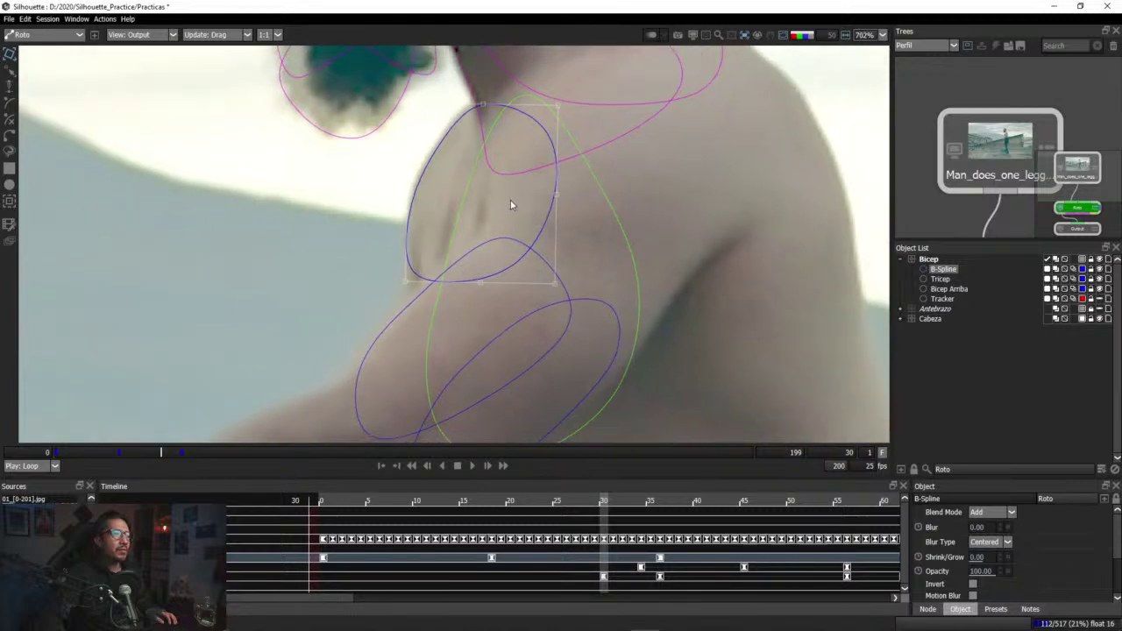
pyautogui.moveTo(555, 180); pyautogui.dragTo(551, 174)
pyautogui.moveTo(402, 278); pyautogui.dragTo(404, 280)
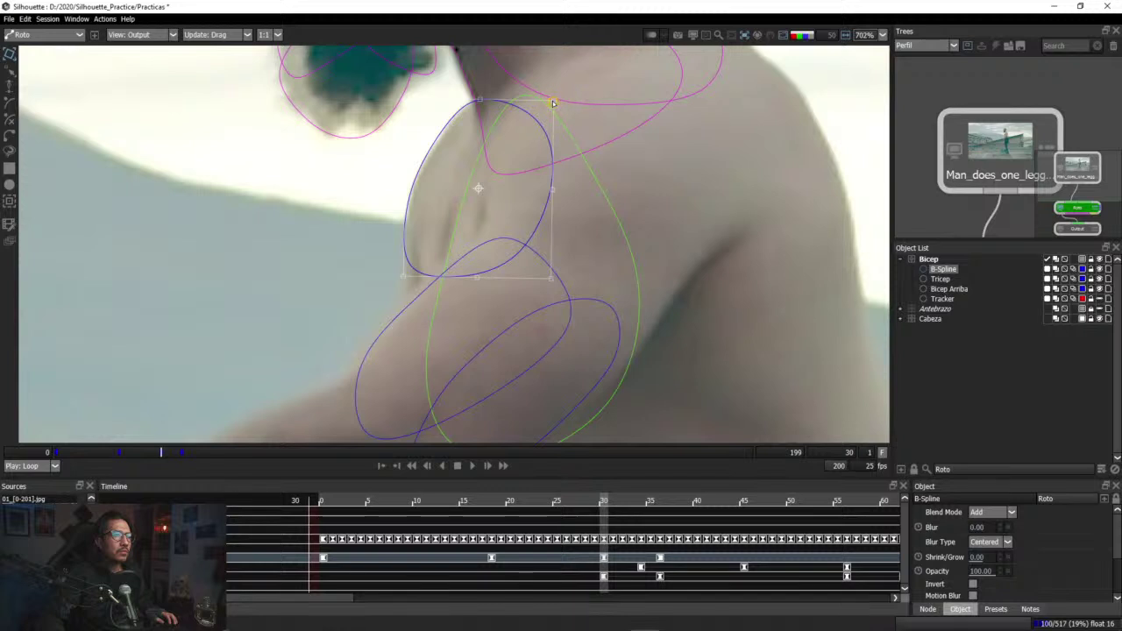
pyautogui.moveTo(553, 103); pyautogui.dragTo(556, 102)
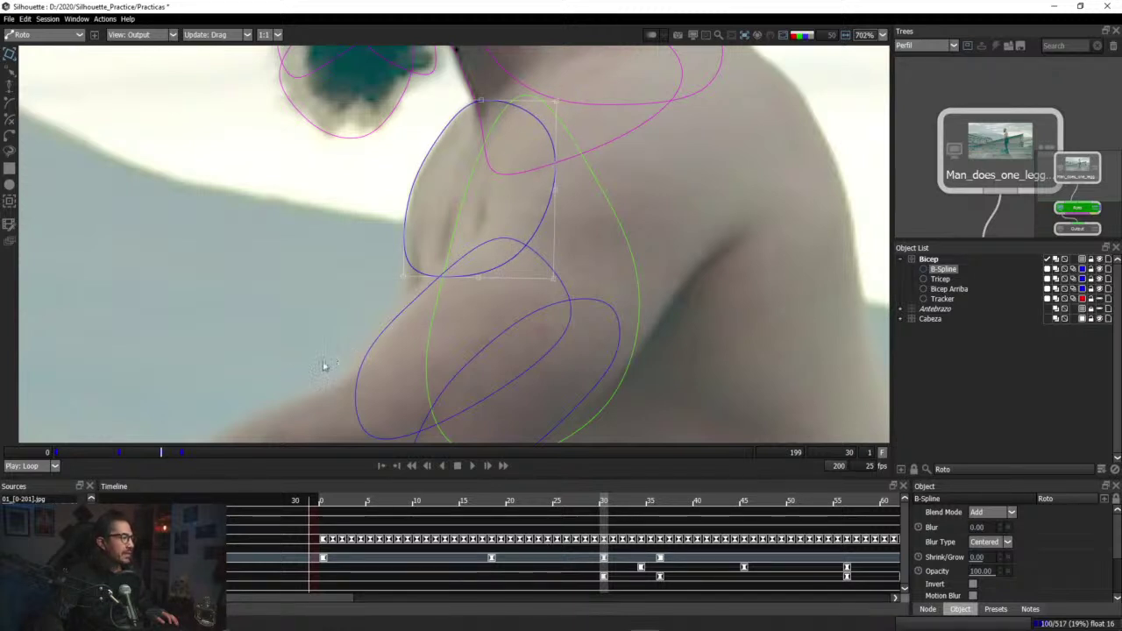
# Step: At frame 34, adjust the shoulder B-spline's upper back and lower front corners to follow the shoulder contour
pyautogui.click(173, 453)
pyautogui.moveTo(173, 453); pyautogui.dragTo(174, 454)
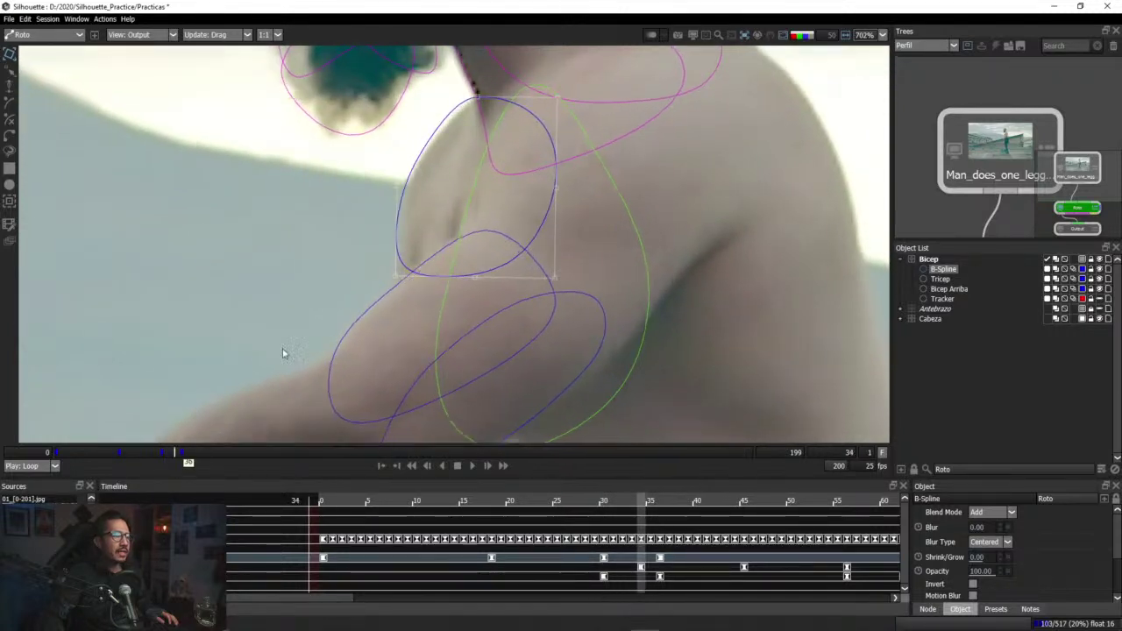
pyautogui.moveTo(557, 99); pyautogui.dragTo(563, 104)
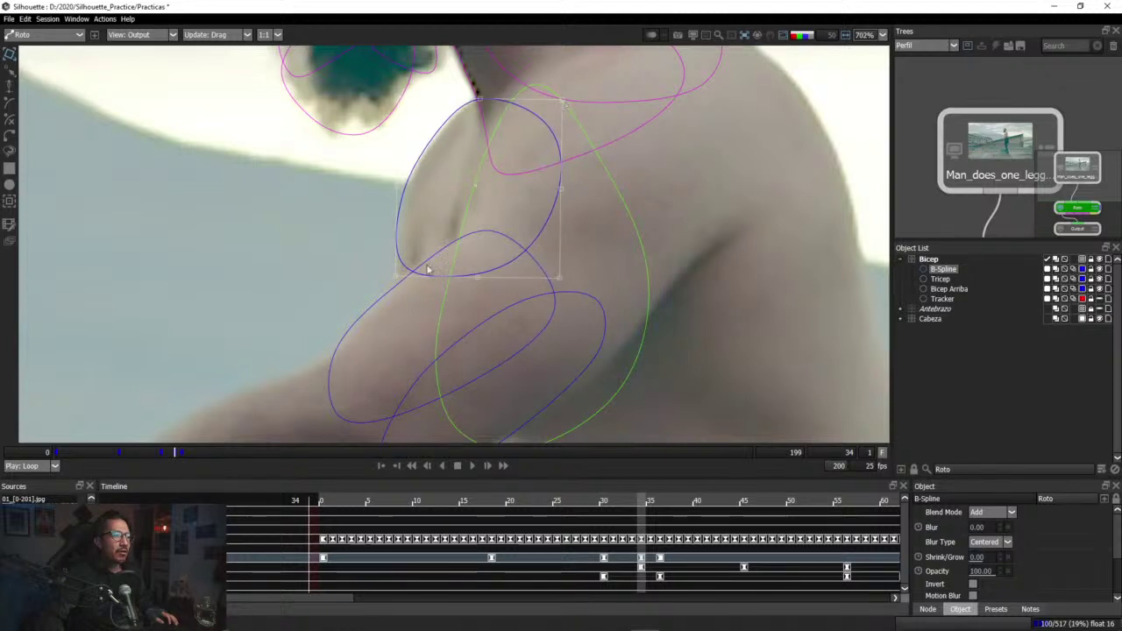
pyautogui.moveTo(397, 278); pyautogui.dragTo(401, 279)
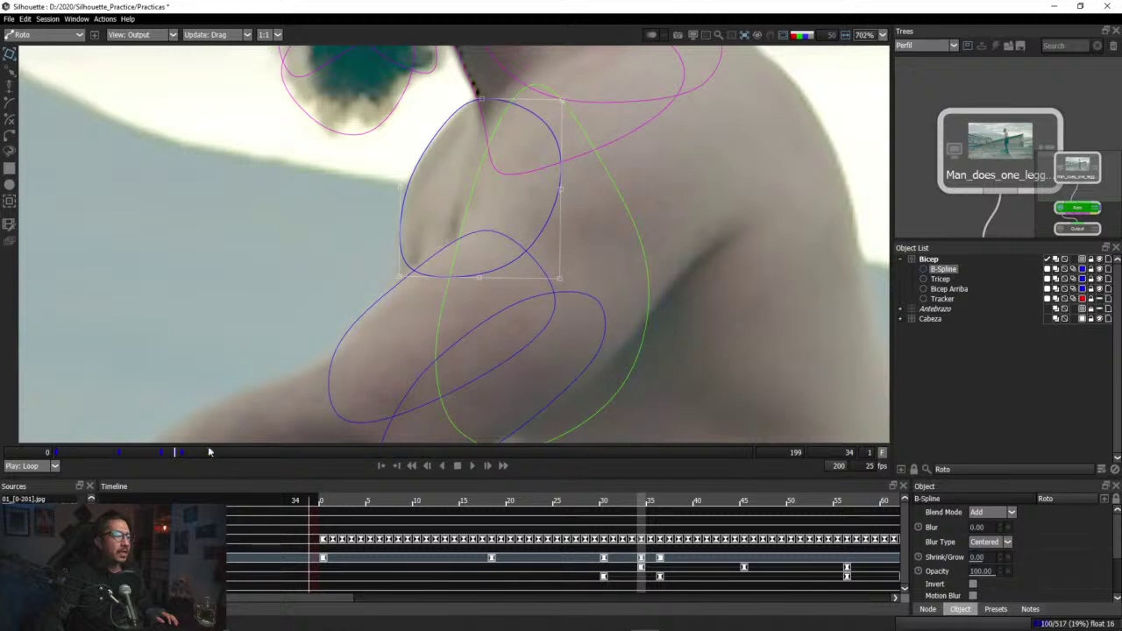
# Step: At frame 32, adjust the shoulder B-spline's upper back and lower front corners to fit the front shoulder contour, and check the neighbouring frames
pyautogui.moveTo(175, 453); pyautogui.dragTo(168, 453)
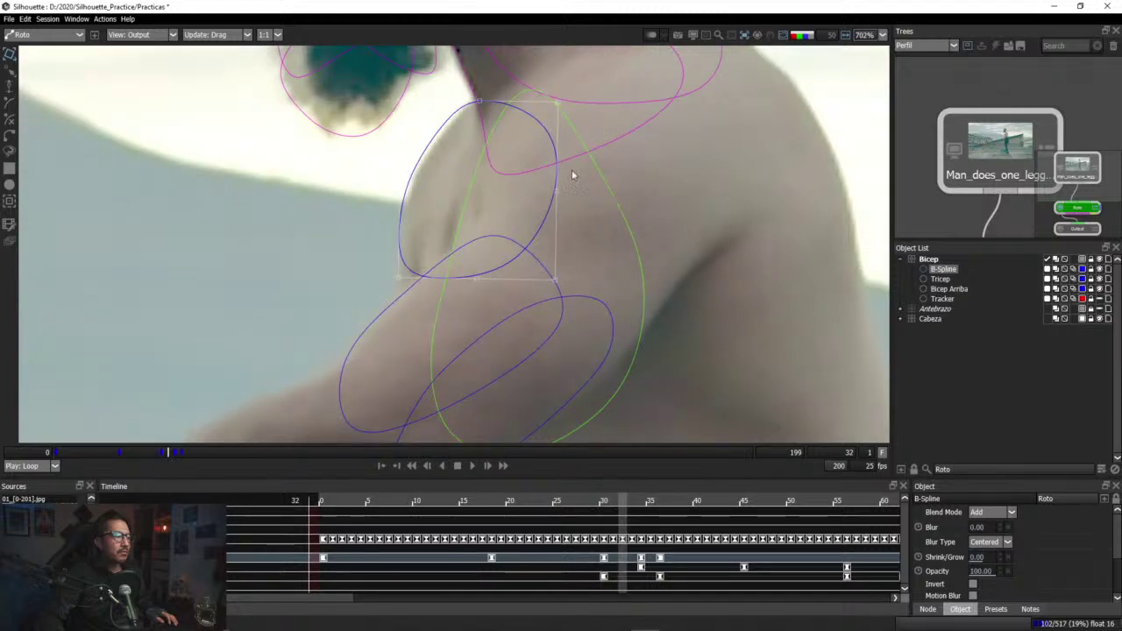
pyautogui.moveTo(557, 103); pyautogui.dragTo(565, 99)
pyautogui.moveTo(398, 276); pyautogui.dragTo(403, 280)
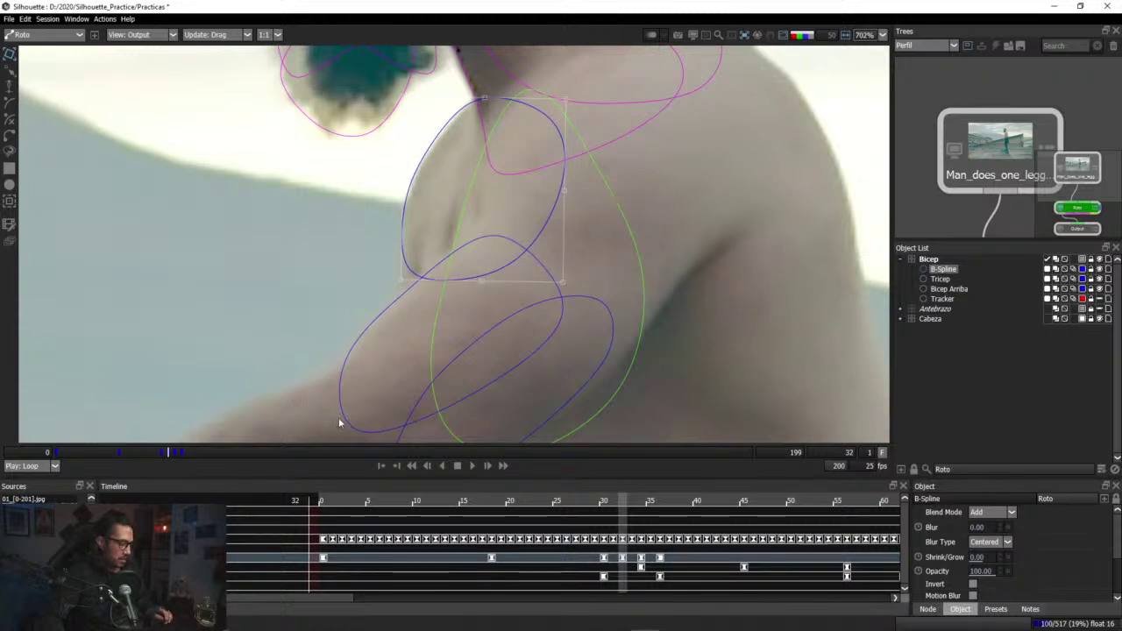
pyautogui.press('Left')
pyautogui.press('Right')
pyautogui.press('Right')
pyautogui.press('Right')
pyautogui.press('Right')
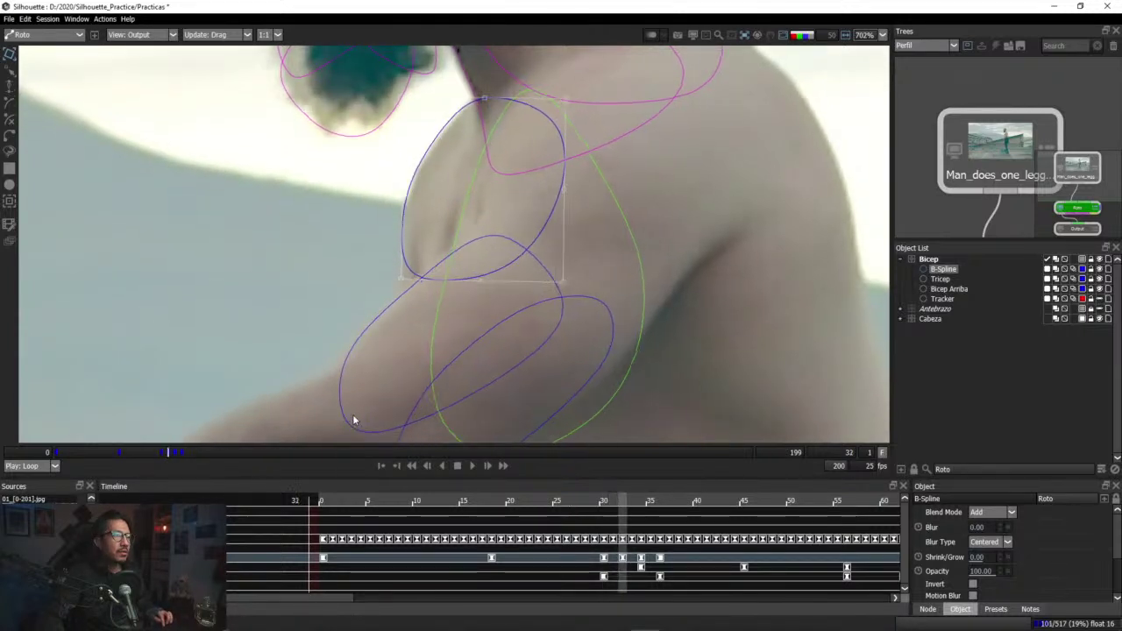
# Step: At frame 22, pull the shoulder B-spline's lower front corner inward and nudge its upper edge to match the front shoulder edge
pyautogui.moveTo(180, 452); pyautogui.dragTo(134, 452)
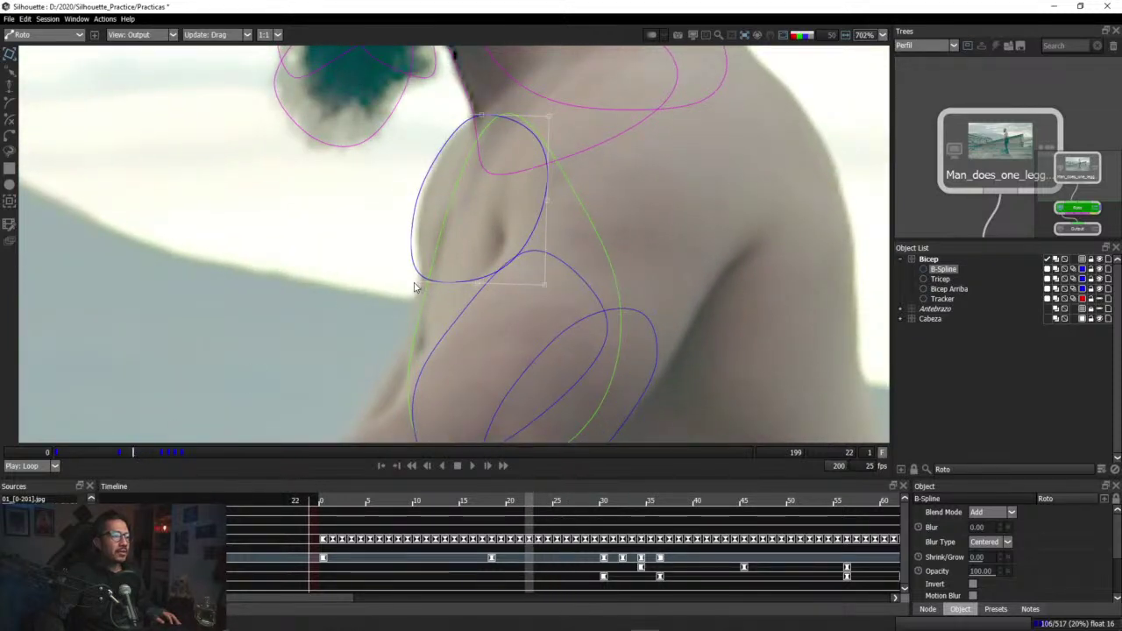
pyautogui.moveTo(413, 283); pyautogui.dragTo(422, 285)
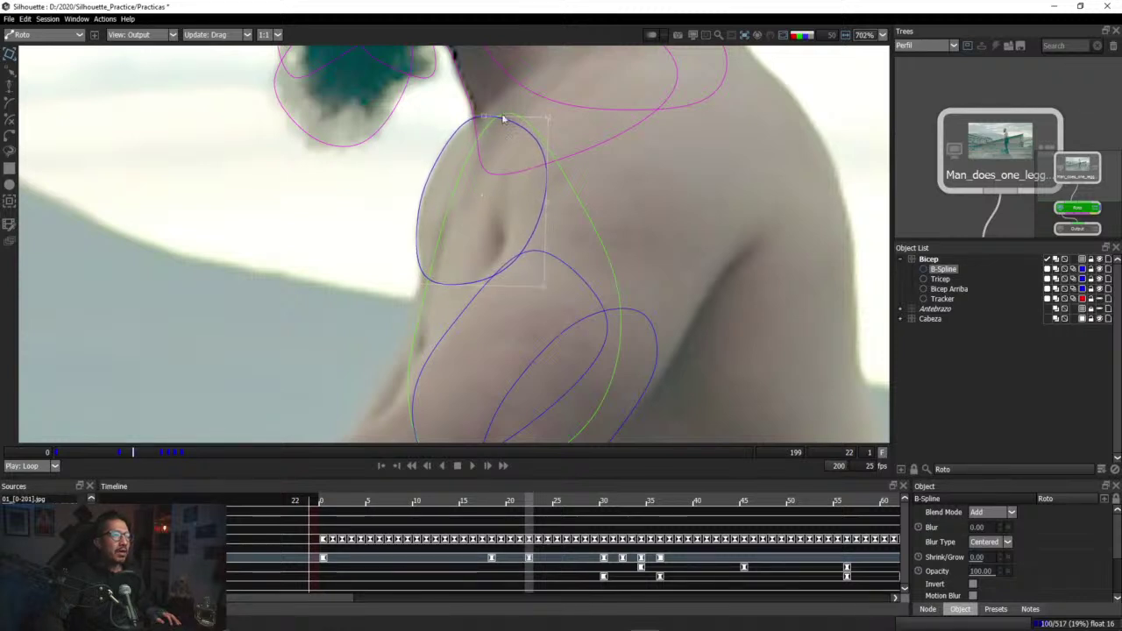
pyautogui.moveTo(486, 116); pyautogui.dragTo(485, 118)
# Step: At frame 25, raise the shoulder B-spline's upper edge toward the neck and nudge its lower front corner onto the shoulder contour
pyautogui.moveTo(133, 453)
pyautogui.mouseDown()
pyautogui.moveTo(120, 454)
pyautogui.moveTo(158, 457)
pyautogui.moveTo(144, 457)
pyautogui.mouseUp()
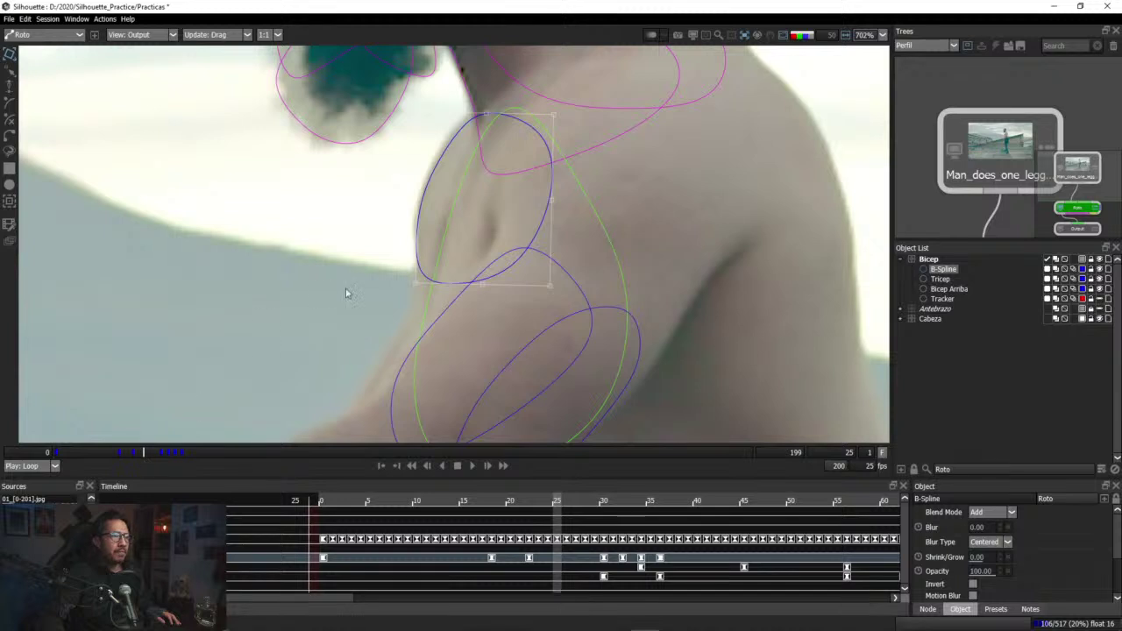
pyautogui.moveTo(488, 114); pyautogui.dragTo(482, 113)
pyautogui.moveTo(412, 284); pyautogui.dragTo(414, 285)
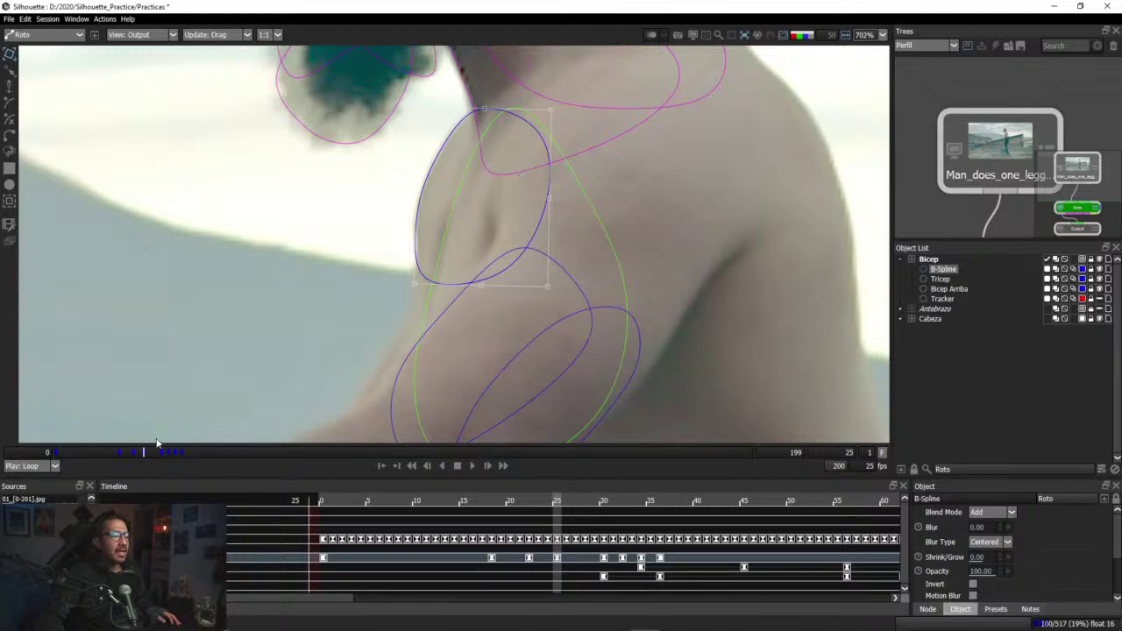
# Step: At frame 11, raise the shoulder B-spline's upper front corner, pull its lower front corner inward to the chest edge, and deselect the shape
pyautogui.moveTo(147, 453); pyautogui.dragTo(96, 456)
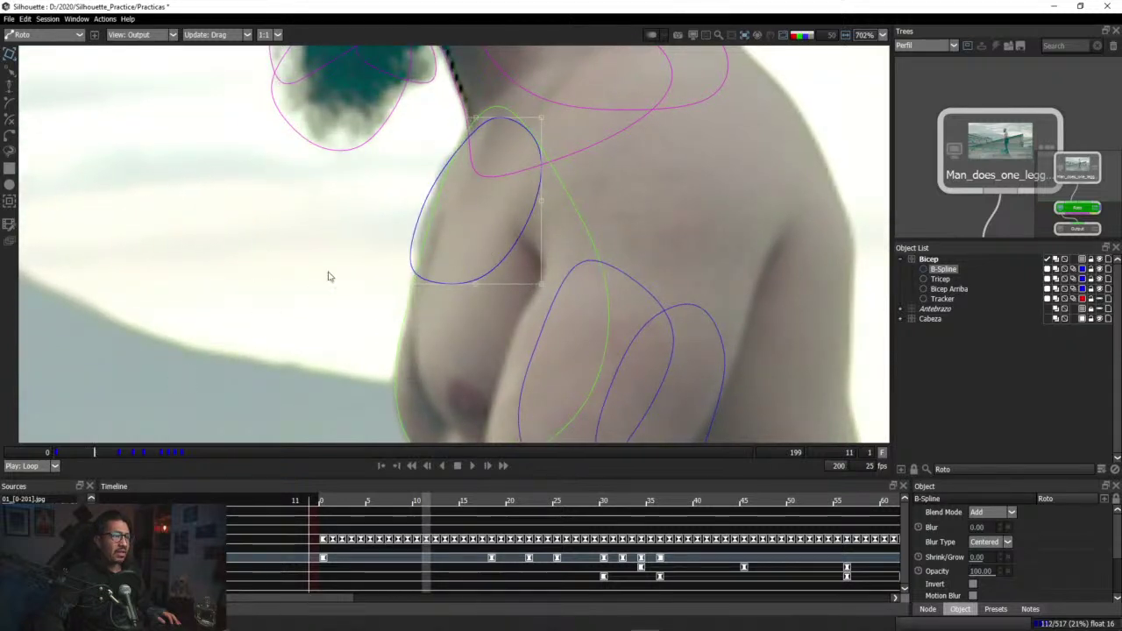
pyautogui.moveTo(478, 116); pyautogui.dragTo(478, 110)
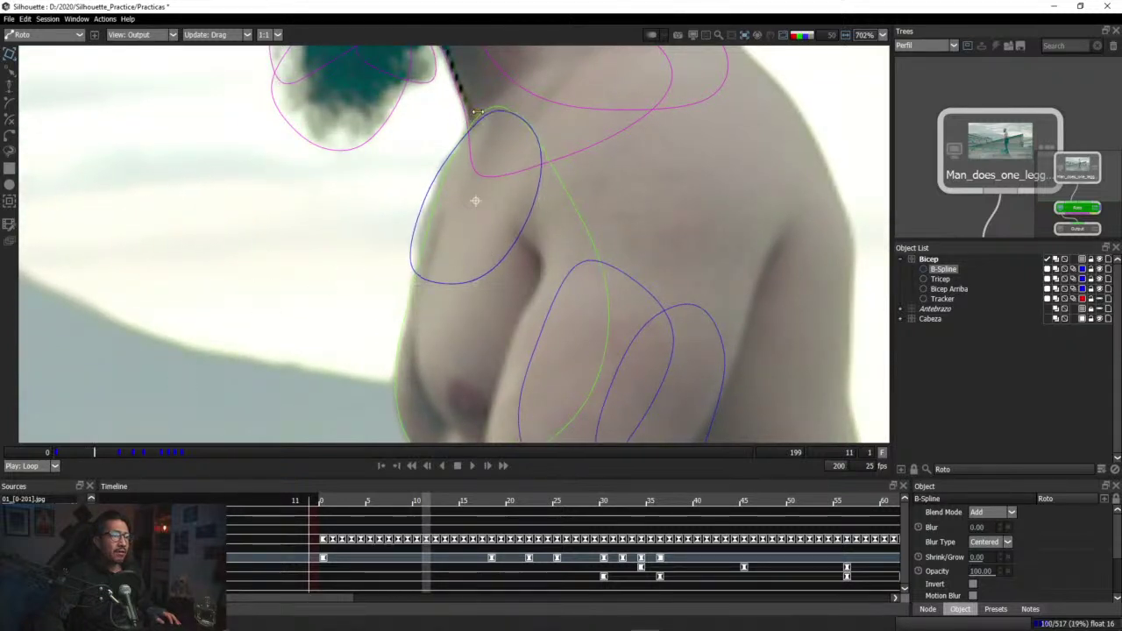
pyautogui.moveTo(410, 284); pyautogui.dragTo(418, 289)
pyautogui.click(423, 291)
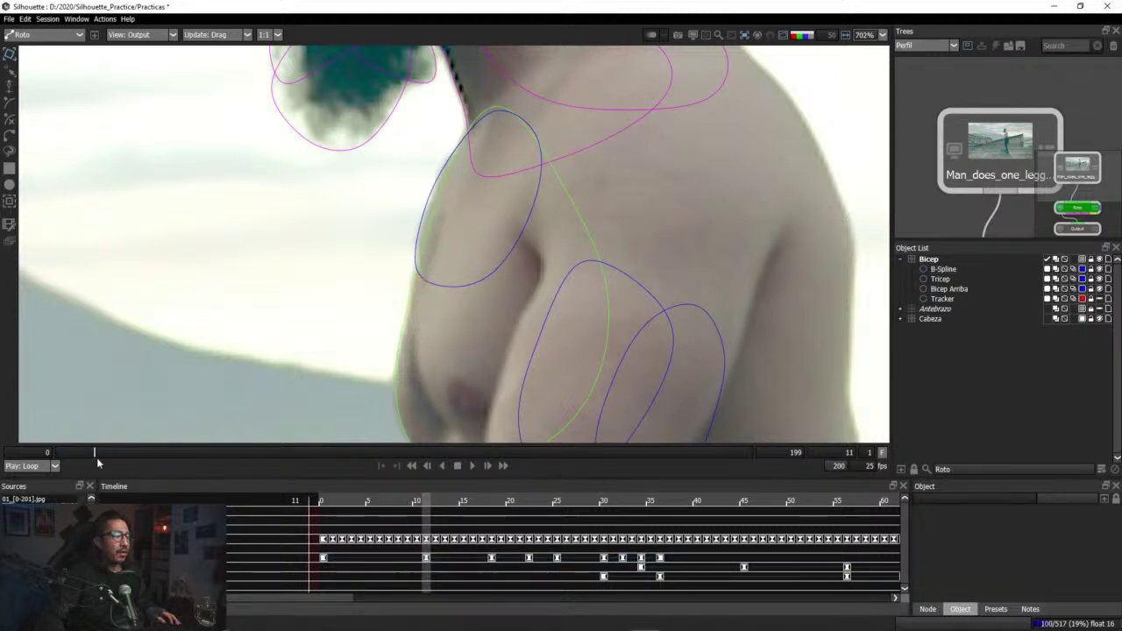
# Step: Refit the B-Spline shape in the Bicep layer to the front of the shoulder and chest at frame 0
pyautogui.click(452, 283)
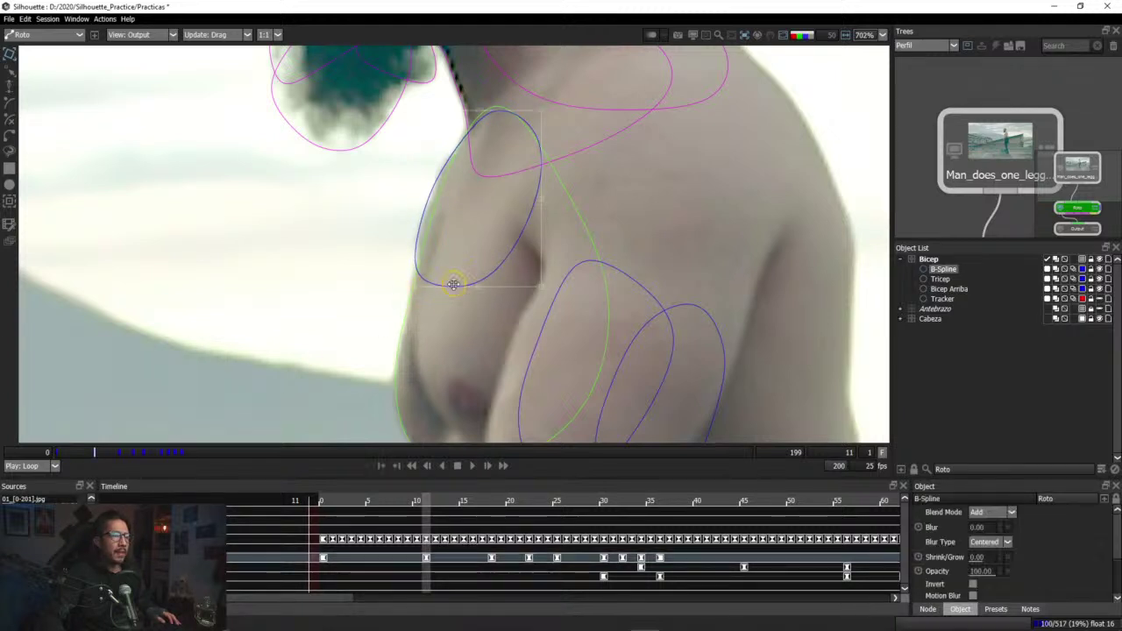
pyautogui.moveTo(100, 451); pyautogui.dragTo(56, 456)
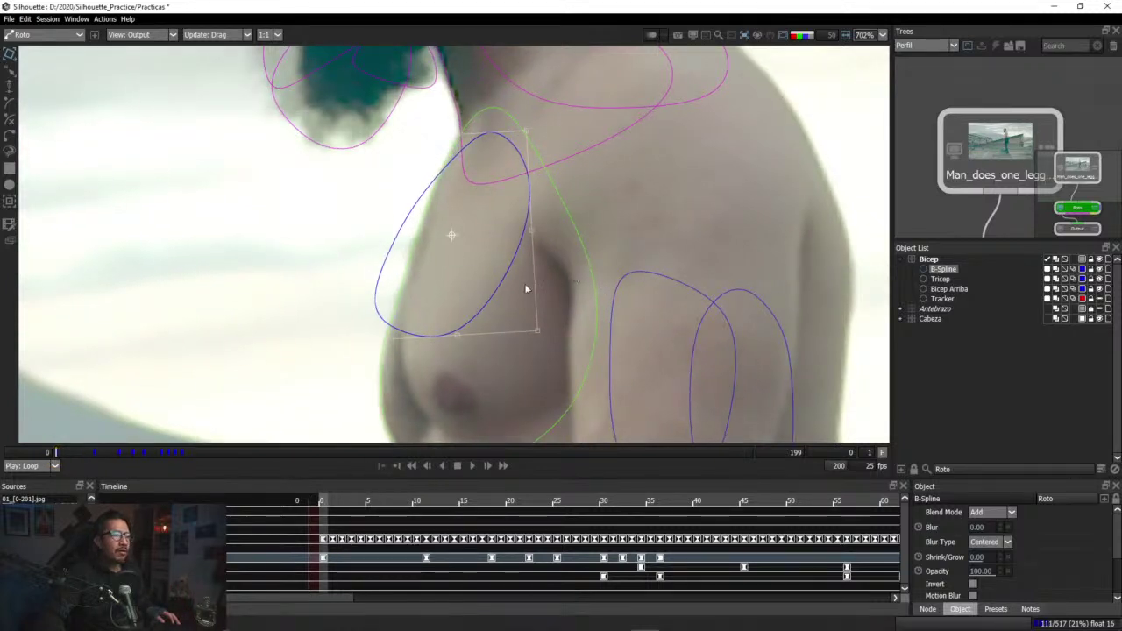
pyautogui.moveTo(524, 130); pyautogui.dragTo(524, 125)
pyautogui.moveTo(529, 172); pyautogui.dragTo(540, 185)
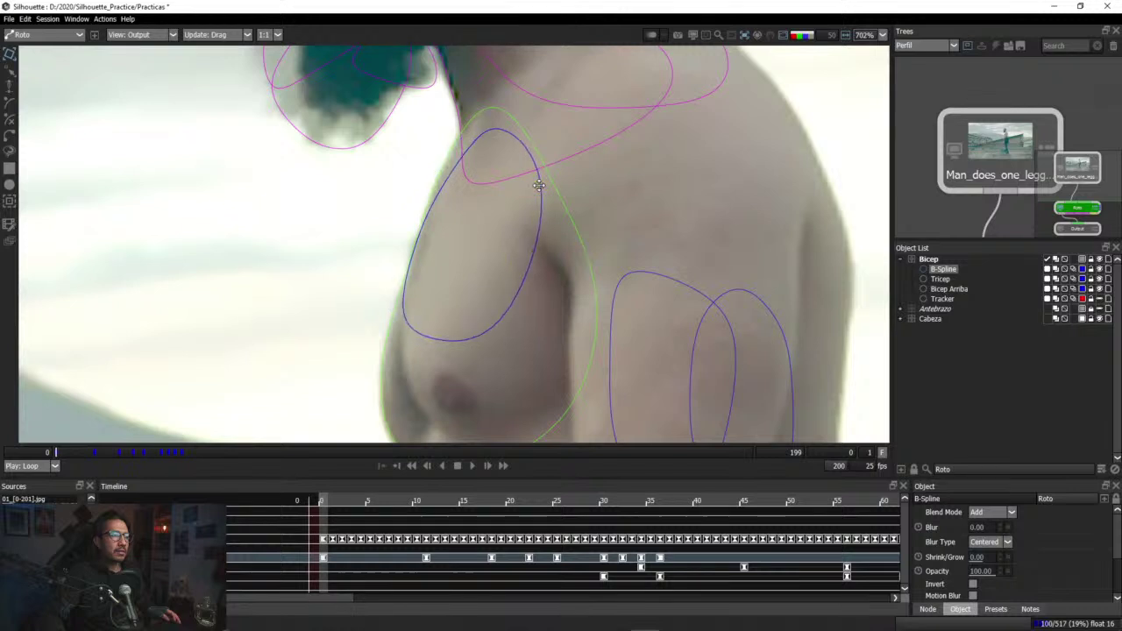
# Step: Adjust the B-Spline shape's bottom and top edges to follow the shoulder at frame 10
pyautogui.moveTo(61, 457); pyautogui.dragTo(90, 459)
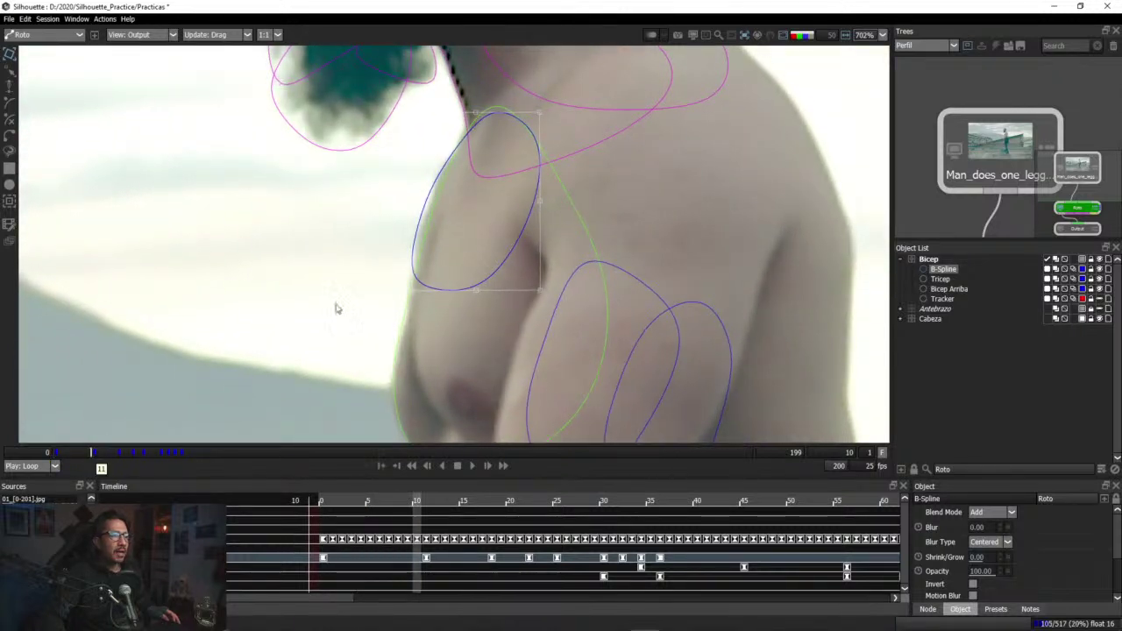
pyautogui.moveTo(412, 291); pyautogui.dragTo(415, 295)
pyautogui.moveTo(480, 112); pyautogui.dragTo(476, 116)
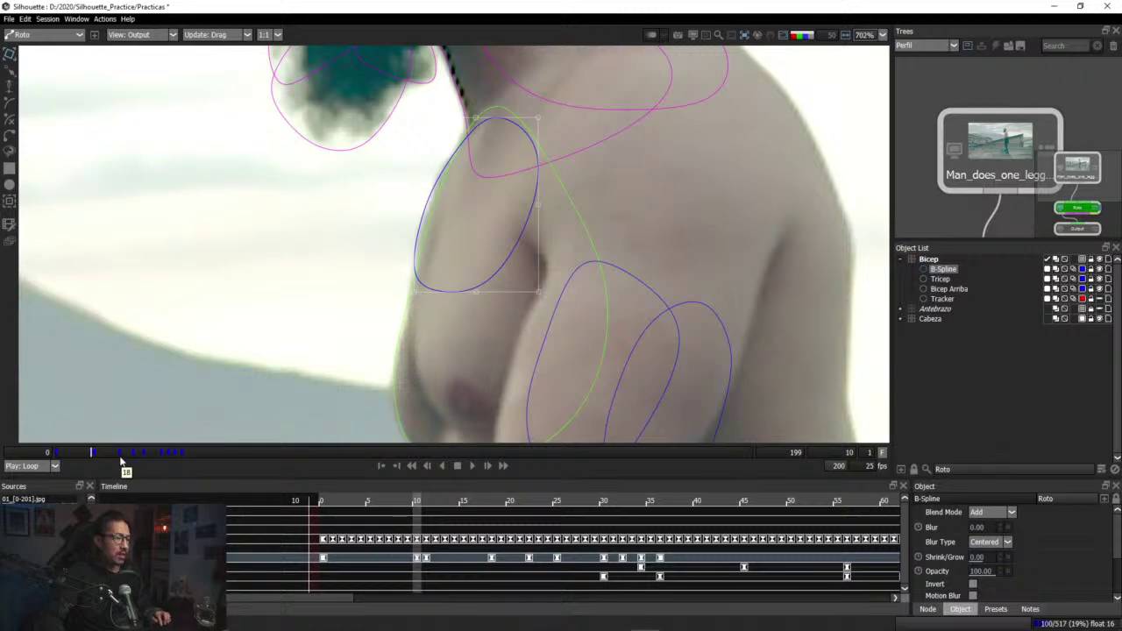
pyautogui.press('Right')
# Step: Transform the B-Spline shape to match the raised arm's shoulder at frame 48
pyautogui.moveTo(103, 454); pyautogui.dragTo(223, 455)
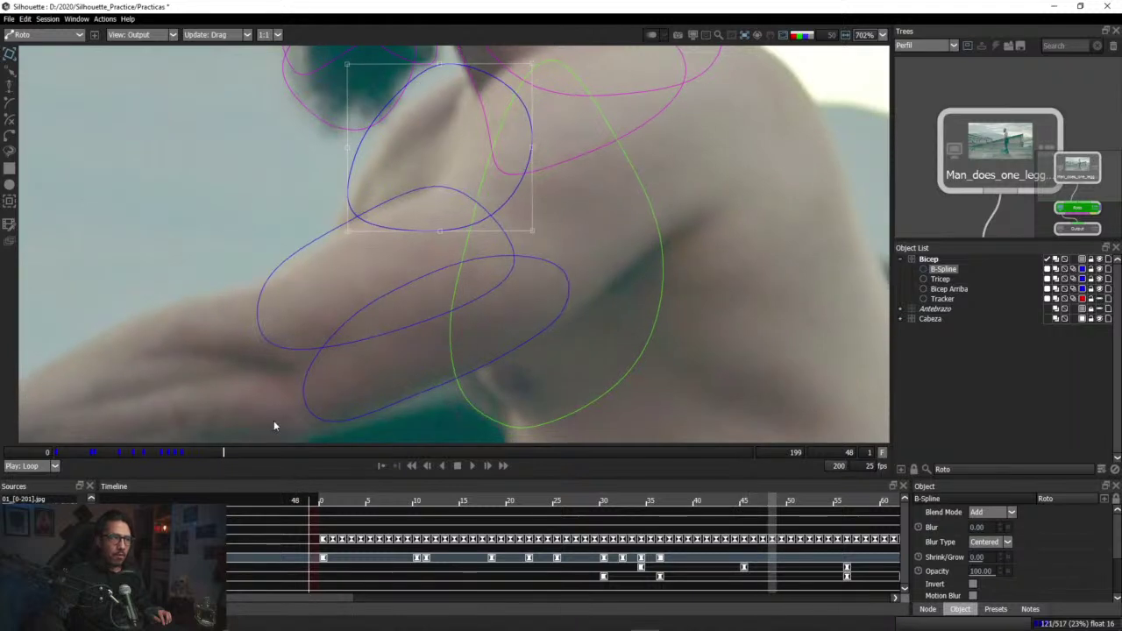
pyautogui.moveTo(534, 62); pyautogui.dragTo(548, 82)
pyautogui.moveTo(532, 129); pyautogui.dragTo(547, 134)
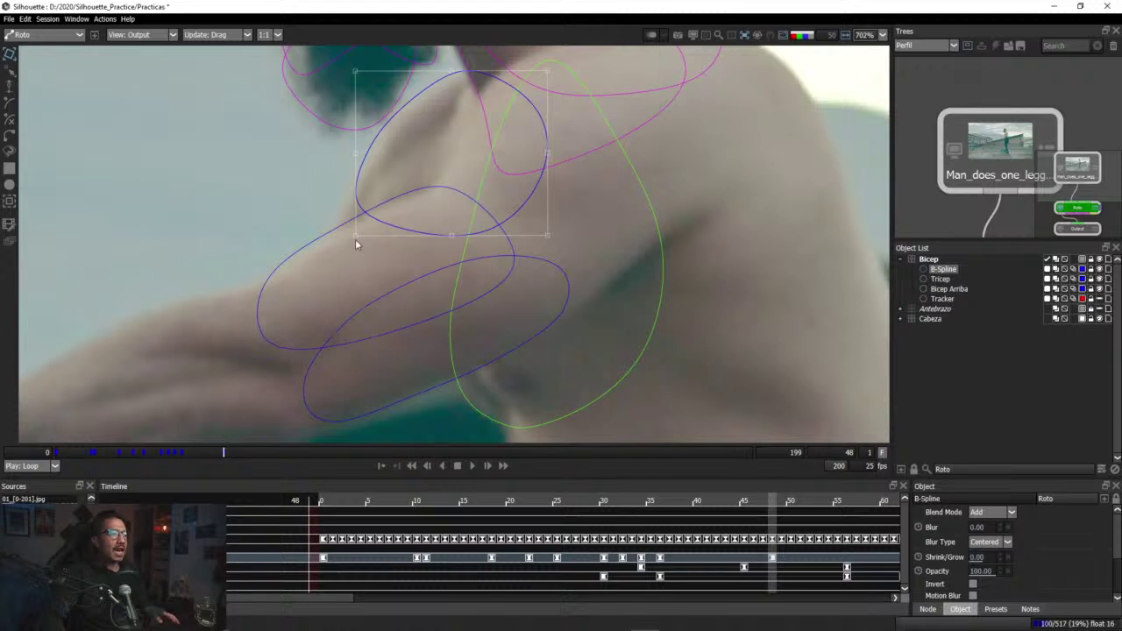
pyautogui.moveTo(355, 238); pyautogui.dragTo(363, 233)
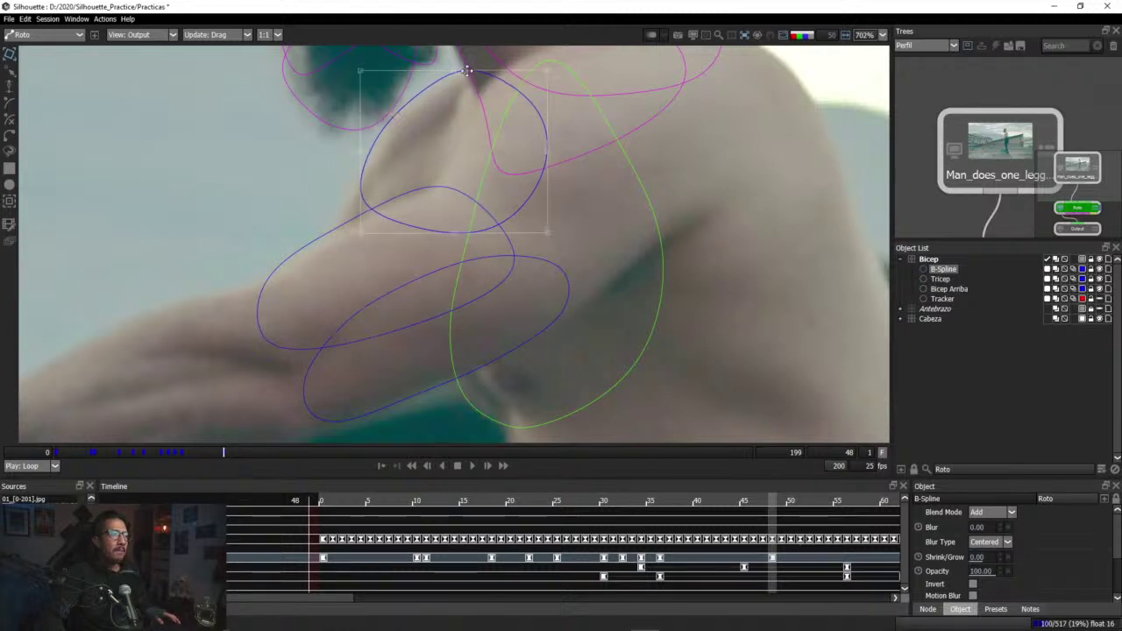
# Step: Widen and shift the B-Spline shape to fit the shoulder at frame 43
pyautogui.click(220, 452)
pyautogui.moveTo(220, 452); pyautogui.dragTo(206, 452)
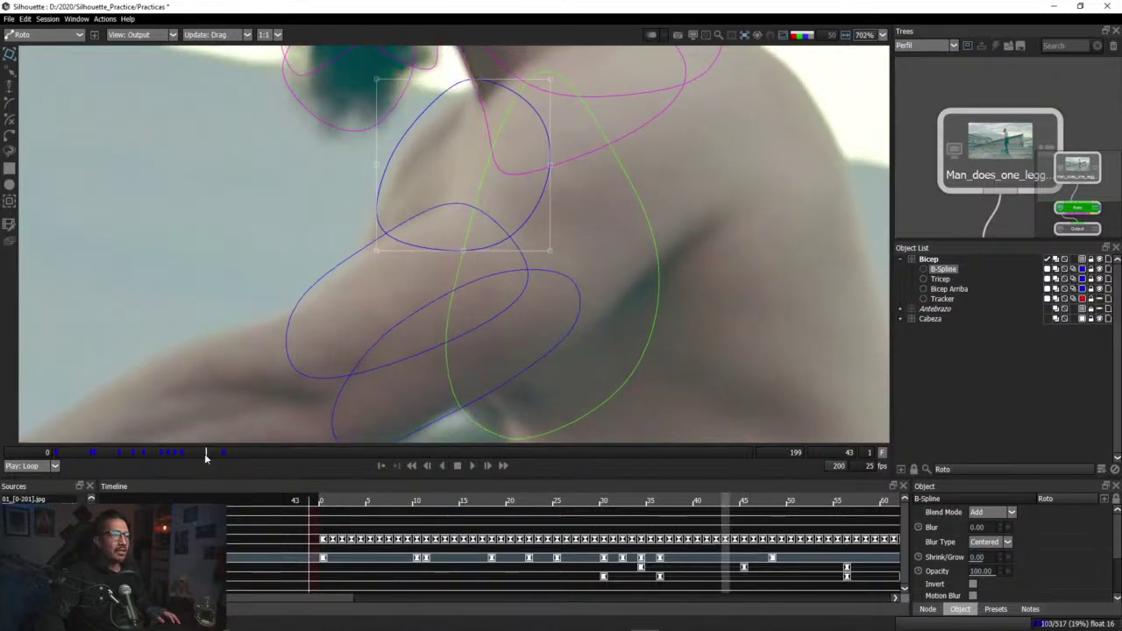
pyautogui.moveTo(552, 81); pyautogui.dragTo(561, 83)
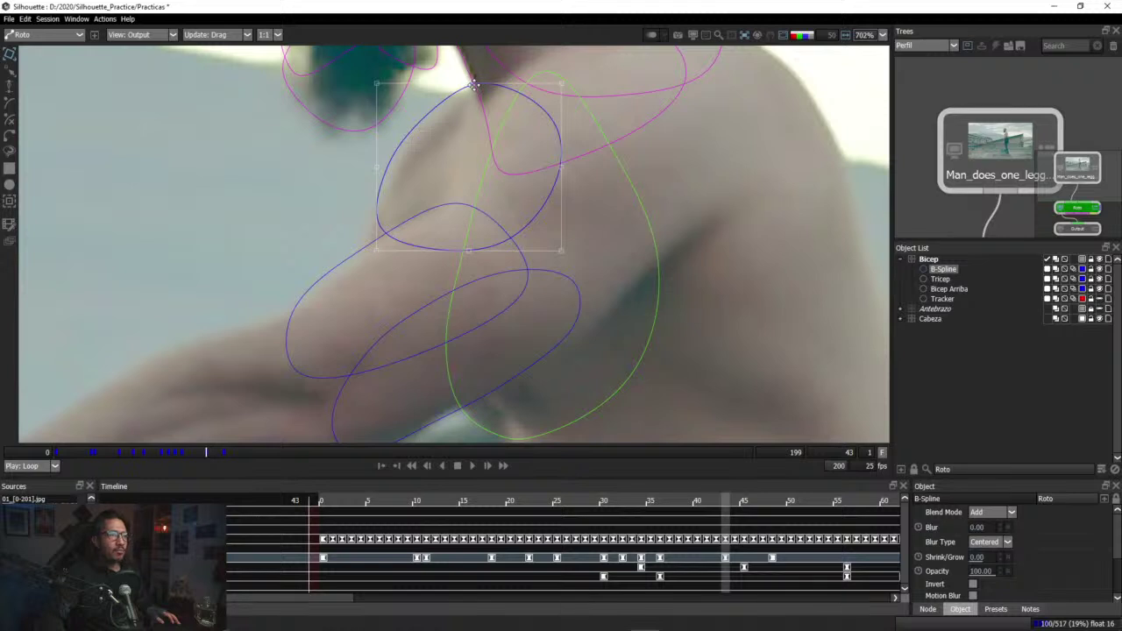
pyautogui.moveTo(473, 84); pyautogui.dragTo(477, 85)
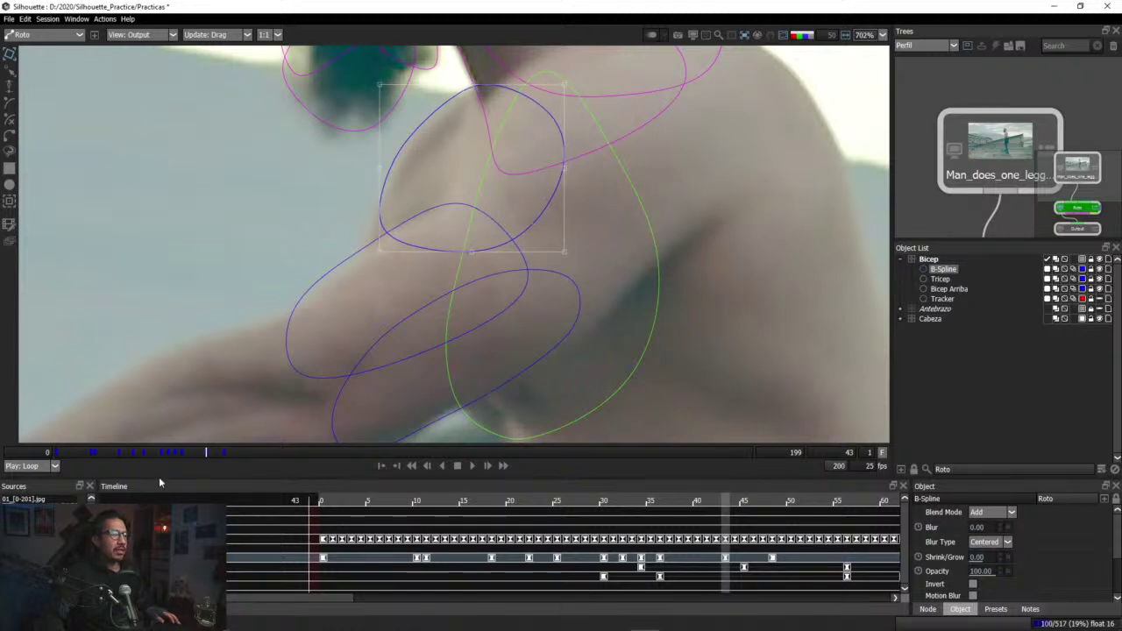
# Step: Correct the B-Spline shape's top and side edges at frame 59 and its top edge at frame 52
pyautogui.moveTo(201, 455); pyautogui.dragTo(261, 457)
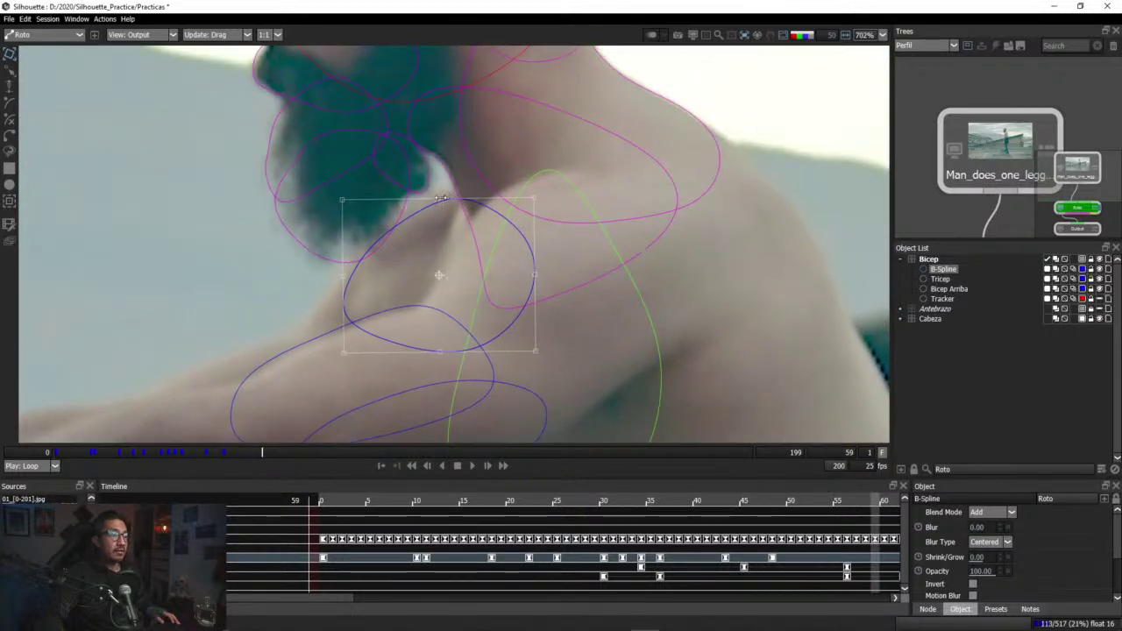
pyautogui.moveTo(443, 198); pyautogui.dragTo(429, 185)
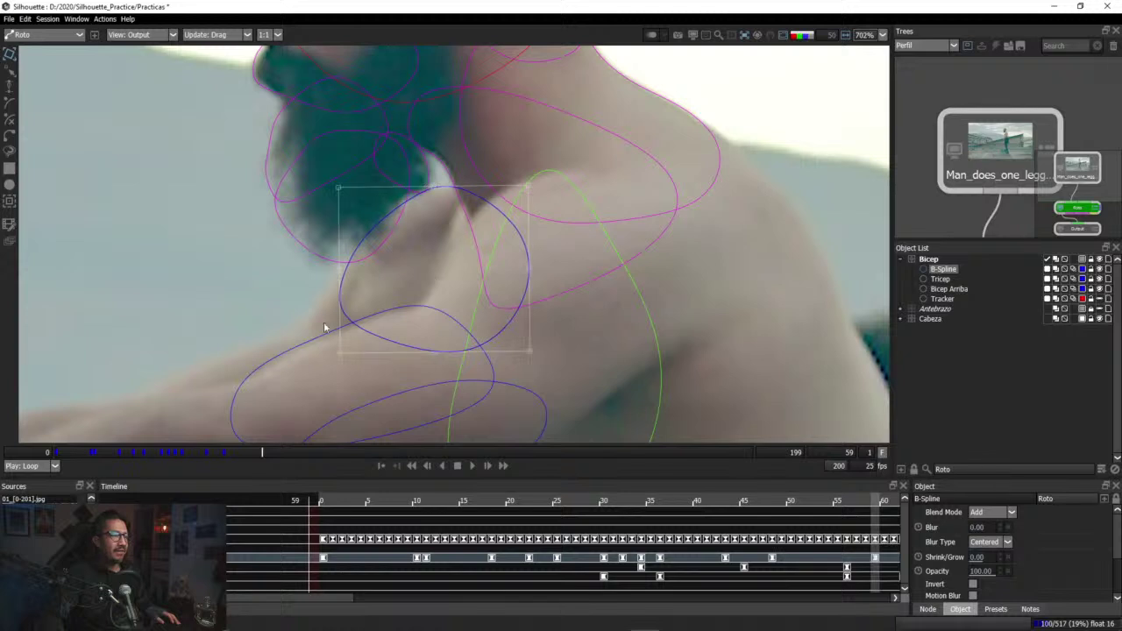
pyautogui.moveTo(336, 273); pyautogui.dragTo(332, 273)
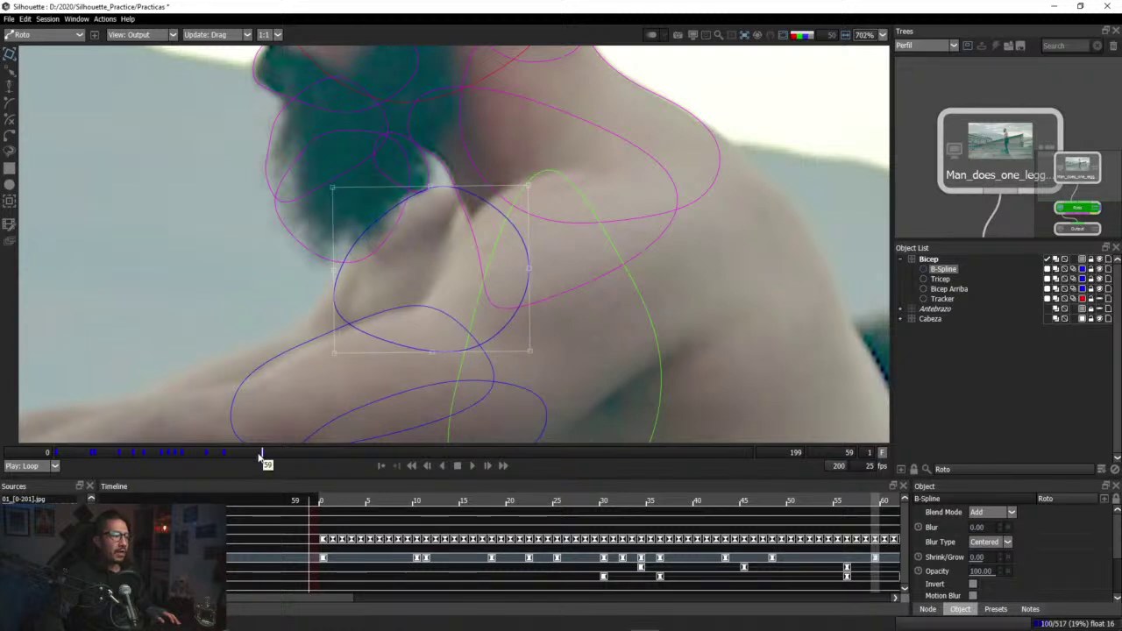
pyautogui.moveTo(261, 454); pyautogui.dragTo(238, 453)
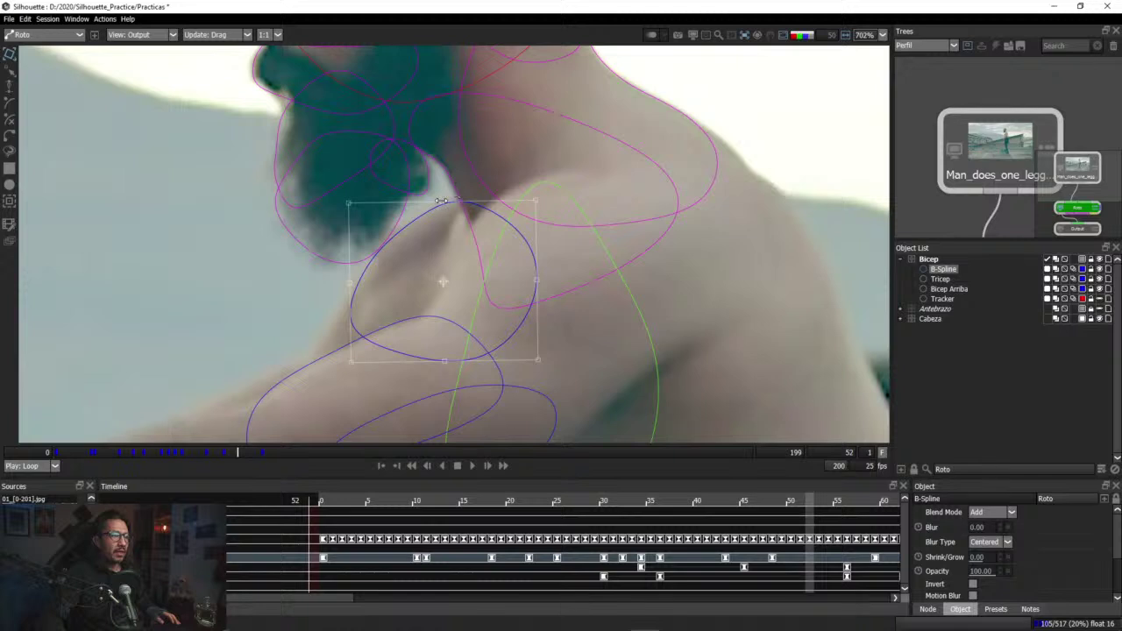
pyautogui.moveTo(441, 200); pyautogui.dragTo(438, 198)
pyautogui.click(395, 313)
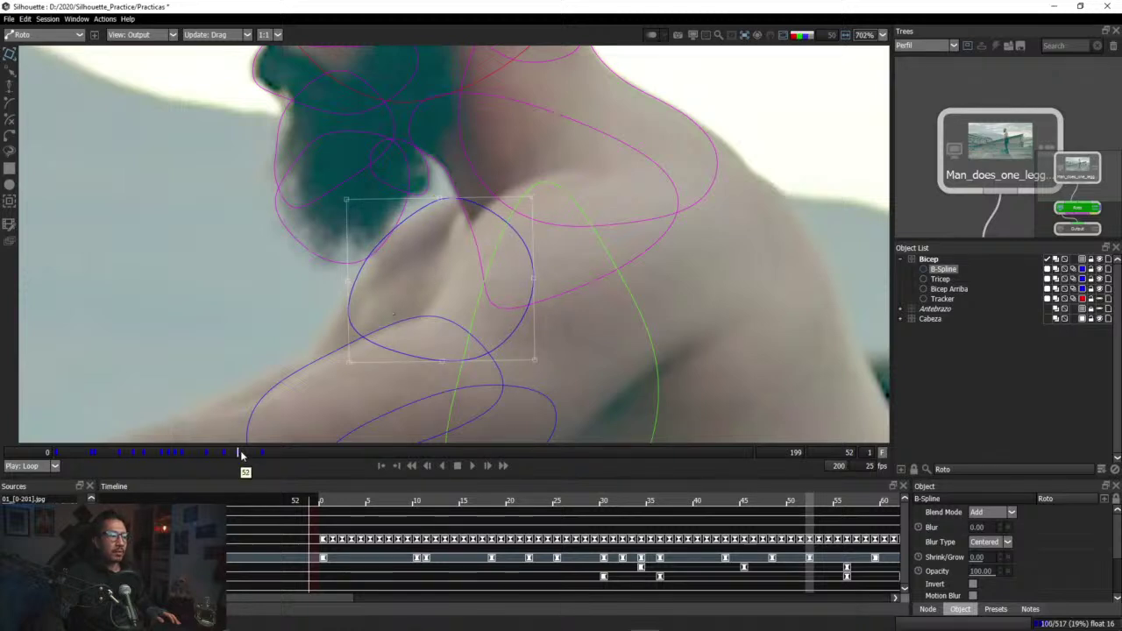
# Step: Reposition the B-Spline shape over the area between beard and shoulder at frames 81 and 98
pyautogui.moveTo(239, 453); pyautogui.dragTo(345, 456)
pyautogui.moveTo(452, 183); pyautogui.dragTo(426, 163)
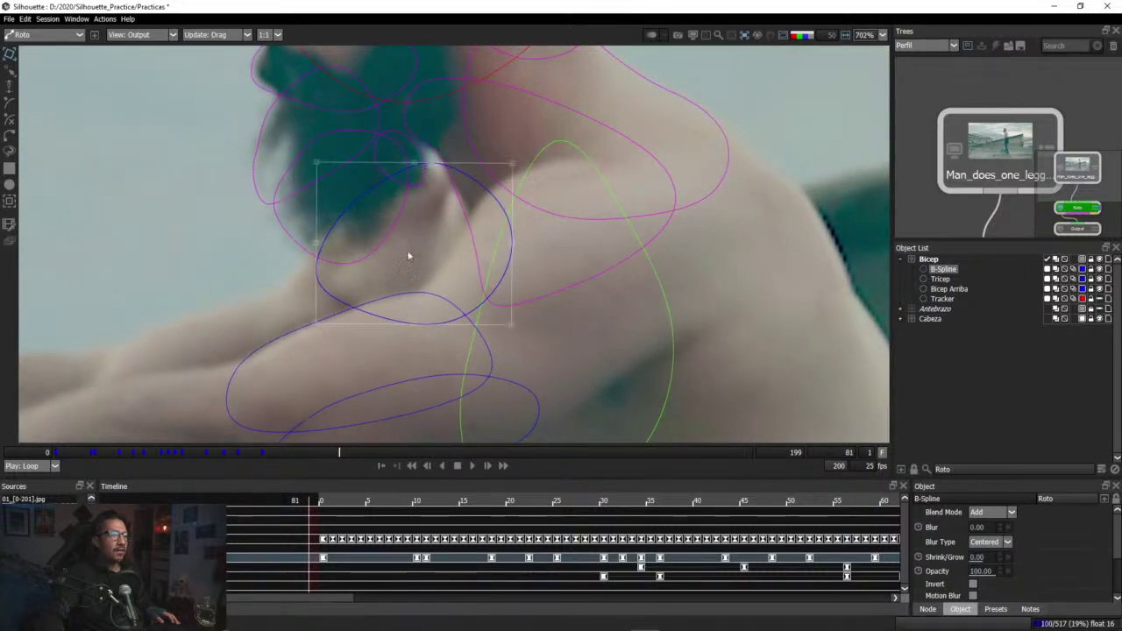
pyautogui.moveTo(325, 452); pyautogui.dragTo(399, 452)
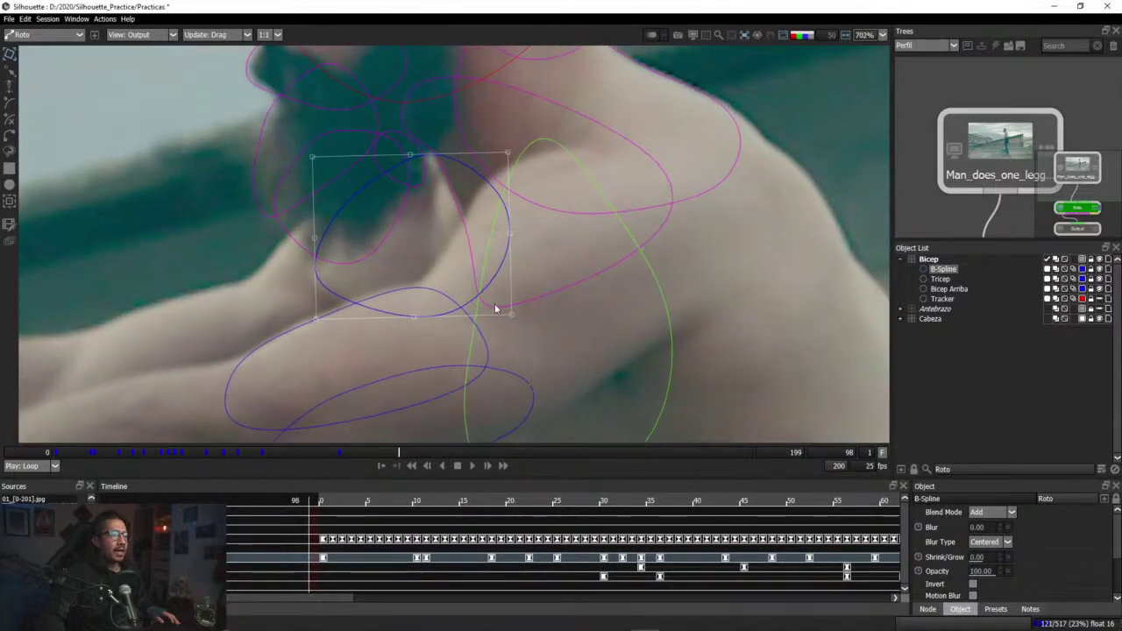
pyautogui.moveTo(479, 311); pyautogui.dragTo(460, 296)
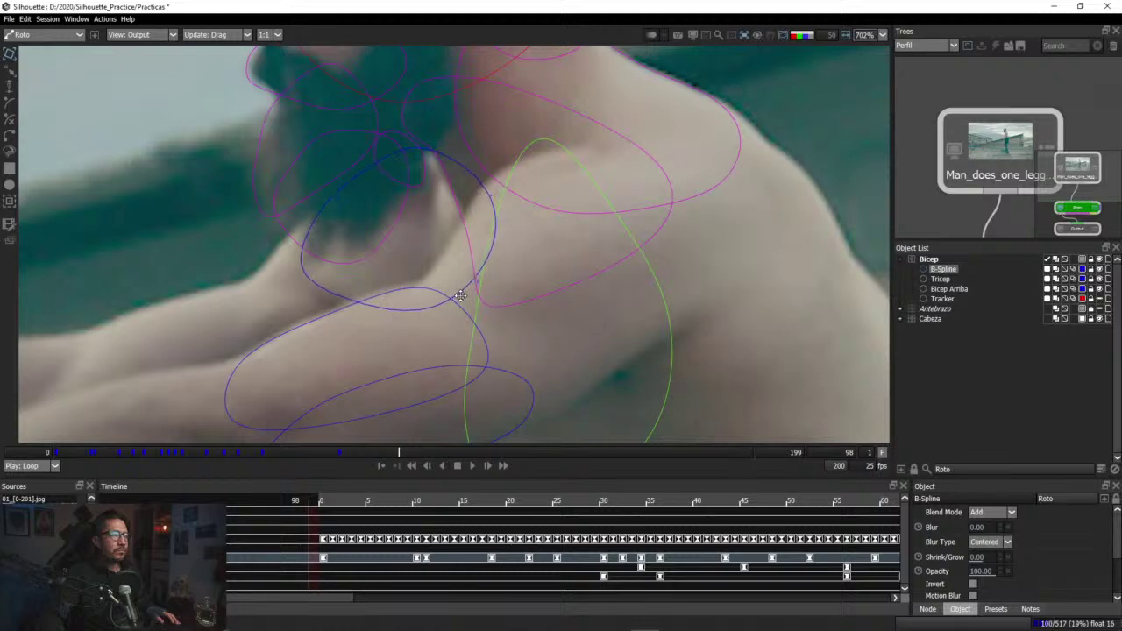
# Step: Realign the B-Spline shape with the shoulder between frames 98 and 147, and nudge it again at frame 81
pyautogui.moveTo(400, 453); pyautogui.dragTo(569, 456)
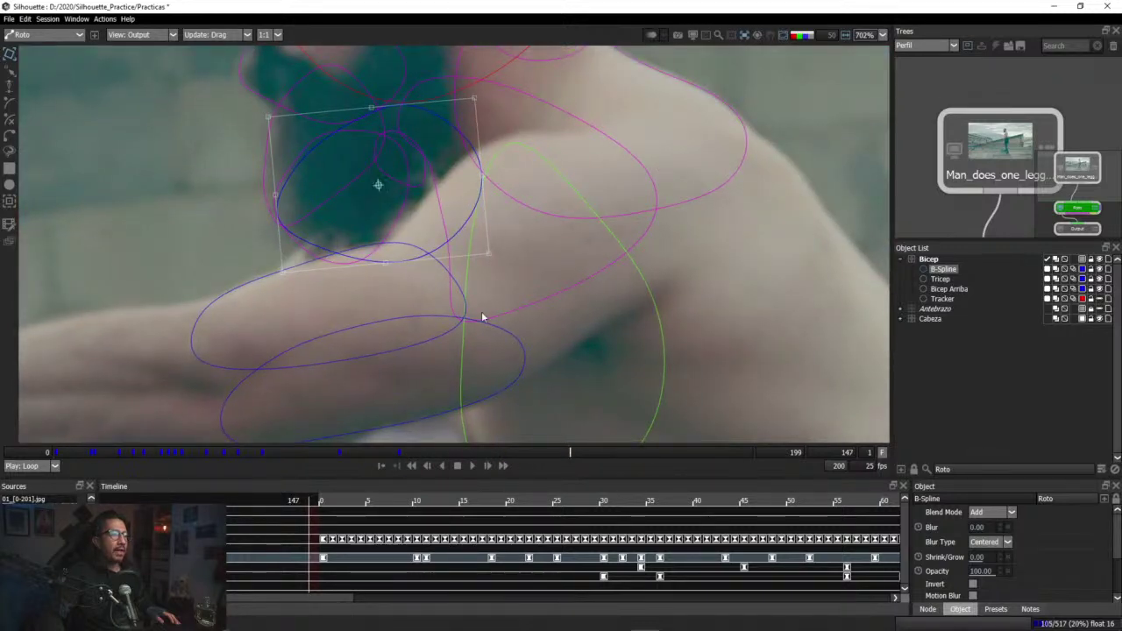
pyautogui.moveTo(482, 453)
pyautogui.mouseDown()
pyautogui.moveTo(410, 453)
pyautogui.moveTo(496, 454)
pyautogui.mouseUp()
pyautogui.moveTo(476, 204); pyautogui.dragTo(524, 220)
pyautogui.moveTo(497, 453); pyautogui.dragTo(800, 464)
pyautogui.moveTo(605, 453); pyautogui.dragTo(340, 453)
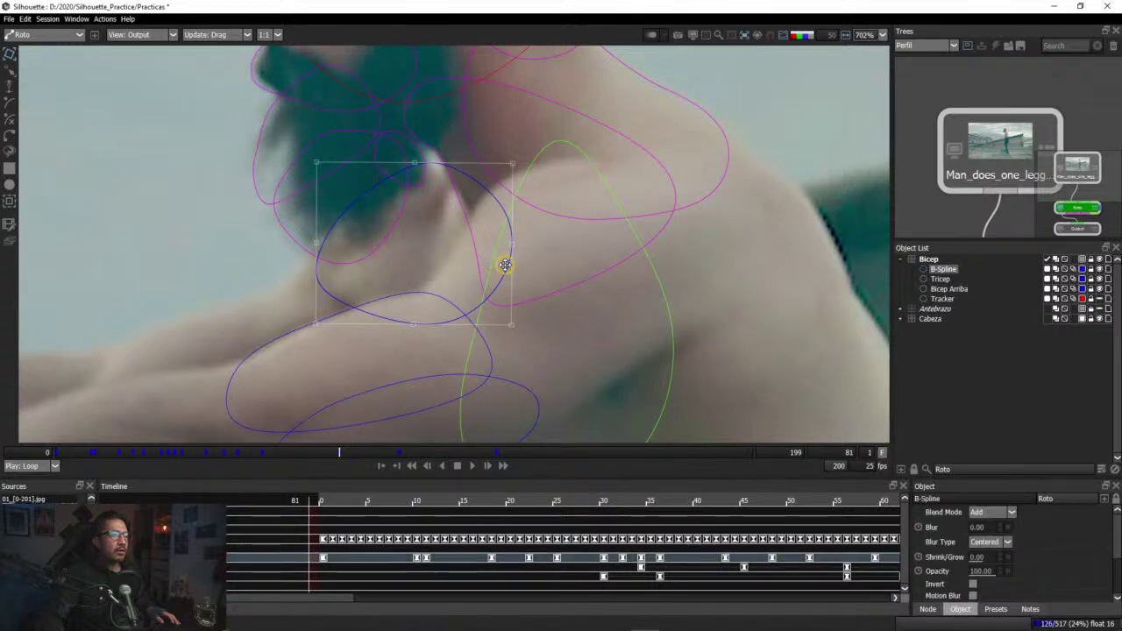
pyautogui.moveTo(505, 264); pyautogui.dragTo(502, 255)
# Step: Review how the shoulder and arm shapes follow the man's movement across the early frames
pyautogui.moveTo(324, 455); pyautogui.dragTo(131, 466)
pyautogui.scroll(-5, 353, 348)
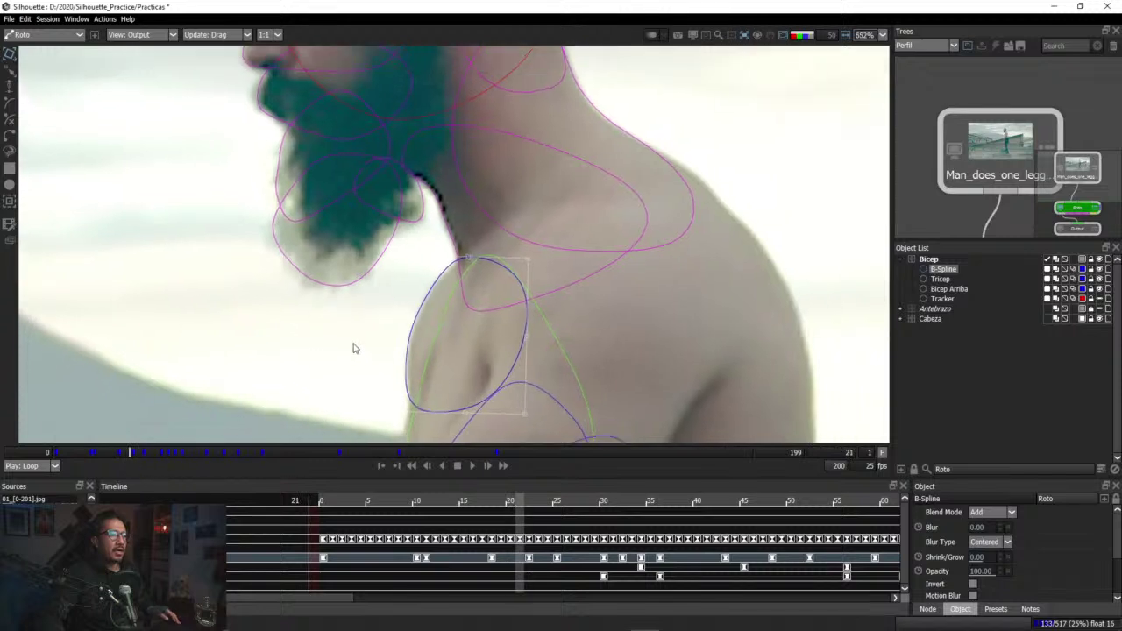
pyautogui.scroll(-2, 349, 382)
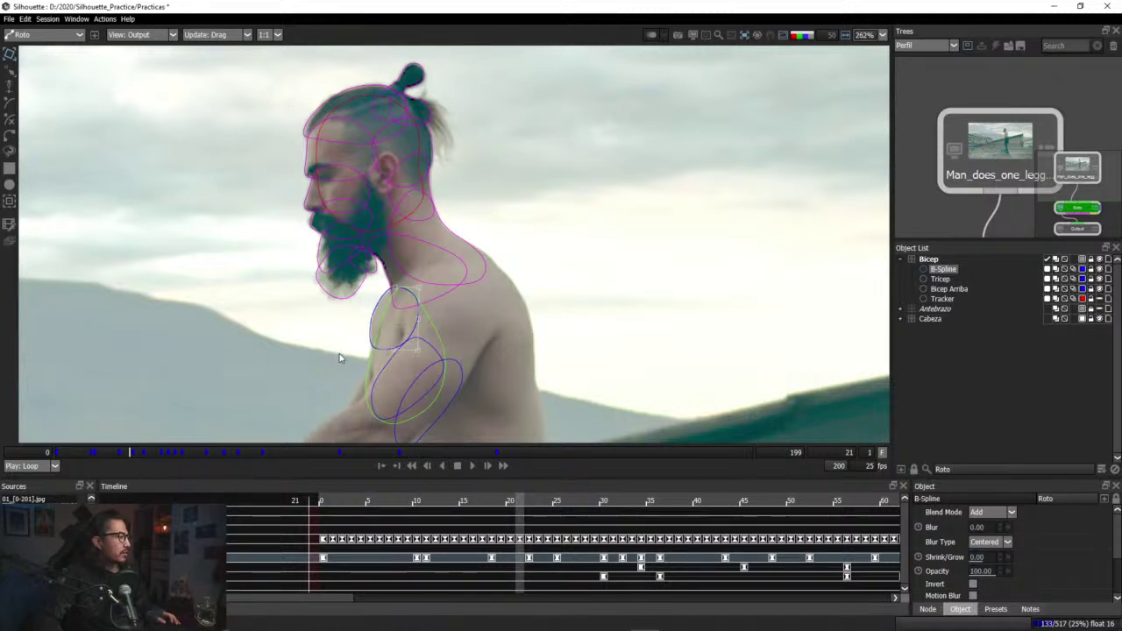
pyautogui.moveTo(353, 378); pyautogui.dragTo(336, 328)
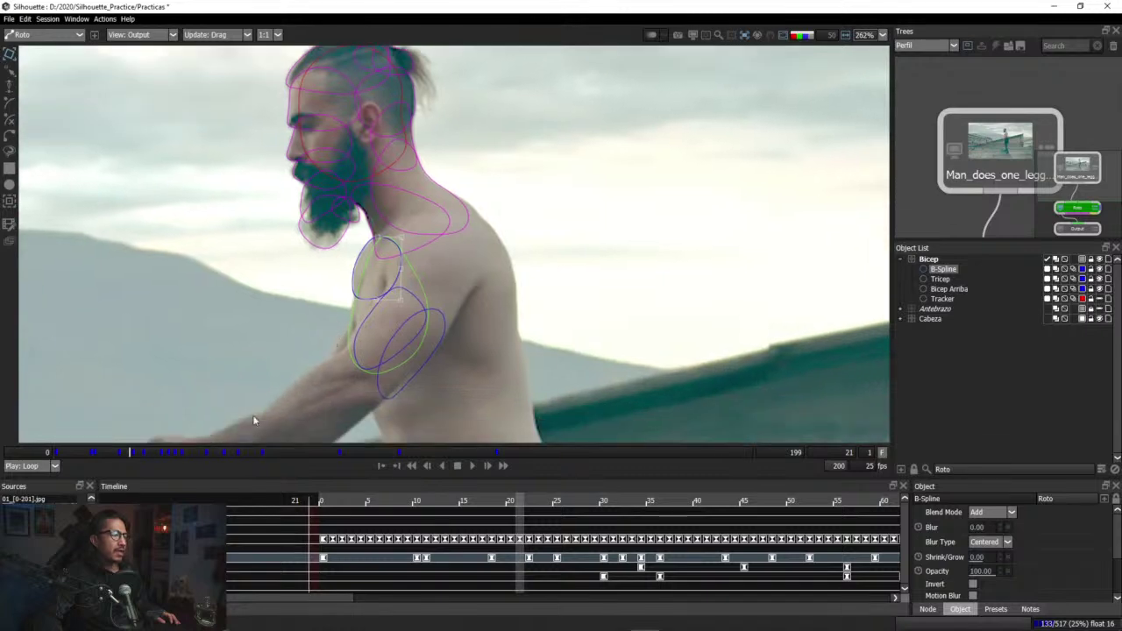
pyautogui.moveTo(140, 454); pyautogui.dragTo(281, 457)
pyautogui.moveTo(85, 457); pyautogui.dragTo(55, 456)
pyautogui.scroll(4, 205, 323)
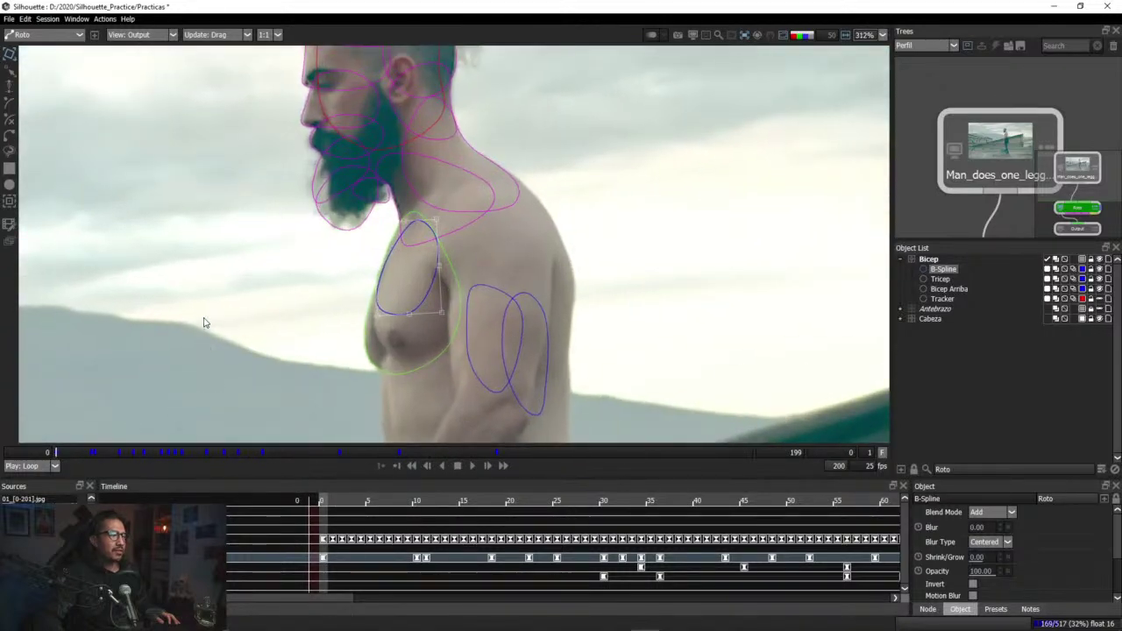
# Step: Draw a closed B-spline in the Bicep layer around the far shoulder below the beard at frame 100
pyautogui.moveTo(315, 456); pyautogui.dragTo(405, 454)
pyautogui.scroll(2, 329, 351)
pyautogui.click(375, 237)
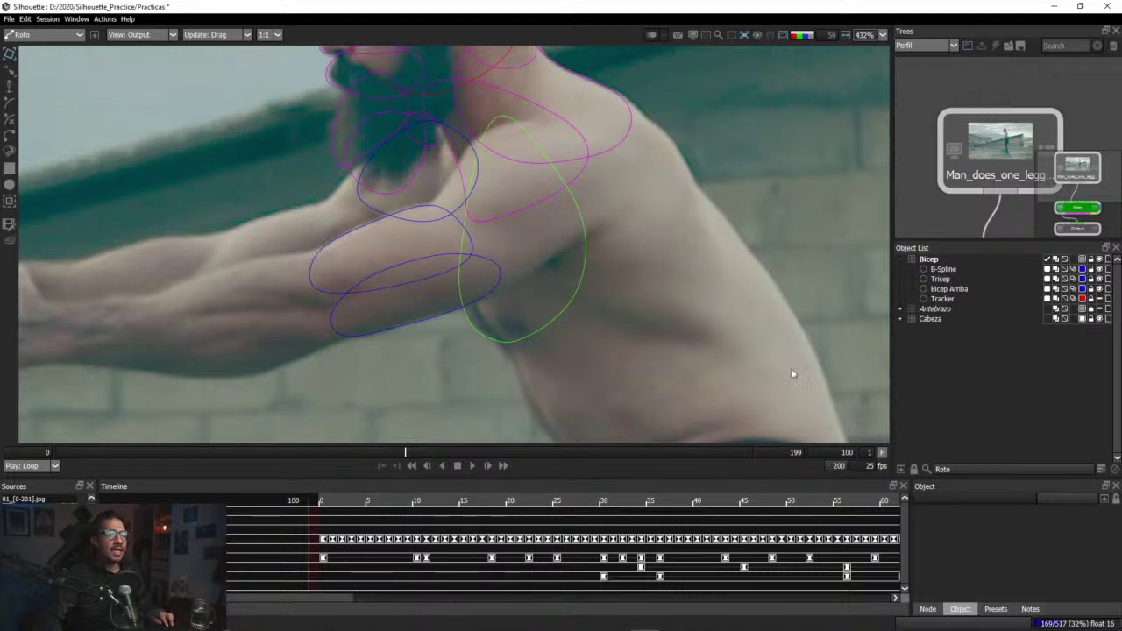
pyautogui.click(929, 260)
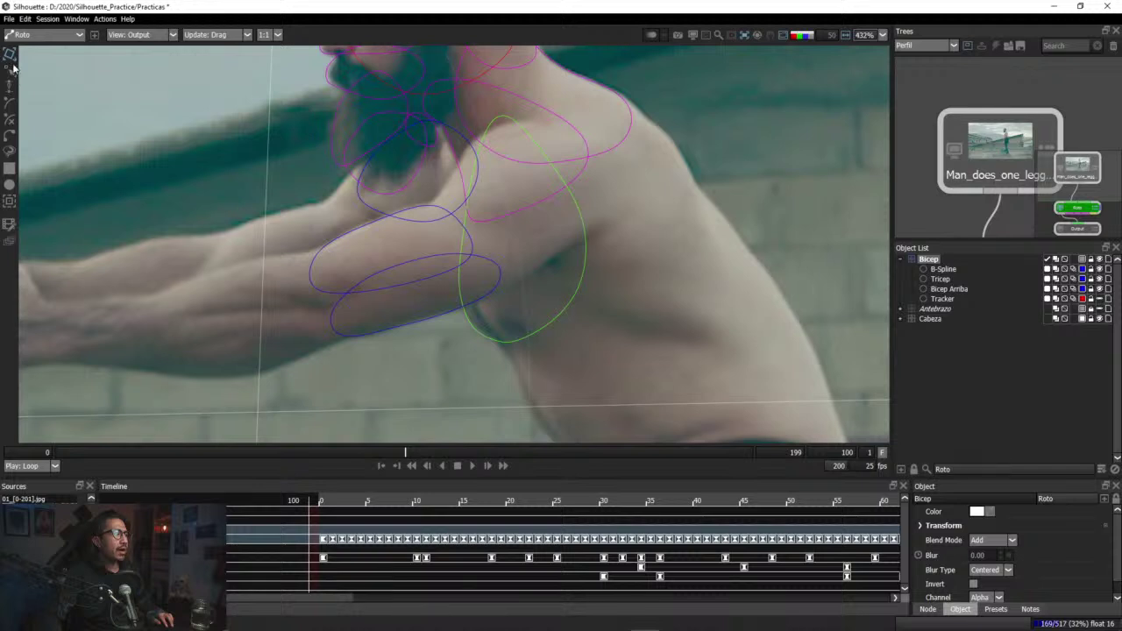
pyautogui.click(390, 160)
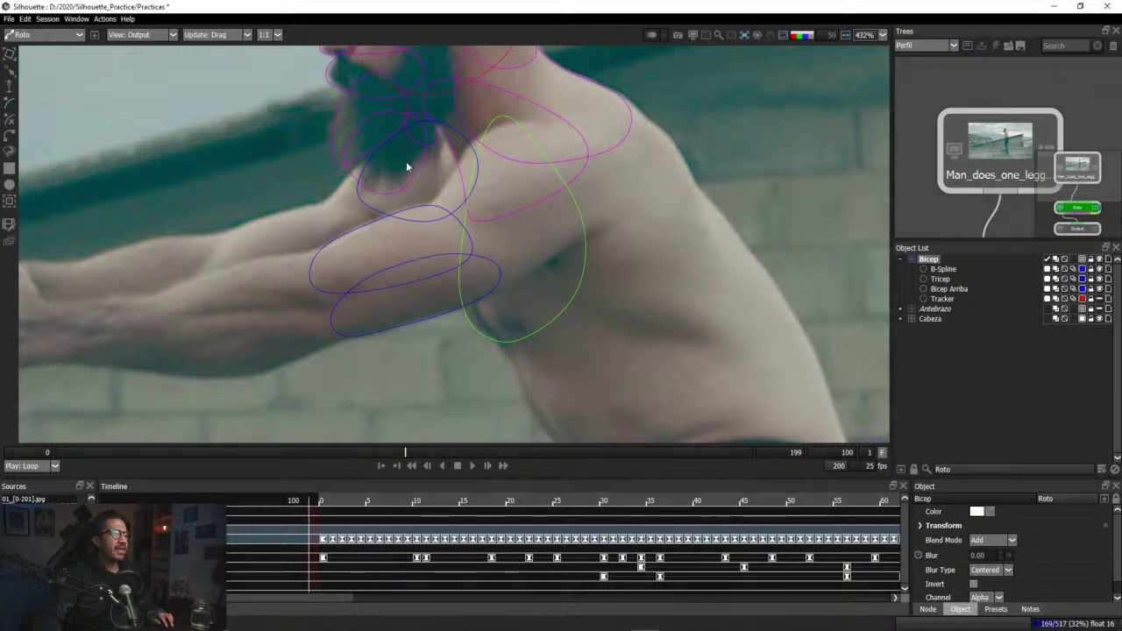
pyautogui.click(405, 138)
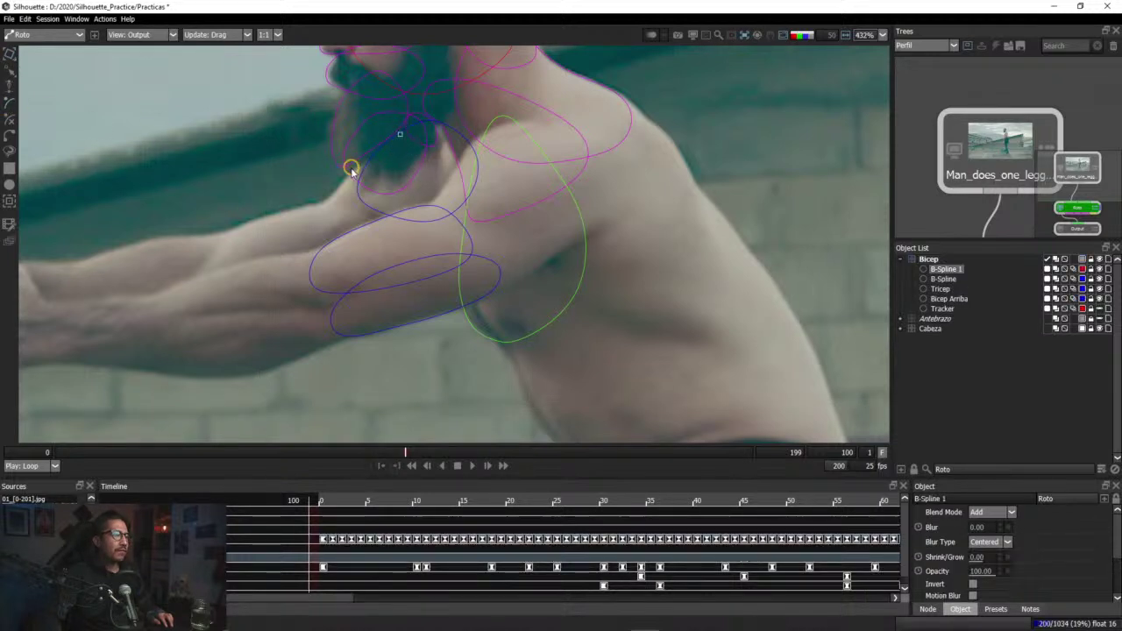
pyautogui.click(341, 186)
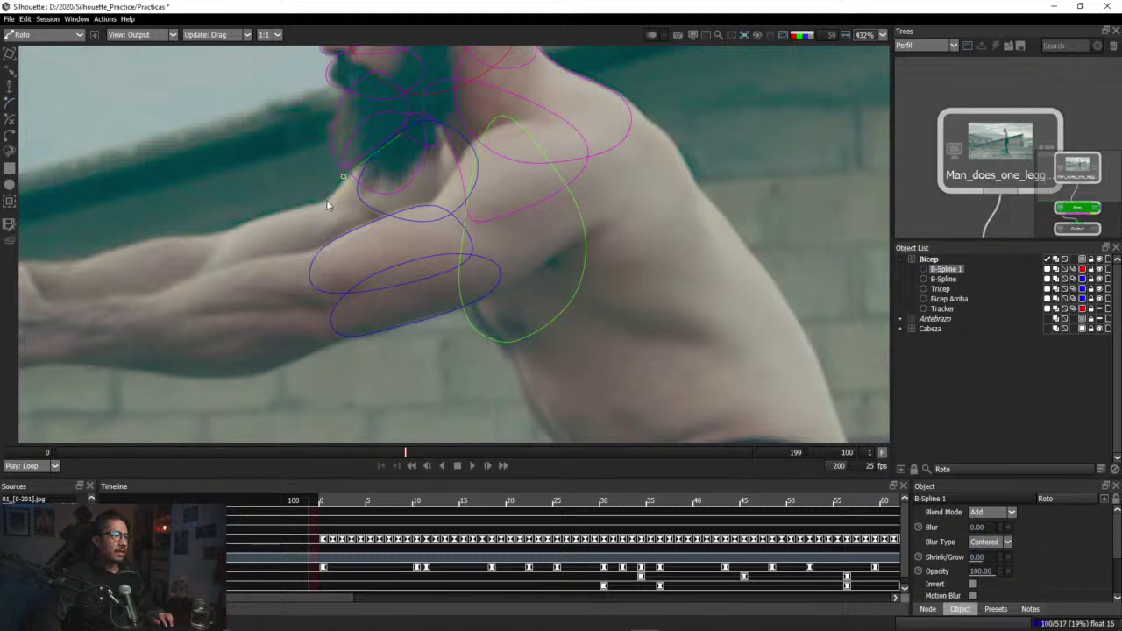
pyautogui.click(327, 203)
pyautogui.click(341, 235)
pyautogui.click(380, 245)
pyautogui.click(453, 215)
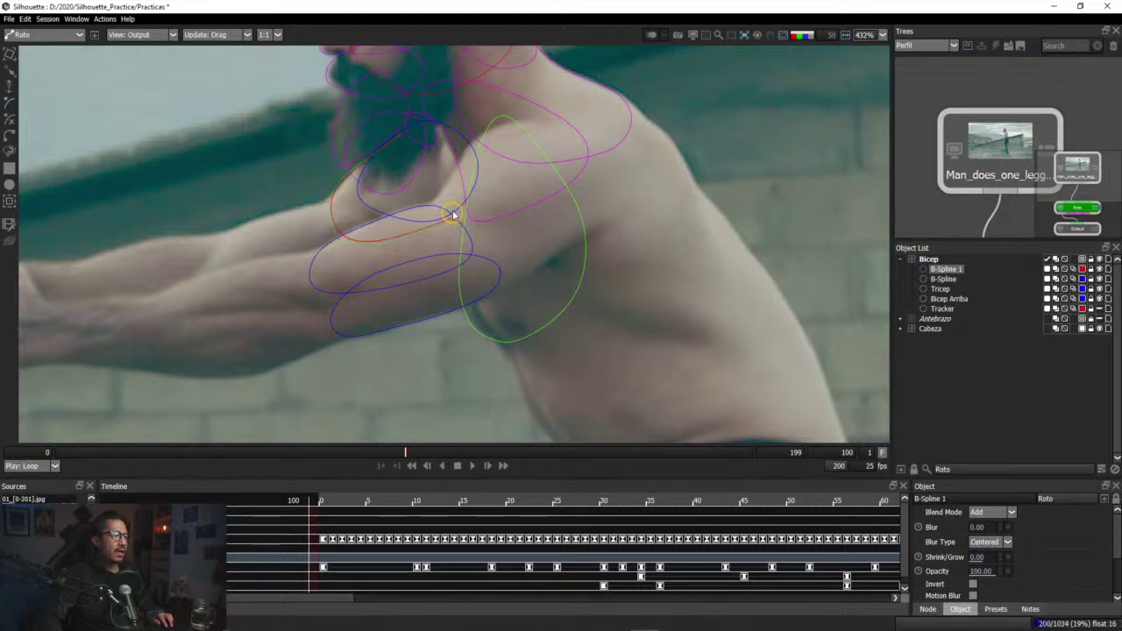
pyautogui.click(441, 170)
pyautogui.click(404, 138)
# Step: Transform the new B-spline at frame 100, raising its top edge to fit the far shoulder
pyautogui.scroll(5, 426, 220)
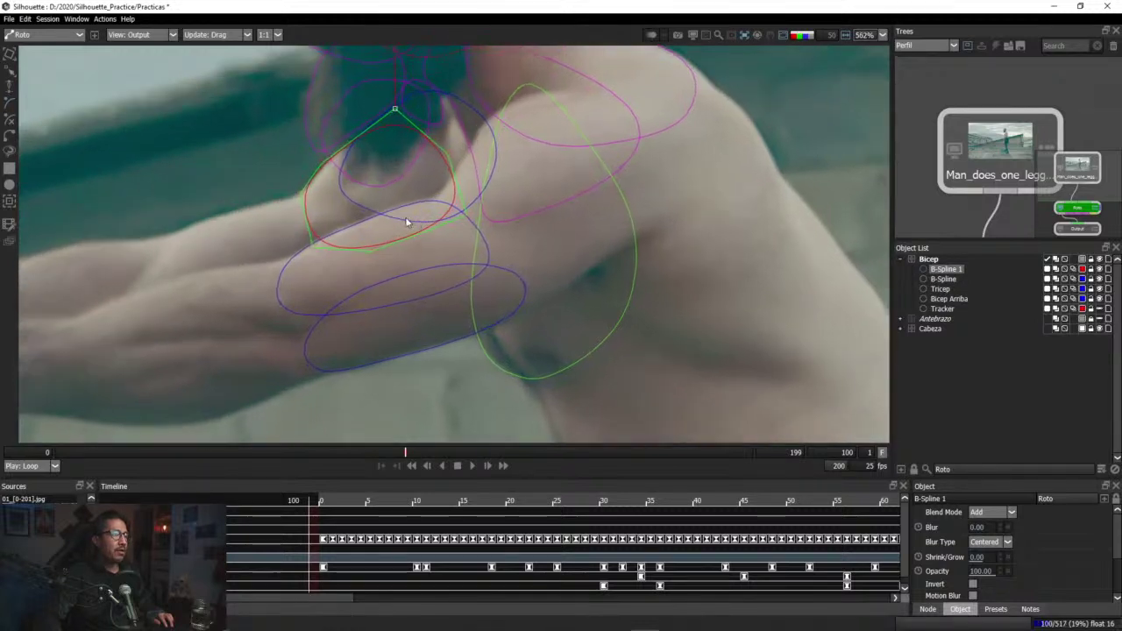
pyautogui.scroll(1, 371, 196)
pyautogui.moveTo(375, 134); pyautogui.dragTo(415, 201)
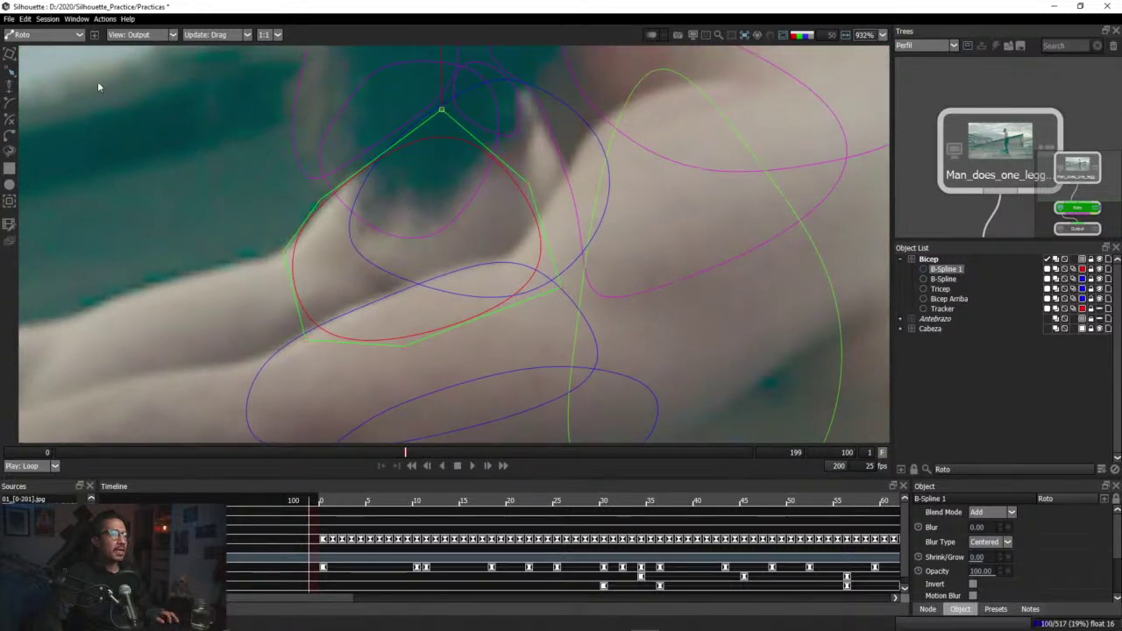
pyautogui.click(9, 55)
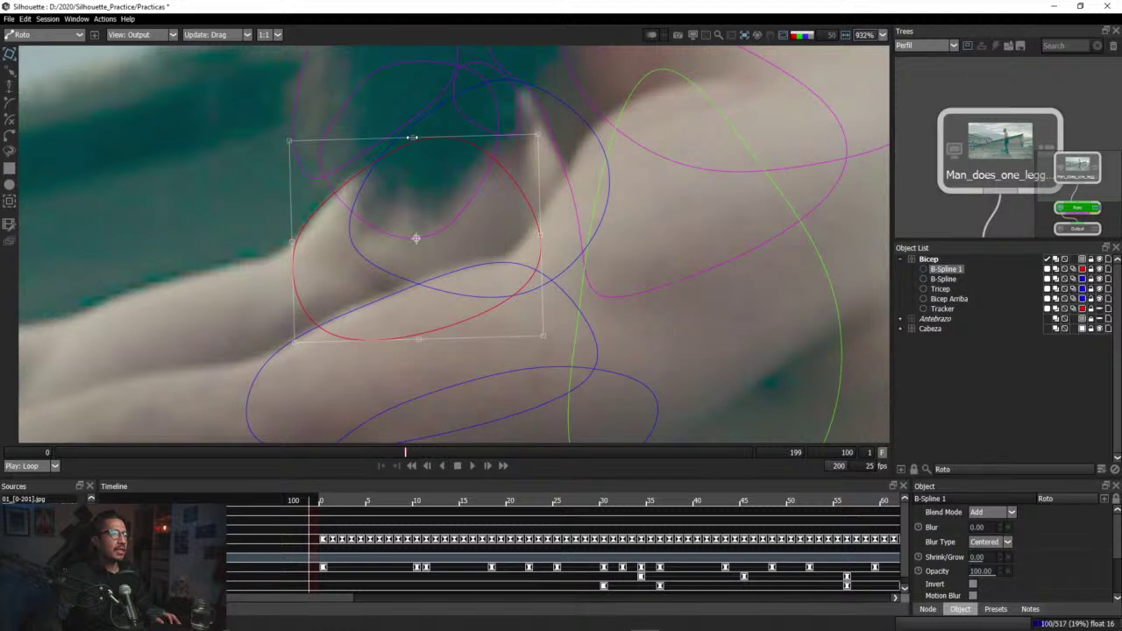
pyautogui.moveTo(412, 138); pyautogui.dragTo(415, 131)
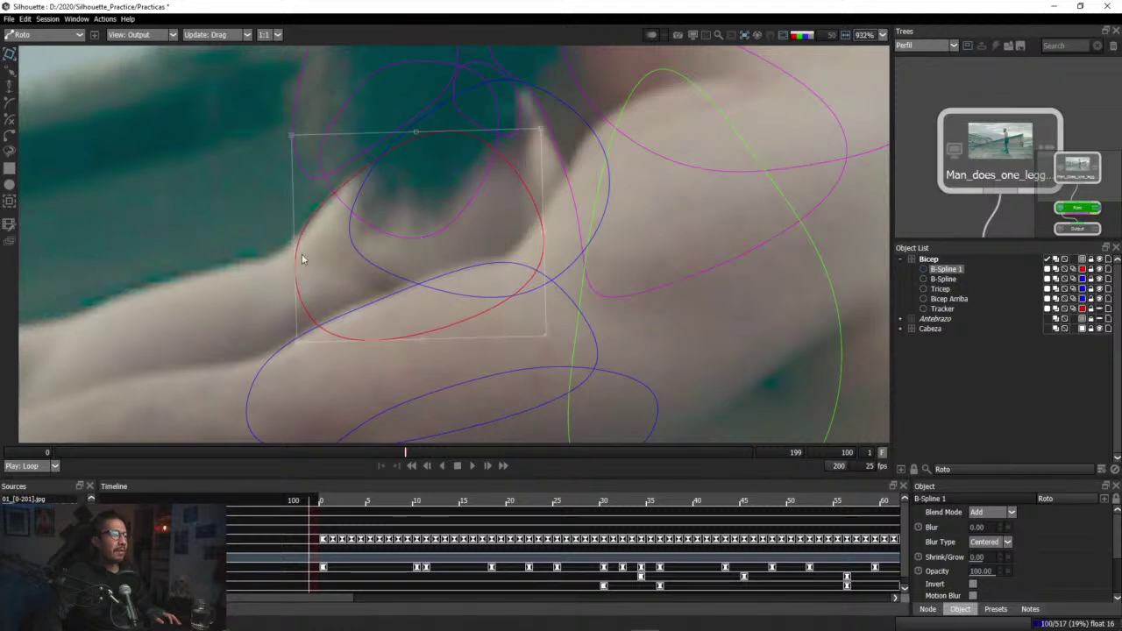
# Step: Nudge the side of the new B-spline at frame 100, and rename the older B-Spline shape as Hombro
pyautogui.moveTo(292, 239); pyautogui.dragTo(294, 239)
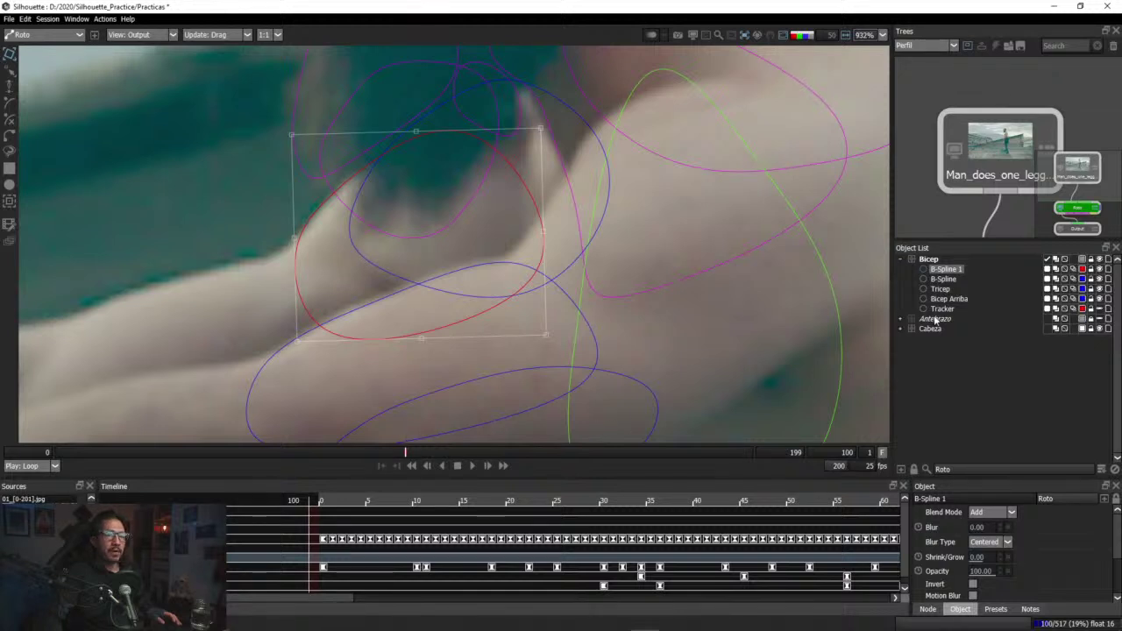
pyautogui.click(944, 278)
pyautogui.doubleClick(943, 277)
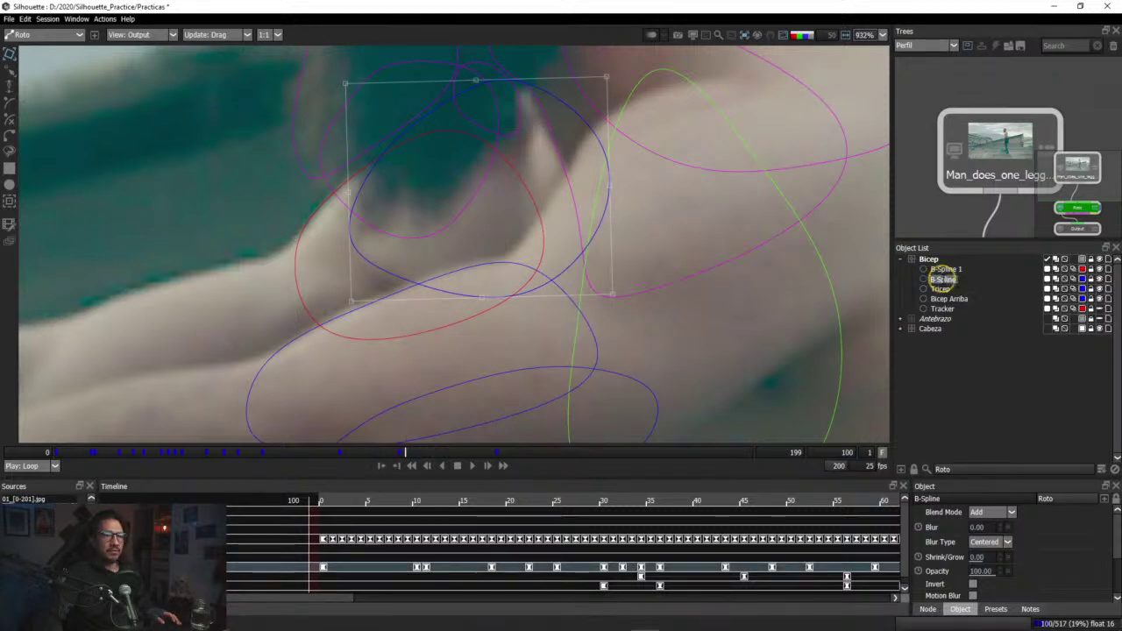
pyautogui.write('Hombro')
pyautogui.press('Return')
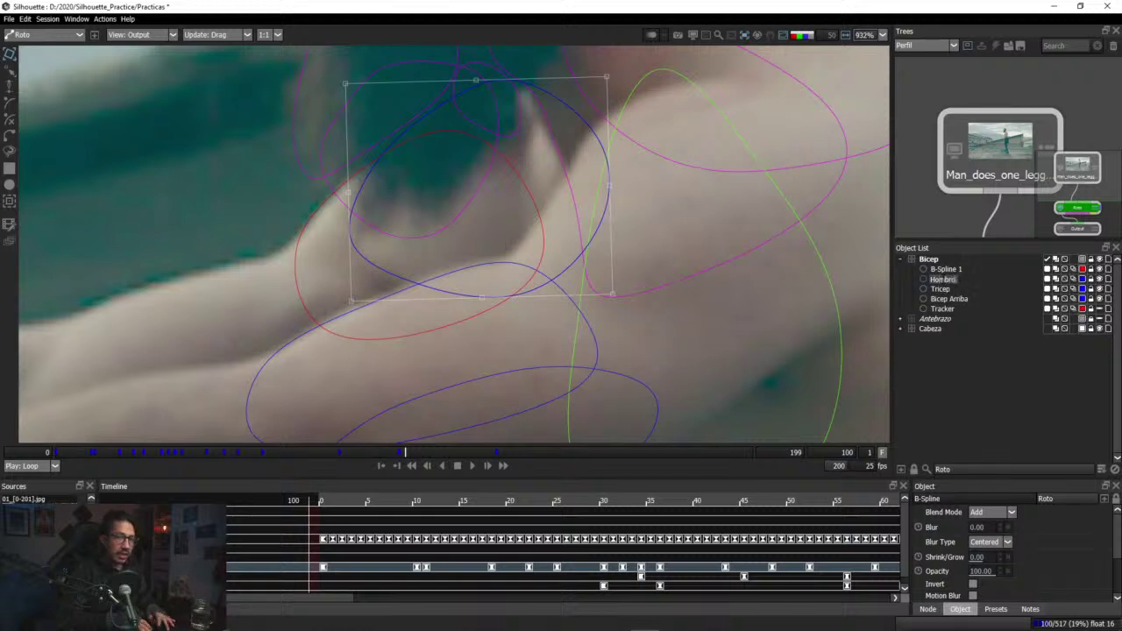
# Step: Rename the B-Spline 1 shape in the Bicep layer as Bicep derecho
pyautogui.click(945, 269)
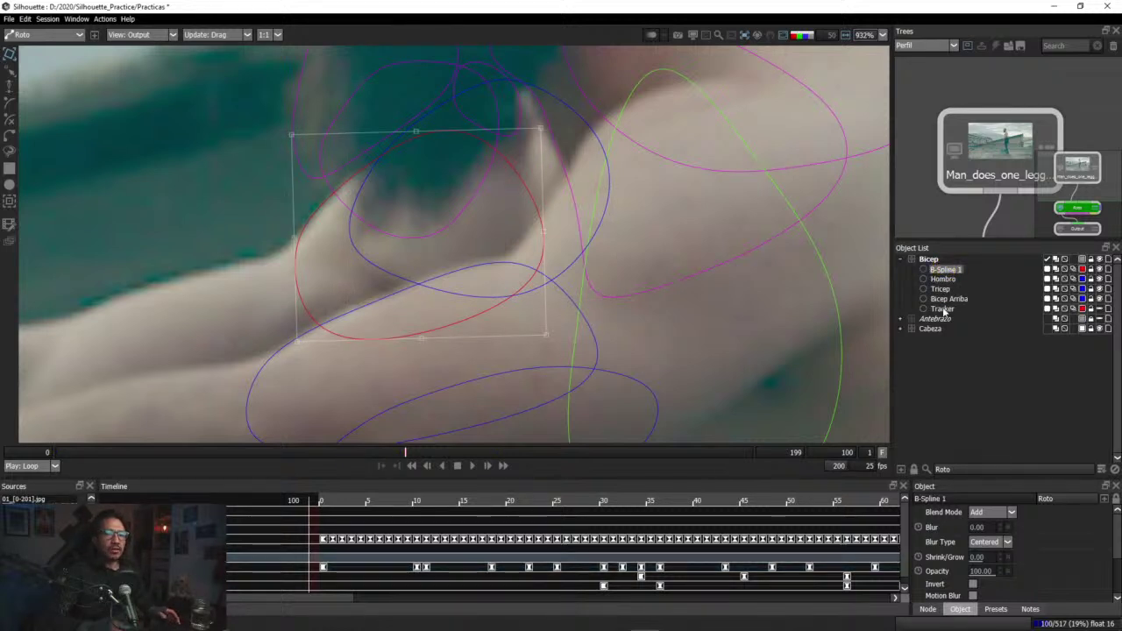
pyautogui.press('F2')
pyautogui.write('B')
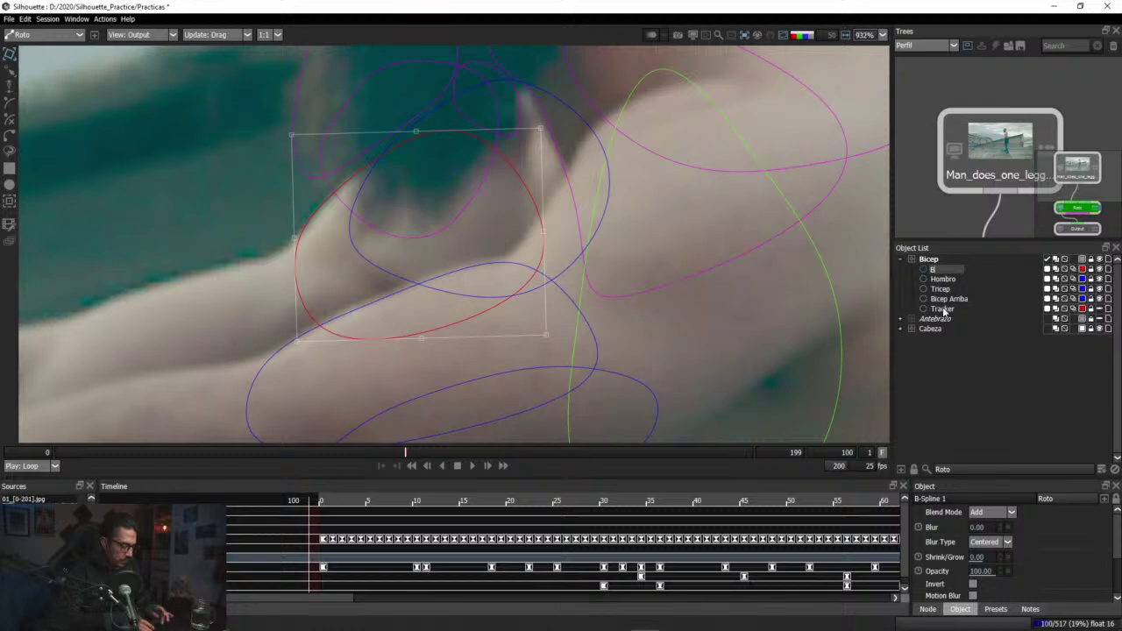
pyautogui.write('icep derecho')
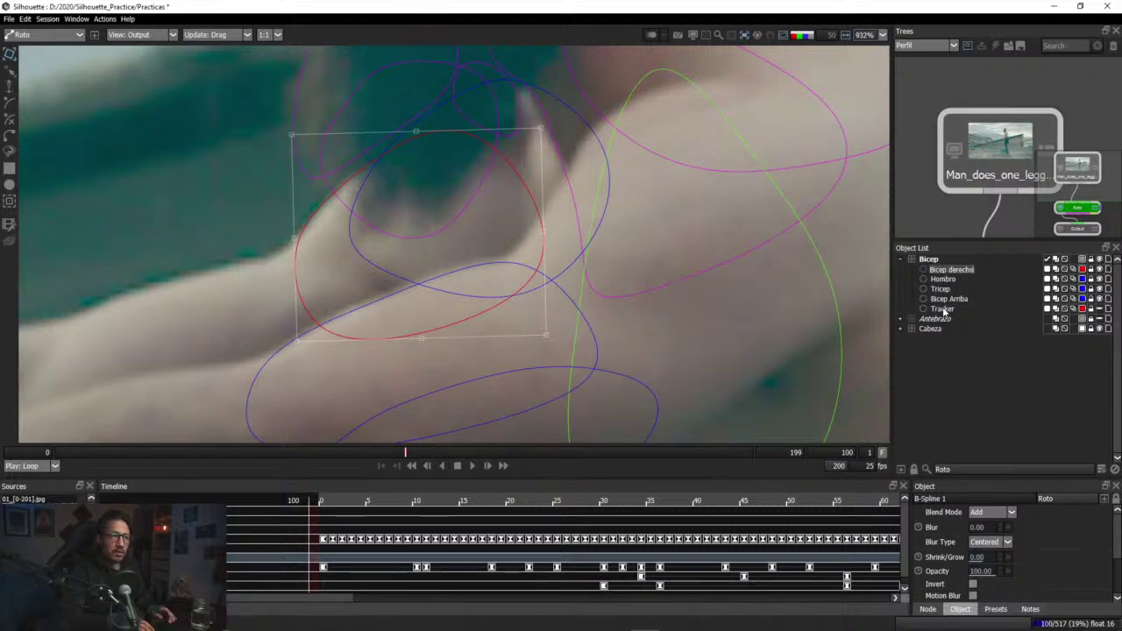
pyautogui.press('Return')
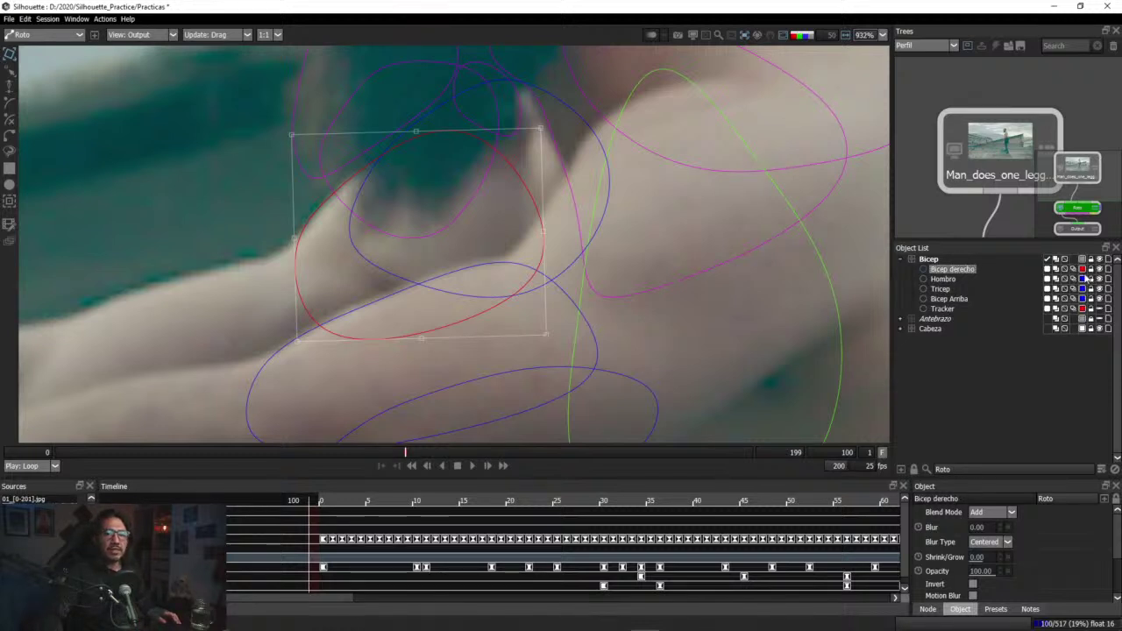
# Step: Change the Bicep derecho shape's outline color to blue (#0000ff)
pyautogui.click(1082, 270)
pyautogui.click(422, 260)
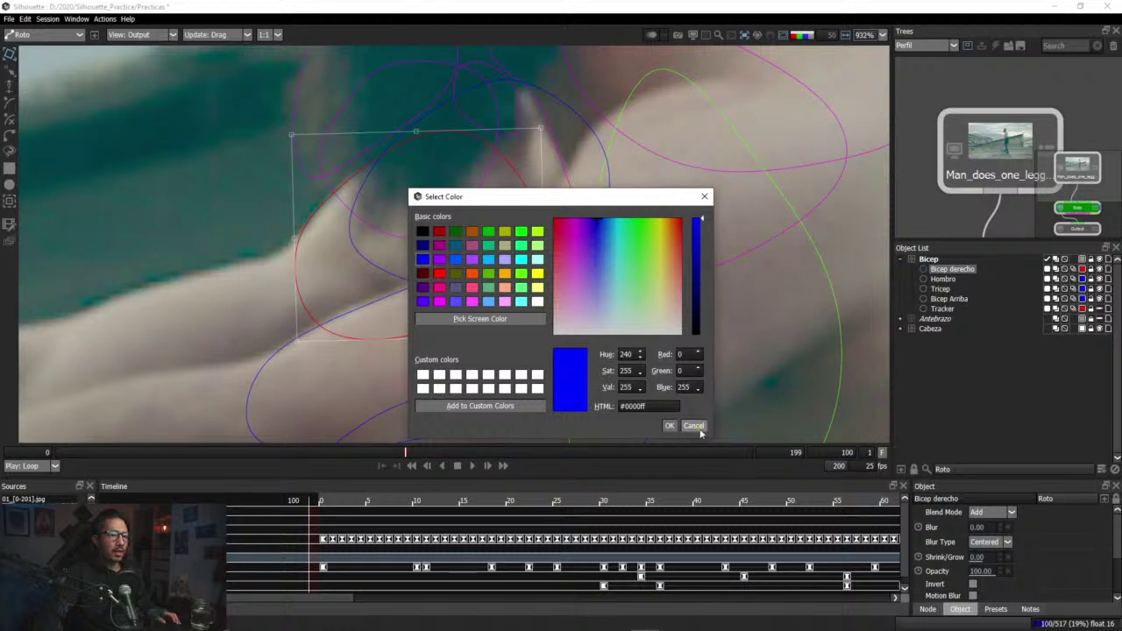
pyautogui.click(669, 426)
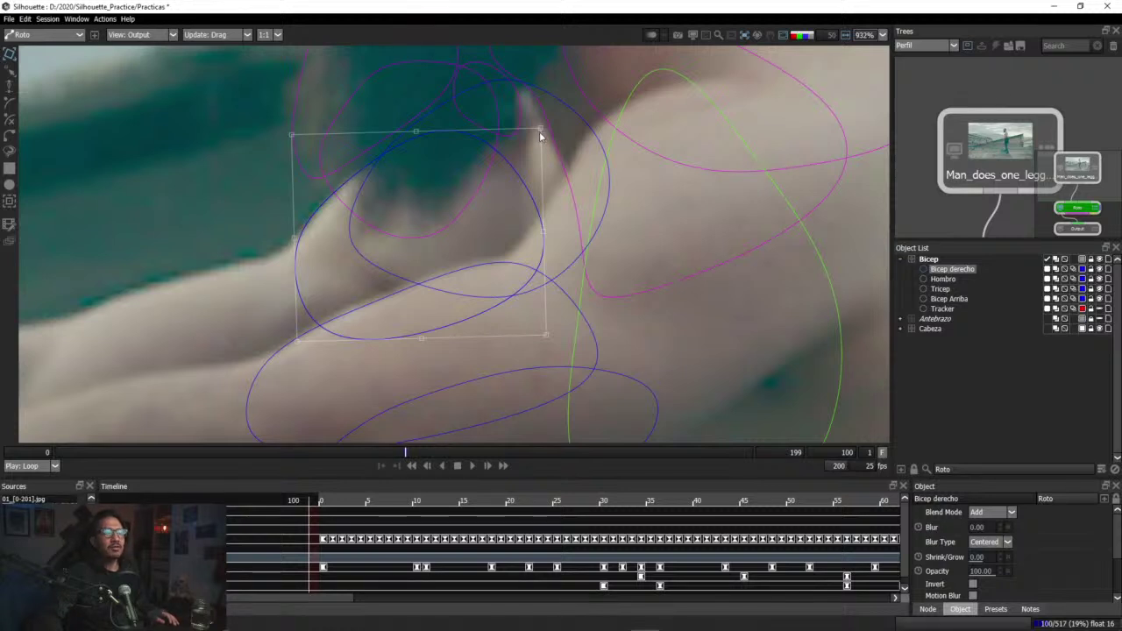
# Step: Raise the top edge of the Bicep derecho shape slightly at frames 100 and 89 to cover the far shoulder
pyautogui.moveTo(415, 130); pyautogui.dragTo(414, 127)
pyautogui.click(417, 129)
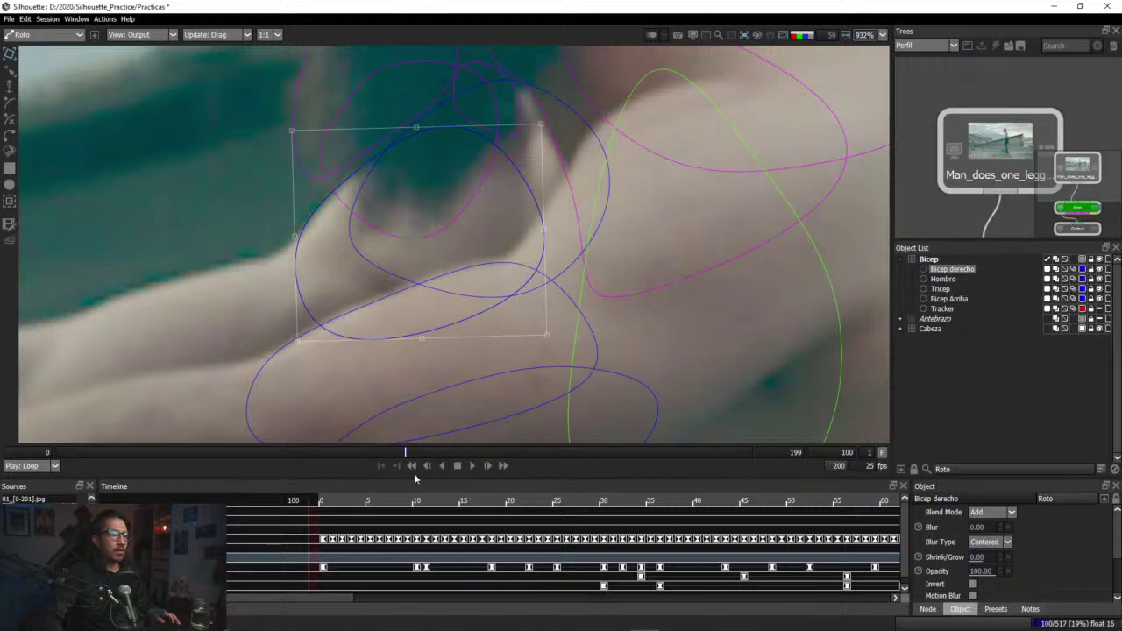
pyautogui.click(395, 453)
pyautogui.moveTo(394, 453); pyautogui.dragTo(342, 456)
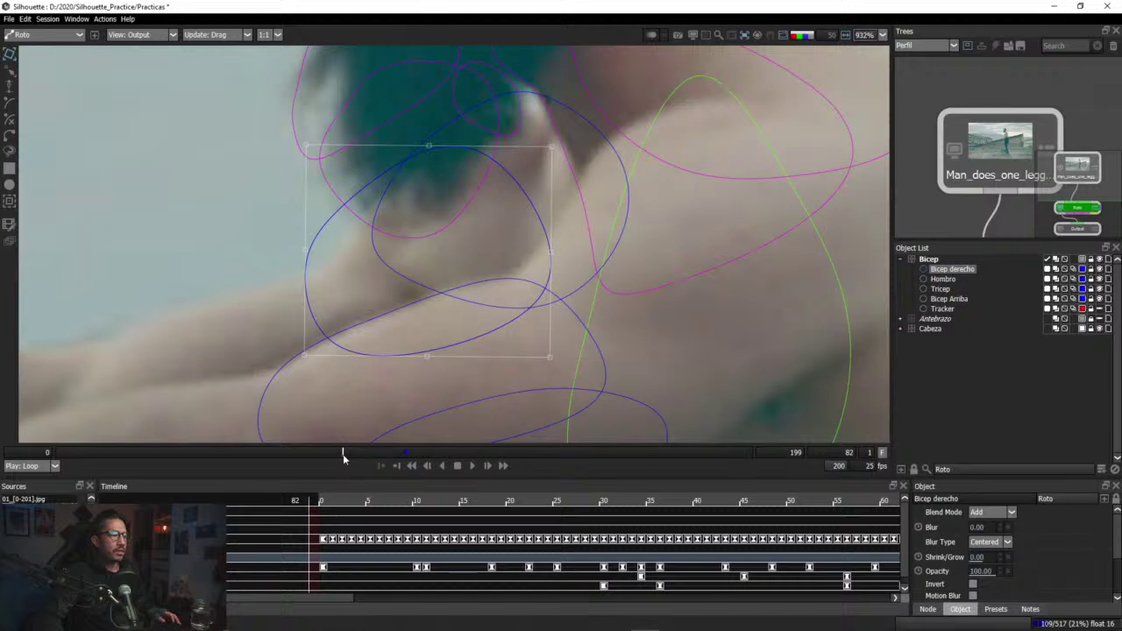
pyautogui.moveTo(342, 454); pyautogui.dragTo(367, 455)
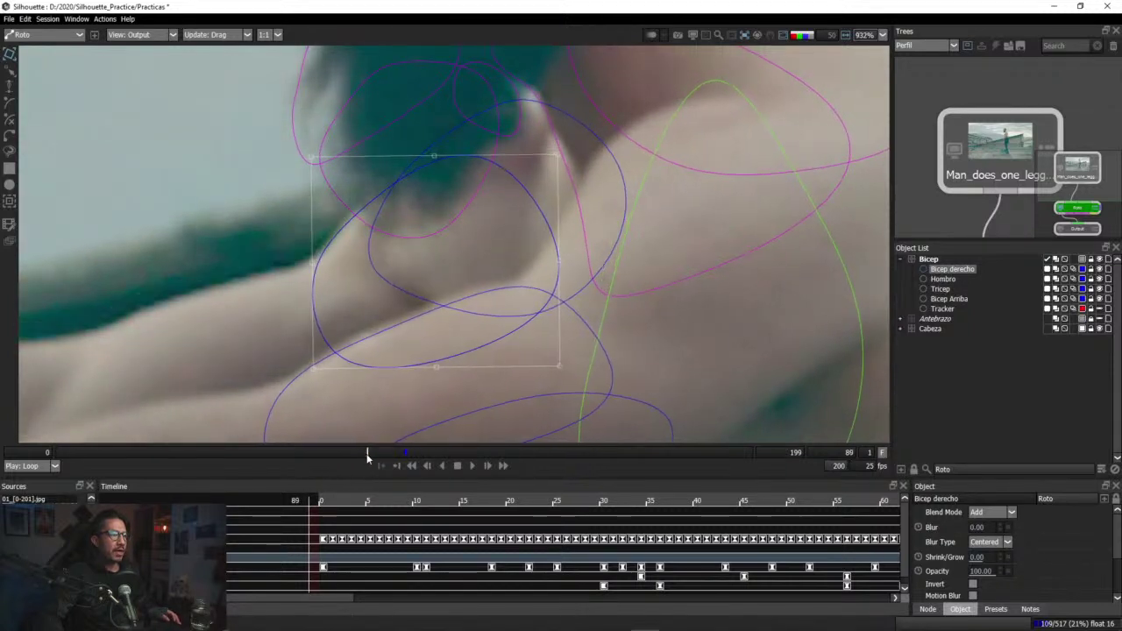
pyautogui.moveTo(437, 155); pyautogui.dragTo(437, 151)
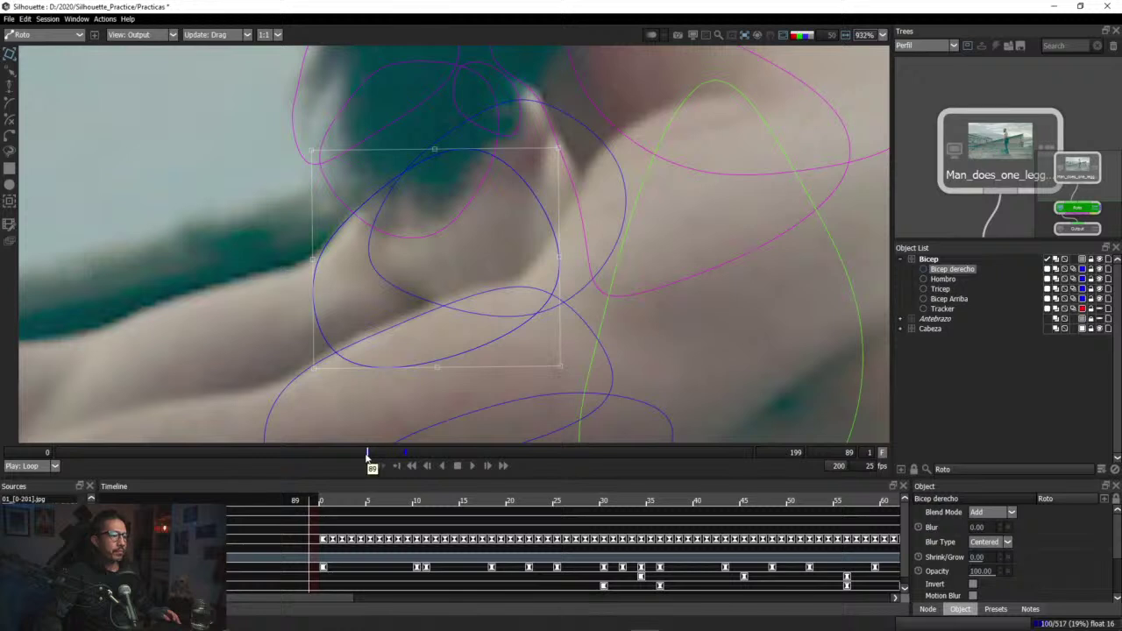
# Step: Shift the Bicep derecho shape toward the near arm at frames 72 and 80 to follow the far shoulder
pyautogui.moveTo(368, 455); pyautogui.dragTo(308, 455)
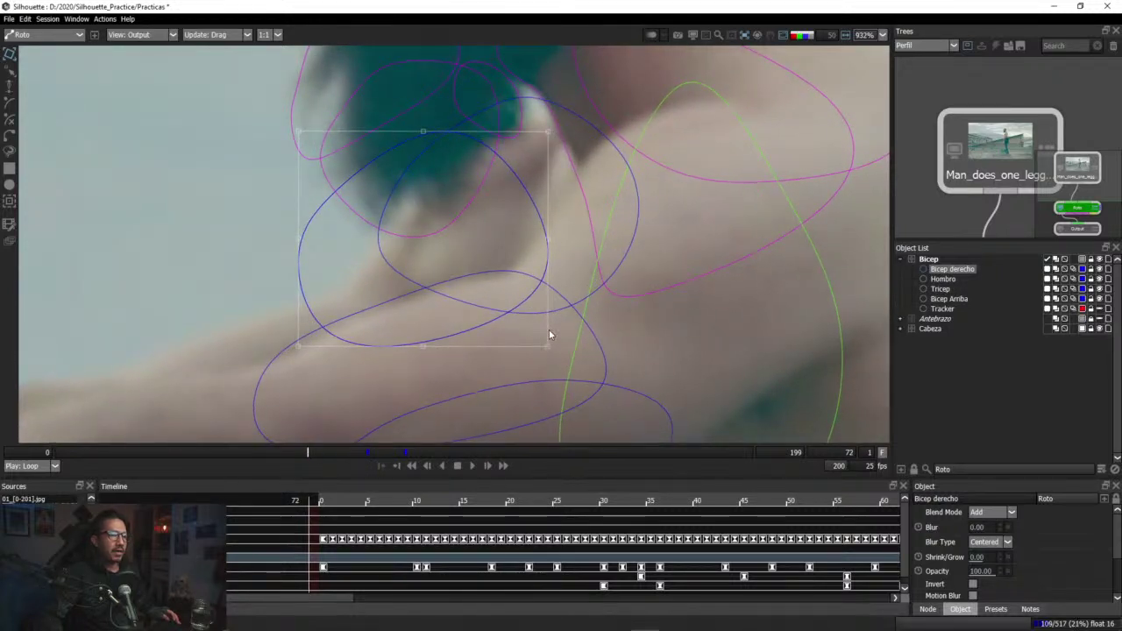
pyautogui.moveTo(523, 305); pyautogui.dragTo(577, 344)
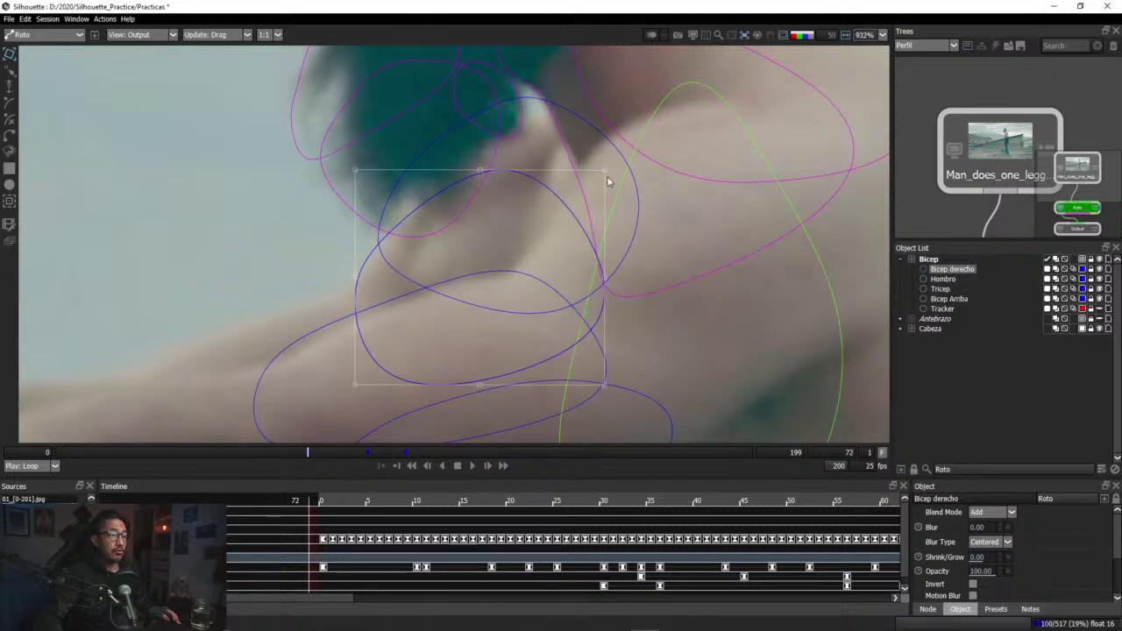
pyautogui.moveTo(605, 171); pyautogui.dragTo(602, 170)
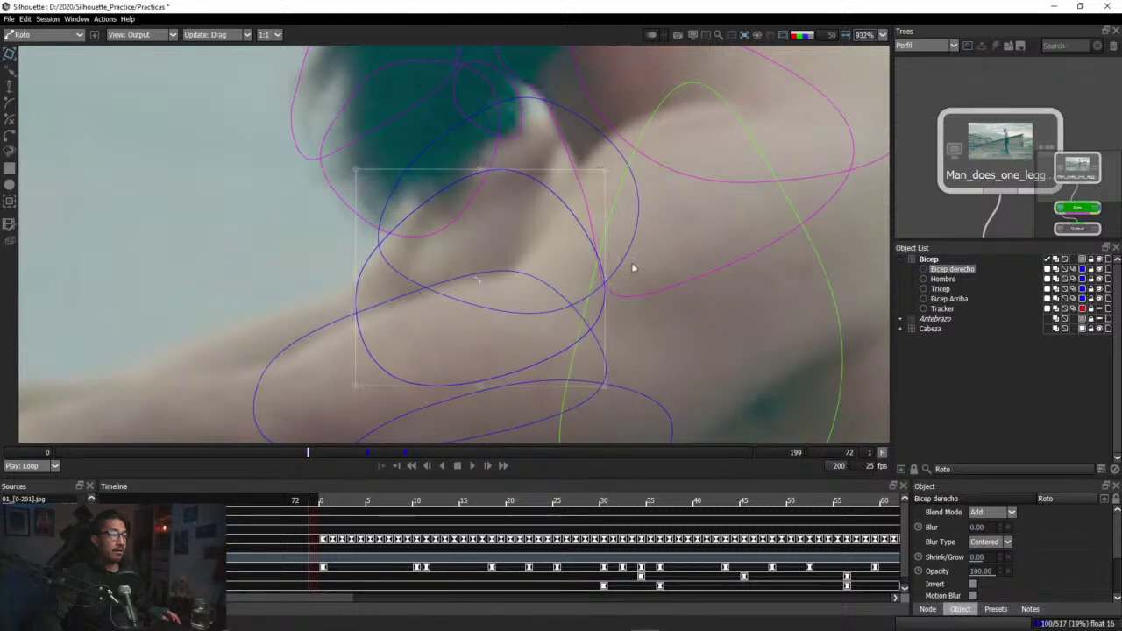
pyautogui.moveTo(605, 301); pyautogui.dragTo(597, 305)
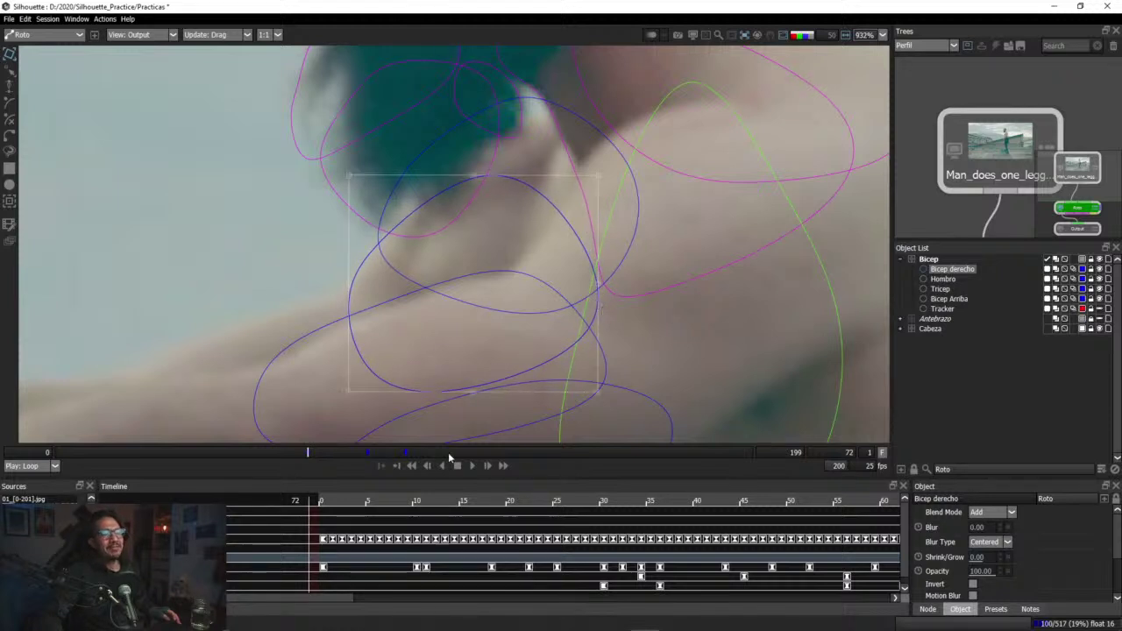
pyautogui.moveTo(309, 452)
pyautogui.mouseDown()
pyautogui.moveTo(371, 462)
pyautogui.moveTo(309, 463)
pyautogui.mouseUp()
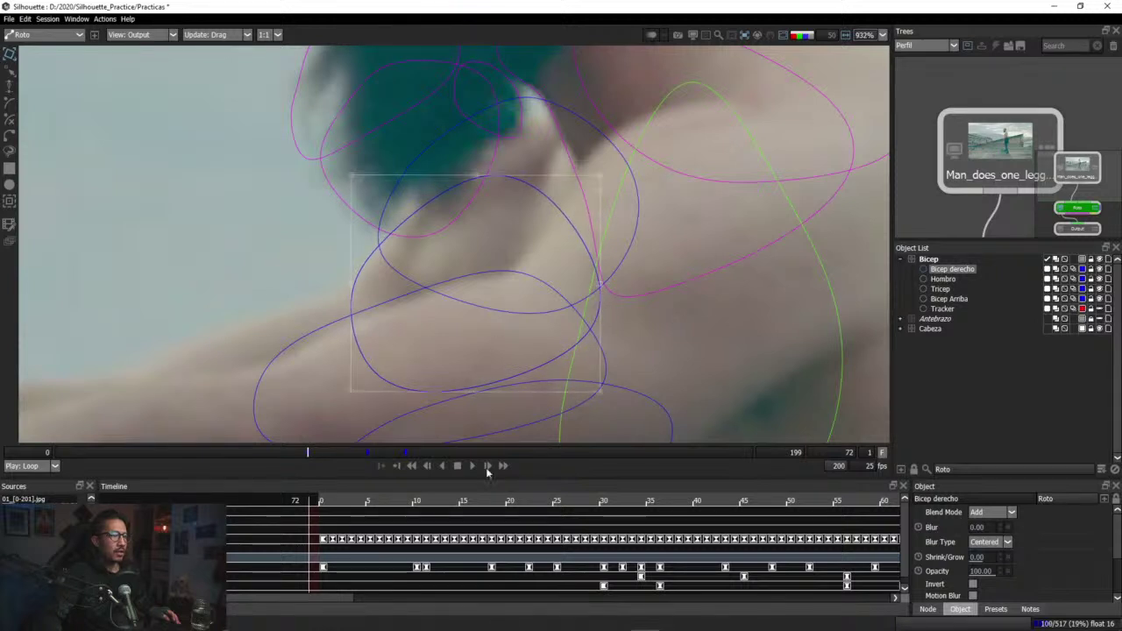
pyautogui.moveTo(321, 462); pyautogui.dragTo(334, 462)
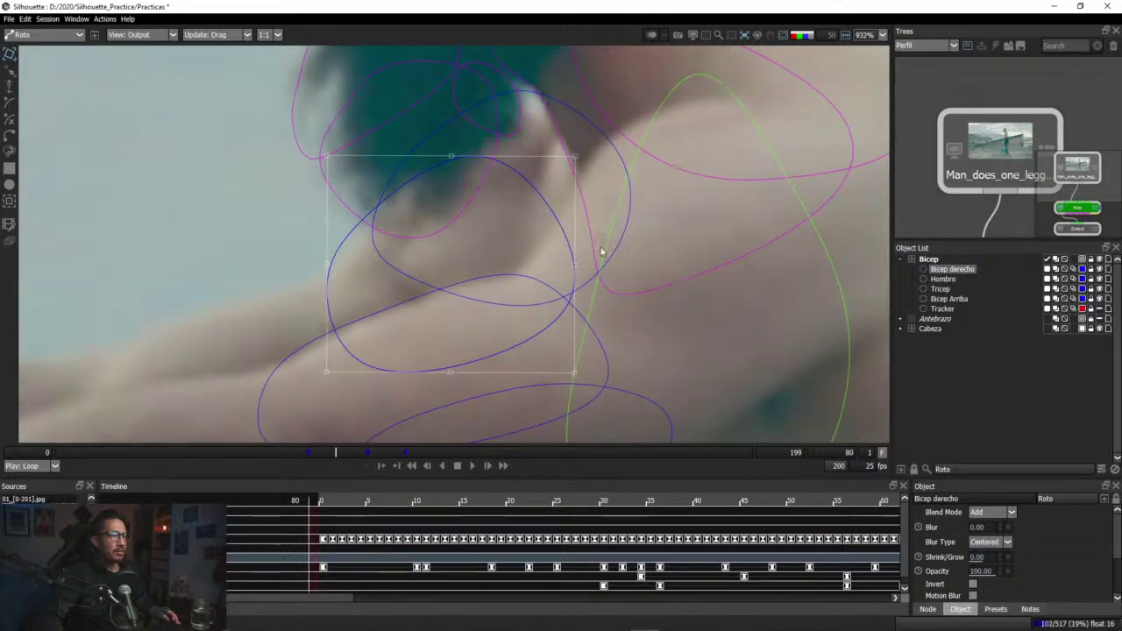
pyautogui.moveTo(571, 295); pyautogui.dragTo(576, 302)
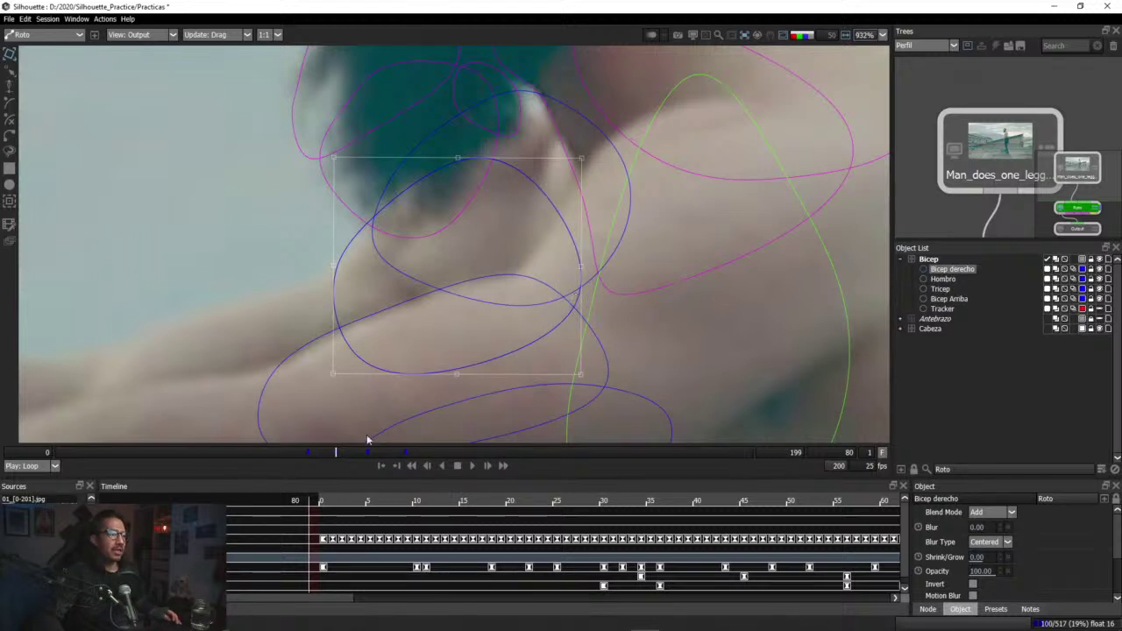
# Step: Keyframe the Bicep derecho shape at frame 56, moving and stretching it to match the far shoulder's edge
pyautogui.moveTo(335, 456); pyautogui.dragTo(306, 464)
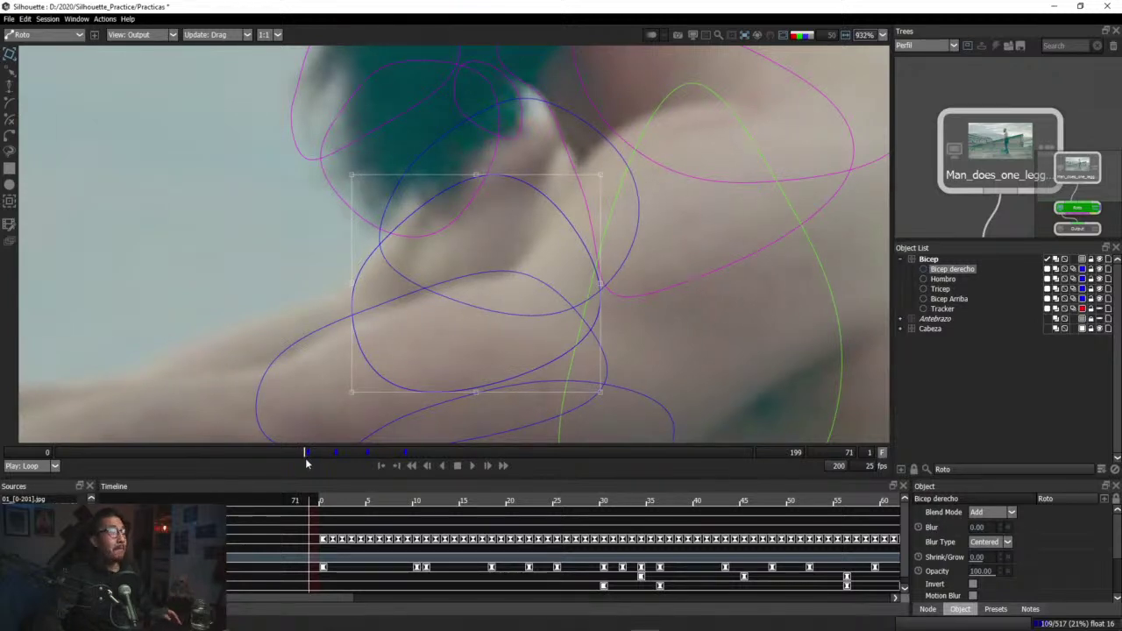
pyautogui.moveTo(305, 463); pyautogui.dragTo(251, 463)
pyautogui.moveTo(597, 356); pyautogui.dragTo(606, 356)
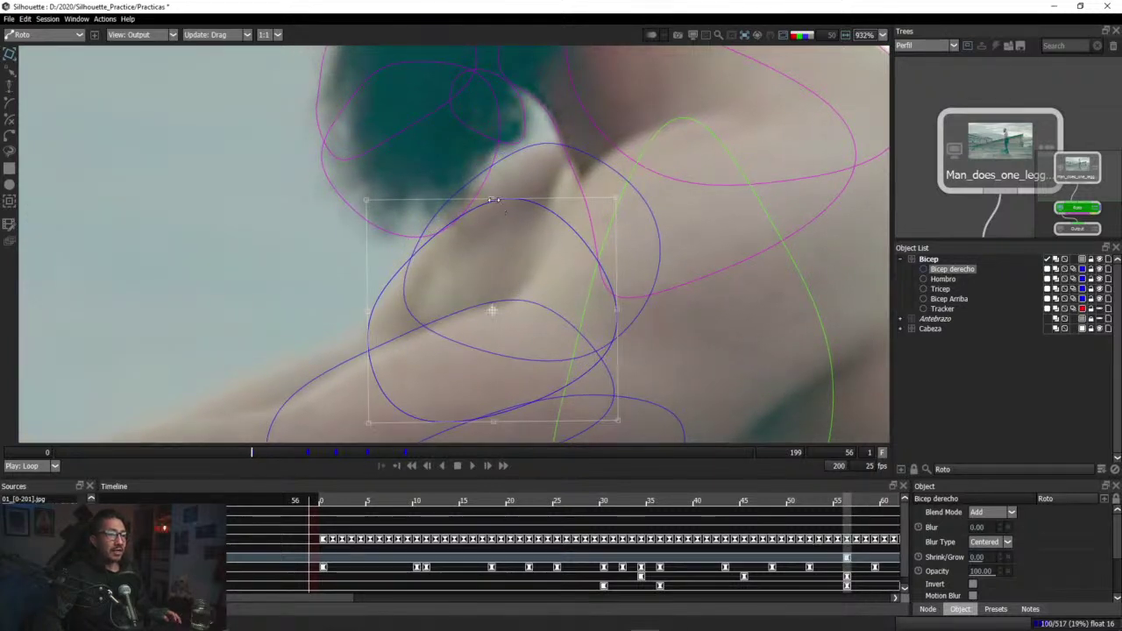
pyautogui.moveTo(493, 200); pyautogui.dragTo(496, 189)
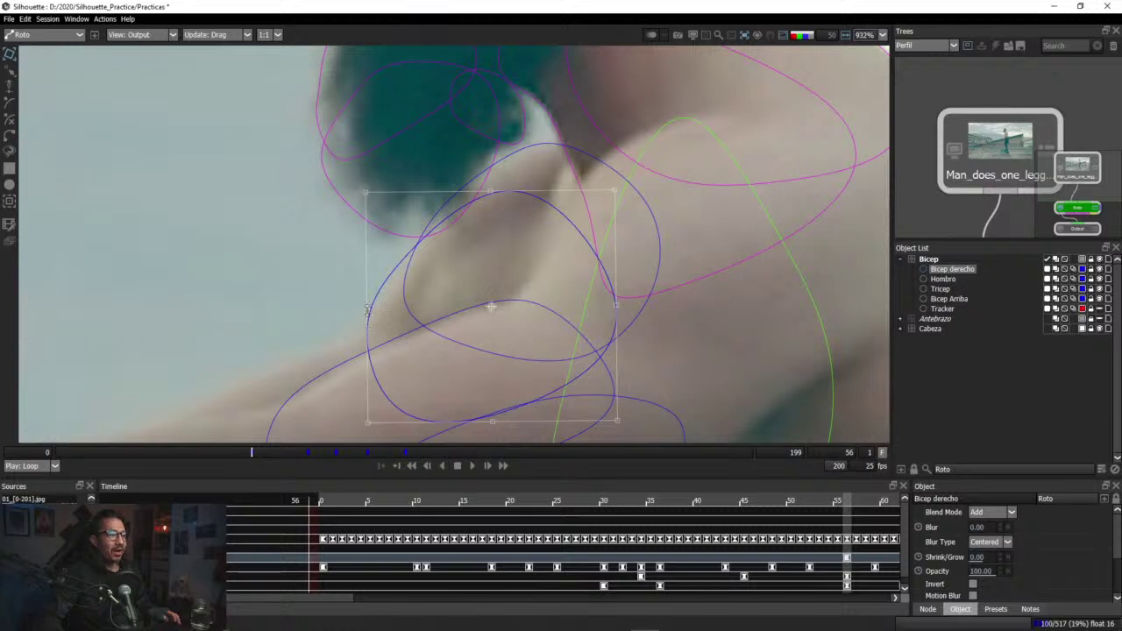
pyautogui.moveTo(366, 310); pyautogui.dragTo(369, 312)
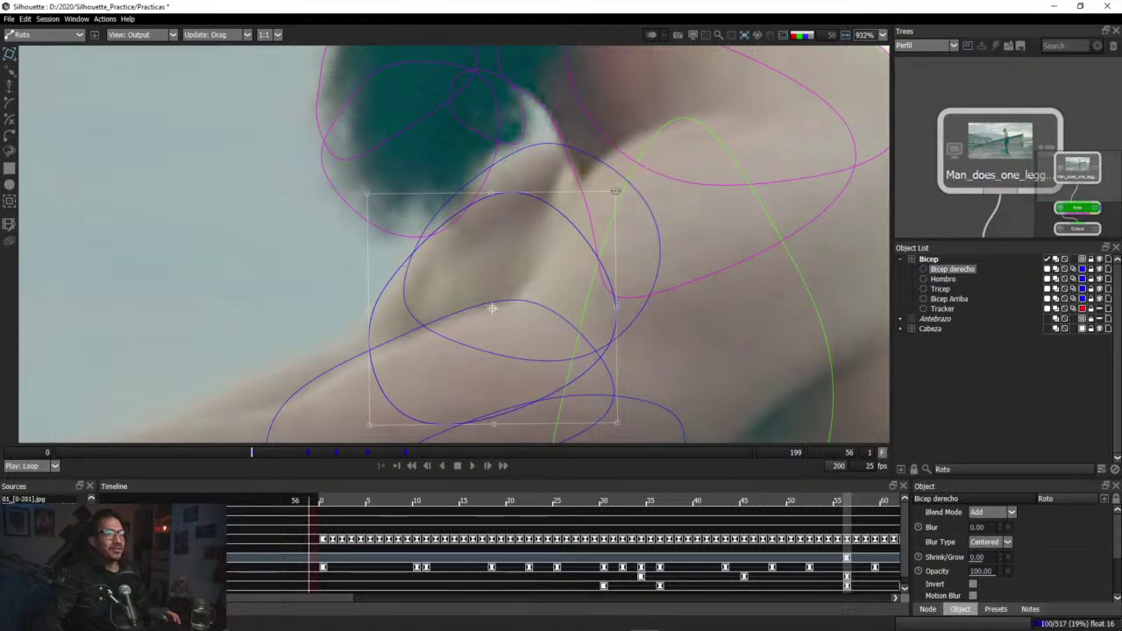
pyautogui.moveTo(492, 309); pyautogui.dragTo(493, 306)
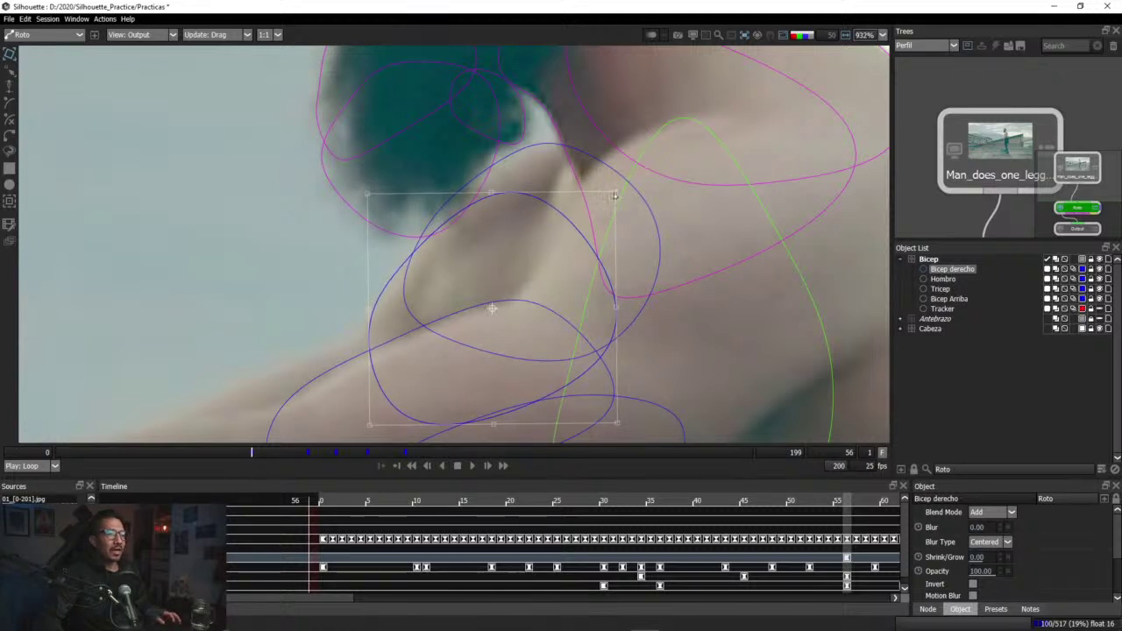
pyautogui.moveTo(615, 196); pyautogui.dragTo(611, 192)
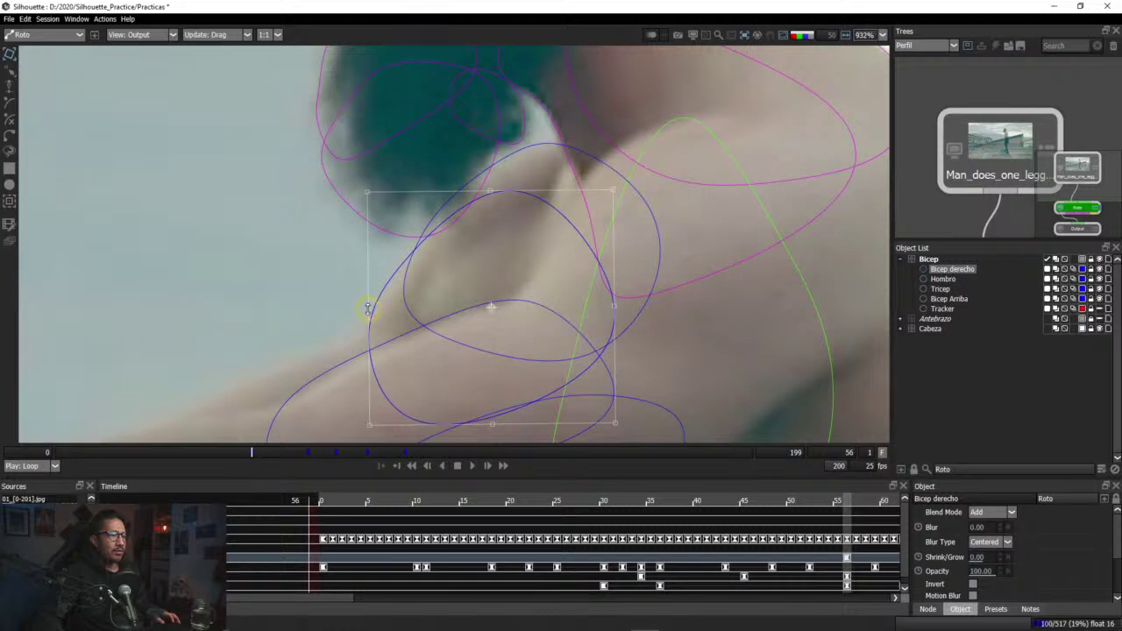
pyautogui.moveTo(368, 308); pyautogui.dragTo(369, 309)
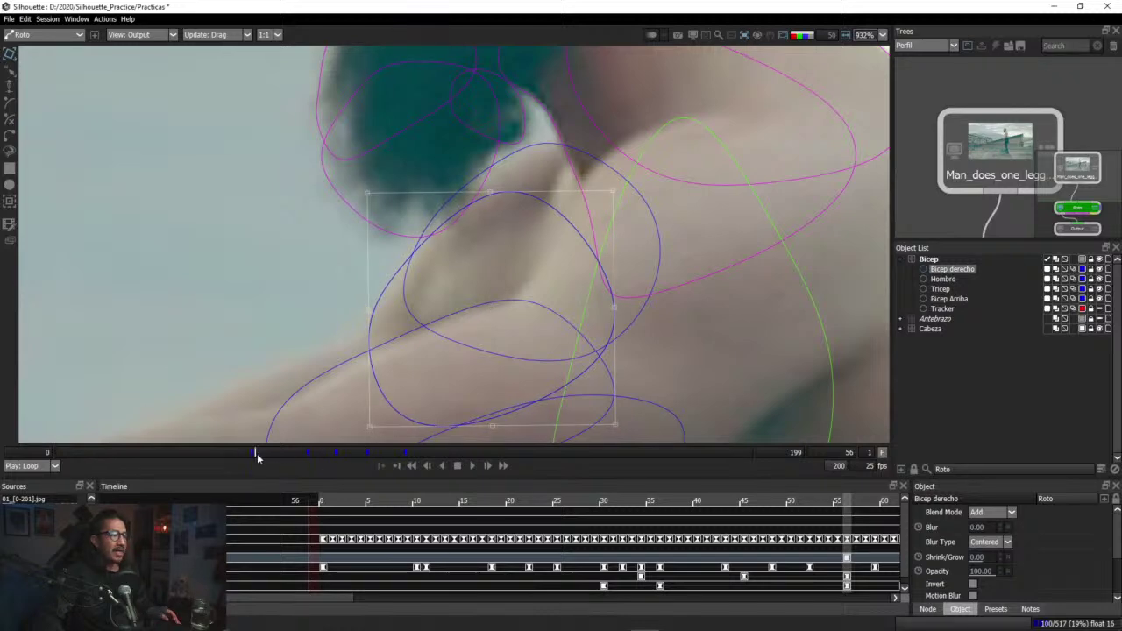
# Step: Keyframe the Bicep derecho shape at frame 49, shifting and resizing it to fit the far upper arm
pyautogui.moveTo(257, 457); pyautogui.dragTo(227, 457)
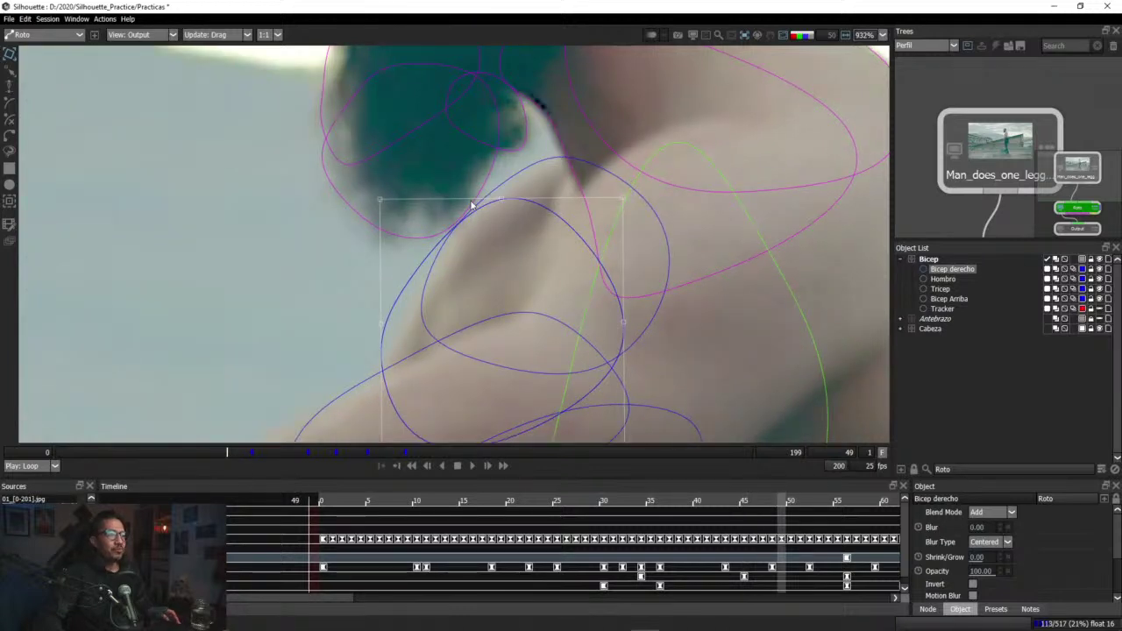
pyautogui.moveTo(494, 200); pyautogui.dragTo(515, 201)
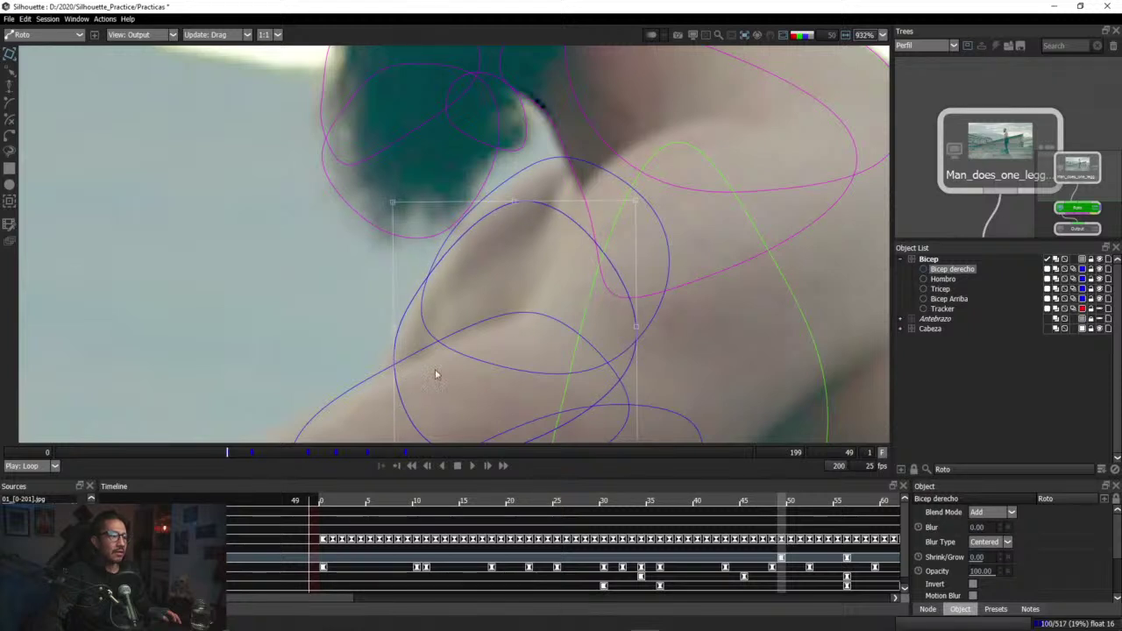
pyautogui.moveTo(438, 332); pyautogui.dragTo(447, 278)
pyautogui.moveTo(400, 396); pyautogui.dragTo(395, 409)
pyautogui.moveTo(533, 150)
pyautogui.mouseDown()
pyautogui.moveTo(533, 161)
pyautogui.moveTo(531, 151)
pyautogui.mouseUp()
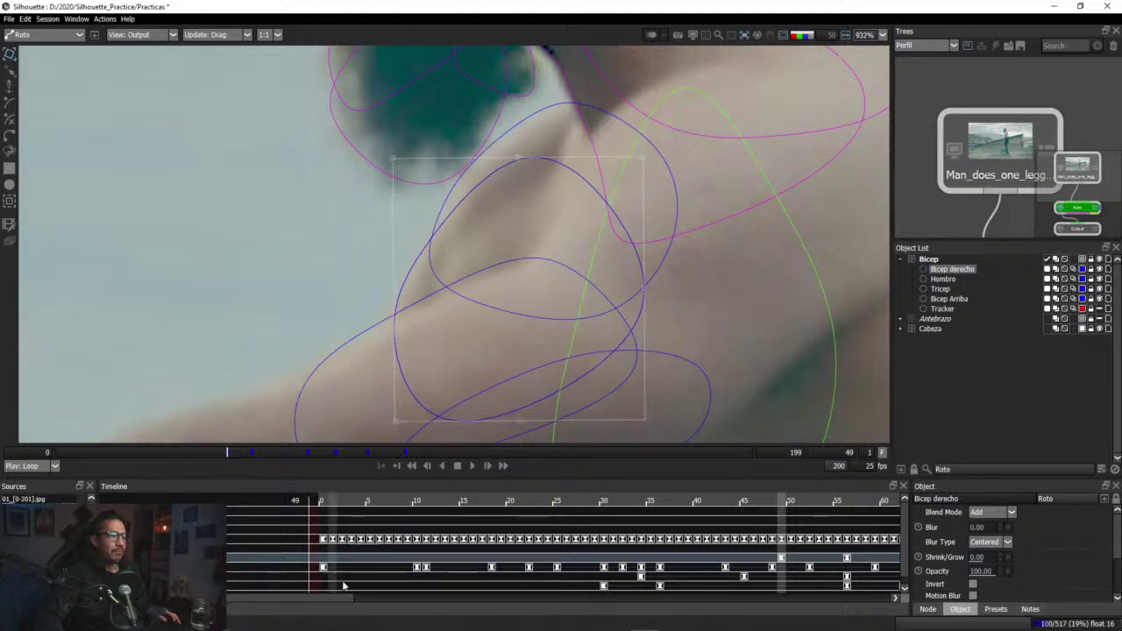
# Step: Check how the Bicep derecho shape follows the far shoulder between frames 49 and 101
pyautogui.click(238, 452)
pyautogui.moveTo(239, 452); pyautogui.dragTo(259, 452)
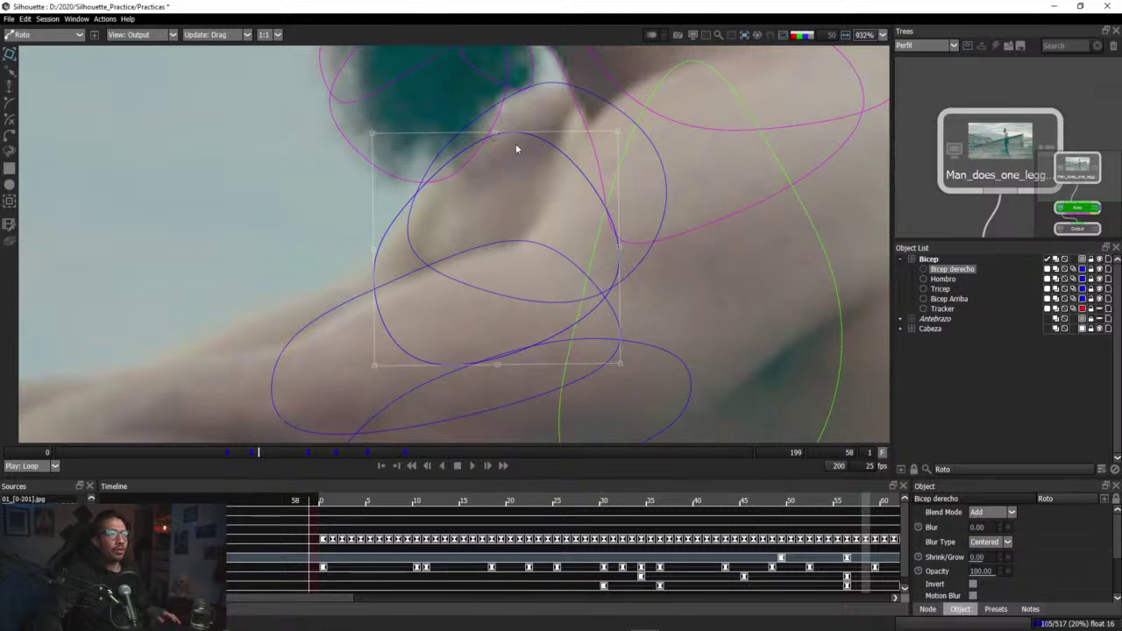
pyautogui.moveTo(259, 453); pyautogui.dragTo(329, 465)
pyautogui.scroll(-6, 357, 360)
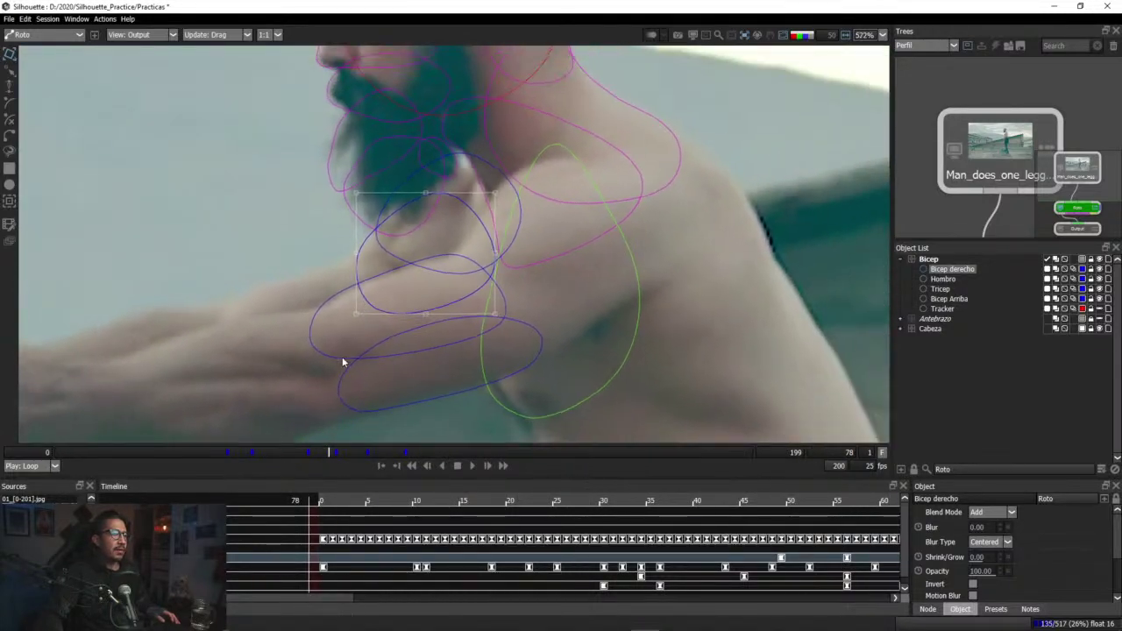
pyautogui.scroll(-3, 325, 408)
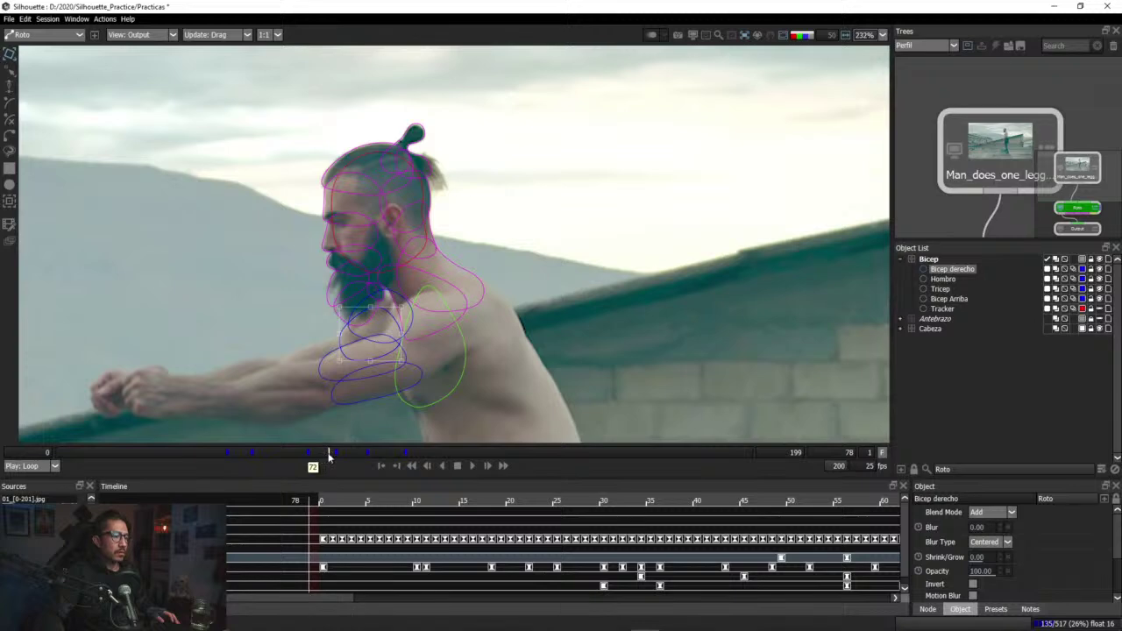
pyautogui.moveTo(330, 456); pyautogui.dragTo(408, 461)
pyautogui.scroll(4, 333, 334)
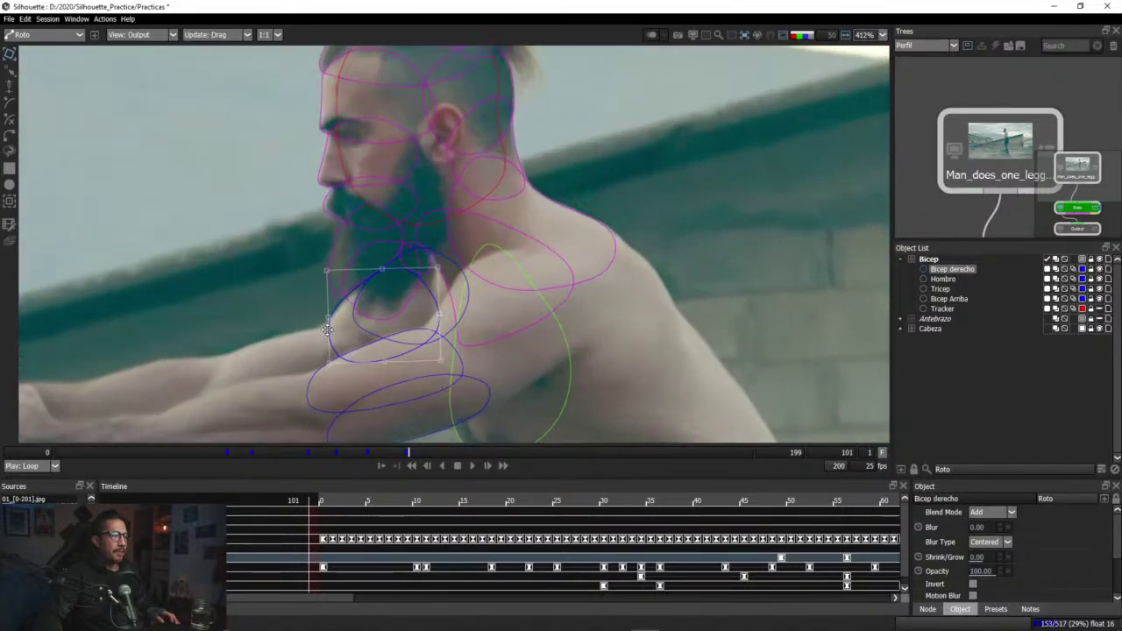
# Step: Stabilize the viewer on the active layer and keyframe the Bicep derecho shape at frame 112, lowering it onto the far upper arm
pyautogui.click(744, 36)
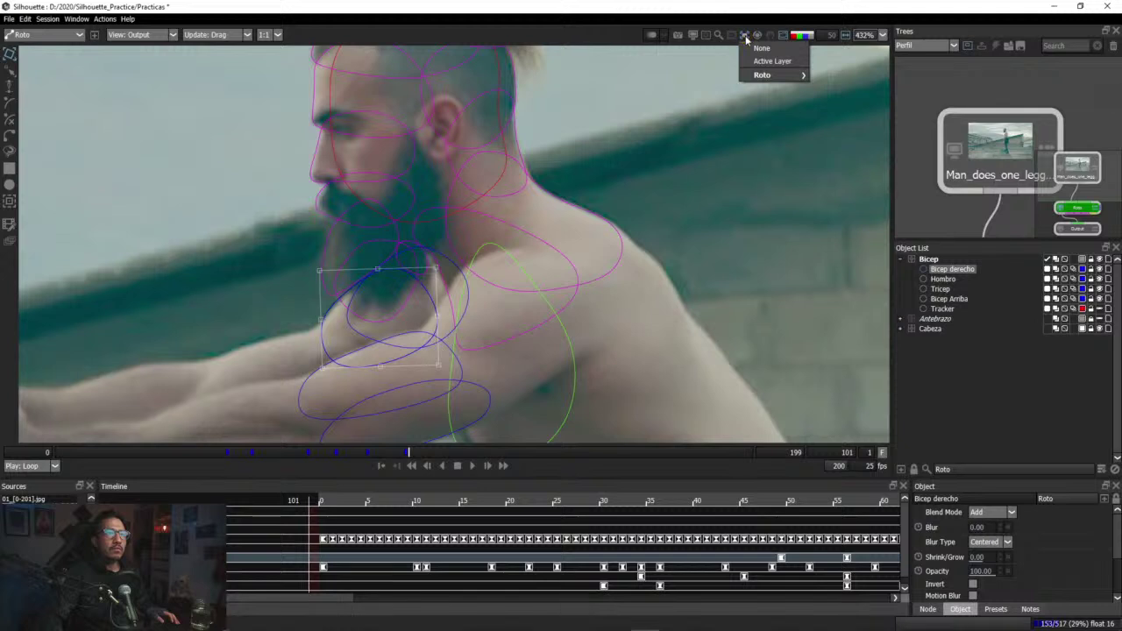
pyautogui.click(772, 61)
pyautogui.moveTo(416, 451); pyautogui.dragTo(448, 453)
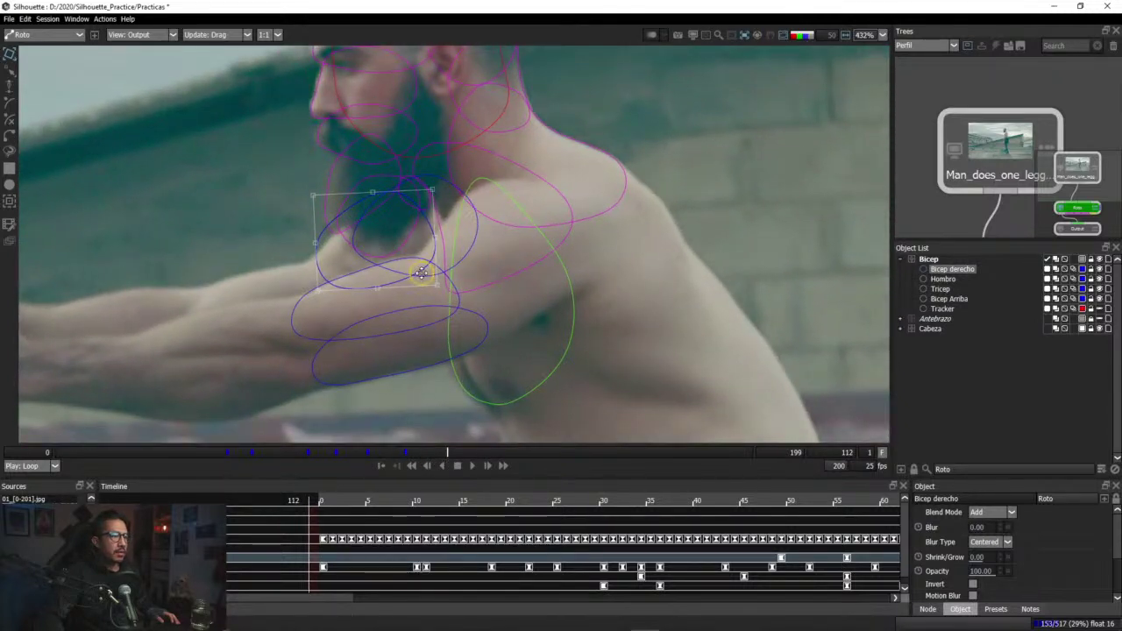
pyautogui.moveTo(422, 273); pyautogui.dragTo(419, 288)
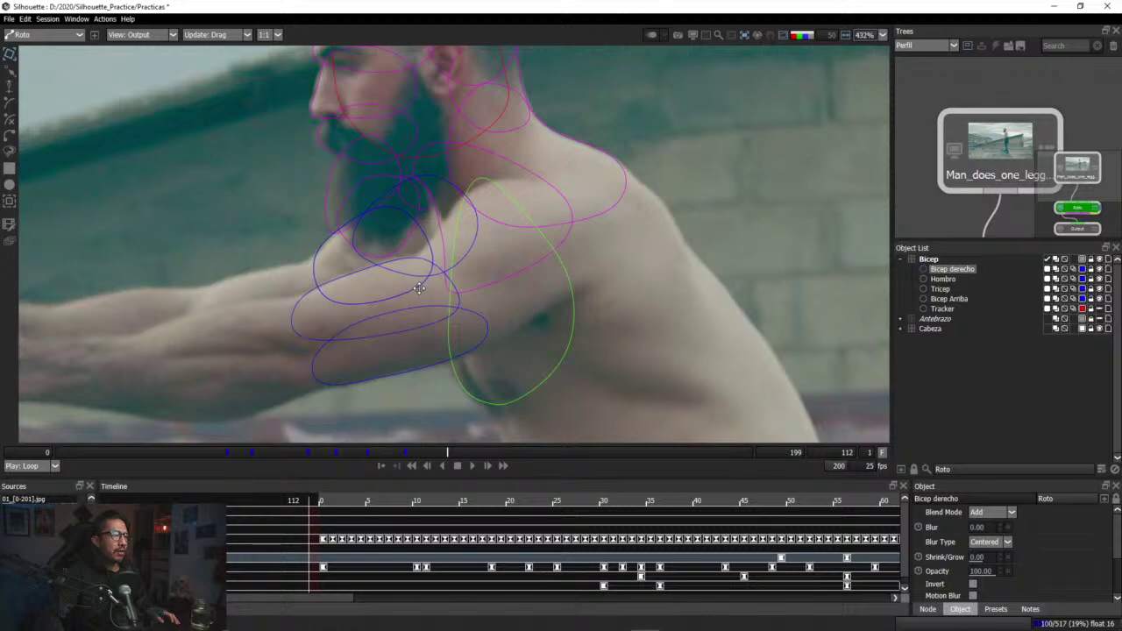
# Step: Keyframe the Bicep derecho shape at frame 120 and a few frames beyond it, shifting it to follow the far upper arm
pyautogui.moveTo(443, 457); pyautogui.dragTo(493, 457)
pyautogui.moveTo(423, 273); pyautogui.dragTo(432, 285)
pyautogui.moveTo(488, 454)
pyautogui.mouseDown()
pyautogui.moveTo(448, 456)
pyautogui.moveTo(476, 456)
pyautogui.mouseUp()
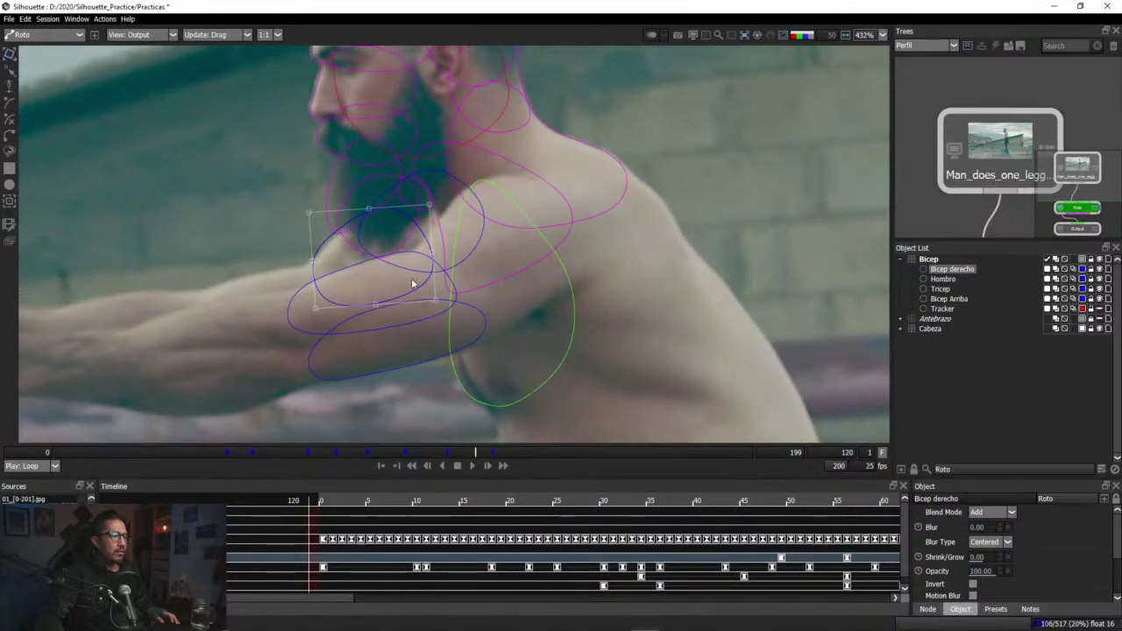
pyautogui.click(419, 293)
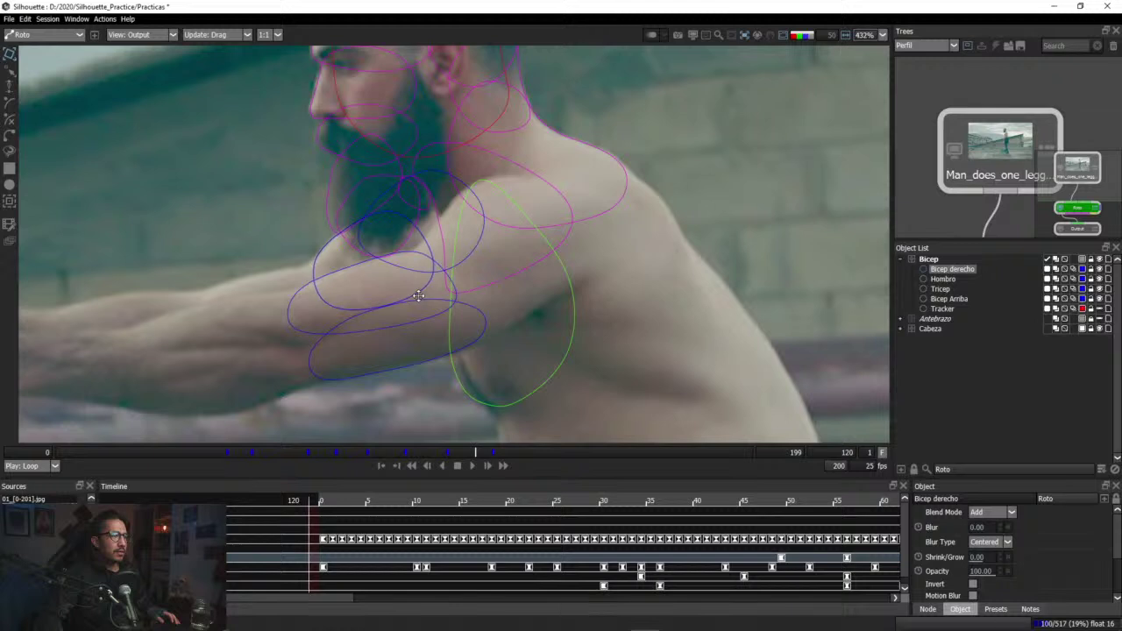
pyautogui.click(418, 296)
# Step: Shift the Bicep derecho shape at frames 138 and 129 to match the far upper arm
pyautogui.moveTo(476, 456); pyautogui.dragTo(539, 462)
pyautogui.moveTo(424, 282); pyautogui.dragTo(429, 294)
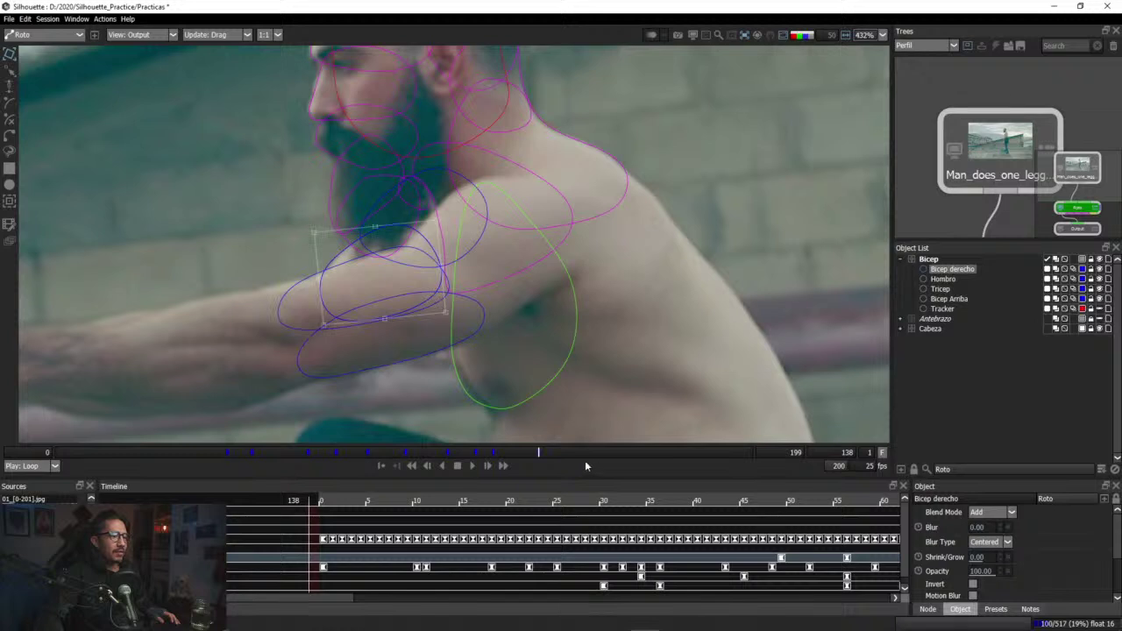
pyautogui.moveTo(537, 454); pyautogui.dragTo(508, 454)
pyautogui.moveTo(427, 296); pyautogui.dragTo(423, 295)
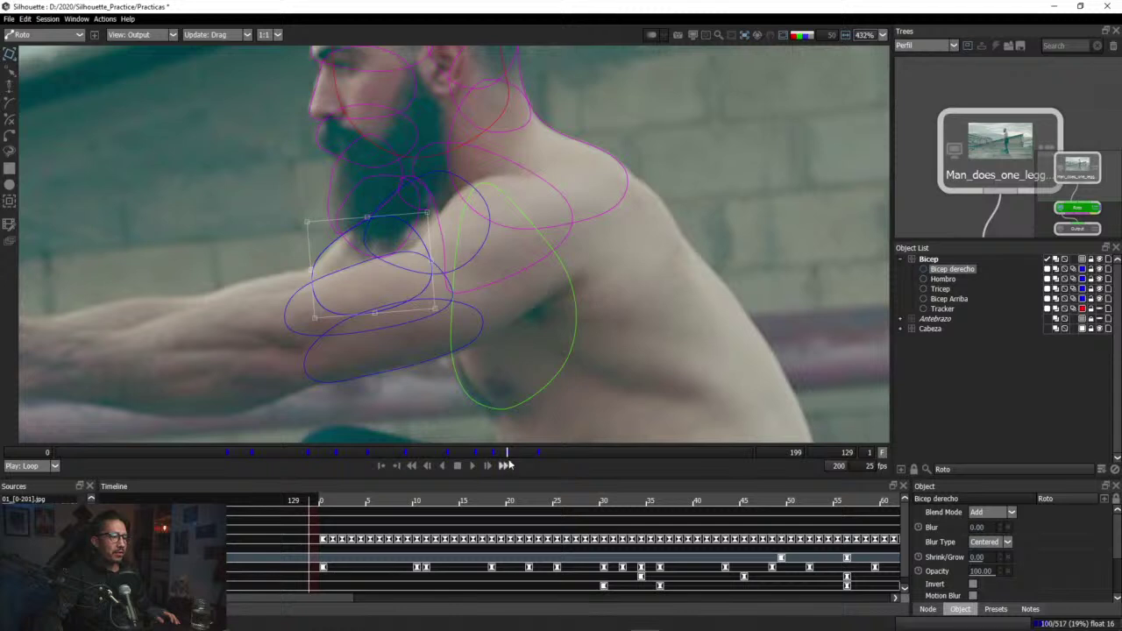
# Step: Keyframe the Bicep derecho shape at frame 142, adjusting it to the visible part of the far arm
pyautogui.moveTo(500, 458); pyautogui.dragTo(567, 462)
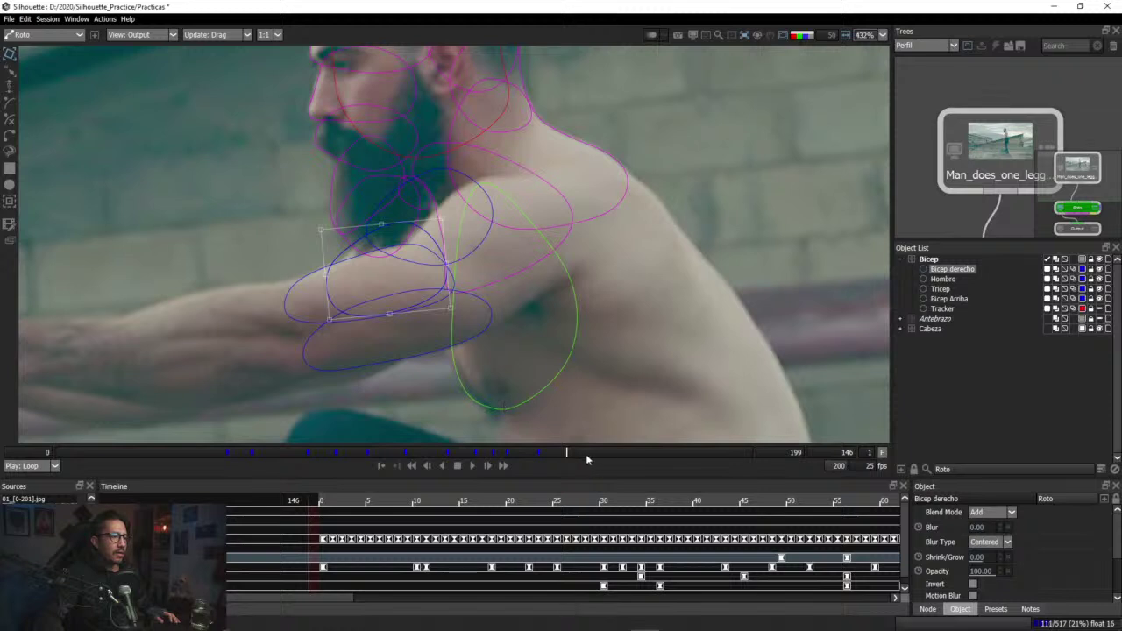
pyautogui.press('z')
pyautogui.press('z')
pyautogui.press('z')
pyautogui.press('z')
pyautogui.press('z')
pyautogui.press('z')
pyautogui.press('Right')
pyautogui.press('Right')
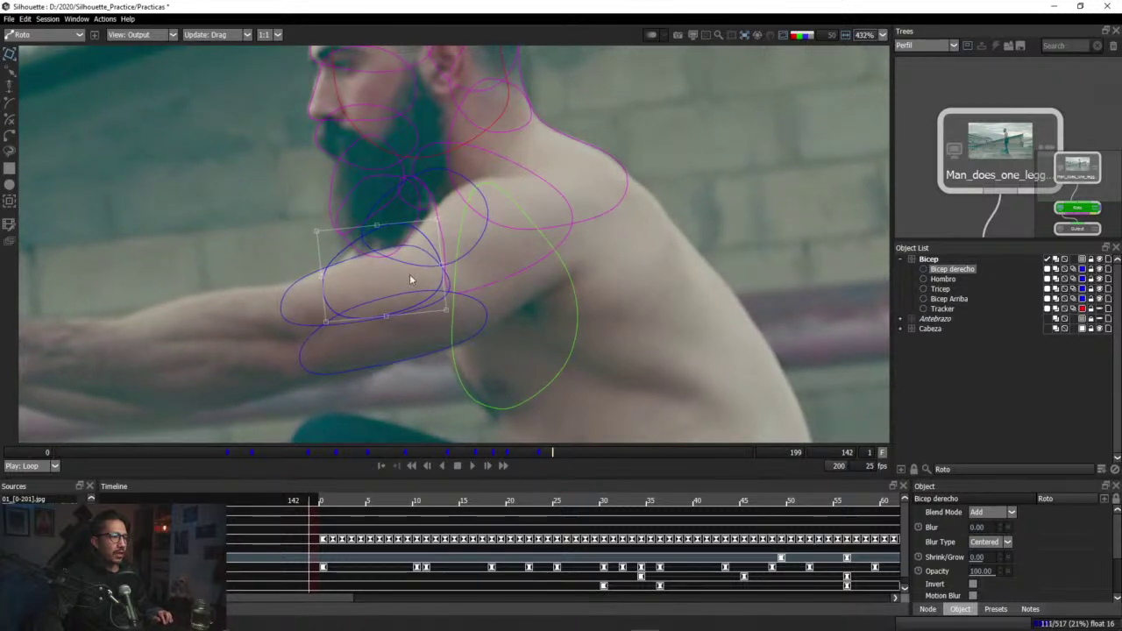
pyautogui.scroll(3, 407, 267)
pyautogui.moveTo(454, 206); pyautogui.dragTo(449, 242)
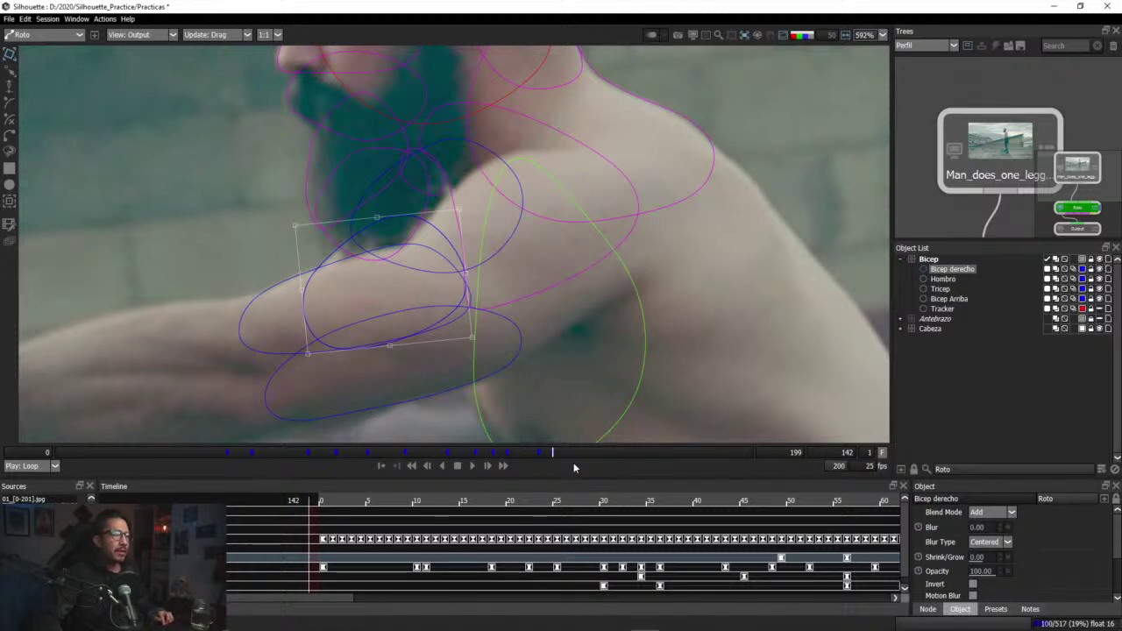
# Step: Keyframe the Bicep derecho shape at frames 150 and 156, moving it to stay on the far arm behind the near bicep
pyautogui.moveTo(553, 452); pyautogui.dragTo(581, 465)
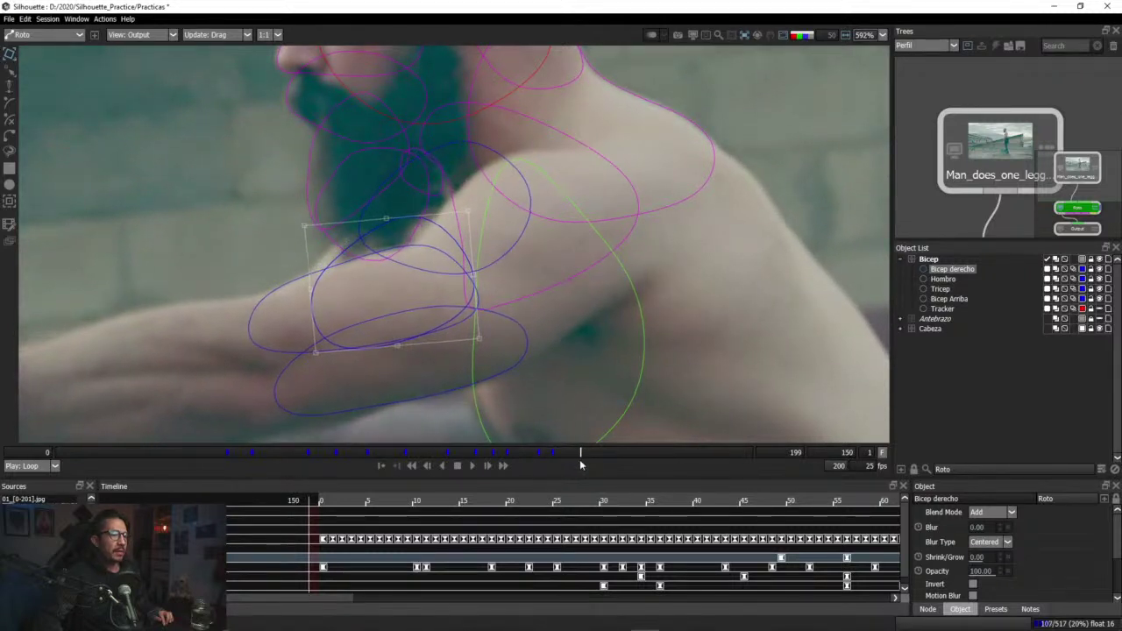
pyautogui.moveTo(461, 313); pyautogui.dragTo(451, 307)
pyautogui.moveTo(580, 455)
pyautogui.mouseDown()
pyautogui.moveTo(556, 453)
pyautogui.moveTo(601, 461)
pyautogui.mouseUp()
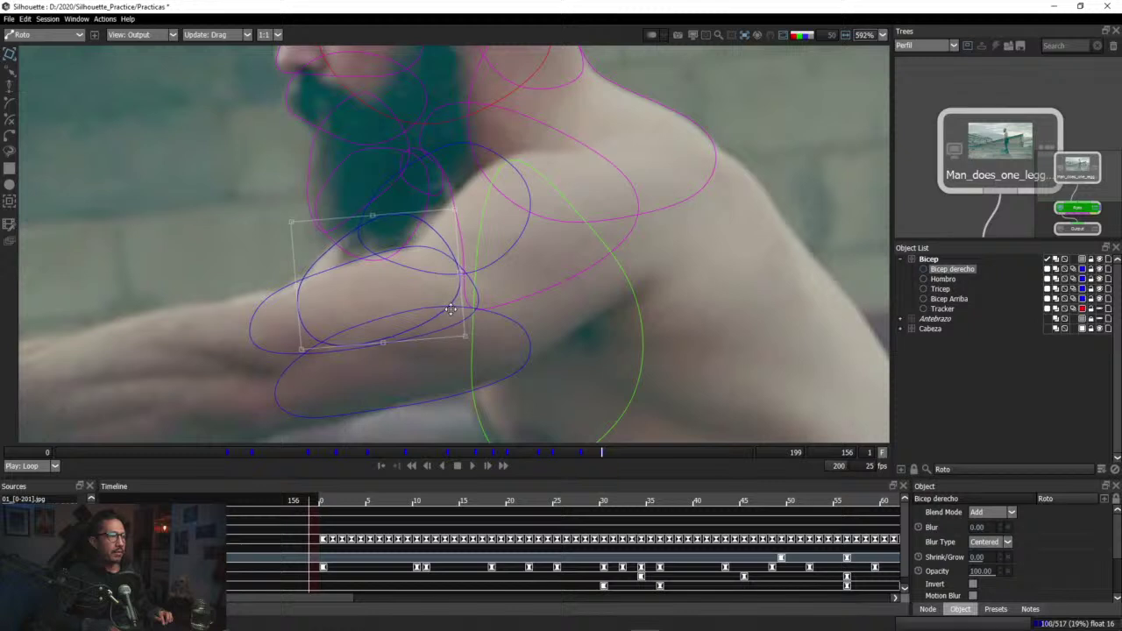
pyautogui.press('Right')
pyautogui.press('Right')
pyautogui.press('Right')
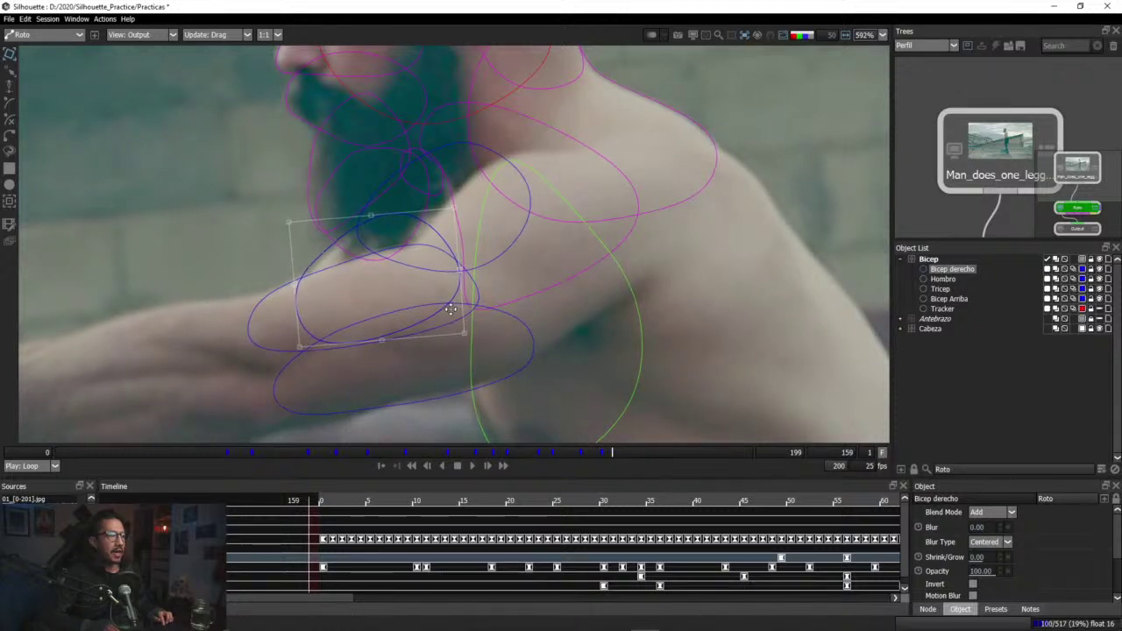
# Step: Nudge the Bicep derecho shape into place at frames 159 and 162 to keep following the far arm
pyautogui.press('Right')
pyautogui.press('Right')
pyautogui.press('Right')
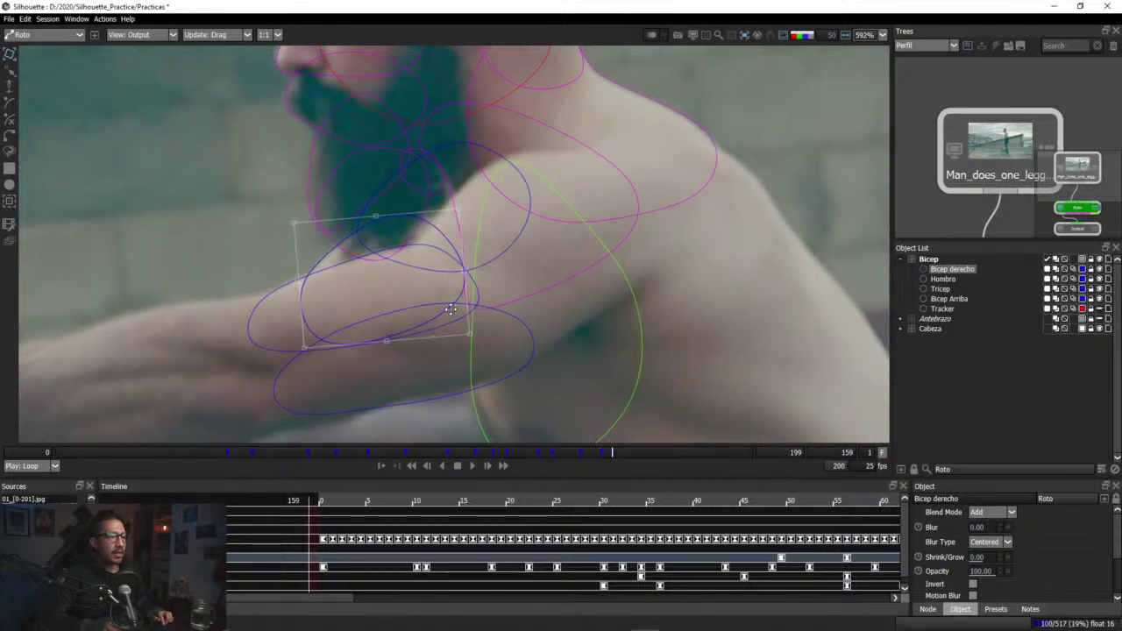
pyautogui.press('Right')
pyautogui.press('Right')
pyautogui.press('Right')
pyautogui.press('KP_6')
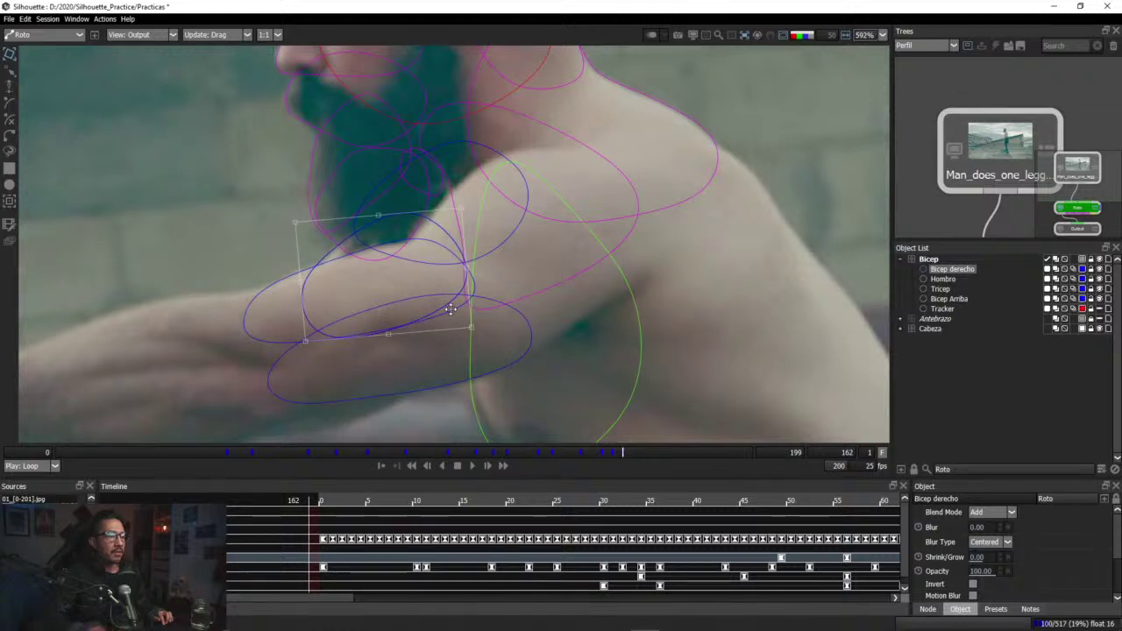
pyautogui.press('Right')
pyautogui.press('Right')
pyautogui.press('Right')
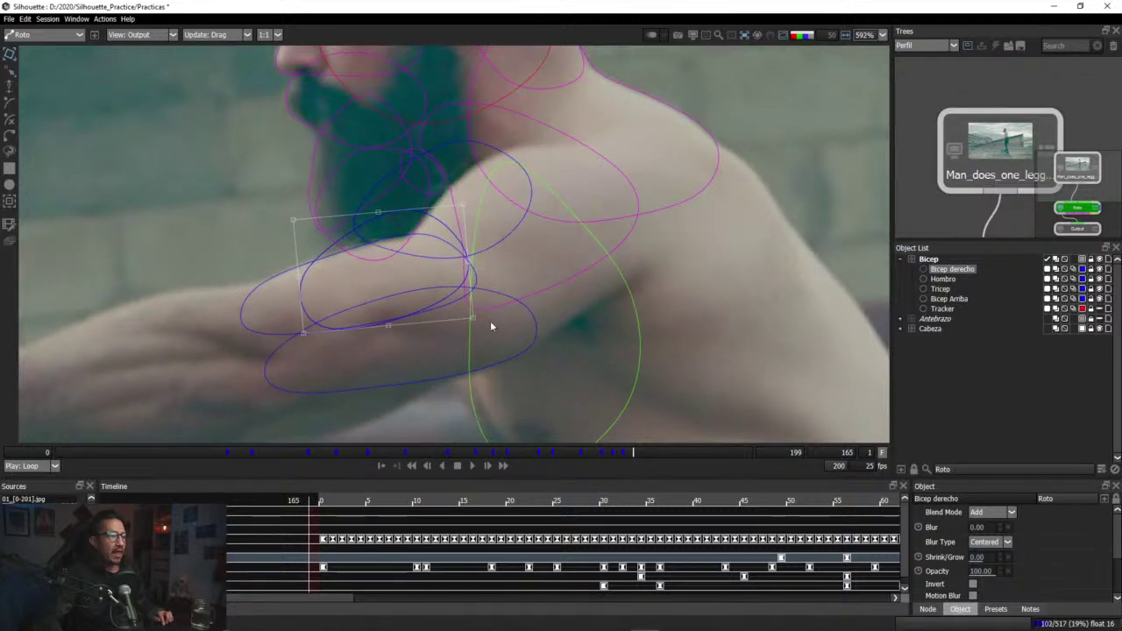
# Step: Reposition the Bicep derecho shape at frames 165 and 168, shifting it toward the near shoulder
pyautogui.moveTo(453, 296); pyautogui.dragTo(463, 300)
pyautogui.press('Right')
pyautogui.press('Right')
pyautogui.press('Right')
pyautogui.click(462, 300)
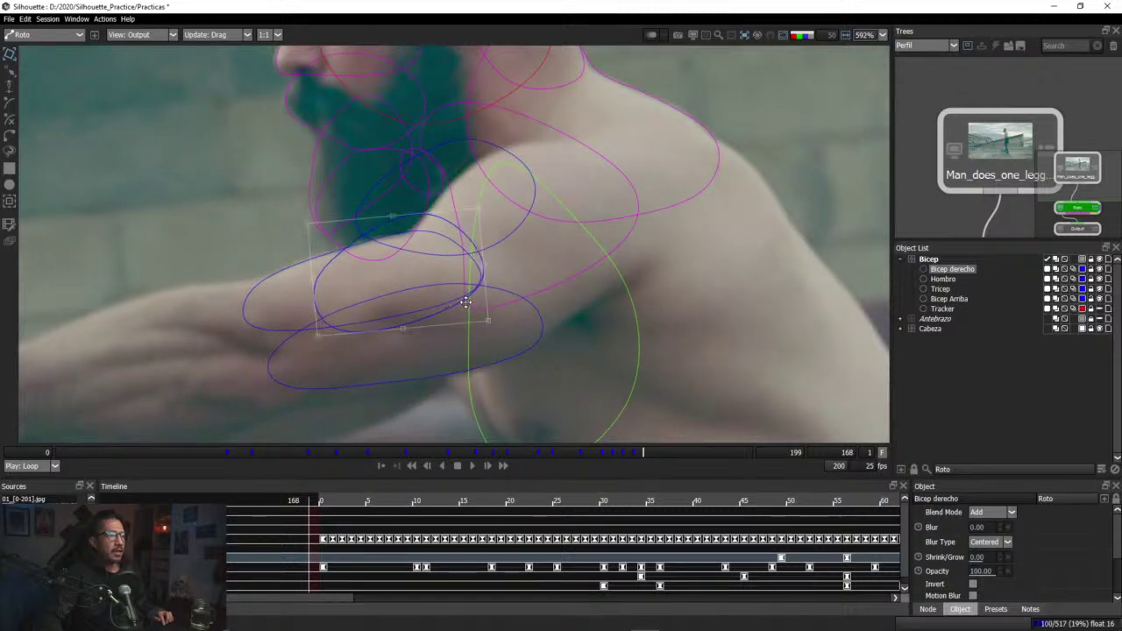
# Step: Check how the Bicep derecho shape follows the far upper arm at frames 199, 26, 115 and 89
pyautogui.moveTo(646, 455); pyautogui.dragTo(751, 453)
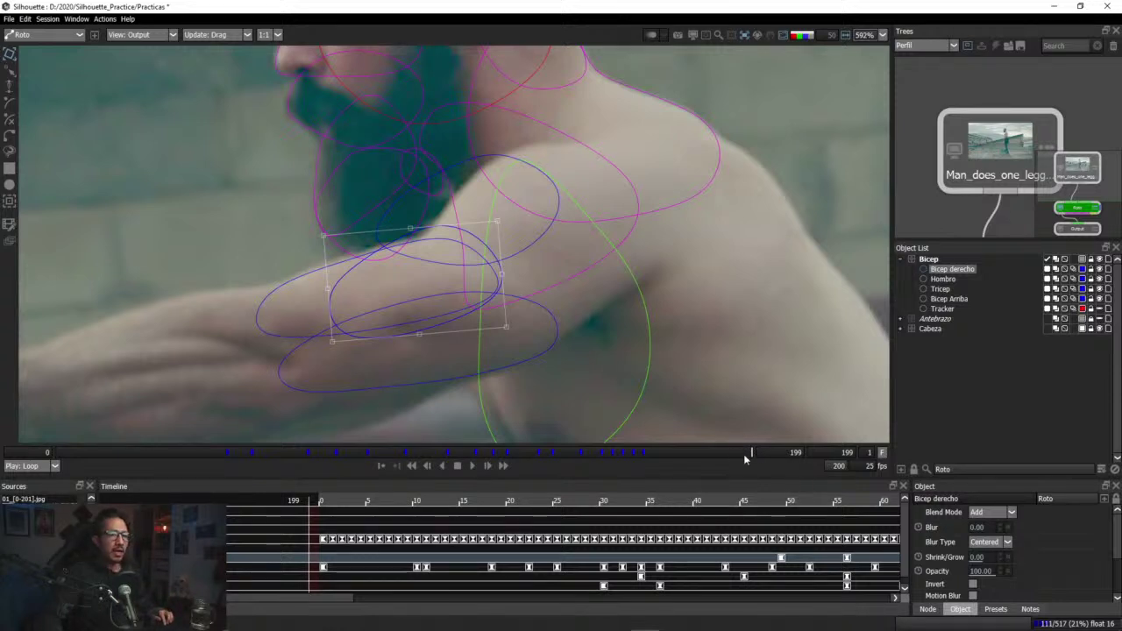
pyautogui.moveTo(762, 454); pyautogui.dragTo(146, 491)
pyautogui.scroll(-5, 445, 298)
pyautogui.scroll(-2, 444, 309)
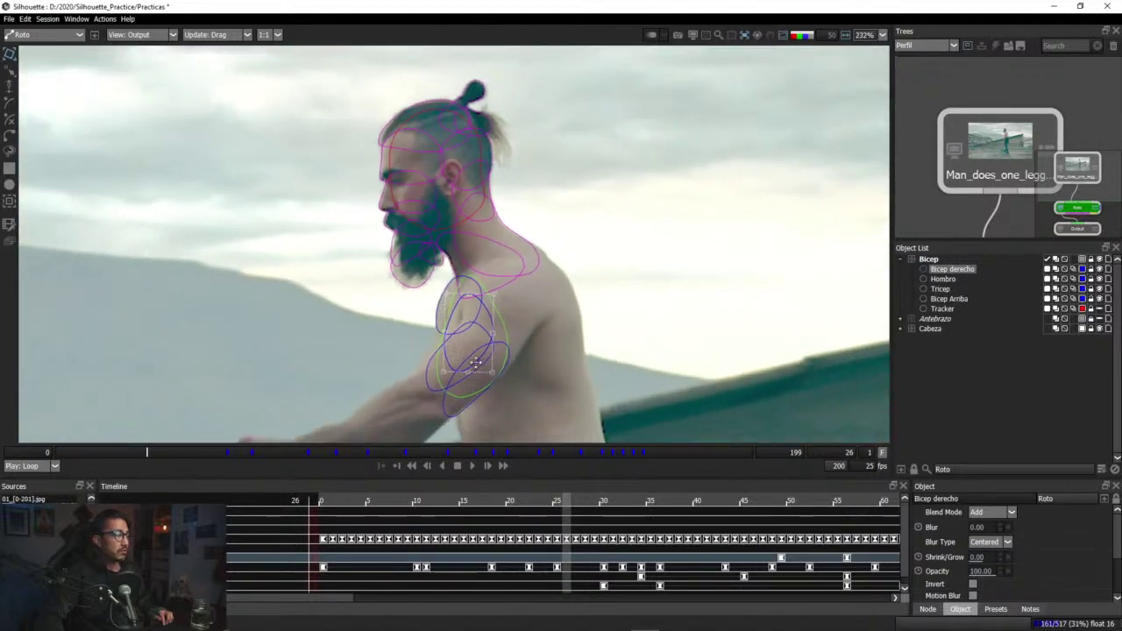
pyautogui.moveTo(143, 455); pyautogui.dragTo(458, 455)
pyautogui.scroll(5, 378, 309)
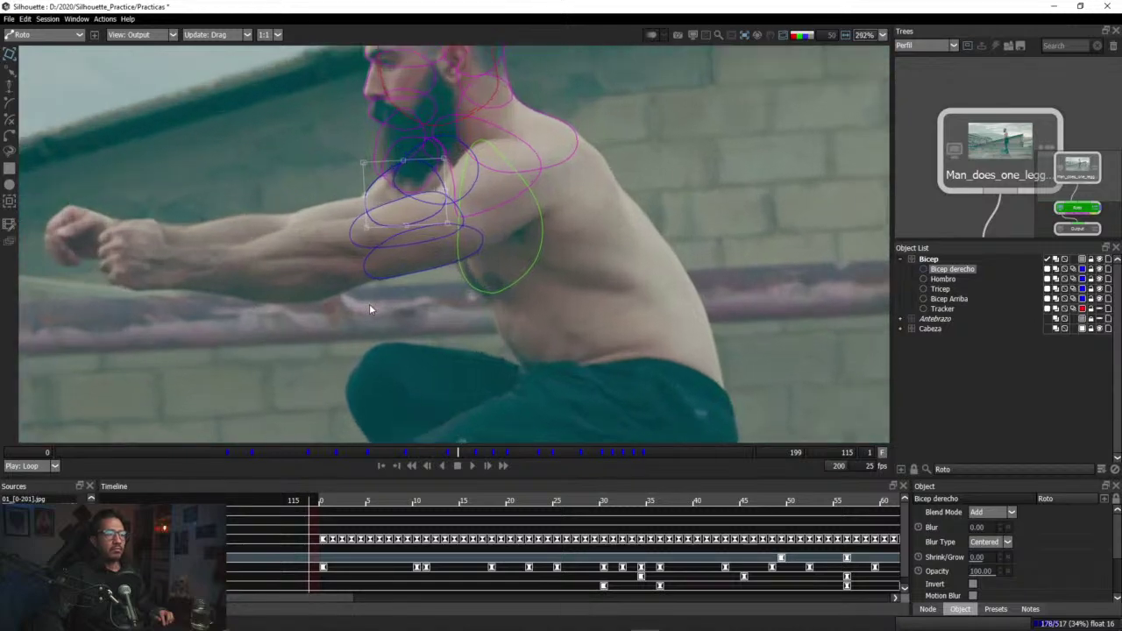
pyautogui.moveTo(348, 272); pyautogui.dragTo(366, 304)
pyautogui.scroll(1, 386, 310)
pyautogui.scroll(1, 350, 289)
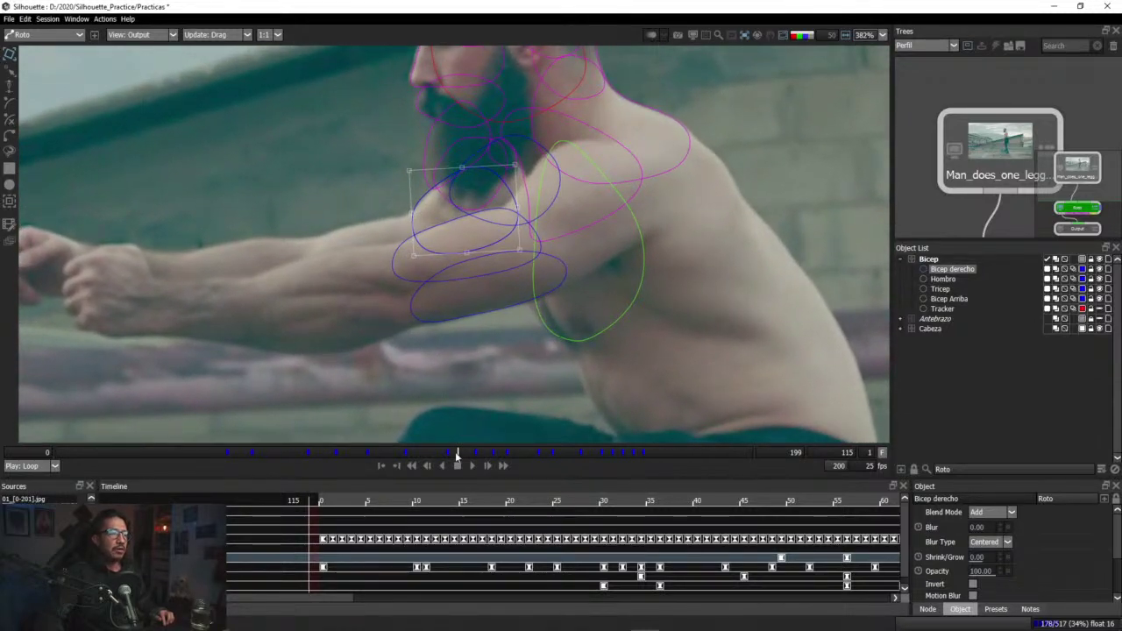
pyautogui.moveTo(457, 456); pyautogui.dragTo(369, 489)
pyautogui.scroll(4, 405, 387)
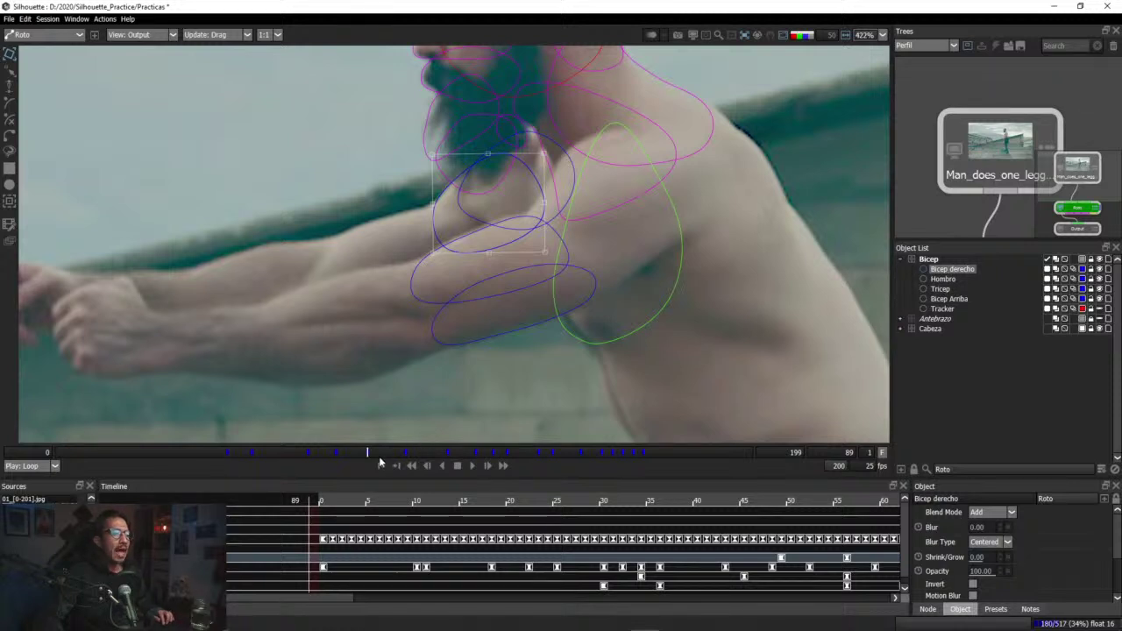
# Step: Switch to the web browser and open the SGO website at sgo.es
pyautogui.hotkey('alt', 'Tab')
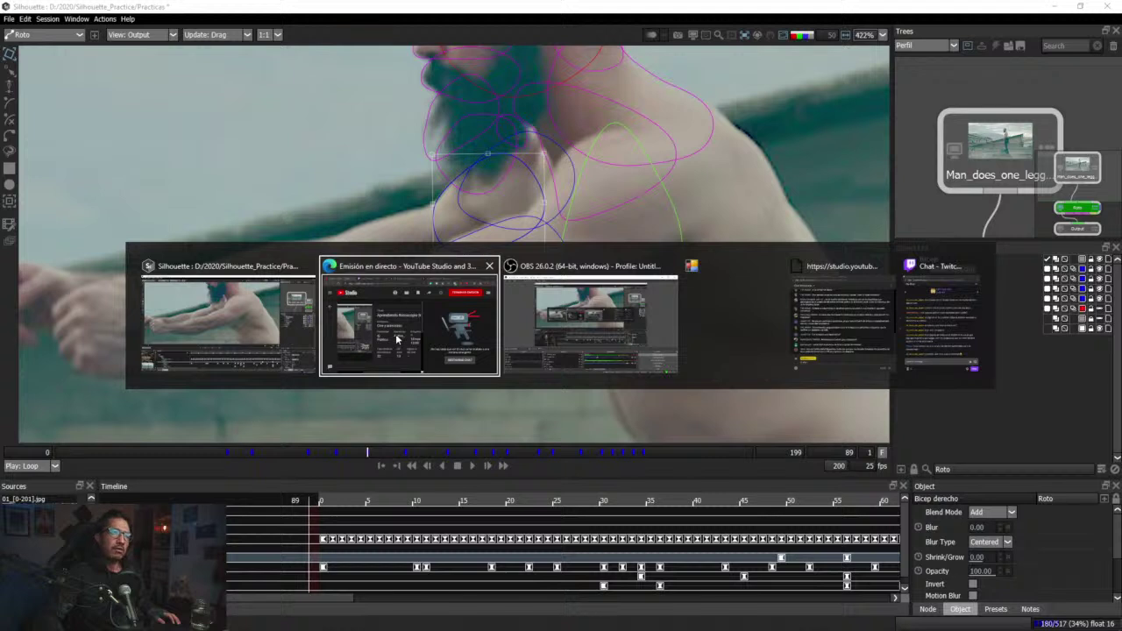
pyautogui.hotkey('alt', 'Tab')
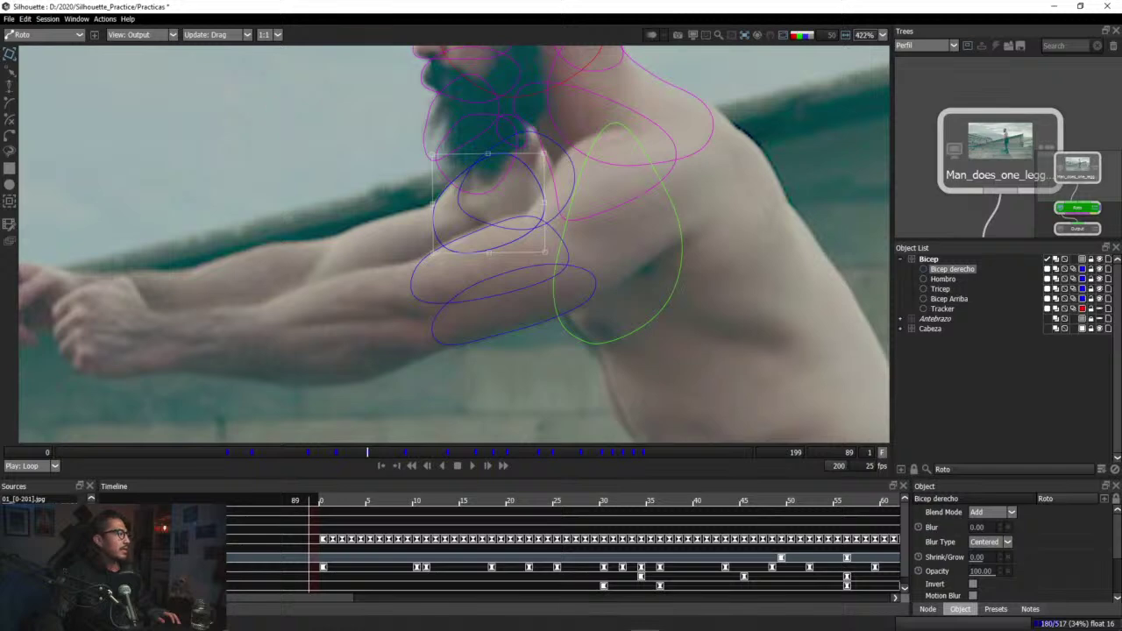
pyautogui.moveTo(0, 7); pyautogui.dragTo(392, 2)
pyautogui.write('sgo')
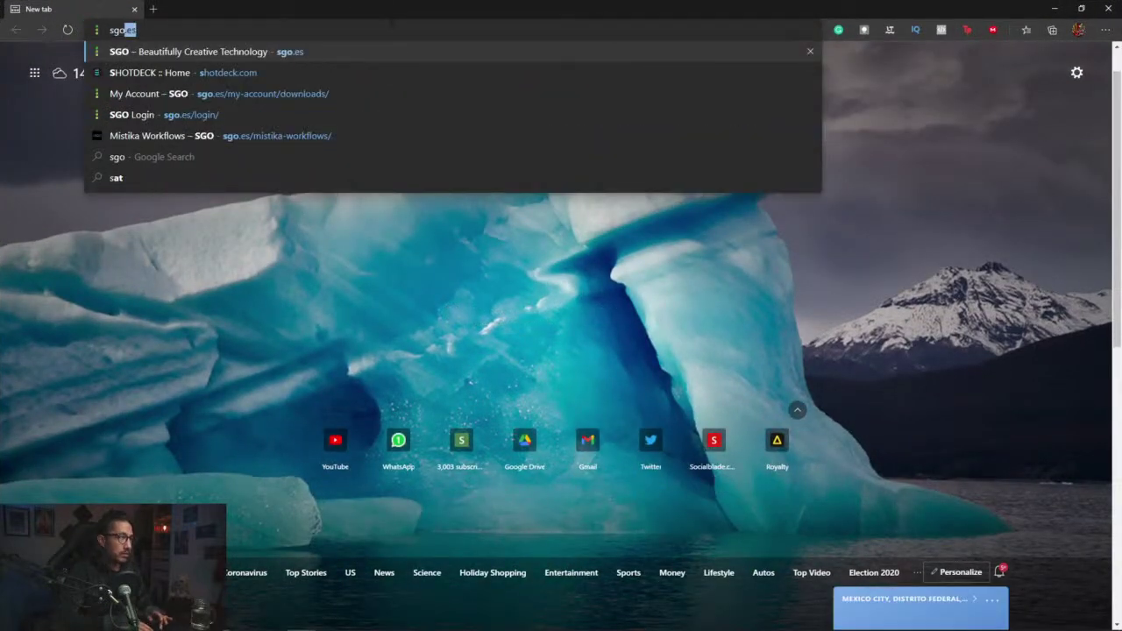
pyautogui.press('Return')
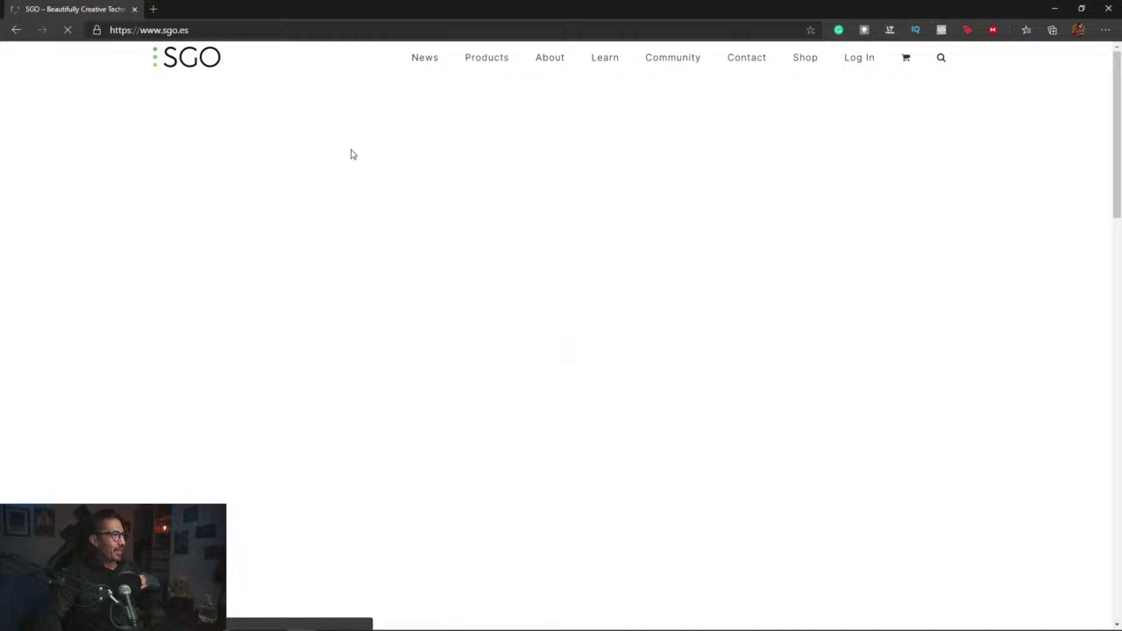
# Step: Open the Mistika Boutique plans page among SGO's products
pyautogui.moveTo(802, 65)
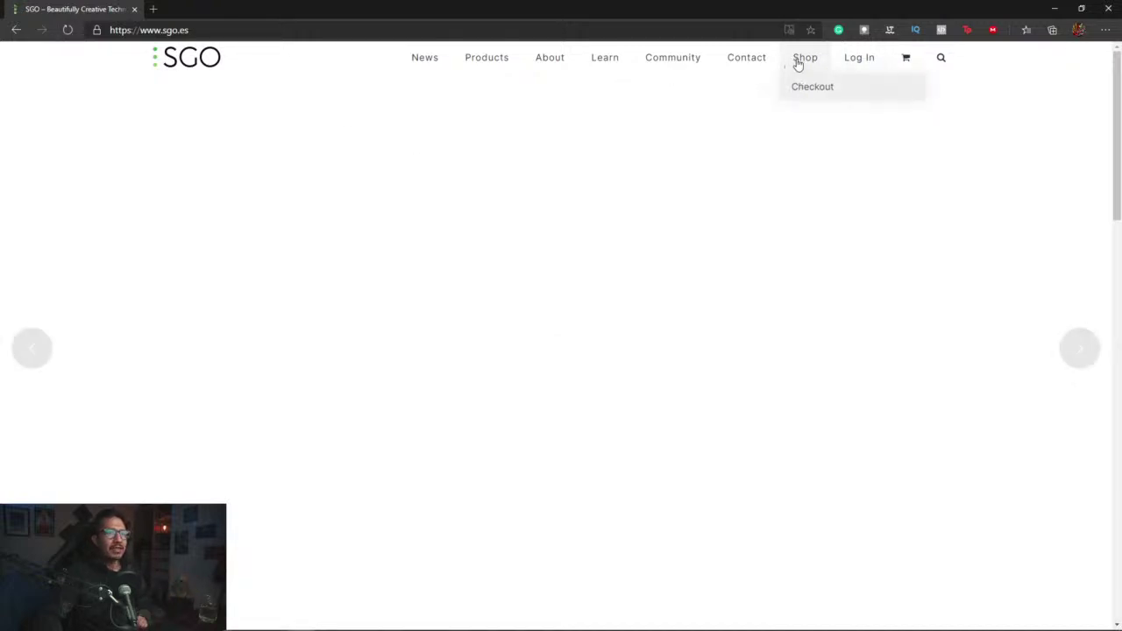
pyautogui.moveTo(479, 63)
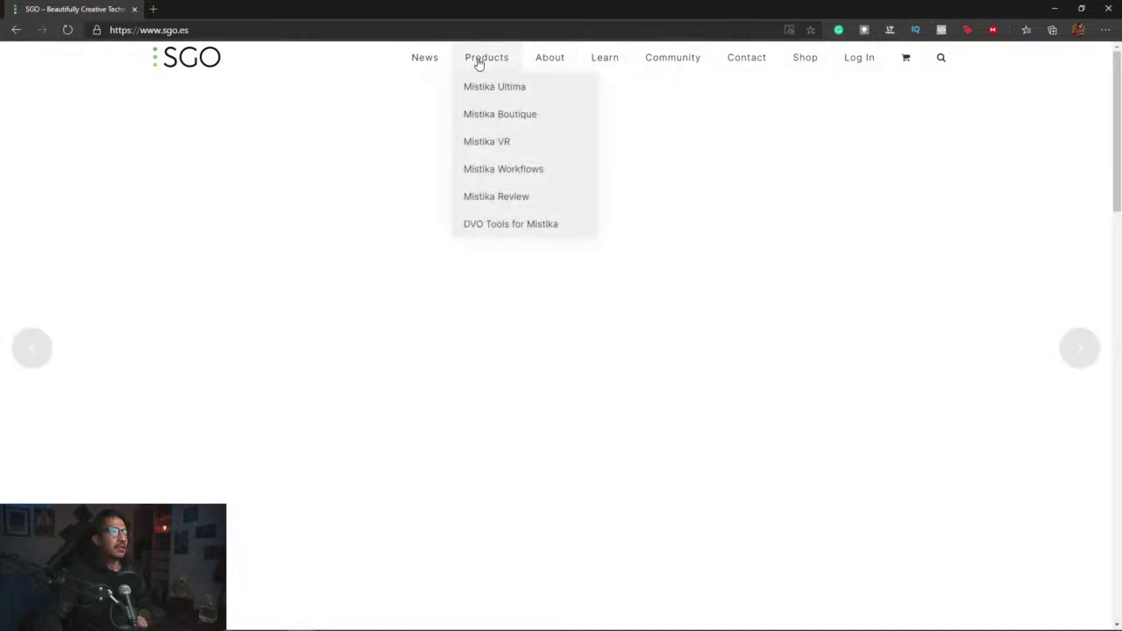
pyautogui.click(513, 182)
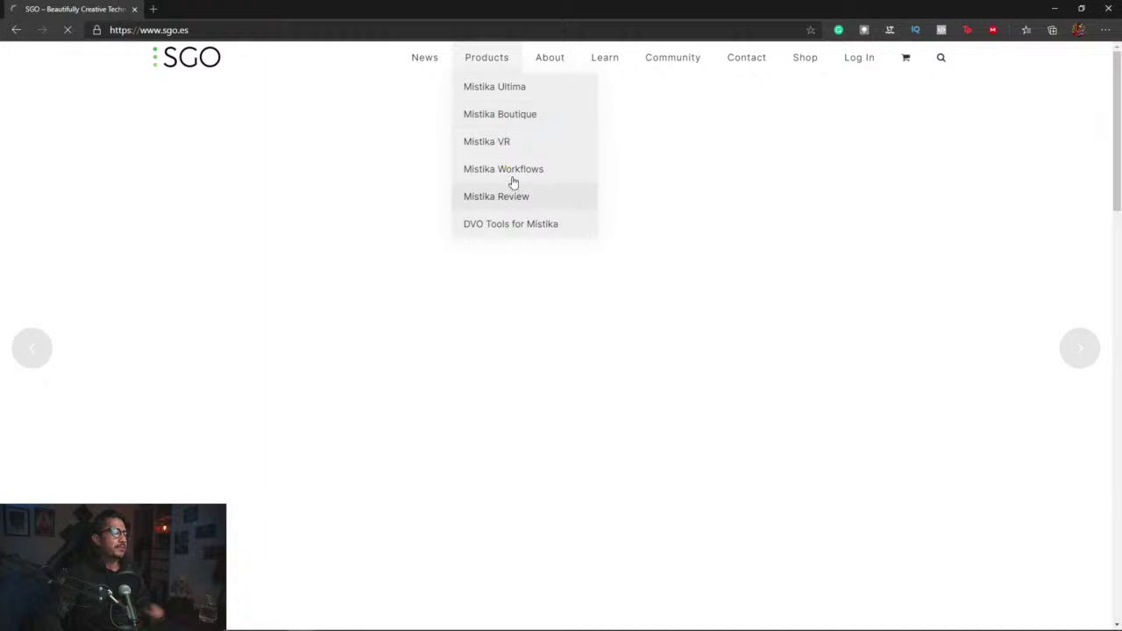
pyautogui.click(510, 128)
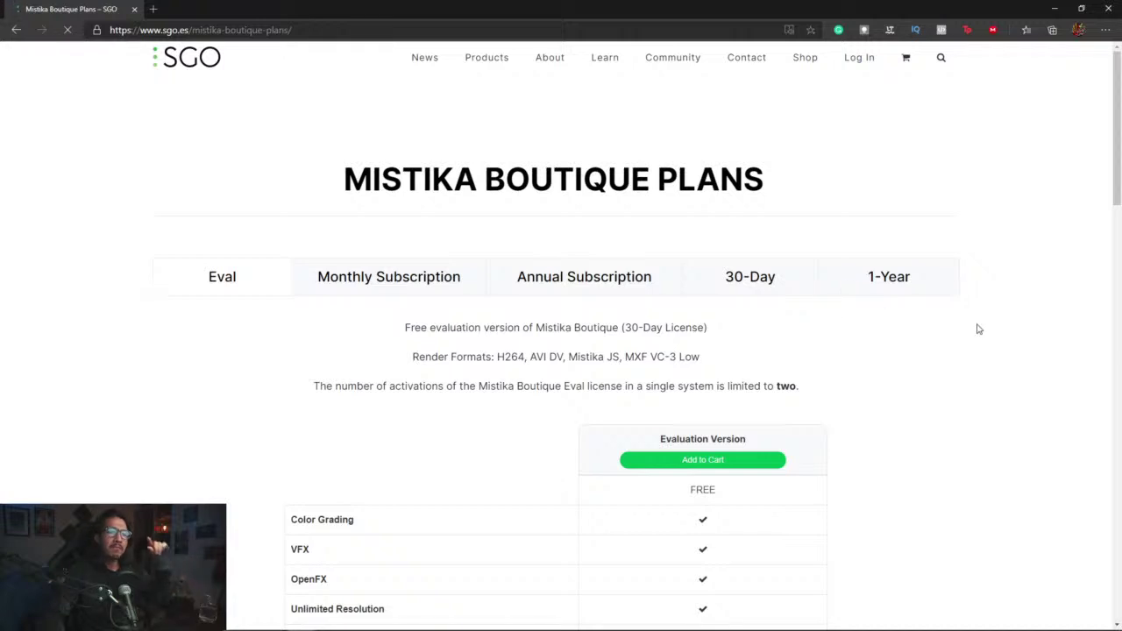
# Step: Review the feature list of the Mistika Boutique evaluation version and highlight the Optical Flow entry
pyautogui.scroll(-7, 973, 344)
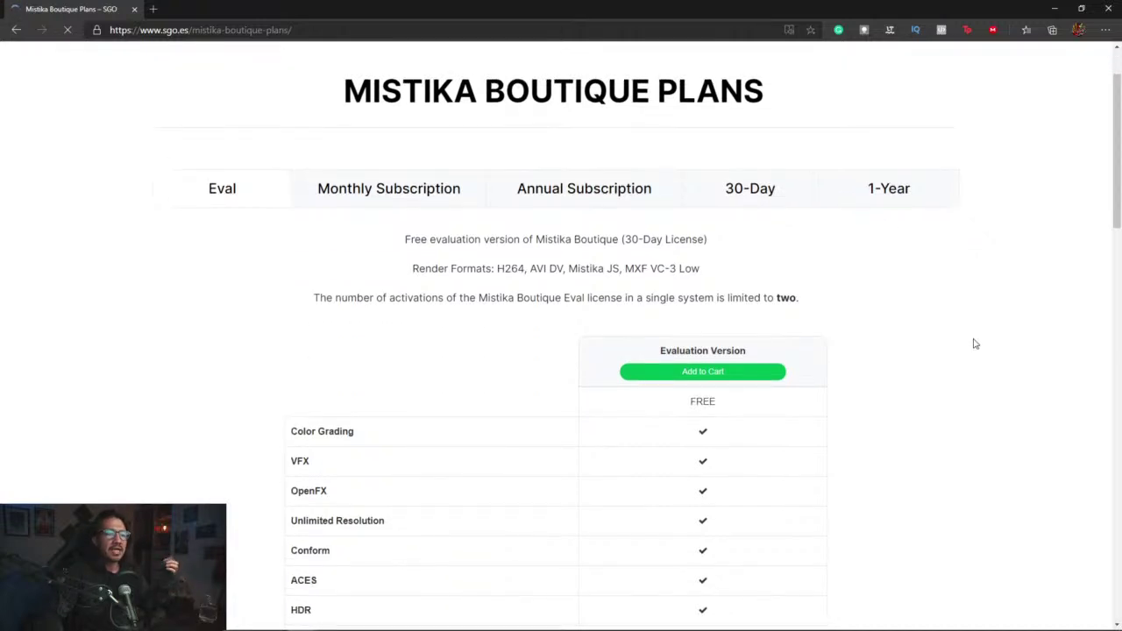
pyautogui.scroll(-3, 973, 344)
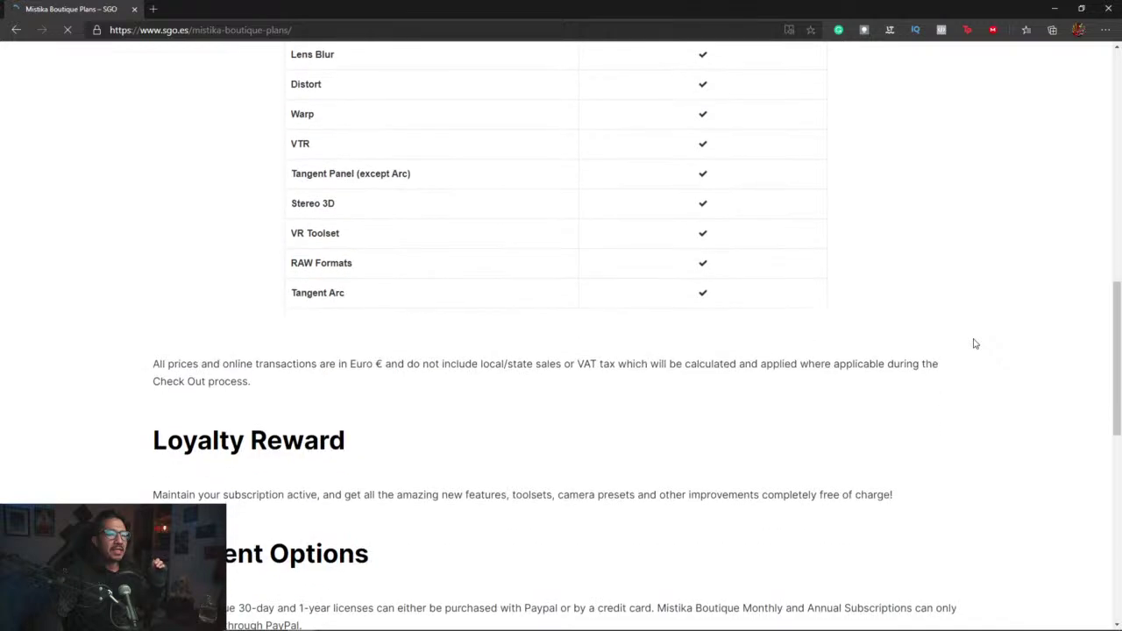
pyautogui.scroll(4, 973, 344)
pyautogui.scroll(3, 972, 344)
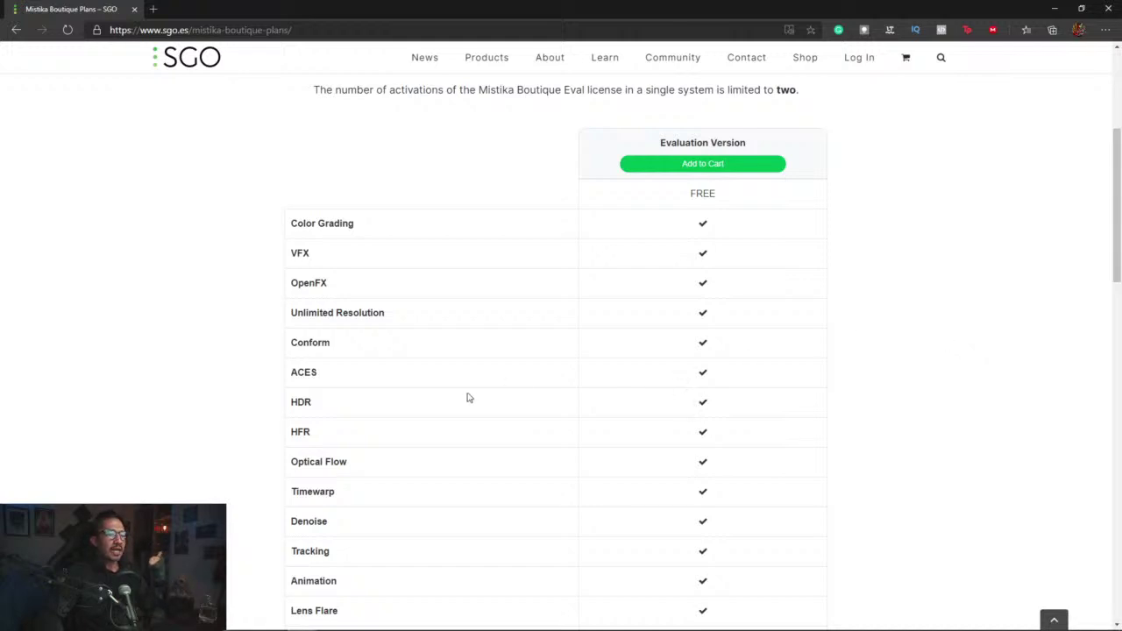
pyautogui.doubleClick(353, 408)
pyautogui.moveTo(359, 461); pyautogui.dragTo(289, 461)
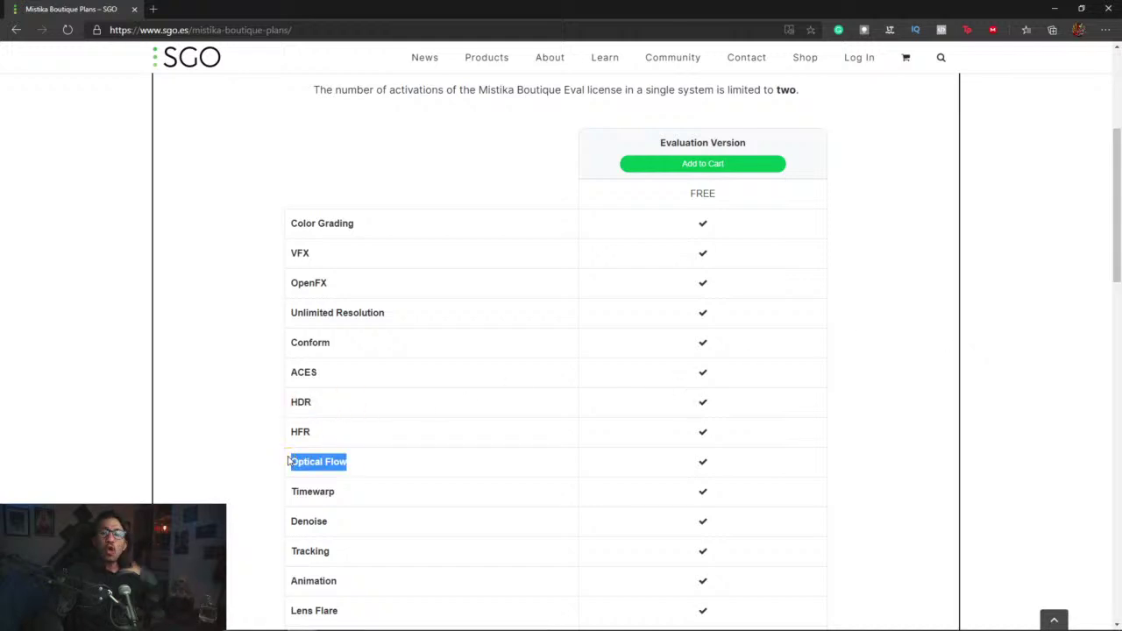
pyautogui.scroll(-2, 289, 461)
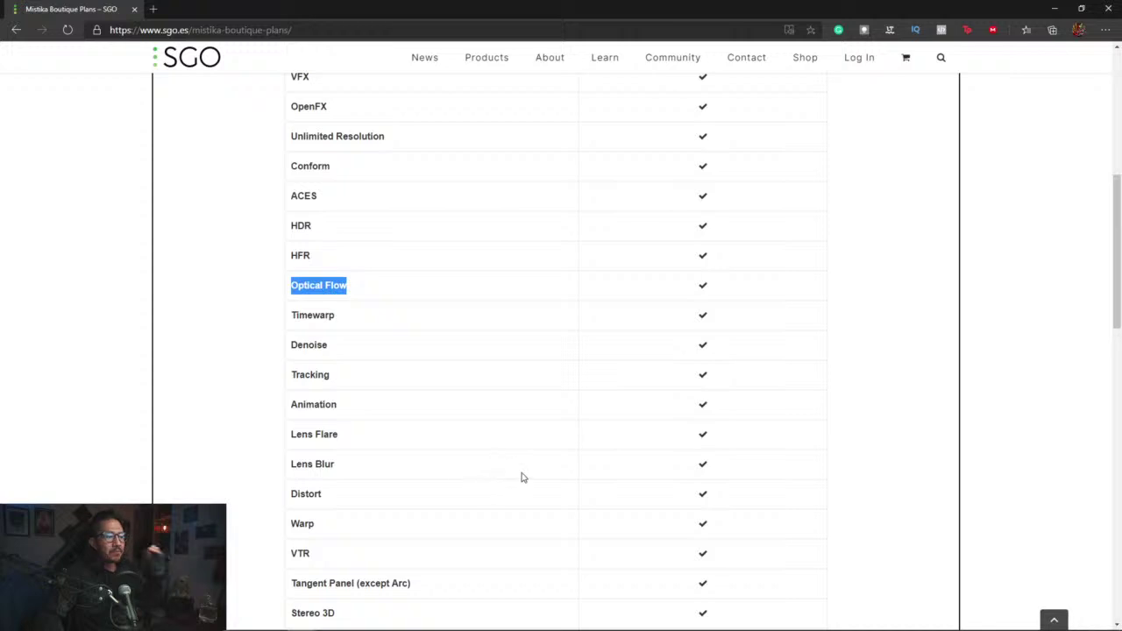
# Step: Review the full feature list of the Mistika Boutique evaluation version, from Color Grading to Tangent Arc
pyautogui.scroll(3, 524, 478)
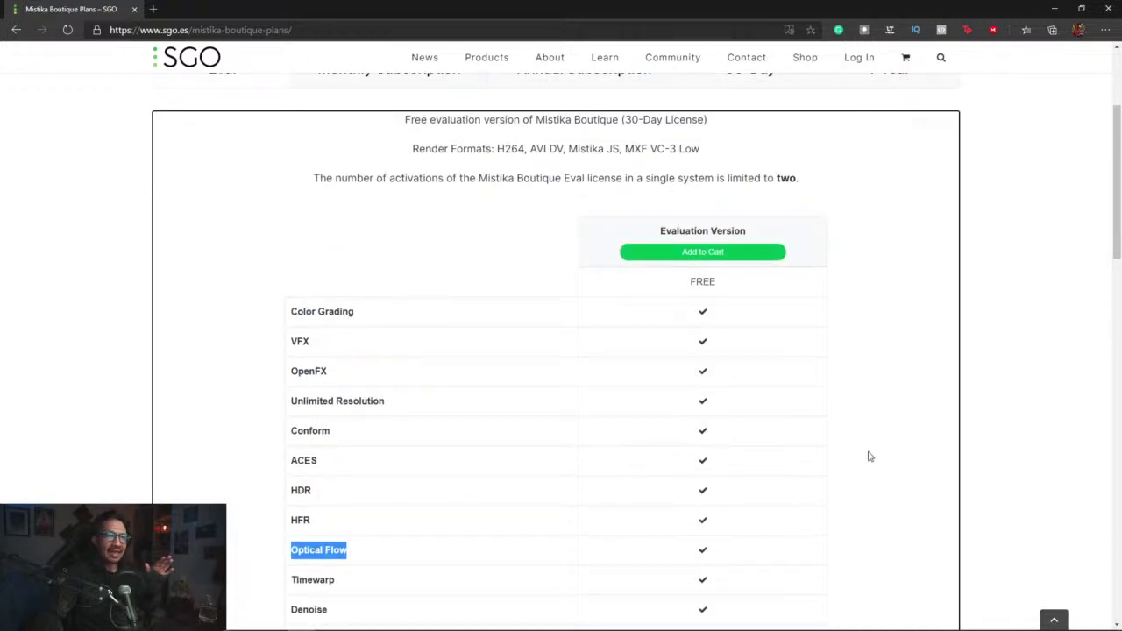
pyautogui.scroll(1, 858, 352)
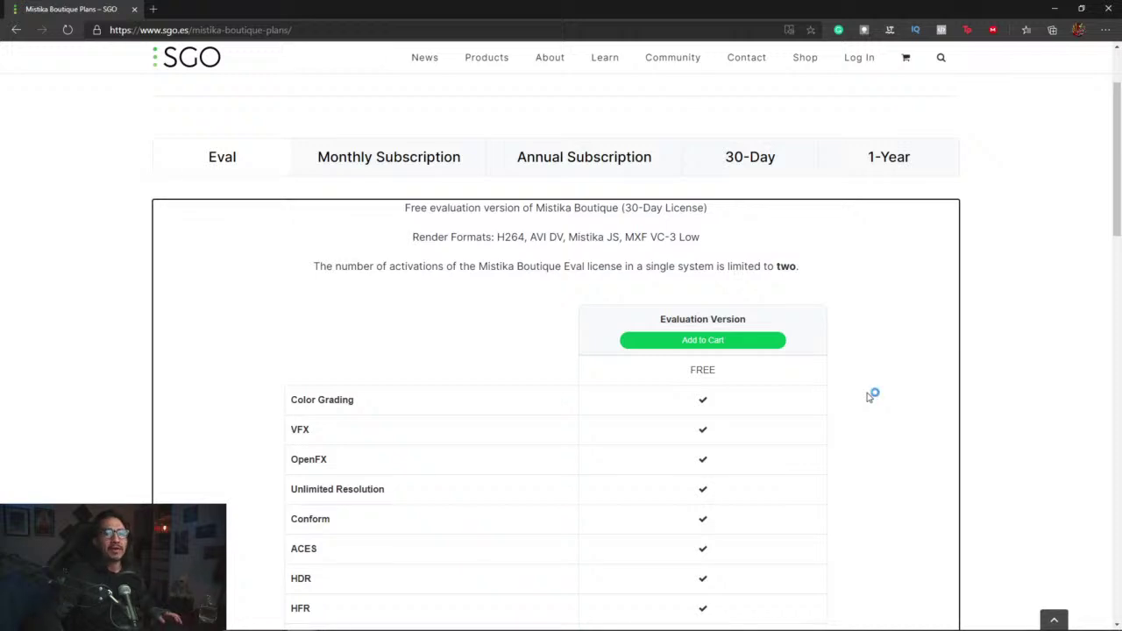
pyautogui.scroll(-4, 867, 397)
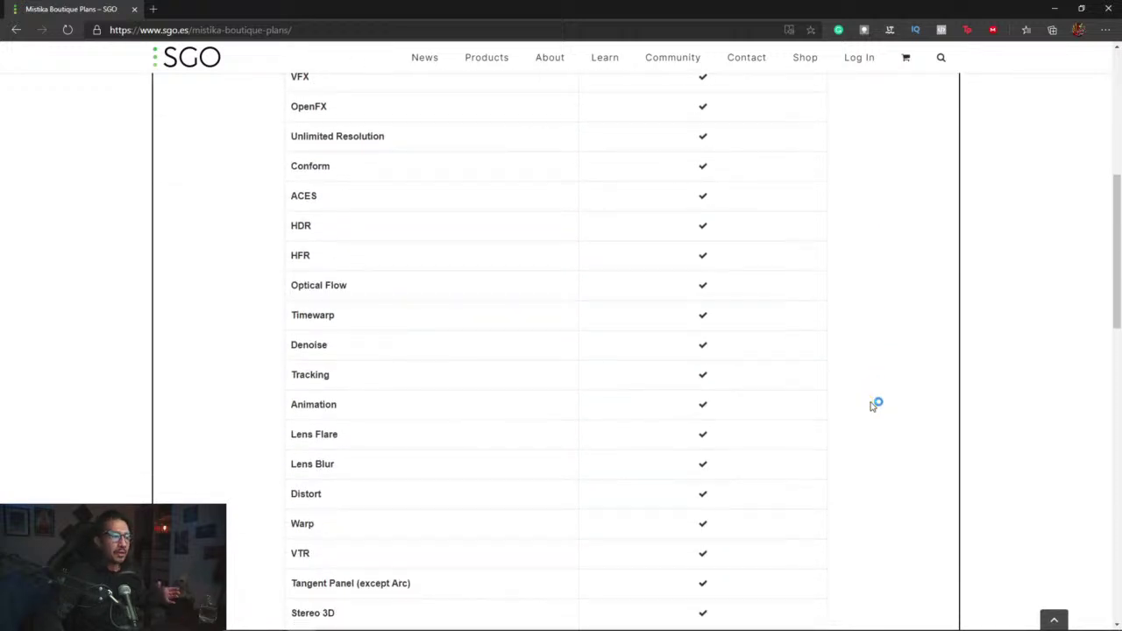
pyautogui.scroll(-3, 871, 404)
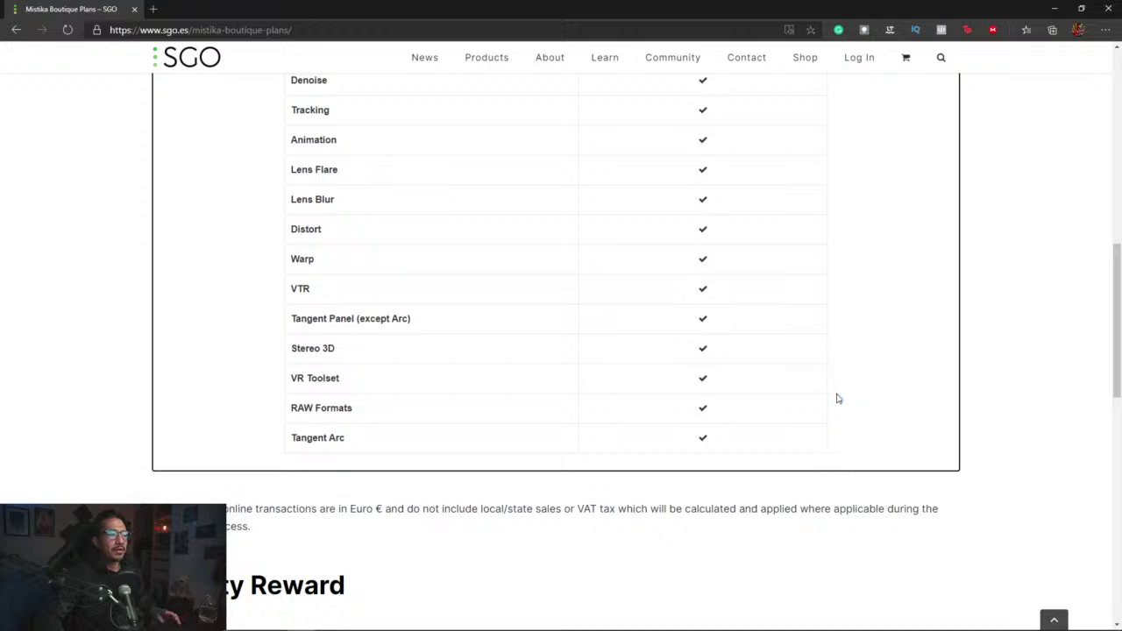
pyautogui.scroll(-6, 837, 399)
pyautogui.scroll(10, 841, 398)
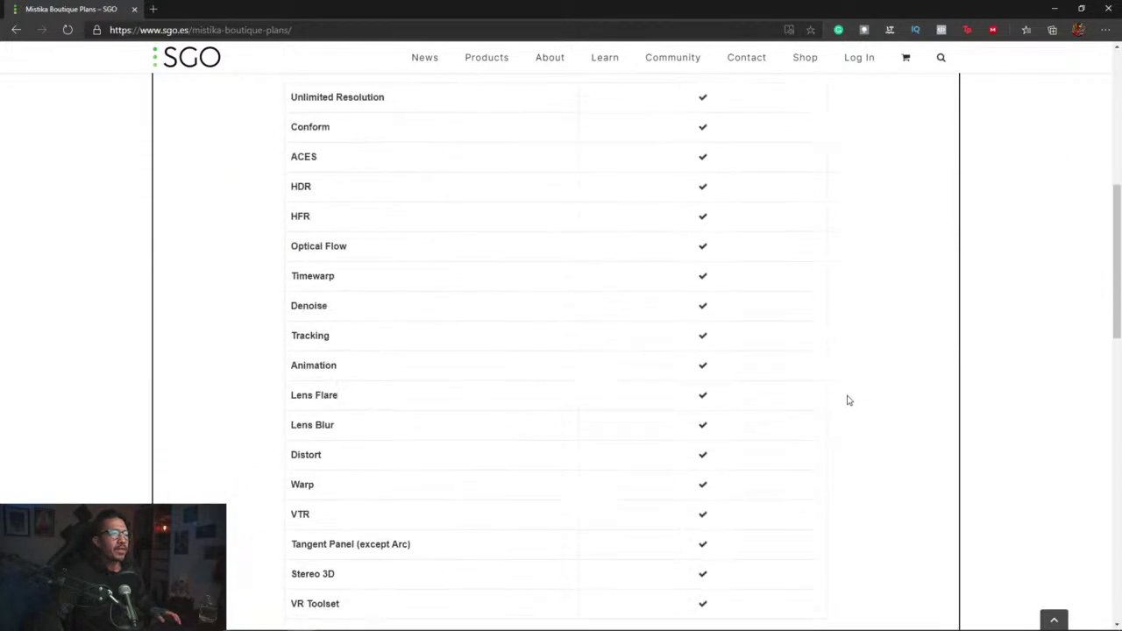
pyautogui.scroll(-4, 587, 294)
pyautogui.scroll(5, 592, 299)
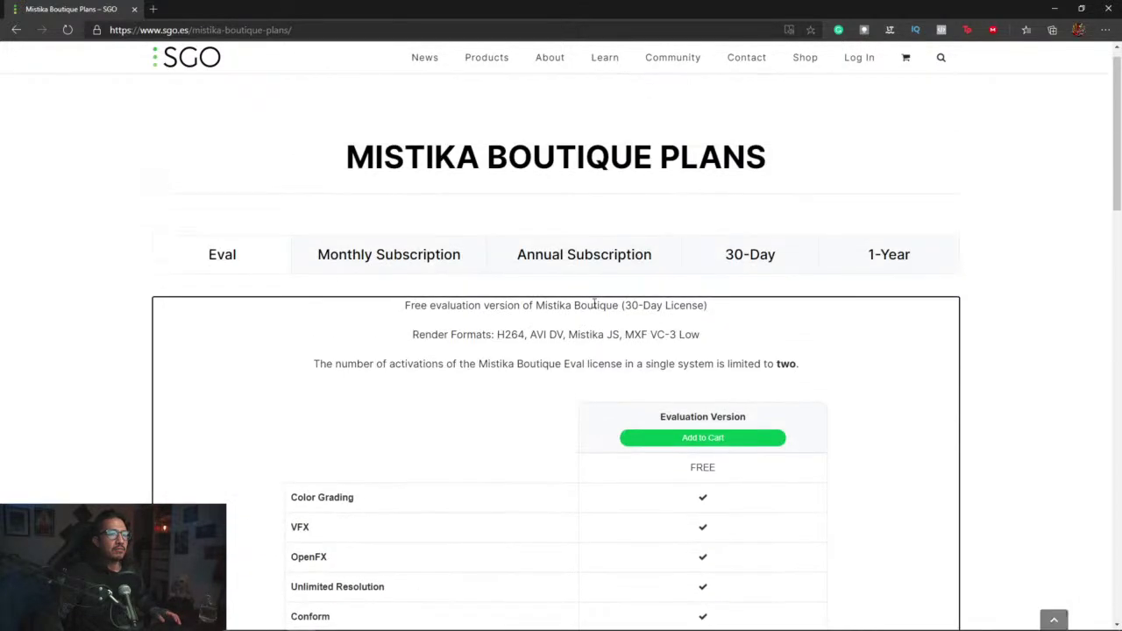
# Step: Compare the Personal Edition prices of the Mistika Boutique monthly and annual subscriptions
pyautogui.click(405, 293)
pyautogui.scroll(-2, 560, 412)
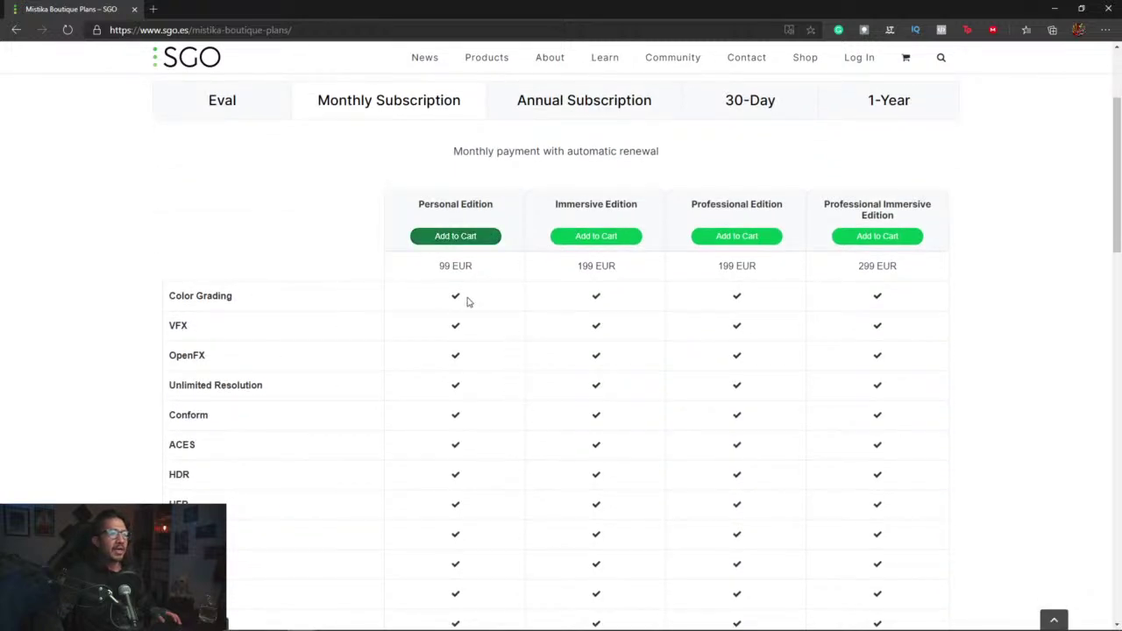
pyautogui.scroll(1, 466, 304)
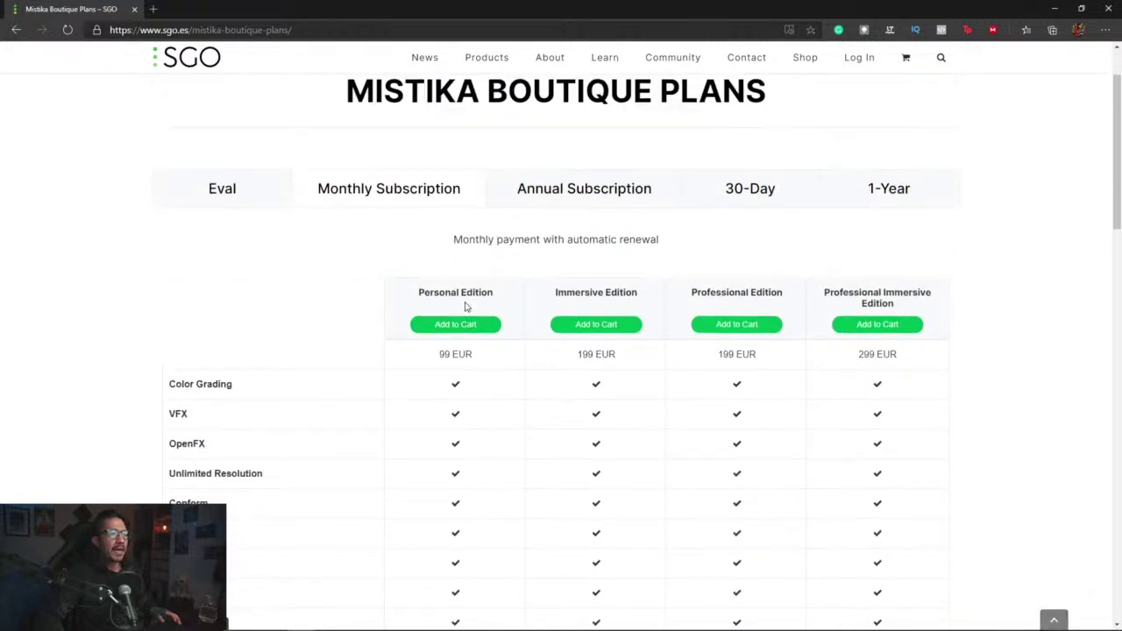
pyautogui.click(557, 201)
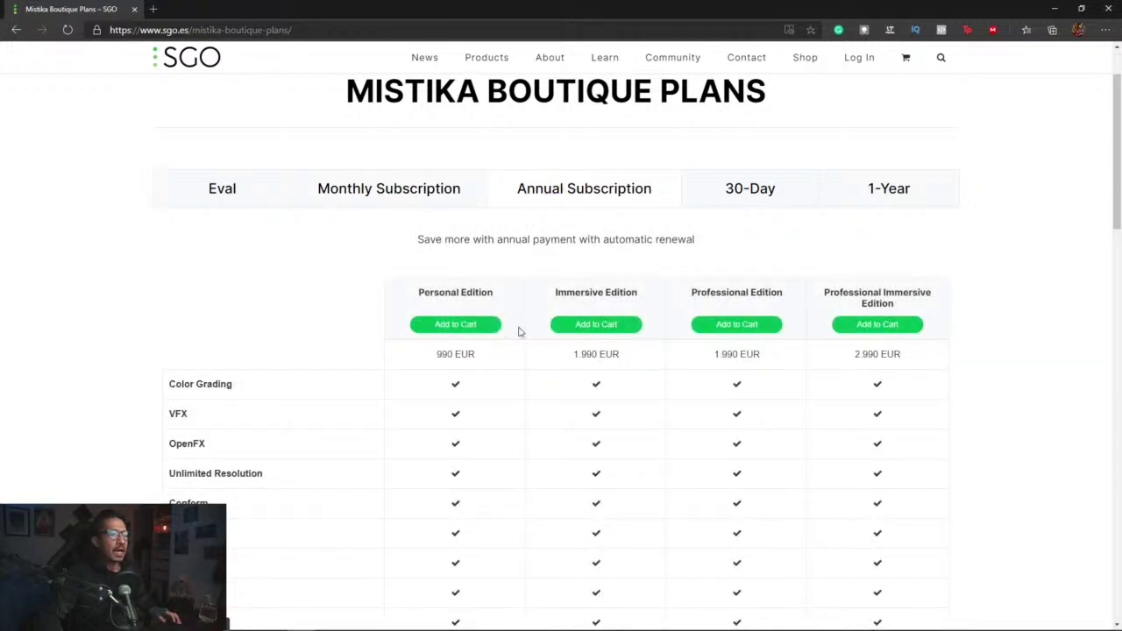
pyautogui.moveTo(482, 355); pyautogui.dragTo(434, 352)
pyautogui.click(465, 268)
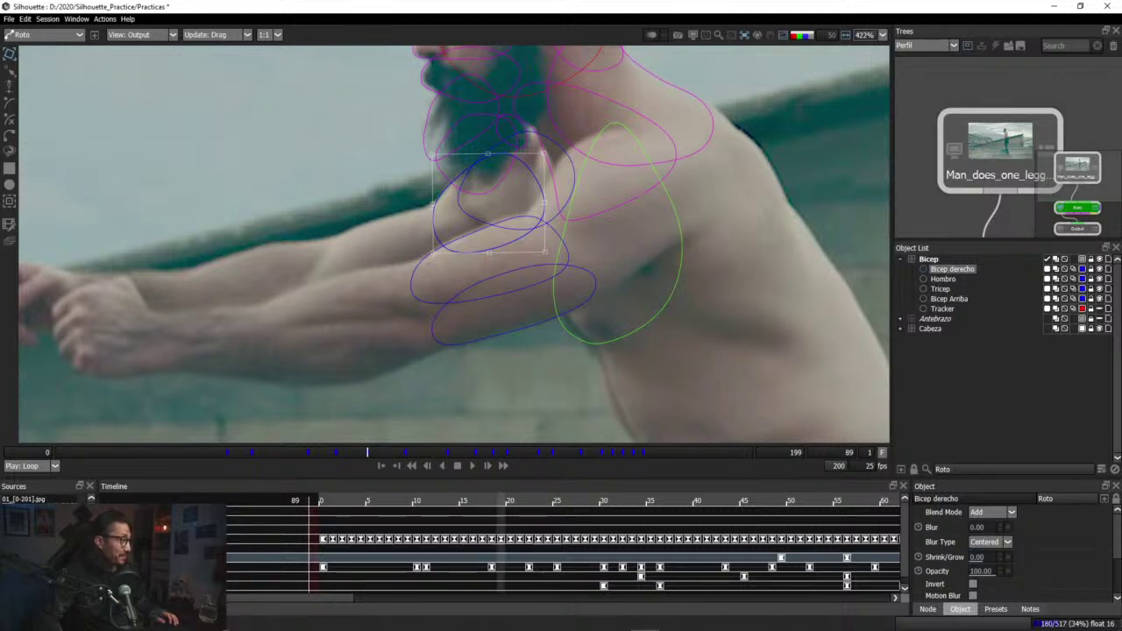
# Step: In the Bicep layer, draw a closed B-spline around the far upper arm between the Bicep derecho shape and the elbow at frame 89
pyautogui.moveTo(501, 628)
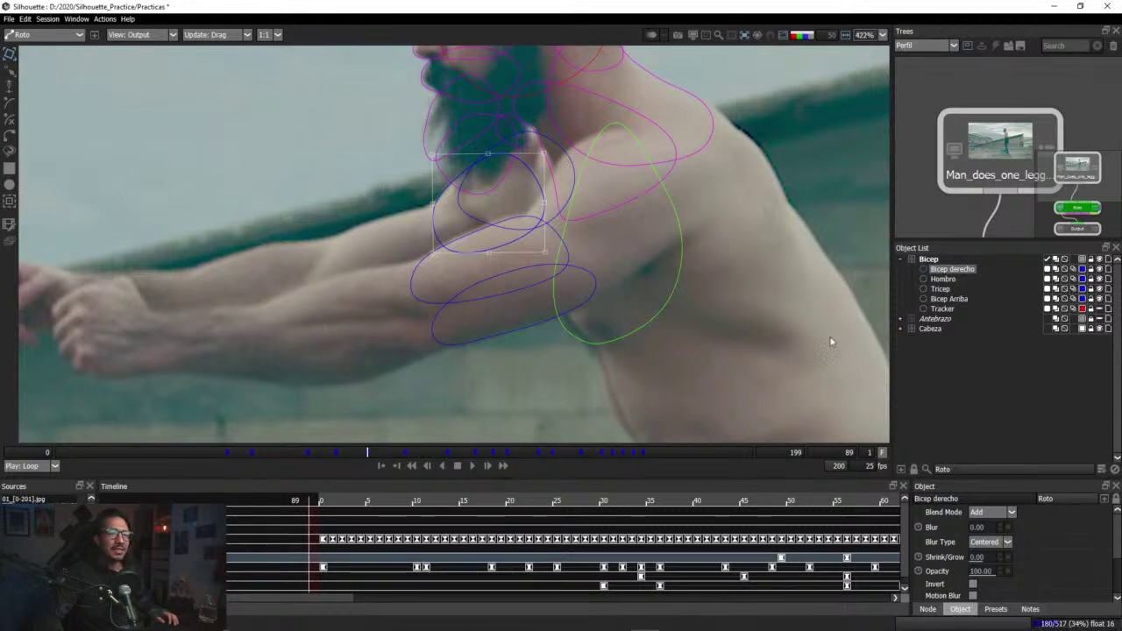
pyautogui.click(929, 260)
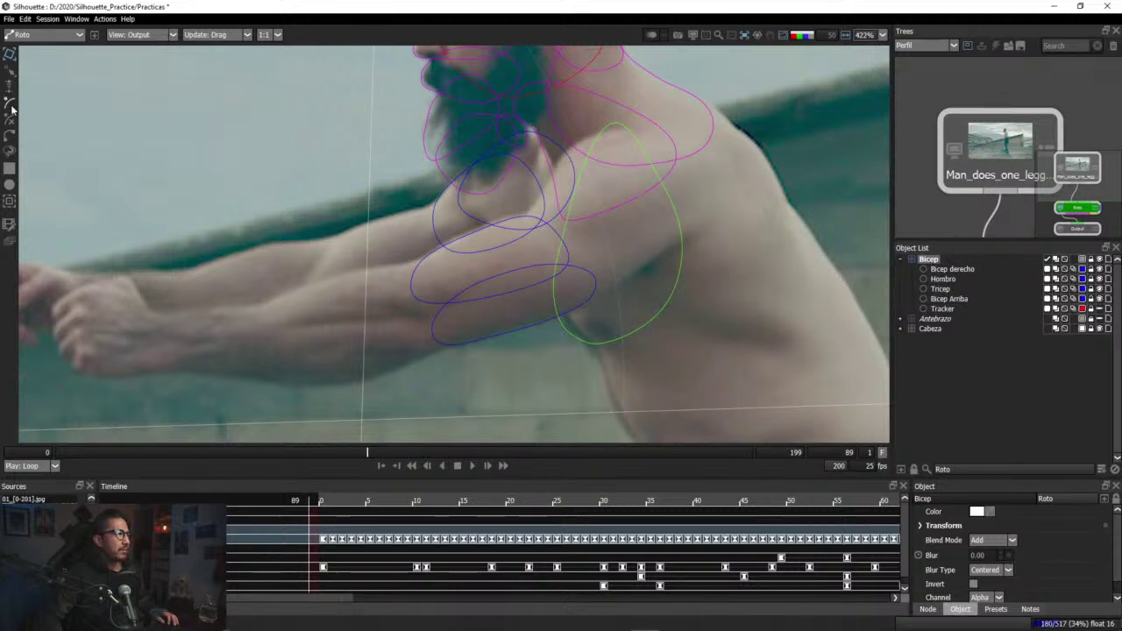
pyautogui.click(442, 205)
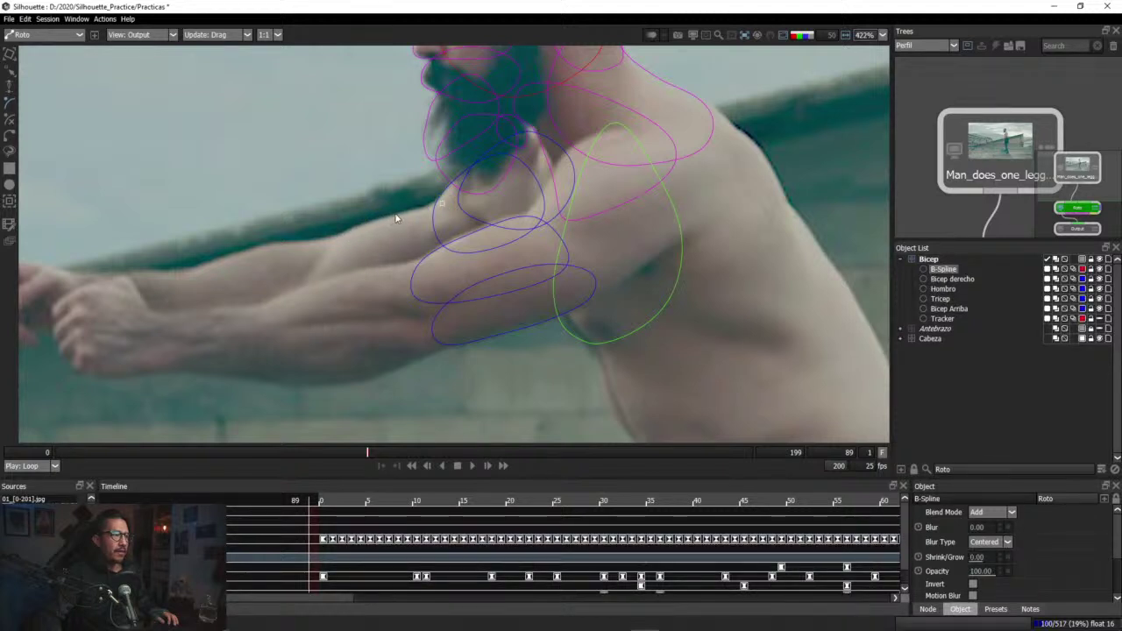
pyautogui.click(401, 208)
pyautogui.click(349, 227)
pyautogui.click(334, 238)
pyautogui.click(430, 250)
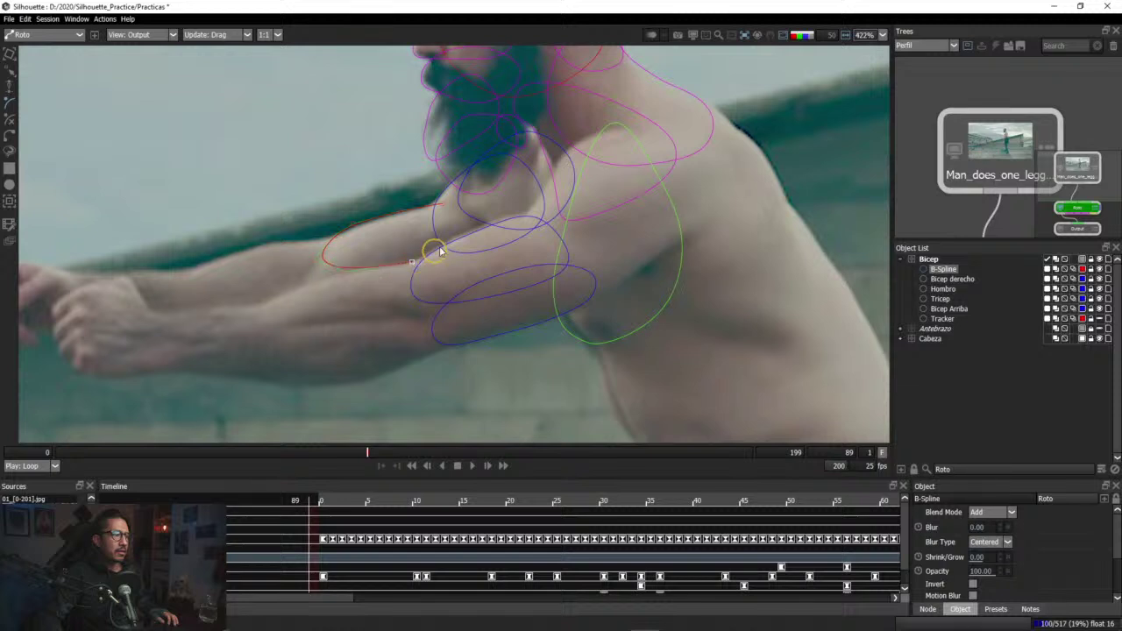
pyautogui.click(476, 224)
pyautogui.click(447, 206)
pyautogui.click(442, 203)
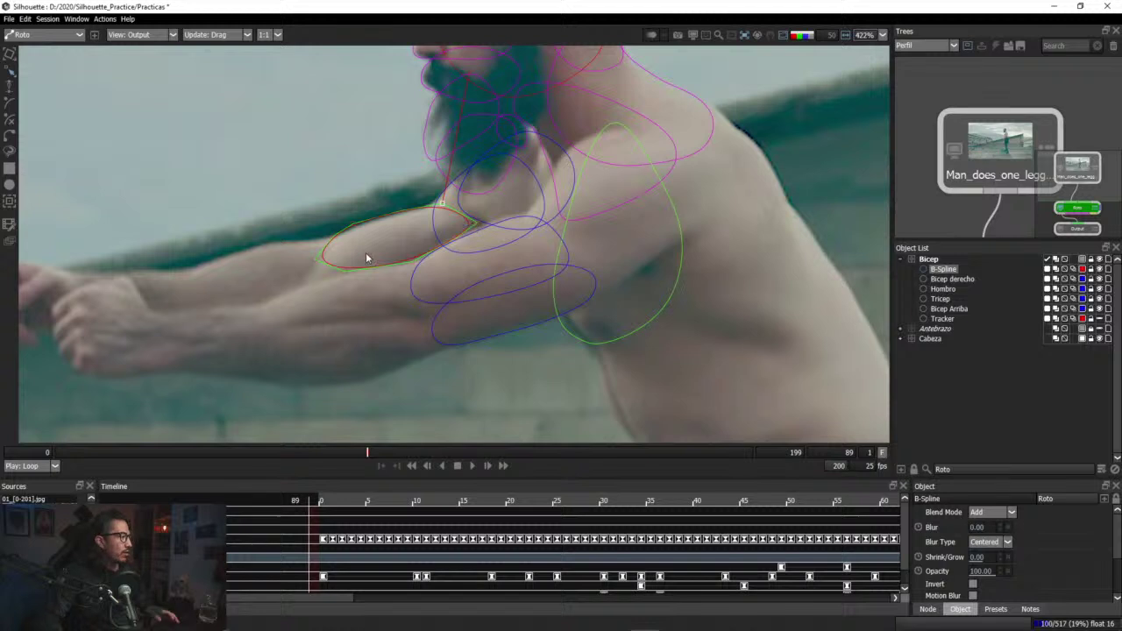
# Step: Reshape the new far-arm B-spline by moving its shoulder-end and elbow-end control points to follow the arm's upper contour
pyautogui.scroll(4, 366, 253)
pyautogui.scroll(4, 364, 259)
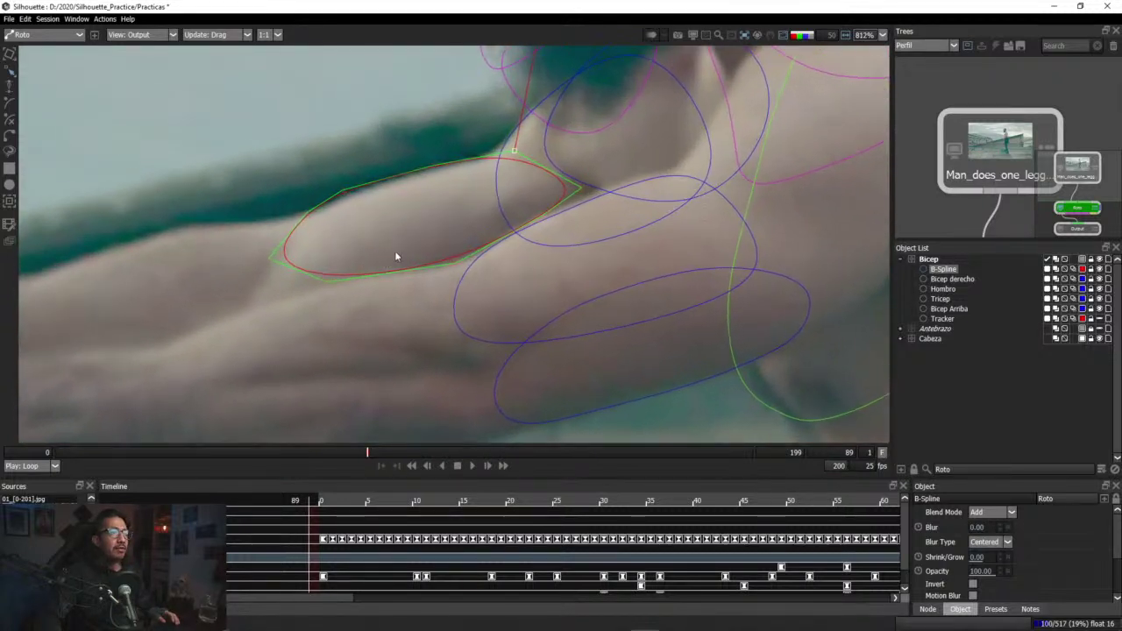
pyautogui.moveTo(433, 222); pyautogui.dragTo(427, 238)
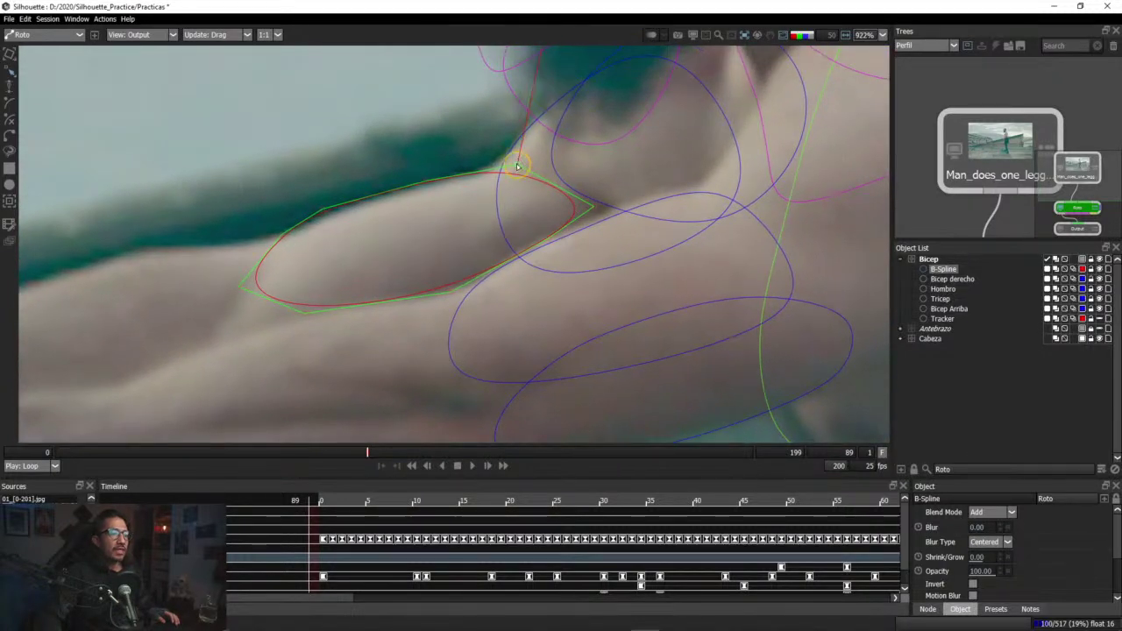
pyautogui.moveTo(518, 164)
pyautogui.mouseDown()
pyautogui.moveTo(524, 149)
pyautogui.moveTo(533, 158)
pyautogui.mouseUp()
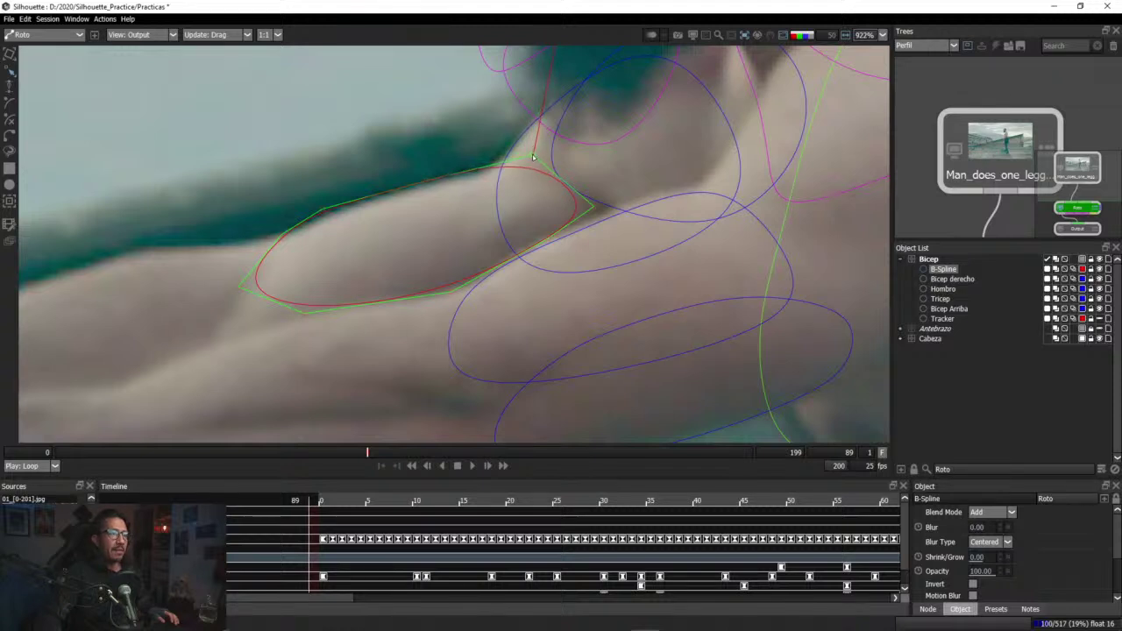
pyautogui.click(429, 183)
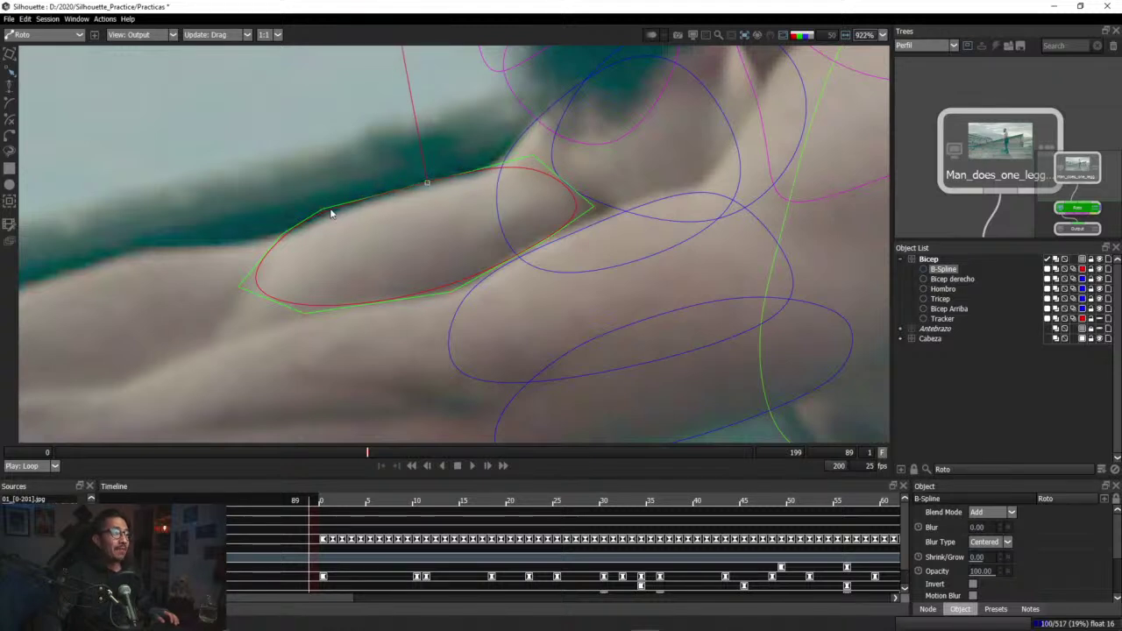
pyautogui.moveTo(324, 209); pyautogui.dragTo(263, 250)
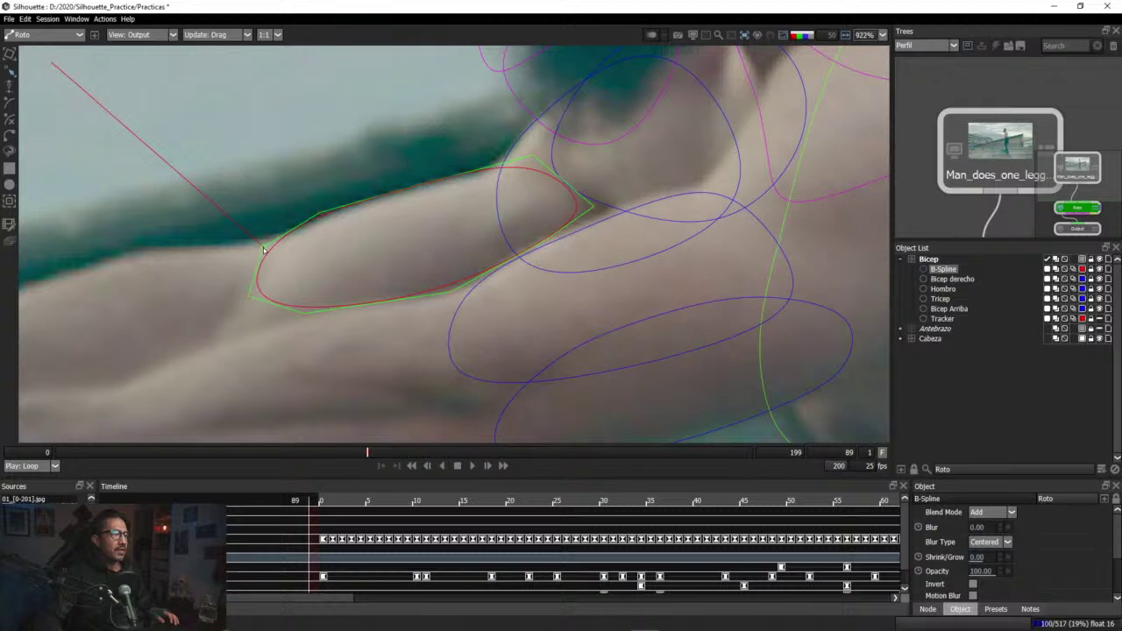
pyautogui.moveTo(320, 215); pyautogui.dragTo(328, 213)
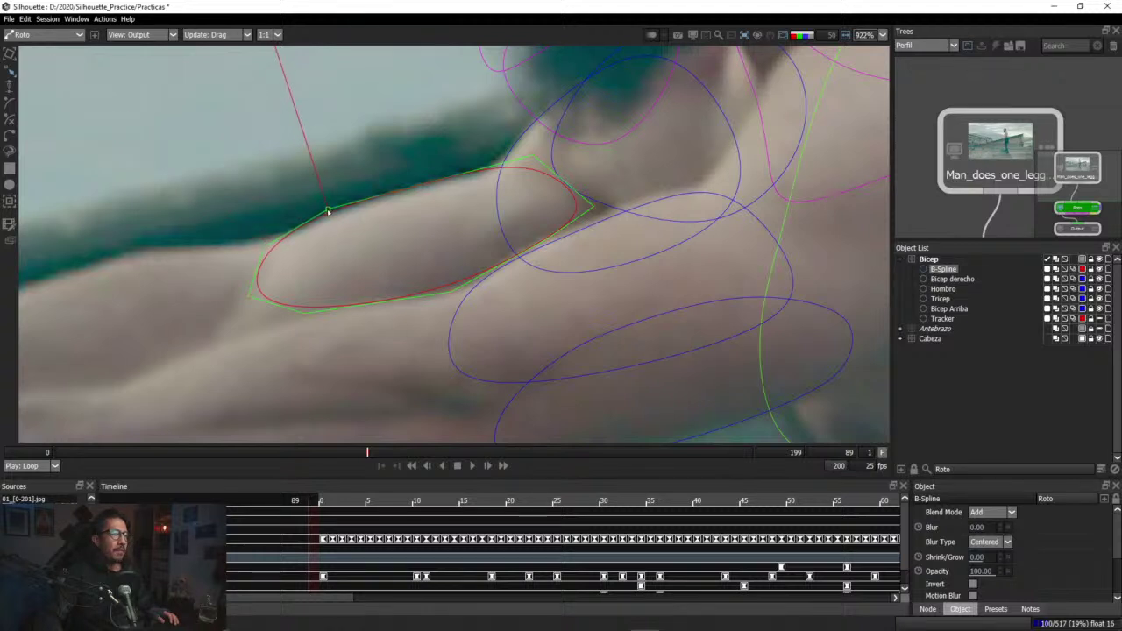
# Step: Fine-tune the control points along the upper edge and shoulder end of the new B-spline to hug the arm
pyautogui.click(427, 185)
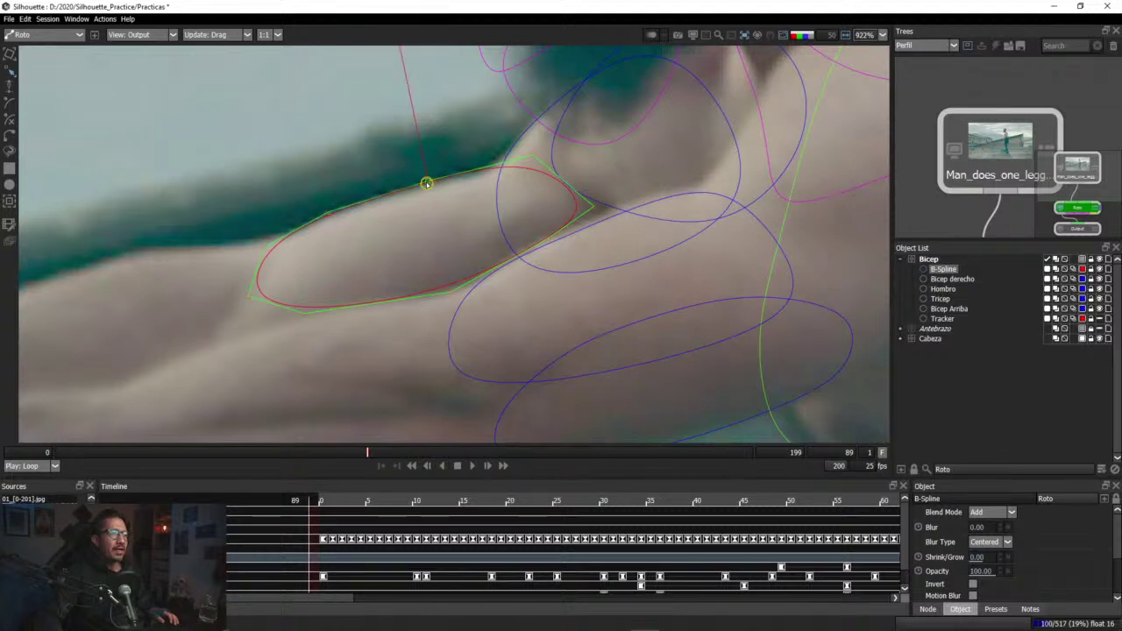
pyautogui.click(532, 159)
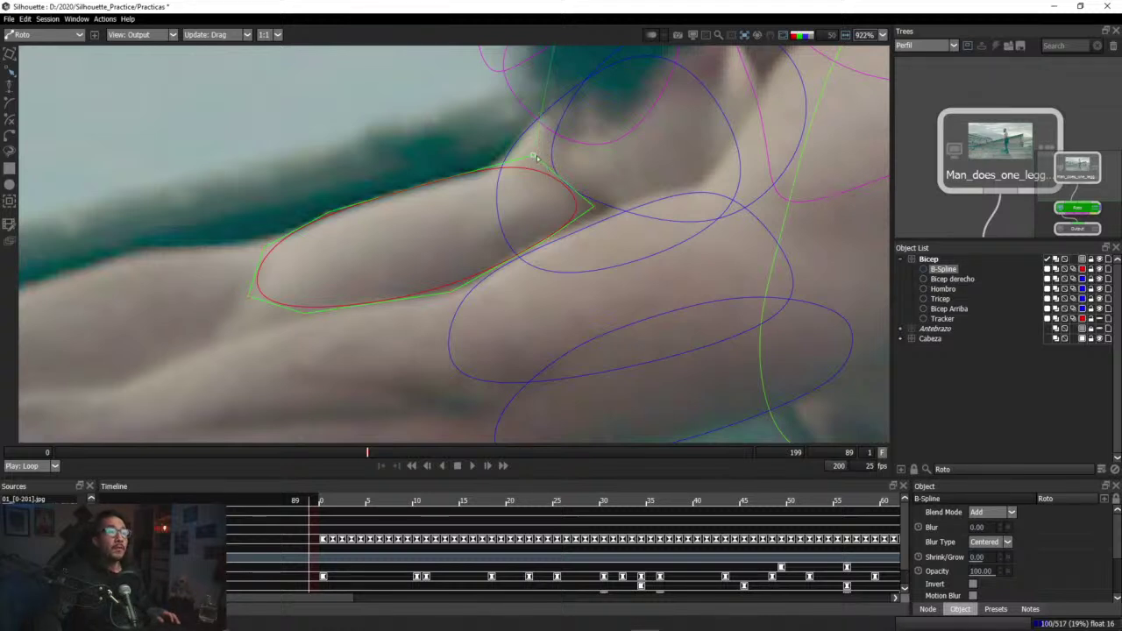
pyautogui.click(535, 157)
pyautogui.moveTo(533, 156); pyautogui.dragTo(536, 158)
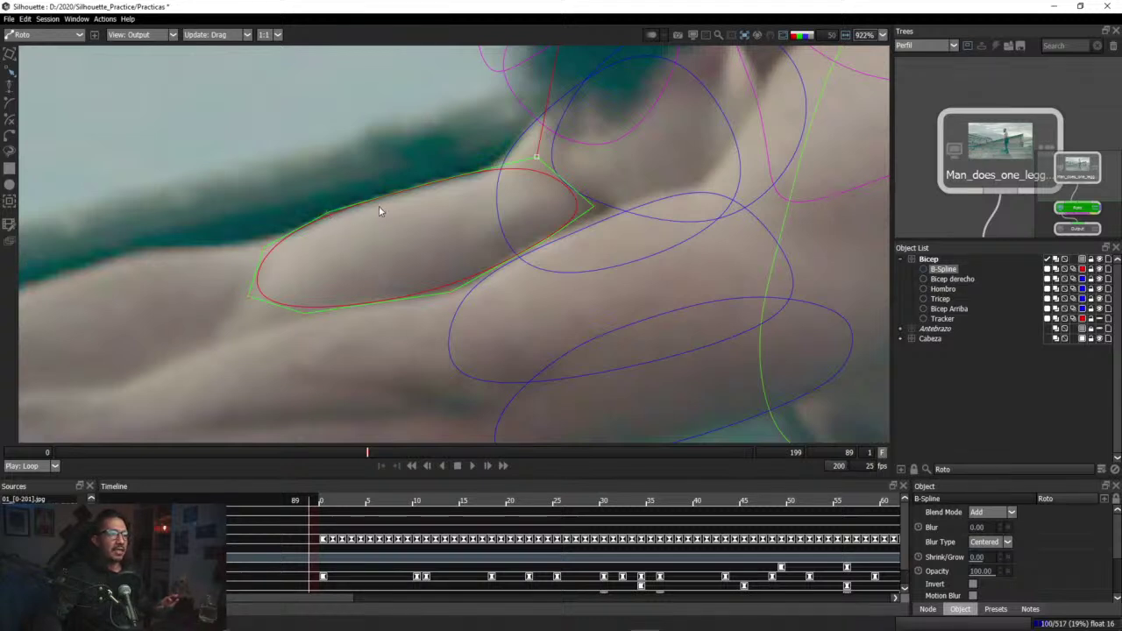
pyautogui.click(330, 213)
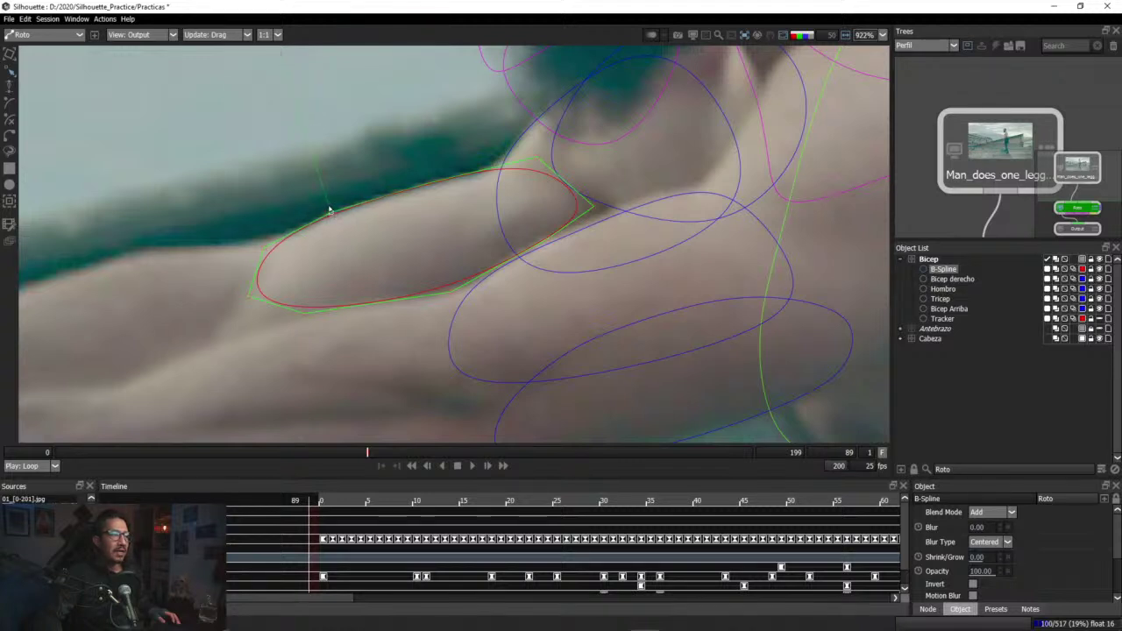
pyautogui.moveTo(330, 209); pyautogui.dragTo(328, 201)
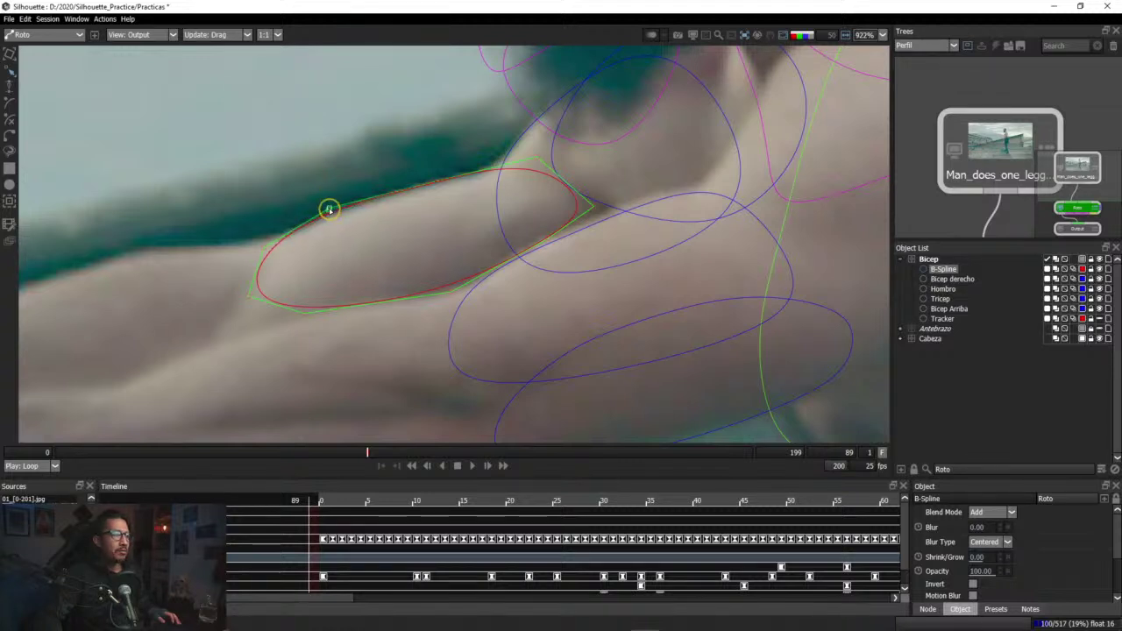
pyautogui.click(332, 213)
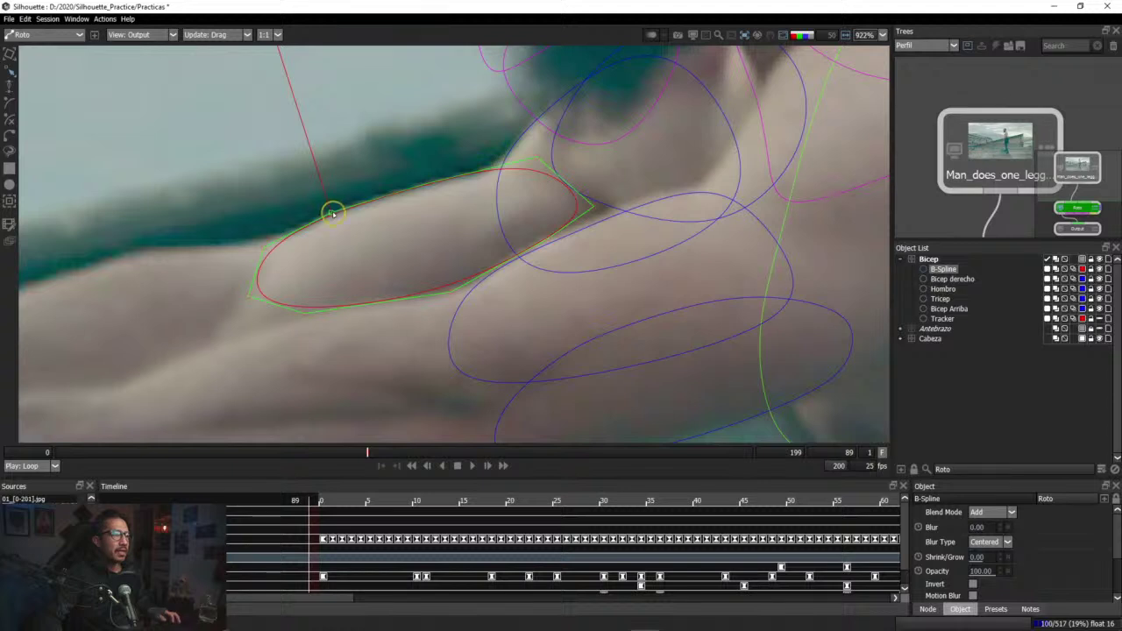
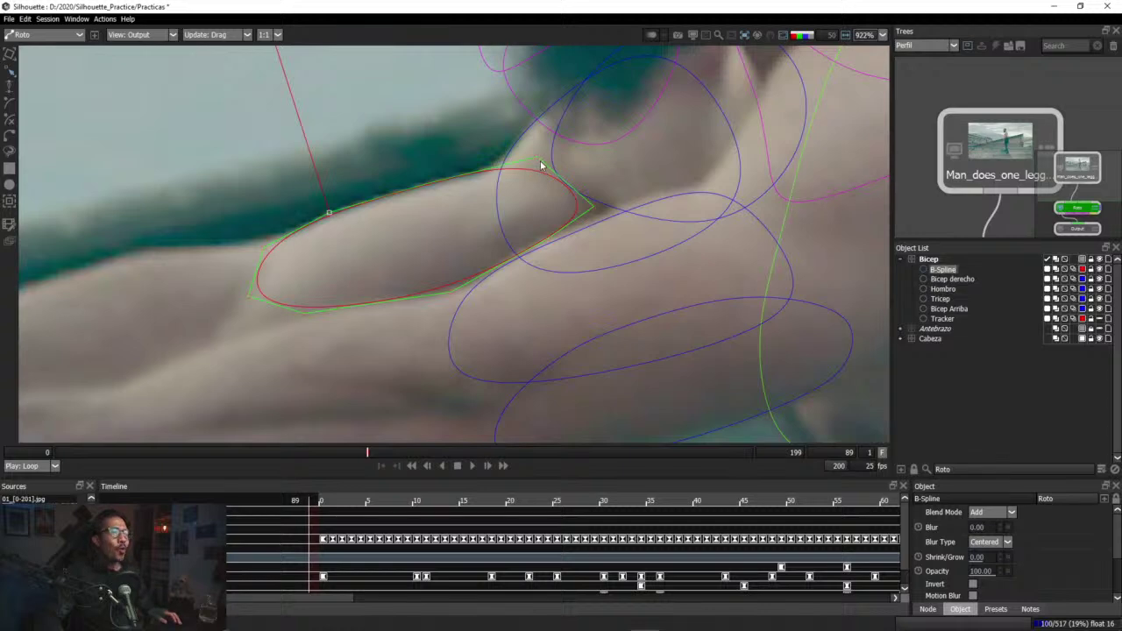
# Step: View the whole shot and launch DaVinci Resolve
pyautogui.scroll(-6, 370, 253)
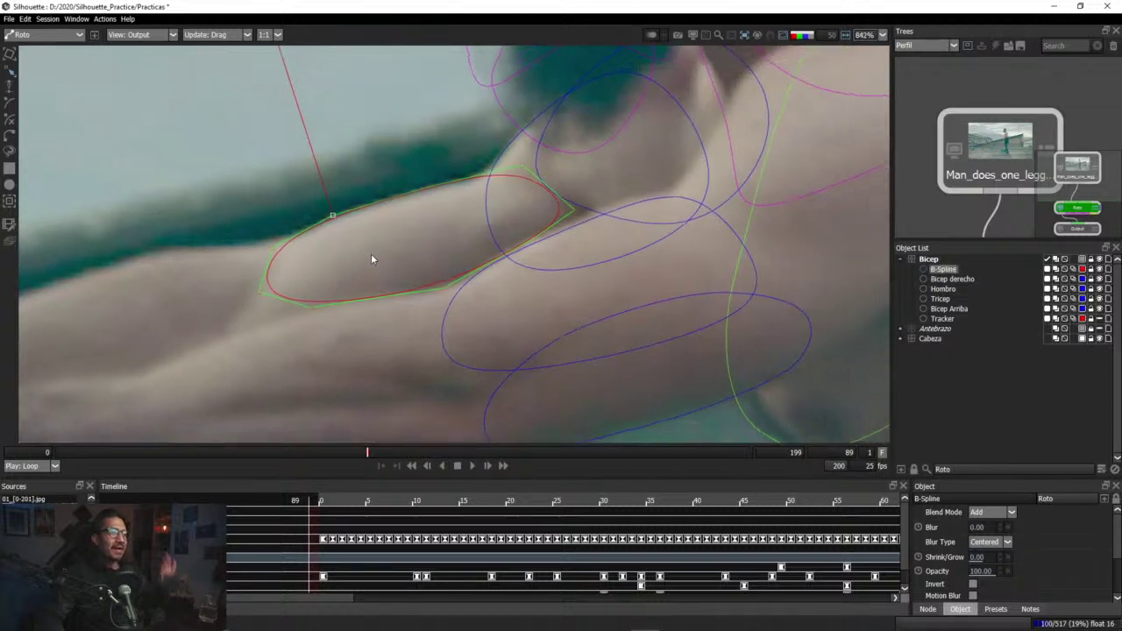
pyautogui.scroll(-9, 369, 251)
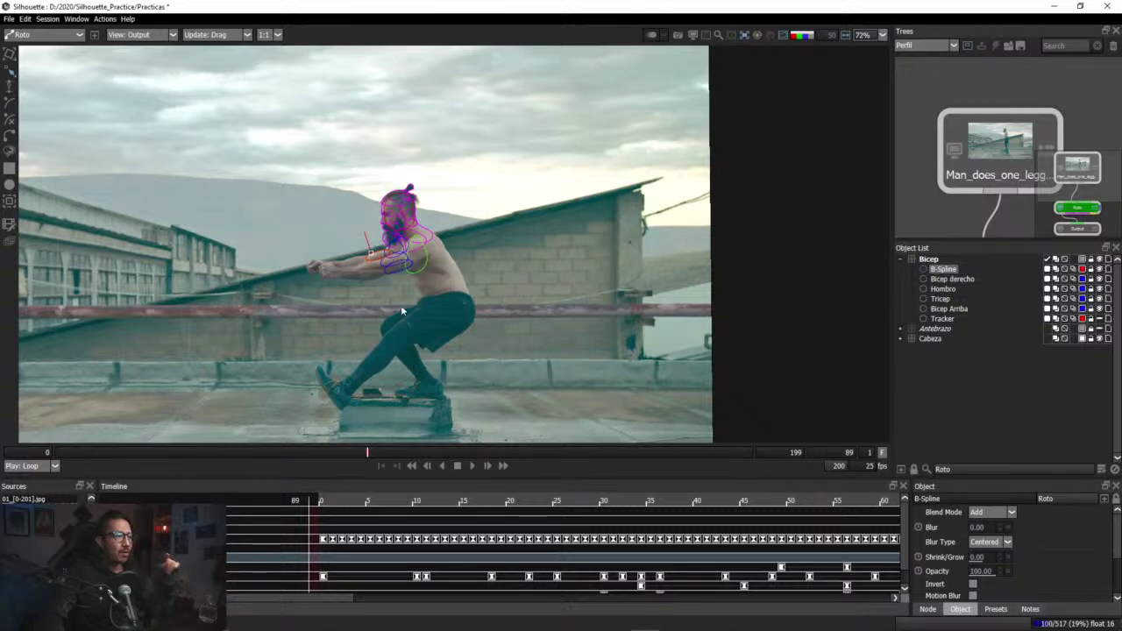
pyautogui.press('super')
pyautogui.write('re')
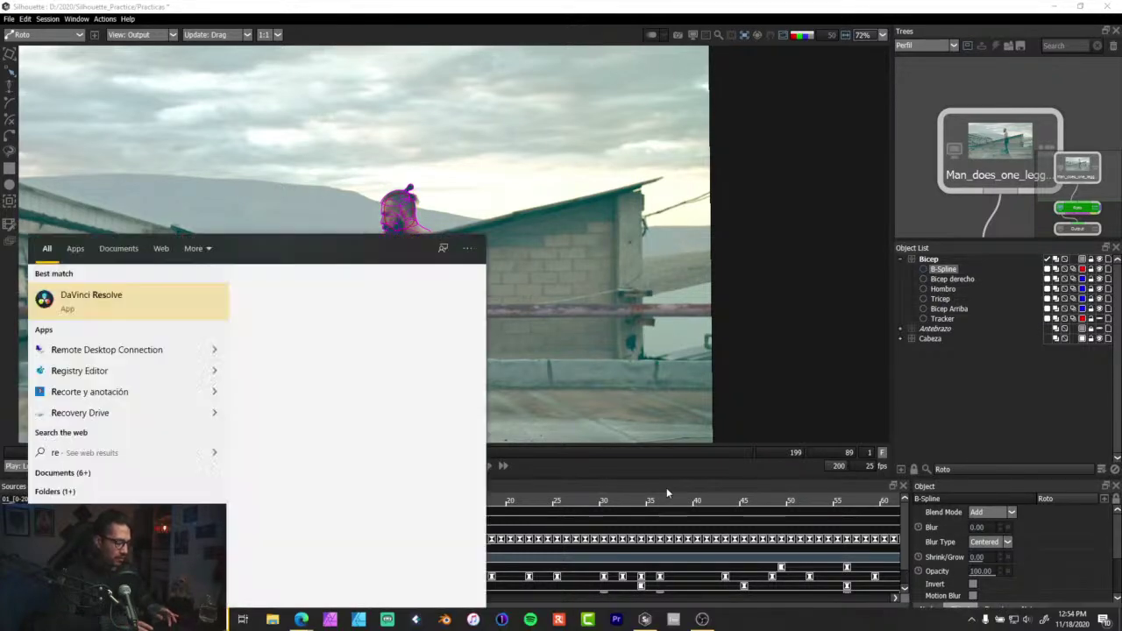
pyautogui.press('Return')
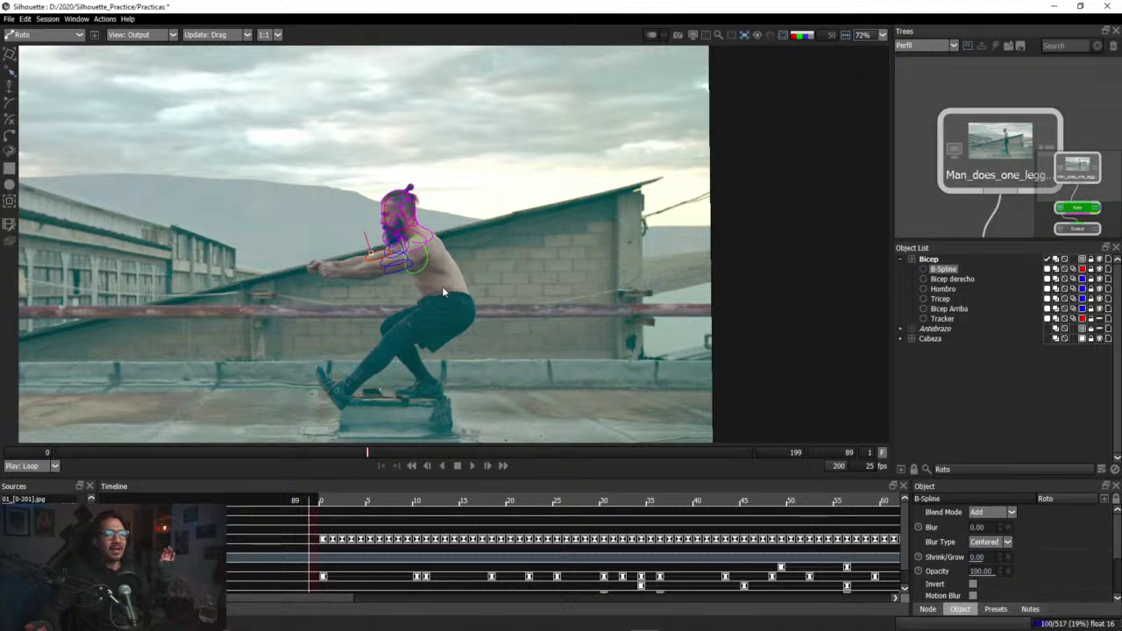
# Step: Switch to the web browser and close the window with the Mistika Boutique plans
pyautogui.hotkey('alt', 'Tab')
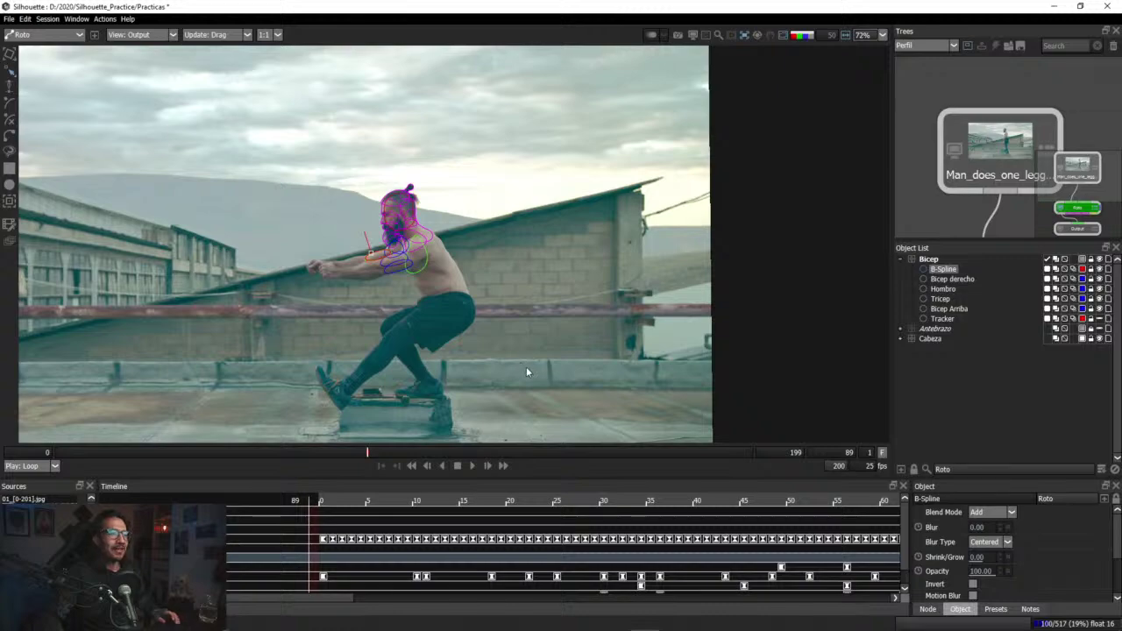
pyautogui.hotkey('alt', 'Tab')
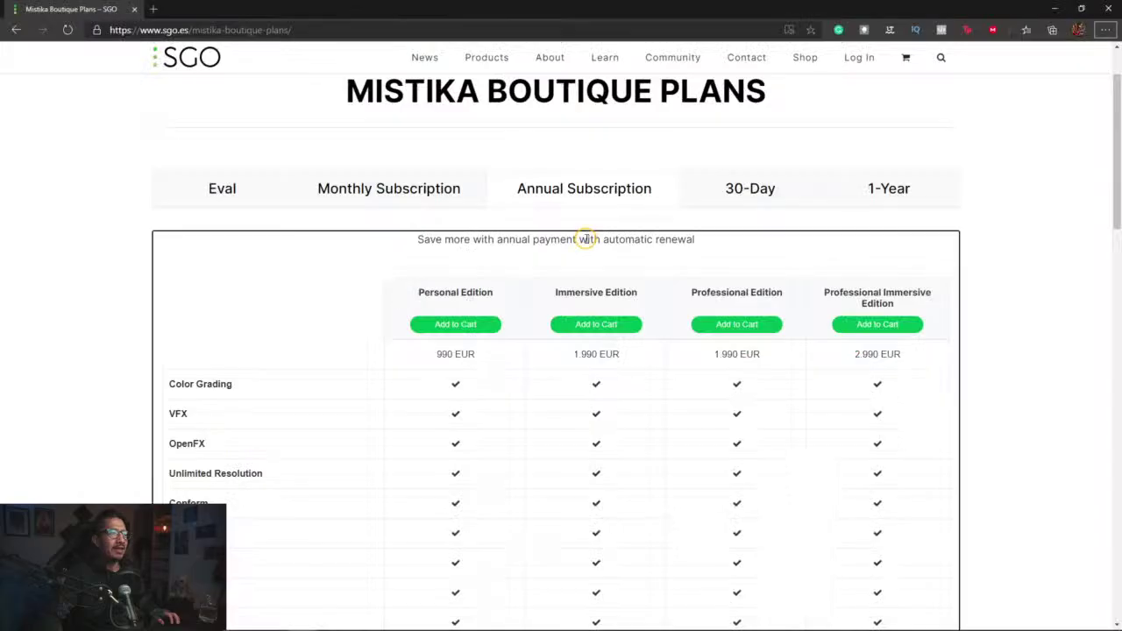
pyautogui.click(1109, 8)
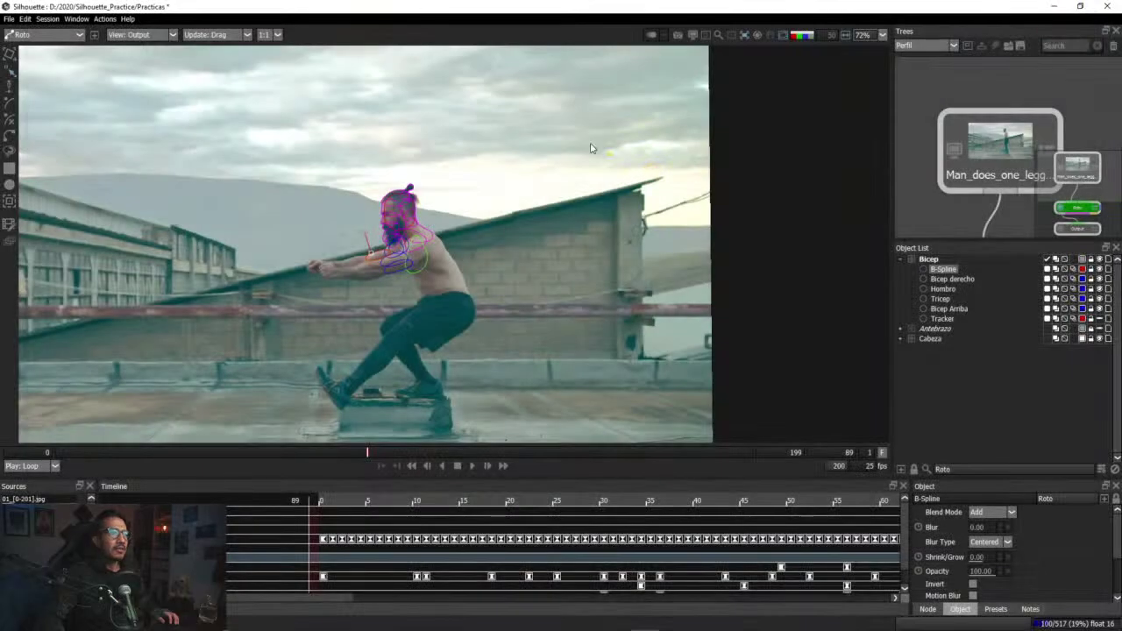
# Step: Browse to the Footage\Perfil folder in the media import dialog and copy its path
pyautogui.moveTo(991, 149); pyautogui.dragTo(976, 140)
pyautogui.moveTo(936, 216); pyautogui.dragTo(925, 117)
pyautogui.click(983, 154)
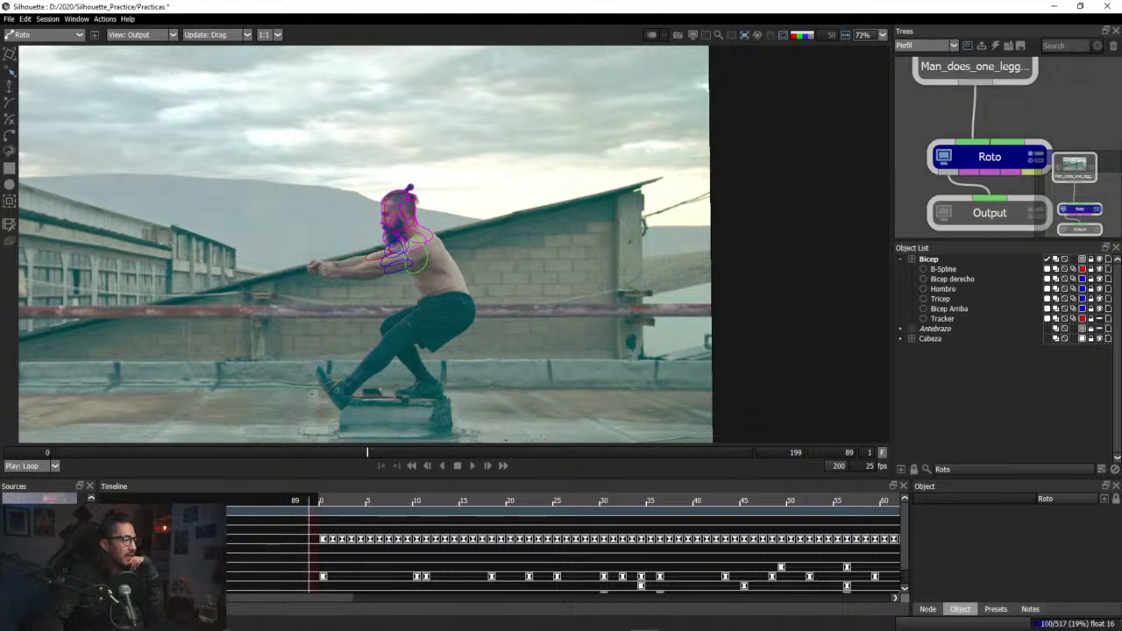
pyautogui.click(39, 499)
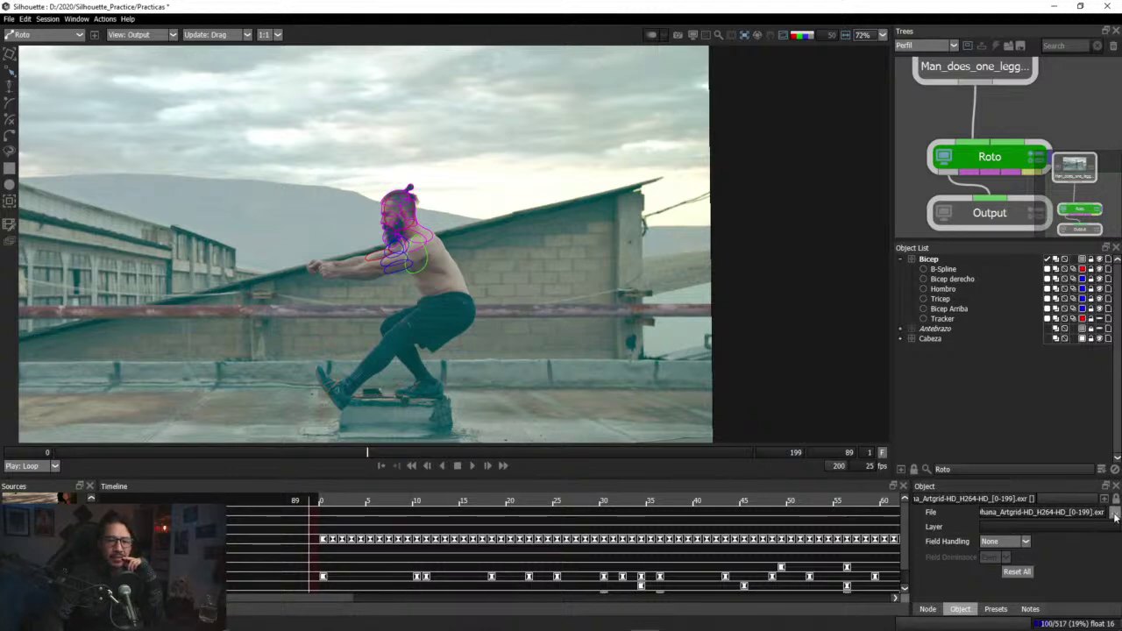
pyautogui.hotkey('ctrl', 'i')
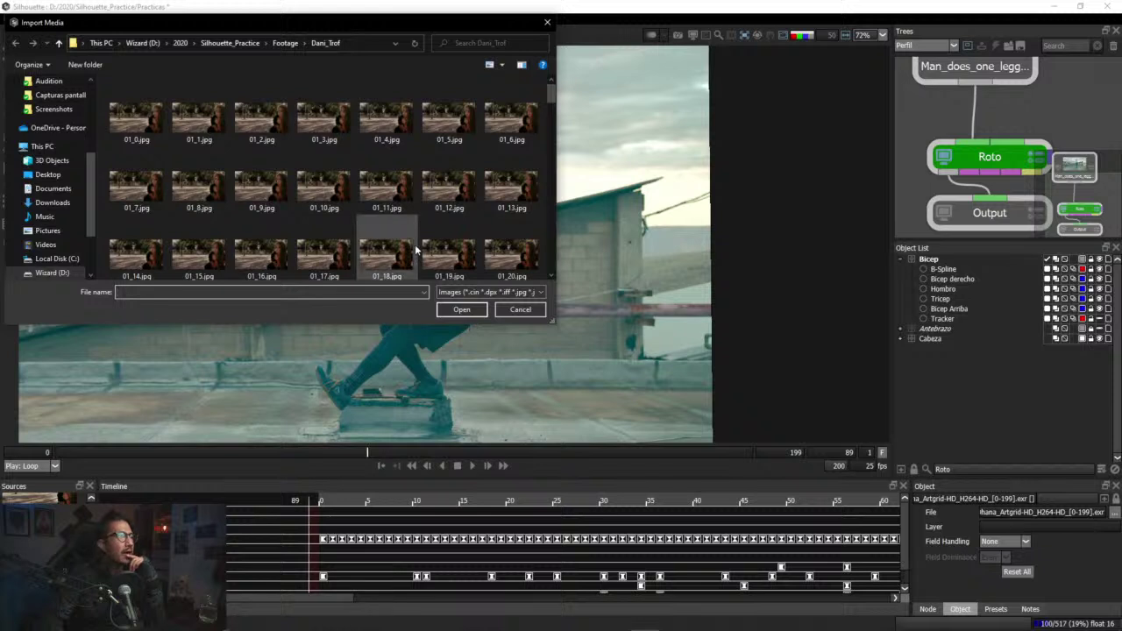
pyautogui.click(285, 42)
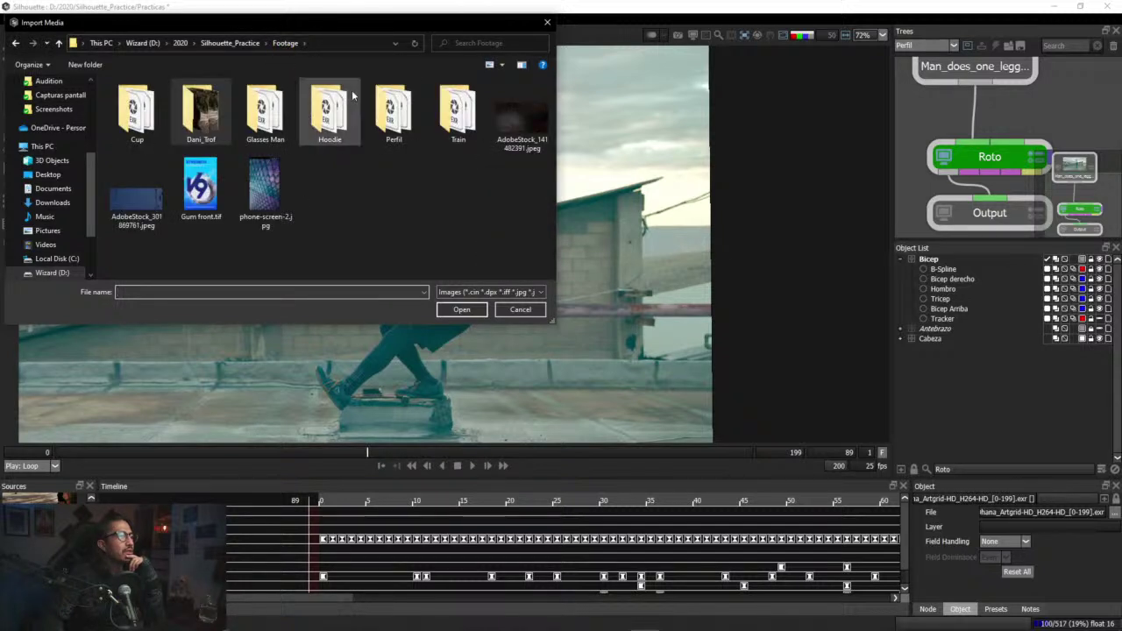
pyautogui.doubleClick(403, 114)
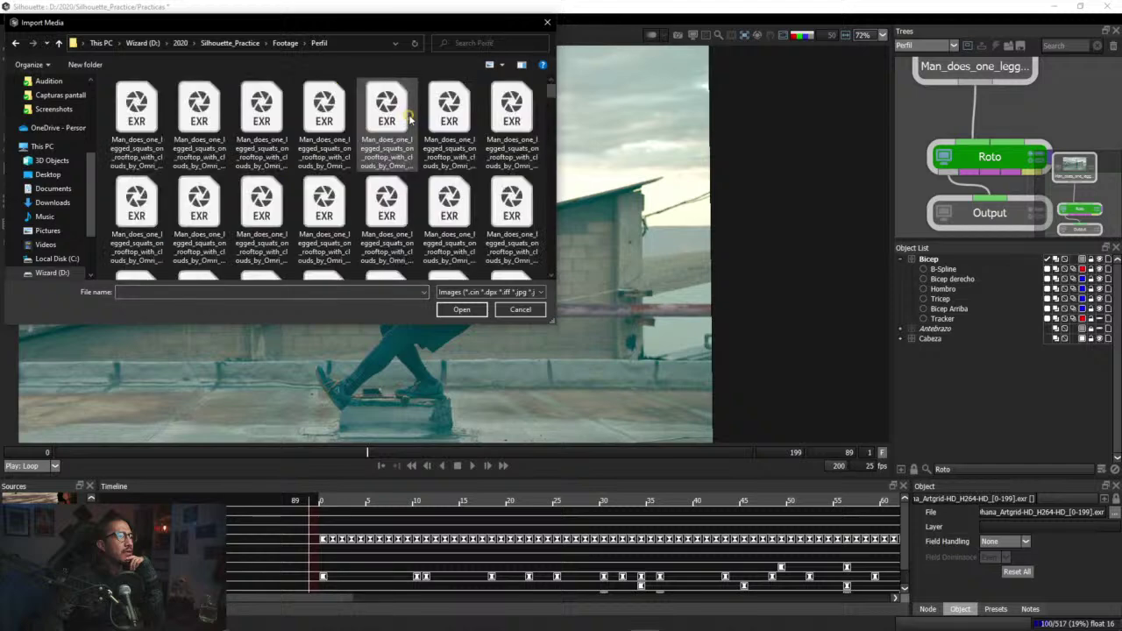
pyautogui.click(350, 43)
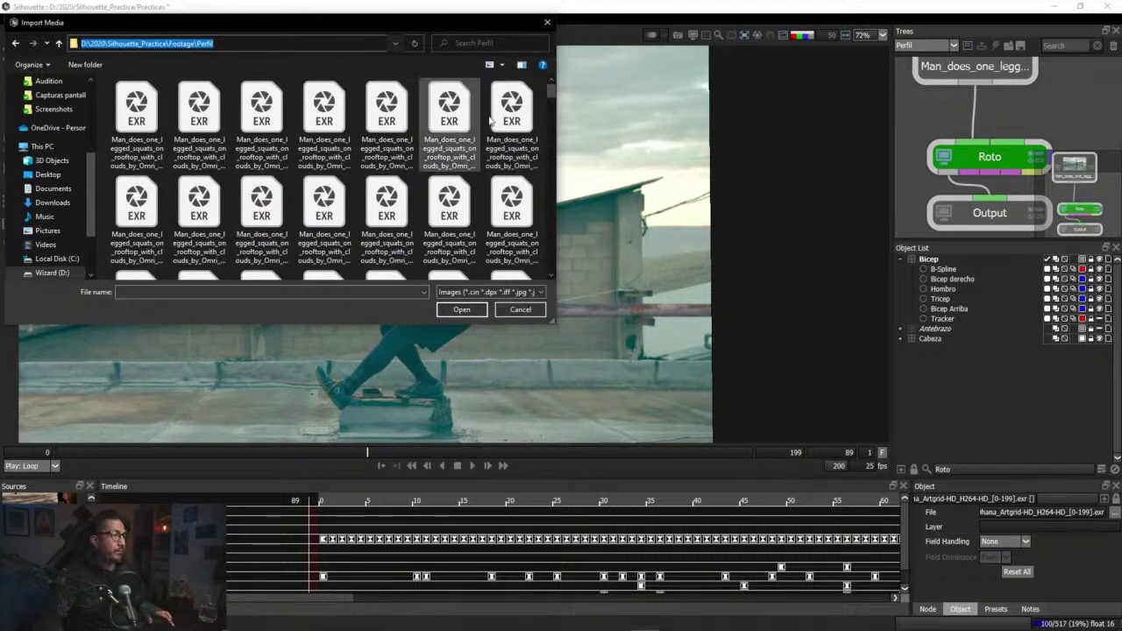
# Step: Switch to DaVinci Resolve, open an untitled project and show its Media page
pyautogui.hotkey('alt', 'Tab')
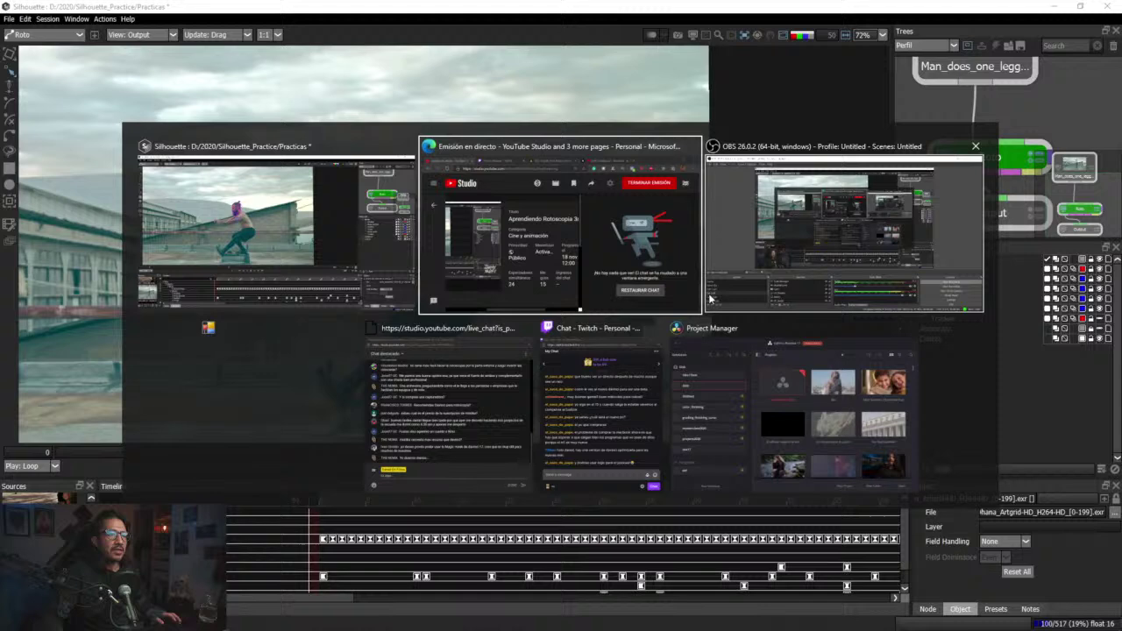
pyautogui.click(720, 372)
pyautogui.doubleClick(504, 248)
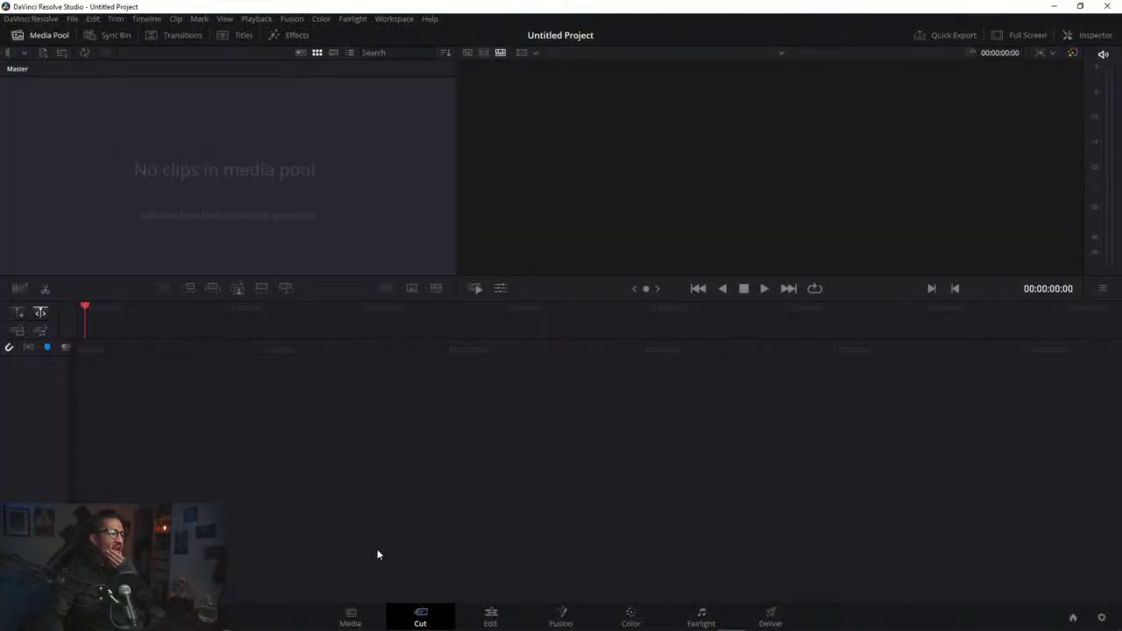
pyautogui.click(351, 615)
# Step: Open File Explorer and go to the copied path D:\2020\Silhouette_Practice\Footage\Perfil
pyautogui.hotkey('alt', 'Tab')
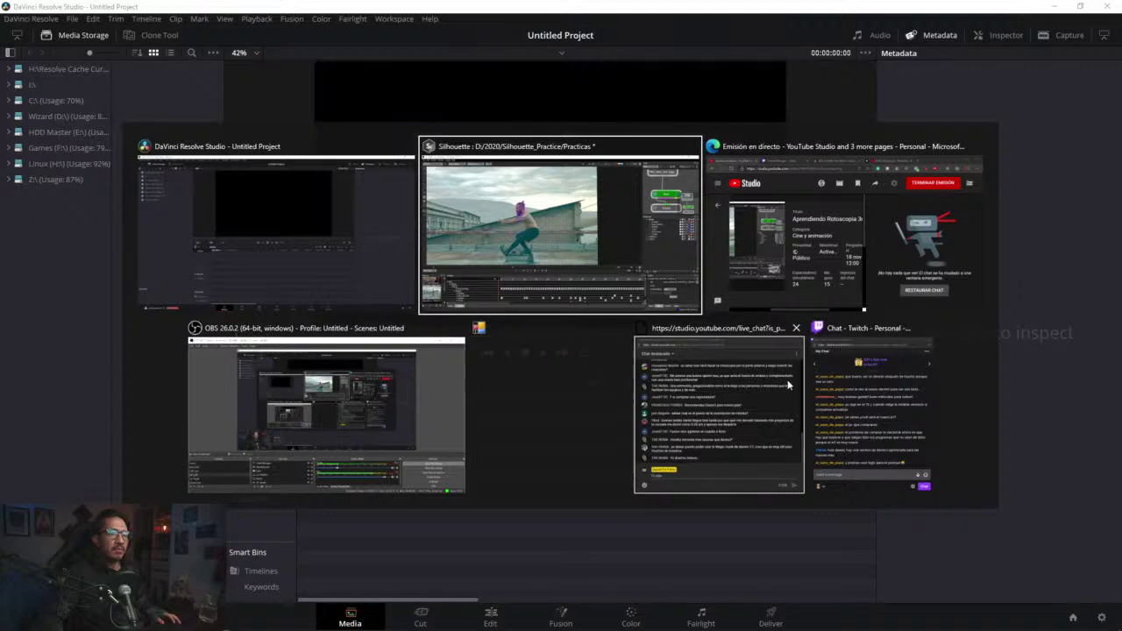
pyautogui.click(586, 61)
pyautogui.press('super')
pyautogui.click(273, 620)
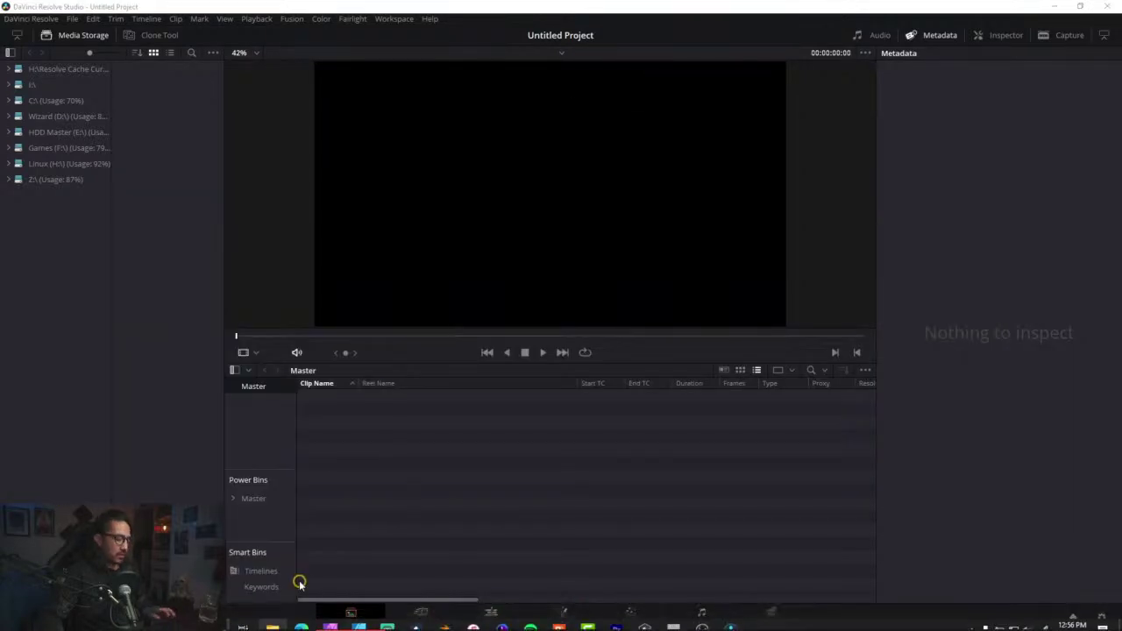
pyautogui.click(482, 155)
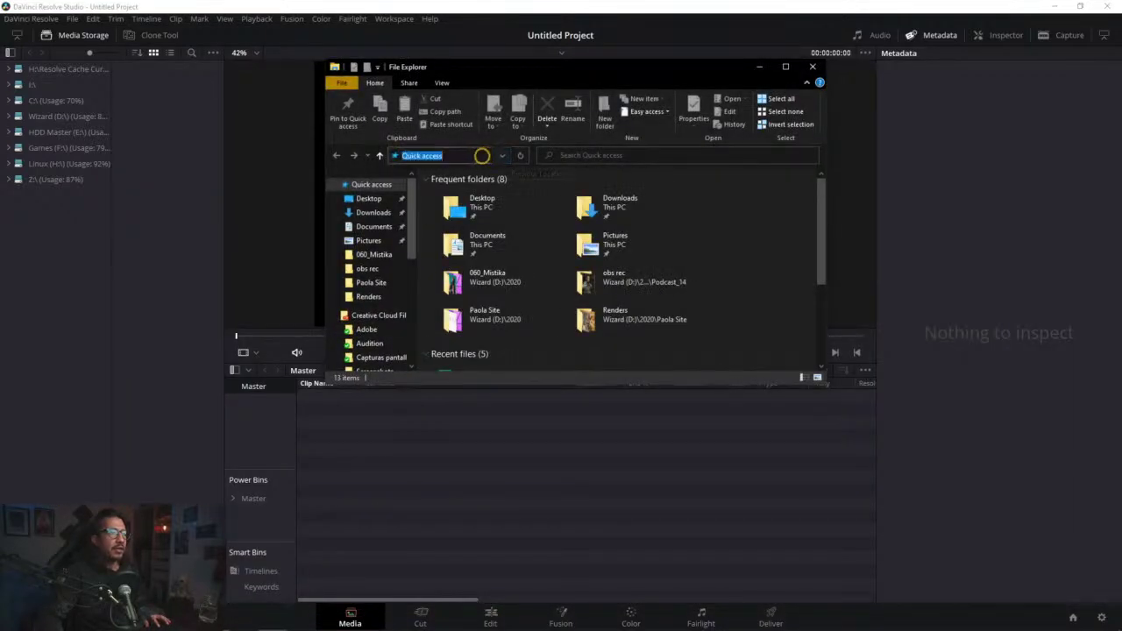
pyautogui.hotkey('ctrl', 'v')
pyautogui.press('Return')
pyautogui.press('Return')
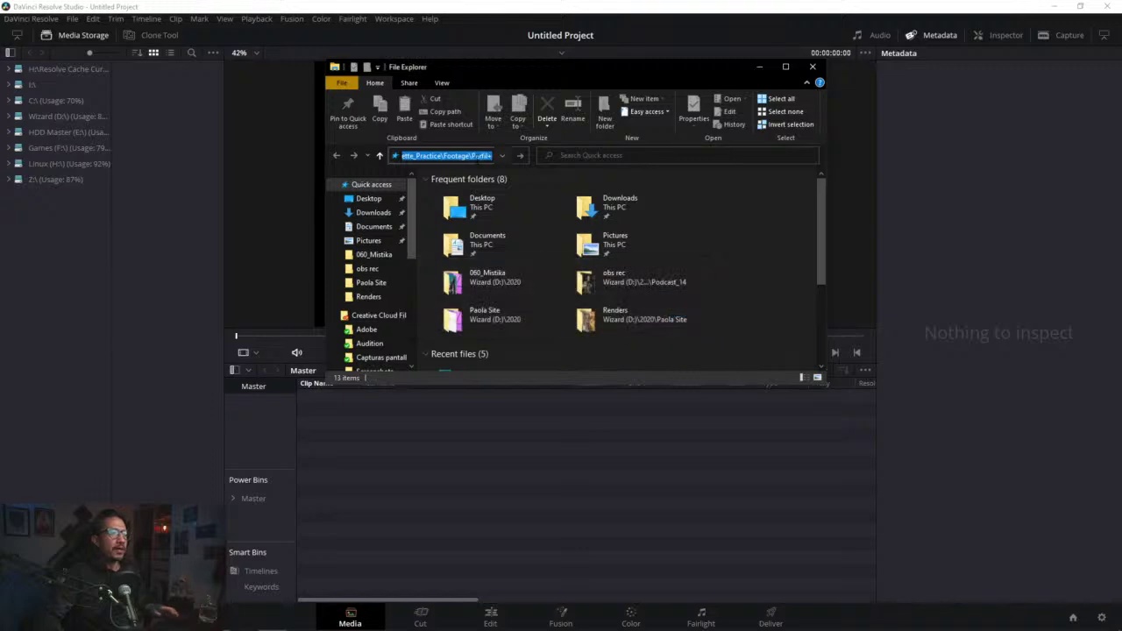
pyautogui.press('Return')
# Step: Reveal the Perfil folder's EXR sequence in Resolve's media storage and select the clip
pyautogui.click(473, 210)
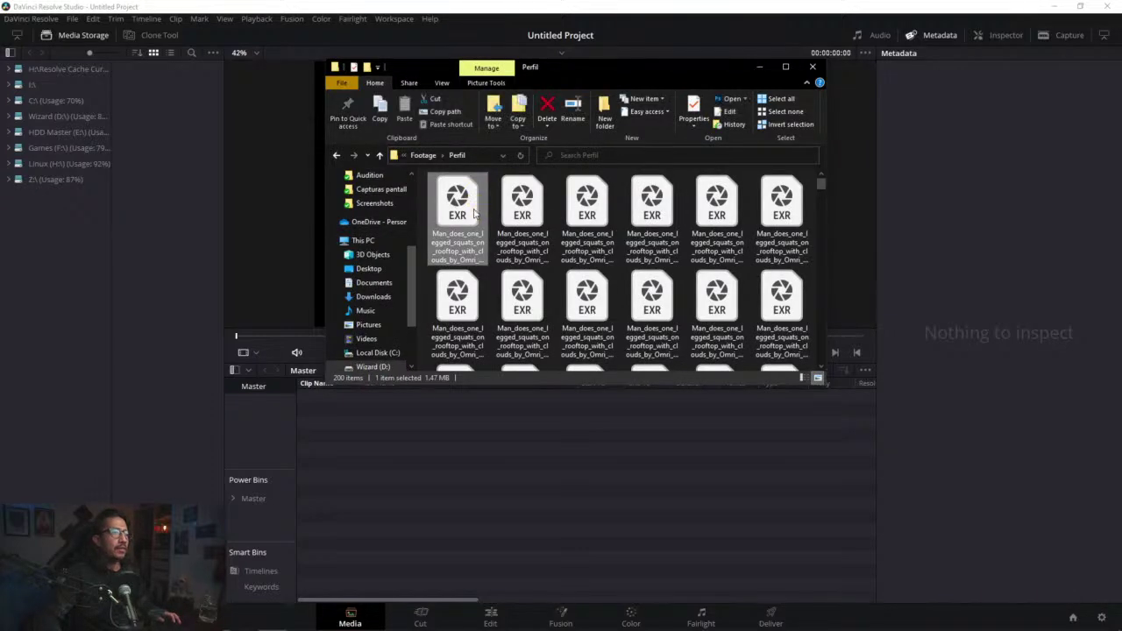
pyautogui.moveTo(474, 210); pyautogui.dragTo(181, 175)
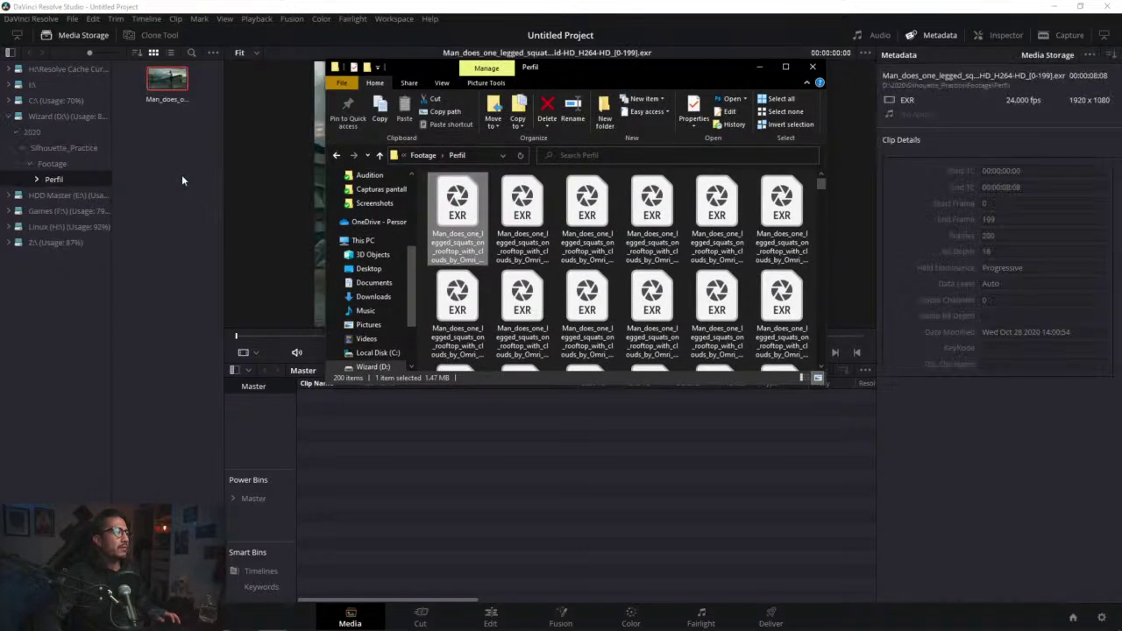
pyautogui.click(164, 82)
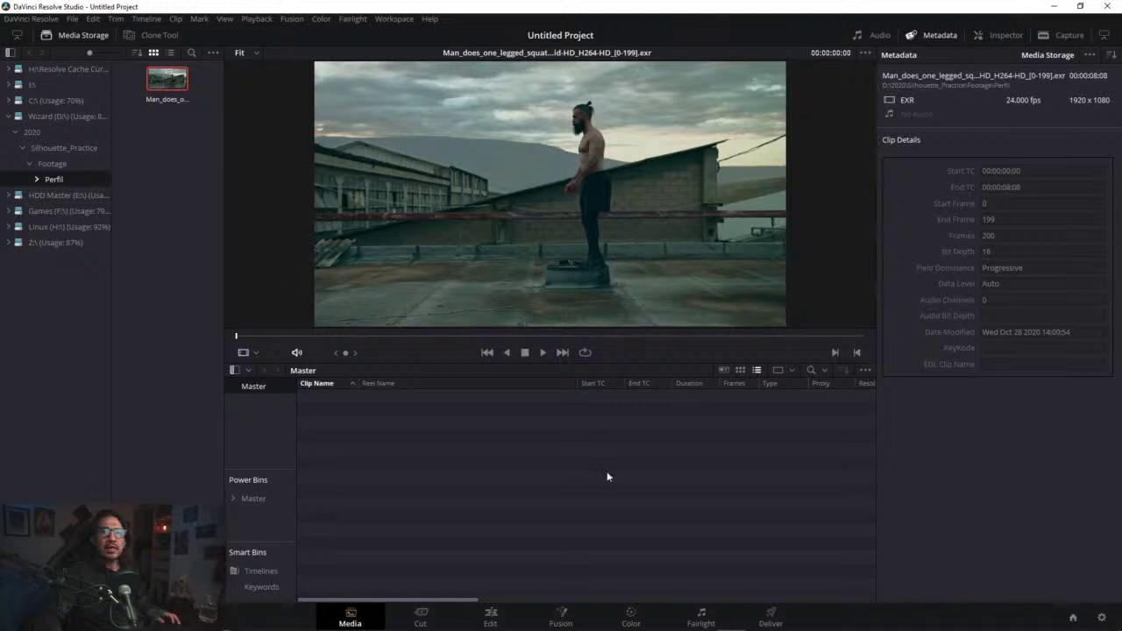
# Step: Set the project's timeline and playback frame rates to 25 and the video format to HD 1080p 25, and save
pyautogui.click(1101, 618)
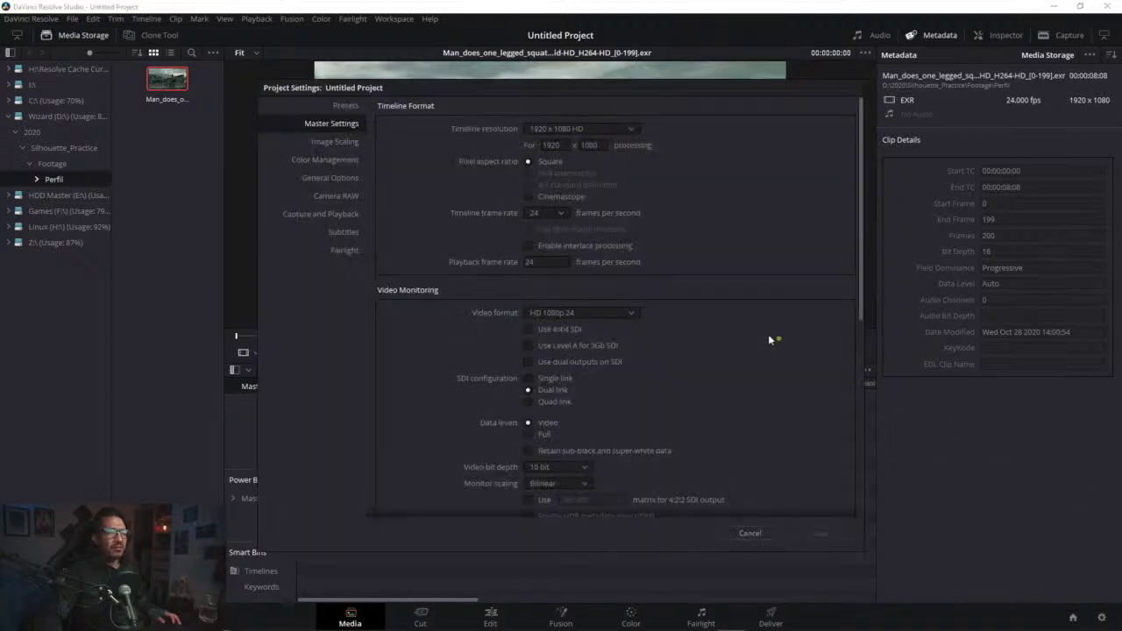
pyautogui.click(549, 213)
pyautogui.click(533, 278)
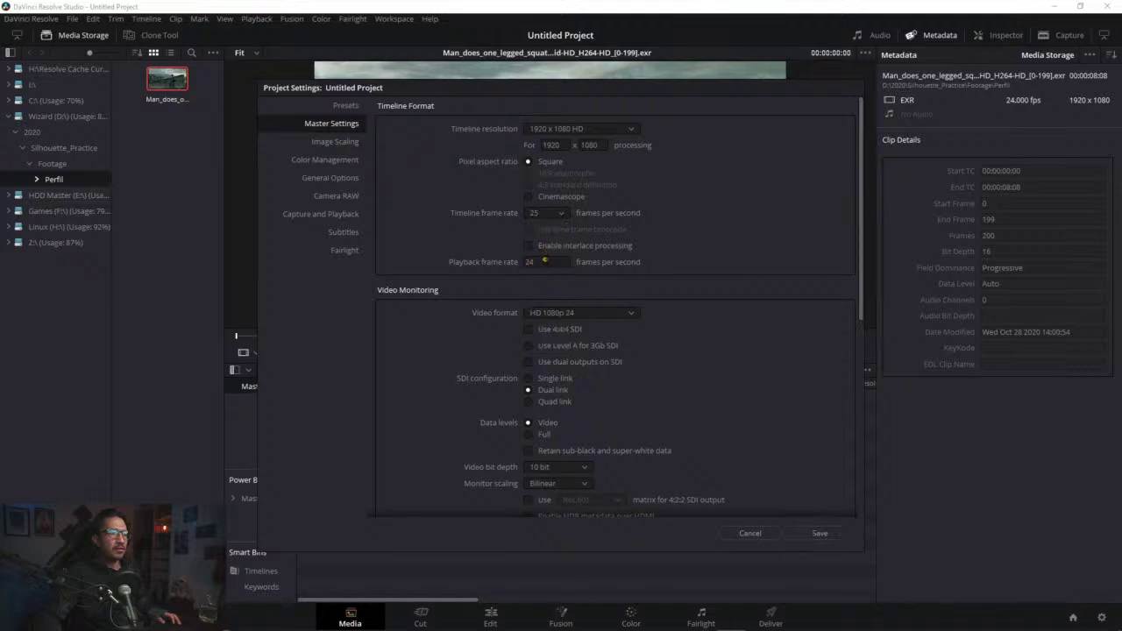
pyautogui.click(545, 262)
pyautogui.click(664, 310)
pyautogui.click(622, 315)
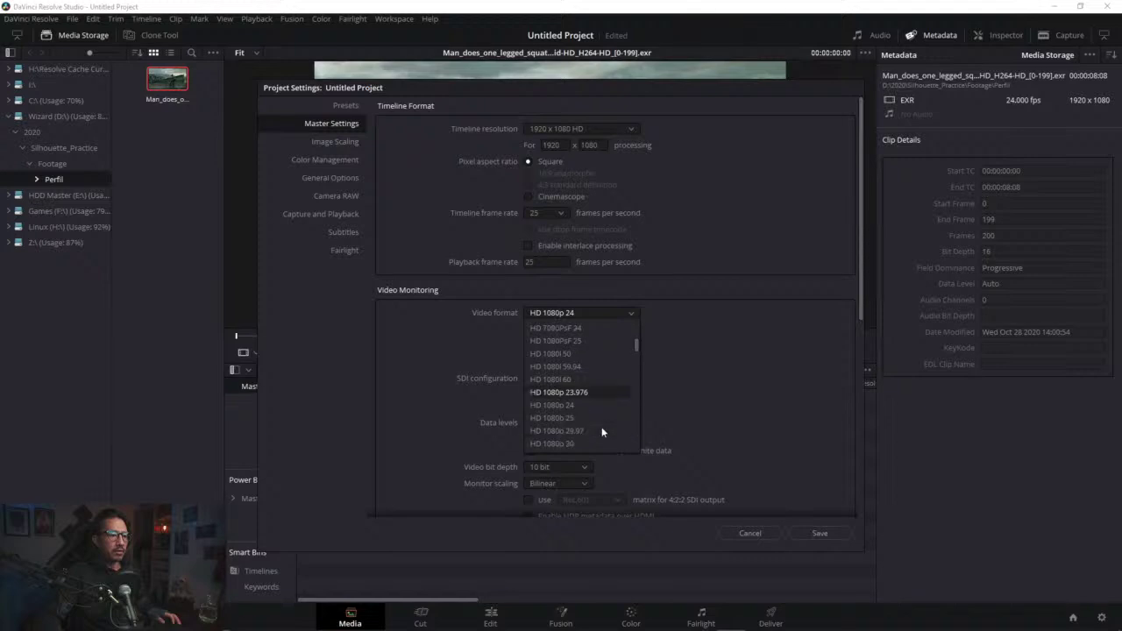
pyautogui.click(580, 417)
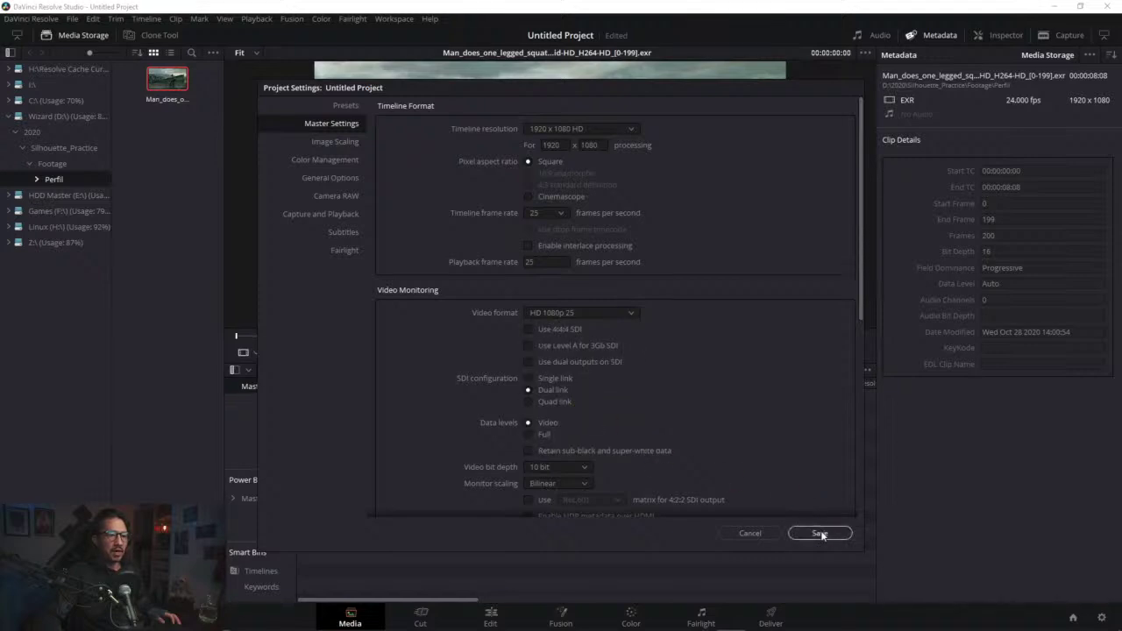
pyautogui.click(820, 534)
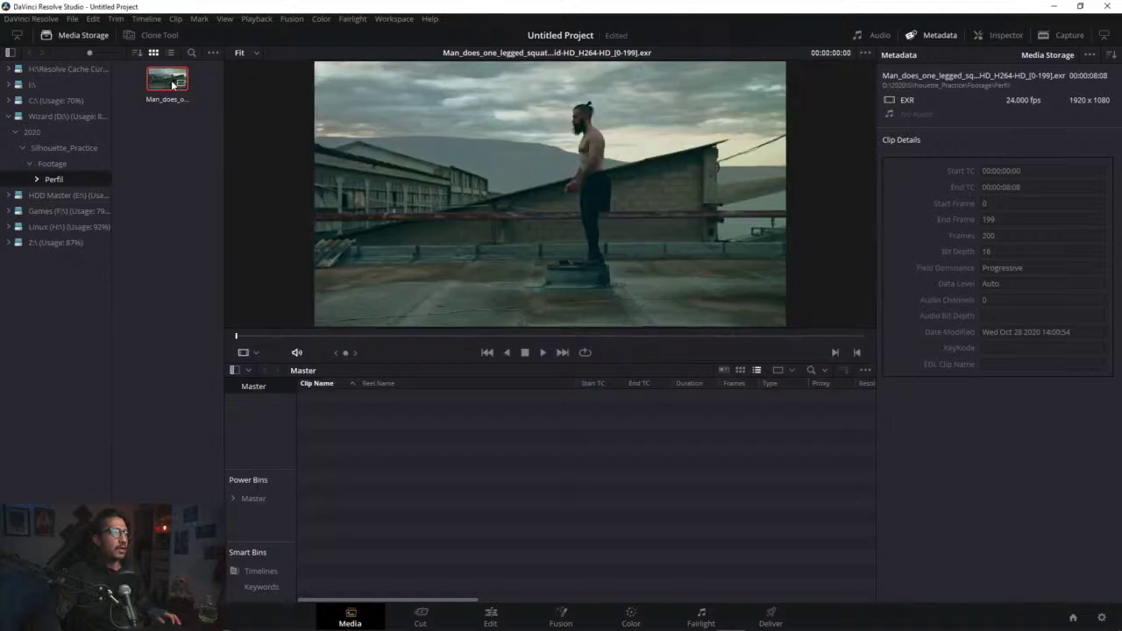
# Step: Try adding the EXR clip to the media pool with the project frame rate changed to match, and undo it
pyautogui.moveTo(173, 85); pyautogui.dragTo(453, 453)
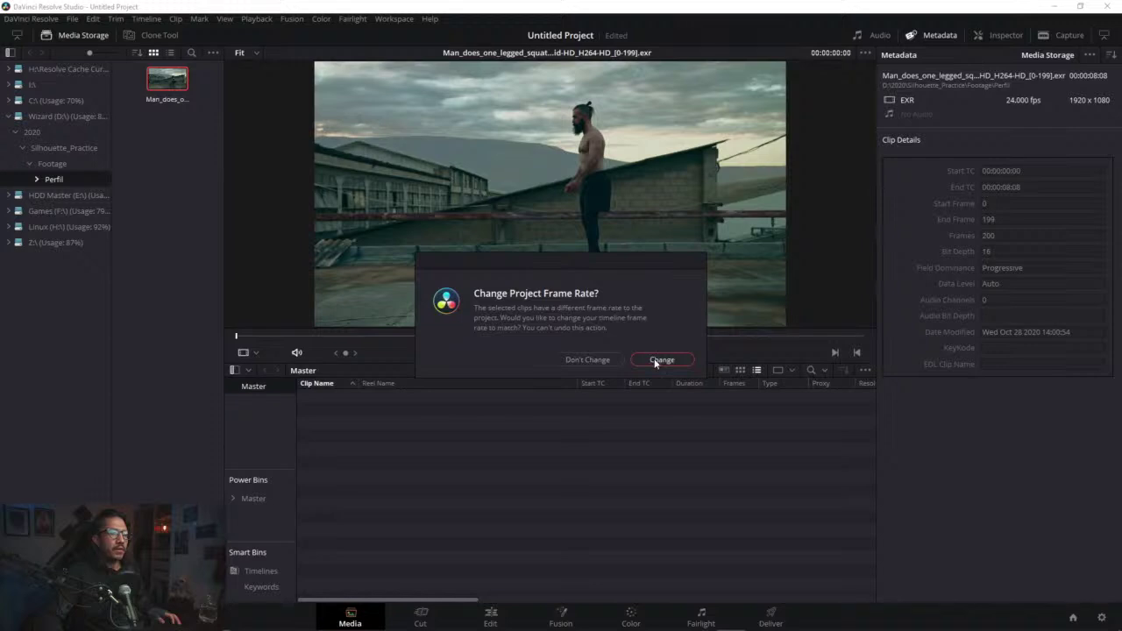
pyautogui.click(655, 360)
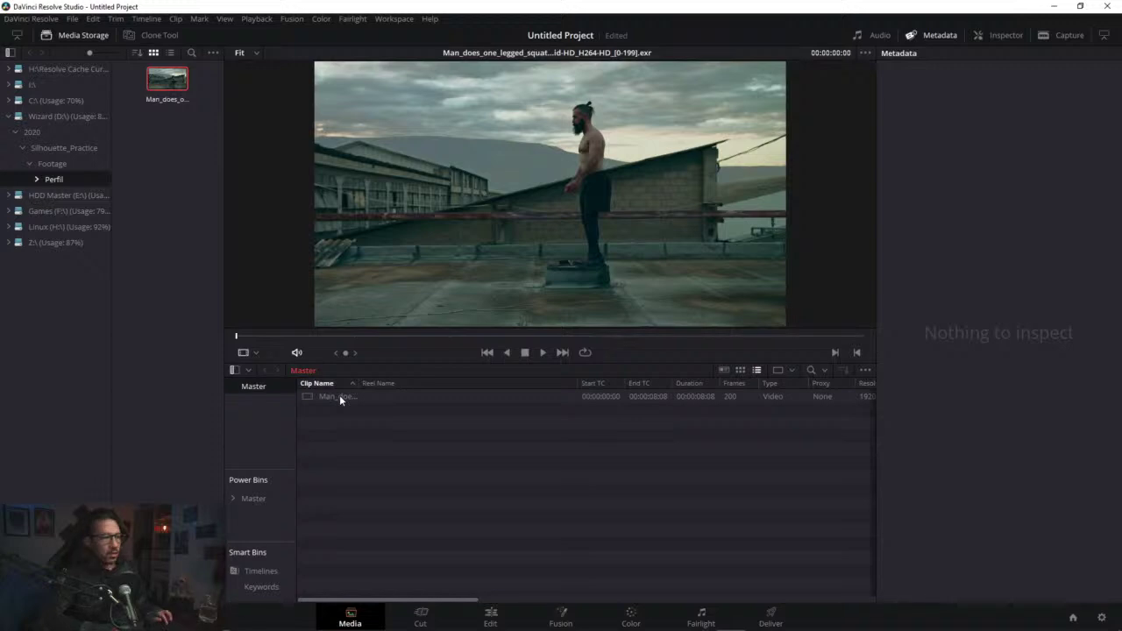
pyautogui.hotkey('ctrl', 'z')
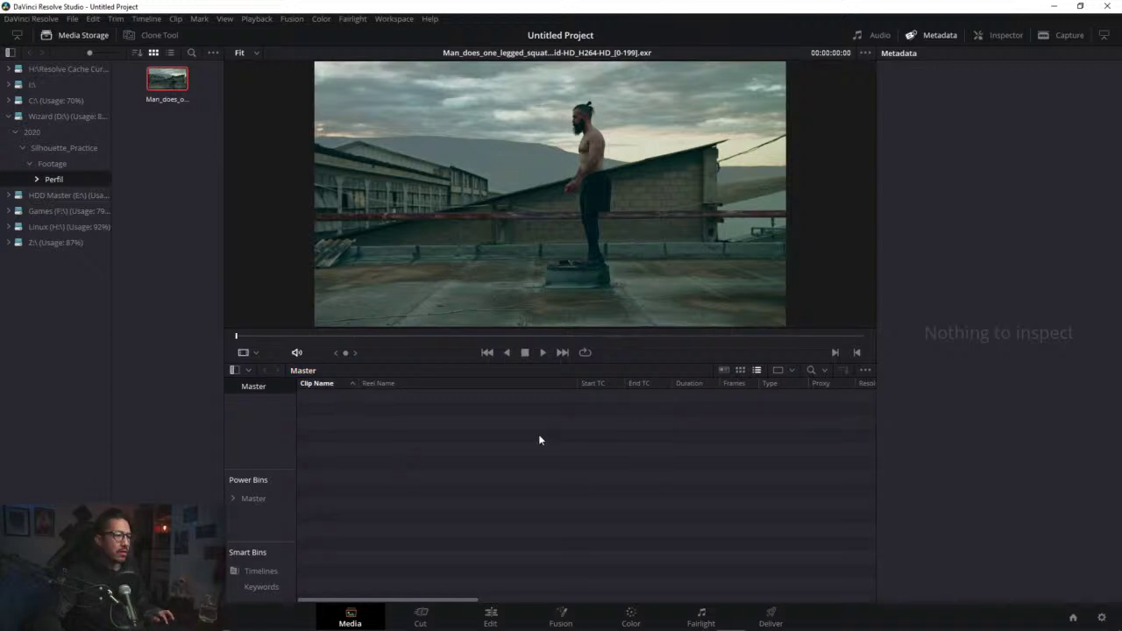
# Step: Set the project's timeline and playback frame rates to 25 and the video format to HD 1080PsF 25, and save
pyautogui.click(1100, 616)
pyautogui.click(557, 213)
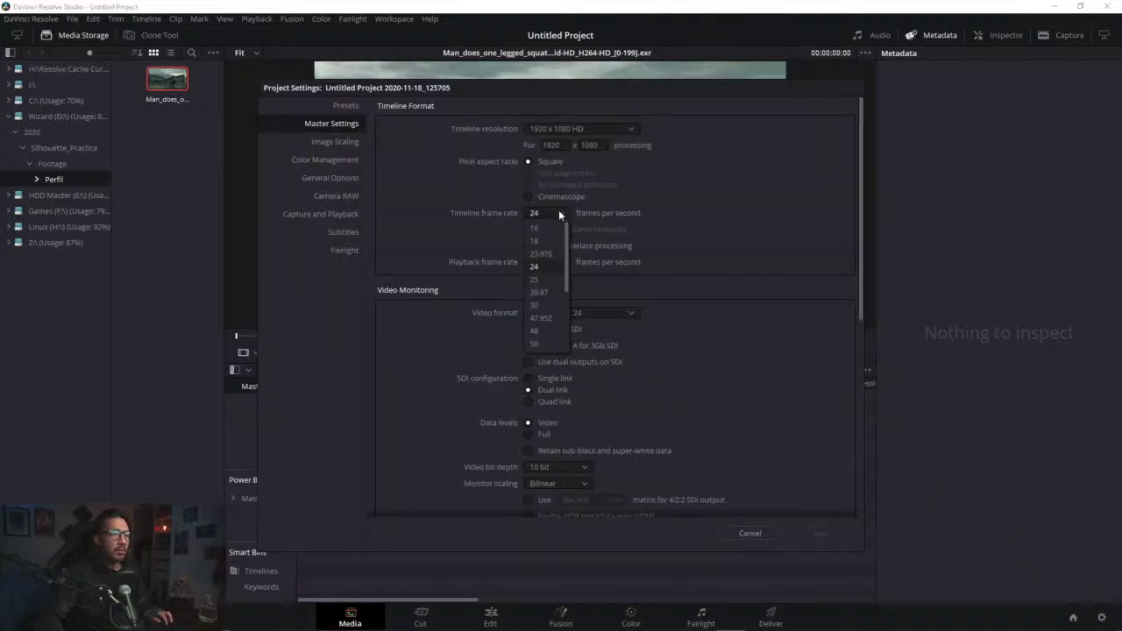
pyautogui.click(541, 279)
pyautogui.click(535, 259)
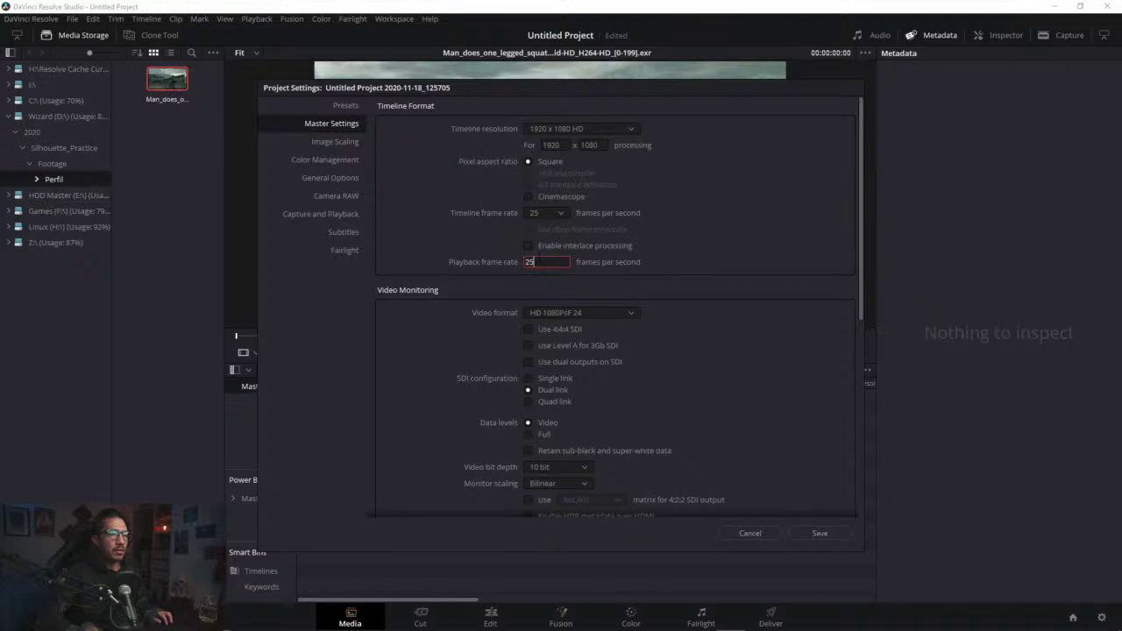
pyautogui.press('Return')
pyautogui.click(616, 312)
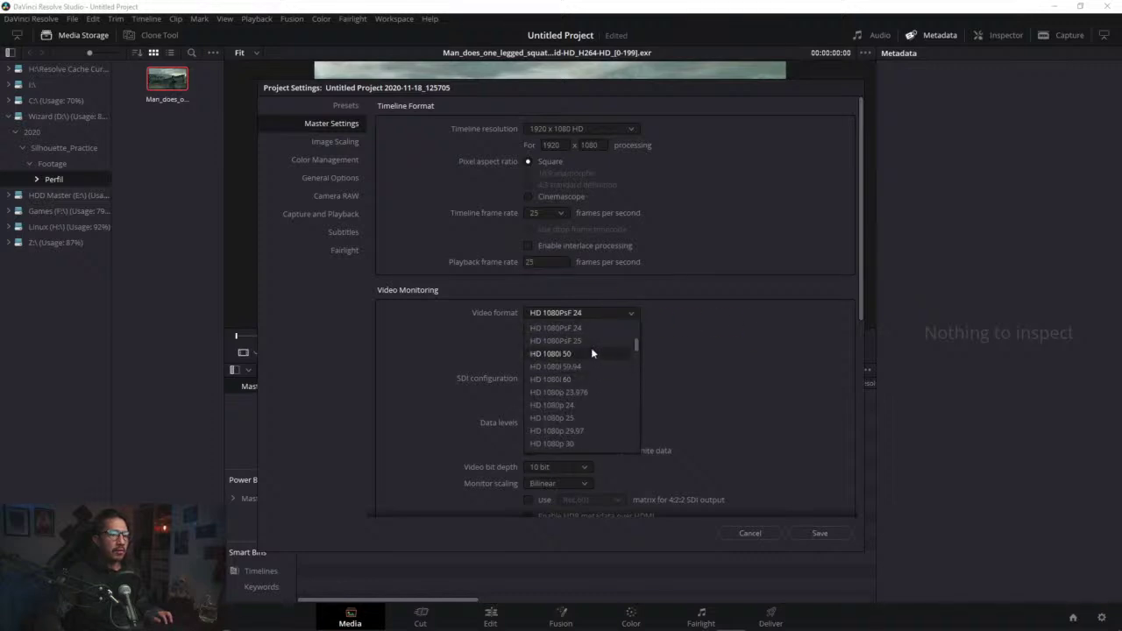
pyautogui.click(598, 341)
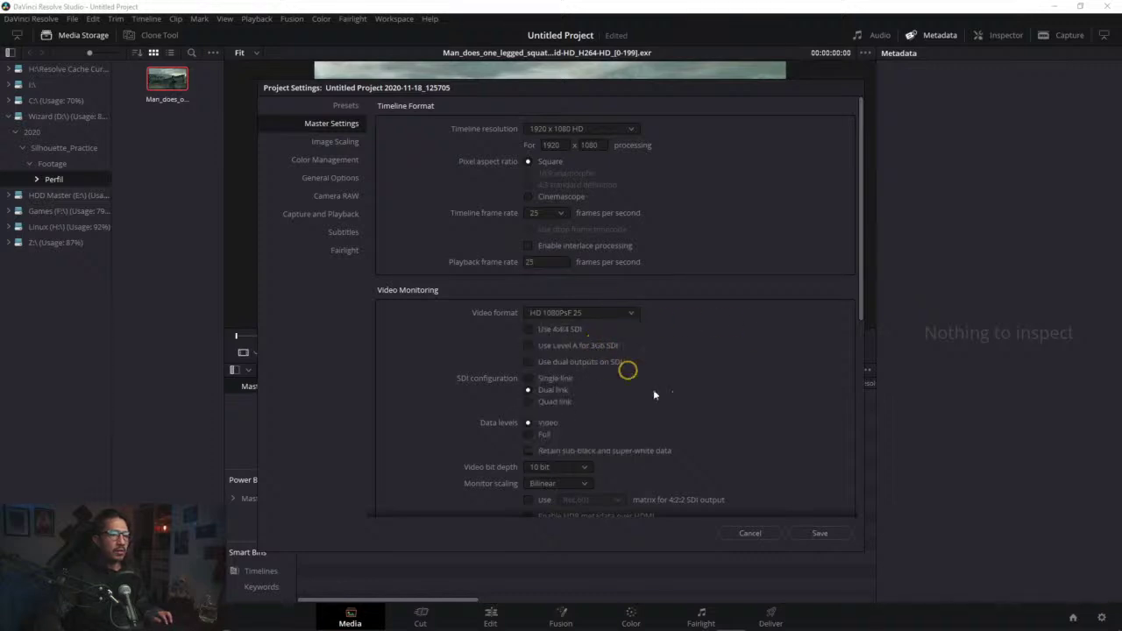
pyautogui.click(819, 533)
pyautogui.click(662, 355)
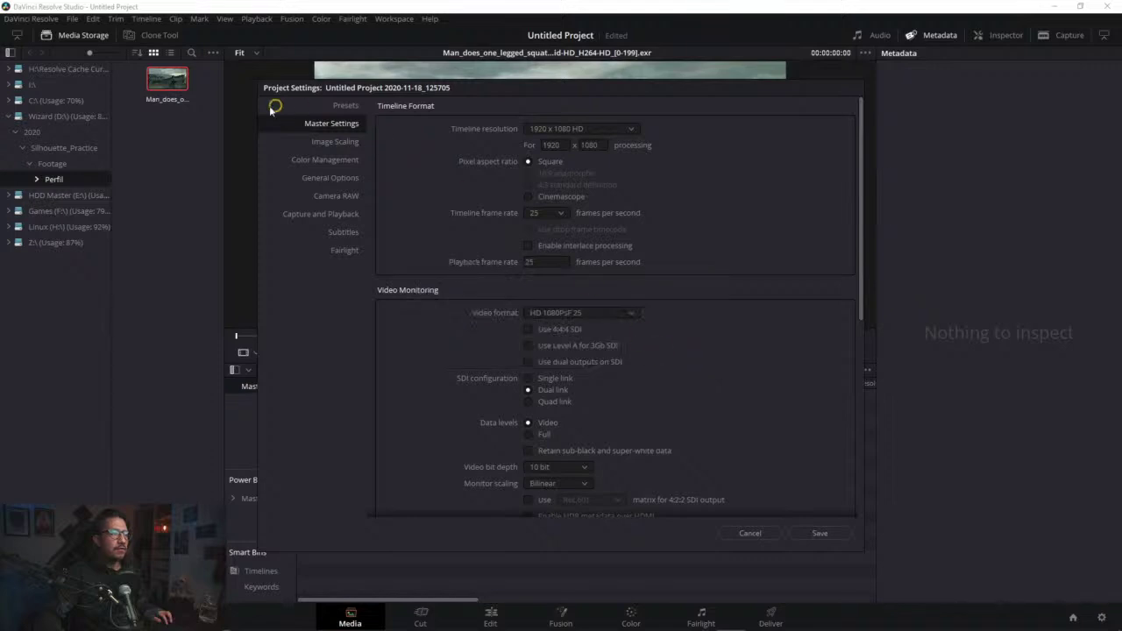
# Step: Add the EXR clip to the media pool without changing the project frame rate, and create a timeline from it with project settings
pyautogui.moveTo(166, 81); pyautogui.dragTo(434, 486)
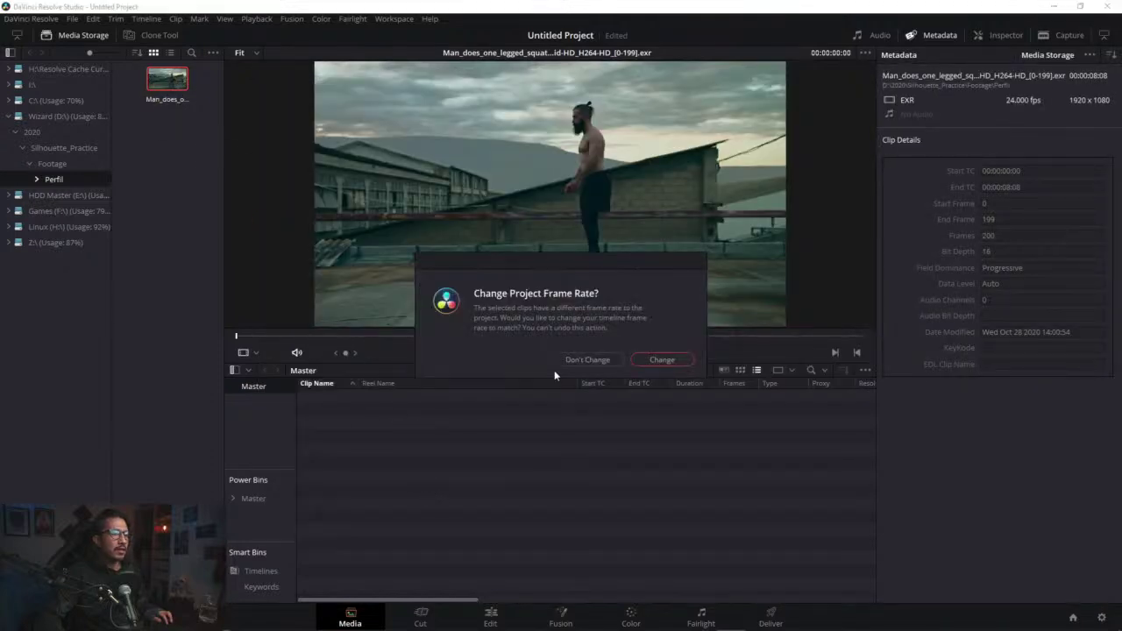
pyautogui.click(583, 358)
pyautogui.rightClick(321, 397)
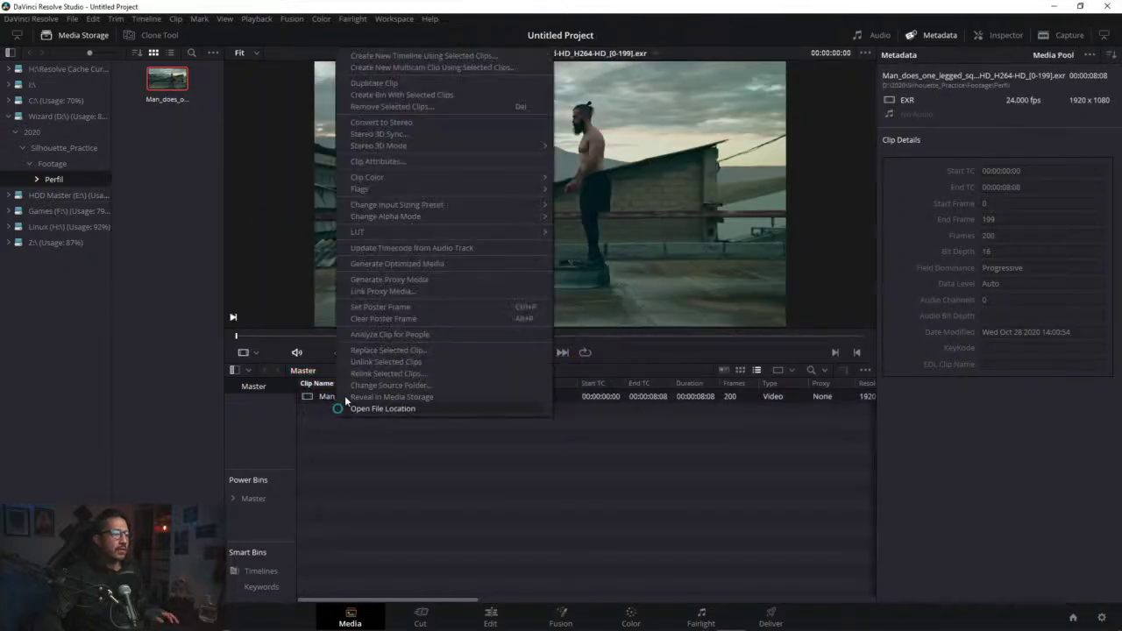
pyautogui.click(494, 267)
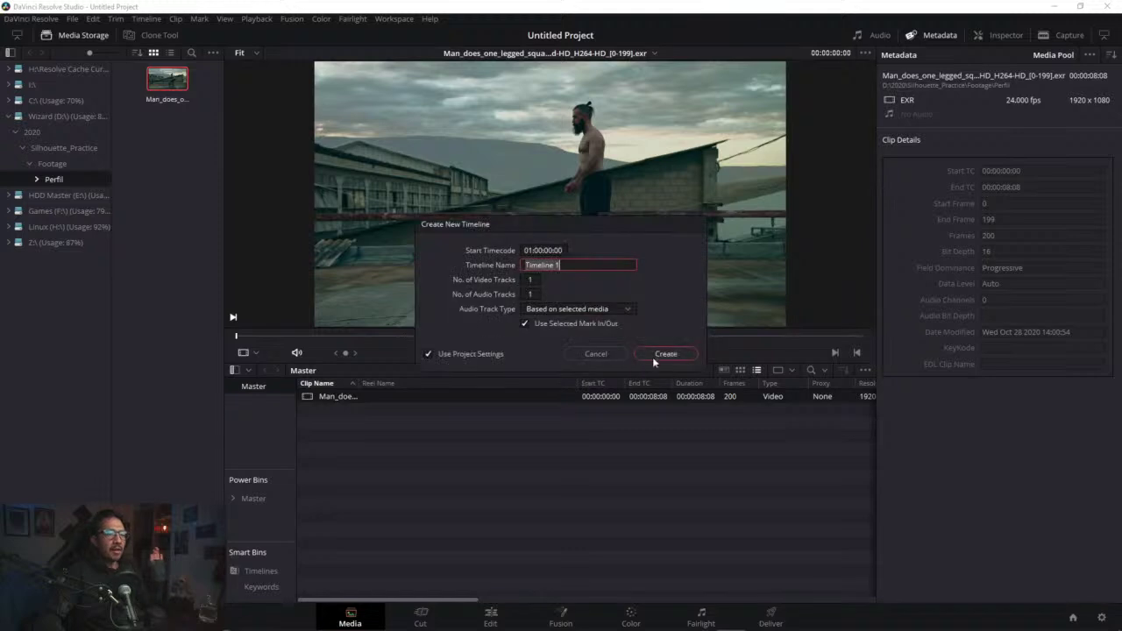
pyautogui.click(653, 356)
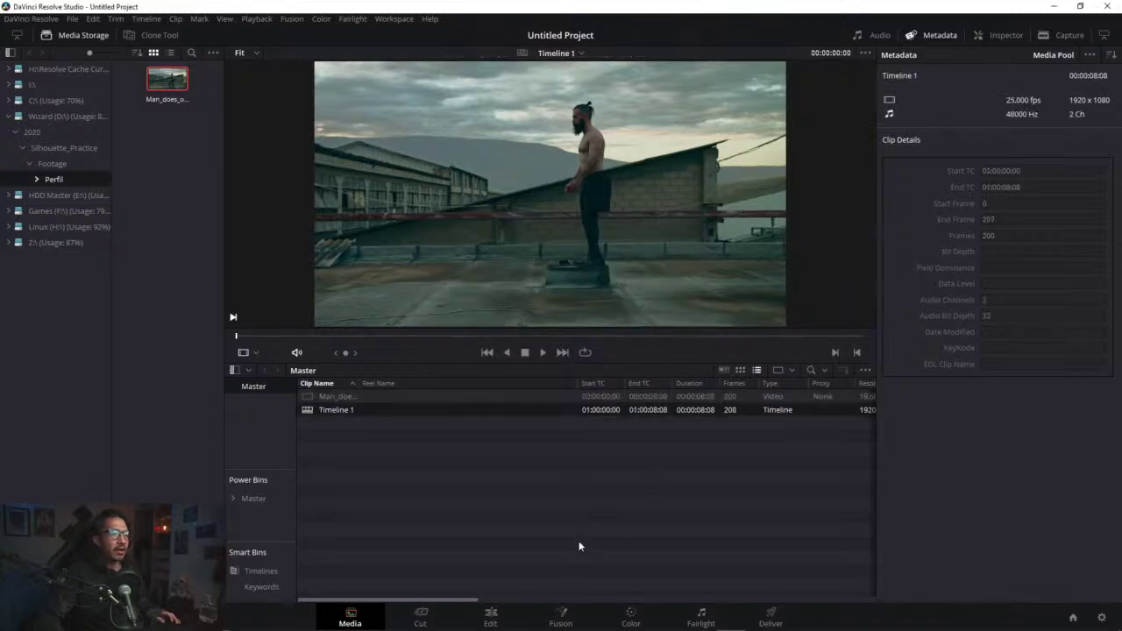
# Step: On the Color page, line node 01 up with the source and output nodes and hide the Gallery
pyautogui.click(633, 616)
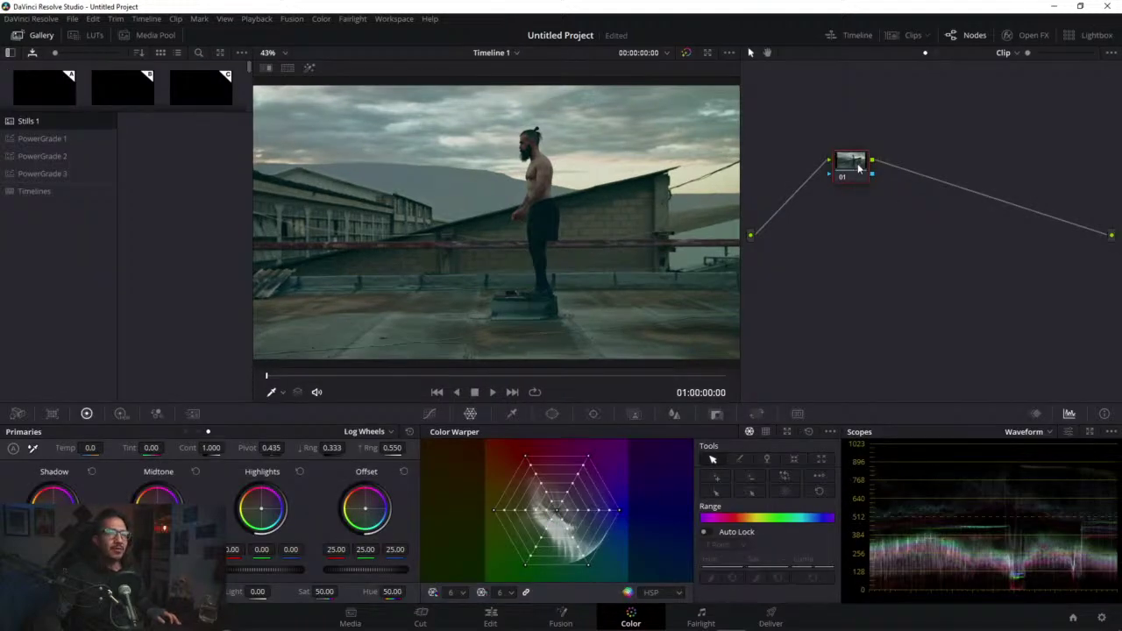
pyautogui.moveTo(859, 168); pyautogui.dragTo(820, 242)
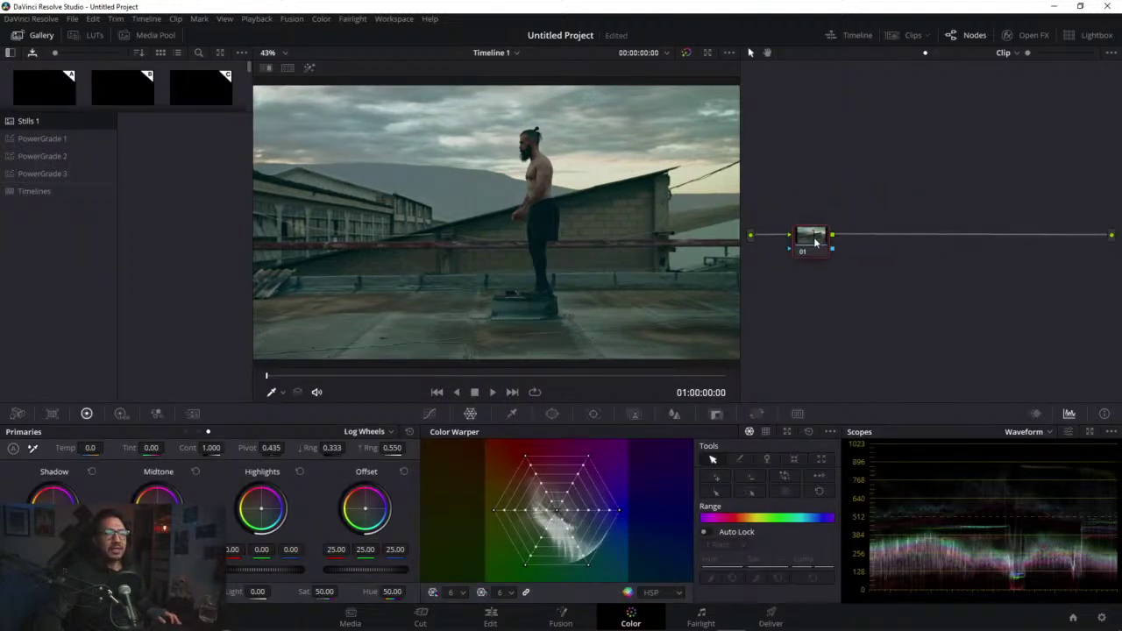
pyautogui.click(37, 35)
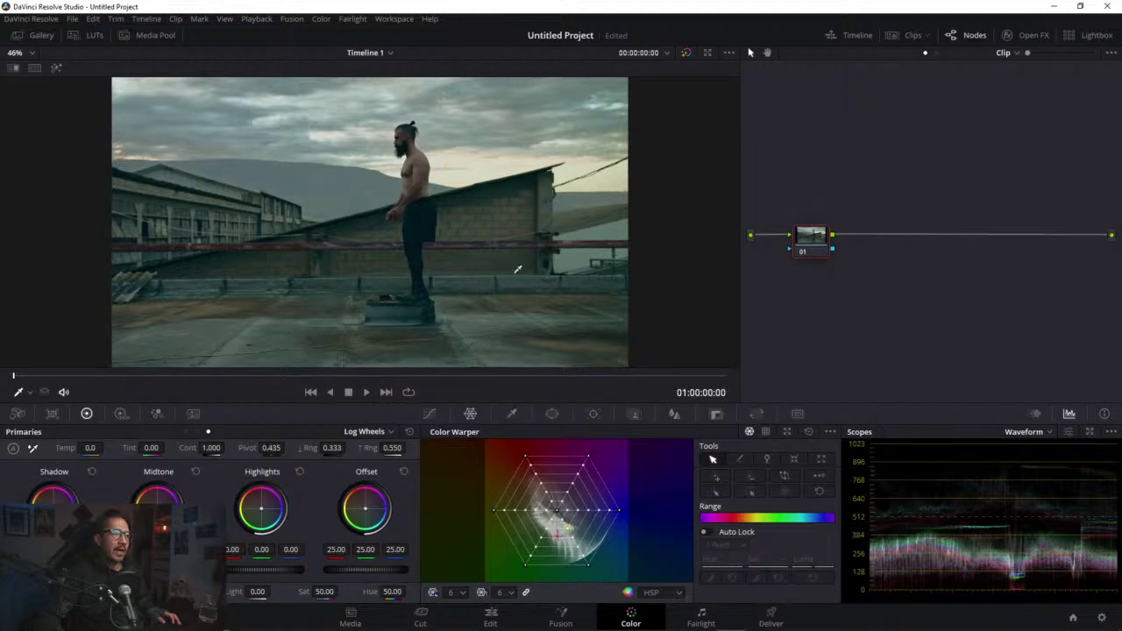
# Step: Move node 01 slightly below the line between the source and output nodes, and reset its grade
pyautogui.moveTo(810, 244); pyautogui.dragTo(801, 262)
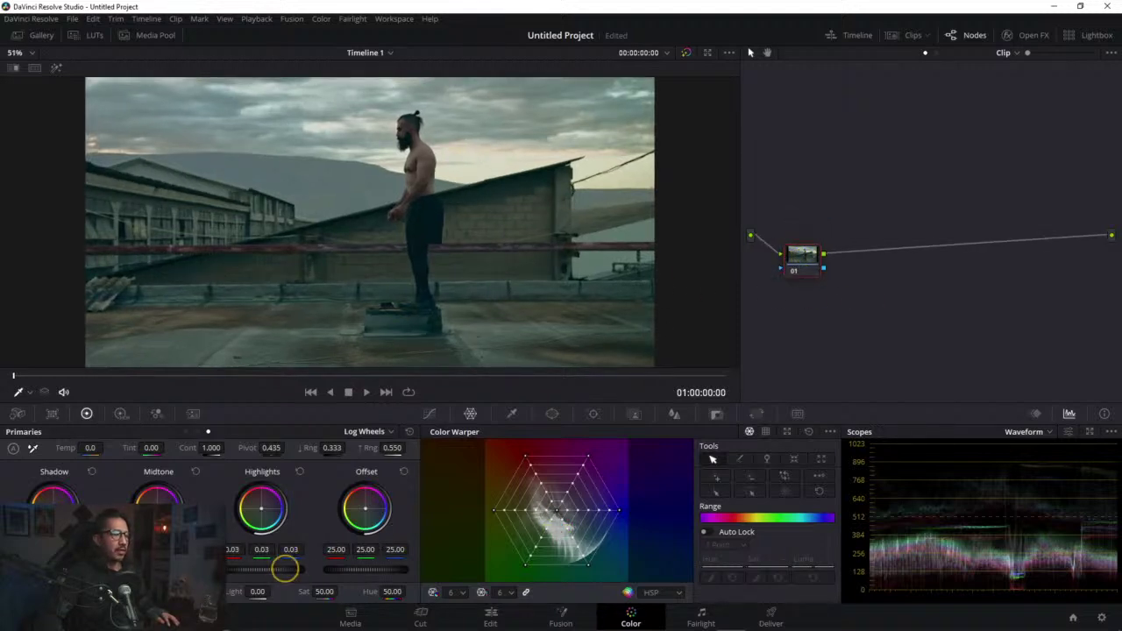
pyautogui.rightClick(814, 262)
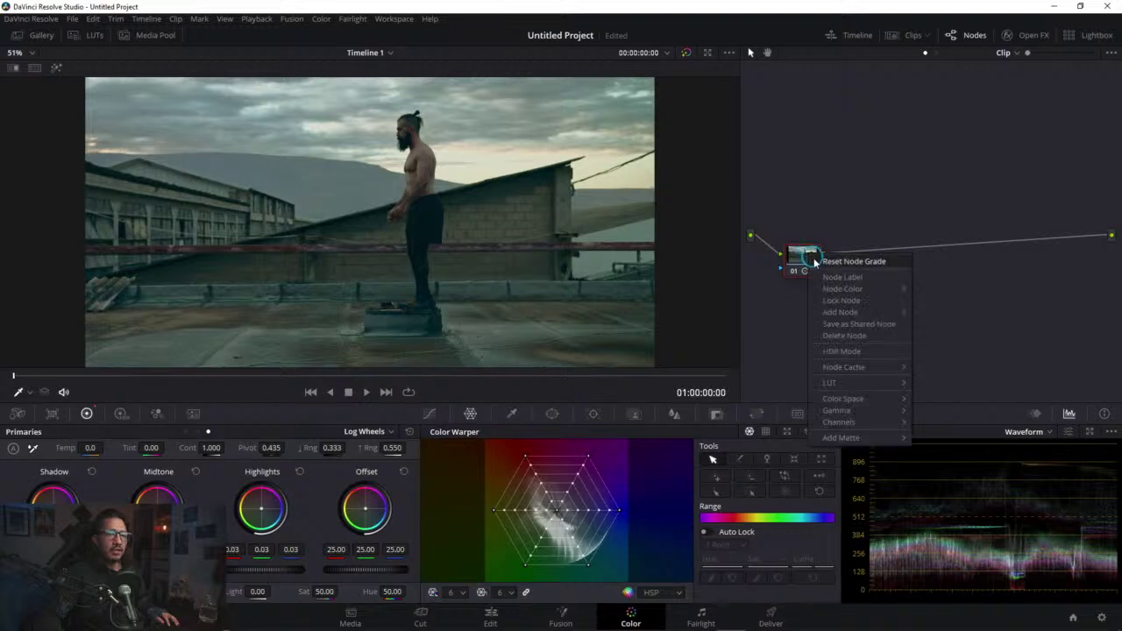
pyautogui.click(818, 261)
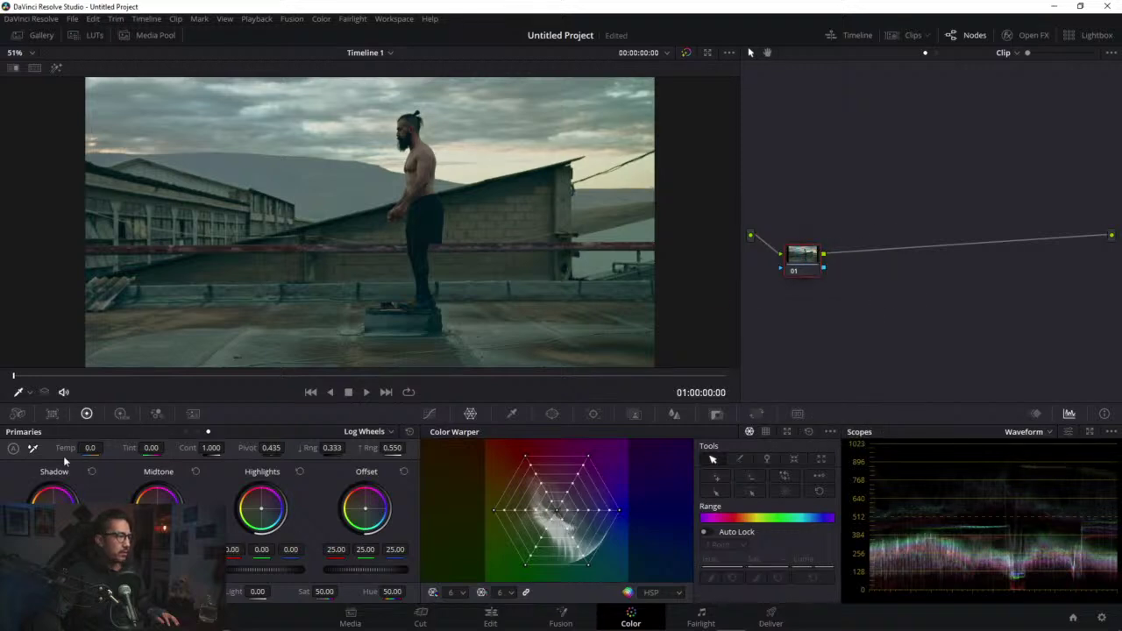
# Step: Switch the primaries to Color Wheels, brighten the gamma, and set the contrast to 1.418 on node 01
pyautogui.click(185, 432)
pyautogui.moveTo(157, 569); pyautogui.dragTo(289, 570)
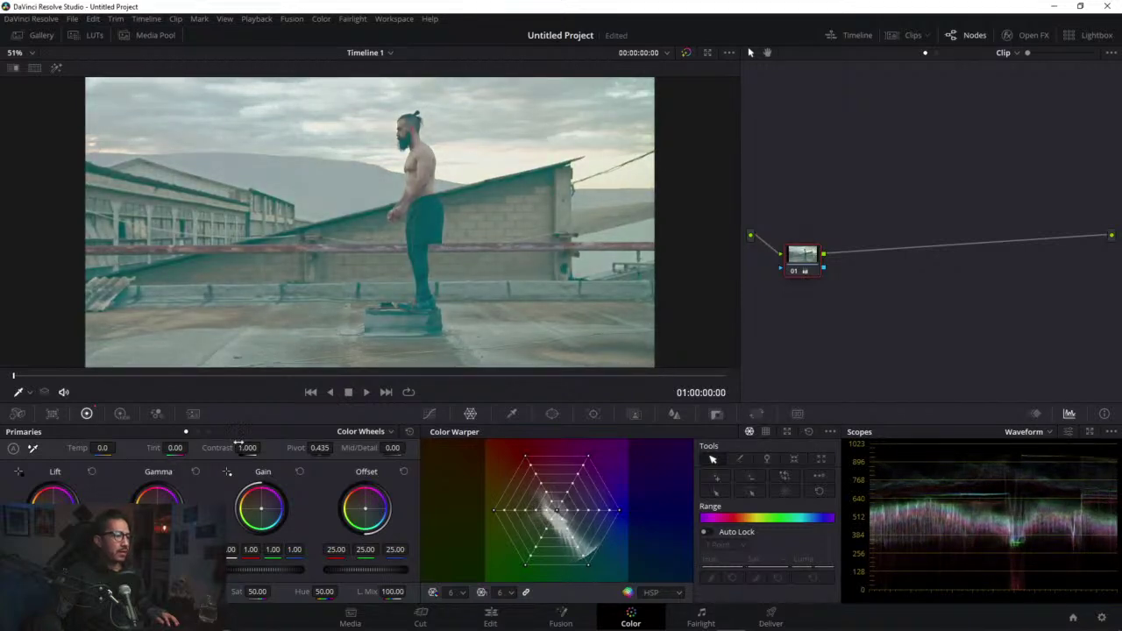
pyautogui.moveTo(238, 442); pyautogui.dragTo(272, 447)
pyautogui.moveTo(807, 260); pyautogui.dragTo(799, 260)
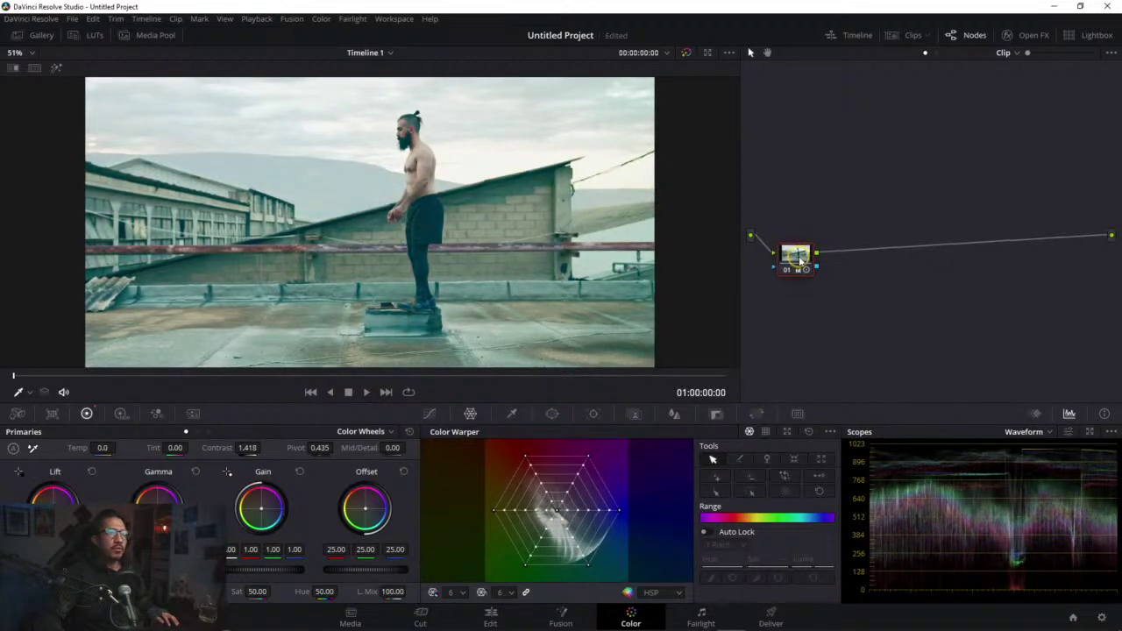
# Step: Add a serial node after node 01 and open Magic Mask on it in Person mode with Faster quality
pyautogui.hotkey('alt', 's')
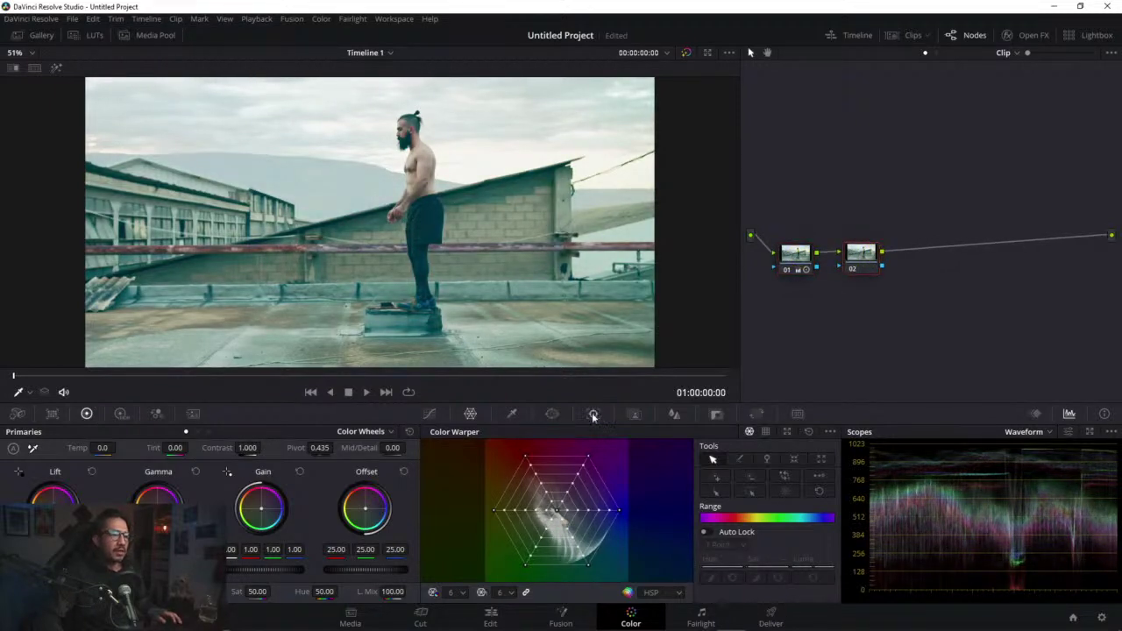
pyautogui.click(634, 414)
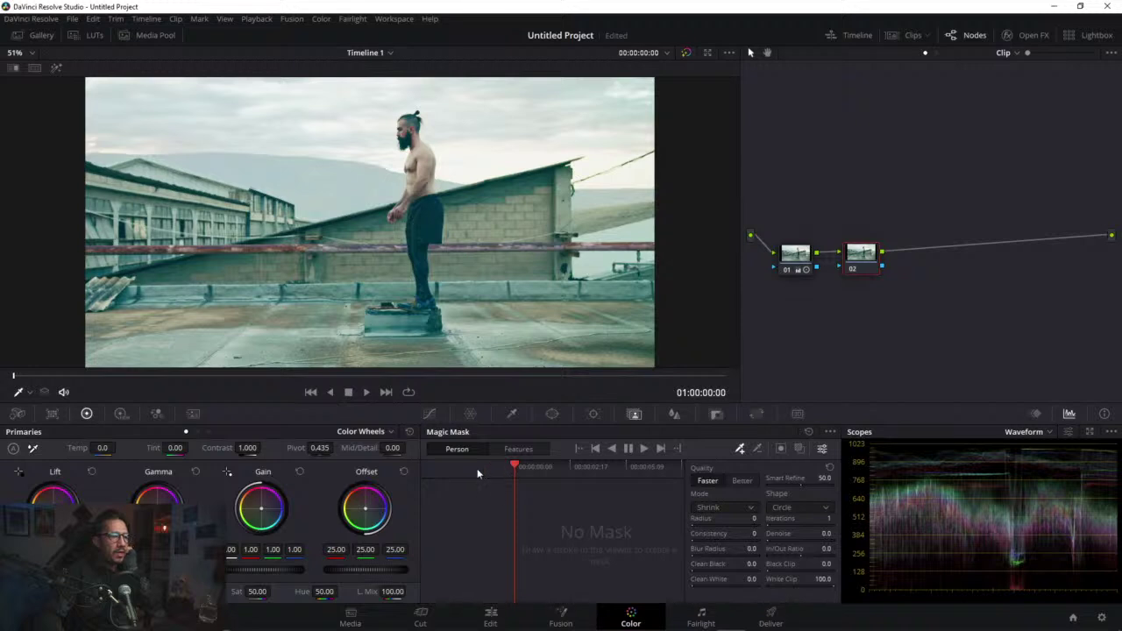
pyautogui.click(423, 471)
pyautogui.click(478, 467)
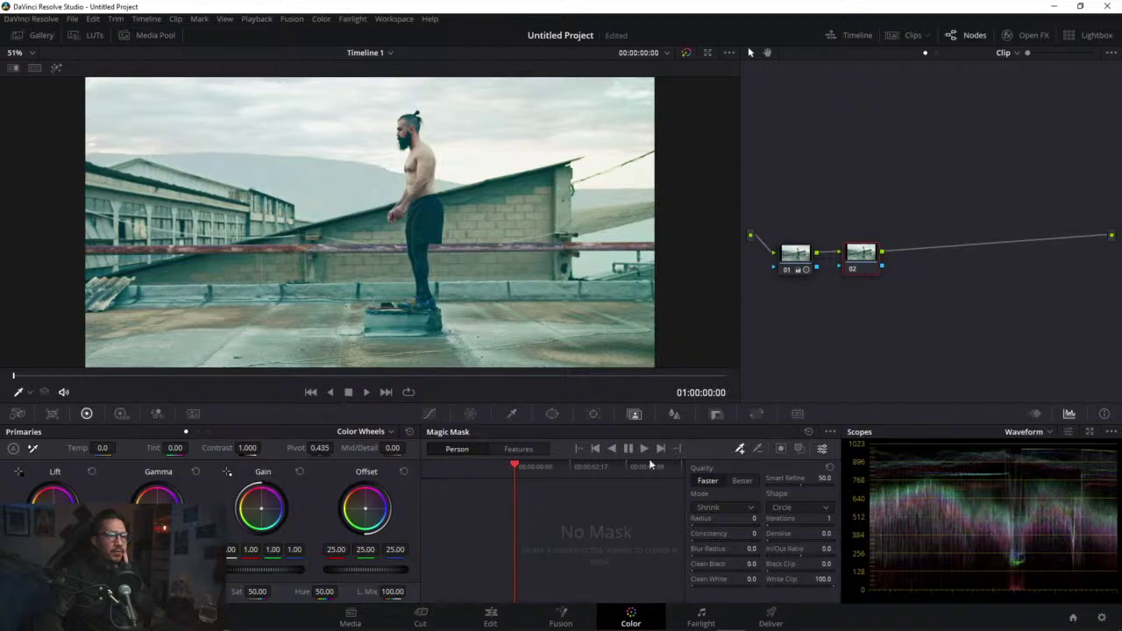
pyautogui.click(515, 465)
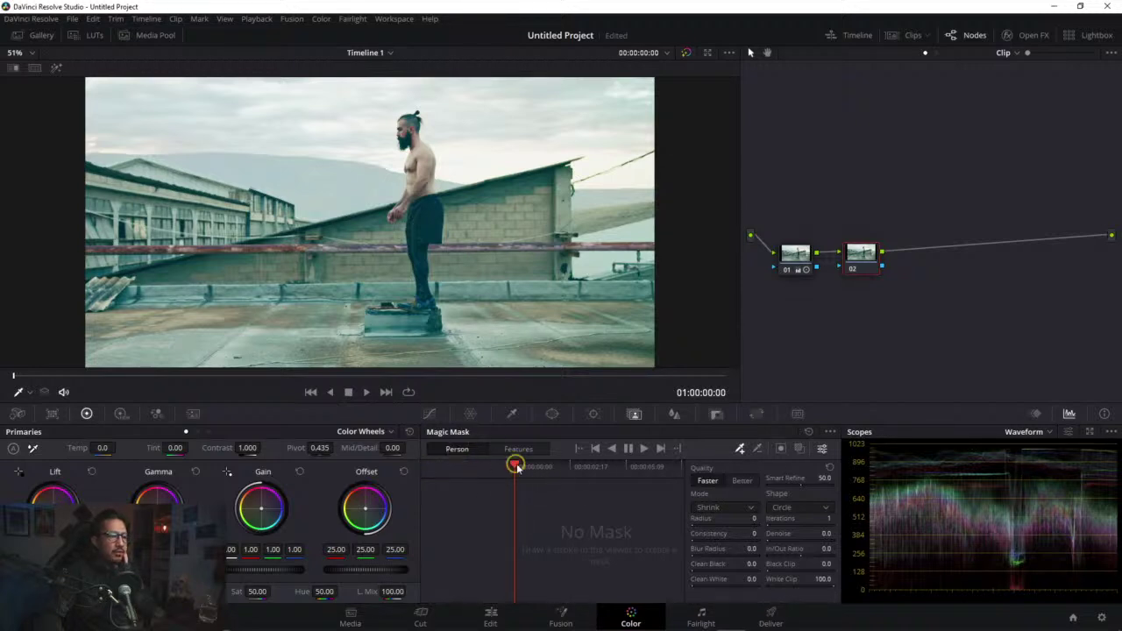
pyautogui.click(741, 481)
pyautogui.click(707, 481)
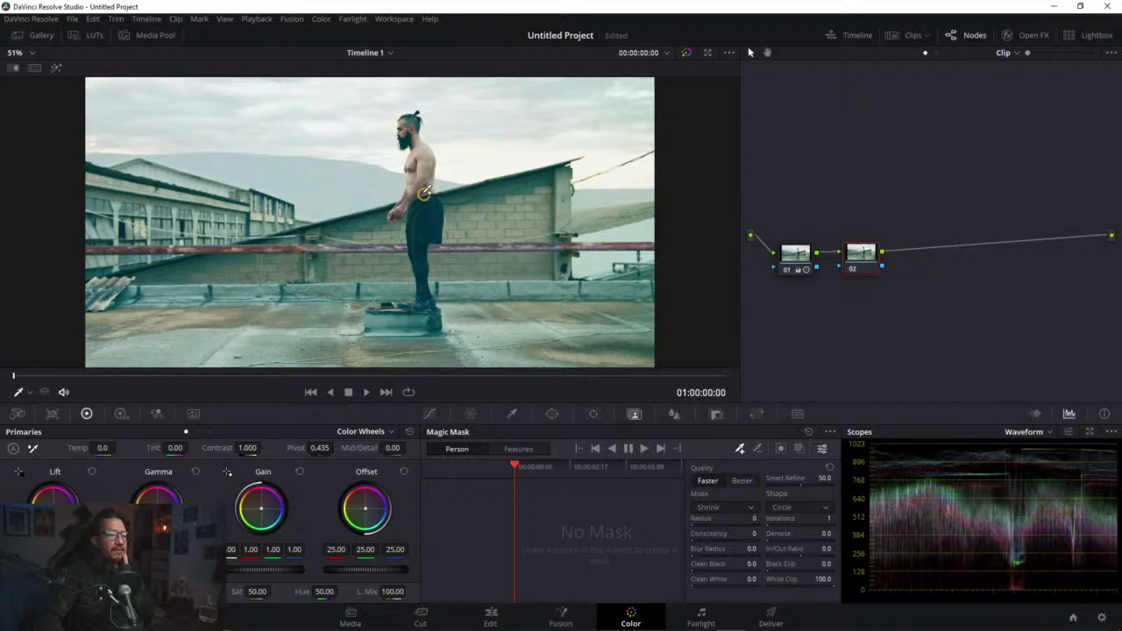
# Step: Draw a mask stroke from the man's neck down to his arm, and show the mask overlay
pyautogui.moveTo(419, 135); pyautogui.dragTo(424, 178)
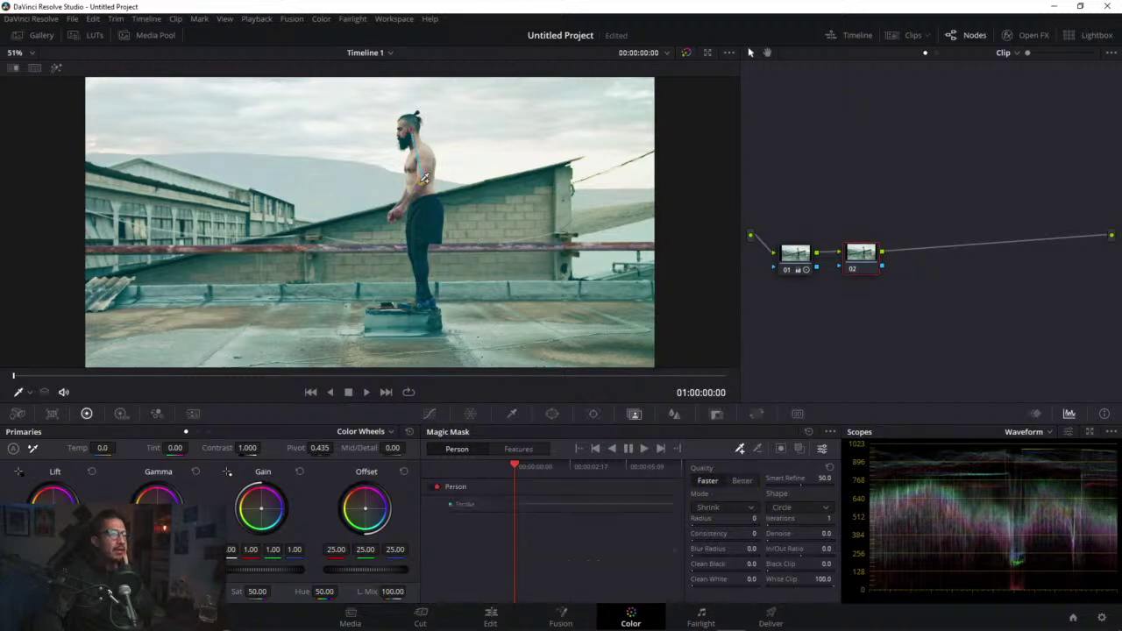
pyautogui.click(800, 449)
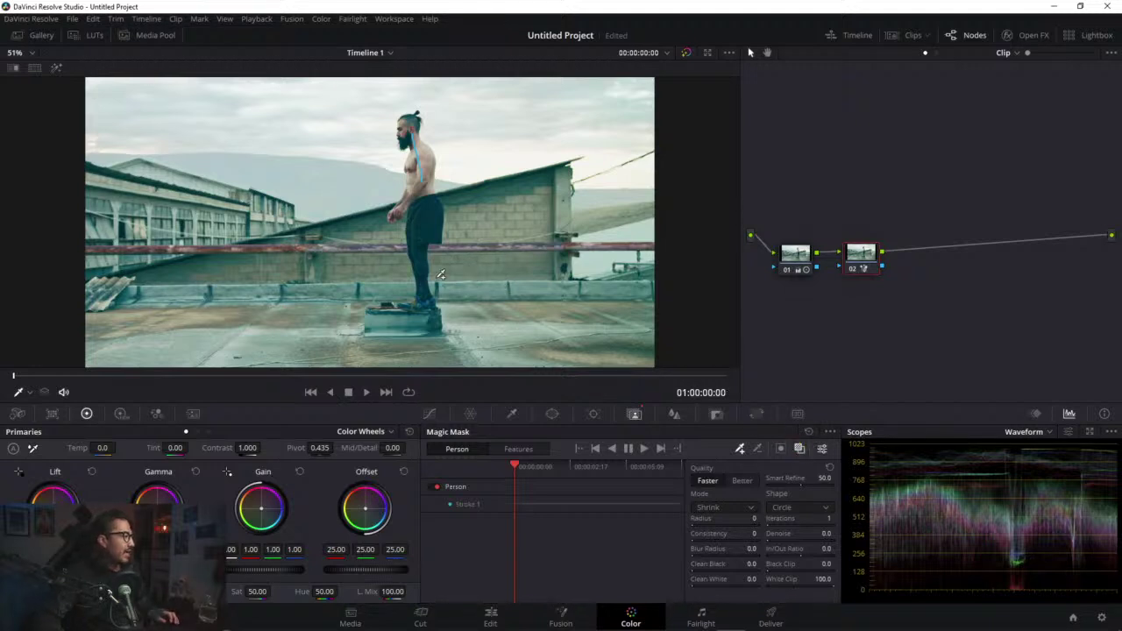
pyautogui.scroll(2, 430, 283)
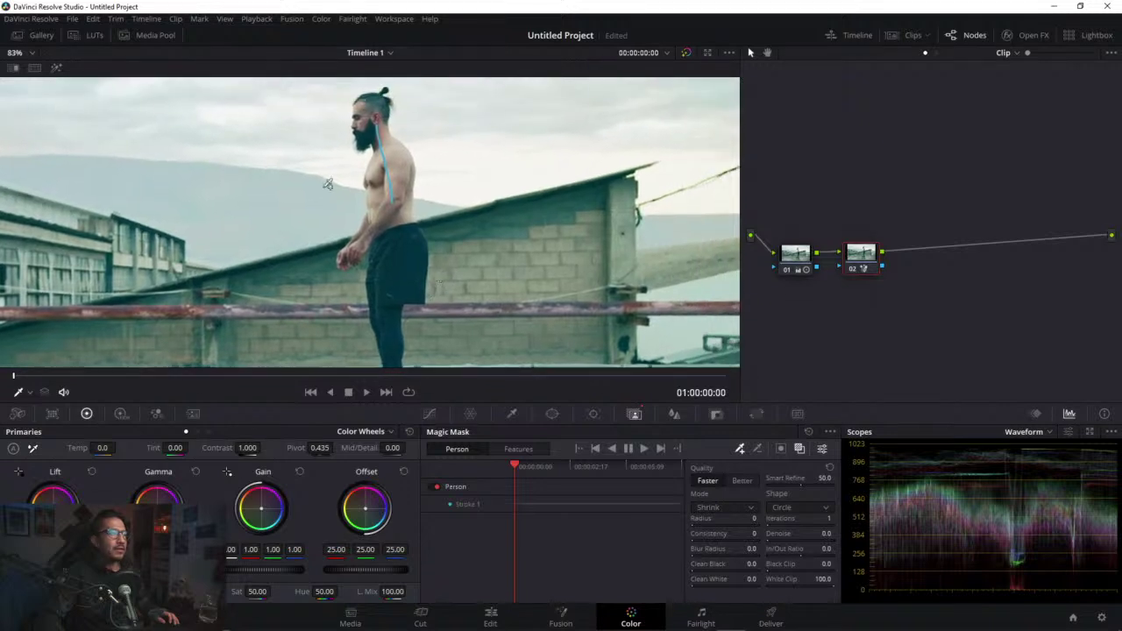
pyautogui.click(57, 69)
pyautogui.click(56, 68)
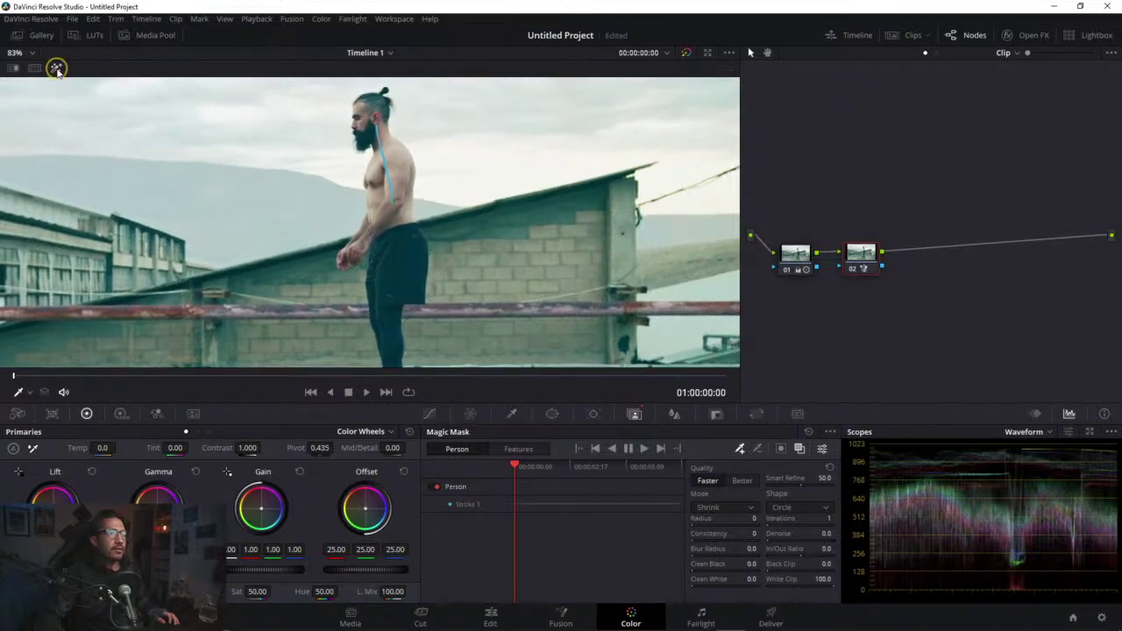
pyautogui.click(798, 450)
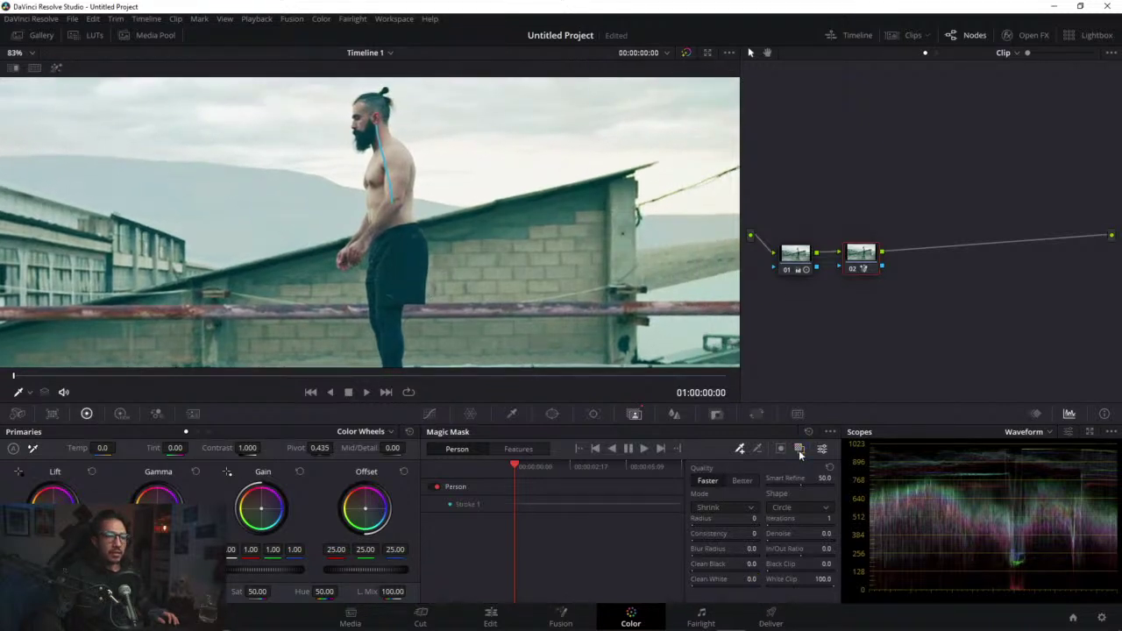
pyautogui.click(798, 450)
pyautogui.scroll(-1, 441, 286)
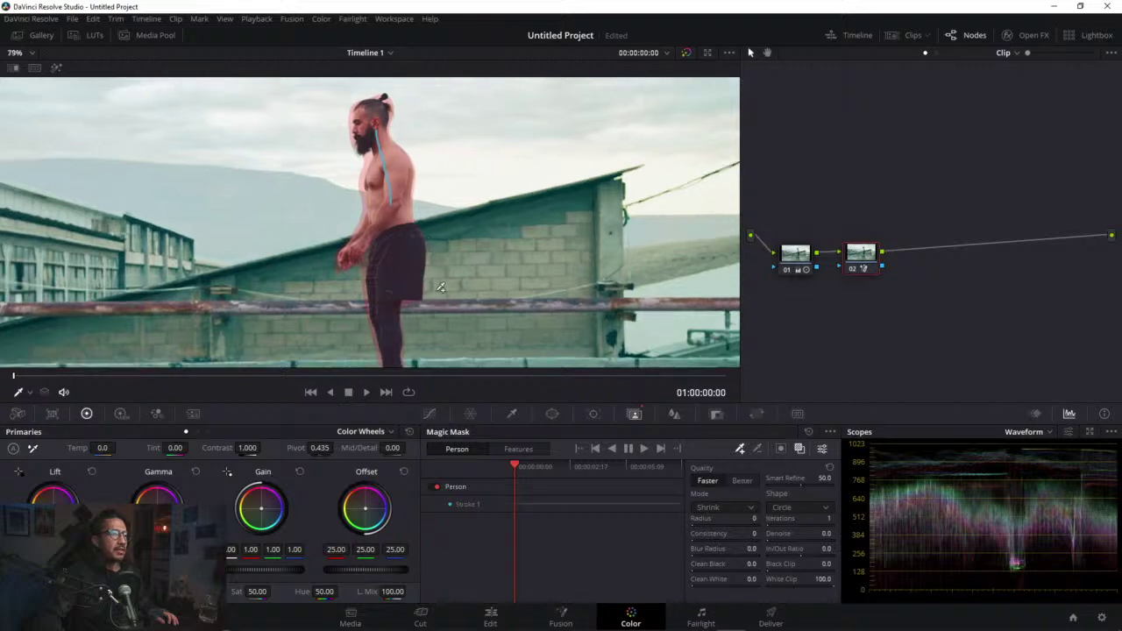
# Step: Add two mask strokes along the man's front shoe to include the whole foot in the mask
pyautogui.scroll(8, 441, 286)
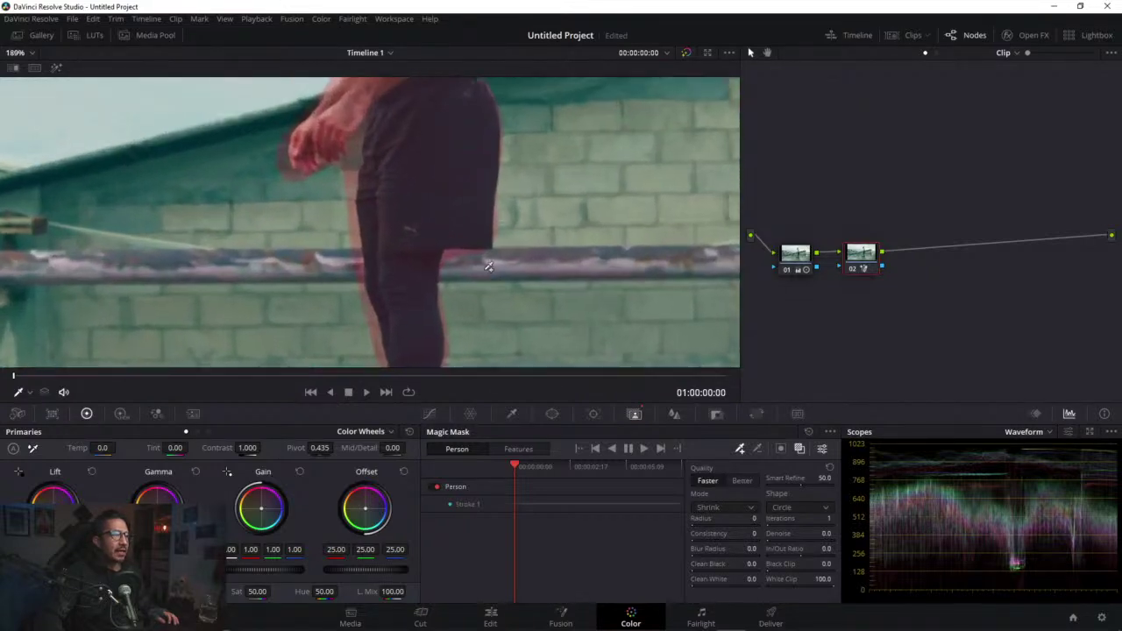
pyautogui.moveTo(490, 266); pyautogui.dragTo(493, 105)
pyautogui.scroll(3, 499, 264)
pyautogui.moveTo(508, 276); pyautogui.dragTo(527, 204)
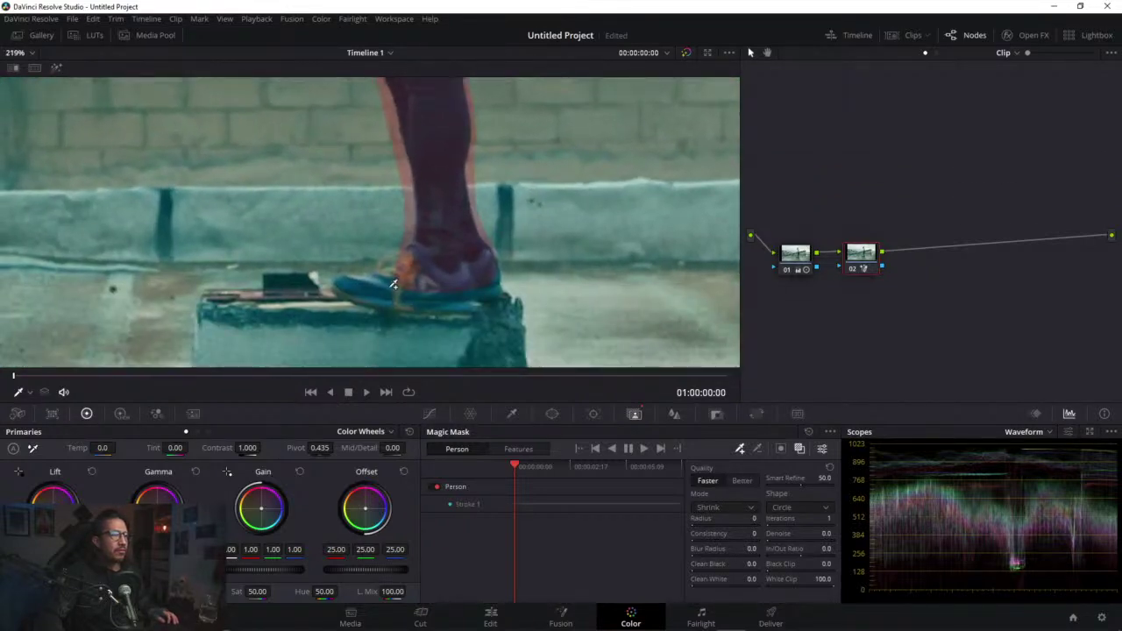
pyautogui.moveTo(379, 284); pyautogui.dragTo(436, 287)
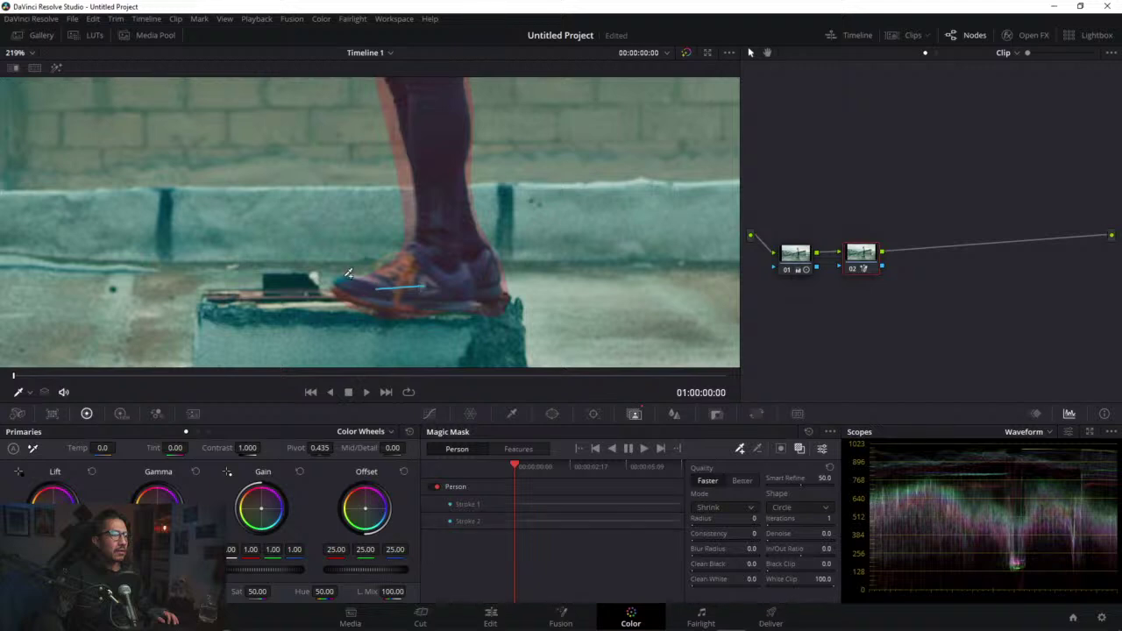
pyautogui.moveTo(346, 270); pyautogui.dragTo(368, 291)
pyautogui.scroll(-2, 454, 227)
pyautogui.moveTo(443, 203); pyautogui.dragTo(433, 250)
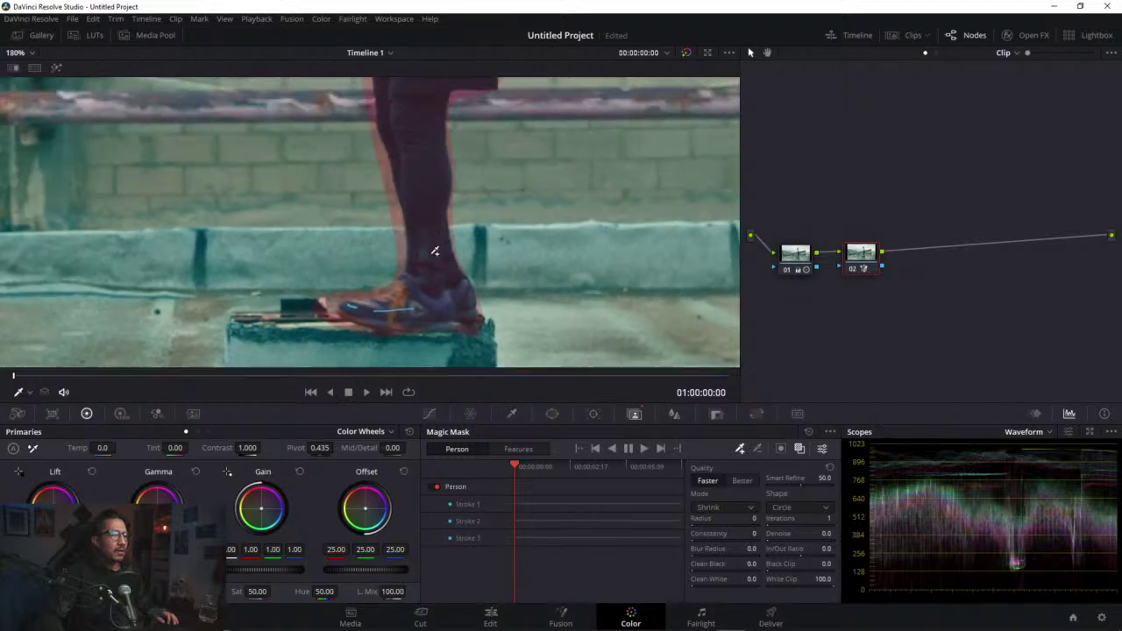
# Step: Add a short mask stroke at the tip of the man's beard
pyautogui.moveTo(412, 180); pyautogui.dragTo(406, 273)
pyautogui.moveTo(407, 131); pyautogui.dragTo(406, 275)
pyautogui.scroll(-5, 407, 263)
pyautogui.scroll(4, 408, 262)
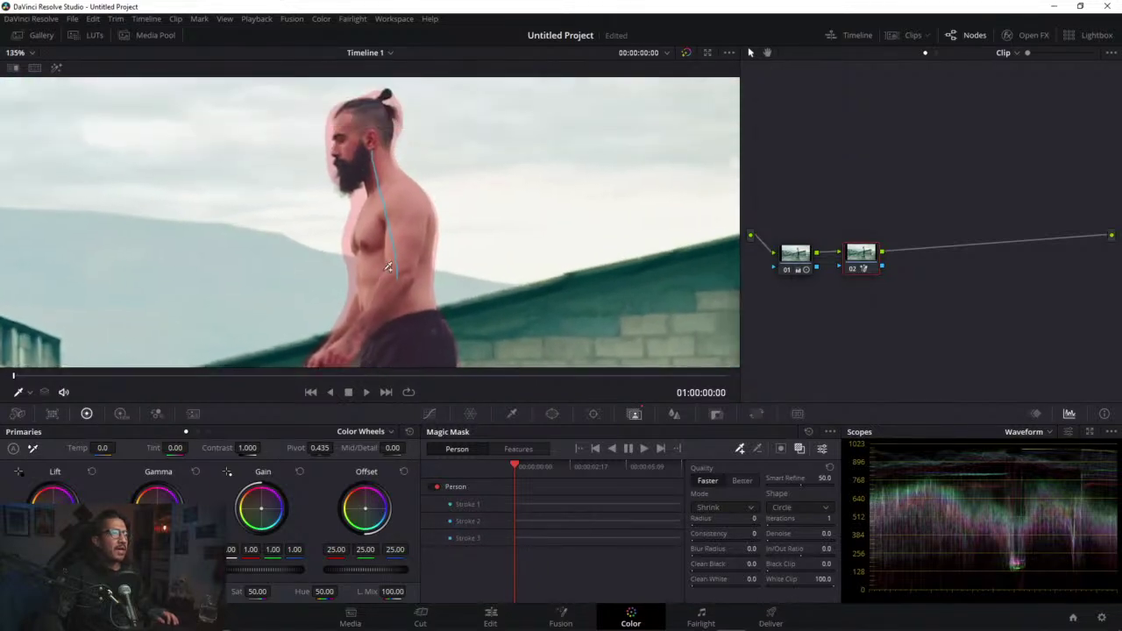
pyautogui.scroll(2, 378, 209)
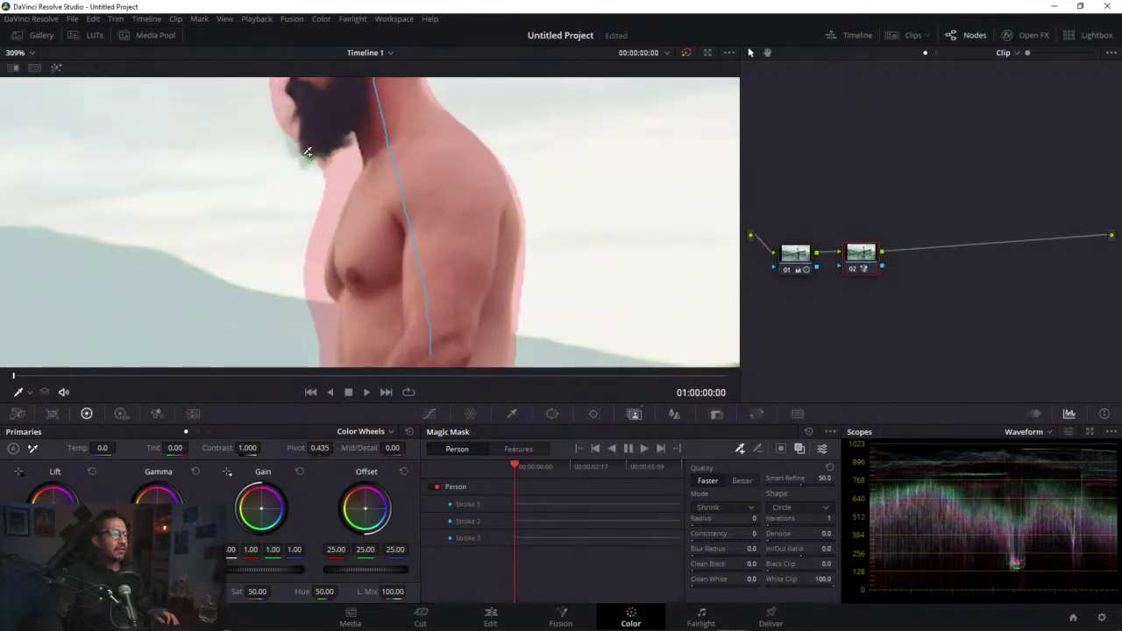
pyautogui.moveTo(308, 152); pyautogui.dragTo(304, 156)
# Step: Try subtractive mask strokes in the gap between the man's beard and chest, and undo them
pyautogui.click(758, 447)
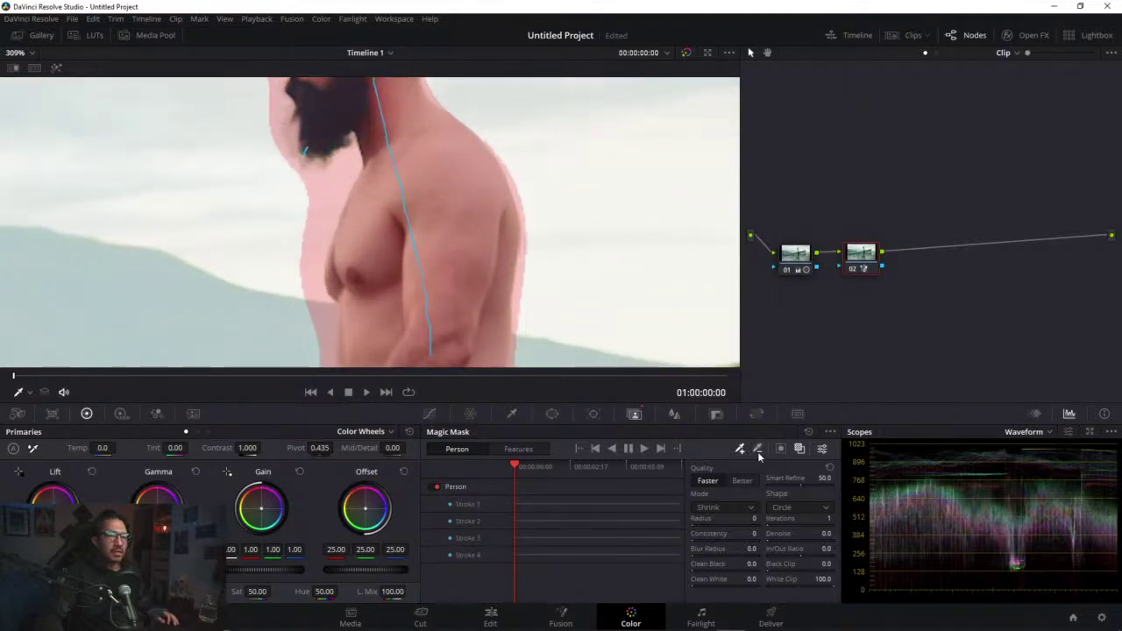
pyautogui.moveTo(340, 184)
pyautogui.mouseDown()
pyautogui.moveTo(310, 267)
pyautogui.moveTo(319, 320)
pyautogui.mouseUp()
pyautogui.hotkey('ctrl', 'z')
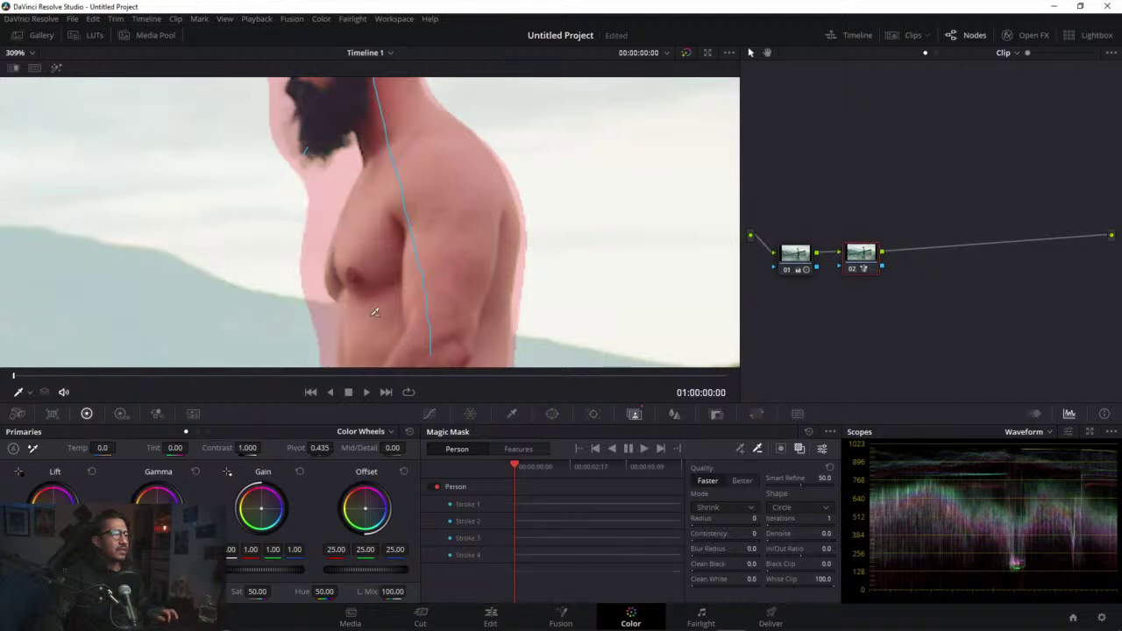
pyautogui.moveTo(334, 177); pyautogui.dragTo(329, 186)
pyautogui.hotkey('ctrl', 'z')
# Step: Track the person mask forward from the first frame to the end of the clip
pyautogui.scroll(-10, 366, 227)
pyautogui.moveTo(414, 283); pyautogui.dragTo(401, 249)
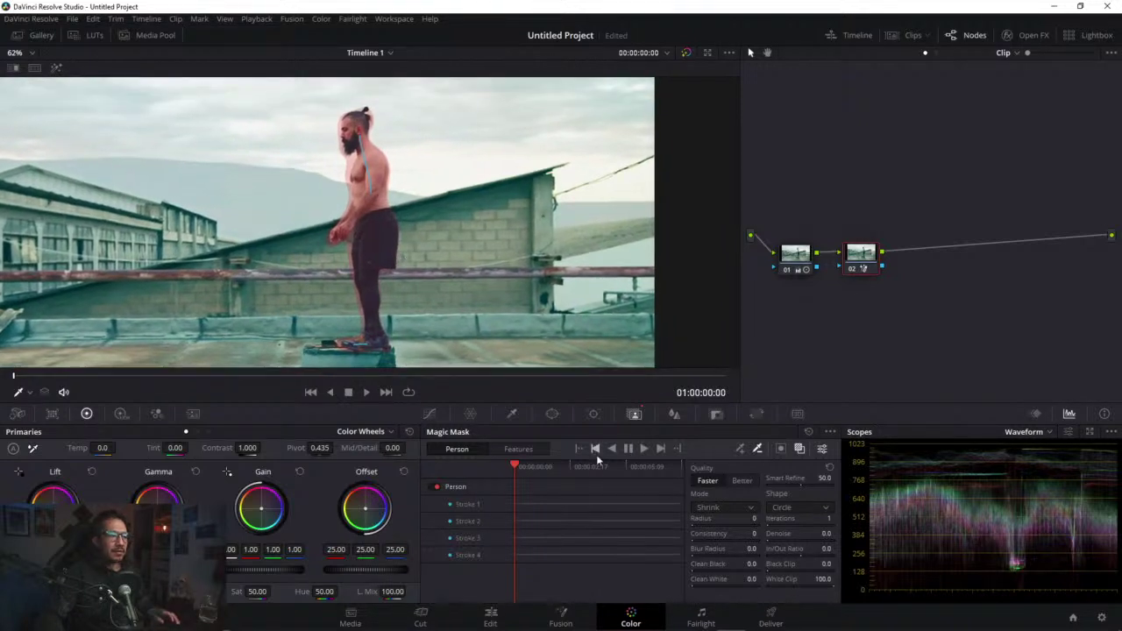
pyautogui.click(643, 449)
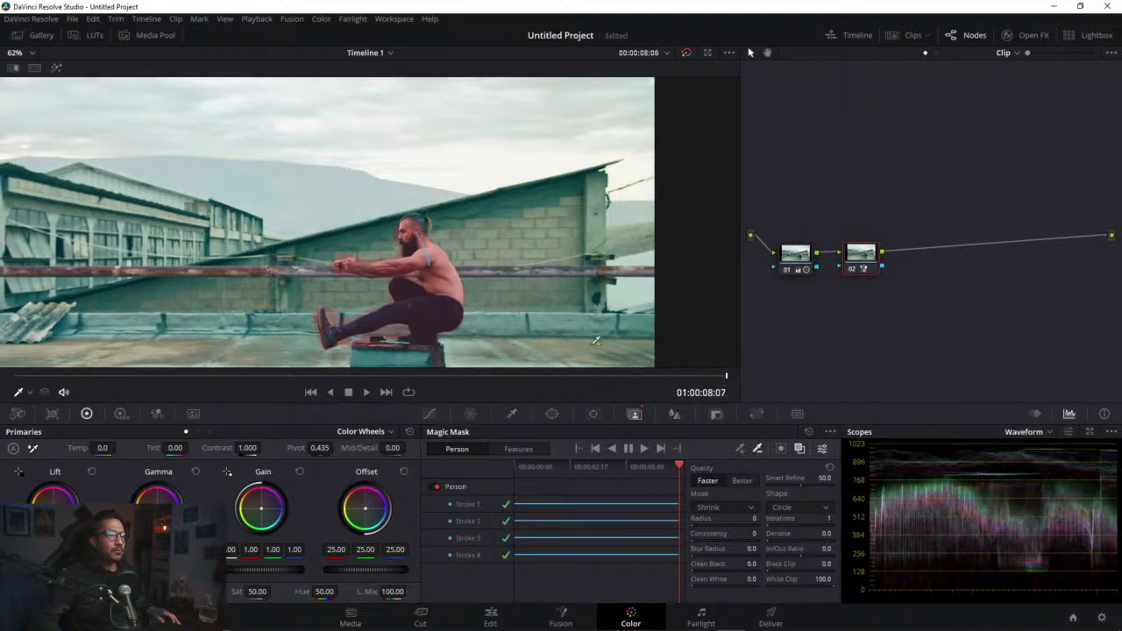
# Step: Isolate the masked man in highlight view without the overlay, and inspect the matte at 00:00:05:11 and back at 00:00:03:20
pyautogui.moveTo(584, 345); pyautogui.dragTo(583, 295)
pyautogui.moveTo(681, 467); pyautogui.dragTo(623, 465)
pyautogui.click(56, 67)
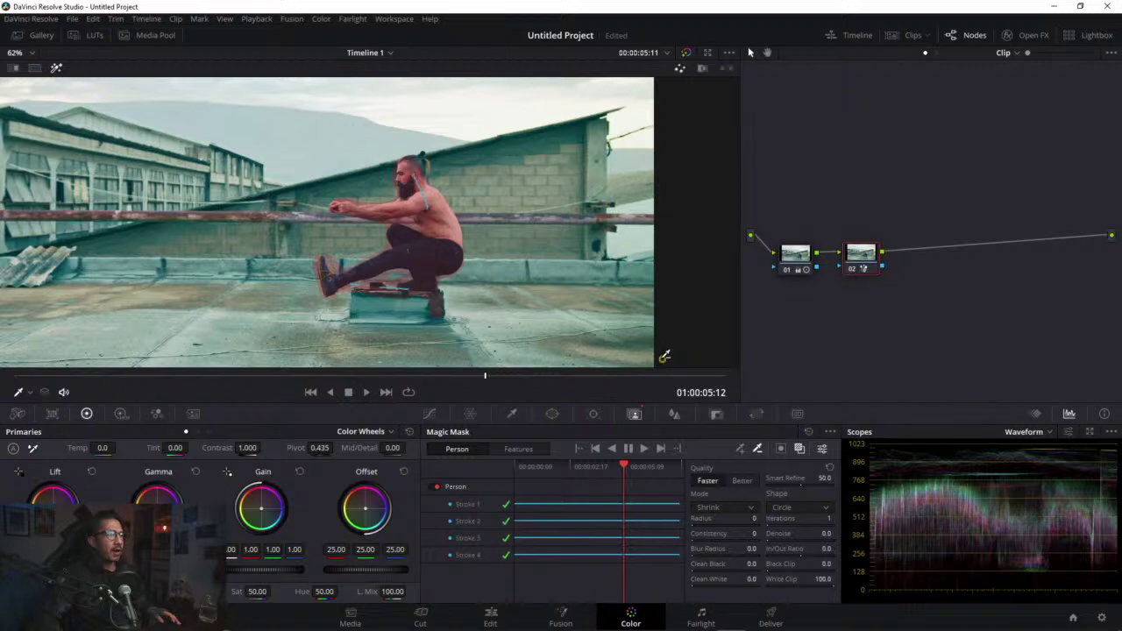
pyautogui.click(801, 449)
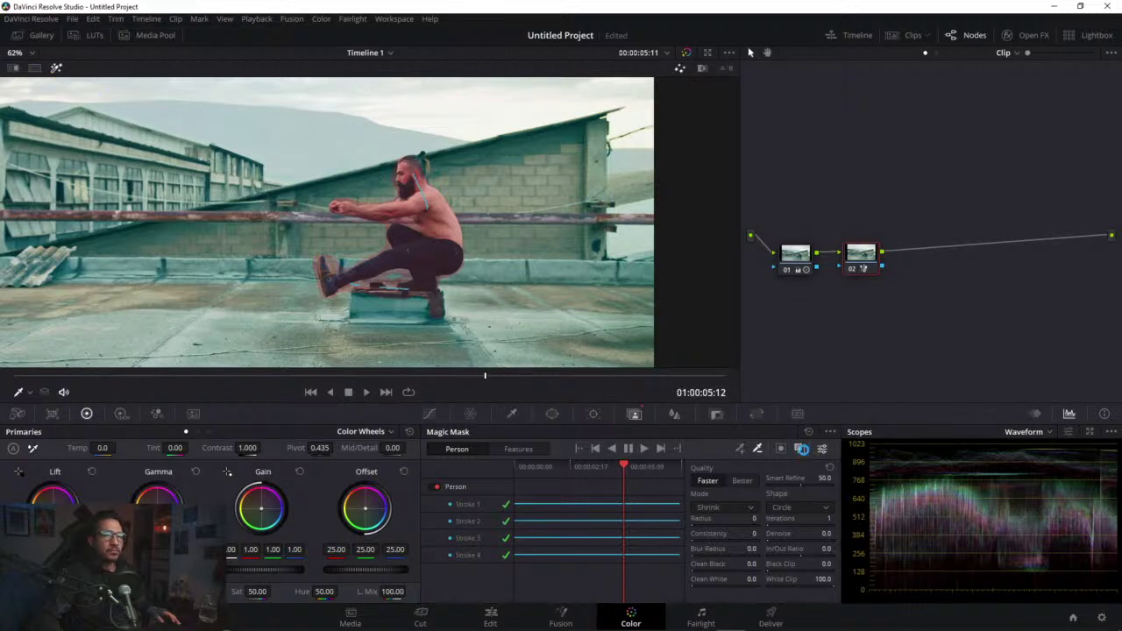
pyautogui.click(799, 450)
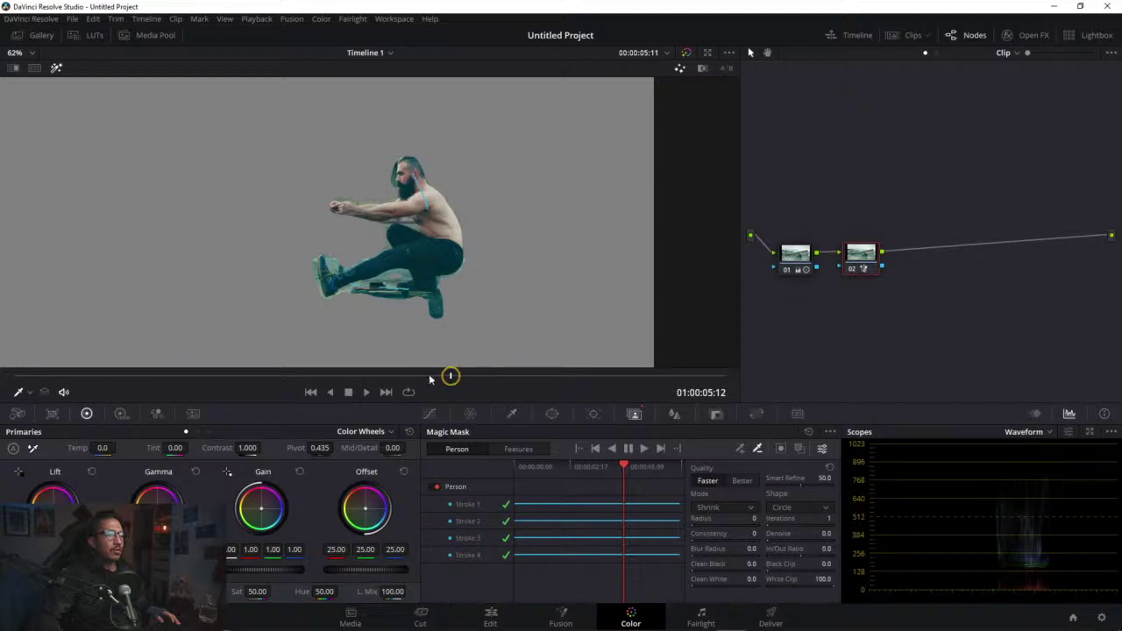
pyautogui.moveTo(430, 378); pyautogui.dragTo(343, 387)
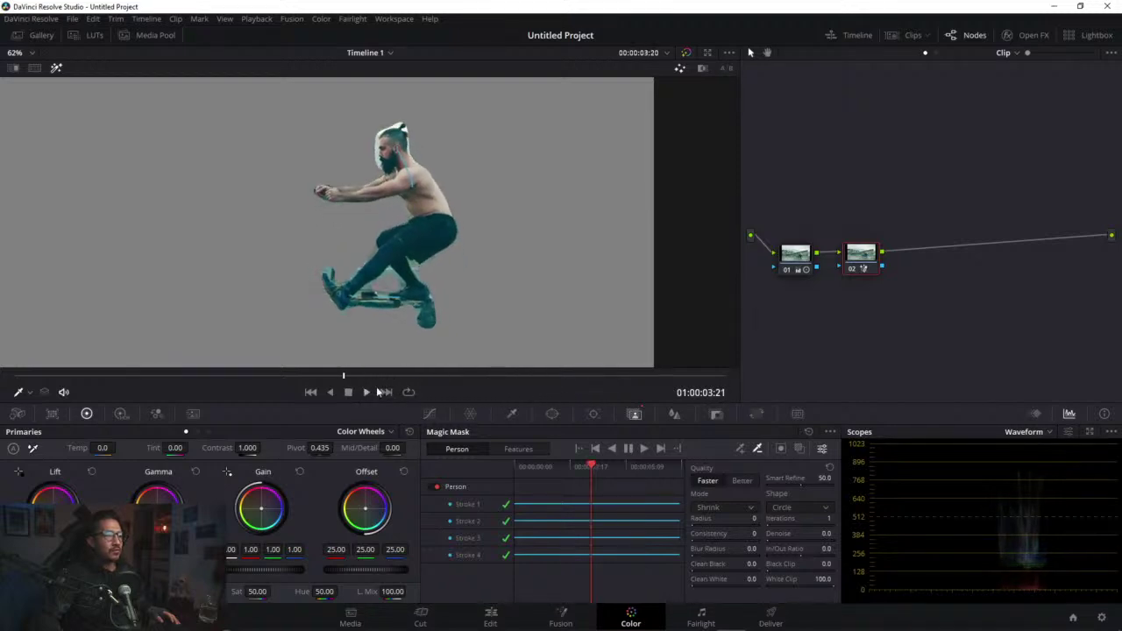
# Step: Try a subtractive mask stroke on the box below the man's standing foot, and undo it
pyautogui.moveTo(412, 316); pyautogui.dragTo(439, 315)
pyautogui.moveTo(590, 469)
pyautogui.mouseDown()
pyautogui.moveTo(571, 468)
pyautogui.moveTo(587, 469)
pyautogui.mouseUp()
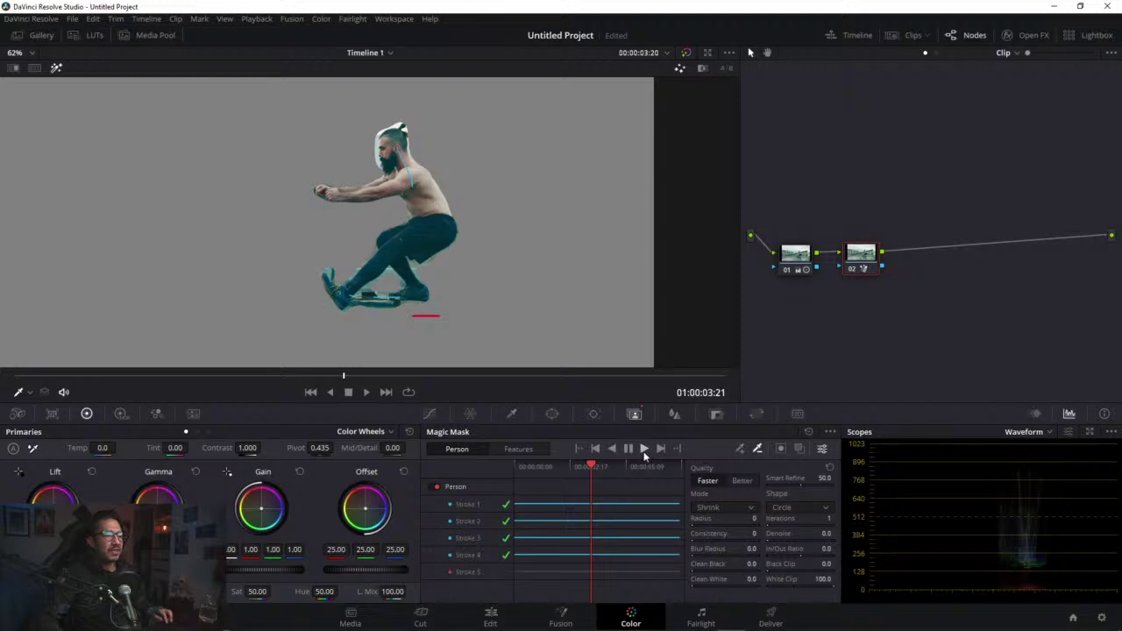
pyautogui.hotkey('ctrl', 'z')
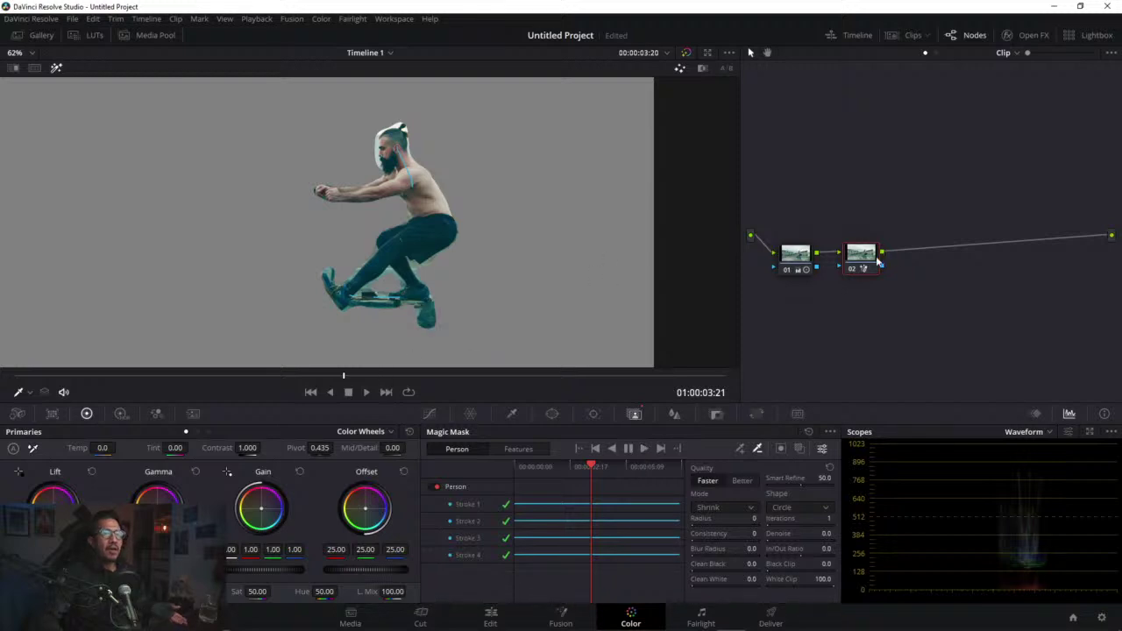
# Step: Add a separate corrector node above node 01, feed it from the source, and append a serial node to it
pyautogui.rightClick(840, 185)
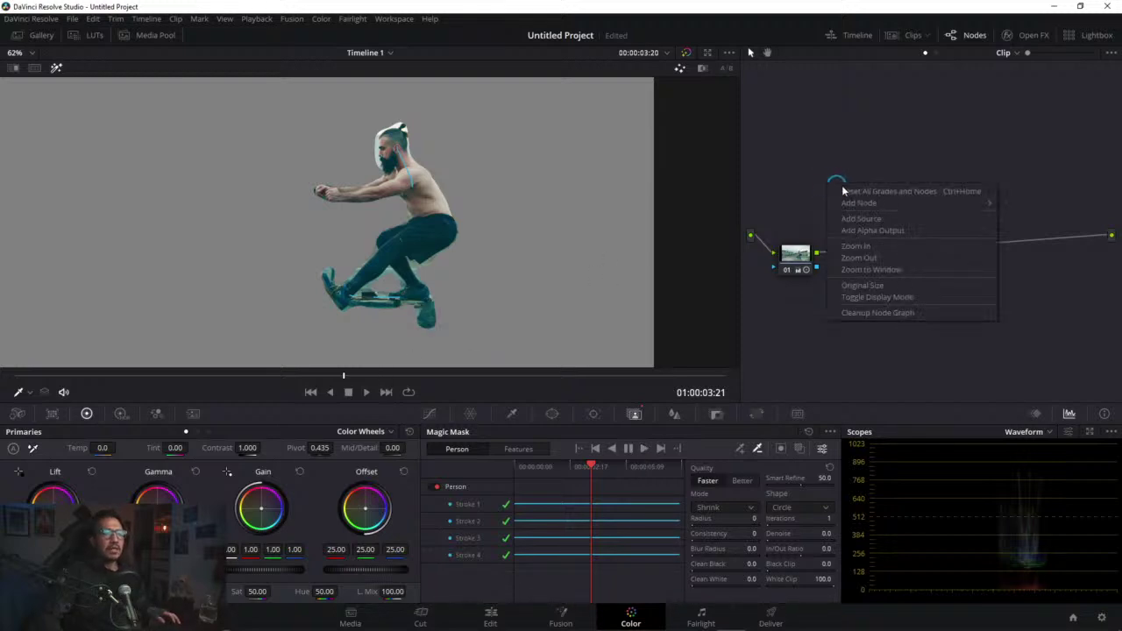
pyautogui.moveTo(946, 201)
pyautogui.click(1008, 205)
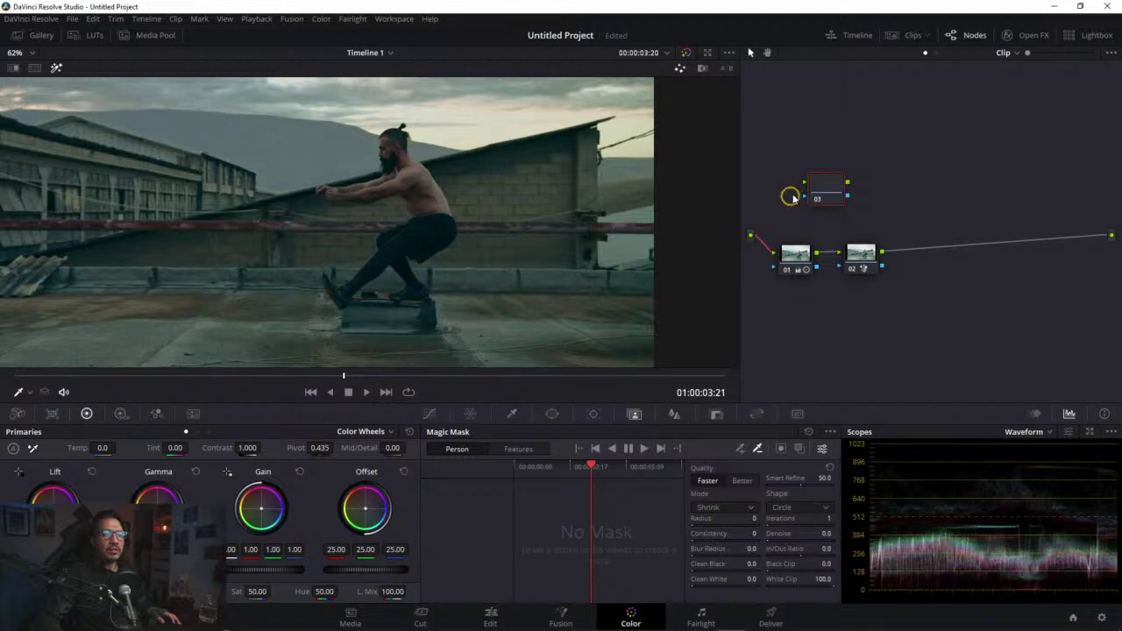
pyautogui.moveTo(804, 183); pyautogui.dragTo(750, 234)
pyautogui.hotkey('alt', 's')
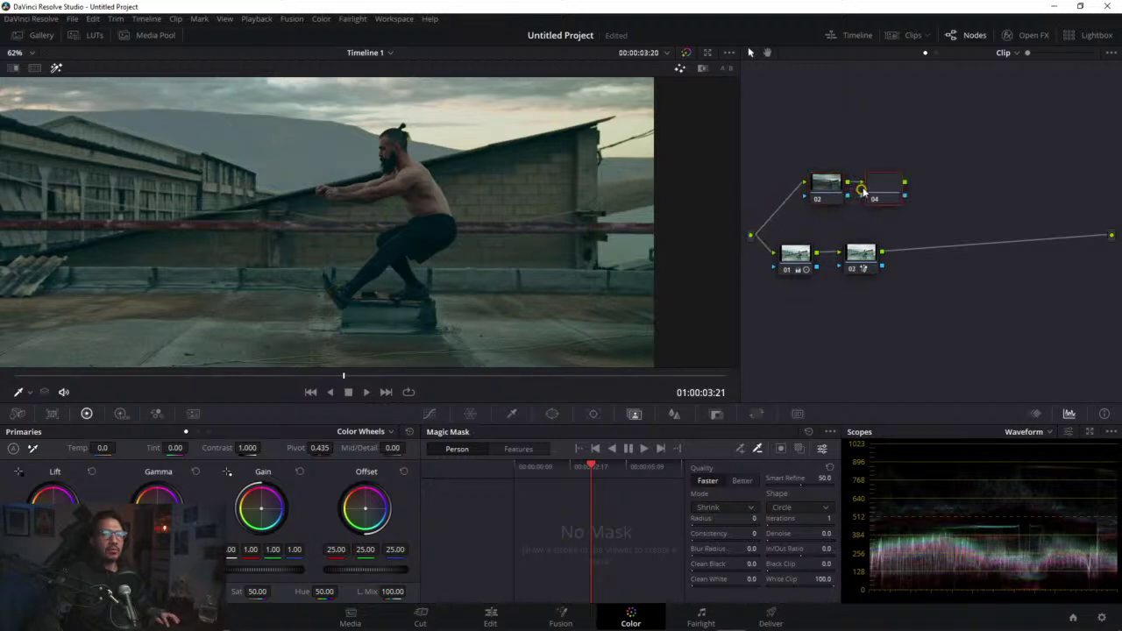
# Step: Route node 04 to the final output and node 03's matte into node 02's key input, with the highlight view off
pyautogui.moveTo(904, 183); pyautogui.dragTo(944, 198)
pyautogui.moveTo(826, 184); pyautogui.dragTo(868, 190)
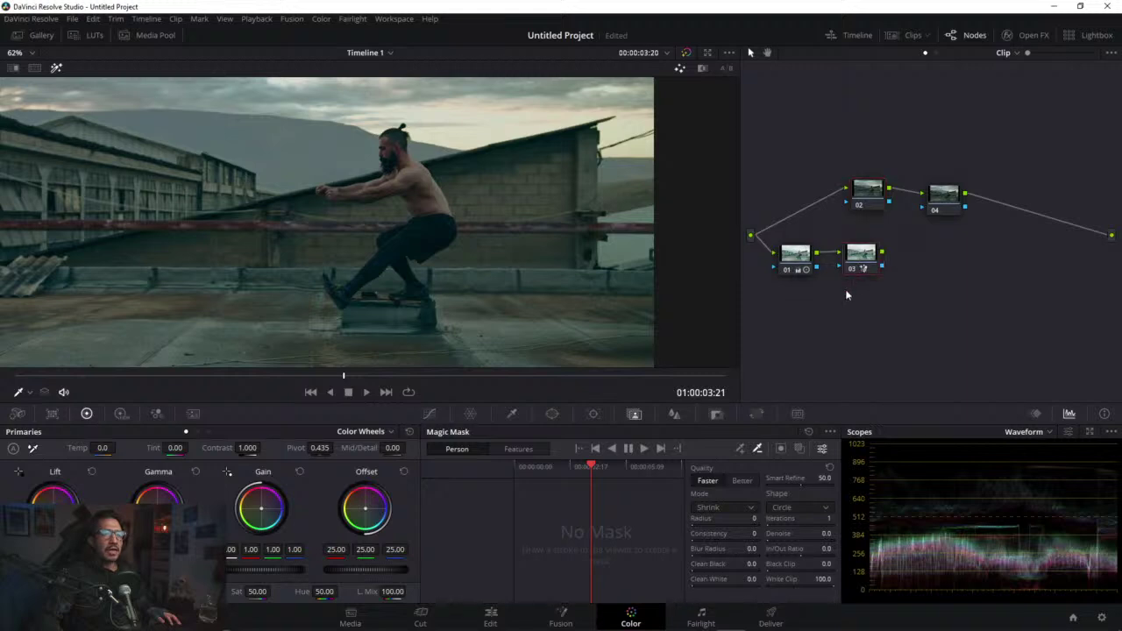
pyautogui.moveTo(860, 254); pyautogui.dragTo(828, 292)
pyautogui.moveTo(795, 254); pyautogui.dragTo(759, 287)
pyautogui.click(57, 68)
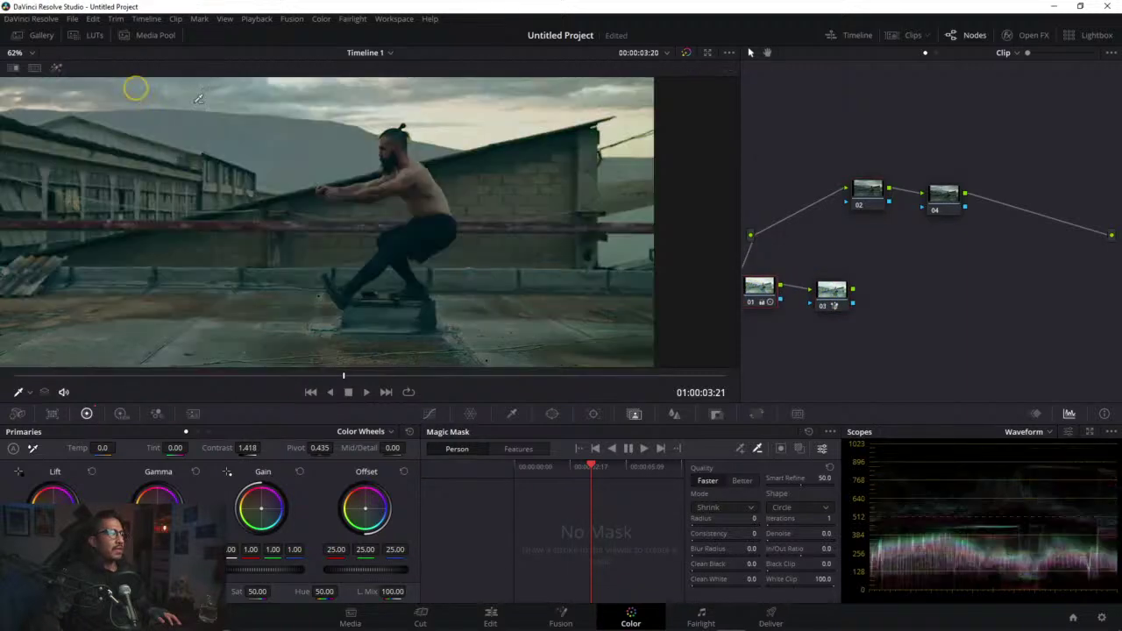
pyautogui.moveTo(845, 298)
pyautogui.mouseDown()
pyautogui.moveTo(831, 298)
pyautogui.moveTo(849, 220)
pyautogui.mouseUp()
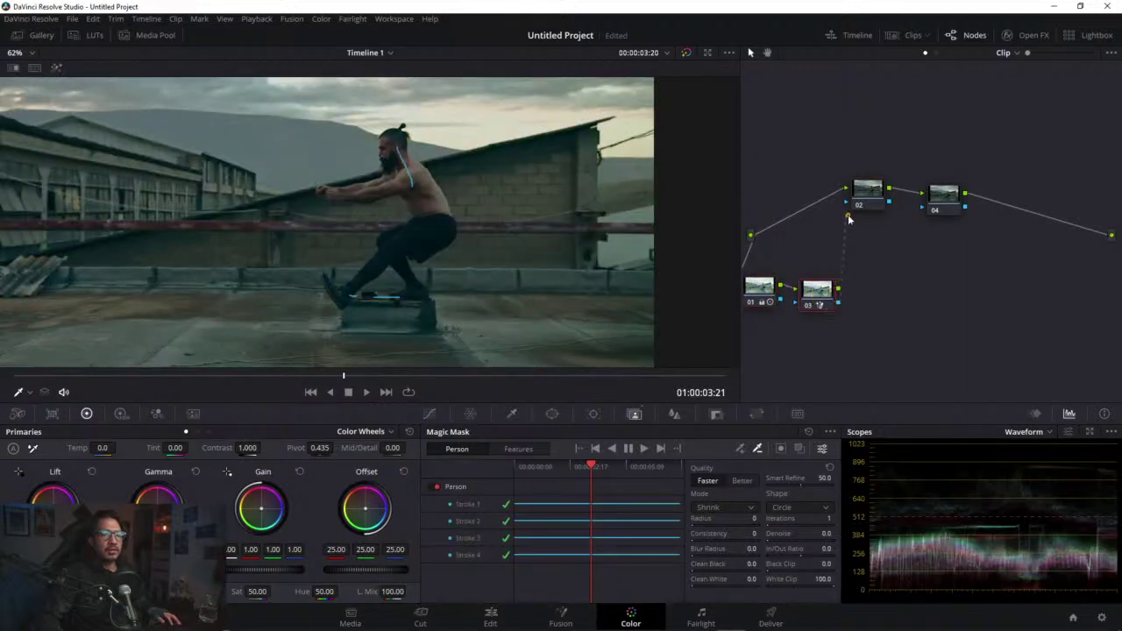
# Step: Raise the gain of node 02 to 1.33 and check the edges around the man up close
pyautogui.click(864, 193)
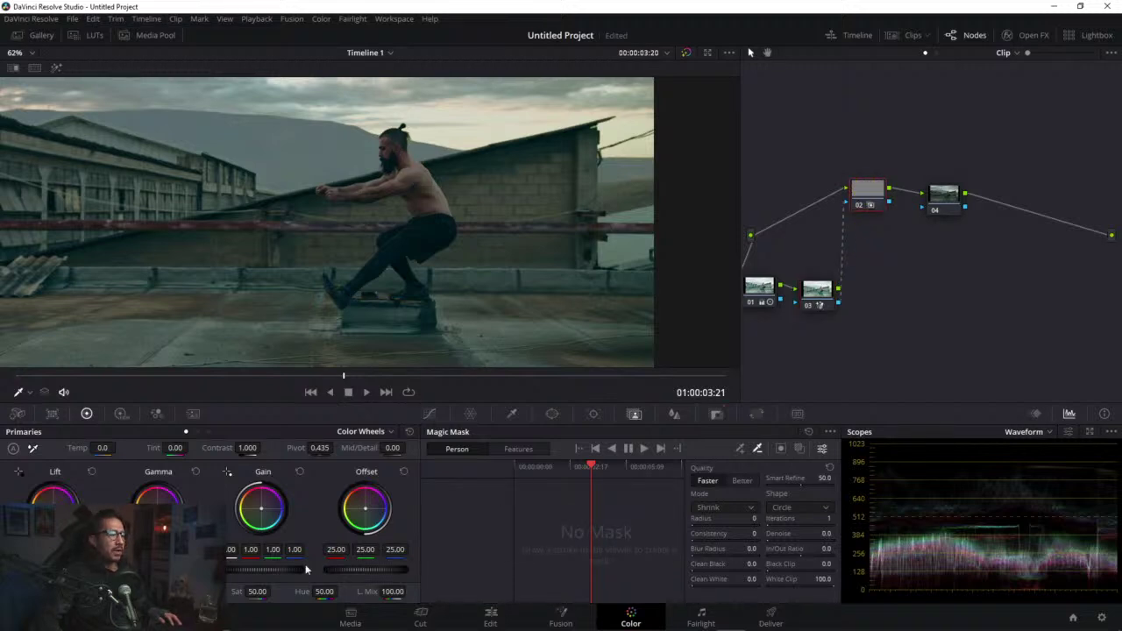
pyautogui.moveTo(277, 569); pyautogui.dragTo(403, 570)
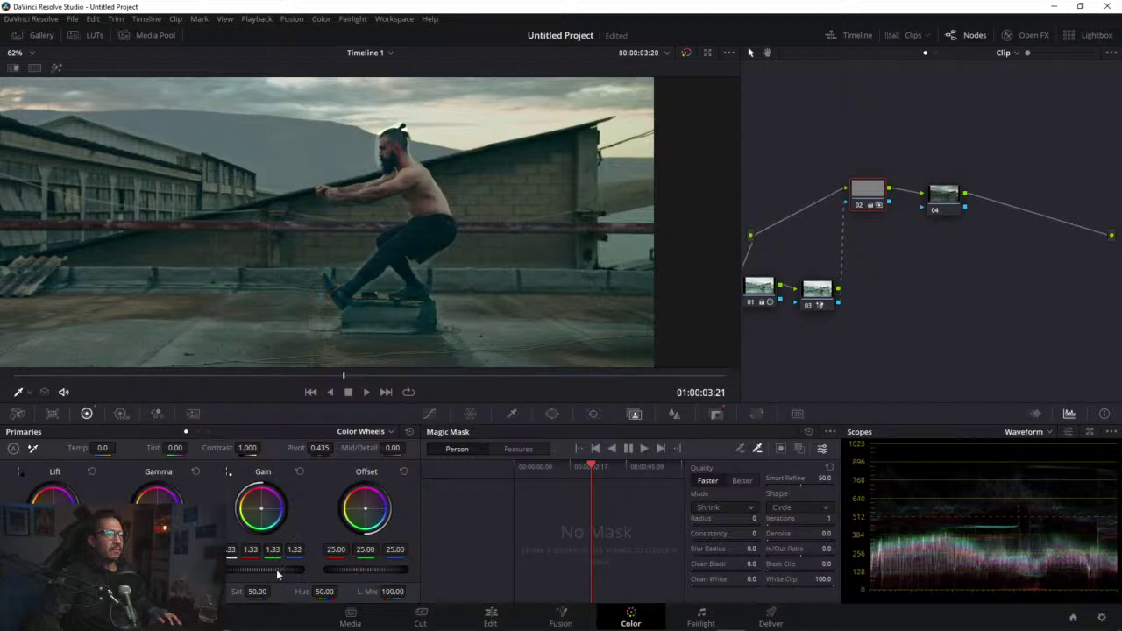
pyautogui.scroll(3, 389, 244)
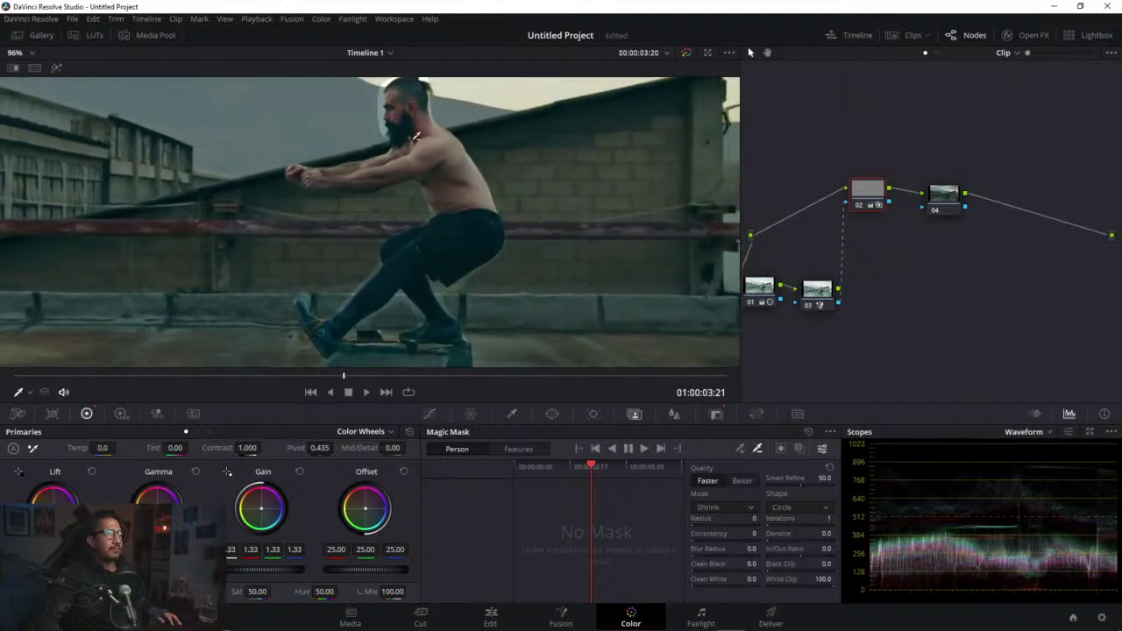
# Step: Try refining node 03's person mask with radius 5, consistency 2, blur radius 24.3 and clean black 1.3
pyautogui.click(818, 289)
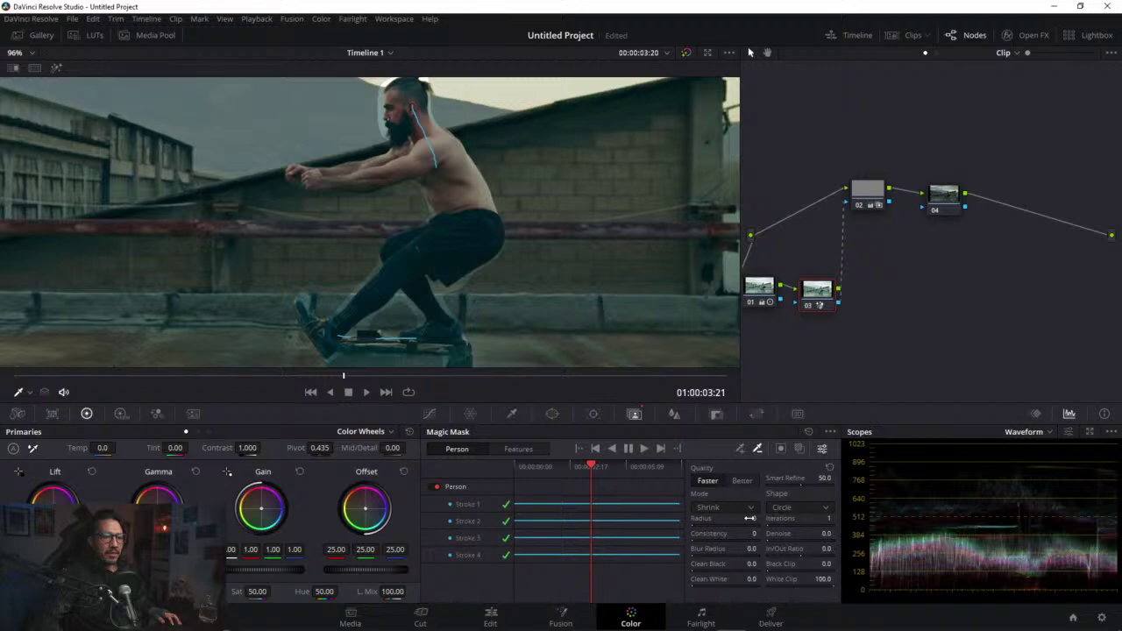
pyautogui.moveTo(749, 518); pyautogui.dragTo(791, 550)
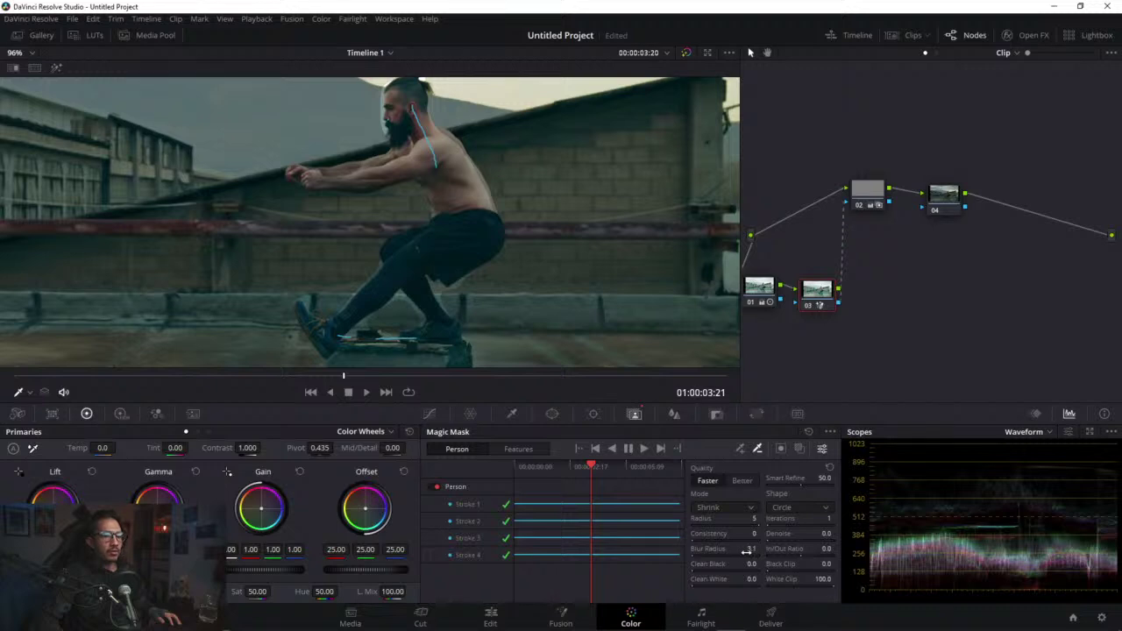
pyautogui.moveTo(746, 549); pyautogui.dragTo(1084, 528)
pyautogui.moveTo(760, 569); pyautogui.dragTo(784, 566)
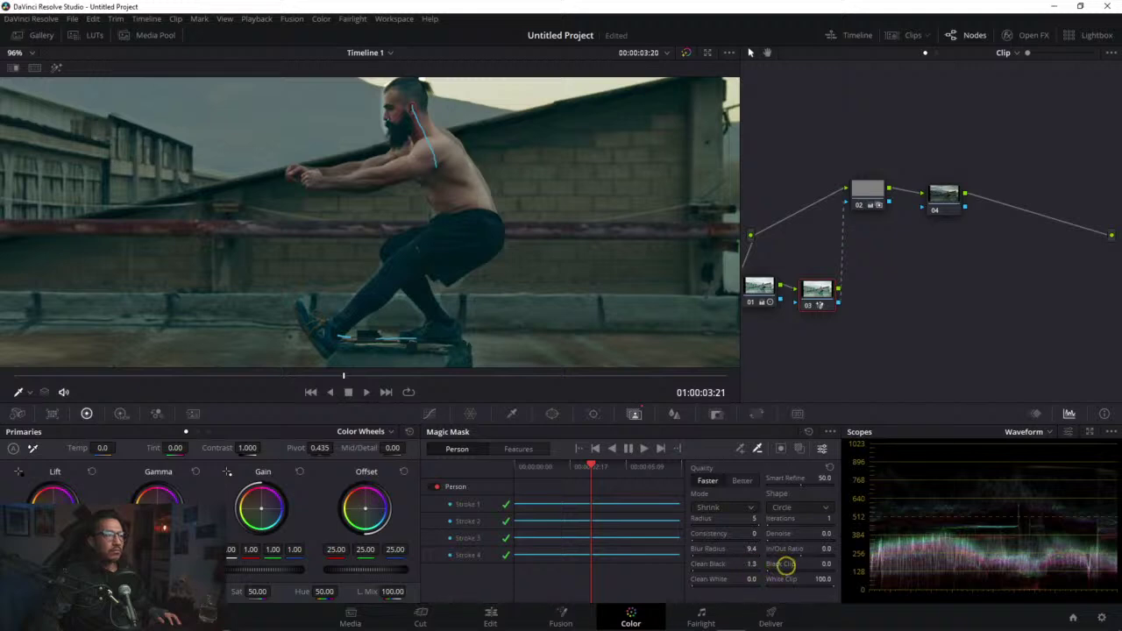
pyautogui.moveTo(754, 524); pyautogui.dragTo(790, 522)
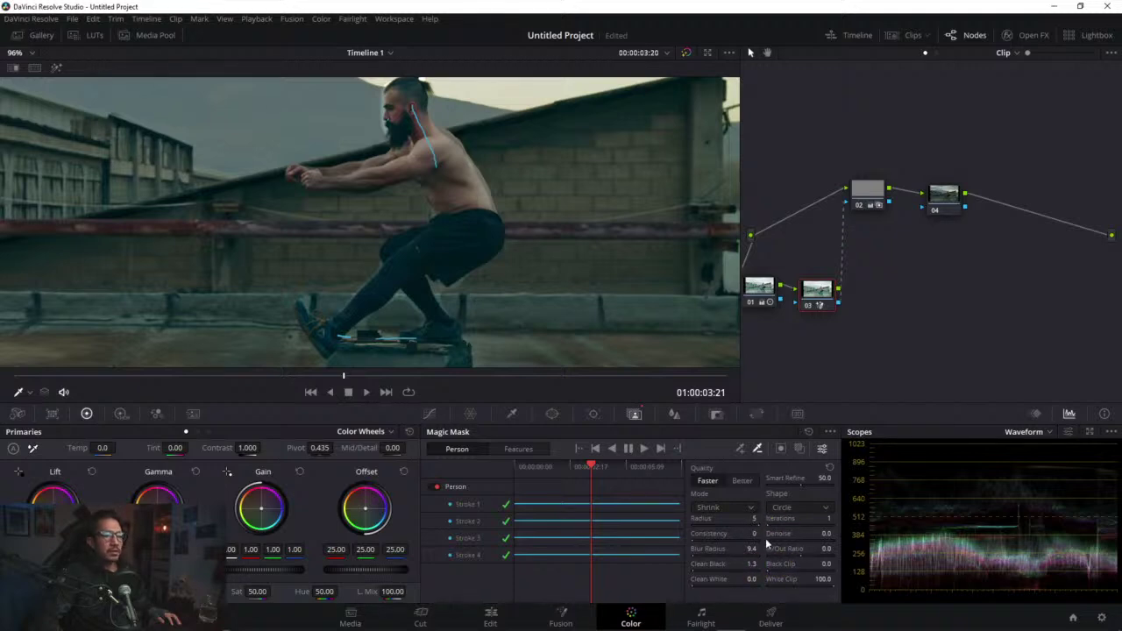
pyautogui.moveTo(759, 525); pyautogui.dragTo(795, 523)
pyautogui.moveTo(723, 558); pyautogui.dragTo(798, 552)
pyautogui.moveTo(743, 554); pyautogui.dragTo(886, 550)
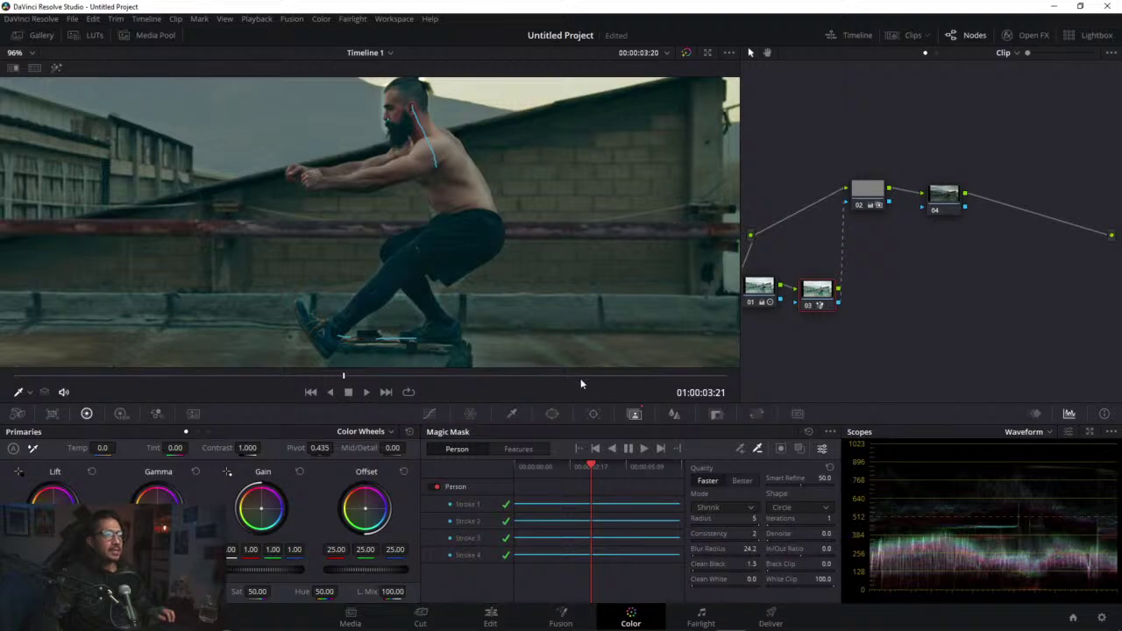
pyautogui.scroll(-4, 570, 321)
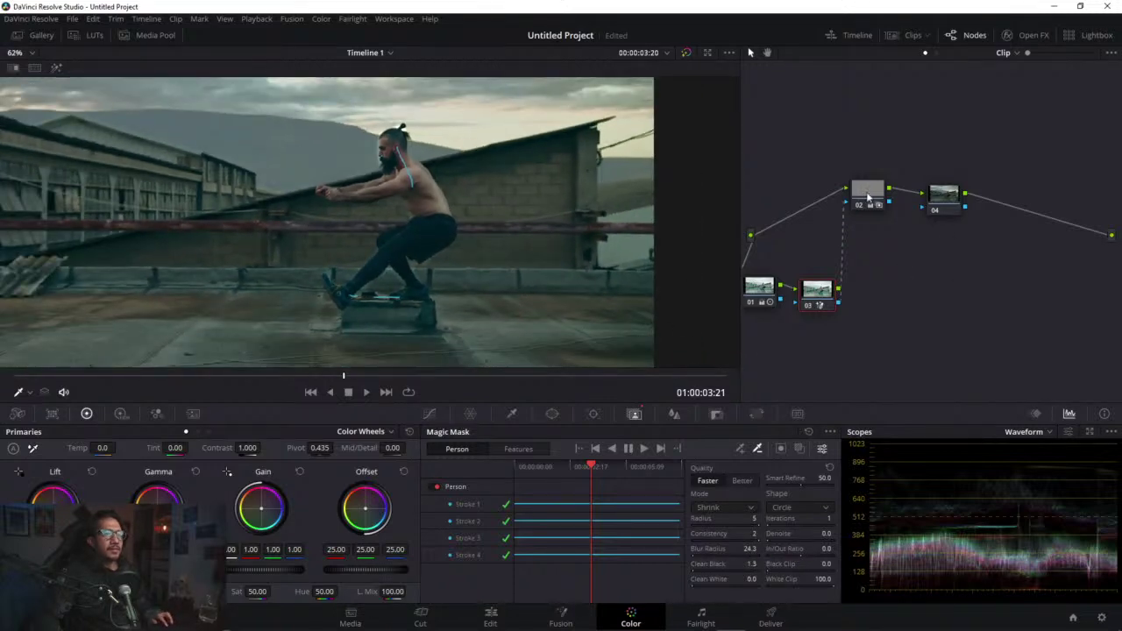
pyautogui.click(868, 195)
pyautogui.hotkey('ctrl', 's')
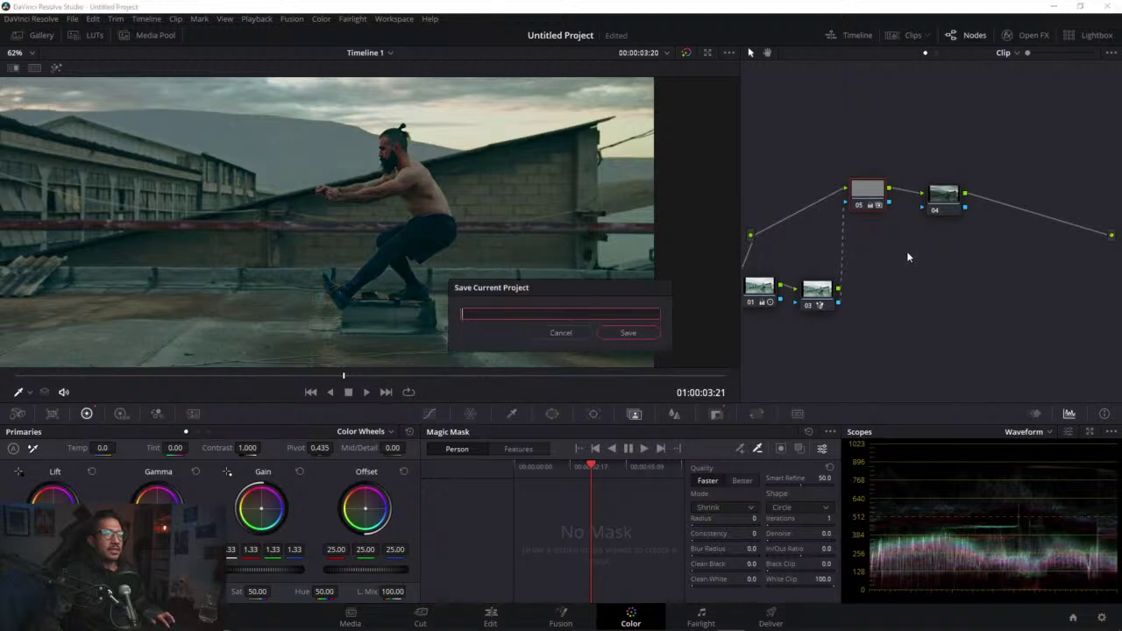
pyautogui.click(560, 333)
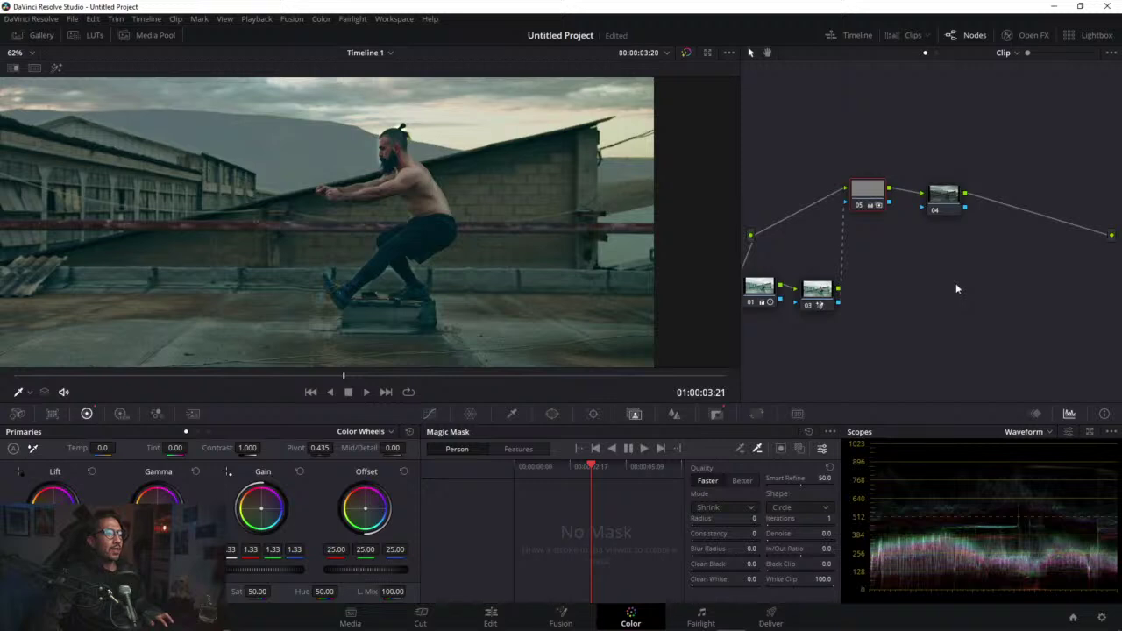
# Step: Examine the matte edge around the man's head and try a Smart Refine value of 55 on node 03
pyautogui.scroll(6, 569, 229)
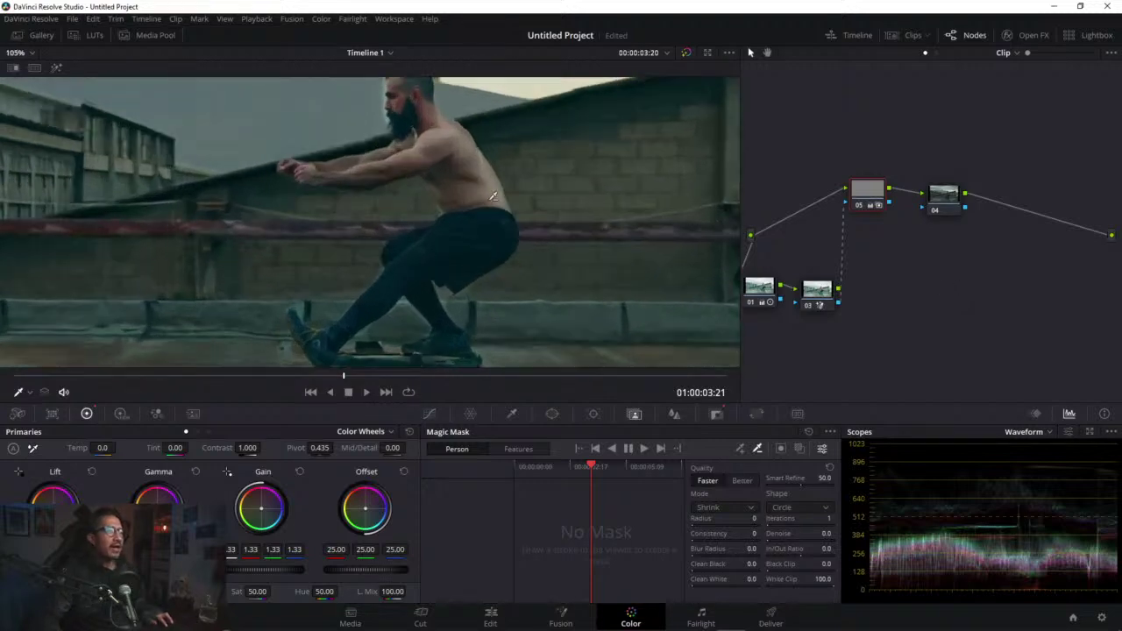
pyautogui.scroll(1, 435, 248)
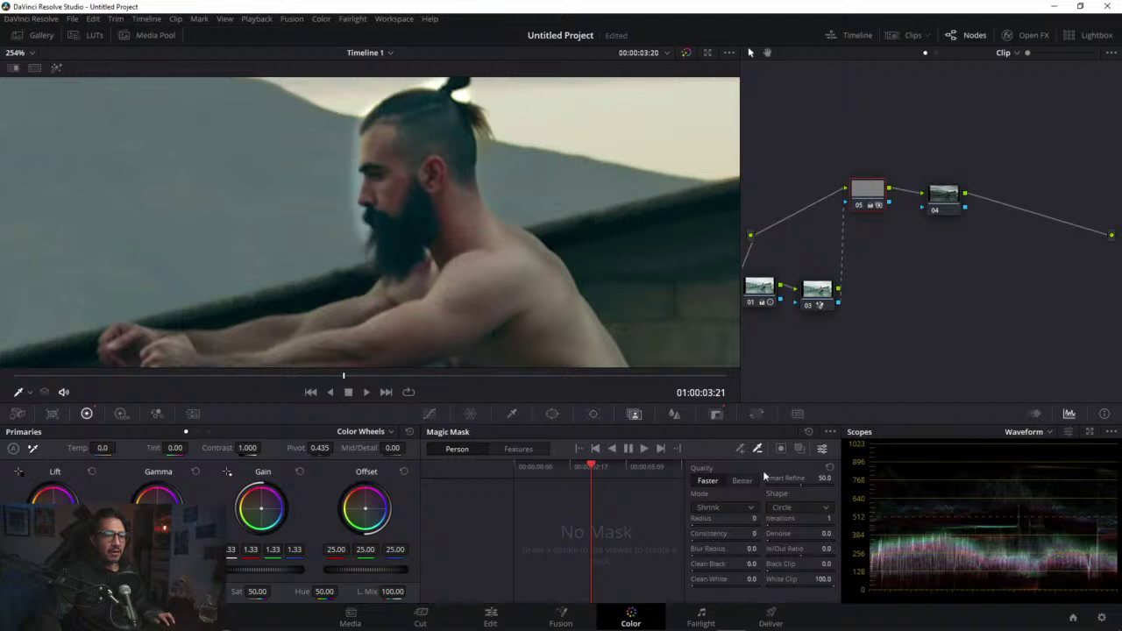
pyautogui.click(817, 298)
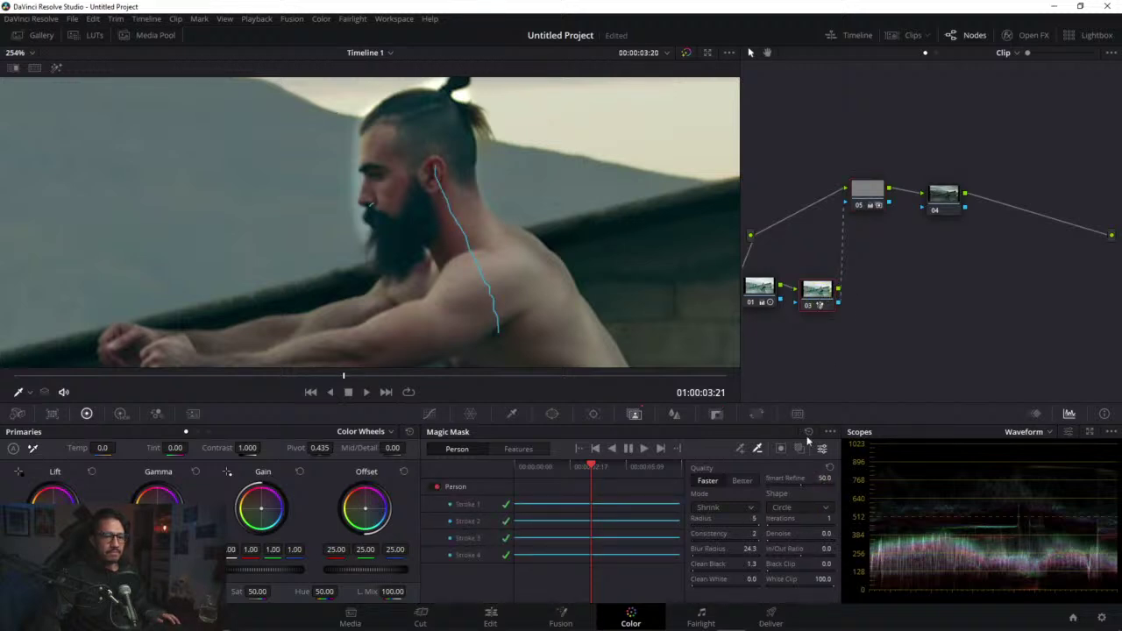
pyautogui.moveTo(797, 482); pyautogui.dragTo(988, 470)
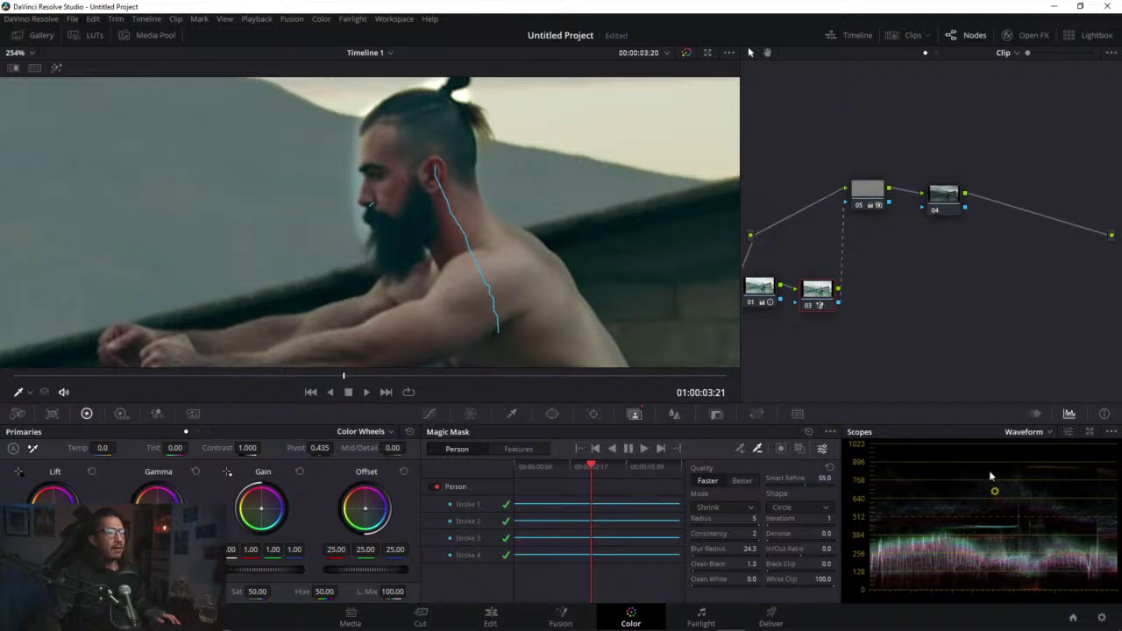
# Step: Reset node 03 to clear its person mask, and return to the first frame of the clip
pyautogui.rightClick(818, 303)
pyautogui.click(855, 299)
pyautogui.click(9, 375)
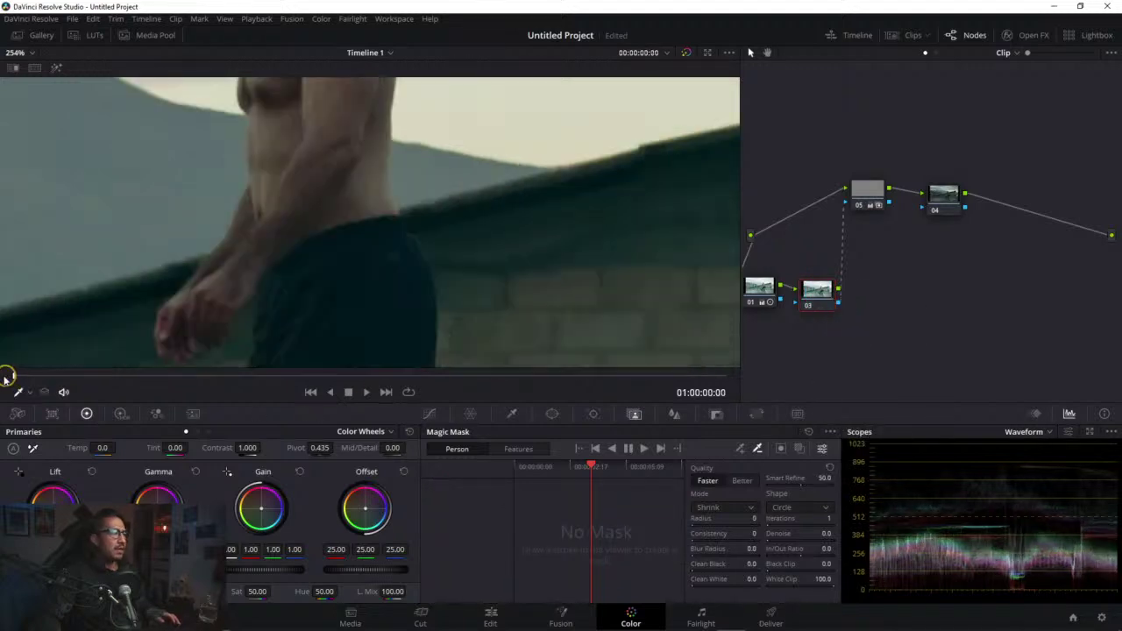
pyautogui.scroll(-3, 473, 245)
pyautogui.scroll(-1, 429, 241)
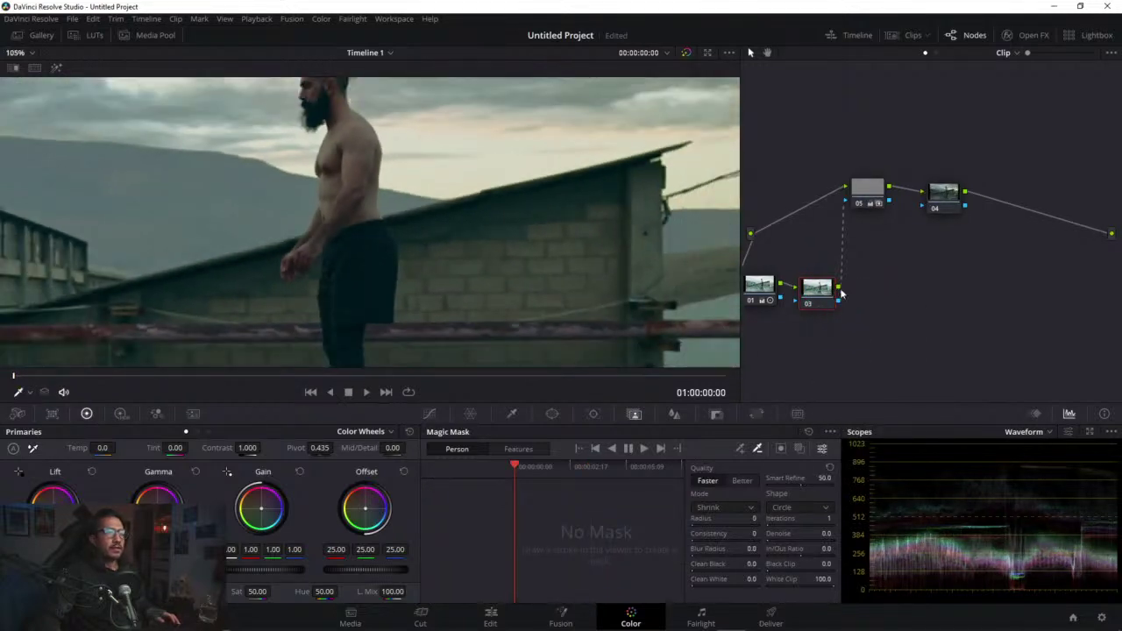
# Step: Connect the output of node 03 to the final output in place of node 04
pyautogui.moveTo(838, 287); pyautogui.dragTo(1113, 235)
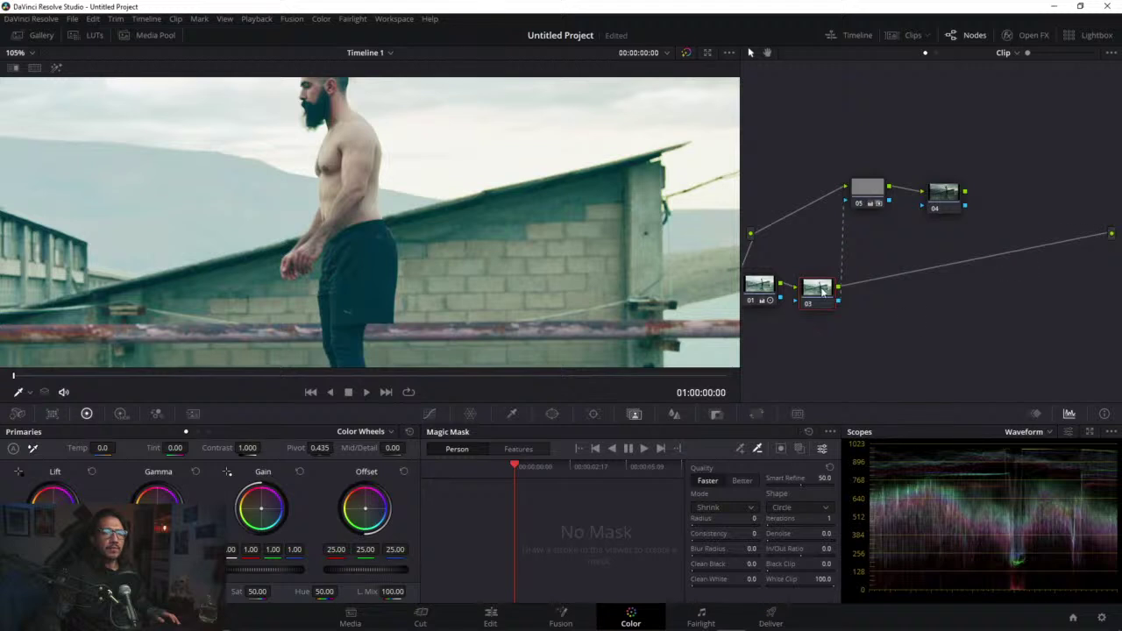
pyautogui.scroll(-2, 593, 273)
pyautogui.moveTo(817, 298); pyautogui.dragTo(820, 294)
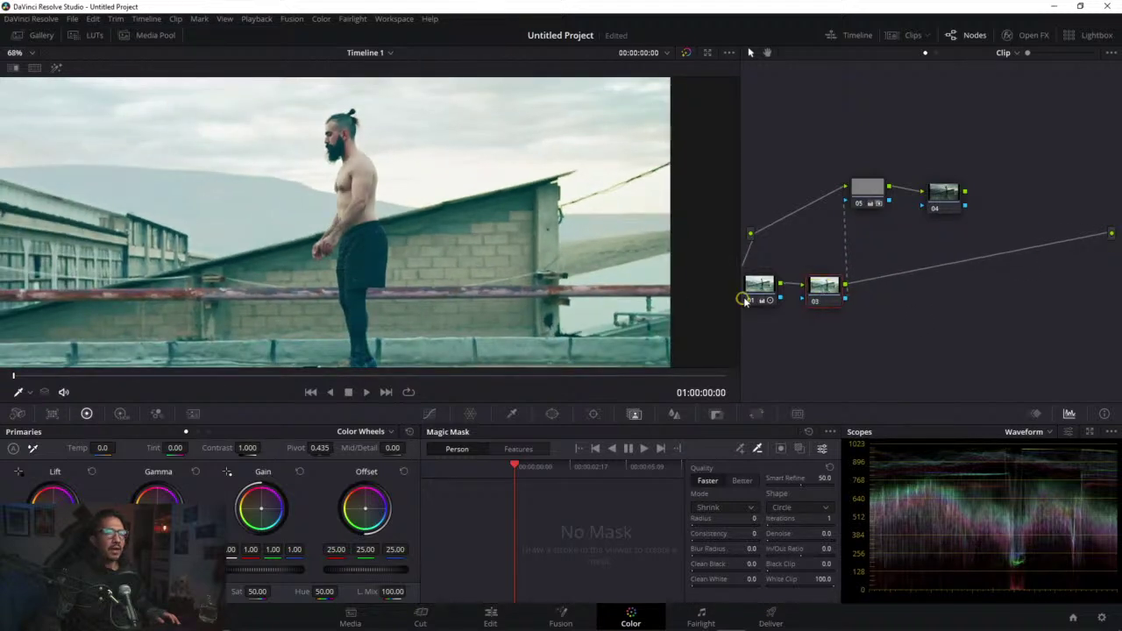
# Step: Try rebalancing the tones of the whole image on node 01, including a gain of 1.04
pyautogui.click(759, 289)
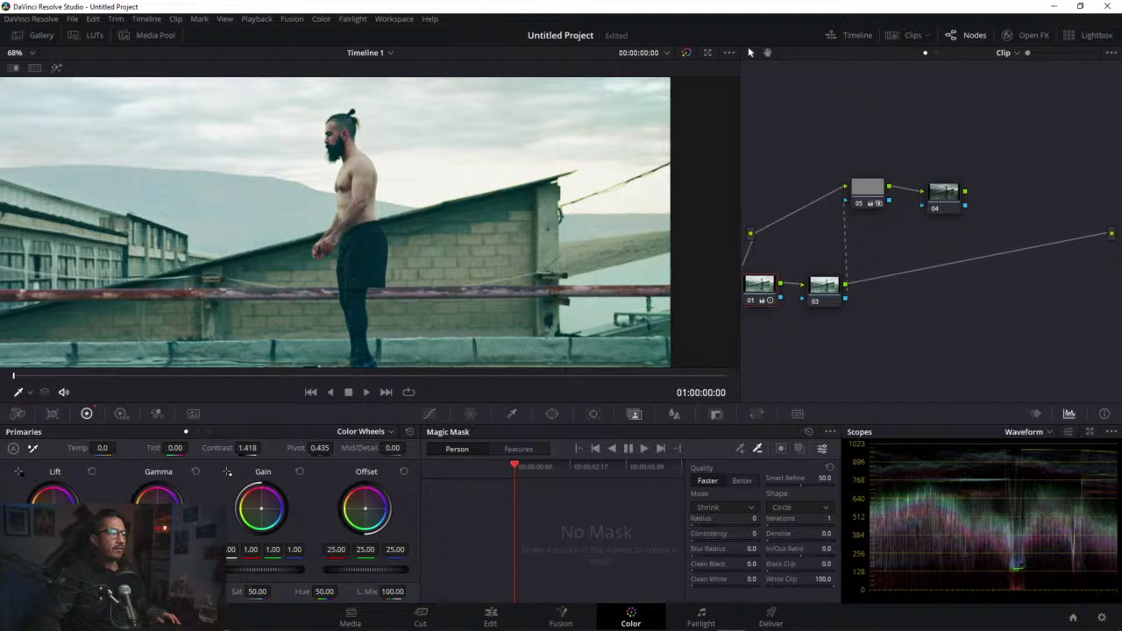
pyautogui.hotkey('ctrl', 'z')
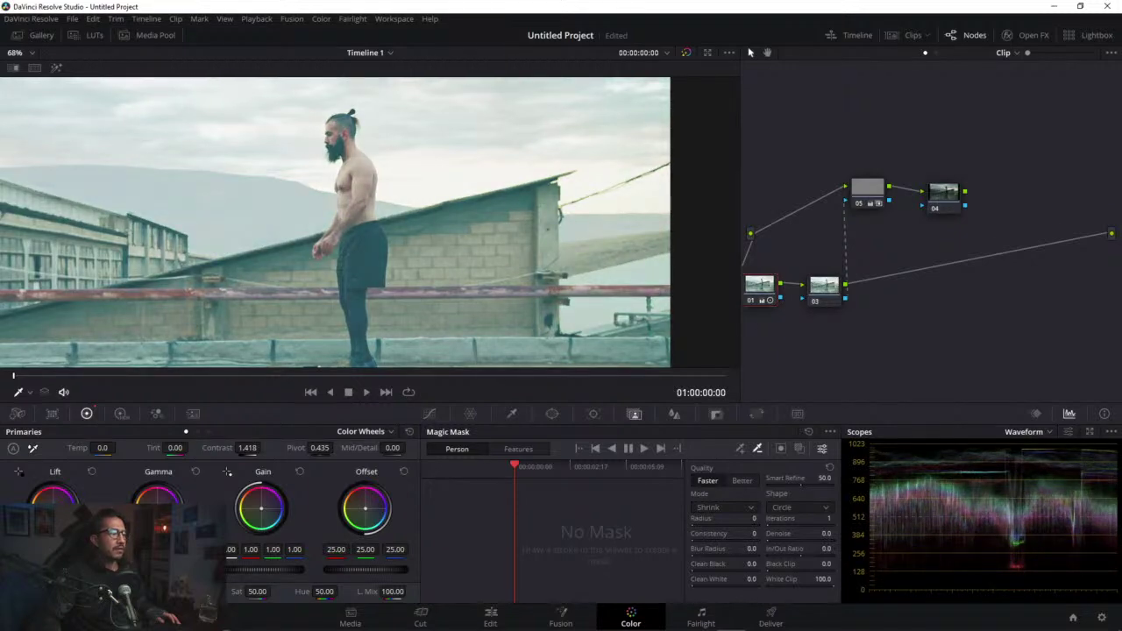
pyautogui.hotkey('ctrl', 'd')
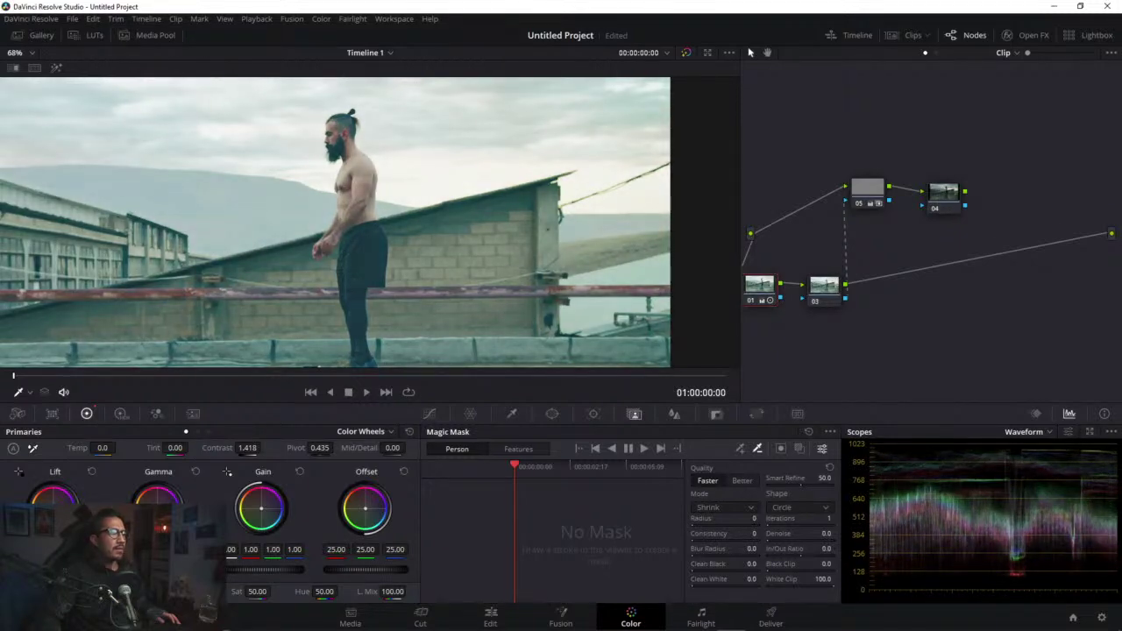
pyautogui.hotkey('ctrl', 'd')
pyautogui.hotkey('ctrl', 'd')
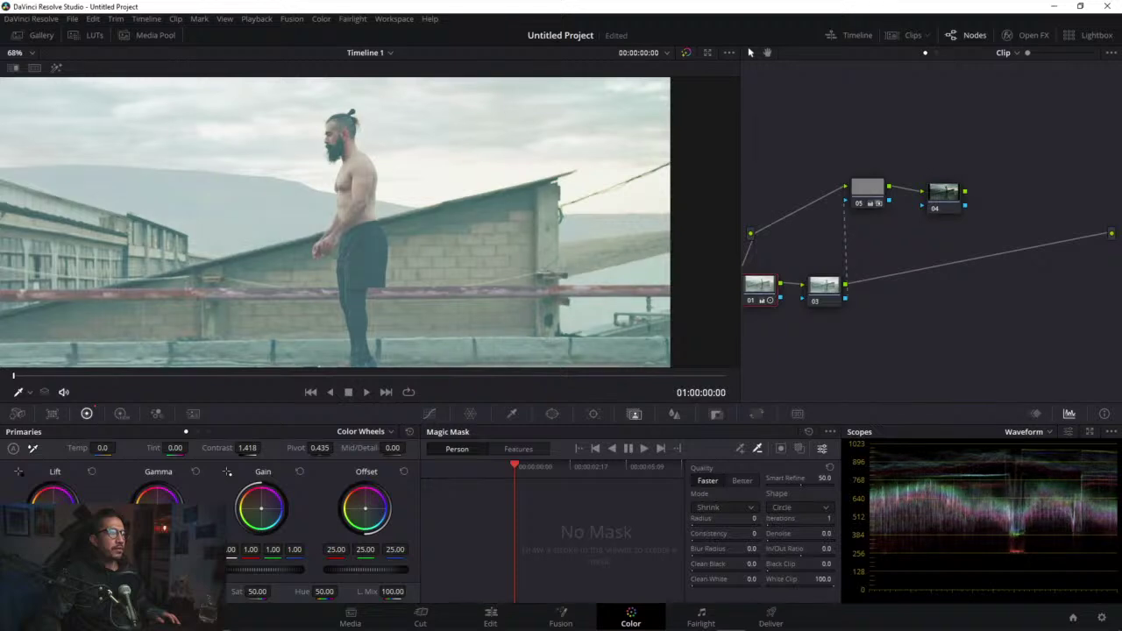
pyautogui.hotkey('ctrl', 'd')
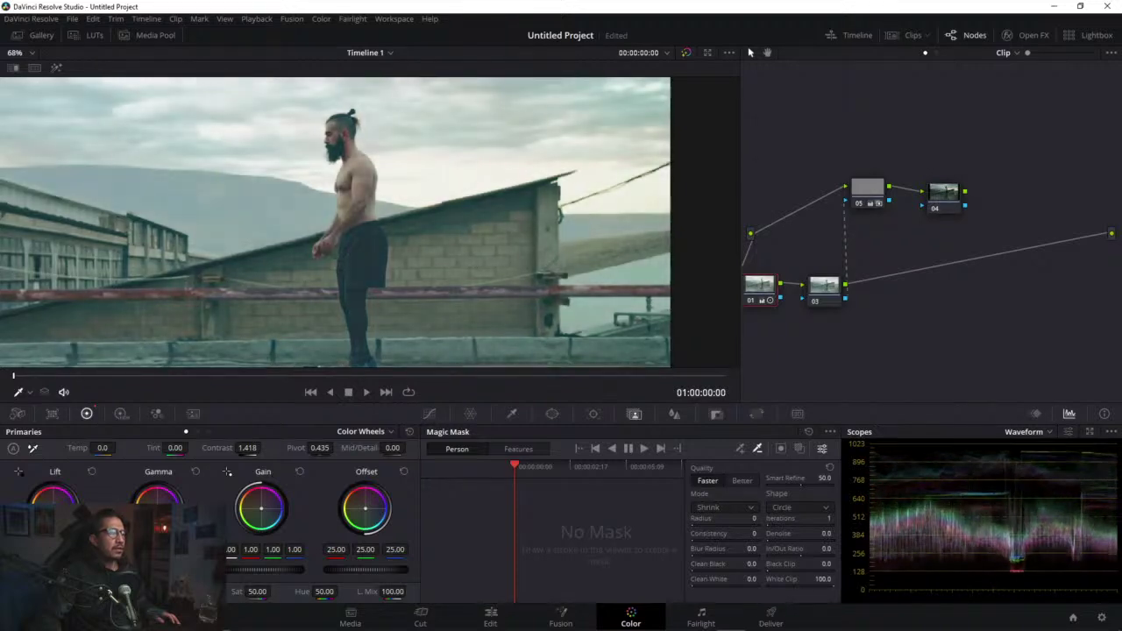
pyautogui.moveTo(410, 327); pyautogui.dragTo(407, 295)
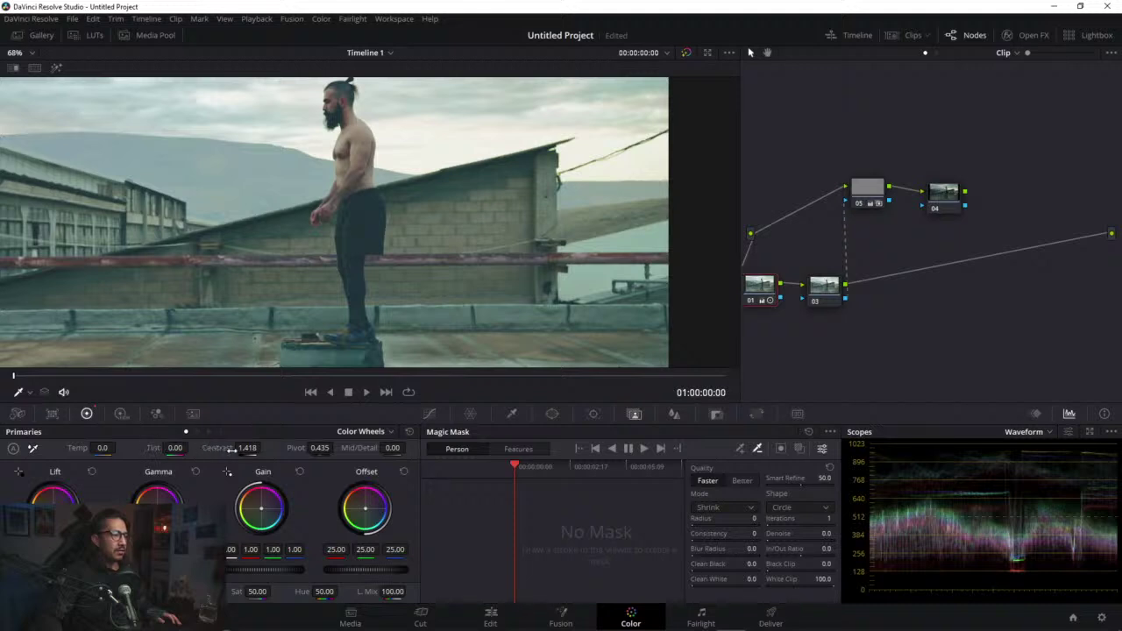
pyautogui.moveTo(267, 569); pyautogui.dragTo(289, 568)
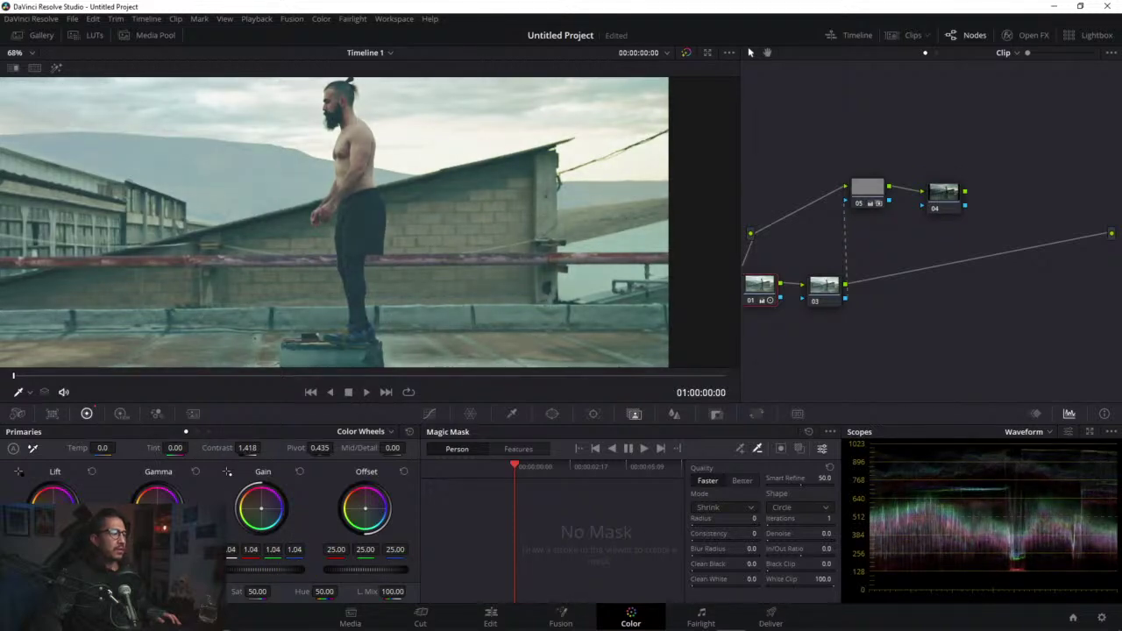
pyautogui.hotkey('ctrl', 'd')
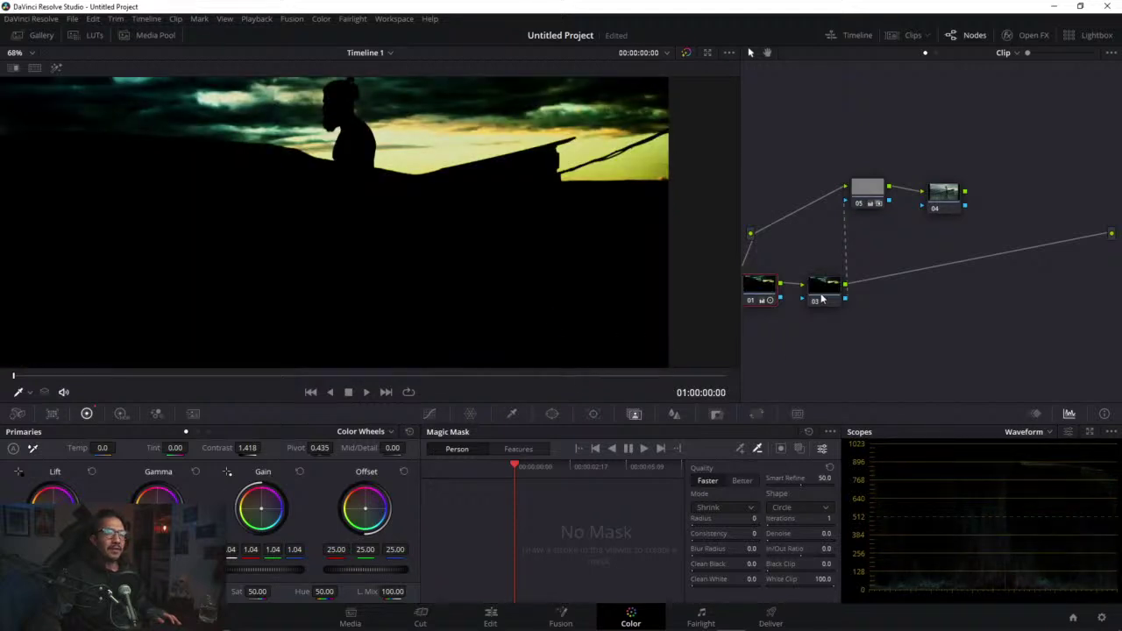
# Step: Reset the grade of node 01, and regrade it with brighter gamma and an adjusted lift to separate the man from the background
pyautogui.rightClick(759, 294)
pyautogui.click(794, 303)
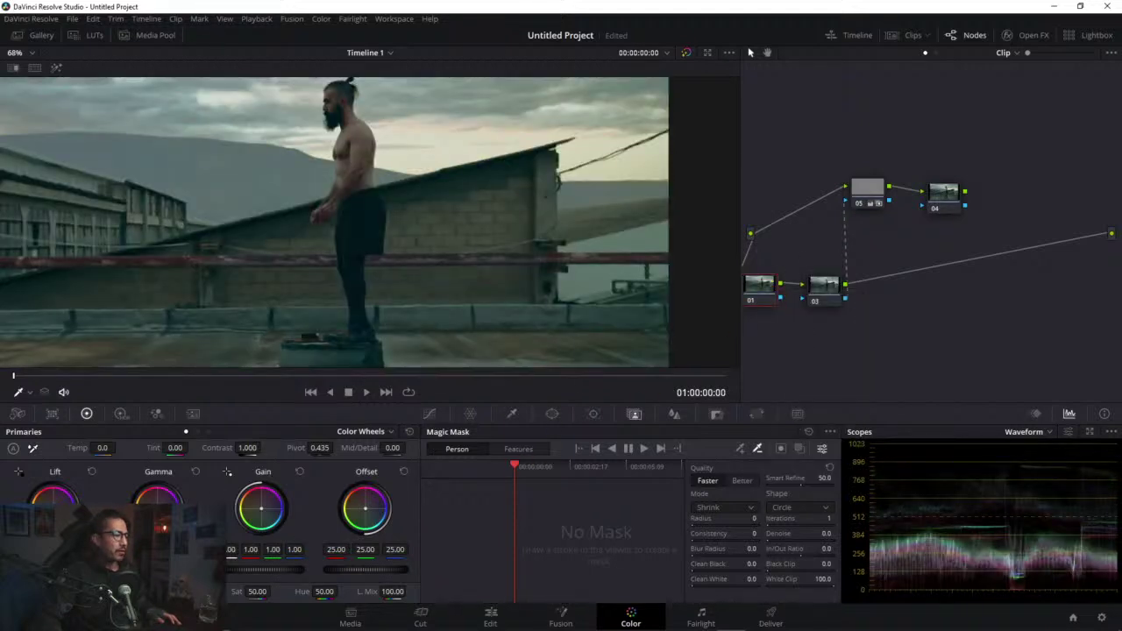
pyautogui.moveTo(157, 569); pyautogui.dragTo(197, 569)
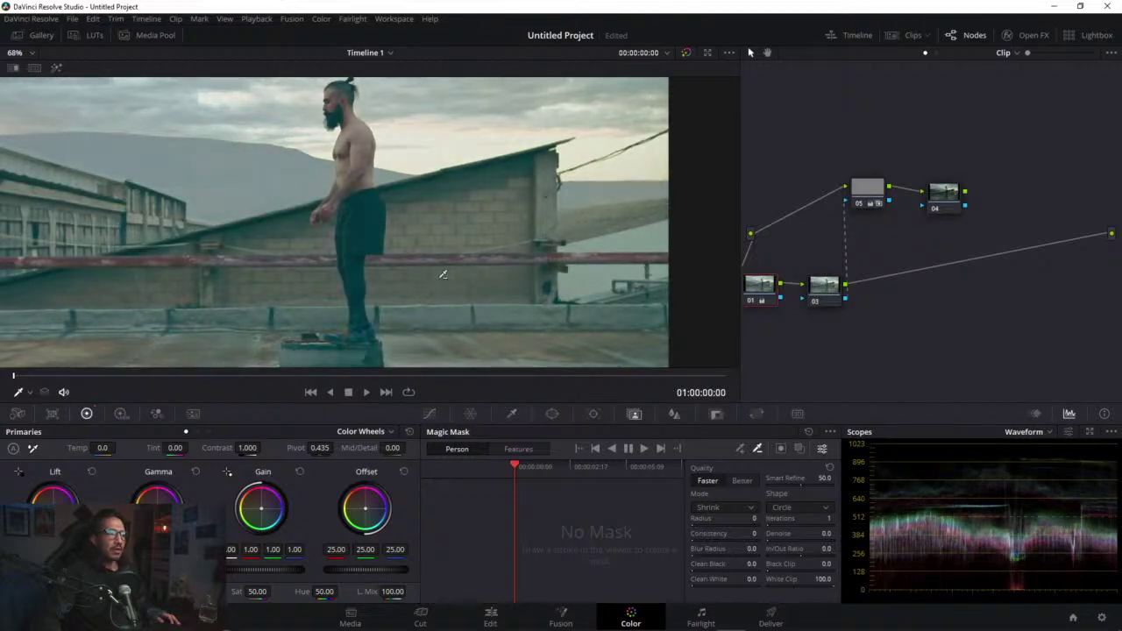
pyautogui.moveTo(55, 568)
pyautogui.mouseDown()
pyautogui.moveTo(68, 569)
pyautogui.moveTo(9, 569)
pyautogui.moveTo(89, 569)
pyautogui.moveTo(73, 569)
pyautogui.mouseUp()
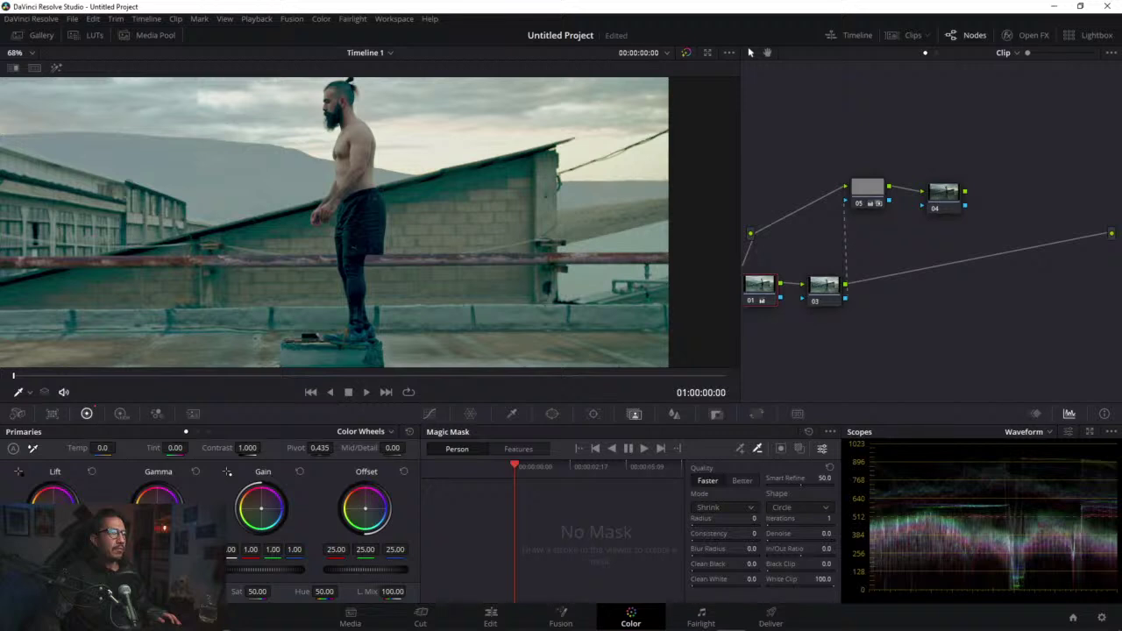
# Step: Add a Magic Mask person stroke on node 03, running from the man's arm down onto his shorts at the first frame
pyautogui.click(814, 298)
pyautogui.click(740, 448)
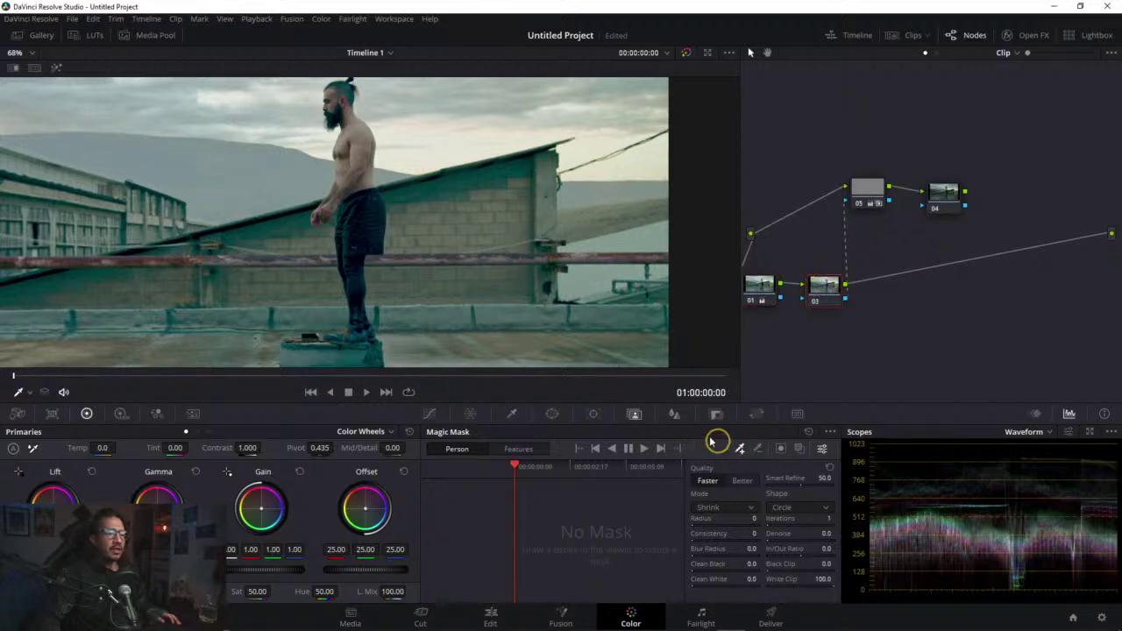
pyautogui.moveTo(358, 168); pyautogui.dragTo(360, 210)
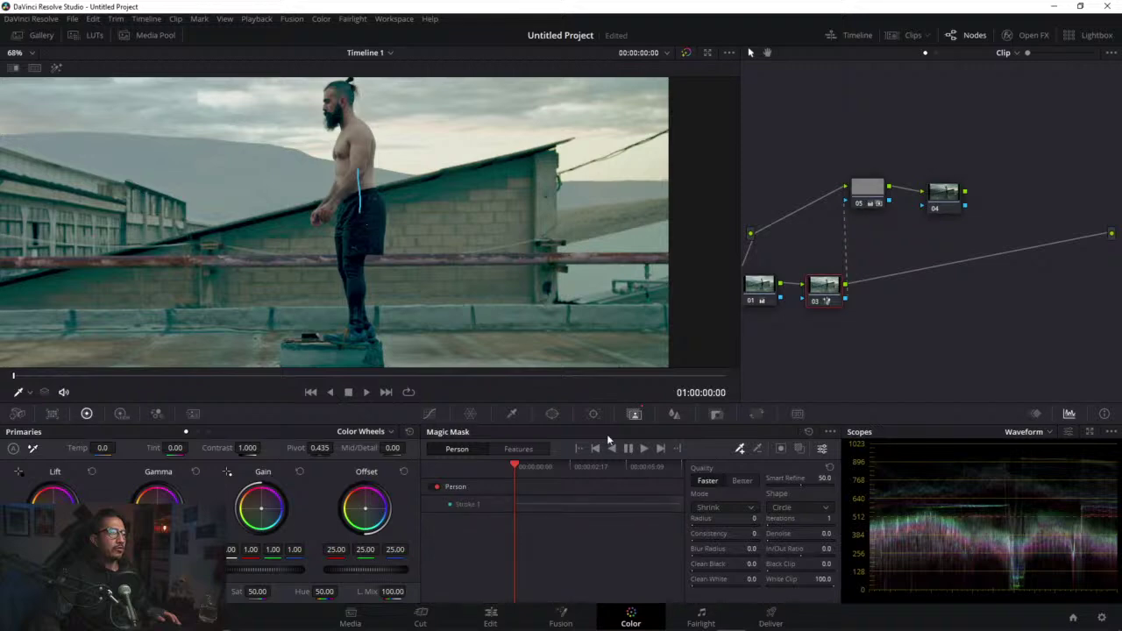
# Step: Display the Magic Mask overlay and add two mask strokes along the man's shoe
pyautogui.click(801, 448)
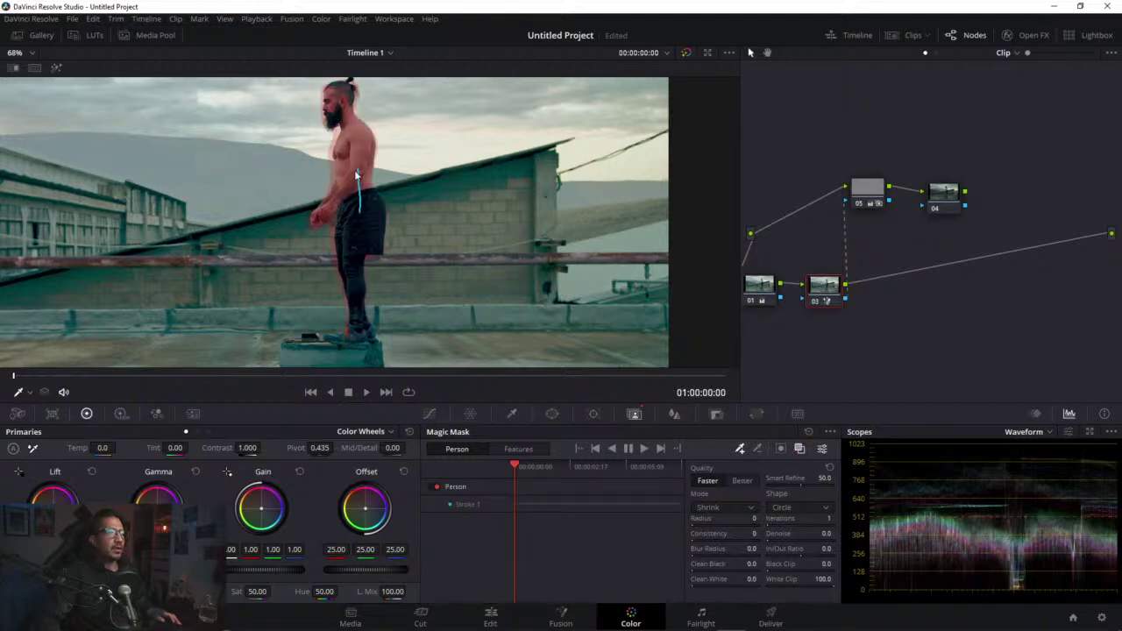
pyautogui.scroll(5, 356, 175)
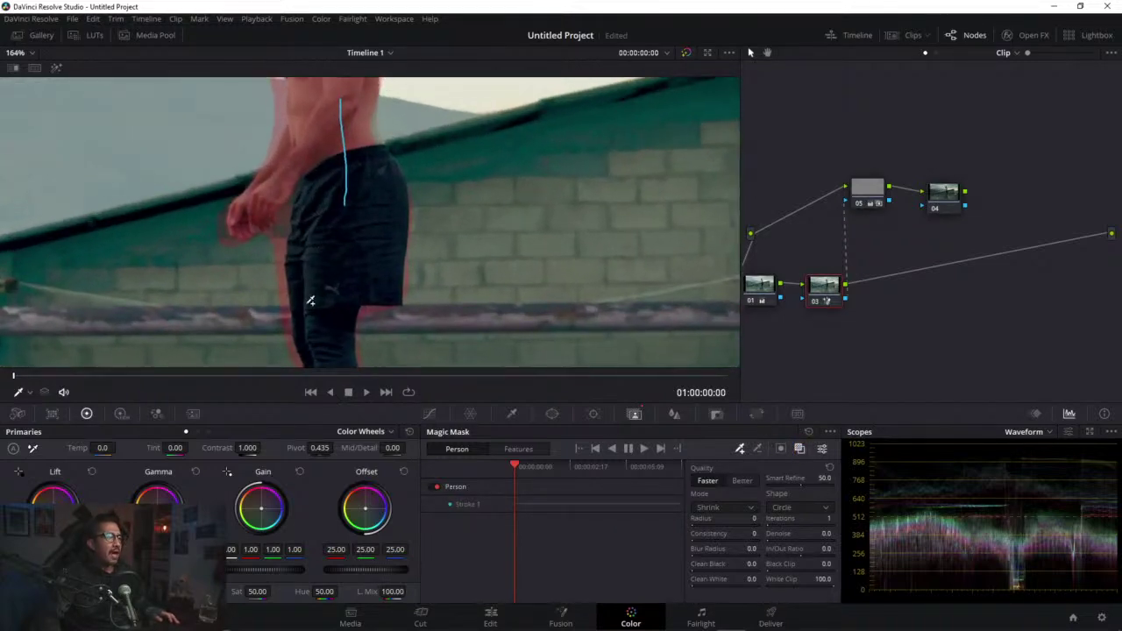
pyautogui.moveTo(310, 300); pyautogui.dragTo(323, 80)
pyautogui.moveTo(322, 270); pyautogui.dragTo(382, 262)
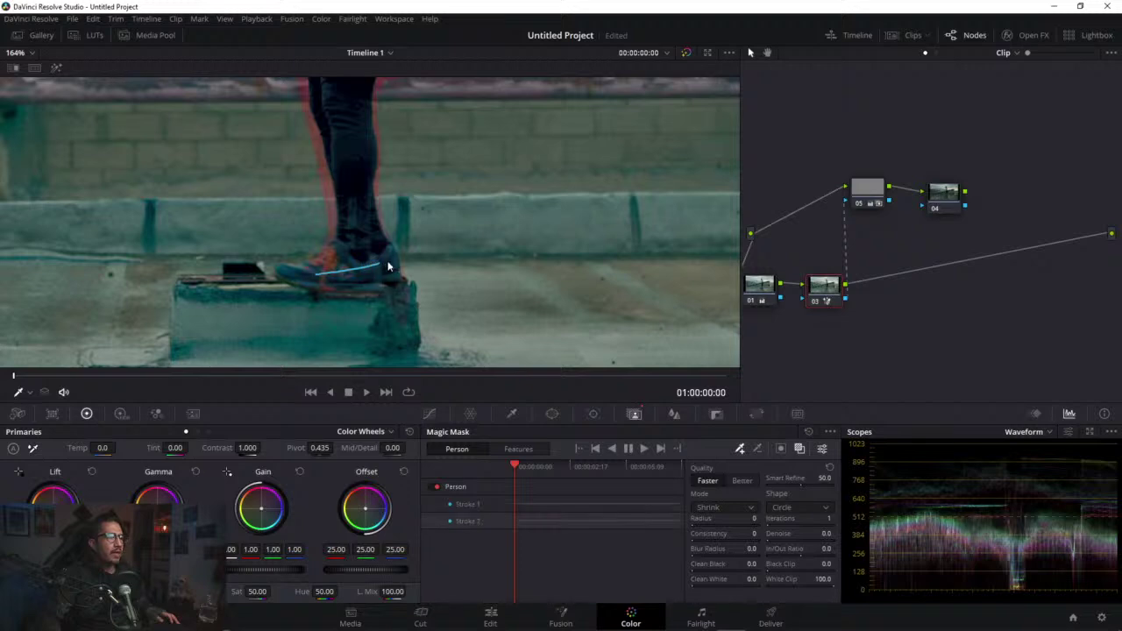
pyautogui.moveTo(302, 272); pyautogui.dragTo(290, 273)
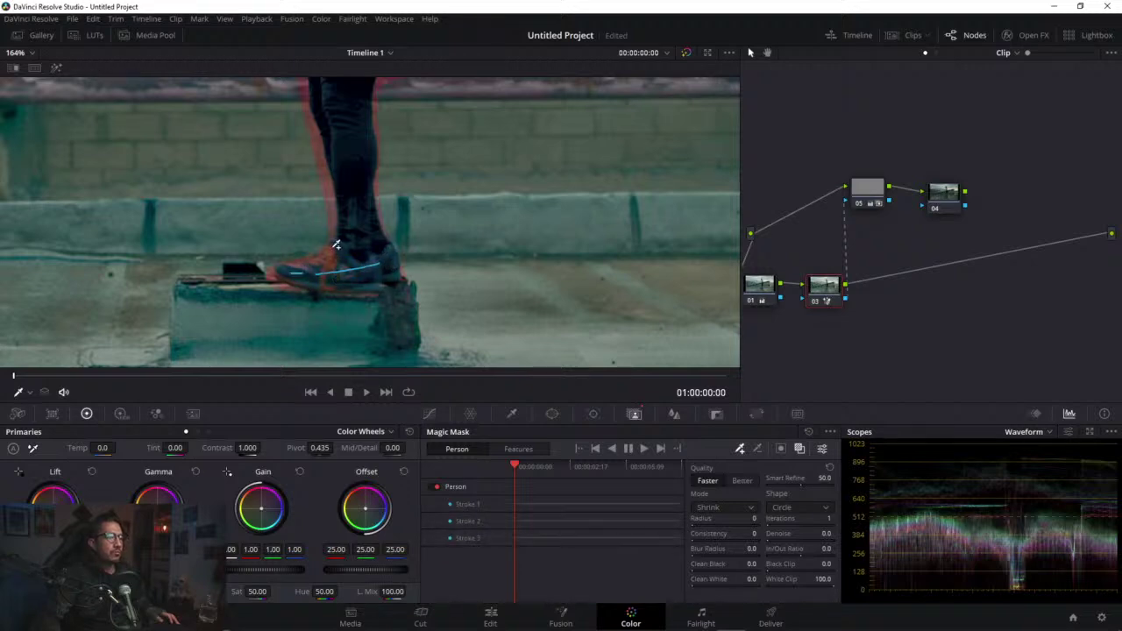
# Step: Add a subtractive mask stroke on the corner of the block beneath the man's heel
pyautogui.click(757, 448)
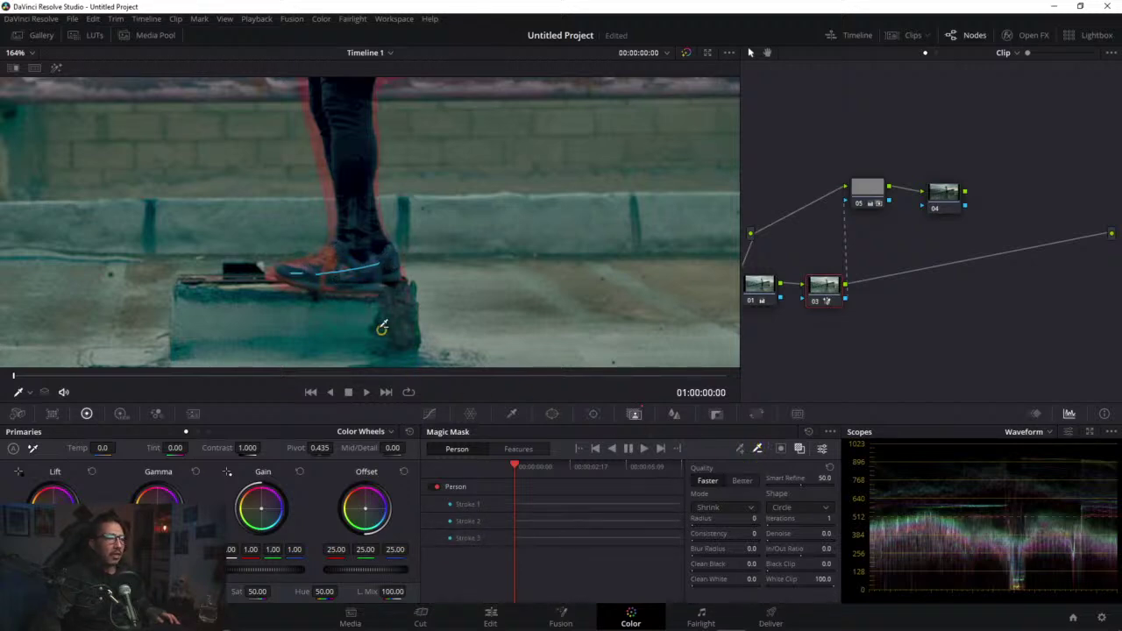
pyautogui.moveTo(382, 316); pyautogui.dragTo(426, 292)
pyautogui.scroll(-8, 412, 276)
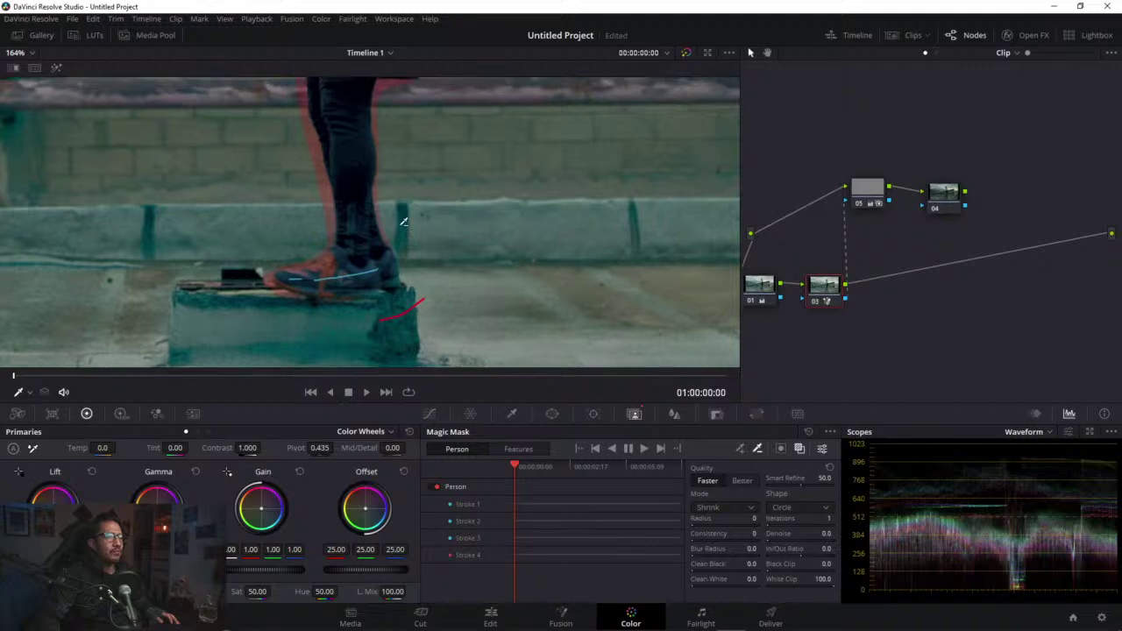
# Step: Set the Magic Mask Smart Refine to 90 to tighten the mask around the man
pyautogui.scroll(8, 377, 237)
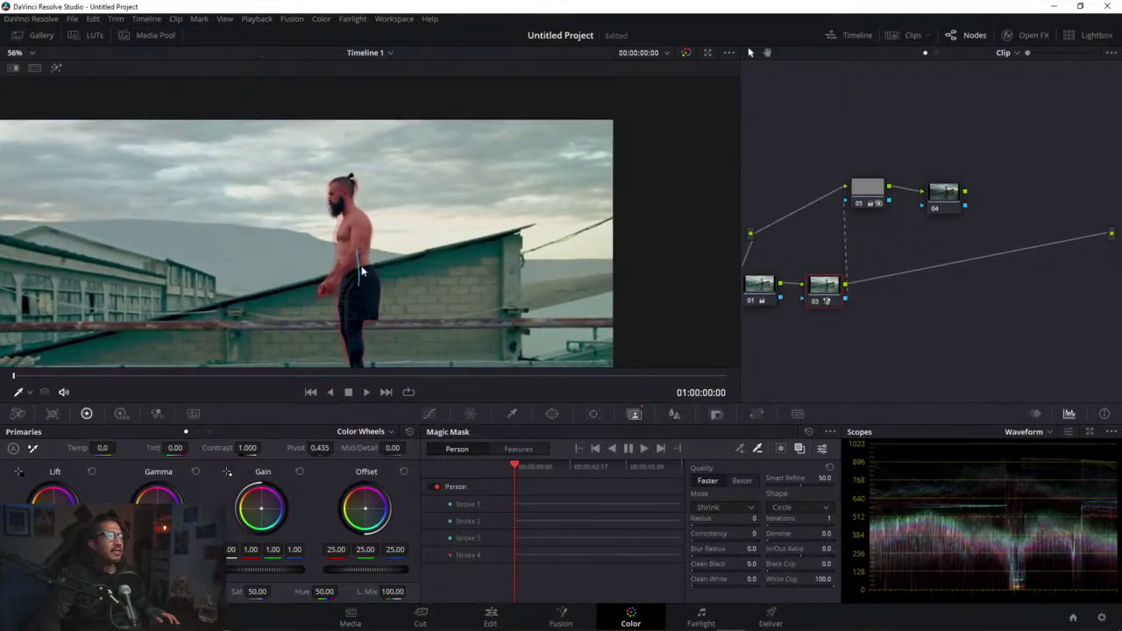
pyautogui.scroll(2, 342, 194)
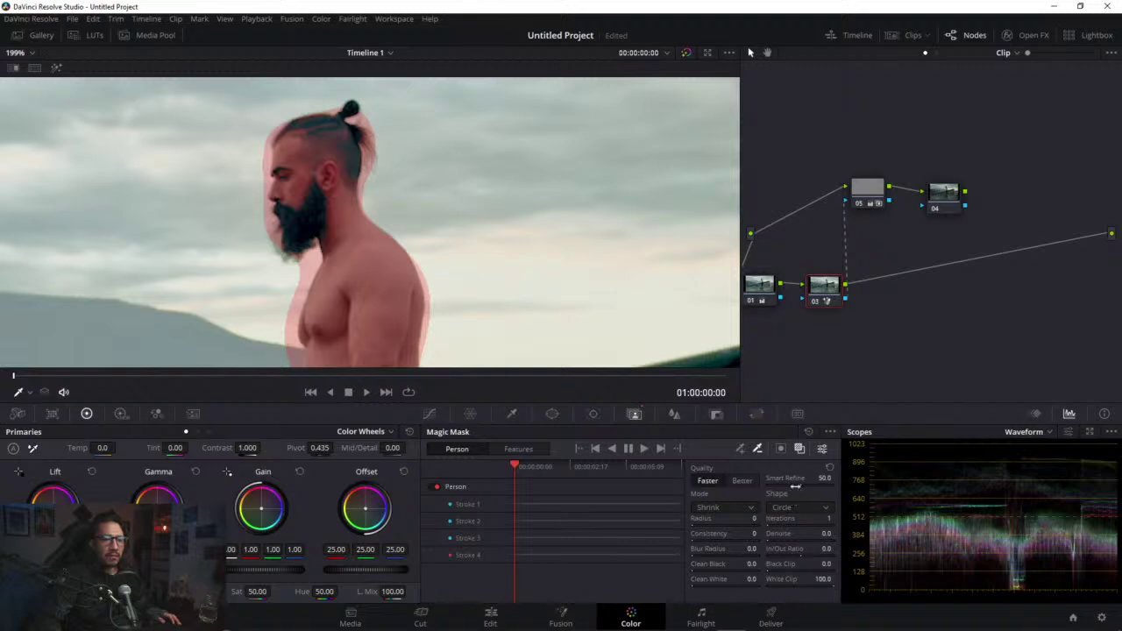
pyautogui.moveTo(795, 487); pyautogui.dragTo(803, 487)
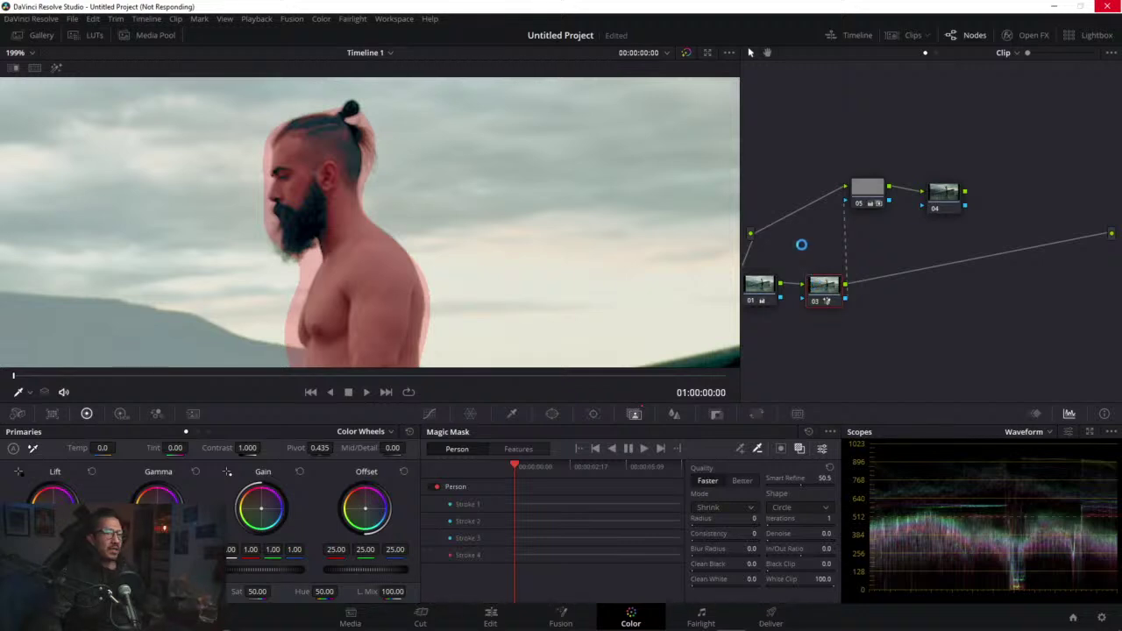
pyautogui.moveTo(613, 629)
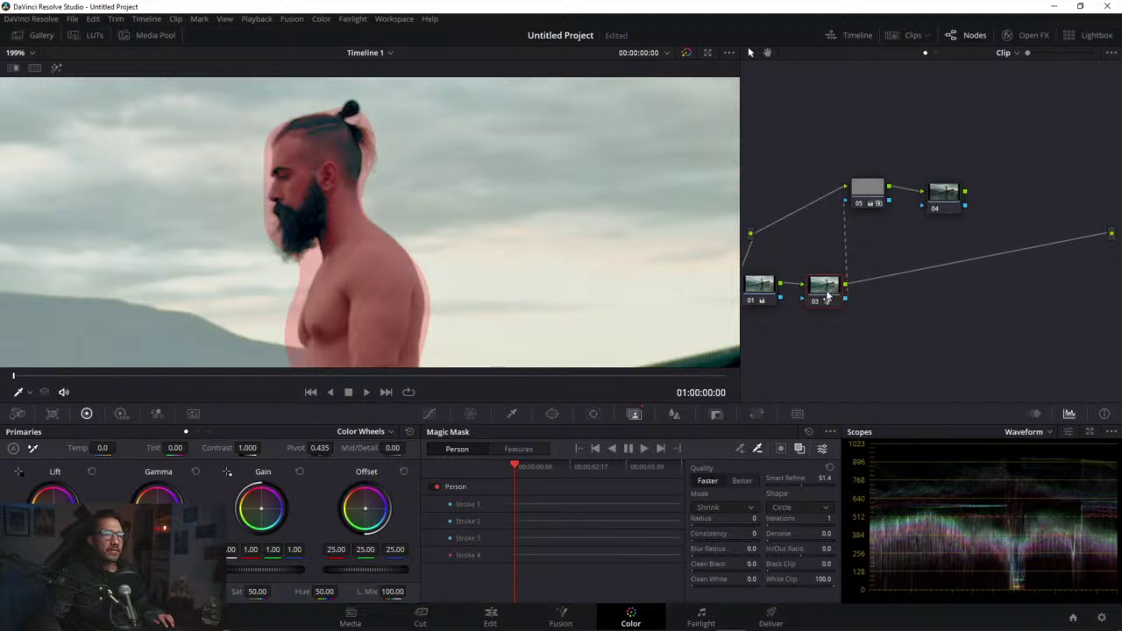
pyautogui.moveTo(827, 291); pyautogui.dragTo(828, 285)
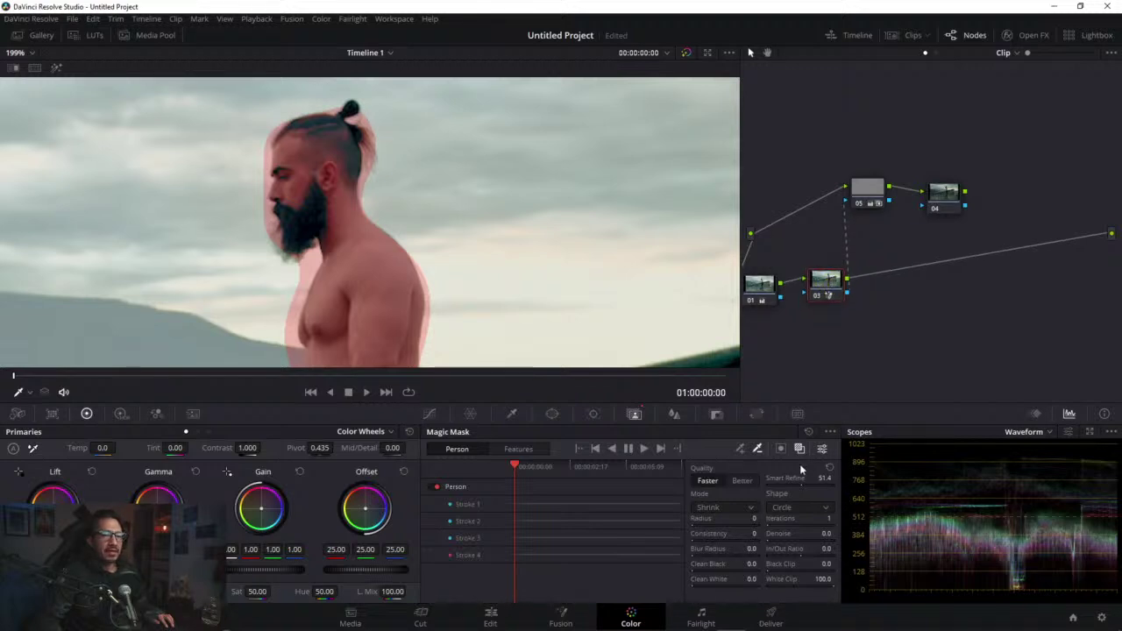
pyautogui.moveTo(801, 485); pyautogui.dragTo(804, 485)
pyautogui.moveTo(815, 483); pyautogui.dragTo(904, 481)
pyautogui.doubleClick(824, 479)
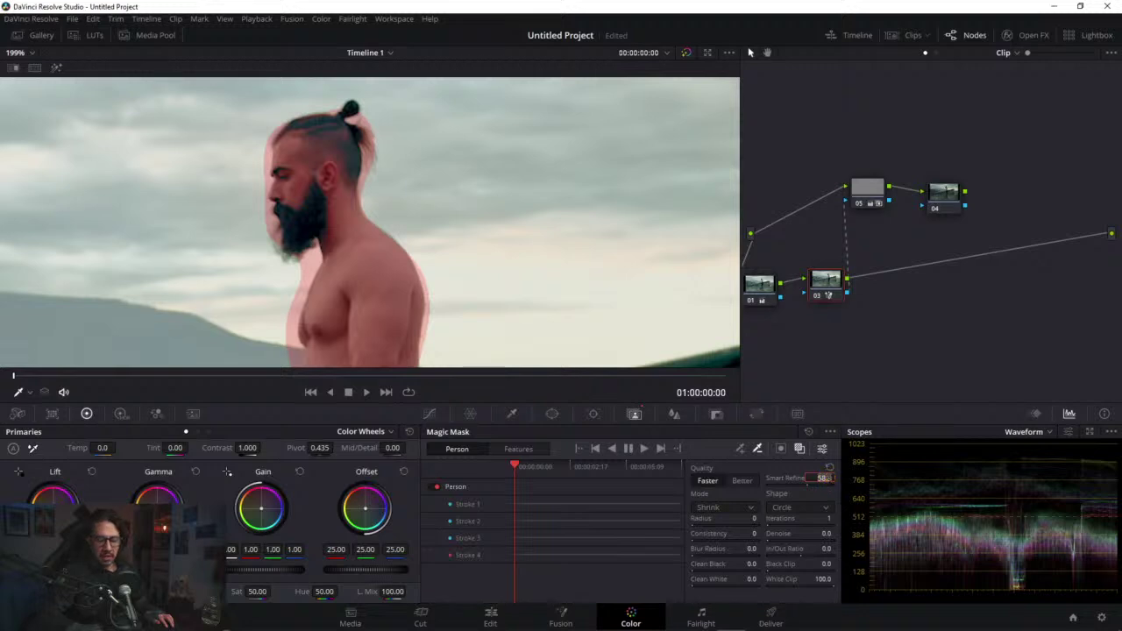
pyautogui.write('90')
pyautogui.press('Return')
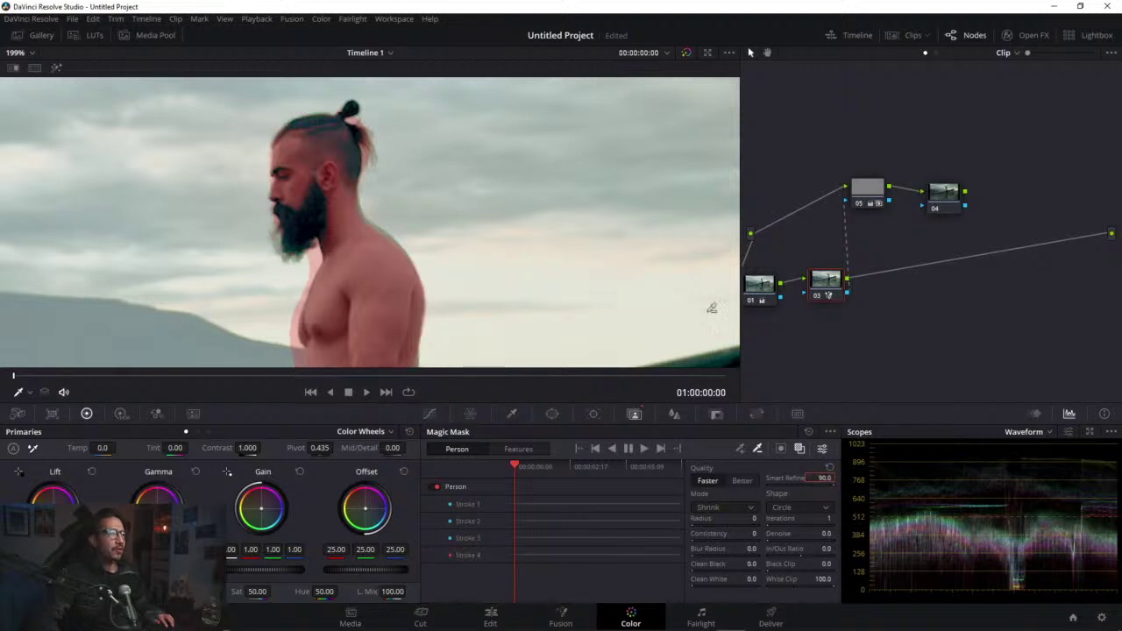
# Step: Add mask strokes on the man's lower back and the rear edge of his shorts, undoing a trial stroke beneath the shorts
pyautogui.scroll(-2, 388, 263)
pyautogui.moveTo(412, 272)
pyautogui.mouseDown()
pyautogui.moveTo(415, 244)
pyautogui.moveTo(440, 298)
pyautogui.mouseUp()
pyautogui.click(739, 448)
pyautogui.moveTo(427, 356)
pyautogui.mouseDown()
pyautogui.moveTo(421, 324)
pyautogui.moveTo(444, 237)
pyautogui.mouseUp()
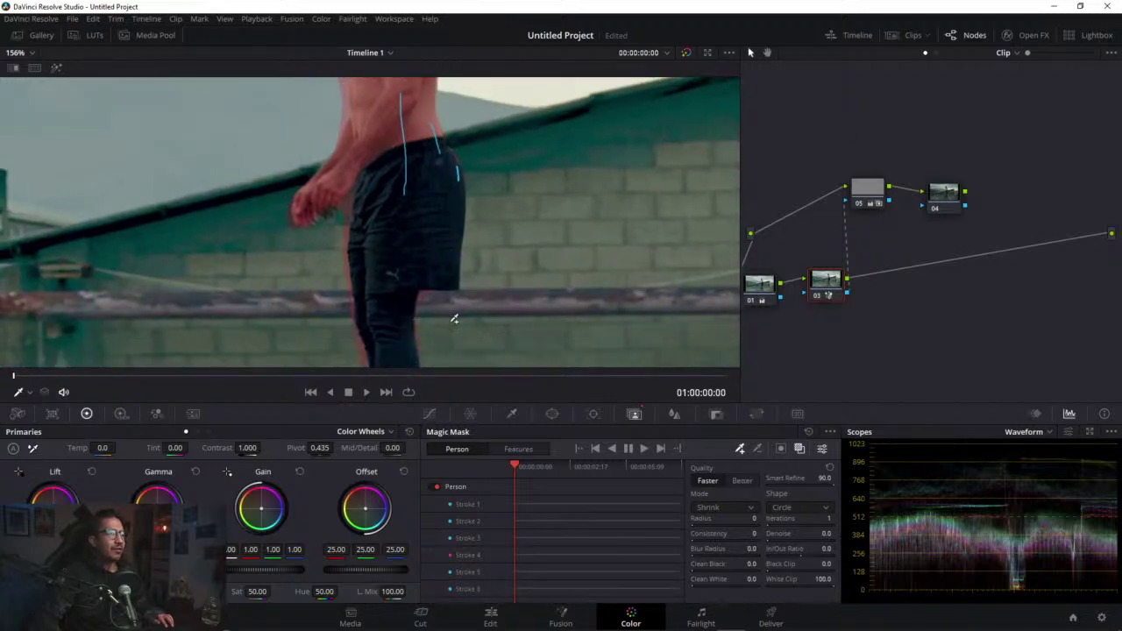
pyautogui.moveTo(435, 296); pyautogui.dragTo(435, 319)
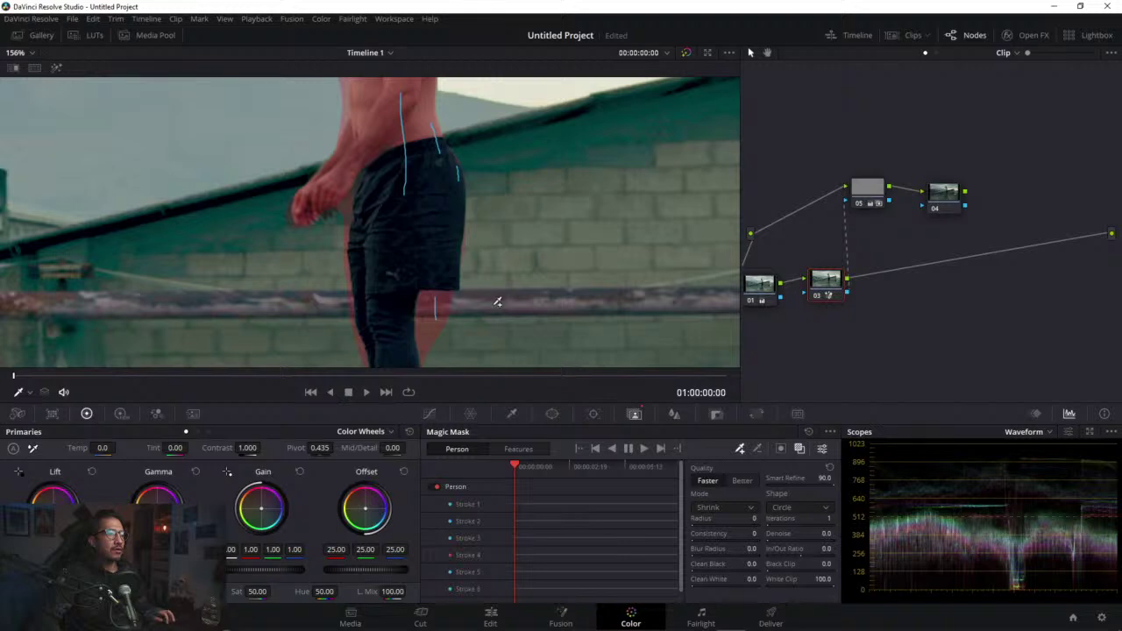
pyautogui.hotkey('ctrl', 'z')
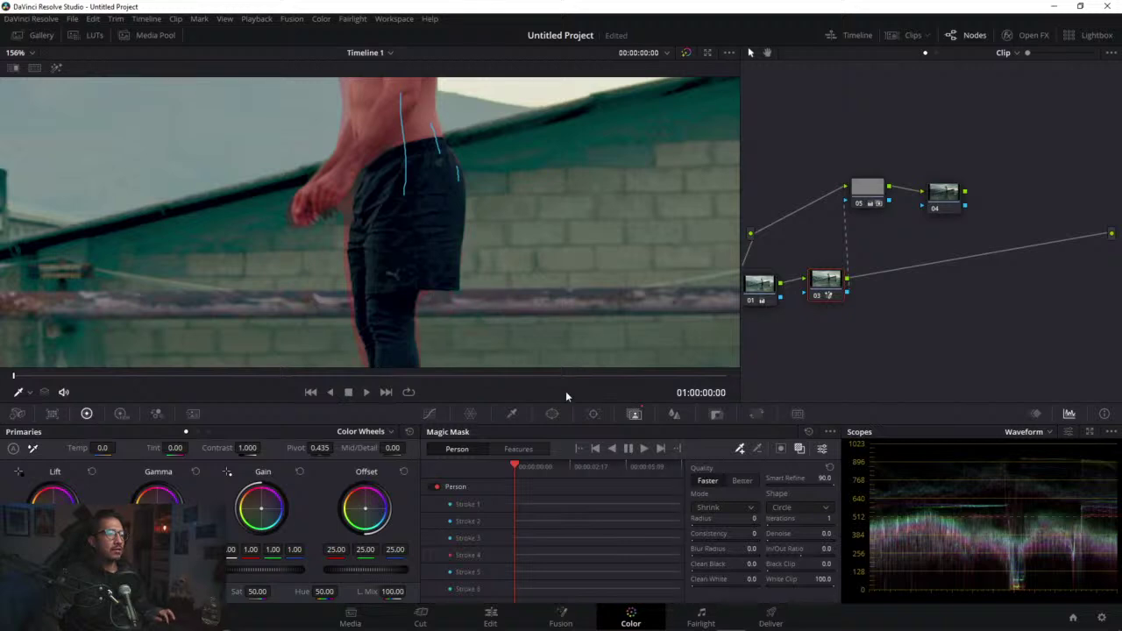
# Step: Subtract the gap between the man's hand and shorts from the mask, and add a stroke along his wrist
pyautogui.click(758, 449)
pyautogui.moveTo(344, 205); pyautogui.dragTo(347, 218)
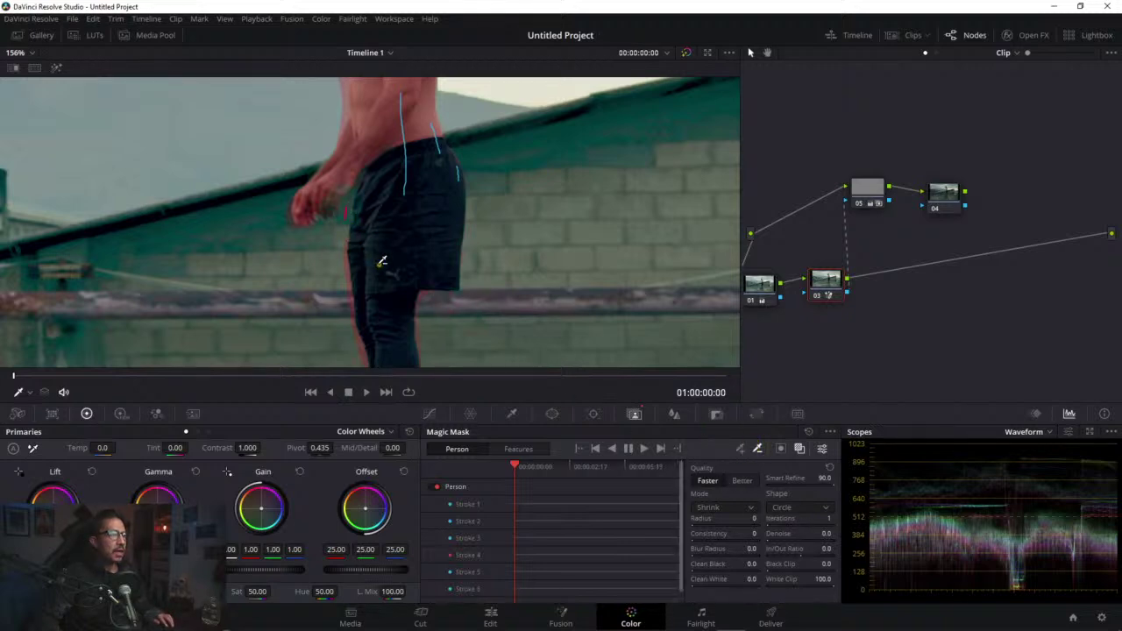
pyautogui.click(740, 449)
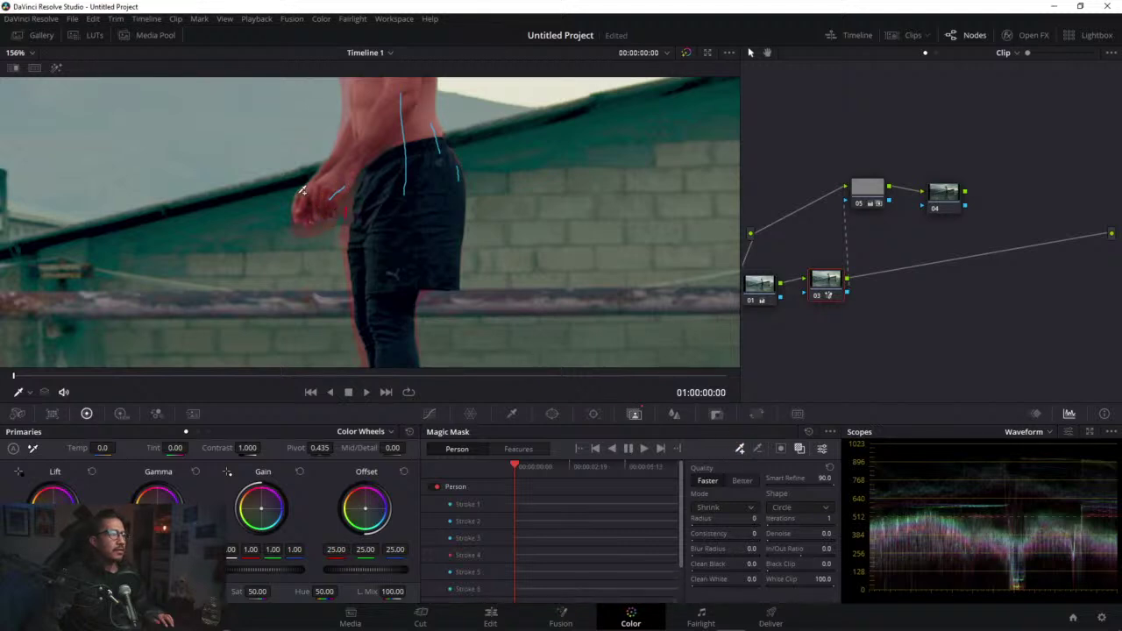
# Step: Add a mask stroke on the heel of the man's shoe
pyautogui.moveTo(373, 256); pyautogui.dragTo(380, 152)
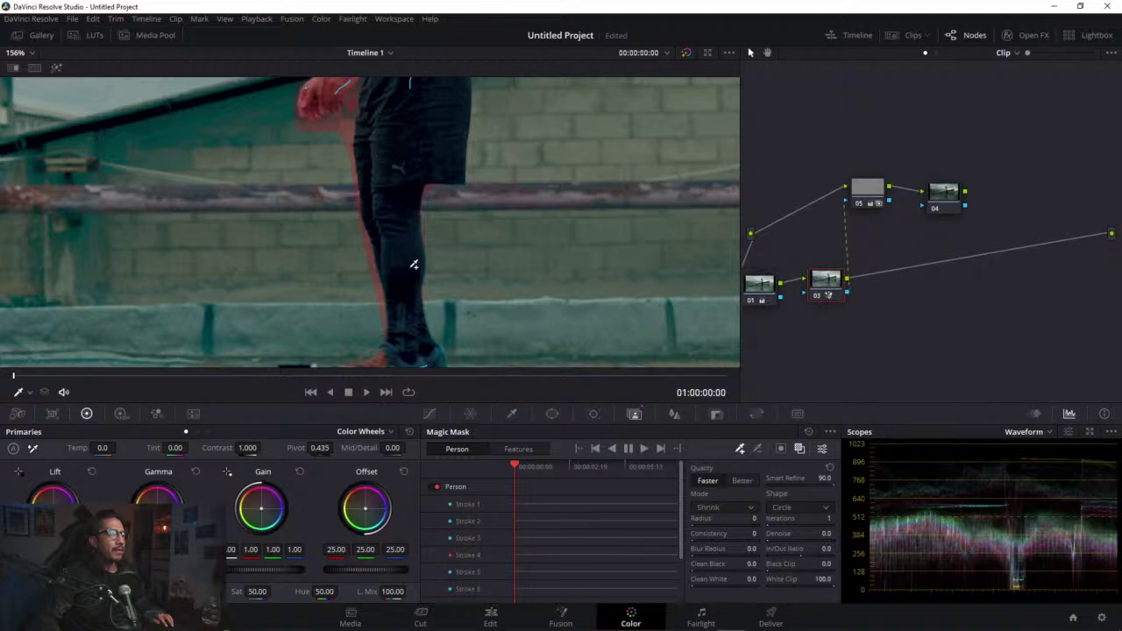
pyautogui.scroll(-4, 413, 264)
pyautogui.moveTo(425, 254)
pyautogui.mouseDown()
pyautogui.moveTo(358, 267)
pyautogui.moveTo(433, 256)
pyautogui.mouseUp()
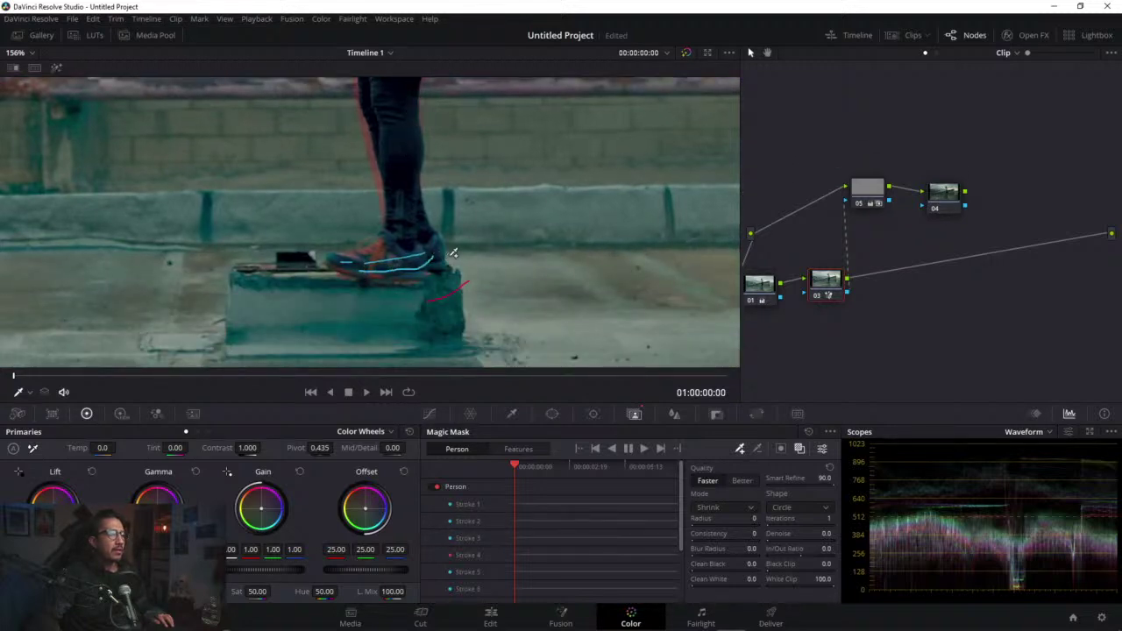
# Step: Add short mask strokes at the back of the man's neck and on his beard, and subtract the area under his chin
pyautogui.scroll(6, 433, 198)
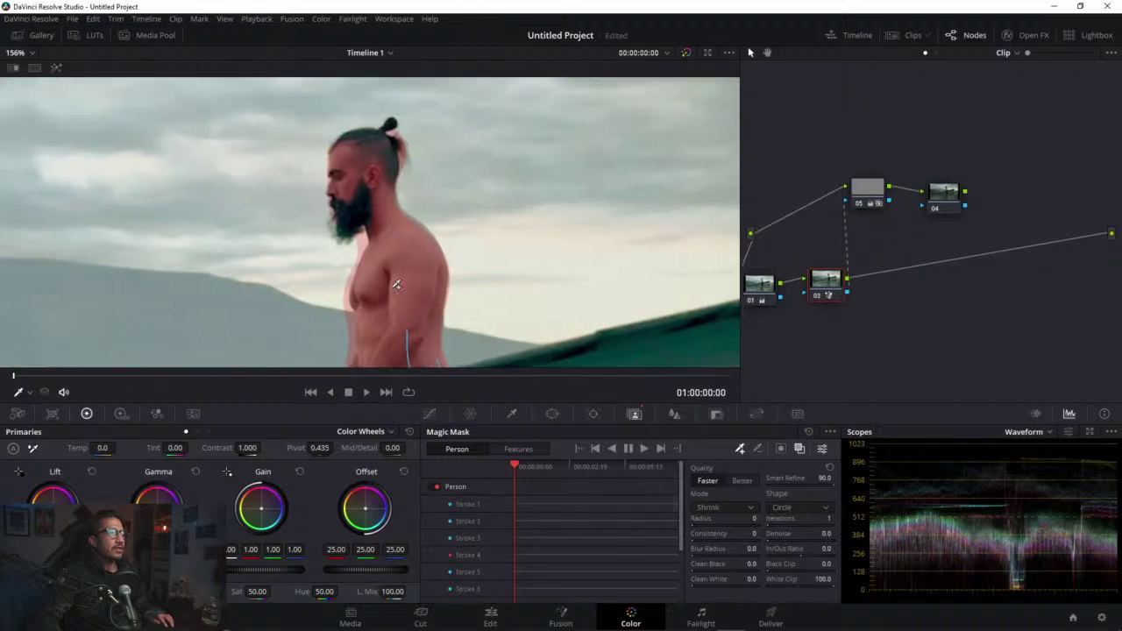
pyautogui.scroll(3, 349, 241)
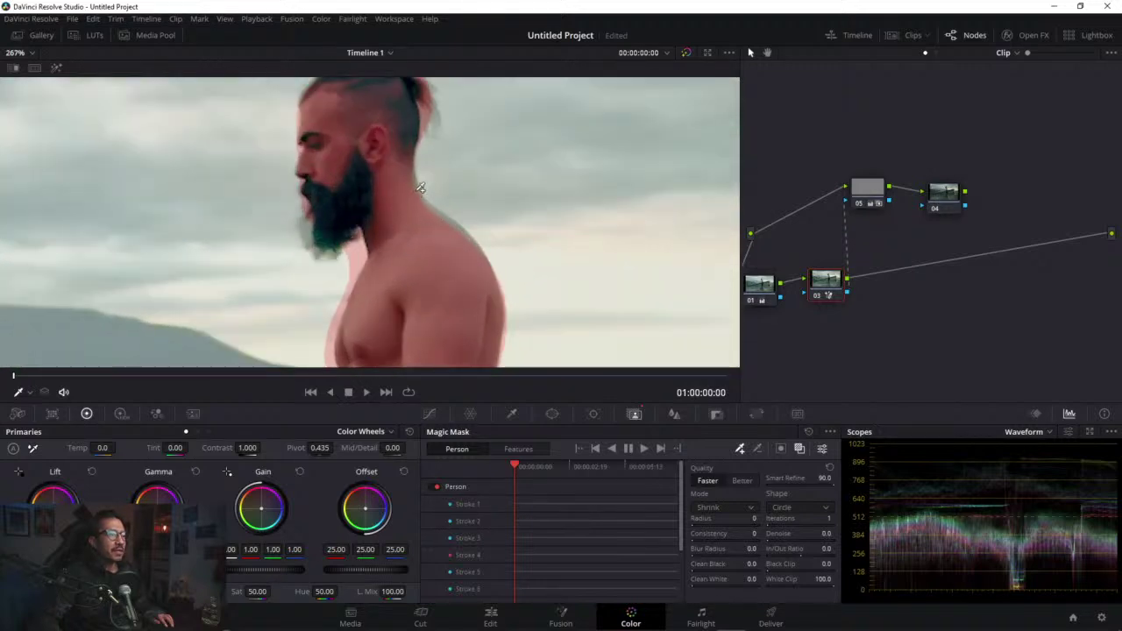
pyautogui.moveTo(419, 192); pyautogui.dragTo(435, 208)
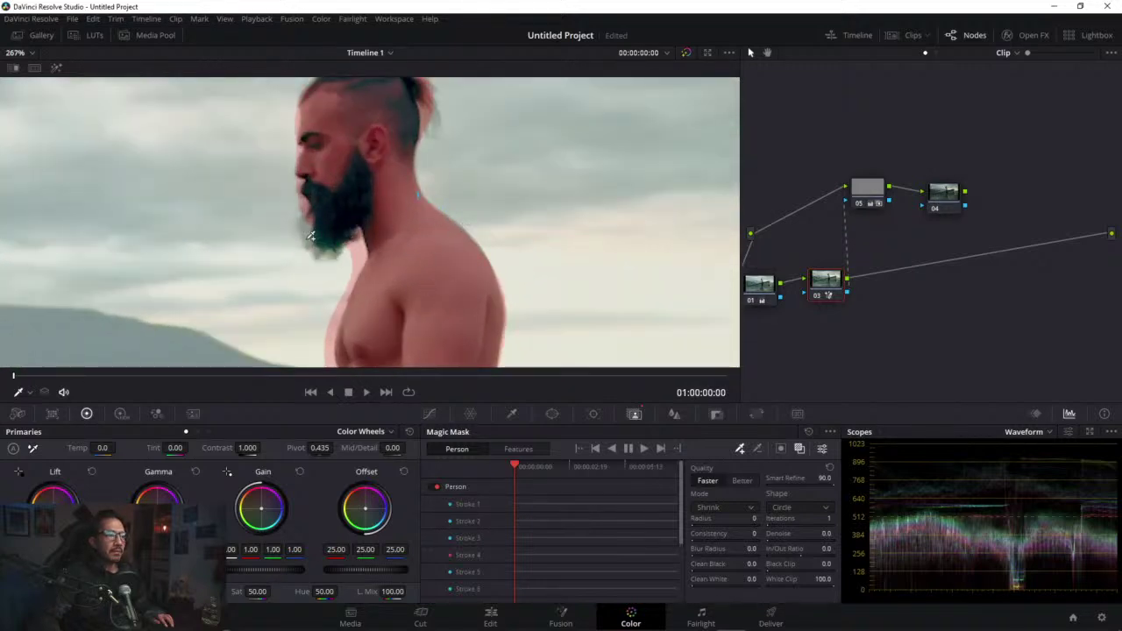
pyautogui.moveTo(311, 235); pyautogui.dragTo(325, 244)
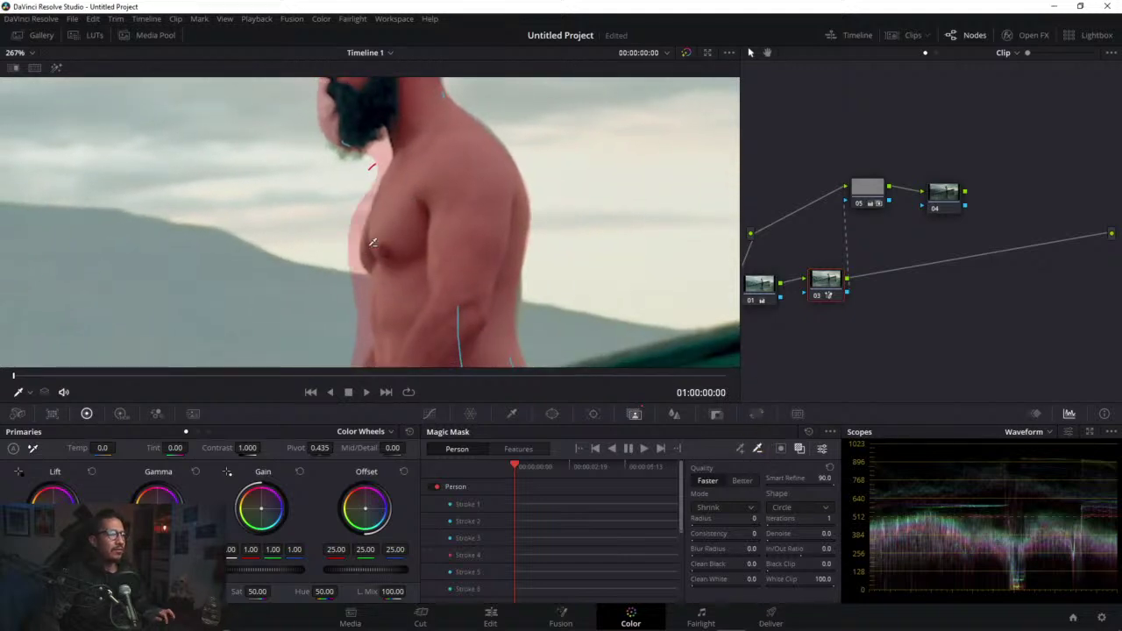
pyautogui.moveTo(355, 228); pyautogui.dragTo(356, 259)
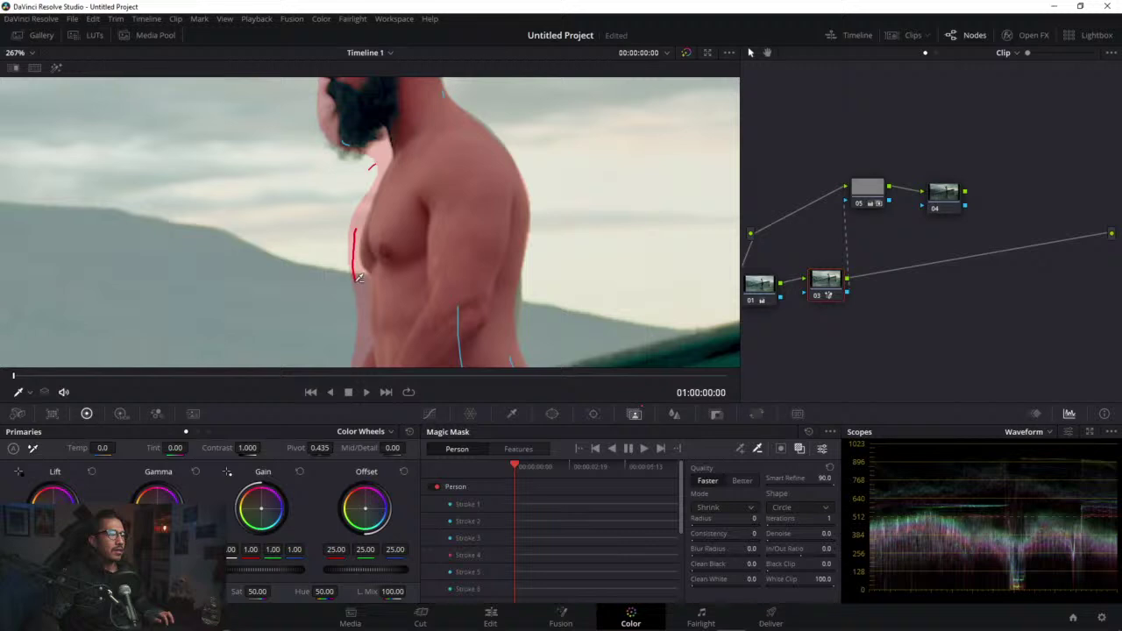
pyautogui.moveTo(359, 311); pyautogui.dragTo(360, 313)
pyautogui.hotkey('ctrl', 'z')
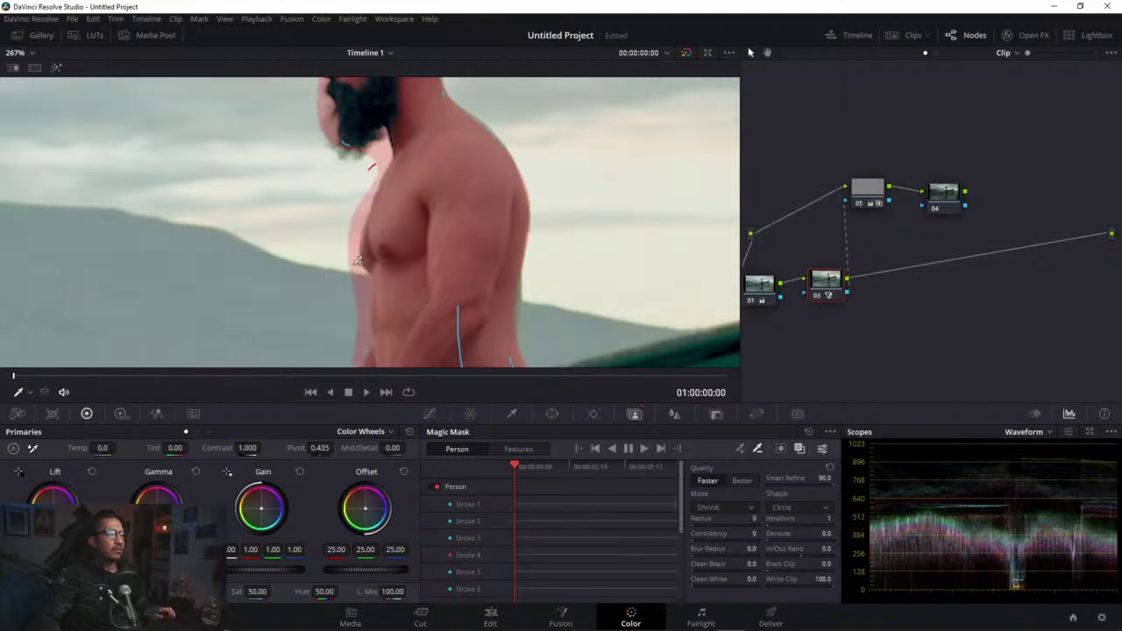
# Step: Subtract the background in front of the man's chest from the mask with small dot strokes
pyautogui.click(353, 262)
pyautogui.click(361, 281)
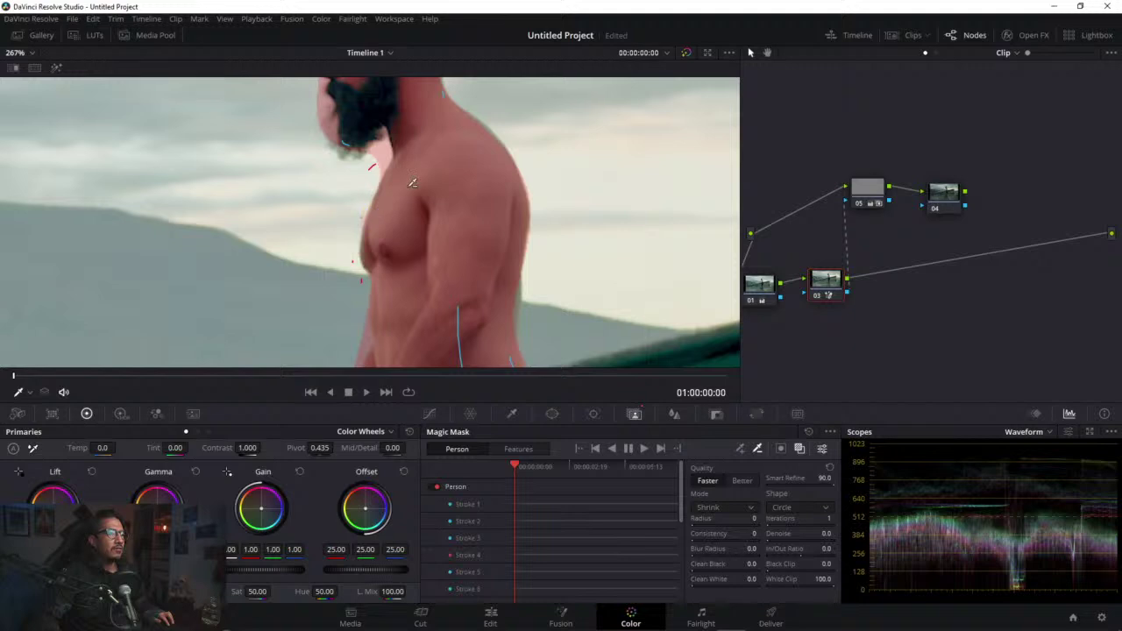
# Step: Track the Magic Mask forward from the first frame and stop the tracking about five seconds into the clip
pyautogui.scroll(-3, 410, 205)
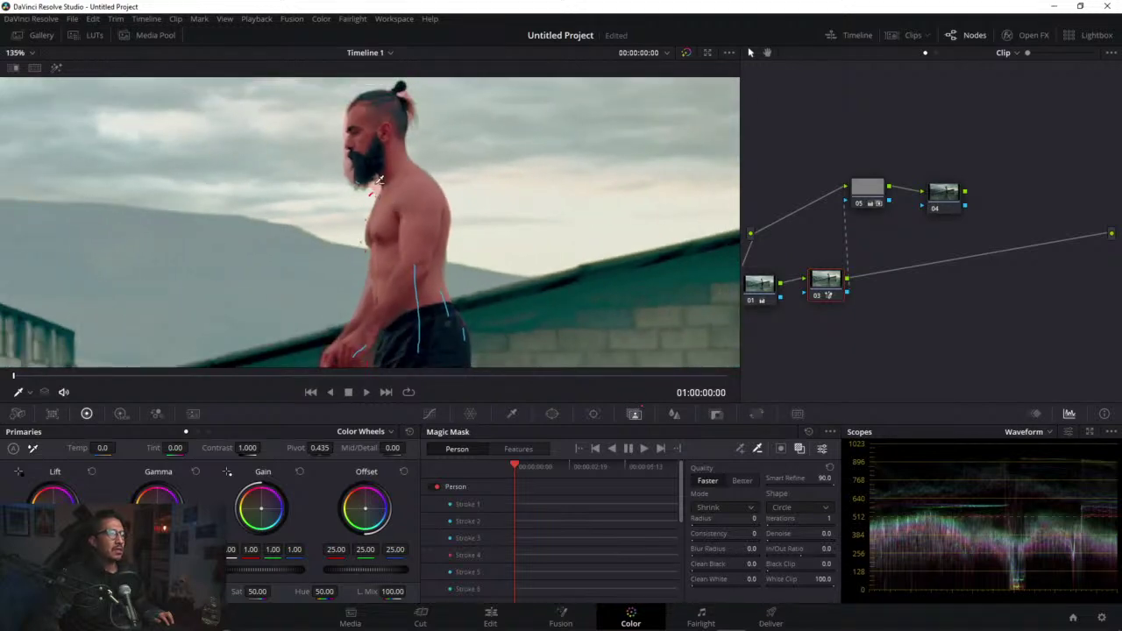
pyautogui.moveTo(473, 228); pyautogui.dragTo(477, 136)
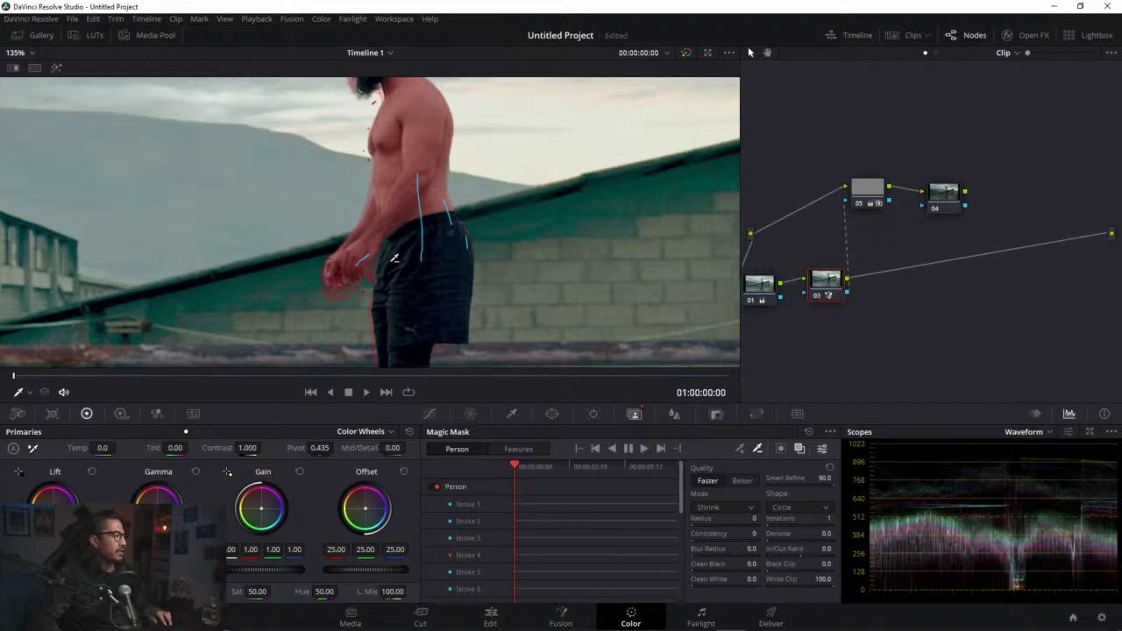
pyautogui.scroll(1, 394, 247)
pyautogui.scroll(-5, 394, 246)
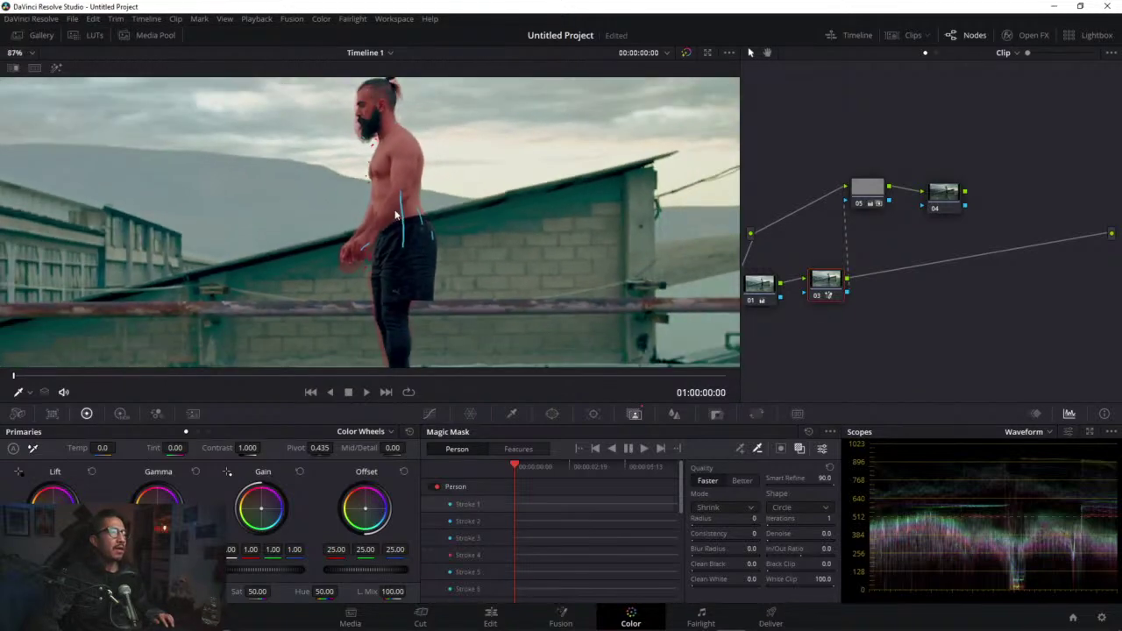
pyautogui.scroll(-1, 394, 191)
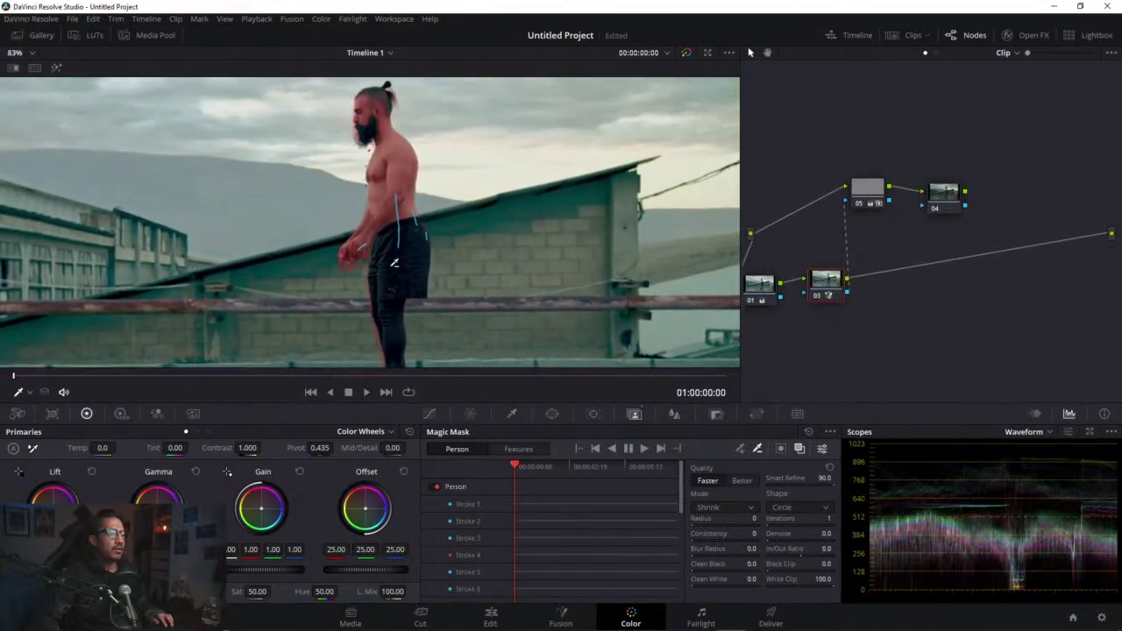
pyautogui.scroll(-3, 515, 251)
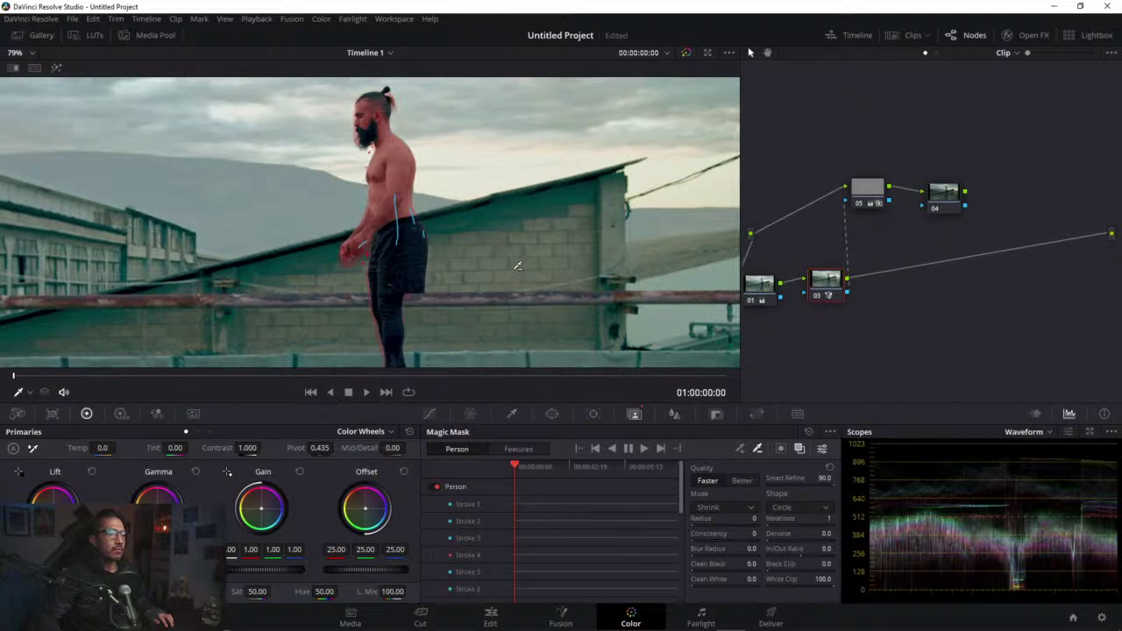
pyautogui.moveTo(444, 233); pyautogui.dragTo(450, 238)
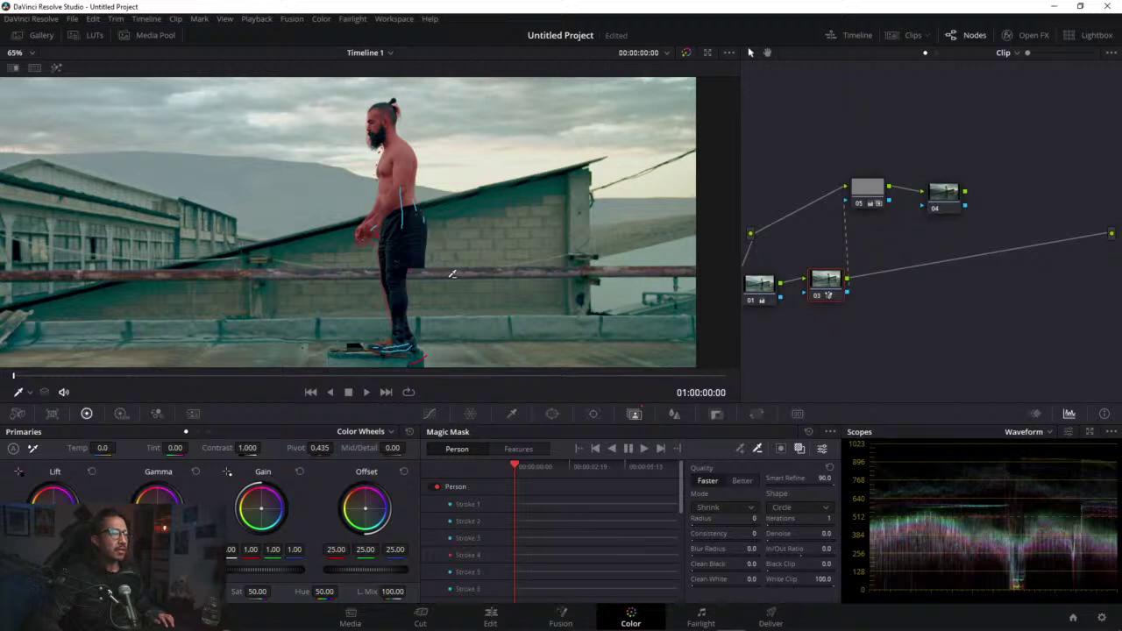
pyautogui.click(645, 448)
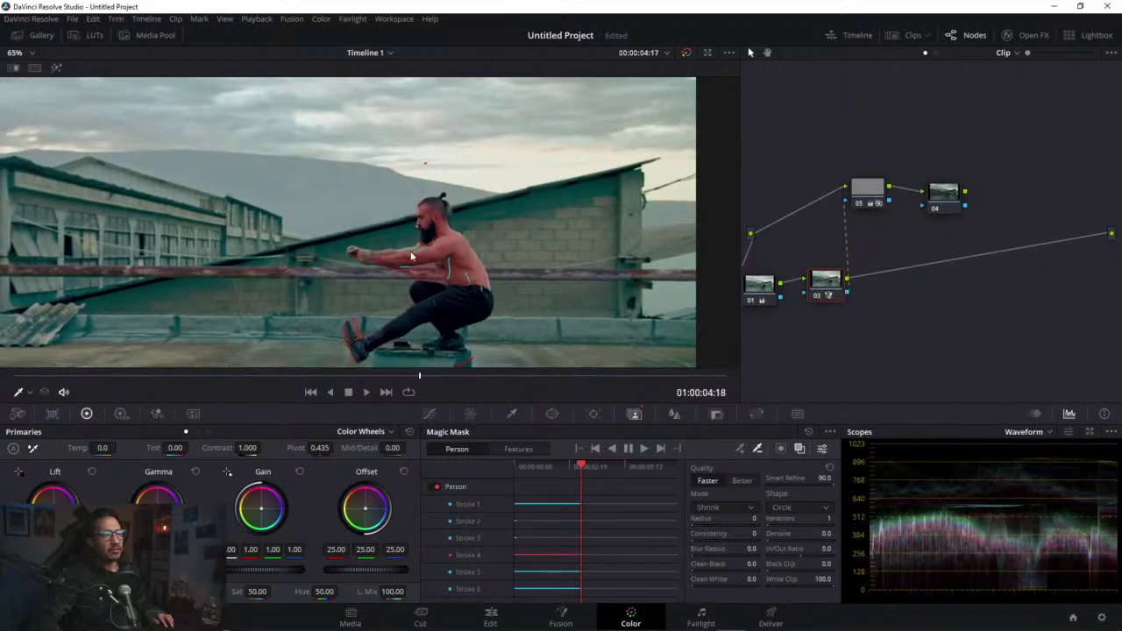
pyautogui.click(629, 448)
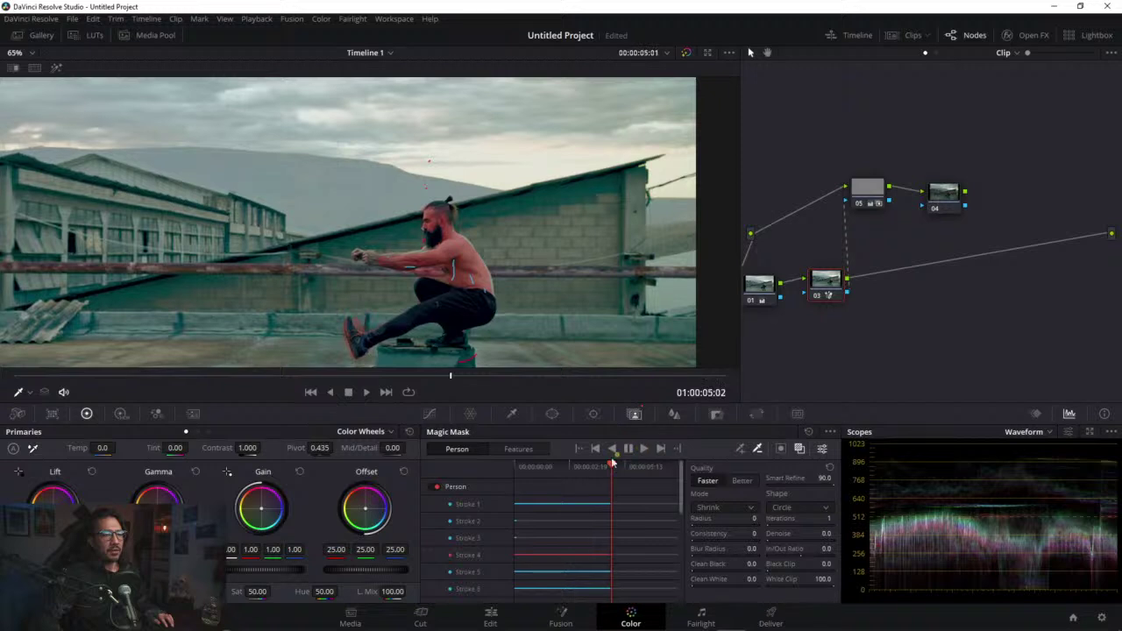
# Step: Return to the clip's first frame and reset node 03, clearing its Magic Mask strokes
pyautogui.click(516, 465)
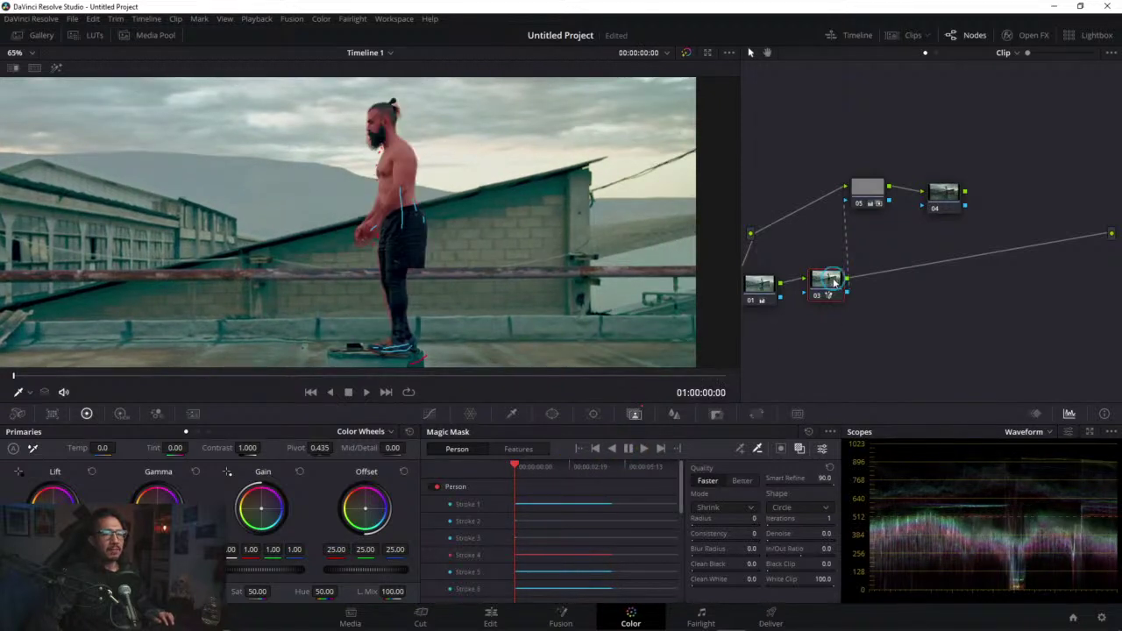
pyautogui.rightClick(834, 286)
pyautogui.click(868, 351)
# Step: Add a single vertical Magic Mask stroke from the man's torso to his shorts and check the selection with Highlight
pyautogui.click(740, 448)
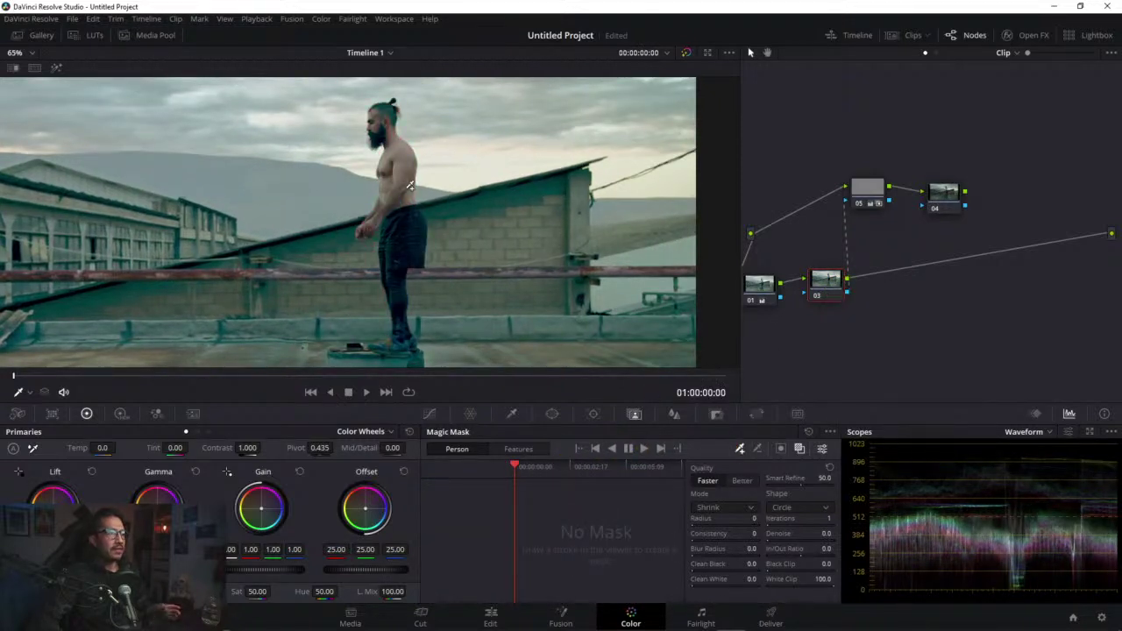
pyautogui.moveTo(400, 184); pyautogui.dragTo(400, 223)
pyautogui.click(57, 68)
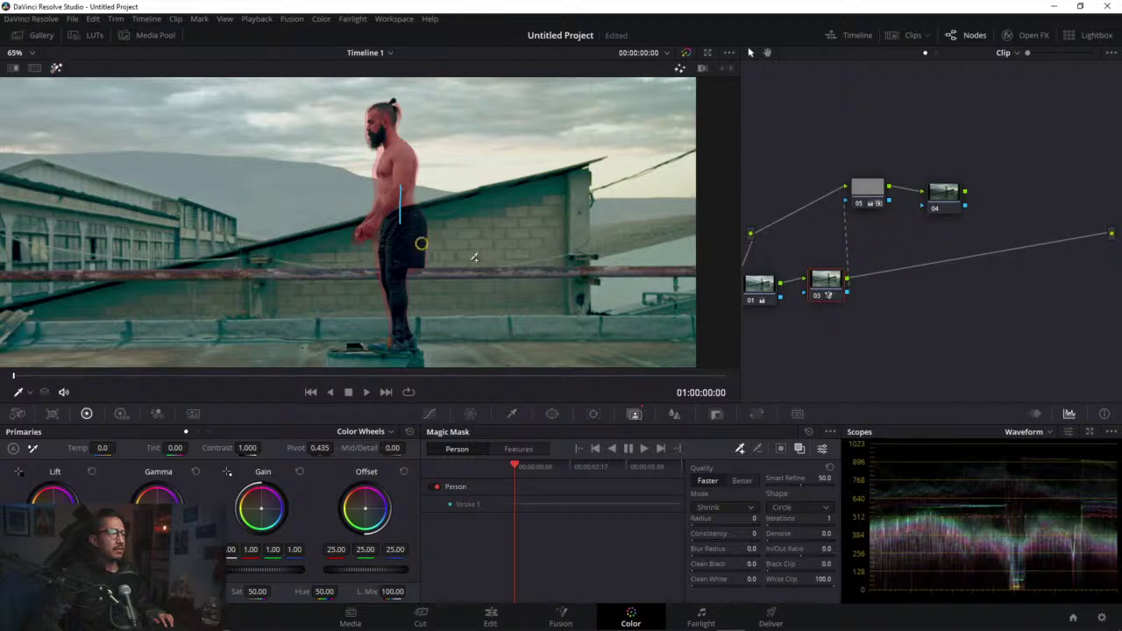
pyautogui.click(57, 68)
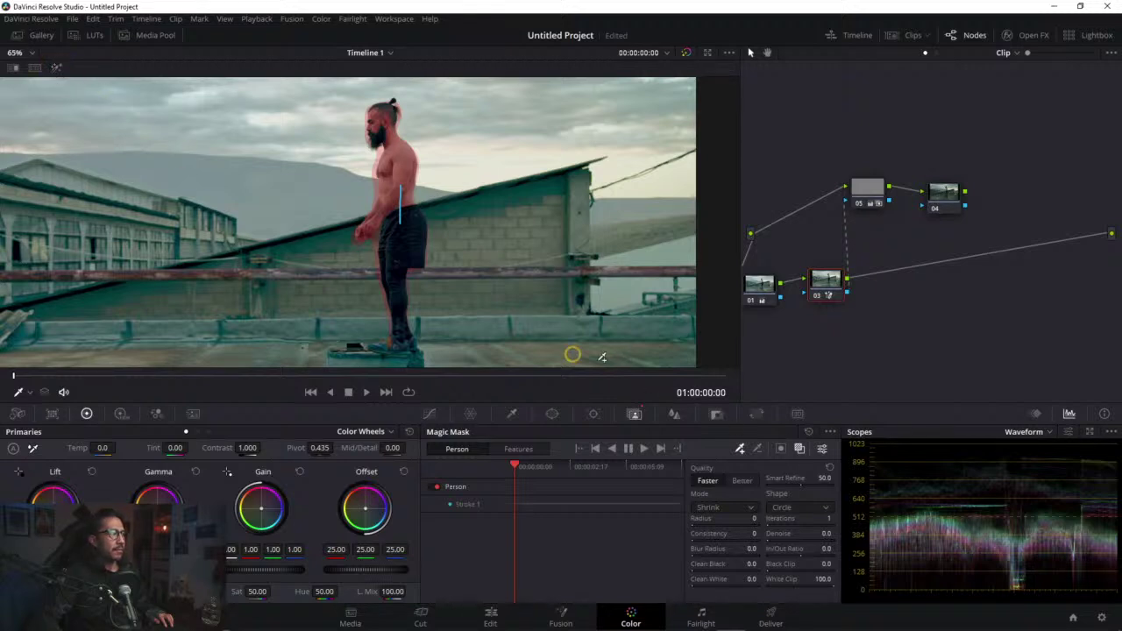
# Step: Set the Magic Mask quality to Better, with a Radius of 5 and a Blur Radius of 100
pyautogui.click(752, 482)
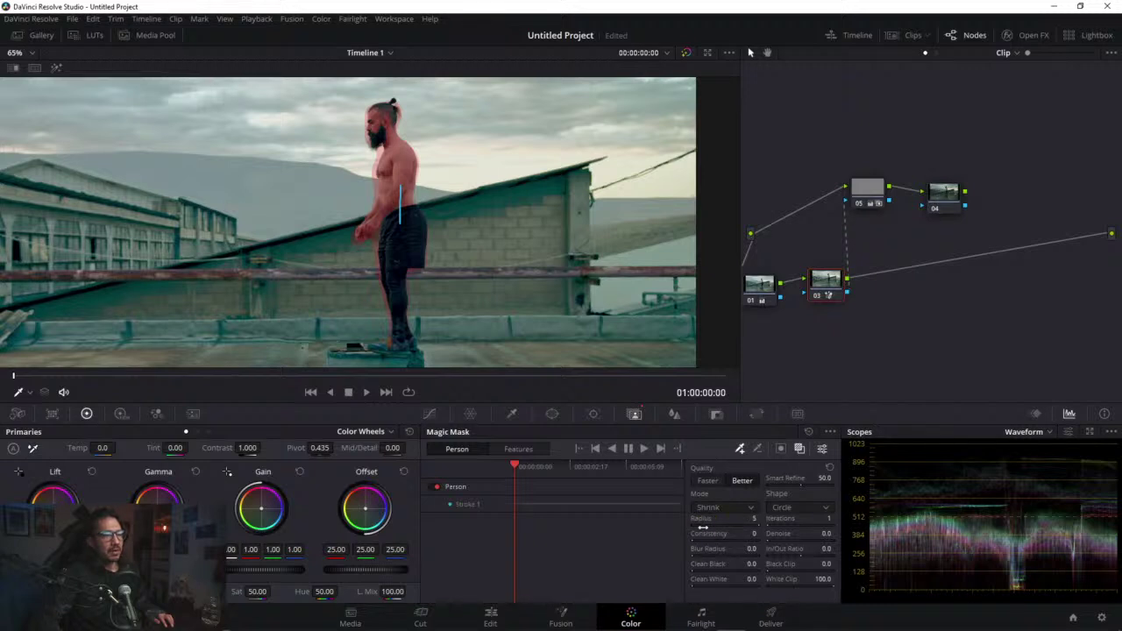
pyautogui.moveTo(739, 556); pyautogui.dragTo(839, 552)
pyautogui.click(747, 549)
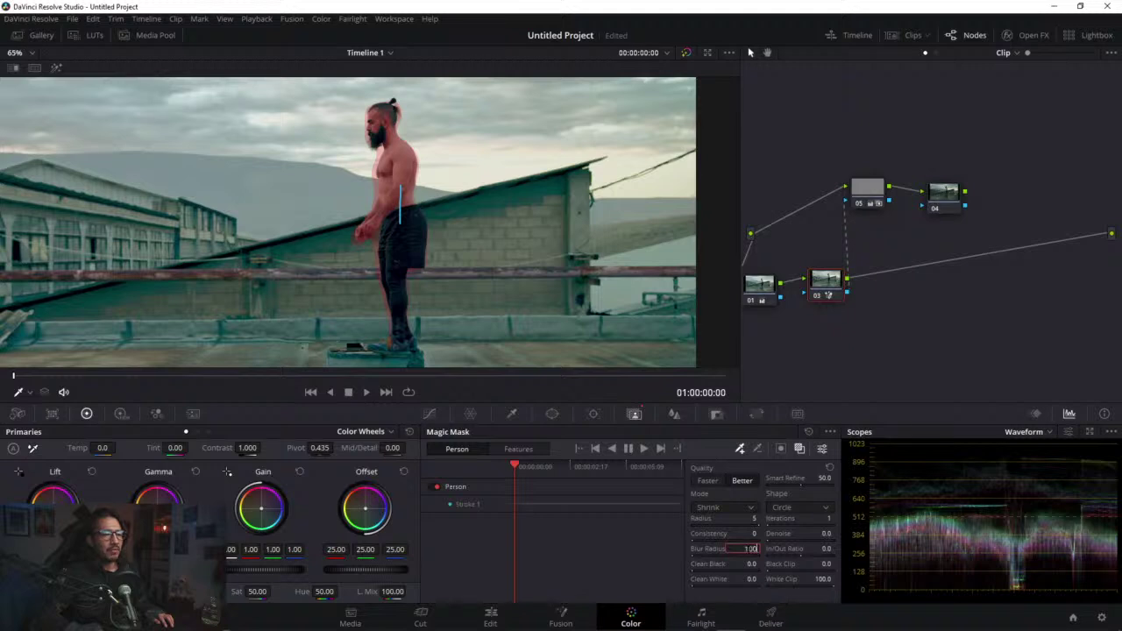
# Step: Isolate the masked man without the mask overlay and raise Clean Black to 9.4, then restore the full image
pyautogui.click(57, 69)
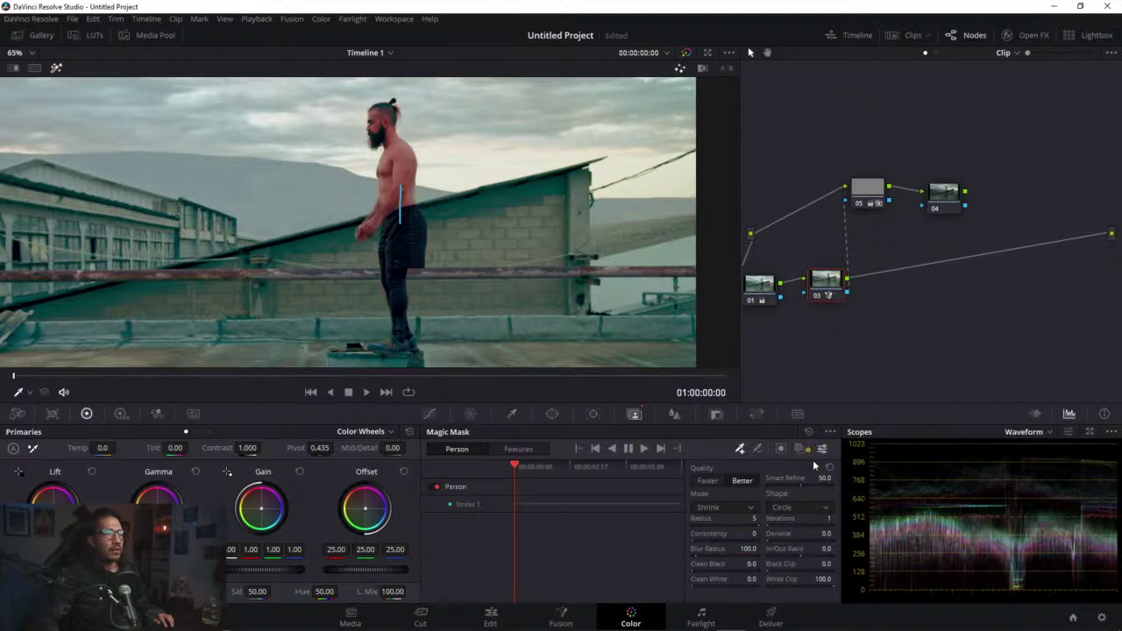
pyautogui.click(799, 448)
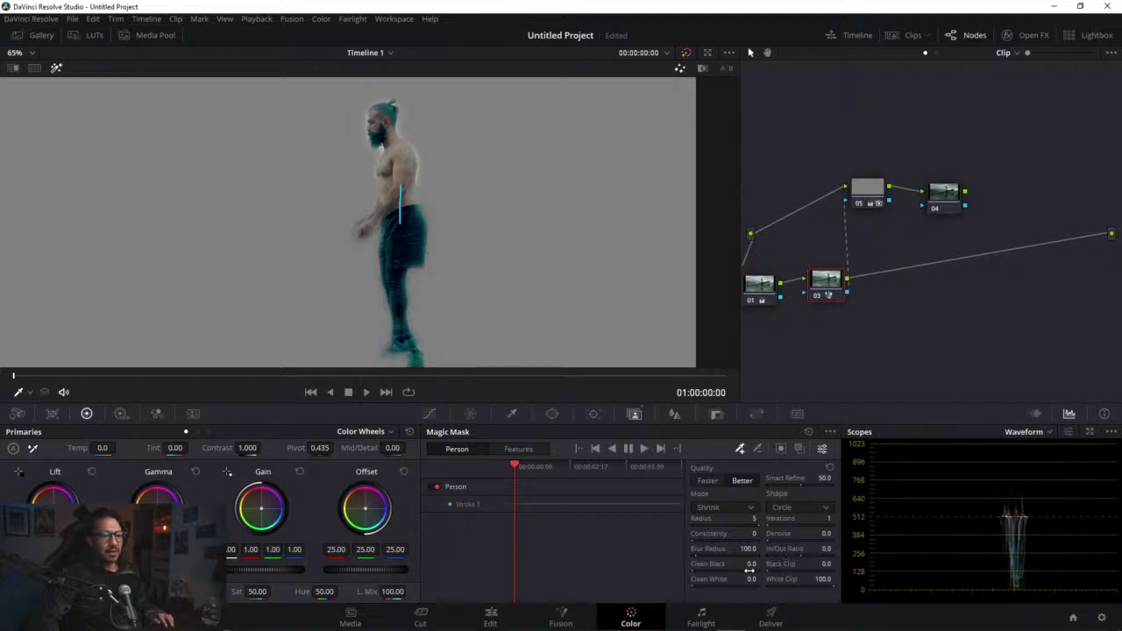
pyautogui.moveTo(750, 564); pyautogui.dragTo(799, 568)
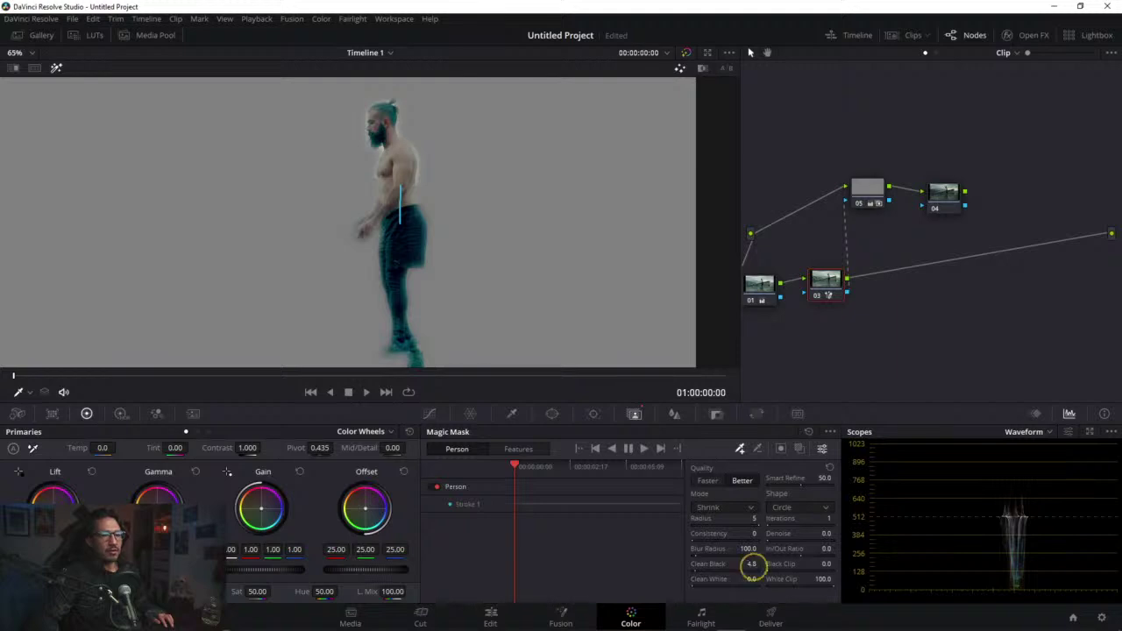
pyautogui.moveTo(751, 565); pyautogui.dragTo(858, 563)
pyautogui.click(56, 69)
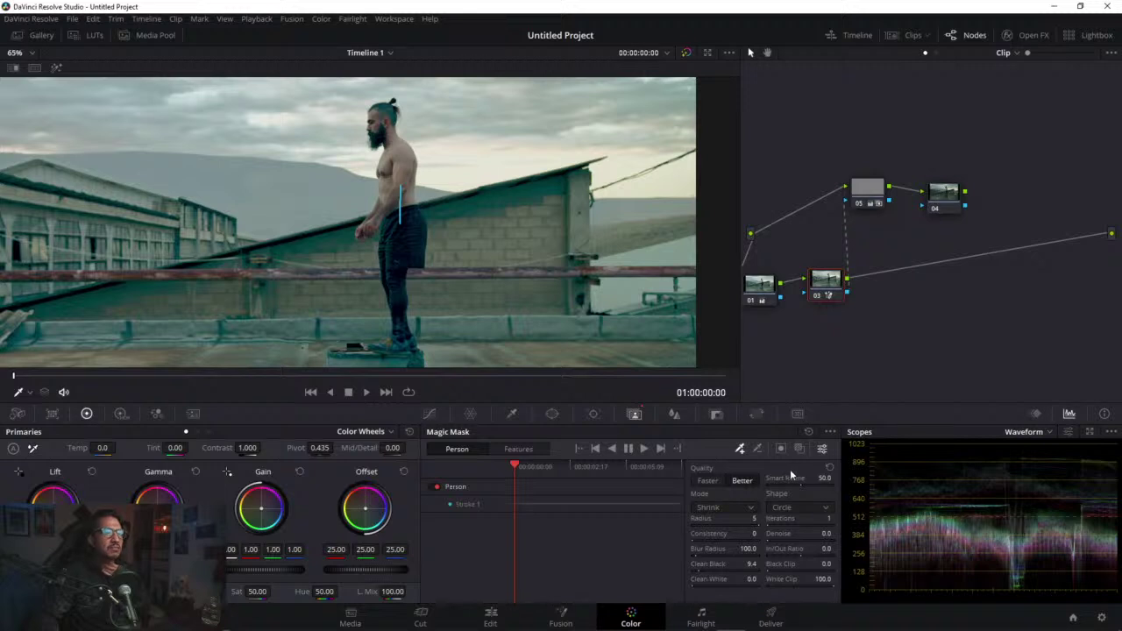
# Step: Turn the mask overlay back on and track the Magic Mask forward through the clip
pyautogui.click(798, 449)
pyautogui.press('space')
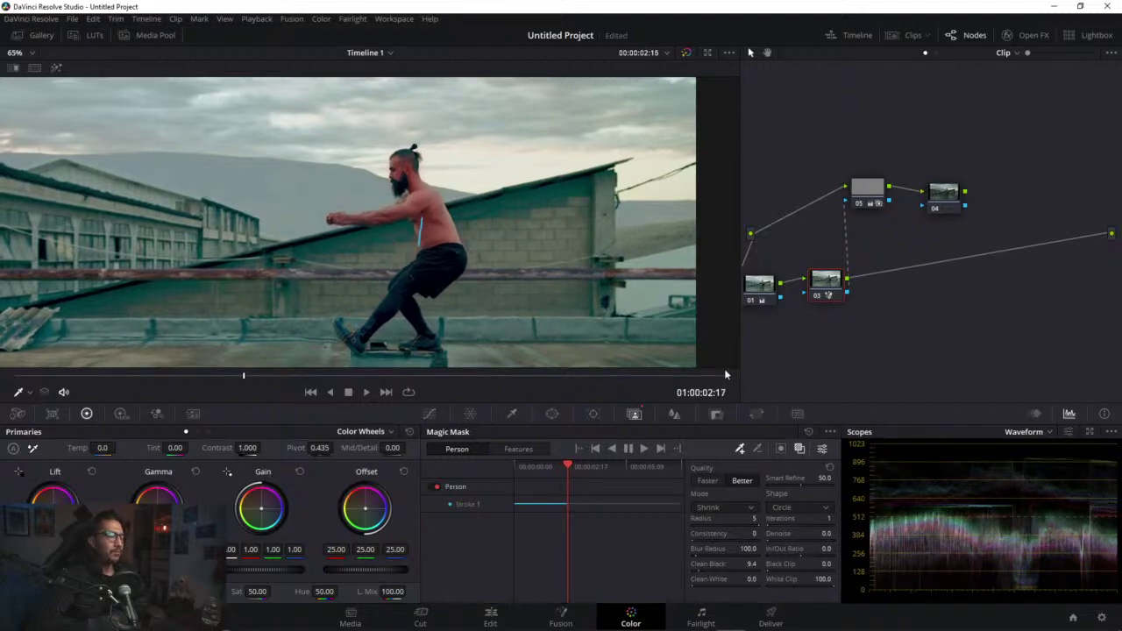
# Step: Switch to Silhouette, hide the coloured matte overlay and scrub back to frame 75
pyautogui.hotkey('alt', 'Tab')
pyautogui.hotkey('alt', 'Tab')
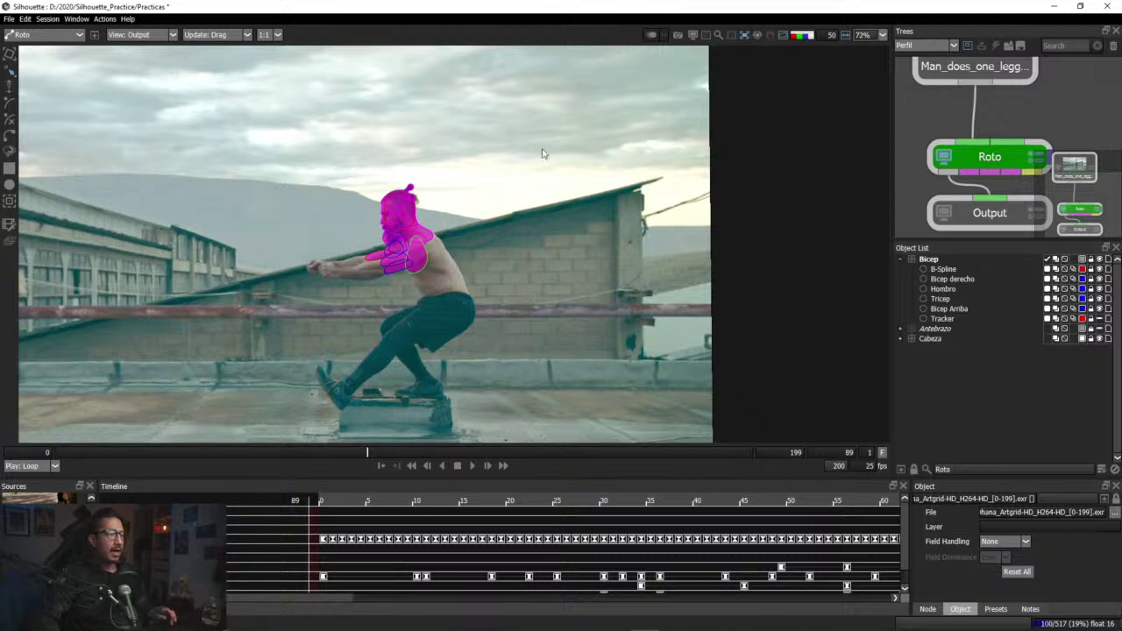
pyautogui.press('a')
pyautogui.moveTo(375, 451); pyautogui.dragTo(318, 454)
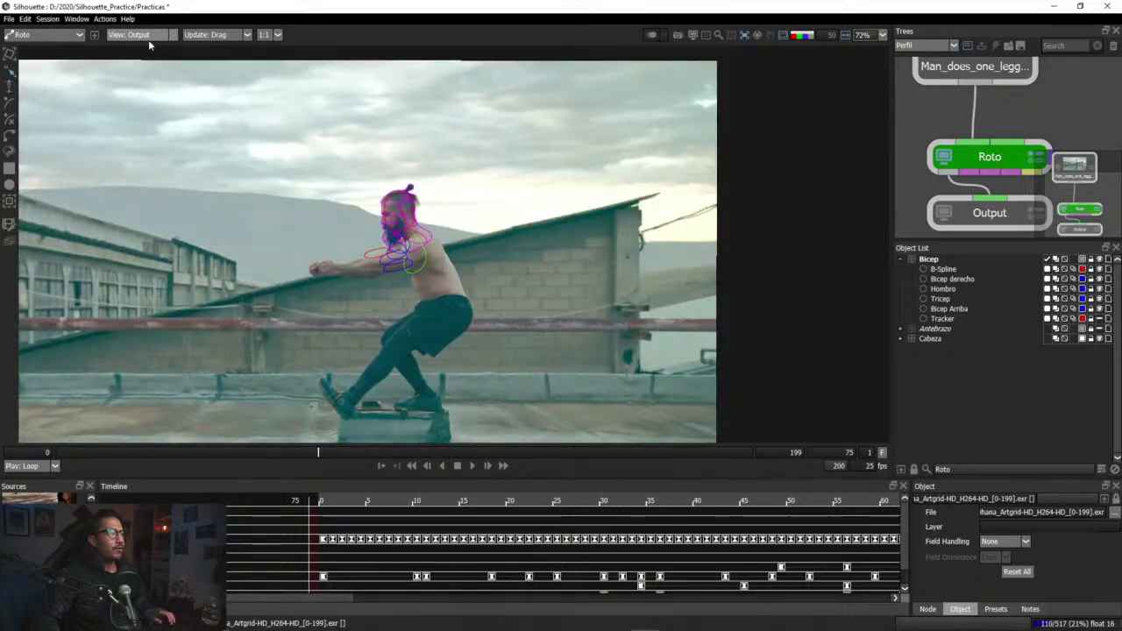
# Step: Set the viewer to Color Comp, hide the shape outlines and scrub to frame 70
pyautogui.click(165, 35)
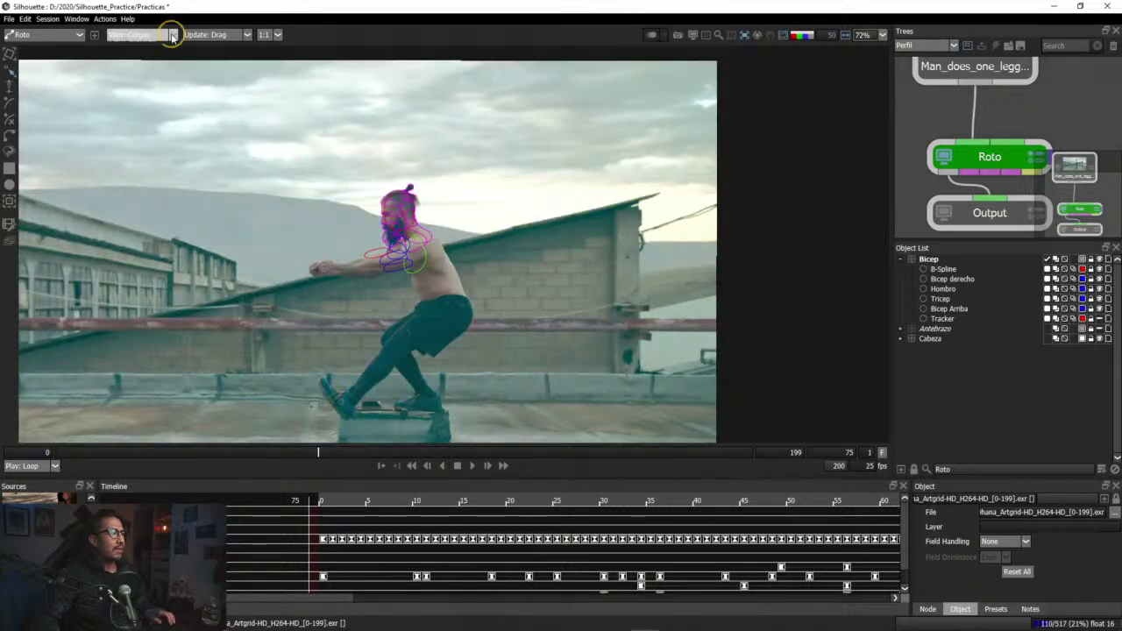
pyautogui.click(160, 48)
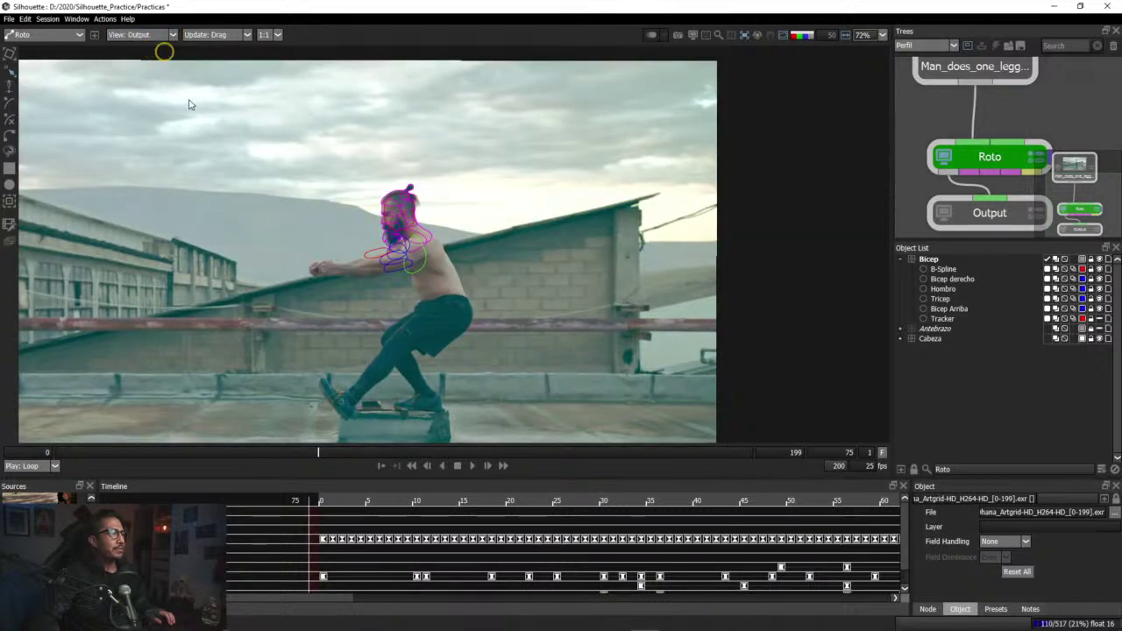
pyautogui.click(165, 35)
pyautogui.click(153, 63)
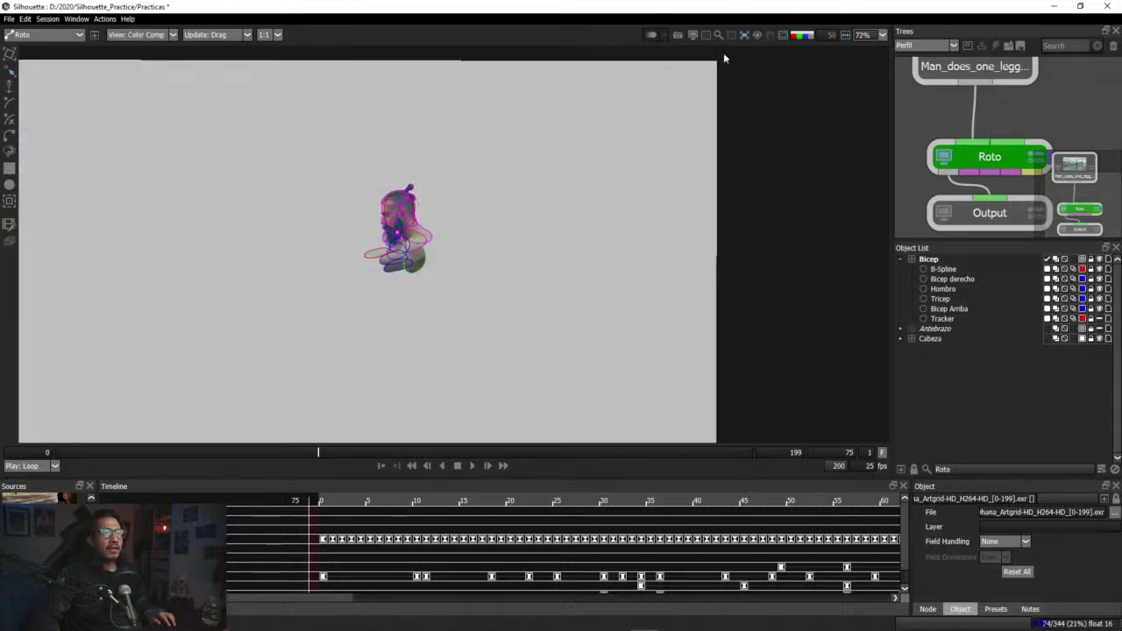
pyautogui.click(776, 40)
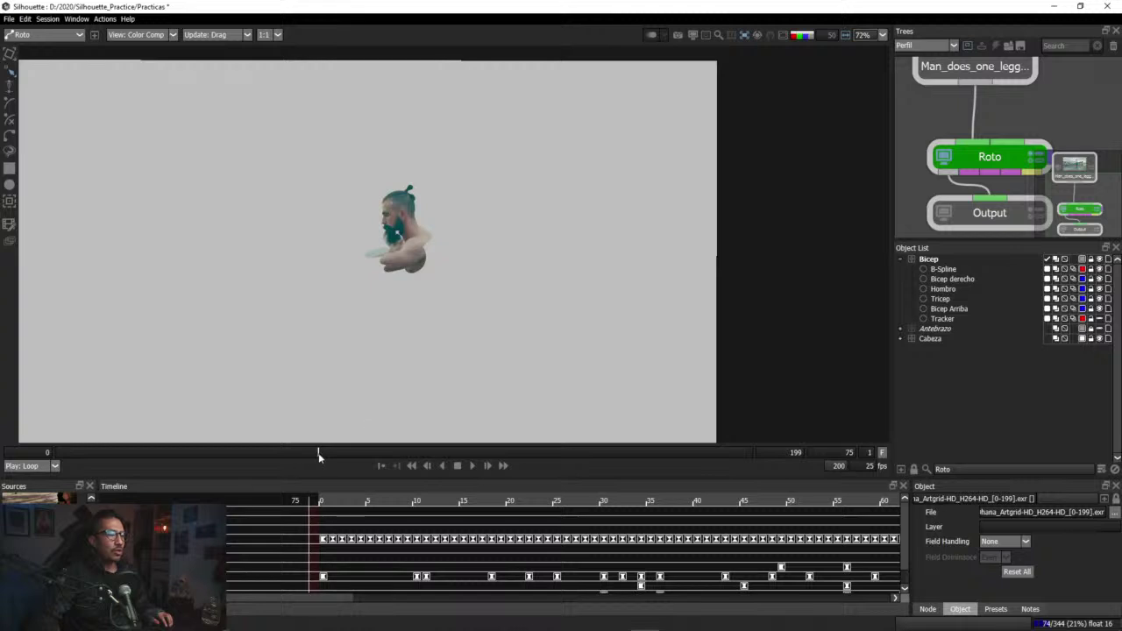
pyautogui.moveTo(318, 453)
pyautogui.mouseDown()
pyautogui.moveTo(70, 453)
pyautogui.moveTo(301, 452)
pyautogui.mouseUp()
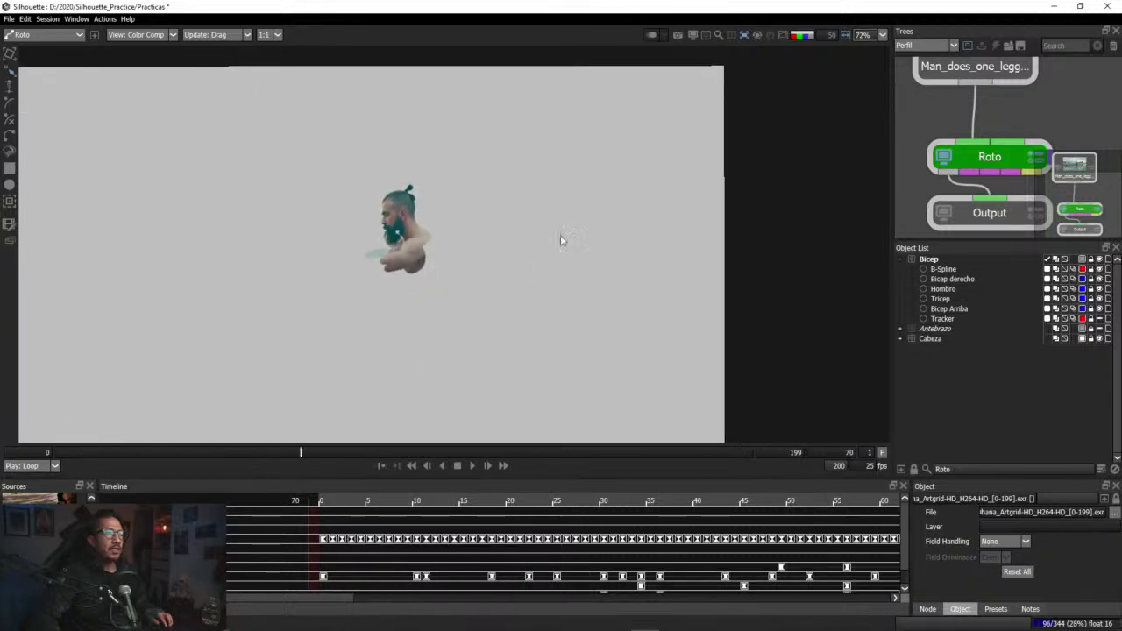
# Step: Fit the cut-out man in the viewer and play back the color comp to review the roto
pyautogui.click(744, 36)
pyautogui.click(759, 49)
pyautogui.scroll(-4, 499, 263)
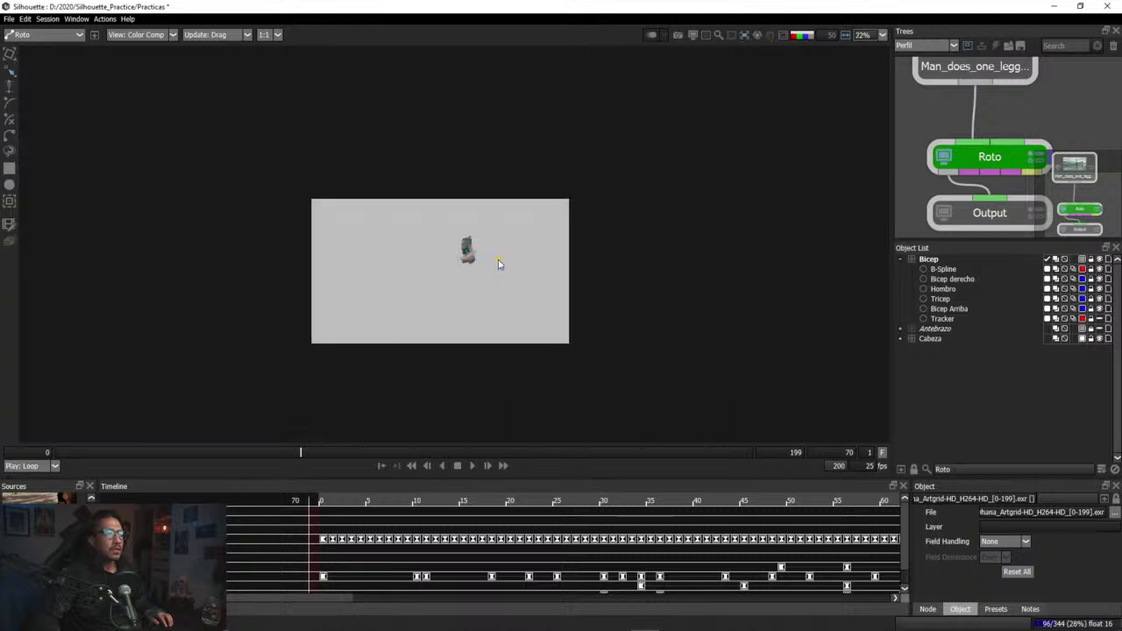
pyautogui.scroll(1, 484, 279)
pyautogui.scroll(-5, 501, 250)
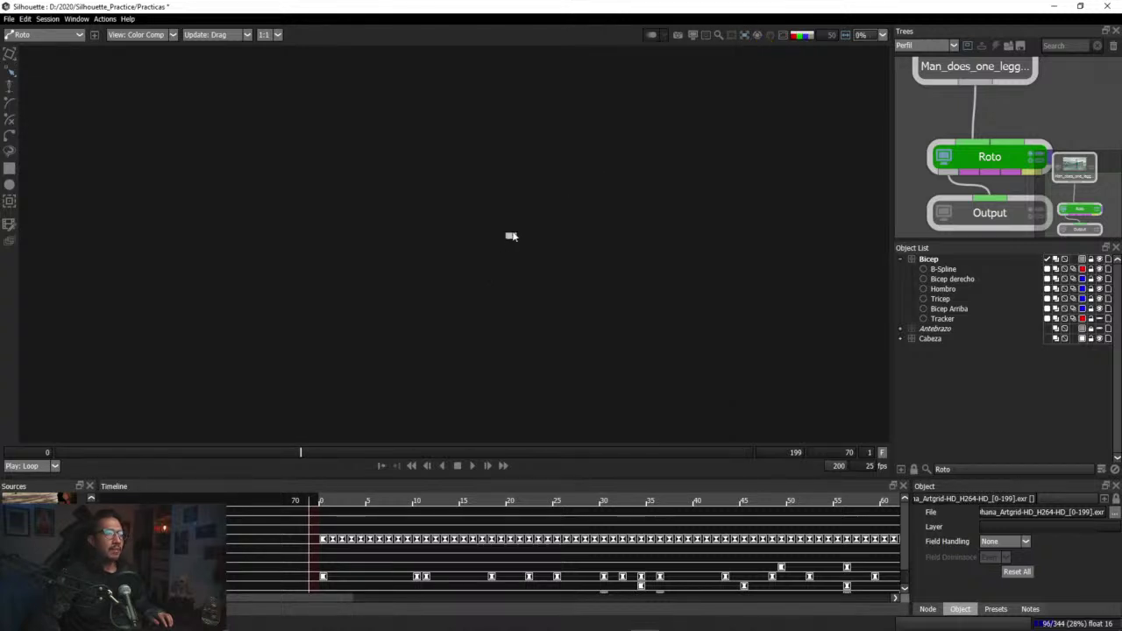
pyautogui.scroll(5, 509, 235)
pyautogui.scroll(-4, 439, 312)
pyautogui.scroll(-1, 439, 312)
pyautogui.scroll(3, 418, 331)
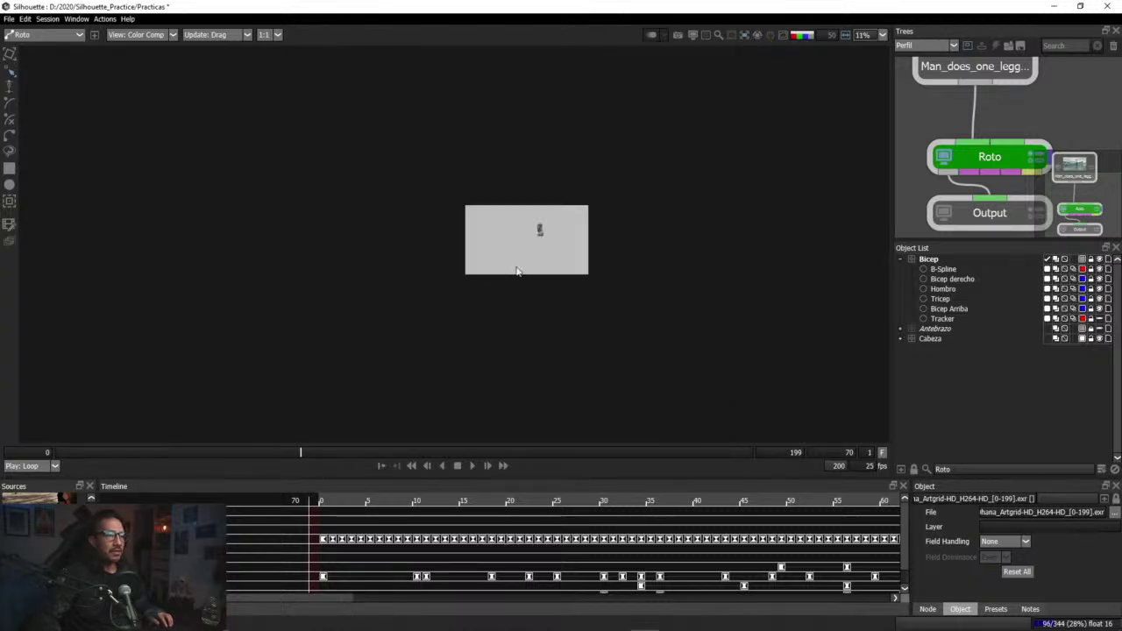
pyautogui.scroll(4, 614, 228)
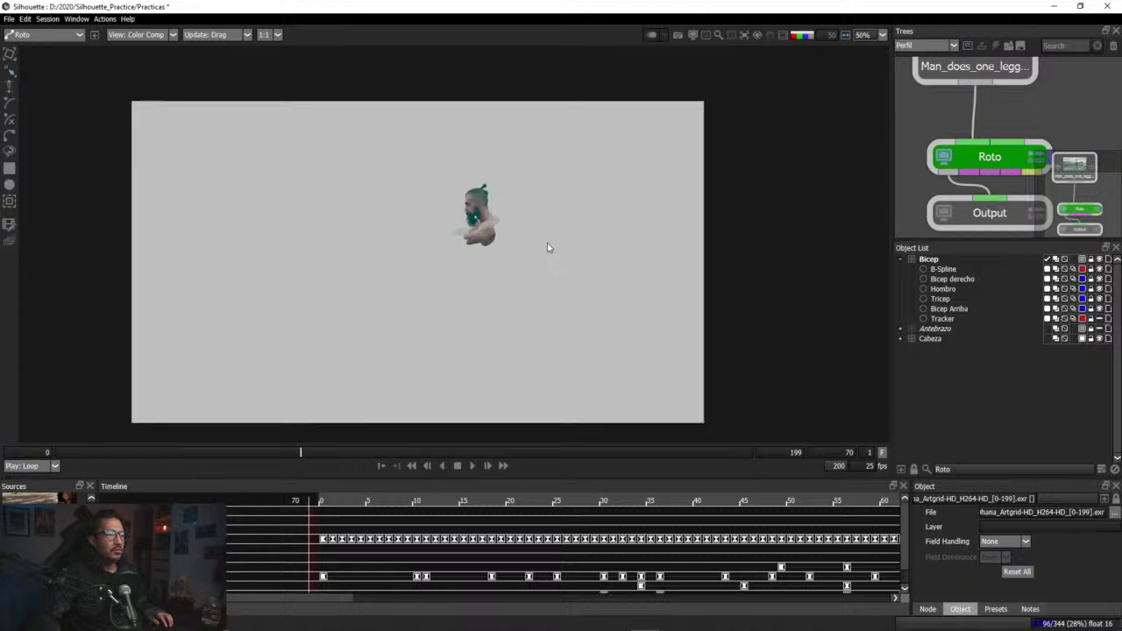
pyautogui.moveTo(559, 233); pyautogui.dragTo(580, 235)
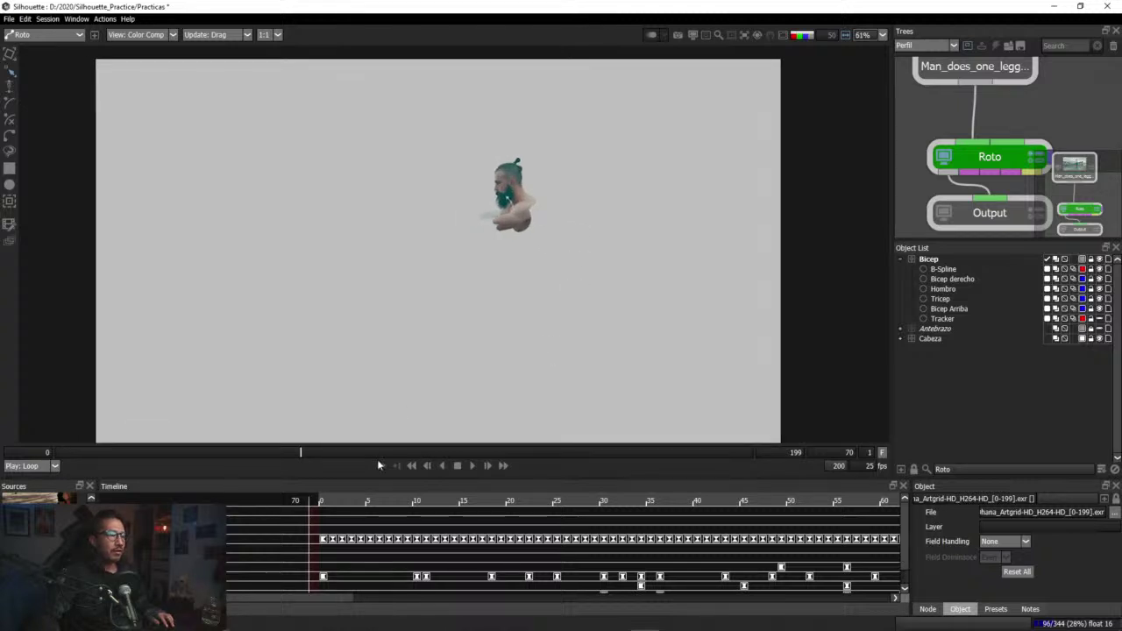
pyautogui.click(474, 468)
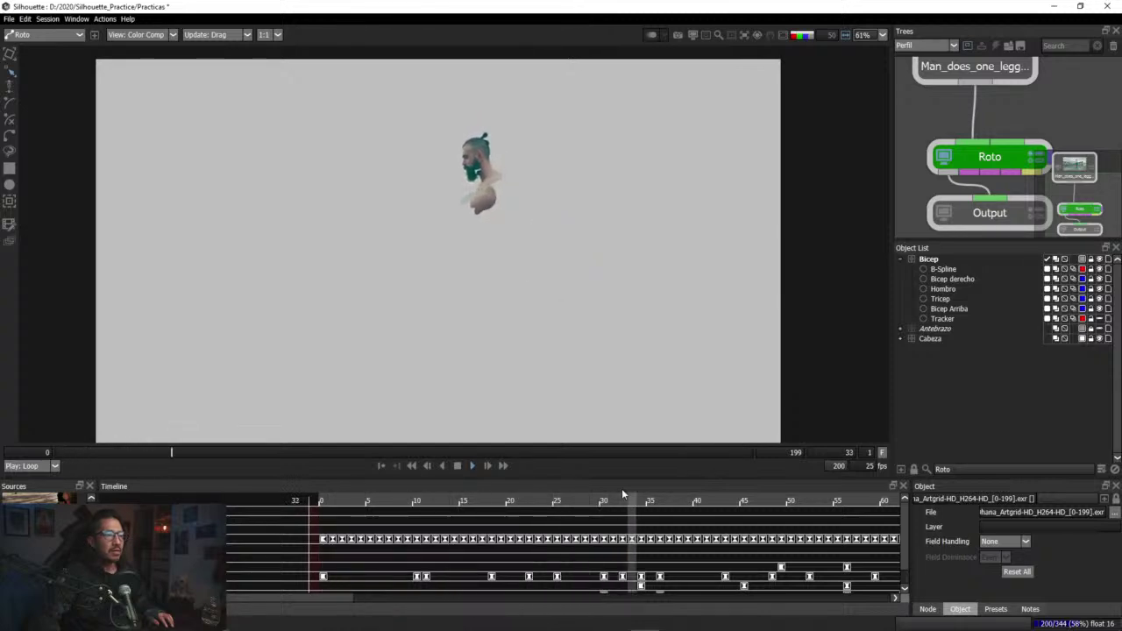
# Step: Switch back to DaVinci Resolve and review the tracked, isolated man without the mask overlay, scrubbing from the last frame to the first
pyautogui.hotkey('alt', 'Tab')
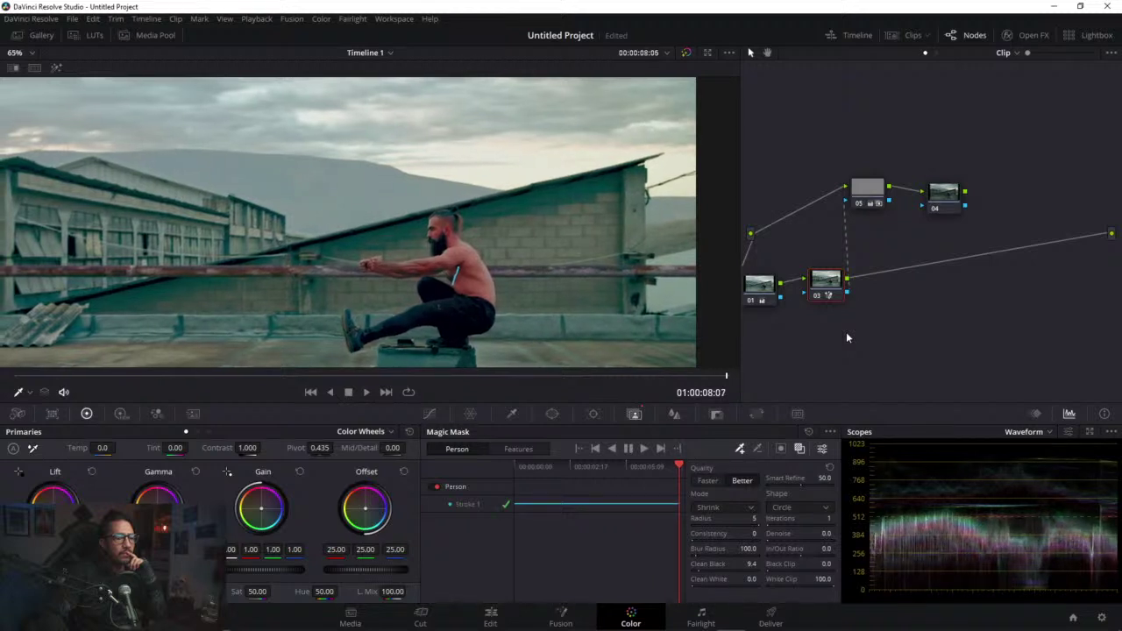
pyautogui.click(799, 449)
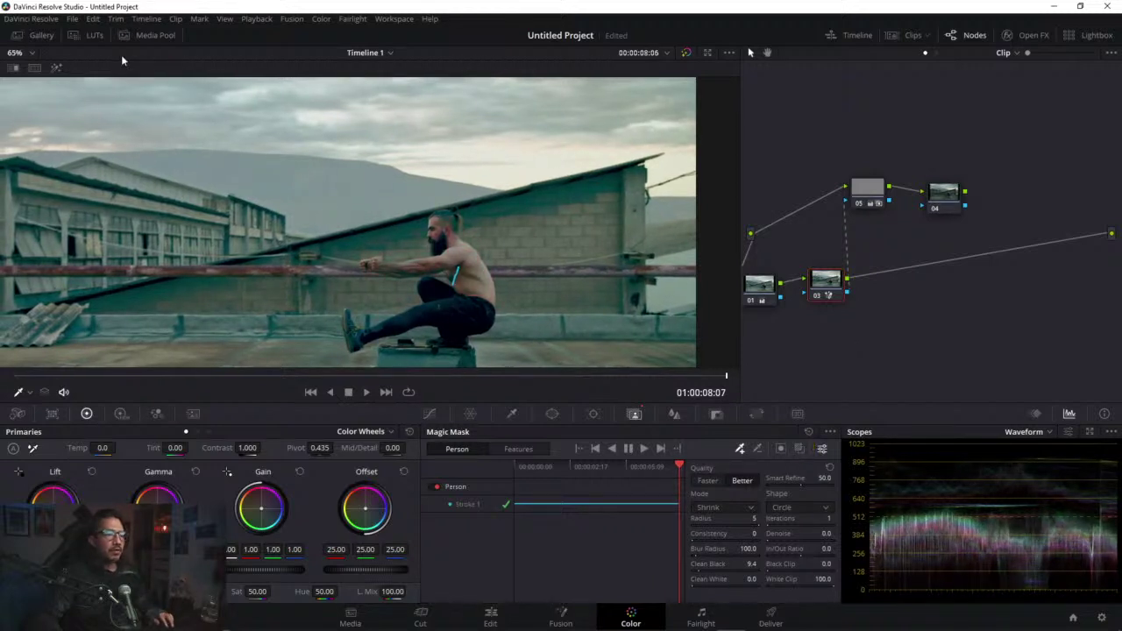
pyautogui.hotkey('shift', 'h')
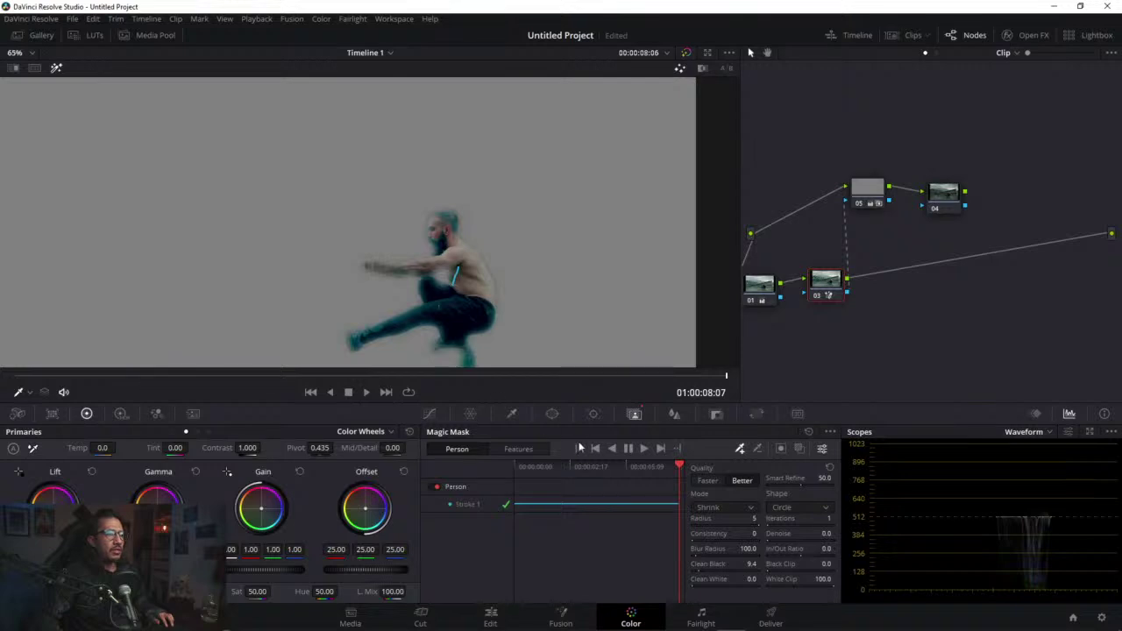
pyautogui.moveTo(657, 470); pyautogui.dragTo(496, 471)
pyautogui.click(56, 68)
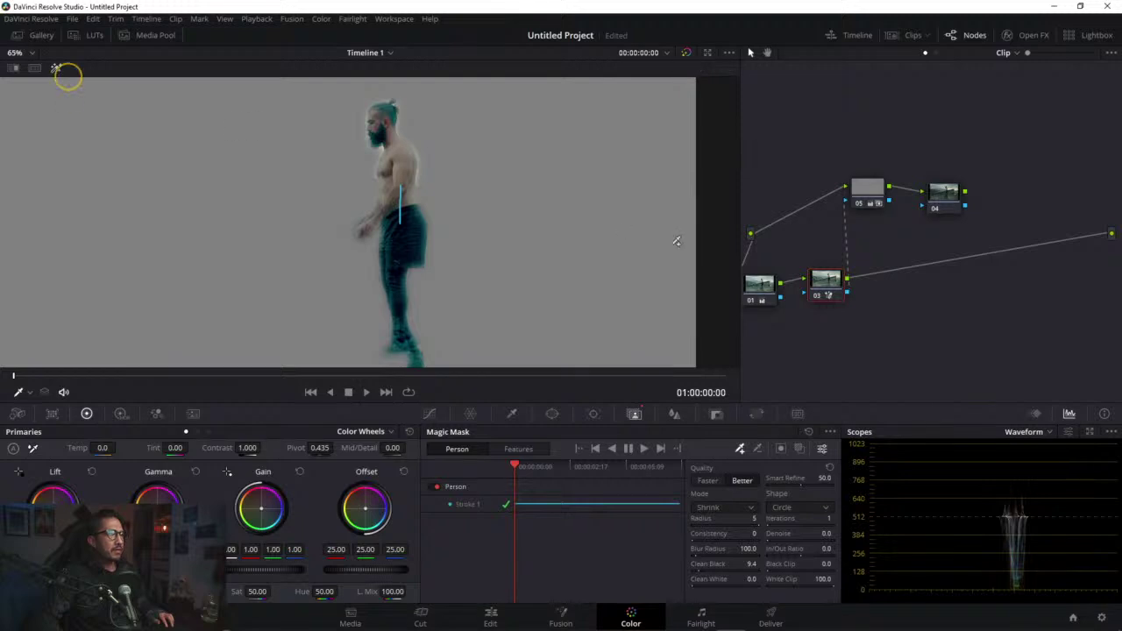
# Step: Try raising the Gain on node 05 to 2.51, comparing with the node disabled
pyautogui.click(868, 188)
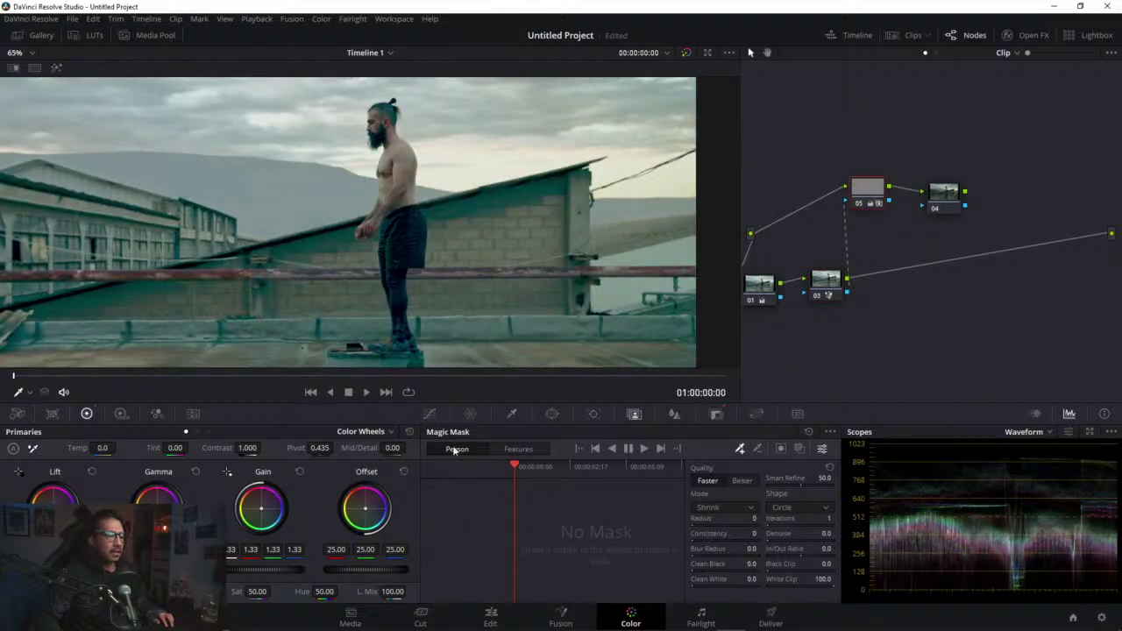
pyautogui.moveTo(256, 571); pyautogui.dragTo(275, 570)
pyautogui.moveTo(233, 569); pyautogui.dragTo(263, 570)
pyautogui.hotkey('ctrl', 'd')
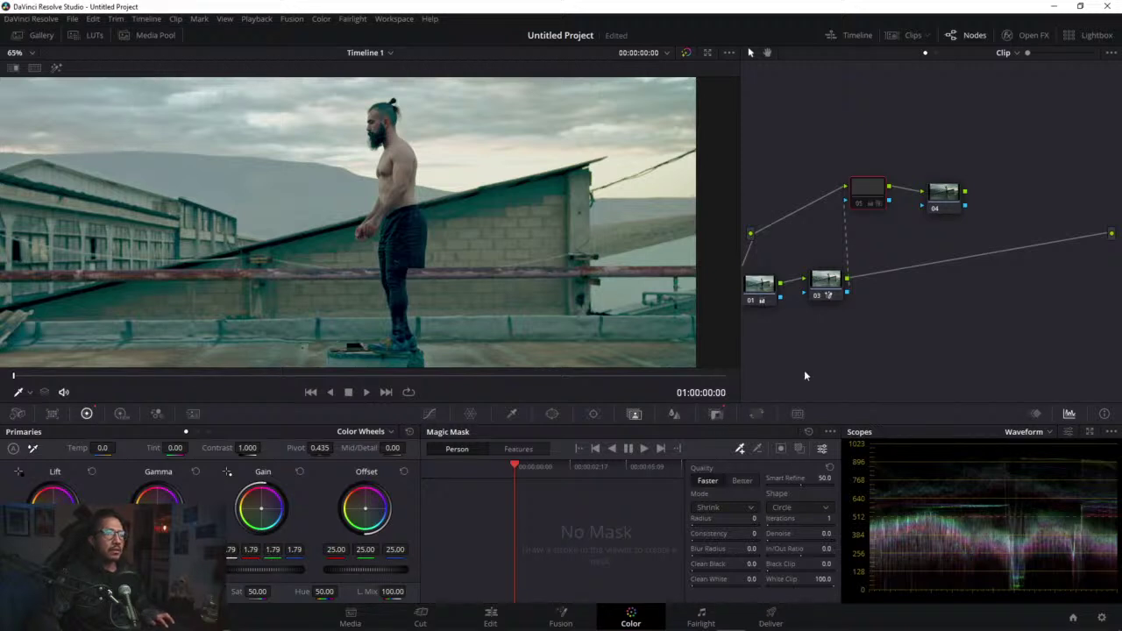
pyautogui.click(57, 68)
pyautogui.click(56, 67)
pyautogui.click(142, 193)
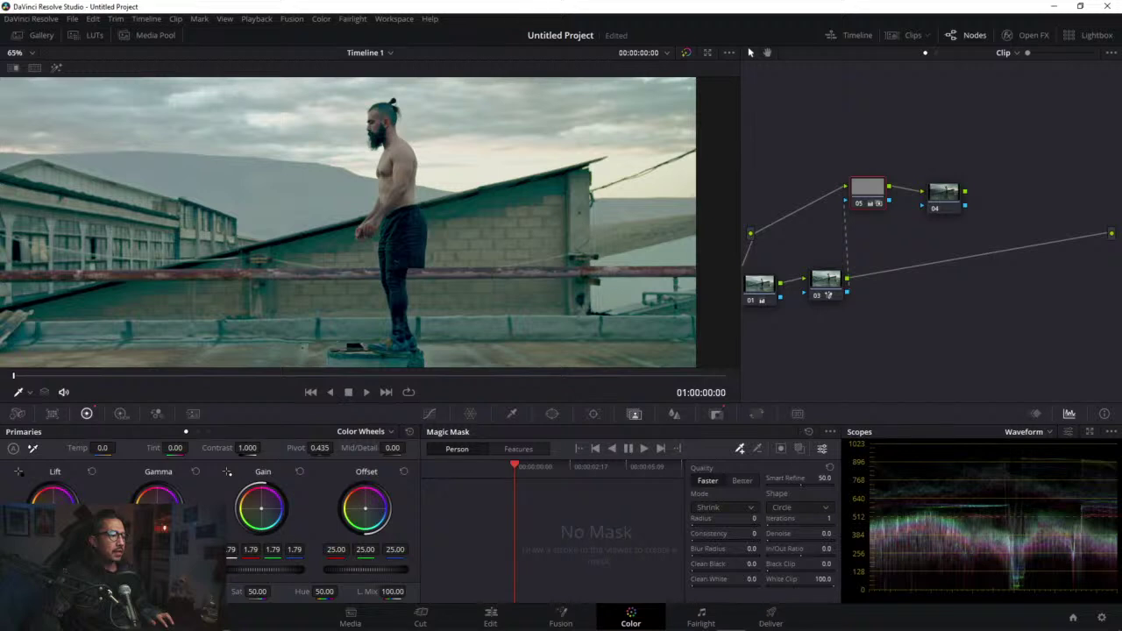
pyautogui.moveTo(249, 571); pyautogui.dragTo(277, 572)
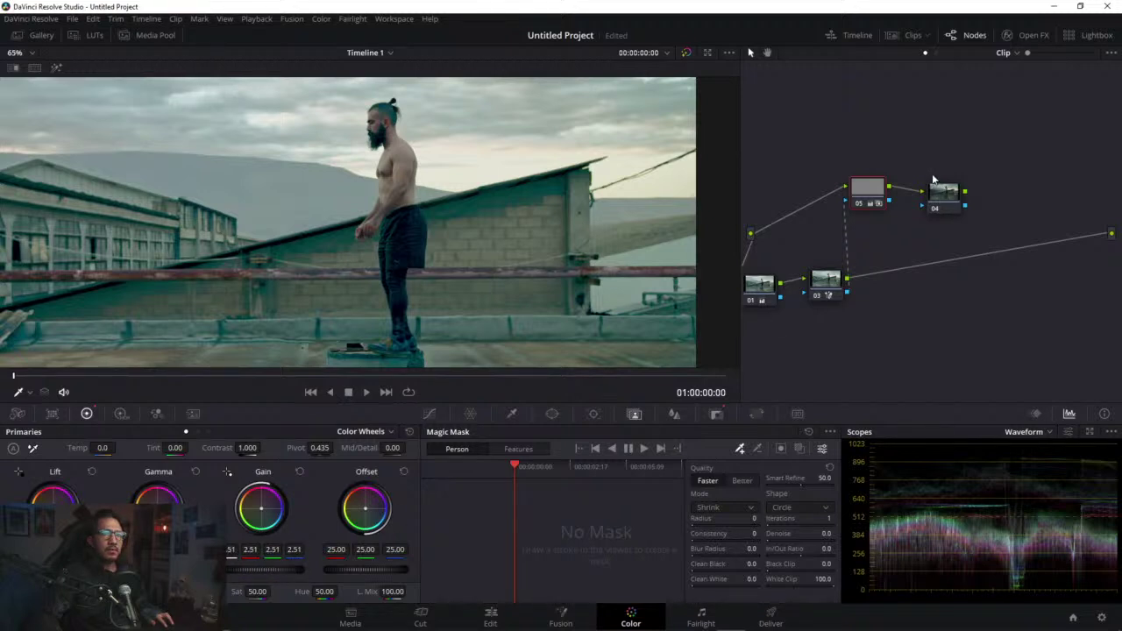
# Step: Connect node 04 to the node graph's final output and reset the grade on node 05
pyautogui.moveTo(964, 191); pyautogui.dragTo(1112, 233)
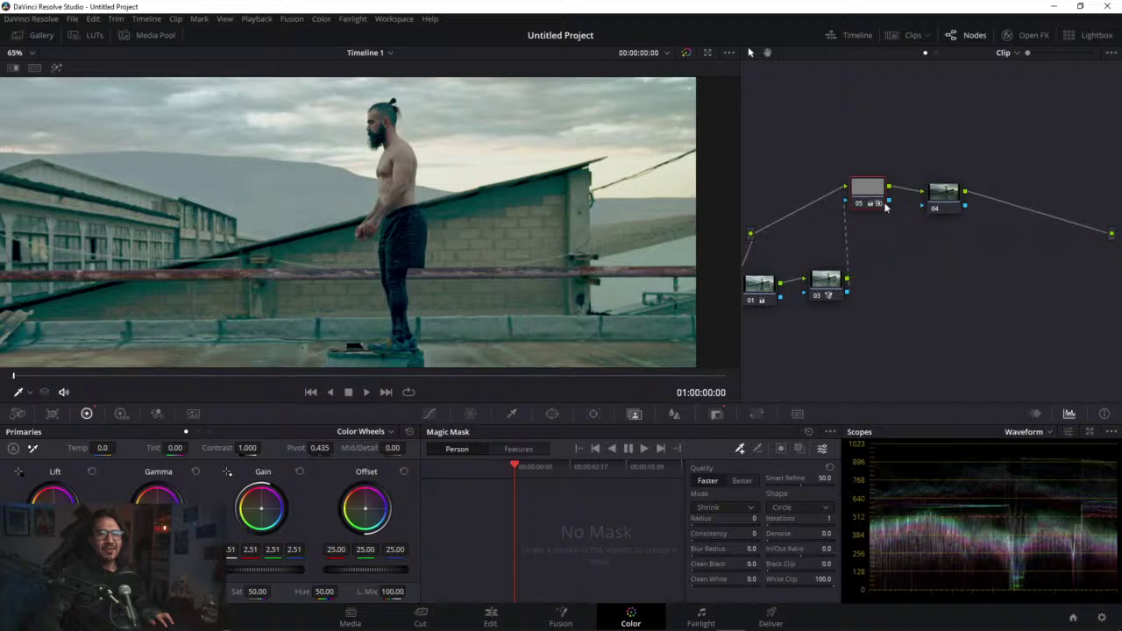
pyautogui.click(867, 201)
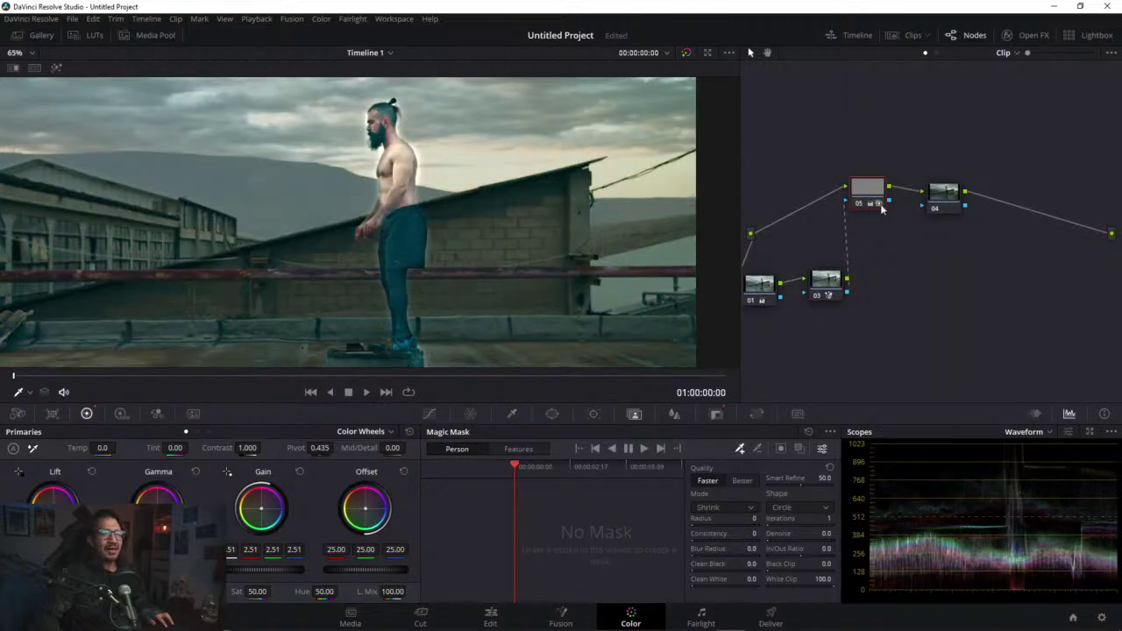
pyautogui.rightClick(884, 204)
pyautogui.click(912, 200)
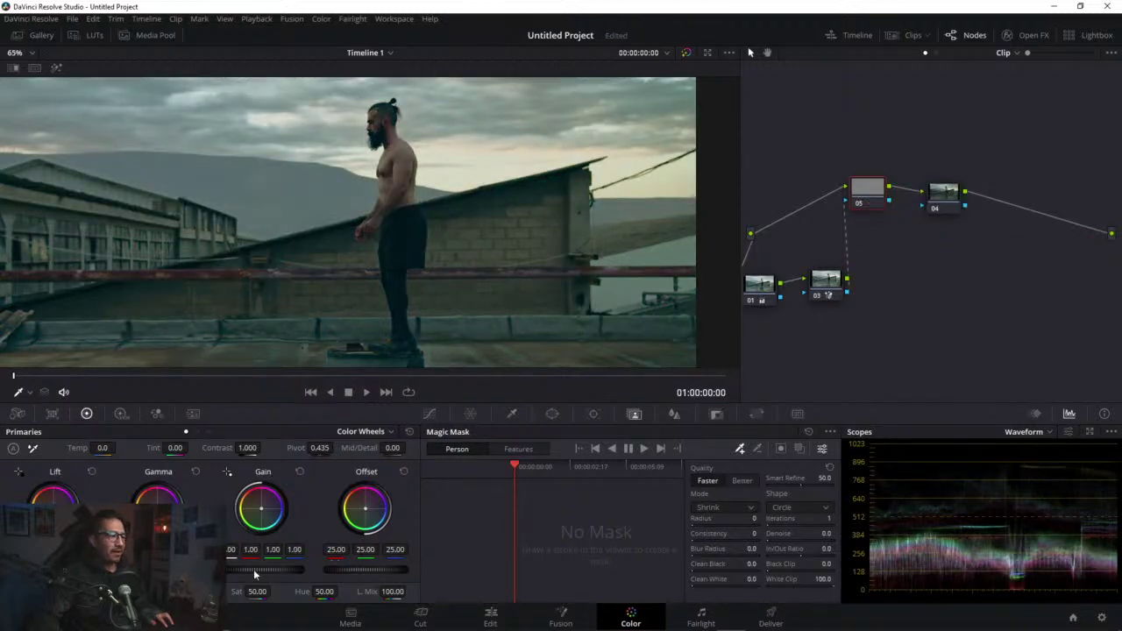
# Step: Raise the Gain on node 05 to 1.18 and compare the man with the node disabled and enabled
pyautogui.moveTo(255, 572); pyautogui.dragTo(307, 570)
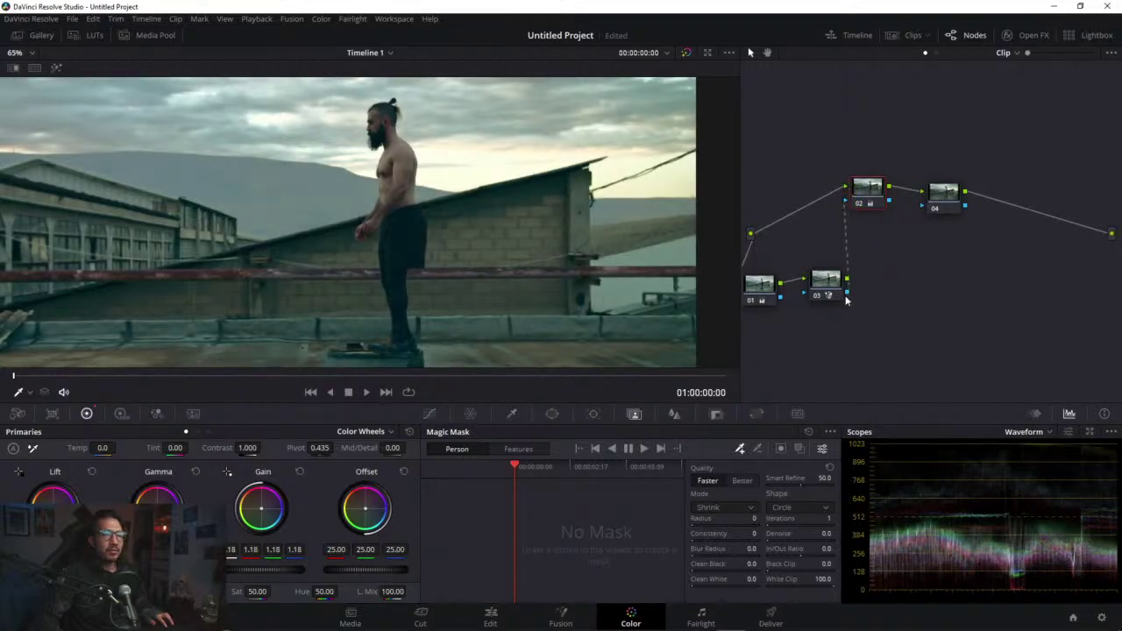
pyautogui.hotkey('ctrl', 'd')
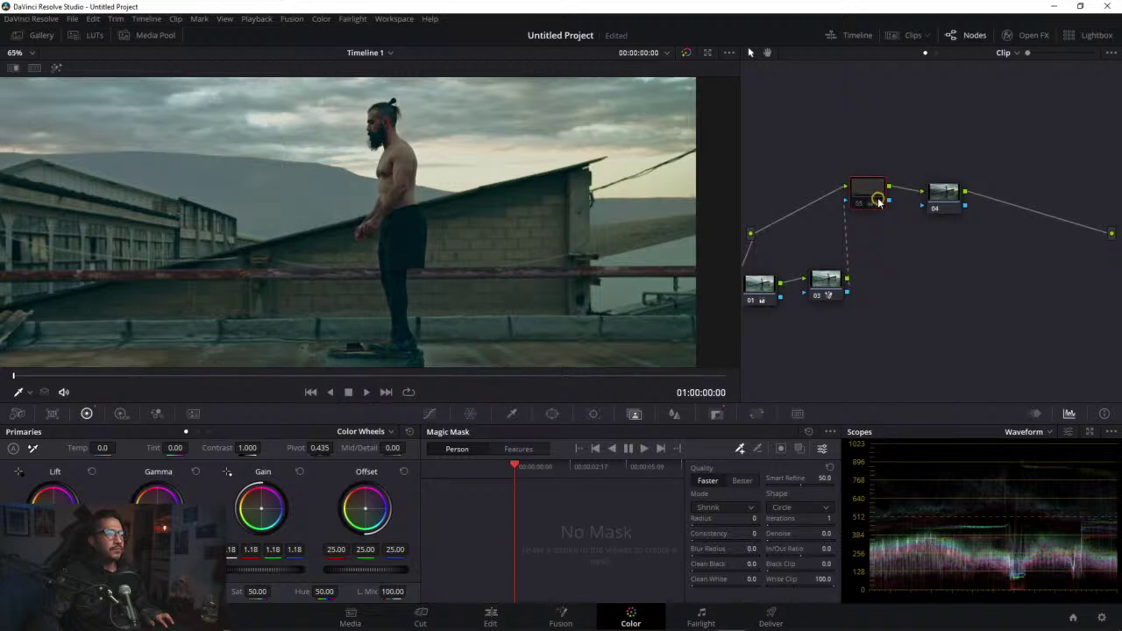
pyautogui.hotkey('ctrl', 'd')
pyautogui.moveTo(262, 529)
pyautogui.mouseDown()
pyautogui.moveTo(261, 516)
pyautogui.moveTo(276, 519)
pyautogui.mouseUp()
# Step: Highlight node 05's isolated area, turn the highlight off, and move to the frame at 01:00:03:23
pyautogui.click(56, 69)
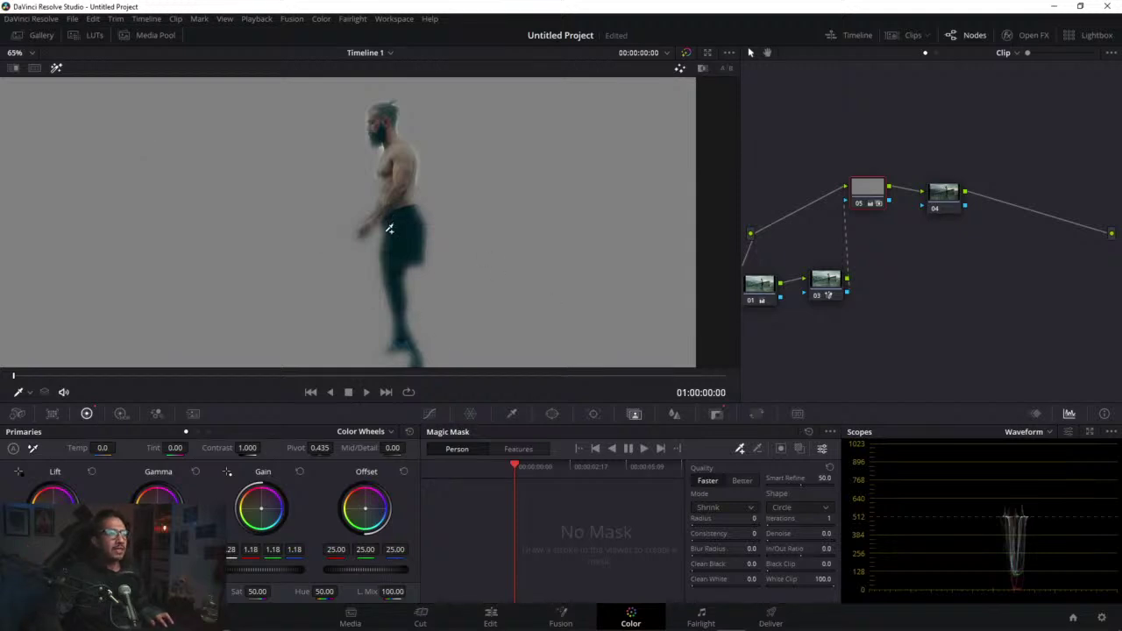
pyautogui.scroll(-1, 428, 274)
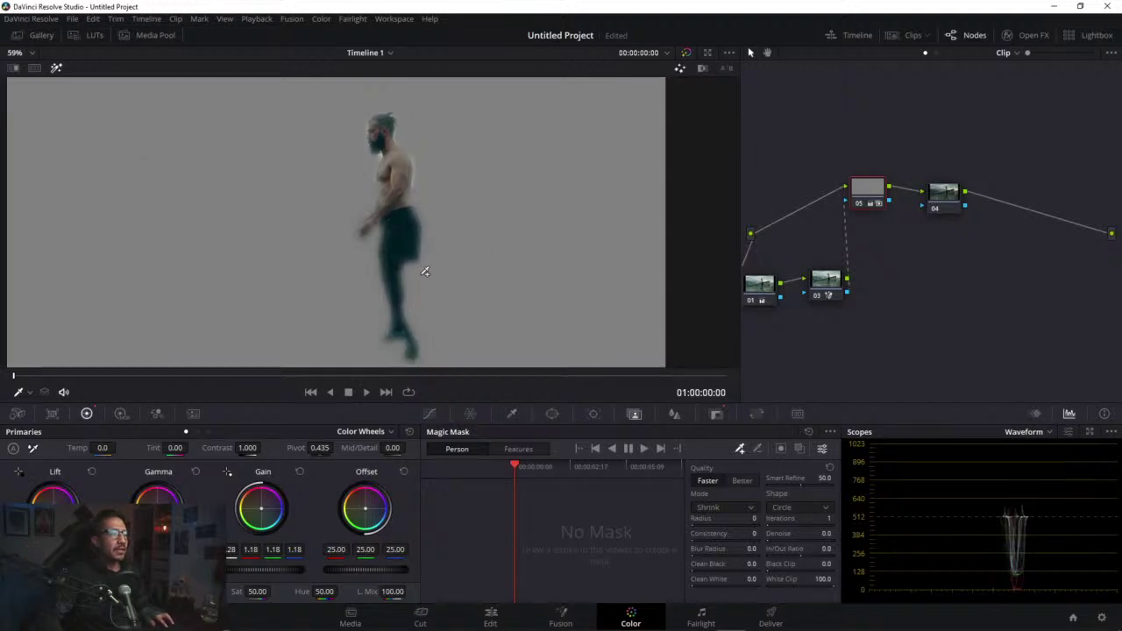
pyautogui.hotkey('shift', 'h')
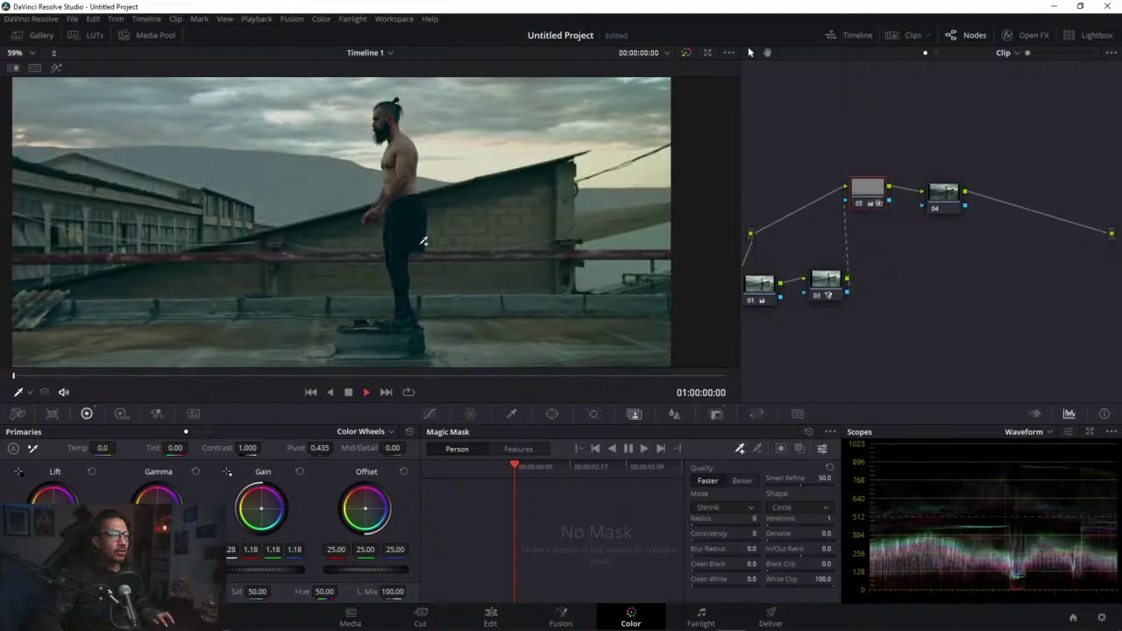
pyautogui.click(422, 240)
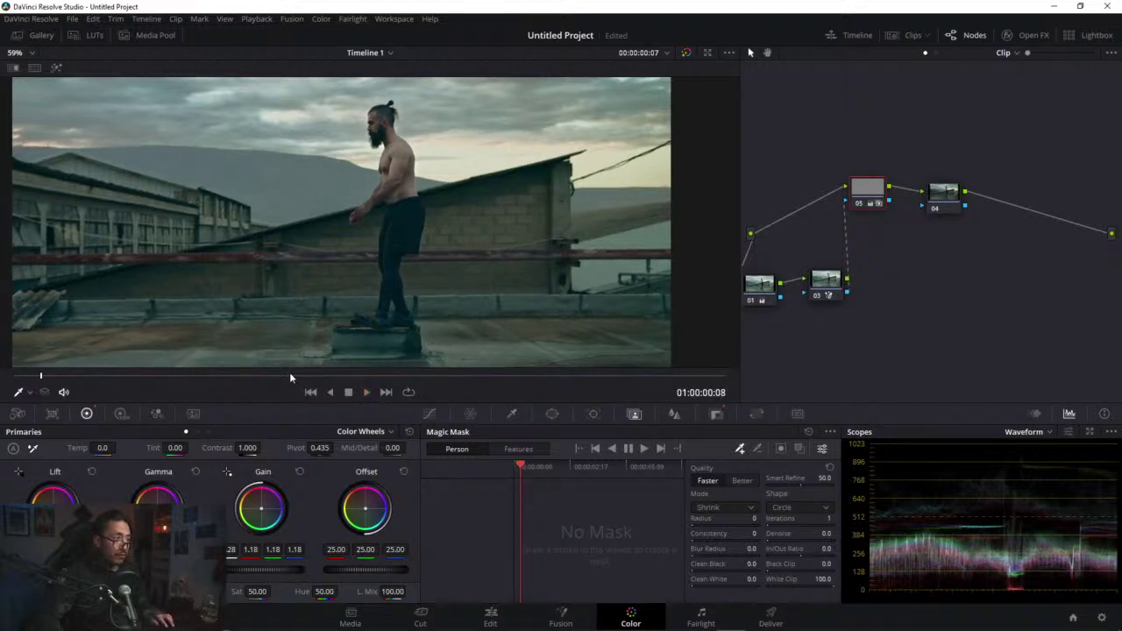
pyautogui.click(354, 377)
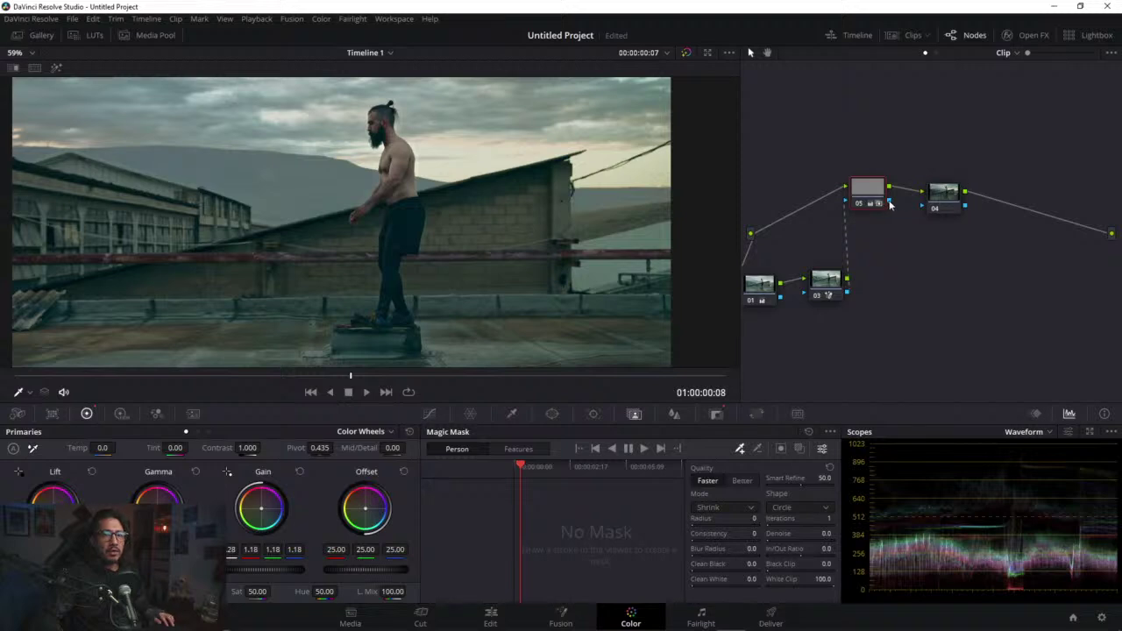
# Step: Feed node 05's key output into node 04, invert node 04's key input, and check the matte with the highlight
pyautogui.click(936, 210)
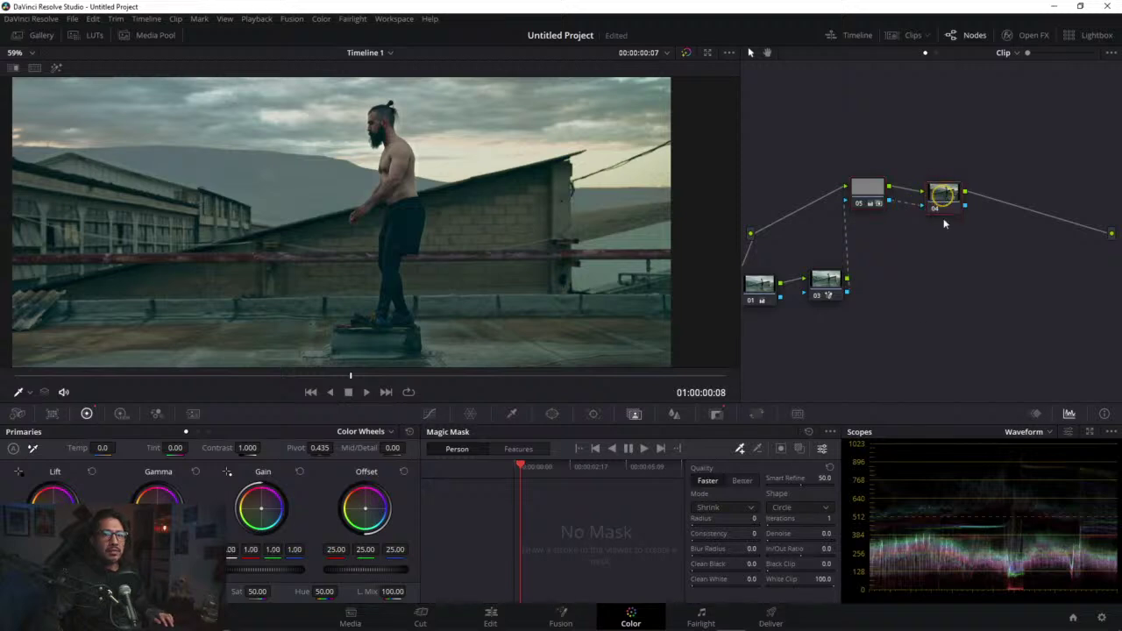
pyautogui.click(717, 415)
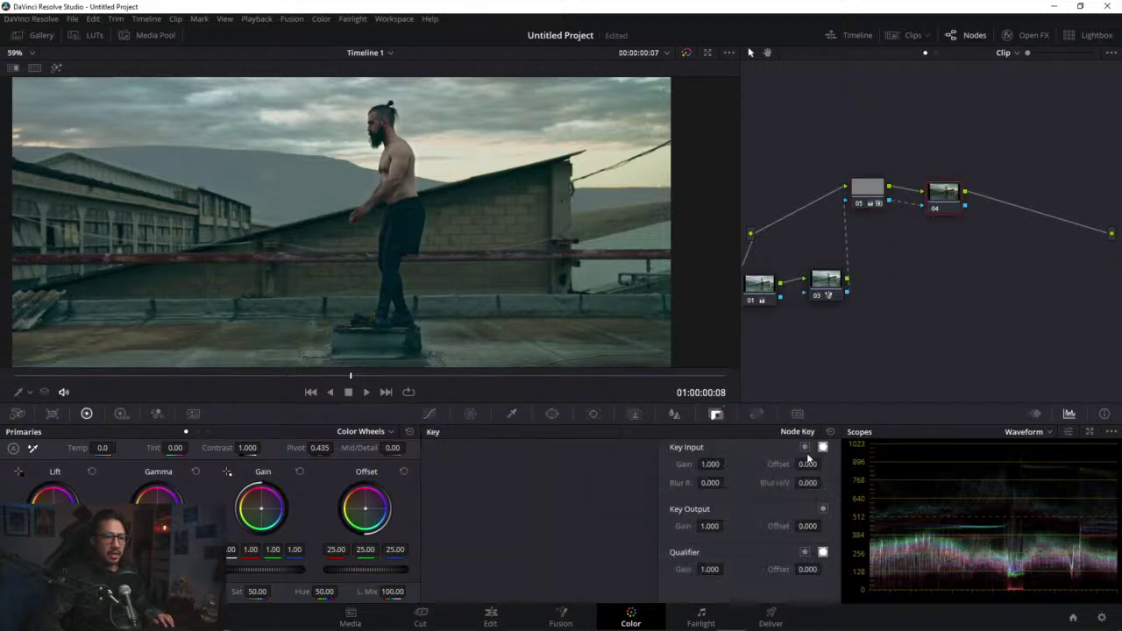
pyautogui.click(804, 447)
pyautogui.click(57, 68)
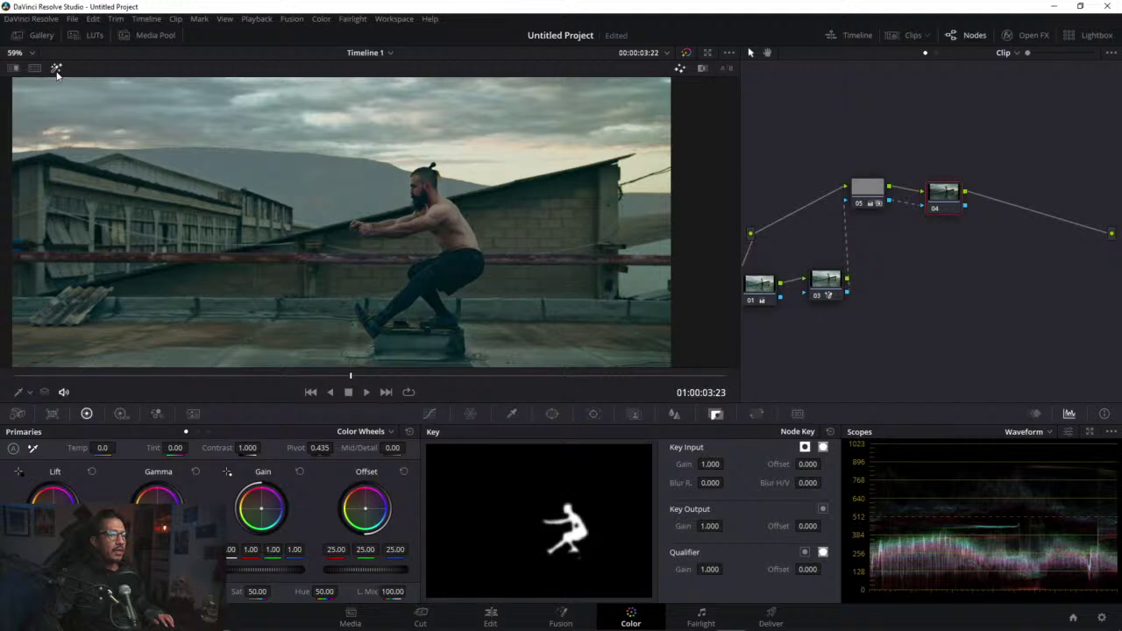
pyautogui.click(56, 69)
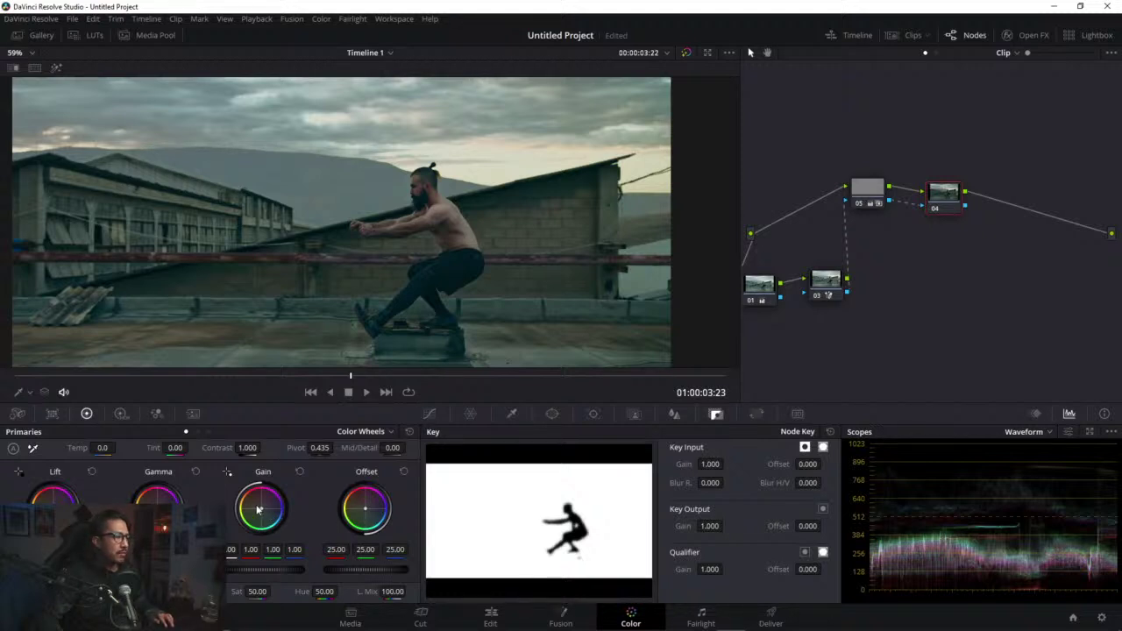
# Step: Warm the background by setting node 04's Gain to red 1.12, green 0.98 and blue 0.81, checking the man's edges up close
pyautogui.moveTo(262, 513); pyautogui.dragTo(289, 520)
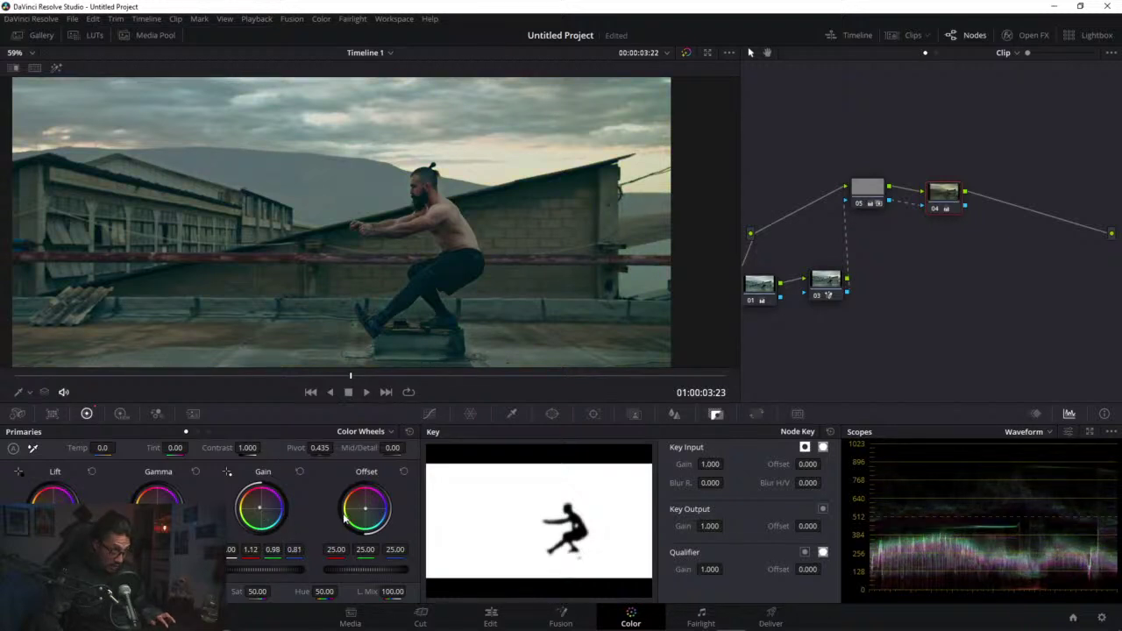
pyautogui.scroll(5, 473, 291)
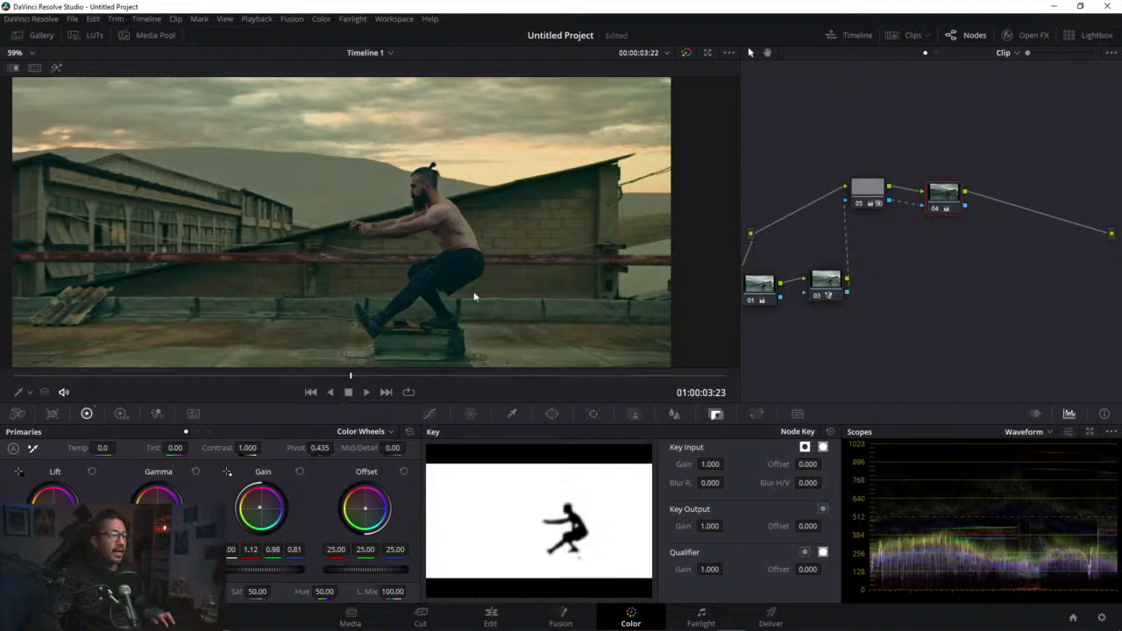
pyautogui.scroll(4, 493, 283)
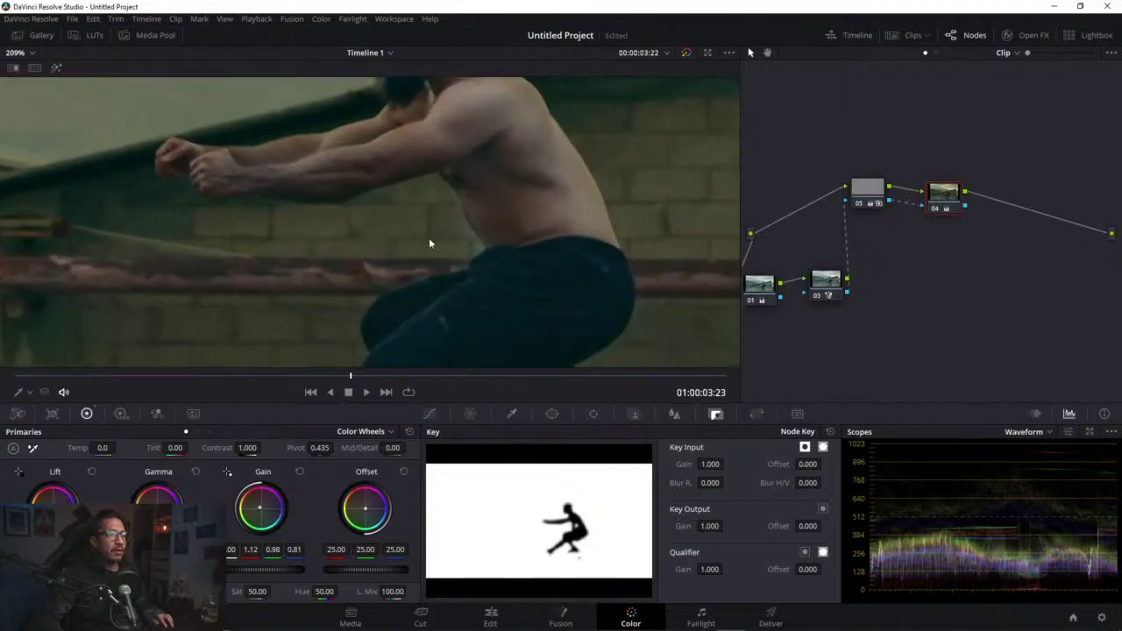
# Step: Try a Key Output Gain of 0.3 on node 04 and check the whole frame
pyautogui.doubleClick(709, 524)
pyautogui.write('.3')
pyautogui.press('Return')
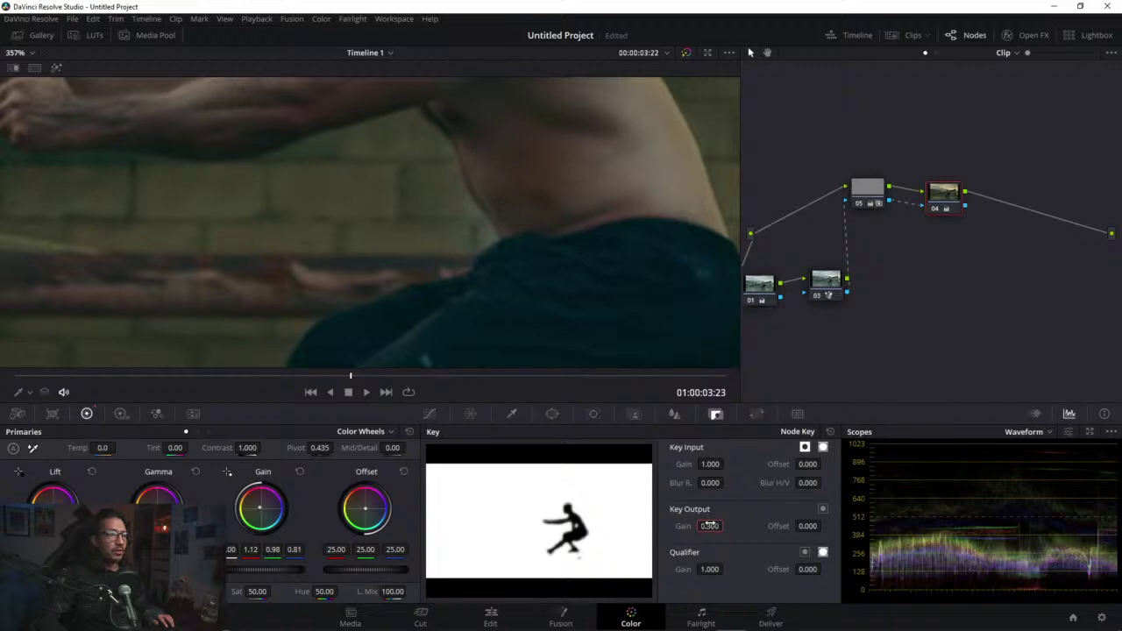
pyautogui.moveTo(710, 525); pyautogui.dragTo(700, 540)
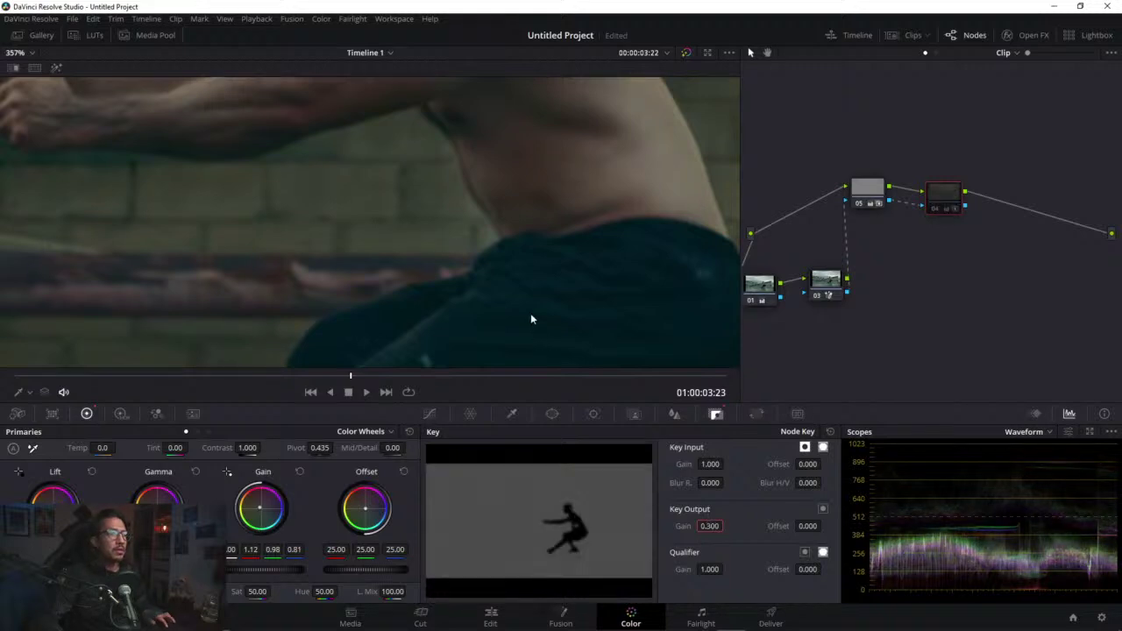
pyautogui.hotkey('shift', 'z')
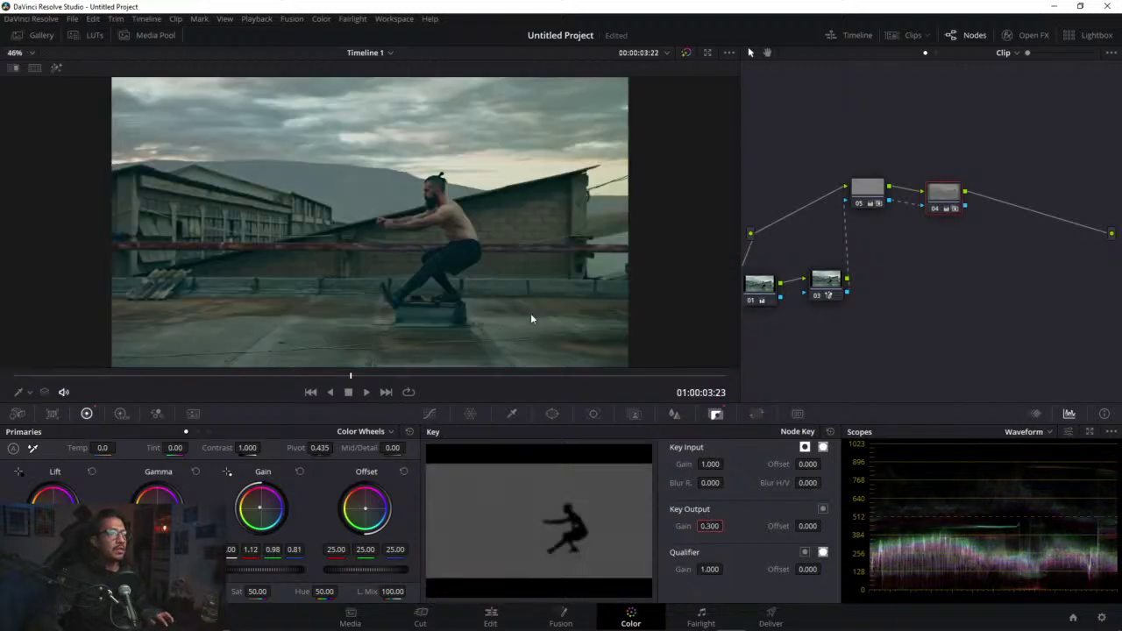
# Step: Set node 04's Key Output Gain to 0.5 and review the grade at 01:00:00:20
pyautogui.doubleClick(706, 527)
pyautogui.write('.5')
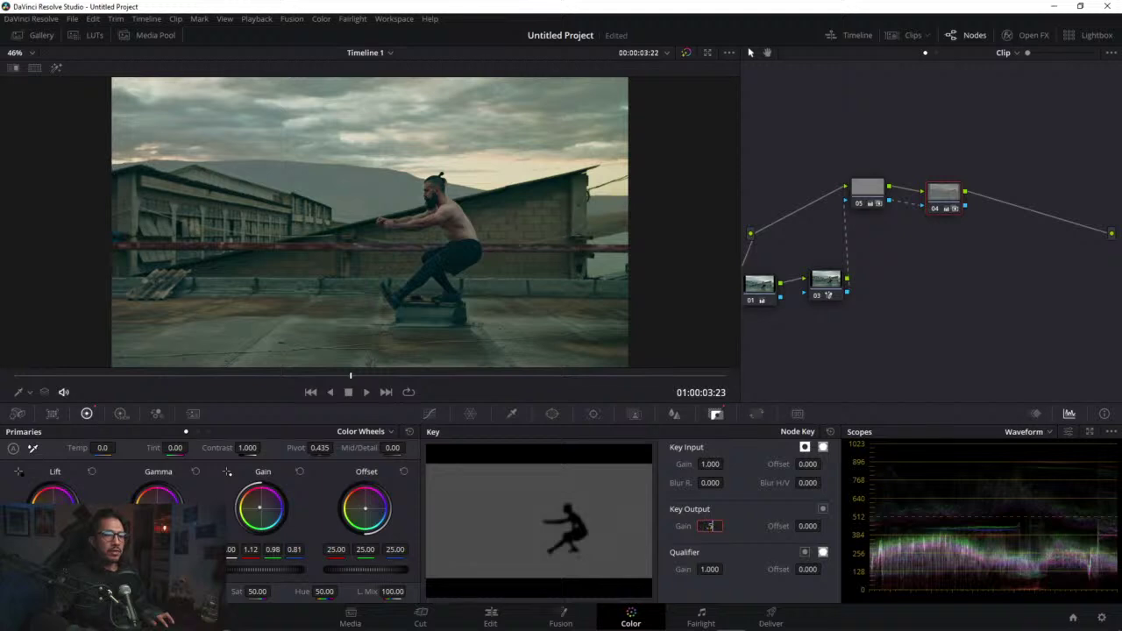
pyautogui.press('Return')
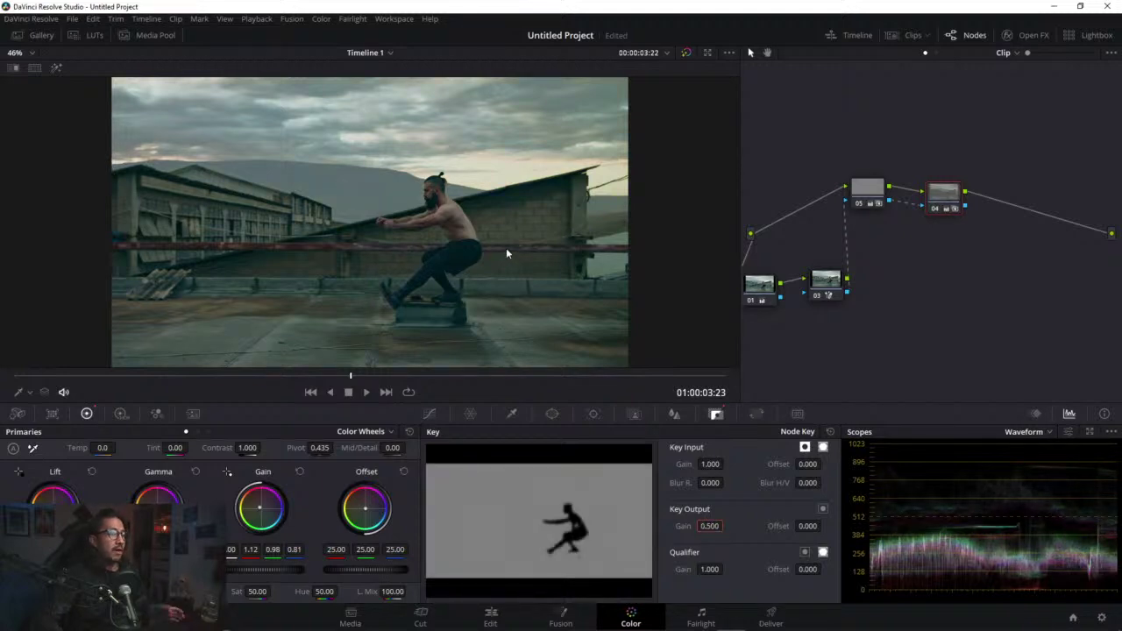
pyautogui.press('space')
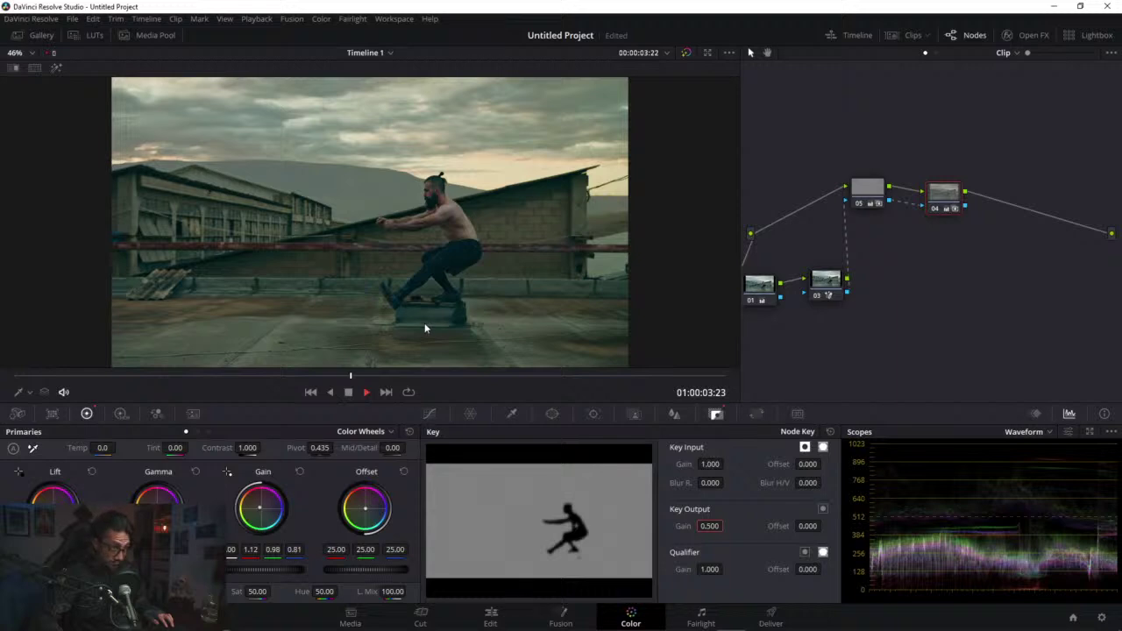
pyautogui.click(415, 375)
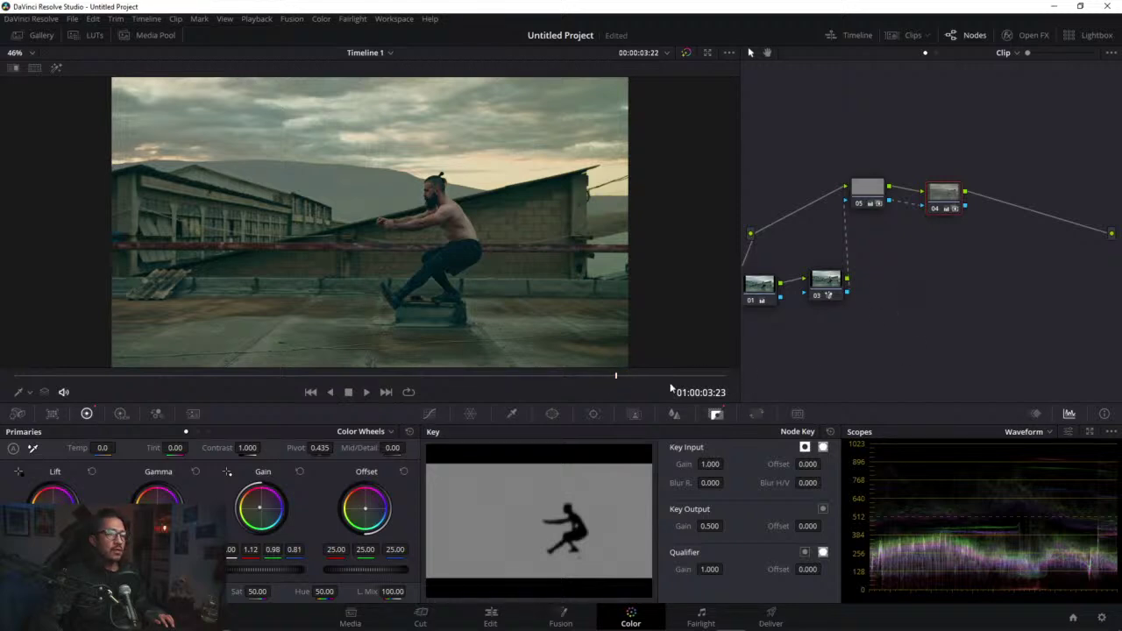
pyautogui.click(84, 375)
# Step: Compare the shot with the grades bypassed and enabled
pyautogui.hotkey('alt', 'Tab')
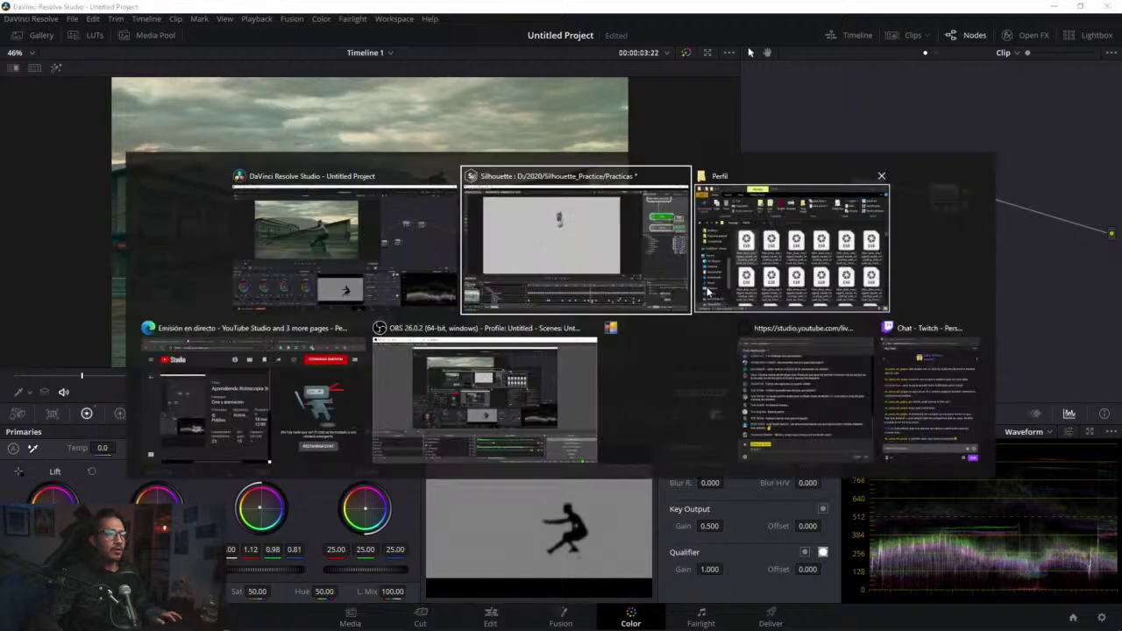
pyautogui.click(401, 260)
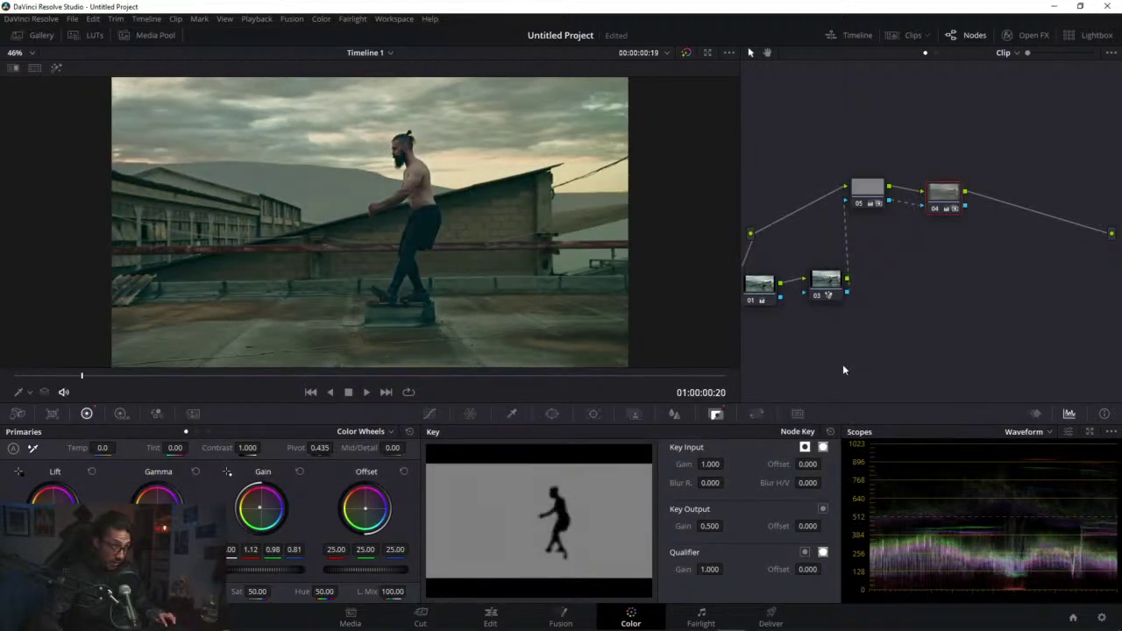
pyautogui.hotkey('alt', 'd')
pyautogui.hotkey('alt', 'd')
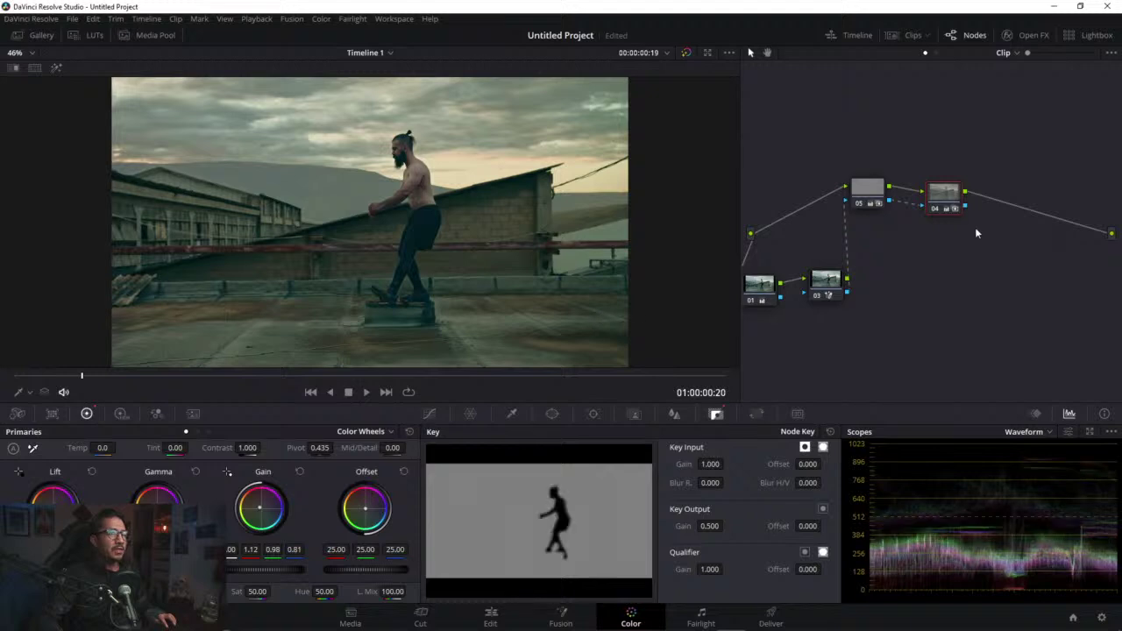
pyautogui.hotkey('alt', 'd')
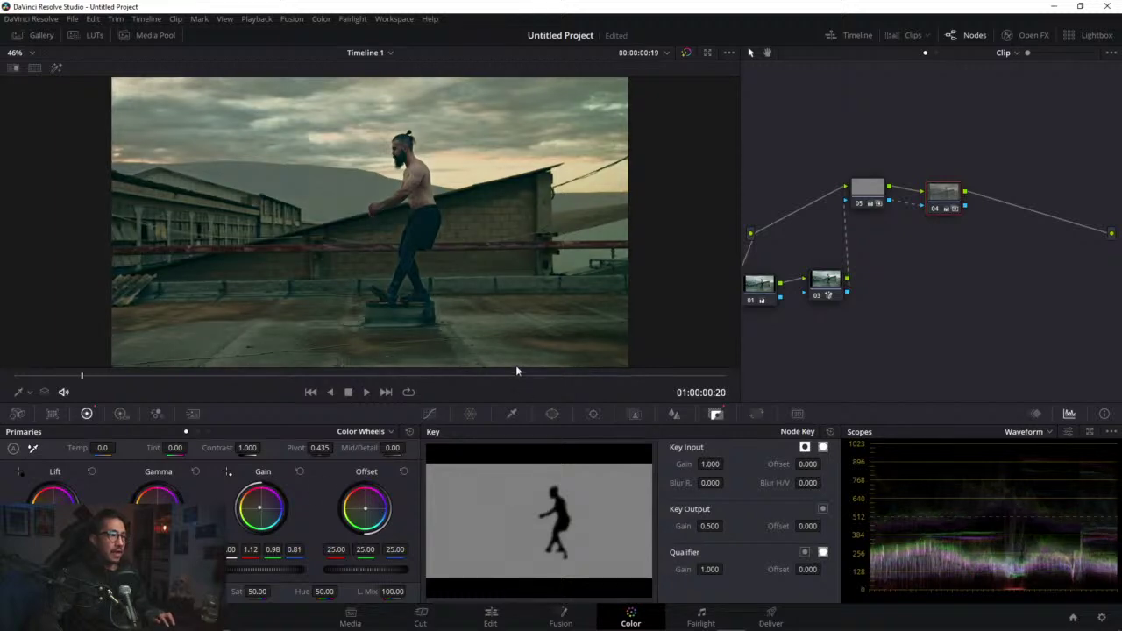
# Step: Try darkening the background through node 04, then undo the darkening
pyautogui.hotkey('ctrl', 'z')
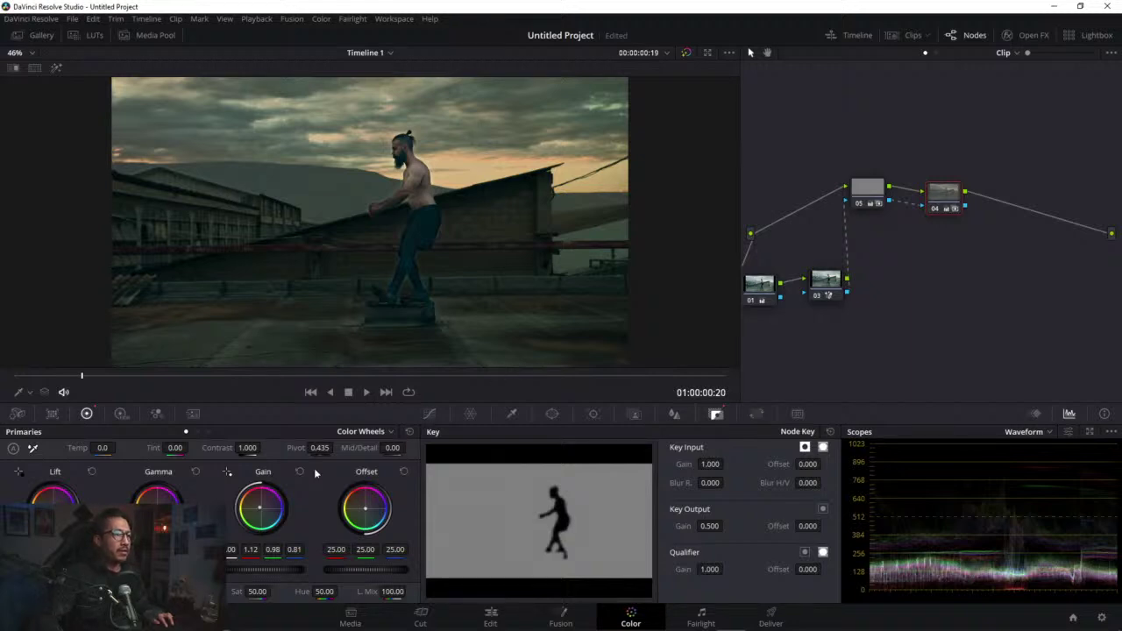
pyautogui.hotkey('ctrl', 's')
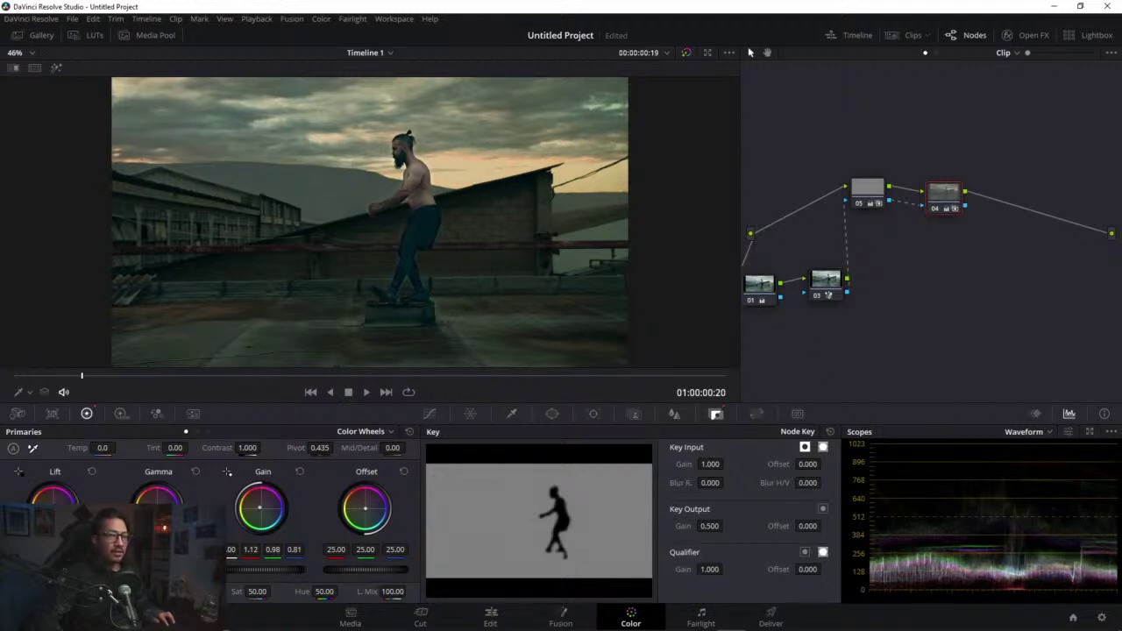
pyautogui.hotkey('shift', 'd')
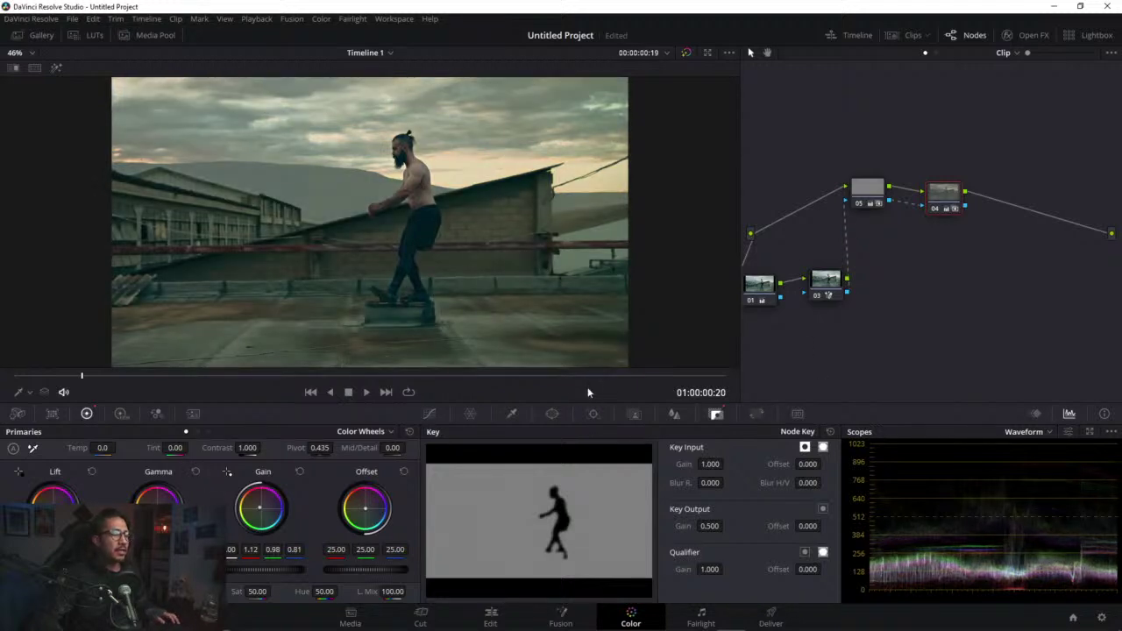
# Step: Switch to Silhouette and change the Roto viewer from Color Comp to Output
pyautogui.hotkey('alt', 'Tab')
pyautogui.click(419, 248)
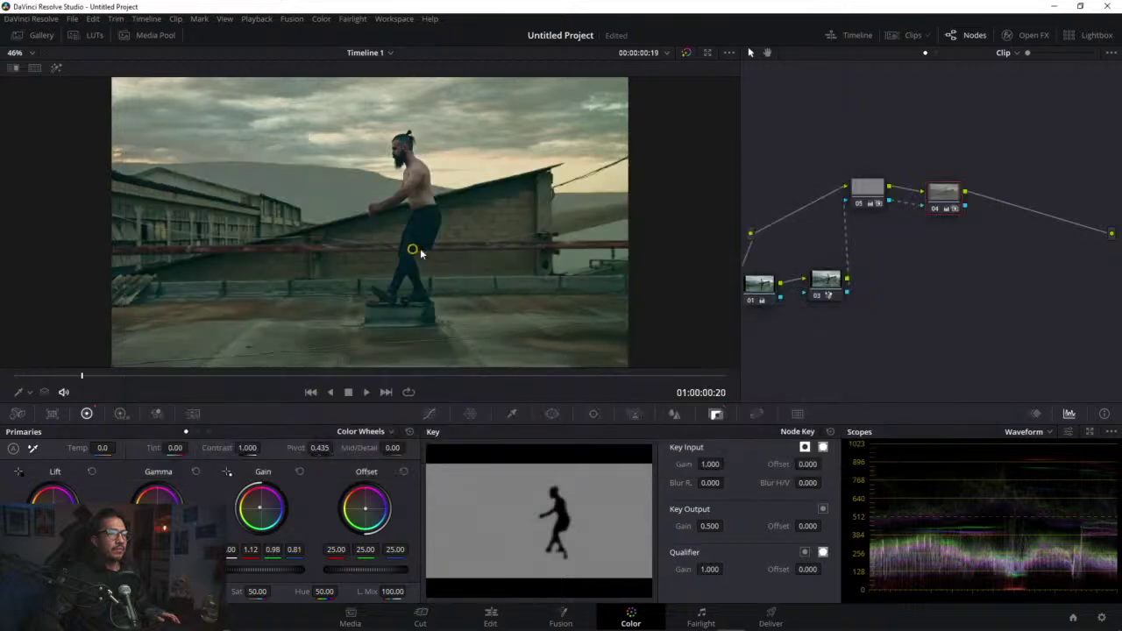
pyautogui.click(1106, 6)
pyautogui.click(539, 354)
pyautogui.hotkey('alt', 'Tab')
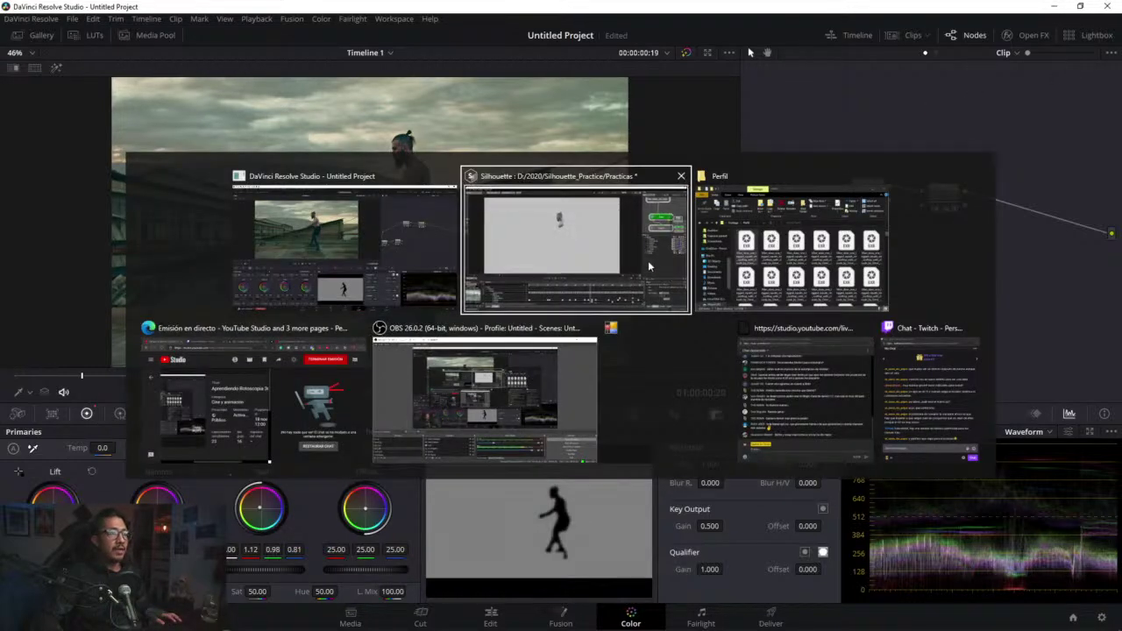
pyautogui.click(652, 365)
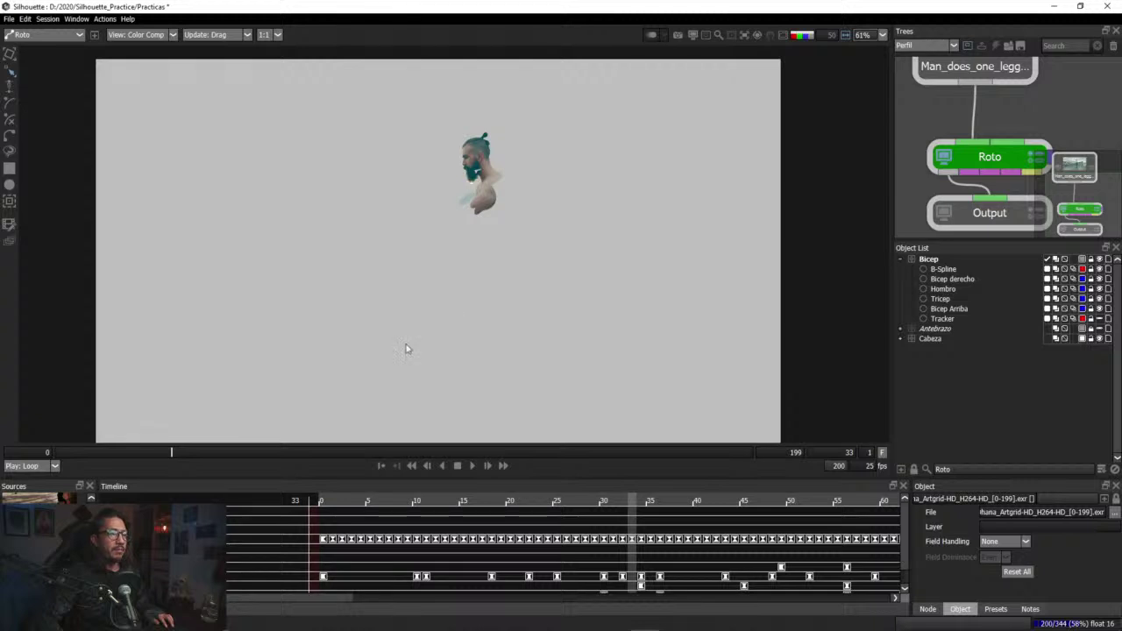
pyautogui.click(140, 34)
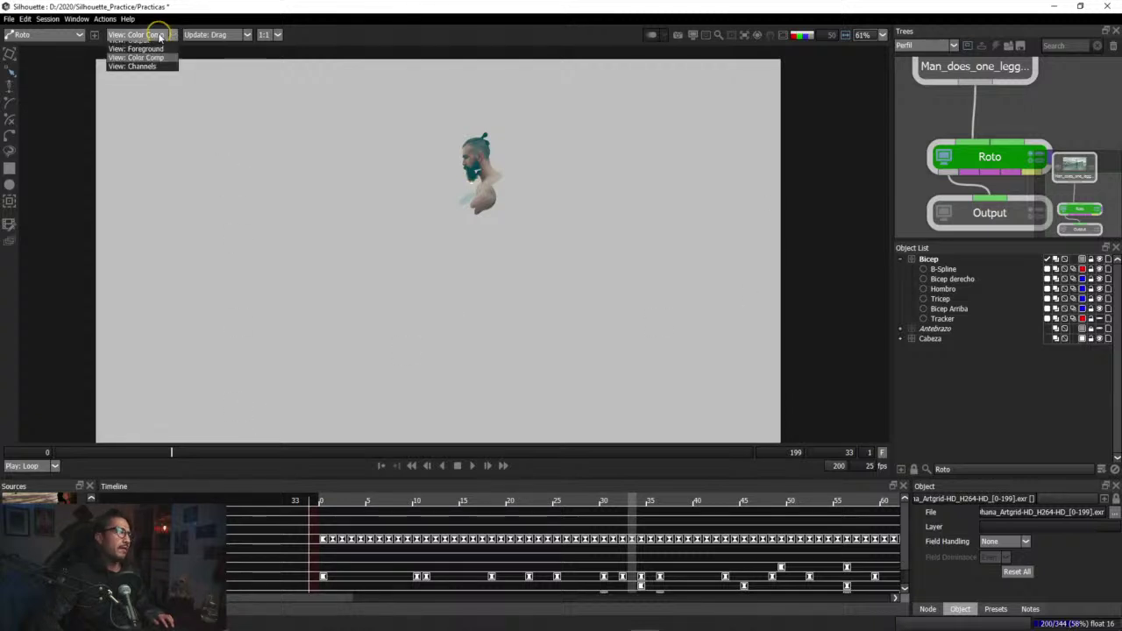
pyautogui.click(144, 46)
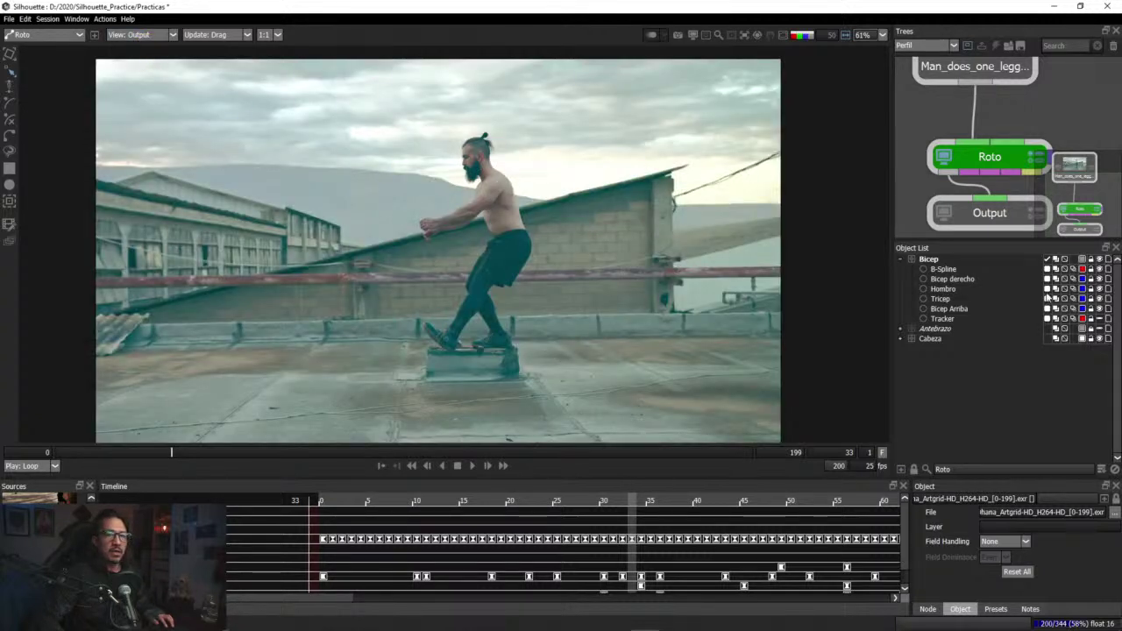
# Step: Select the B-Spline shape in the Bicep layer, go to frame 89, and inspect the arm's roto shapes up close
pyautogui.click(950, 270)
pyautogui.click(367, 453)
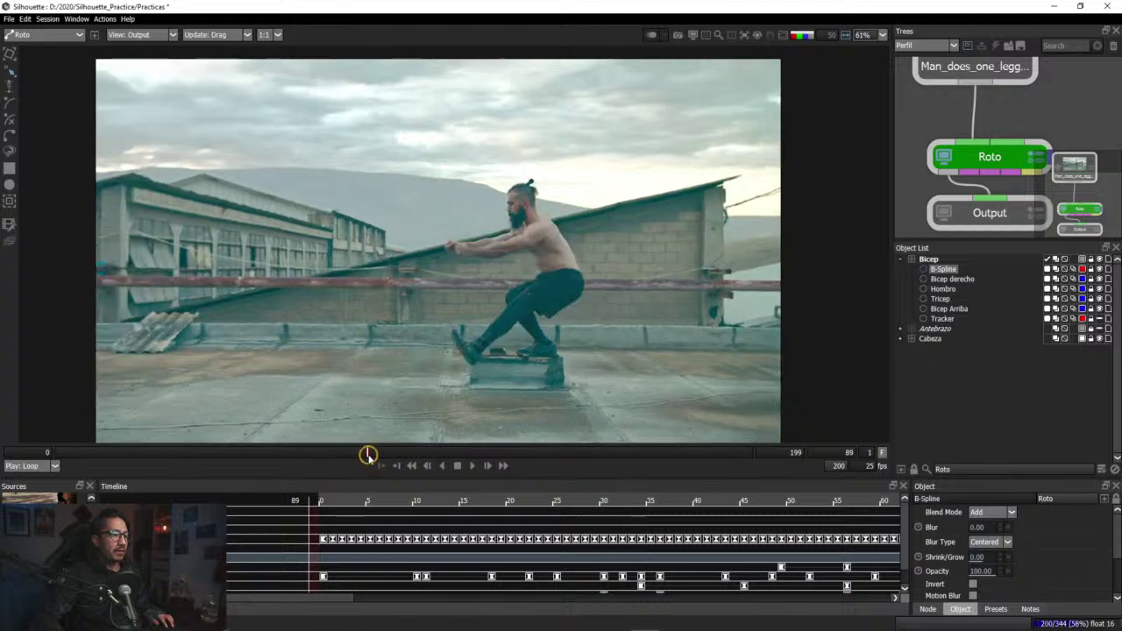
pyautogui.click(783, 35)
pyautogui.scroll(2, 603, 310)
pyautogui.scroll(4, 596, 301)
pyautogui.moveTo(328, 160); pyautogui.dragTo(379, 245)
pyautogui.scroll(2, 359, 227)
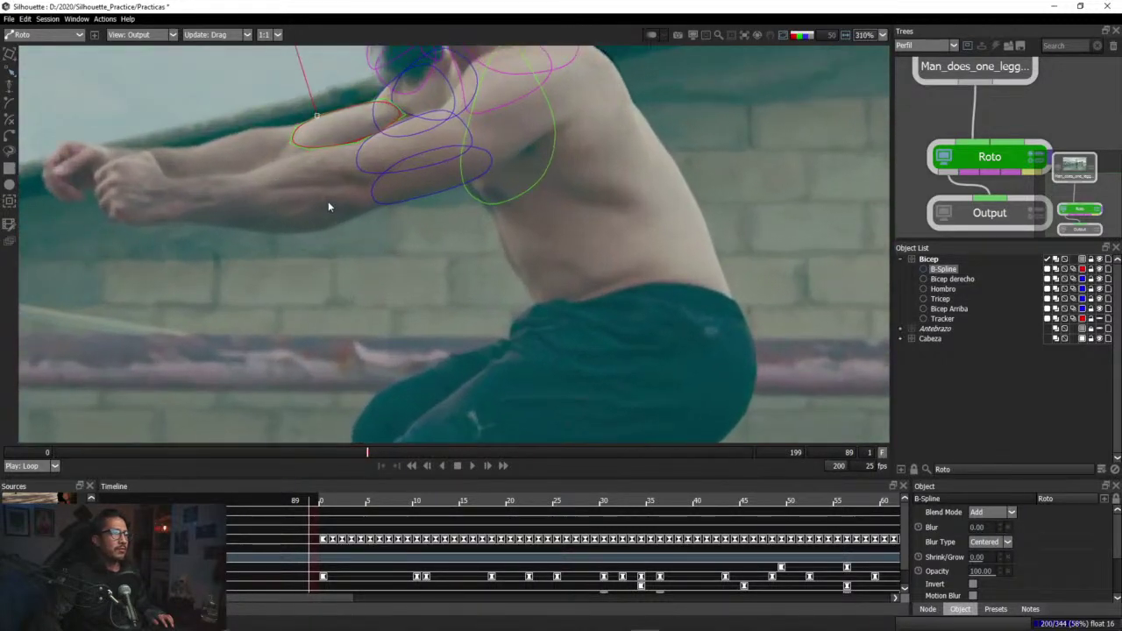
# Step: At frame 76, move and slightly rotate the B-Spline shape with the Transform tool so it fits the man's far upper arm
pyautogui.moveTo(328, 200); pyautogui.dragTo(371, 310)
pyautogui.scroll(1, 372, 313)
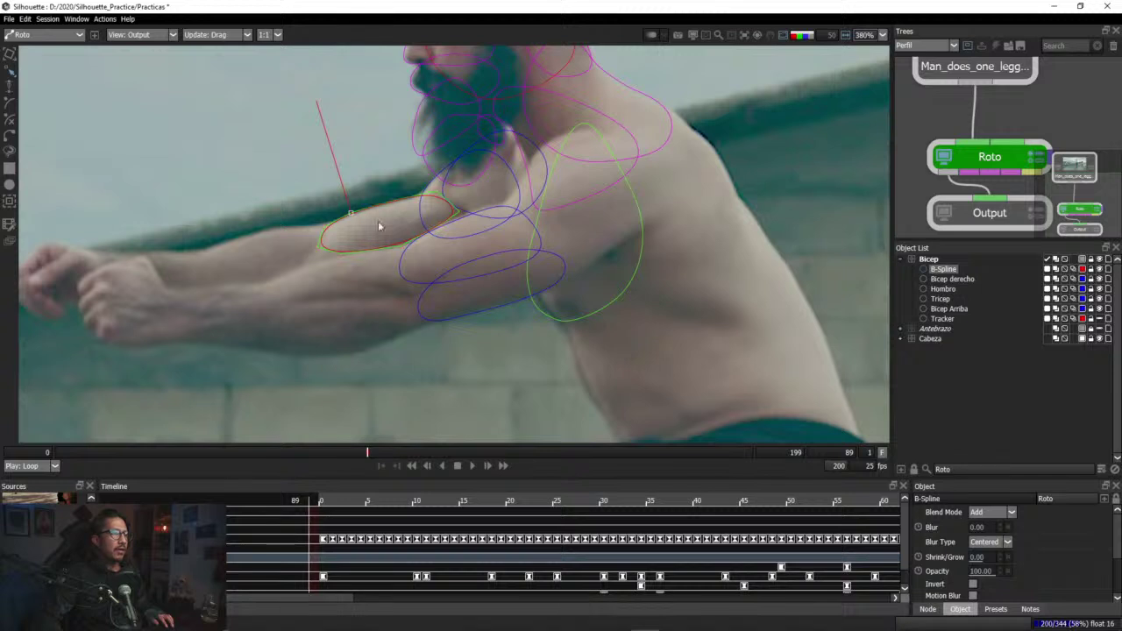
pyautogui.click(10, 54)
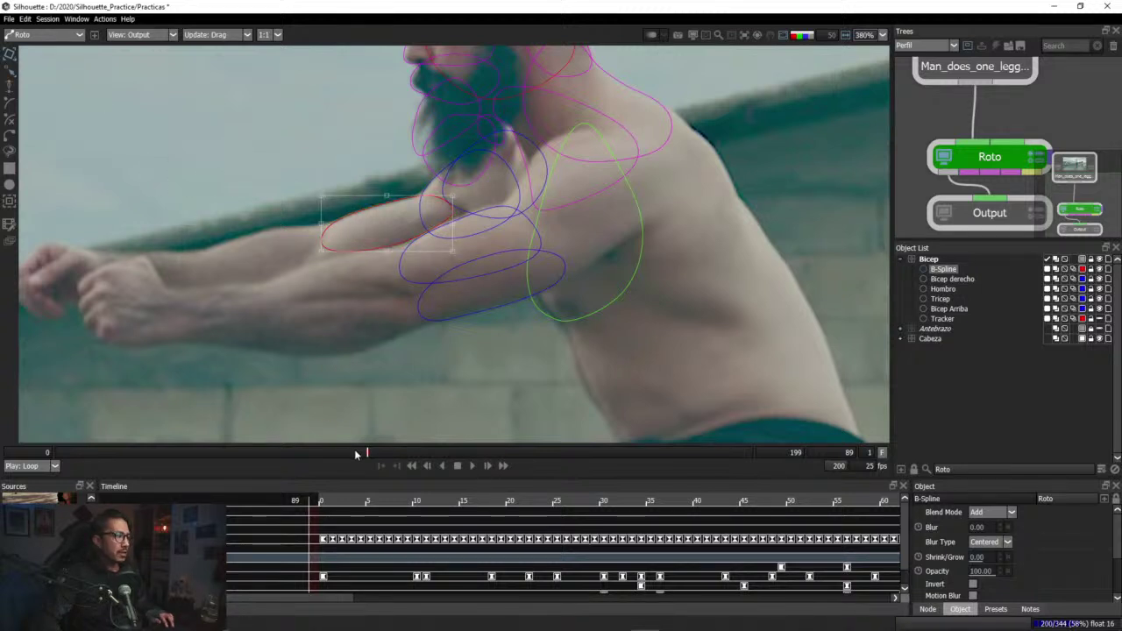
pyautogui.click(355, 452)
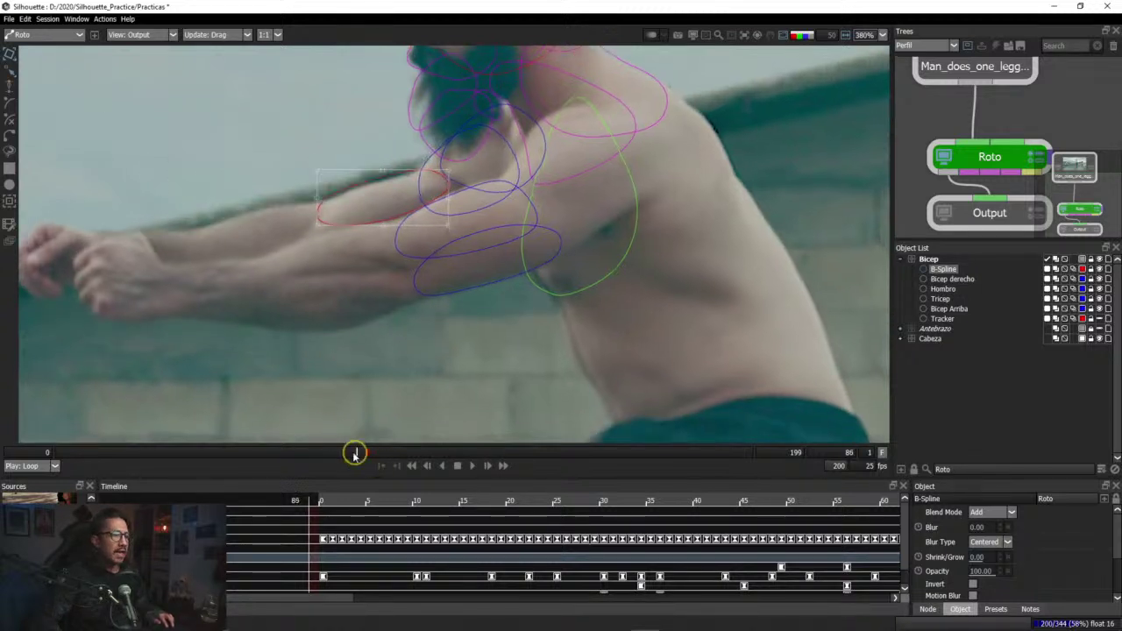
pyautogui.moveTo(355, 452); pyautogui.dragTo(322, 452)
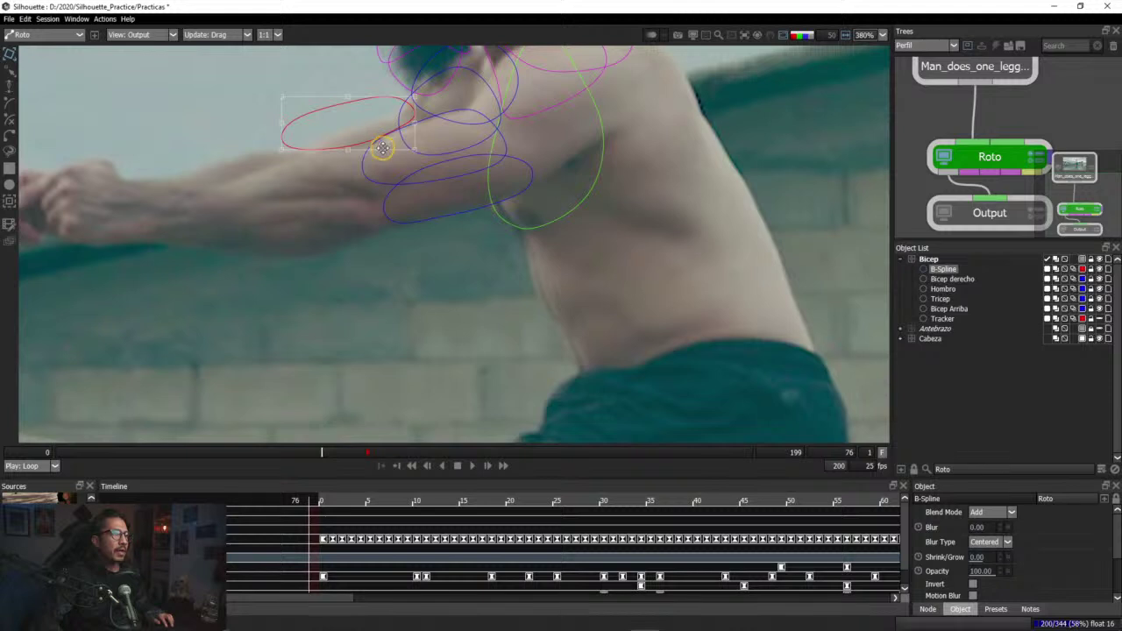
pyautogui.moveTo(382, 148); pyautogui.dragTo(391, 162)
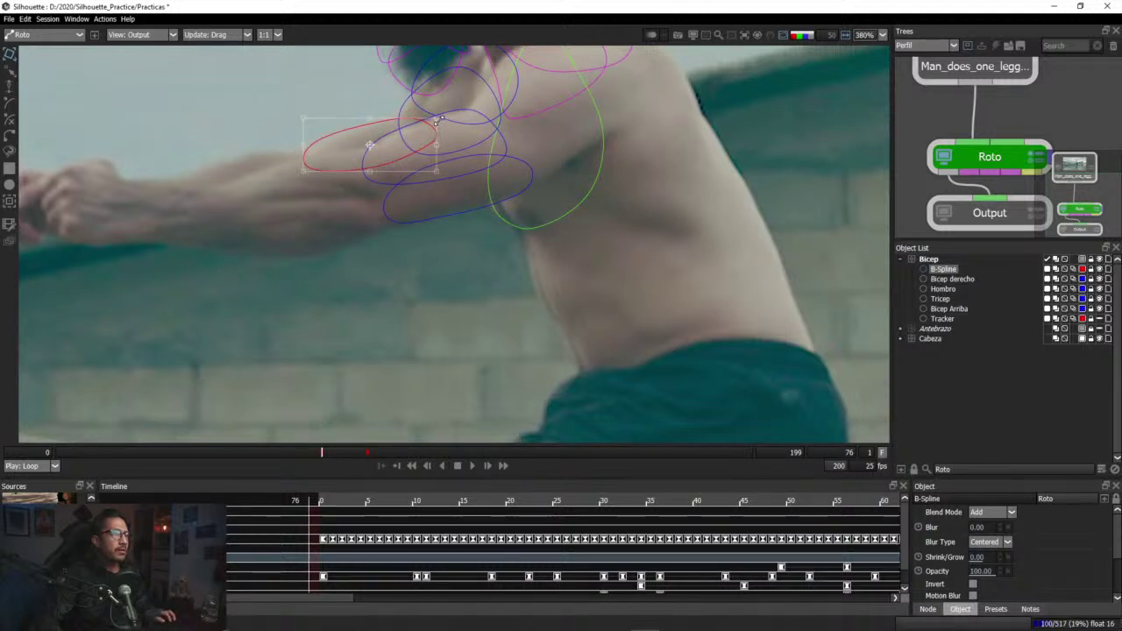
pyautogui.moveTo(439, 120); pyautogui.dragTo(436, 115)
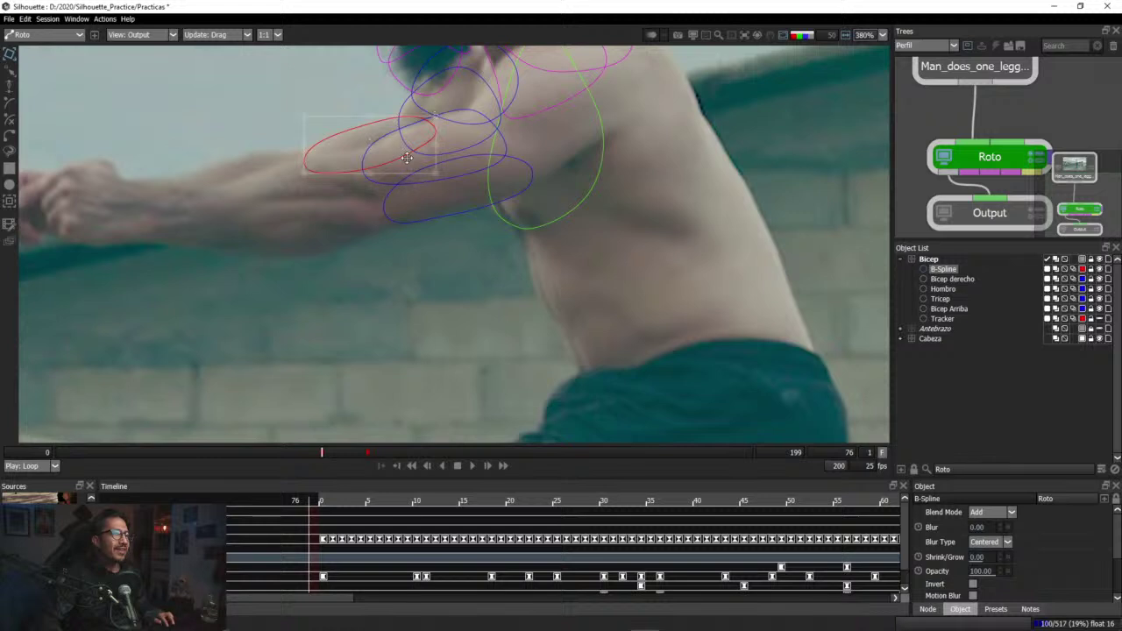
pyautogui.moveTo(406, 158); pyautogui.dragTo(406, 159)
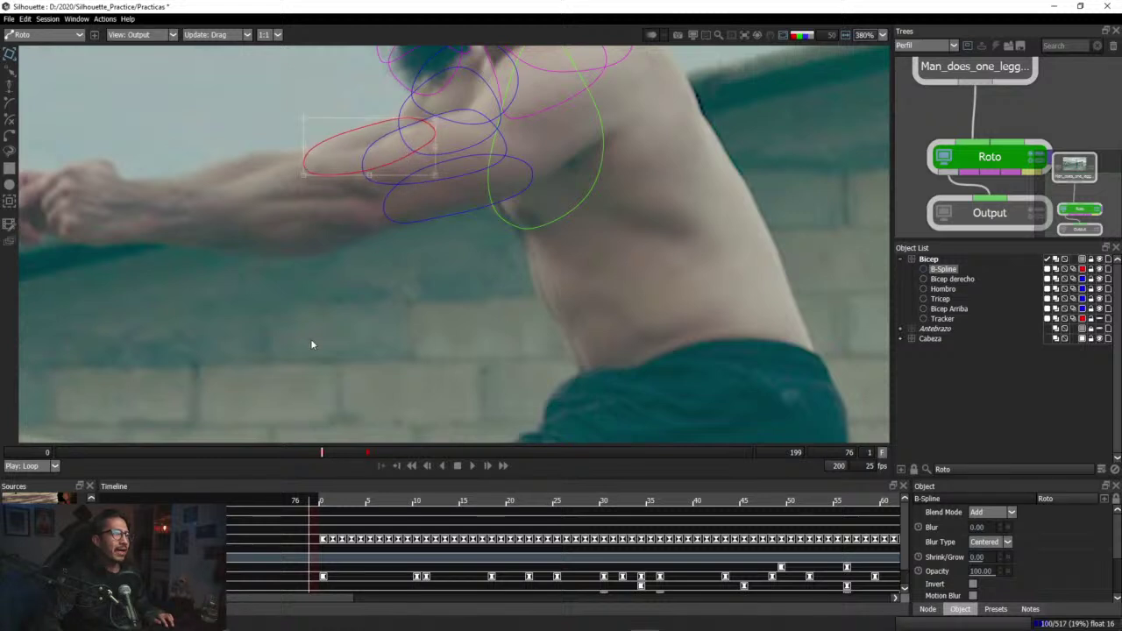
# Step: Nudge the B-Spline shape up and to the left at frame 84, and shift it right onto the far arm at frame 64
pyautogui.moveTo(324, 452); pyautogui.dragTo(349, 456)
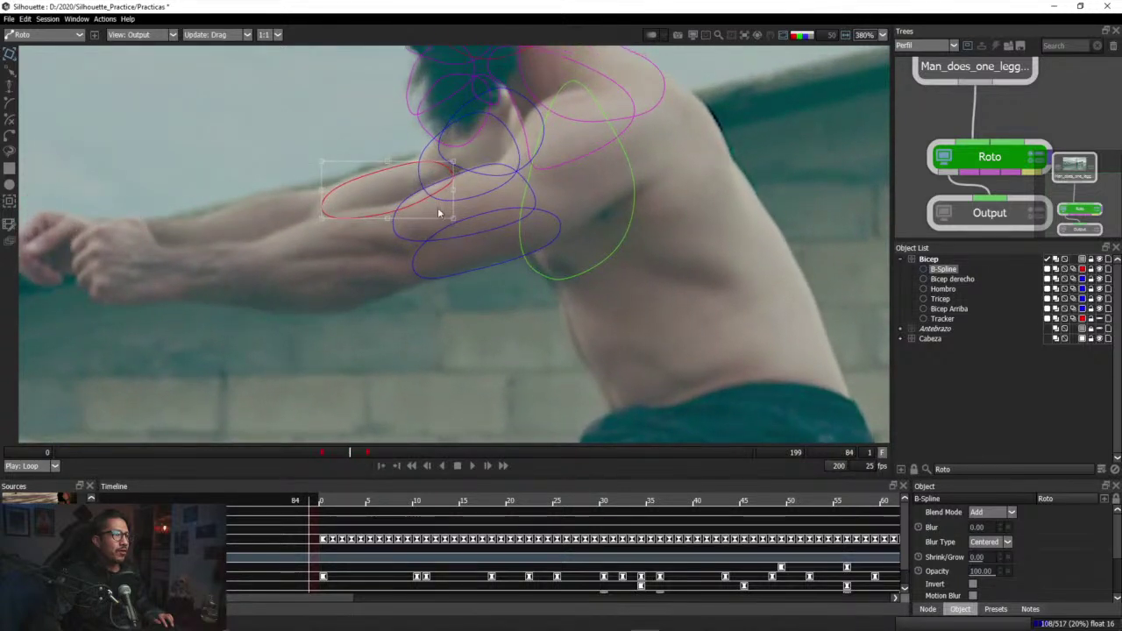
pyautogui.press('Up')
pyautogui.press('Up')
pyautogui.press('Left')
pyautogui.press('Left')
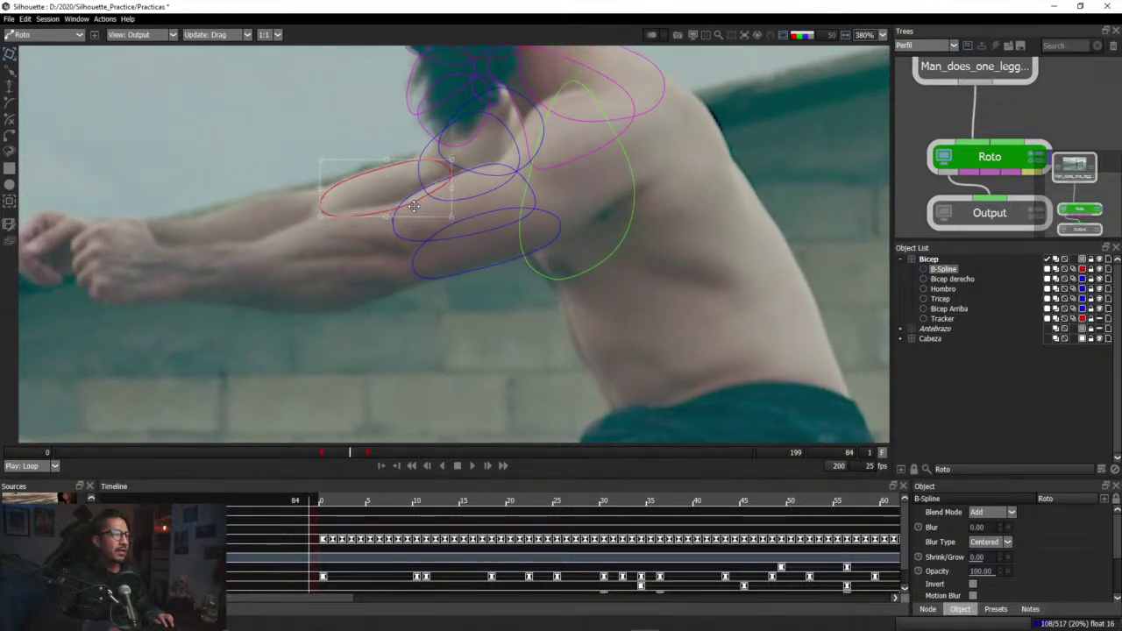
pyautogui.click(281, 456)
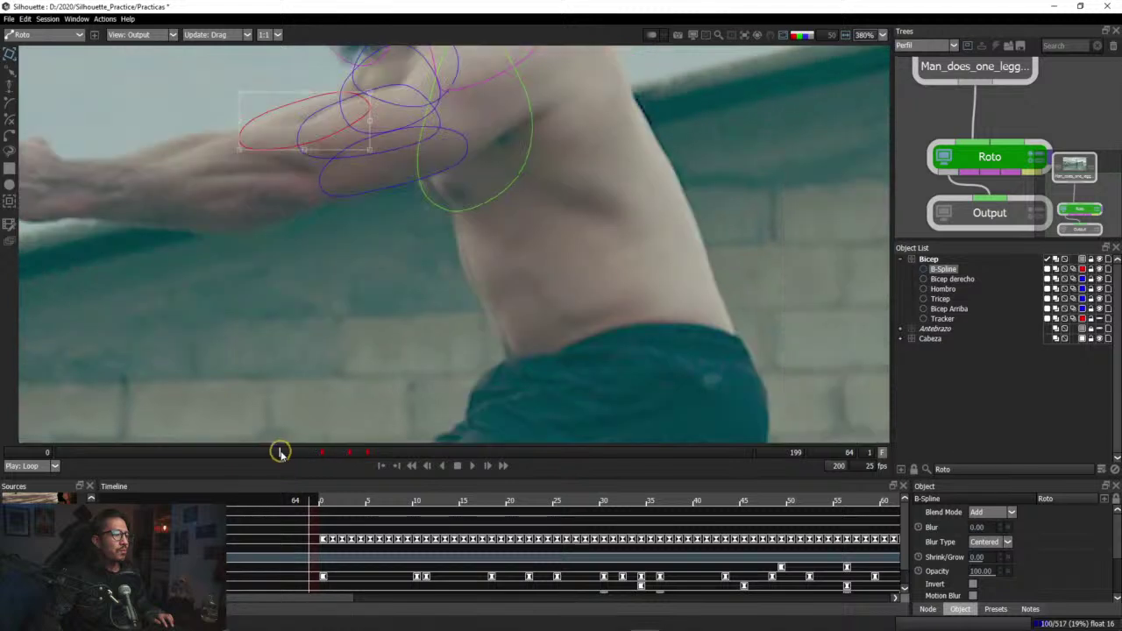
pyautogui.moveTo(338, 137); pyautogui.dragTo(347, 137)
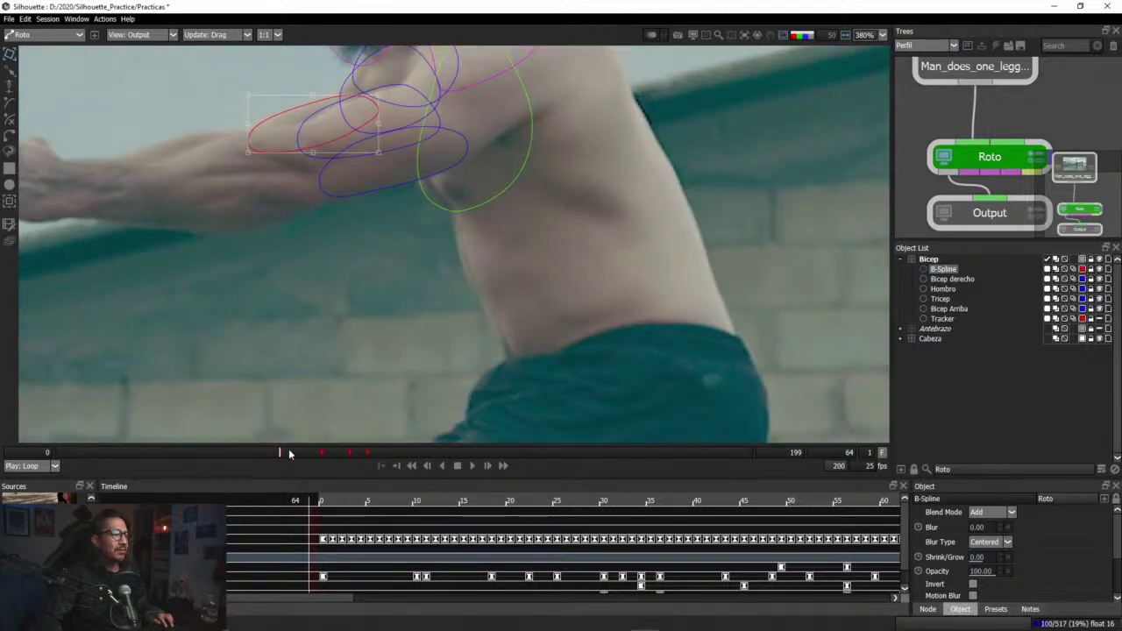
# Step: At frame 51, reposition and tilt the B-Spline shape to follow the raised far upper arm
pyautogui.moveTo(288, 454); pyautogui.dragTo(234, 454)
pyautogui.moveTo(347, 115); pyautogui.dragTo(349, 116)
pyautogui.click(374, 70)
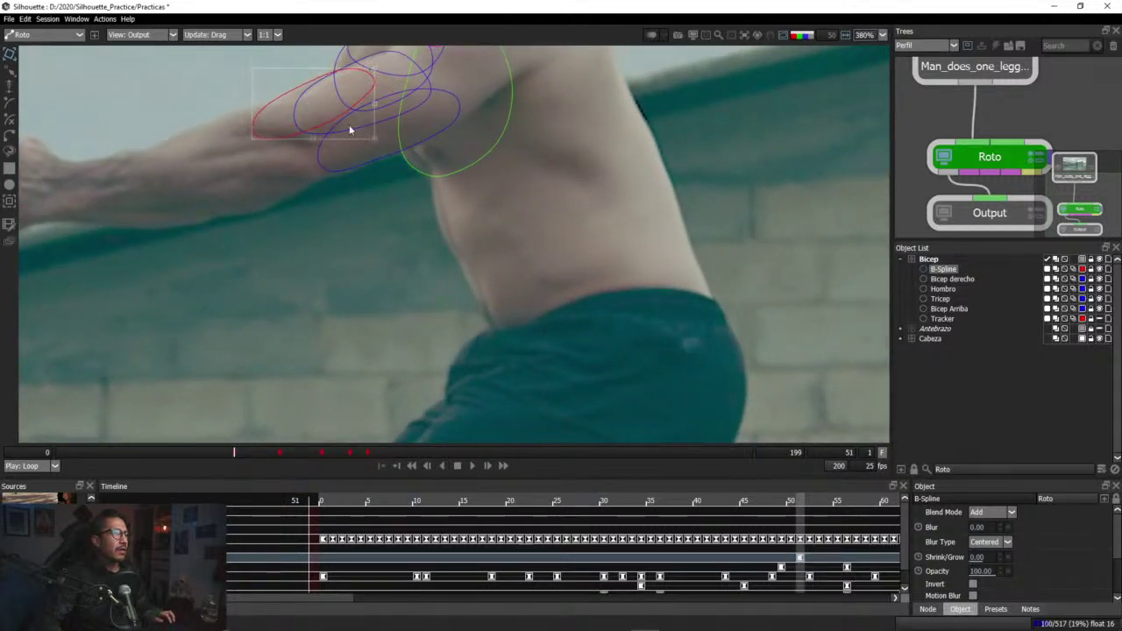
pyautogui.moveTo(329, 123); pyautogui.dragTo(332, 118)
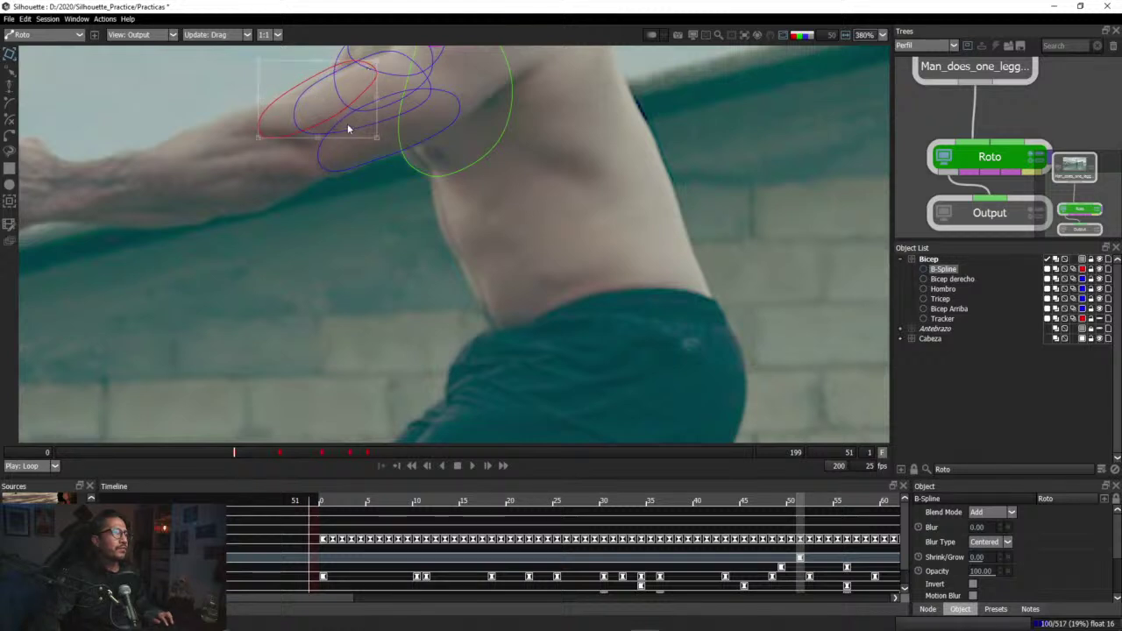
pyautogui.click(336, 119)
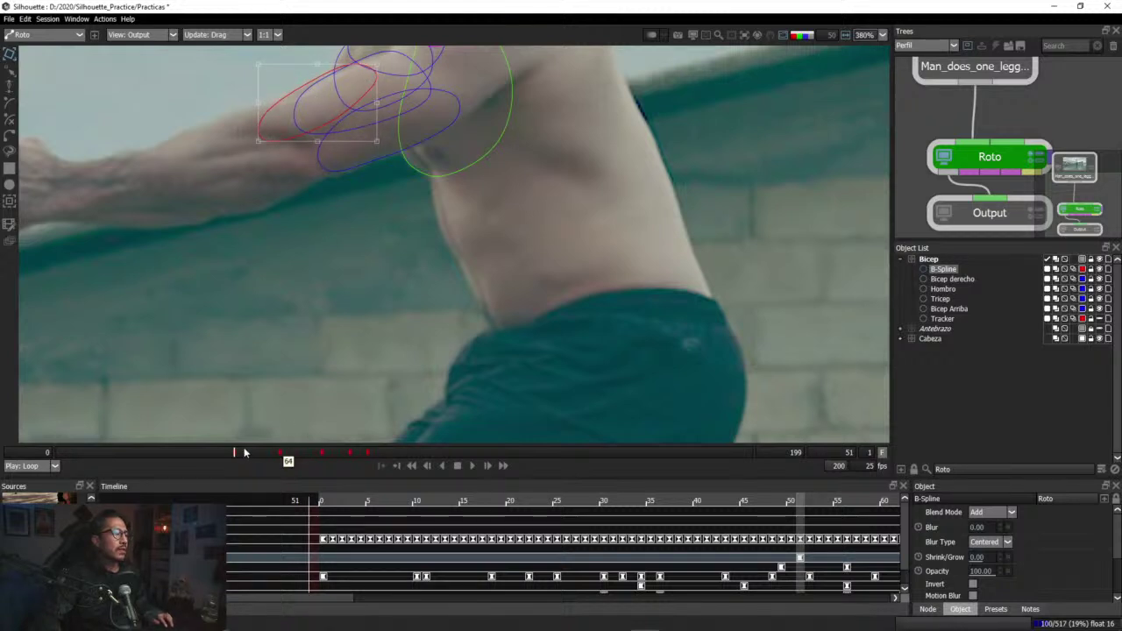
# Step: At frame 60, adjust the B-Spline shape's transform and shift it slightly to fit the far arm
pyautogui.moveTo(245, 452)
pyautogui.mouseDown()
pyautogui.moveTo(282, 460)
pyautogui.moveTo(267, 455)
pyautogui.mouseUp()
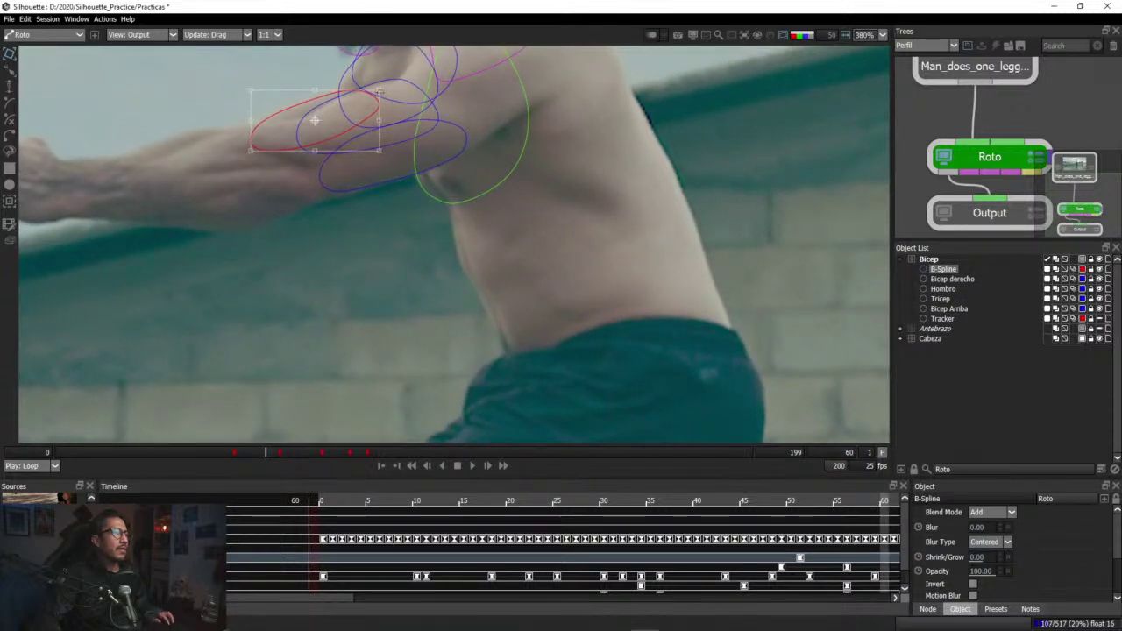
pyautogui.moveTo(379, 92); pyautogui.dragTo(394, 93)
pyautogui.moveTo(333, 138); pyautogui.dragTo(333, 136)
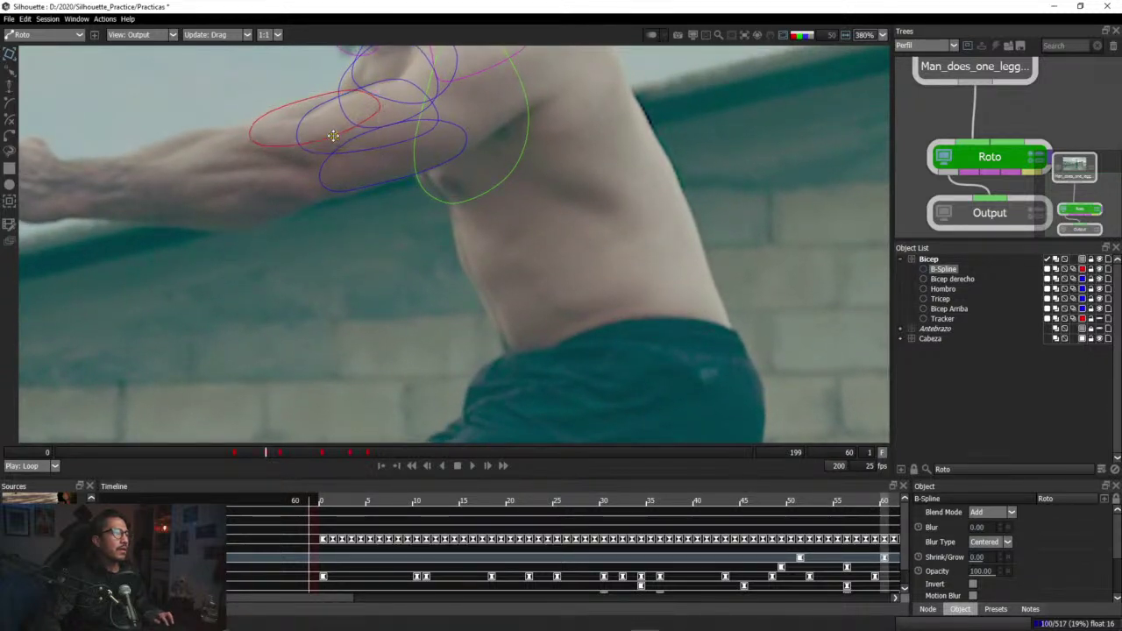
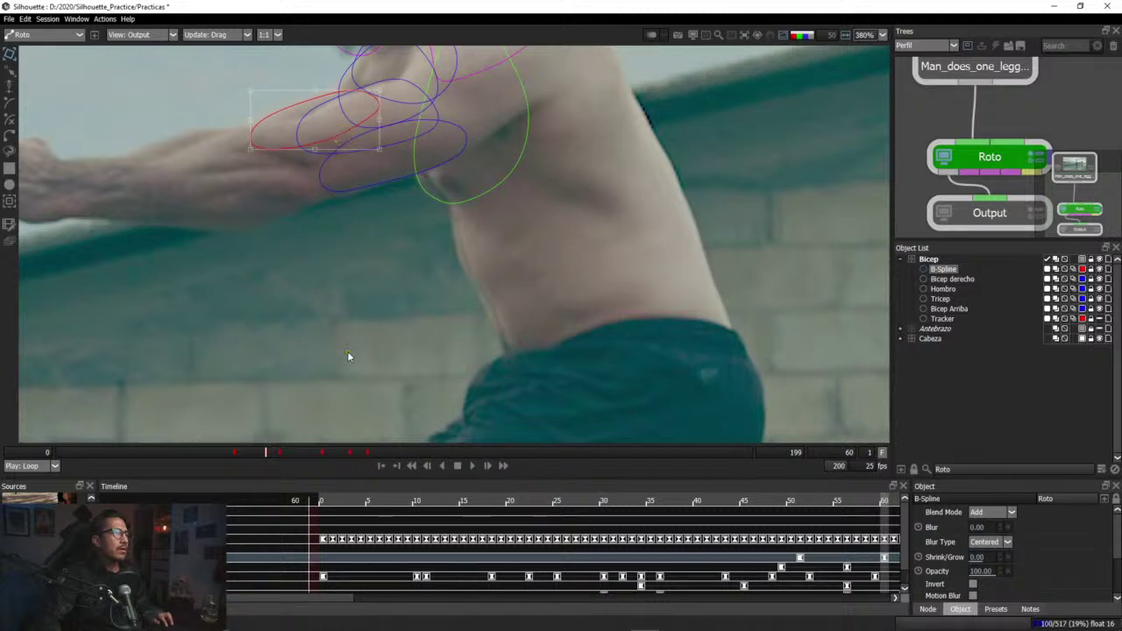
# Step: Try moving and rotating the B-Spline shape at frame 52, then undo those changes
pyautogui.moveTo(264, 456); pyautogui.dragTo(239, 453)
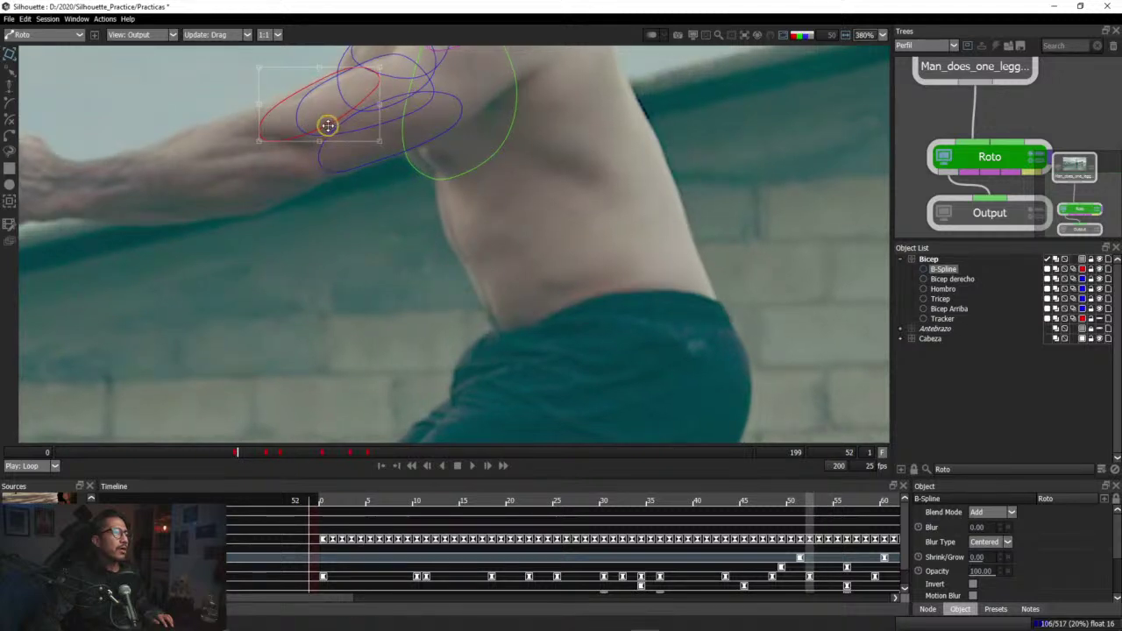
pyautogui.moveTo(327, 126); pyautogui.dragTo(321, 126)
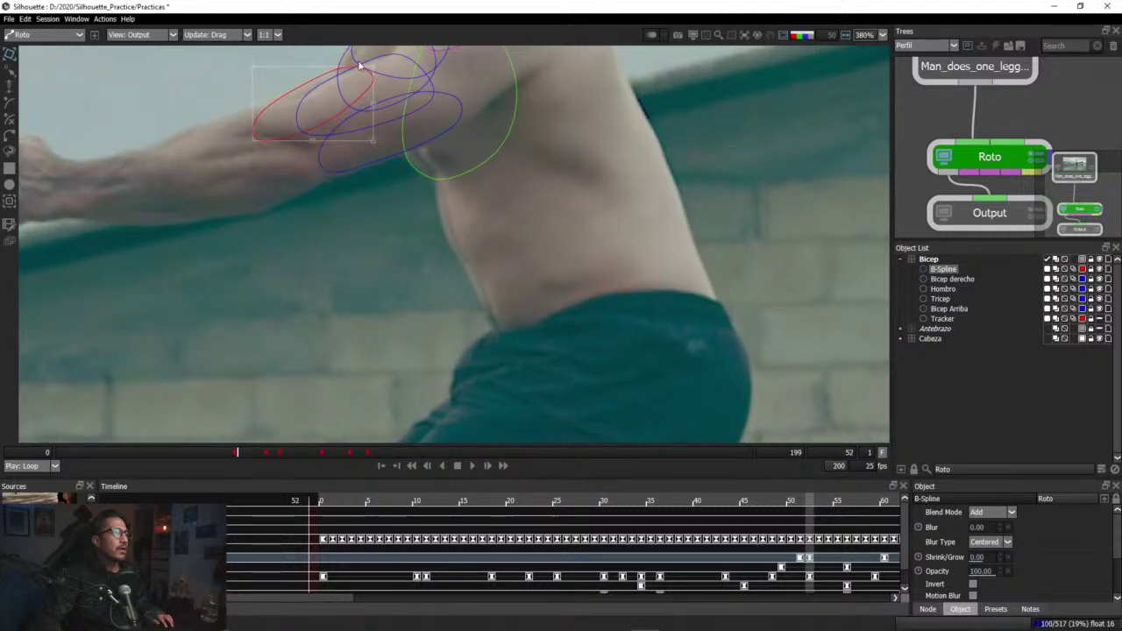
pyautogui.moveTo(374, 66); pyautogui.dragTo(376, 71)
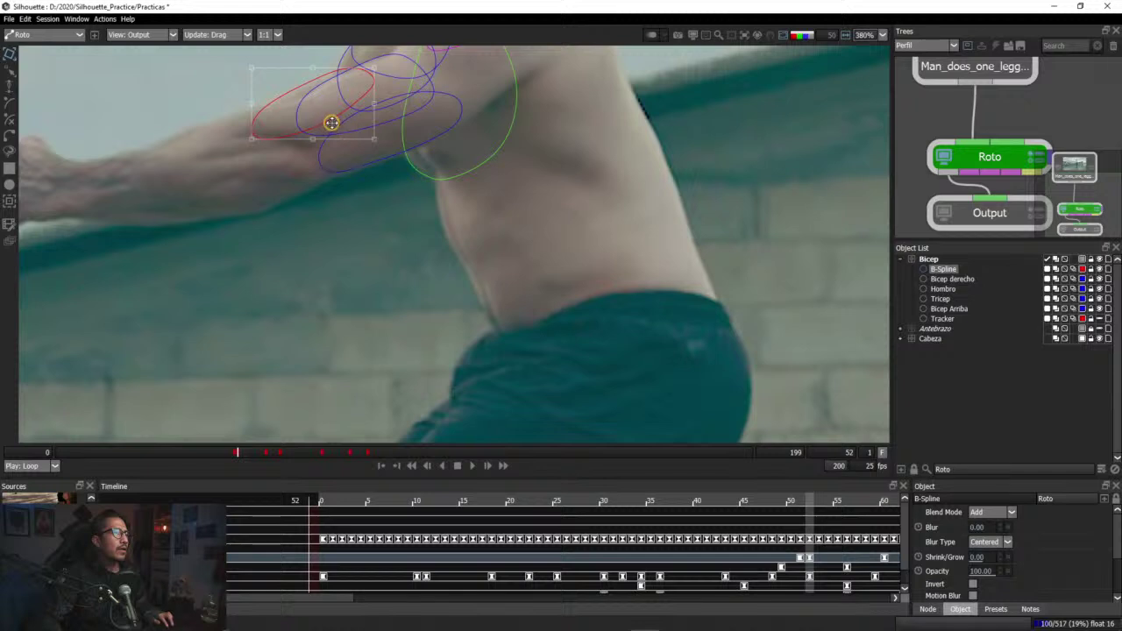
pyautogui.moveTo(331, 123); pyautogui.dragTo(332, 124)
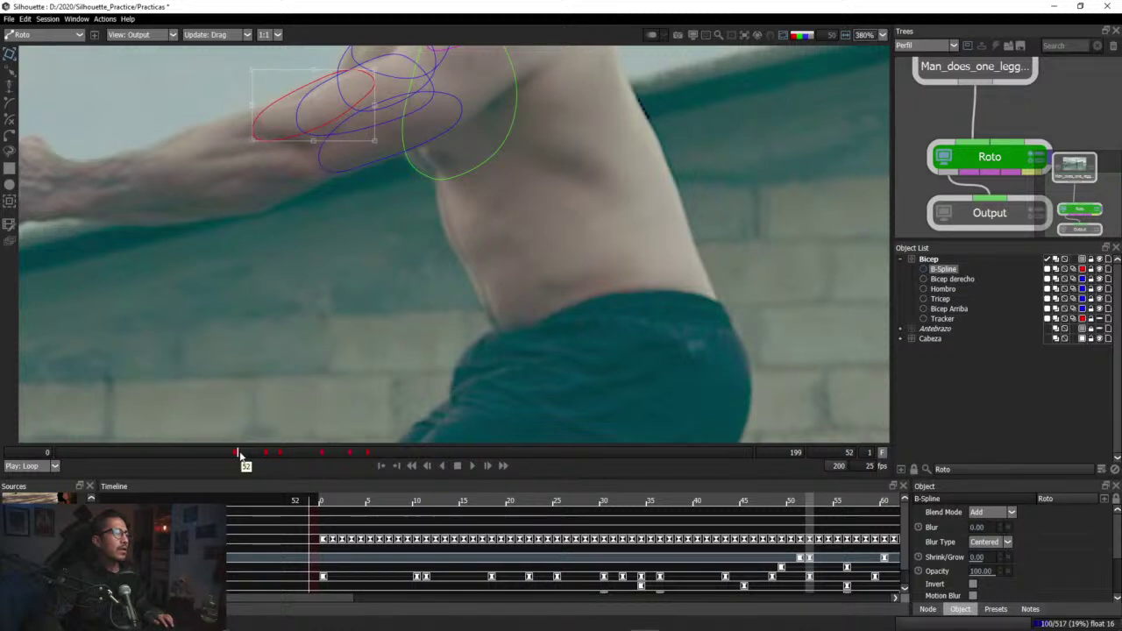
pyautogui.hotkey('ctrl', 'z')
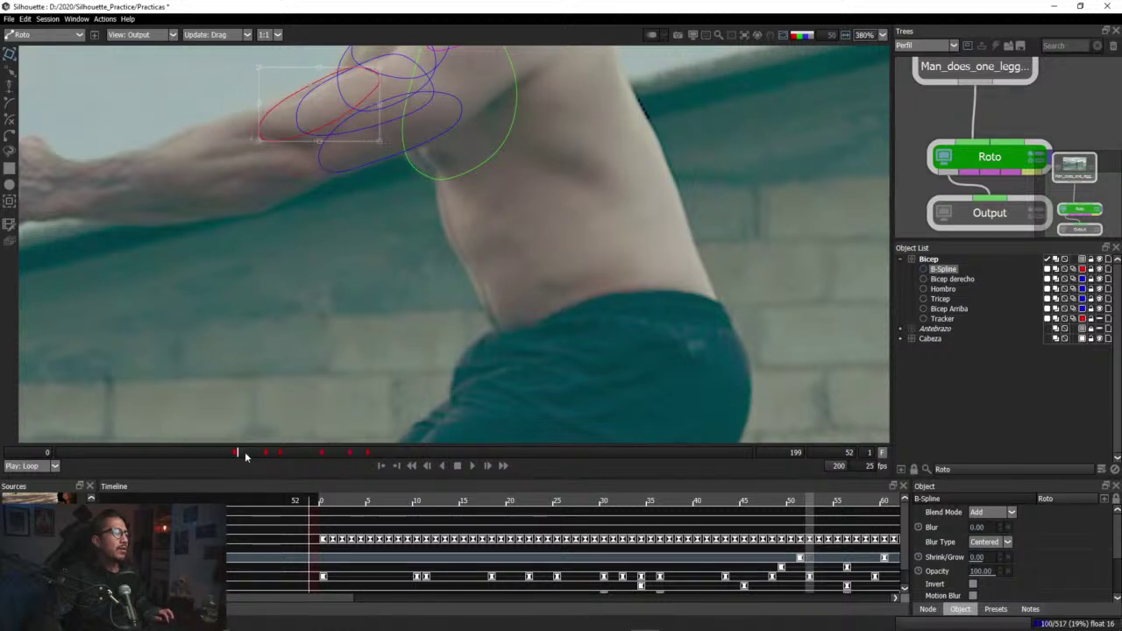
# Step: Compare with frame 51, shift the B-Spline shape slightly left at frame 52, and advance to frame 55 to check the fit
pyautogui.click(235, 452)
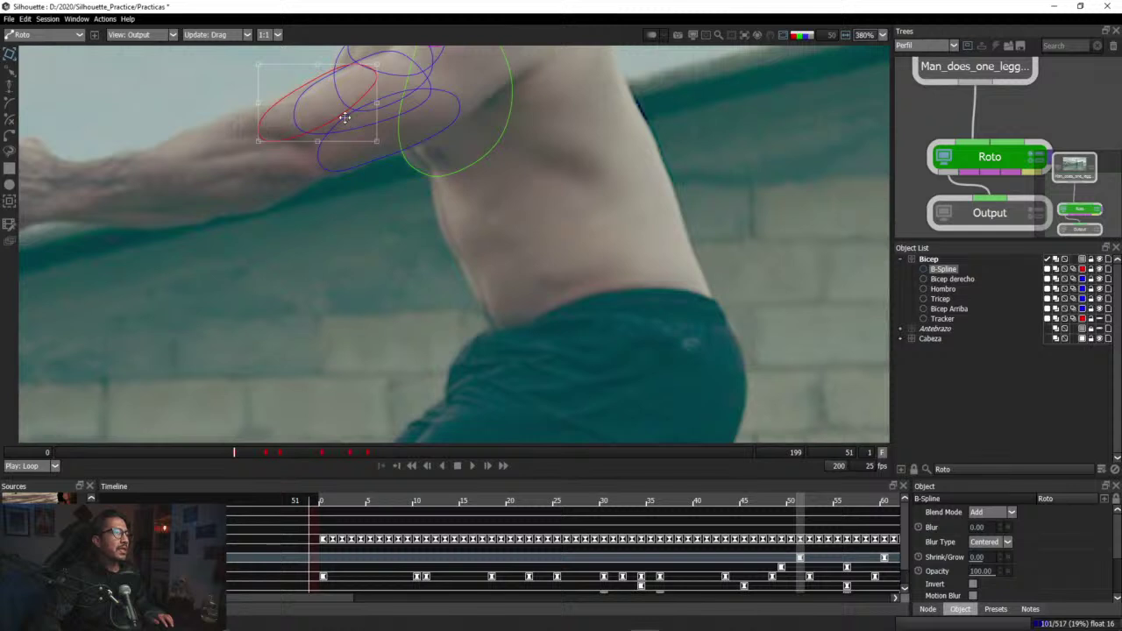
pyautogui.press('x')
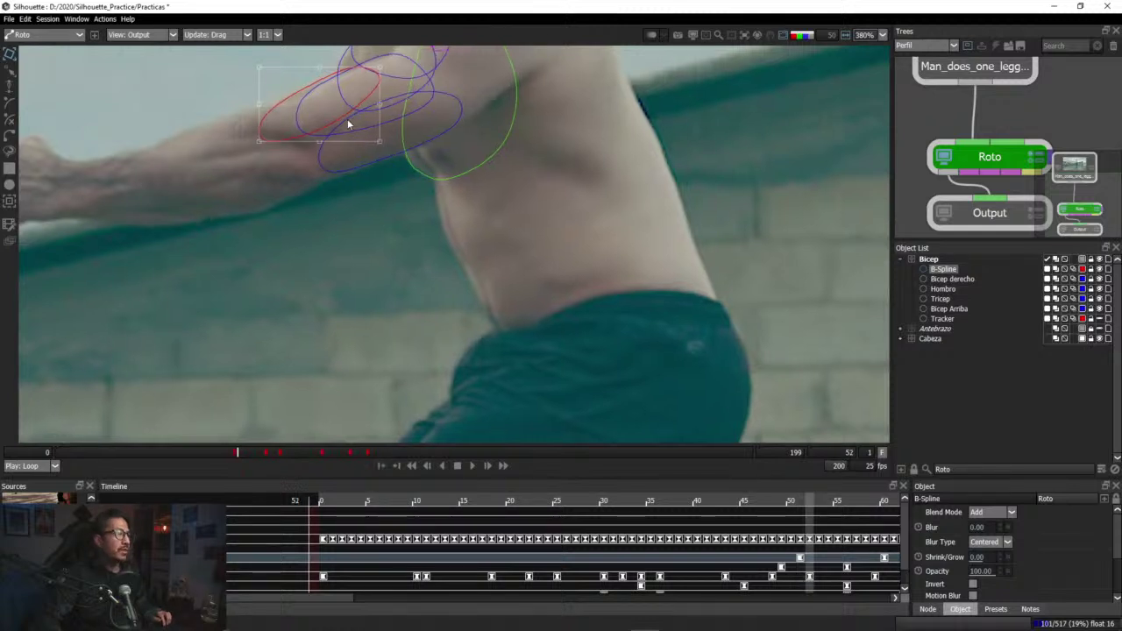
pyautogui.moveTo(341, 117); pyautogui.dragTo(338, 118)
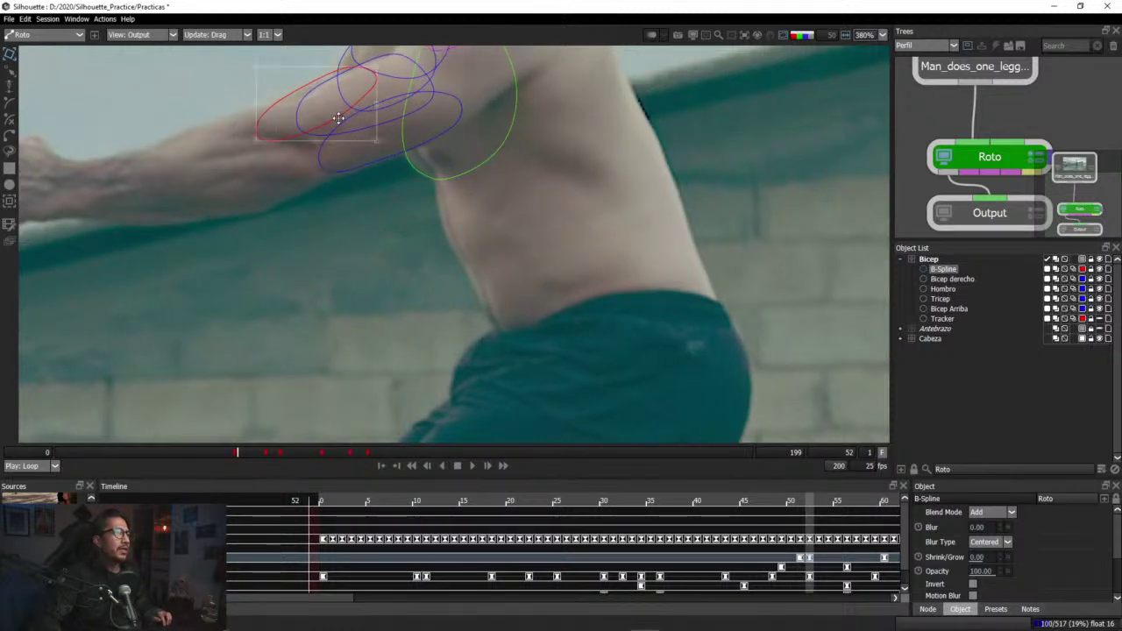
pyautogui.press('Right')
pyautogui.press('Right')
pyautogui.press('Right')
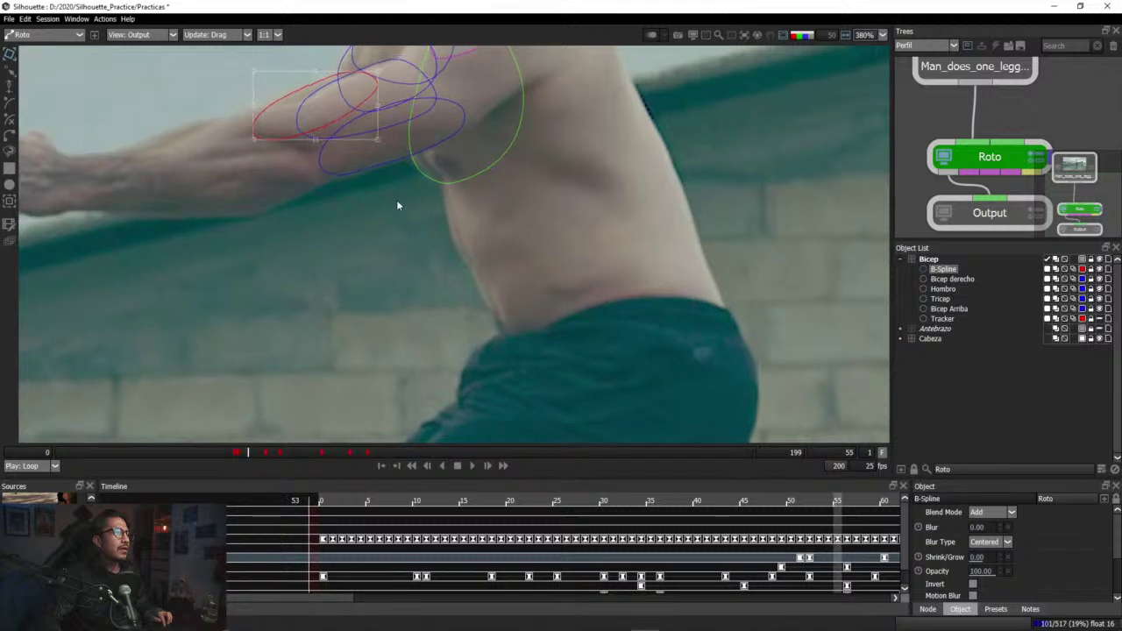
# Step: Check how the B-Spline shape follows the far arm frame by frame from frame 55 onward
pyautogui.press('Right')
pyautogui.press('Right')
pyautogui.press('Right')
pyautogui.press('Right')
pyautogui.press('Right')
pyautogui.press('Right')
pyautogui.press('Right')
pyautogui.press('Right')
pyautogui.press('Right')
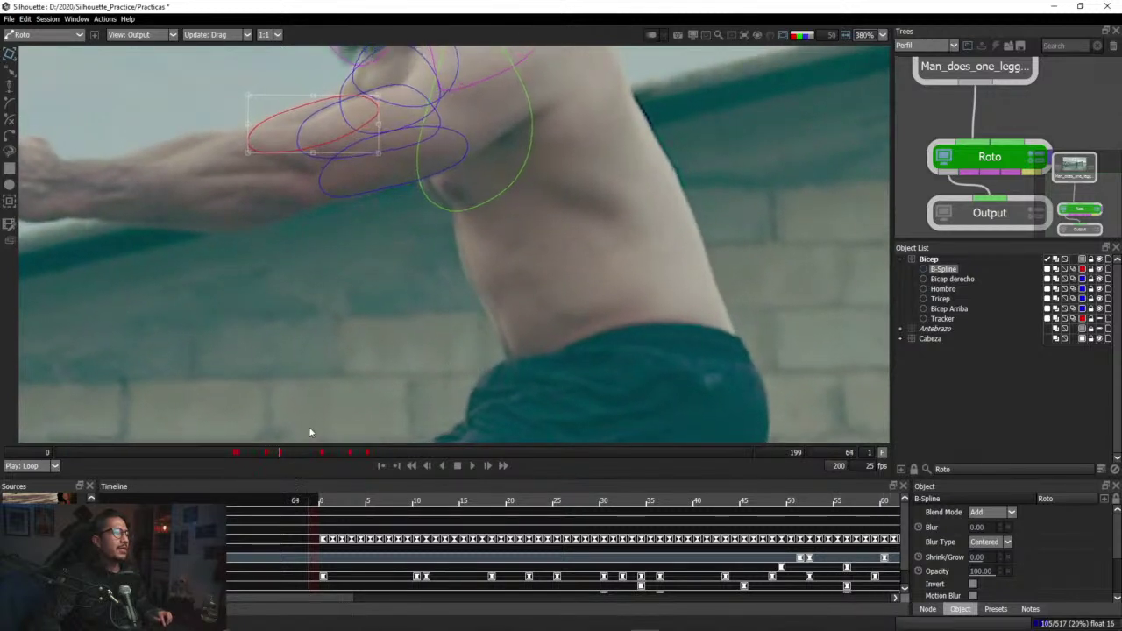
pyautogui.press('Right')
pyautogui.press('Right')
pyautogui.press('Right')
pyautogui.press('Right')
# Step: Reposition the B-Spline shape over the far arm at frame 46 to key it there
pyautogui.moveTo(223, 453); pyautogui.dragTo(195, 452)
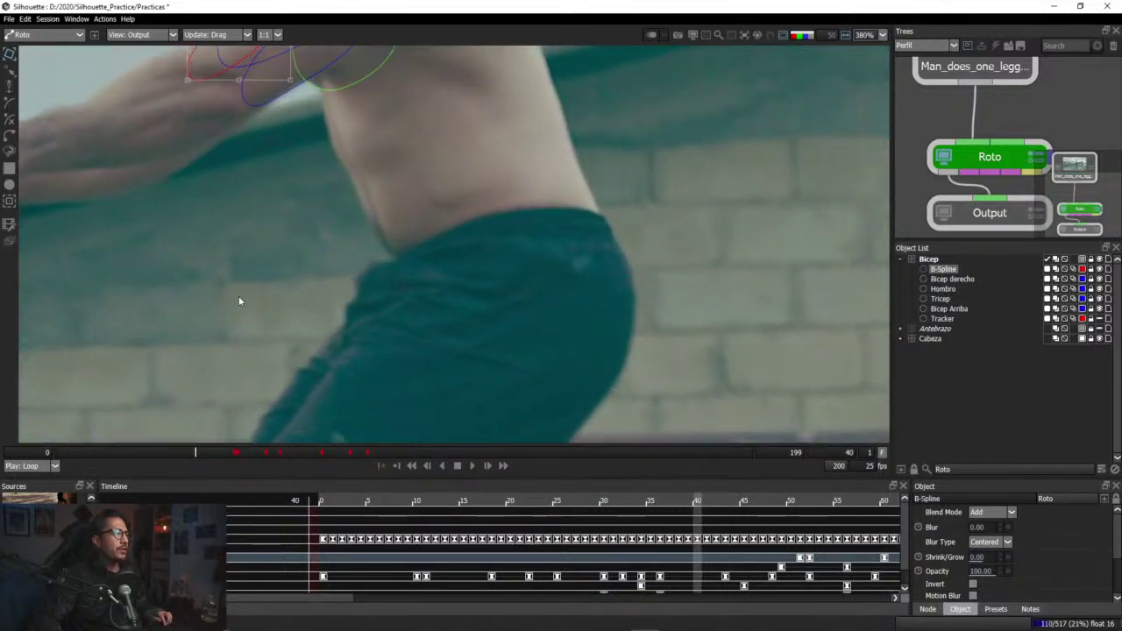
pyautogui.moveTo(265, 217); pyautogui.dragTo(366, 340)
pyautogui.moveTo(221, 449)
pyautogui.mouseDown()
pyautogui.moveTo(233, 453)
pyautogui.moveTo(224, 450)
pyautogui.mouseUp()
pyautogui.moveTo(406, 221); pyautogui.dragTo(417, 243)
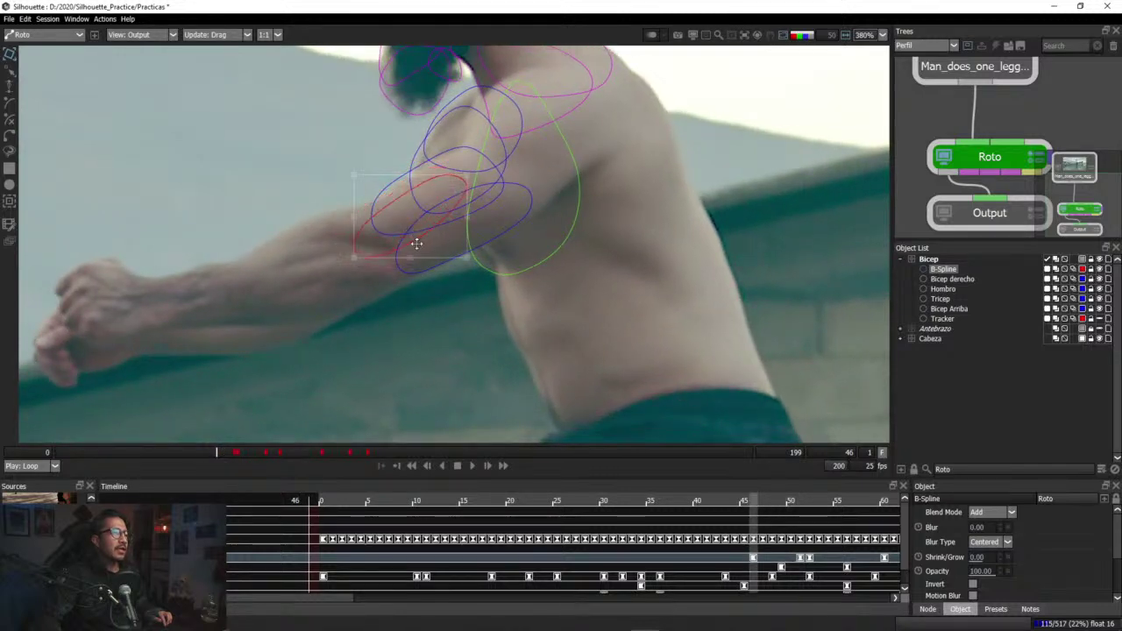
# Step: Align the B-Spline shape with the far arm at frame 101 and fine-tune its position at frame 94
pyautogui.moveTo(233, 450); pyautogui.dragTo(369, 465)
pyautogui.scroll(-3, 292, 278)
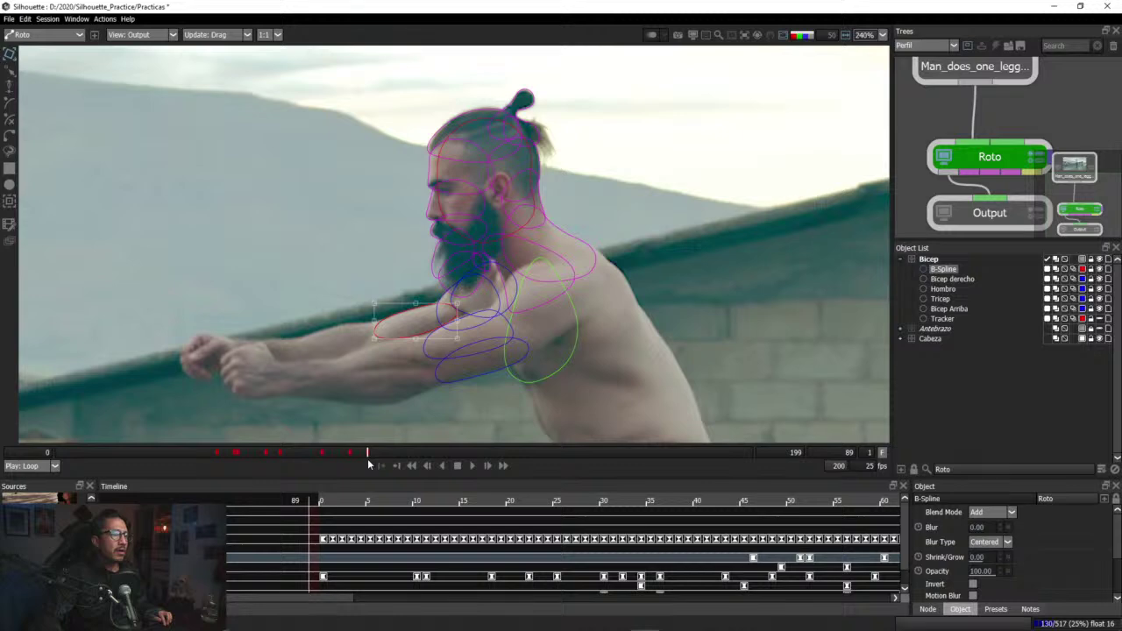
pyautogui.scroll(5, 339, 308)
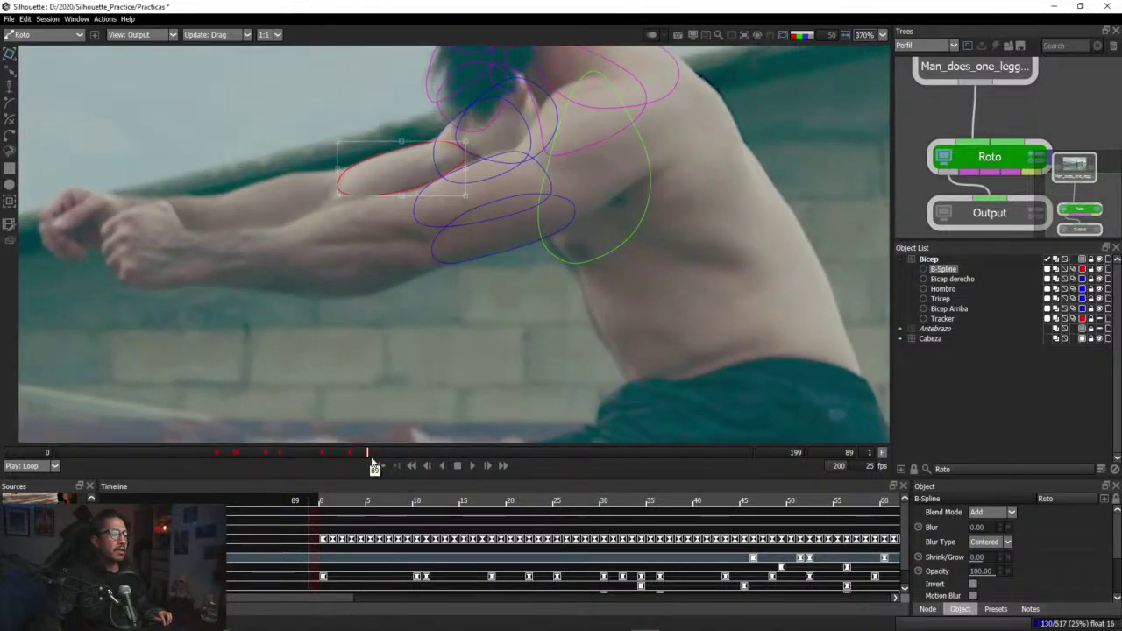
pyautogui.moveTo(371, 459); pyautogui.dragTo(409, 452)
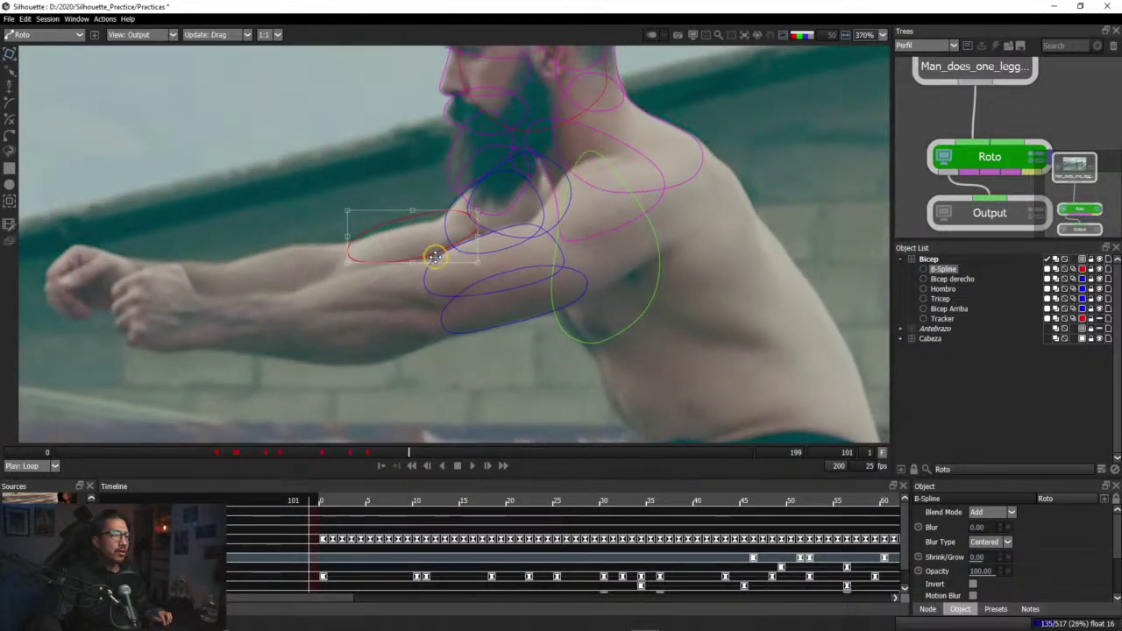
pyautogui.moveTo(435, 256); pyautogui.dragTo(426, 264)
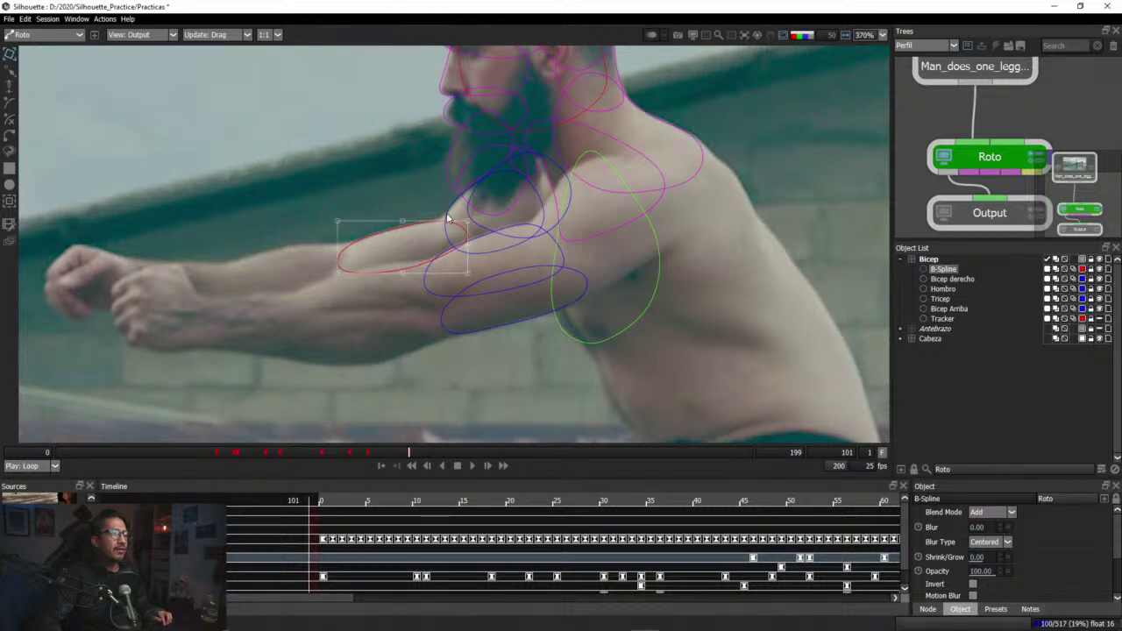
pyautogui.moveTo(411, 452); pyautogui.dragTo(384, 456)
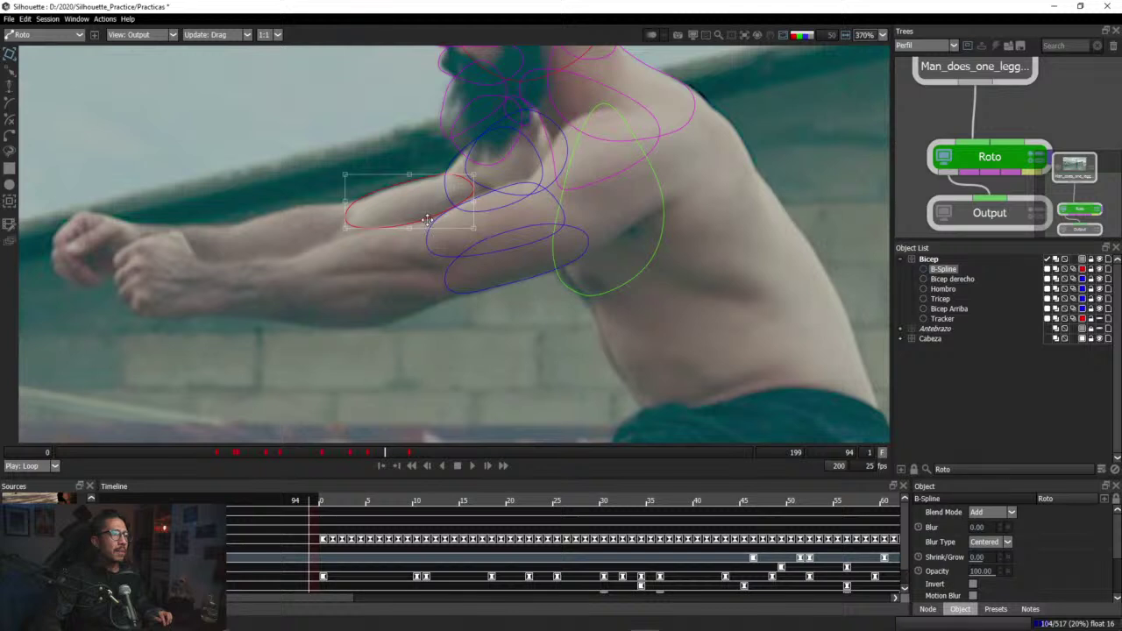
pyautogui.moveTo(426, 220); pyautogui.dragTo(429, 221)
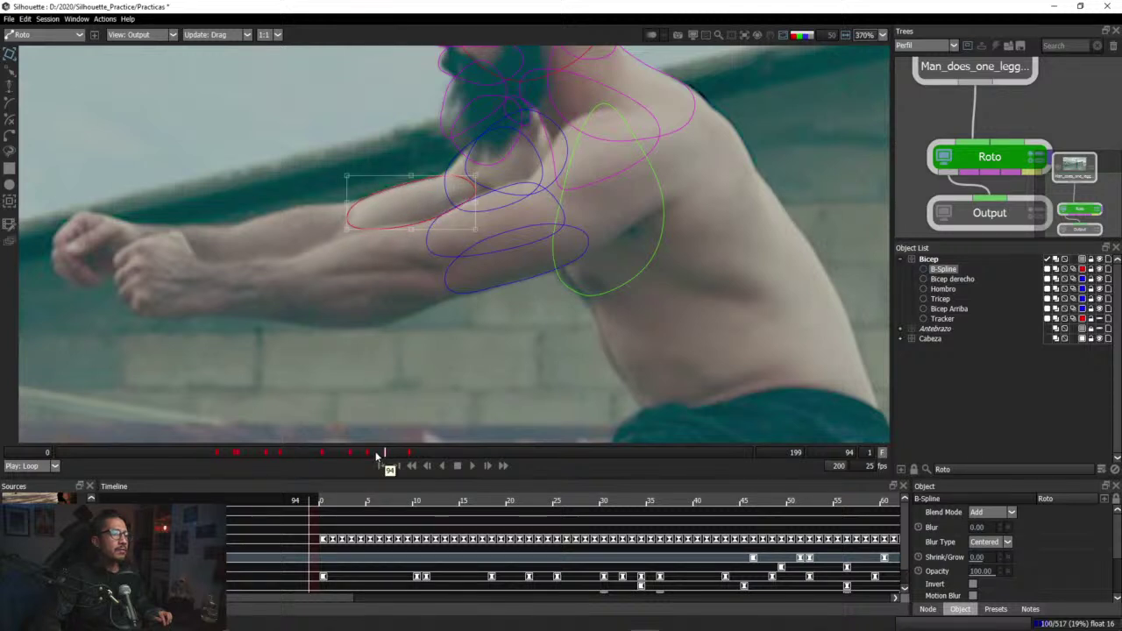
# Step: Correct the B-Spline shape's position on the far arm at frame 110 and about frame 121
pyautogui.moveTo(377, 456); pyautogui.dragTo(442, 465)
pyautogui.moveTo(445, 312); pyautogui.dragTo(443, 313)
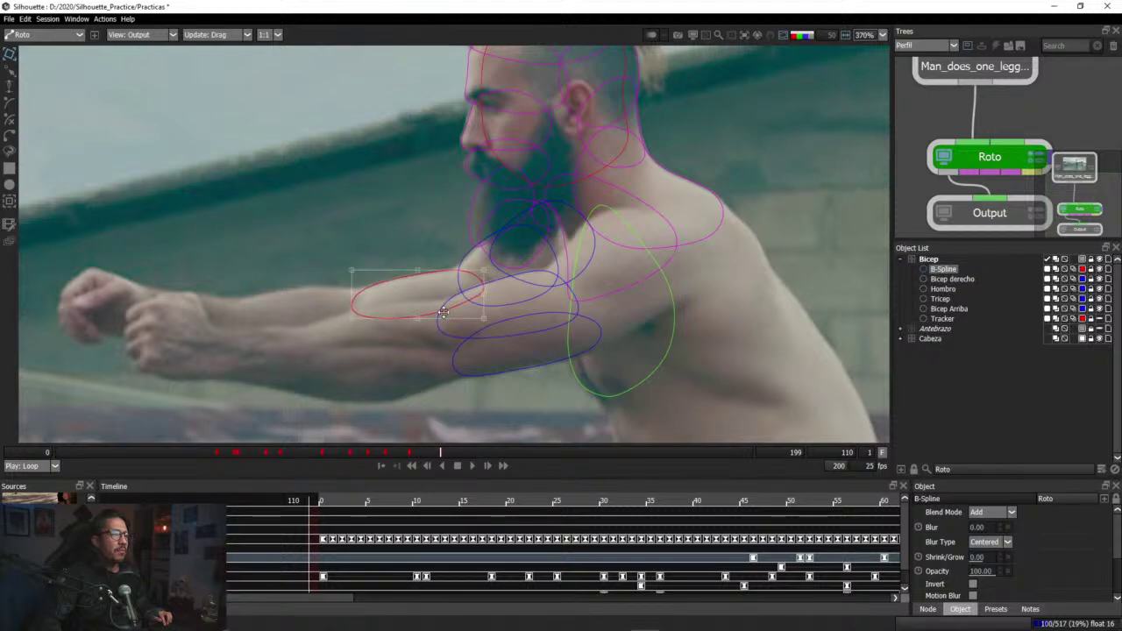
pyautogui.moveTo(440, 452); pyautogui.dragTo(481, 455)
pyautogui.moveTo(497, 336); pyautogui.dragTo(494, 349)
# Step: Move the B-Spline shape back onto the far arm at frame 134
pyautogui.moveTo(479, 453); pyautogui.dragTo(538, 458)
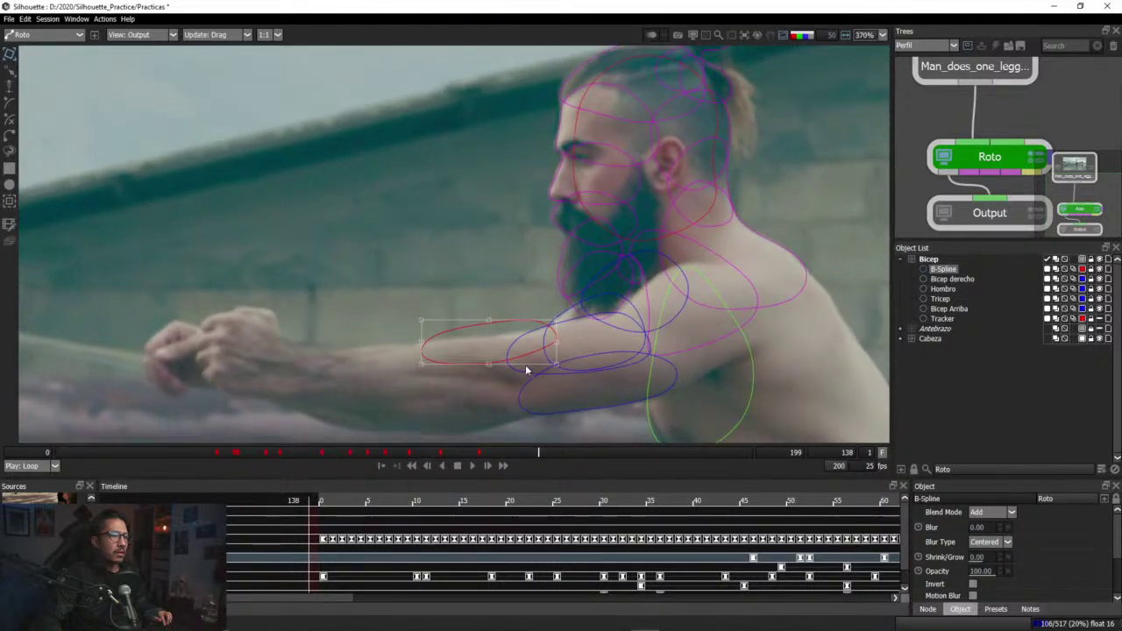
pyautogui.press('z')
pyautogui.press('z')
pyautogui.press('z')
pyautogui.press('z')
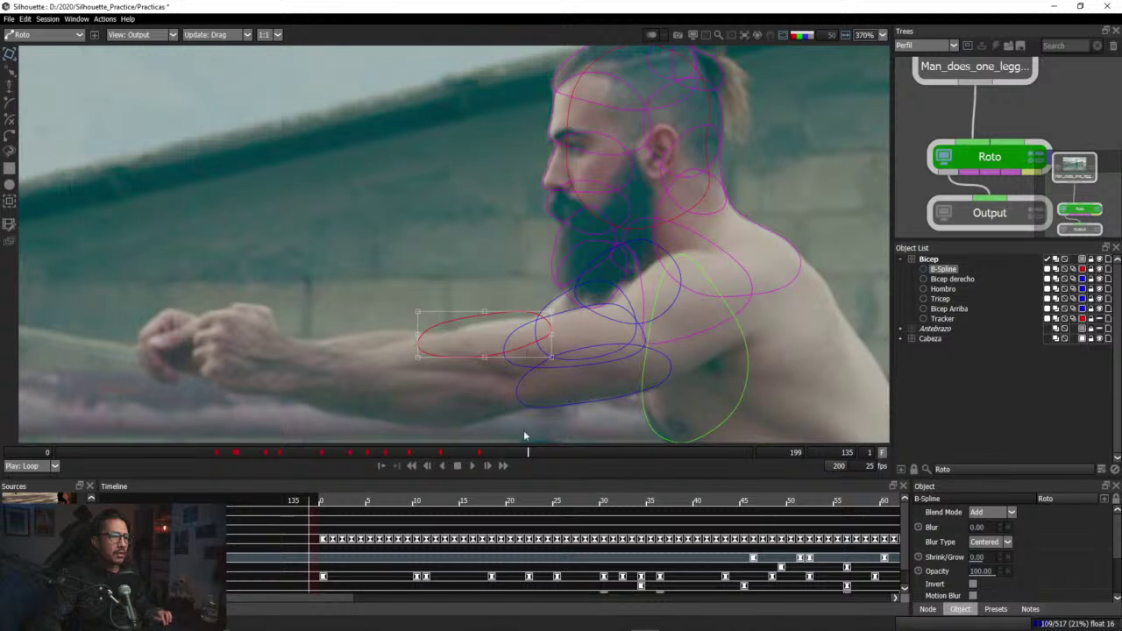
pyautogui.click(513, 355)
pyautogui.click(511, 348)
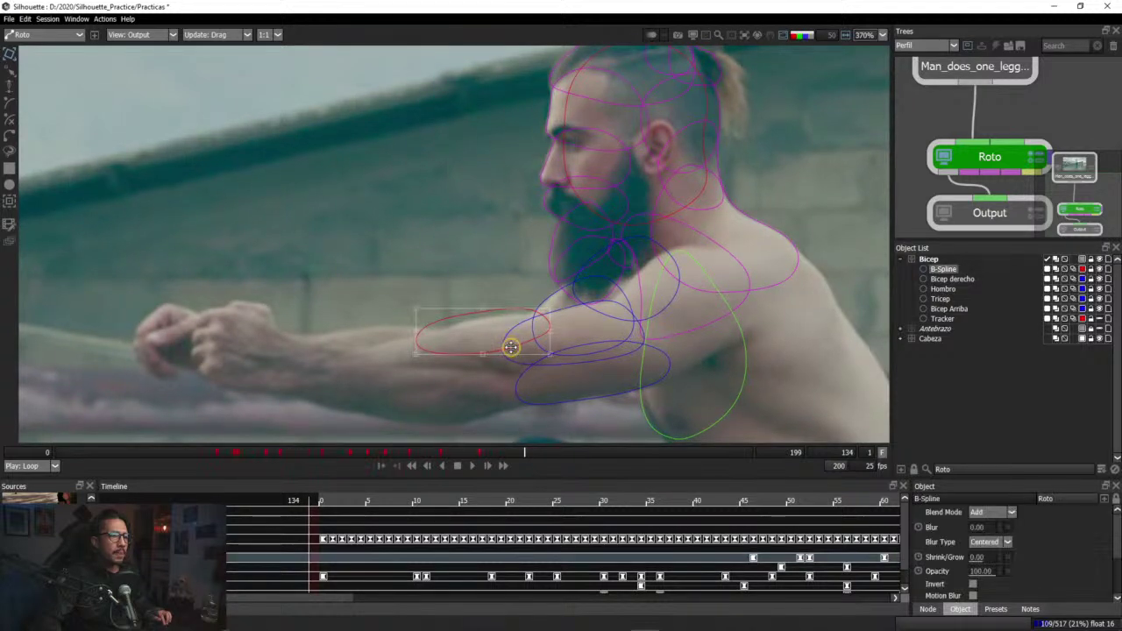
pyautogui.moveTo(513, 348); pyautogui.dragTo(528, 364)
# Step: Check the B-Spline between frames 134 and 137 and correct it on the remaining frames, including a keyframe at 137
pyautogui.press('Right')
pyautogui.press('Right')
pyautogui.press('Right')
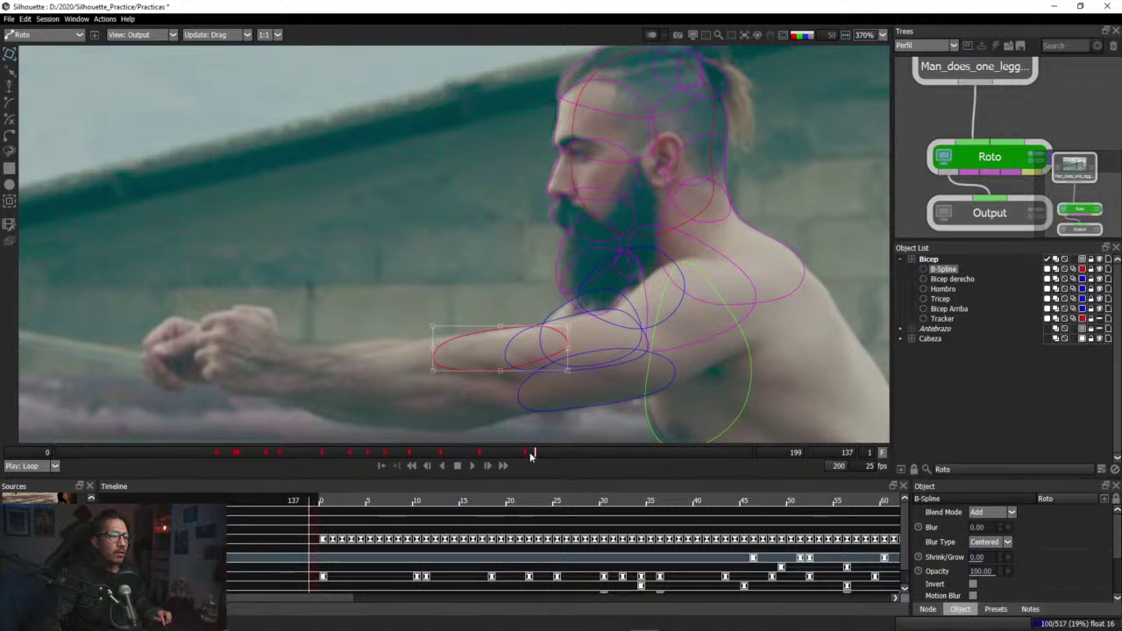
pyautogui.press('Left')
pyautogui.press('Left')
pyautogui.press('Left')
pyautogui.moveTo(540, 455); pyautogui.dragTo(576, 456)
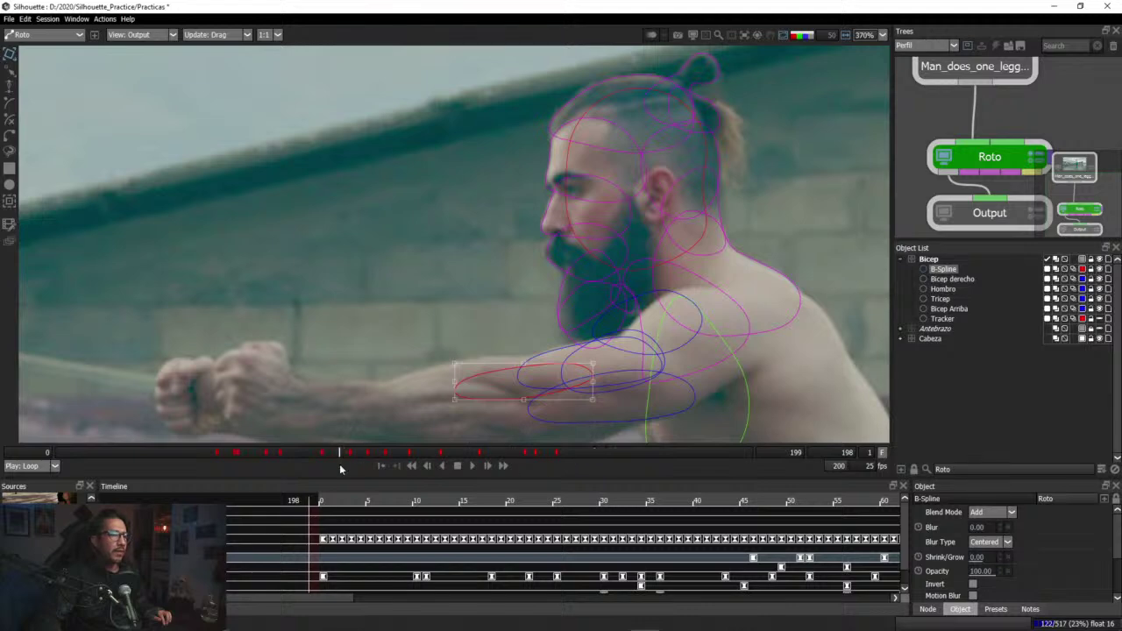
# Step: Change the B-Spline shape's outline color to blue (#0000ff)
pyautogui.click(1081, 269)
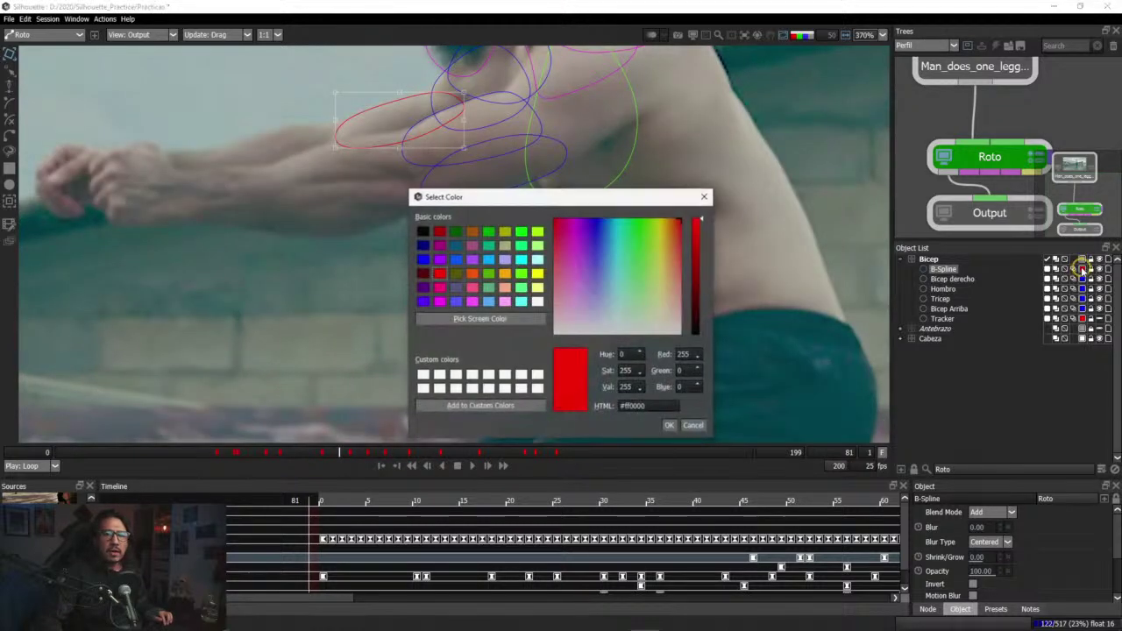
pyautogui.click(423, 261)
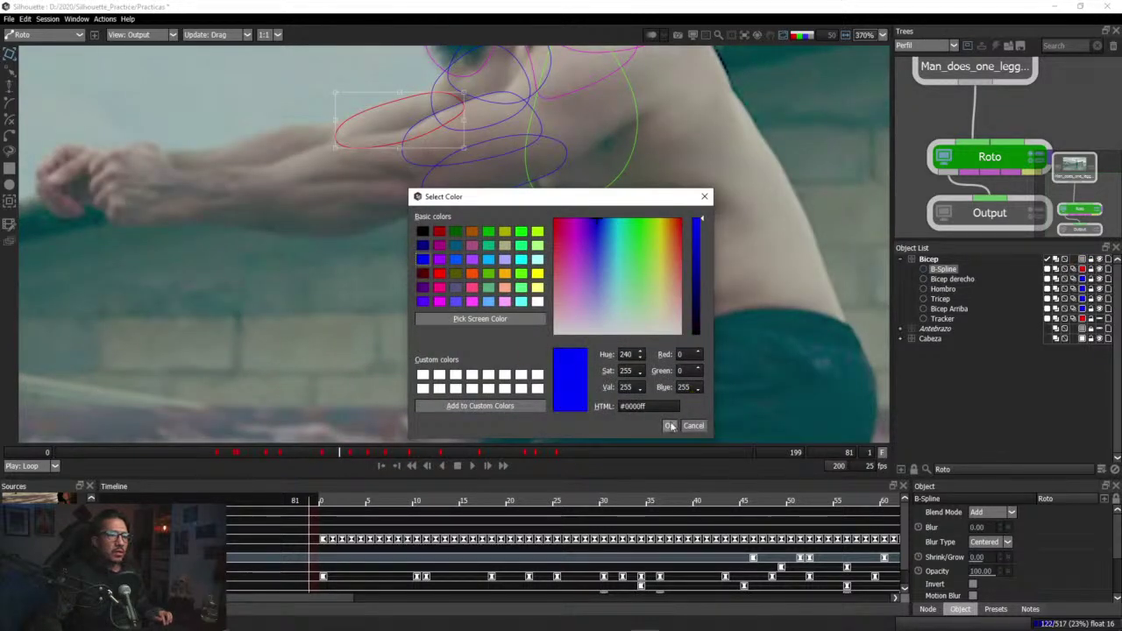
pyautogui.click(669, 426)
# Step: Select the Bicep derecho shape and review its motion across the clip, including frames 73, 42 and 122
pyautogui.click(440, 80)
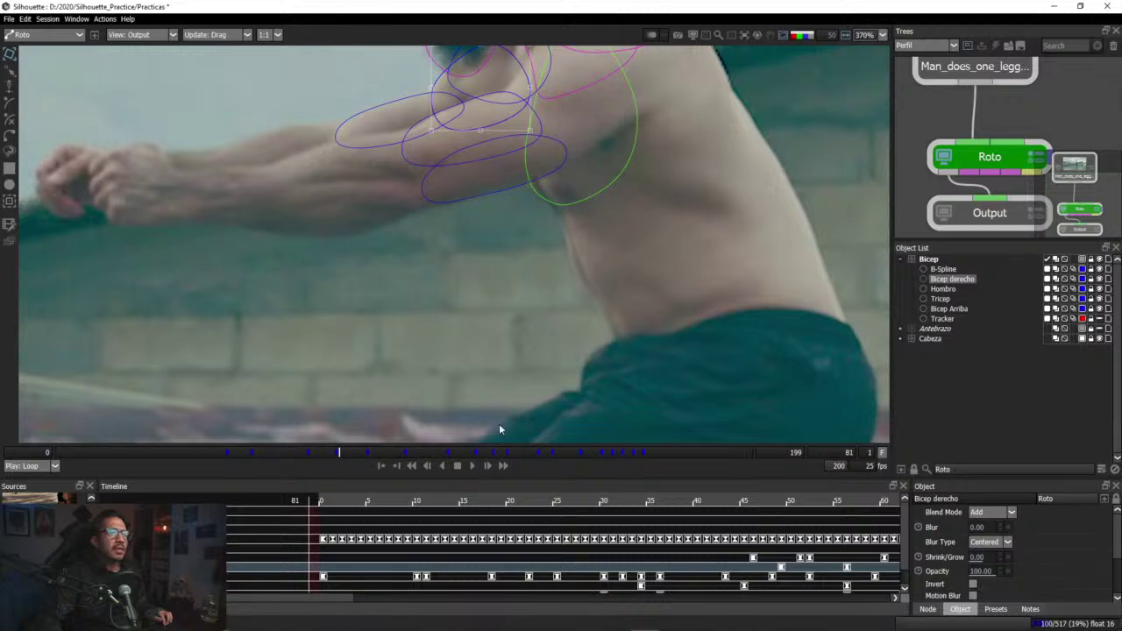
pyautogui.moveTo(390, 455); pyautogui.dragTo(311, 453)
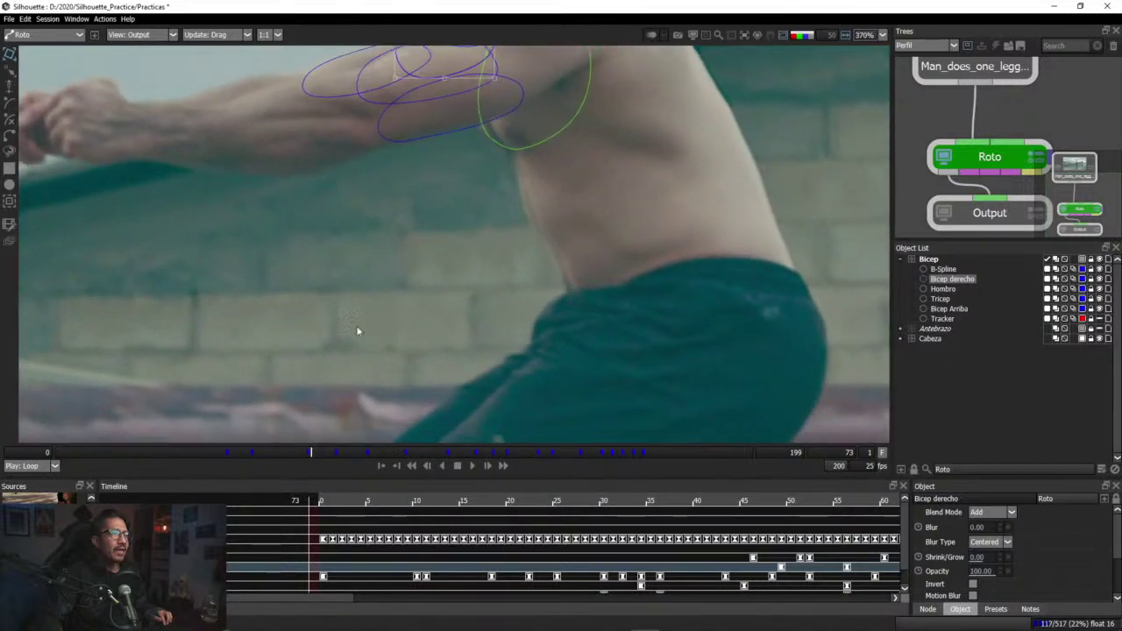
pyautogui.moveTo(419, 207); pyautogui.dragTo(446, 381)
pyautogui.moveTo(343, 453); pyautogui.dragTo(202, 453)
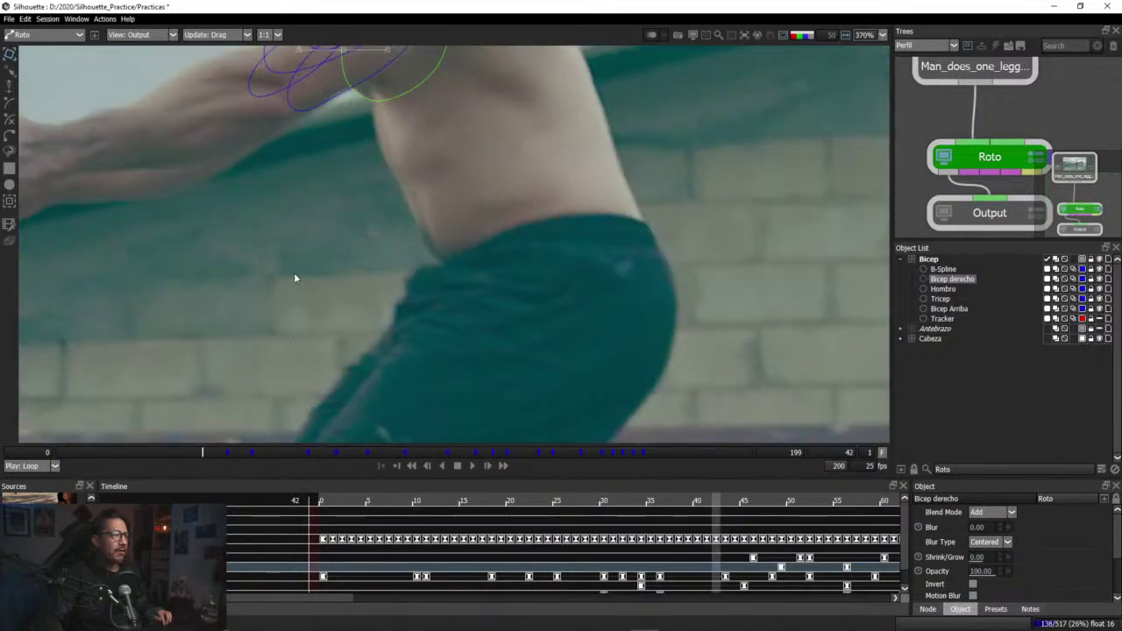
pyautogui.scroll(-4, 294, 277)
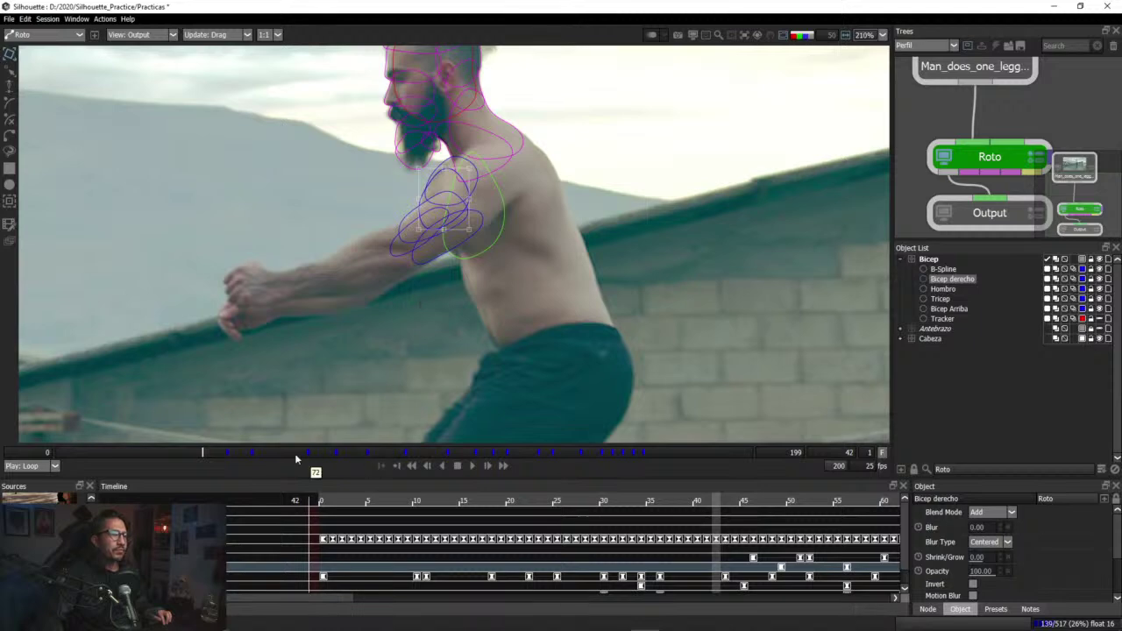
pyautogui.moveTo(203, 453); pyautogui.dragTo(470, 478)
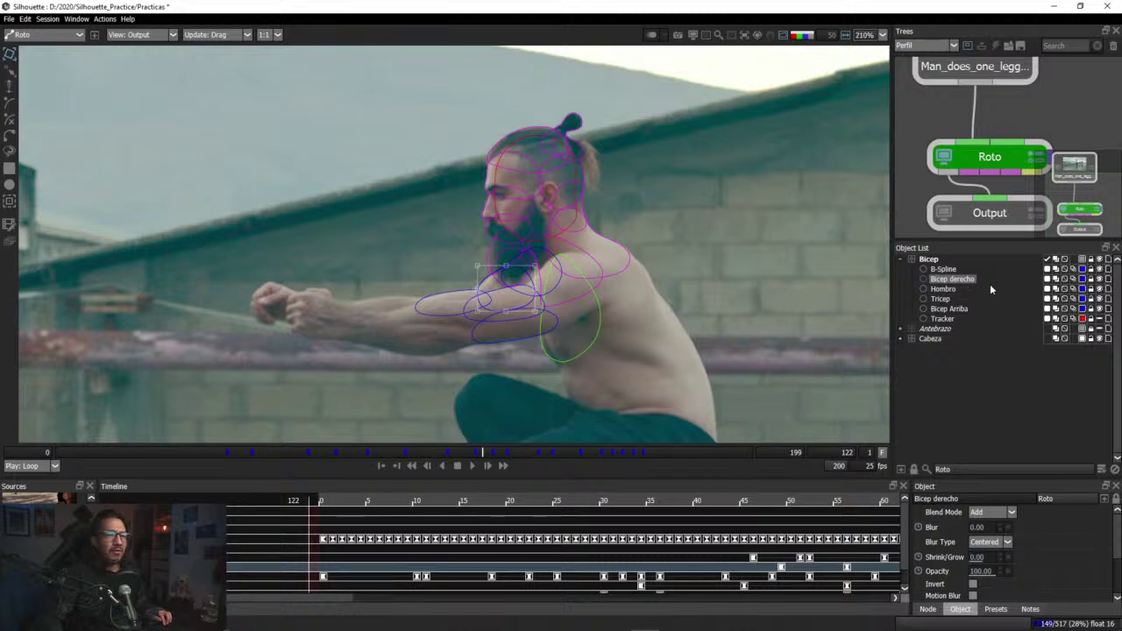
# Step: Set the B-Spline shape's outline color to dark blue #00557f
pyautogui.click(944, 270)
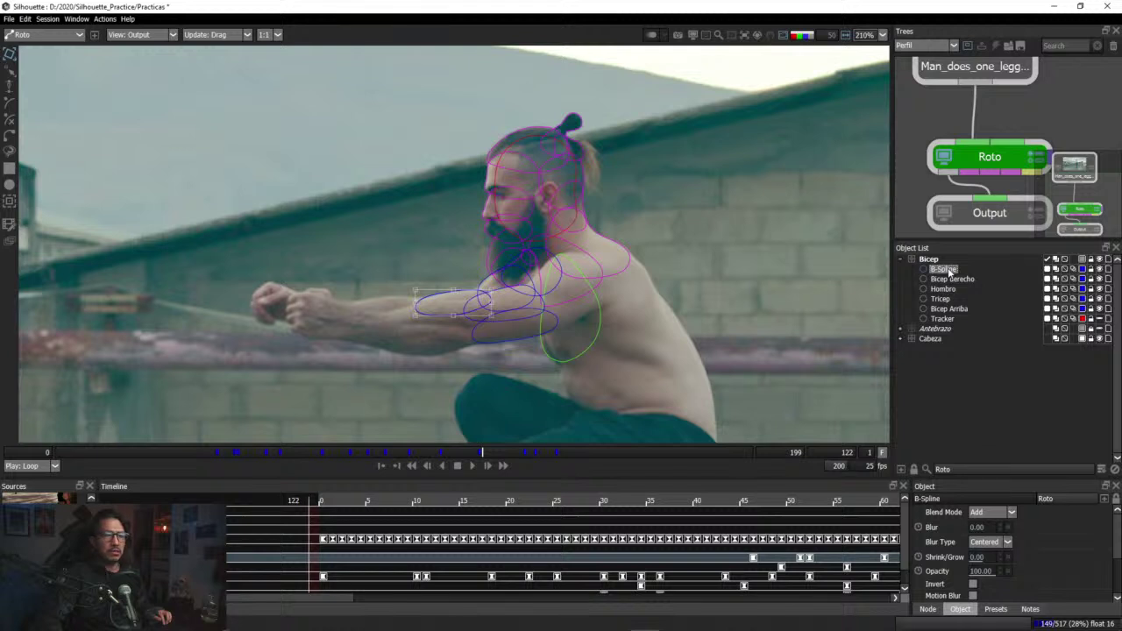
pyautogui.click(1083, 270)
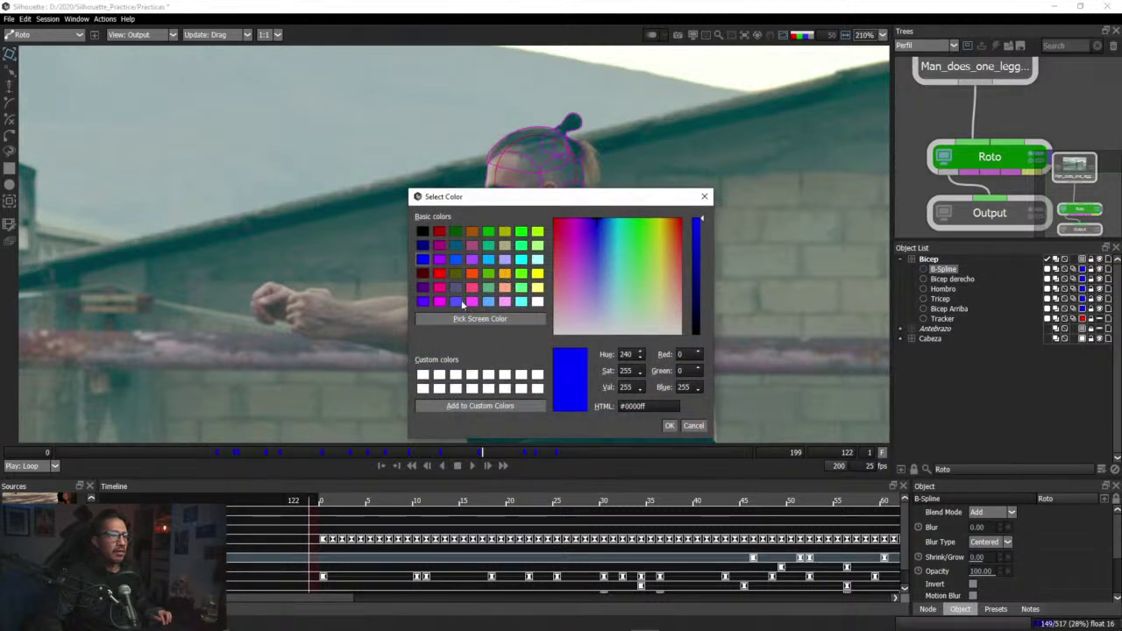
pyautogui.click(455, 246)
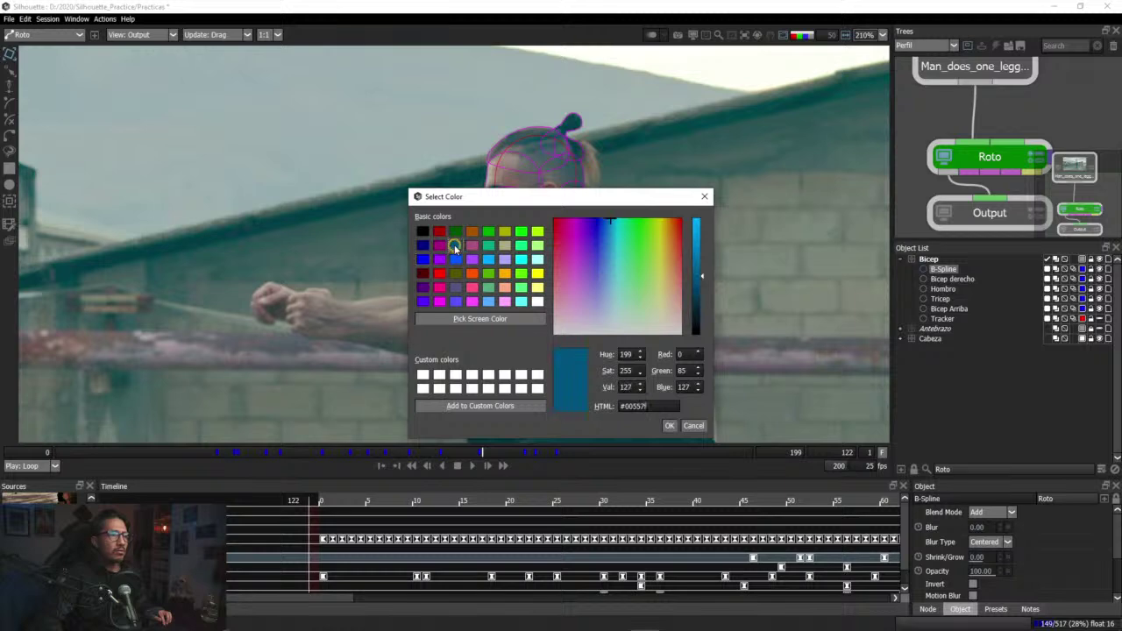
pyautogui.click(669, 426)
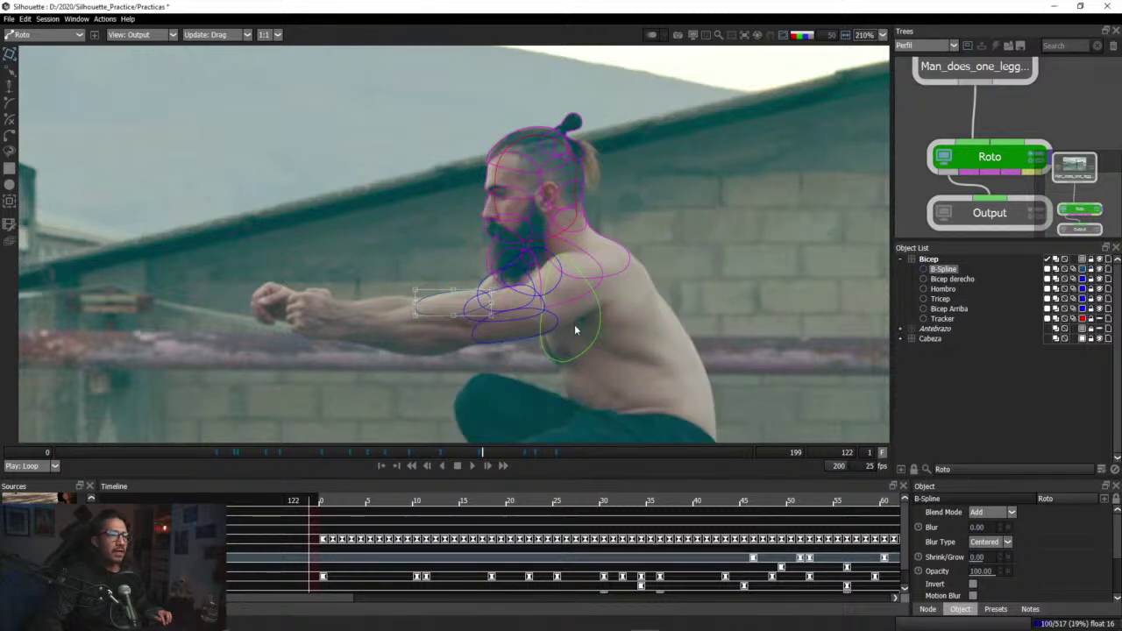
# Step: Give the Bicep derecho shape the same dark blue outline color, #00557f
pyautogui.click(951, 280)
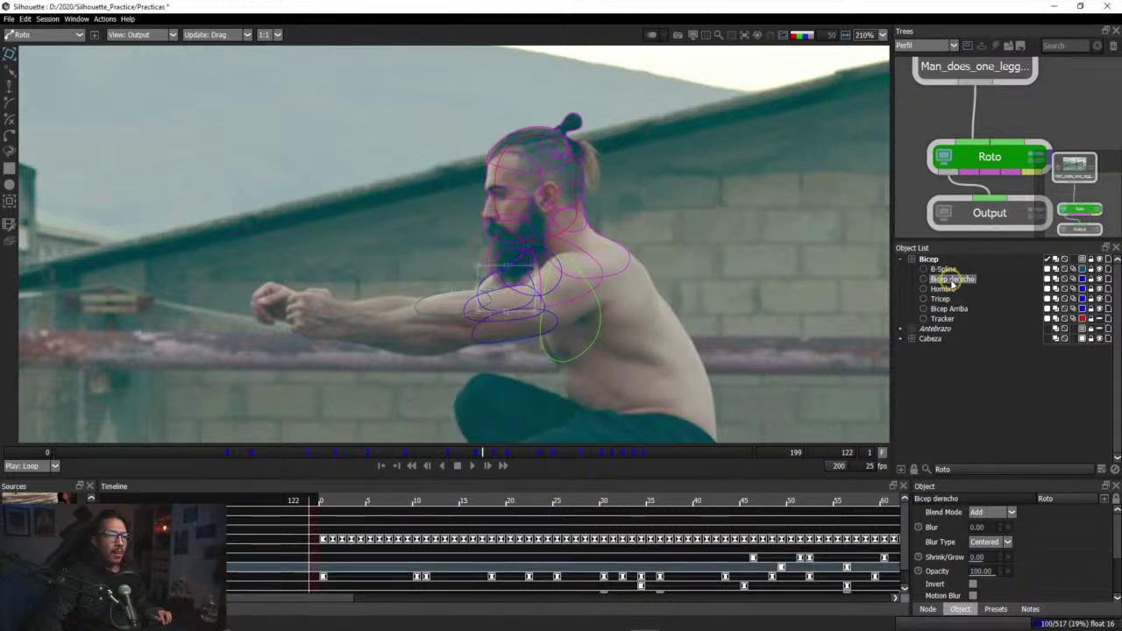
pyautogui.click(1082, 279)
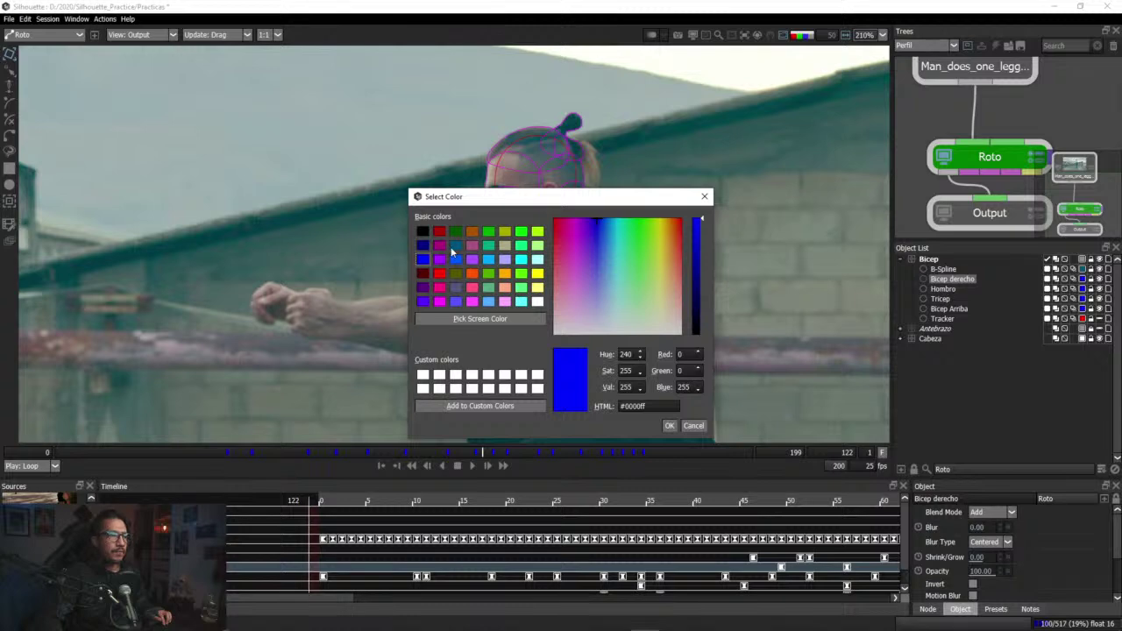
pyautogui.click(455, 245)
pyautogui.click(669, 426)
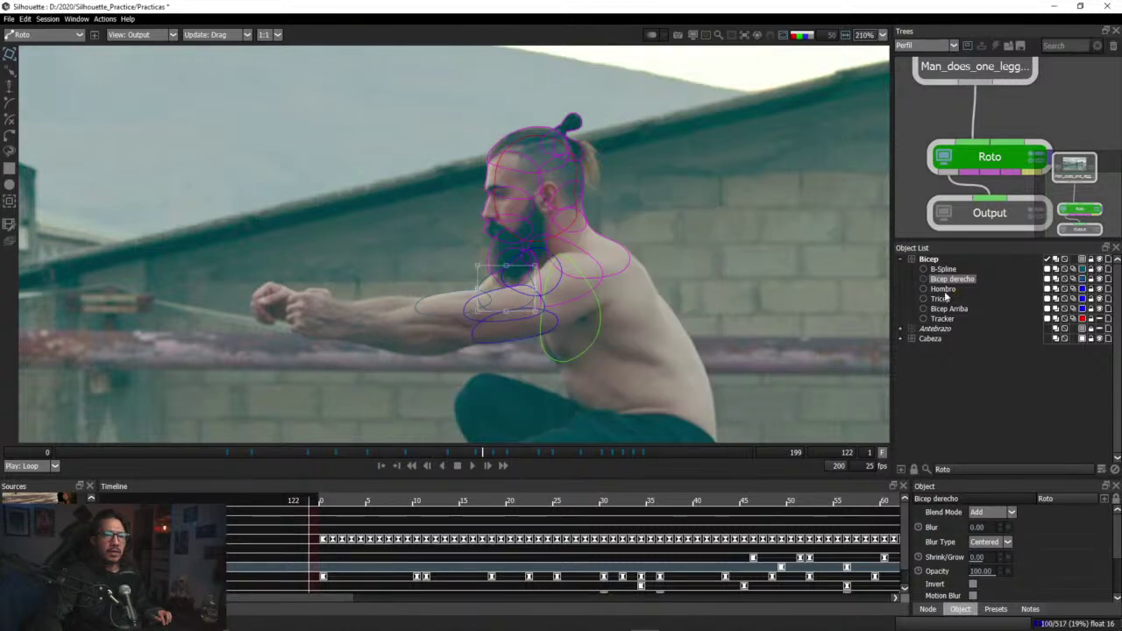
# Step: Recolor the Hombro shape's outline with the same dark blue, #00557f
pyautogui.click(952, 289)
pyautogui.click(1083, 289)
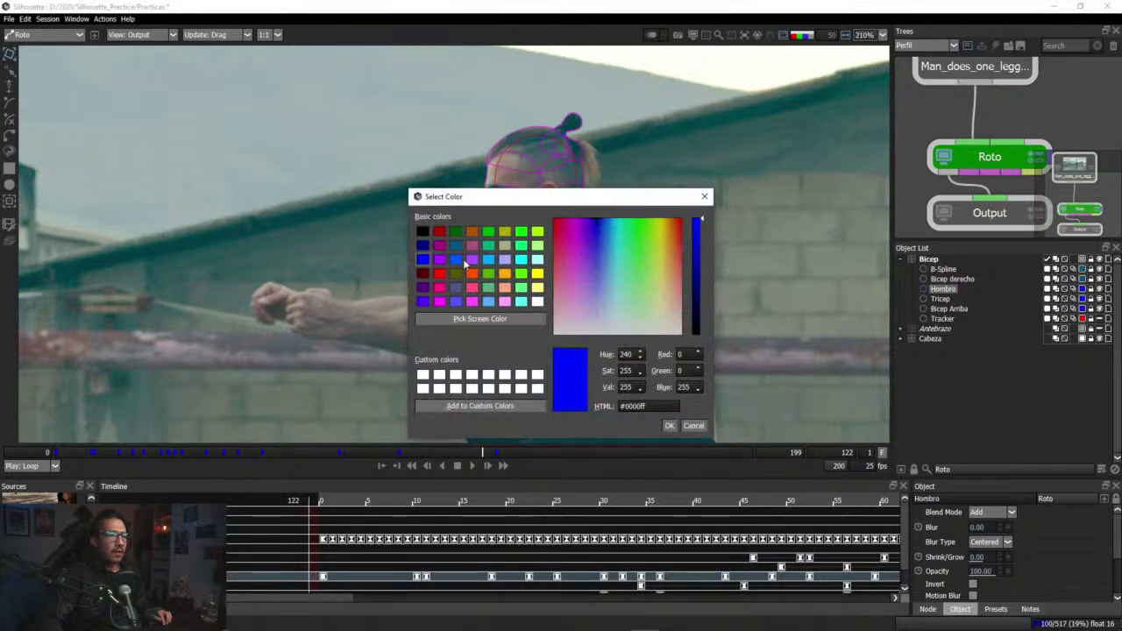
pyautogui.click(454, 245)
pyautogui.click(669, 426)
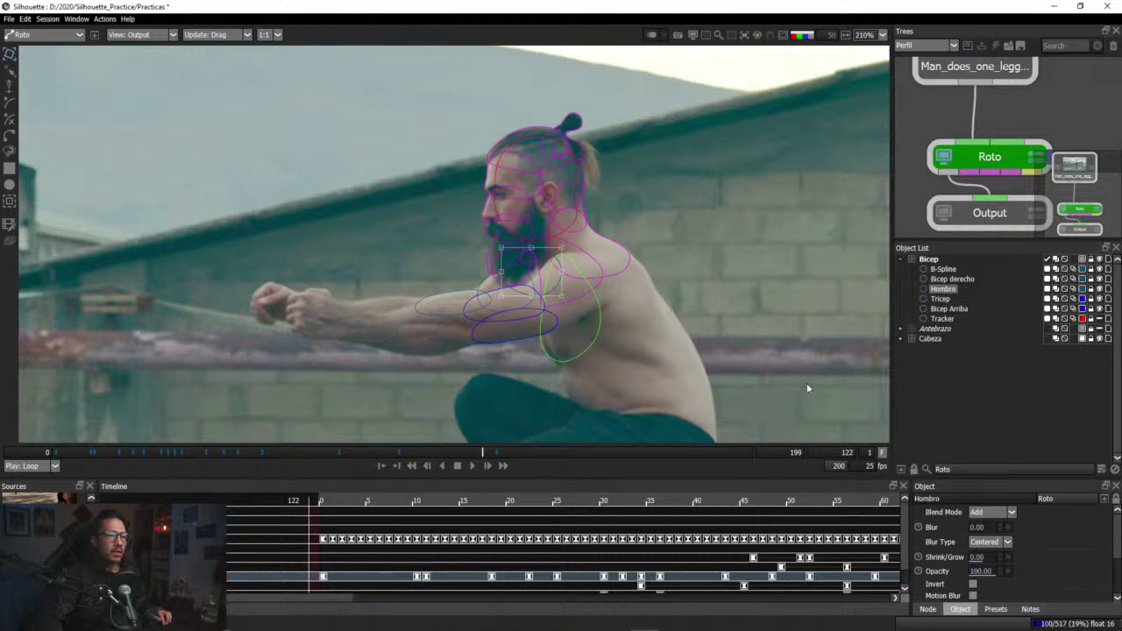
# Step: Scrub through the clip to review all the arm shapes together, including frames 57, 117 and 25
pyautogui.moveTo(482, 452)
pyautogui.mouseDown()
pyautogui.moveTo(254, 451)
pyautogui.moveTo(475, 457)
pyautogui.mouseUp()
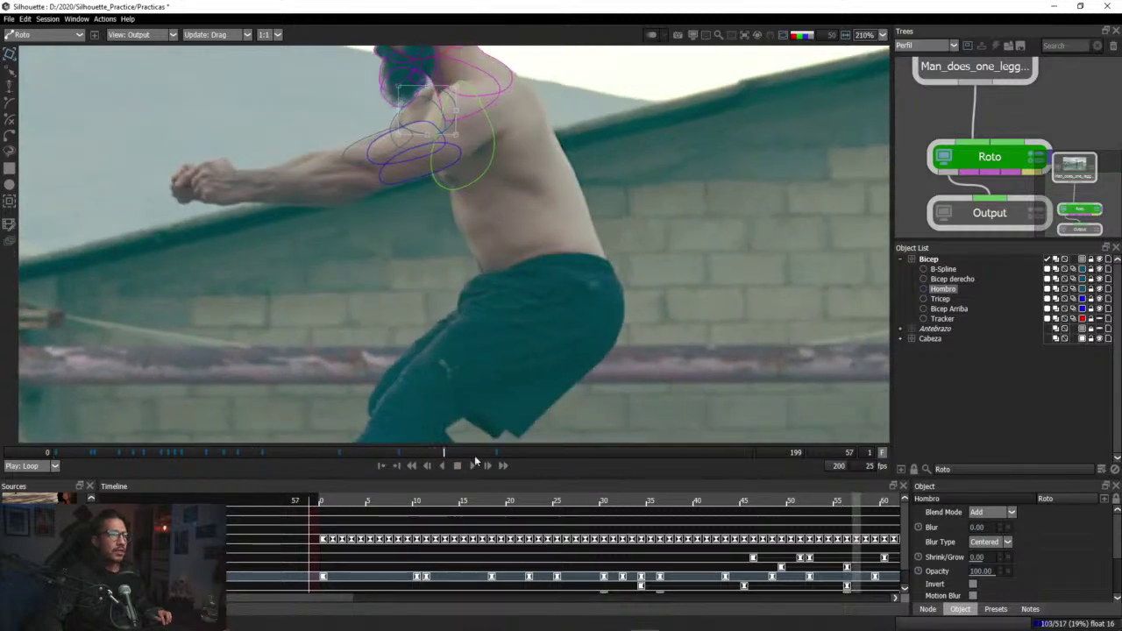
pyautogui.moveTo(721, 455); pyautogui.dragTo(465, 453)
pyautogui.scroll(3, 343, 378)
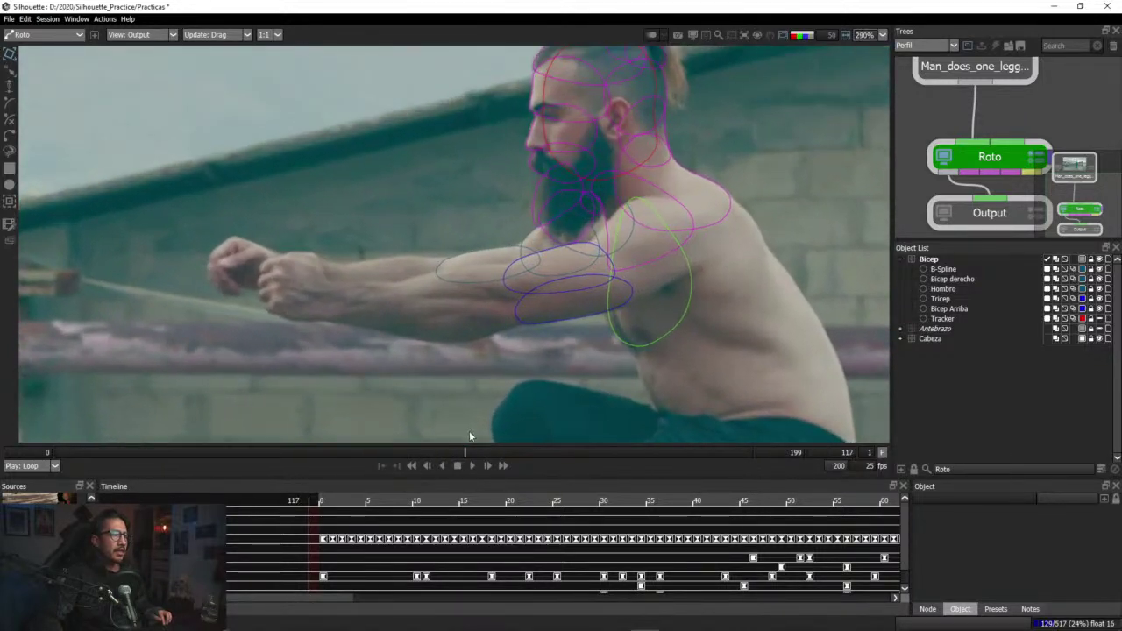
pyautogui.moveTo(306, 453); pyautogui.dragTo(145, 451)
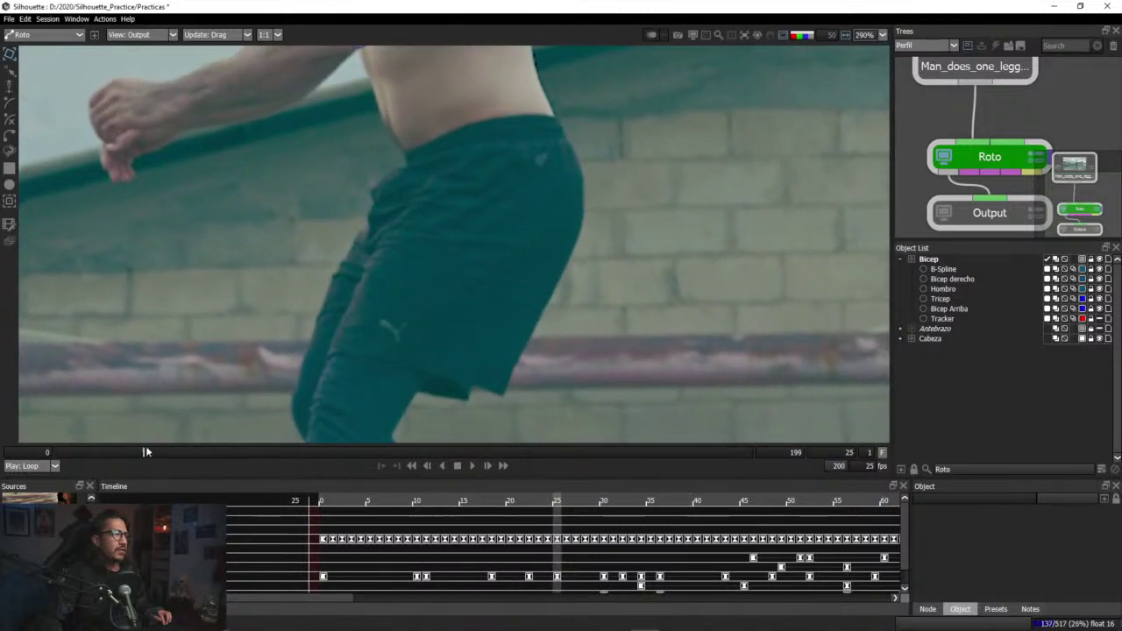
pyautogui.scroll(-10, 178, 345)
pyautogui.moveTo(171, 303); pyautogui.dragTo(459, 338)
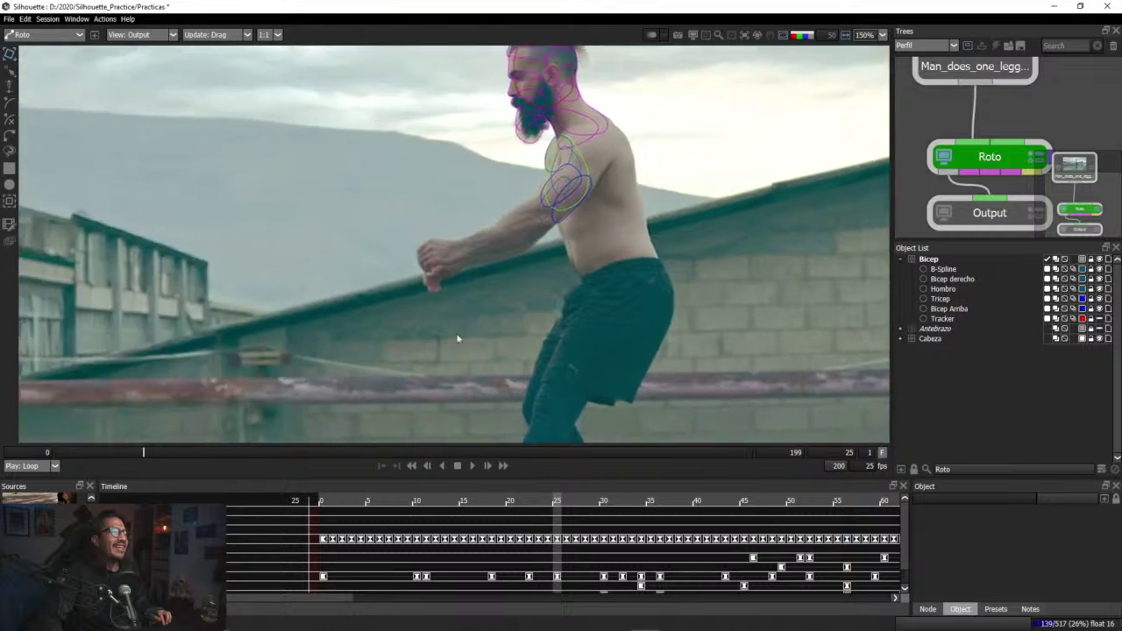
# Step: Select the B-Spline shape on the far upper arm and reposition it over the arm at frame 29
pyautogui.scroll(3, 435, 339)
pyautogui.scroll(4, 436, 339)
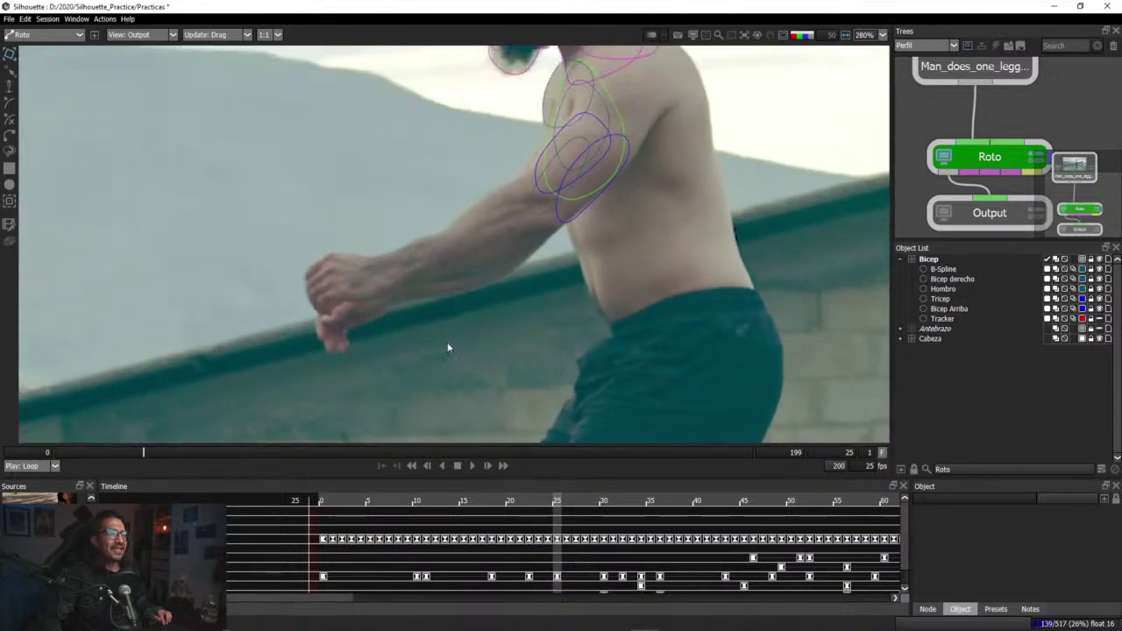
pyautogui.moveTo(132, 451); pyautogui.dragTo(251, 464)
pyautogui.click(537, 230)
pyautogui.moveTo(235, 466); pyautogui.dragTo(148, 455)
pyautogui.scroll(2, 391, 278)
pyautogui.moveTo(533, 206); pyautogui.dragTo(510, 333)
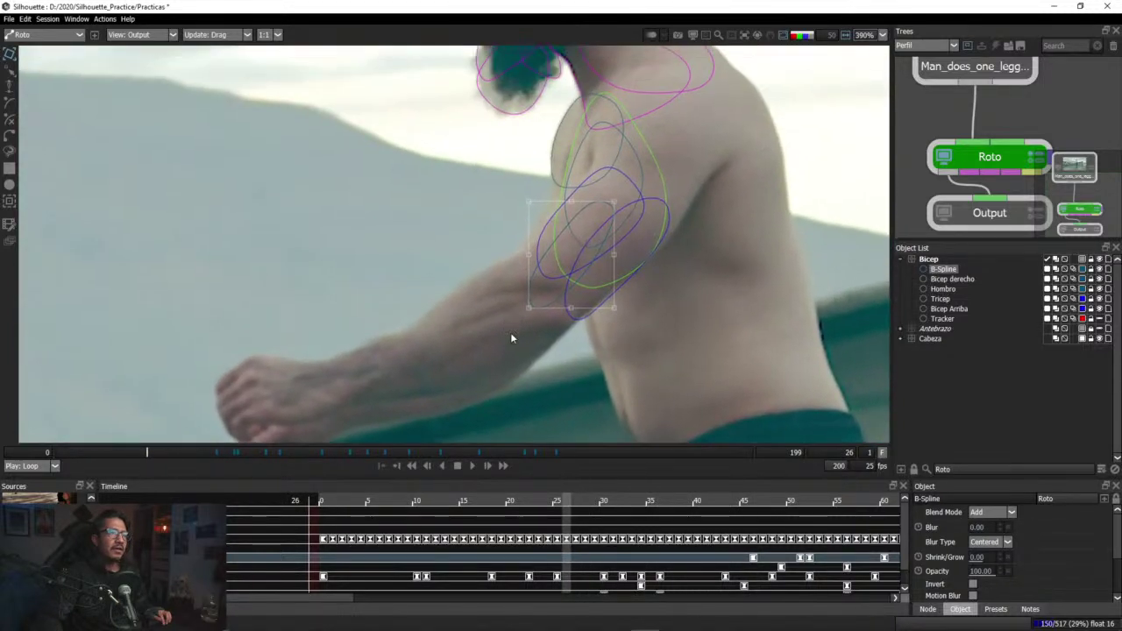
pyautogui.press('z')
pyautogui.press('Right')
pyautogui.press('Right')
pyautogui.press('Right')
pyautogui.press('Right')
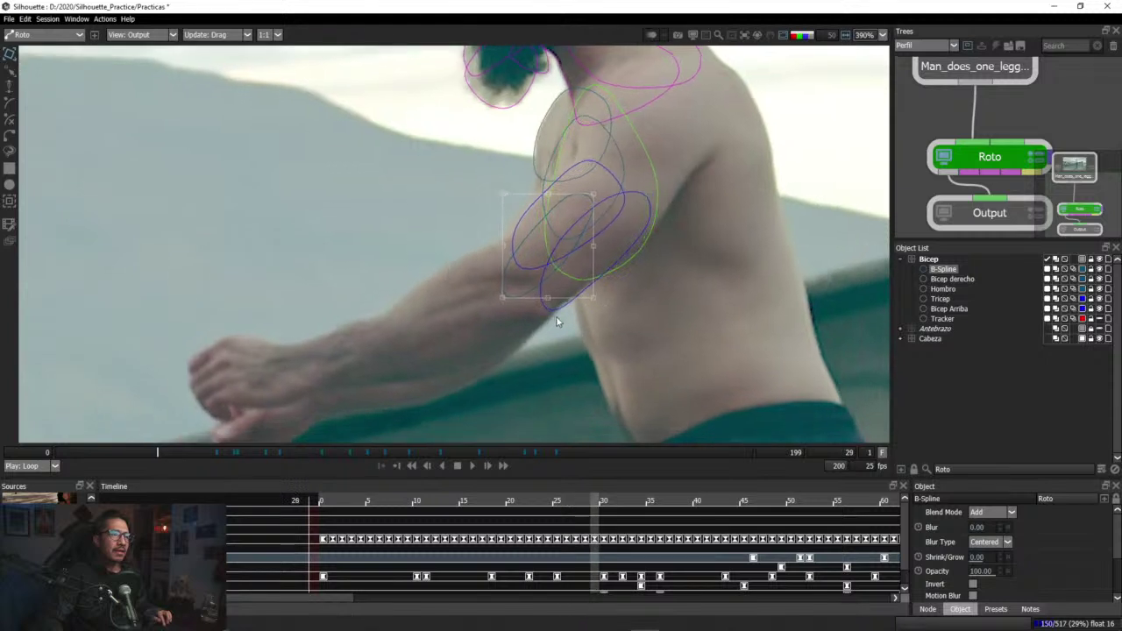
pyautogui.moveTo(534, 290); pyautogui.dragTo(528, 275)
pyautogui.click(527, 276)
# Step: Resize and shift the B-Spline shape at frame 26 to follow the far arm's outer edge
pyautogui.press('Left')
pyautogui.press('Left')
pyautogui.press('Left')
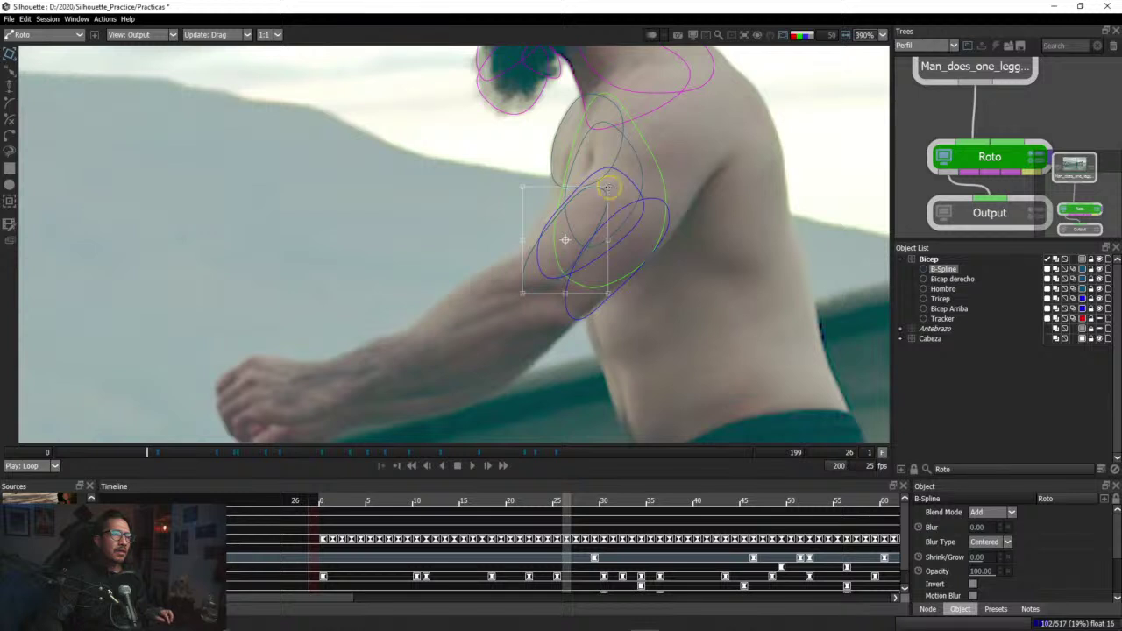
pyautogui.moveTo(607, 188); pyautogui.dragTo(604, 183)
pyautogui.moveTo(559, 278); pyautogui.dragTo(553, 274)
pyautogui.click(554, 274)
# Step: Keyframe the B-Spline shape's position on the far arm at frames 23 and 19
pyautogui.press('Left')
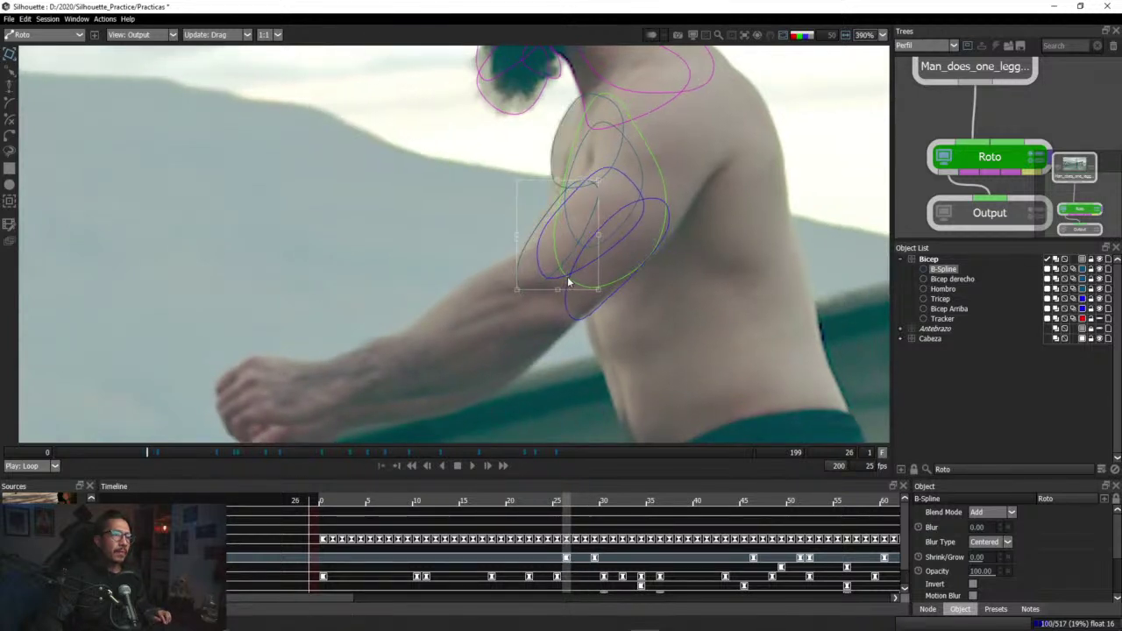
pyautogui.press('Left')
pyautogui.press('Left')
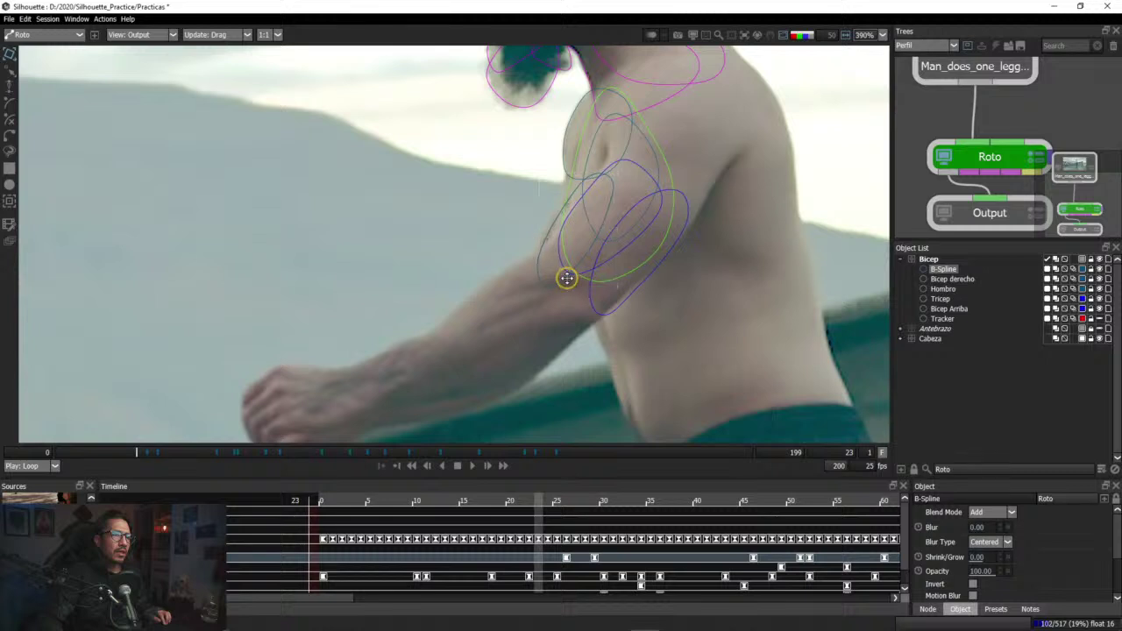
pyautogui.click(564, 279)
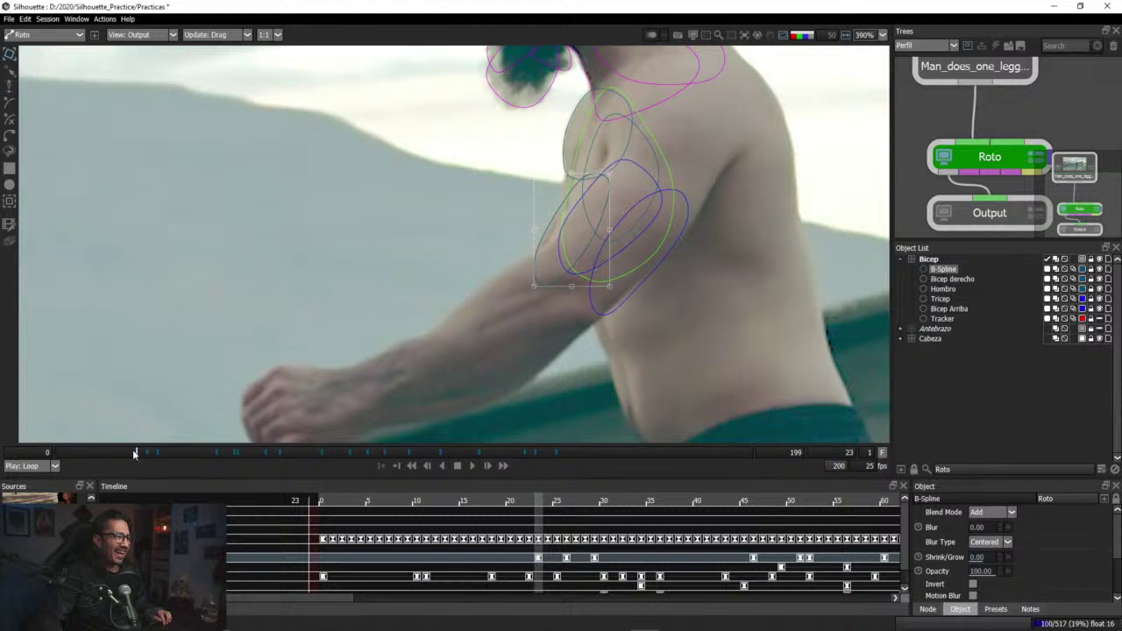
pyautogui.moveTo(140, 453)
pyautogui.mouseDown()
pyautogui.moveTo(153, 452)
pyautogui.moveTo(123, 454)
pyautogui.mouseUp()
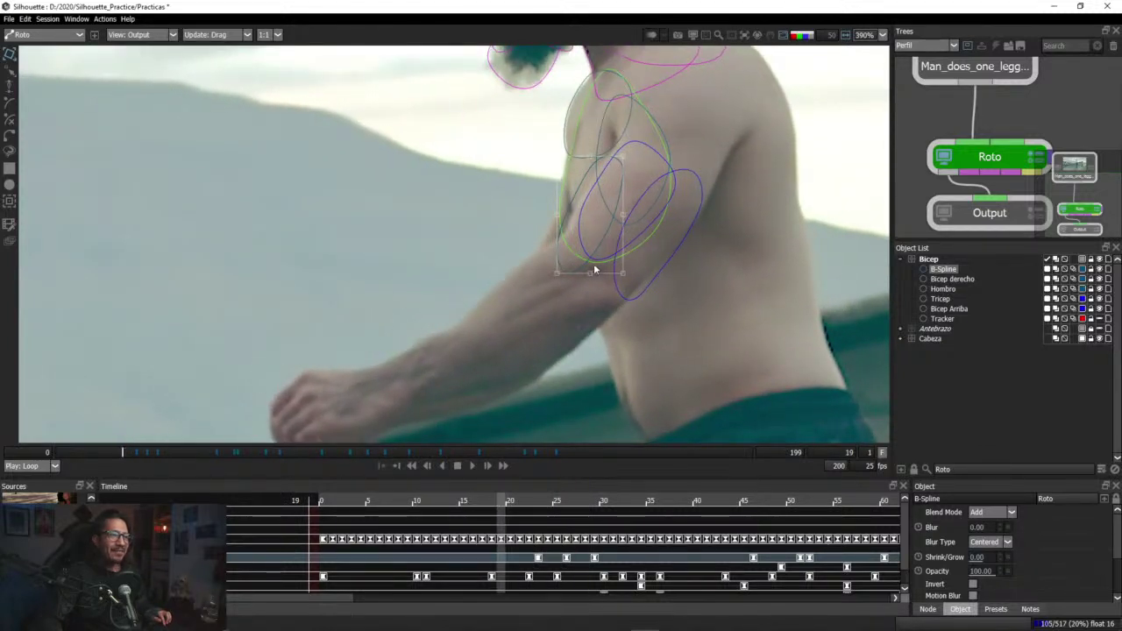
pyautogui.moveTo(595, 270); pyautogui.dragTo(577, 266)
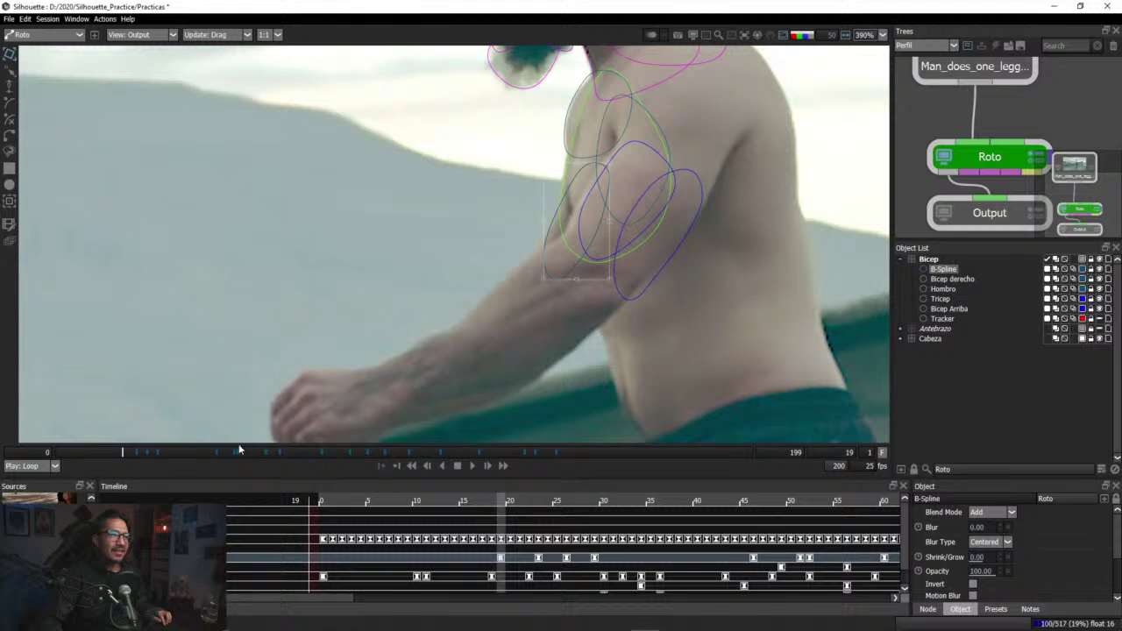
# Step: Move the B-Spline shape back over the far arm at frames 15 and 8
pyautogui.moveTo(122, 453); pyautogui.dragTo(111, 454)
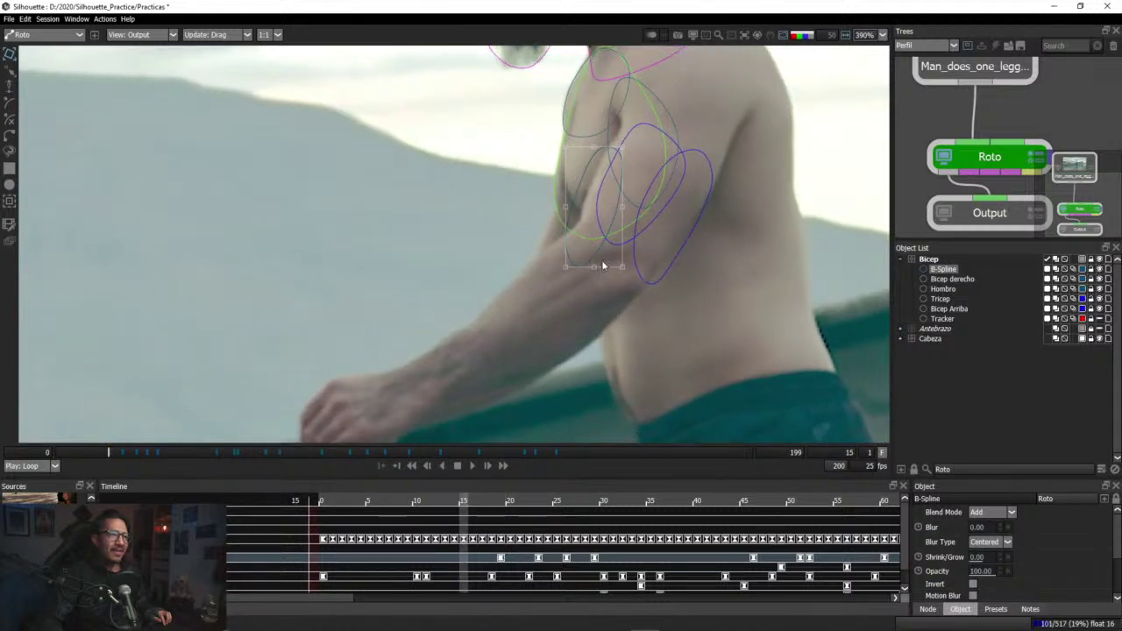
pyautogui.moveTo(602, 265); pyautogui.dragTo(574, 269)
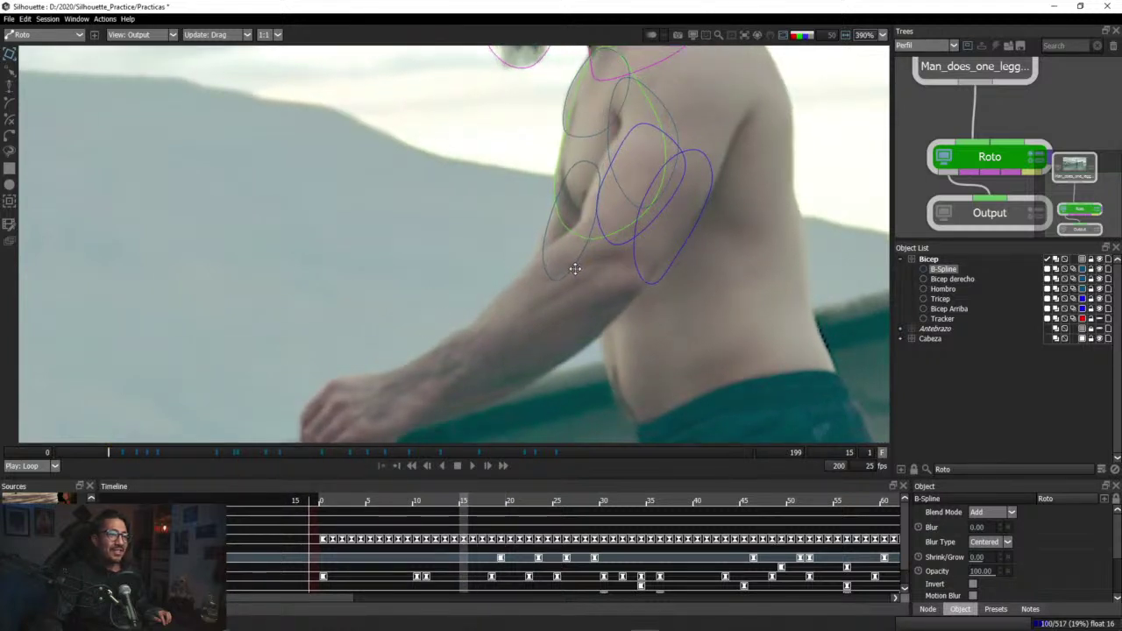
pyautogui.moveTo(111, 452); pyautogui.dragTo(84, 454)
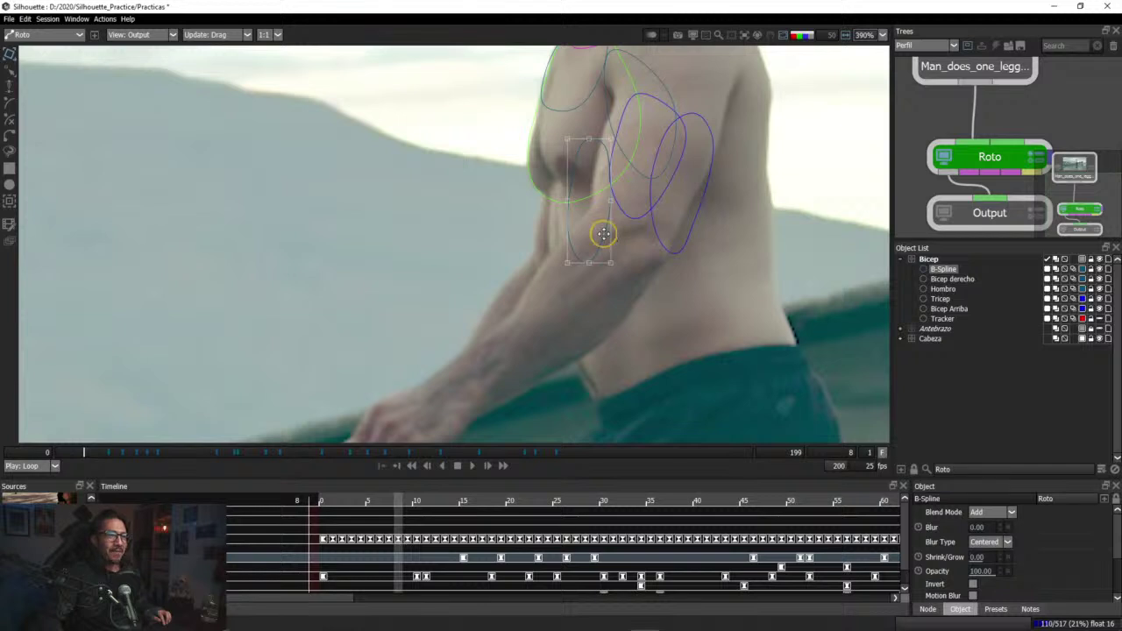
pyautogui.moveTo(604, 233); pyautogui.dragTo(571, 267)
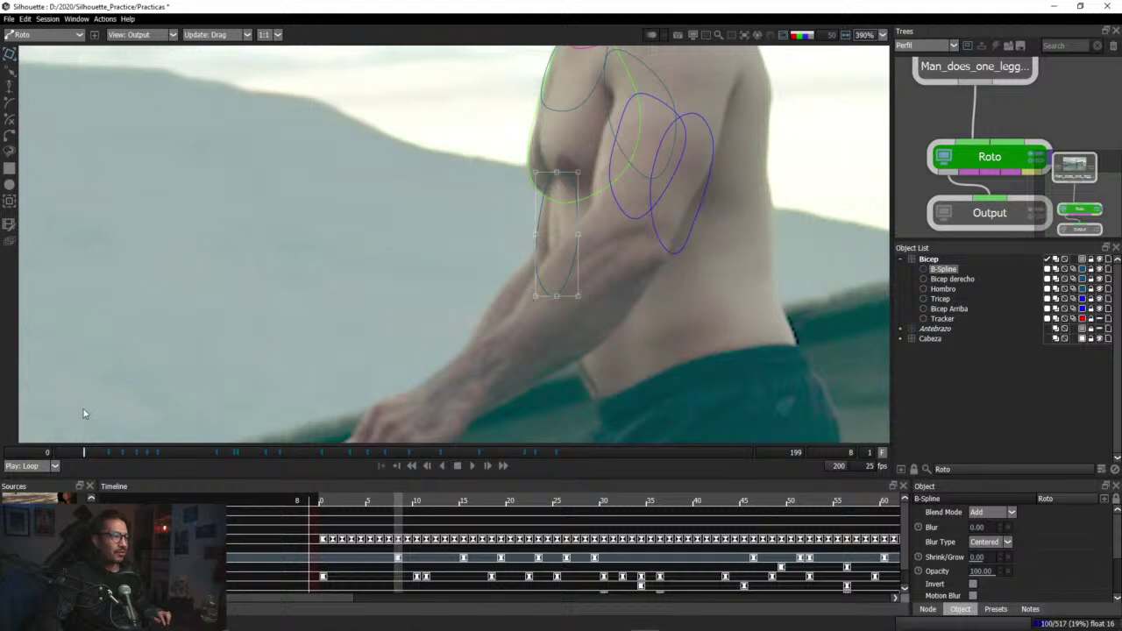
# Step: Widen and reposition the B-Spline shape at frame 6, and scrub through the clip to review its motion
pyautogui.moveTo(87, 455)
pyautogui.mouseDown()
pyautogui.moveTo(111, 457)
pyautogui.moveTo(74, 454)
pyautogui.mouseUp()
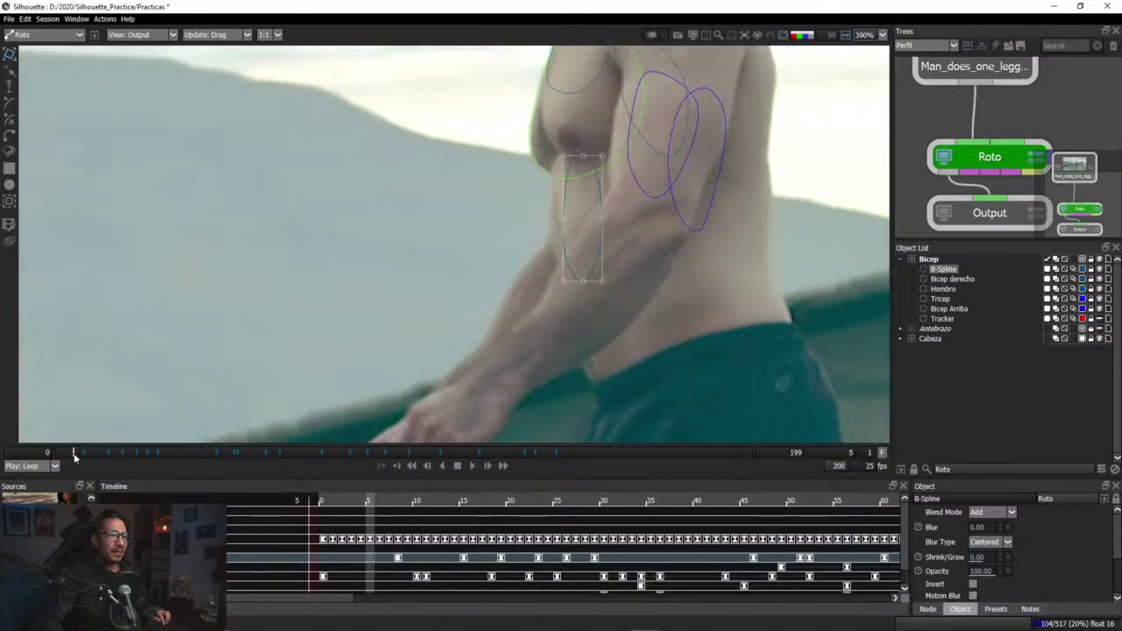
pyautogui.press('Right')
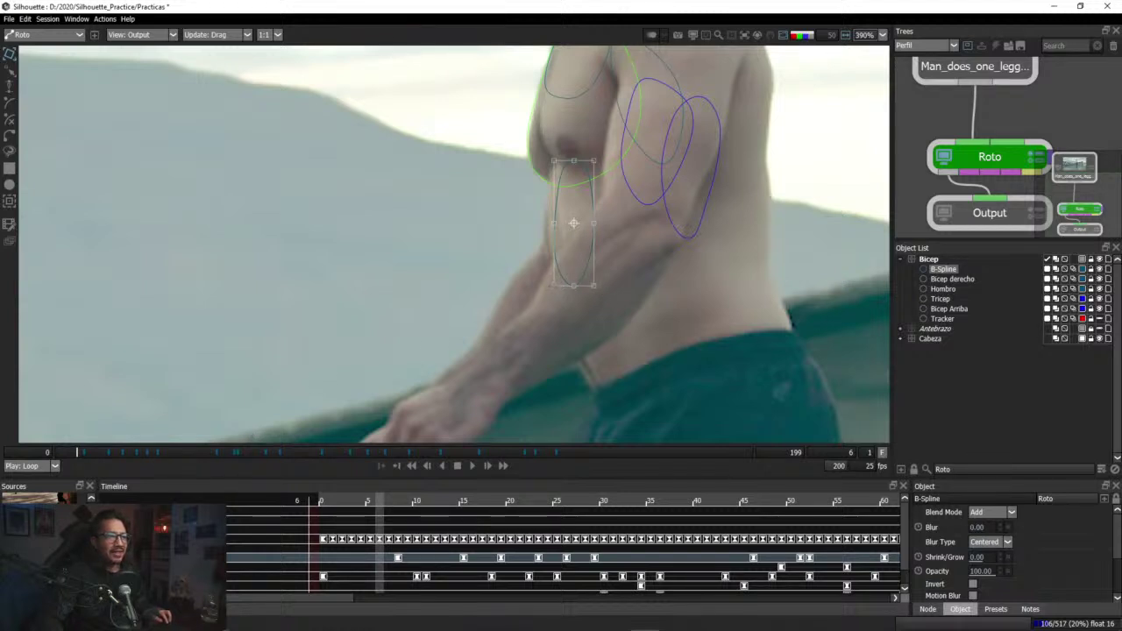
pyautogui.moveTo(554, 286); pyautogui.dragTo(549, 285)
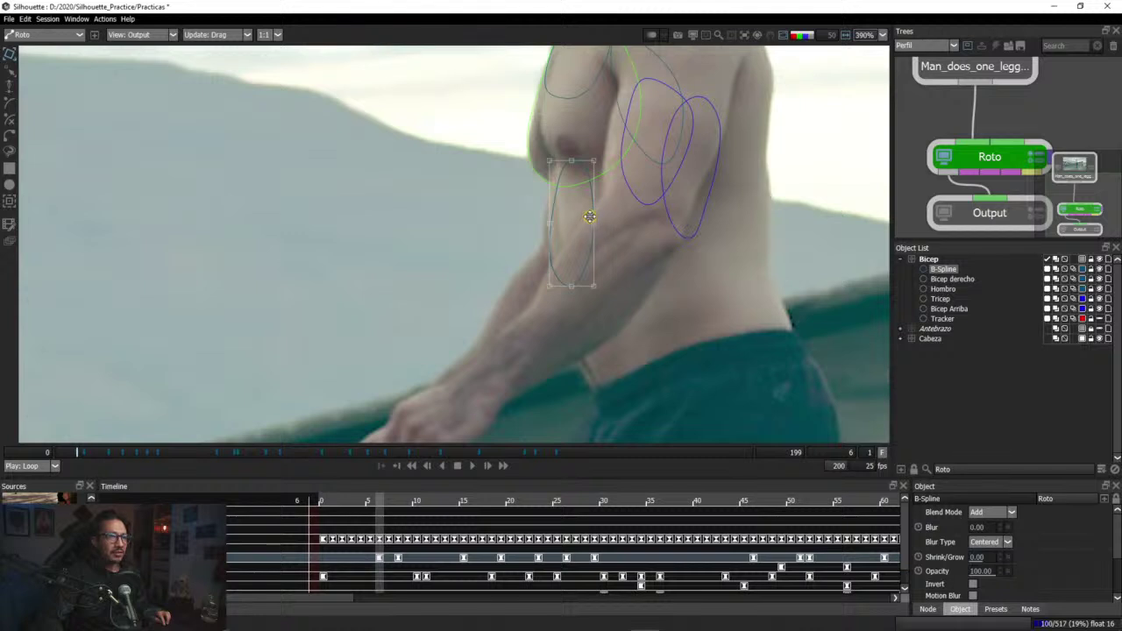
pyautogui.moveTo(590, 216); pyautogui.dragTo(586, 213)
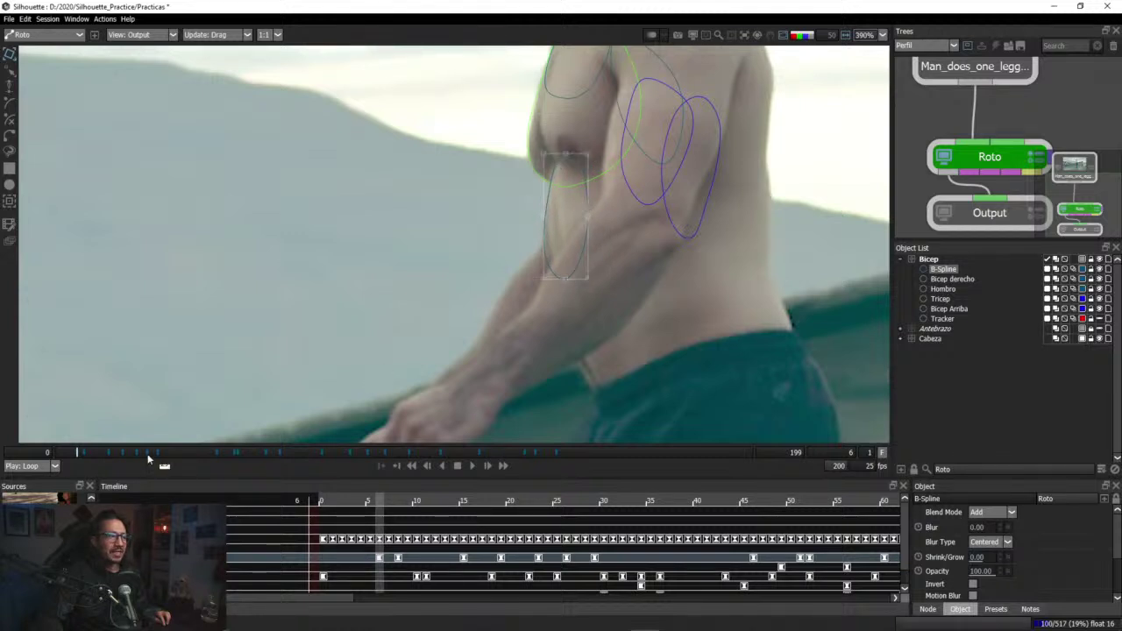
pyautogui.moveTo(77, 452); pyautogui.dragTo(293, 292)
pyautogui.moveTo(296, 454); pyautogui.dragTo(130, 452)
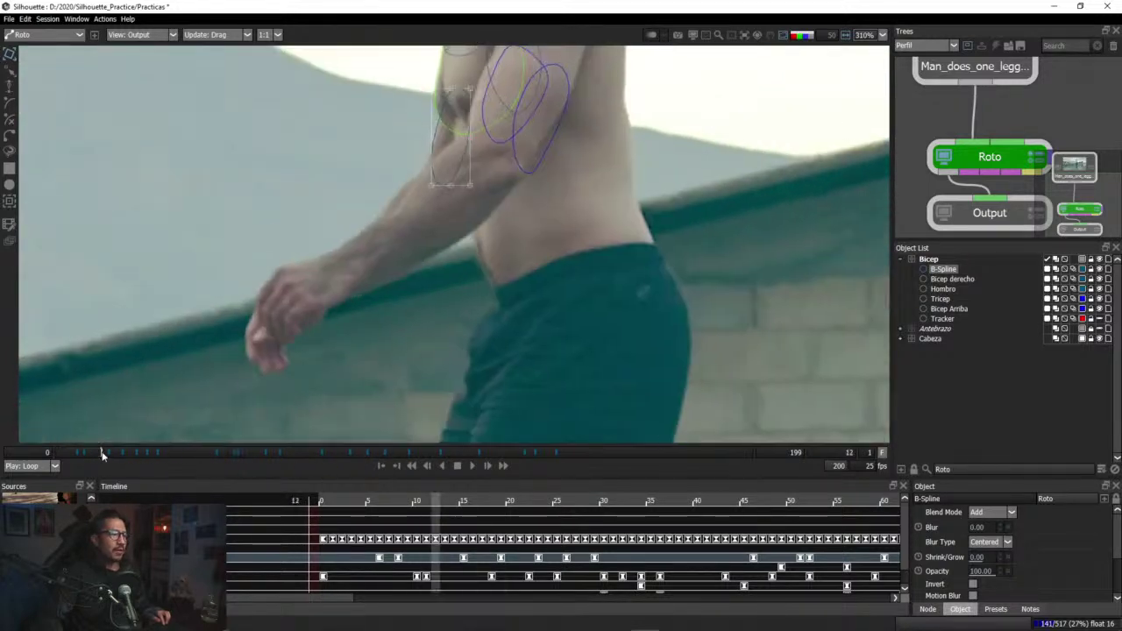
# Step: Draw a closed B-spline shape around the far forearm at frame 96 inside the Bicep layer
pyautogui.click(929, 259)
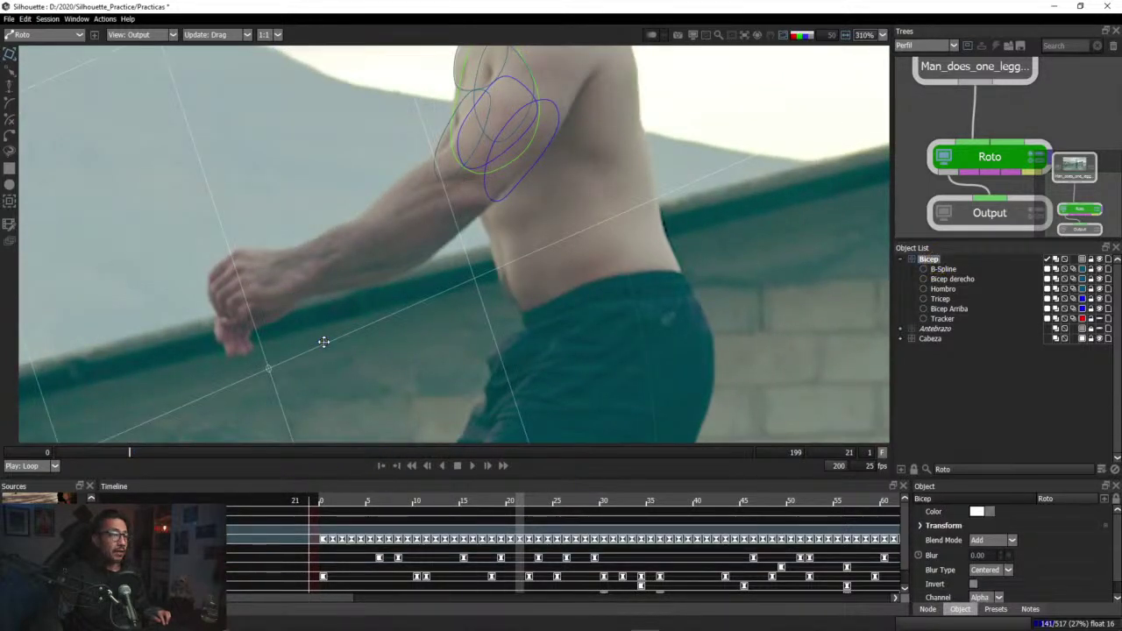
pyautogui.scroll(-1, 326, 343)
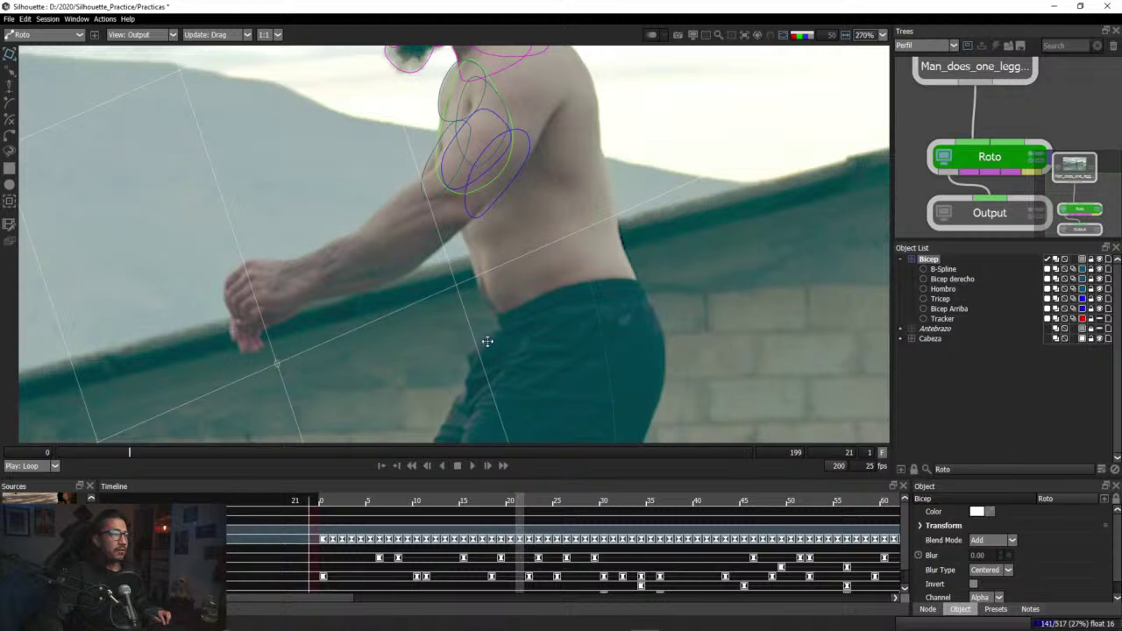
pyautogui.moveTo(196, 450); pyautogui.dragTo(391, 408)
pyautogui.scroll(2, 391, 408)
pyautogui.scroll(2, 381, 371)
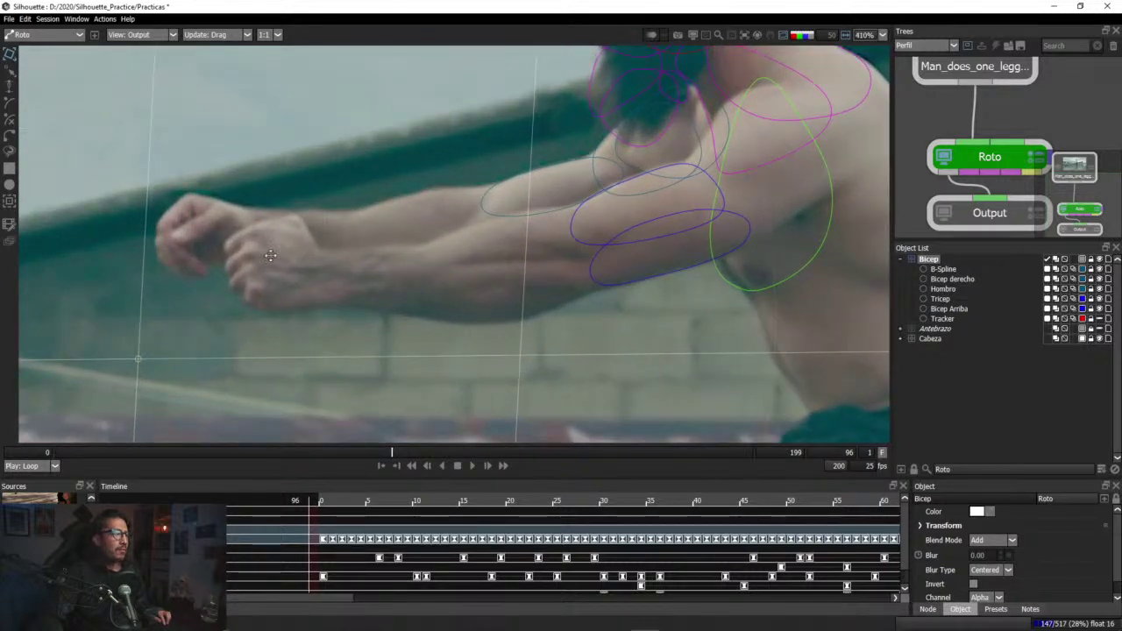
pyautogui.click(11, 118)
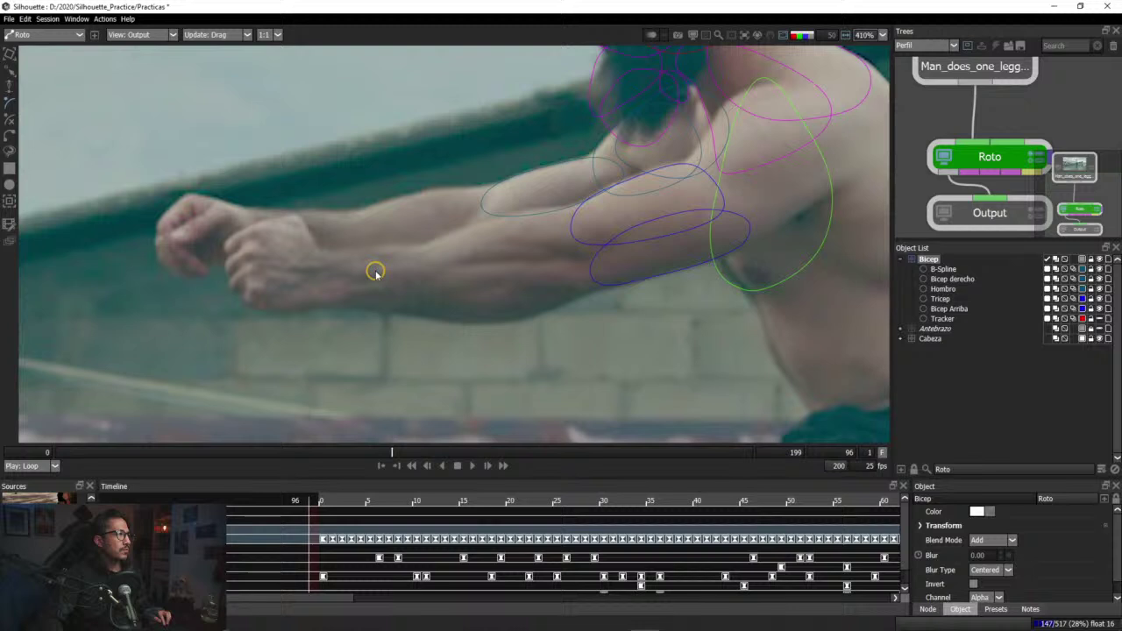
pyautogui.click(357, 213)
pyautogui.click(454, 188)
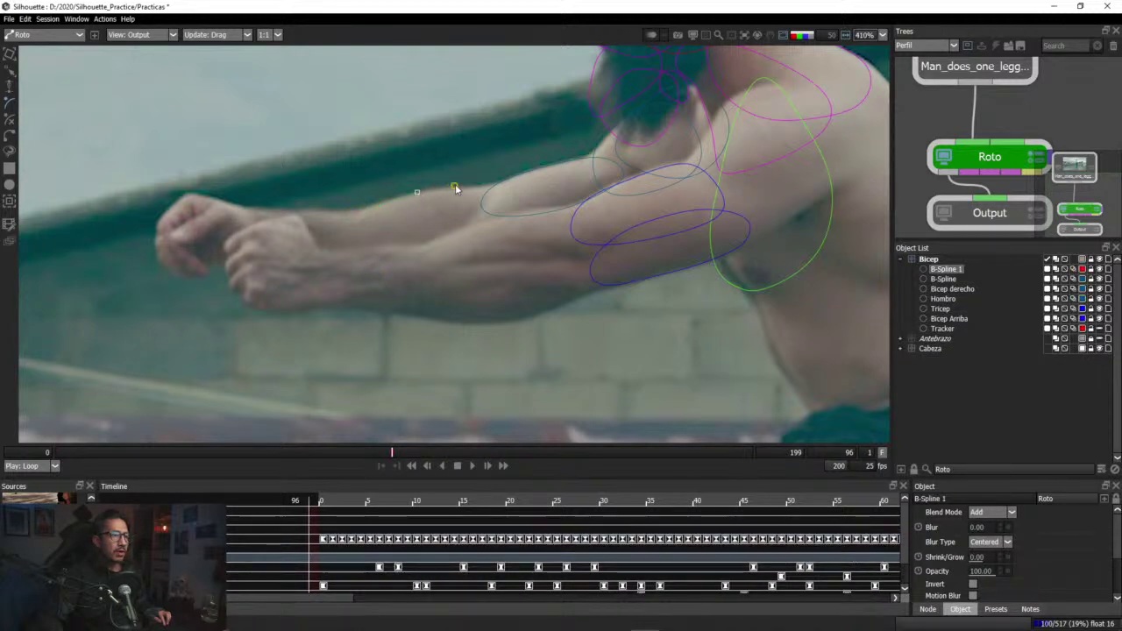
pyautogui.click(542, 208)
pyautogui.click(501, 230)
pyautogui.click(405, 242)
pyautogui.click(350, 237)
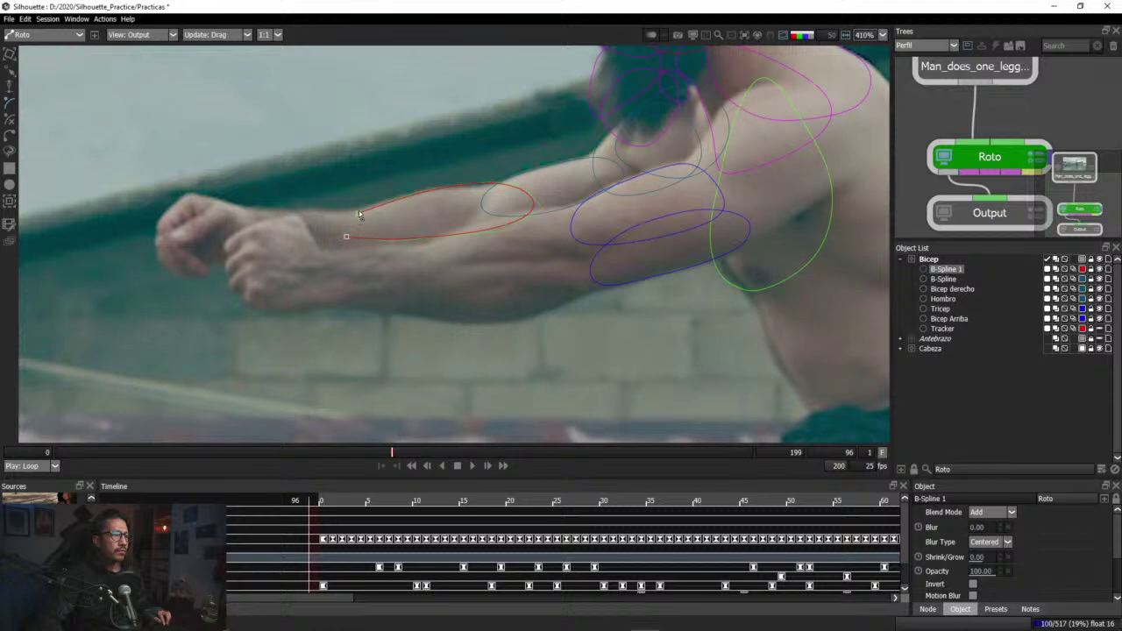
pyautogui.click(358, 213)
# Step: Refine the new forearm shape's control points along its upper edge and wrist end at frame 96
pyautogui.scroll(5, 416, 204)
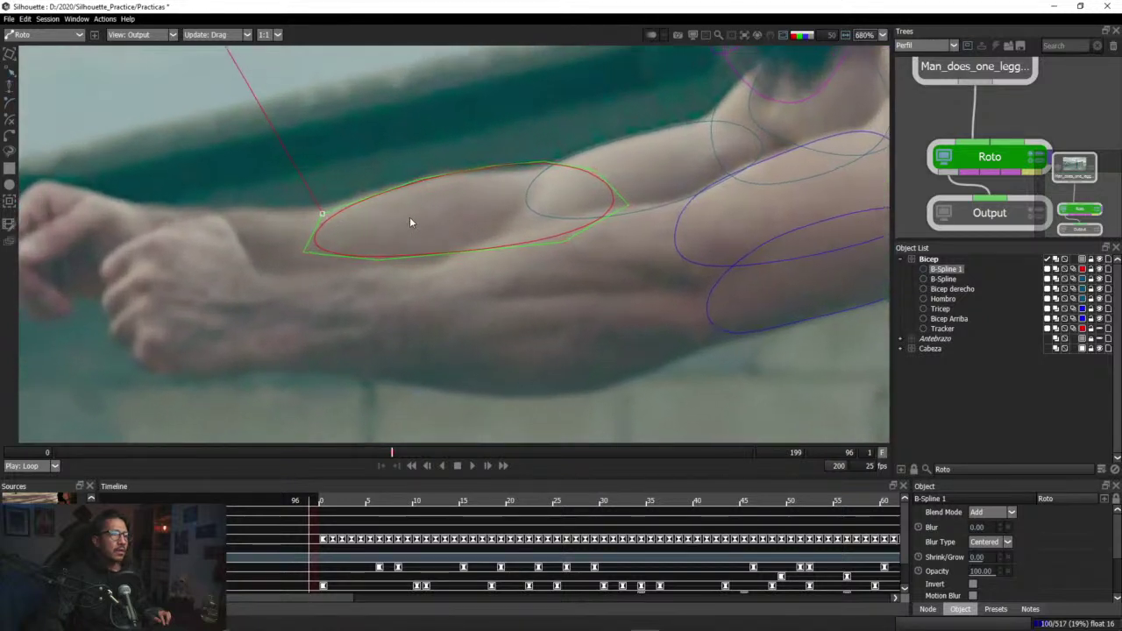
pyautogui.scroll(1, 495, 194)
pyautogui.click(546, 162)
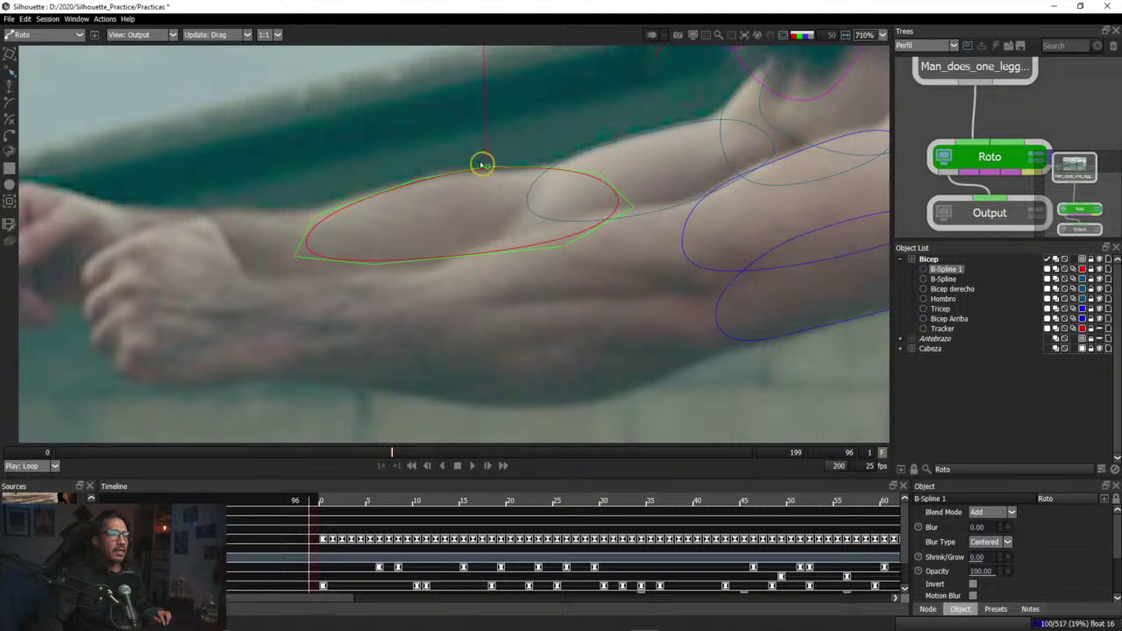
pyautogui.click(464, 166)
pyautogui.moveTo(421, 184); pyautogui.dragTo(402, 182)
pyautogui.moveTo(315, 219)
pyautogui.mouseDown()
pyautogui.moveTo(290, 213)
pyautogui.moveTo(295, 221)
pyautogui.mouseUp()
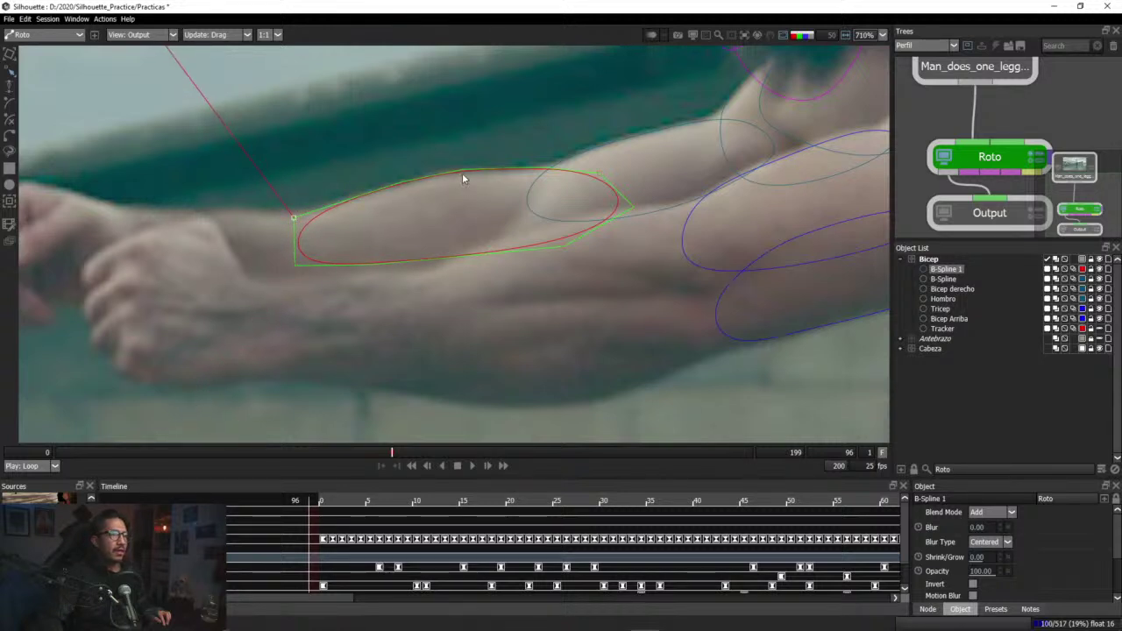
pyautogui.click(540, 166)
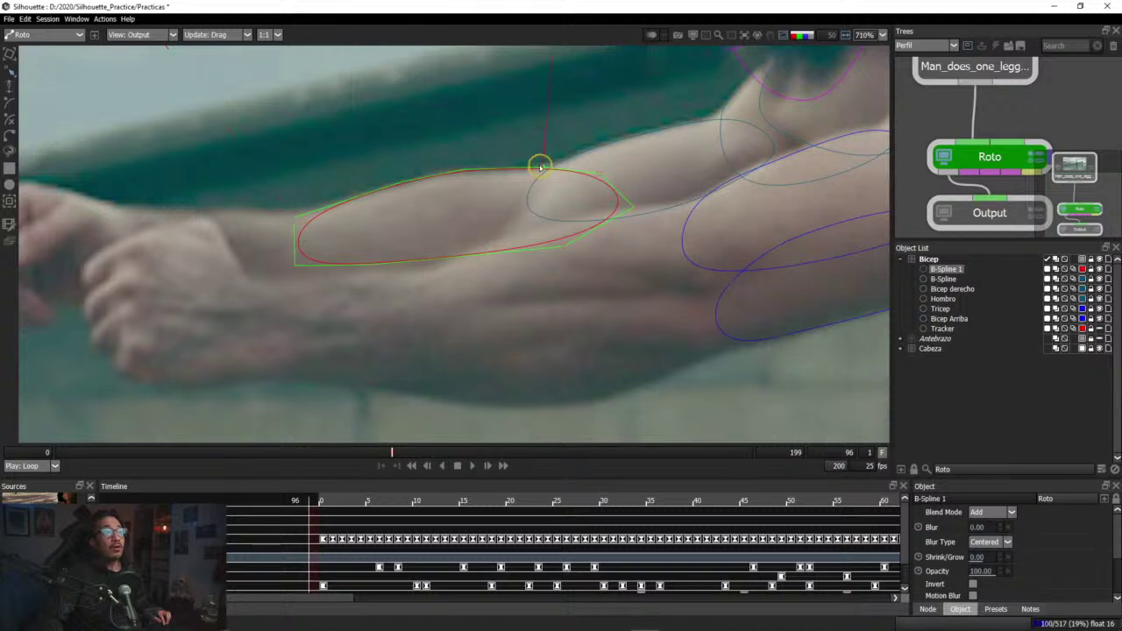
pyautogui.click(464, 168)
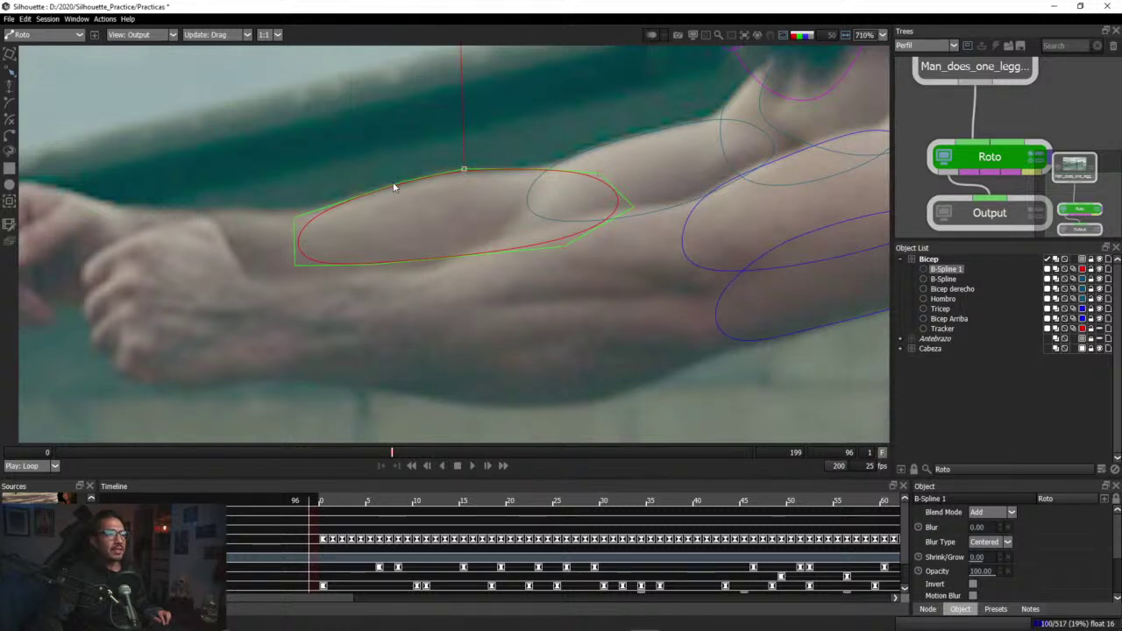
pyautogui.moveTo(402, 185); pyautogui.dragTo(396, 186)
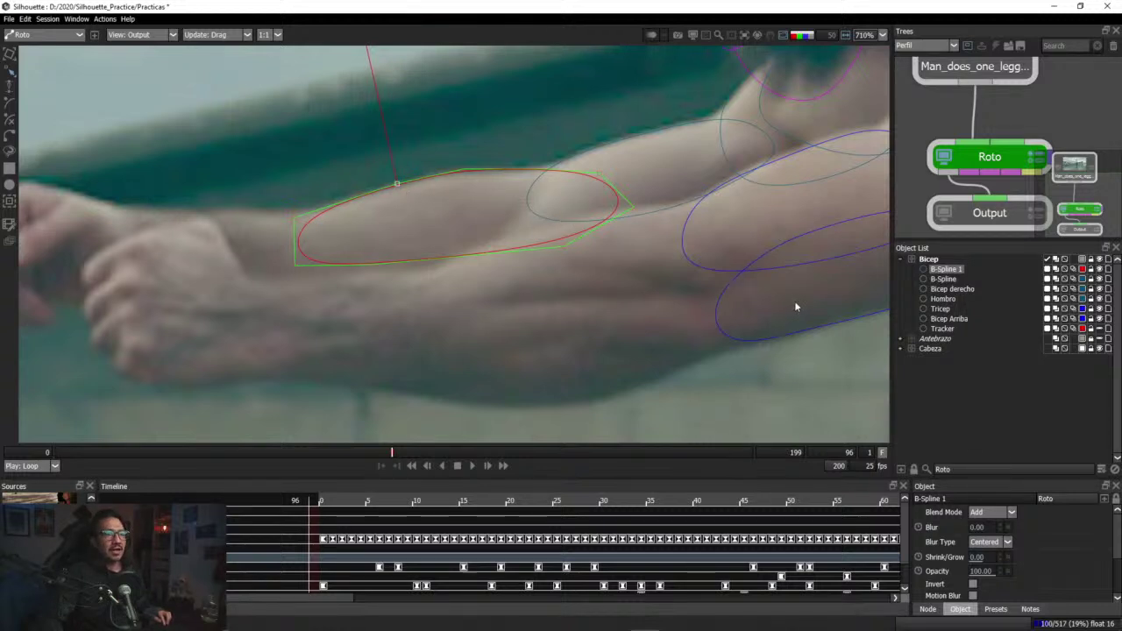
pyautogui.scroll(-2, 428, 278)
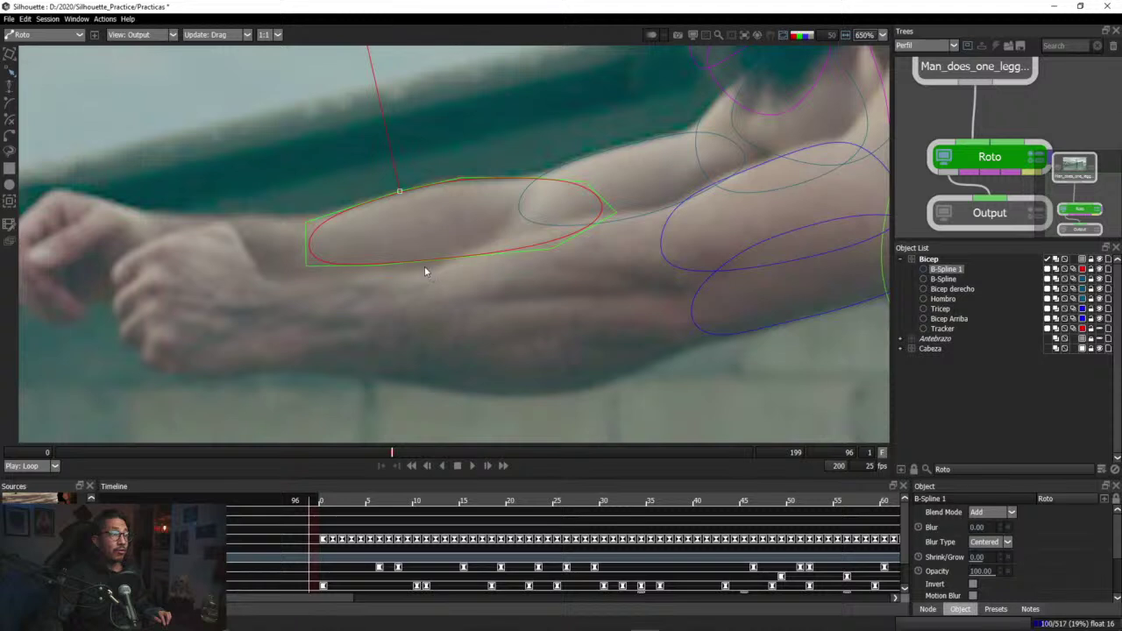
pyautogui.scroll(2, 455, 311)
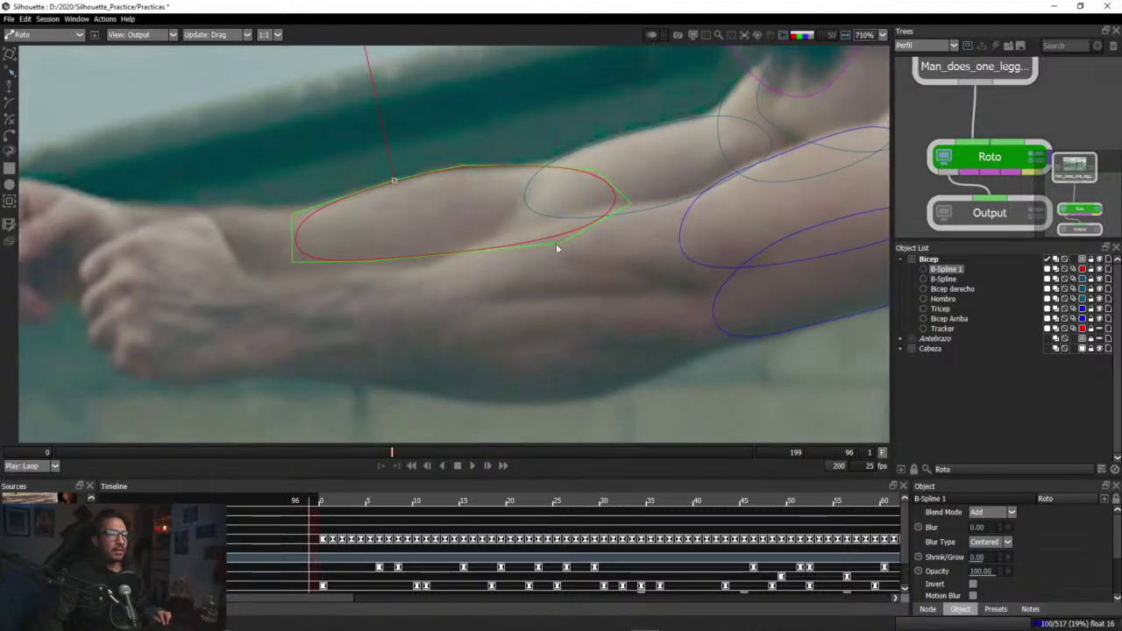
pyautogui.click(596, 172)
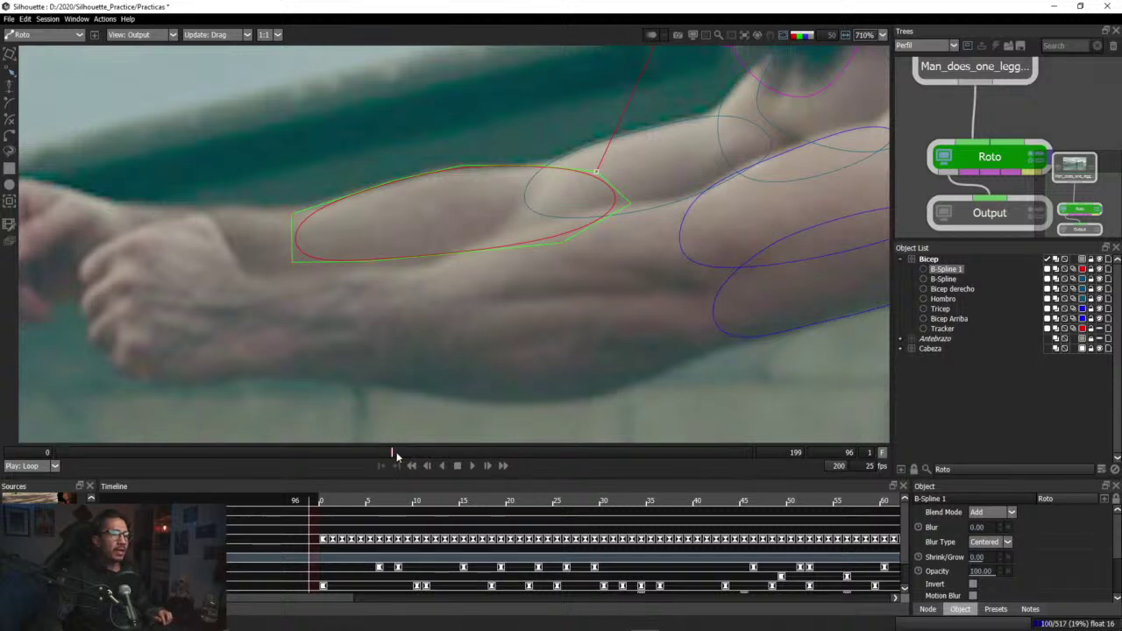
# Step: Move the B-Spline 1 shape onto the far forearm at frame 107 and slightly adjust its size with the transform box
pyautogui.moveTo(396, 456); pyautogui.dragTo(430, 456)
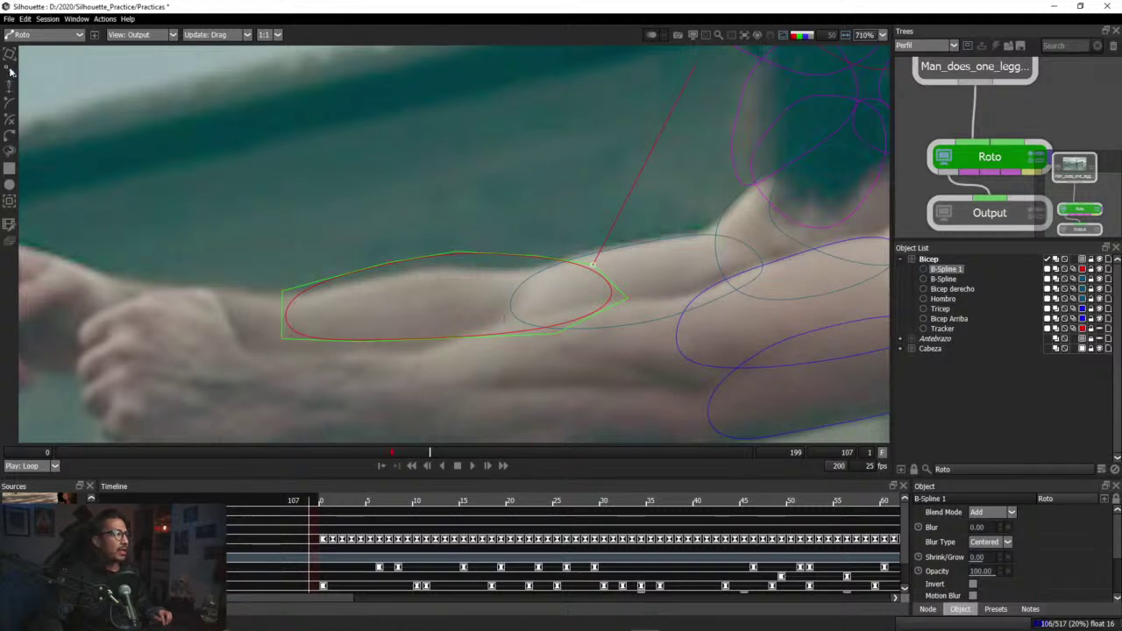
pyautogui.press('t')
pyautogui.moveTo(506, 254); pyautogui.dragTo(496, 267)
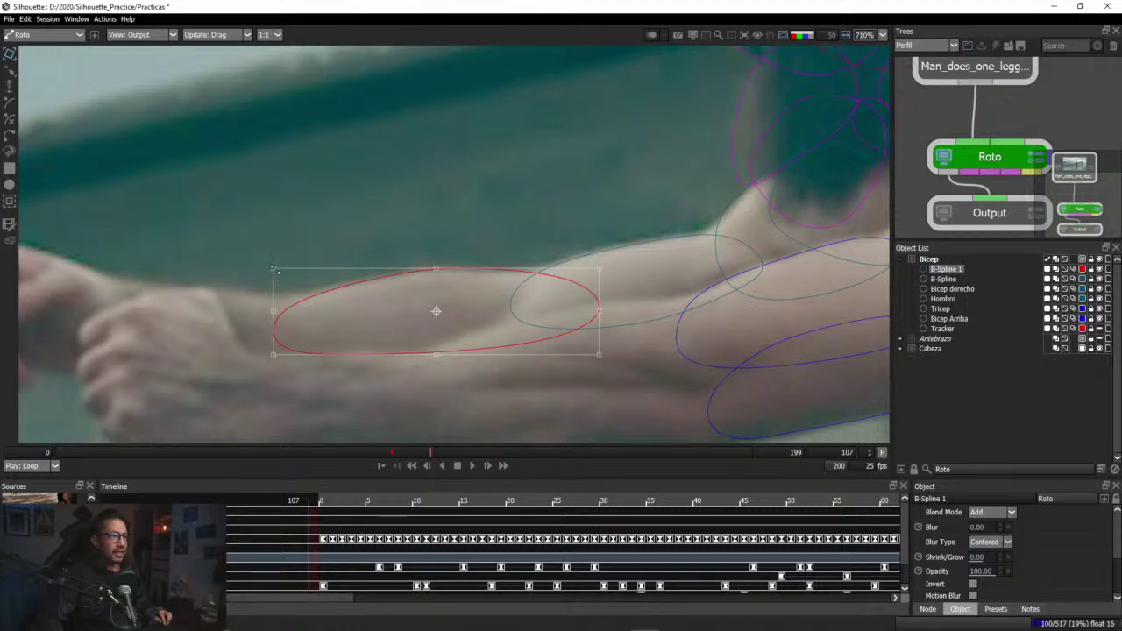
pyautogui.moveTo(273, 269); pyautogui.dragTo(263, 267)
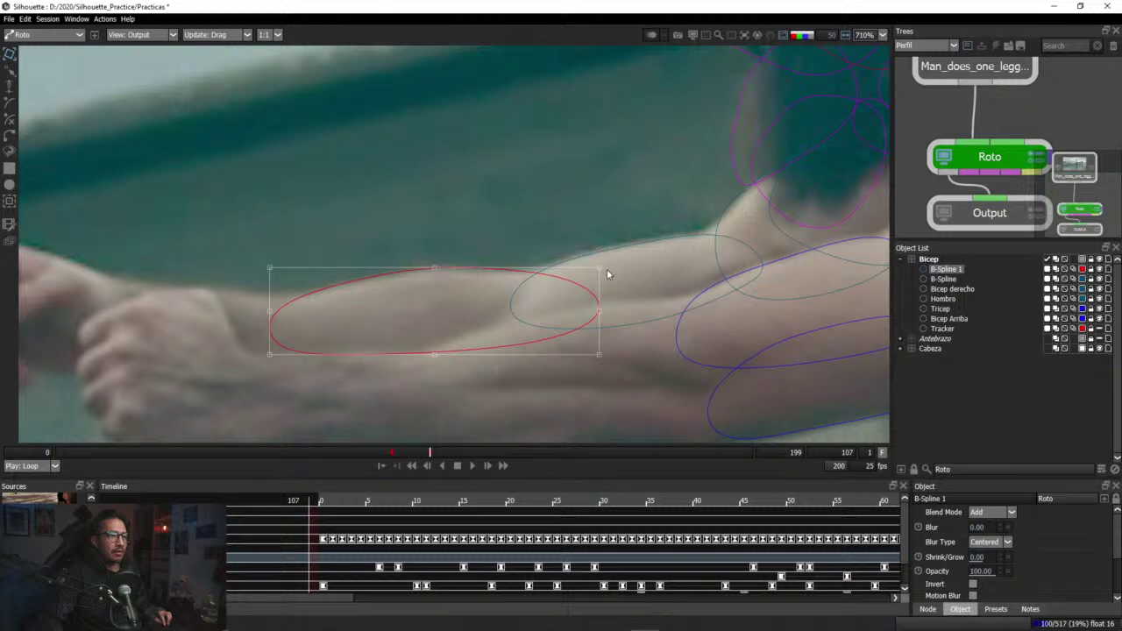
pyautogui.moveTo(598, 269); pyautogui.dragTo(597, 270)
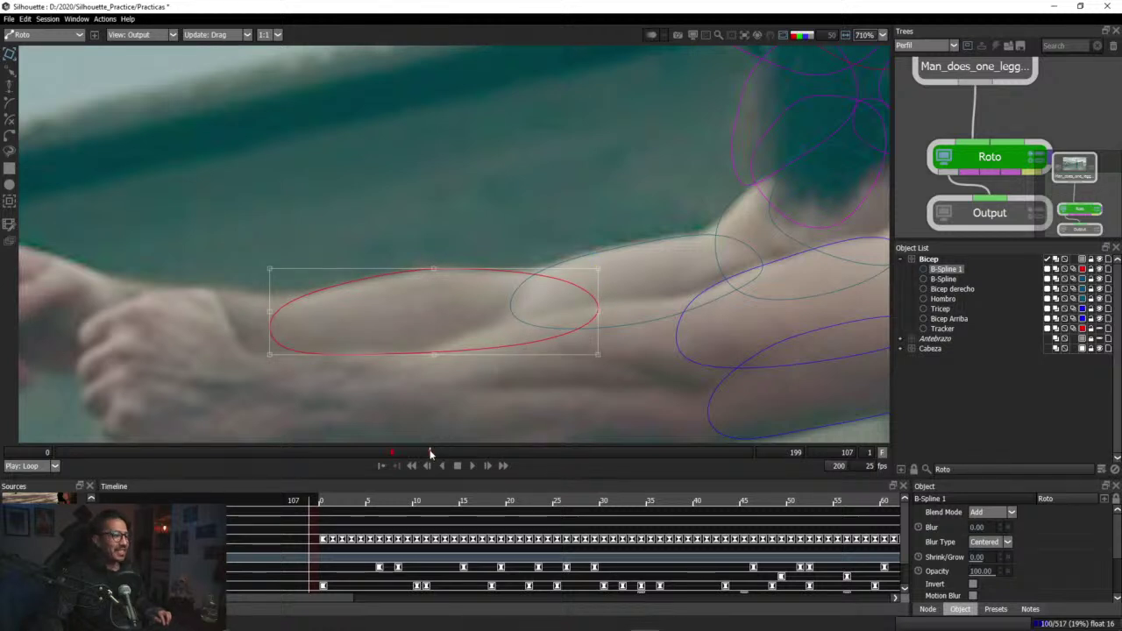
pyautogui.moveTo(427, 452)
pyautogui.mouseDown()
pyautogui.moveTo(393, 453)
pyautogui.moveTo(429, 454)
pyautogui.mouseUp()
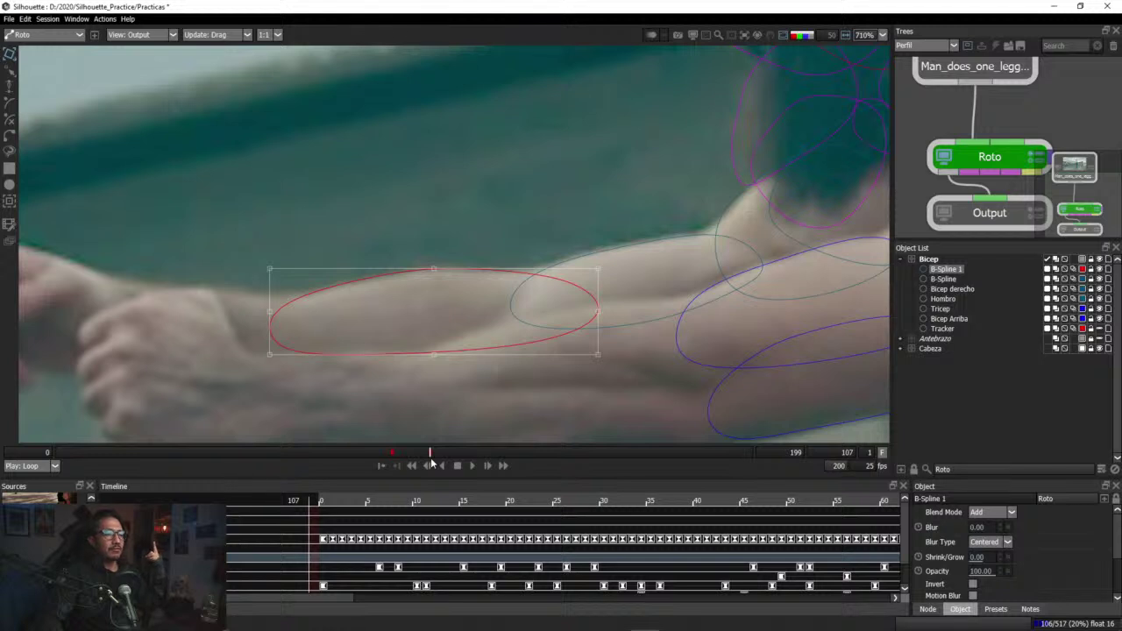
# Step: Shift the B-Spline 1 shape down to match the far forearm at frames 113, 119 and 131
pyautogui.moveTo(430, 453)
pyautogui.mouseDown()
pyautogui.moveTo(395, 453)
pyautogui.moveTo(451, 455)
pyautogui.mouseUp()
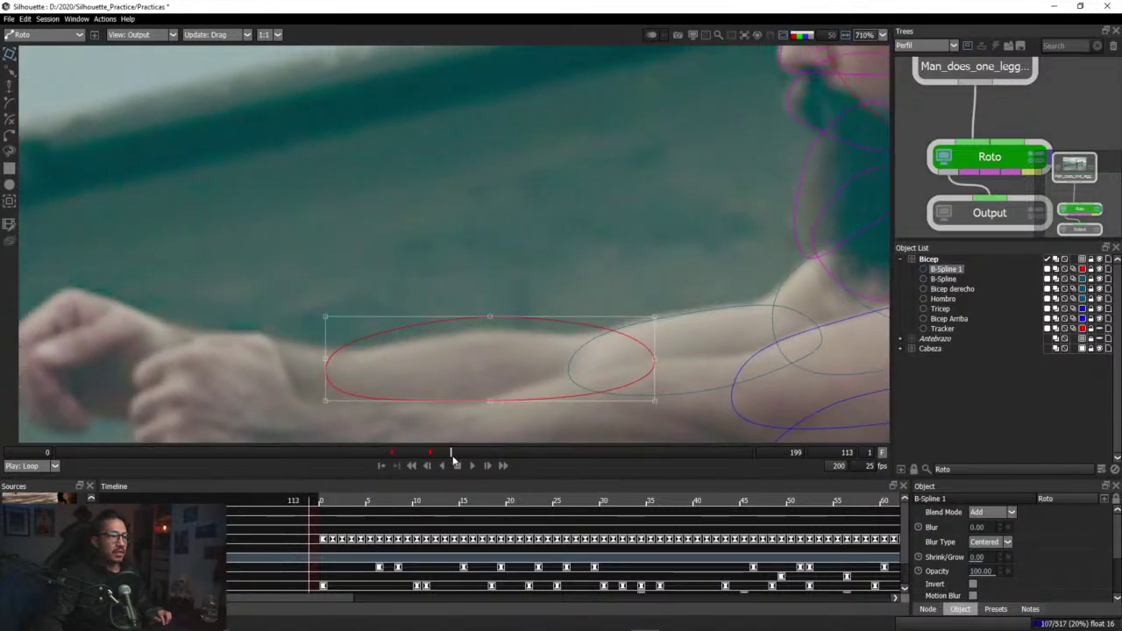
pyautogui.moveTo(533, 316); pyautogui.dragTo(542, 330)
pyautogui.moveTo(452, 453); pyautogui.dragTo(471, 453)
pyautogui.moveTo(598, 344); pyautogui.dragTo(609, 362)
pyautogui.moveTo(473, 454); pyautogui.dragTo(513, 452)
pyautogui.moveTo(633, 358); pyautogui.dragTo(641, 367)
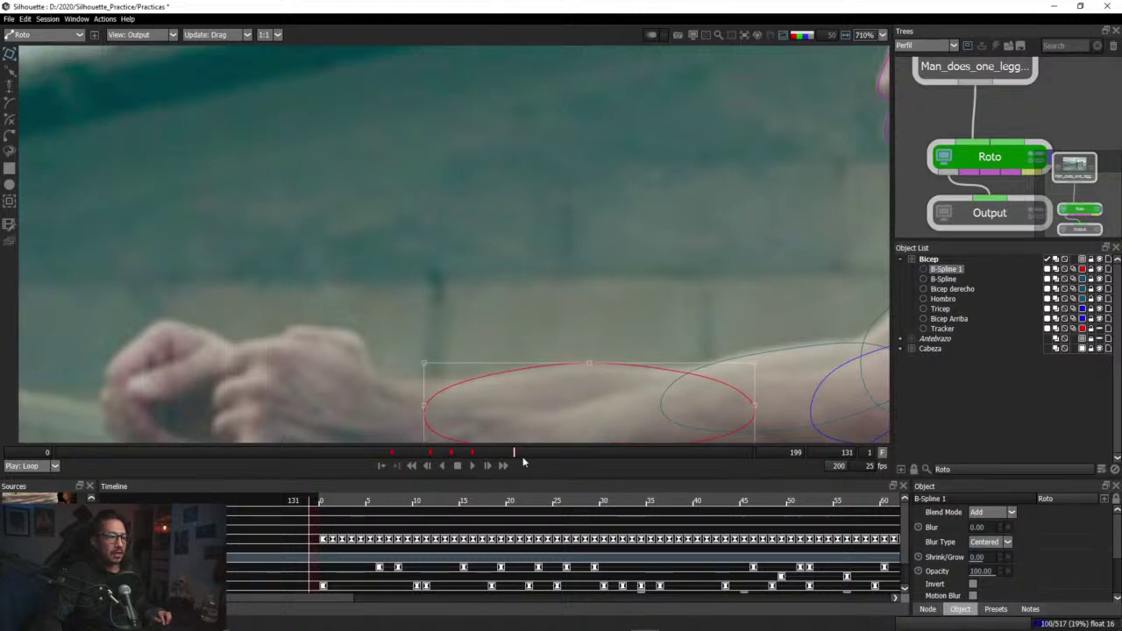
# Step: Move the B-Spline 1 shape back over the far forearm at frames 137 and 142
pyautogui.moveTo(513, 453)
pyautogui.mouseDown()
pyautogui.moveTo(476, 453)
pyautogui.moveTo(549, 453)
pyautogui.moveTo(529, 452)
pyautogui.mouseUp()
pyautogui.press('x')
pyautogui.press('x')
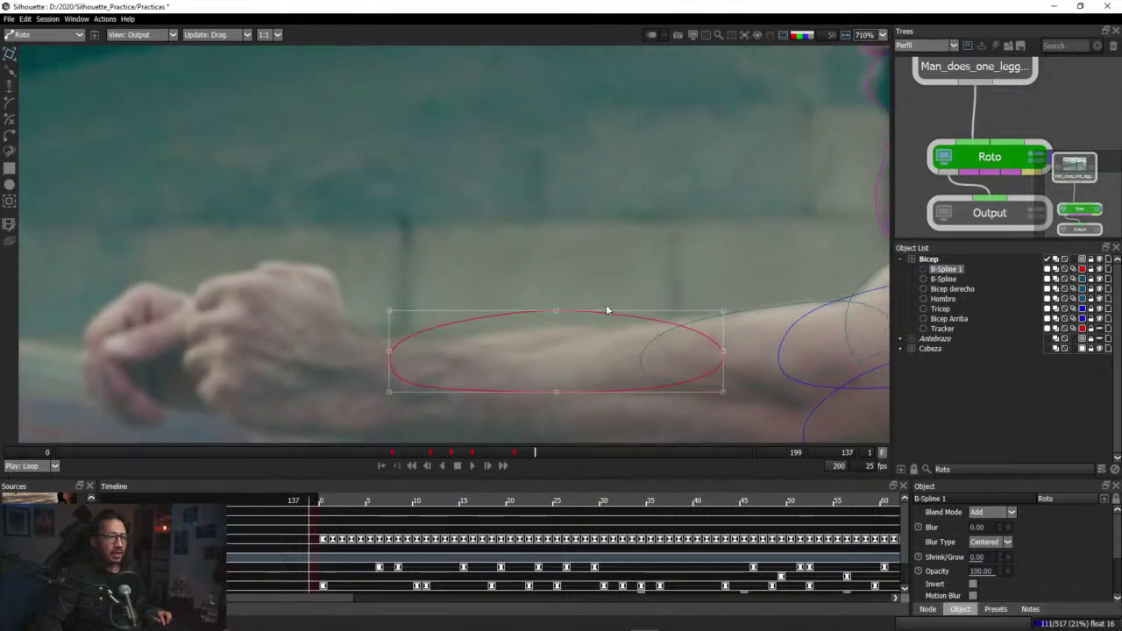
pyautogui.moveTo(606, 311); pyautogui.dragTo(603, 329)
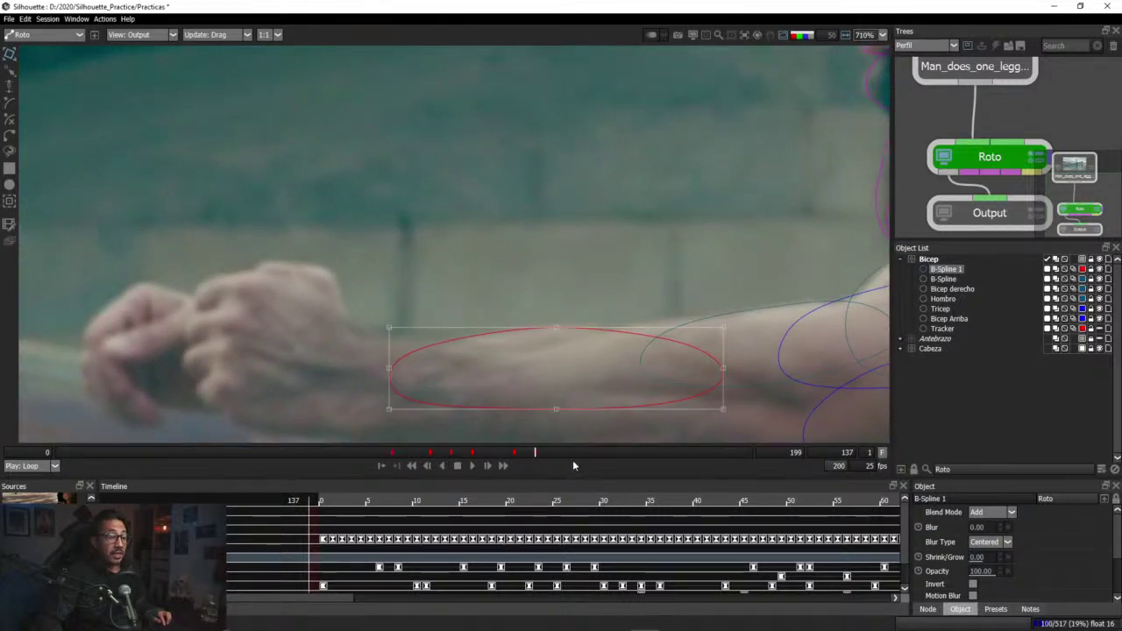
pyautogui.moveTo(536, 454); pyautogui.dragTo(554, 456)
pyautogui.click(649, 368)
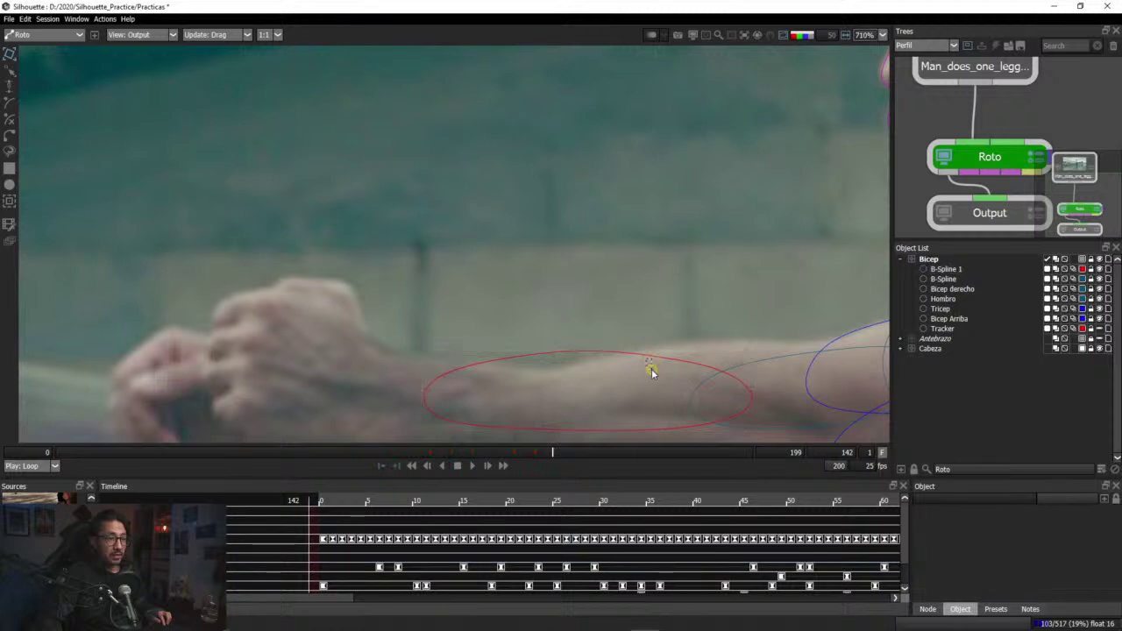
pyautogui.click(650, 355)
pyautogui.moveTo(650, 355); pyautogui.dragTo(664, 374)
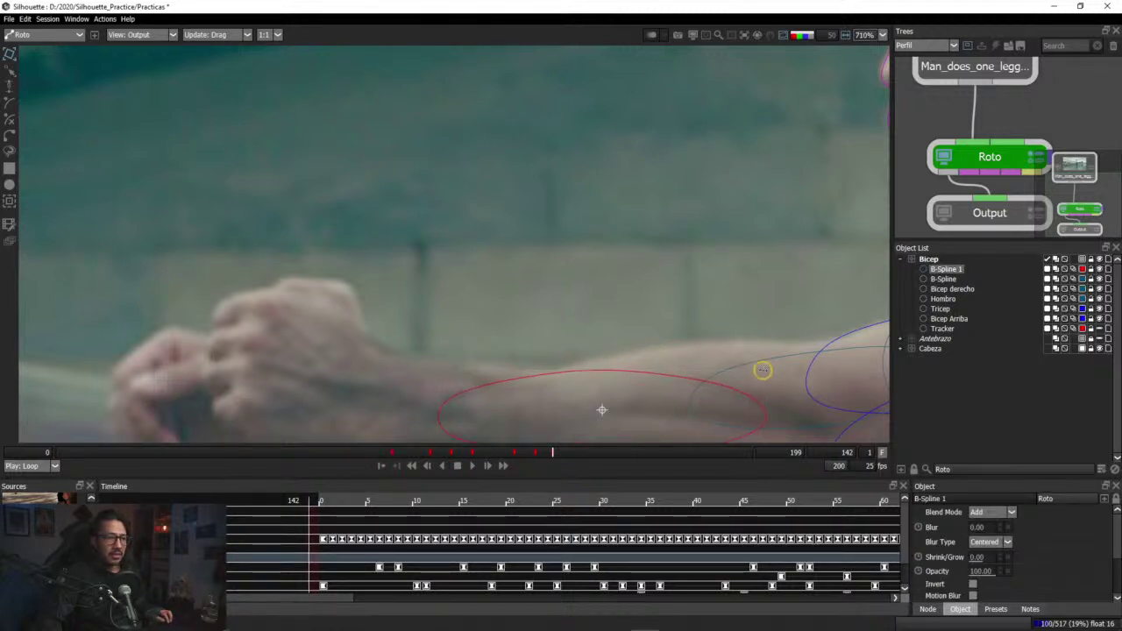
# Step: Go back to frame 88 and stabilize the viewer on the Bicep layer
pyautogui.moveTo(551, 454); pyautogui.dragTo(359, 396)
pyautogui.moveTo(391, 151); pyautogui.dragTo(427, 341)
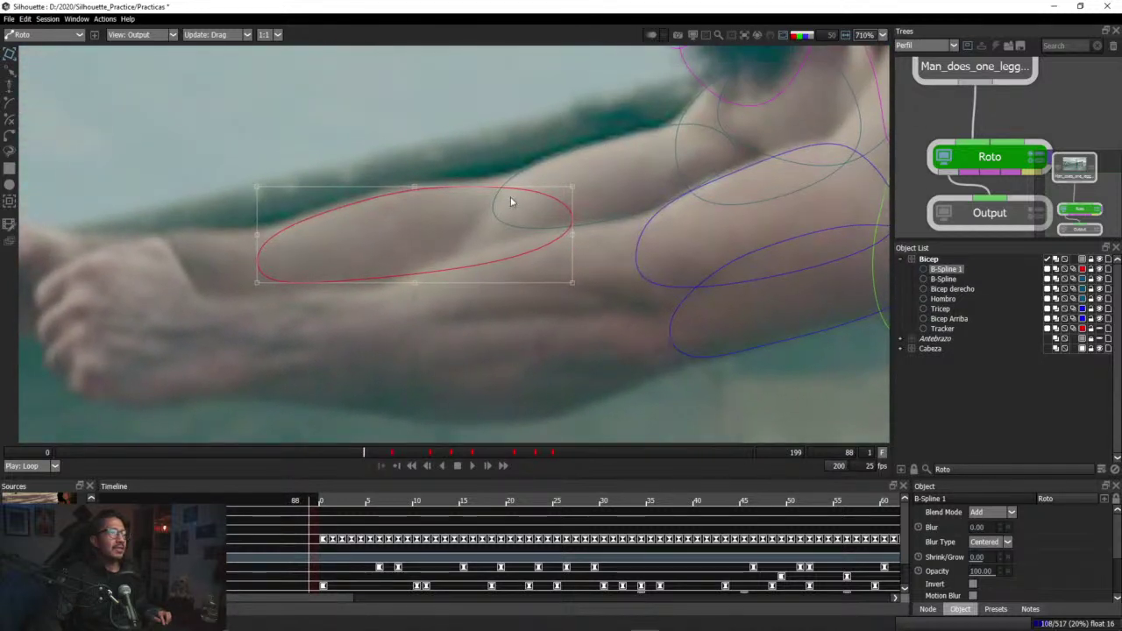
pyautogui.click(744, 36)
pyautogui.moveTo(775, 80)
pyautogui.click(831, 76)
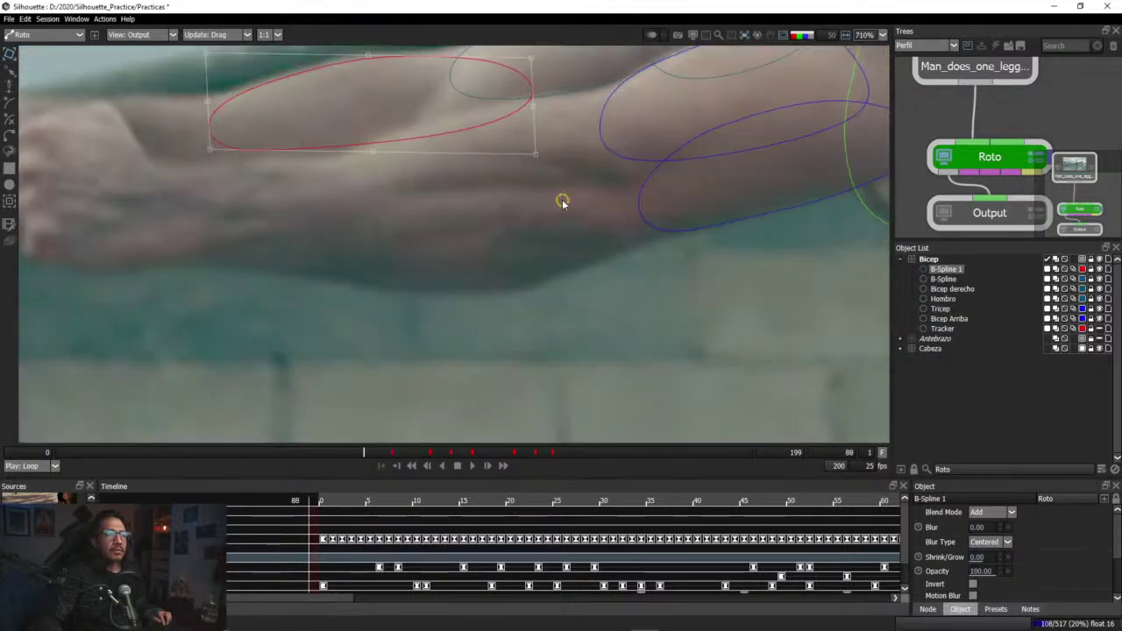
# Step: Nudge the B-Spline 1 shape up to the forearm's upper edge at frame 89 in the stabilized view
pyautogui.moveTo(363, 455)
pyautogui.mouseDown()
pyautogui.moveTo(333, 453)
pyautogui.moveTo(388, 454)
pyautogui.moveTo(368, 452)
pyautogui.mouseUp()
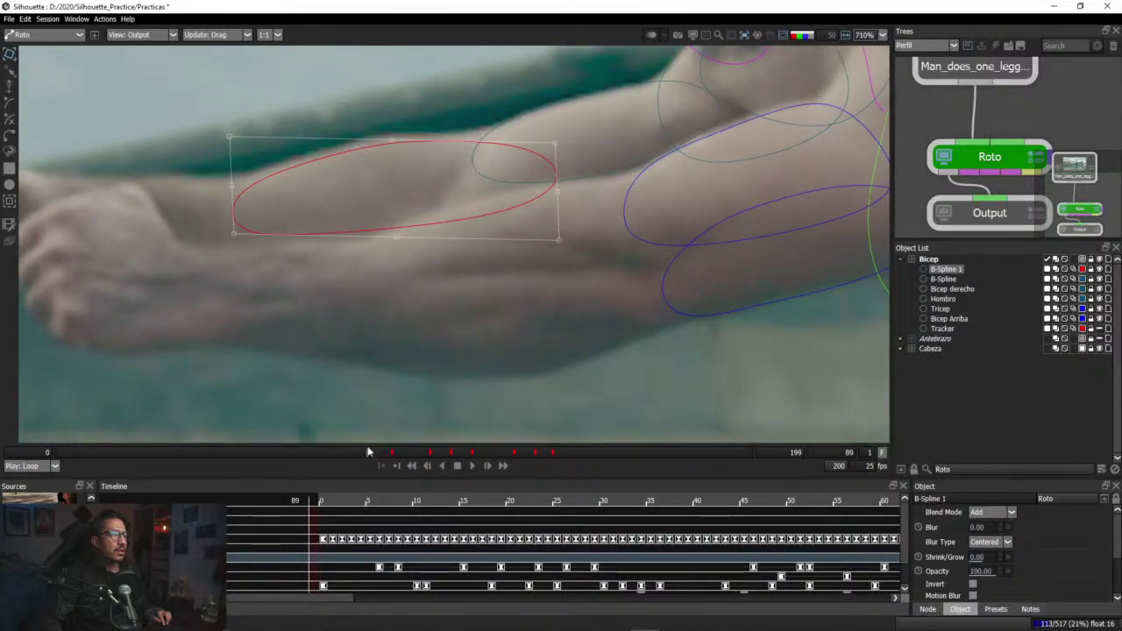
pyautogui.moveTo(475, 218); pyautogui.dragTo(472, 214)
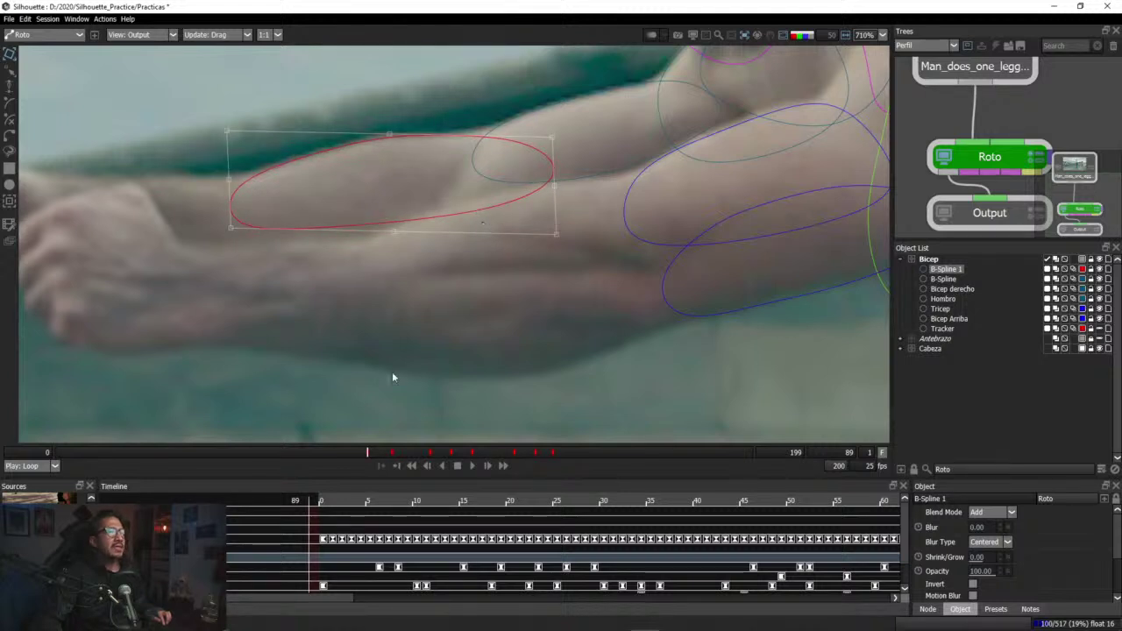
pyautogui.rightClick(746, 37)
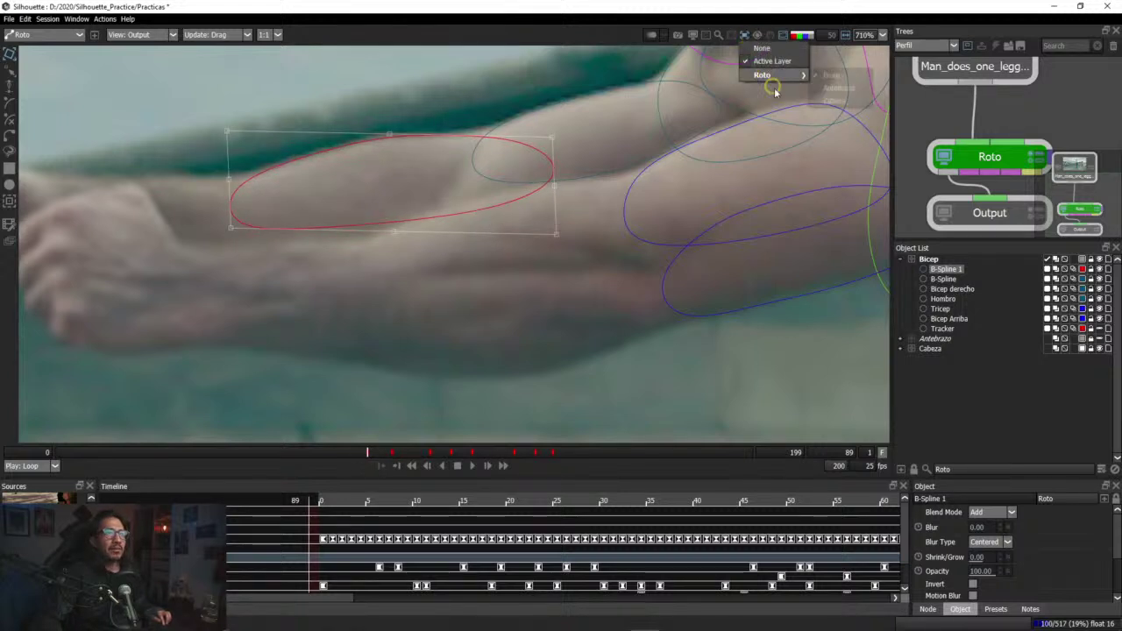
pyautogui.click(654, 63)
# Step: Move the B-Spline 1 shape onto the forearm at frames 82 and 75, adjusting its transform box corner at frame 82
pyautogui.moveTo(368, 456); pyautogui.dragTo(343, 452)
pyautogui.moveTo(405, 221); pyautogui.dragTo(414, 247)
pyautogui.moveTo(564, 163); pyautogui.dragTo(553, 153)
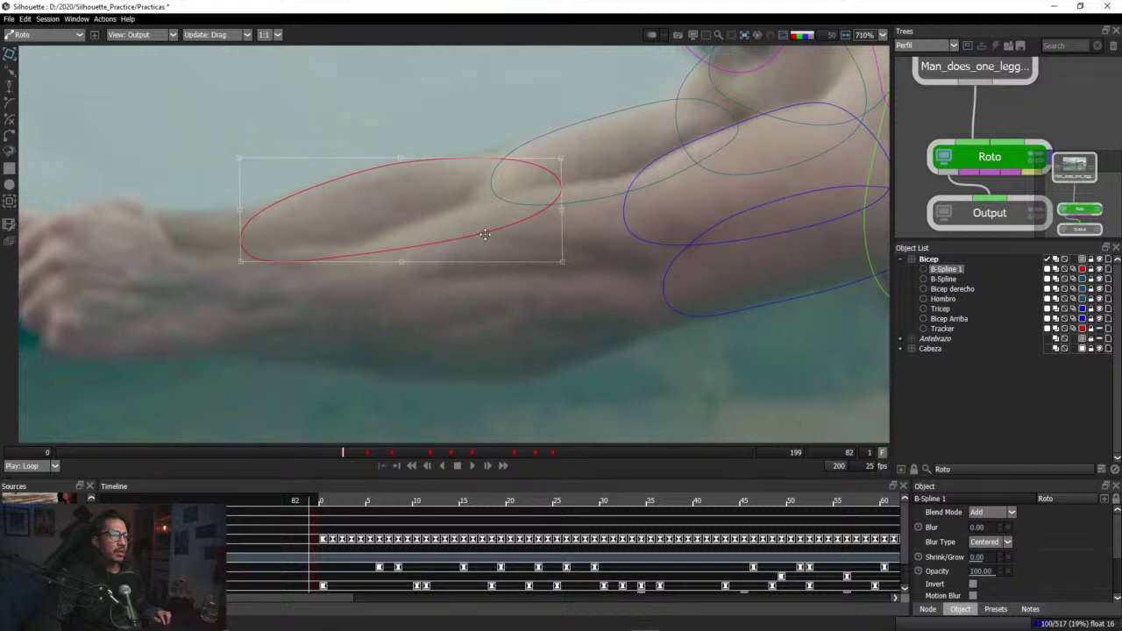
pyautogui.moveTo(485, 234); pyautogui.dragTo(485, 231)
pyautogui.click(489, 230)
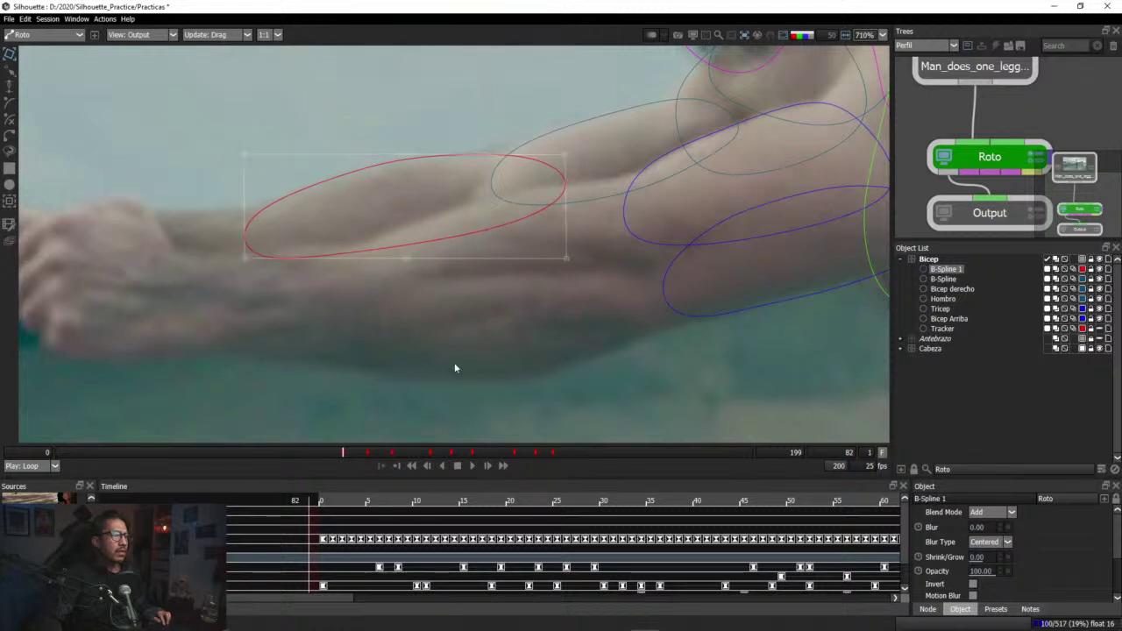
pyautogui.moveTo(342, 454); pyautogui.dragTo(318, 455)
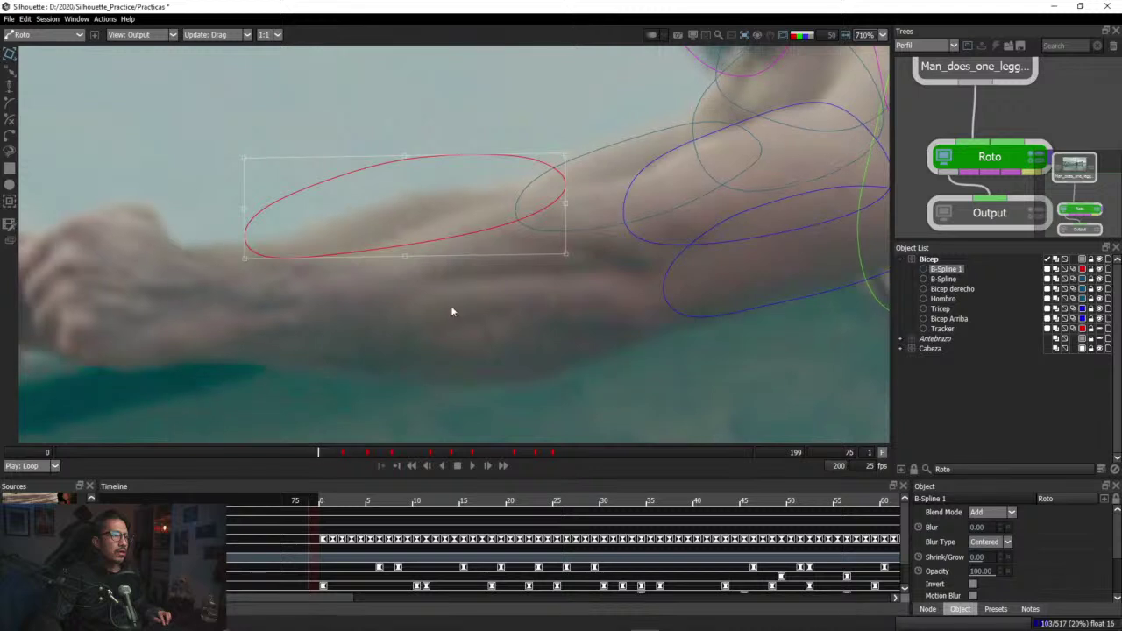
pyautogui.moveTo(453, 242); pyautogui.dragTo(473, 270)
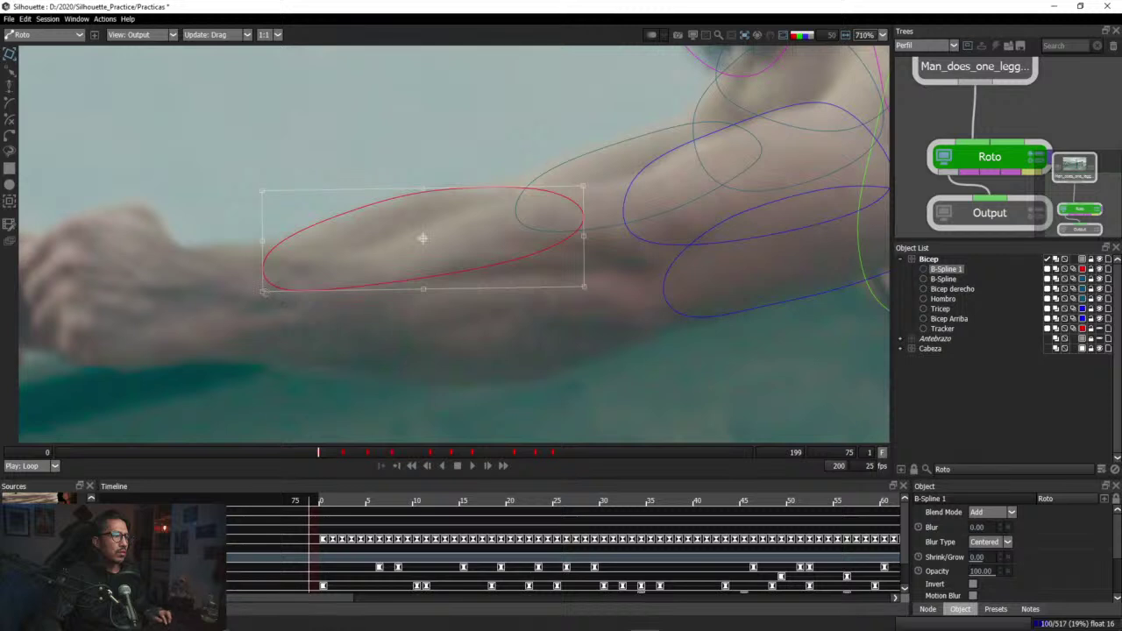
# Step: Reposition the B-Spline 1 shape slightly lower on the forearm at frame 71 and fine-tune its transform box corner
pyautogui.moveTo(317, 454)
pyautogui.mouseDown()
pyautogui.moveTo(346, 455)
pyautogui.moveTo(269, 453)
pyautogui.moveTo(317, 452)
pyautogui.mouseUp()
pyautogui.press('Left')
pyautogui.press('Left')
pyautogui.press('Left')
pyautogui.press('Left')
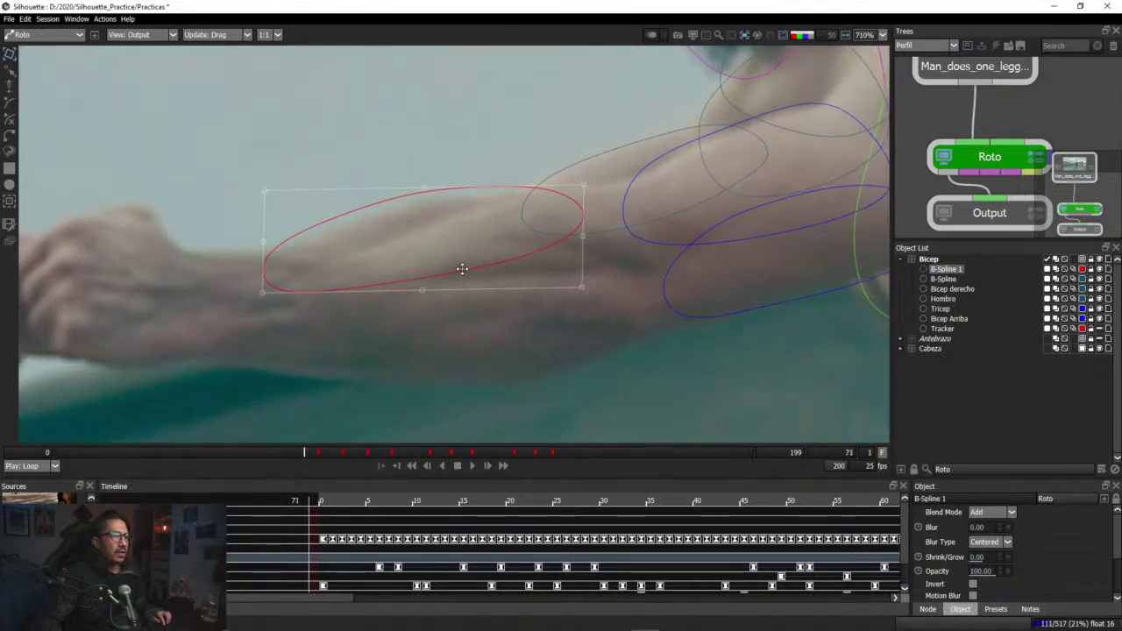
pyautogui.press('Right')
pyautogui.moveTo(462, 270); pyautogui.dragTo(468, 277)
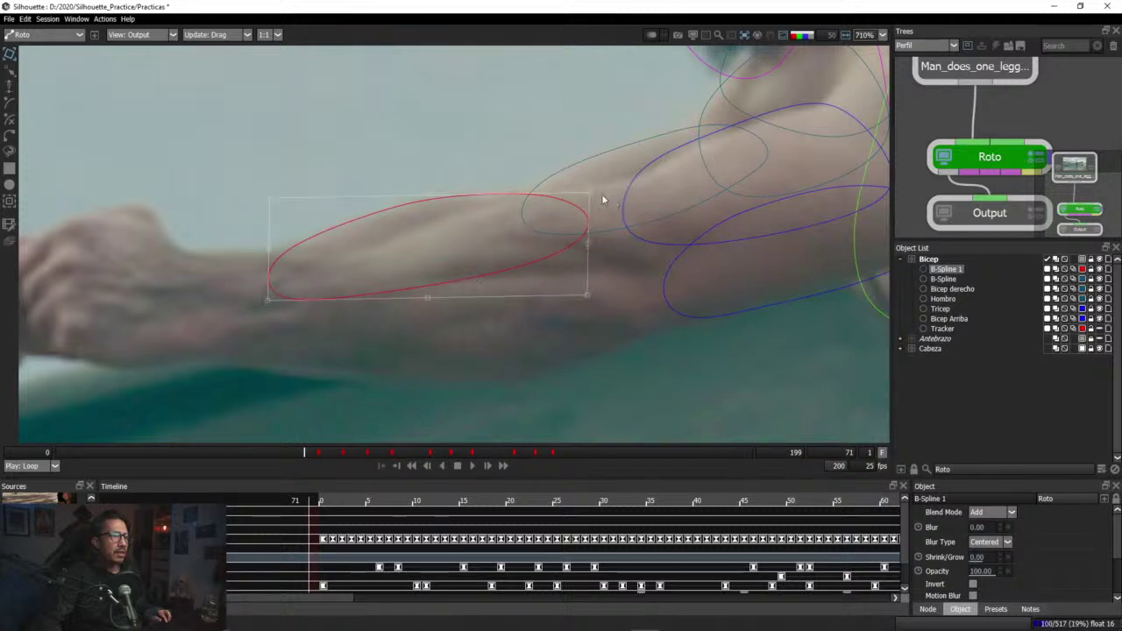
pyautogui.moveTo(589, 192); pyautogui.dragTo(588, 191)
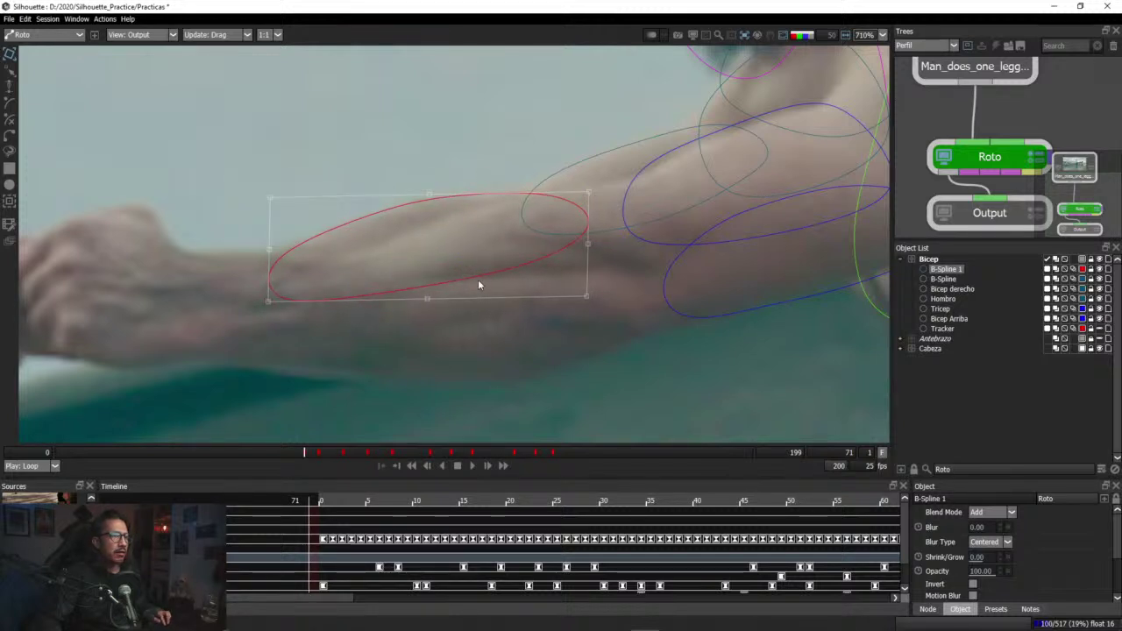
pyautogui.moveTo(478, 284); pyautogui.dragTo(469, 279)
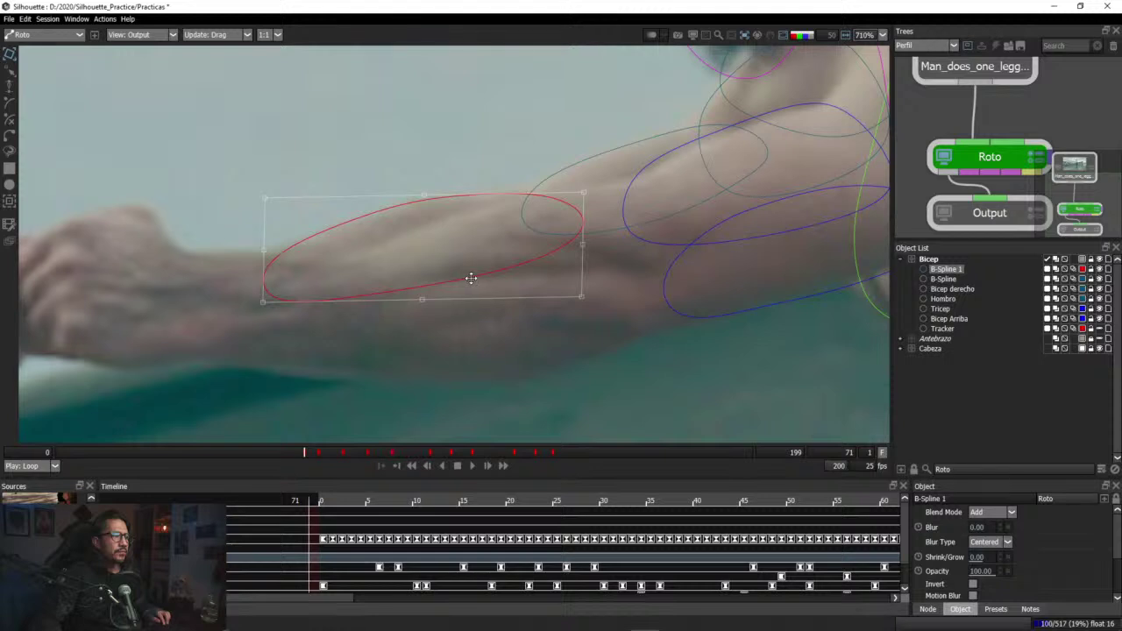
# Step: Slightly enlarge the wrist end of the B-Spline 1 shape at frame 68
pyautogui.press('Left')
pyautogui.press('Left')
pyautogui.press('Left')
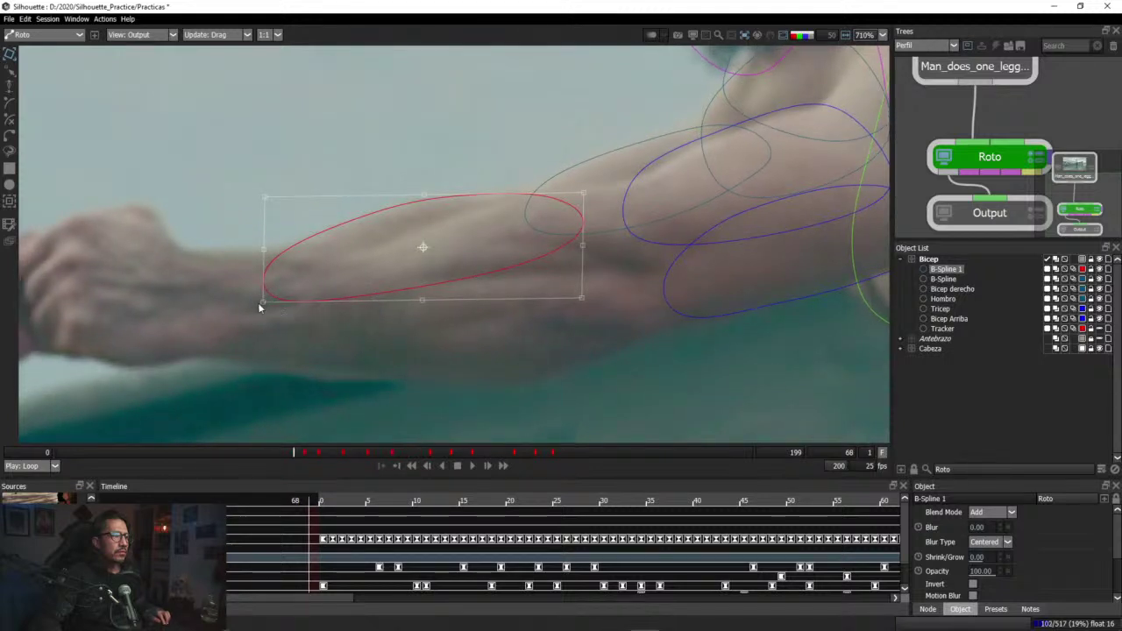
pyautogui.moveTo(264, 302); pyautogui.dragTo(263, 304)
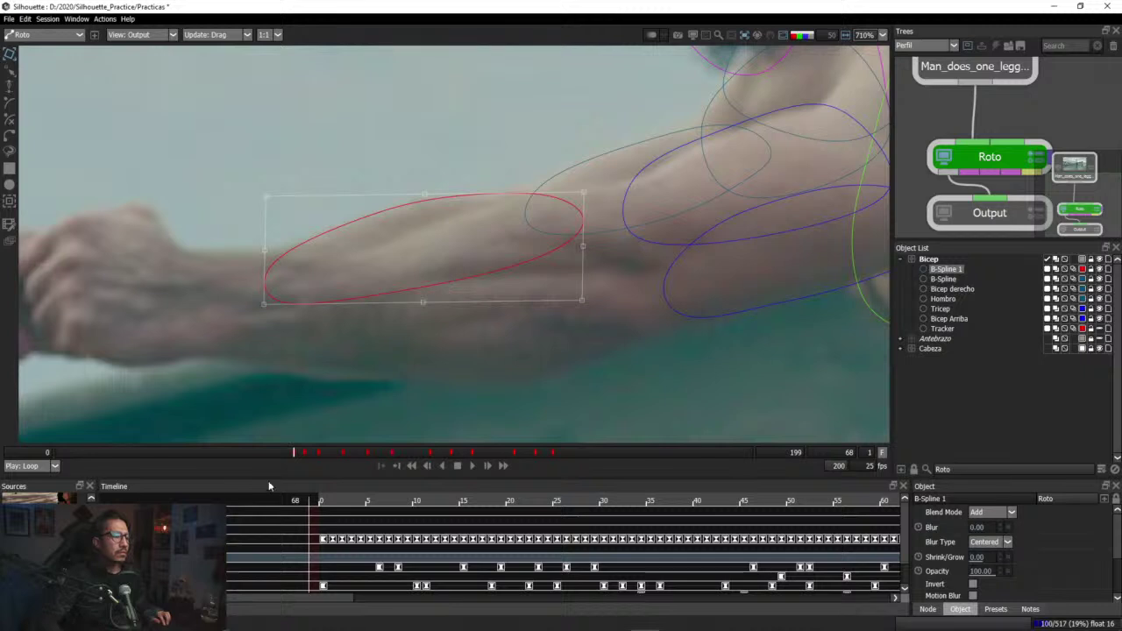
# Step: Check the forearm shape between frames 54 and 68 and nudge it into place at frame 62
pyautogui.moveTo(295, 453); pyautogui.dragTo(245, 455)
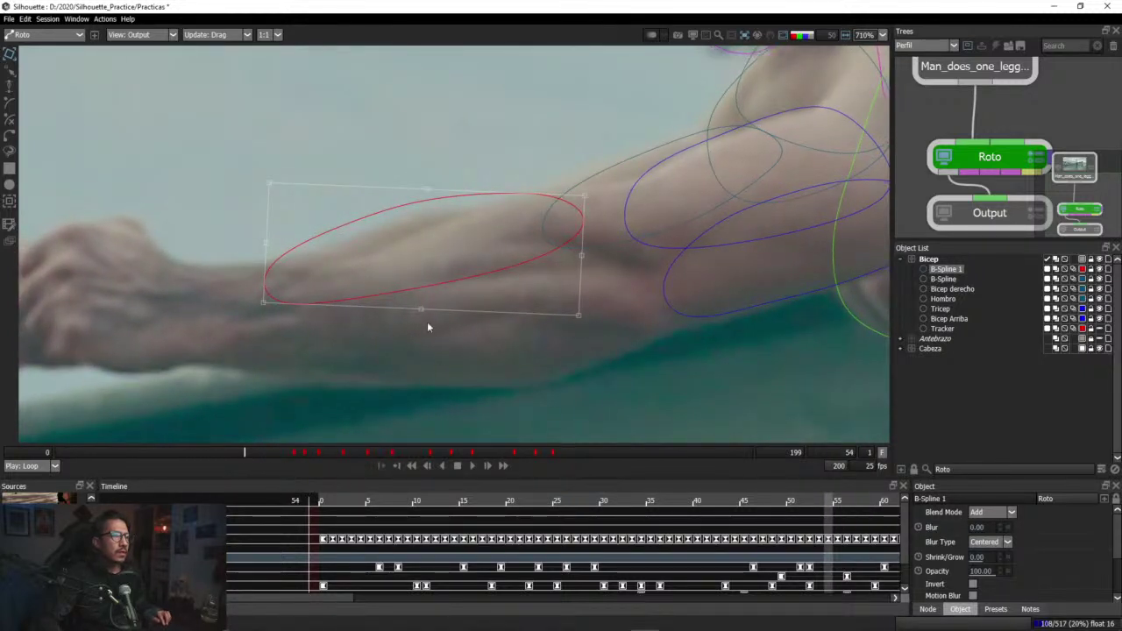
pyautogui.press('z')
pyautogui.press('z')
pyautogui.press('x')
pyautogui.press('x')
pyautogui.press('x')
pyautogui.press('x')
pyautogui.press('x')
pyautogui.press('x')
pyautogui.press('x')
pyautogui.press('x')
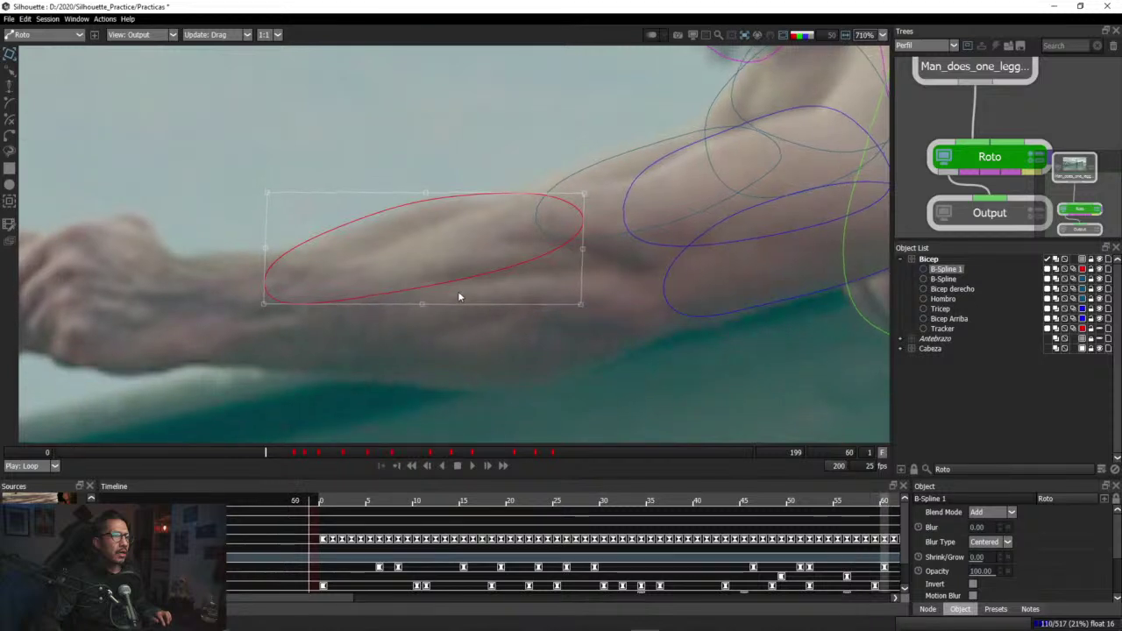
pyautogui.press('Right')
pyautogui.press('Right')
pyautogui.press('Right')
pyautogui.press('Left')
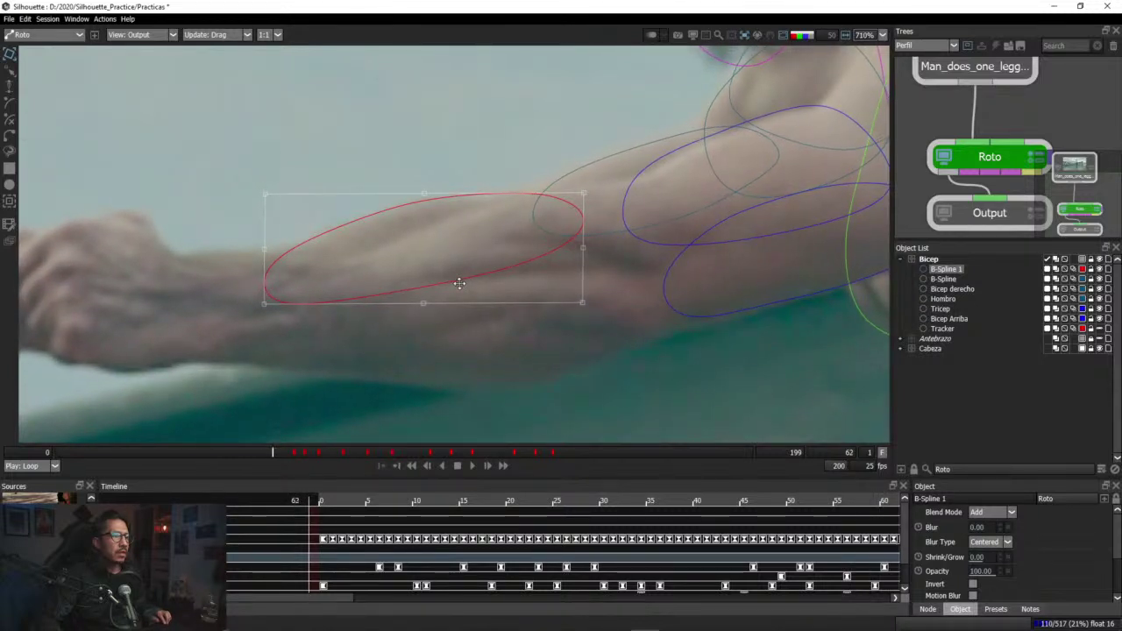
pyautogui.press('Left')
pyautogui.press('Left')
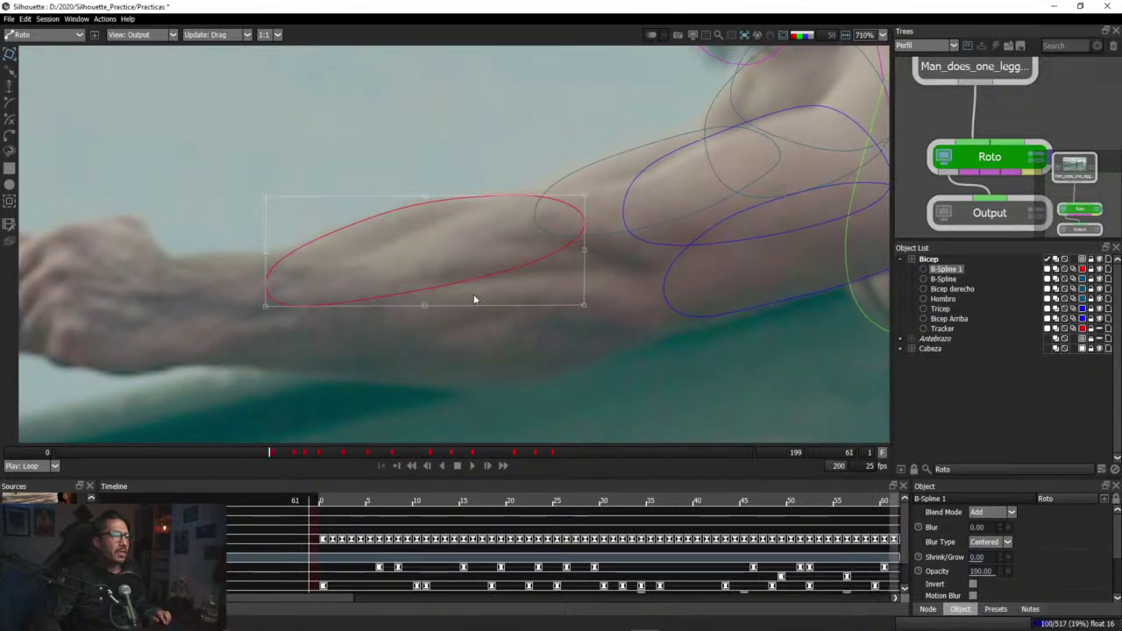
# Step: Nudge the B-Spline 1 shape toward the elbow at frame 58
pyautogui.press('Left')
pyautogui.press('Left')
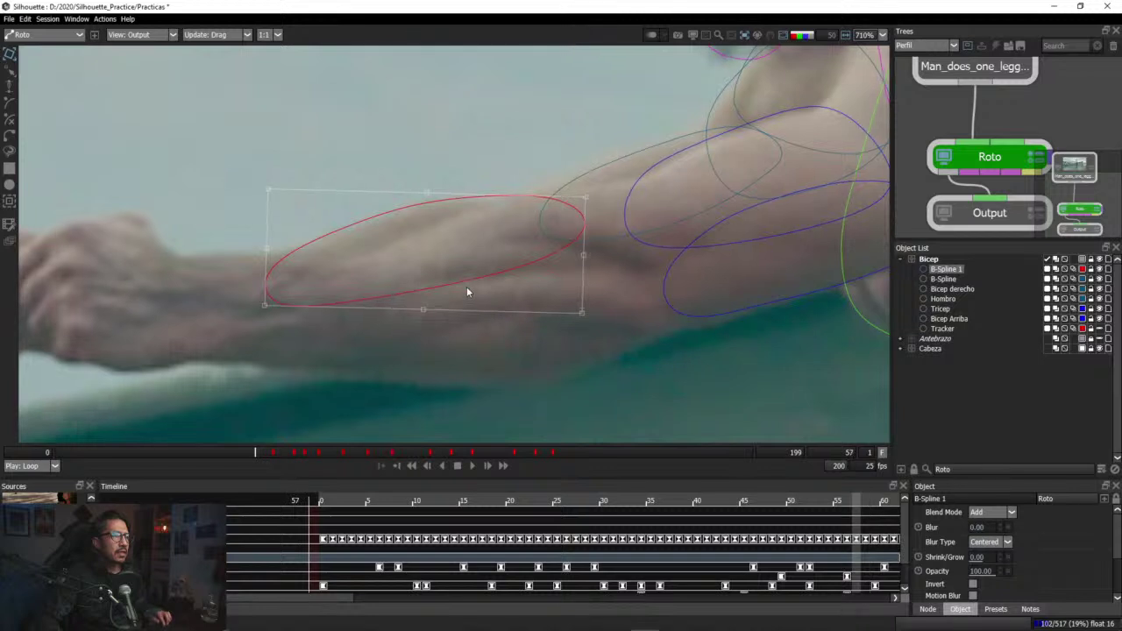
pyautogui.press('Left')
pyautogui.press('Left')
pyautogui.press('Left')
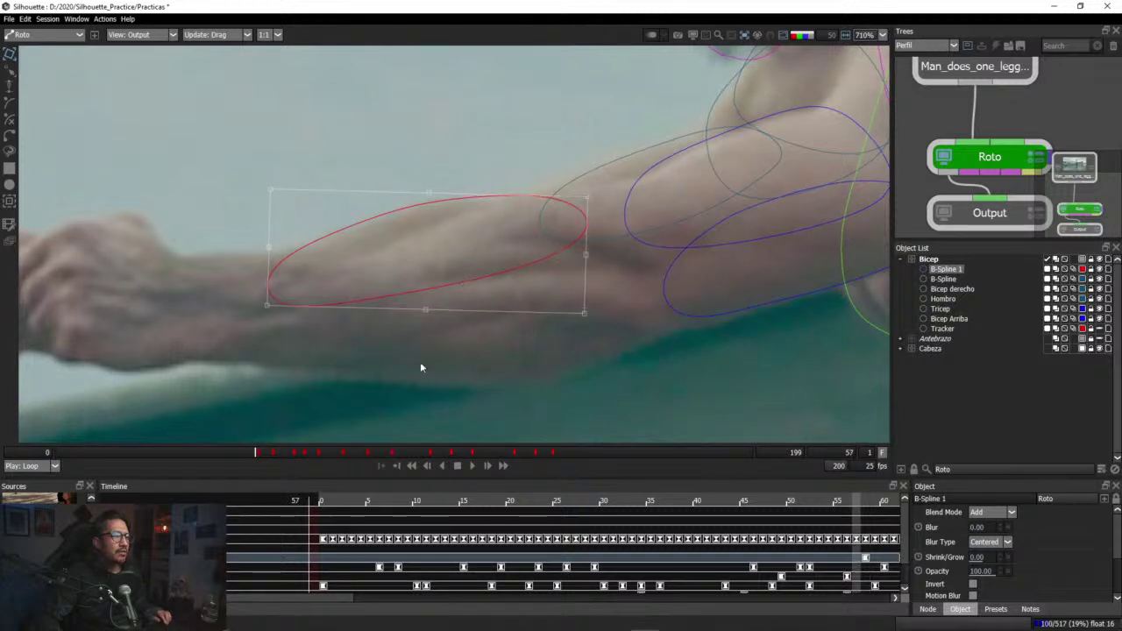
# Step: Reposition the B-Spline 1 shape over the forearm at frames 53, 52 and 49, stepping through the frames to check it
pyautogui.press('Left')
pyautogui.press('Left')
pyautogui.moveTo(456, 284); pyautogui.dragTo(442, 303)
pyautogui.press('Left')
pyautogui.moveTo(237, 454); pyautogui.dragTo(228, 453)
pyautogui.moveTo(451, 302); pyautogui.dragTo(463, 316)
pyautogui.press('Right')
pyautogui.press('Right')
pyautogui.press('Right')
pyautogui.press('Right')
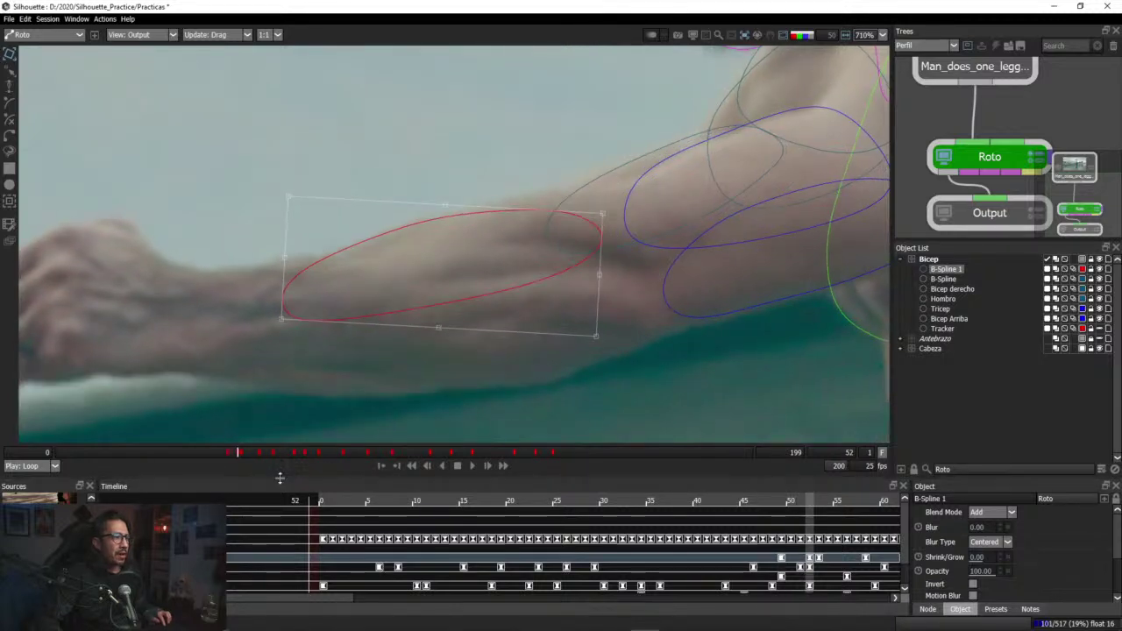
# Step: Reposition the B-Spline 1 shape over the far forearm at frames 150 and 153
pyautogui.moveTo(242, 453); pyautogui.dragTo(584, 460)
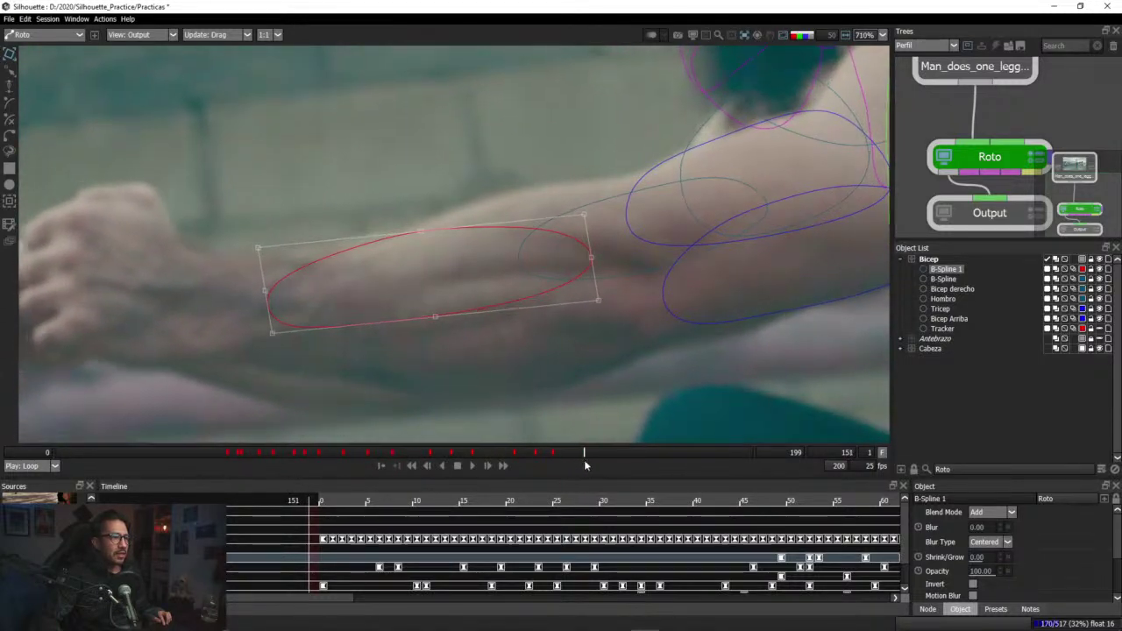
pyautogui.press('z')
pyautogui.press('z')
pyautogui.press('Right')
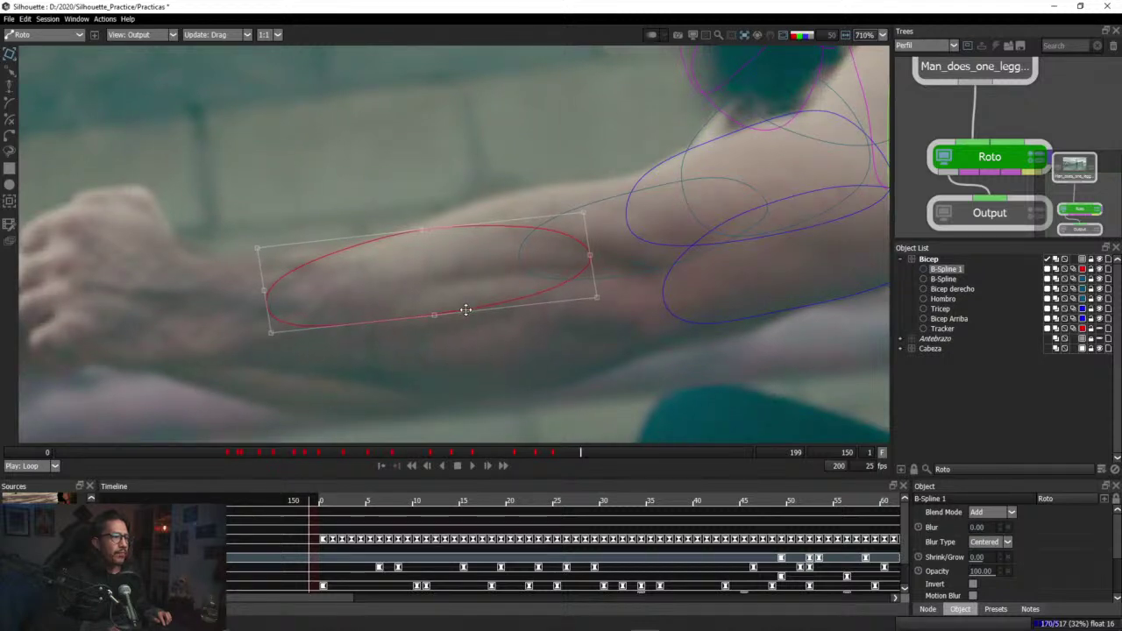
pyautogui.press('Right')
pyautogui.press('Right')
pyautogui.press('Right')
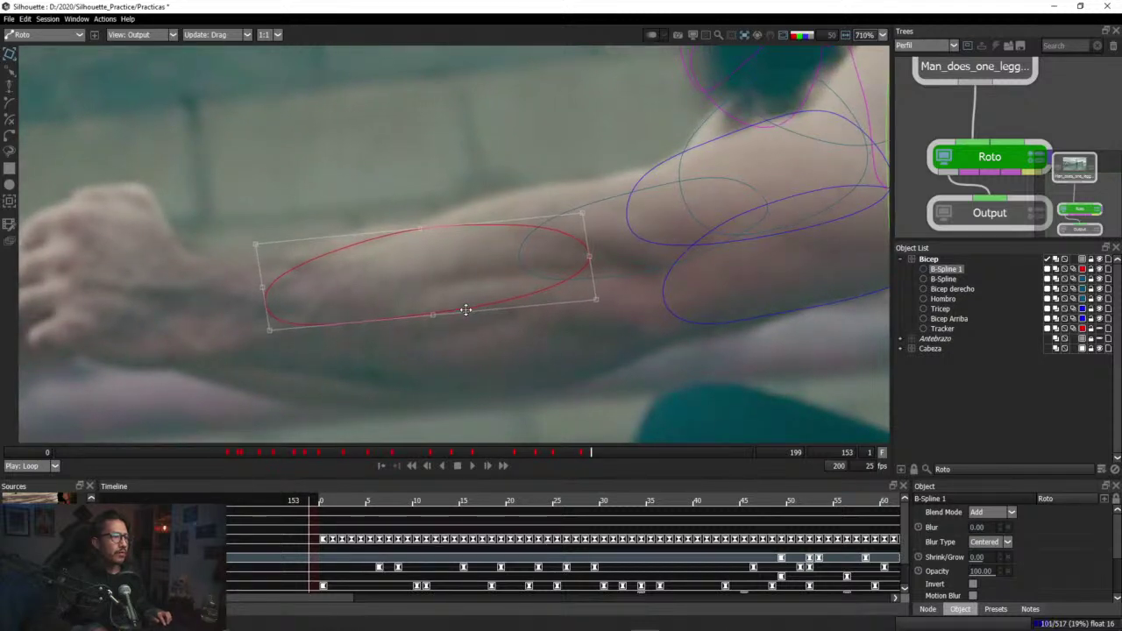
pyautogui.moveTo(431, 227); pyautogui.dragTo(427, 223)
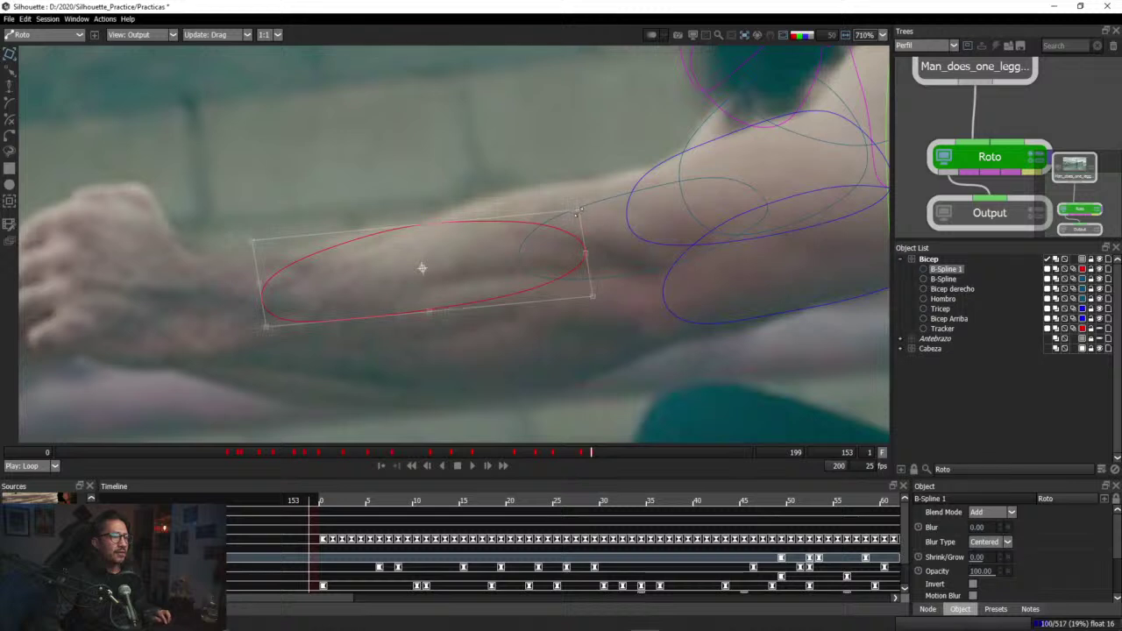
pyautogui.moveTo(579, 211); pyautogui.dragTo(580, 217)
pyautogui.moveTo(501, 220); pyautogui.dragTo(488, 220)
# Step: Nudge the B-Spline 1 shape to follow the far forearm at frames 159 and 162
pyautogui.press('Right')
pyautogui.press('Right')
pyautogui.press('Right')
pyautogui.press('Right')
pyautogui.press('Right')
pyautogui.press('Right')
pyautogui.press('Right')
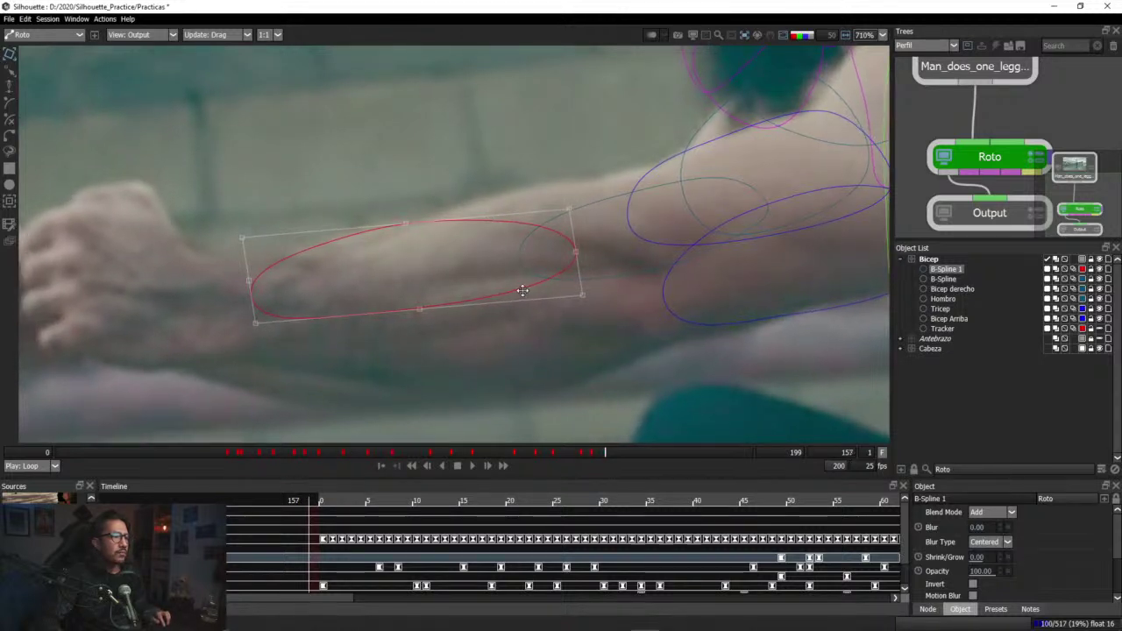
pyautogui.press('Right')
pyautogui.press('Left')
pyautogui.press('Left')
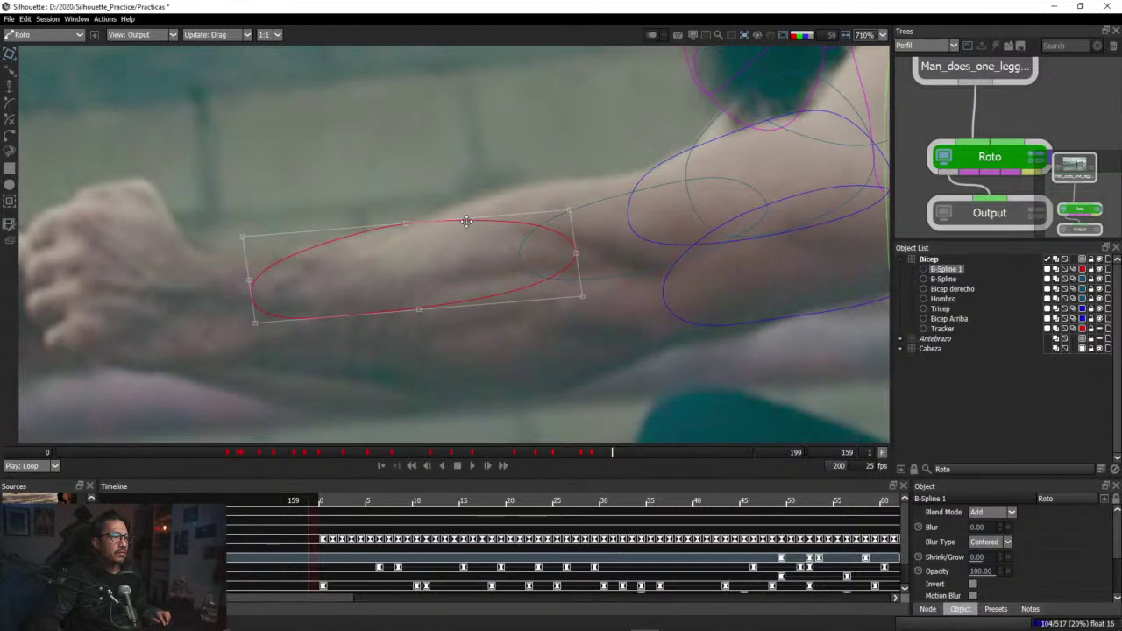
pyautogui.press('Right')
pyautogui.press('Right')
pyautogui.press('Right')
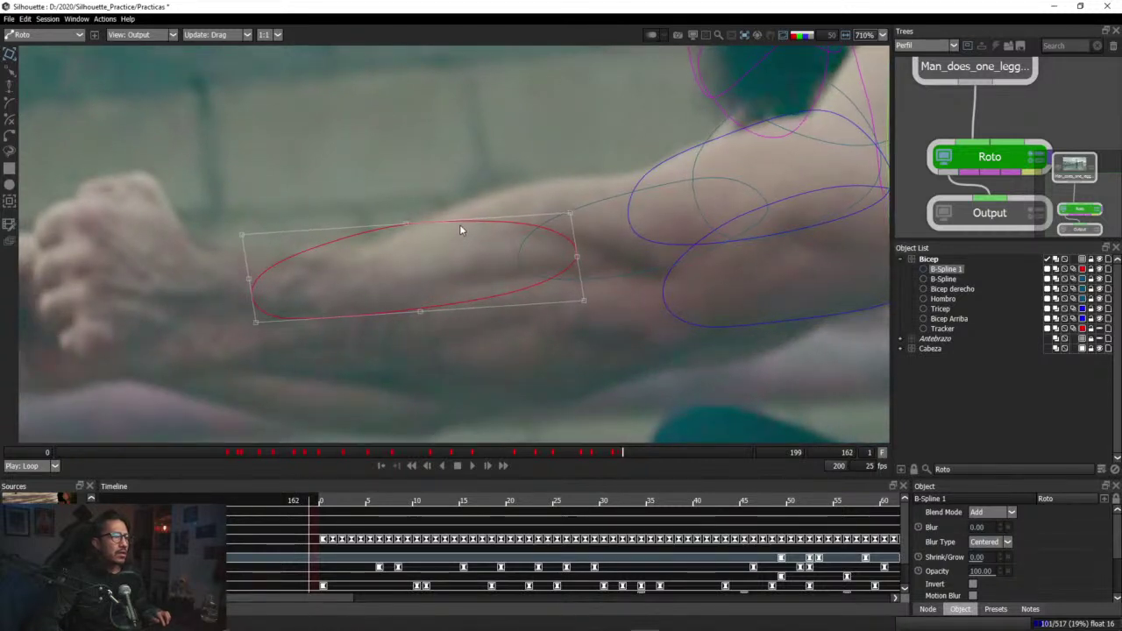
pyautogui.moveTo(461, 228); pyautogui.dragTo(473, 230)
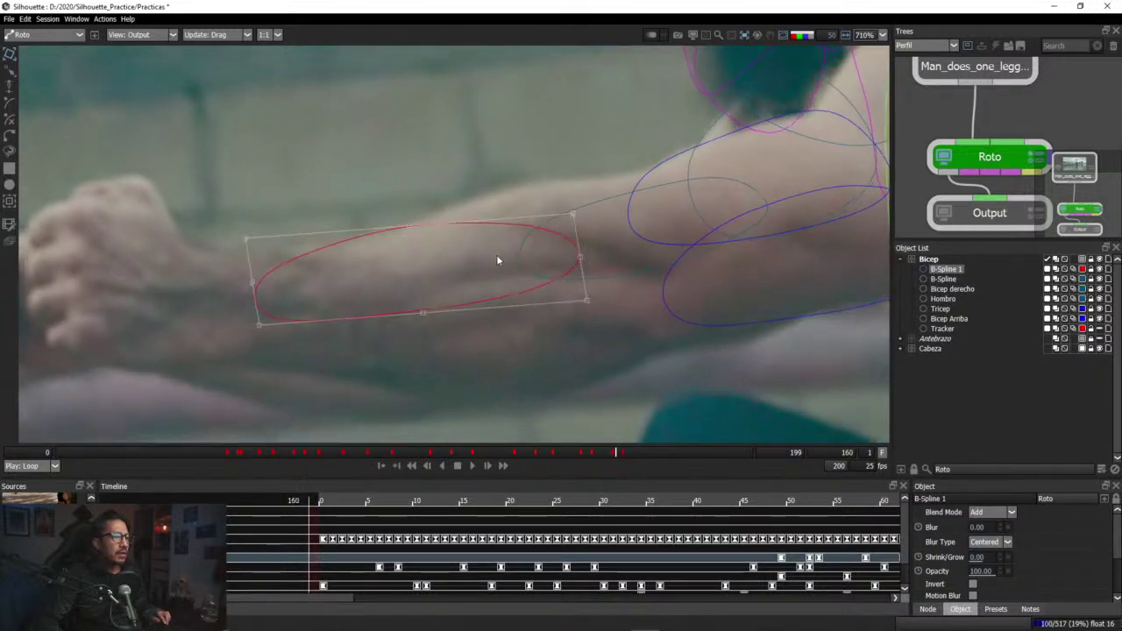
# Step: Move the B-Spline 1 shape to match the far forearm at frames 165 and 172
pyautogui.press('Left')
pyautogui.press('Right')
pyautogui.press('Right')
pyautogui.press('Right')
pyautogui.press('Right')
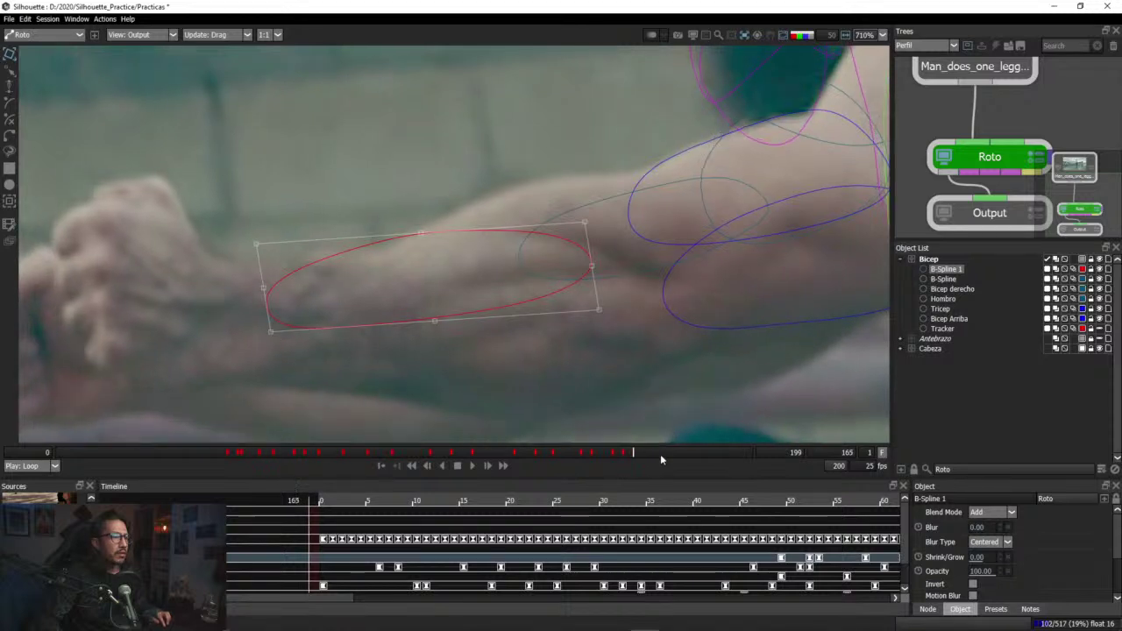
pyautogui.moveTo(472, 234); pyautogui.dragTo(492, 244)
pyautogui.press('Right')
pyautogui.press('Right')
pyautogui.press('Right')
pyautogui.press('Right')
pyautogui.press('Right')
pyautogui.press('Right')
pyautogui.press('Right')
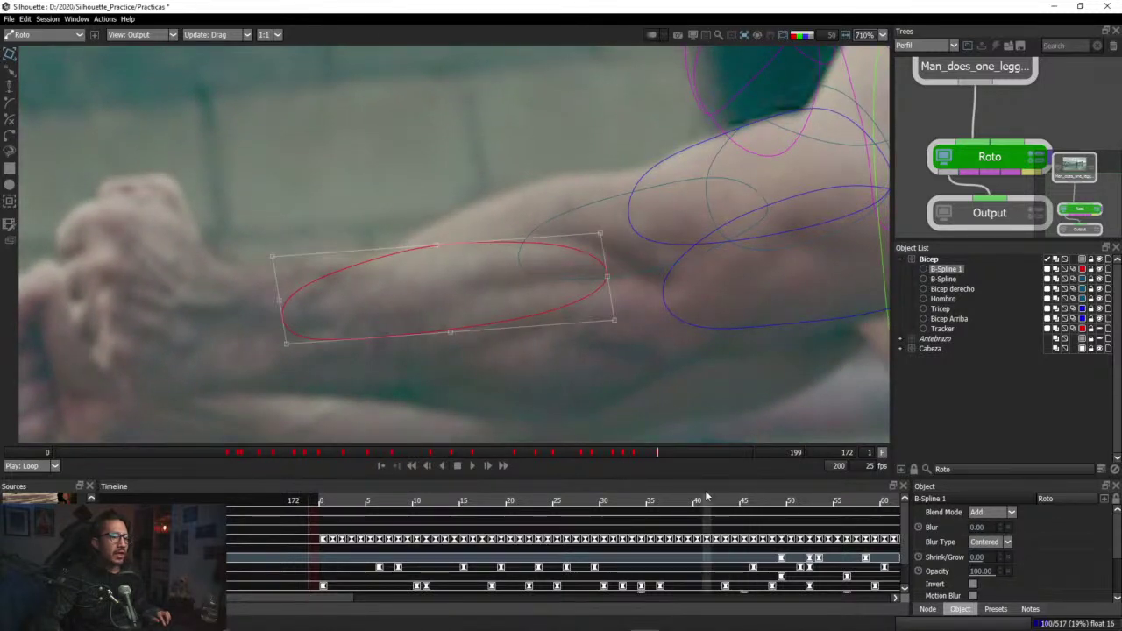
# Step: Scrub across the clip to check how the far forearm shape follows the arm, close up and from farther out
pyautogui.moveTo(660, 452); pyautogui.dragTo(751, 452)
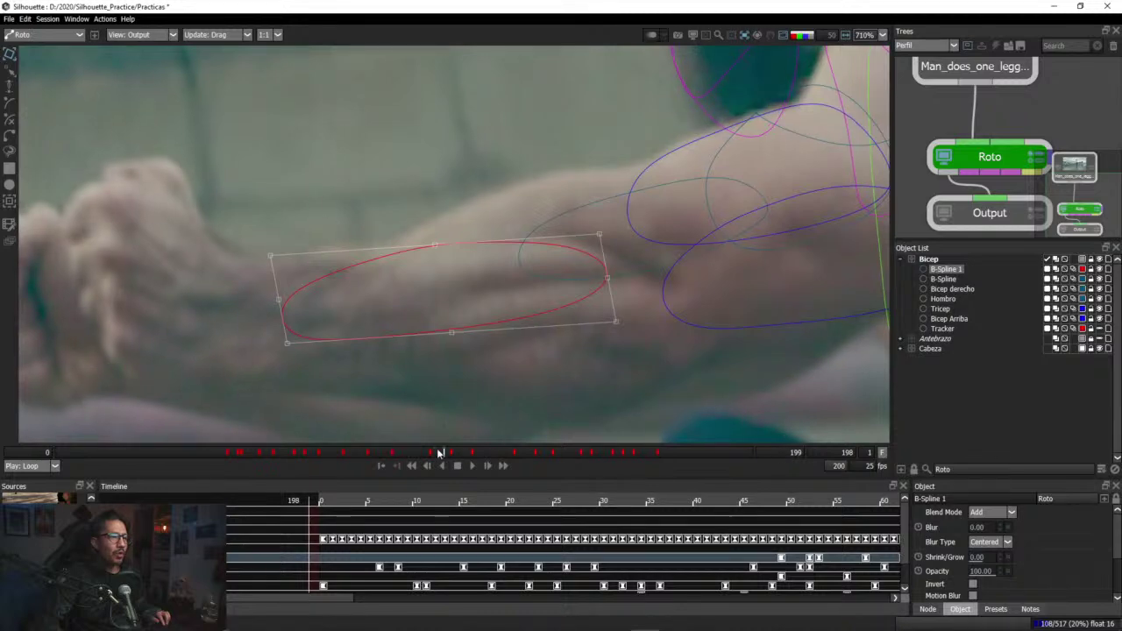
pyautogui.moveTo(439, 452); pyautogui.dragTo(349, 448)
pyautogui.moveTo(234, 451); pyautogui.dragTo(53, 452)
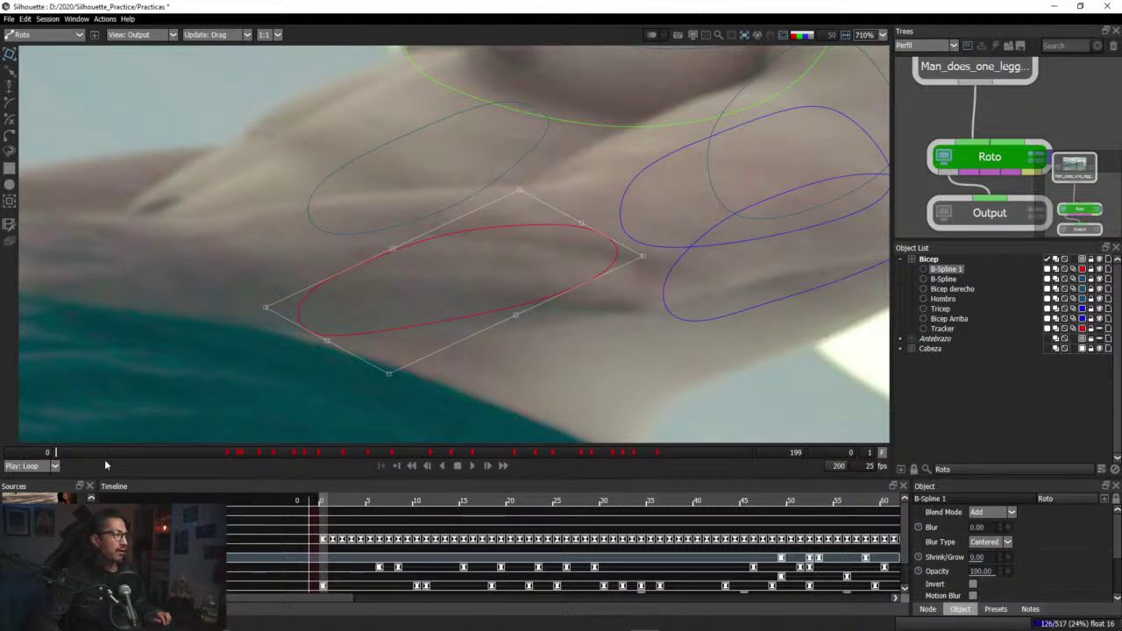
pyautogui.scroll(-5, 233, 388)
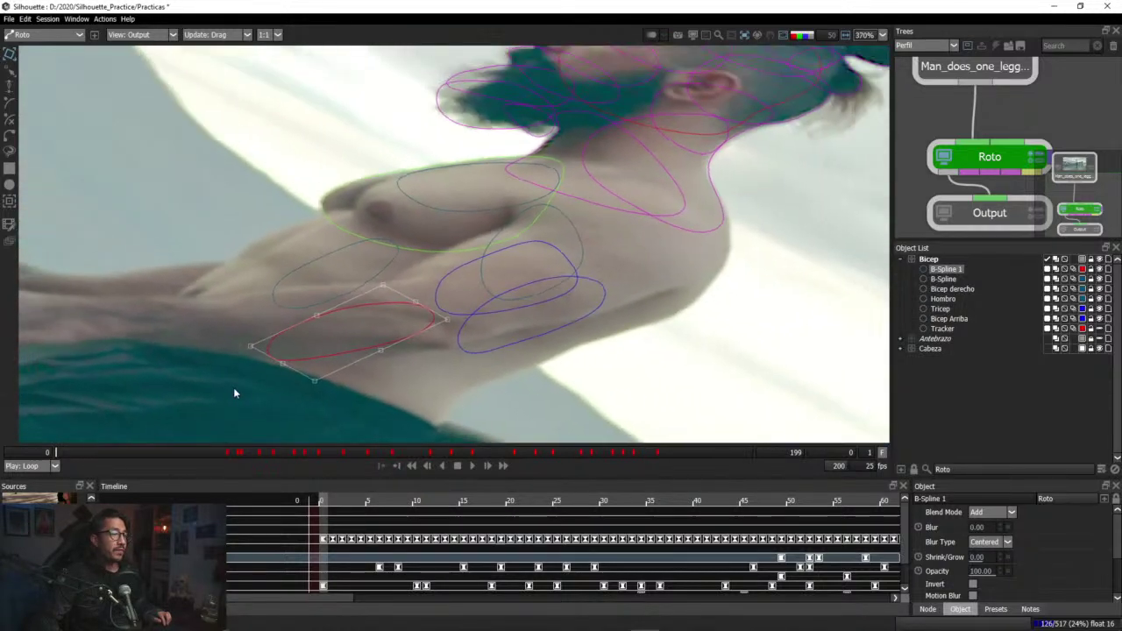
pyautogui.scroll(-5, 234, 388)
pyautogui.moveTo(263, 452); pyautogui.dragTo(432, 454)
pyautogui.scroll(2, 252, 381)
pyautogui.moveTo(252, 381); pyautogui.dragTo(405, 354)
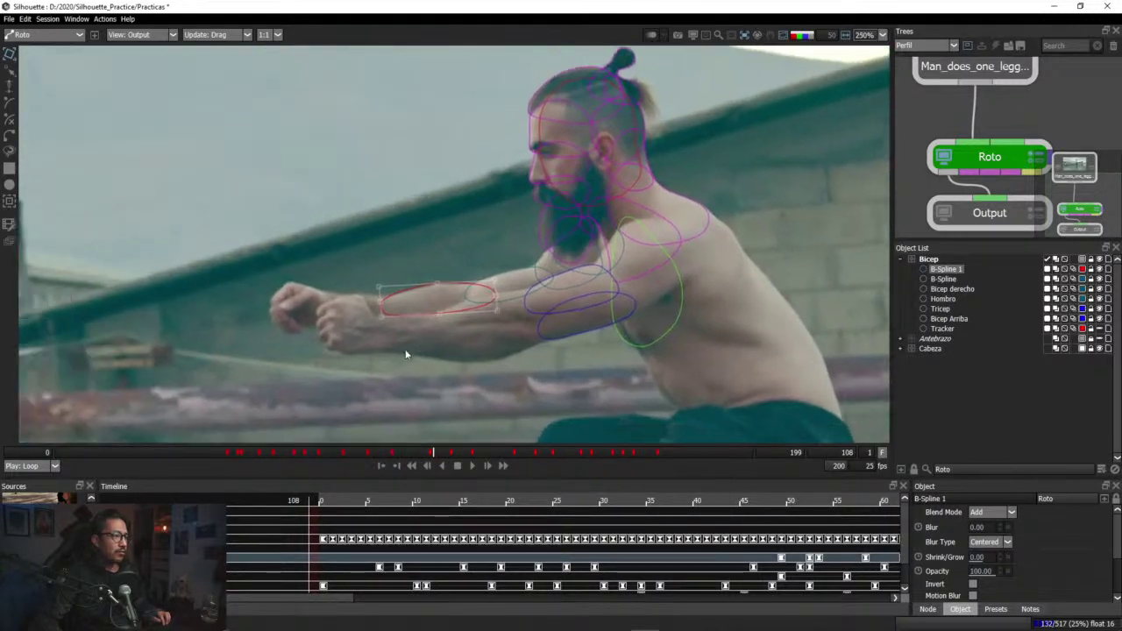
pyautogui.scroll(2, 405, 354)
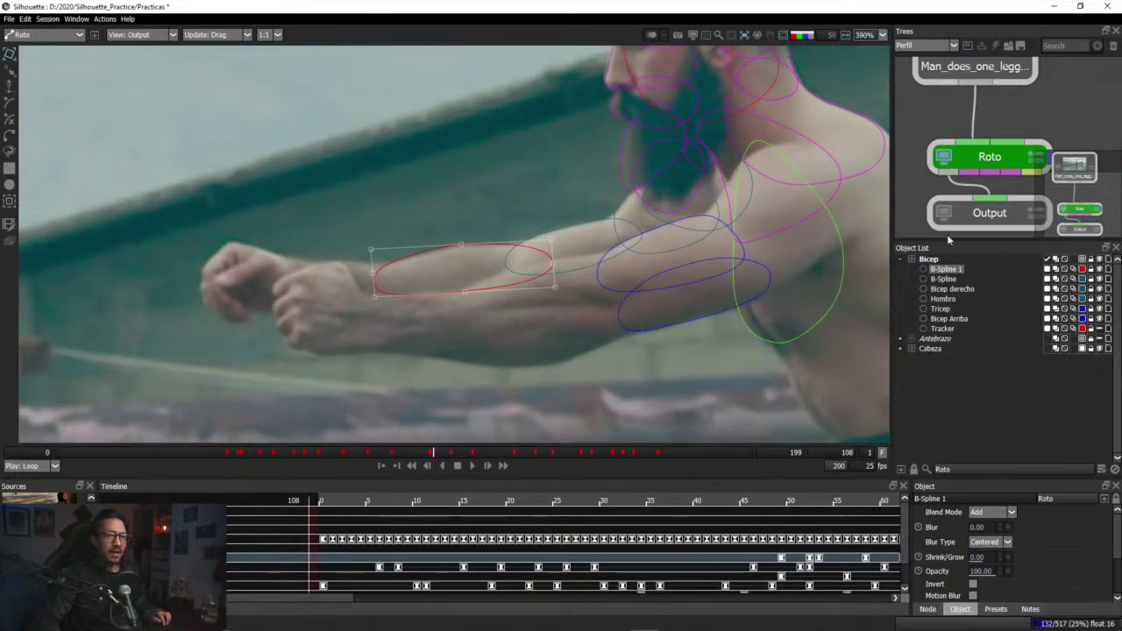
# Step: Change the B-Spline 1 outline color to the dark teal blue used by the other far-arm shapes
pyautogui.click(1084, 271)
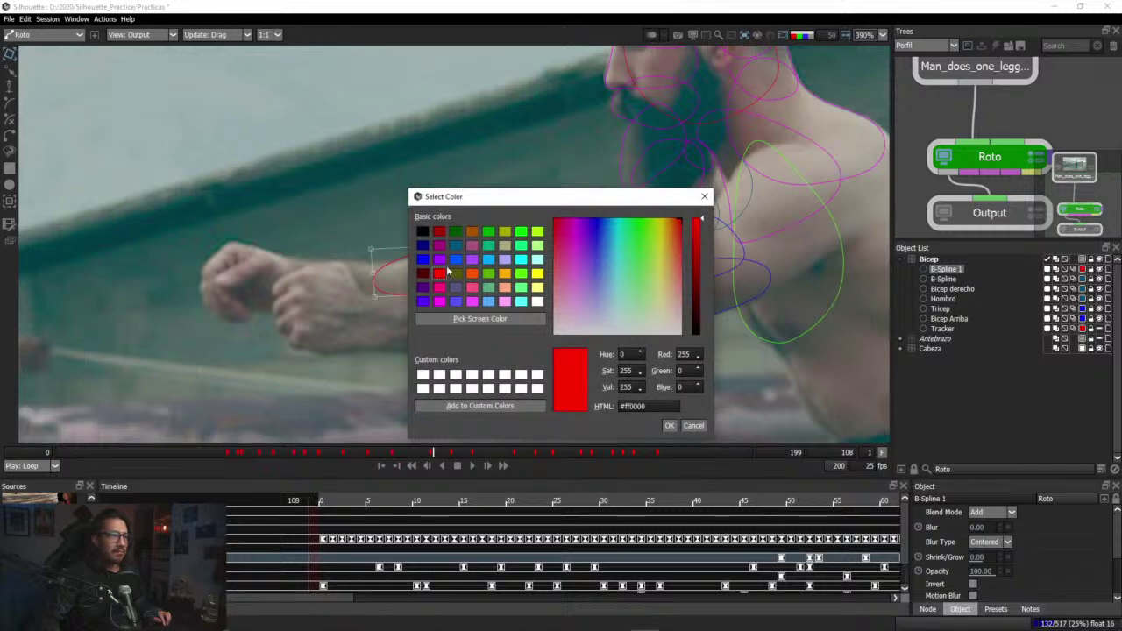
pyautogui.click(456, 245)
pyautogui.click(673, 426)
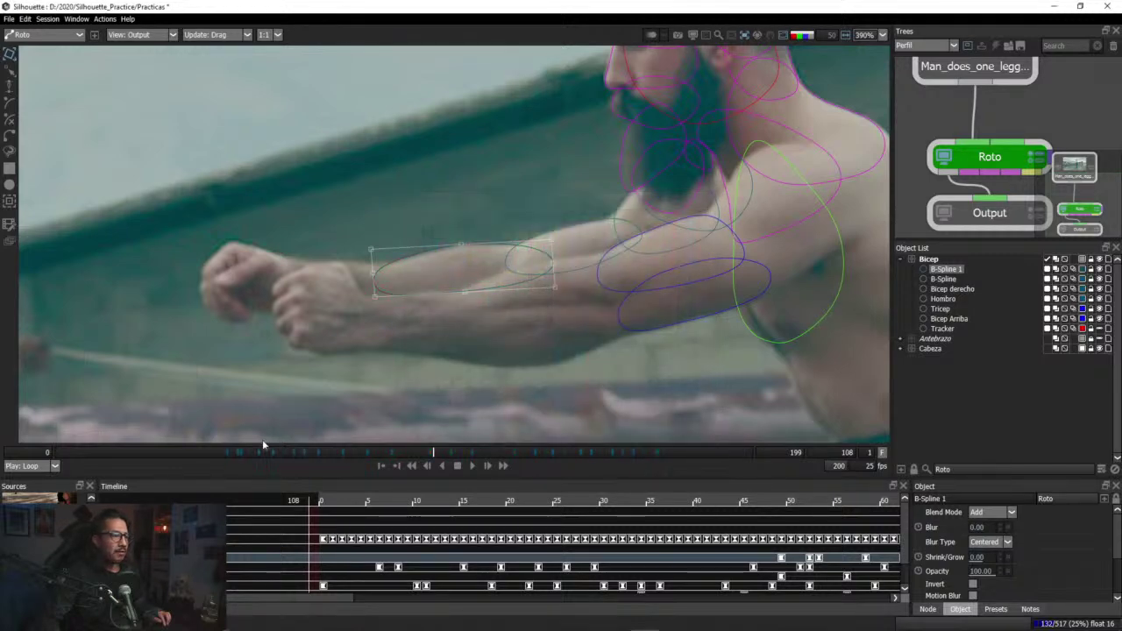
# Step: Review the arm shapes across the whole clip, both close up and with the full stabilized frame in view
pyautogui.moveTo(253, 454); pyautogui.dragTo(363, 448)
pyautogui.moveTo(578, 451); pyautogui.dragTo(324, 452)
pyautogui.moveTo(74, 449); pyautogui.dragTo(59, 452)
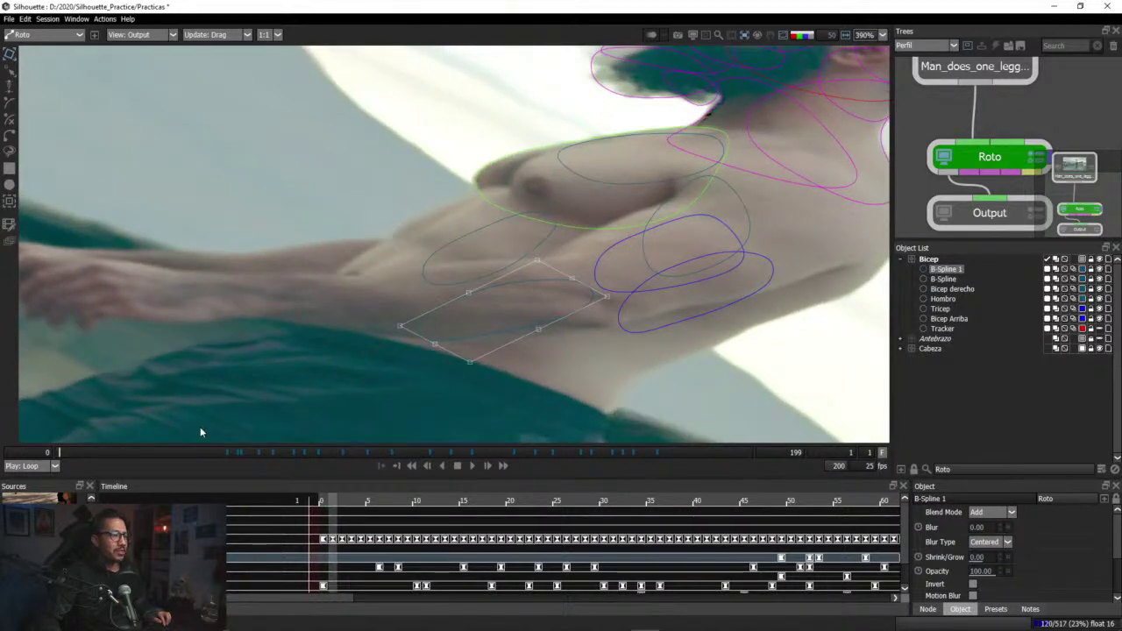
pyautogui.moveTo(278, 448); pyautogui.dragTo(319, 450)
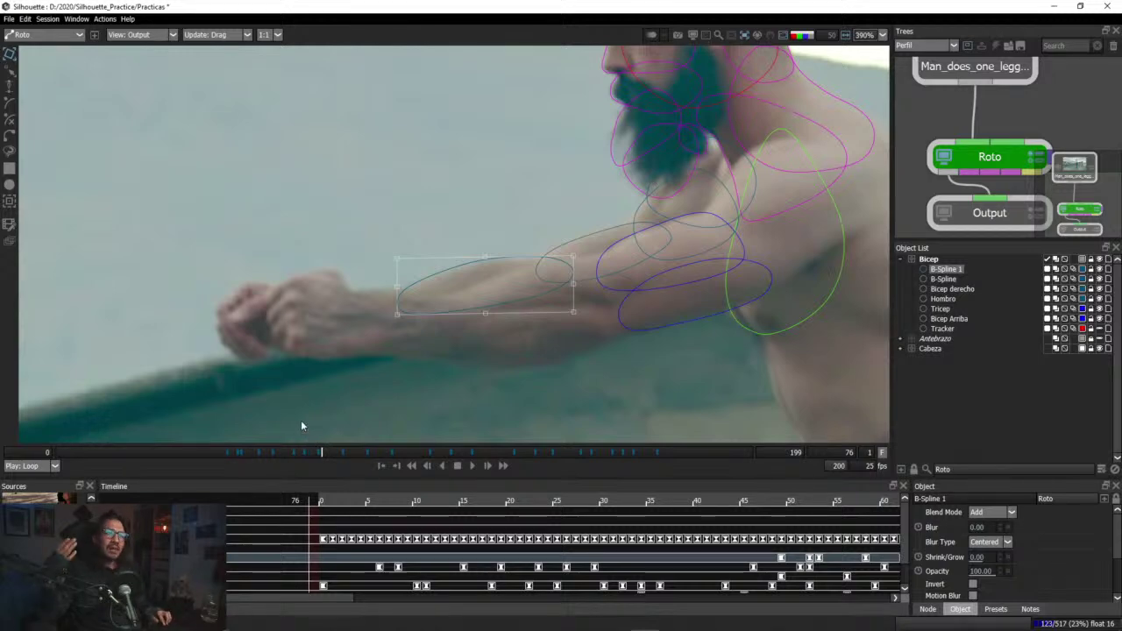
pyautogui.scroll(-10, 306, 402)
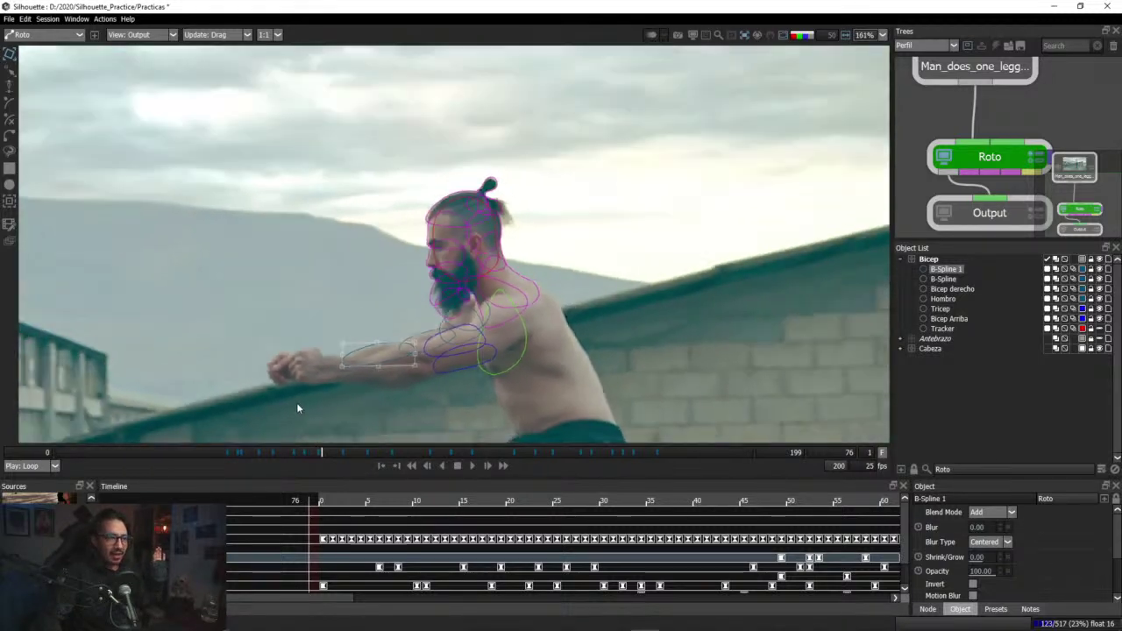
pyautogui.scroll(-6, 302, 386)
pyautogui.scroll(3, 438, 338)
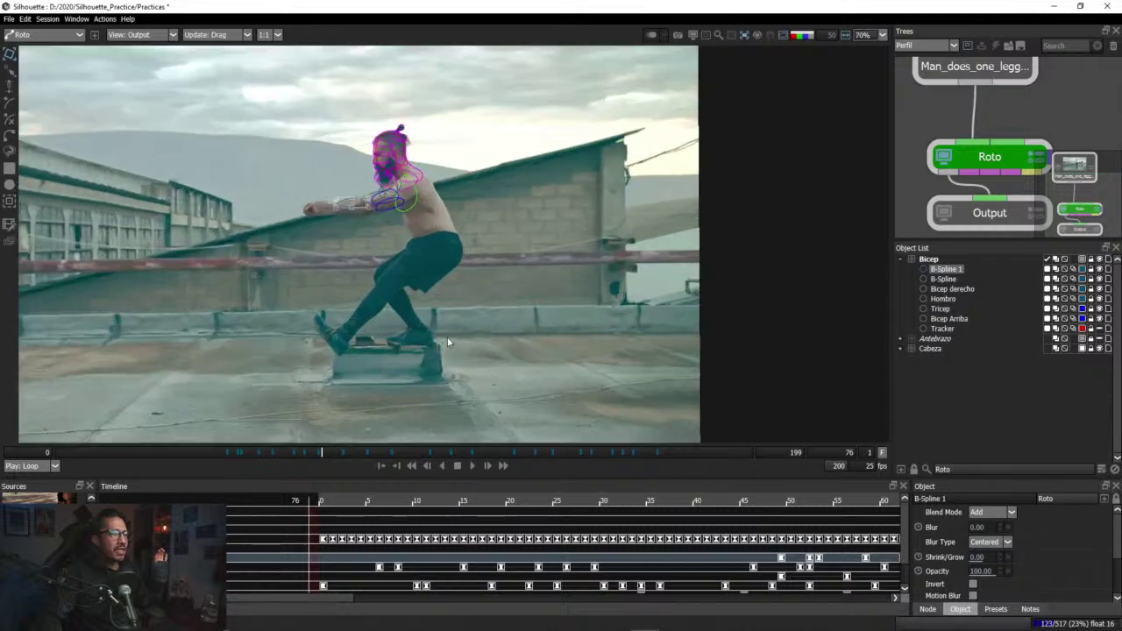
pyautogui.scroll(-2, 406, 351)
pyautogui.moveTo(406, 351); pyautogui.dragTo(538, 363)
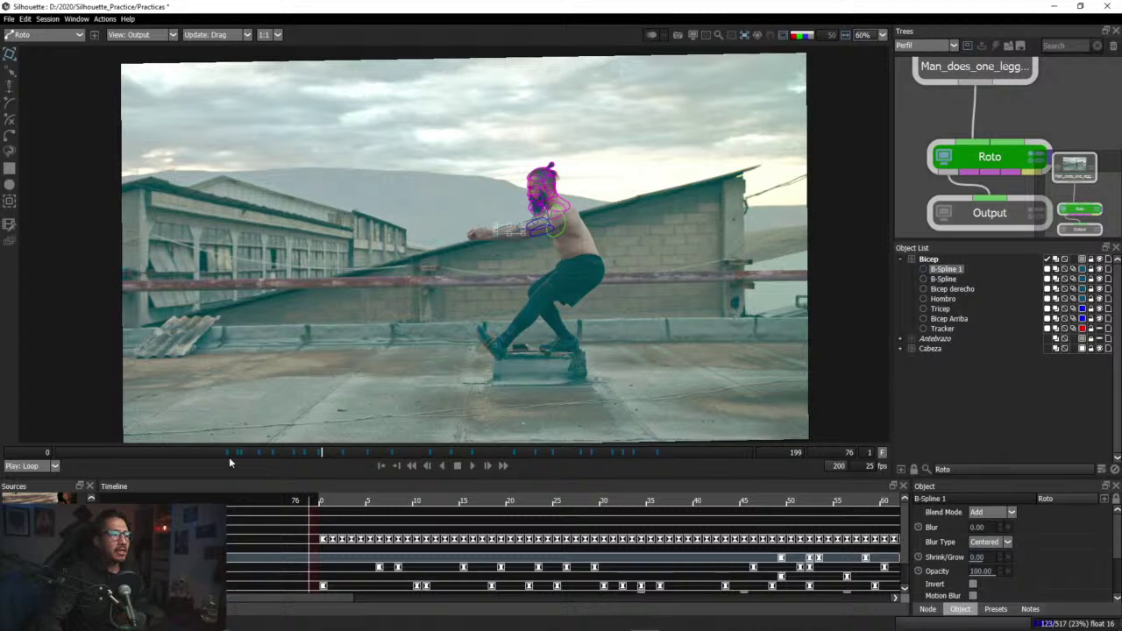
pyautogui.moveTo(140, 454); pyautogui.dragTo(131, 455)
pyautogui.moveTo(335, 451); pyautogui.dragTo(359, 451)
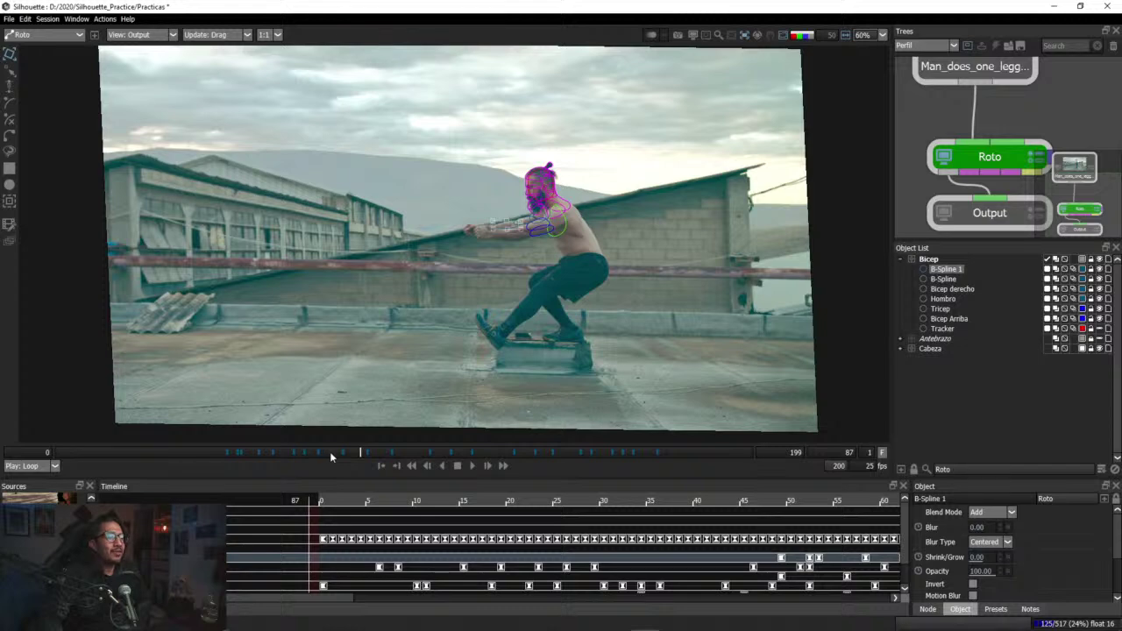
pyautogui.moveTo(329, 452); pyautogui.dragTo(380, 450)
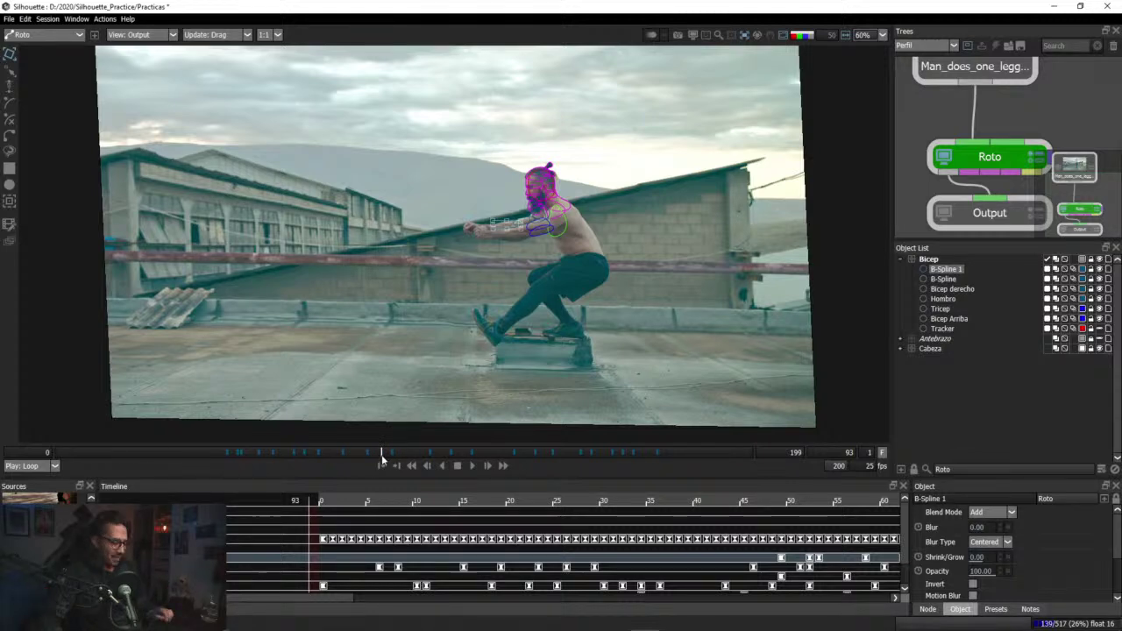
pyautogui.moveTo(383, 451); pyautogui.dragTo(765, 457)
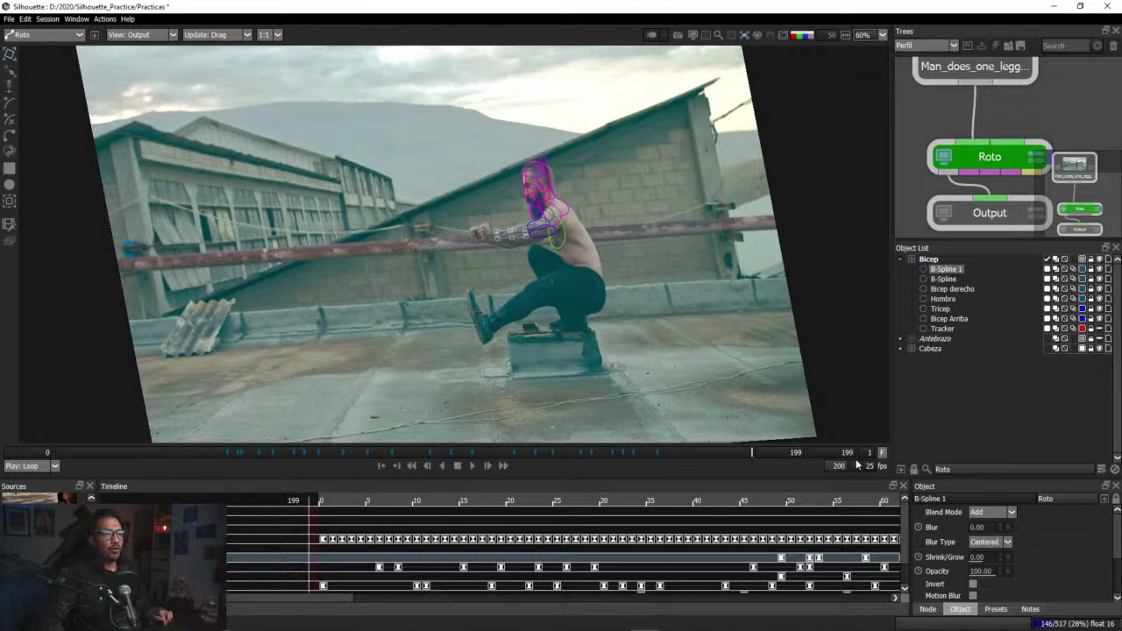
pyautogui.moveTo(857, 465); pyautogui.dragTo(314, 453)
# Step: Draw a closed B-spline shape in the Bicep layer around the wrist section of the far forearm at frame 93
pyautogui.scroll(5, 481, 255)
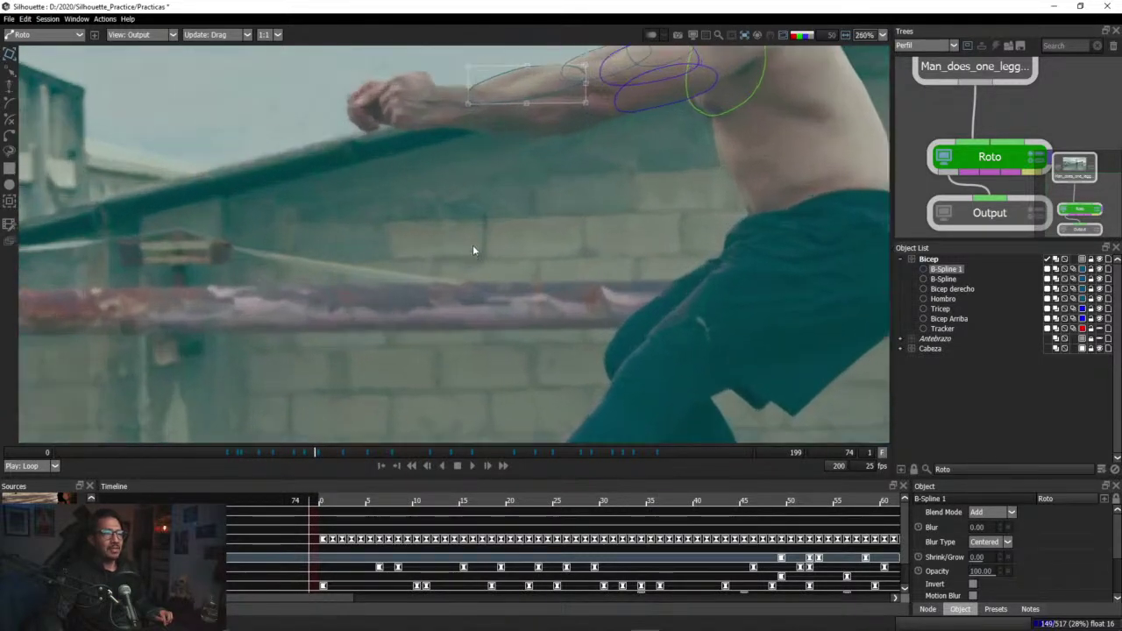
pyautogui.scroll(1, 473, 246)
pyautogui.moveTo(480, 192); pyautogui.dragTo(479, 334)
pyautogui.scroll(2, 487, 287)
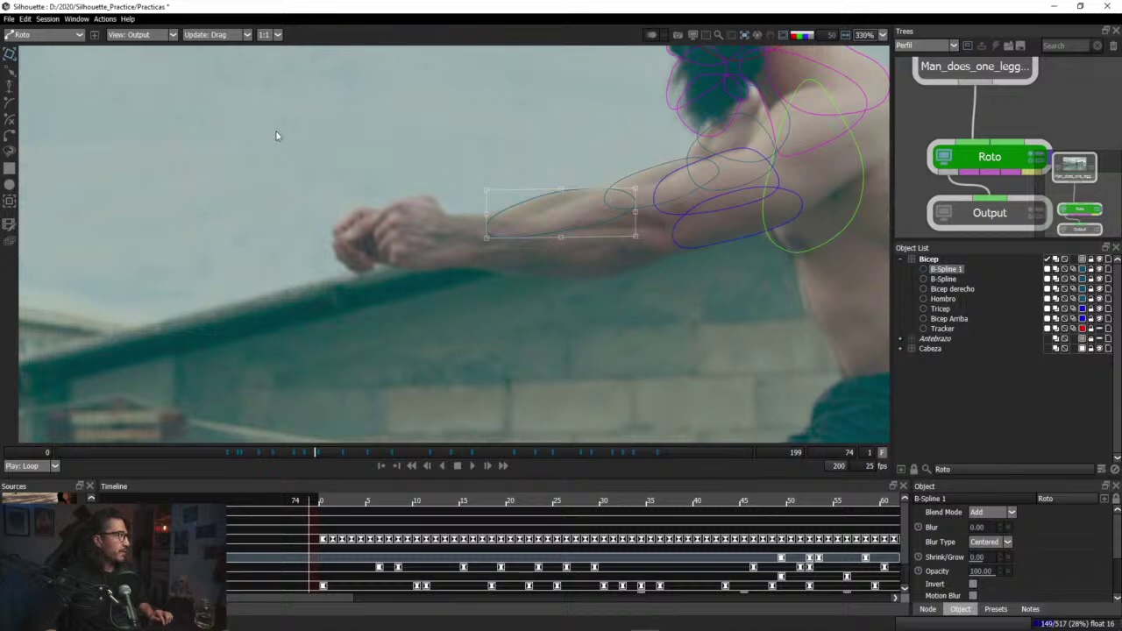
pyautogui.moveTo(325, 455); pyautogui.dragTo(382, 466)
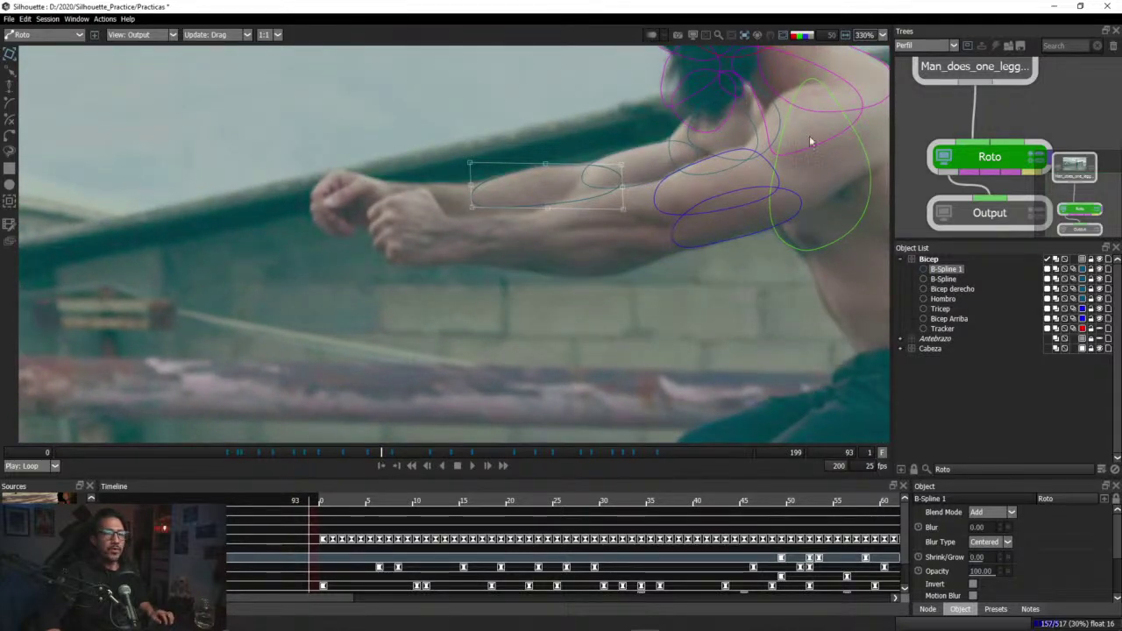
pyautogui.click(931, 259)
pyautogui.scroll(4, 394, 230)
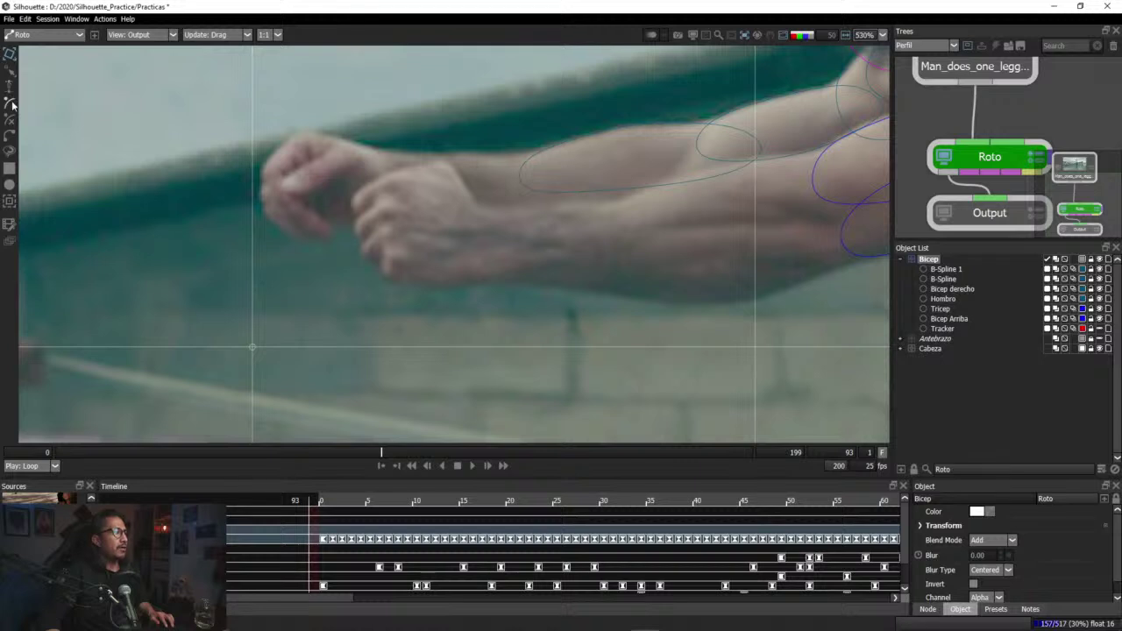
pyautogui.click(325, 152)
pyautogui.click(553, 161)
pyautogui.click(479, 153)
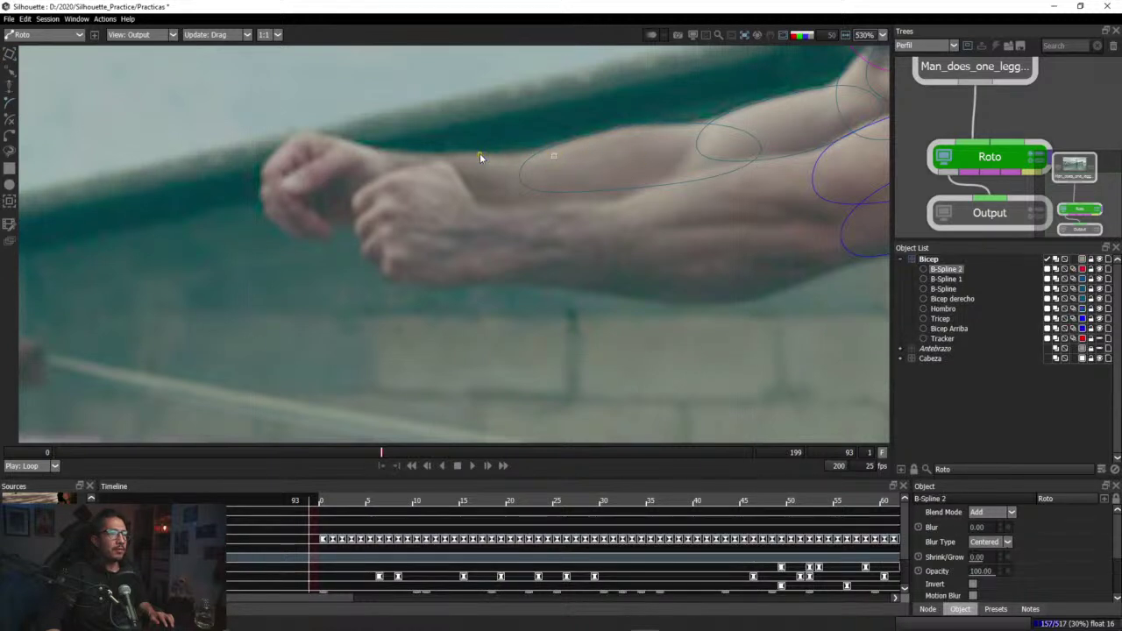
pyautogui.click(415, 155)
pyautogui.click(382, 154)
pyautogui.click(359, 167)
pyautogui.click(369, 189)
pyautogui.click(442, 203)
pyautogui.click(510, 202)
pyautogui.click(560, 199)
pyautogui.click(590, 177)
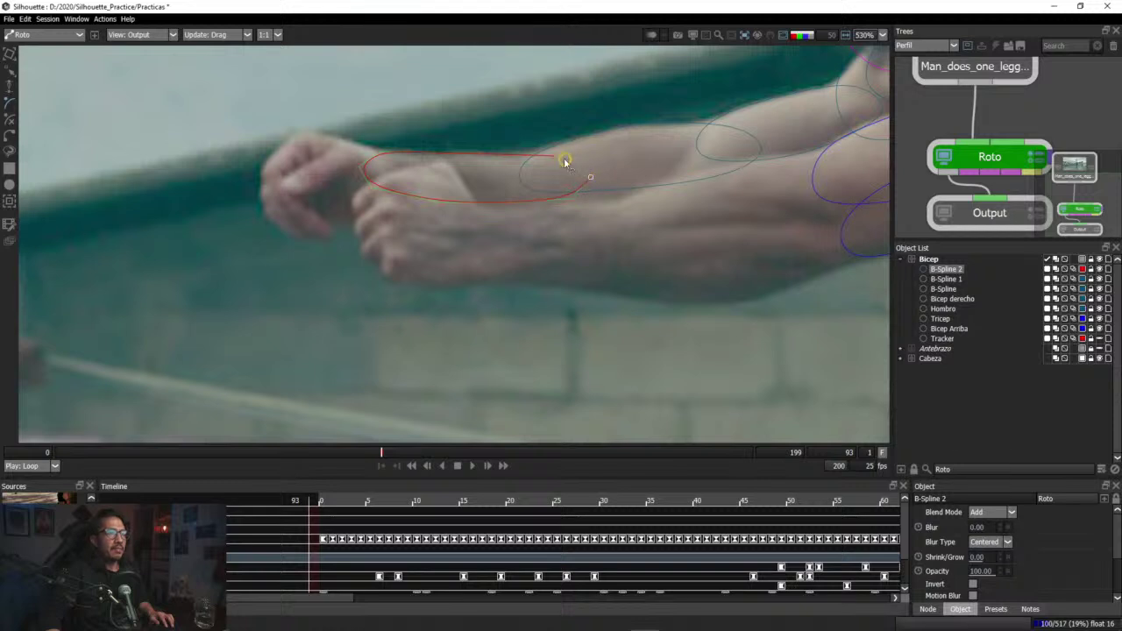
pyautogui.click(554, 155)
# Step: Refine the wrist B-spline at frame 93 by adjusting its points along the upper edge and at the lower corner nearest the elbow
pyautogui.moveTo(554, 156); pyautogui.dragTo(557, 153)
pyautogui.moveTo(470, 160); pyautogui.dragTo(479, 154)
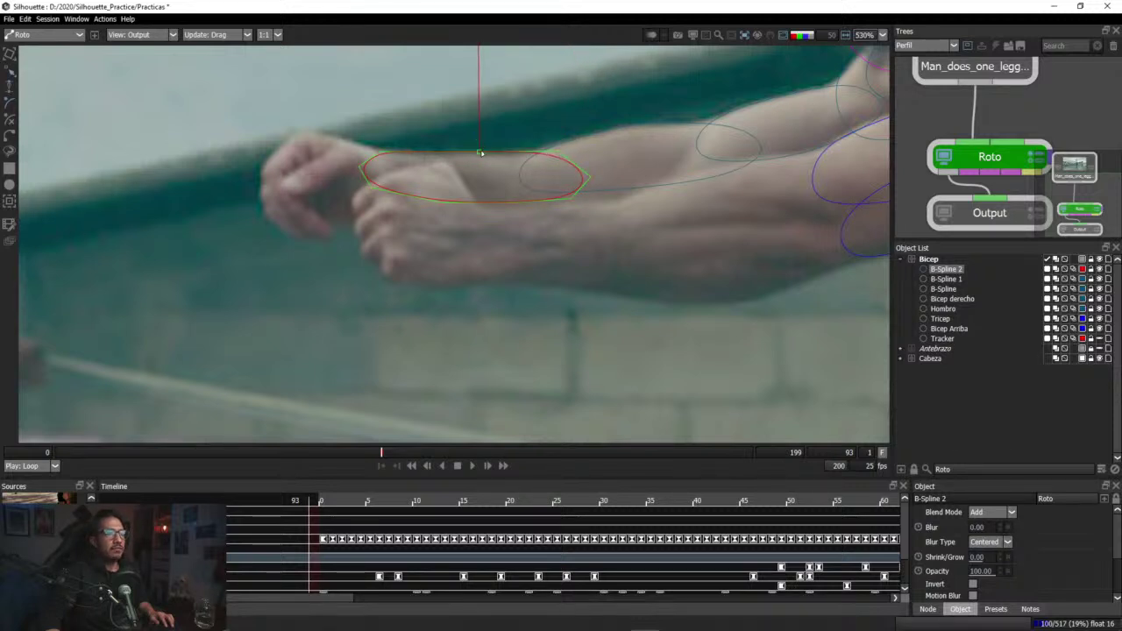
pyautogui.moveTo(358, 169); pyautogui.dragTo(405, 149)
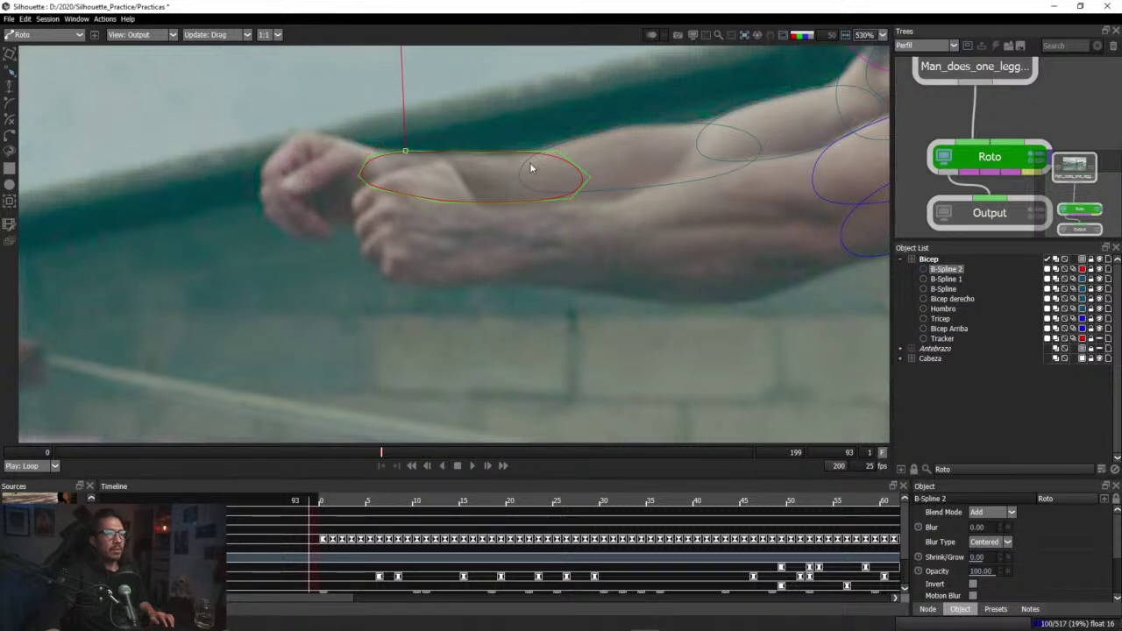
pyautogui.click(482, 155)
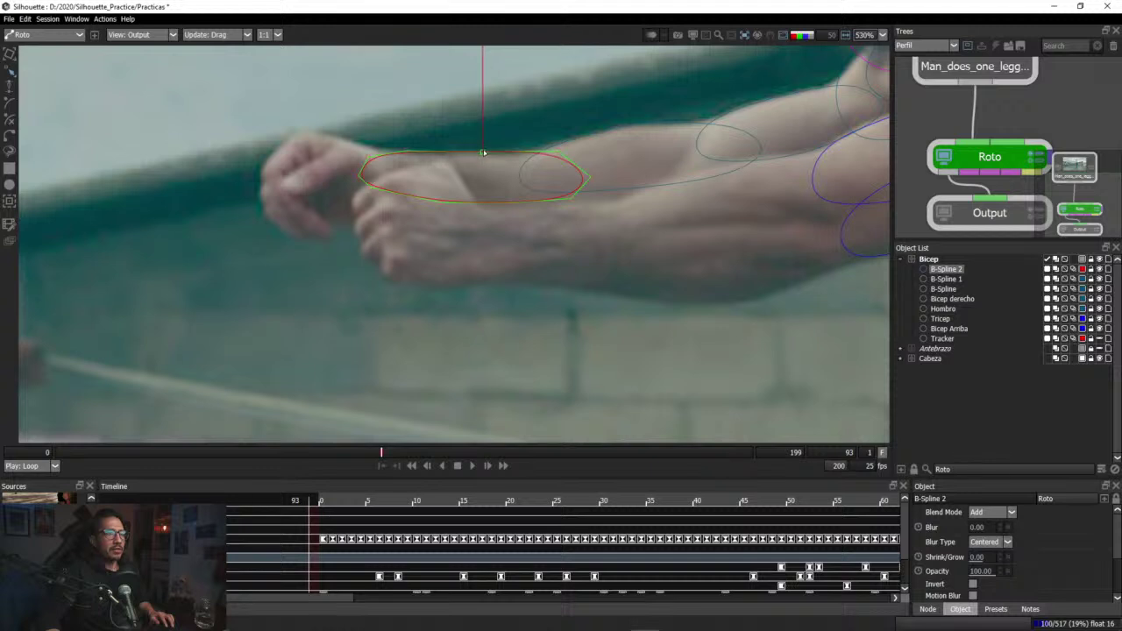
pyautogui.moveTo(572, 200); pyautogui.dragTo(569, 209)
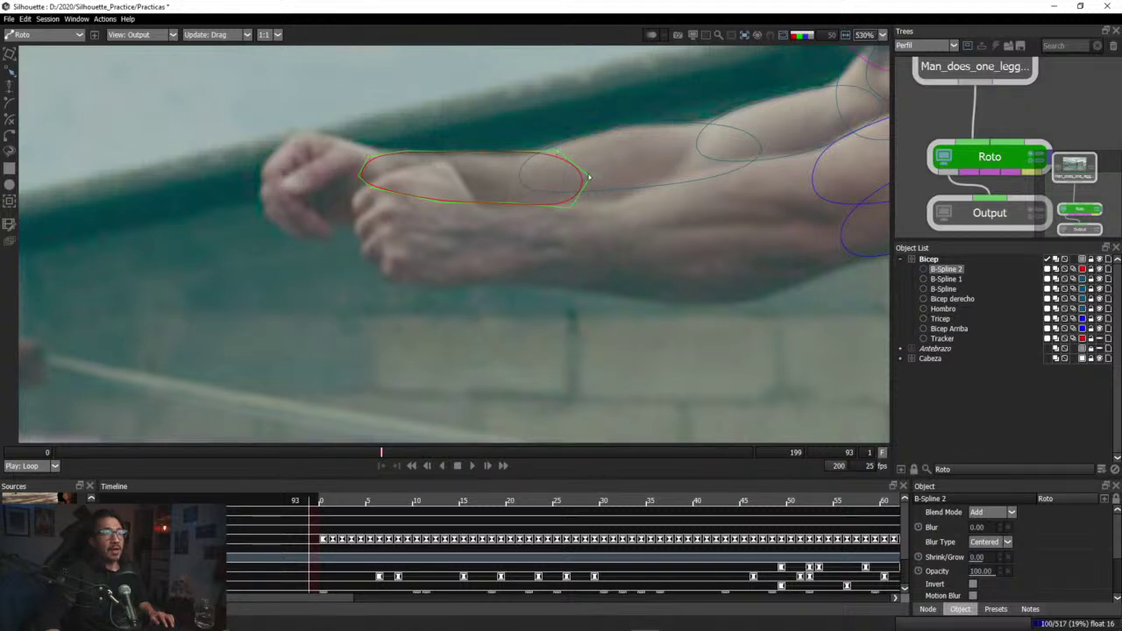
pyautogui.click(555, 156)
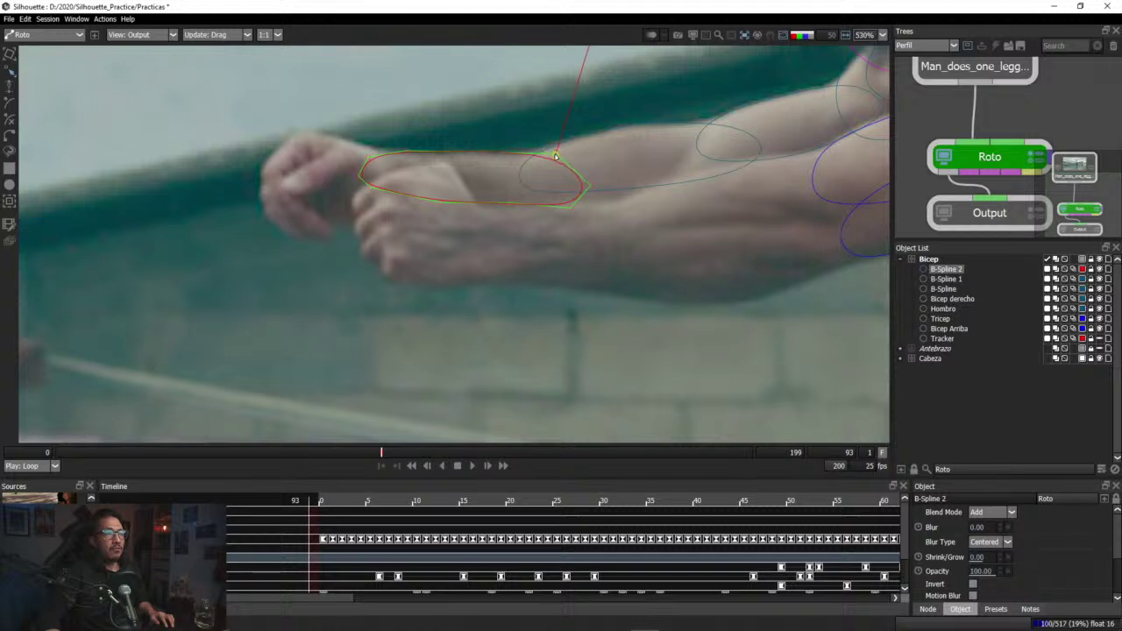
pyautogui.click(483, 154)
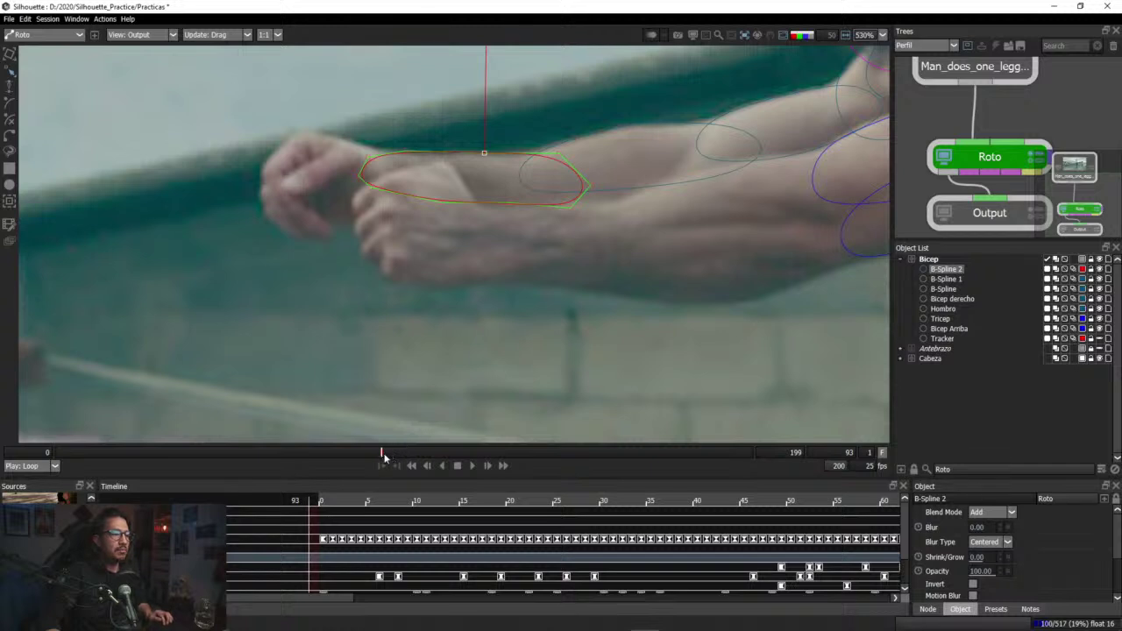
# Step: Move the whole wrist shape down onto the forearm at frame 84
pyautogui.moveTo(380, 453); pyautogui.dragTo(350, 452)
pyautogui.click(215, 106)
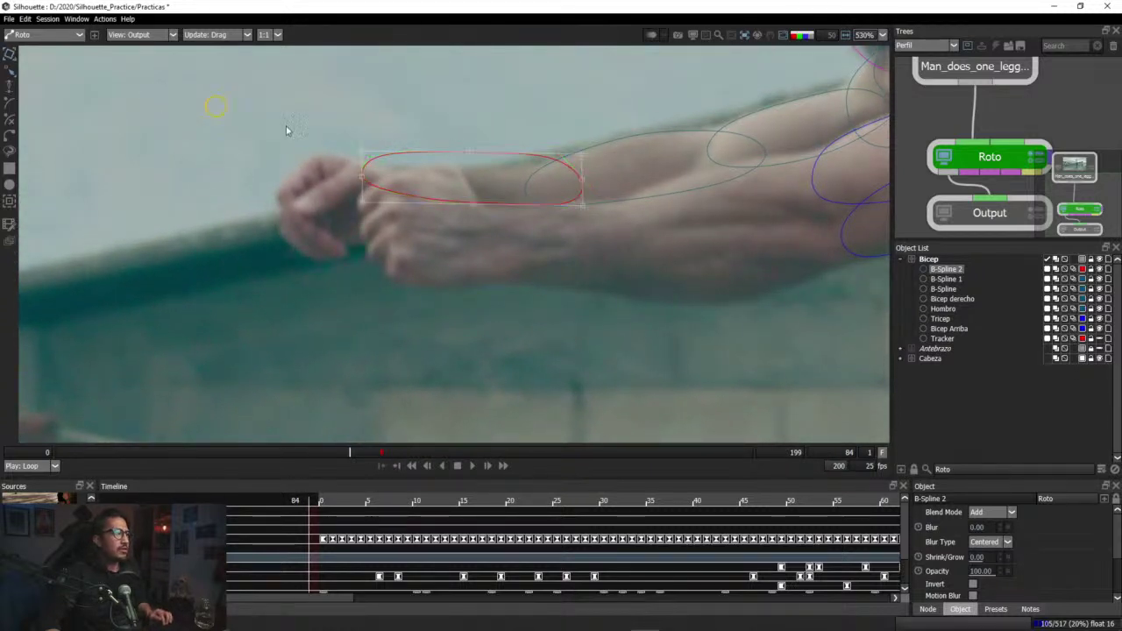
pyautogui.moveTo(502, 205); pyautogui.dragTo(502, 219)
# Step: Nudge the wrist shape up in small increments at frame 88 to align it with the far forearm
pyautogui.moveTo(369, 453)
pyautogui.mouseDown()
pyautogui.moveTo(394, 453)
pyautogui.moveTo(365, 455)
pyautogui.mouseUp()
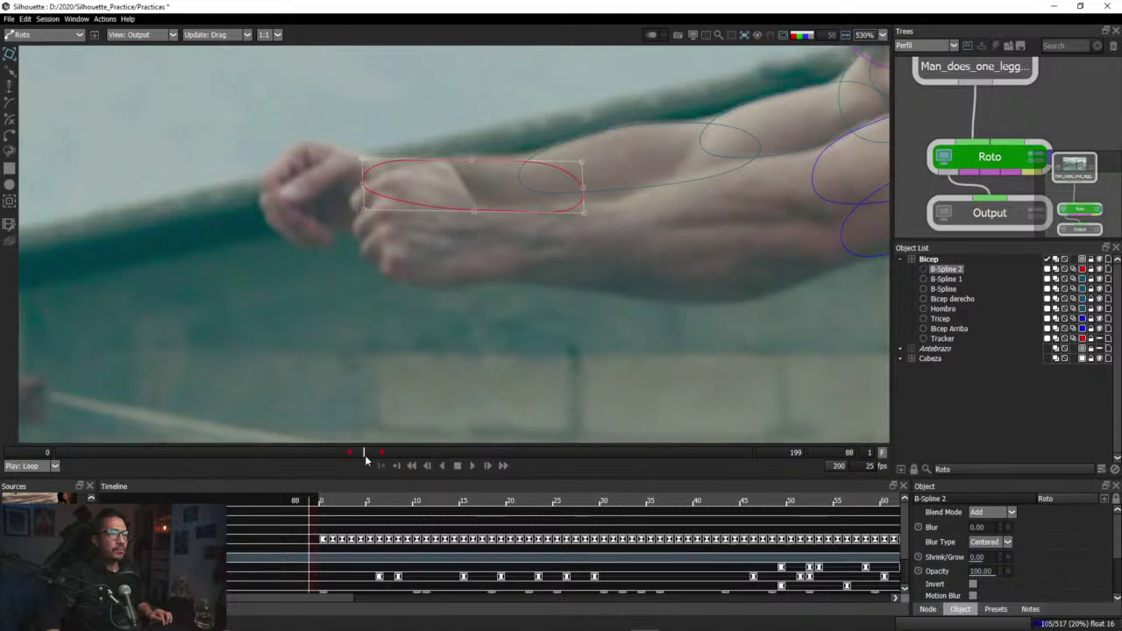
pyautogui.press('Up')
pyautogui.press('Up')
pyautogui.press('Up')
pyautogui.press('Up')
pyautogui.press('Up')
pyautogui.press('Up')
pyautogui.press('Up')
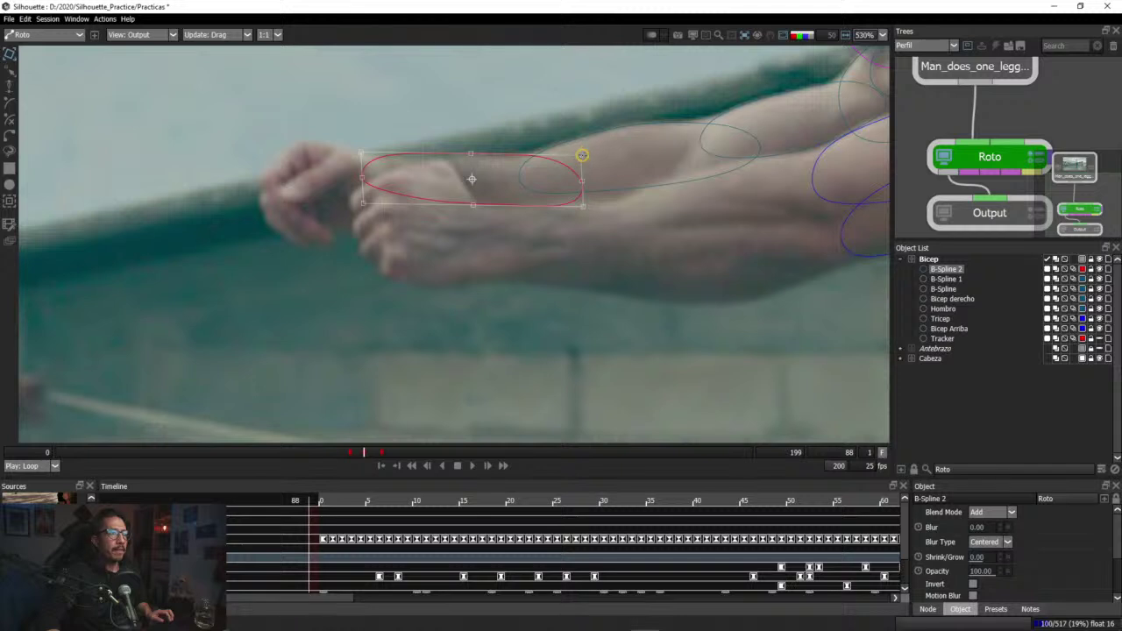
pyautogui.moveTo(582, 155); pyautogui.dragTo(581, 155)
pyautogui.press('Down')
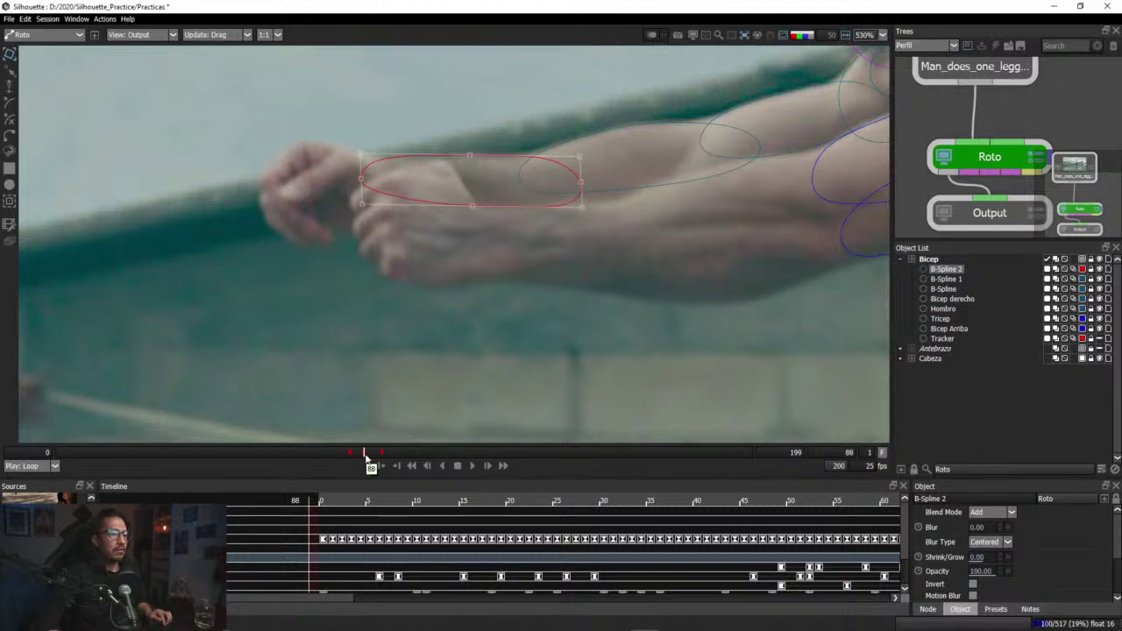
# Step: Move the wrist shape down and slightly toward the elbow at frame 80
pyautogui.moveTo(366, 455); pyautogui.dragTo(334, 454)
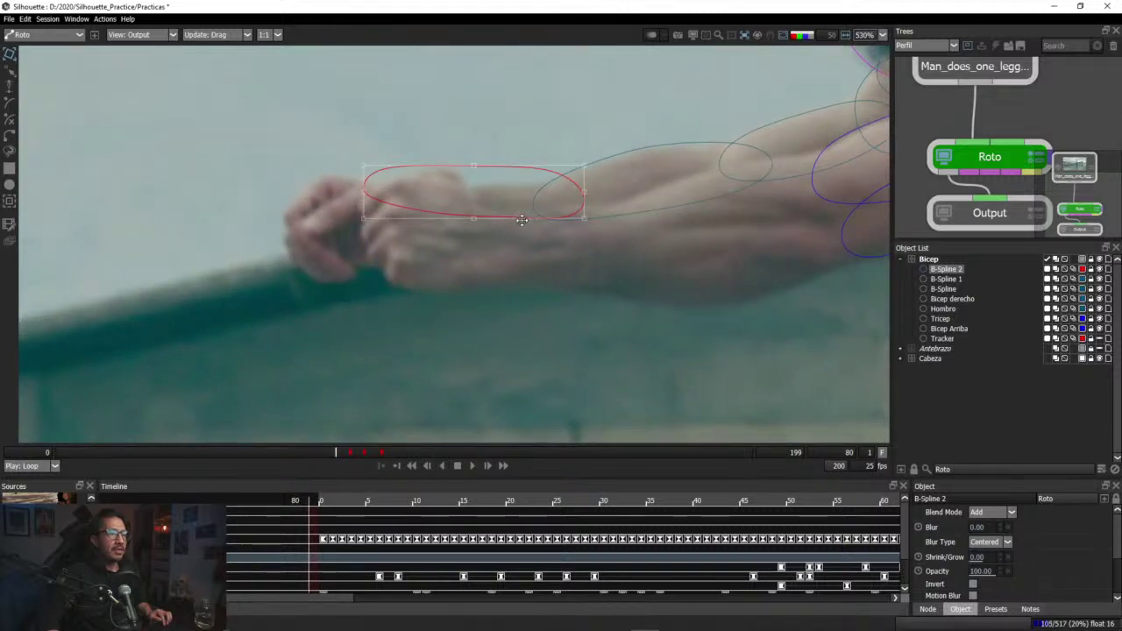
pyautogui.moveTo(522, 220)
pyautogui.mouseDown()
pyautogui.moveTo(520, 240)
pyautogui.moveTo(528, 233)
pyautogui.mouseUp()
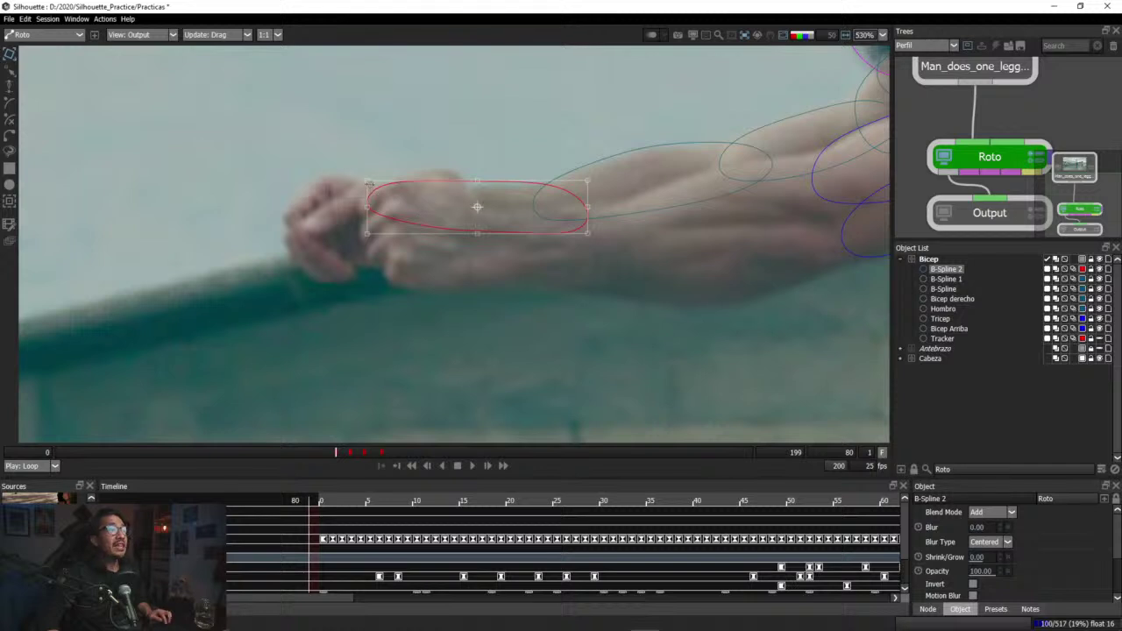
pyautogui.moveTo(369, 182); pyautogui.dragTo(370, 183)
pyautogui.moveTo(532, 231); pyautogui.dragTo(532, 236)
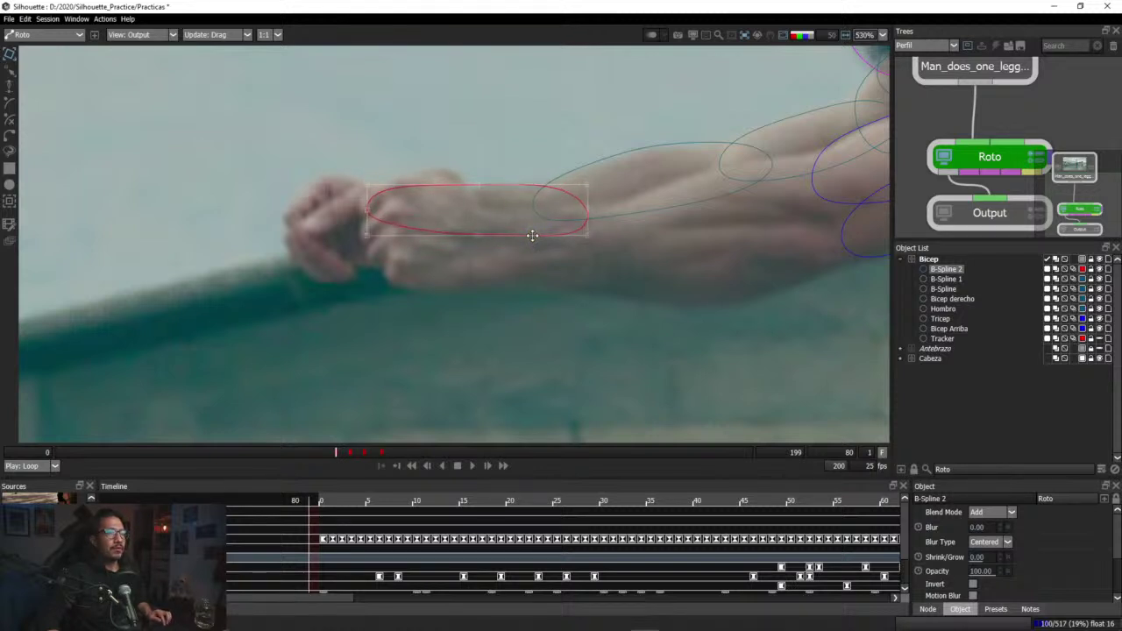
pyautogui.hotkey('alt', 'Tab')
pyautogui.press('Escape')
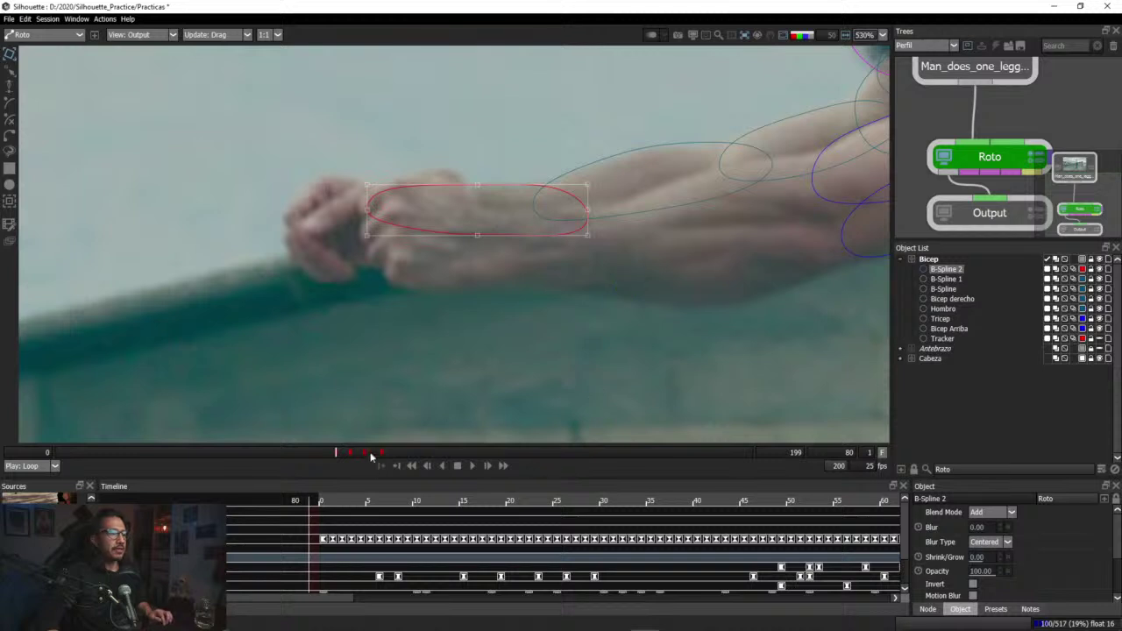
# Step: Lower the wrist shape to follow the forearm at frames 76 and 67
pyautogui.moveTo(341, 453)
pyautogui.mouseDown()
pyautogui.moveTo(352, 453)
pyautogui.moveTo(321, 454)
pyautogui.mouseUp()
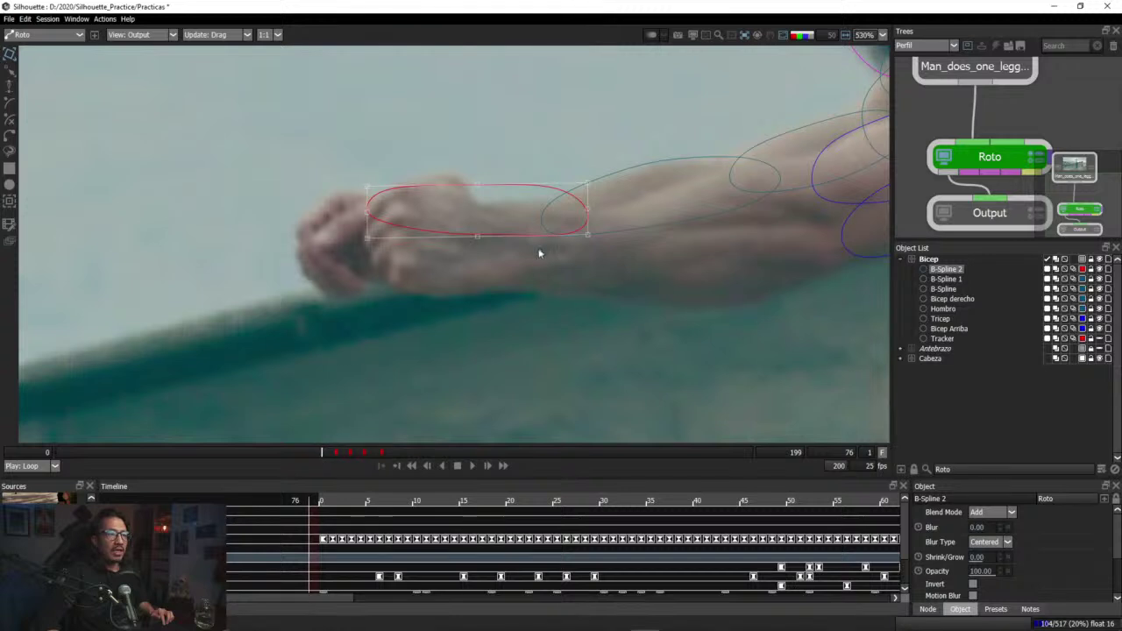
pyautogui.moveTo(534, 235); pyautogui.dragTo(535, 253)
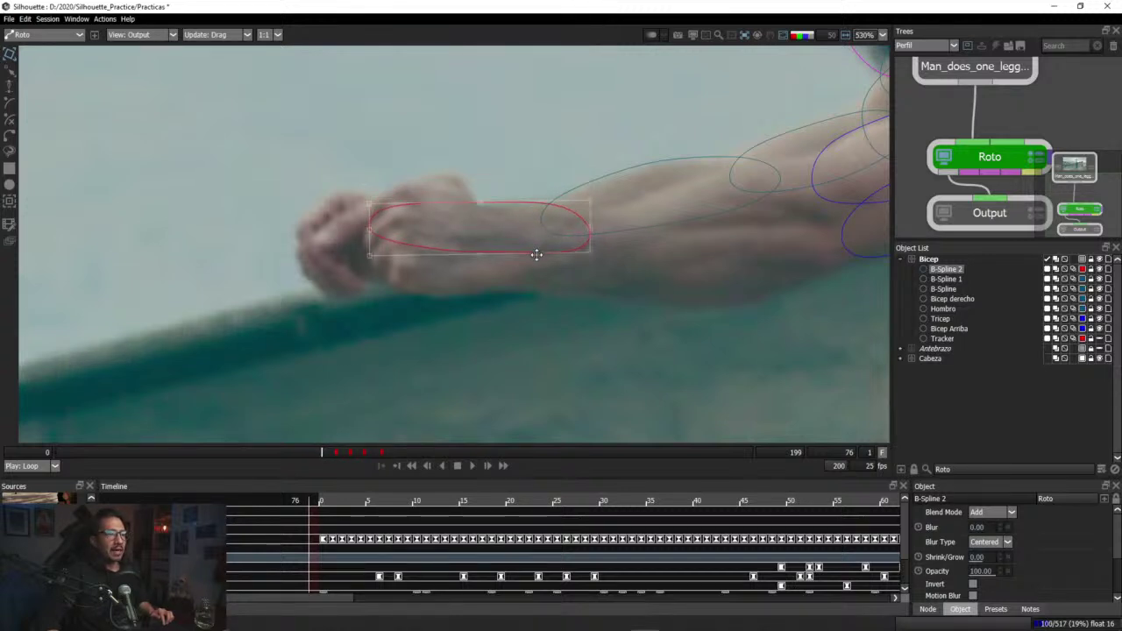
pyautogui.moveTo(326, 455); pyautogui.dragTo(291, 454)
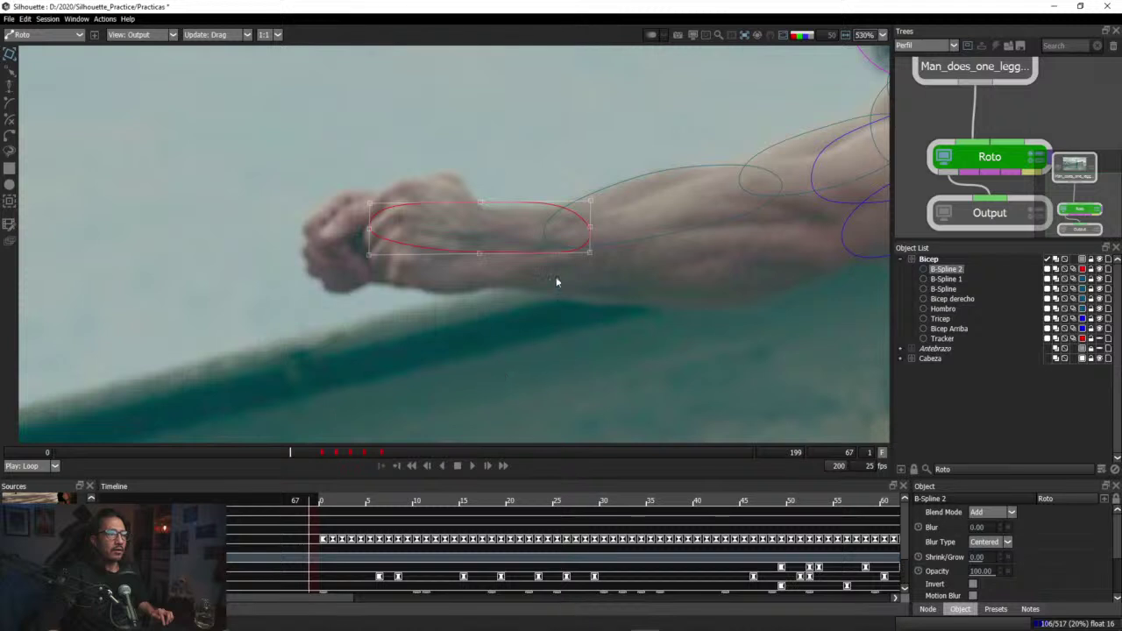
pyautogui.moveTo(531, 250); pyautogui.dragTo(540, 261)
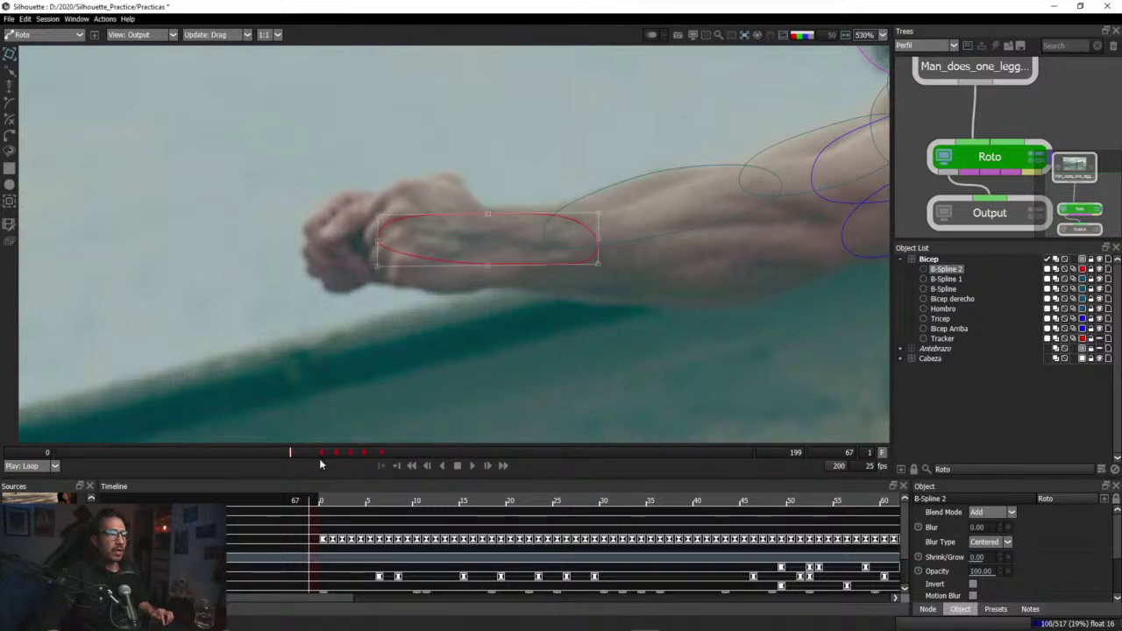
# Step: Fine-tune the wrist shape at frame 67 by nudging it upward and slightly toward the elbow
pyautogui.moveTo(297, 454)
pyautogui.mouseDown()
pyautogui.moveTo(341, 452)
pyautogui.moveTo(224, 453)
pyautogui.moveTo(290, 454)
pyautogui.mouseUp()
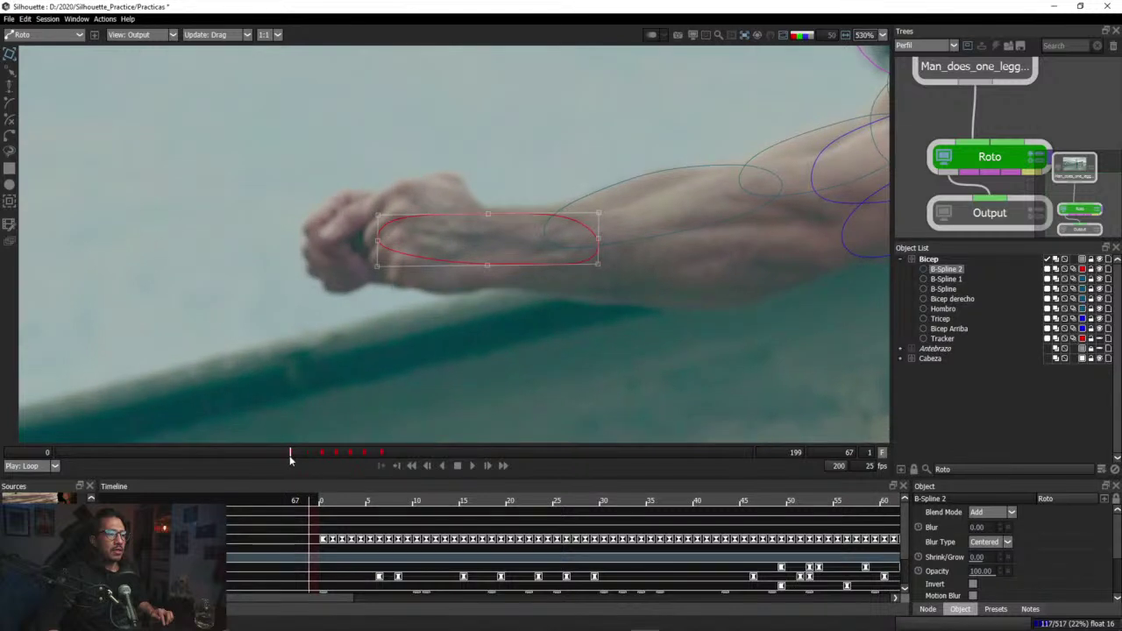
pyautogui.press('Up')
pyautogui.press('Up')
pyautogui.press('Up')
pyautogui.press('Up')
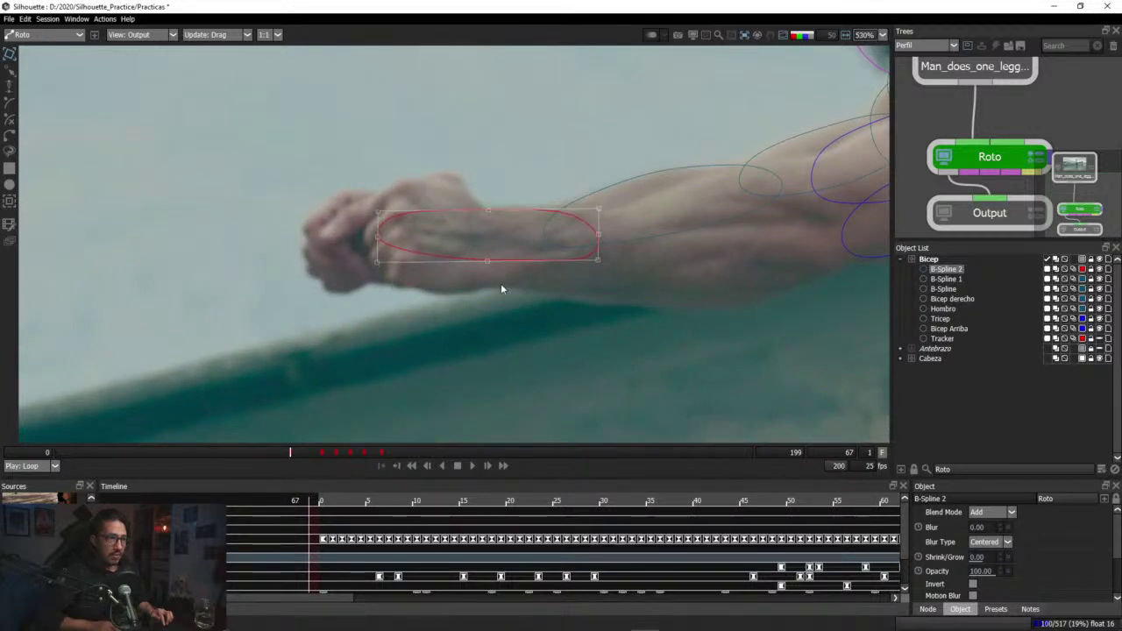
pyautogui.press('Right')
pyautogui.press('Up')
pyautogui.press('Up')
pyautogui.press('Up')
pyautogui.press('Up')
pyautogui.press('Up')
pyautogui.press('Right')
pyautogui.press('Right')
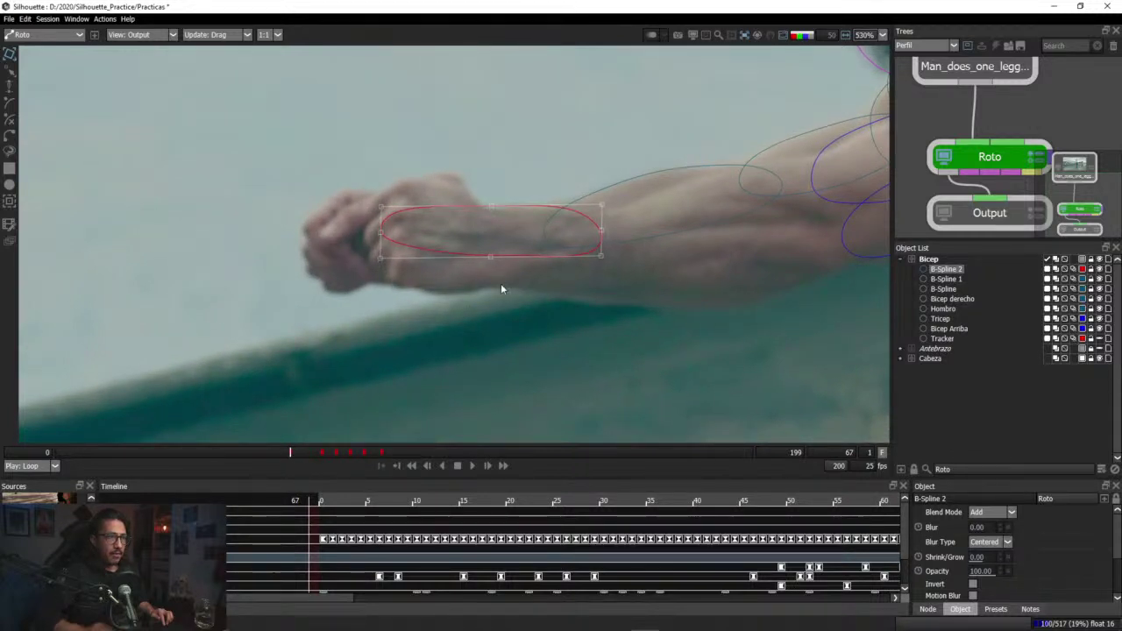
# Step: Reposition the wrist shape over the forearm at frames 62, 56 and 49
pyautogui.moveTo(298, 454); pyautogui.dragTo(275, 458)
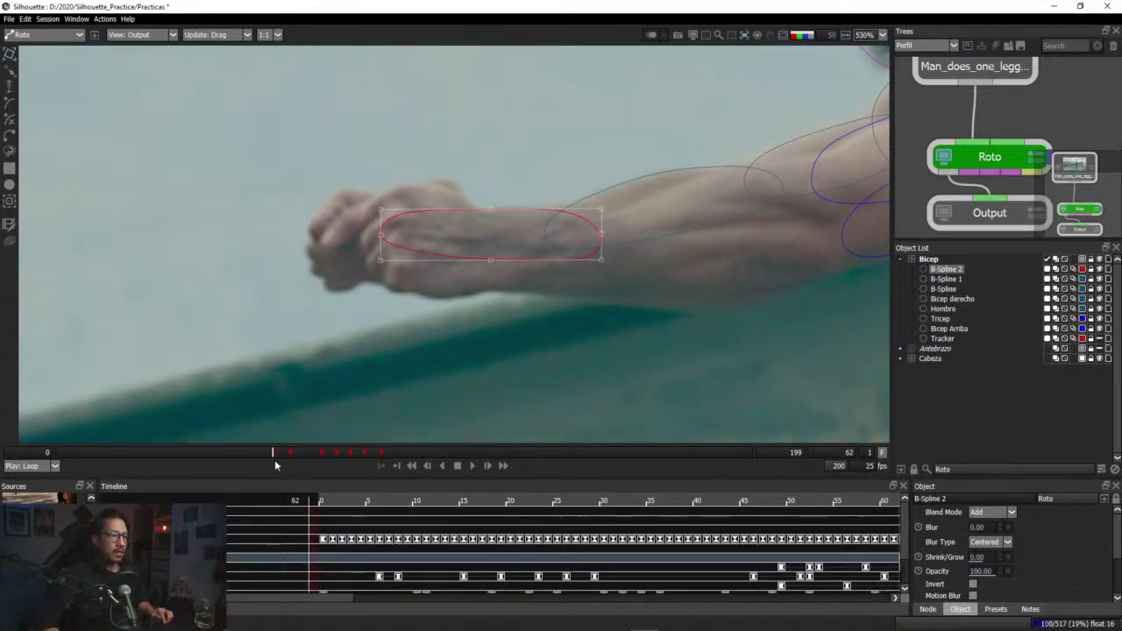
pyautogui.moveTo(275, 459); pyautogui.dragTo(244, 460)
pyautogui.moveTo(535, 255); pyautogui.dragTo(531, 265)
pyautogui.moveTo(251, 454); pyautogui.dragTo(228, 458)
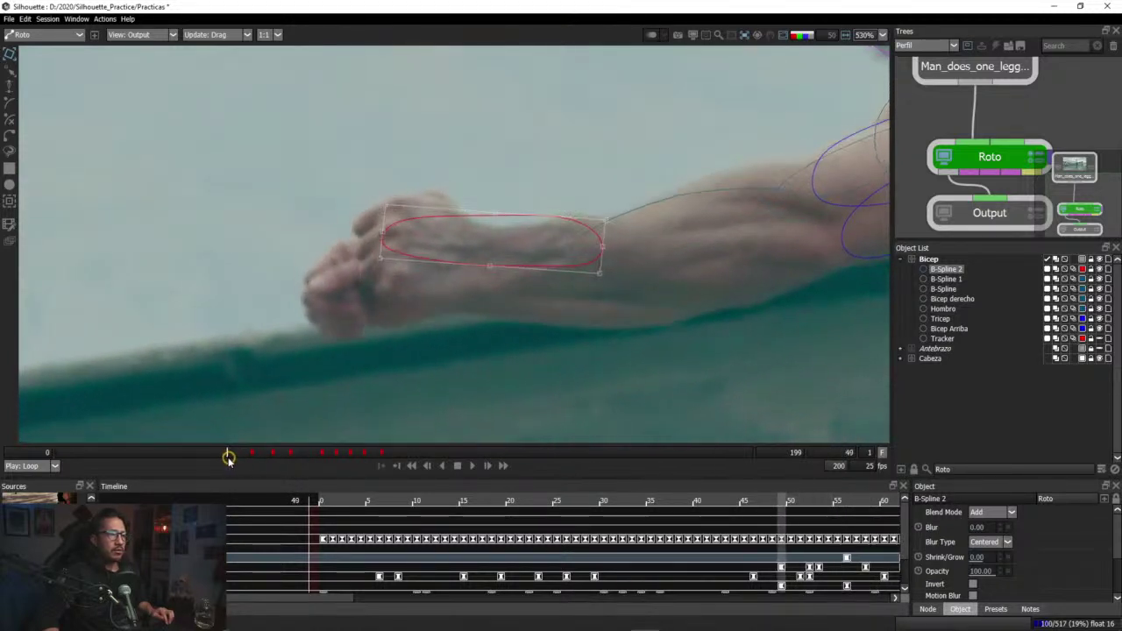
pyautogui.moveTo(526, 269); pyautogui.dragTo(526, 285)
# Step: Reposition the wrist shape to match the arm at frames 17, 0 and 8
pyautogui.moveTo(236, 452)
pyautogui.mouseDown()
pyautogui.moveTo(254, 453)
pyautogui.moveTo(215, 459)
pyautogui.mouseUp()
pyautogui.moveTo(185, 457); pyautogui.dragTo(115, 468)
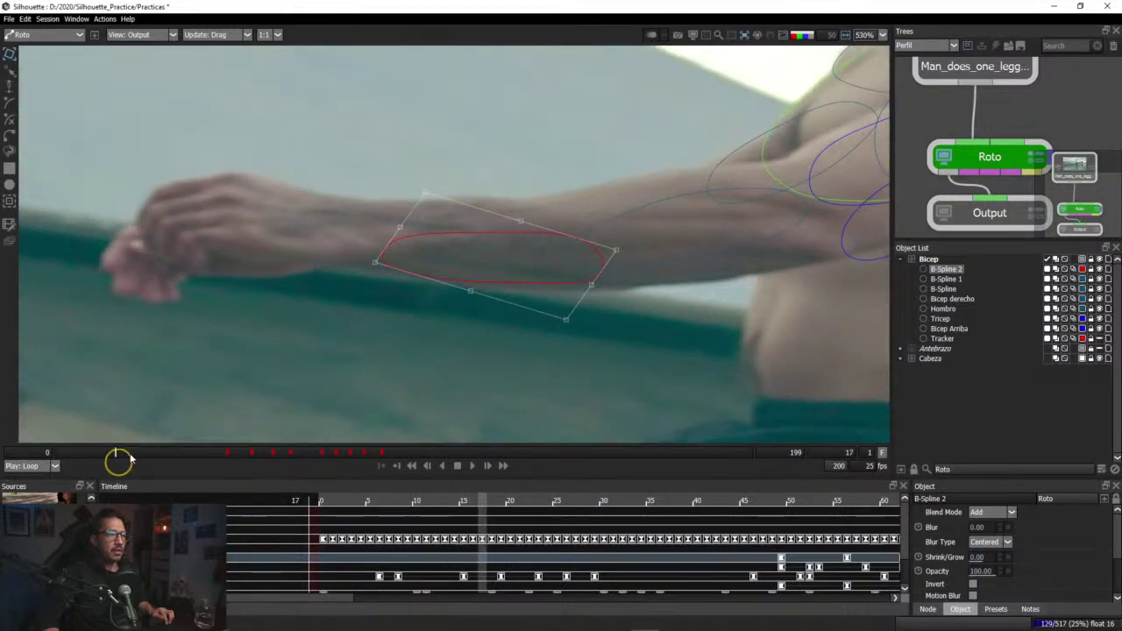
pyautogui.moveTo(533, 284); pyautogui.dragTo(537, 281)
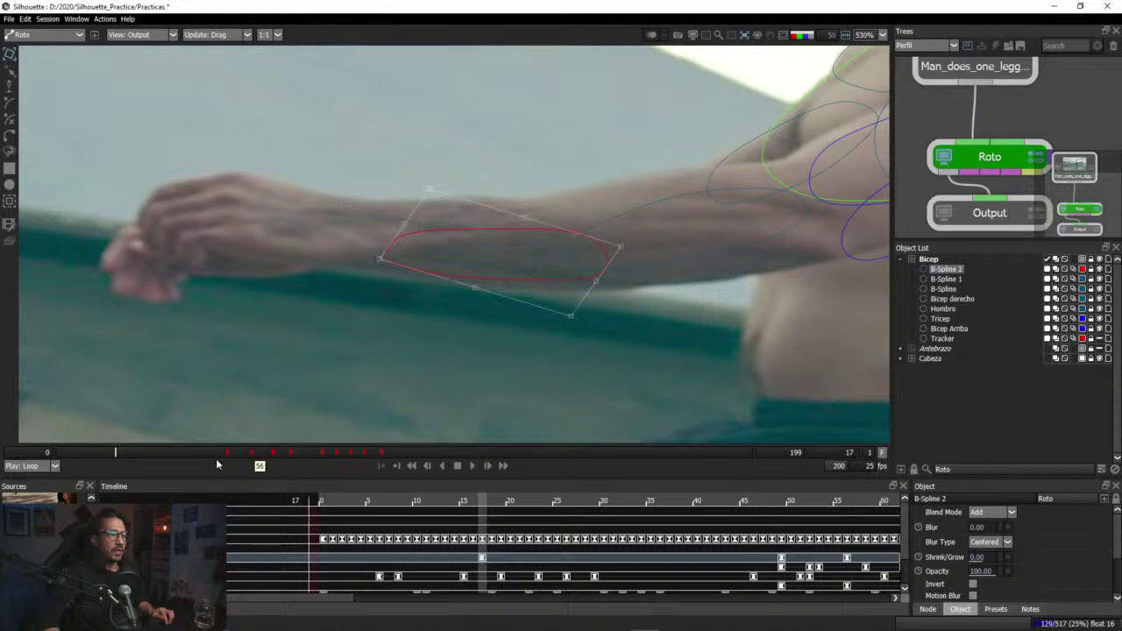
pyautogui.moveTo(115, 456); pyautogui.dragTo(5, 466)
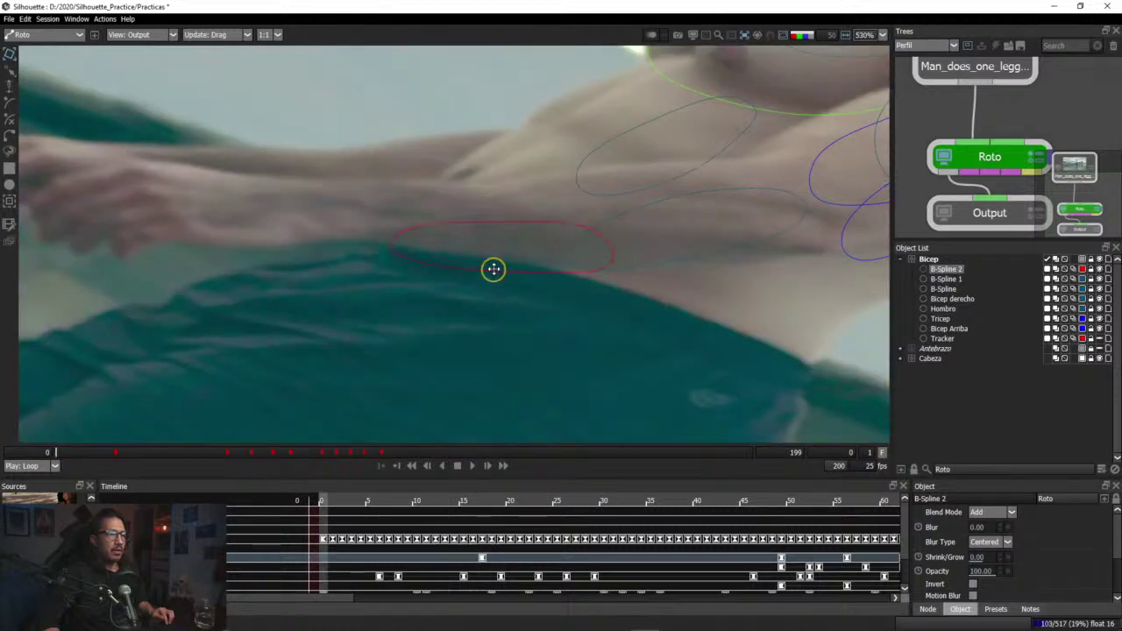
pyautogui.moveTo(493, 269); pyautogui.dragTo(514, 248)
pyautogui.moveTo(64, 457); pyautogui.dragTo(84, 454)
pyautogui.moveTo(523, 268); pyautogui.dragTo(525, 258)
# Step: Lower the wrist shape onto the forearm at frames 105 and 99
pyautogui.moveTo(97, 453); pyautogui.dragTo(424, 475)
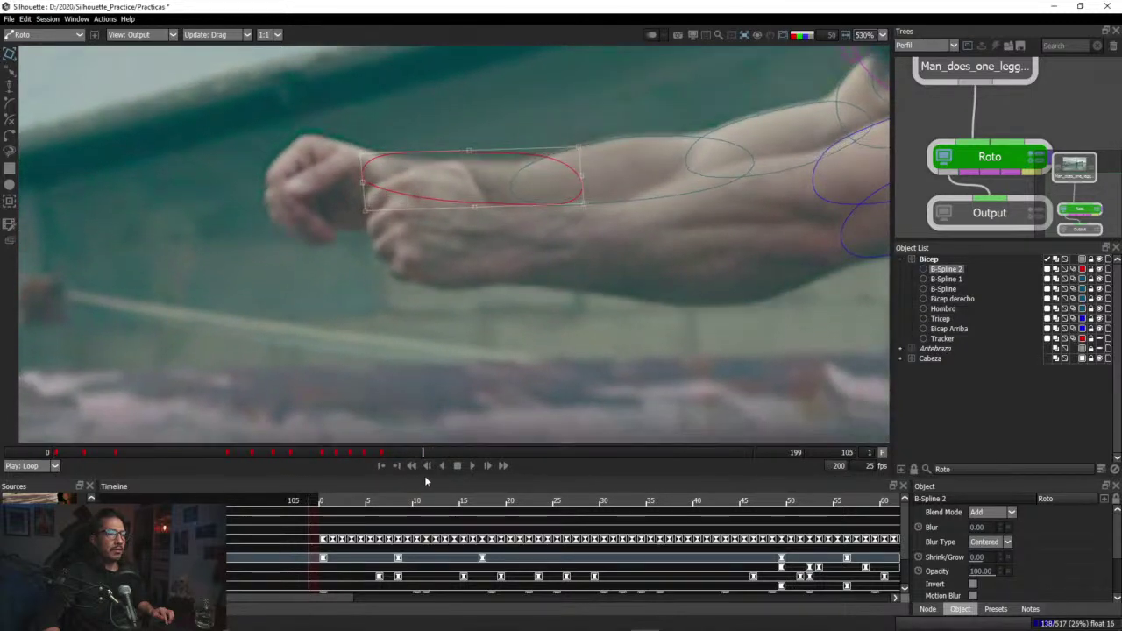
pyautogui.moveTo(534, 203); pyautogui.dragTo(535, 213)
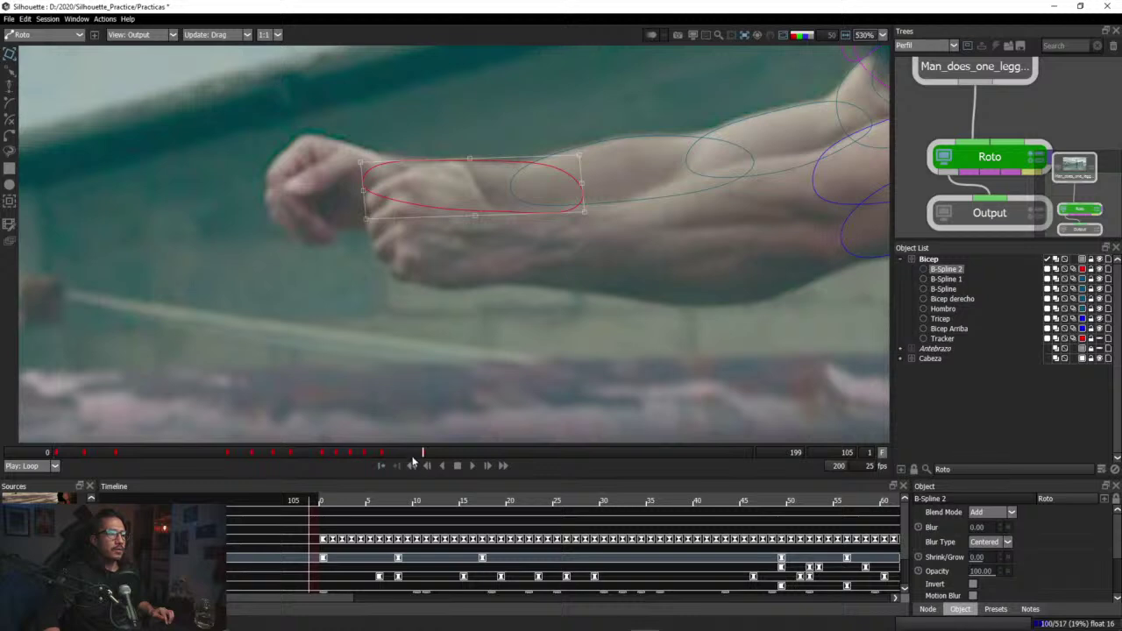
pyautogui.moveTo(416, 453)
pyautogui.mouseDown()
pyautogui.moveTo(363, 453)
pyautogui.moveTo(424, 456)
pyautogui.mouseUp()
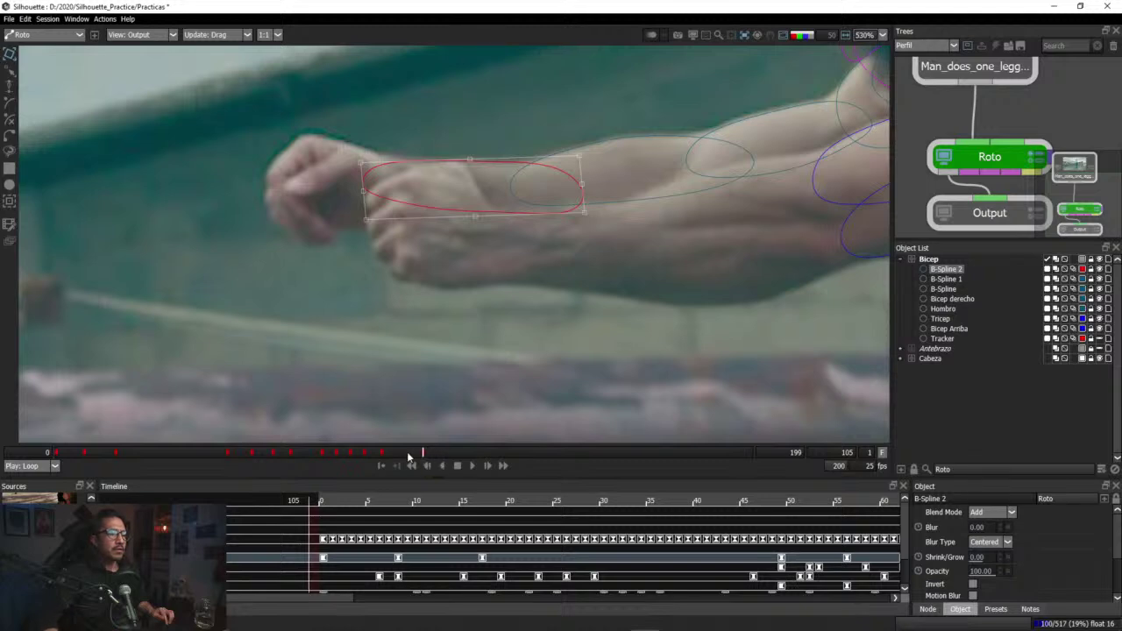
pyautogui.click(403, 454)
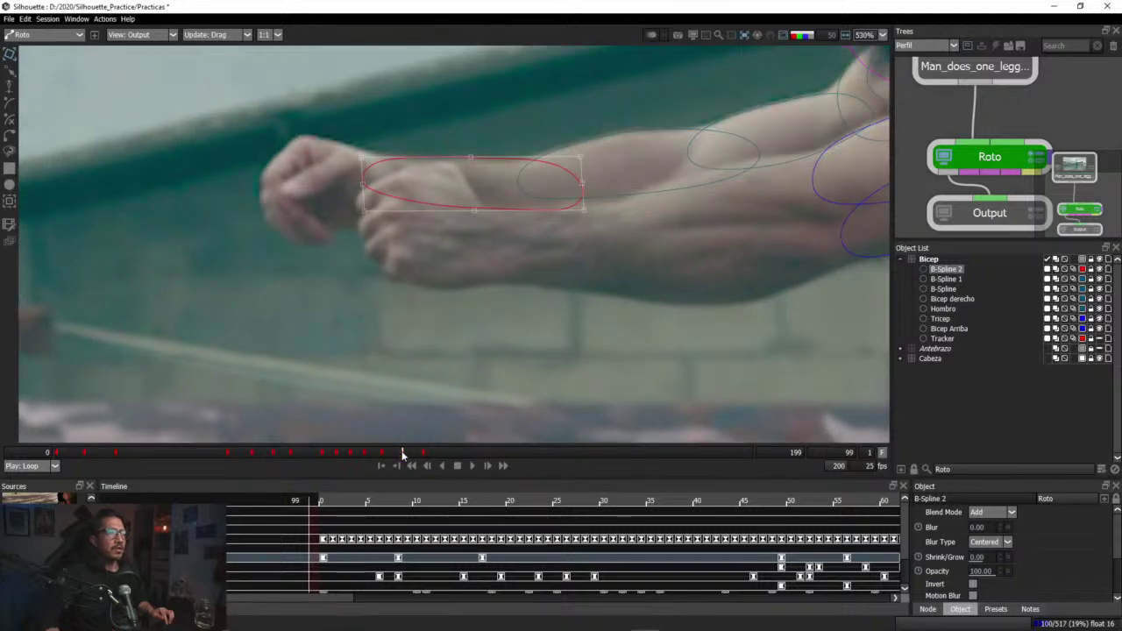
# Step: Keyframe the wrist shape's position along the forearm at frames 115, 124, 136 and 132
pyautogui.moveTo(403, 454); pyautogui.dragTo(447, 454)
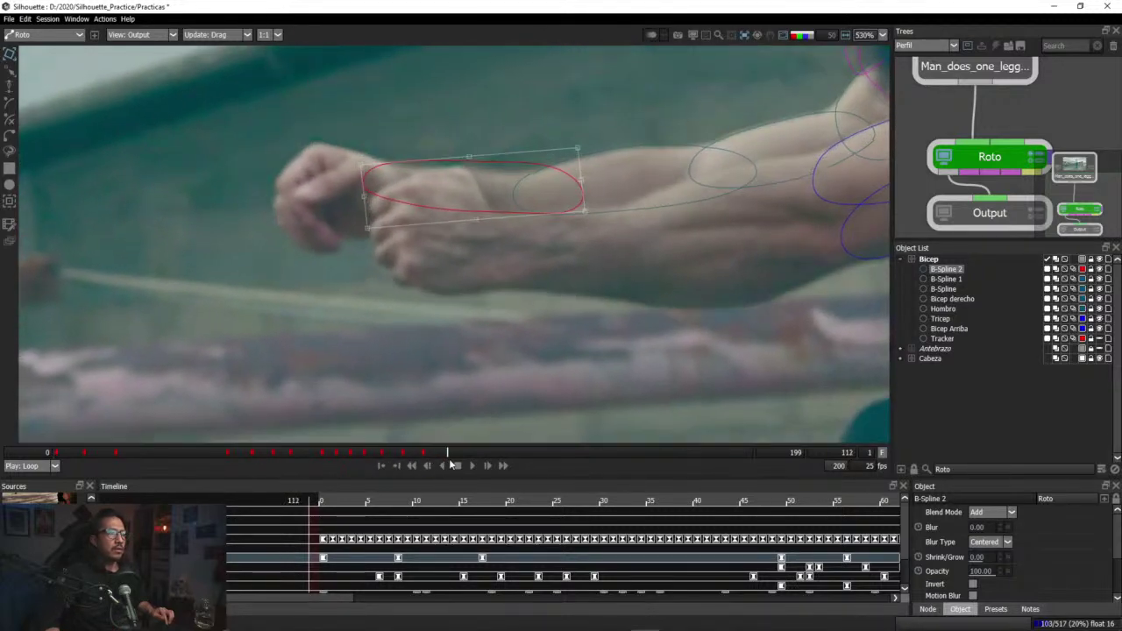
pyautogui.click(456, 465)
pyautogui.moveTo(524, 213); pyautogui.dragTo(530, 221)
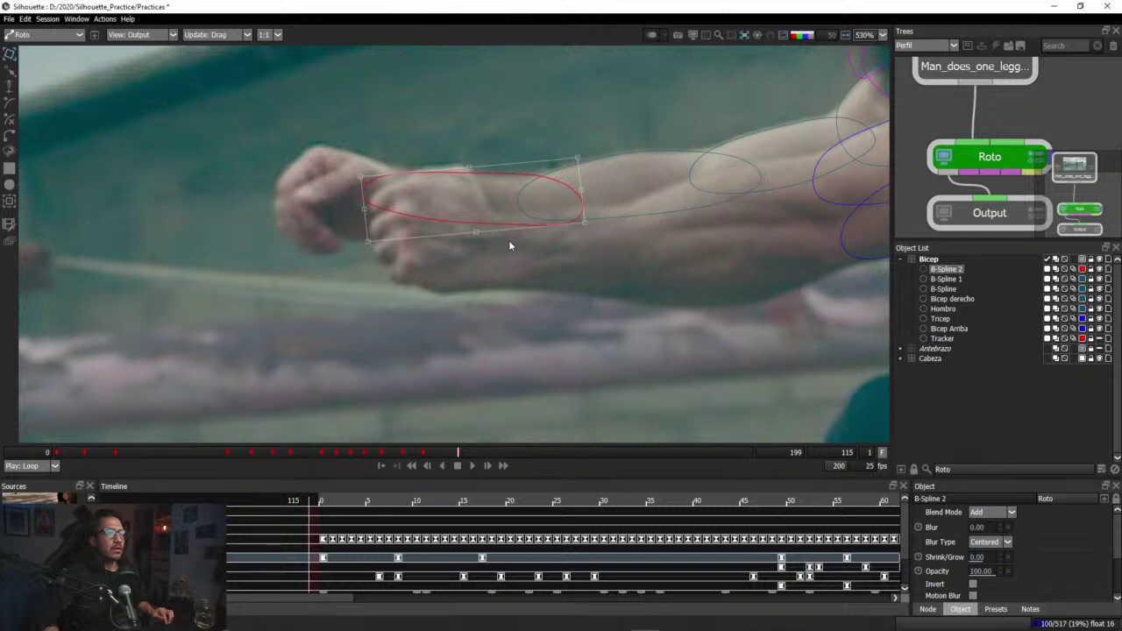
pyautogui.click(465, 467)
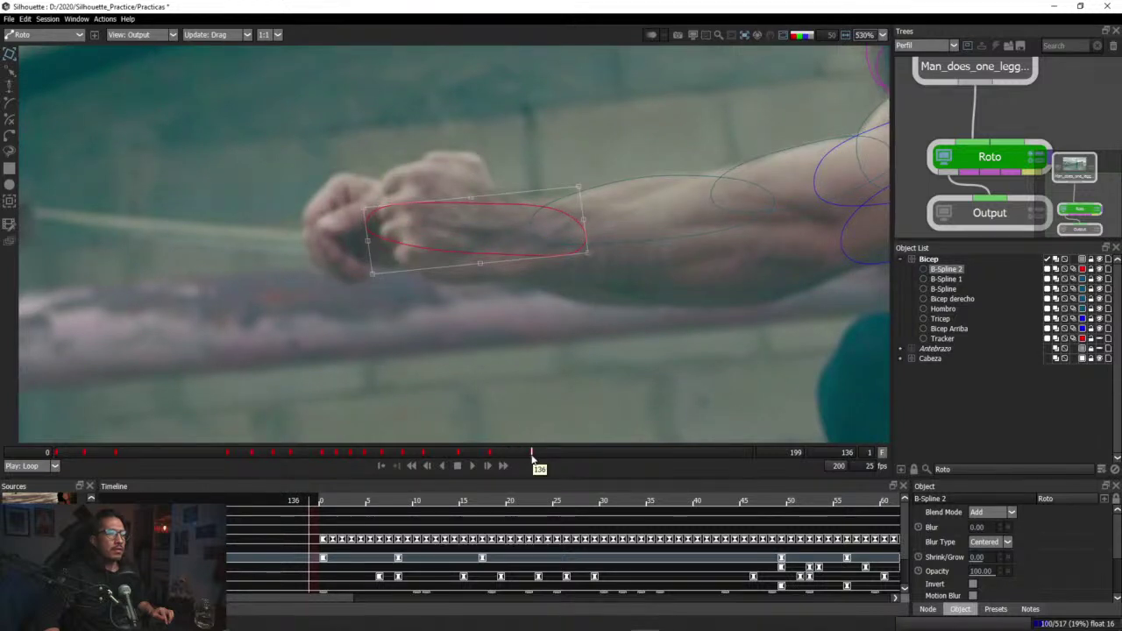
pyautogui.moveTo(532, 454); pyautogui.dragTo(519, 454)
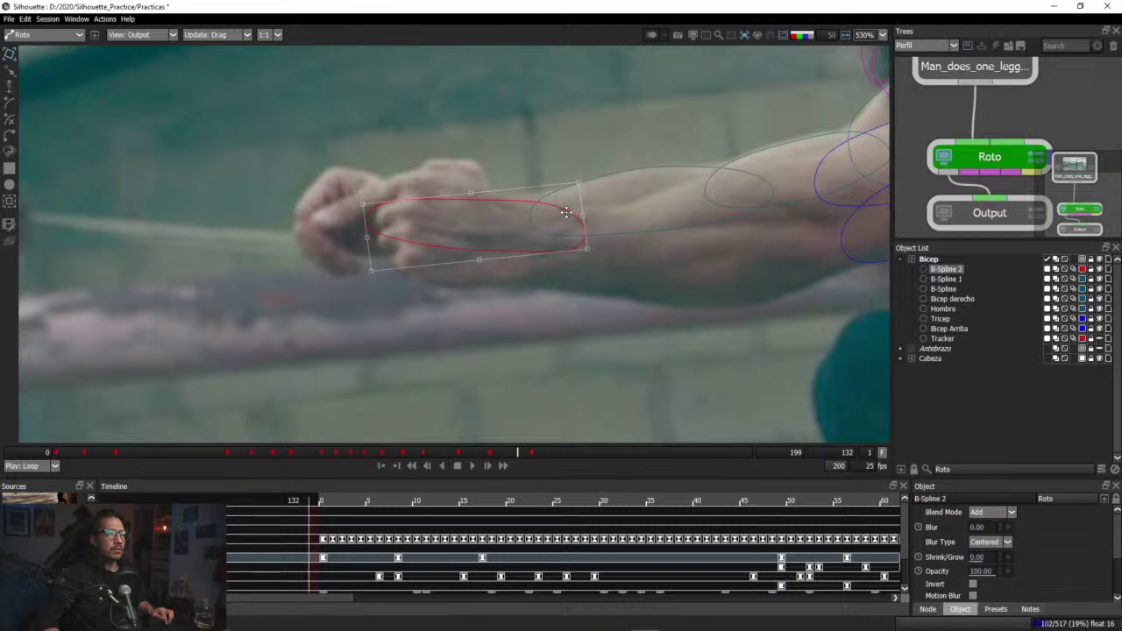
pyautogui.moveTo(565, 213); pyautogui.dragTo(568, 206)
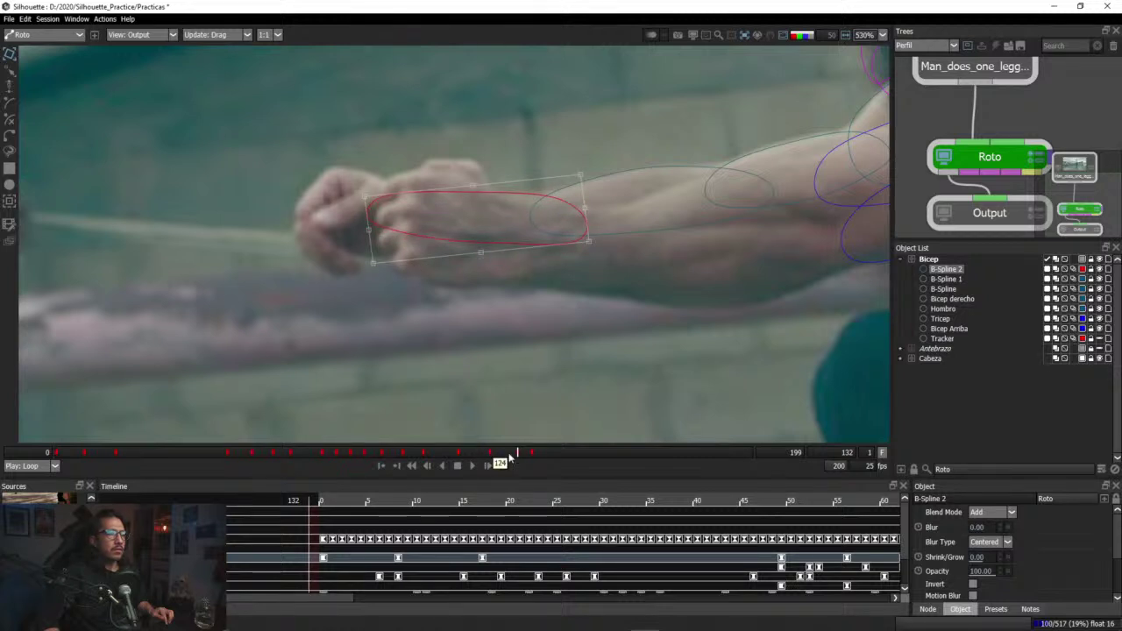
# Step: Lower the wrist shape onto the forearm at frame 151 and check its position against neighbouring frames
pyautogui.moveTo(515, 452); pyautogui.dragTo(332, 455)
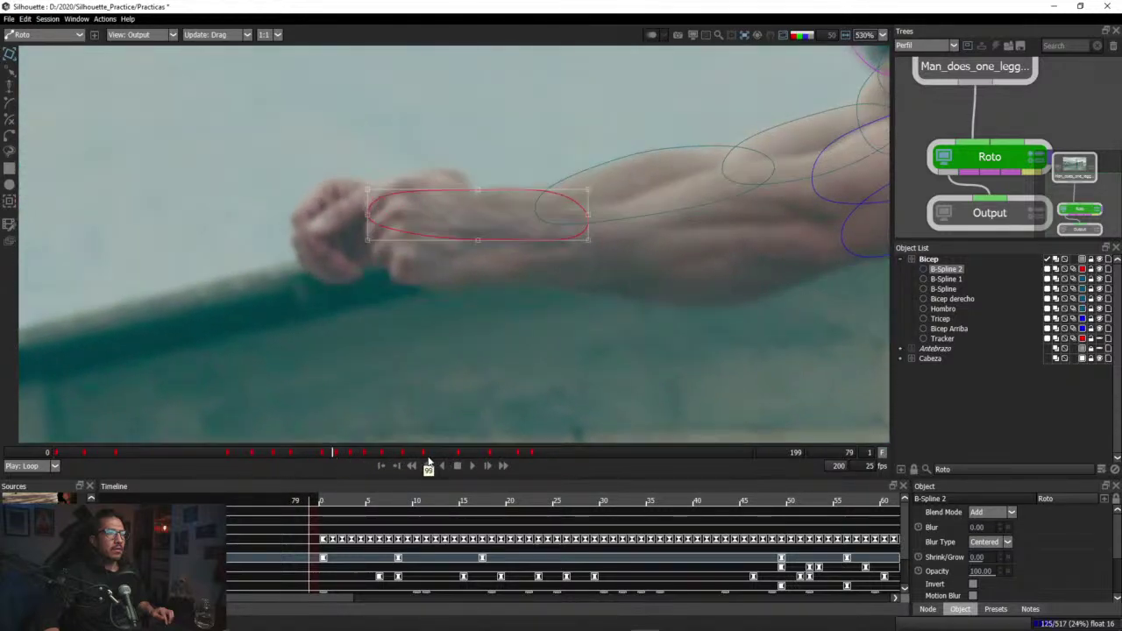
pyautogui.click(498, 454)
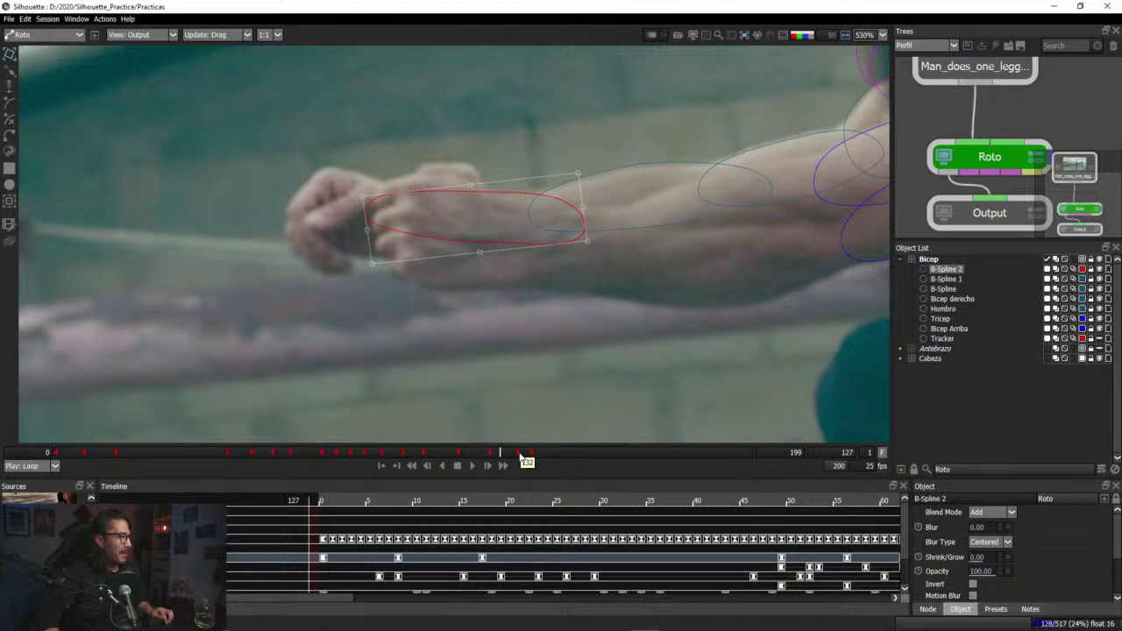
pyautogui.moveTo(520, 455); pyautogui.dragTo(583, 459)
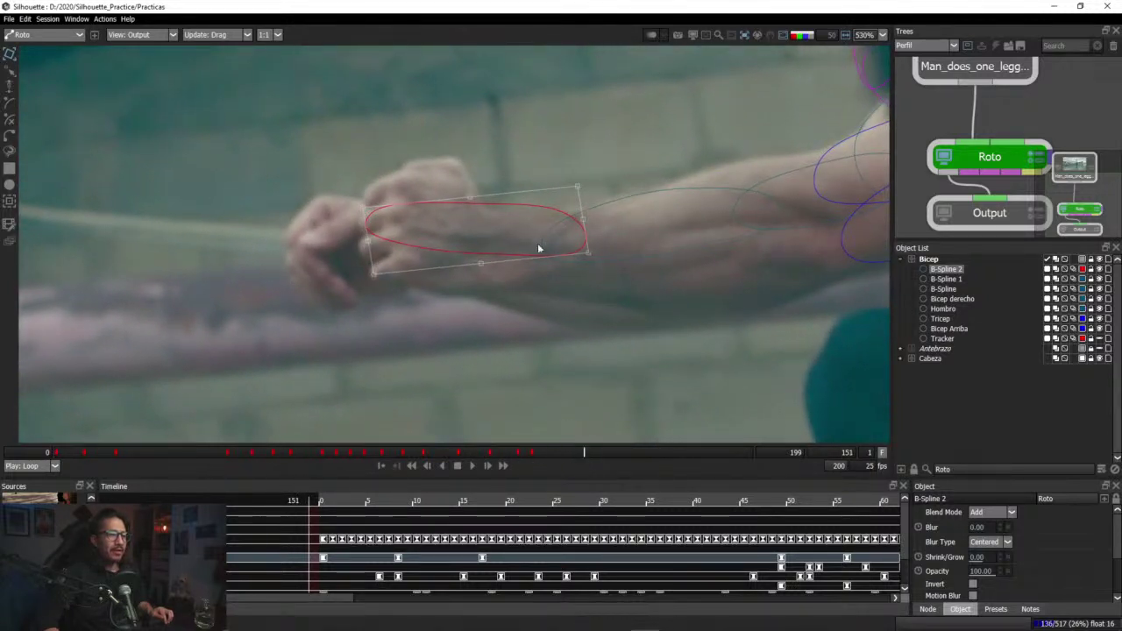
pyautogui.moveTo(545, 266); pyautogui.dragTo(545, 281)
pyautogui.moveTo(583, 458); pyautogui.dragTo(504, 454)
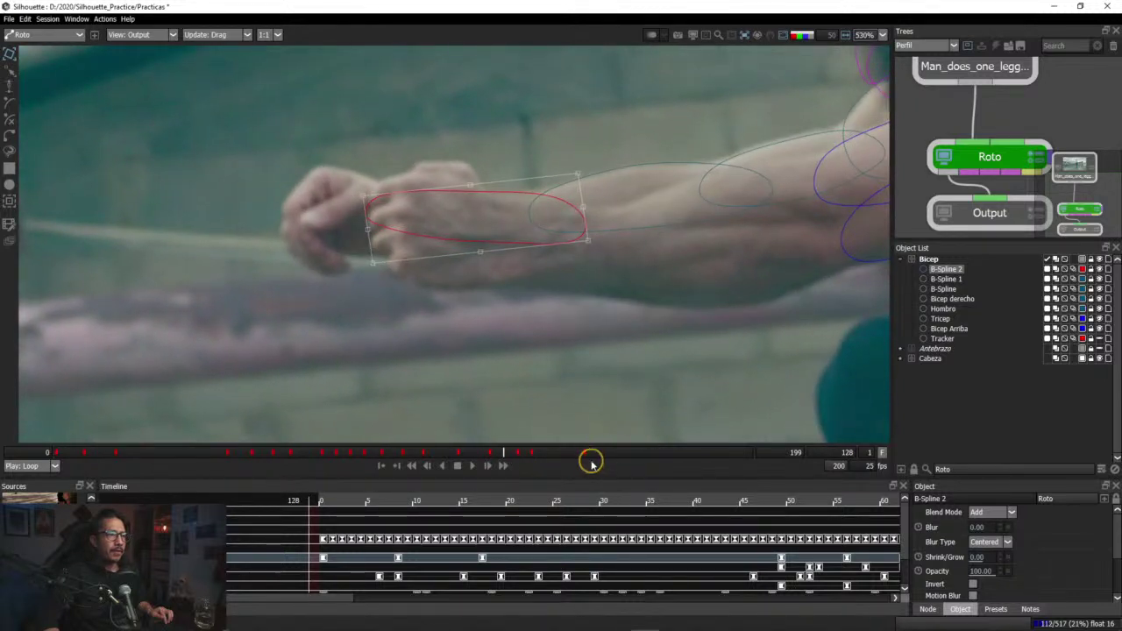
pyautogui.moveTo(591, 462); pyautogui.dragTo(549, 458)
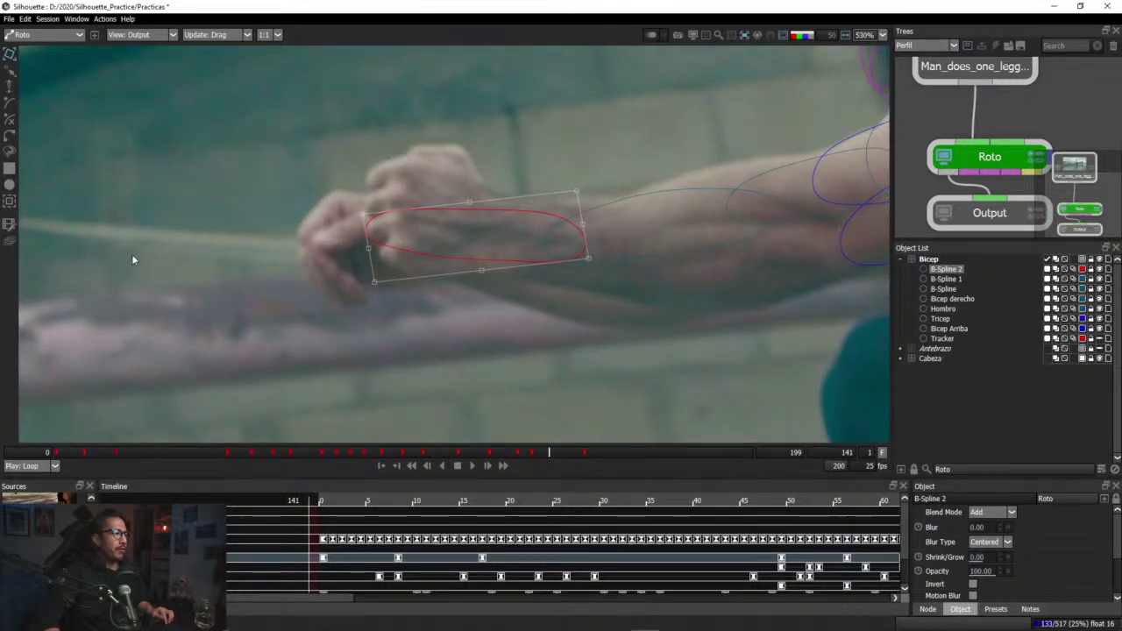
# Step: Select the Bicep layer and examine how all the arm shapes follow the arms between frames 32 and 89
pyautogui.moveTo(552, 628)
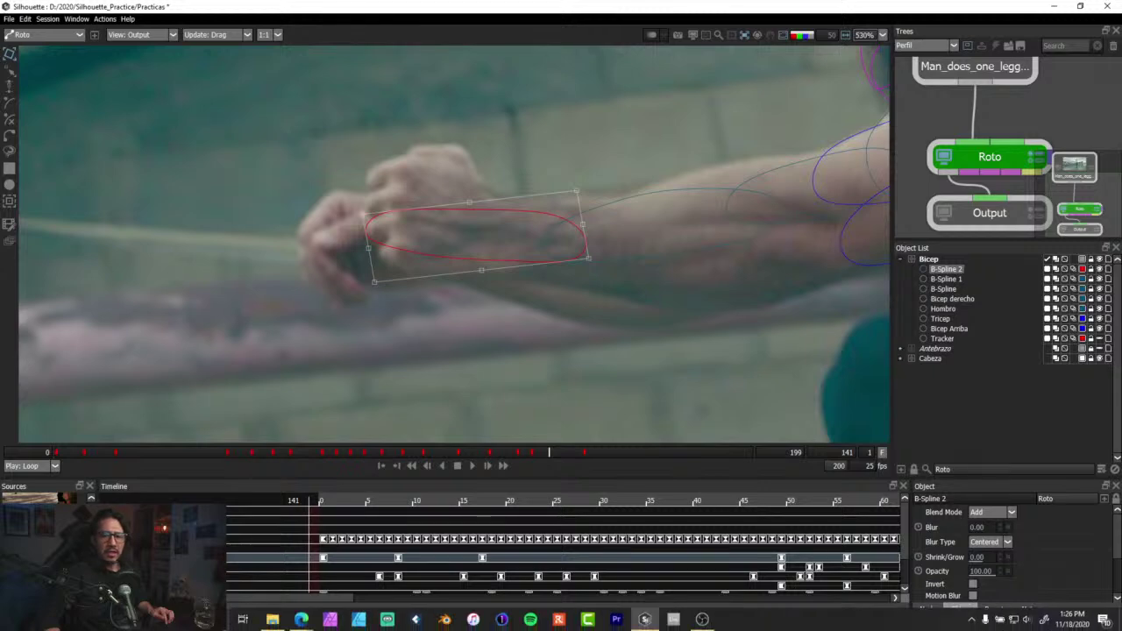
pyautogui.click(929, 260)
pyautogui.moveTo(459, 452); pyautogui.dragTo(353, 442)
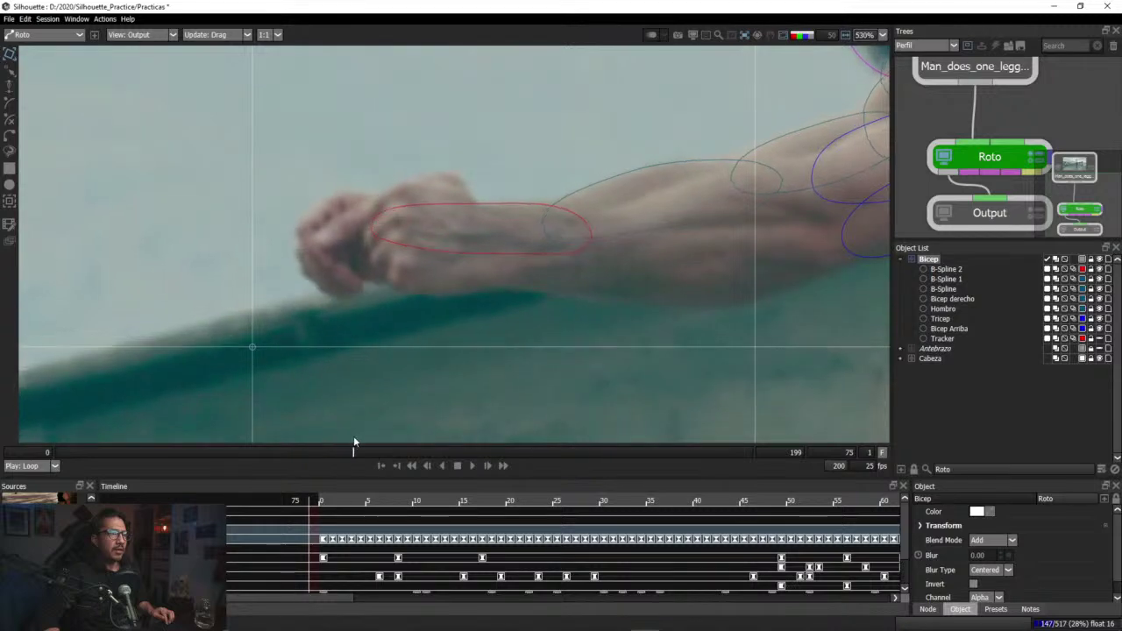
pyautogui.scroll(-5, 407, 346)
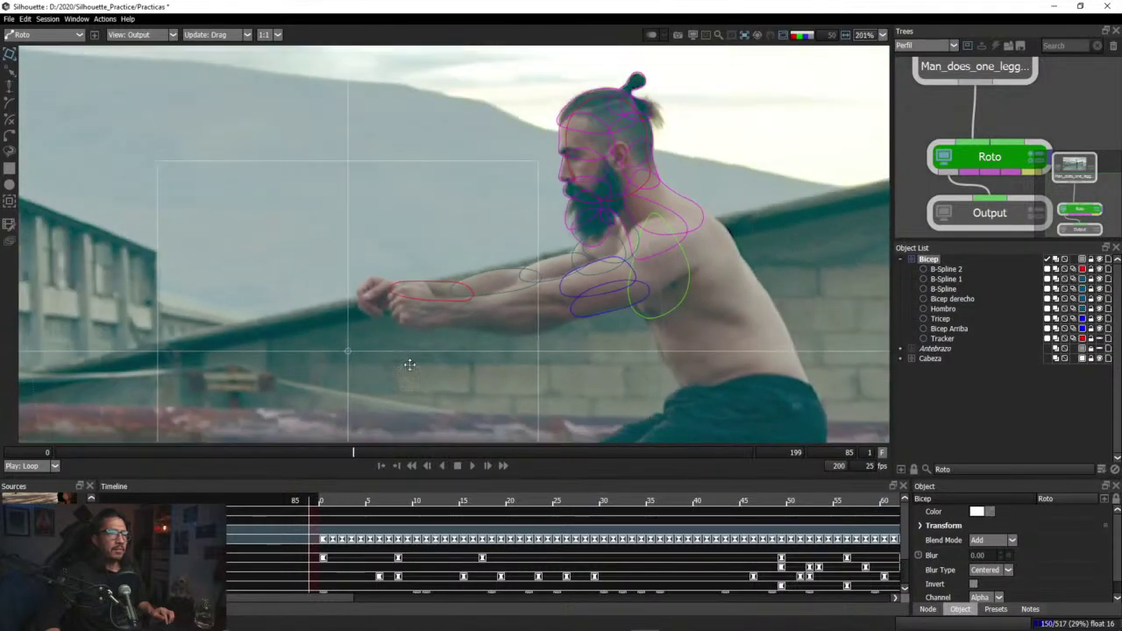
pyautogui.moveTo(346, 458); pyautogui.dragTo(367, 488)
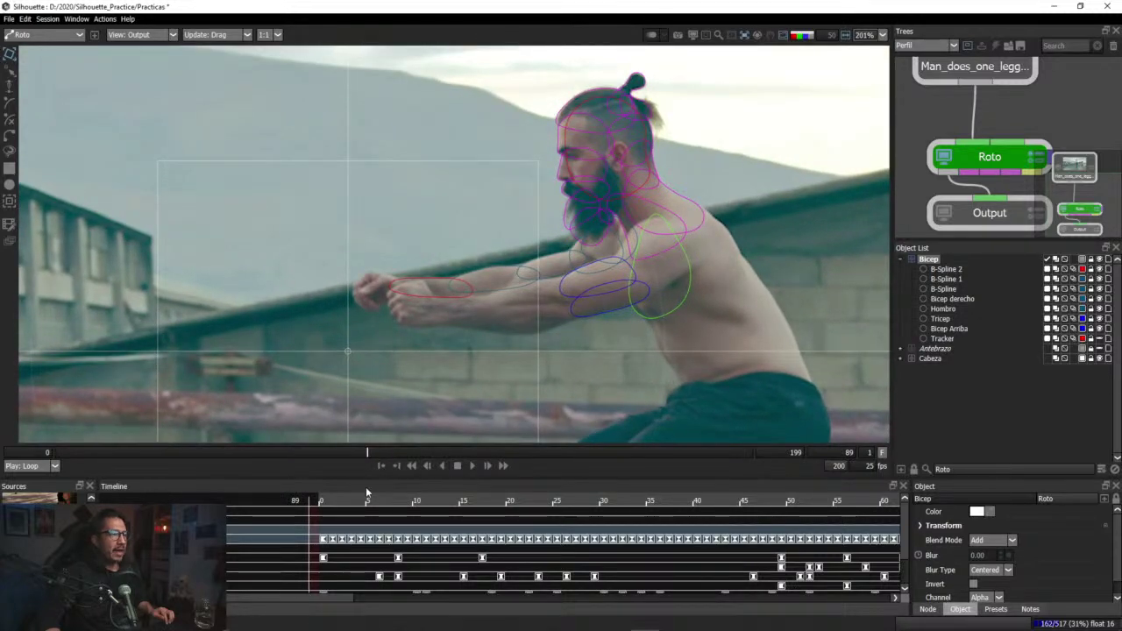
pyautogui.scroll(1, 417, 356)
pyautogui.scroll(2, 417, 356)
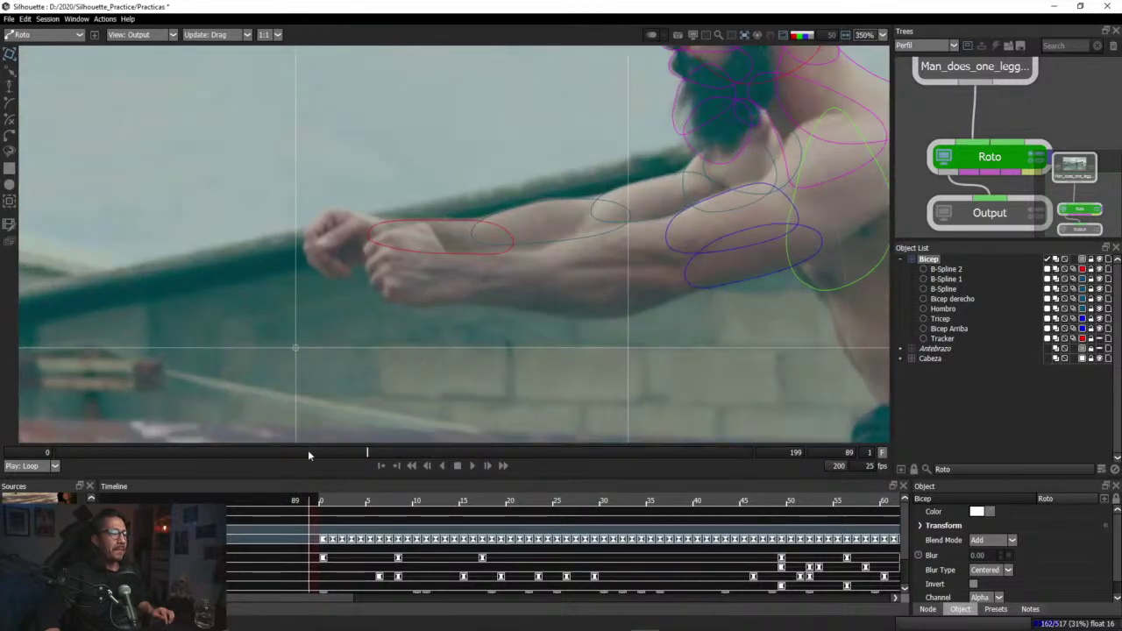
pyautogui.moveTo(307, 449); pyautogui.dragTo(167, 451)
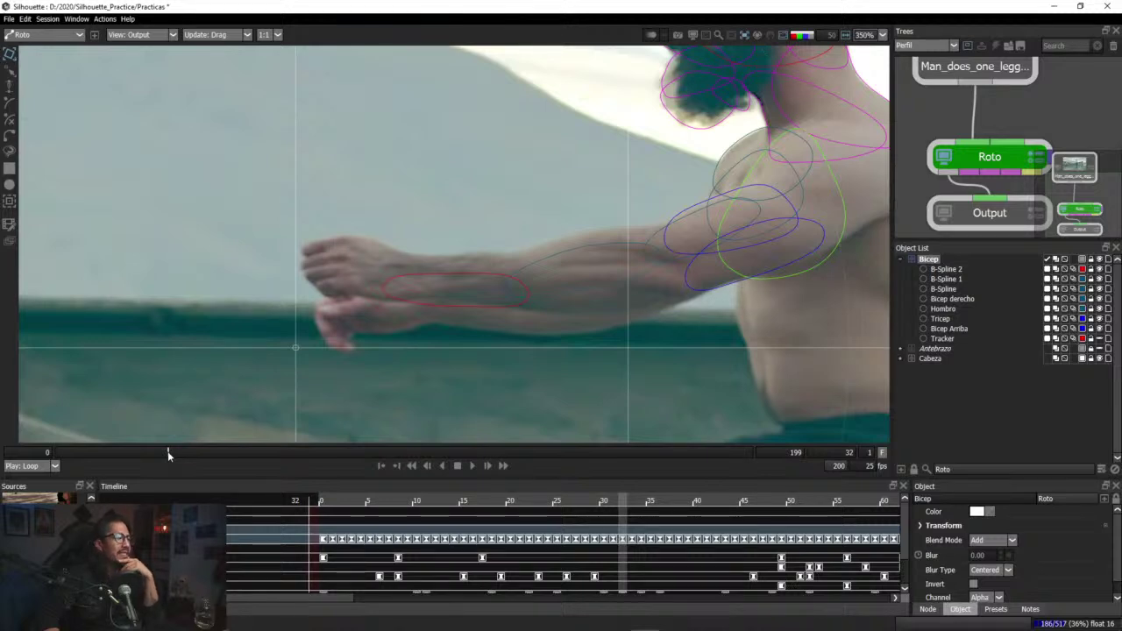
pyautogui.moveTo(168, 451); pyautogui.dragTo(231, 453)
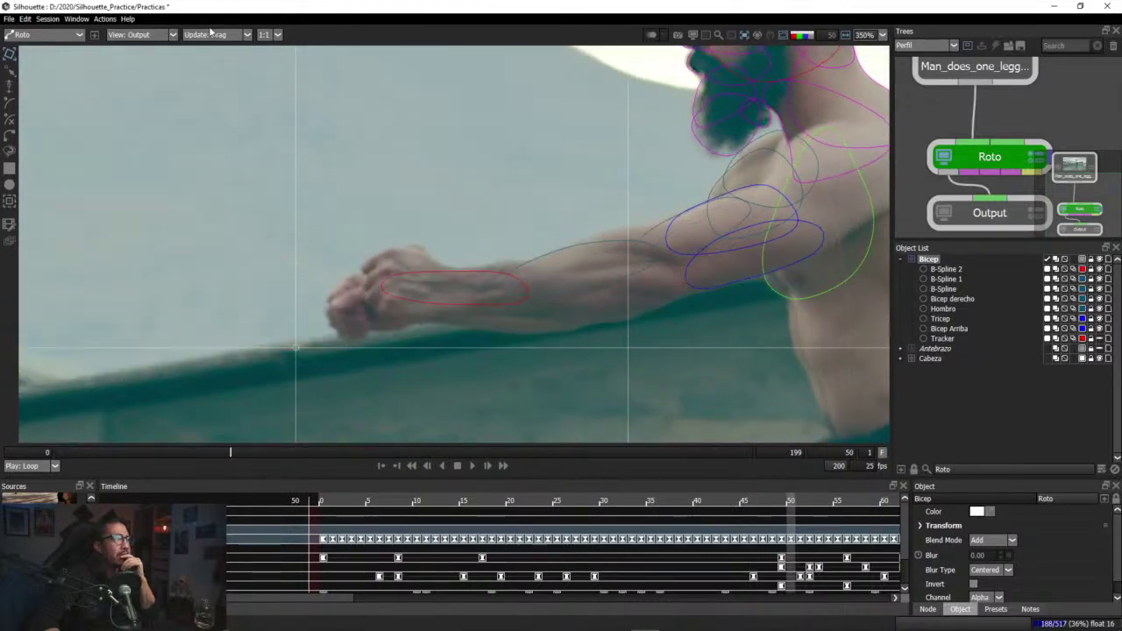
# Step: Show the color composite of the roto with stabilization off and the shape overlays hidden
pyautogui.click(139, 34)
pyautogui.click(149, 64)
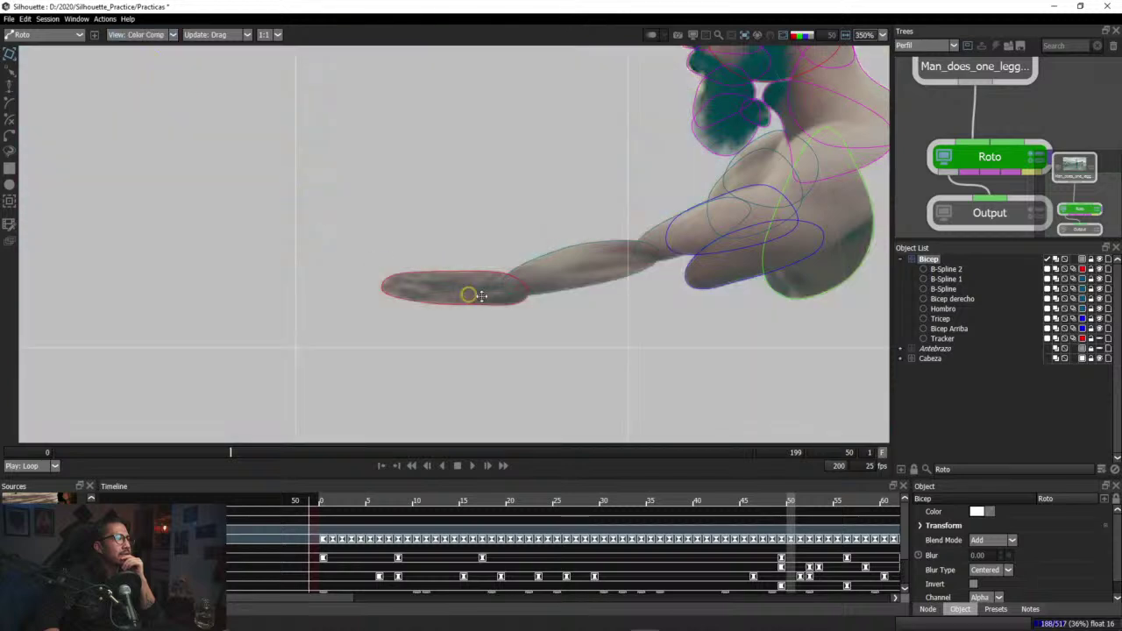
pyautogui.scroll(-8, 459, 293)
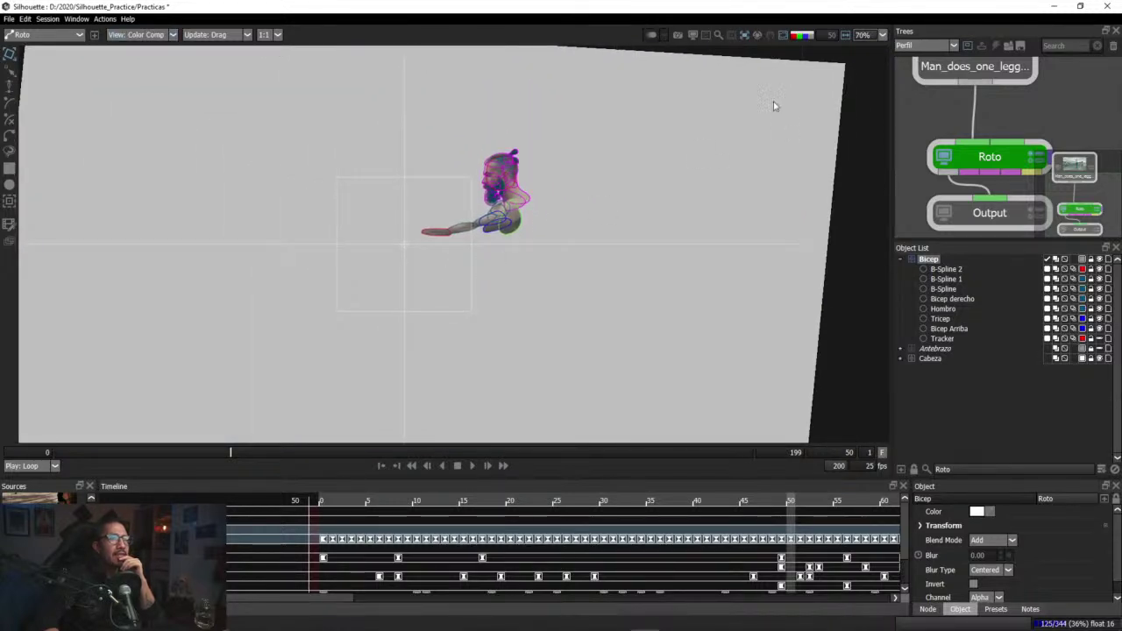
pyautogui.click(745, 36)
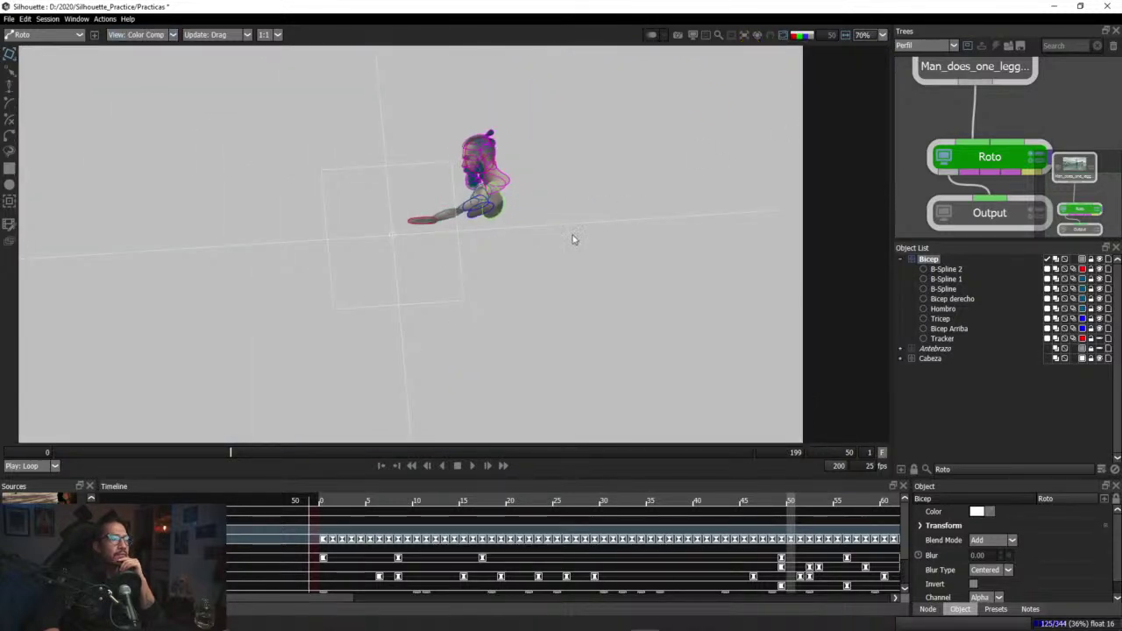
pyautogui.click(783, 36)
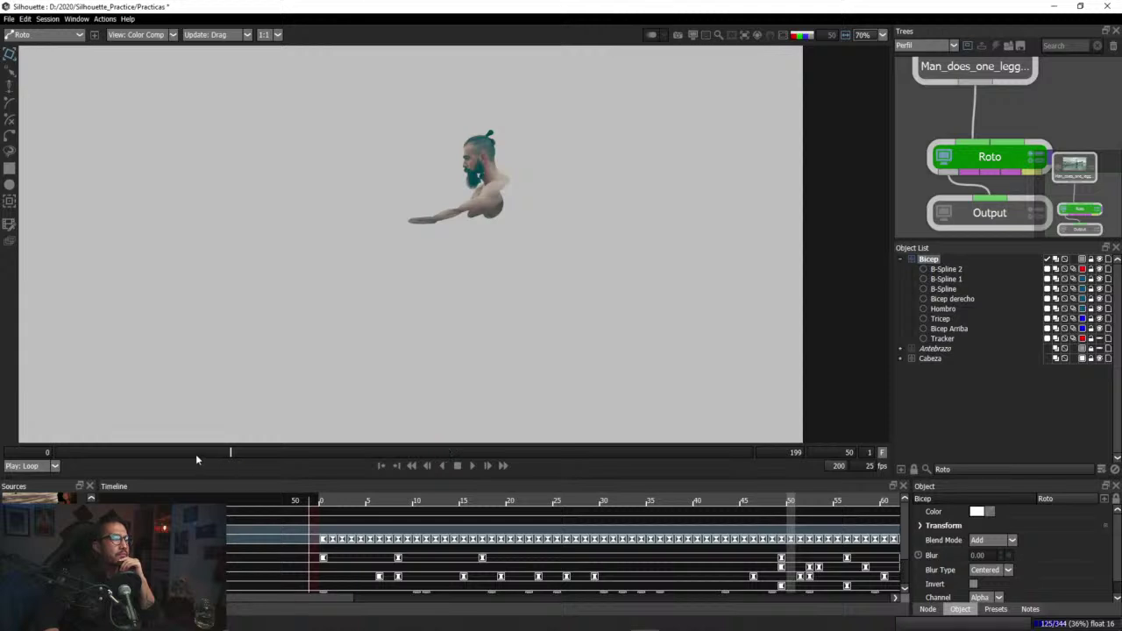
# Step: Review the motion of the composited head and arm cutout across the clip from frame 0 to 199
pyautogui.moveTo(196, 456); pyautogui.dragTo(580, 457)
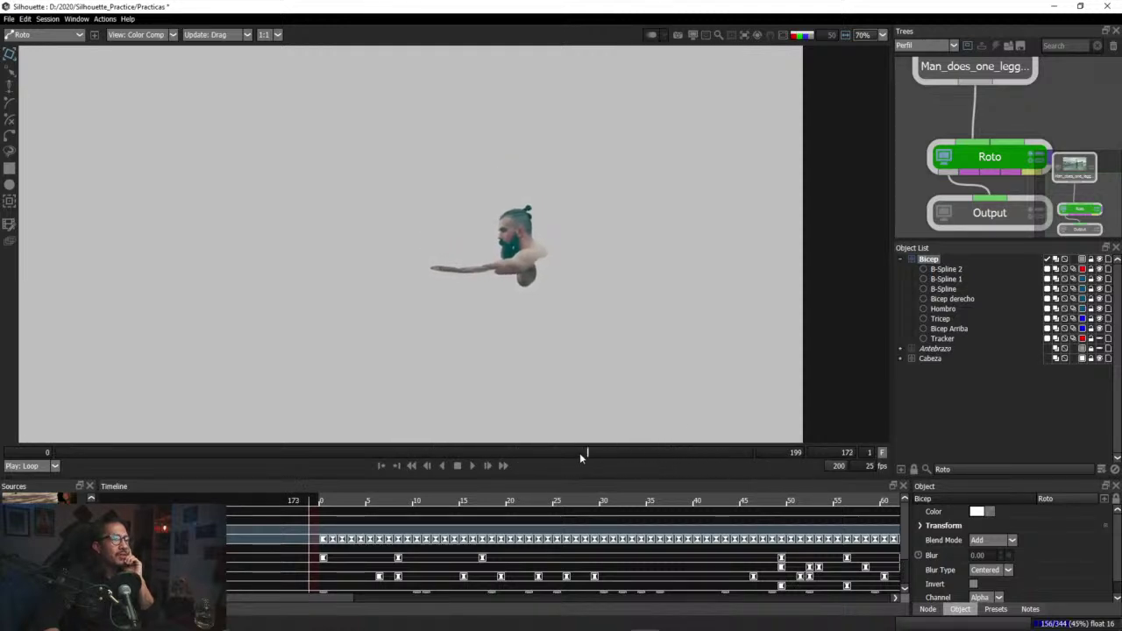
pyautogui.click(407, 452)
pyautogui.moveTo(224, 452); pyautogui.dragTo(59, 447)
pyautogui.moveTo(480, 446); pyautogui.dragTo(767, 452)
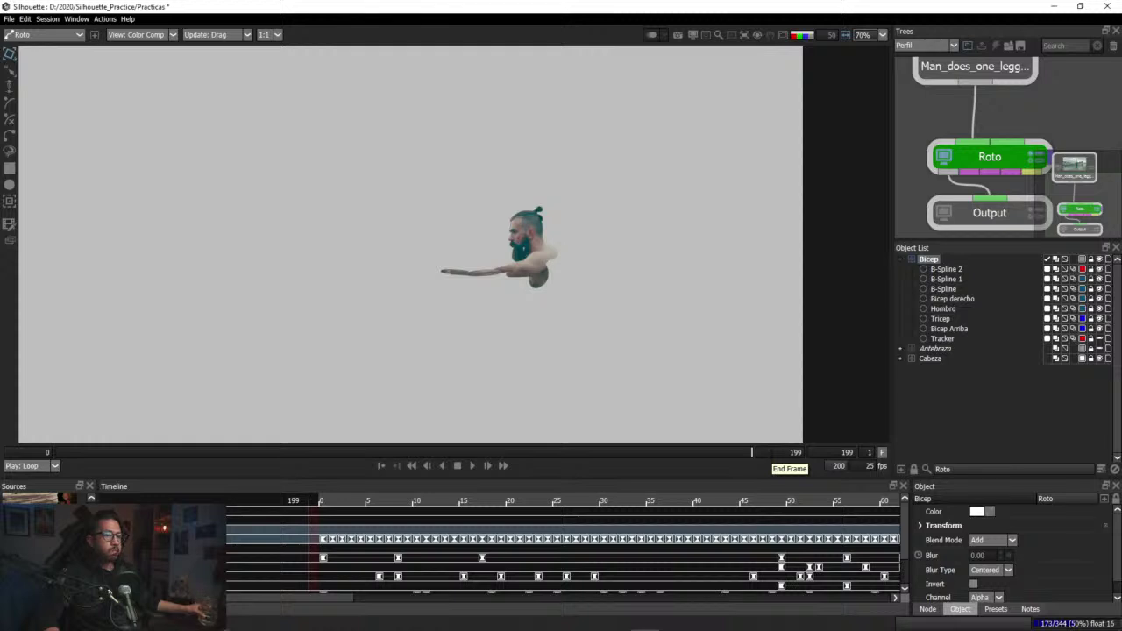
pyautogui.moveTo(574, 455); pyautogui.dragTo(566, 457)
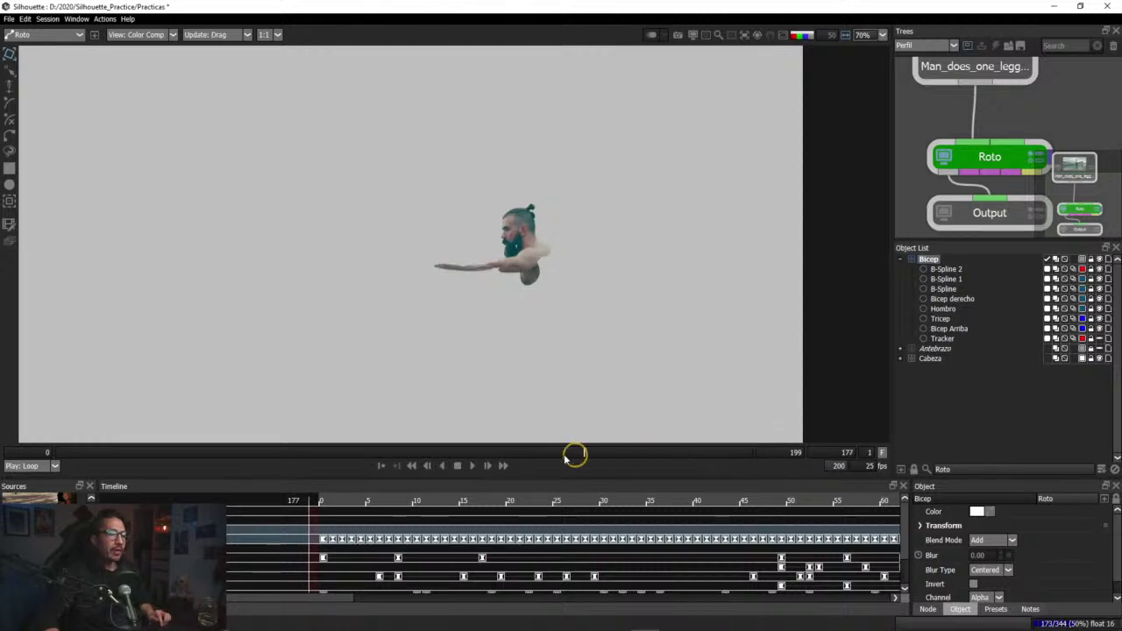
pyautogui.moveTo(76, 452); pyautogui.dragTo(56, 452)
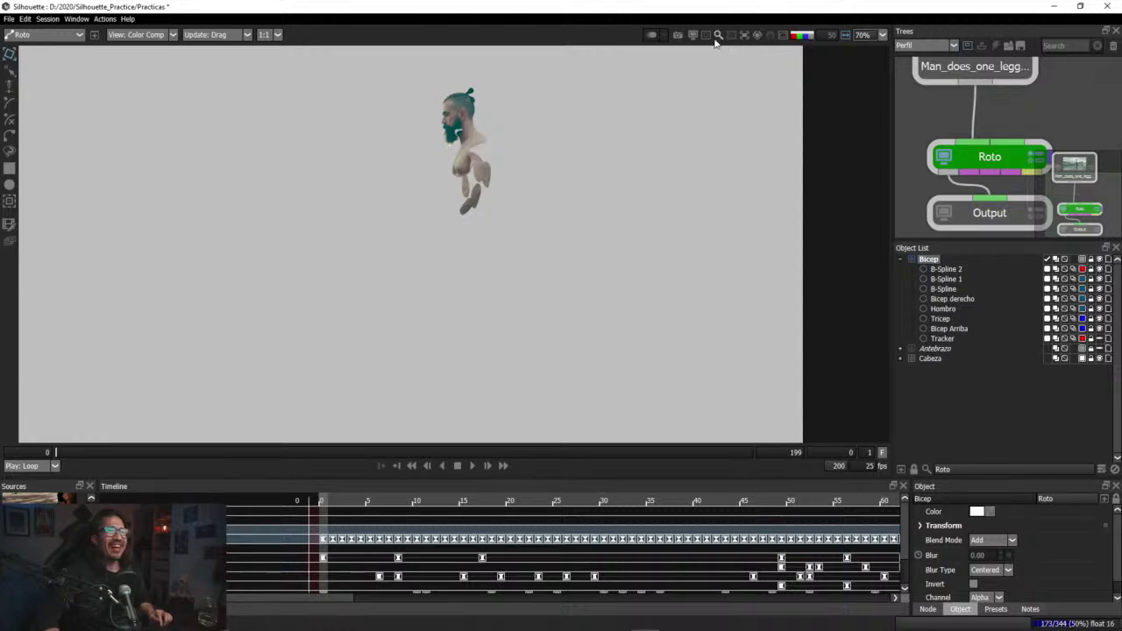
# Step: Stabilize the view on the Roto node's Cabeza layer
pyautogui.click(748, 37)
pyautogui.moveTo(793, 74)
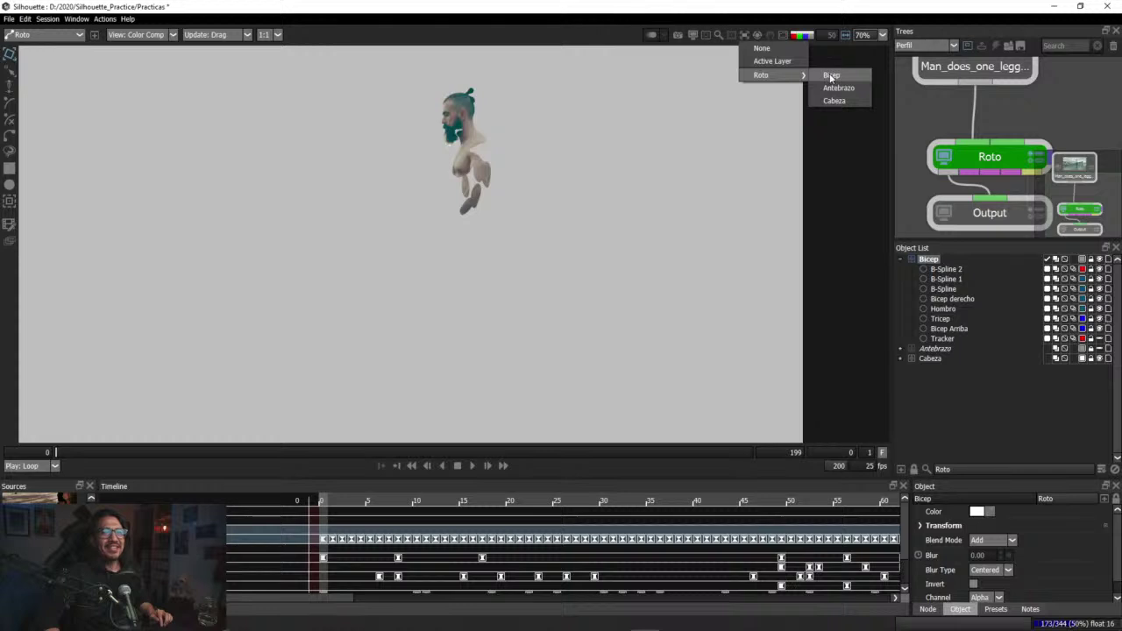
pyautogui.click(835, 100)
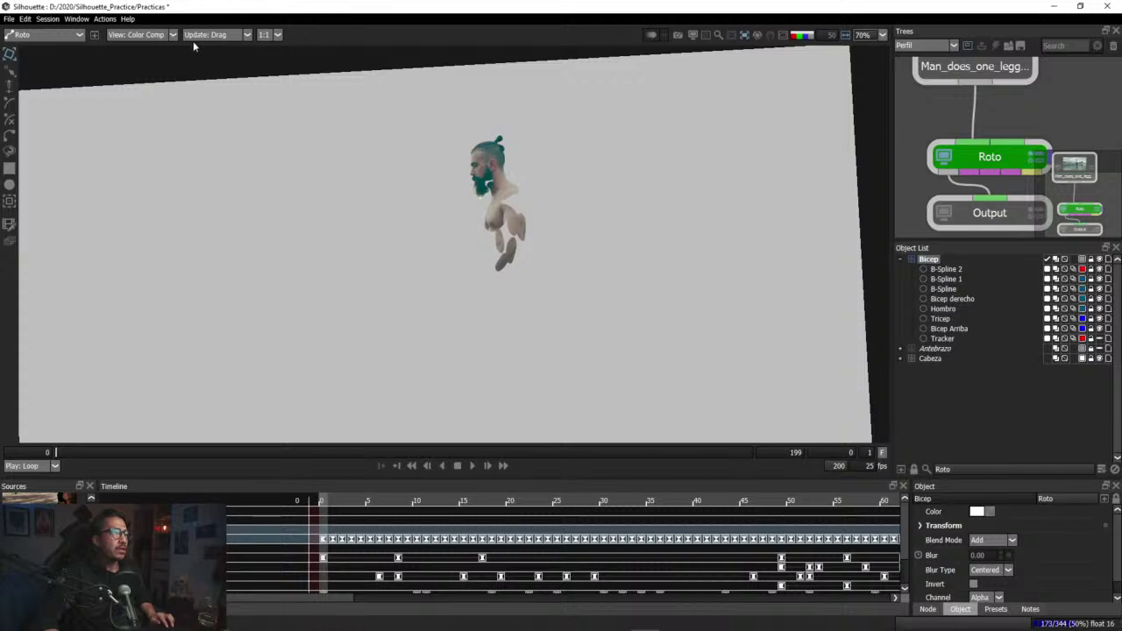
# Step: Return the viewer to the Output image and show the shape overlays again
pyautogui.click(168, 35)
pyautogui.click(137, 46)
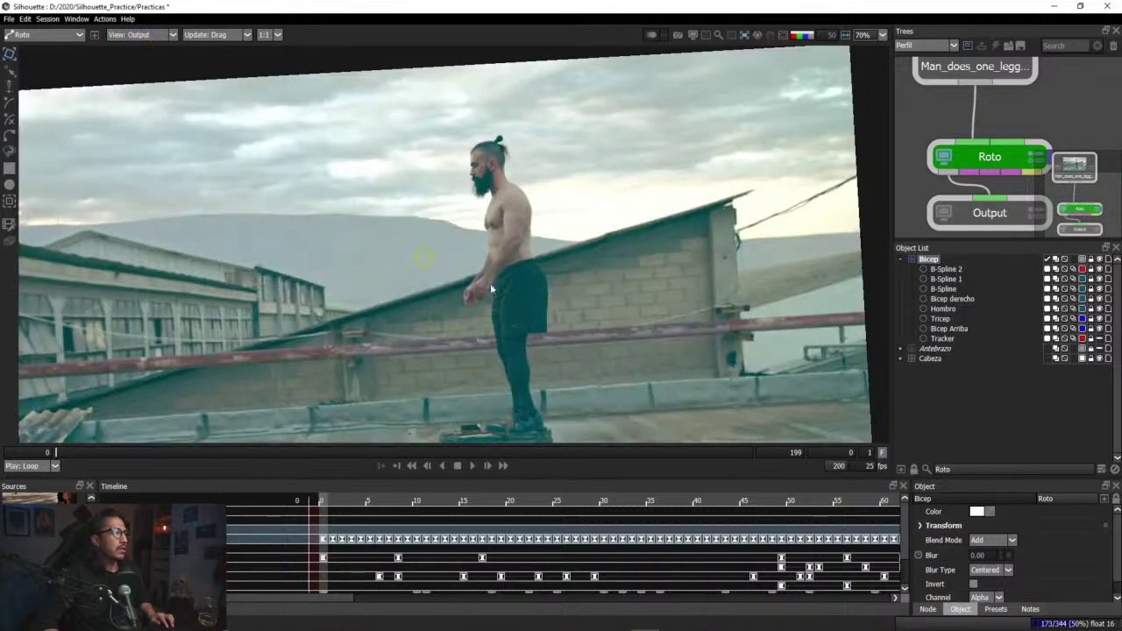
pyautogui.click(739, 114)
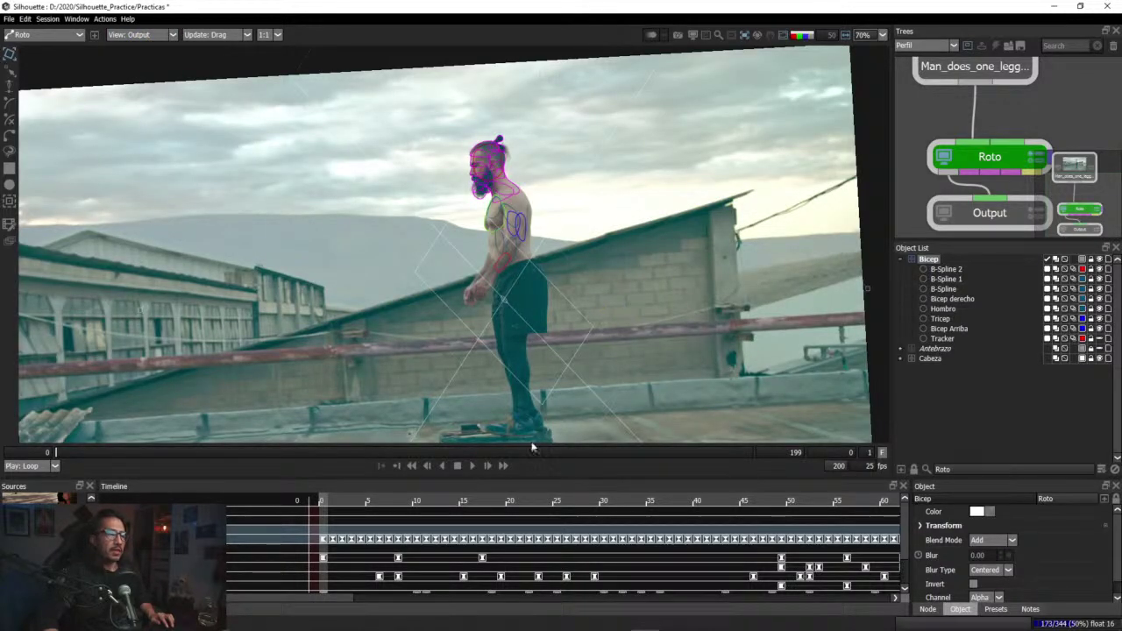
# Step: Examine the arm and wrist shapes in the head-stabilized view around frames 24 to 27 and frame 90
pyautogui.moveTo(531, 451); pyautogui.dragTo(144, 447)
pyautogui.scroll(6, 489, 279)
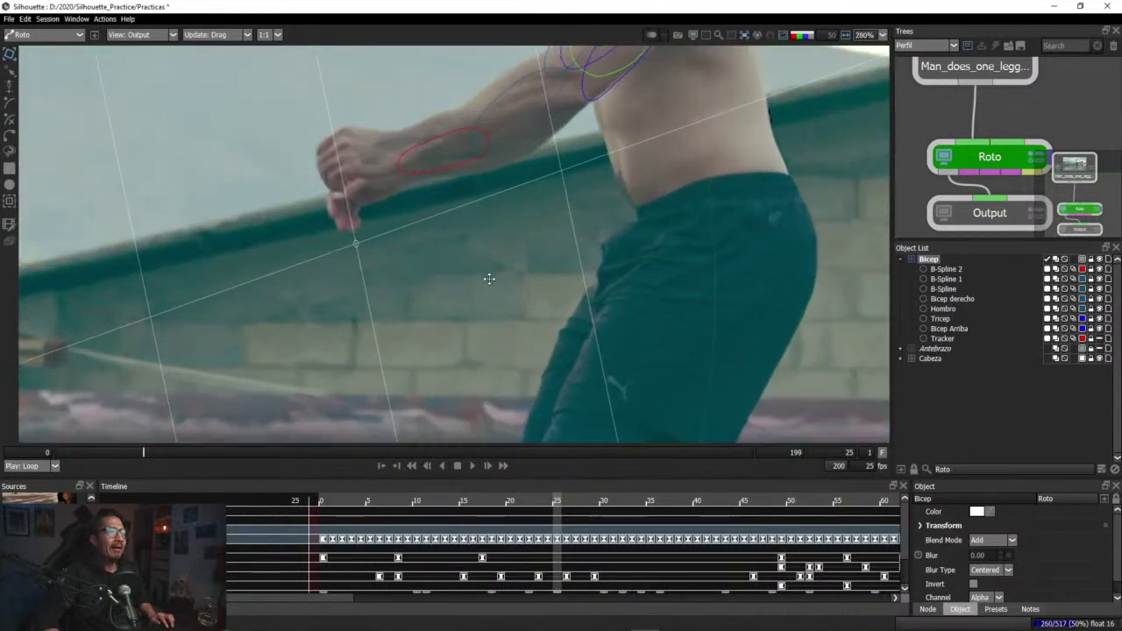
pyautogui.moveTo(489, 278); pyautogui.dragTo(454, 430)
pyautogui.moveTo(226, 454); pyautogui.dragTo(371, 455)
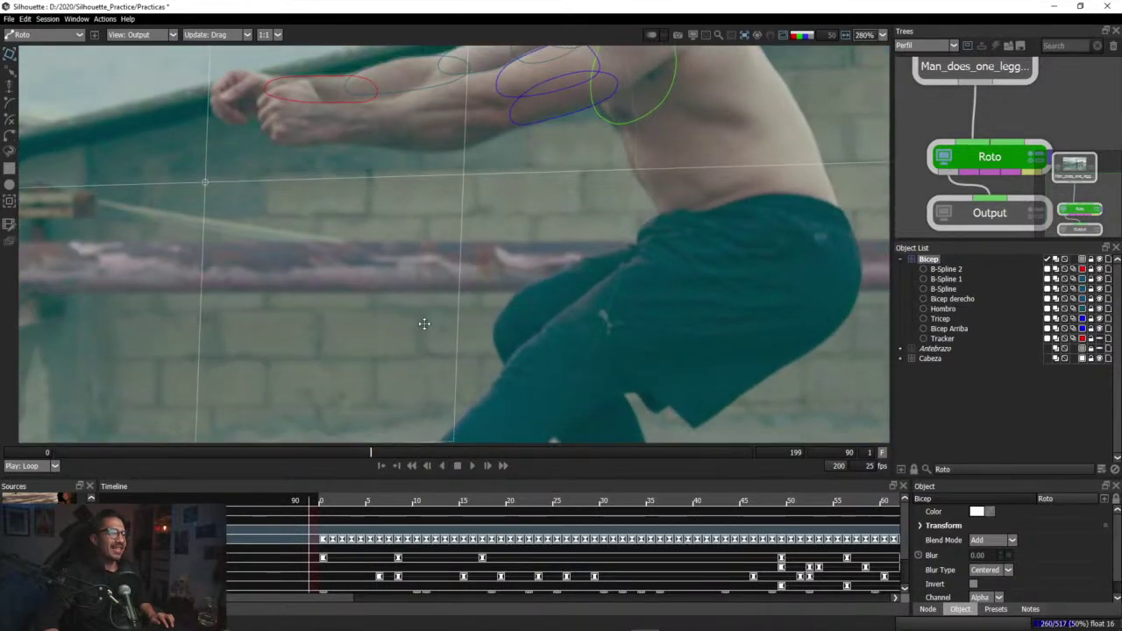
pyautogui.moveTo(344, 345); pyautogui.dragTo(376, 415)
pyautogui.scroll(1, 376, 416)
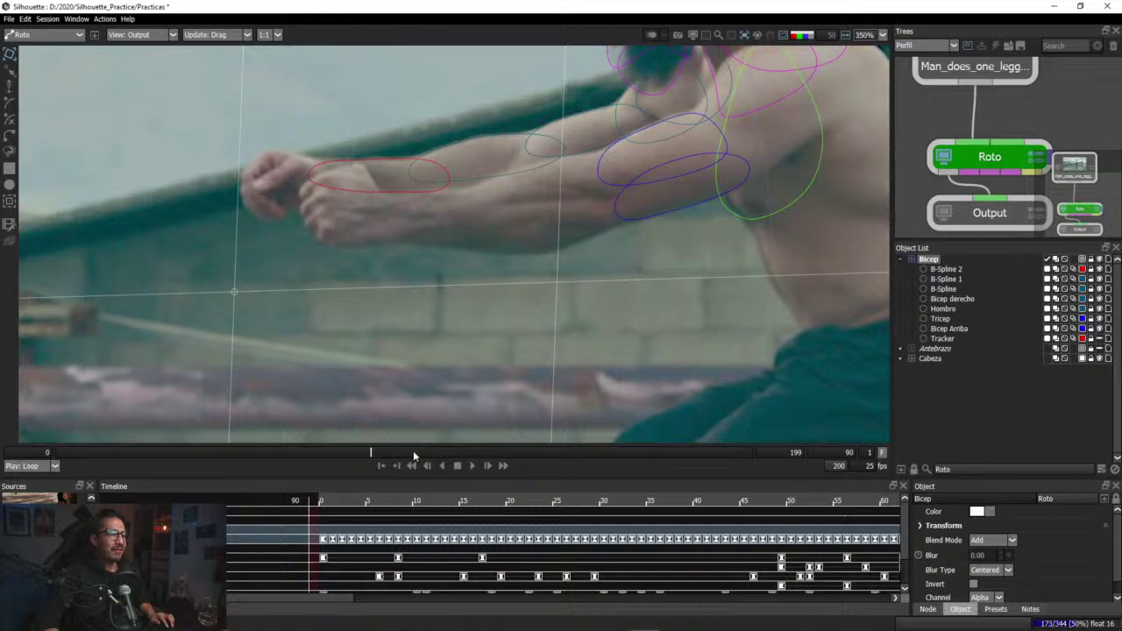
pyautogui.moveTo(413, 451); pyautogui.dragTo(140, 460)
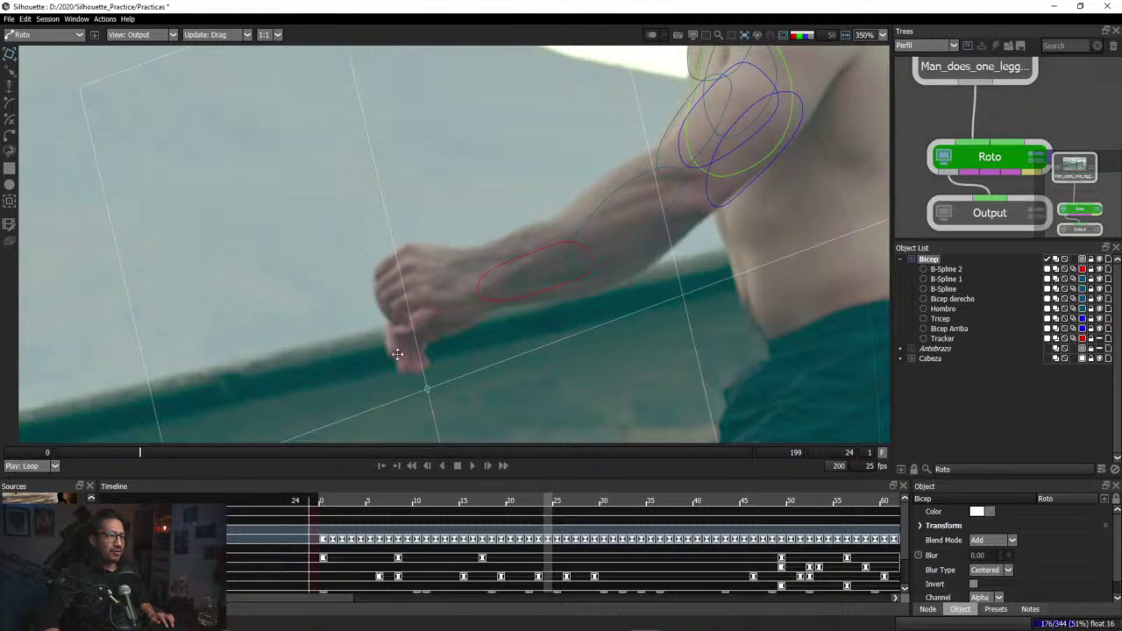
pyautogui.moveTo(140, 453); pyautogui.dragTo(166, 458)
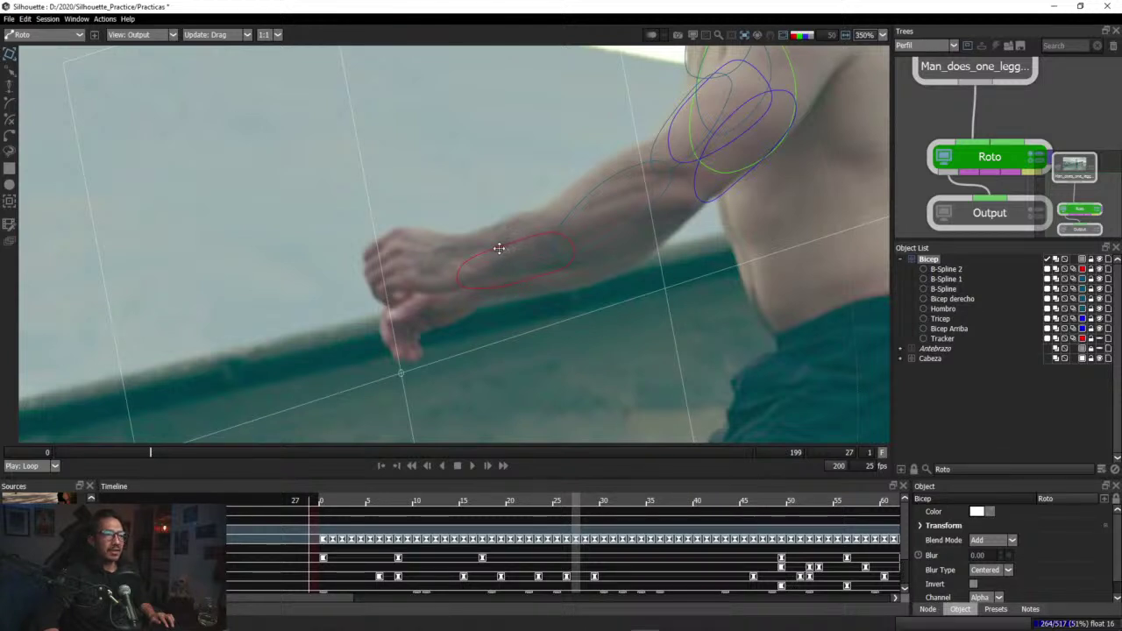
# Step: Change the B-Spline 2 wrist shape's outline color to the dark teal used by the other far-arm shapes
pyautogui.click(947, 269)
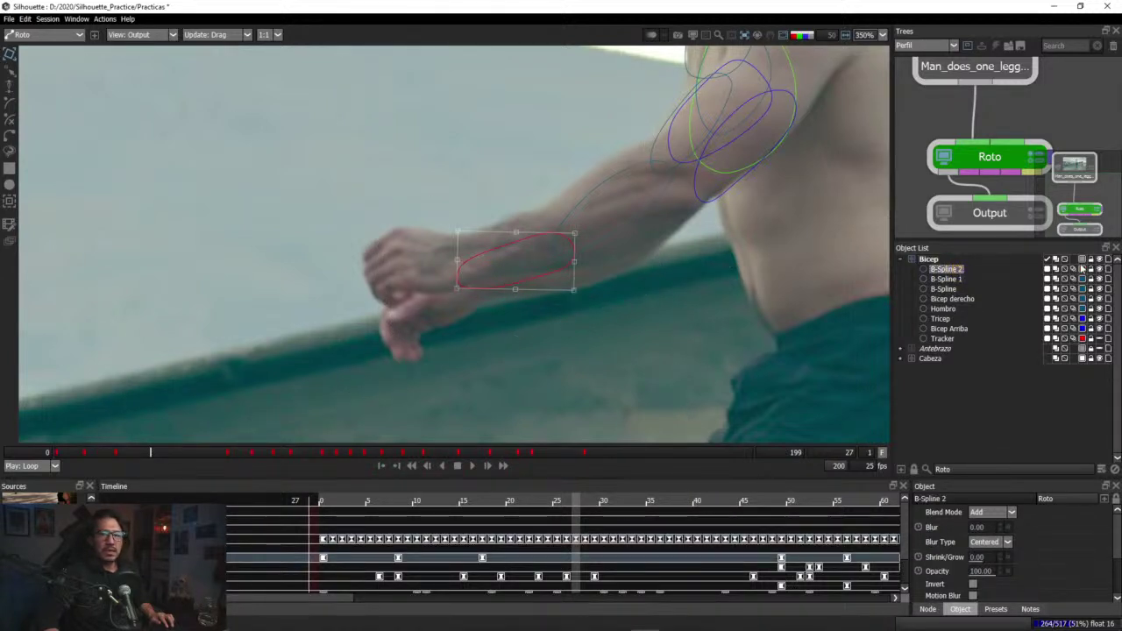
pyautogui.click(1081, 270)
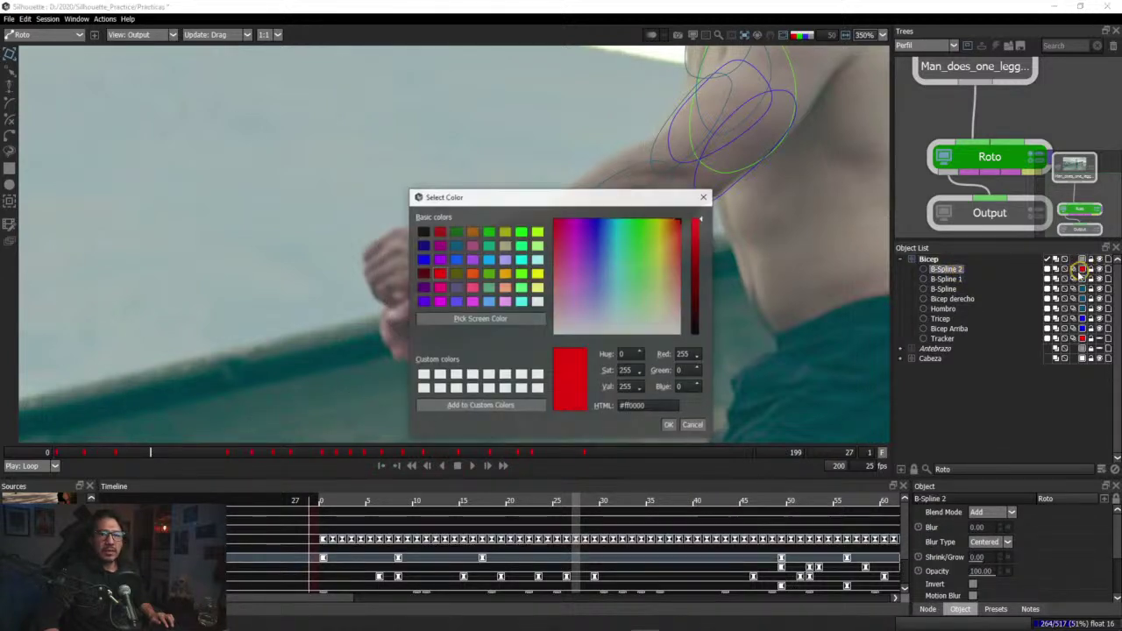
pyautogui.click(453, 247)
pyautogui.click(669, 425)
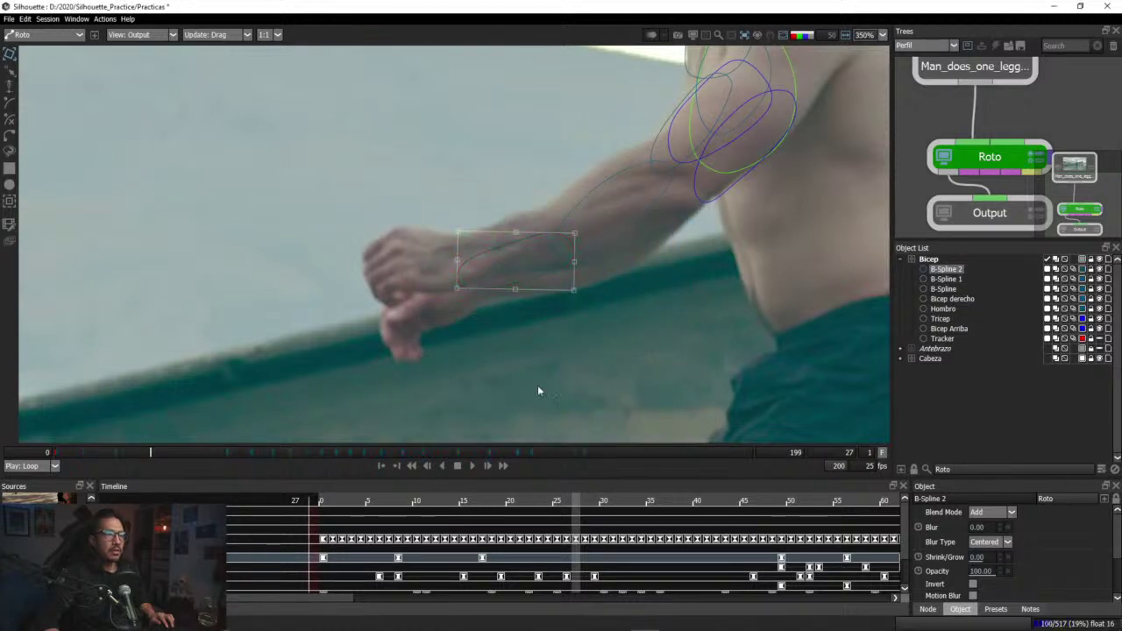
# Step: Inspect the recolored wrist shape's fit over the far forearm at frames 95 and 110
pyautogui.moveTo(181, 452); pyautogui.dragTo(389, 457)
pyautogui.moveTo(345, 283); pyautogui.dragTo(468, 413)
pyautogui.scroll(2, 468, 413)
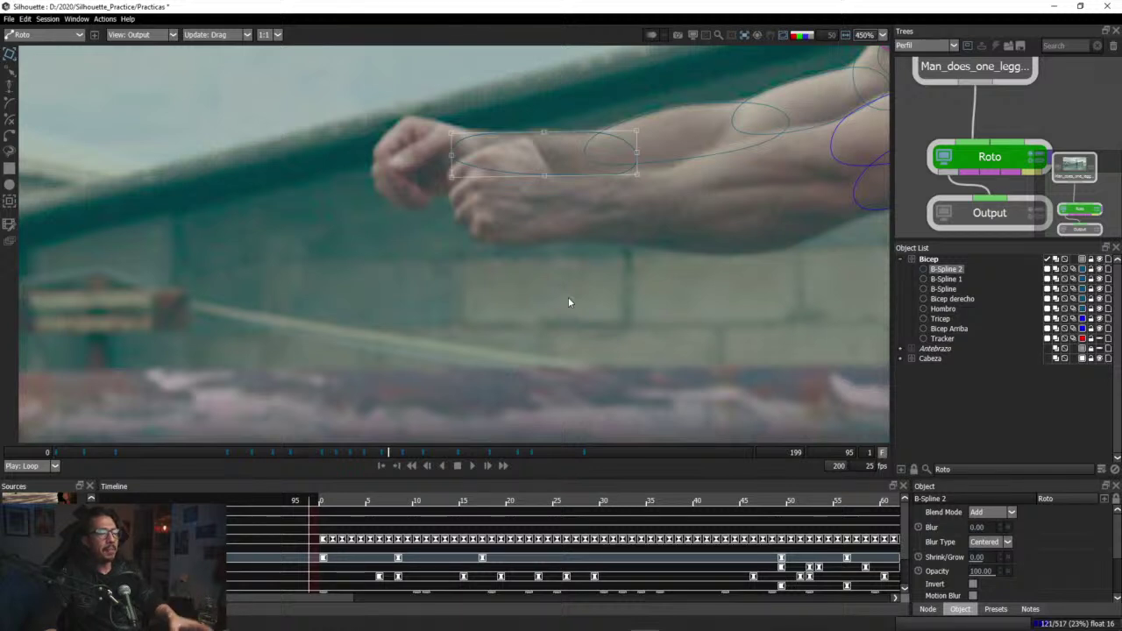
pyautogui.scroll(1, 511, 264)
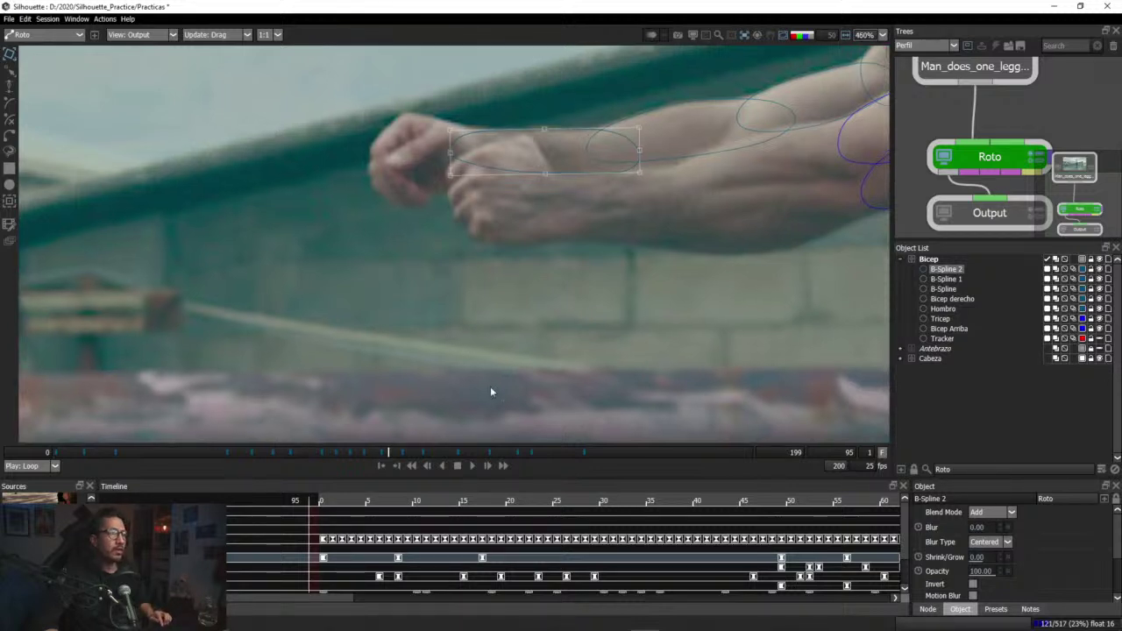
pyautogui.moveTo(390, 454); pyautogui.dragTo(441, 473)
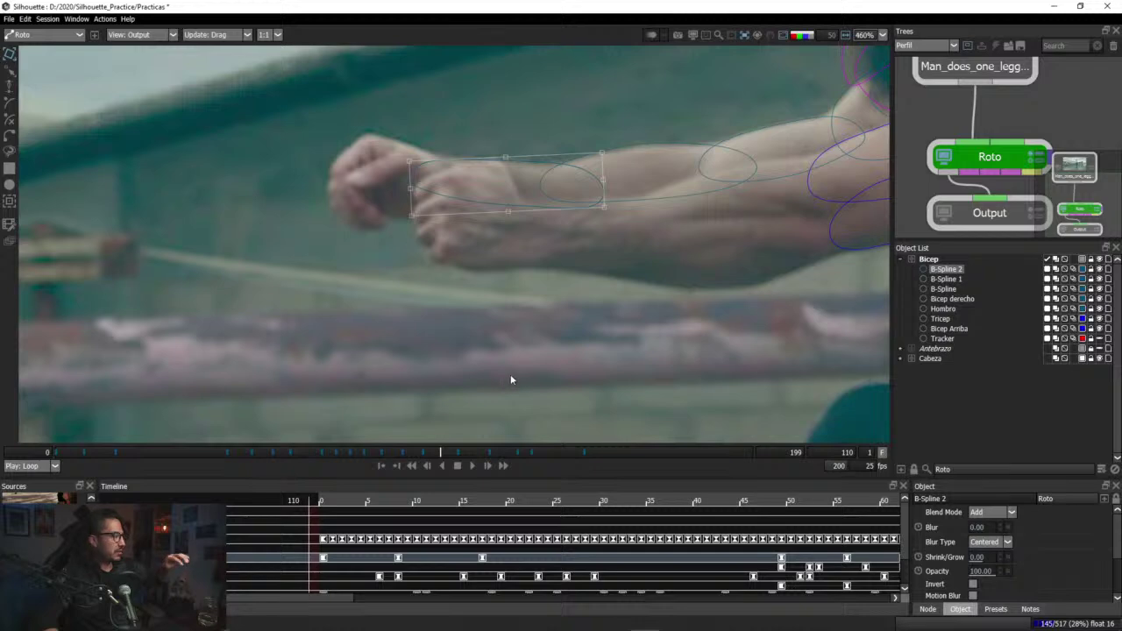
# Step: Examine the fit of the arm and wrist shapes at frames 108, 70, 1 and 9
pyautogui.click(424, 452)
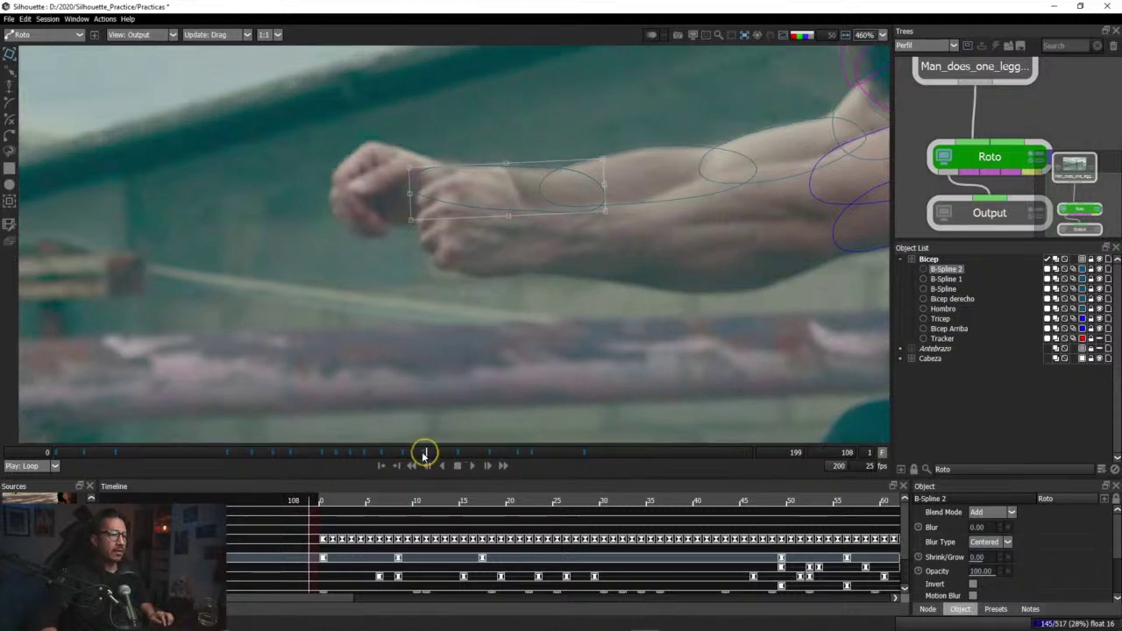
pyautogui.moveTo(424, 452); pyautogui.dragTo(299, 457)
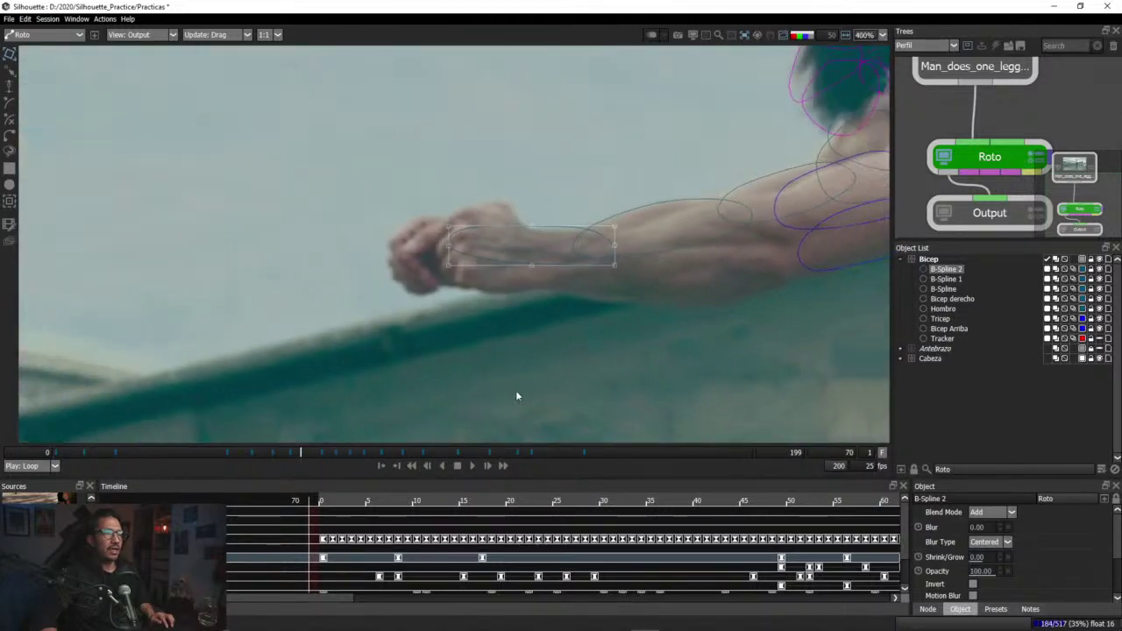
pyautogui.scroll(-1, 517, 396)
pyautogui.moveTo(644, 399); pyautogui.dragTo(473, 415)
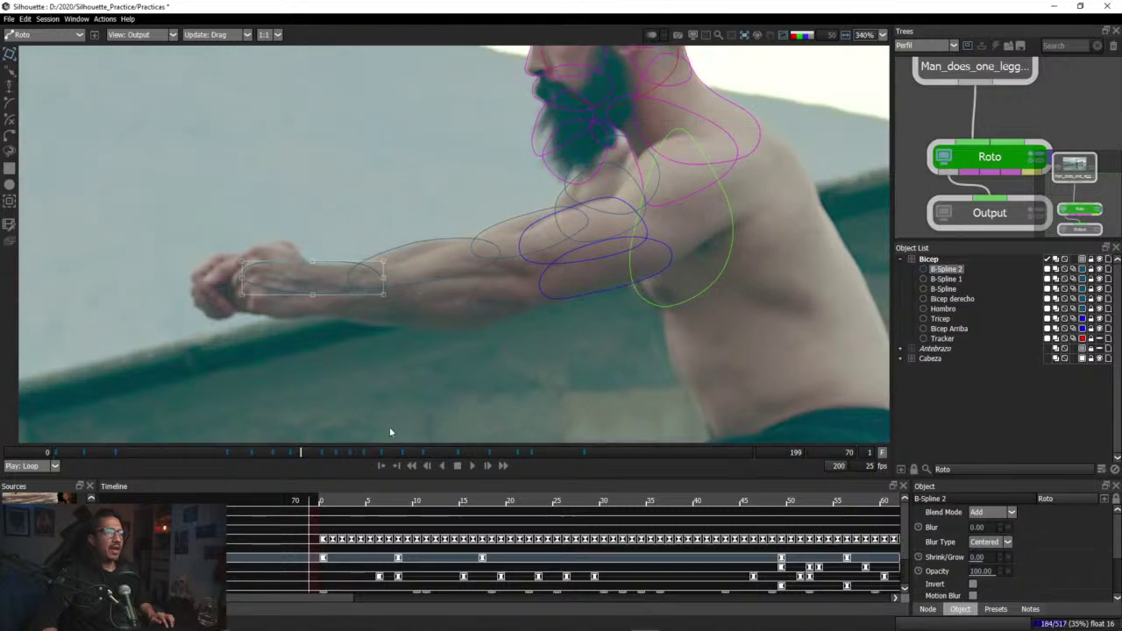
pyautogui.moveTo(300, 452); pyautogui.dragTo(384, 456)
pyautogui.moveTo(432, 372); pyautogui.dragTo(423, 309)
pyautogui.moveTo(390, 452); pyautogui.dragTo(58, 455)
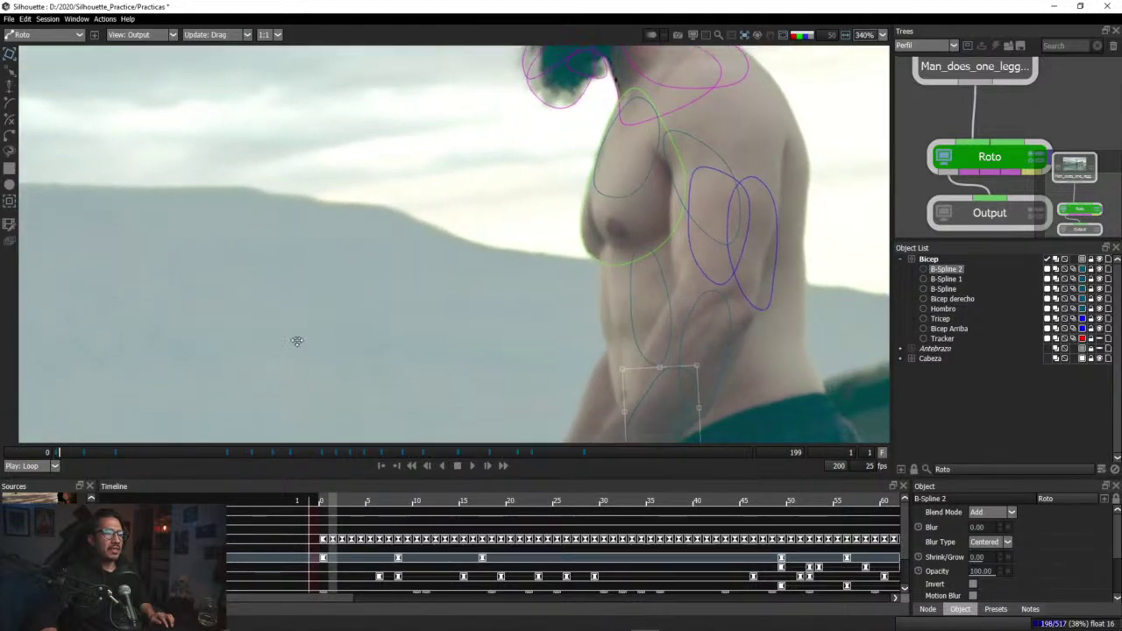
pyautogui.moveTo(297, 341); pyautogui.dragTo(288, 241)
pyautogui.moveTo(680, 375); pyautogui.dragTo(661, 358)
pyautogui.moveTo(58, 455); pyautogui.dragTo(86, 471)
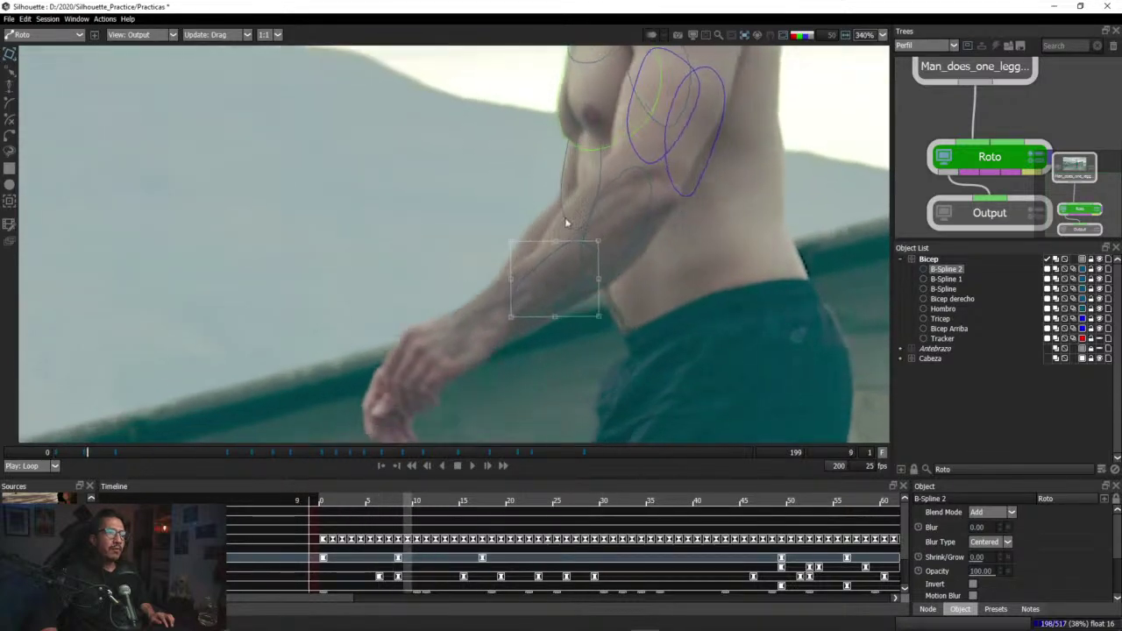
# Step: Select the B-Spline 1 forearm shape and move and resize it to fit the far forearm at frame 13
pyautogui.click(644, 212)
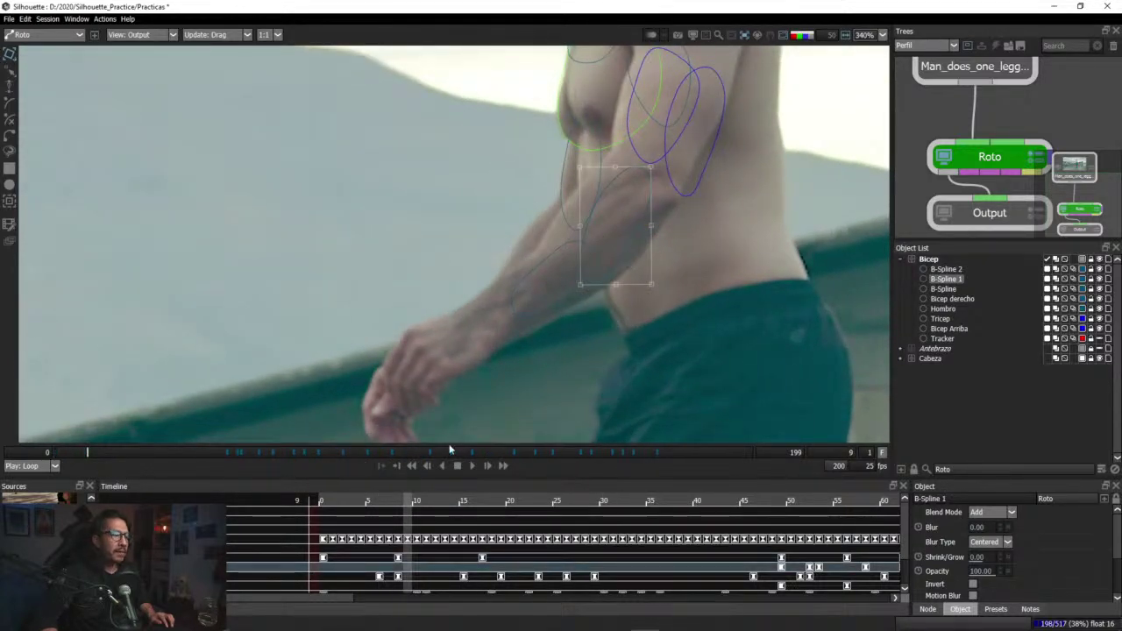
pyautogui.moveTo(224, 458); pyautogui.dragTo(101, 455)
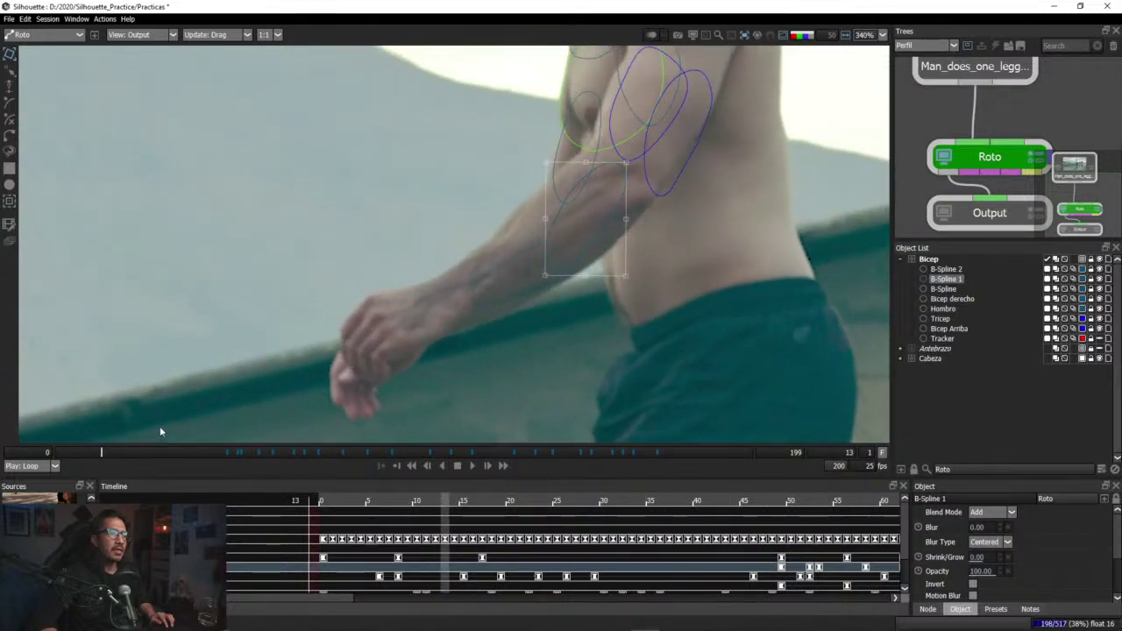
pyautogui.moveTo(571, 244); pyautogui.dragTo(561, 249)
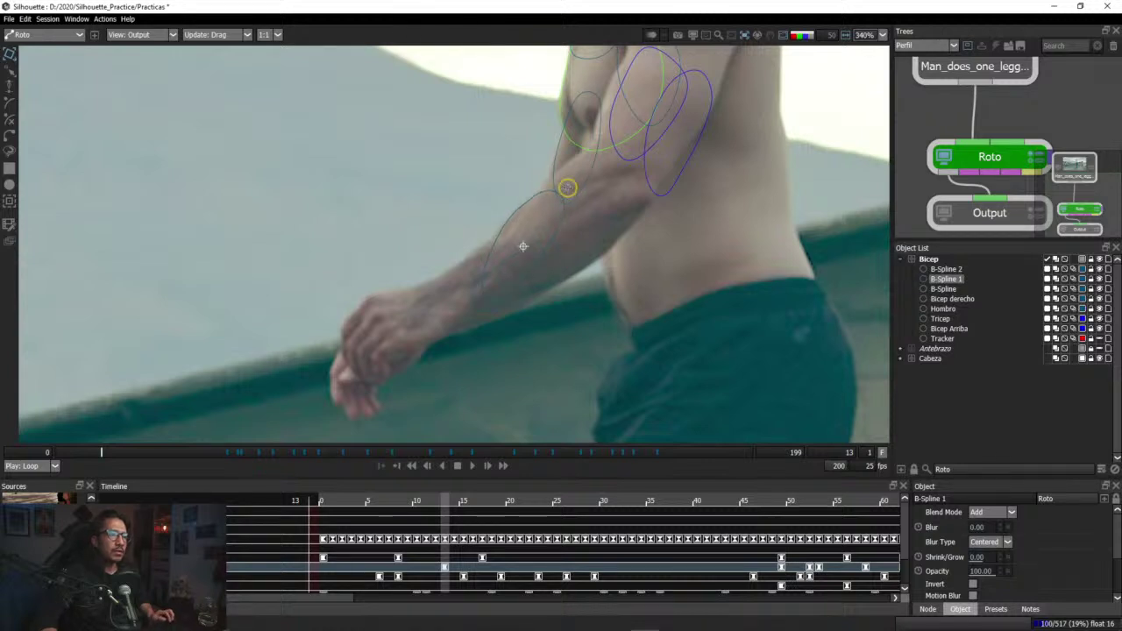
pyautogui.scroll(3, 570, 190)
pyautogui.scroll(1, 542, 294)
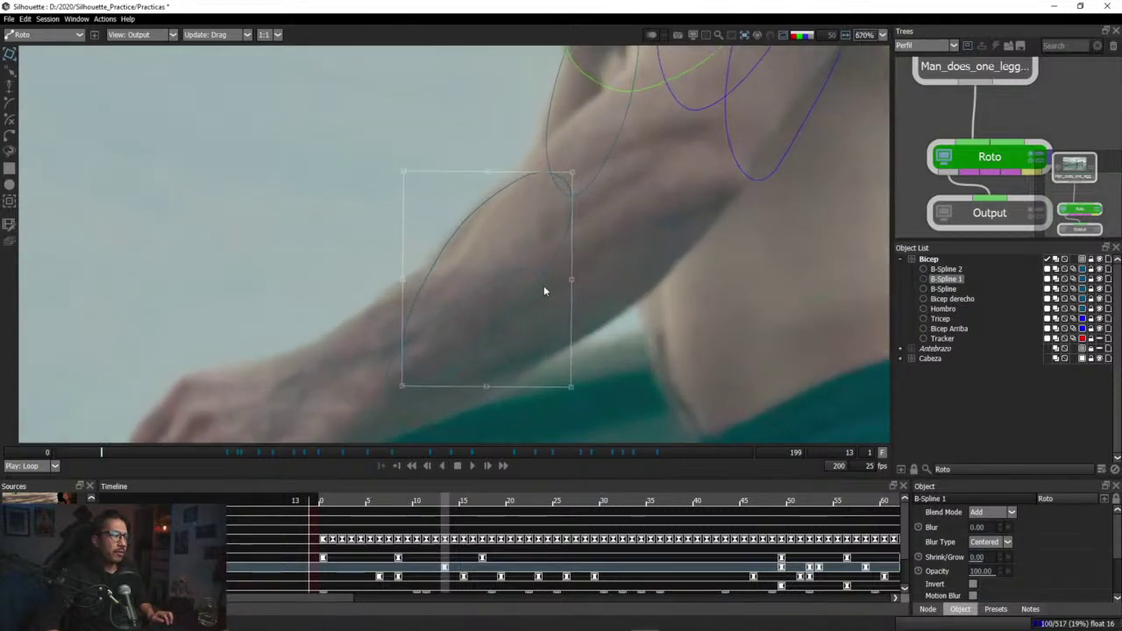
pyautogui.moveTo(546, 275); pyautogui.dragTo(556, 255)
pyautogui.moveTo(586, 156); pyautogui.dragTo(591, 162)
pyautogui.moveTo(556, 255)
pyautogui.mouseDown()
pyautogui.moveTo(564, 232)
pyautogui.moveTo(556, 254)
pyautogui.mouseUp()
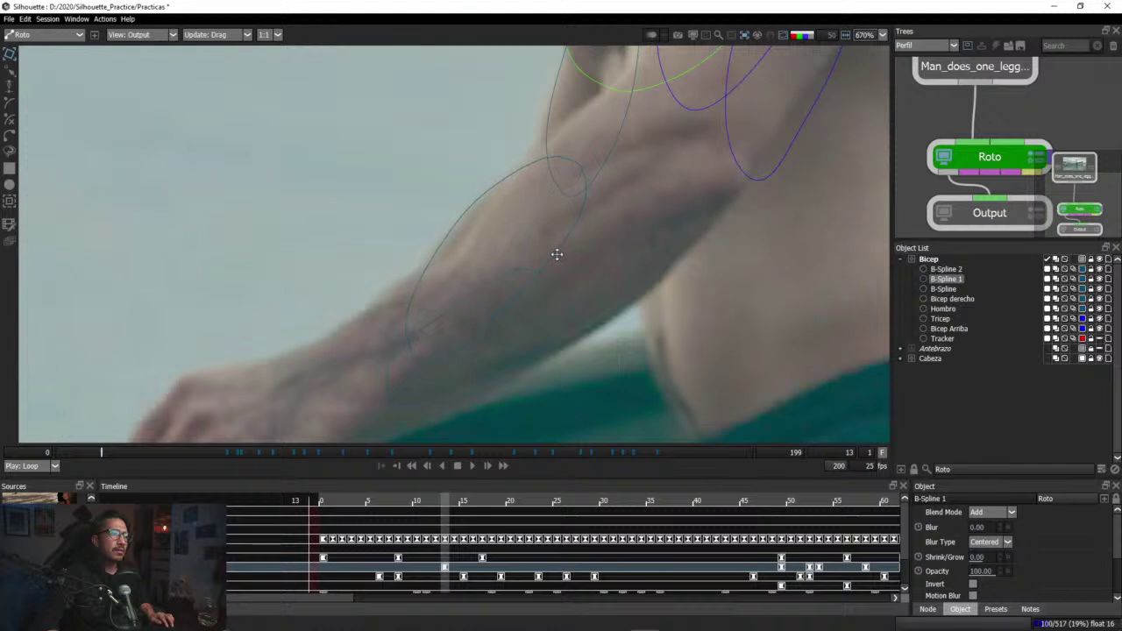
pyautogui.moveTo(557, 255); pyautogui.dragTo(557, 255)
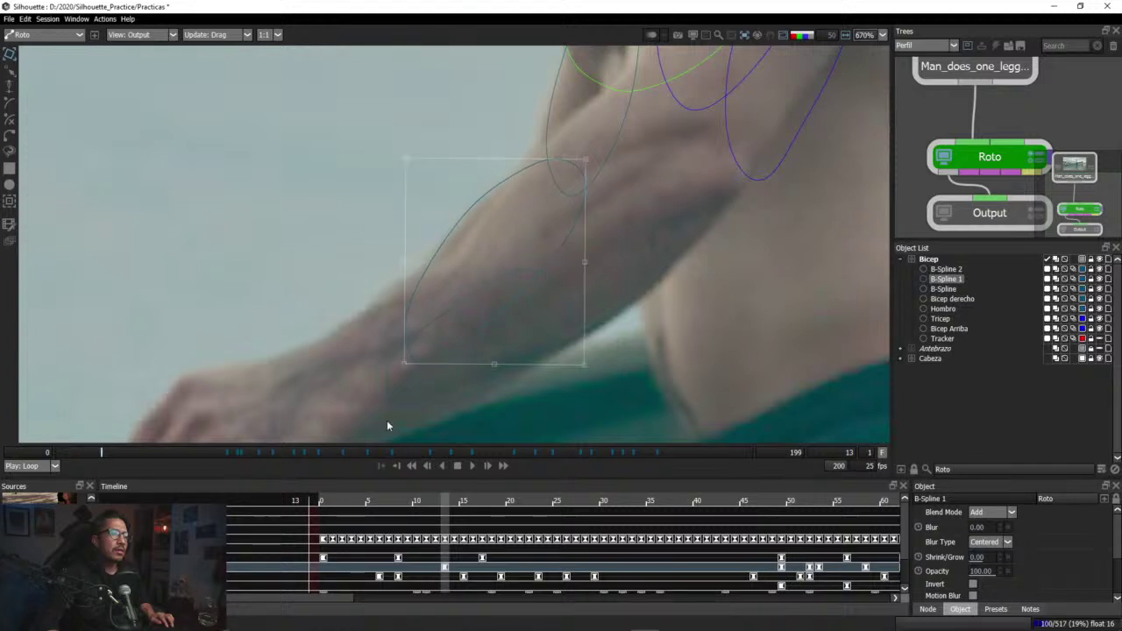
# Step: Reposition the B-Spline 1 shape along the far forearm's upper edge at frames 25 and 14
pyautogui.moveTo(100, 453); pyautogui.dragTo(143, 453)
pyautogui.moveTo(413, 191); pyautogui.dragTo(442, 201)
pyautogui.moveTo(144, 454); pyautogui.dragTo(113, 454)
pyautogui.click(488, 269)
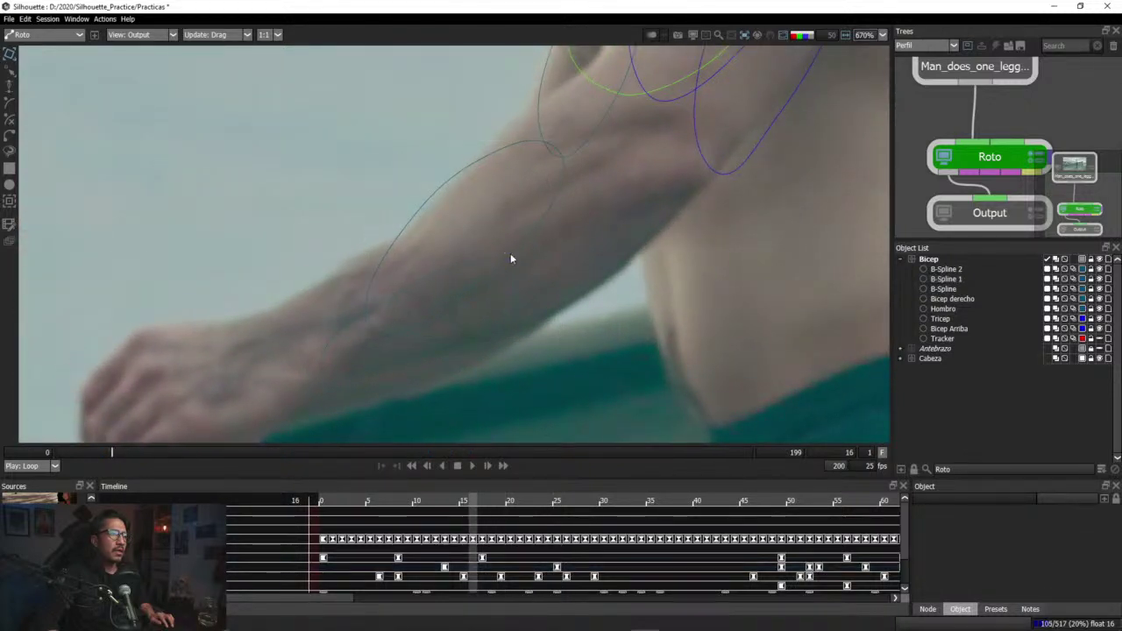
pyautogui.click(538, 226)
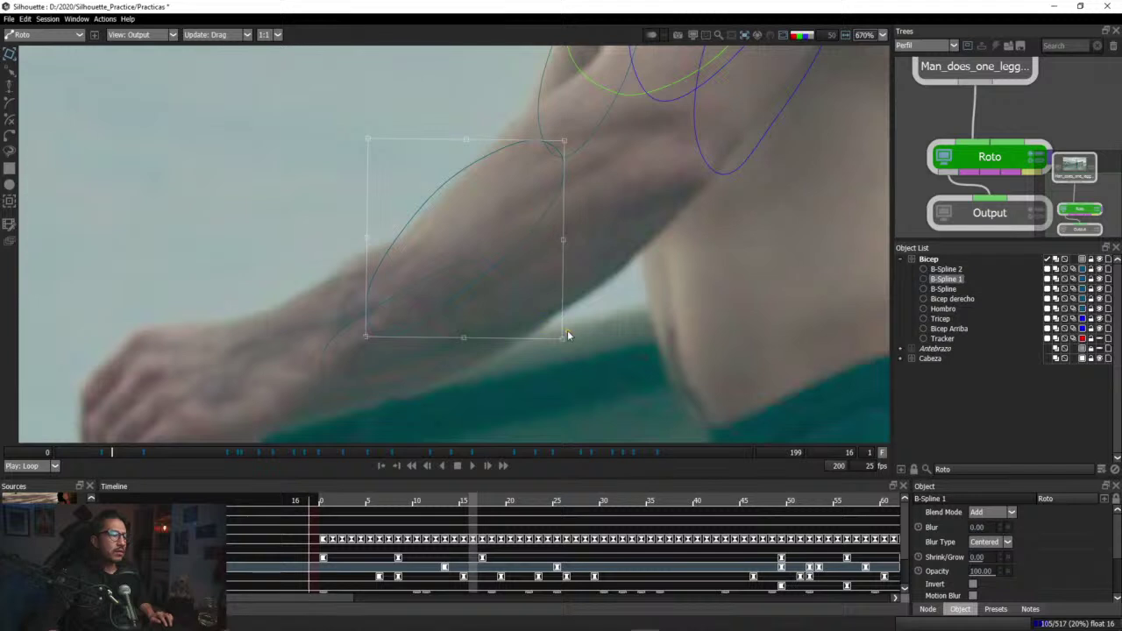
pyautogui.press('z')
pyautogui.press('z')
pyautogui.press('z')
pyautogui.press('x')
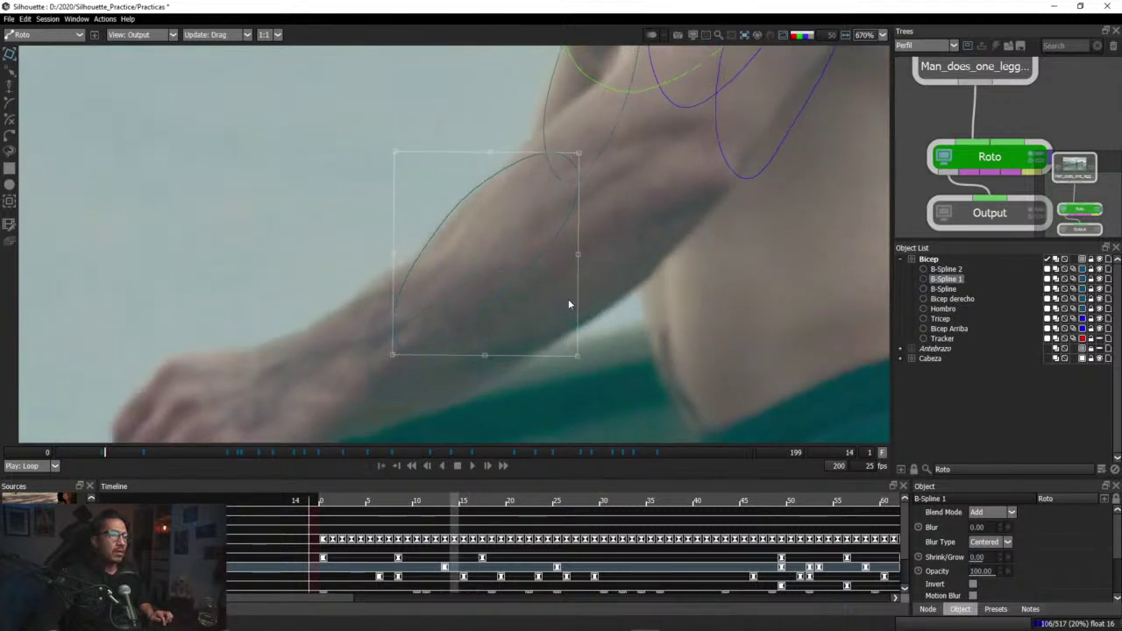
pyautogui.moveTo(544, 254); pyautogui.dragTo(547, 255)
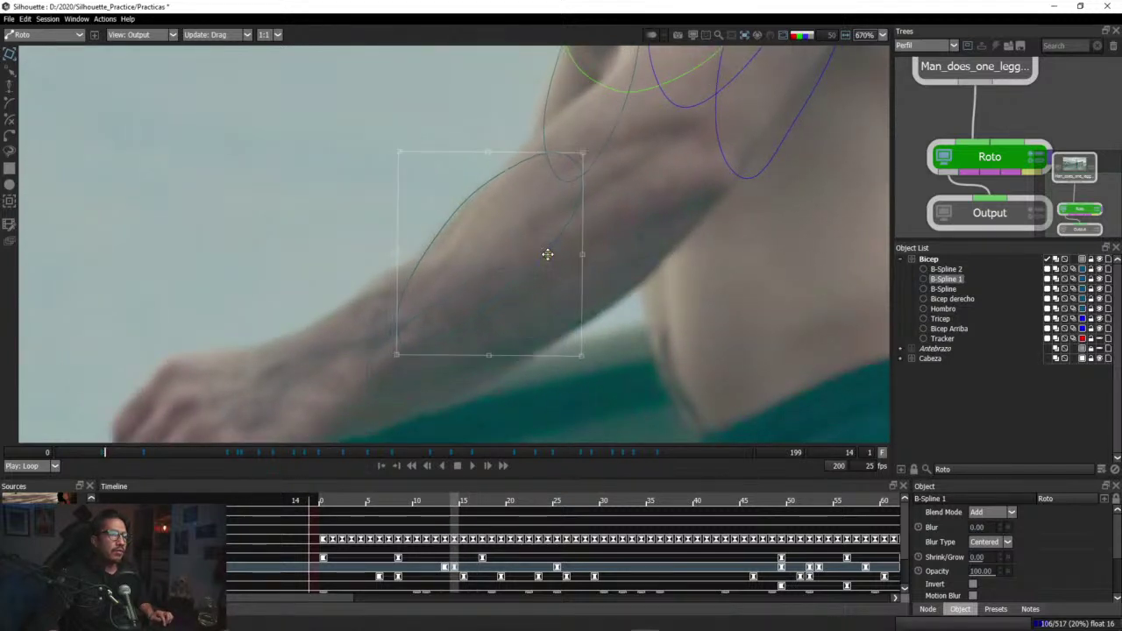
# Step: Adjust the B-Spline 1 shape on the forearm at frame 15 and check its fit through frame 19
pyautogui.press('Right')
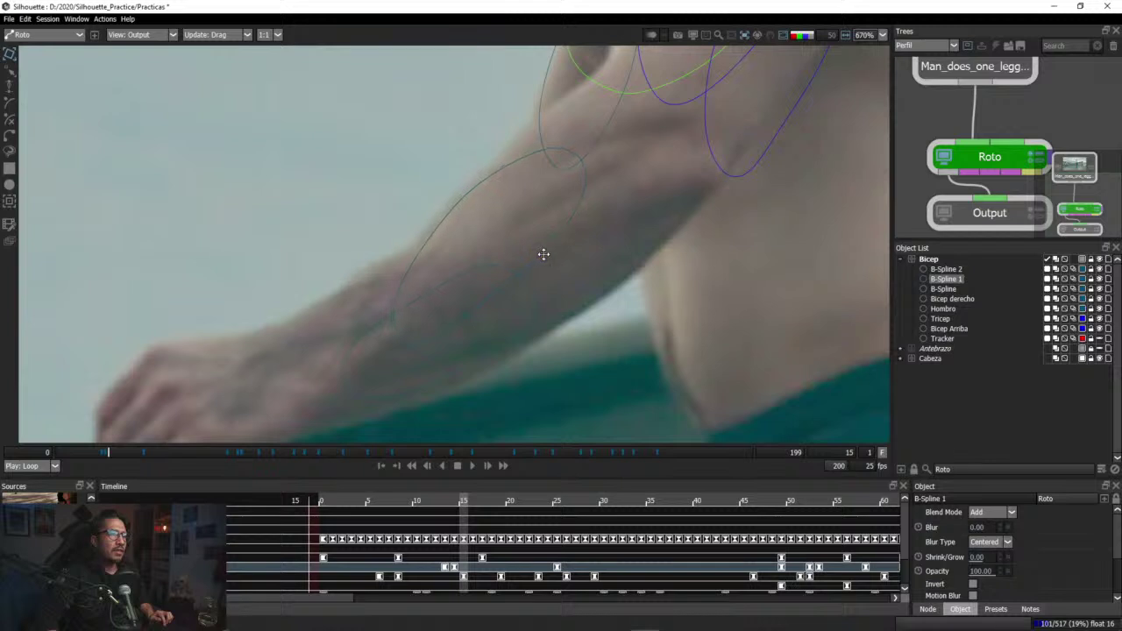
pyautogui.press('Right')
pyautogui.press('Right')
pyautogui.press('Right')
pyautogui.press('Right')
pyautogui.press('Right')
pyautogui.press('Right')
pyautogui.press('Right')
pyautogui.press('Right')
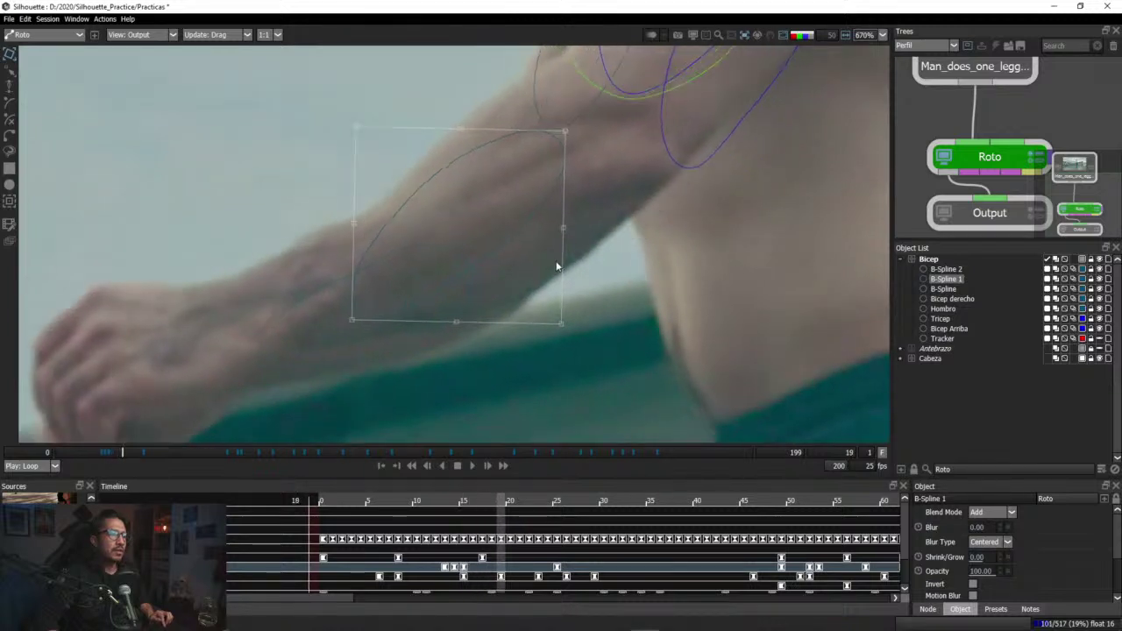
# Step: Move and scale the B-Spline 1 shape to match the far forearm's outer contour at frame 8
pyautogui.moveTo(98, 449)
pyautogui.mouseDown()
pyautogui.moveTo(110, 450)
pyautogui.moveTo(84, 455)
pyautogui.mouseUp()
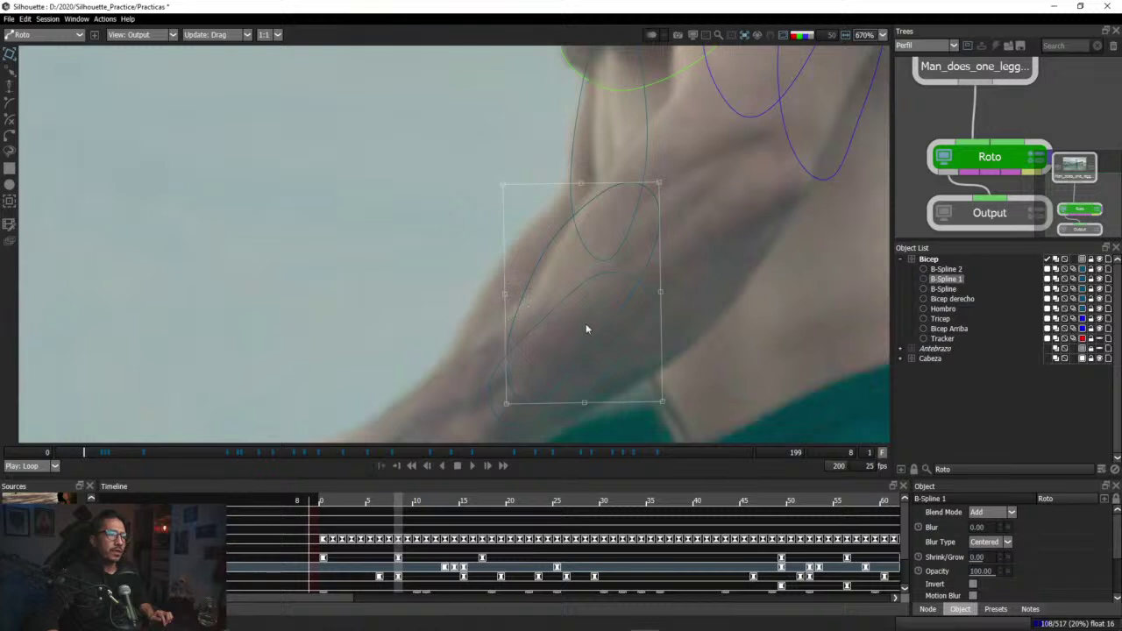
pyautogui.moveTo(608, 322); pyautogui.dragTo(562, 333)
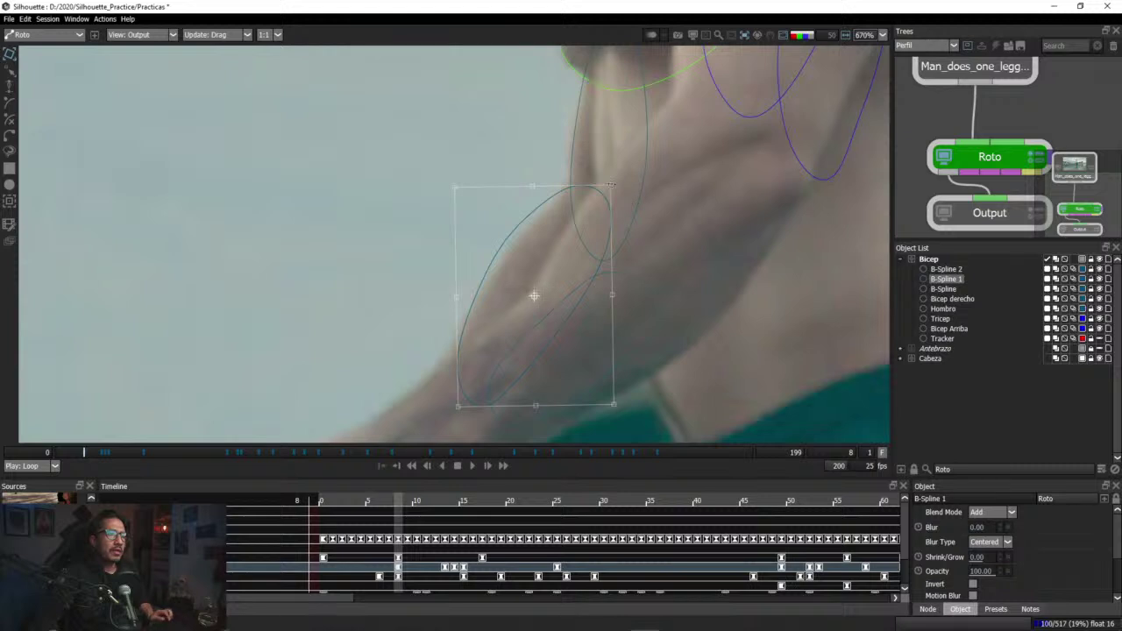
pyautogui.moveTo(611, 184); pyautogui.dragTo(613, 188)
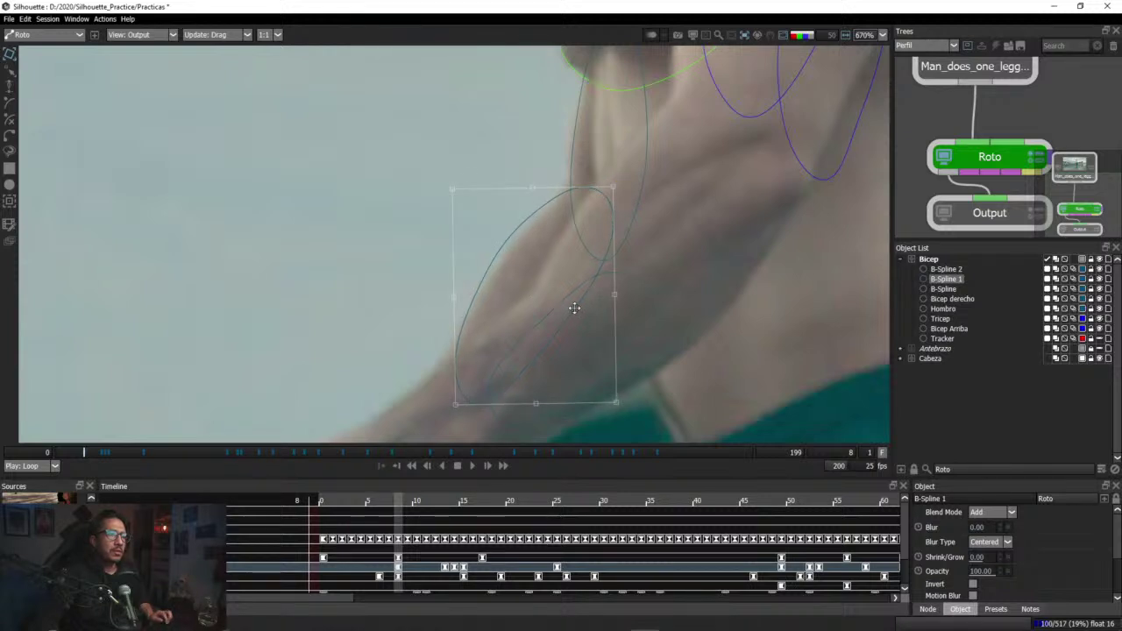
pyautogui.moveTo(574, 307); pyautogui.dragTo(582, 293)
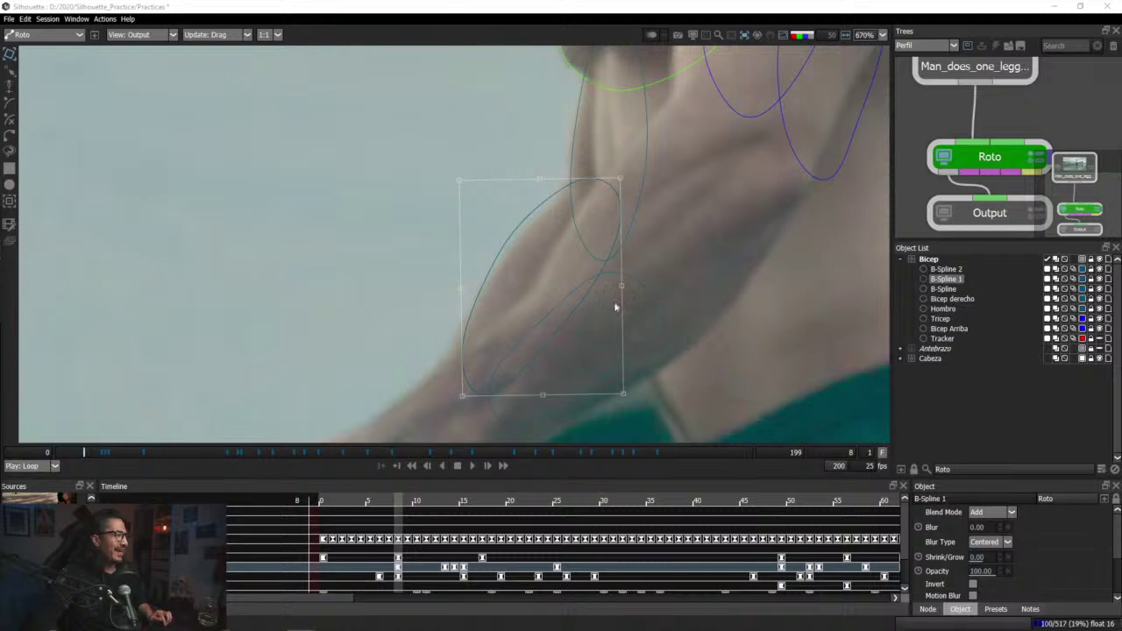
pyautogui.moveTo(589, 295); pyautogui.dragTo(583, 300)
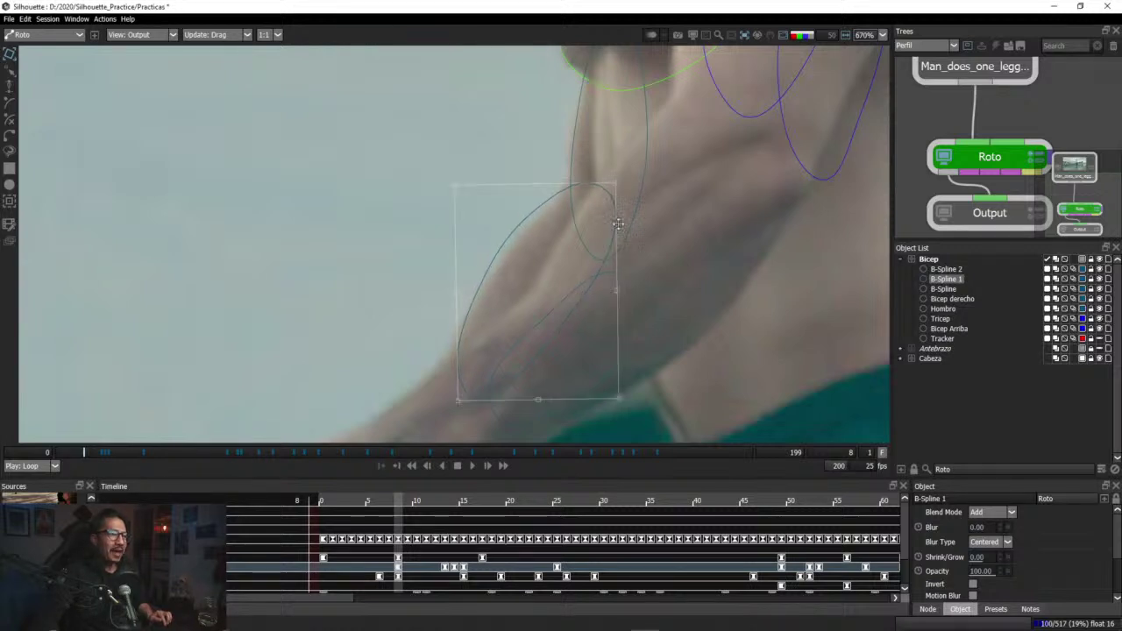
pyautogui.moveTo(613, 184); pyautogui.dragTo(620, 186)
pyautogui.moveTo(582, 306); pyautogui.dragTo(587, 308)
pyautogui.click(611, 218)
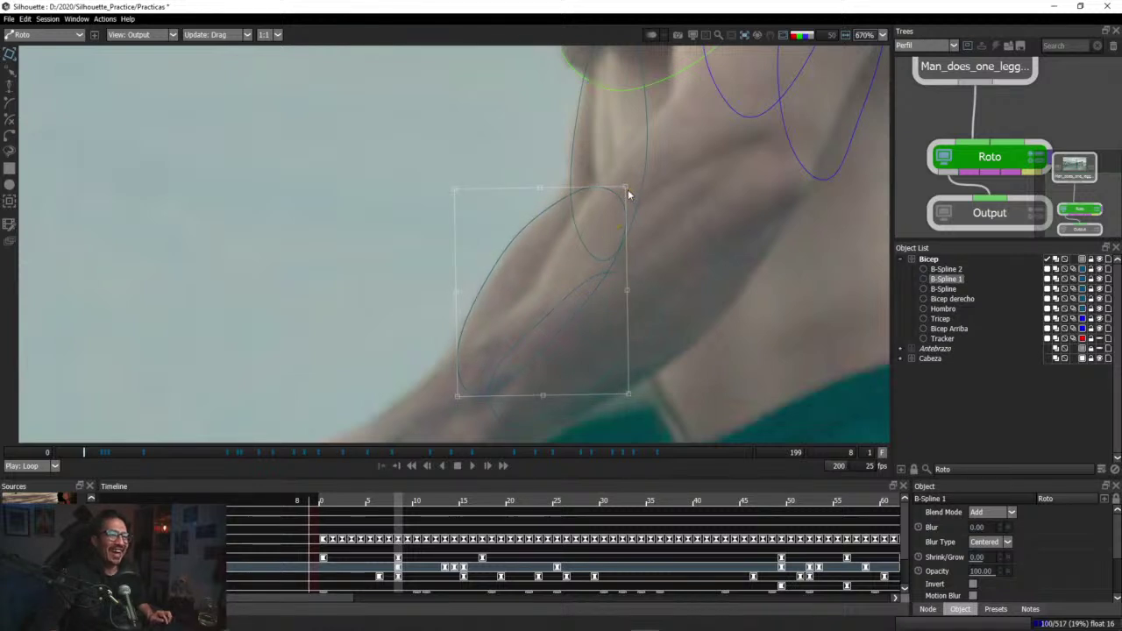
pyautogui.moveTo(627, 194); pyautogui.dragTo(627, 183)
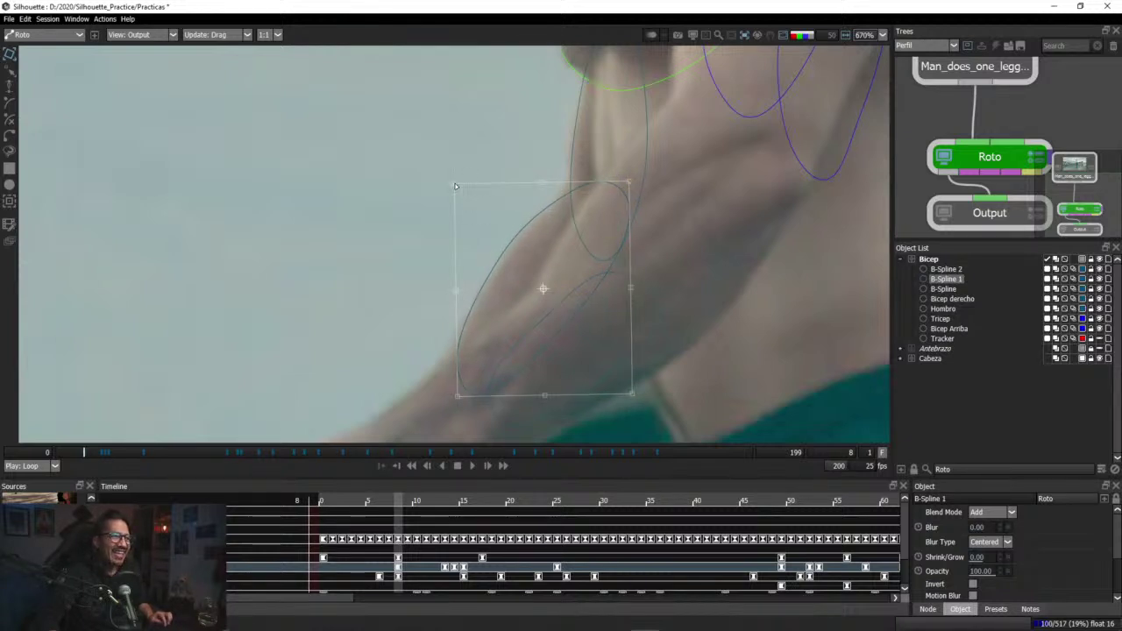
pyautogui.moveTo(455, 186); pyautogui.dragTo(455, 184)
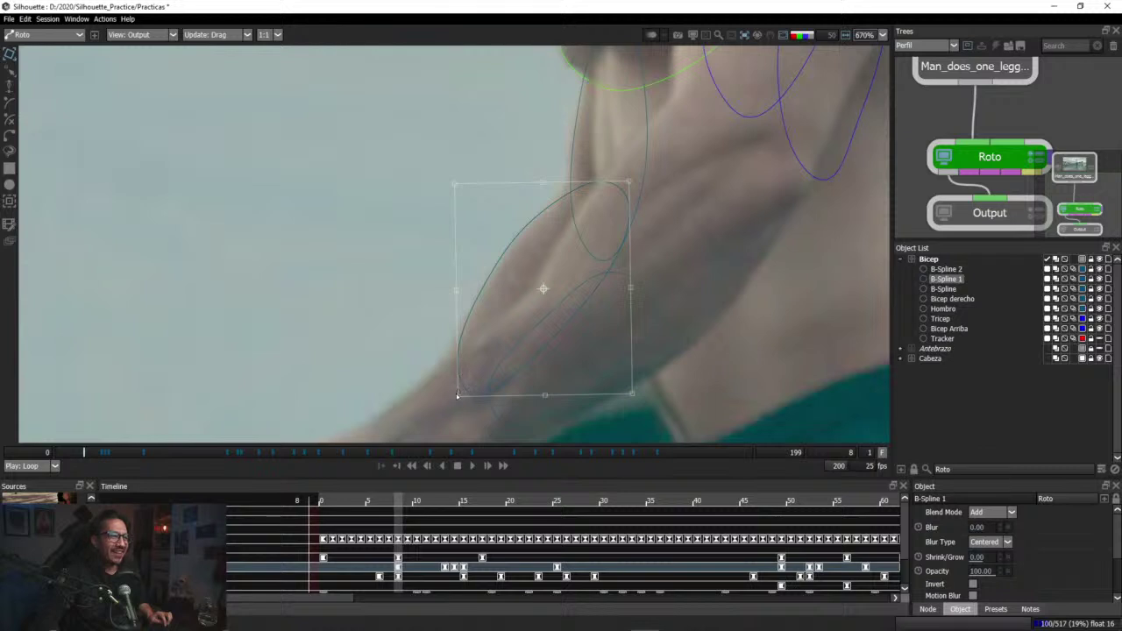
pyautogui.moveTo(457, 395); pyautogui.dragTo(450, 395)
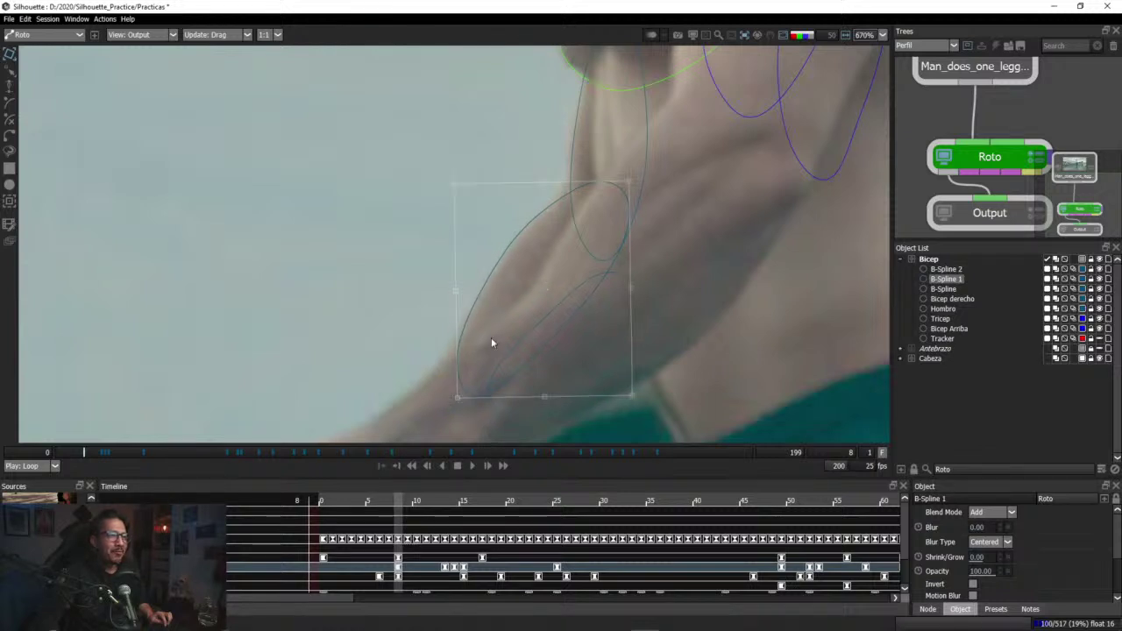
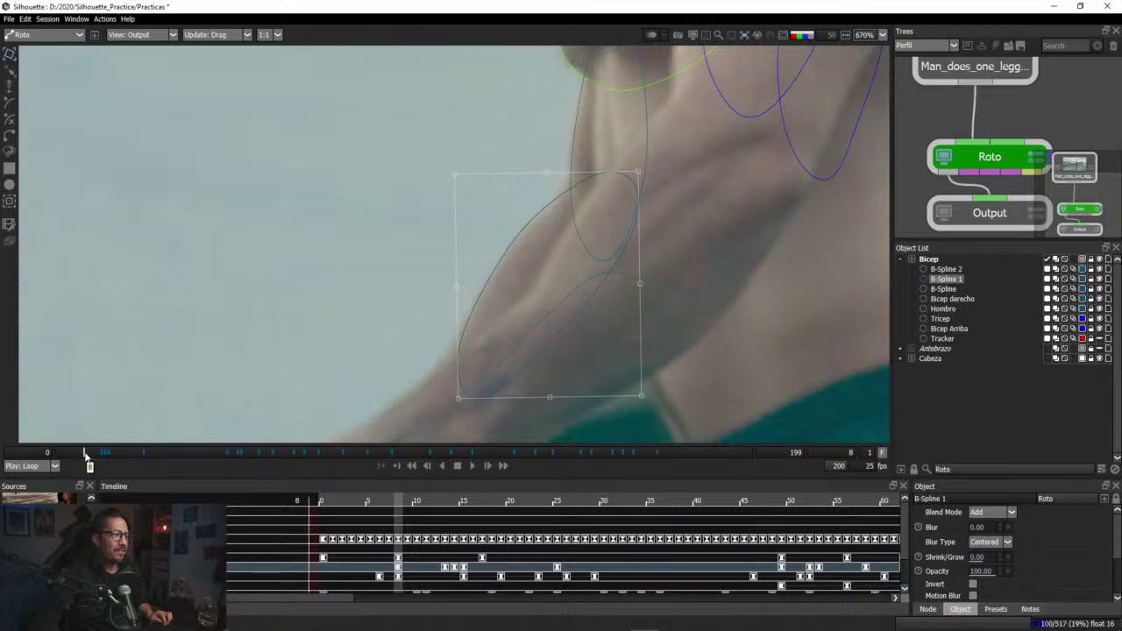
# Step: Reposition the B-Spline 1 shape over the far forearm at frames 4 and 0
pyautogui.moveTo(85, 455)
pyautogui.mouseDown()
pyautogui.moveTo(100, 455)
pyautogui.moveTo(71, 456)
pyautogui.mouseUp()
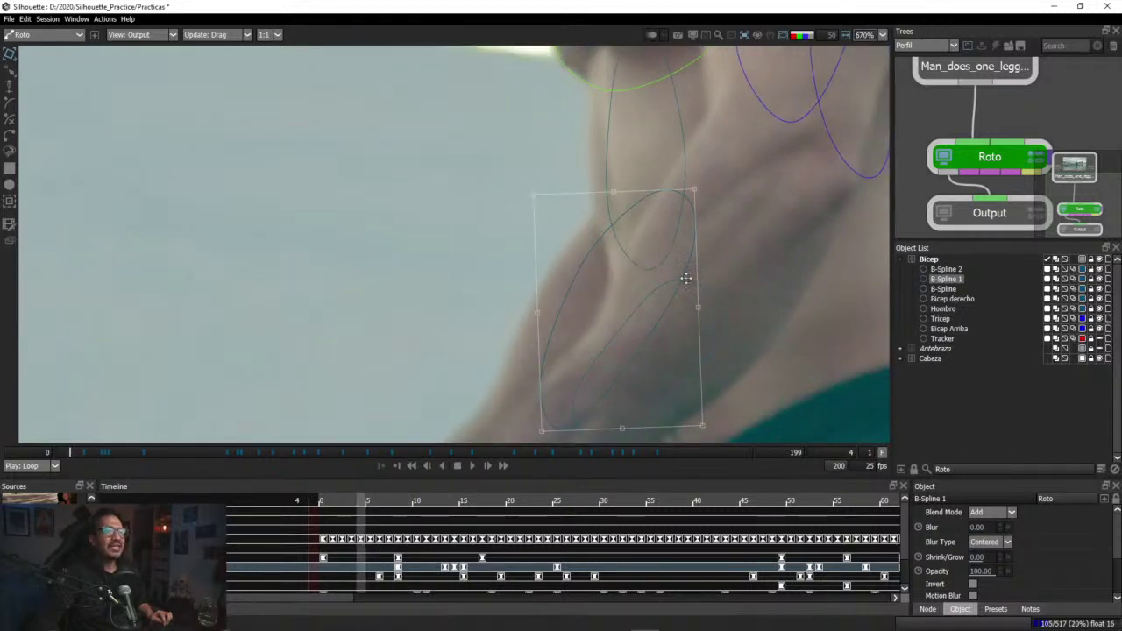
pyautogui.moveTo(686, 279); pyautogui.dragTo(668, 276)
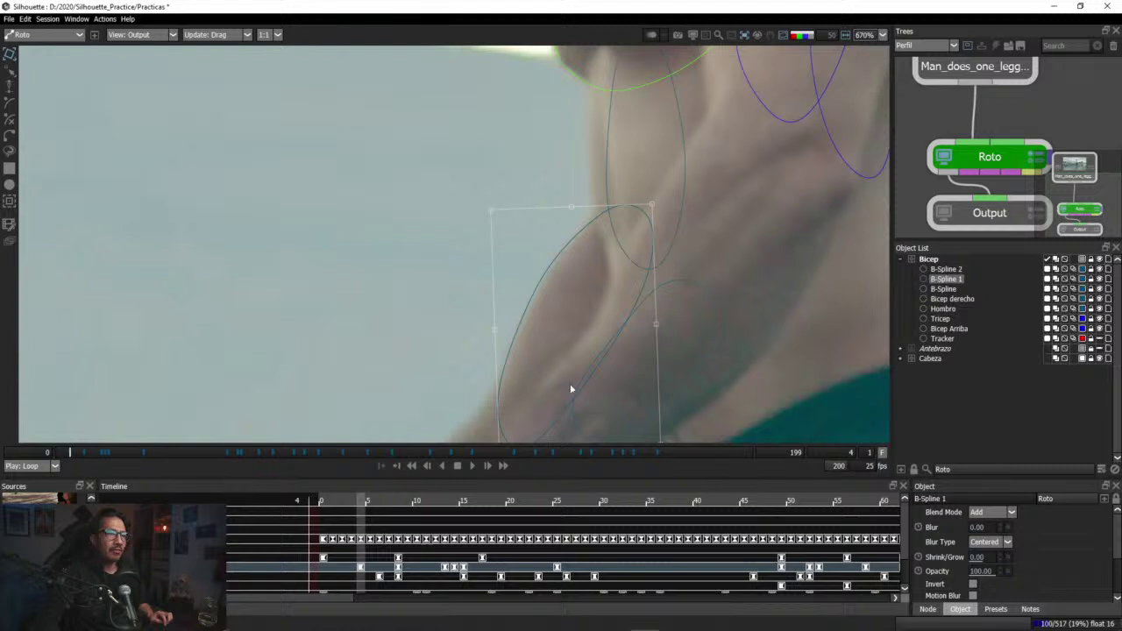
pyautogui.moveTo(77, 453); pyautogui.dragTo(56, 455)
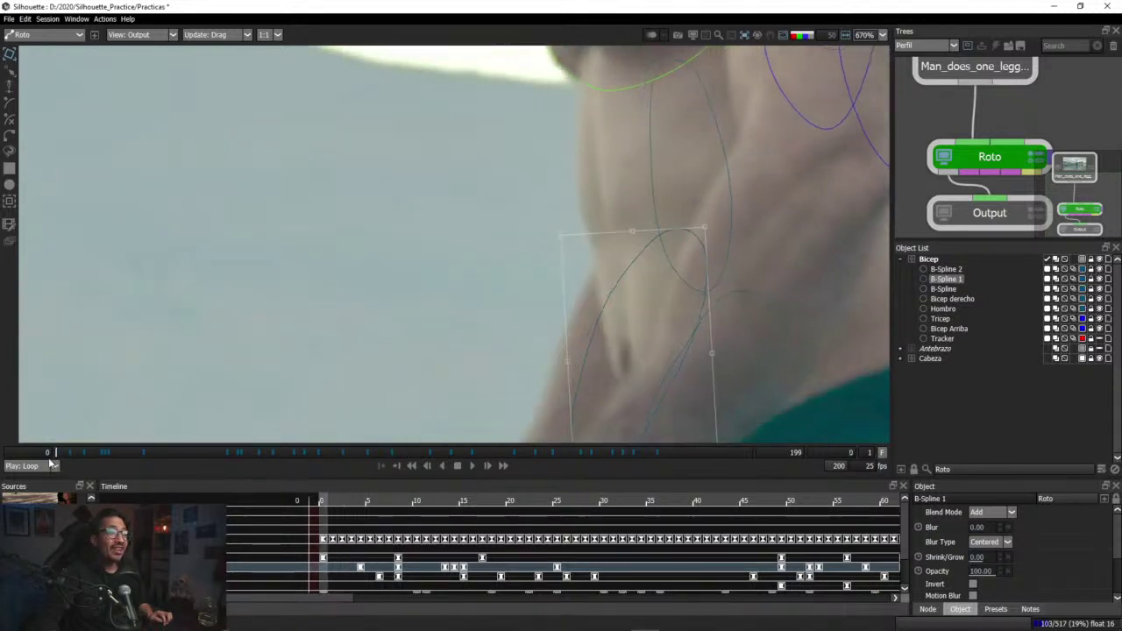
pyautogui.click(642, 297)
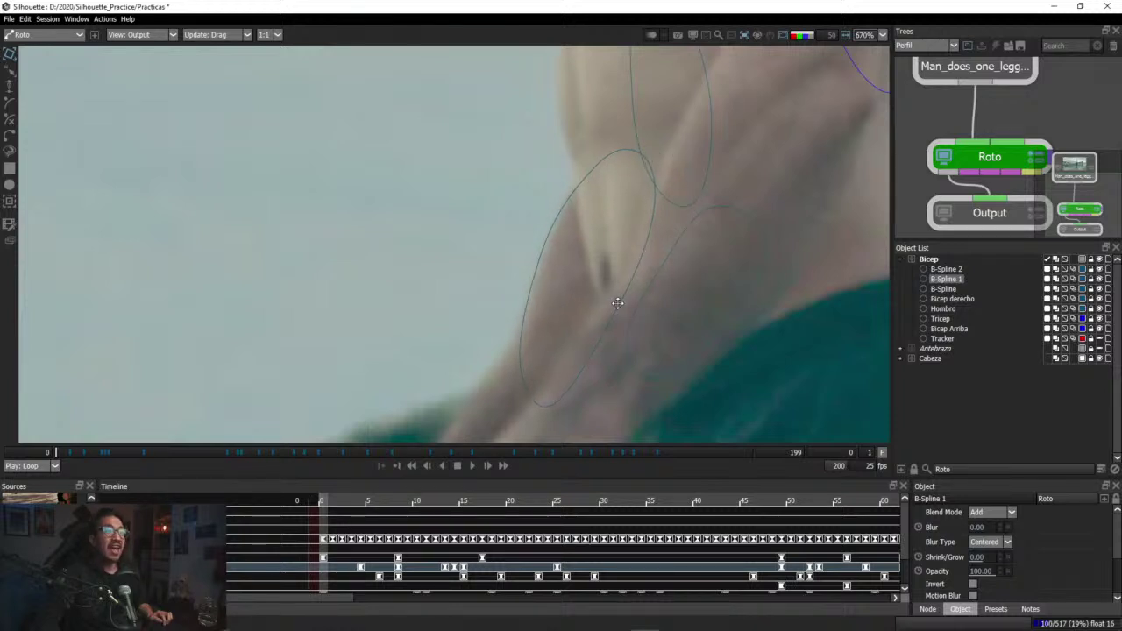
# Step: Deselect the B-Spline 1 shape and switch to the Edge web browser with a blank new tab
pyautogui.hotkey('alt', 'Tab')
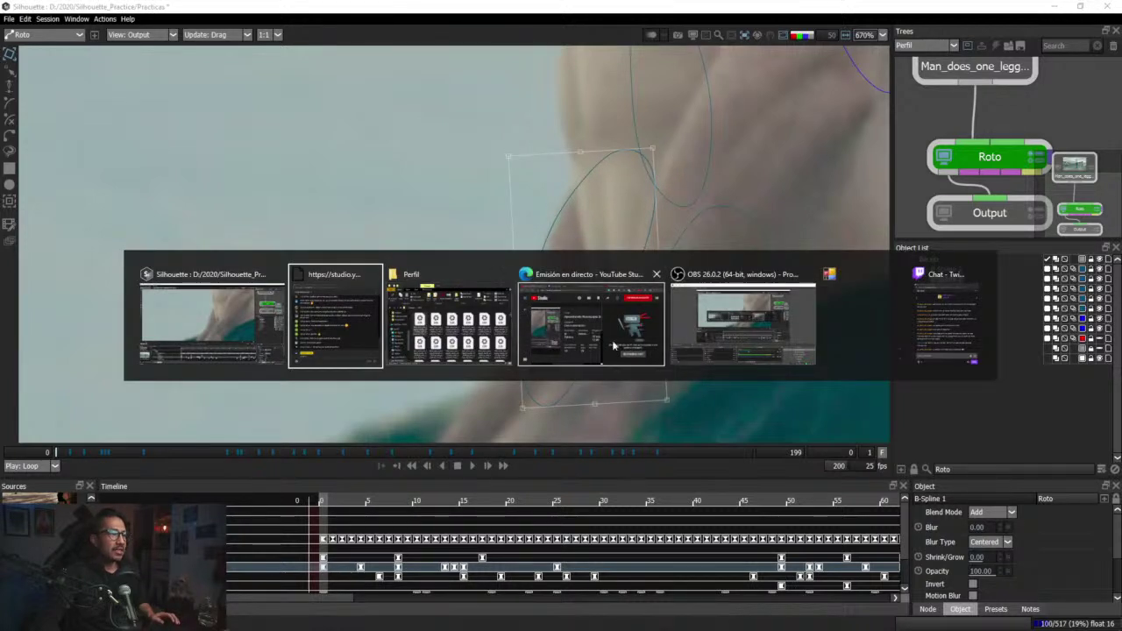
pyautogui.press('Escape')
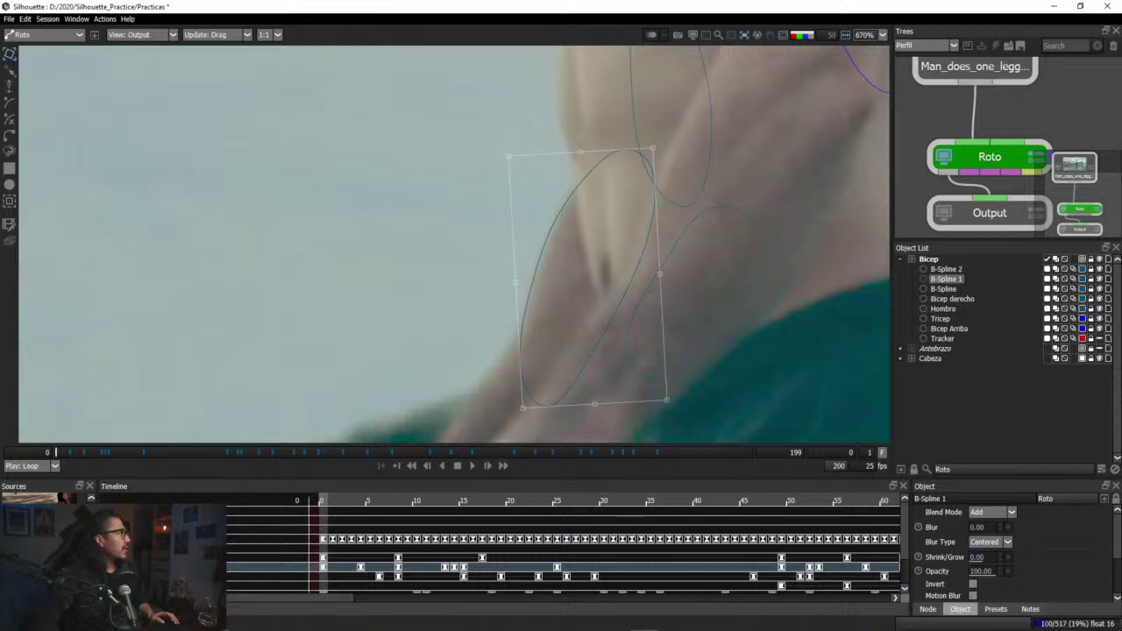
pyautogui.click(427, 81)
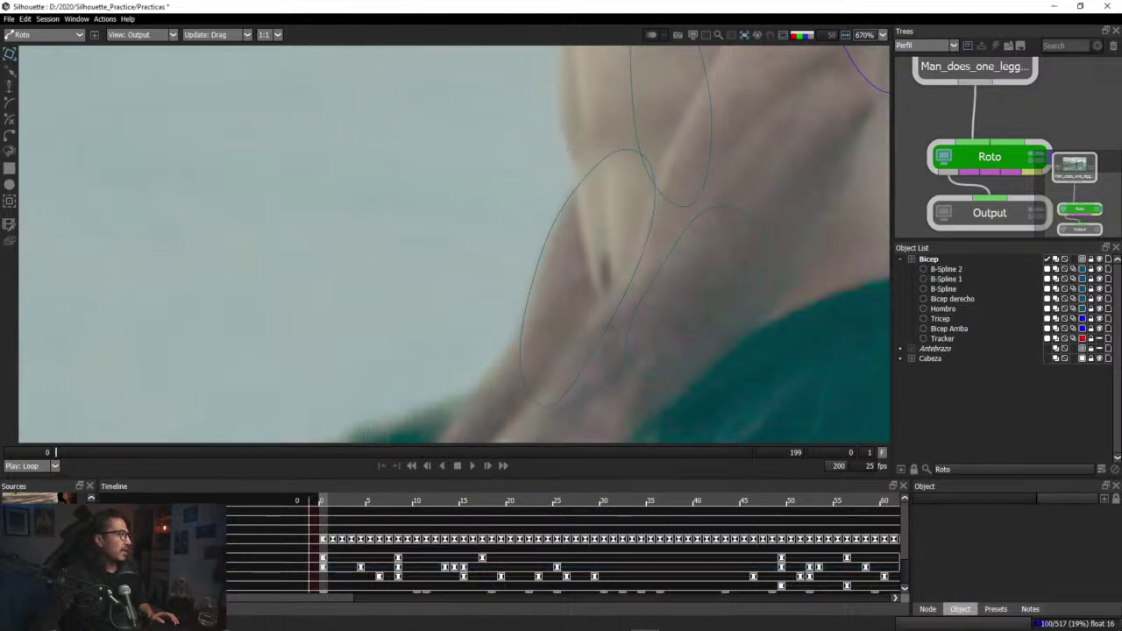
pyautogui.moveTo(0, 263); pyautogui.dragTo(345, 21)
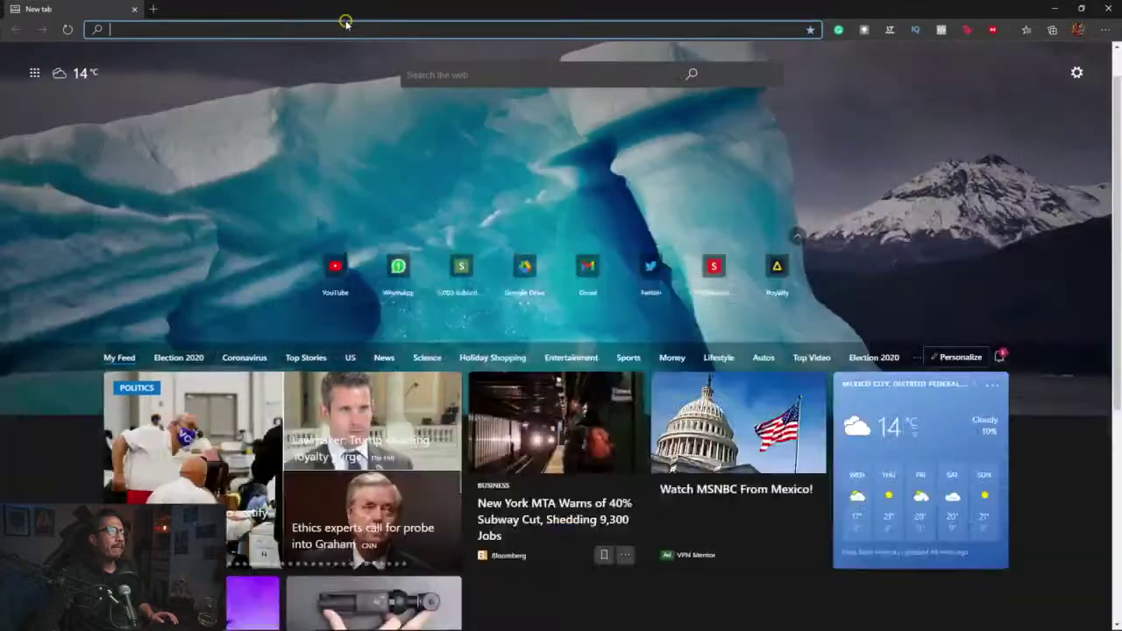
# Step: Open YouTube and search for "avengers infinity war fight"
pyautogui.click(334, 438)
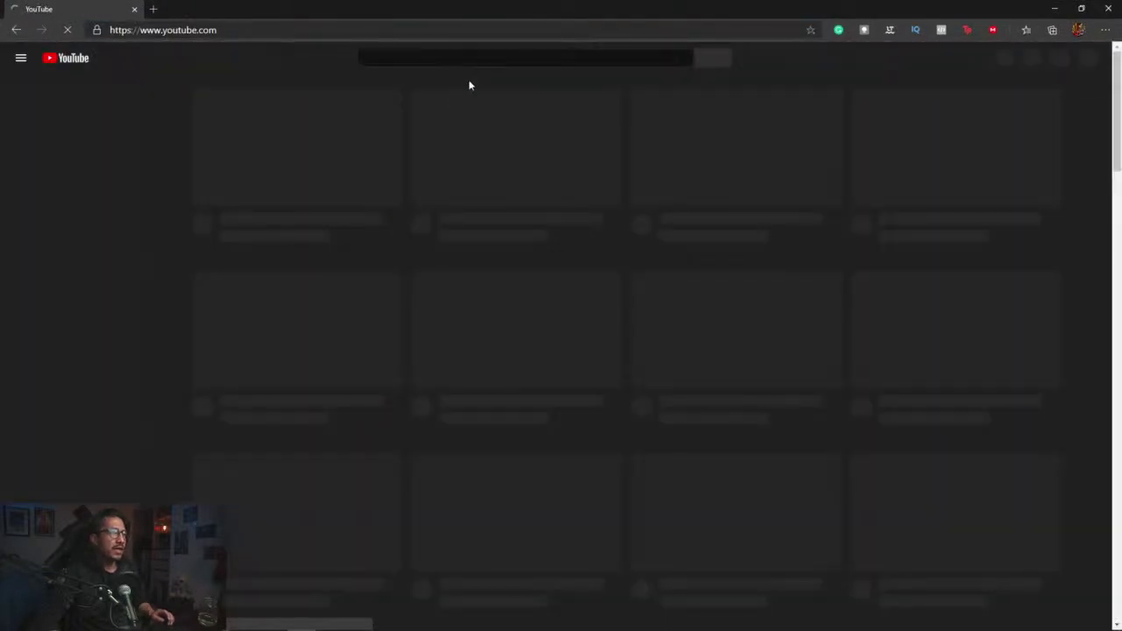
pyautogui.click(453, 57)
pyautogui.write('avenge')
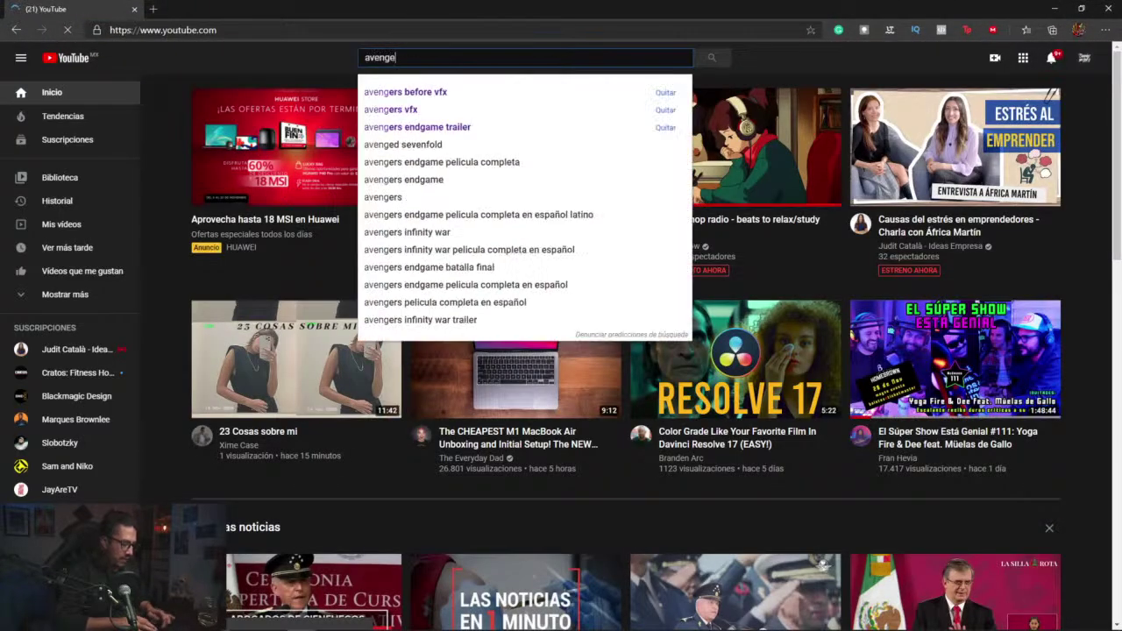
pyautogui.write('rs infinity war')
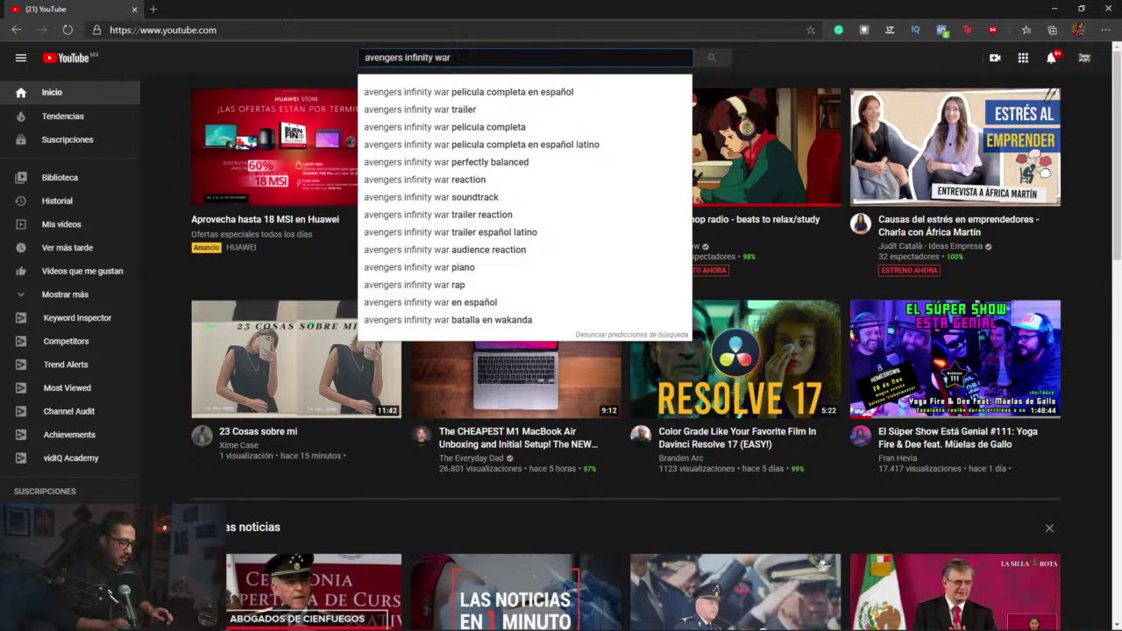
pyautogui.write(' fight')
pyautogui.press('Return')
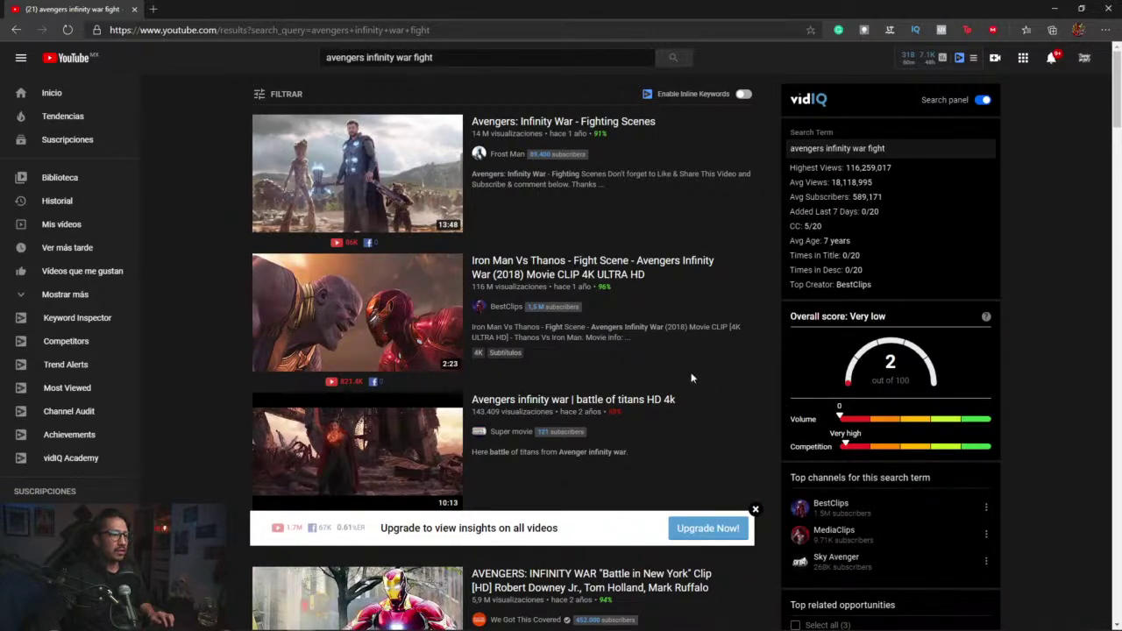
# Step: Look through the search results and preview the clips to find a suitable fight scene
pyautogui.scroll(-3, 653, 405)
pyautogui.scroll(-3, 653, 405)
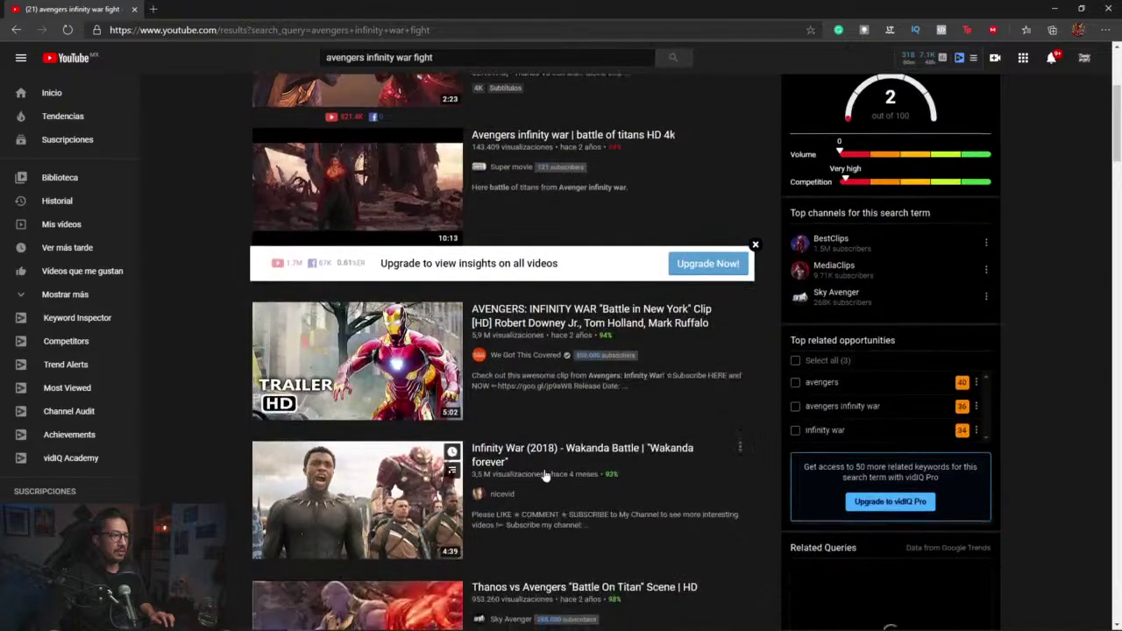
pyautogui.moveTo(382, 245)
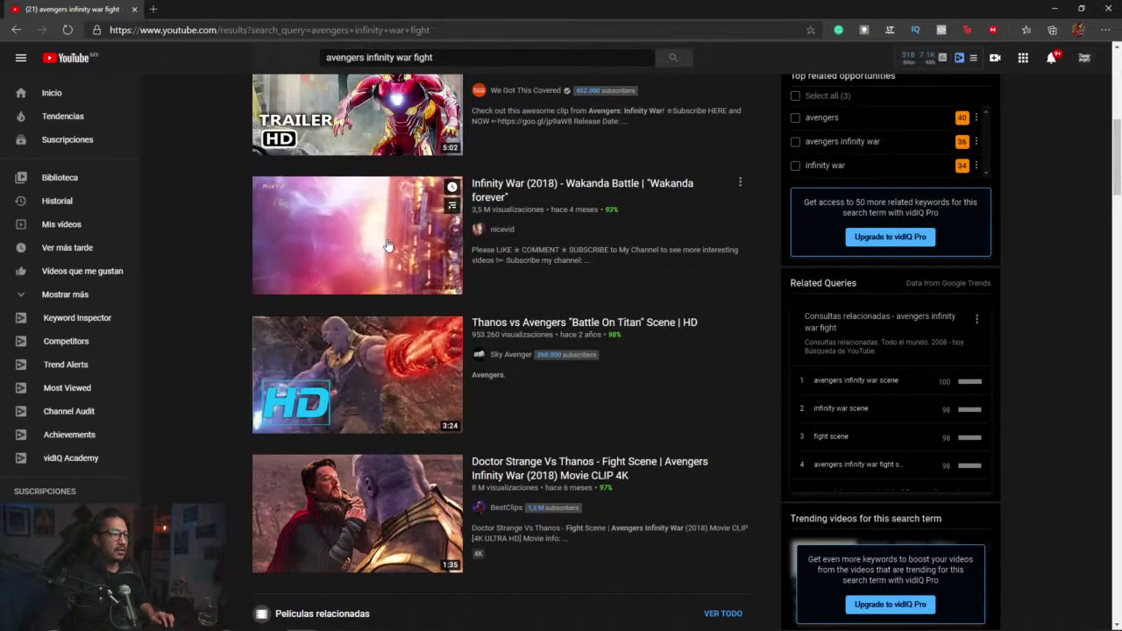
pyautogui.scroll(-4, 395, 256)
pyautogui.scroll(-3, 398, 260)
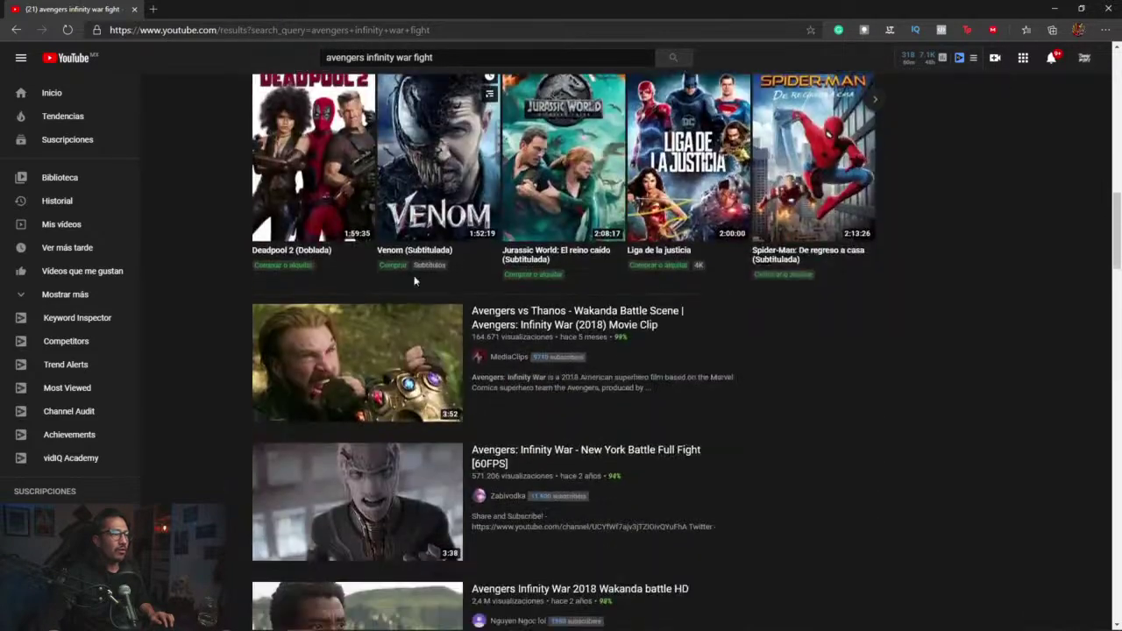
pyautogui.scroll(10, 429, 276)
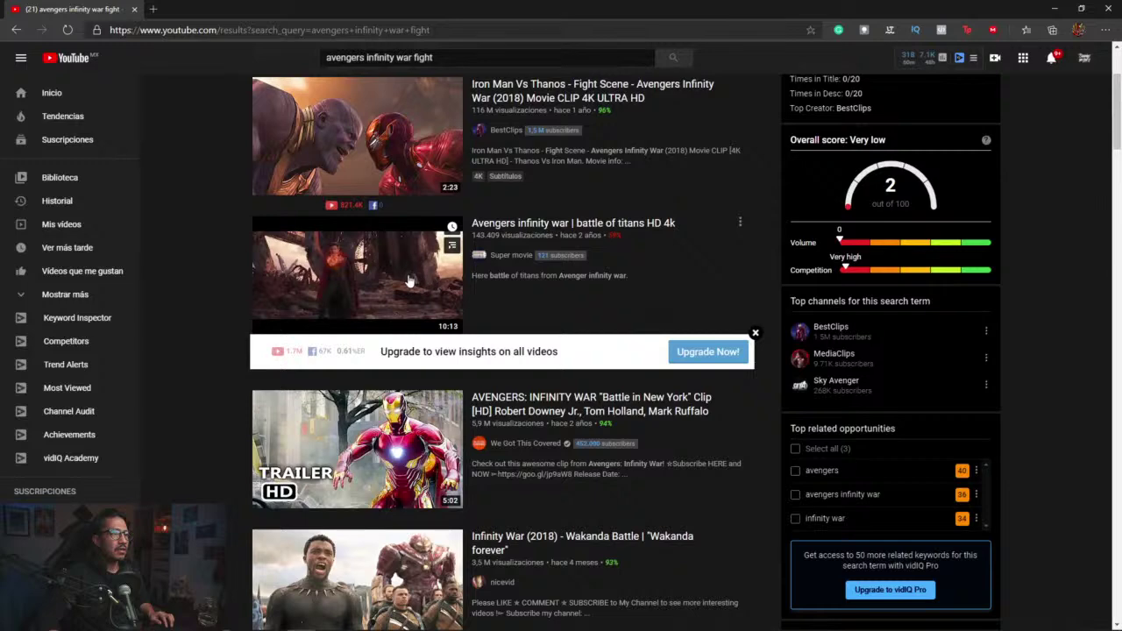
pyautogui.scroll(2, 408, 280)
pyautogui.moveTo(383, 324)
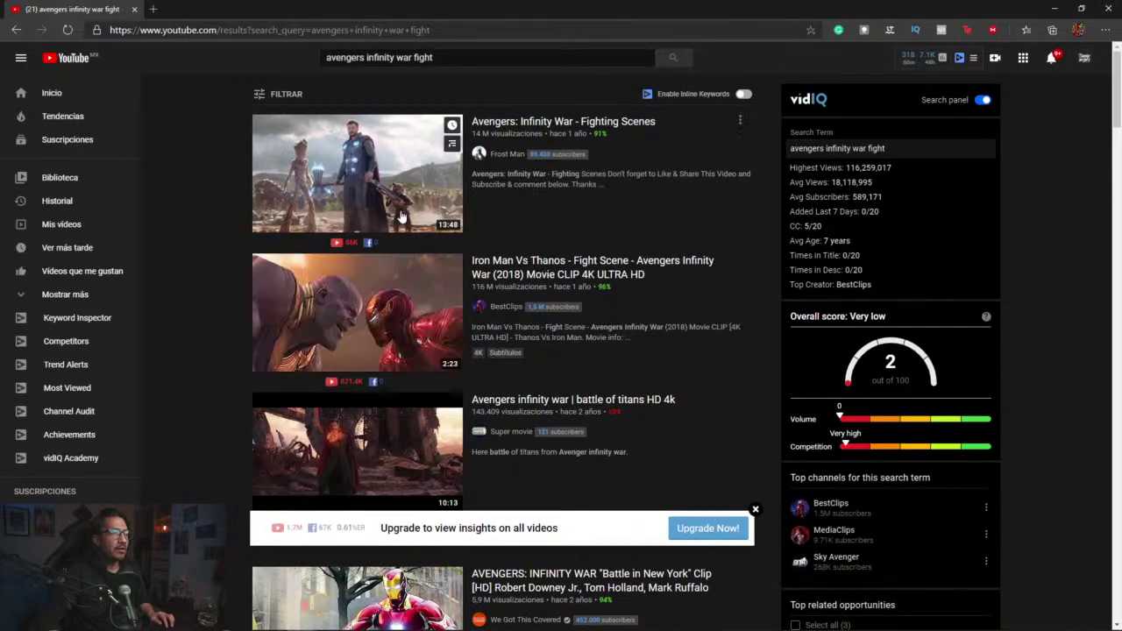
pyautogui.moveTo(402, 216)
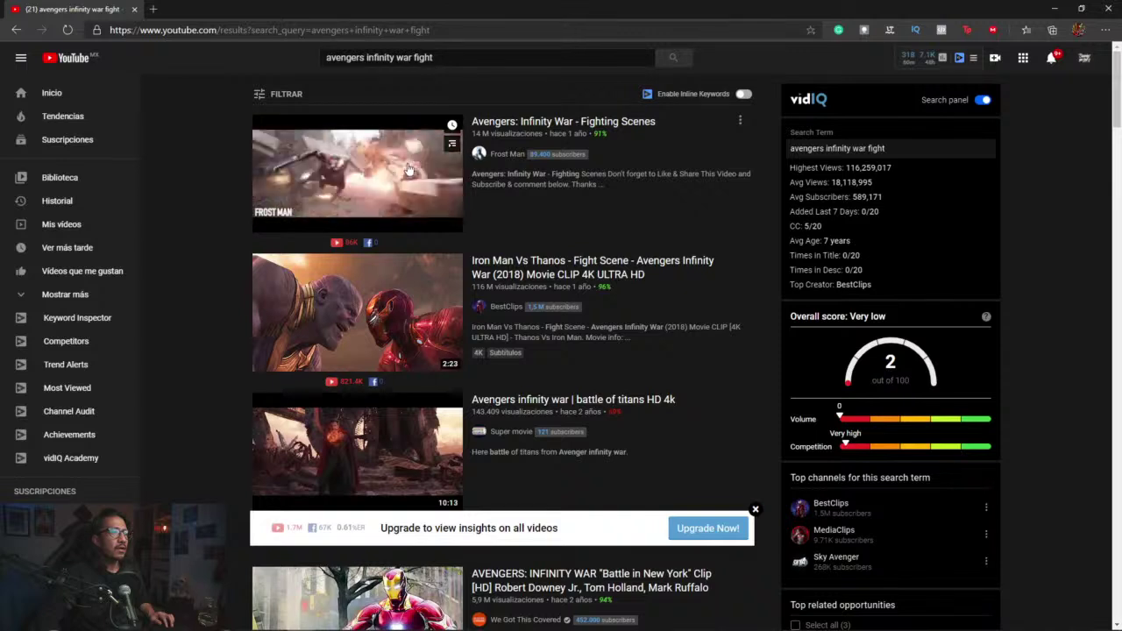
# Step: Open the "Avengers: Infinity War - Fighting Scenes" video in a new tab and dismiss its ads
pyautogui.middleClick(407, 168)
pyautogui.click(217, 9)
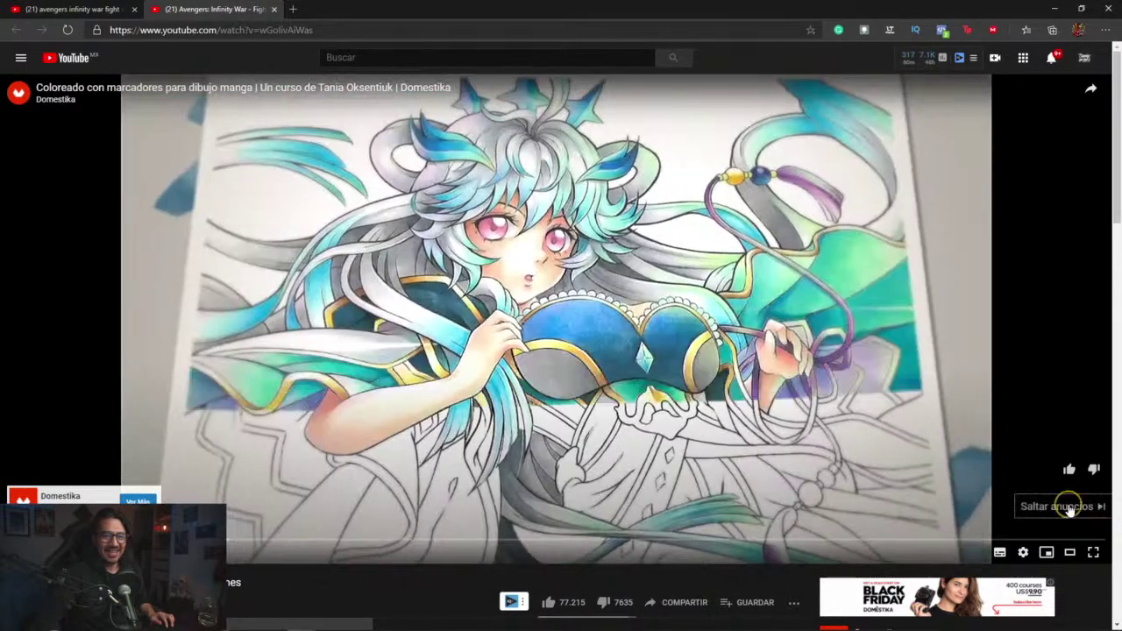
pyautogui.click(1068, 504)
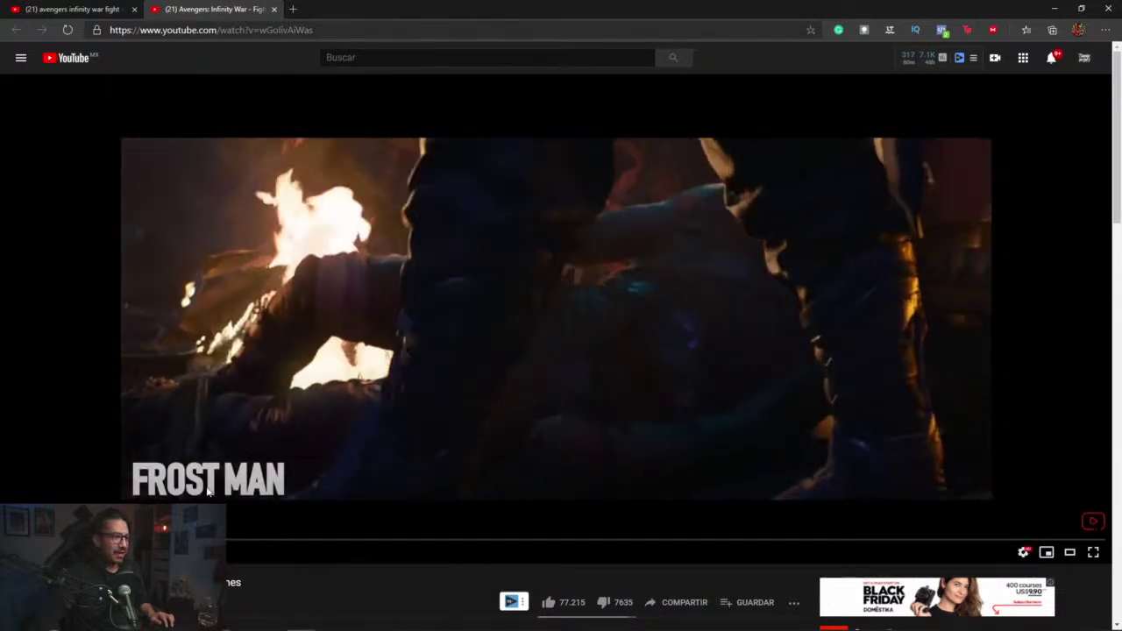
pyautogui.press('space')
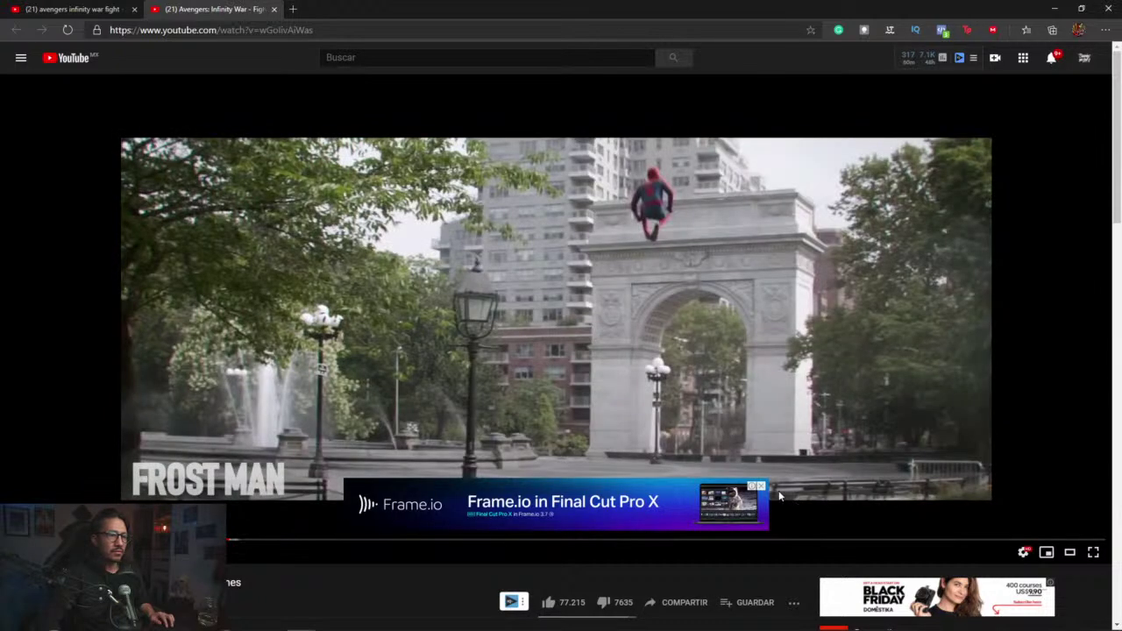
pyautogui.click(762, 486)
# Step: Skim forward through the fighting scenes video to its end, sampling shots for a visual effects example
pyautogui.click(433, 540)
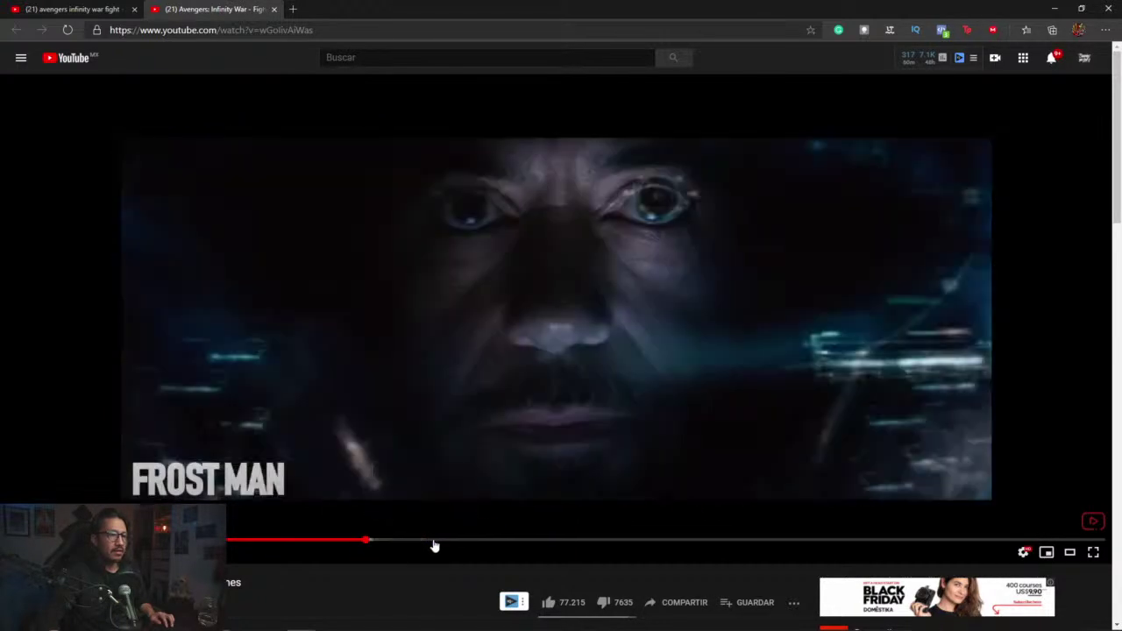
pyautogui.click(504, 541)
pyautogui.click(537, 540)
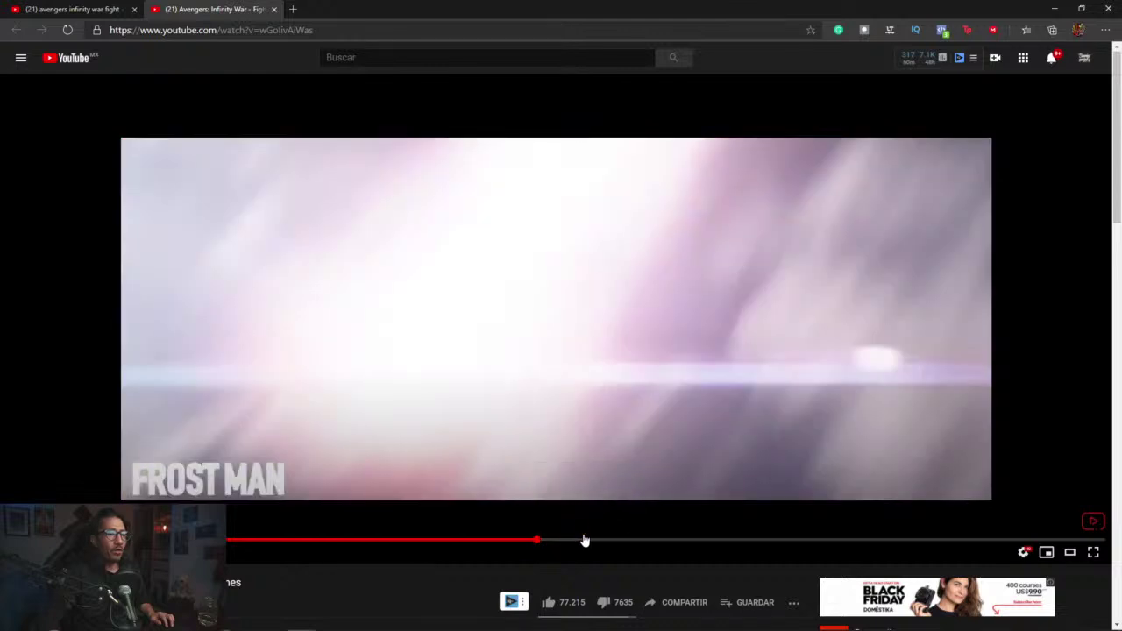
pyautogui.click(583, 540)
pyautogui.click(621, 541)
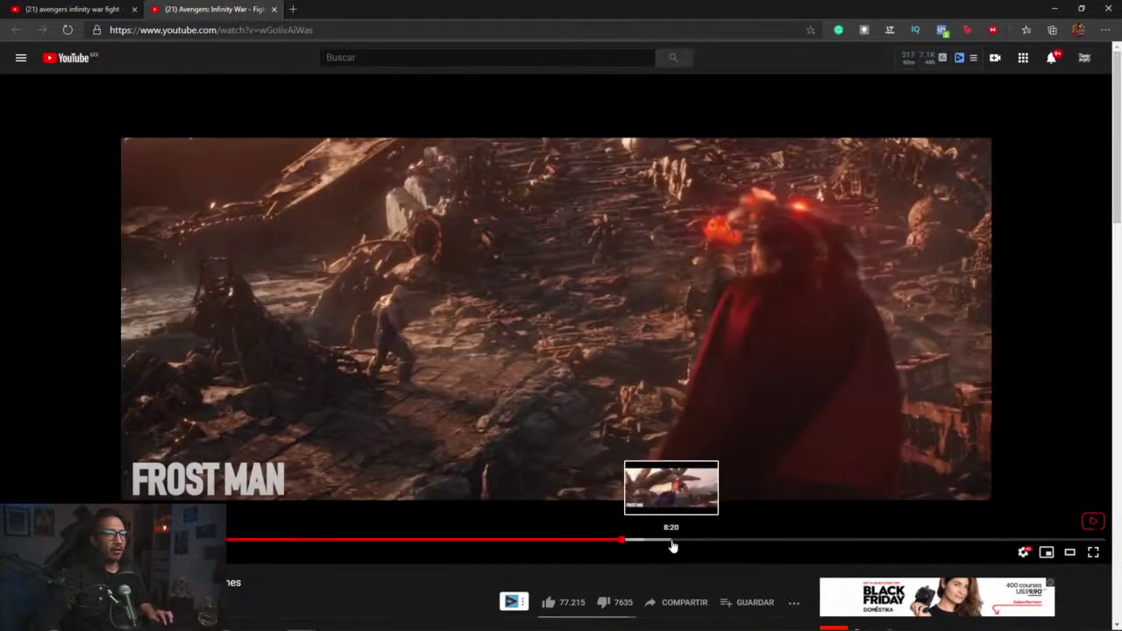
pyautogui.click(699, 542)
pyautogui.click(724, 539)
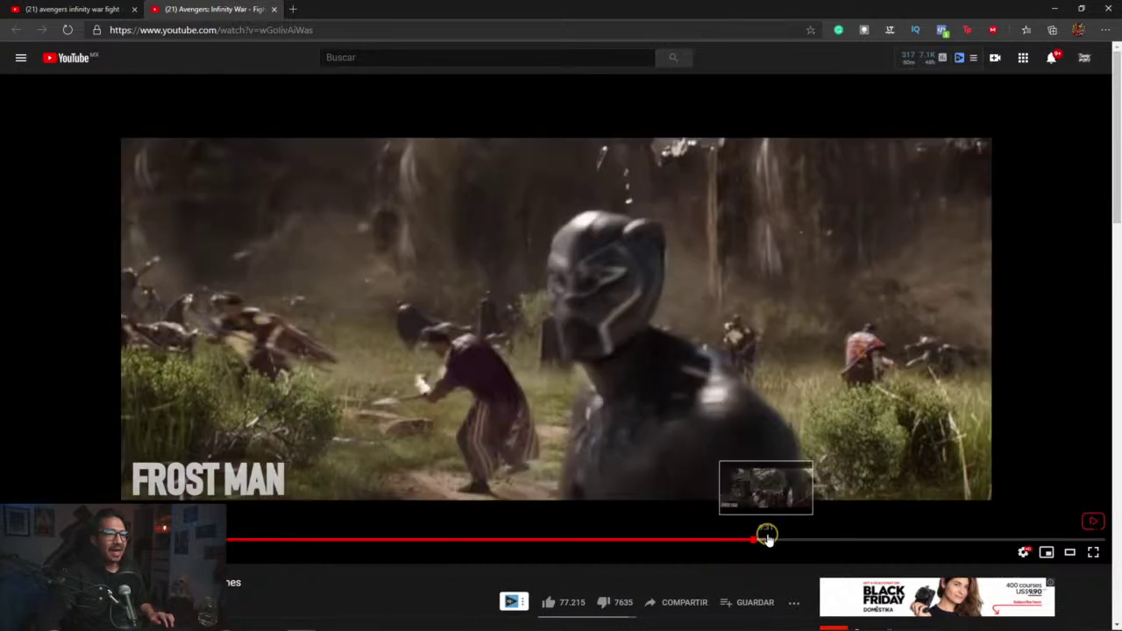
pyautogui.click(766, 538)
pyautogui.click(736, 538)
pyautogui.click(759, 504)
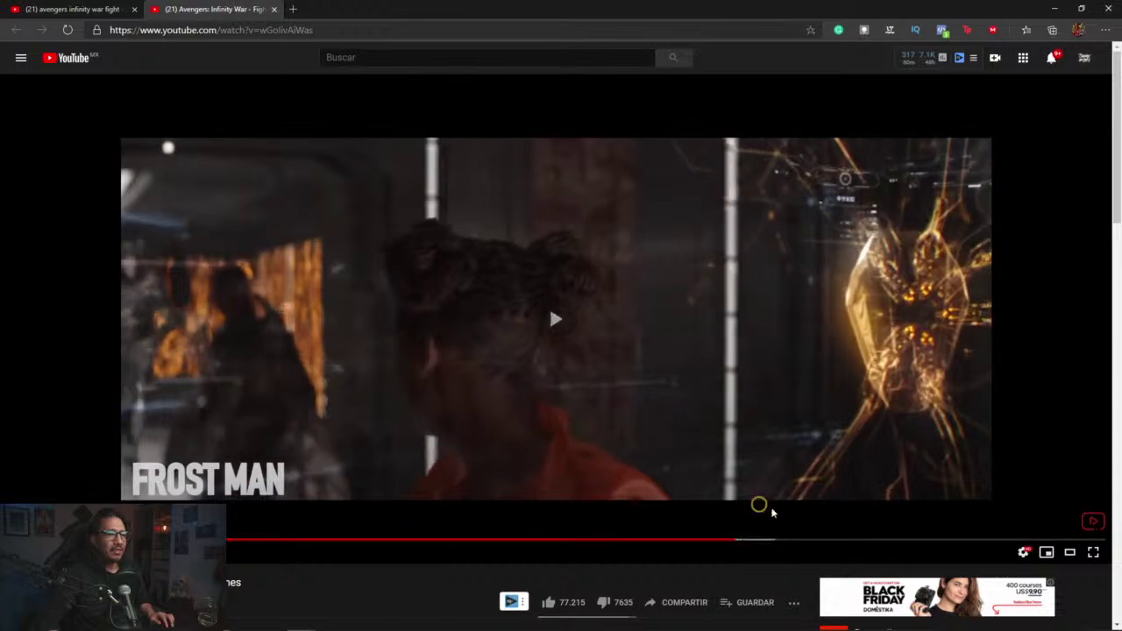
pyautogui.click(785, 542)
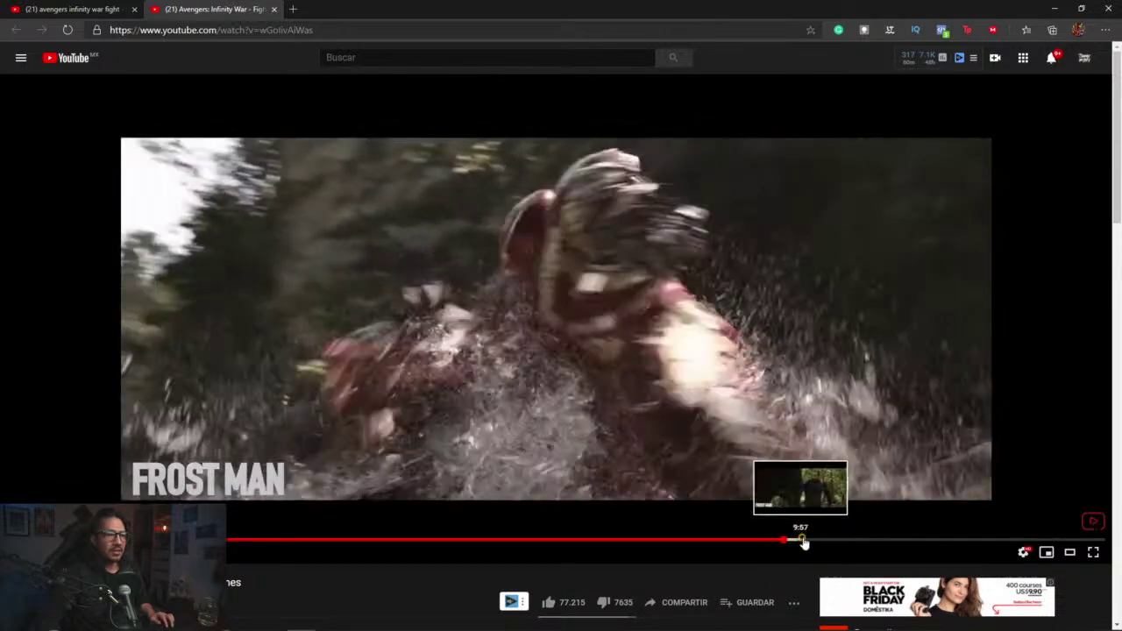
pyautogui.click(829, 539)
pyautogui.click(858, 541)
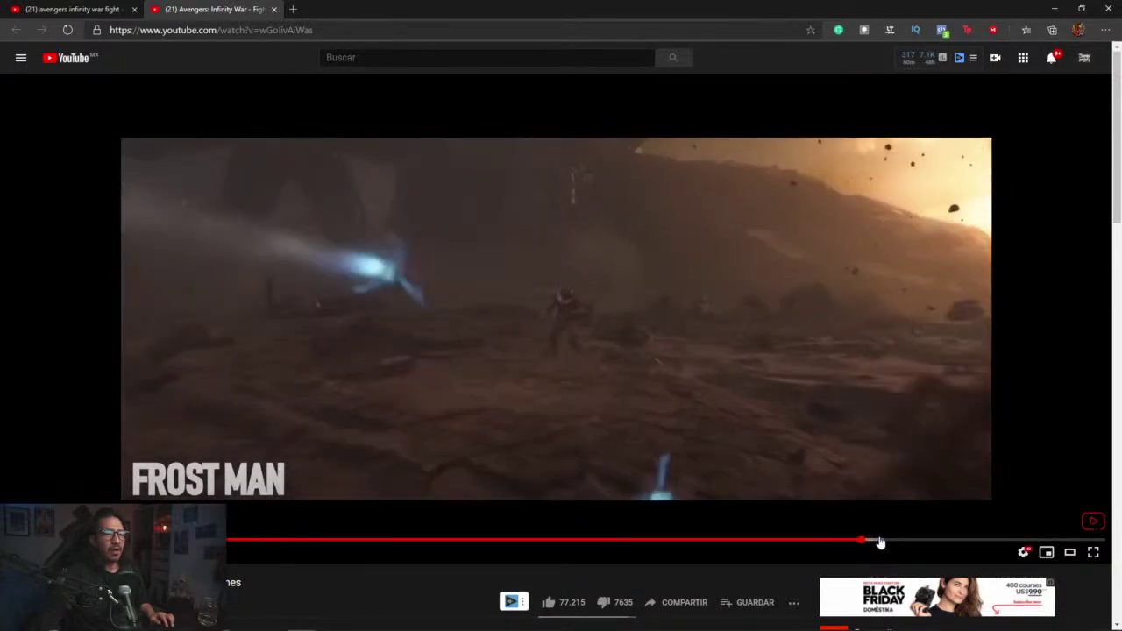
pyautogui.click(897, 540)
pyautogui.click(931, 541)
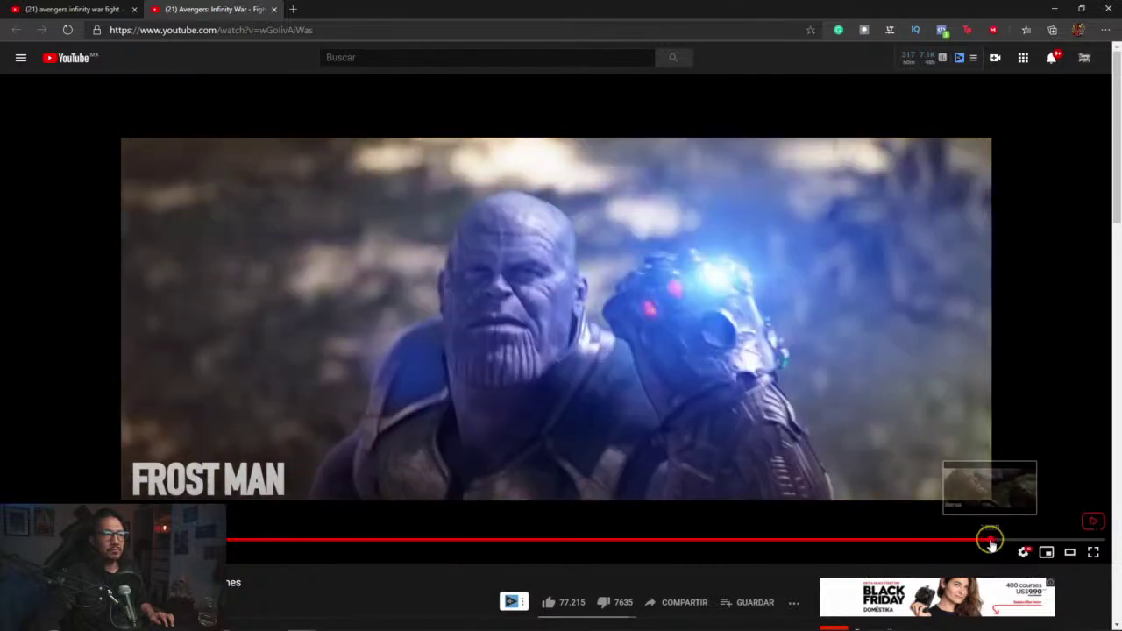
pyautogui.click(1018, 541)
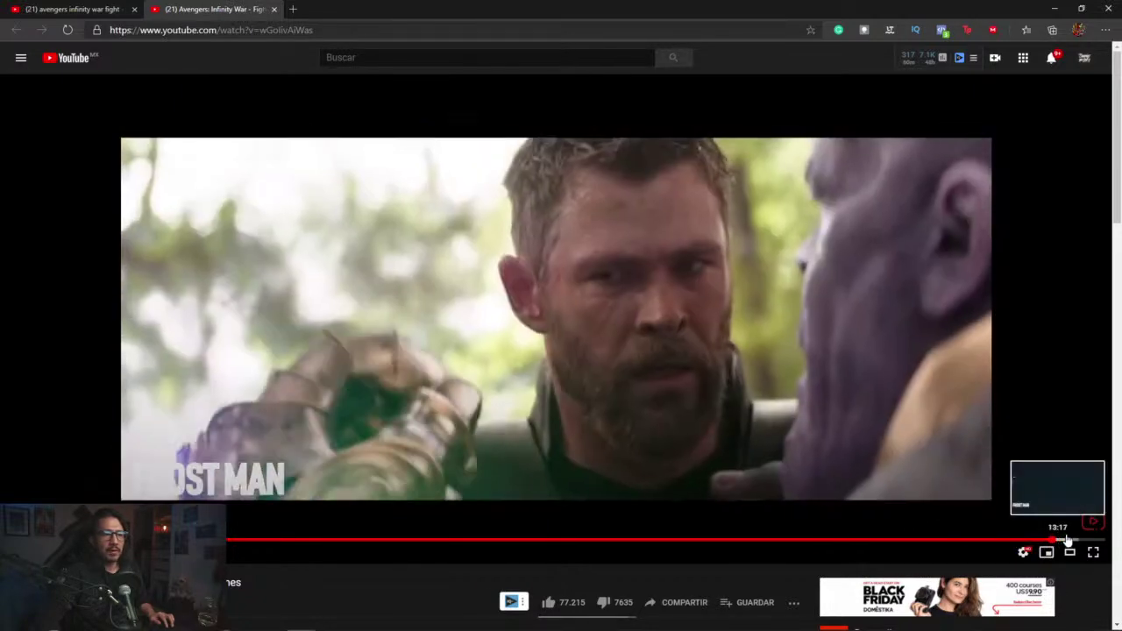
pyautogui.click(1071, 541)
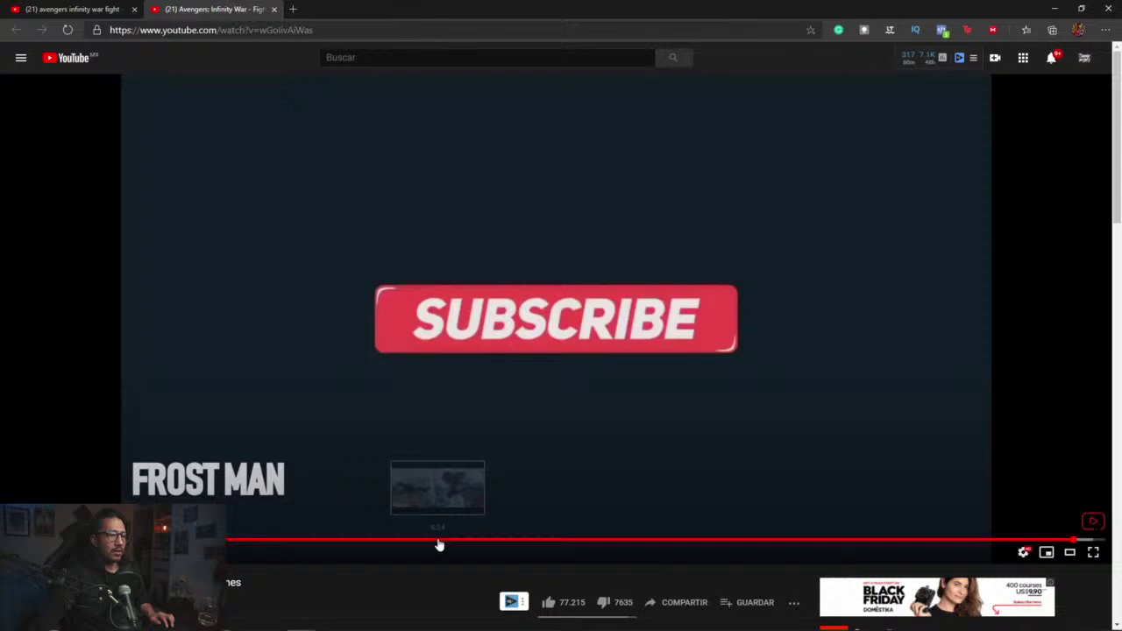
# Step: Go back and sample the first half of the video, ending at the Hulkbuster shot around 6:49
pyautogui.click(438, 540)
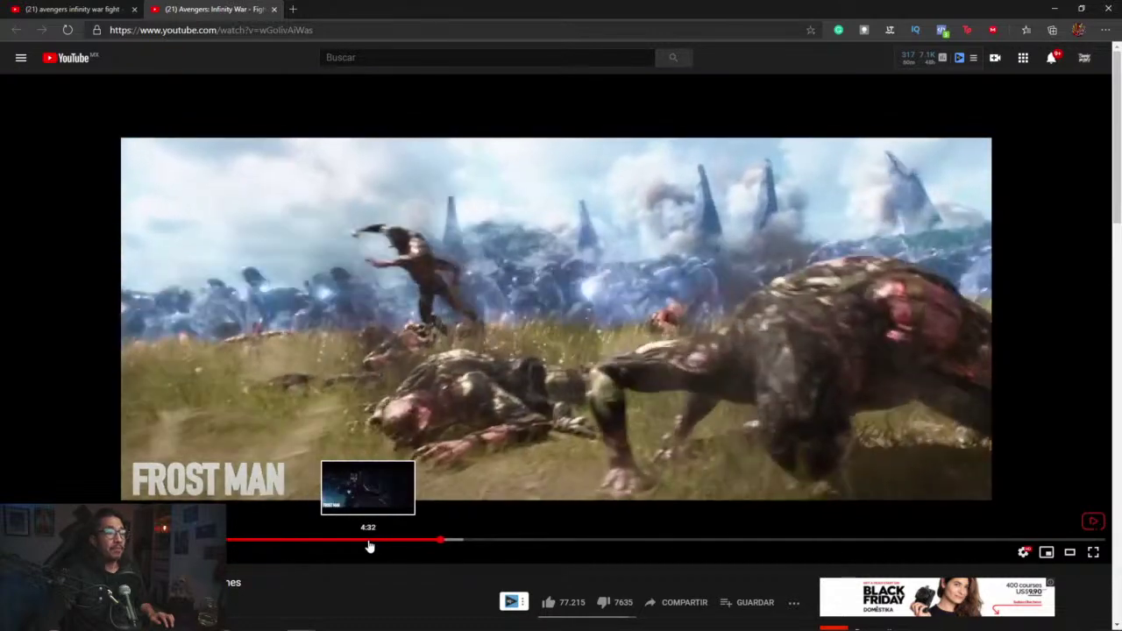
pyautogui.click(369, 540)
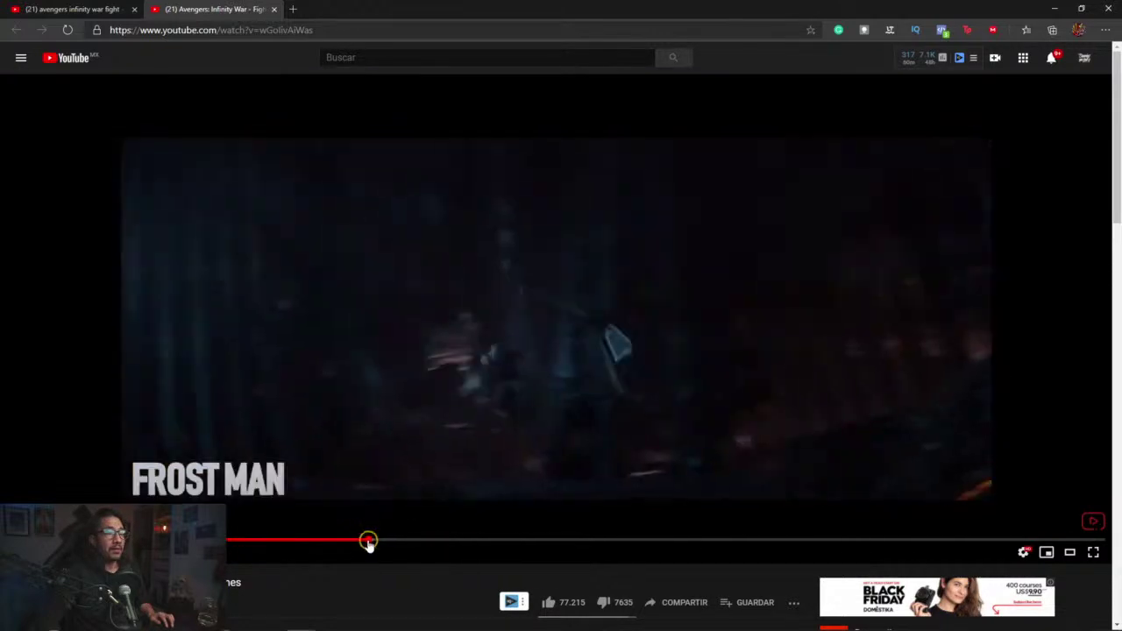
pyautogui.click(346, 541)
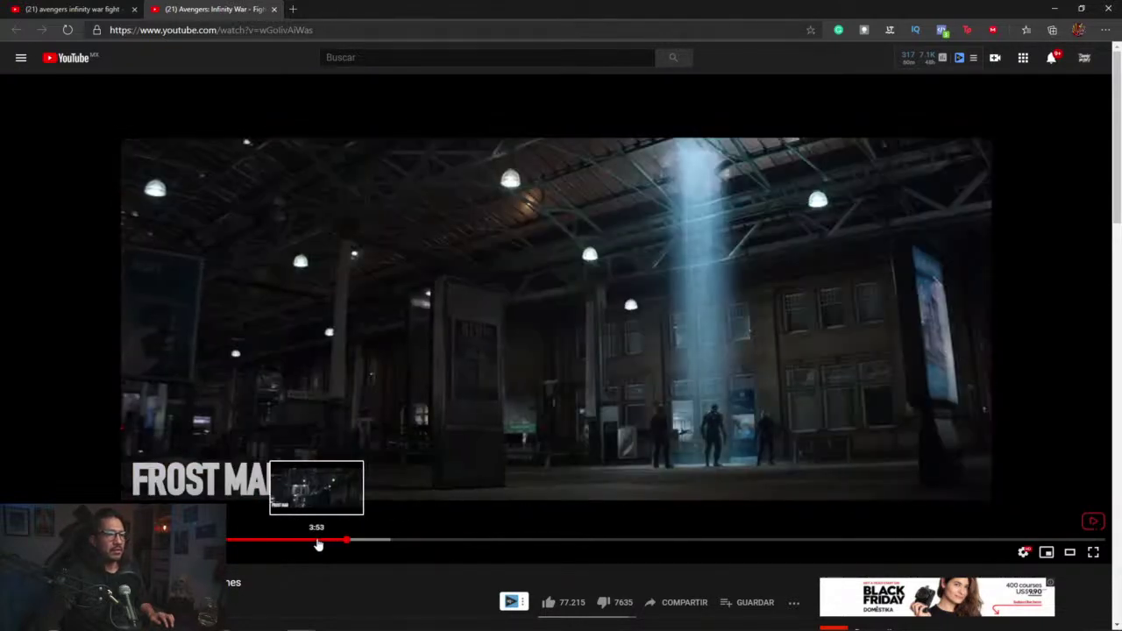
pyautogui.click(318, 541)
pyautogui.click(299, 541)
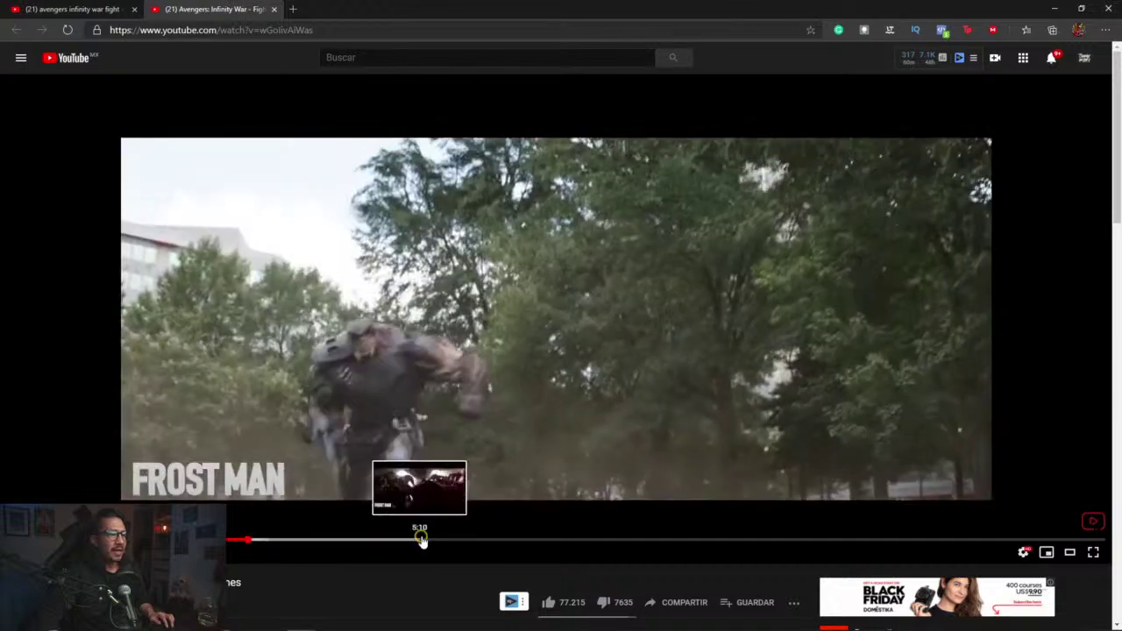
pyautogui.click(453, 542)
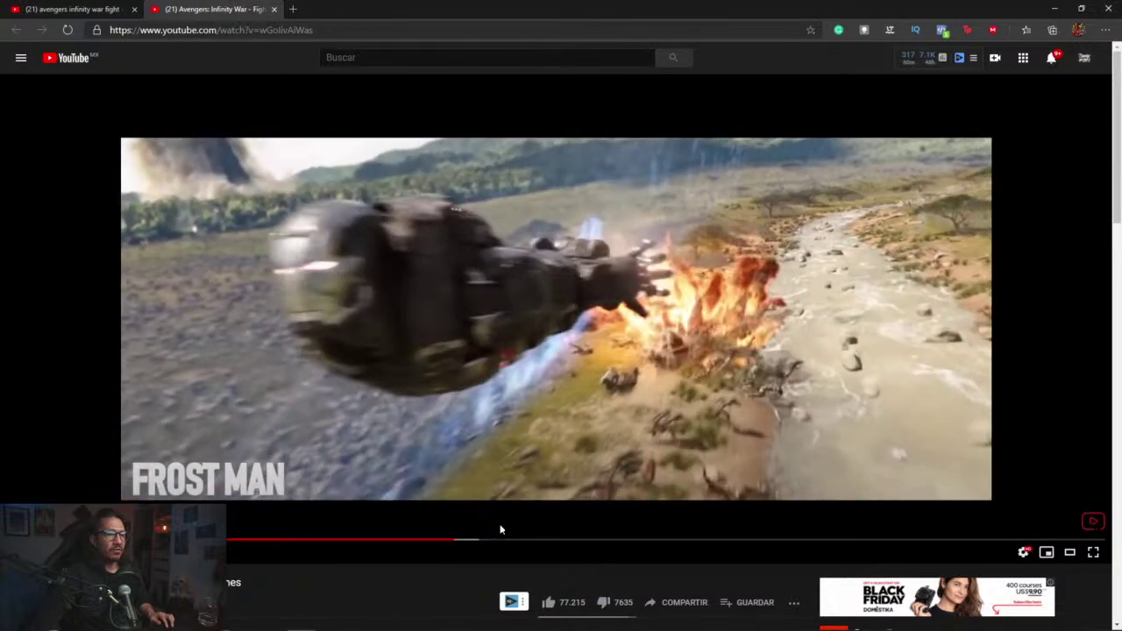
pyautogui.click(488, 537)
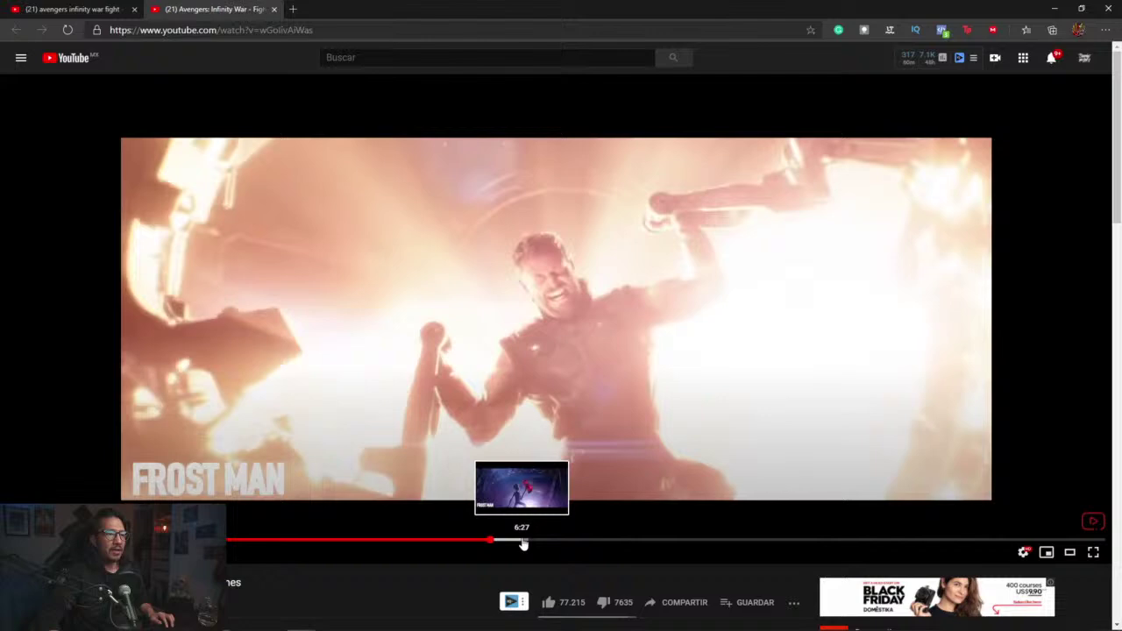
pyautogui.click(522, 542)
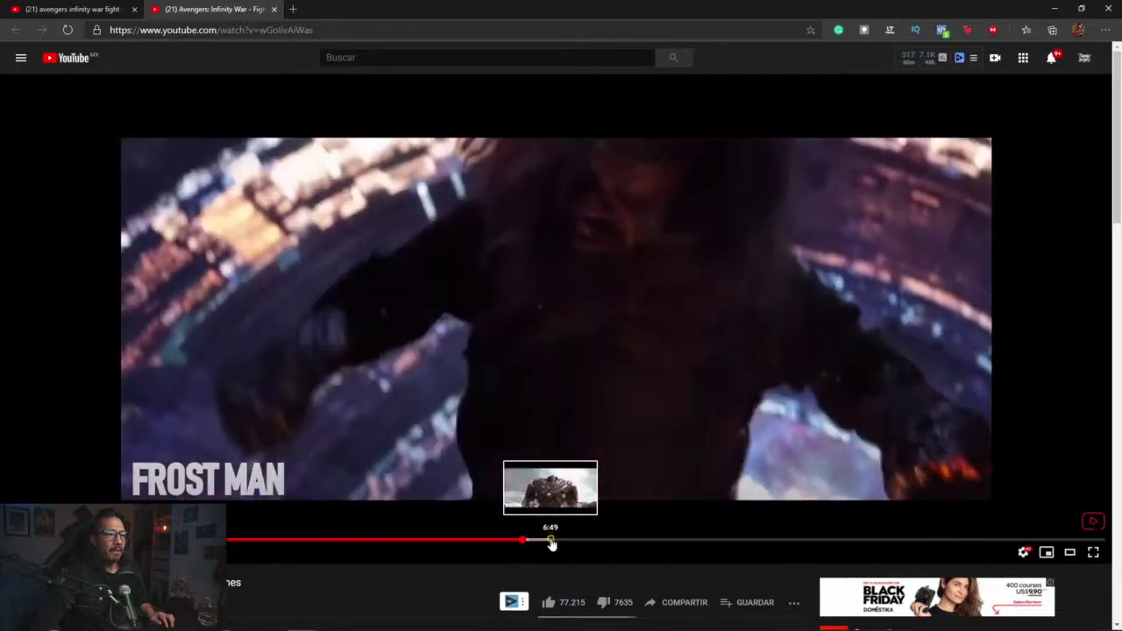
pyautogui.click(550, 542)
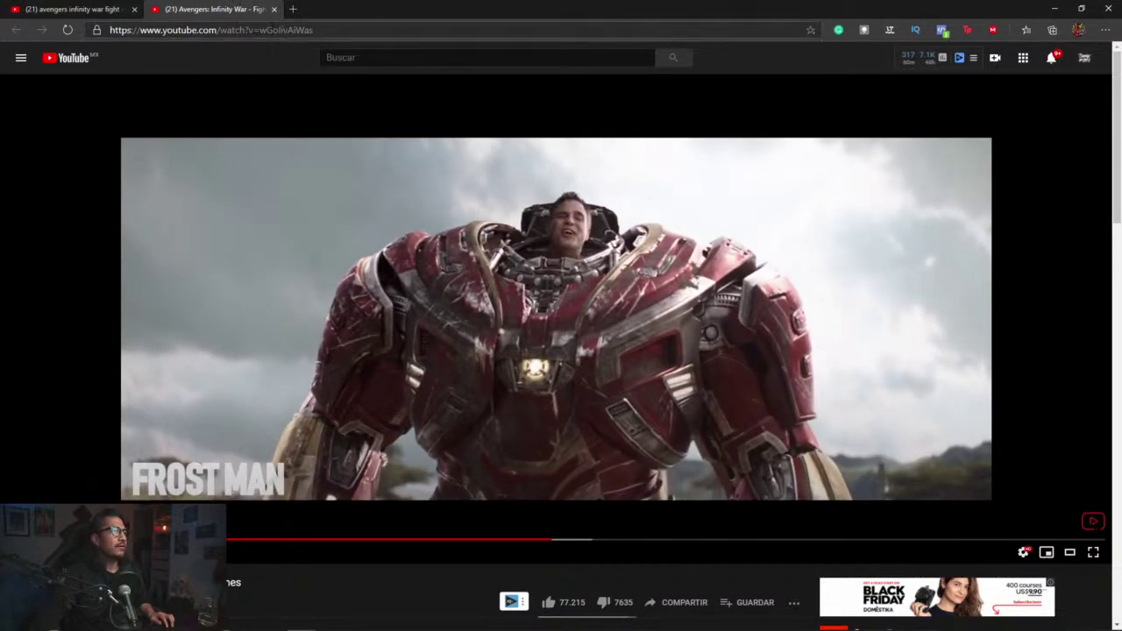
# Step: Close the fighting scenes video and open the "Doctor Strange Vs Thanos - Fight Scene" clip in a new tab
pyautogui.click(274, 10)
pyautogui.scroll(-3, 242, 372)
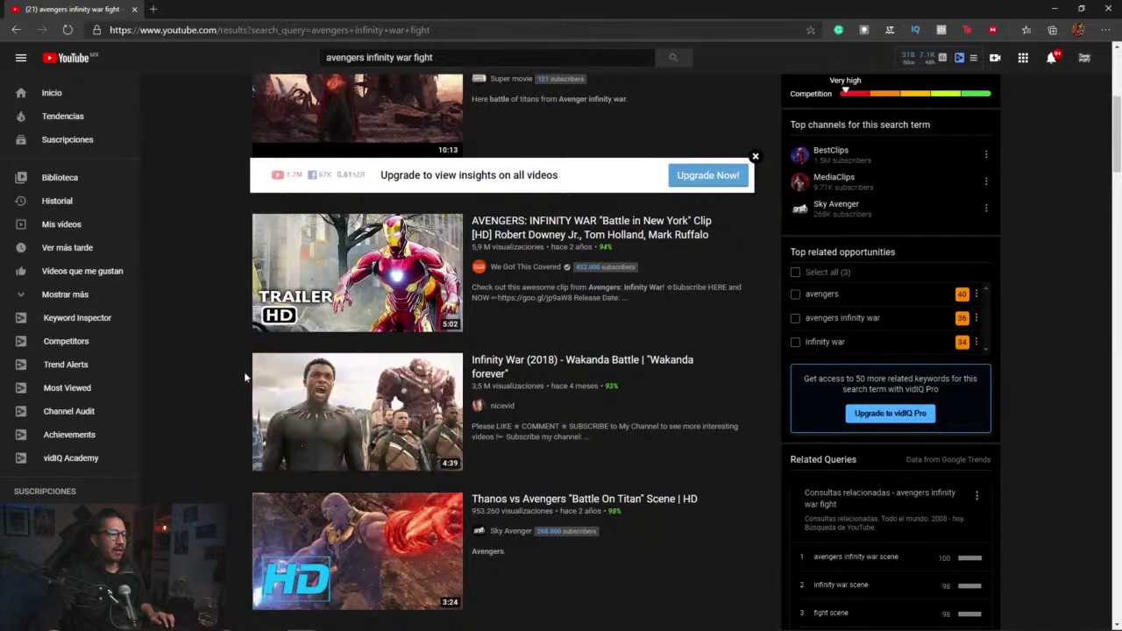
pyautogui.moveTo(370, 248)
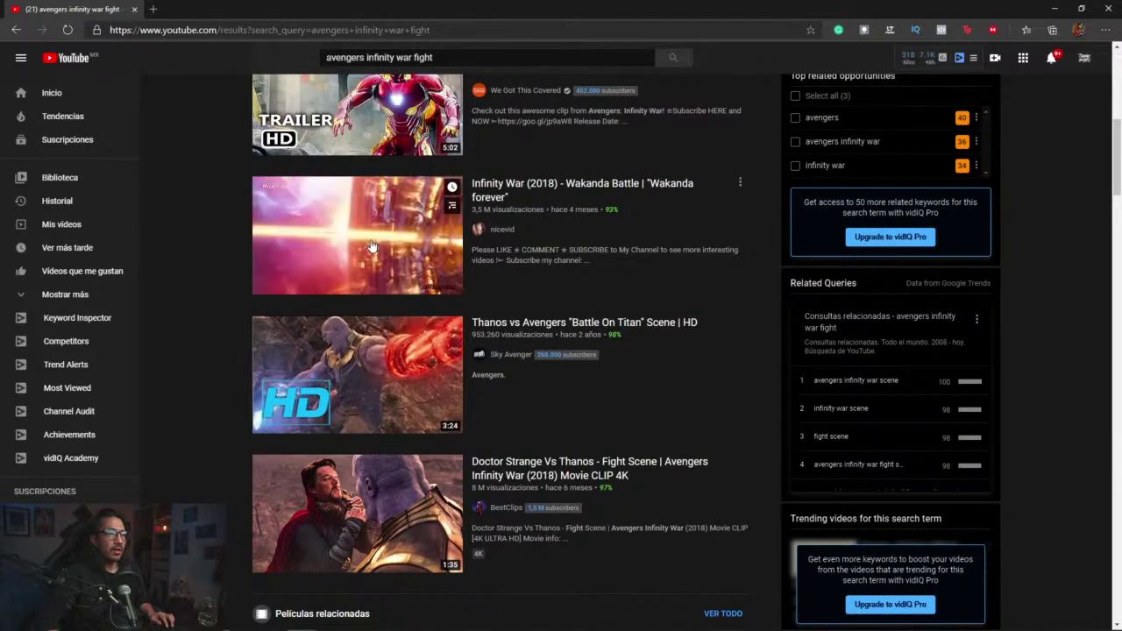
pyautogui.scroll(-1, 650, 401)
pyautogui.moveTo(406, 405)
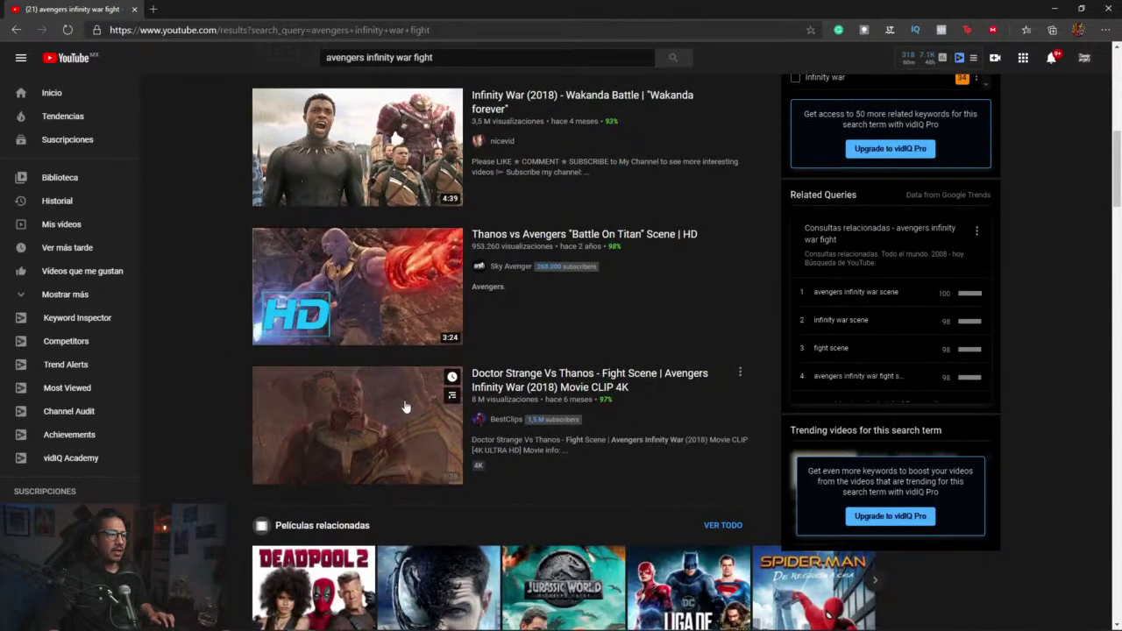
pyautogui.middleClick(522, 386)
pyautogui.click(246, 7)
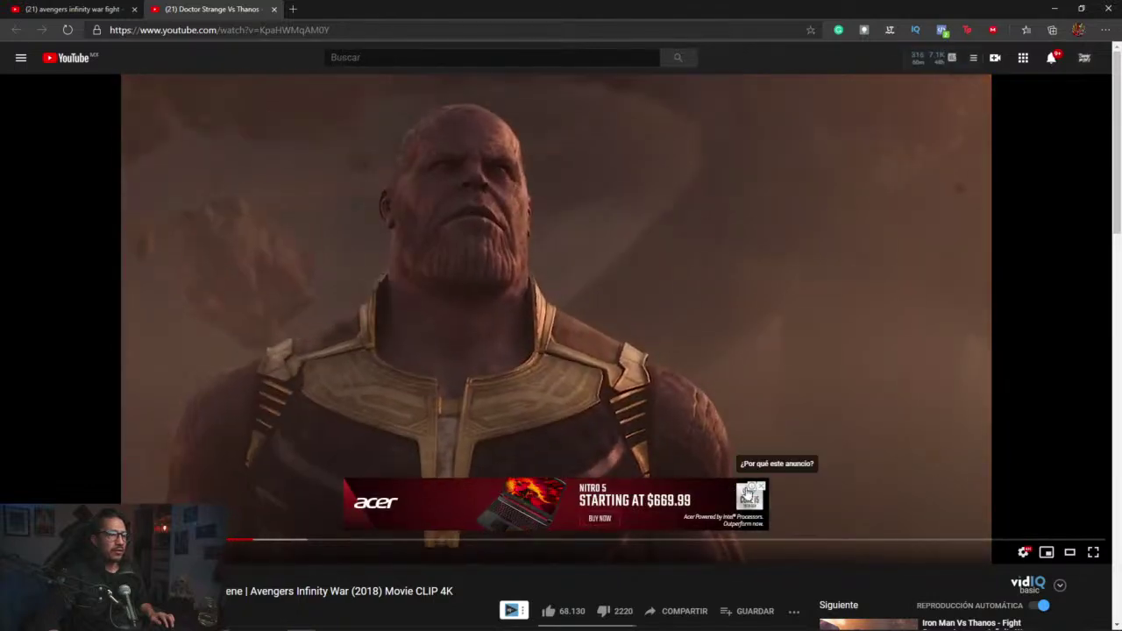
# Step: Dismiss the banner ad, skim the "Doctor Strange Vs Thanos" clip through to its end screen, and close its tab
pyautogui.click(759, 481)
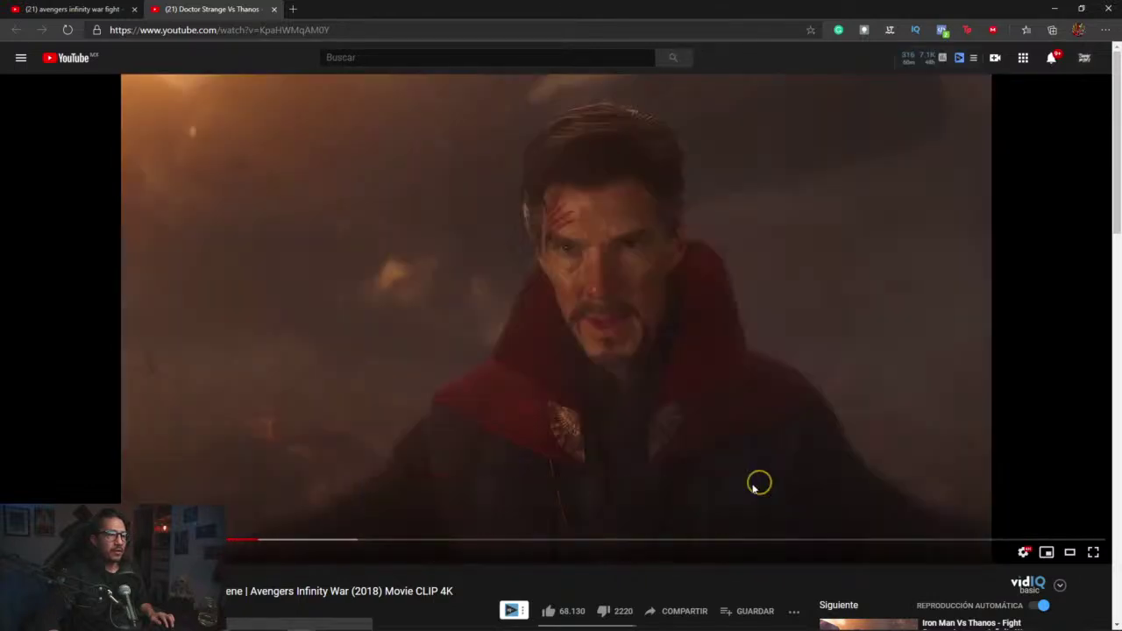
pyautogui.click(293, 540)
pyautogui.click(343, 539)
pyautogui.click(365, 540)
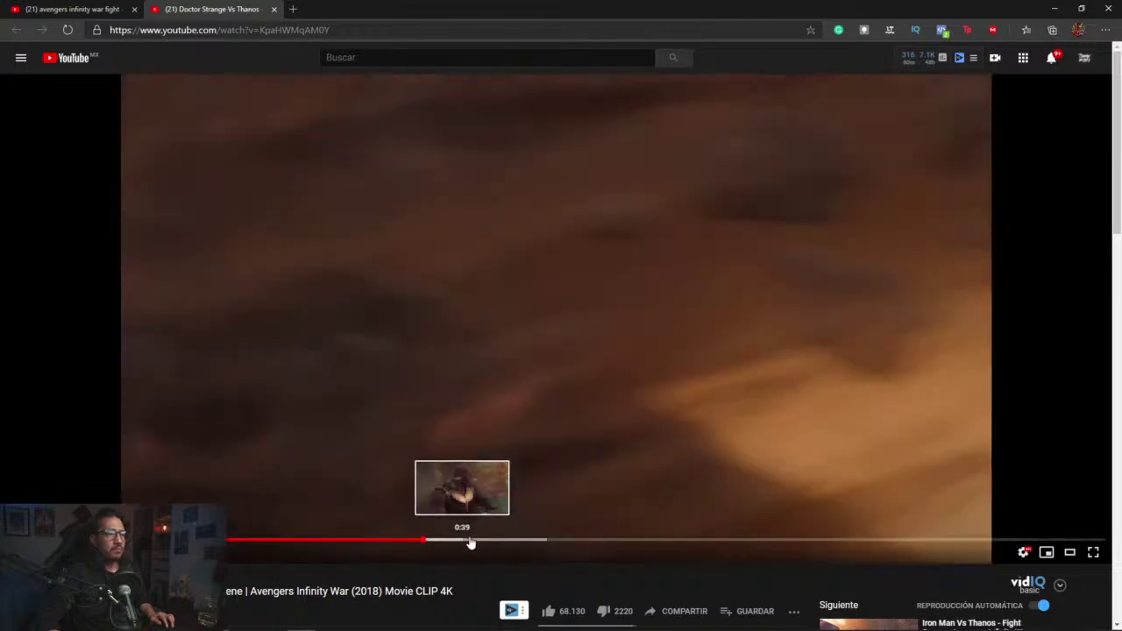
pyautogui.click(488, 540)
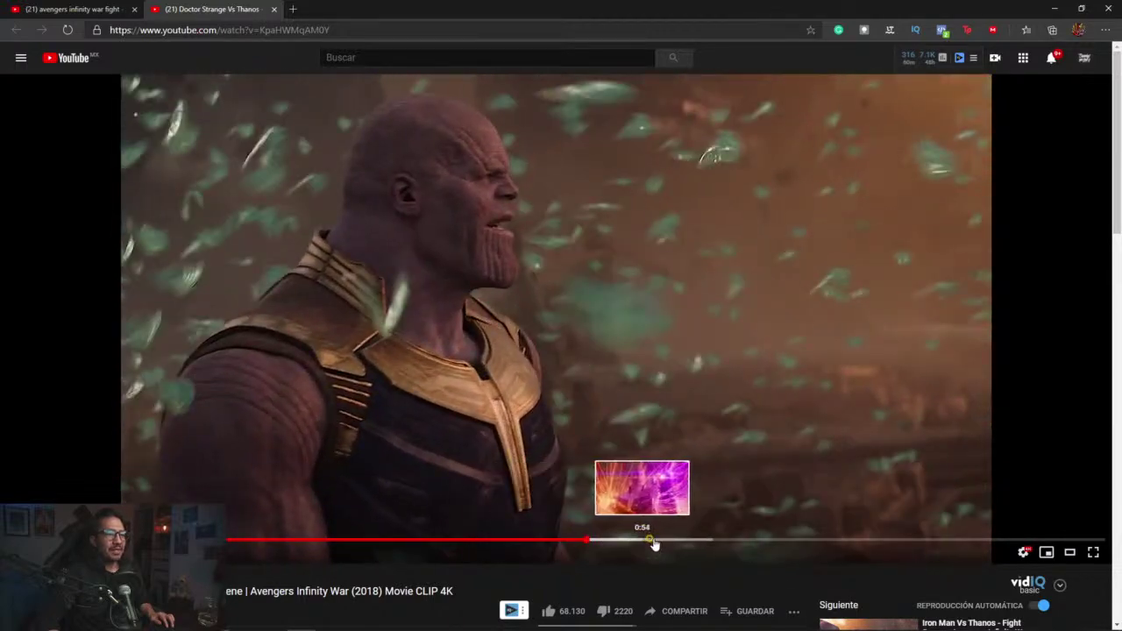
pyautogui.moveTo(654, 538); pyautogui.dragTo(767, 543)
pyautogui.click(797, 540)
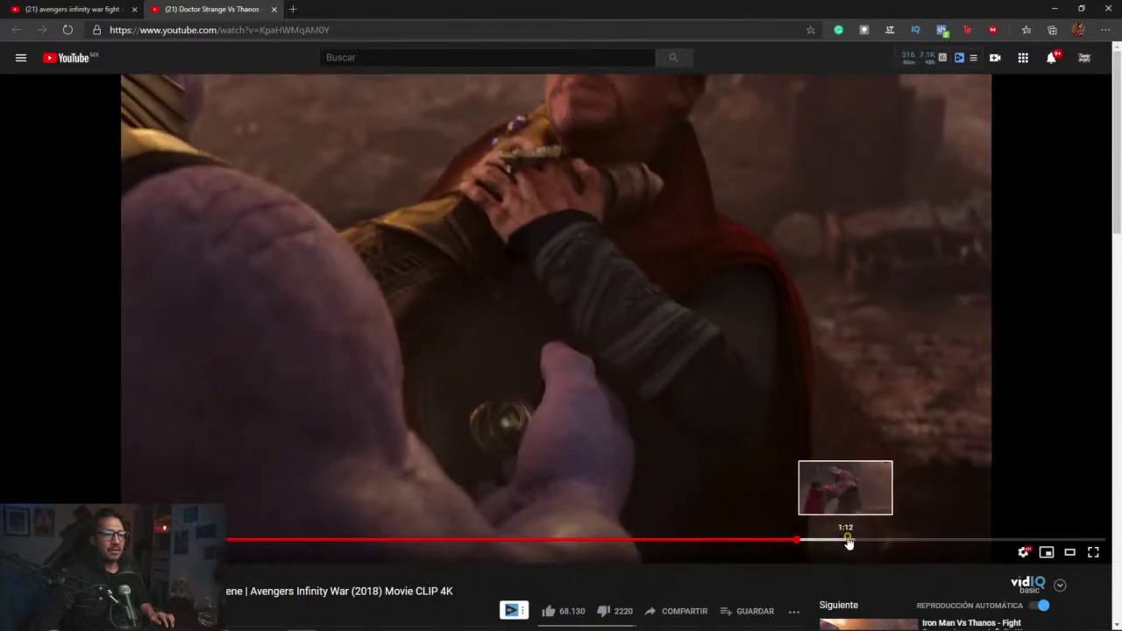
pyautogui.click(854, 540)
pyautogui.click(917, 539)
pyautogui.click(954, 536)
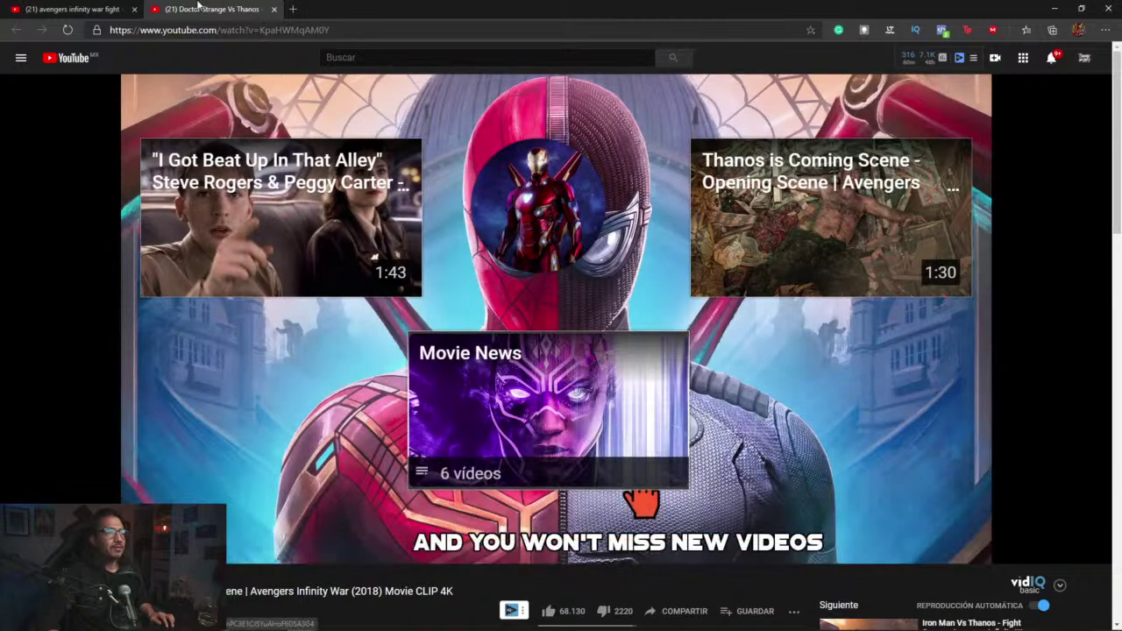
pyautogui.click(274, 10)
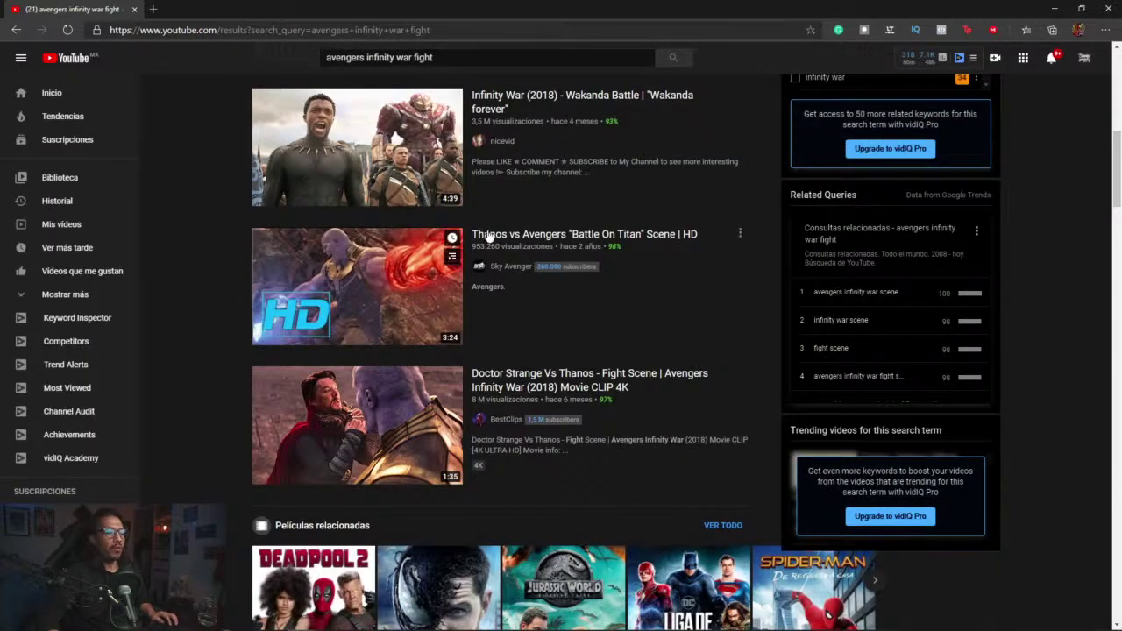
# Step: Switch to Silhouette, select B-Spline 2 in the Bicep layer, and examine its fit against the forearm across the opening frames
pyautogui.hotkey('alt', 'Tab')
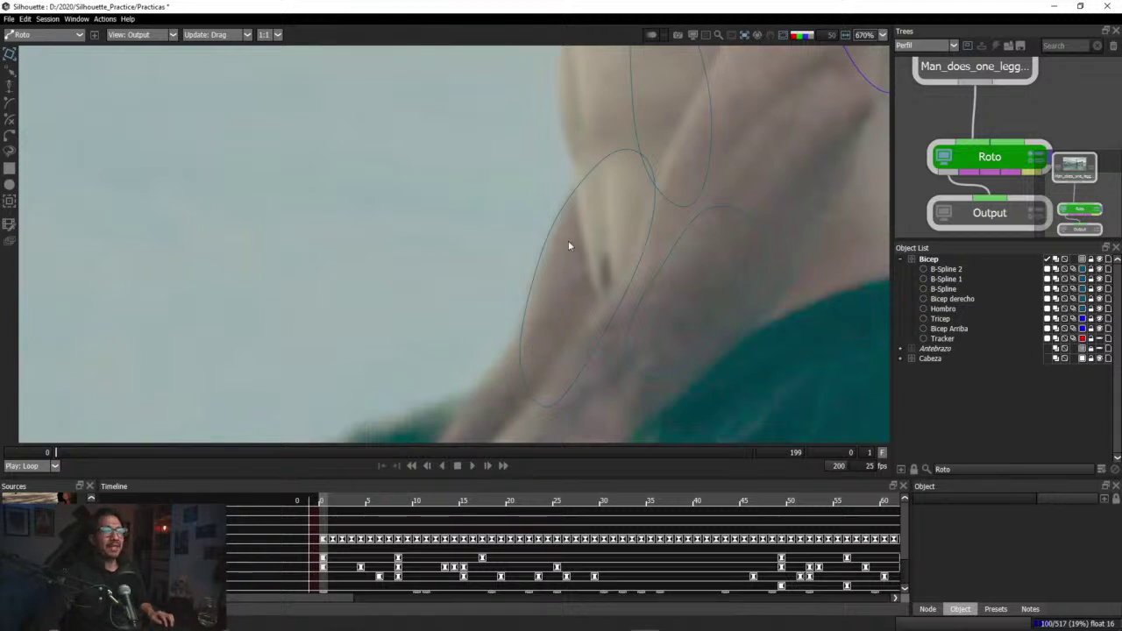
pyautogui.scroll(-4, 568, 240)
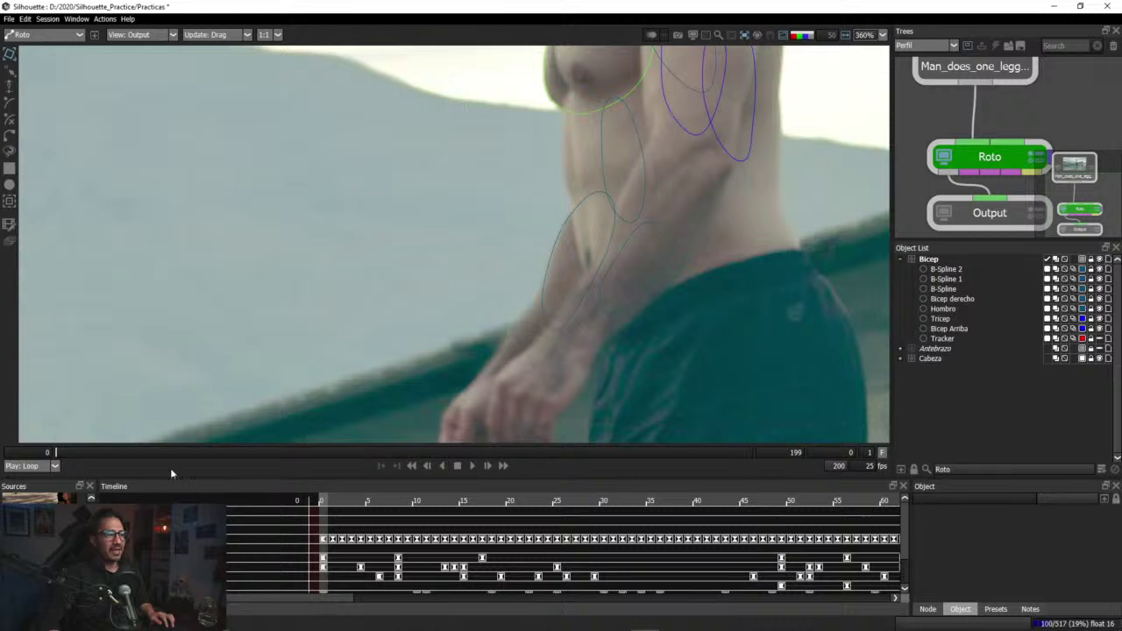
pyautogui.click(958, 270)
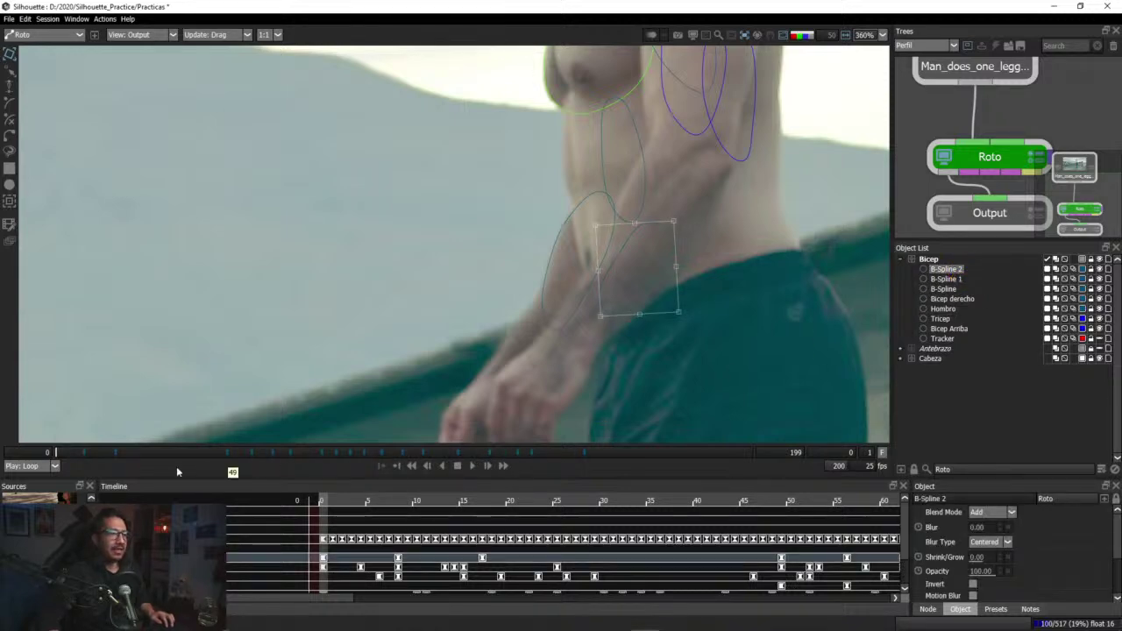
pyautogui.moveTo(68, 452); pyautogui.dragTo(175, 469)
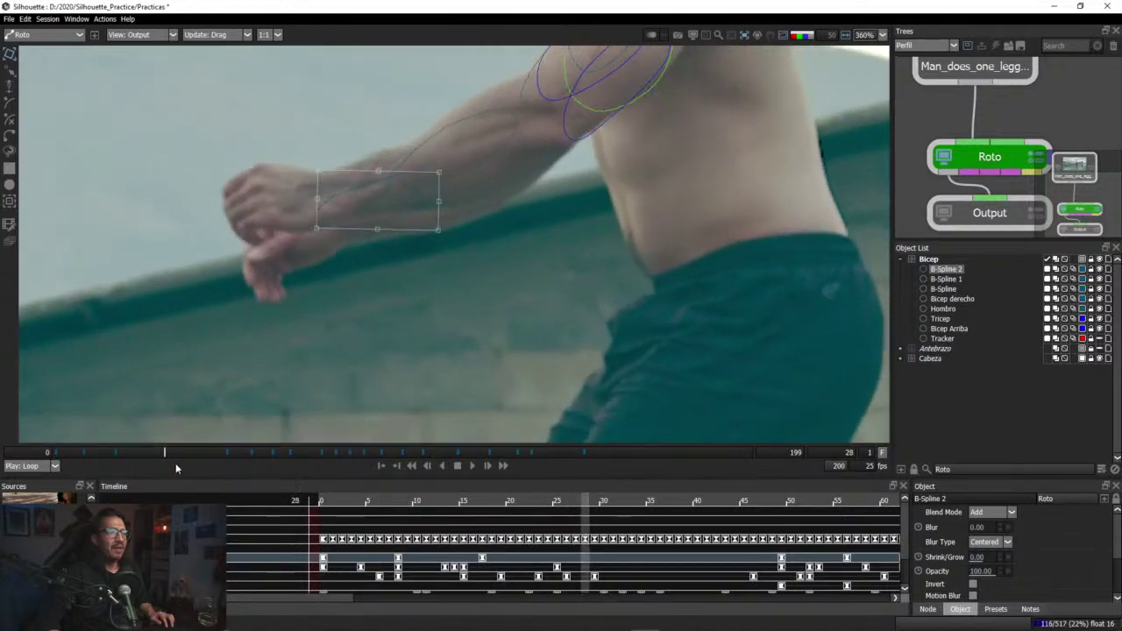
pyautogui.moveTo(403, 471); pyautogui.dragTo(81, 453)
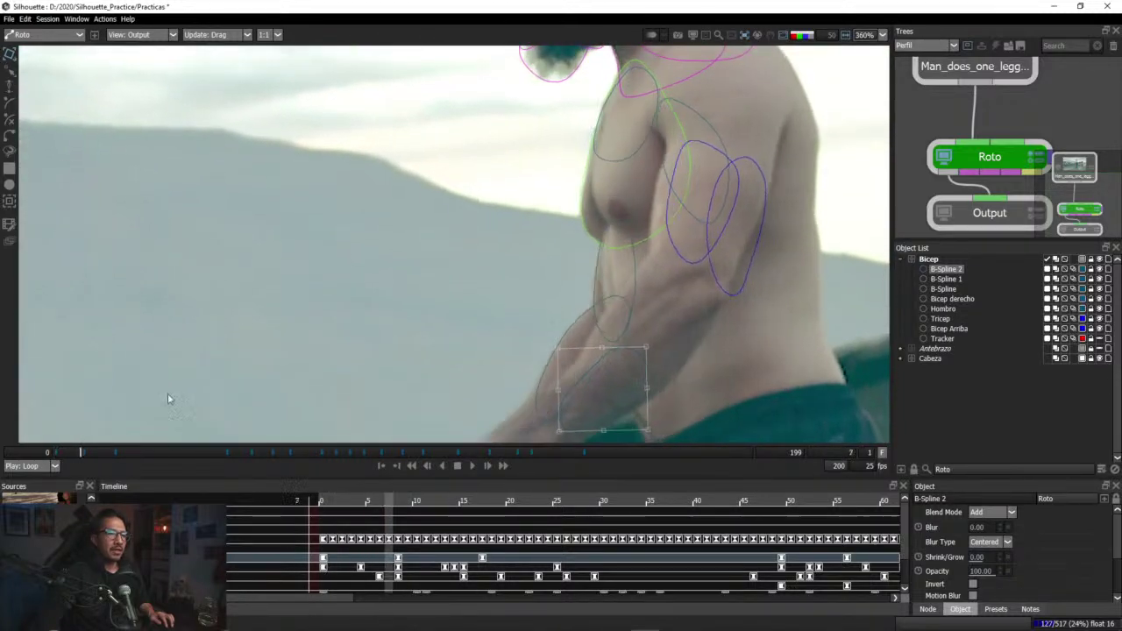
pyautogui.moveTo(362, 395); pyautogui.dragTo(339, 364)
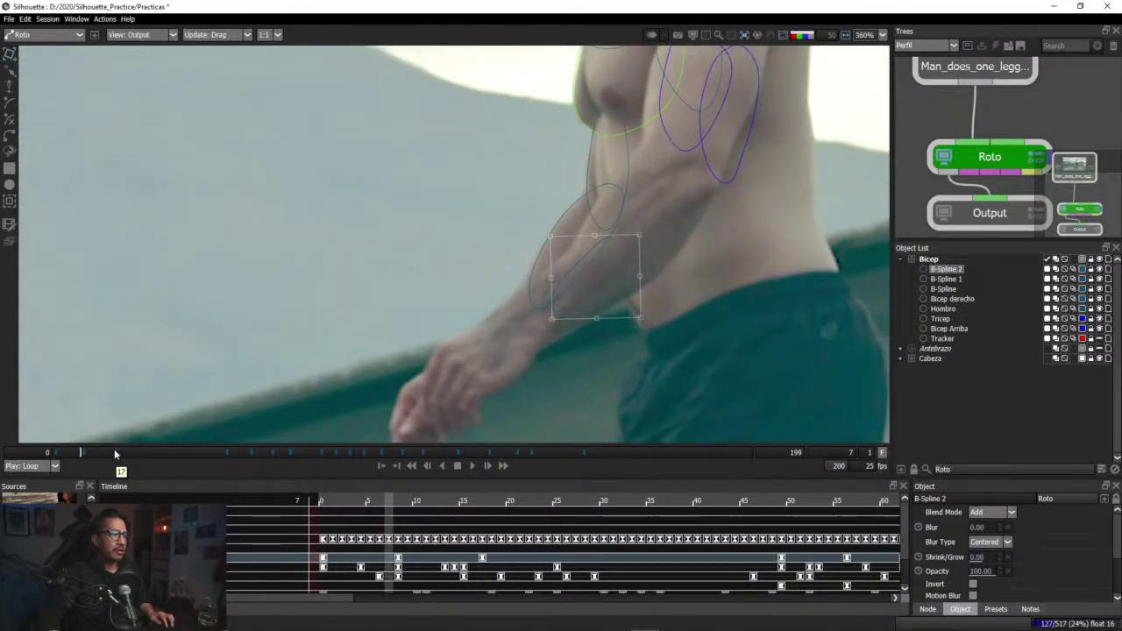
pyautogui.moveTo(115, 454); pyautogui.dragTo(55, 466)
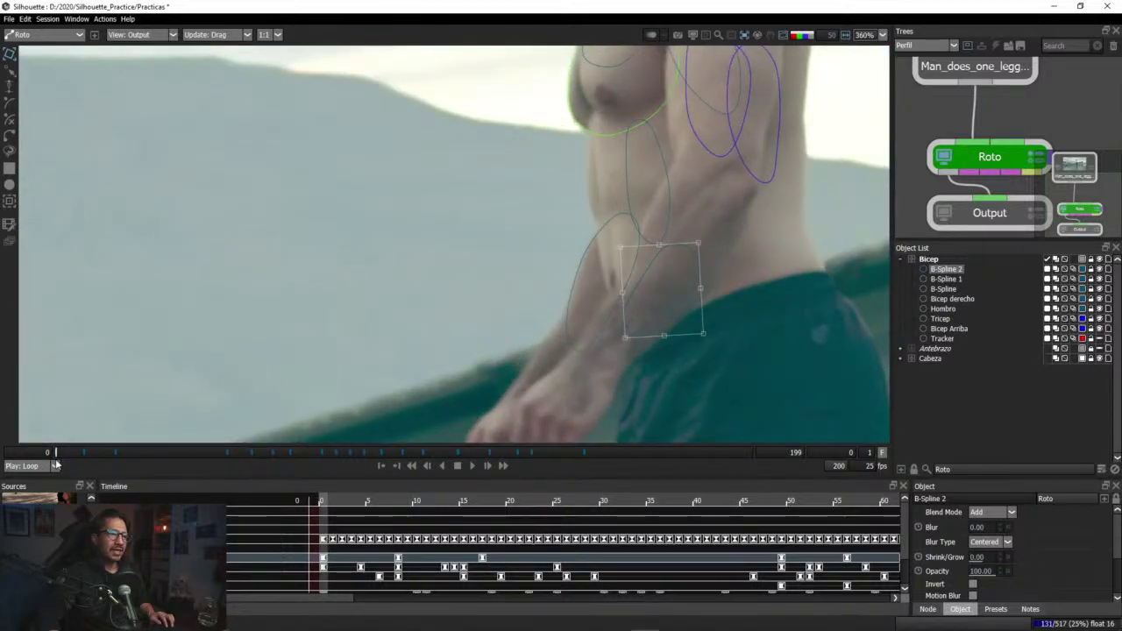
# Step: At frame 0, move B-Spline 2 onto the lower forearm and stretch its corners to reach from the wrist to the B-Spline 1 shape
pyautogui.moveTo(640, 336); pyautogui.dragTo(646, 289)
pyautogui.moveTo(75, 455)
pyautogui.mouseDown()
pyautogui.moveTo(88, 451)
pyautogui.moveTo(55, 452)
pyautogui.mouseUp()
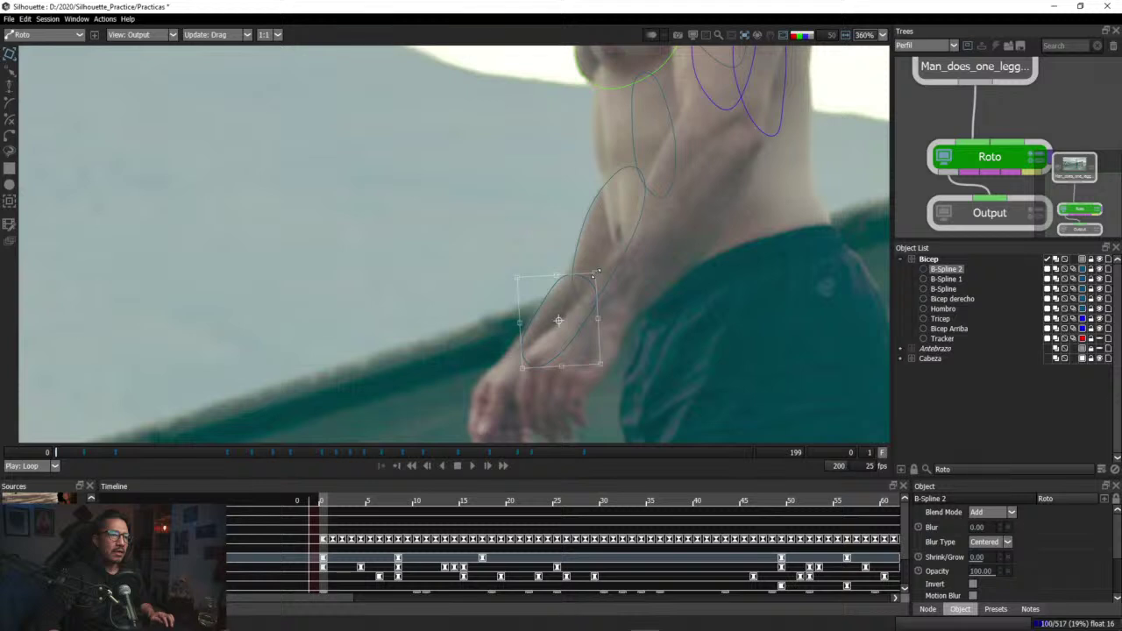
pyautogui.click(597, 270)
pyautogui.moveTo(607, 261); pyautogui.dragTo(517, 367)
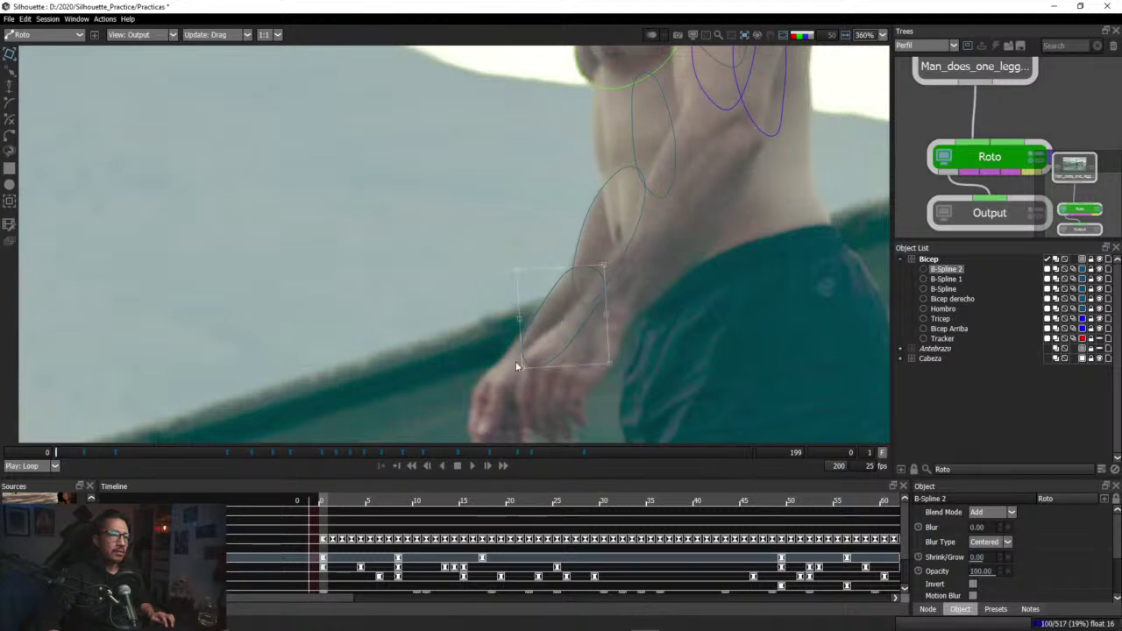
pyautogui.click(513, 377)
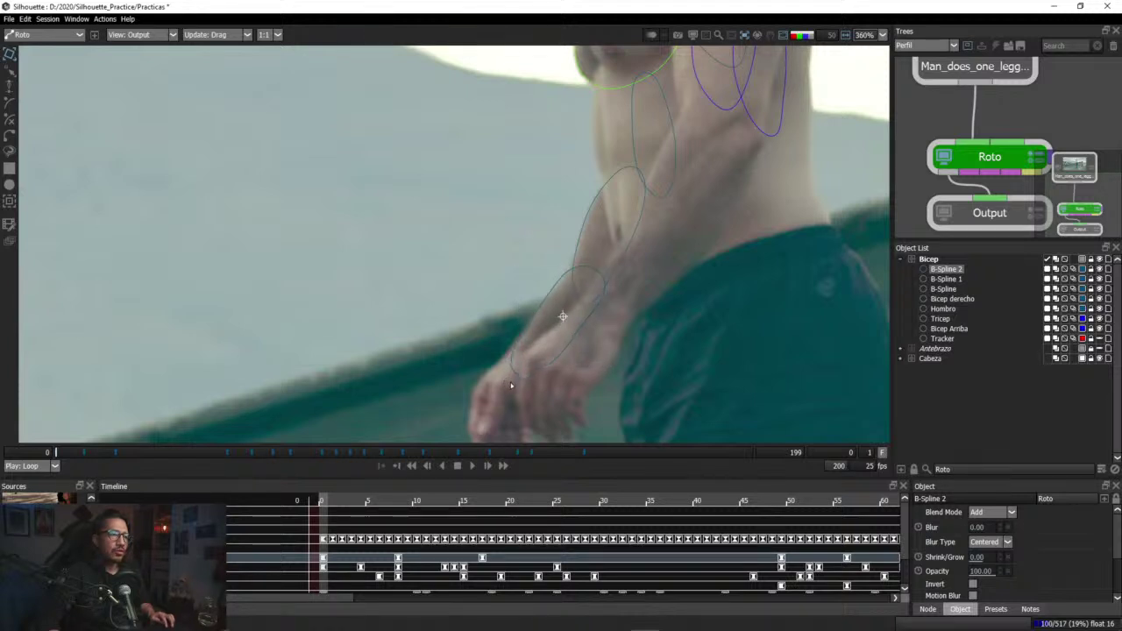
pyautogui.moveTo(603, 270); pyautogui.dragTo(608, 262)
# Step: At frame 8, move B-Spline 2 onto the lower forearm near the wrist
pyautogui.moveTo(58, 454); pyautogui.dragTo(70, 452)
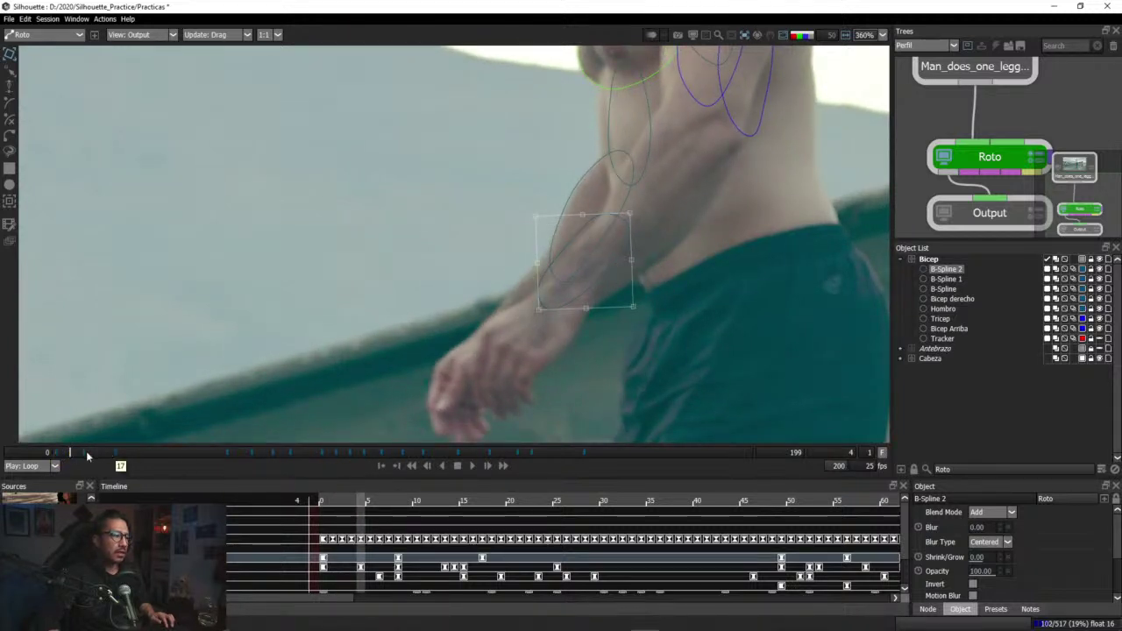
pyautogui.click(86, 453)
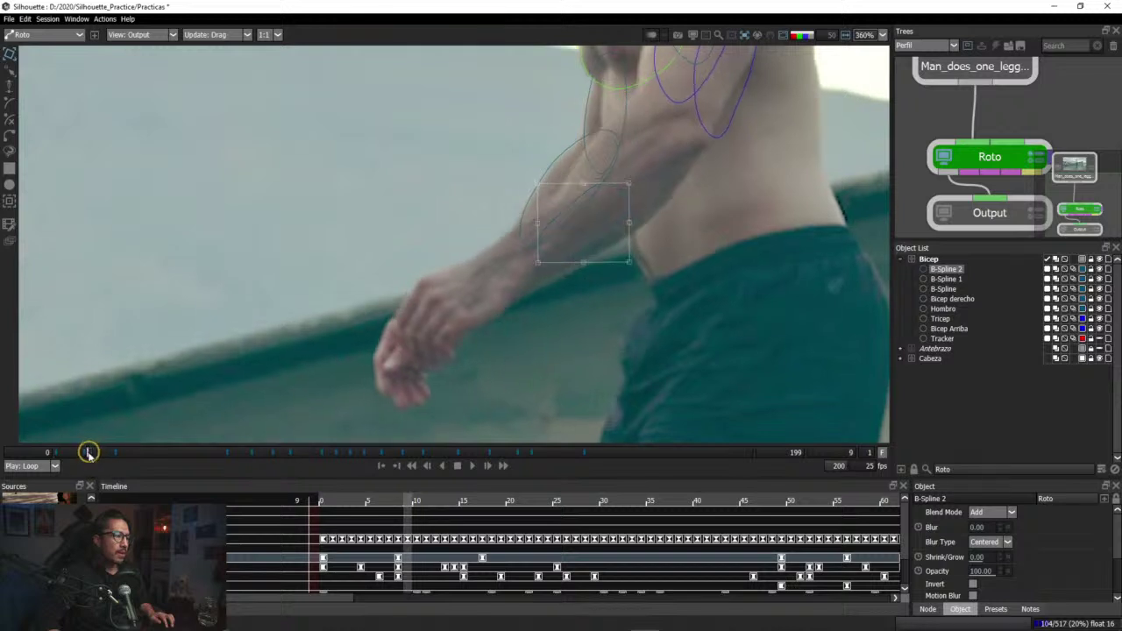
pyautogui.moveTo(88, 453); pyautogui.dragTo(84, 452)
pyautogui.moveTo(609, 243); pyautogui.dragTo(498, 278)
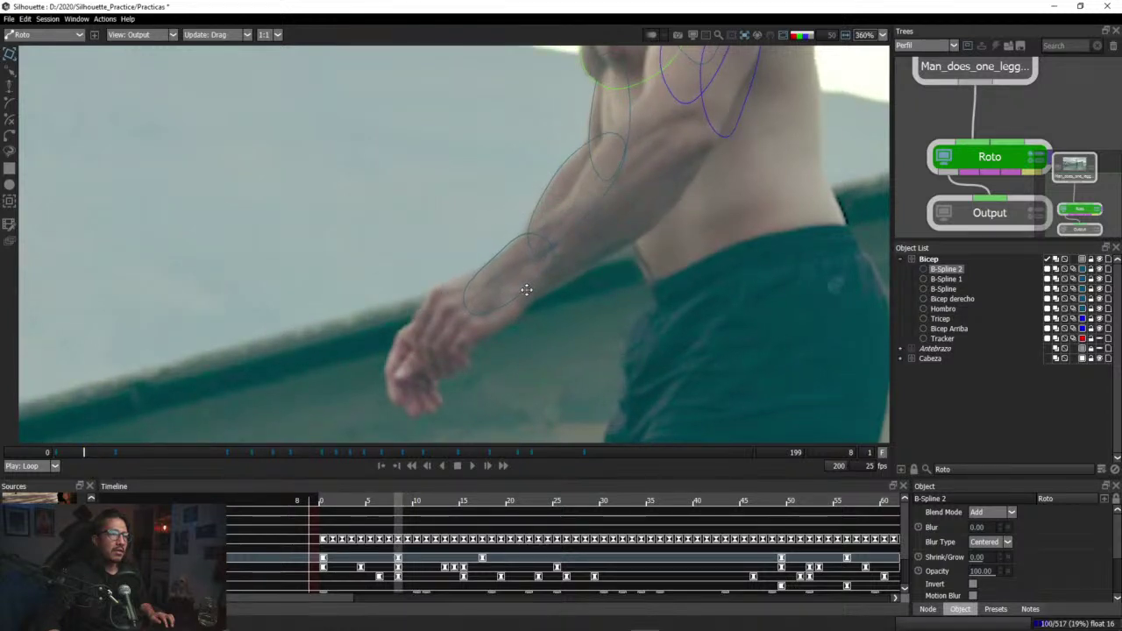
# Step: Check the motion between the keyframes and reposition B-Spline 2 over the lower forearm at frame 5
pyautogui.moveTo(101, 456)
pyautogui.mouseDown()
pyautogui.moveTo(70, 466)
pyautogui.moveTo(115, 467)
pyautogui.mouseUp()
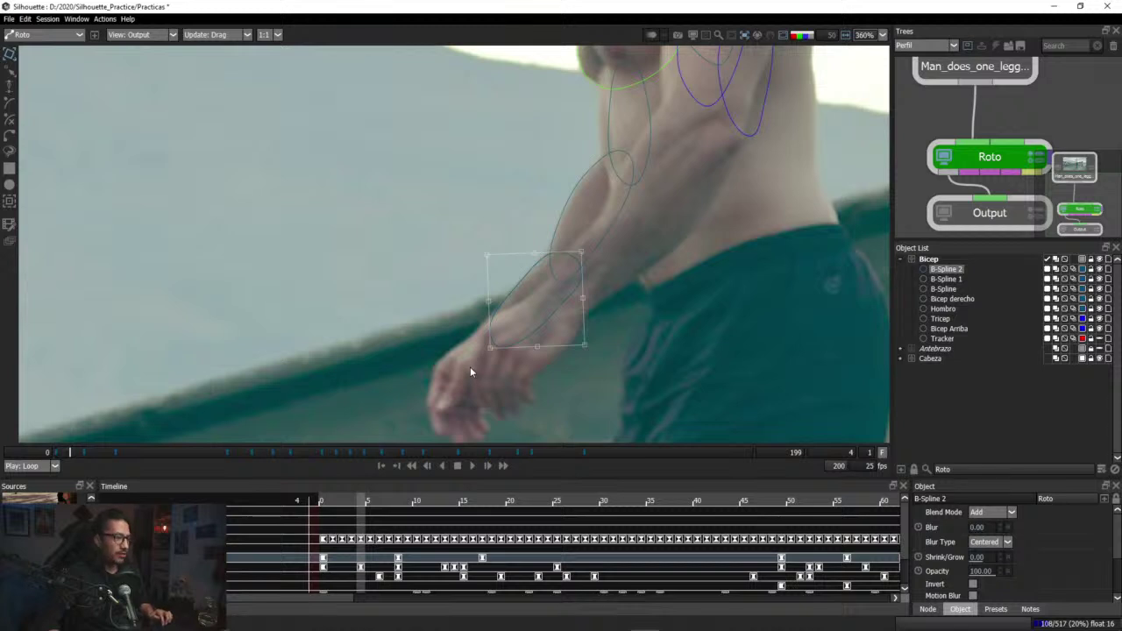
pyautogui.press('Right')
pyautogui.click(547, 319)
pyautogui.click(547, 319)
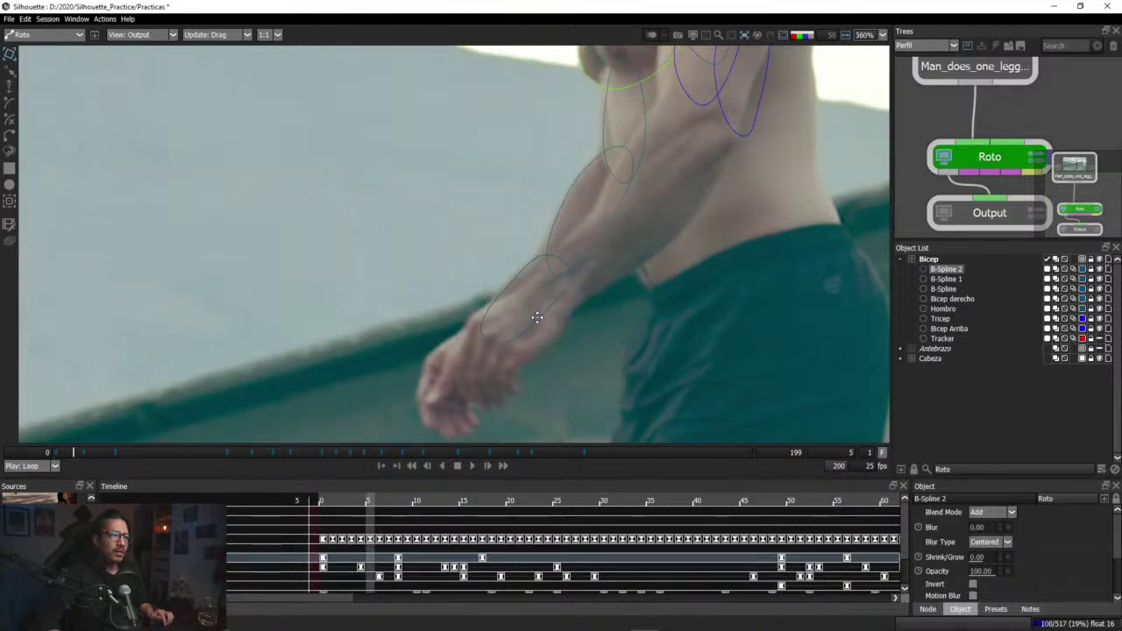
pyautogui.moveTo(536, 317); pyautogui.dragTo(540, 315)
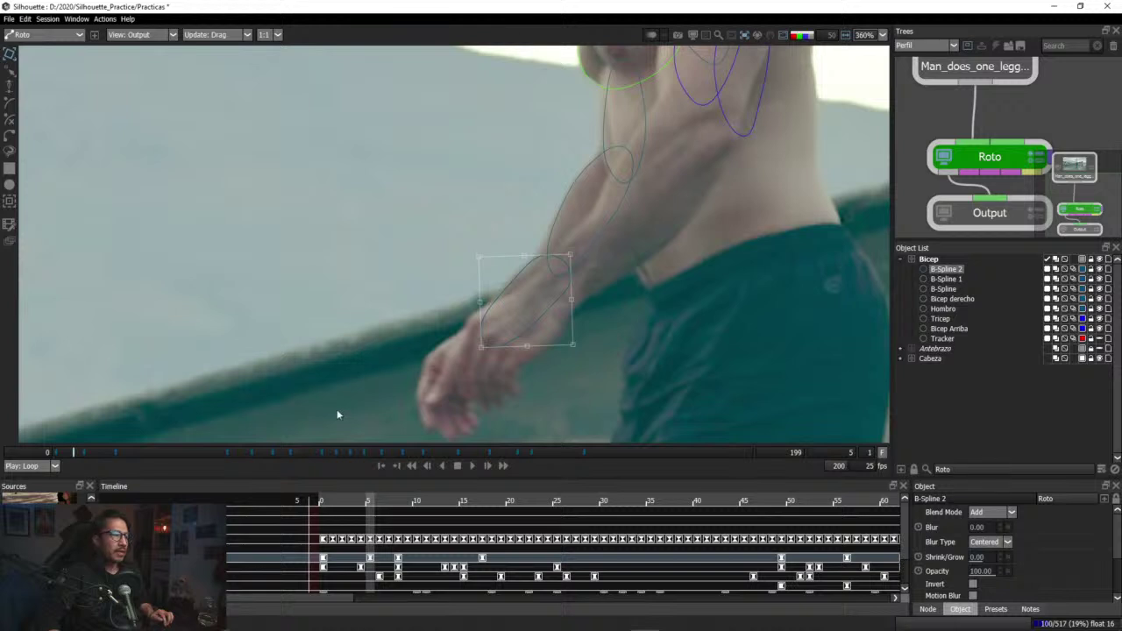
# Step: At frame 4, adjust a lower corner of B-Spline 1 and an upper corner of B-Spline 2, and check the opening frames
pyautogui.click(587, 244)
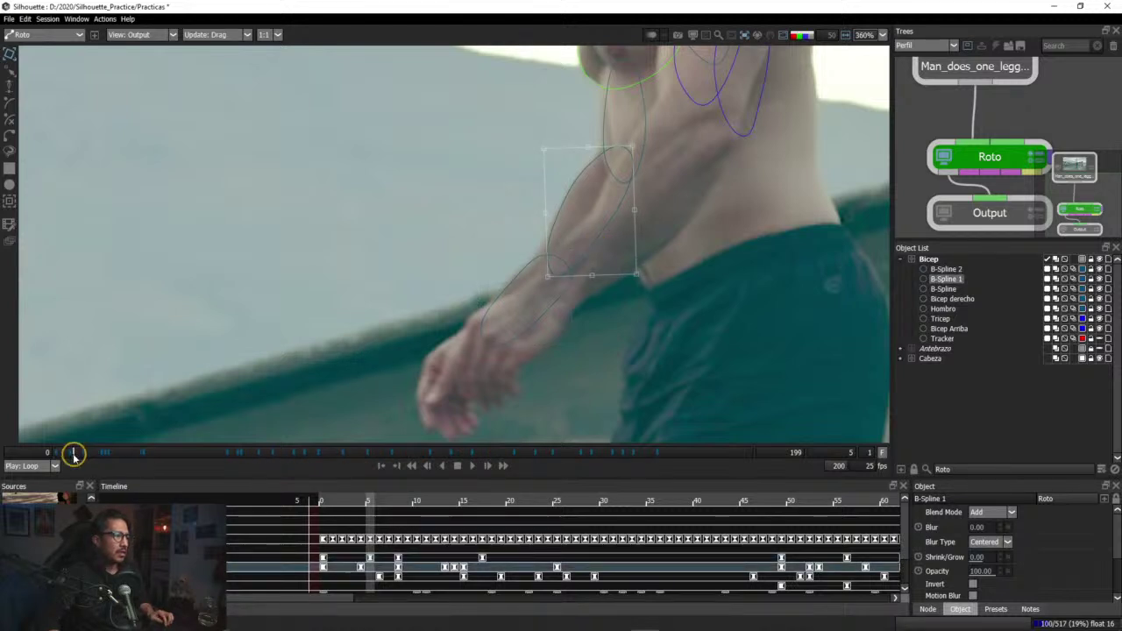
pyautogui.moveTo(74, 454); pyautogui.dragTo(70, 454)
pyautogui.click(545, 290)
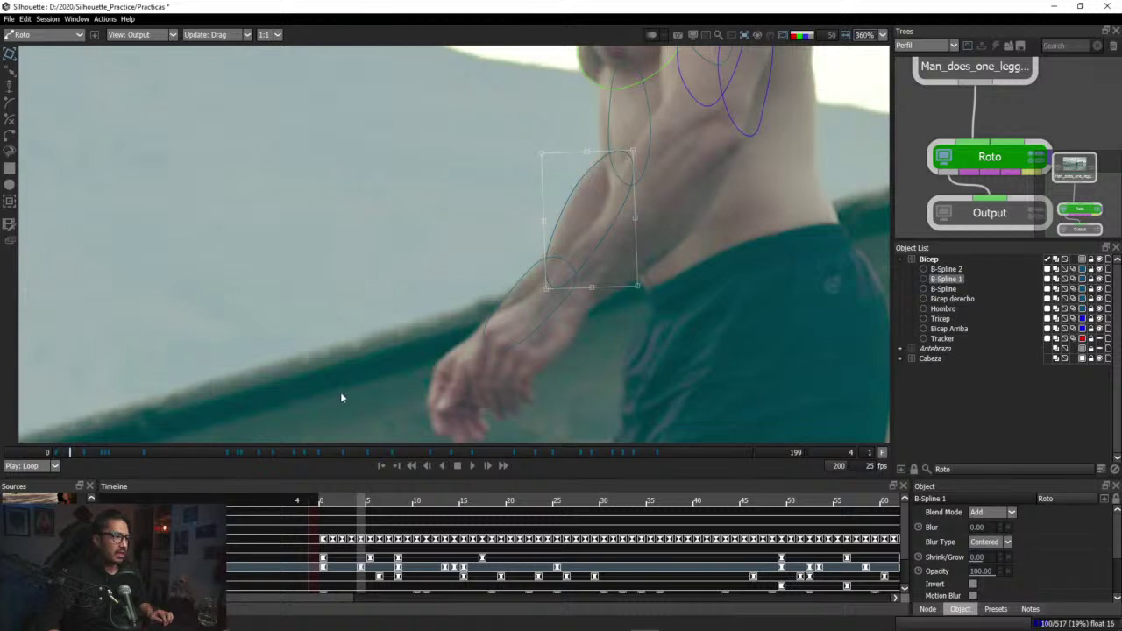
pyautogui.click(567, 277)
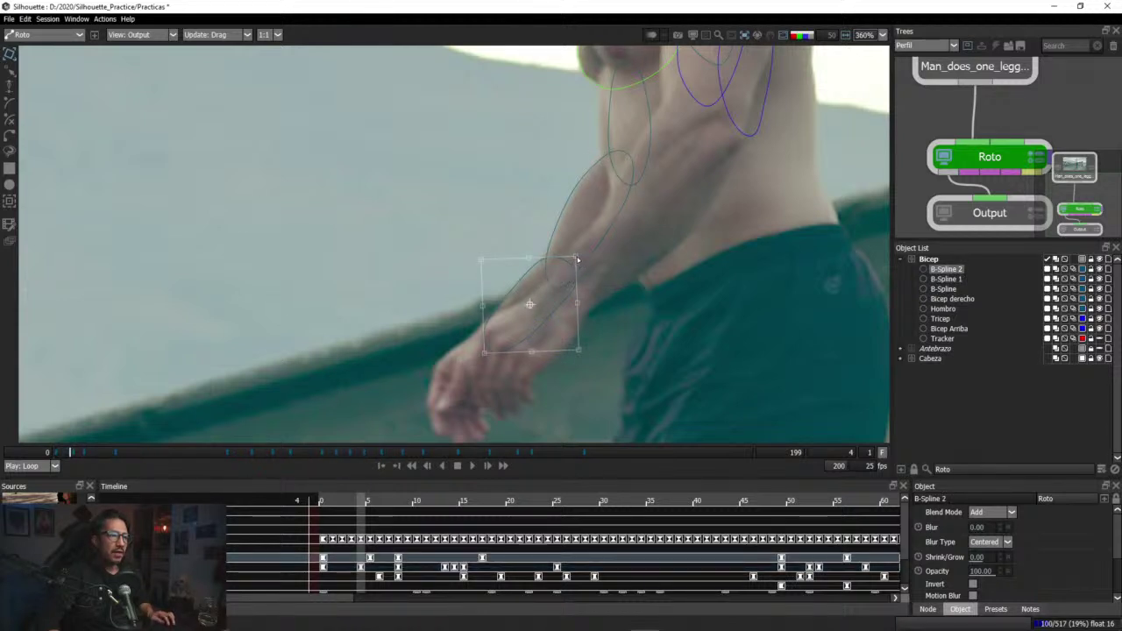
pyautogui.moveTo(579, 258); pyautogui.dragTo(580, 256)
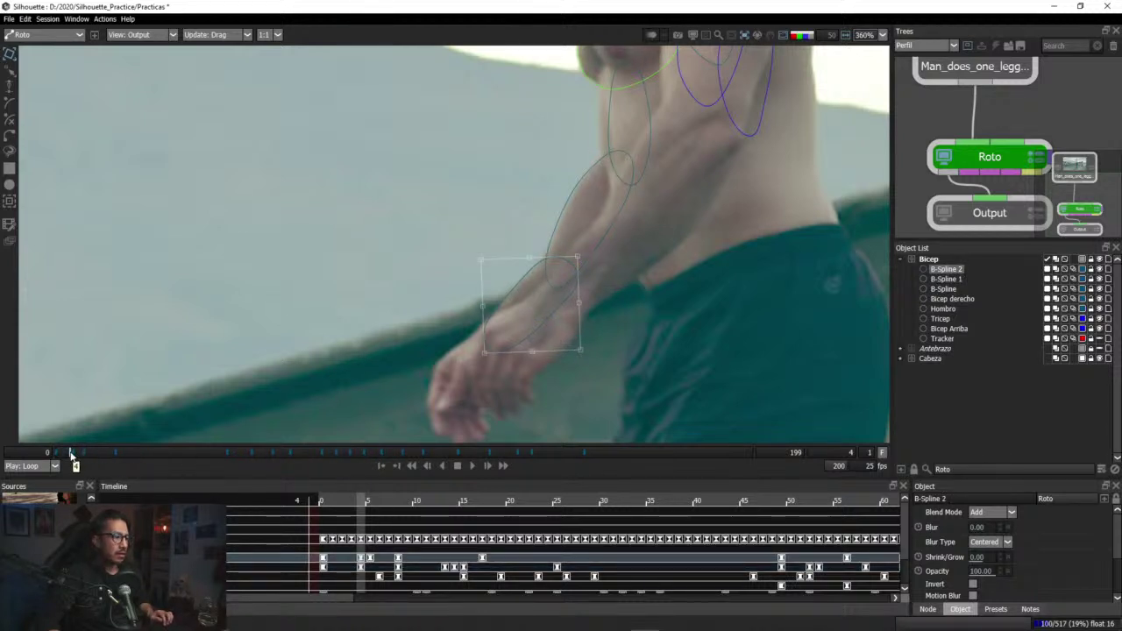
pyautogui.moveTo(72, 455); pyautogui.dragTo(53, 462)
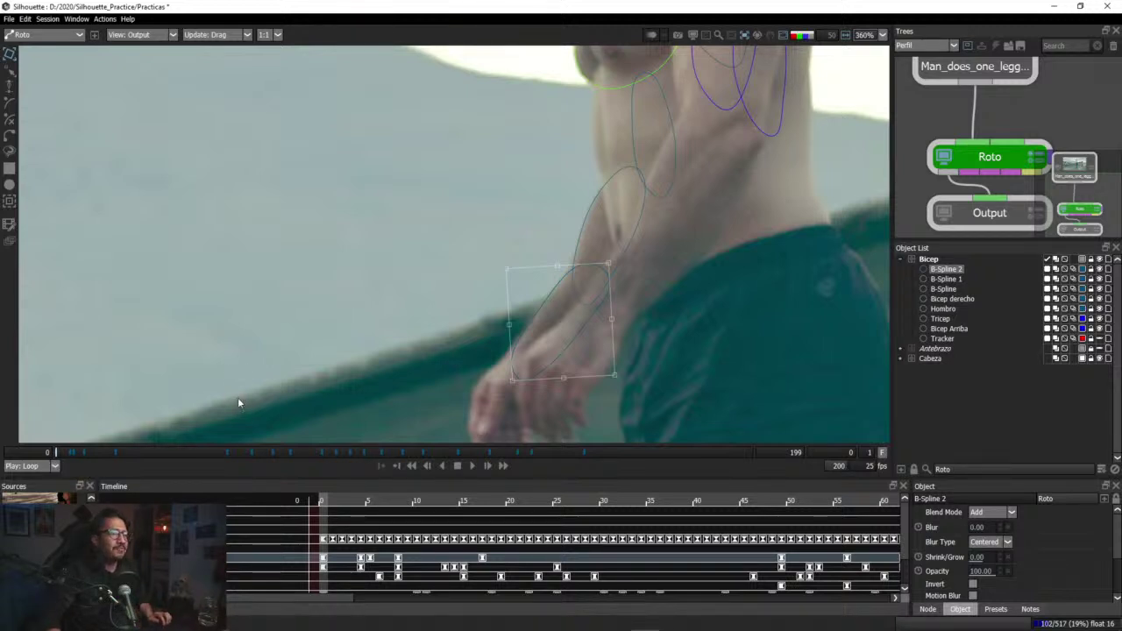
pyautogui.scroll(-1, 467, 227)
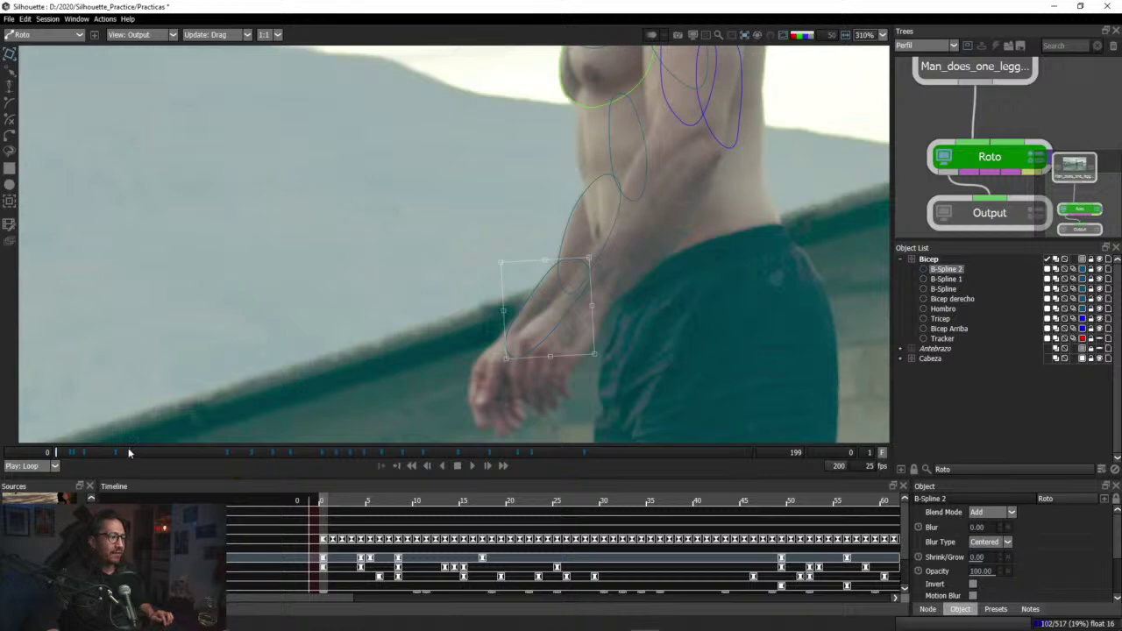
pyautogui.moveTo(130, 452); pyautogui.dragTo(46, 462)
# Step: Switch back to the browser and search YouTube for "final fight end game"
pyautogui.hotkey('alt', 'Tab')
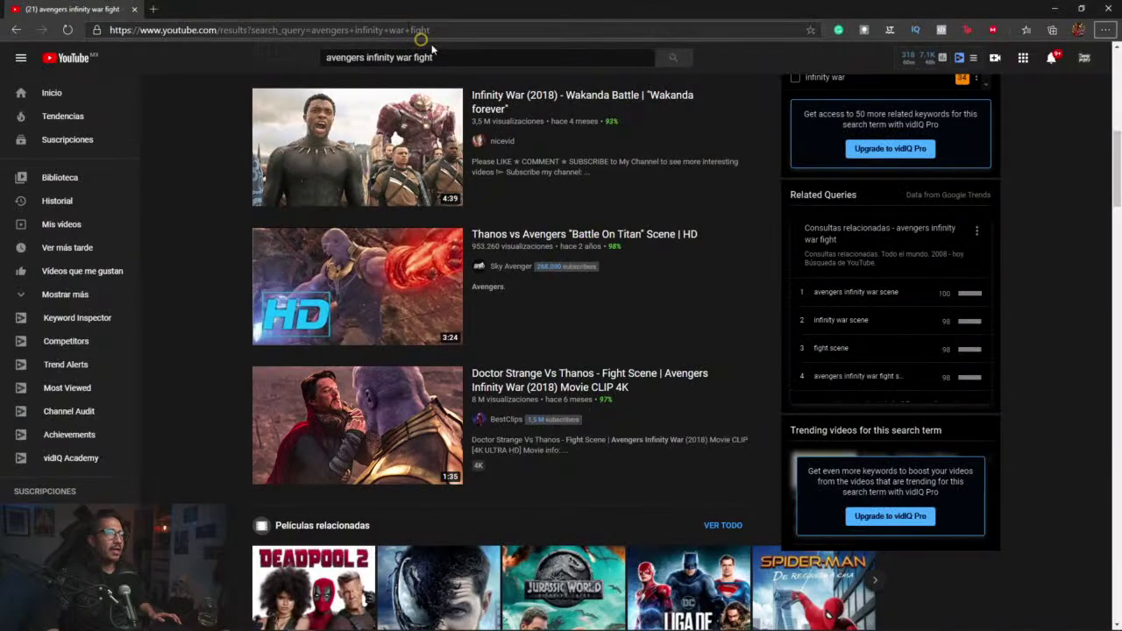
pyautogui.doubleClick(449, 58)
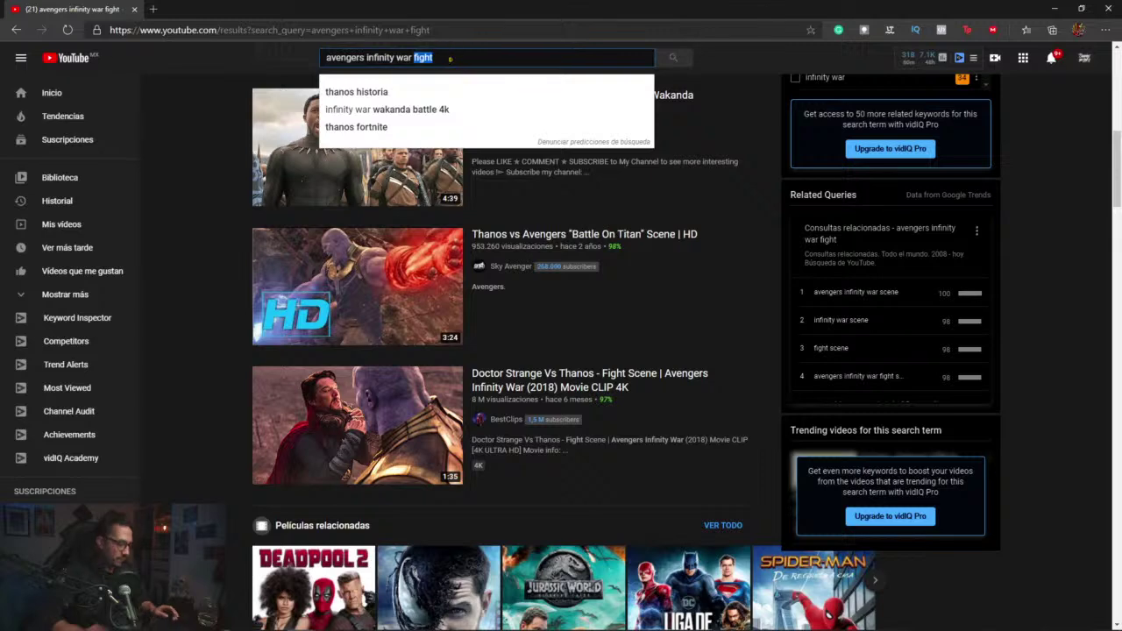
pyautogui.hotkey('ctrl', 'a')
pyautogui.write('final fight end')
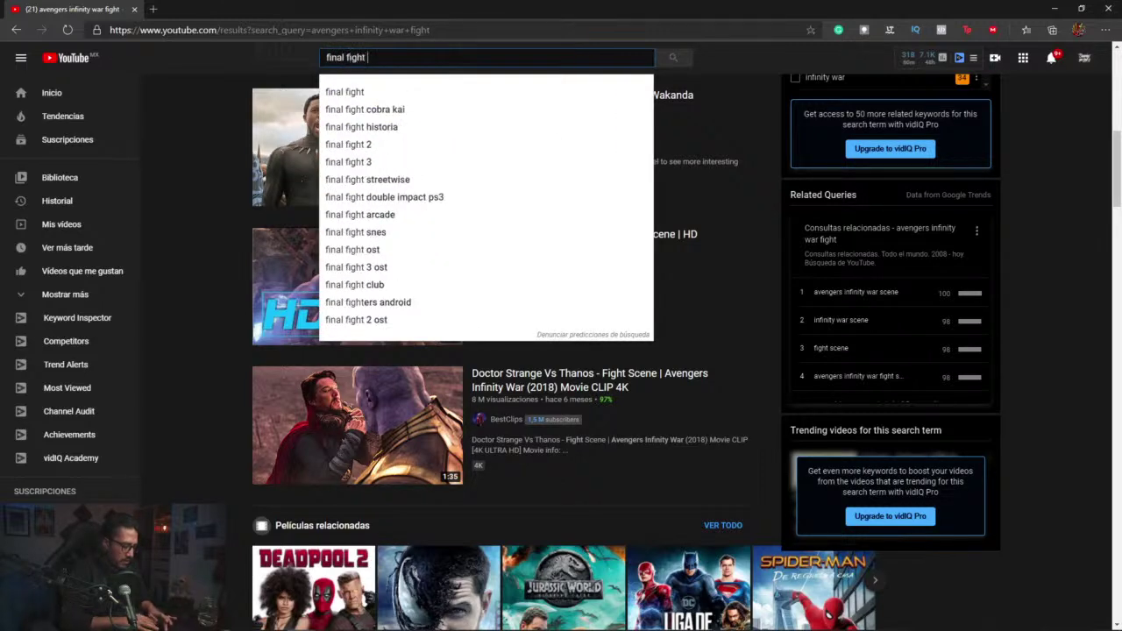
pyautogui.write(' game')
pyautogui.press('Return')
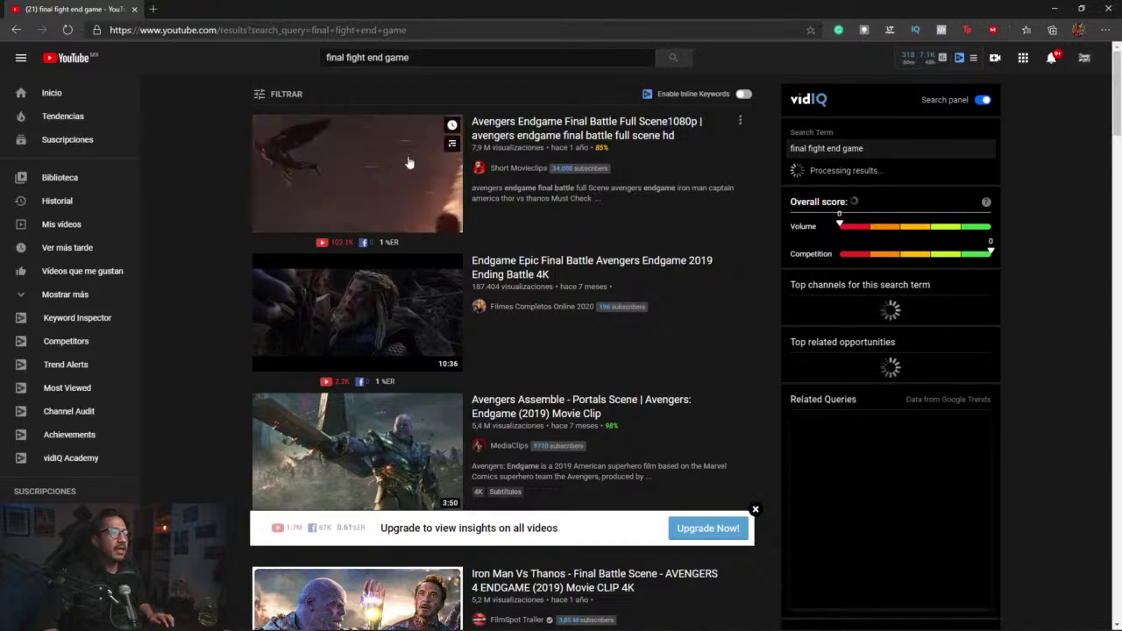
# Step: Open the "Avengers Endgame Final Battle Full Scene1080p" video, skip the ad and skim forward to the portal arrivals
pyautogui.click(490, 131)
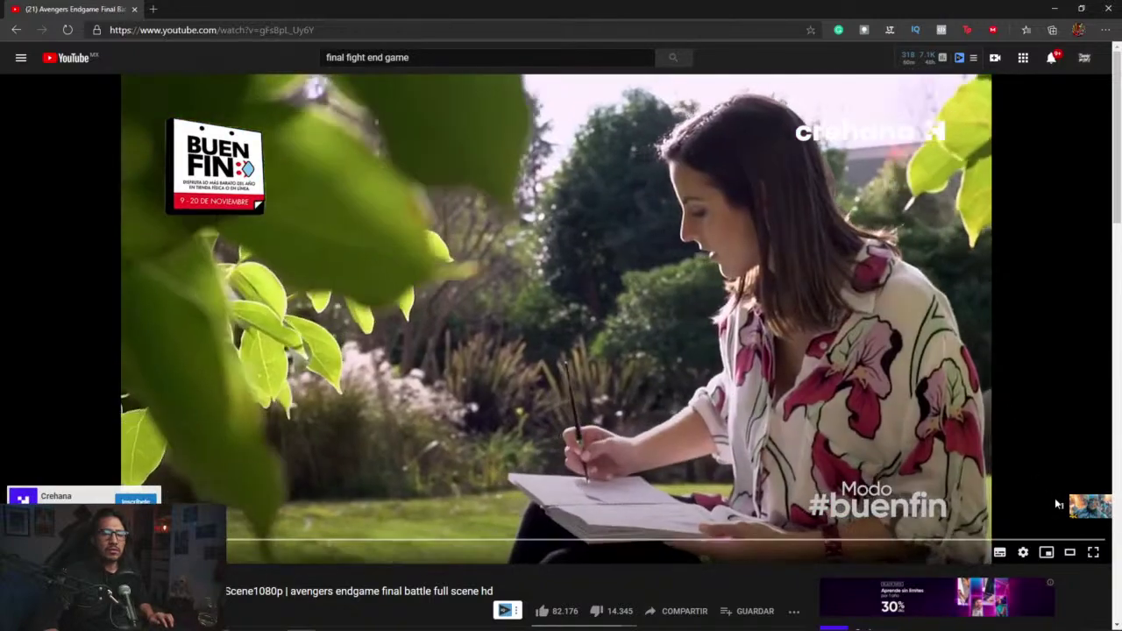
pyautogui.click(1073, 511)
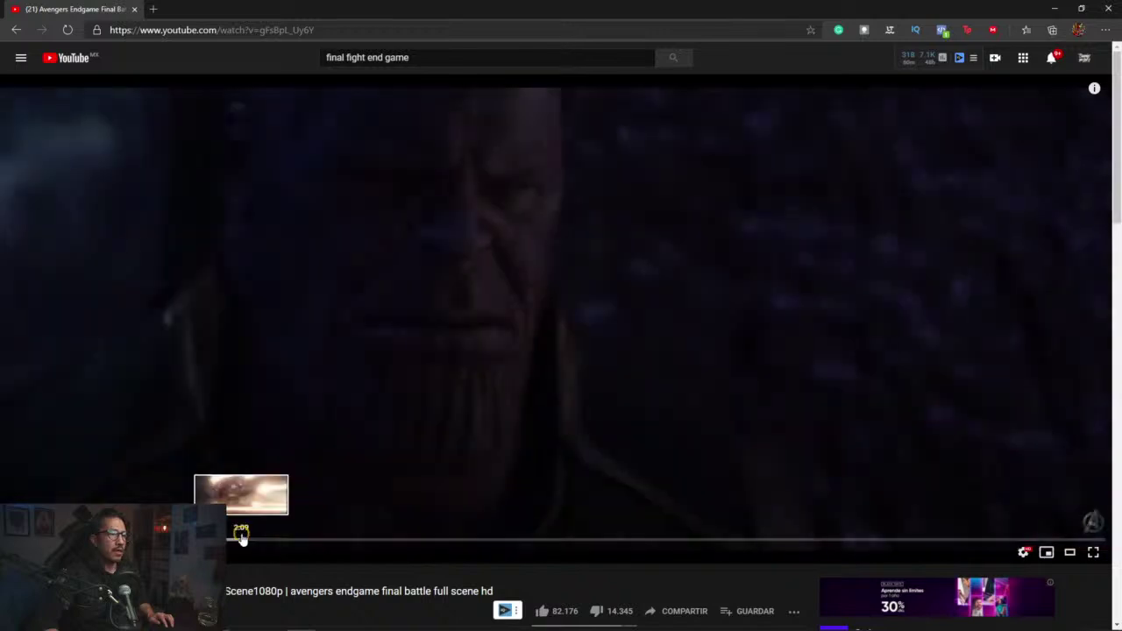
pyautogui.click(284, 539)
pyautogui.click(354, 540)
pyautogui.click(421, 536)
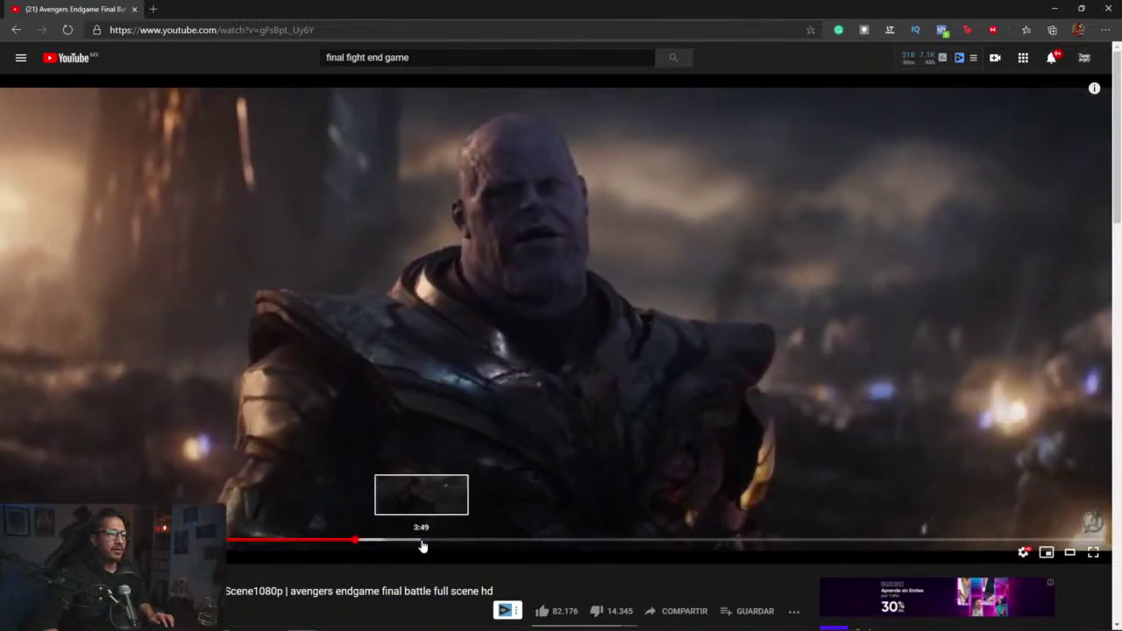
pyautogui.click(423, 540)
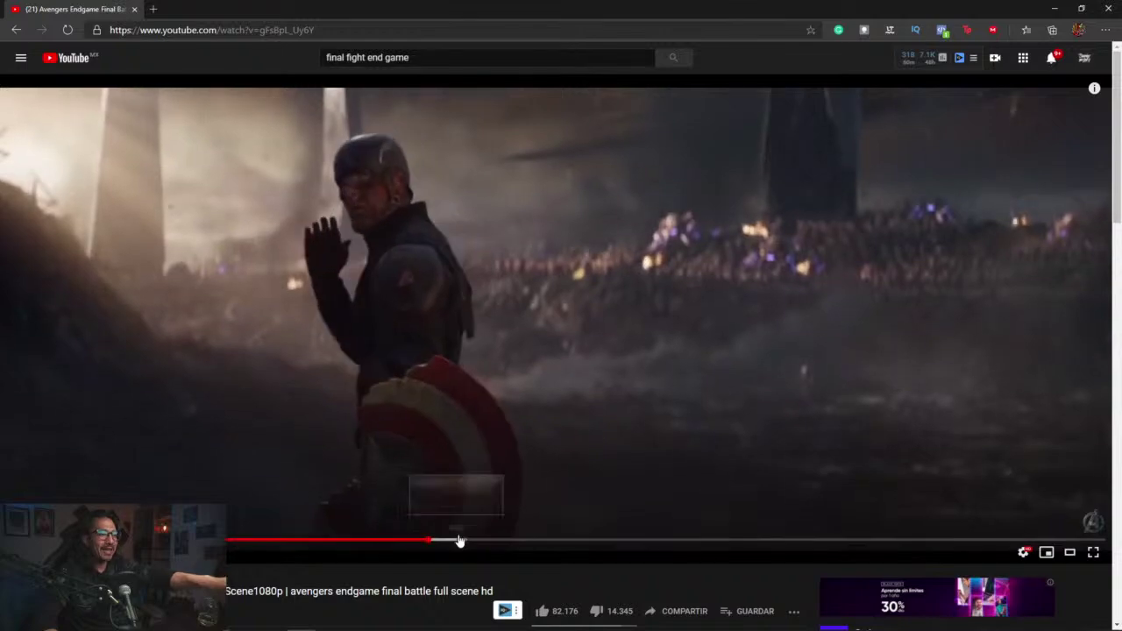
pyautogui.click(449, 539)
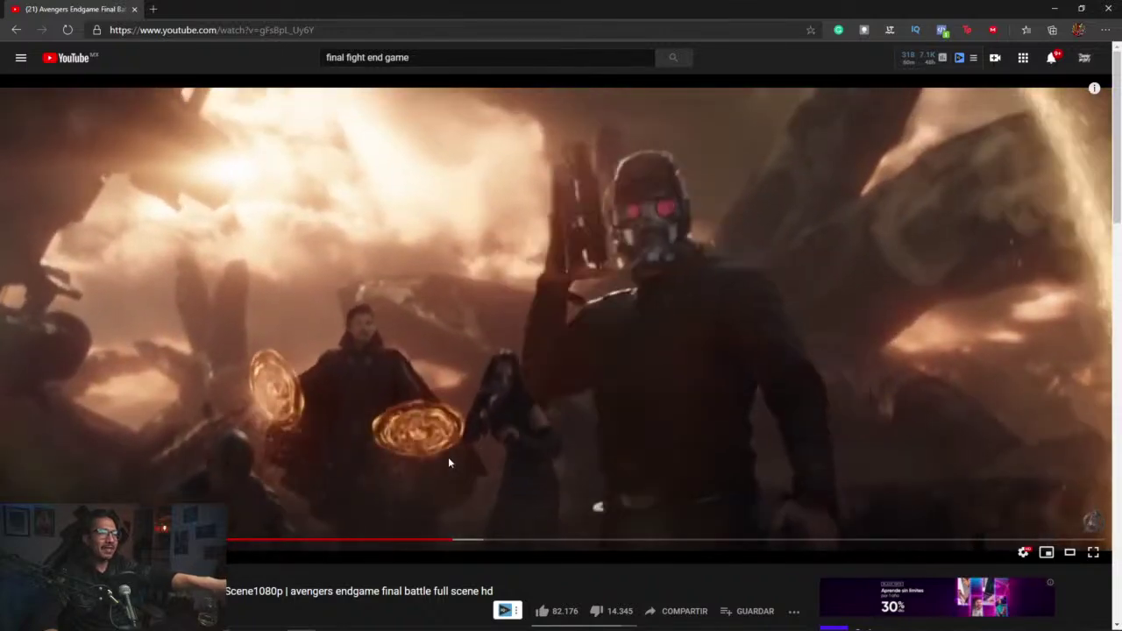
# Step: Skim further through the Endgame battle footage, pause it and switch back to Silhouette
pyautogui.click(468, 539)
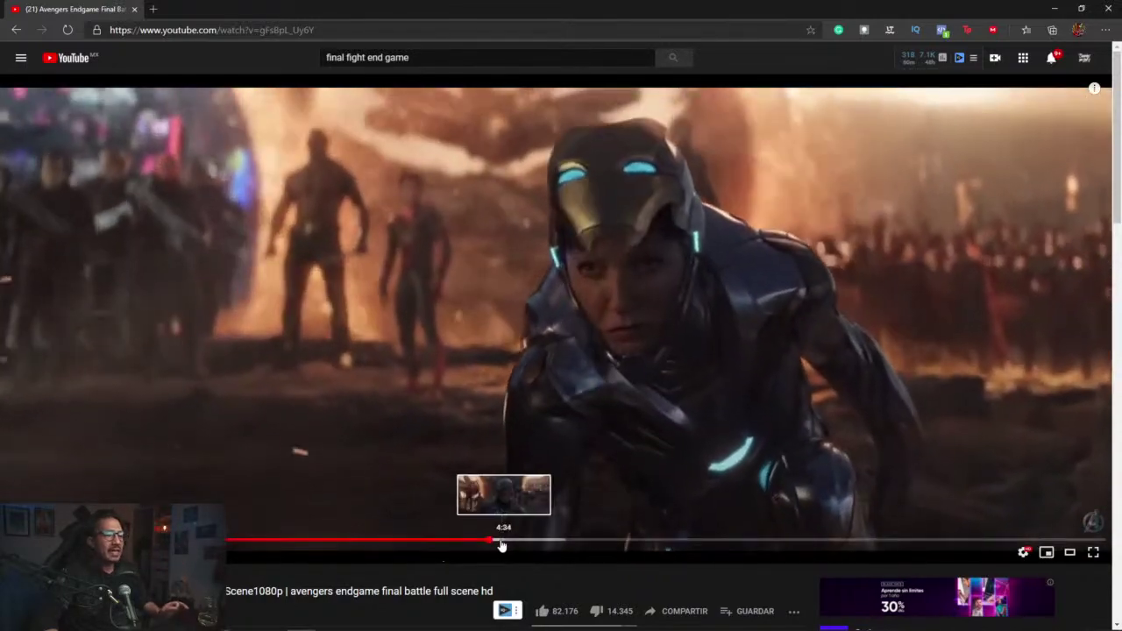
pyautogui.moveTo(501, 541); pyautogui.dragTo(545, 542)
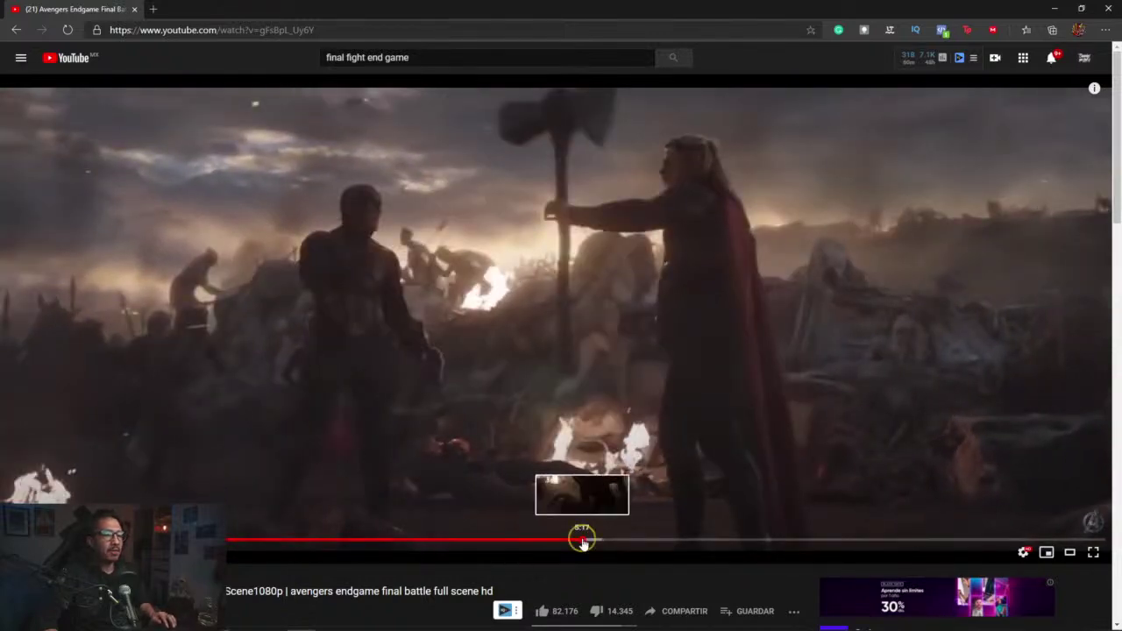
pyautogui.moveTo(582, 540); pyautogui.dragTo(653, 541)
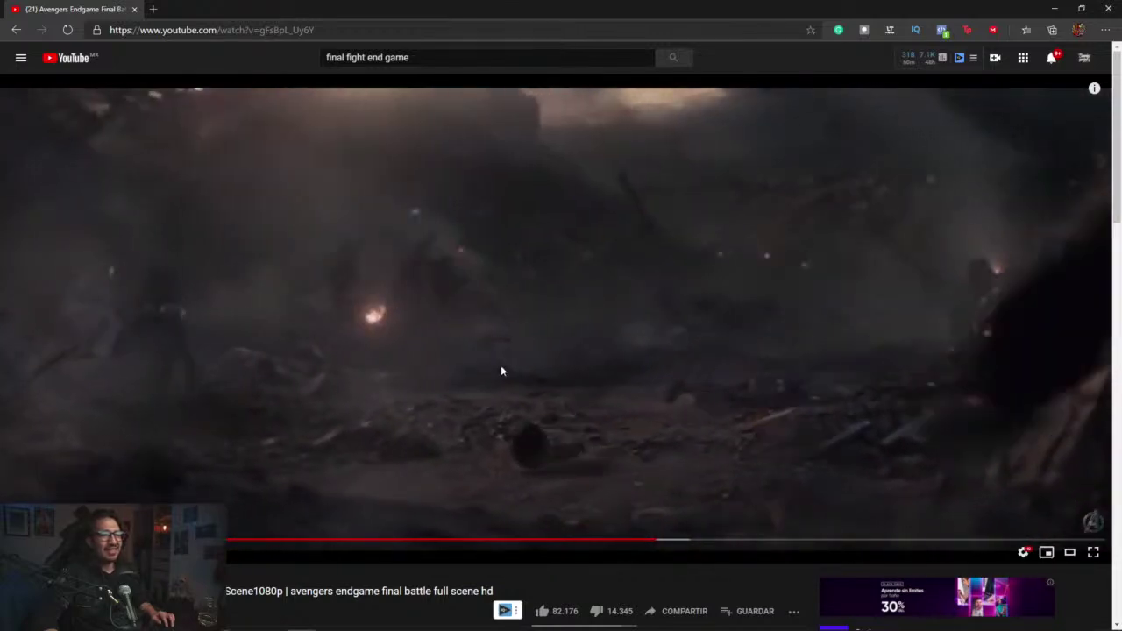
pyautogui.click(497, 371)
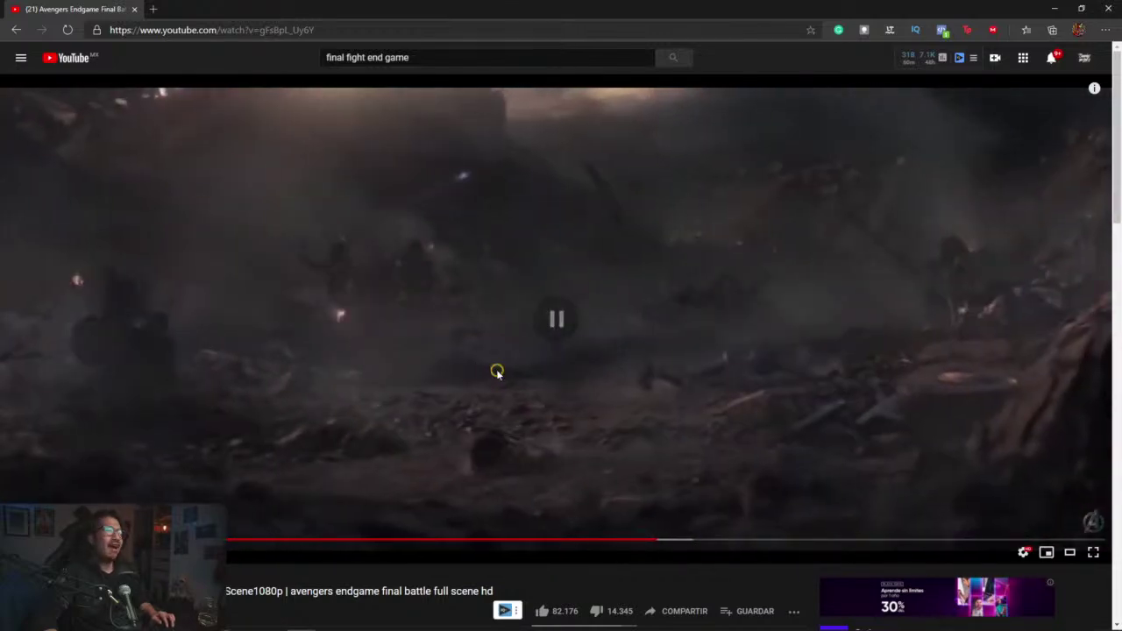
pyautogui.hotkey('alt', 'Tab')
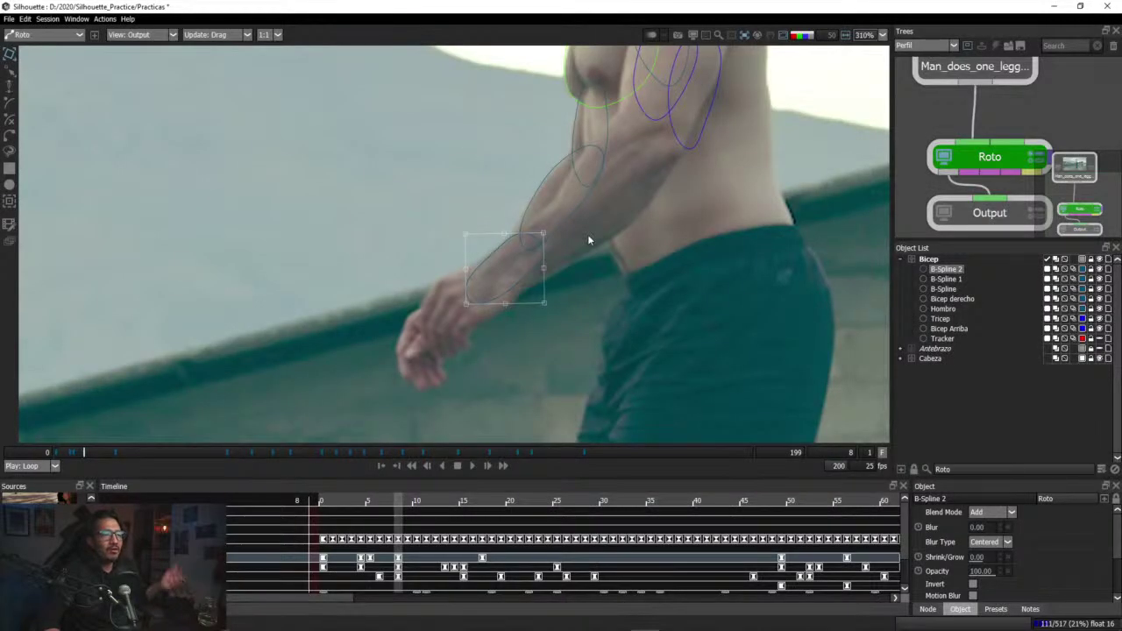
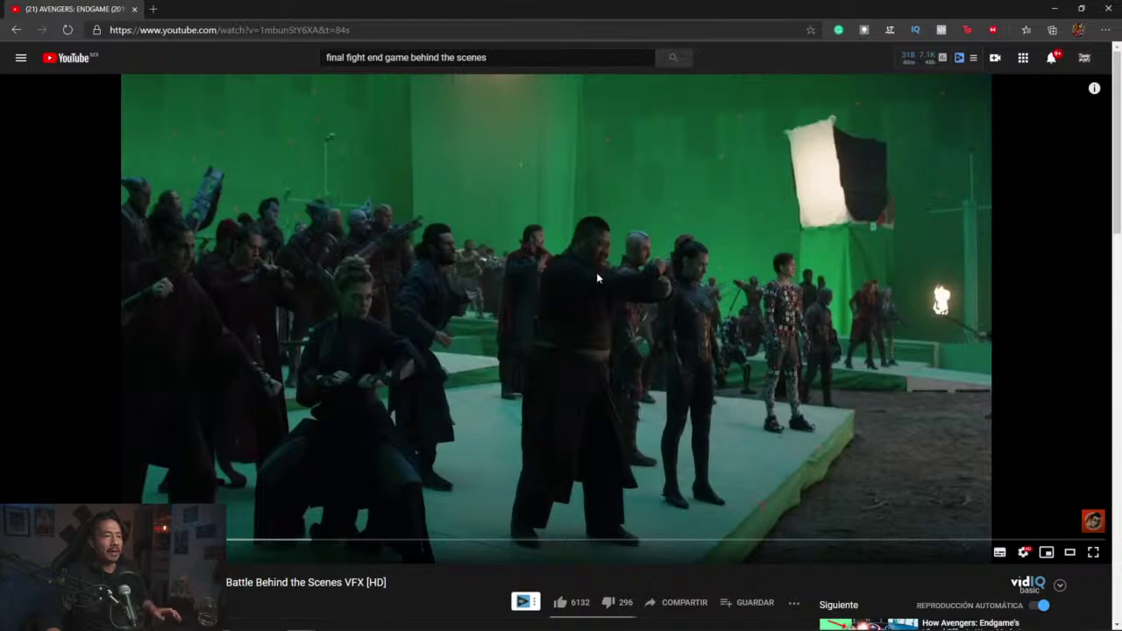
# Step: Return to Silhouette and look over the shapes from the man's forearm up to his head at frame 8
pyautogui.hotkey('alt', 'Tab')
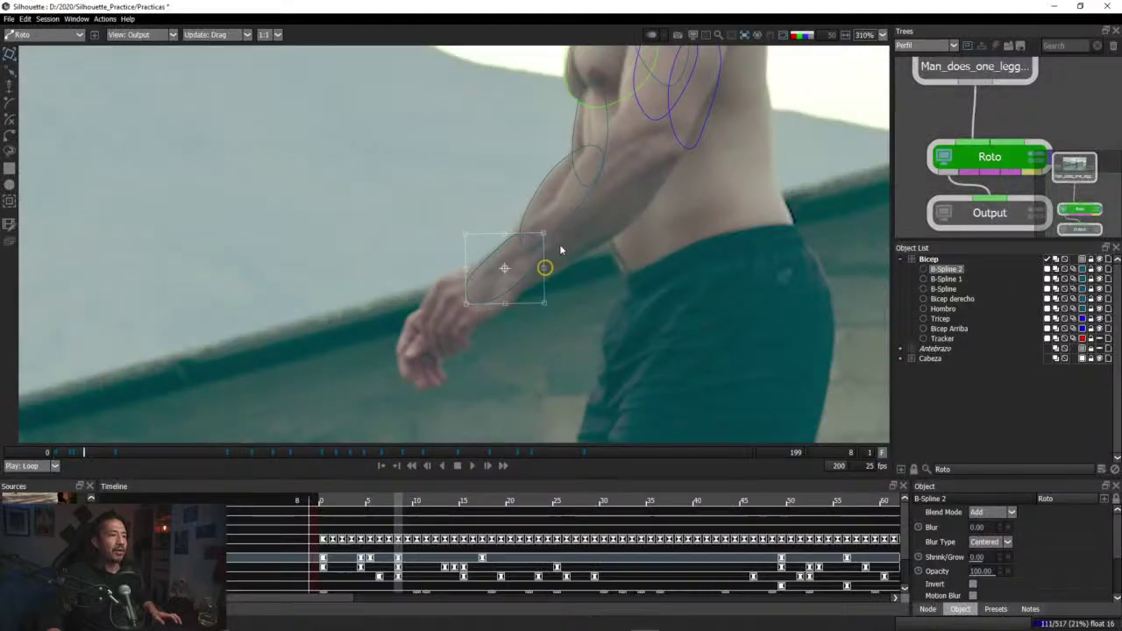
pyautogui.moveTo(666, 316); pyautogui.dragTo(604, 210)
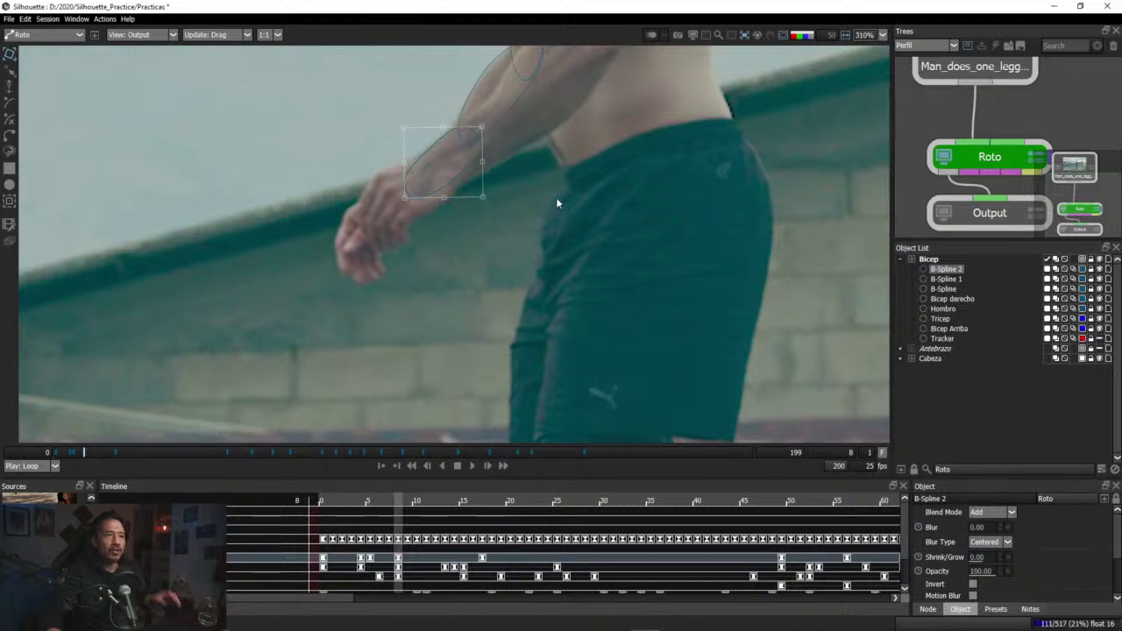
pyautogui.moveTo(556, 197); pyautogui.dragTo(573, 368)
pyautogui.moveTo(576, 190); pyautogui.dragTo(565, 342)
pyautogui.moveTo(534, 79); pyautogui.dragTo(539, 156)
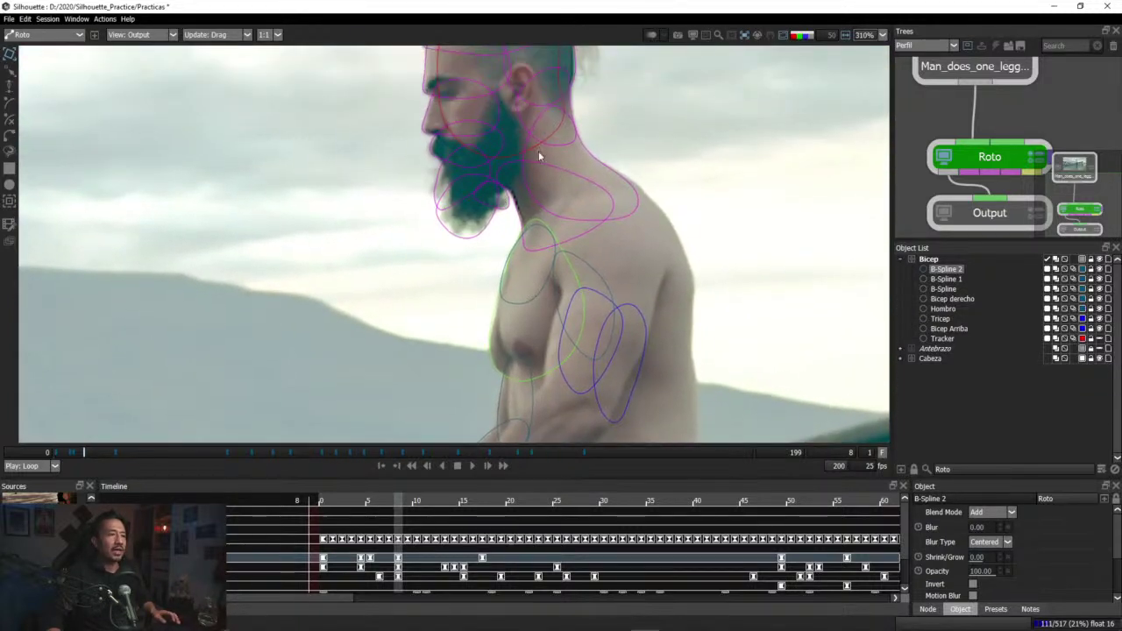
# Step: Switch to the Endgame behind-the-scenes VFX video and compare the green-screen footage of the horse rig with the finished portal shot
pyautogui.hotkey('alt', 'Tab')
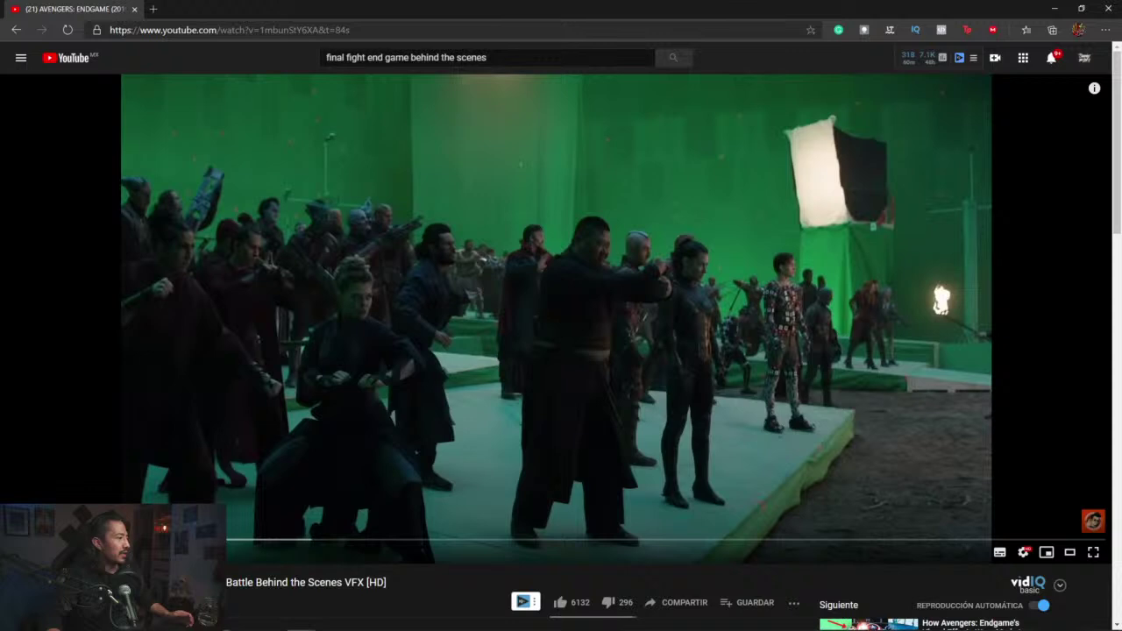
pyautogui.hotkey('alt', 'Tab')
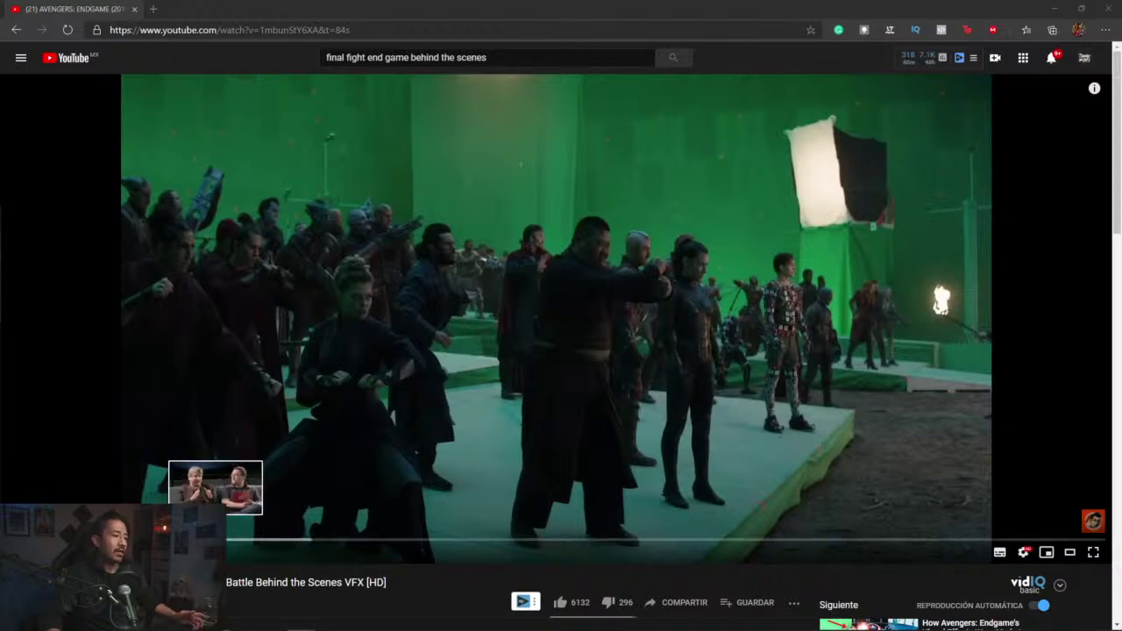
pyautogui.click(228, 543)
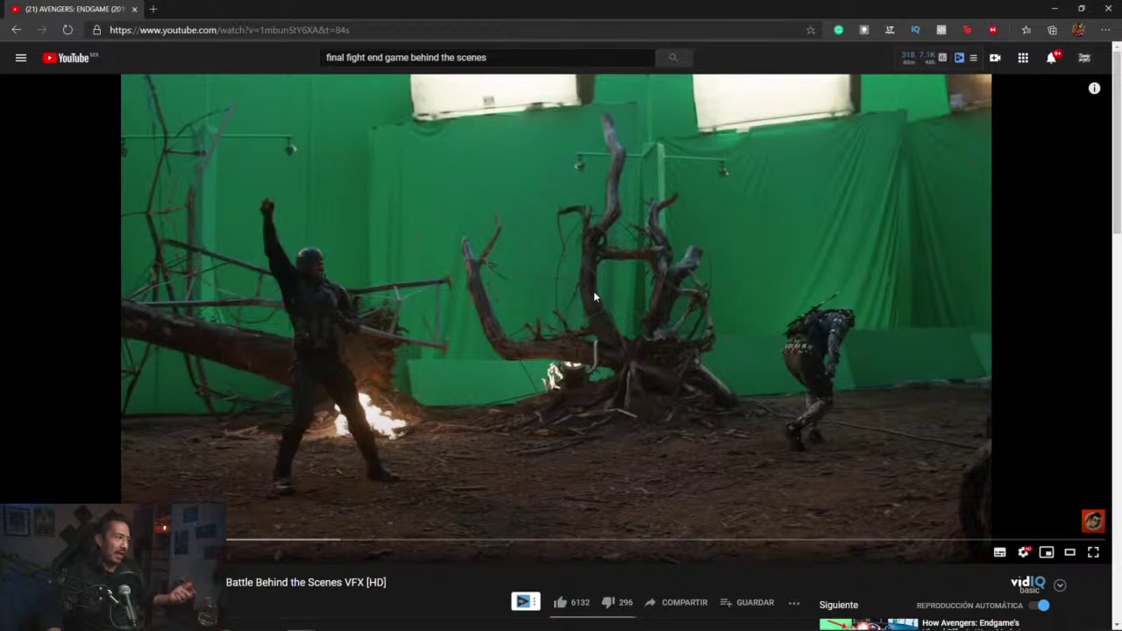
pyautogui.click(286, 540)
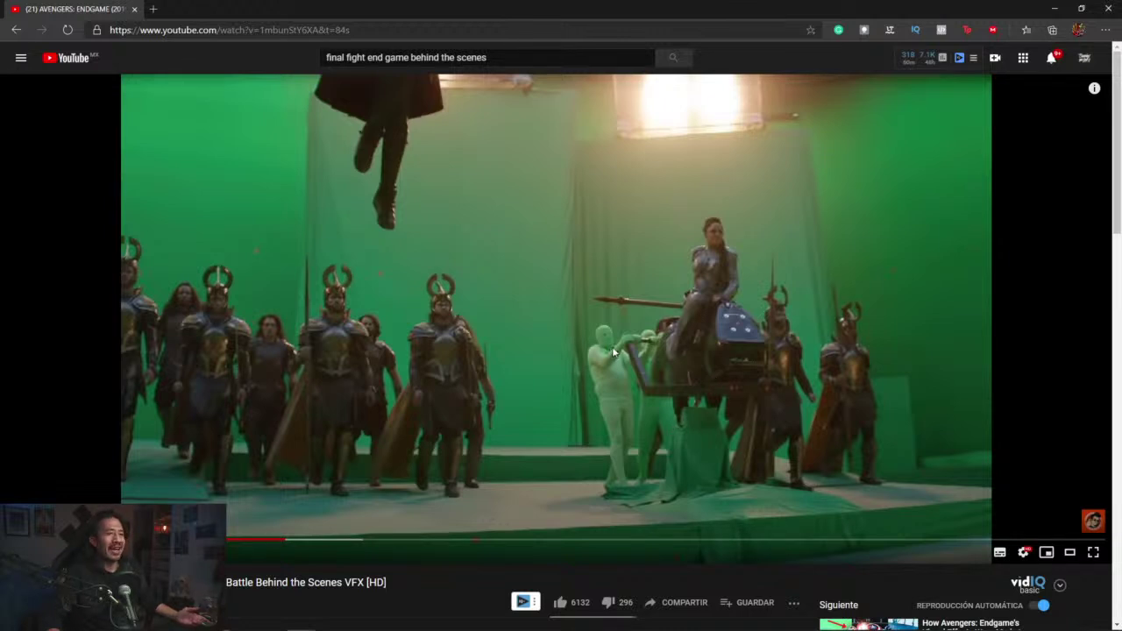
pyautogui.press('space')
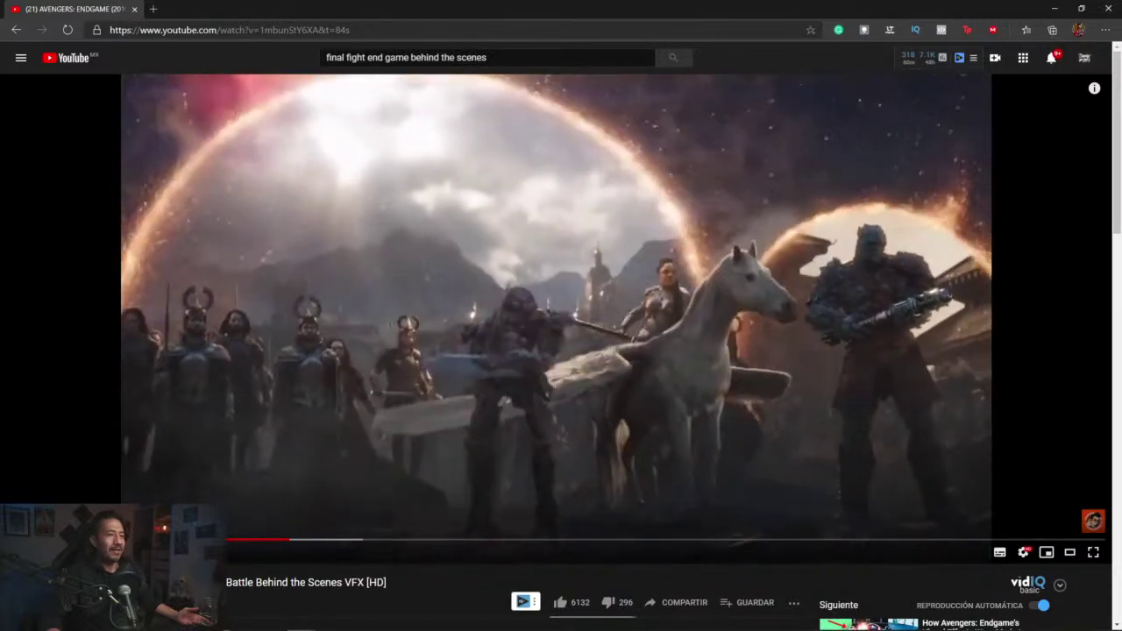
pyautogui.click(282, 539)
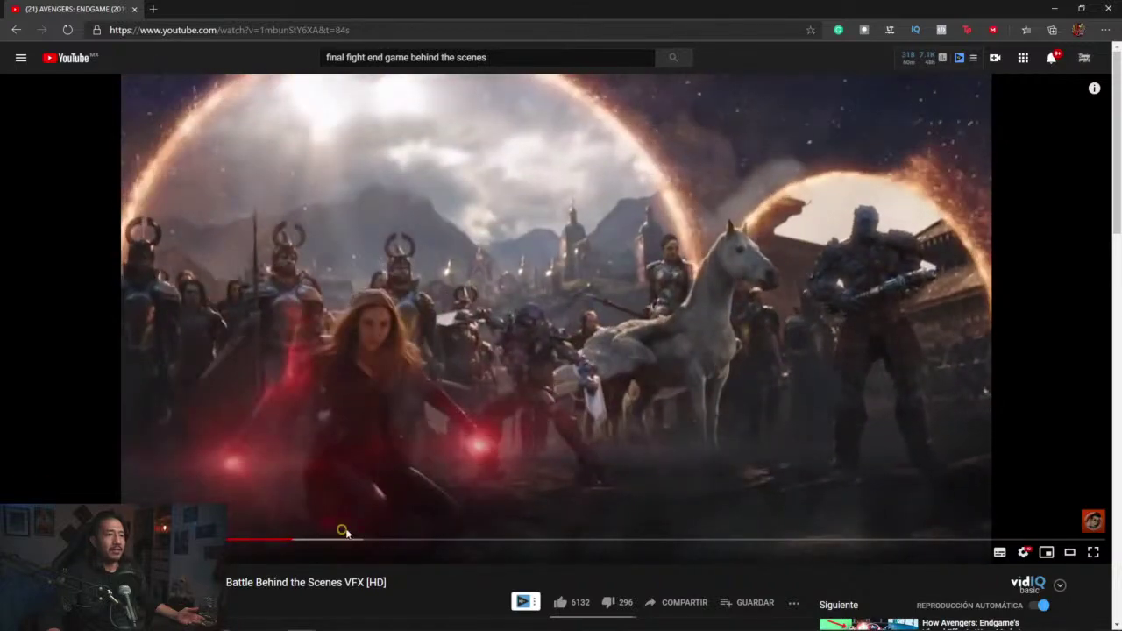
pyautogui.click(286, 541)
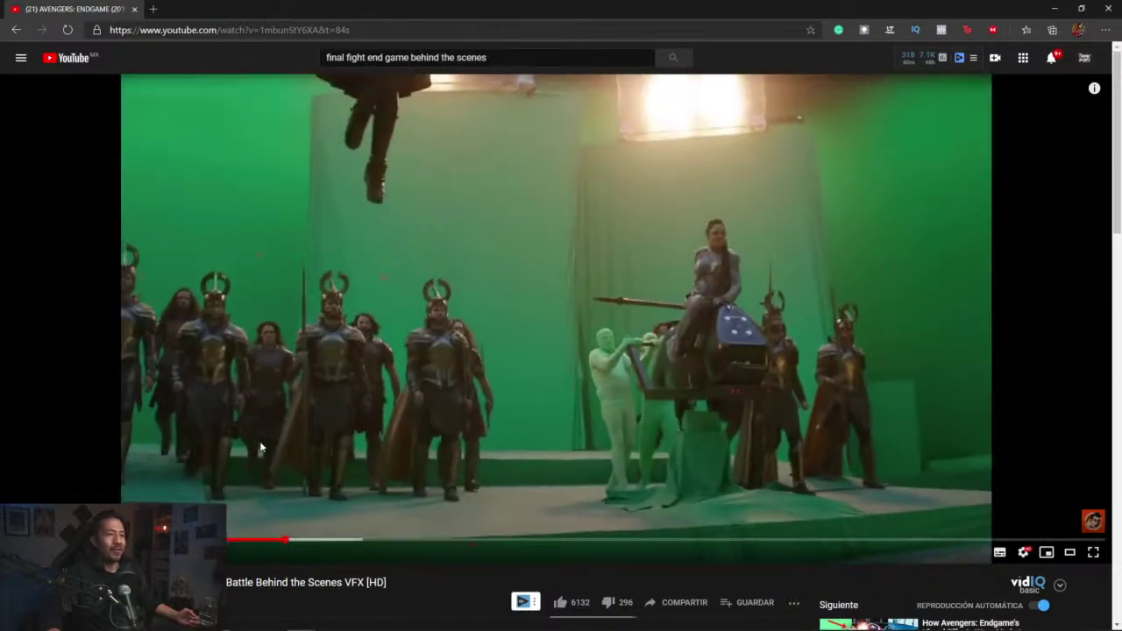
pyautogui.click(255, 439)
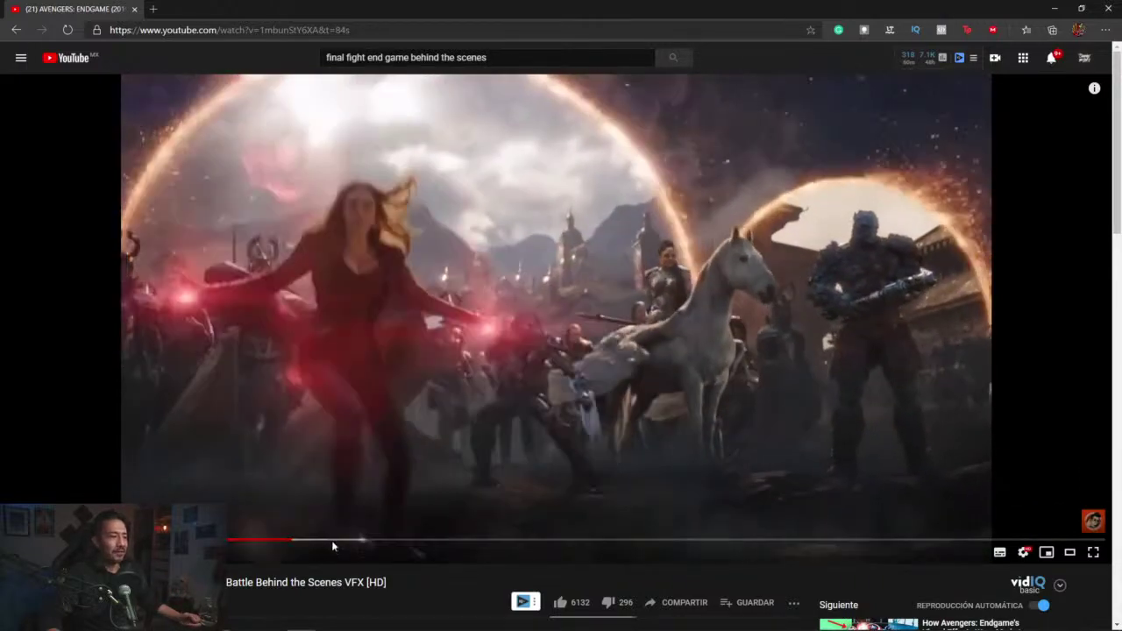
pyautogui.click(340, 543)
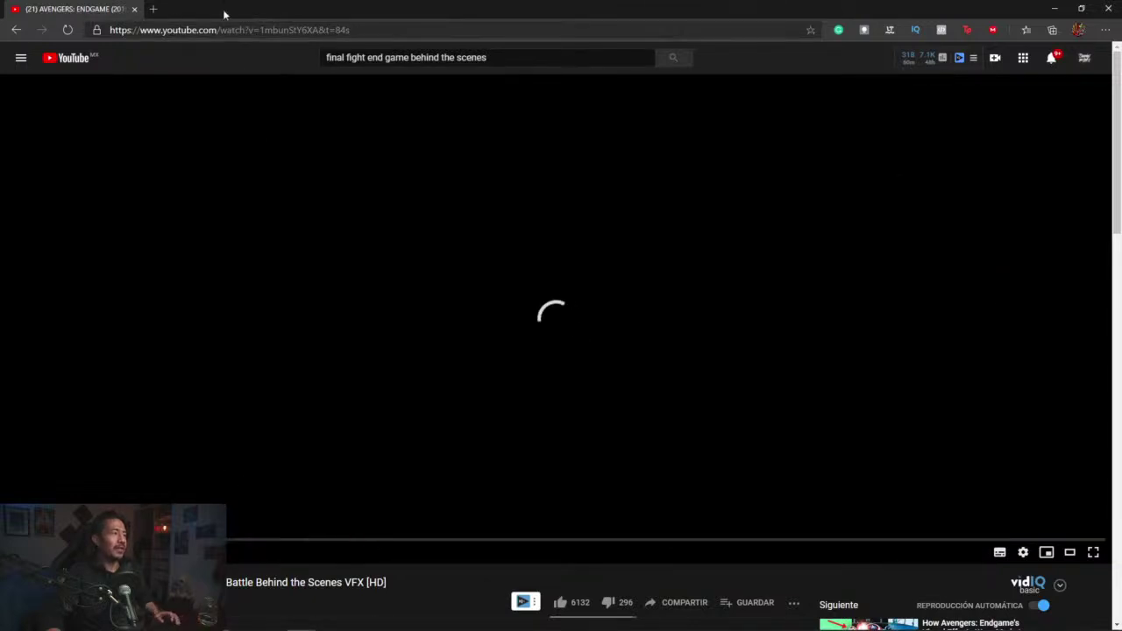
# Step: Close the browser window and return to Silhouette
pyautogui.hotkey('alt', 'Tab')
pyautogui.click(1039, 17)
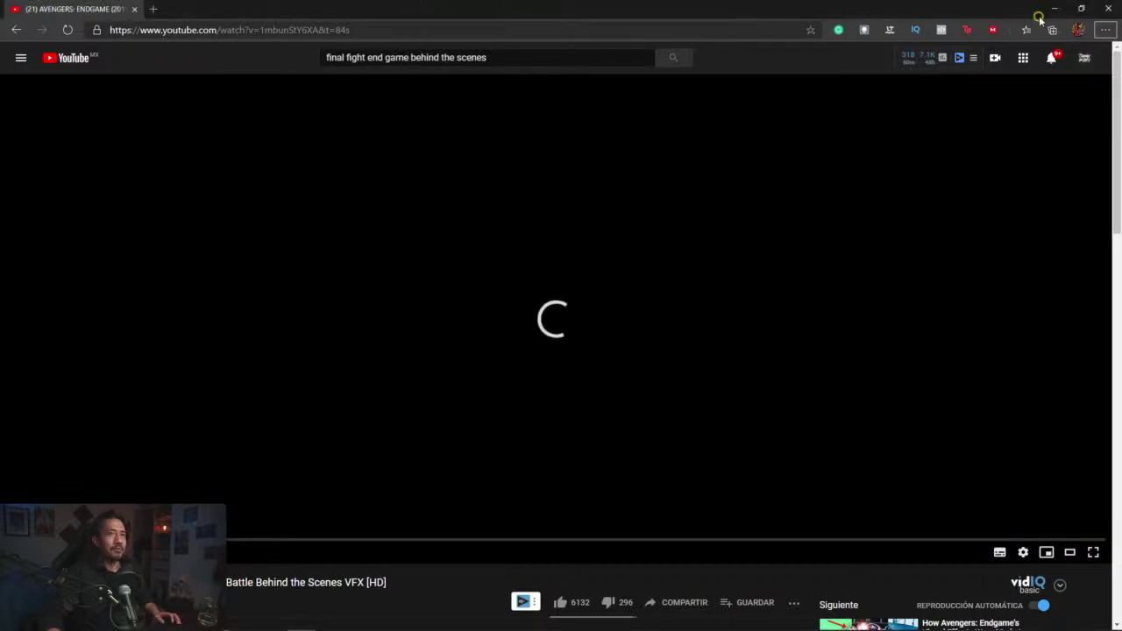
pyautogui.click(1106, 10)
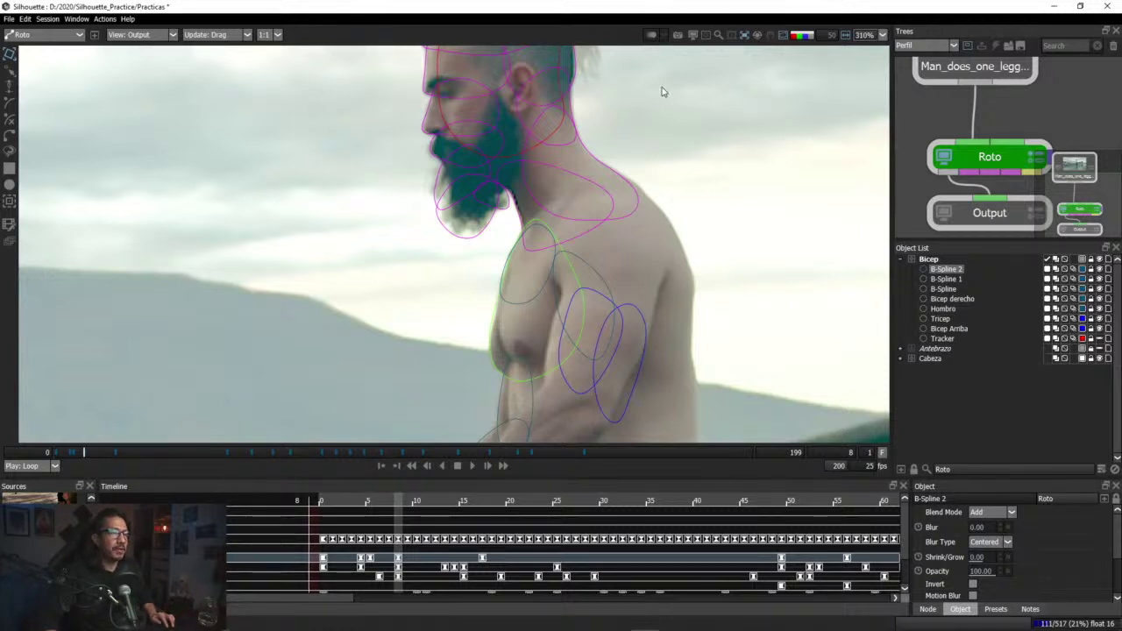
# Step: Review how the shapes follow the man's arm from frame 8 forward to frame 38
pyautogui.scroll(-2, 682, 342)
pyautogui.moveTo(616, 439); pyautogui.dragTo(605, 346)
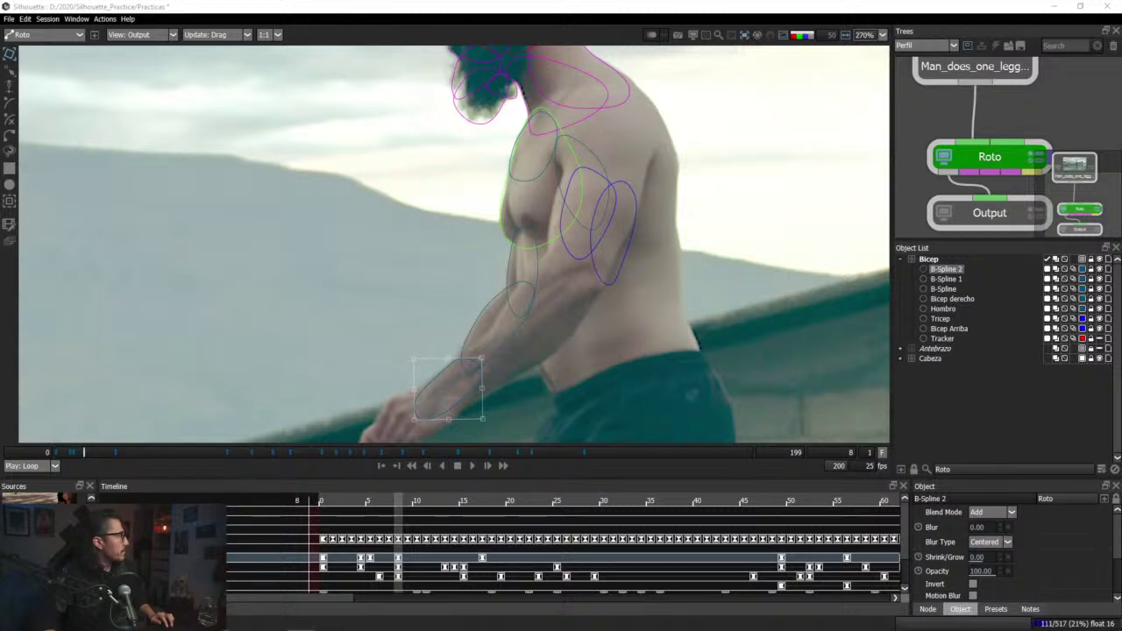
pyautogui.click(470, 69)
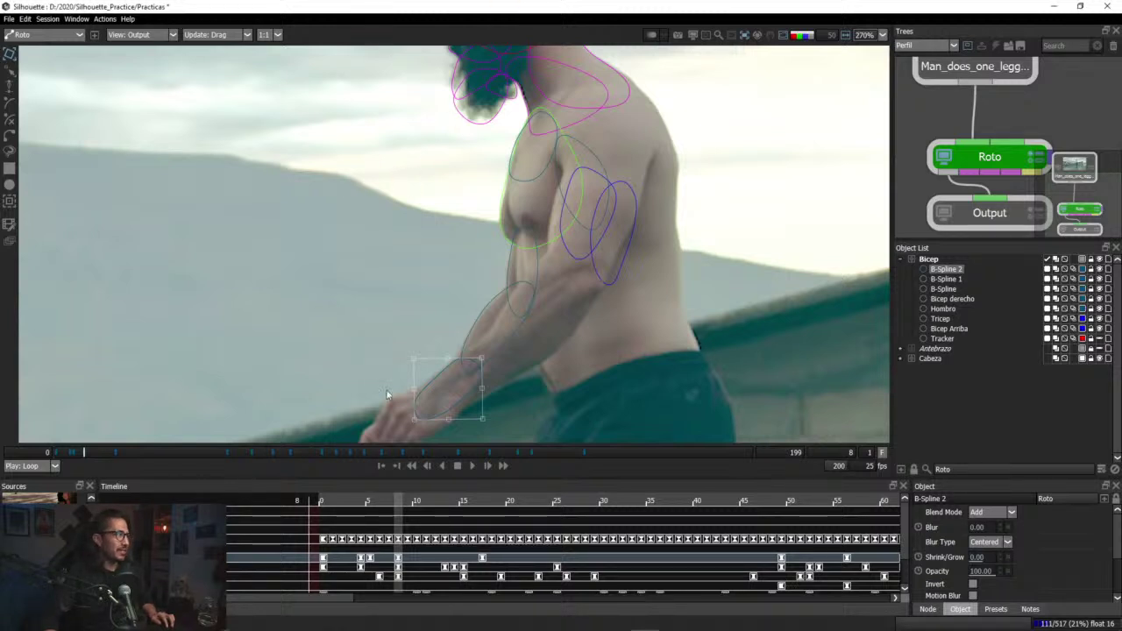
pyautogui.moveTo(335, 423); pyautogui.dragTo(311, 334)
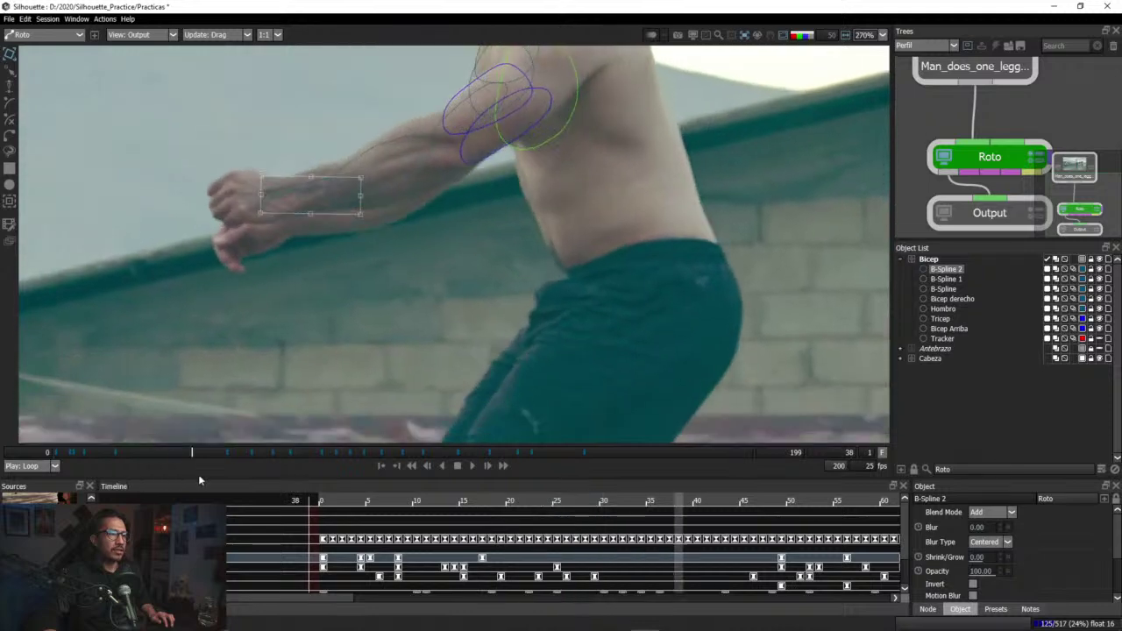
# Step: Remove the Timeline and Nodes panels from the workspace and narrow the Sources panel to widen the Object panel
pyautogui.moveTo(341, 482); pyautogui.dragTo(417, 435)
pyautogui.click(908, 459)
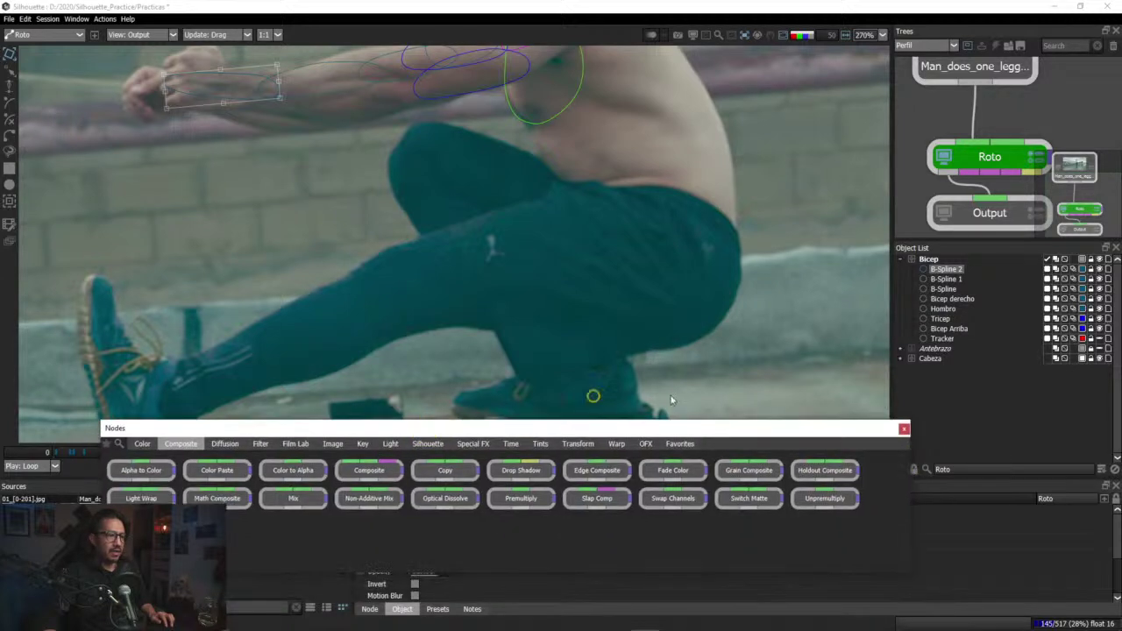
pyautogui.click(903, 431)
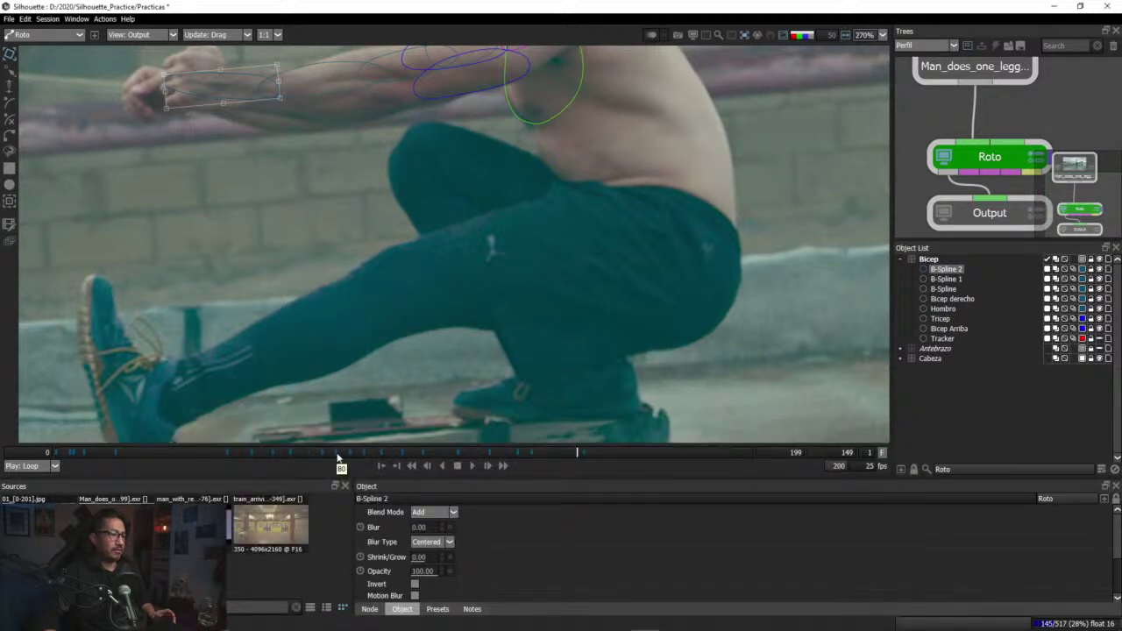
pyautogui.moveTo(351, 511); pyautogui.dragTo(122, 511)
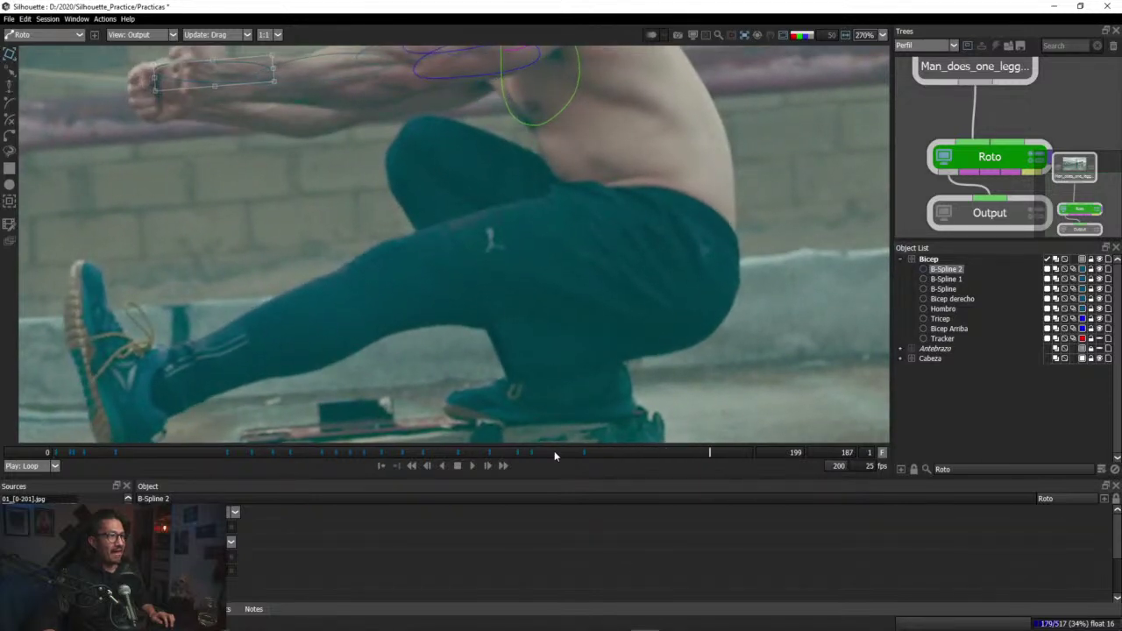
# Step: Review how the arm shapes follow the man's arms through the late frames, around frame 96 and at frame 0
pyautogui.scroll(-2, 469, 269)
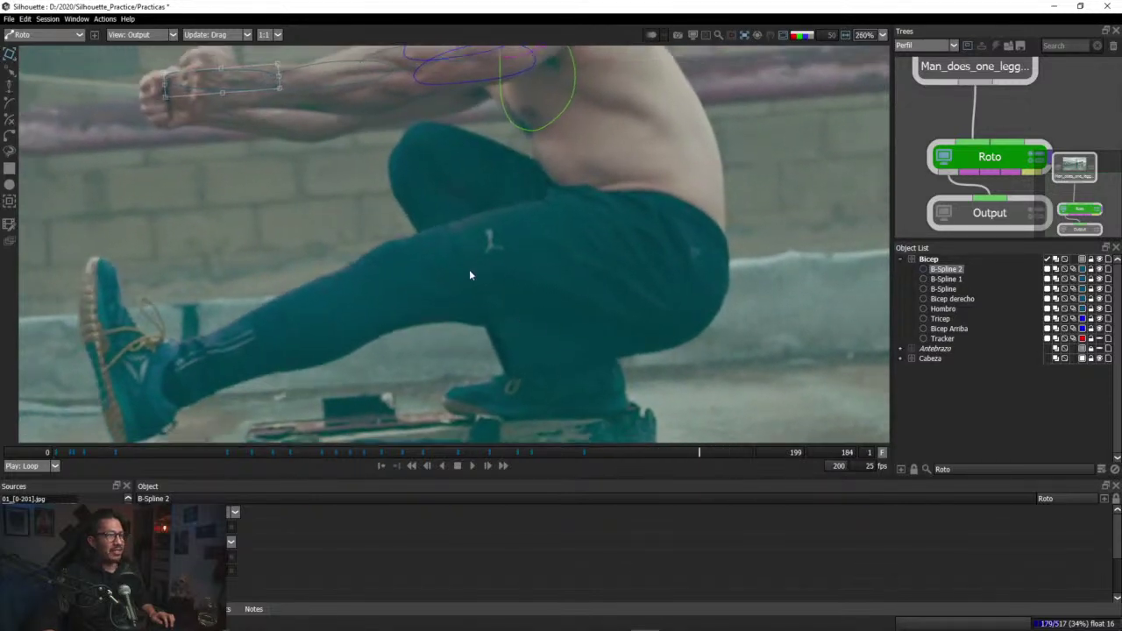
pyautogui.scroll(5, 389, 138)
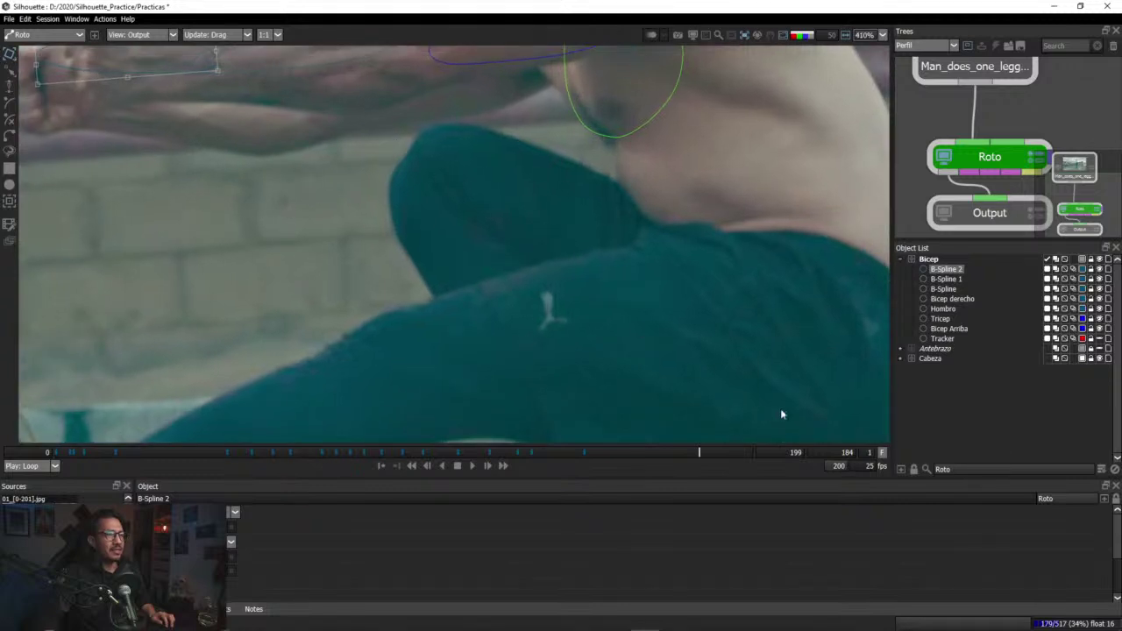
pyautogui.moveTo(430, 174); pyautogui.dragTo(434, 221)
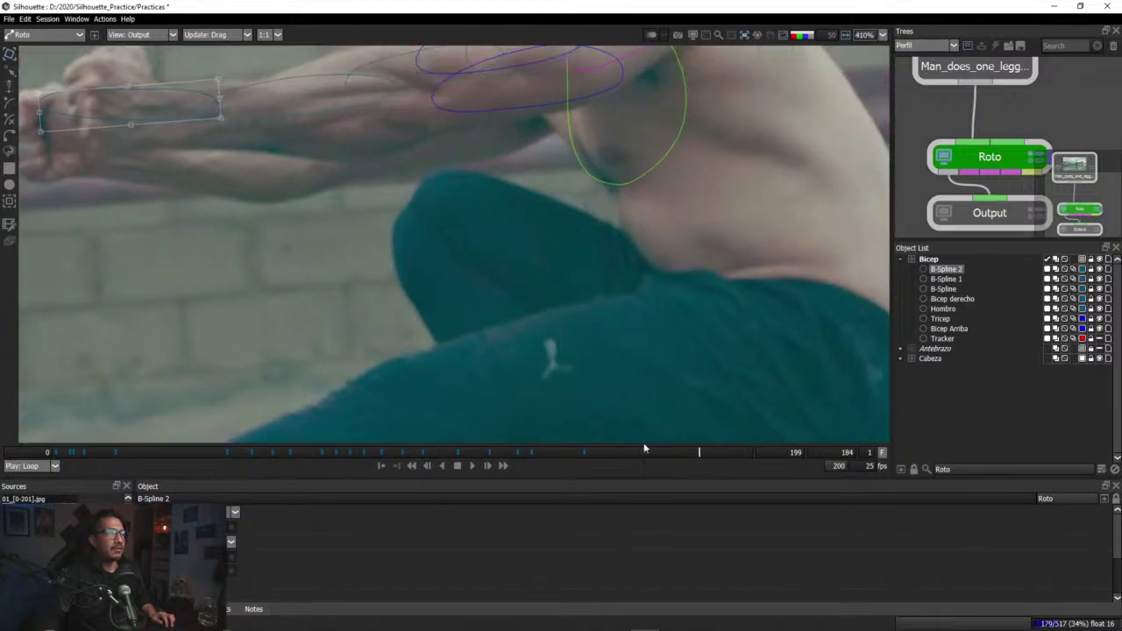
pyautogui.moveTo(706, 454); pyautogui.dragTo(650, 454)
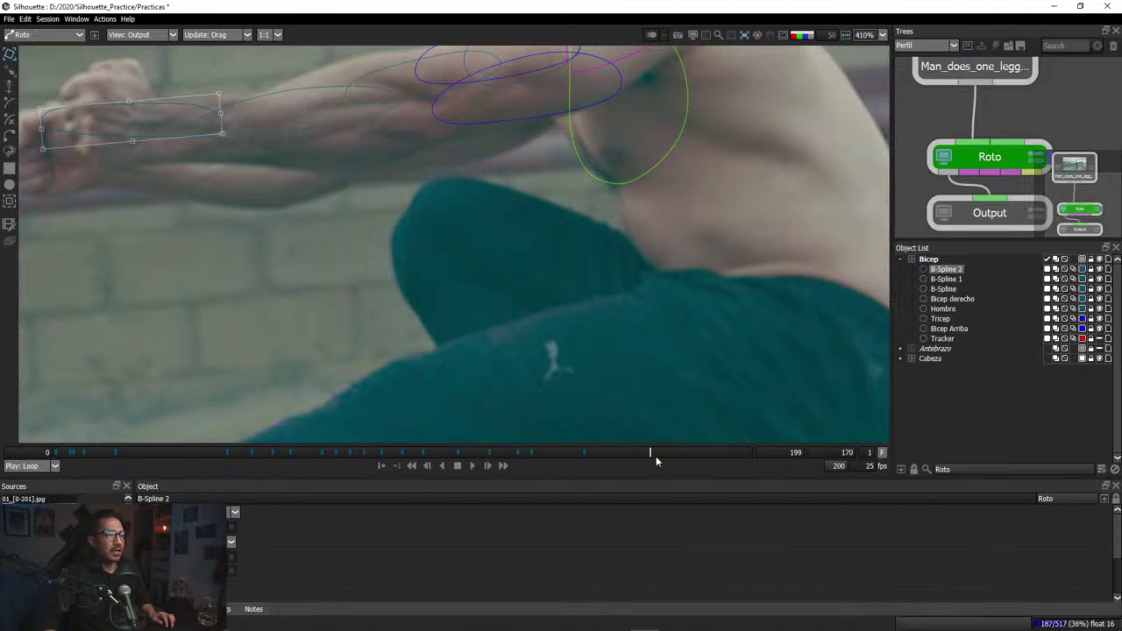
pyautogui.moveTo(656, 456)
pyautogui.mouseDown()
pyautogui.moveTo(619, 453)
pyautogui.moveTo(672, 452)
pyautogui.mouseUp()
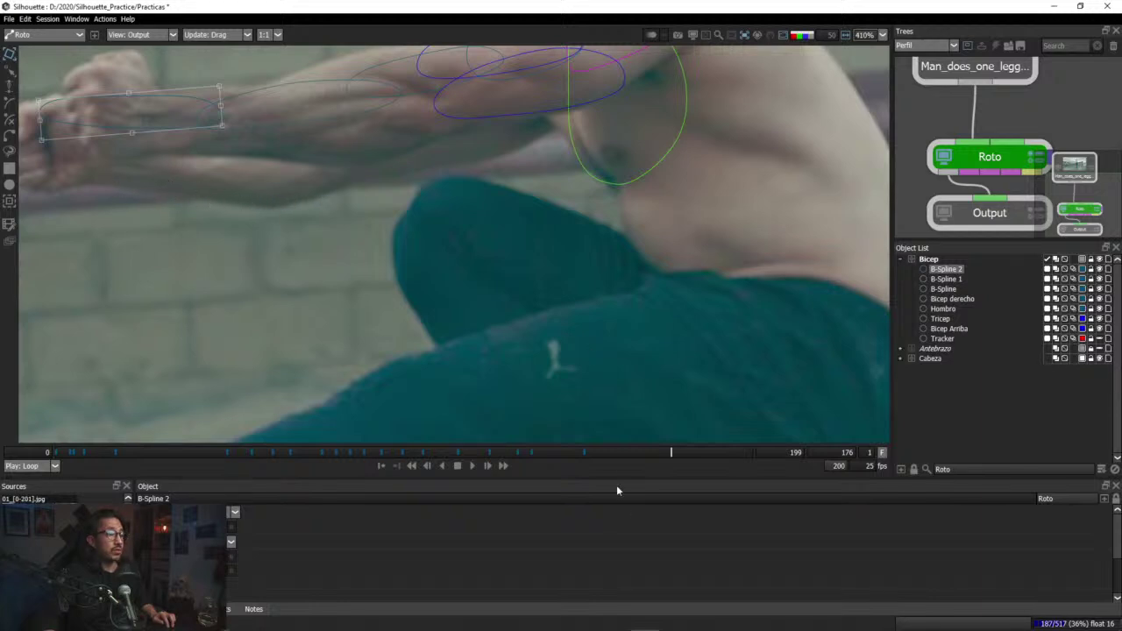
pyautogui.moveTo(670, 453); pyautogui.dragTo(644, 461)
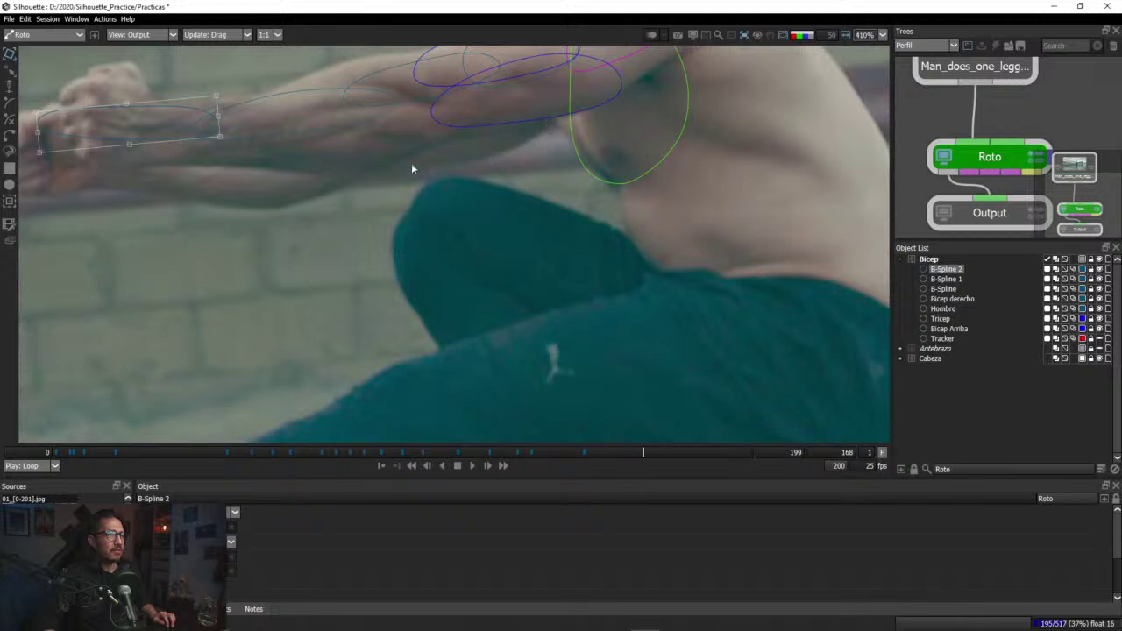
pyautogui.moveTo(649, 461); pyautogui.dragTo(392, 465)
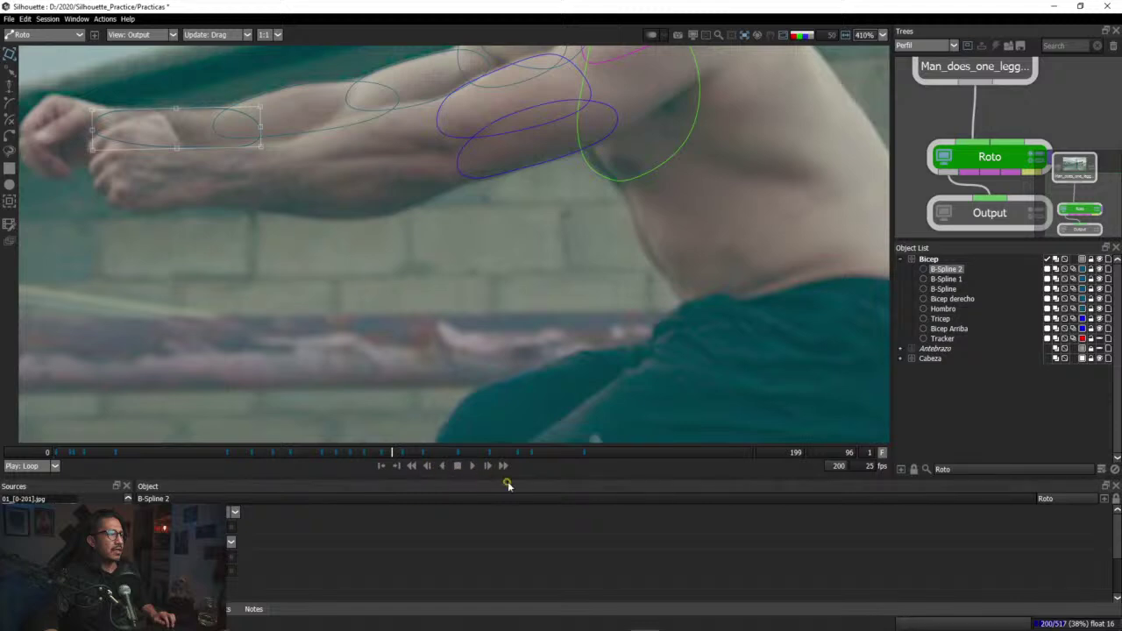
pyautogui.moveTo(509, 448); pyautogui.dragTo(746, 452)
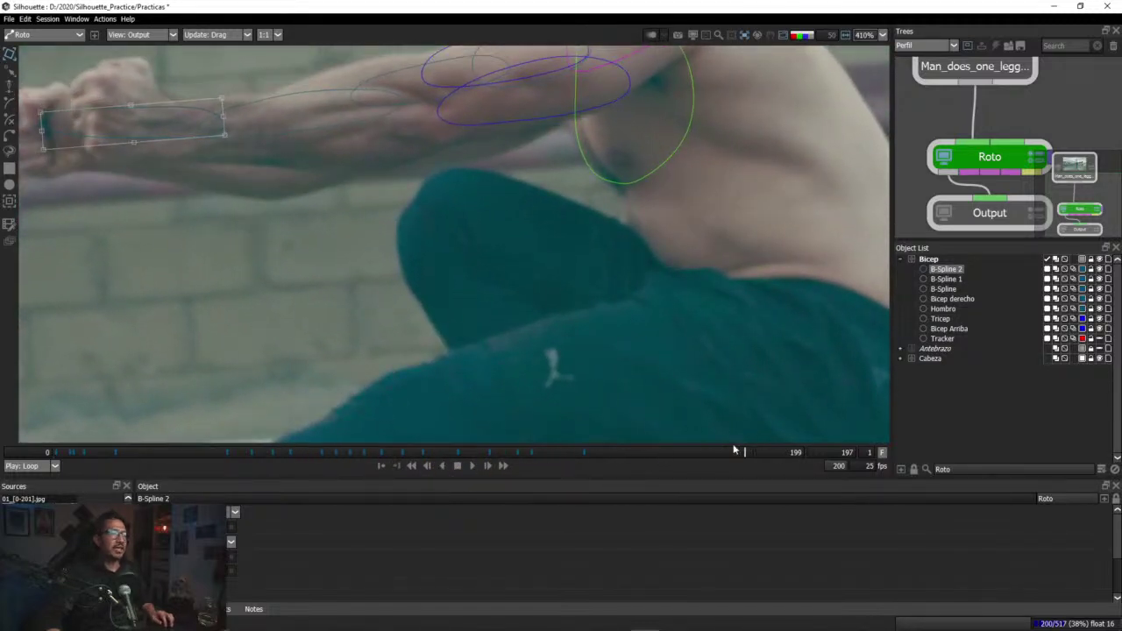
pyautogui.moveTo(218, 456); pyautogui.dragTo(56, 454)
pyautogui.moveTo(325, 367); pyautogui.dragTo(323, 178)
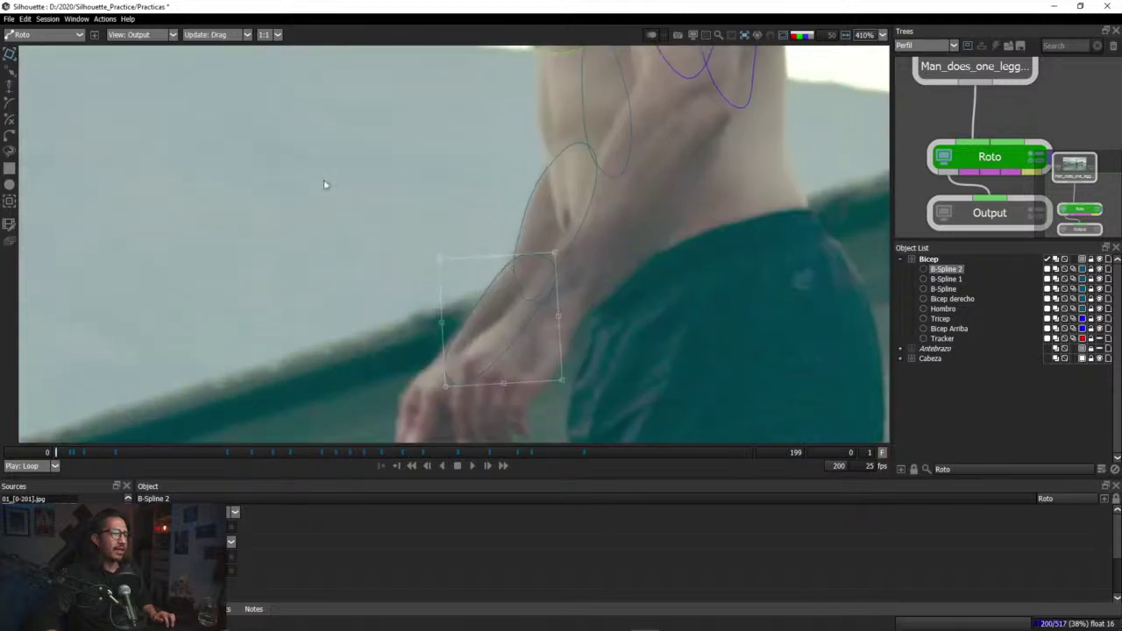
# Step: Draw a closed B-spline shape around the underside of the forearm at frame 42, inside the Bicep layer
pyautogui.moveTo(113, 454); pyautogui.dragTo(203, 452)
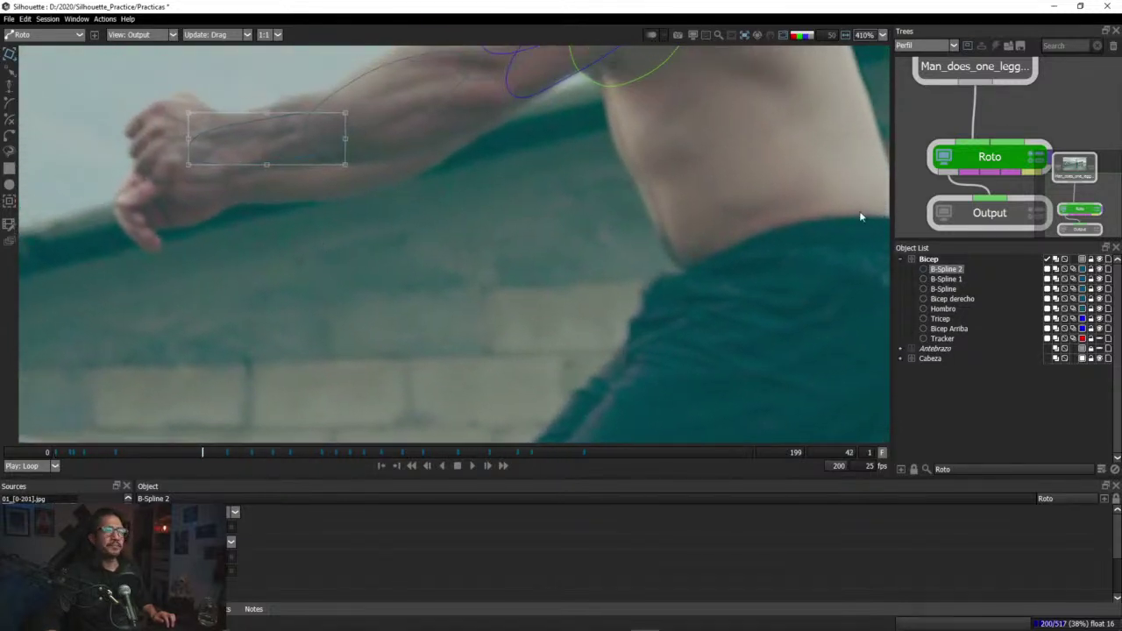
pyautogui.click(930, 260)
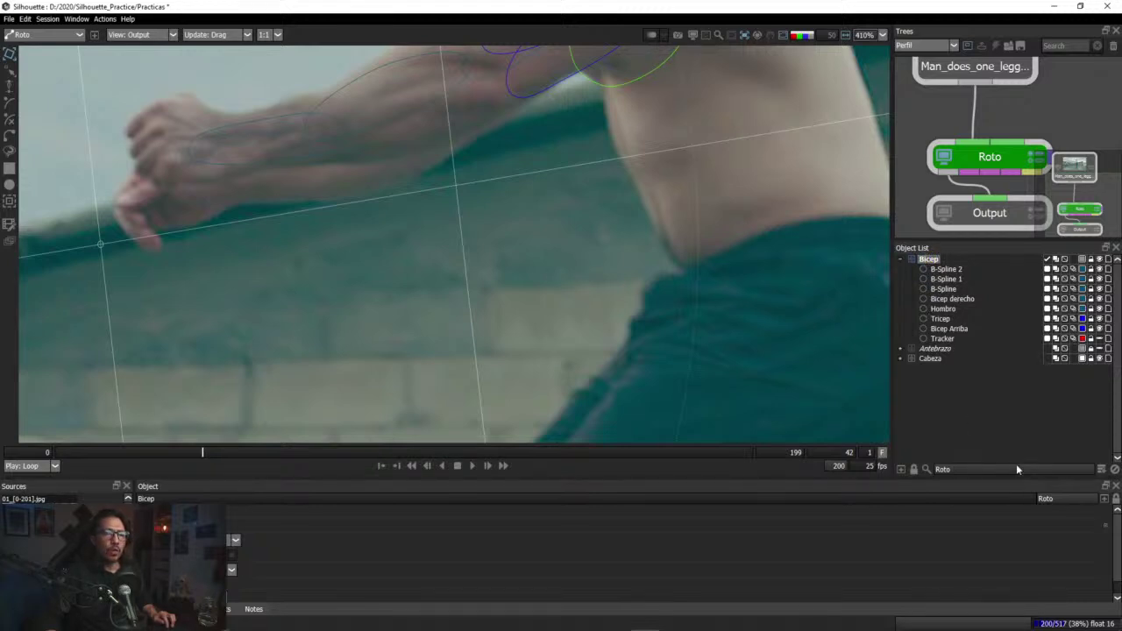
pyautogui.click(11, 104)
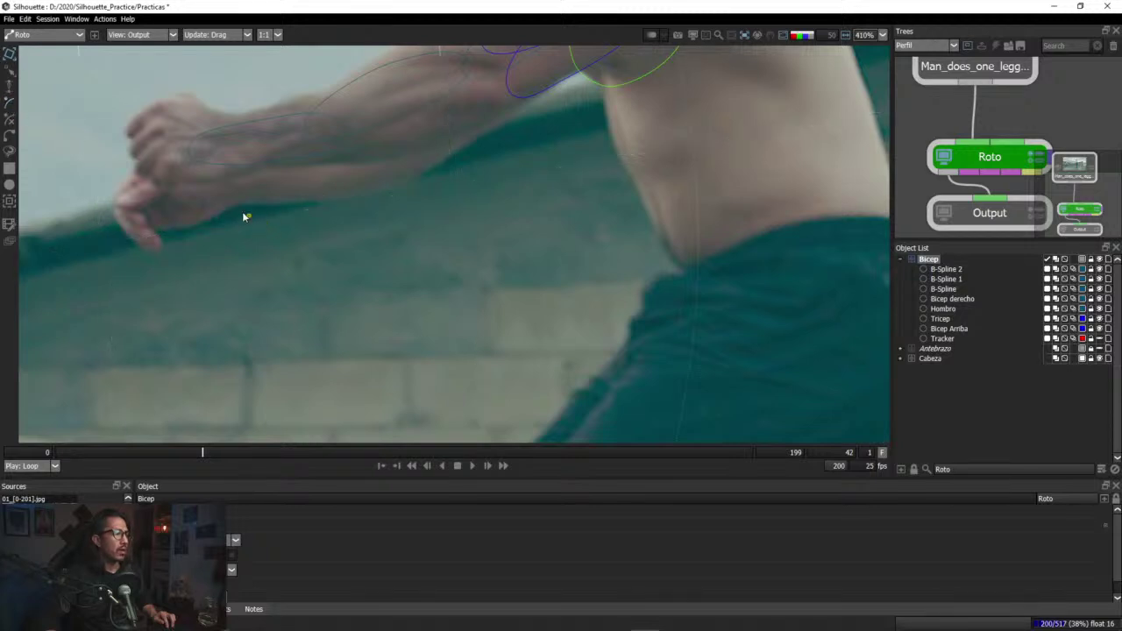
pyautogui.click(208, 187)
pyautogui.click(245, 201)
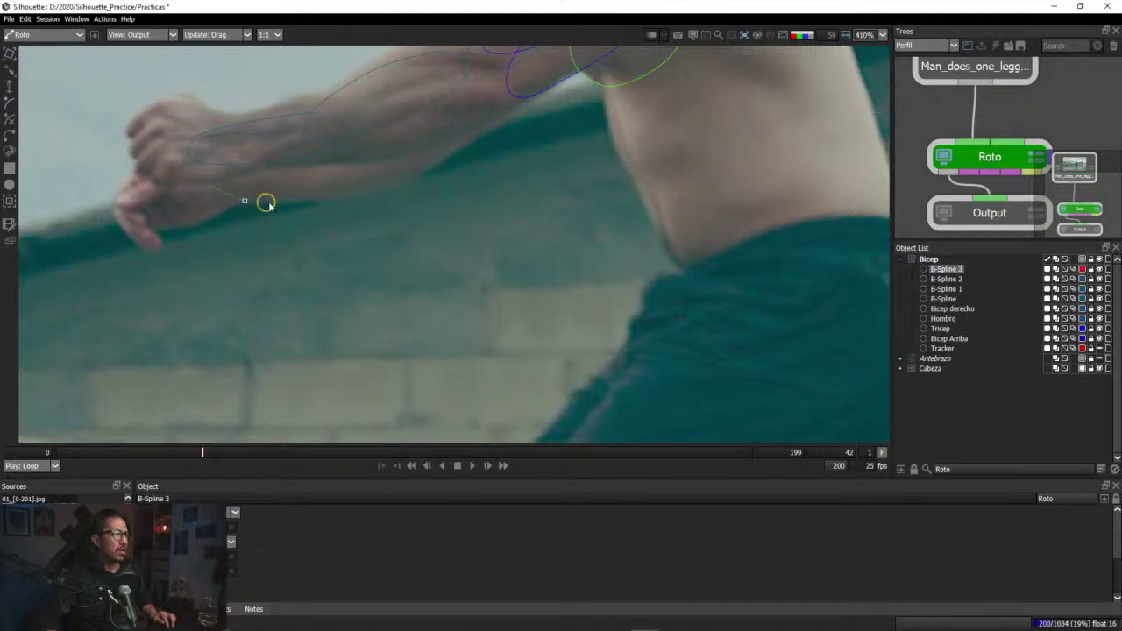
pyautogui.click(297, 200)
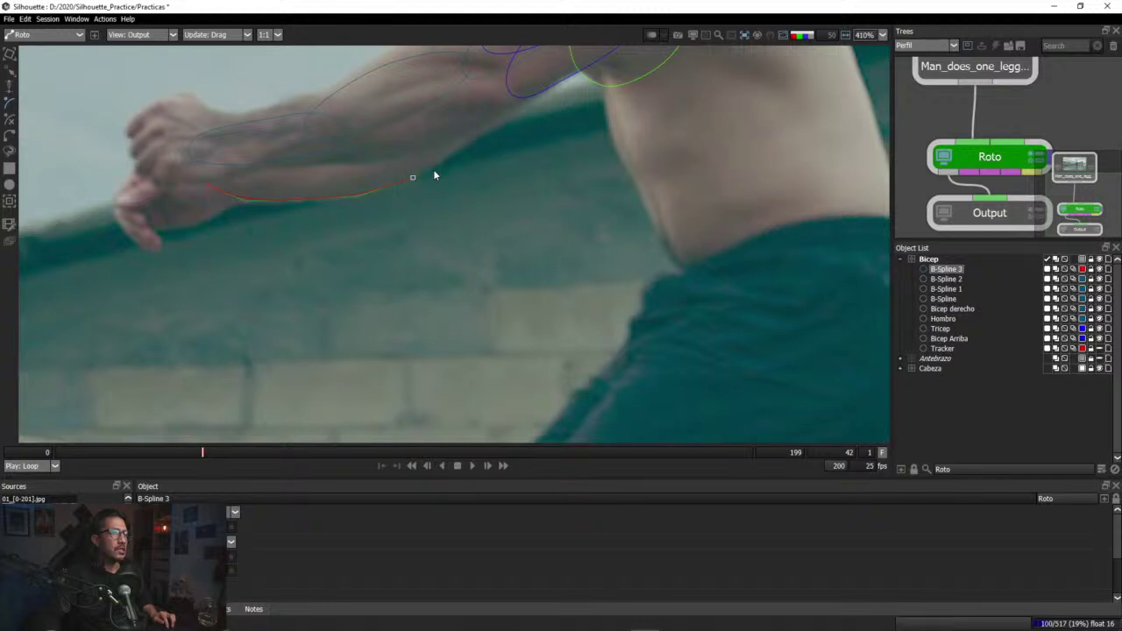
pyautogui.moveTo(451, 155); pyautogui.dragTo(456, 110)
pyautogui.click(413, 106)
pyautogui.click(303, 118)
pyautogui.click(246, 142)
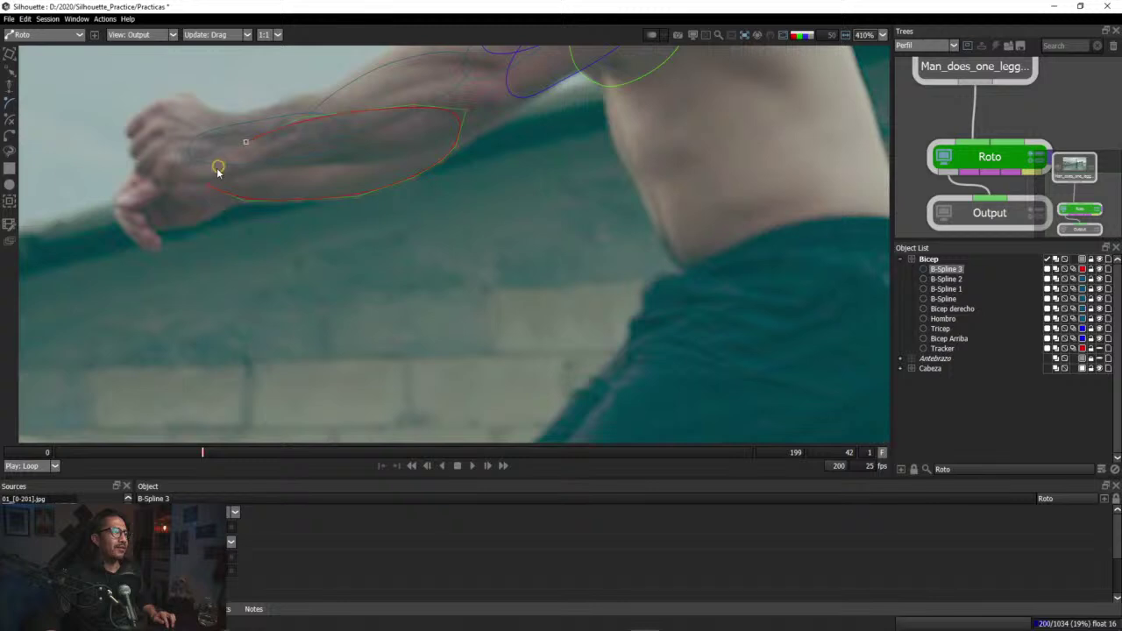
pyautogui.click(205, 184)
# Step: Reshape the upper edge of the new forearm shape, lowering its points and moving one out to the elbow end
pyautogui.moveTo(246, 142); pyautogui.dragTo(254, 154)
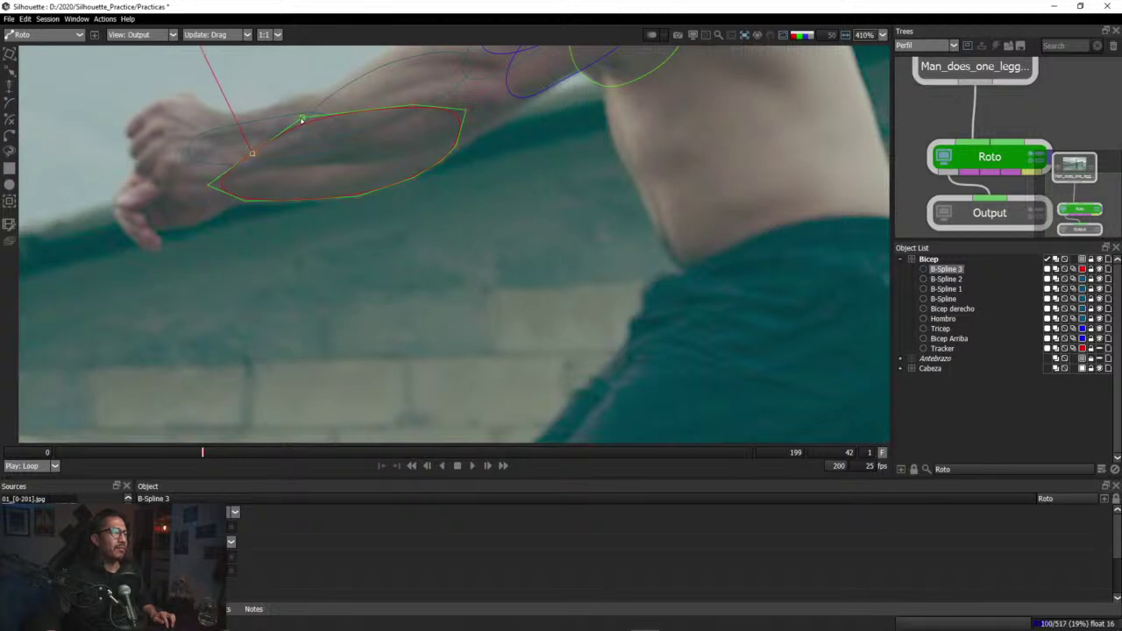
pyautogui.moveTo(303, 117); pyautogui.dragTo(311, 139)
pyautogui.moveTo(415, 106); pyautogui.dragTo(481, 130)
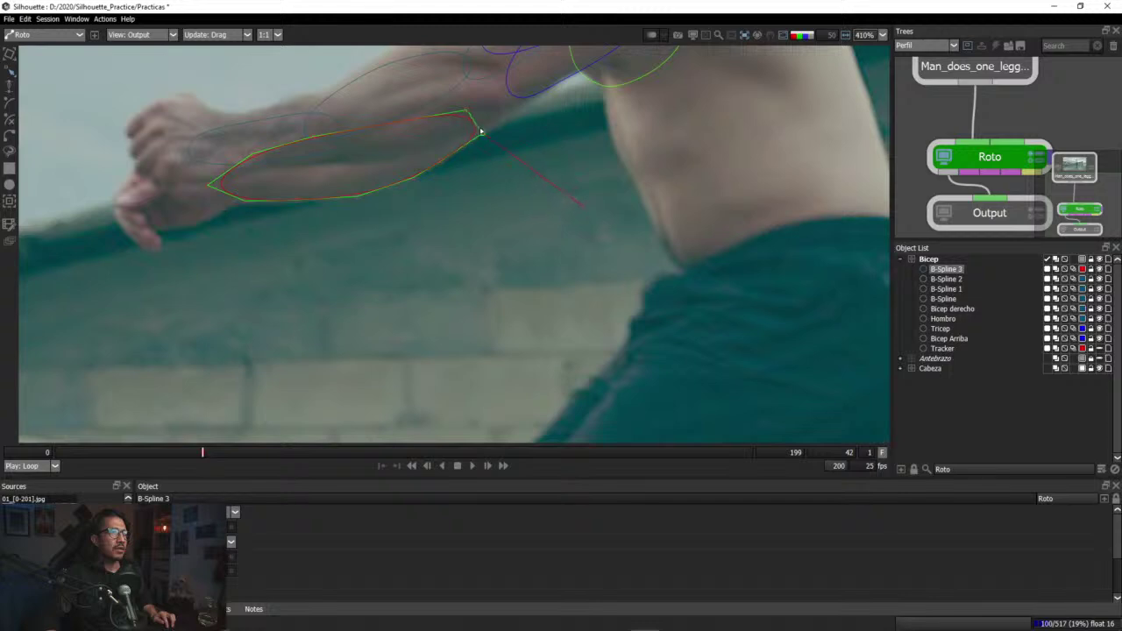
# Step: Refine the lower edge points of the forearm shape against the arm's outline at frame 42, checking the matte
pyautogui.scroll(4, 310, 236)
pyautogui.press('a')
pyautogui.moveTo(214, 191); pyautogui.dragTo(253, 235)
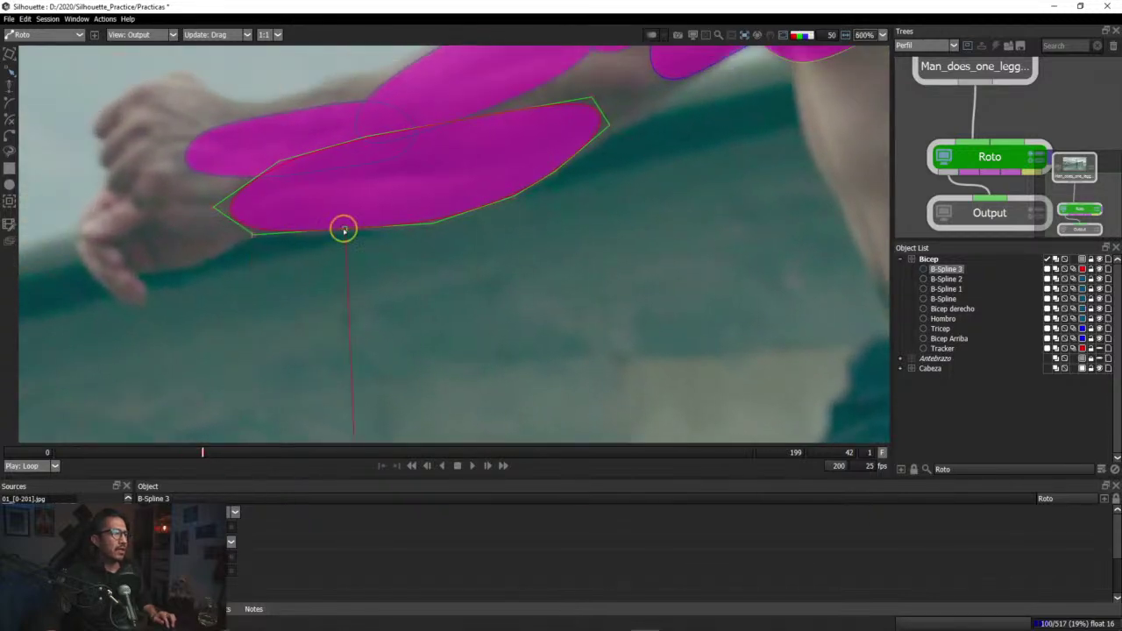
pyautogui.moveTo(343, 230)
pyautogui.mouseDown()
pyautogui.moveTo(346, 196)
pyautogui.moveTo(343, 233)
pyautogui.mouseUp()
pyautogui.moveTo(428, 222)
pyautogui.mouseDown()
pyautogui.moveTo(434, 233)
pyautogui.moveTo(430, 201)
pyautogui.moveTo(431, 220)
pyautogui.mouseUp()
pyautogui.press('a')
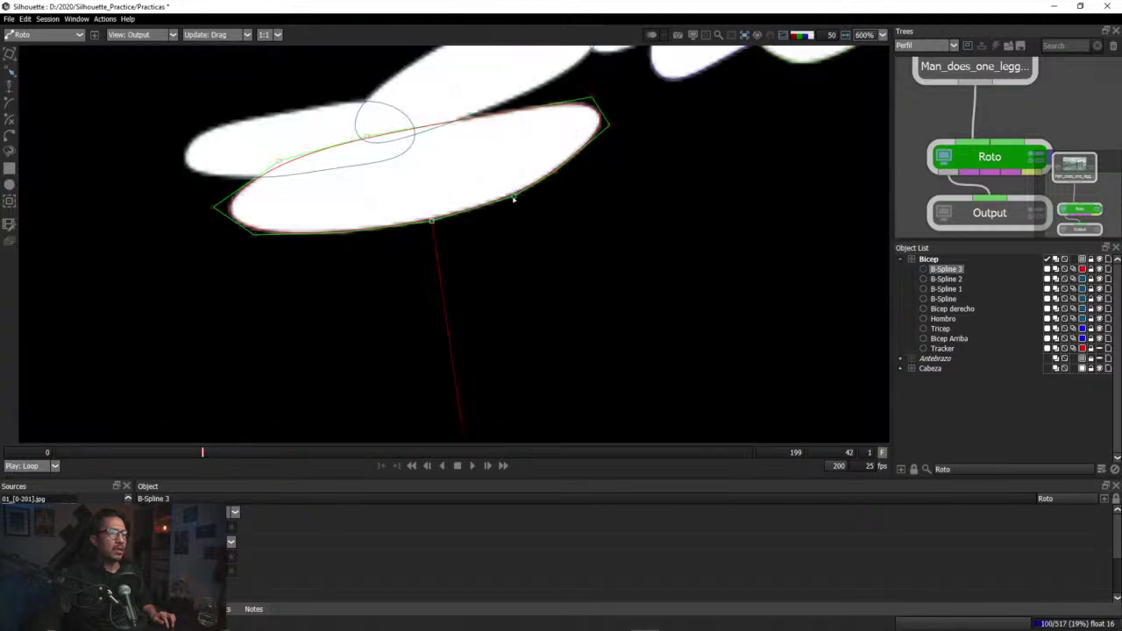
pyautogui.click(513, 200)
pyautogui.press('a')
pyautogui.moveTo(514, 194)
pyautogui.mouseDown()
pyautogui.moveTo(500, 181)
pyautogui.moveTo(508, 202)
pyautogui.mouseUp()
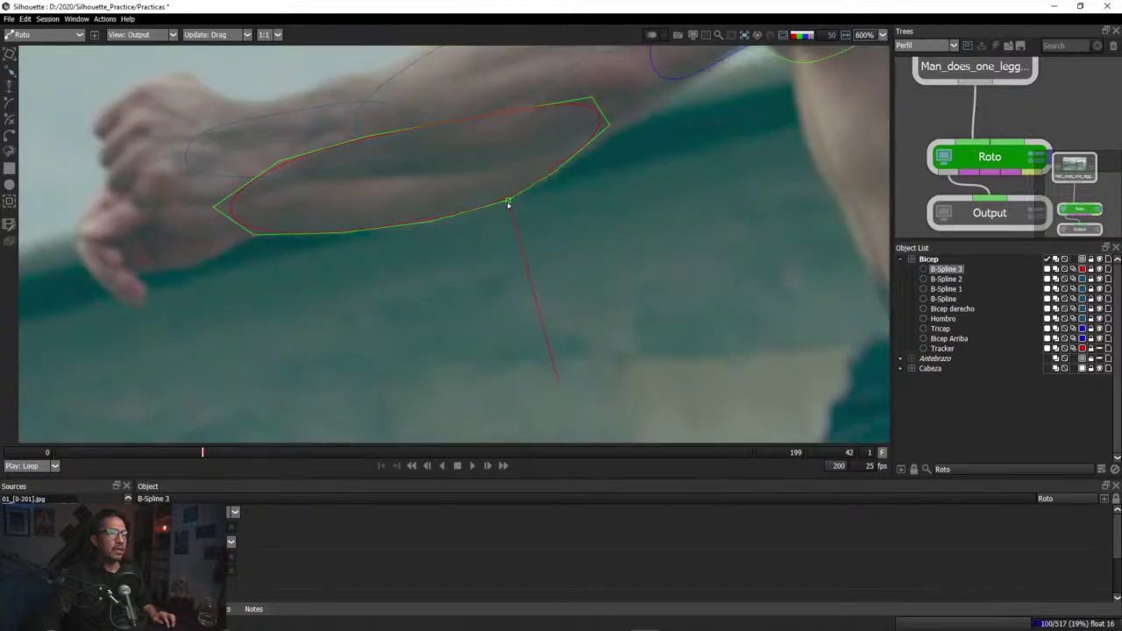
# Step: Extend the elbow end of the forearm shape along the arm's outline at frame 42 and check its matte
pyautogui.moveTo(556, 171)
pyautogui.mouseDown()
pyautogui.moveTo(543, 163)
pyautogui.moveTo(558, 175)
pyautogui.mouseUp()
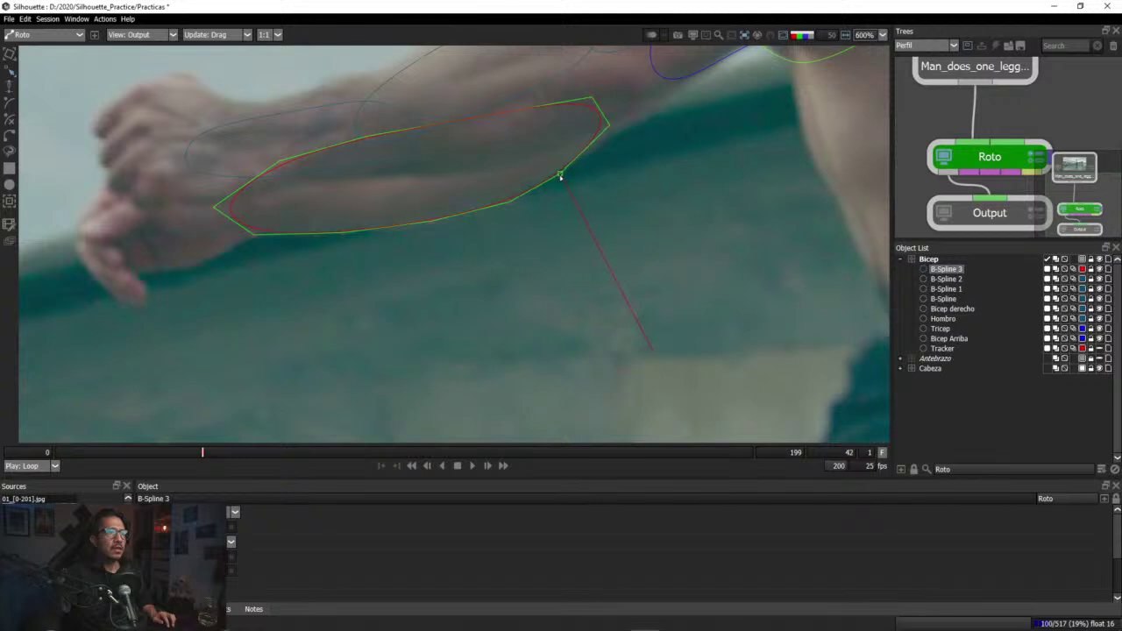
pyautogui.moveTo(608, 127); pyautogui.dragTo(629, 116)
pyautogui.moveTo(563, 177); pyautogui.dragTo(591, 153)
pyautogui.moveTo(591, 98); pyautogui.dragTo(576, 91)
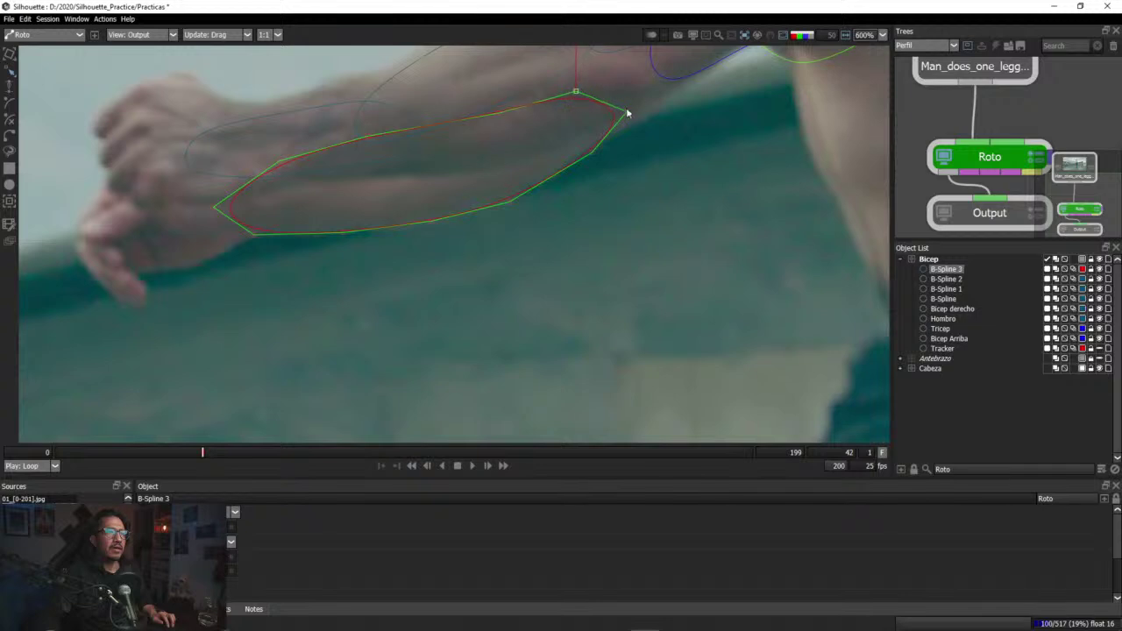
pyautogui.moveTo(591, 156)
pyautogui.mouseDown()
pyautogui.moveTo(571, 150)
pyautogui.moveTo(589, 157)
pyautogui.mouseUp()
pyautogui.press('a')
pyautogui.press('a')
pyautogui.press('a')
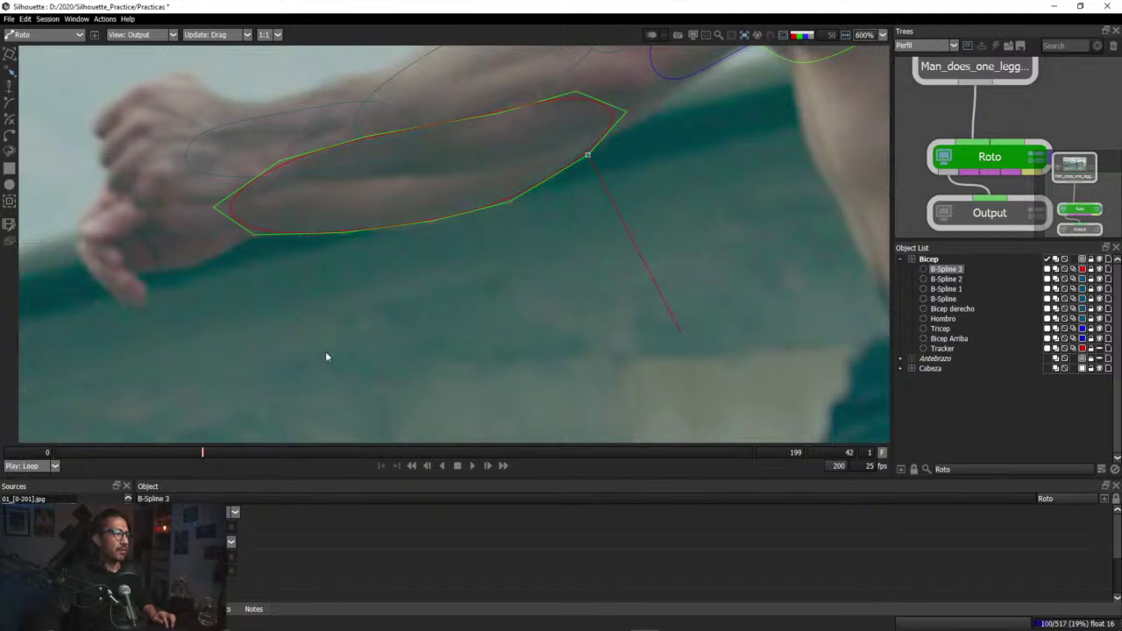
# Step: Keyframe the forearm shape at frame 31 by rotating, moving and scaling it to match the underside of the forearm
pyautogui.moveTo(197, 453); pyautogui.dragTo(164, 453)
pyautogui.click(11, 54)
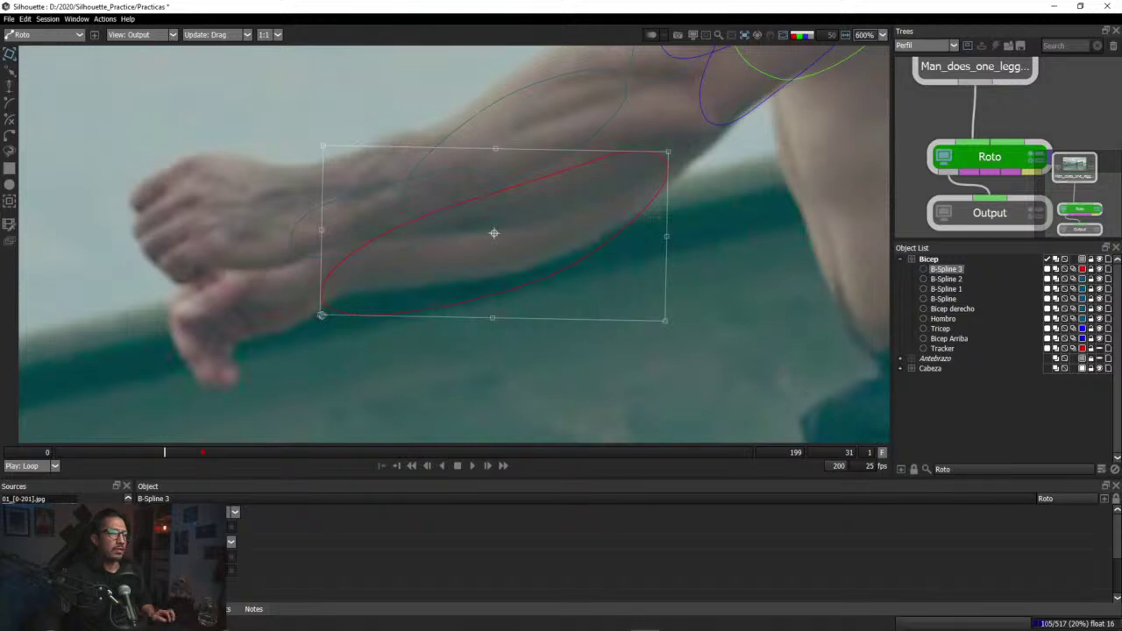
pyautogui.moveTo(320, 315); pyautogui.dragTo(313, 299)
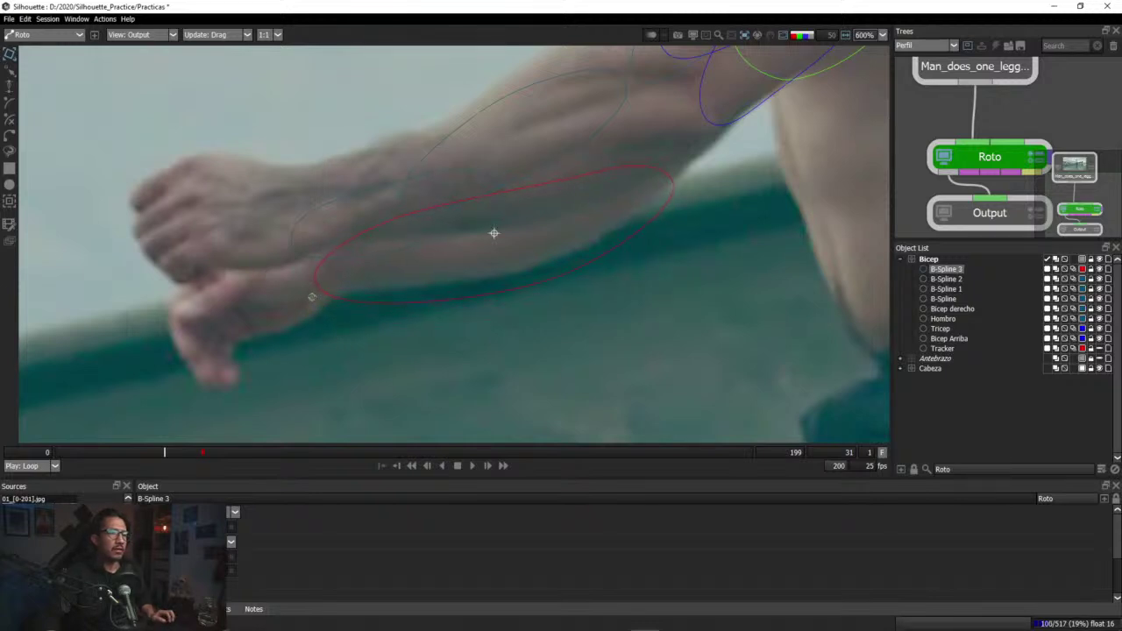
pyautogui.click(516, 271)
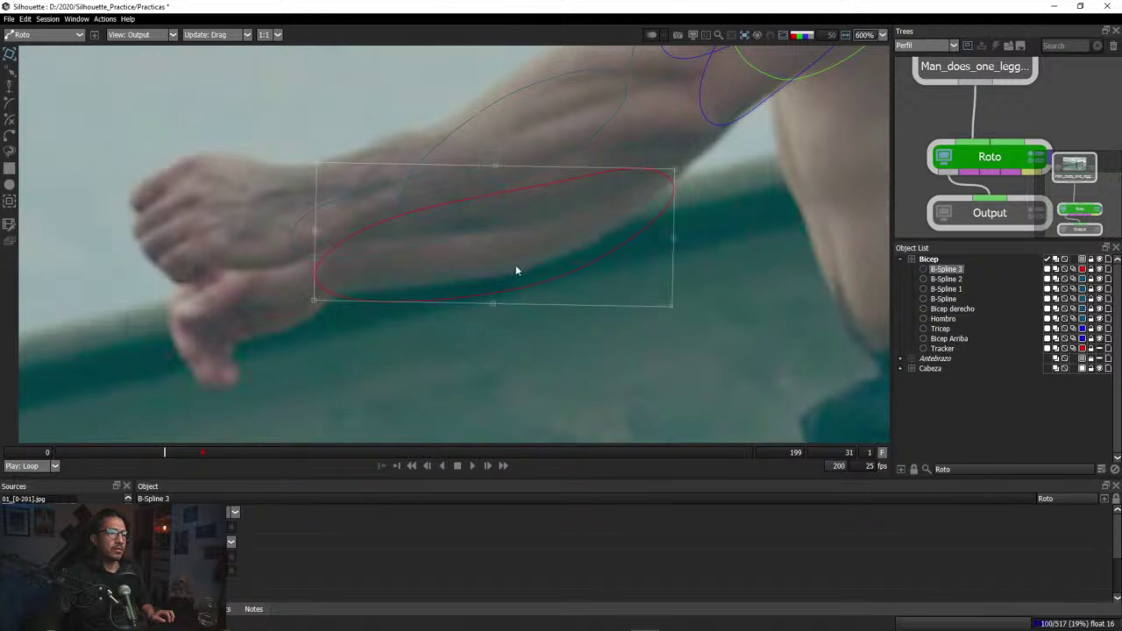
pyautogui.click(542, 280)
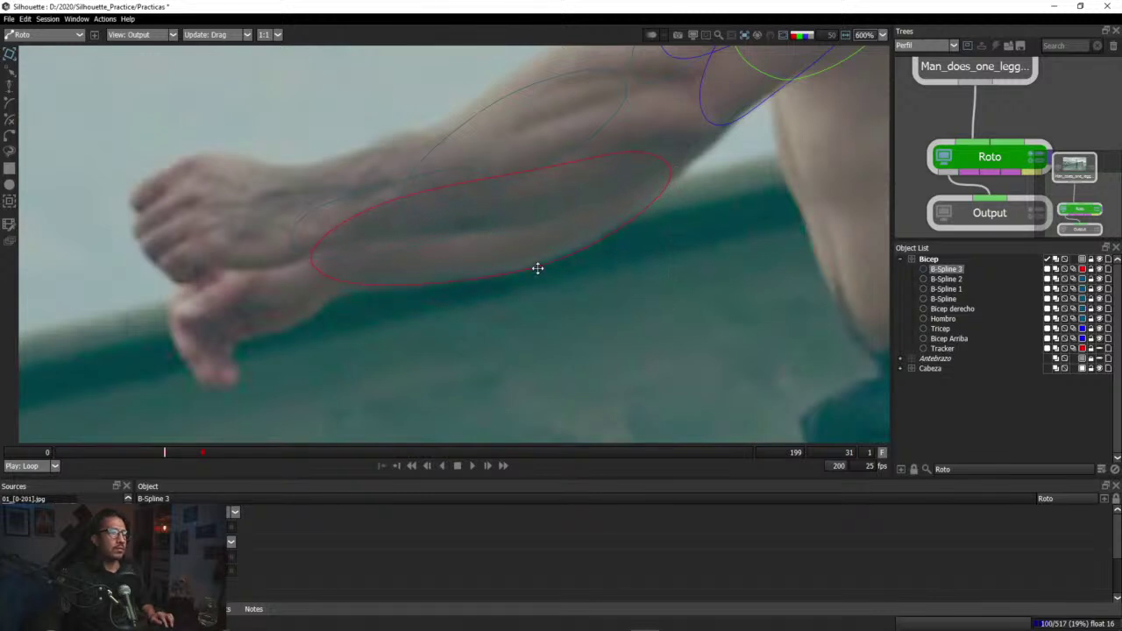
pyautogui.click(537, 268)
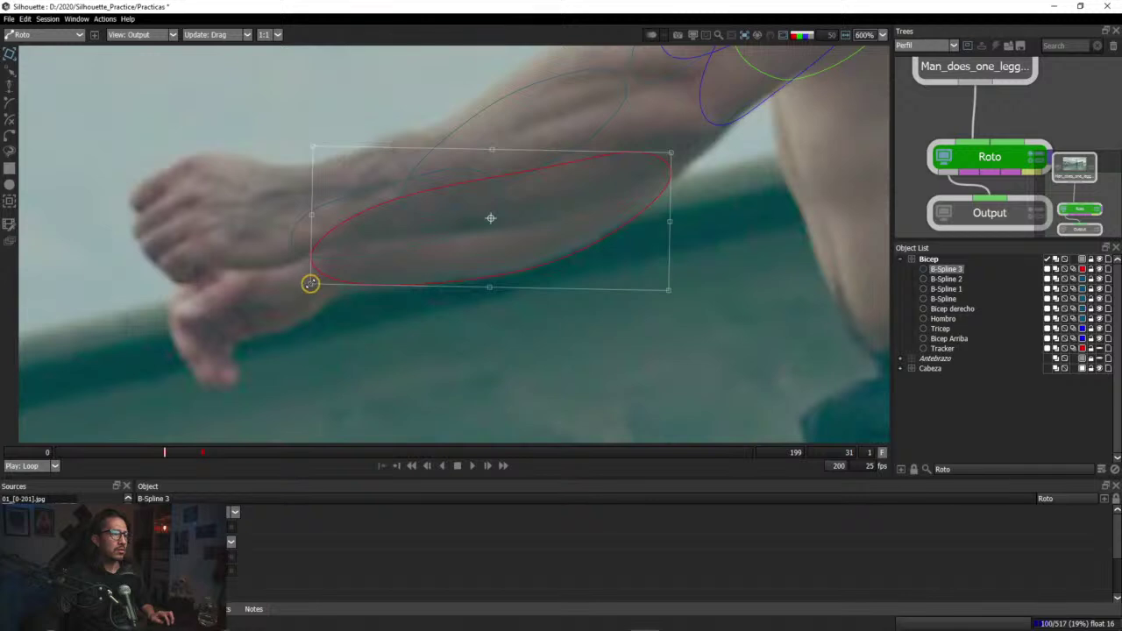
pyautogui.click(309, 286)
pyautogui.click(310, 285)
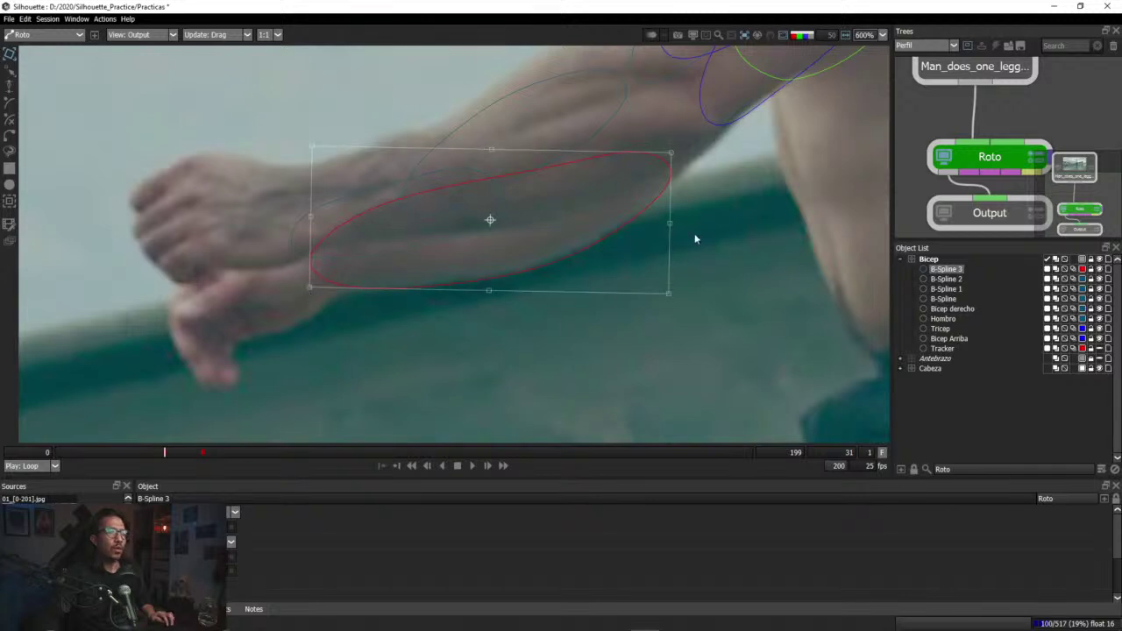
pyautogui.click(669, 221)
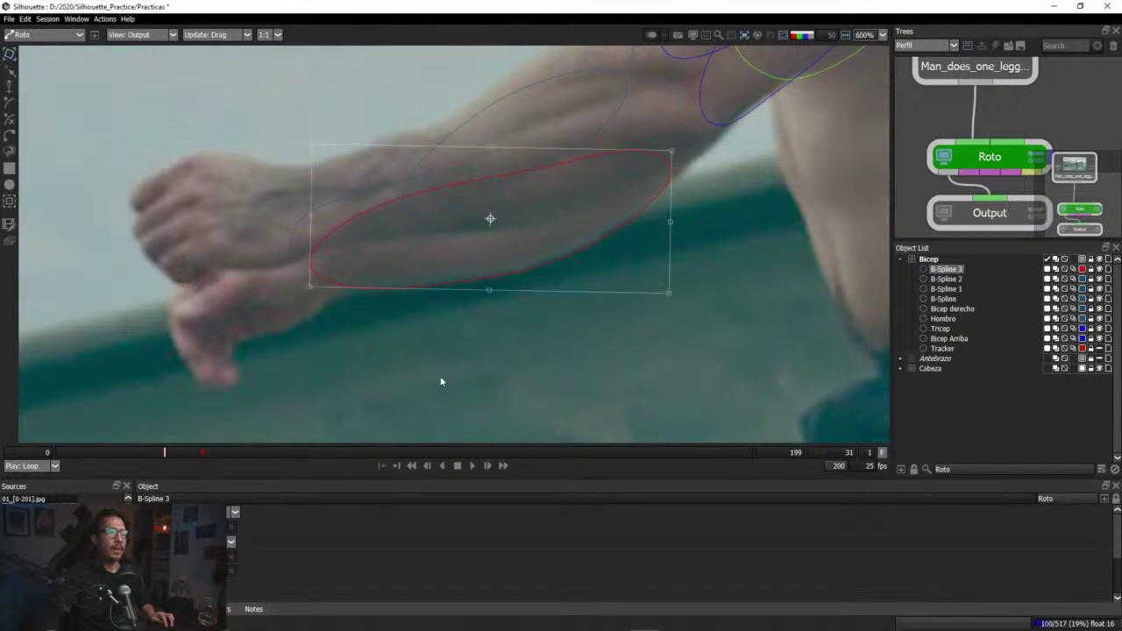
# Step: Keyframe the forearm shape at frame 20 by moving it onto the forearm and adjusting its width and wrist corner
pyautogui.moveTo(164, 453); pyautogui.dragTo(125, 452)
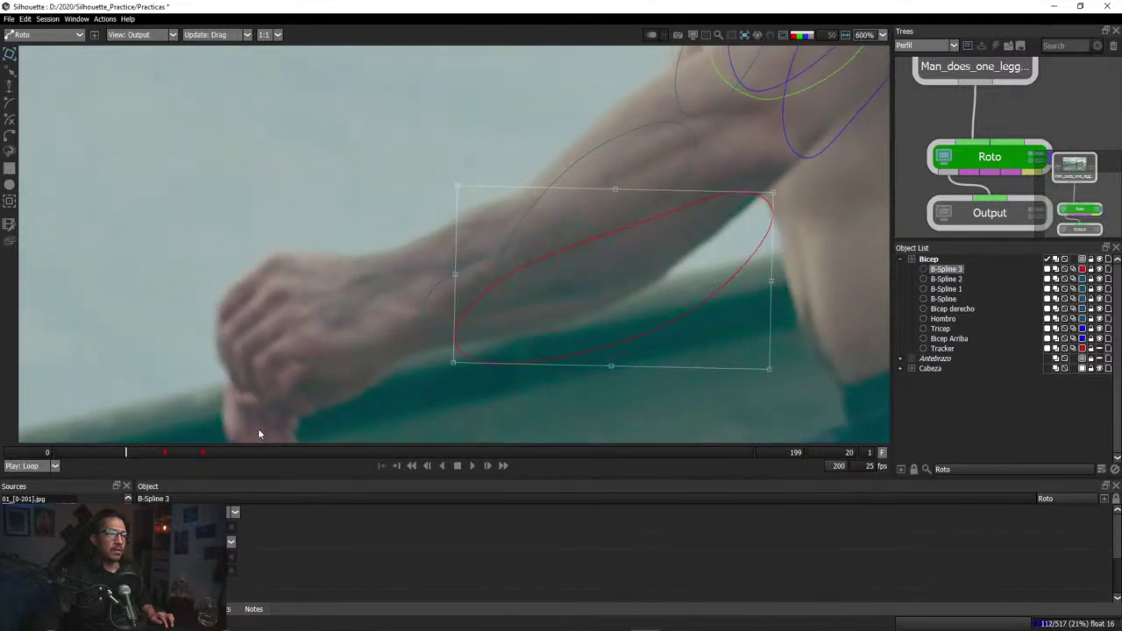
pyautogui.moveTo(613, 342); pyautogui.dragTo(568, 324)
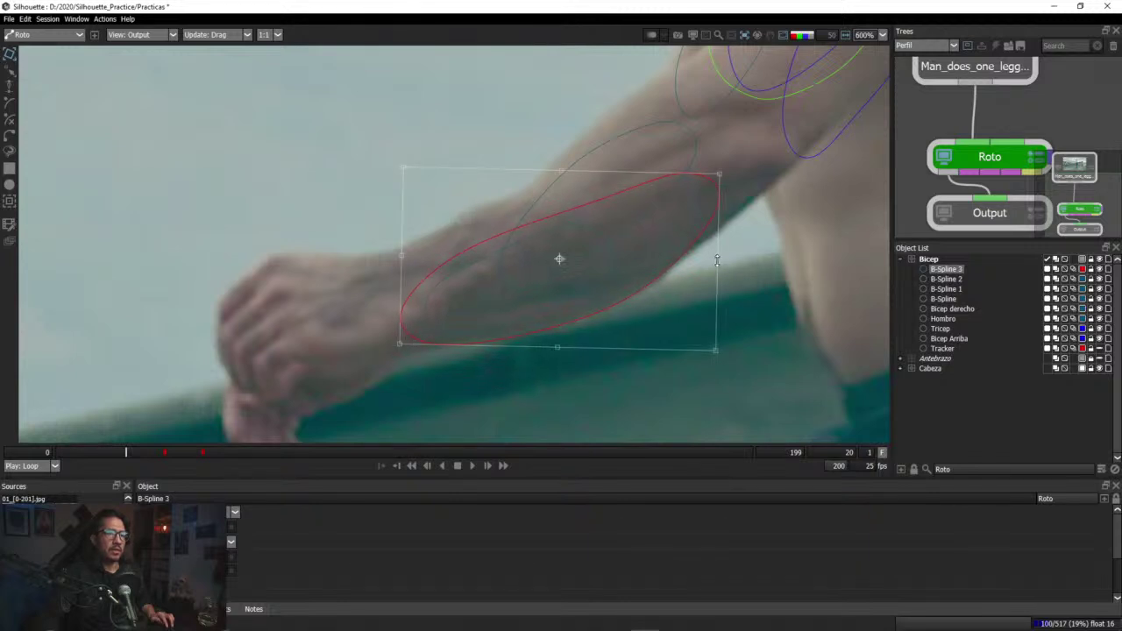
pyautogui.moveTo(717, 260); pyautogui.dragTo(719, 262)
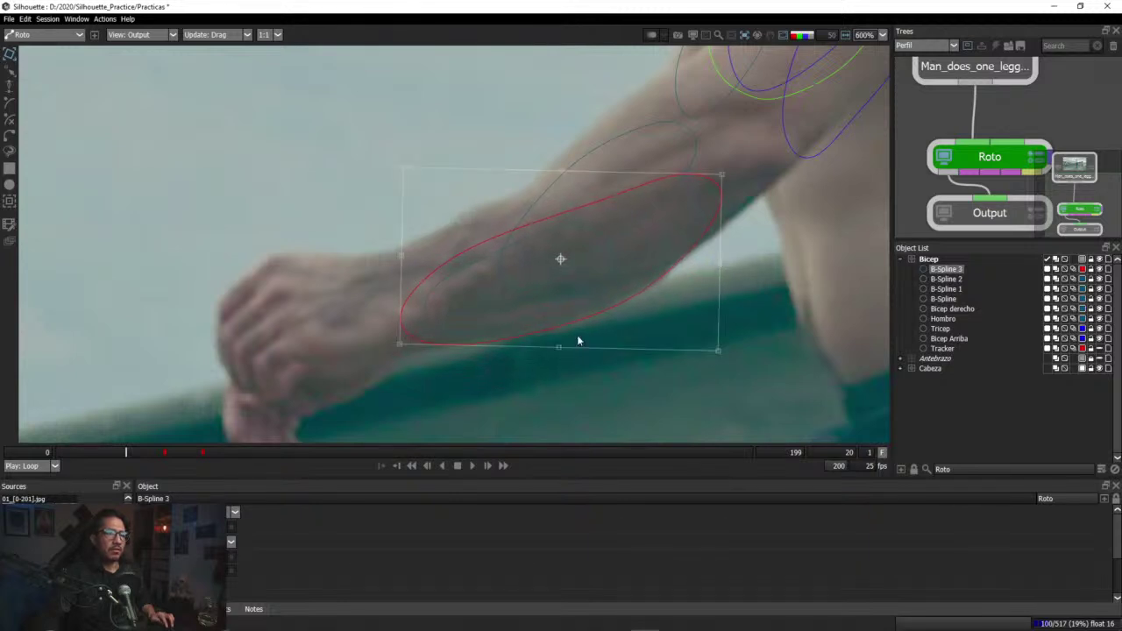
pyautogui.click(558, 348)
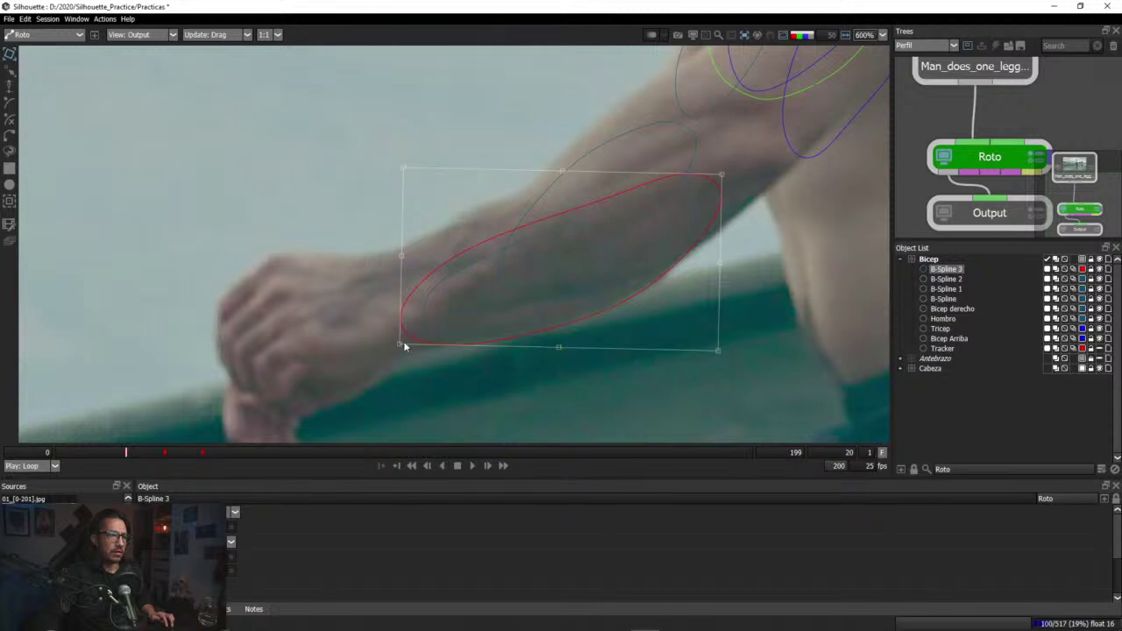
pyautogui.moveTo(401, 344)
pyautogui.mouseDown()
pyautogui.moveTo(395, 330)
pyautogui.moveTo(394, 340)
pyautogui.mouseUp()
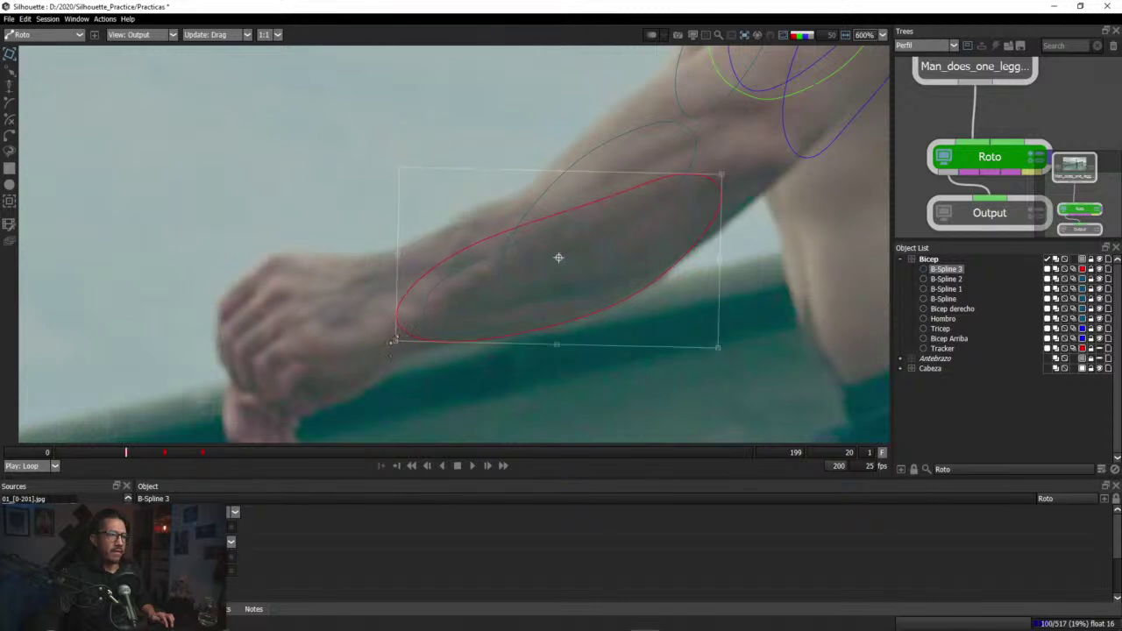
# Step: Keyframe the forearm shape at frame 26 by slightly adjusting its elbow-end corner and height to fit the forearm's underside
pyautogui.moveTo(125, 453); pyautogui.dragTo(165, 457)
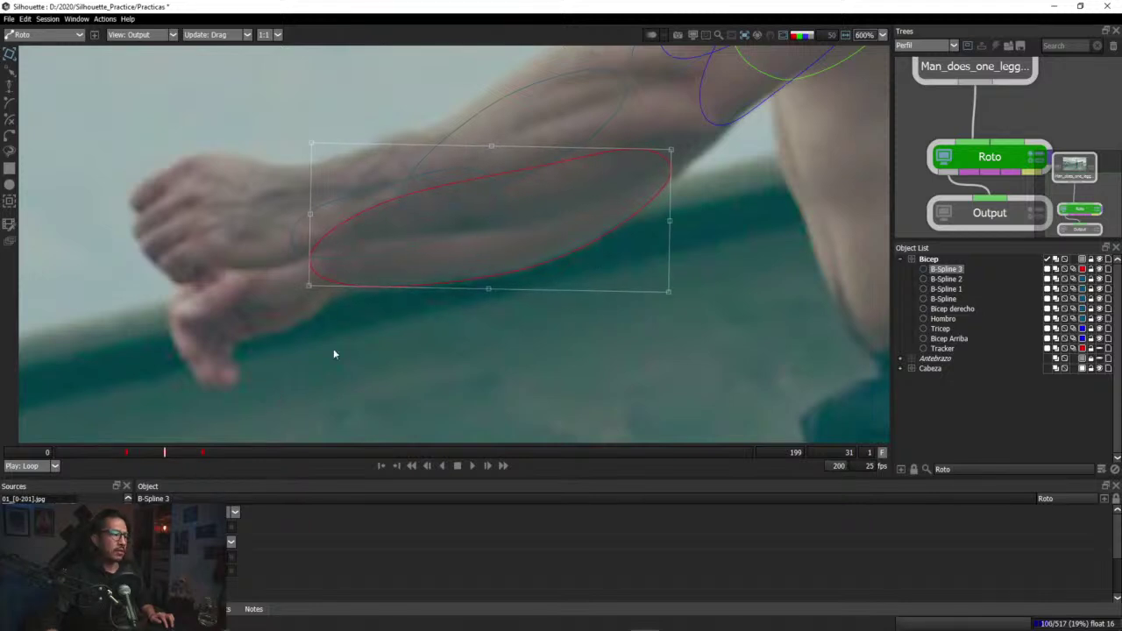
pyautogui.moveTo(180, 453); pyautogui.dragTo(147, 458)
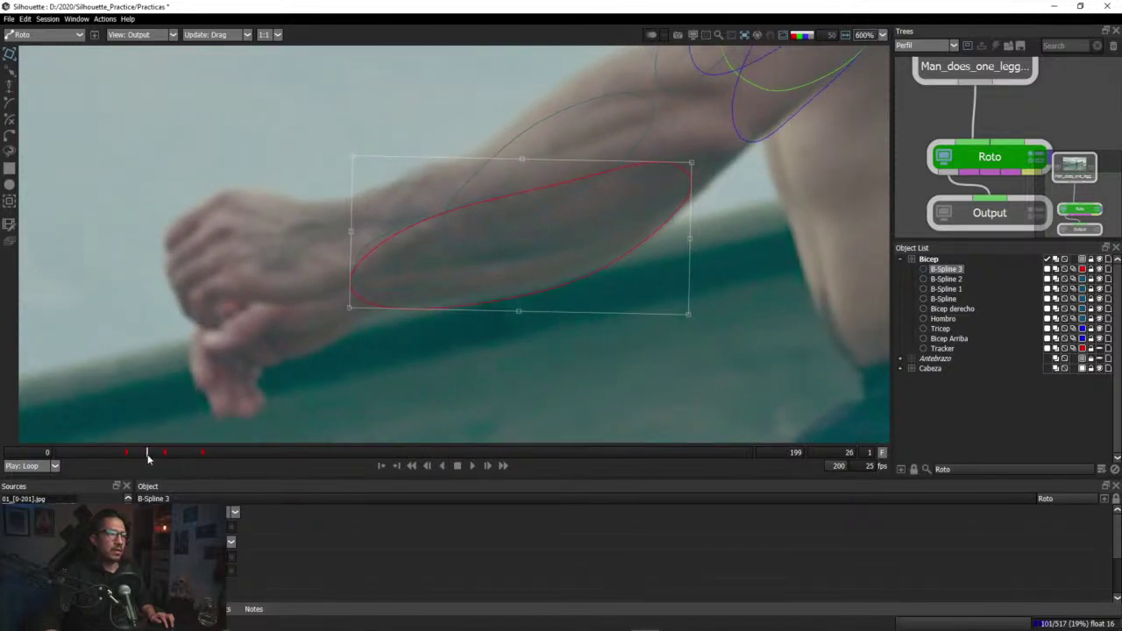
pyautogui.click(693, 162)
pyautogui.click(697, 165)
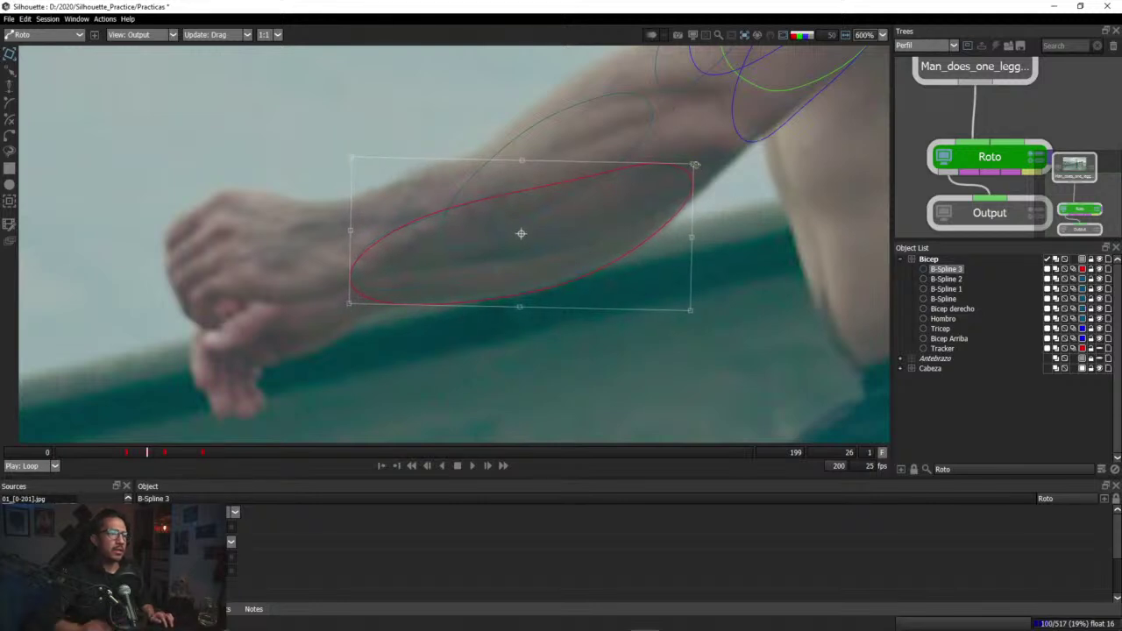
# Step: Keyframe the forearm shape at frame 13 by moving it toward the wrist so its lower edge follows the forearm
pyautogui.moveTo(152, 454); pyautogui.dragTo(102, 456)
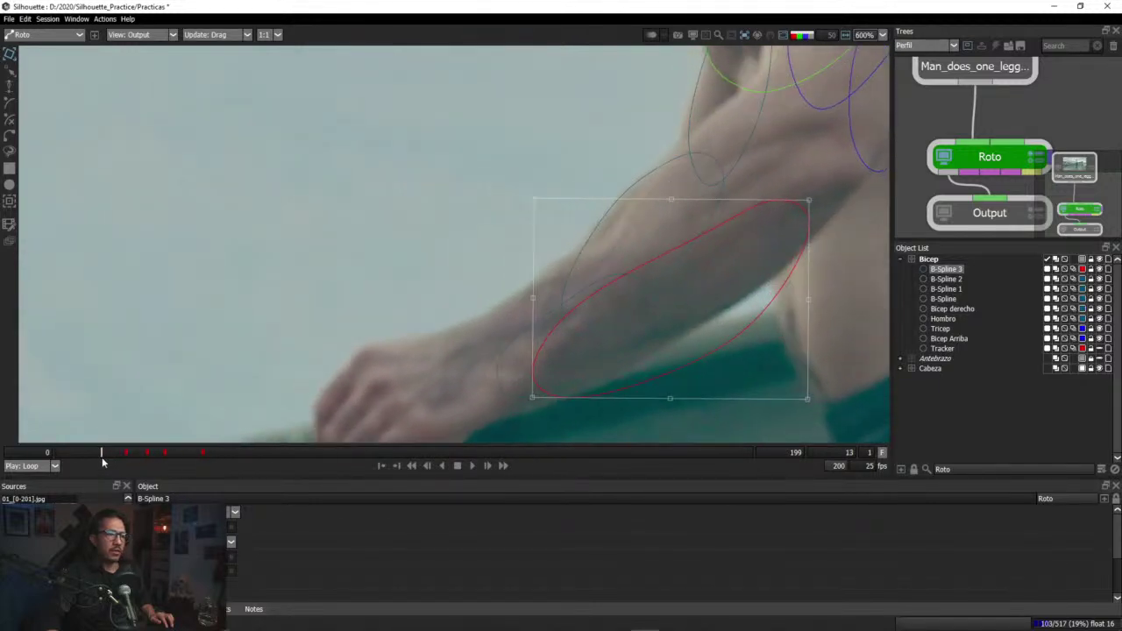
pyautogui.moveTo(736, 333); pyautogui.dragTo(688, 334)
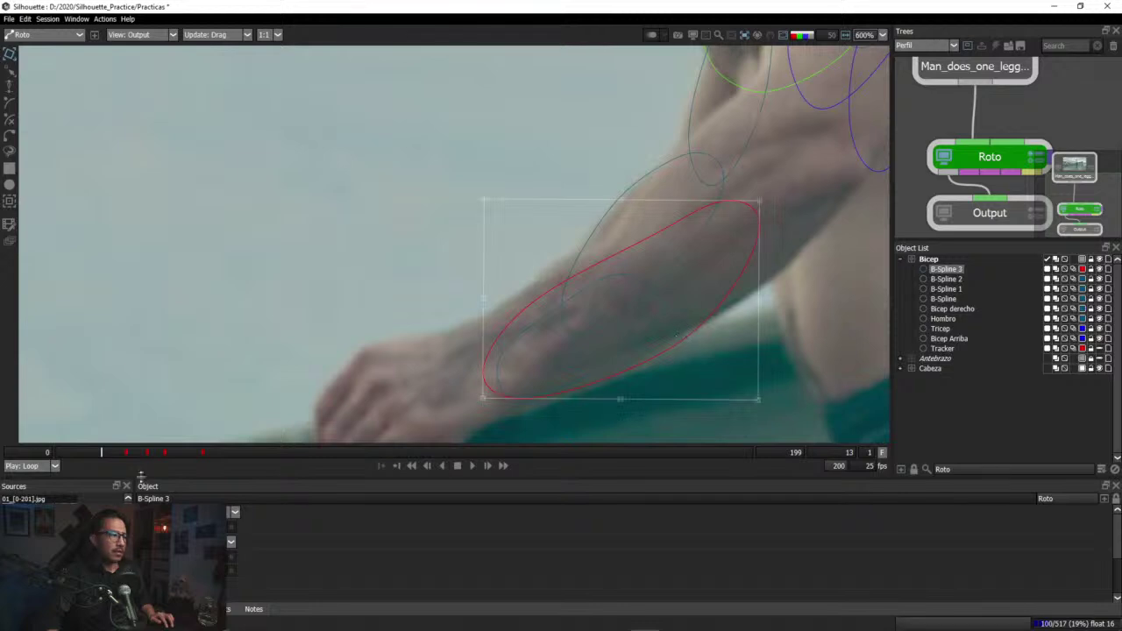
# Step: Go to frame 0 to match the forearm shape to the arm
pyautogui.moveTo(102, 455); pyautogui.dragTo(48, 469)
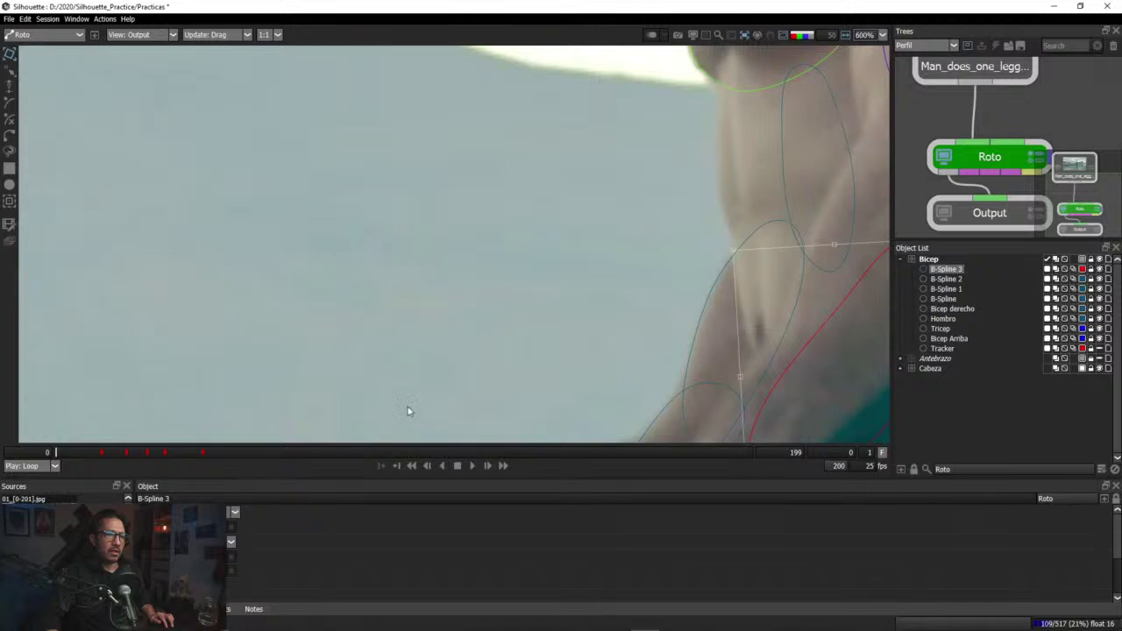
# Step: Keyframe B-Spline 3 at frame 9 by shifting it slightly up and left over the lower forearm
pyautogui.moveTo(407, 411); pyautogui.dragTo(302, 252)
pyautogui.scroll(-4, 570, 309)
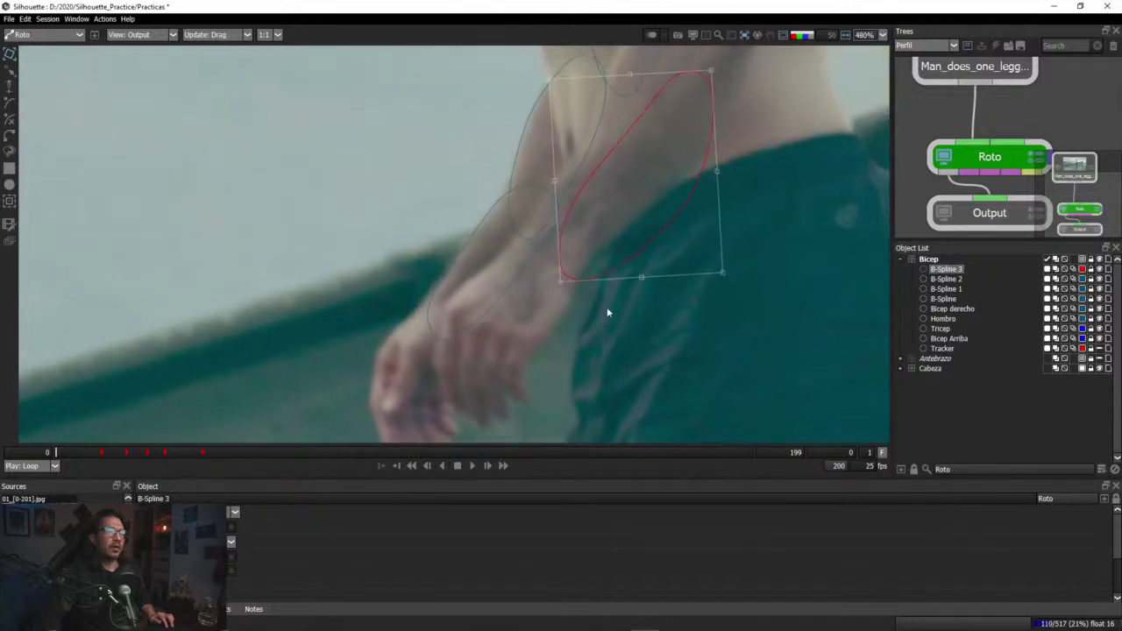
pyautogui.click(78, 453)
pyautogui.moveTo(78, 453)
pyautogui.mouseDown()
pyautogui.moveTo(101, 454)
pyautogui.moveTo(88, 457)
pyautogui.mouseUp()
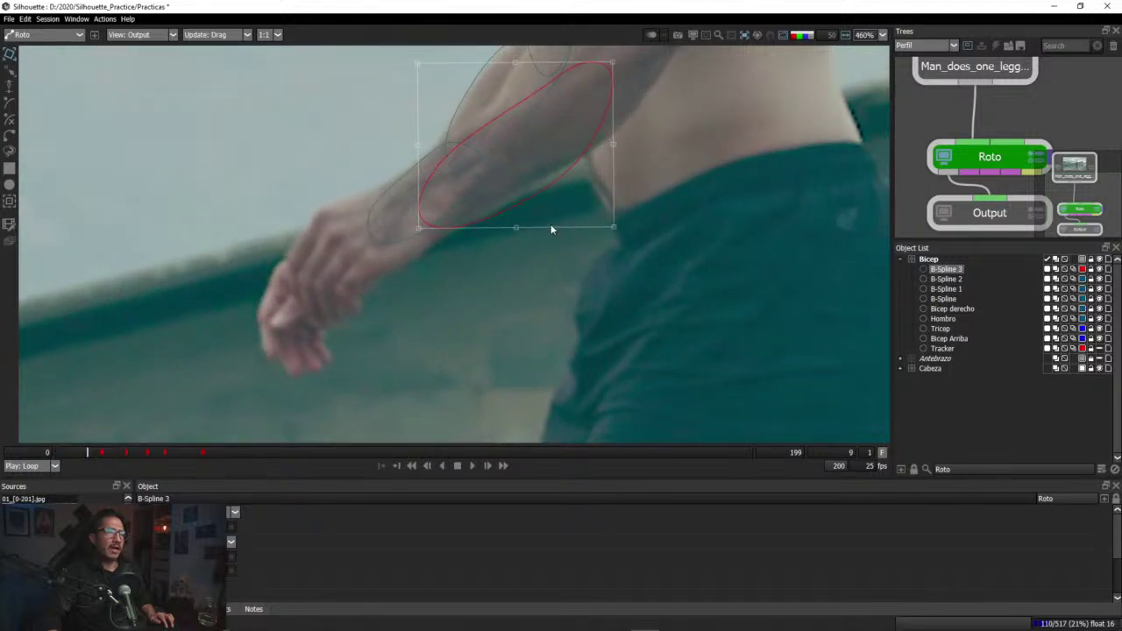
pyautogui.moveTo(532, 195); pyautogui.dragTo(525, 191)
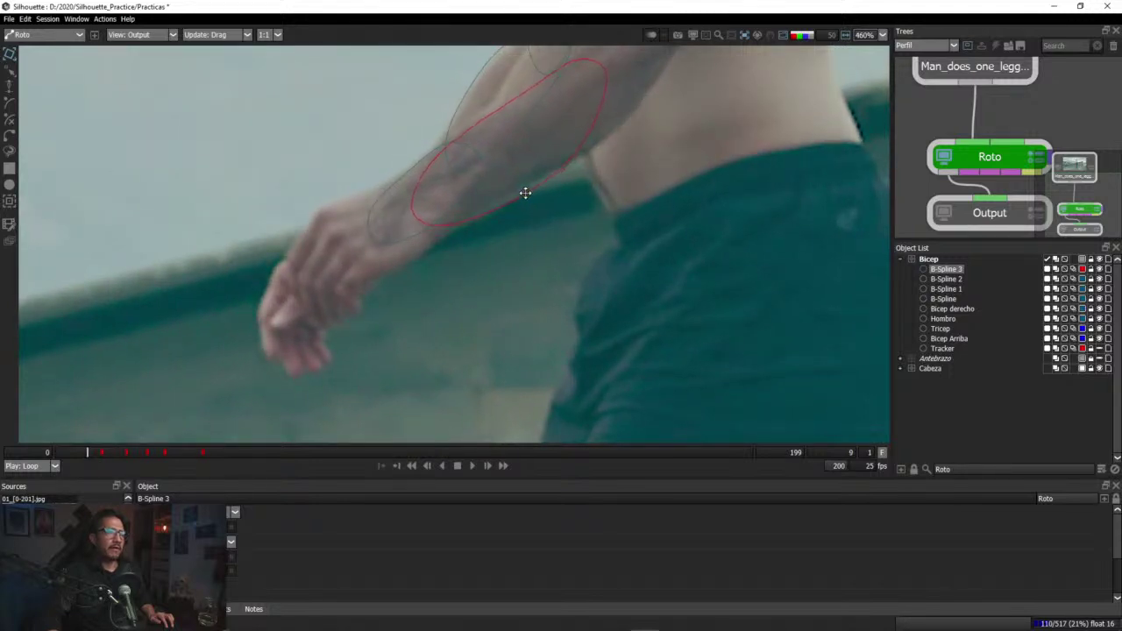
# Step: Keyframe B-Spline 3 at frame 0 by moving the shape left onto the forearm
pyautogui.moveTo(92, 457); pyautogui.dragTo(49, 456)
pyautogui.moveTo(636, 243); pyautogui.dragTo(588, 233)
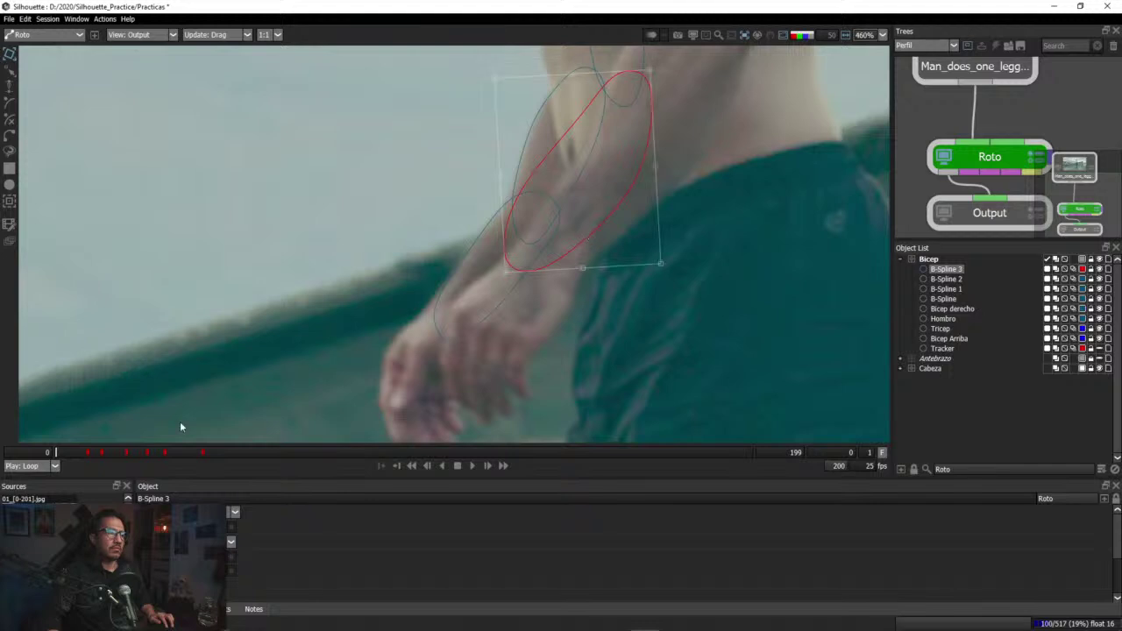
pyautogui.moveTo(58, 454)
pyautogui.mouseDown()
pyautogui.moveTo(80, 456)
pyautogui.moveTo(56, 454)
pyautogui.mouseUp()
# Step: At frame 7, scale B-Spline 3 down and shift it slightly up and left to fit the forearm
pyautogui.moveTo(76, 457)
pyautogui.mouseDown()
pyautogui.moveTo(88, 456)
pyautogui.moveTo(80, 460)
pyautogui.mouseUp()
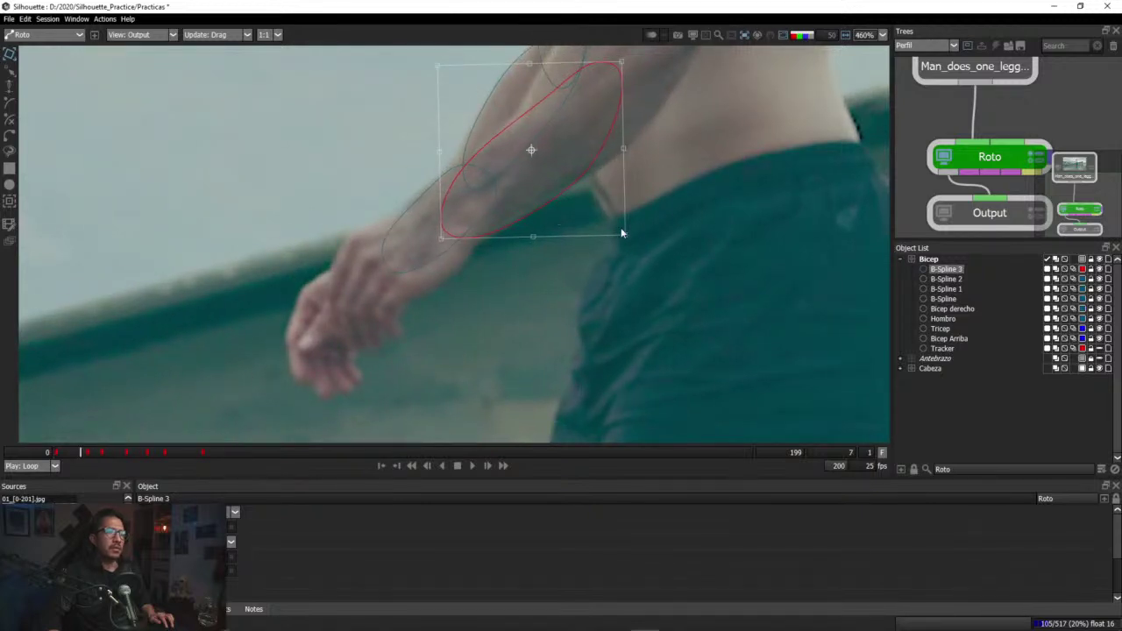
pyautogui.moveTo(620, 233); pyautogui.dragTo(601, 224)
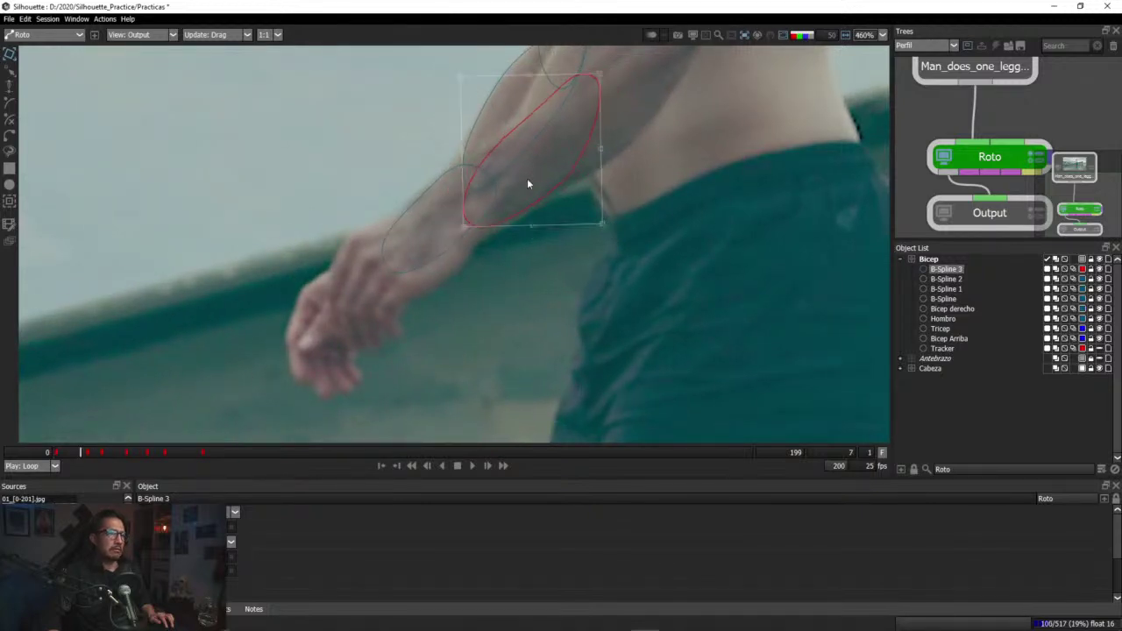
pyautogui.moveTo(544, 195); pyautogui.dragTo(538, 186)
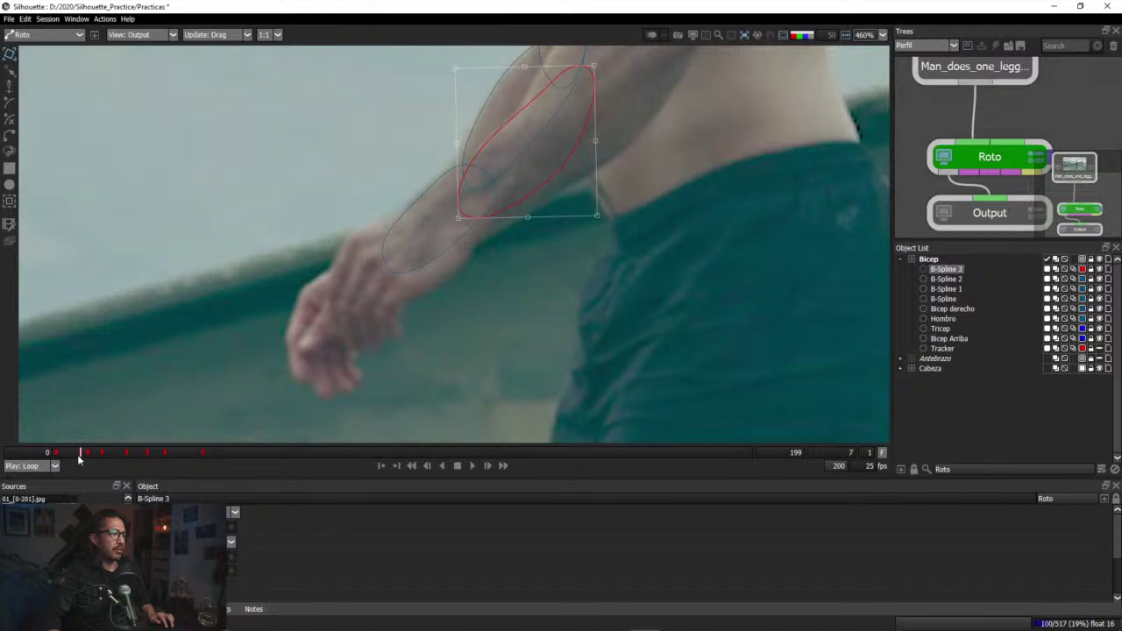
# Step: At frame 51, flatten B-Spline 3 slightly and move it up onto the underside of the forearm
pyautogui.moveTo(78, 460); pyautogui.dragTo(233, 455)
pyautogui.click(222, 453)
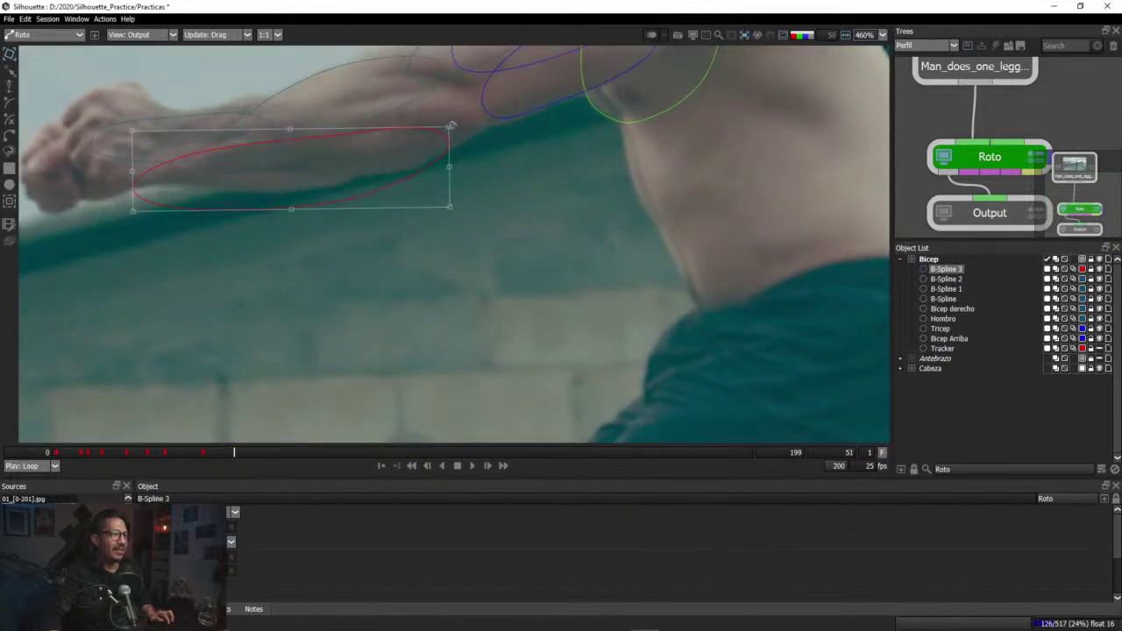
pyautogui.moveTo(450, 125); pyautogui.dragTo(459, 136)
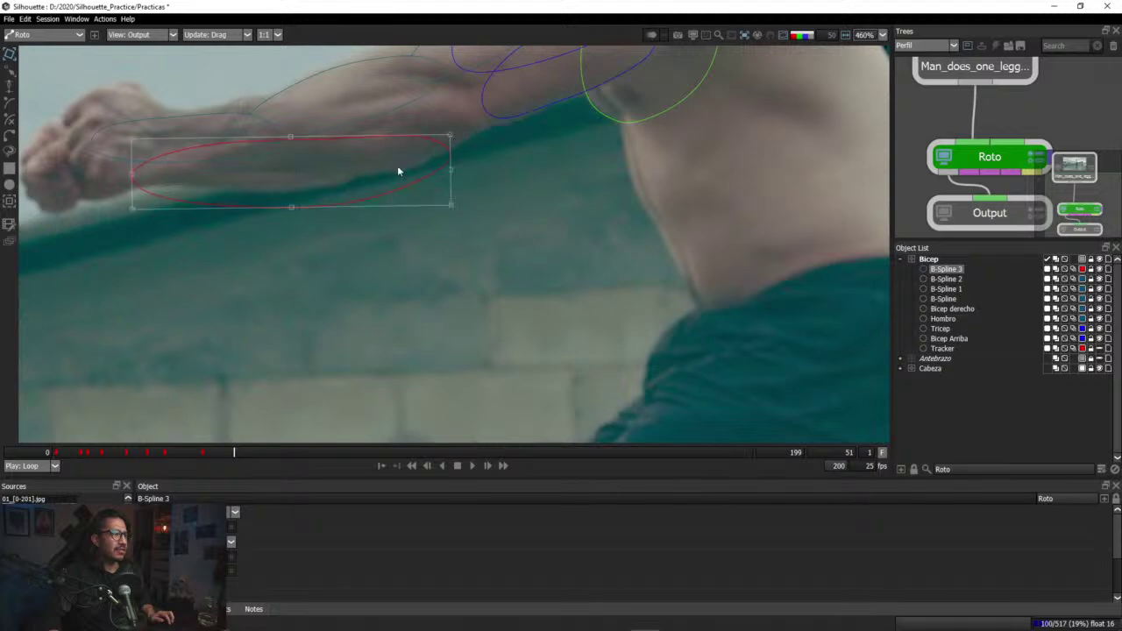
pyautogui.moveTo(335, 205); pyautogui.dragTo(325, 188)
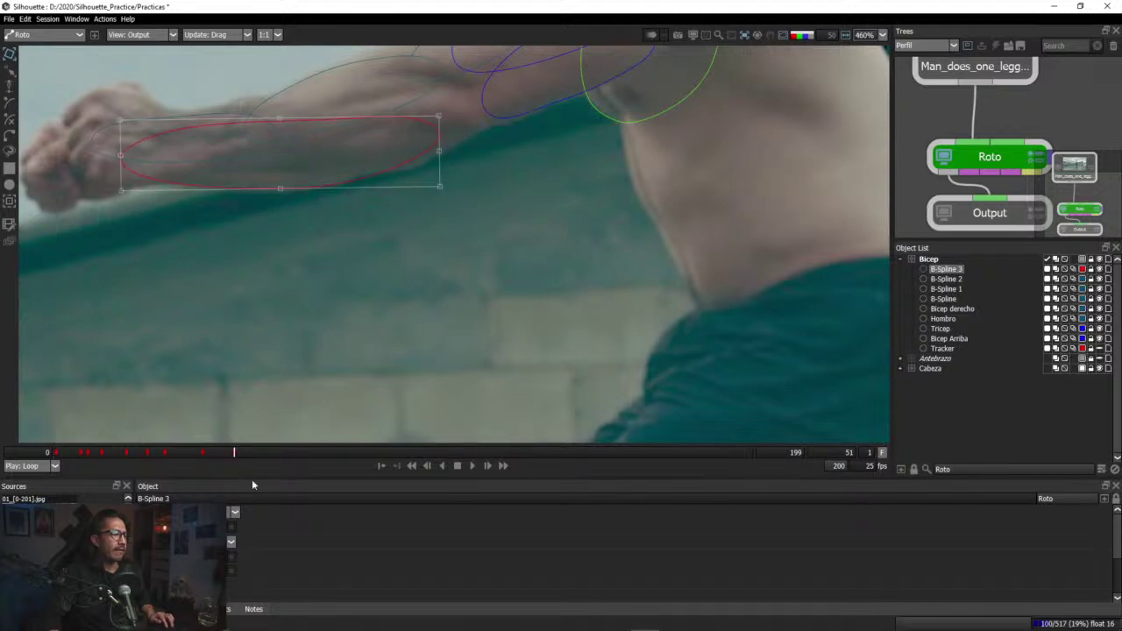
# Step: At frame 56, move B-Spline 3 up and adjust its fit along the forearm's lower edge
pyautogui.moveTo(230, 453)
pyautogui.mouseDown()
pyautogui.moveTo(198, 454)
pyautogui.moveTo(252, 455)
pyautogui.mouseUp()
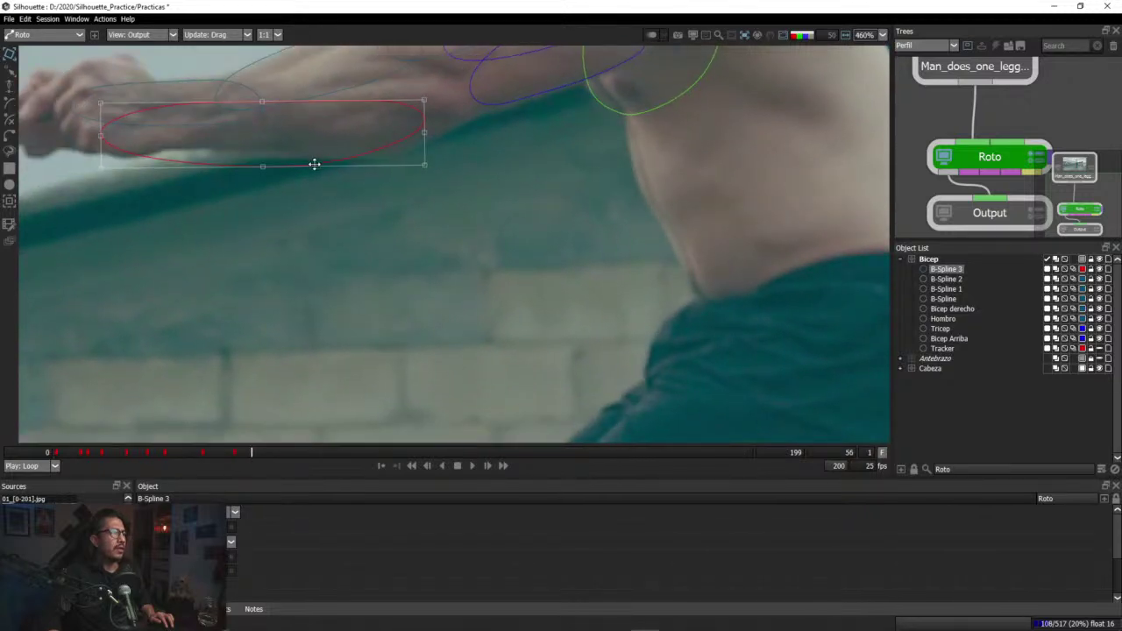
pyautogui.moveTo(314, 164); pyautogui.dragTo(319, 148)
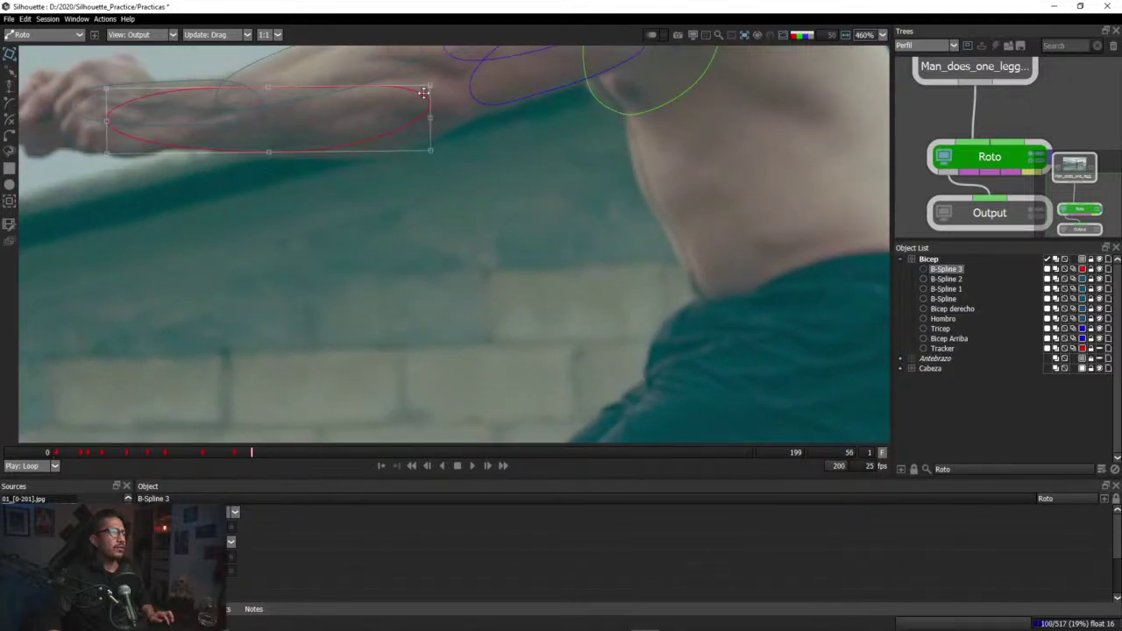
pyautogui.click(268, 120)
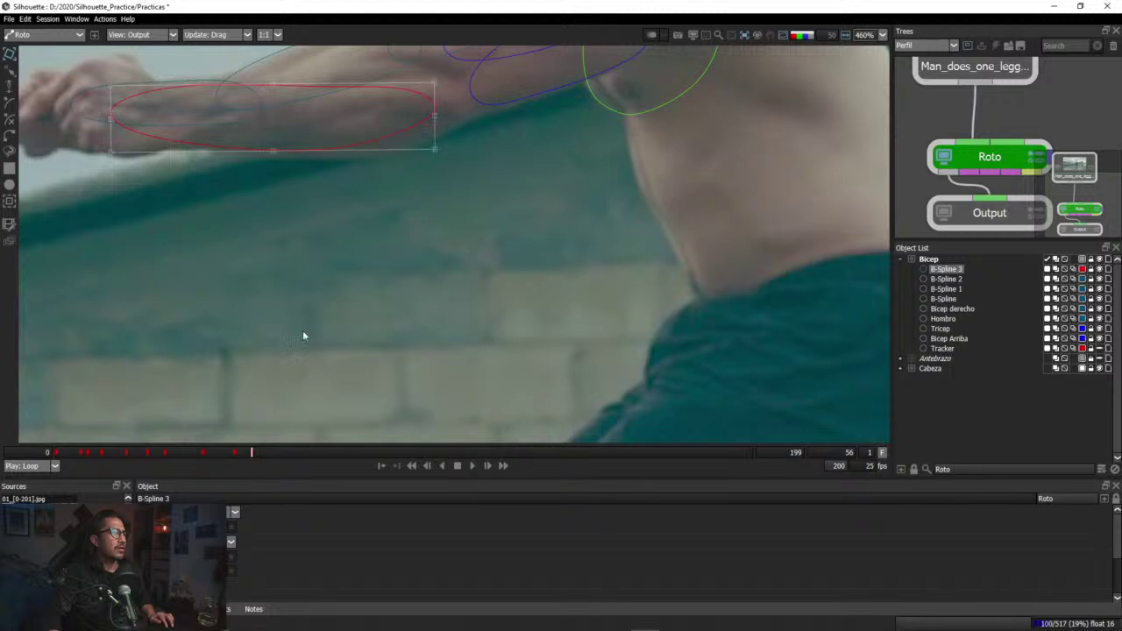
# Step: Keyframe B-Spline 3 on the forearm by moving it up and left at frame 92 and down and right at frame 123
pyautogui.moveTo(250, 456); pyautogui.dragTo(377, 467)
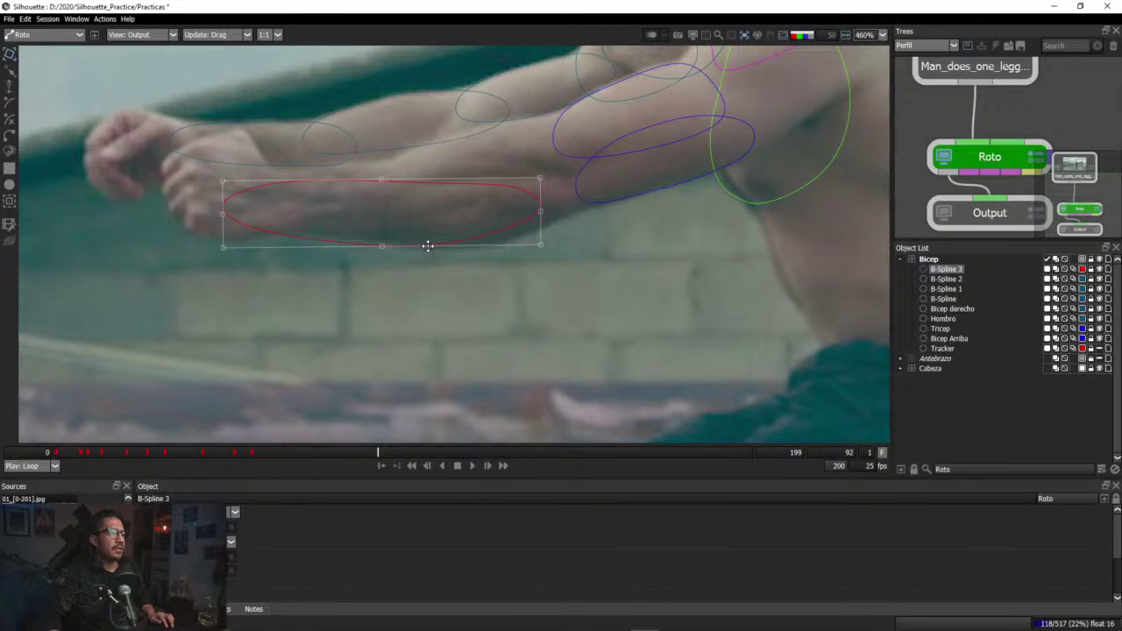
pyautogui.moveTo(428, 246); pyautogui.dragTo(406, 219)
pyautogui.moveTo(378, 453); pyautogui.dragTo(484, 473)
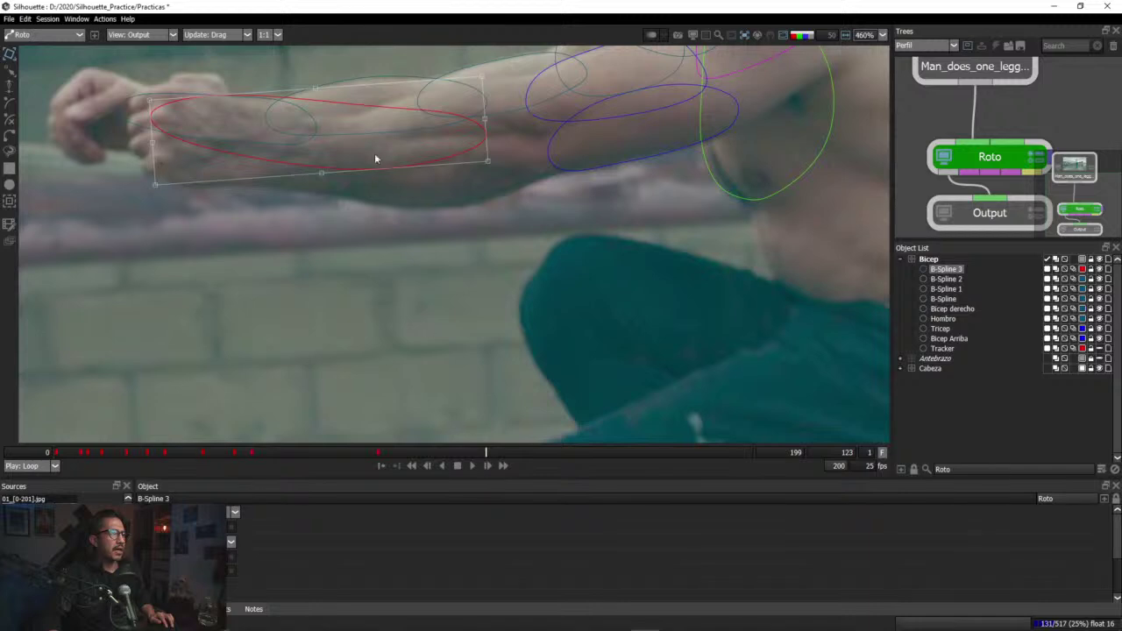
pyautogui.moveTo(374, 159); pyautogui.dragTo(388, 178)
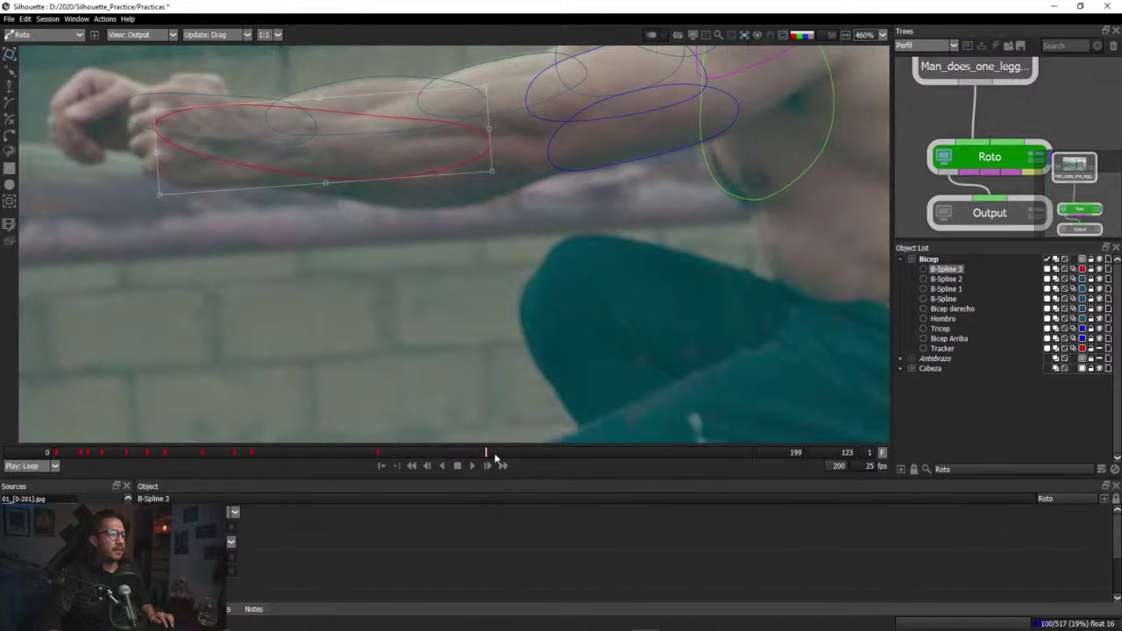
# Step: At frame 139, move B-Spline 3 down and reshape its bounding box to follow the forearm's lower contour
pyautogui.moveTo(495, 457); pyautogui.dragTo(543, 462)
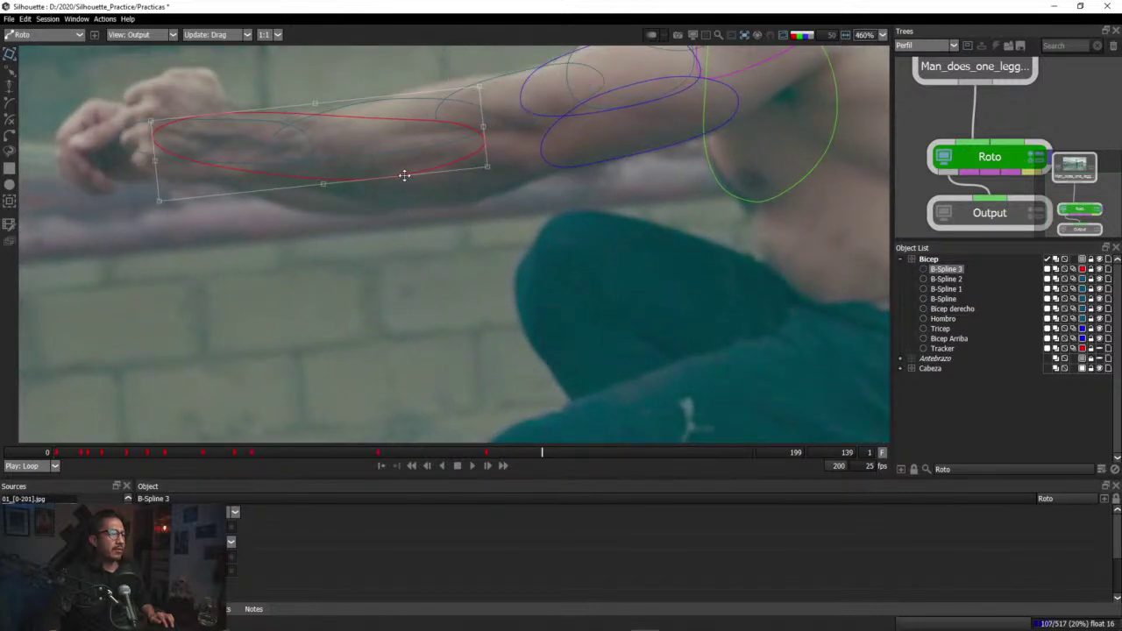
pyautogui.moveTo(404, 175); pyautogui.dragTo(391, 211)
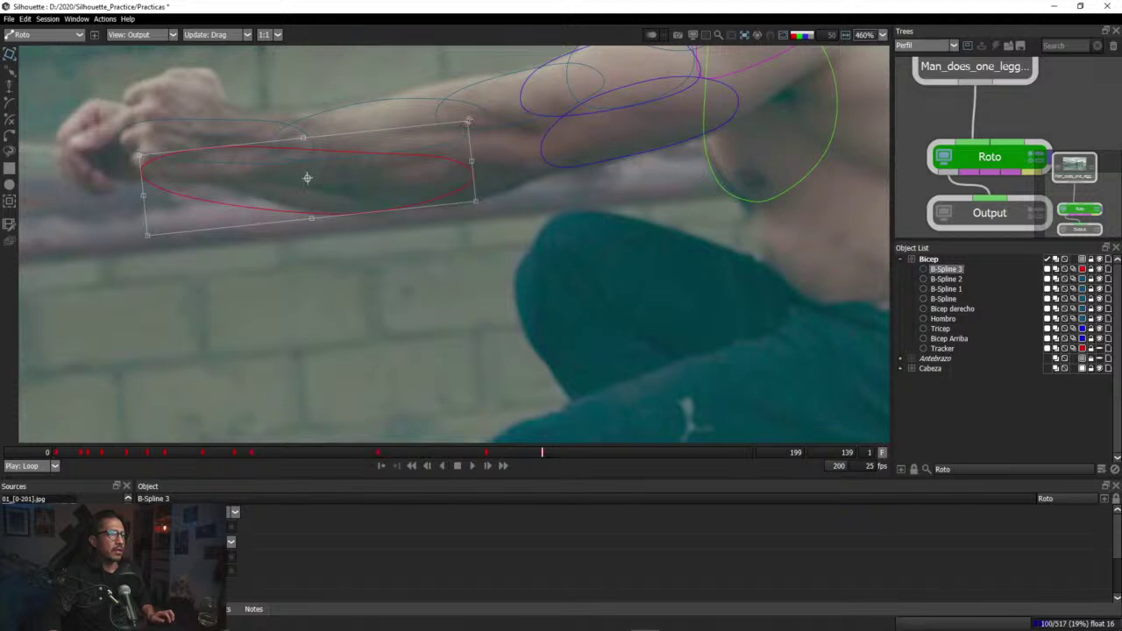
pyautogui.moveTo(468, 120); pyautogui.dragTo(484, 156)
pyautogui.moveTo(384, 227); pyautogui.dragTo(398, 216)
pyautogui.moveTo(488, 210)
pyautogui.mouseDown()
pyautogui.moveTo(493, 220)
pyautogui.moveTo(496, 201)
pyautogui.mouseUp()
pyautogui.moveTo(329, 221); pyautogui.dragTo(322, 224)
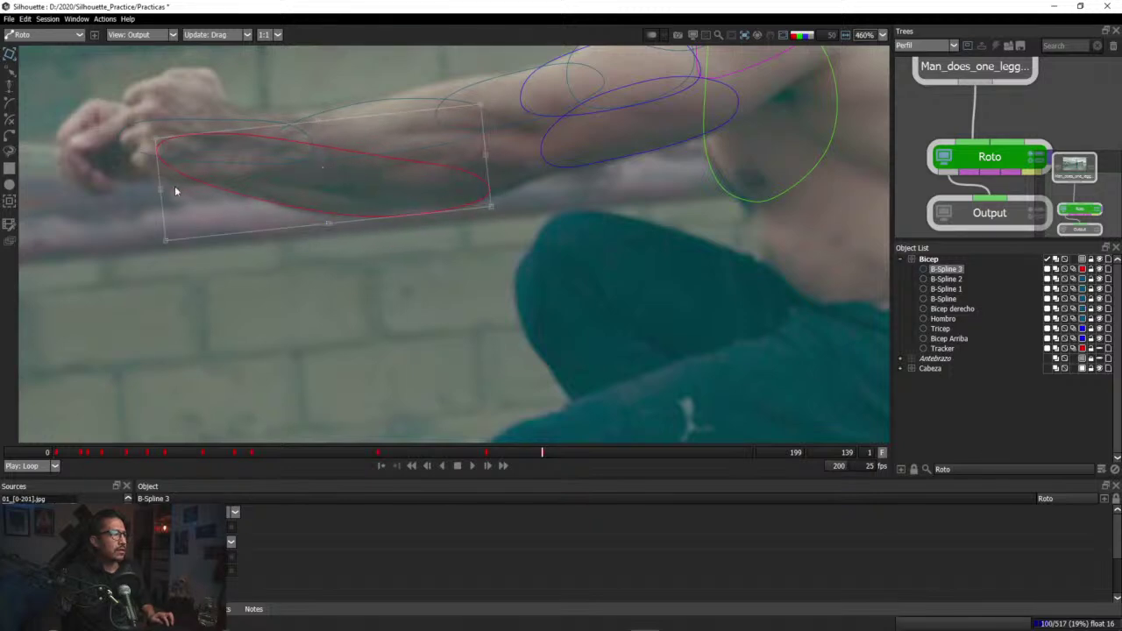
pyautogui.moveTo(156, 139); pyautogui.dragTo(162, 140)
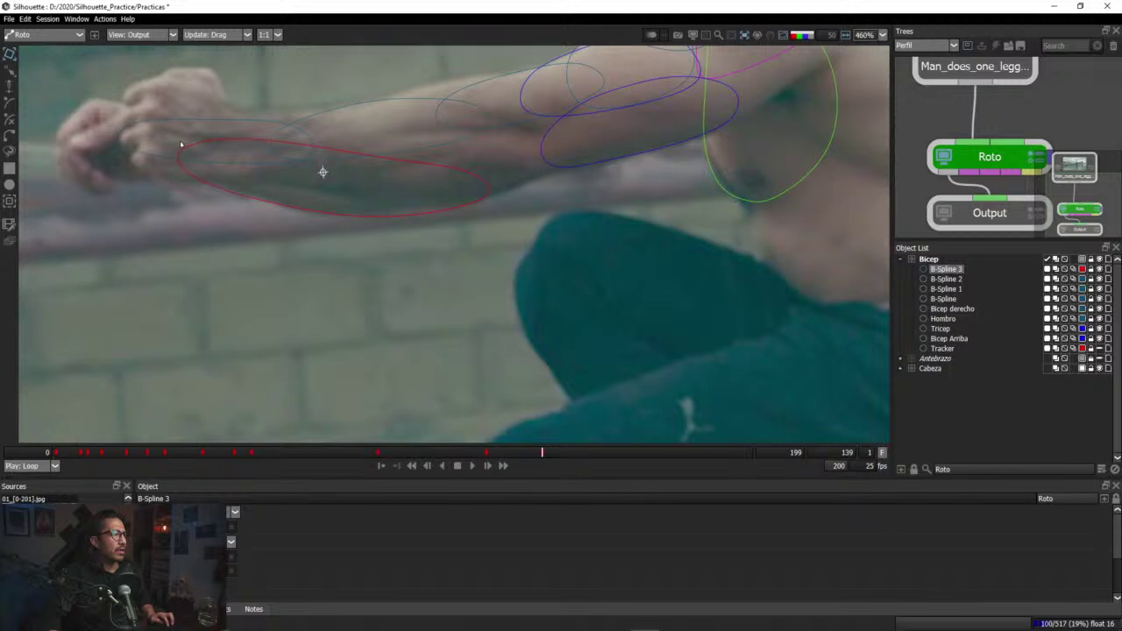
pyautogui.click(323, 172)
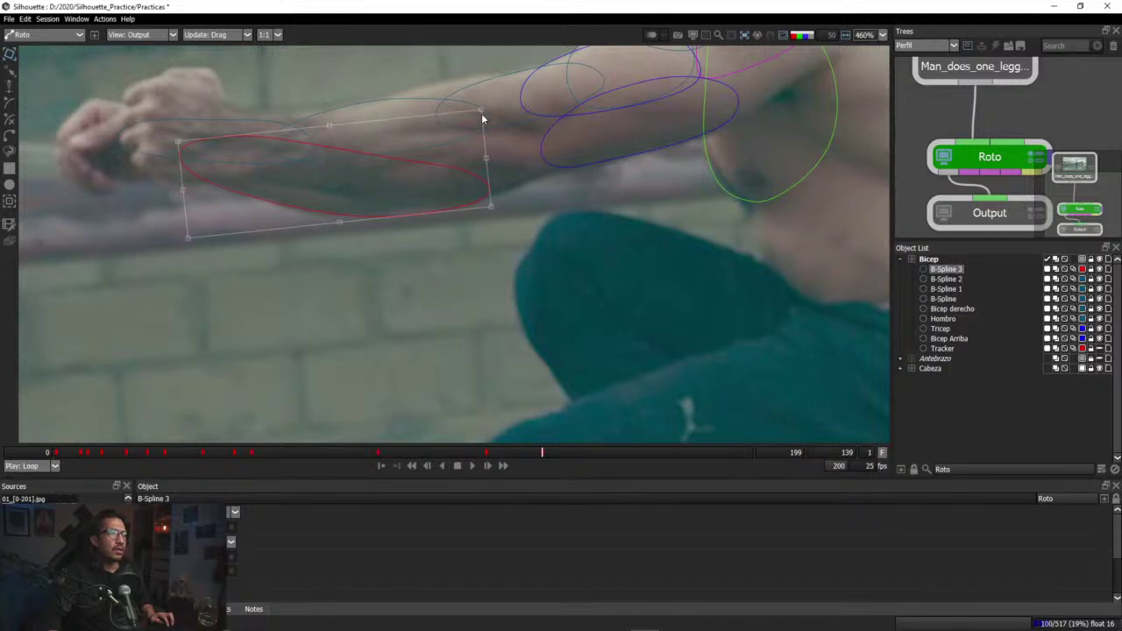
pyautogui.moveTo(481, 113); pyautogui.dragTo(483, 109)
pyautogui.moveTo(488, 157); pyautogui.dragTo(486, 156)
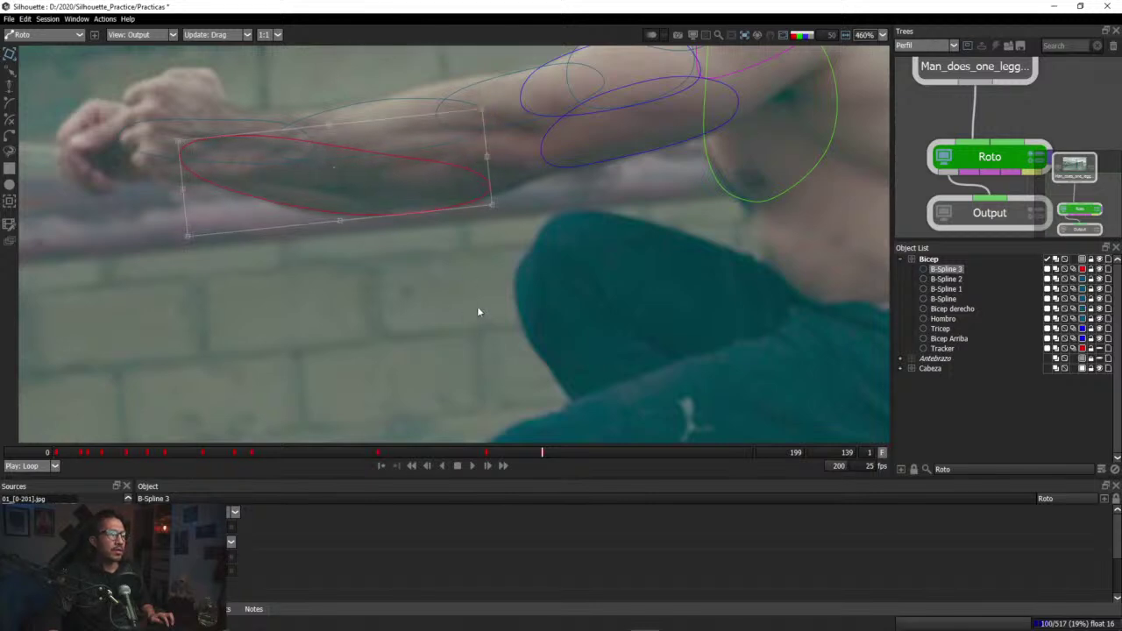
# Step: At frame 137, pull the wrist end of B-Spline 3 inward to shorten the shape along the forearm
pyautogui.moveTo(532, 452)
pyautogui.mouseDown()
pyautogui.moveTo(519, 452)
pyautogui.moveTo(540, 455)
pyautogui.mouseUp()
pyautogui.click(542, 453)
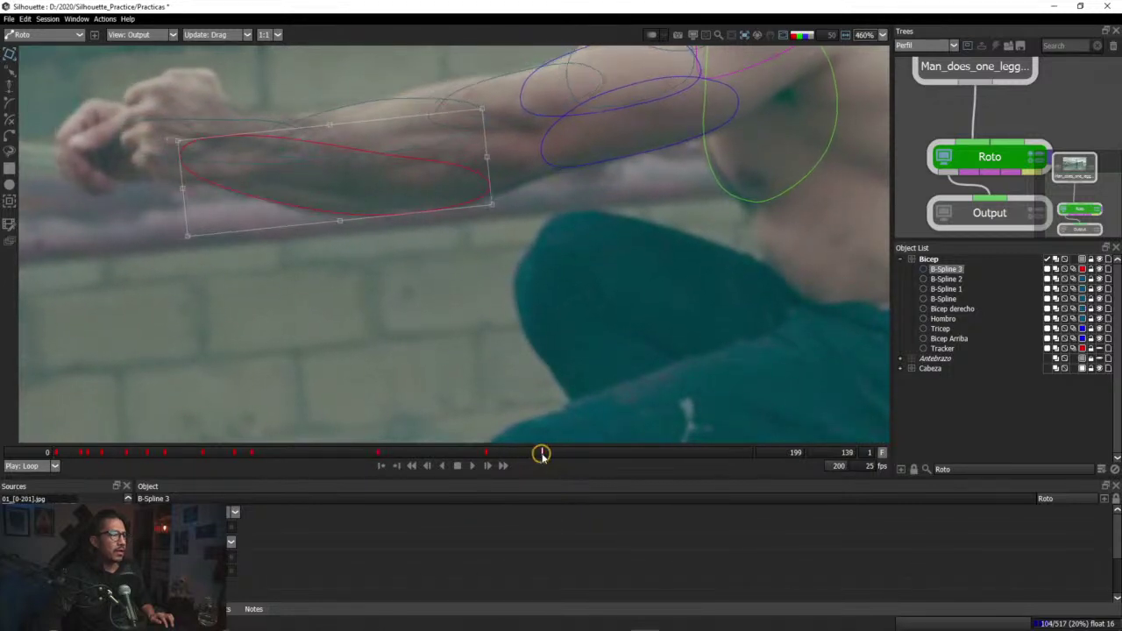
pyautogui.press('z')
pyautogui.press('z')
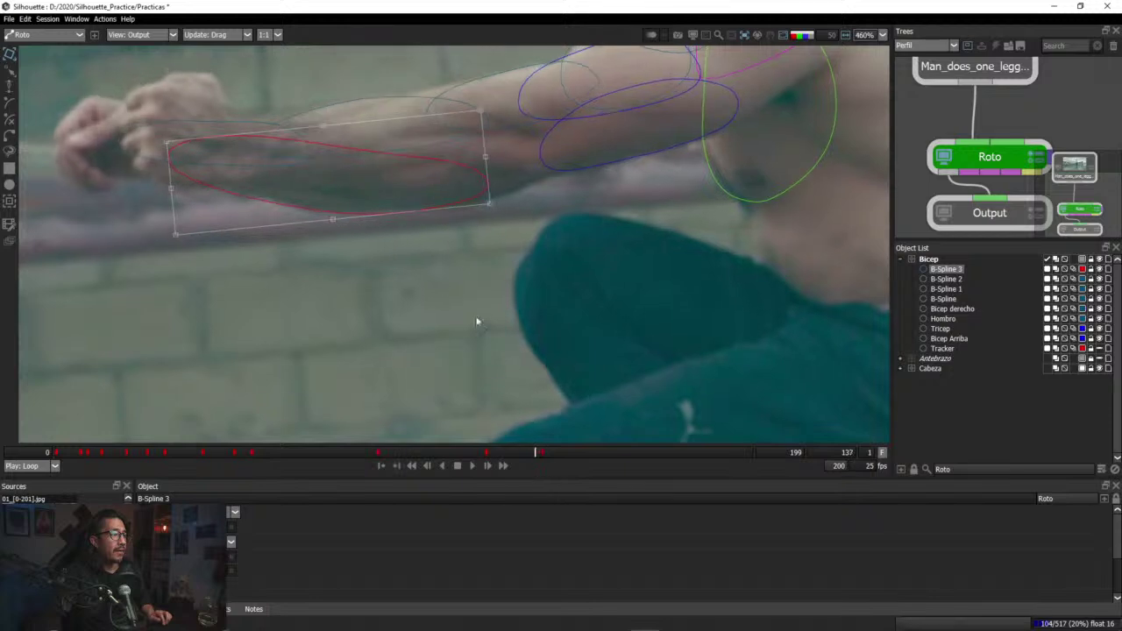
pyautogui.moveTo(167, 140); pyautogui.dragTo(210, 141)
pyautogui.click(328, 172)
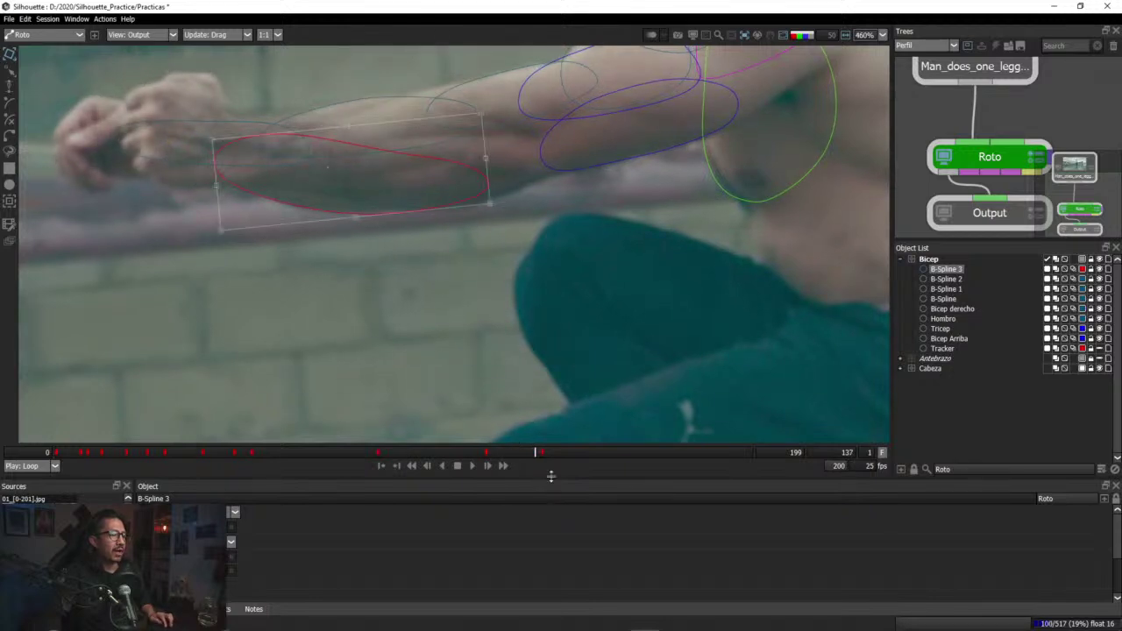
# Step: Step frame by frame between frames 138 and 133 to check how B-Spline 3 follows the forearm
pyautogui.press('Right')
pyautogui.press('Right')
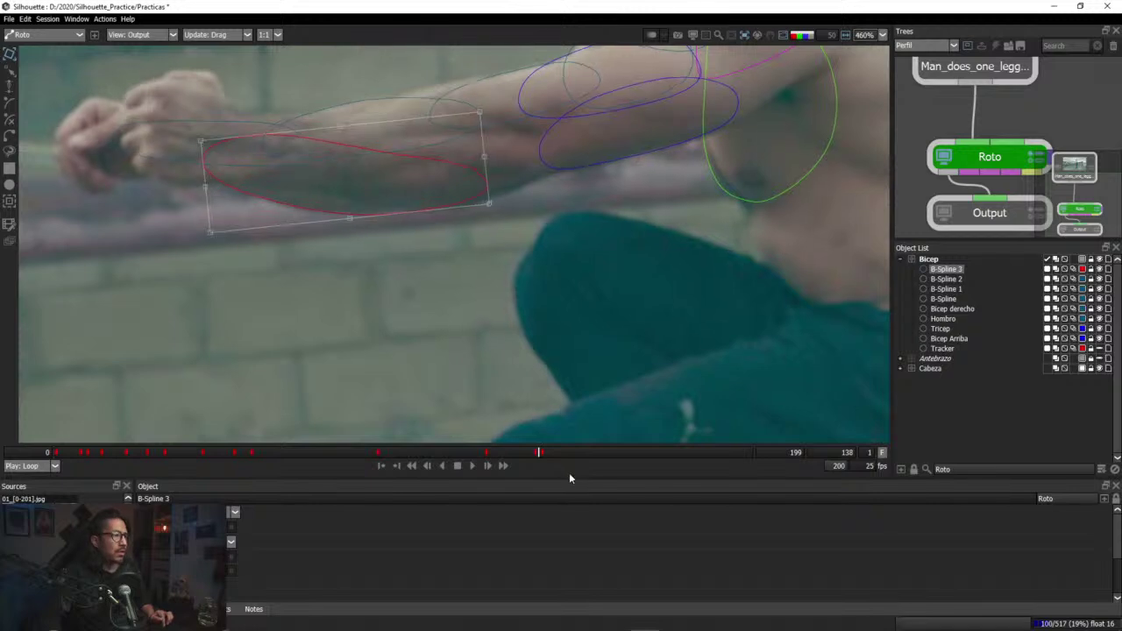
pyautogui.press('Left')
pyautogui.press('Left')
pyautogui.press('Left')
pyautogui.press('Left')
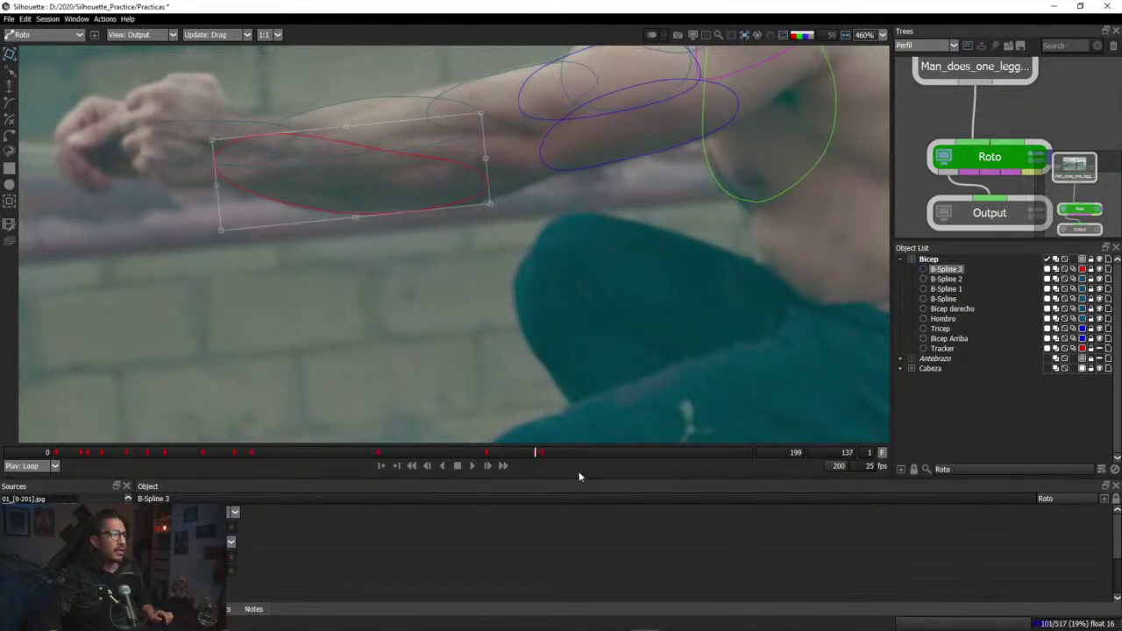
pyautogui.press('Left')
pyautogui.press('Left')
pyautogui.press('Left')
pyautogui.press('Left')
pyautogui.press('Left')
pyautogui.press('Left')
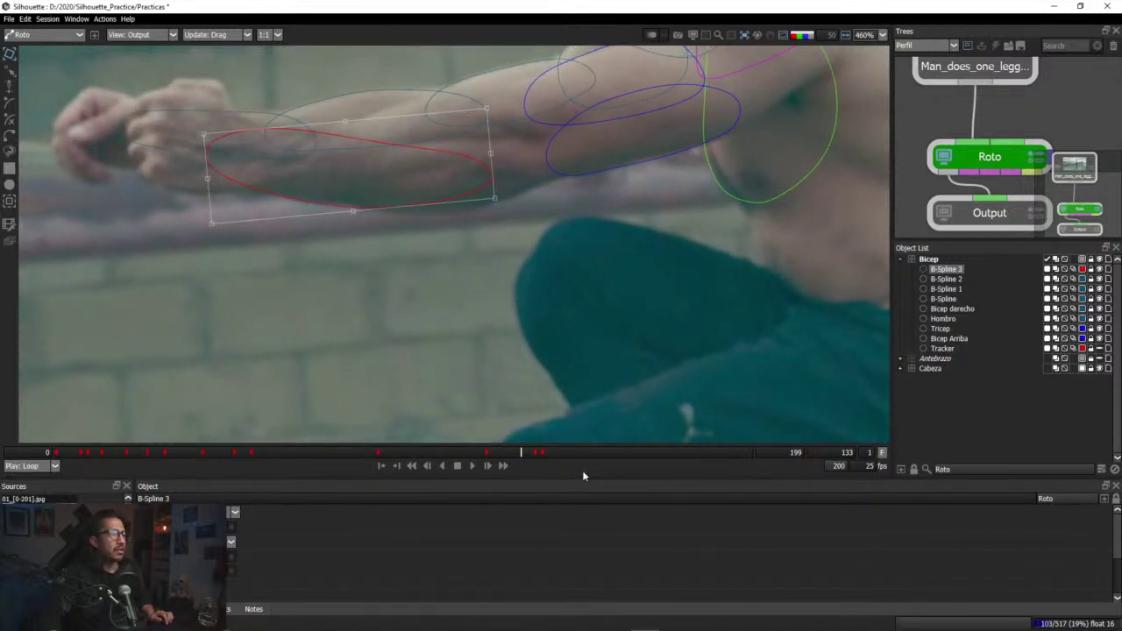
# Step: At frame 145, move B-Spline 3 down and left and reshape its bounding box to follow the forearm's lower contour
pyautogui.moveTo(521, 454); pyautogui.dragTo(561, 472)
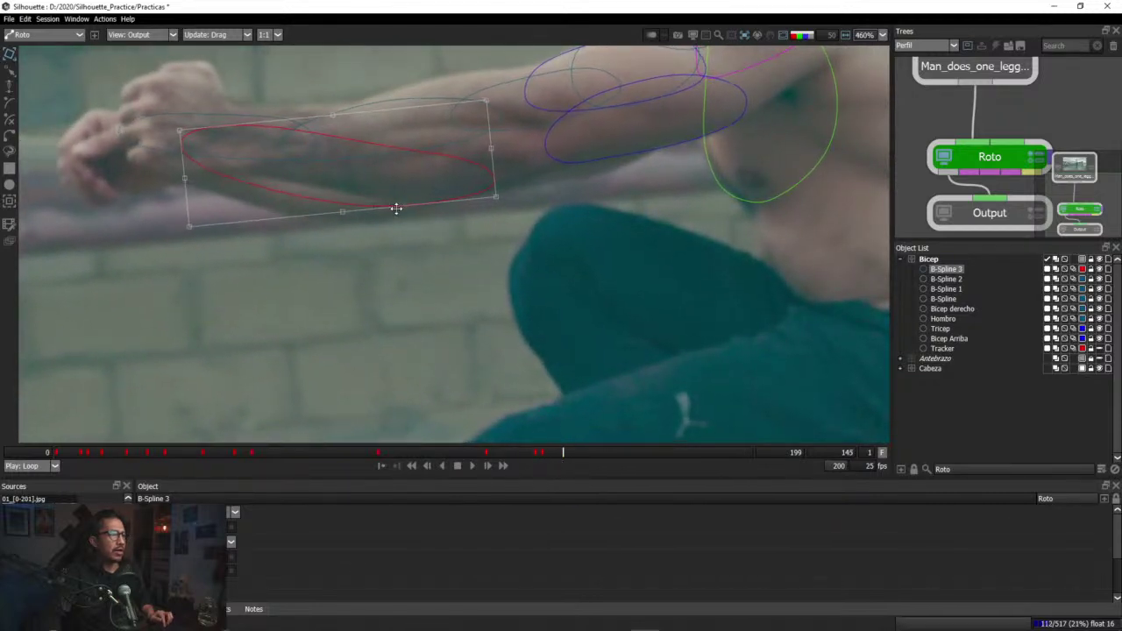
pyautogui.moveTo(392, 207); pyautogui.dragTo(362, 218)
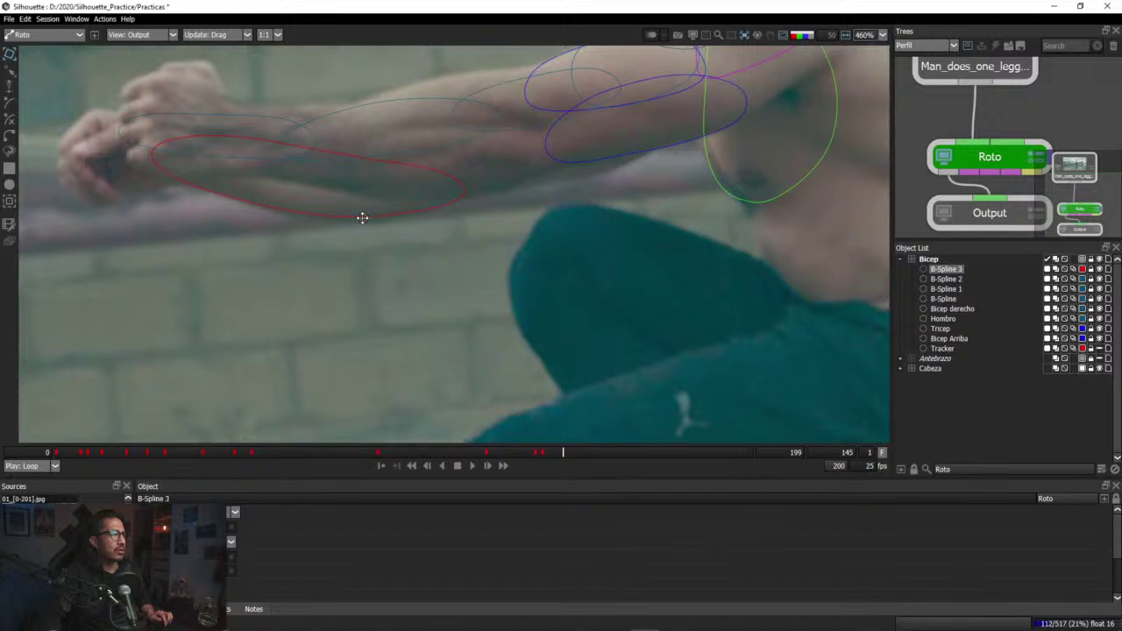
pyautogui.click(464, 214)
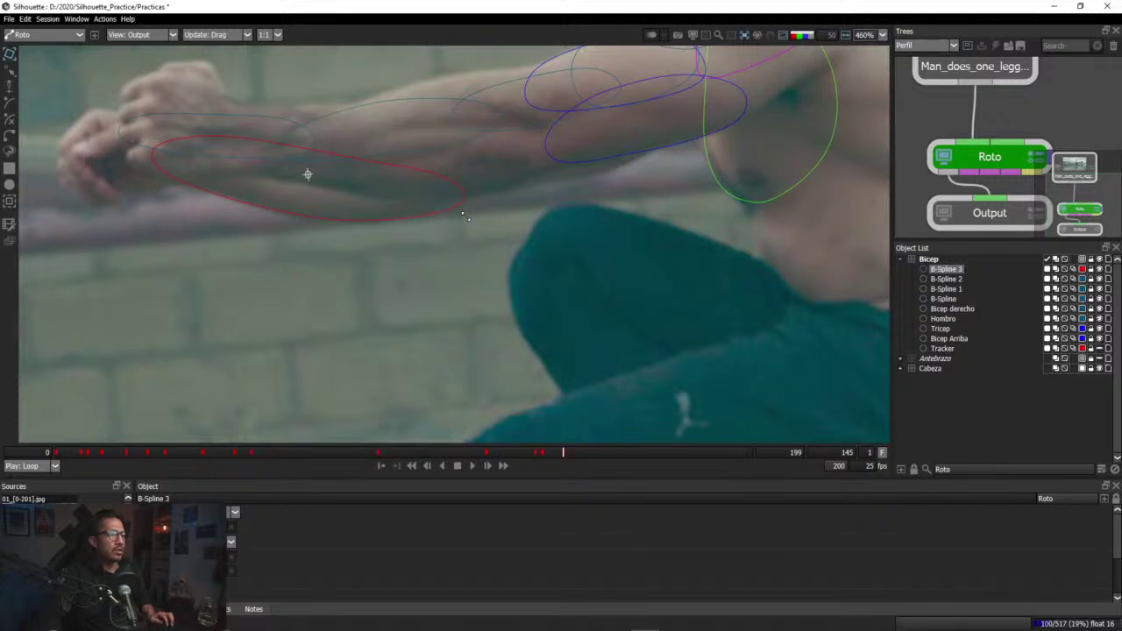
pyautogui.moveTo(470, 207); pyautogui.dragTo(471, 205)
pyautogui.moveTo(318, 220); pyautogui.dragTo(318, 230)
pyautogui.click(468, 120)
pyautogui.click(458, 102)
pyautogui.click(475, 182)
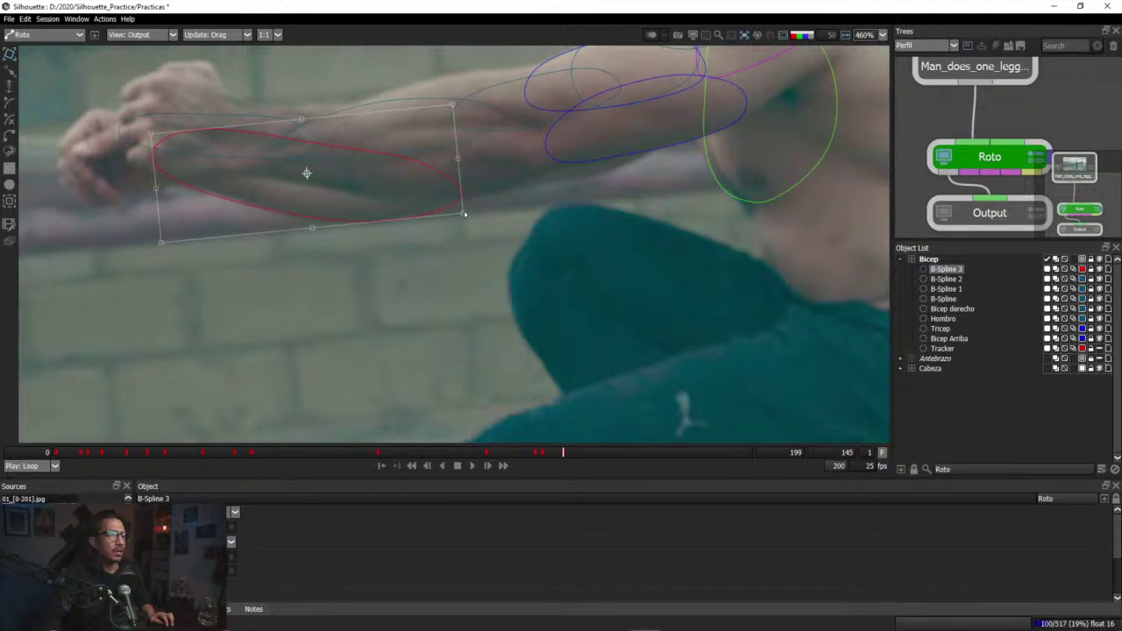
# Step: Fine-tune B-Spline 3 at frame 145 by pulling in its elbow end and moving the upper wrist corner inward and up
pyautogui.click(464, 210)
pyautogui.click(457, 146)
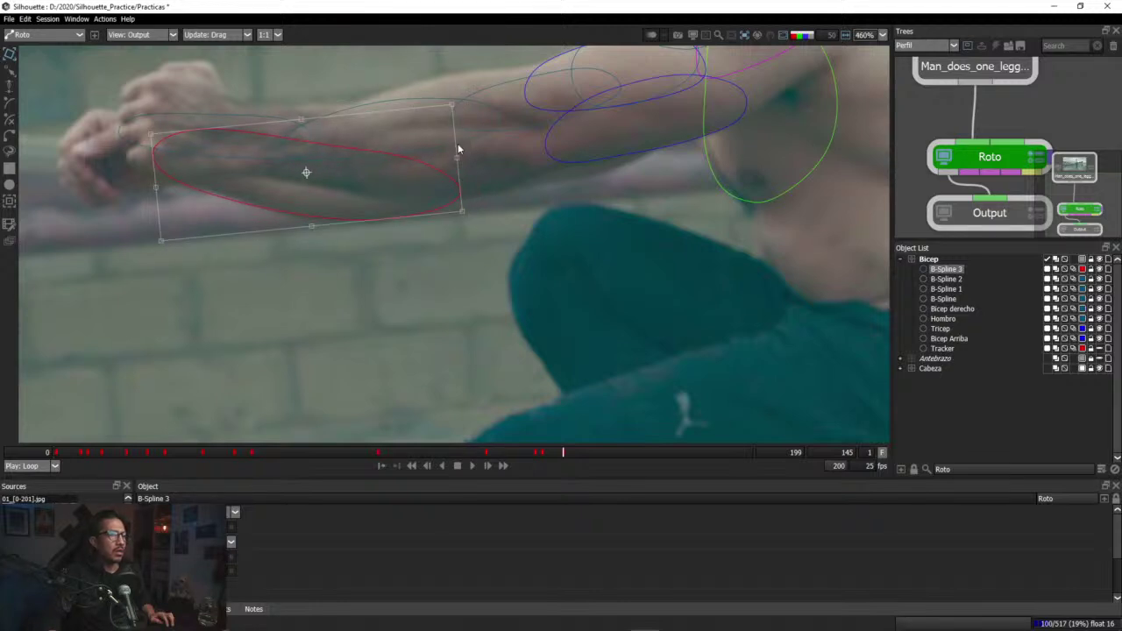
pyautogui.click(437, 104)
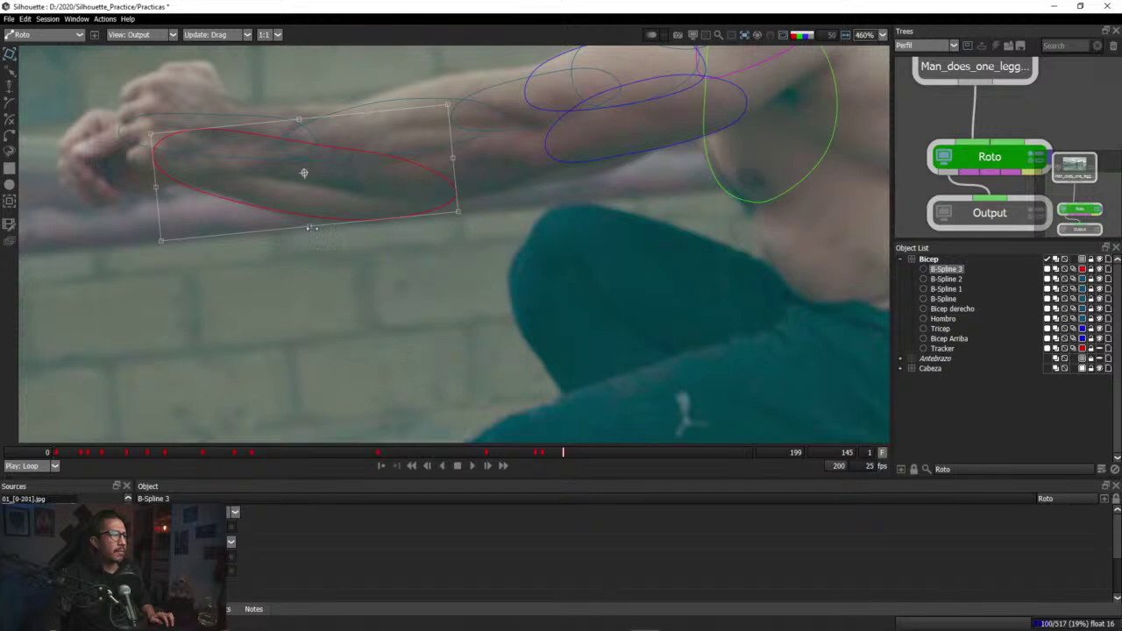
pyautogui.moveTo(311, 227); pyautogui.dragTo(310, 229)
pyautogui.click(159, 133)
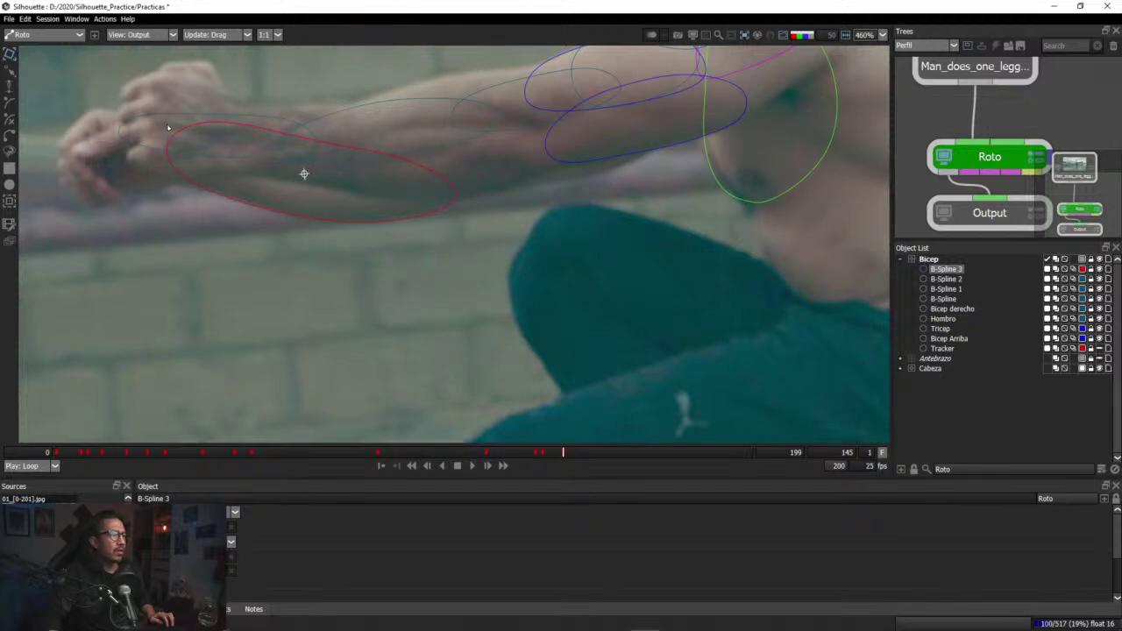
pyautogui.click(304, 173)
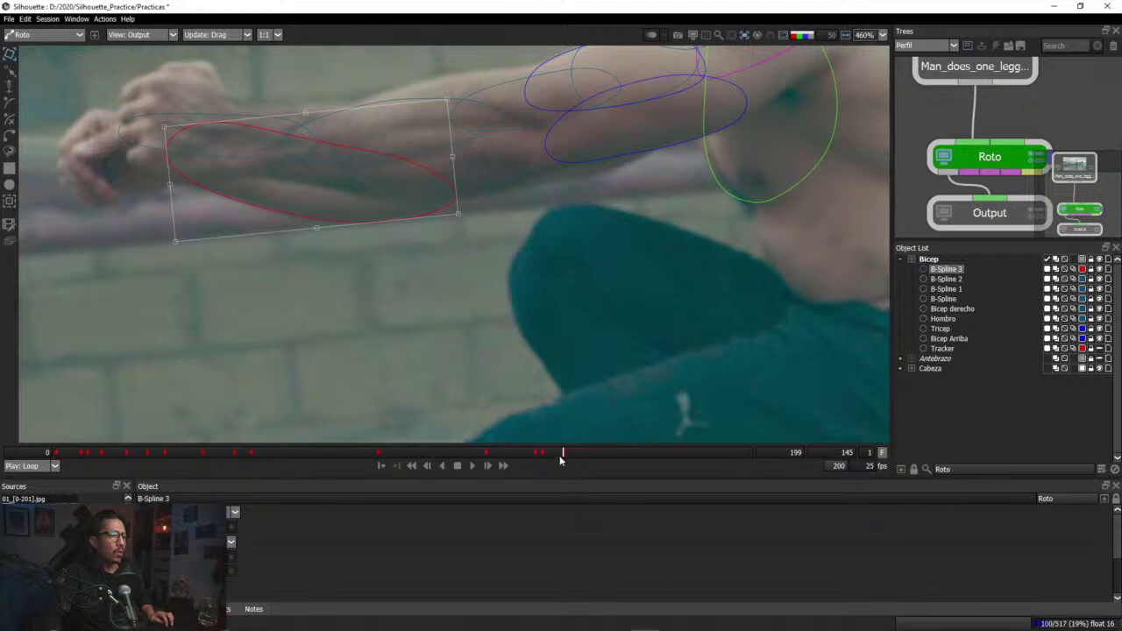
# Step: Step frame by frame between frames 142 and 146 to check how B-Spline 3 follows the forearm
pyautogui.press('Left')
pyautogui.press('Left')
pyautogui.press('Left')
pyautogui.press('Left')
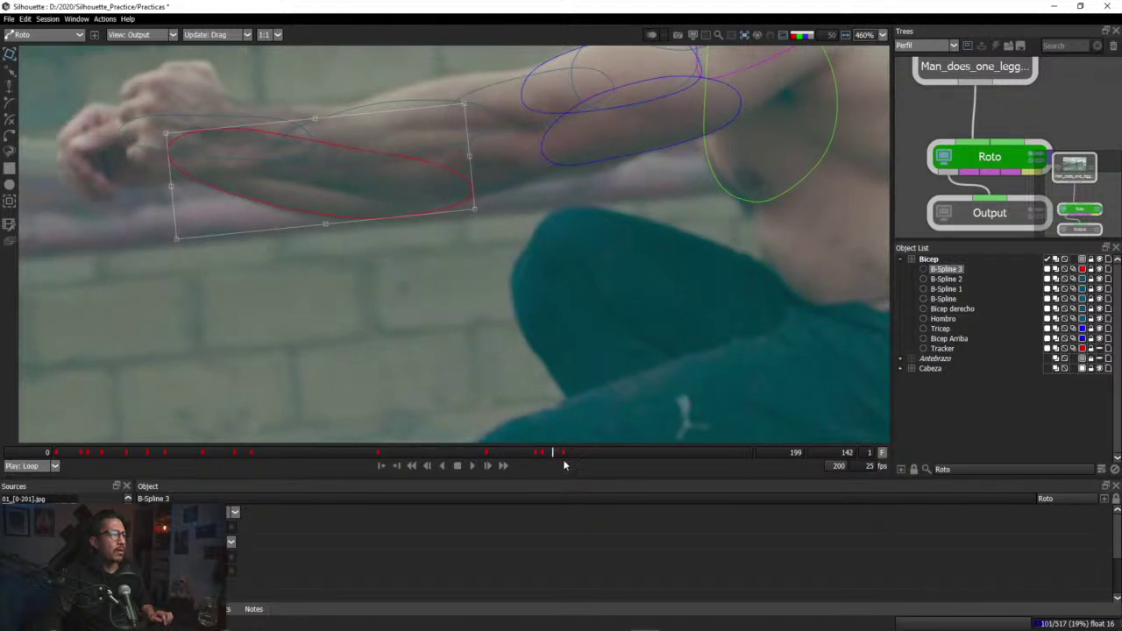
pyautogui.press('Right')
pyautogui.press('Right')
pyautogui.press('Right')
pyautogui.press('Right')
pyautogui.press('Right')
pyautogui.press('Right')
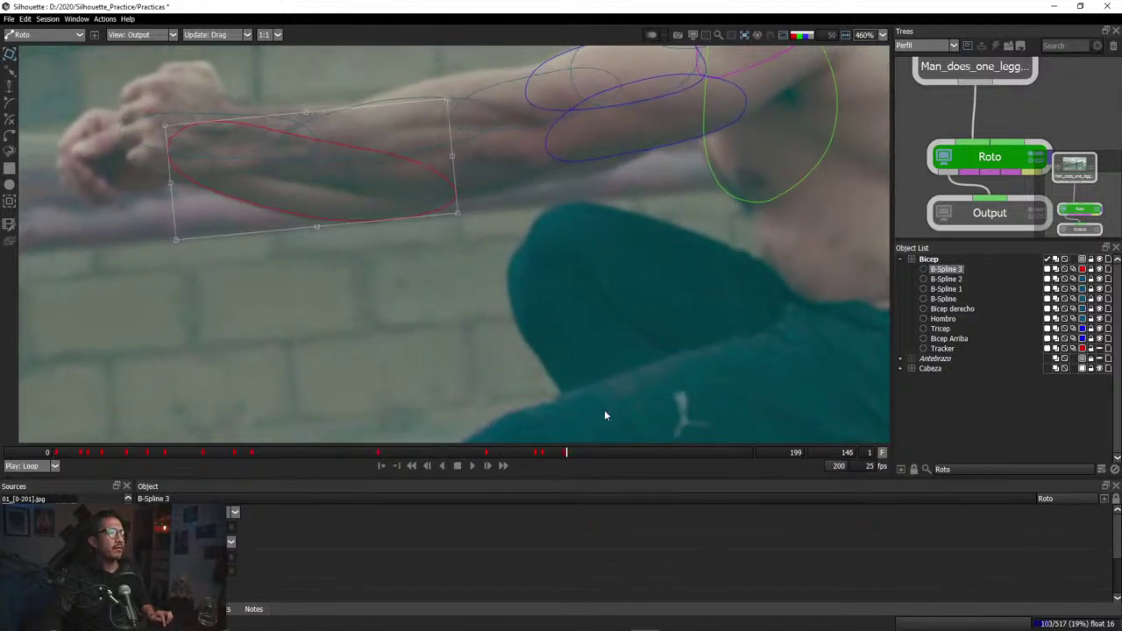
# Step: At frame 154, move B-Spline 3 up and right onto the forearm and scrub the nearby frames to check it
pyautogui.click(585, 453)
pyautogui.moveTo(586, 453); pyautogui.dragTo(594, 453)
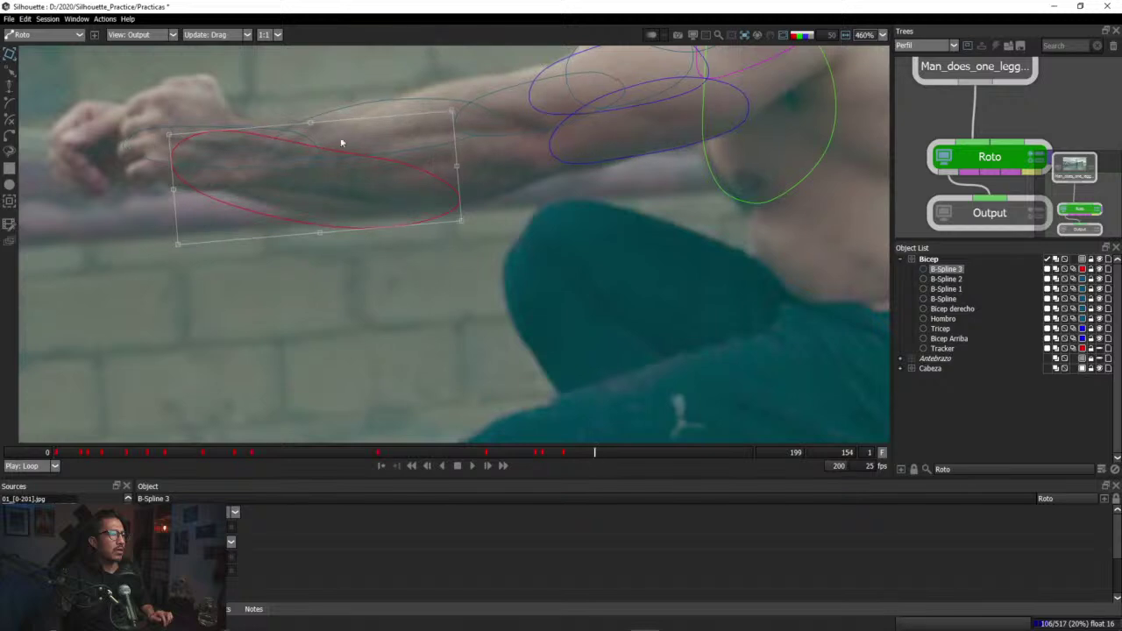
pyautogui.moveTo(348, 150); pyautogui.dragTo(362, 140)
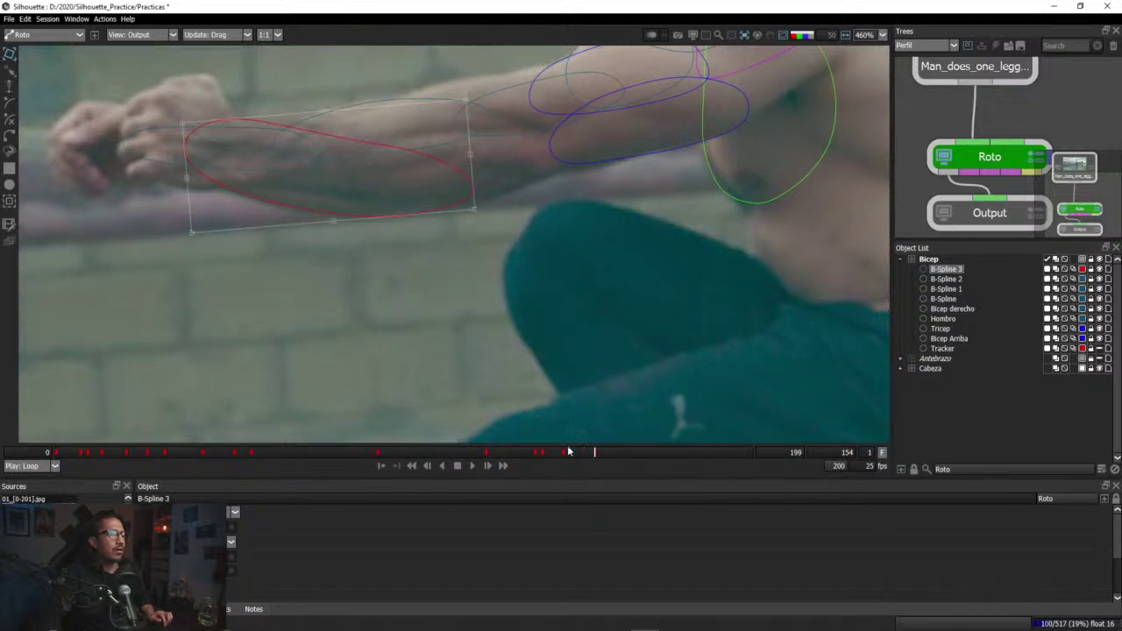
pyautogui.moveTo(595, 453)
pyautogui.mouseDown()
pyautogui.moveTo(565, 456)
pyautogui.moveTo(608, 456)
pyautogui.moveTo(594, 456)
pyautogui.mouseUp()
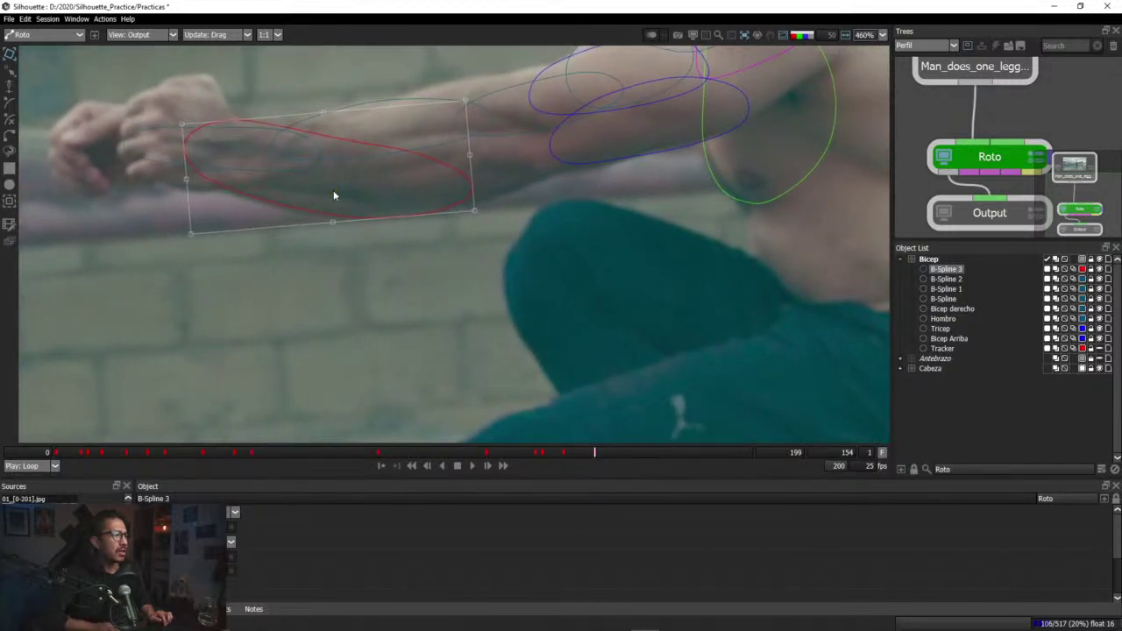
# Step: At frame 160, pull the lower wrist corner of B-Spline 3 outward to lengthen the shape toward the hand
pyautogui.press('Right')
pyautogui.press('Right')
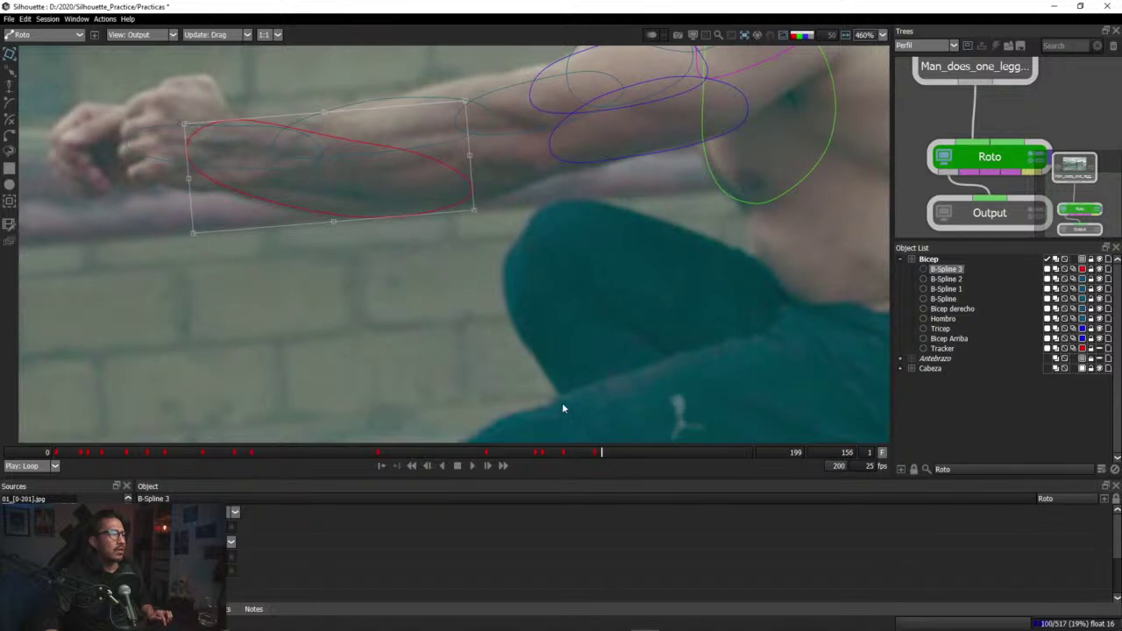
pyautogui.press('Right')
pyautogui.press('Right')
pyautogui.press('Right')
pyautogui.press('Right')
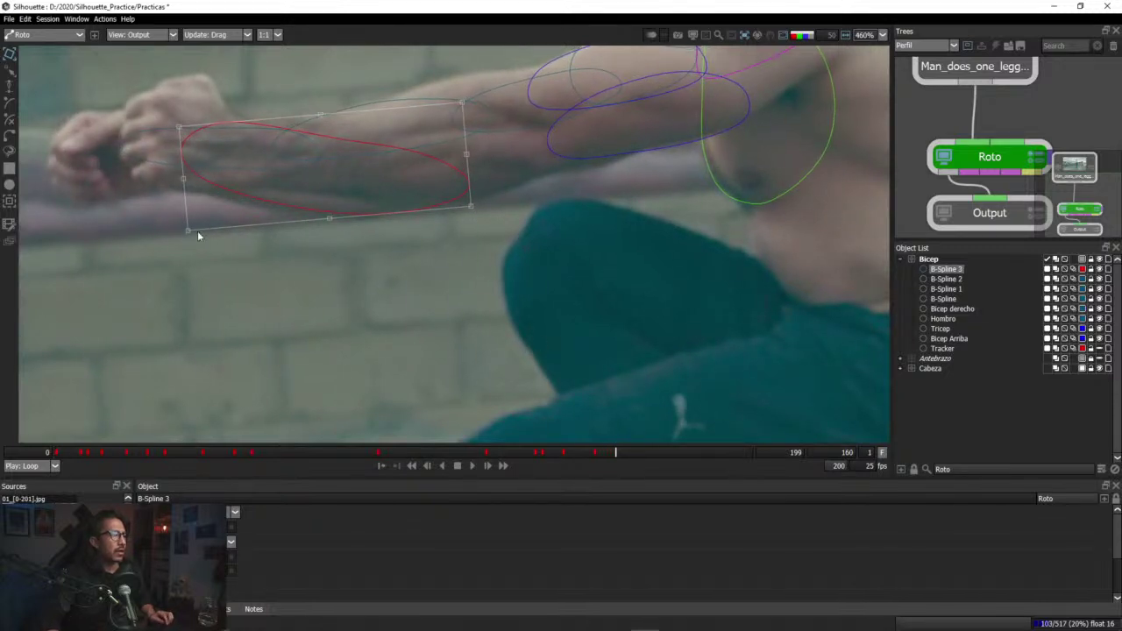
pyautogui.click(172, 235)
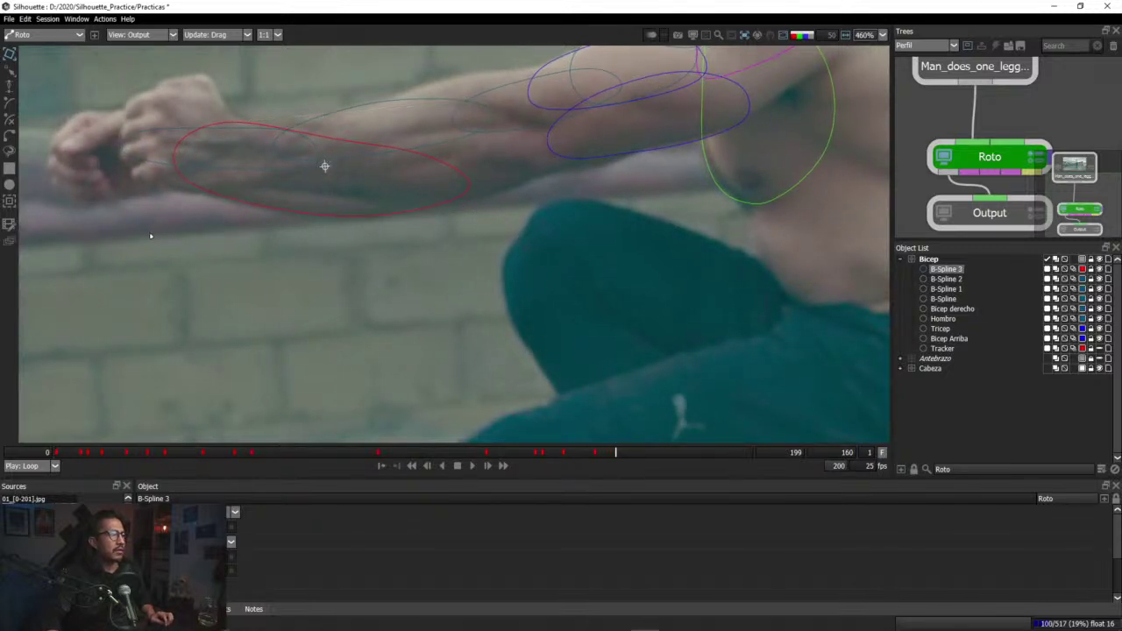
# Step: Step back frame by frame from frame 160 to check how B-Spline 3 follows the forearm, and return to frame 160
pyautogui.press('Left')
pyautogui.press('Left')
pyautogui.press('Left')
pyautogui.press('Left')
pyautogui.press('Left')
pyautogui.press('Left')
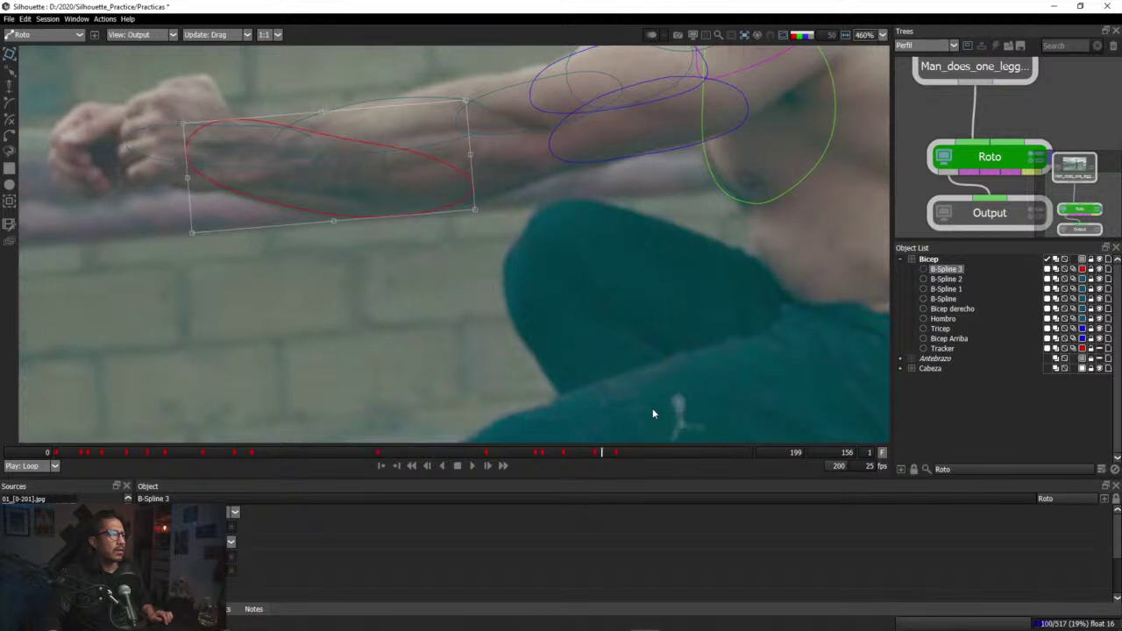
pyautogui.click(617, 453)
# Step: At frame 166, move B-Spline 3 down and left, stretch its elbow end outward and adjust its lower edge
pyautogui.press('Right')
pyautogui.press('Right')
pyautogui.press('Right')
pyautogui.press('Right')
pyautogui.press('Right')
pyautogui.press('Right')
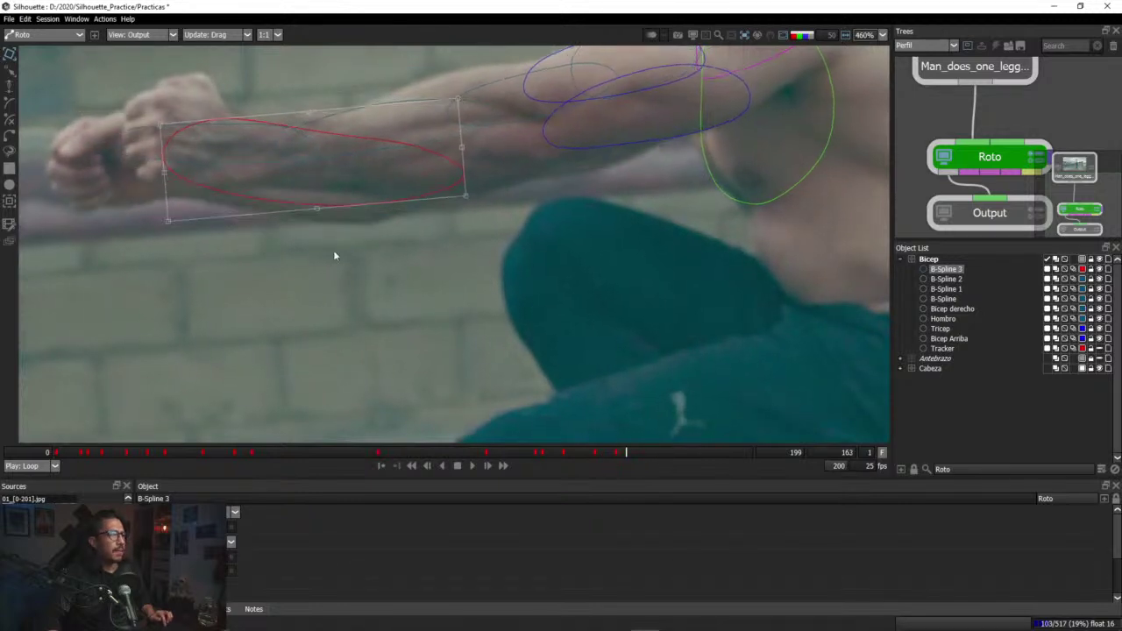
pyautogui.moveTo(334, 199); pyautogui.dragTo(325, 228)
pyautogui.moveTo(453, 163); pyautogui.dragTo(465, 166)
pyautogui.moveTo(314, 227); pyautogui.dragTo(337, 231)
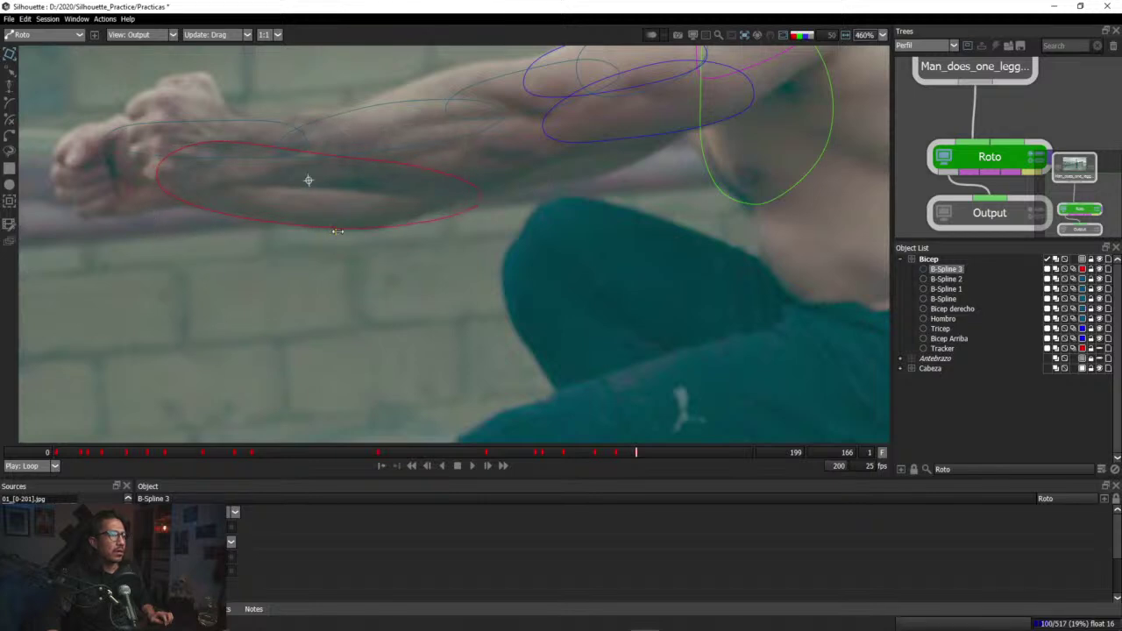
# Step: Refine B-Spline 3's bounding box at frame 166 by pulling the elbow end back in and lowering the bottom edge
pyautogui.click(467, 104)
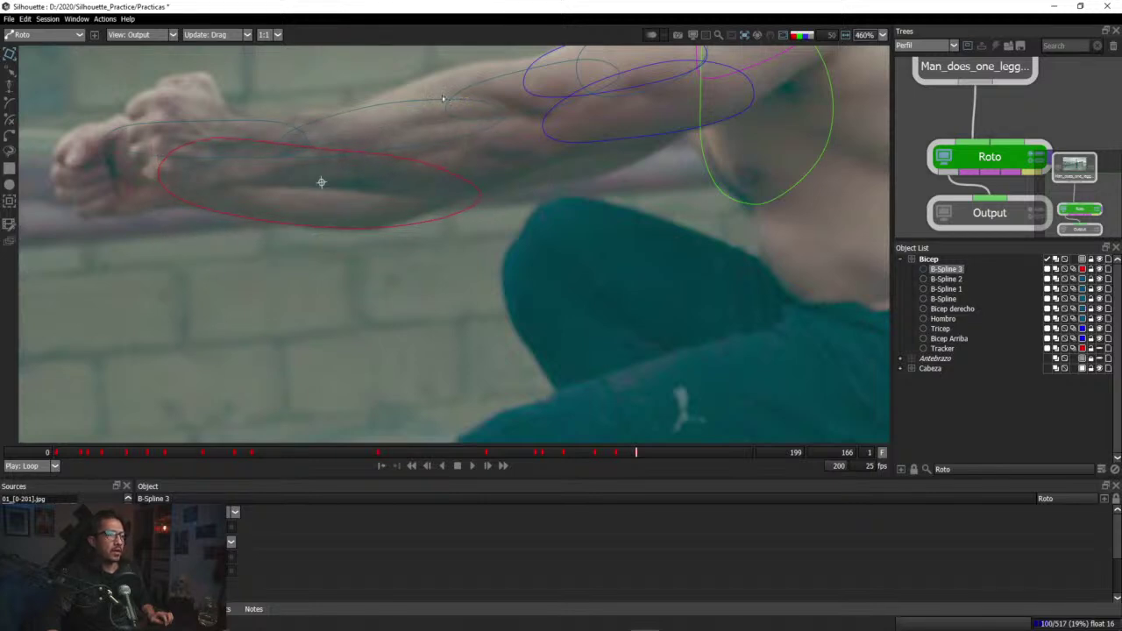
pyautogui.click(476, 217)
pyautogui.moveTo(473, 165)
pyautogui.mouseDown()
pyautogui.moveTo(464, 155)
pyautogui.moveTo(463, 166)
pyautogui.mouseUp()
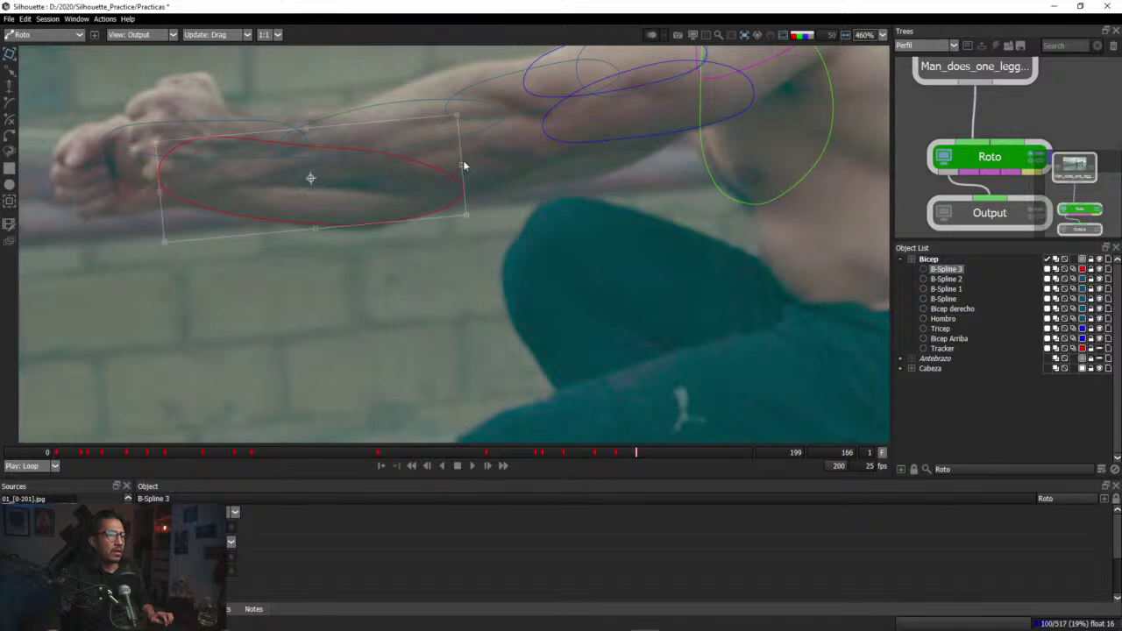
pyautogui.moveTo(315, 228); pyautogui.dragTo(326, 235)
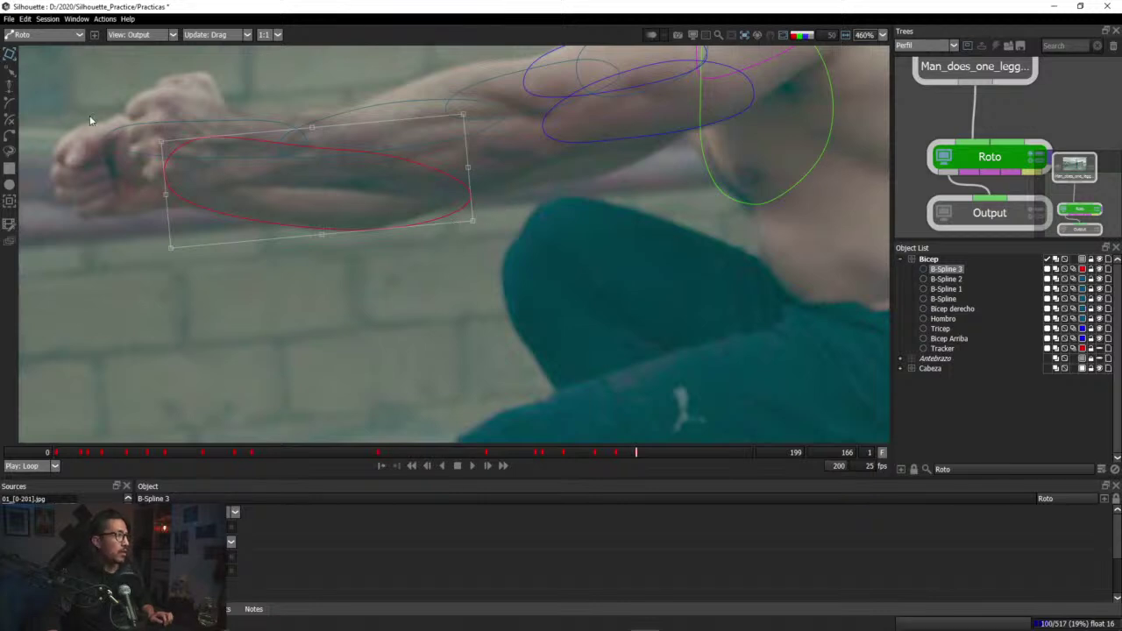
# Step: Raise the two elbow-end control points of B-Spline 3 at frame 166 and step back to frame 164 to check
pyautogui.press('t')
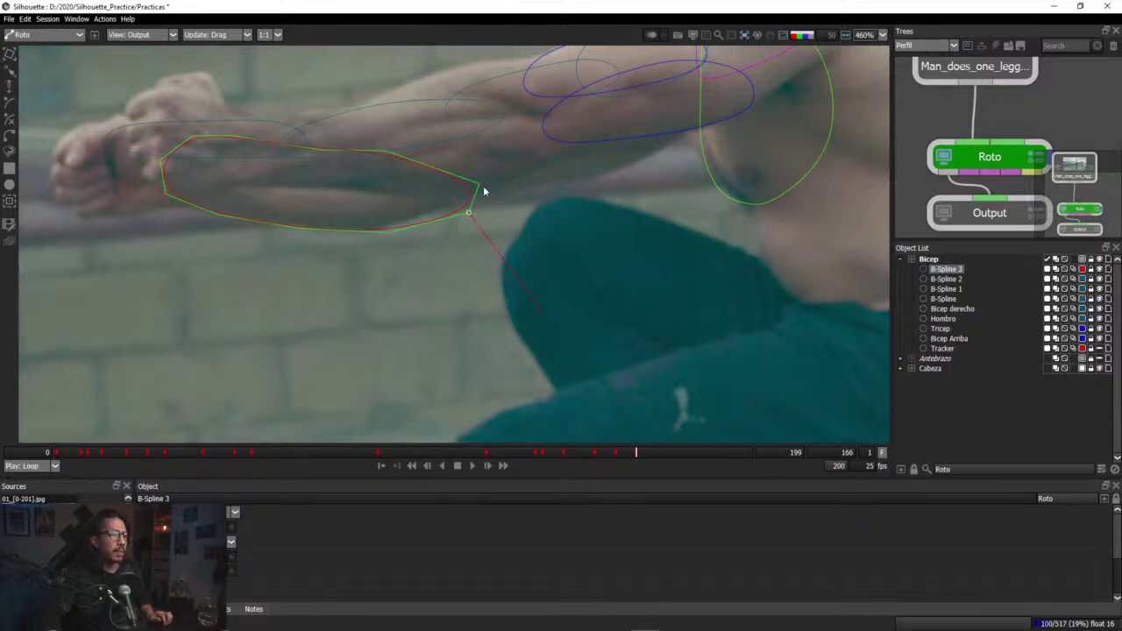
pyautogui.moveTo(484, 192); pyautogui.dragTo(473, 168)
pyautogui.moveTo(470, 213); pyautogui.dragTo(473, 202)
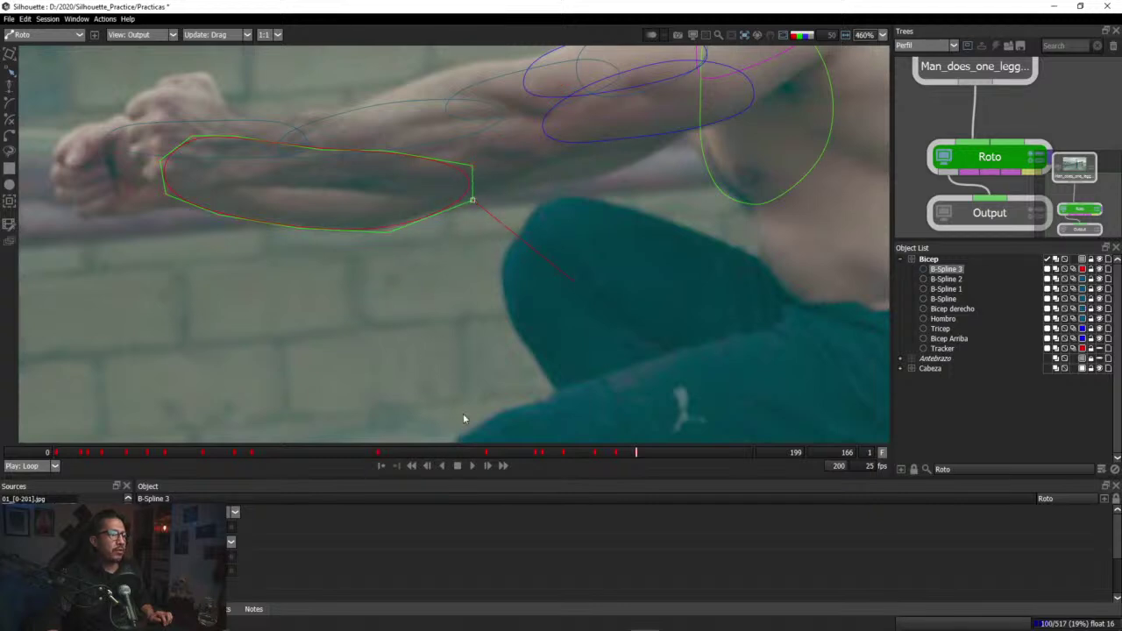
pyautogui.press('Left')
pyautogui.press('Left')
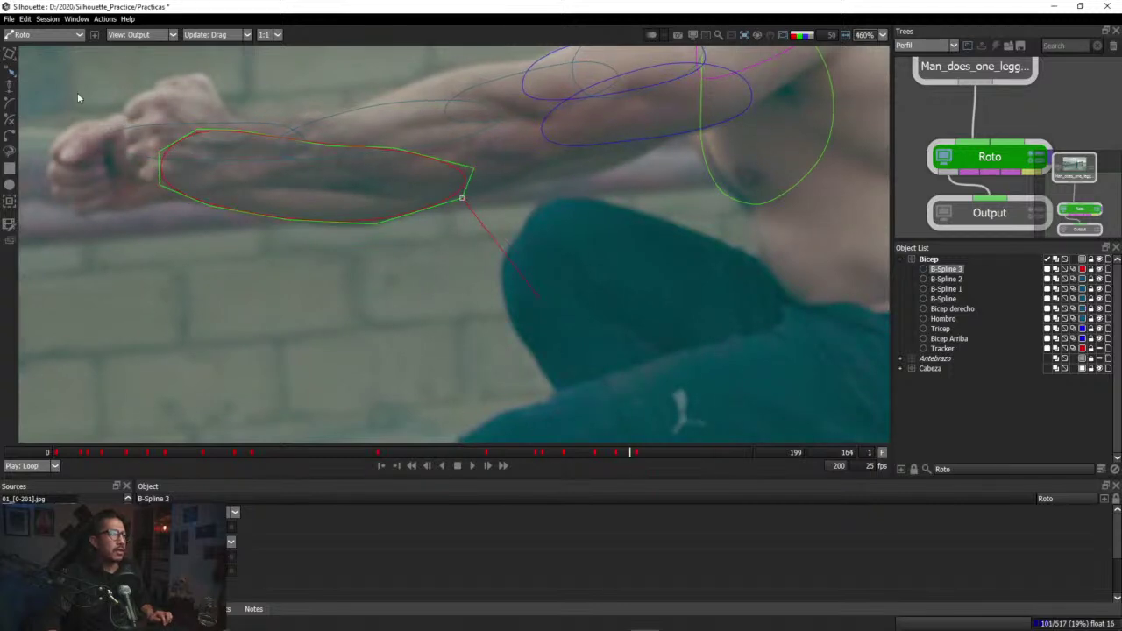
# Step: At frame 174, move the whole B-Spline 3 shape down and right onto the forearm with the Transform tool
pyautogui.click(10, 54)
pyautogui.press('Right')
pyautogui.press('Right')
pyautogui.press('Right')
pyautogui.press('Right')
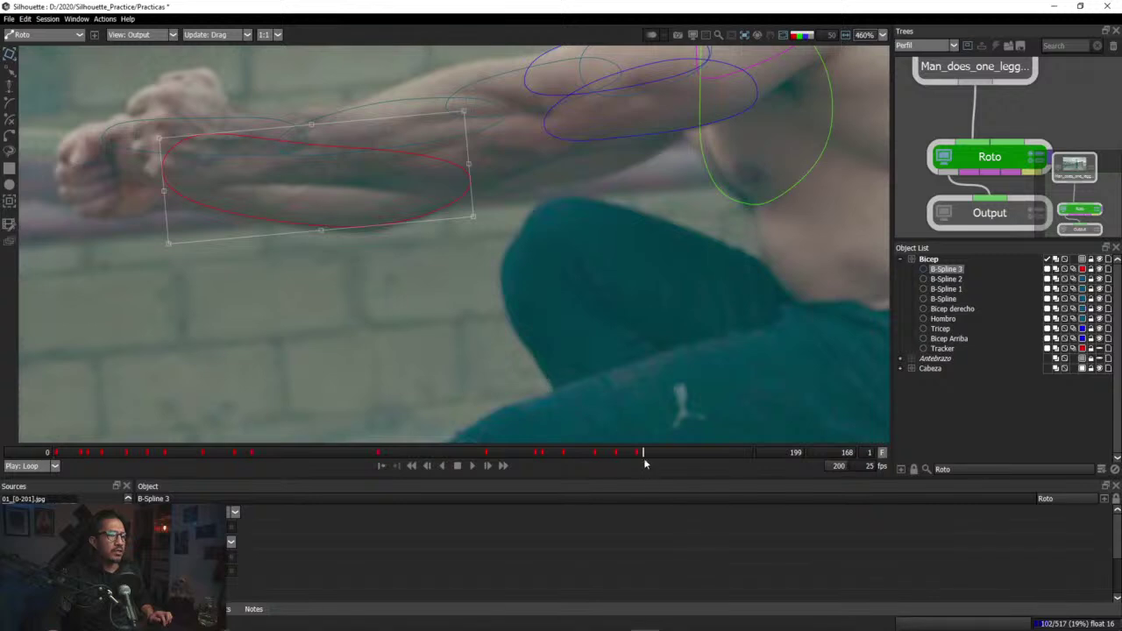
pyautogui.moveTo(643, 453)
pyautogui.mouseDown()
pyautogui.moveTo(685, 453)
pyautogui.moveTo(638, 452)
pyautogui.moveTo(664, 454)
pyautogui.mouseUp()
pyautogui.moveTo(374, 212); pyautogui.dragTo(385, 228)
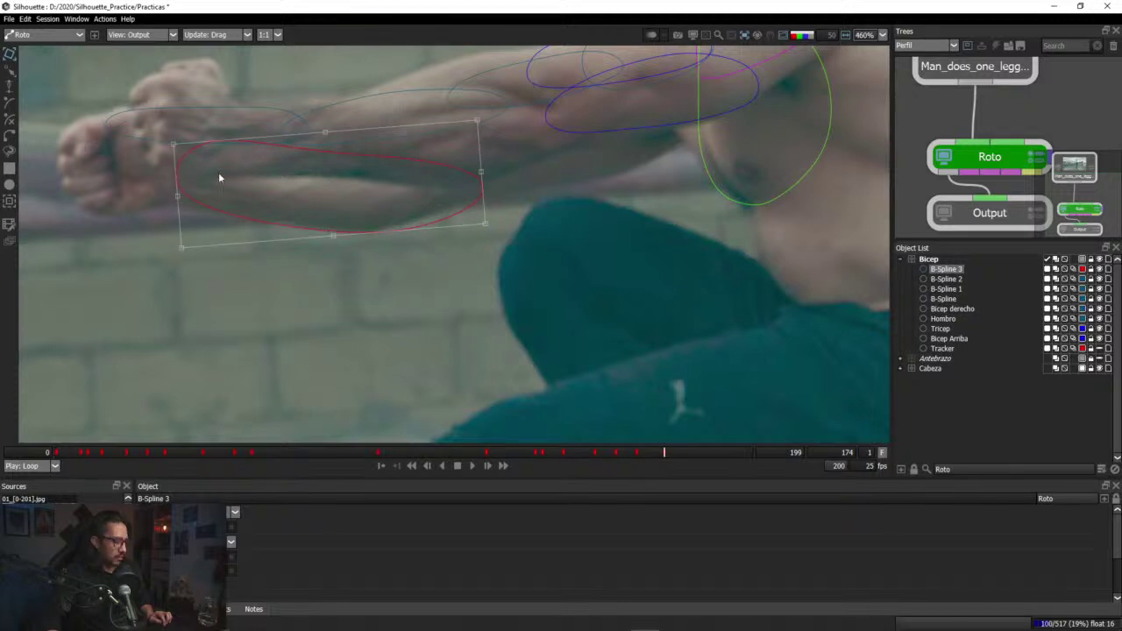
# Step: Adjust B-Spline 3's control points at frame 174, nudging the lower wrist points and pulling the elbow-end points up and inward
pyautogui.press('r')
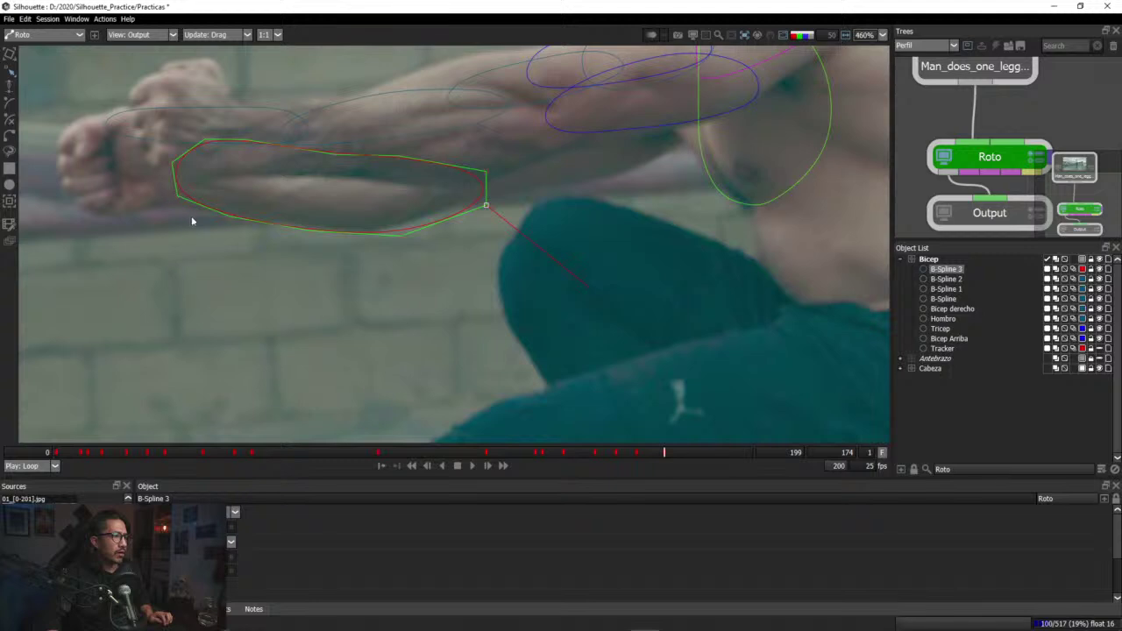
pyautogui.moveTo(248, 256); pyautogui.dragTo(166, 196)
pyautogui.click(225, 219)
pyautogui.moveTo(230, 216)
pyautogui.mouseDown()
pyautogui.moveTo(253, 204)
pyautogui.moveTo(229, 211)
pyautogui.mouseUp()
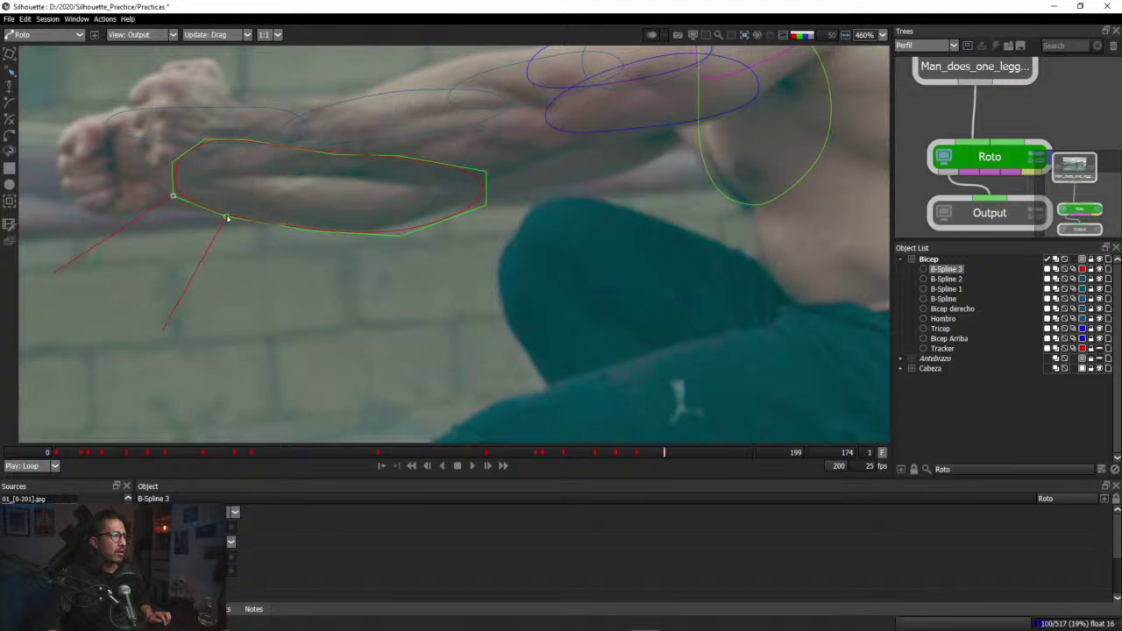
pyautogui.click(312, 229)
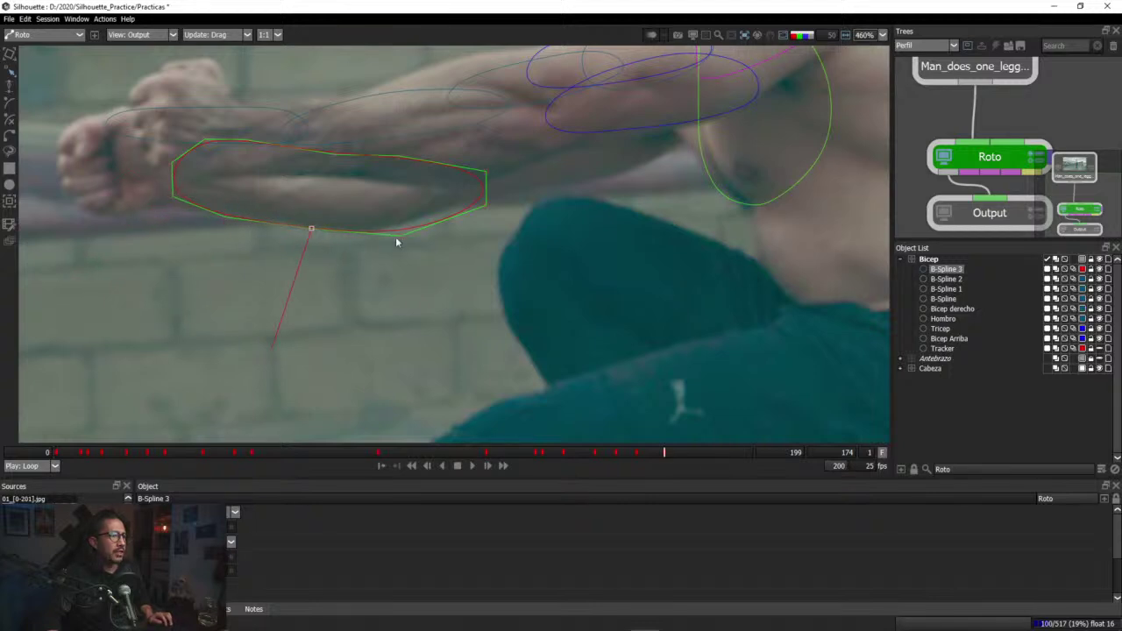
pyautogui.moveTo(487, 208); pyautogui.dragTo(478, 187)
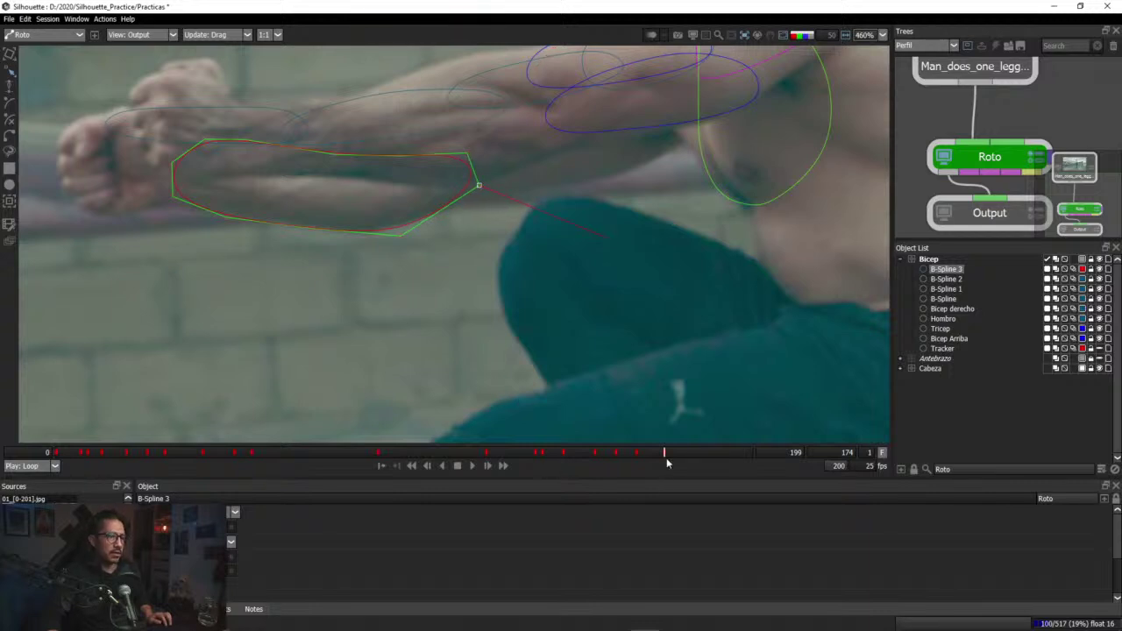
# Step: At frame 192, transform B-Spline 3 by shifting it slightly left and nudging its wrist end to match the forearm
pyautogui.moveTo(665, 455); pyautogui.dragTo(729, 458)
pyautogui.click(508, 275)
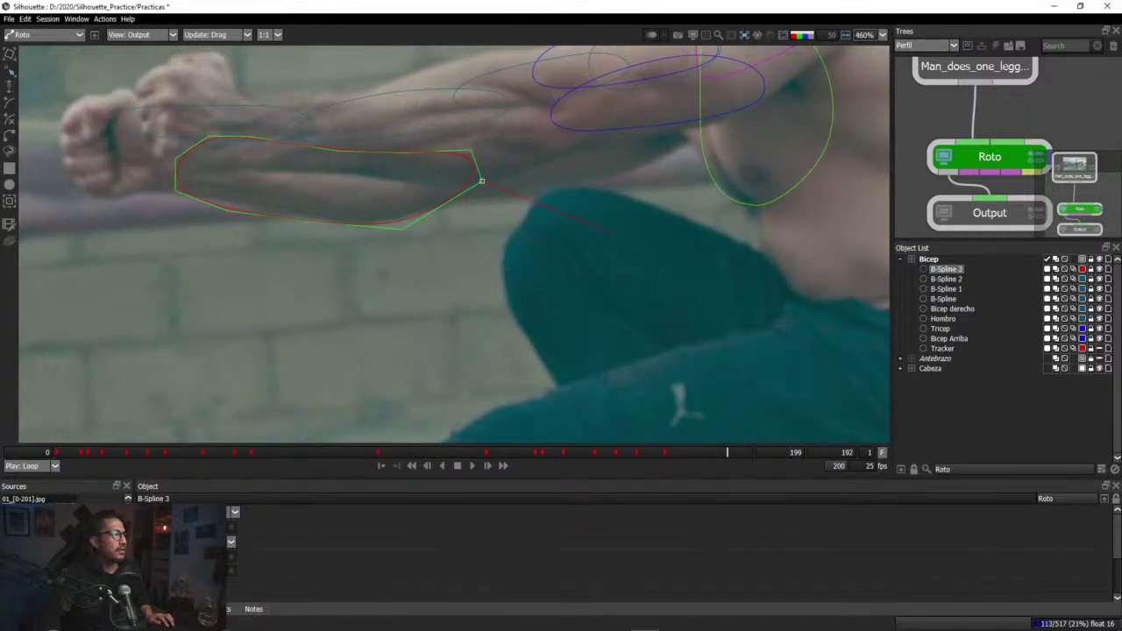
pyautogui.click(9, 53)
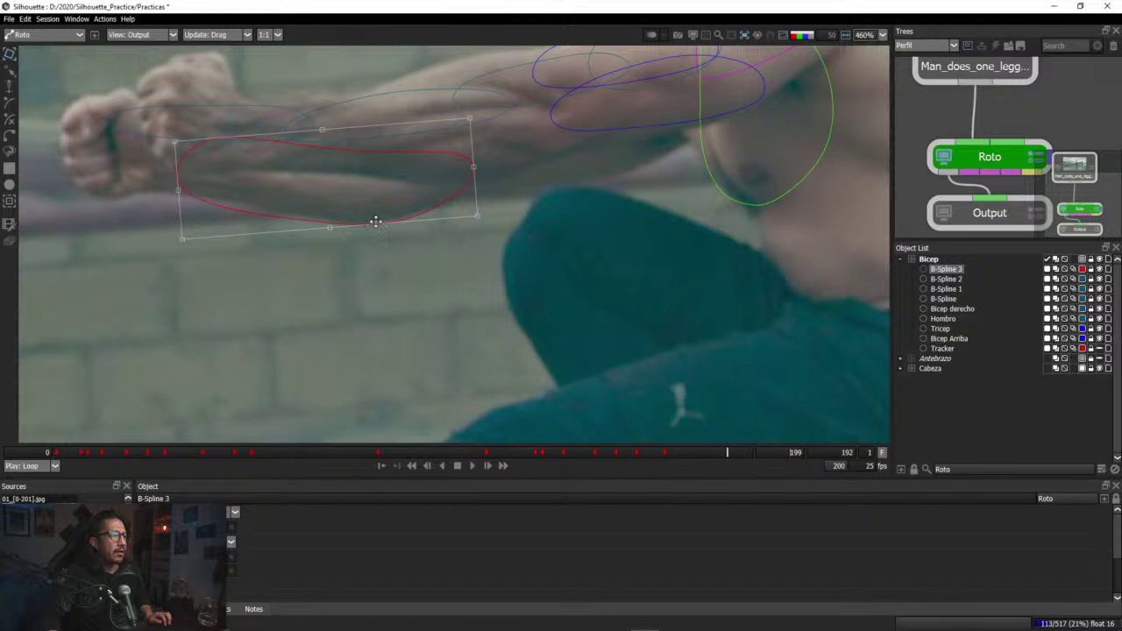
pyautogui.moveTo(375, 222); pyautogui.dragTo(371, 222)
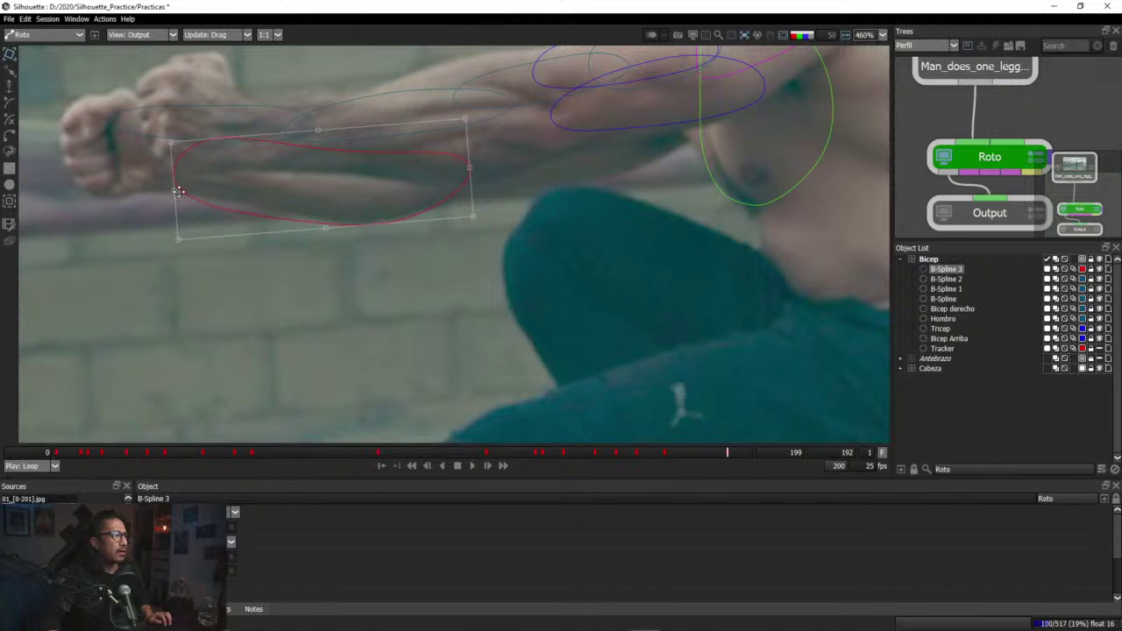
pyautogui.moveTo(179, 192); pyautogui.dragTo(177, 191)
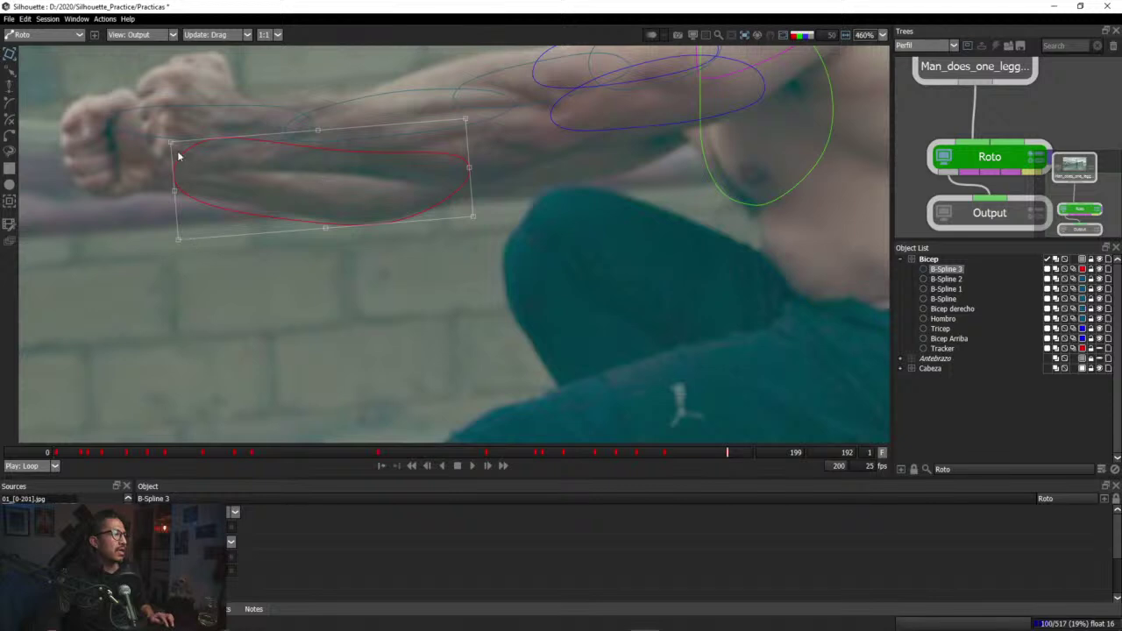
# Step: At frame 192, stretch B-Spline 3 with the Transform tool, raising and extending its wrist end left and widening its elbow end right
pyautogui.moveTo(171, 143); pyautogui.dragTo(172, 129)
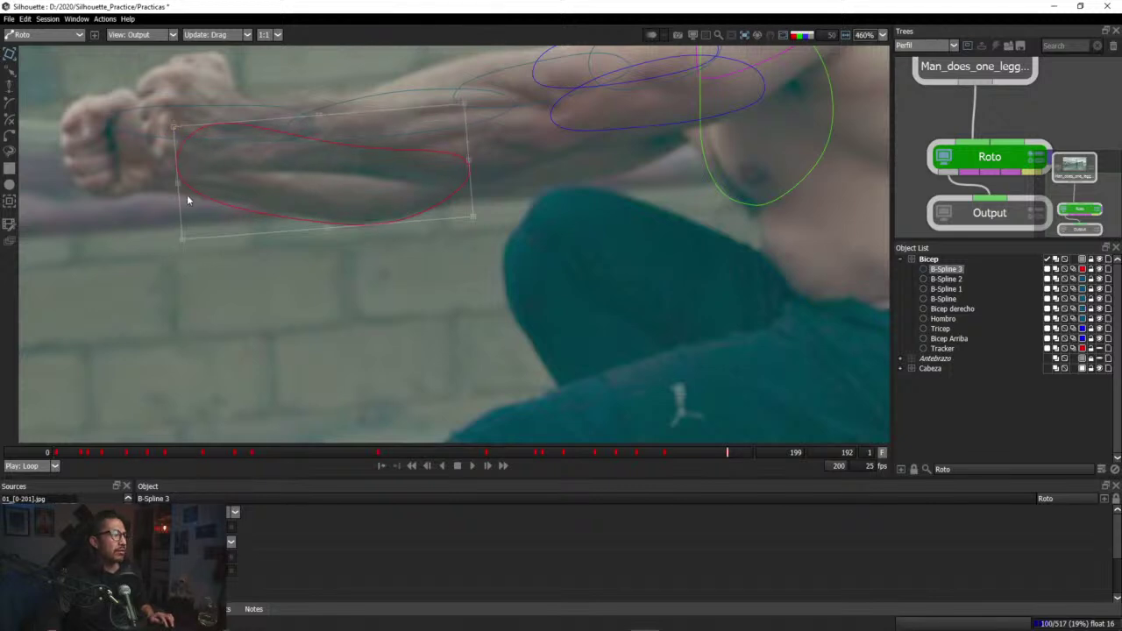
pyautogui.click(177, 182)
pyautogui.moveTo(177, 181); pyautogui.dragTo(155, 171)
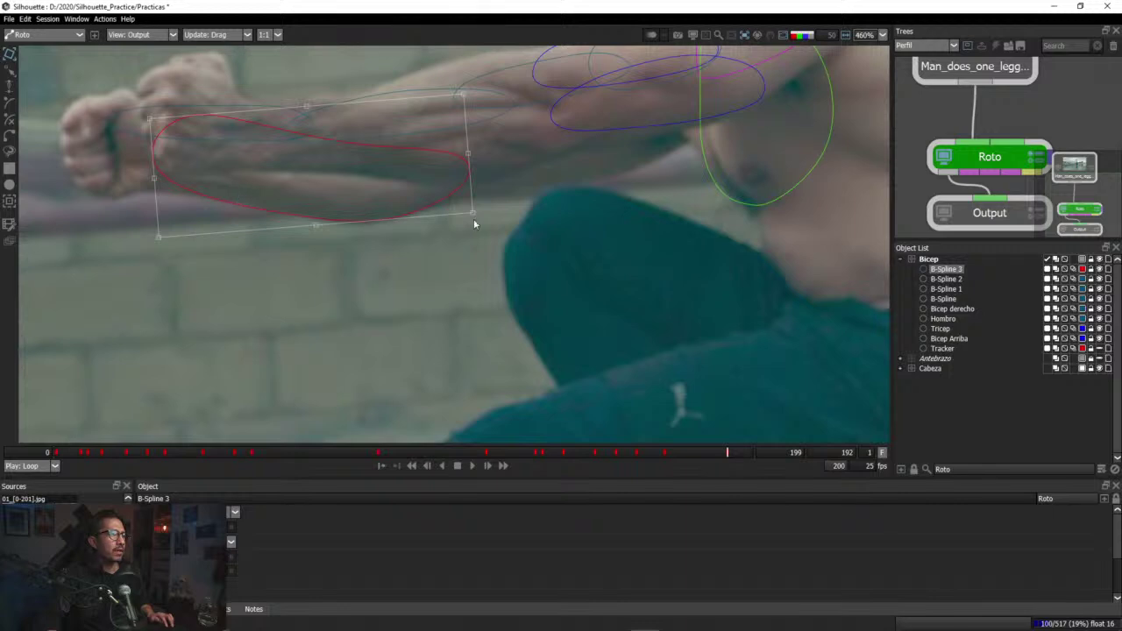
pyautogui.moveTo(473, 215); pyautogui.dragTo(493, 216)
pyautogui.moveTo(481, 152); pyautogui.dragTo(485, 150)
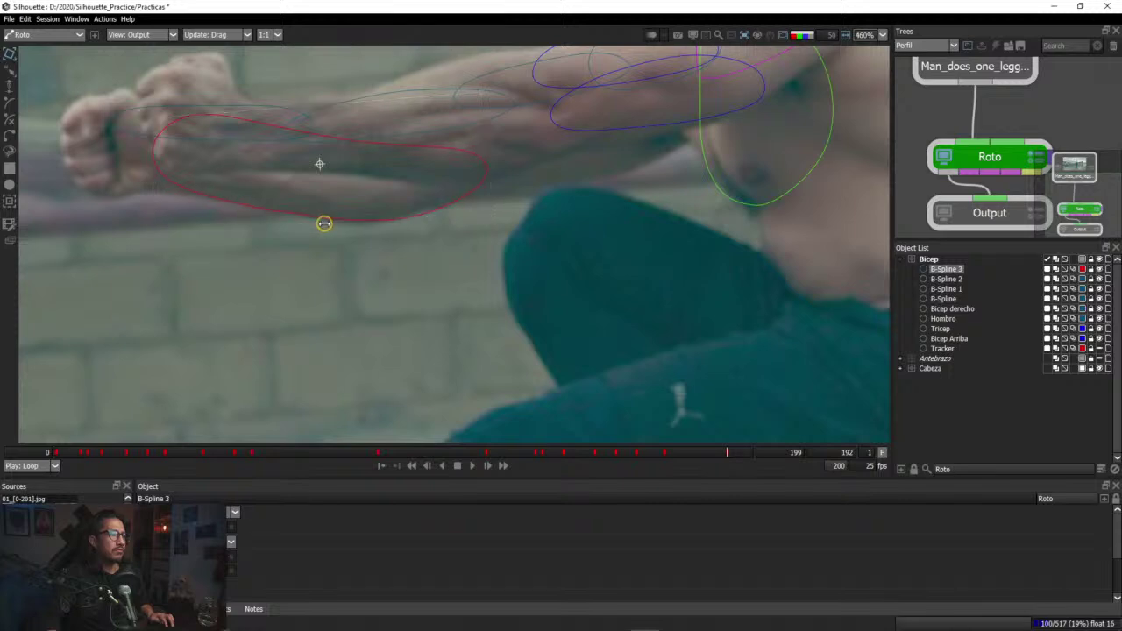
pyautogui.click(315, 226)
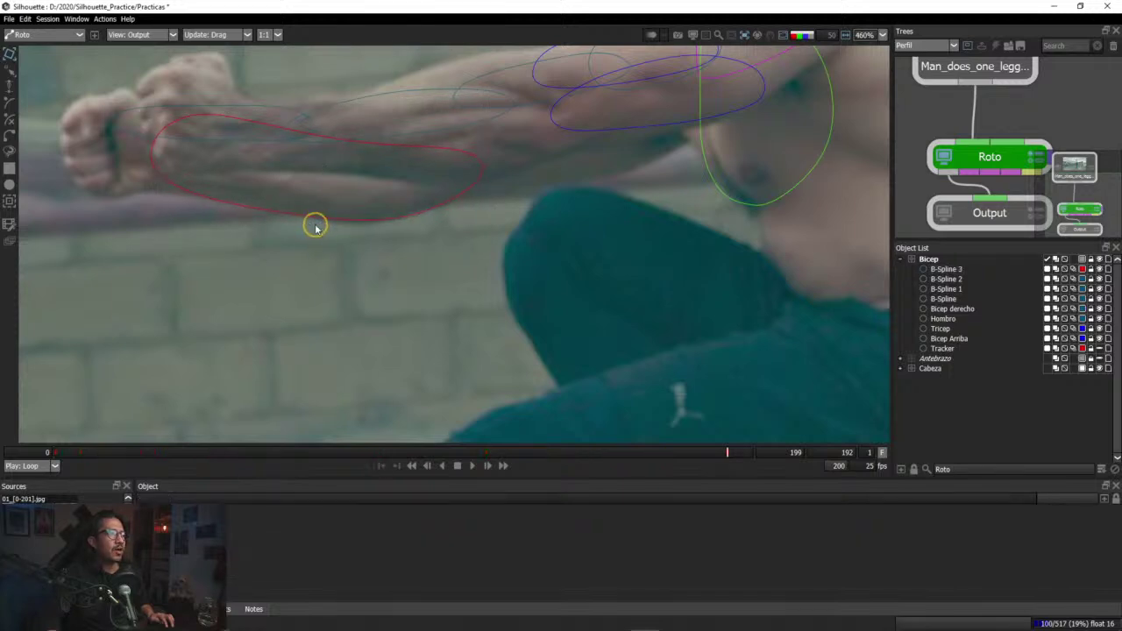
pyautogui.click(468, 192)
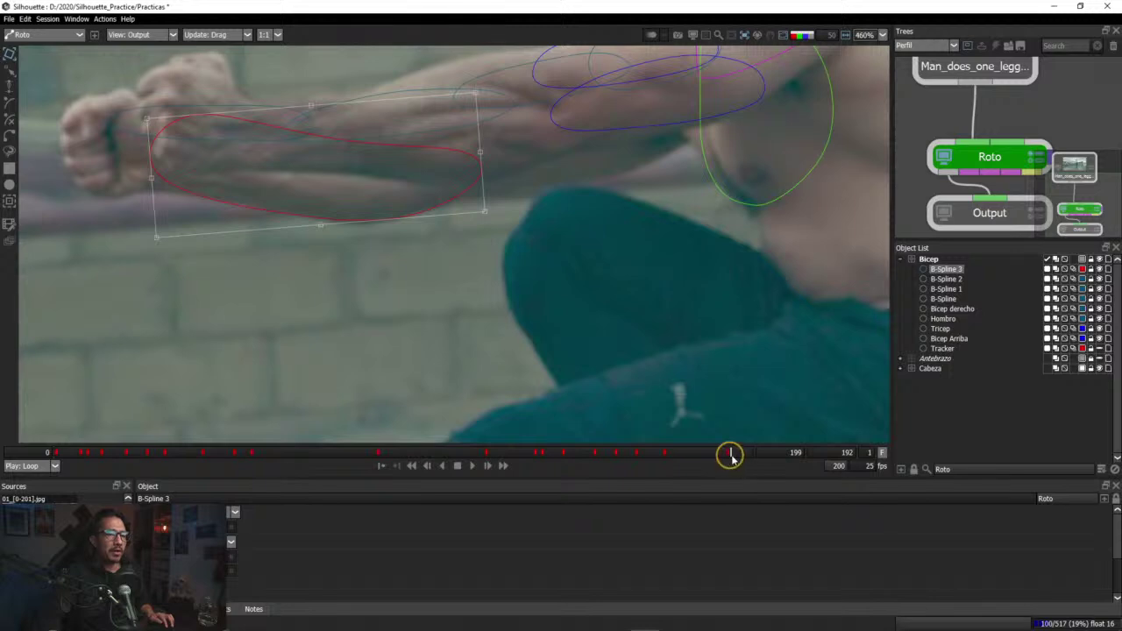
# Step: At frame 199, move the whole B-Spline 3 shape up and right onto the forearm and fine-tune its transform
pyautogui.moveTo(731, 456); pyautogui.dragTo(752, 455)
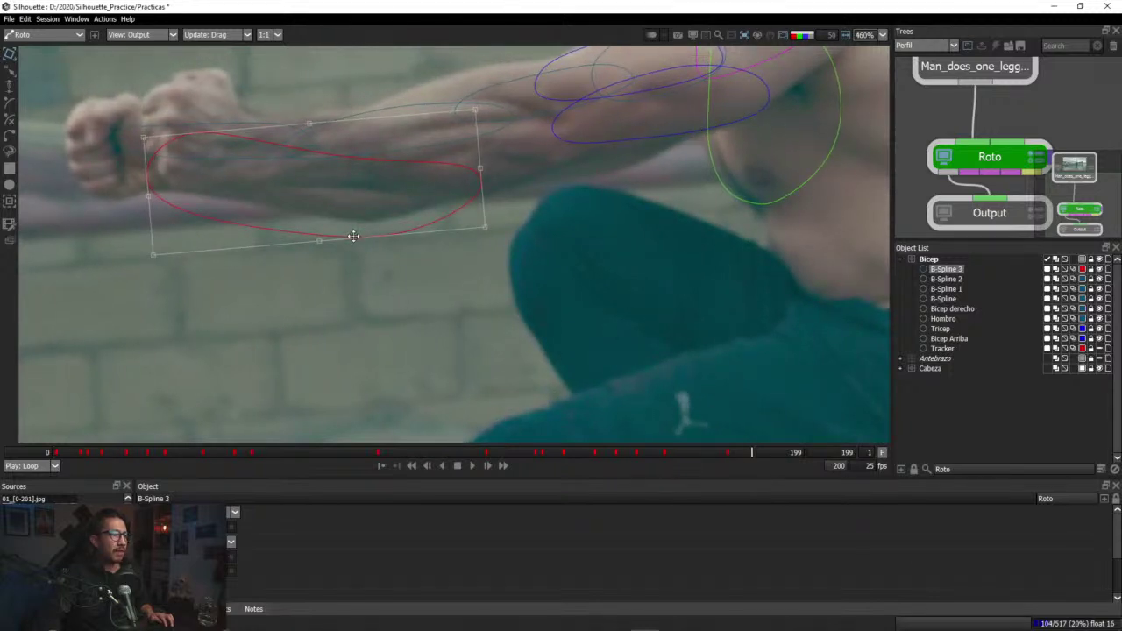
pyautogui.moveTo(353, 235); pyautogui.dragTo(368, 225)
pyautogui.moveTo(502, 210); pyautogui.dragTo(500, 207)
pyautogui.moveTo(340, 224); pyautogui.dragTo(337, 221)
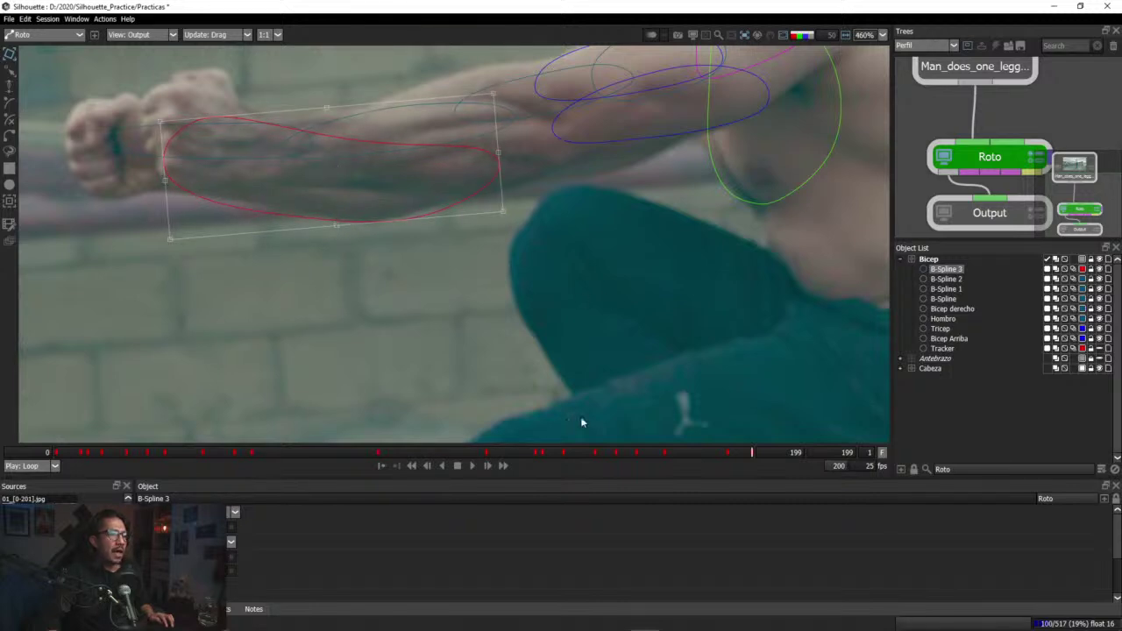
# Step: Reshape B-Spline 3 at frame 199, pulling the elbow tip inward, the wrist corner outward, and fitting the lower-edge points to the forearm
pyautogui.press('r')
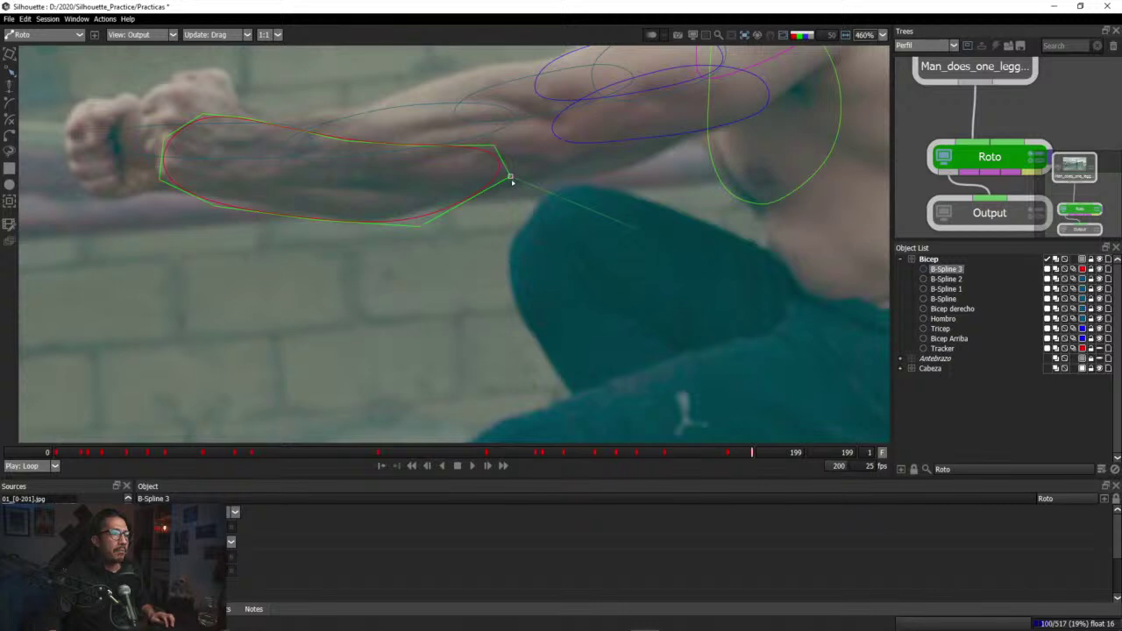
pyautogui.click(510, 174)
pyautogui.click(509, 176)
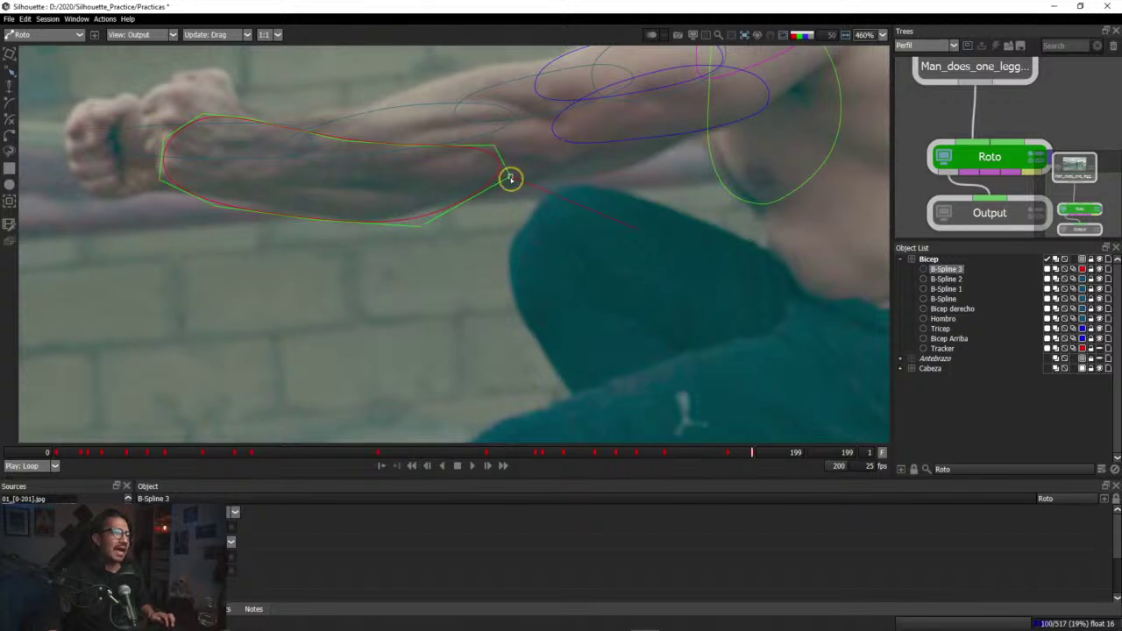
pyautogui.click(421, 227)
pyautogui.moveTo(420, 227); pyautogui.dragTo(424, 223)
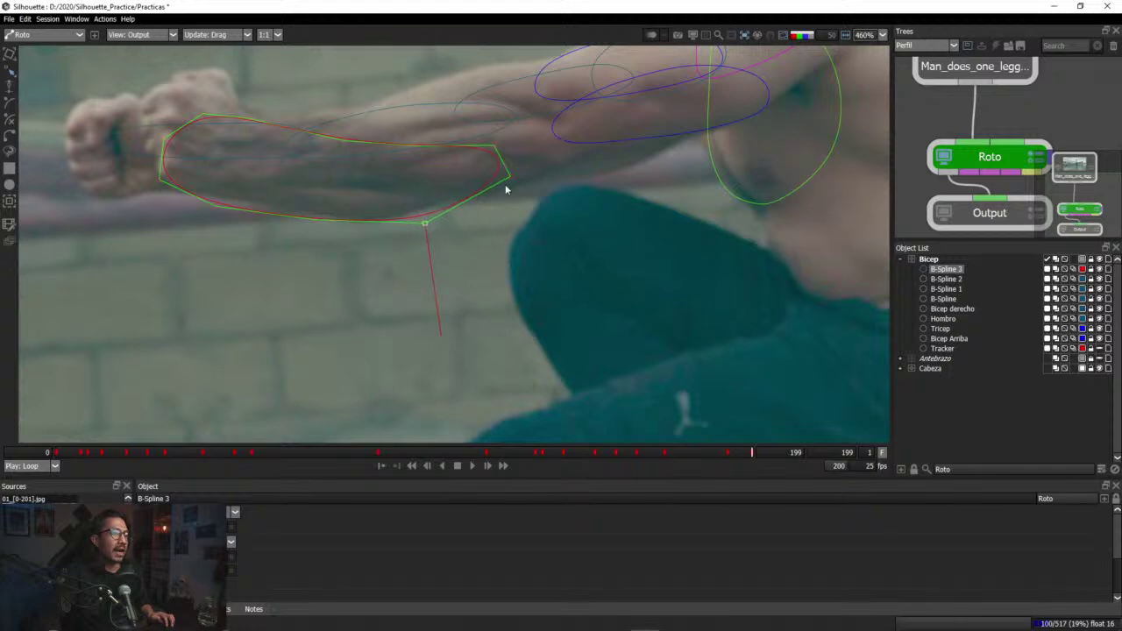
pyautogui.moveTo(510, 175); pyautogui.dragTo(501, 164)
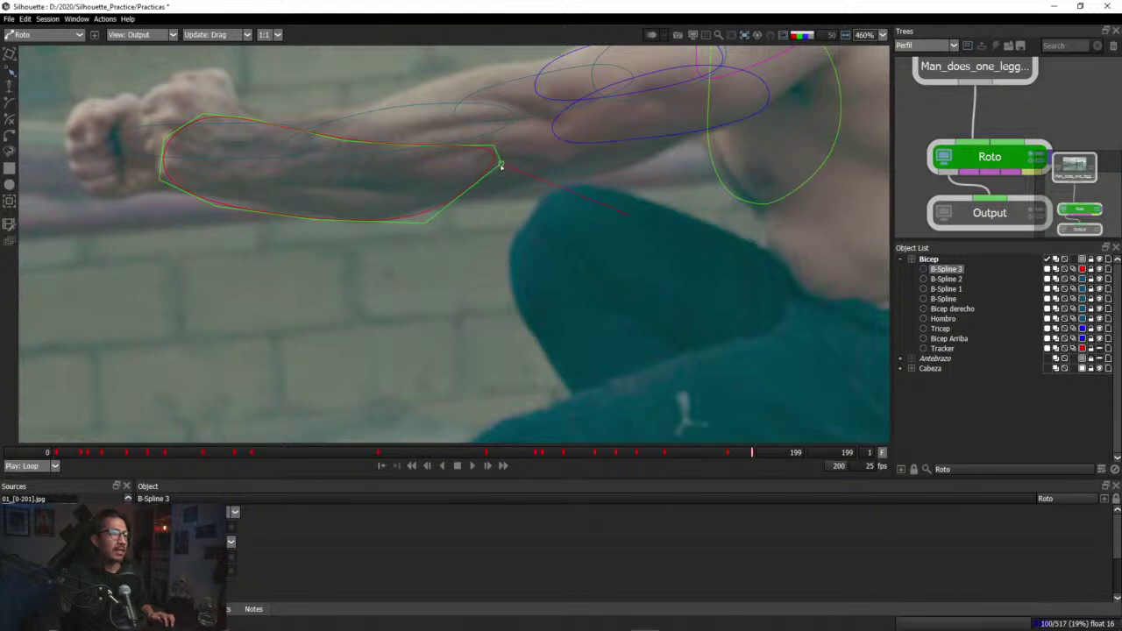
pyautogui.moveTo(216, 207); pyautogui.dragTo(235, 202)
pyautogui.moveTo(159, 178); pyautogui.dragTo(148, 184)
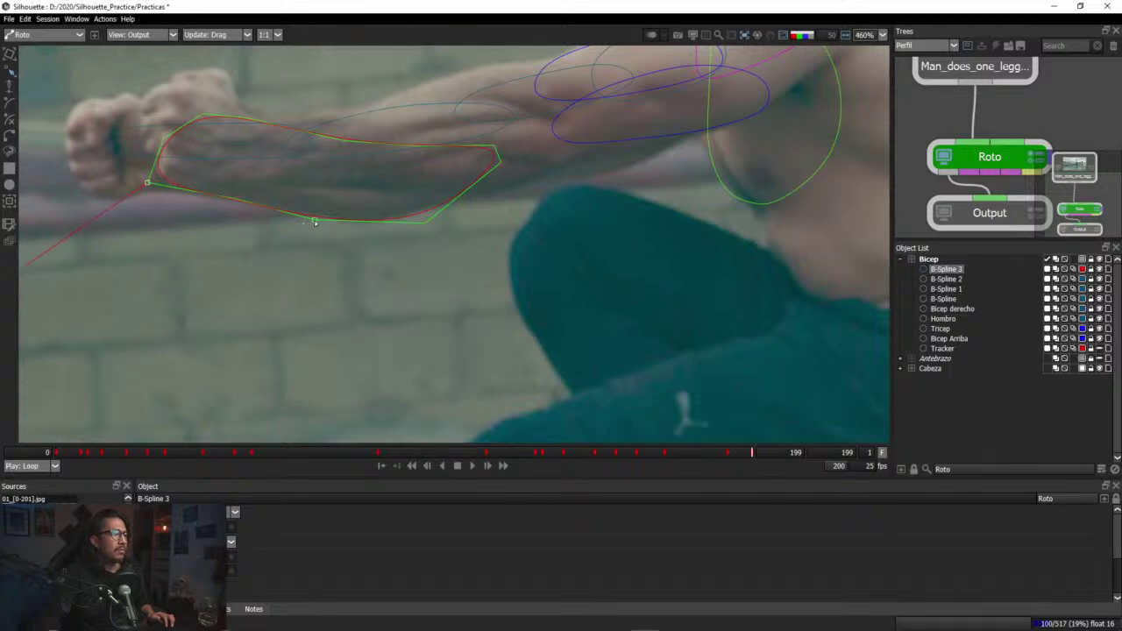
pyautogui.moveTo(315, 222); pyautogui.dragTo(315, 227)
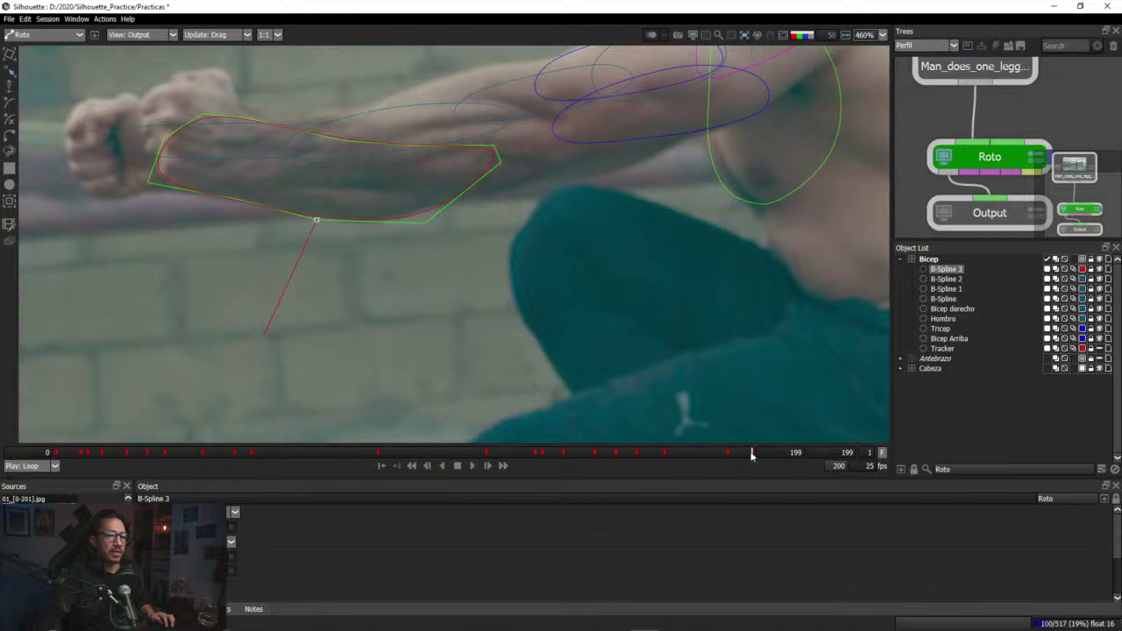
# Step: At frame 184, lower B-Spline 3's bottom elbow-side control point and pull its lower wrist point slightly outward
pyautogui.moveTo(755, 454); pyautogui.dragTo(699, 455)
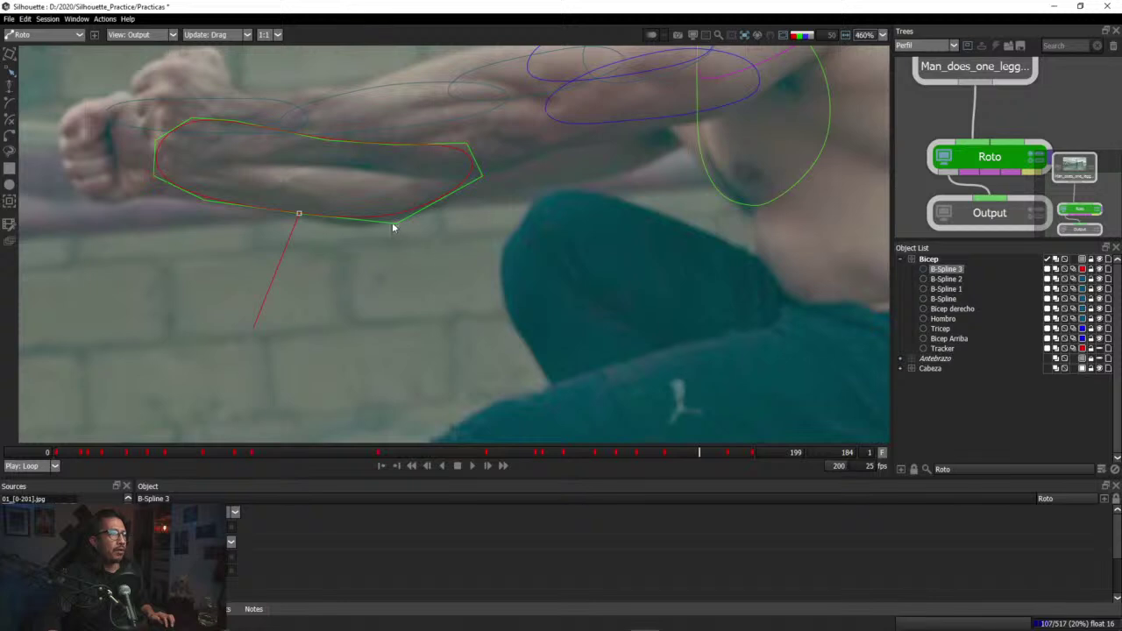
pyautogui.moveTo(394, 225); pyautogui.dragTo(396, 231)
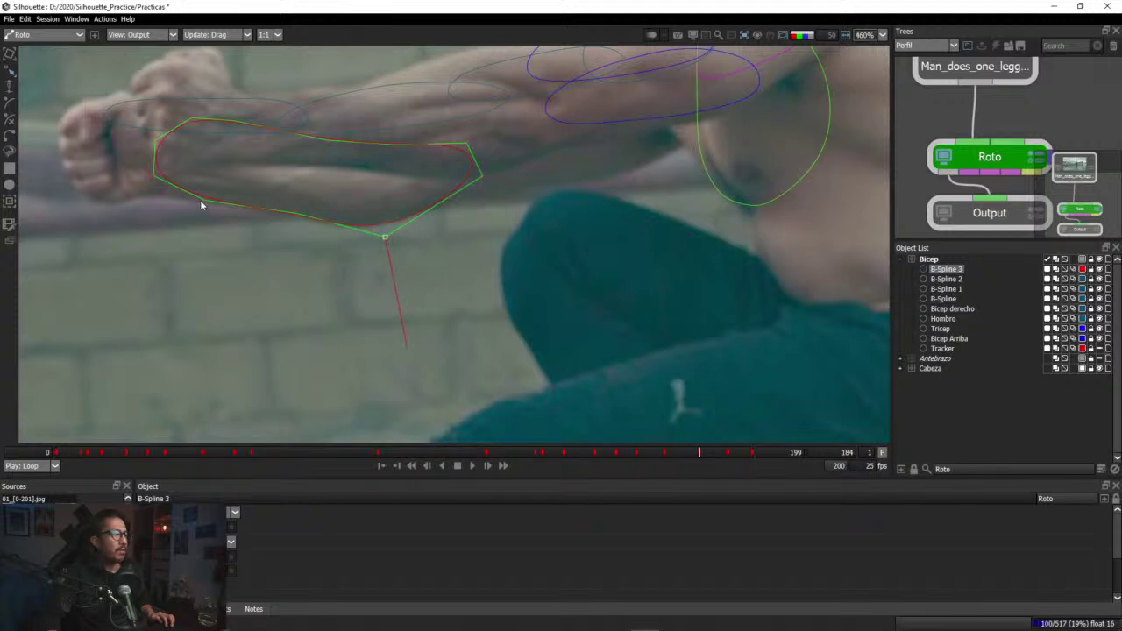
pyautogui.moveTo(200, 201); pyautogui.dragTo(195, 214)
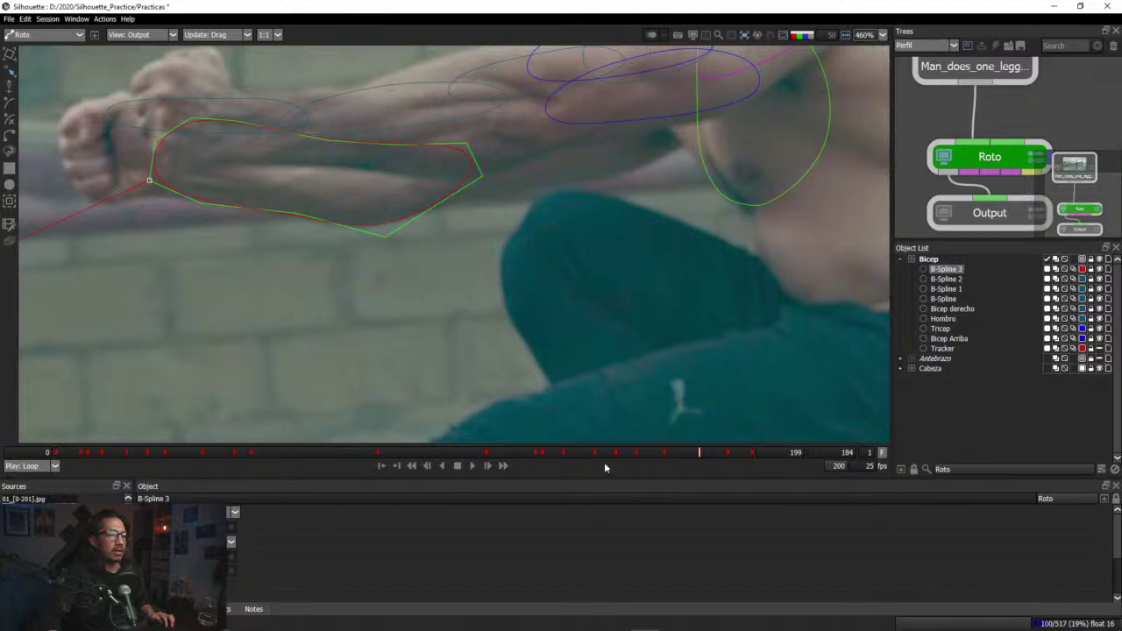
# Step: Scrub back and forth through the clip, close up and zoomed out, to check how B-Spline 3 follows the forearm
pyautogui.moveTo(697, 455); pyautogui.dragTo(772, 464)
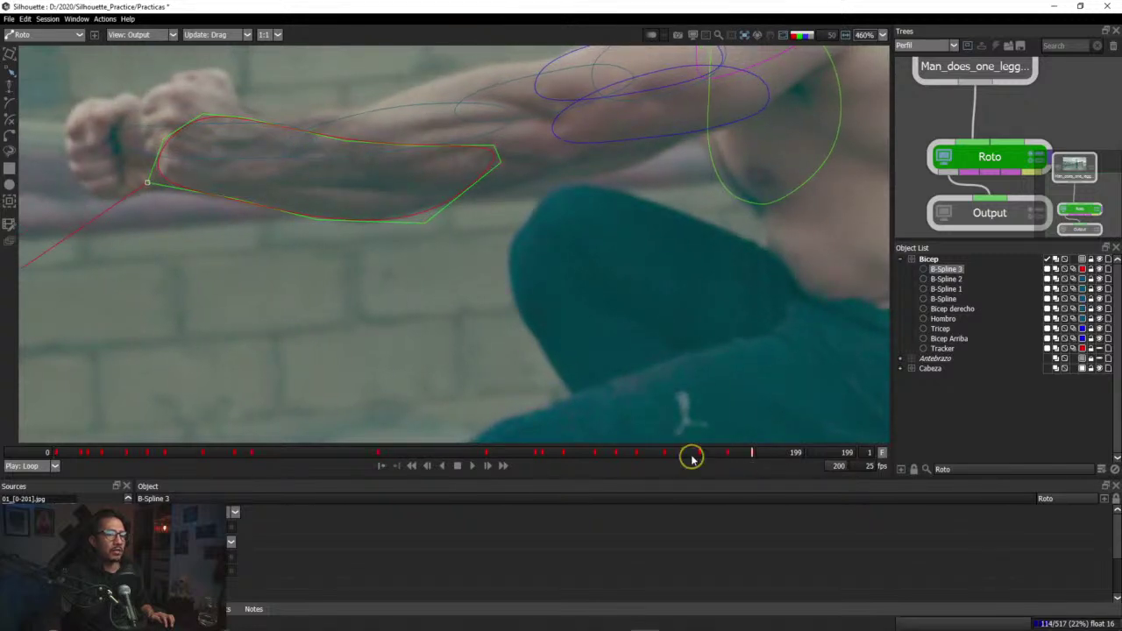
pyautogui.moveTo(691, 457); pyautogui.dragTo(596, 459)
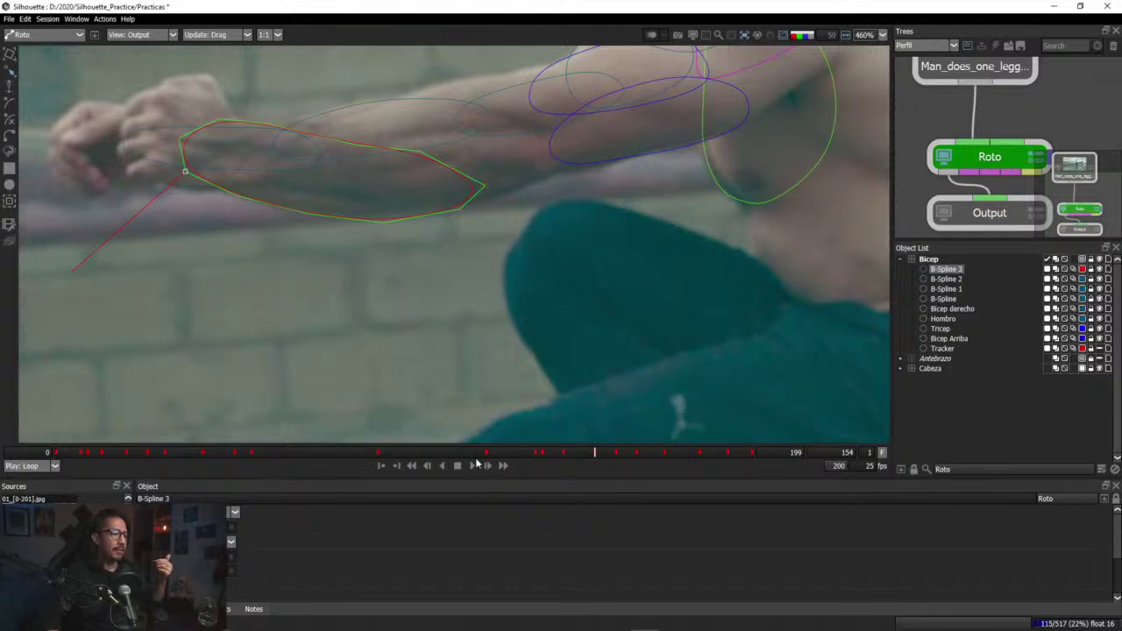
pyautogui.moveTo(434, 453); pyautogui.dragTo(631, 458)
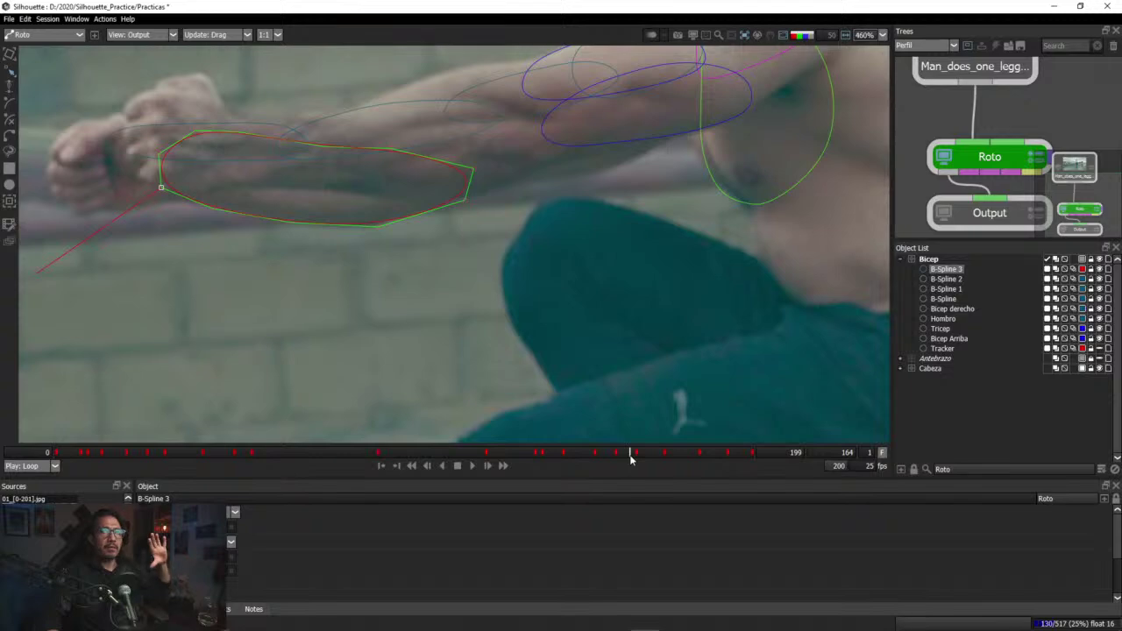
pyautogui.moveTo(629, 456); pyautogui.dragTo(584, 477)
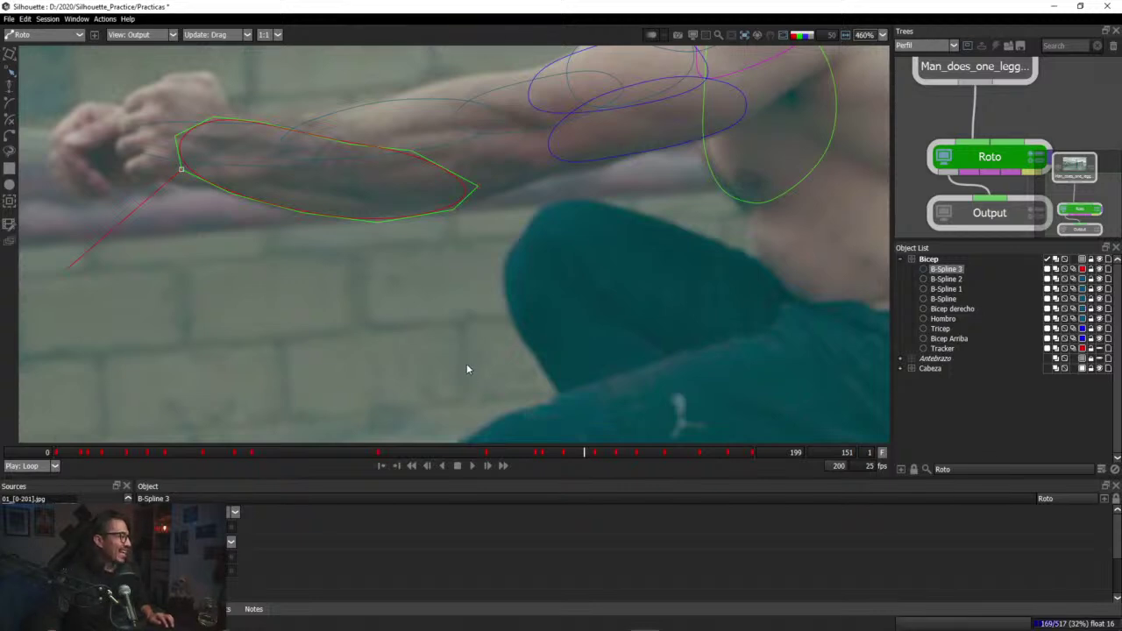
pyautogui.scroll(-10, 464, 391)
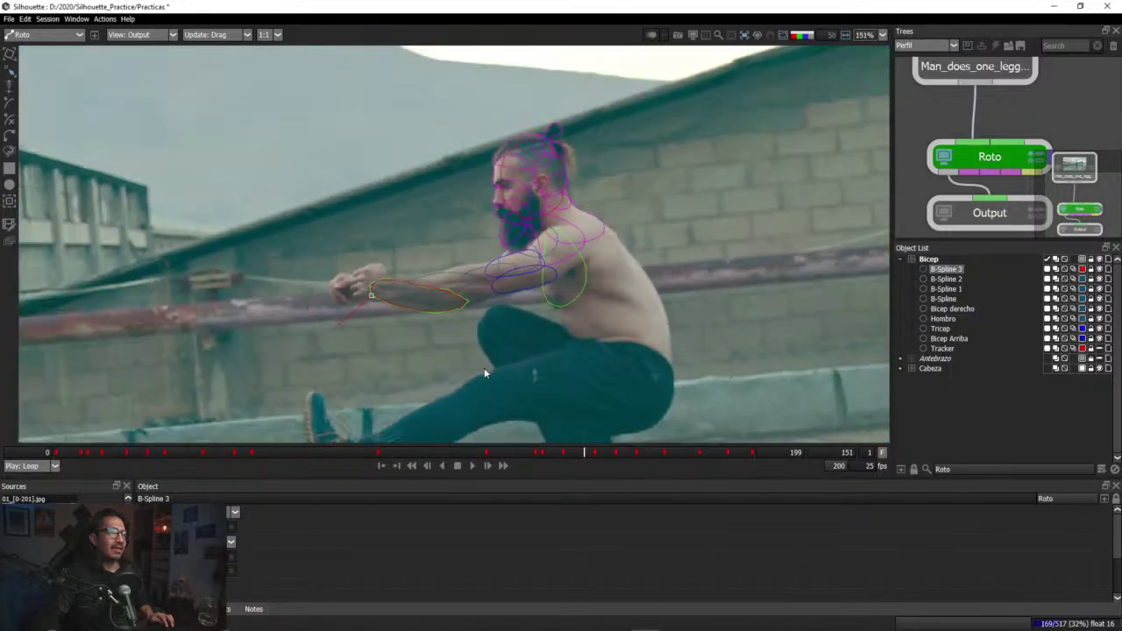
pyautogui.moveTo(460, 452); pyautogui.dragTo(185, 453)
pyautogui.moveTo(470, 453); pyautogui.dragTo(638, 458)
# Step: Switch the viewer to Color Comp, hide the shape overlays and play the clip to review the cutout
pyautogui.click(140, 35)
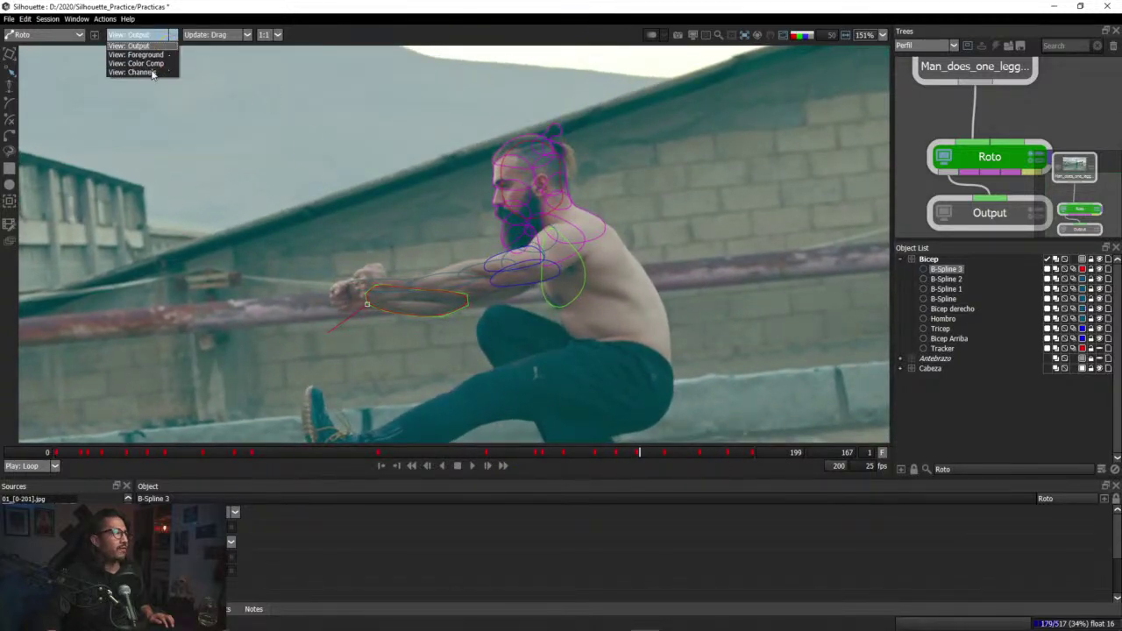
pyautogui.click(147, 64)
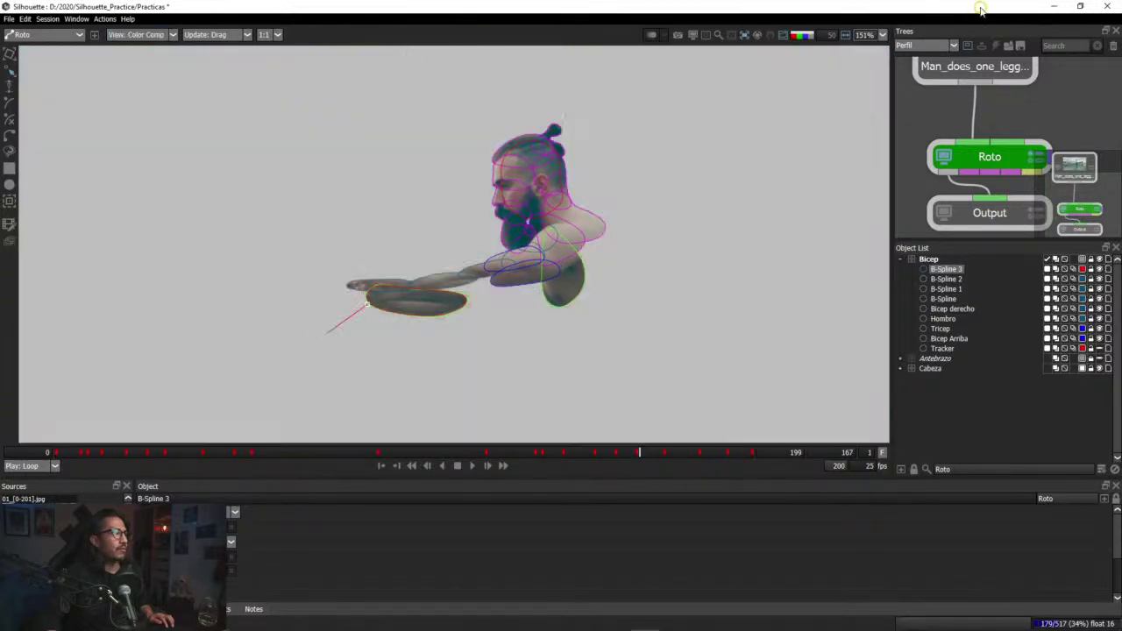
pyautogui.click(782, 36)
pyautogui.click(430, 452)
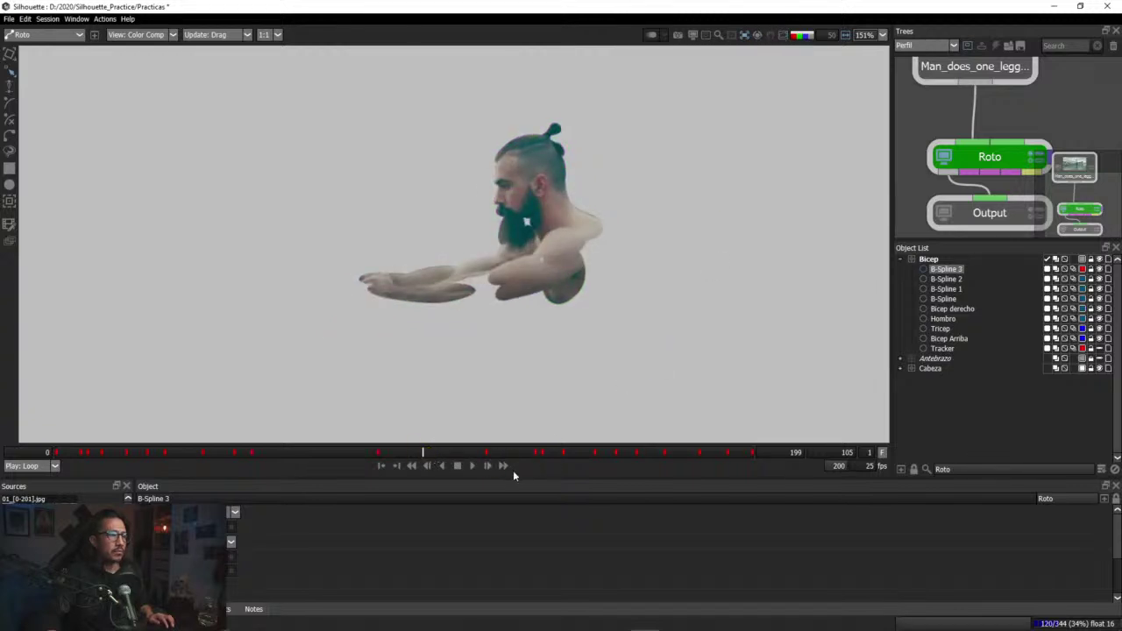
pyautogui.click(472, 466)
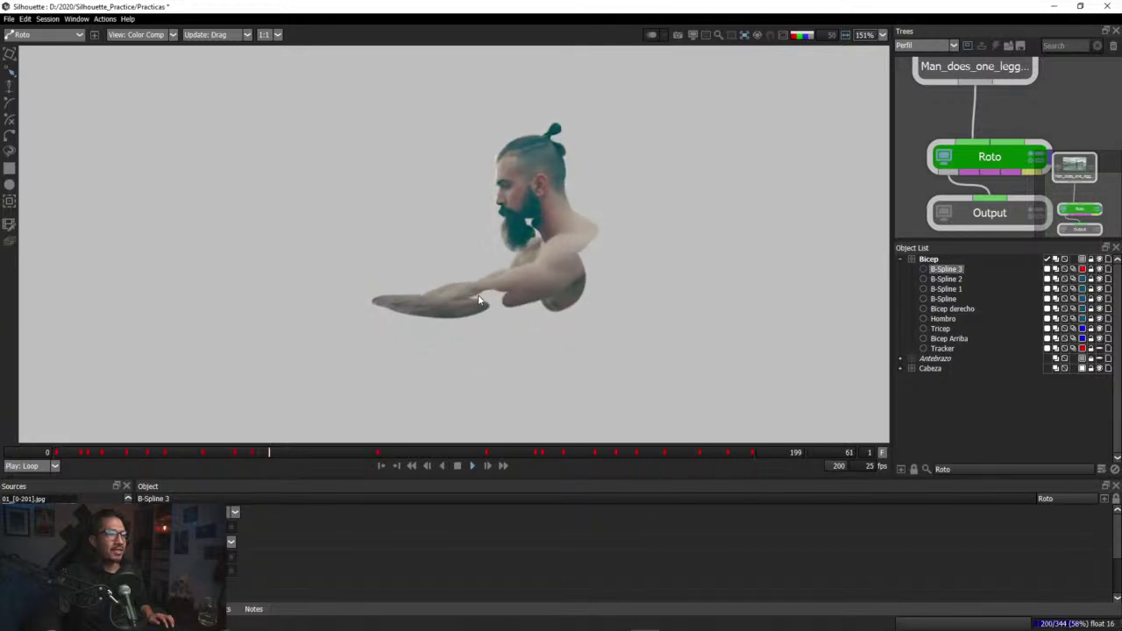
# Step: Return the viewer to Output and toggle the overlays to compare the plain footage with the shapes, leaving them shown
pyautogui.click(784, 35)
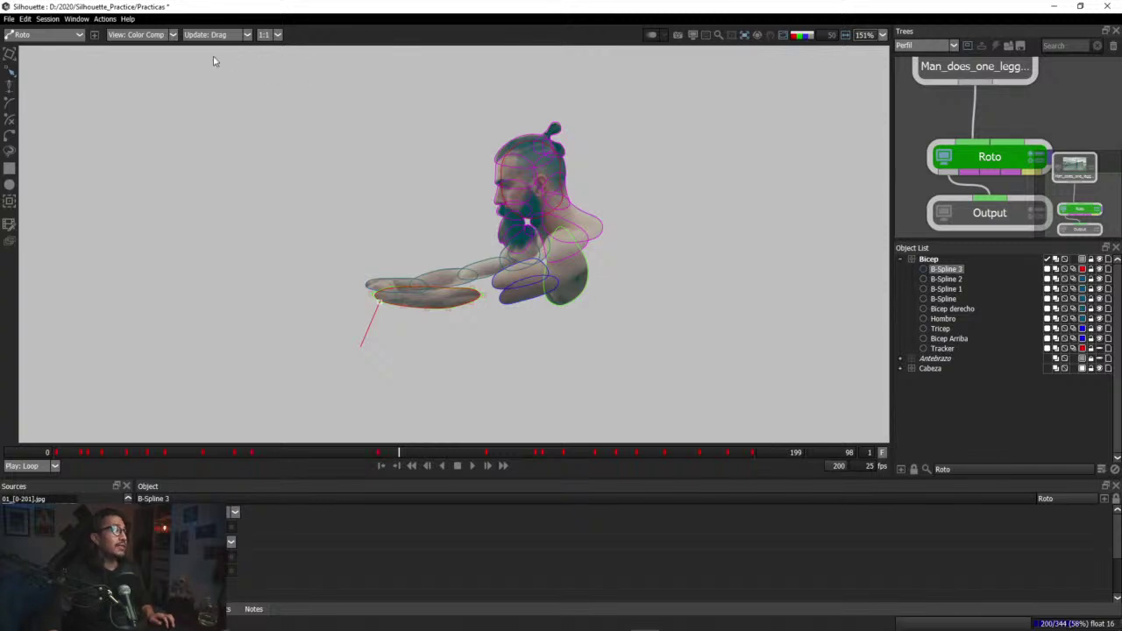
pyautogui.click(171, 34)
pyautogui.click(139, 46)
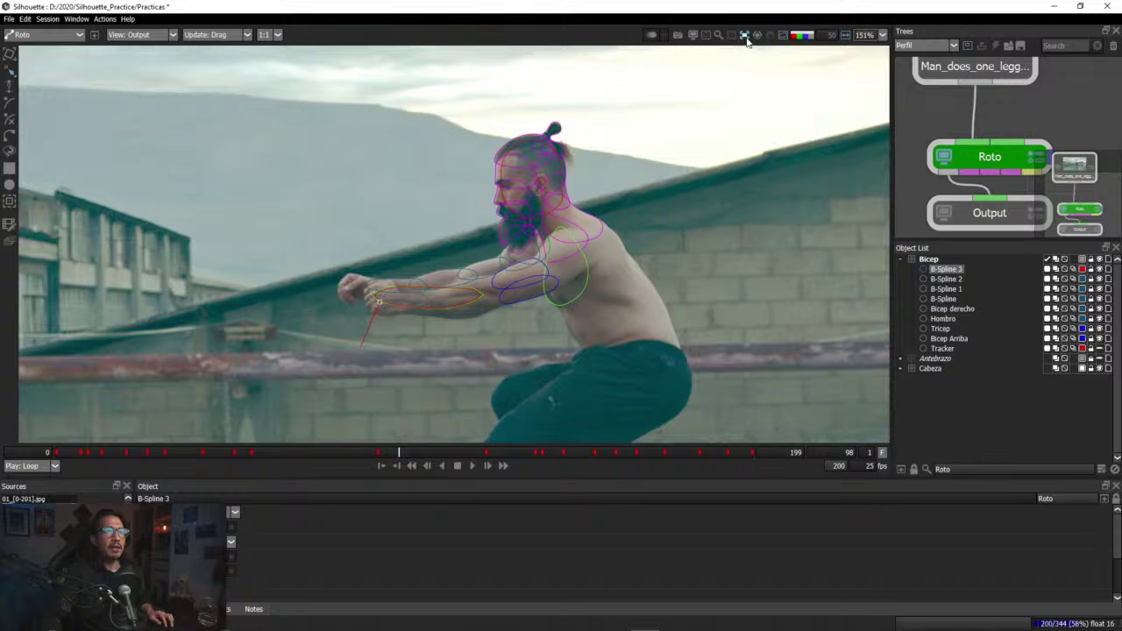
pyautogui.click(782, 38)
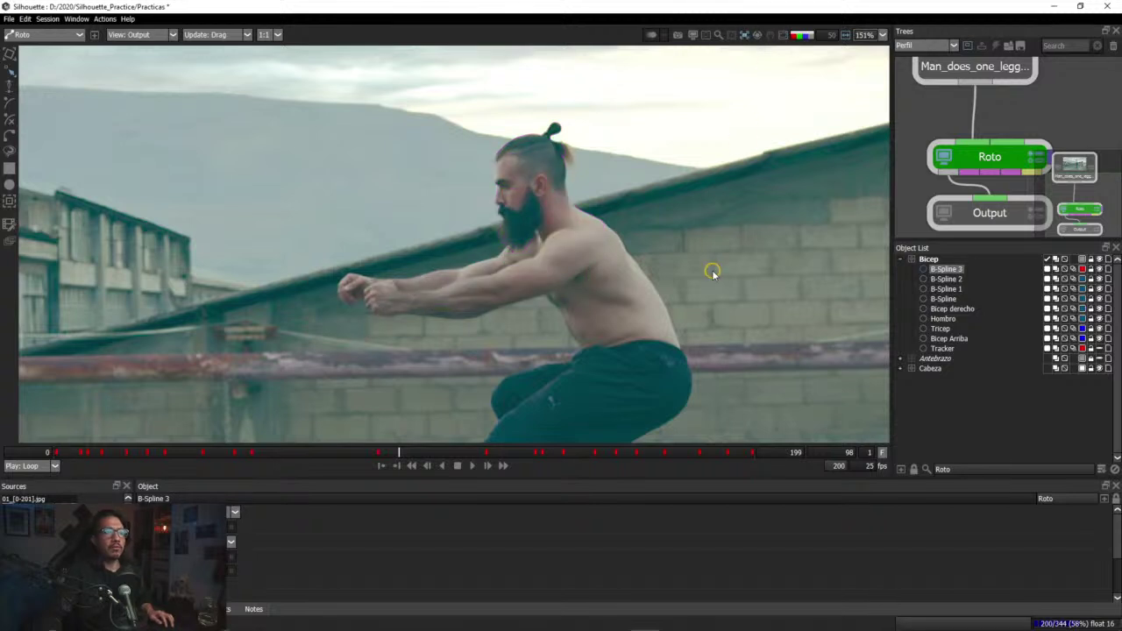
pyautogui.click(782, 37)
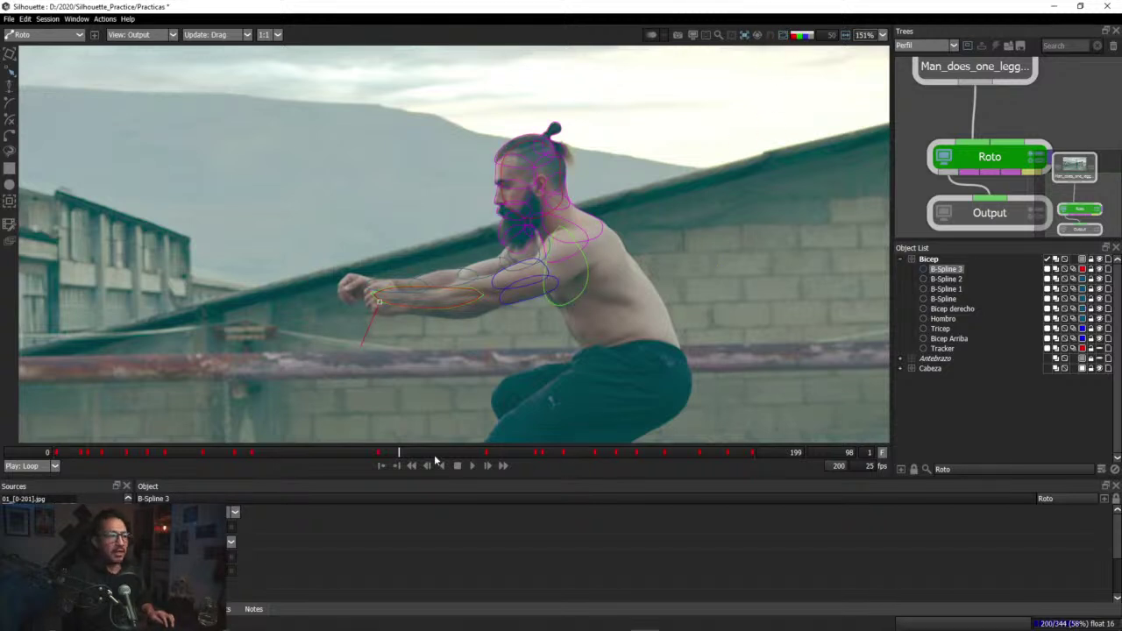
# Step: Scrub between frames 92 and 180 to examine B-Spline 3's fit between its keyframes, ending close up on the forearm at frame 180
pyautogui.moveTo(433, 453); pyautogui.dragTo(378, 463)
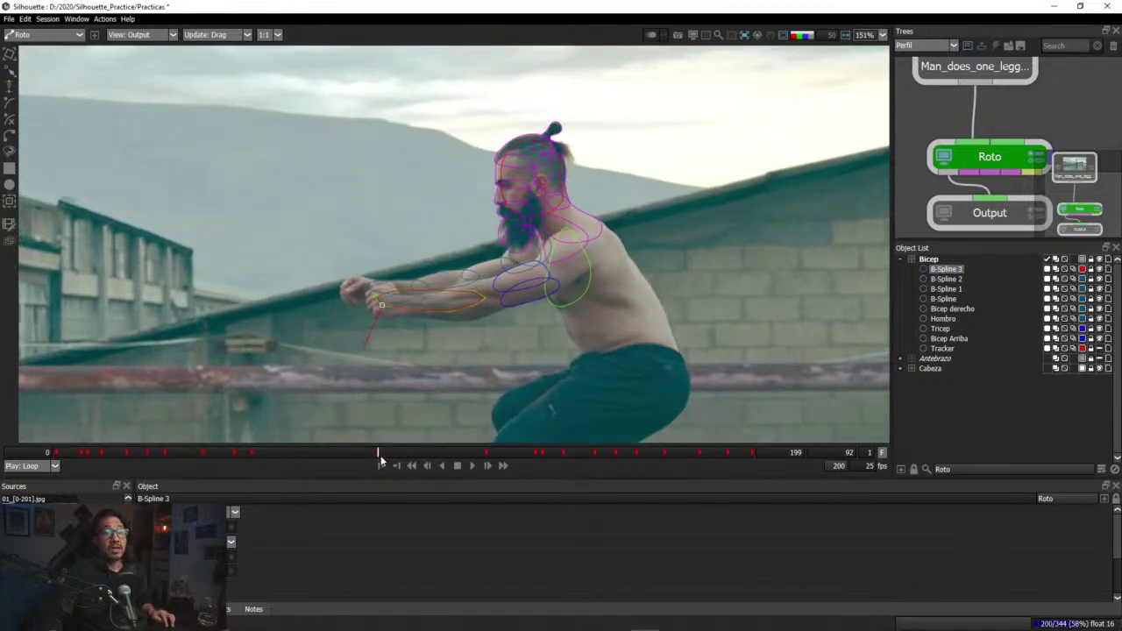
pyautogui.click(484, 453)
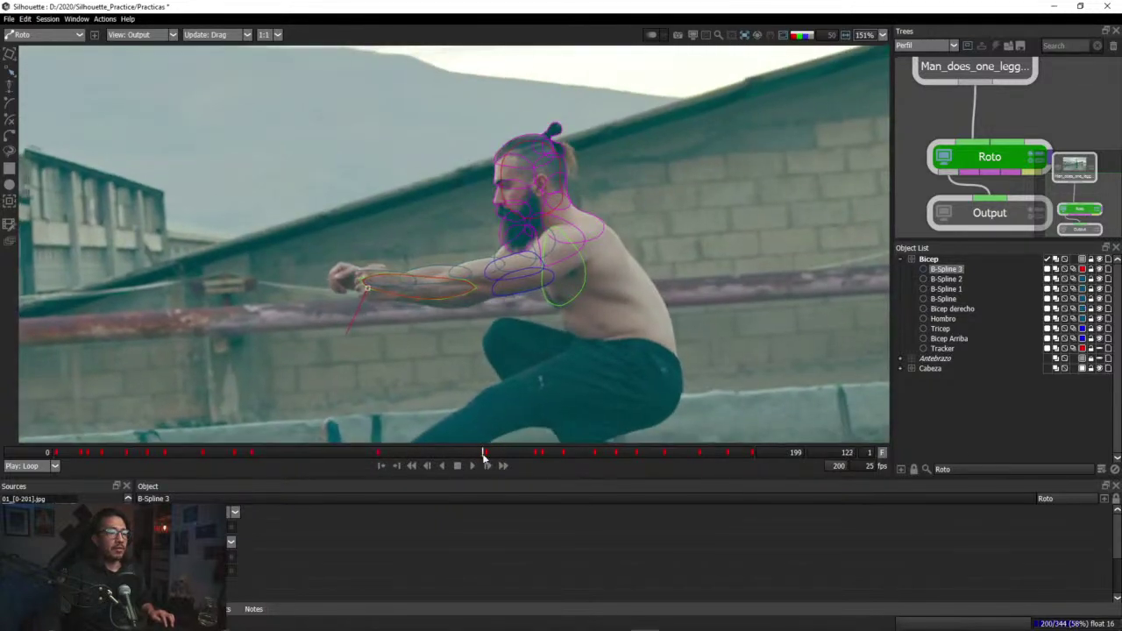
pyautogui.moveTo(476, 457)
pyautogui.mouseDown()
pyautogui.moveTo(375, 453)
pyautogui.moveTo(489, 465)
pyautogui.mouseUp()
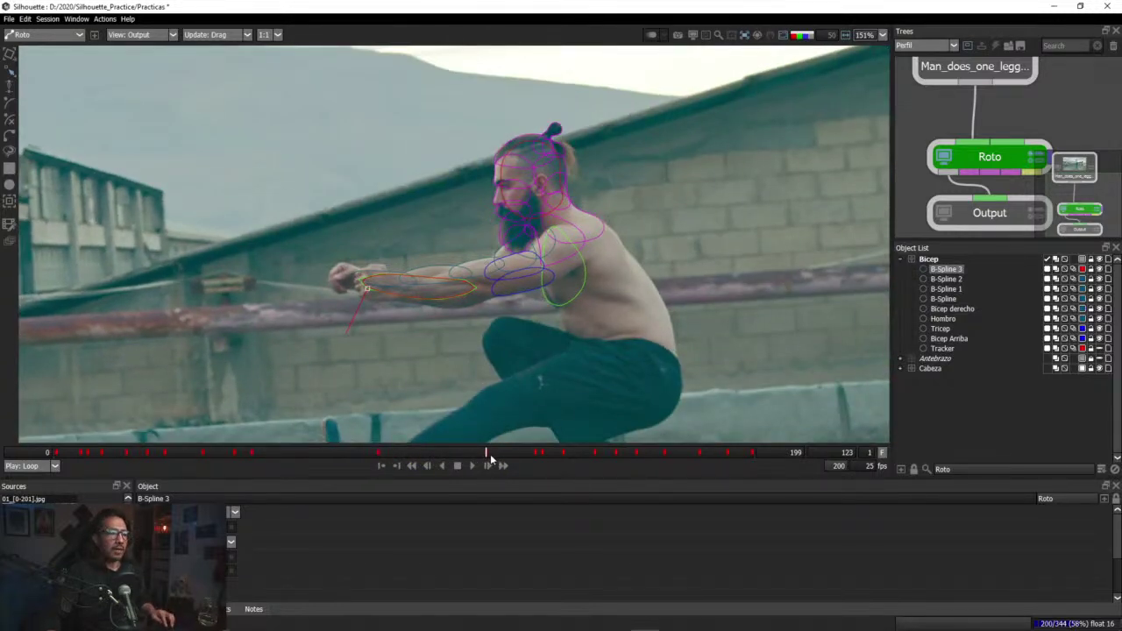
pyautogui.moveTo(490, 454); pyautogui.dragTo(672, 465)
pyautogui.moveTo(385, 466)
pyautogui.mouseDown()
pyautogui.moveTo(114, 456)
pyautogui.moveTo(403, 455)
pyautogui.mouseUp()
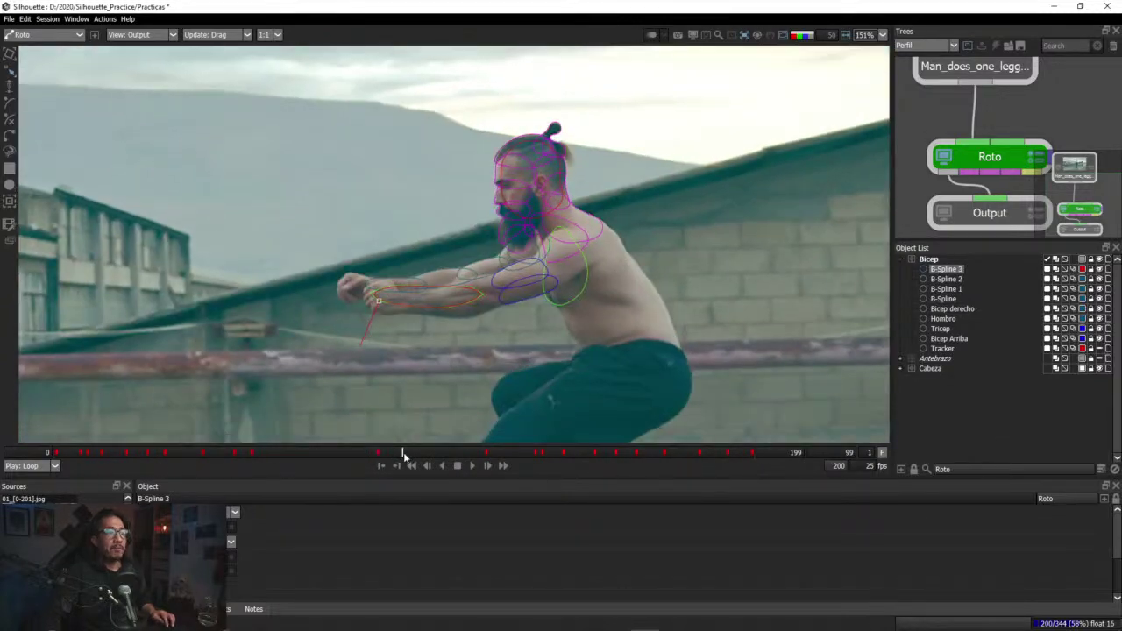
pyautogui.scroll(5, 480, 376)
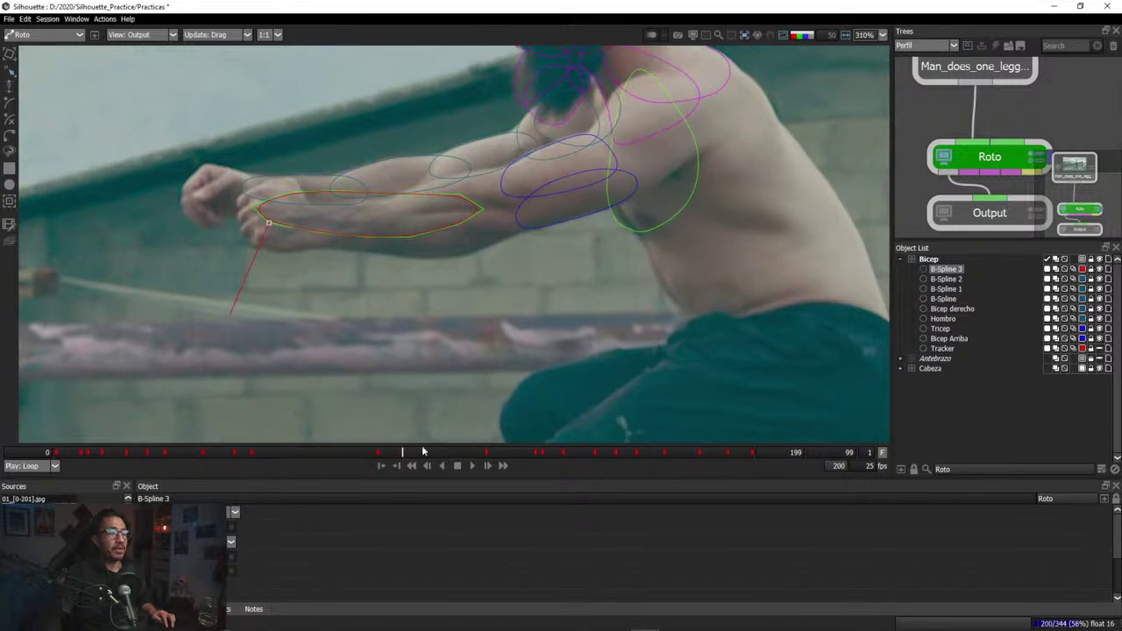
pyautogui.moveTo(422, 451); pyautogui.dragTo(687, 453)
pyautogui.scroll(2, 521, 313)
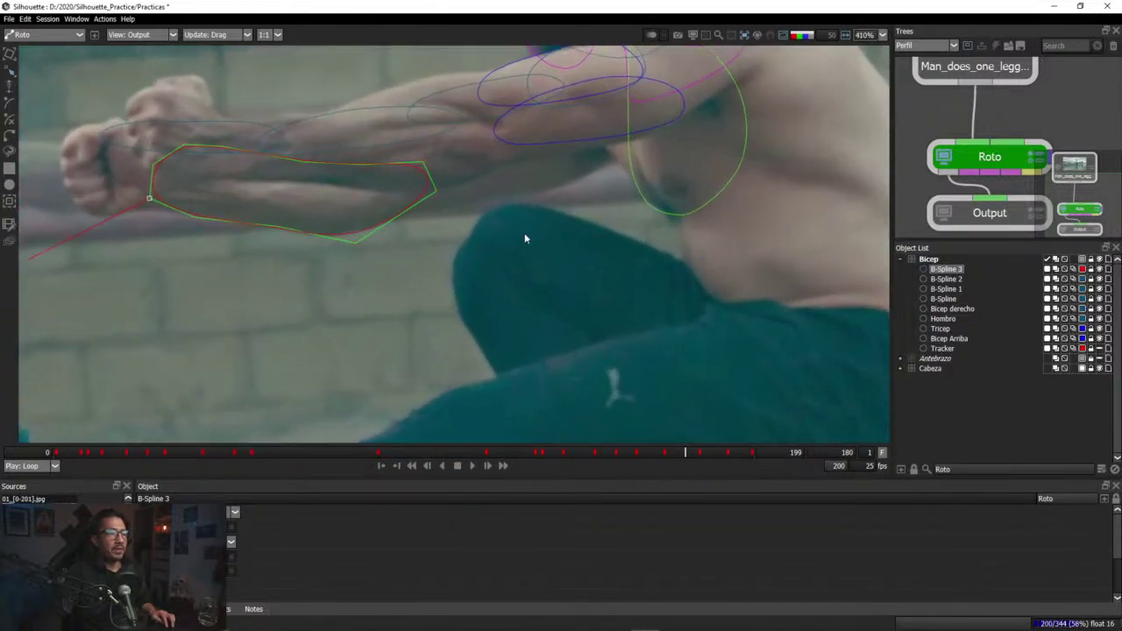
# Step: Scrub the clip from frame 1 through 184 to check B-Spline 3's fit on the forearm, ending at frame 183
pyautogui.moveTo(525, 238); pyautogui.dragTo(399, 287)
pyautogui.moveTo(700, 454); pyautogui.dragTo(61, 455)
pyautogui.moveTo(345, 325); pyautogui.dragTo(324, 247)
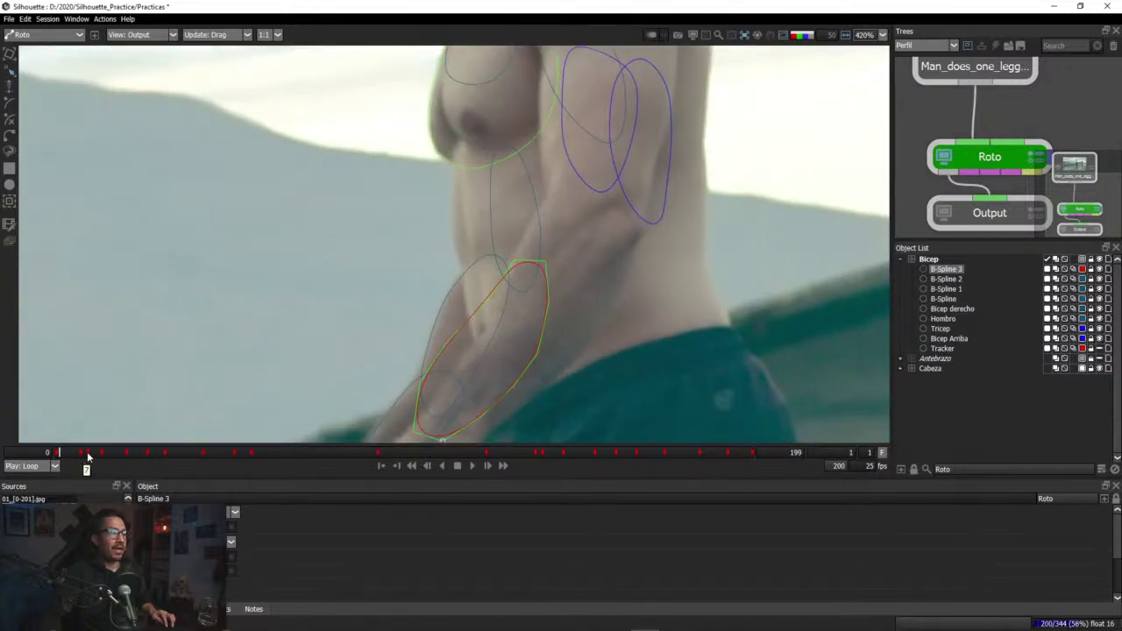
pyautogui.moveTo(88, 456); pyautogui.dragTo(291, 456)
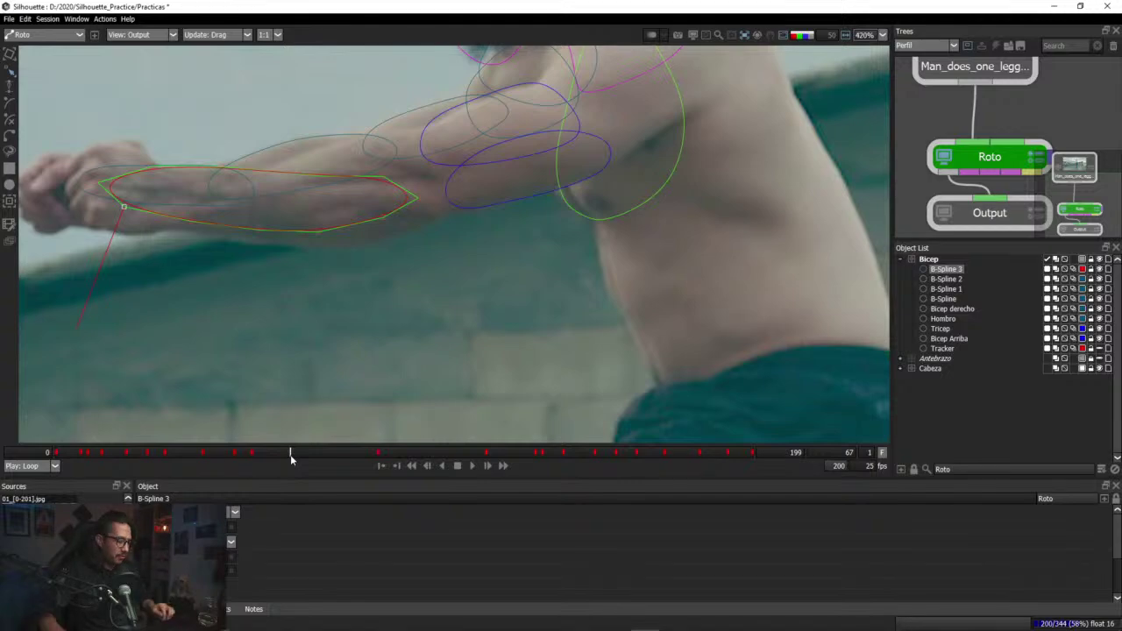
pyautogui.moveTo(290, 456); pyautogui.dragTo(698, 453)
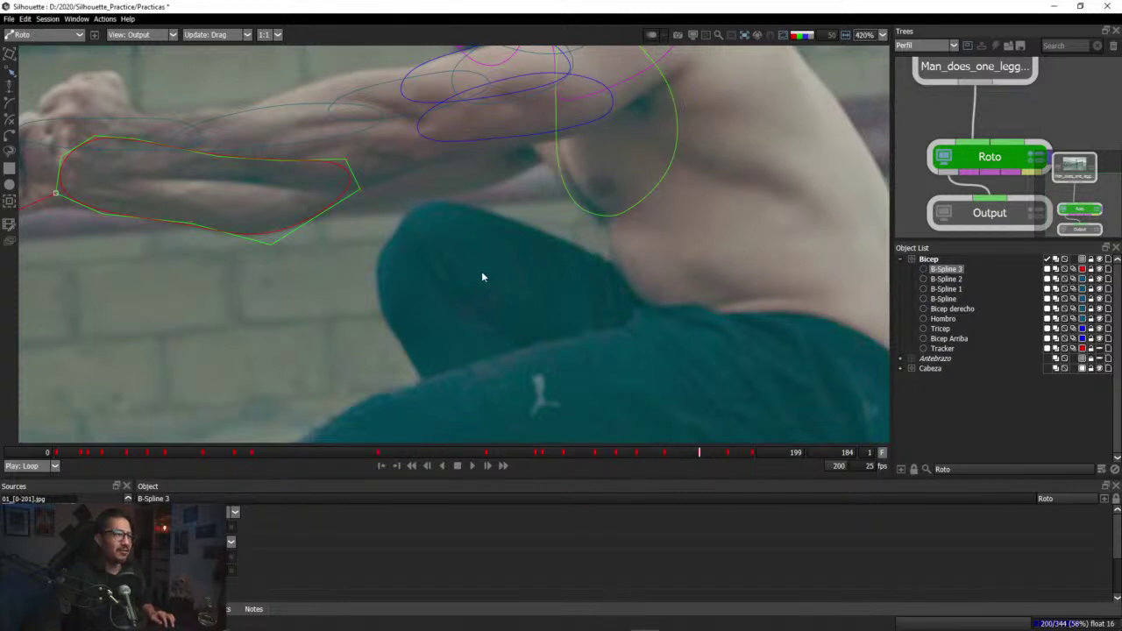
pyautogui.moveTo(731, 453); pyautogui.dragTo(697, 453)
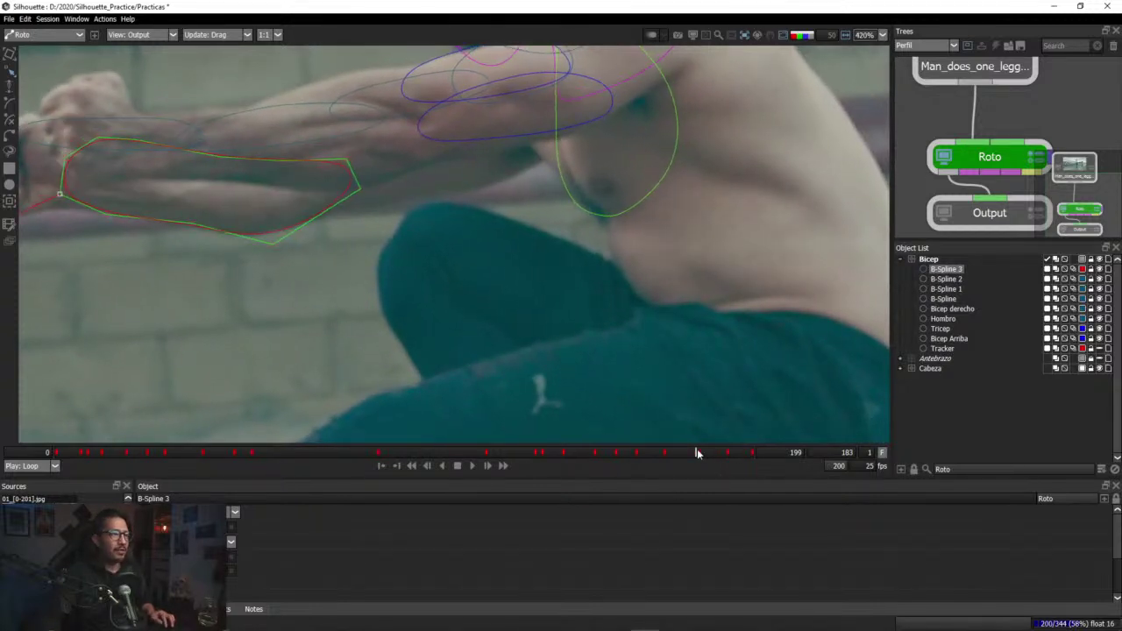
# Step: Draw a closed B-Spline around the underside of the upper arm, from the elbow to the armpit, at frame 183
pyautogui.click(9, 103)
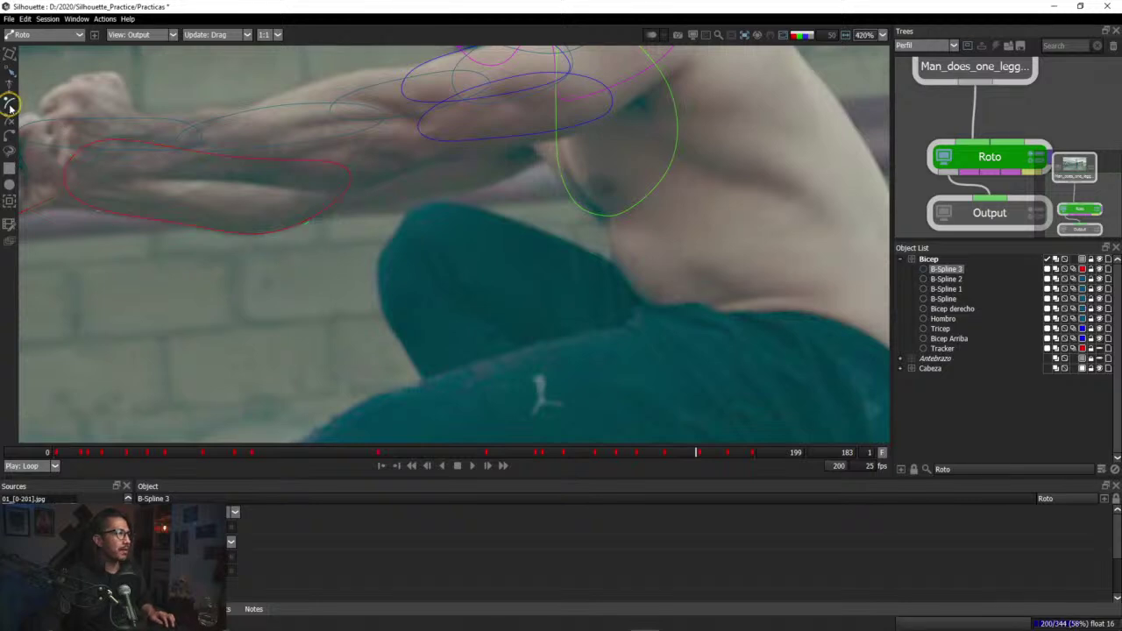
pyautogui.click(355, 202)
pyautogui.click(408, 200)
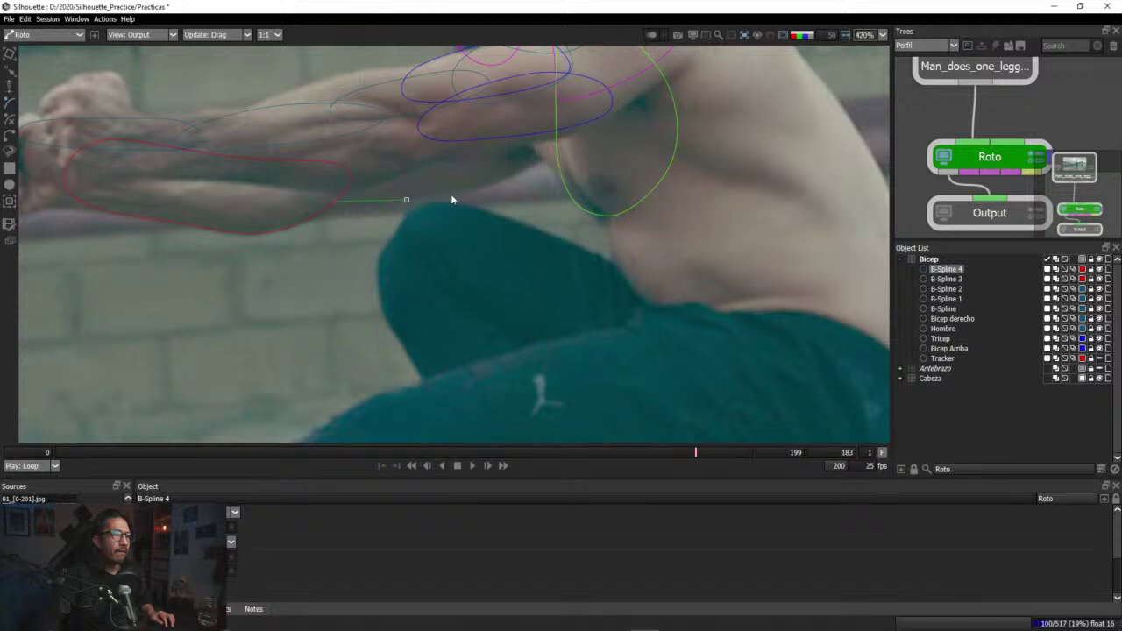
pyautogui.click(452, 193)
pyautogui.click(492, 185)
pyautogui.click(536, 166)
pyautogui.click(547, 158)
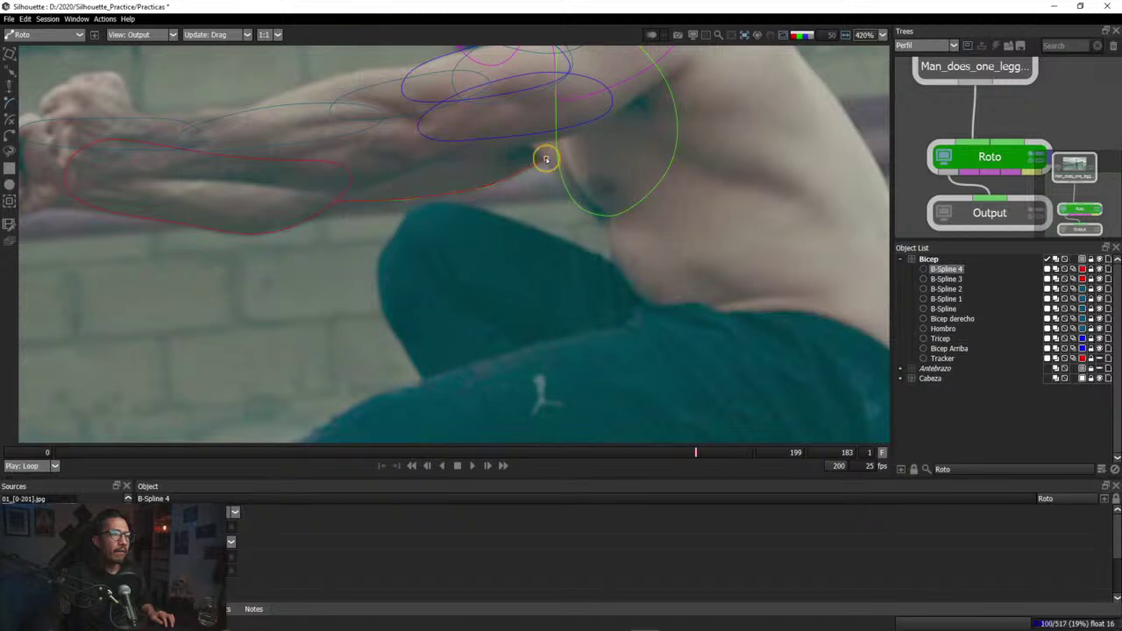
pyautogui.click(560, 133)
pyautogui.click(353, 169)
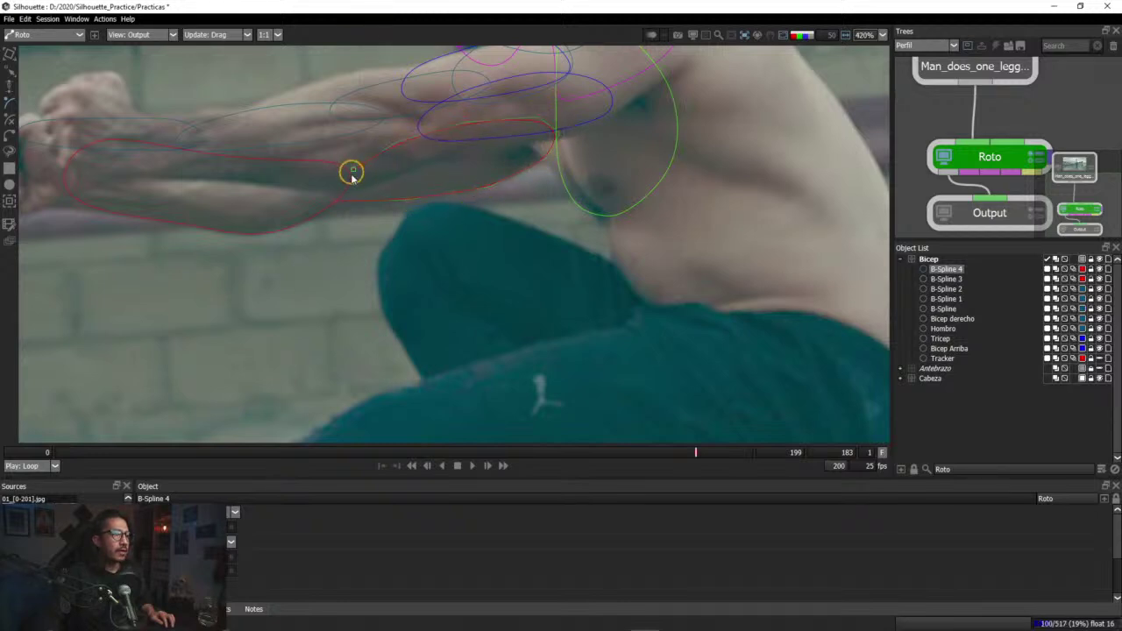
pyautogui.click(334, 202)
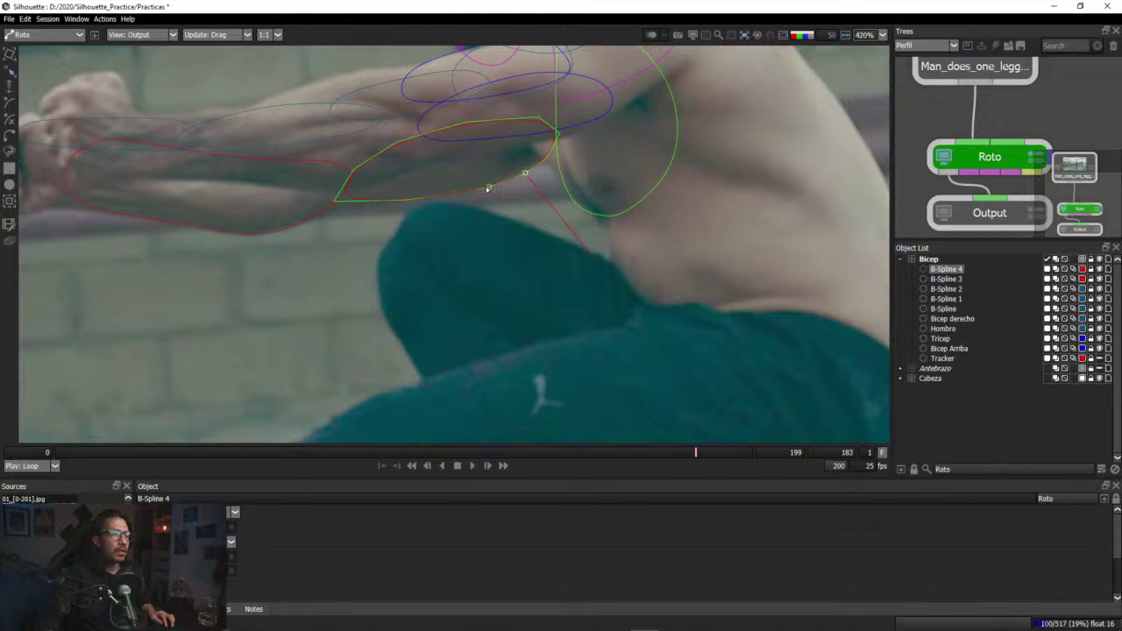
# Step: Refine B-Spline 4's lower control points at frame 183 to follow the arm's underside from armpit to elbow
pyautogui.press('a')
pyautogui.moveTo(490, 190)
pyautogui.mouseDown()
pyautogui.moveTo(480, 167)
pyautogui.moveTo(488, 189)
pyautogui.mouseUp()
pyautogui.press('a')
pyautogui.press('a')
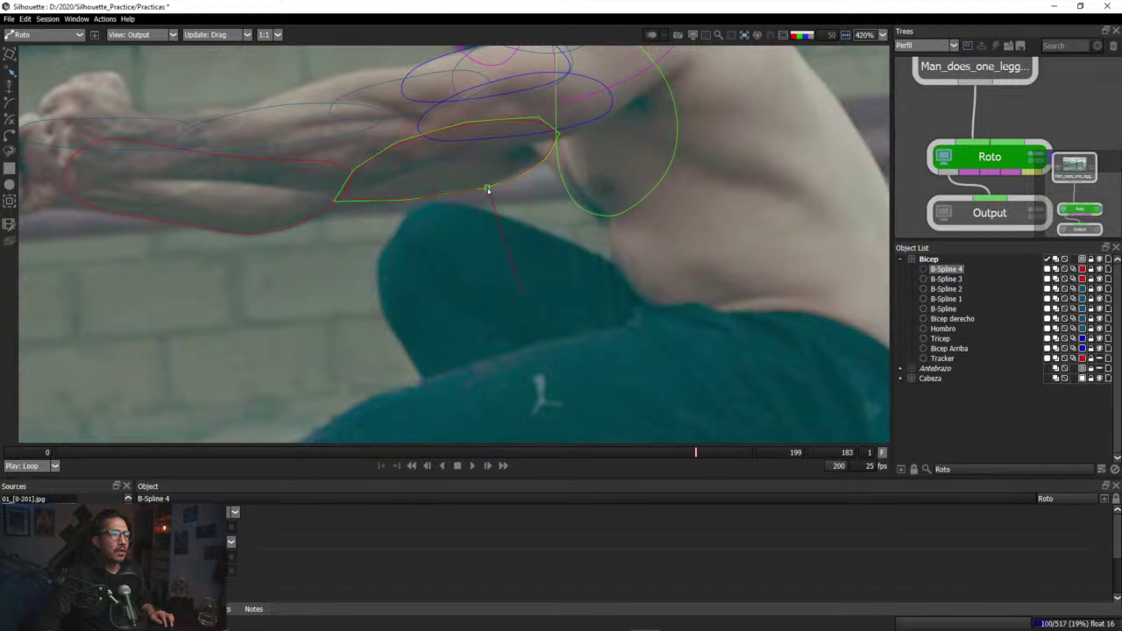
pyautogui.click(547, 160)
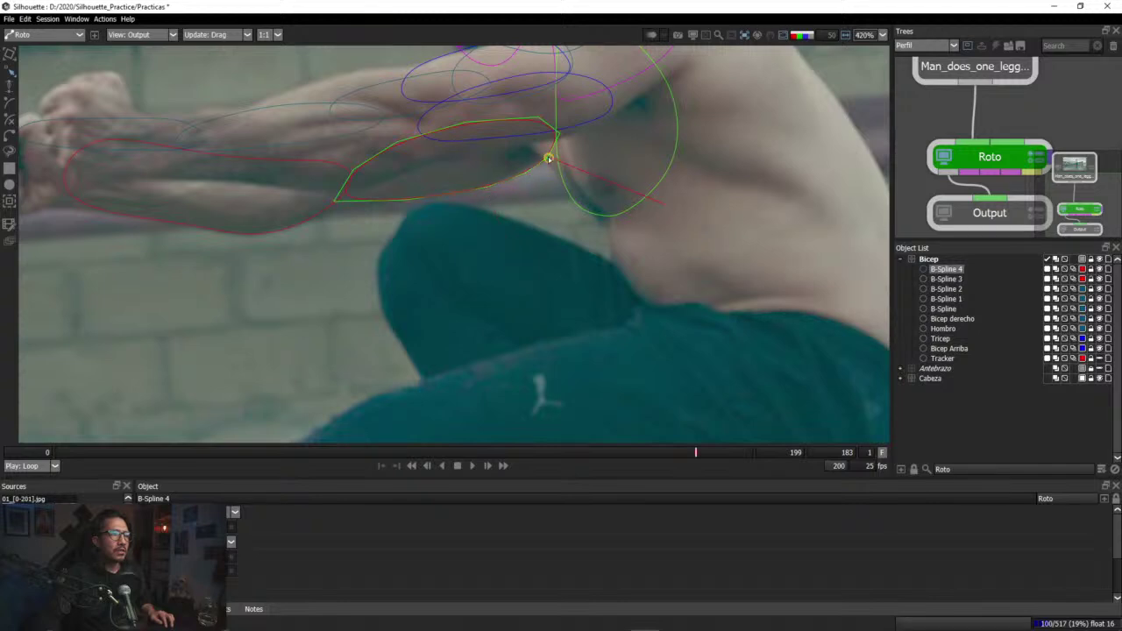
pyautogui.click(454, 194)
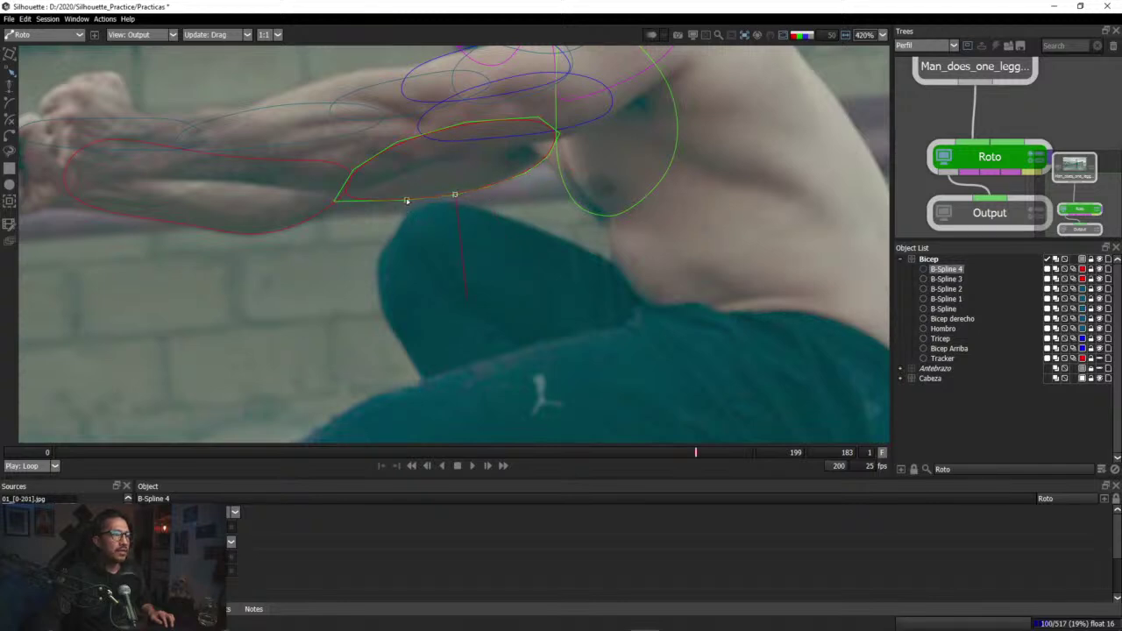
pyautogui.click(334, 202)
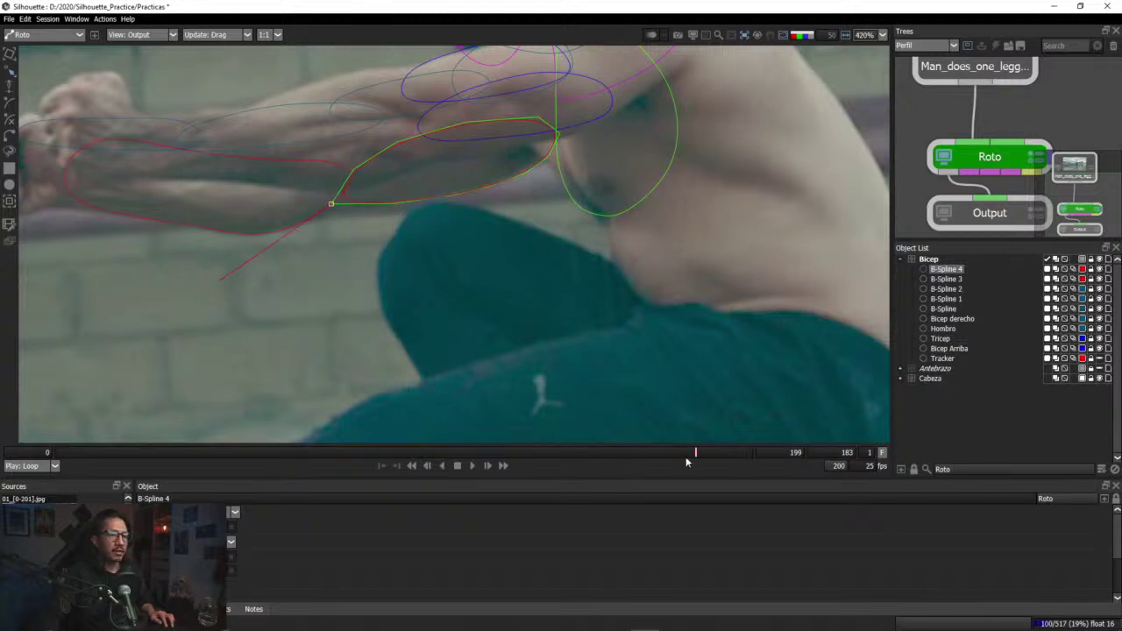
# Step: Keyframe B-Spline 4 at frame 199 by moving it up onto the arm and adjusting its lower-edge and elbow points
pyautogui.moveTo(686, 462); pyautogui.dragTo(751, 453)
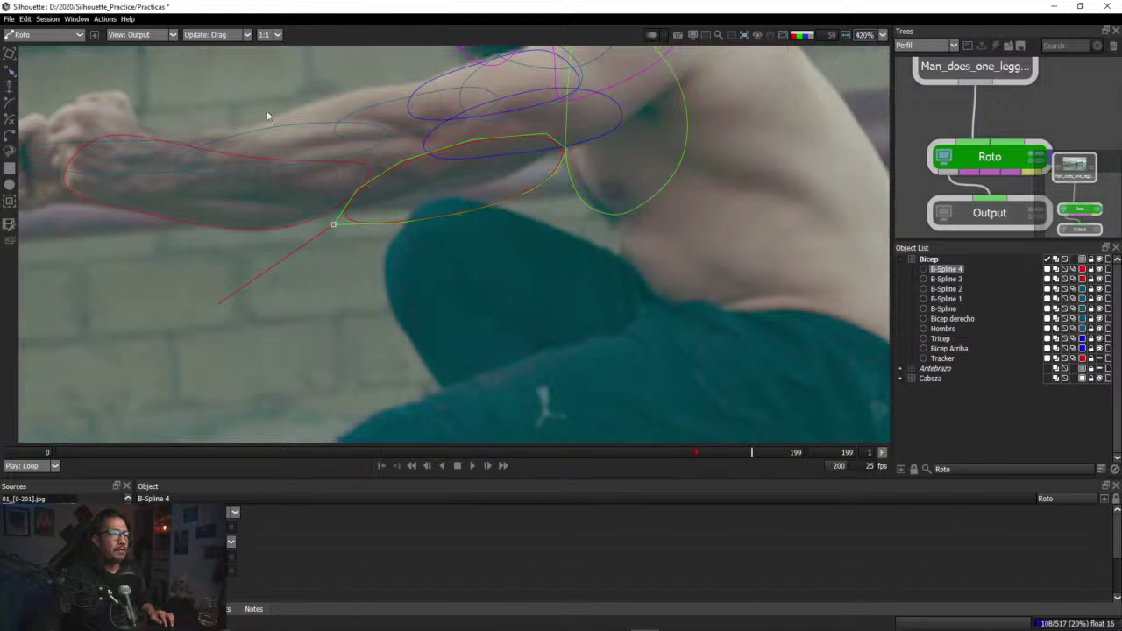
pyautogui.click(468, 170)
pyautogui.click(498, 184)
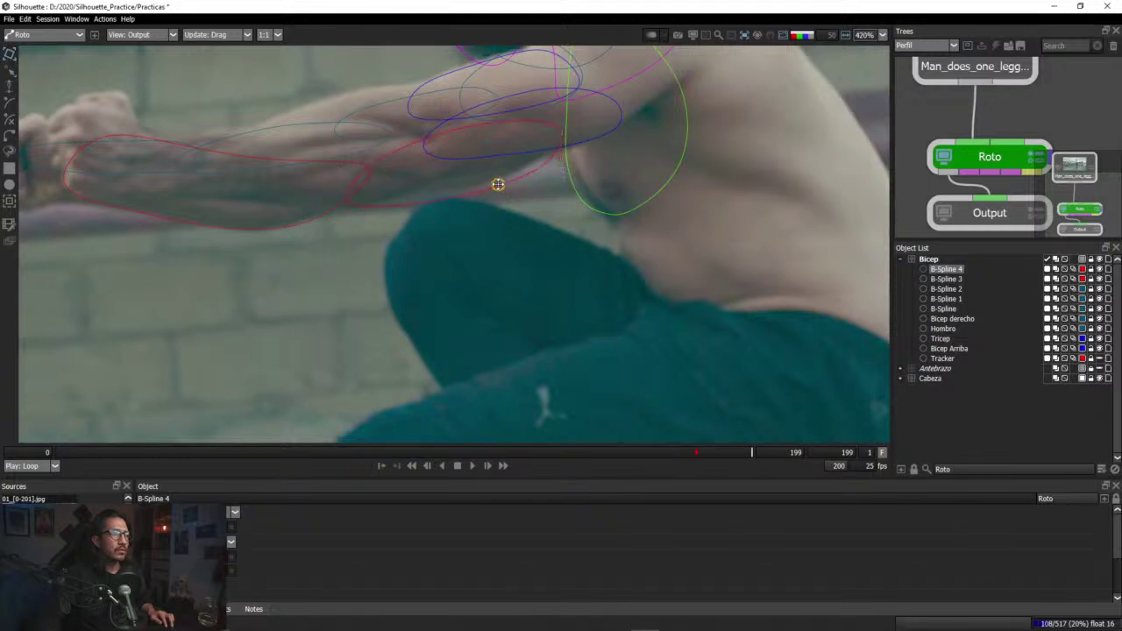
pyautogui.moveTo(498, 185); pyautogui.dragTo(497, 178)
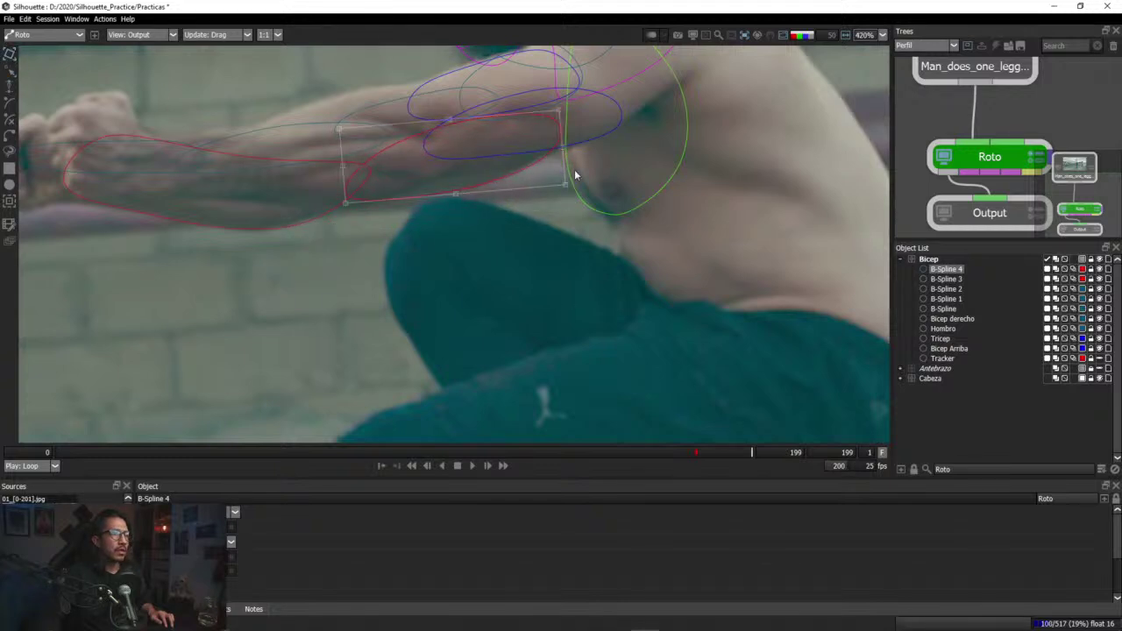
pyautogui.press('r')
pyautogui.click(554, 153)
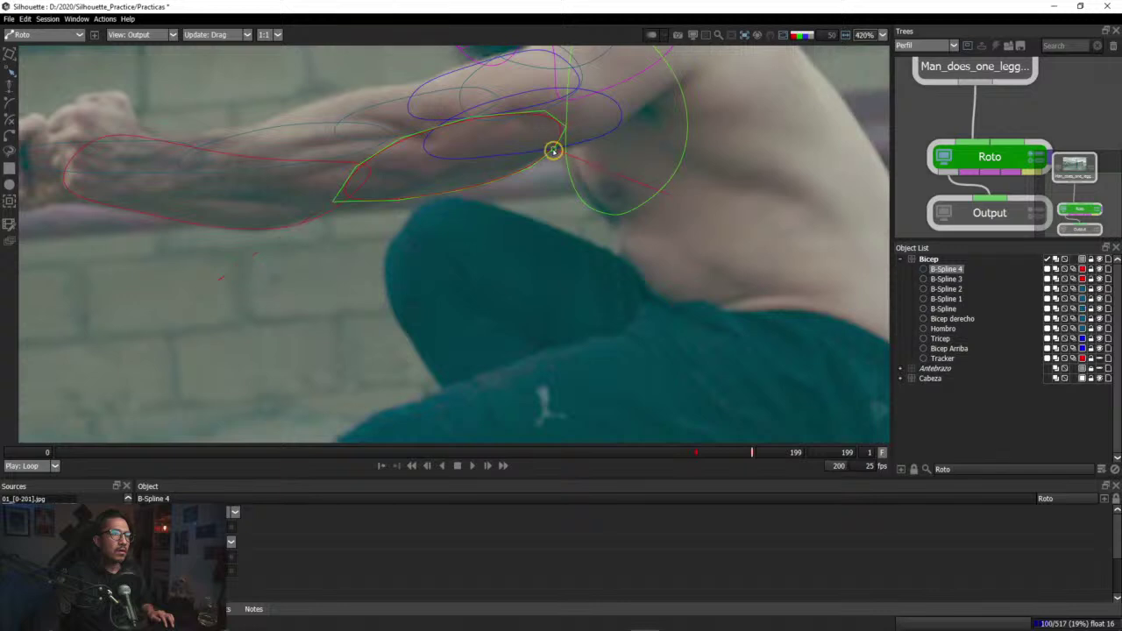
pyautogui.click(397, 196)
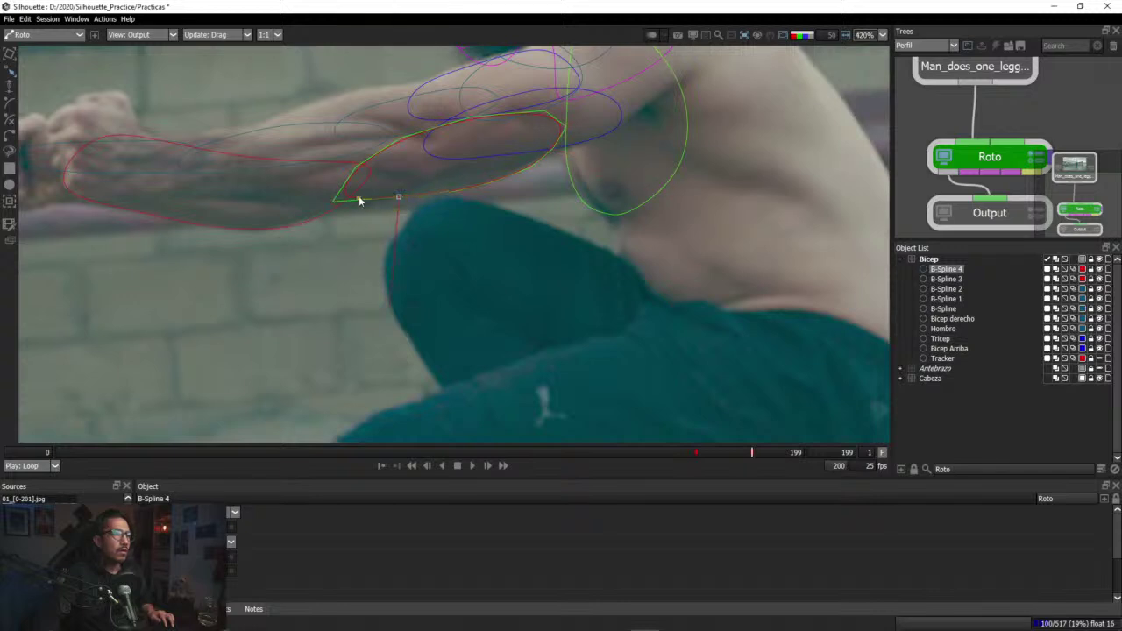
pyautogui.moveTo(333, 201); pyautogui.dragTo(343, 195)
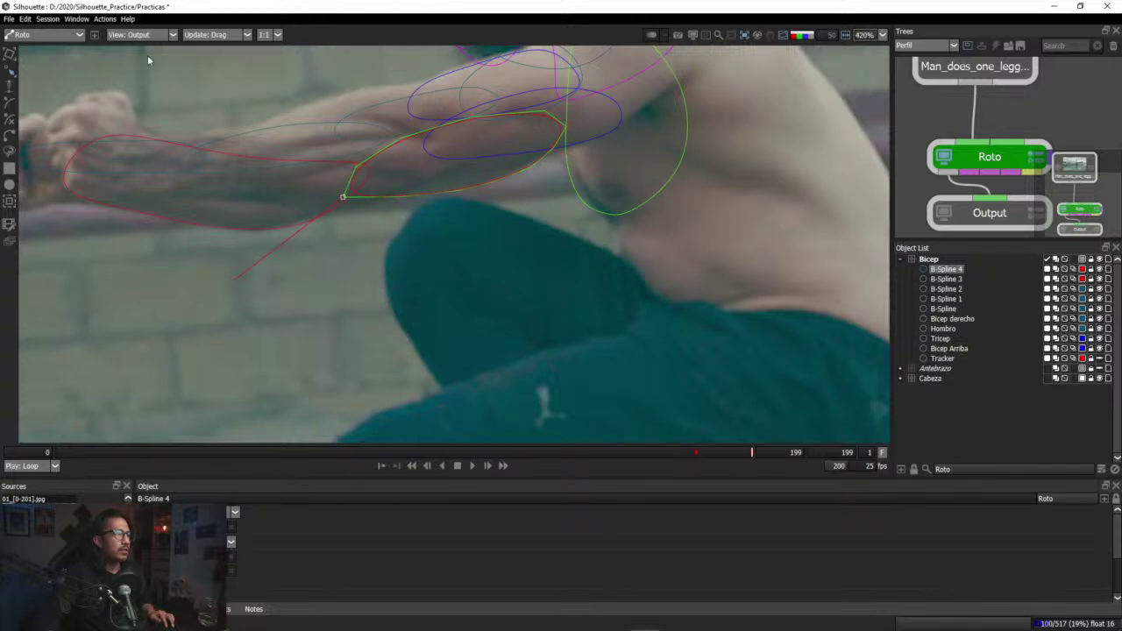
# Step: Transform B-Spline 4 as a whole at frames 189 and 171 to align its lower edge with the upper arm
pyautogui.click(10, 54)
pyautogui.click(589, 371)
pyautogui.moveTo(736, 454)
pyautogui.mouseDown()
pyautogui.moveTo(704, 453)
pyautogui.moveTo(719, 453)
pyautogui.mouseUp()
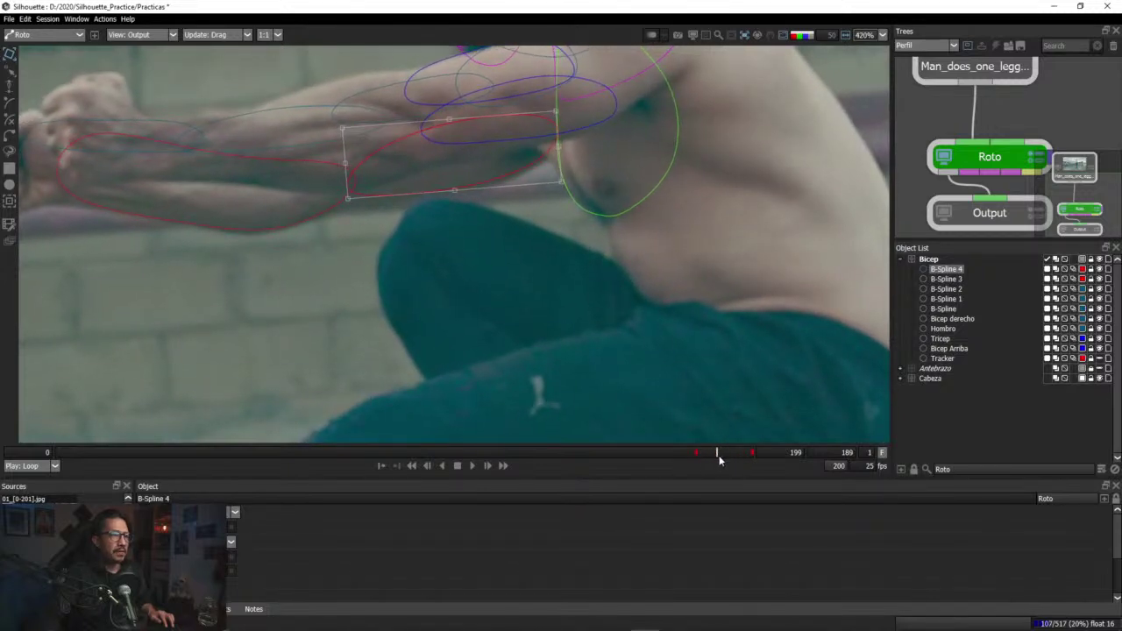
pyautogui.moveTo(490, 180); pyautogui.dragTo(490, 191)
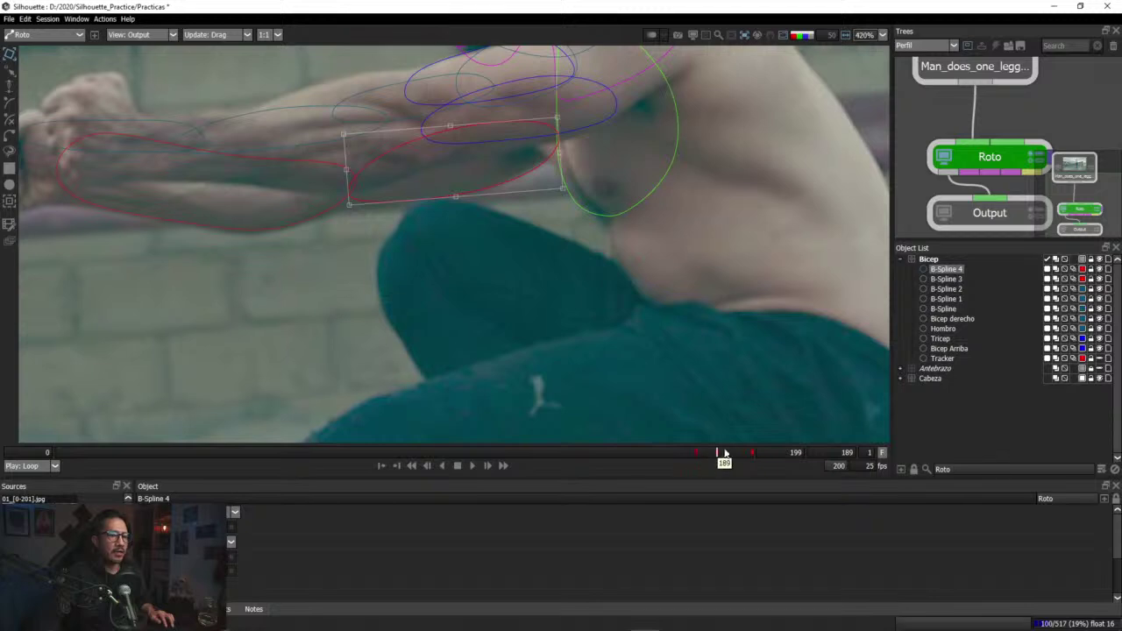
pyautogui.moveTo(722, 453); pyautogui.dragTo(653, 455)
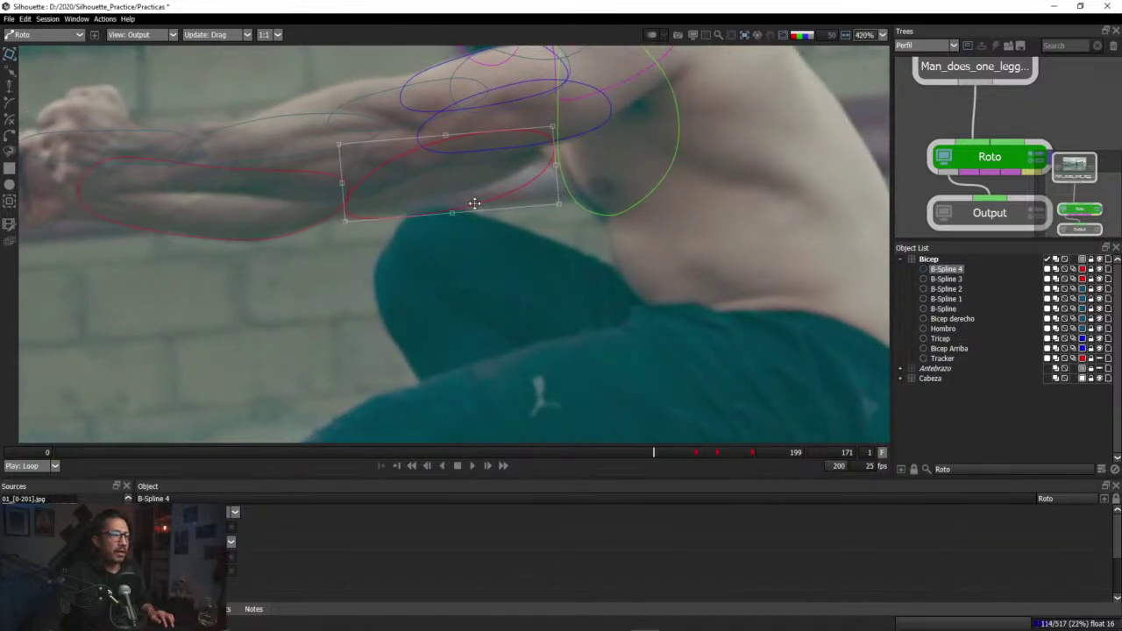
pyautogui.moveTo(474, 204); pyautogui.dragTo(473, 189)
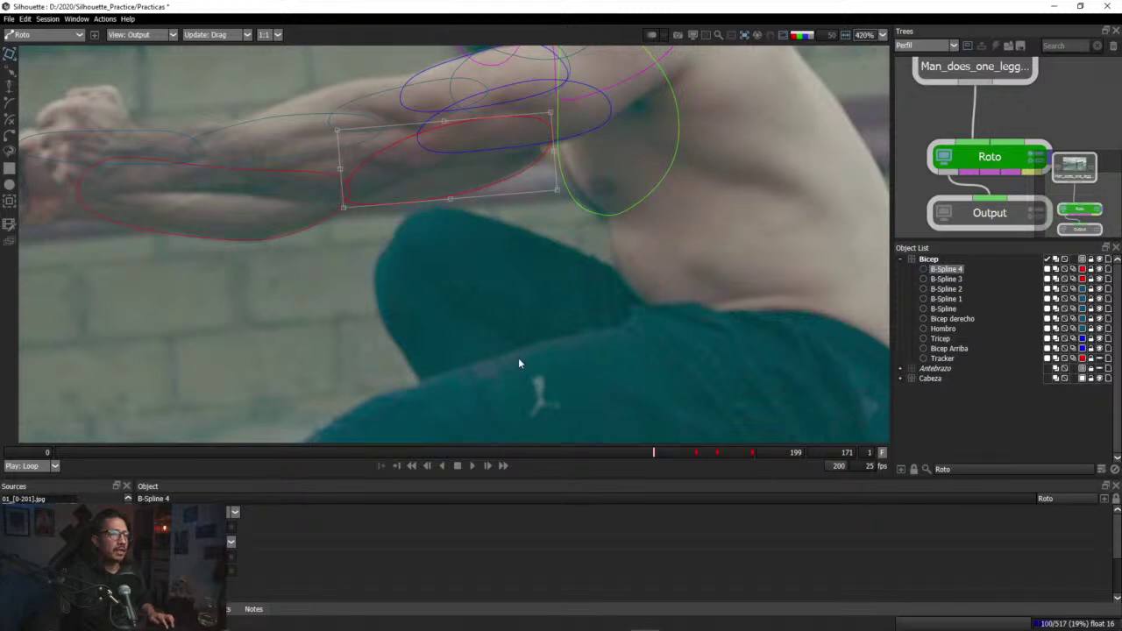
# Step: Move B-Spline 4 up onto the arm's underside at frames 162 and 155
pyautogui.moveTo(674, 454); pyautogui.dragTo(623, 459)
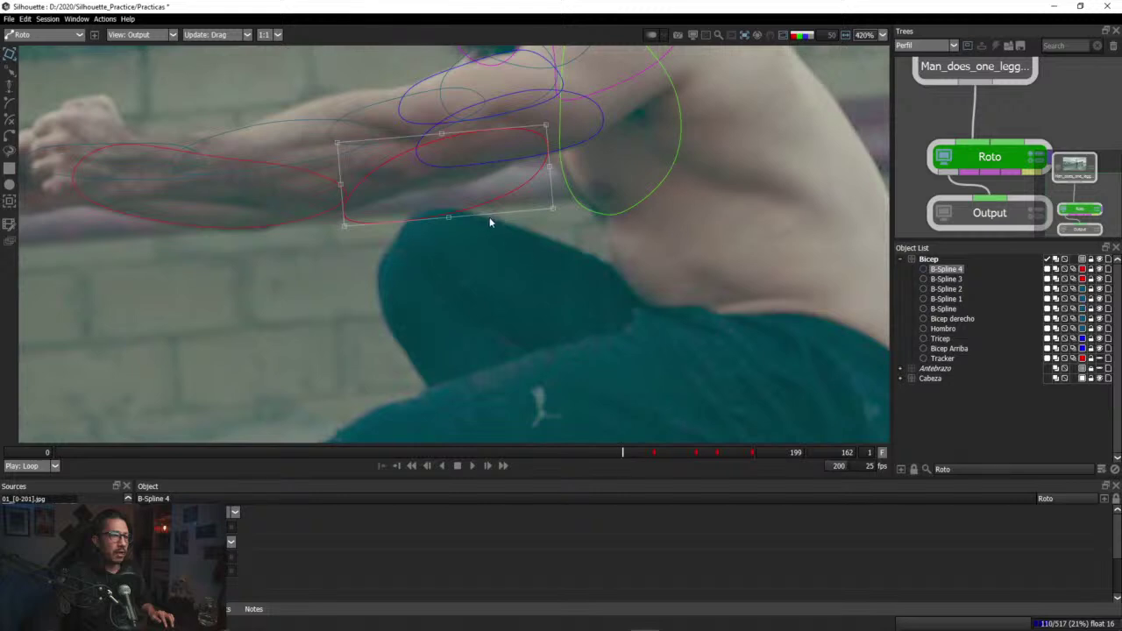
pyautogui.moveTo(483, 213); pyautogui.dragTo(486, 179)
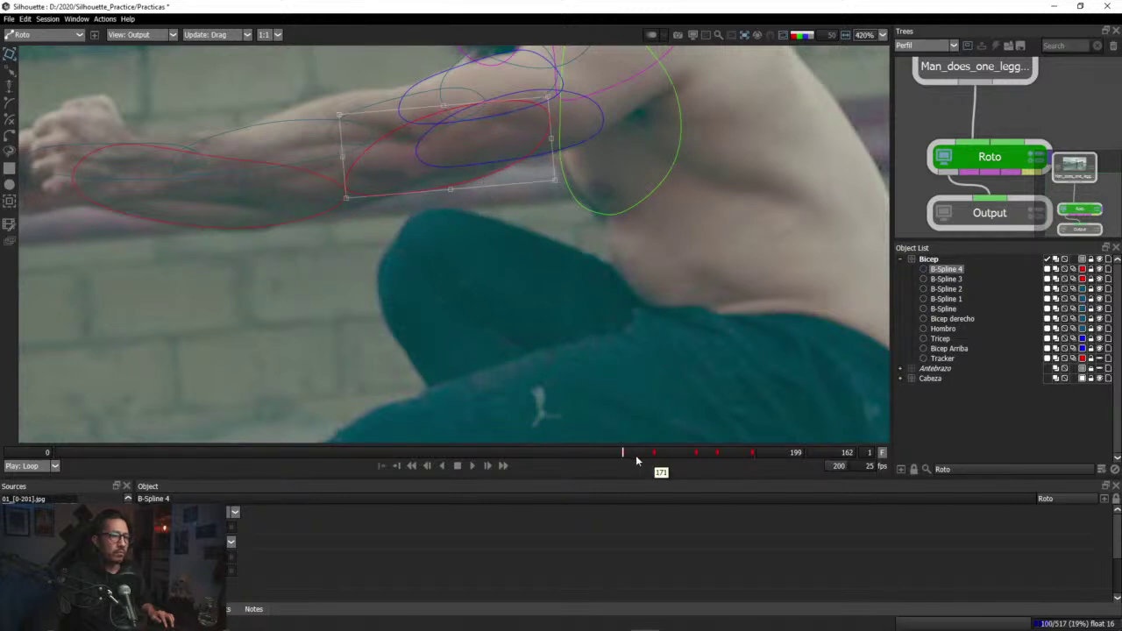
pyautogui.moveTo(636, 456); pyautogui.dragTo(598, 454)
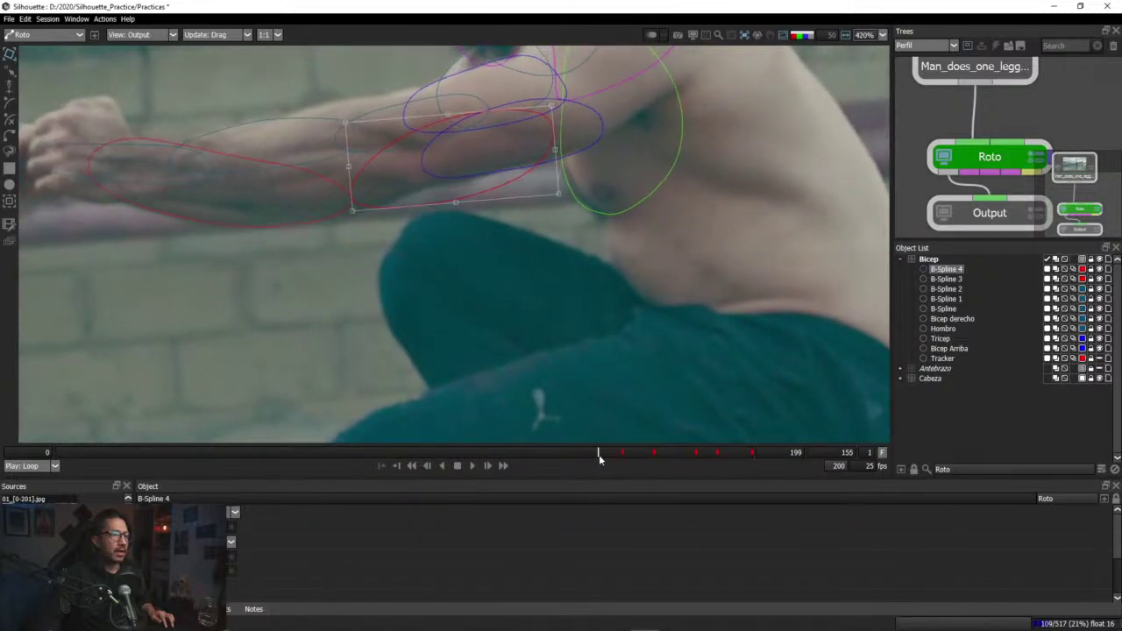
pyautogui.click(477, 169)
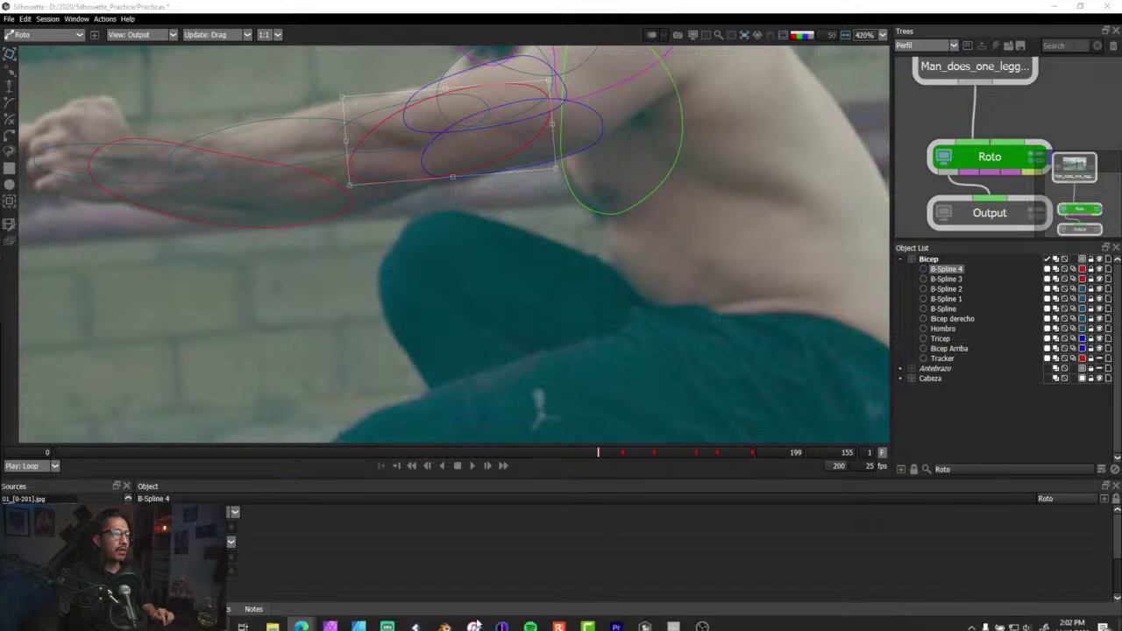
pyautogui.moveTo(601, 453); pyautogui.dragTo(556, 456)
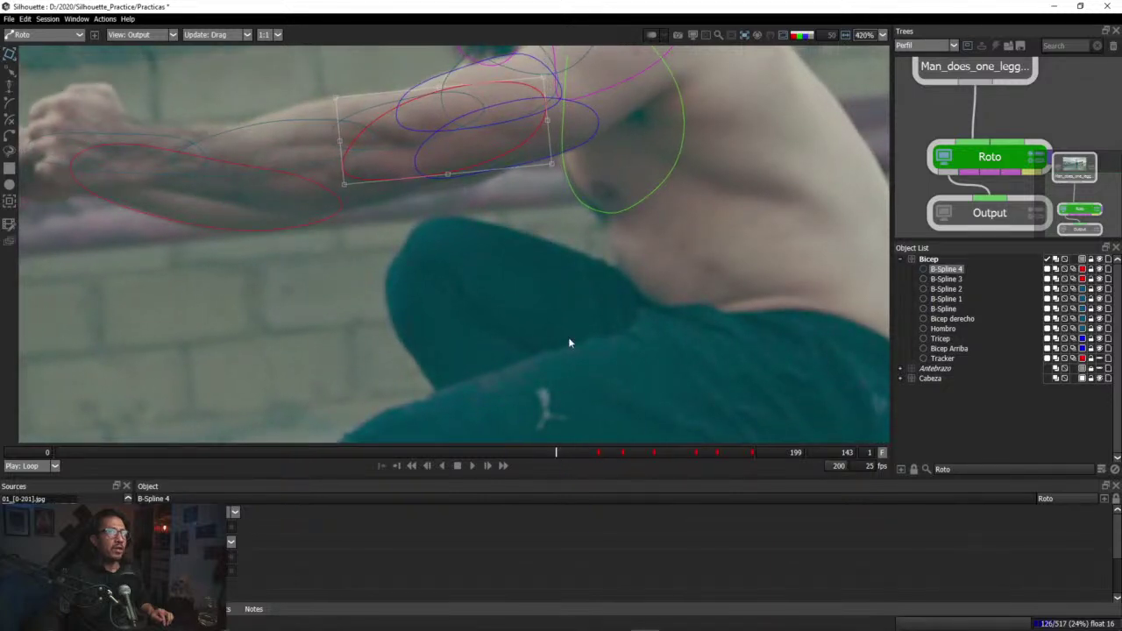
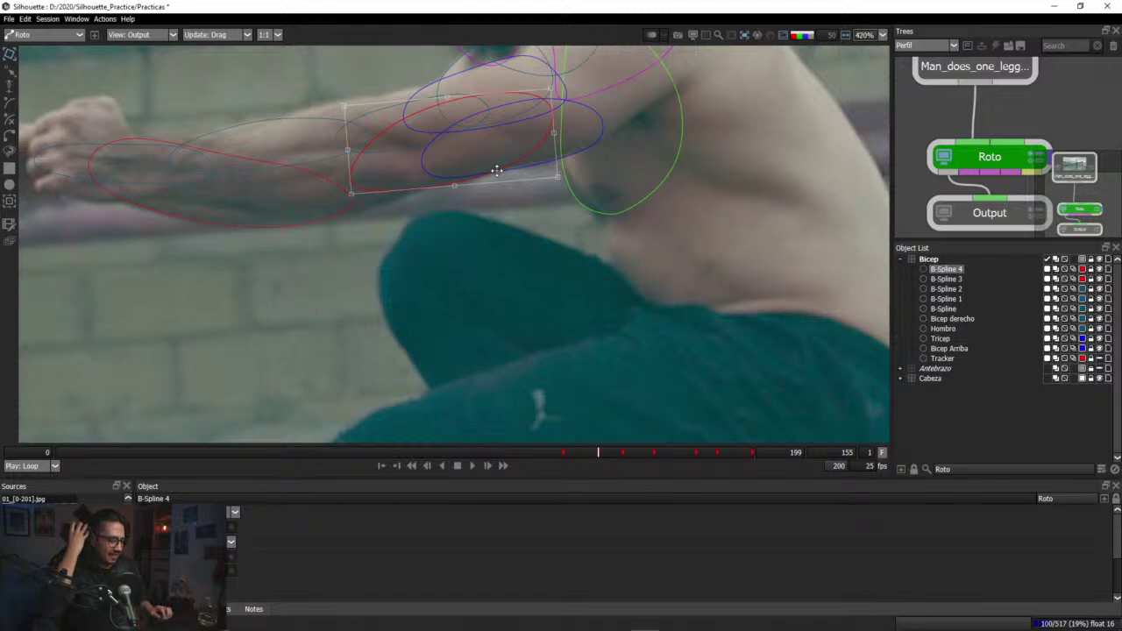
# Step: Step frame by frame between frames 153 and 163 to check how B-Spline 4 follows the upper arm
pyautogui.press('x')
pyautogui.press('x')
pyautogui.press('Right')
pyautogui.press('Right')
pyautogui.press('Right')
pyautogui.press('Right')
pyautogui.press('Right')
pyautogui.press('Right')
pyautogui.press('Right')
pyautogui.press('Right')
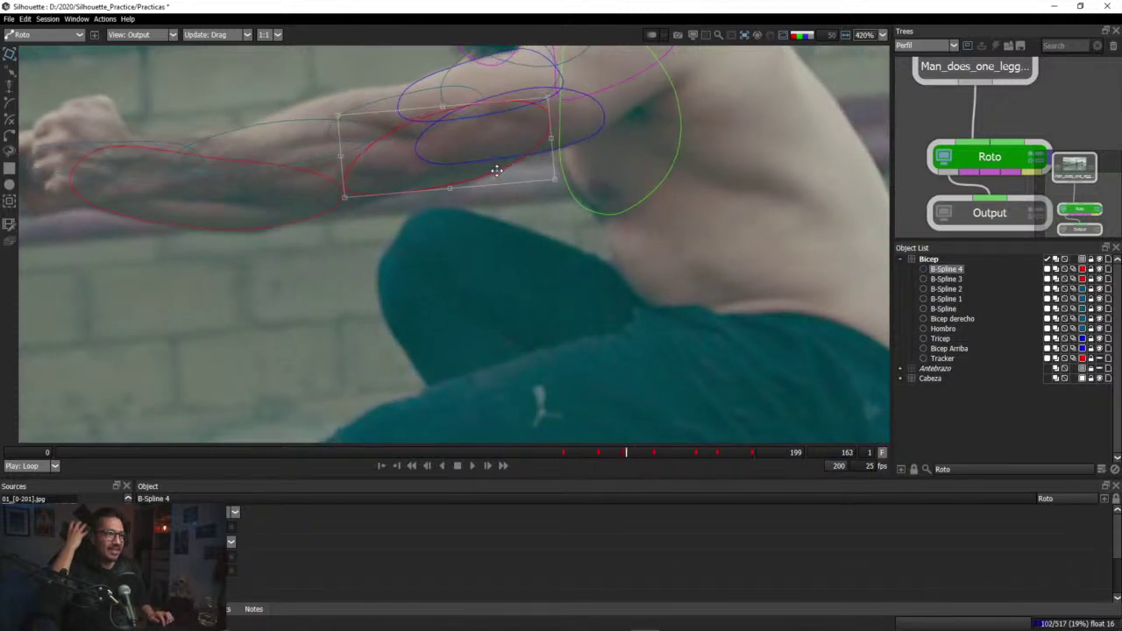
pyautogui.press('Left')
pyautogui.press('Left')
pyautogui.press('Left')
pyautogui.press('Left')
pyautogui.press('Left')
pyautogui.press('Left')
pyautogui.press('Left')
pyautogui.press('Left')
pyautogui.press('Left')
pyautogui.press('Left')
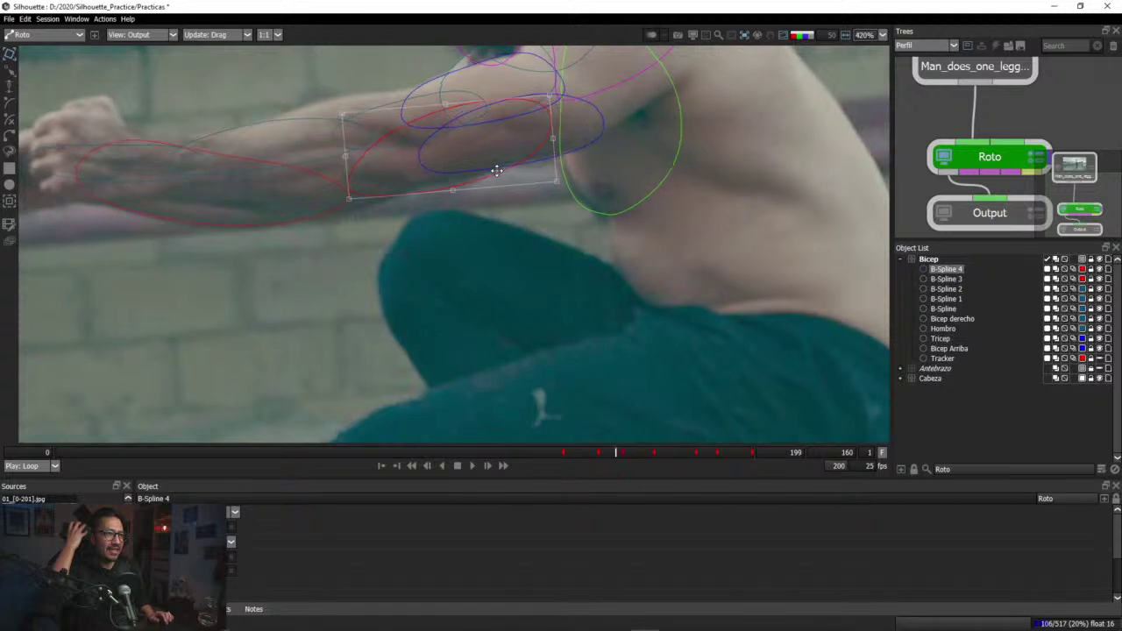
pyautogui.press('Left')
pyautogui.press('Left')
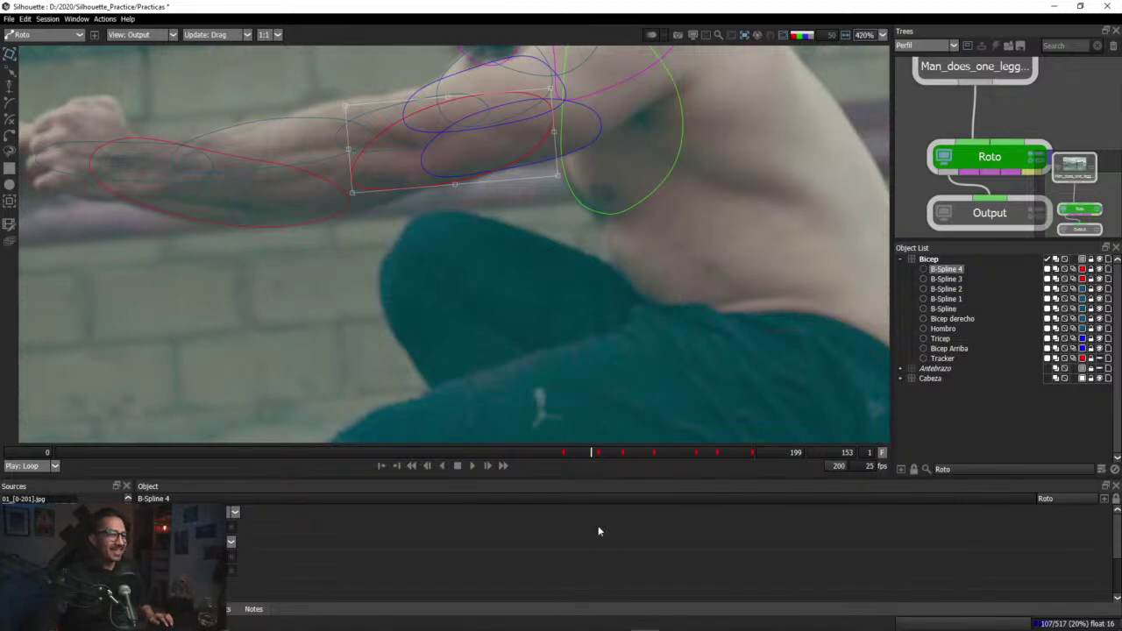
# Step: Keyframe B-Spline 4 at frames 139 and 133, repositioning it and adjusting its armpit-side corner to match the arm
pyautogui.moveTo(593, 453); pyautogui.dragTo(542, 457)
pyautogui.moveTo(493, 184); pyautogui.dragTo(492, 173)
pyautogui.moveTo(552, 88); pyautogui.dragTo(554, 86)
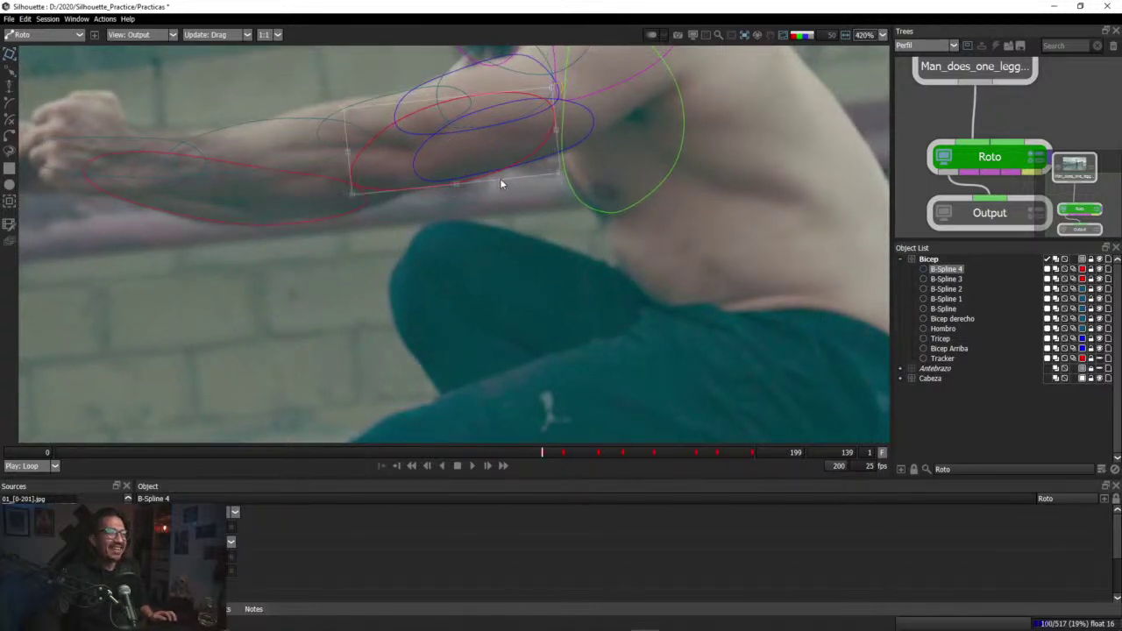
pyautogui.moveTo(499, 177); pyautogui.dragTo(497, 170)
pyautogui.moveTo(560, 456); pyautogui.dragTo(520, 455)
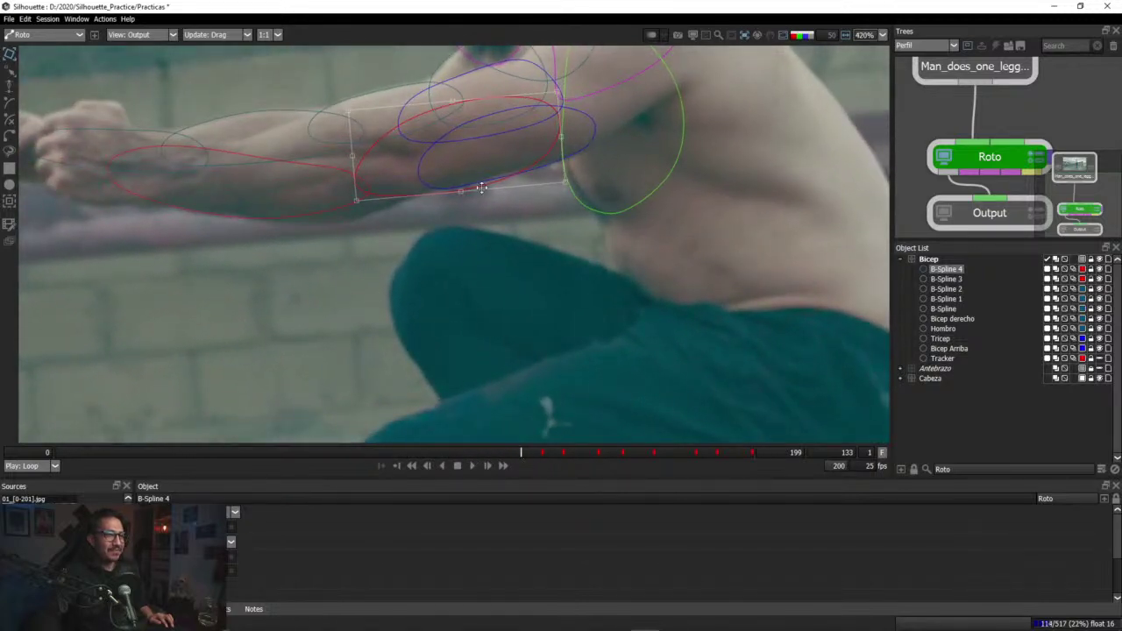
pyautogui.moveTo(481, 187); pyautogui.dragTo(476, 180)
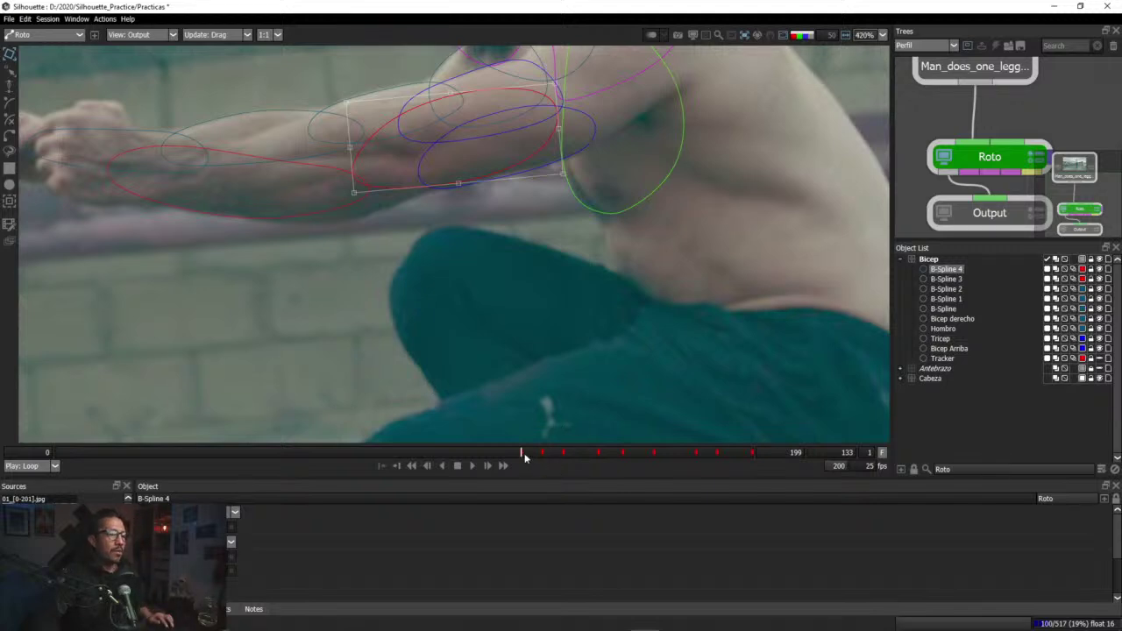
# Step: Reposition B-Spline 4 on the arm's underside at frame 167, and scrub the clip to check how it follows the upper arm
pyautogui.moveTo(524, 458); pyautogui.dragTo(640, 463)
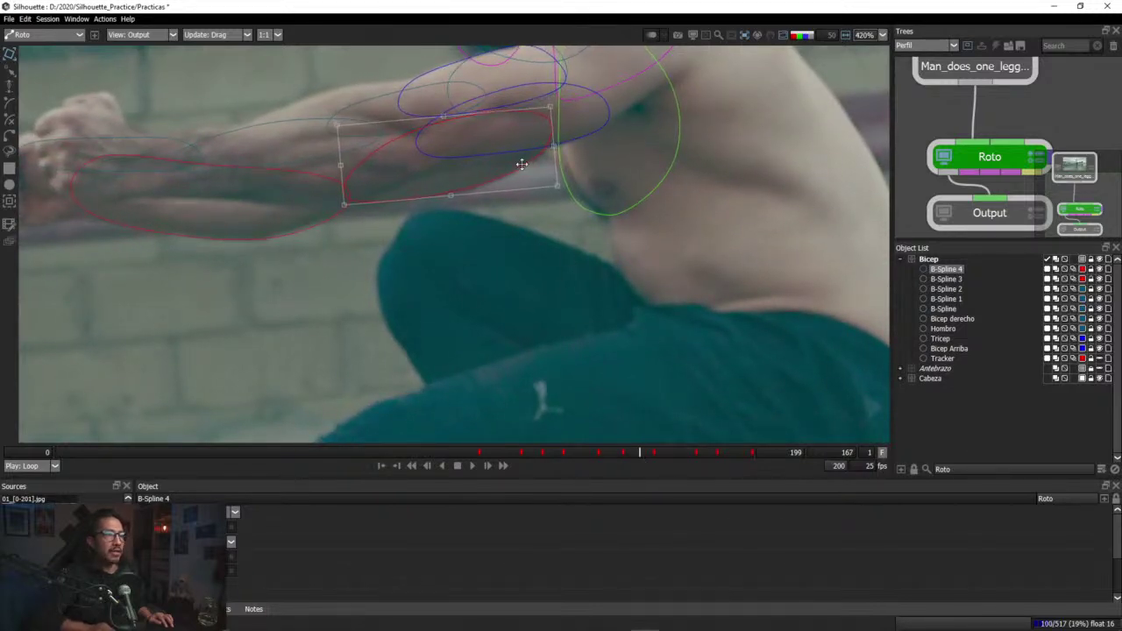
pyautogui.moveTo(646, 457); pyautogui.dragTo(310, 474)
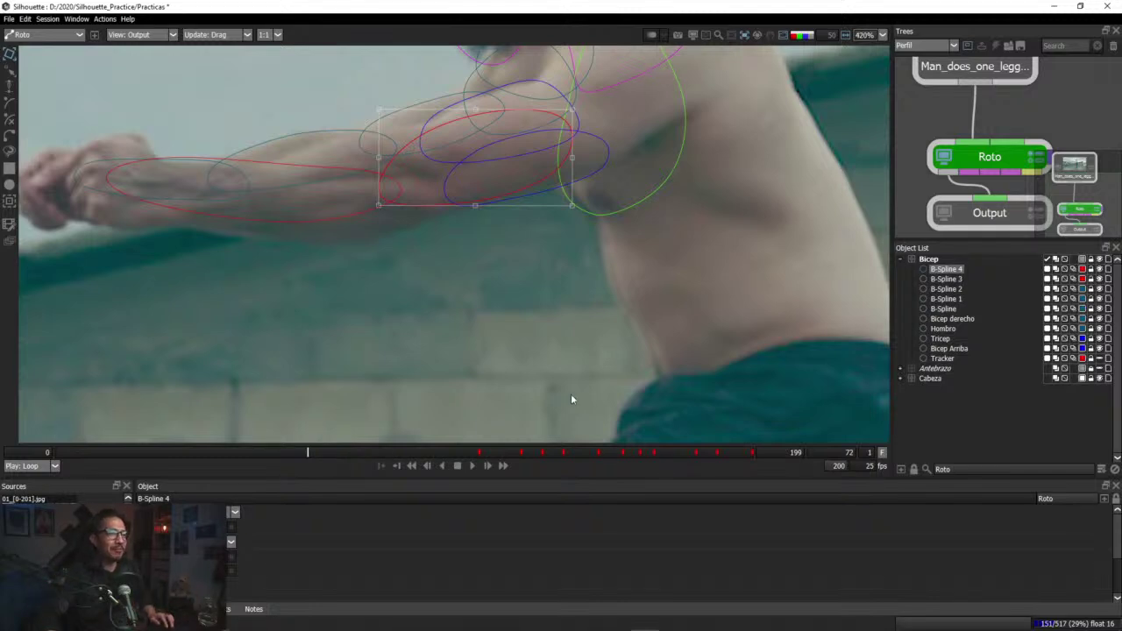
pyautogui.moveTo(326, 448); pyautogui.dragTo(220, 452)
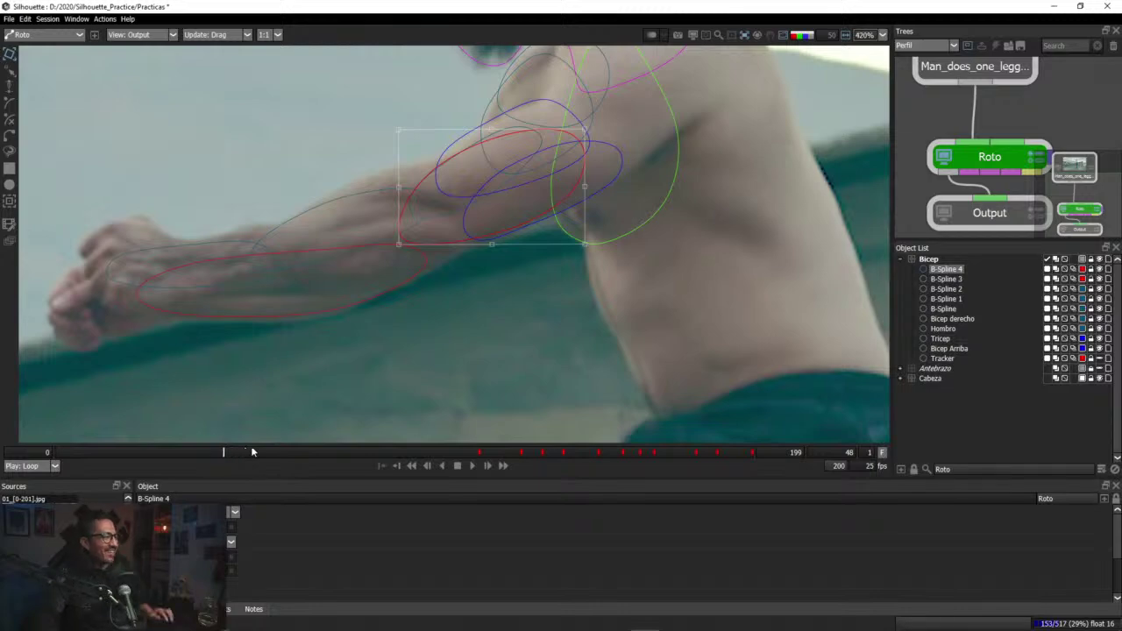
pyautogui.moveTo(226, 452); pyautogui.dragTo(459, 462)
pyautogui.click(457, 465)
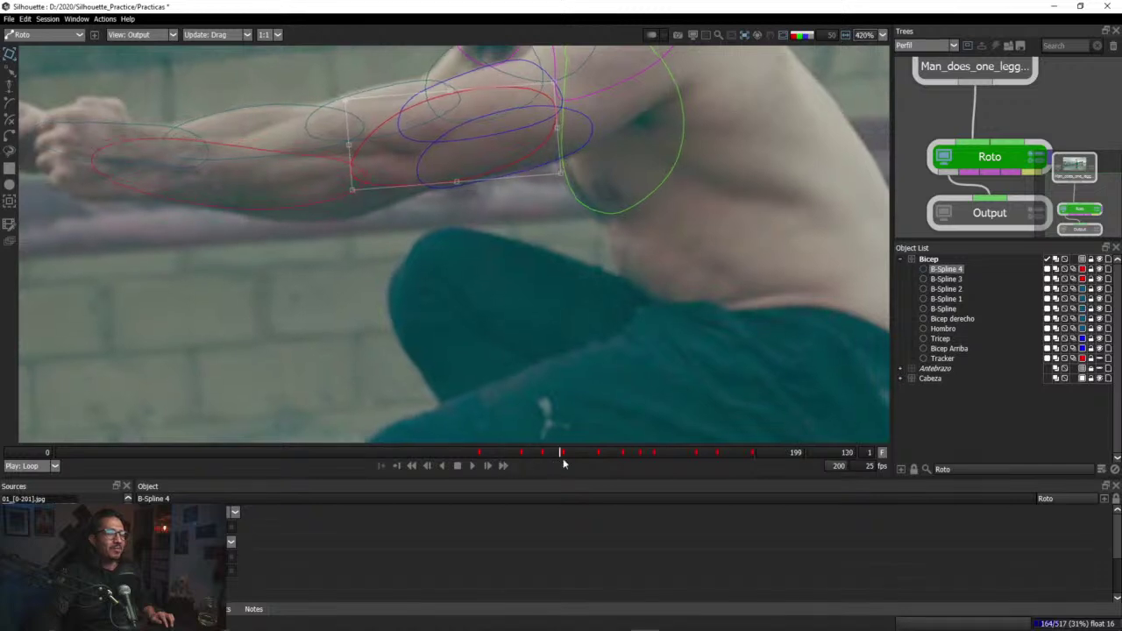
pyautogui.moveTo(634, 464); pyautogui.dragTo(446, 469)
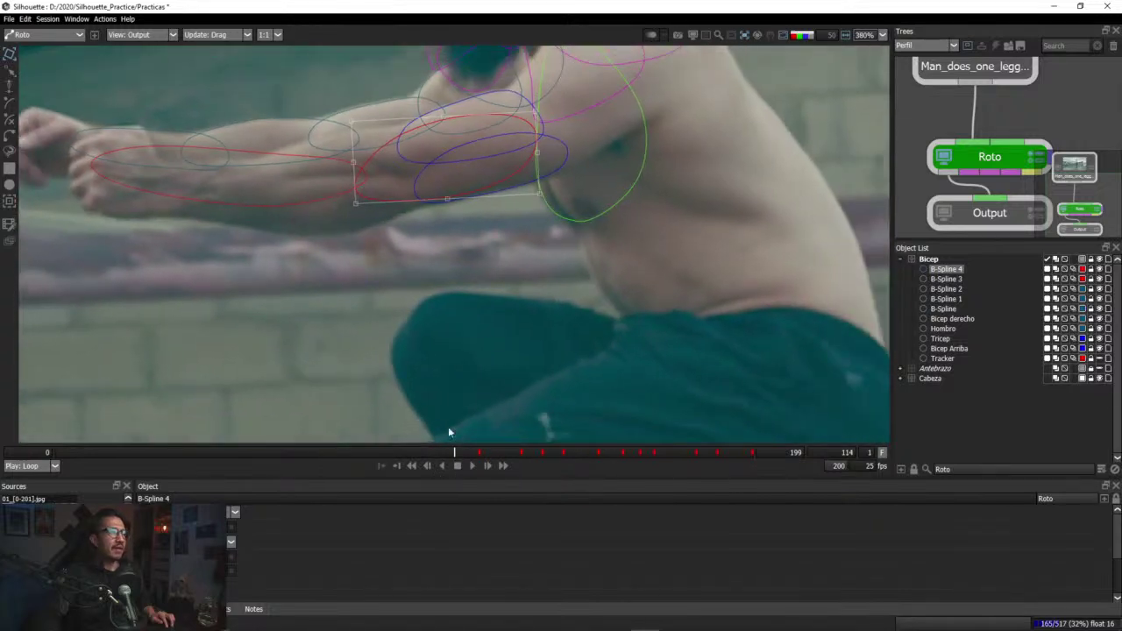
pyautogui.moveTo(453, 452); pyautogui.dragTo(664, 457)
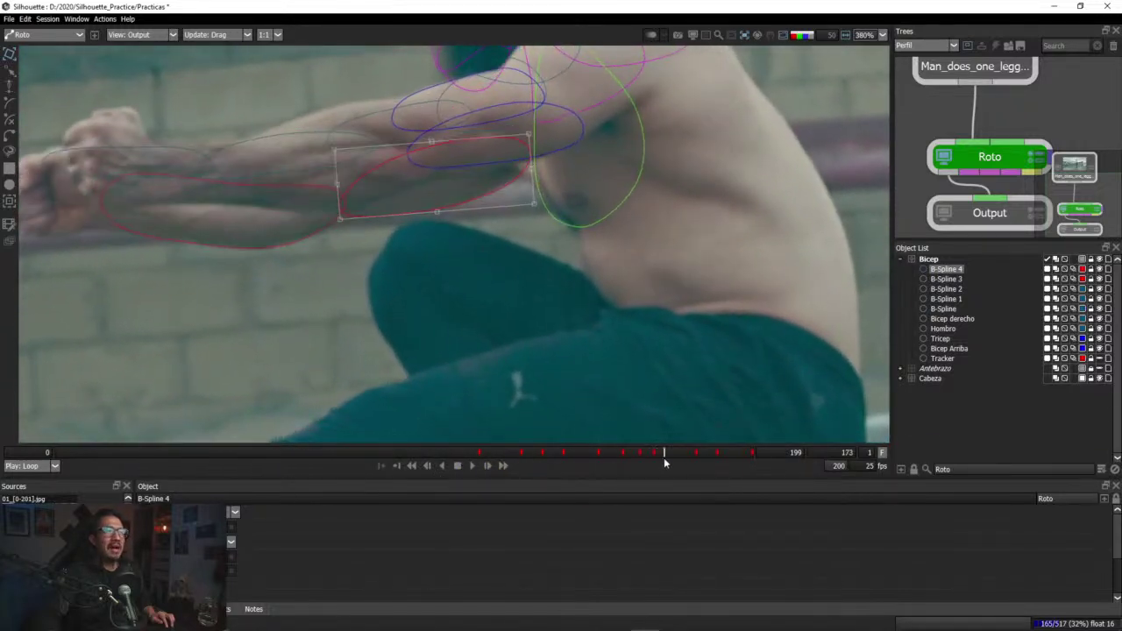
# Step: Switch the viewer to Color Comp and hide the shape overlays to preview the whole cutout
pyautogui.scroll(-5, 494, 331)
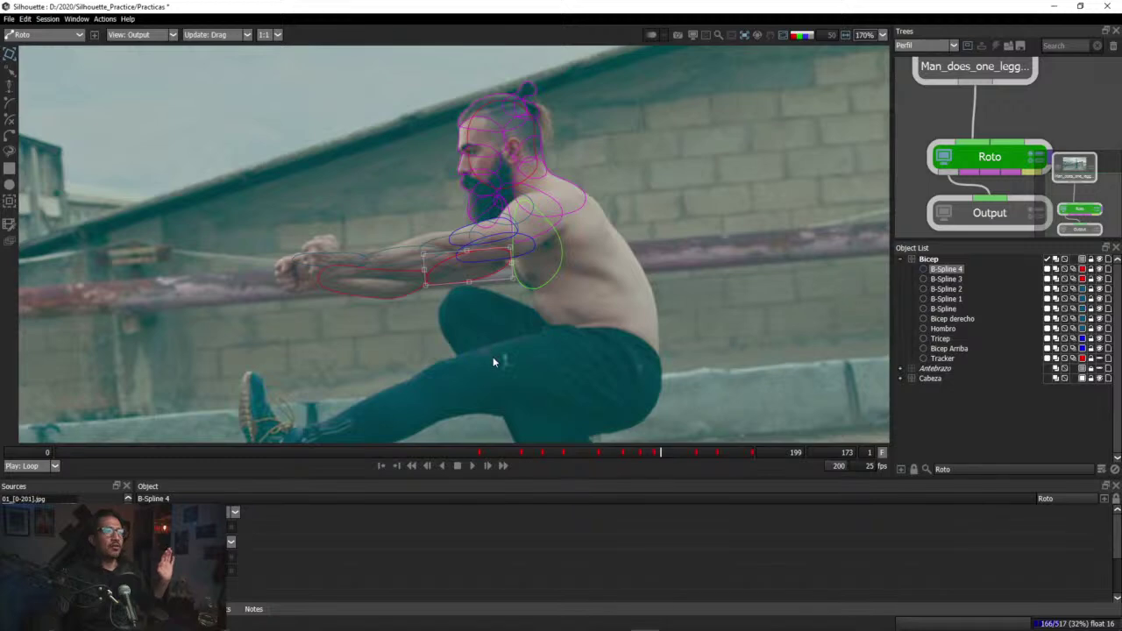
pyautogui.scroll(-3, 493, 356)
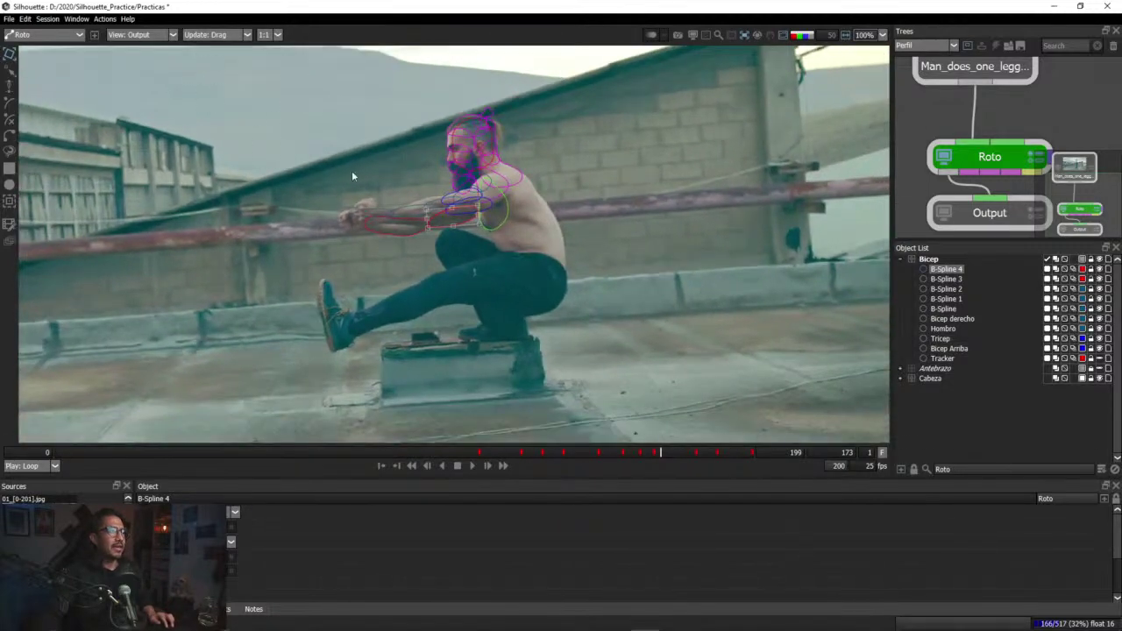
pyautogui.scroll(-2, 352, 176)
pyautogui.click(156, 34)
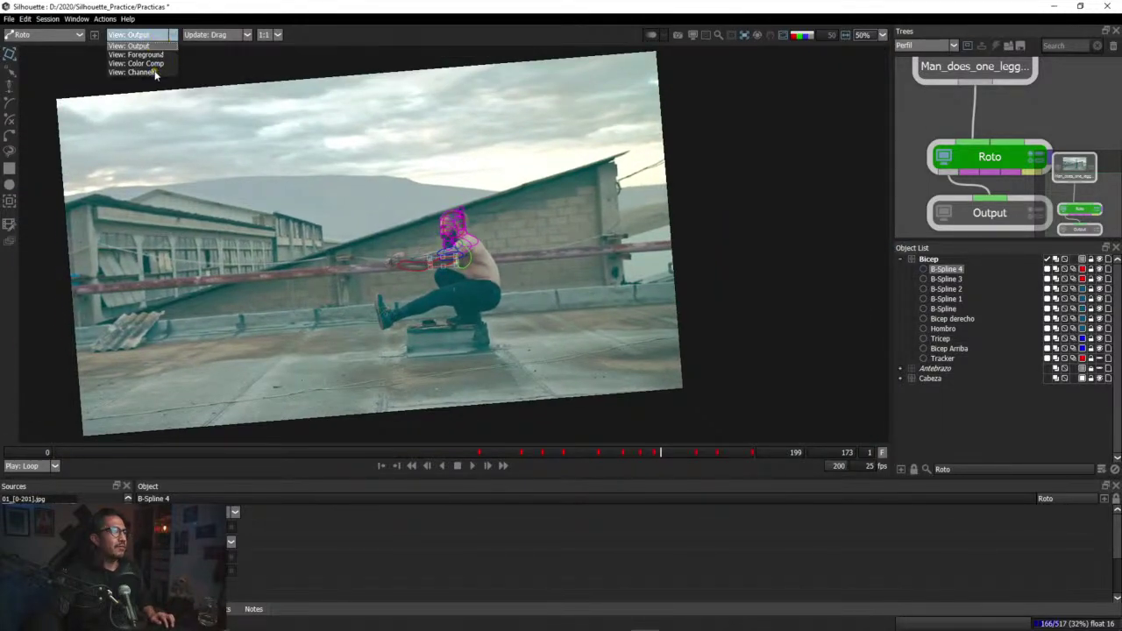
pyautogui.click(150, 63)
pyautogui.click(784, 35)
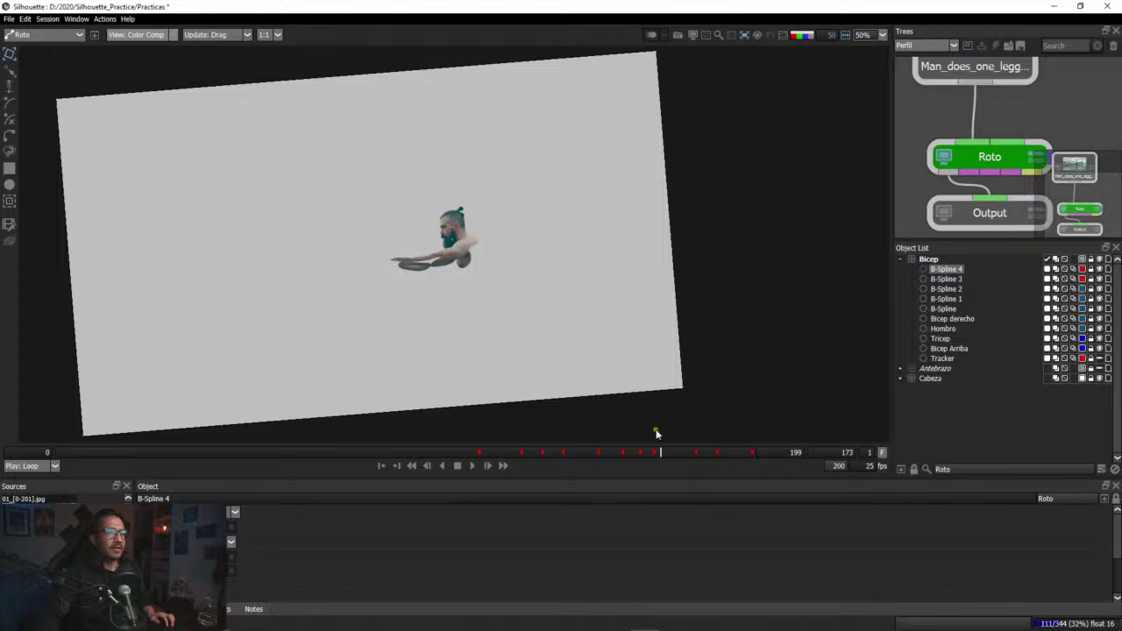
# Step: Scrub through the clip to examine the head, shoulder and arm cutout for gaps in the shape coverage
pyautogui.moveTo(447, 452); pyautogui.dragTo(52, 452)
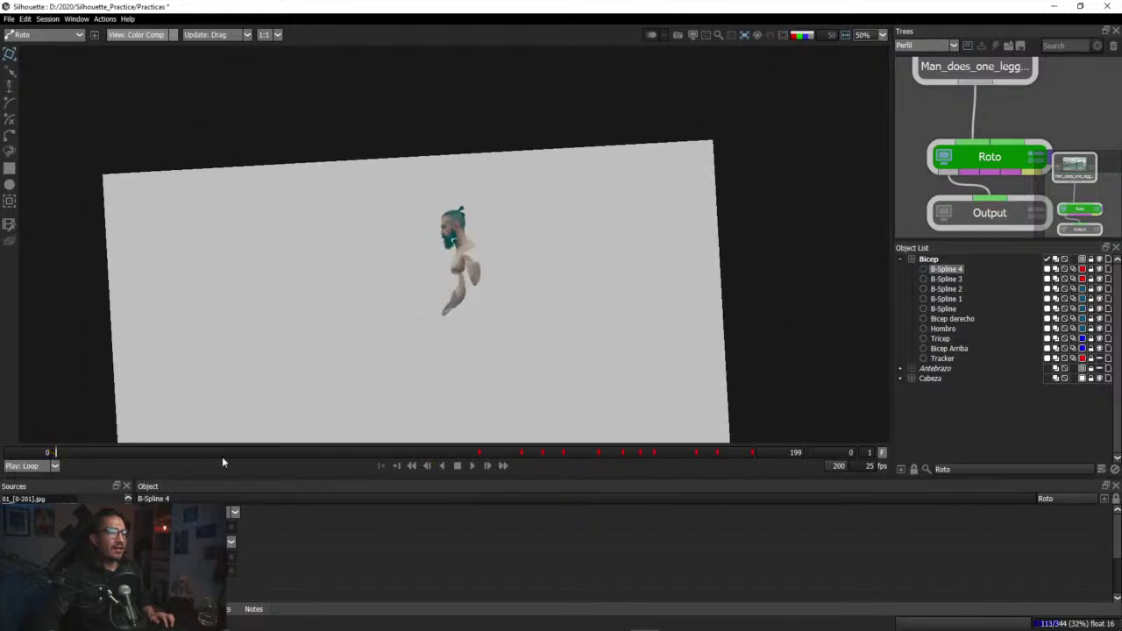
pyautogui.moveTo(389, 456); pyautogui.dragTo(615, 461)
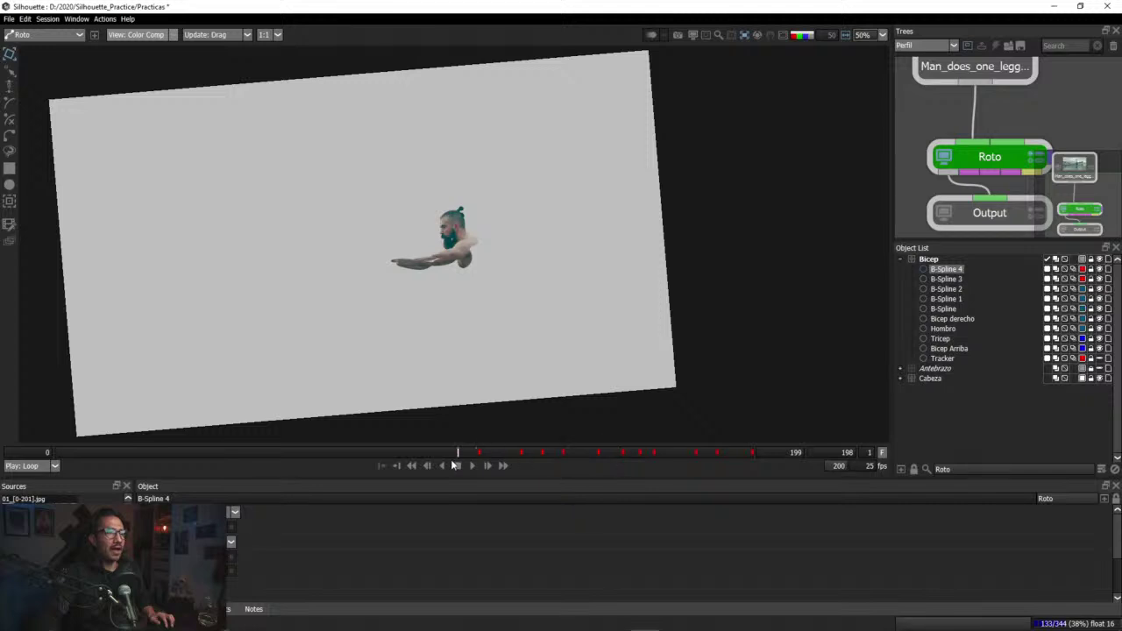
pyautogui.moveTo(455, 466); pyautogui.dragTo(716, 460)
pyautogui.scroll(4, 430, 294)
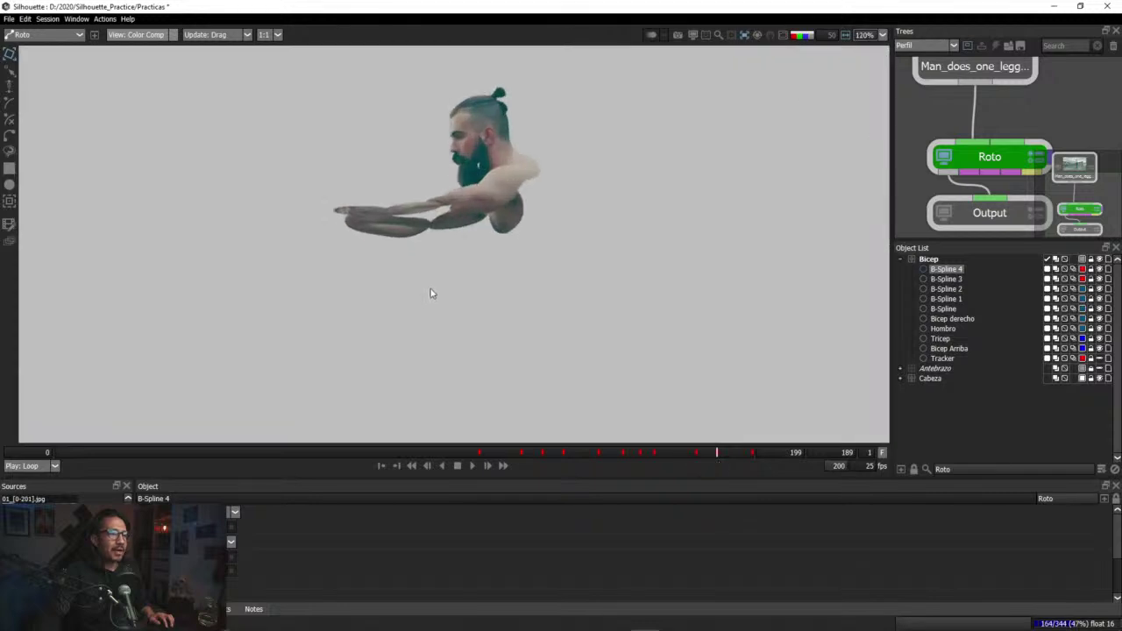
pyautogui.scroll(4, 425, 285)
pyautogui.scroll(-2, 455, 301)
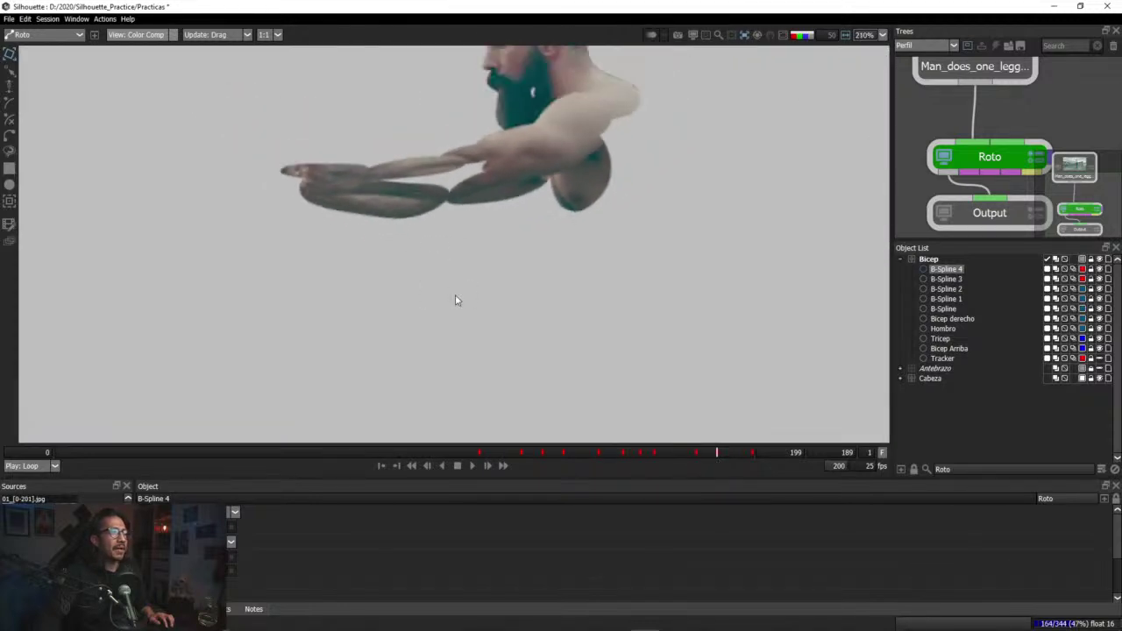
pyautogui.scroll(-6, 453, 307)
pyautogui.scroll(3, 485, 345)
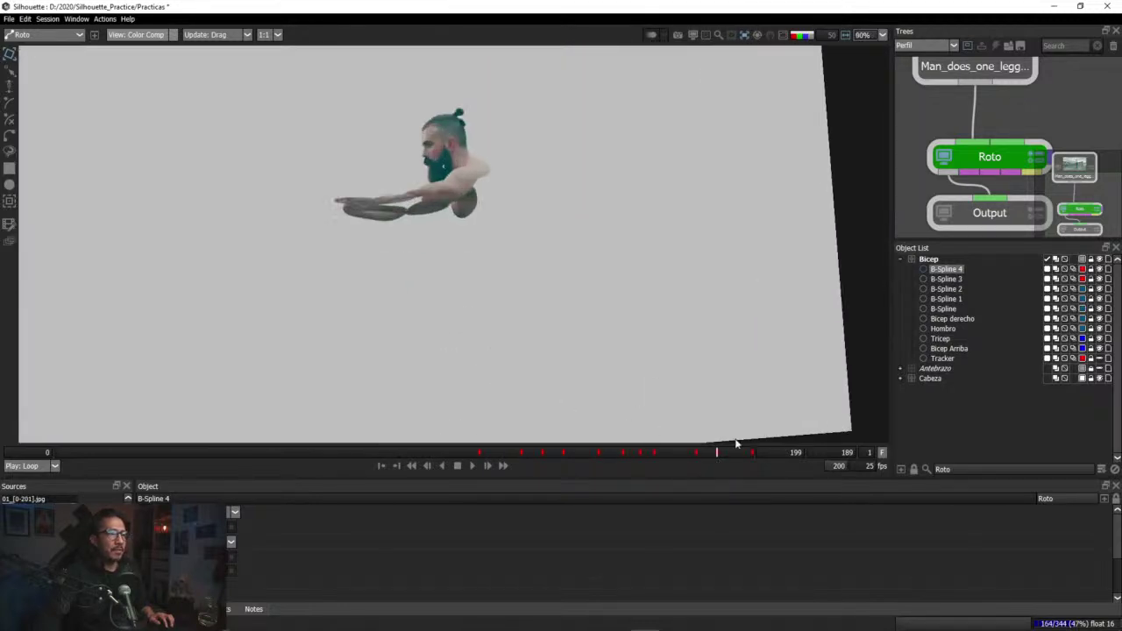
pyautogui.moveTo(727, 455); pyautogui.dragTo(366, 432)
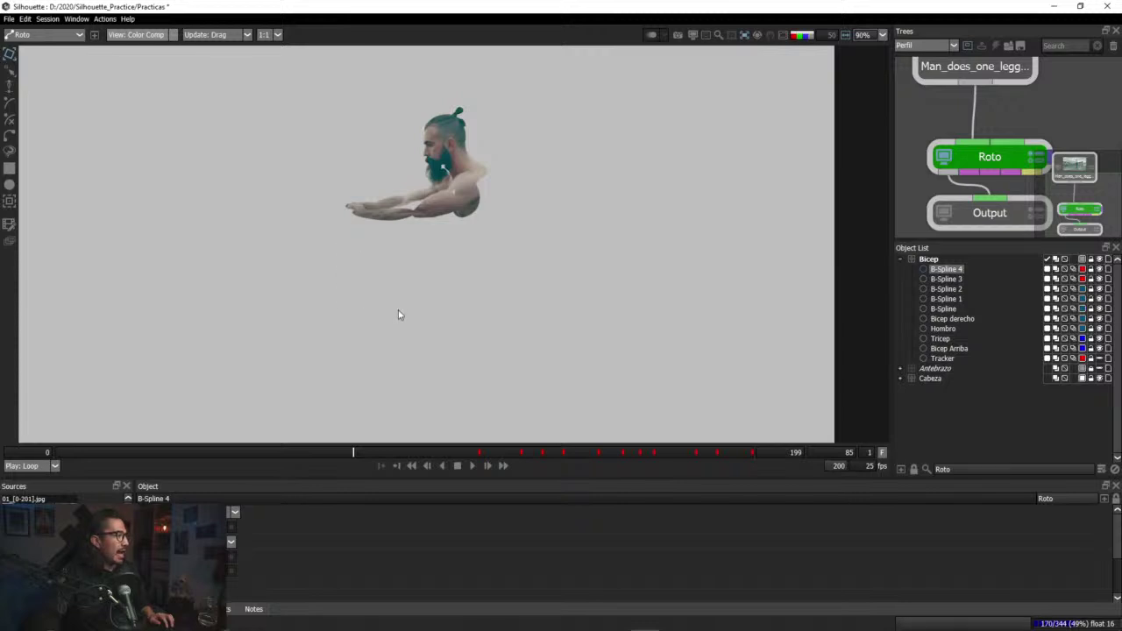
pyautogui.moveTo(352, 452)
pyautogui.mouseDown()
pyautogui.moveTo(100, 458)
pyautogui.moveTo(344, 449)
pyautogui.mouseUp()
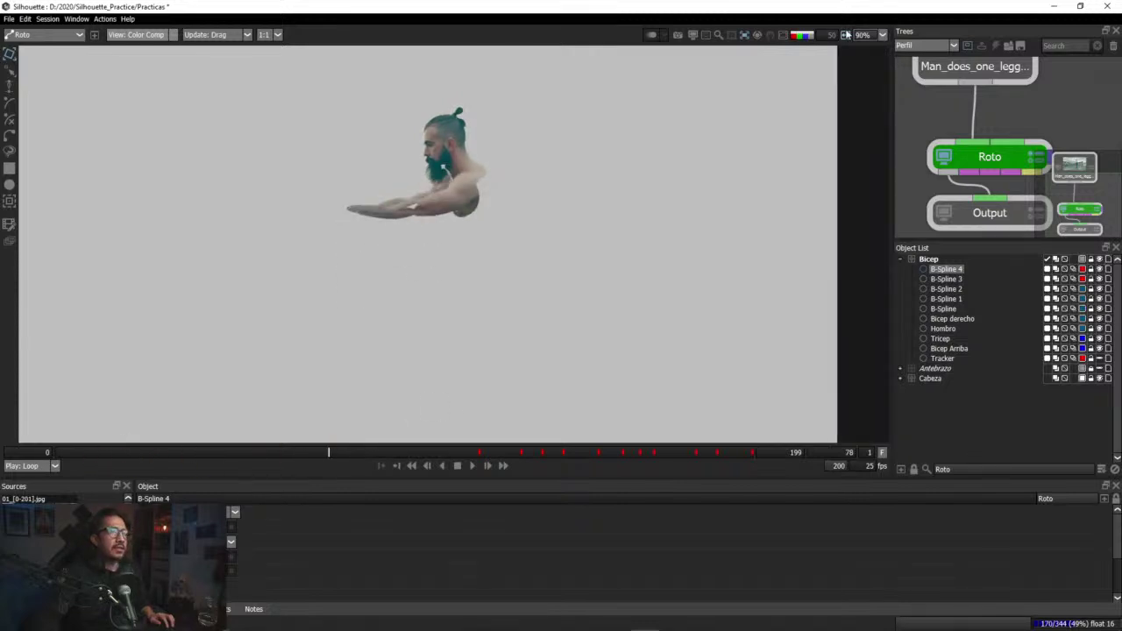
# Step: Show the shape overlays again and return the viewer to Output
pyautogui.click(782, 35)
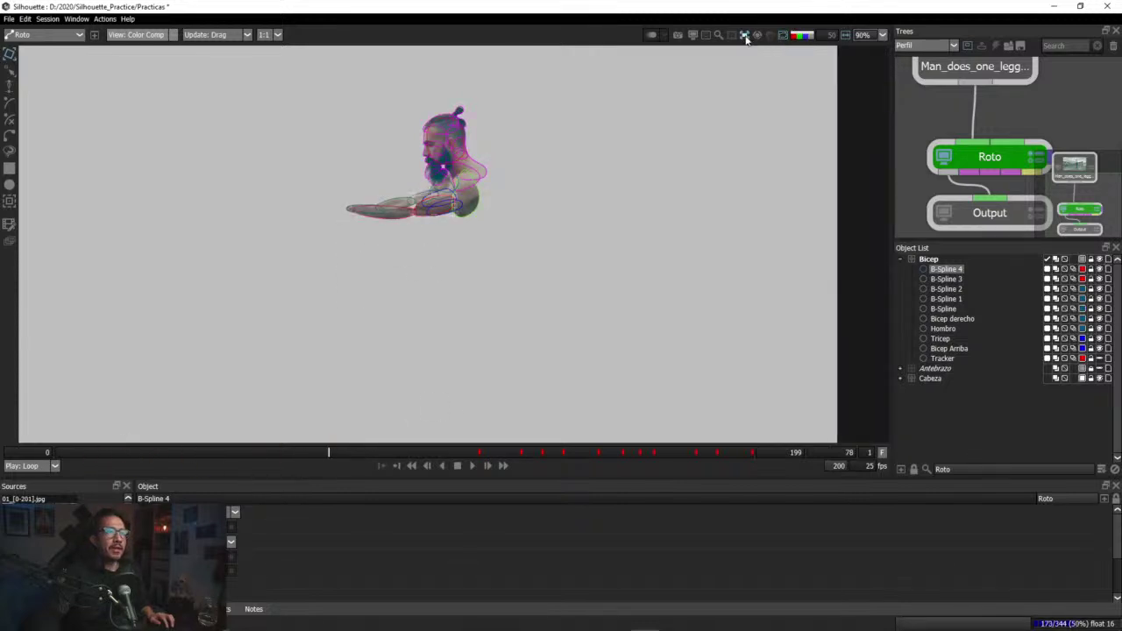
pyautogui.click(171, 36)
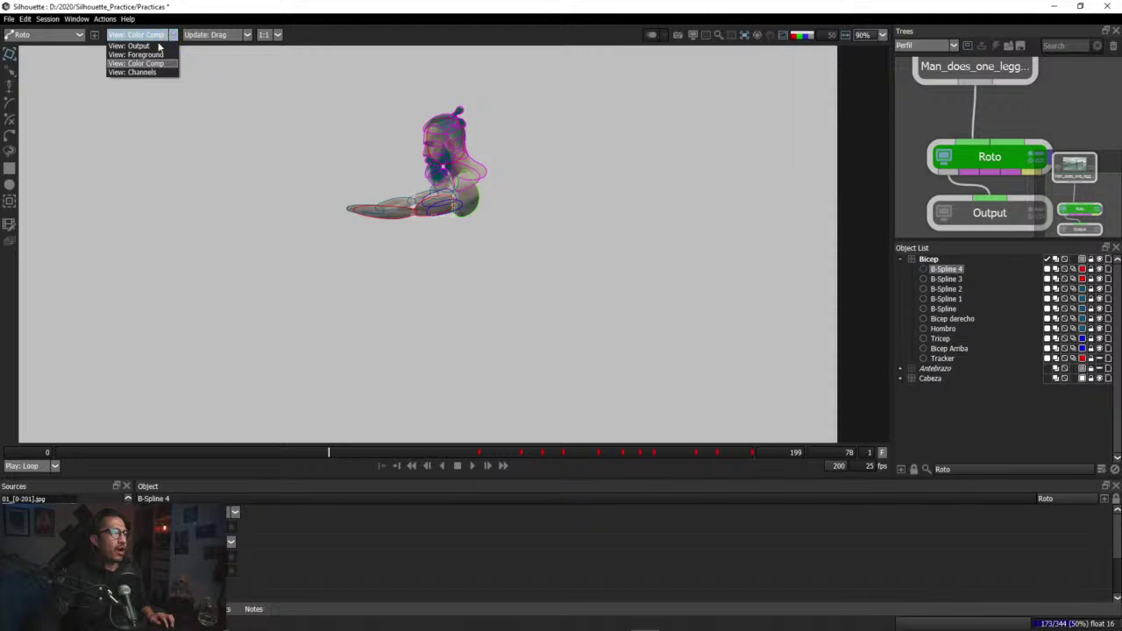
pyautogui.click(131, 46)
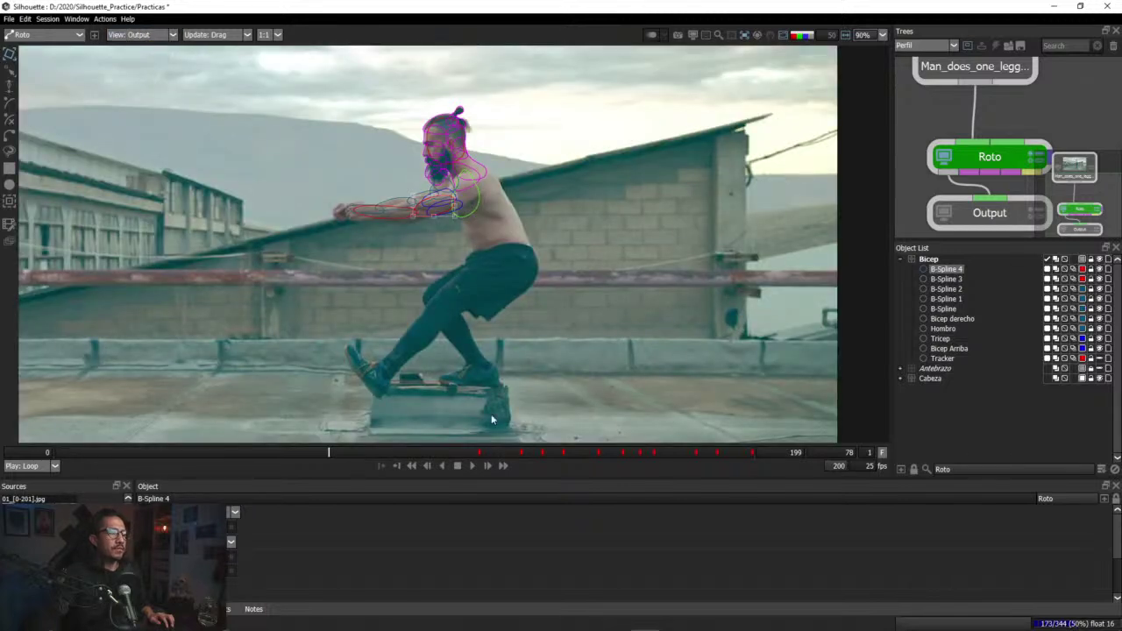
# Step: Examine the arm shapes against the footage up close around frames 117 and 50
pyautogui.moveTo(349, 455); pyautogui.dragTo(467, 458)
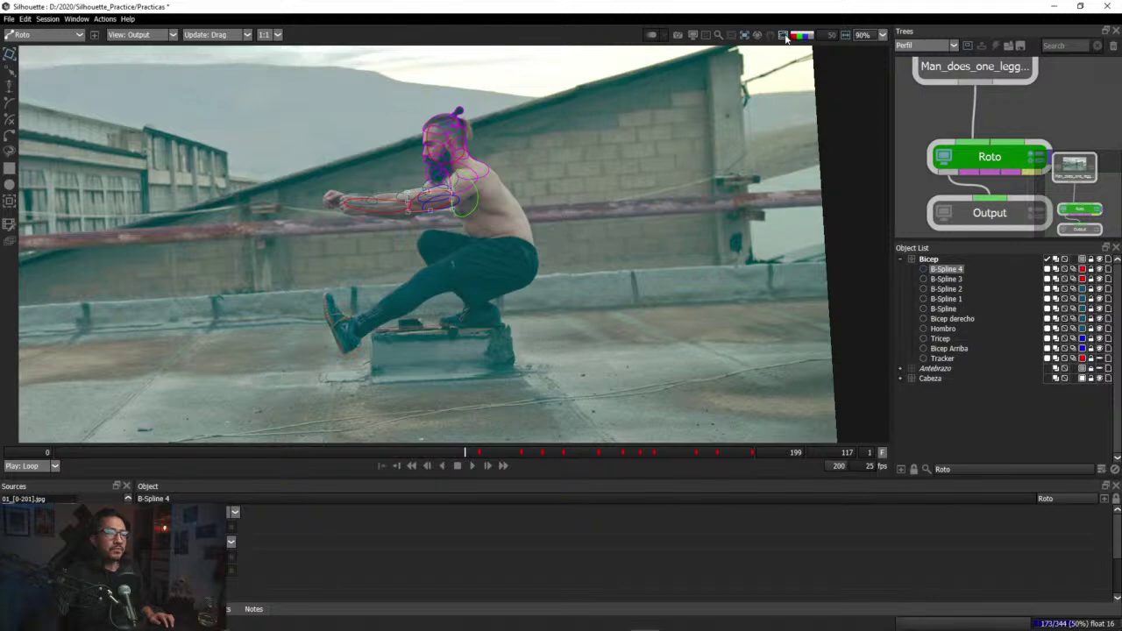
pyautogui.scroll(3, 438, 354)
pyautogui.moveTo(460, 244); pyautogui.dragTo(230, 451)
pyautogui.scroll(-1, 500, 348)
pyautogui.scroll(3, 397, 318)
pyautogui.scroll(2, 430, 312)
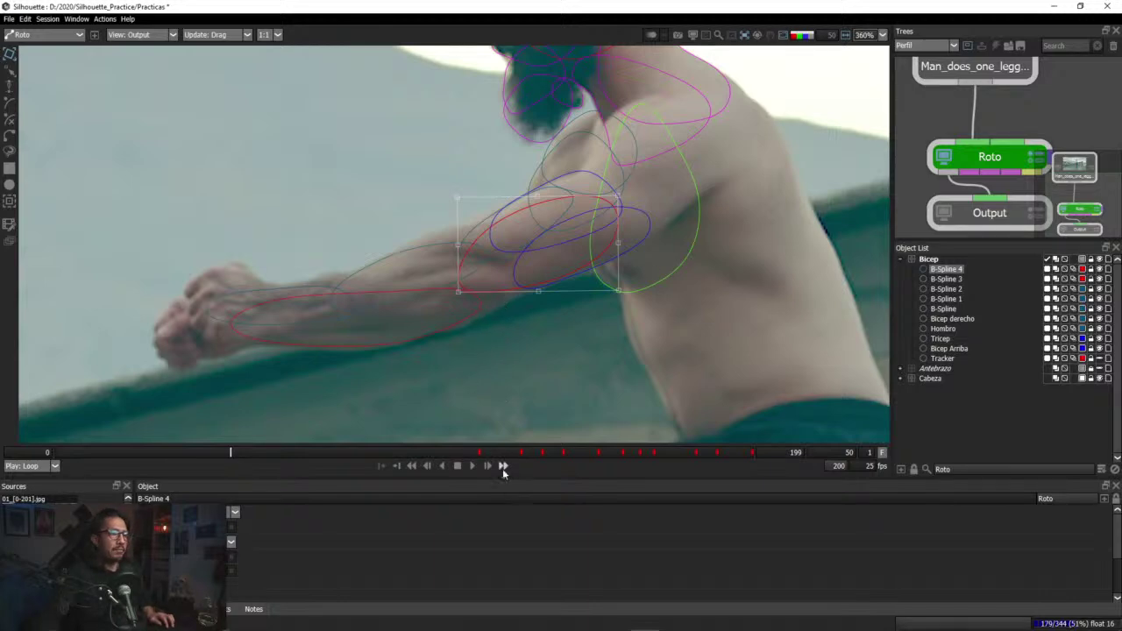
# Step: At frame 191, draw a closed B-Spline around the upper forearm muscle, from mid-forearm to just past the elbow
pyautogui.moveTo(419, 452); pyautogui.dragTo(724, 456)
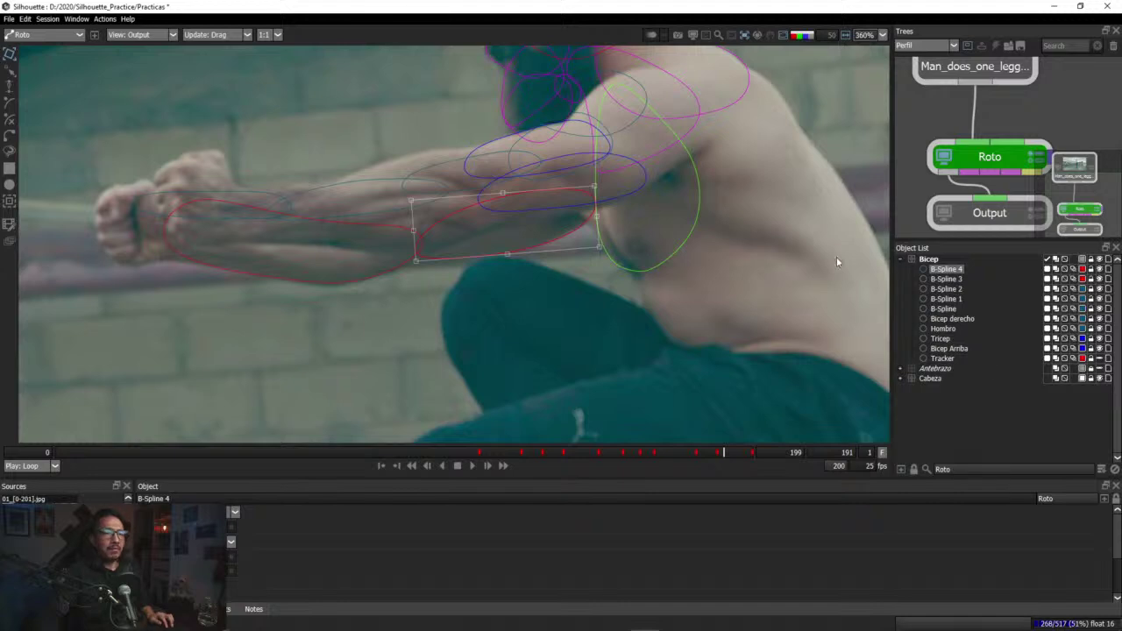
pyautogui.click(9, 92)
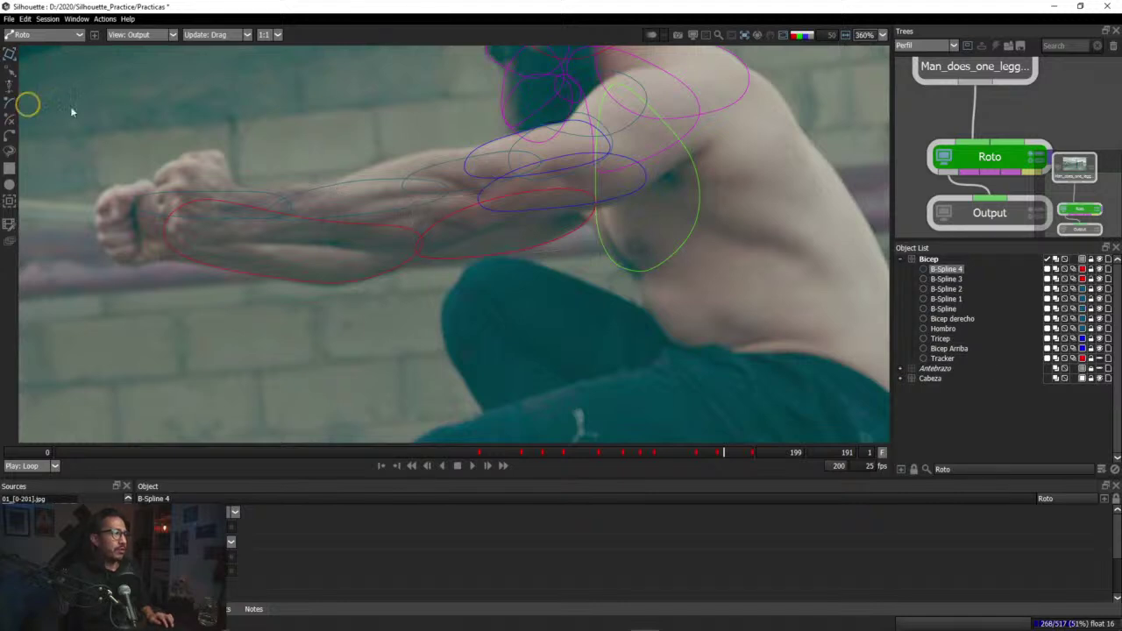
pyautogui.click(339, 179)
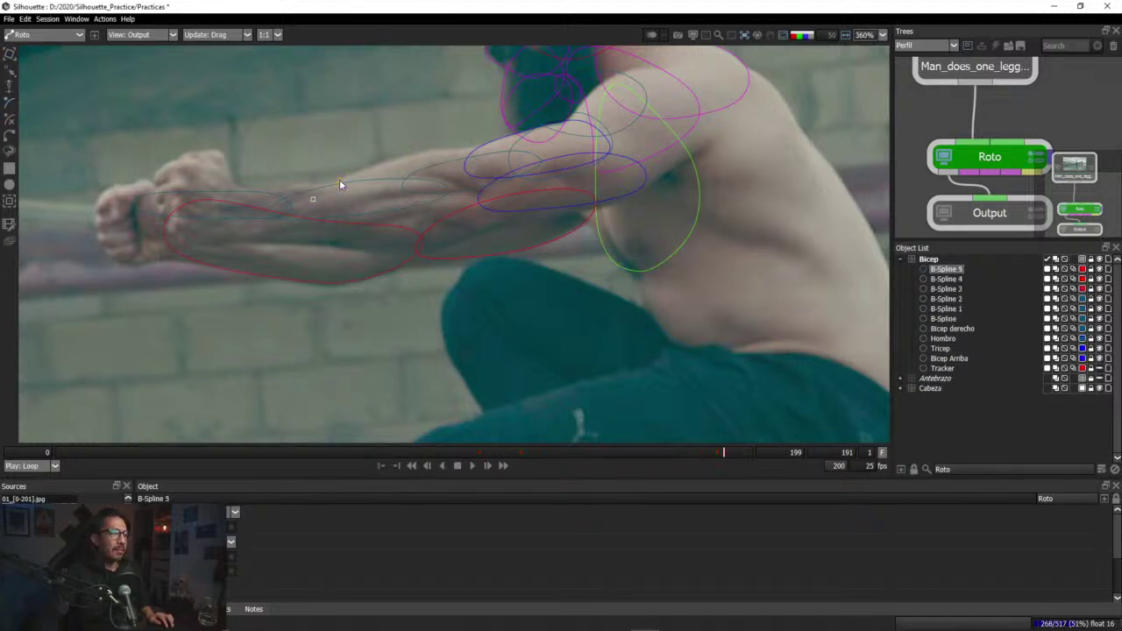
pyautogui.click(418, 154)
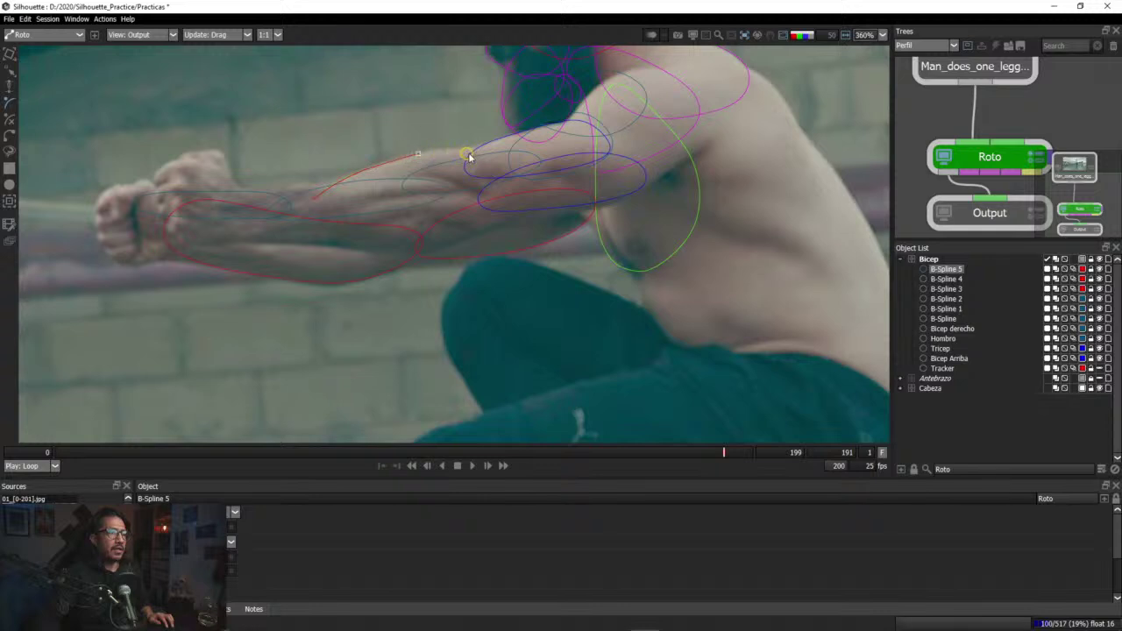
pyautogui.click(513, 180)
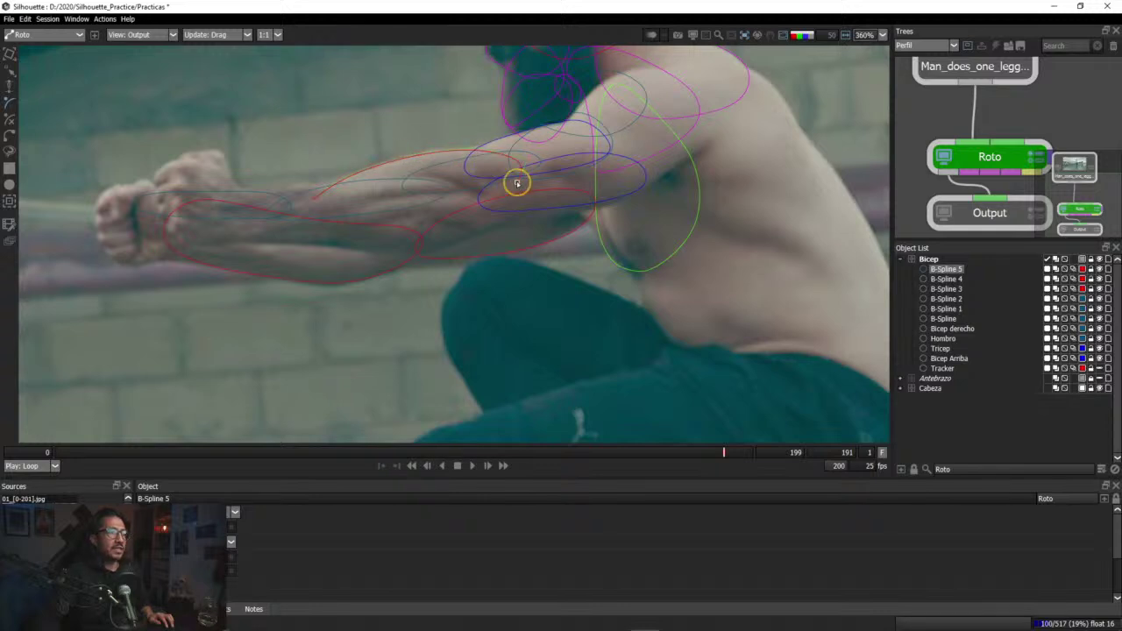
pyautogui.click(420, 199)
pyautogui.click(348, 217)
pyautogui.click(319, 199)
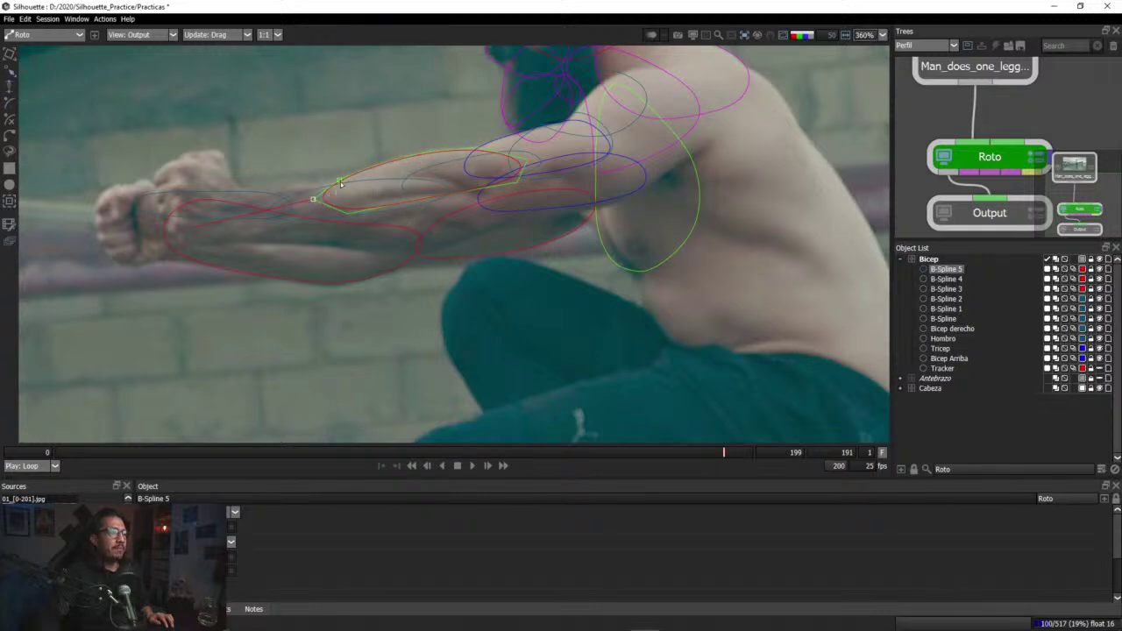
# Step: Refine the control points of B-Spline 5 along its upper contour, elbow end and lower edge to match the forearm
pyautogui.scroll(5, 368, 181)
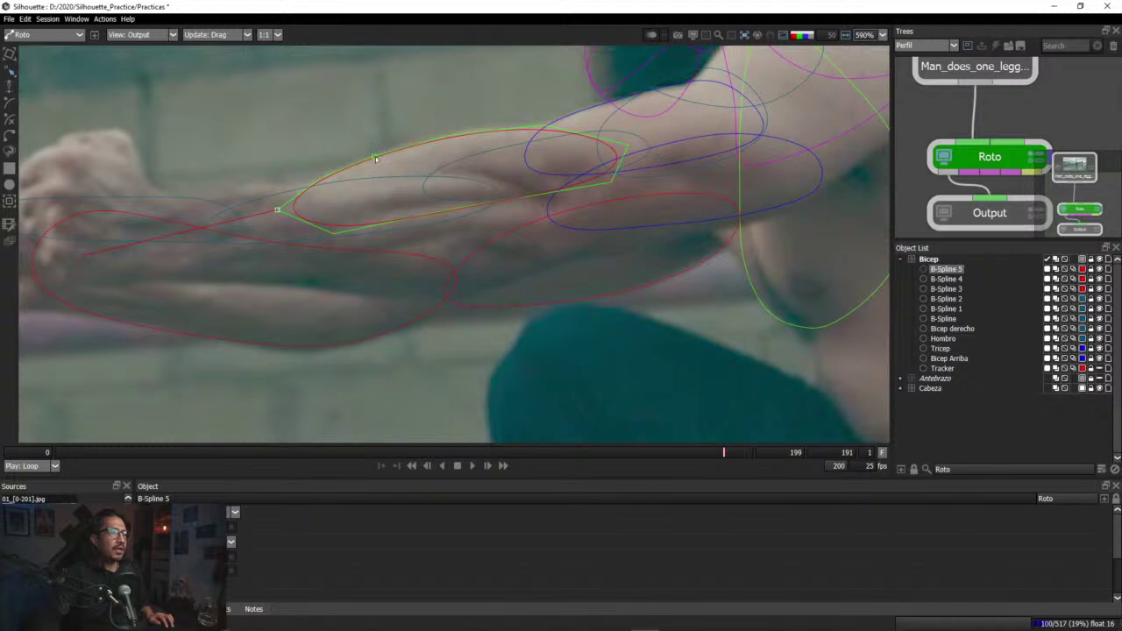
pyautogui.click(375, 158)
pyautogui.moveTo(450, 137); pyautogui.dragTo(451, 132)
pyautogui.moveTo(542, 128); pyautogui.dragTo(555, 120)
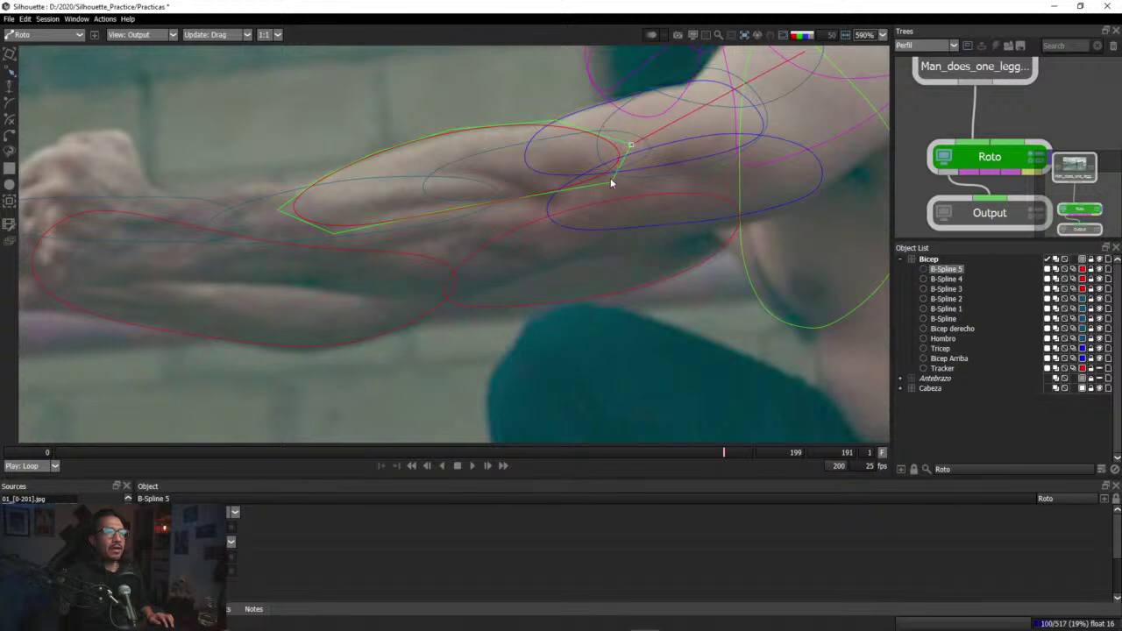
pyautogui.moveTo(614, 181); pyautogui.dragTo(618, 190)
pyautogui.moveTo(454, 212); pyautogui.dragTo(456, 222)
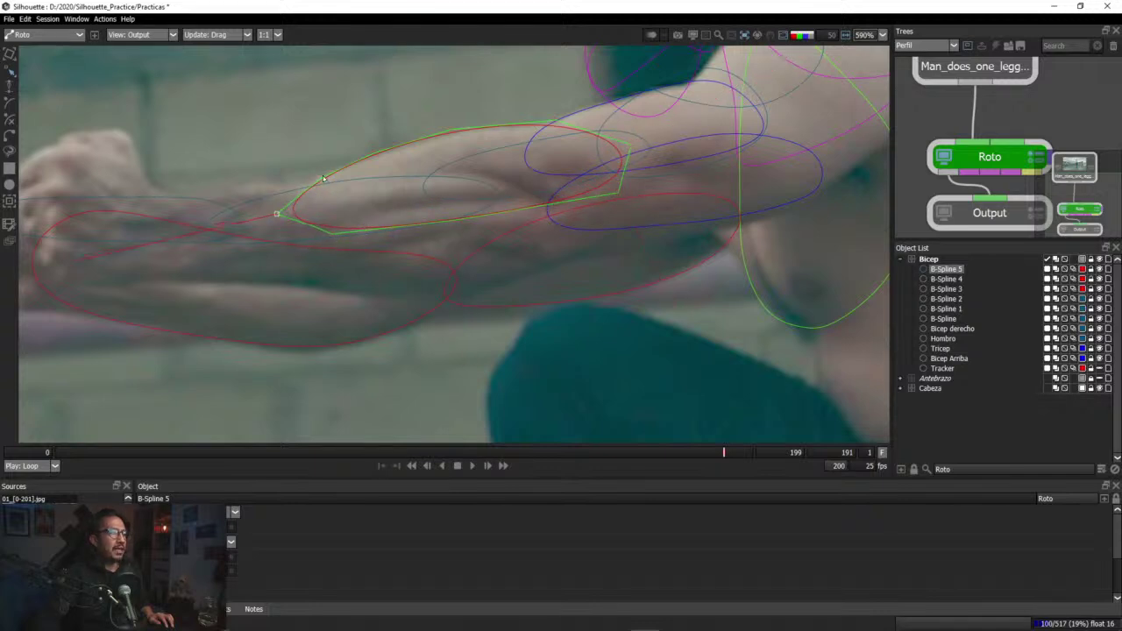
pyautogui.moveTo(307, 174); pyautogui.dragTo(309, 180)
pyautogui.click(373, 153)
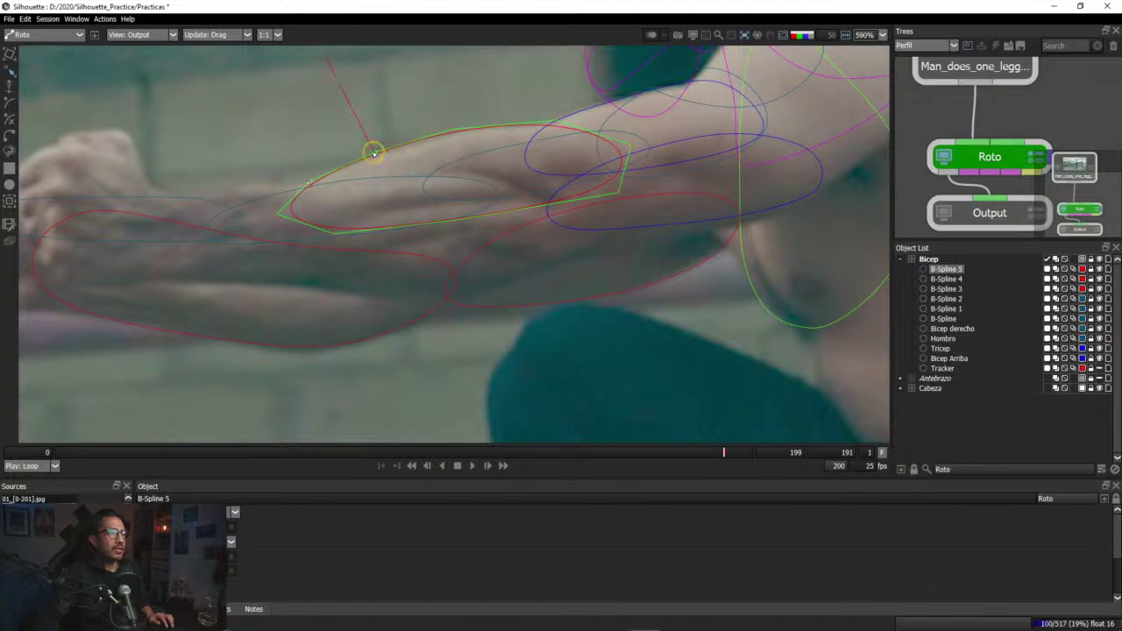
pyautogui.press('a')
pyautogui.press('a')
pyautogui.press('a')
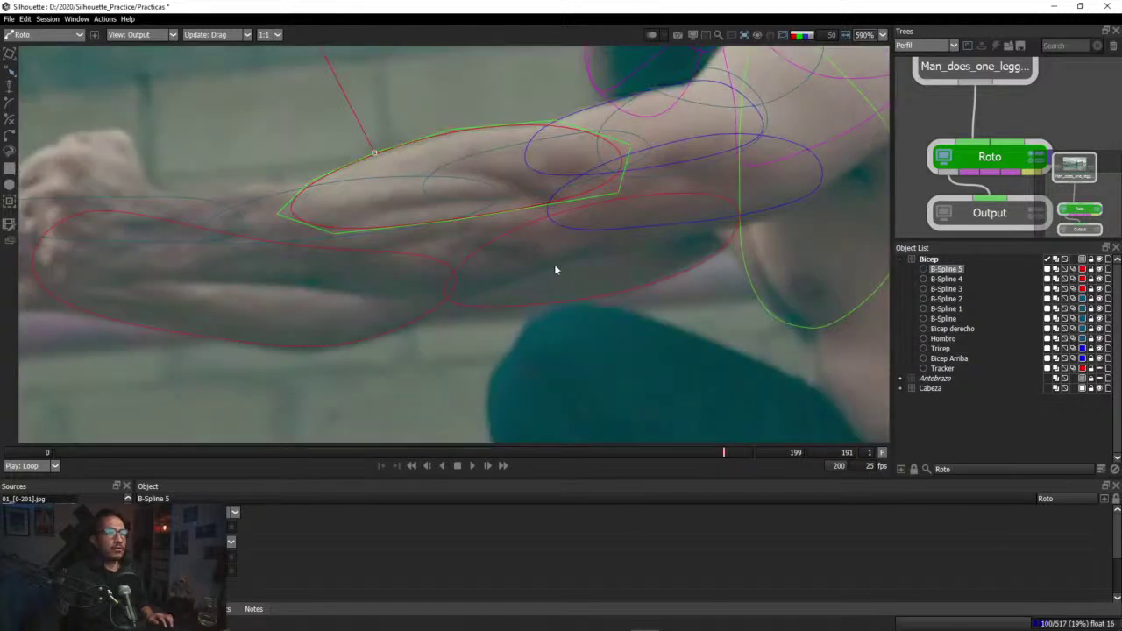
pyautogui.scroll(-3, 447, 324)
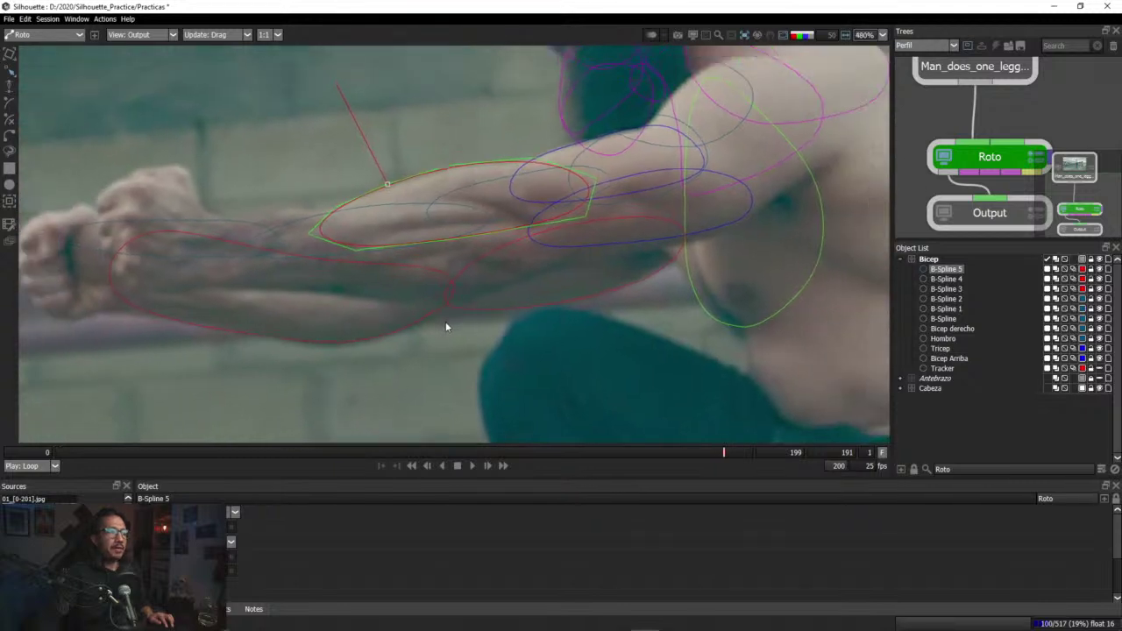
pyautogui.scroll(2, 454, 323)
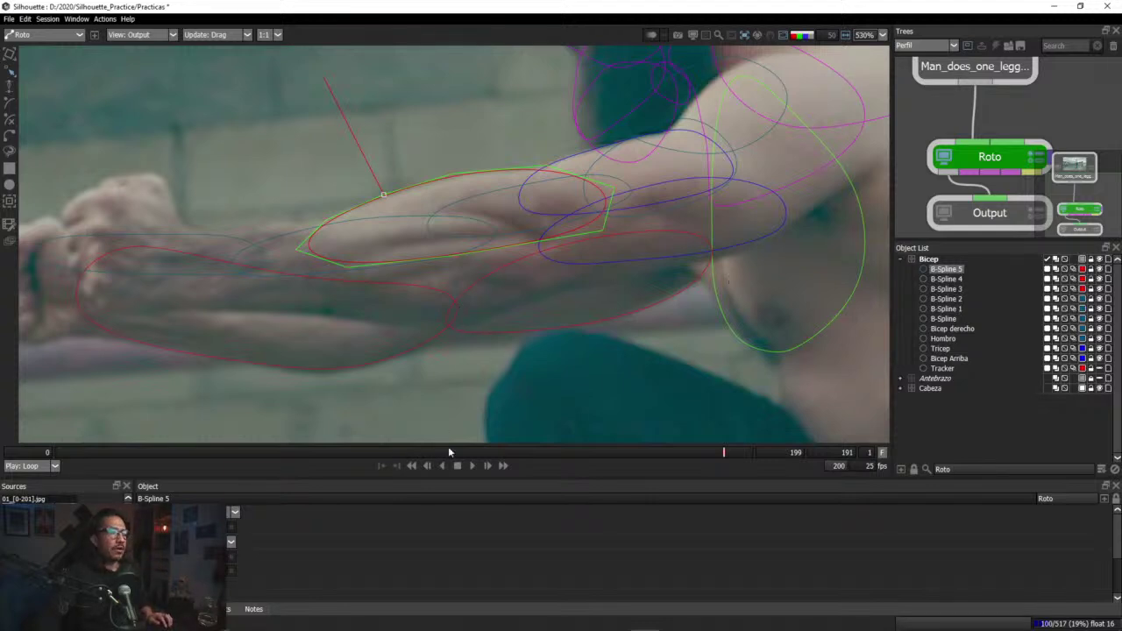
# Step: Transform B-Spline 5 to match the upper forearm muscle at frames 162 and 114, setting a keyframe at each
pyautogui.moveTo(714, 455); pyautogui.dragTo(624, 466)
pyautogui.click(9, 53)
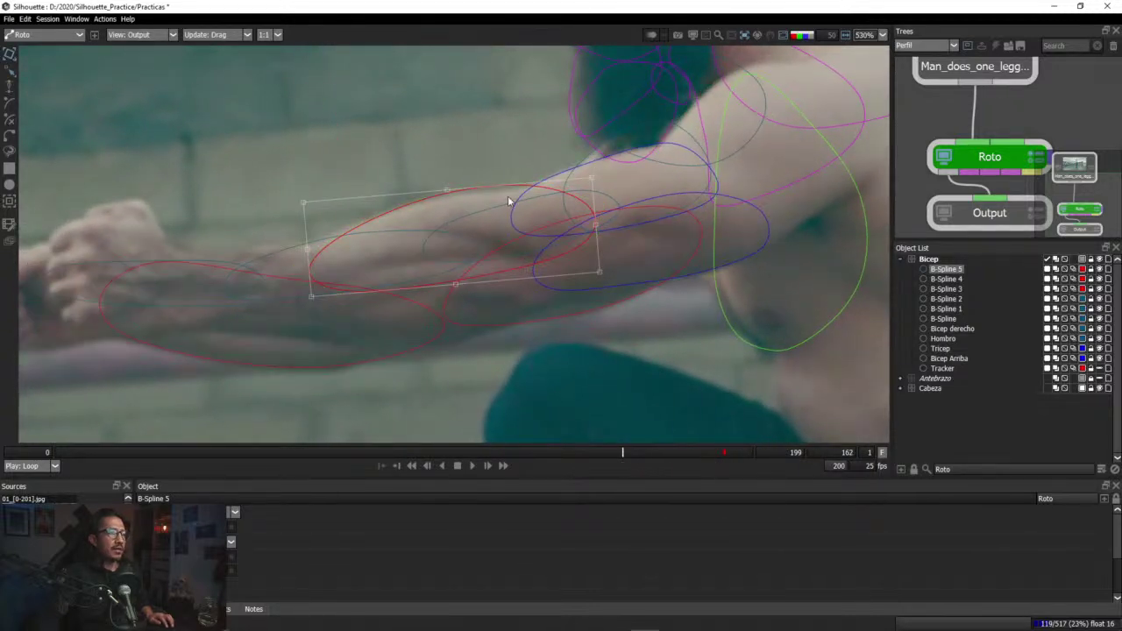
pyautogui.moveTo(593, 179); pyautogui.dragTo(532, 193)
pyautogui.moveTo(622, 452); pyautogui.dragTo(454, 465)
pyautogui.moveTo(511, 207); pyautogui.dragTo(506, 212)
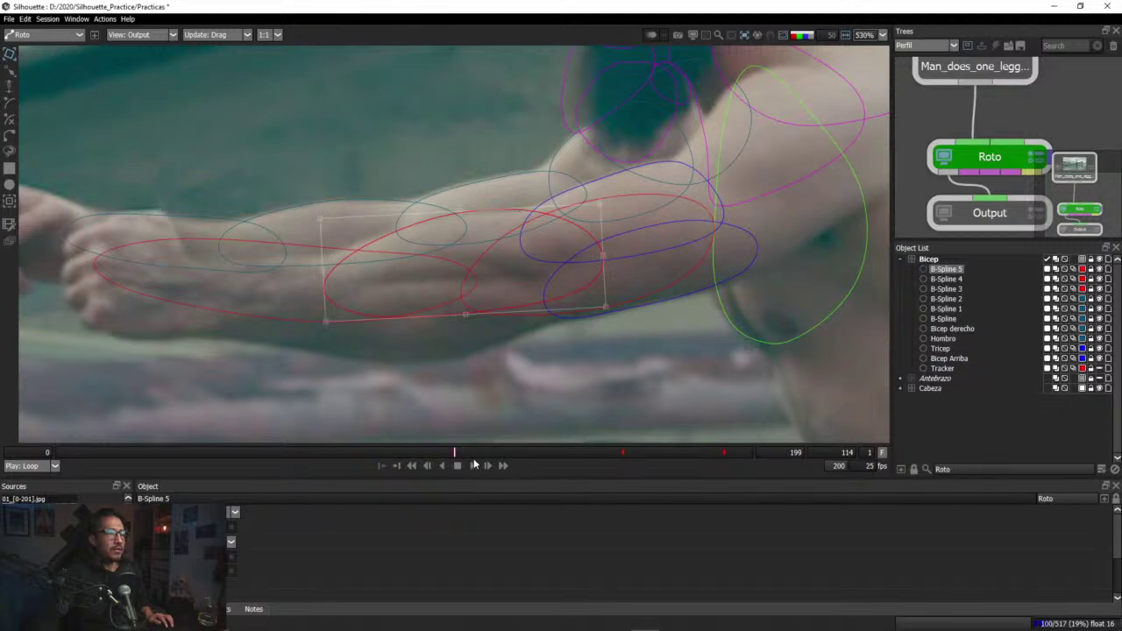
# Step: Shift B-Spline 5 slightly onto the forearm at frame 47 and check its fit near frame 96
pyautogui.moveTo(473, 462); pyautogui.dragTo(222, 451)
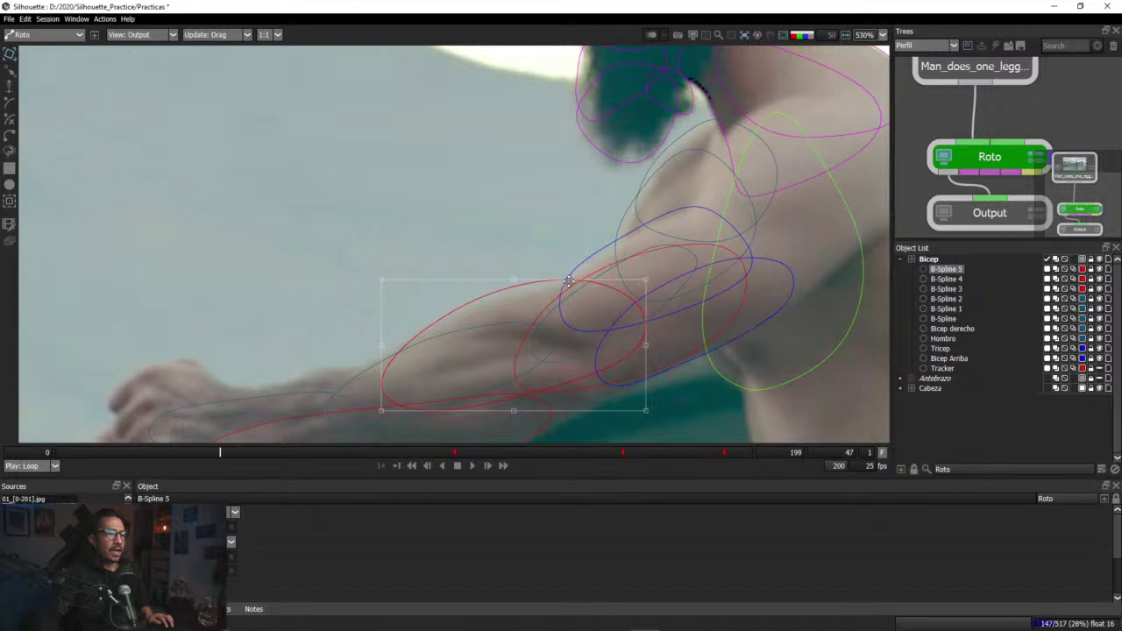
pyautogui.moveTo(568, 281); pyautogui.dragTo(561, 287)
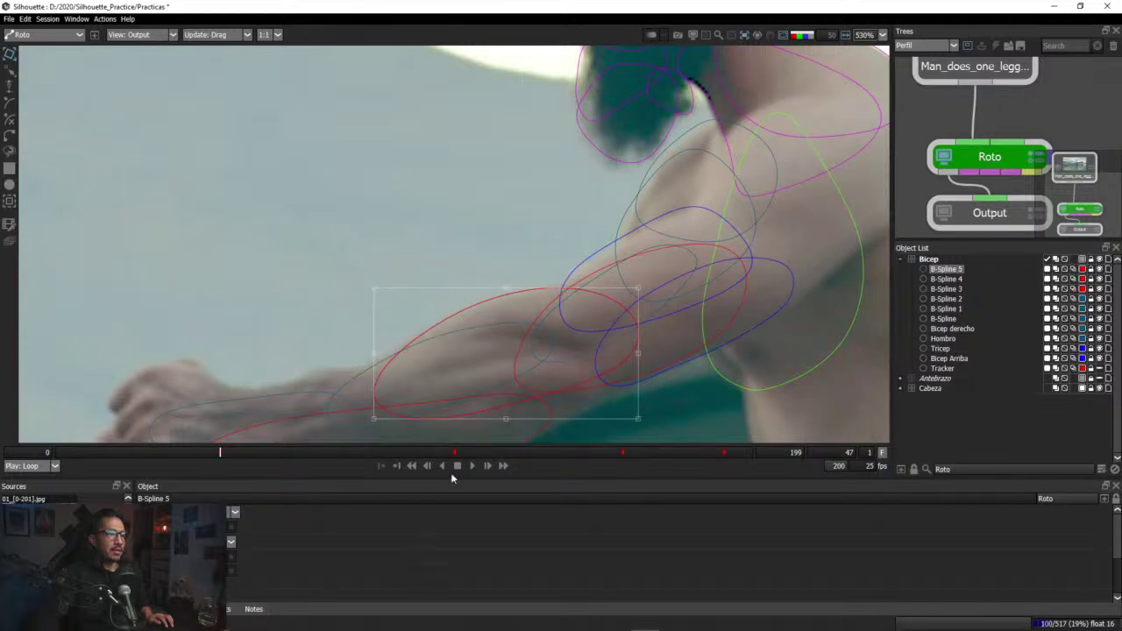
pyautogui.moveTo(305, 456); pyautogui.dragTo(393, 455)
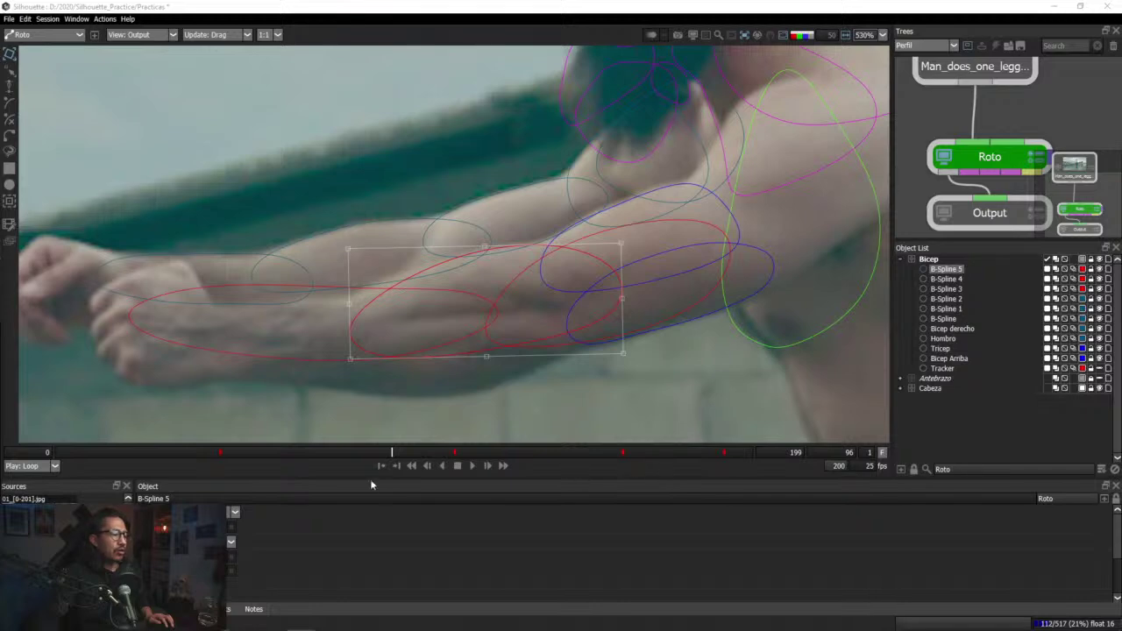
# Step: At frame 32, move B-Spline 5 onto the upper forearm and stretch its elbow and wrist ends to fit
pyautogui.moveTo(397, 456); pyautogui.dragTo(168, 454)
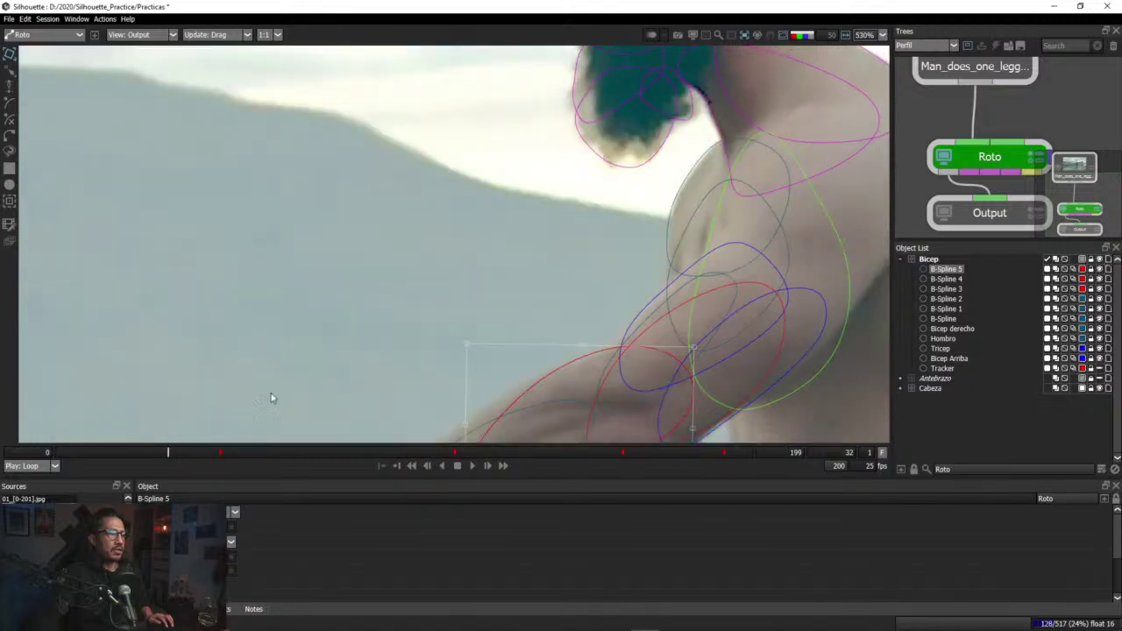
pyautogui.moveTo(272, 398); pyautogui.dragTo(259, 278)
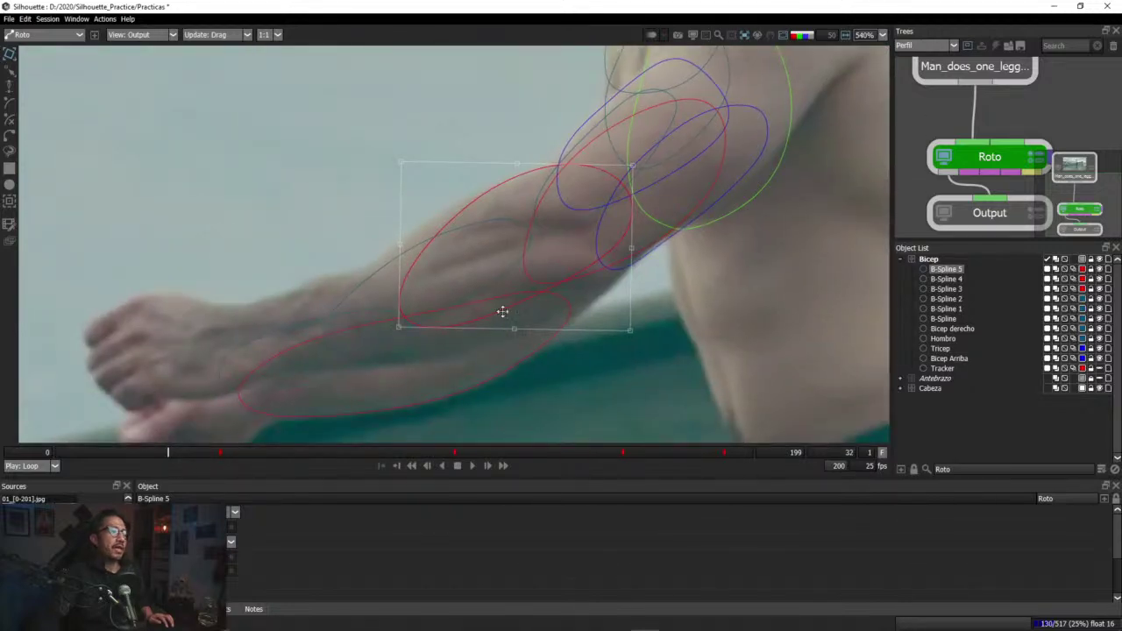
pyautogui.moveTo(501, 313); pyautogui.dragTo(470, 324)
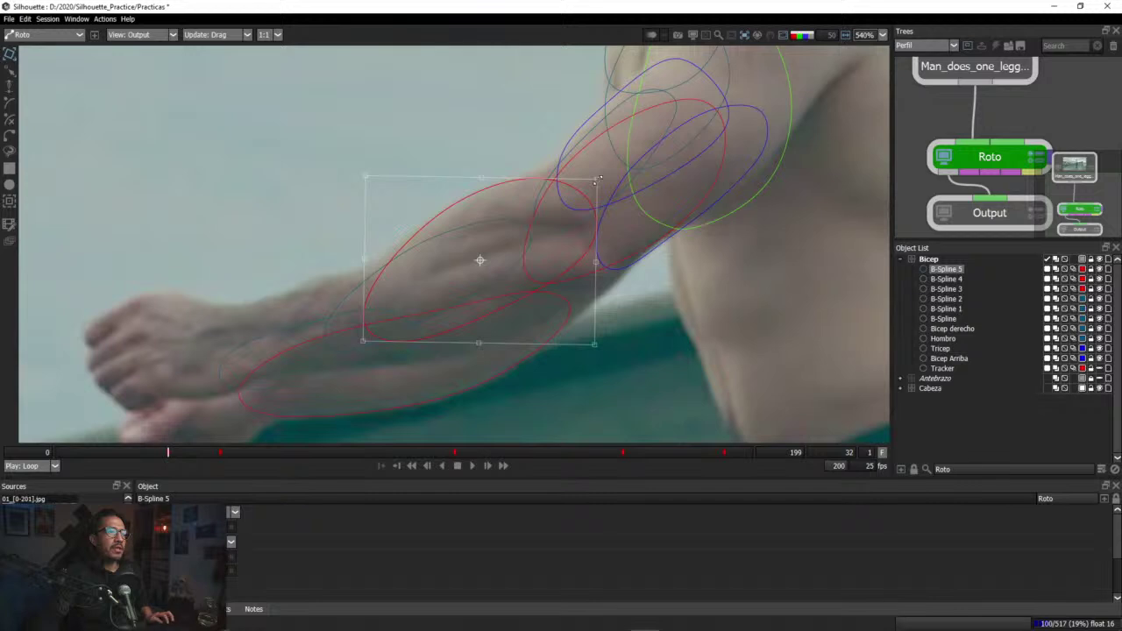
pyautogui.moveTo(596, 179); pyautogui.dragTo(614, 168)
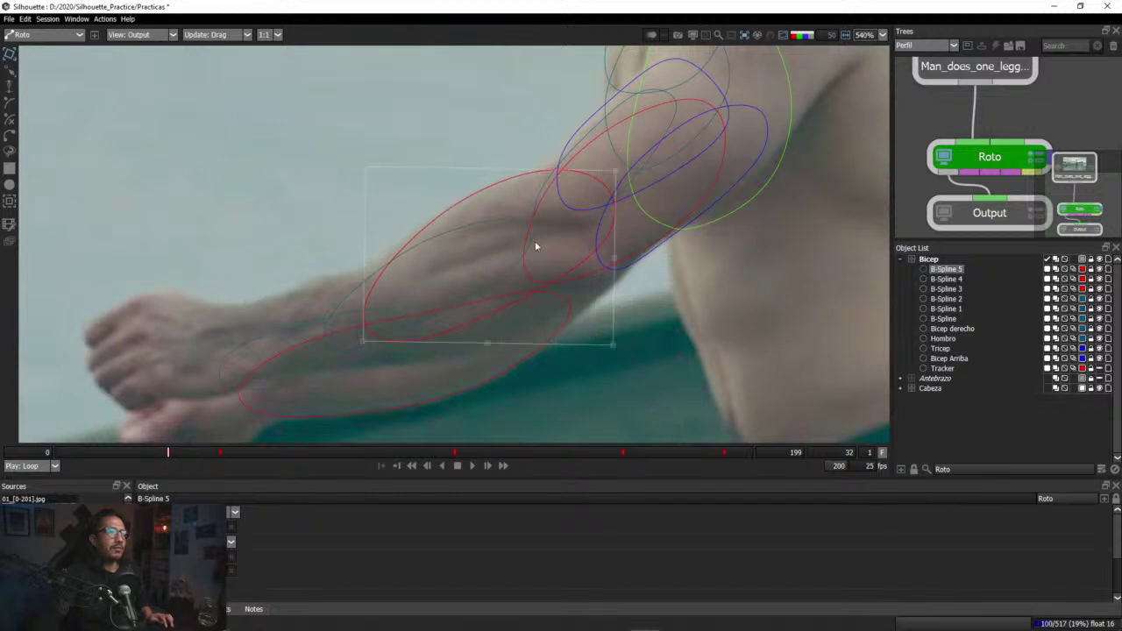
pyautogui.moveTo(363, 338); pyautogui.dragTo(344, 348)
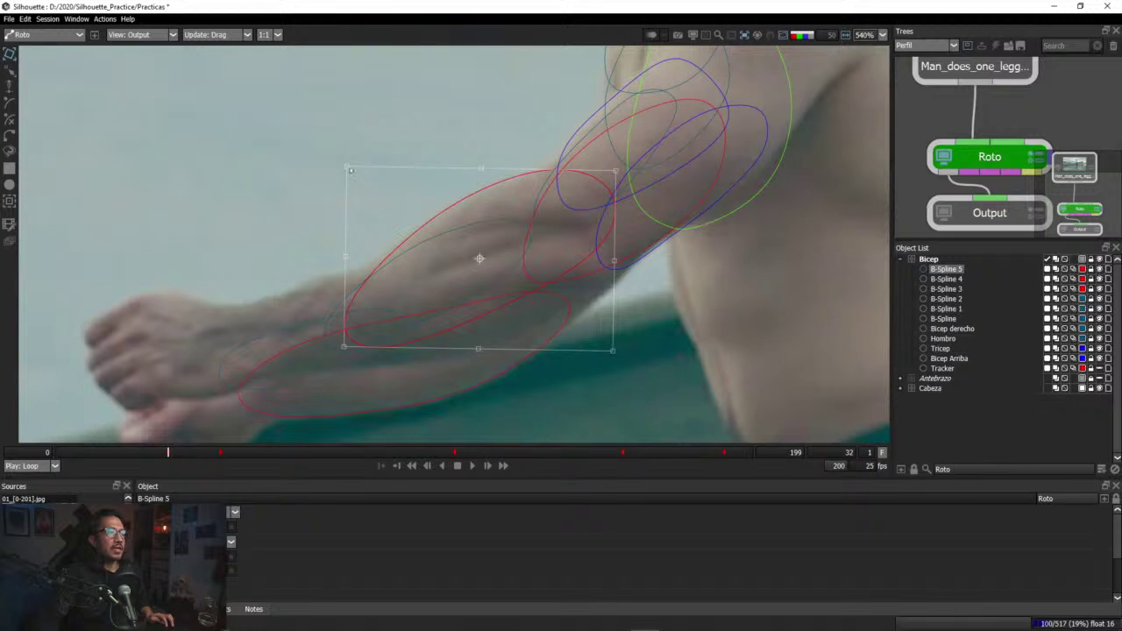
pyautogui.moveTo(350, 169); pyautogui.dragTo(343, 170)
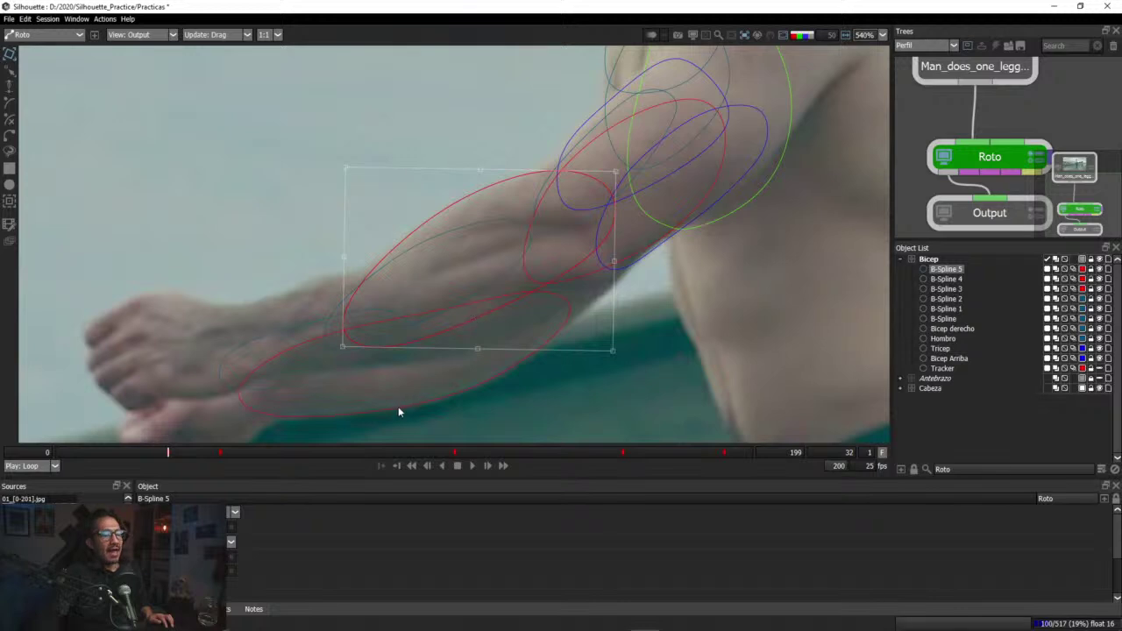
pyautogui.moveTo(179, 453); pyautogui.dragTo(224, 454)
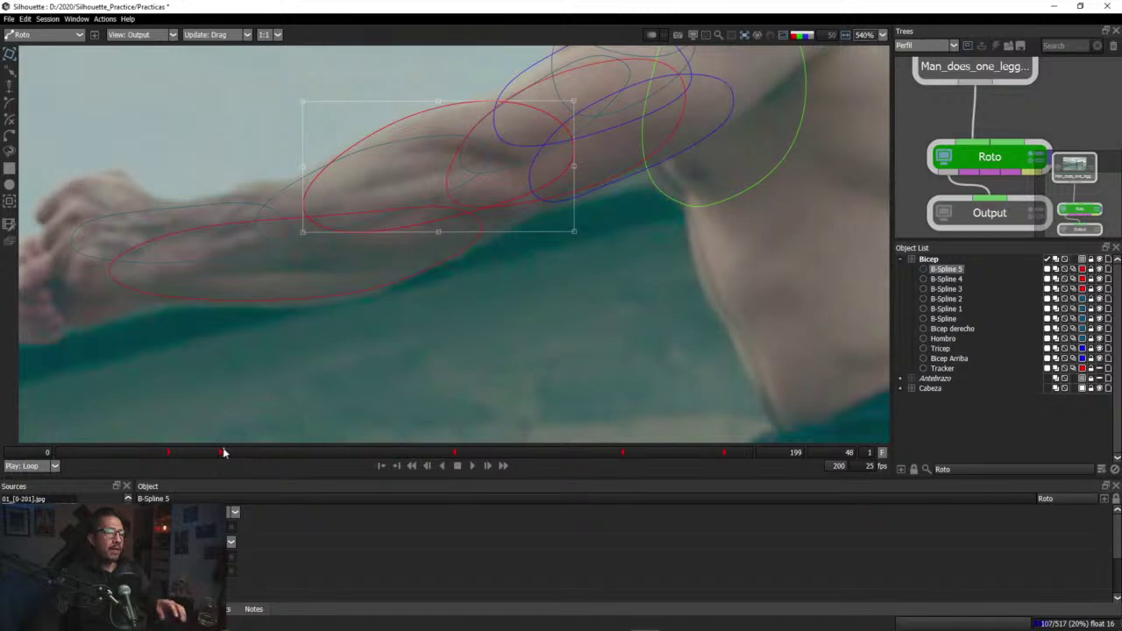
# Step: At frame 18, reposition B-Spline 5 along the bent forearm and extend both ends to match the muscle
pyautogui.moveTo(167, 457); pyautogui.dragTo(119, 454)
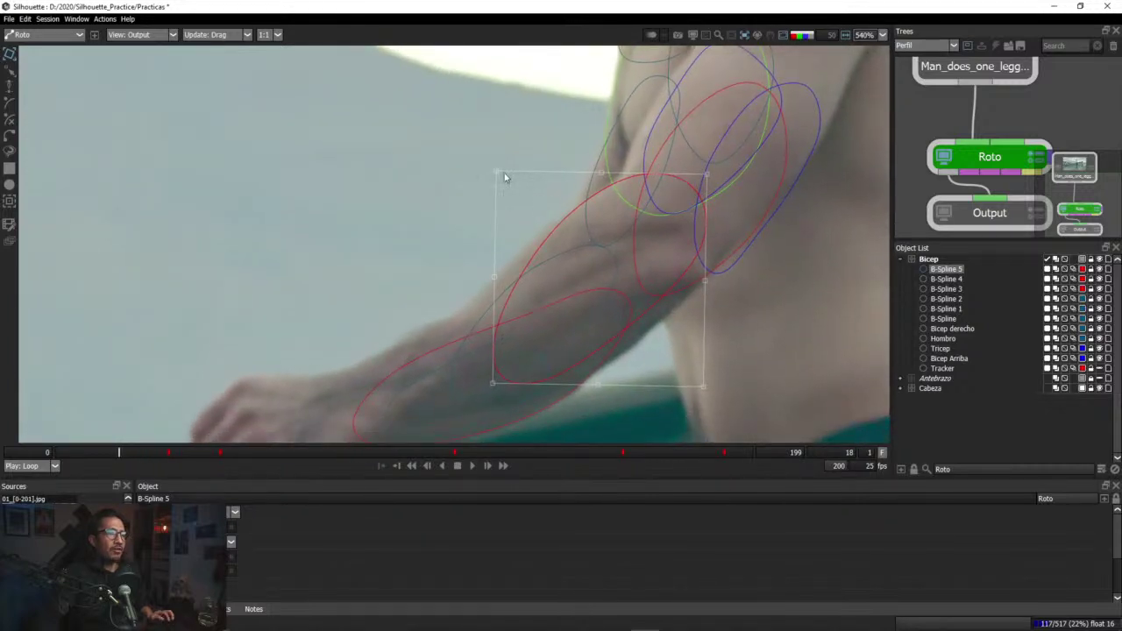
pyautogui.moveTo(497, 171); pyautogui.dragTo(554, 222)
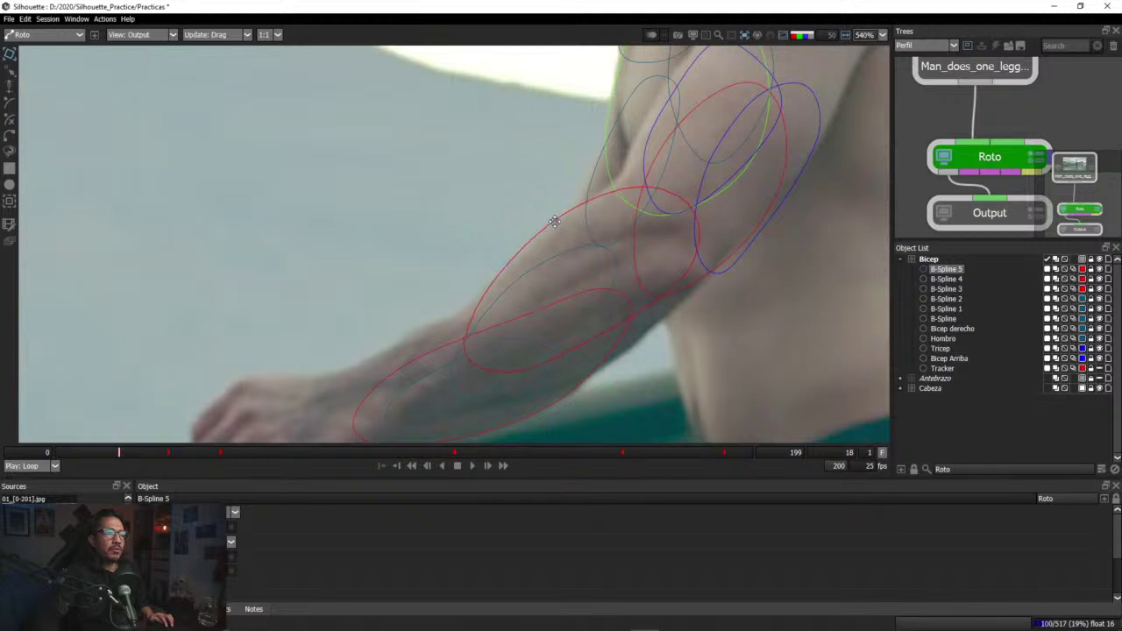
pyautogui.moveTo(699, 187); pyautogui.dragTo(715, 178)
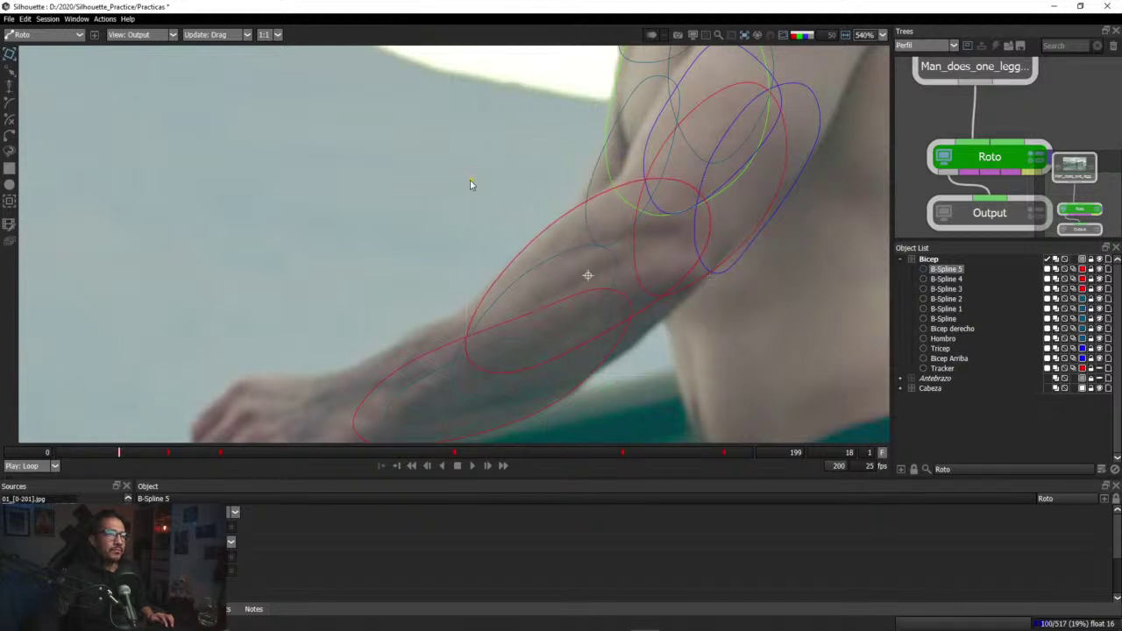
pyautogui.moveTo(465, 372); pyautogui.dragTo(443, 393)
# Step: At frame 0, move B-Spline 5 onto the lowered forearm and adjust its size and placement around the muscle
pyautogui.moveTo(128, 456); pyautogui.dragTo(55, 459)
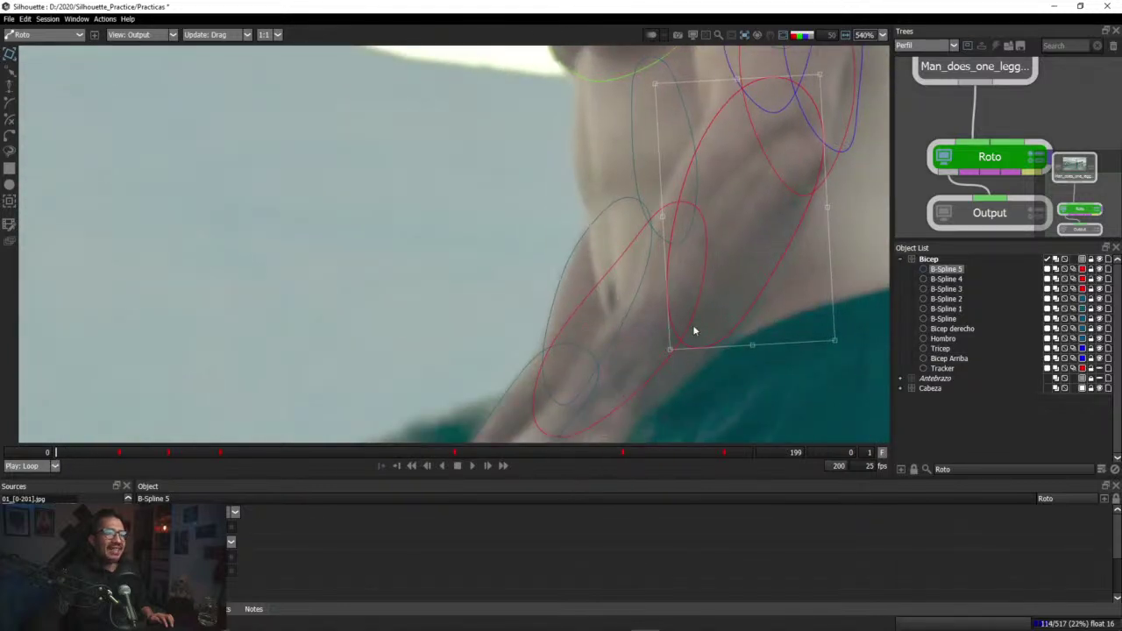
pyautogui.moveTo(677, 207); pyautogui.dragTo(657, 209)
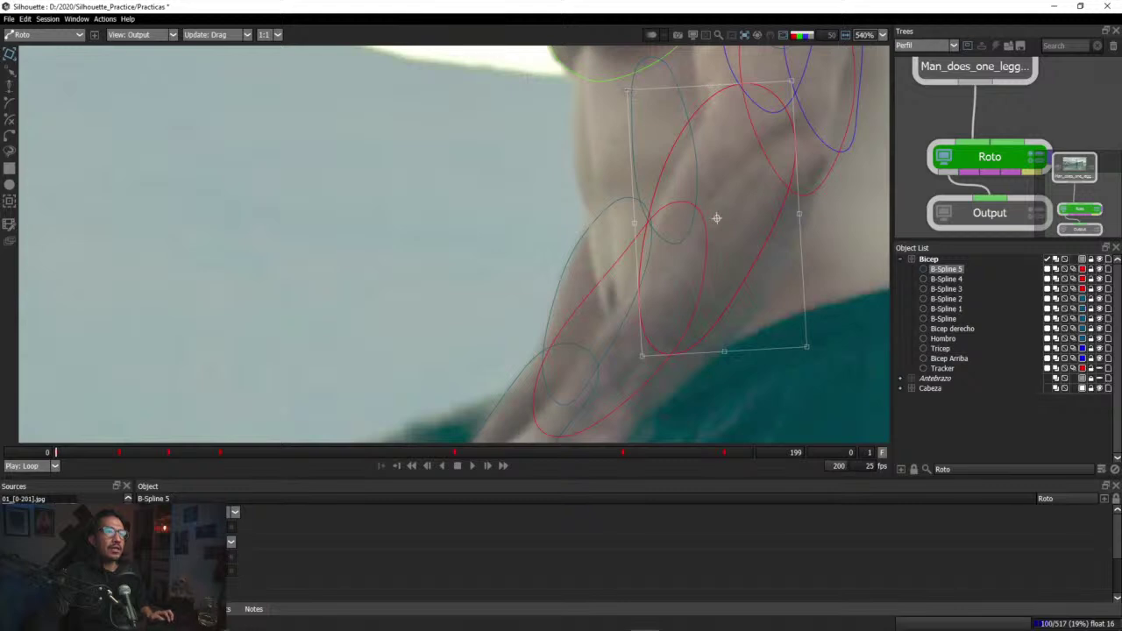
pyautogui.moveTo(628, 90); pyautogui.dragTo(647, 93)
pyautogui.moveTo(675, 148); pyautogui.dragTo(680, 155)
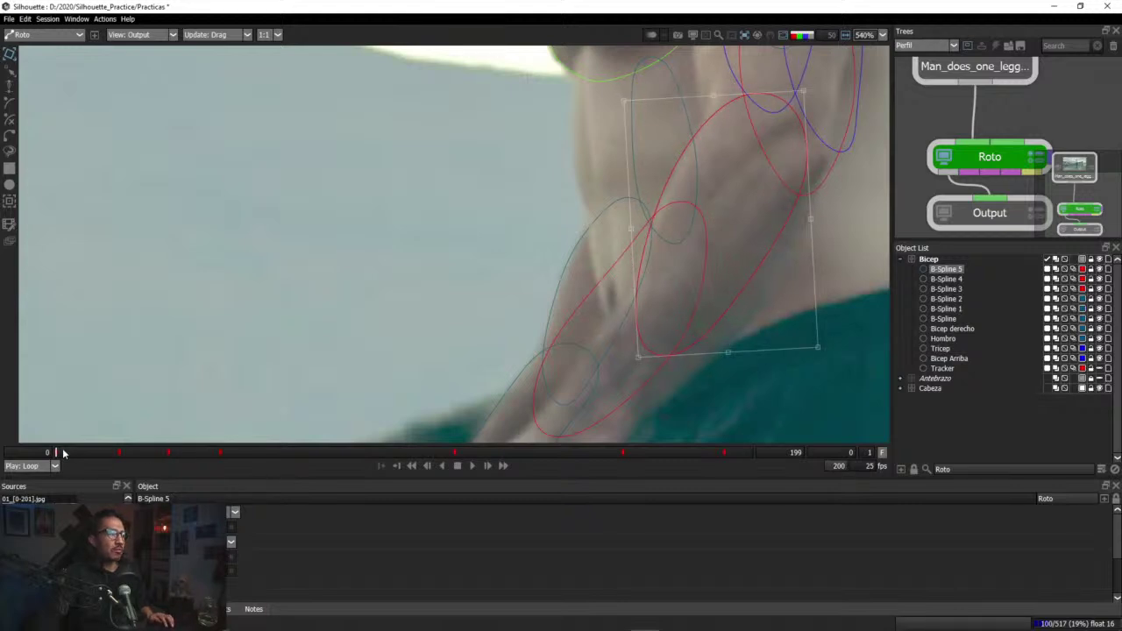
# Step: Examine how B-Spline 5 and the other arm shapes follow the forearm between frames 0 and 92
pyautogui.moveTo(62, 451); pyautogui.dragTo(118, 462)
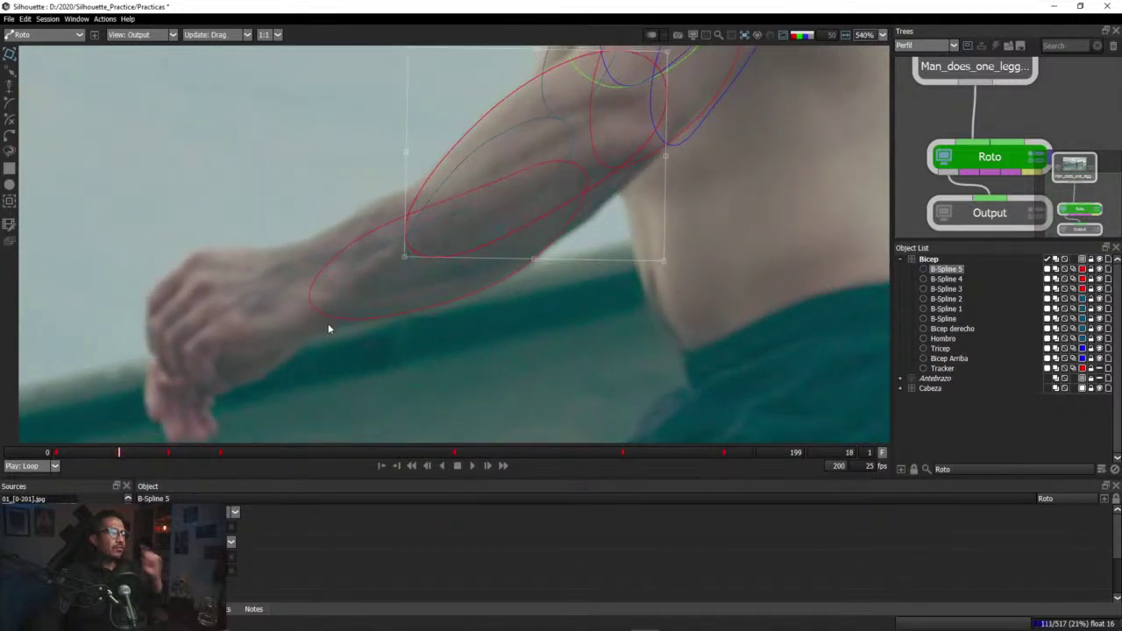
pyautogui.press('x')
pyautogui.moveTo(629, 85); pyautogui.dragTo(614, 144)
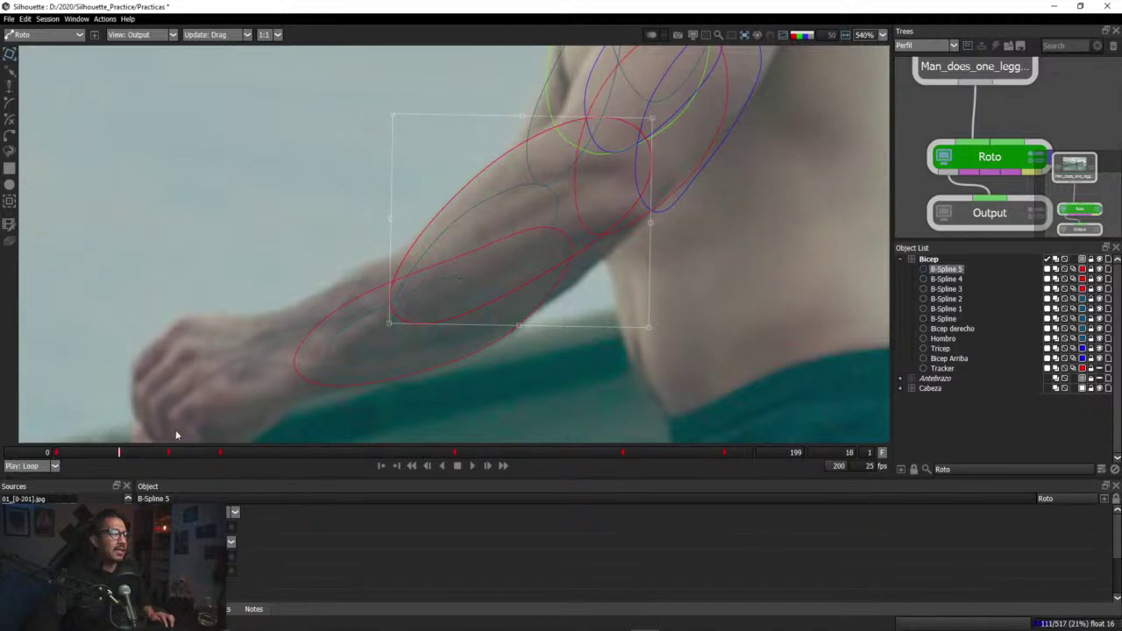
pyautogui.moveTo(121, 454); pyautogui.dragTo(71, 452)
pyautogui.scroll(-2, 296, 318)
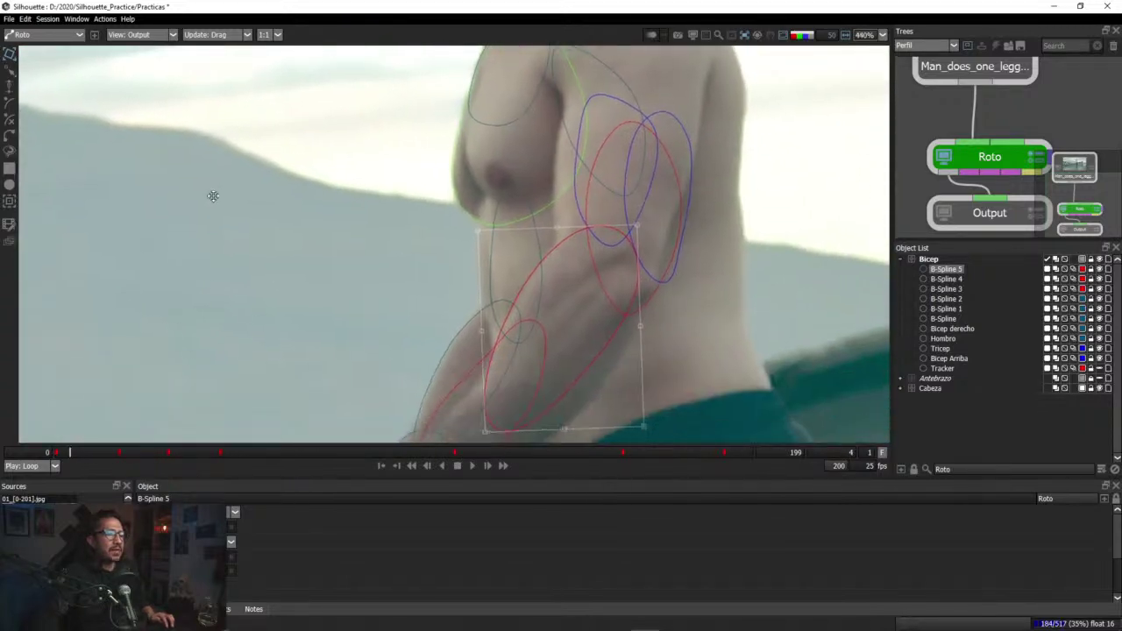
pyautogui.moveTo(285, 455); pyautogui.dragTo(318, 456)
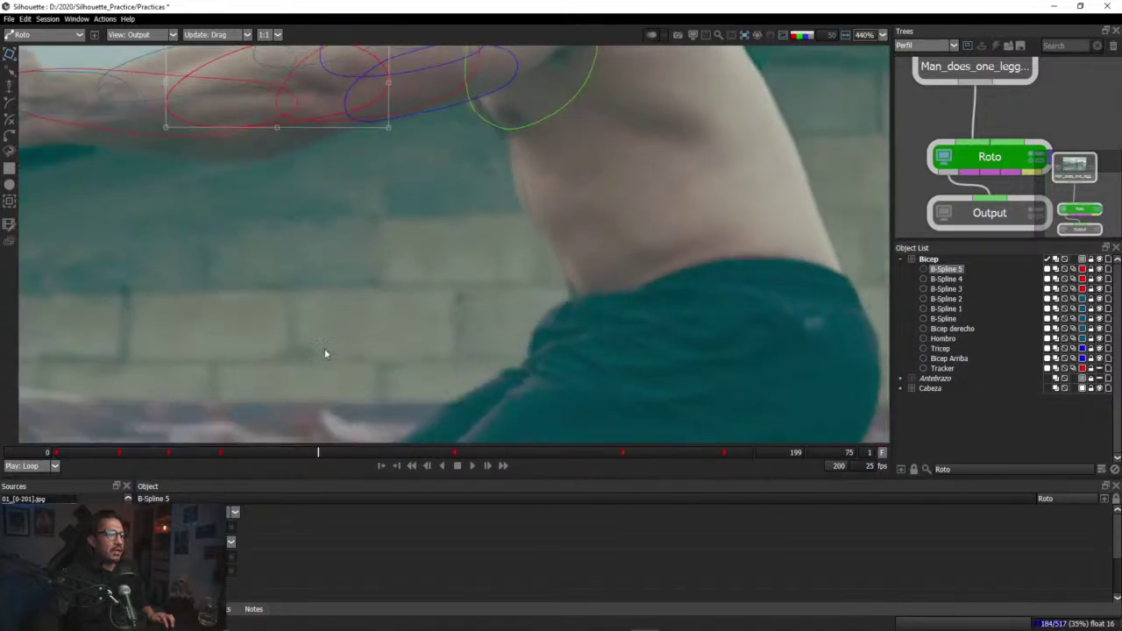
pyautogui.moveTo(326, 235); pyautogui.dragTo(411, 407)
pyautogui.scroll(1, 410, 407)
pyautogui.scroll(-3, 386, 388)
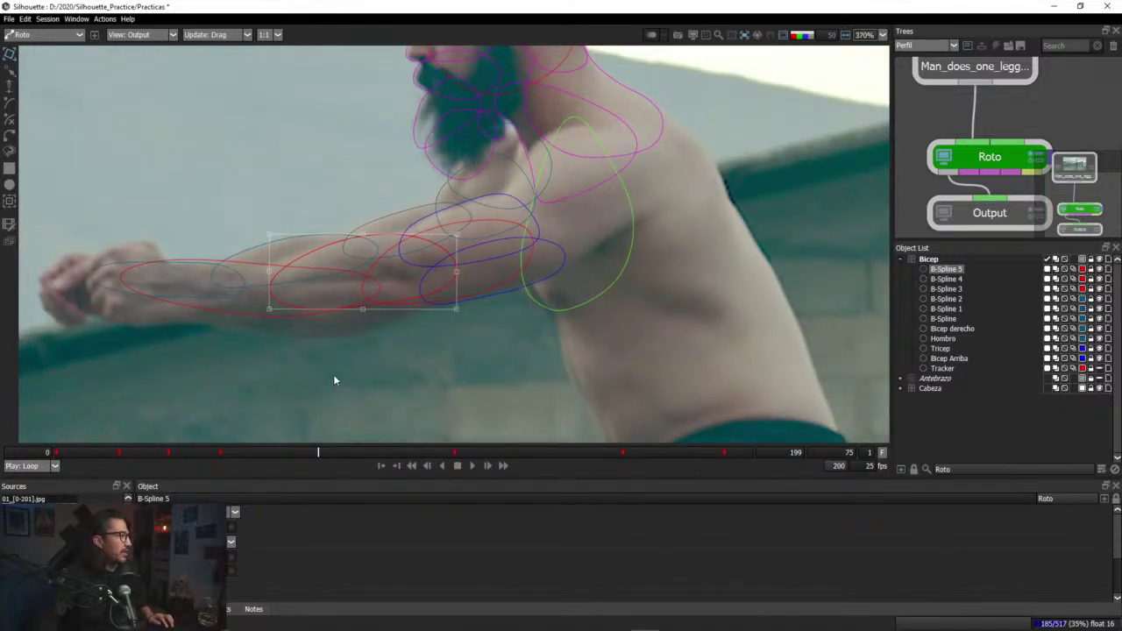
pyautogui.moveTo(312, 454); pyautogui.dragTo(196, 448)
pyautogui.scroll(-2, 288, 368)
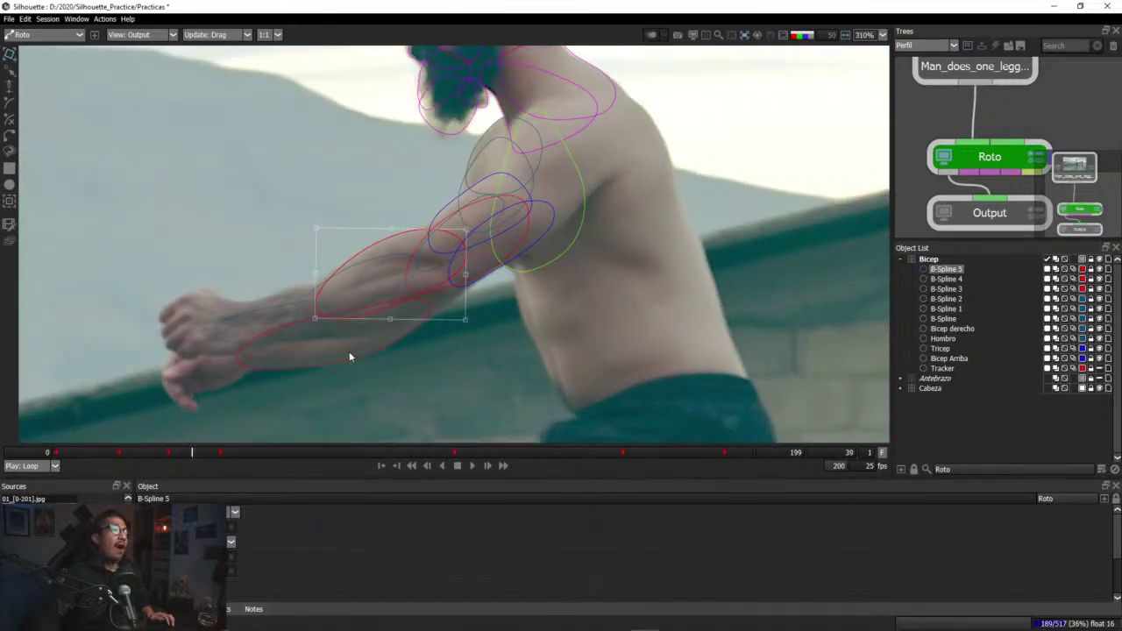
pyautogui.scroll(2, 358, 354)
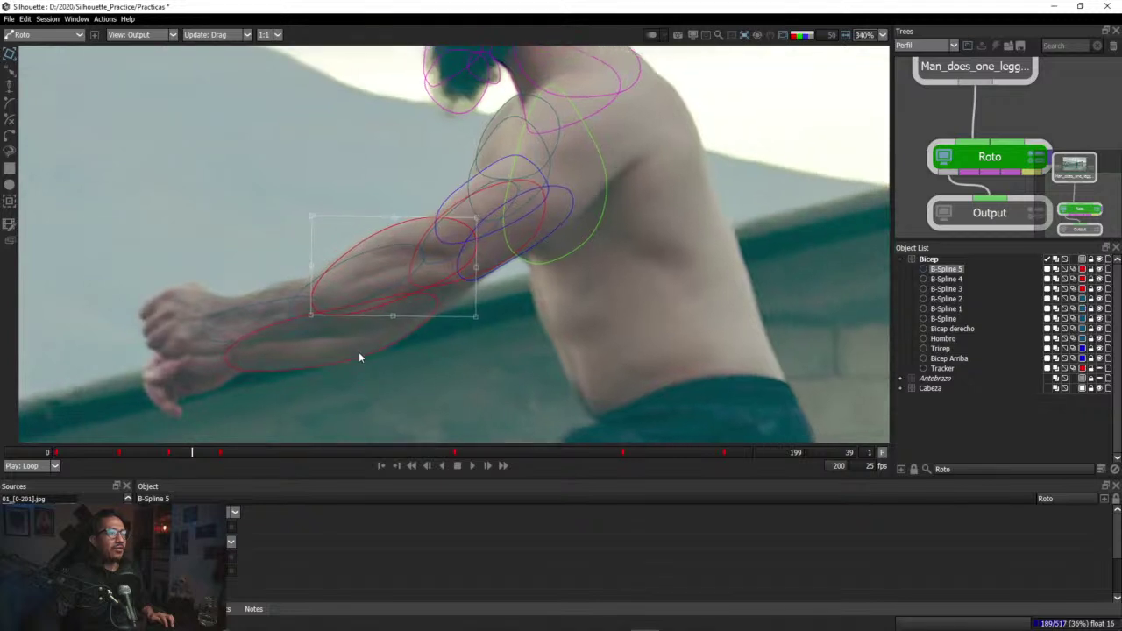
pyautogui.moveTo(192, 452); pyautogui.dragTo(68, 454)
pyautogui.scroll(-3, 220, 388)
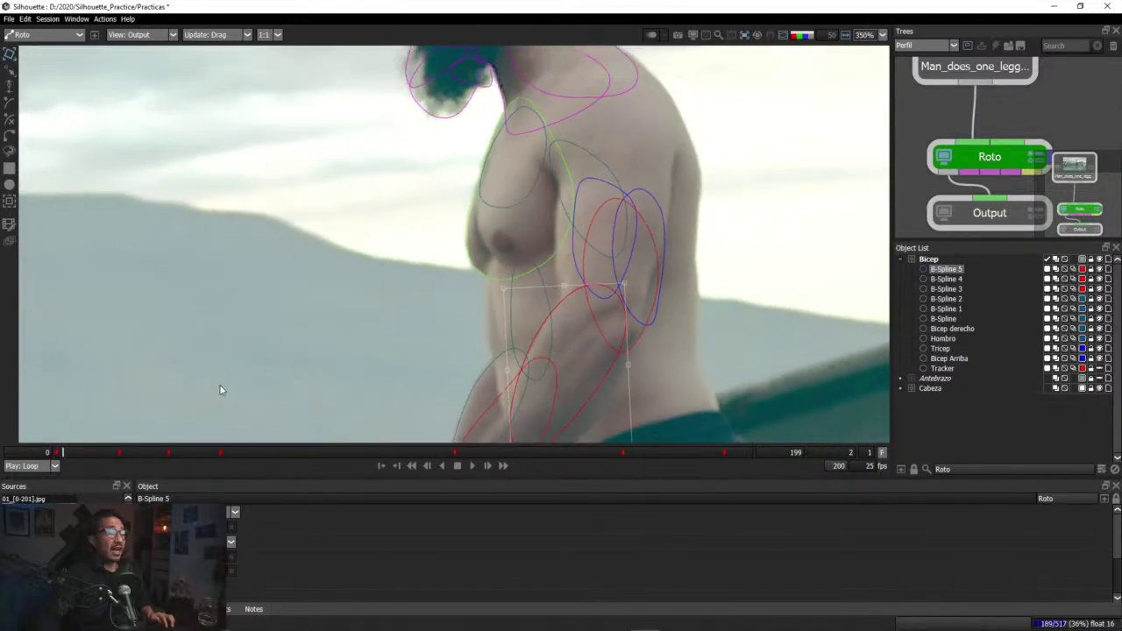
pyautogui.moveTo(94, 453); pyautogui.dragTo(374, 448)
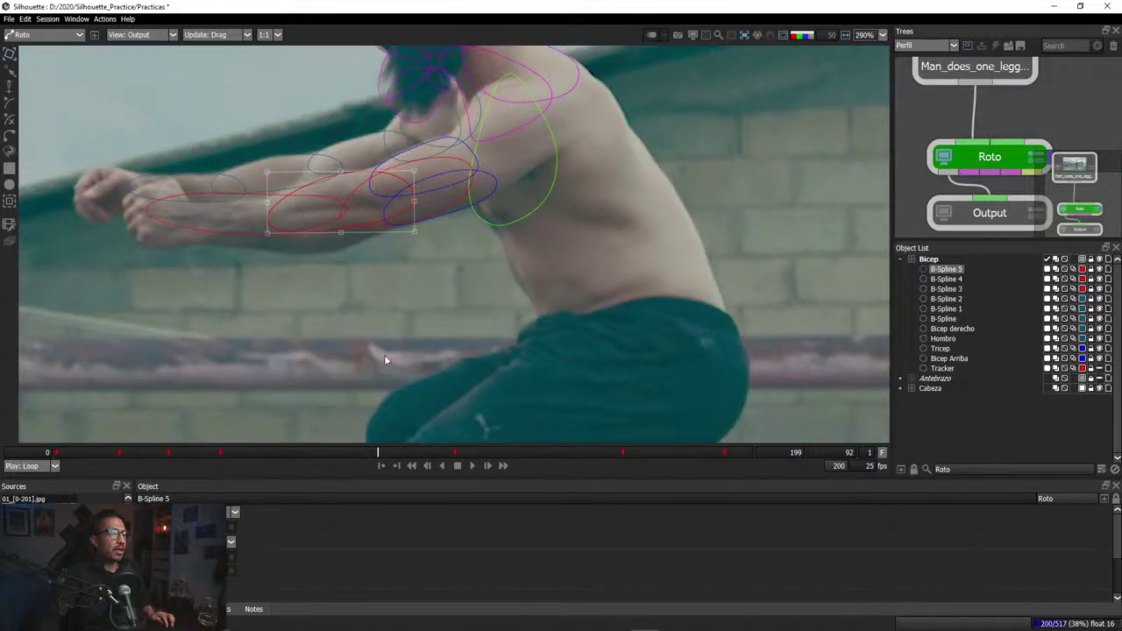
pyautogui.moveTo(235, 452); pyautogui.dragTo(193, 453)
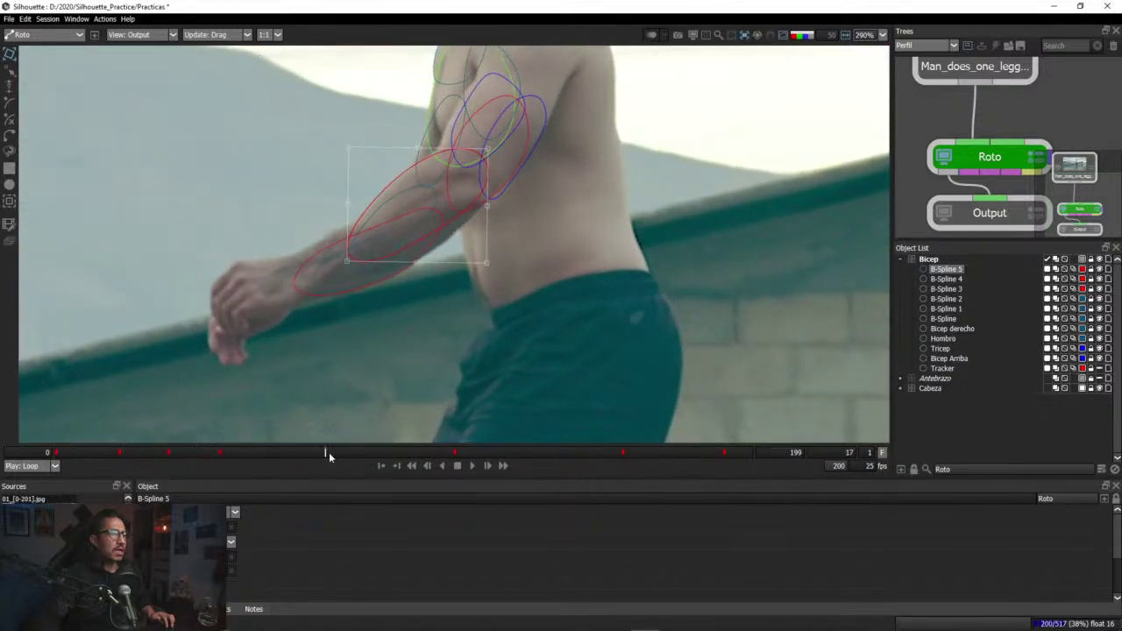
# Step: At frame 79, draw a closed B-Spline in the Bicep layer around the lower forearm muscle, from near the wrist to the elbow
pyautogui.moveTo(328, 454); pyautogui.dragTo(332, 453)
pyautogui.moveTo(273, 219); pyautogui.dragTo(342, 391)
pyautogui.scroll(4, 350, 381)
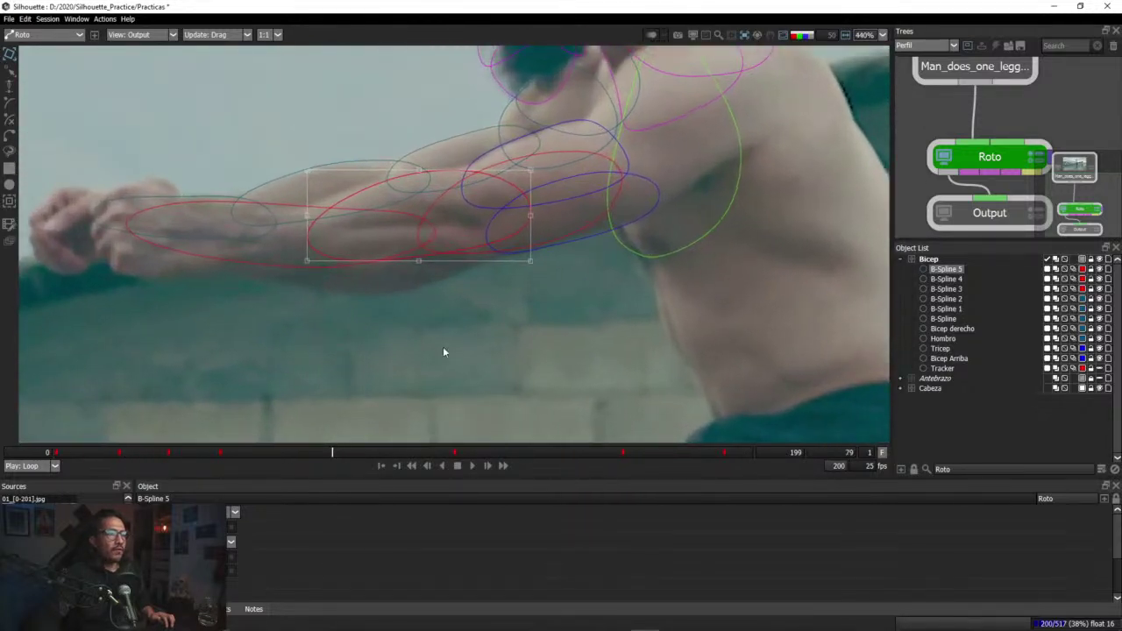
pyautogui.click(470, 313)
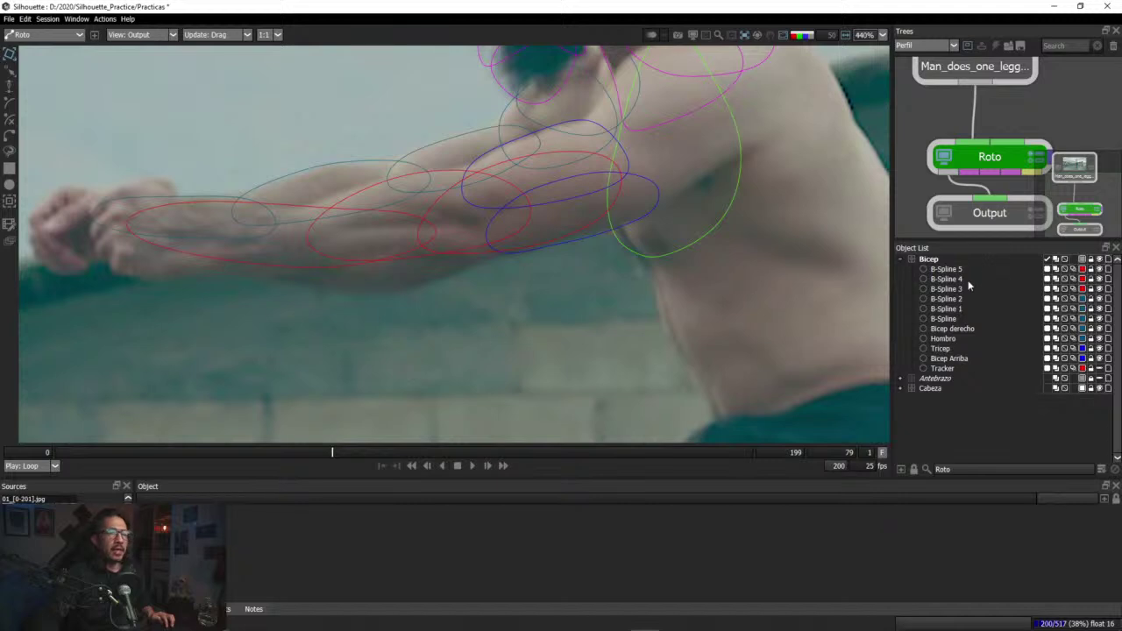
pyautogui.click(936, 260)
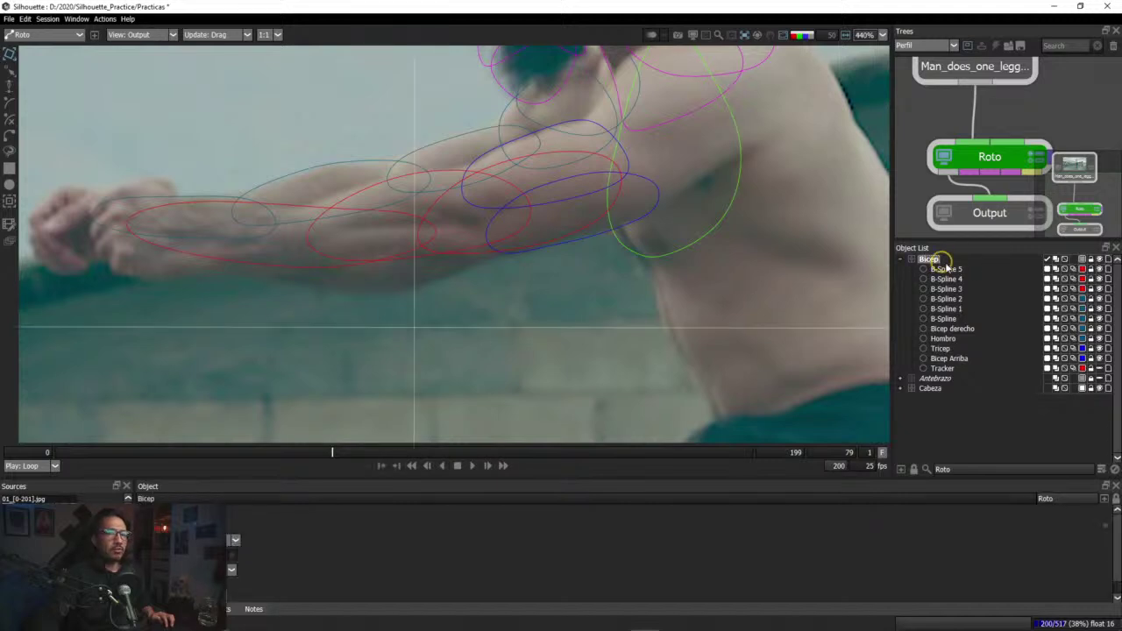
pyautogui.click(8, 102)
pyautogui.click(197, 270)
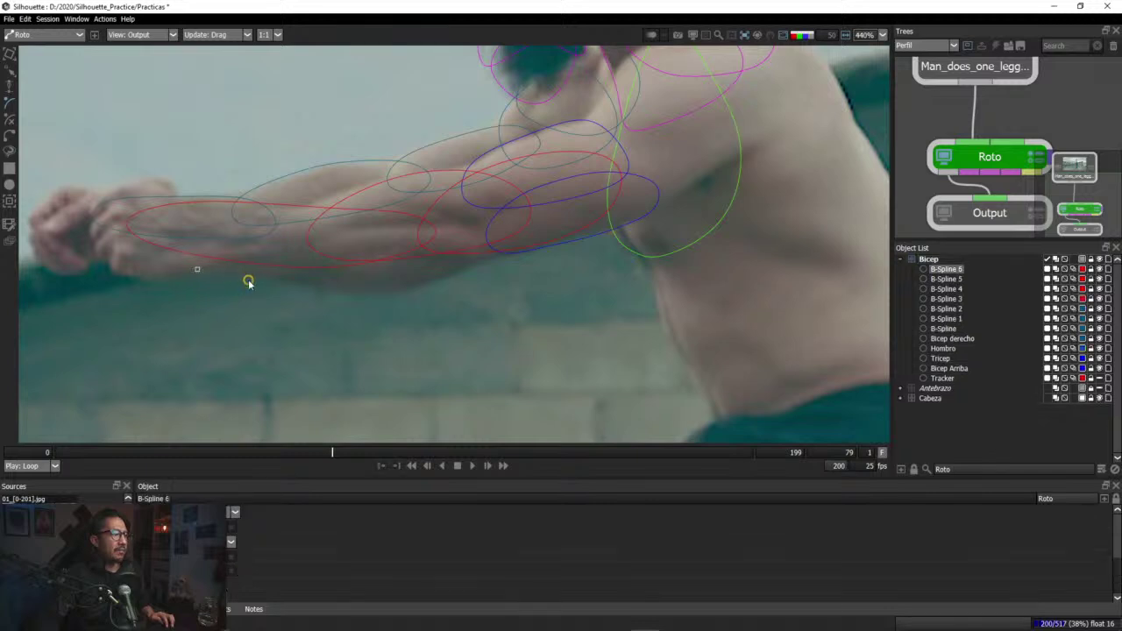
pyautogui.click(387, 295)
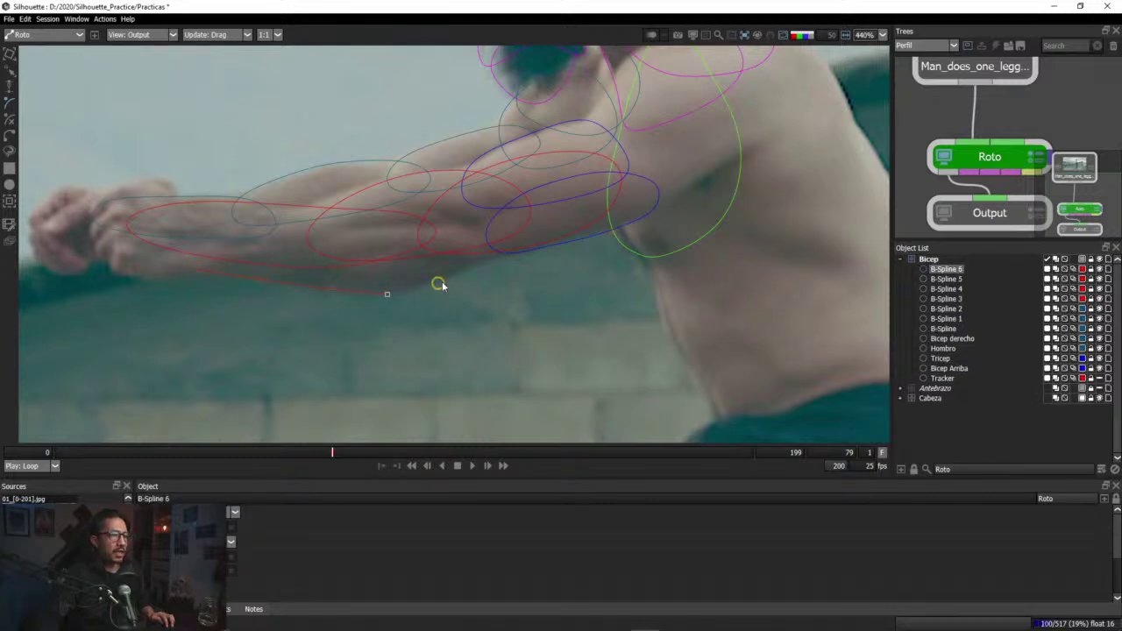
pyautogui.click(519, 252)
pyautogui.click(544, 213)
pyautogui.click(406, 228)
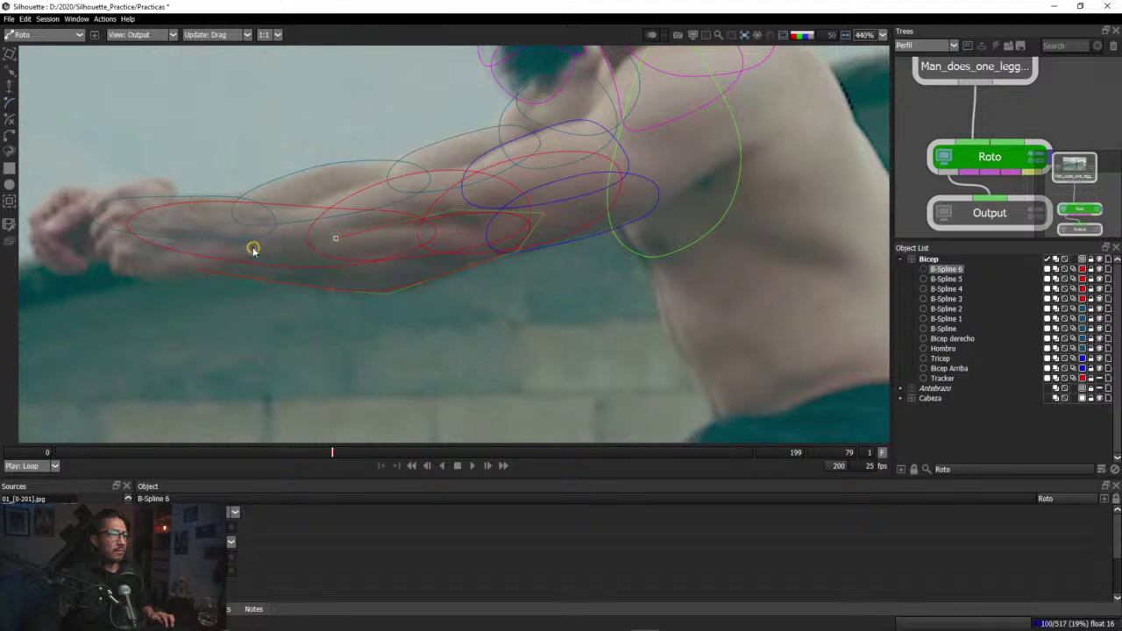
pyautogui.click(198, 270)
pyautogui.click(262, 280)
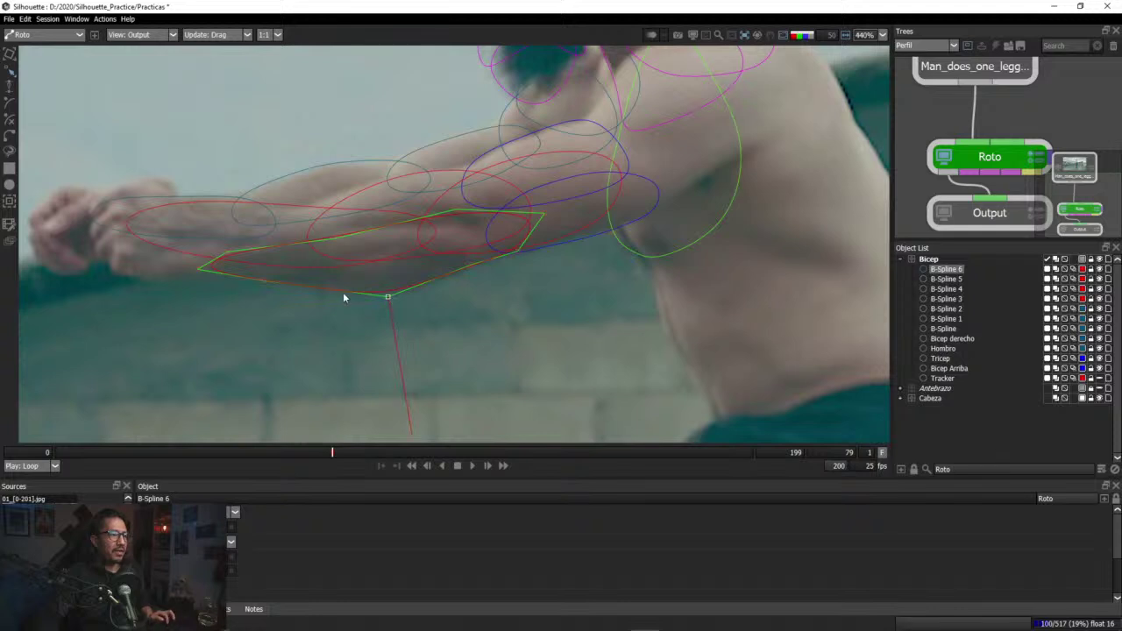
# Step: At frame 79, refine B-Spline 6's control points along the forearm's underside and around its elbow end
pyautogui.moveTo(332, 290); pyautogui.dragTo(328, 301)
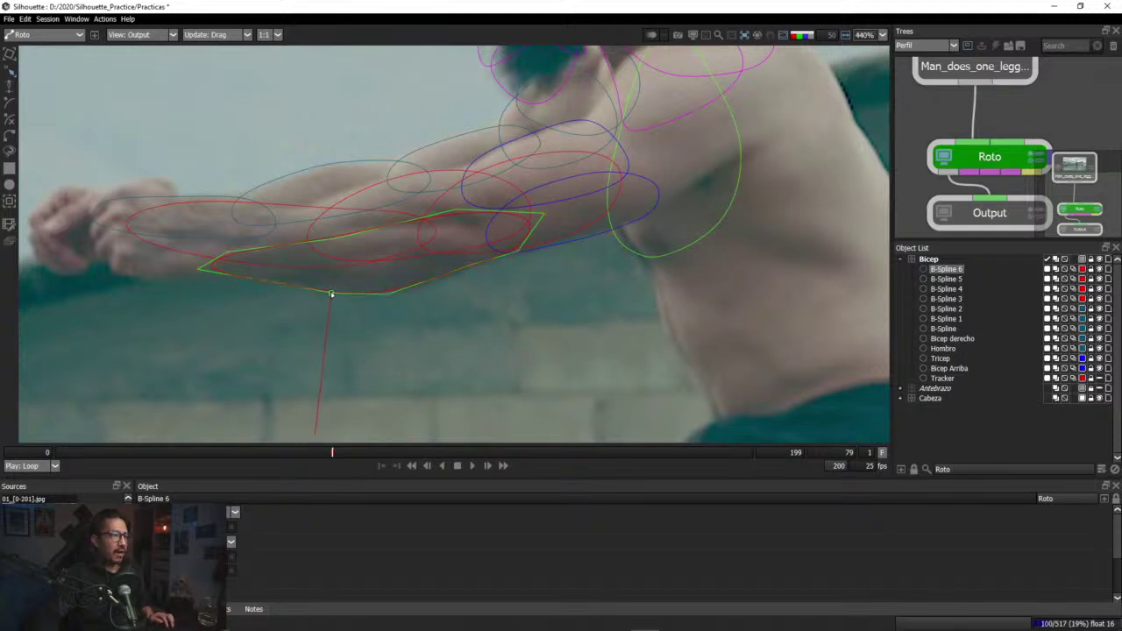
pyautogui.click(477, 270)
pyautogui.click(475, 268)
pyautogui.click(518, 251)
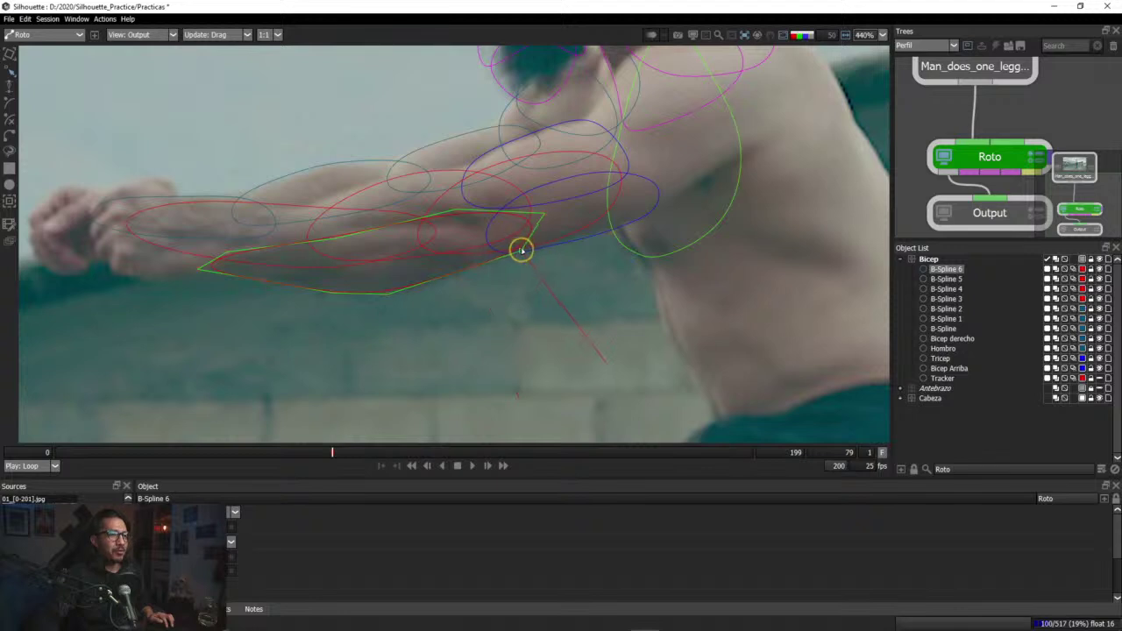
pyautogui.click(545, 204)
pyautogui.click(532, 245)
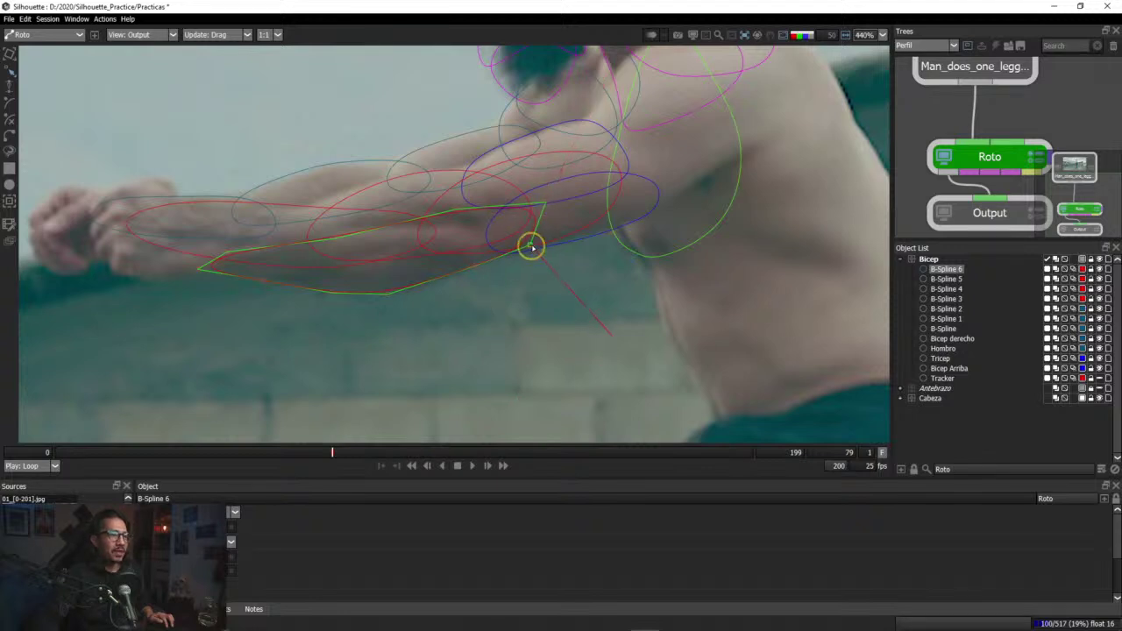
# Step: Fine-tune the lowest control points of B-Spline 6 so its bottom curve follows the forearm's edge at frame 79
pyautogui.moveTo(475, 267); pyautogui.dragTo(479, 270)
pyautogui.moveTo(394, 301)
pyautogui.mouseDown()
pyautogui.moveTo(401, 313)
pyautogui.moveTo(393, 307)
pyautogui.mouseUp()
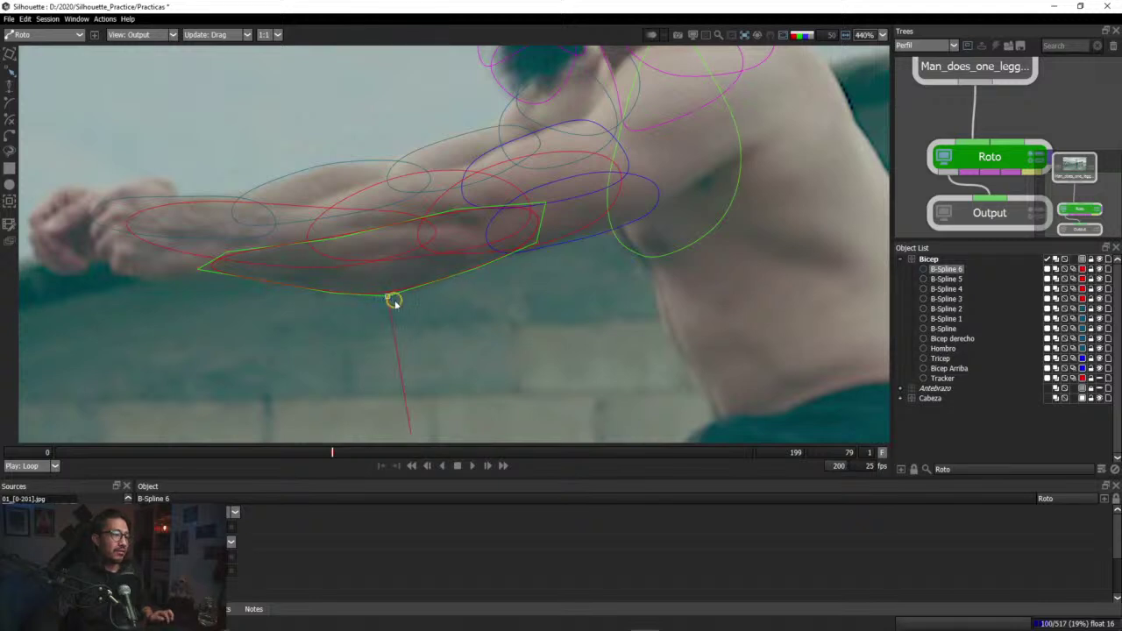
pyautogui.click(391, 299)
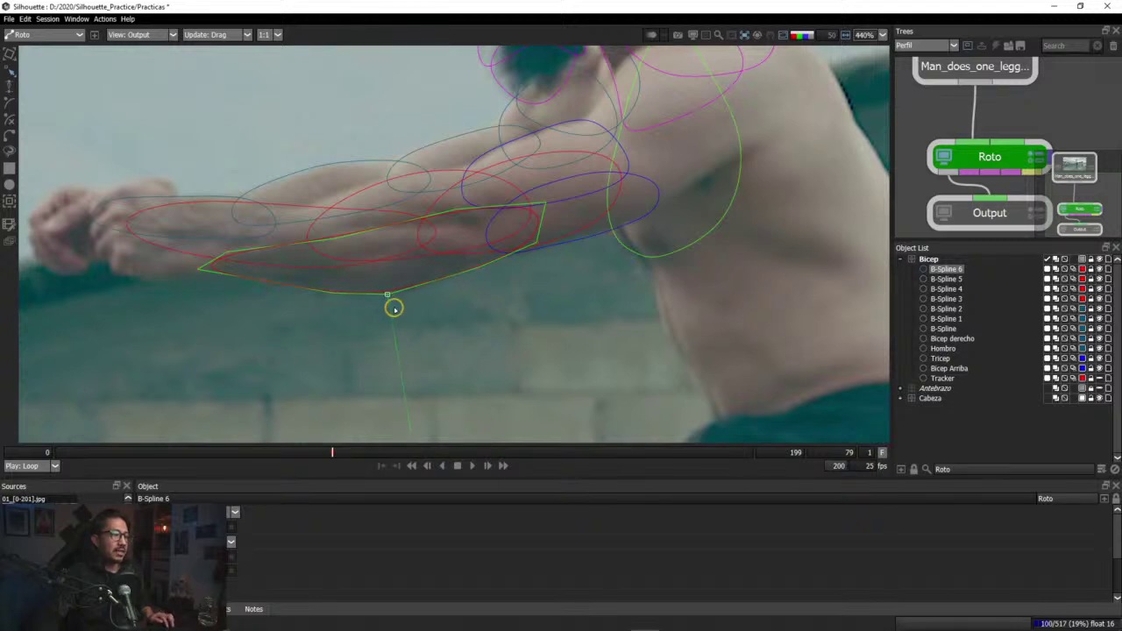
pyautogui.click(388, 280)
pyautogui.click(388, 294)
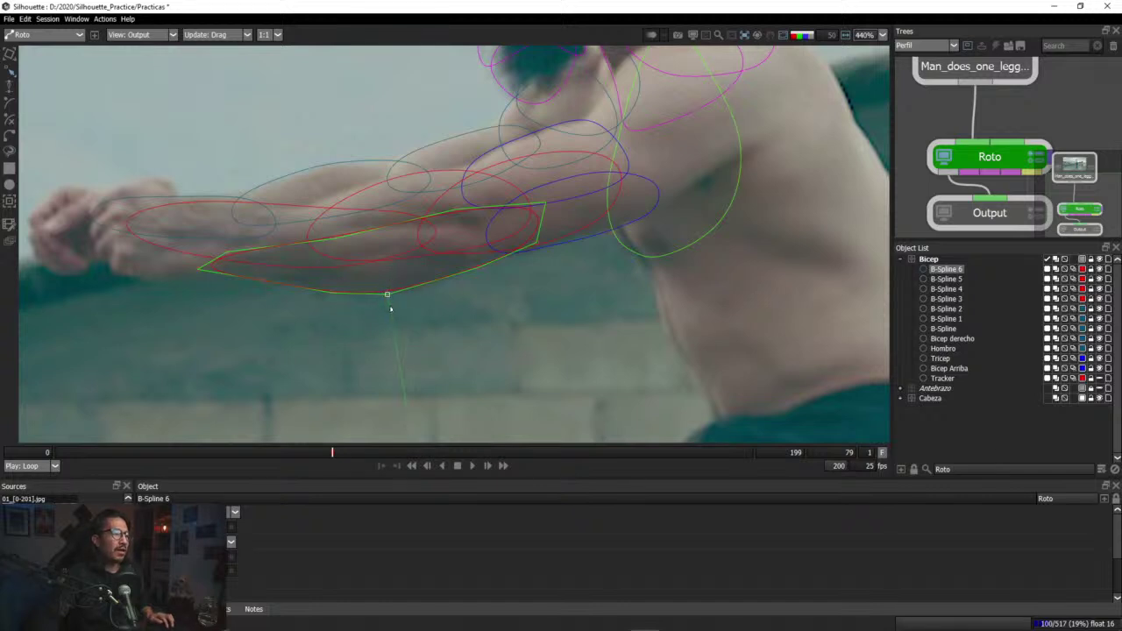
pyautogui.click(390, 296)
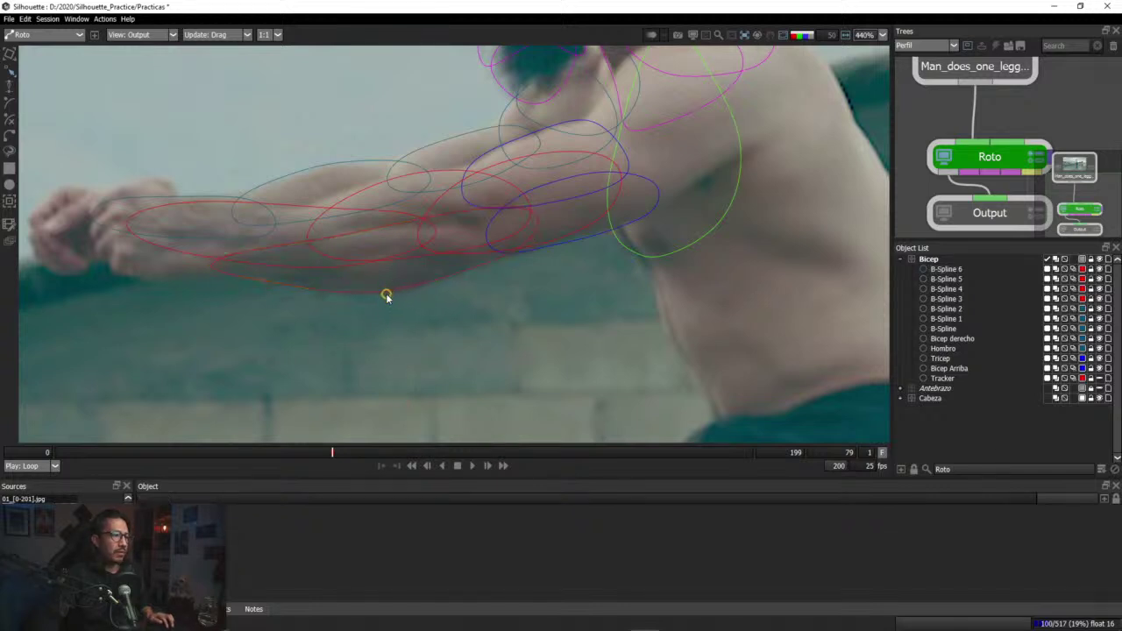
pyautogui.click(385, 293)
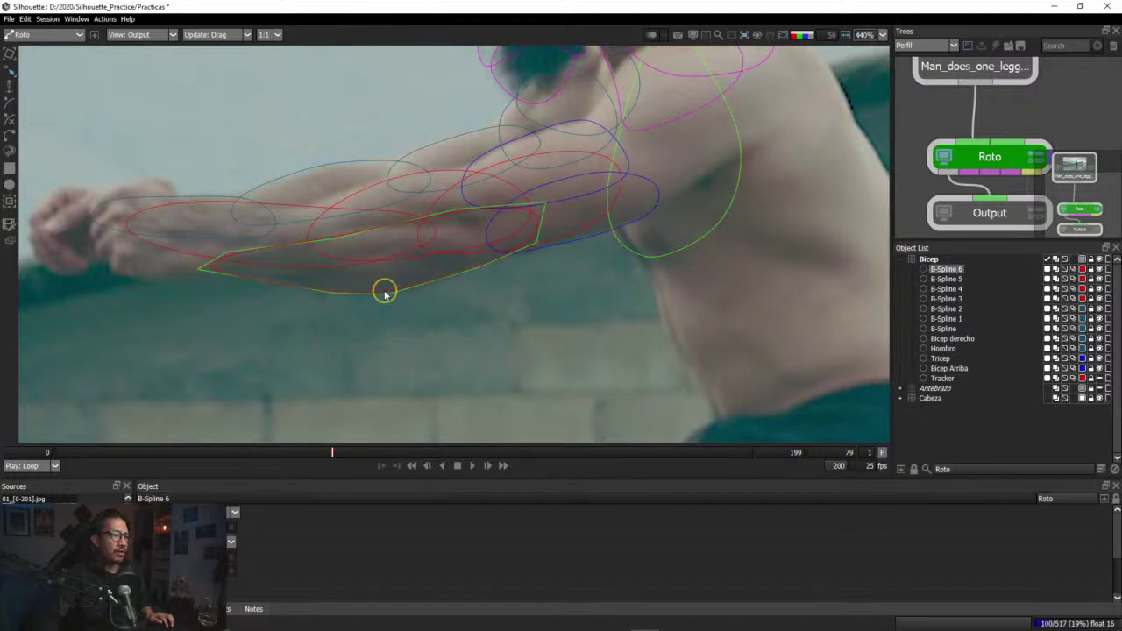
pyautogui.click(325, 307)
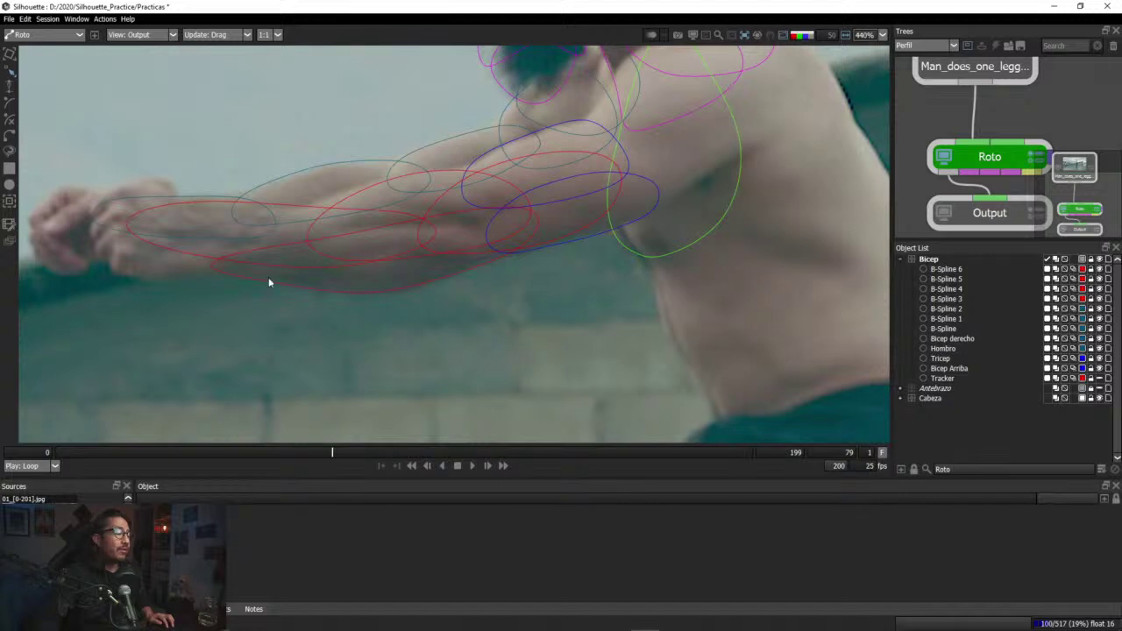
# Step: Transform B-Spline 6 as a whole at frame 79, adjusting its lower edge and elbow corner to fit the forearm muscle
pyautogui.scroll(2, 274, 289)
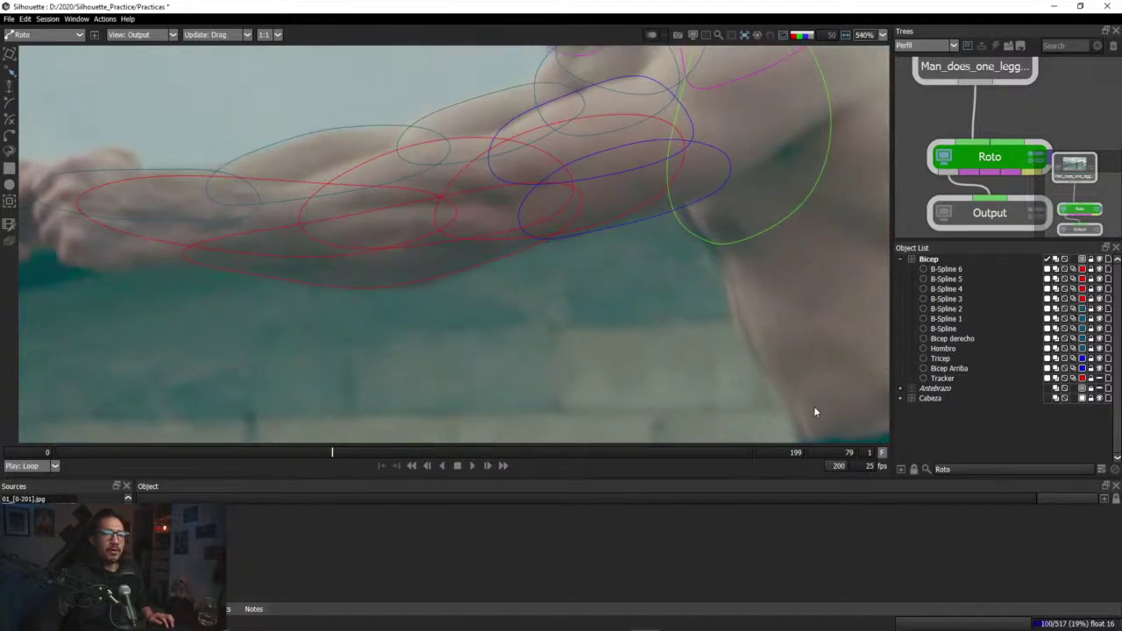
pyautogui.click(345, 283)
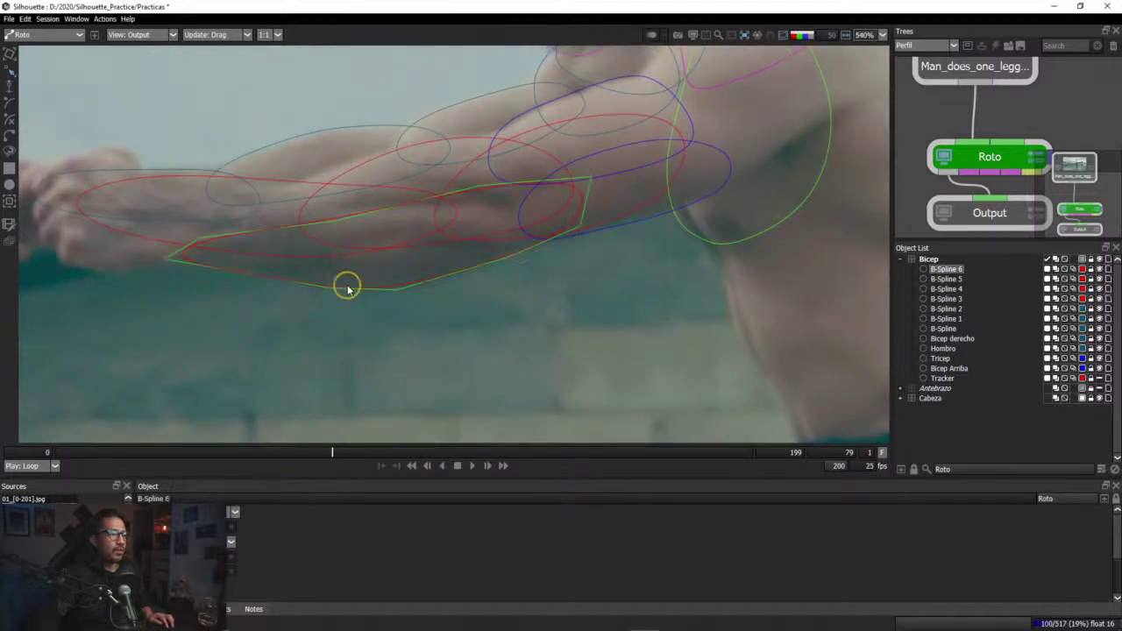
pyautogui.click(10, 53)
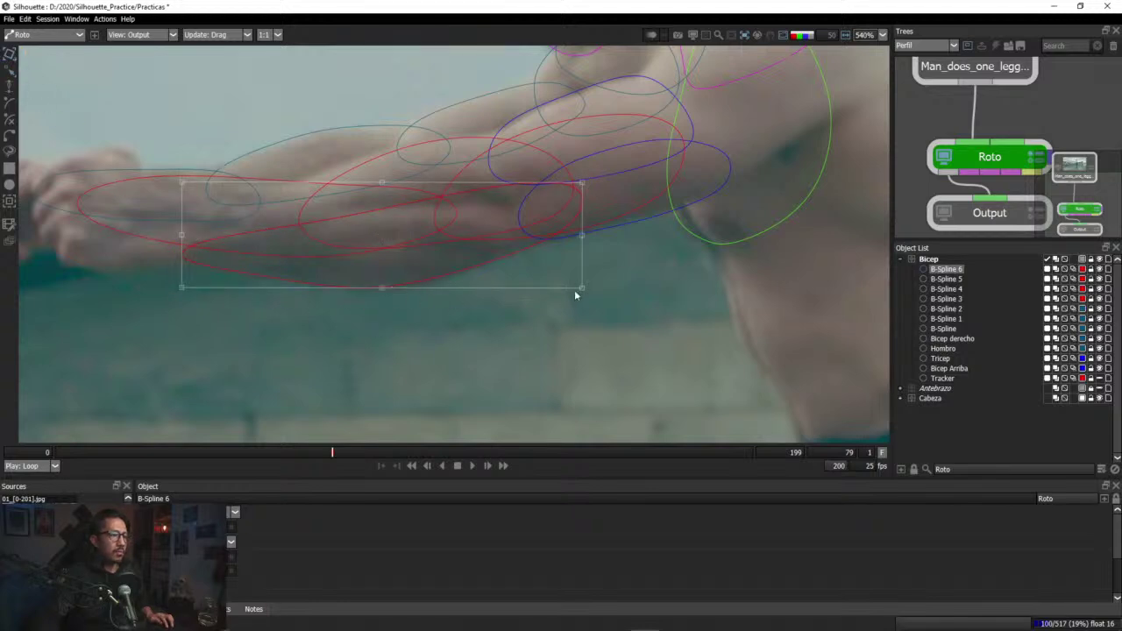
pyautogui.click(389, 287)
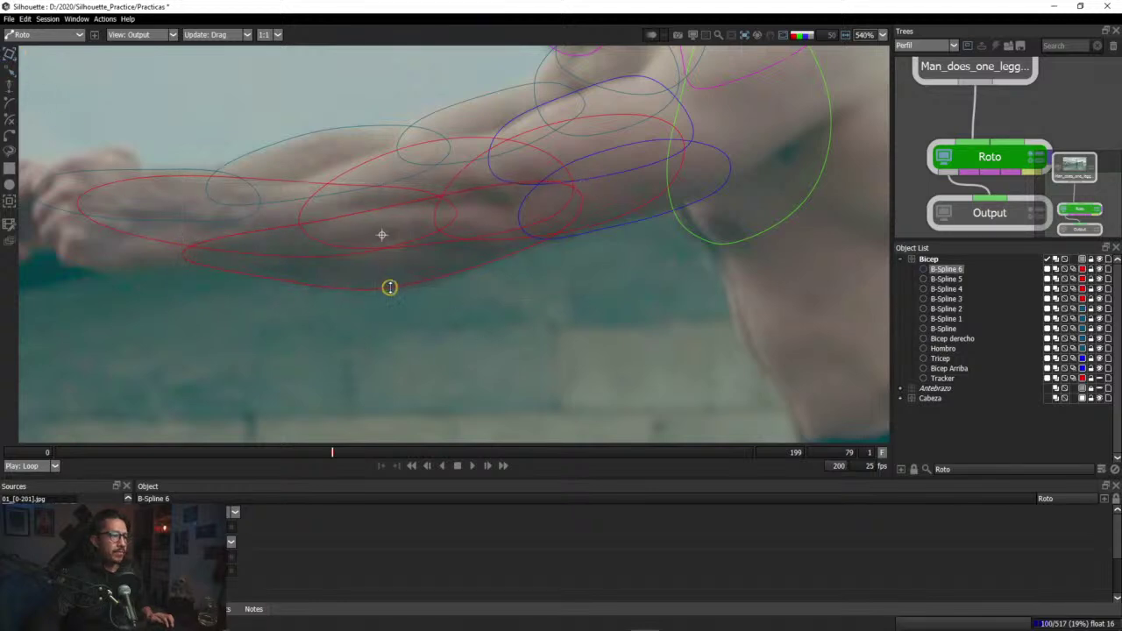
pyautogui.moveTo(382, 291); pyautogui.dragTo(388, 290)
pyautogui.click(389, 289)
pyautogui.click(583, 182)
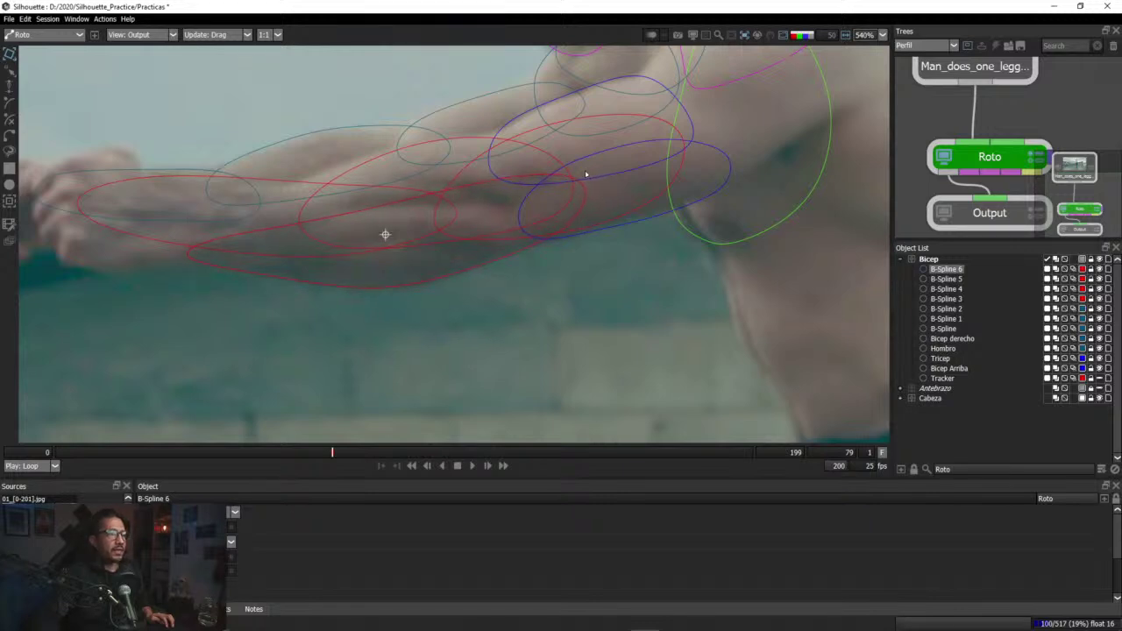
pyautogui.moveTo(586, 174); pyautogui.dragTo(584, 173)
pyautogui.click(390, 289)
pyautogui.click(389, 289)
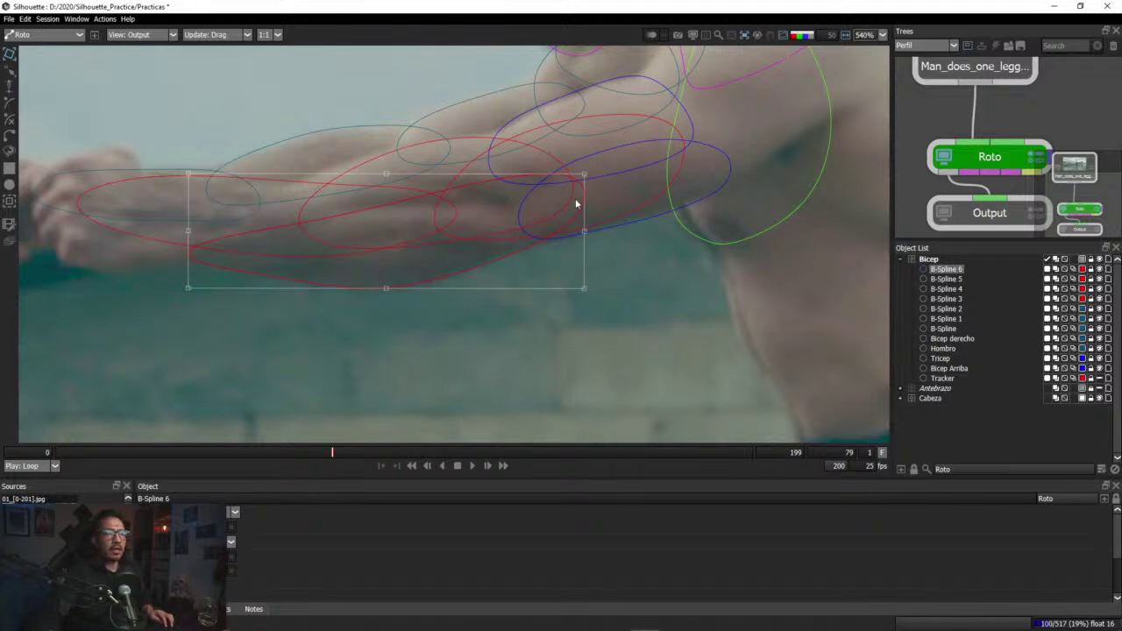
# Step: Move B-Spline 6 onto the lowered forearm at frame 0, and extend its lower edge over the muscle at frame 44
pyautogui.moveTo(340, 453); pyautogui.dragTo(56, 430)
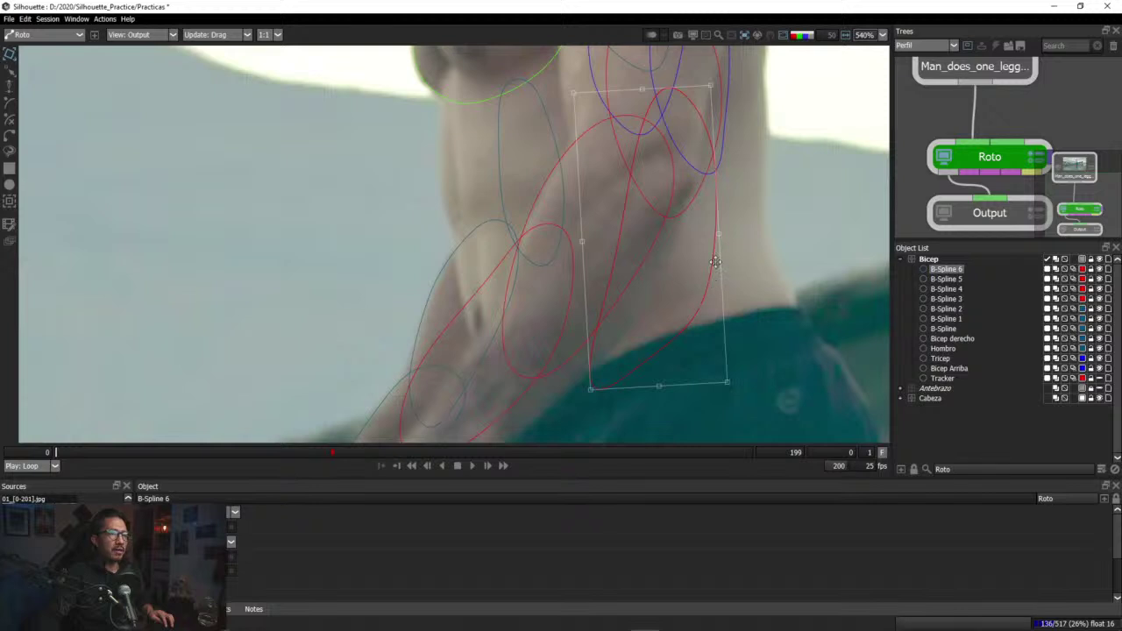
pyautogui.moveTo(705, 257); pyautogui.dragTo(669, 255)
pyautogui.click(70, 452)
pyautogui.moveTo(70, 452); pyautogui.dragTo(269, 471)
pyautogui.scroll(-3, 228, 316)
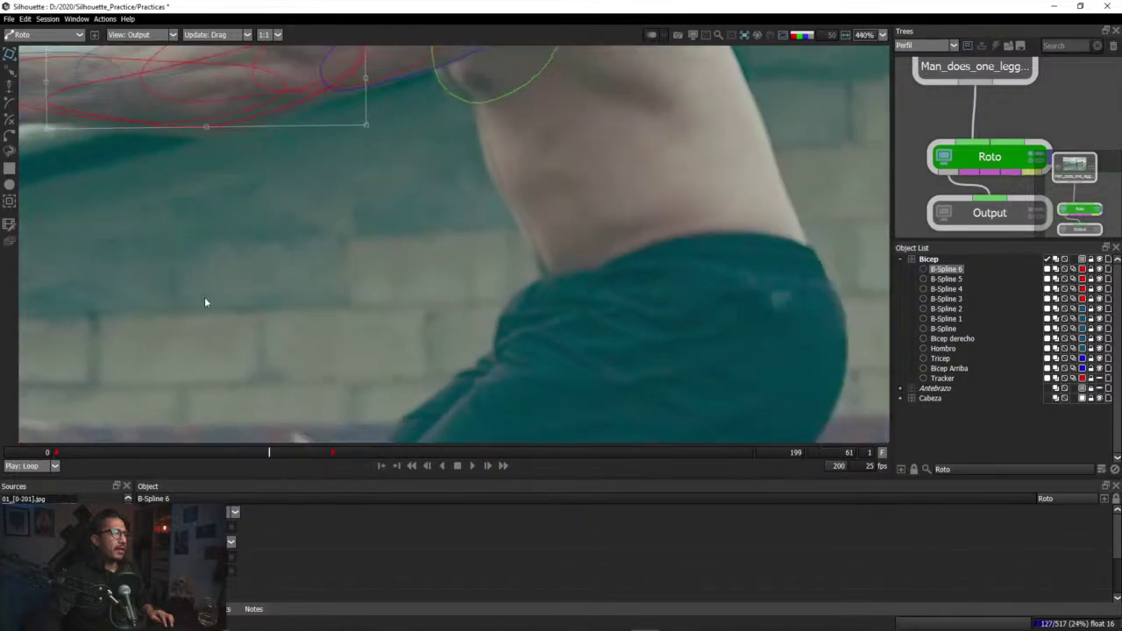
pyautogui.click(331, 454)
pyautogui.moveTo(331, 456); pyautogui.dragTo(210, 467)
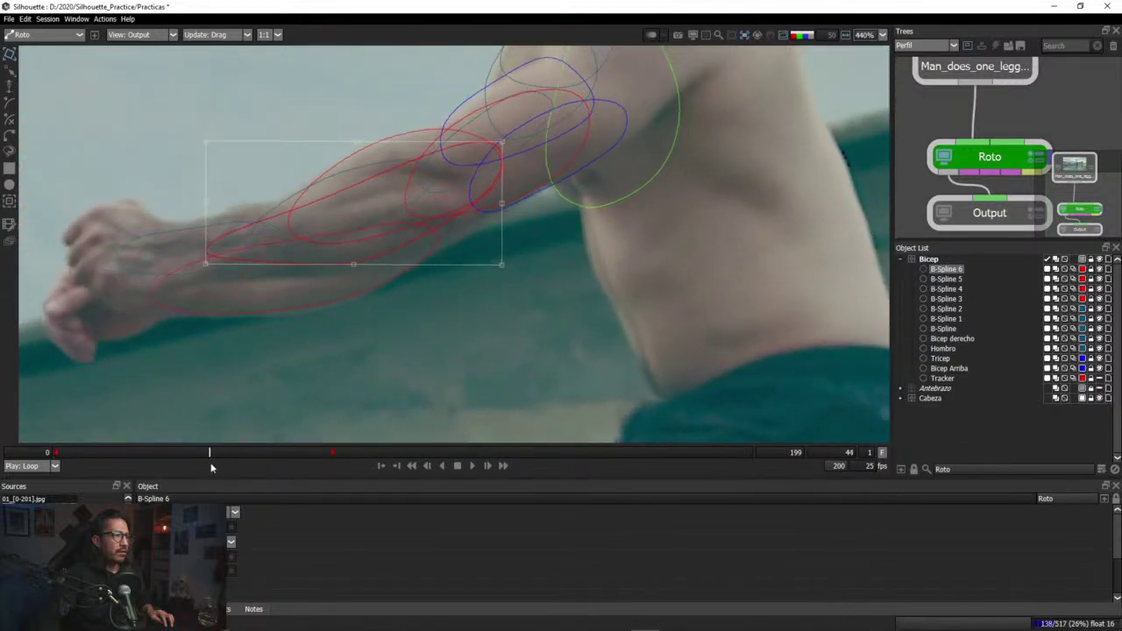
pyautogui.click(369, 264)
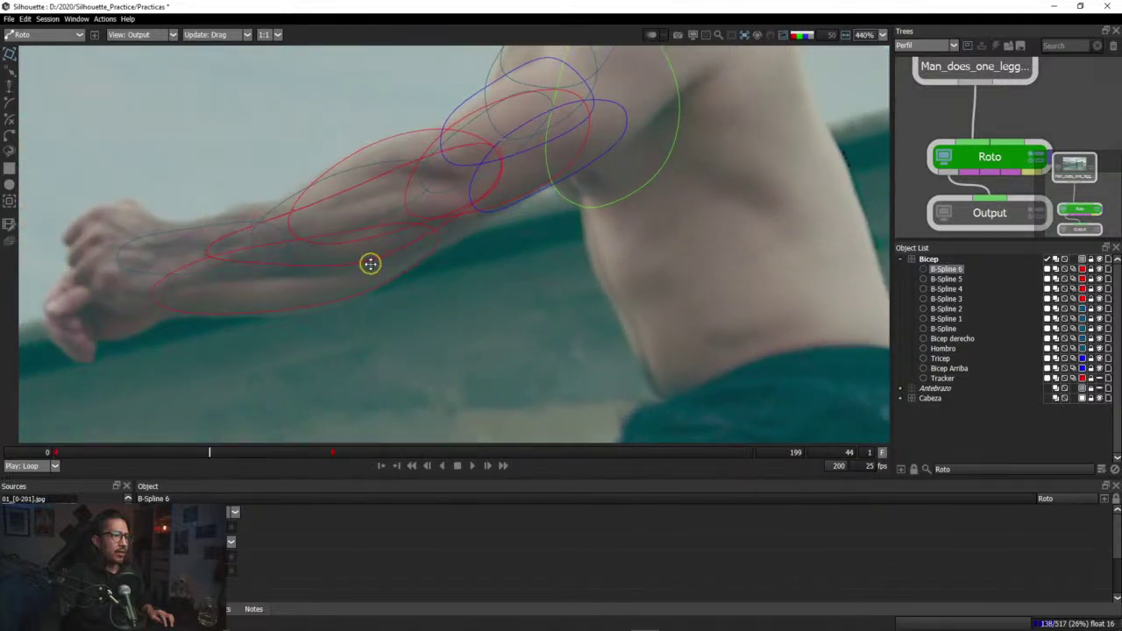
pyautogui.moveTo(365, 271); pyautogui.dragTo(364, 274)
pyautogui.click(365, 274)
# Step: At frame 19, nudge B-Spline 6 on the bent forearm
pyautogui.moveTo(219, 469); pyautogui.dragTo(123, 470)
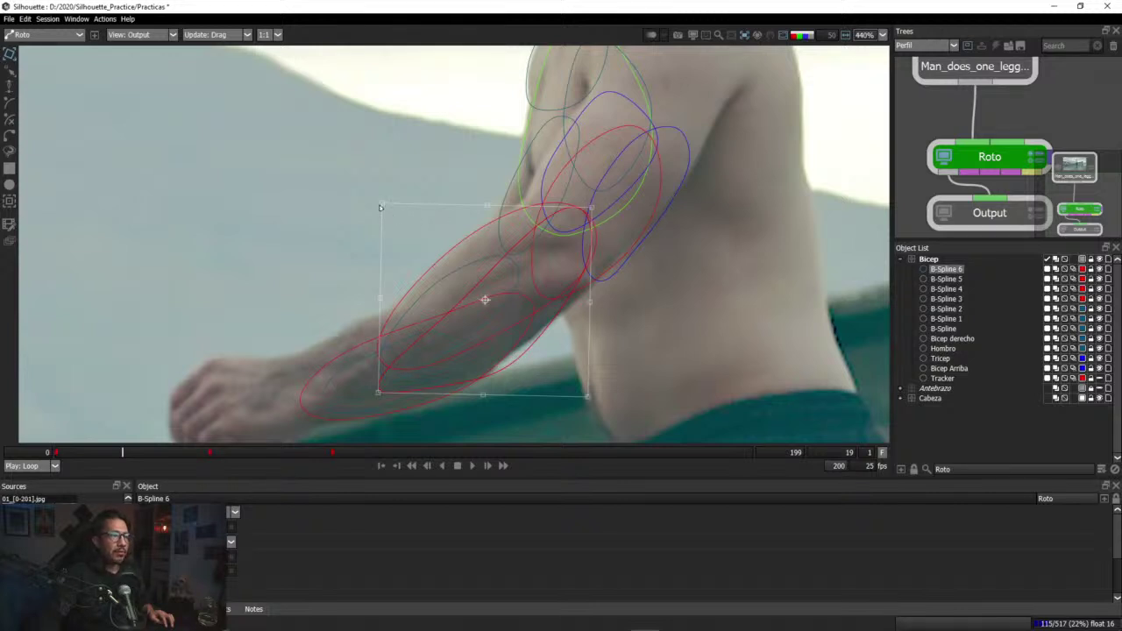
pyautogui.moveTo(381, 204); pyautogui.dragTo(378, 207)
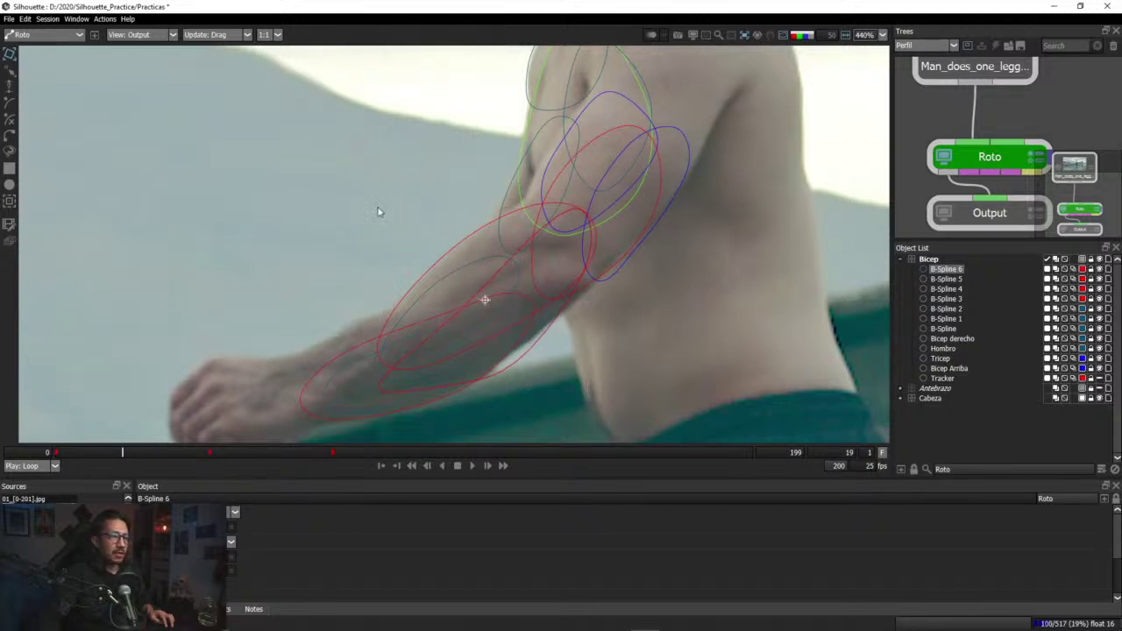
pyautogui.click(488, 402)
pyautogui.click(421, 350)
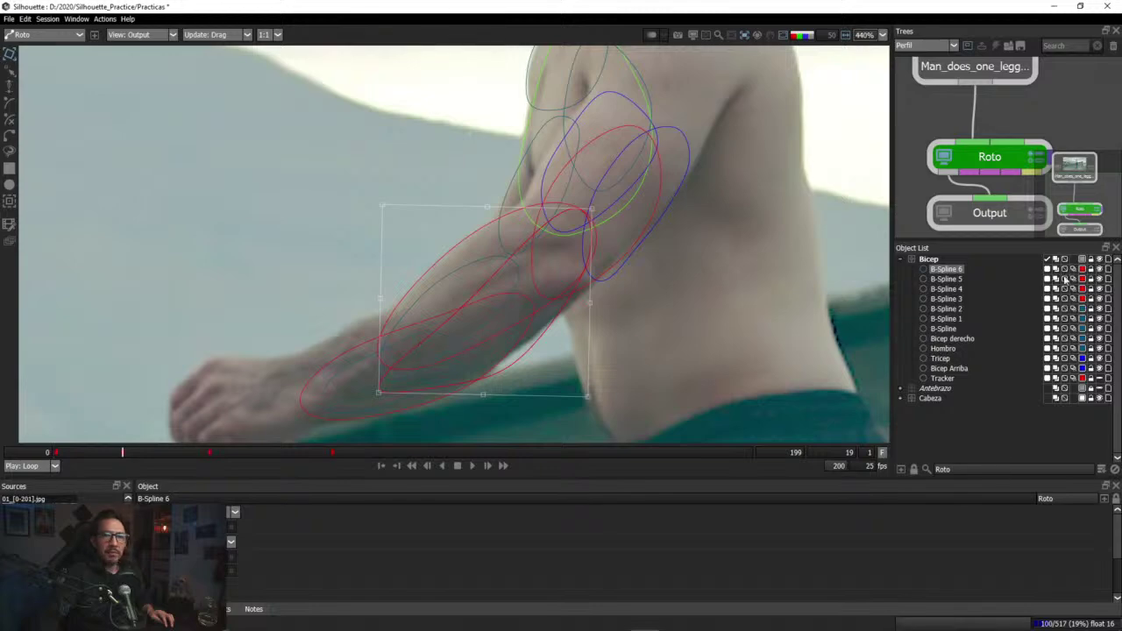
# Step: Change the outline color of B-Spline 5, B-Spline 4 and B-Spline 3 to dark teal
pyautogui.click(946, 278)
pyautogui.keyDown('shift'); pyautogui.click(955, 299); pyautogui.keyUp('shift')
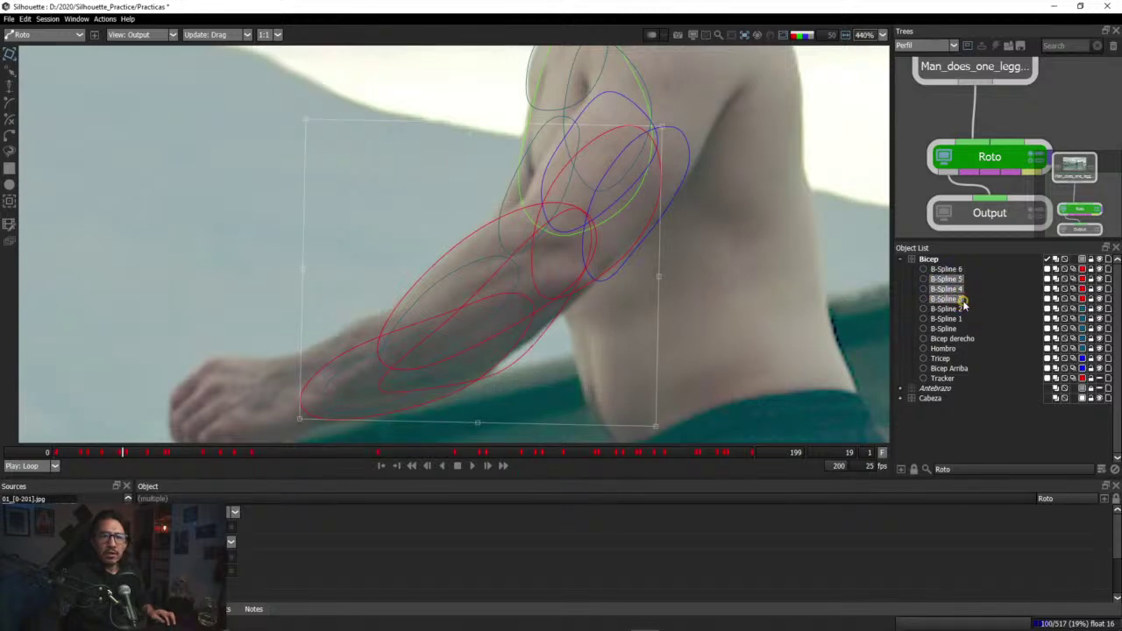
pyautogui.click(1083, 279)
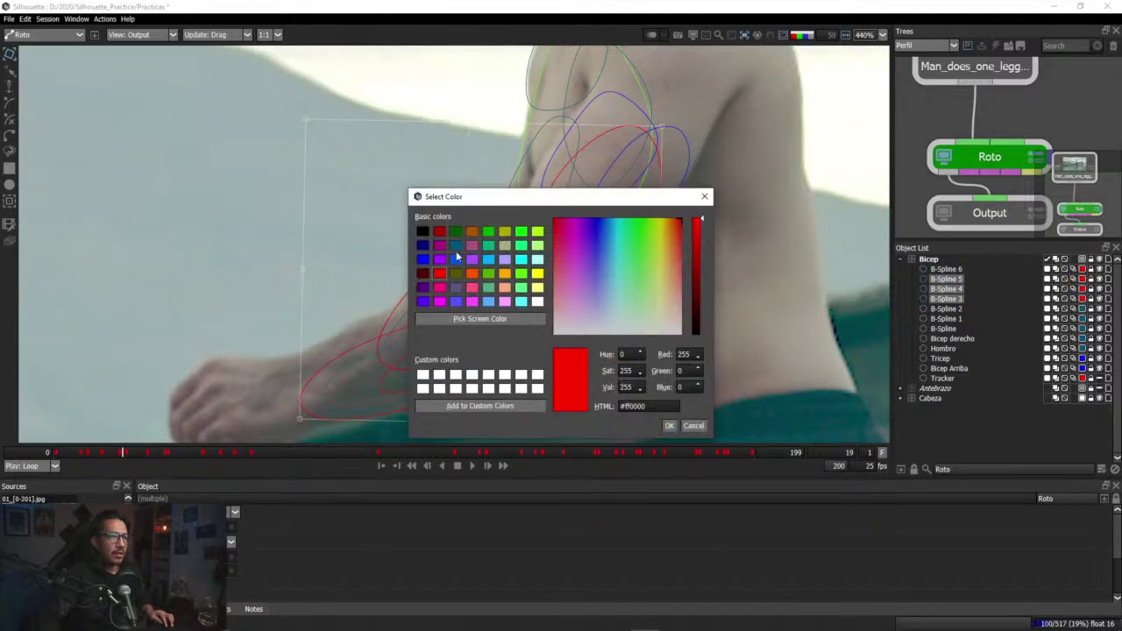
pyautogui.click(456, 256)
pyautogui.click(669, 425)
# Step: Reposition and rotate B-Spline 6 at frame 19, extending its wrist and elbow ends along the bent forearm
pyautogui.click(476, 293)
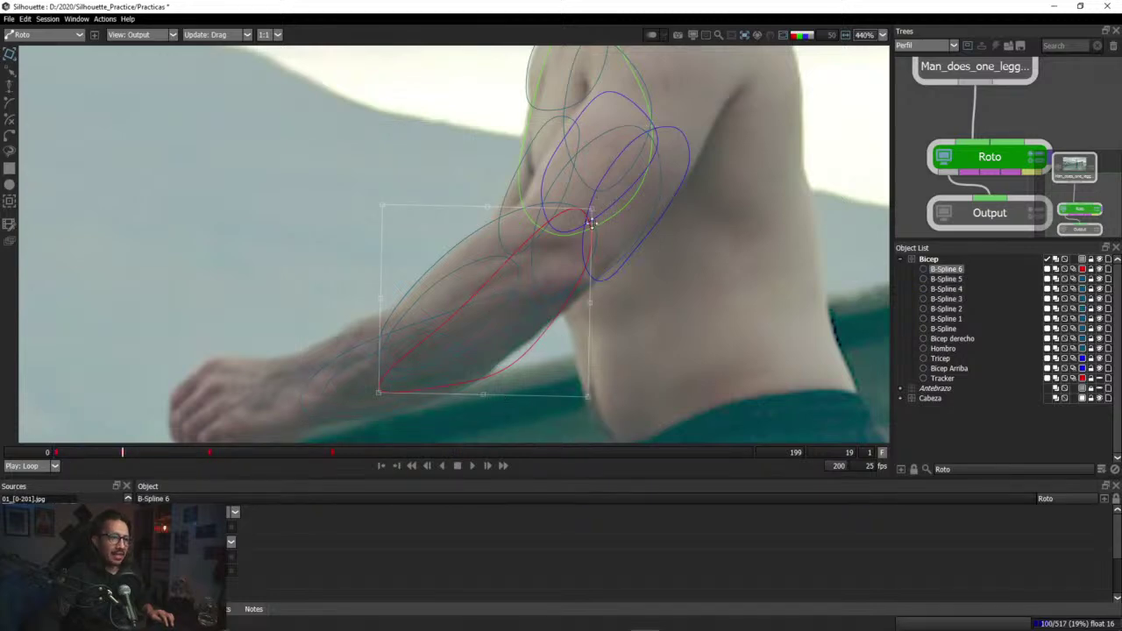
pyautogui.moveTo(123, 454)
pyautogui.mouseDown()
pyautogui.moveTo(220, 457)
pyautogui.moveTo(204, 466)
pyautogui.moveTo(182, 452)
pyautogui.moveTo(122, 454)
pyautogui.mouseUp()
pyautogui.moveTo(493, 374)
pyautogui.mouseDown()
pyautogui.moveTo(476, 376)
pyautogui.moveTo(490, 366)
pyautogui.mouseUp()
pyautogui.moveTo(590, 204); pyautogui.dragTo(600, 224)
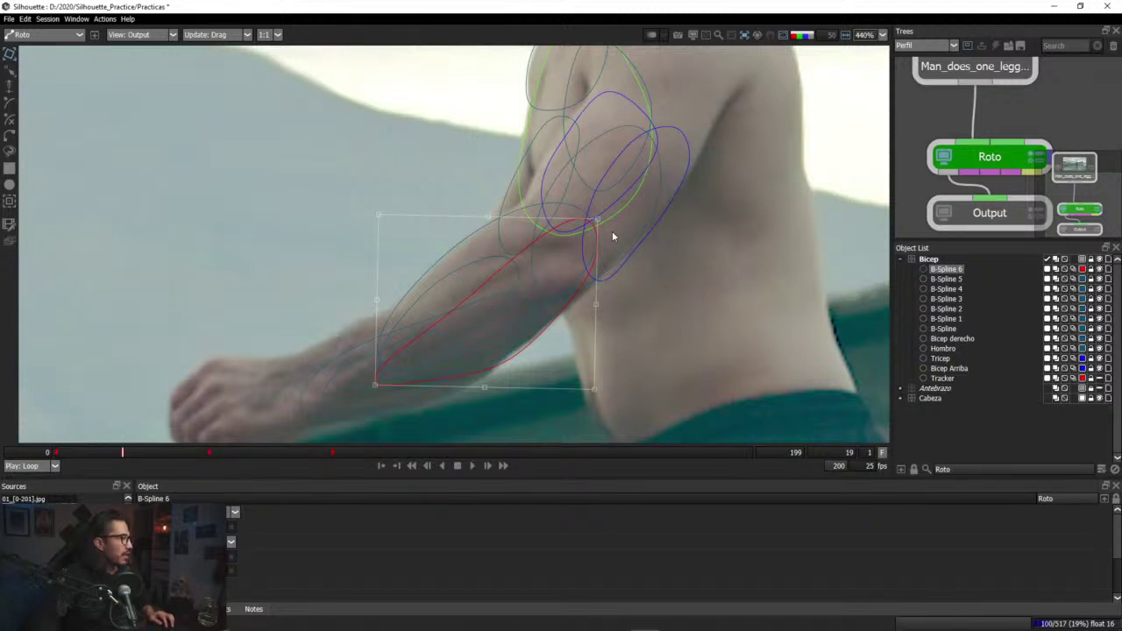
pyautogui.click(596, 225)
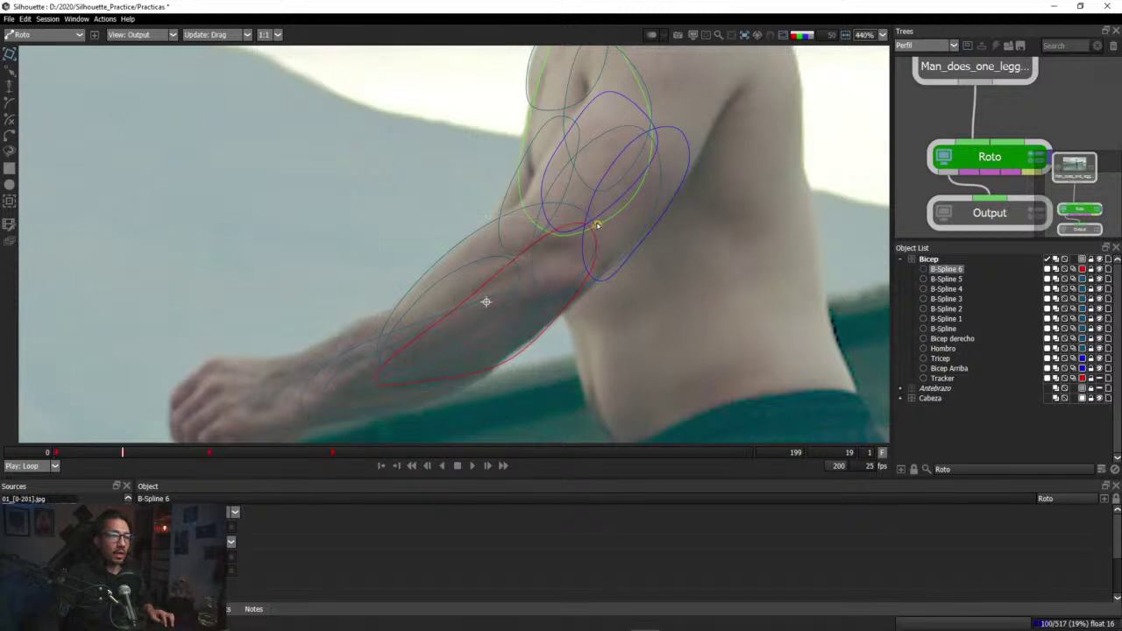
pyautogui.moveTo(596, 224); pyautogui.dragTo(596, 216)
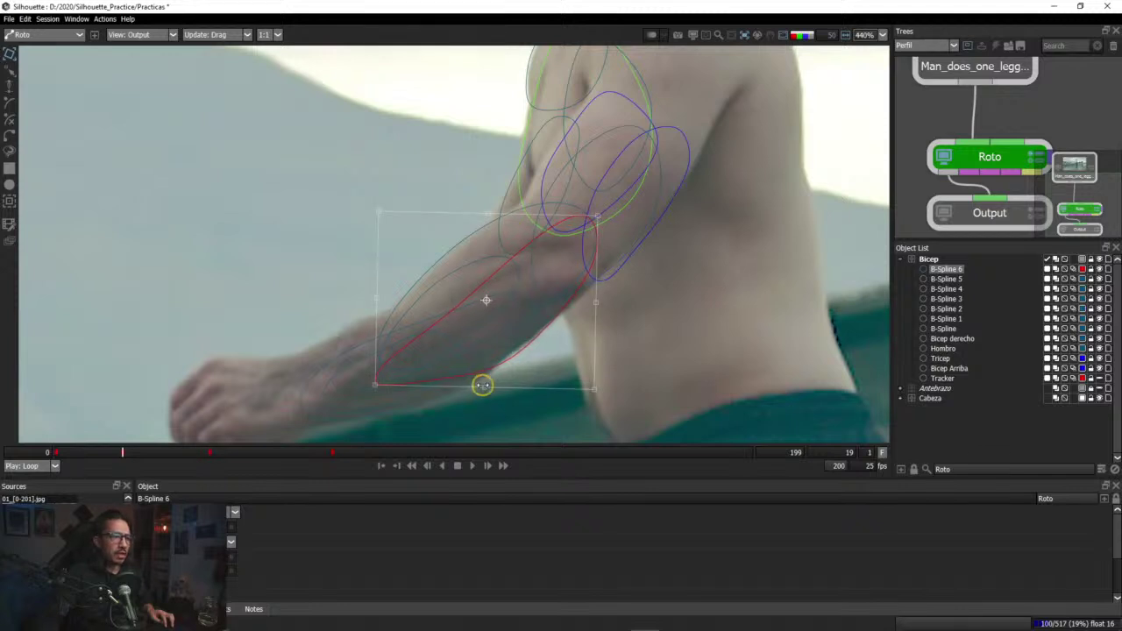
pyautogui.moveTo(483, 385); pyautogui.dragTo(470, 386)
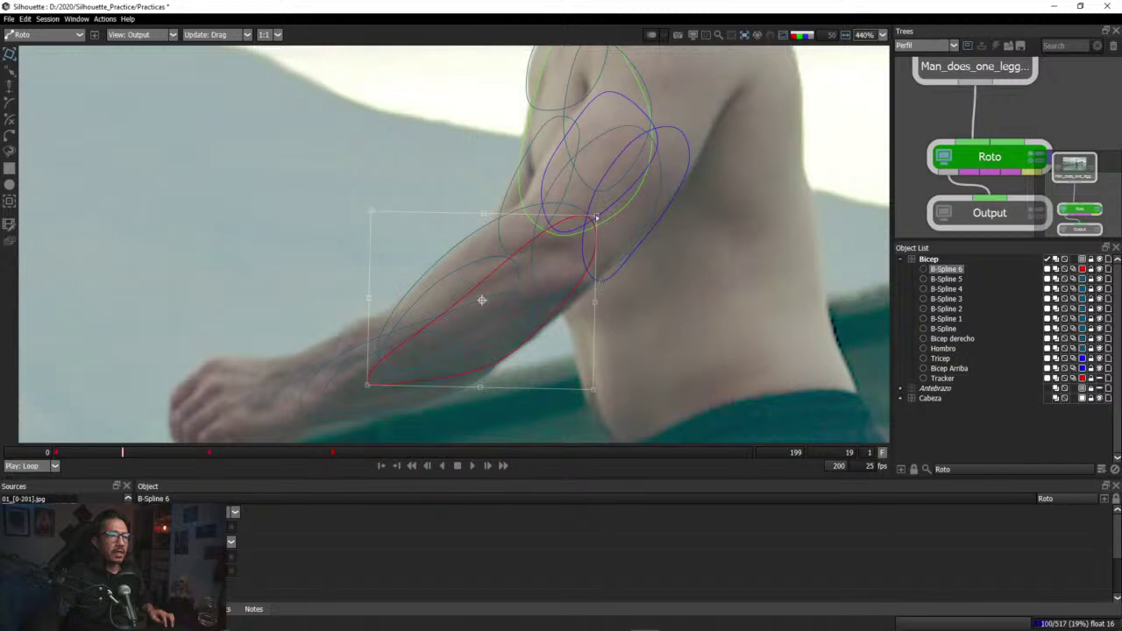
pyautogui.moveTo(596, 217); pyautogui.dragTo(609, 223)
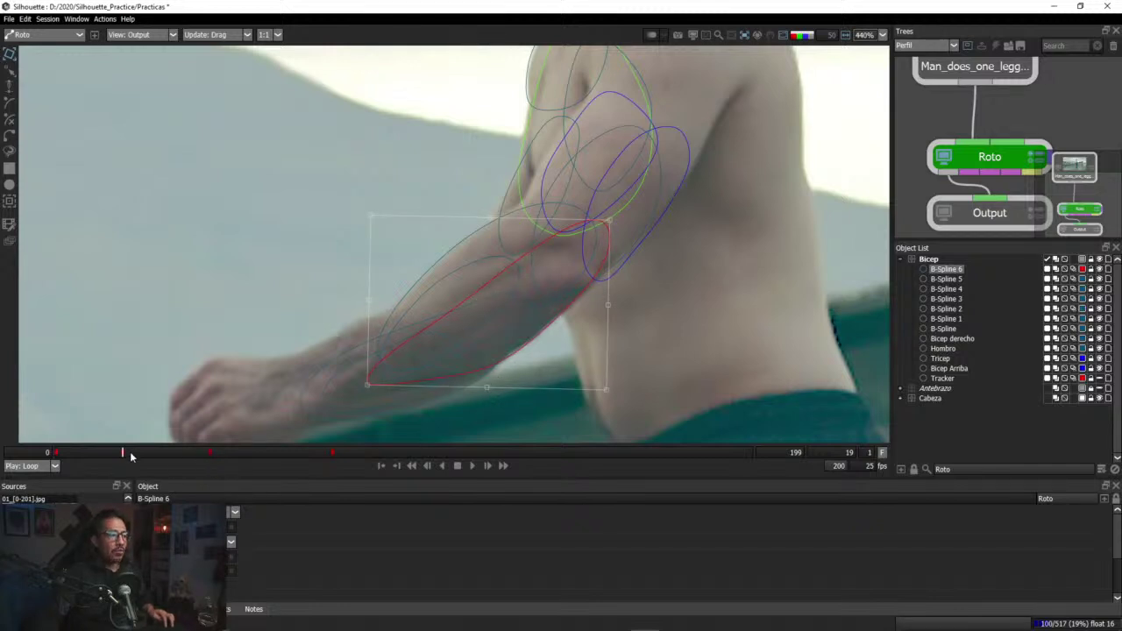
# Step: At frame 14, fit B-Spline 6 to the forearm by extending its wrist end and adjusting its elbow corner
pyautogui.moveTo(129, 452); pyautogui.dragTo(103, 451)
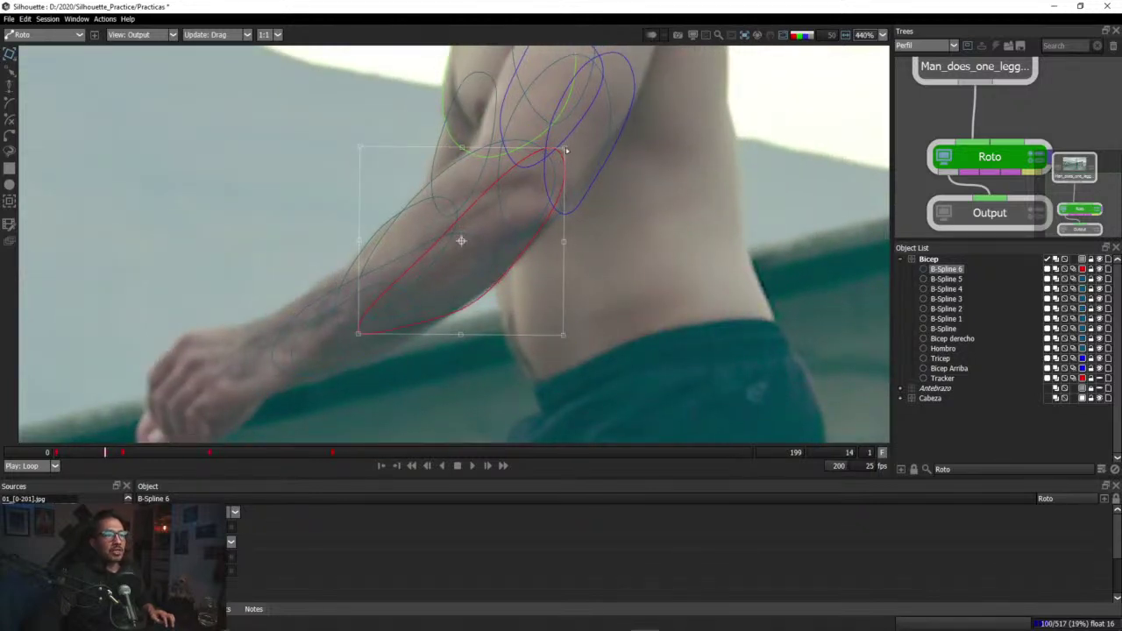
pyautogui.moveTo(565, 148); pyautogui.dragTo(569, 150)
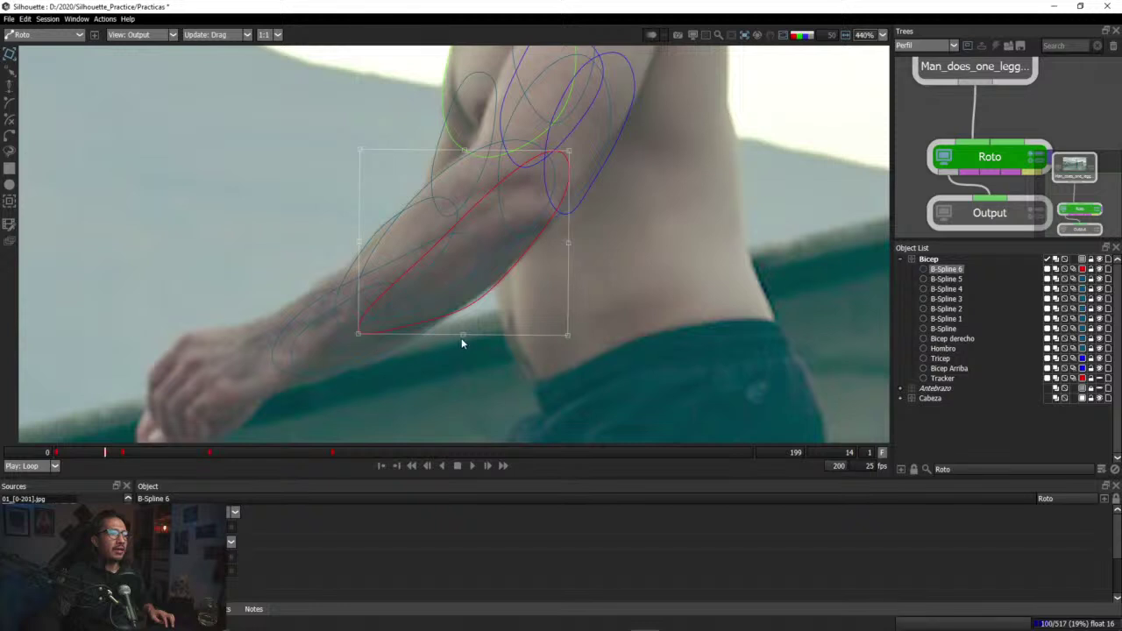
pyautogui.click(459, 336)
pyautogui.click(450, 338)
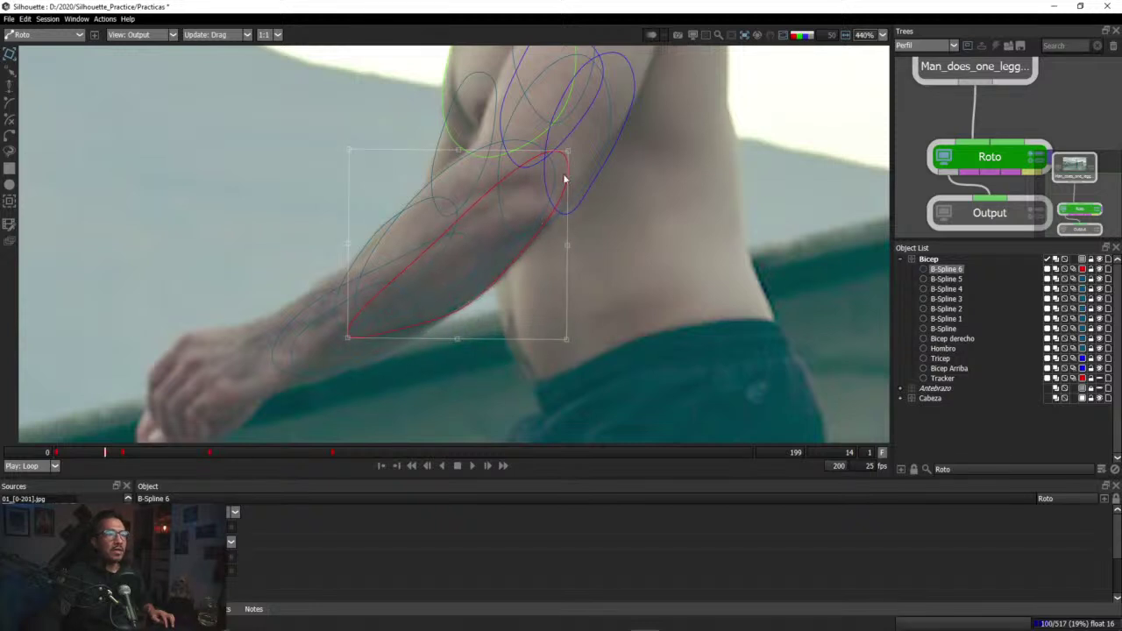
pyautogui.moveTo(570, 155); pyautogui.dragTo(574, 158)
pyautogui.click(513, 254)
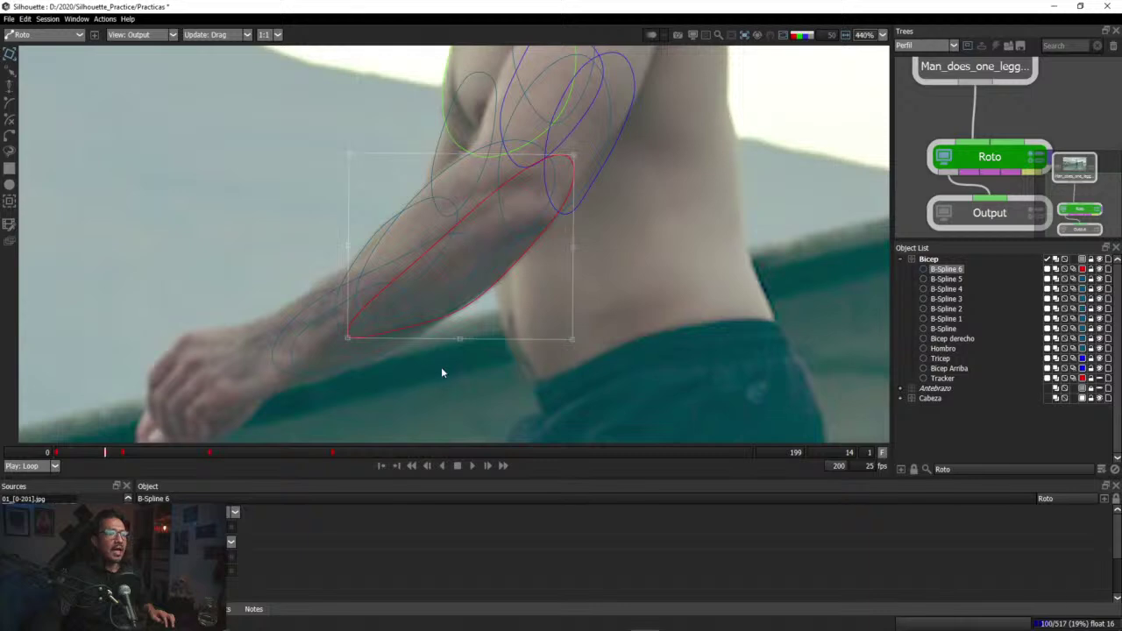
# Step: At frame 122, fit B-Spline 6 to the outstretched forearm by adjusting its lower edge and its elbow and wrist corners
pyautogui.moveTo(105, 453); pyautogui.dragTo(334, 453)
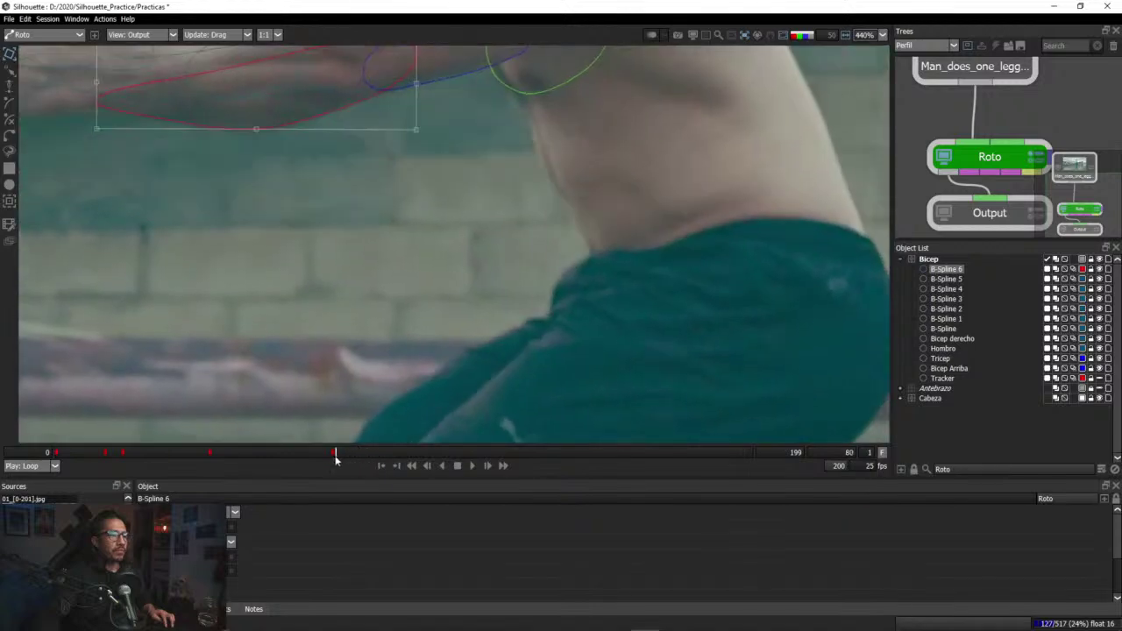
pyautogui.scroll(-3, 359, 324)
pyautogui.moveTo(312, 218); pyautogui.dragTo(322, 265)
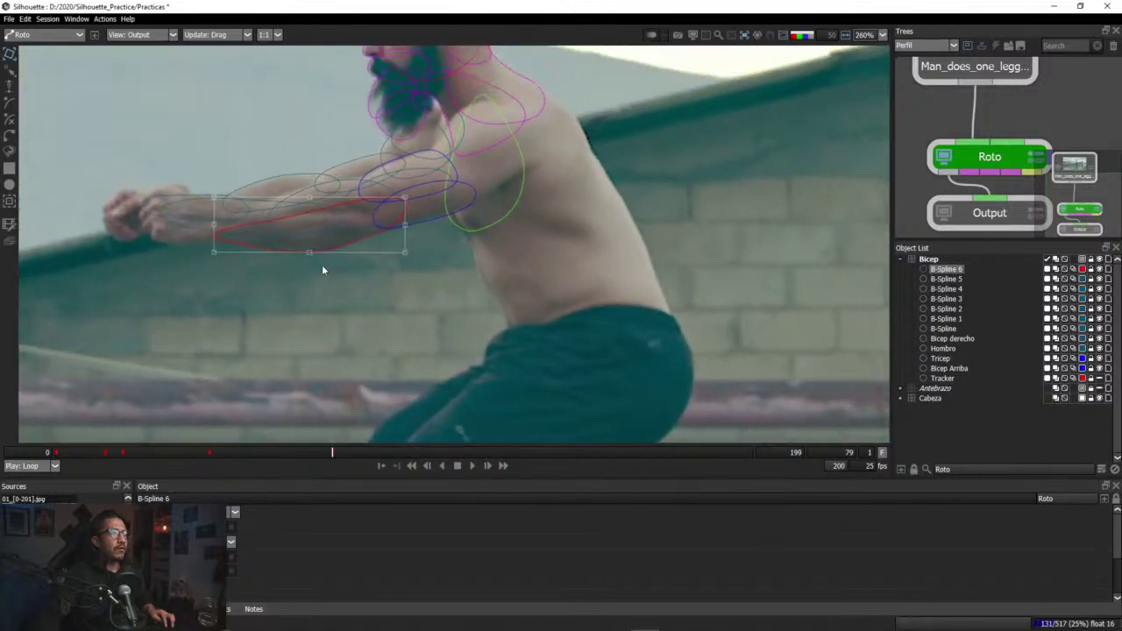
pyautogui.scroll(3, 314, 284)
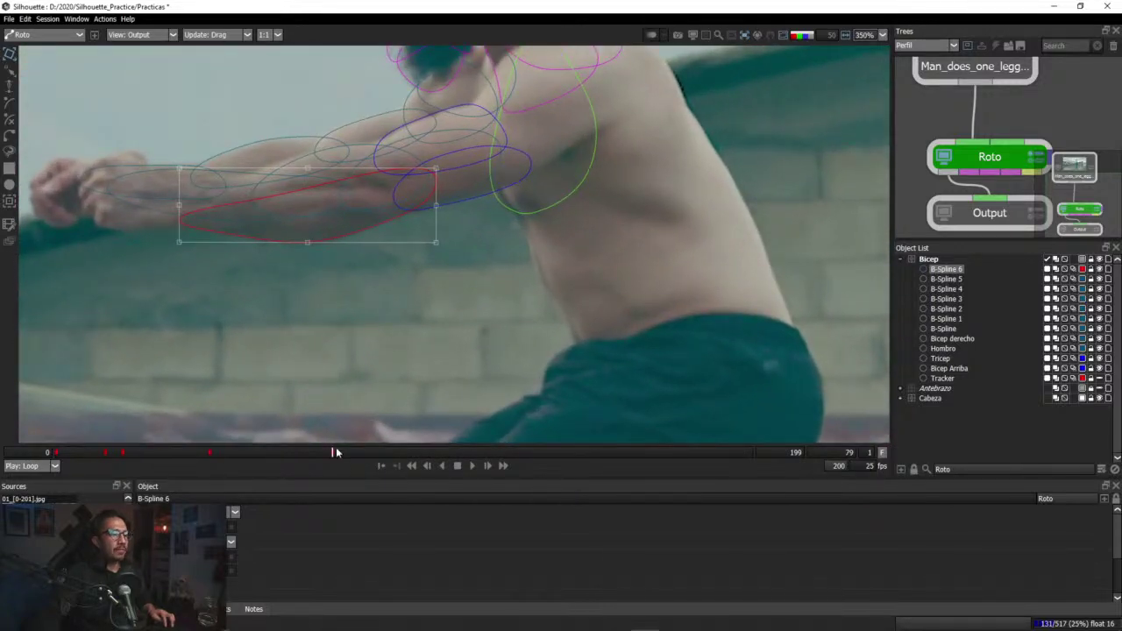
pyautogui.moveTo(335, 451); pyautogui.dragTo(483, 464)
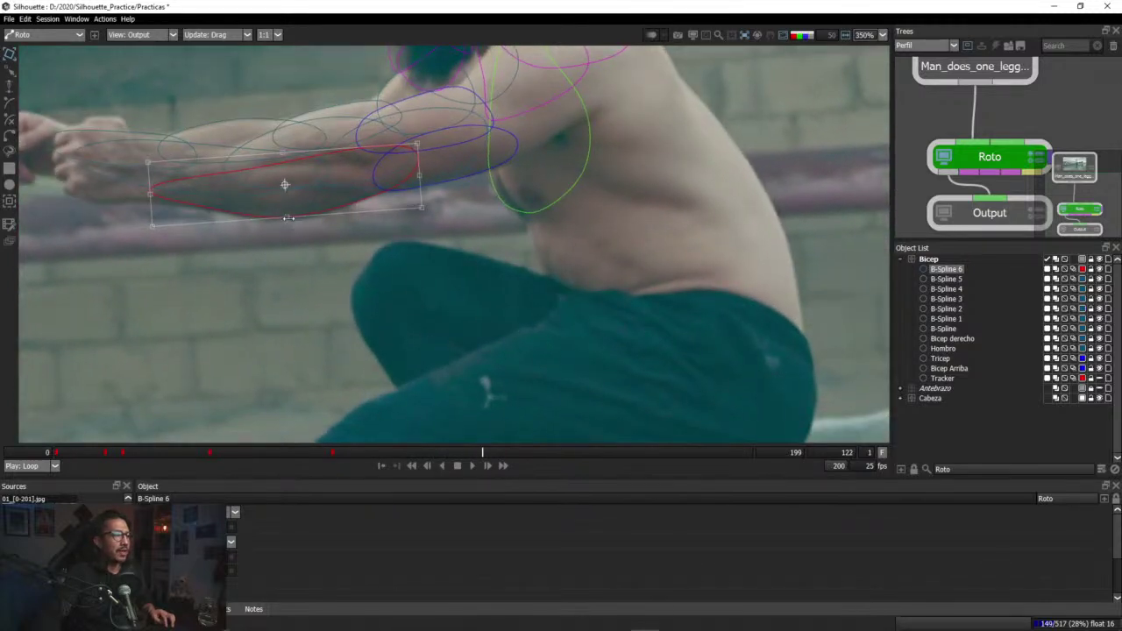
pyautogui.moveTo(288, 217); pyautogui.dragTo(290, 235)
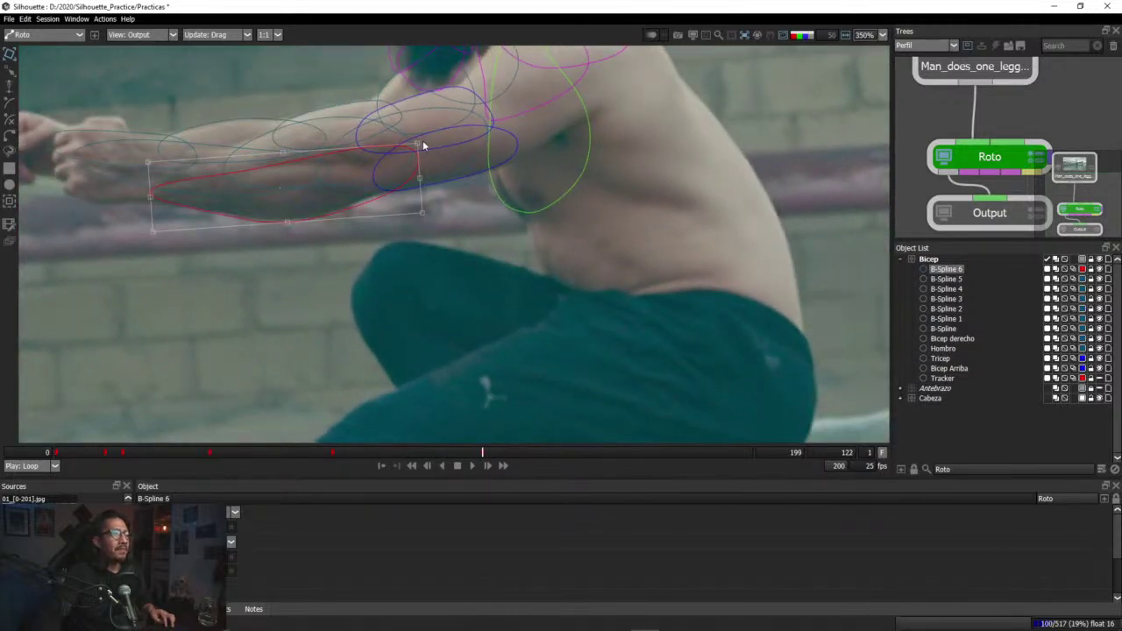
pyautogui.moveTo(415, 141); pyautogui.dragTo(398, 132)
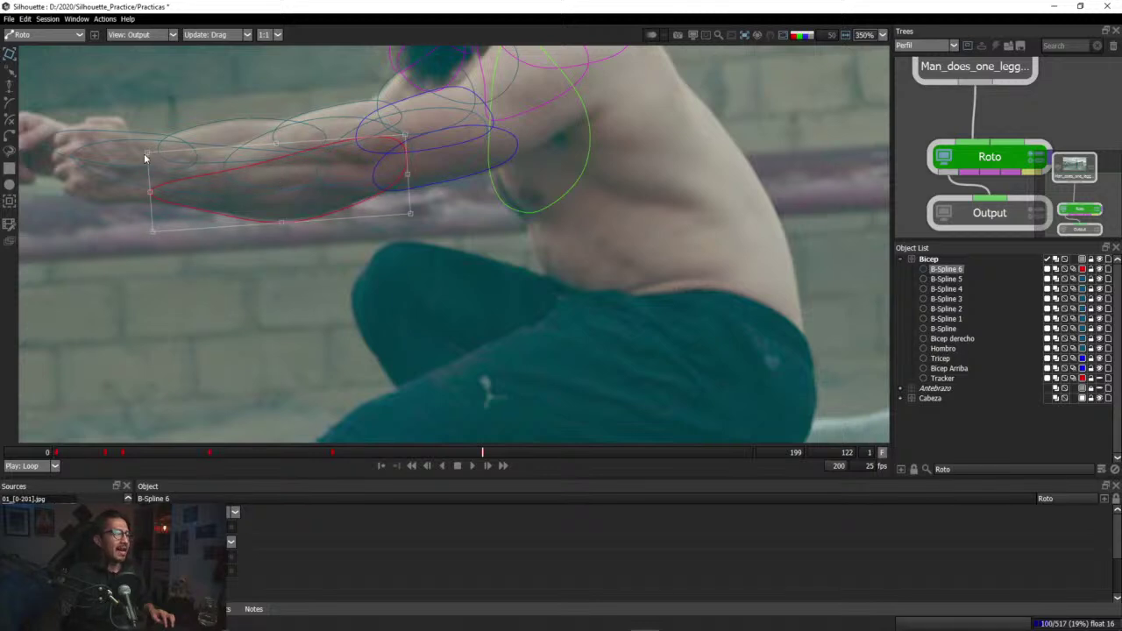
pyautogui.moveTo(146, 153); pyautogui.dragTo(141, 149)
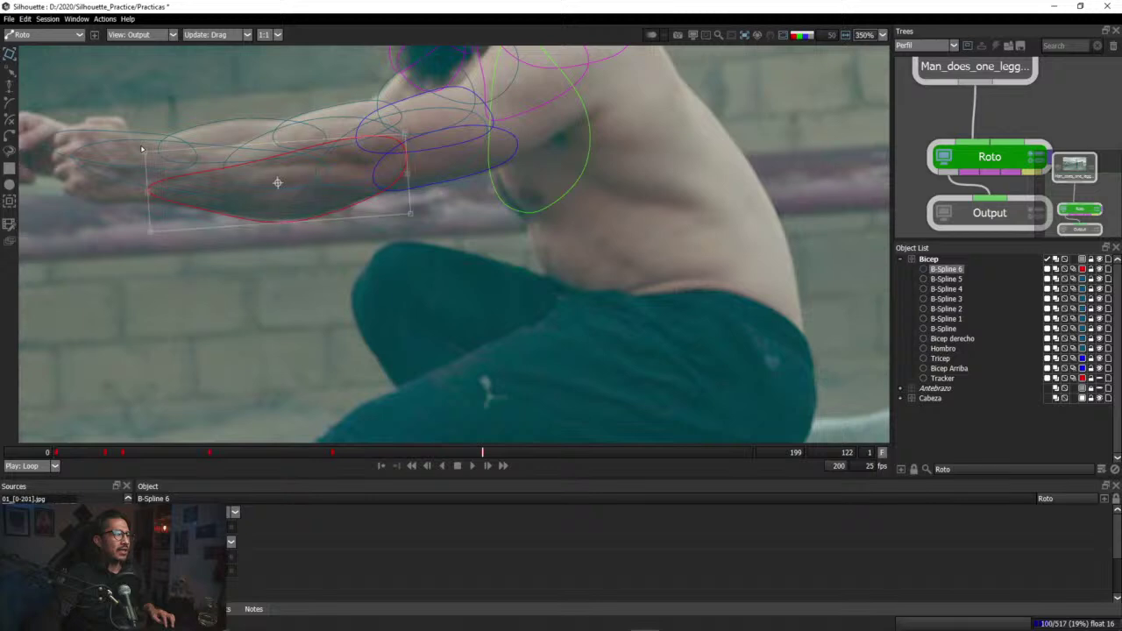
pyautogui.moveTo(283, 223); pyautogui.dragTo(281, 221)
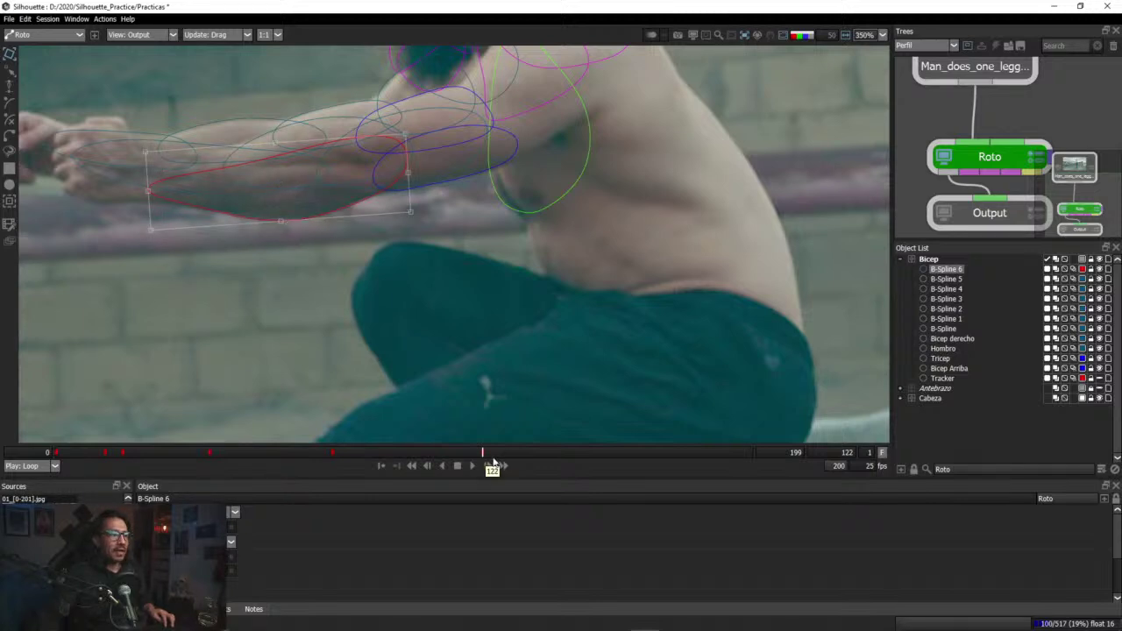
# Step: At frame 159, stretch the lower edge of B-Spline 6 down to the forearm's underside
pyautogui.moveTo(482, 453); pyautogui.dragTo(611, 462)
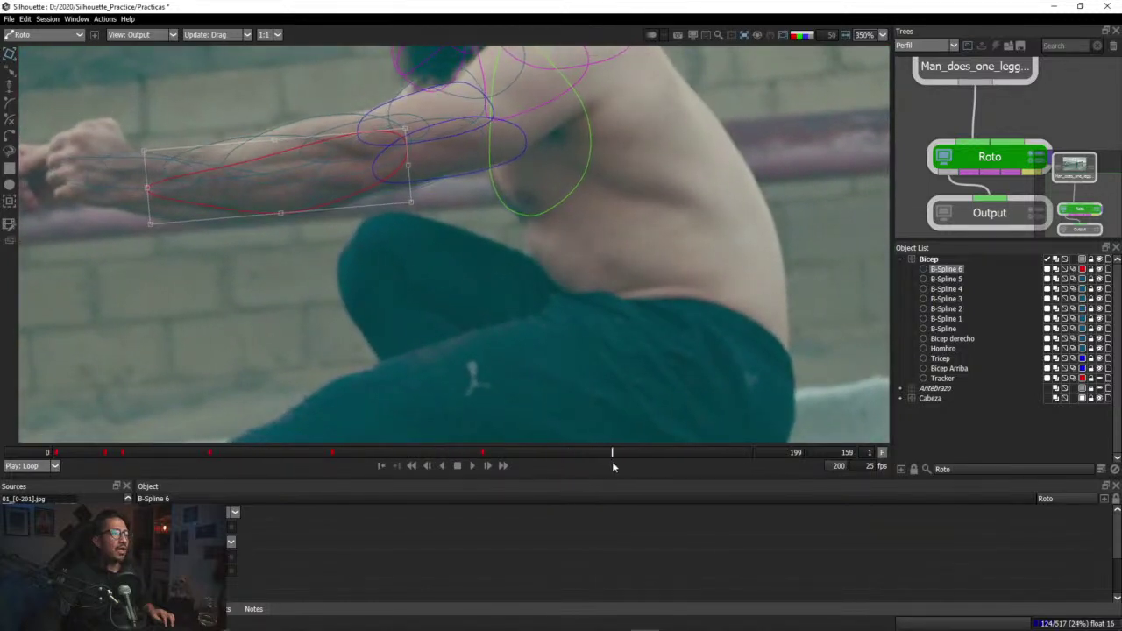
pyautogui.moveTo(280, 213); pyautogui.dragTo(280, 227)
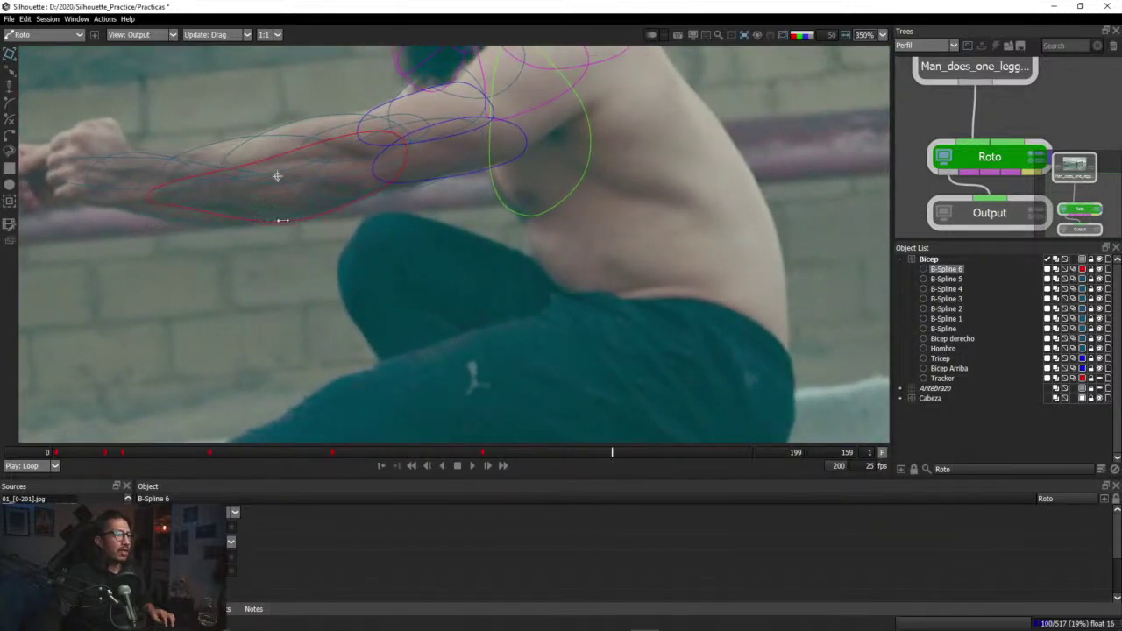
pyautogui.click(277, 177)
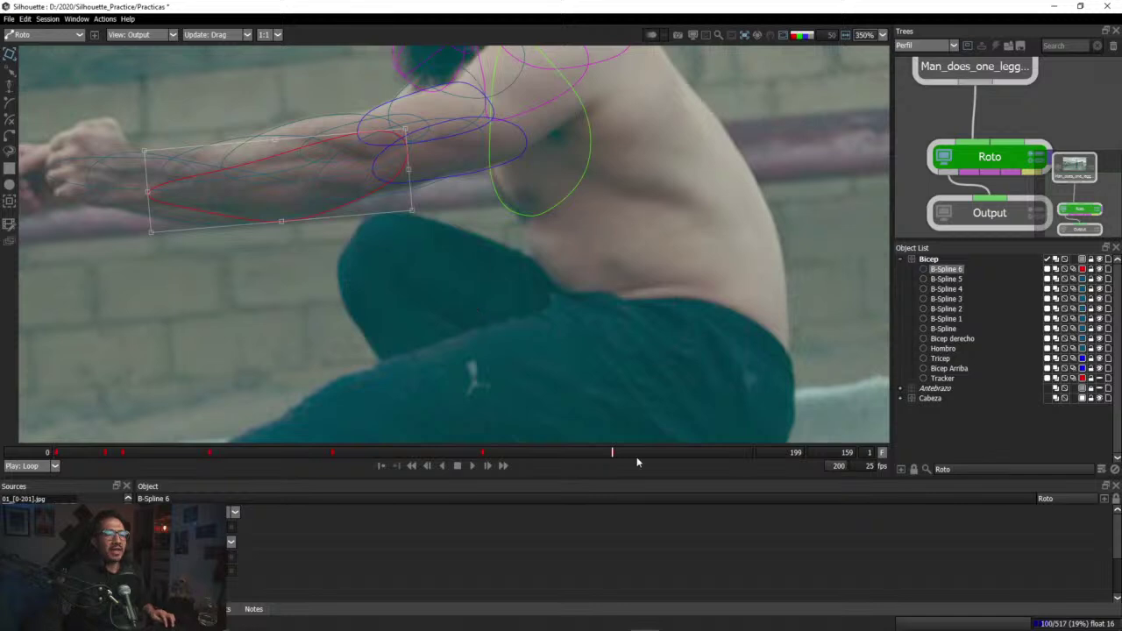
# Step: Adjust B-Spline 6's lower wrist corner at frame 131 and extend its lower elbow corner at frame 173
pyautogui.moveTo(612, 458); pyautogui.dragTo(515, 465)
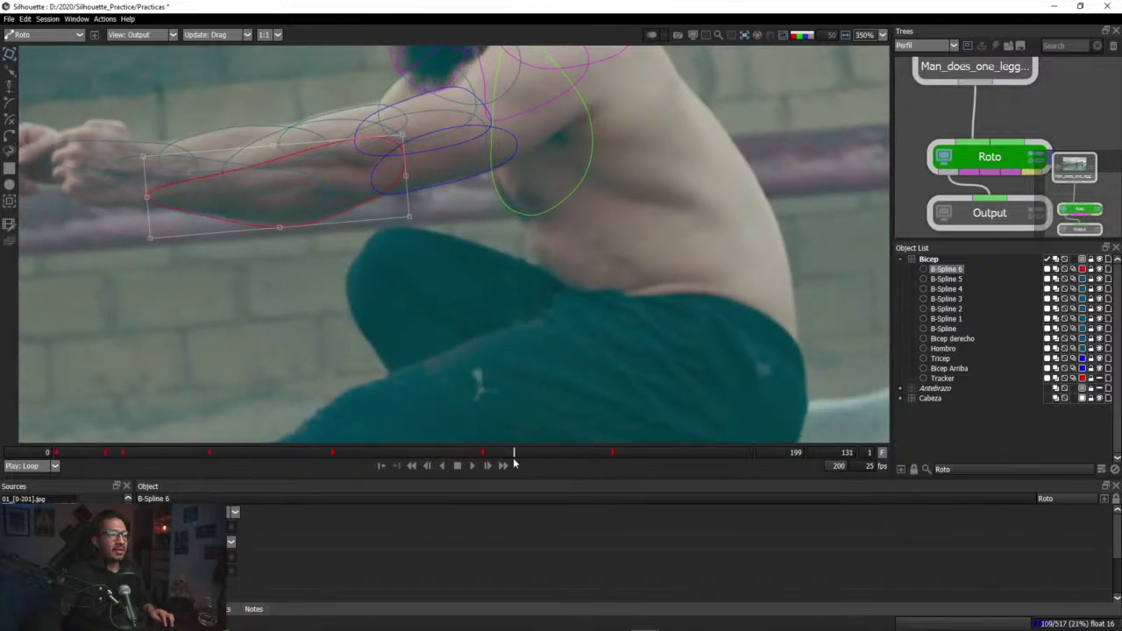
pyautogui.click(151, 235)
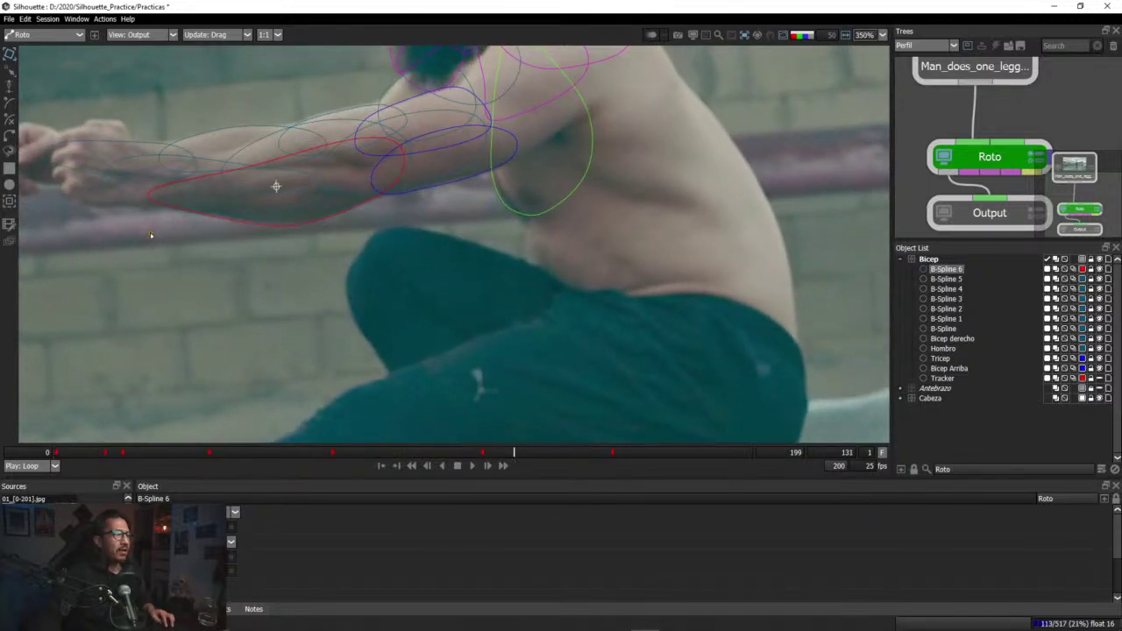
pyautogui.moveTo(151, 235); pyautogui.dragTo(151, 238)
pyautogui.moveTo(514, 452); pyautogui.dragTo(659, 463)
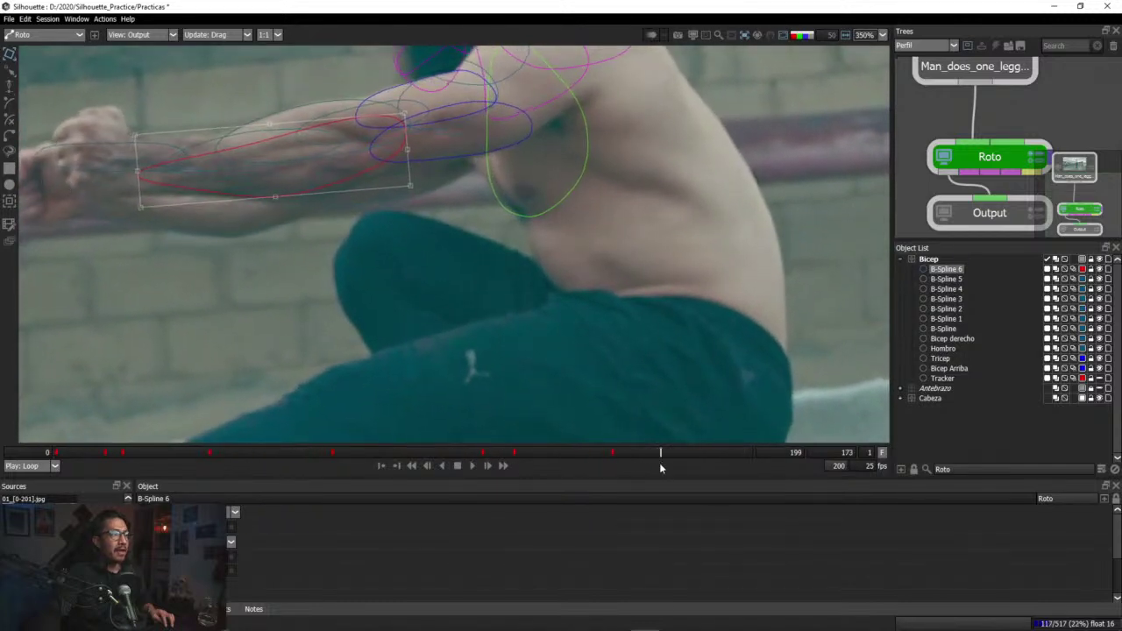
pyautogui.moveTo(411, 187); pyautogui.dragTo(422, 199)
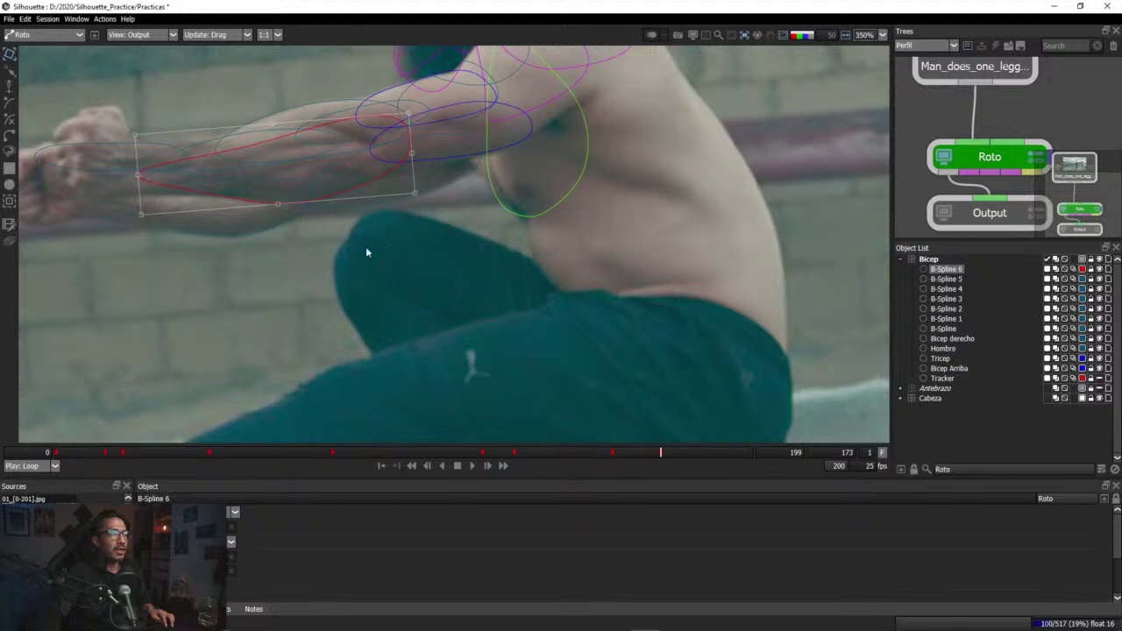
# Step: Scrub through the clip to check how B-Spline 6 follows the forearm between its keyframes
pyautogui.moveTo(671, 457); pyautogui.dragTo(763, 460)
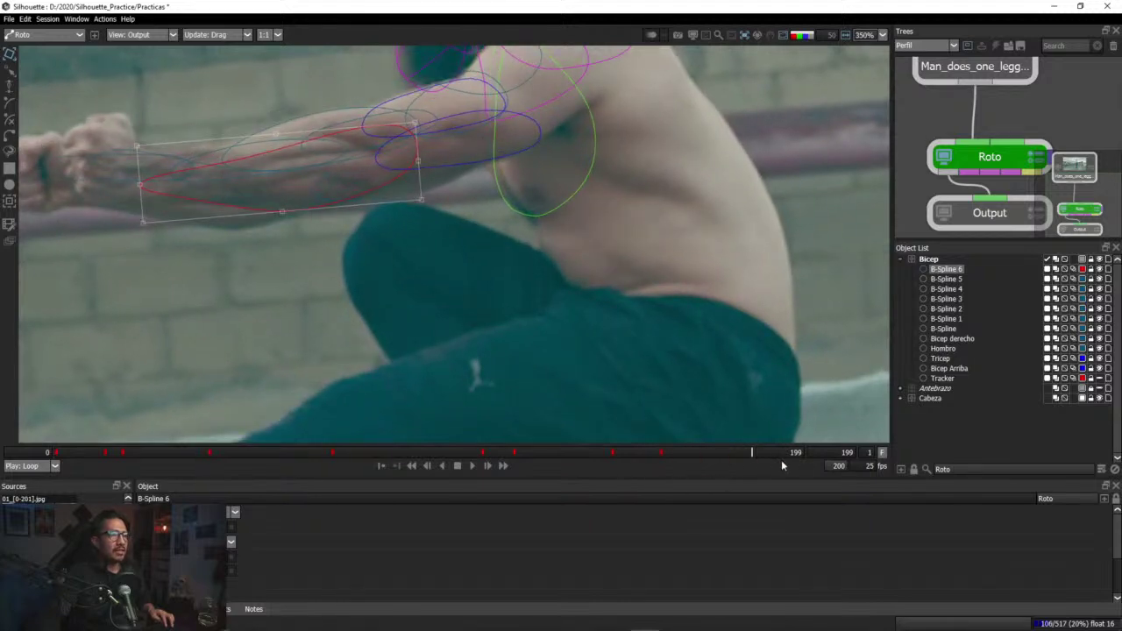
pyautogui.click(698, 452)
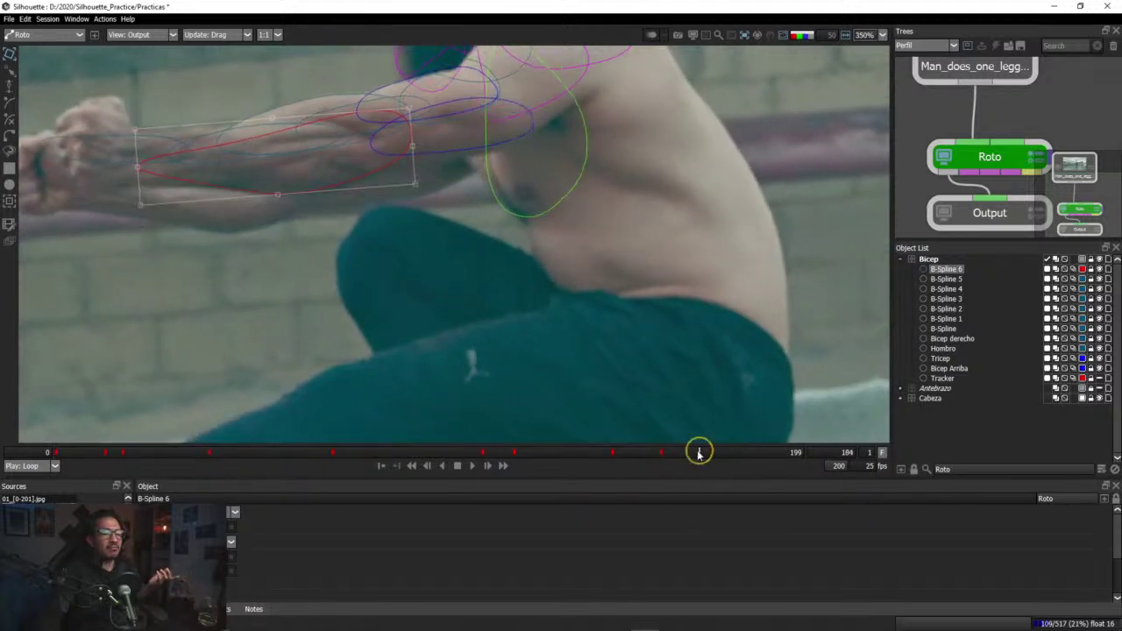
pyautogui.moveTo(698, 453); pyautogui.dragTo(455, 449)
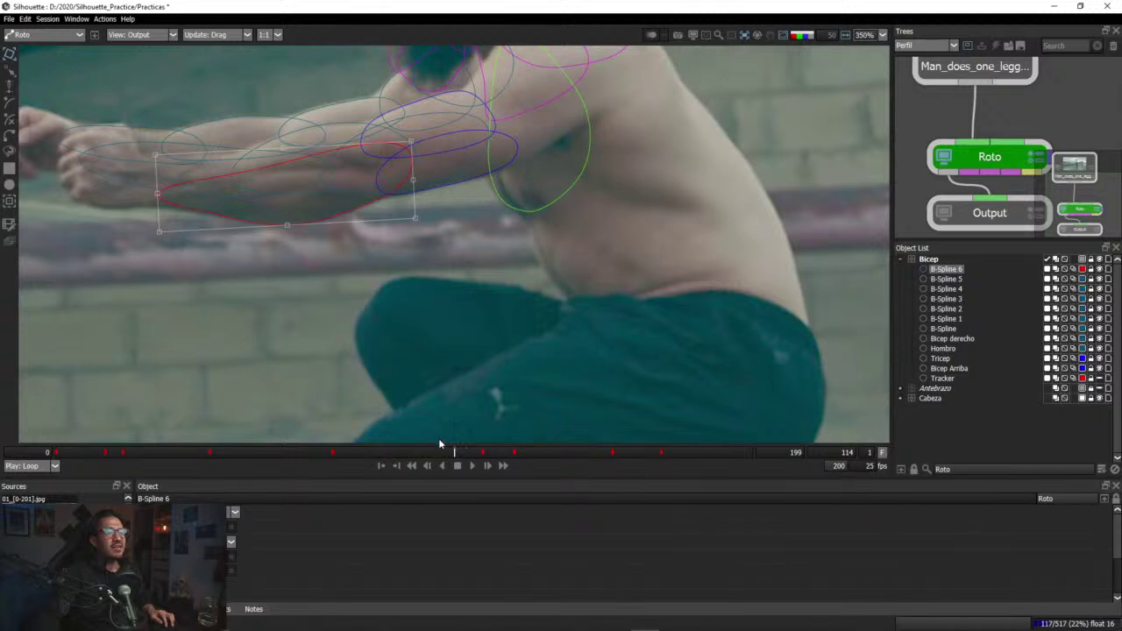
pyautogui.click(440, 449)
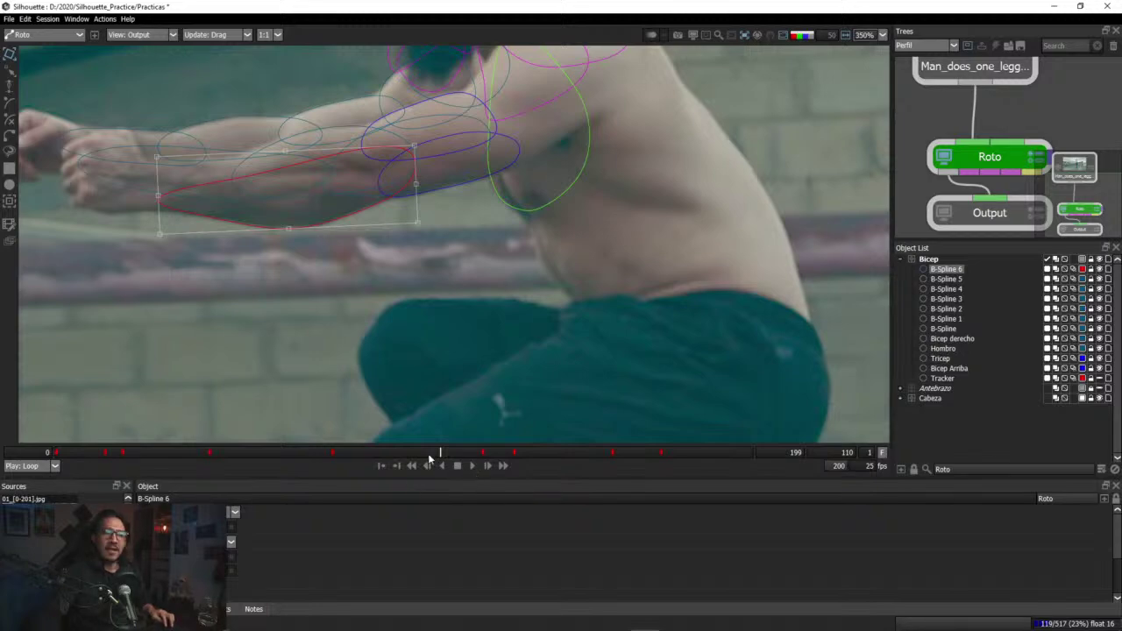
pyautogui.moveTo(429, 454); pyautogui.dragTo(128, 455)
pyautogui.moveTo(507, 458); pyautogui.dragTo(531, 458)
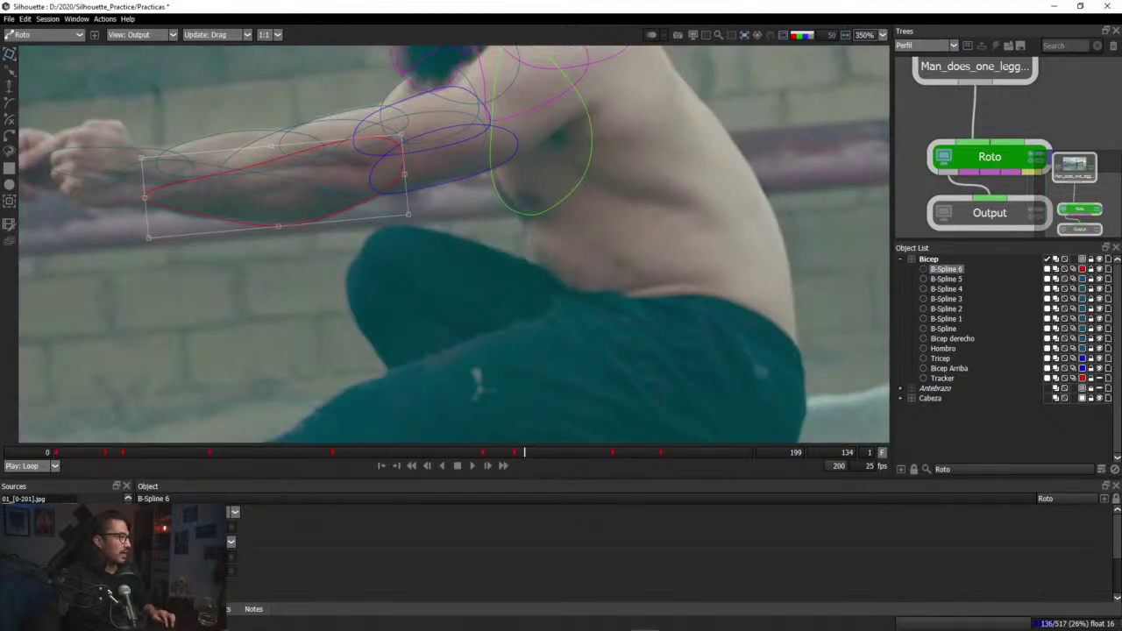
pyautogui.hotkey('alt', 'Tab')
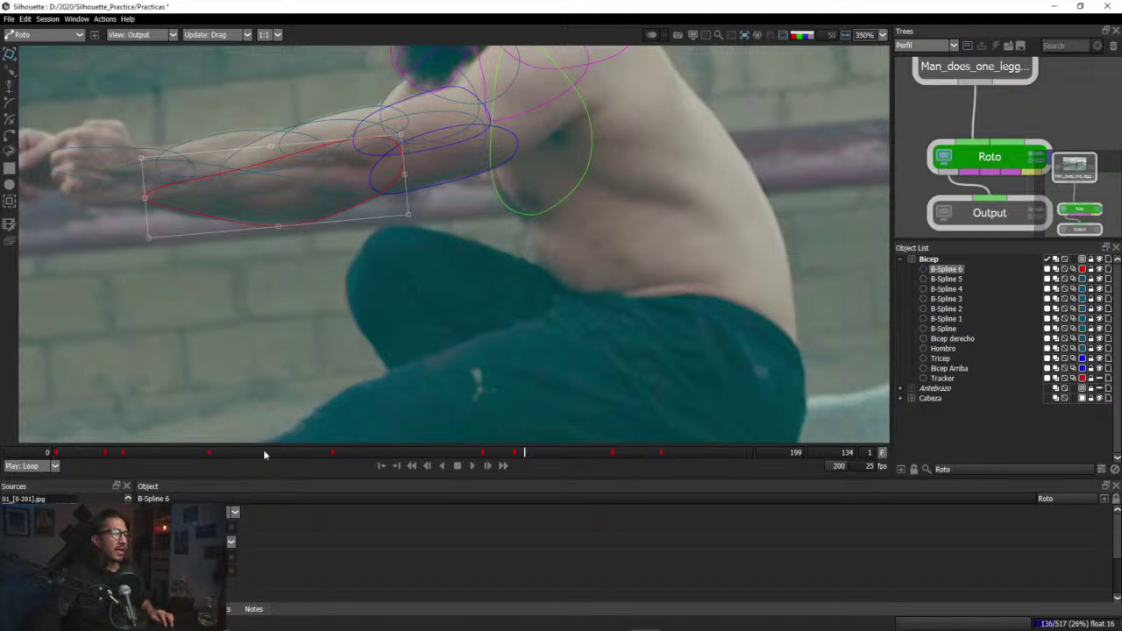
pyautogui.moveTo(263, 449); pyautogui.dragTo(85, 457)
pyautogui.click(392, 454)
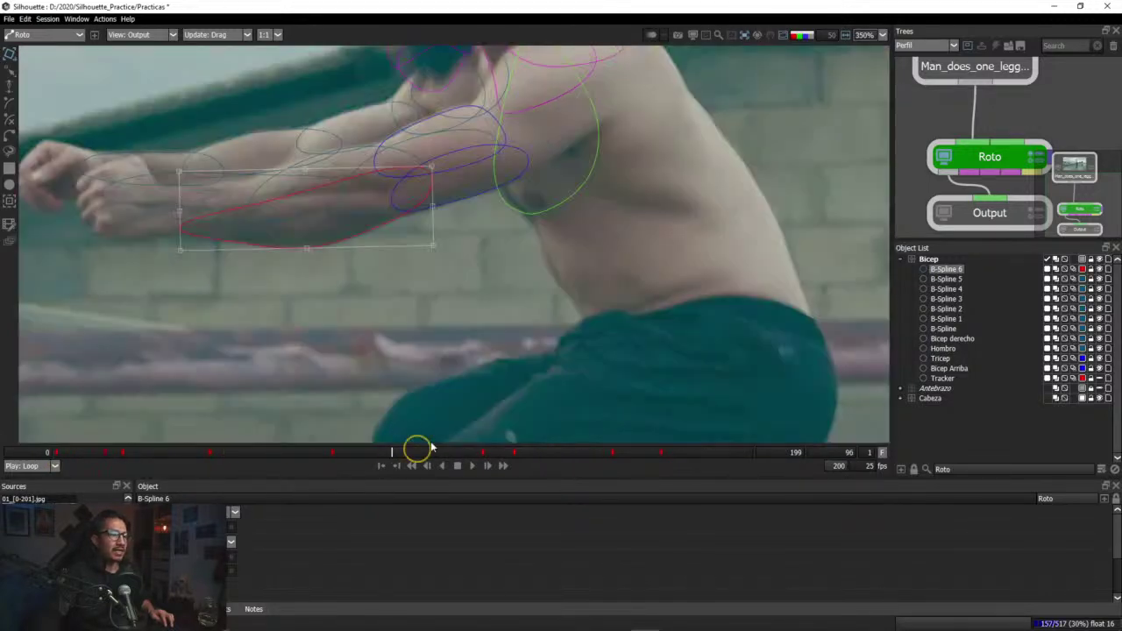
# Step: Change the outline color of B-Spline 6 to dark teal
pyautogui.click(1080, 270)
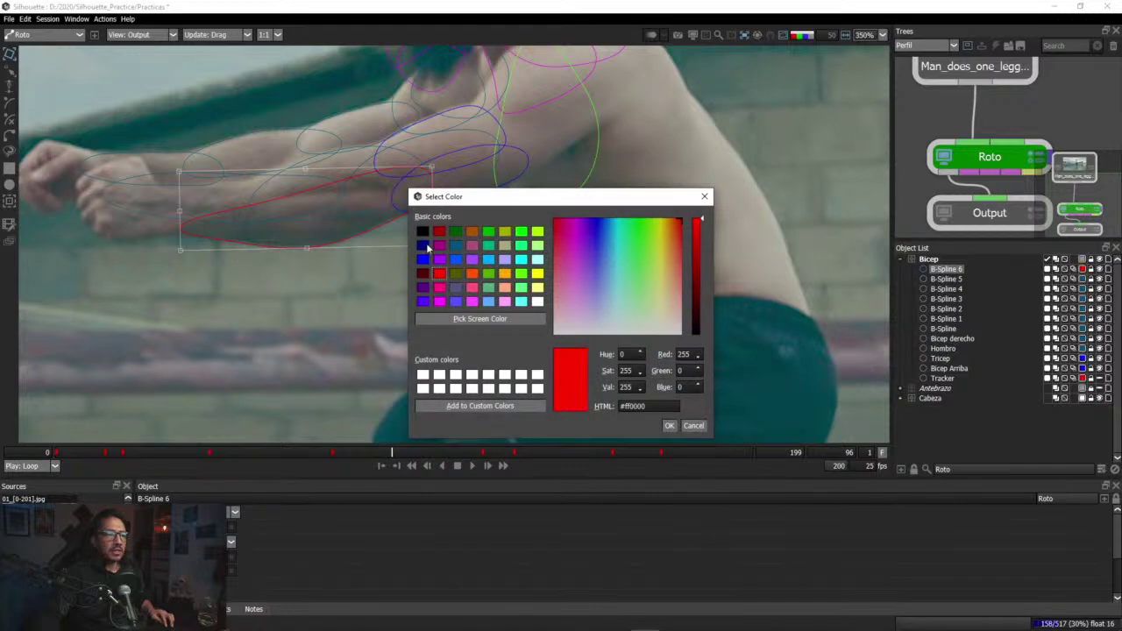
pyautogui.click(456, 246)
pyautogui.click(681, 425)
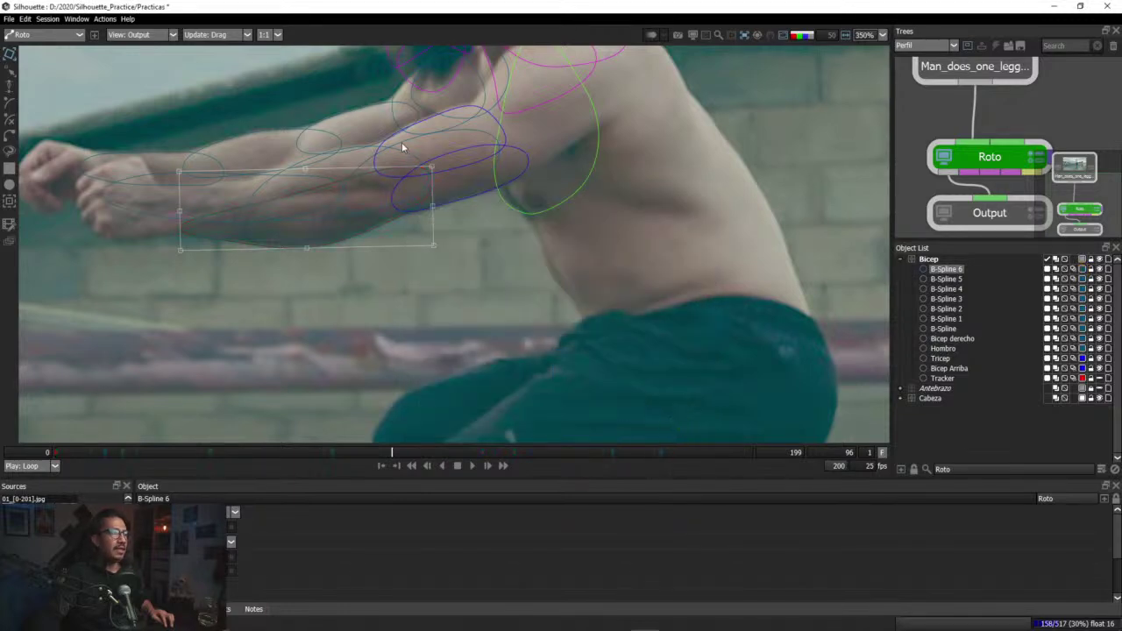
# Step: Show the matte overlay, review the head and arm coverage from frame 0 to 199, and deselect B-Spline 6
pyautogui.scroll(-5, 376, 368)
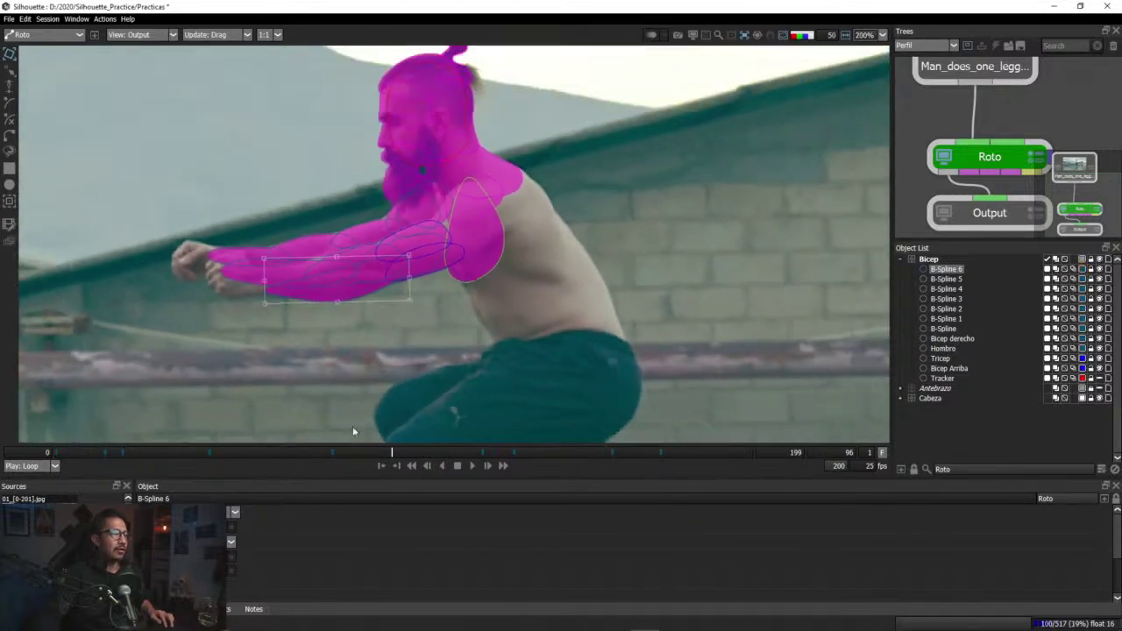
pyautogui.moveTo(356, 456); pyautogui.dragTo(55, 457)
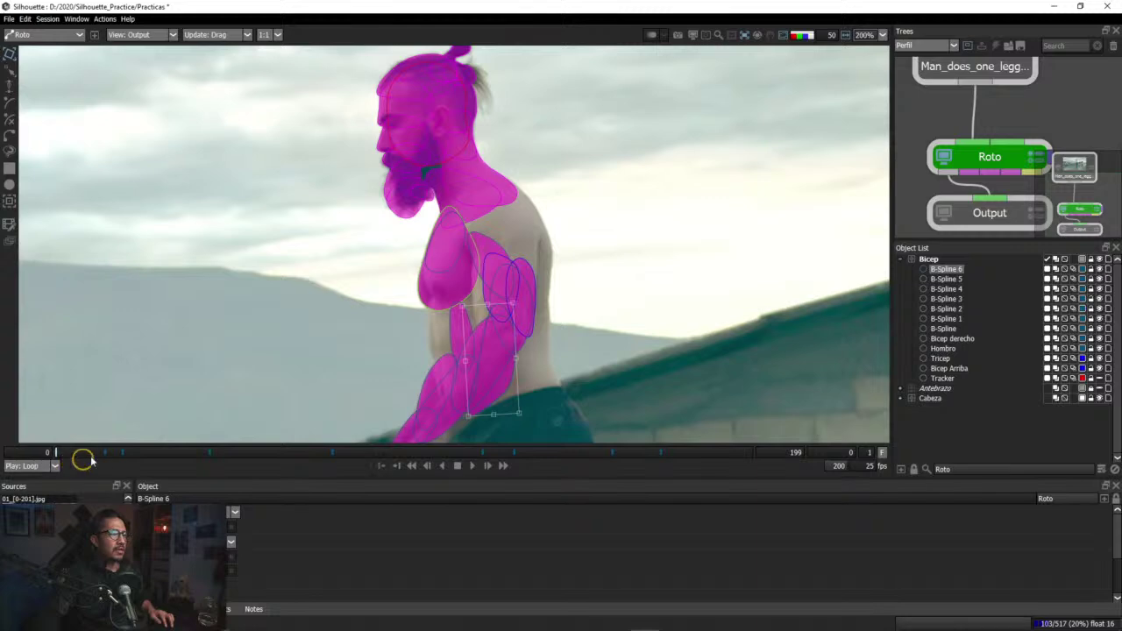
pyautogui.scroll(-2, 296, 366)
pyautogui.moveTo(295, 366); pyautogui.dragTo(269, 266)
pyautogui.moveTo(151, 450); pyautogui.dragTo(759, 489)
pyautogui.scroll(5, 207, 149)
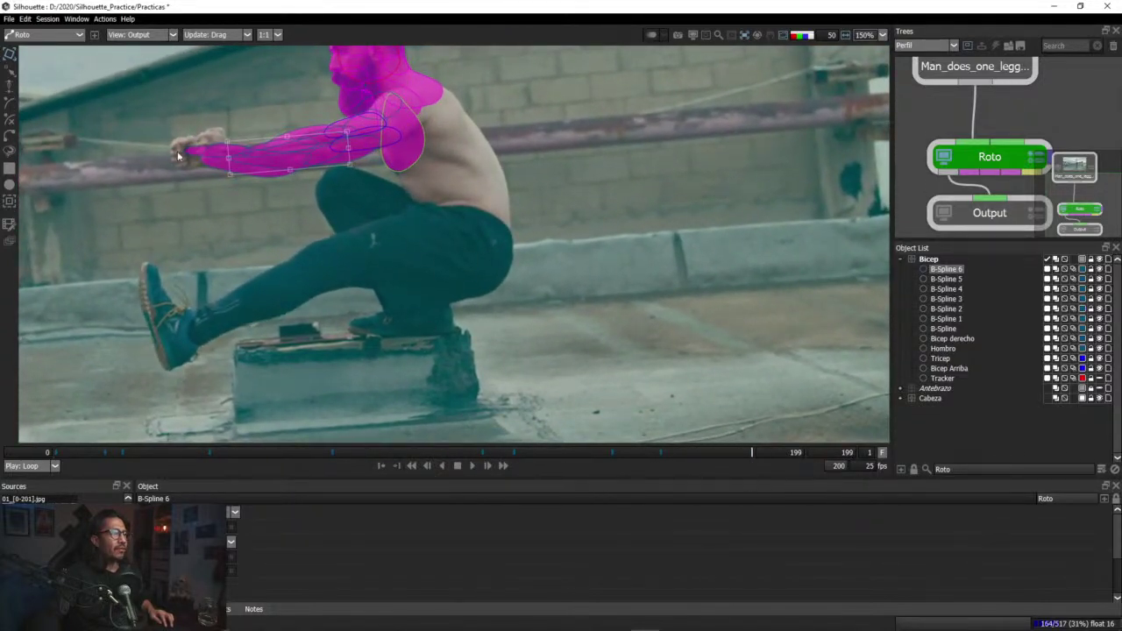
pyautogui.click(400, 220)
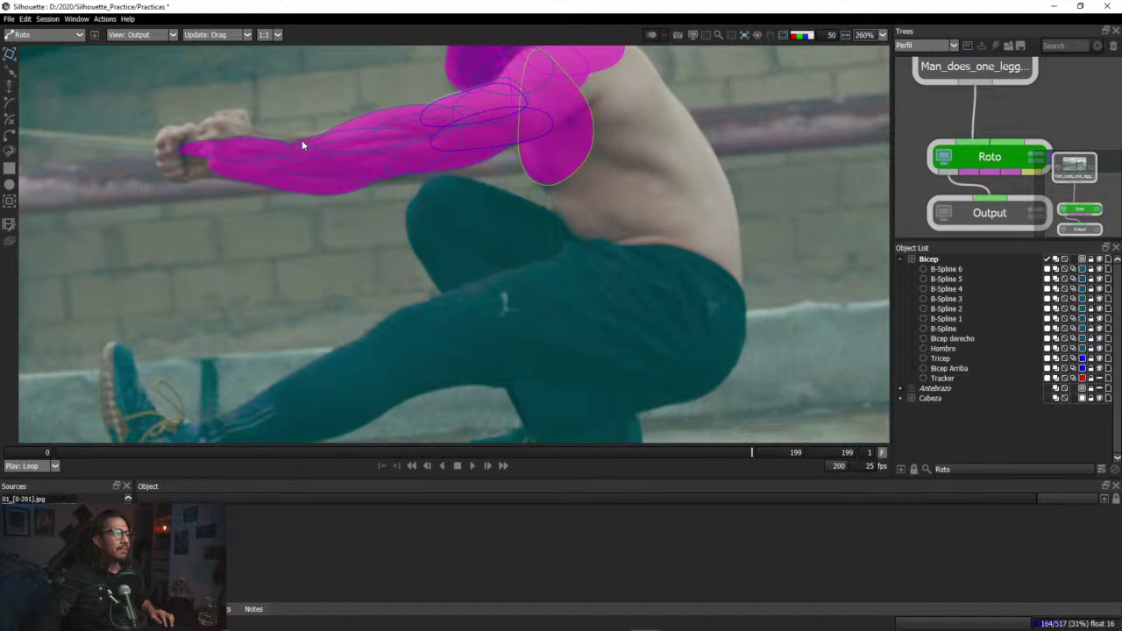
# Step: Examine the overlay's coverage of the forearm and wrist across the clip, going back to frame 30
pyautogui.moveTo(759, 454); pyautogui.dragTo(487, 438)
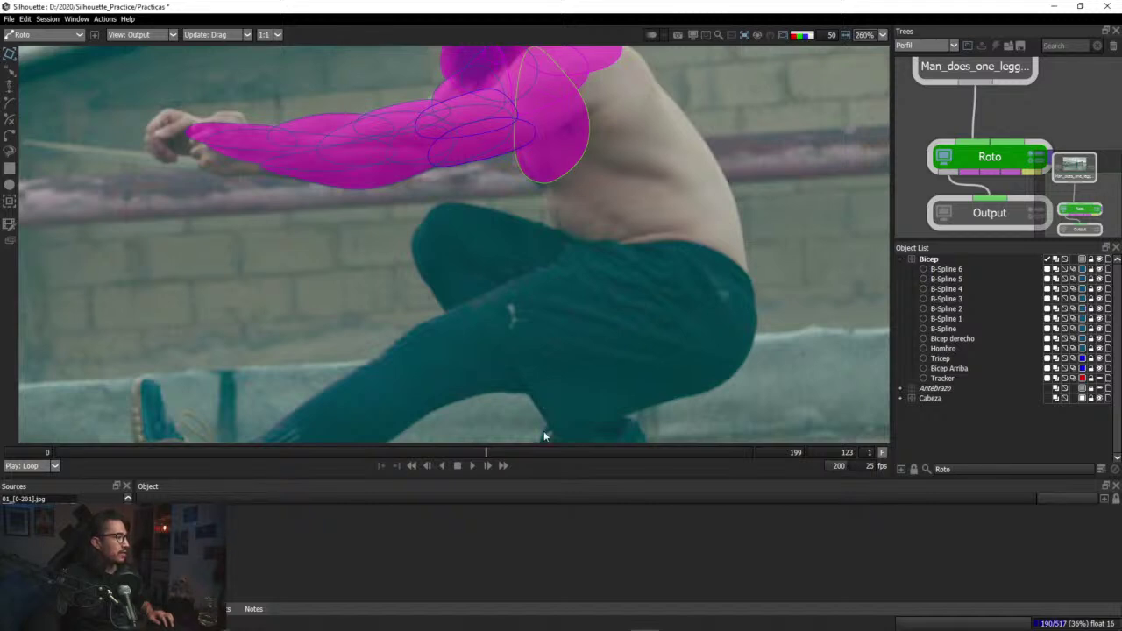
pyautogui.moveTo(486, 454); pyautogui.dragTo(672, 453)
pyautogui.moveTo(395, 459); pyautogui.dragTo(408, 484)
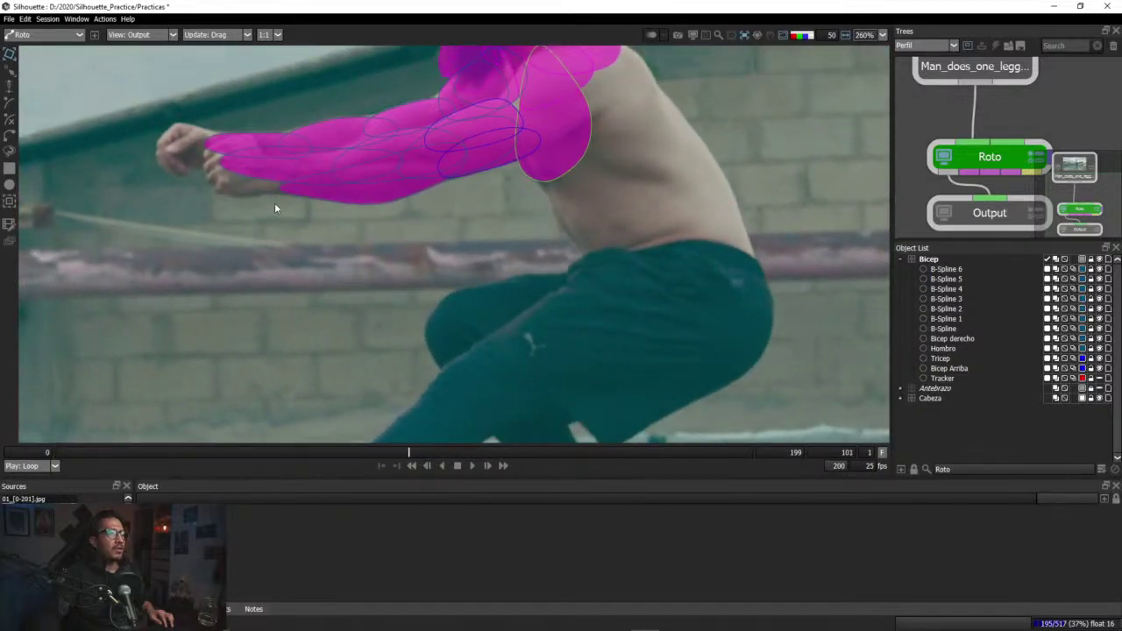
pyautogui.moveTo(416, 452); pyautogui.dragTo(300, 459)
pyautogui.scroll(3, 307, 303)
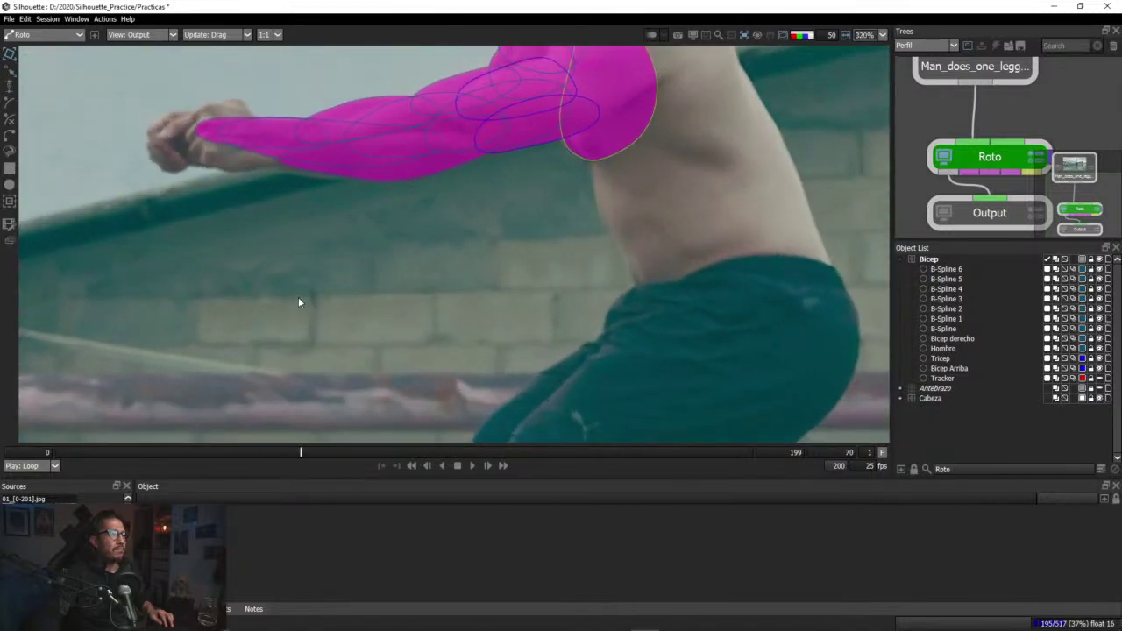
pyautogui.moveTo(261, 229); pyautogui.dragTo(394, 303)
pyautogui.scroll(2, 393, 304)
pyautogui.scroll(1, 467, 319)
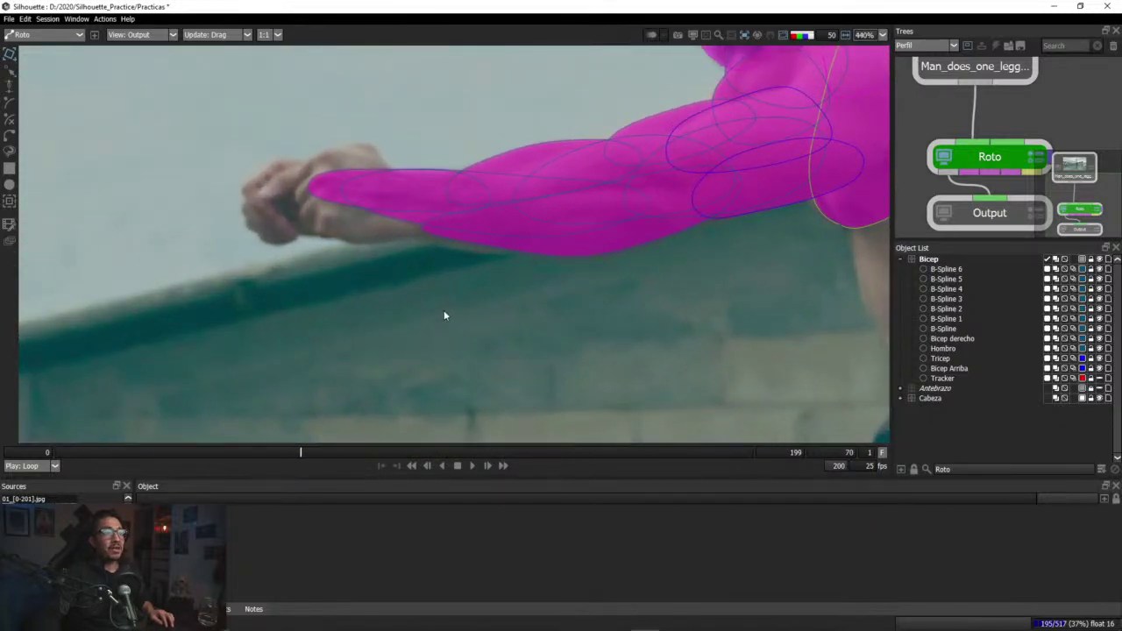
pyautogui.moveTo(299, 452); pyautogui.dragTo(161, 454)
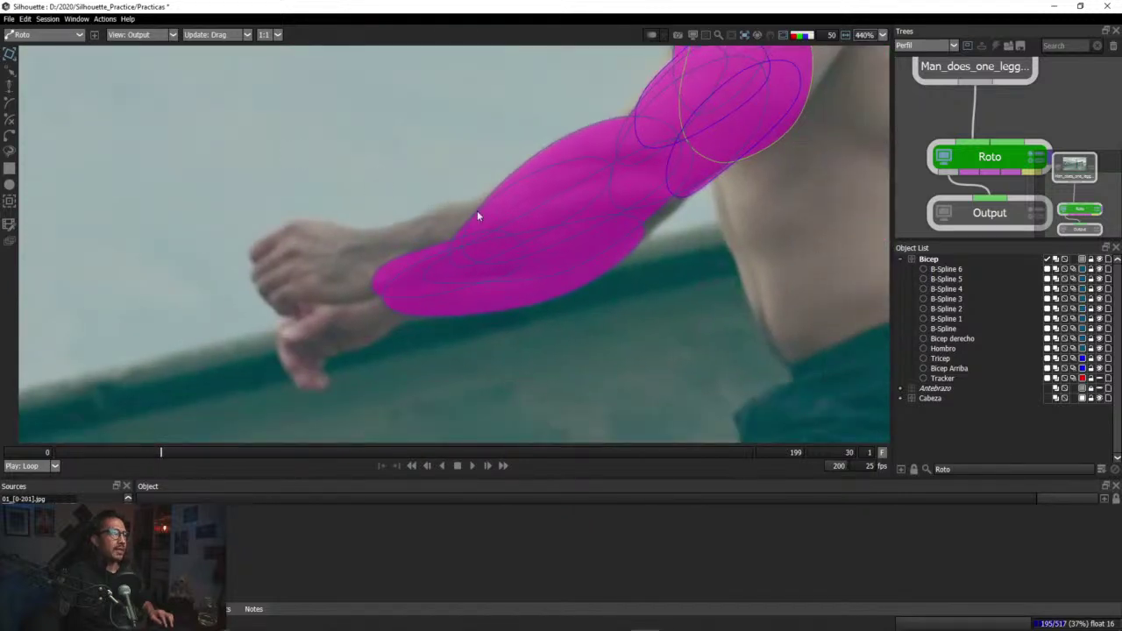
# Step: Hide the matte overlay to inspect the bare forearm and wrist at frame 30
pyautogui.press('a')
pyautogui.press('a')
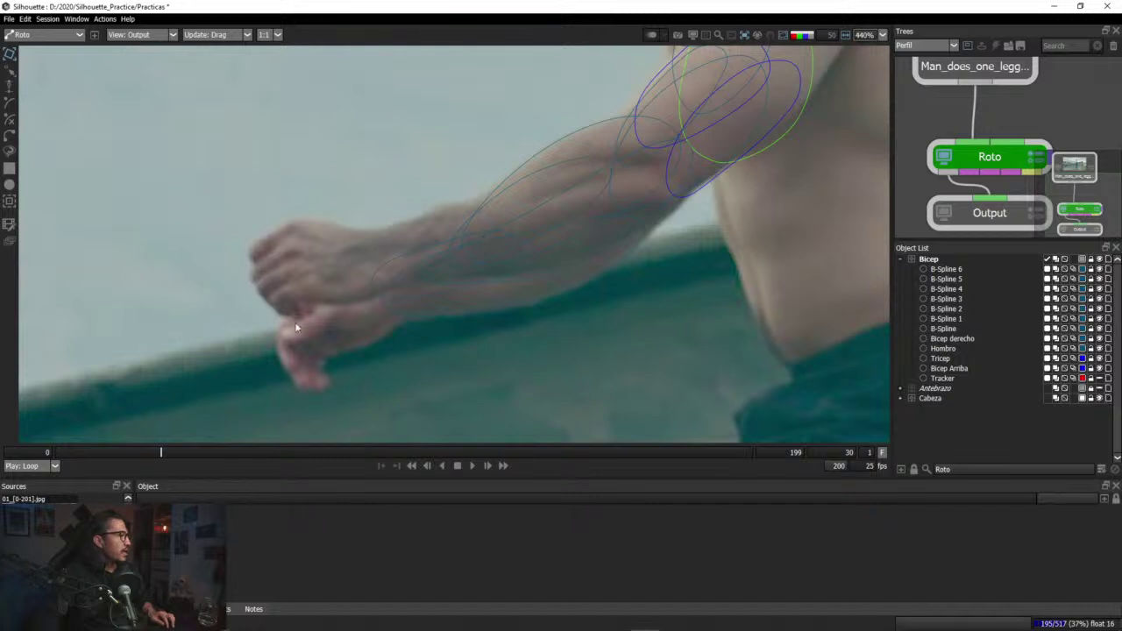
pyautogui.hotkey('alt', 'Tab')
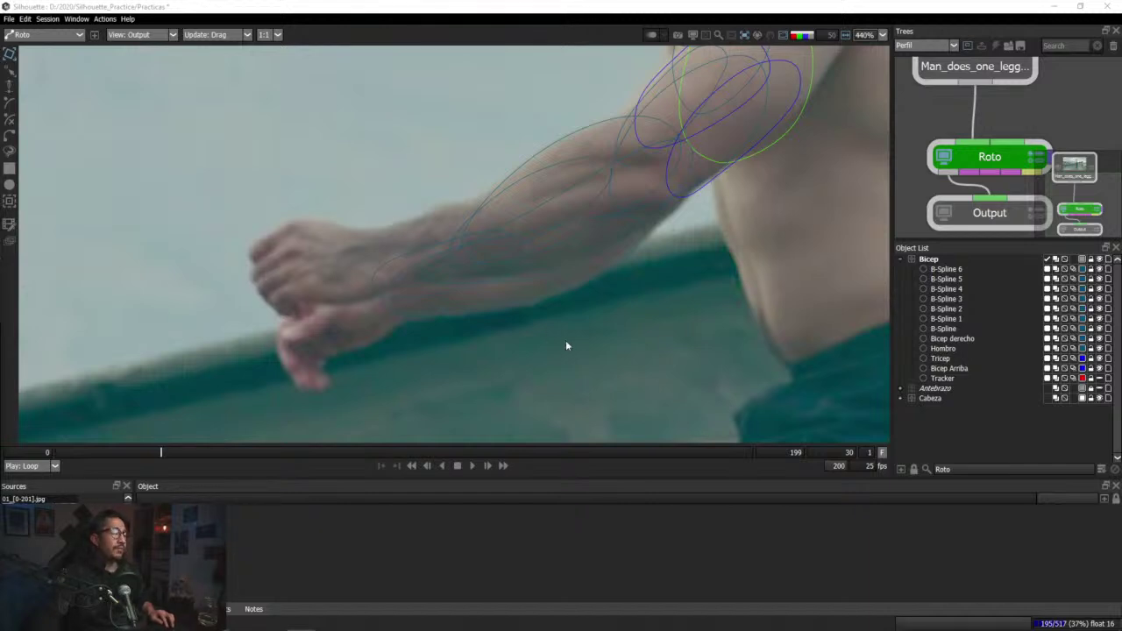
# Step: Draw a closed six-point B-spline in the Bicep layer around the upper side of the forearm near the wrist at frame 30
pyautogui.click(927, 259)
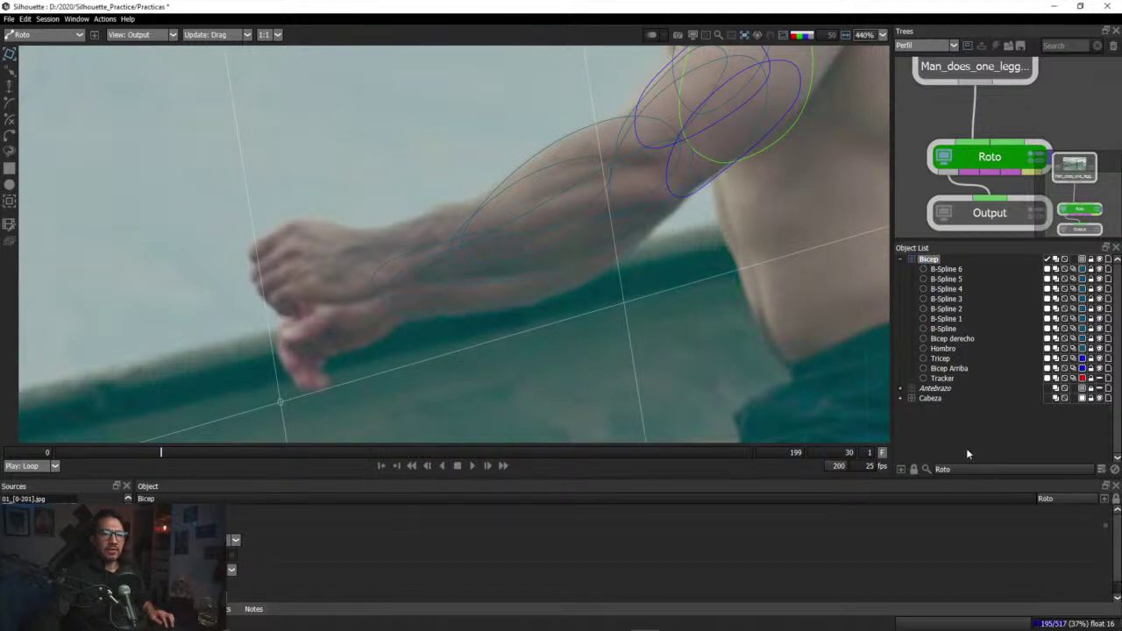
pyautogui.click(14, 107)
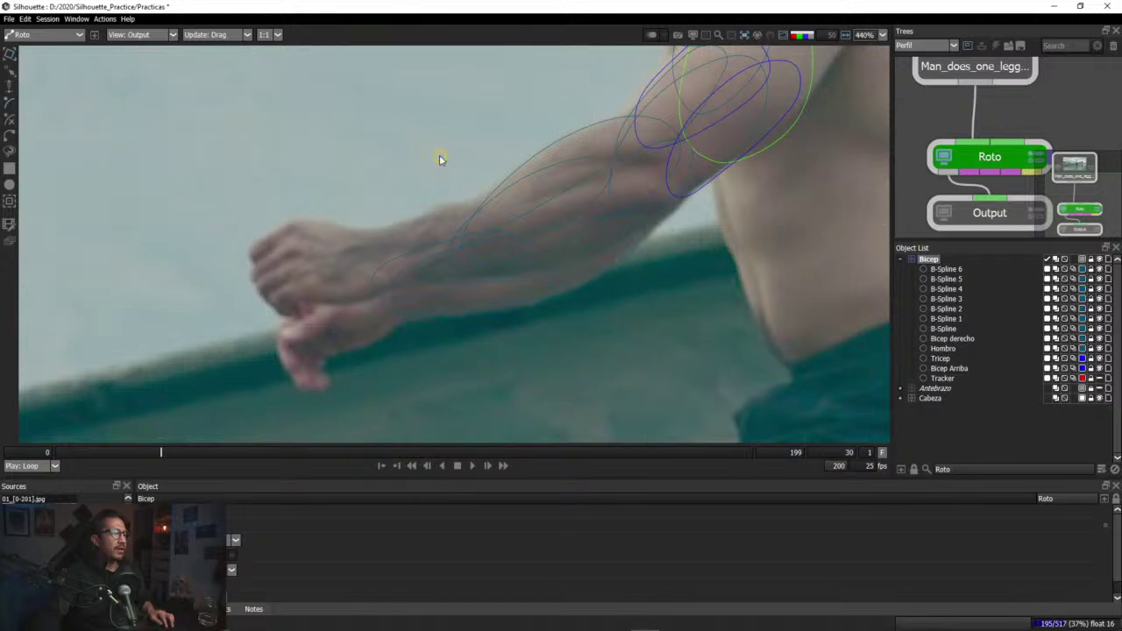
pyautogui.click(529, 194)
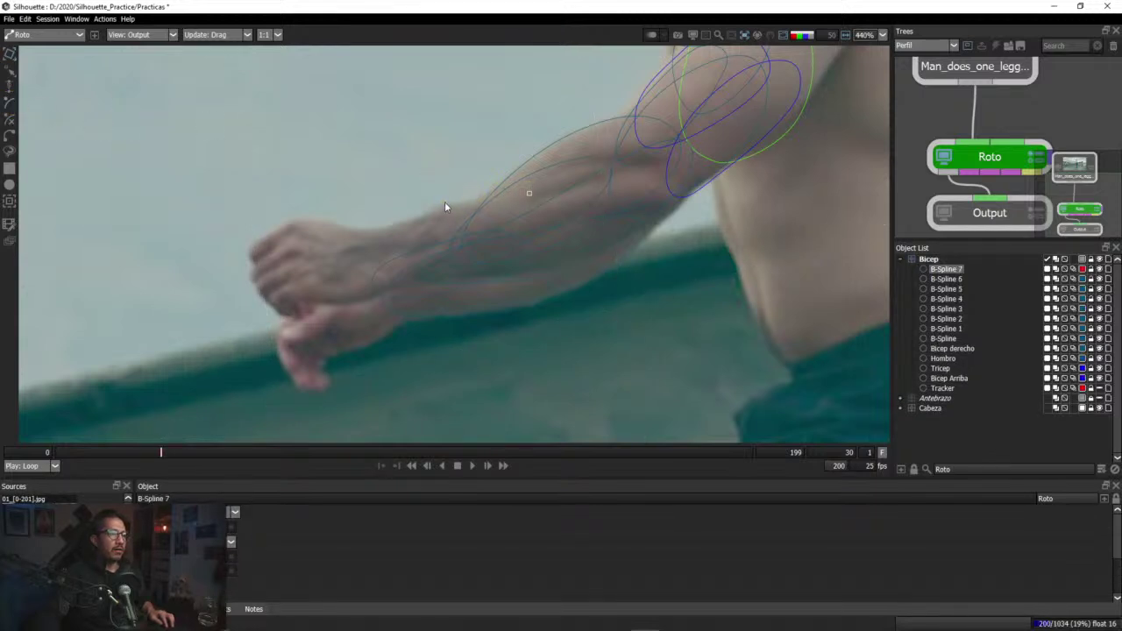
pyautogui.click(397, 224)
pyautogui.click(337, 255)
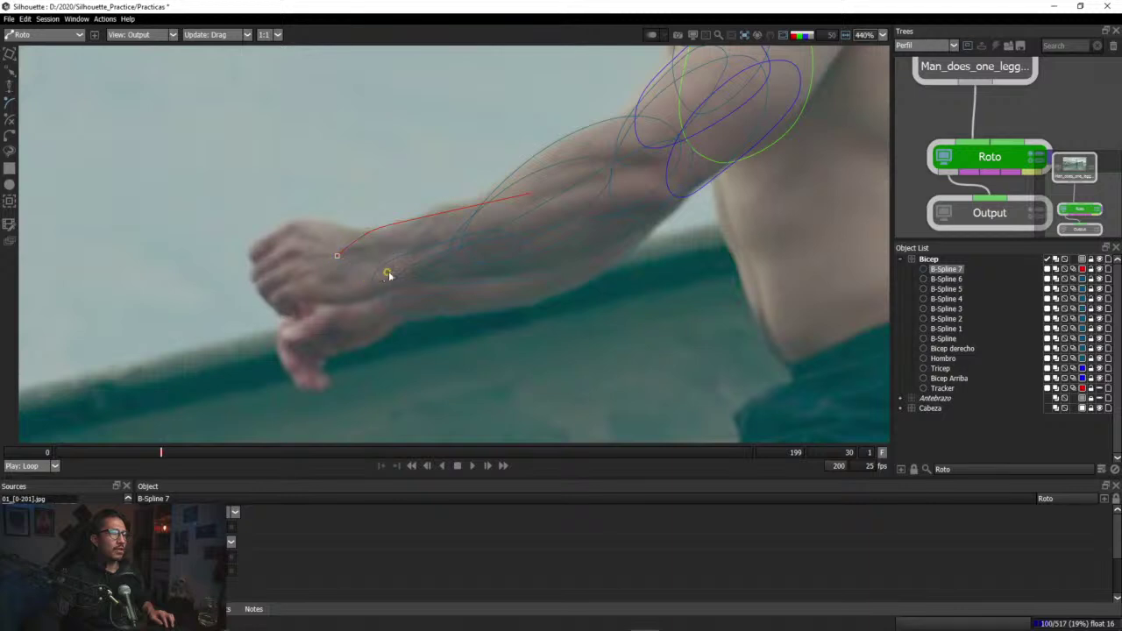
pyautogui.click(490, 264)
pyautogui.click(555, 219)
pyautogui.click(529, 192)
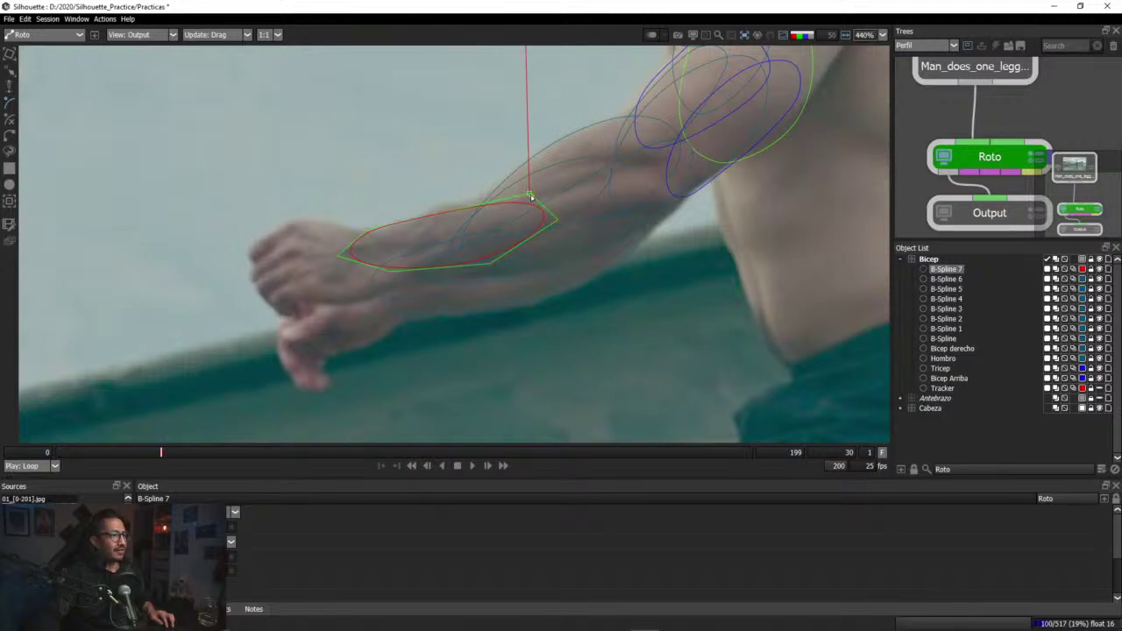
# Step: Adjust the upper and wrist-side control points of B-Spline 7 to follow the forearm's top edge at frame 30
pyautogui.moveTo(529, 196); pyautogui.dragTo(528, 187)
pyautogui.moveTo(394, 225); pyautogui.dragTo(423, 216)
pyautogui.moveTo(341, 257); pyautogui.dragTo(429, 211)
pyautogui.moveTo(529, 187); pyautogui.dragTo(528, 188)
pyautogui.click(426, 211)
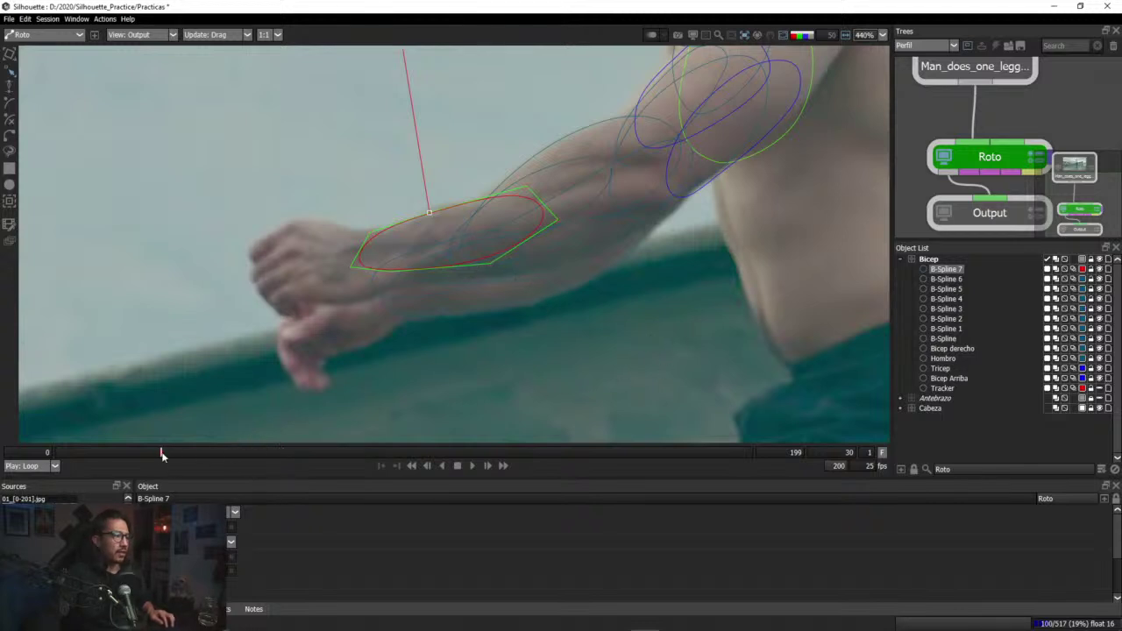
# Step: Keyframe B-Spline 7 onto the forearm at frames 18 and 11
pyautogui.moveTo(161, 455); pyautogui.dragTo(119, 453)
pyautogui.click(11, 55)
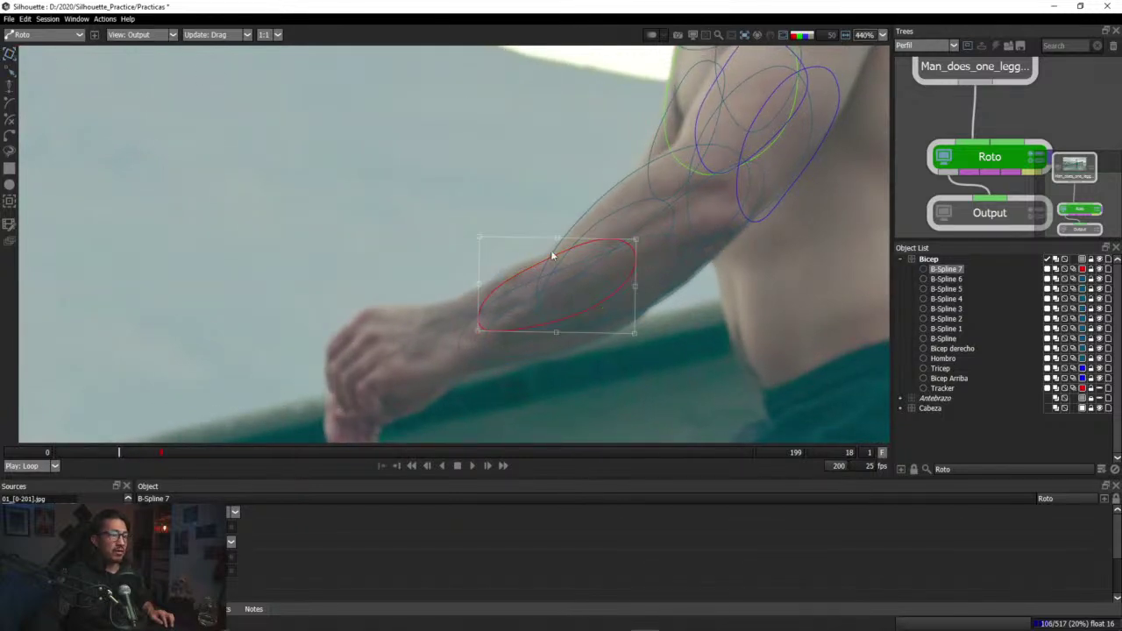
pyautogui.moveTo(555, 253); pyautogui.dragTo(524, 263)
pyautogui.moveTo(131, 456); pyautogui.dragTo(94, 465)
pyautogui.moveTo(623, 367); pyautogui.dragTo(588, 380)
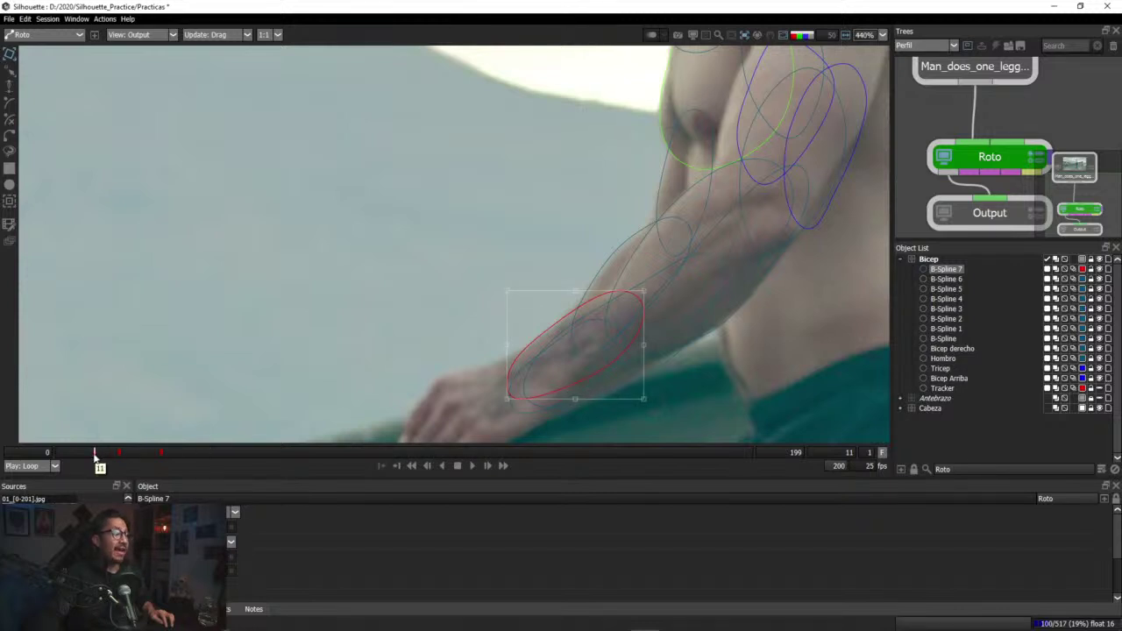
# Step: Reposition B-Spline 7 over the forearm above the wrist at frame 0
pyautogui.moveTo(95, 454); pyautogui.dragTo(50, 459)
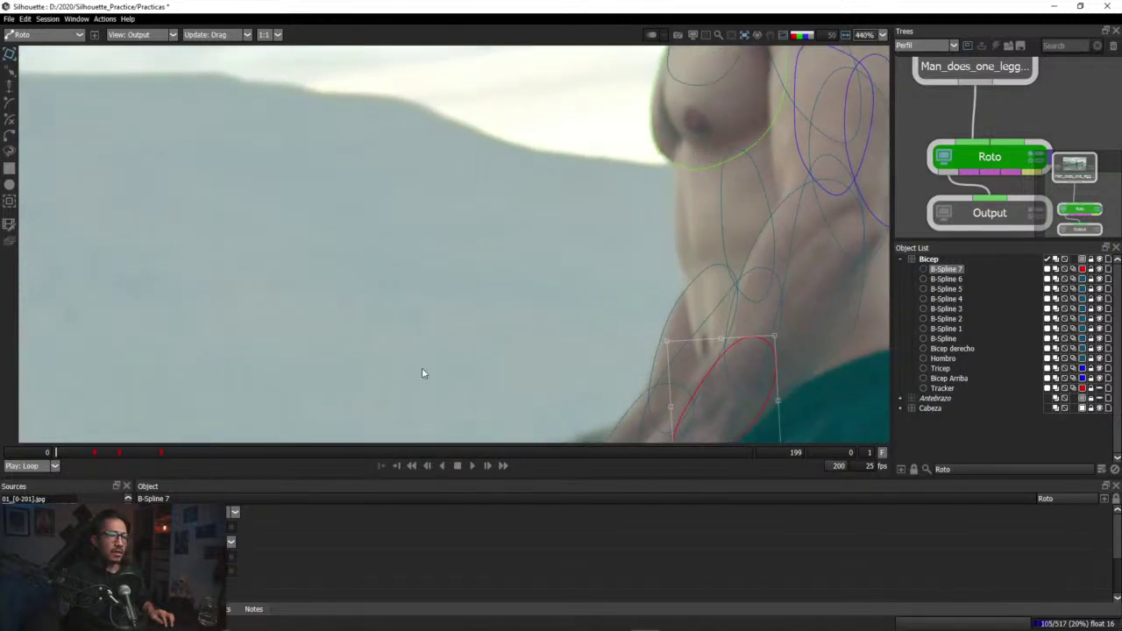
pyautogui.moveTo(421, 373); pyautogui.dragTo(332, 223)
pyautogui.moveTo(613, 216); pyautogui.dragTo(586, 242)
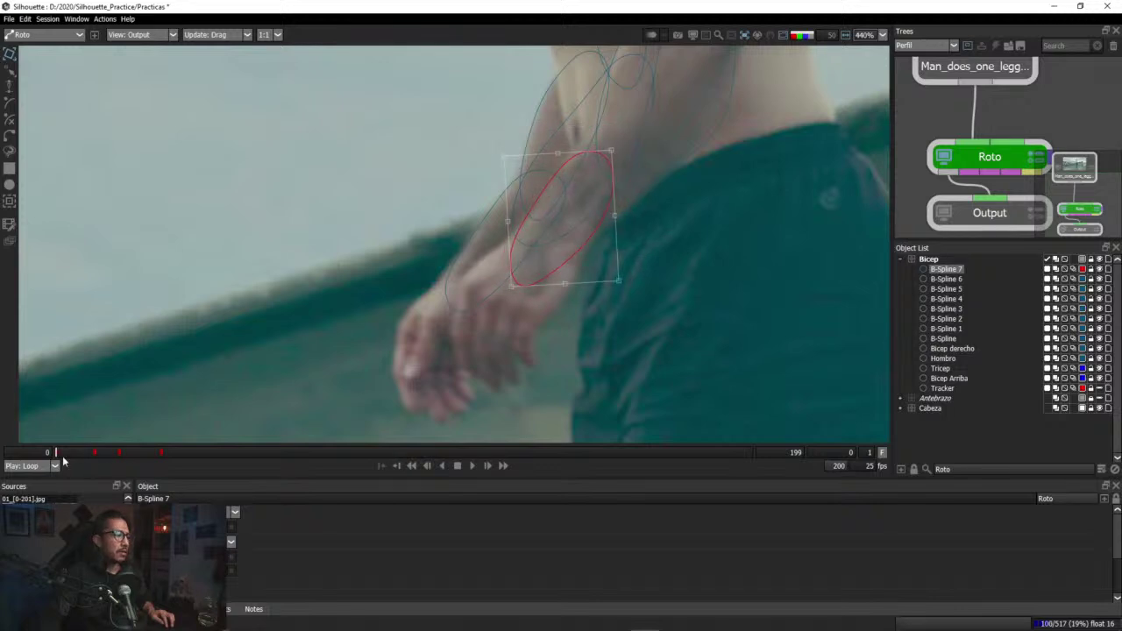
# Step: Move, rotate and reshape B-Spline 7 to follow the forearm's upper edge at frame 44
pyautogui.moveTo(56, 453); pyautogui.dragTo(120, 453)
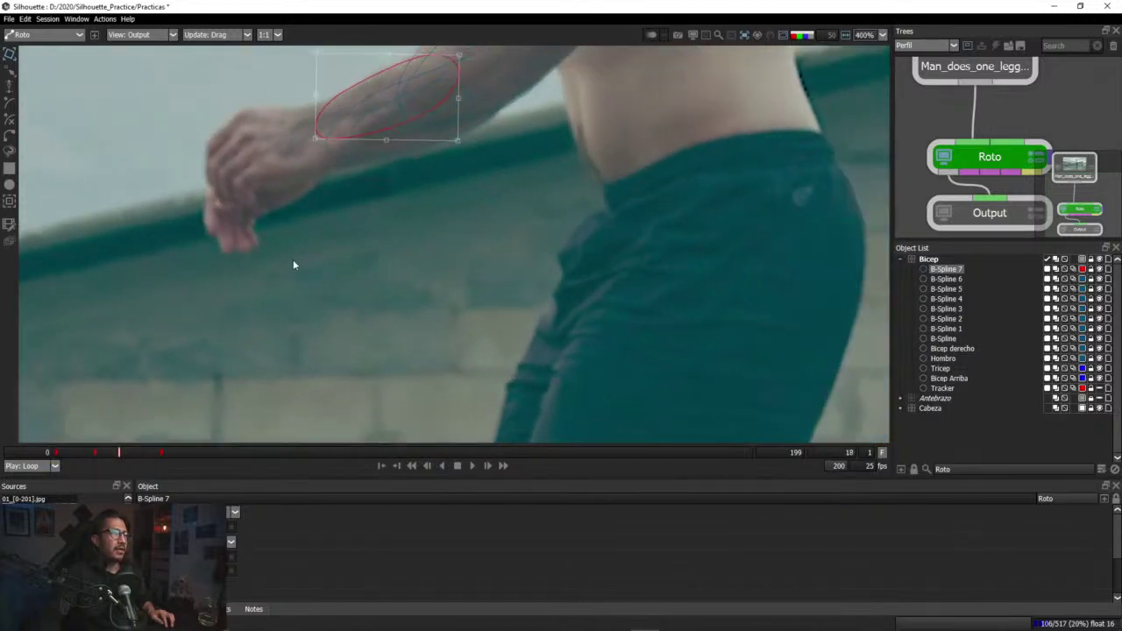
pyautogui.scroll(-1, 294, 265)
pyautogui.moveTo(310, 237); pyautogui.dragTo(327, 335)
pyautogui.moveTo(152, 453); pyautogui.dragTo(211, 453)
pyautogui.moveTo(290, 183); pyautogui.dragTo(284, 253)
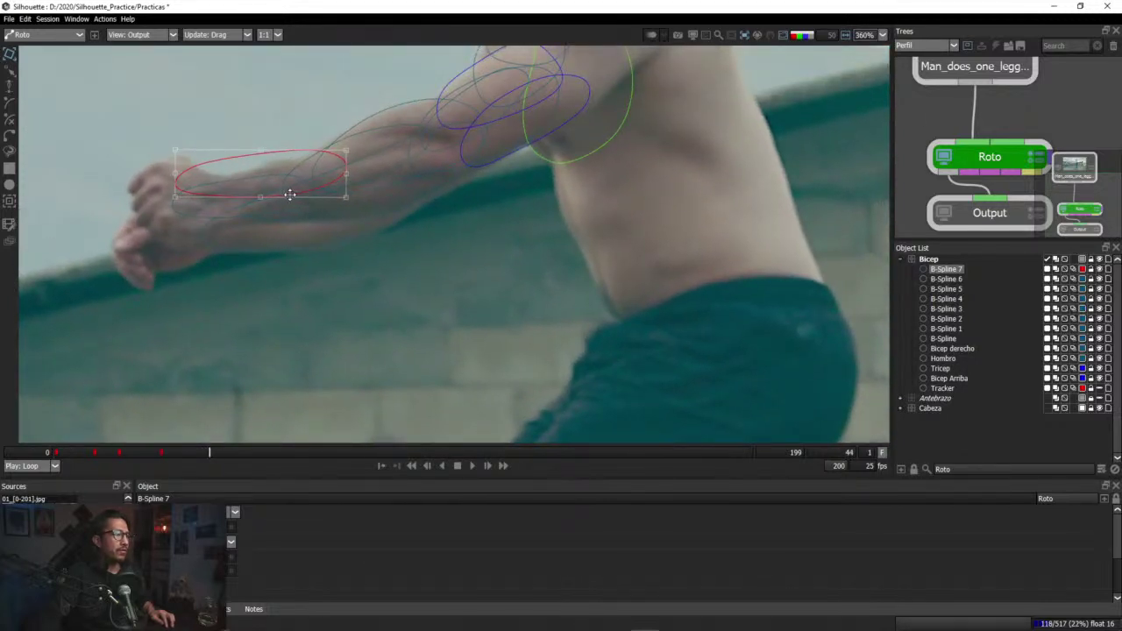
pyautogui.moveTo(289, 193); pyautogui.dragTo(323, 205)
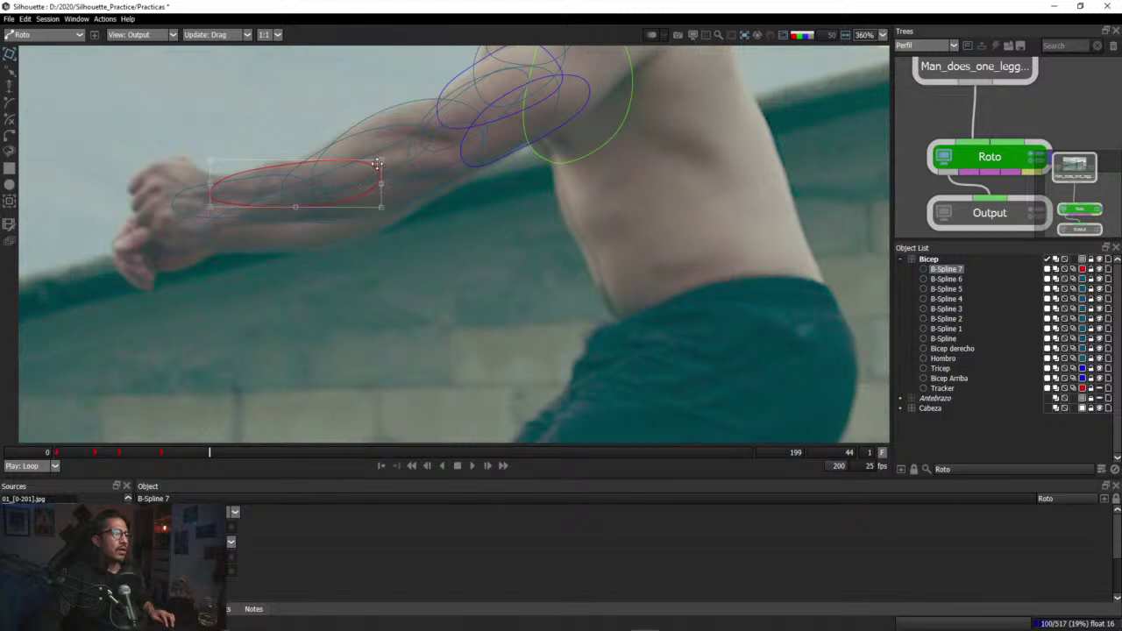
pyautogui.moveTo(381, 162); pyautogui.dragTo(376, 156)
pyautogui.moveTo(326, 203); pyautogui.dragTo(311, 201)
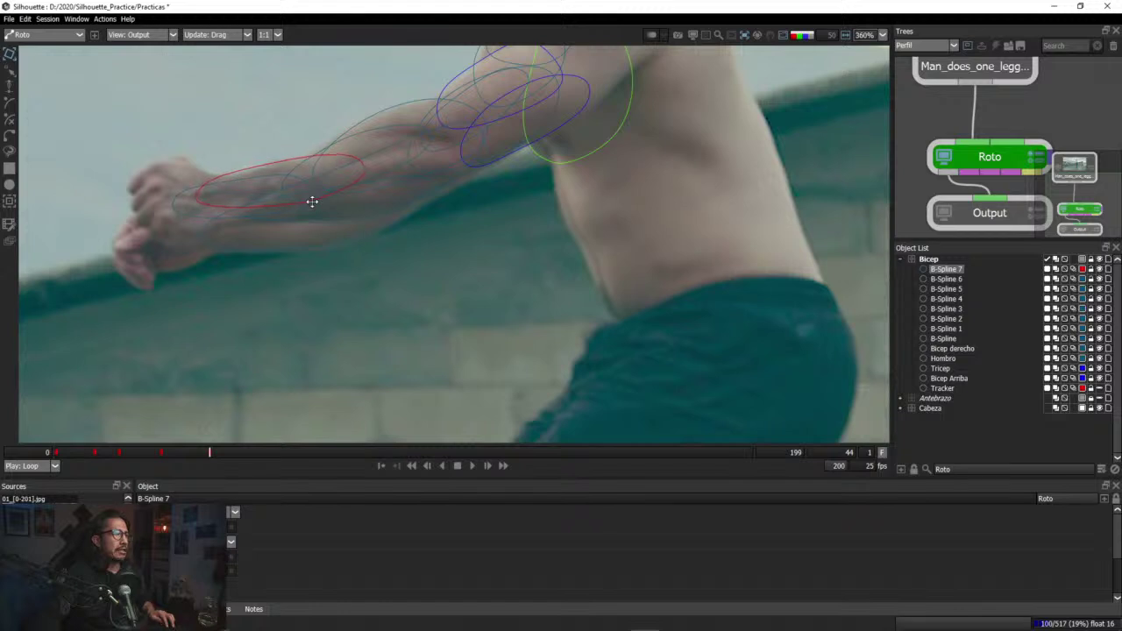
pyautogui.moveTo(195, 210); pyautogui.dragTo(207, 214)
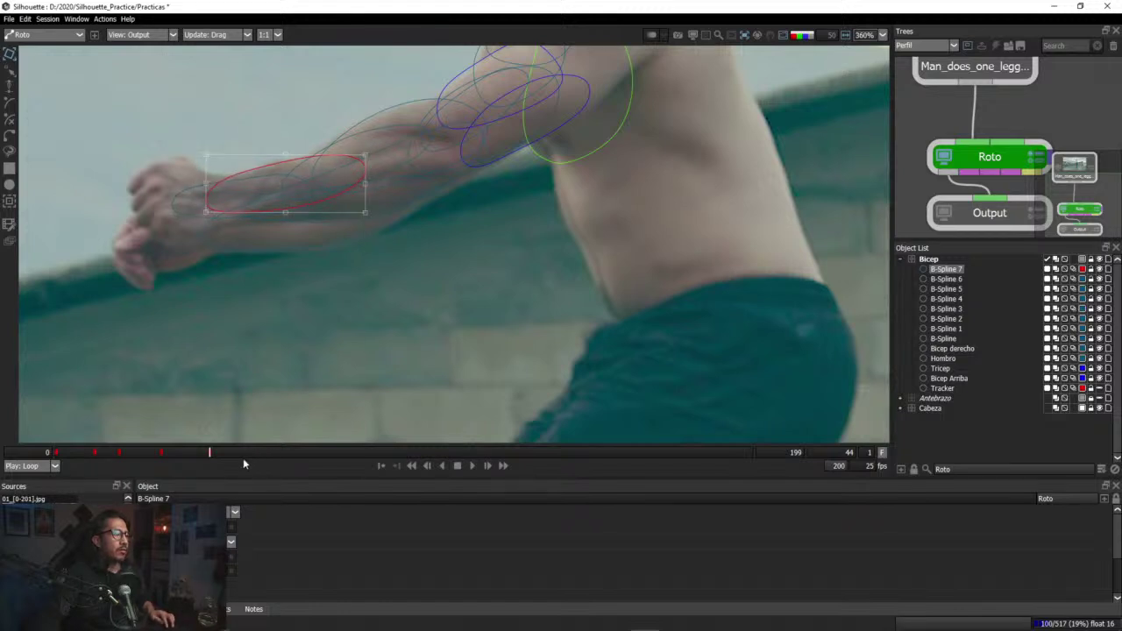
# Step: Check the arm's matte overlay at frame 154, then hide the overlay
pyautogui.moveTo(209, 452); pyautogui.dragTo(593, 516)
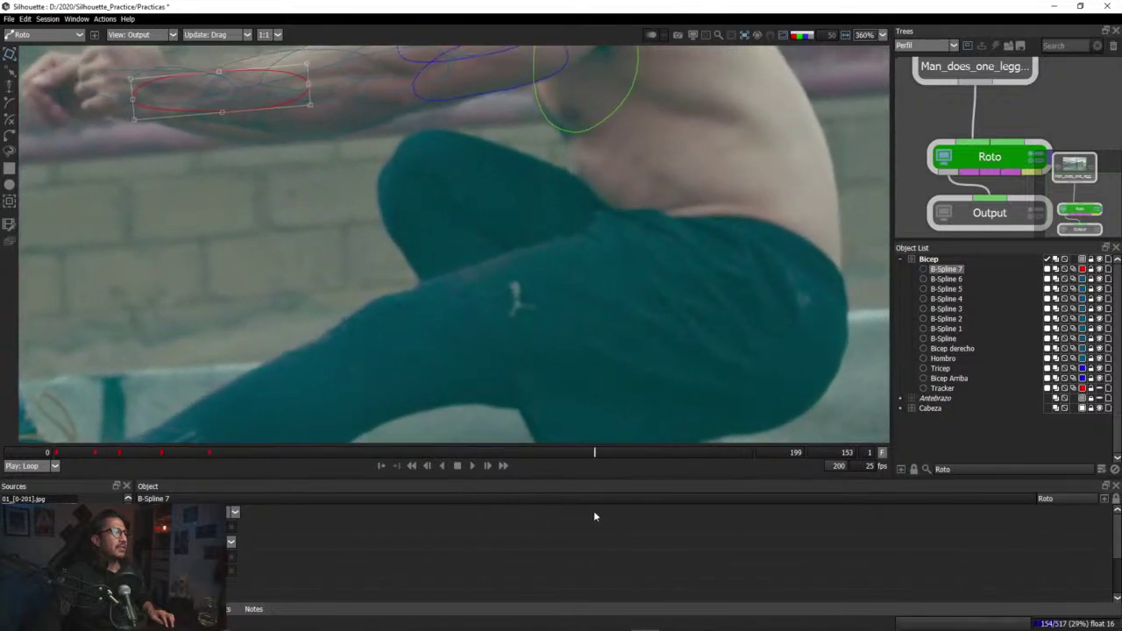
pyautogui.press('s')
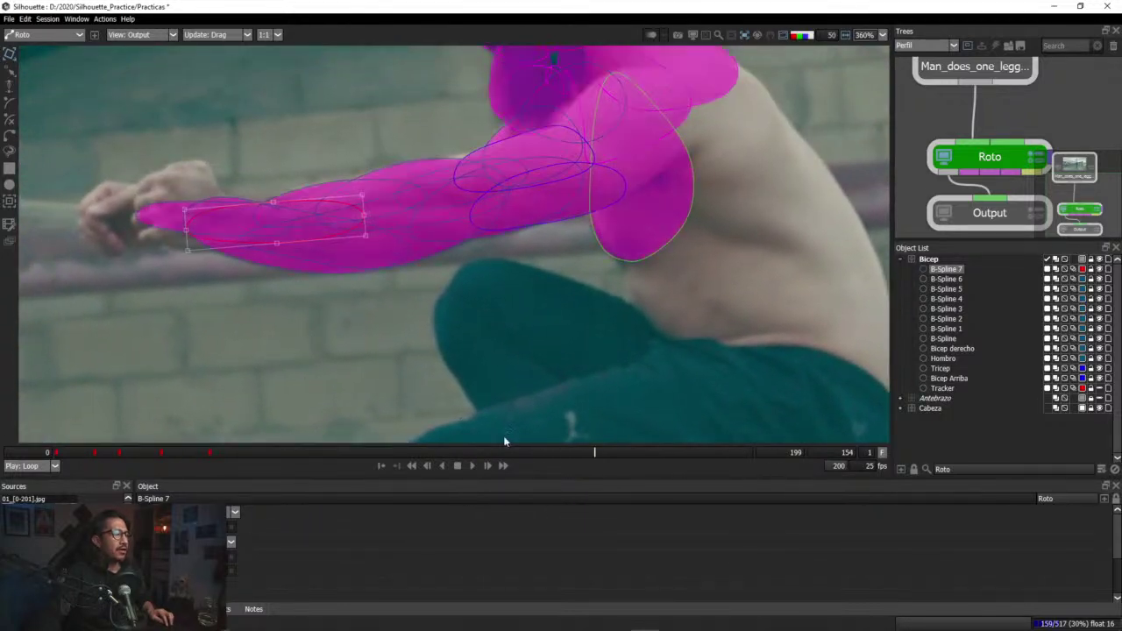
pyautogui.press('a')
pyautogui.press('a')
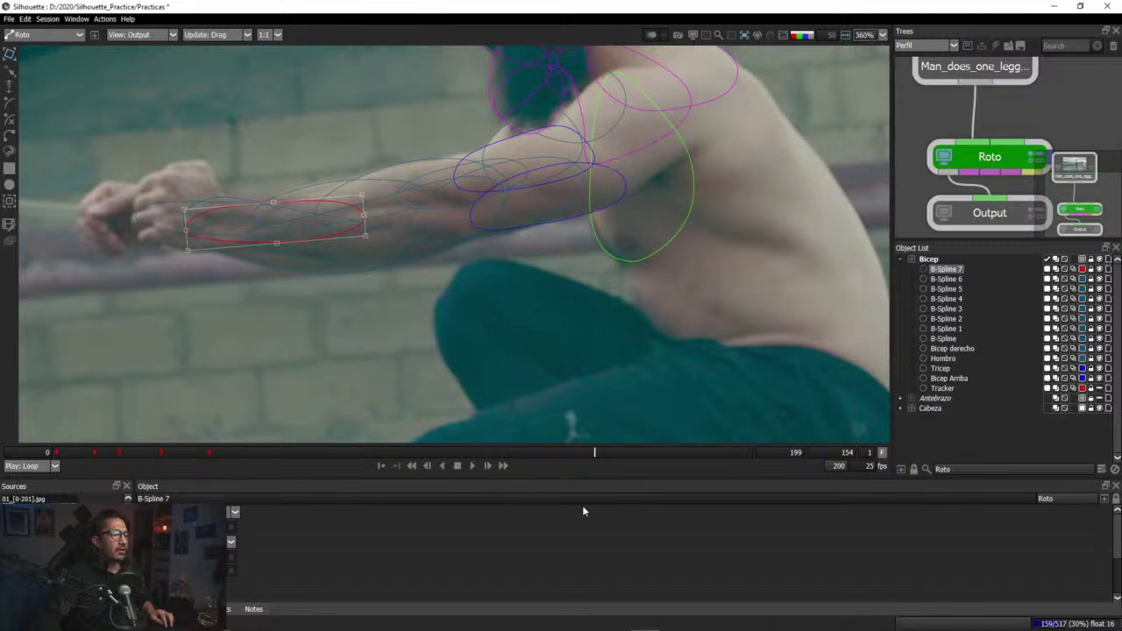
# Step: Fit B-Spline 7 to the forearm at frames 126 and 140
pyautogui.moveTo(596, 451); pyautogui.dragTo(498, 467)
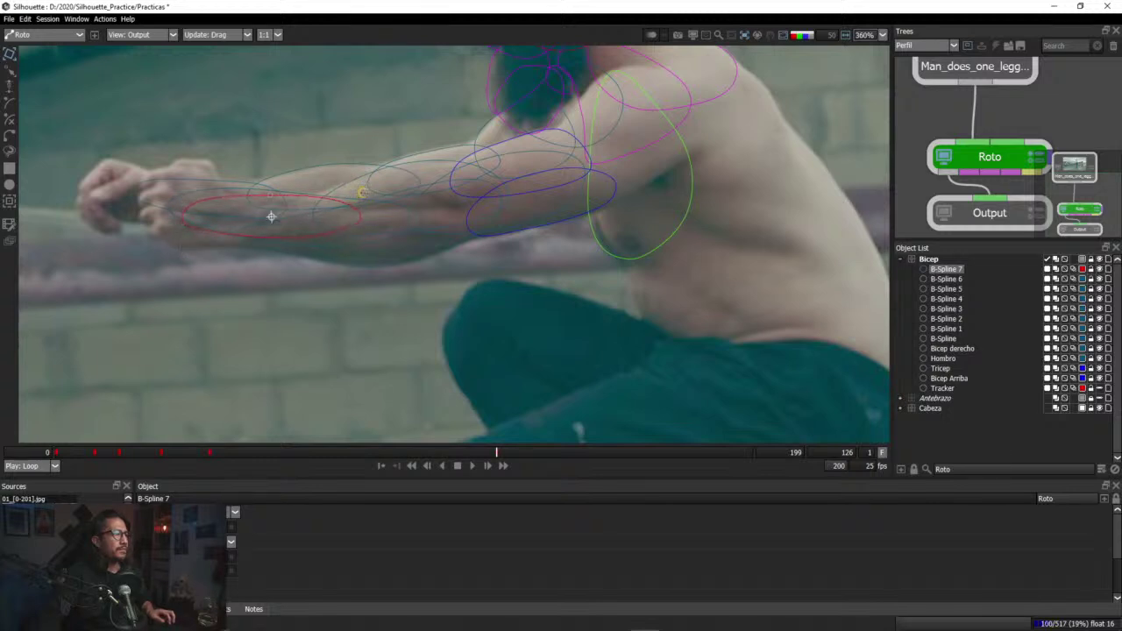
pyautogui.click(271, 216)
pyautogui.moveTo(511, 453); pyautogui.dragTo(543, 456)
pyautogui.moveTo(309, 199); pyautogui.dragTo(305, 190)
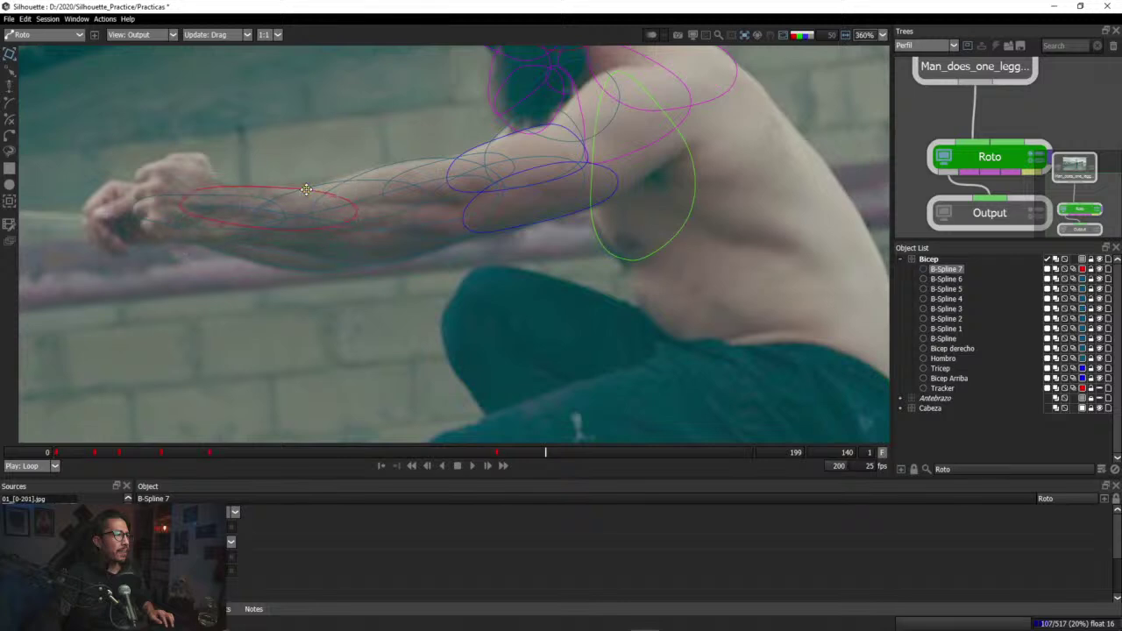
pyautogui.click(347, 167)
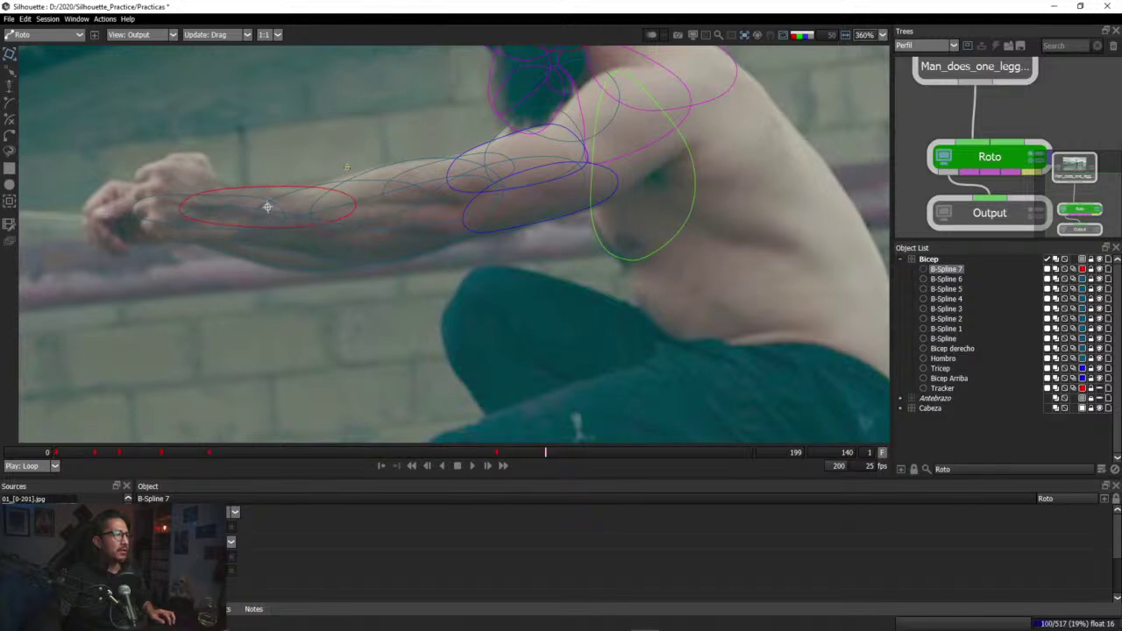
pyautogui.click(267, 207)
# Step: Align B-Spline 7 with the forearm shortly after frame 140 and at frame 169
pyautogui.moveTo(544, 455); pyautogui.dragTo(570, 452)
pyautogui.moveTo(307, 217); pyautogui.dragTo(306, 228)
pyautogui.click(587, 454)
pyautogui.moveTo(587, 454); pyautogui.dragTo(643, 454)
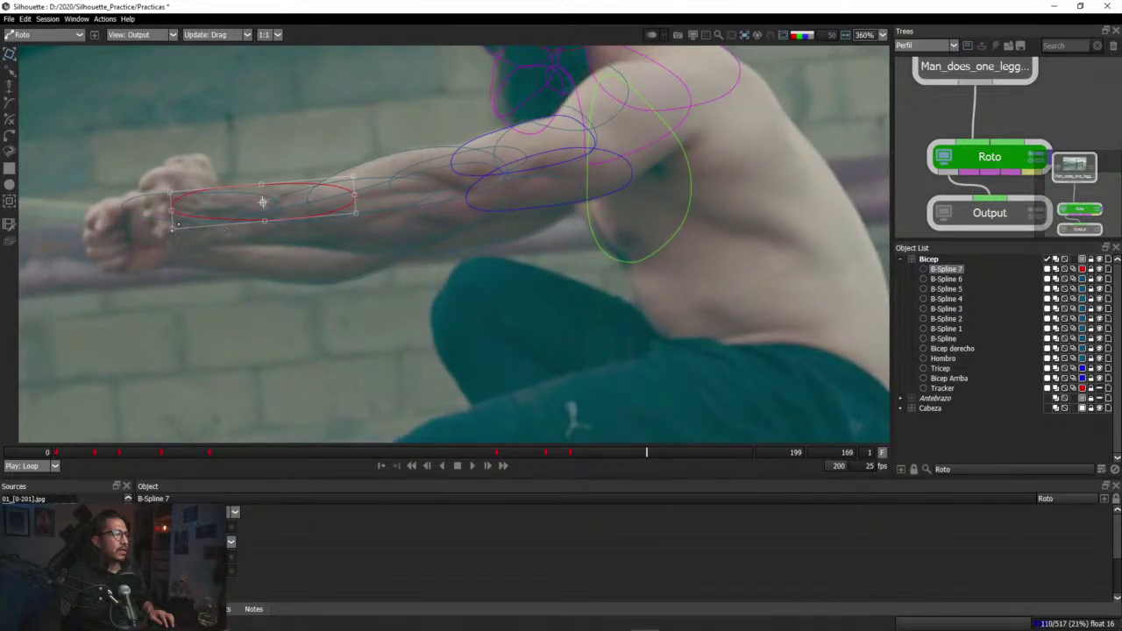
pyautogui.click(179, 230)
pyautogui.click(262, 202)
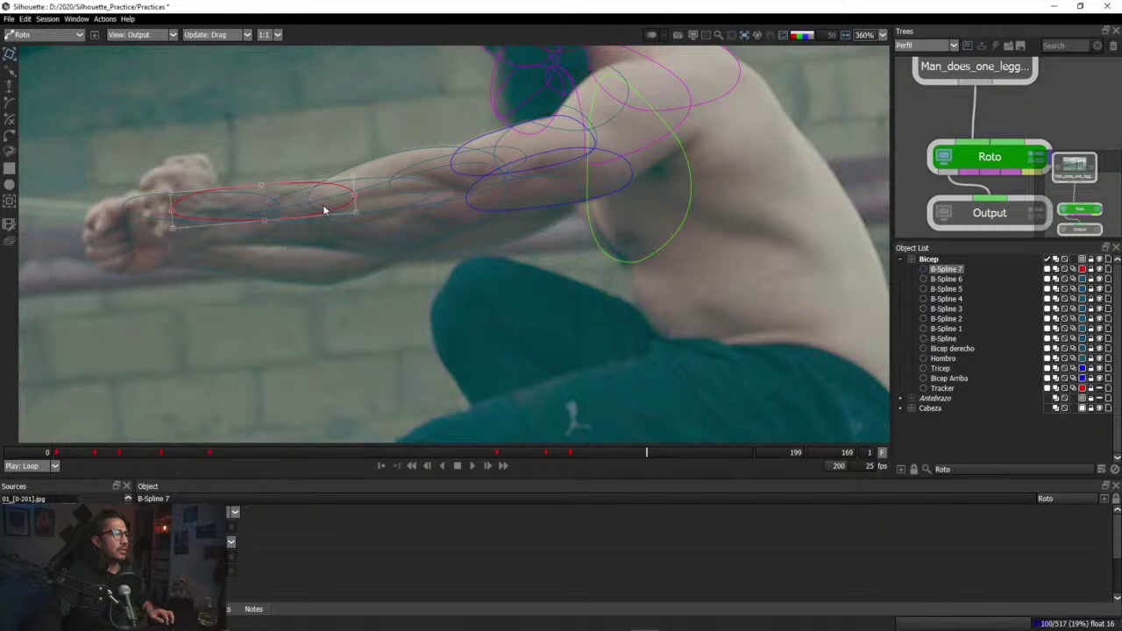
pyautogui.moveTo(279, 219); pyautogui.dragTo(295, 220)
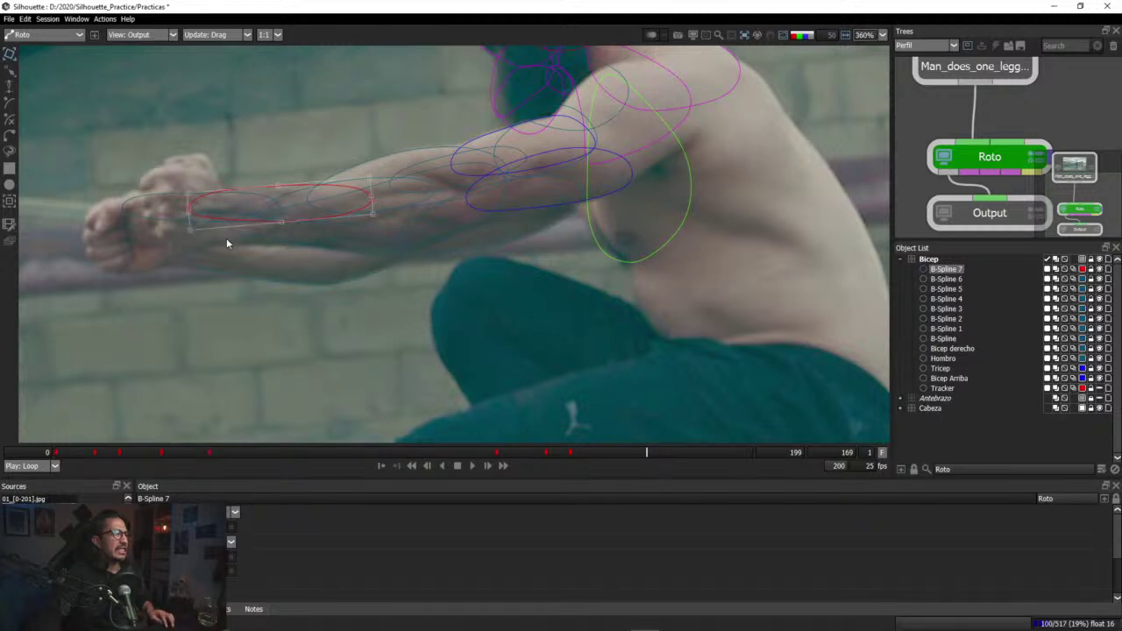
# Step: Deselect B-Spline 7, show the matte overlay, and review the head and arm coverage at frames 198 and 184
pyautogui.moveTo(643, 457); pyautogui.dragTo(750, 466)
pyautogui.scroll(-2, 497, 284)
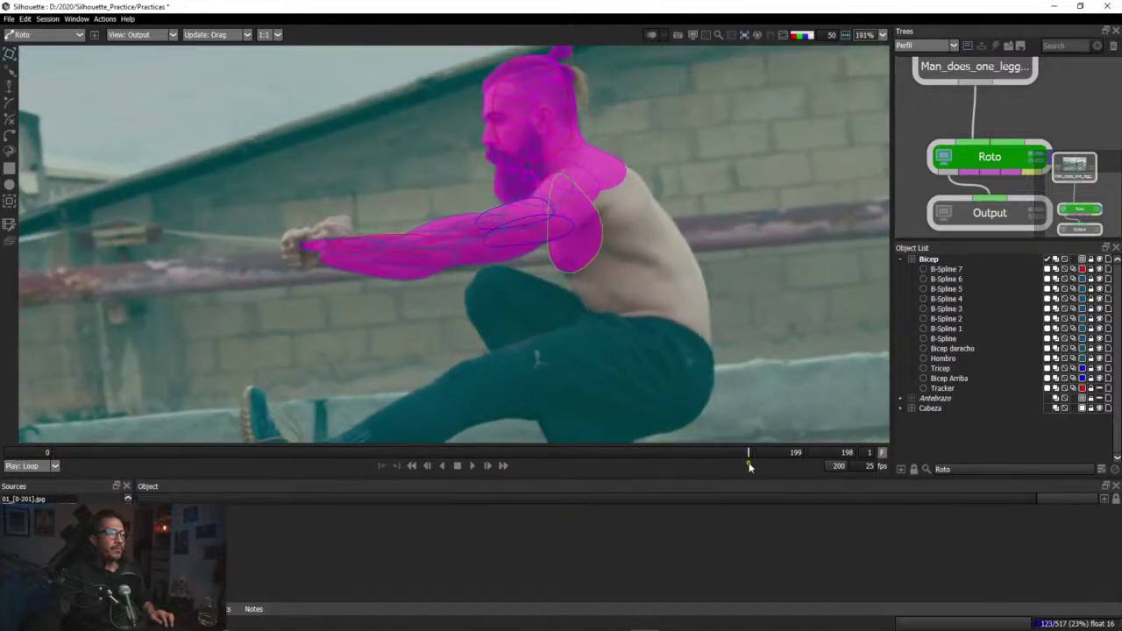
pyautogui.scroll(-4, 511, 376)
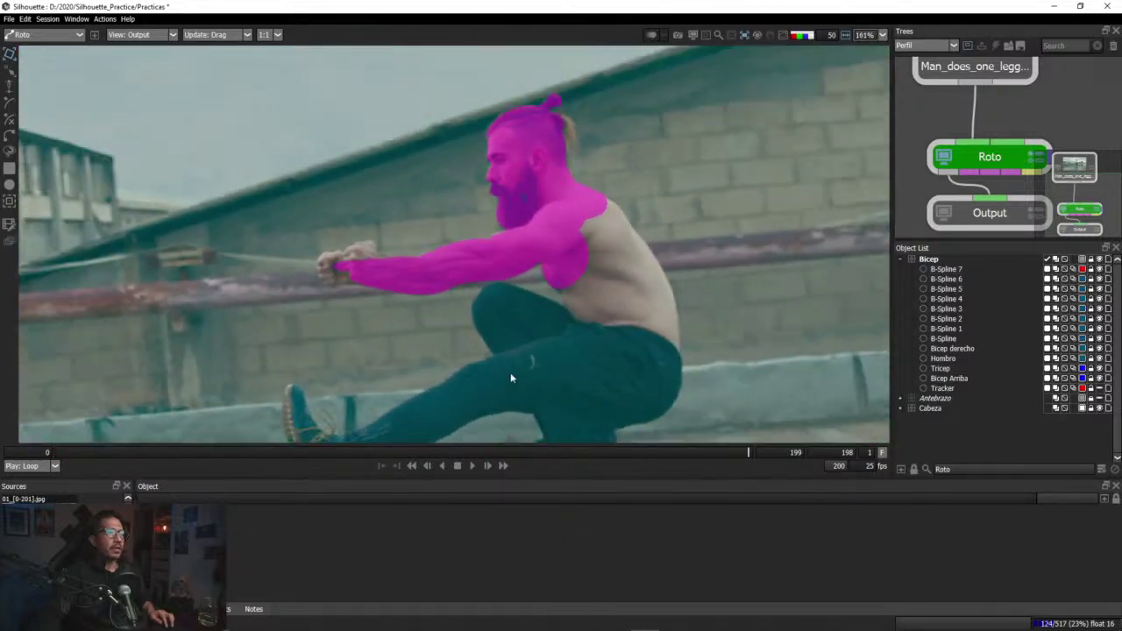
pyautogui.moveTo(715, 455)
pyautogui.mouseDown()
pyautogui.moveTo(50, 453)
pyautogui.moveTo(491, 483)
pyautogui.moveTo(750, 478)
pyautogui.moveTo(703, 473)
pyautogui.mouseUp()
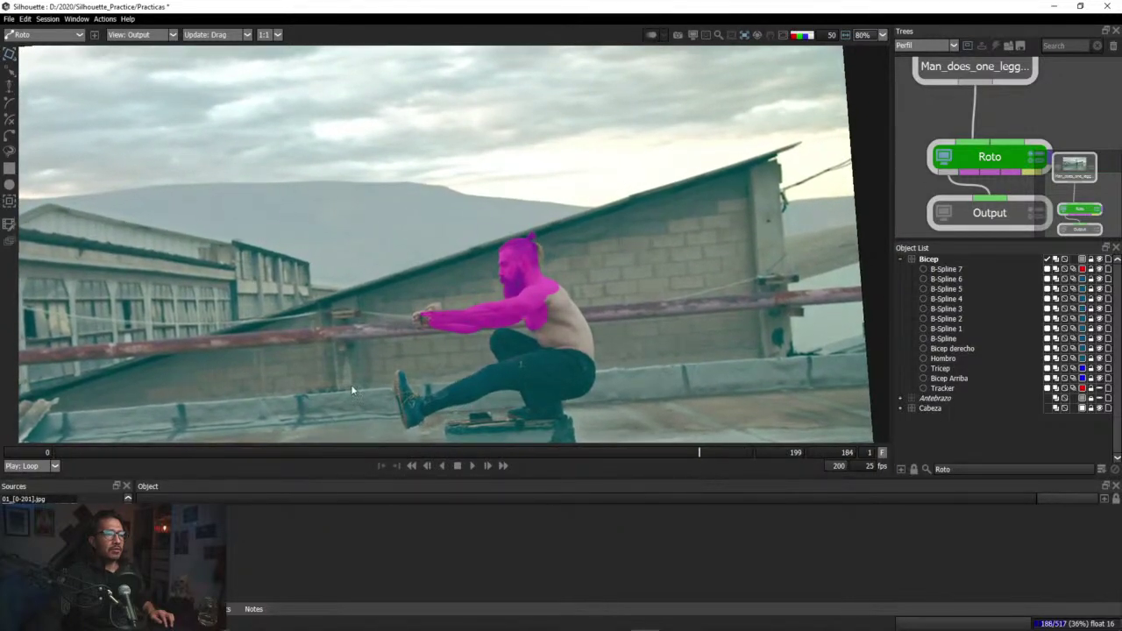
# Step: Show the shape outlines over the matte and select B-Spline 3 on the forearm's underside at frame 184
pyautogui.scroll(6, 352, 390)
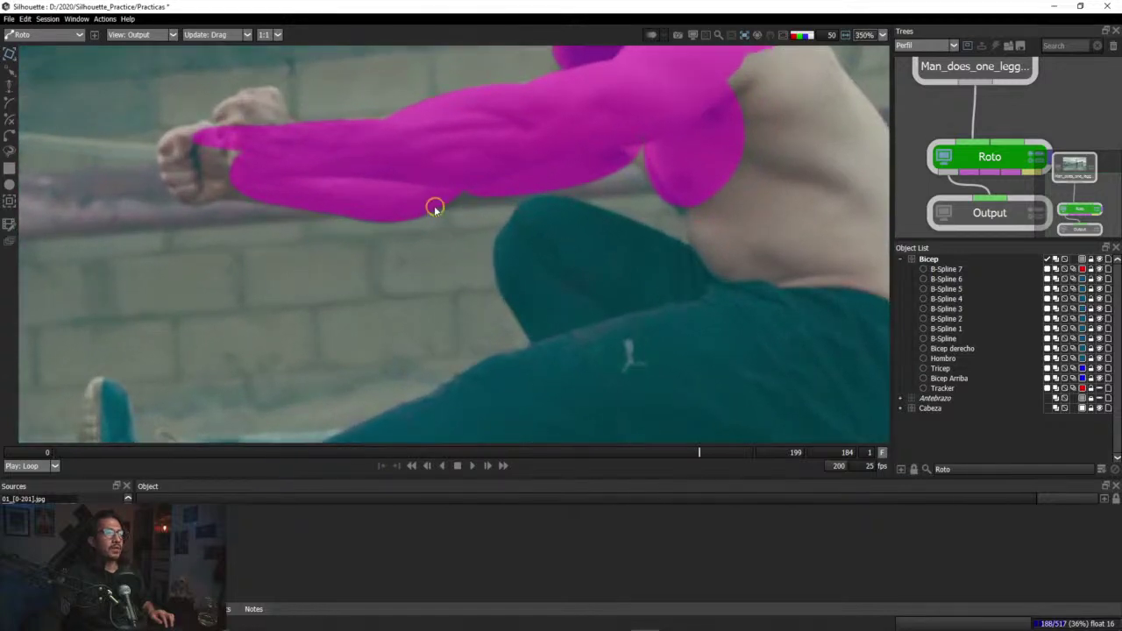
pyautogui.click(555, 238)
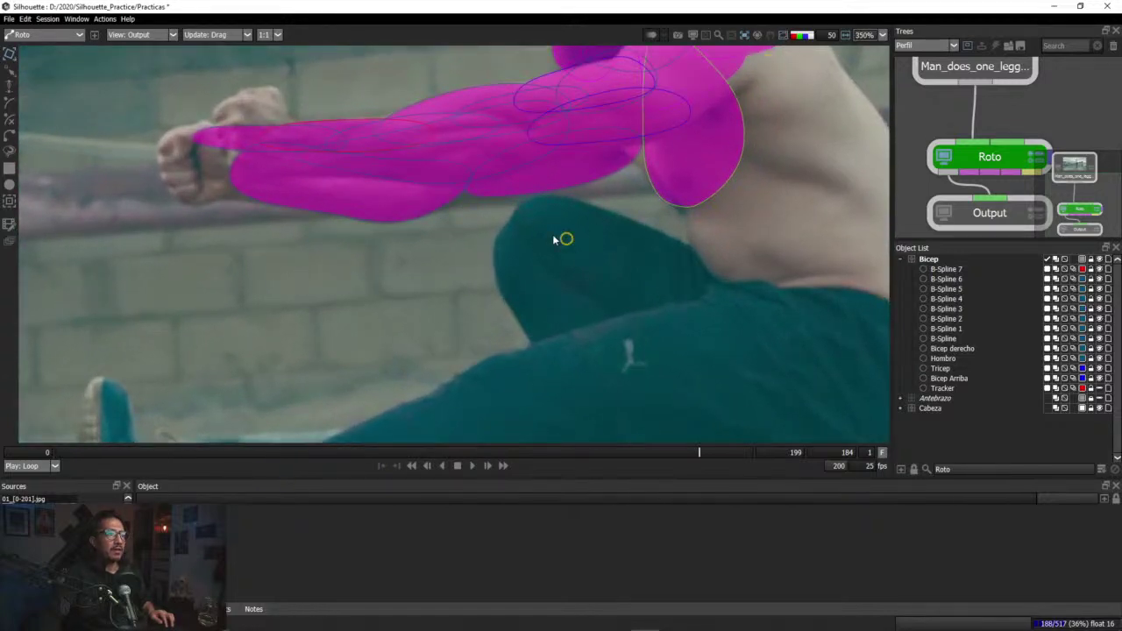
pyautogui.click(440, 211)
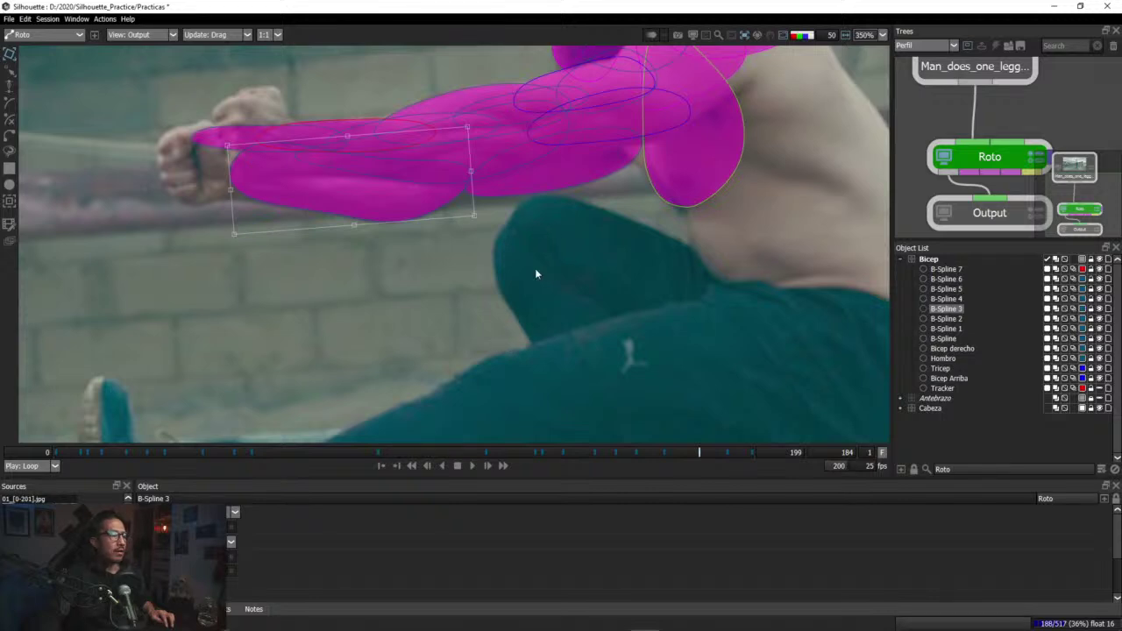
# Step: Examine the matte's coverage of the arm, shoulder and head from frame 184 back to frame 59 and forward again
pyautogui.moveTo(704, 452); pyautogui.dragTo(655, 447)
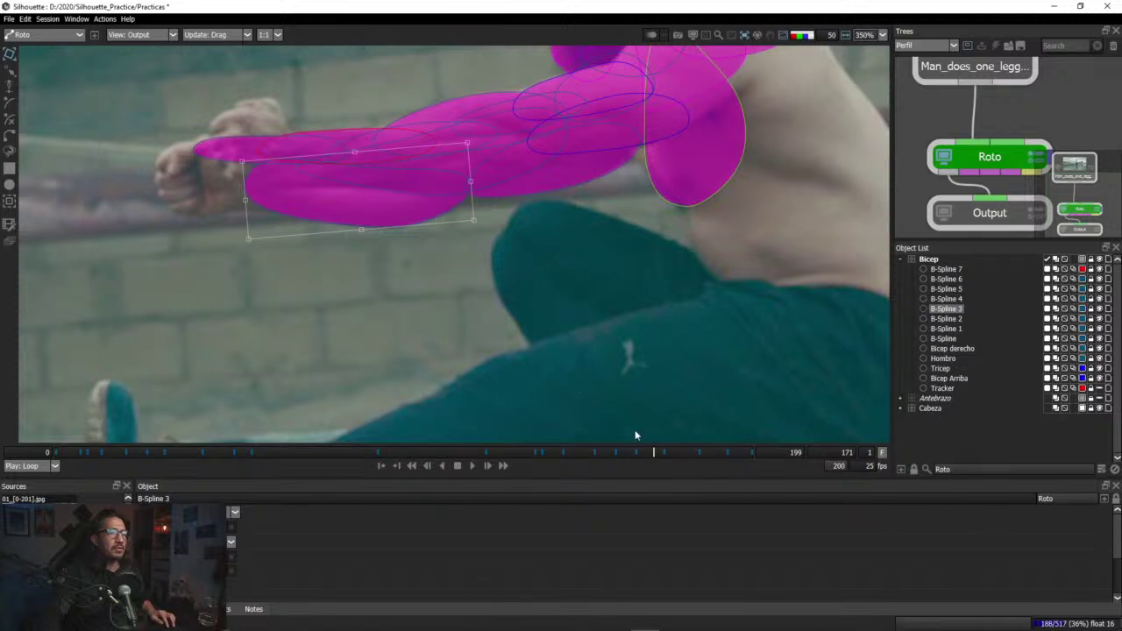
pyautogui.moveTo(653, 452); pyautogui.dragTo(454, 453)
pyautogui.scroll(-4, 608, 309)
pyautogui.moveTo(607, 308); pyautogui.dragTo(361, 325)
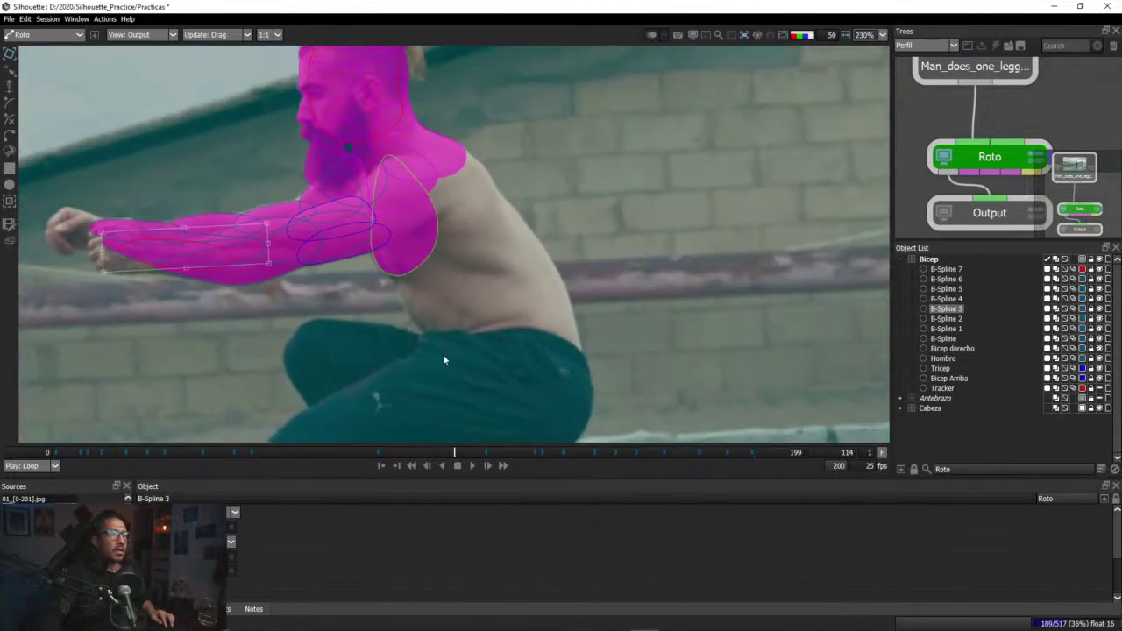
pyautogui.moveTo(460, 452); pyautogui.dragTo(262, 453)
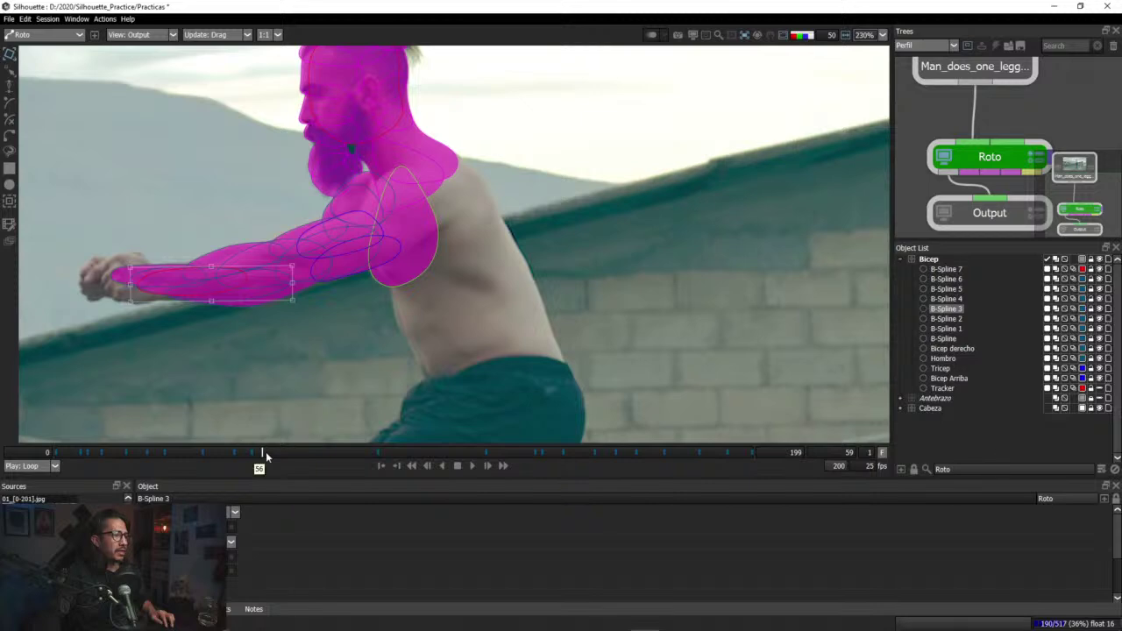
pyautogui.moveTo(259, 454); pyautogui.dragTo(376, 451)
pyautogui.scroll(4, 508, 275)
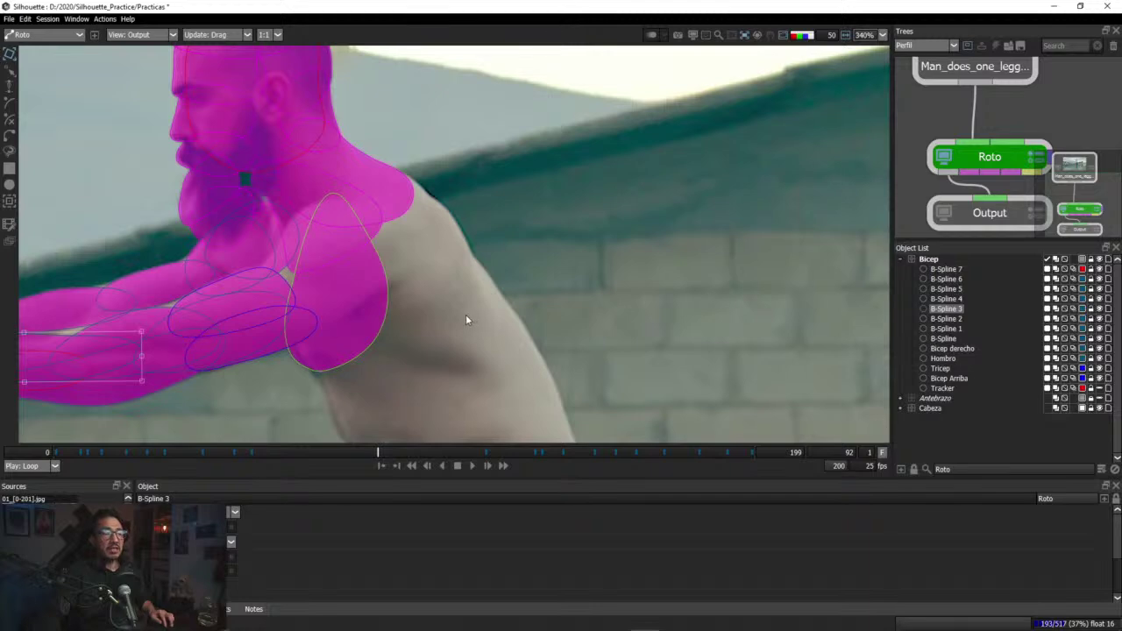
pyautogui.moveTo(377, 452); pyautogui.dragTo(535, 457)
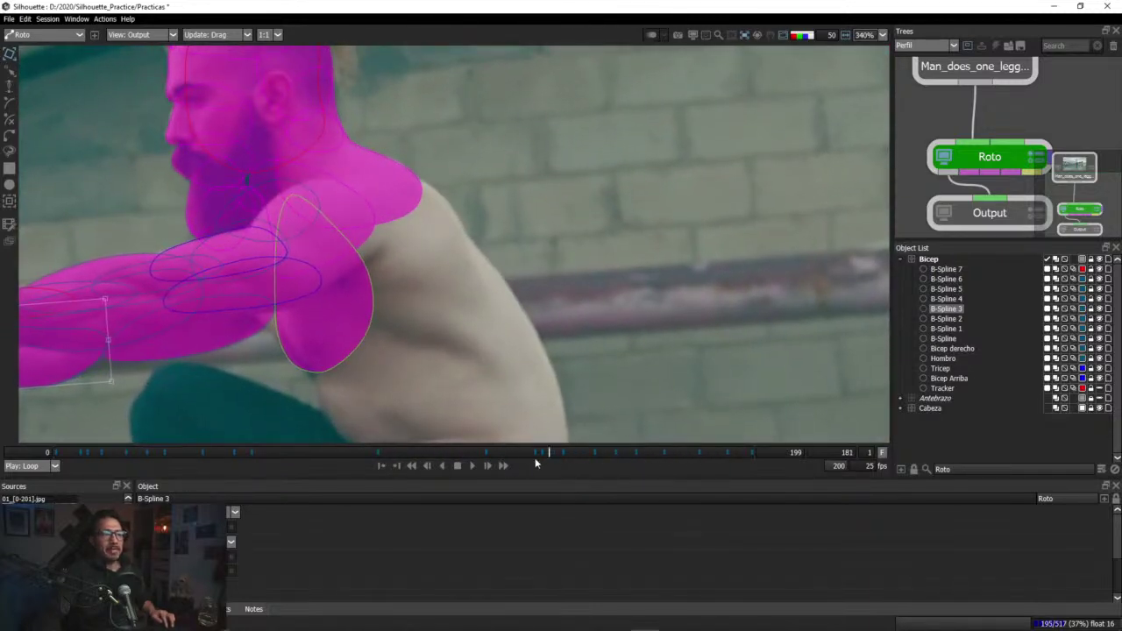
# Step: Activate the Antebrazo layer and select the Cuello Atras shape at the back of the neck at frame 11
pyautogui.moveTo(363, 459); pyautogui.dragTo(95, 454)
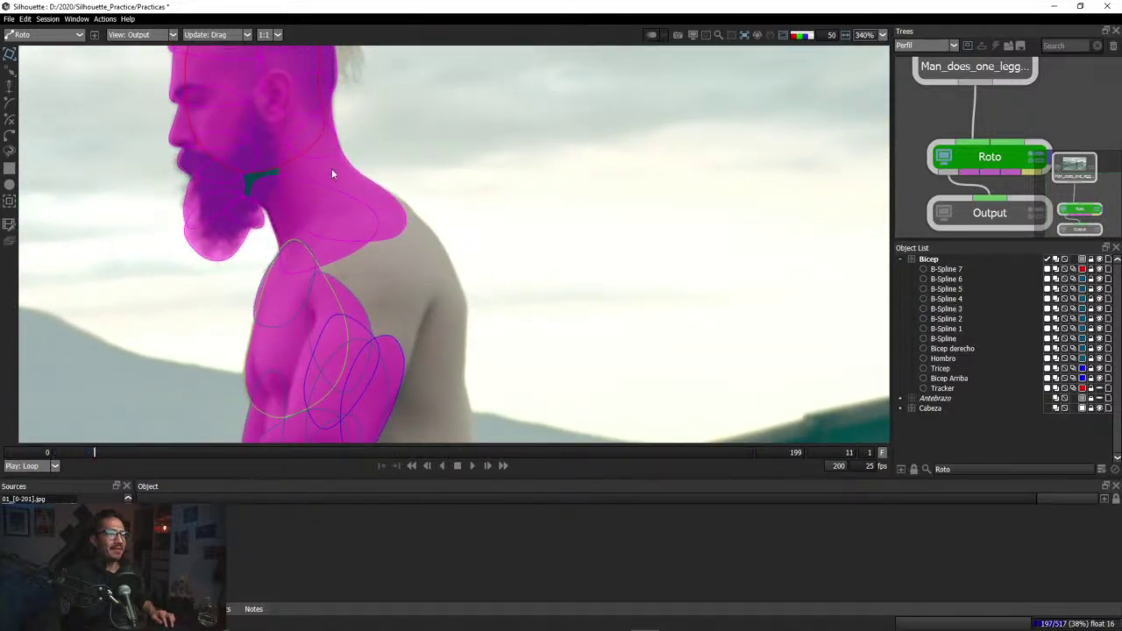
pyautogui.click(934, 398)
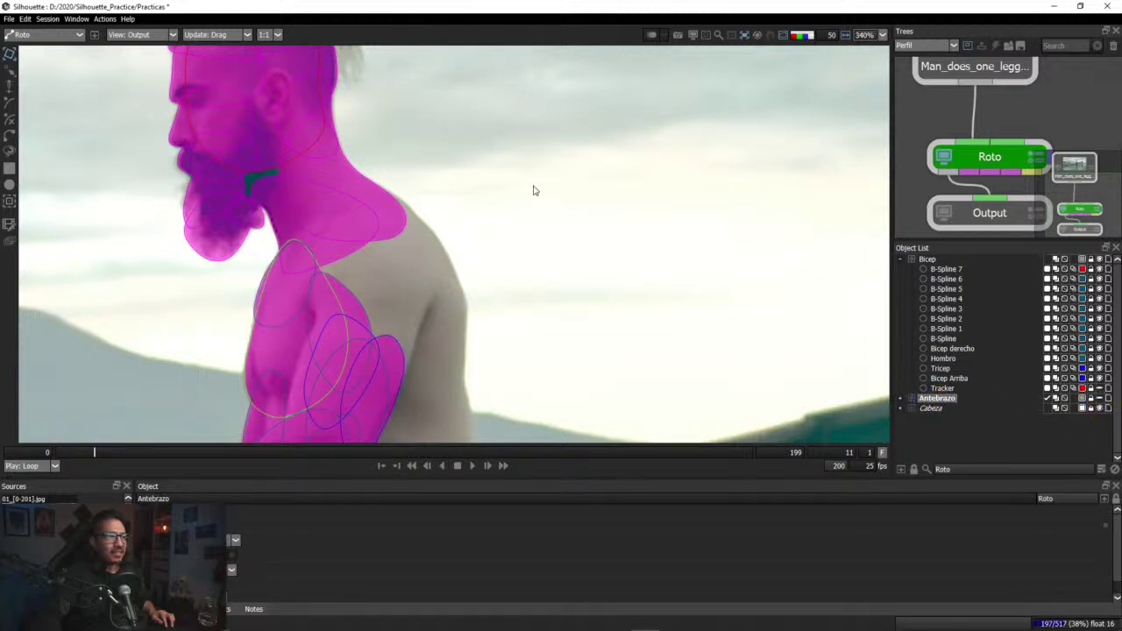
pyautogui.click(397, 217)
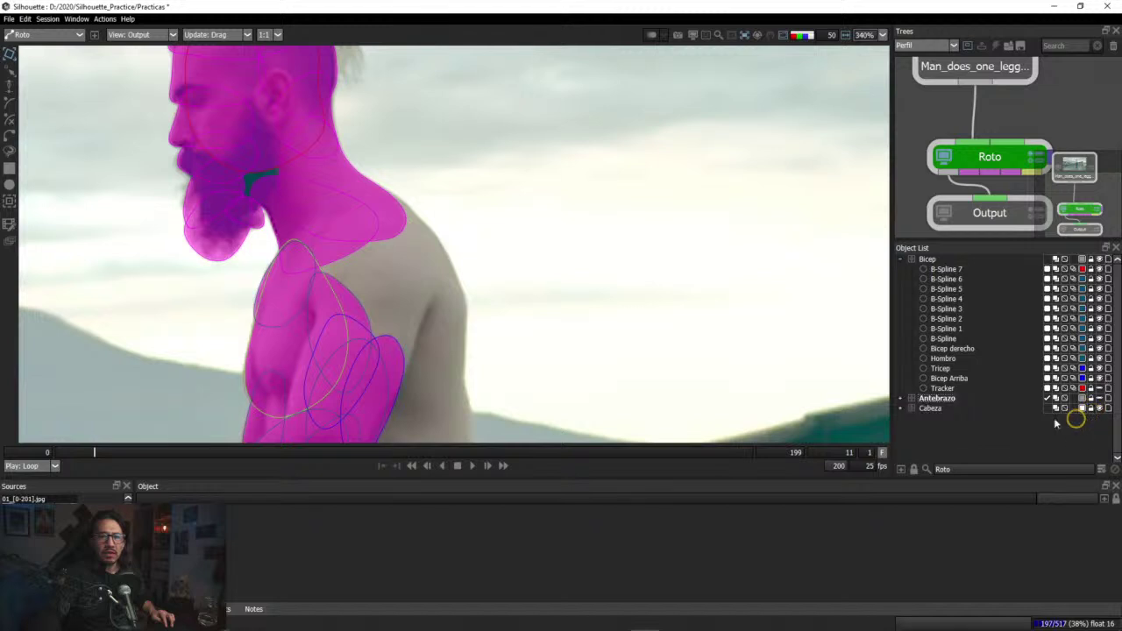
pyautogui.click(400, 214)
pyautogui.scroll(4, 422, 228)
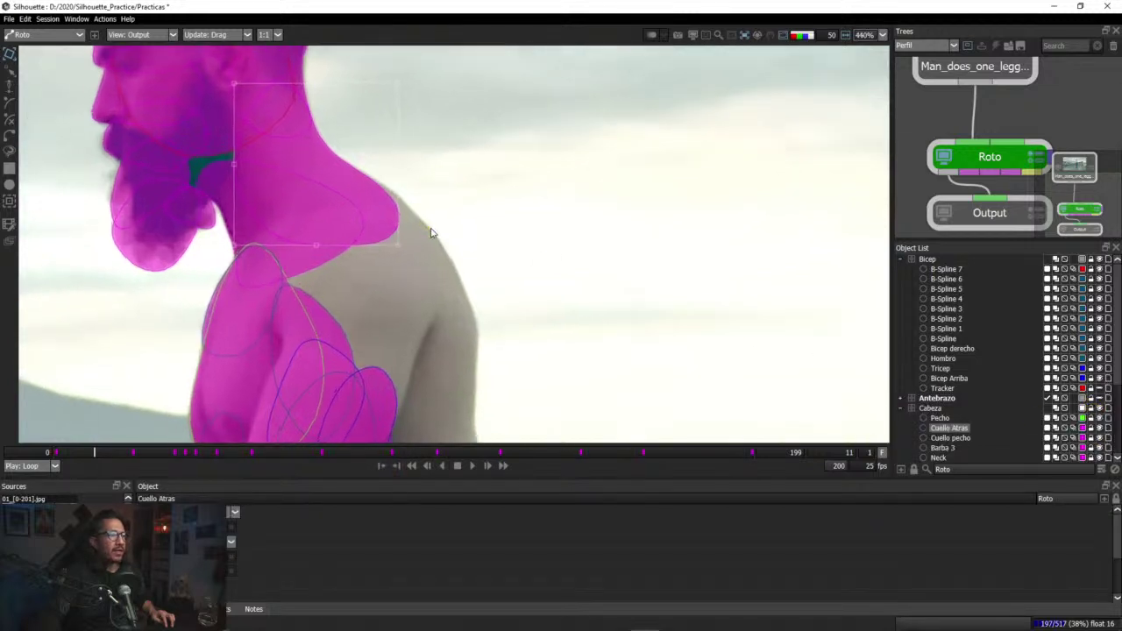
# Step: Stretch Cuello Atras toward the upper back at frames 0 and 22, and reshape its back edge at frame 22
pyautogui.moveTo(88, 452); pyautogui.dragTo(51, 455)
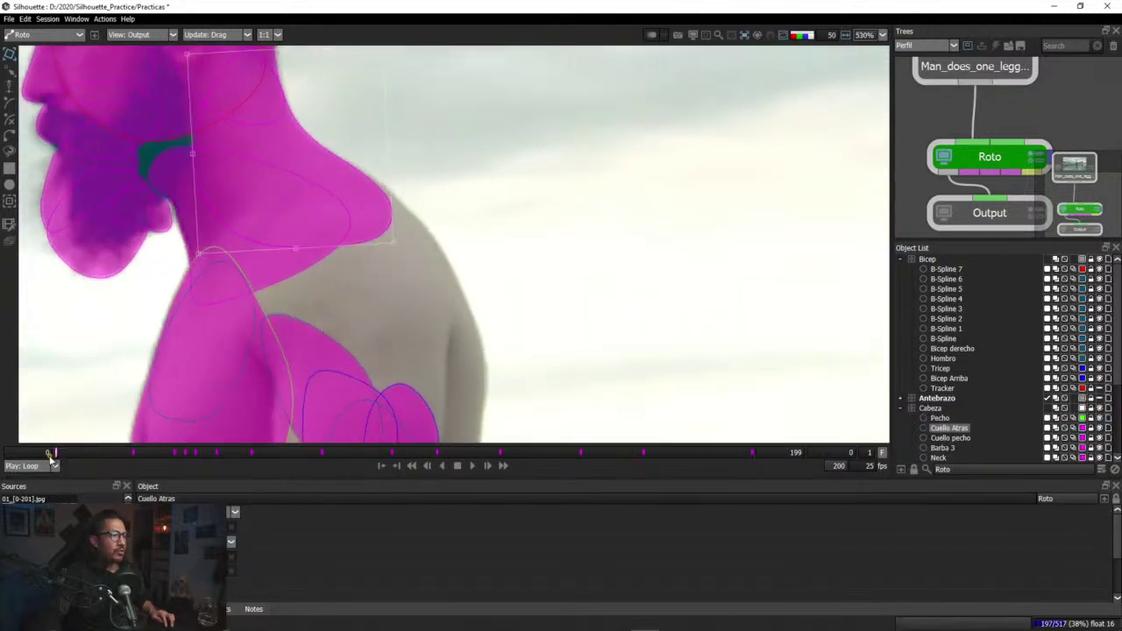
pyautogui.moveTo(394, 244); pyautogui.dragTo(412, 248)
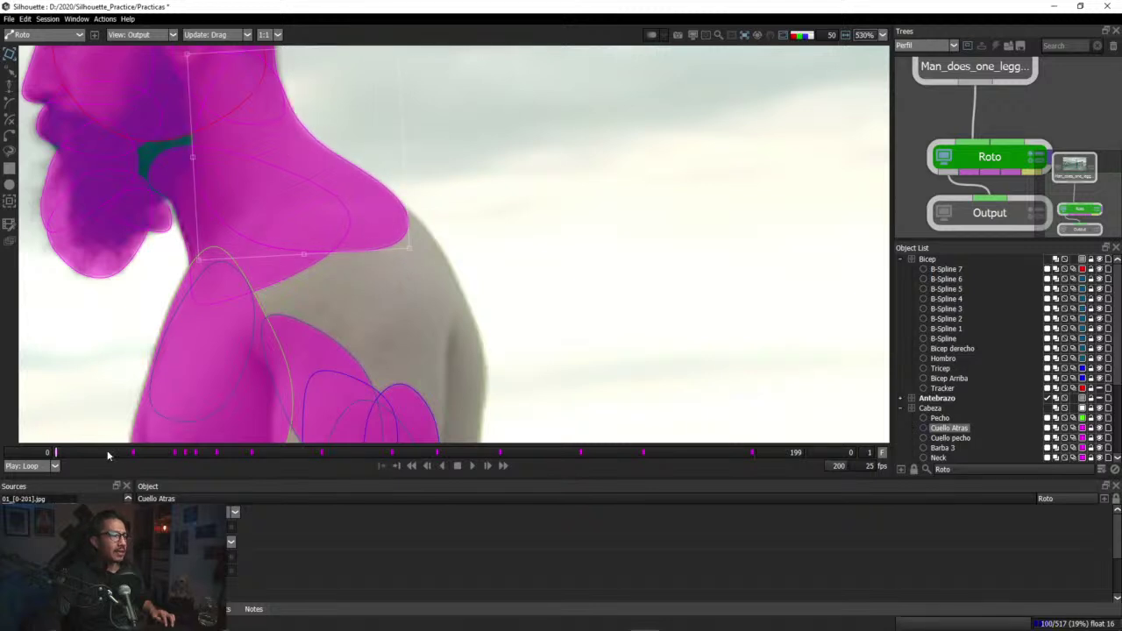
pyautogui.click(133, 452)
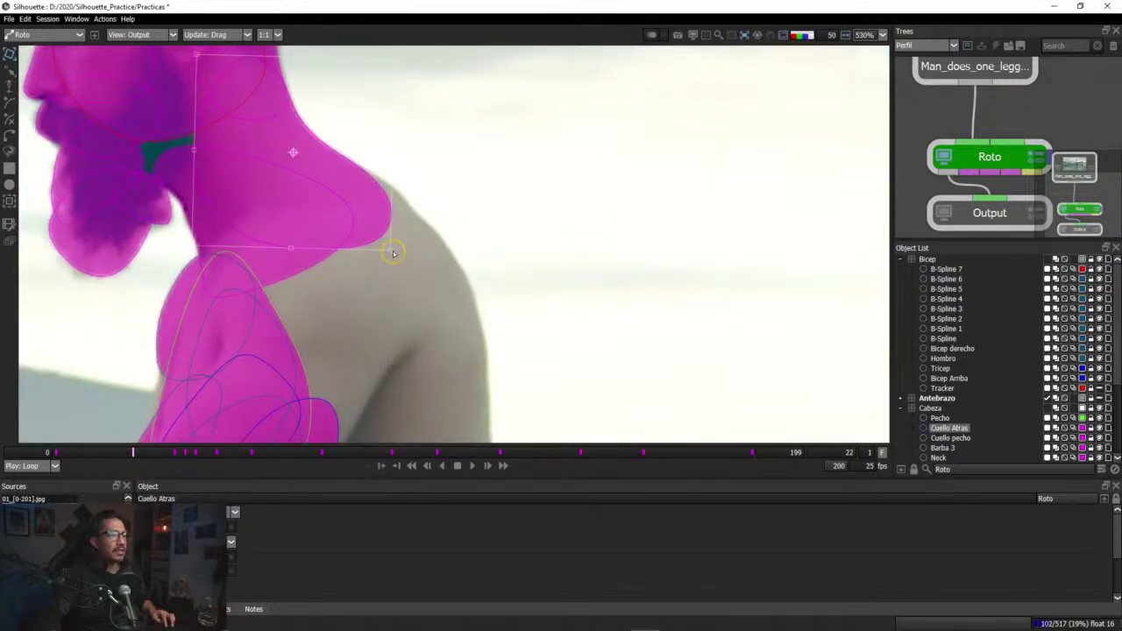
pyautogui.moveTo(393, 252); pyautogui.dragTo(416, 255)
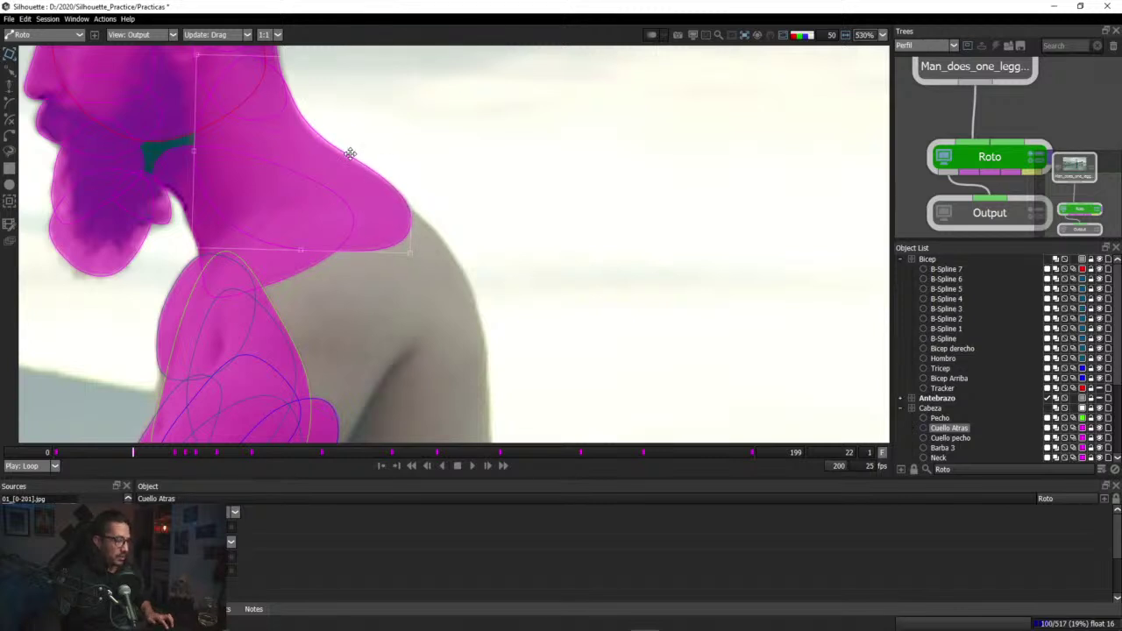
pyautogui.press('t')
pyautogui.moveTo(362, 142); pyautogui.dragTo(370, 172)
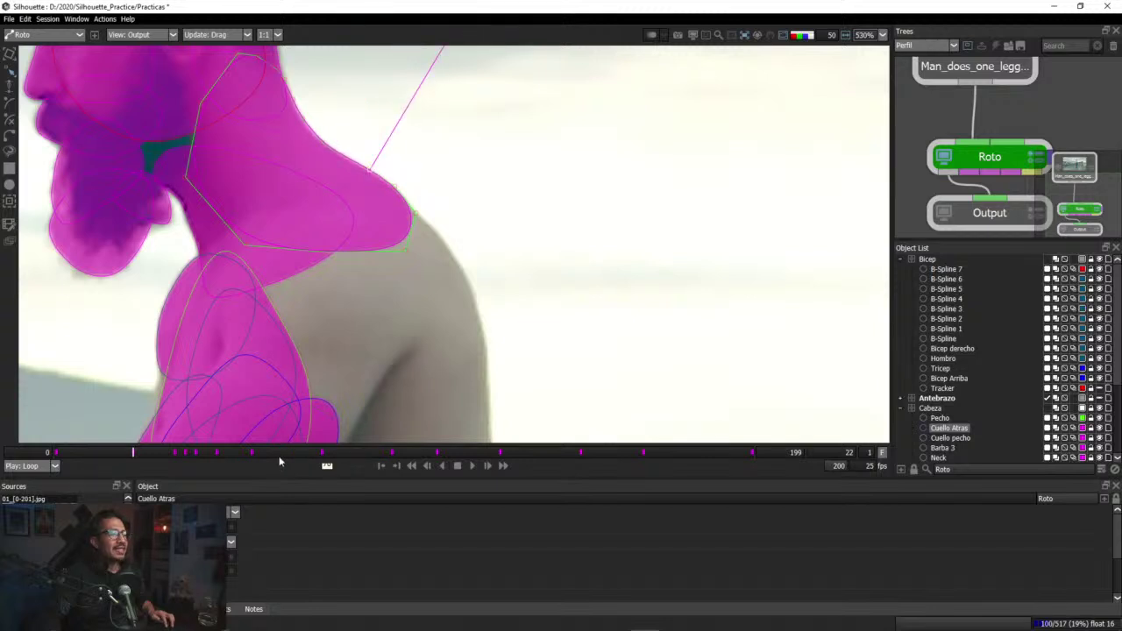
# Step: Move the three rear points of Cuello Atras outward to the back's contour at frames 34, 37 and 40
pyautogui.click(173, 452)
pyautogui.moveTo(441, 160); pyautogui.dragTo(396, 248)
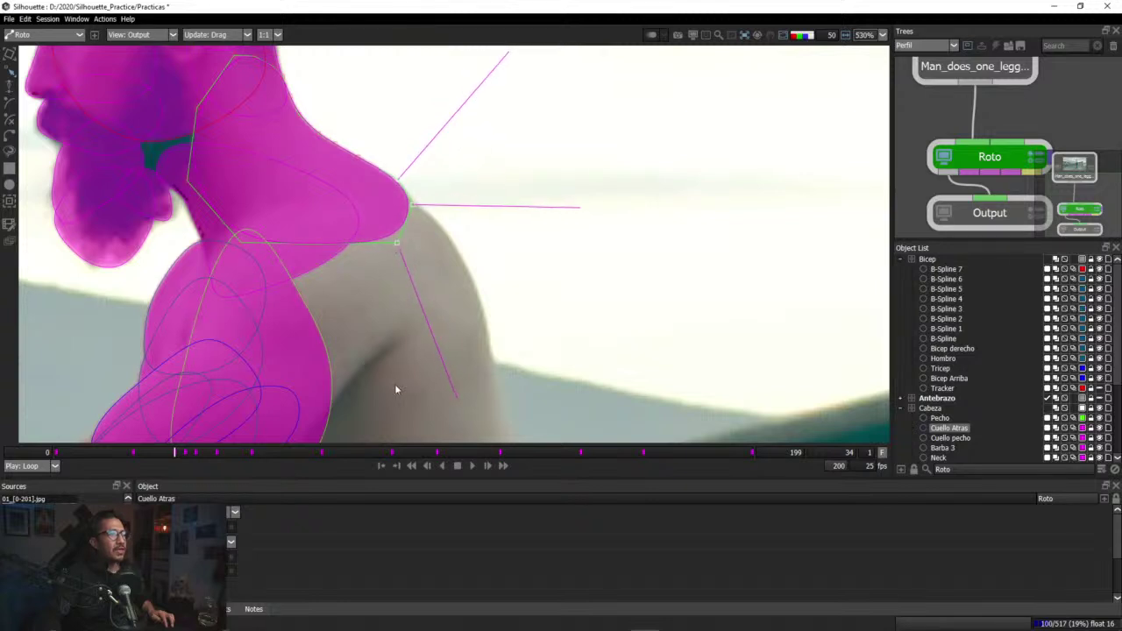
pyautogui.moveTo(182, 452); pyautogui.dragTo(186, 455)
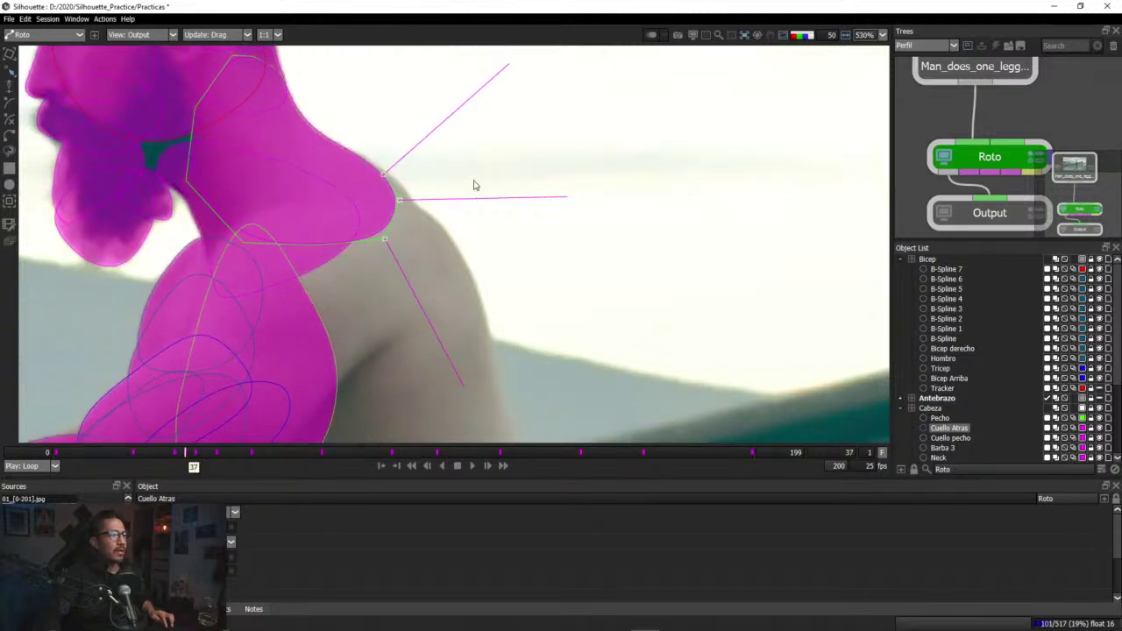
pyautogui.moveTo(476, 155); pyautogui.dragTo(397, 242)
pyautogui.moveTo(181, 451); pyautogui.dragTo(193, 453)
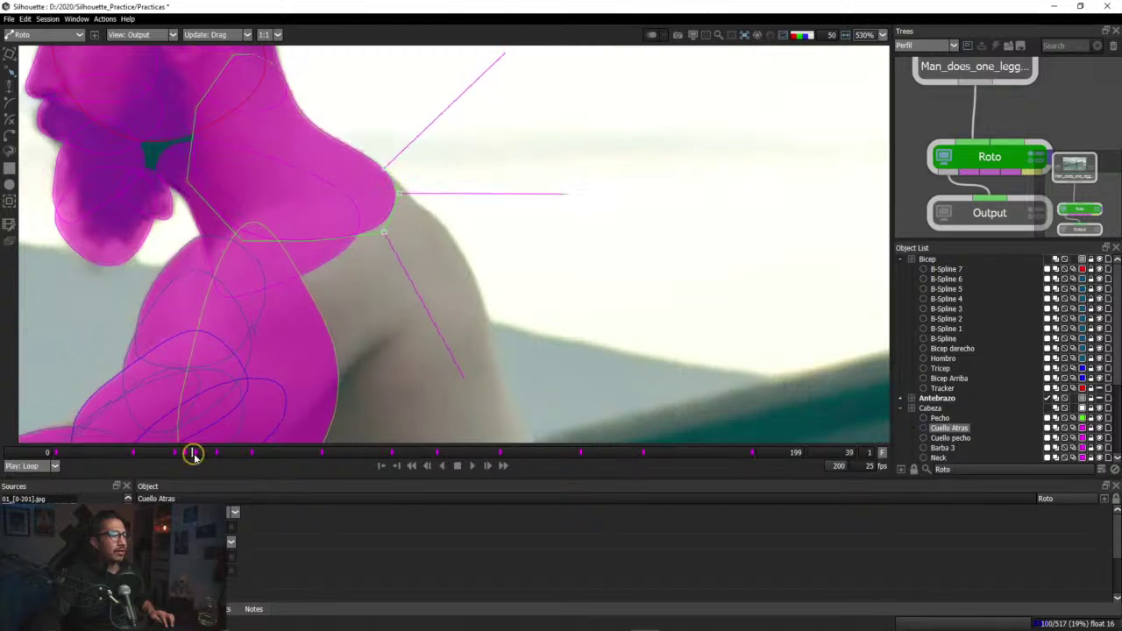
pyautogui.moveTo(378, 232); pyautogui.dragTo(390, 237)
# Step: Extend the rear points of Cuello Atras to the back's contour at frames 46, 56 and 76
pyautogui.moveTo(208, 453); pyautogui.dragTo(217, 454)
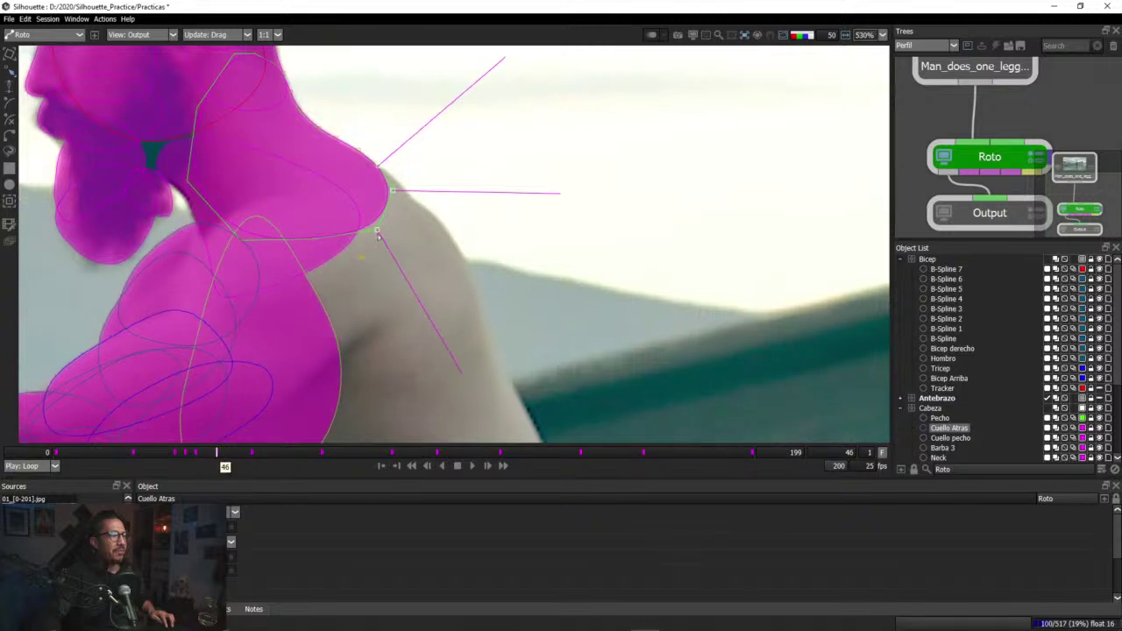
pyautogui.moveTo(382, 234); pyautogui.dragTo(395, 245)
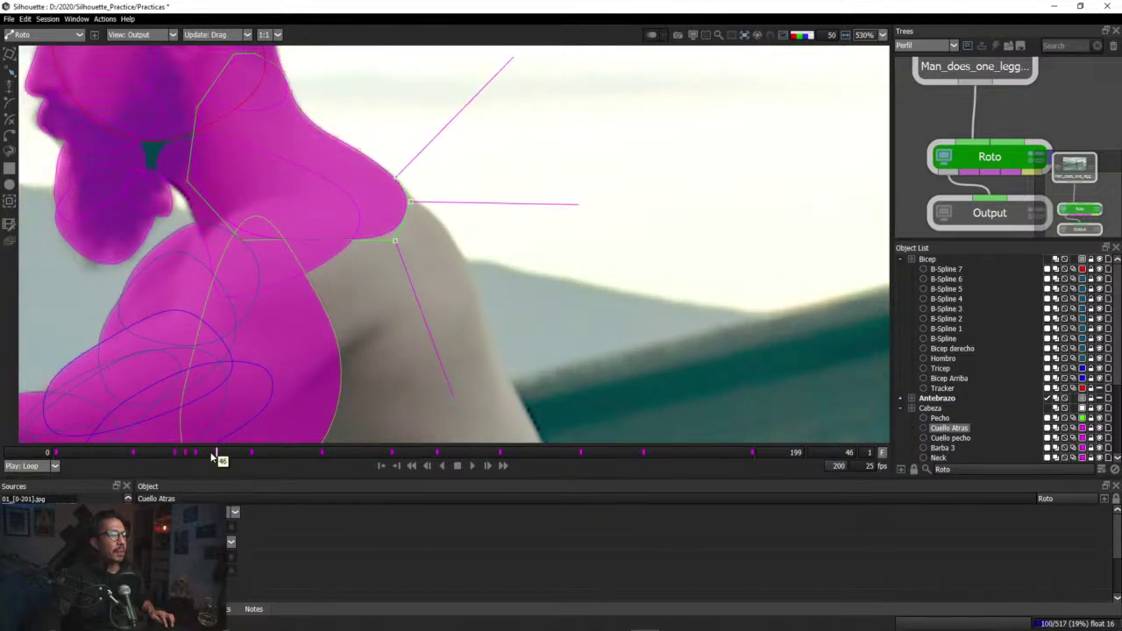
pyautogui.moveTo(212, 457); pyautogui.dragTo(252, 457)
pyautogui.moveTo(394, 184); pyautogui.dragTo(410, 195)
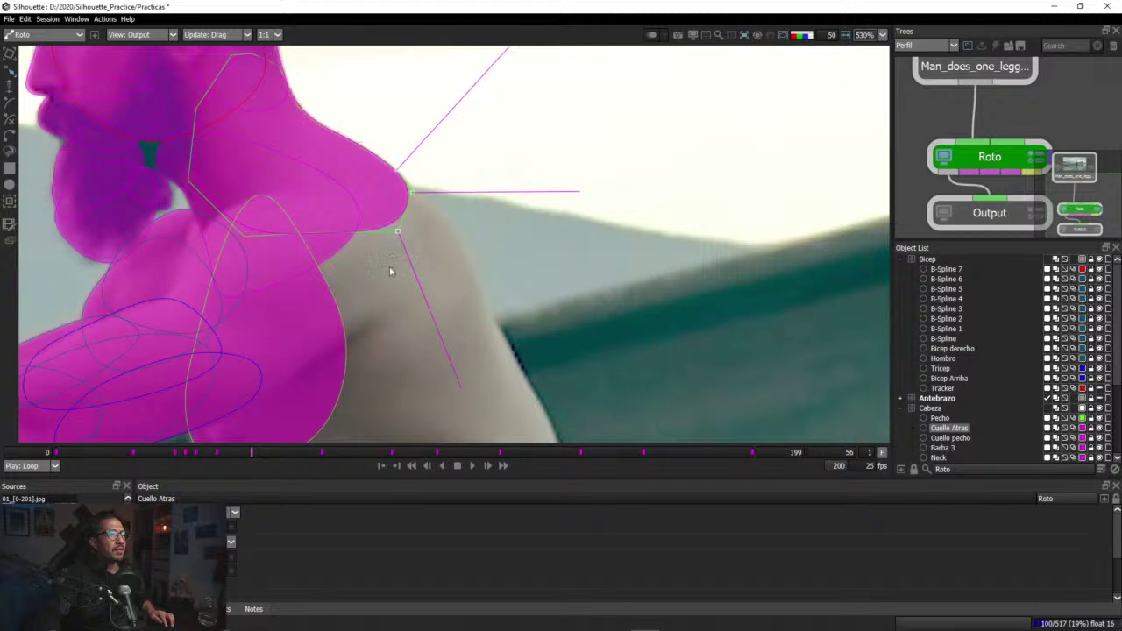
pyautogui.moveTo(259, 457); pyautogui.dragTo(322, 466)
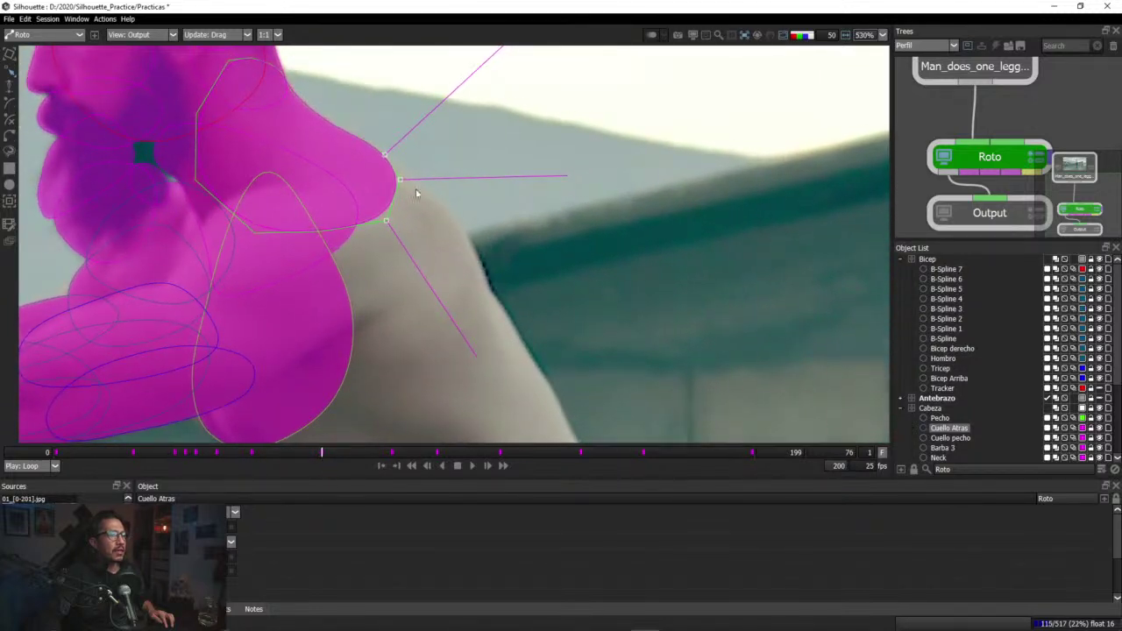
pyautogui.moveTo(406, 187); pyautogui.dragTo(419, 192)
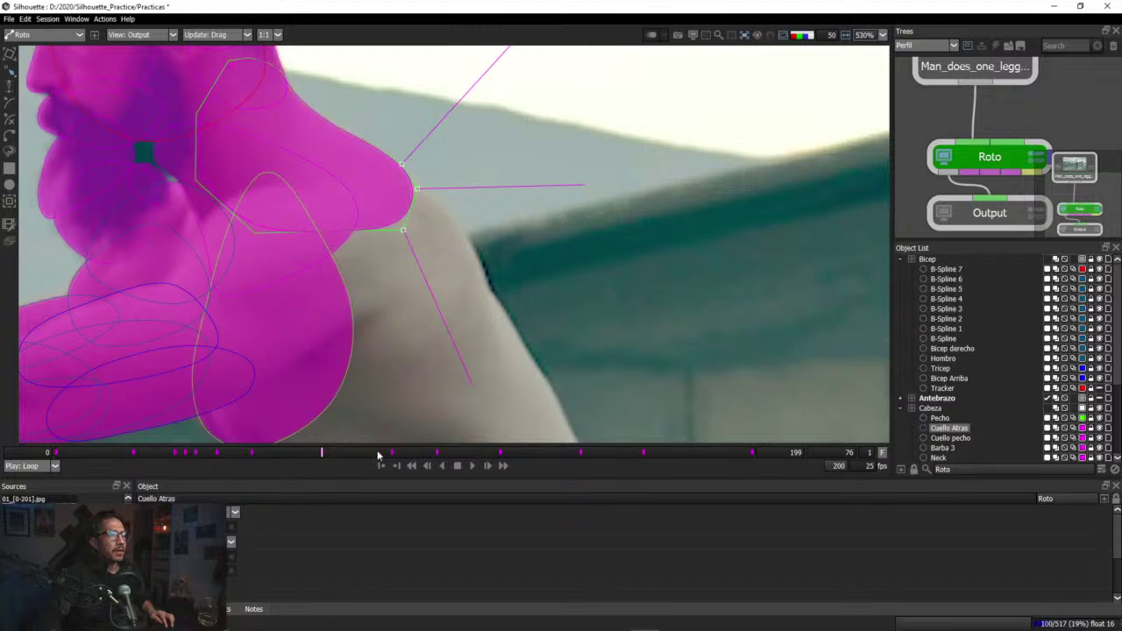
# Step: Fit the rear points of Cuello Atras to the upper back at frames 96, 109 and 127, refining frame 96
pyautogui.click(391, 455)
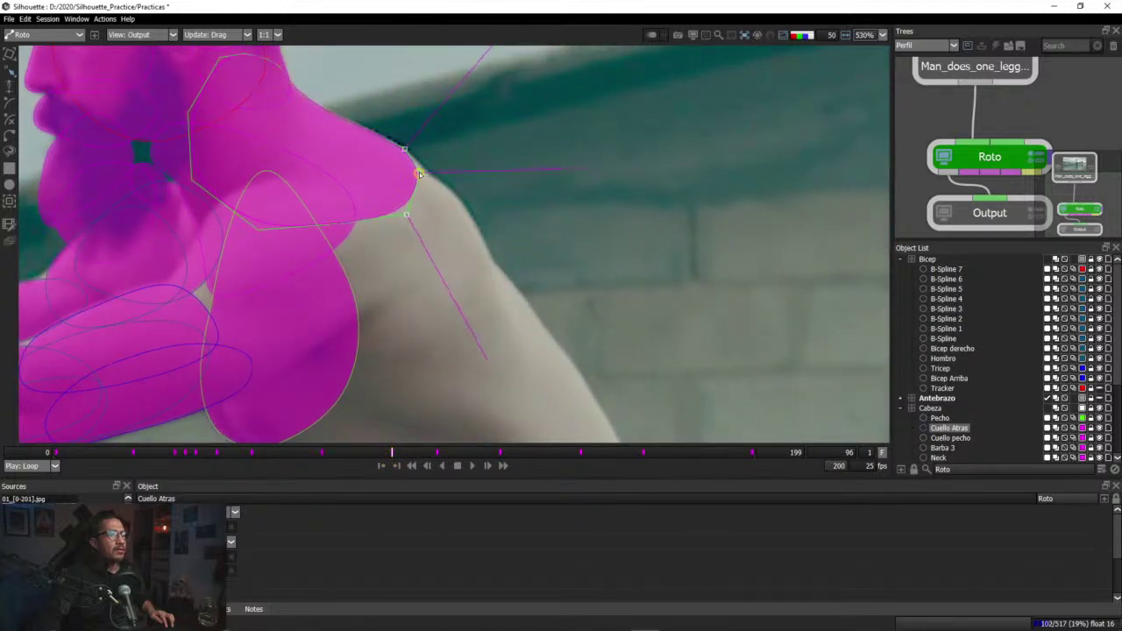
pyautogui.click(439, 452)
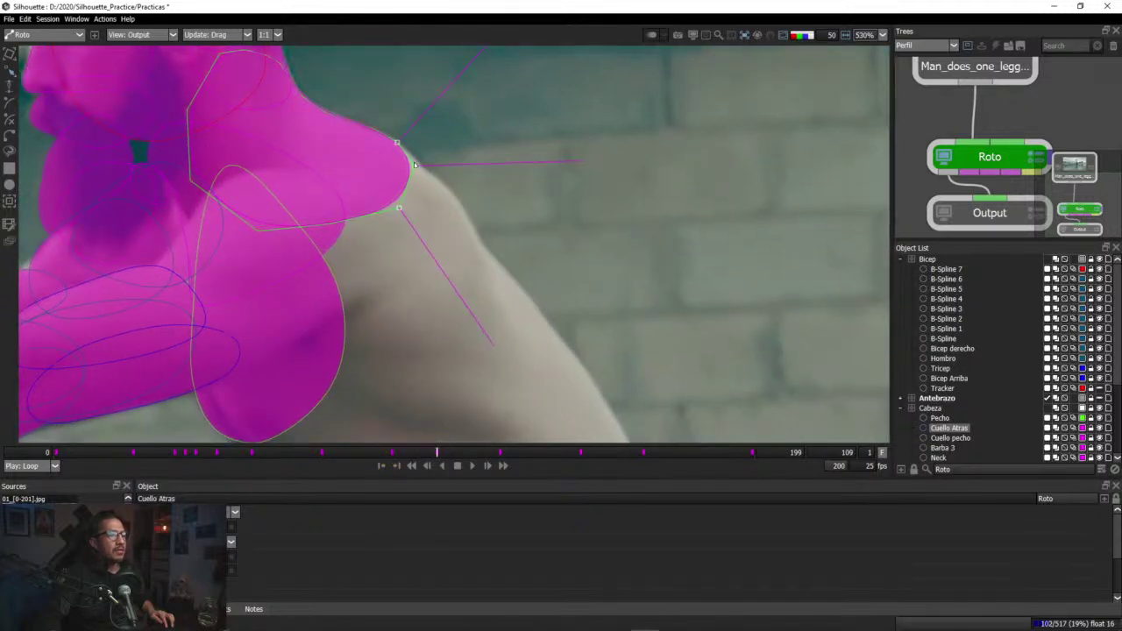
pyautogui.moveTo(415, 164); pyautogui.dragTo(419, 170)
pyautogui.moveTo(479, 454); pyautogui.dragTo(502, 420)
pyautogui.moveTo(415, 165); pyautogui.dragTo(419, 169)
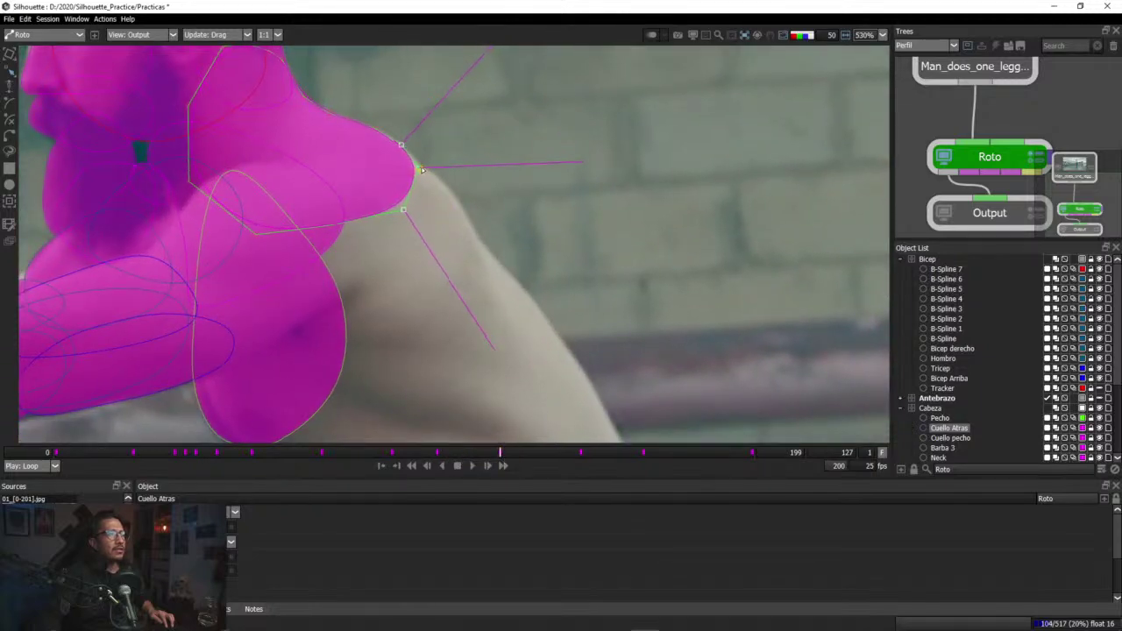
pyautogui.moveTo(532, 453); pyautogui.dragTo(392, 453)
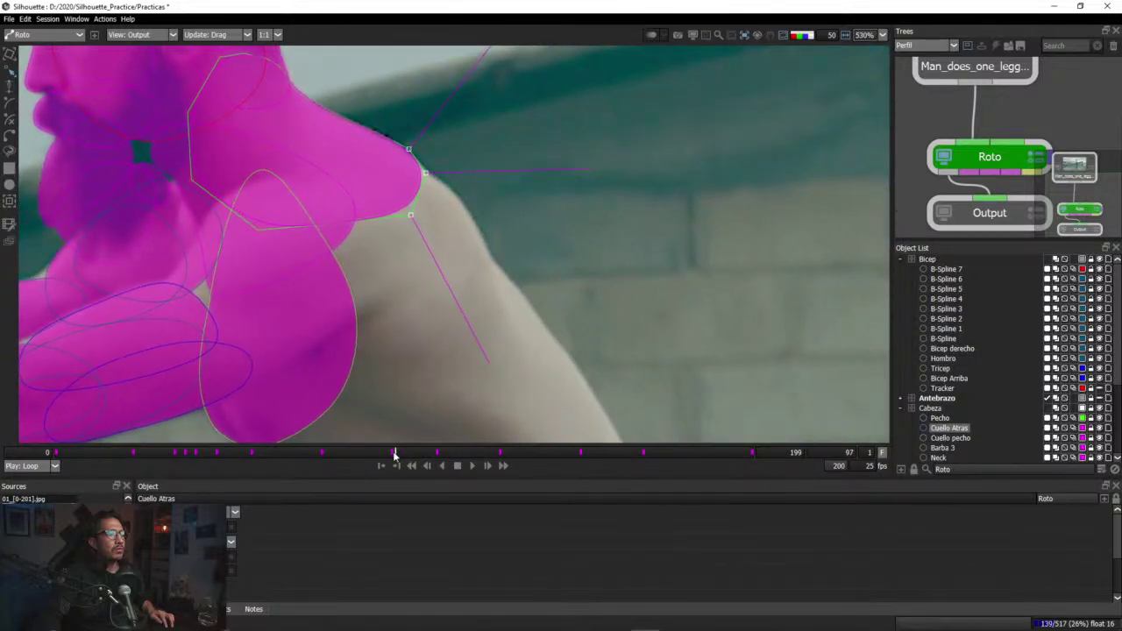
pyautogui.click(426, 175)
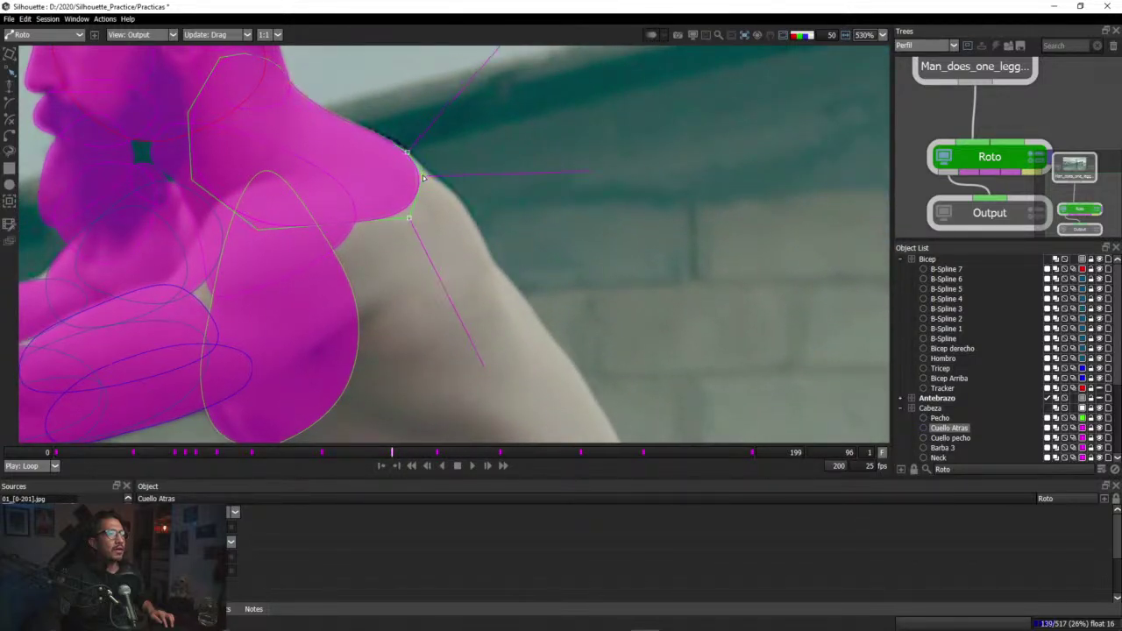
# Step: Check Cuello Atras back to frame 29 and nudge its rear points outward at frames 46 and 40
pyautogui.moveTo(392, 453); pyautogui.dragTo(196, 457)
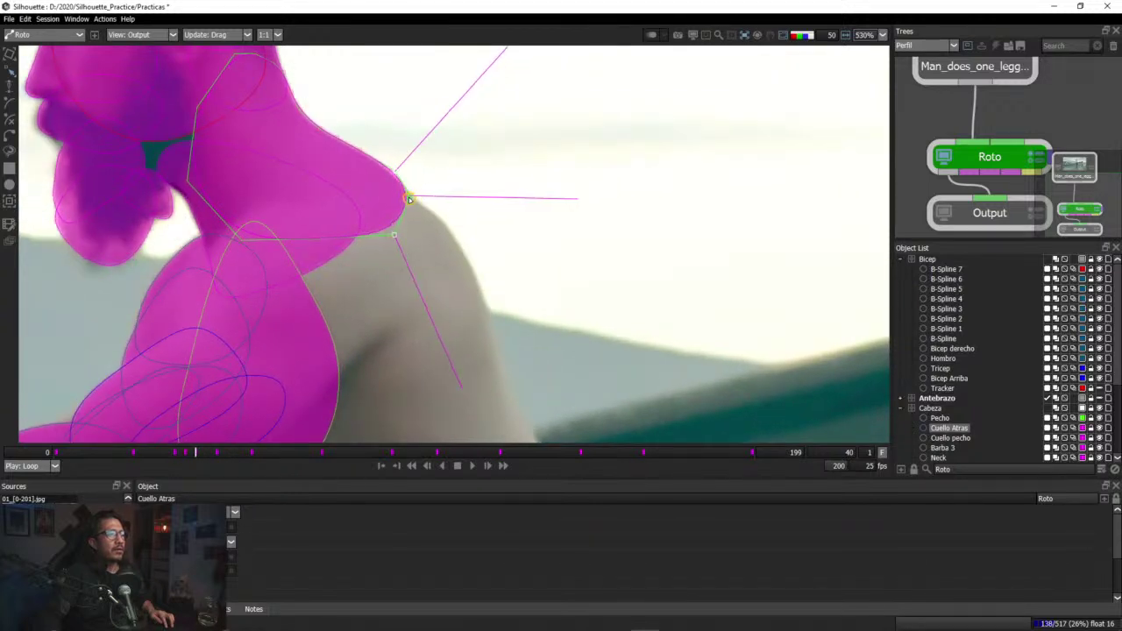
pyautogui.moveTo(207, 451); pyautogui.dragTo(181, 463)
pyautogui.moveTo(171, 457); pyautogui.dragTo(157, 458)
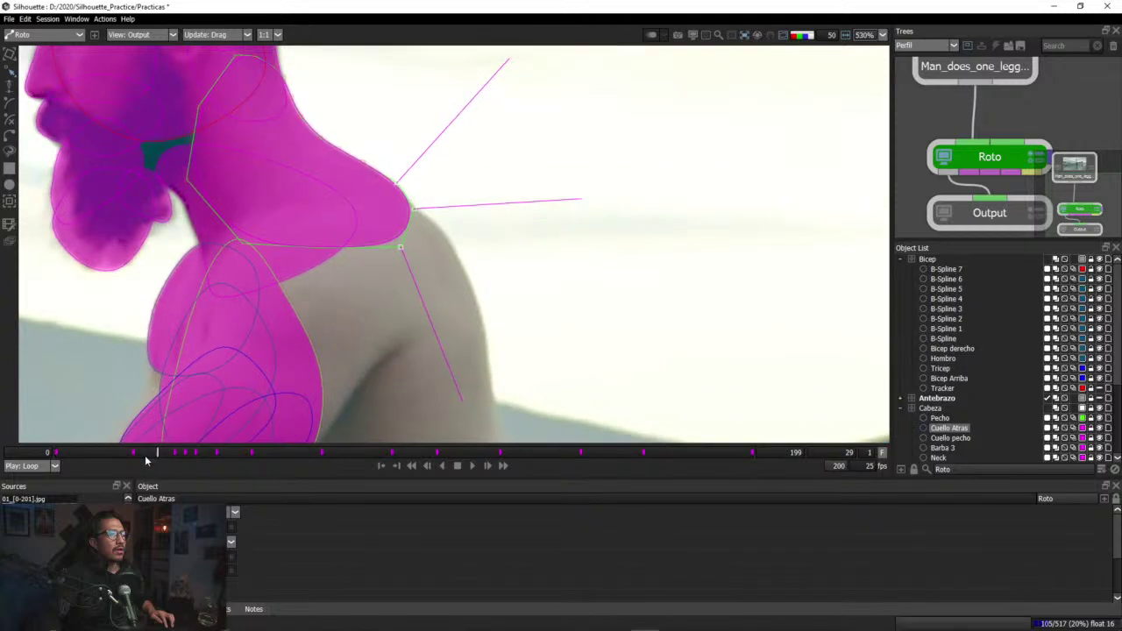
pyautogui.click(215, 452)
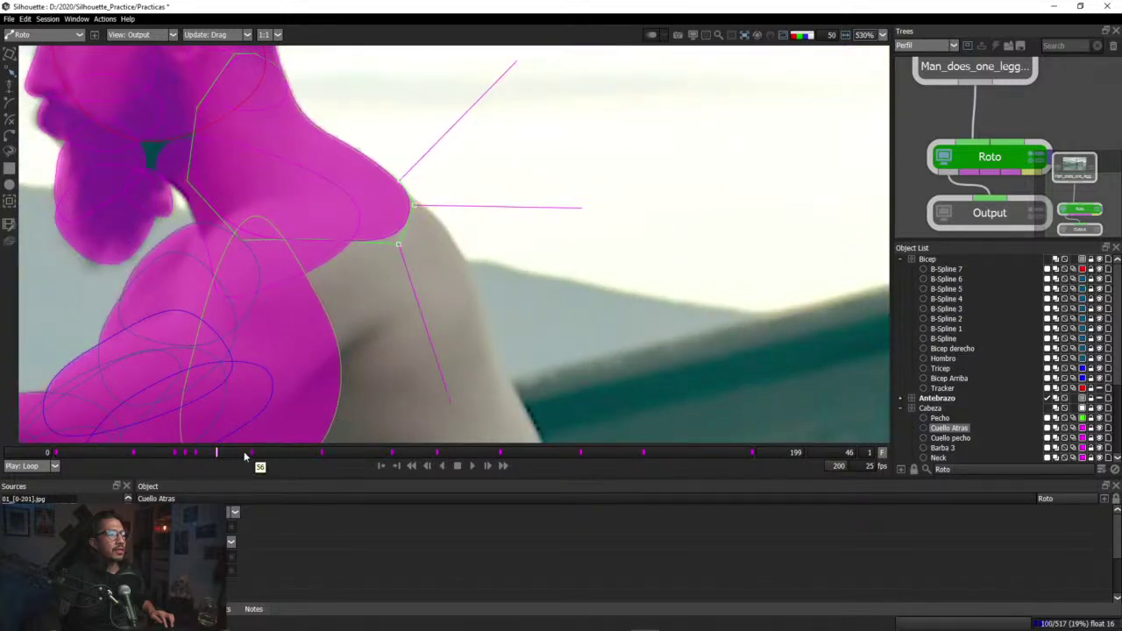
pyautogui.moveTo(245, 455); pyautogui.dragTo(192, 453)
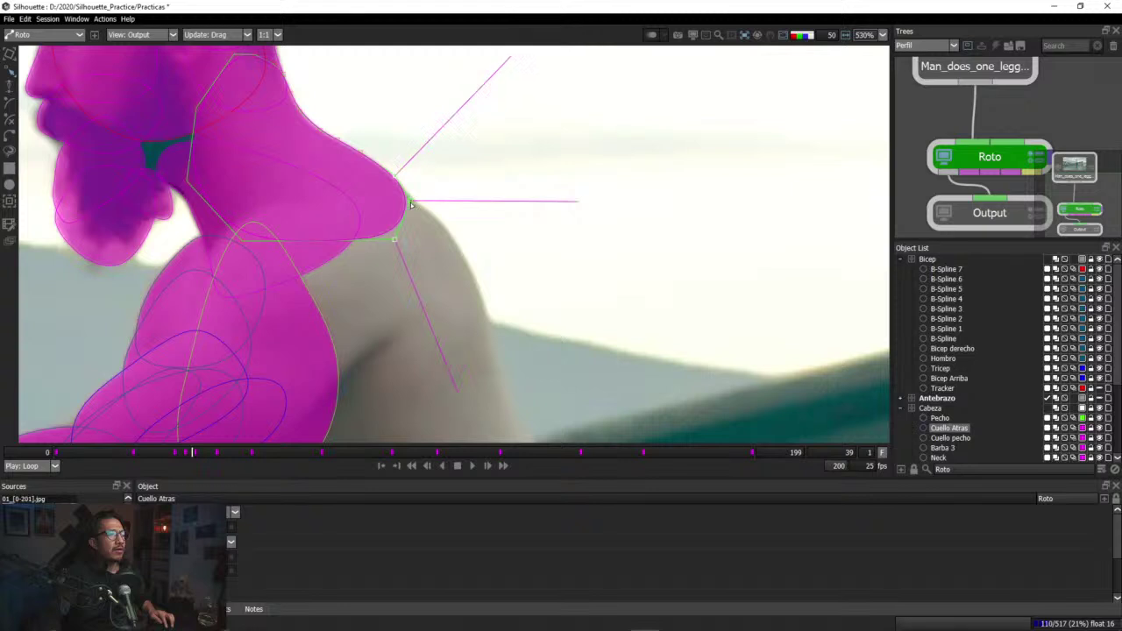
pyautogui.press('x')
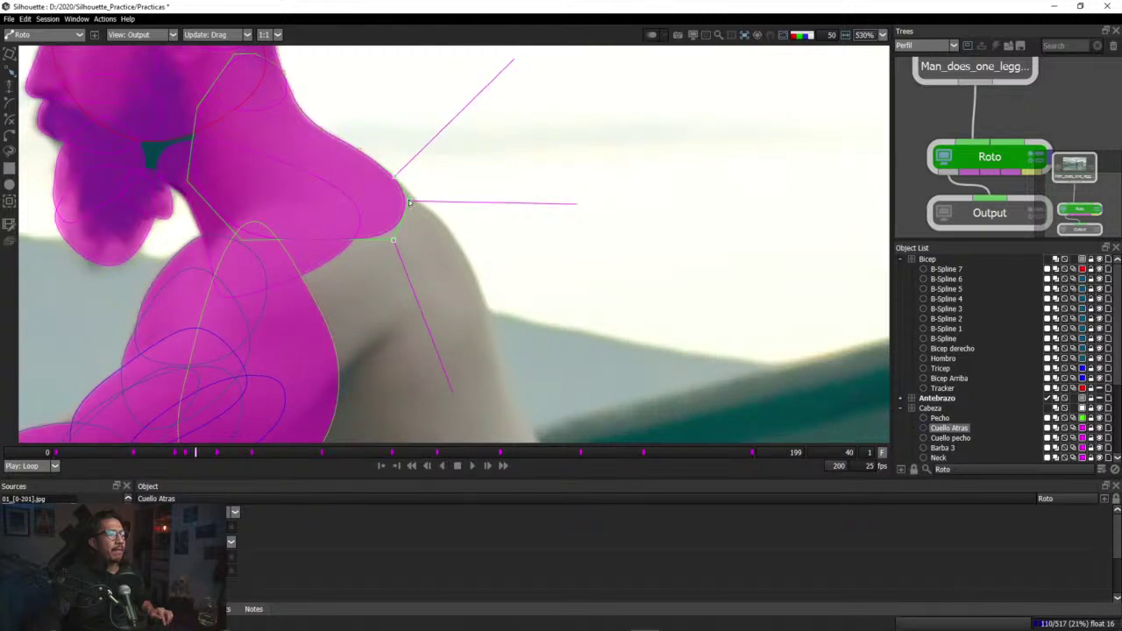
pyautogui.moveTo(410, 201); pyautogui.dragTo(414, 205)
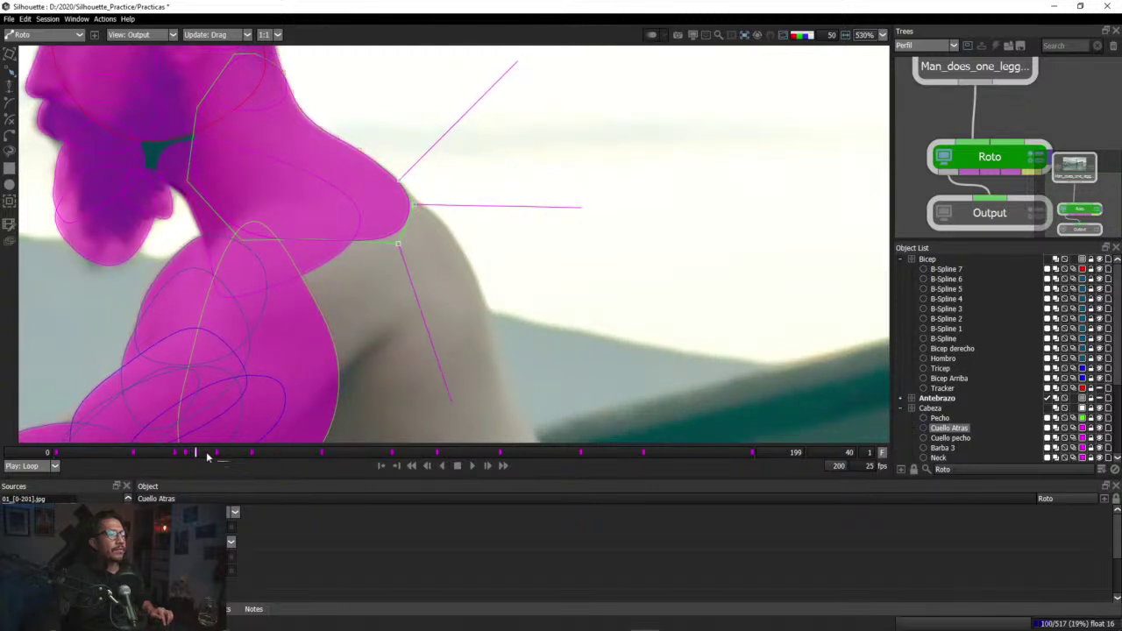
# Step: Nudge the rear points of Cuello Atras onto the back's contour at frame 37 and check the fit through frame 45
pyautogui.press('z')
pyautogui.press('z')
pyautogui.press('z')
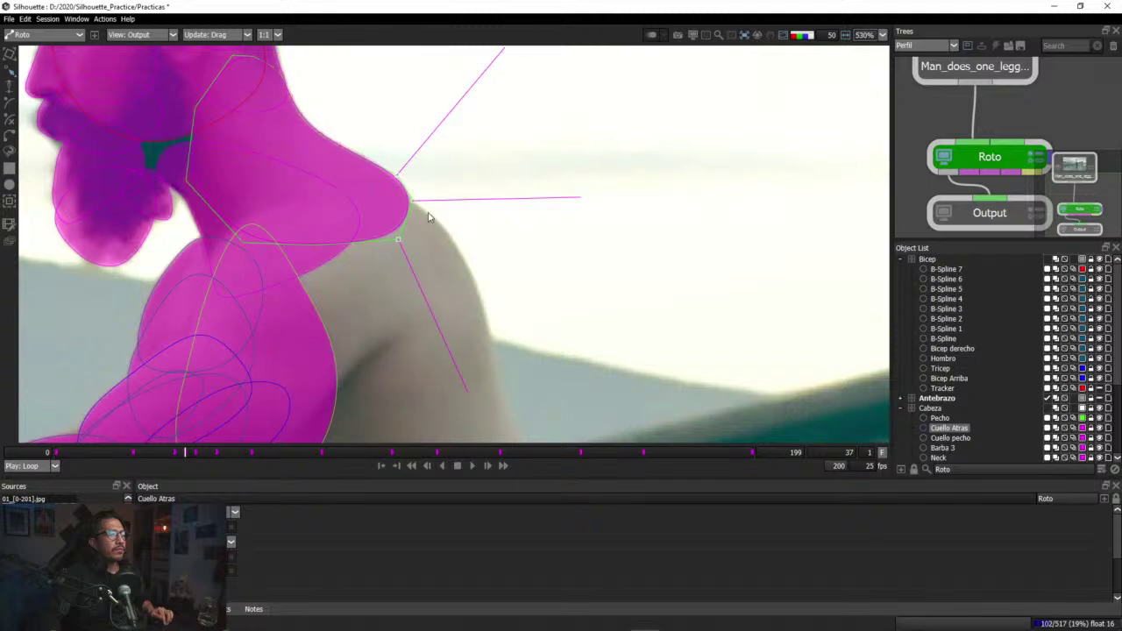
pyautogui.moveTo(412, 201)
pyautogui.mouseDown()
pyautogui.moveTo(408, 215)
pyautogui.moveTo(416, 207)
pyautogui.mouseUp()
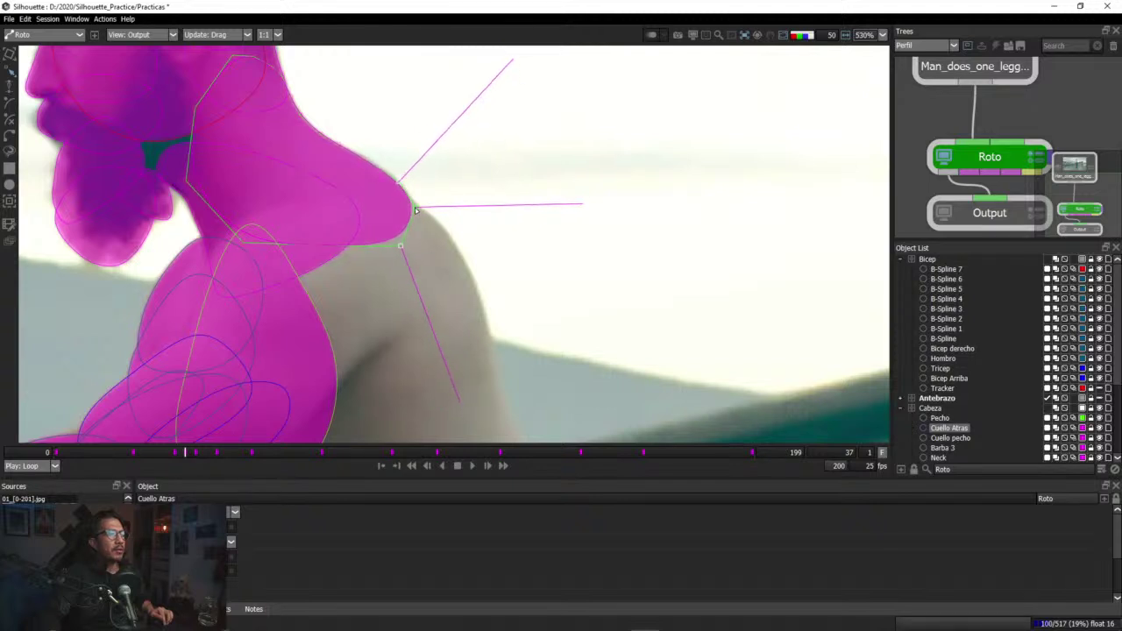
pyautogui.press('Right')
pyautogui.press('Right')
pyautogui.press('Right')
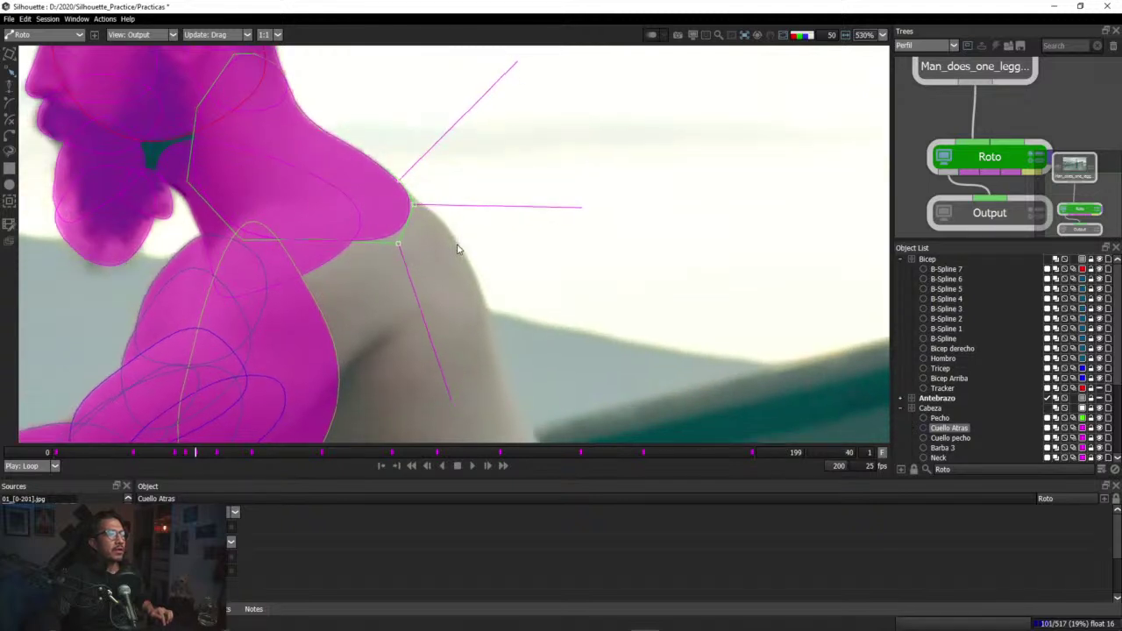
pyautogui.press('Right')
pyautogui.press('Right')
pyautogui.press('Right')
pyautogui.press('Right')
pyautogui.press('Right')
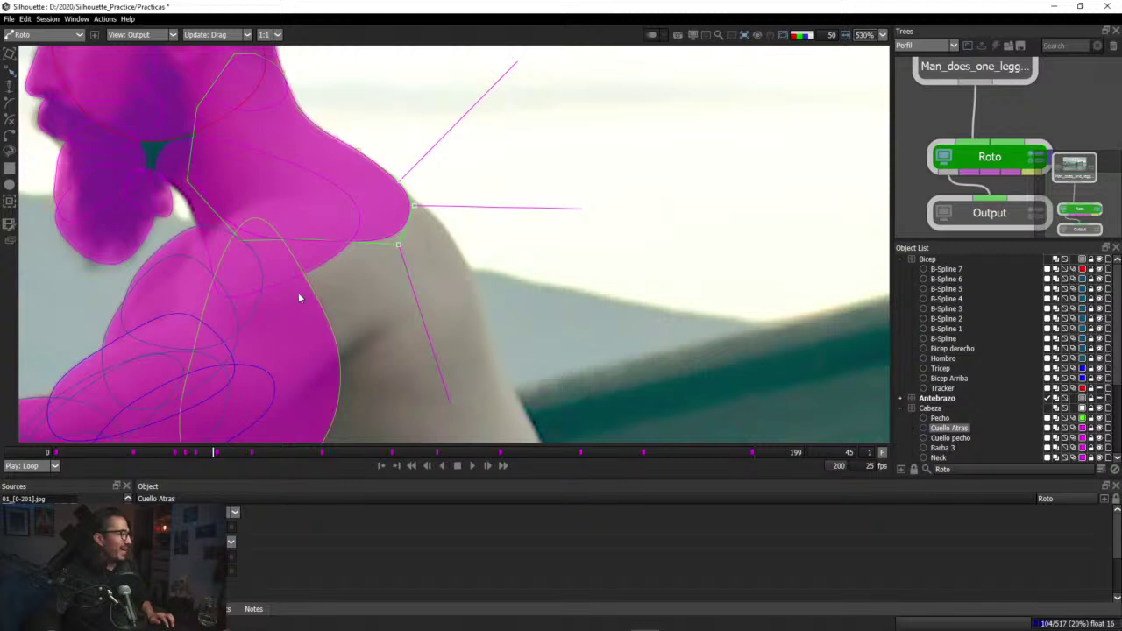
# Step: Deselect Cuello Atras, make Cabeza the active layer, and bring its shapes into view in the object list
pyautogui.click(506, 261)
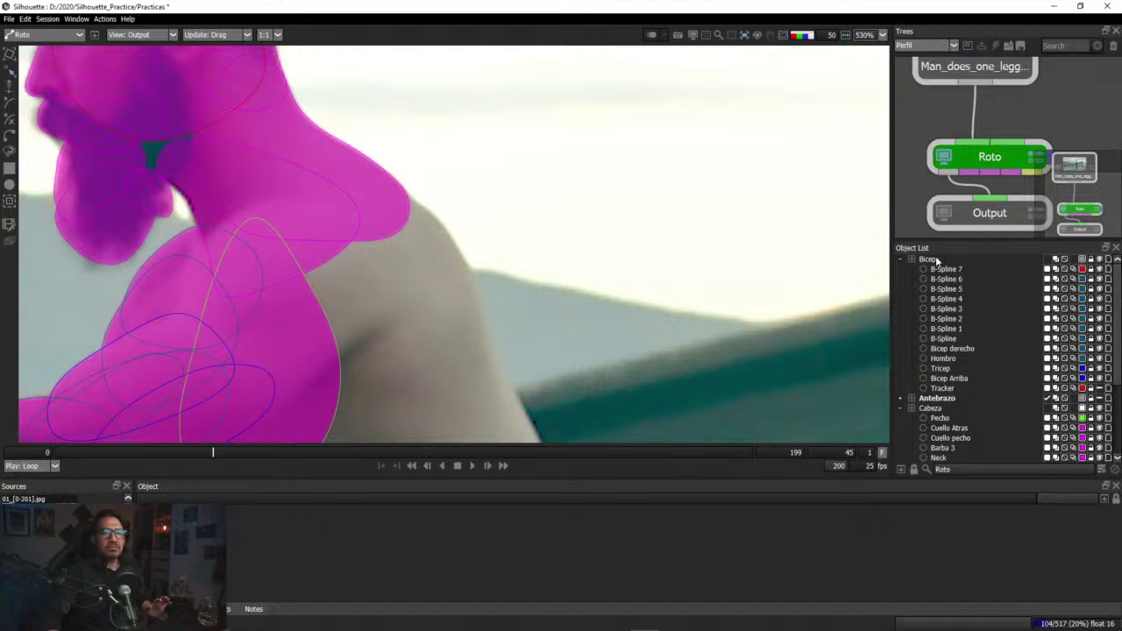
pyautogui.scroll(-1, 937, 412)
pyautogui.click(938, 378)
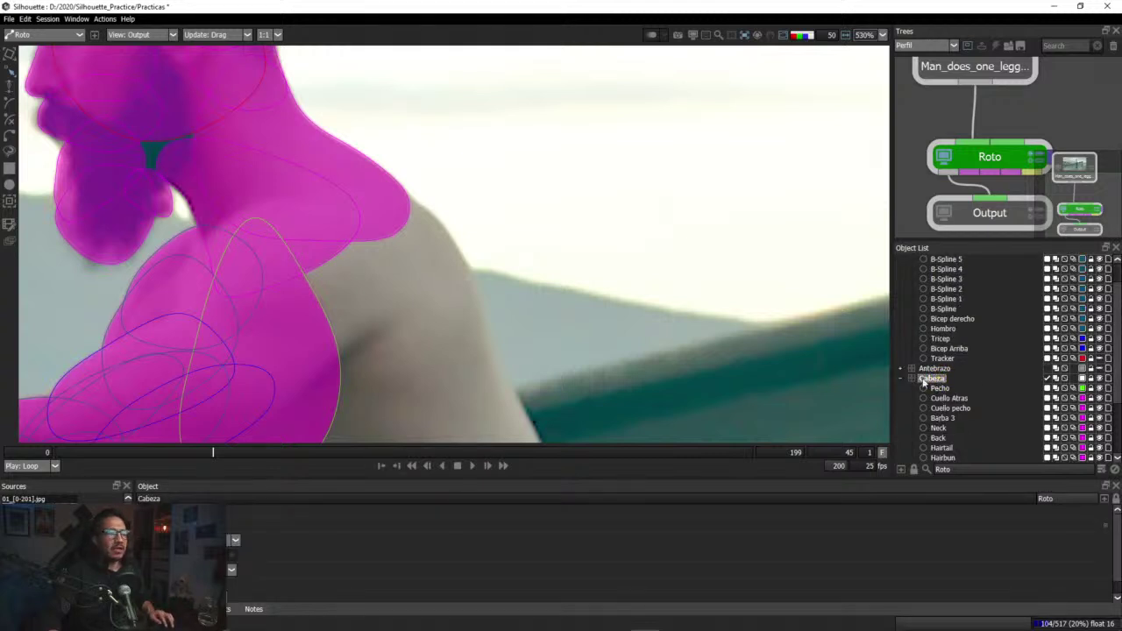
pyautogui.scroll(-3, 918, 355)
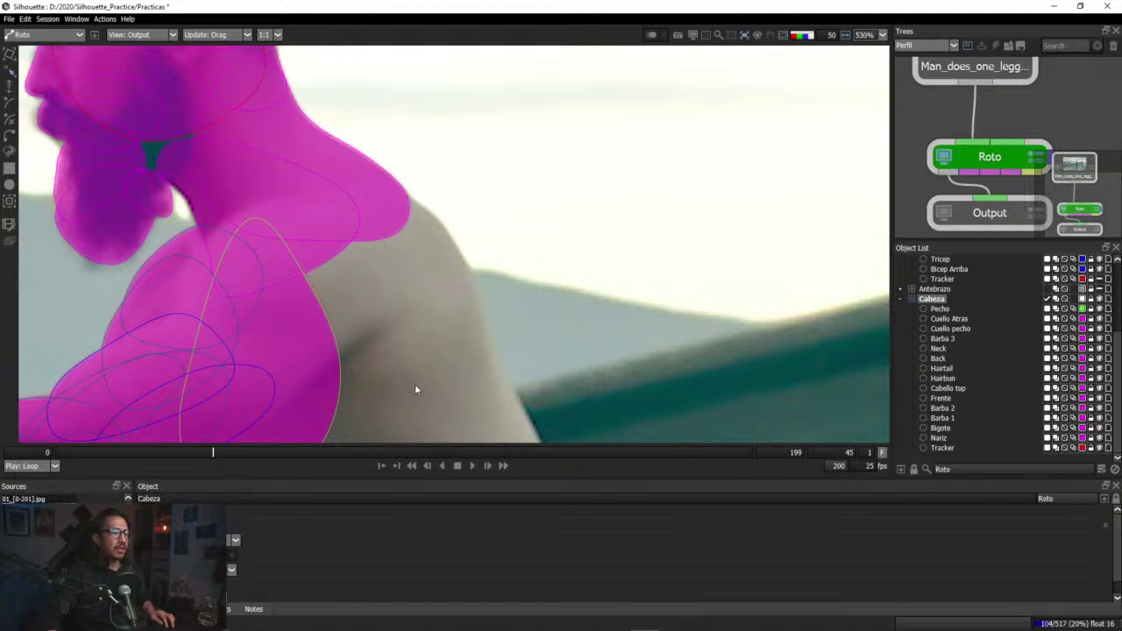
# Step: Draw a closed B-spline in Cabeza at frame 33, following the upper back's rear contour and overlapping the base of the neck
pyautogui.scroll(-4, 431, 388)
pyautogui.moveTo(430, 376); pyautogui.dragTo(388, 268)
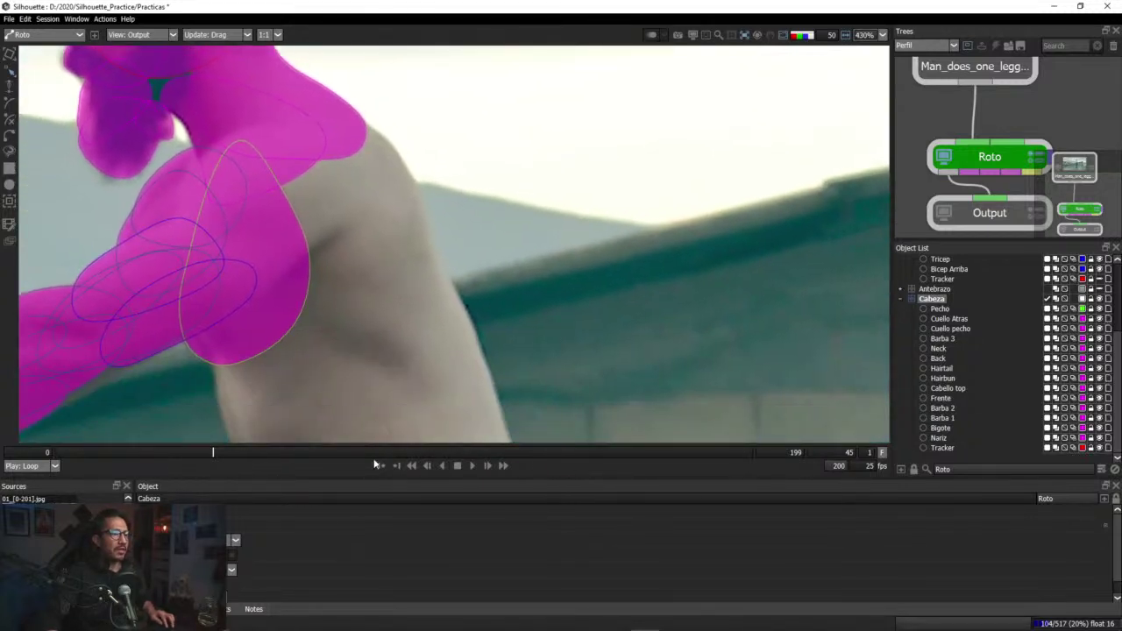
pyautogui.moveTo(345, 452); pyautogui.dragTo(266, 441)
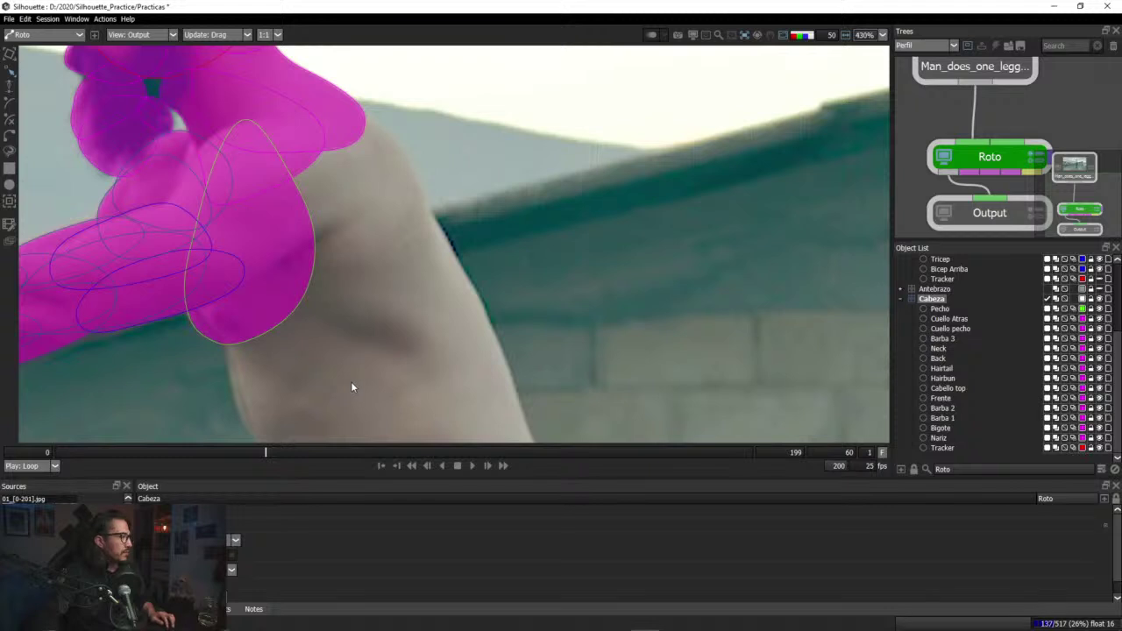
pyautogui.scroll(1, 456, 258)
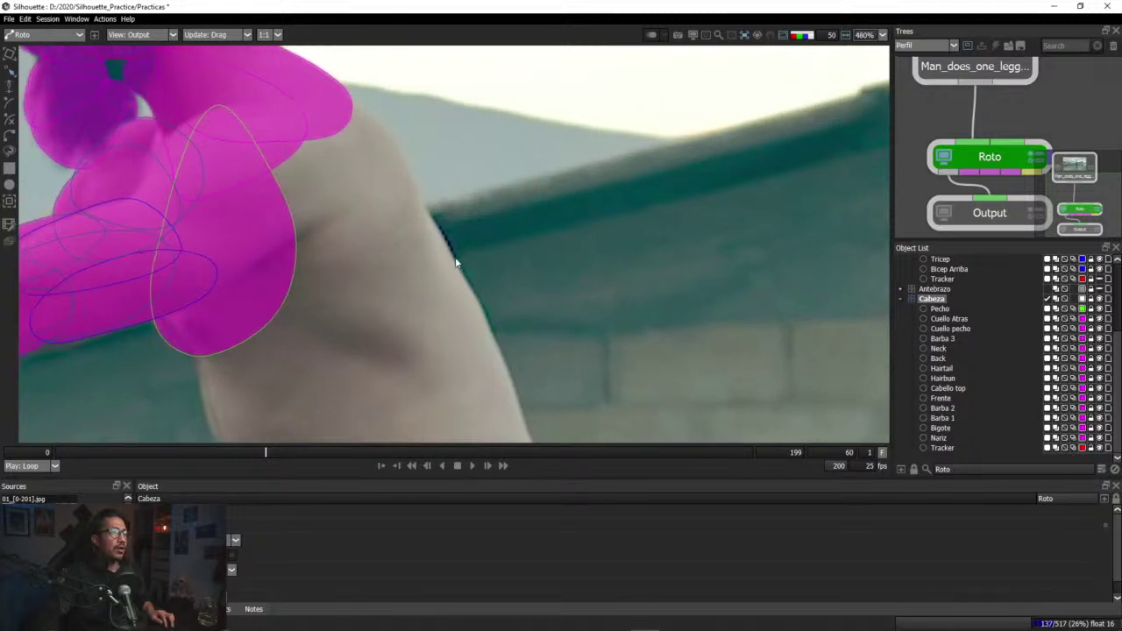
pyautogui.moveTo(428, 177); pyautogui.dragTo(473, 271)
pyautogui.moveTo(255, 455); pyautogui.dragTo(171, 455)
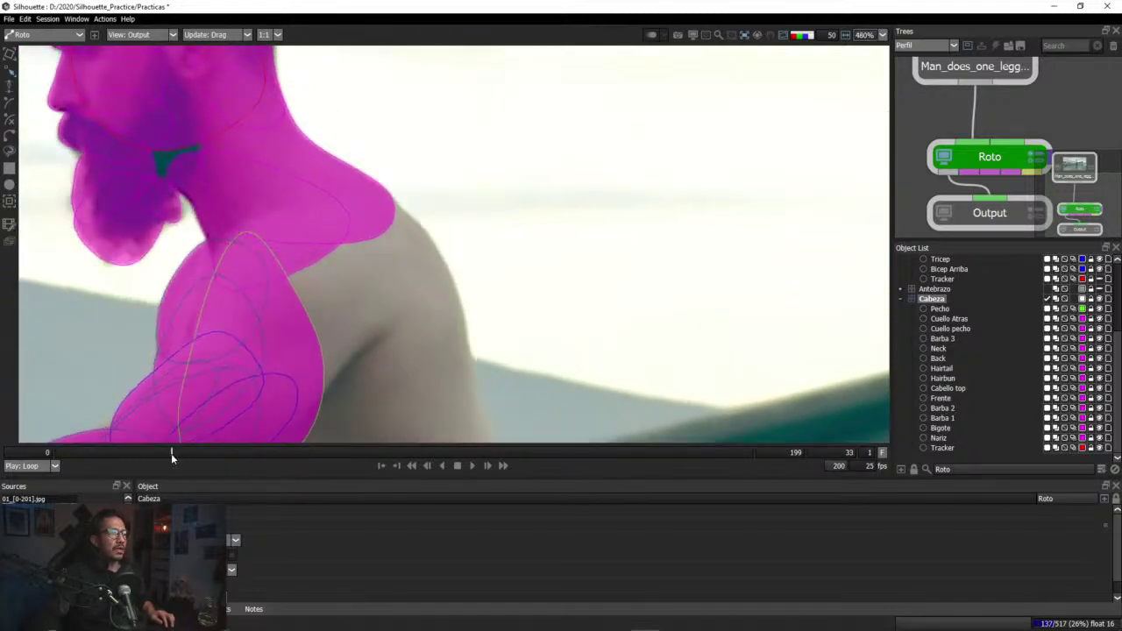
pyautogui.click(9, 102)
pyautogui.click(344, 201)
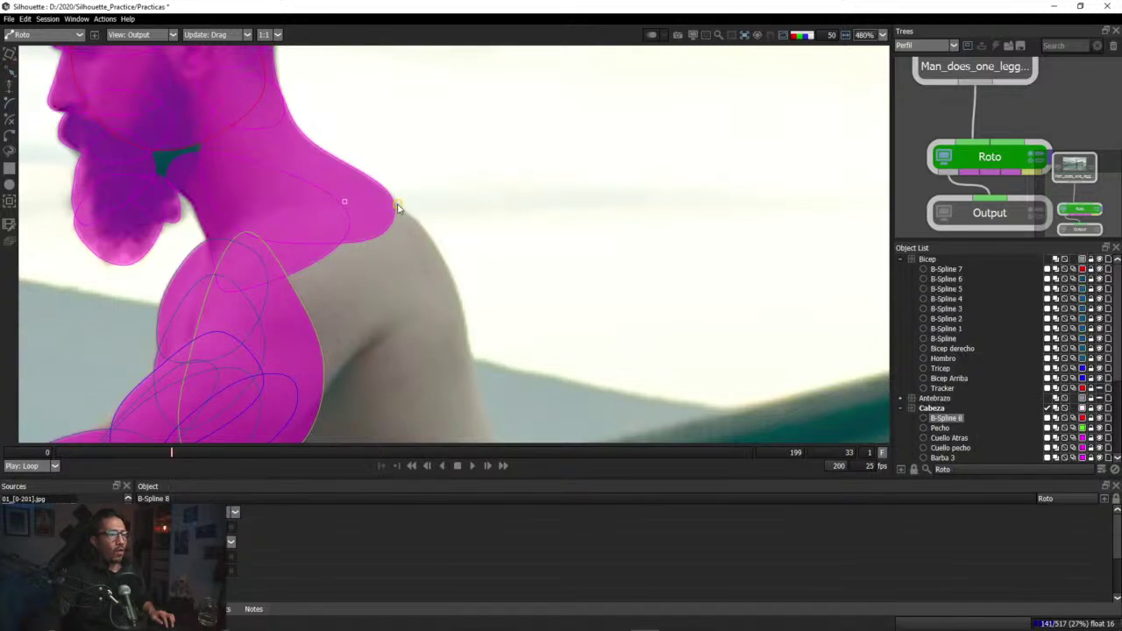
pyautogui.click(399, 207)
pyautogui.click(439, 255)
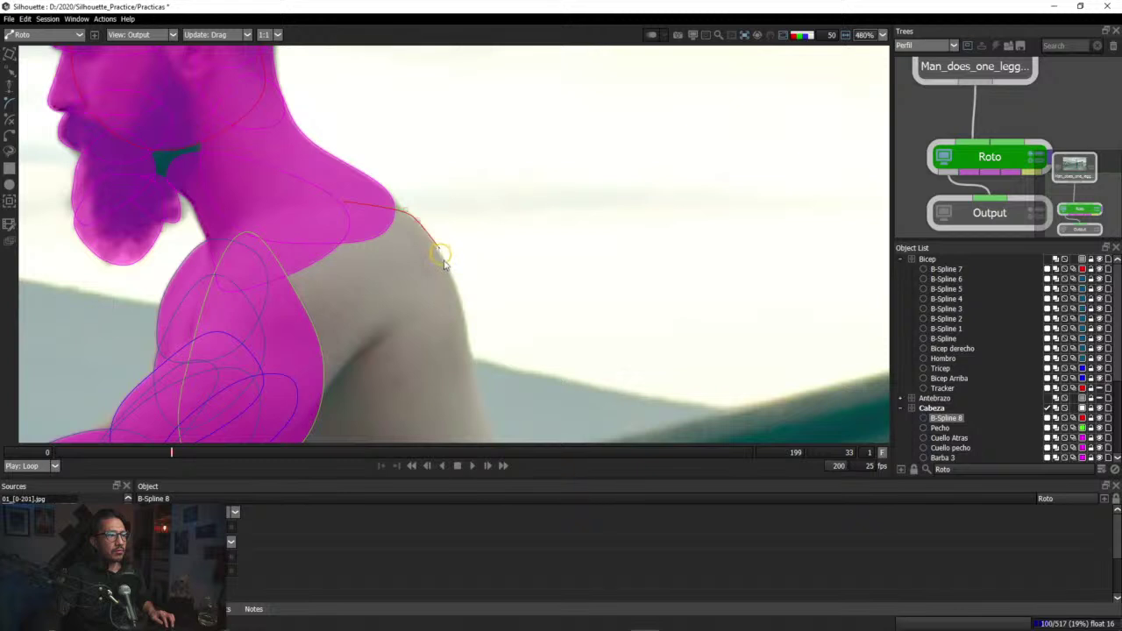
pyautogui.click(455, 285)
pyautogui.click(466, 354)
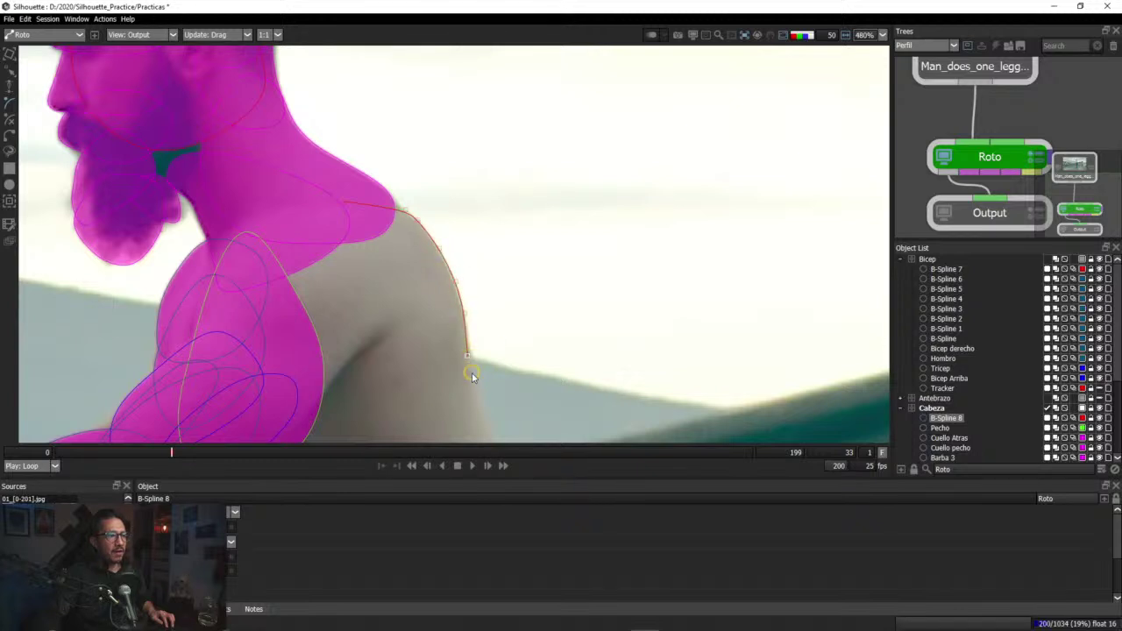
pyautogui.click(399, 405)
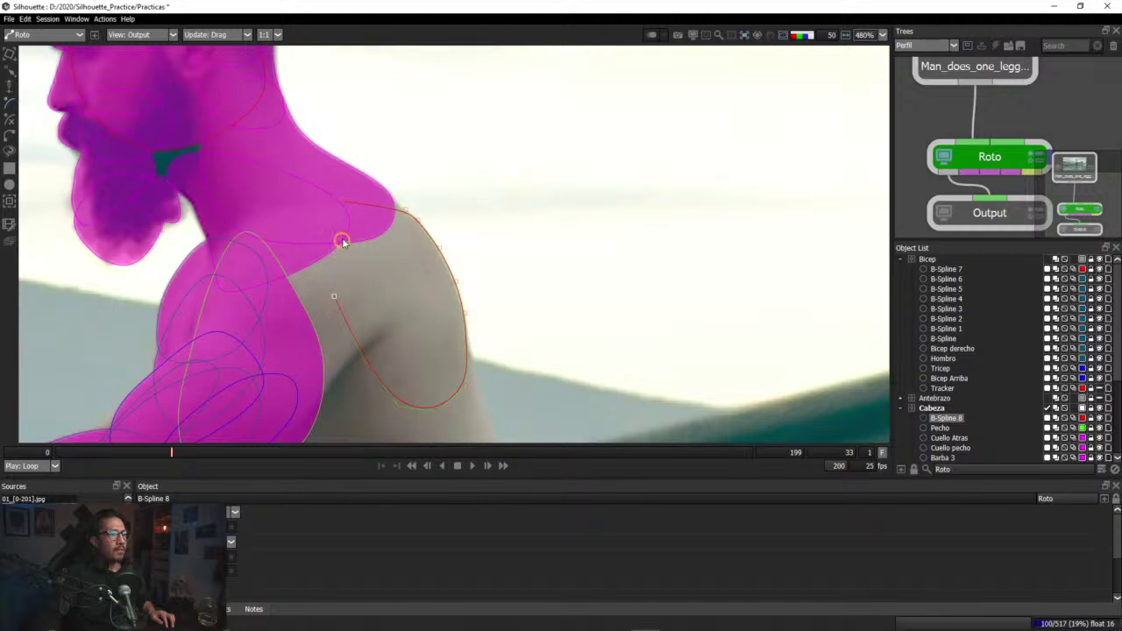
pyautogui.click(344, 203)
# Step: Hide the matte overlay and fit the rear points of the new upper-back shape to the skin edge at frame 33
pyautogui.click(385, 210)
pyautogui.click(407, 210)
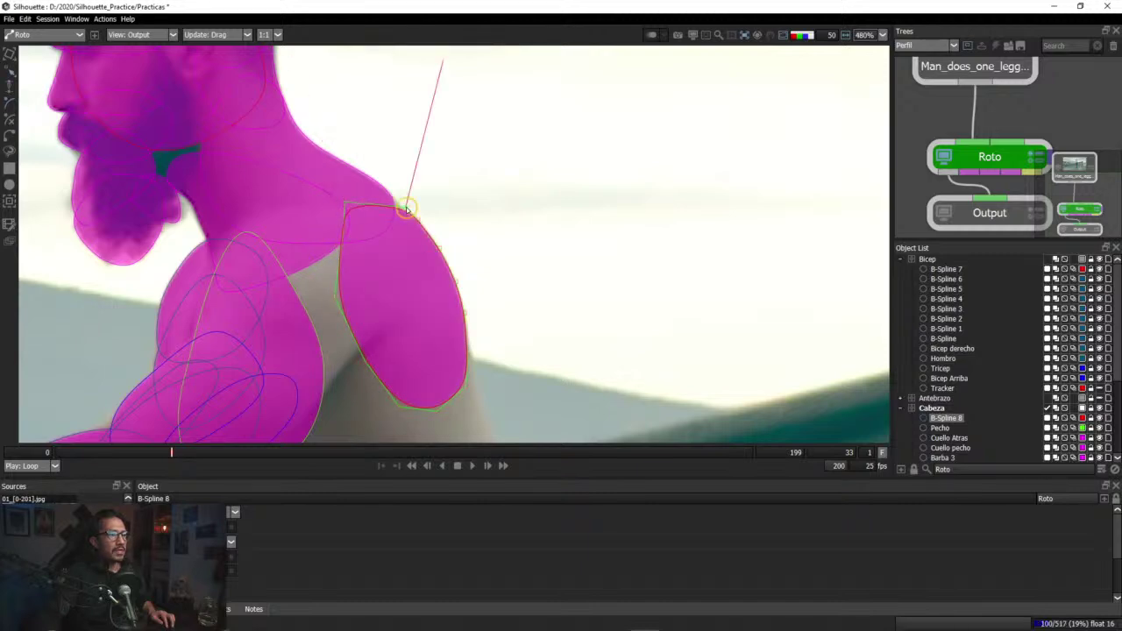
pyautogui.press('a')
pyautogui.press('a')
pyautogui.scroll(4, 476, 283)
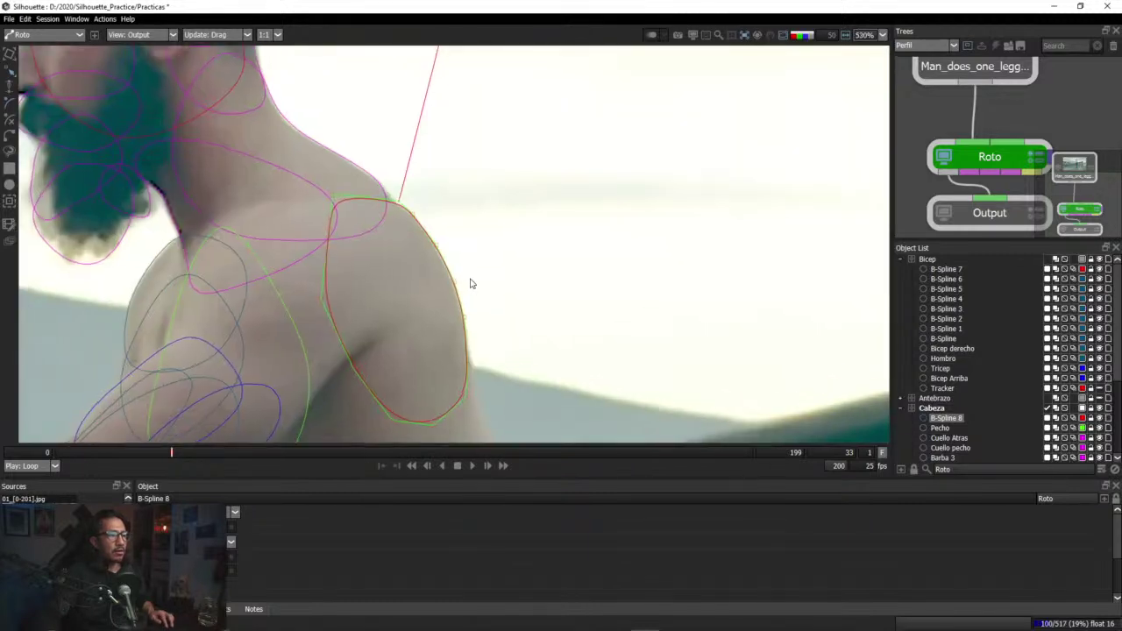
pyautogui.click(448, 284)
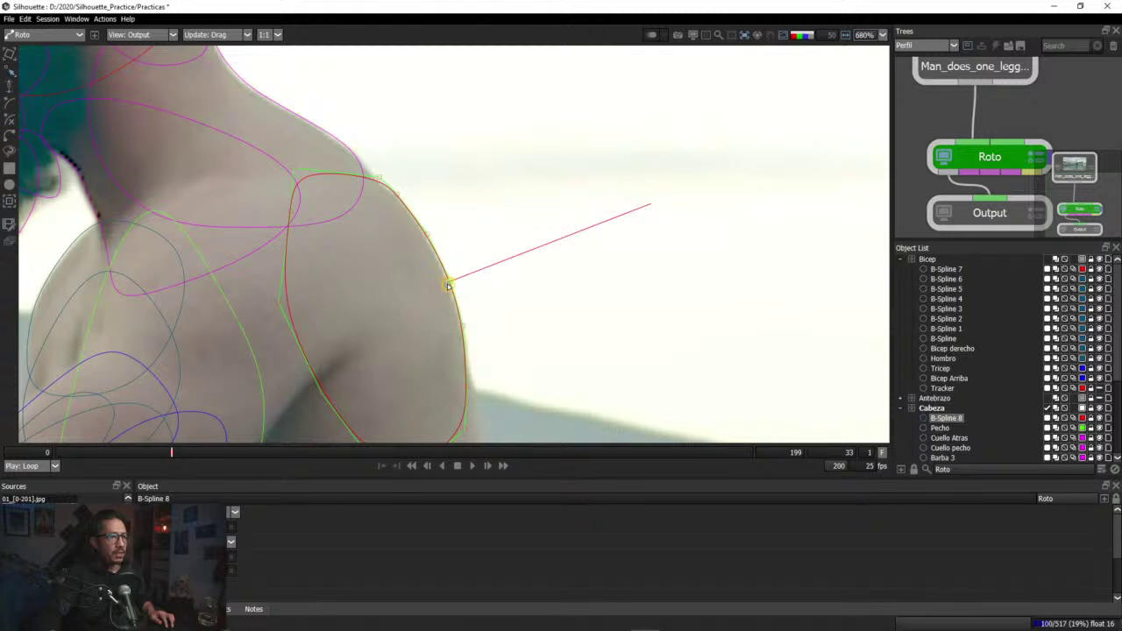
pyautogui.moveTo(563, 332); pyautogui.dragTo(517, 236)
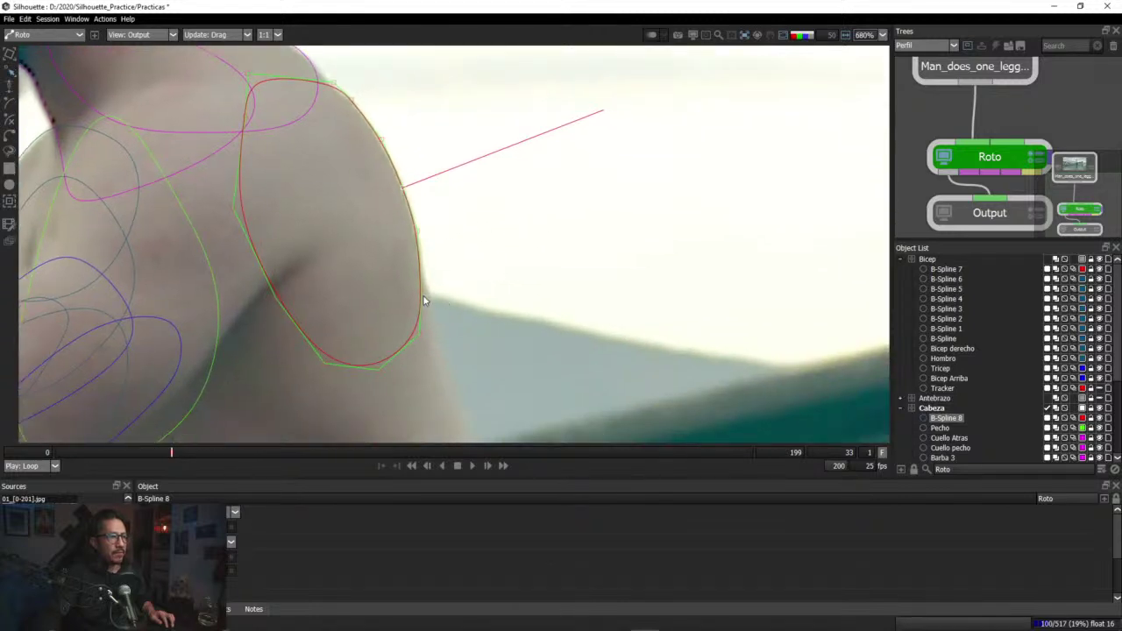
pyautogui.click(427, 295)
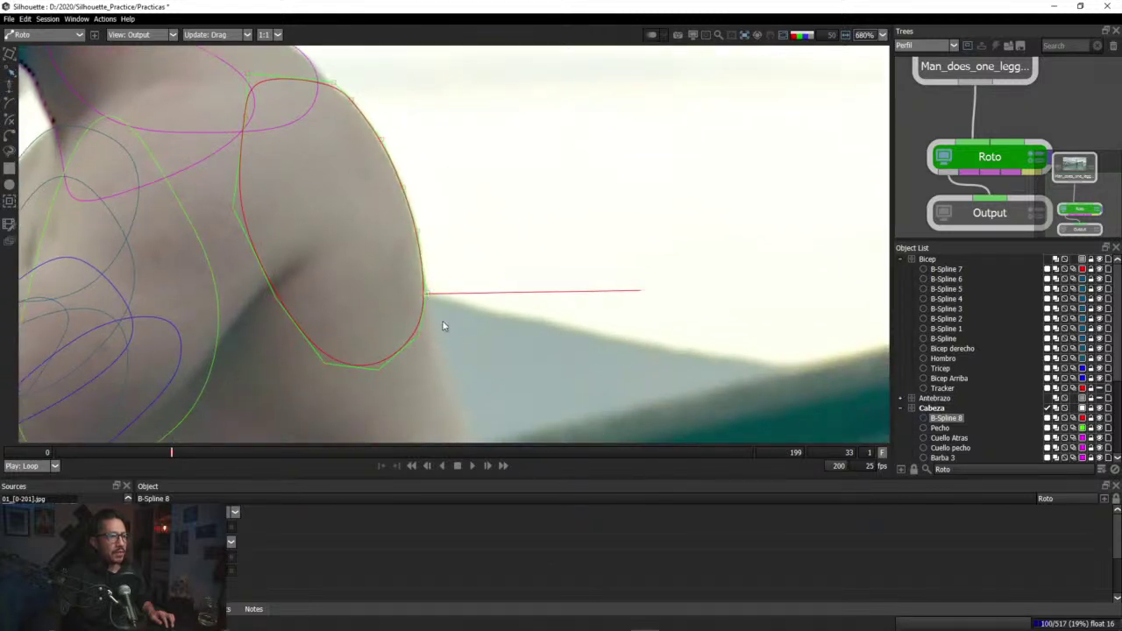
# Step: Raise the upper points of the back shape so they overlap the neck shape at frame 33
pyautogui.scroll(-1, 447, 220)
pyautogui.click(342, 90)
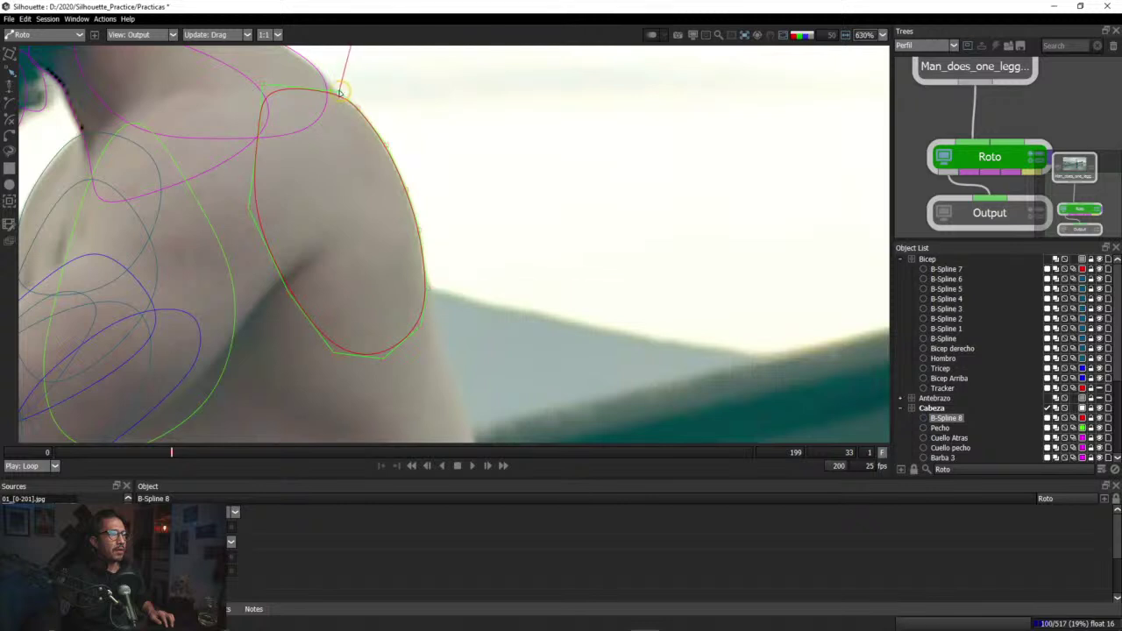
pyautogui.moveTo(331, 88); pyautogui.dragTo(260, 78)
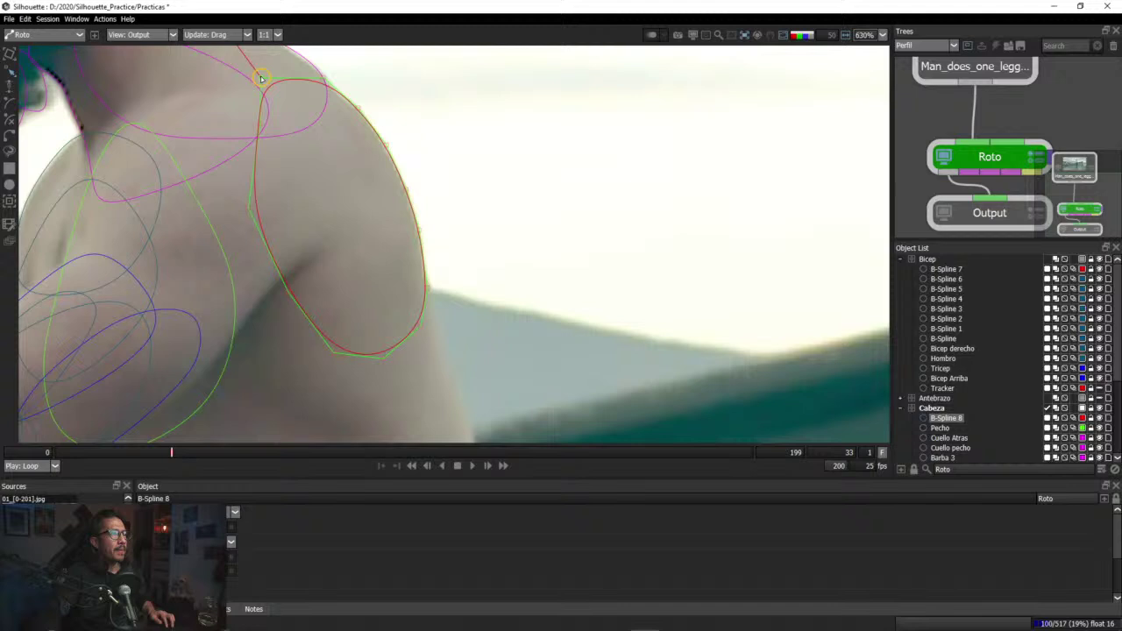
pyautogui.click(321, 79)
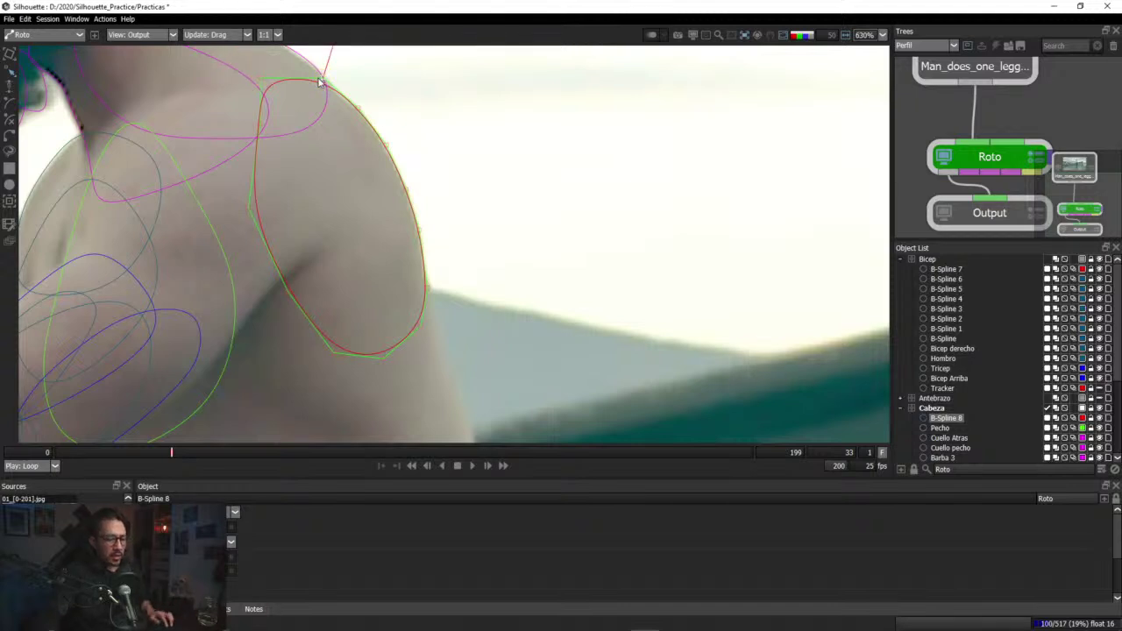
pyautogui.click(427, 292)
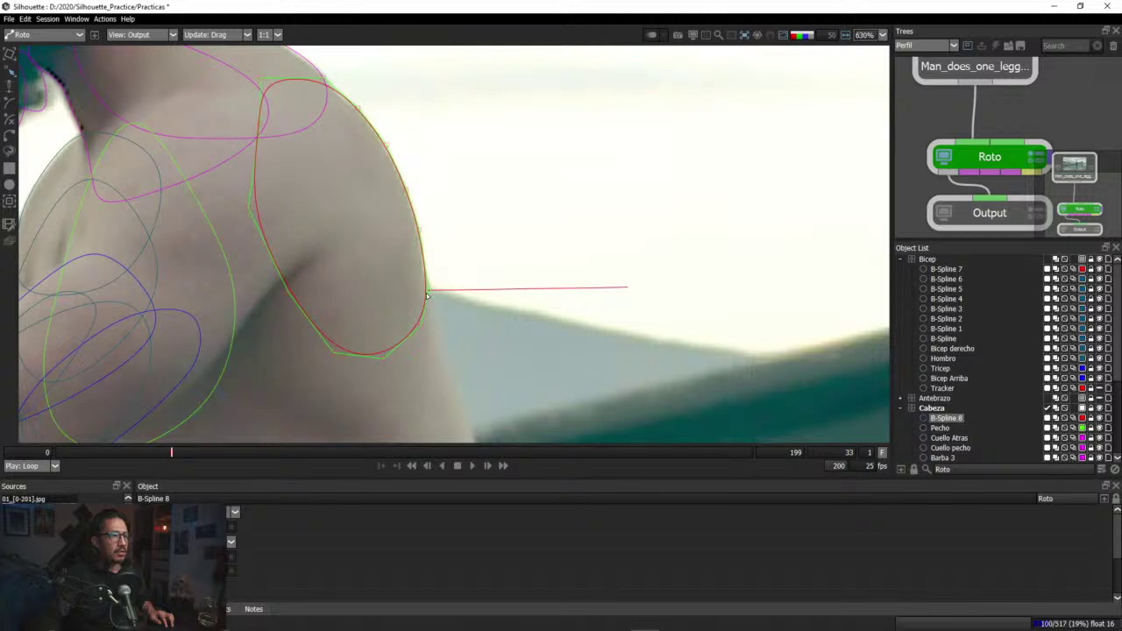
# Step: Transform the whole back shape at frame 0, shifting it inward and adjusting its corners to match the back's contour
pyautogui.scroll(-3, 410, 277)
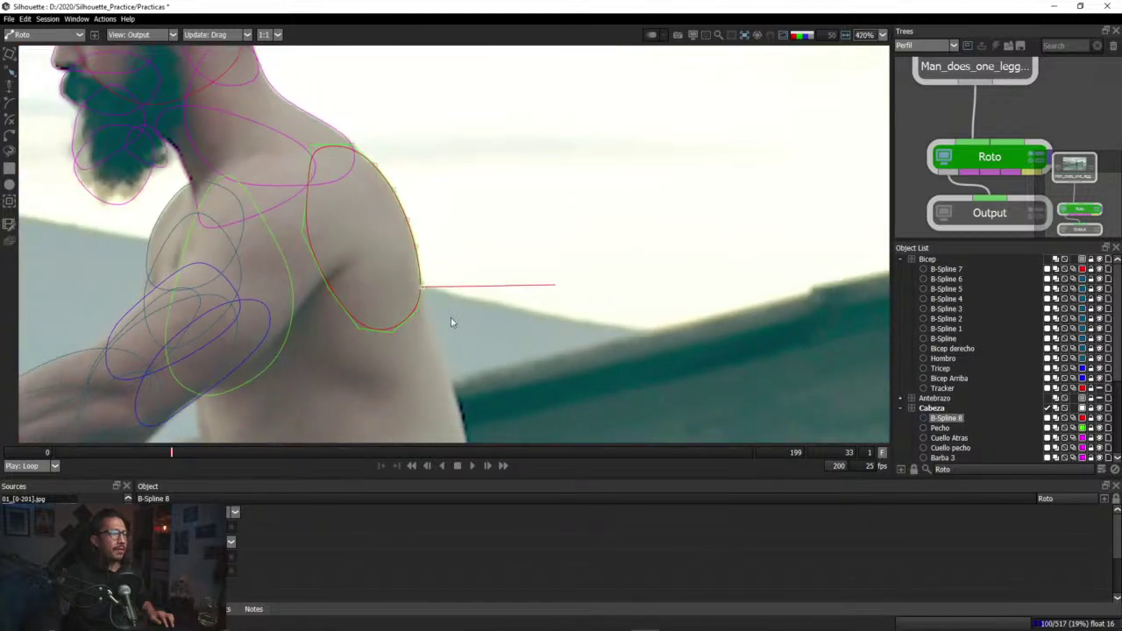
pyautogui.moveTo(476, 317); pyautogui.dragTo(475, 307)
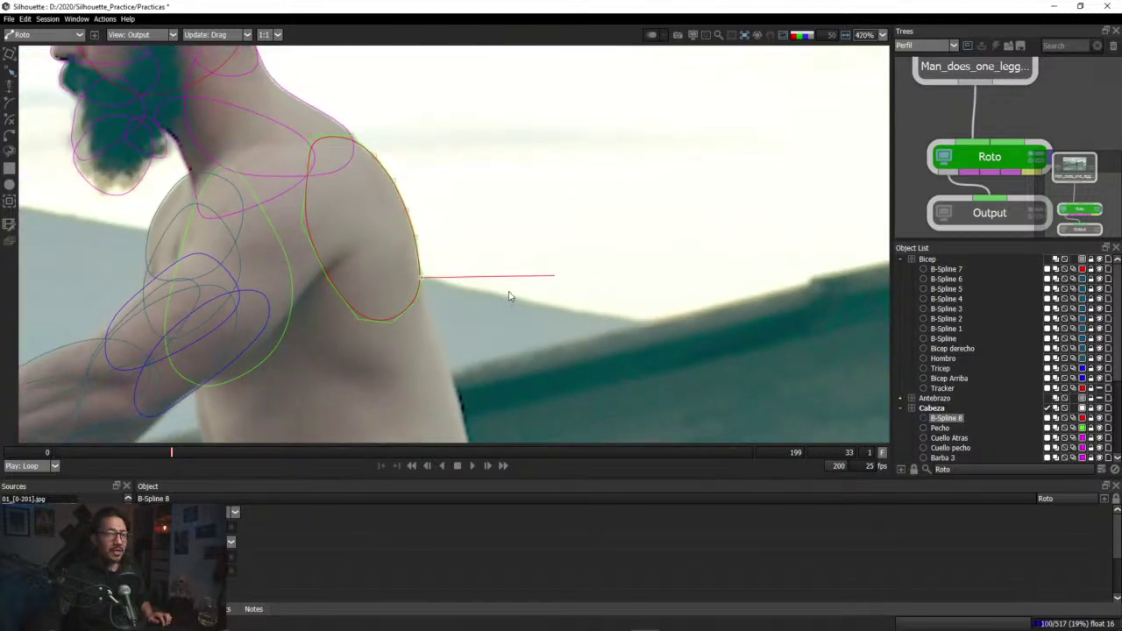
pyautogui.moveTo(163, 450); pyautogui.dragTo(56, 450)
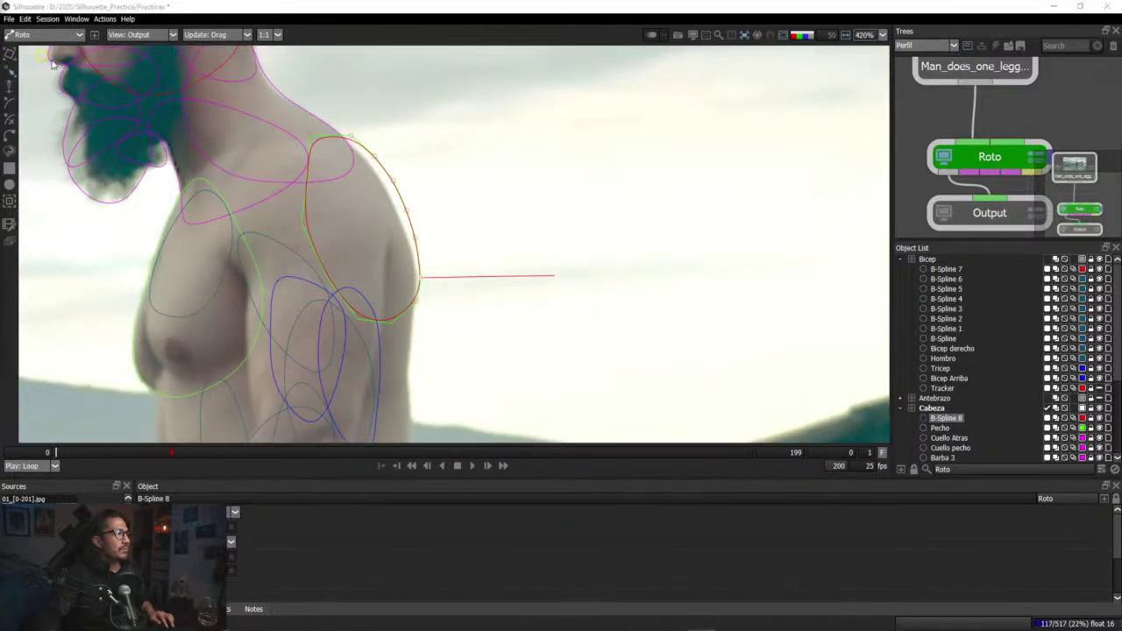
pyautogui.click(9, 56)
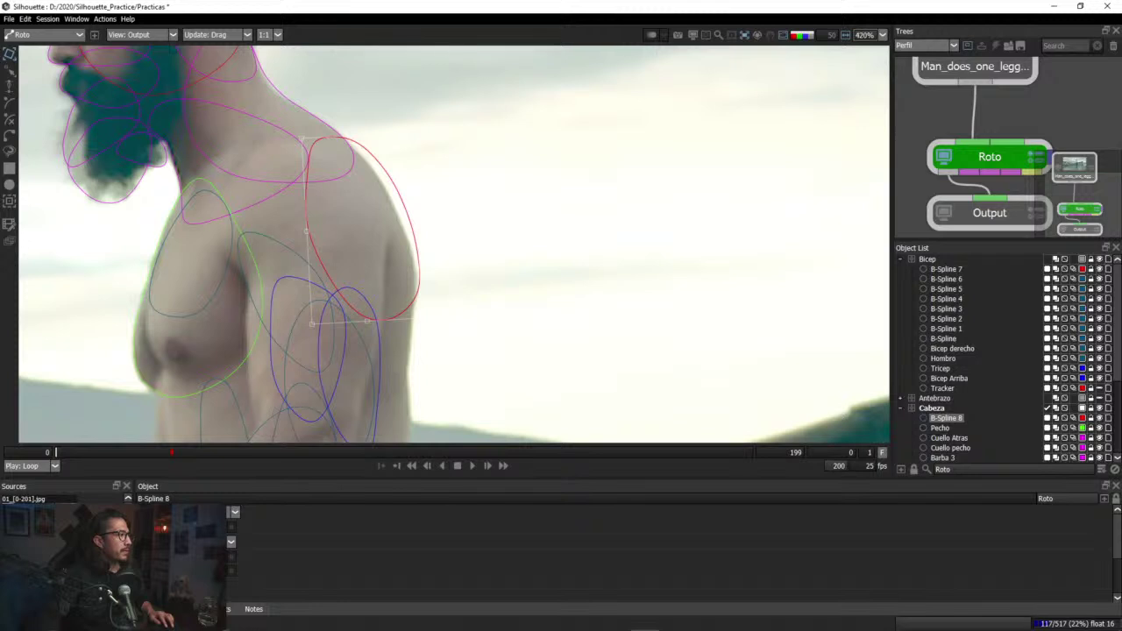
pyautogui.hotkey('alt', 'Tab')
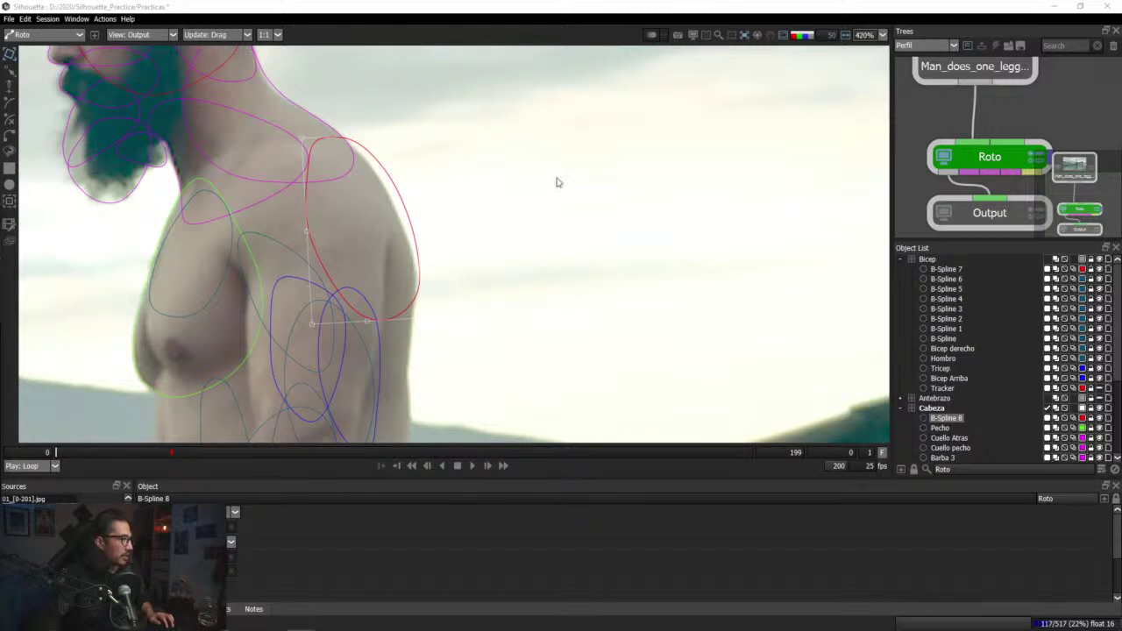
pyautogui.click(378, 158)
pyautogui.moveTo(377, 157); pyautogui.dragTo(369, 162)
pyautogui.scroll(1, 417, 298)
pyautogui.scroll(1, 416, 298)
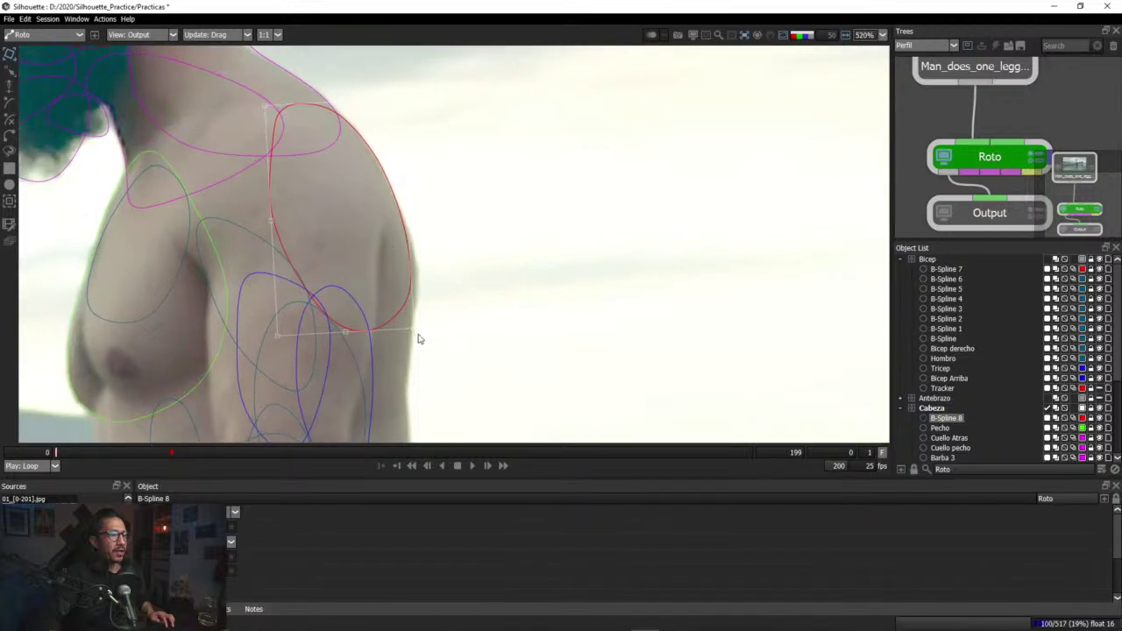
pyautogui.moveTo(419, 330); pyautogui.dragTo(412, 335)
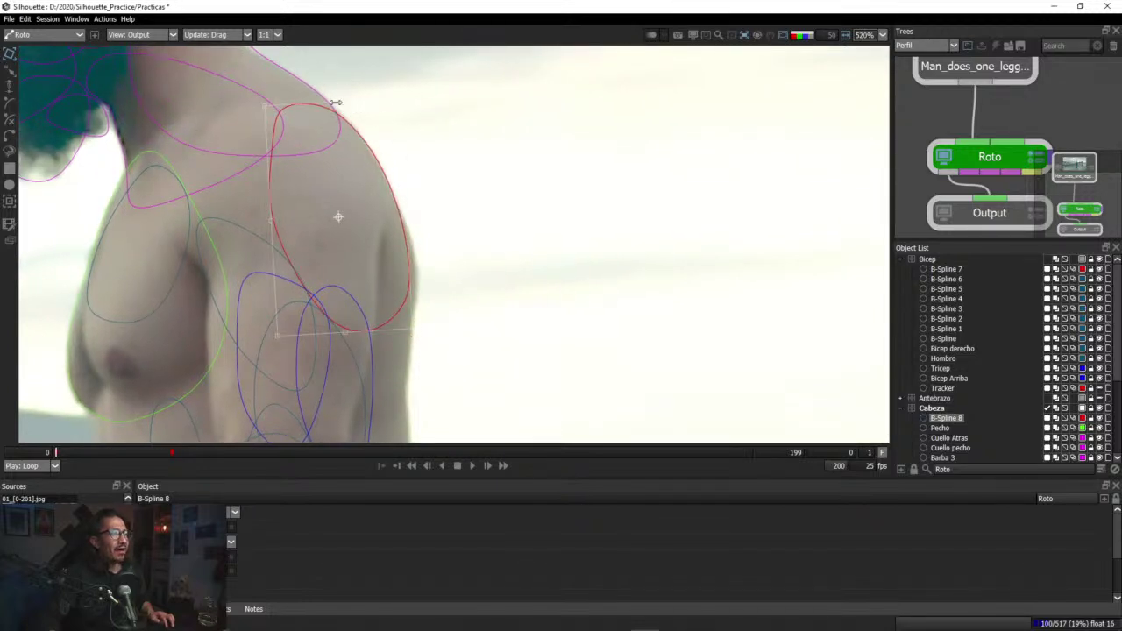
pyautogui.moveTo(336, 103); pyautogui.dragTo(334, 99)
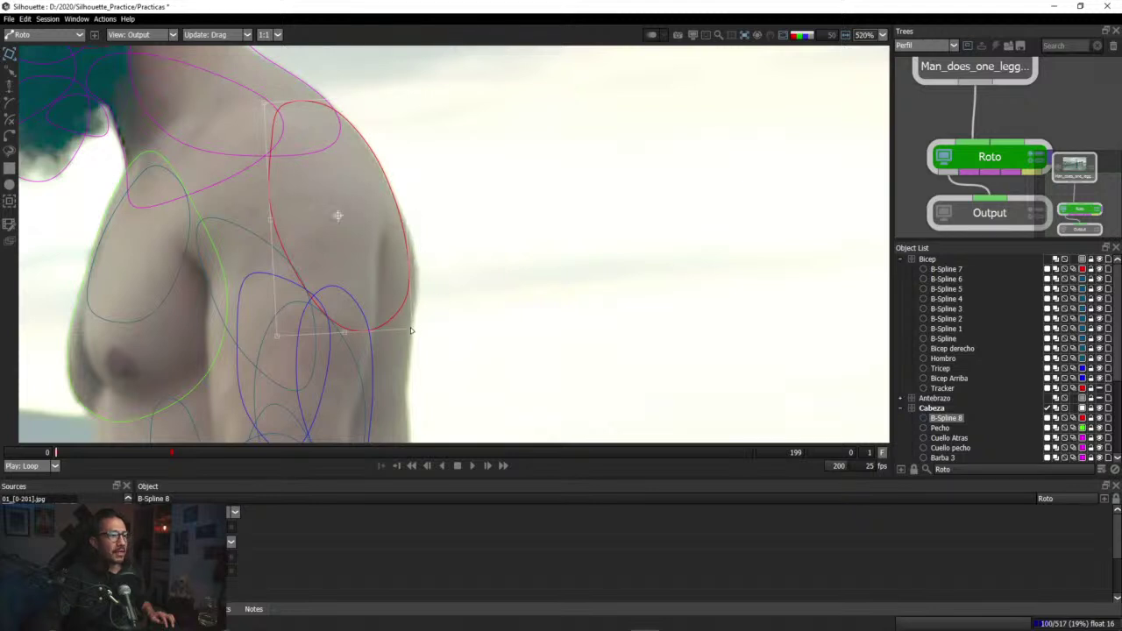
pyautogui.moveTo(412, 330); pyautogui.dragTo(412, 329)
# Step: Refit the back shape to the back's edge at frame 29 by adjusting its transform box corners
pyautogui.moveTo(81, 453); pyautogui.dragTo(158, 456)
pyautogui.moveTo(341, 106); pyautogui.dragTo(273, 100)
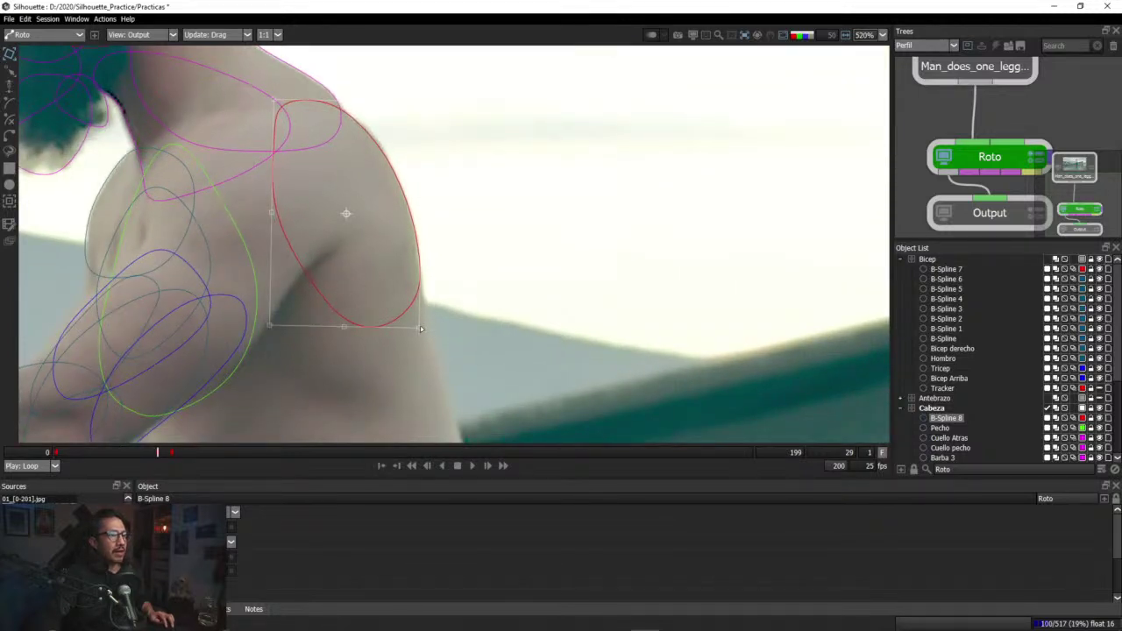
pyautogui.moveTo(420, 330); pyautogui.dragTo(414, 327)
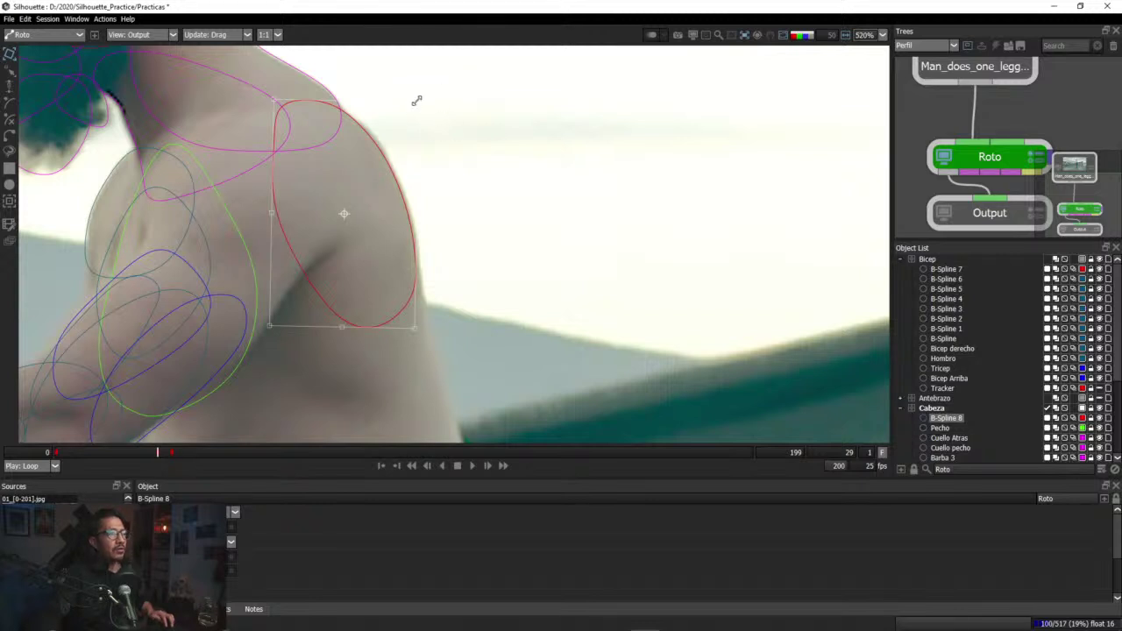
pyautogui.moveTo(416, 100); pyautogui.dragTo(419, 99)
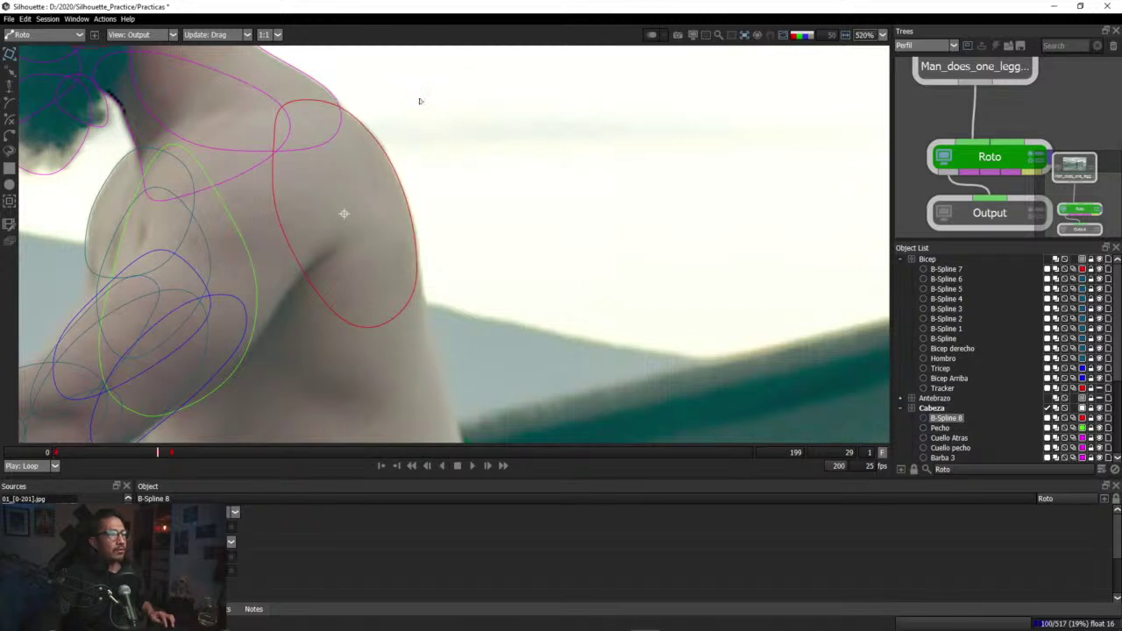
pyautogui.click(277, 106)
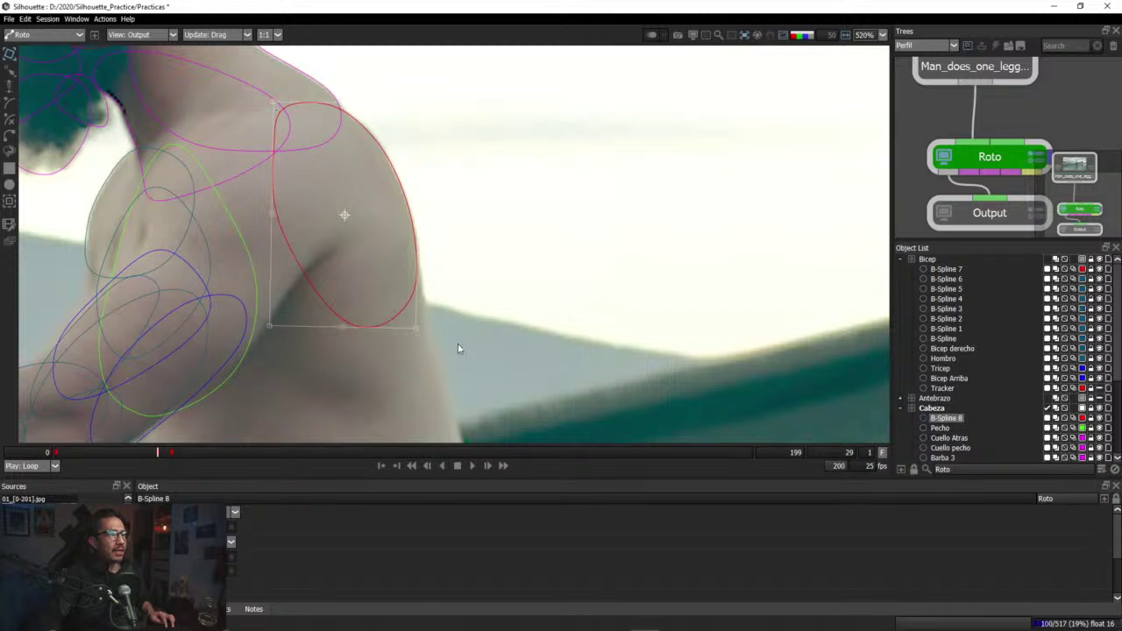
# Step: Widen the back shape slightly at frame 42 to meet the back's edge and advance to frame 48
pyautogui.moveTo(161, 453); pyautogui.dragTo(202, 456)
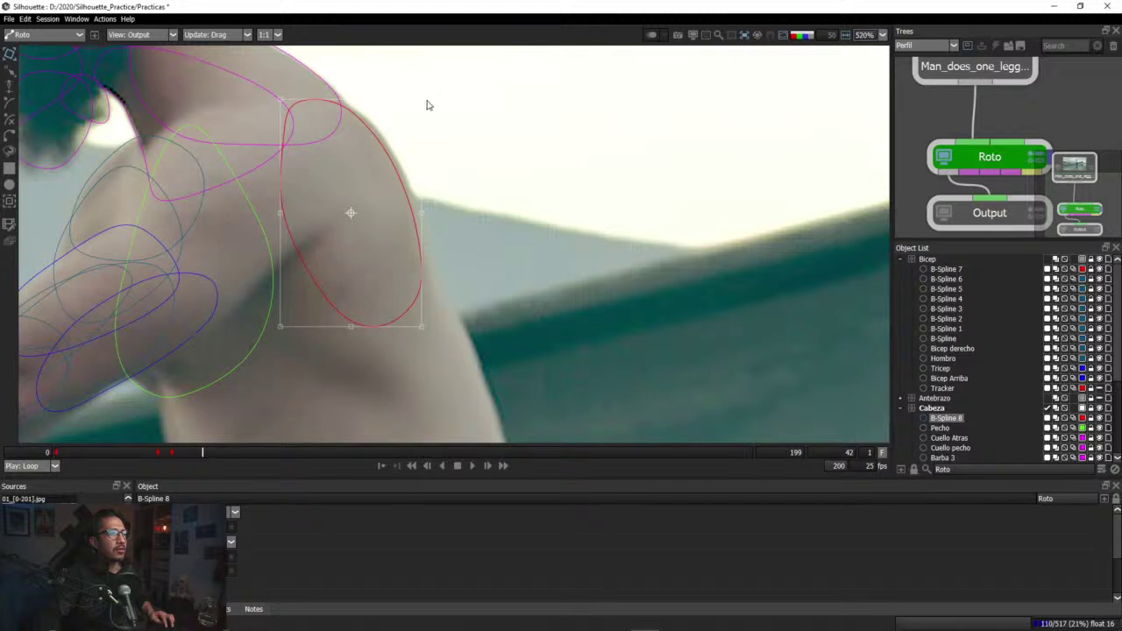
pyautogui.click(425, 101)
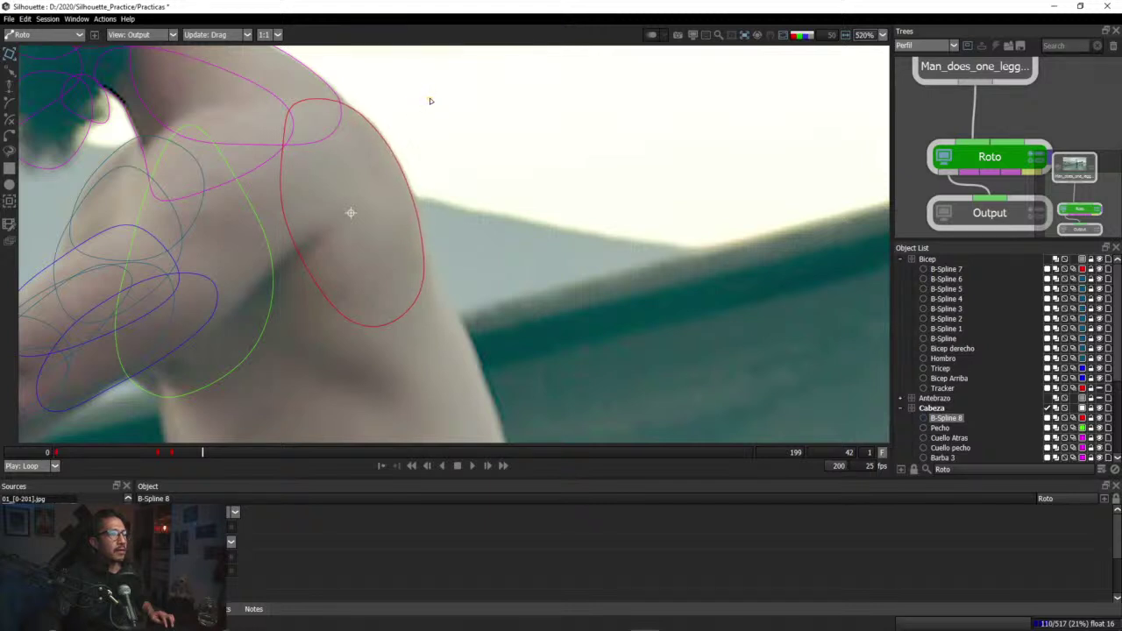
pyautogui.moveTo(431, 101); pyautogui.dragTo(431, 101)
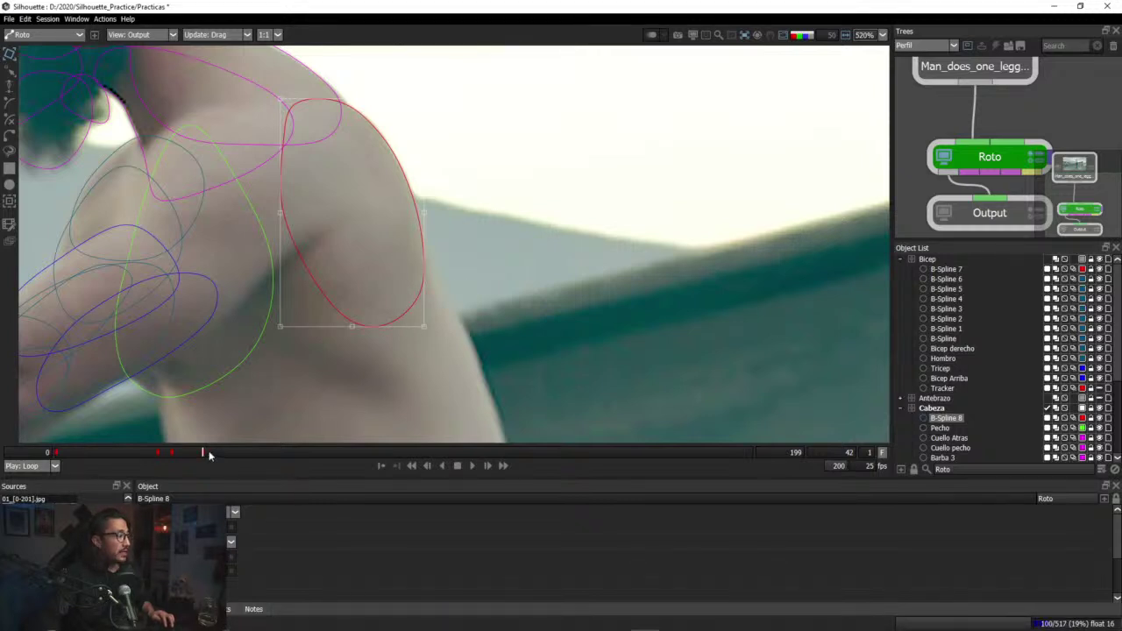
pyautogui.moveTo(216, 451)
pyautogui.mouseDown()
pyautogui.moveTo(181, 453)
pyautogui.moveTo(232, 453)
pyautogui.moveTo(223, 457)
pyautogui.mouseUp()
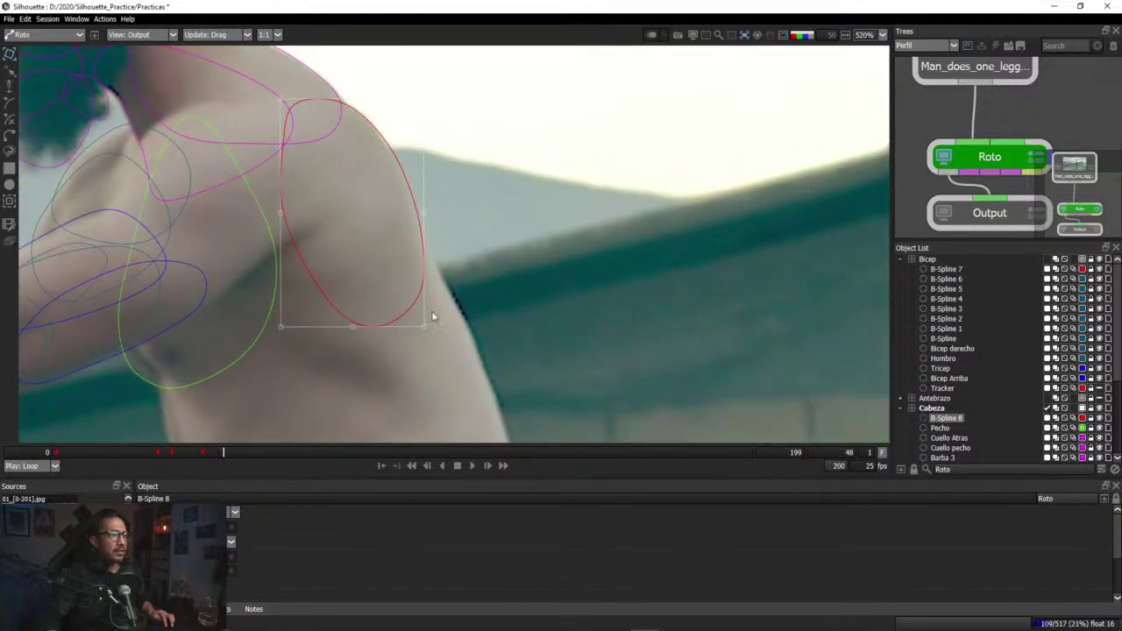
pyautogui.press('super')
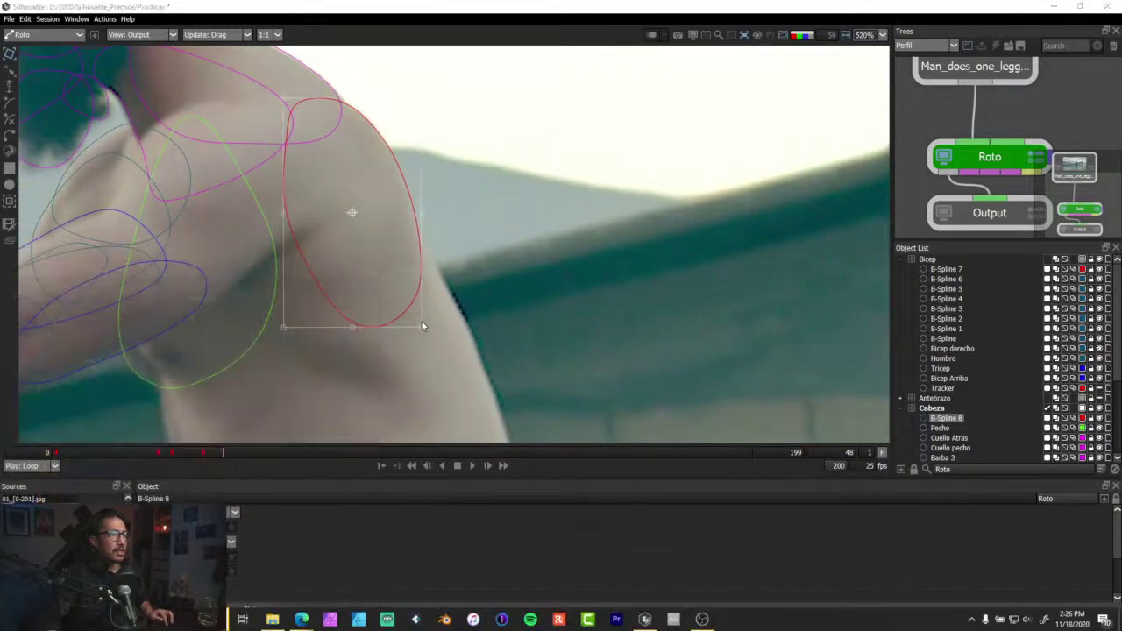
pyautogui.write('resol')
pyautogui.press('Escape')
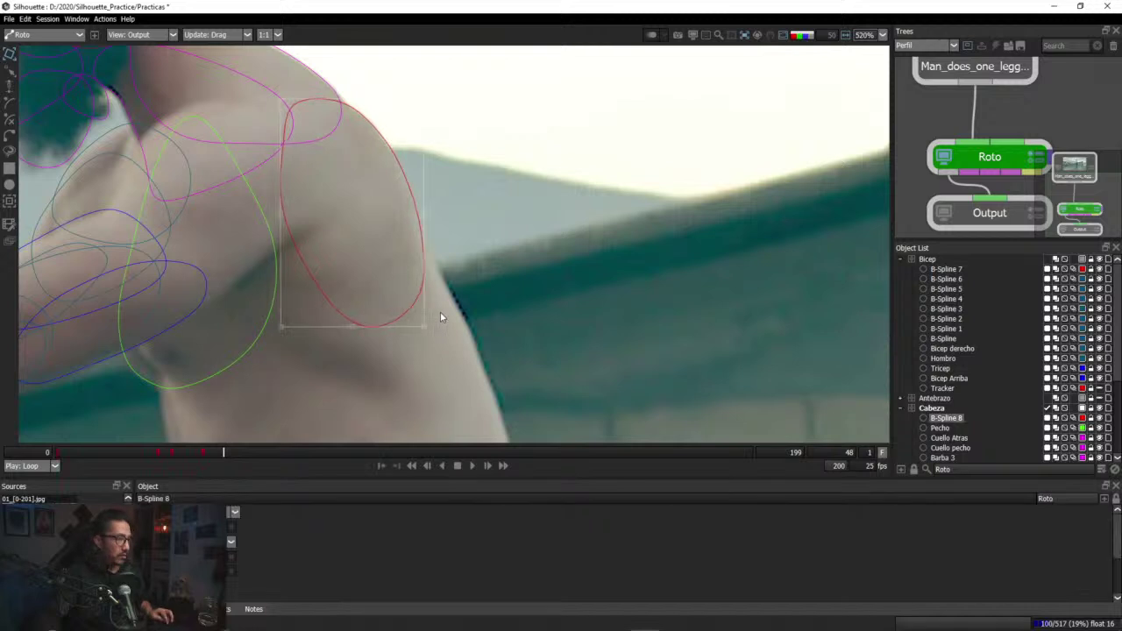
# Step: Refit the B-Spline 8 shape to the back of the shoulder at frames 48 and 45
pyautogui.click(424, 329)
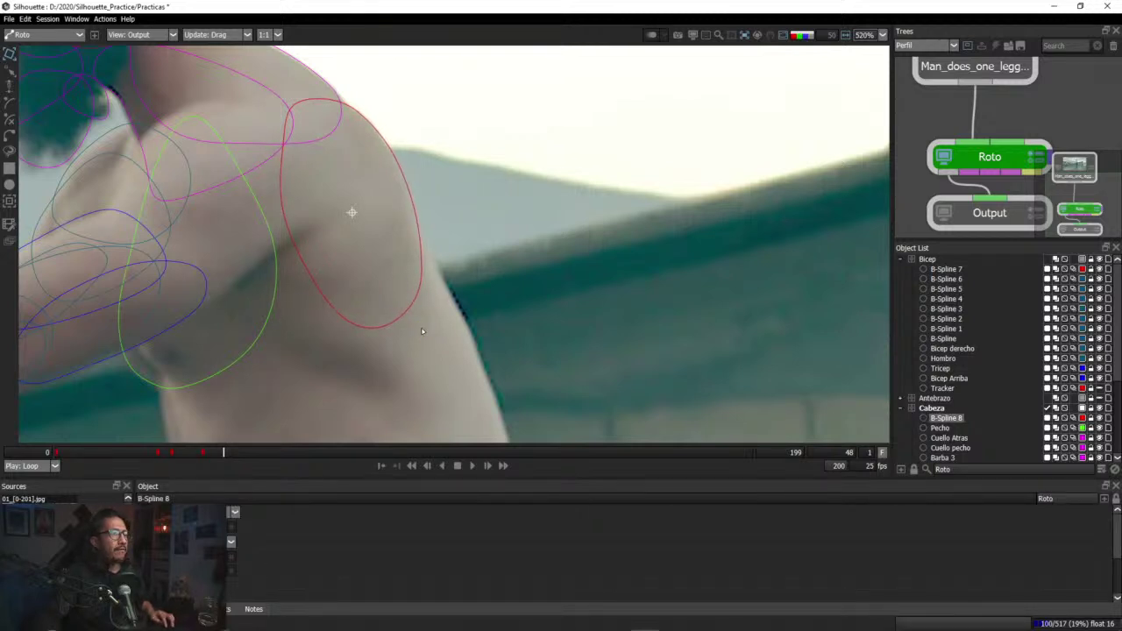
pyautogui.moveTo(213, 452)
pyautogui.mouseDown()
pyautogui.moveTo(226, 452)
pyautogui.moveTo(214, 452)
pyautogui.mouseUp()
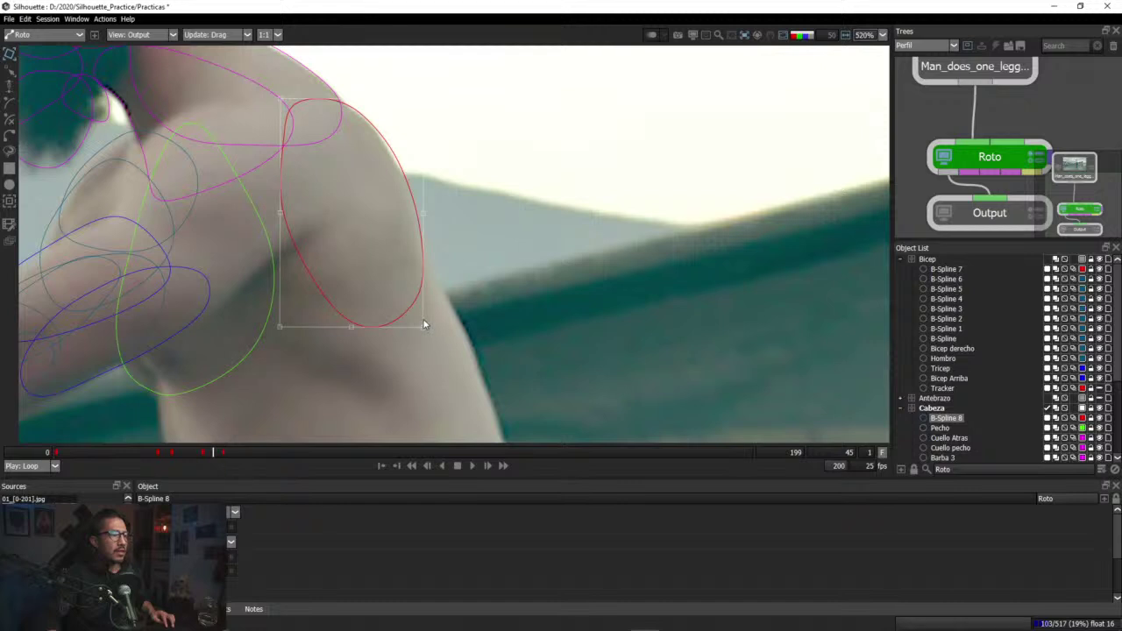
pyautogui.moveTo(422, 328); pyautogui.dragTo(416, 332)
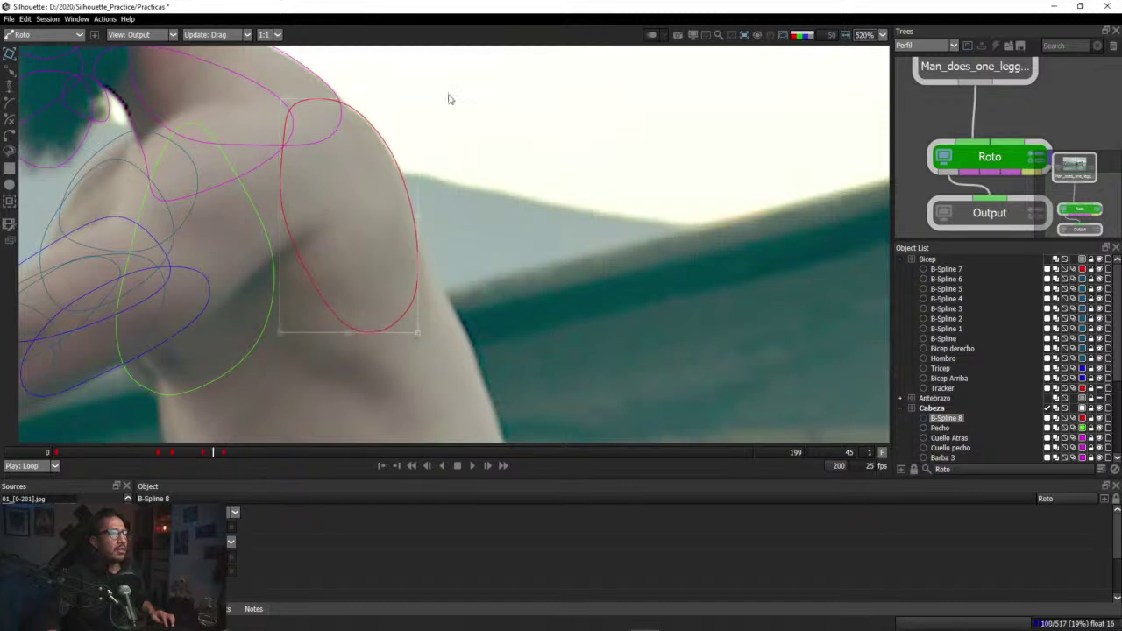
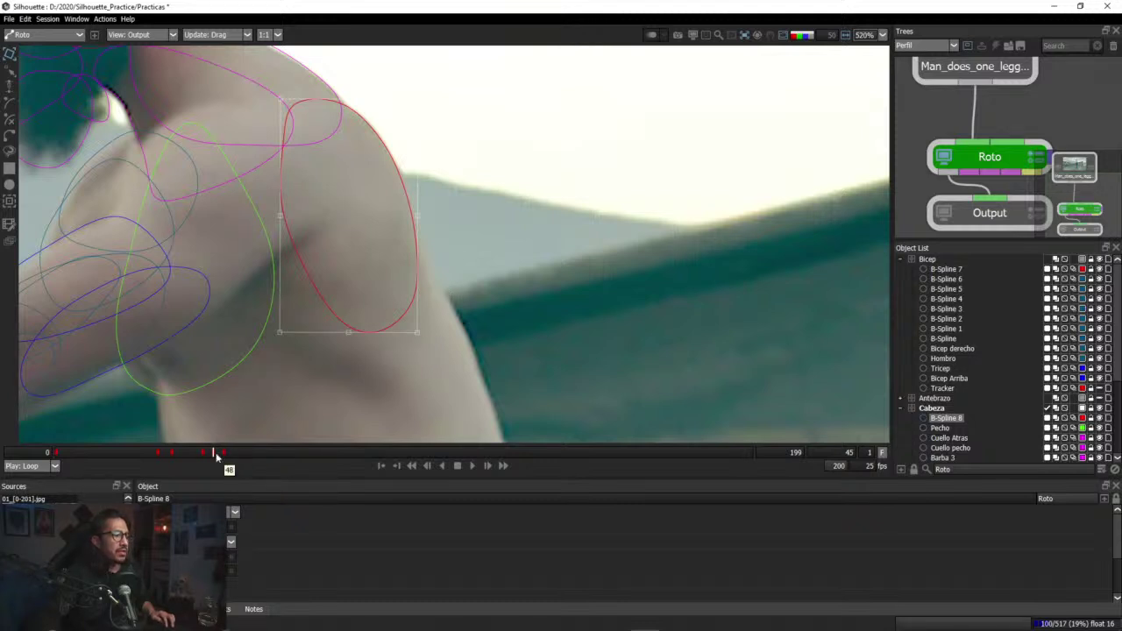
# Step: Reshape B-Spline 8 to follow the rear shoulder contour at frames 72 and 64
pyautogui.moveTo(217, 457); pyautogui.dragTo(308, 458)
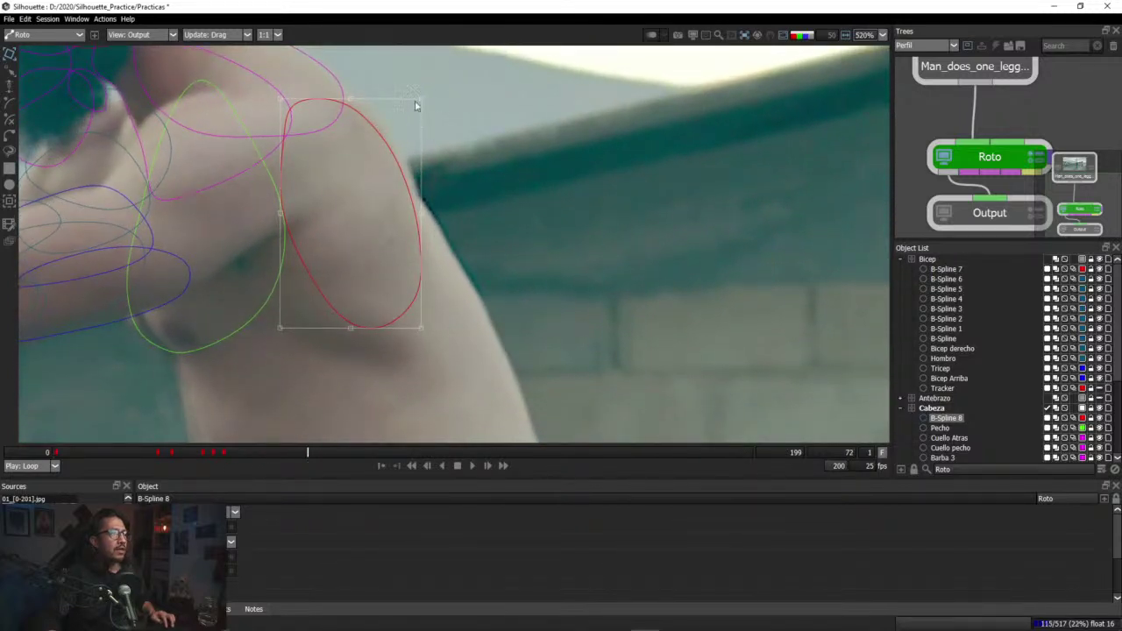
pyautogui.moveTo(422, 98); pyautogui.dragTo(428, 82)
pyautogui.moveTo(281, 95); pyautogui.dragTo(280, 89)
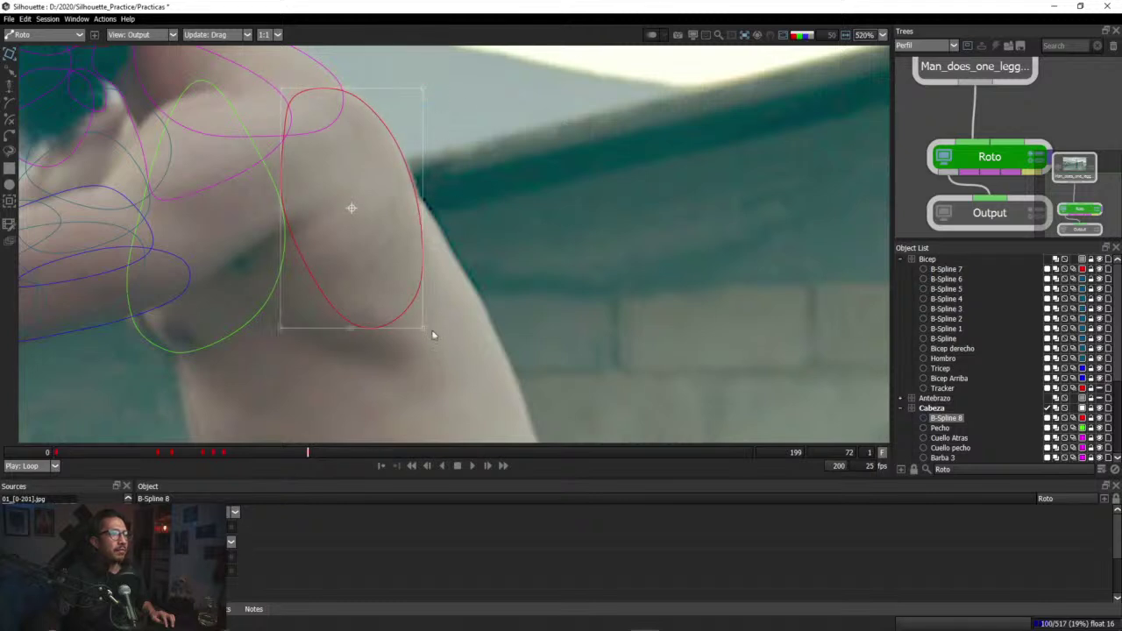
pyautogui.moveTo(422, 327); pyautogui.dragTo(428, 327)
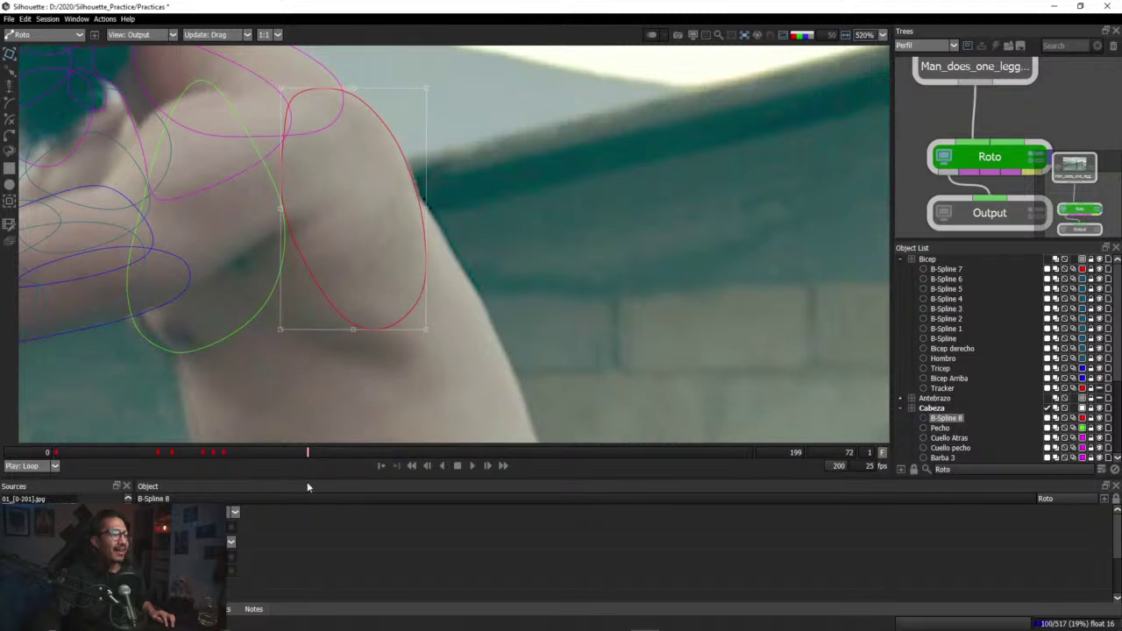
pyautogui.moveTo(306, 452); pyautogui.dragTo(279, 453)
pyautogui.moveTo(422, 91); pyautogui.dragTo(418, 85)
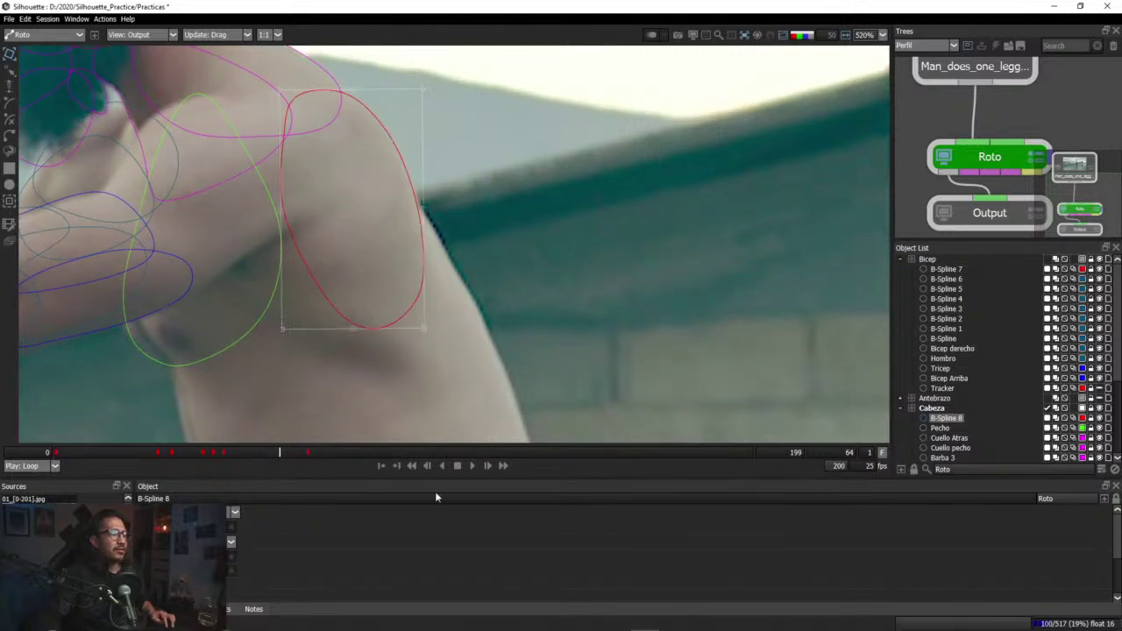
# Step: Move B-Spline 8 onto the shoulder edge at frame 88 and adjust its upper part at frame 102
pyautogui.moveTo(327, 452); pyautogui.dragTo(370, 465)
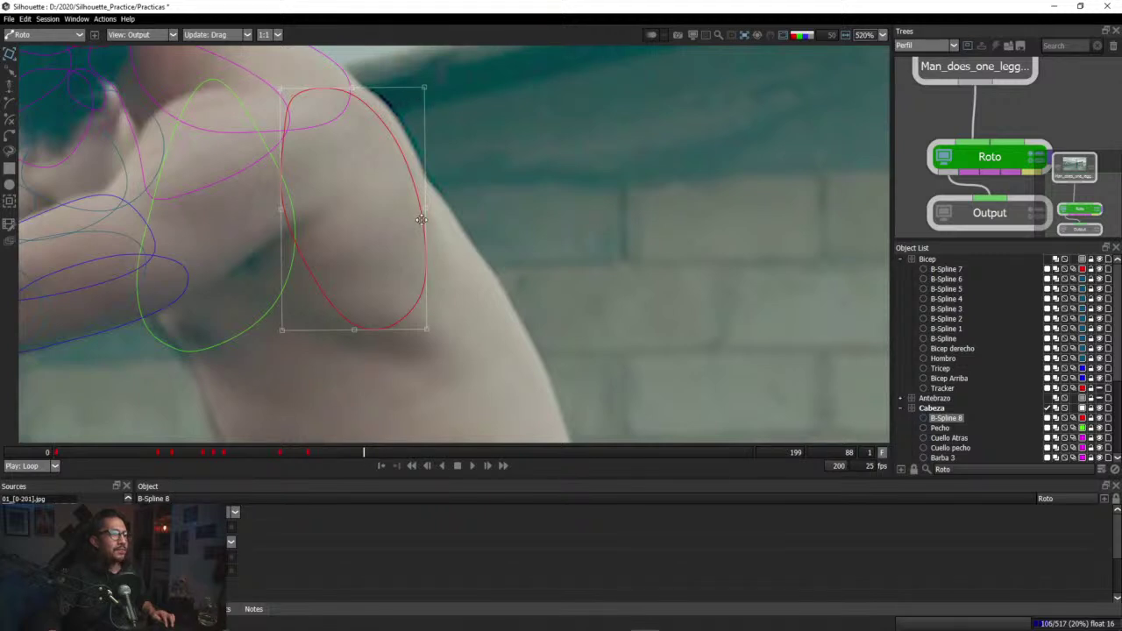
pyautogui.moveTo(421, 219); pyautogui.dragTo(428, 214)
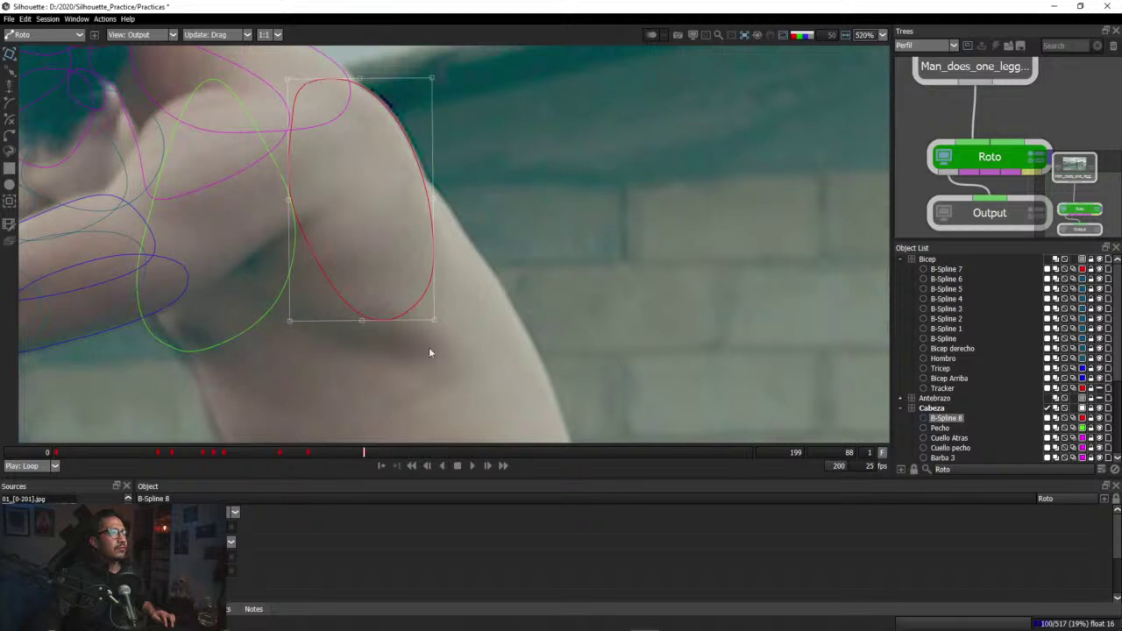
pyautogui.moveTo(366, 453); pyautogui.dragTo(412, 455)
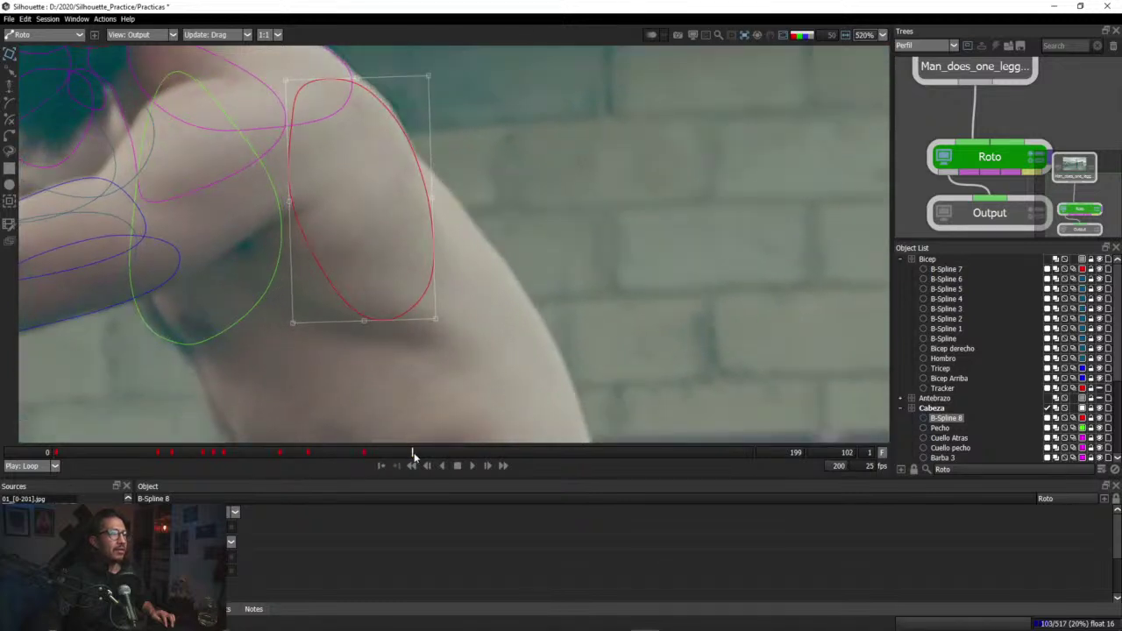
pyautogui.click(286, 77)
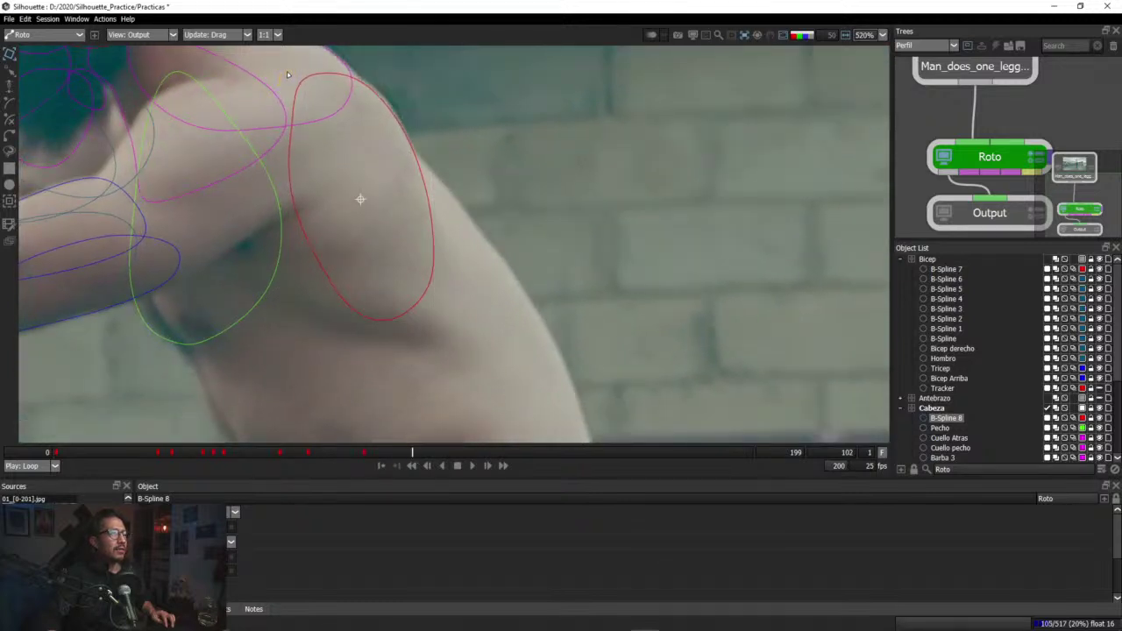
pyautogui.moveTo(287, 74); pyautogui.dragTo(287, 73)
# Step: Correct B-Spline 8 against the rear shoulder outline at frames 81 and 121
pyautogui.moveTo(385, 456); pyautogui.dragTo(339, 458)
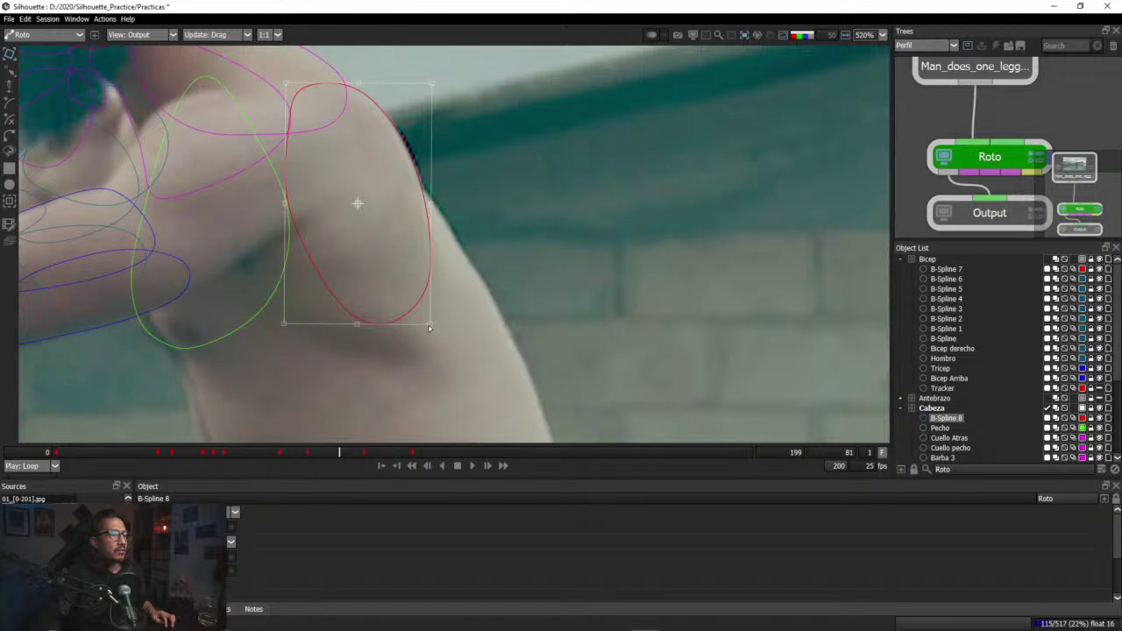
pyautogui.moveTo(429, 327)
pyautogui.mouseDown()
pyautogui.moveTo(421, 321)
pyautogui.moveTo(432, 325)
pyautogui.mouseUp()
pyautogui.moveTo(414, 460); pyautogui.dragTo(479, 467)
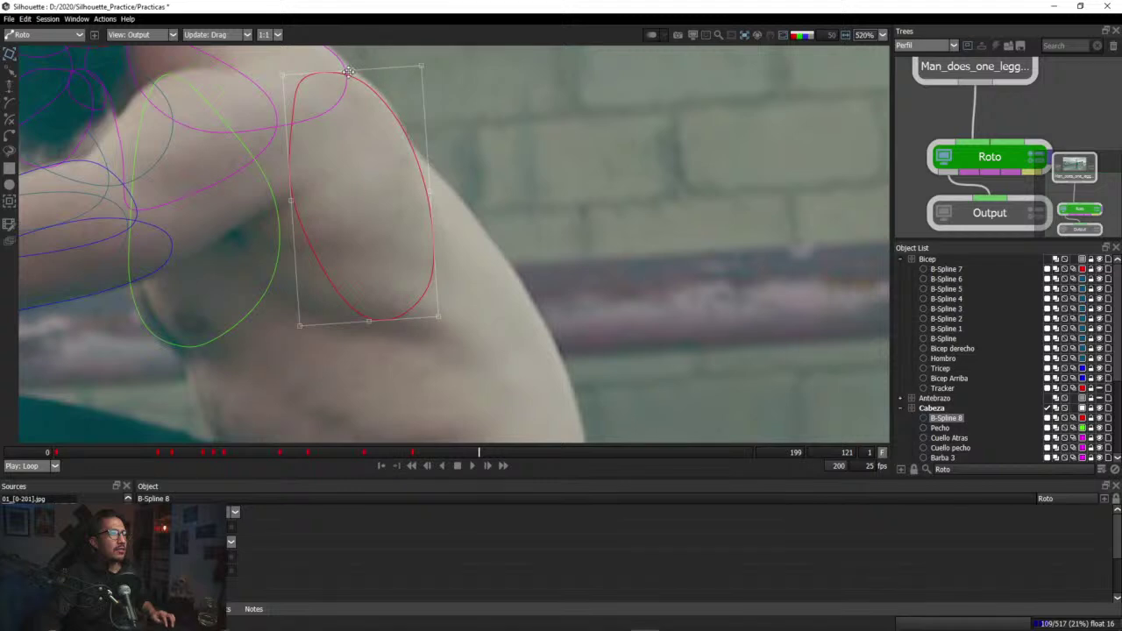
pyautogui.moveTo(349, 72); pyautogui.dragTo(352, 64)
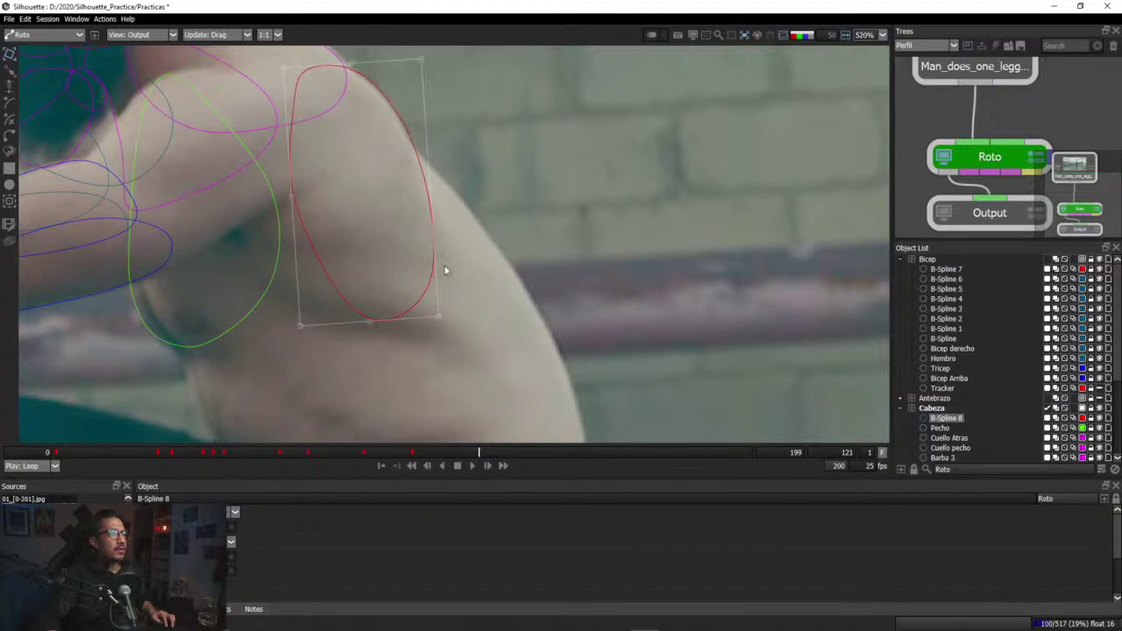
pyautogui.moveTo(438, 316); pyautogui.dragTo(430, 313)
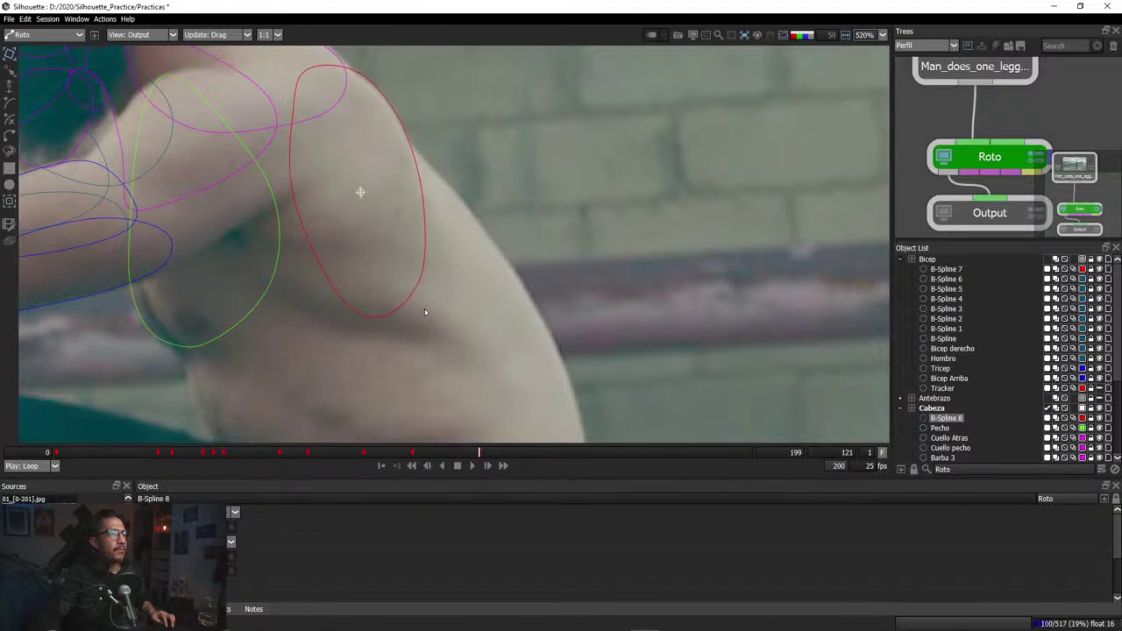
# Step: Adjust the upper and lower ends of B-Spline 8 to match the shoulder at frames 141 and 157
pyautogui.moveTo(481, 458); pyautogui.dragTo(549, 466)
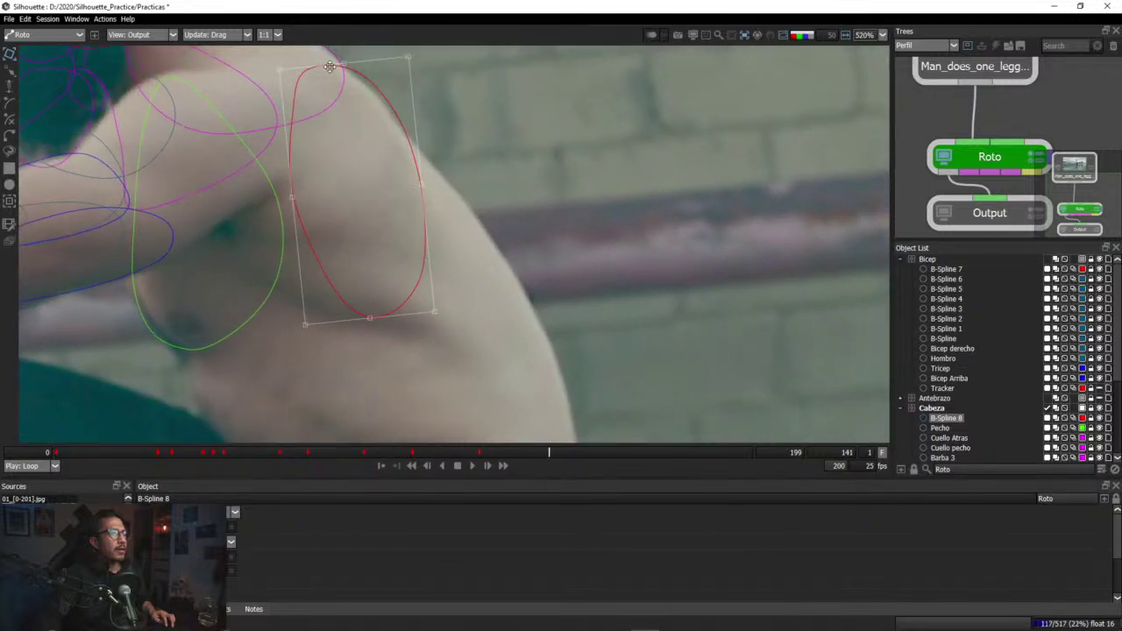
pyautogui.moveTo(346, 65); pyautogui.dragTo(338, 64)
pyautogui.moveTo(432, 314); pyautogui.dragTo(435, 311)
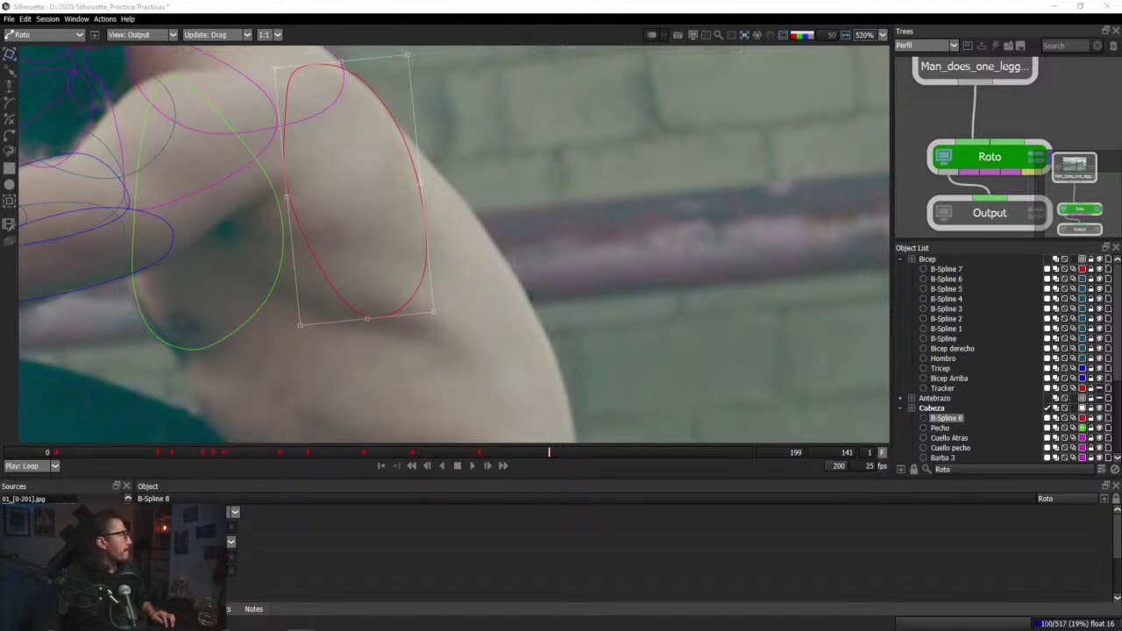
pyautogui.click(346, 262)
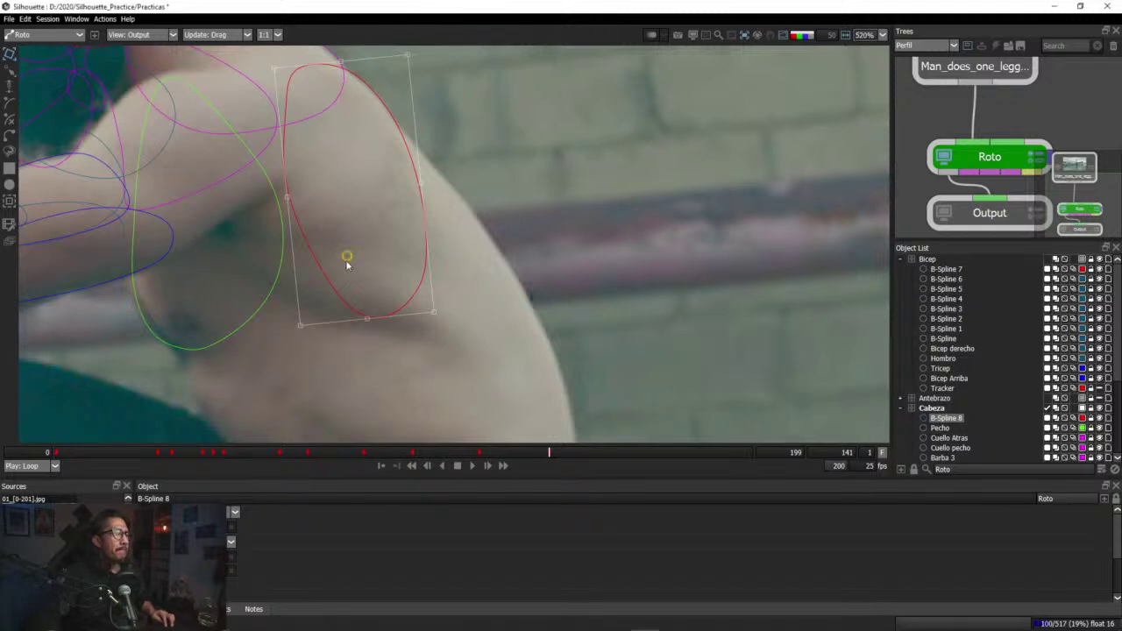
pyautogui.moveTo(547, 458); pyautogui.dragTo(605, 459)
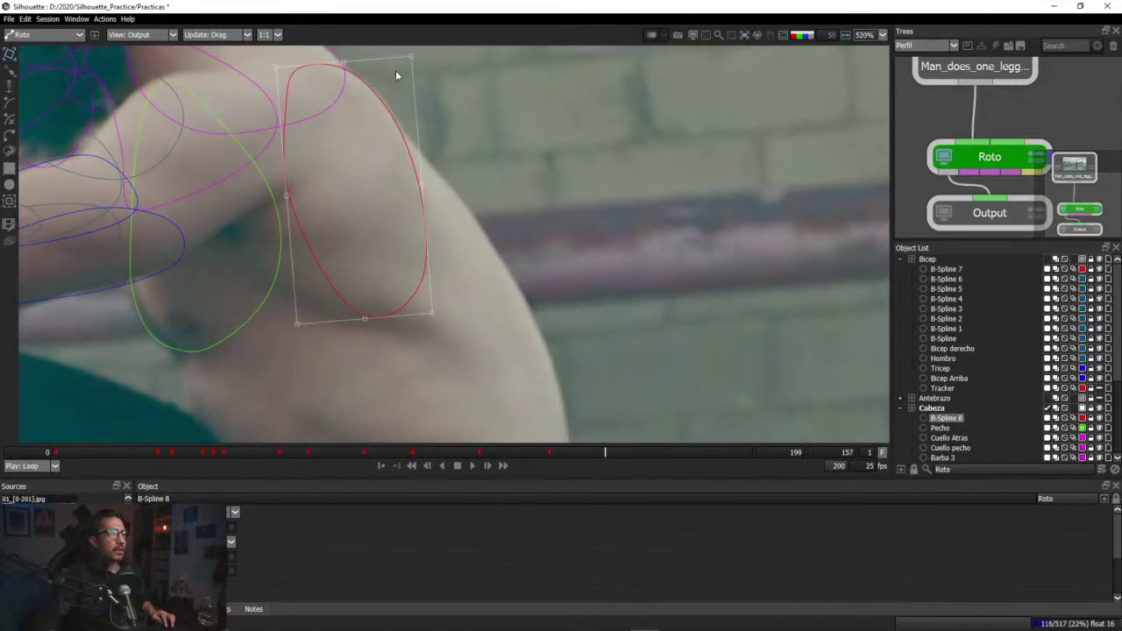
pyautogui.moveTo(411, 56); pyautogui.dragTo(412, 58)
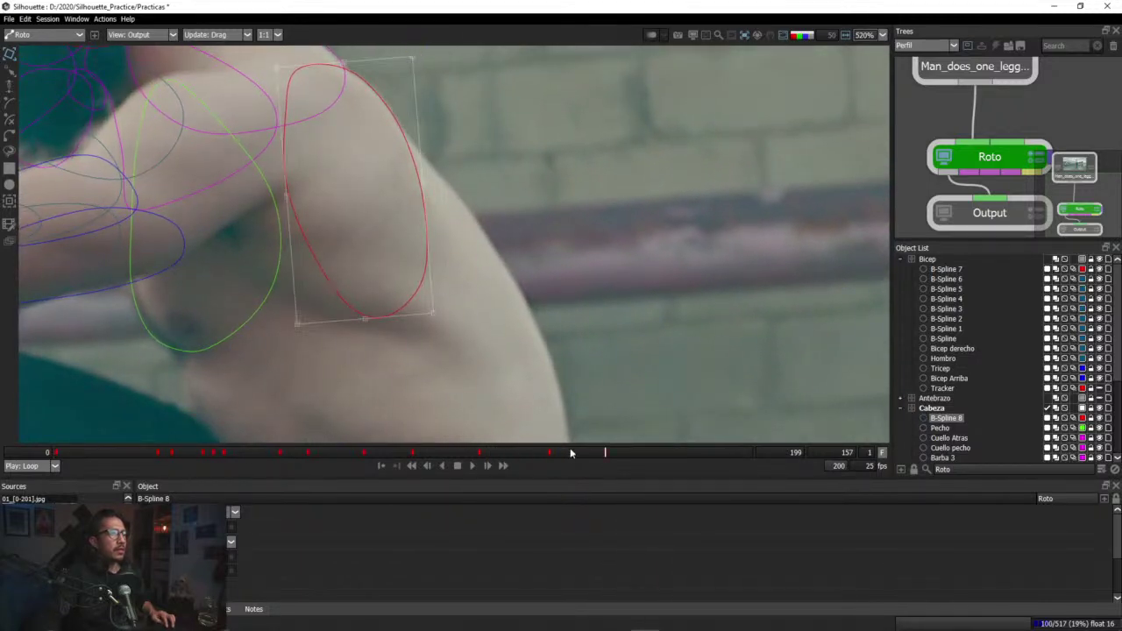
pyautogui.moveTo(427, 312); pyautogui.dragTo(441, 316)
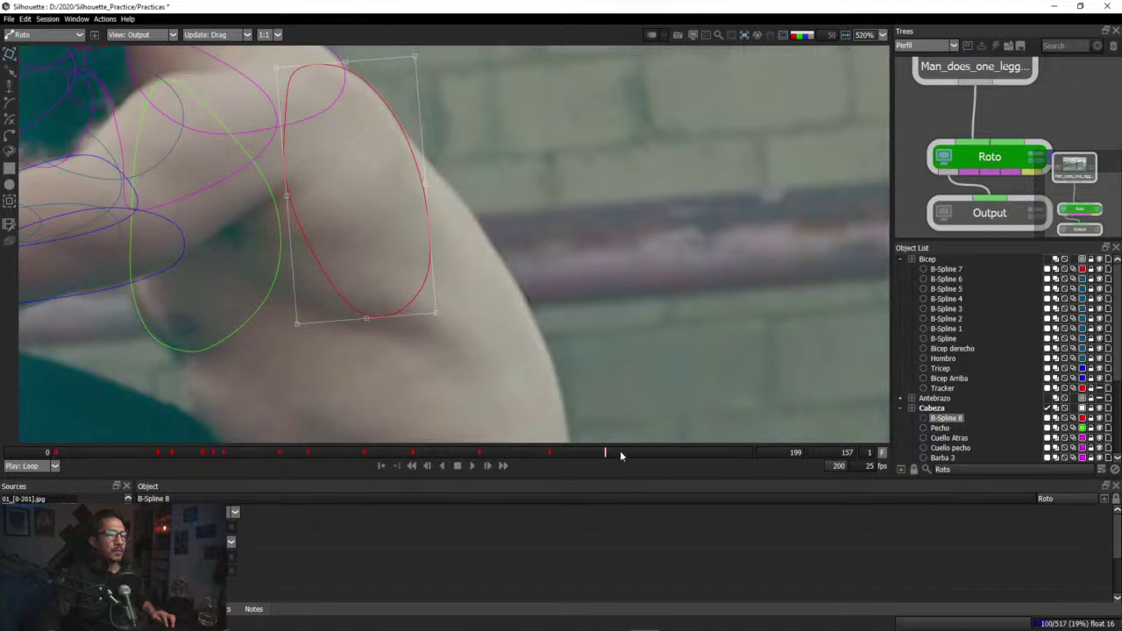
# Step: Fit B-Spline 8 to the shoulder at frame 170 and widen it to the back's edge at frame 199
pyautogui.moveTo(621, 456); pyautogui.dragTo(655, 462)
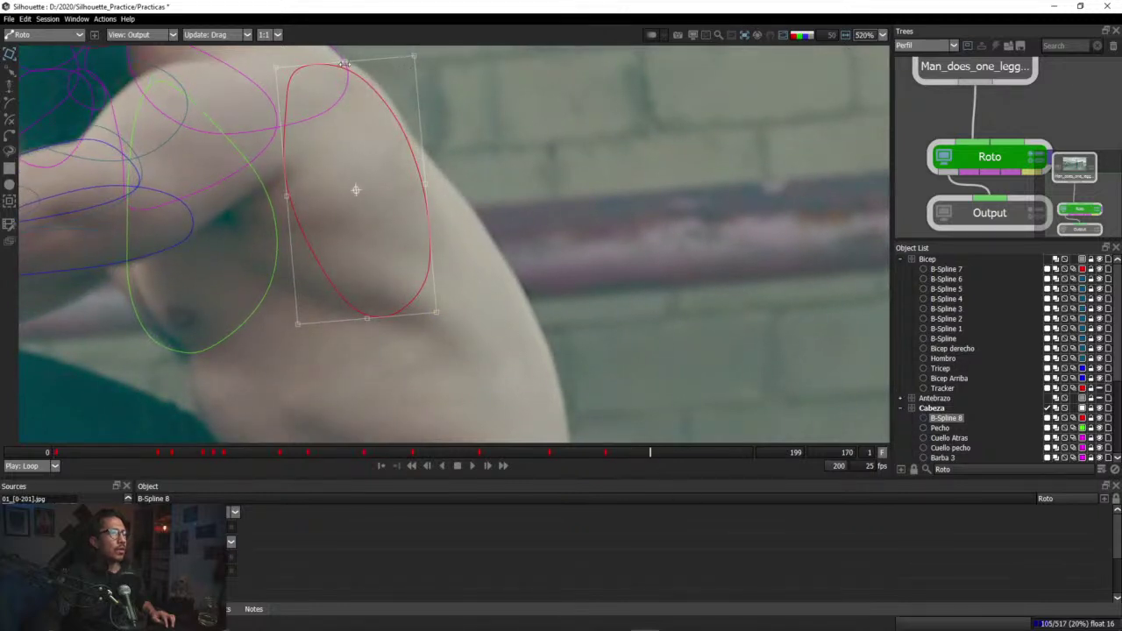
pyautogui.moveTo(344, 63); pyautogui.dragTo(347, 52)
pyautogui.moveTo(650, 454); pyautogui.dragTo(759, 468)
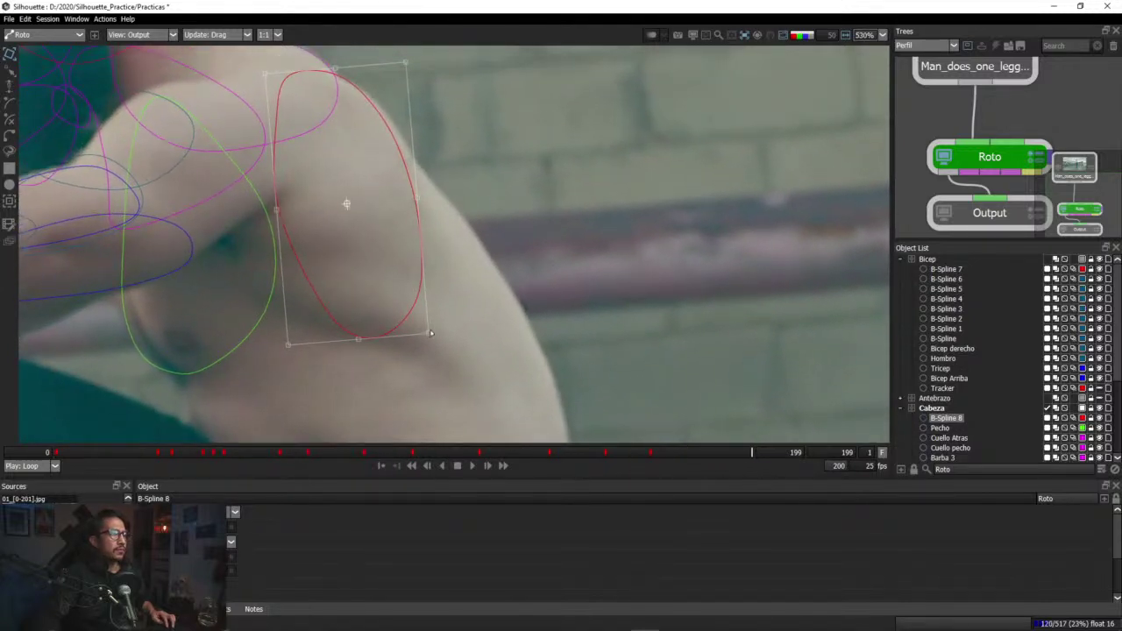
pyautogui.click(430, 331)
pyautogui.moveTo(430, 332); pyautogui.dragTo(458, 327)
pyautogui.moveTo(425, 62); pyautogui.dragTo(428, 59)
pyautogui.moveTo(266, 74); pyautogui.dragTo(266, 76)
# Step: Fine-tune B-Spline 8 around the rear shoulder at frames 191 and 148
pyautogui.click(761, 456)
pyautogui.moveTo(760, 456); pyautogui.dragTo(725, 454)
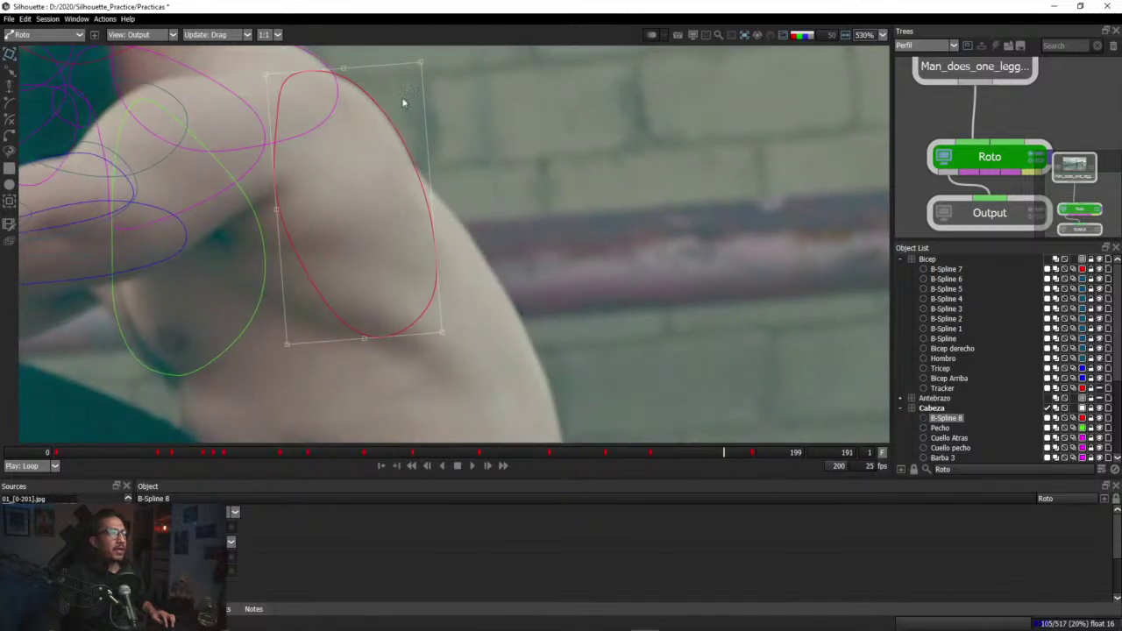
pyautogui.moveTo(263, 72); pyautogui.dragTo(264, 77)
pyautogui.moveTo(440, 332); pyautogui.dragTo(435, 332)
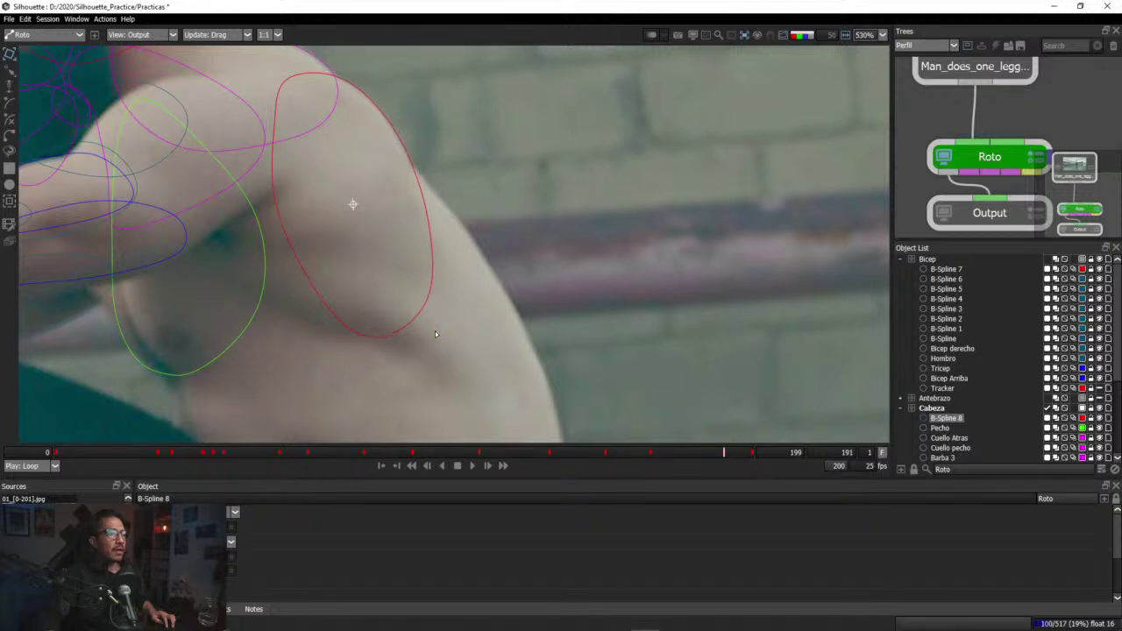
pyautogui.click(705, 454)
pyautogui.moveTo(706, 454); pyautogui.dragTo(575, 453)
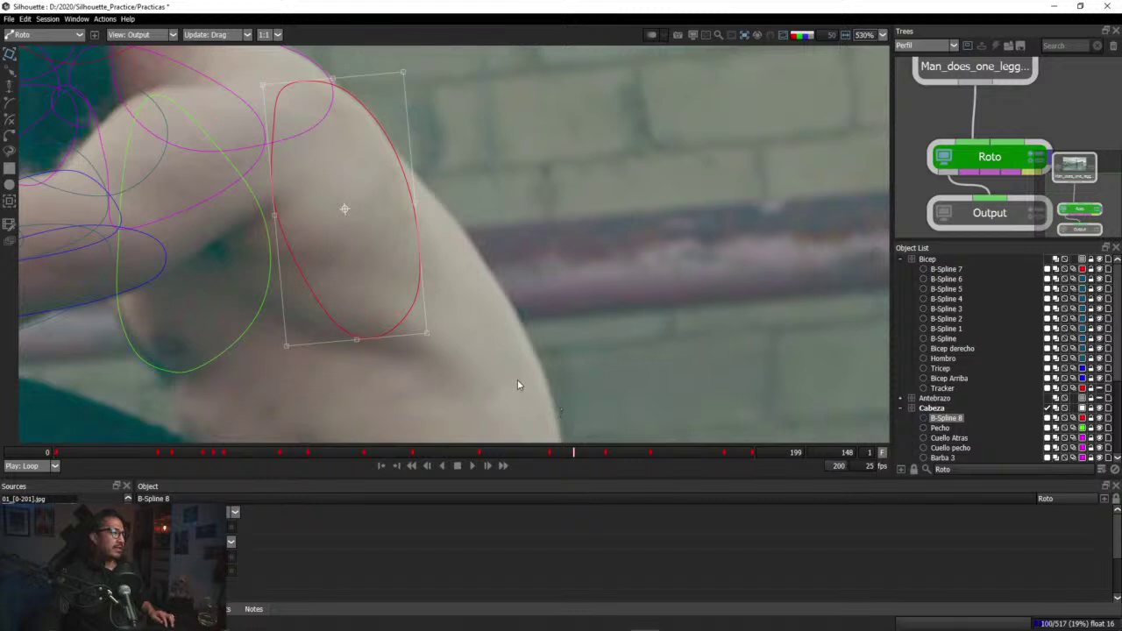
# Step: Scrub through the shot between frames 7 and 199 to examine the uncovered lower back down to the waistband
pyautogui.scroll(-3, 523, 377)
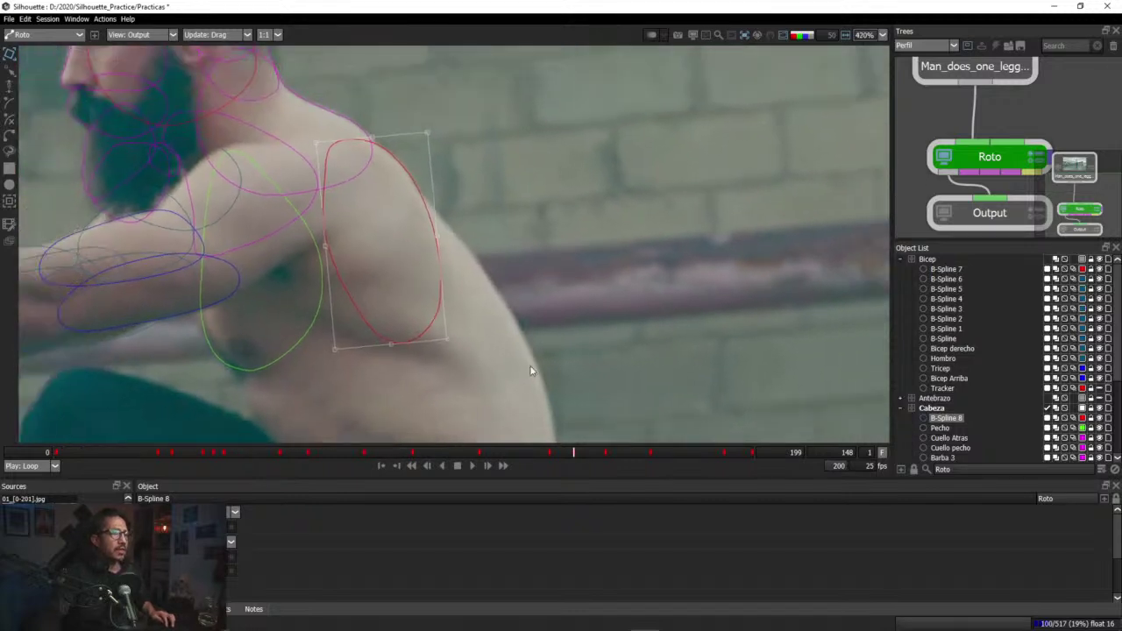
pyautogui.moveTo(562, 365); pyautogui.dragTo(504, 278)
pyautogui.click(9, 103)
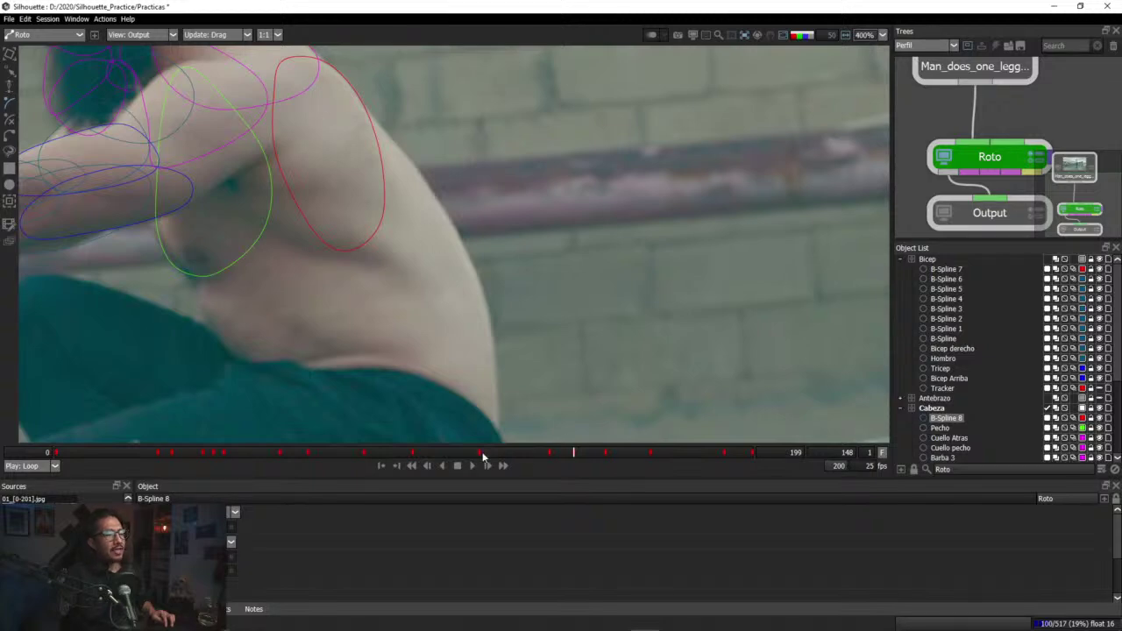
pyautogui.scroll(-5, 458, 377)
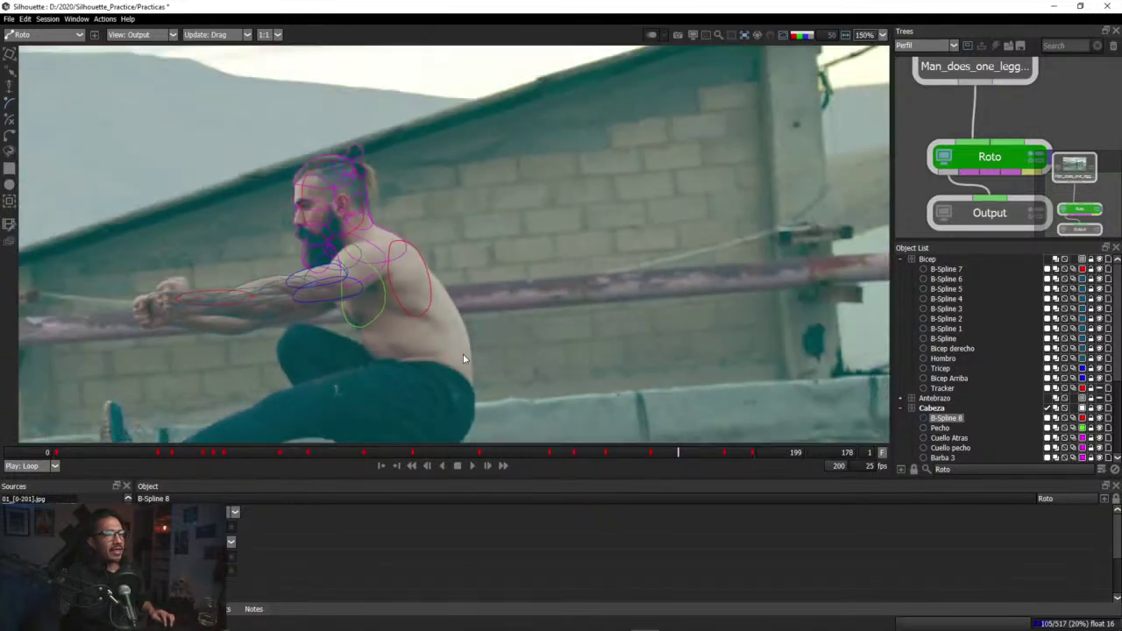
pyautogui.scroll(-1, 464, 357)
pyautogui.moveTo(676, 457); pyautogui.dragTo(87, 428)
pyautogui.click(78, 427)
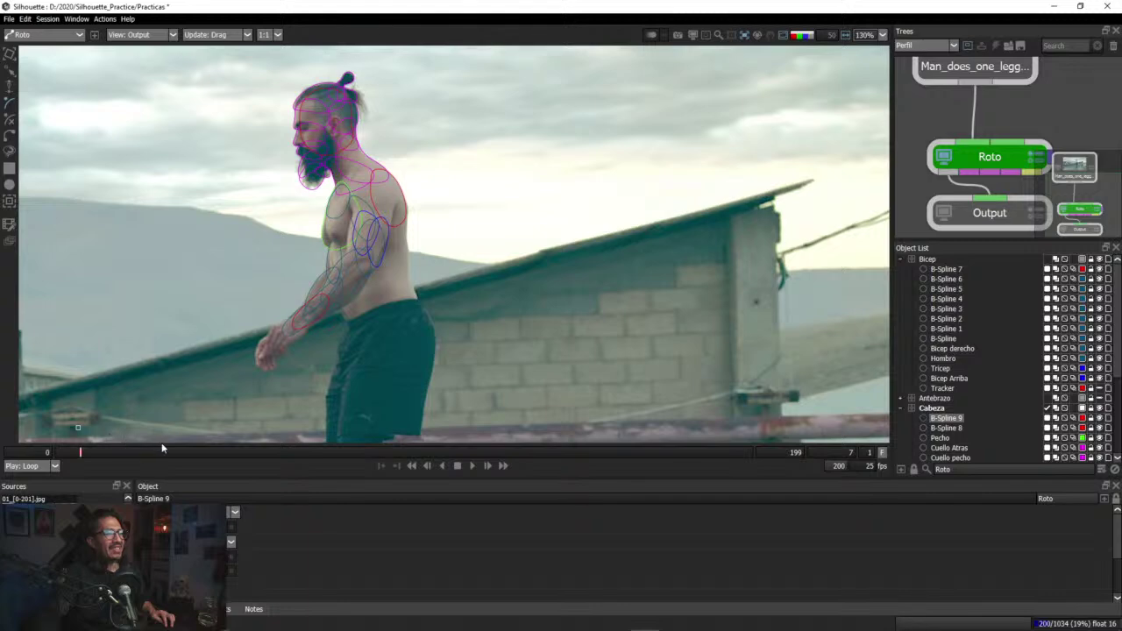
pyautogui.moveTo(143, 451); pyautogui.dragTo(644, 482)
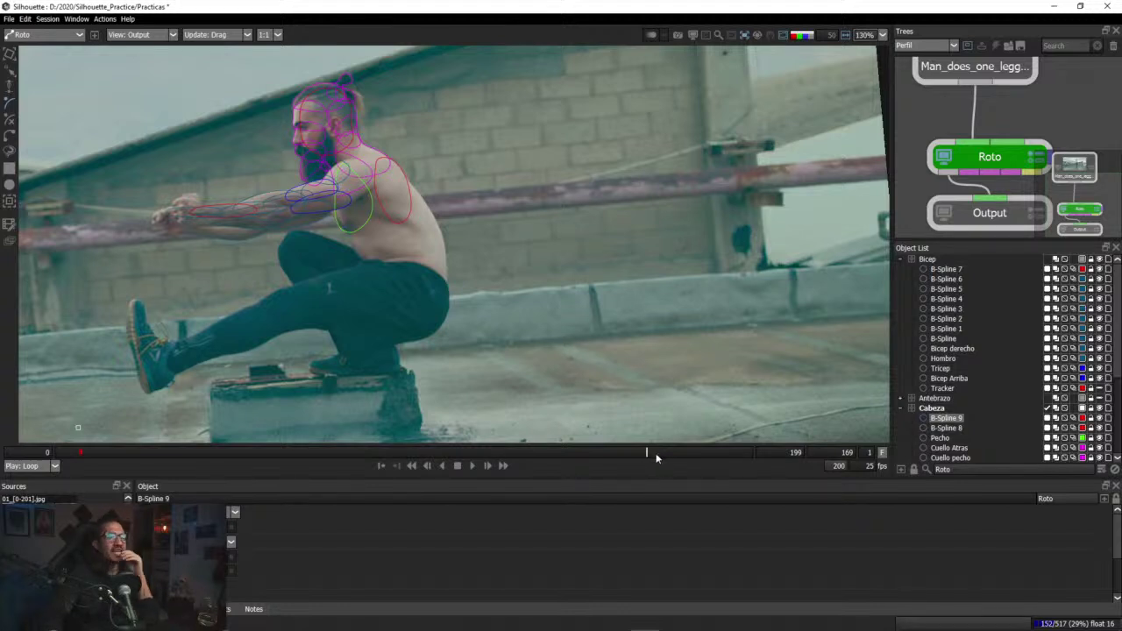
pyautogui.moveTo(648, 454); pyautogui.dragTo(98, 453)
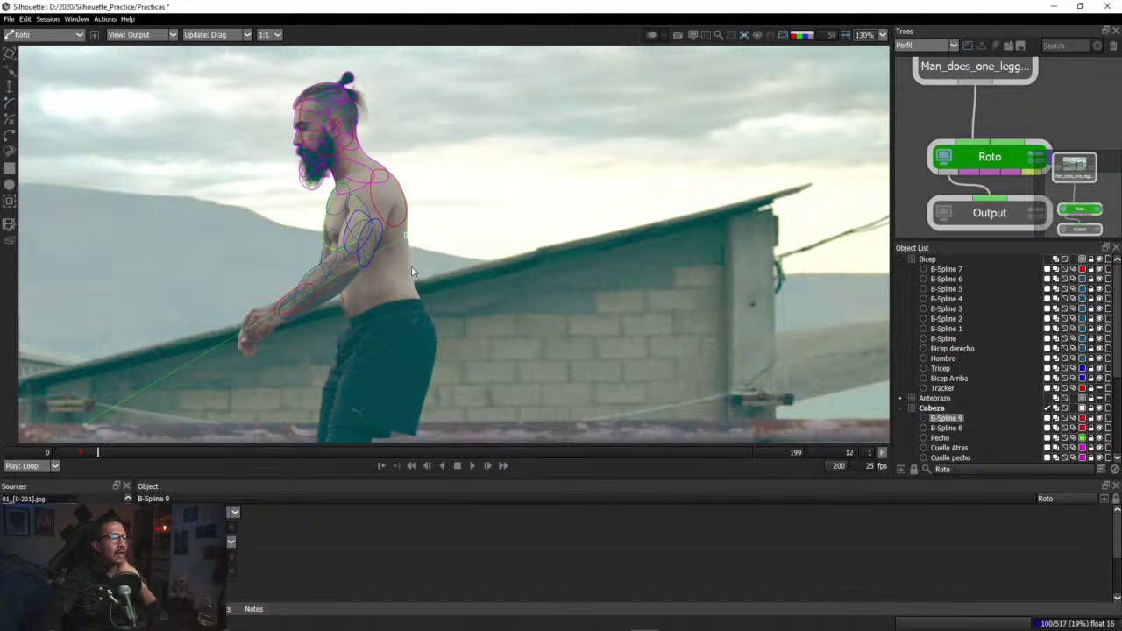
pyautogui.scroll(5, 418, 237)
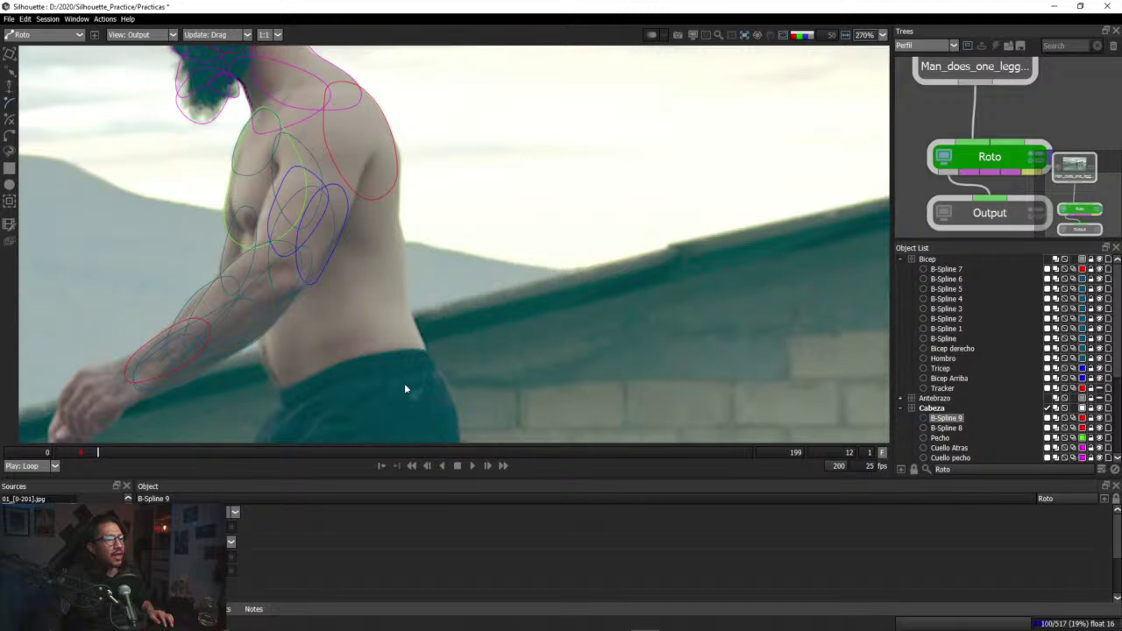
pyautogui.scroll(-3, 404, 388)
pyautogui.click(642, 454)
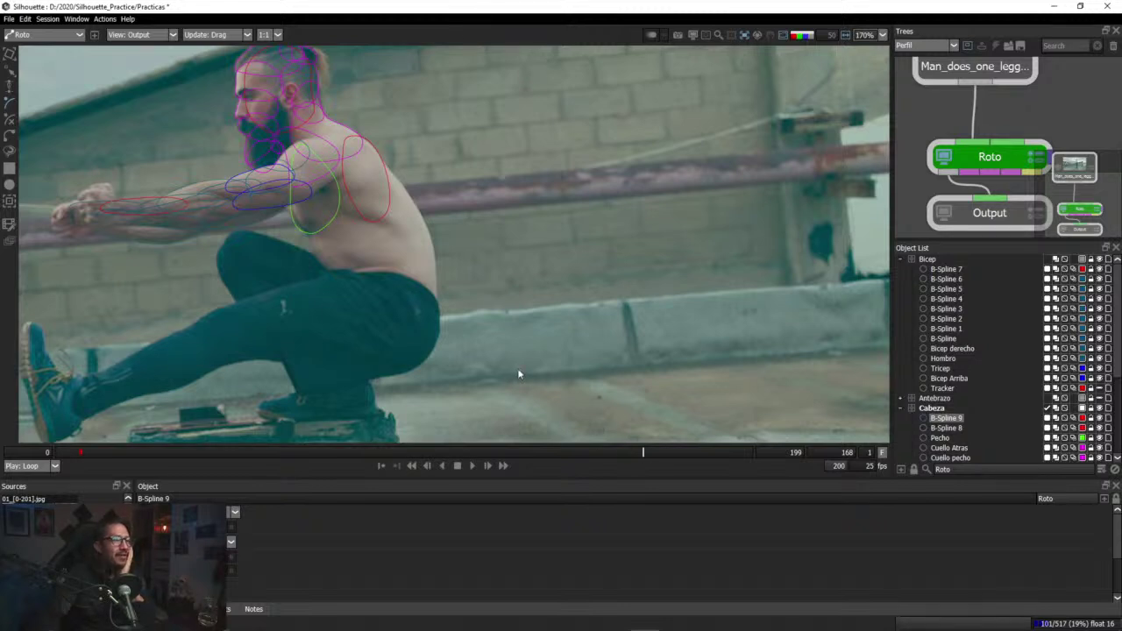
pyautogui.moveTo(647, 461); pyautogui.dragTo(763, 458)
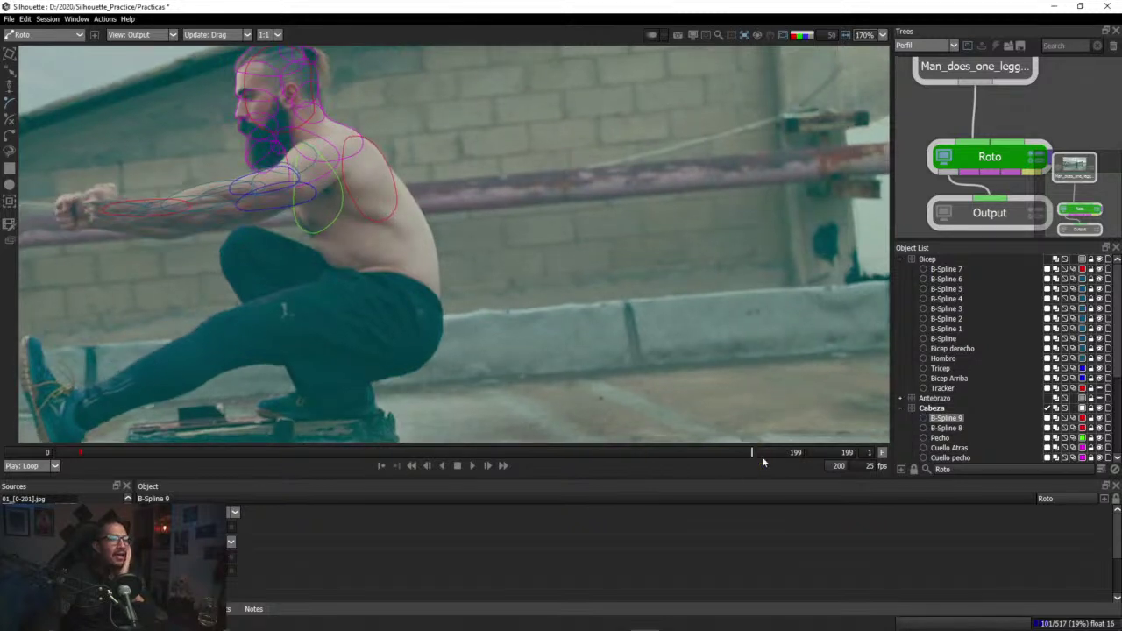
pyautogui.scroll(2, 528, 289)
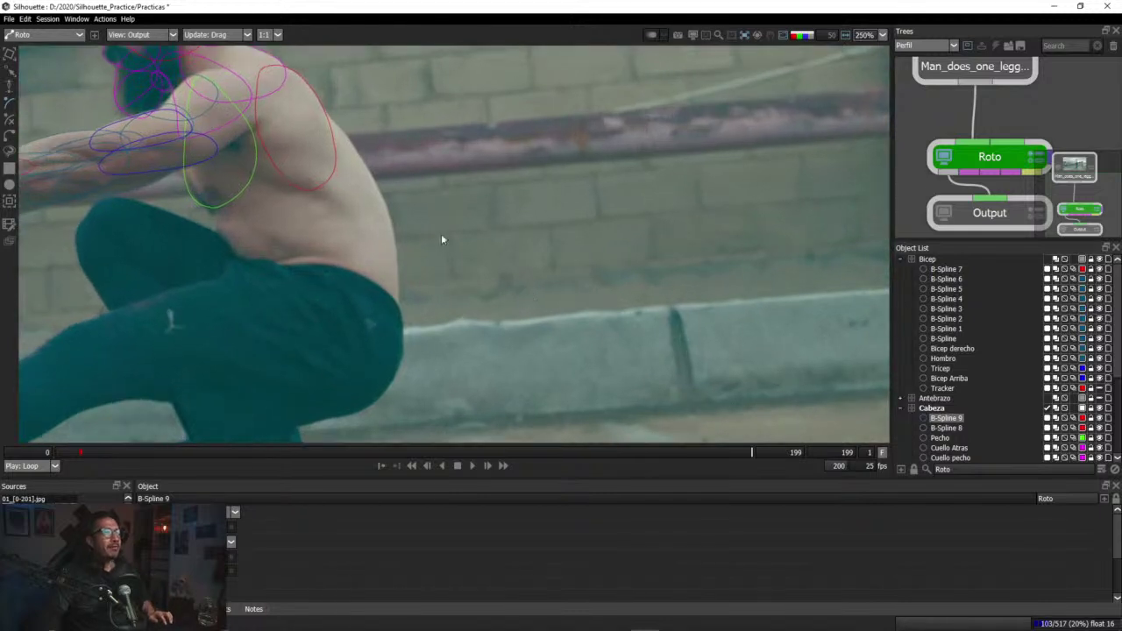
pyautogui.moveTo(440, 266); pyautogui.dragTo(487, 312)
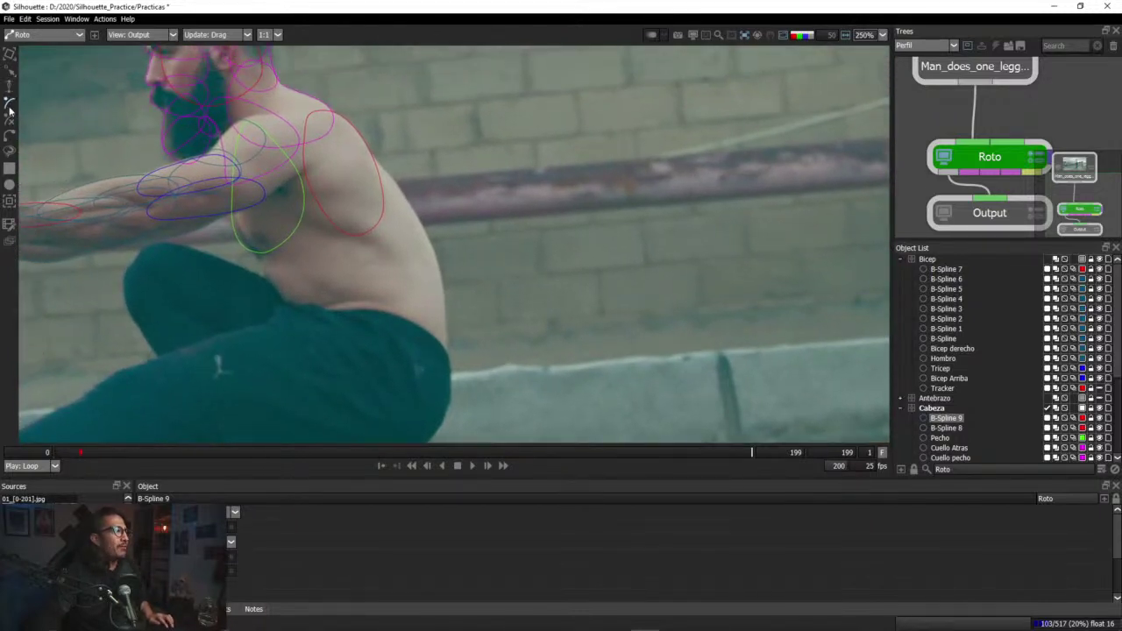
# Step: Try to trace a B-spline at frame 199 from the rear shoulder down the back's edge and around inside the shorts
pyautogui.click(372, 158)
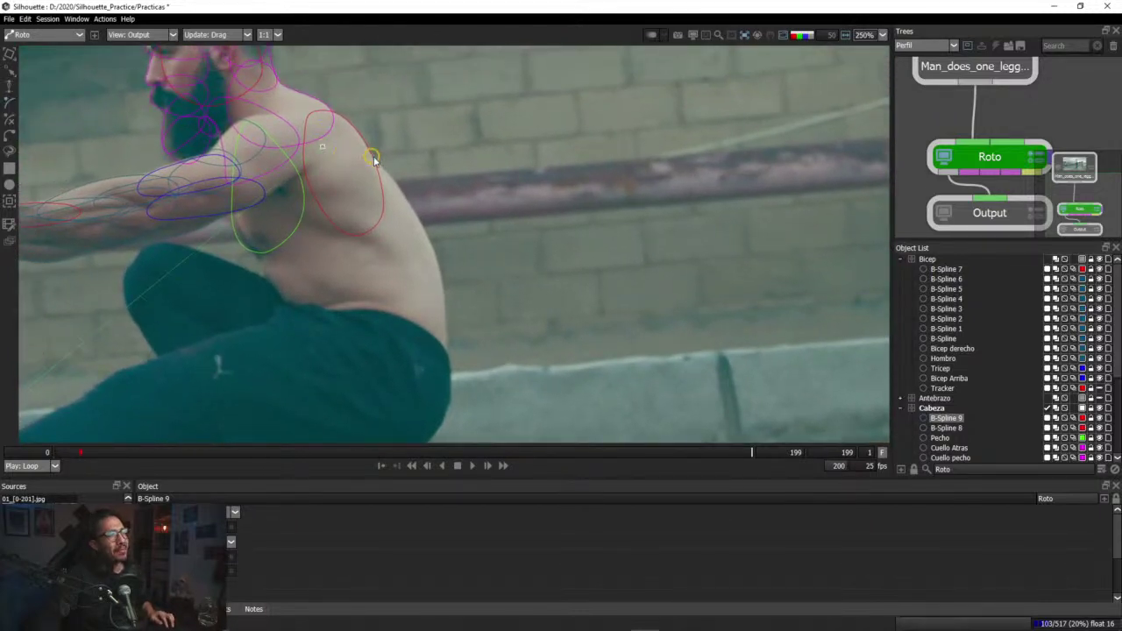
pyautogui.scroll(5, 401, 185)
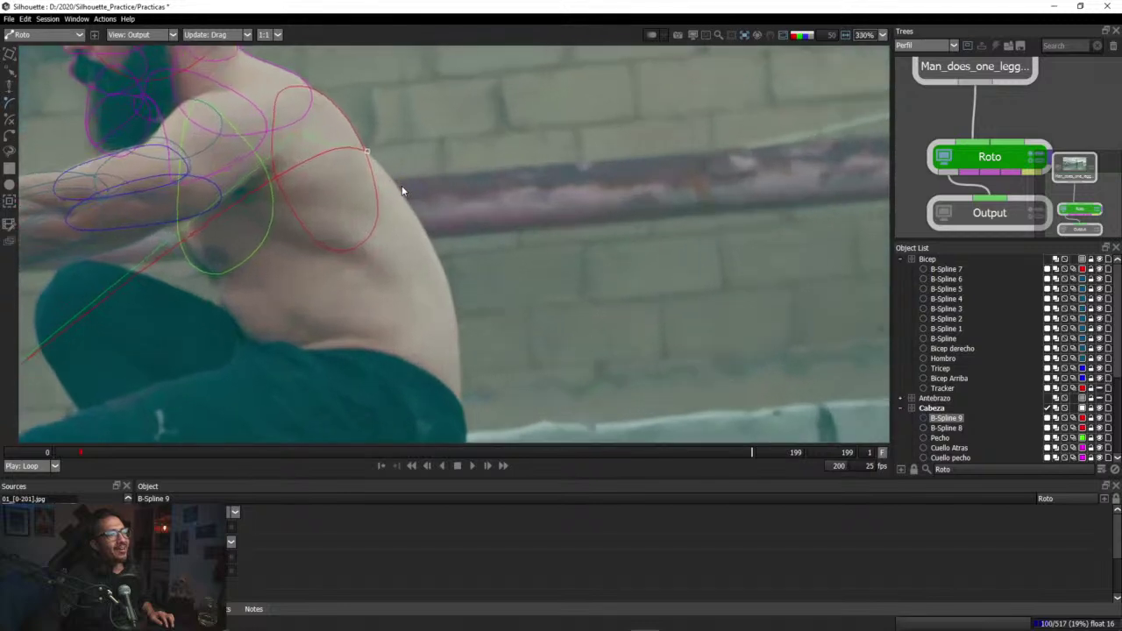
pyautogui.moveTo(402, 199); pyautogui.dragTo(405, 206)
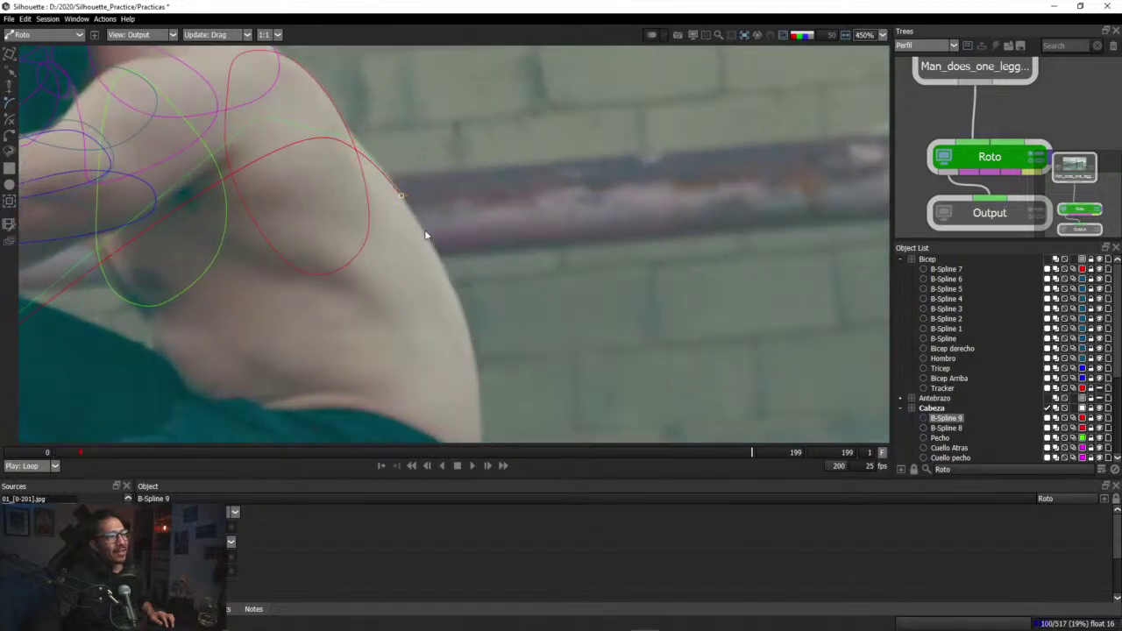
pyautogui.click(426, 230)
pyautogui.click(441, 259)
pyautogui.moveTo(460, 298); pyautogui.dragTo(490, 199)
pyautogui.click(460, 242)
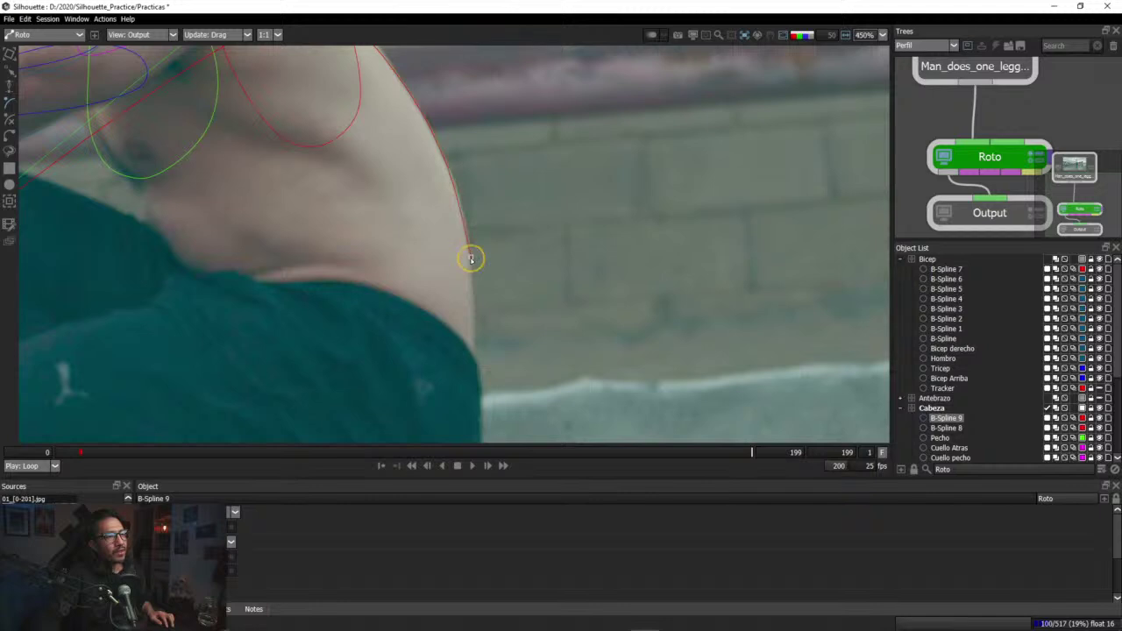
pyautogui.moveTo(471, 257); pyautogui.dragTo(485, 200)
pyautogui.moveTo(488, 264); pyautogui.dragTo(483, 300)
pyautogui.click(450, 355)
pyautogui.click(367, 358)
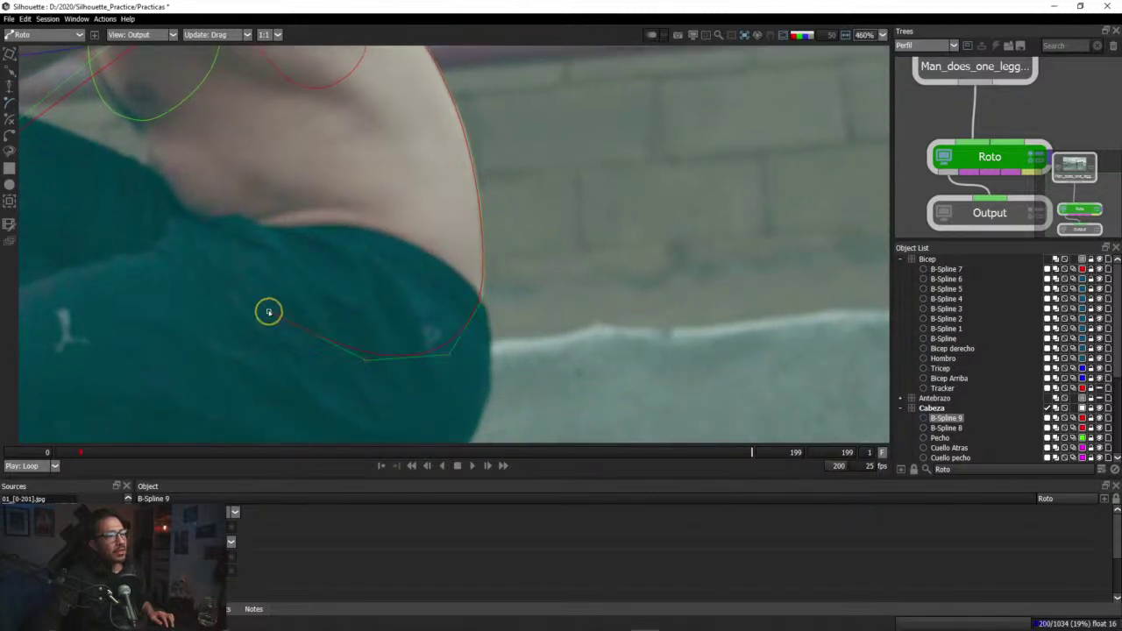
pyautogui.click(269, 312)
pyautogui.moveTo(303, 90); pyautogui.dragTo(355, 303)
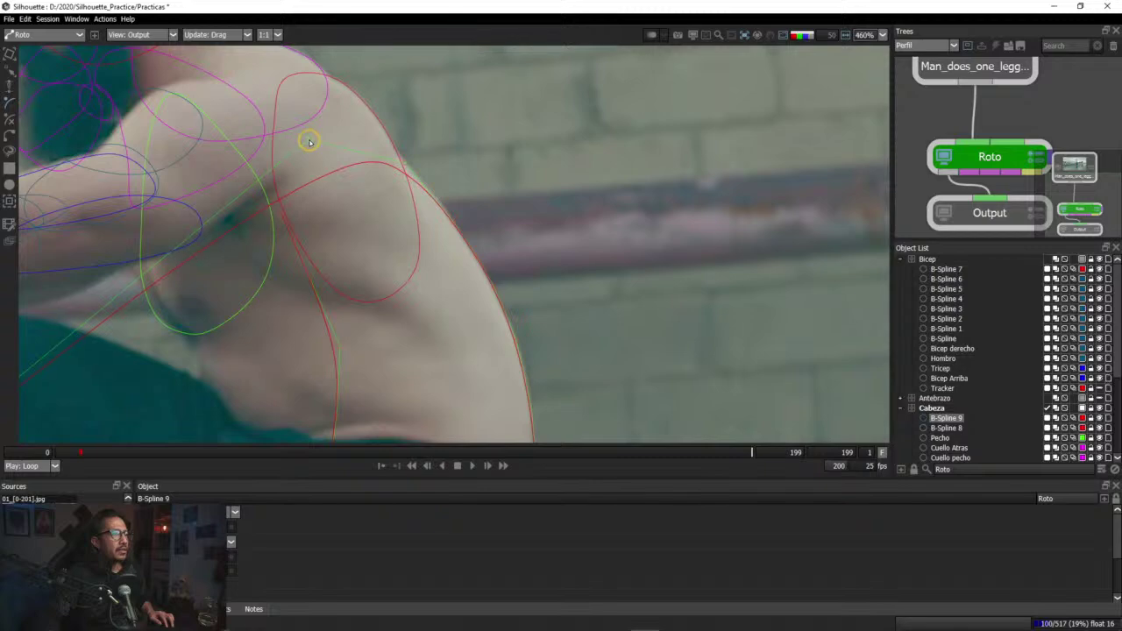
pyautogui.moveTo(309, 142); pyautogui.dragTo(310, 129)
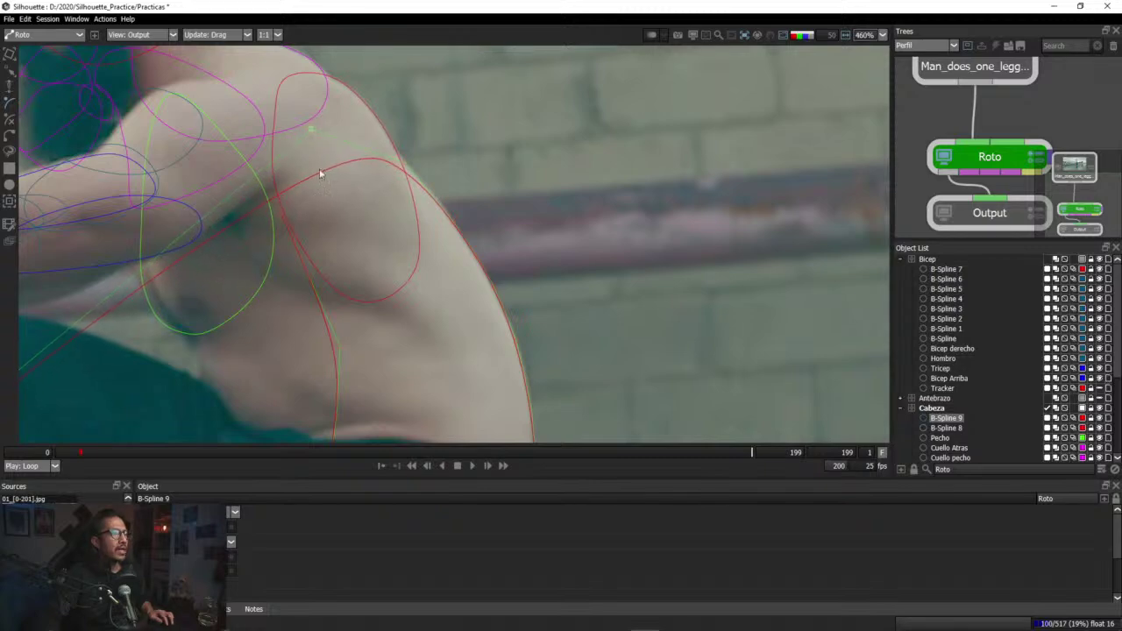
# Step: Delete the misdrawn B-Spline 9
pyautogui.scroll(-2, 343, 210)
pyautogui.scroll(-5, 295, 211)
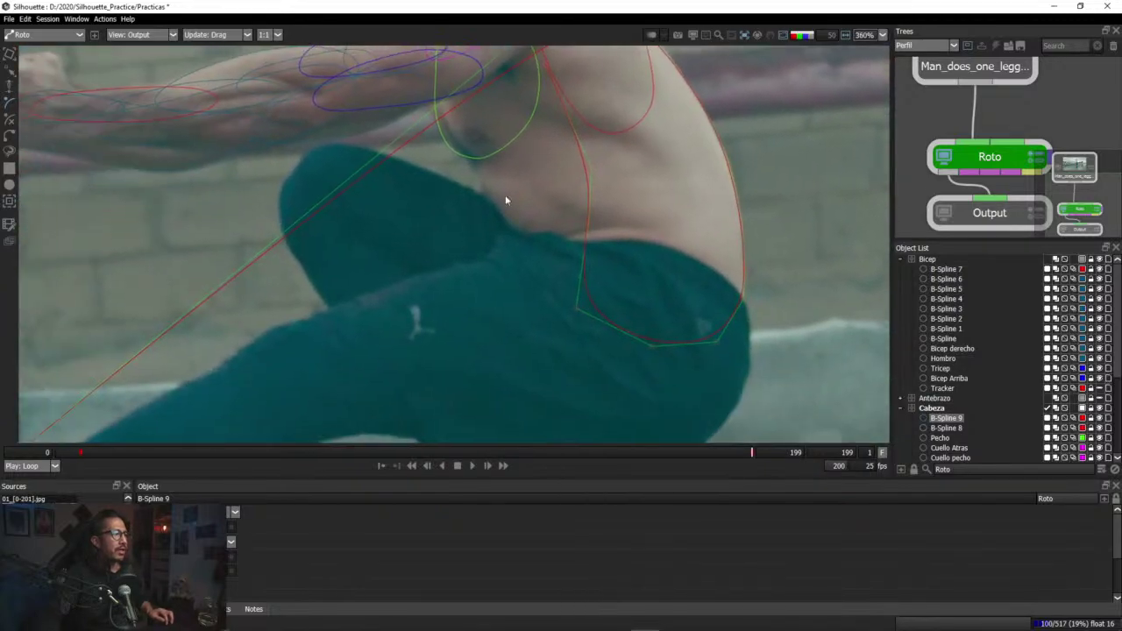
pyautogui.scroll(-3, 440, 263)
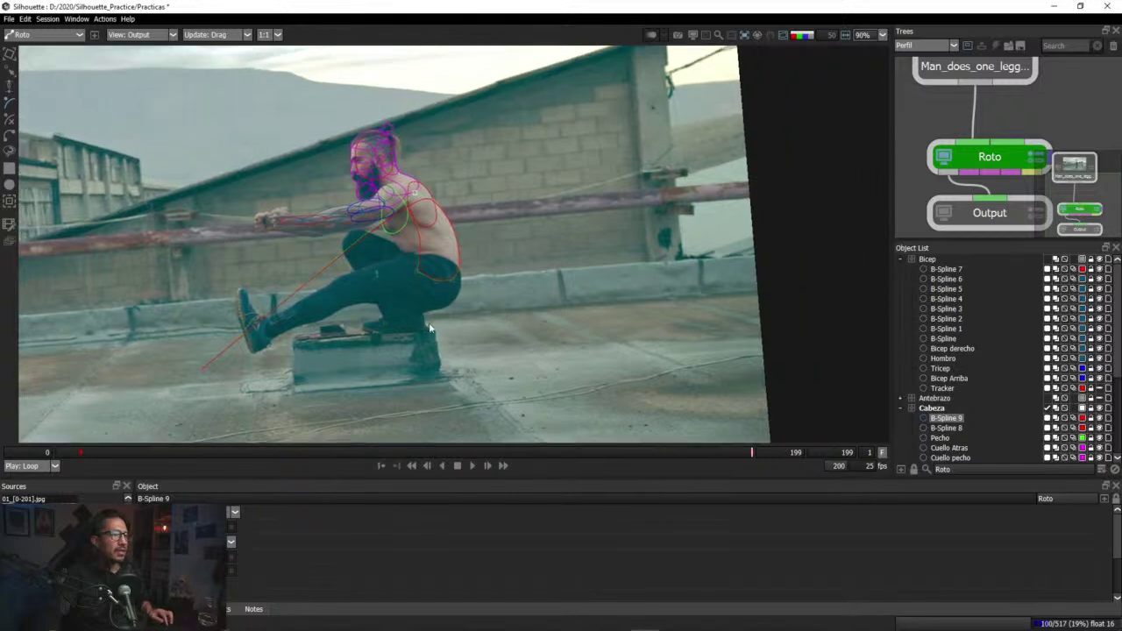
pyautogui.press('Delete')
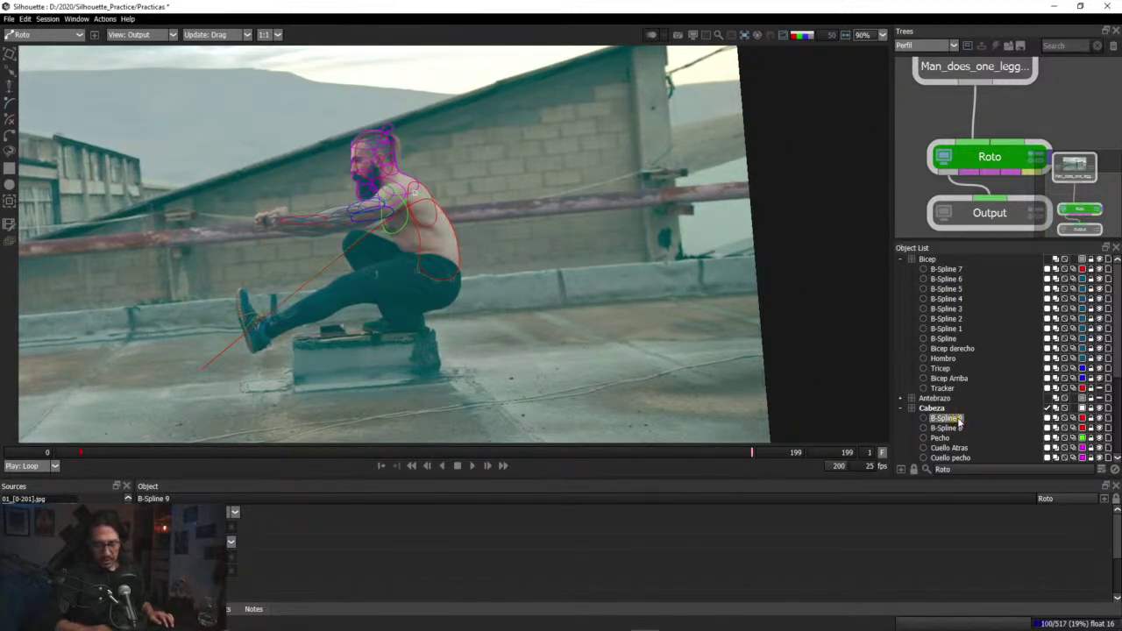
# Step: Draw a closed B-spline at frame 199 along the back's outer edge, overlapping B-Spline 8 at the top and the shorts at the waist
pyautogui.scroll(6, 573, 217)
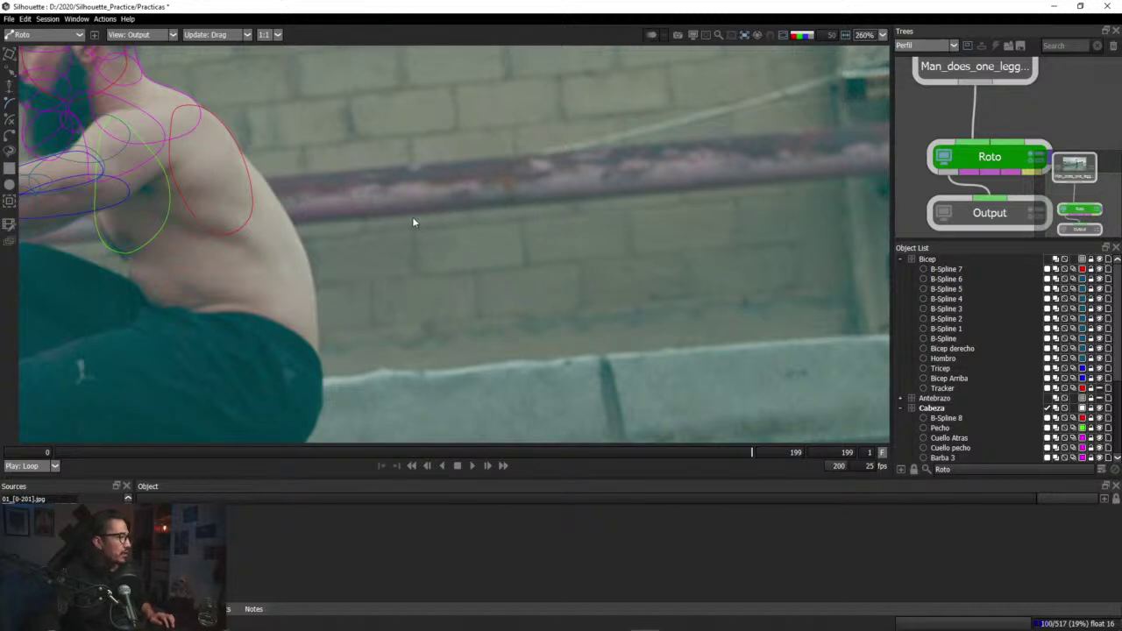
pyautogui.scroll(3, 258, 232)
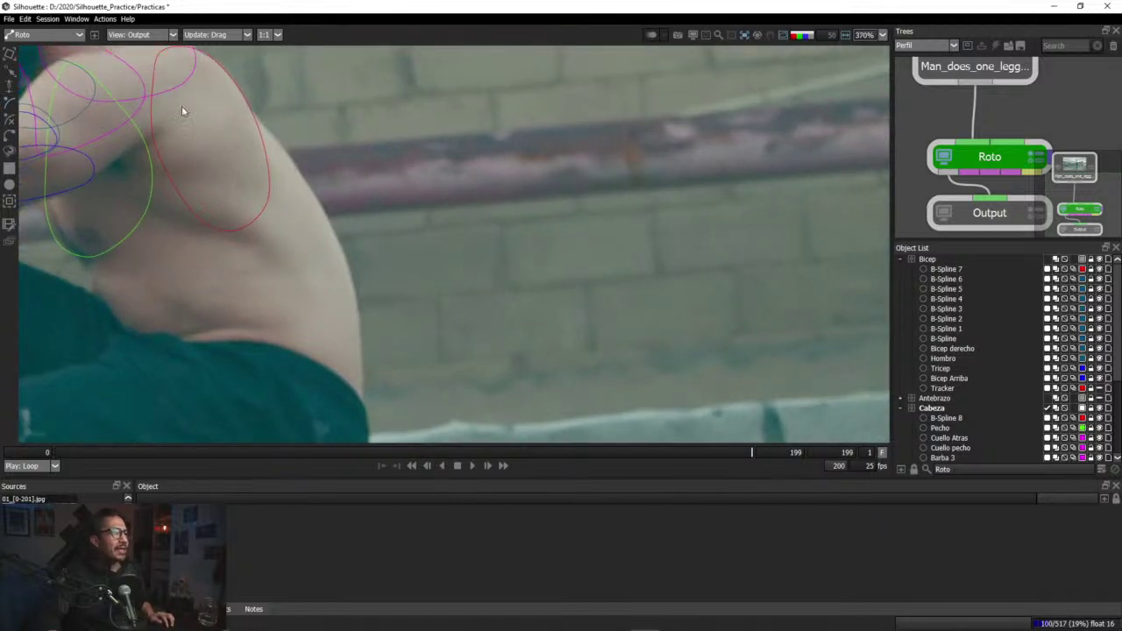
pyautogui.click(151, 80)
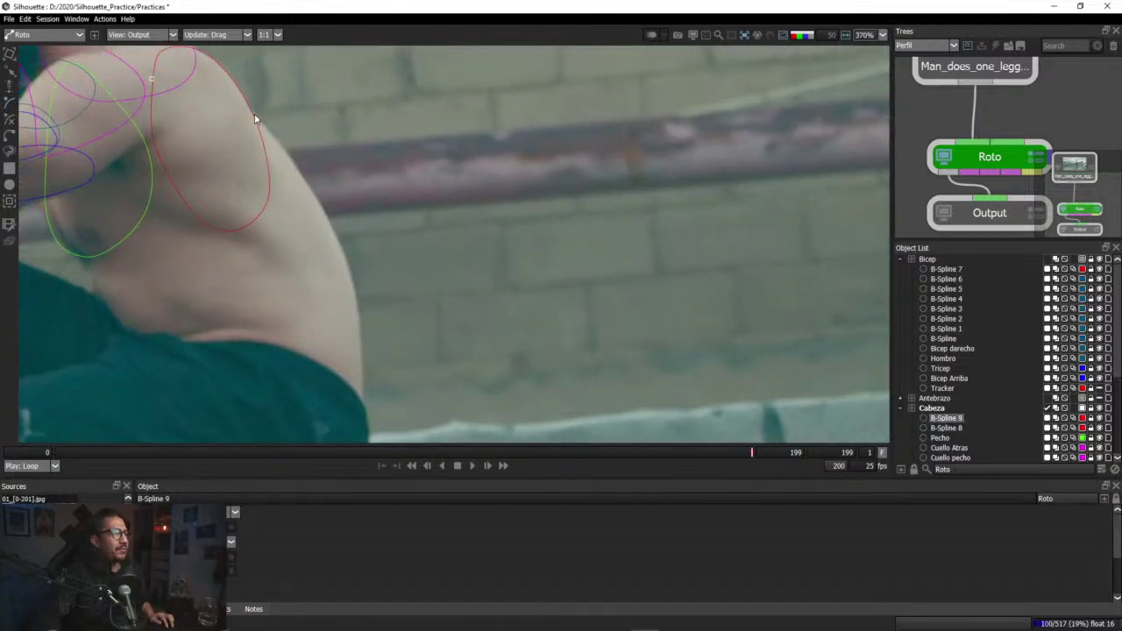
pyautogui.click(255, 118)
pyautogui.click(280, 147)
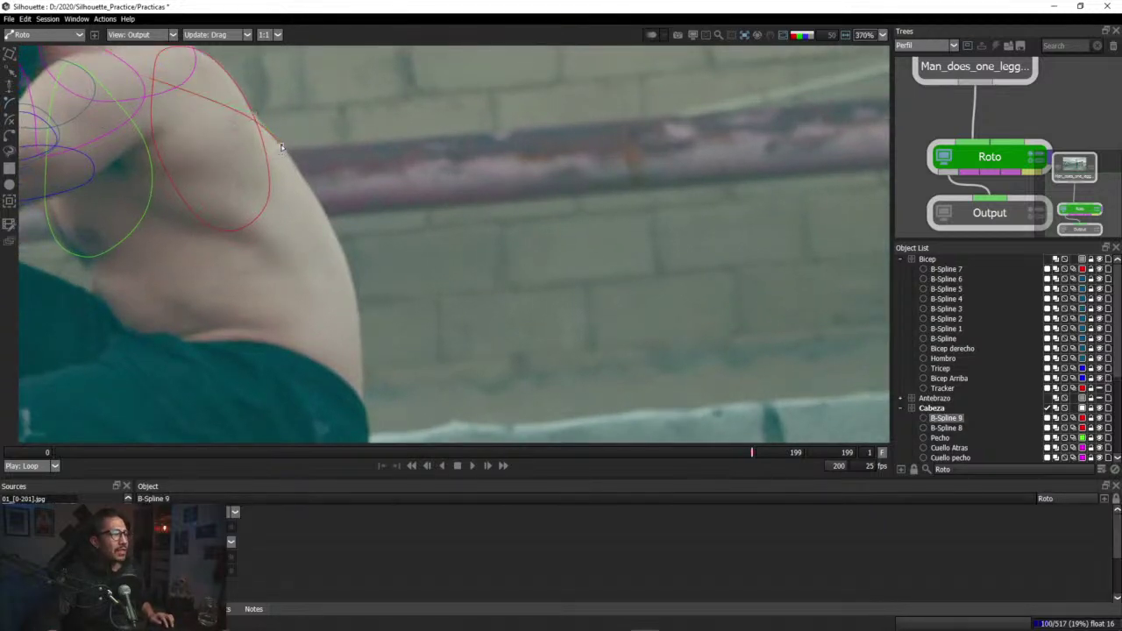
pyautogui.click(307, 184)
pyautogui.click(330, 225)
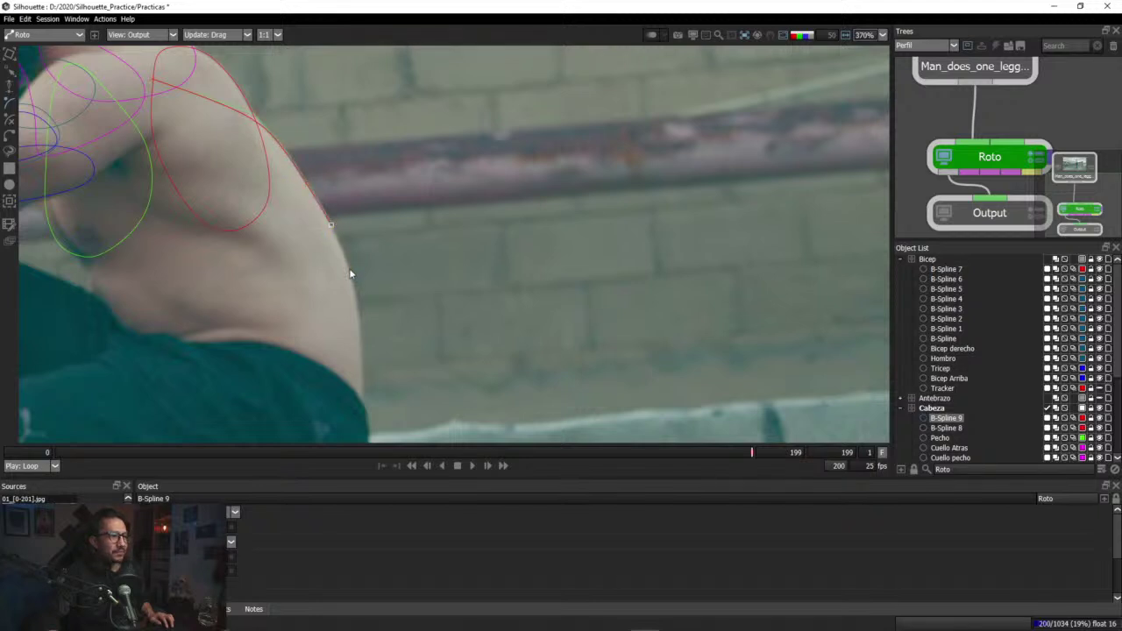
pyautogui.click(348, 269)
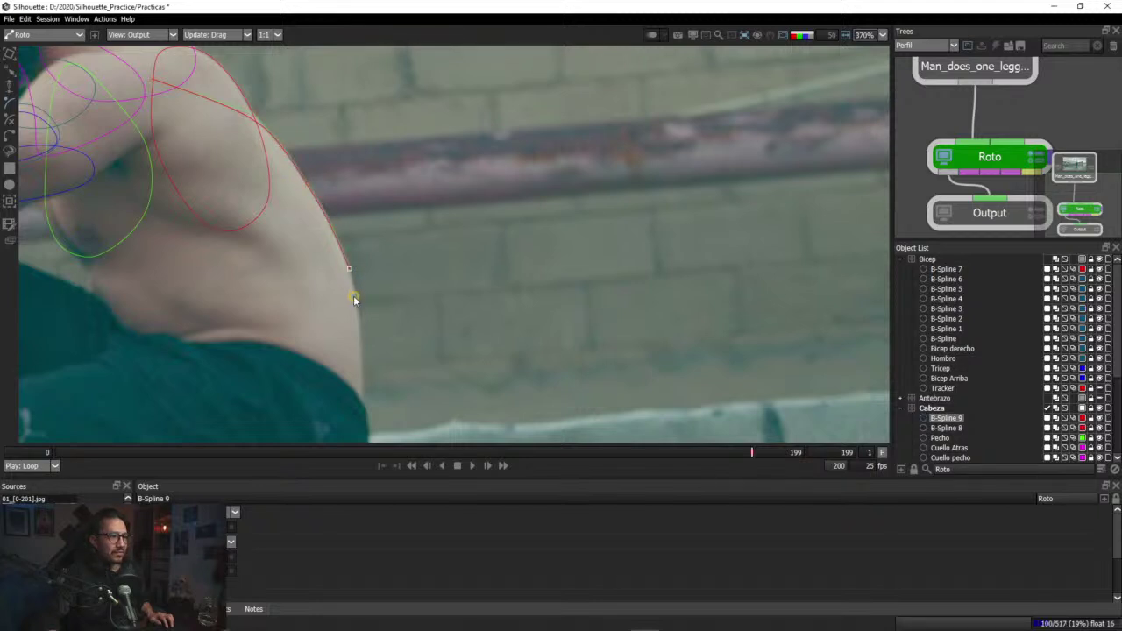
pyautogui.click(360, 403)
pyautogui.click(297, 429)
pyautogui.click(231, 375)
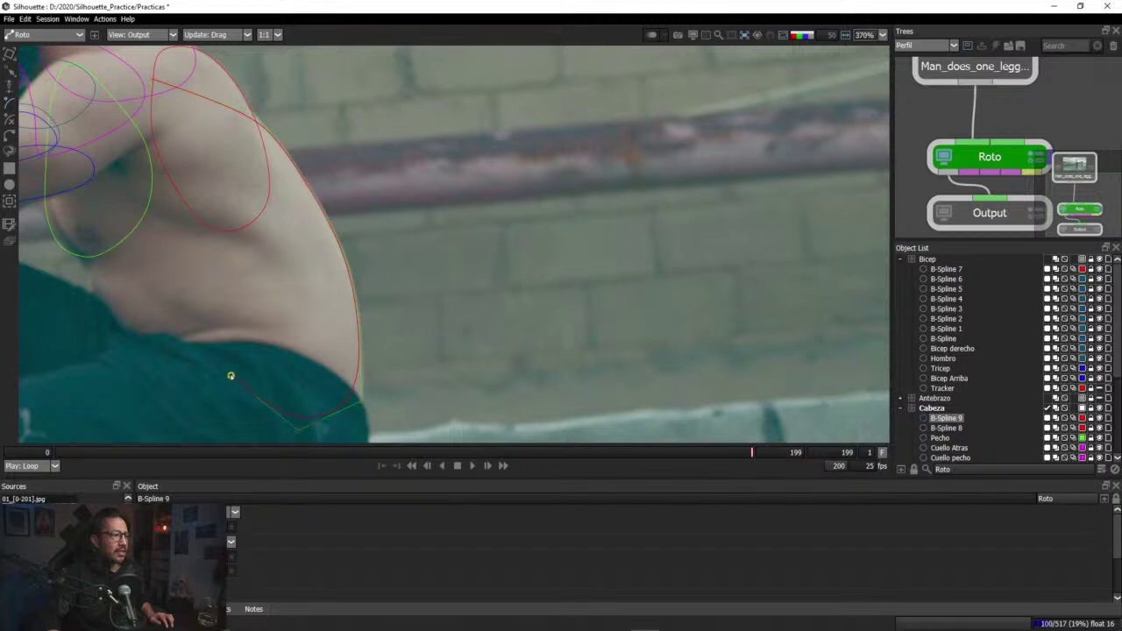
pyautogui.click(152, 79)
# Step: Adjust the upper and middle points of B-Spline 9 to follow the back's outer edge at frame 199
pyautogui.moveTo(259, 118); pyautogui.dragTo(234, 87)
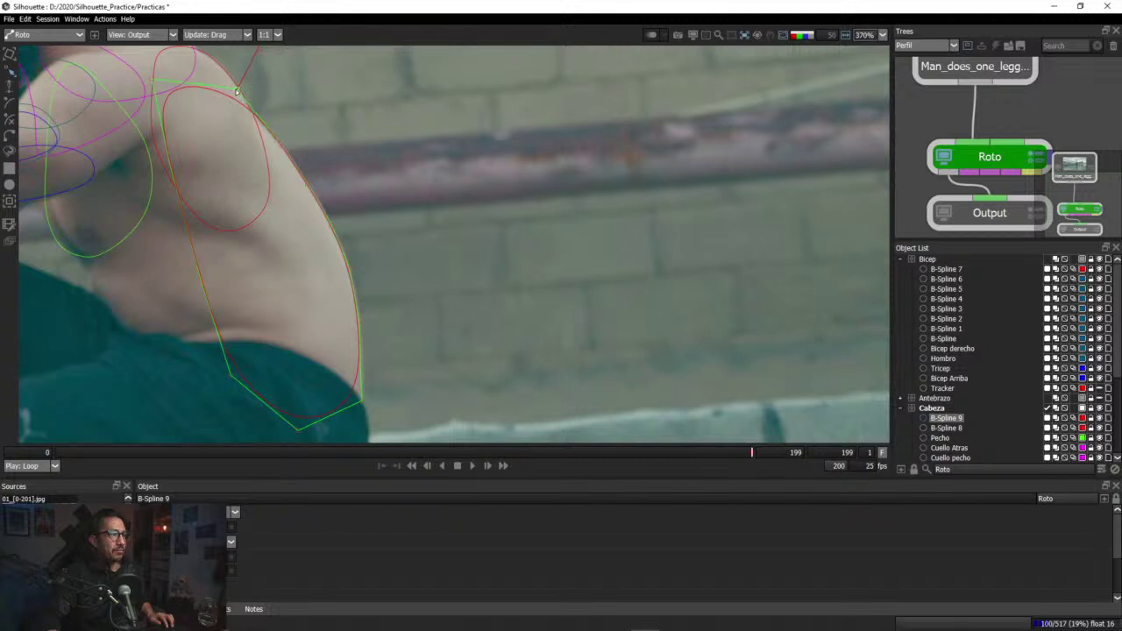
pyautogui.scroll(3, 346, 232)
pyautogui.scroll(1, 310, 211)
pyautogui.moveTo(299, 173); pyautogui.dragTo(298, 170)
pyautogui.click(331, 228)
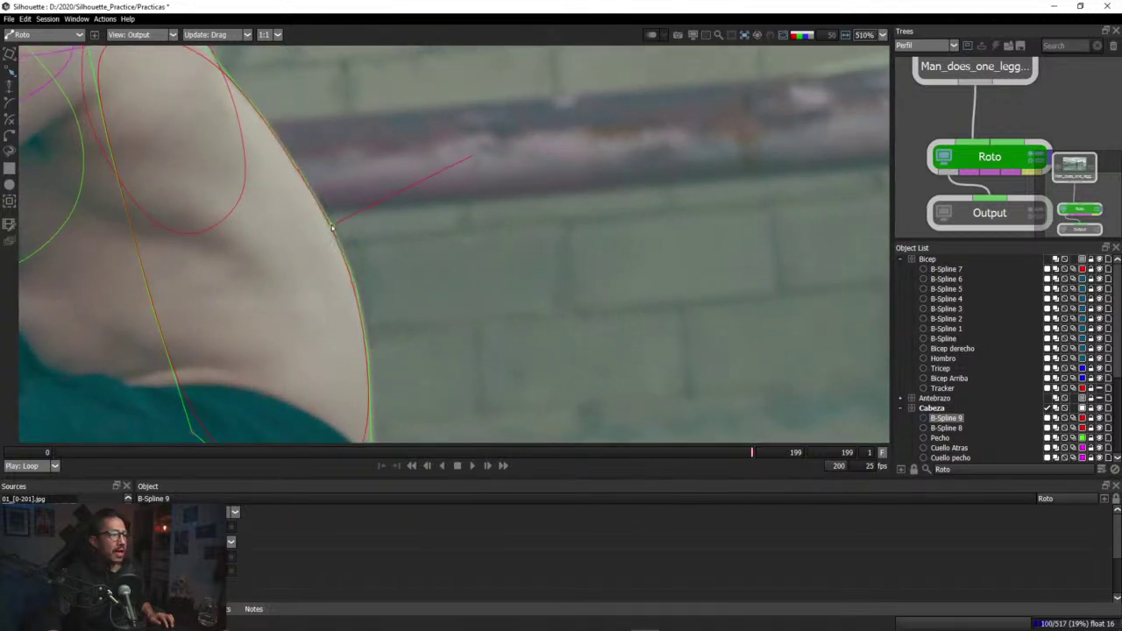
pyautogui.click(358, 289)
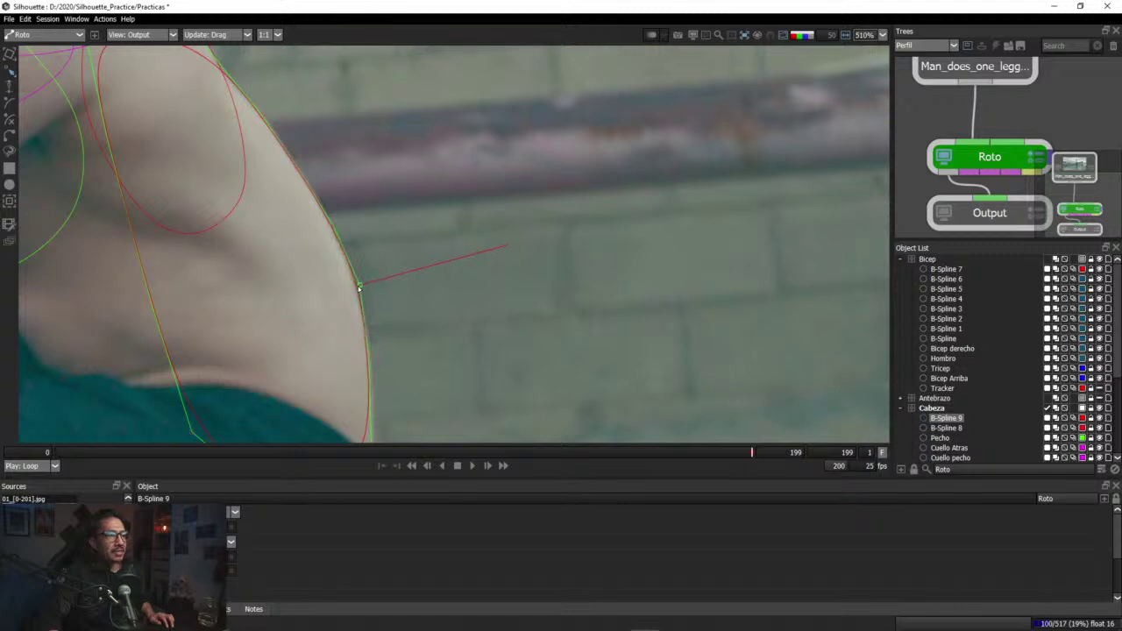
# Step: Refine B-Spline 9 along the lower back and extend its bottom points further into the shorts at frame 199
pyautogui.moveTo(406, 331); pyautogui.dragTo(414, 242)
pyautogui.click(375, 272)
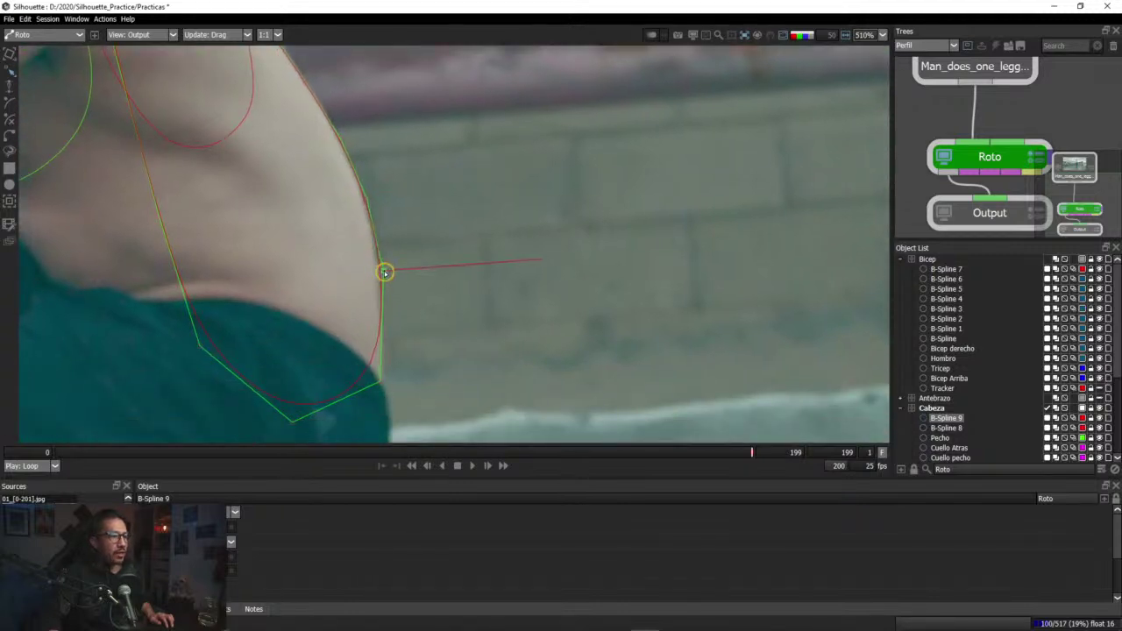
pyautogui.click(379, 382)
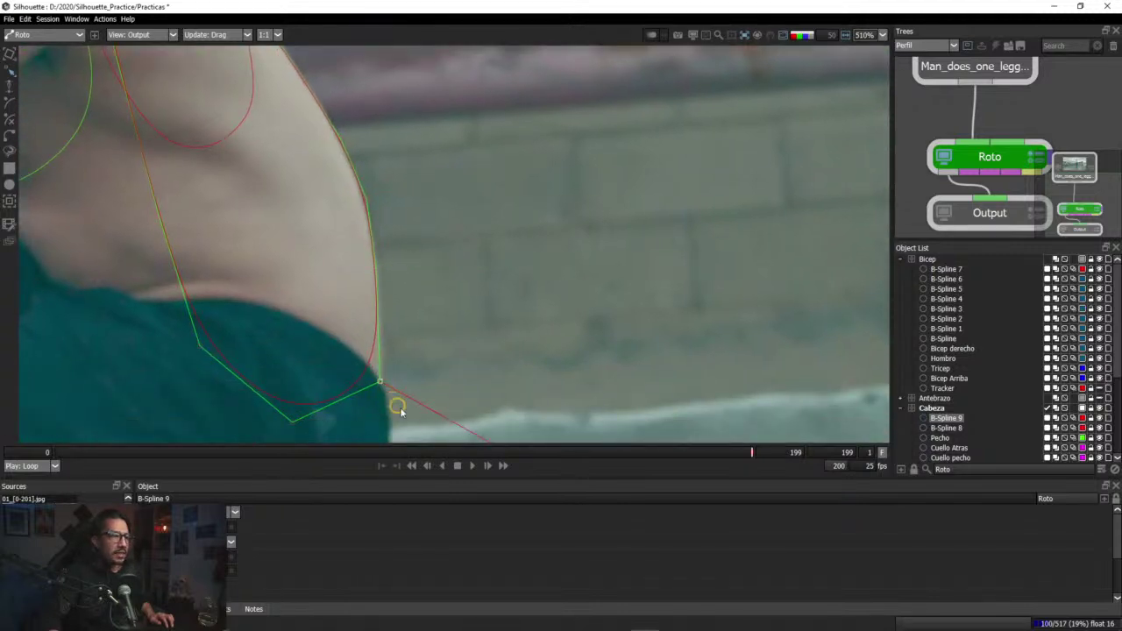
pyautogui.click(390, 382)
pyautogui.moveTo(396, 359)
pyautogui.mouseDown()
pyautogui.moveTo(382, 253)
pyautogui.moveTo(381, 354)
pyautogui.mouseUp()
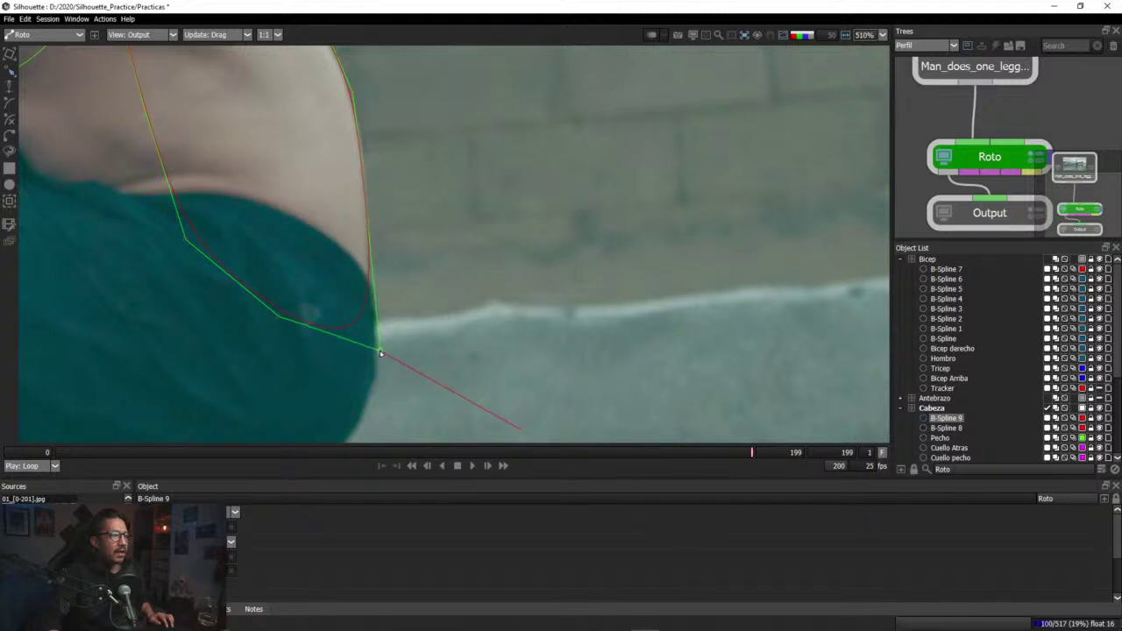
pyautogui.moveTo(280, 319)
pyautogui.mouseDown()
pyautogui.moveTo(255, 361)
pyautogui.moveTo(274, 324)
pyautogui.mouseUp()
pyautogui.click(274, 322)
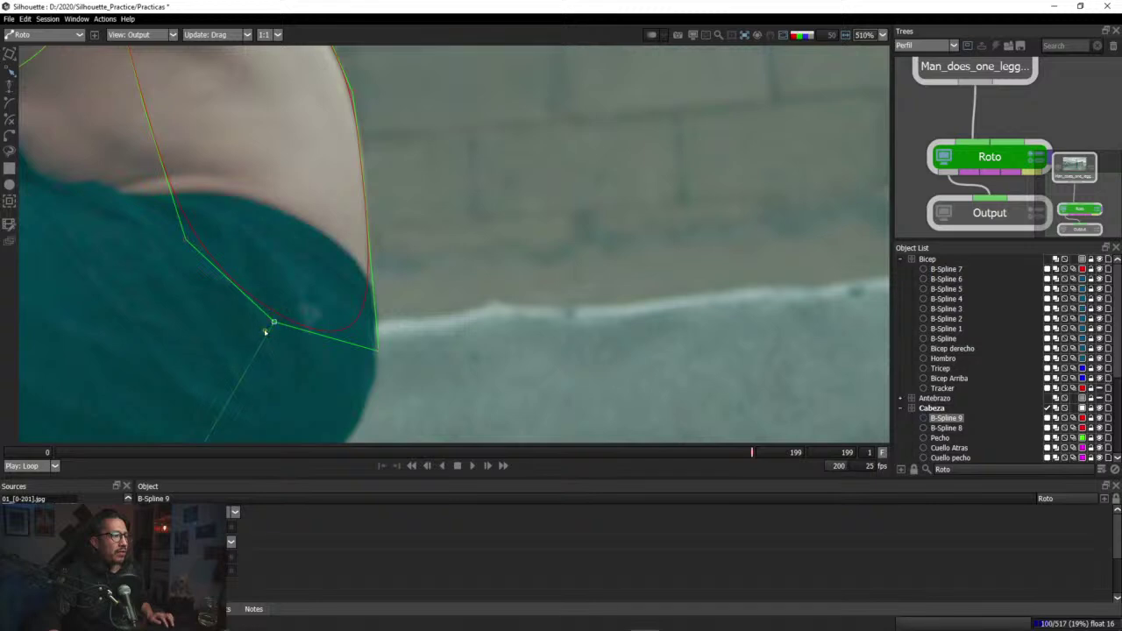
# Step: Try to move the inner bottom points of B-Spline 9 deeper into the shorts at frame 199
pyautogui.click(279, 322)
pyautogui.click(267, 334)
pyautogui.click(298, 286)
pyautogui.click(279, 315)
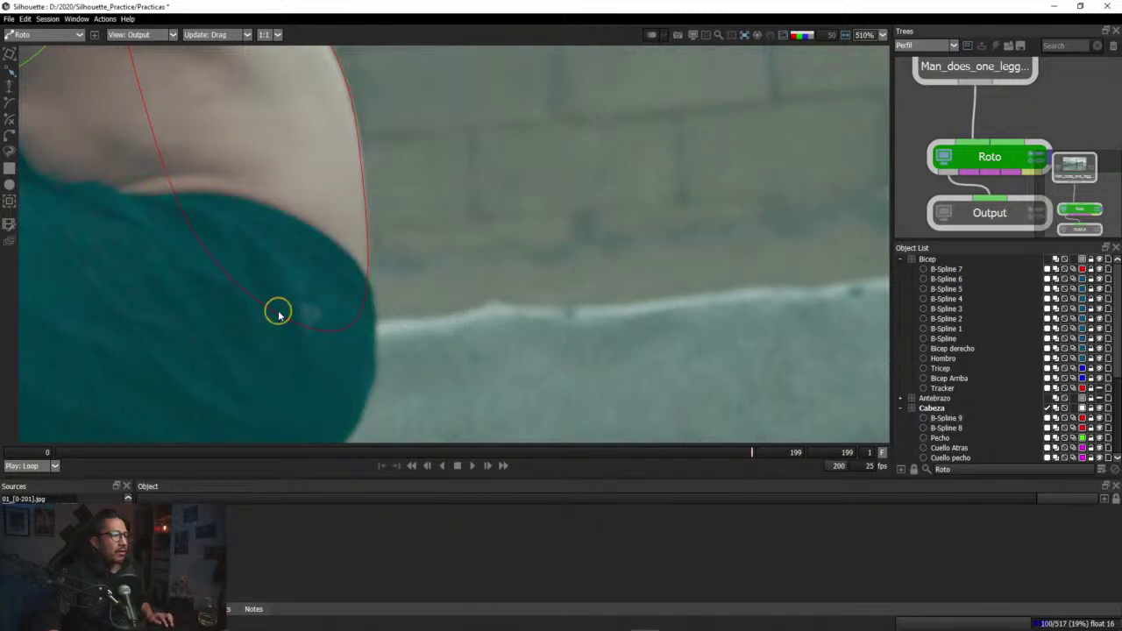
pyautogui.moveTo(273, 324); pyautogui.dragTo(260, 341)
pyautogui.click(278, 317)
pyautogui.click(275, 318)
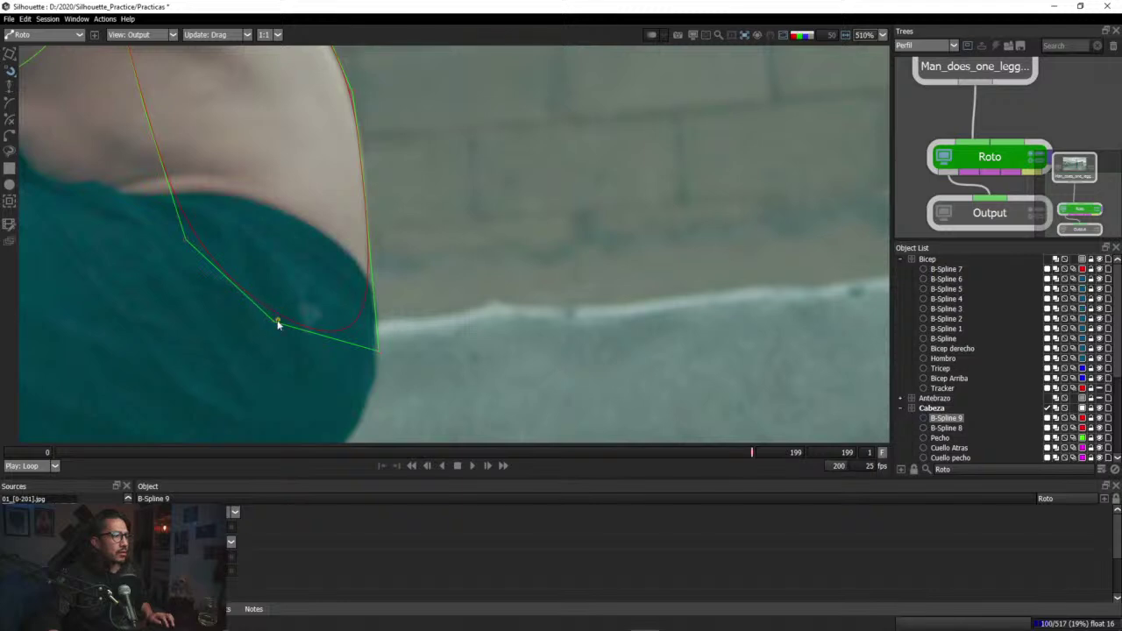
pyautogui.click(271, 326)
pyautogui.click(269, 330)
pyautogui.click(260, 328)
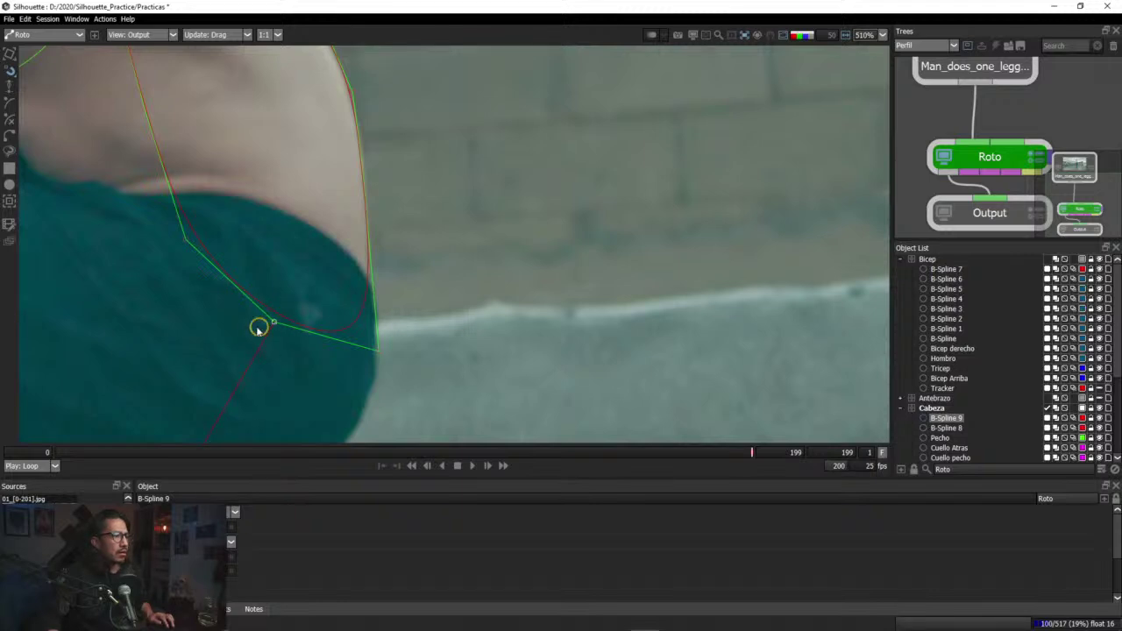
pyautogui.click(263, 293)
pyautogui.click(188, 242)
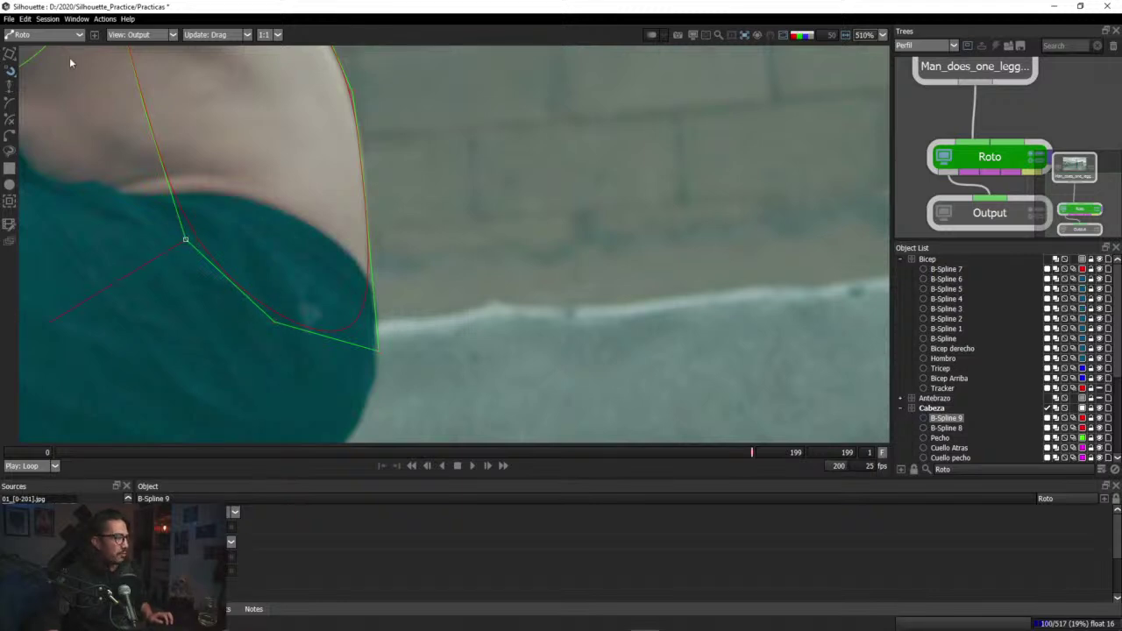
# Step: Reshape B-Spline 9 at frame 199, moving its inner bottom points deeper into the shorts and its outer bottom point slightly outward
pyautogui.click(10, 54)
pyautogui.click(10, 71)
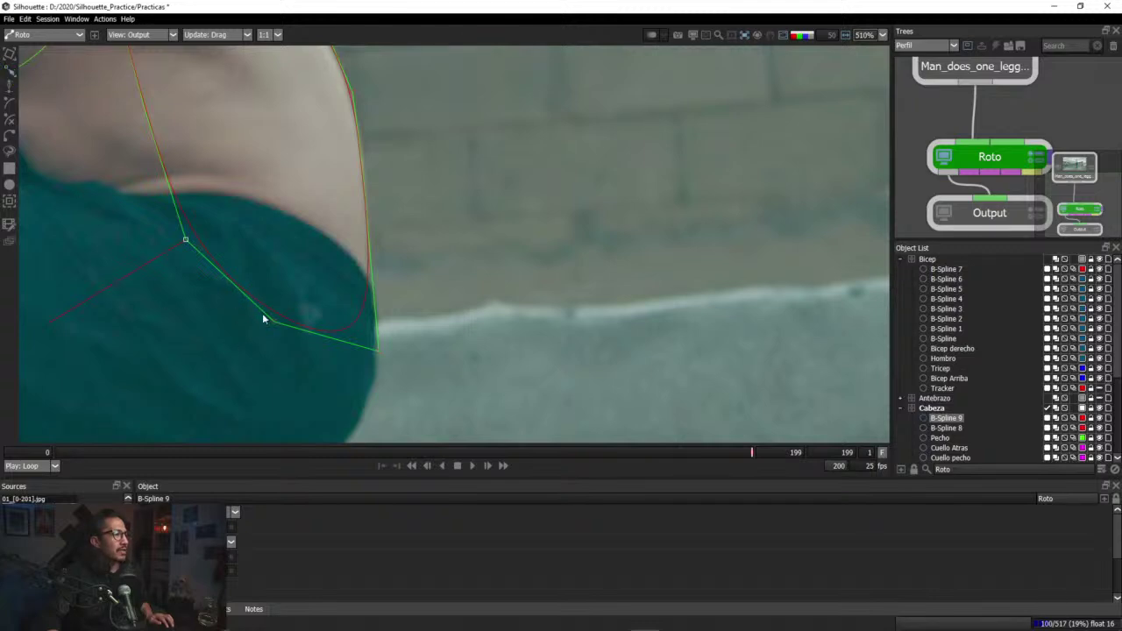
pyautogui.click(272, 322)
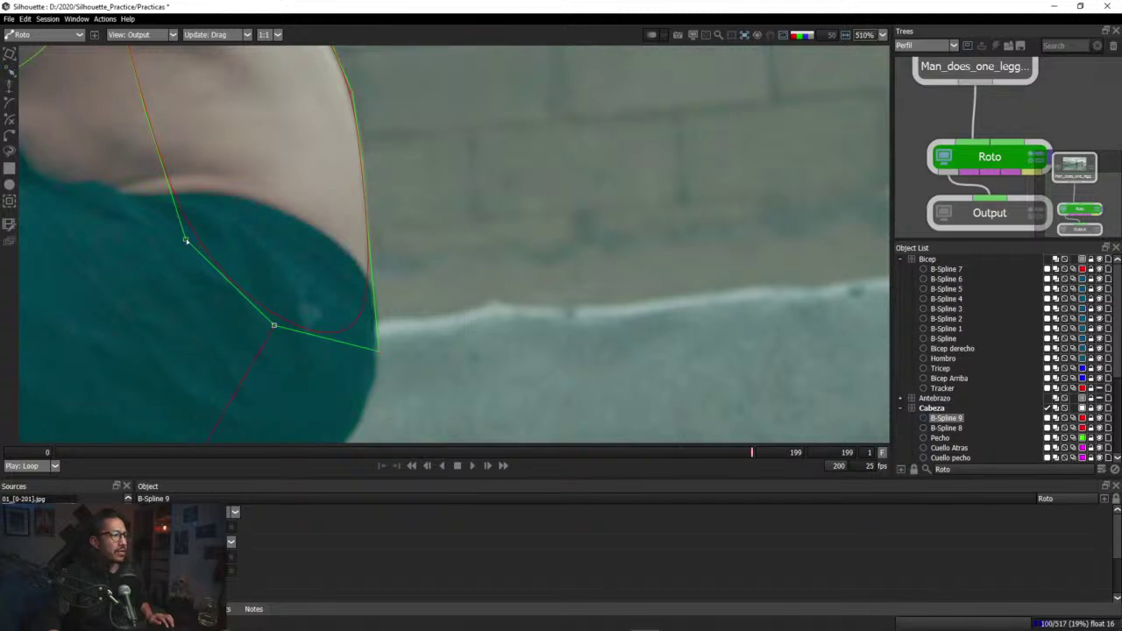
pyautogui.moveTo(185, 241); pyautogui.dragTo(138, 271)
pyautogui.click(261, 326)
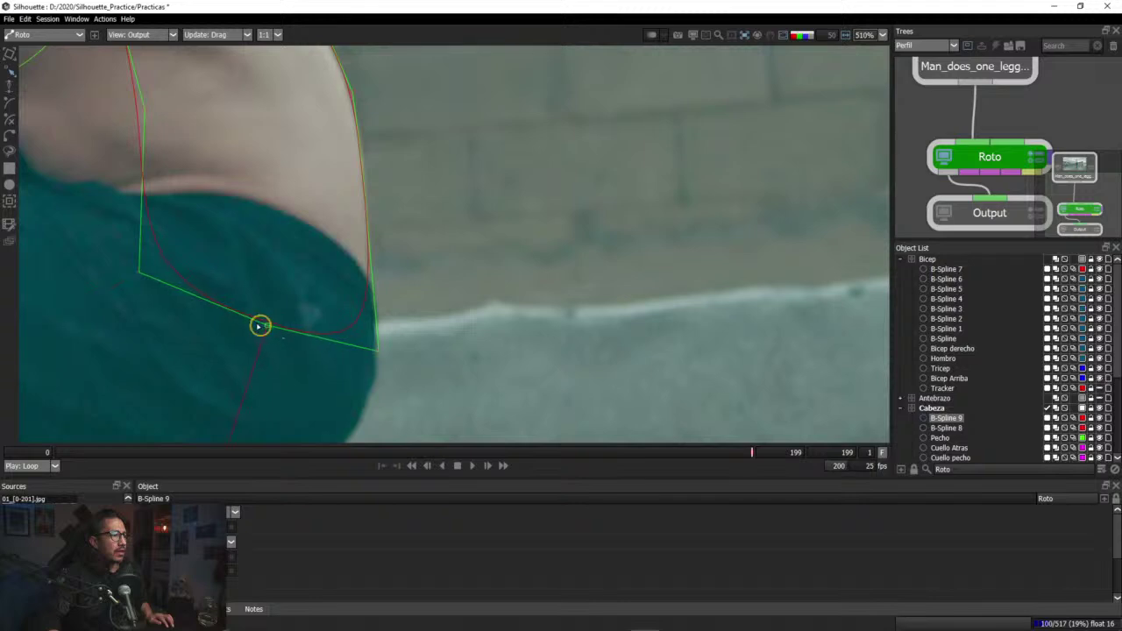
pyautogui.moveTo(260, 326); pyautogui.dragTo(220, 329)
pyautogui.click(255, 333)
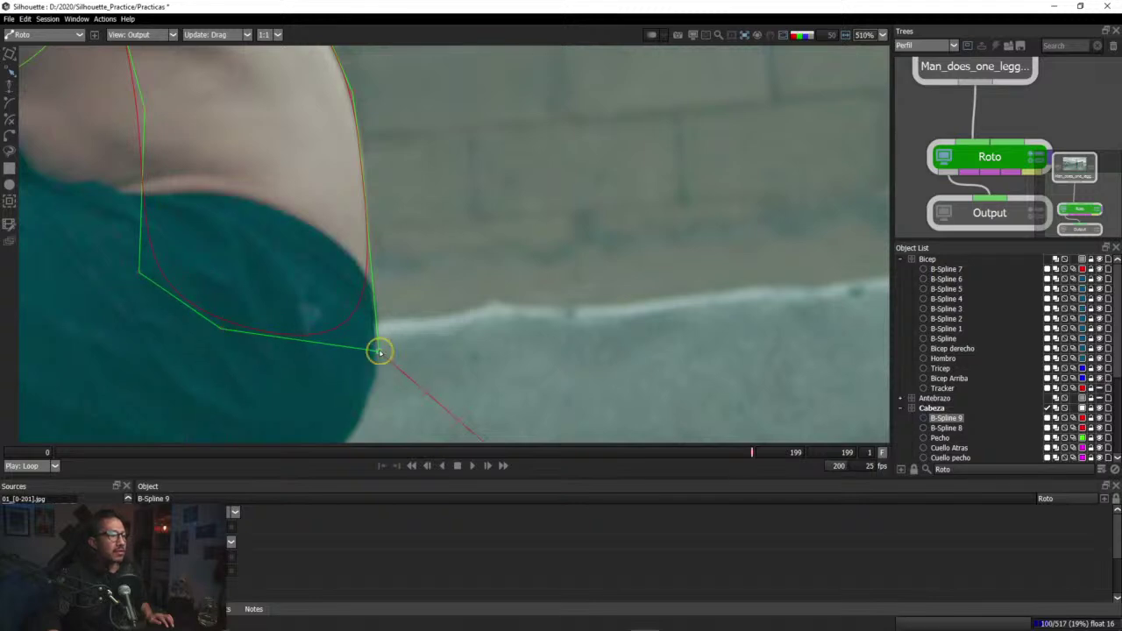
pyautogui.moveTo(378, 351); pyautogui.dragTo(391, 355)
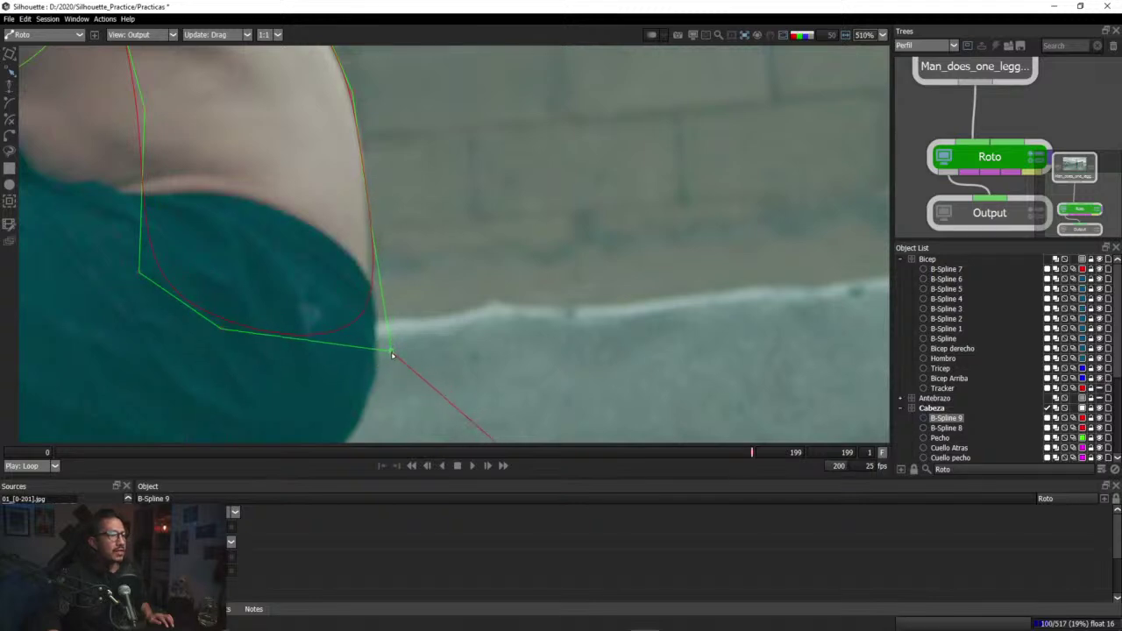
# Step: Try to lower the bottom edge of B-Spline 9 within the shorts at frame 199, and undo the point moves
pyautogui.click(262, 341)
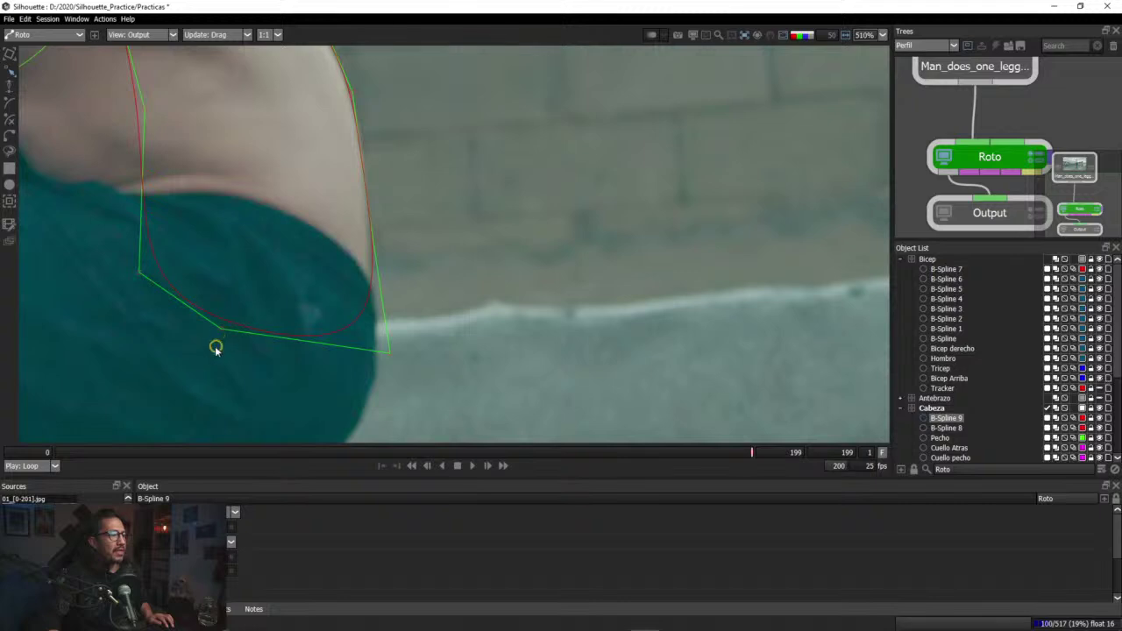
pyautogui.click(220, 327)
pyautogui.click(476, 332)
pyautogui.click(133, 379)
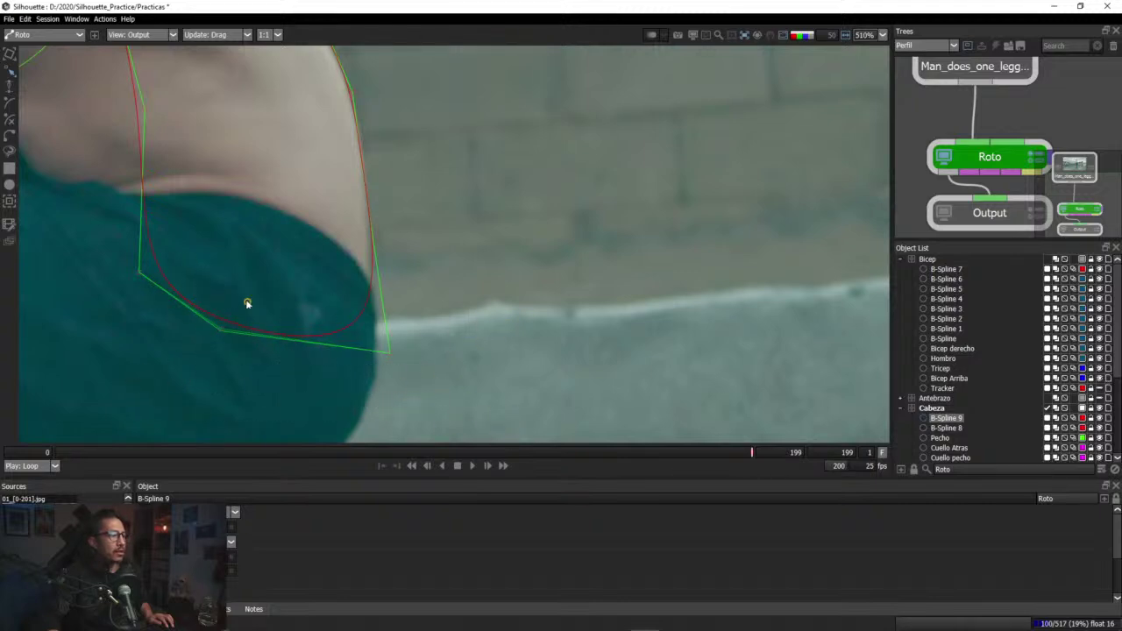
pyautogui.click(213, 302)
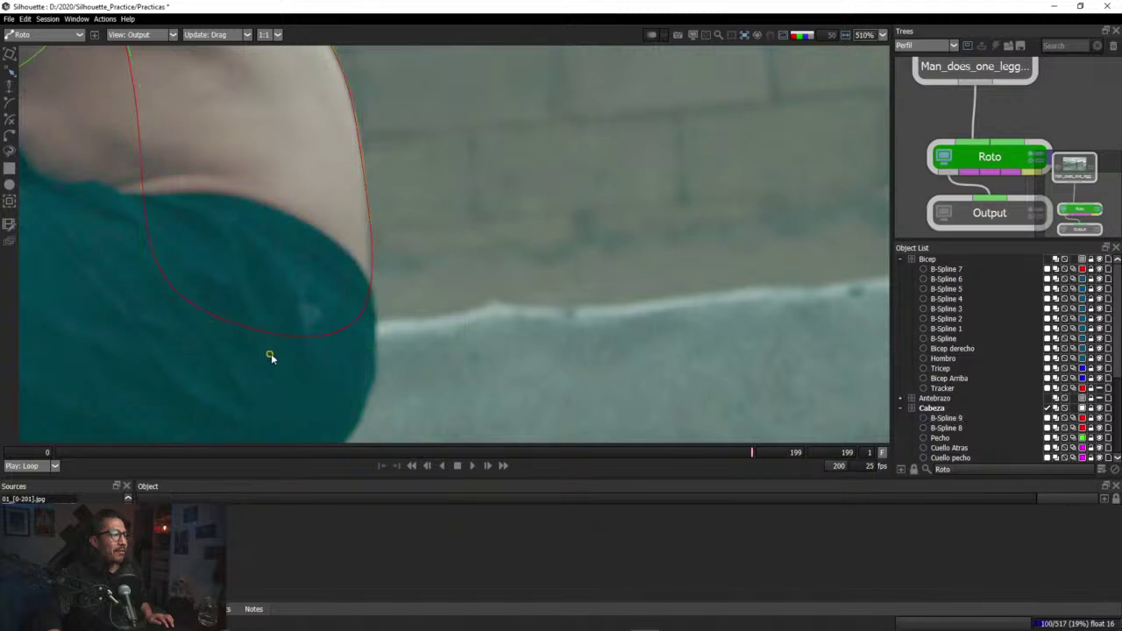
pyautogui.click(192, 305)
pyautogui.moveTo(201, 291); pyautogui.dragTo(389, 373)
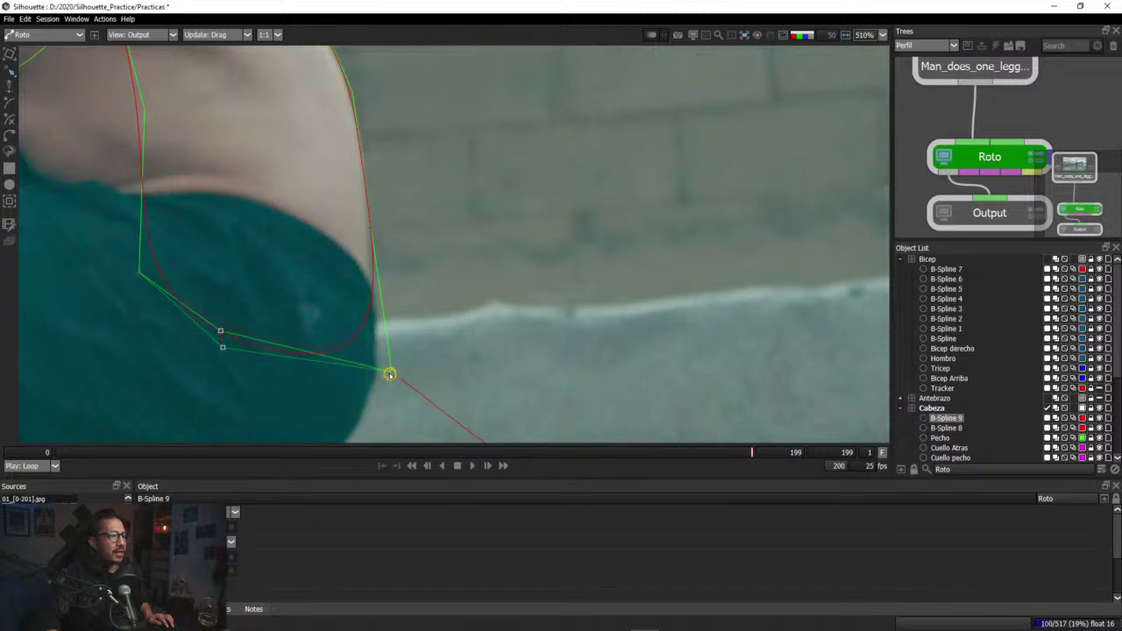
pyautogui.click(383, 376)
pyautogui.click(391, 376)
pyautogui.click(348, 343)
pyautogui.hotkey('ctrl', 'z')
pyautogui.hotkey('ctrl', 'z')
# Step: Lower the outer bottom point of B-Spline 9 along the hip so the curve follows the waist edge at frame 199
pyautogui.click(388, 356)
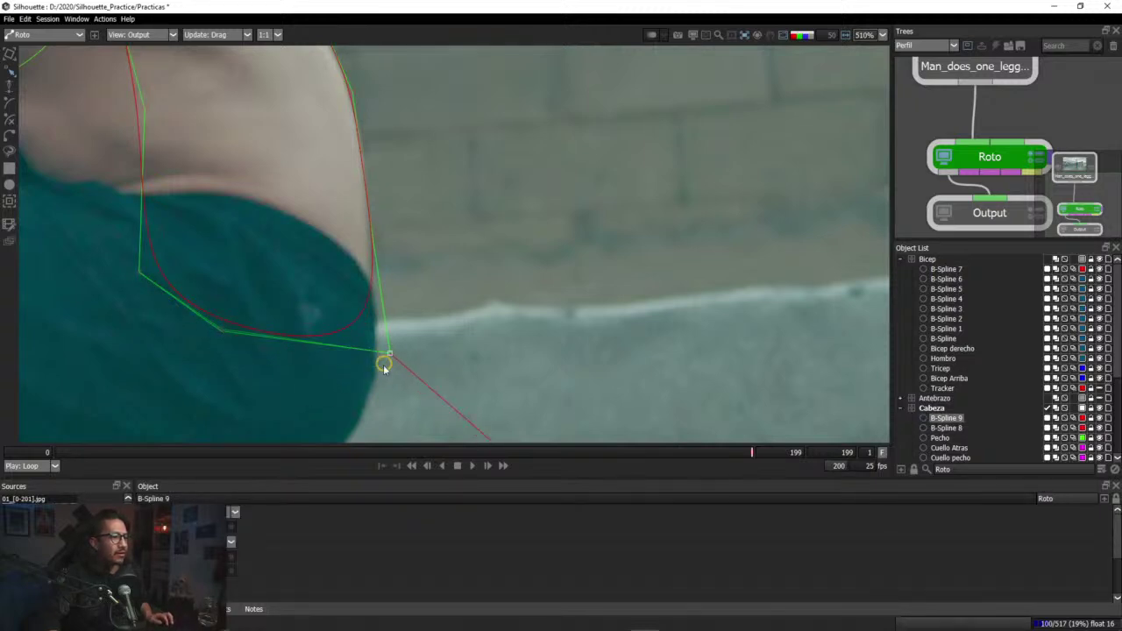
pyautogui.click(373, 385)
pyautogui.click(392, 356)
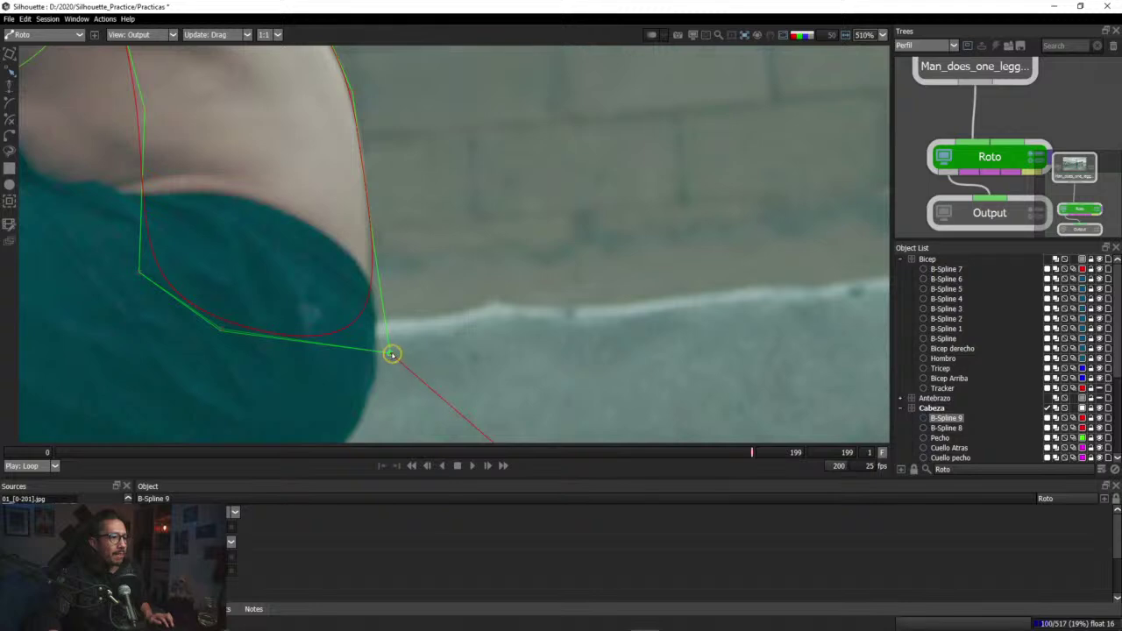
pyautogui.moveTo(409, 351); pyautogui.dragTo(387, 379)
pyautogui.click(383, 349)
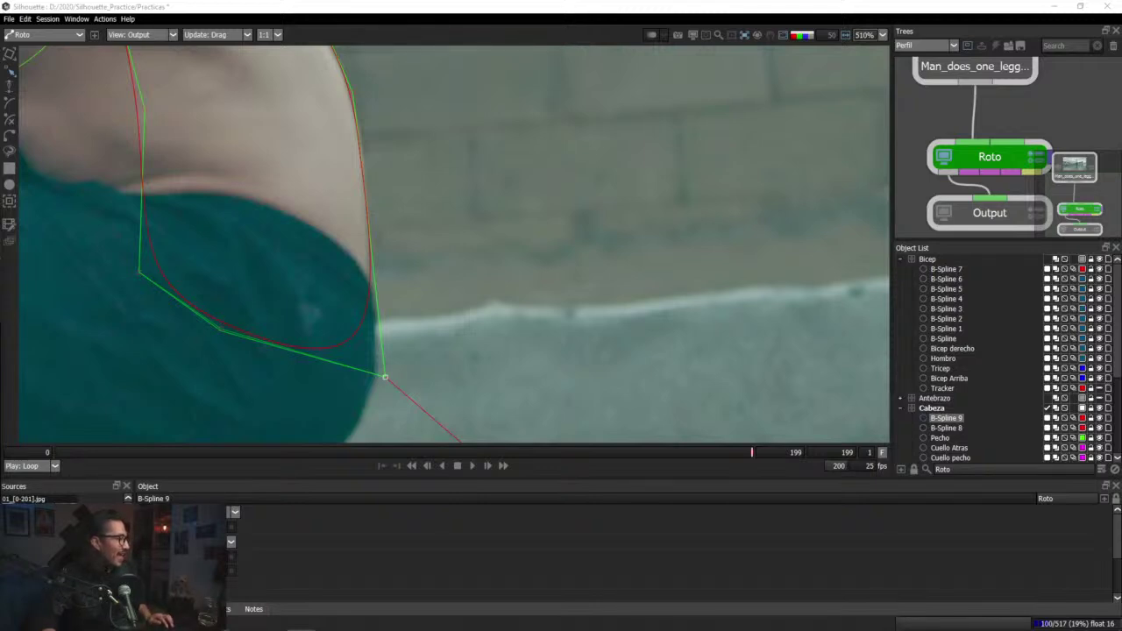
# Step: Keyframe B-Spline 9 at frame 170 by transforming its lower outer and upper inner corners to match the back's edge
pyautogui.scroll(-4, 405, 196)
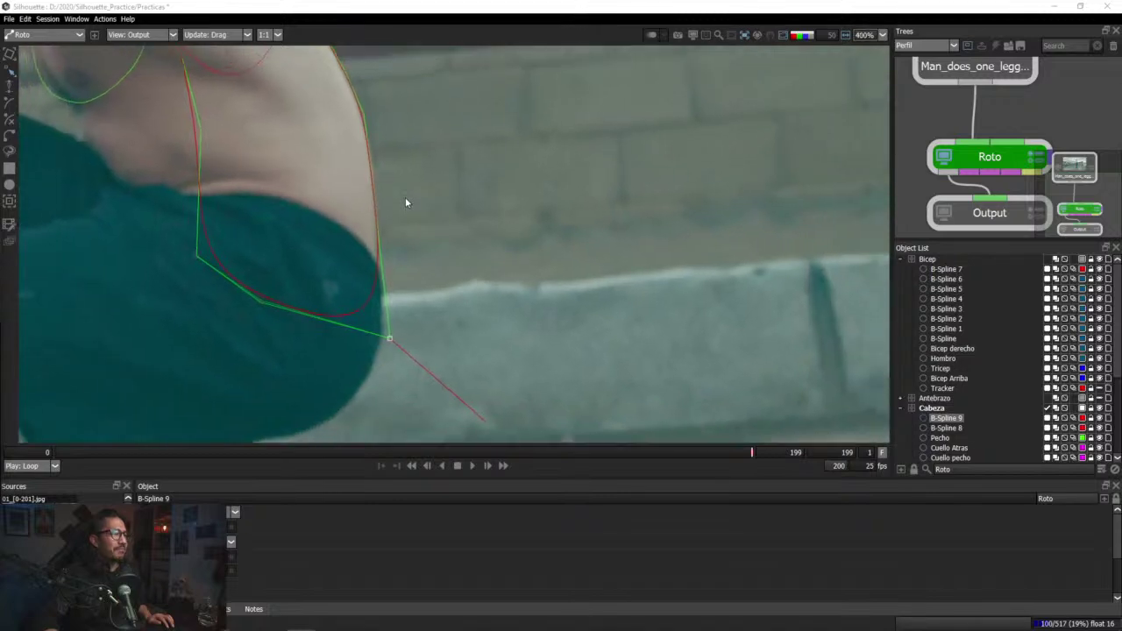
pyautogui.click(408, 237)
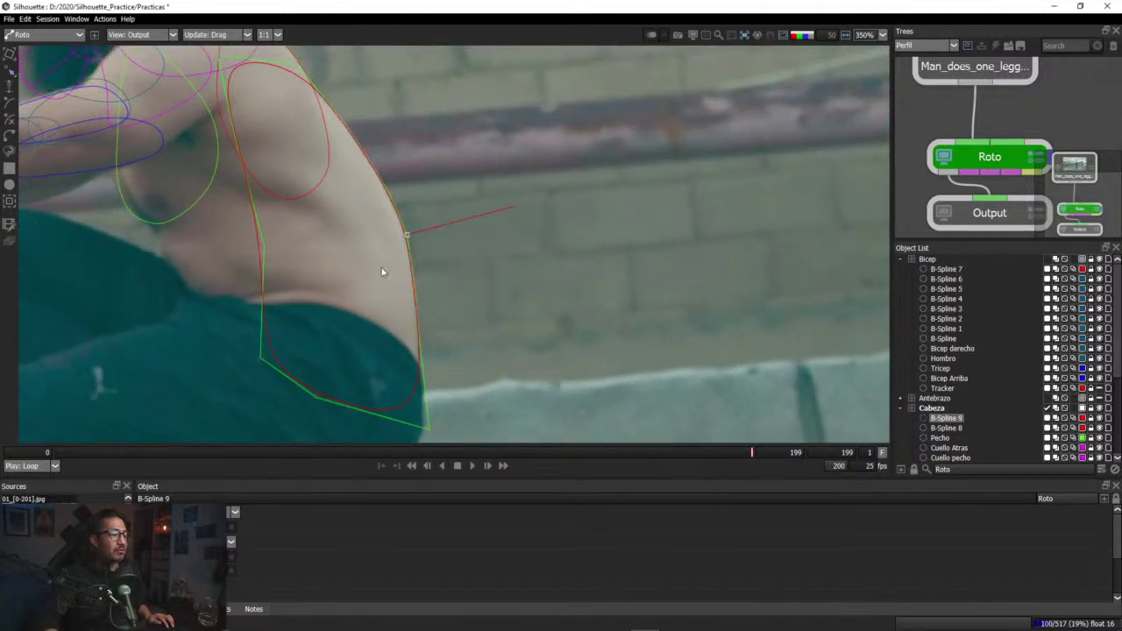
pyautogui.scroll(-3, 298, 300)
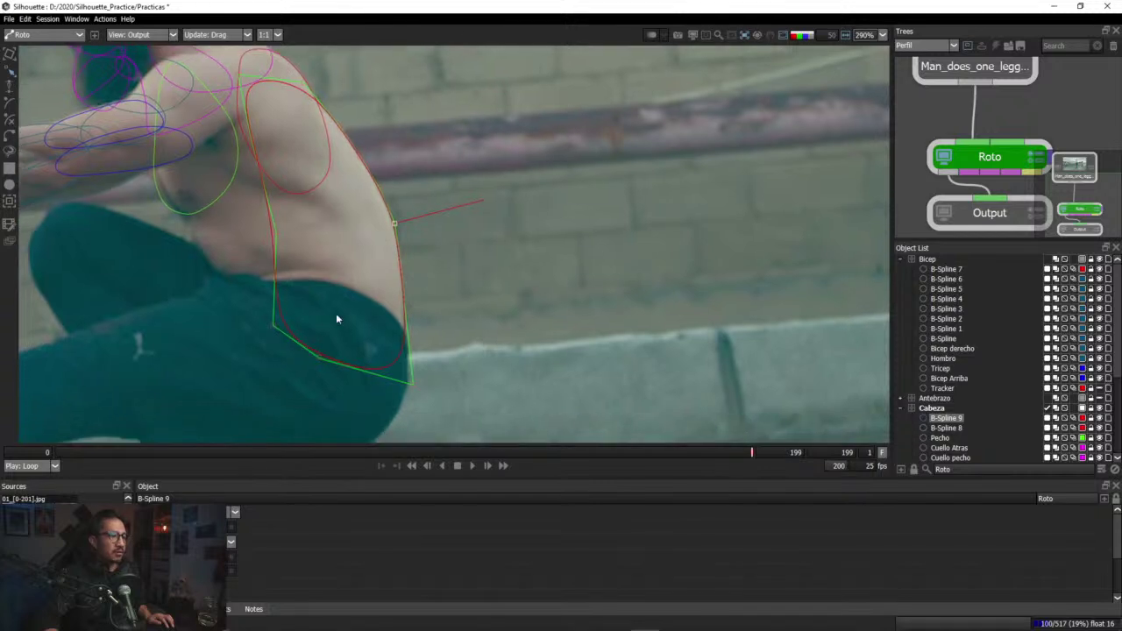
pyautogui.scroll(-1, 343, 287)
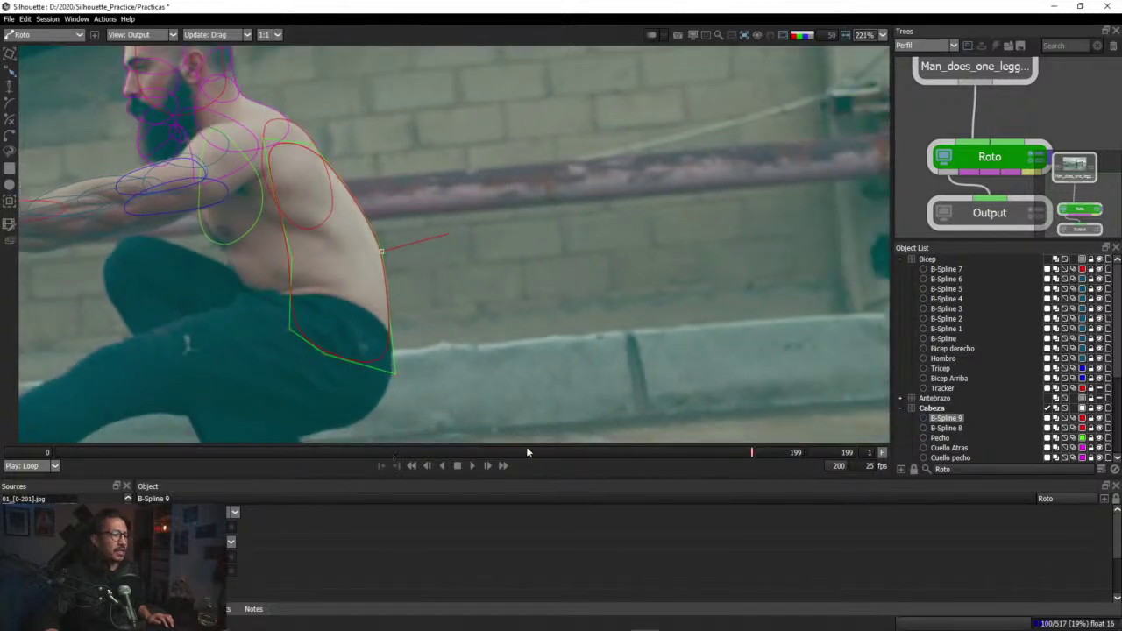
pyautogui.moveTo(754, 453); pyautogui.dragTo(651, 457)
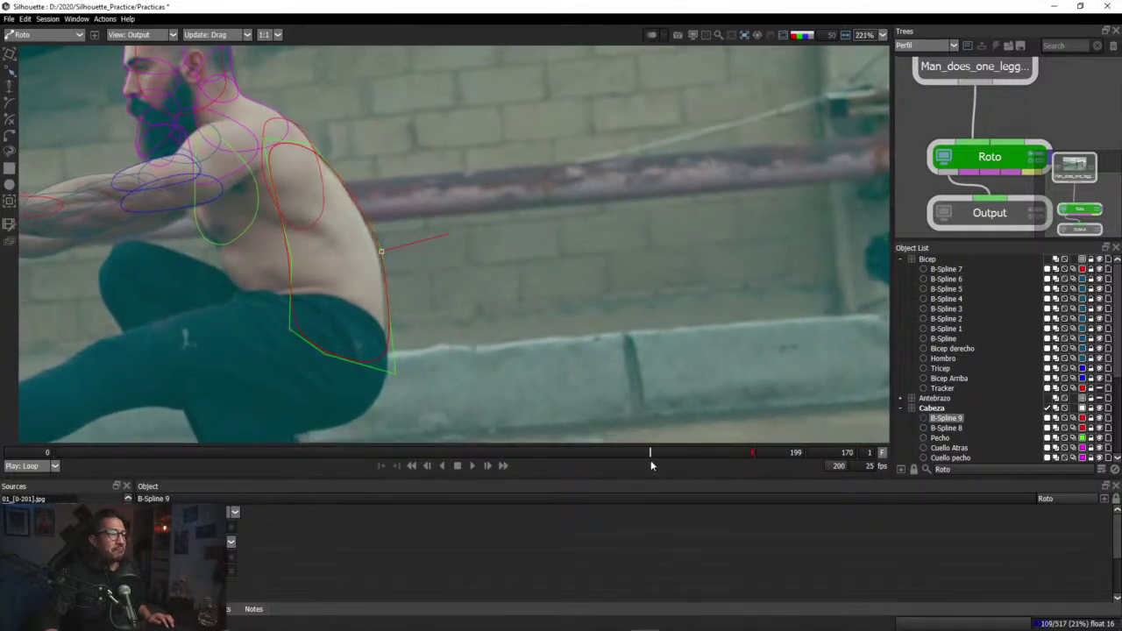
pyautogui.click(10, 54)
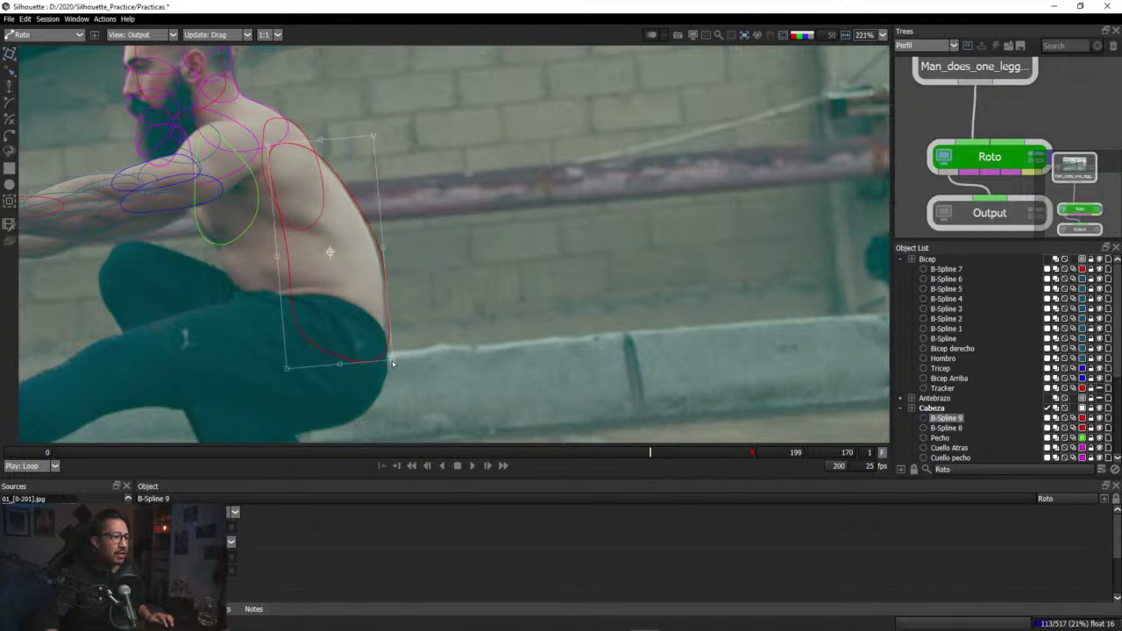
pyautogui.moveTo(393, 363); pyautogui.dragTo(386, 364)
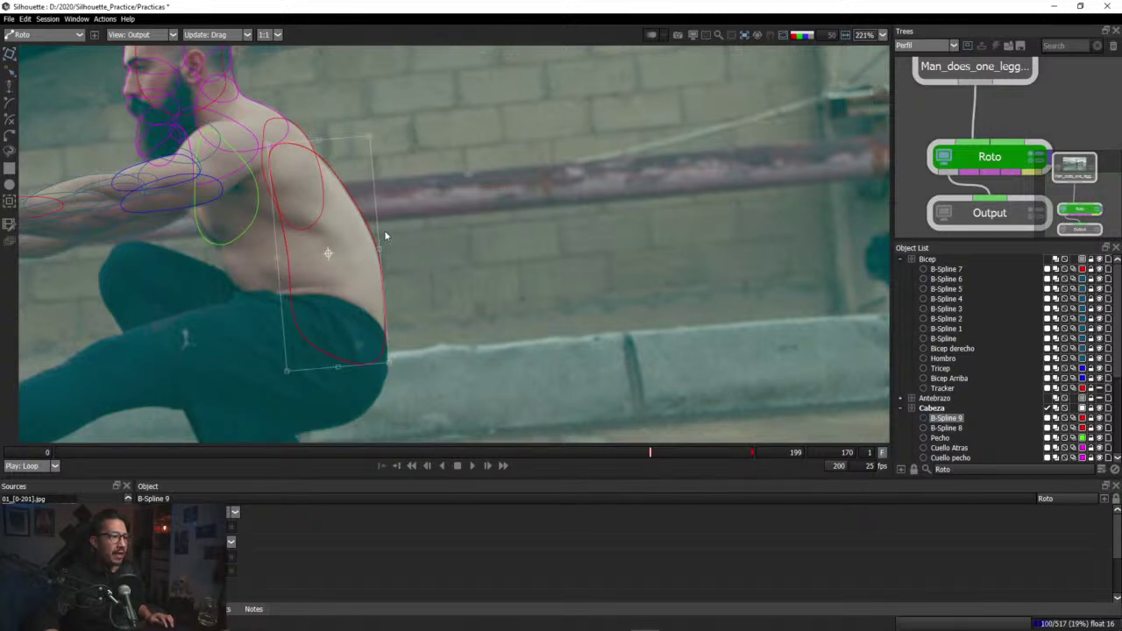
pyautogui.moveTo(268, 146); pyautogui.dragTo(264, 144)
pyautogui.click(262, 140)
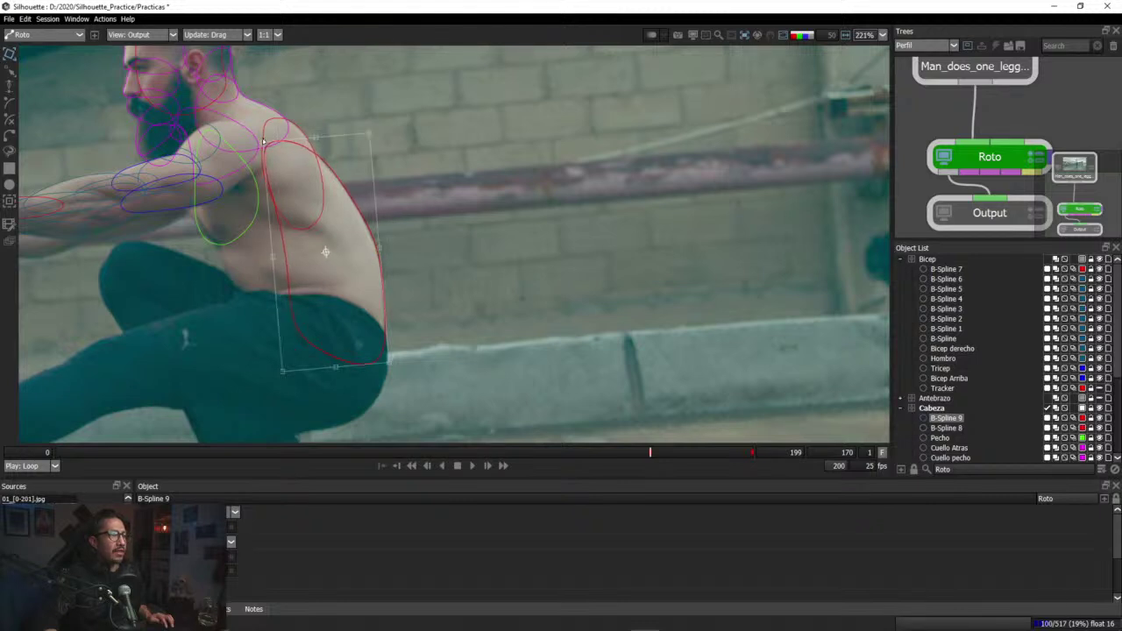
# Step: Keyframe B-Spline 9 at frame 184, transforming its lower outer corner to match the lower back
pyautogui.moveTo(671, 454); pyautogui.dragTo(748, 456)
pyautogui.click(700, 454)
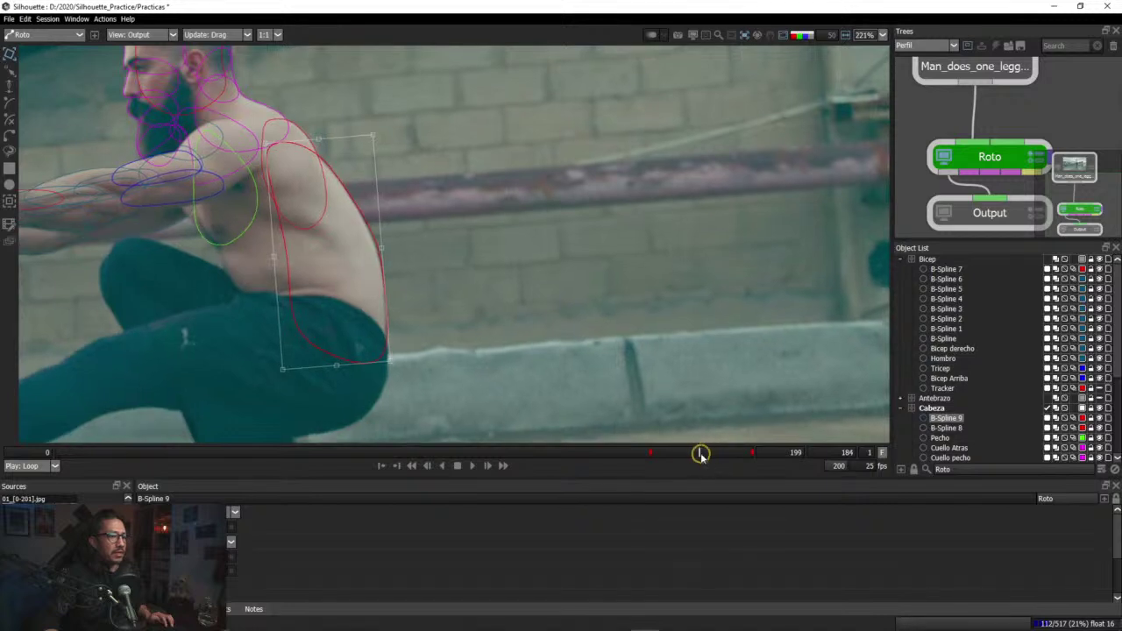
pyautogui.moveTo(393, 362); pyautogui.dragTo(388, 369)
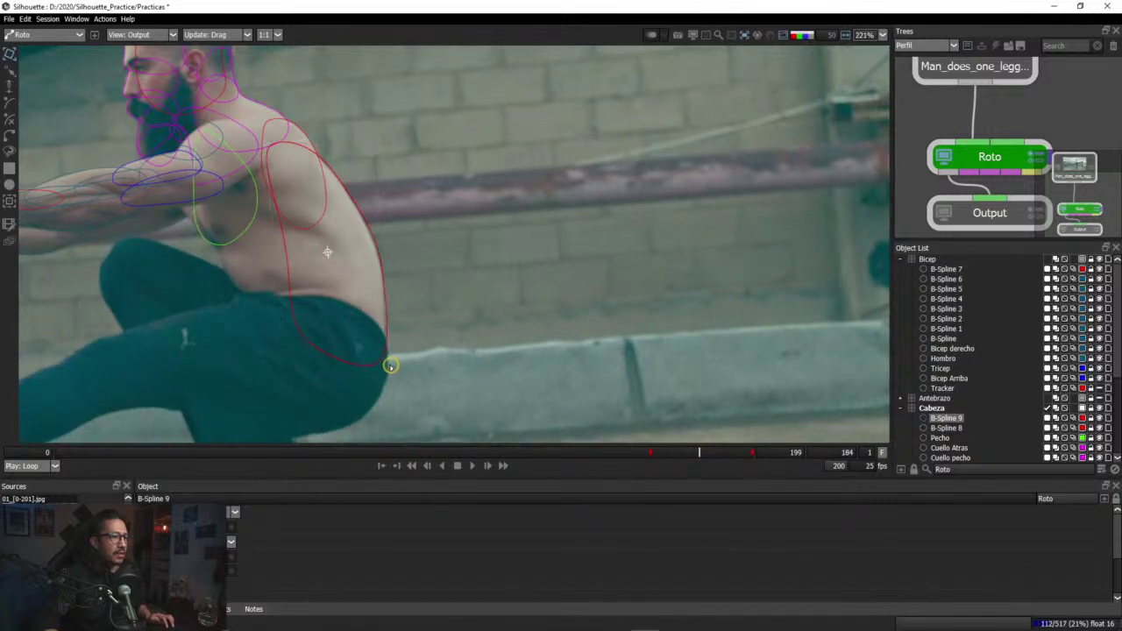
pyautogui.click(388, 366)
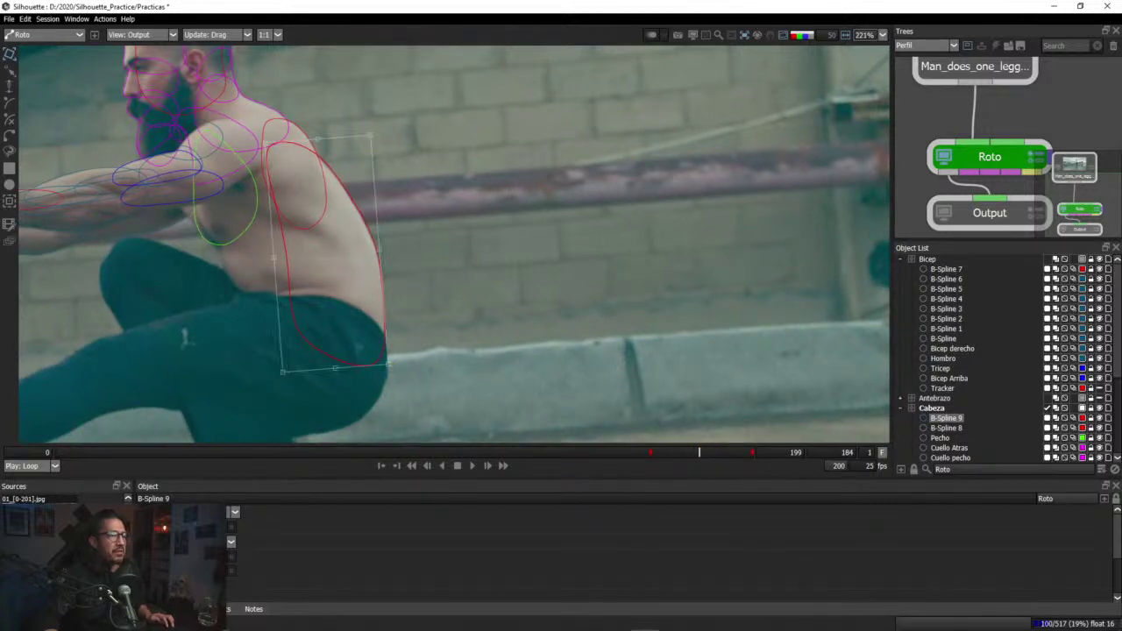
# Step: Keyframe B-Spline 9 at frame 155, adjusting its bottom edge and upper inner corner to fit the back
pyautogui.moveTo(685, 452); pyautogui.dragTo(598, 453)
pyautogui.moveTo(336, 367); pyautogui.dragTo(334, 365)
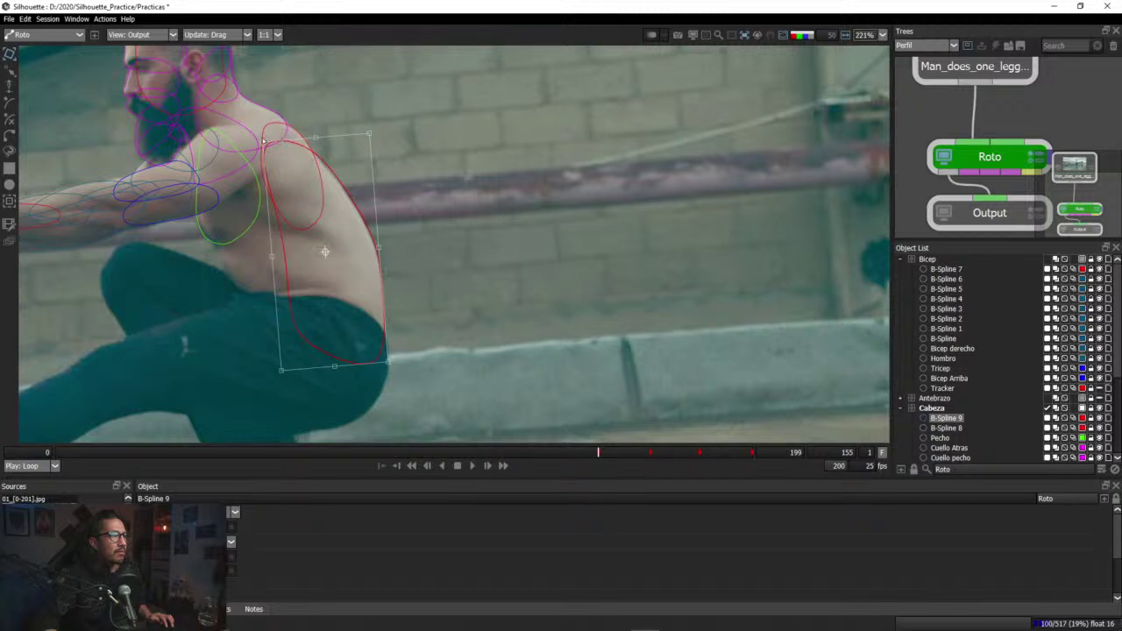
pyautogui.moveTo(263, 141); pyautogui.dragTo(255, 141)
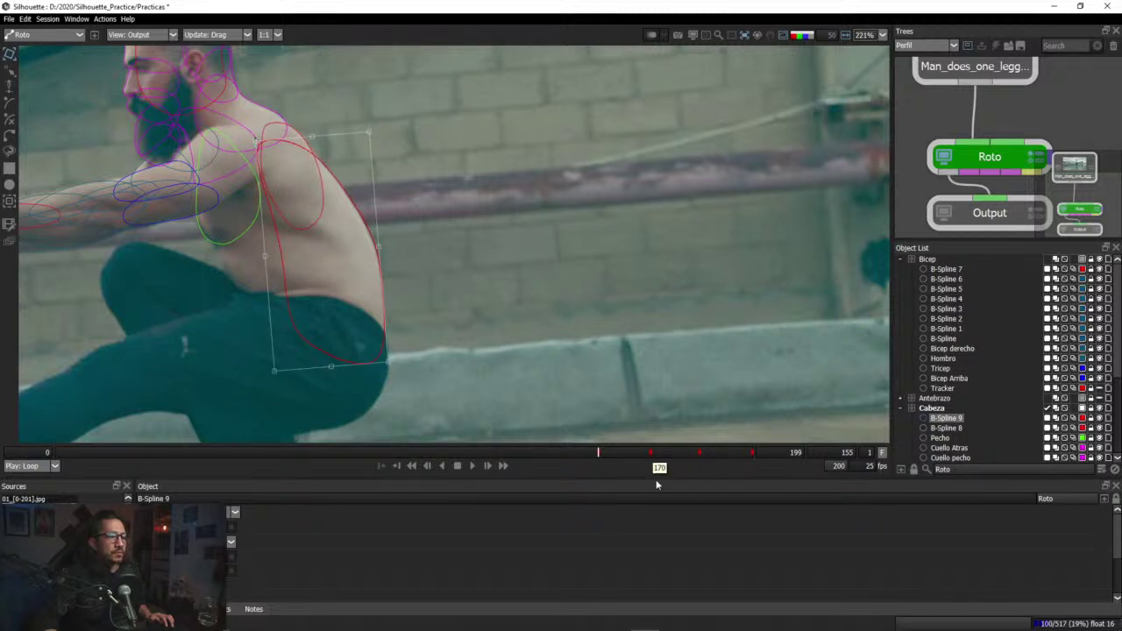
# Step: Keyframe B-Spline 9 at frame 160 by fine-tuning its lower corners against the waist
pyautogui.moveTo(619, 451)
pyautogui.mouseDown()
pyautogui.moveTo(635, 452)
pyautogui.moveTo(617, 451)
pyautogui.mouseUp()
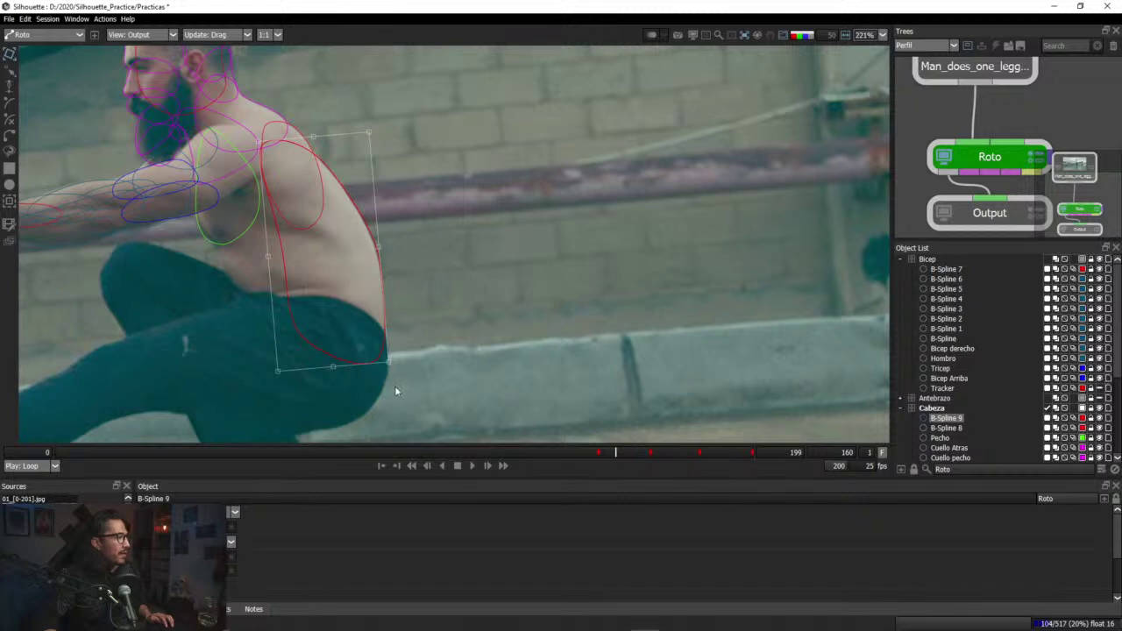
pyautogui.moveTo(279, 372); pyautogui.dragTo(276, 369)
pyautogui.click(278, 371)
pyautogui.click(274, 368)
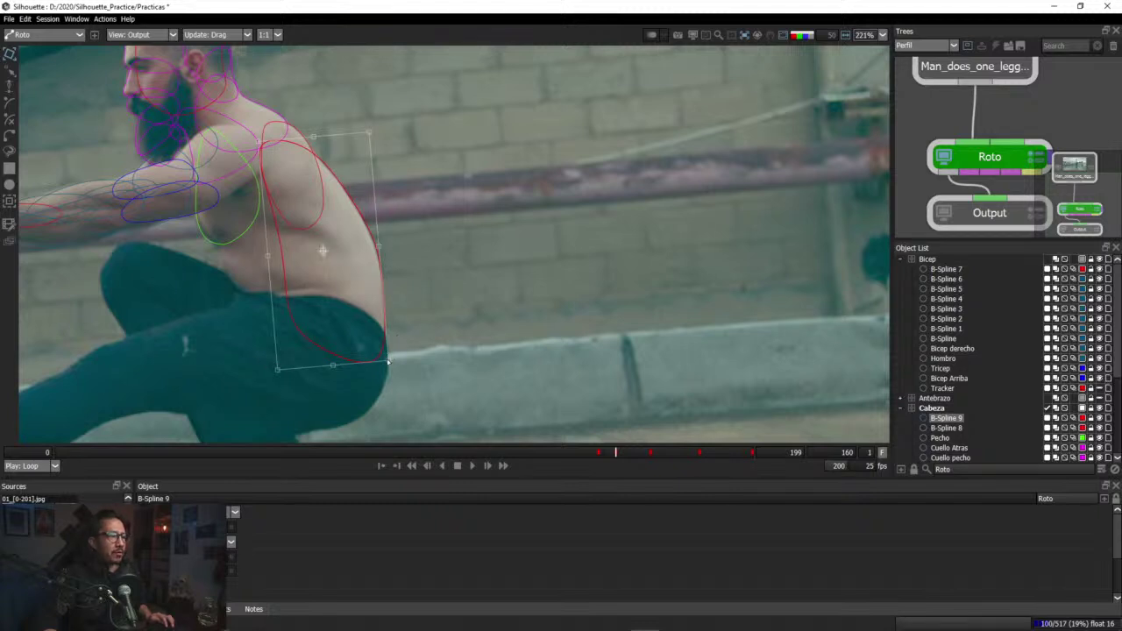
pyautogui.click(391, 363)
pyautogui.click(391, 366)
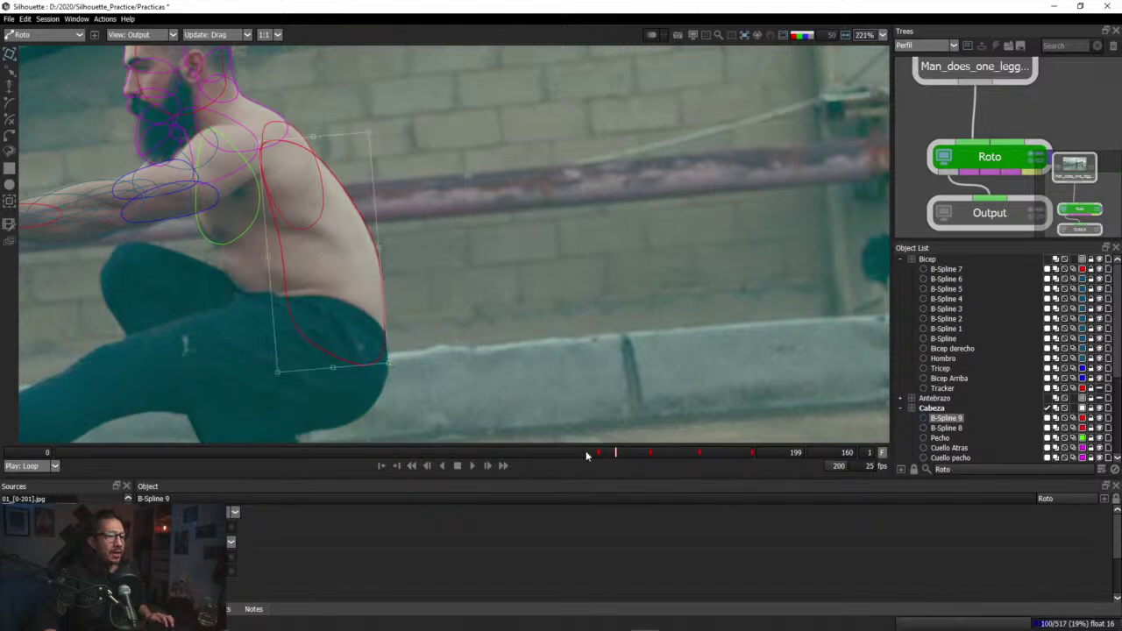
# Step: Keyframe B-Spline 9 at frame 125, moving its lower and upper outer corners outward to follow the back
pyautogui.moveTo(613, 453); pyautogui.dragTo(493, 453)
pyautogui.moveTo(388, 362); pyautogui.dragTo(392, 366)
pyautogui.click(374, 134)
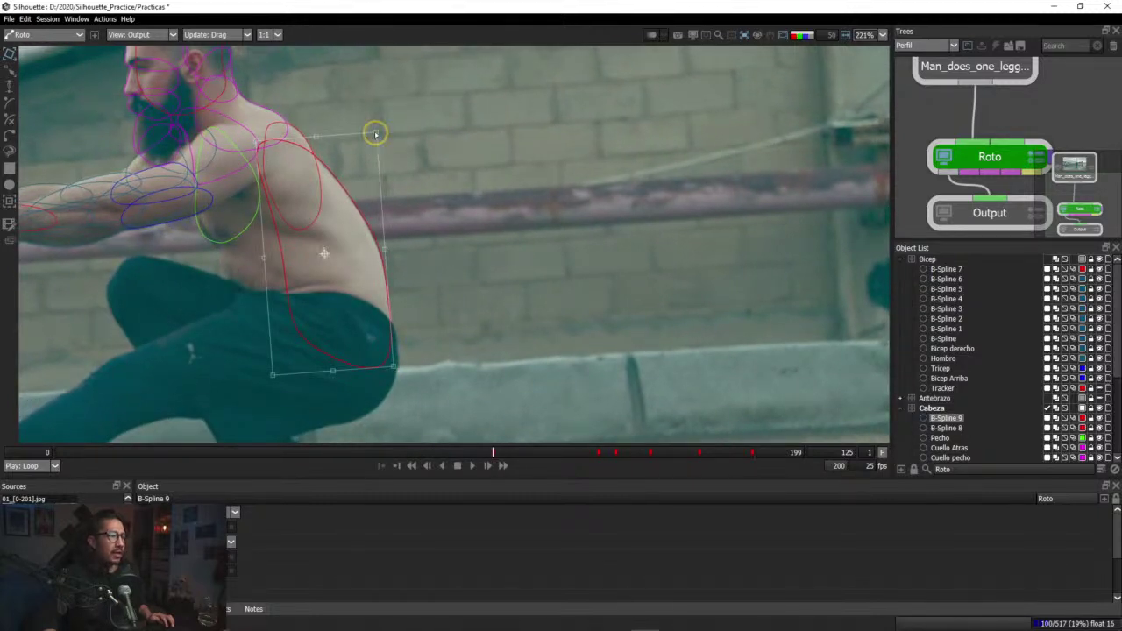
pyautogui.hotkey('ctrl', 'a')
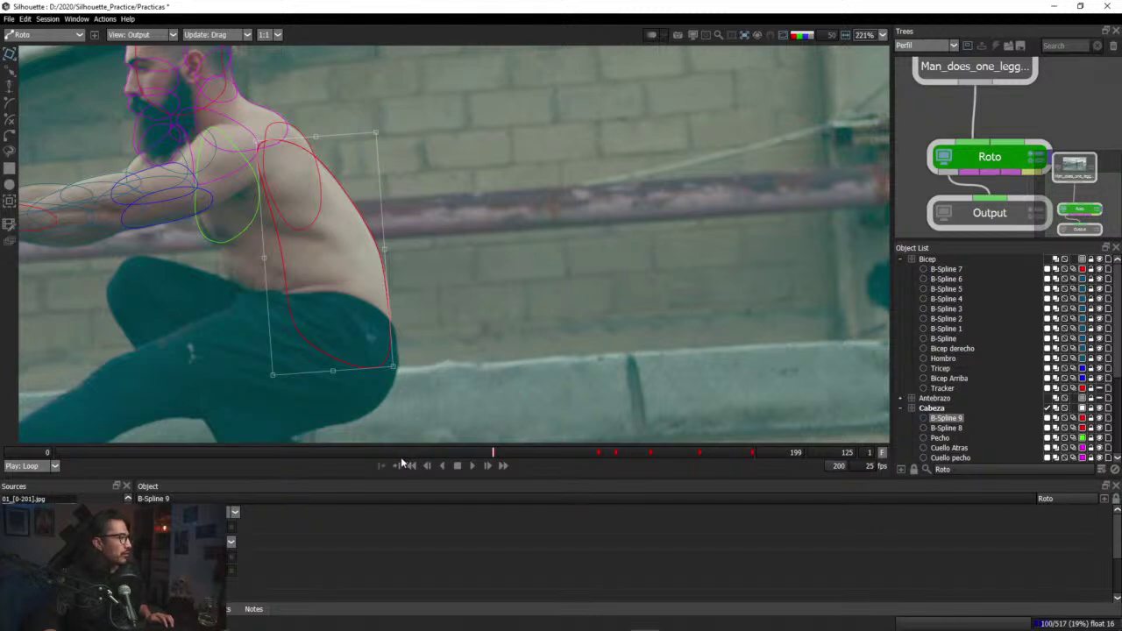
# Step: Keyframe B-Spline 9 at frame 101, moving its lower outer corner outward and fine-tuning its outer points along the back
pyautogui.moveTo(488, 453); pyautogui.dragTo(410, 451)
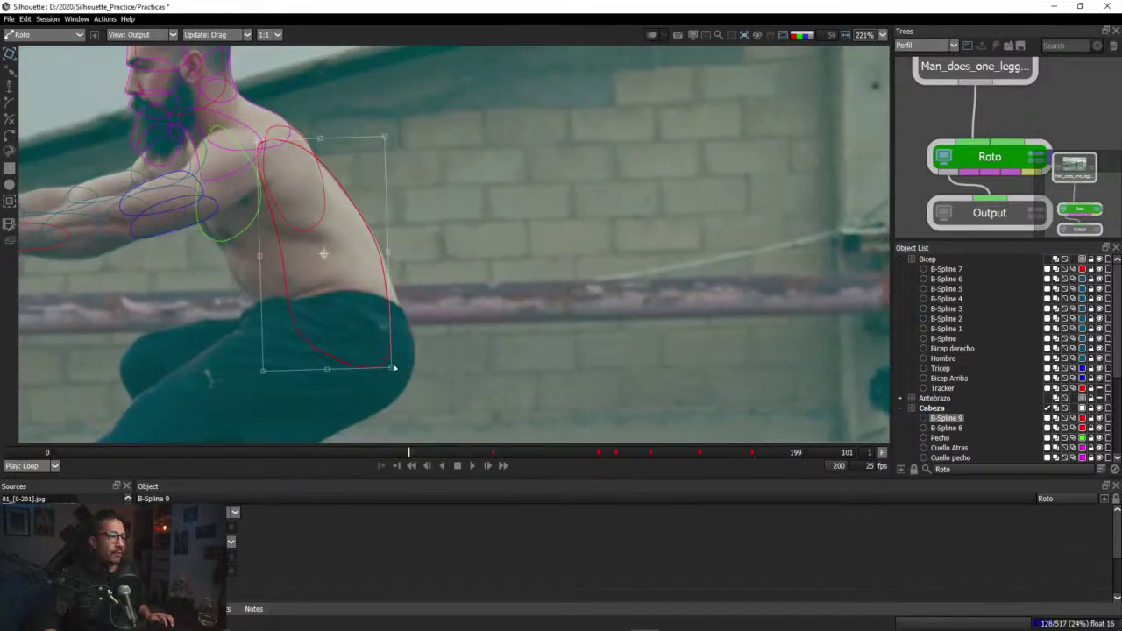
pyautogui.moveTo(394, 368)
pyautogui.mouseDown()
pyautogui.moveTo(411, 368)
pyautogui.moveTo(411, 382)
pyautogui.mouseUp()
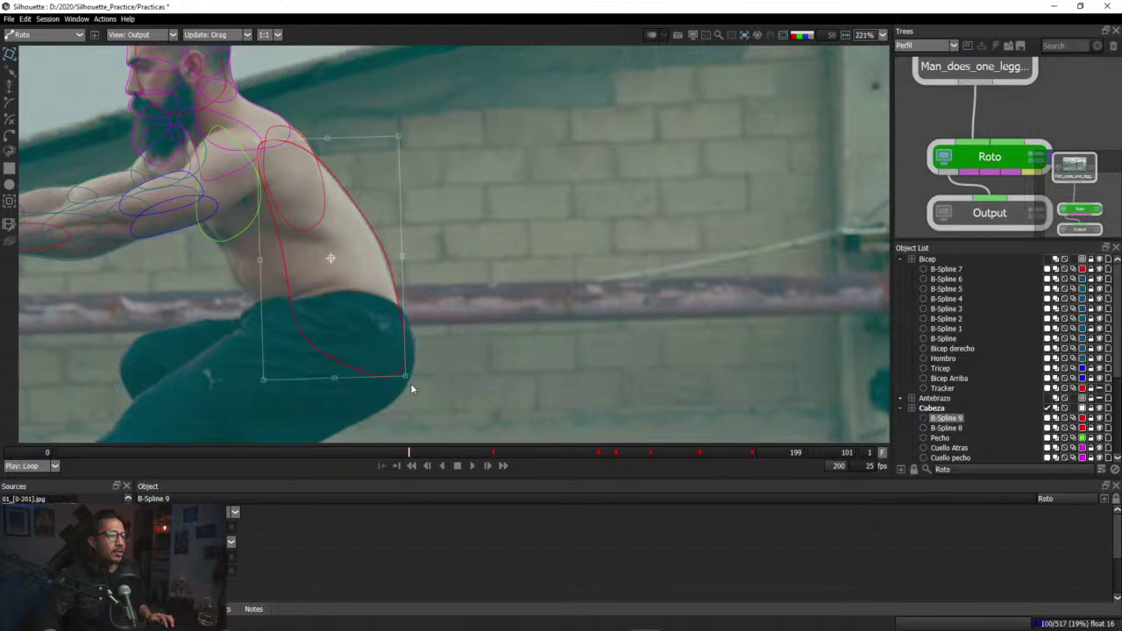
pyautogui.scroll(4, 396, 247)
pyautogui.click(387, 247)
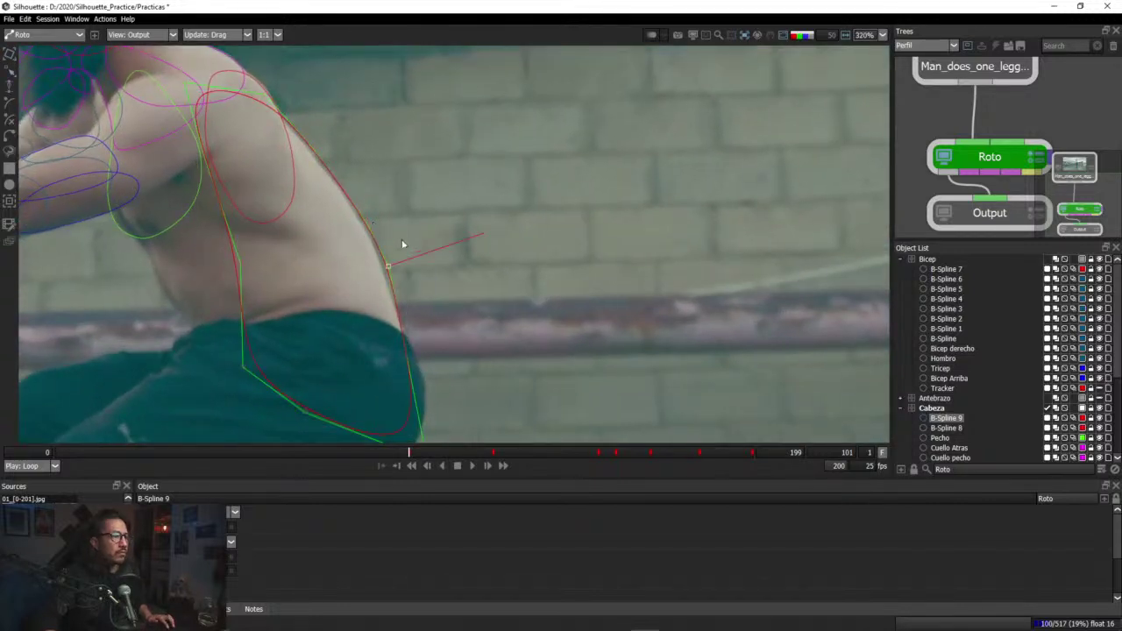
pyautogui.moveTo(389, 266); pyautogui.dragTo(341, 186)
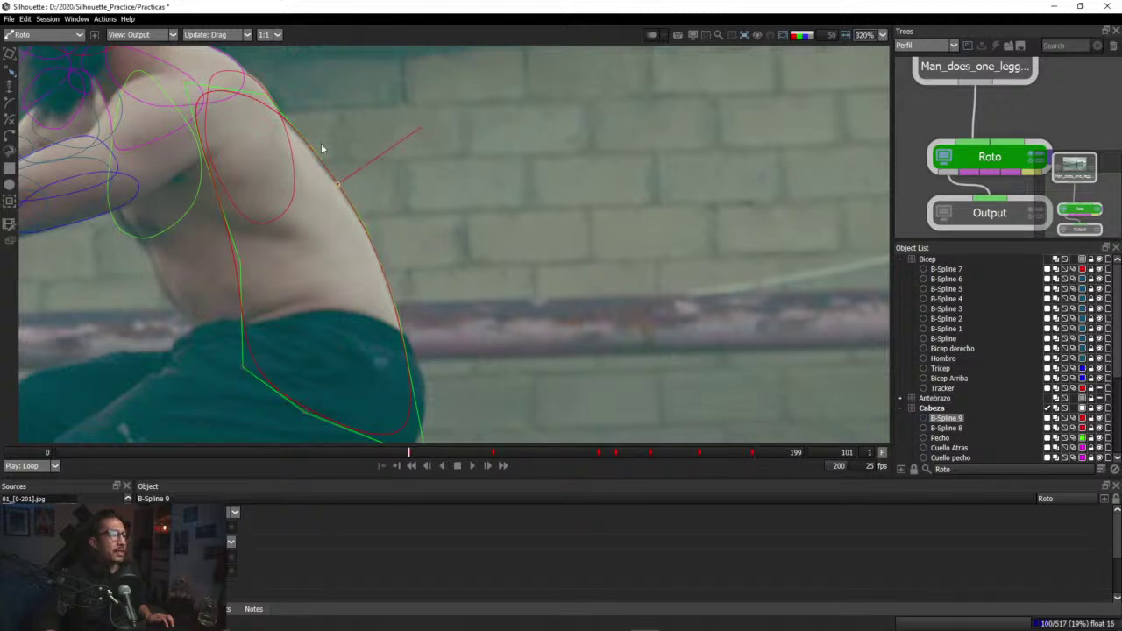
pyautogui.moveTo(322, 143); pyautogui.dragTo(411, 222)
pyautogui.moveTo(356, 174); pyautogui.dragTo(342, 164)
pyautogui.moveTo(403, 227); pyautogui.dragTo(401, 228)
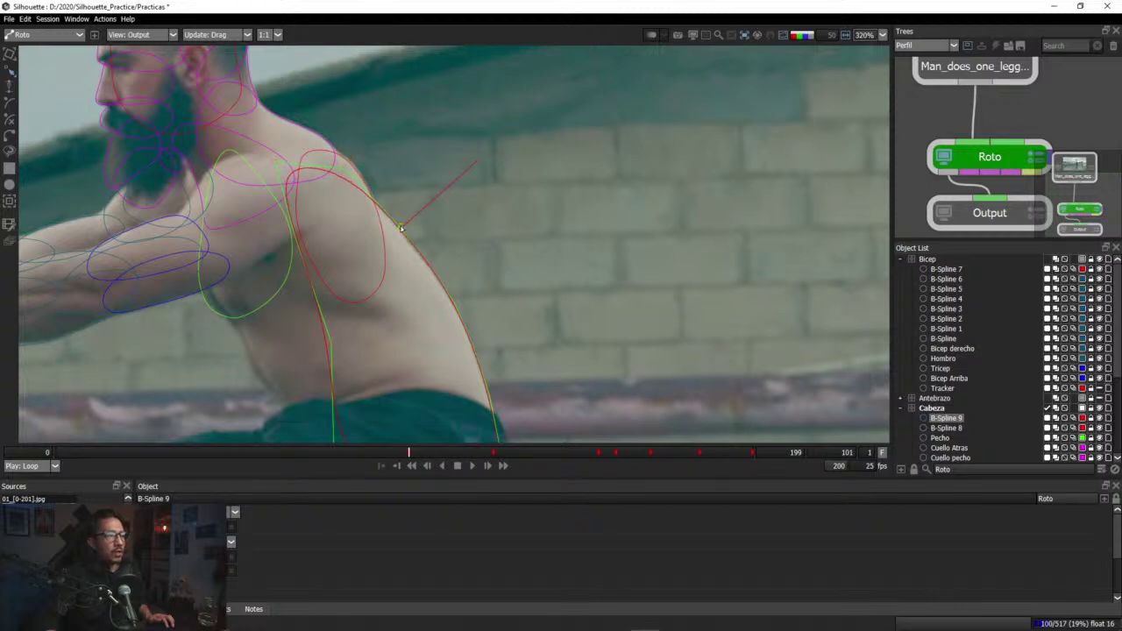
pyautogui.moveTo(474, 289); pyautogui.dragTo(443, 210)
# Step: Keyframe B-Spline 9 at frame 118, adjusting the outer point beside the lower back
pyautogui.scroll(-1, 475, 295)
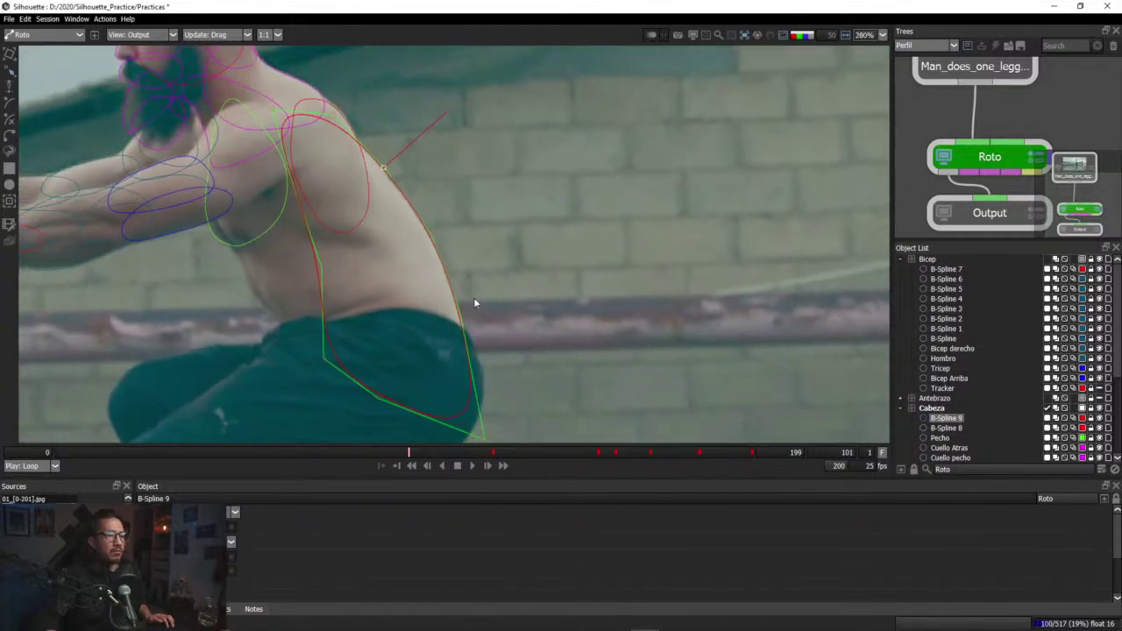
pyautogui.moveTo(473, 297); pyautogui.dragTo(441, 274)
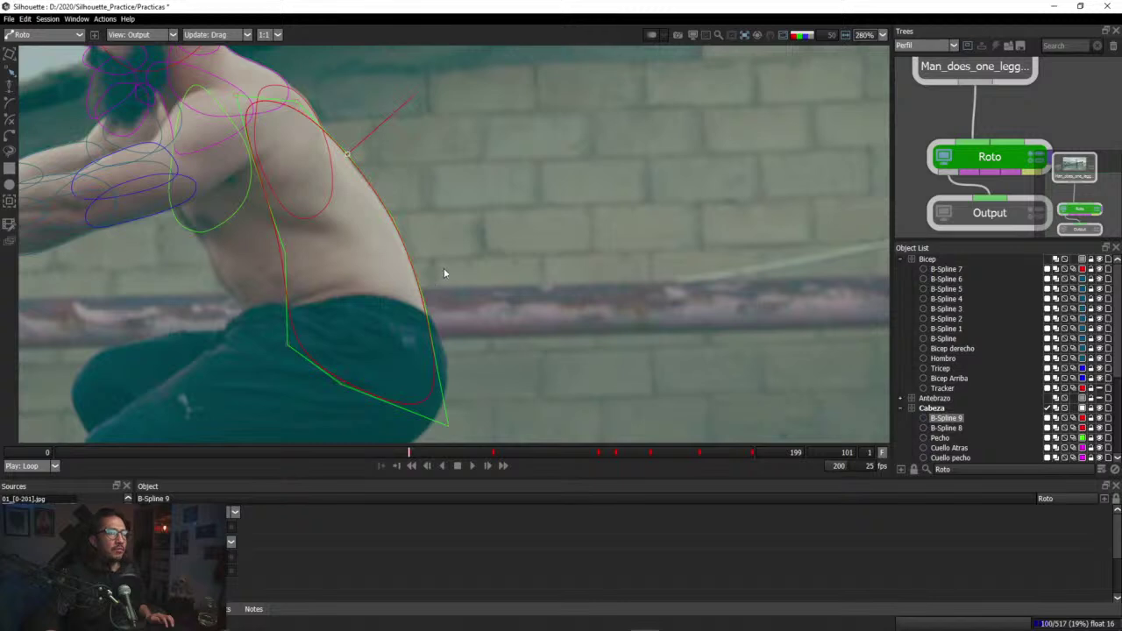
pyautogui.moveTo(447, 455); pyautogui.dragTo(470, 453)
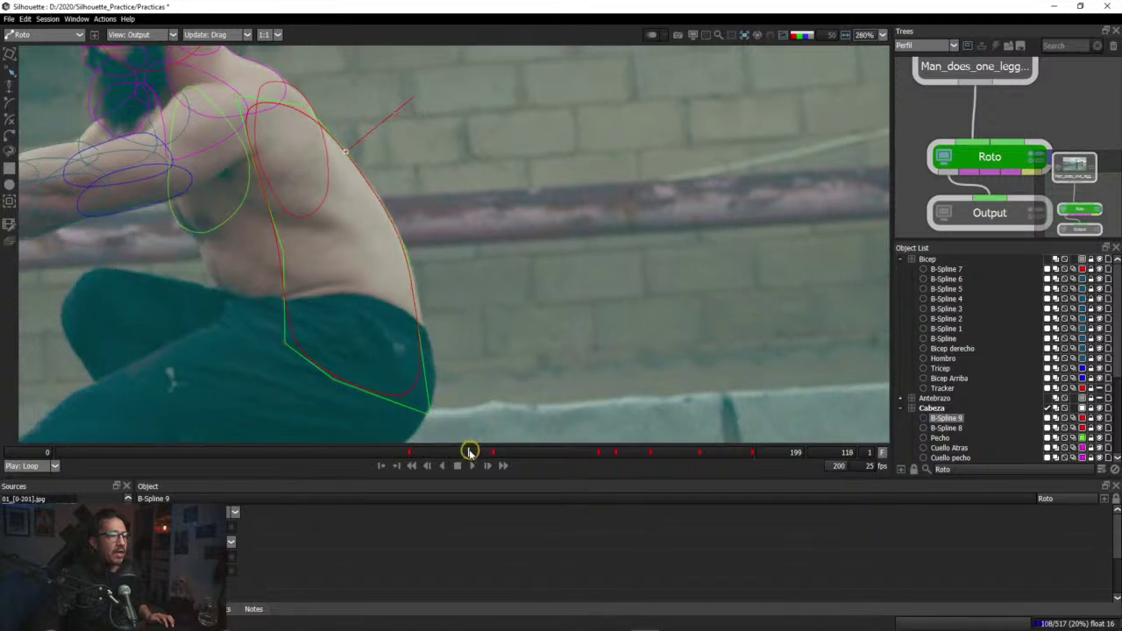
pyautogui.click(415, 299)
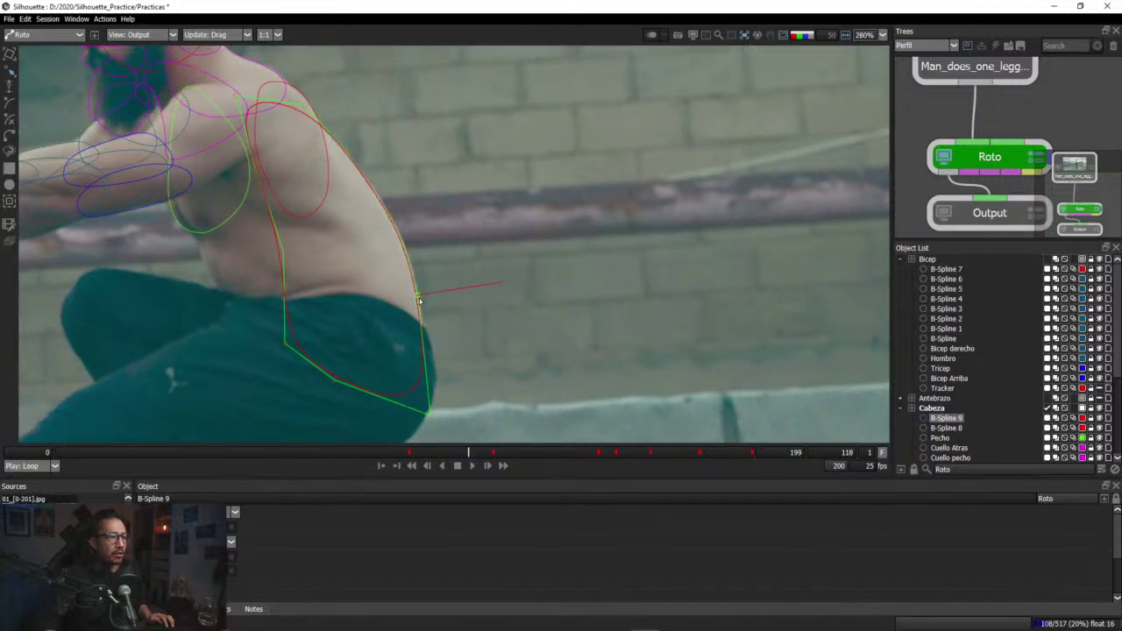
# Step: Keyframe B-Spline 9 at frame 79, shifting the whole shape inward to the back and adjusting its upper inner corner
pyautogui.moveTo(467, 453); pyautogui.dragTo(330, 448)
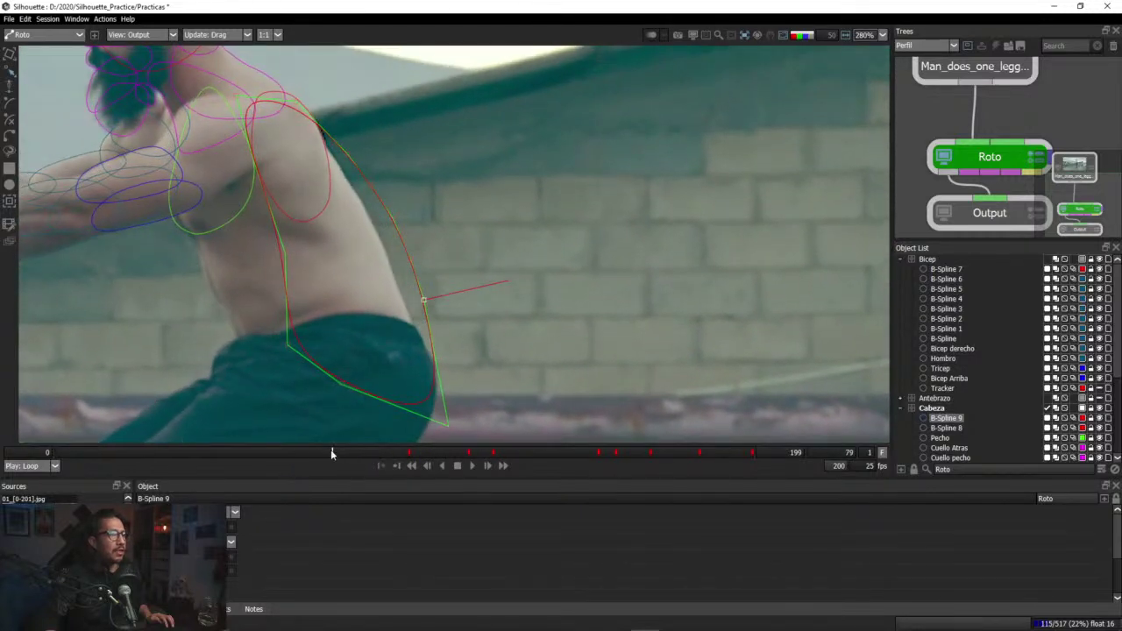
pyautogui.click(8, 53)
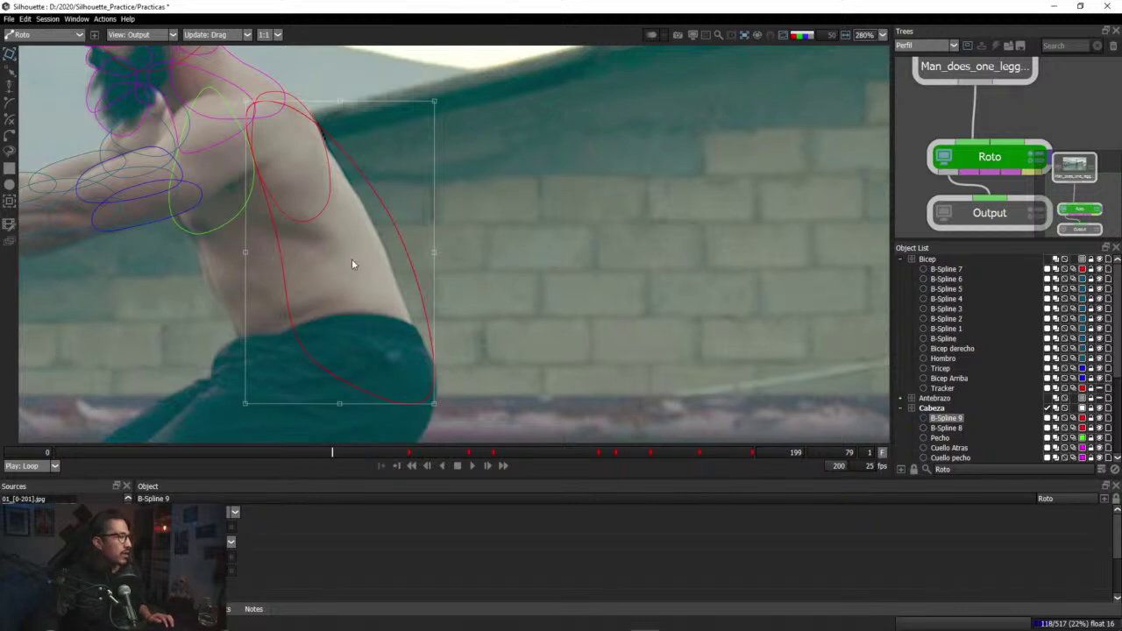
pyautogui.moveTo(403, 238); pyautogui.dragTo(386, 241)
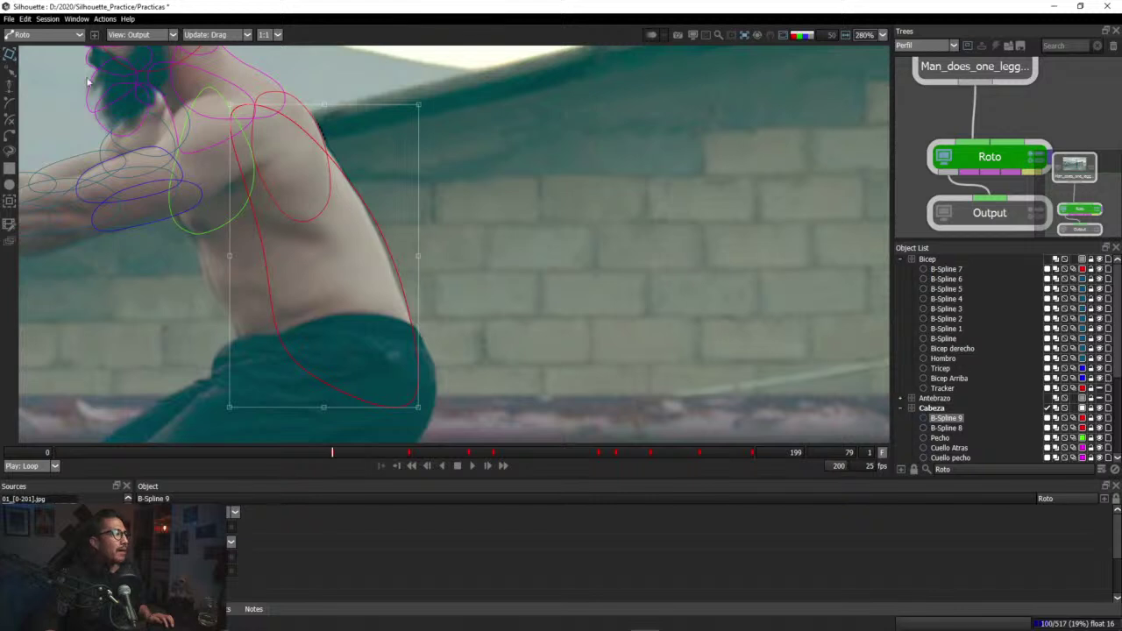
pyautogui.moveTo(233, 106); pyautogui.dragTo(236, 102)
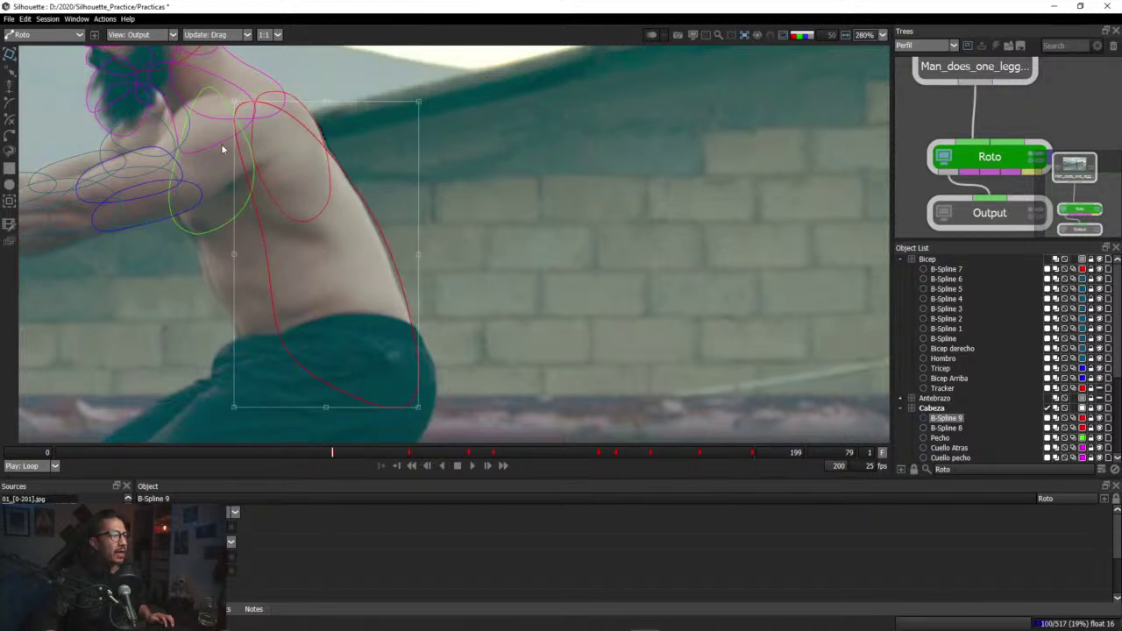
# Step: Fine-tune B-Spline 9's individual outer points at frame 79 to follow the contour from shoulder blade to waist
pyautogui.click(9, 105)
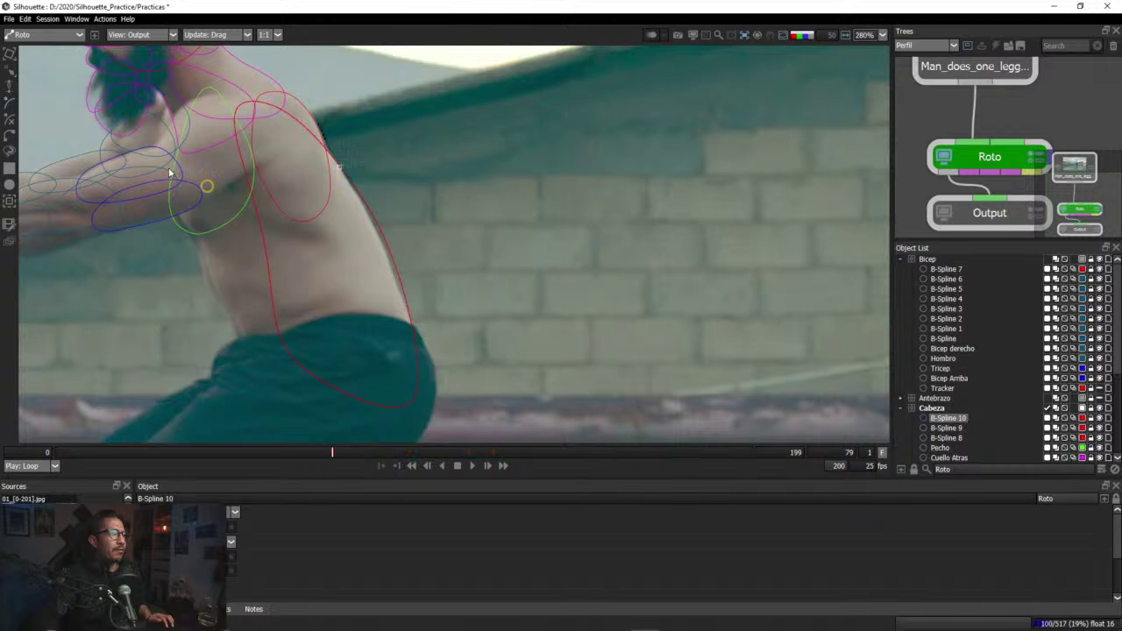
pyautogui.click(13, 77)
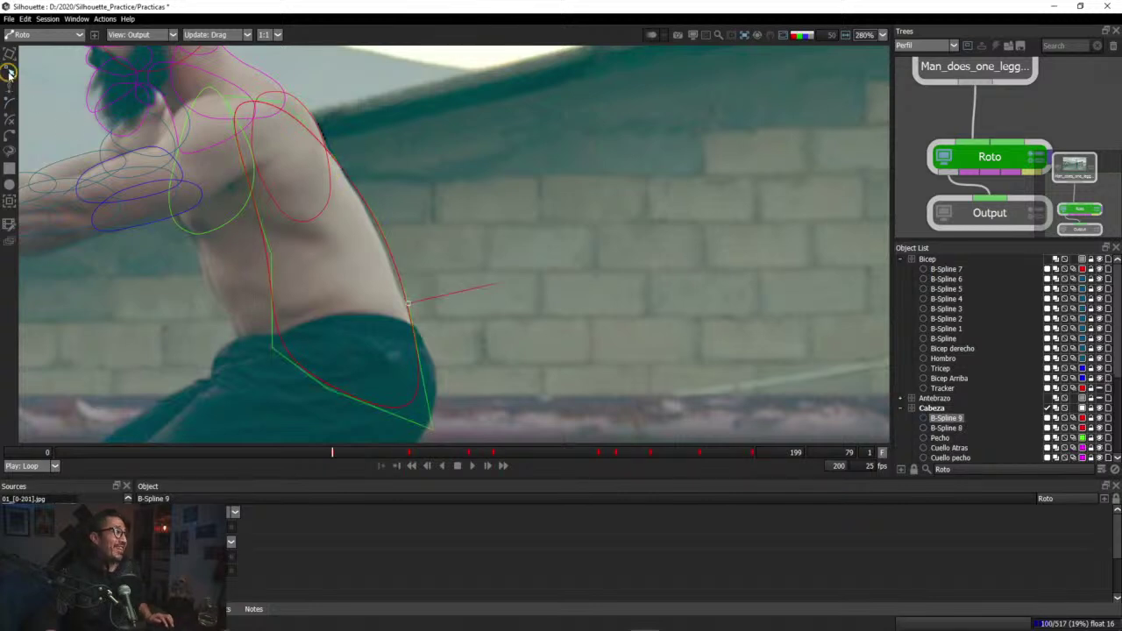
pyautogui.scroll(5, 356, 188)
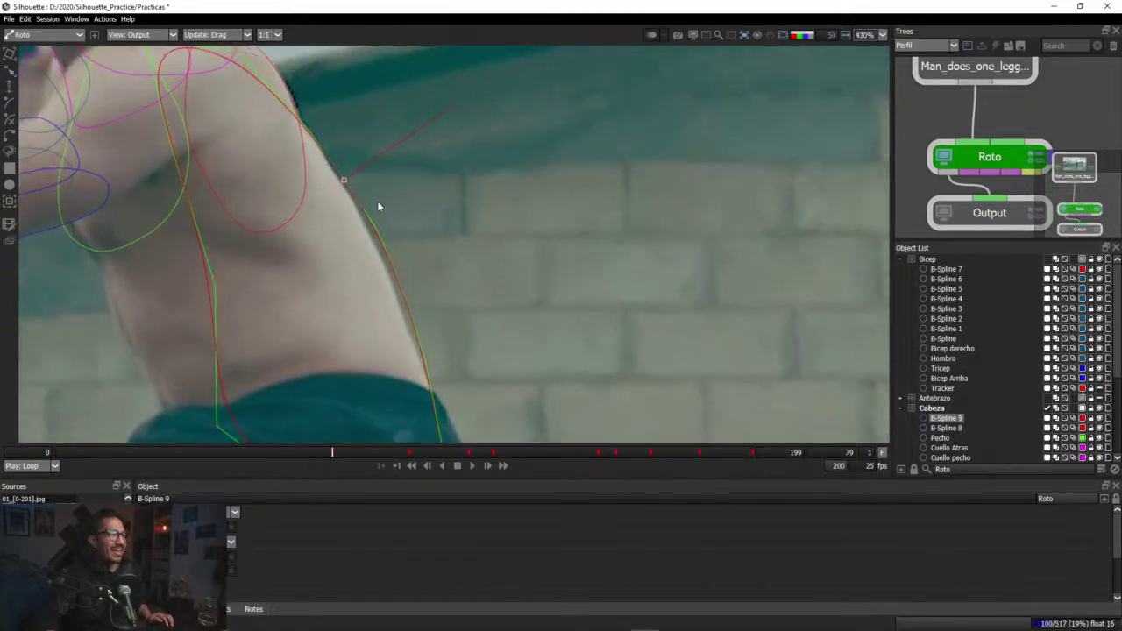
pyautogui.moveTo(378, 239); pyautogui.dragTo(368, 242)
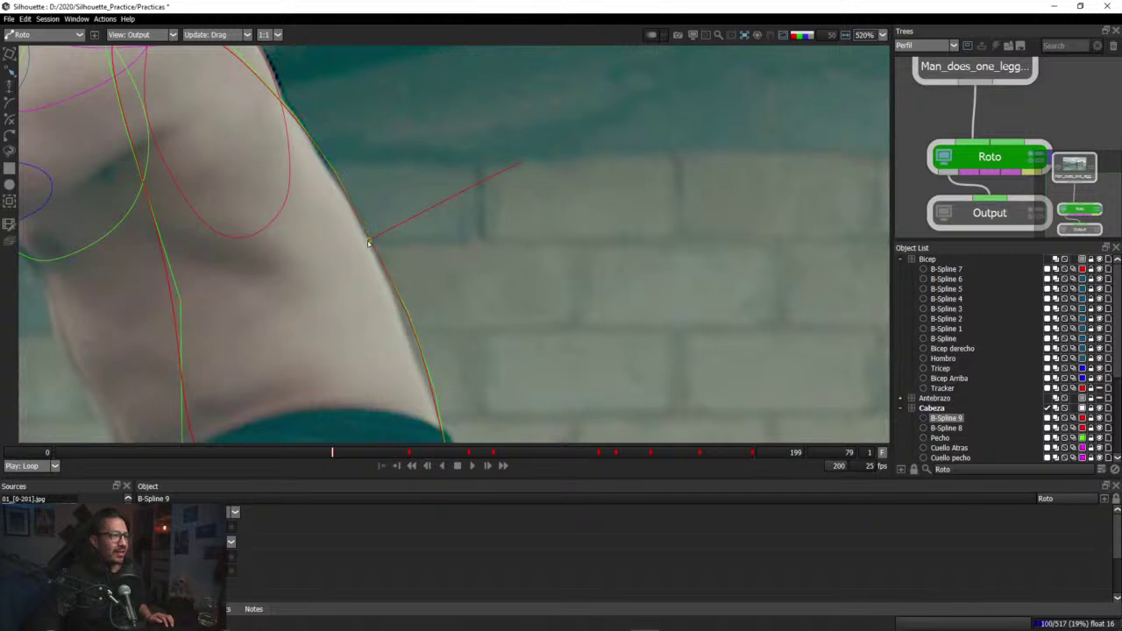
pyautogui.moveTo(338, 174); pyautogui.dragTo(333, 174)
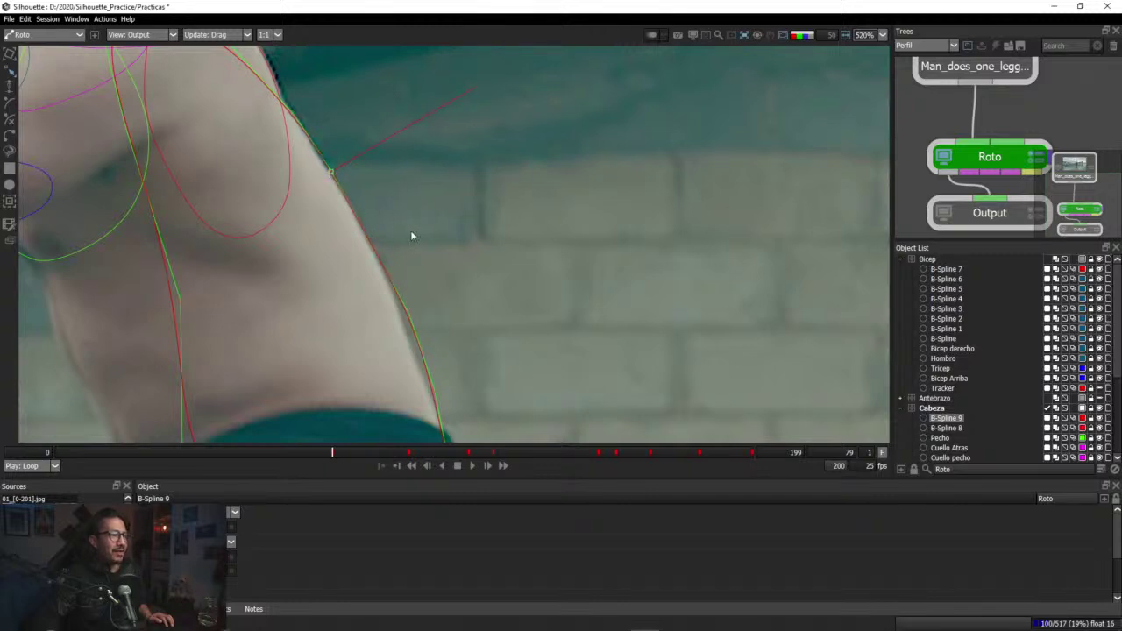
pyautogui.moveTo(405, 318); pyautogui.dragTo(409, 258)
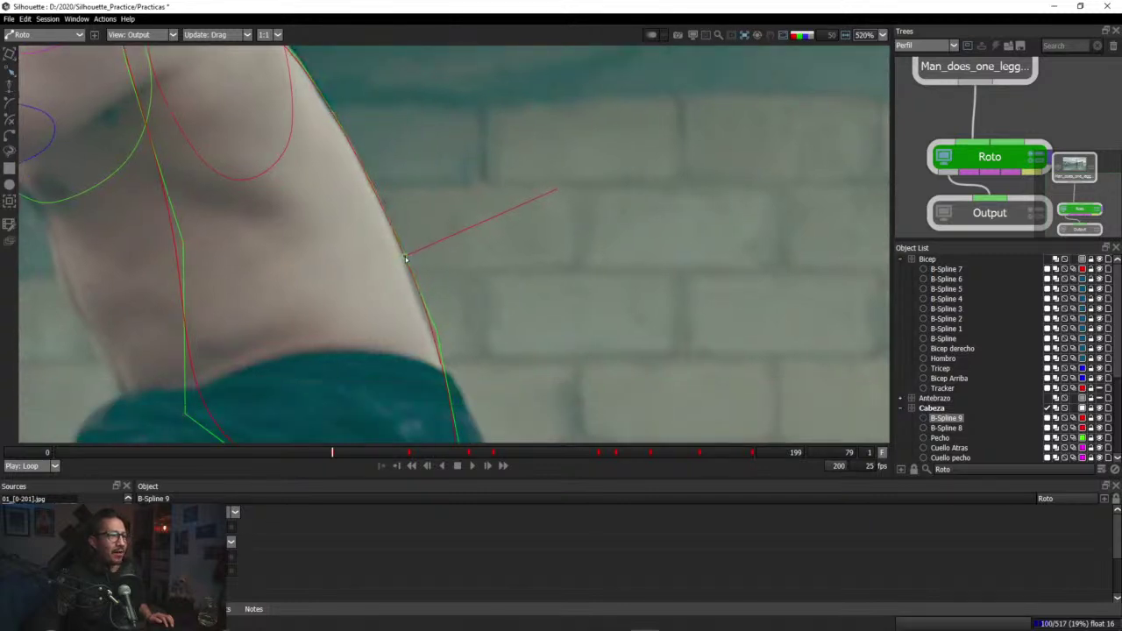
pyautogui.click(437, 329)
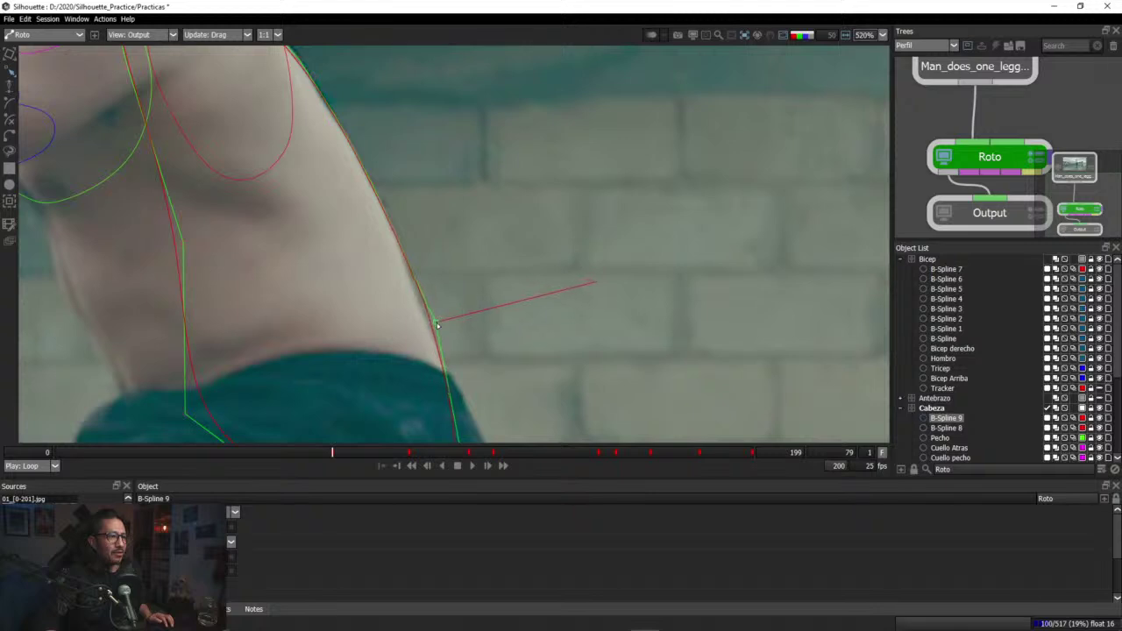
pyautogui.click(405, 258)
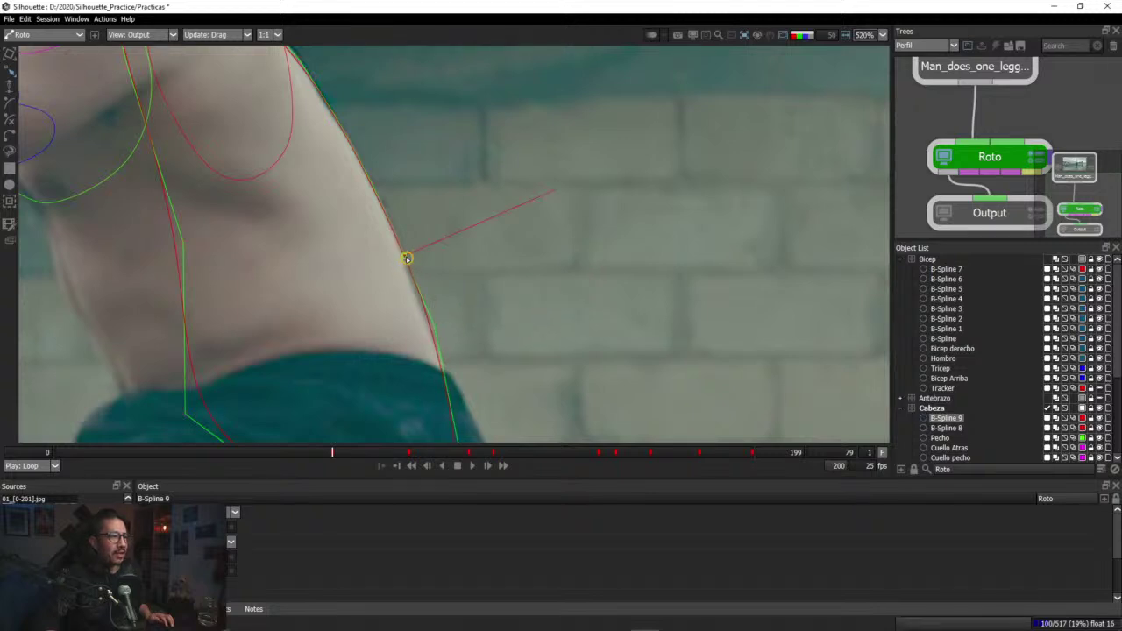
pyautogui.scroll(-5, 407, 261)
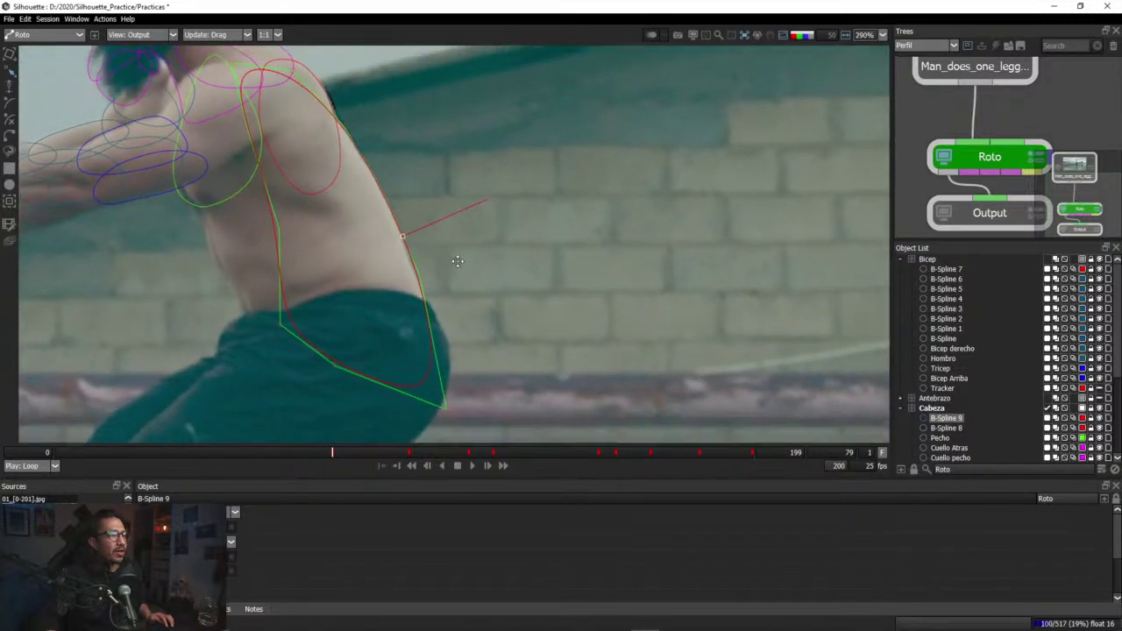
# Step: Keyframe B-Spline 9 at frames 61 and 68, shifting the shape inward against the edge of the back
pyautogui.moveTo(355, 453); pyautogui.dragTo(269, 454)
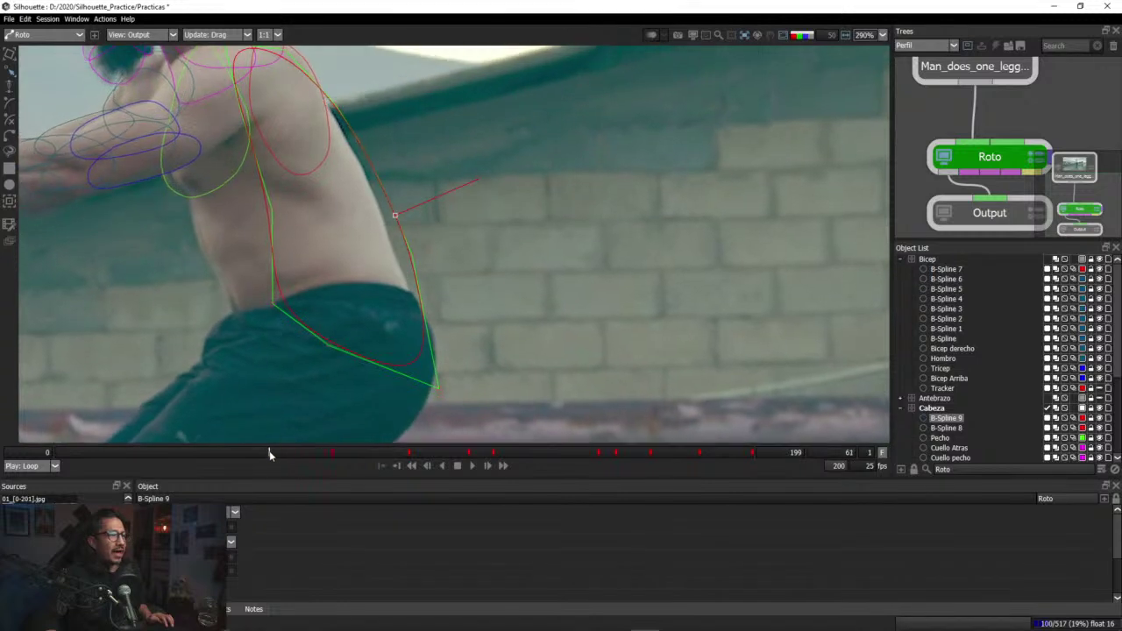
pyautogui.click(9, 54)
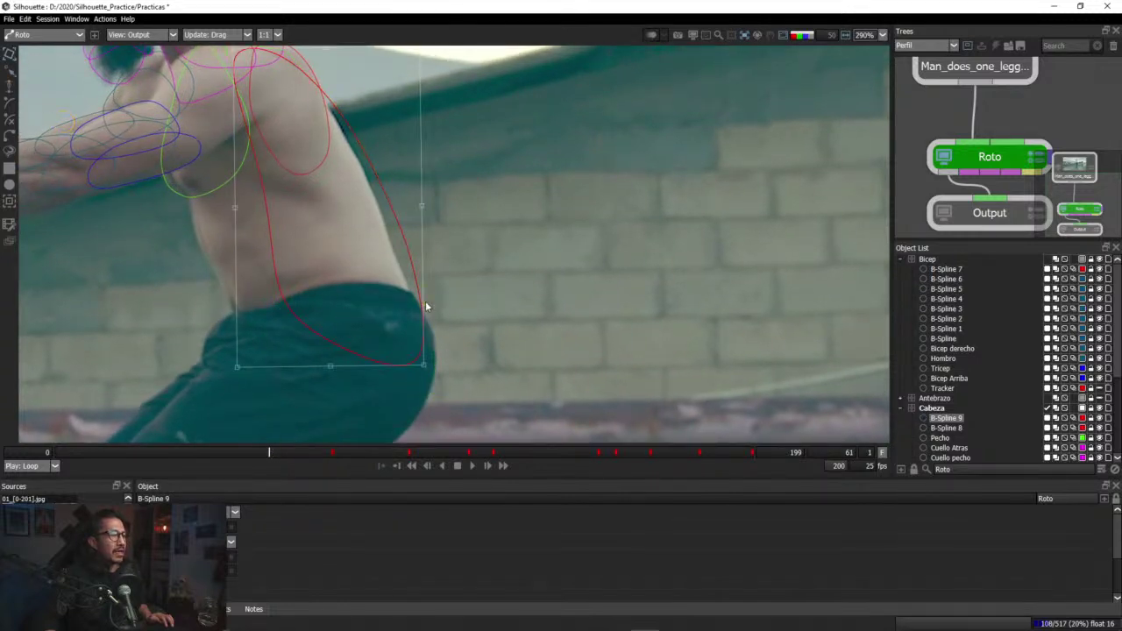
pyautogui.moveTo(421, 301); pyautogui.dragTo(412, 300)
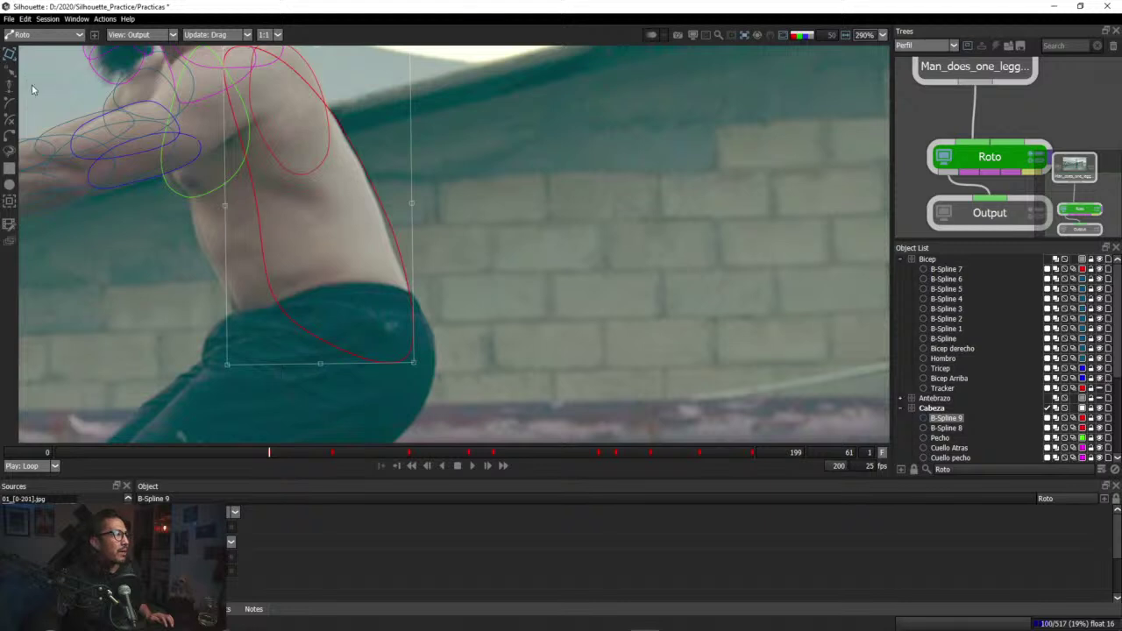
pyautogui.moveTo(282, 452)
pyautogui.mouseDown()
pyautogui.moveTo(336, 457)
pyautogui.moveTo(283, 453)
pyautogui.moveTo(318, 453)
pyautogui.moveTo(295, 461)
pyautogui.mouseUp()
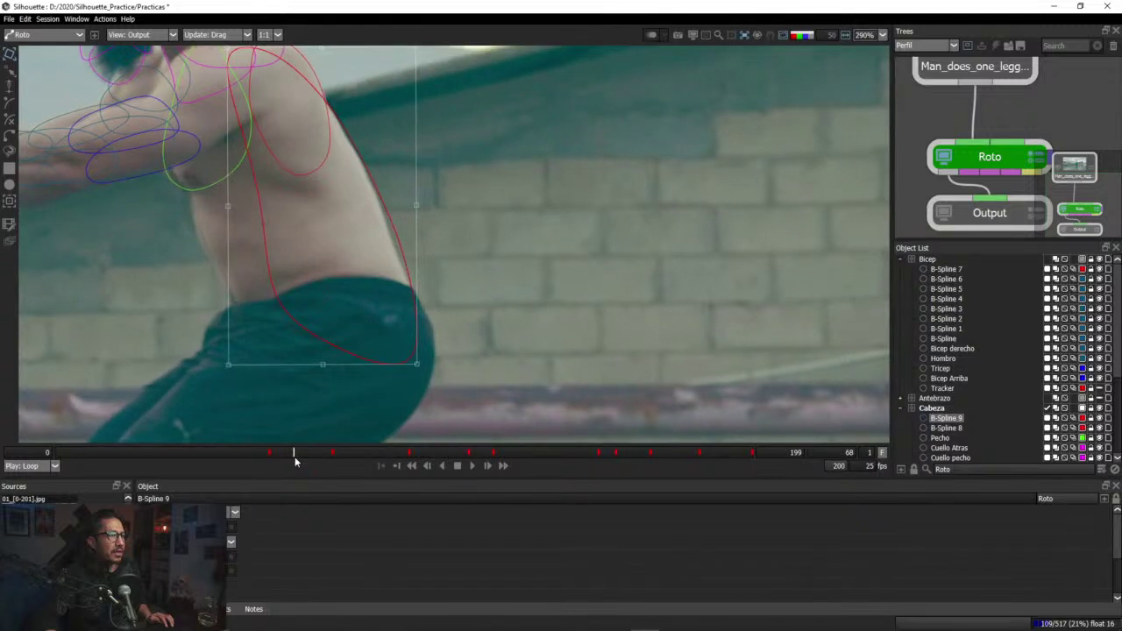
pyautogui.moveTo(411, 279); pyautogui.dragTo(408, 284)
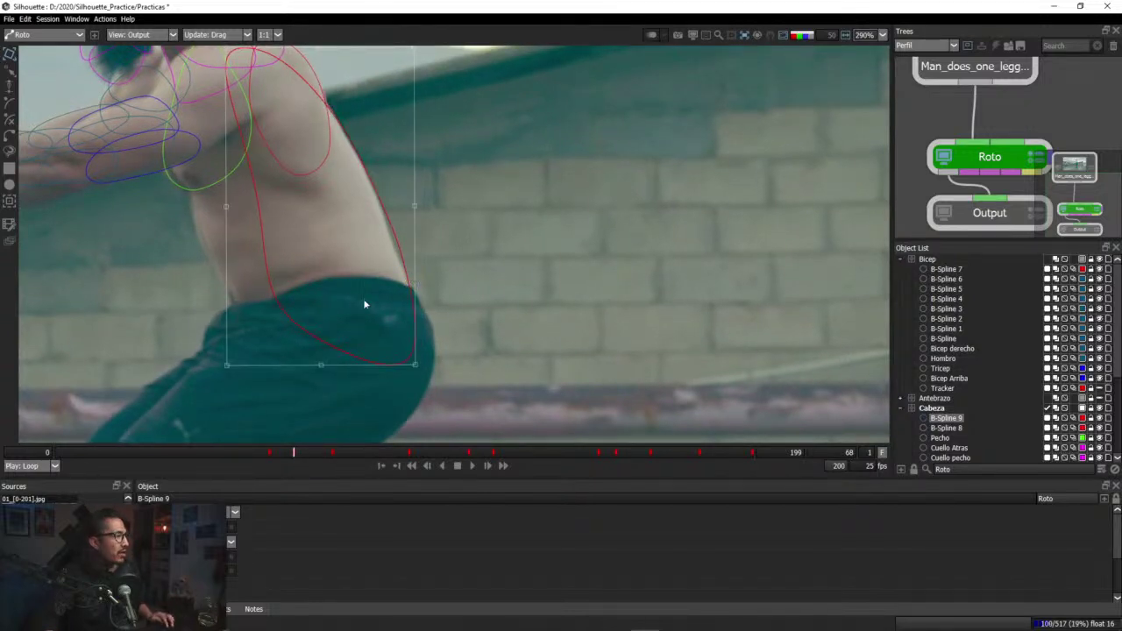
# Step: Try keyframing B-Spline 9 at frames 30 and 50 by transforming its bounding box to fit the straightening back
pyautogui.moveTo(306, 452); pyautogui.dragTo(161, 452)
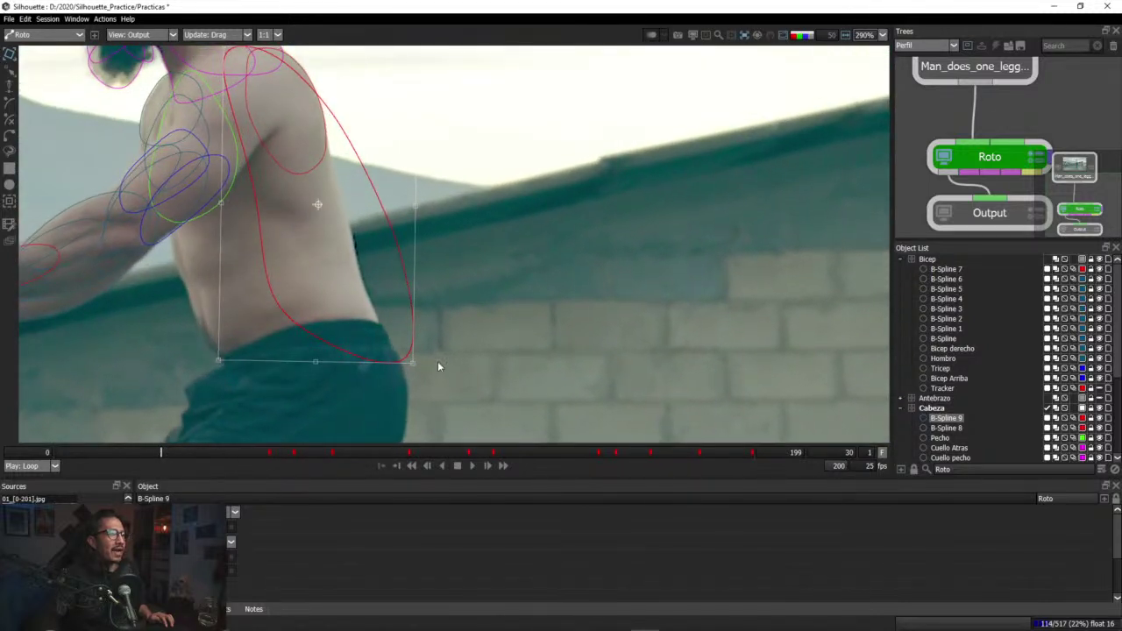
pyautogui.moveTo(416, 362); pyautogui.dragTo(374, 359)
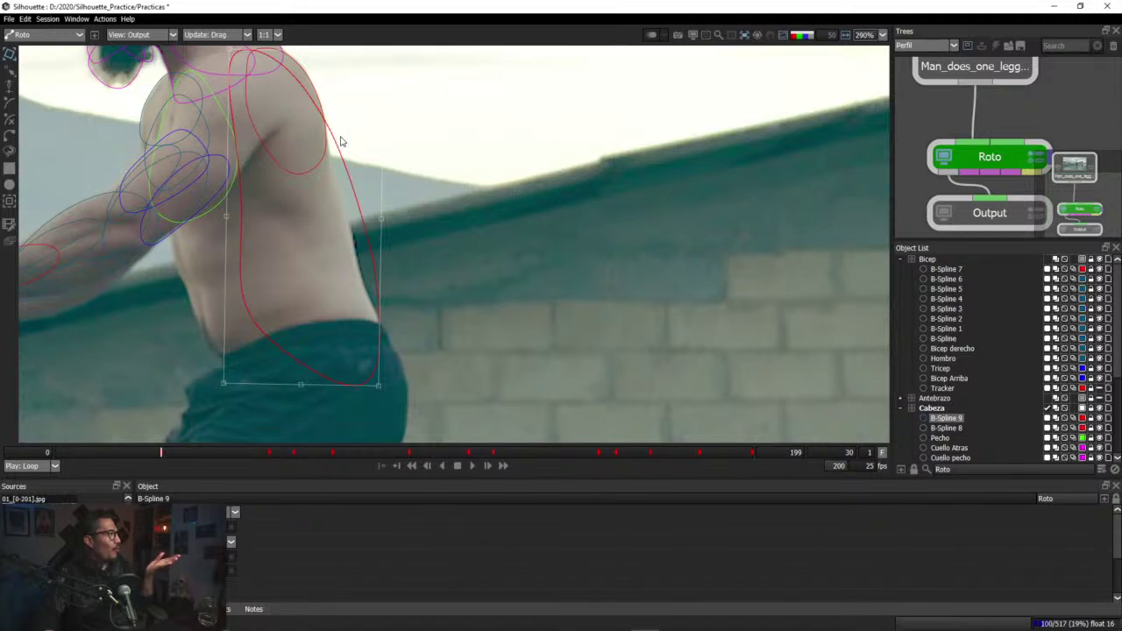
pyautogui.moveTo(196, 452); pyautogui.dragTo(230, 452)
pyautogui.moveTo(402, 333); pyautogui.dragTo(403, 334)
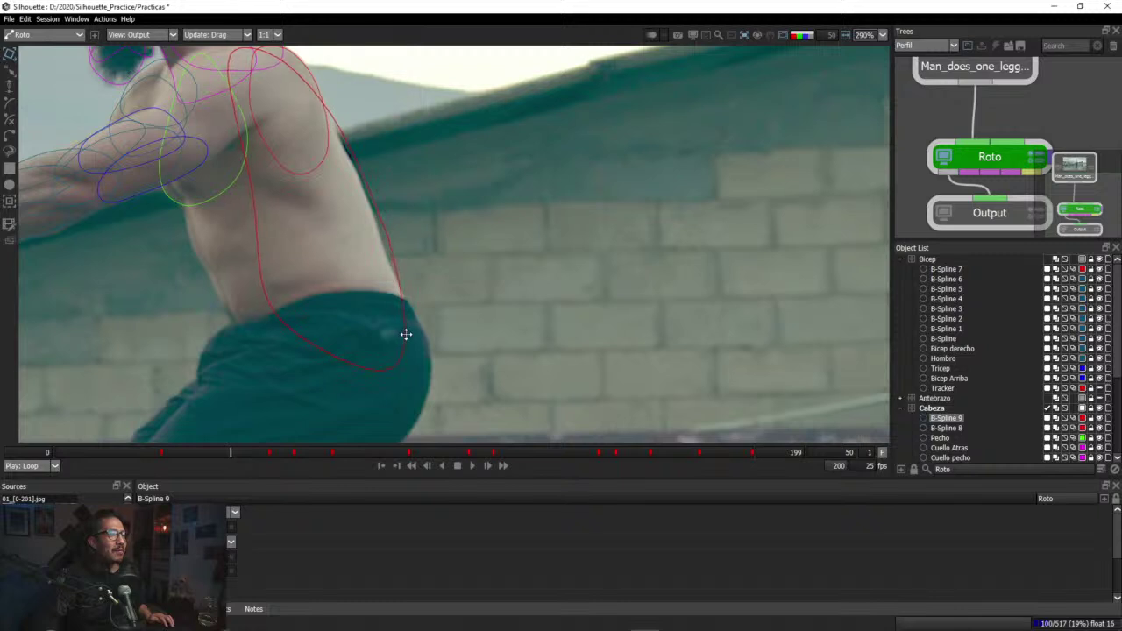
pyautogui.click(403, 331)
pyautogui.scroll(-1, 282, 109)
pyautogui.moveTo(283, 109); pyautogui.dragTo(290, 158)
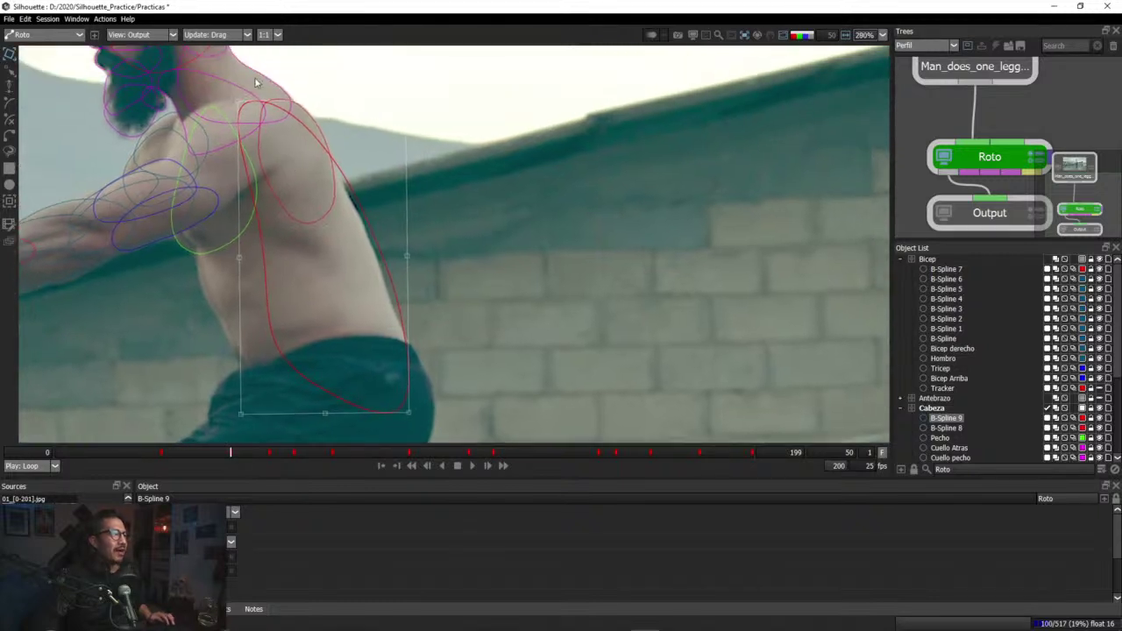
pyautogui.click(237, 104)
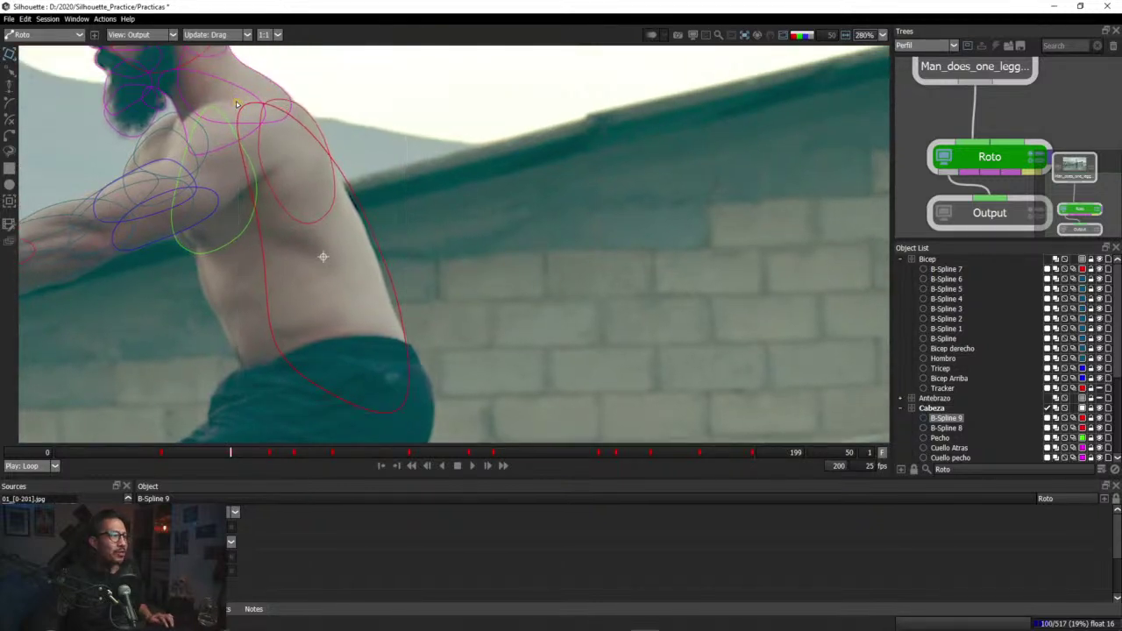
pyautogui.click(234, 103)
# Step: Try keyframing B-Spline 9 at frame 0, moving its lower outer corner inward toward the standing man's waist
pyautogui.moveTo(250, 452); pyautogui.dragTo(48, 452)
pyautogui.moveTo(388, 425); pyautogui.dragTo(346, 382)
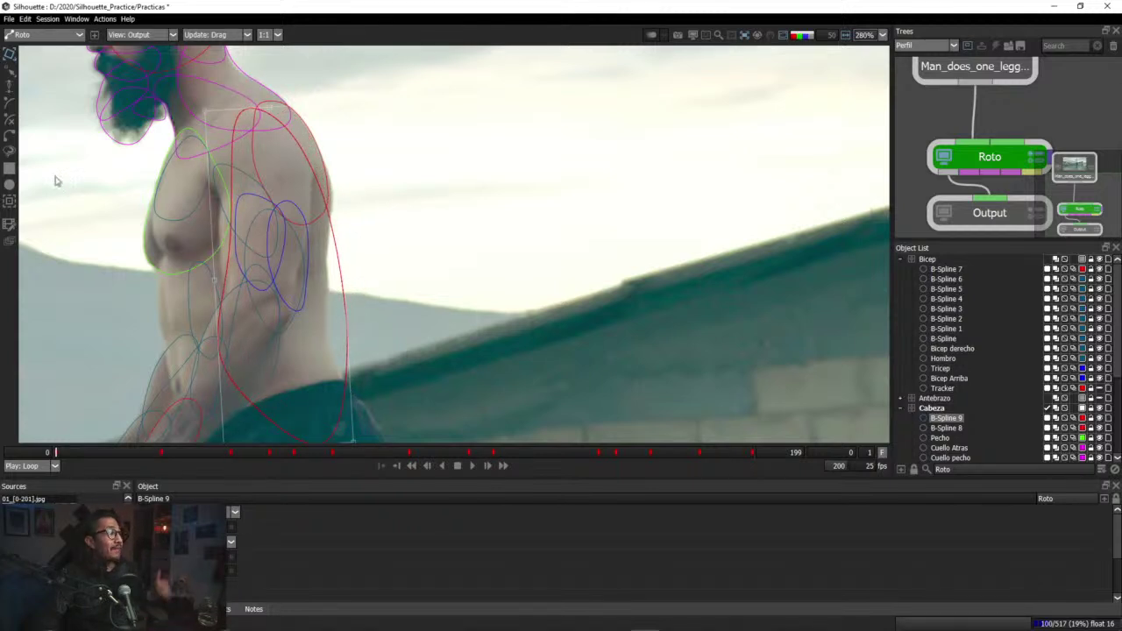
pyautogui.press('r')
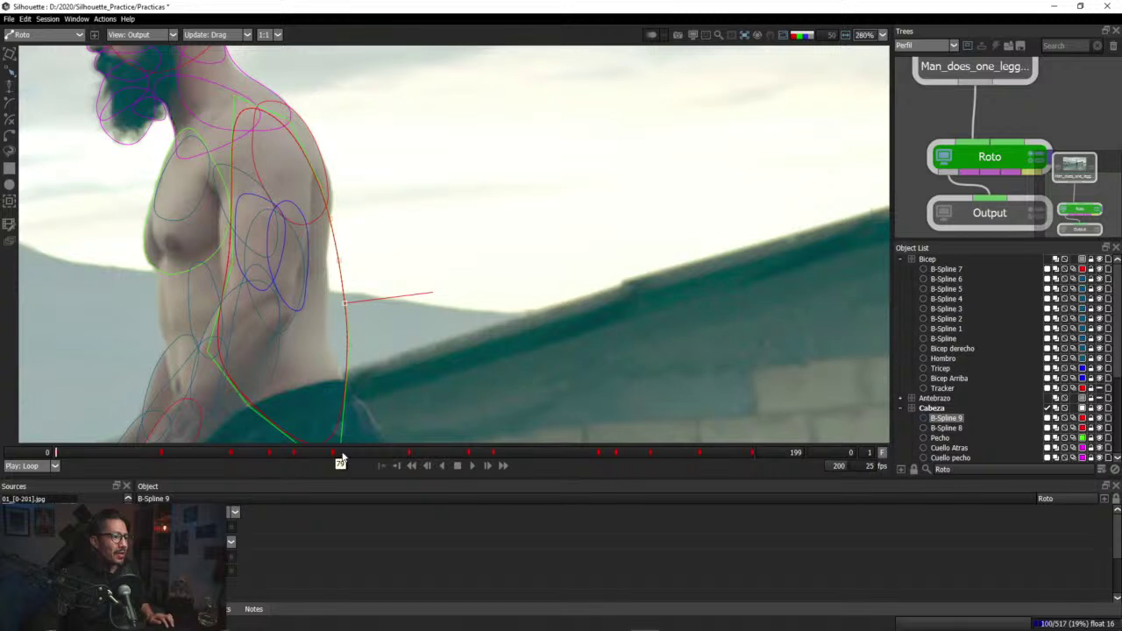
# Step: Undo the latest B-Spline 9 transforms at frames 0, 50 and 30
pyautogui.hotkey('ctrl', 'z')
pyautogui.hotkey('ctrl', 'z')
pyautogui.hotkey('ctrl', 'z')
pyautogui.hotkey('ctrl', 'z')
pyautogui.hotkey('ctrl', 'z')
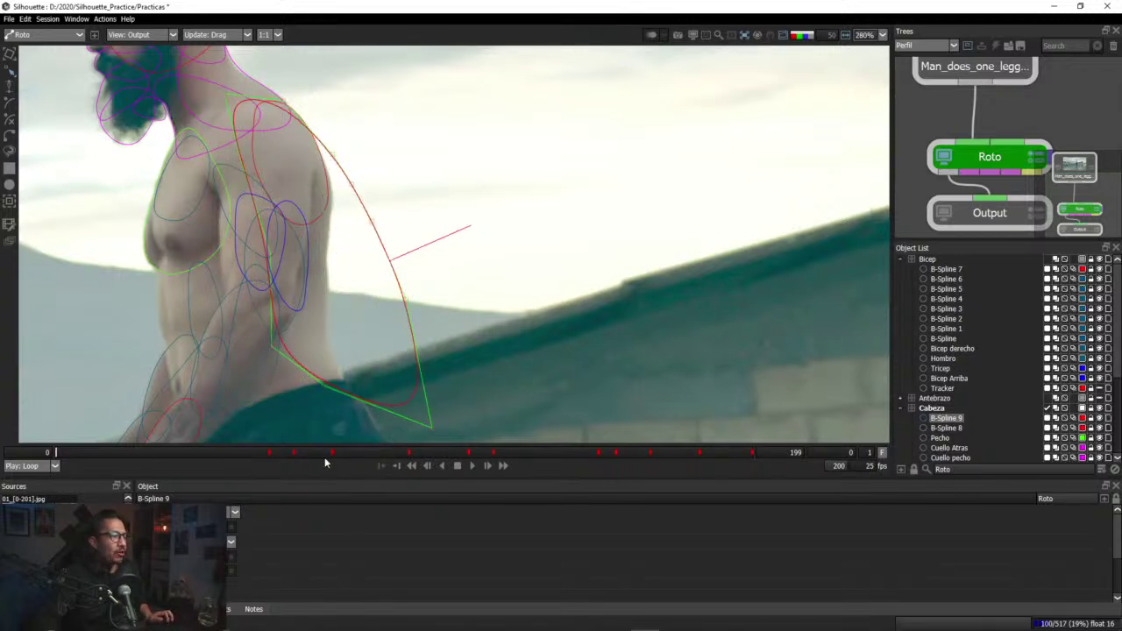
# Step: At frame 68, adjust B-Spline 9's mid-back control point against the edge of the back
pyautogui.click(270, 453)
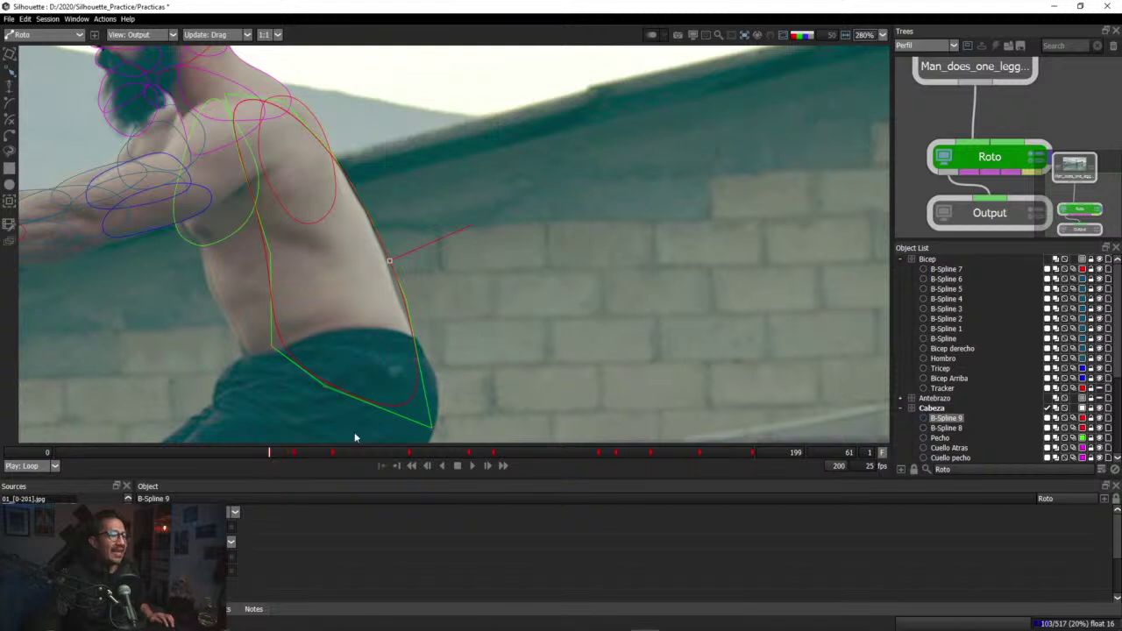
pyautogui.click(293, 453)
pyautogui.scroll(3, 417, 314)
pyautogui.scroll(2, 417, 316)
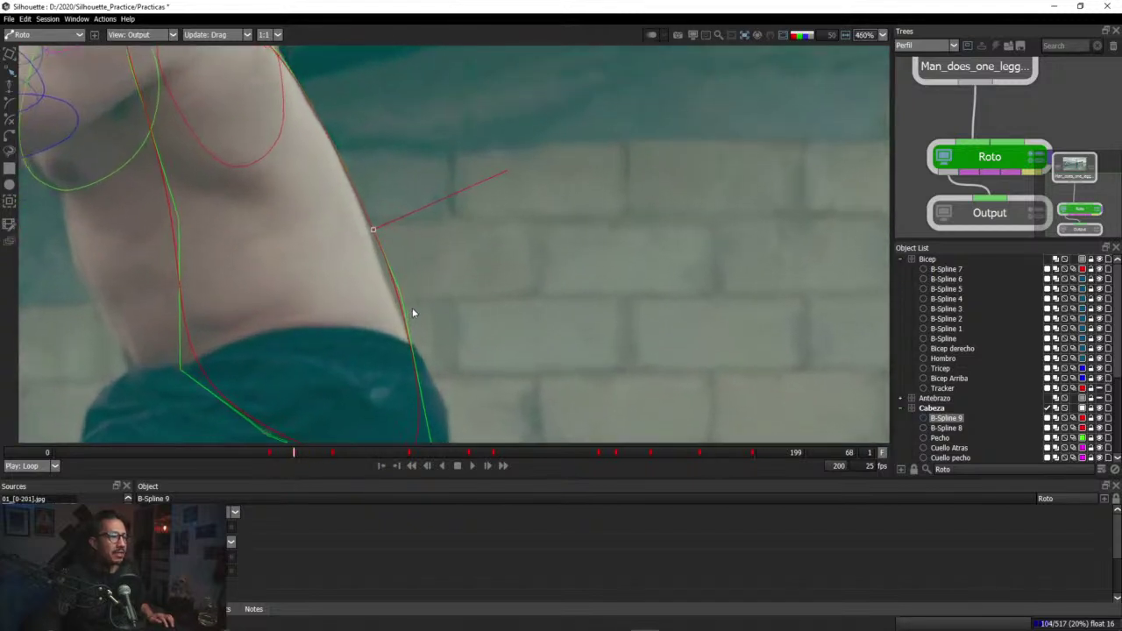
pyautogui.click(399, 295)
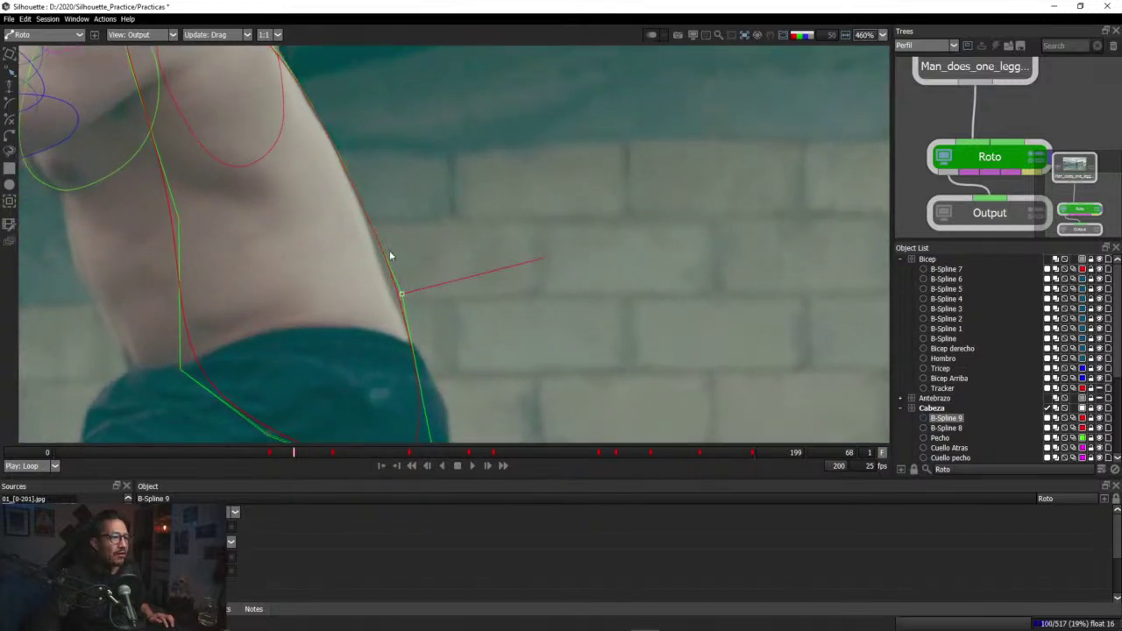
pyautogui.click(370, 231)
pyautogui.click(388, 269)
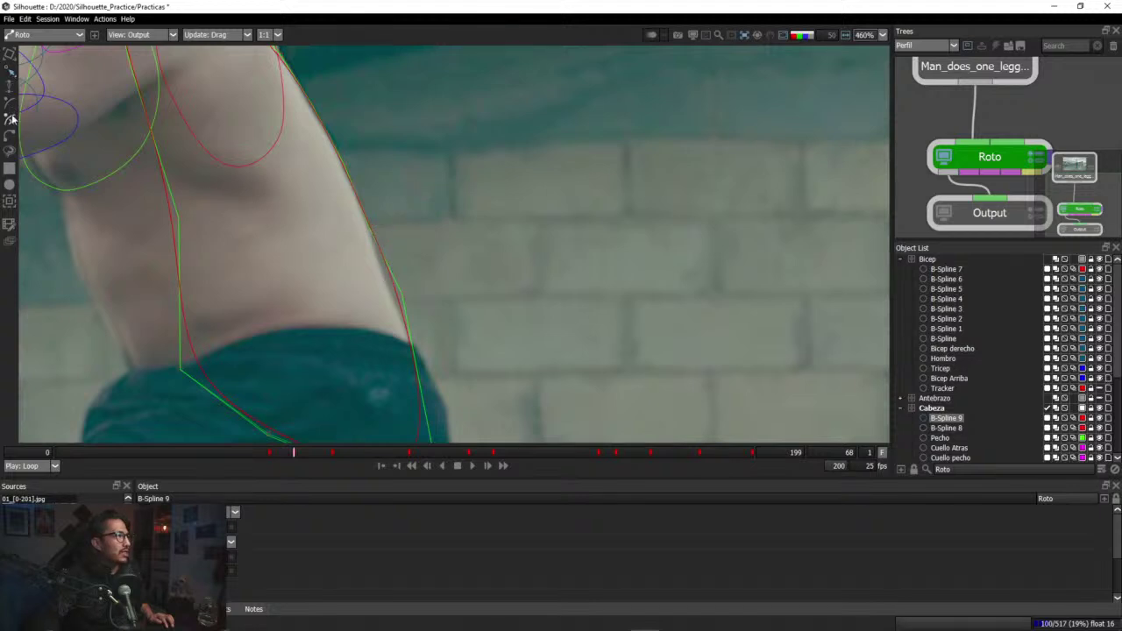
pyautogui.click(10, 118)
pyautogui.click(384, 260)
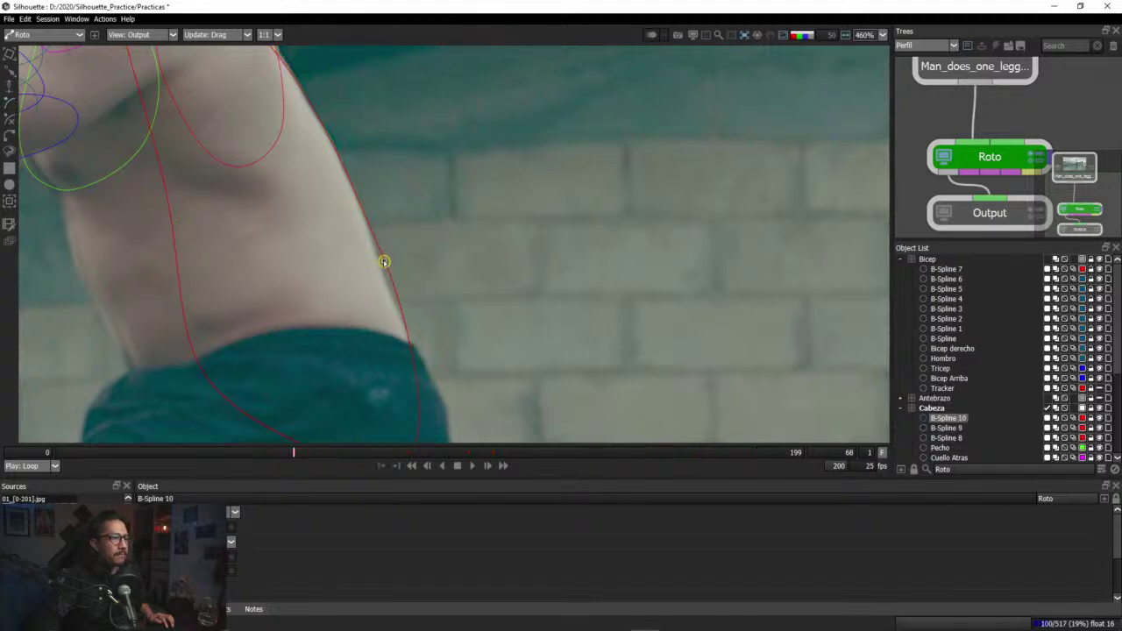
pyautogui.hotkey('ctrl', 'z')
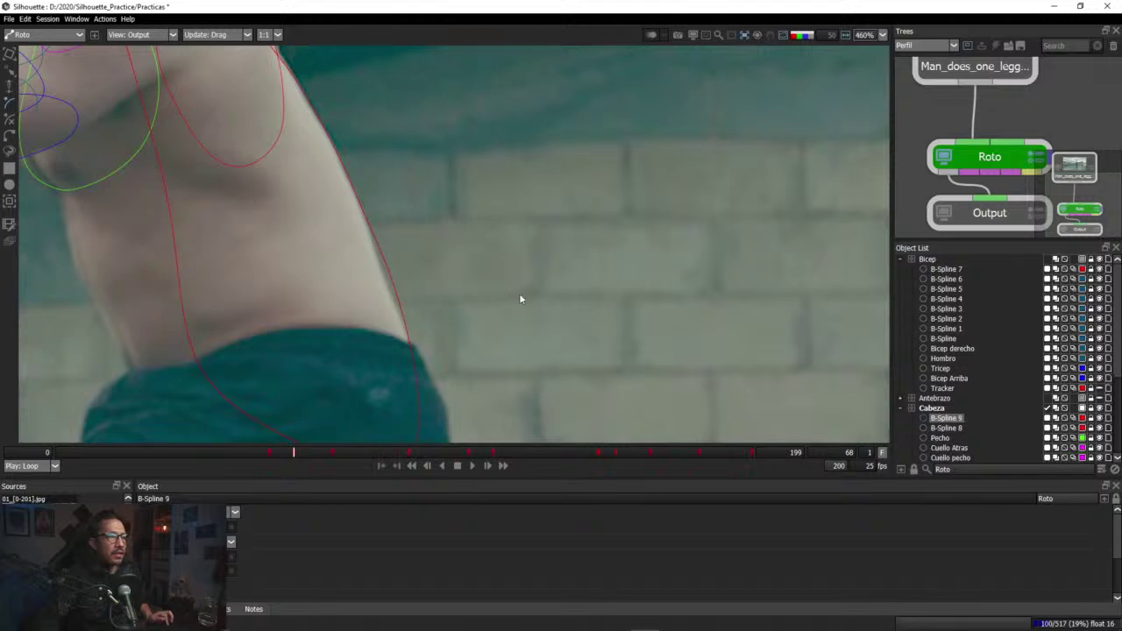
pyautogui.click(11, 76)
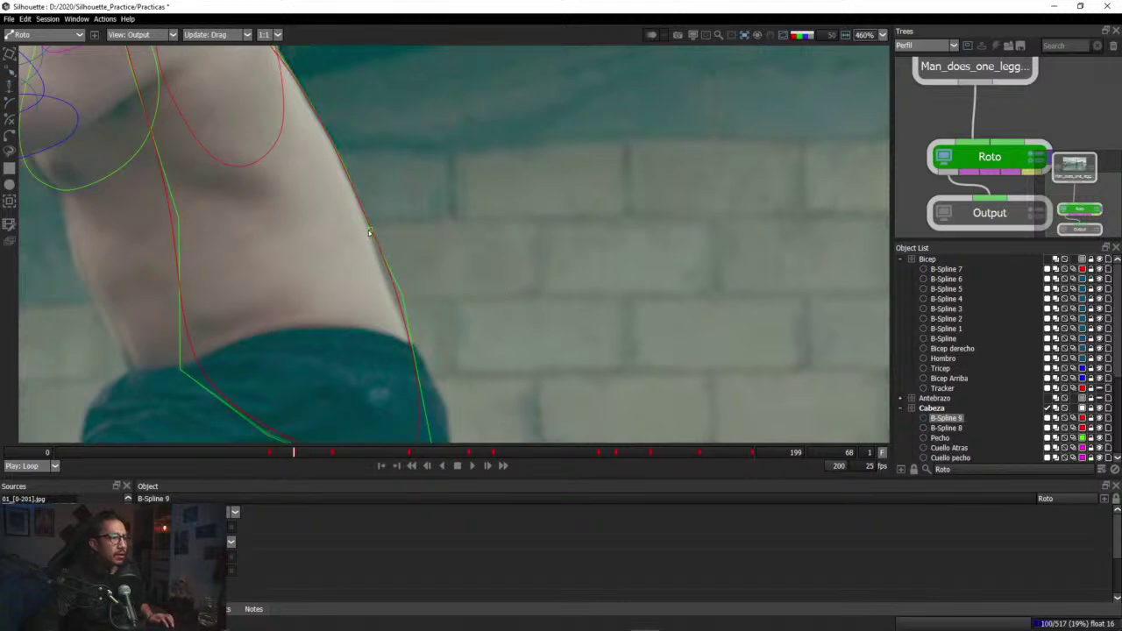
# Step: At frame 68, pull B-Spline 9's waist point inward to the skin edge and shift its lower outer corner outward
pyautogui.click(369, 232)
pyautogui.moveTo(401, 296); pyautogui.dragTo(391, 293)
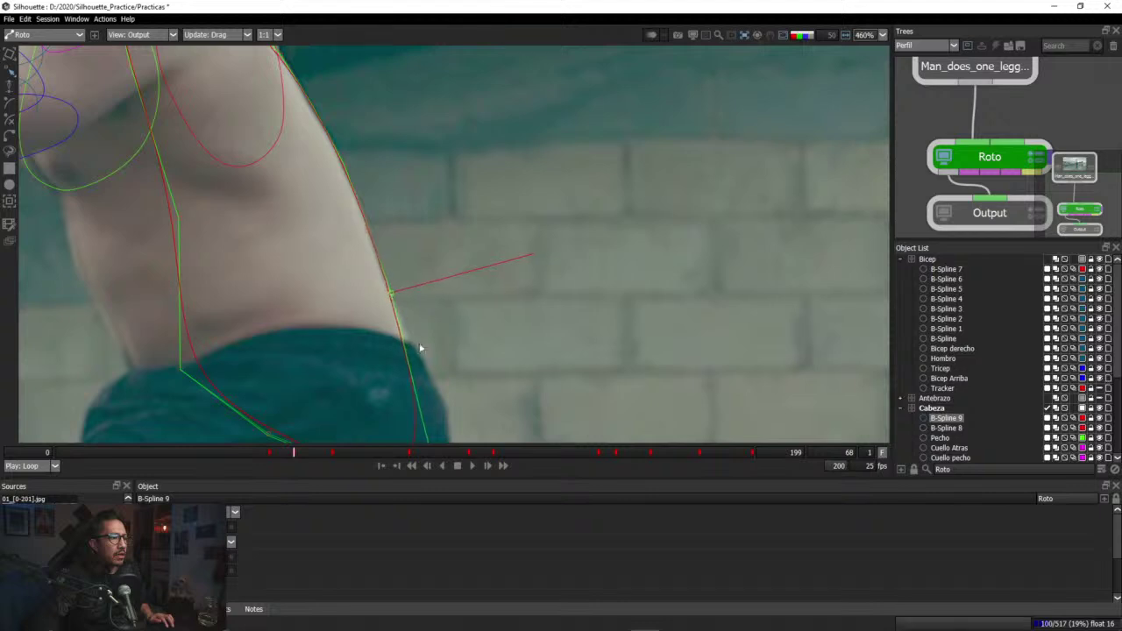
pyautogui.moveTo(432, 363); pyautogui.dragTo(430, 317)
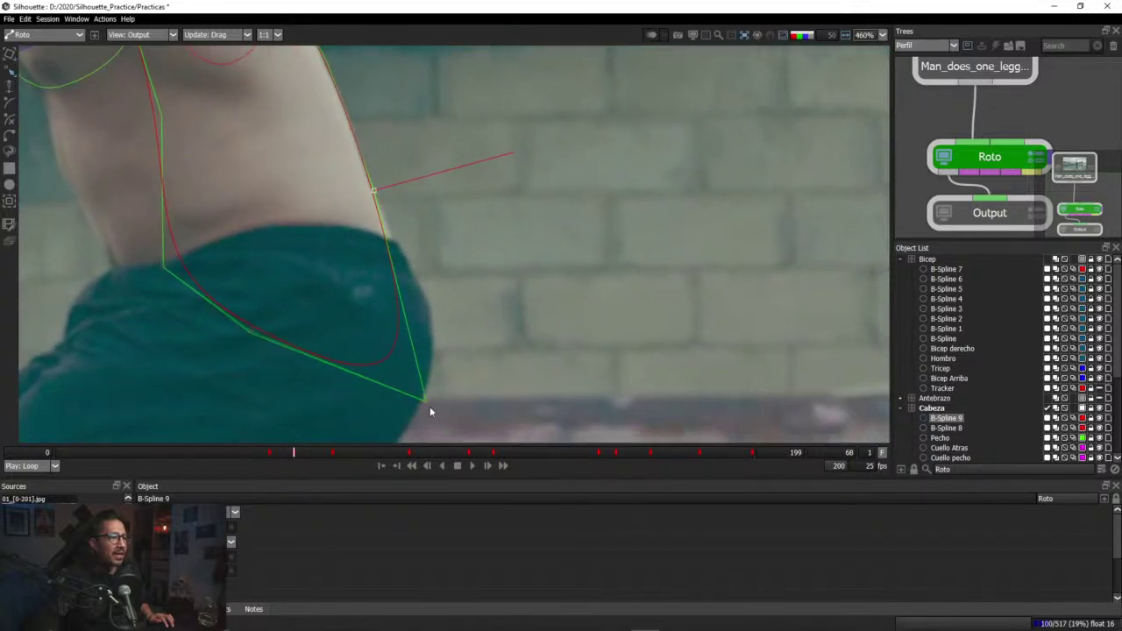
pyautogui.click(429, 382)
pyautogui.moveTo(430, 382); pyautogui.dragTo(437, 373)
pyautogui.moveTo(428, 257); pyautogui.dragTo(449, 349)
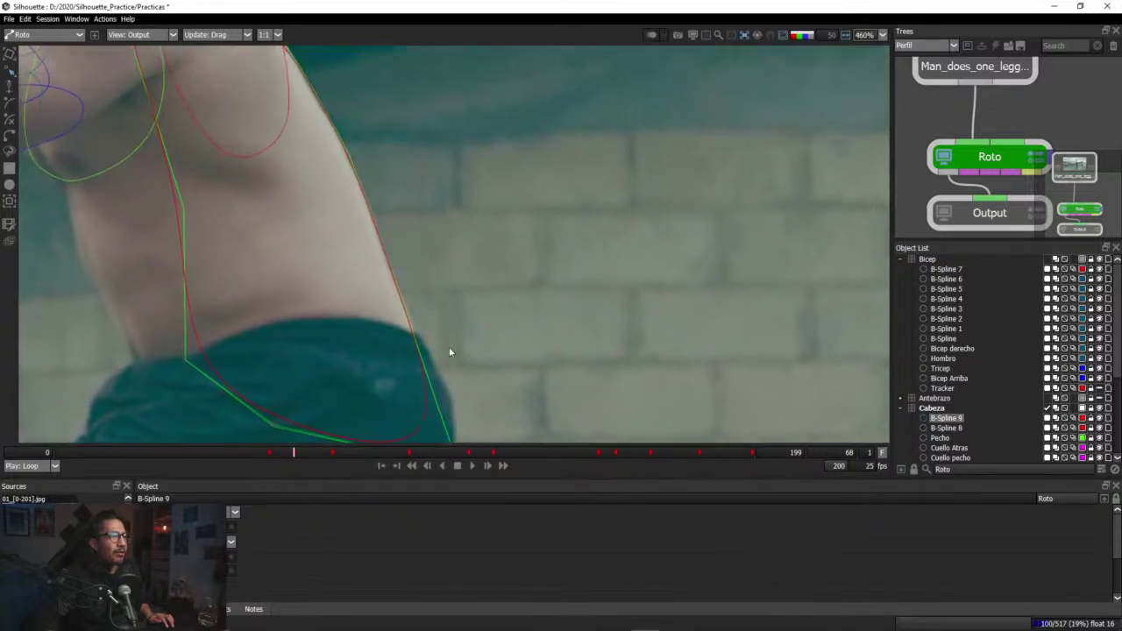
pyautogui.moveTo(415, 235); pyautogui.dragTo(435, 290)
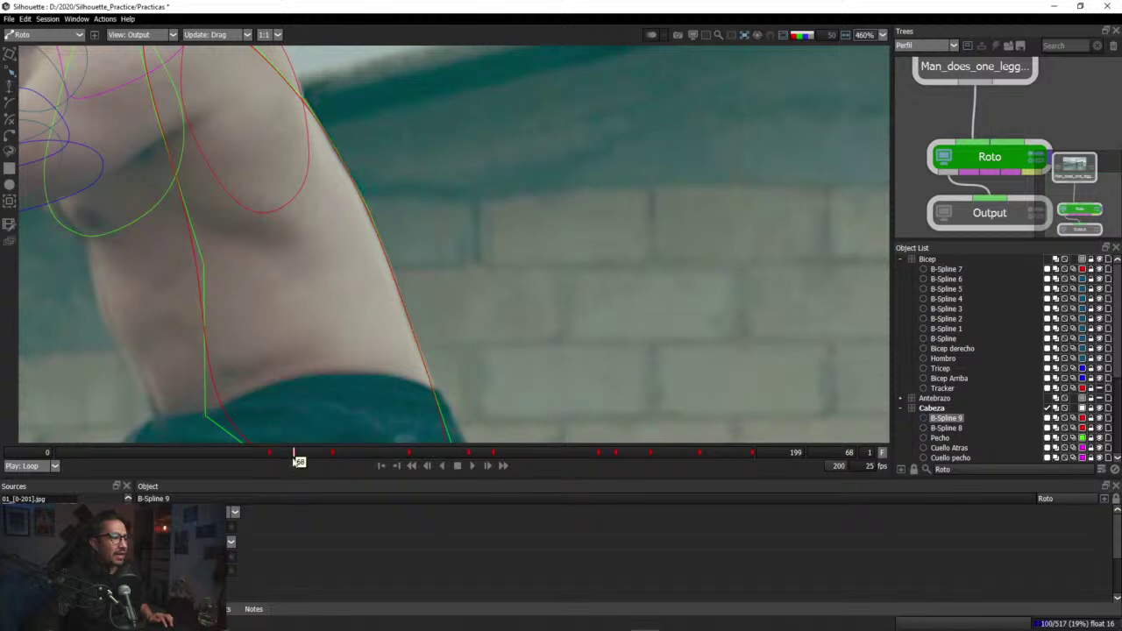
# Step: At frame 61, move B-Spline 9's waist point inward to the skin edge and its lower outer corner slightly outward
pyautogui.moveTo(294, 453); pyautogui.dragTo(269, 454)
pyautogui.moveTo(442, 382); pyautogui.dragTo(442, 285)
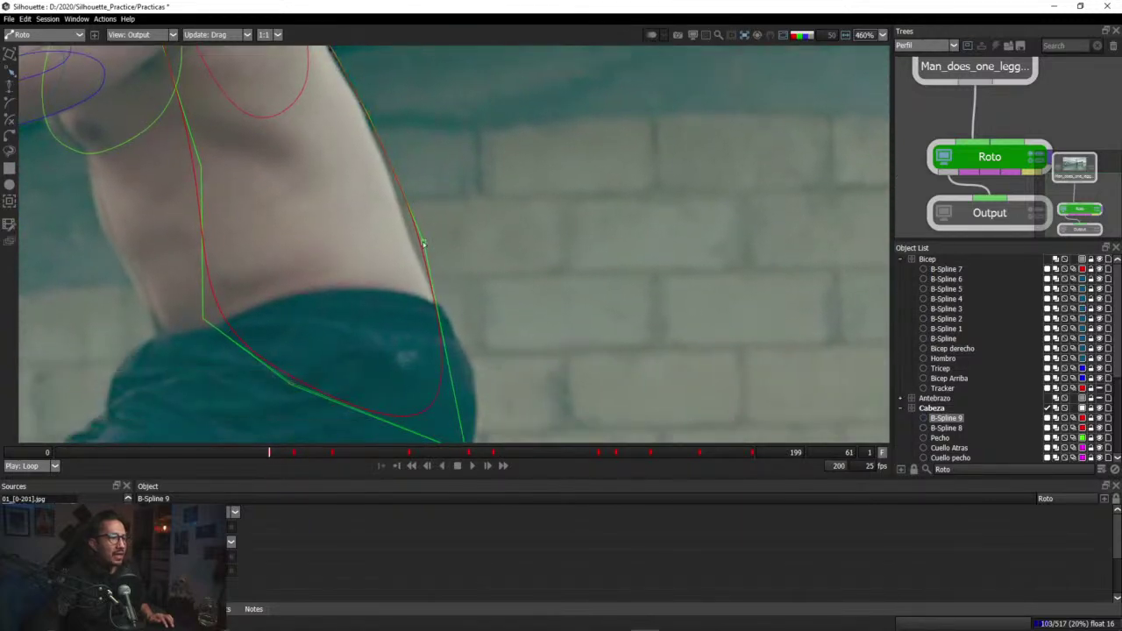
pyautogui.moveTo(423, 244); pyautogui.dragTo(412, 242)
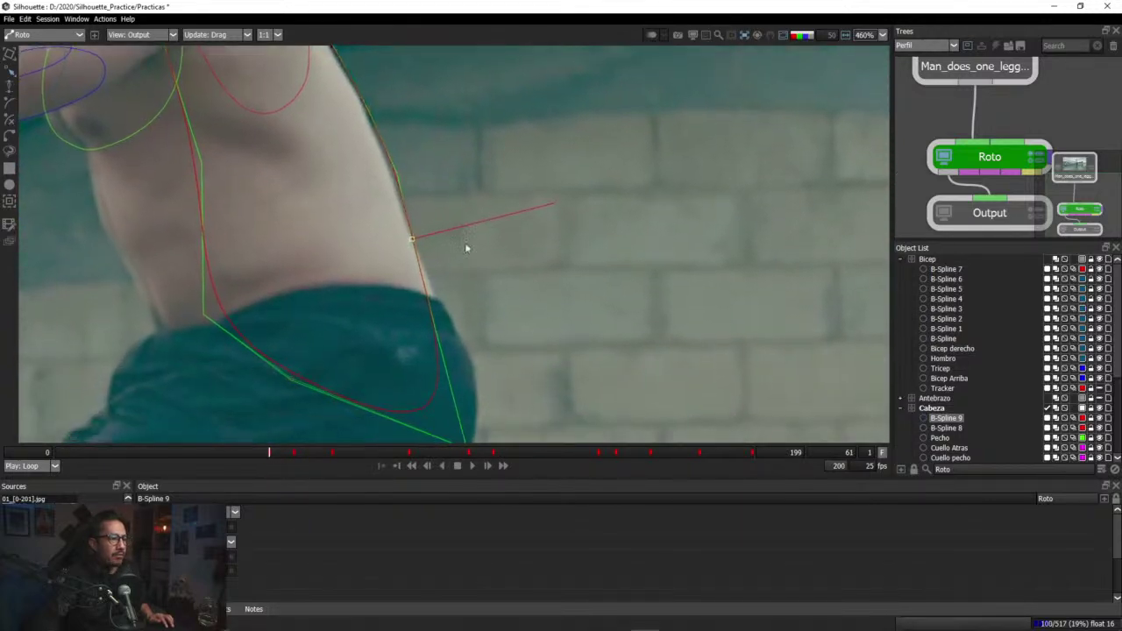
pyautogui.moveTo(511, 407); pyautogui.dragTo(450, 297)
pyautogui.moveTo(405, 342); pyautogui.dragTo(423, 325)
pyautogui.moveTo(357, 123); pyautogui.dragTo(452, 245)
pyautogui.click(447, 250)
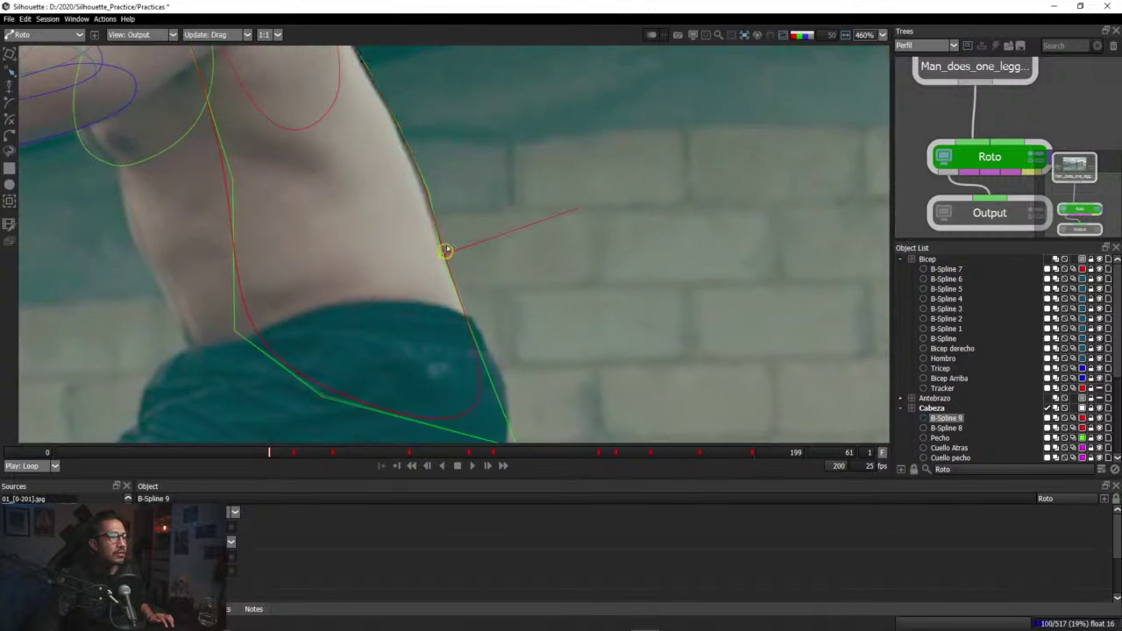
# Step: At frame 61, fit B-Spline 9's middle and upper back points to the contour of the back
pyautogui.moveTo(429, 193); pyautogui.dragTo(421, 188)
pyautogui.moveTo(422, 120); pyautogui.dragTo(453, 234)
pyautogui.moveTo(456, 178); pyautogui.dragTo(446, 213)
pyautogui.moveTo(418, 165); pyautogui.dragTo(412, 156)
pyautogui.scroll(-2, 536, 343)
pyautogui.moveTo(523, 342); pyautogui.dragTo(441, 232)
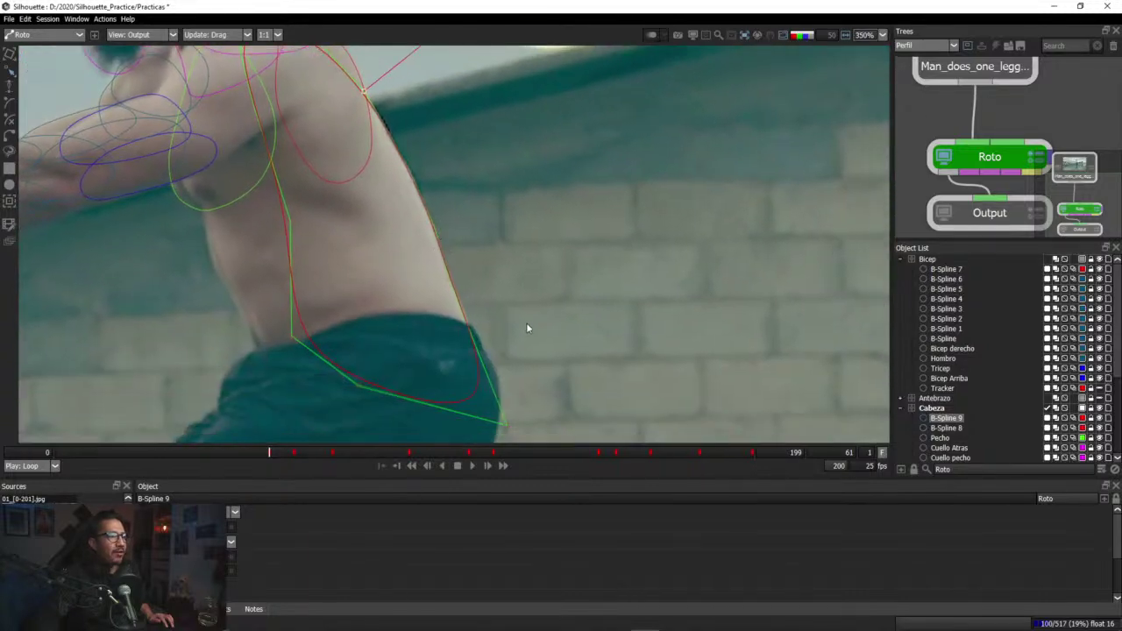
pyautogui.press('a')
pyautogui.press('a')
pyautogui.press('a')
# Step: Keyframe B-Spline 9 at frame 50 by transforming the whole shape inward toward the back
pyautogui.moveTo(274, 462); pyautogui.dragTo(230, 457)
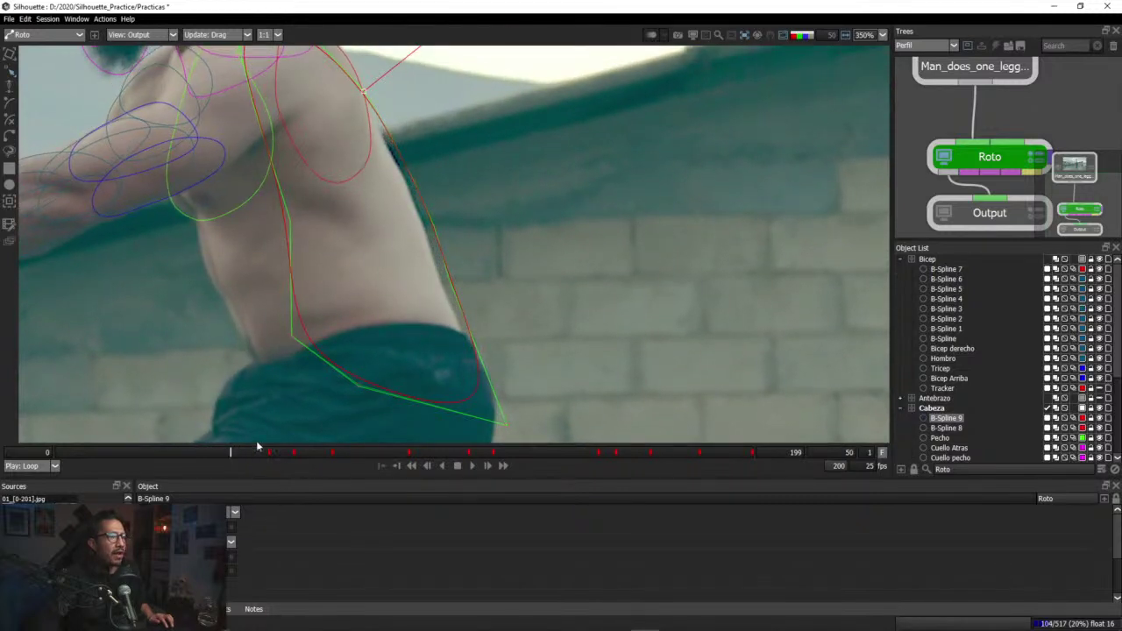
pyautogui.scroll(-1, 325, 154)
pyautogui.click(14, 55)
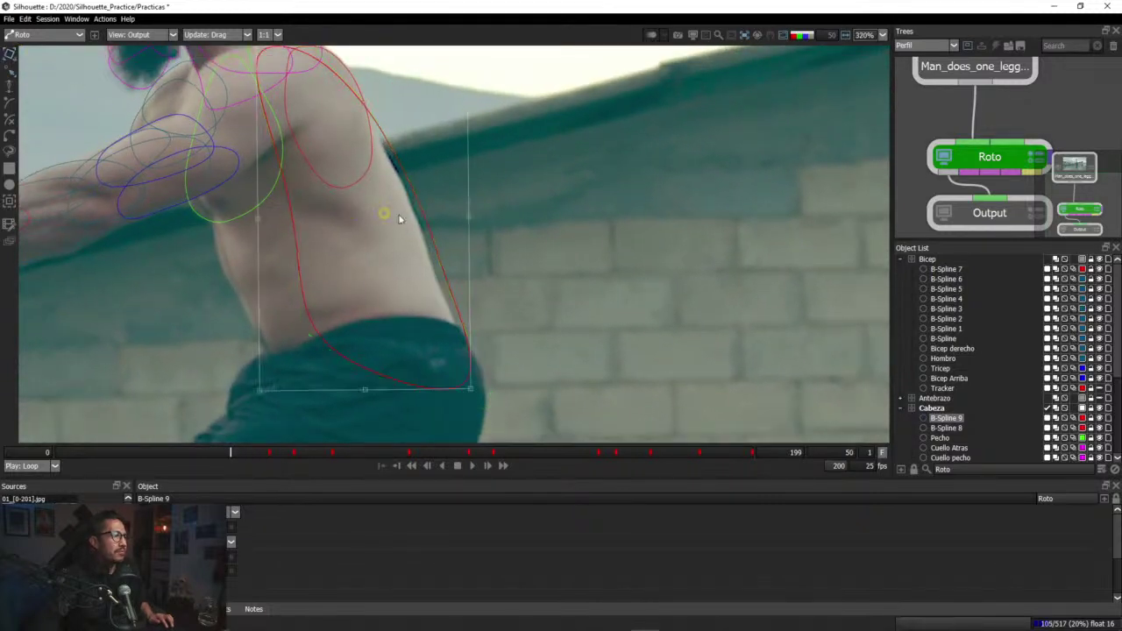
pyautogui.moveTo(423, 218); pyautogui.dragTo(415, 218)
pyautogui.click(10, 73)
# Step: At frame 50, refine B-Spline 9's waist point and move its lower outer corner slightly outward beside the shorts
pyautogui.scroll(1, 490, 297)
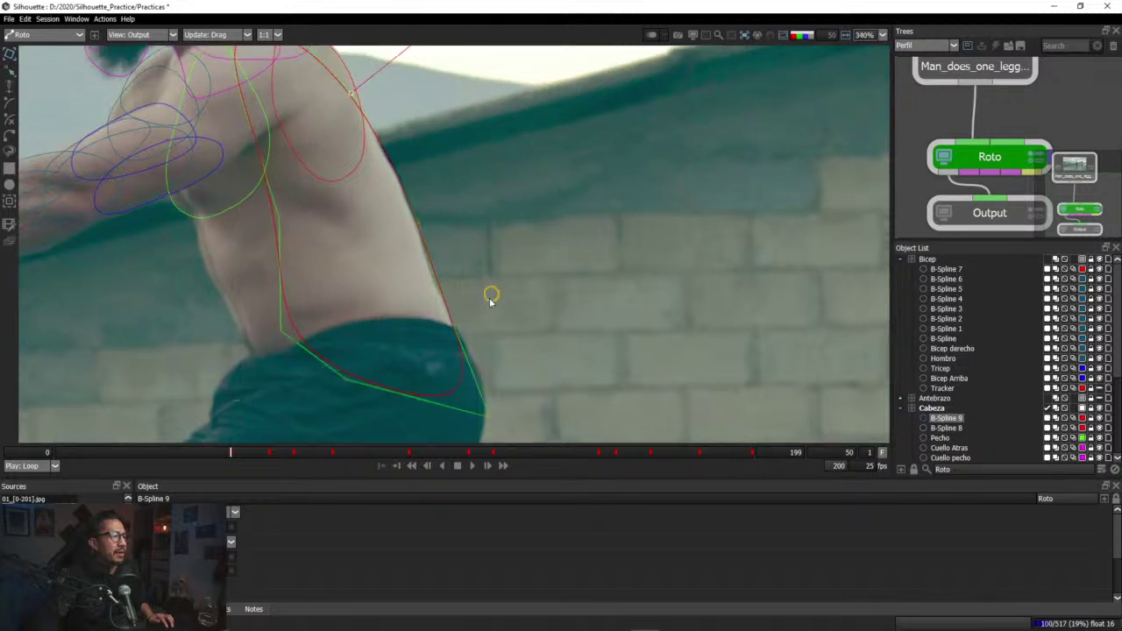
pyautogui.scroll(3, 473, 298)
pyautogui.click(417, 265)
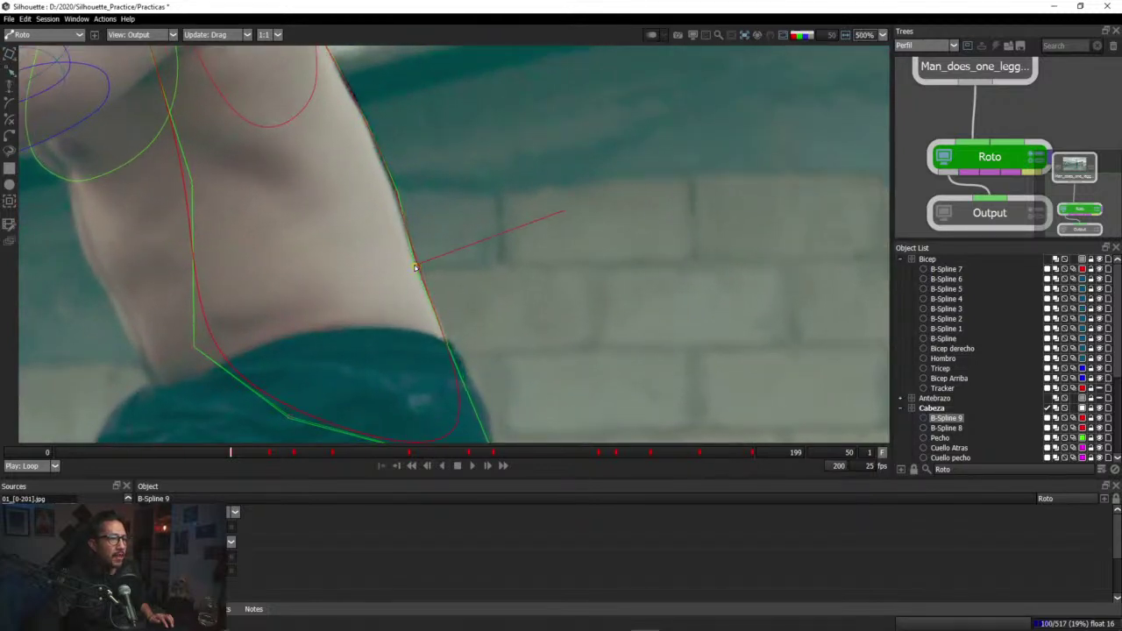
pyautogui.moveTo(489, 419); pyautogui.dragTo(462, 324)
pyautogui.moveTo(476, 381); pyautogui.dragTo(481, 379)
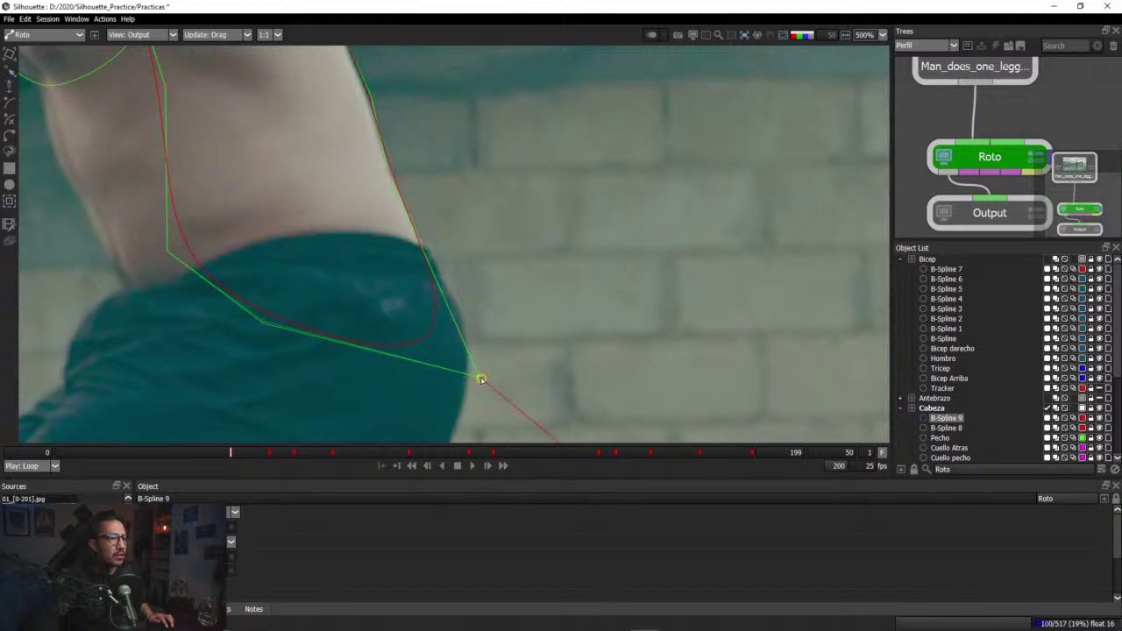
pyautogui.moveTo(491, 242); pyautogui.dragTo(494, 268)
# Step: At frame 50, fit B-Spline 9's mid-back and upper back points to the skin edge below the shoulder
pyautogui.click(423, 215)
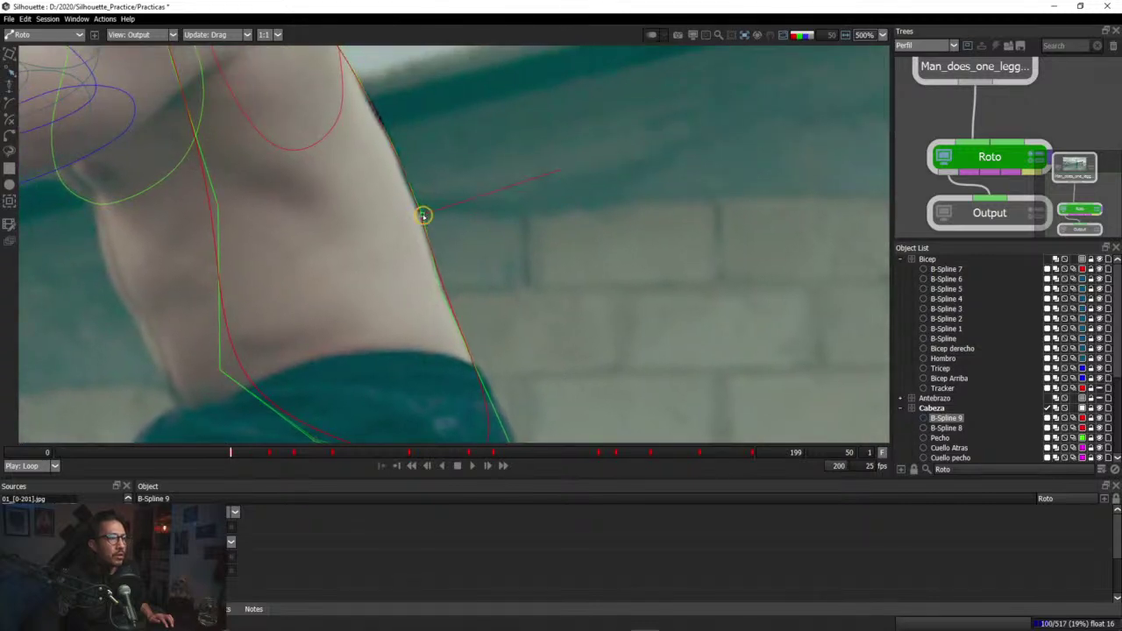
pyautogui.moveTo(457, 214); pyautogui.dragTo(469, 230)
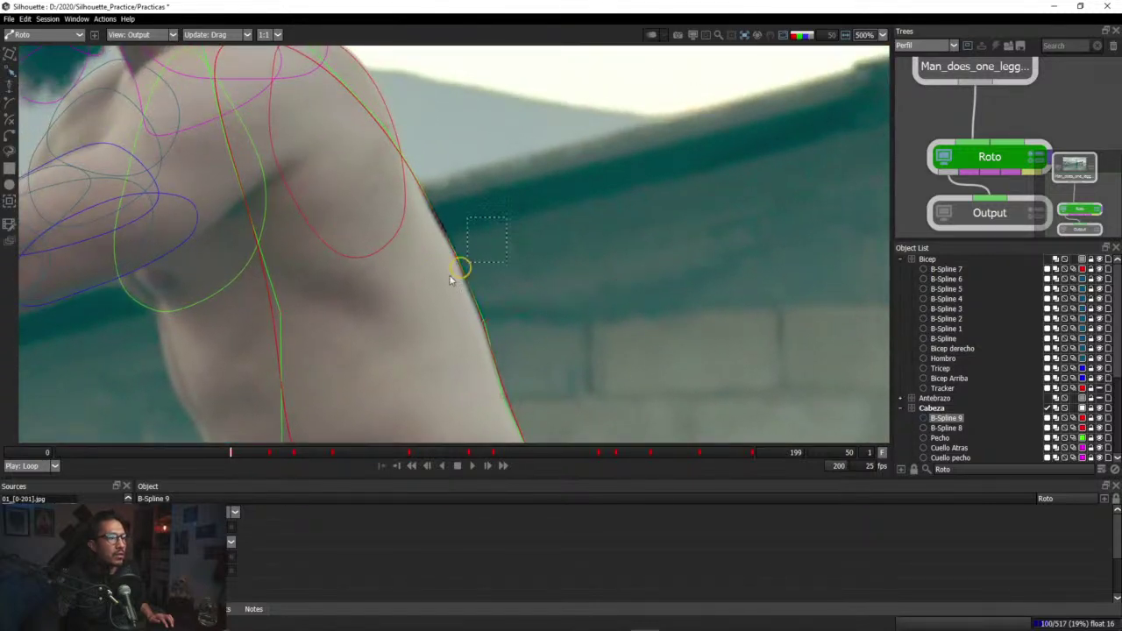
pyautogui.click(455, 257)
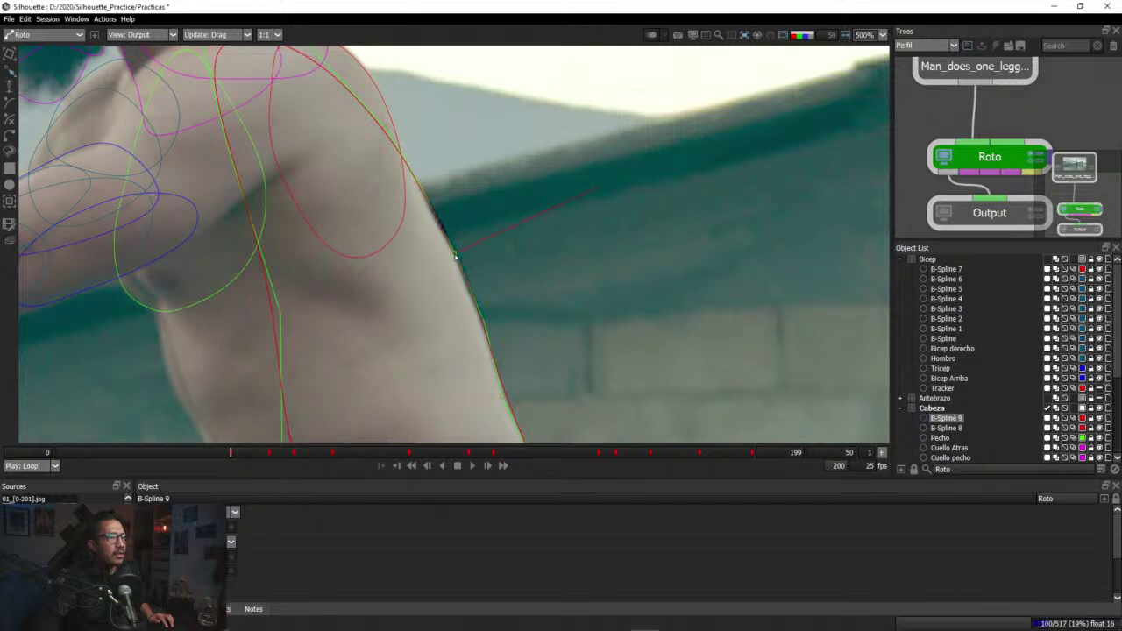
pyautogui.moveTo(420, 190); pyautogui.dragTo(416, 181)
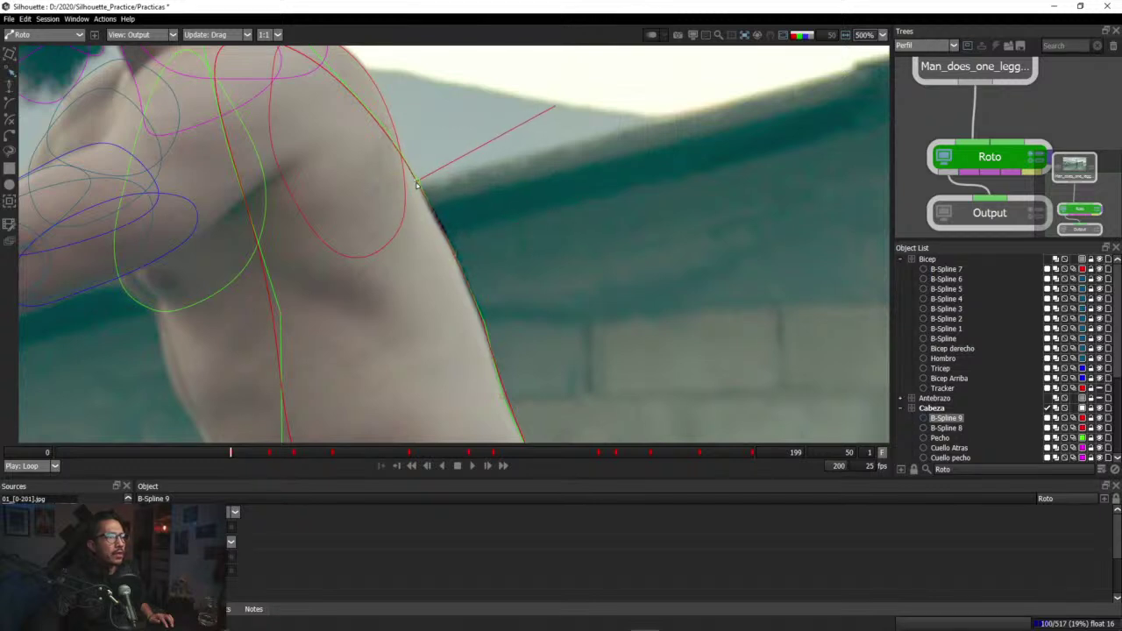
pyautogui.moveTo(536, 379); pyautogui.dragTo(497, 271)
# Step: Keyframe B-Spline 9 at frame 38, transforming its bounding box inward and adjusting its lower outer corner to follow the back
pyautogui.scroll(-1, 509, 281)
pyautogui.moveTo(223, 454); pyautogui.dragTo(189, 456)
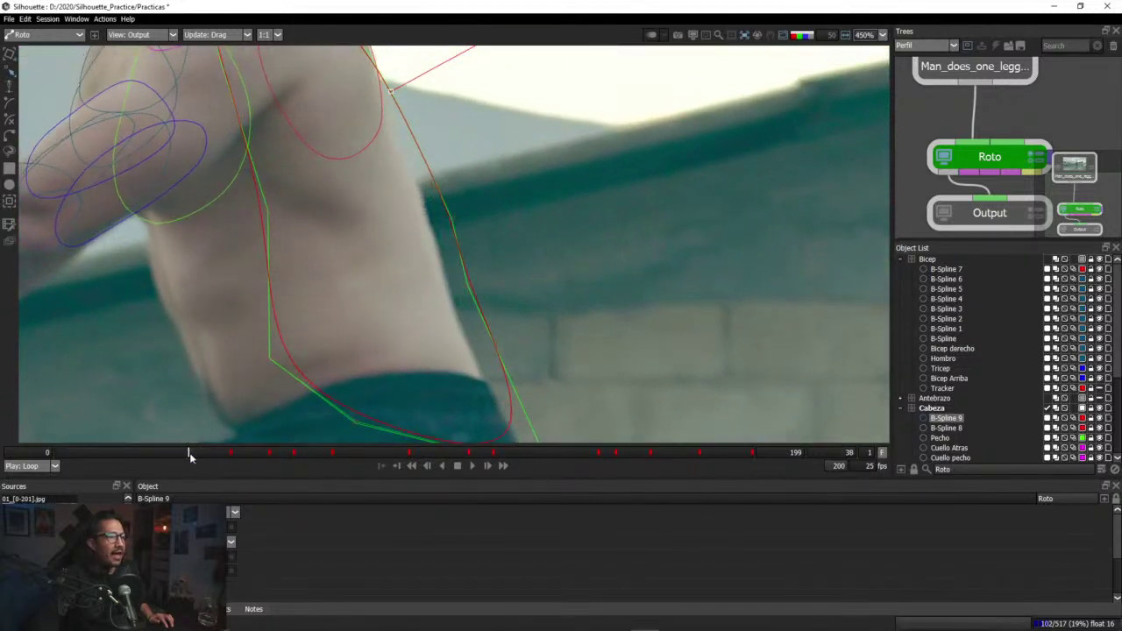
pyautogui.click(10, 54)
pyautogui.moveTo(507, 299); pyautogui.dragTo(487, 212)
pyautogui.moveTo(467, 232); pyautogui.dragTo(513, 313)
pyautogui.scroll(-1, 505, 246)
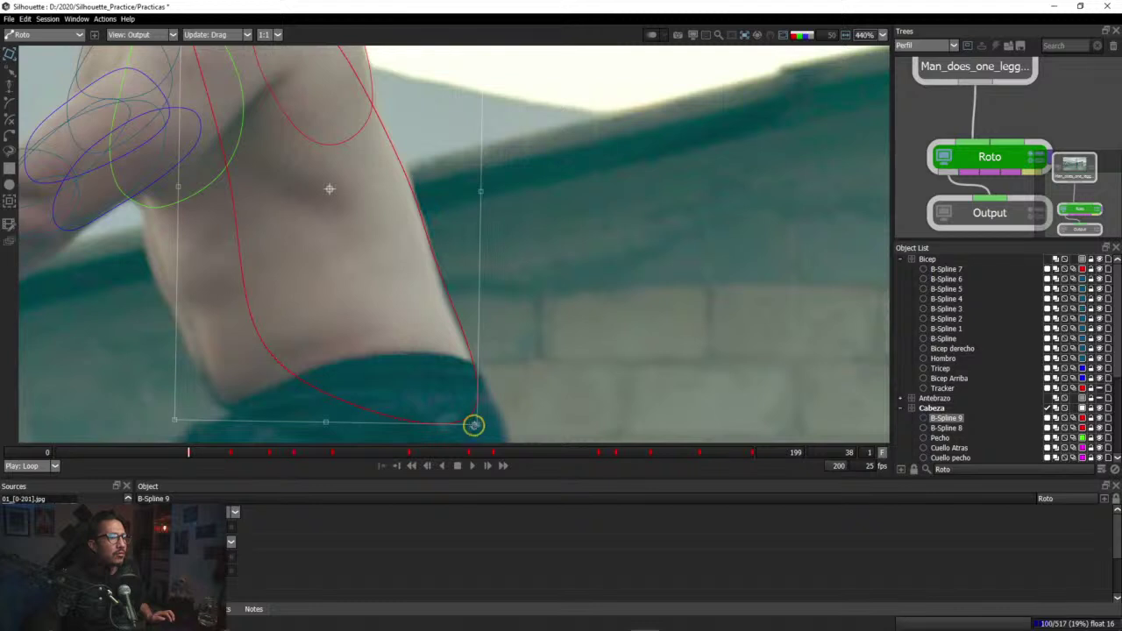
pyautogui.moveTo(474, 425); pyautogui.dragTo(469, 428)
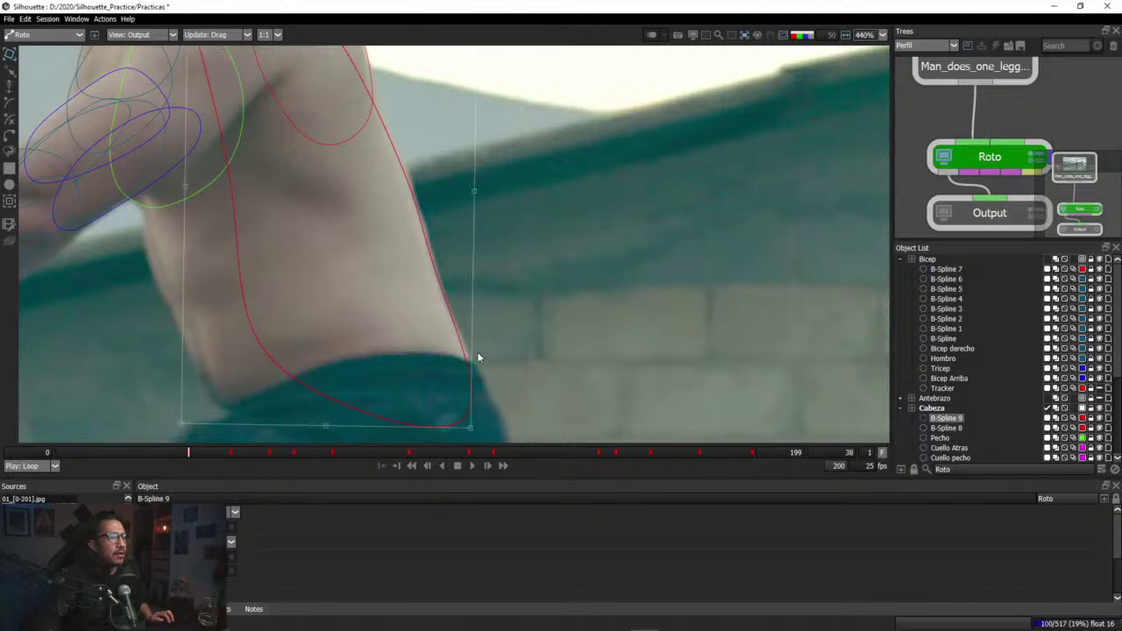
pyautogui.moveTo(465, 360); pyautogui.dragTo(470, 361)
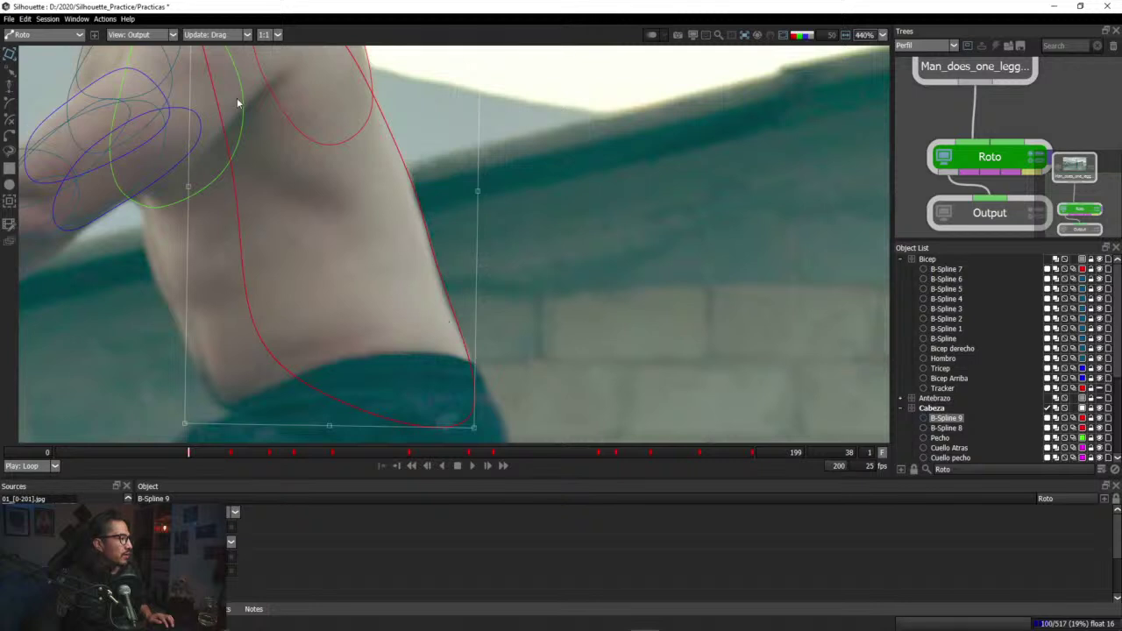
# Step: At frame 38, reshape B-Spline 9's lower outer corner and waist point to match the lower back edge
pyautogui.click(10, 72)
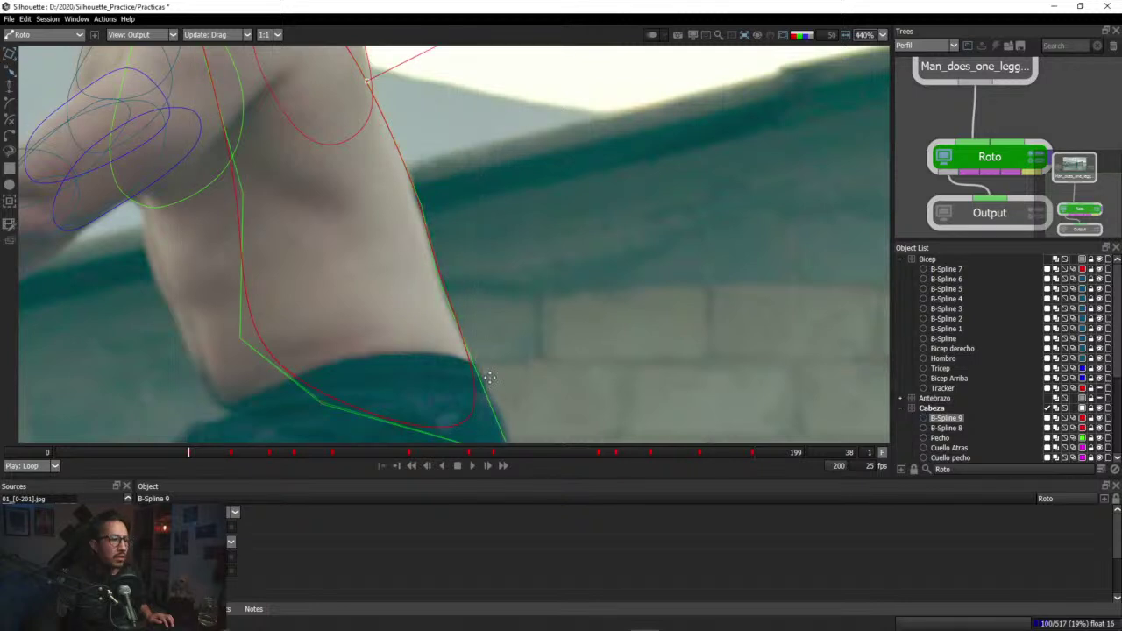
pyautogui.moveTo(489, 377); pyautogui.dragTo(461, 270)
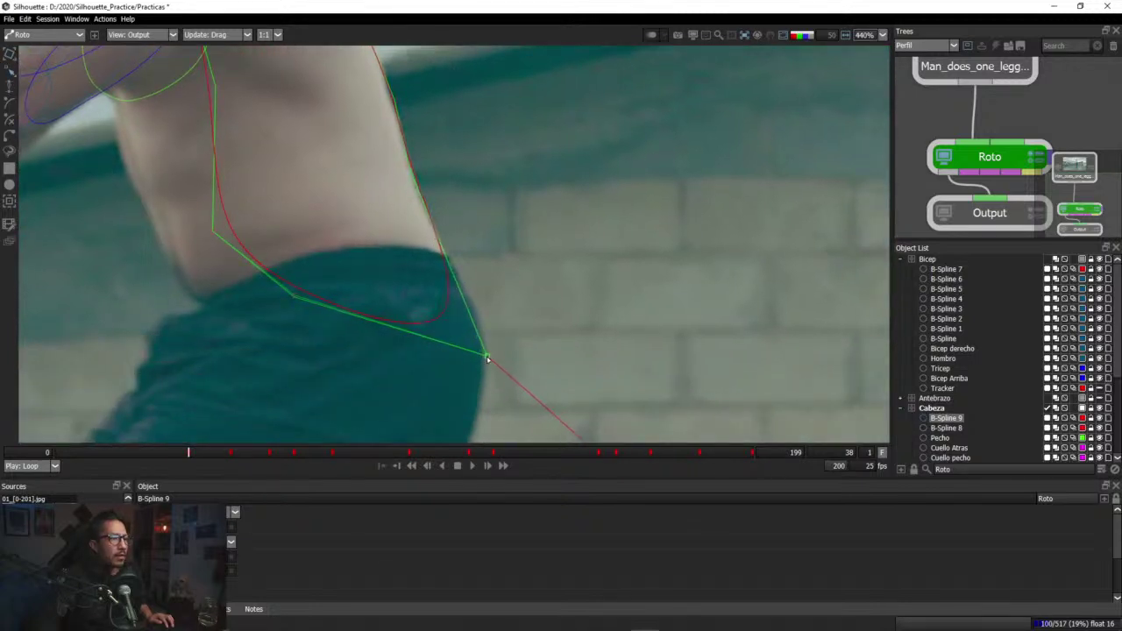
pyautogui.scroll(2, 446, 279)
pyautogui.click(434, 261)
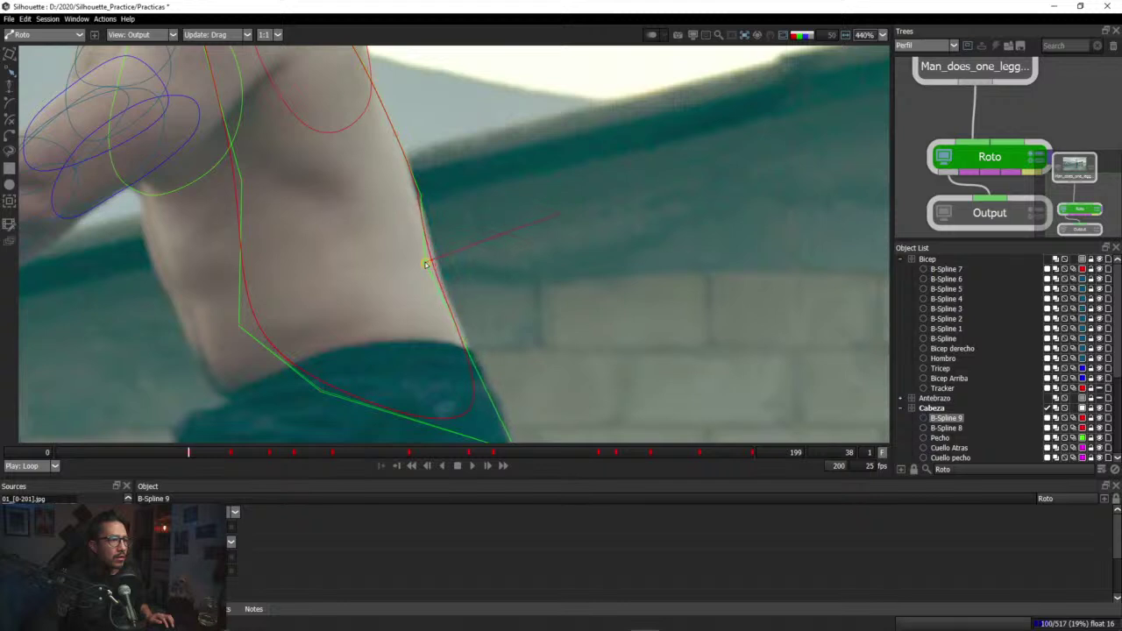
# Step: At frame 38, fit B-Spline 9's mid-back and upper back points to the skin edge up to the shoulder
pyautogui.scroll(1, 452, 241)
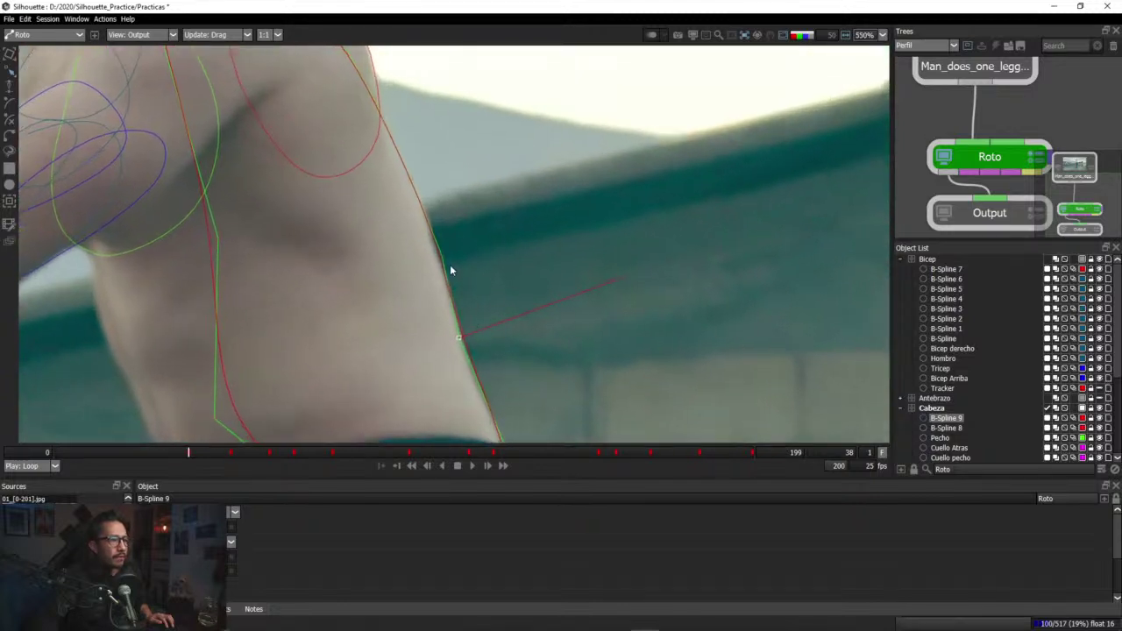
pyautogui.moveTo(442, 258); pyautogui.dragTo(475, 304)
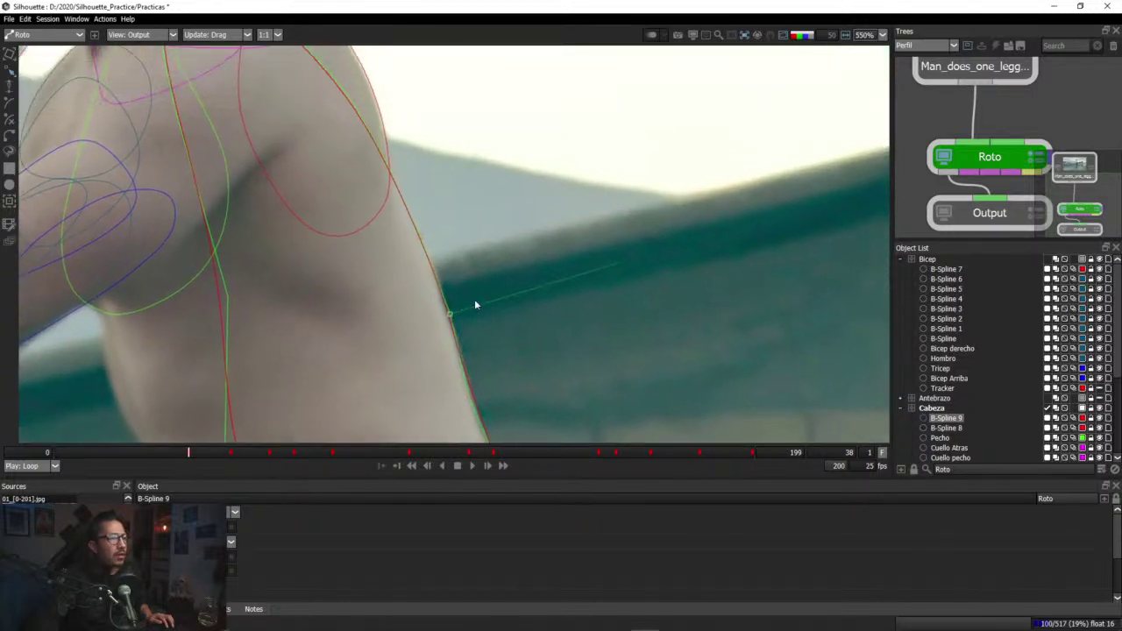
pyautogui.click(422, 239)
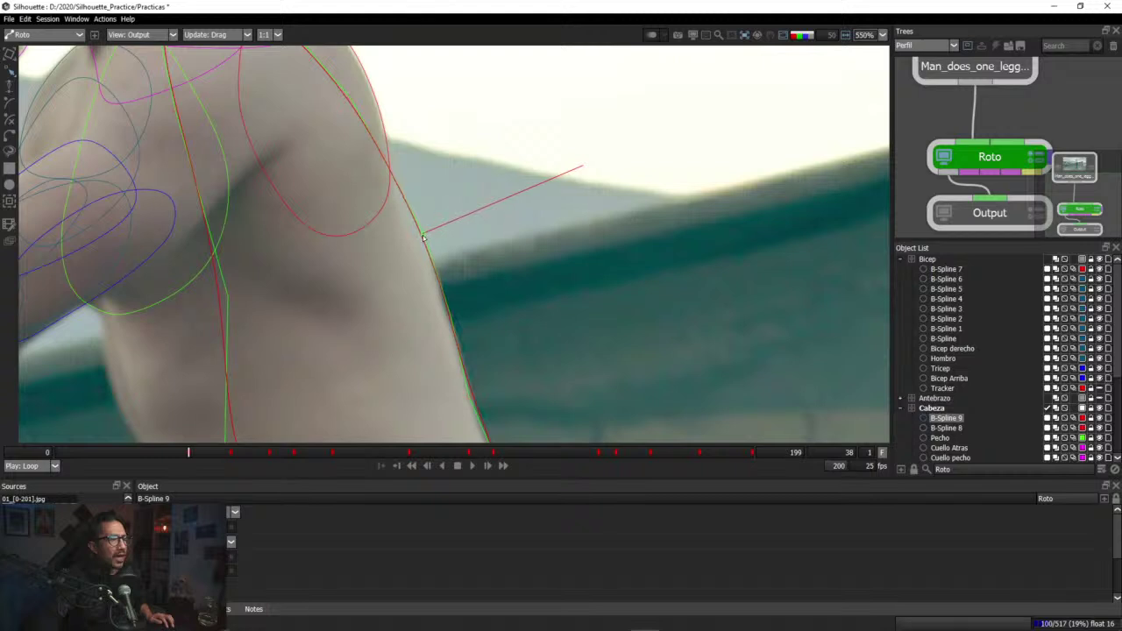
pyautogui.moveTo(419, 235); pyautogui.dragTo(416, 236)
pyautogui.click(381, 159)
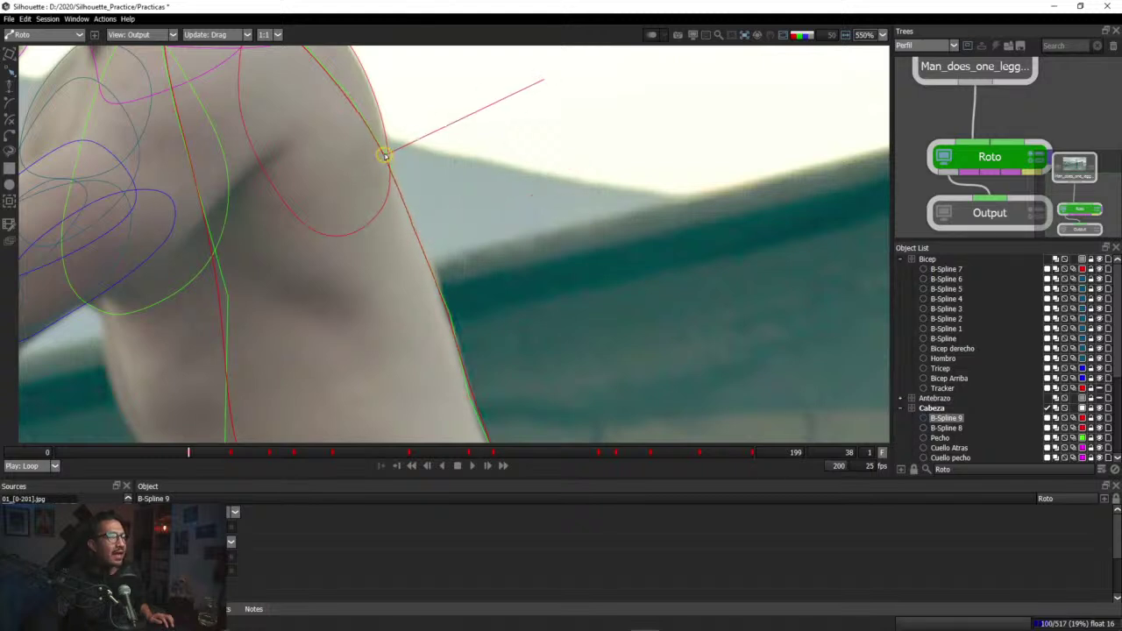
# Step: Check B-Spline 9's coverage of the lower back at frame 38 by toggling the matte overlay and the shape outlines
pyautogui.scroll(-1, 530, 255)
pyautogui.moveTo(530, 255); pyautogui.dragTo(497, 180)
pyautogui.scroll(-1, 512, 340)
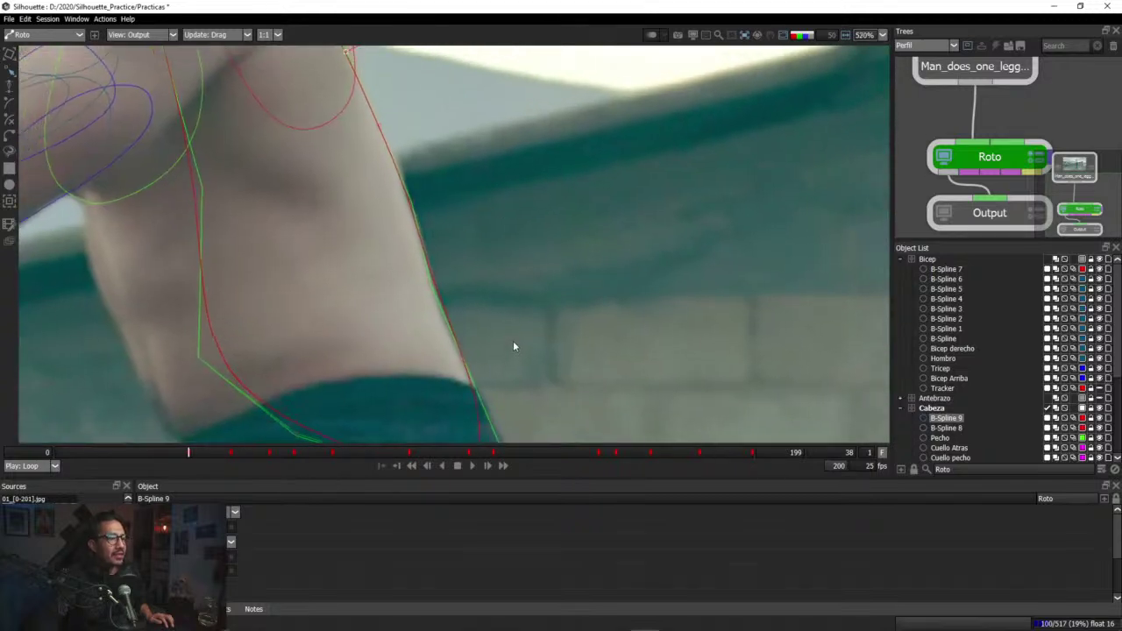
pyautogui.press('a')
pyautogui.press('a')
pyautogui.press('a')
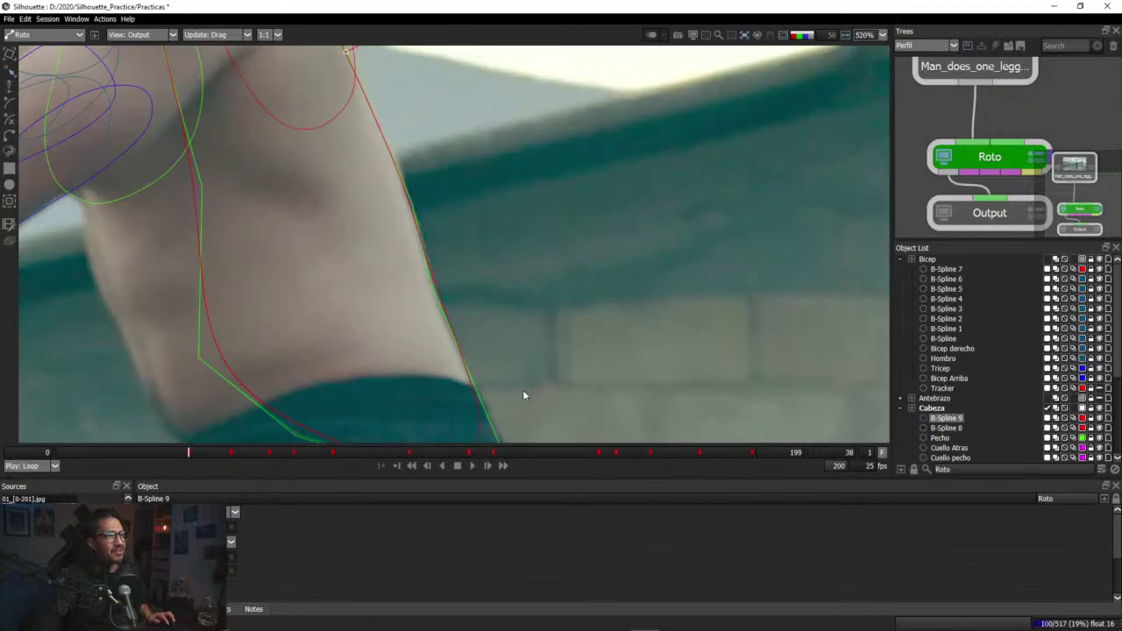
pyautogui.press('o')
pyautogui.press('o')
pyautogui.scroll(-1, 517, 383)
pyautogui.scroll(-3, 519, 396)
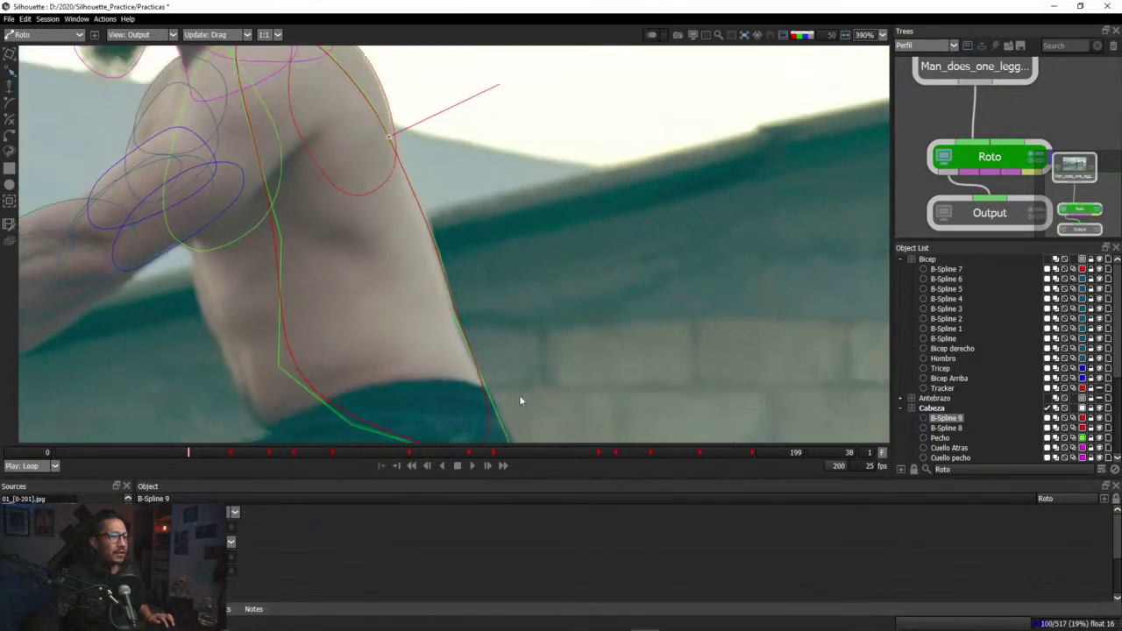
# Step: Keyframe B-Spline 9 at frame 26, transforming its bounding box inward and slightly down to follow the back
pyautogui.scroll(2, 308, 393)
pyautogui.moveTo(179, 451); pyautogui.dragTo(155, 450)
pyautogui.click(9, 54)
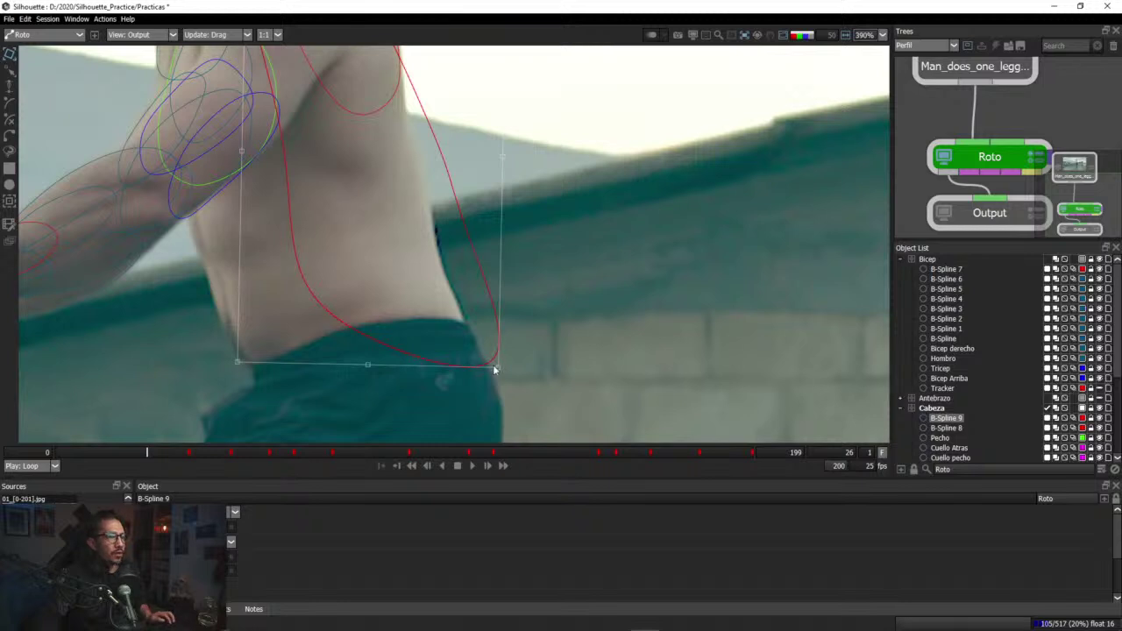
pyautogui.moveTo(498, 370); pyautogui.dragTo(467, 378)
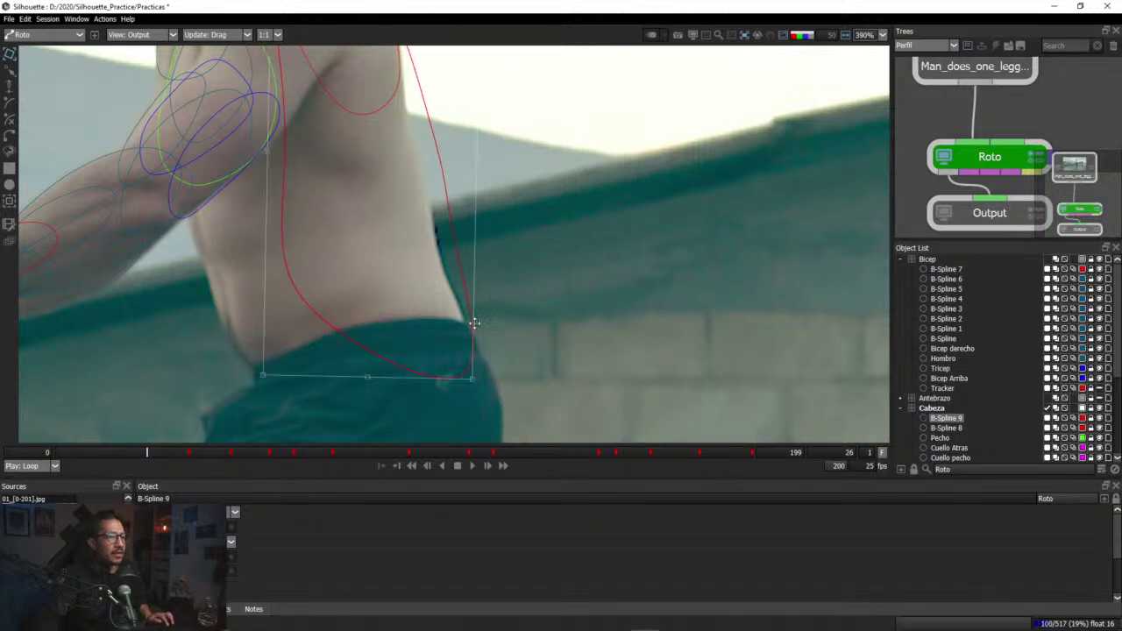
pyautogui.moveTo(473, 325); pyautogui.dragTo(466, 337)
# Step: At frame 26, pull B-Spline 9's waist point inward and raise its lower outer corner beside the shorts
pyautogui.click(11, 73)
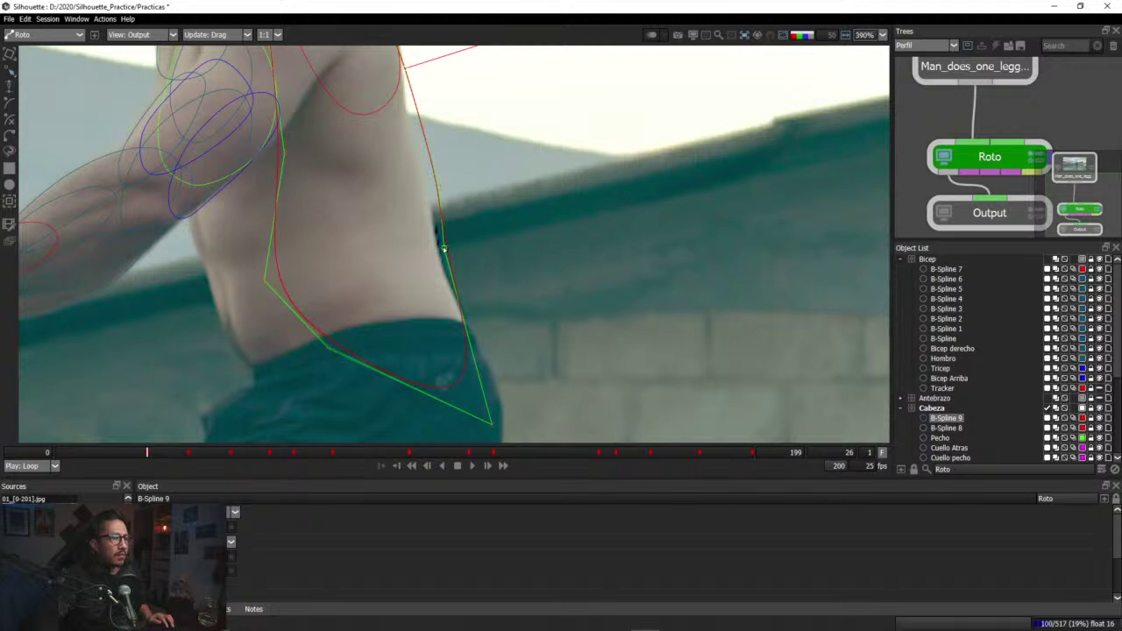
pyautogui.moveTo(444, 249); pyautogui.dragTo(430, 250)
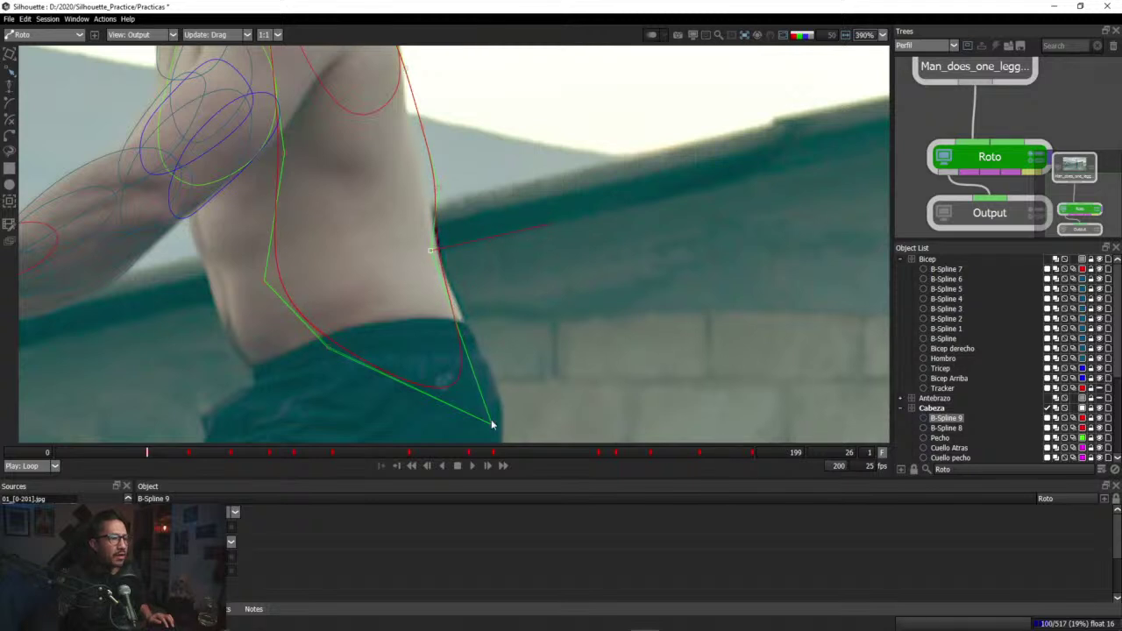
pyautogui.moveTo(492, 425); pyautogui.dragTo(499, 399)
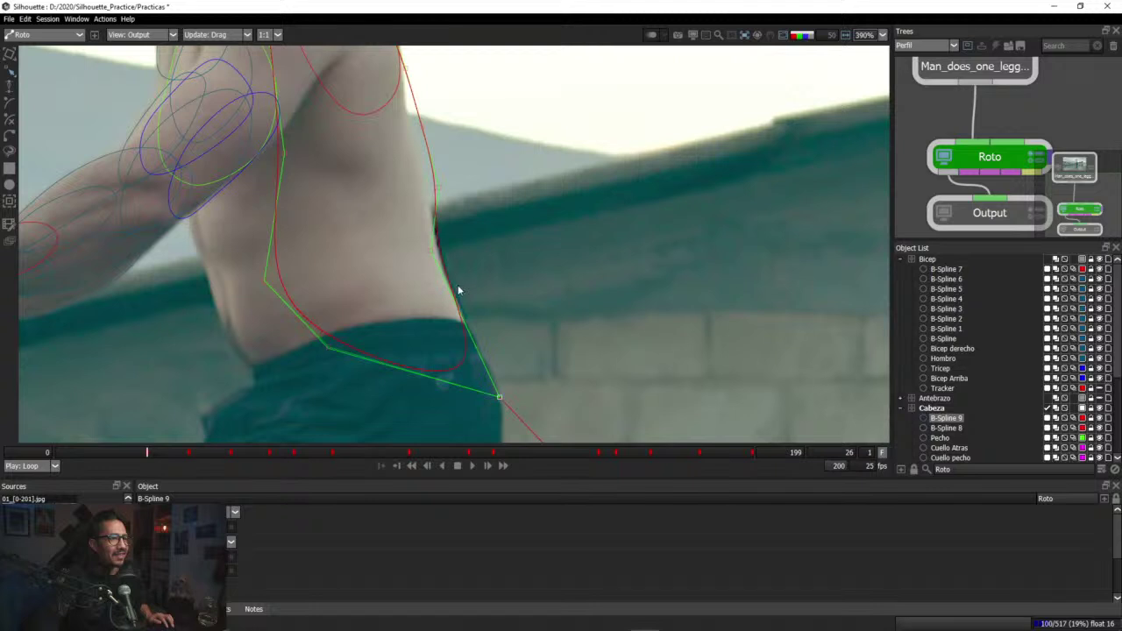
# Step: At frame 26, refine B-Spline 9's mid-back and upper back points along the skin edge below the shoulder
pyautogui.scroll(3, 458, 290)
pyautogui.moveTo(453, 210); pyautogui.dragTo(447, 205)
pyautogui.moveTo(444, 145); pyautogui.dragTo(456, 201)
pyautogui.hotkey('ctrl', 'z')
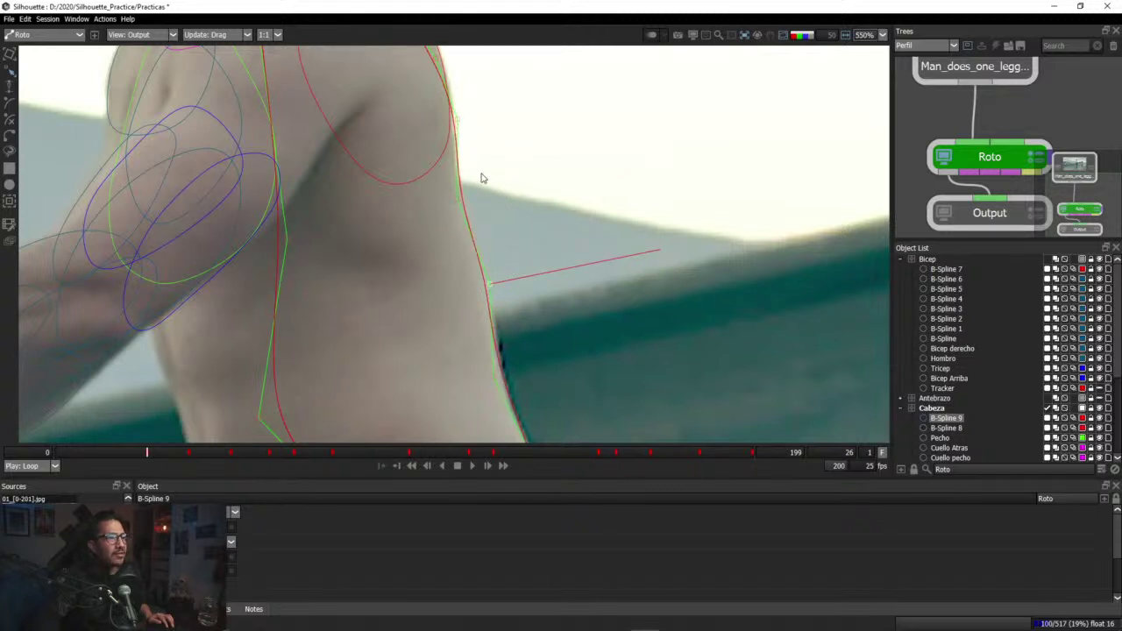
pyautogui.moveTo(457, 121); pyautogui.dragTo(453, 119)
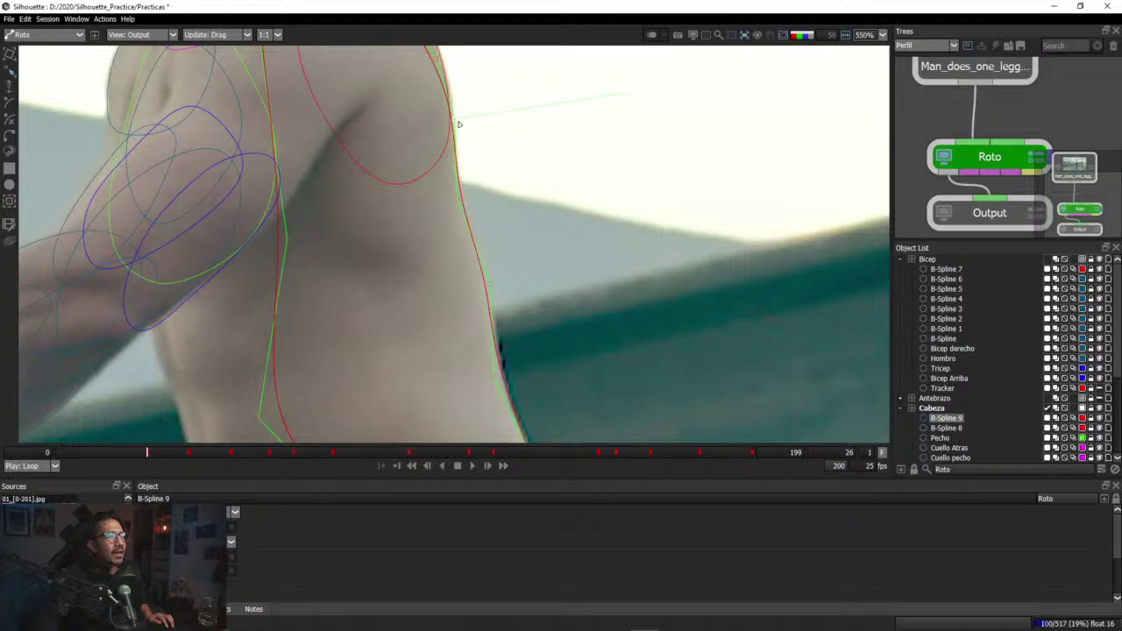
# Step: Check B-Spline 9's coverage of the back at frame 26 with the matte overlay
pyautogui.scroll(-1, 595, 358)
pyautogui.moveTo(578, 340); pyautogui.dragTo(546, 231)
pyautogui.press('a')
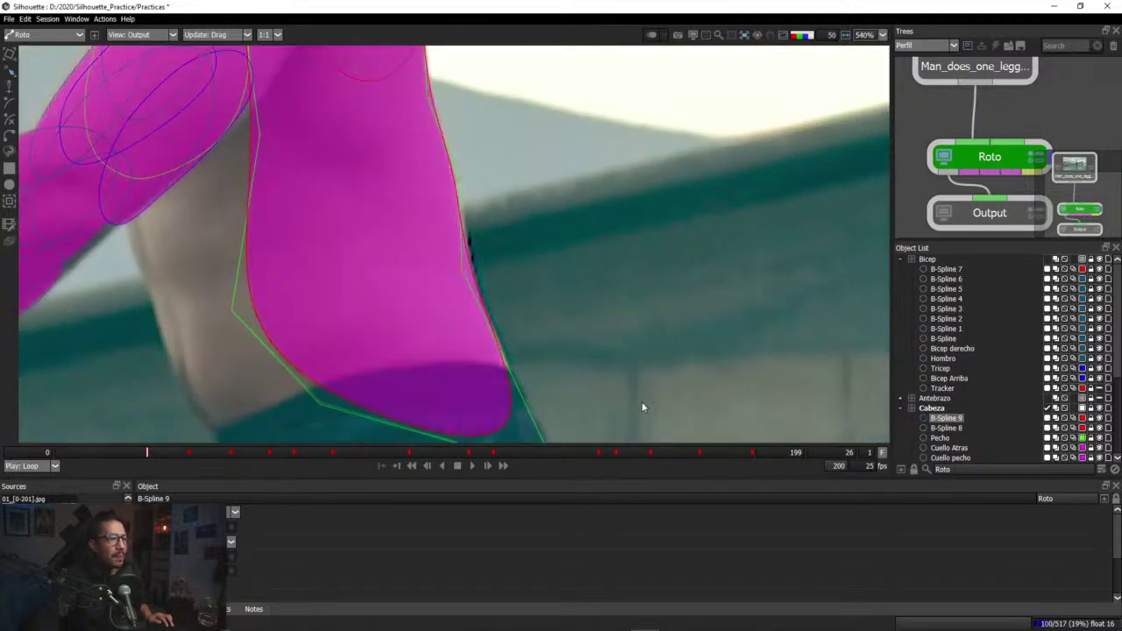
pyautogui.press('a')
pyautogui.press('a')
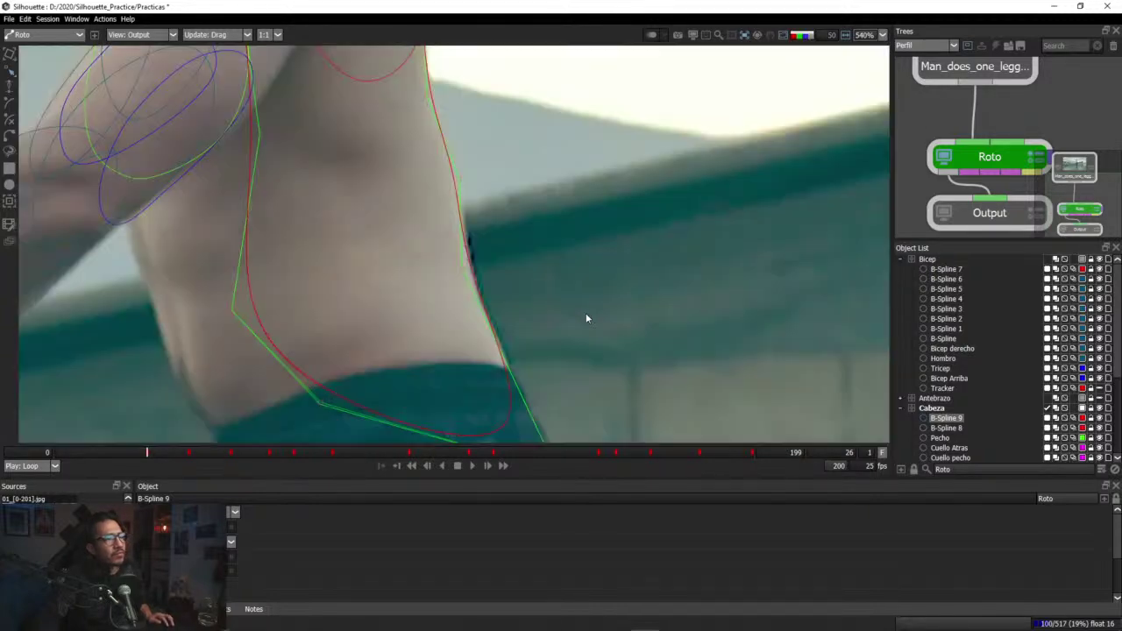
pyautogui.scroll(-5, 582, 322)
pyautogui.scroll(-8, 581, 326)
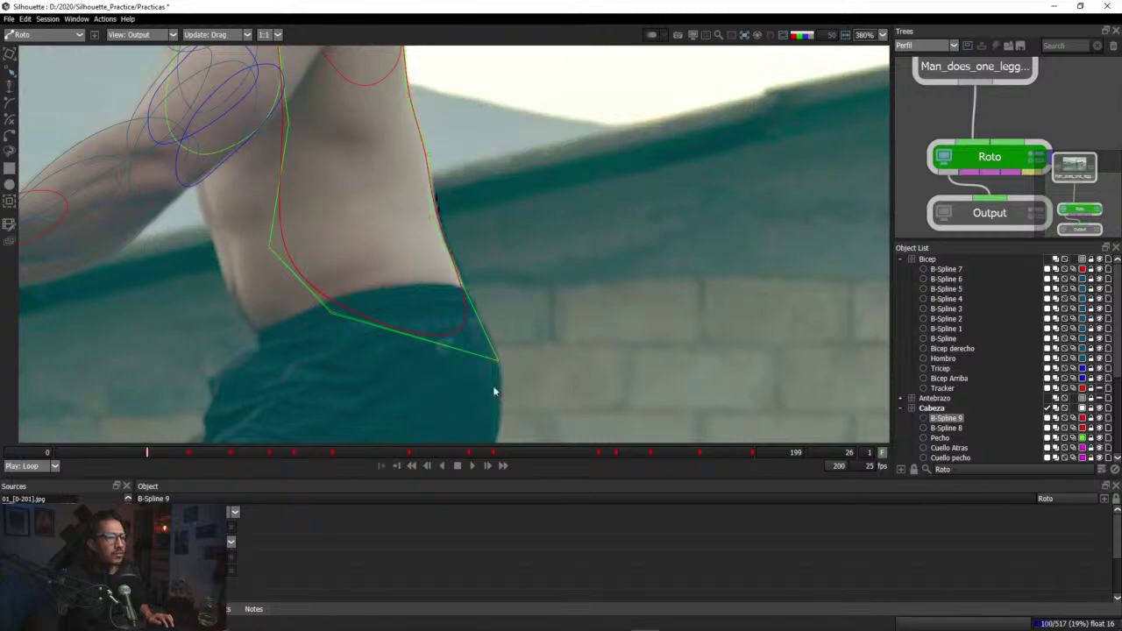
# Step: Keyframe B-Spline 9 at frame 0, transforming its bounding box inward so its outer side follows the upright back
pyautogui.moveTo(147, 454); pyautogui.dragTo(51, 454)
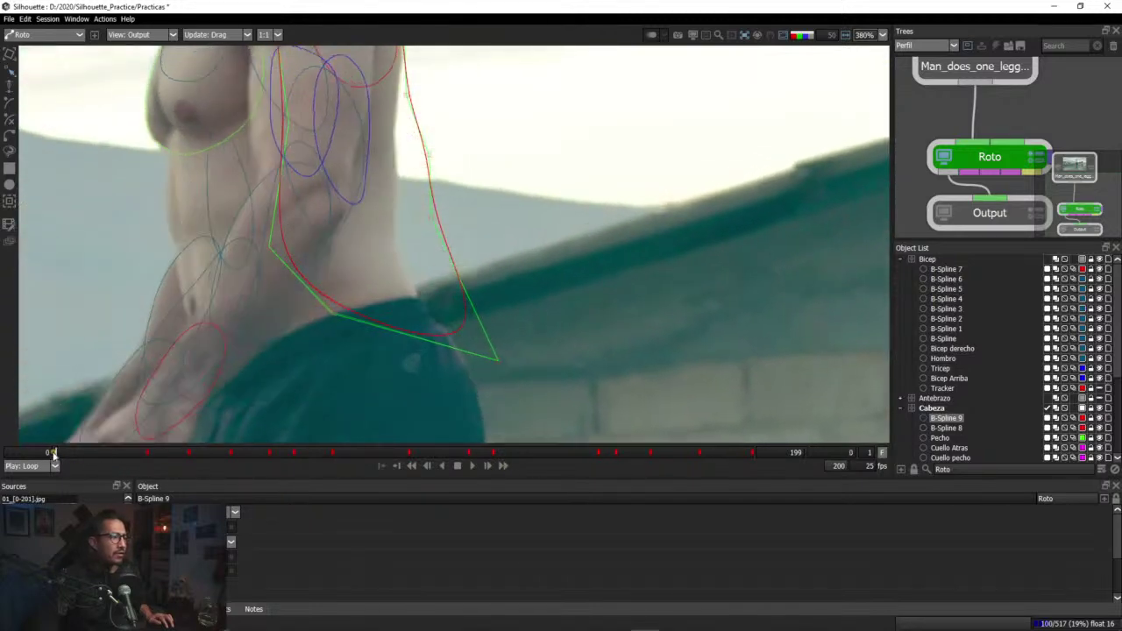
pyautogui.click(435, 333)
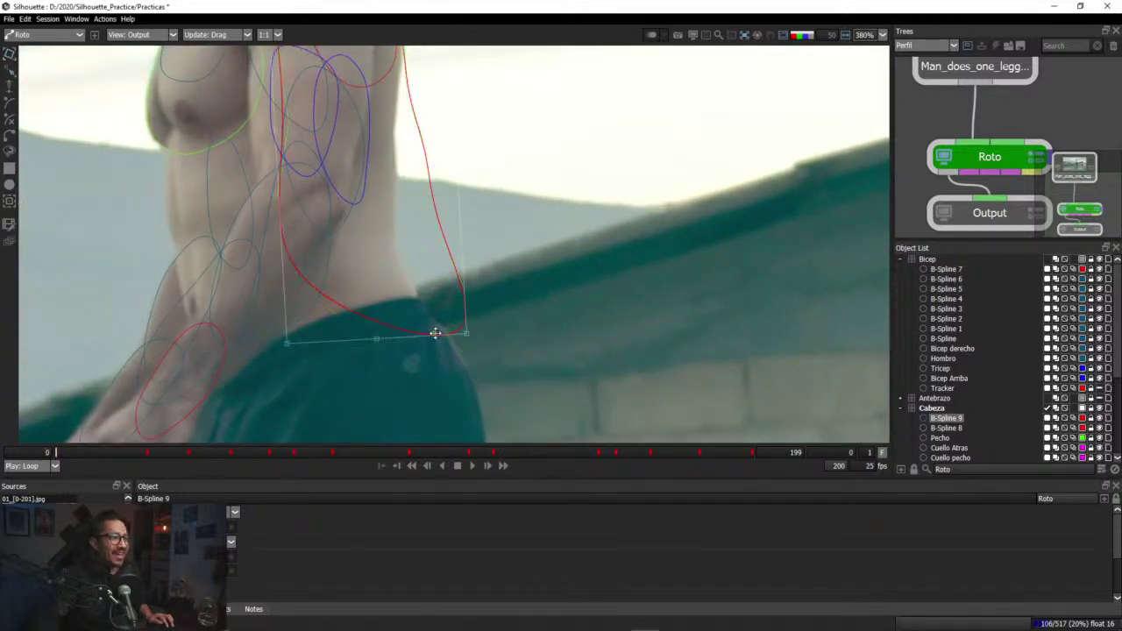
pyautogui.moveTo(467, 335); pyautogui.dragTo(363, 358)
pyautogui.hotkey('ctrl', 'z')
pyautogui.moveTo(374, 319); pyautogui.dragTo(420, 321)
# Step: At frame 0, pull B-Spline 9's waist point into the lower-back curve and move its lower outer corner outward and up
pyautogui.click(10, 74)
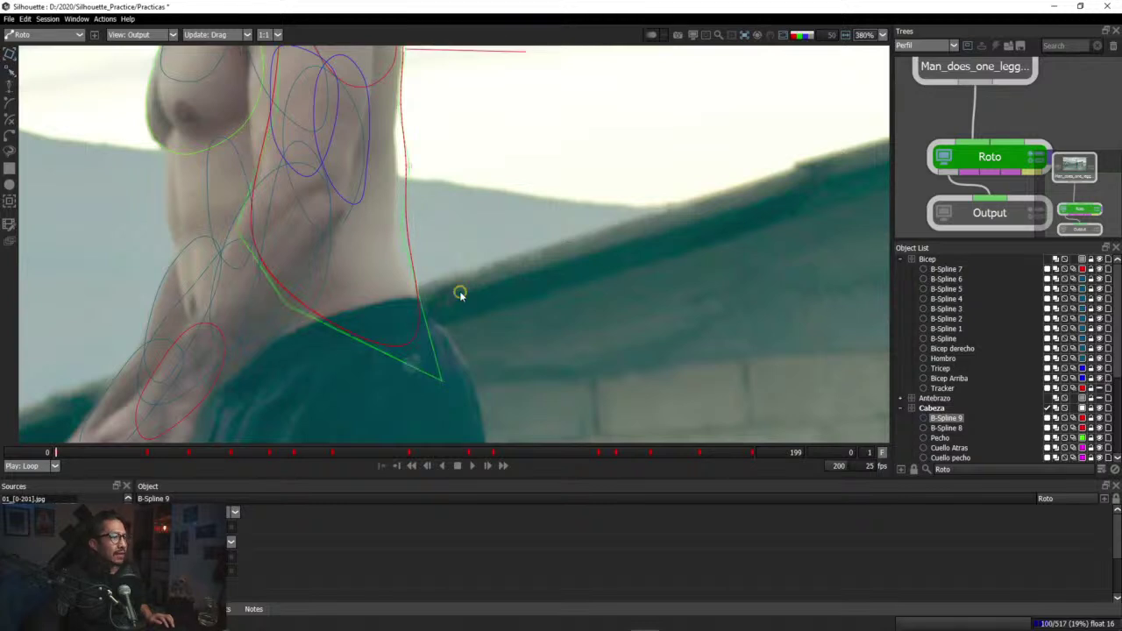
pyautogui.scroll(2, 403, 233)
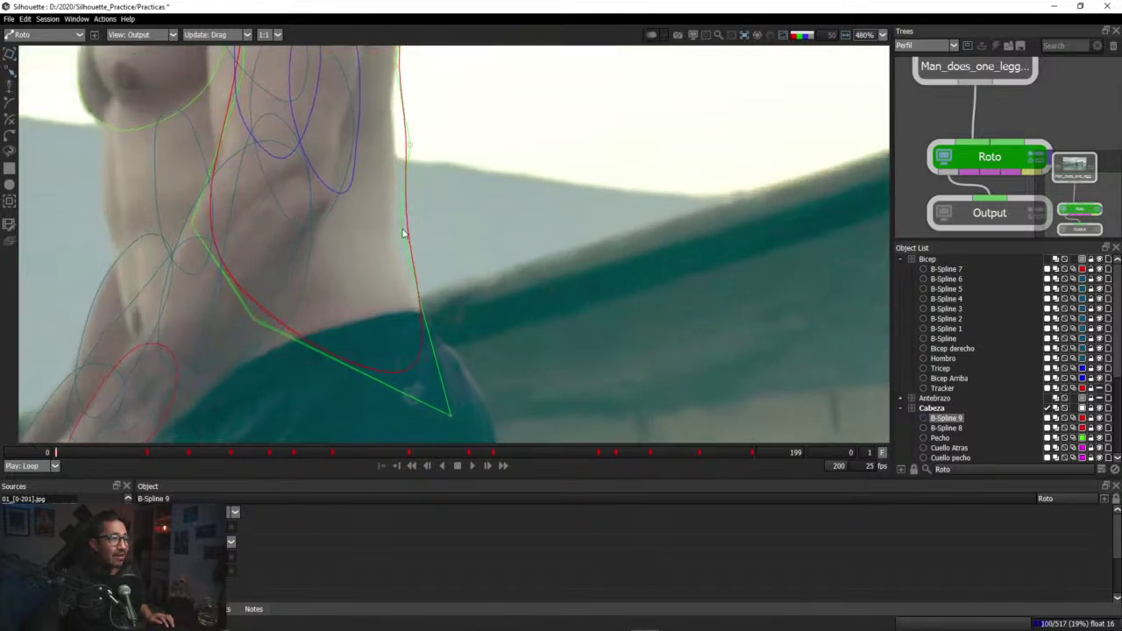
pyautogui.moveTo(401, 227); pyautogui.dragTo(372, 234)
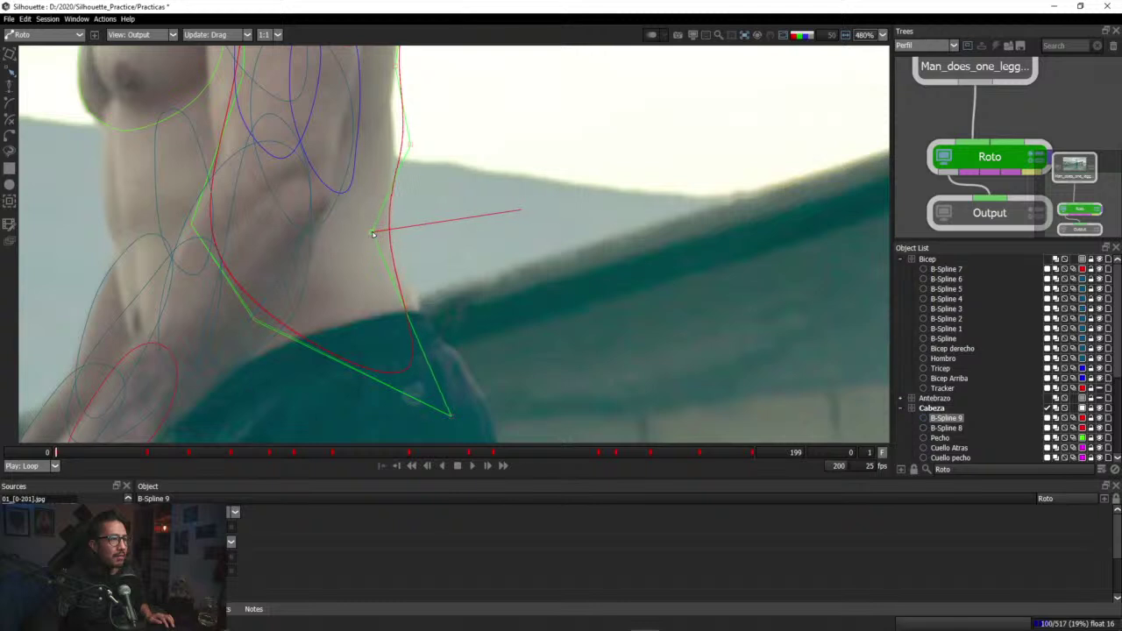
pyautogui.moveTo(450, 417); pyautogui.dragTo(480, 389)
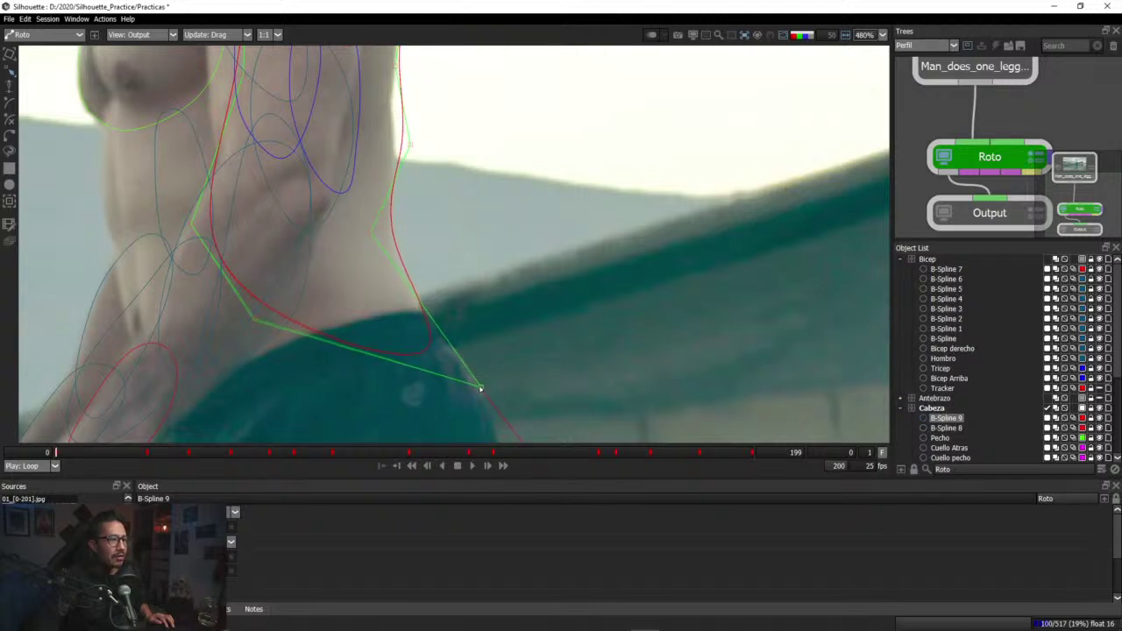
pyautogui.click(368, 236)
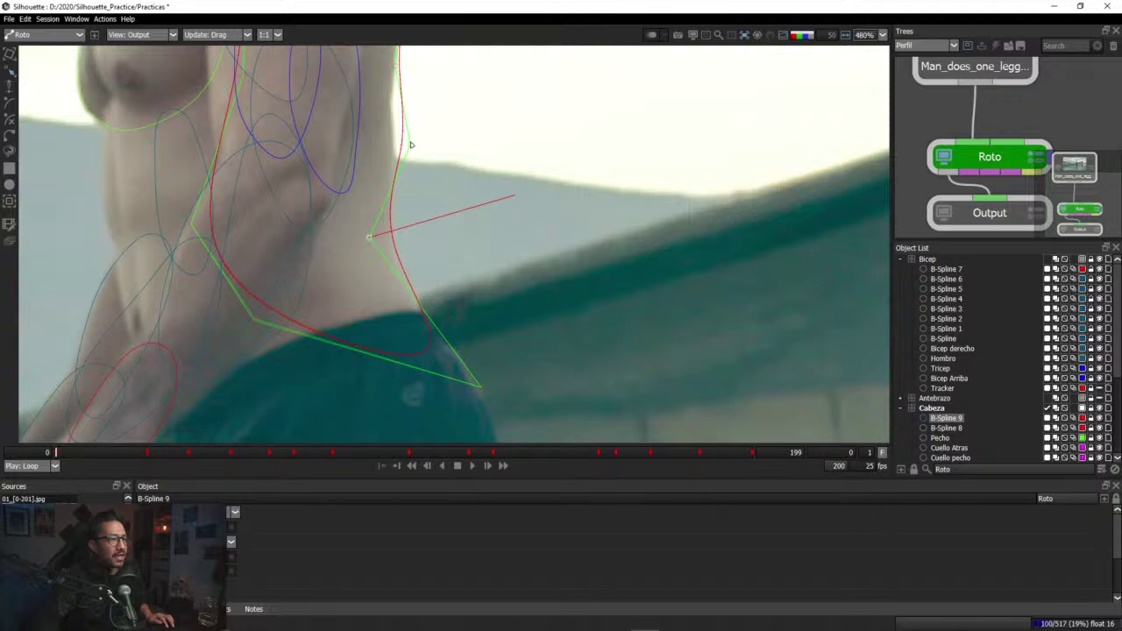
# Step: At frame 0, fit B-Spline 9's mid-back points to the skin edge between the waist and the shoulder blade
pyautogui.moveTo(409, 144); pyautogui.dragTo(399, 157)
pyautogui.moveTo(419, 95); pyautogui.dragTo(391, 168)
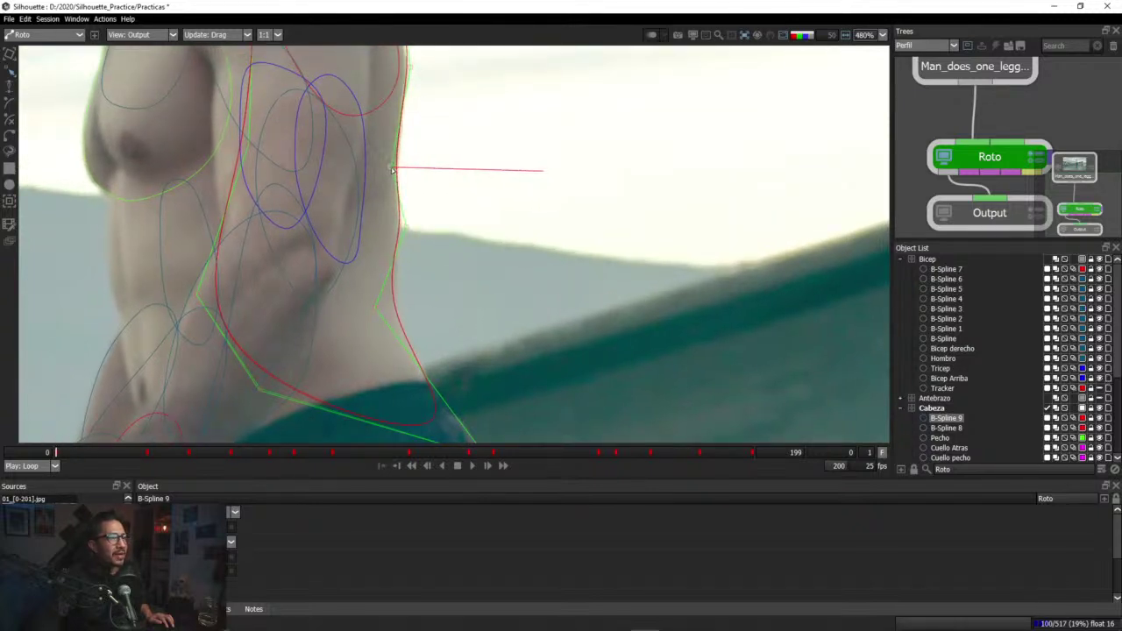
pyautogui.moveTo(452, 130); pyautogui.dragTo(447, 192)
pyautogui.moveTo(406, 133)
pyautogui.mouseDown()
pyautogui.moveTo(413, 150)
pyautogui.moveTo(403, 151)
pyautogui.mouseUp()
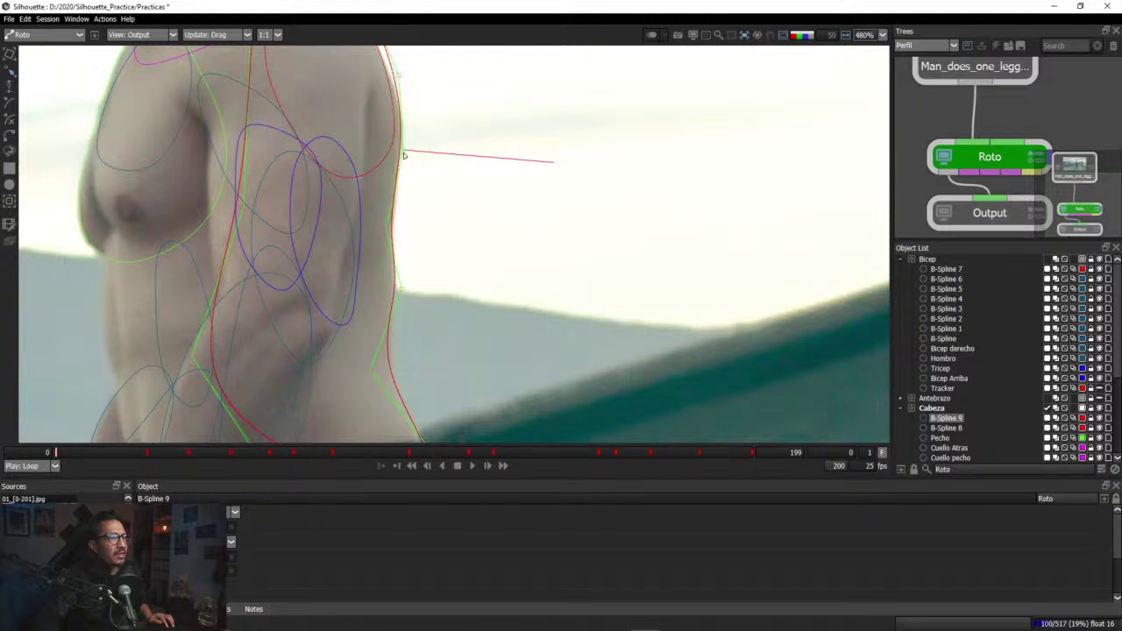
# Step: At frame 0, reshape B-Spline 9's upper back and shoulder points to sit inside the rounded shoulder contour
pyautogui.moveTo(445, 95); pyautogui.dragTo(473, 200)
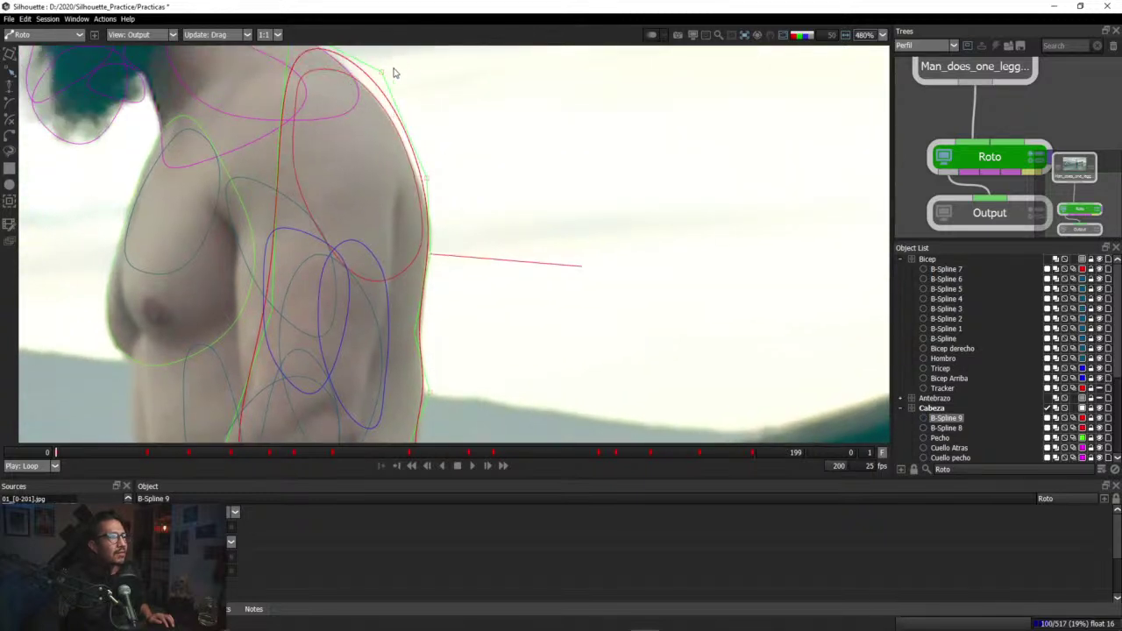
pyautogui.moveTo(382, 72); pyautogui.dragTo(363, 109)
pyautogui.moveTo(312, 48); pyautogui.dragTo(281, 161)
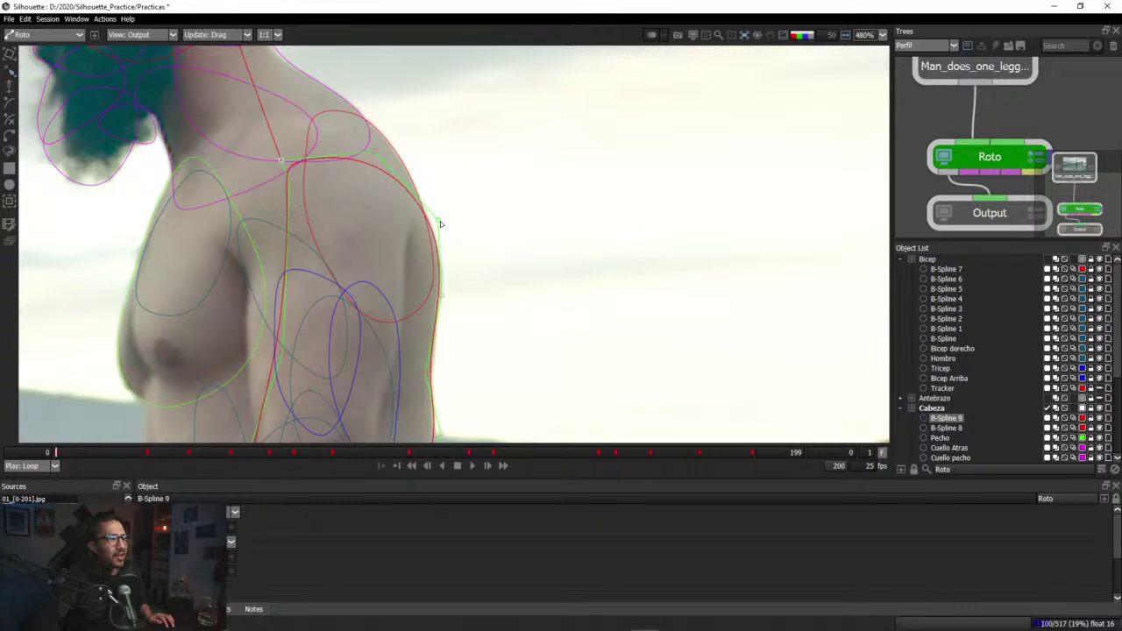
pyautogui.moveTo(439, 222)
pyautogui.mouseDown()
pyautogui.moveTo(451, 245)
pyautogui.moveTo(440, 216)
pyautogui.mouseUp()
# Step: At frame 0, refine B-Spline 9's waist point and the mid-back point above it along the lower-back curve
pyautogui.moveTo(506, 282); pyautogui.dragTo(490, 203)
pyautogui.scroll(-1, 482, 264)
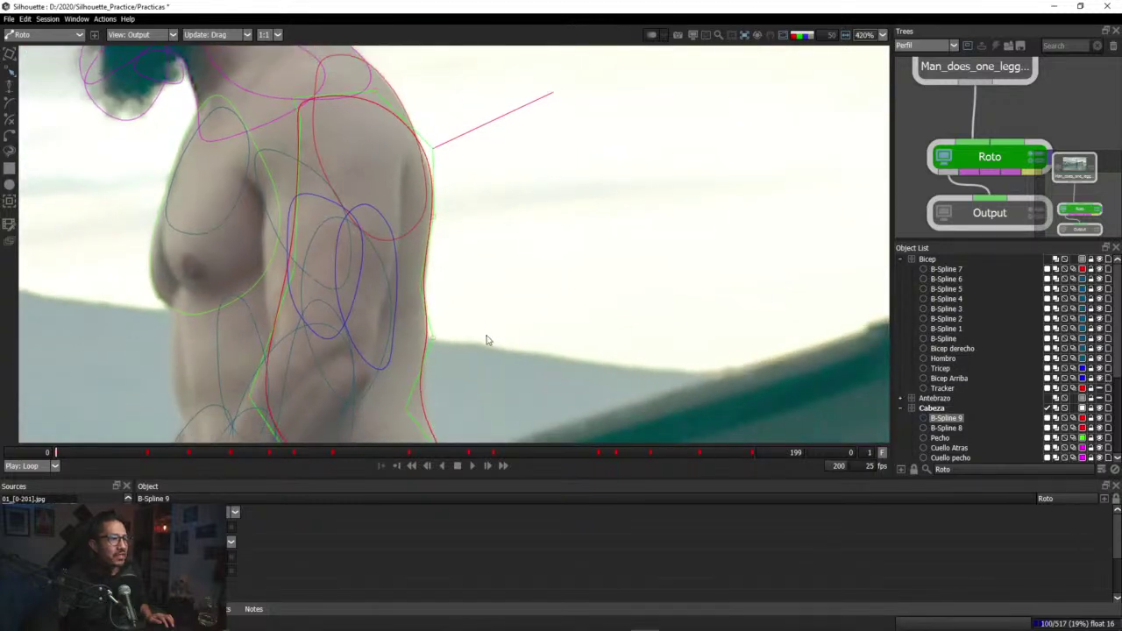
pyautogui.moveTo(477, 313); pyautogui.dragTo(452, 170)
pyautogui.scroll(-1, 471, 308)
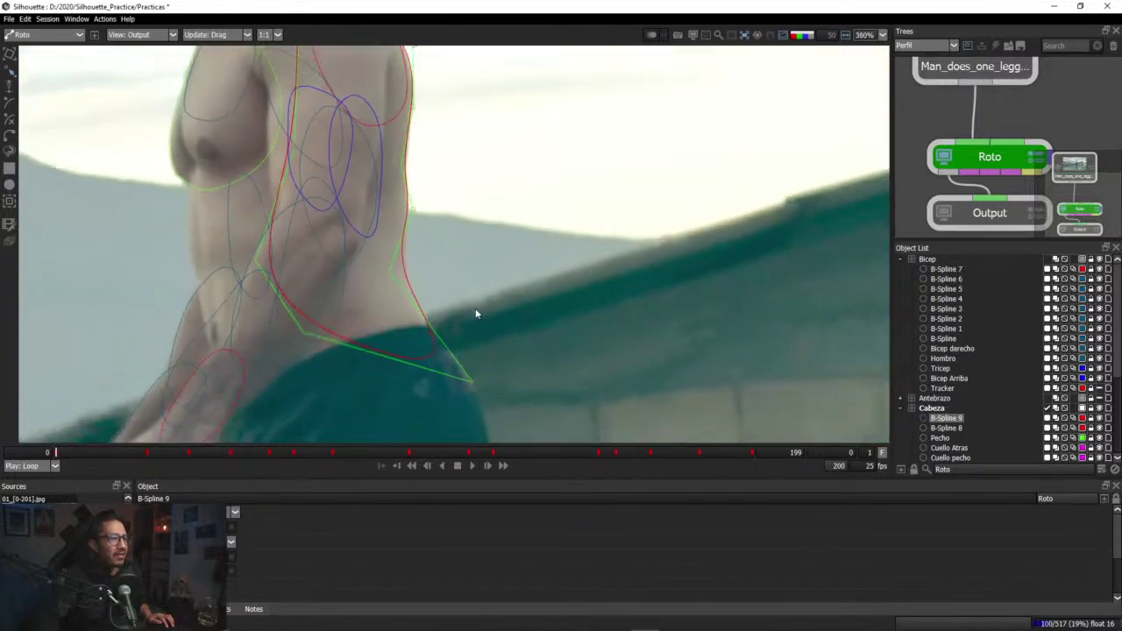
pyautogui.click(389, 272)
pyautogui.moveTo(389, 272); pyautogui.dragTo(413, 213)
# Step: Keyframe B-Spline 9 at frame 46, adjusting its lower and upper back points to the skin edge
pyautogui.scroll(-3, 455, 275)
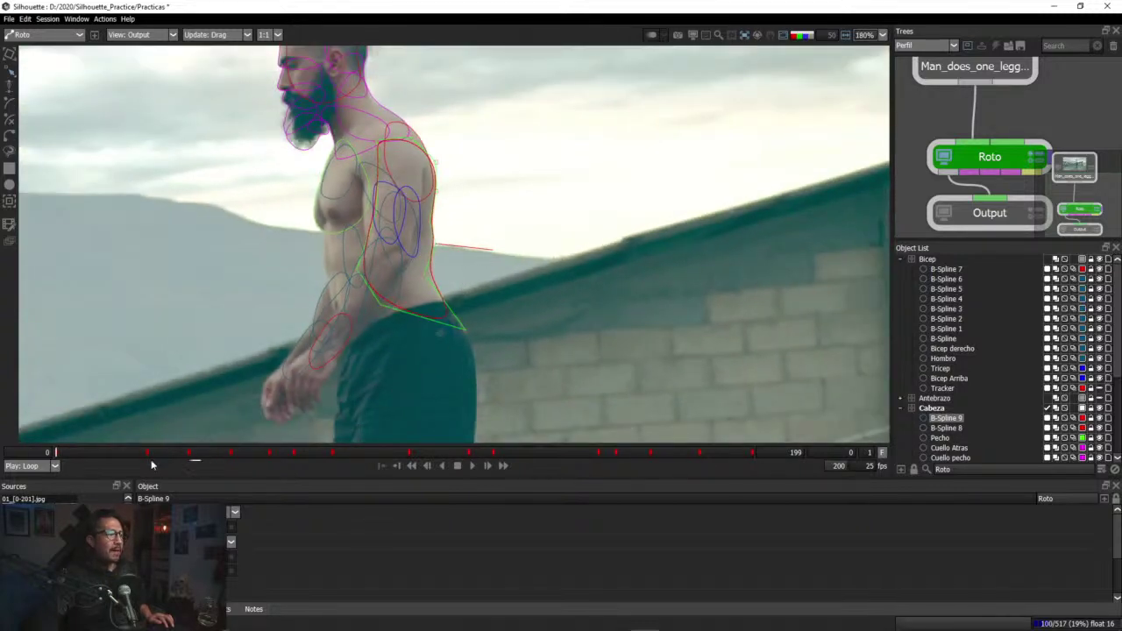
pyautogui.moveTo(77, 454); pyautogui.dragTo(217, 476)
pyautogui.scroll(2, 512, 231)
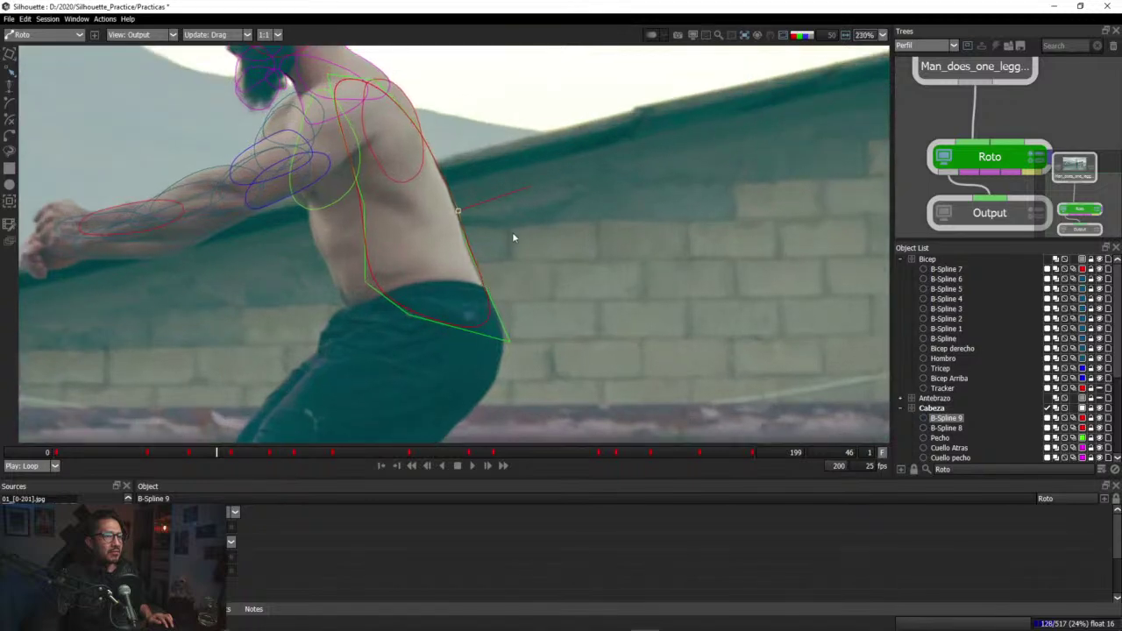
pyautogui.click(466, 248)
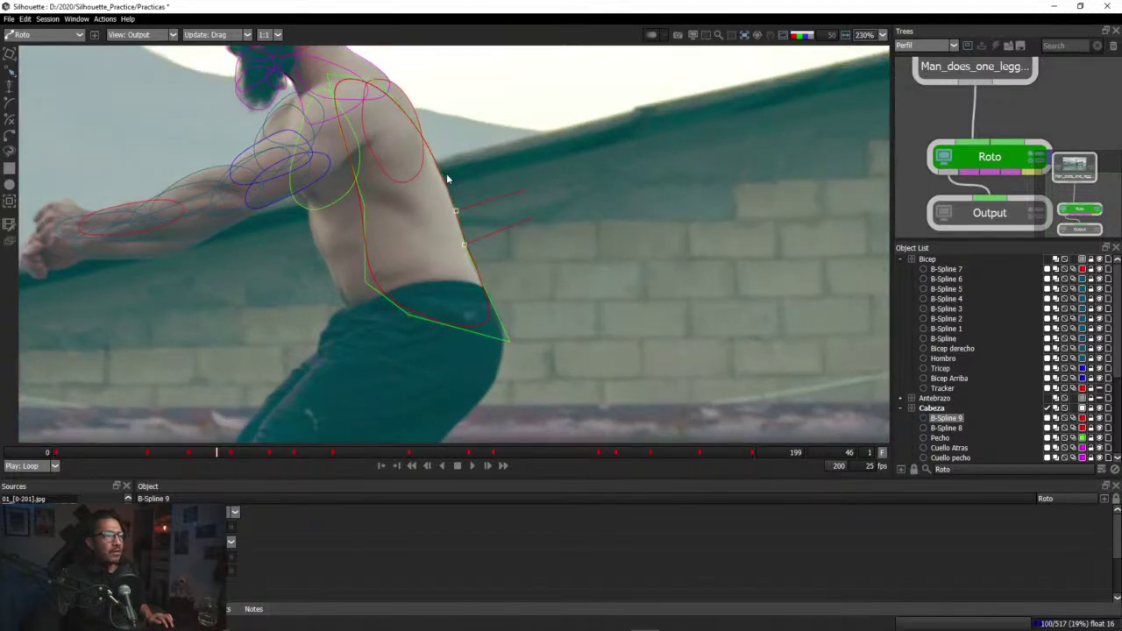
pyautogui.moveTo(470, 137); pyautogui.dragTo(412, 184)
# Step: At frame 42, shift B-Spline 9's four back points slightly outward to the skin edge
pyautogui.moveTo(222, 457)
pyautogui.mouseDown()
pyautogui.moveTo(189, 459)
pyautogui.moveTo(215, 457)
pyautogui.mouseUp()
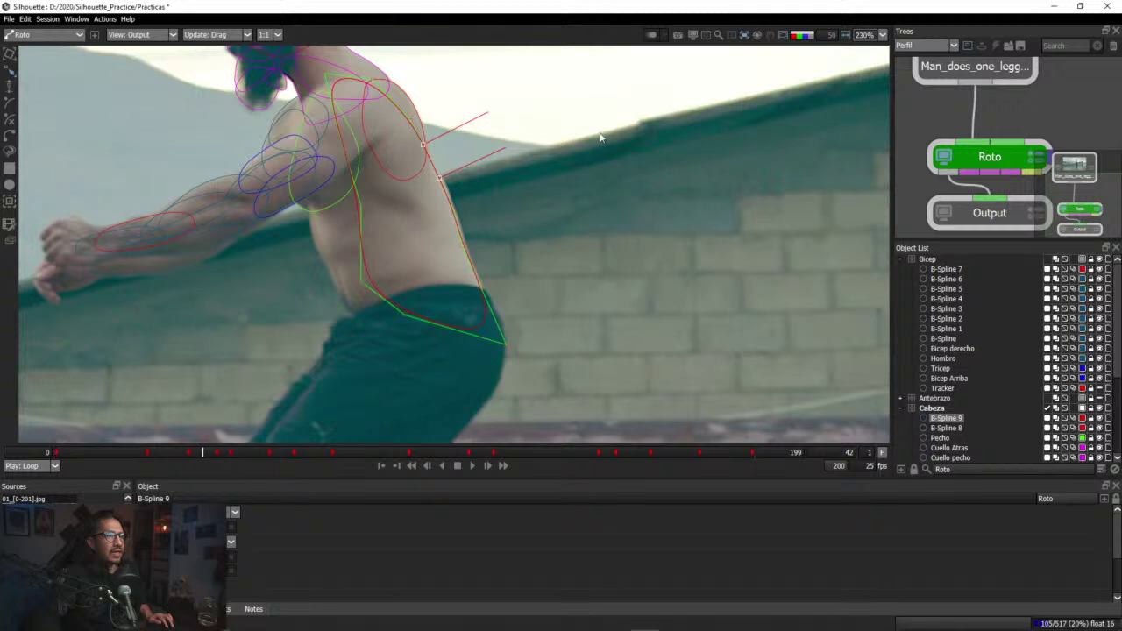
pyautogui.moveTo(558, 154); pyautogui.dragTo(419, 306)
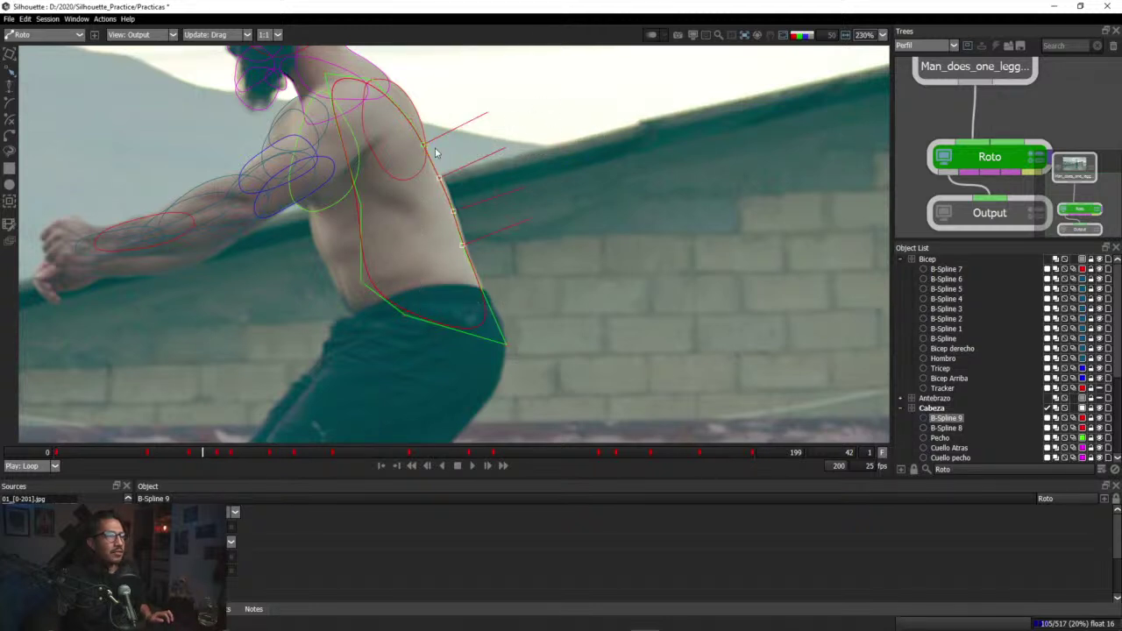
pyautogui.press('Right')
pyautogui.press('Right')
pyautogui.press('Right')
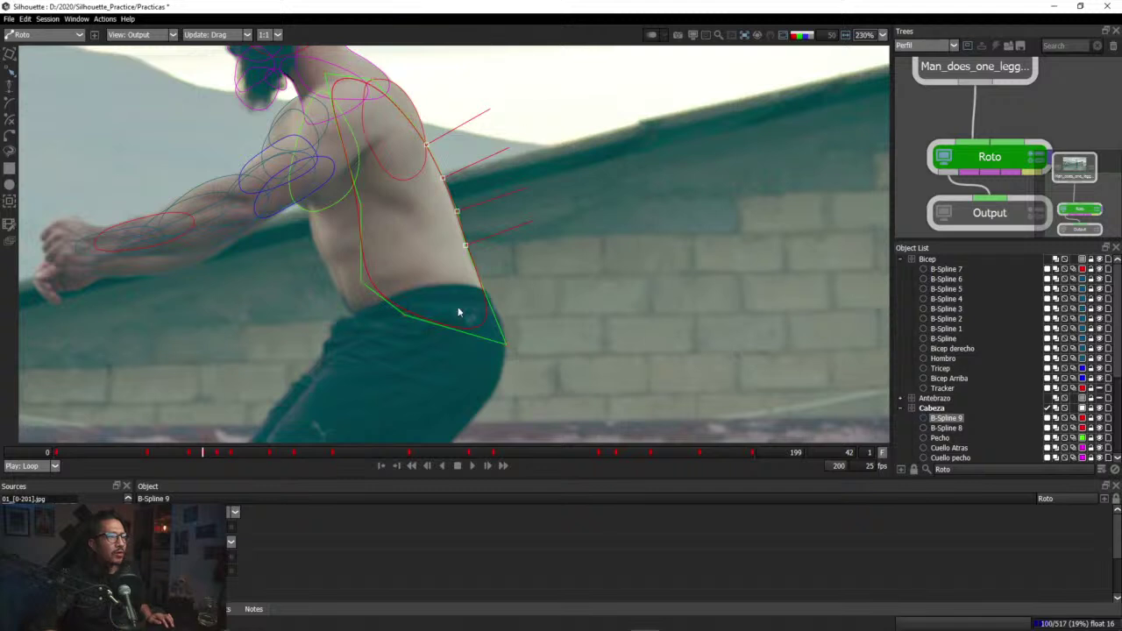
# Step: Refine B-Spline 9's back points at frame 44, comparing their fit with frame 46
pyautogui.moveTo(199, 454)
pyautogui.mouseDown()
pyautogui.moveTo(188, 453)
pyautogui.moveTo(212, 458)
pyautogui.mouseUp()
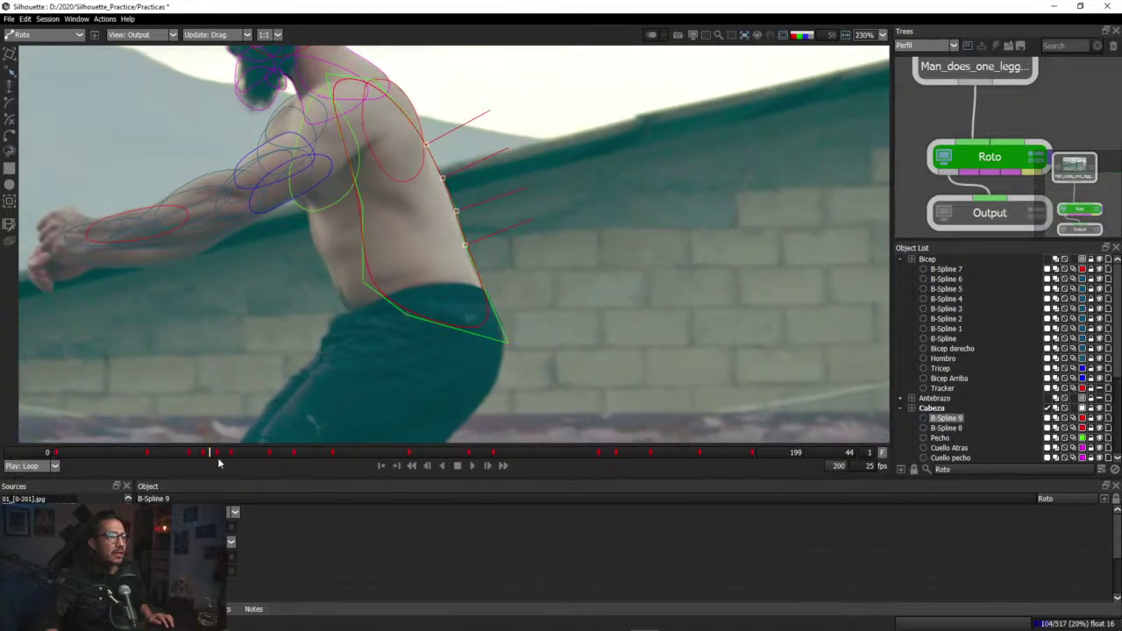
pyautogui.click(219, 456)
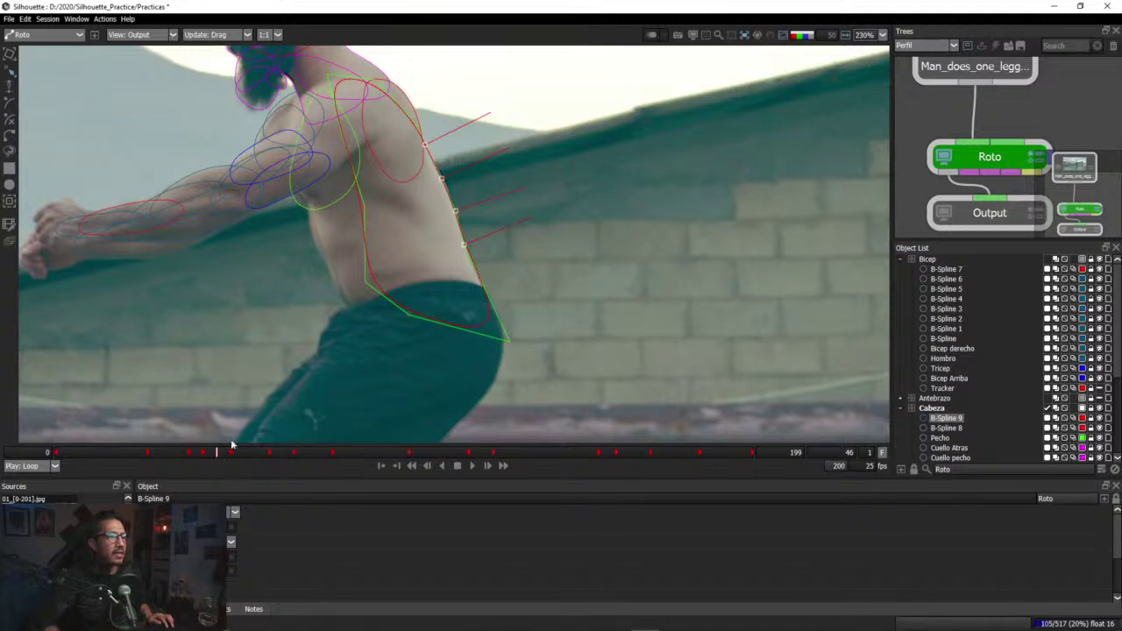
pyautogui.moveTo(210, 460); pyautogui.dragTo(212, 455)
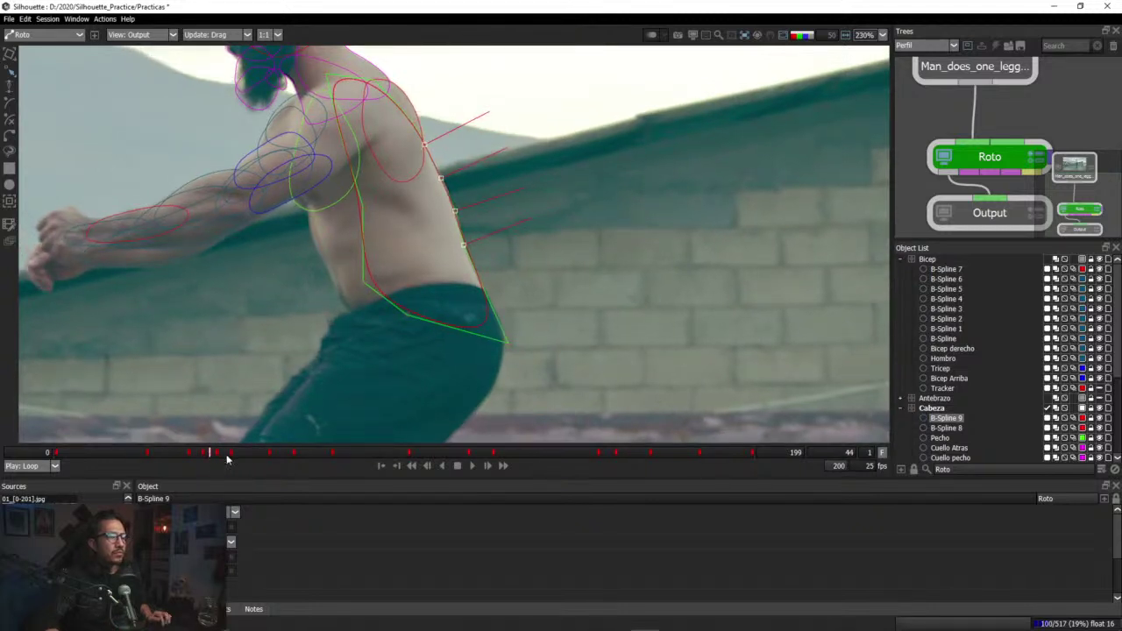
pyautogui.press('x')
pyautogui.press('x')
pyautogui.press('z')
pyautogui.press('z')
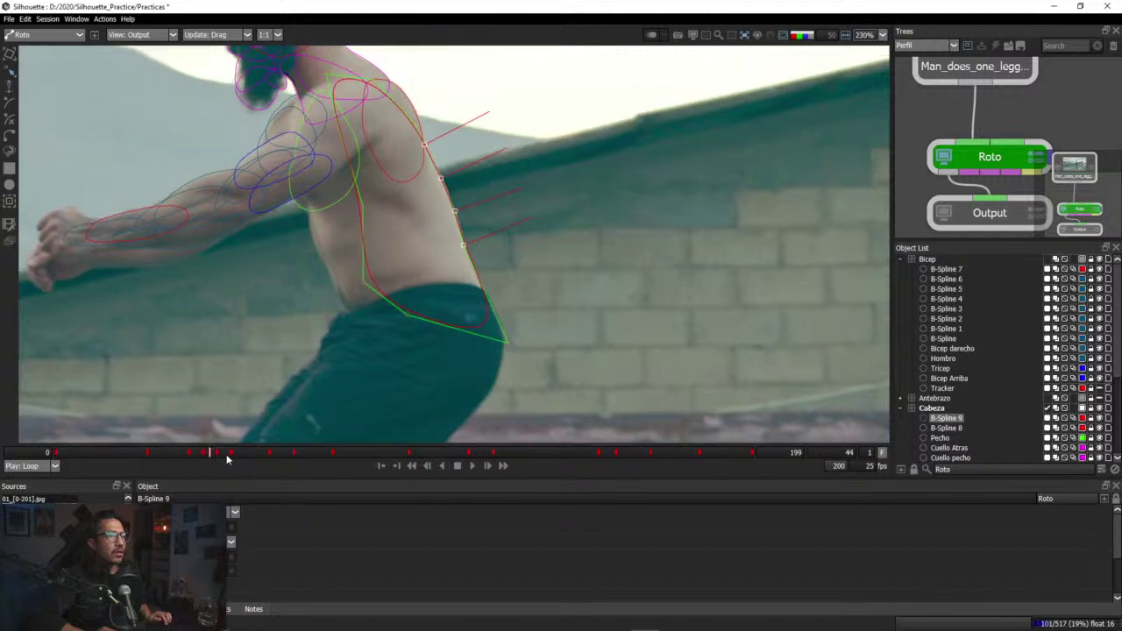
# Step: Working backward frame by frame from frame 43 to frame 37, nudge B-Spline 9's back points to the skin edge
pyautogui.press('Left')
pyautogui.press('Left')
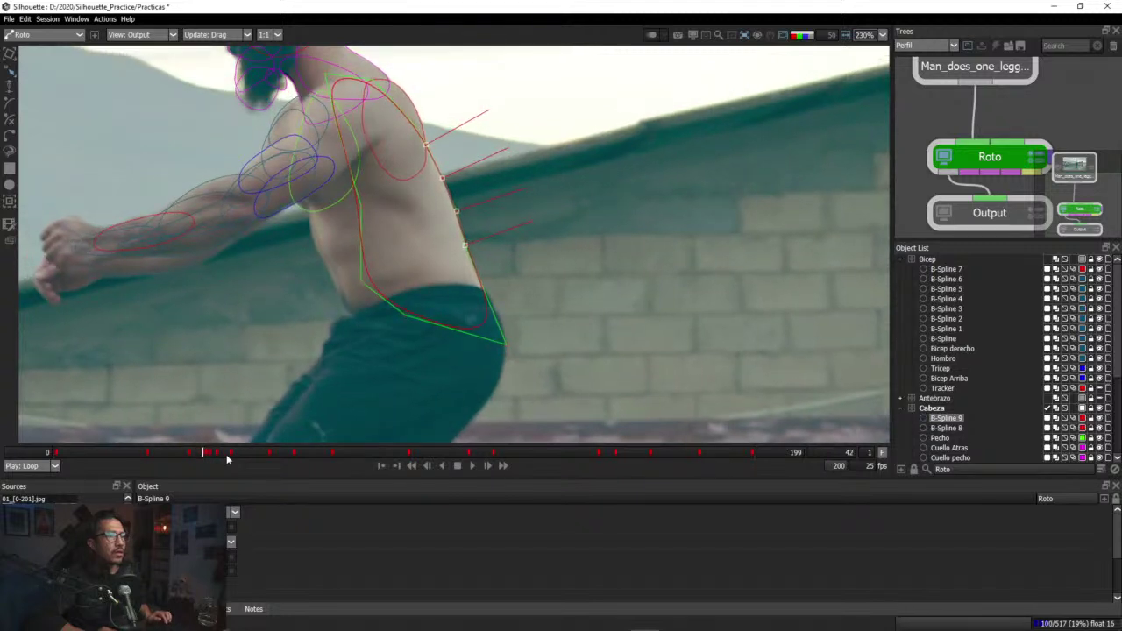
pyautogui.press('Left')
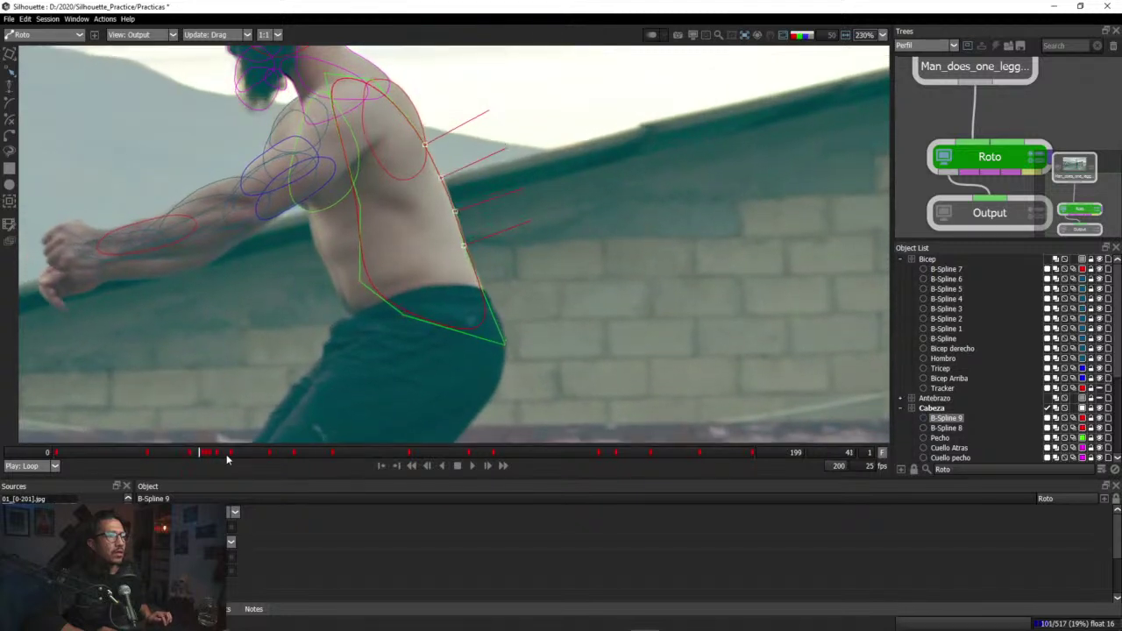
pyautogui.press('Left')
pyautogui.press('Left')
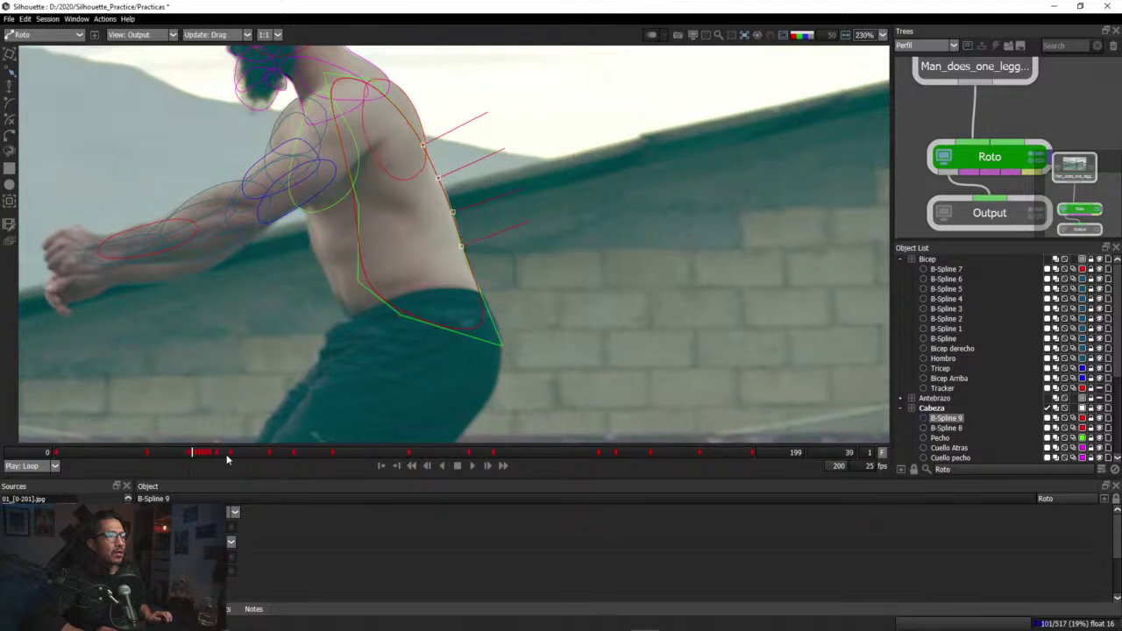
pyautogui.press('Left')
pyautogui.press('Left')
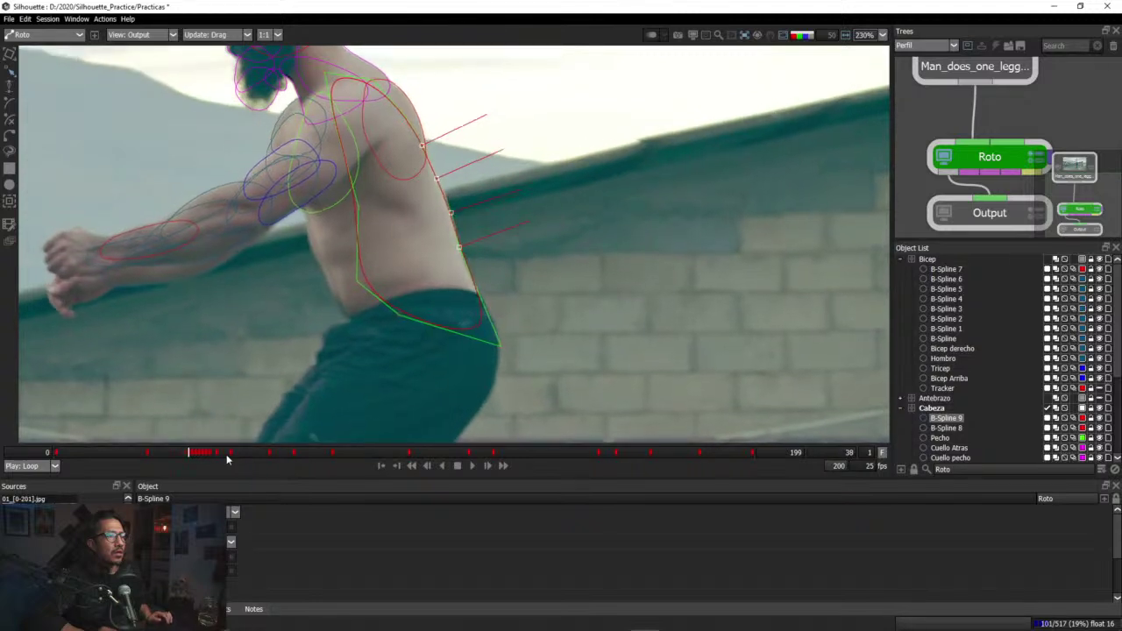
pyautogui.press('Left')
pyautogui.press('Left')
pyautogui.press('Left')
pyautogui.press('Left')
pyautogui.press('Left')
pyautogui.press('Left')
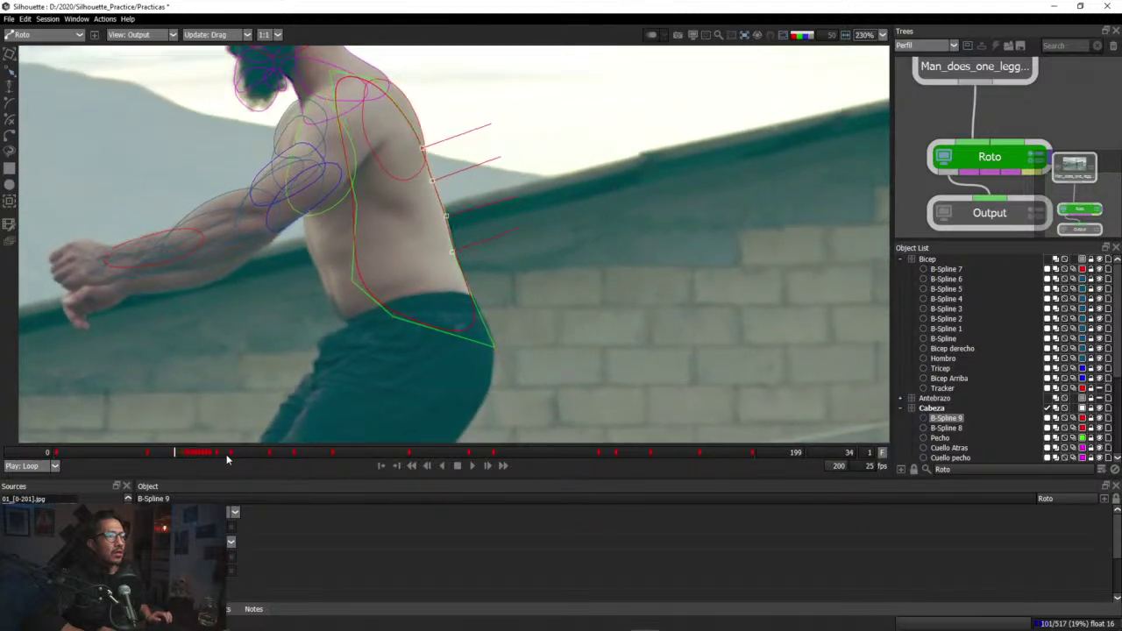
# Step: Examine B-Spline 9's fit along the back and waist from frame 34 back to frame 0
pyautogui.press('Left')
pyautogui.press('Left')
pyautogui.press('Left')
pyautogui.press('Left')
pyautogui.press('Left')
pyautogui.press('Left')
pyautogui.press('Left')
pyautogui.press('Left')
pyautogui.press('Left')
pyautogui.press('Left')
pyautogui.press('Left')
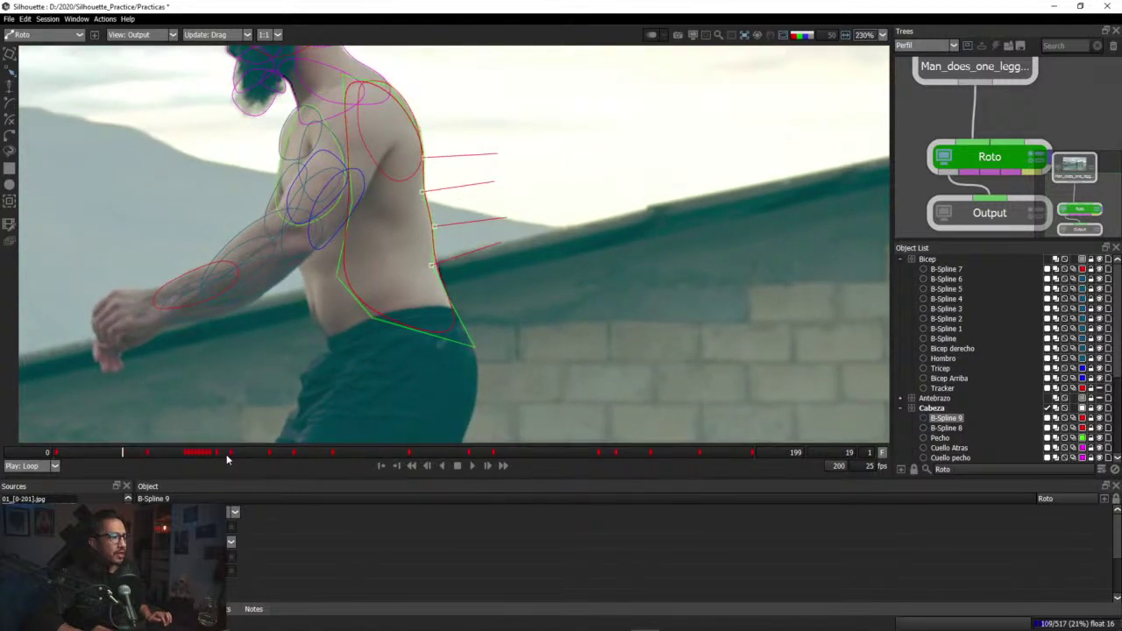
pyautogui.click(138, 454)
pyautogui.moveTo(139, 457); pyautogui.dragTo(147, 457)
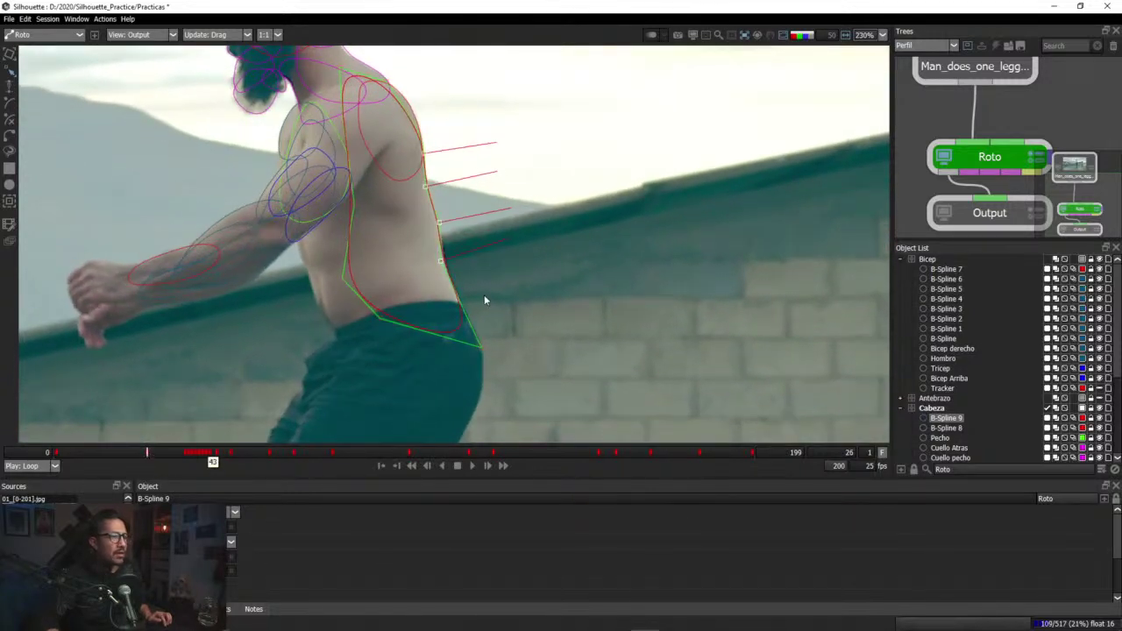
pyautogui.click(483, 267)
pyautogui.scroll(5, 438, 271)
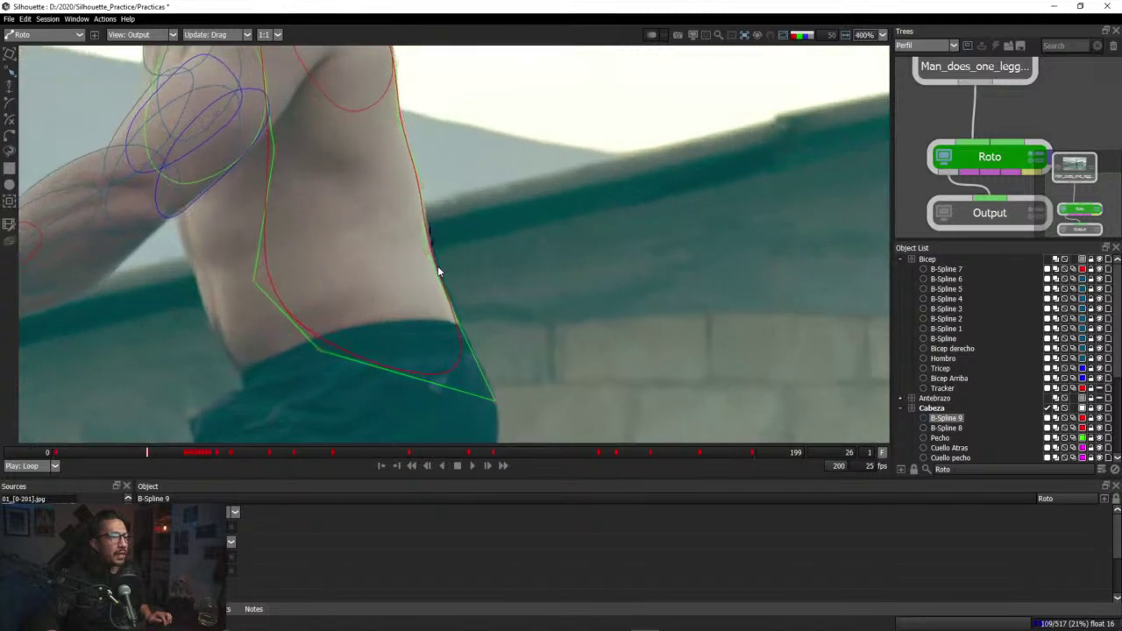
pyautogui.moveTo(146, 456); pyautogui.dragTo(55, 464)
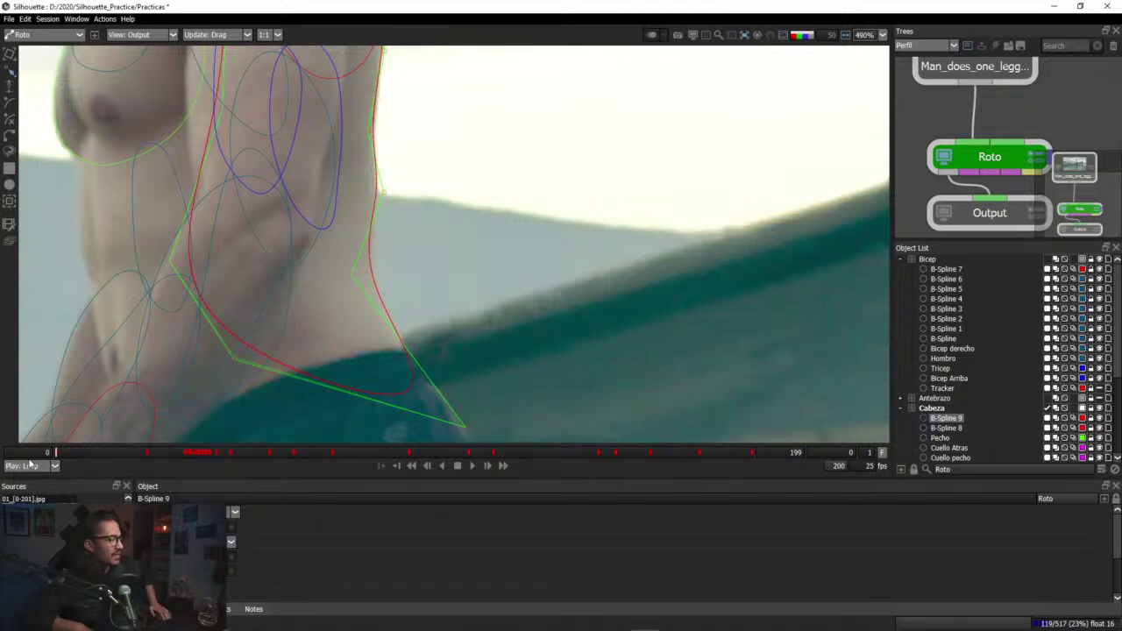
# Step: Scrub through the whole shot from frame 0 to frame 199 and back to frame 139 to review the shapes
pyautogui.scroll(-7, 680, 218)
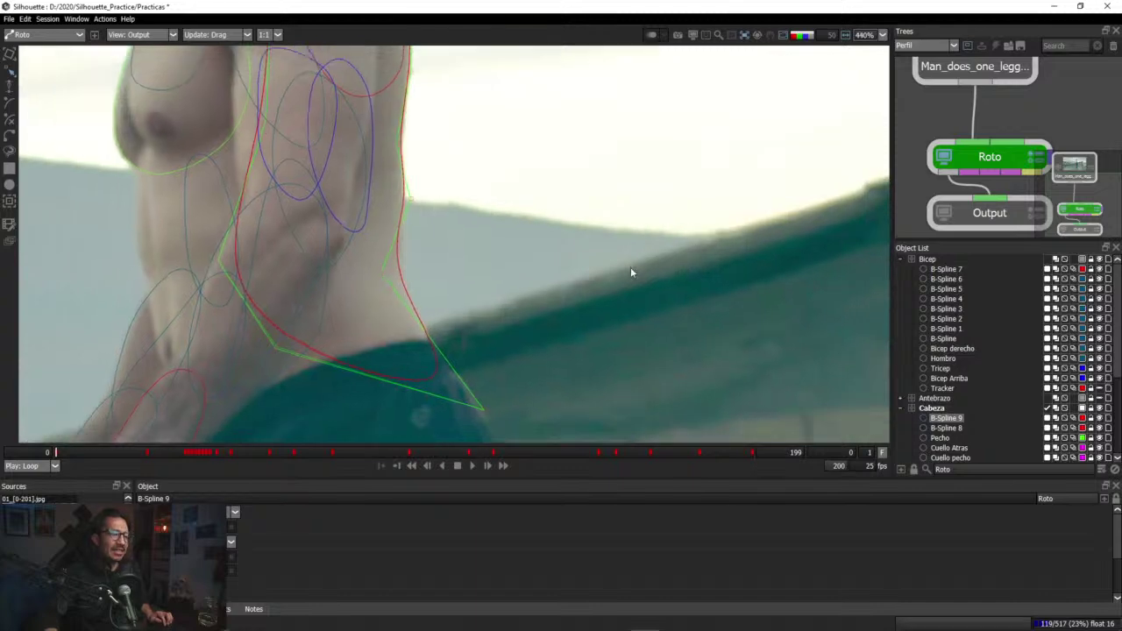
pyautogui.scroll(-3, 592, 213)
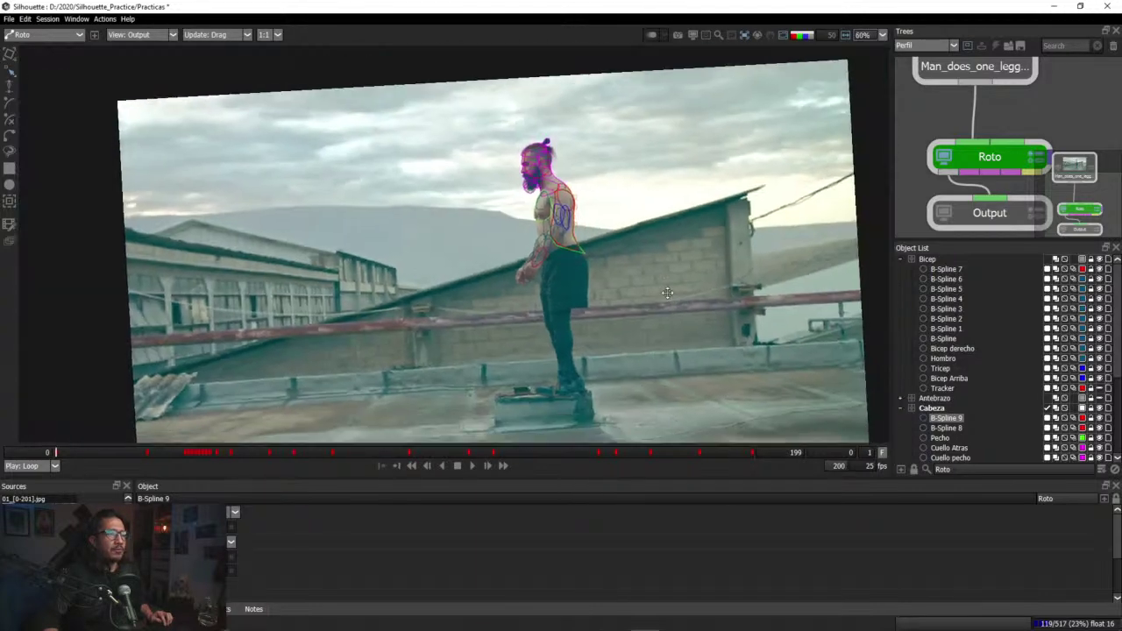
pyautogui.moveTo(86, 452); pyautogui.dragTo(158, 453)
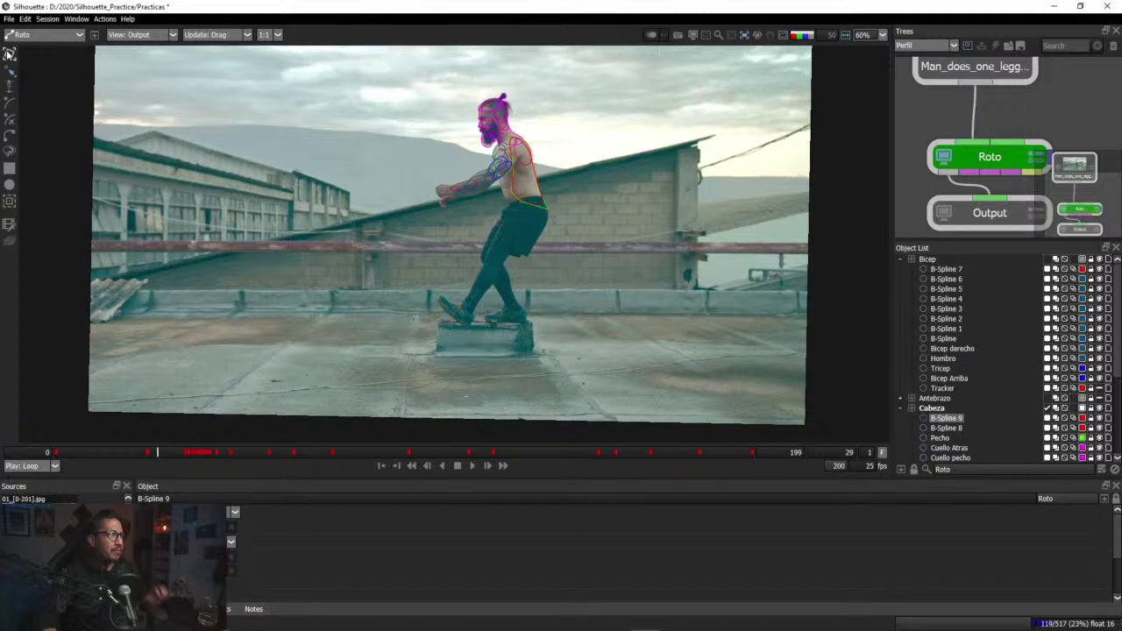
pyautogui.click(11, 55)
pyautogui.moveTo(169, 452); pyautogui.dragTo(788, 453)
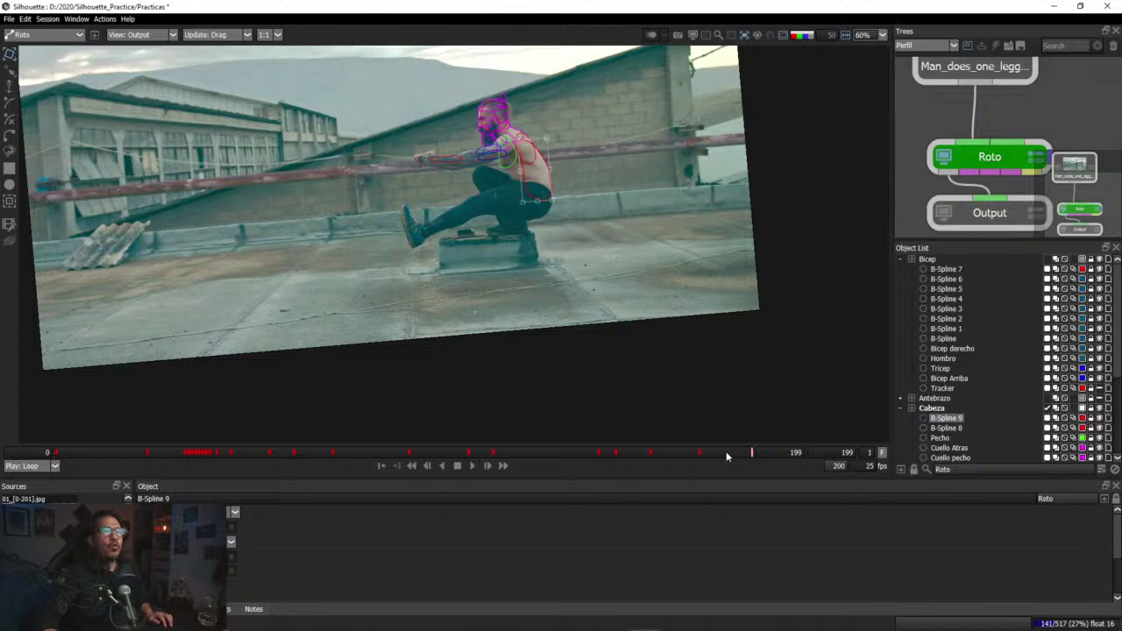
pyautogui.moveTo(696, 452); pyautogui.dragTo(542, 457)
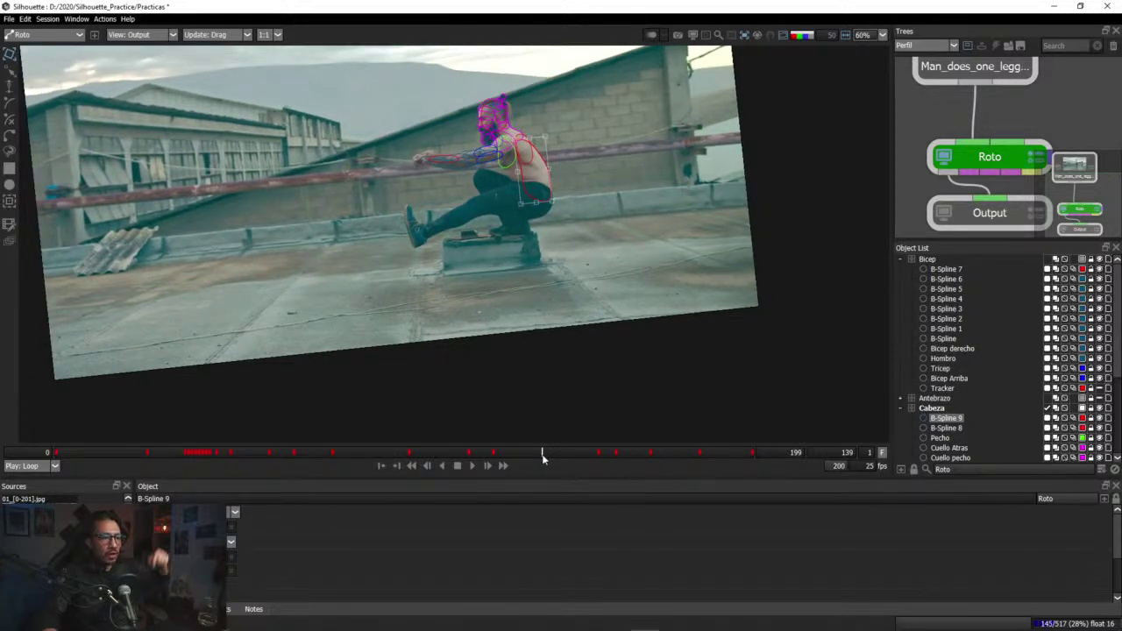
pyautogui.scroll(-1, 542, 292)
pyautogui.scroll(3, 362, 229)
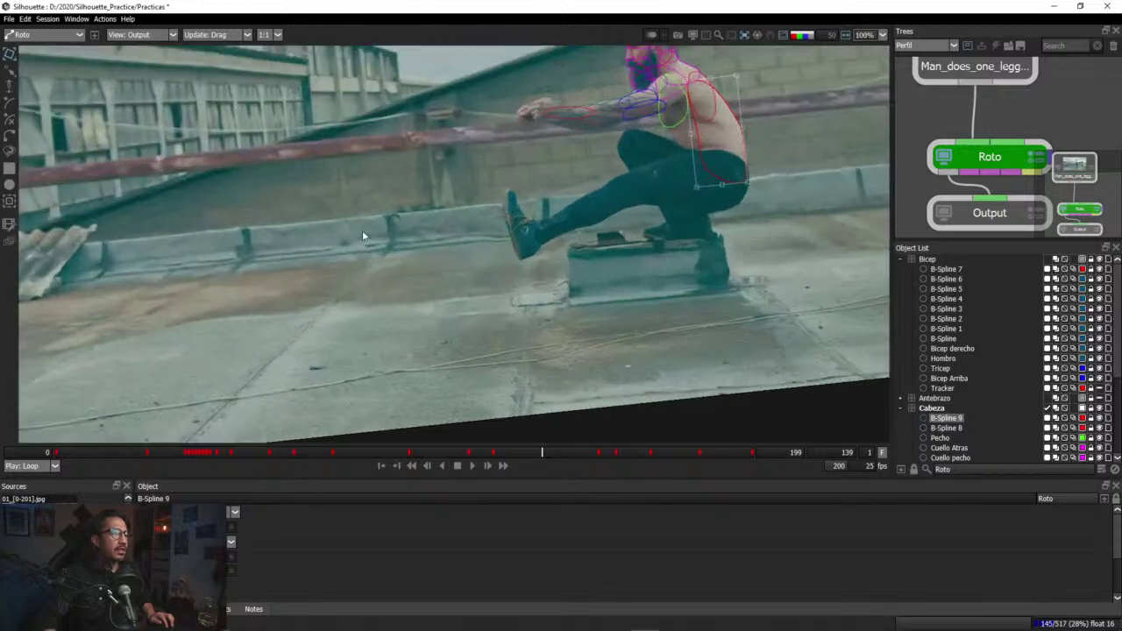
pyautogui.scroll(-3, 382, 203)
pyautogui.moveTo(389, 182); pyautogui.dragTo(330, 228)
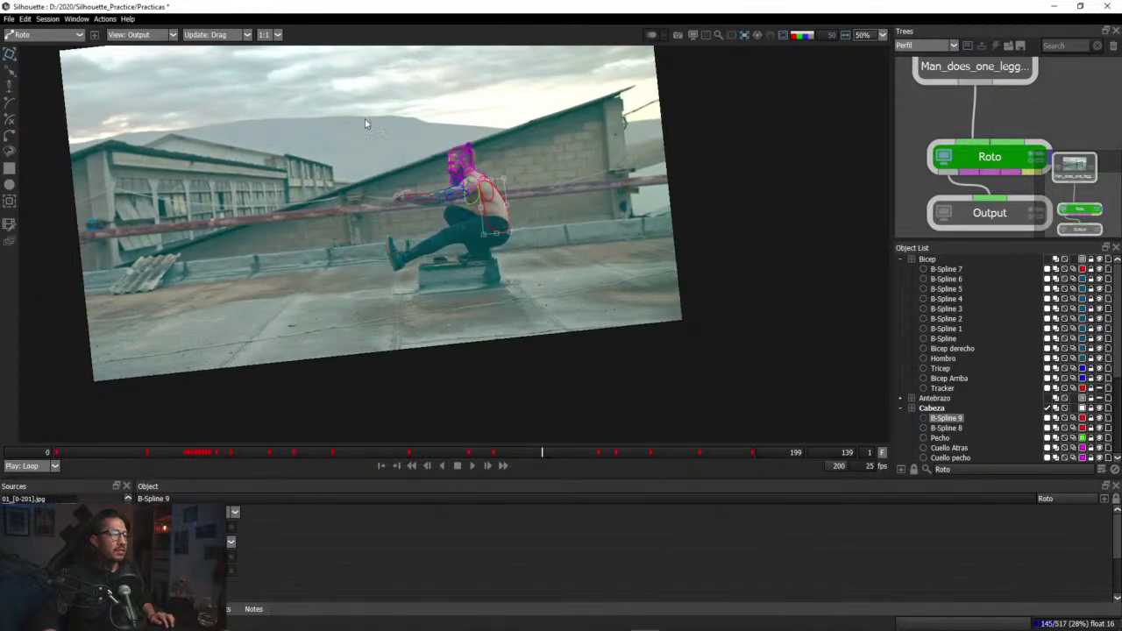
# Step: Preview the roto as a Color Comp with the shape overlays hidden, scrubbing back to frame 0
pyautogui.click(169, 35)
pyautogui.click(136, 64)
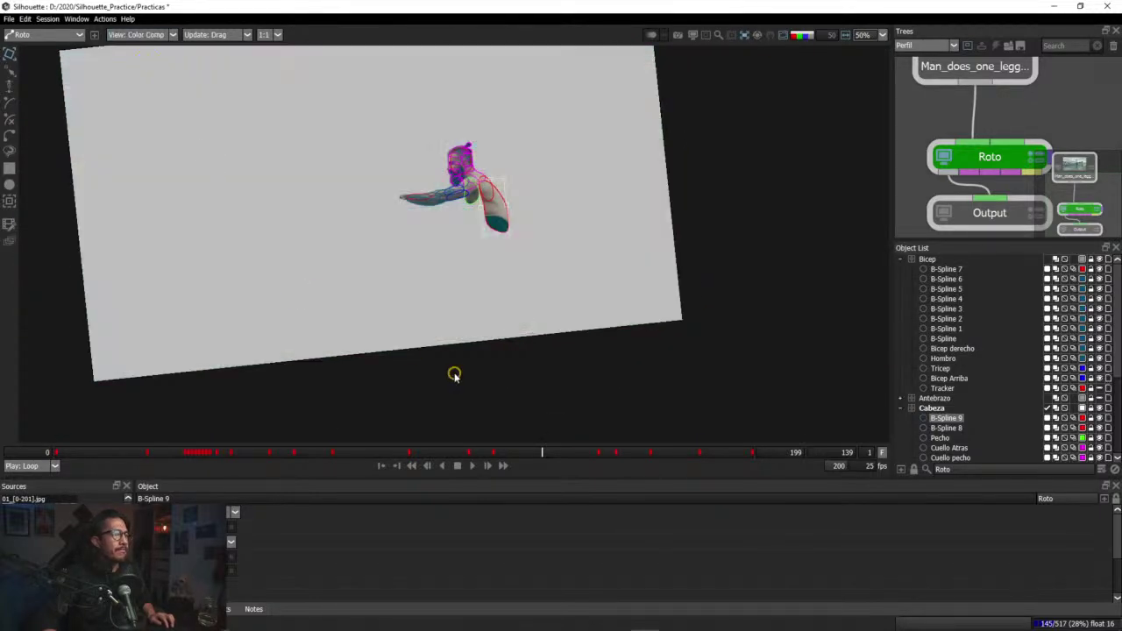
pyautogui.click(781, 35)
pyautogui.moveTo(145, 459); pyautogui.dragTo(373, 456)
pyautogui.moveTo(498, 462); pyautogui.dragTo(531, 454)
pyautogui.moveTo(263, 457); pyautogui.dragTo(55, 453)
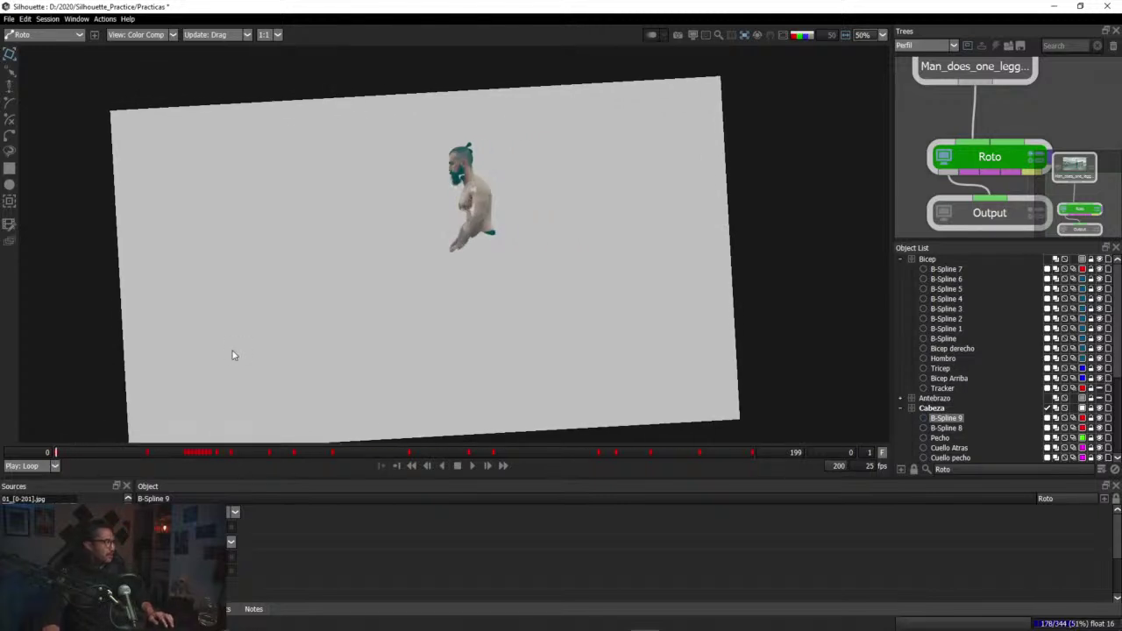
# Step: Inspect the composited head, arms and back for gaps from frame 0 to frame 117
pyautogui.scroll(4, 504, 255)
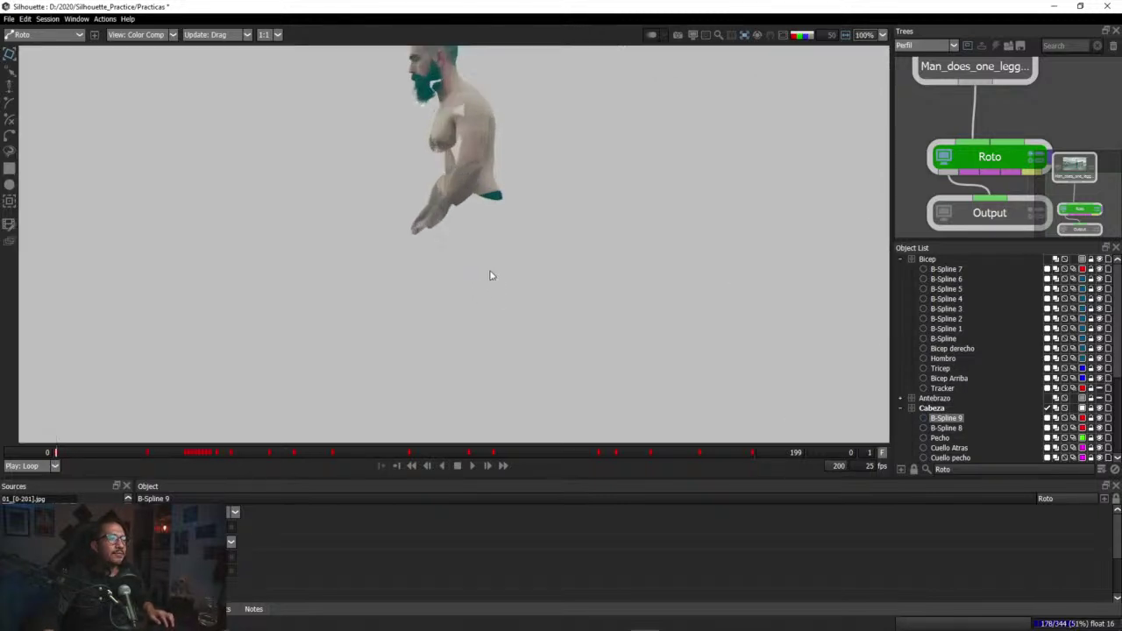
pyautogui.moveTo(478, 247); pyautogui.dragTo(470, 286)
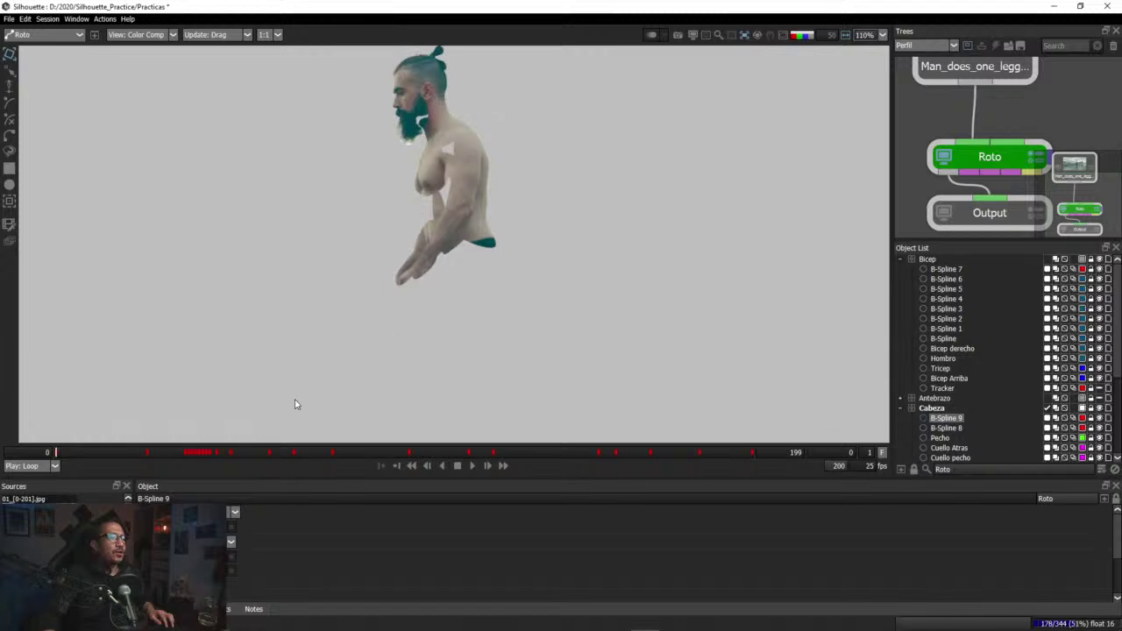
pyautogui.moveTo(171, 453); pyautogui.dragTo(409, 454)
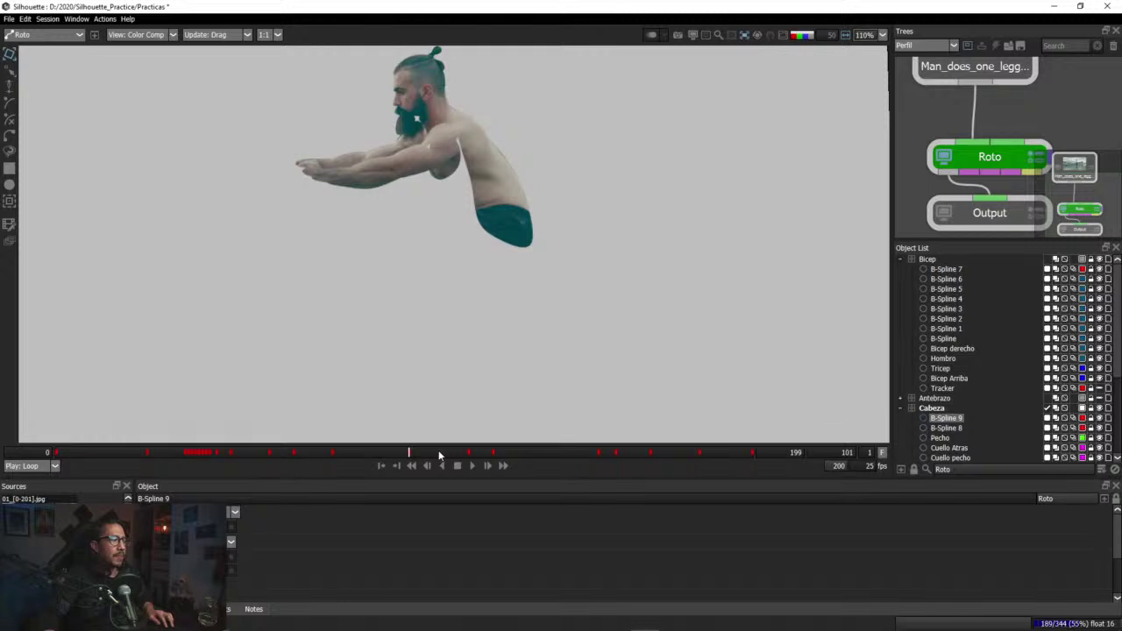
pyautogui.moveTo(439, 455); pyautogui.dragTo(466, 455)
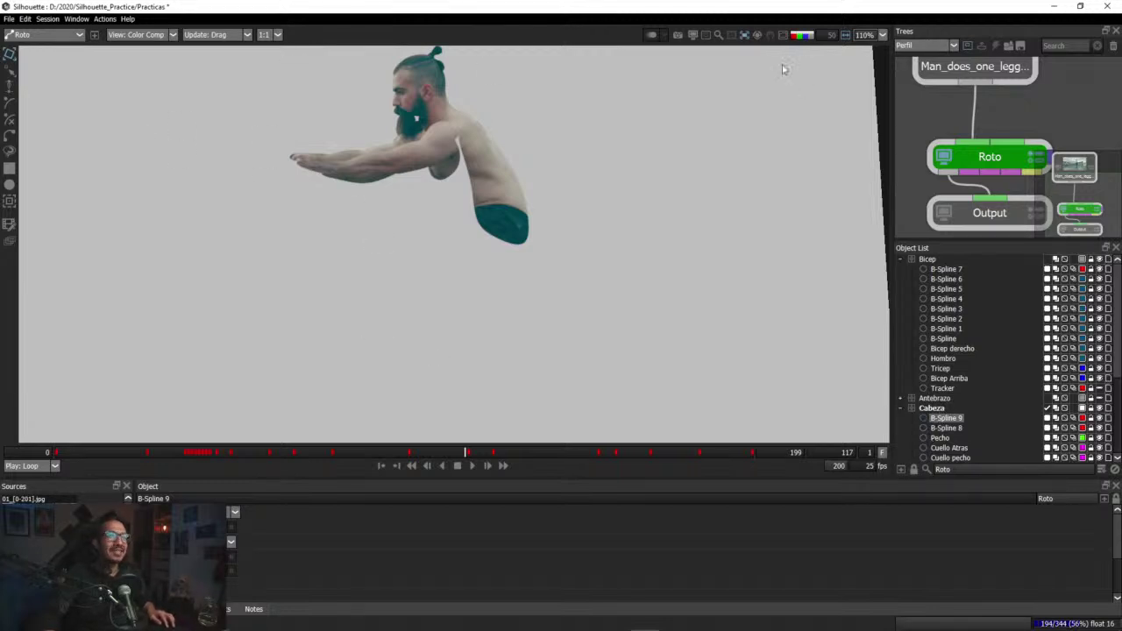
# Step: Show the shape overlays again and return the viewer to the Output view
pyautogui.click(777, 37)
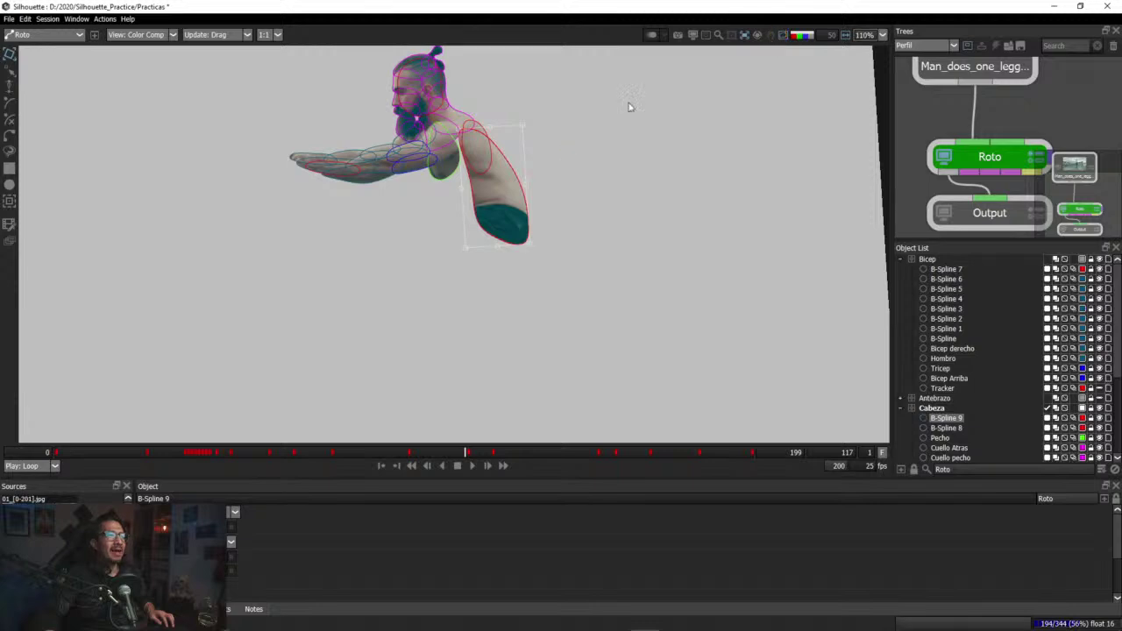
pyautogui.click(156, 36)
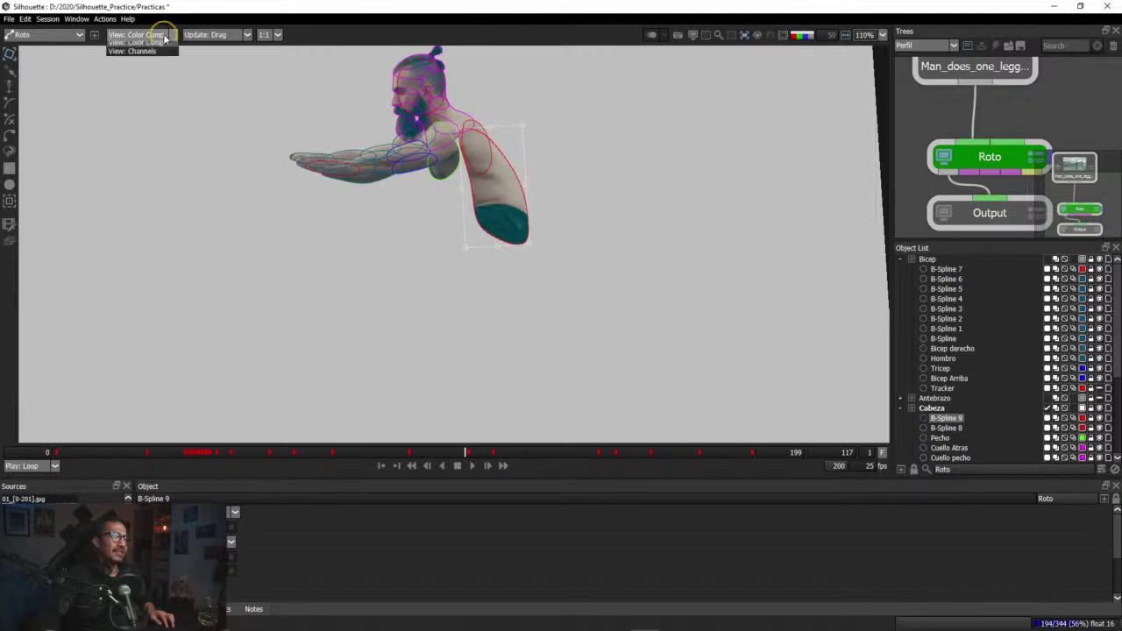
pyautogui.click(153, 53)
pyautogui.scroll(6, 432, 282)
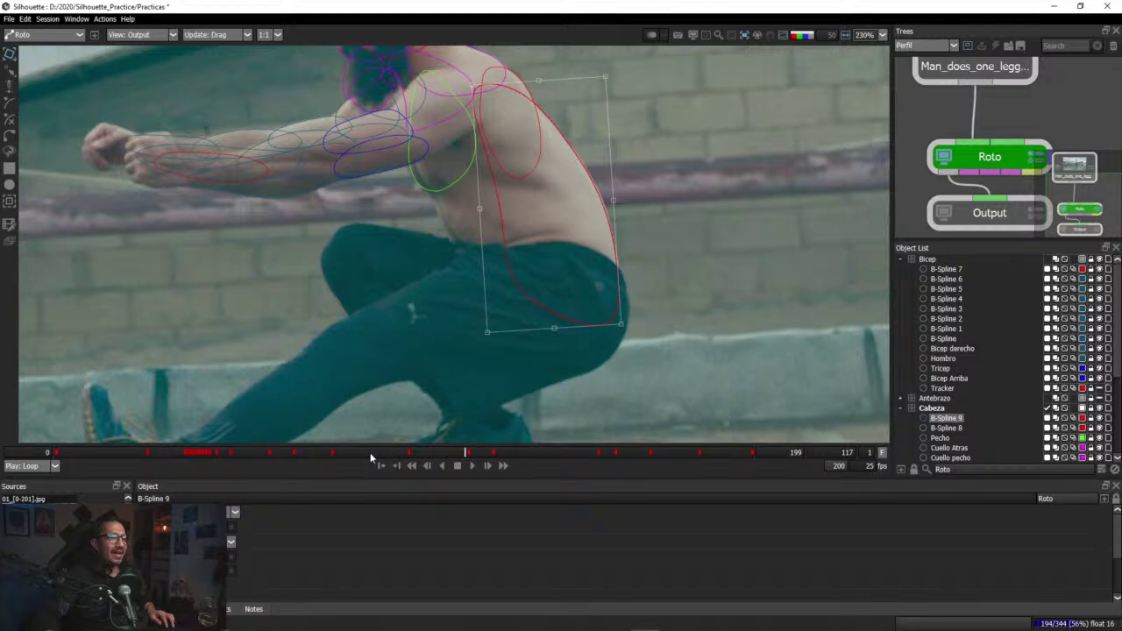
# Step: At frame 61, draw a closed B-spline shape over the front of the torso, from the armpit down along the abdomen's edge
pyautogui.moveTo(370, 452); pyautogui.dragTo(269, 456)
pyautogui.scroll(2, 396, 321)
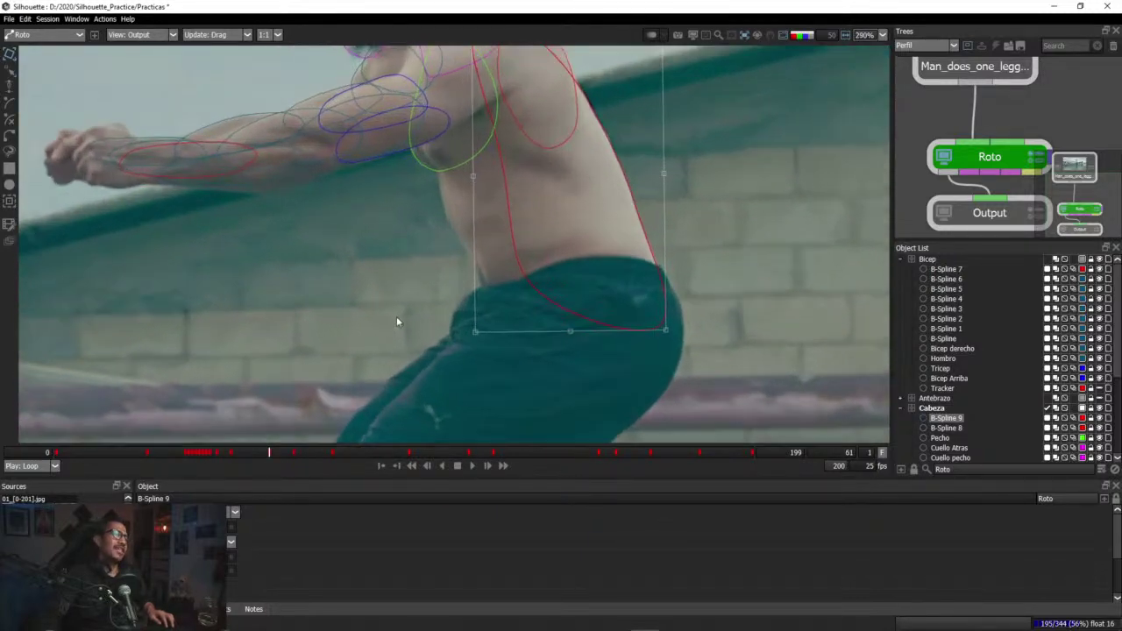
pyautogui.scroll(2, 396, 321)
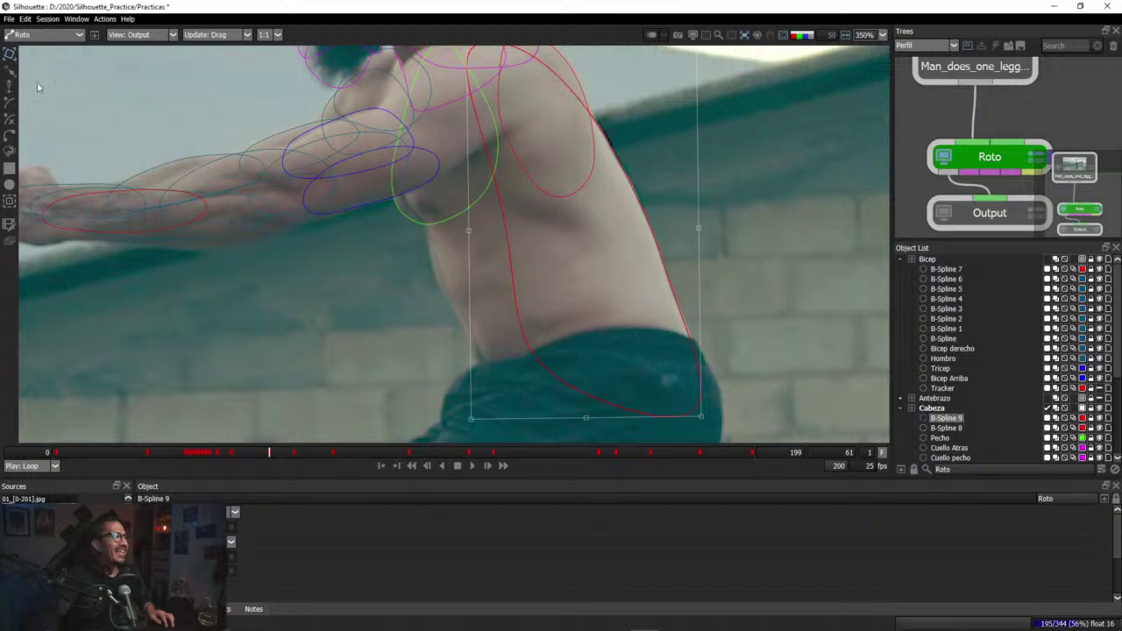
pyautogui.click(10, 103)
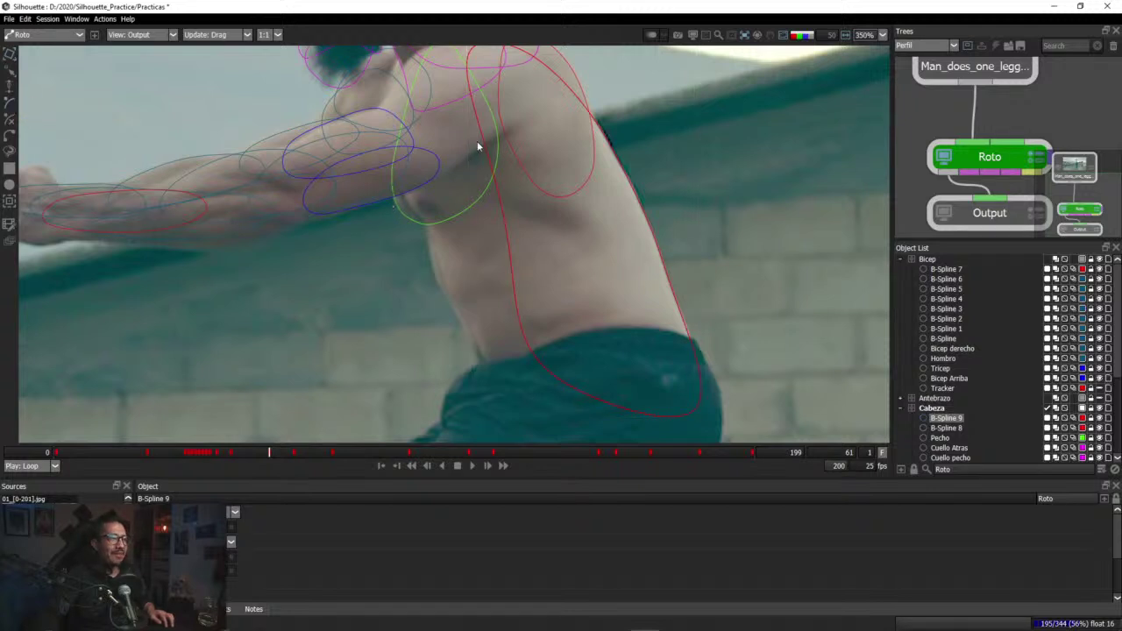
pyautogui.click(428, 209)
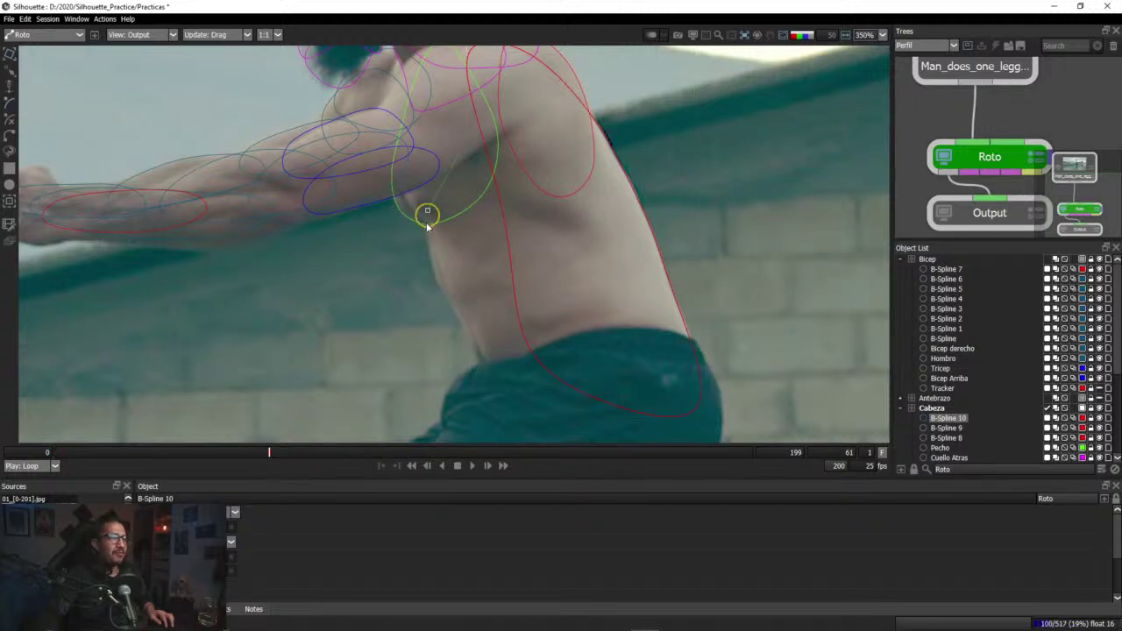
pyautogui.click(427, 252)
pyautogui.click(443, 293)
pyautogui.click(549, 297)
pyautogui.click(551, 224)
pyautogui.click(492, 170)
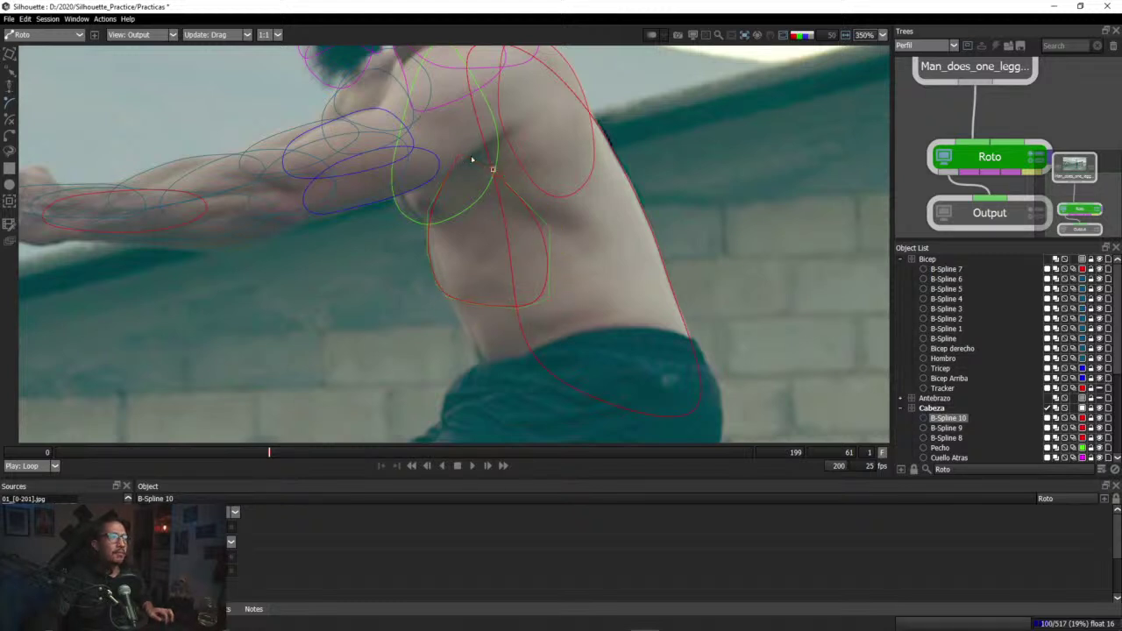
pyautogui.click(460, 156)
# Step: Reshape the new front-torso spline's points at frame 61 to follow the abdomen's outer edge and extend it toward the waist
pyautogui.scroll(4, 465, 197)
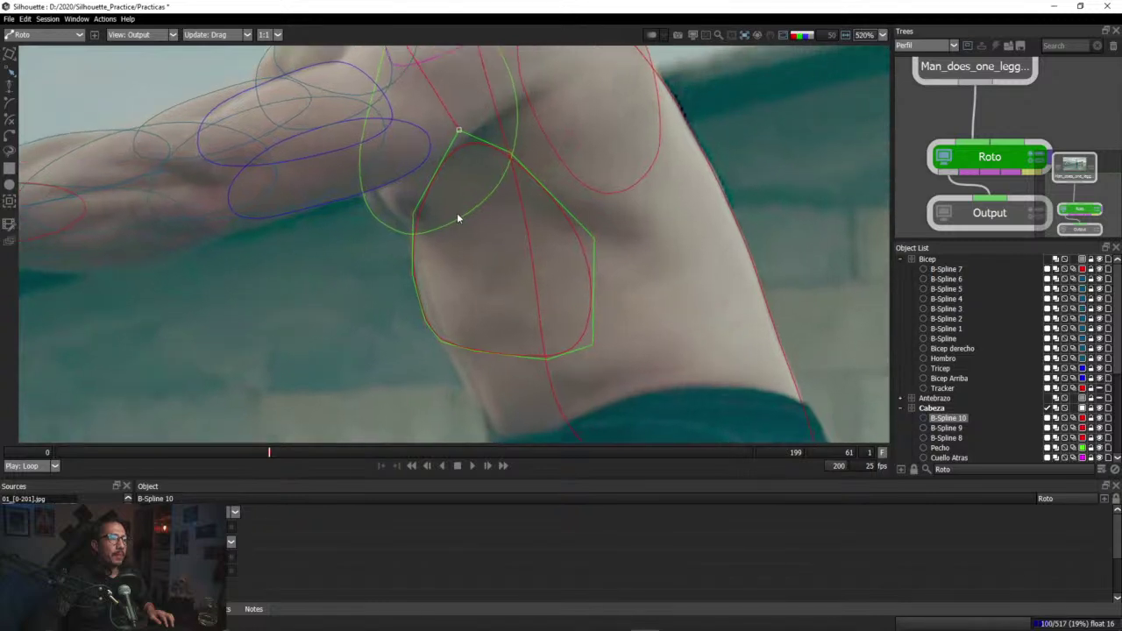
pyautogui.moveTo(459, 123); pyautogui.dragTo(457, 116)
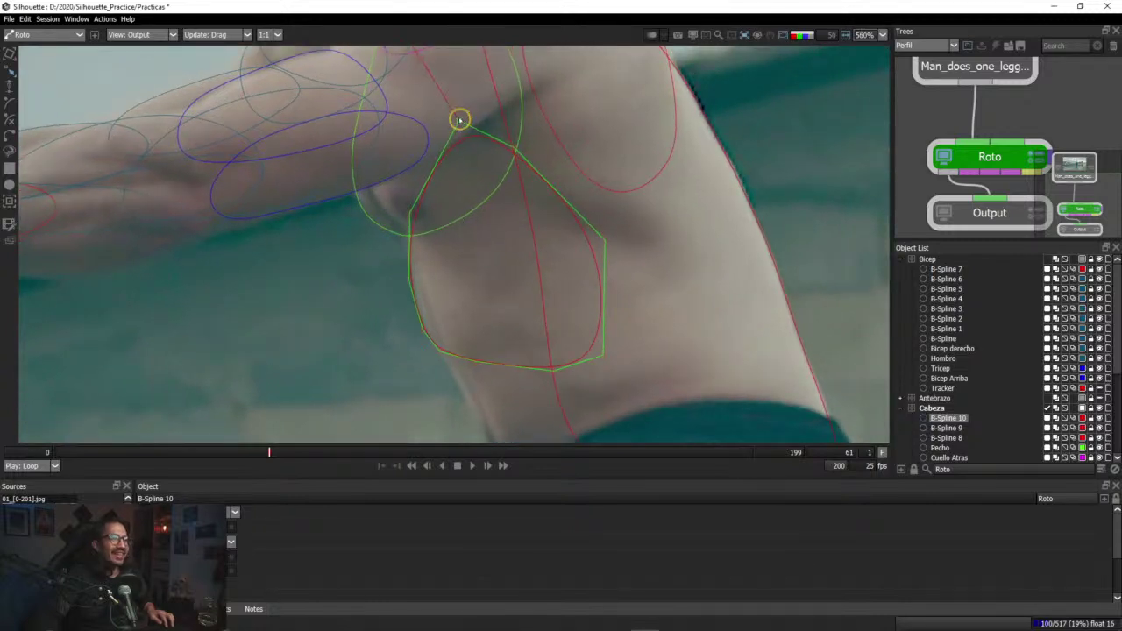
pyautogui.moveTo(412, 223)
pyautogui.mouseDown()
pyautogui.moveTo(385, 196)
pyautogui.moveTo(403, 211)
pyautogui.mouseUp()
pyautogui.moveTo(406, 282); pyautogui.dragTo(411, 282)
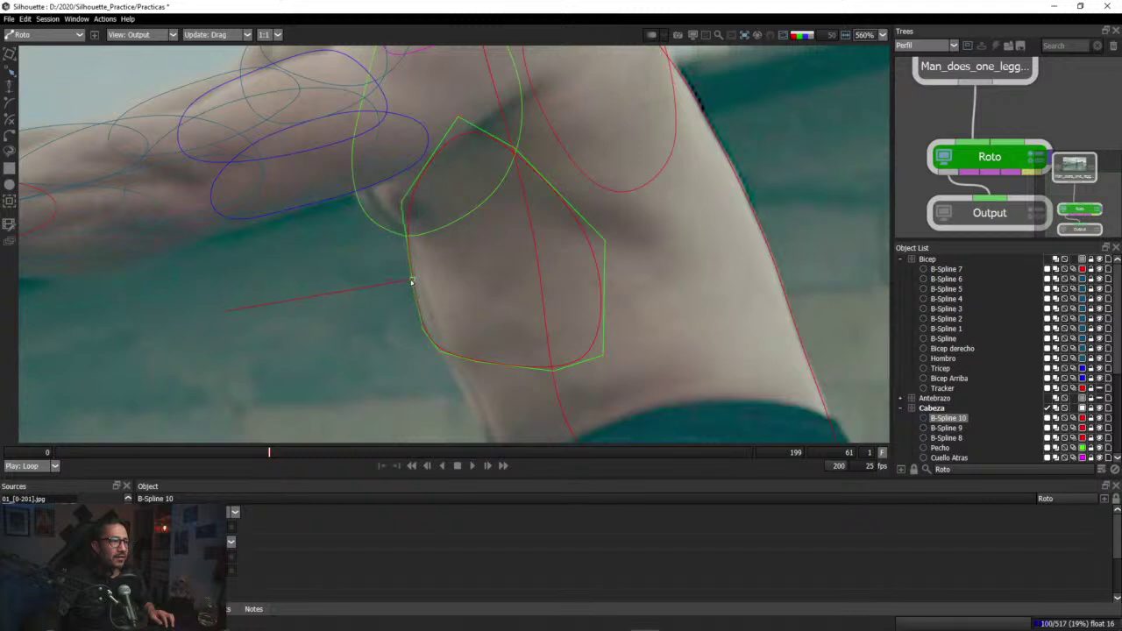
pyautogui.click(418, 325)
pyautogui.moveTo(420, 325); pyautogui.dragTo(523, 392)
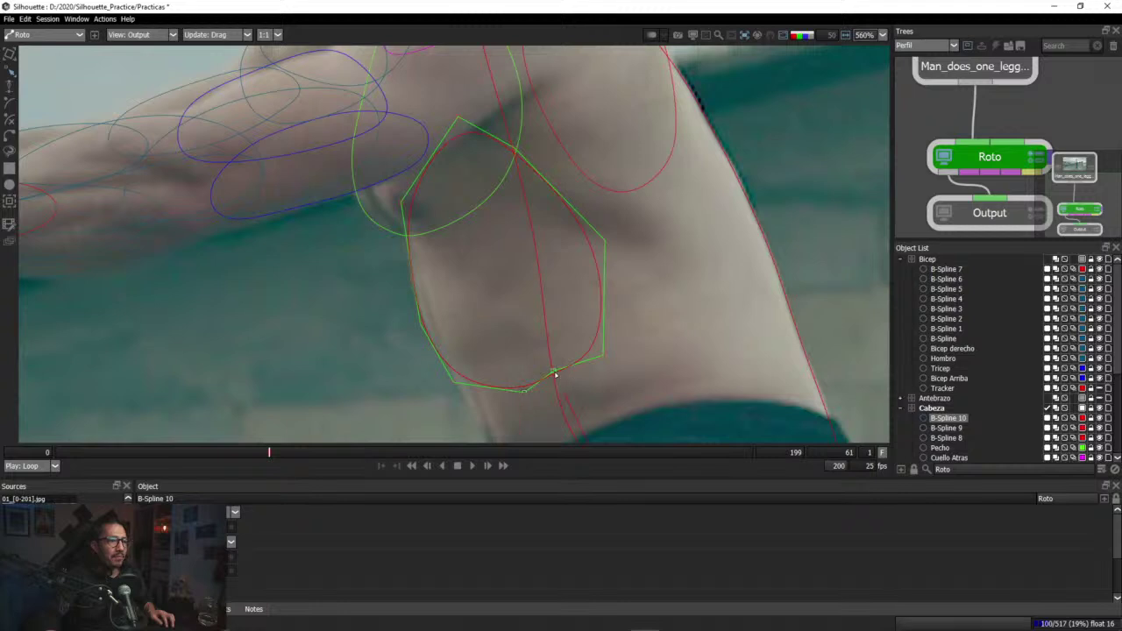
pyautogui.moveTo(605, 360); pyautogui.dragTo(605, 349)
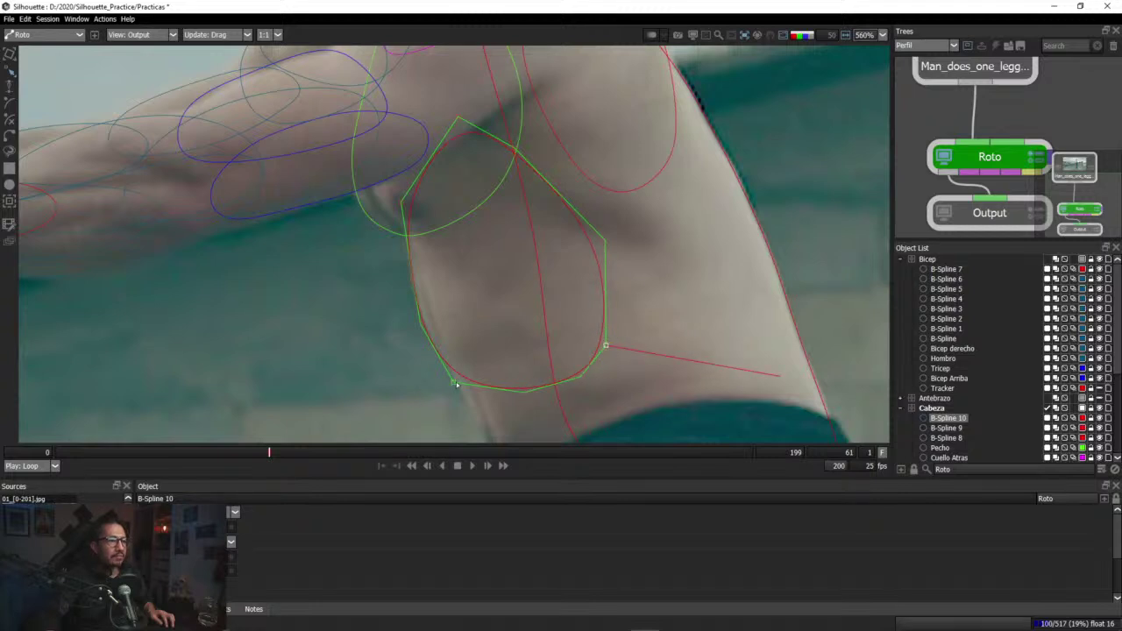
pyautogui.moveTo(456, 383)
pyautogui.mouseDown()
pyautogui.moveTo(443, 391)
pyautogui.moveTo(457, 394)
pyautogui.mouseUp()
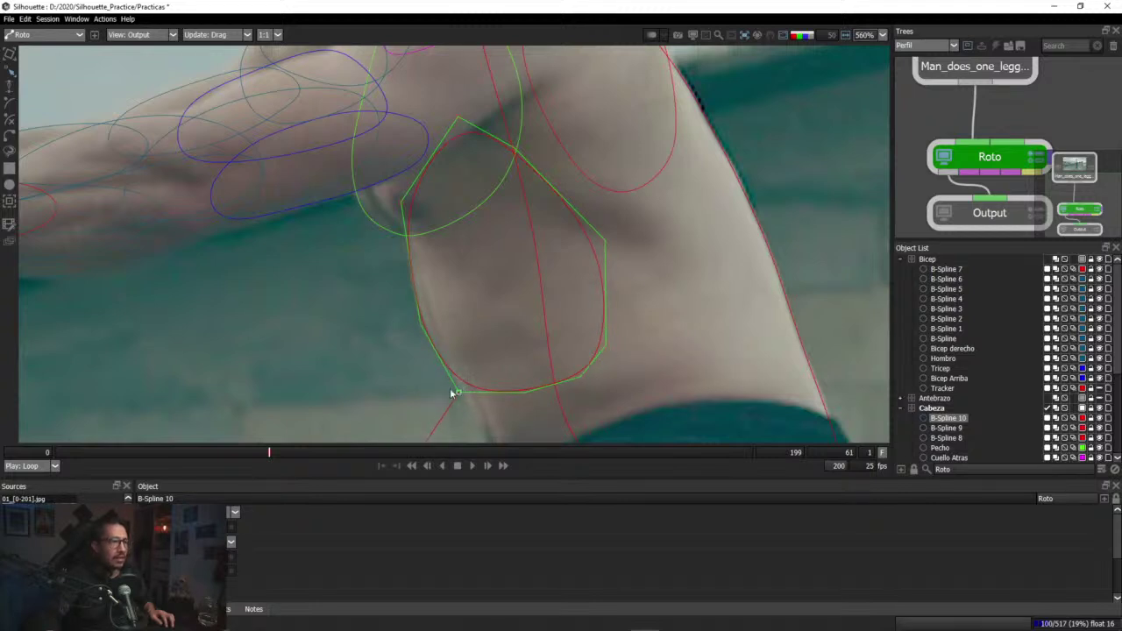
# Step: Check the front-torso shape's coverage in the alpha matte at frame 61 and return to the colour image
pyautogui.press('a')
pyautogui.press('a')
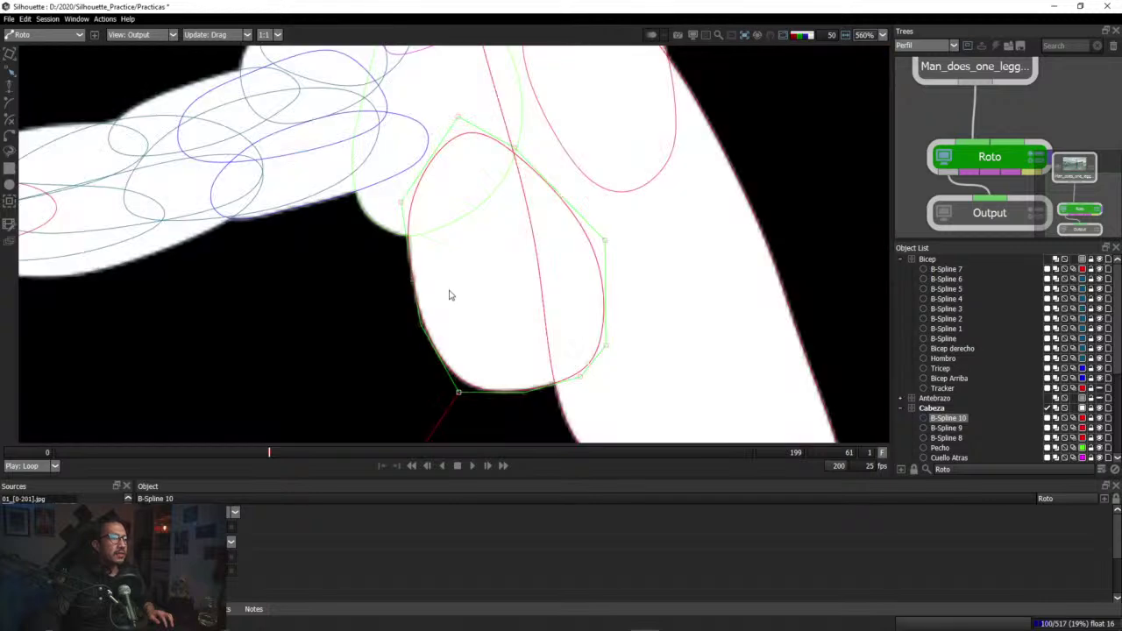
pyautogui.press('a')
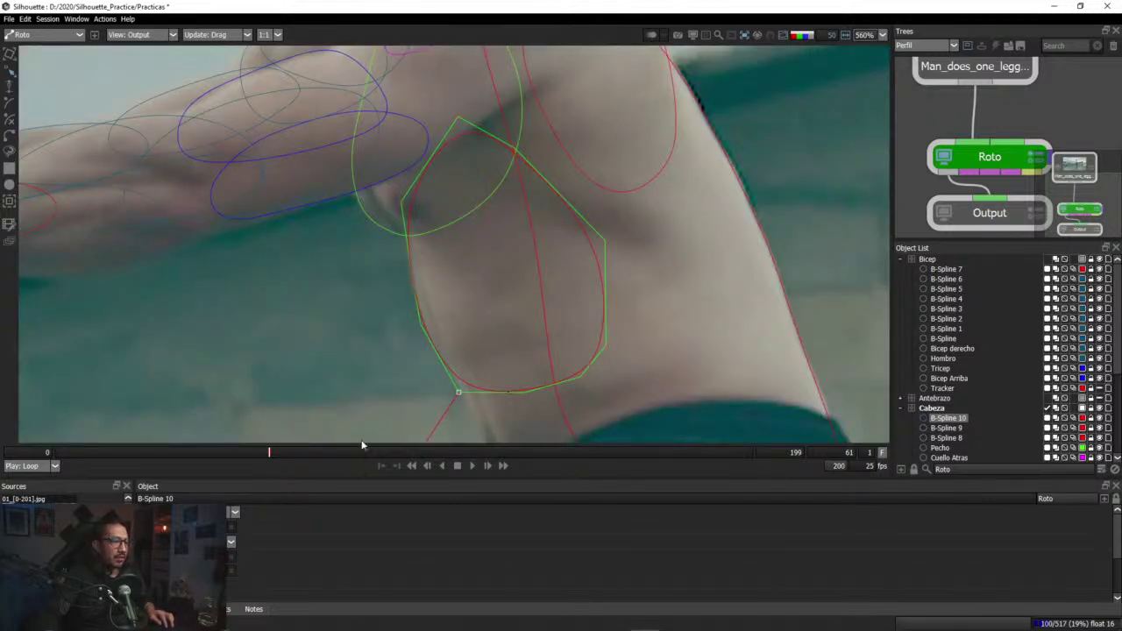
# Step: Transform the whole front-torso shape at frame 81, moving and stretching its bounding box to fit the abdomen's edge
pyautogui.moveTo(275, 455); pyautogui.dragTo(339, 457)
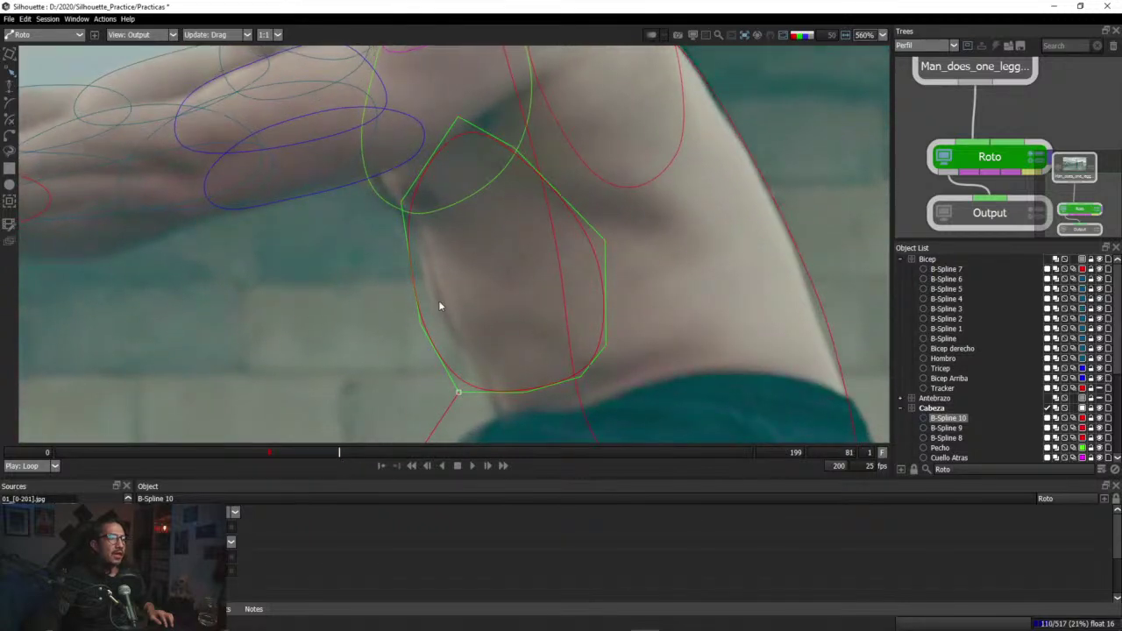
pyautogui.click(10, 54)
pyautogui.moveTo(592, 245); pyautogui.dragTo(597, 241)
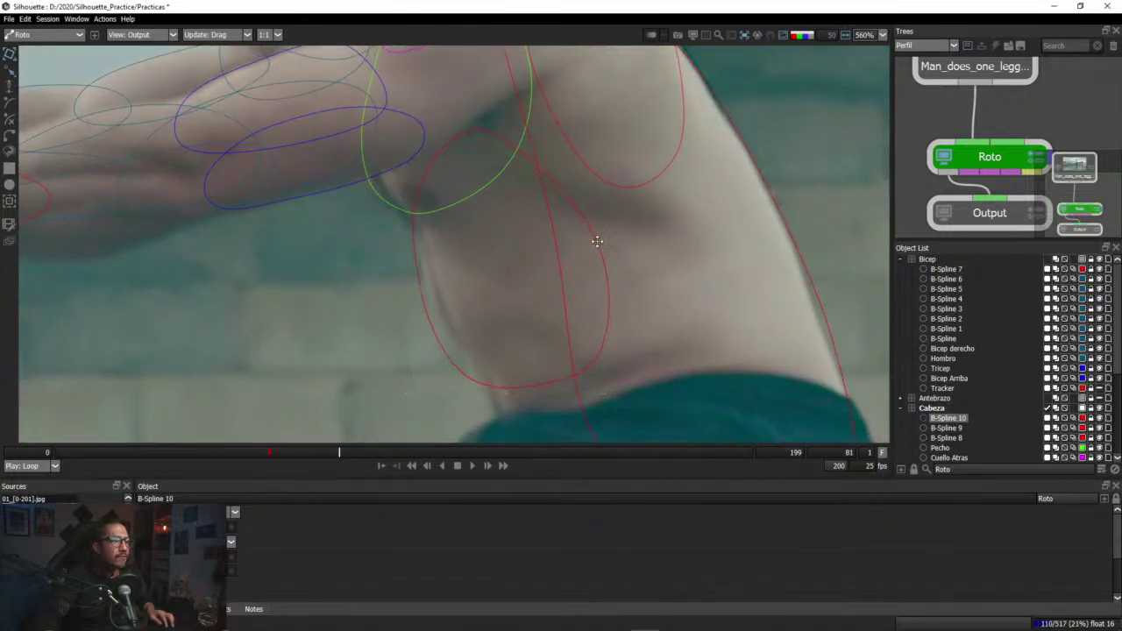
pyautogui.click(609, 256)
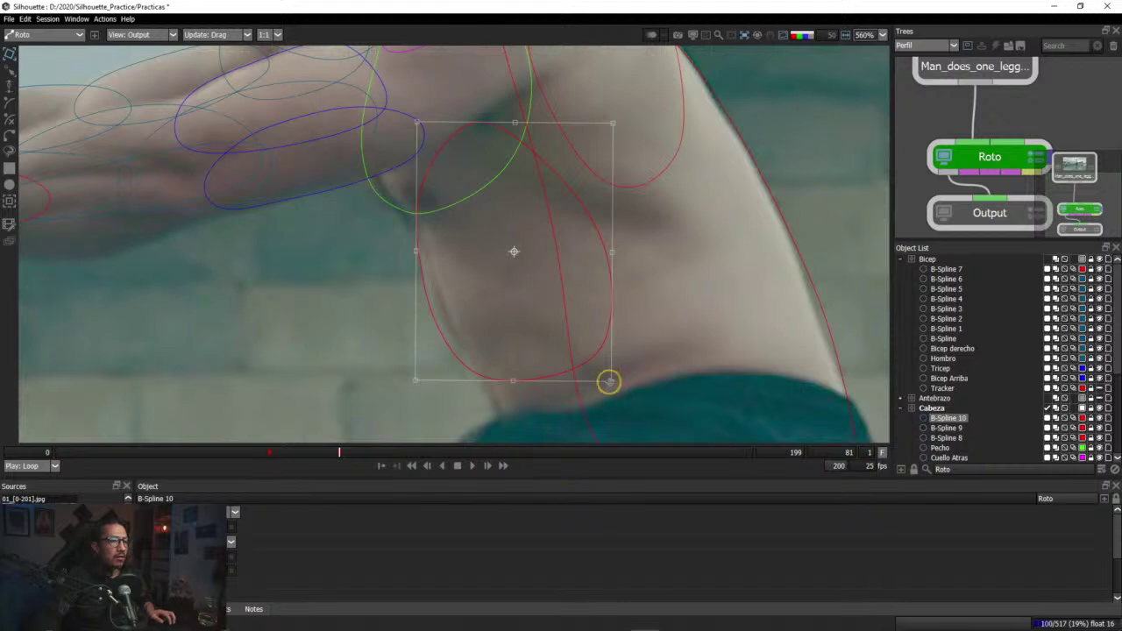
pyautogui.moveTo(609, 381); pyautogui.dragTo(616, 378)
pyautogui.moveTo(612, 327); pyautogui.dragTo(611, 320)
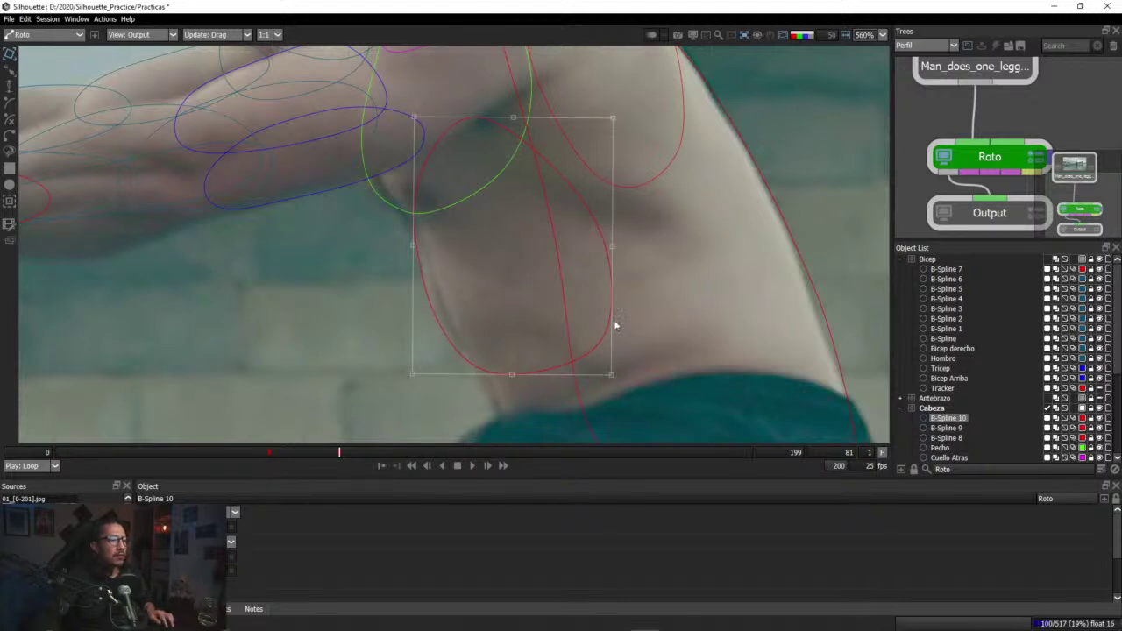
pyautogui.click(565, 341)
pyautogui.click(456, 381)
pyautogui.click(419, 374)
pyautogui.click(456, 236)
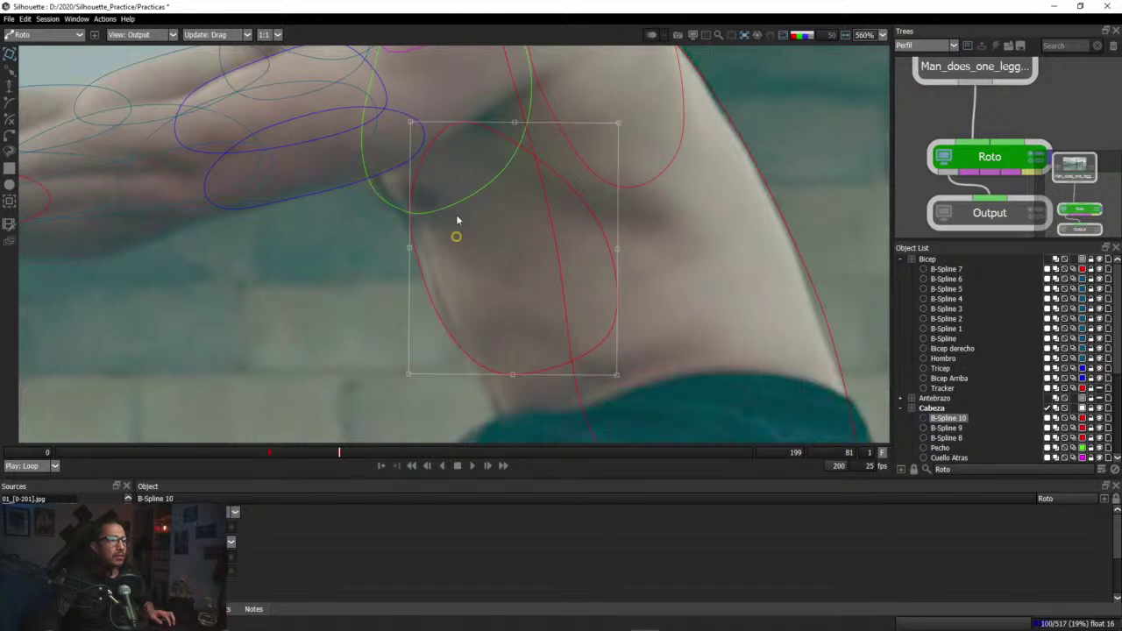
pyautogui.click(412, 121)
pyautogui.click(432, 315)
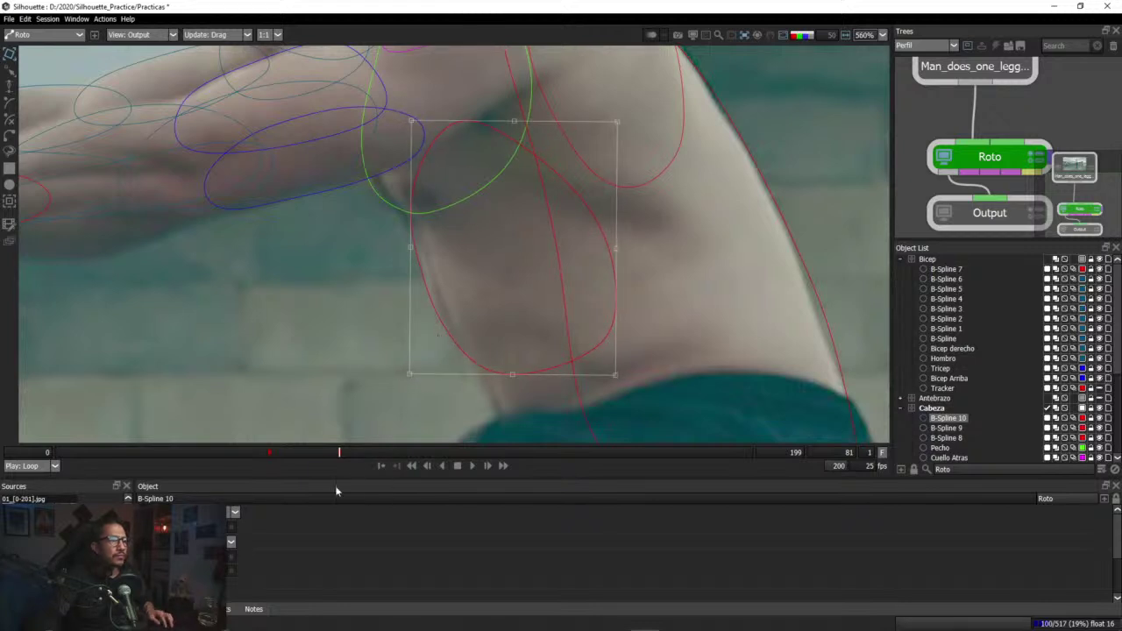
# Step: Fit the front-torso shape to the abdomen's edge at frames 69 and 95 by transforming the whole shape
pyautogui.moveTo(338, 452); pyautogui.dragTo(297, 451)
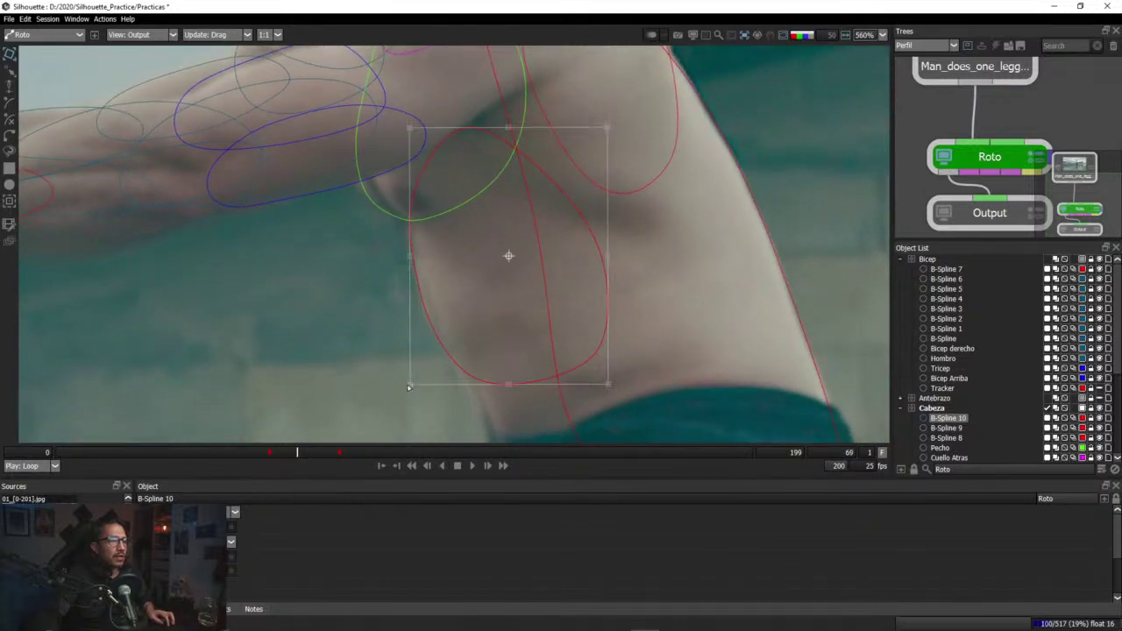
pyautogui.moveTo(308, 454); pyautogui.dragTo(392, 465)
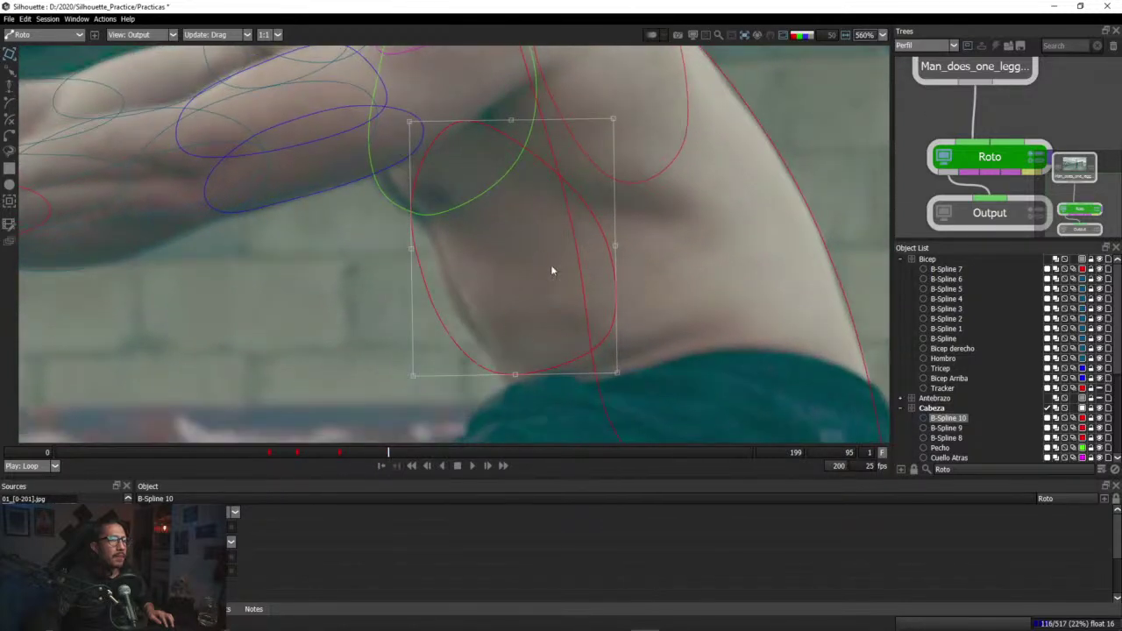
pyautogui.moveTo(417, 267); pyautogui.dragTo(437, 268)
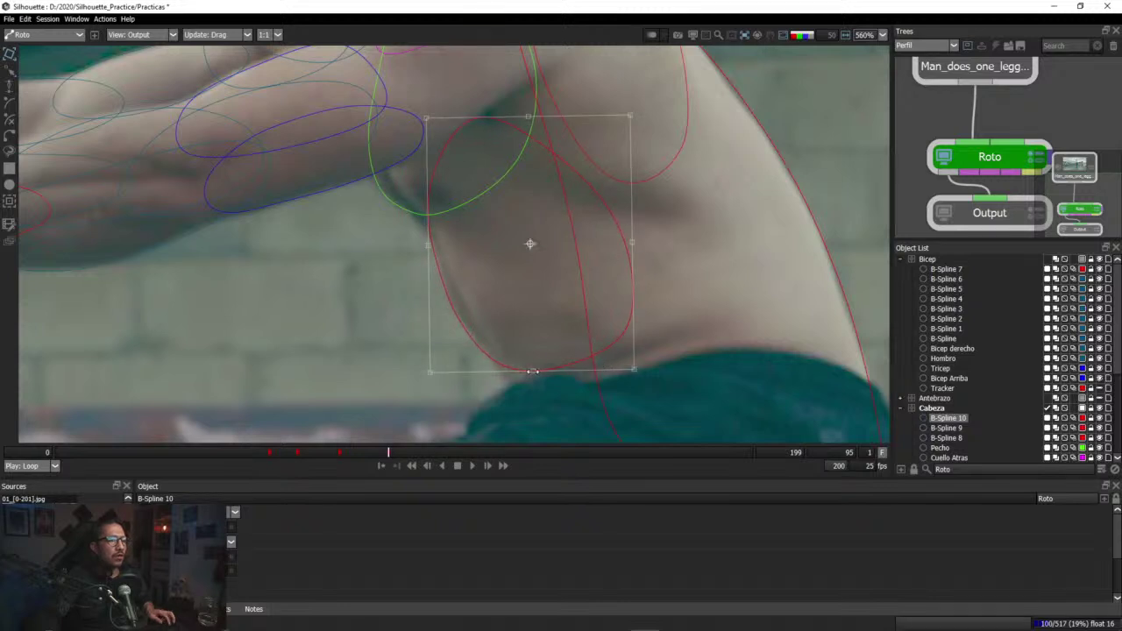
pyautogui.moveTo(534, 372); pyautogui.dragTo(536, 371)
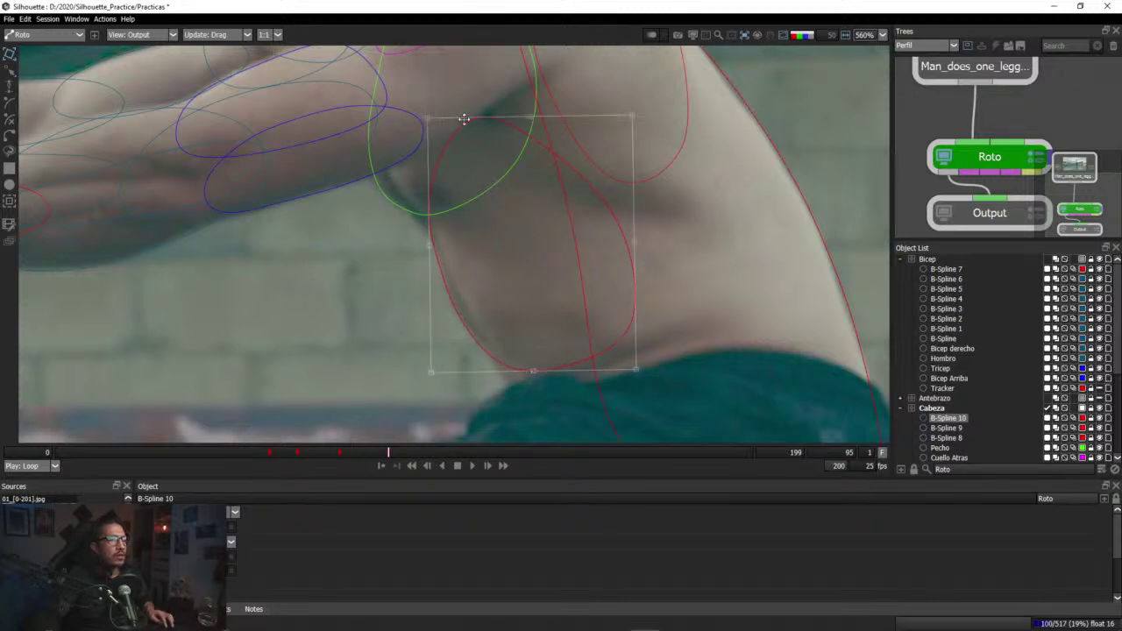
pyautogui.moveTo(430, 119); pyautogui.dragTo(424, 126)
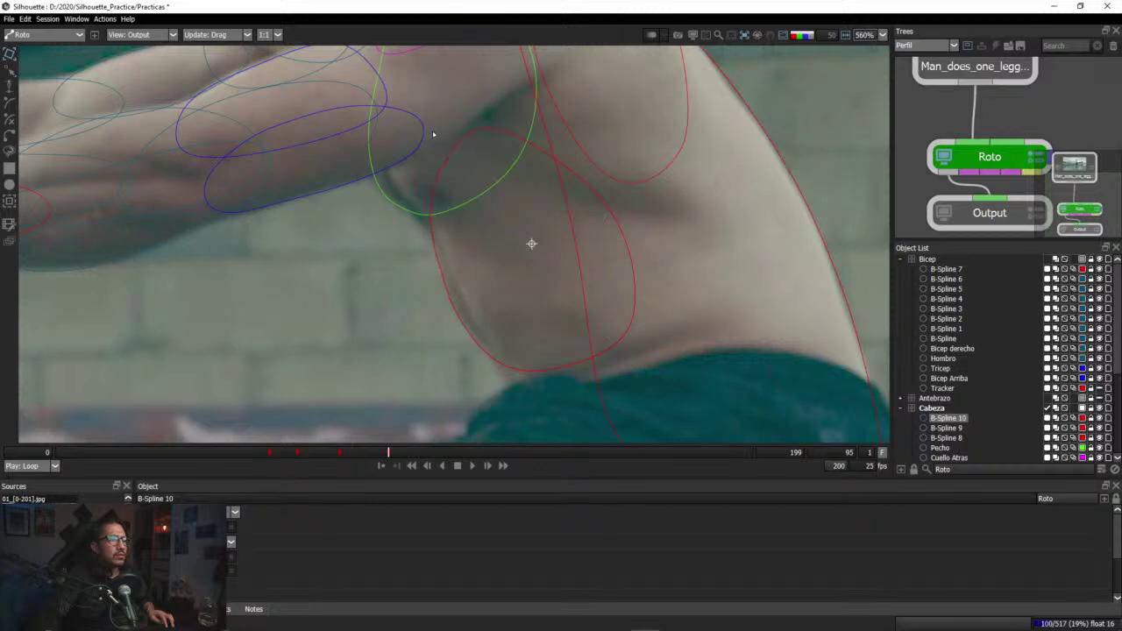
# Step: Correct the front-torso shape at frame 88, adjusting its bounding-box corners and lower edge to match the abdomen
pyautogui.click(370, 452)
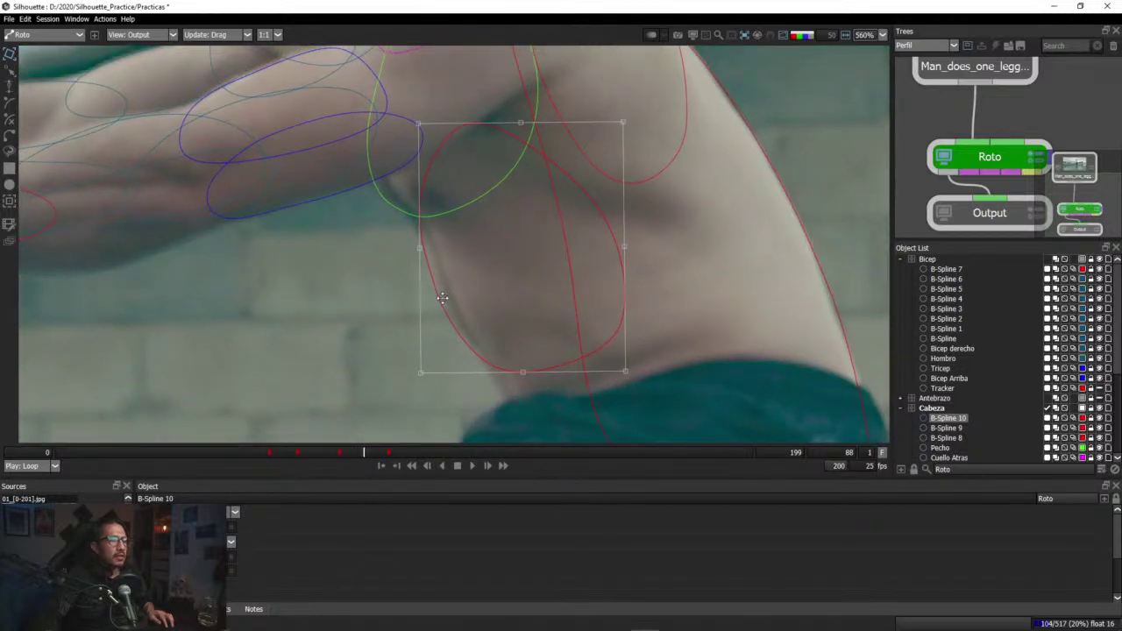
pyautogui.moveTo(416, 124); pyautogui.dragTo(421, 124)
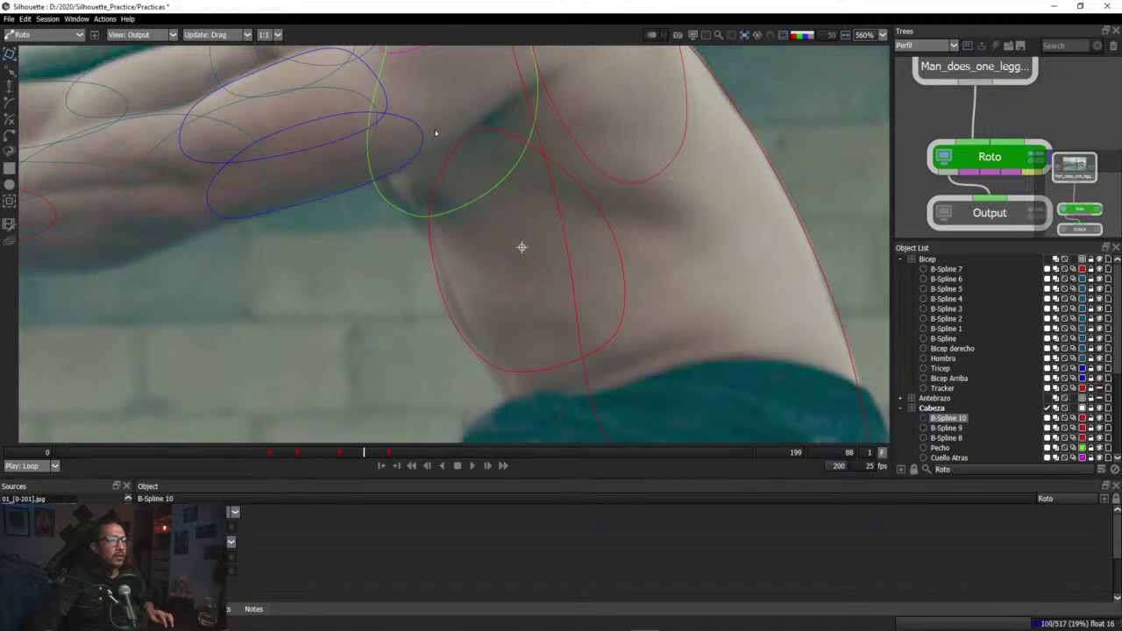
pyautogui.moveTo(436, 133); pyautogui.dragTo(431, 130)
pyautogui.moveTo(531, 372); pyautogui.dragTo(527, 370)
pyautogui.moveTo(439, 375); pyautogui.dragTo(436, 376)
pyautogui.moveTo(430, 128); pyautogui.dragTo(427, 127)
# Step: Refine the front-torso shape at frame 81 by pulling its upper front corner inward toward the body
pyautogui.moveTo(361, 455); pyautogui.dragTo(341, 457)
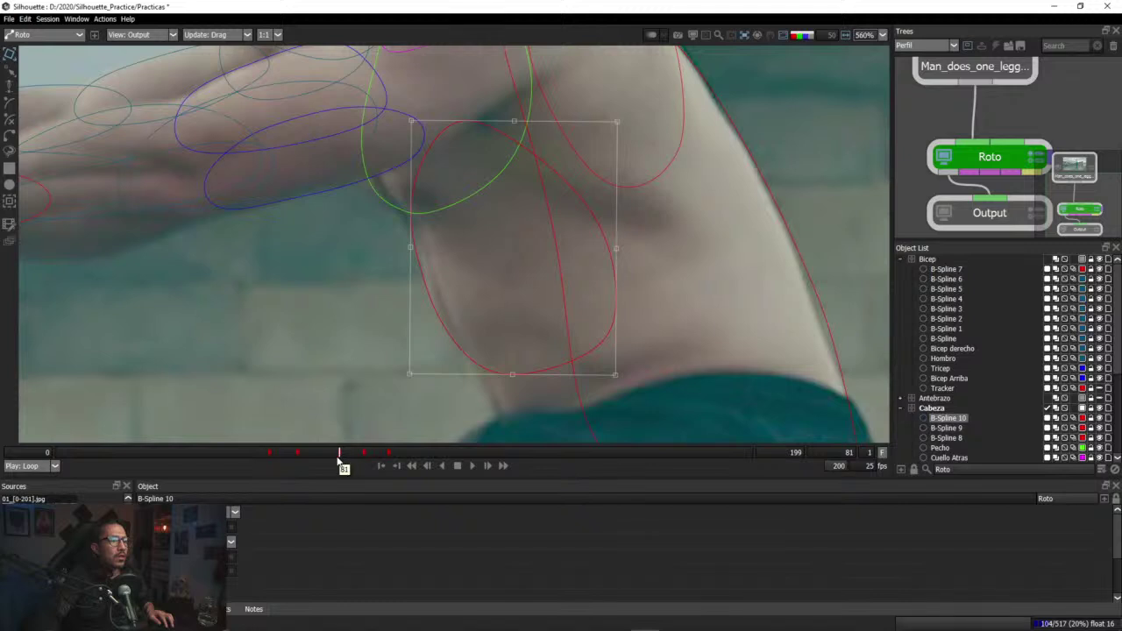
pyautogui.click(417, 122)
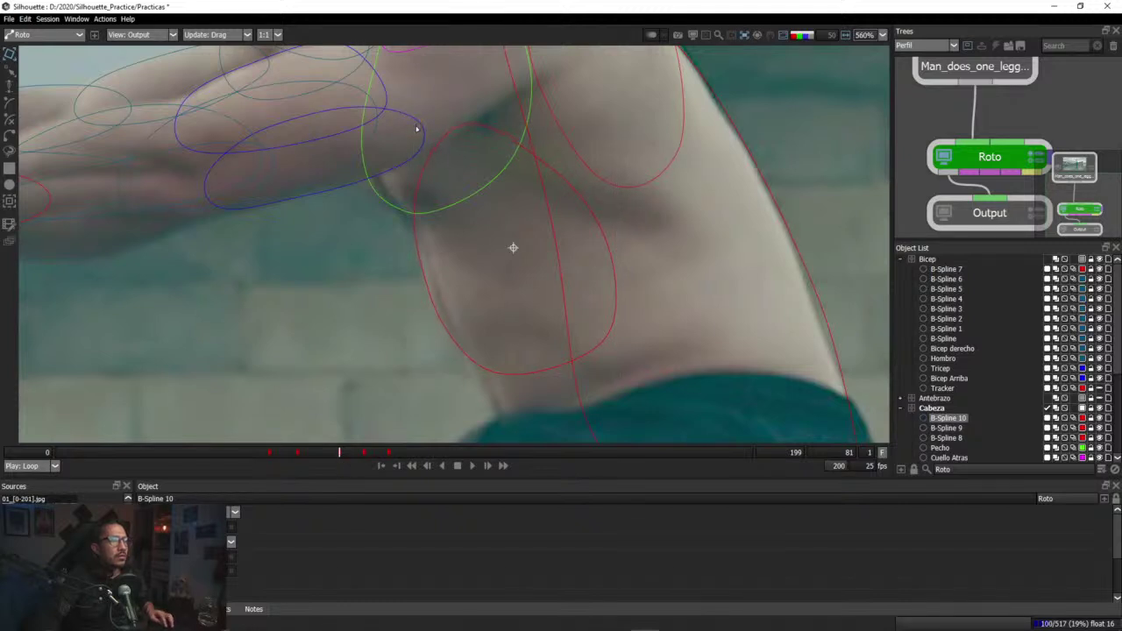
pyautogui.click(422, 137)
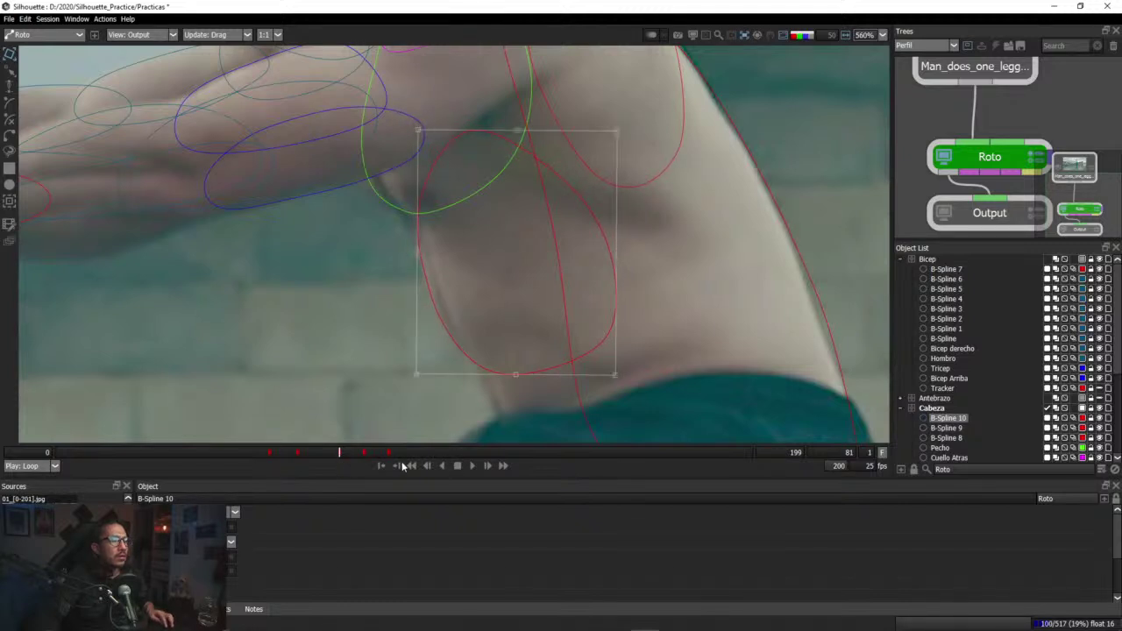
# Step: Fit the front-torso shape to the abdomen's edge at frame 105 using its bounding box, and advance to frame 109
pyautogui.moveTo(337, 456); pyautogui.dragTo(422, 462)
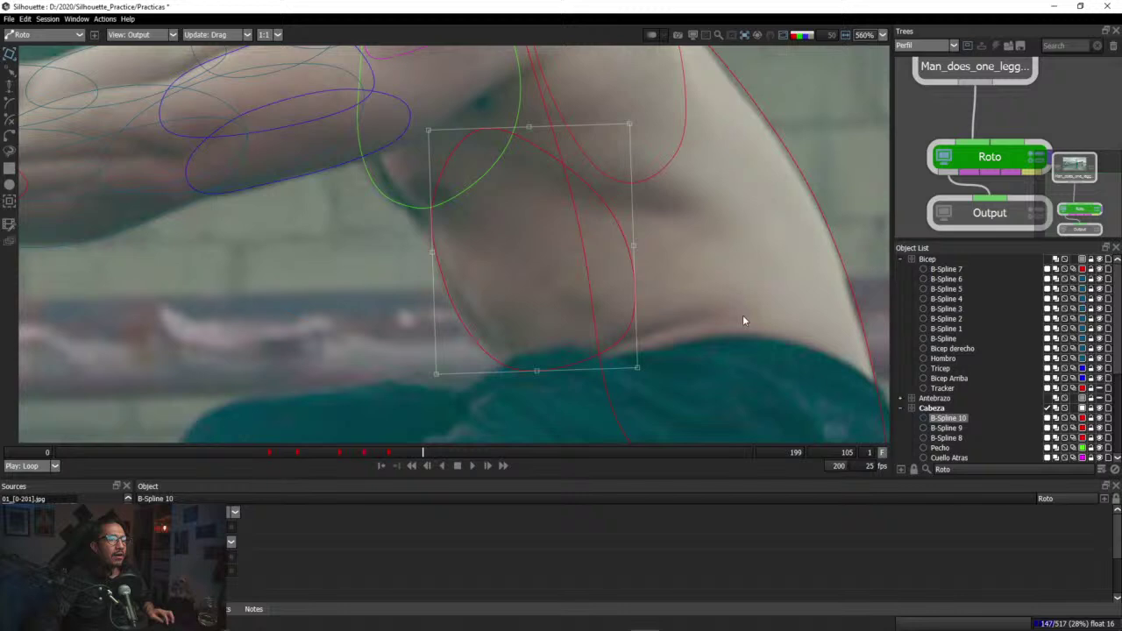
pyautogui.click(643, 366)
pyautogui.moveTo(648, 364); pyautogui.dragTo(648, 364)
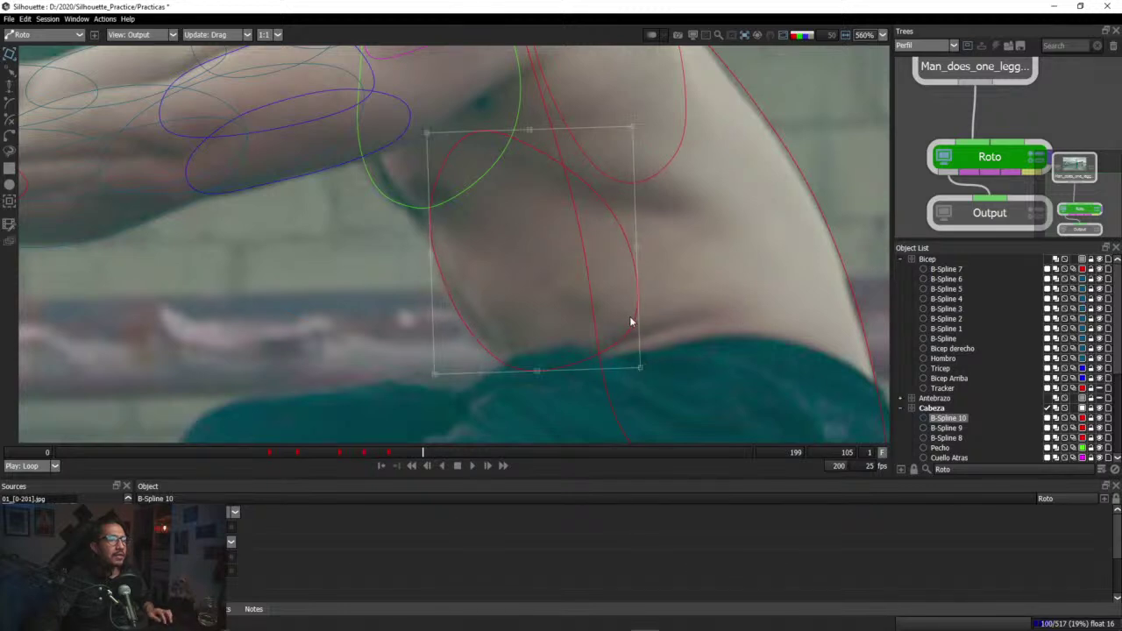
pyautogui.moveTo(635, 318); pyautogui.dragTo(633, 314)
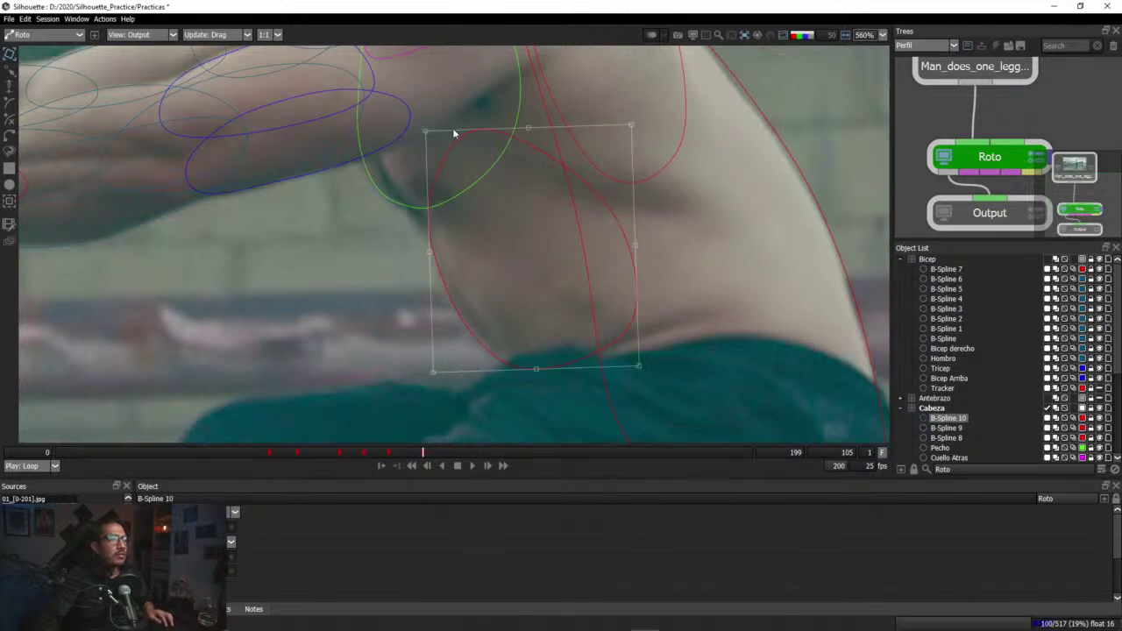
pyautogui.click(418, 125)
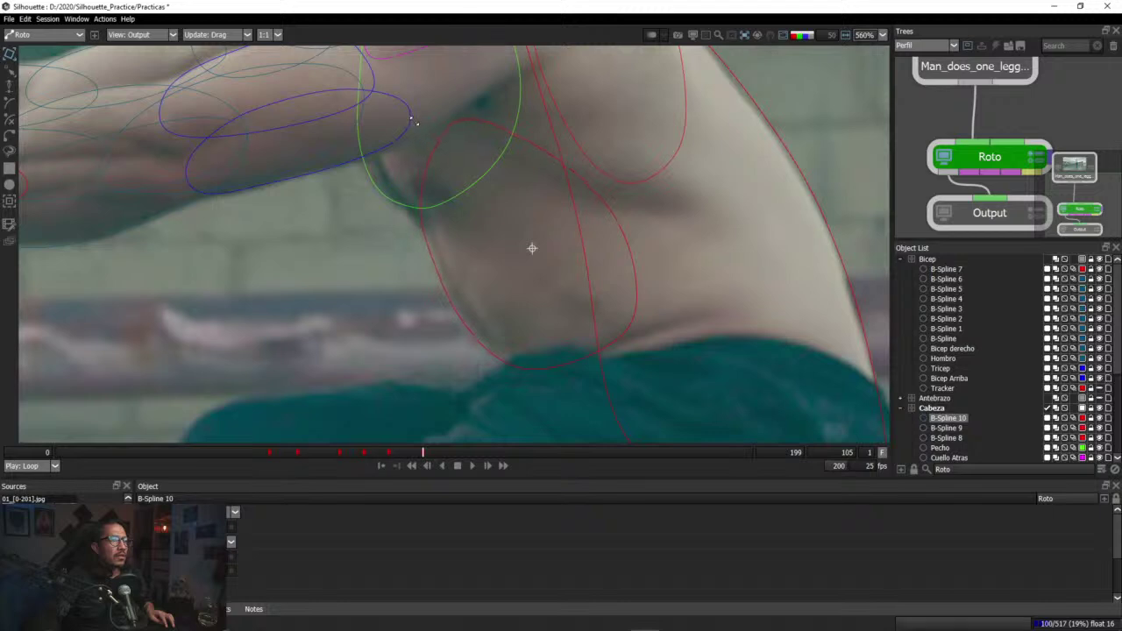
pyautogui.moveTo(421, 137); pyautogui.dragTo(420, 137)
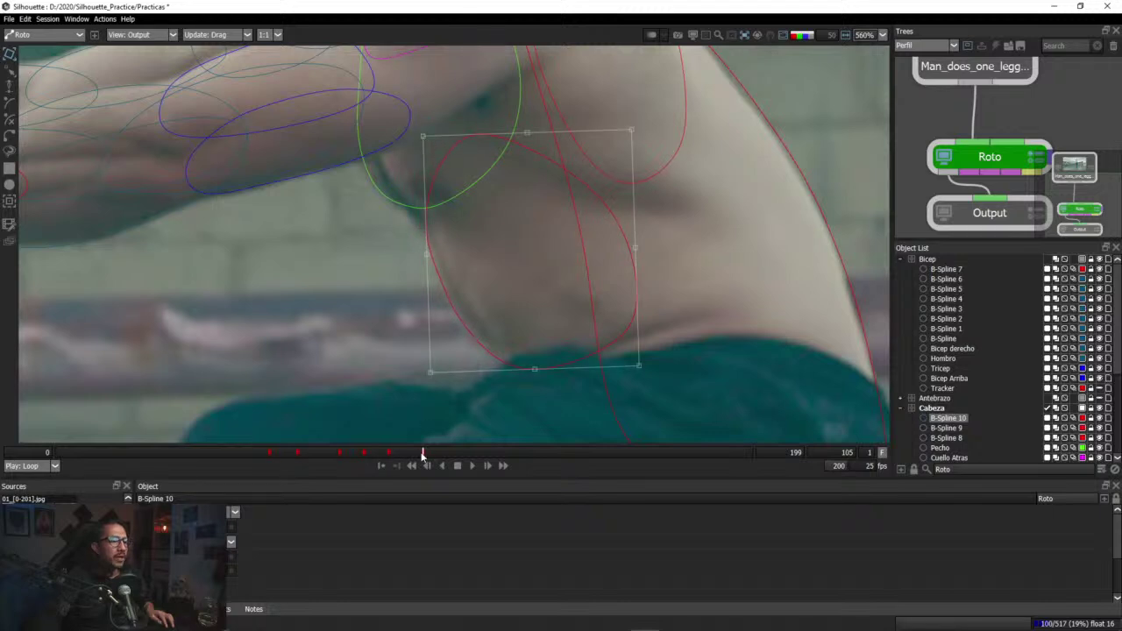
pyautogui.moveTo(421, 454)
pyautogui.mouseDown()
pyautogui.moveTo(389, 454)
pyautogui.moveTo(450, 454)
pyautogui.moveTo(426, 460)
pyautogui.moveTo(436, 454)
pyautogui.mouseUp()
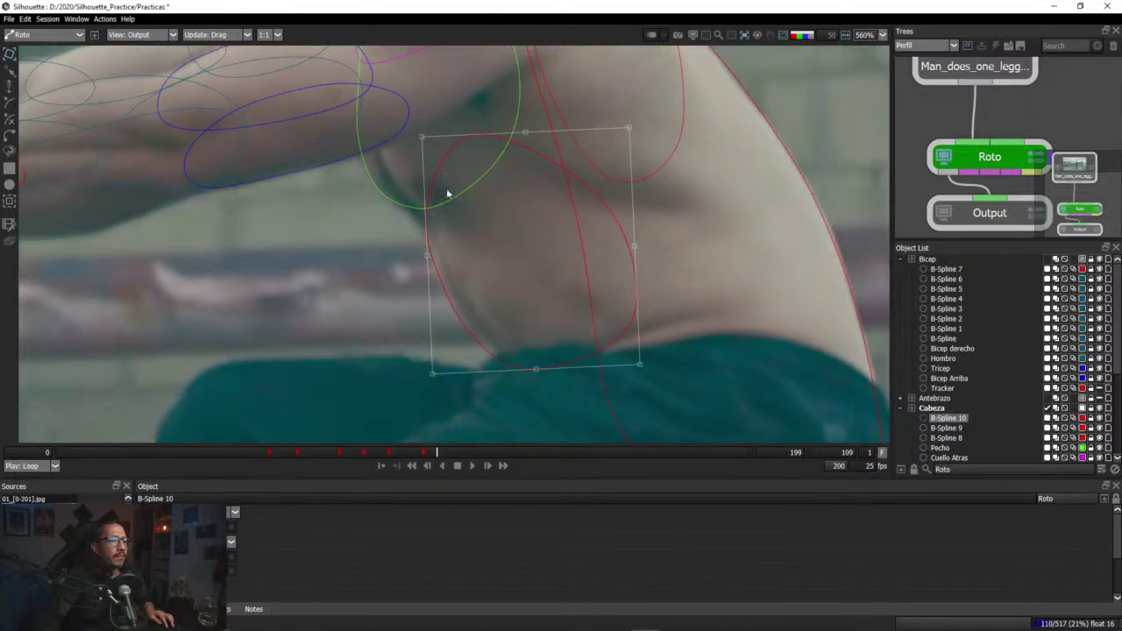
# Step: Fit the front-torso shape to the abdomen's front edge at frames 109 and 117 using its bounding-box corners
pyautogui.moveTo(424, 137); pyautogui.dragTo(429, 138)
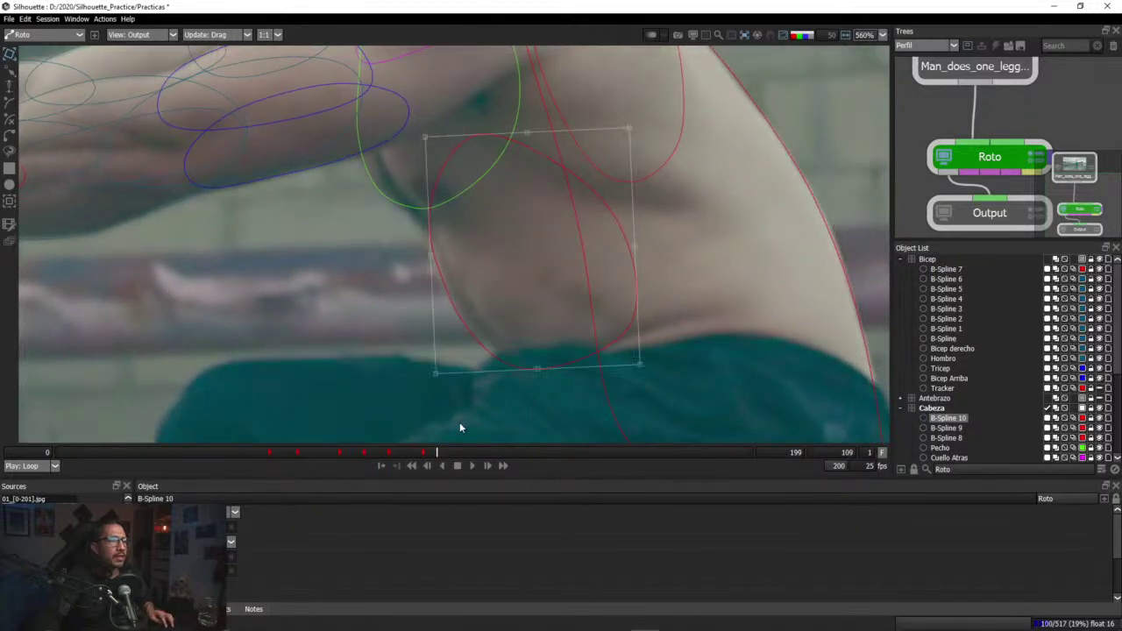
pyautogui.moveTo(438, 453); pyautogui.dragTo(466, 457)
pyautogui.click(432, 373)
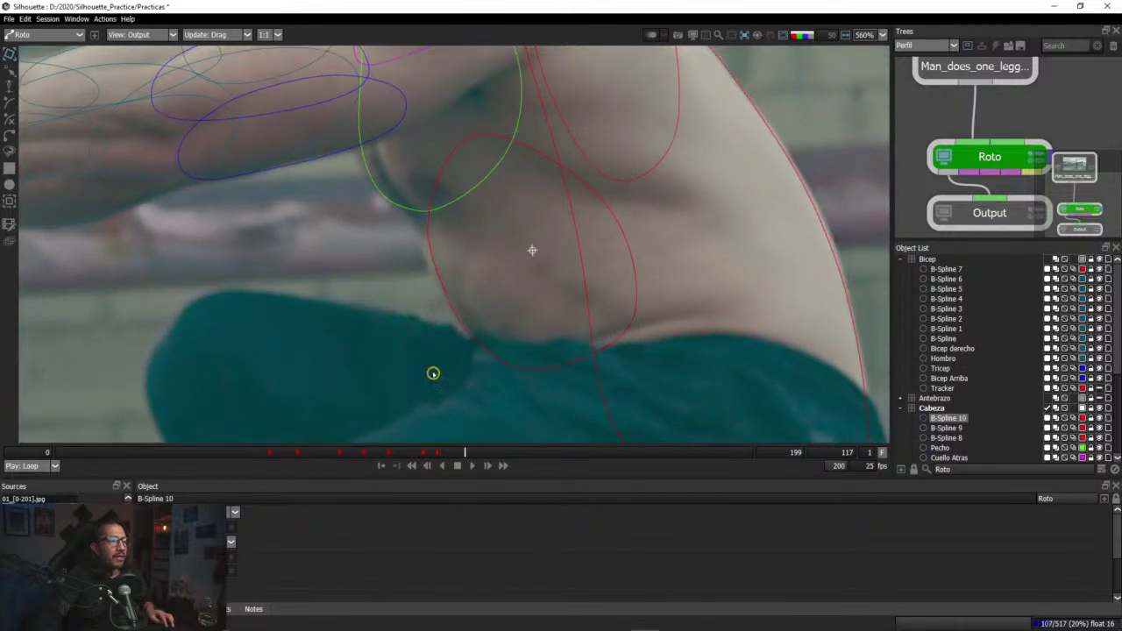
pyautogui.click(436, 271)
pyautogui.click(416, 136)
pyautogui.click(430, 278)
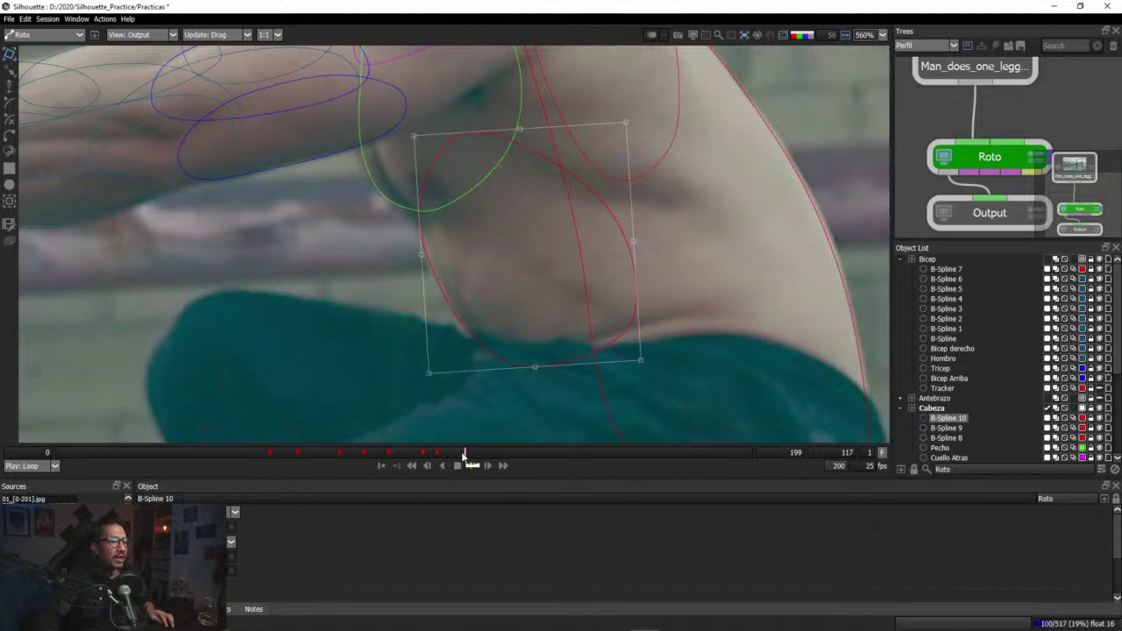
# Step: Fit the front-torso shape at frame 183 by adjusting its lower edge and upper front corner to match the abdomen
pyautogui.moveTo(464, 456); pyautogui.dragTo(697, 457)
pyautogui.moveTo(538, 368); pyautogui.dragTo(523, 364)
pyautogui.moveTo(409, 136); pyautogui.dragTo(411, 135)
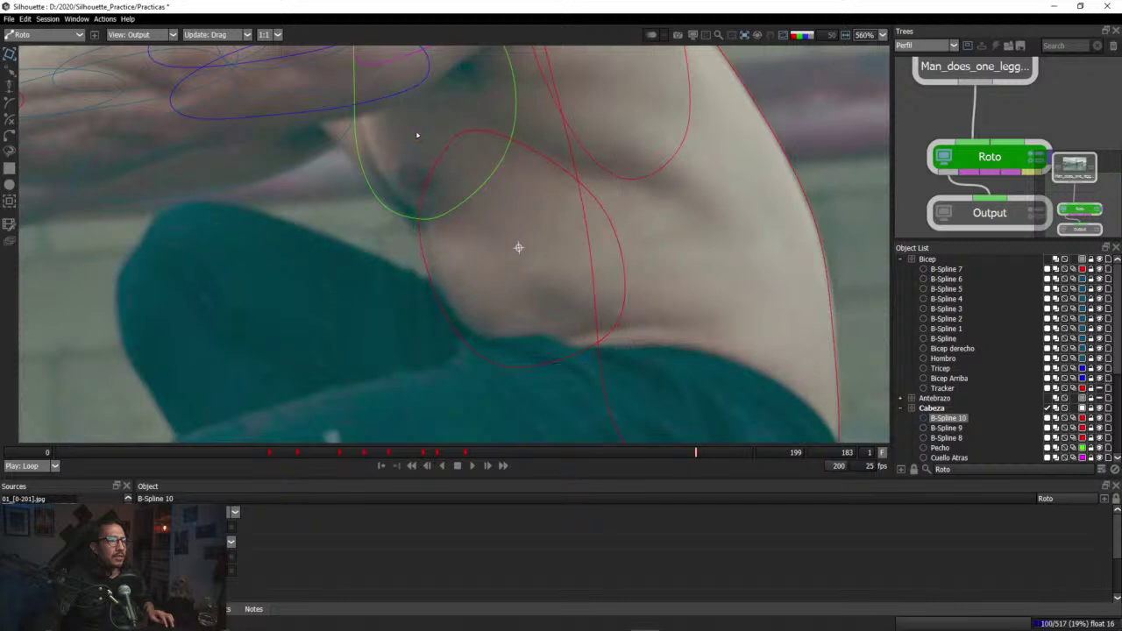
# Step: Check the shape's motion from frame 117, and pull its front corners inward to match the abdomen at frame 199
pyautogui.moveTo(693, 454); pyautogui.dragTo(448, 462)
pyautogui.click(472, 466)
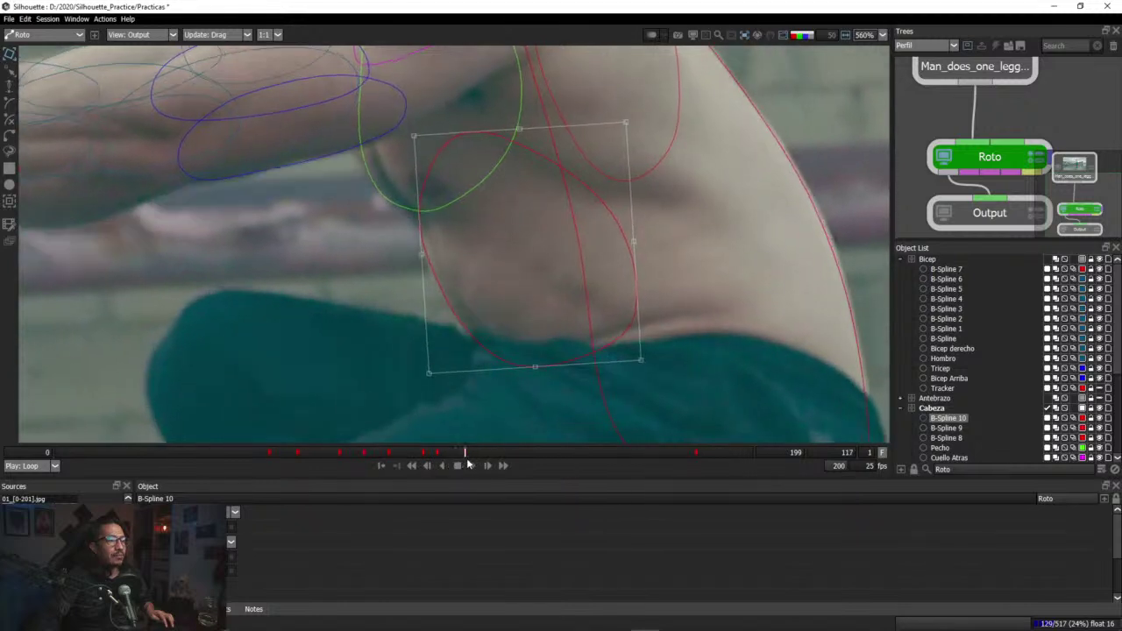
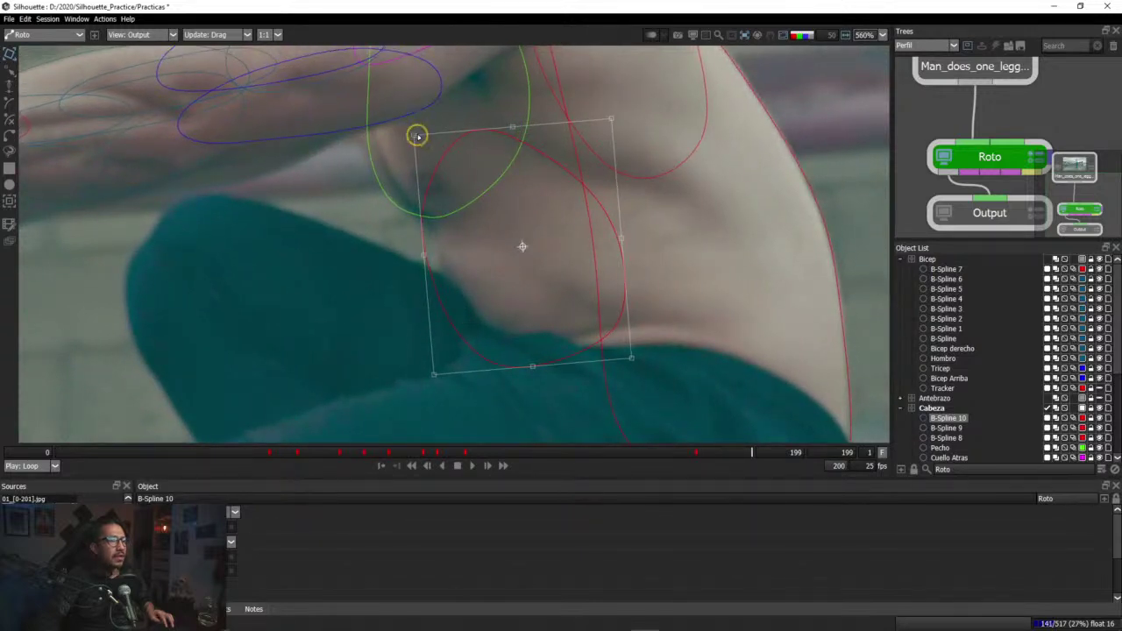
pyautogui.moveTo(417, 136); pyautogui.dragTo(438, 135)
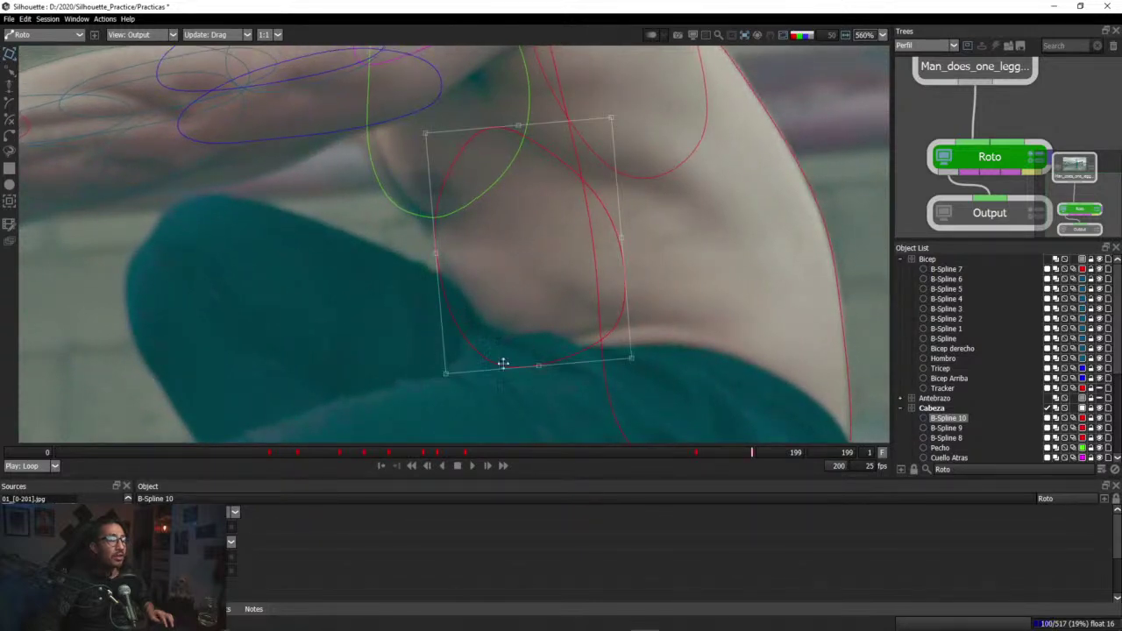
pyautogui.moveTo(444, 375); pyautogui.dragTo(444, 367)
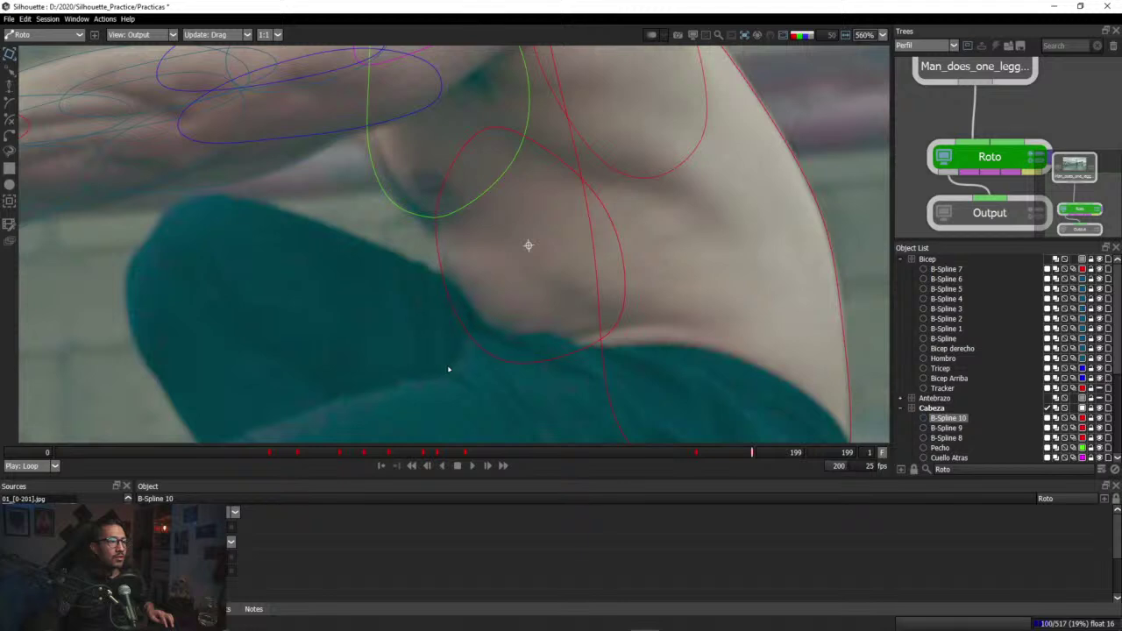
# Step: Correct the front-torso shape at frame 170 by adjusting its front side and lower front corner to the abdomen
pyautogui.moveTo(741, 453); pyautogui.dragTo(649, 467)
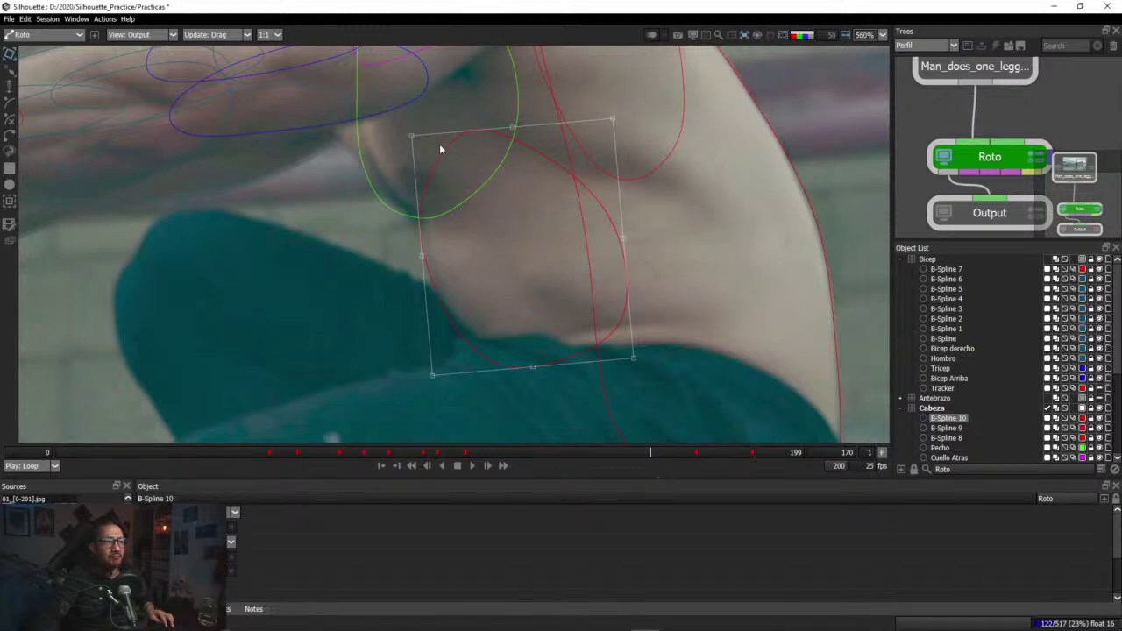
pyautogui.click(443, 288)
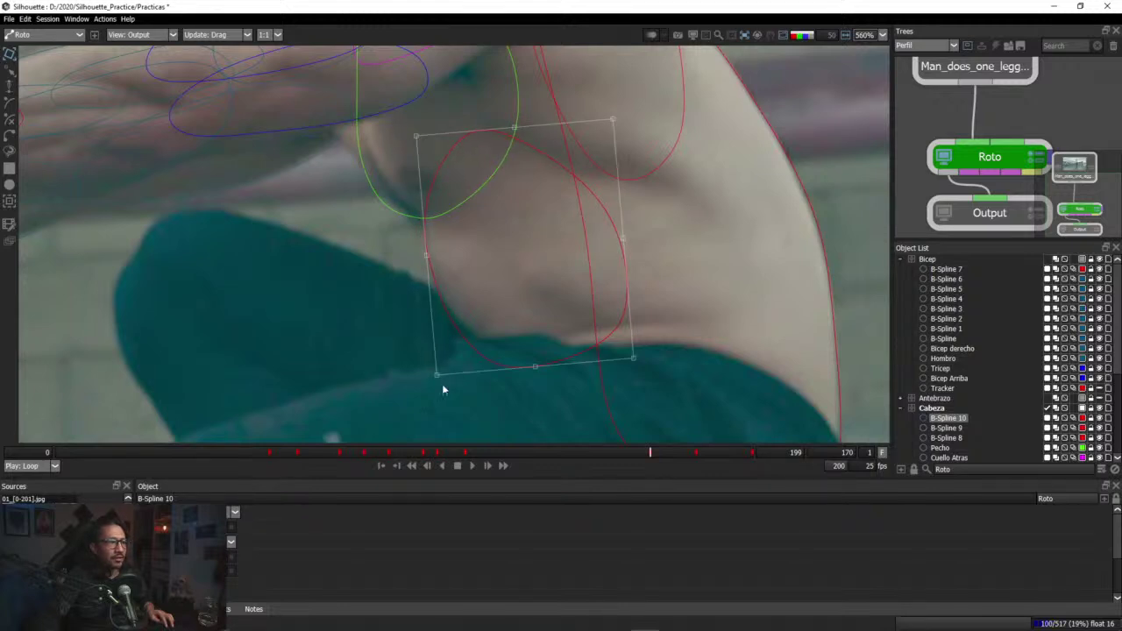
pyautogui.moveTo(437, 375); pyautogui.dragTo(427, 377)
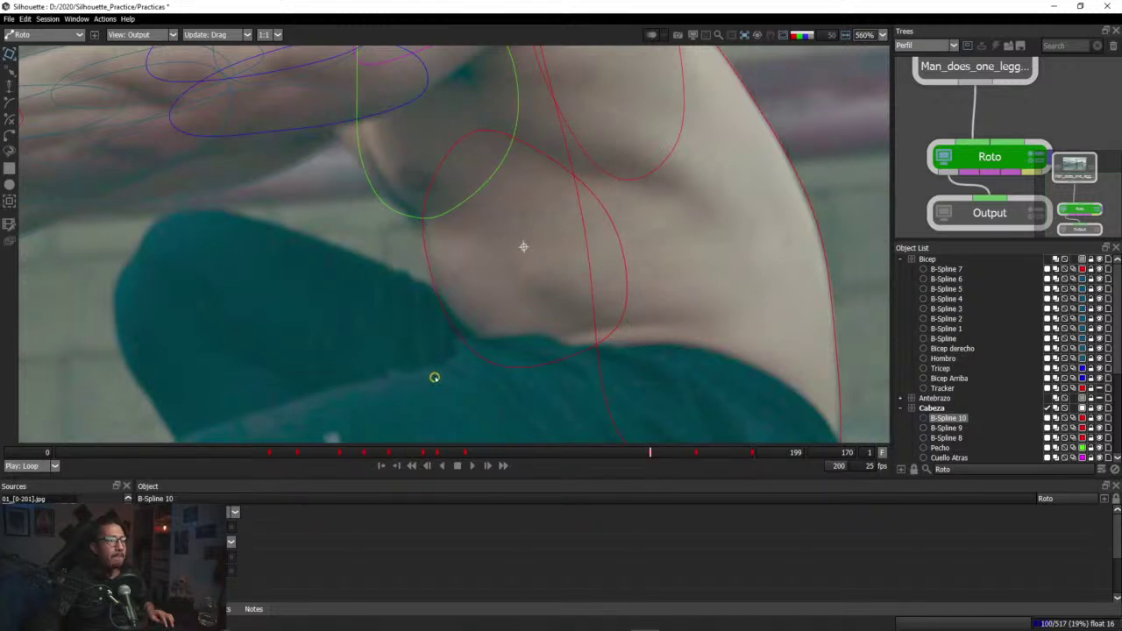
pyautogui.click(433, 377)
# Step: Extend the front-torso shape's front side outward to the abdomen's edge at frames 159 and 154
pyautogui.moveTo(655, 457); pyautogui.dragTo(612, 454)
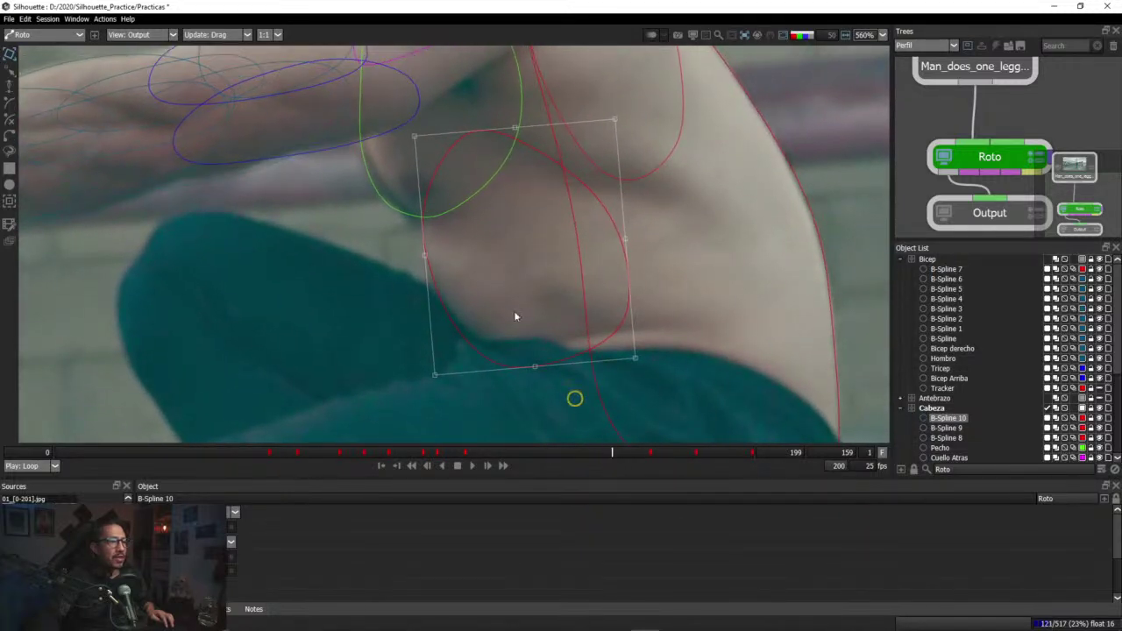
pyautogui.moveTo(426, 254); pyautogui.dragTo(421, 255)
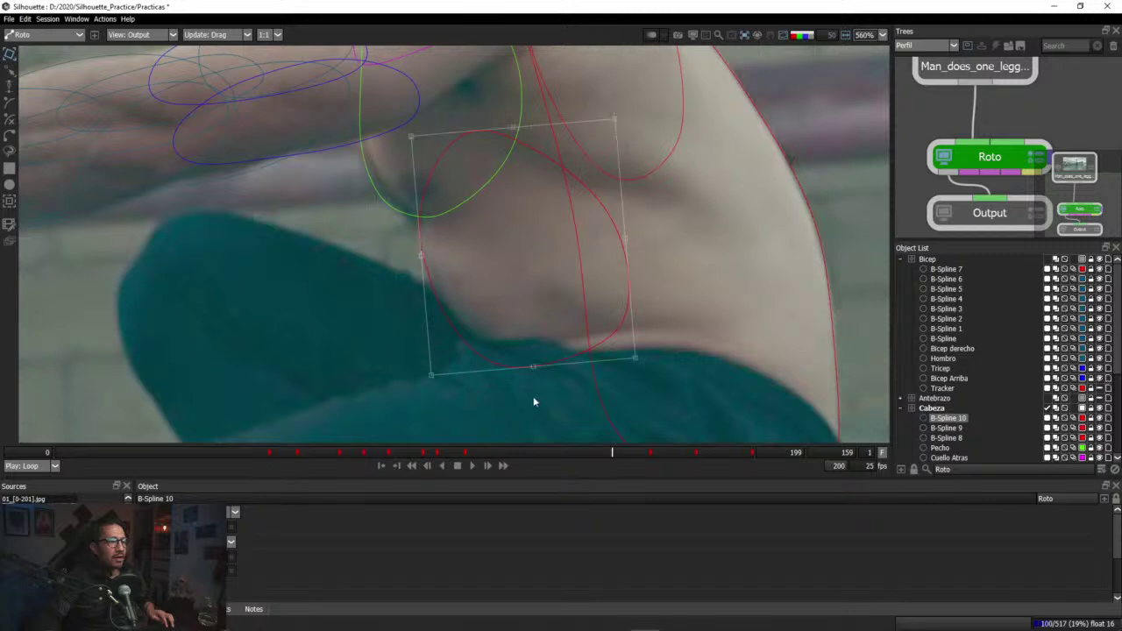
pyautogui.moveTo(605, 457); pyautogui.dragTo(595, 454)
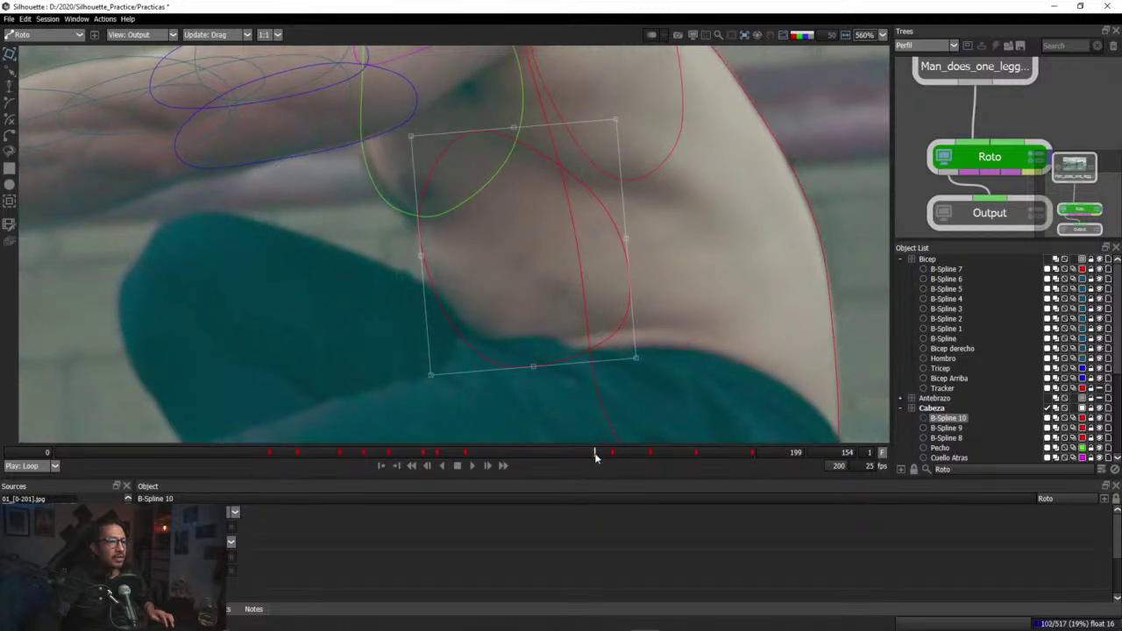
pyautogui.moveTo(430, 374); pyautogui.dragTo(426, 376)
# Step: Fit the front-torso shape to the abdomen at frame 147 by adjusting its lower front corner
pyautogui.moveTo(596, 453); pyautogui.dragTo(570, 454)
pyautogui.click(440, 376)
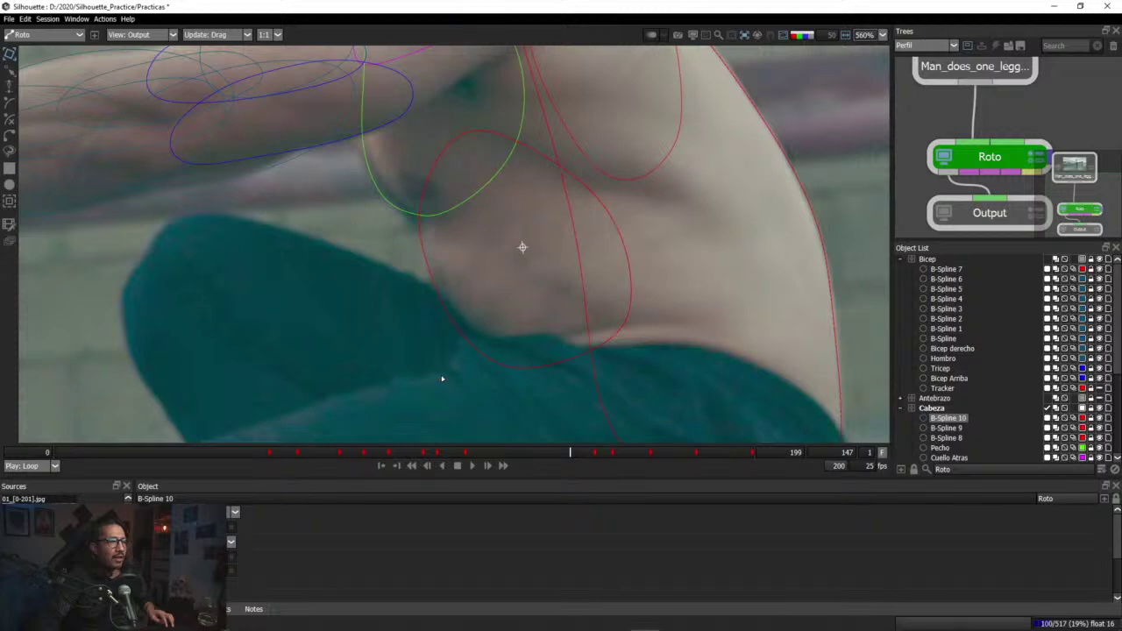
pyautogui.moveTo(443, 379); pyautogui.dragTo(443, 379)
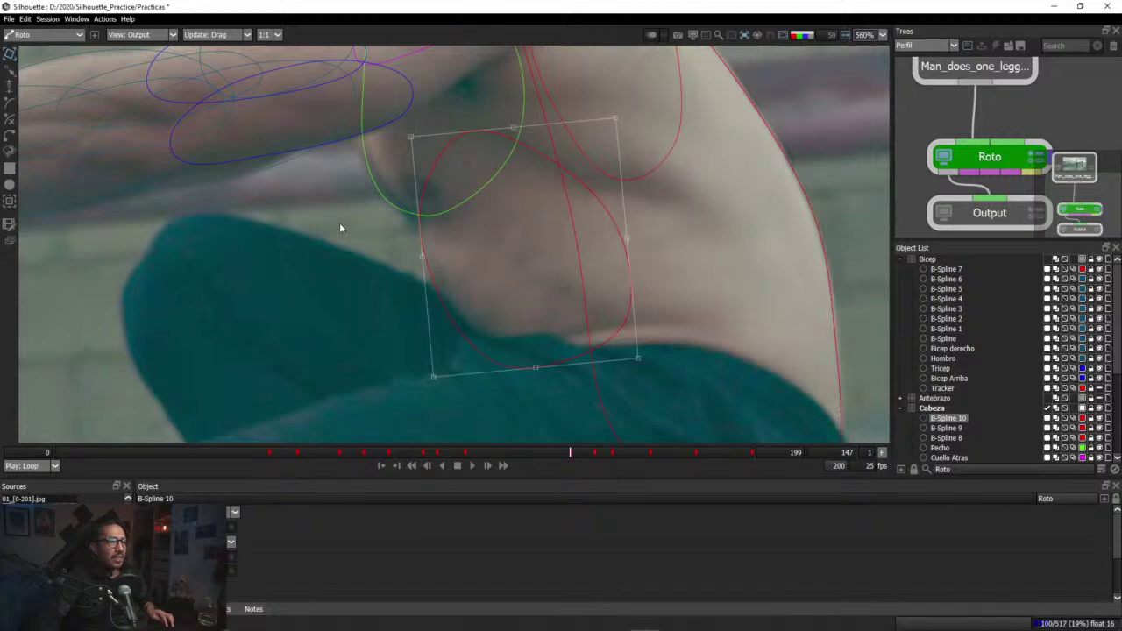
# Step: Refine the front-torso shape at frame 154 by nudging its lower front corner slightly inward and up
pyautogui.click(593, 454)
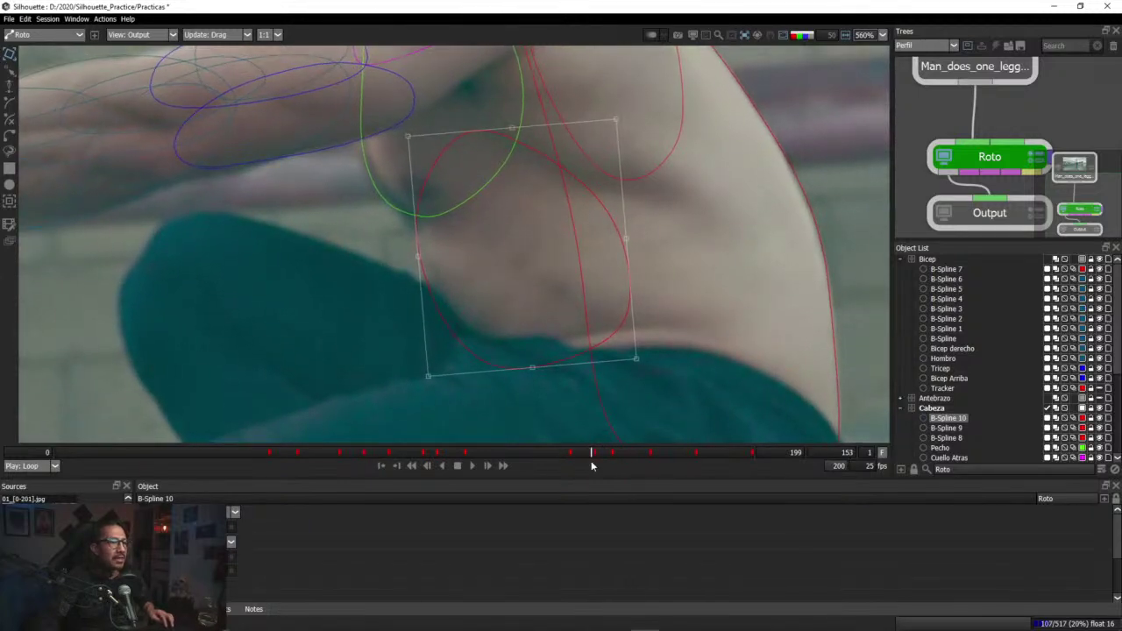
pyautogui.click(592, 454)
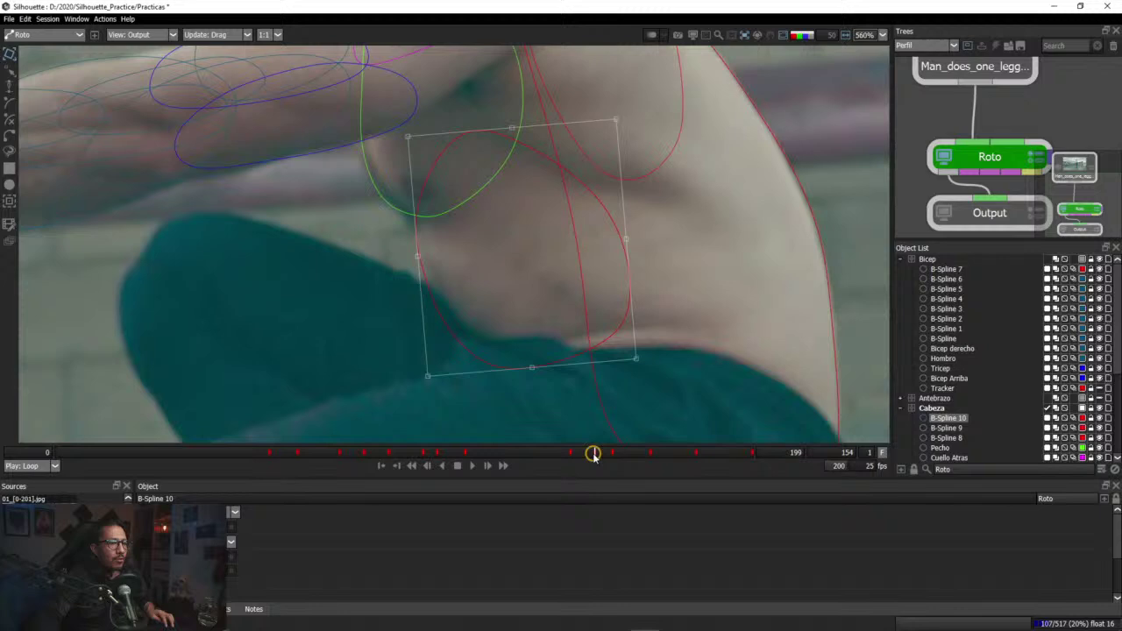
pyautogui.click(430, 375)
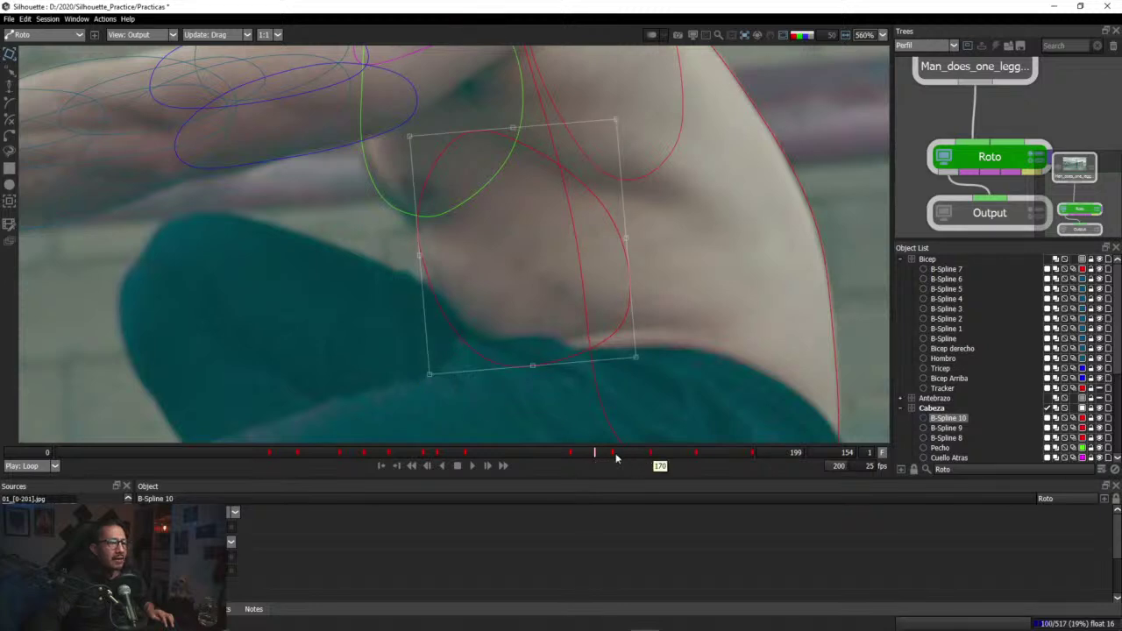
# Step: Correct the front-torso shape at frame 117 by moving its upper front corner down and inward
pyautogui.click(582, 452)
pyautogui.moveTo(582, 452); pyautogui.dragTo(464, 452)
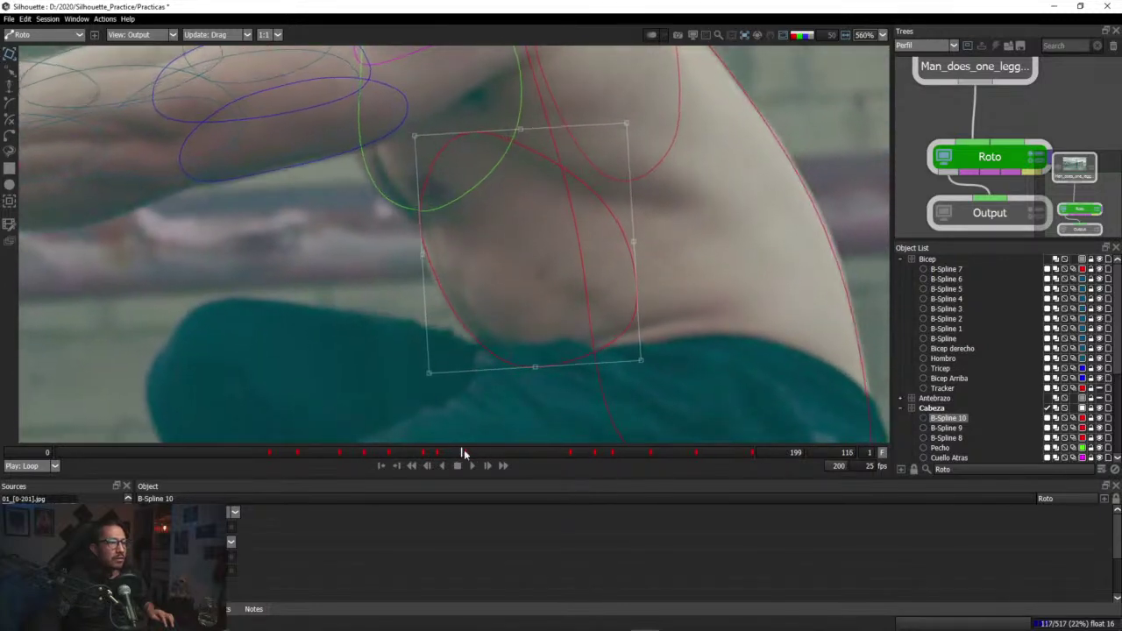
pyautogui.moveTo(416, 136); pyautogui.dragTo(420, 148)
pyautogui.click(423, 154)
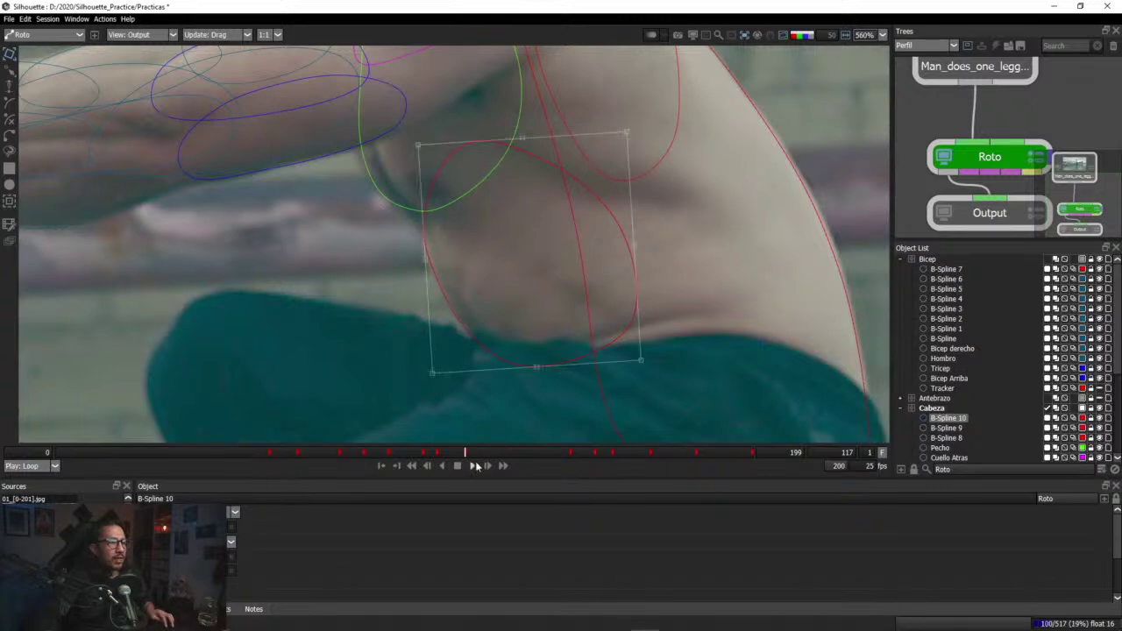
# Step: Deselect the front-torso shape and display the whole image in the Color Comp view at frame 130
pyautogui.moveTo(460, 453); pyautogui.dragTo(437, 452)
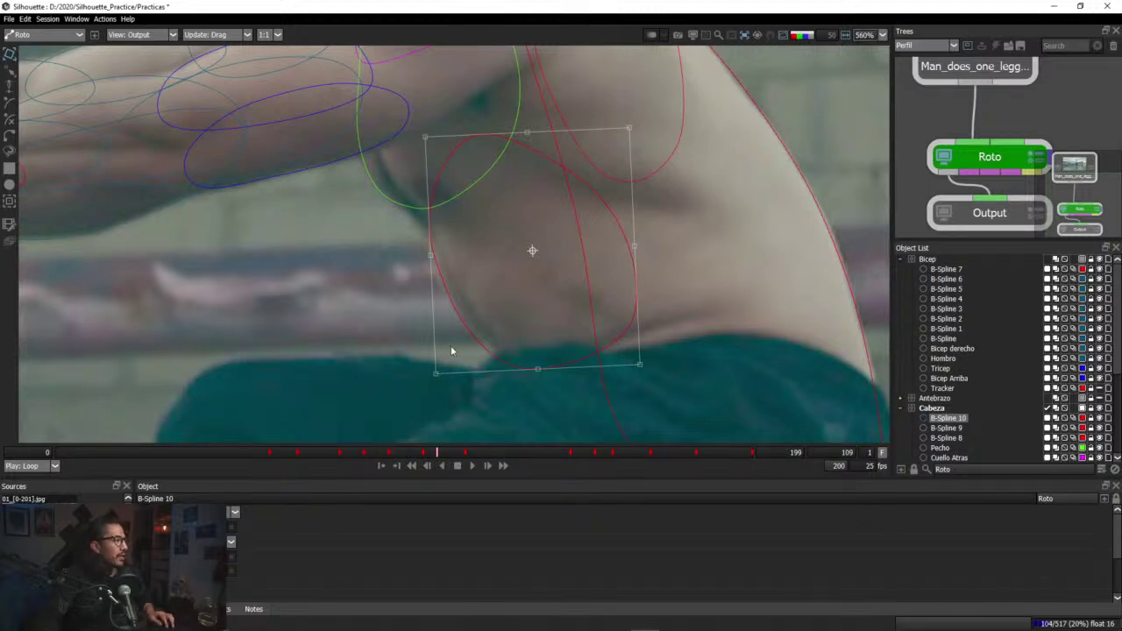
pyautogui.scroll(-8, 456, 350)
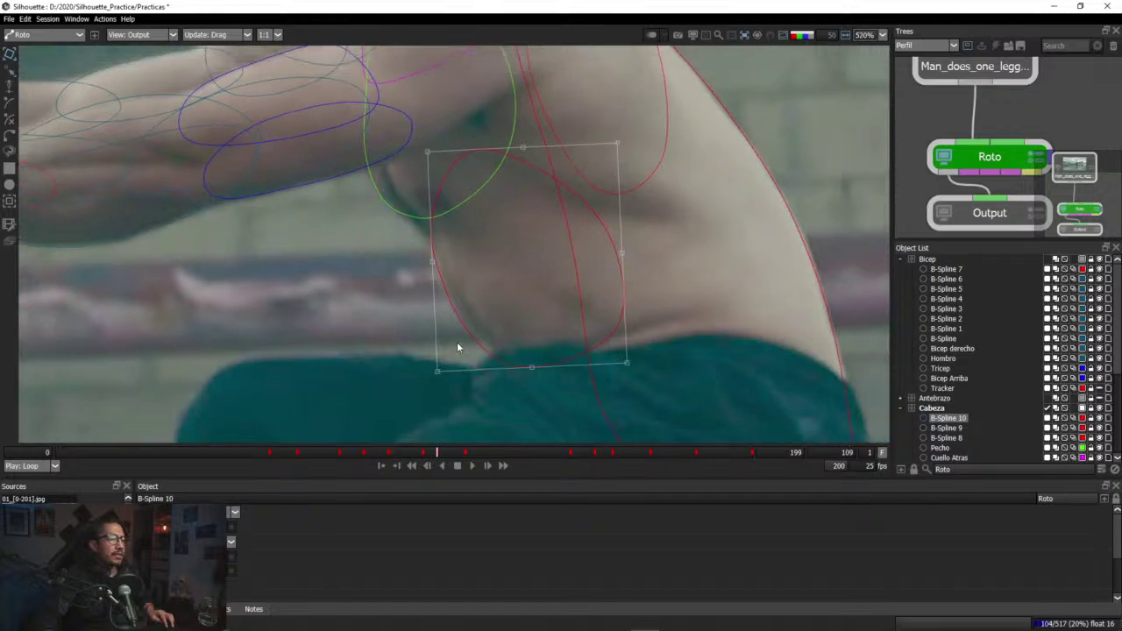
pyautogui.scroll(-10, 440, 357)
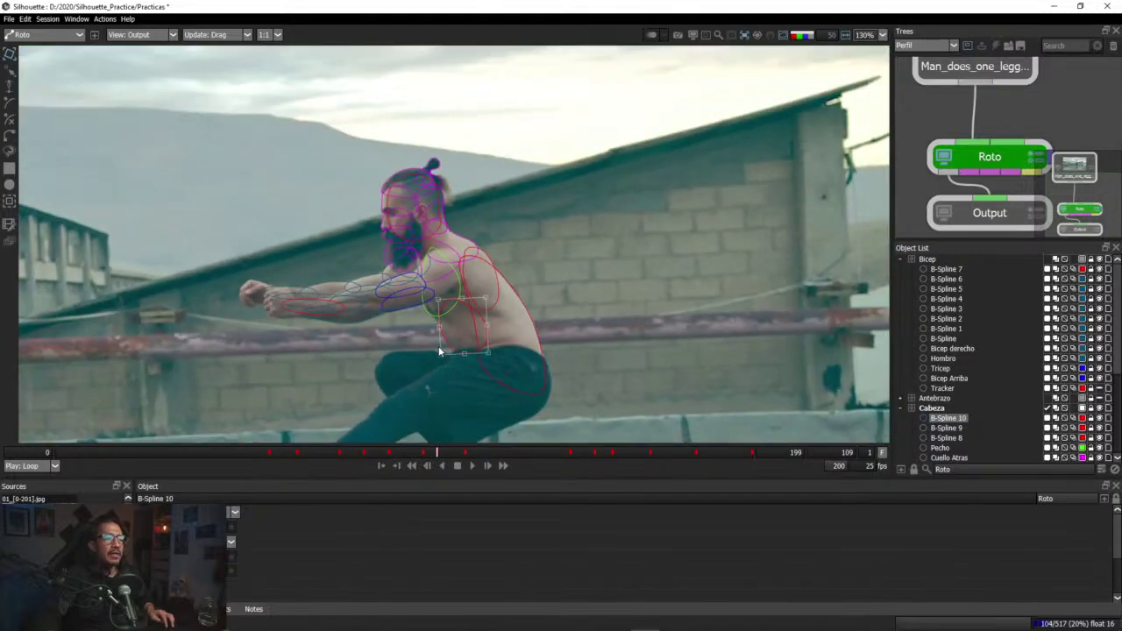
pyautogui.scroll(6, 465, 337)
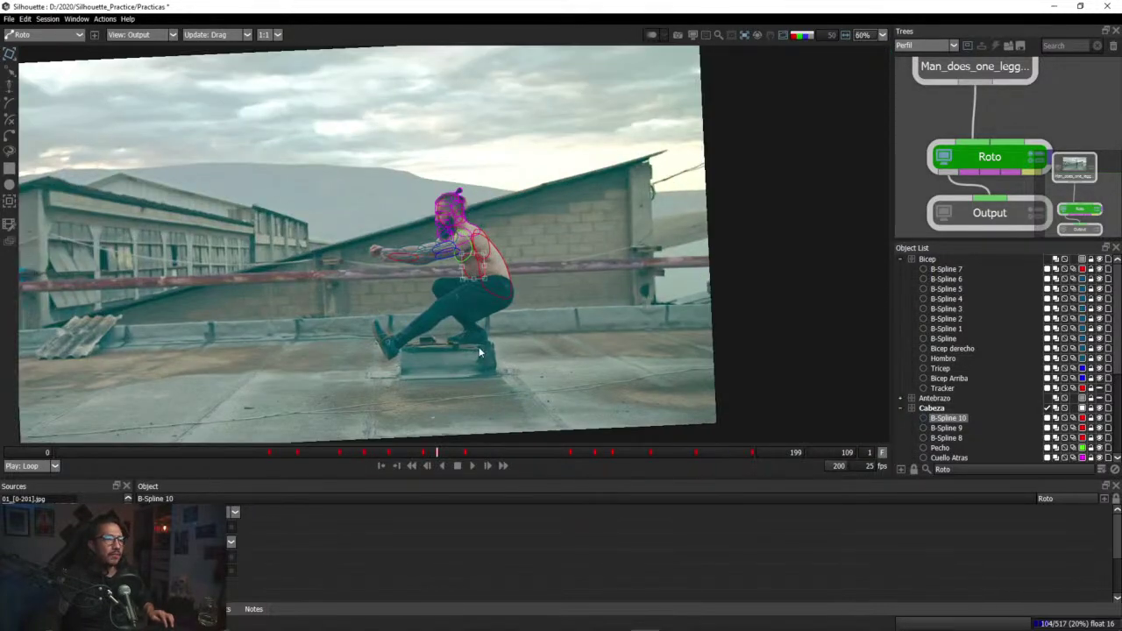
pyautogui.click(809, 300)
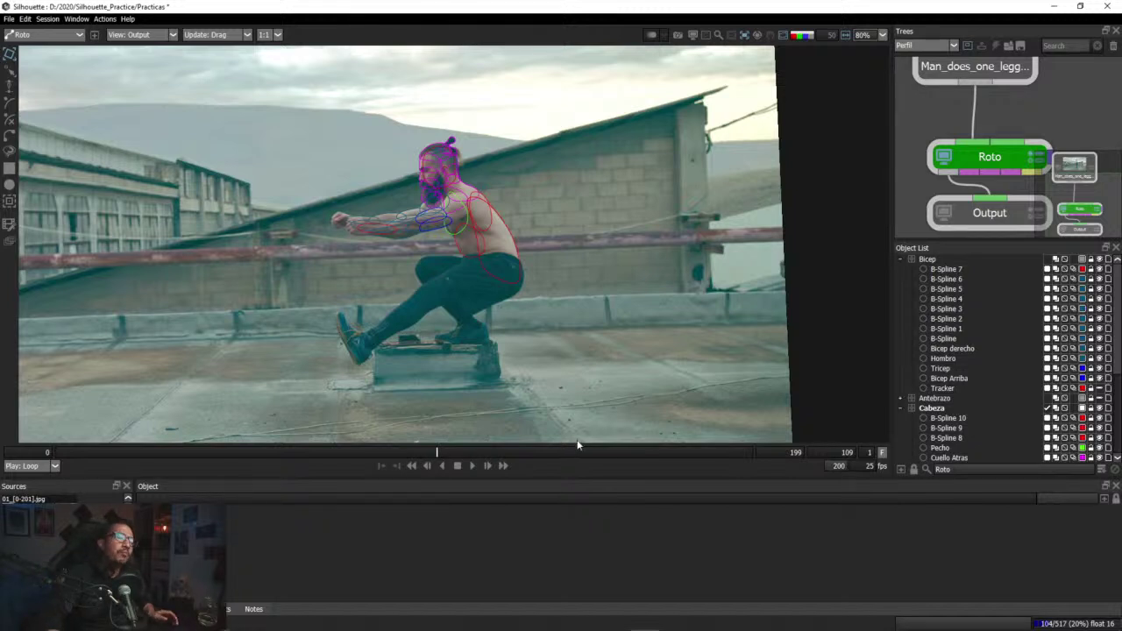
pyautogui.scroll(-3, 418, 359)
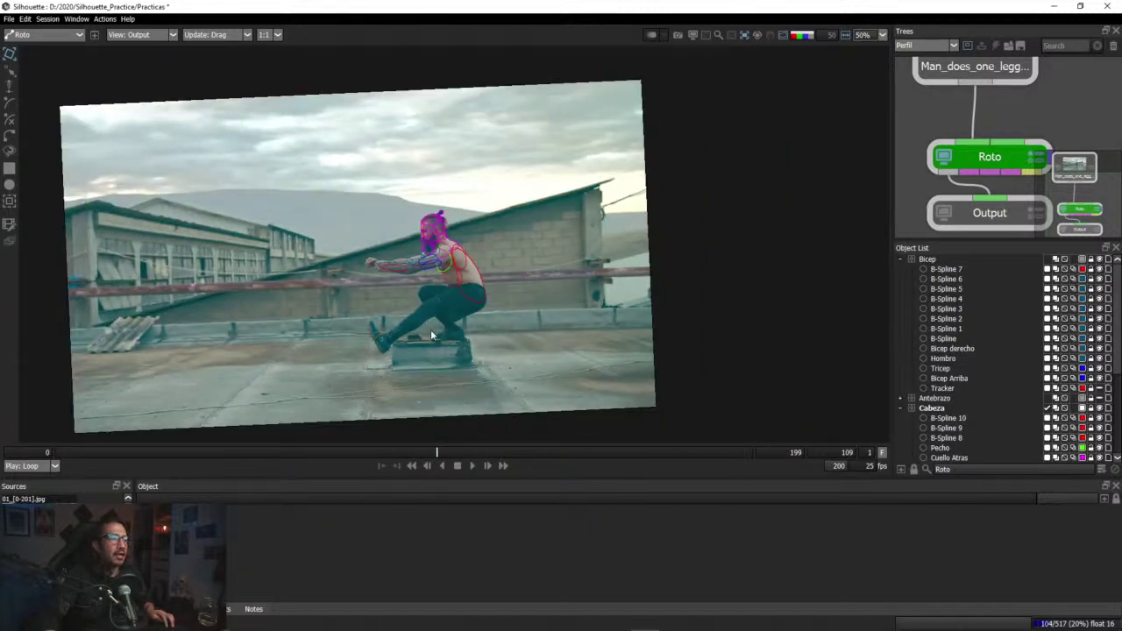
pyautogui.moveTo(438, 445); pyautogui.dragTo(510, 448)
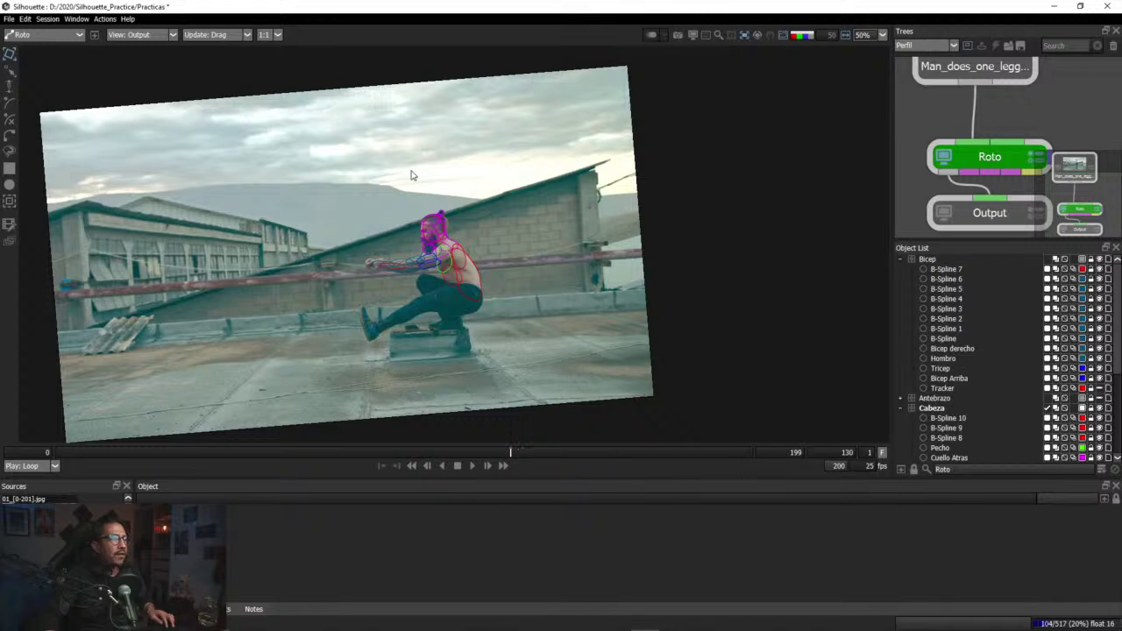
pyautogui.click(171, 34)
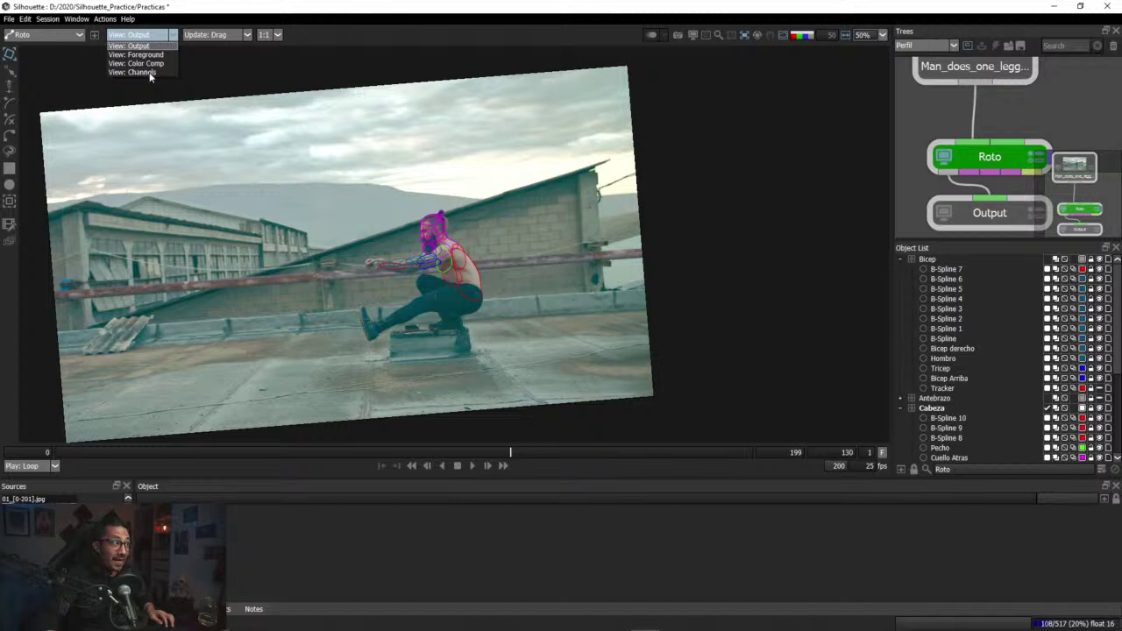
pyautogui.click(145, 63)
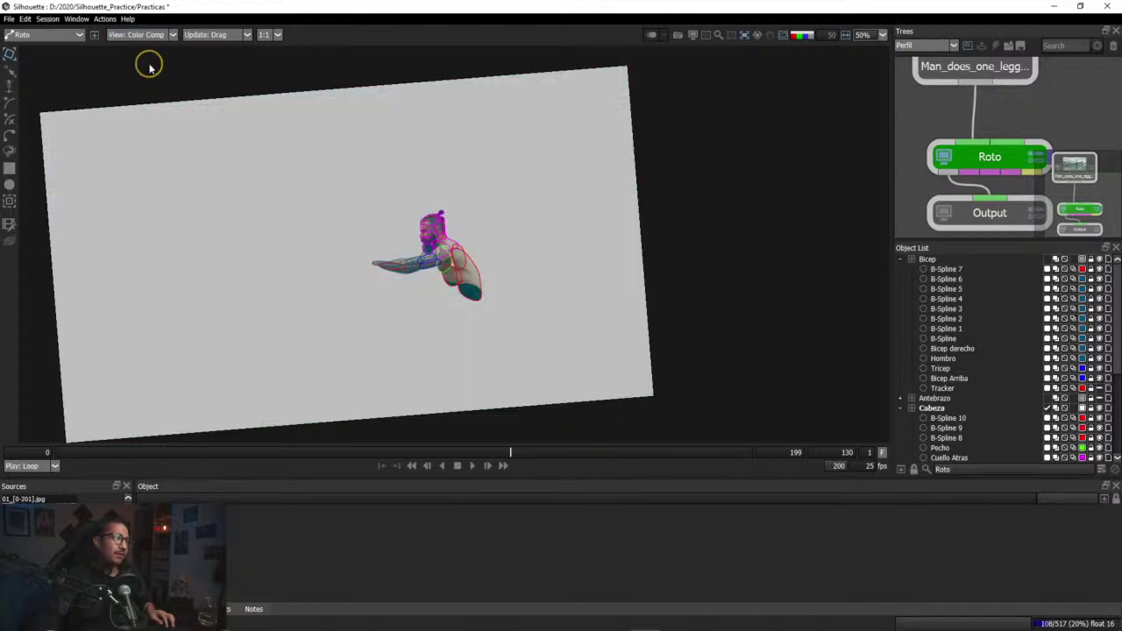
# Step: Hide the shape overlays and set the viewer's stabilization to None
pyautogui.click(778, 35)
pyautogui.click(744, 35)
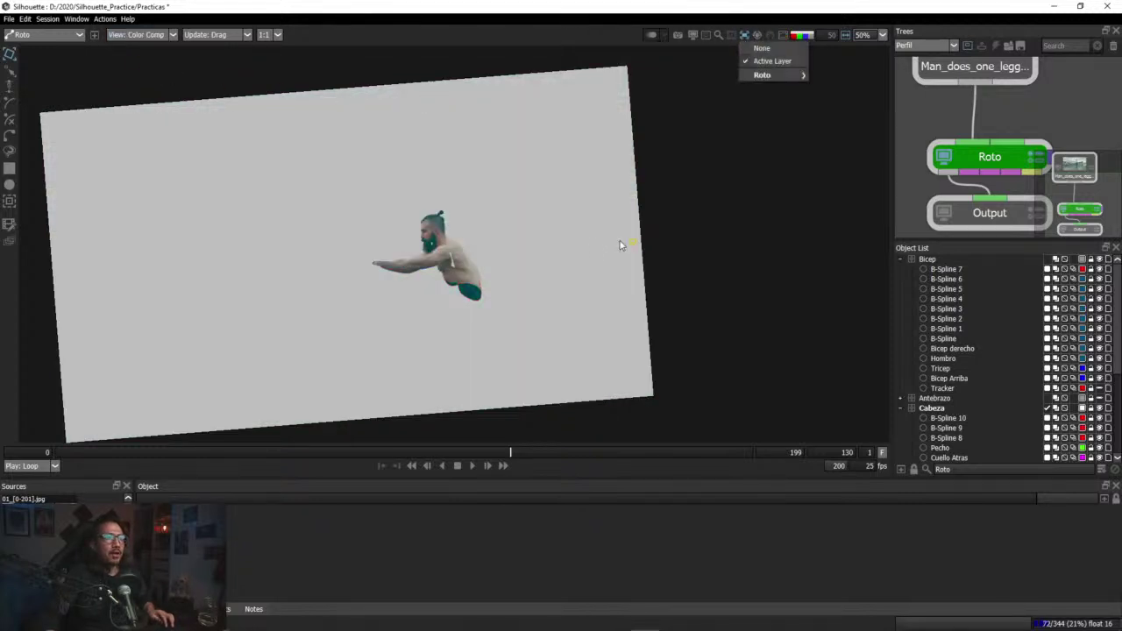
pyautogui.click(710, 205)
pyautogui.click(744, 35)
pyautogui.click(750, 47)
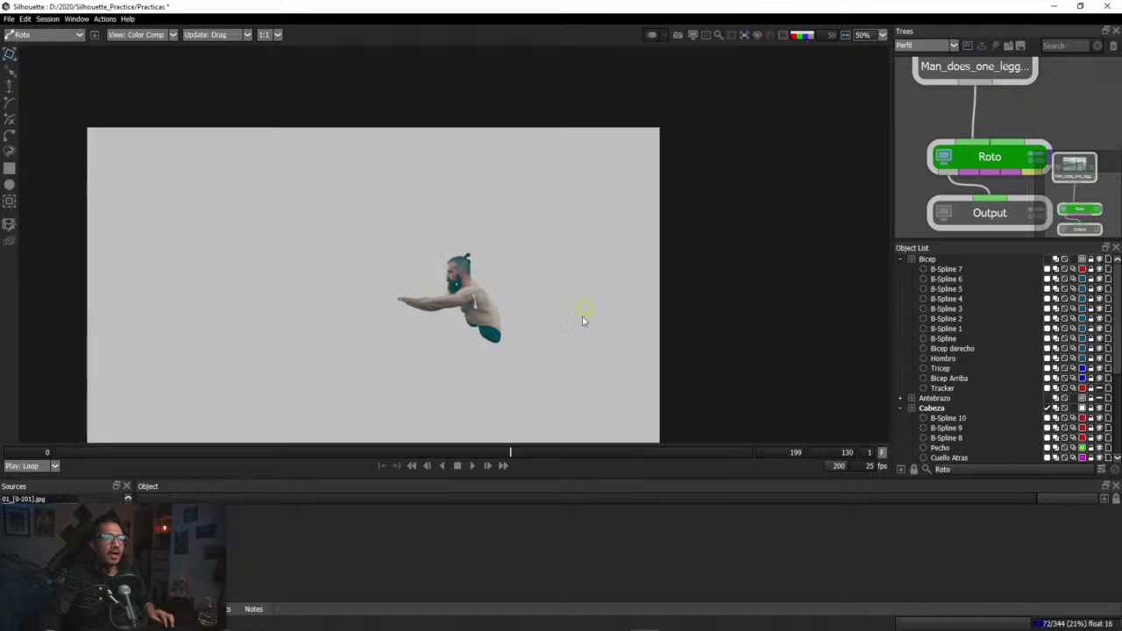
# Step: Review the figure's Color Comp cutout by scrubbing back from frame 130 to frame 0
pyautogui.scroll(-4, 572, 340)
pyautogui.scroll(5, 570, 342)
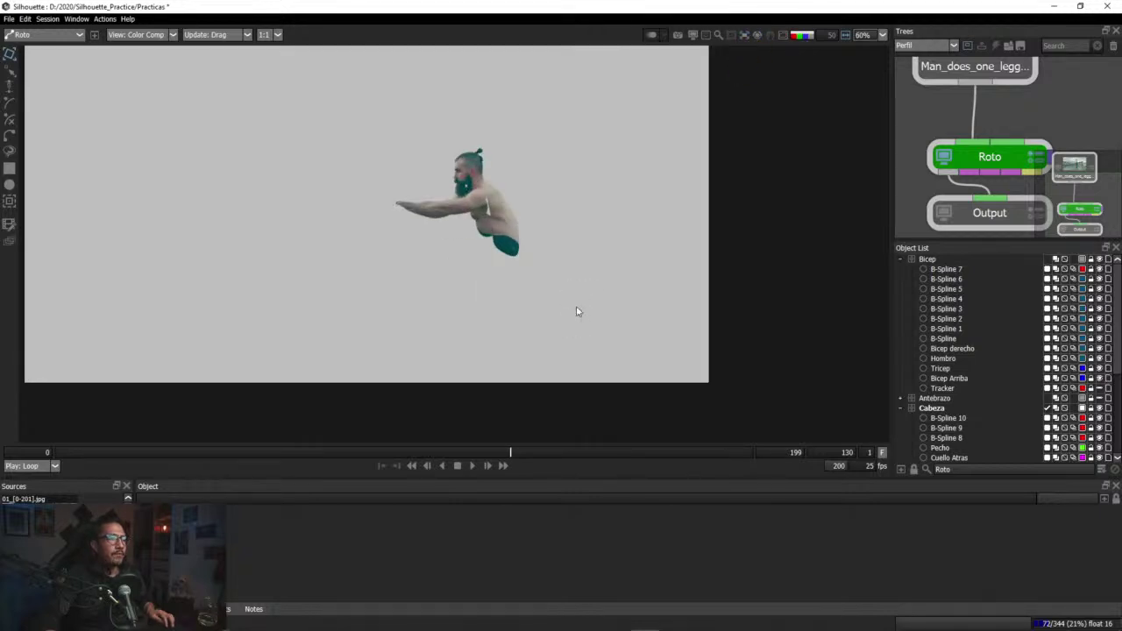
pyautogui.moveTo(577, 311); pyautogui.dragTo(602, 374)
pyautogui.moveTo(513, 454); pyautogui.dragTo(373, 453)
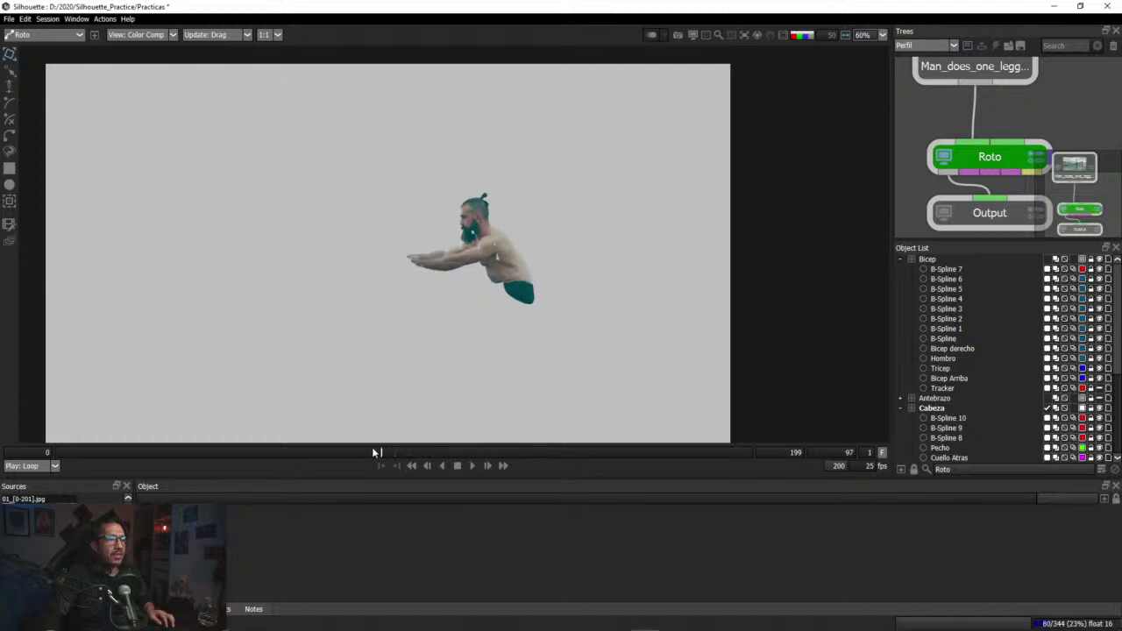
pyautogui.moveTo(239, 452); pyautogui.dragTo(50, 456)
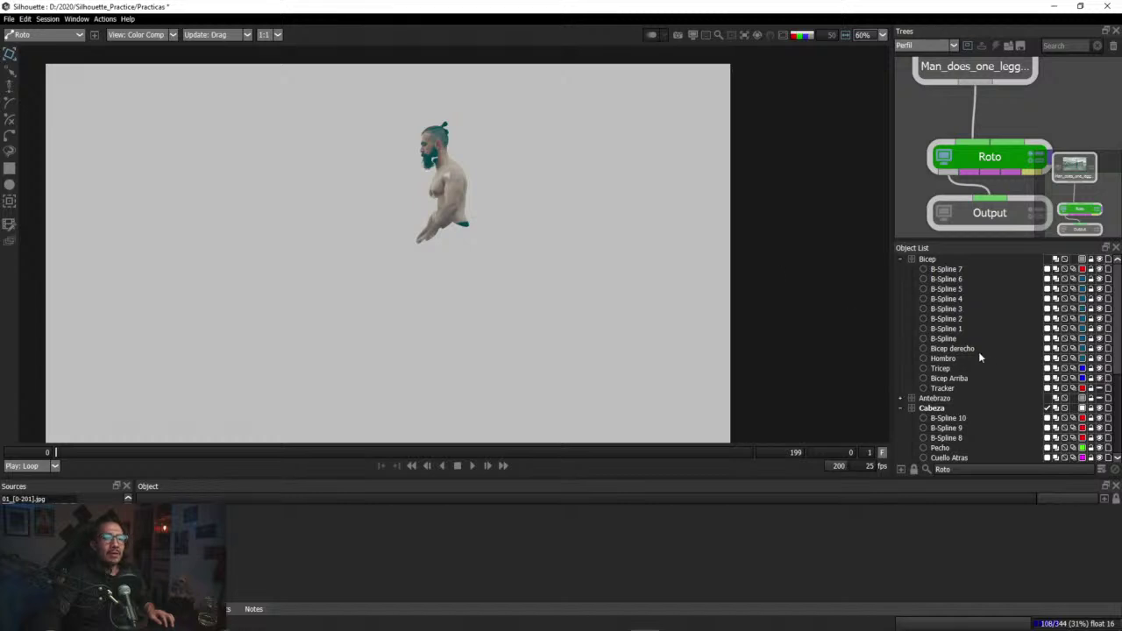
# Step: Show the shape overlays again and select the front-torso shape B-Spline 10 in the Cabeza layer
pyautogui.click(783, 35)
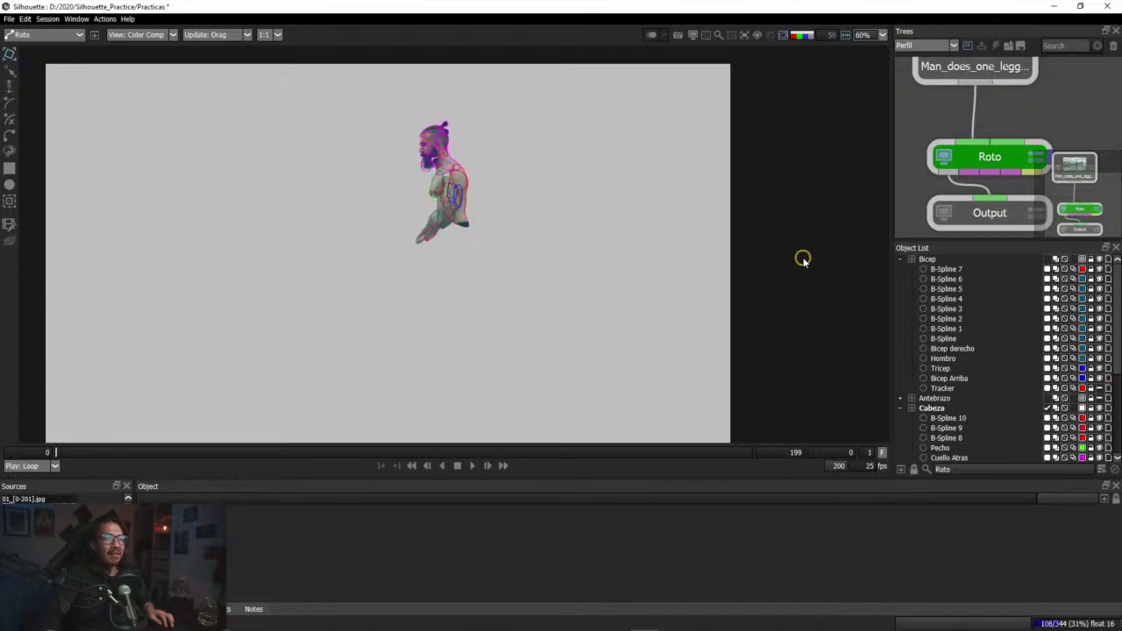
pyautogui.scroll(-3, 944, 425)
pyautogui.click(955, 348)
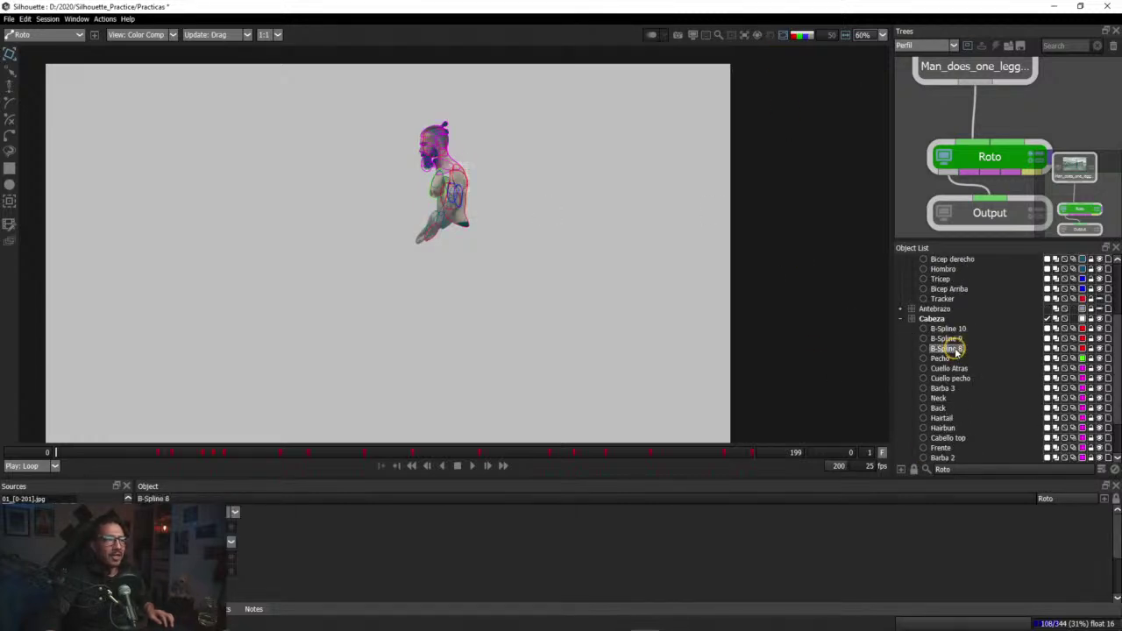
pyautogui.click(953, 320)
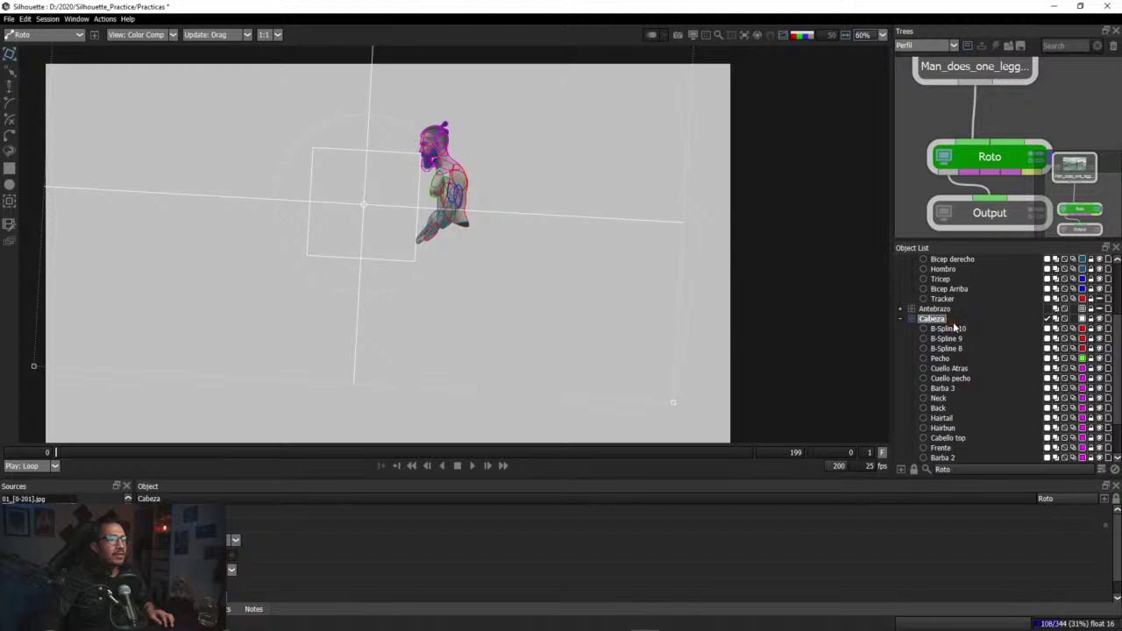
pyautogui.scroll(-2, 956, 436)
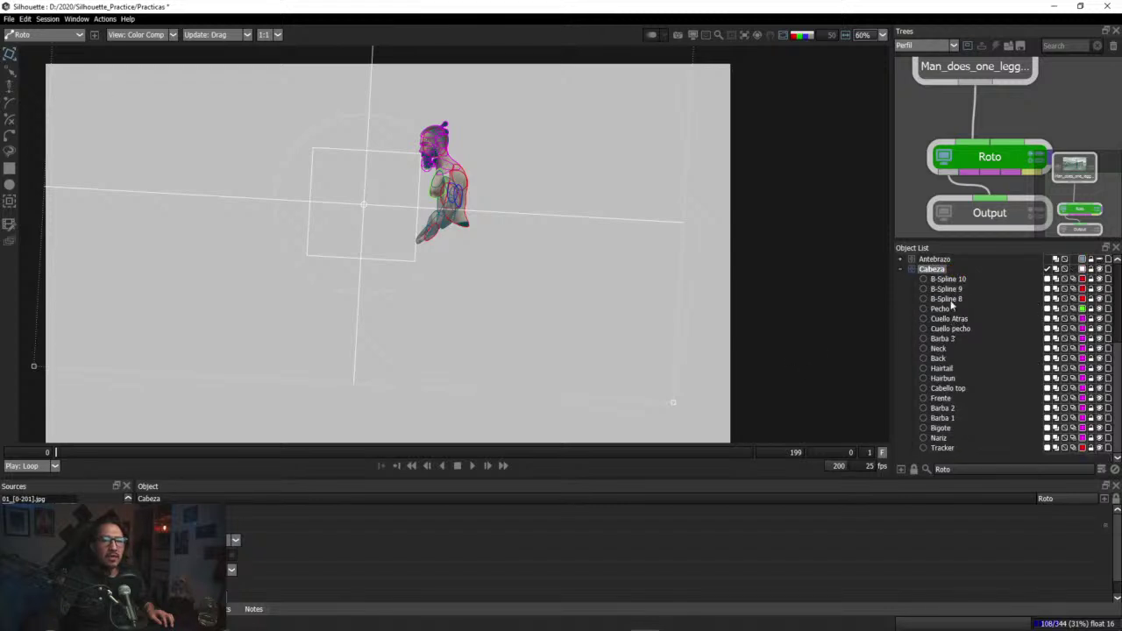
pyautogui.click(948, 299)
pyautogui.scroll(6, 573, 318)
pyautogui.moveTo(410, 186); pyautogui.dragTo(615, 420)
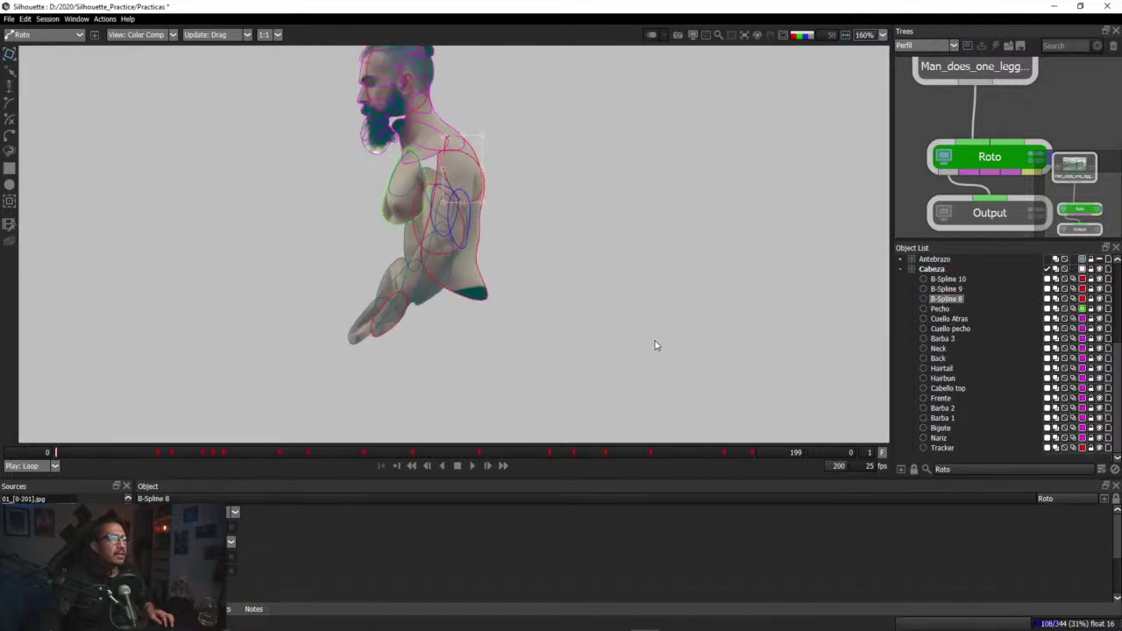
pyautogui.click(946, 290)
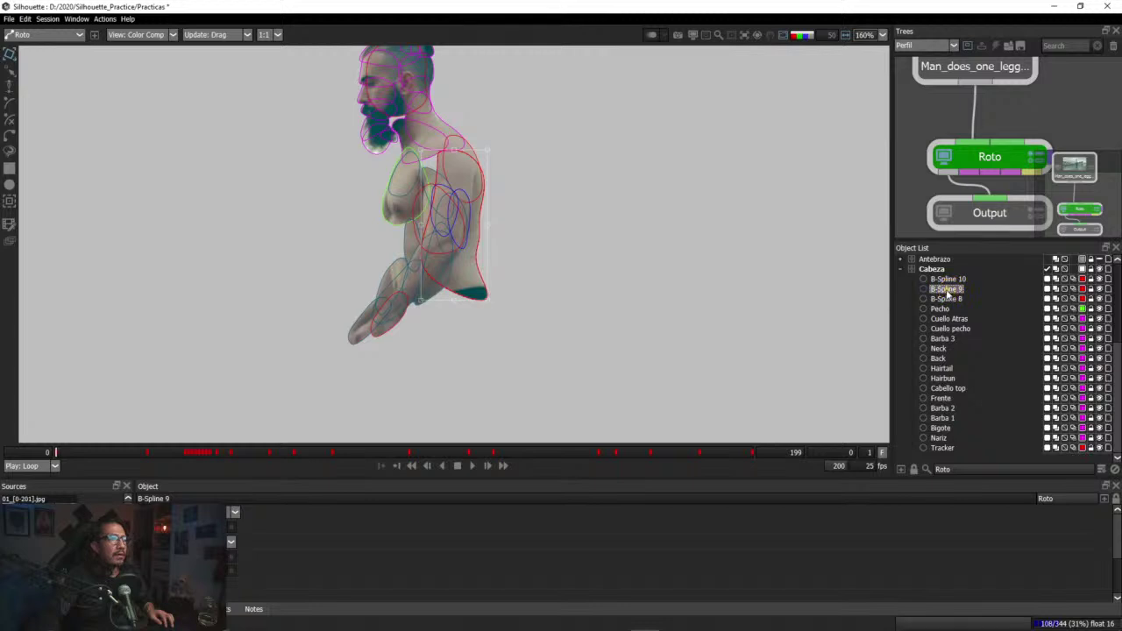
pyautogui.click(946, 278)
pyautogui.scroll(2, 491, 293)
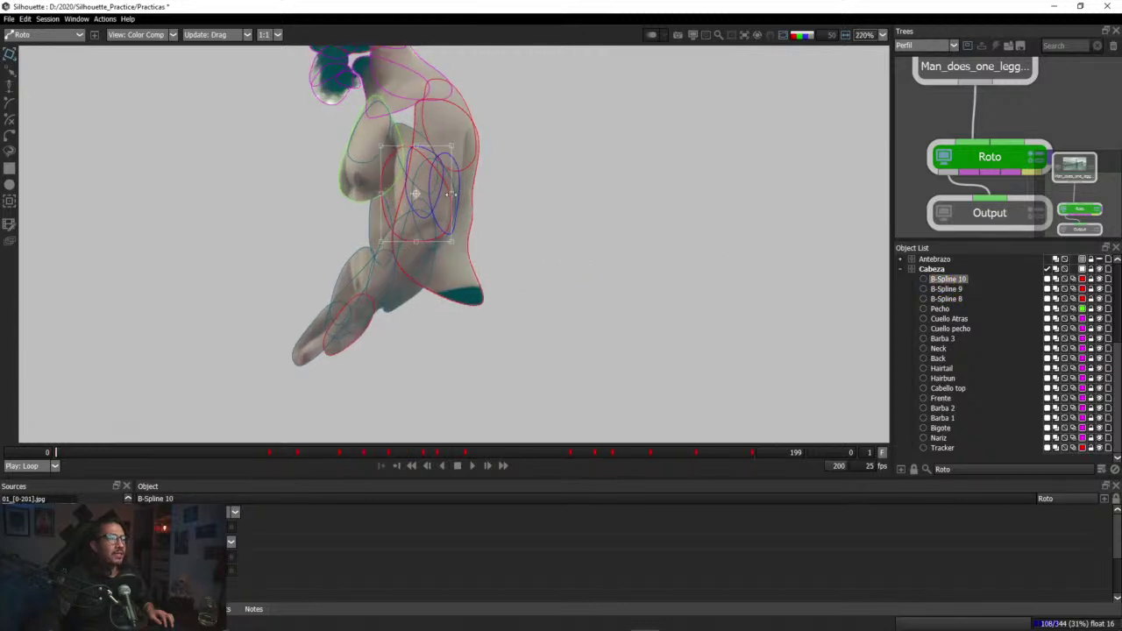
# Step: Go to the front-torso shape's keyframe at frame 61 and display the Output view in the viewer
pyautogui.moveTo(290, 456); pyautogui.dragTo(269, 453)
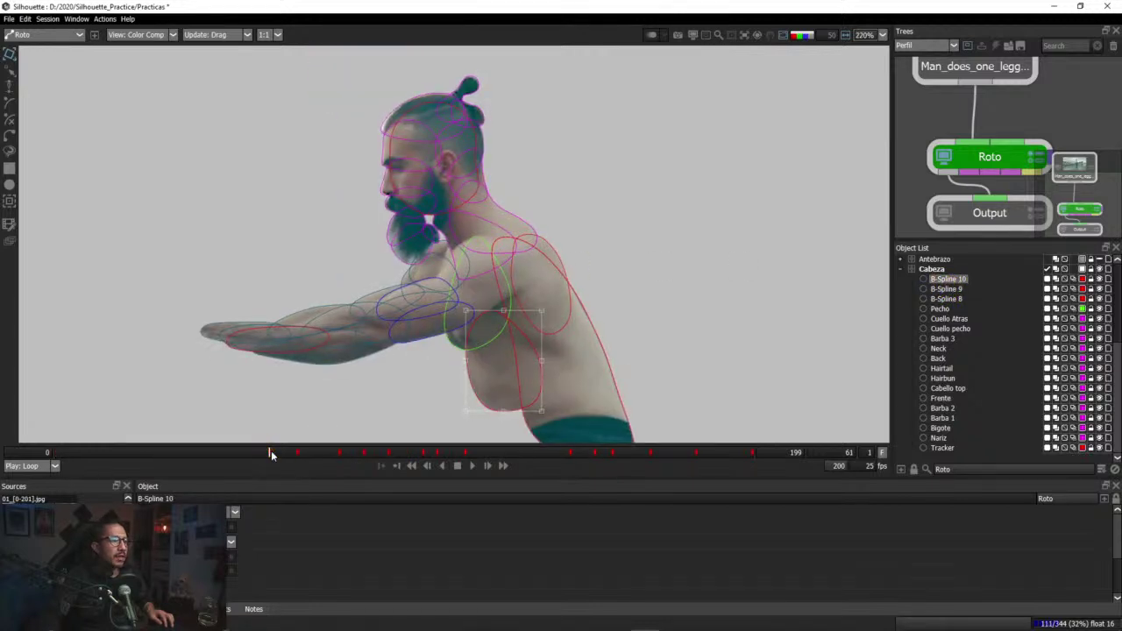
pyautogui.scroll(2, 428, 364)
pyautogui.scroll(2, 428, 365)
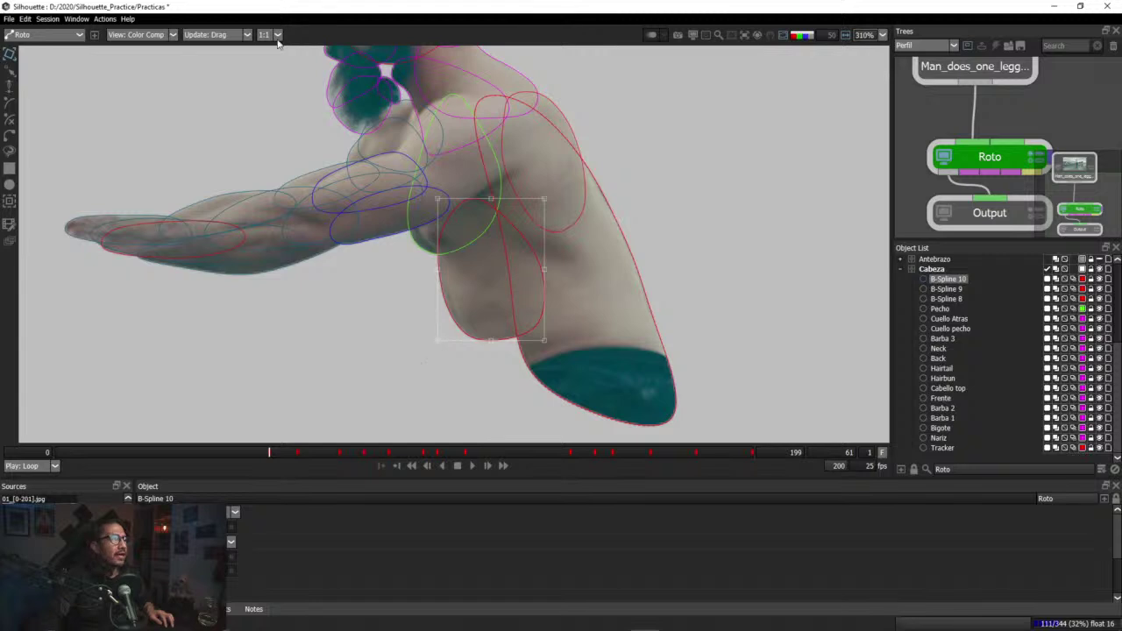
pyautogui.click(140, 34)
pyautogui.click(140, 42)
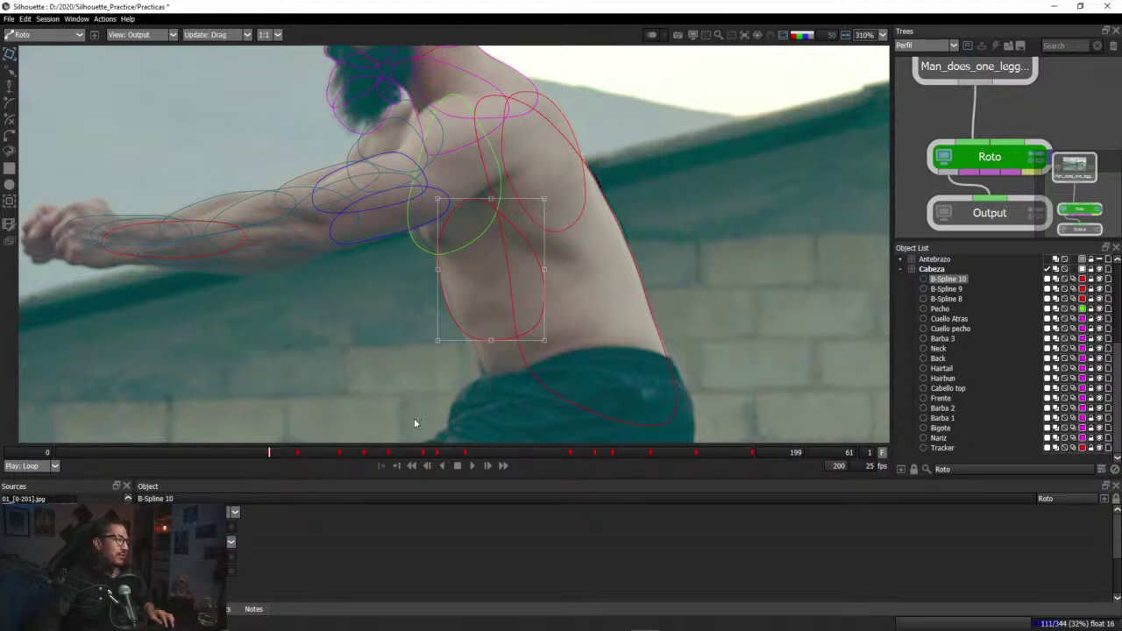
# Step: Keyframe the front-torso shape at frame 44 by moving it down and forward to the belly's edge
pyautogui.moveTo(272, 453); pyautogui.dragTo(216, 458)
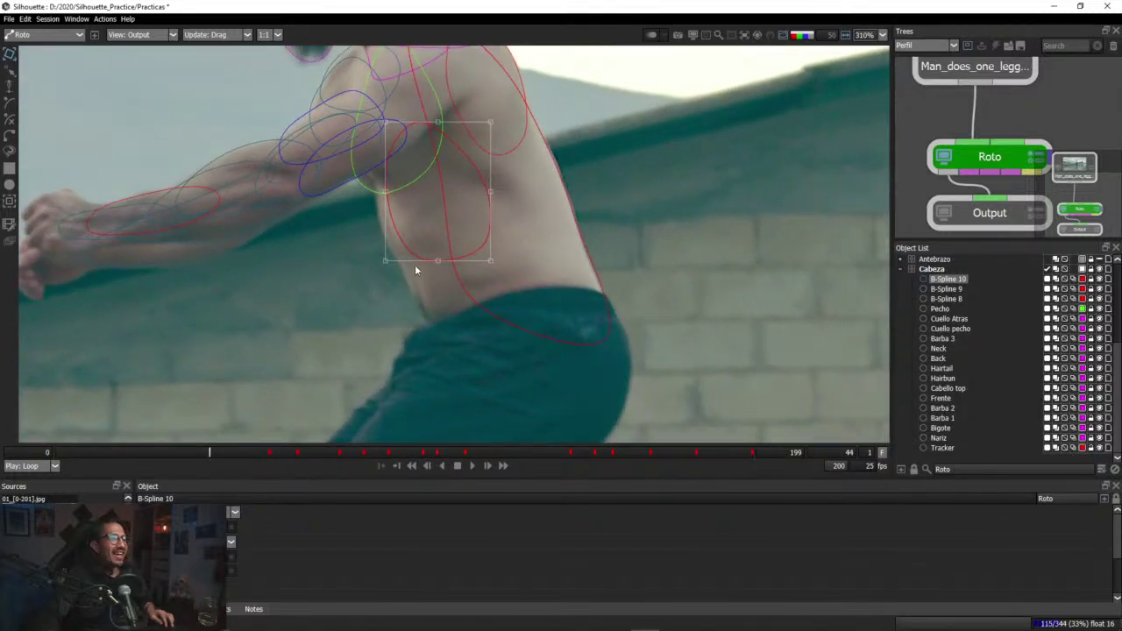
pyautogui.moveTo(422, 258); pyautogui.dragTo(406, 267)
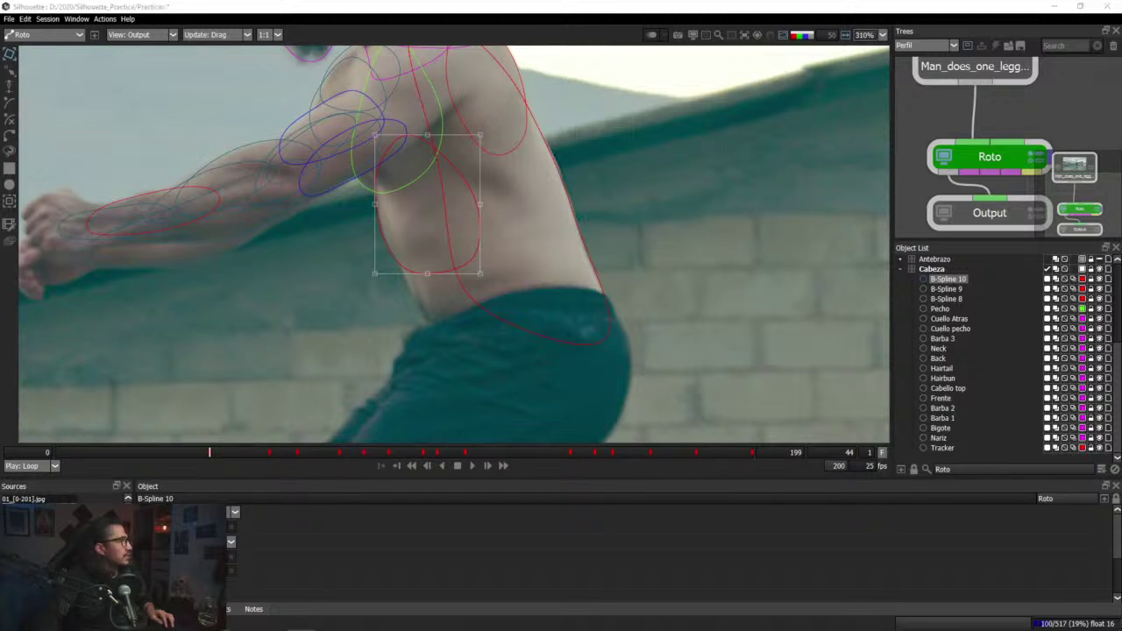
pyautogui.click(446, 5)
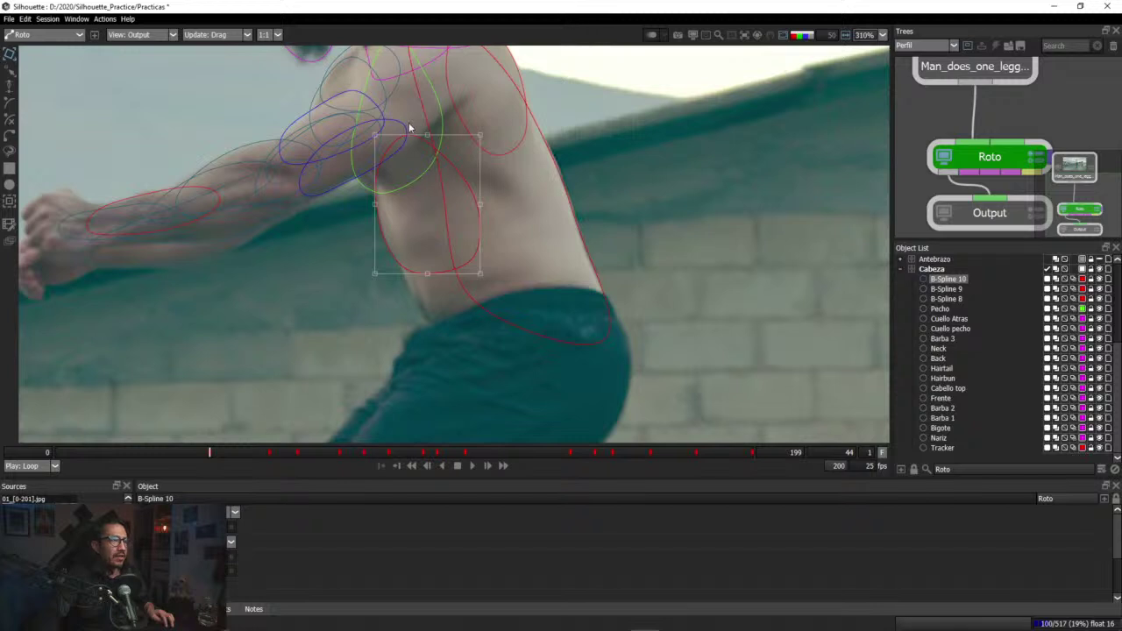
# Step: Adjust the front-torso shape at frame 52 by moving its lower rear corner up and outward
pyautogui.moveTo(215, 452); pyautogui.dragTo(238, 460)
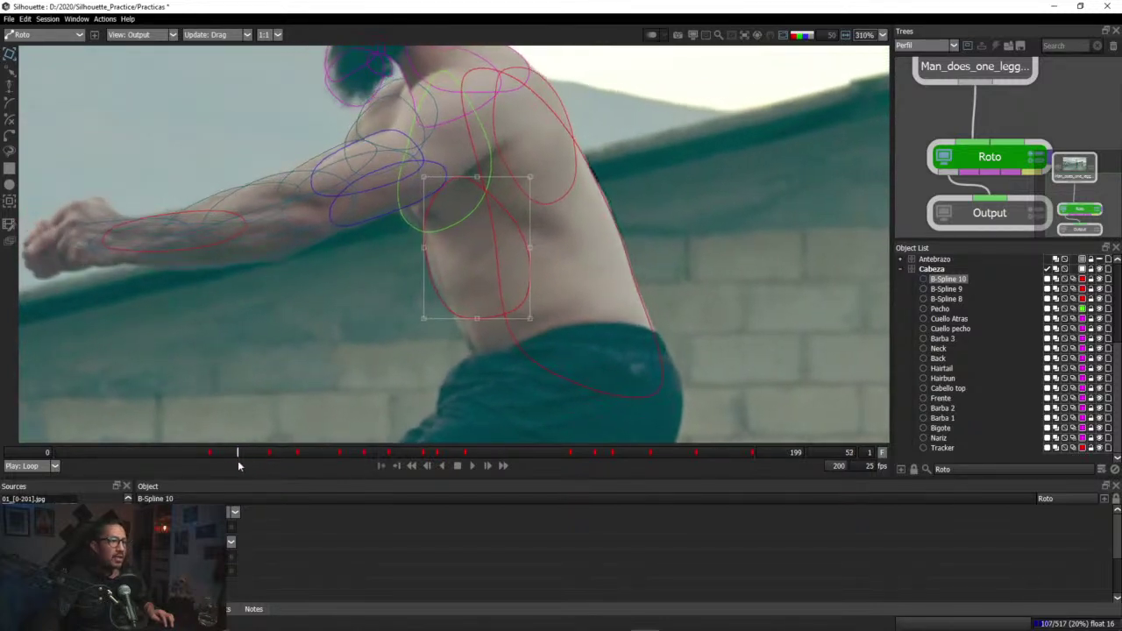
pyautogui.click(531, 319)
pyautogui.moveTo(531, 319); pyautogui.dragTo(539, 305)
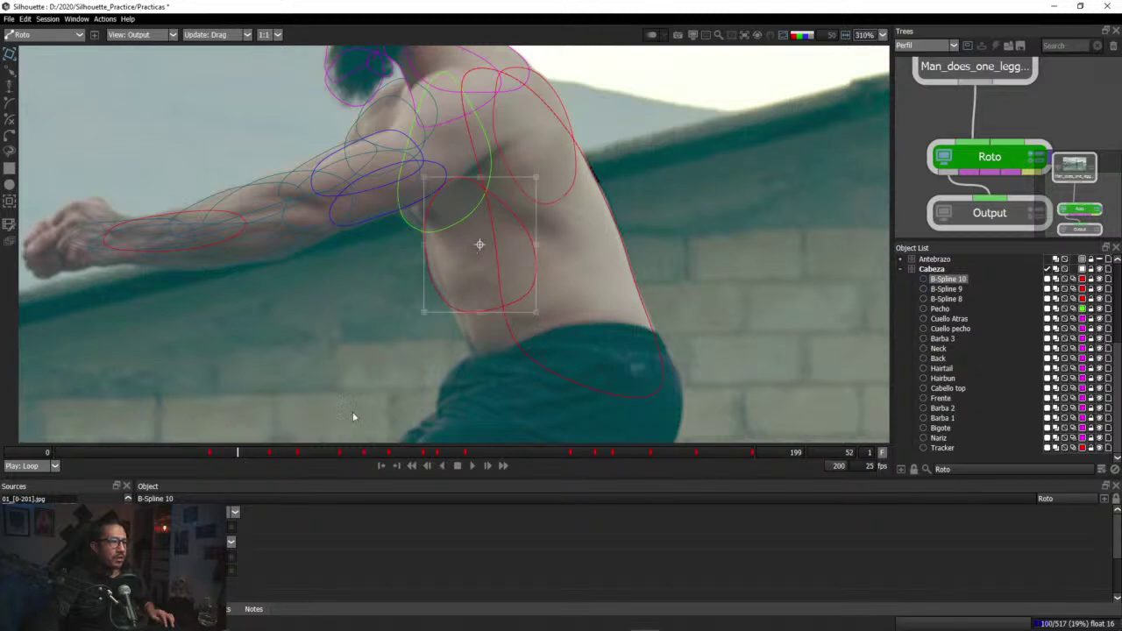
# Step: Keyframe the front-torso shape at frame 31 by moving it down and forward, lowering its upper edge and slightly raising its lower edge
pyautogui.moveTo(229, 455); pyautogui.dragTo(164, 454)
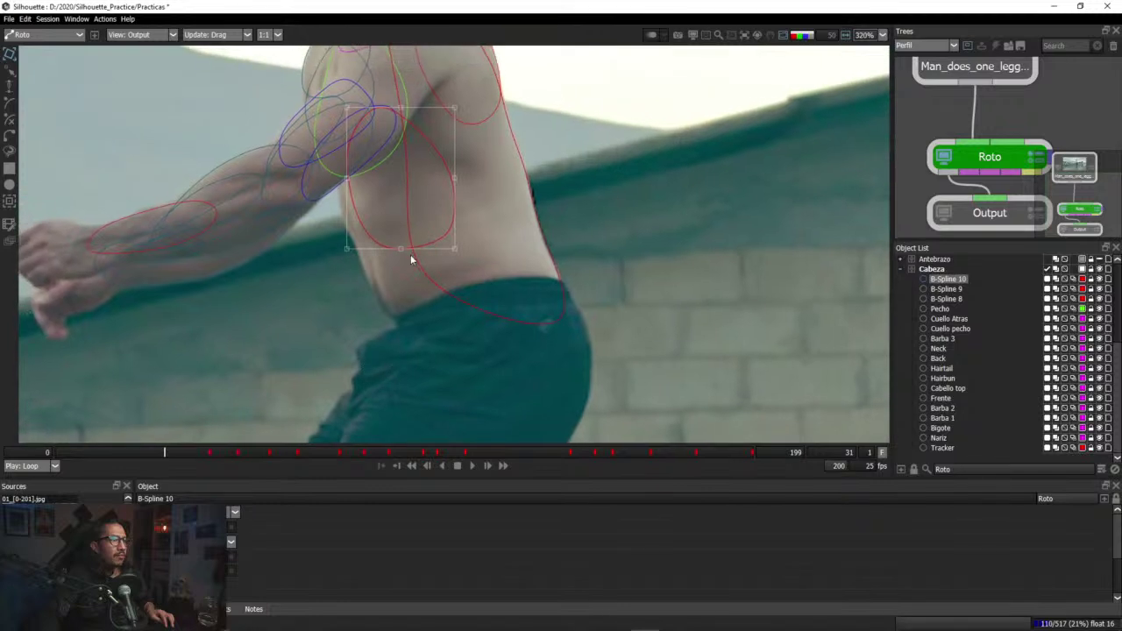
pyautogui.moveTo(414, 247); pyautogui.dragTo(402, 259)
pyautogui.moveTo(334, 118); pyautogui.dragTo(342, 131)
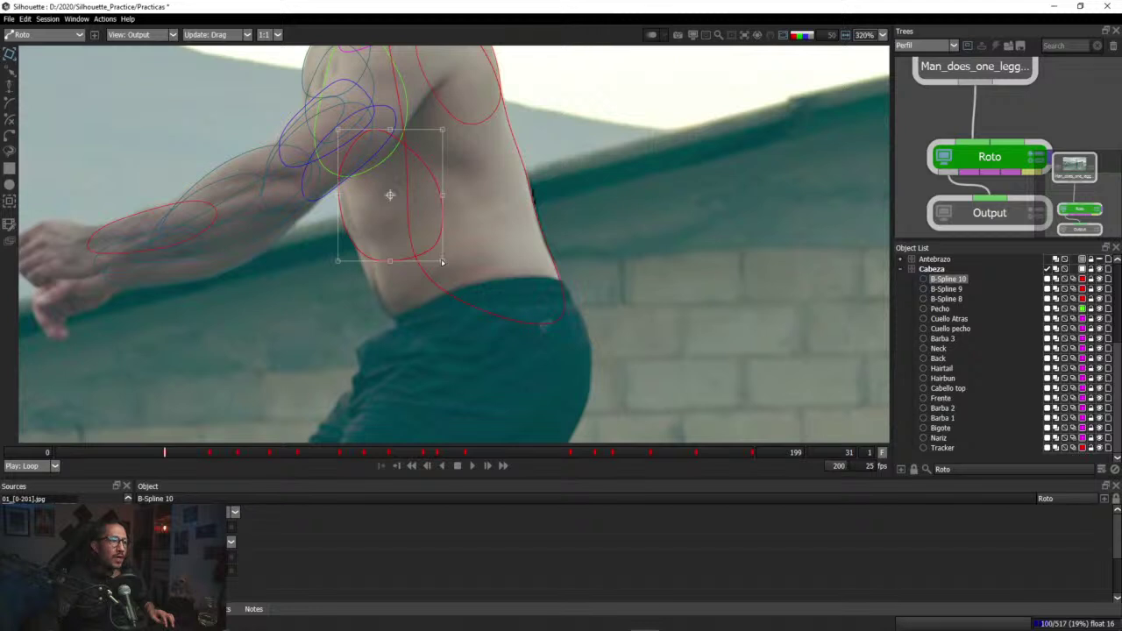
pyautogui.moveTo(442, 262); pyautogui.dragTo(441, 252)
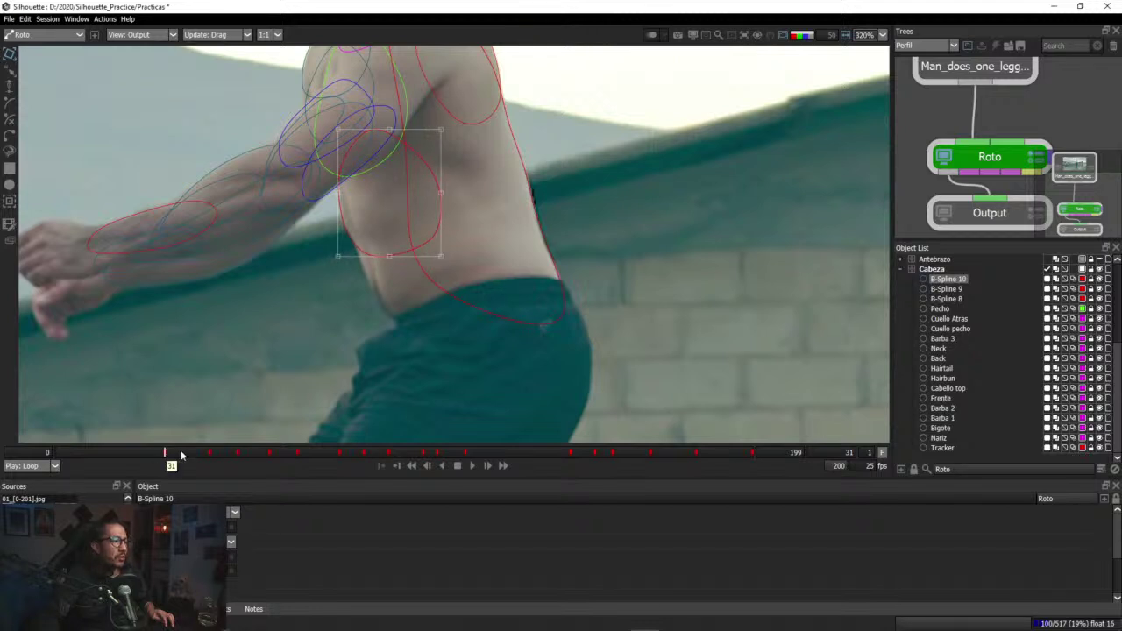
# Step: Refine the front-torso shape at frame 38 by widening it slightly toward the back and adjusting its corners to the belly
pyautogui.moveTo(181, 455)
pyautogui.mouseDown()
pyautogui.moveTo(199, 453)
pyautogui.moveTo(187, 454)
pyautogui.mouseUp()
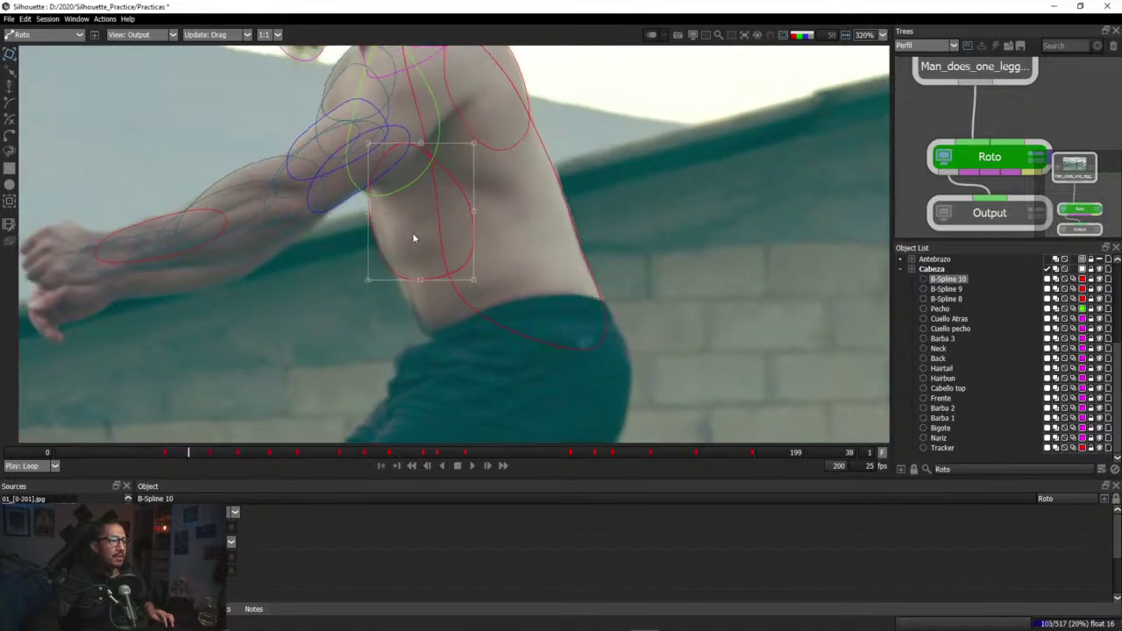
pyautogui.moveTo(473, 281); pyautogui.dragTo(478, 280)
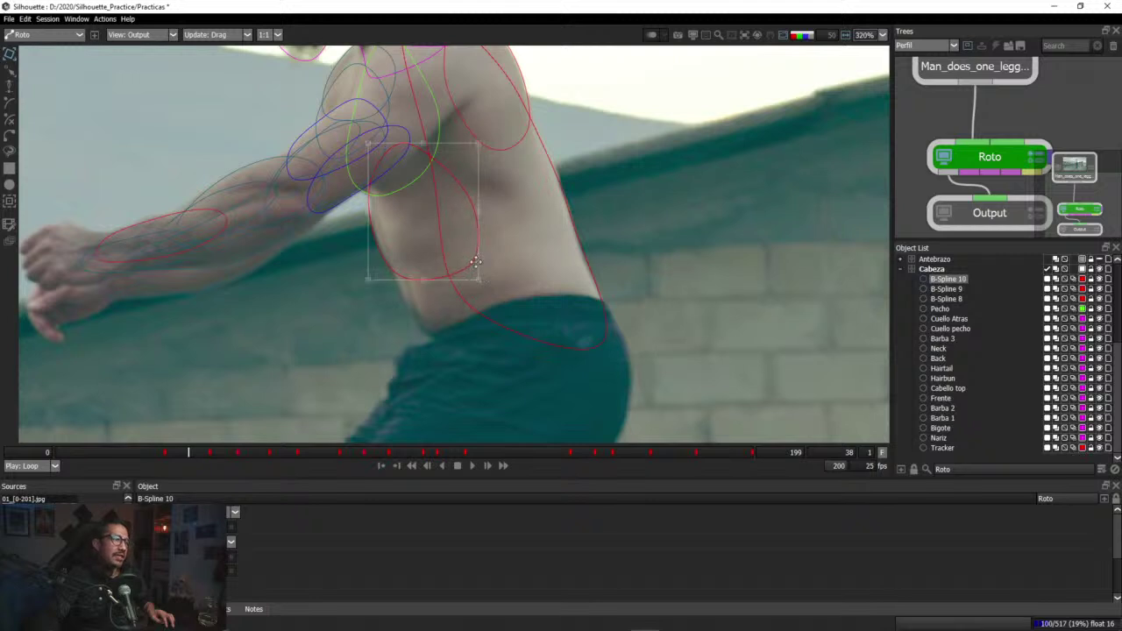
pyautogui.click(431, 151)
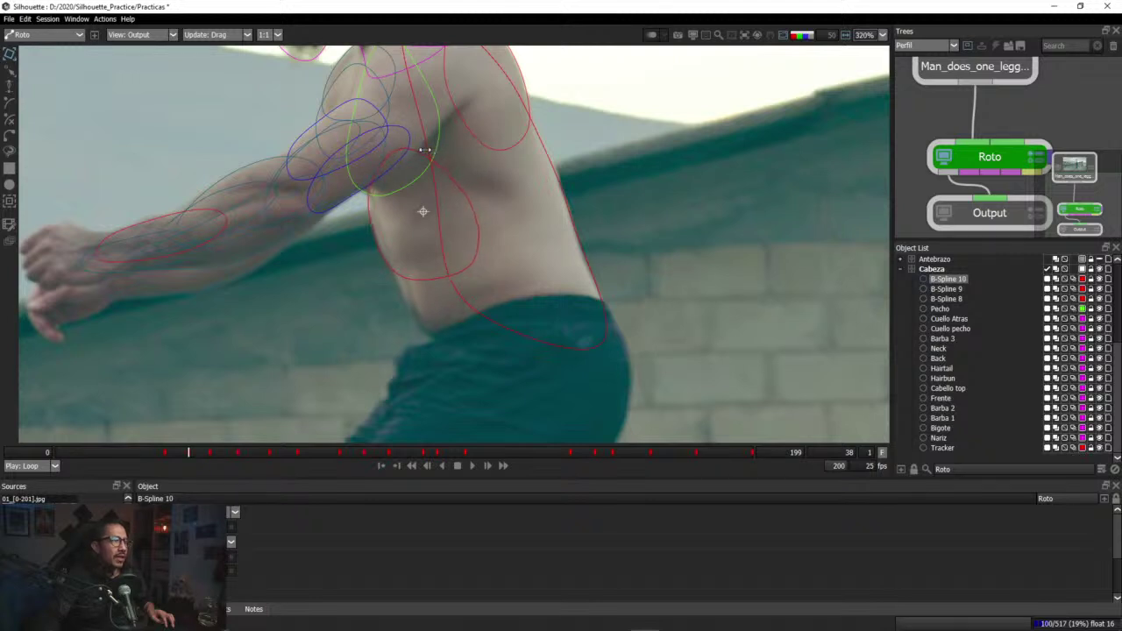
pyautogui.click(433, 206)
pyautogui.moveTo(369, 281); pyautogui.dragTo(370, 282)
# Step: Keyframe the front-torso shape at frame 25 by moving it forward and down onto the belly's edge and adjusting its size
pyautogui.moveTo(189, 454); pyautogui.dragTo(141, 454)
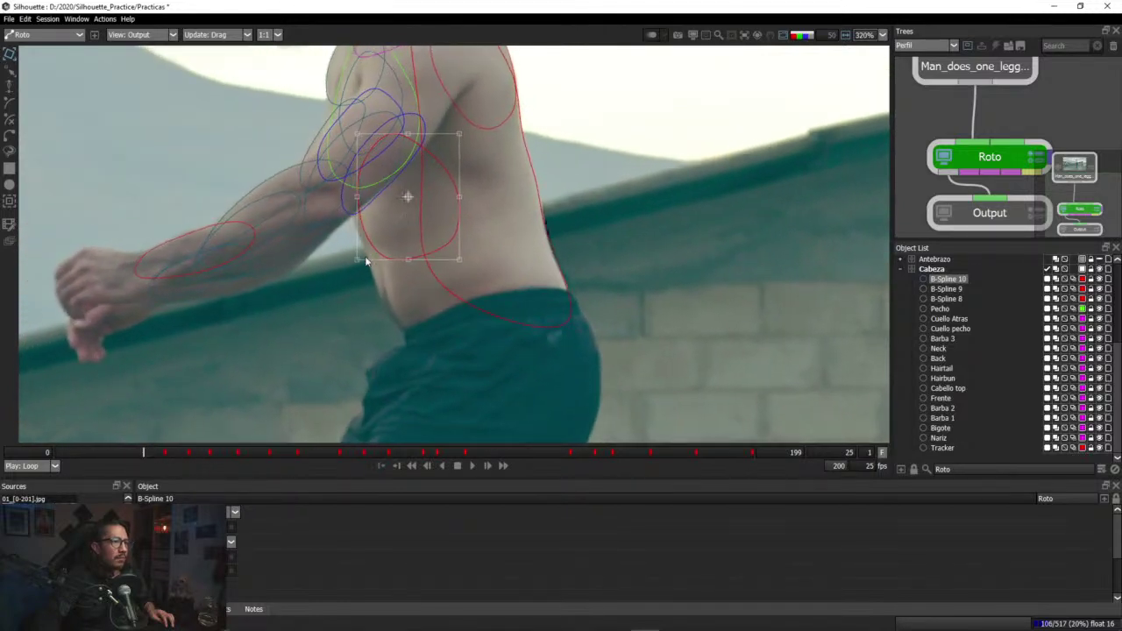
pyautogui.moveTo(388, 255); pyautogui.dragTo(353, 271)
pyautogui.moveTo(453, 272); pyautogui.dragTo(409, 260)
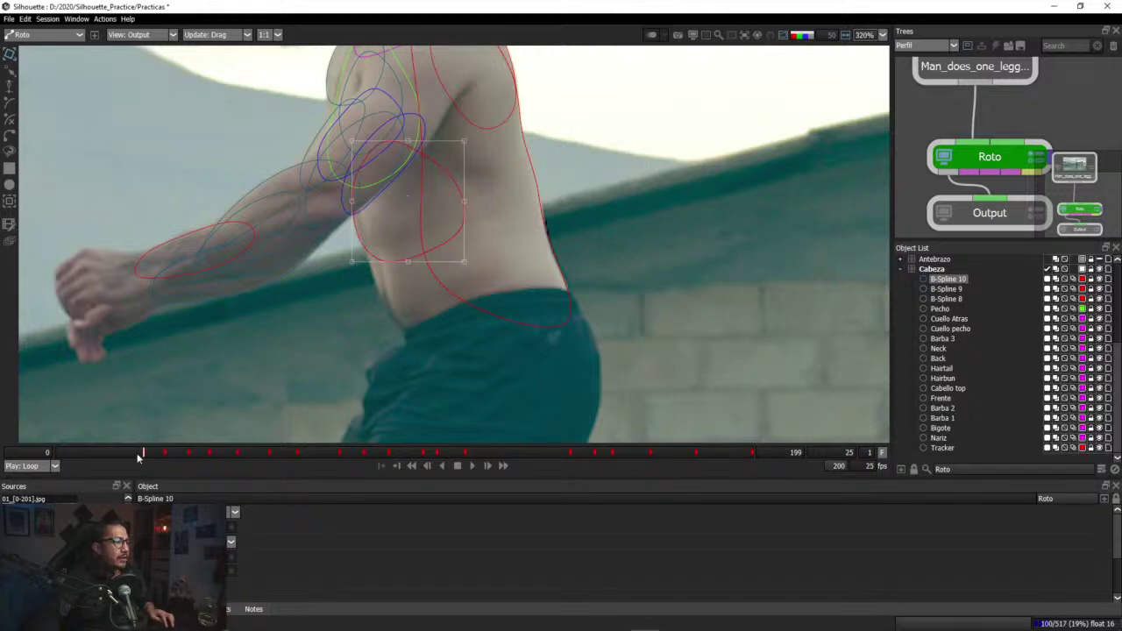
# Step: Keyframe the front-torso shape at frame 0 by moving it down and forward onto the abdomen and reshaping its upper corners
pyautogui.moveTo(136, 457); pyautogui.dragTo(27, 454)
pyautogui.moveTo(351, 318); pyautogui.dragTo(453, 463)
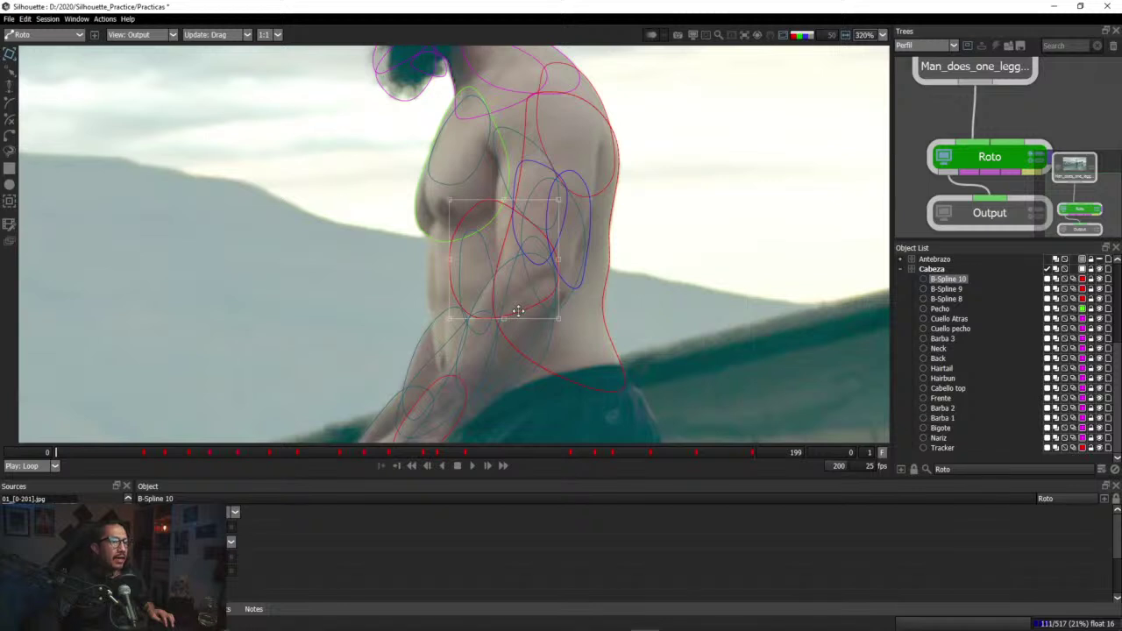
pyautogui.moveTo(518, 310); pyautogui.dragTo(494, 323)
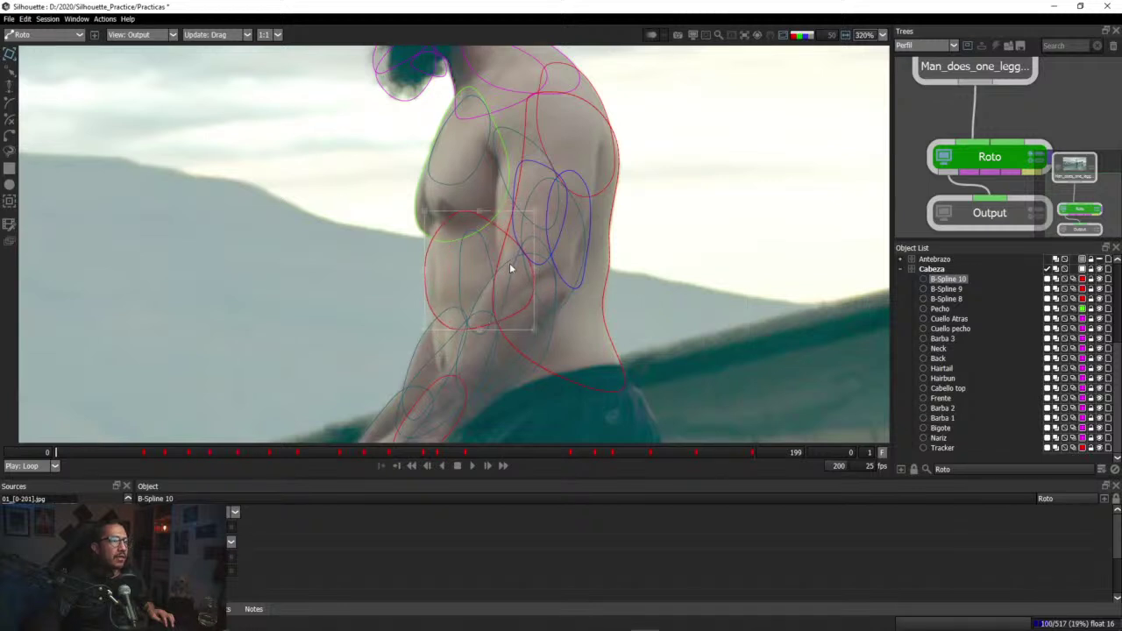
pyautogui.moveTo(530, 212); pyautogui.dragTo(528, 237)
pyautogui.moveTo(425, 219); pyautogui.dragTo(429, 211)
# Step: Fine-tune the front-torso shape at frame 0 by extending its lower edge, narrowing its rear side and raising its upper edge
pyautogui.scroll(2, 462, 331)
pyautogui.scroll(1, 462, 330)
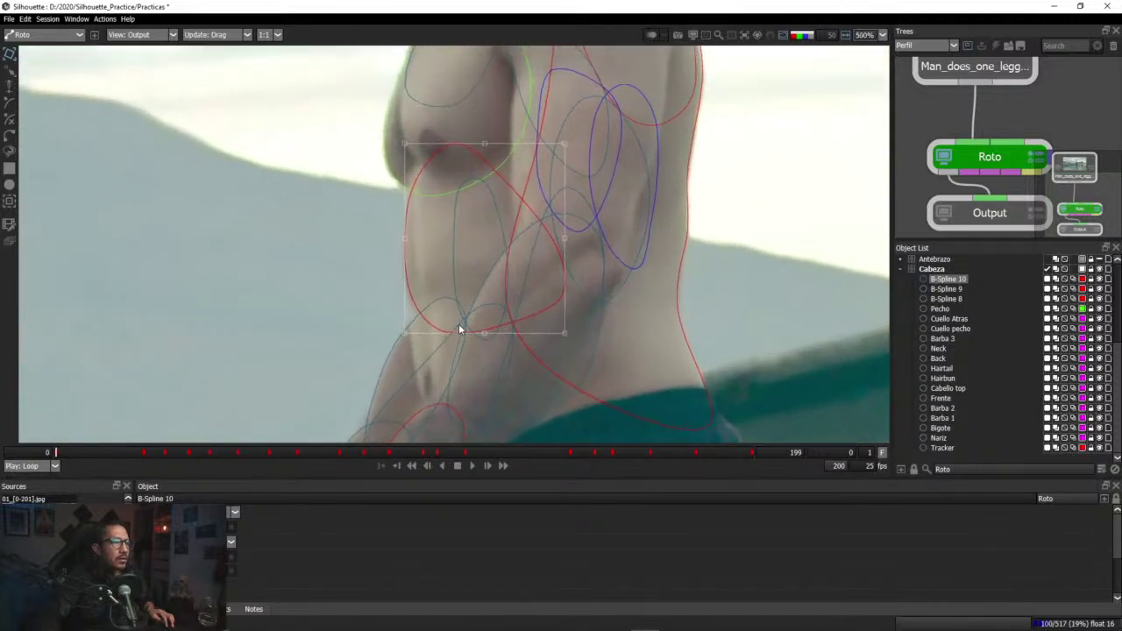
pyautogui.click(400, 347)
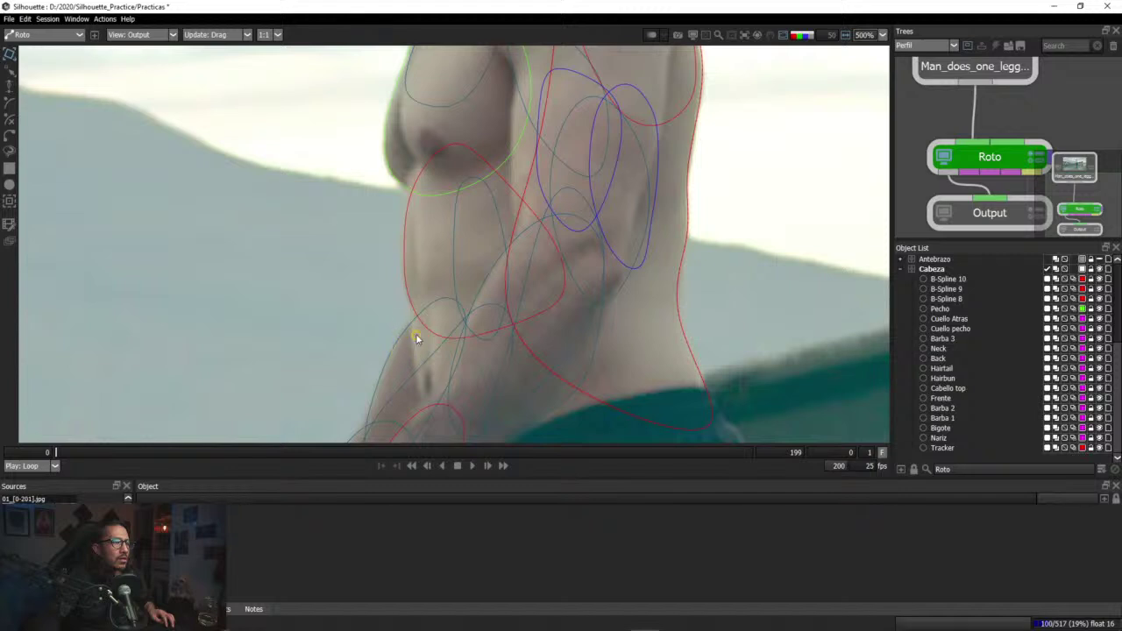
pyautogui.click(415, 338)
pyautogui.click(405, 340)
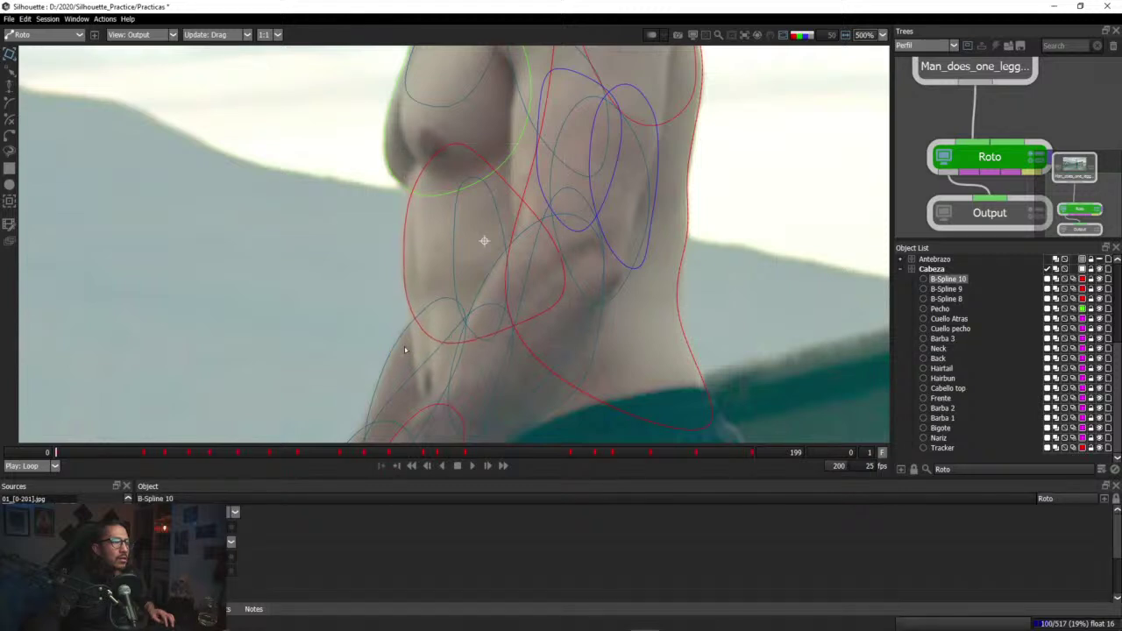
pyautogui.press('t')
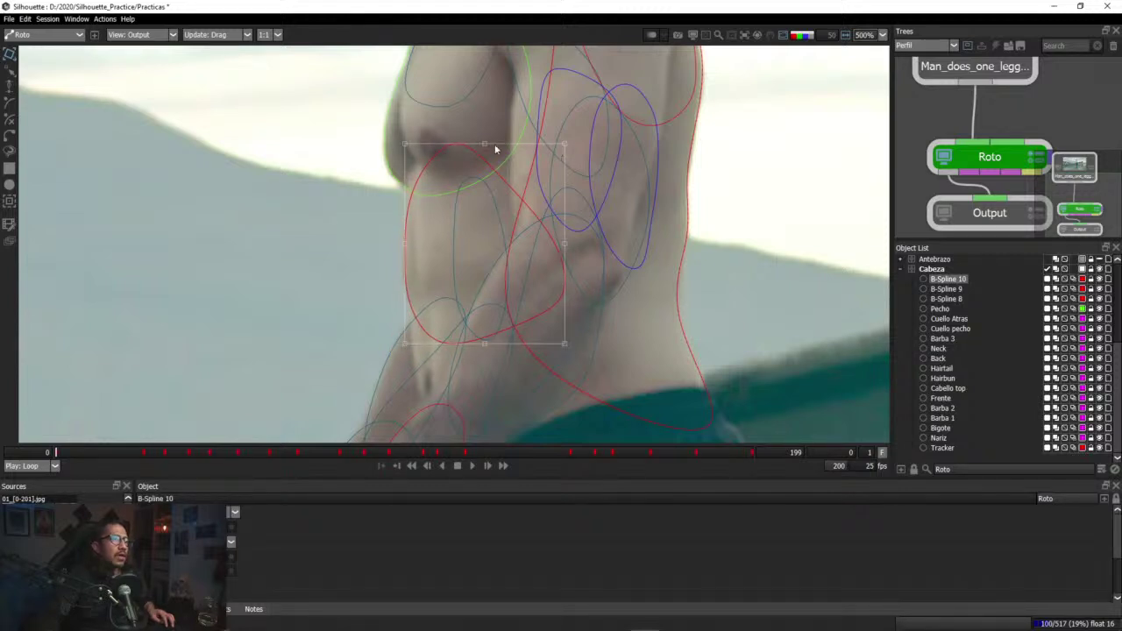
pyautogui.moveTo(565, 144); pyautogui.dragTo(554, 139)
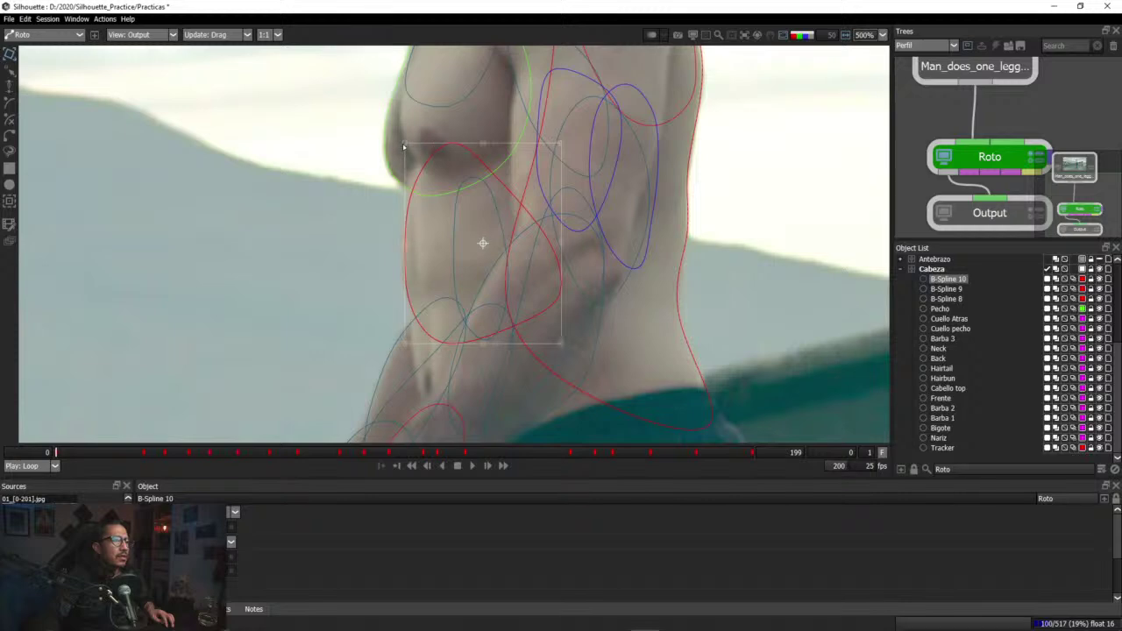
pyautogui.moveTo(406, 143); pyautogui.dragTo(403, 140)
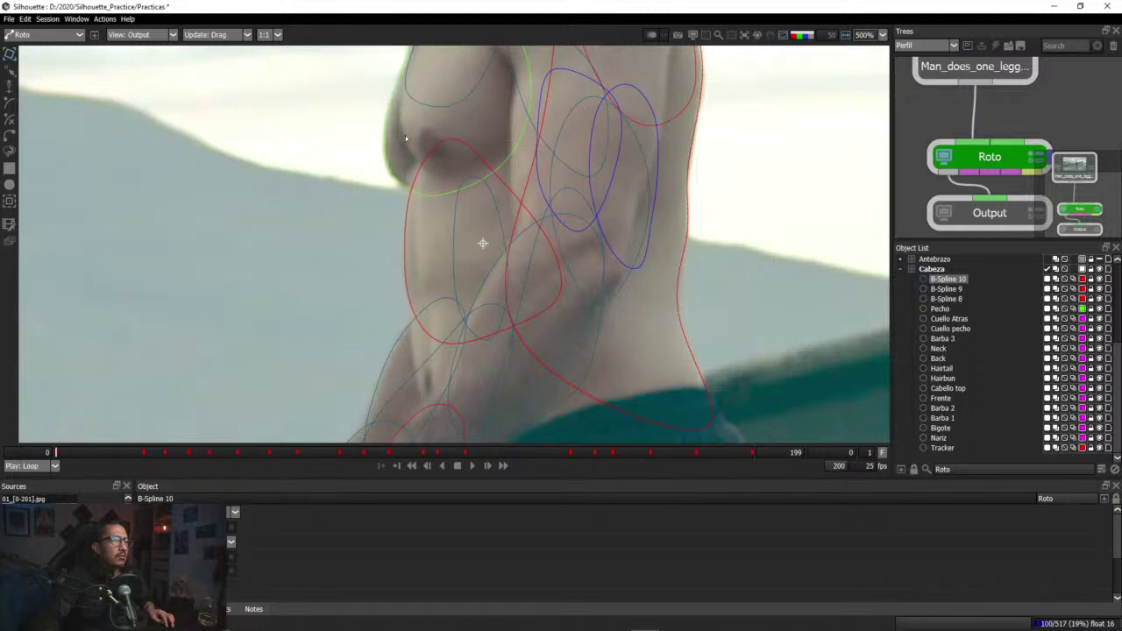
pyautogui.click(432, 180)
# Step: Go to frame 14 and check the front-torso shape against the whole figure
pyautogui.moveTo(59, 453)
pyautogui.mouseDown()
pyautogui.moveTo(144, 461)
pyautogui.moveTo(54, 453)
pyautogui.mouseUp()
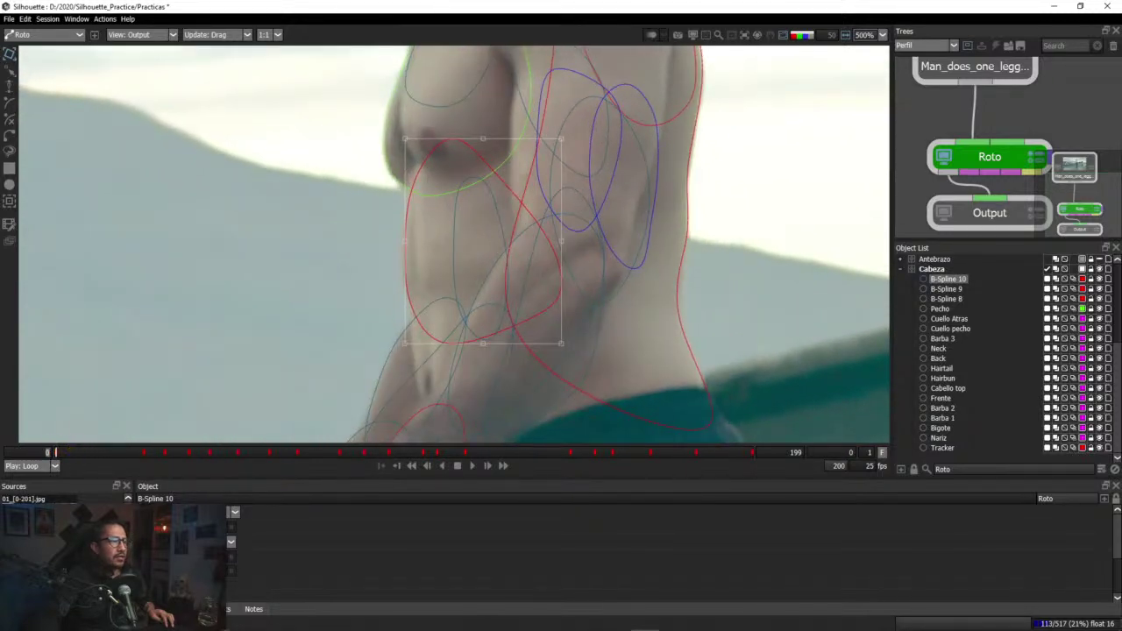
pyautogui.moveTo(94, 456); pyautogui.dragTo(104, 454)
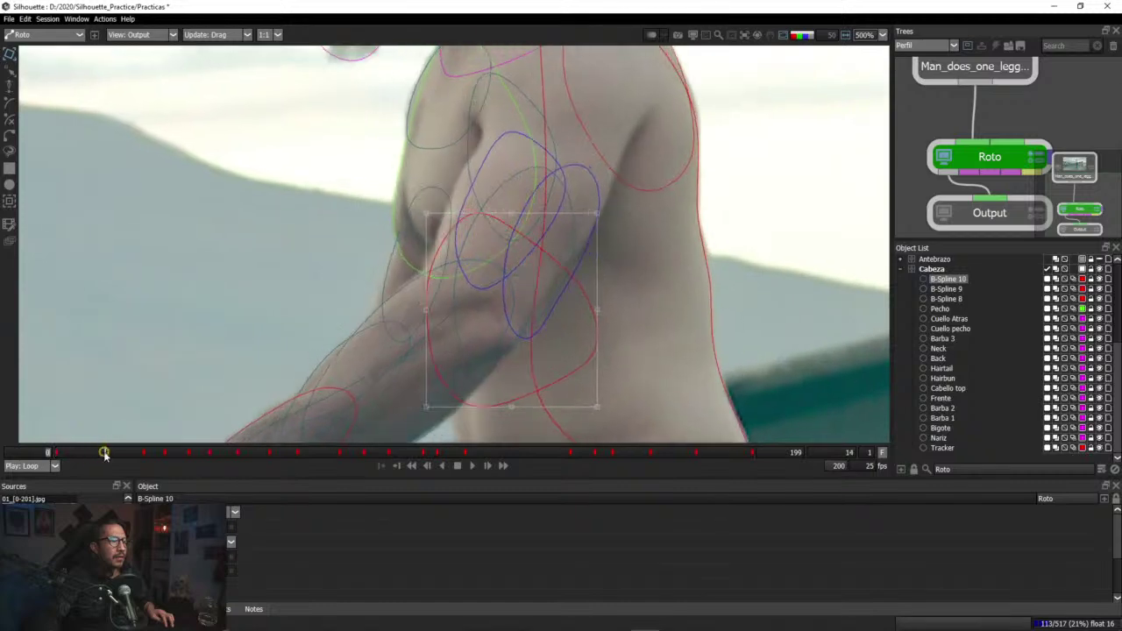
pyautogui.scroll(-6, 303, 379)
pyautogui.scroll(-2, 310, 386)
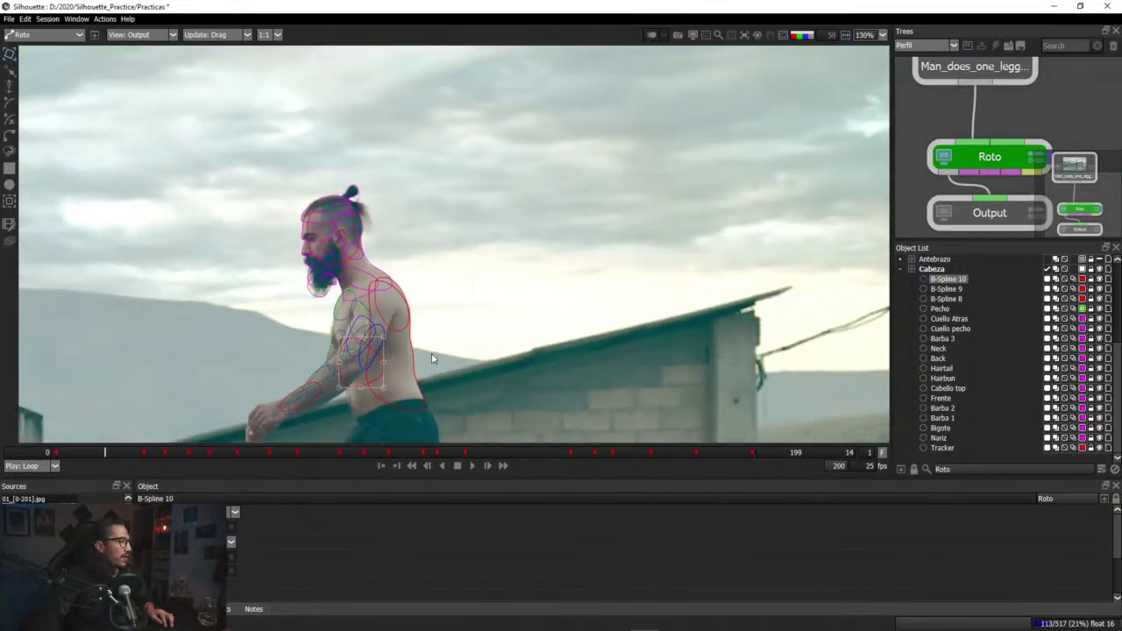
pyautogui.scroll(-4, 483, 345)
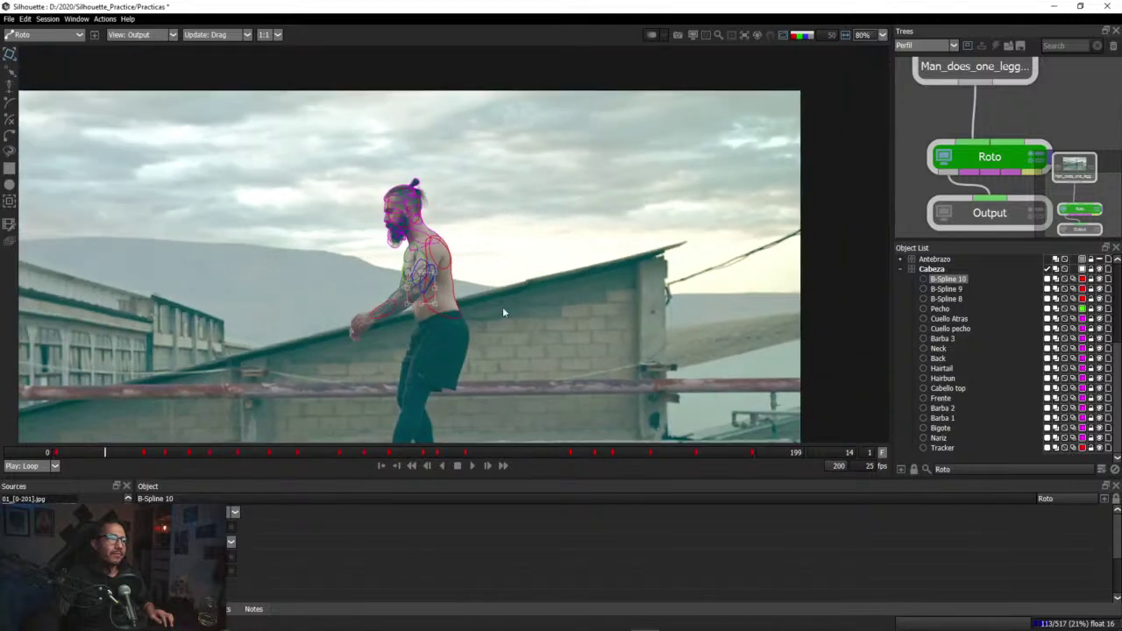
# Step: Display the roto as a Color Comp cutout and hide the shape overlays
pyautogui.moveTo(541, 279); pyautogui.dragTo(544, 275)
pyautogui.moveTo(540, 321); pyautogui.dragTo(568, 279)
pyautogui.scroll(-2, 568, 282)
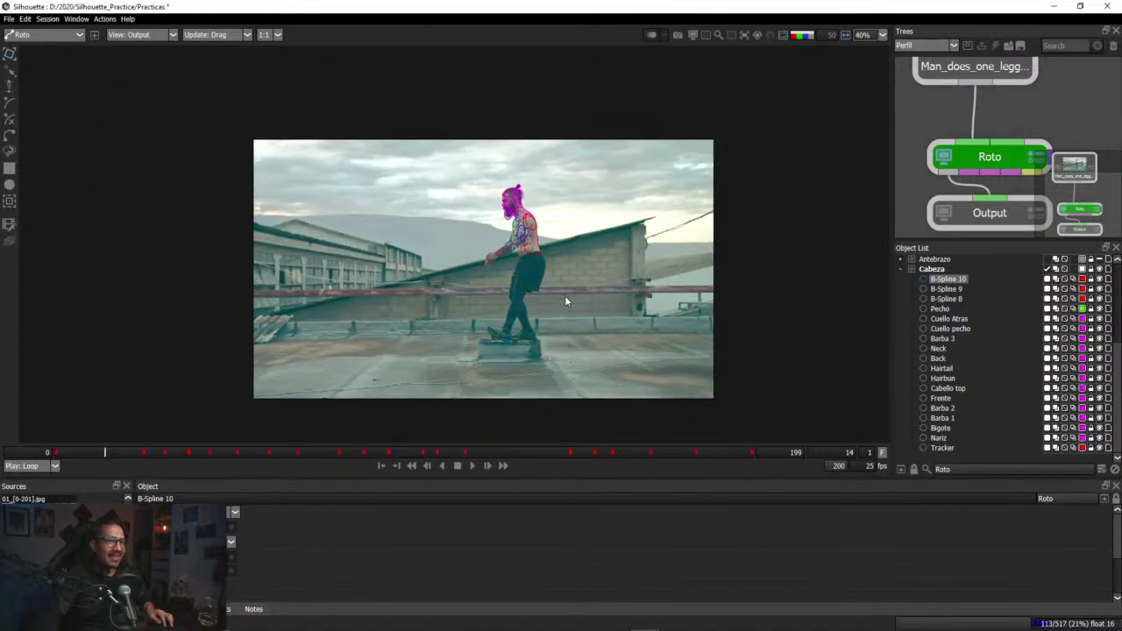
pyautogui.scroll(3, 566, 296)
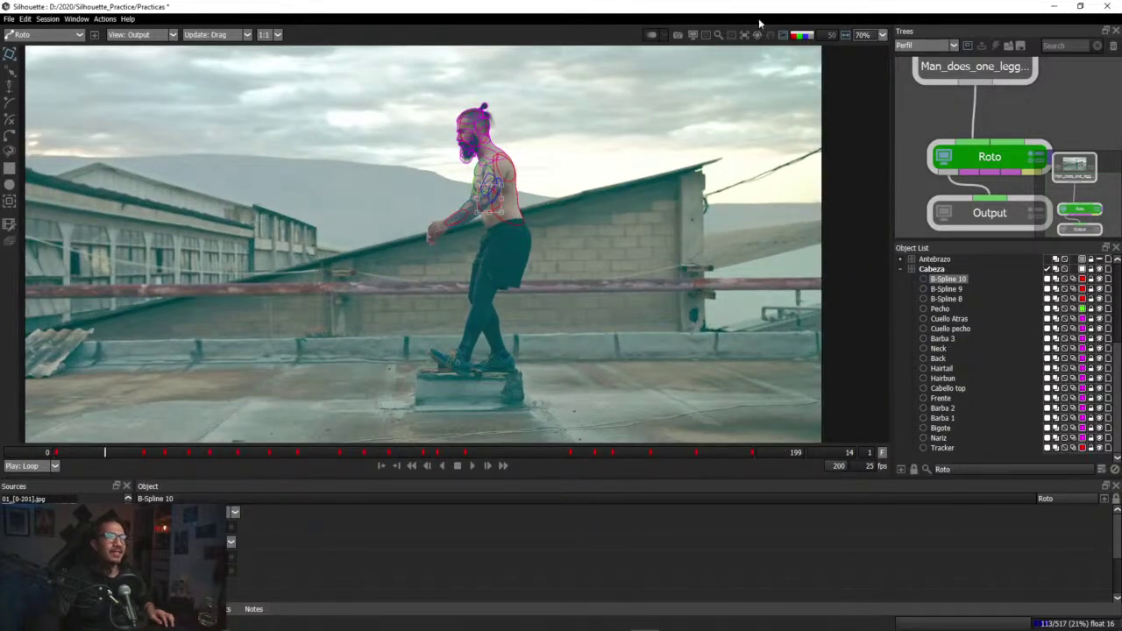
pyautogui.click(149, 35)
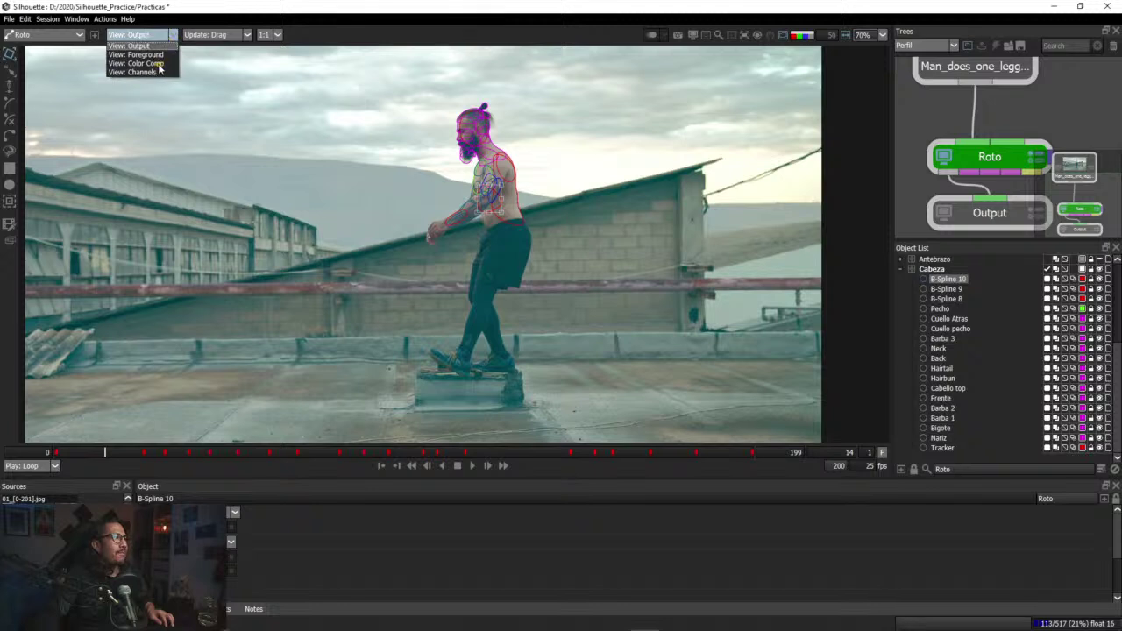
pyautogui.click(138, 64)
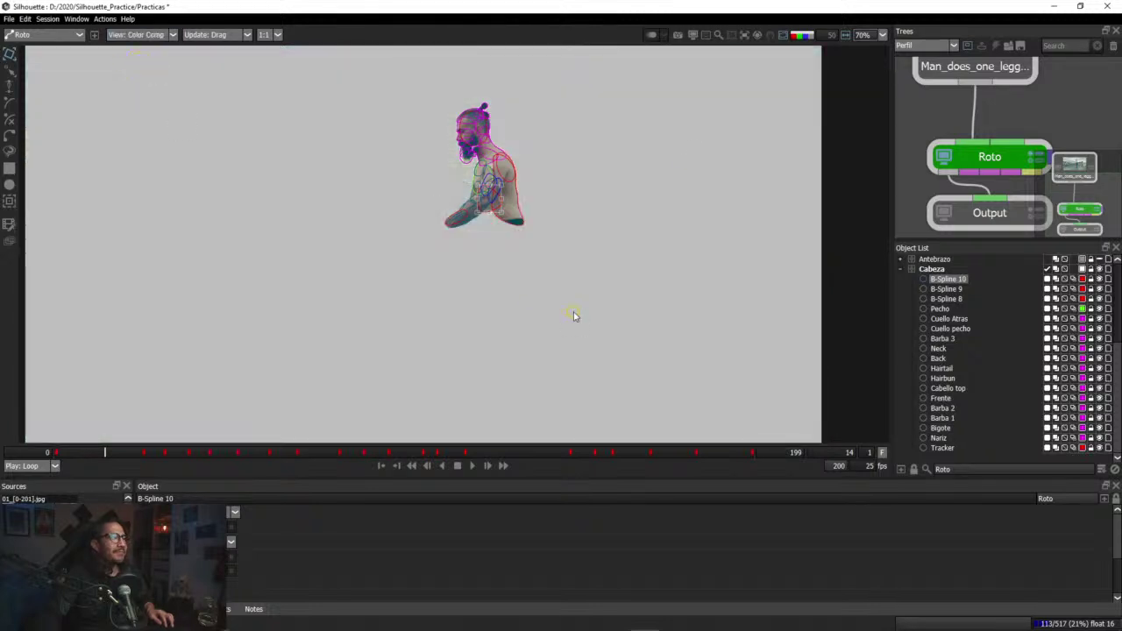
pyautogui.click(781, 37)
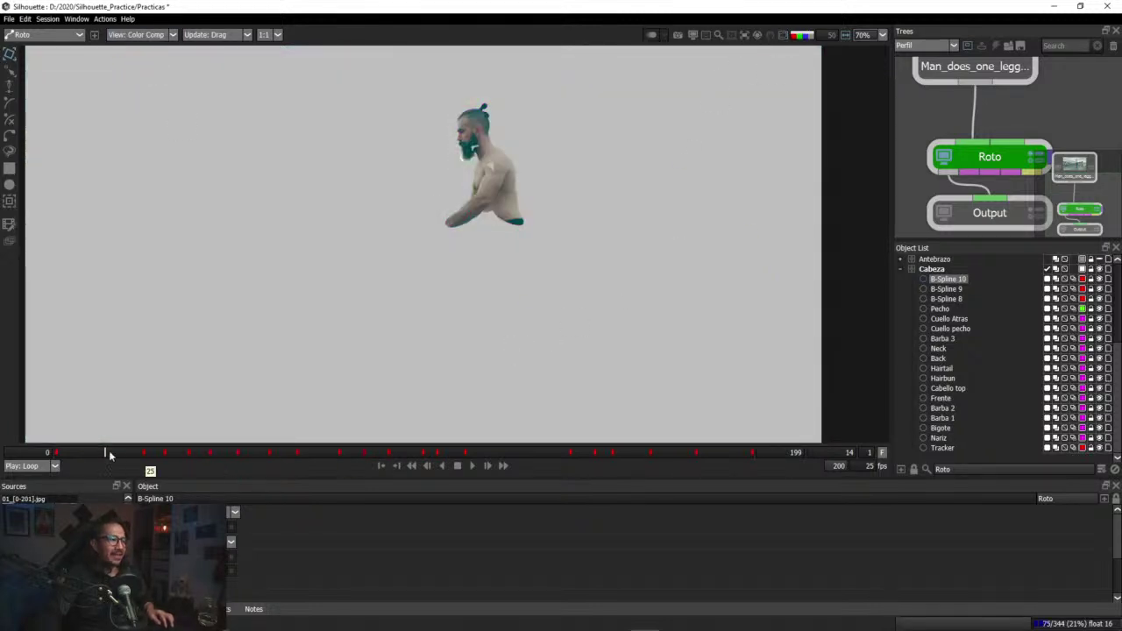
# Step: Review the cutout from frame 0 to frame 199, then play the sequence back to check its motion
pyautogui.moveTo(105, 452); pyautogui.dragTo(53, 452)
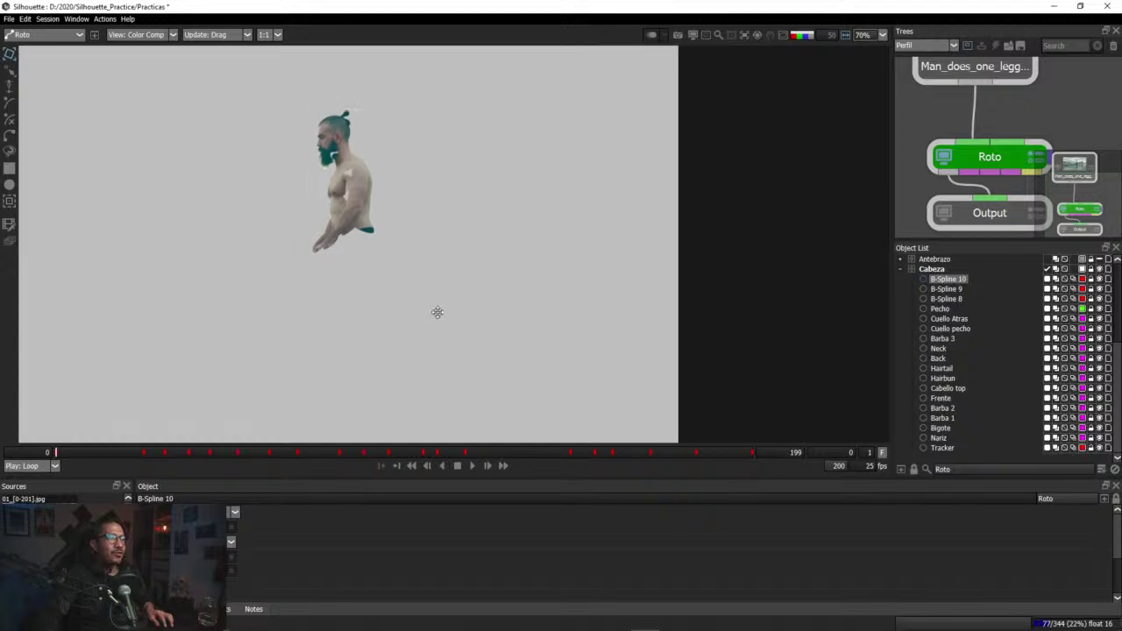
pyautogui.moveTo(53, 450); pyautogui.dragTo(766, 456)
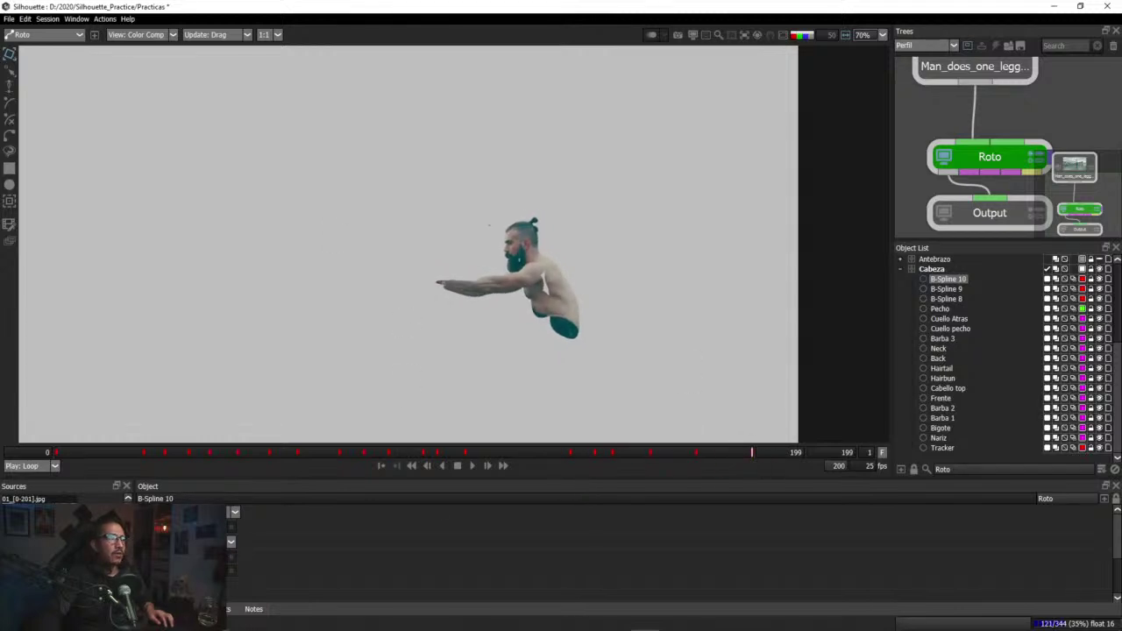
pyautogui.click(474, 467)
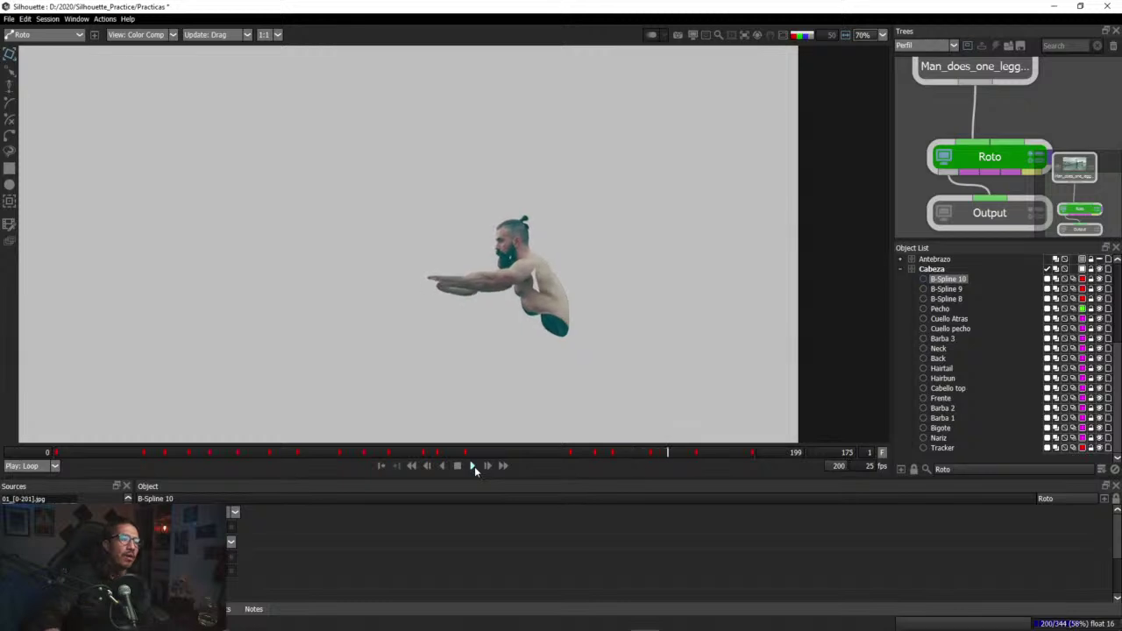
pyautogui.press('space')
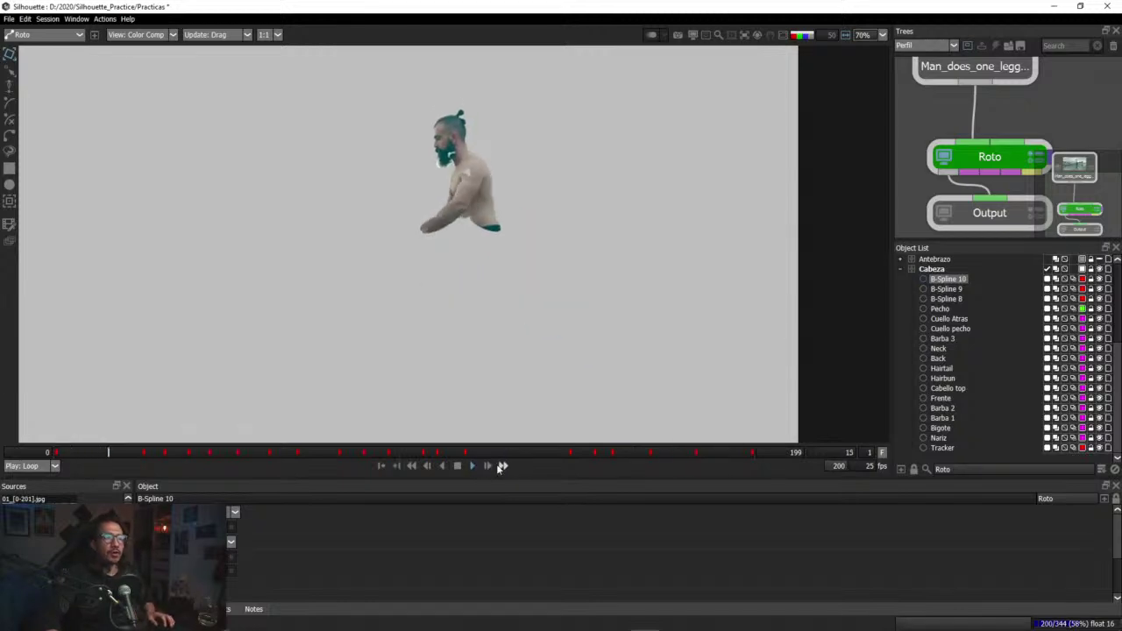
# Step: Scrub back and forth through the sequence to examine the cutout's torso, arm and head edges, ending at frame 43
pyautogui.moveTo(230, 460); pyautogui.dragTo(405, 460)
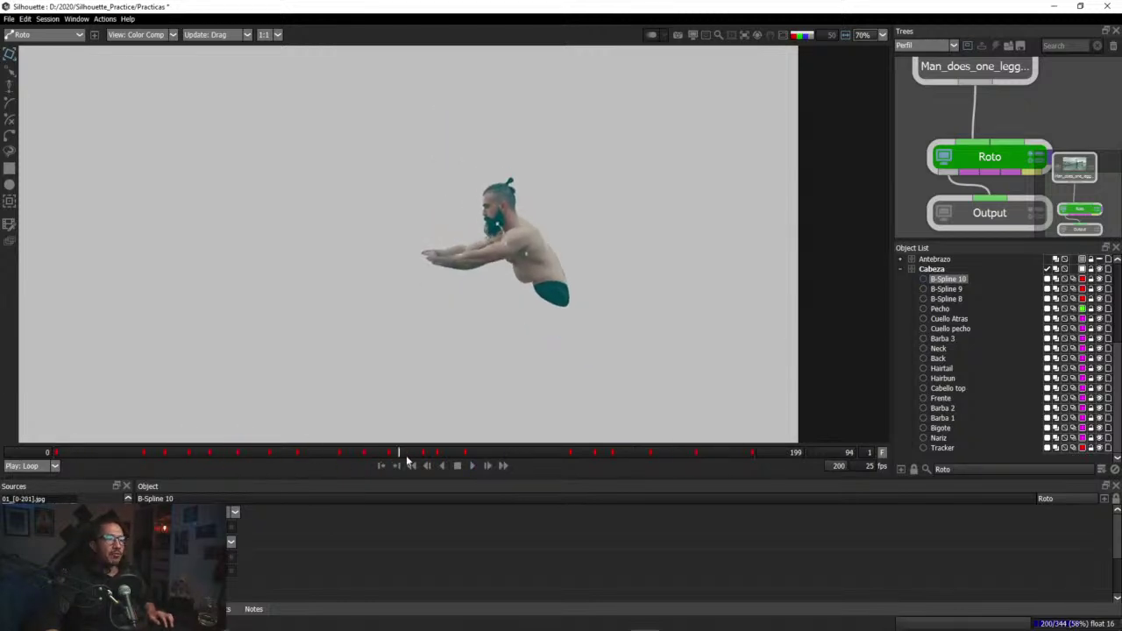
pyautogui.moveTo(548, 461); pyautogui.dragTo(708, 455)
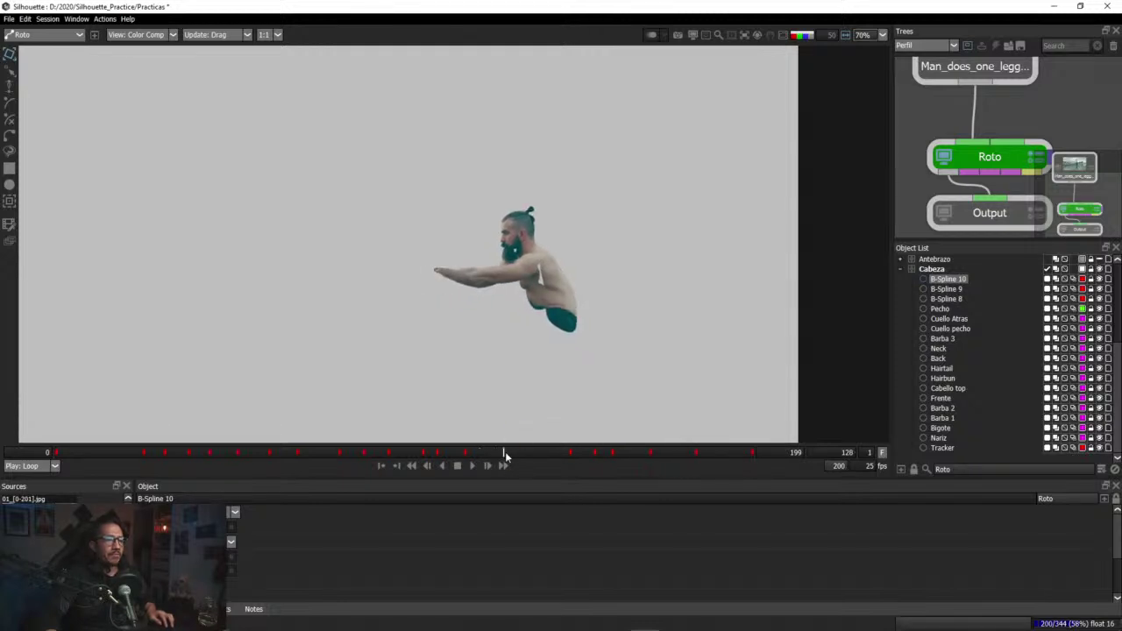
pyautogui.click(731, 455)
pyautogui.moveTo(731, 455); pyautogui.dragTo(443, 451)
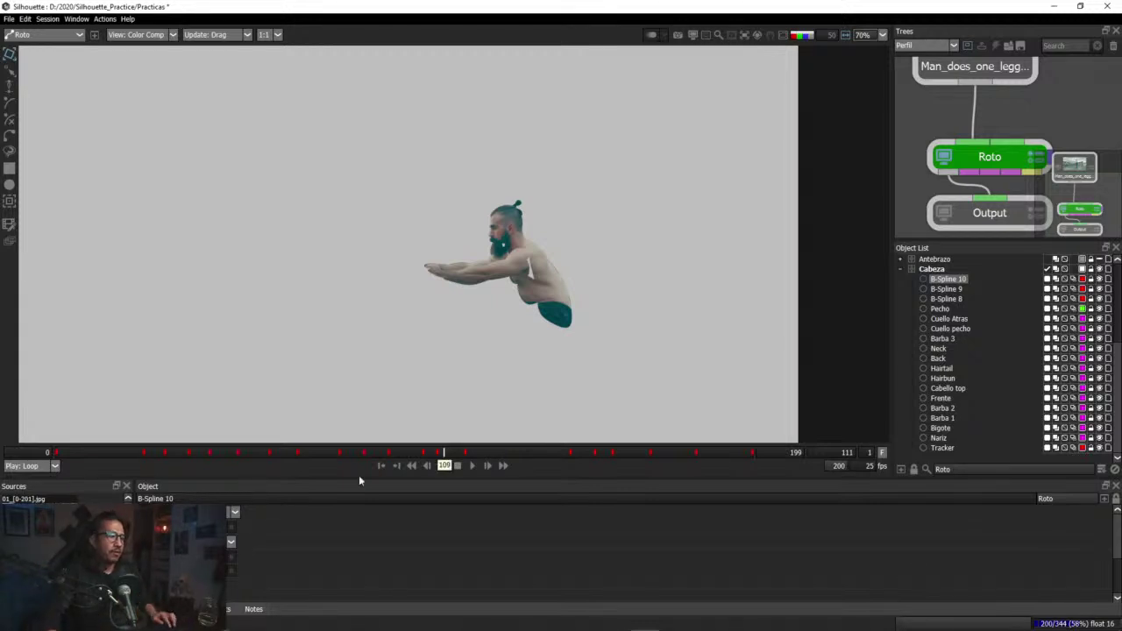
pyautogui.moveTo(491, 451); pyautogui.dragTo(334, 453)
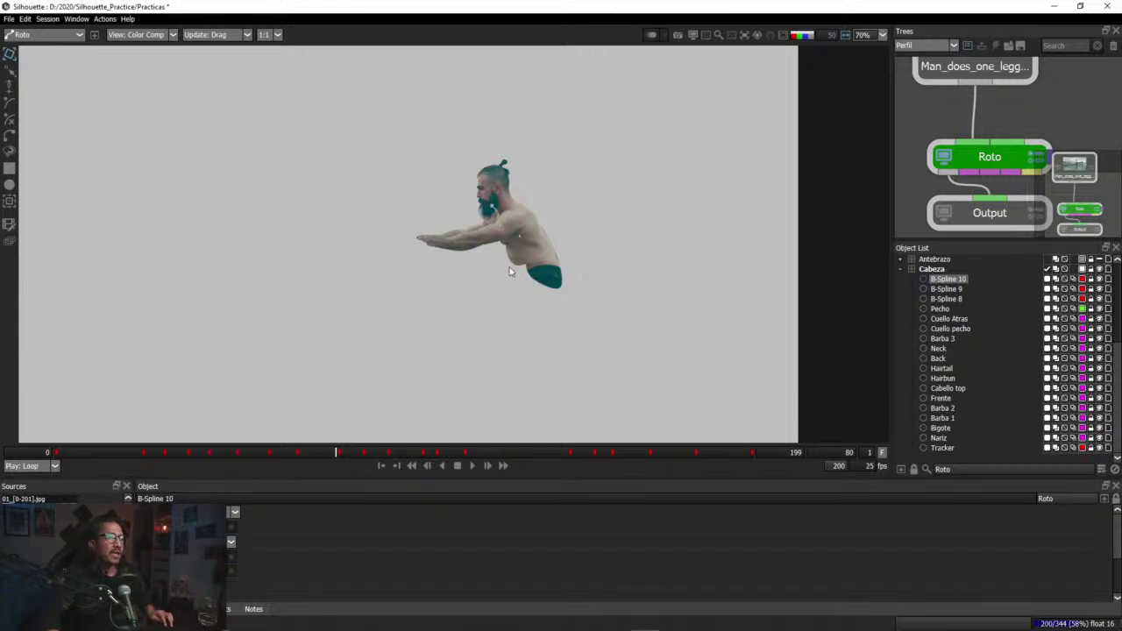
pyautogui.scroll(-3, 508, 271)
pyautogui.scroll(2, 509, 270)
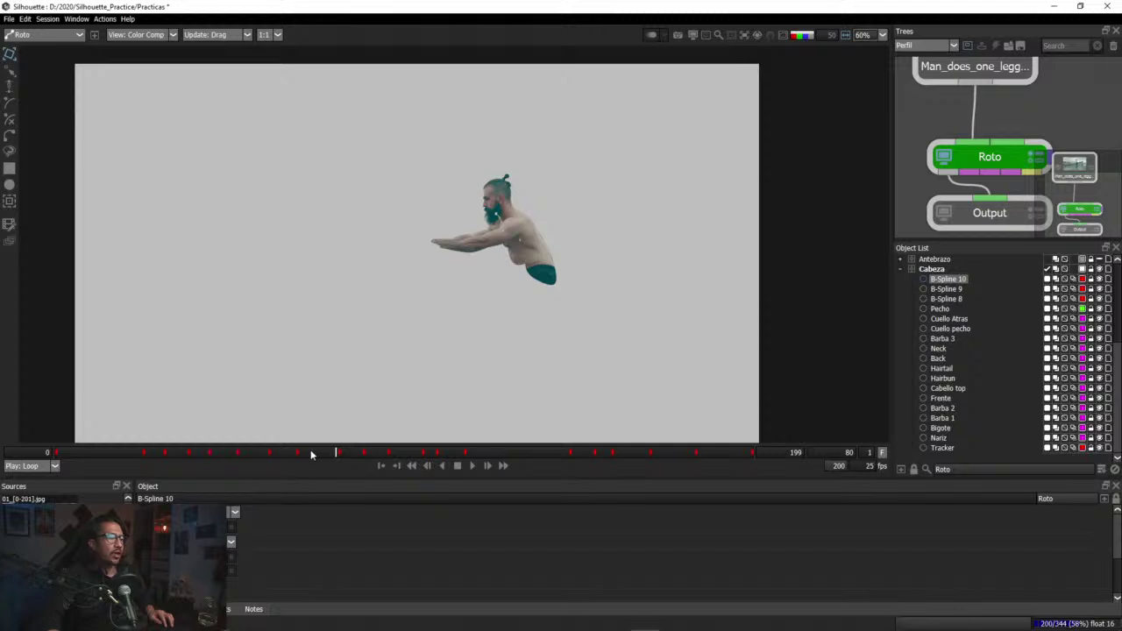
pyautogui.moveTo(310, 454); pyautogui.dragTo(692, 457)
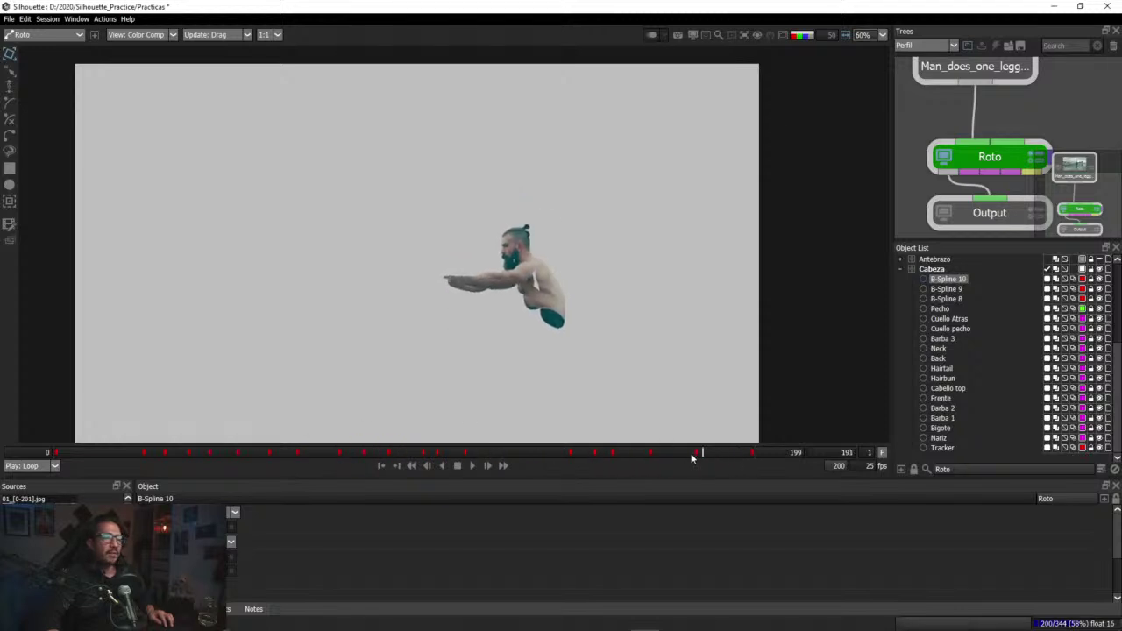
pyautogui.moveTo(490, 455); pyautogui.dragTo(208, 454)
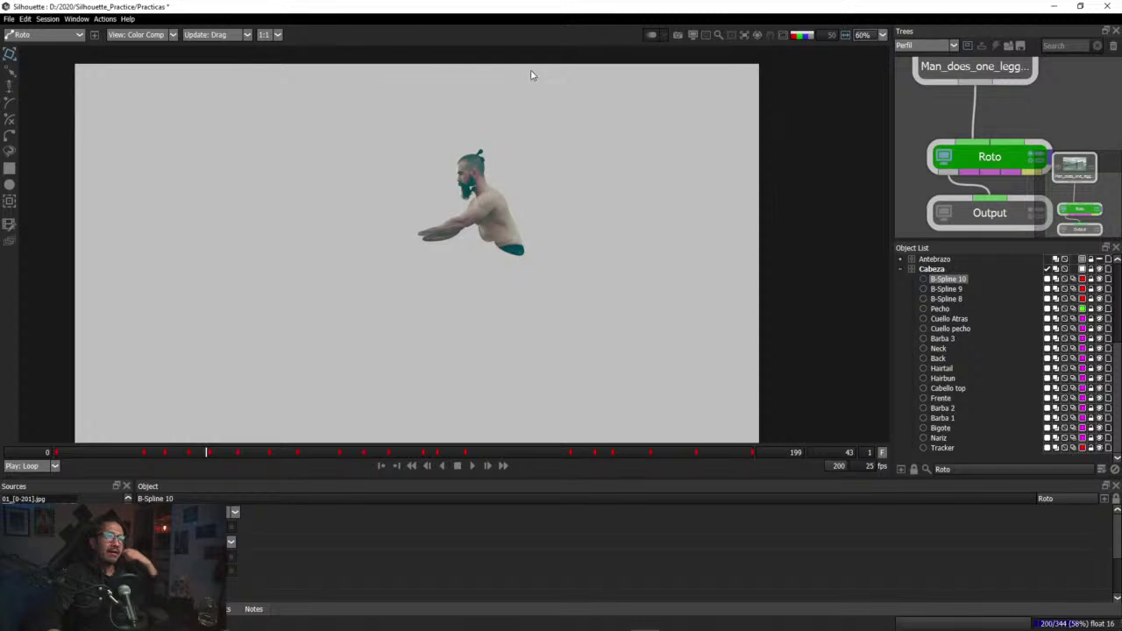
# Step: Return the viewer to Output with the shape overlays visible and deselect B-Spline 10
pyautogui.click(151, 35)
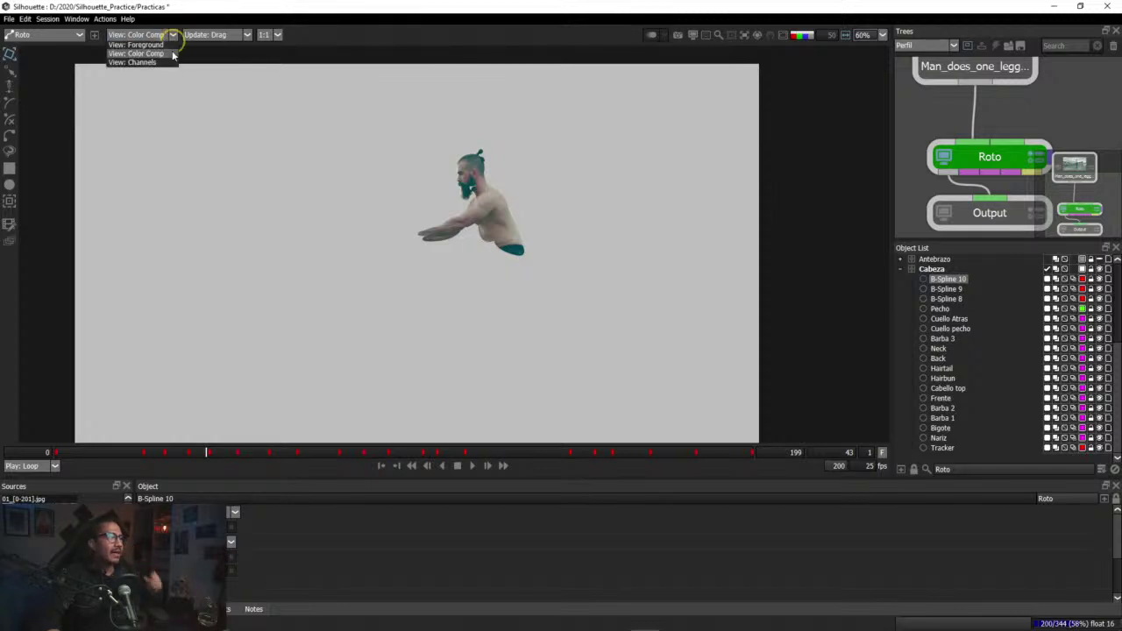
pyautogui.click(148, 47)
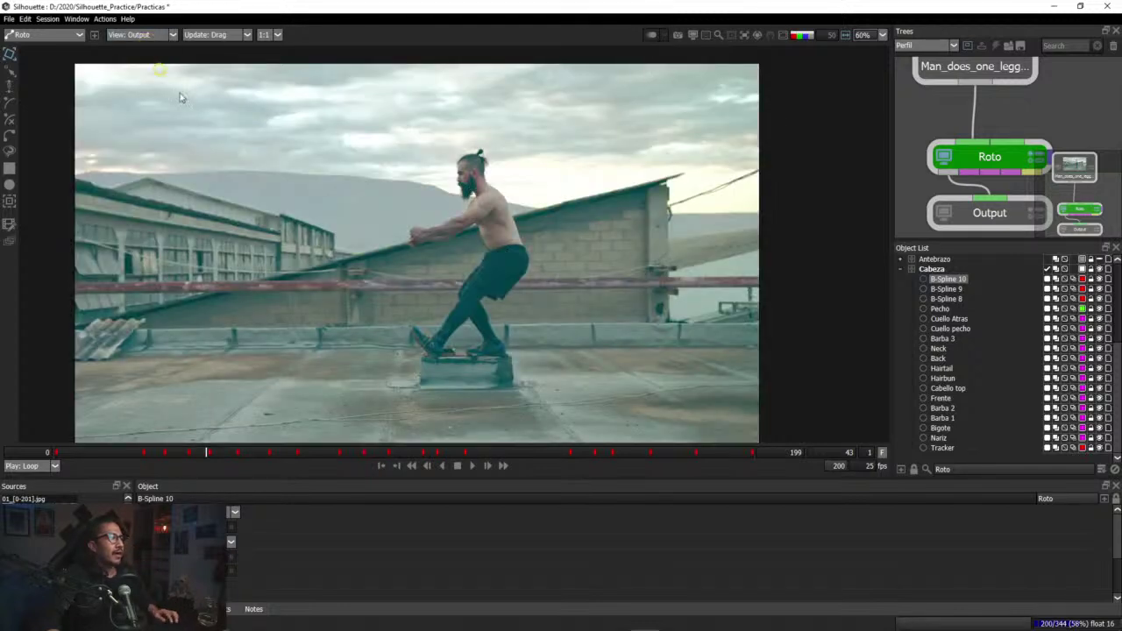
pyautogui.click(783, 36)
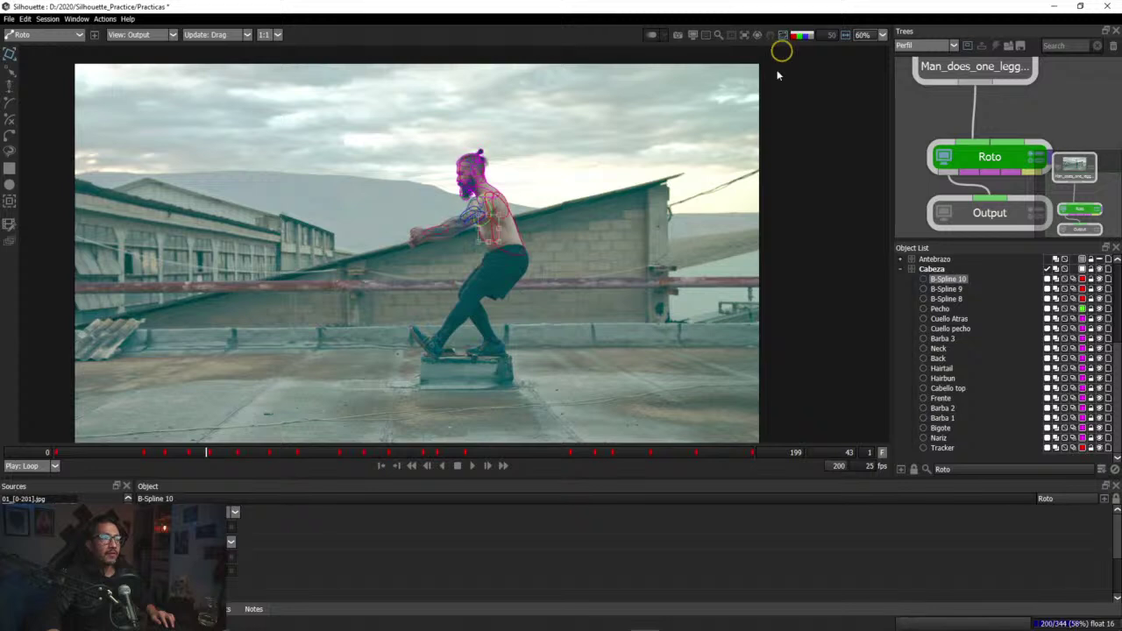
pyautogui.click(489, 426)
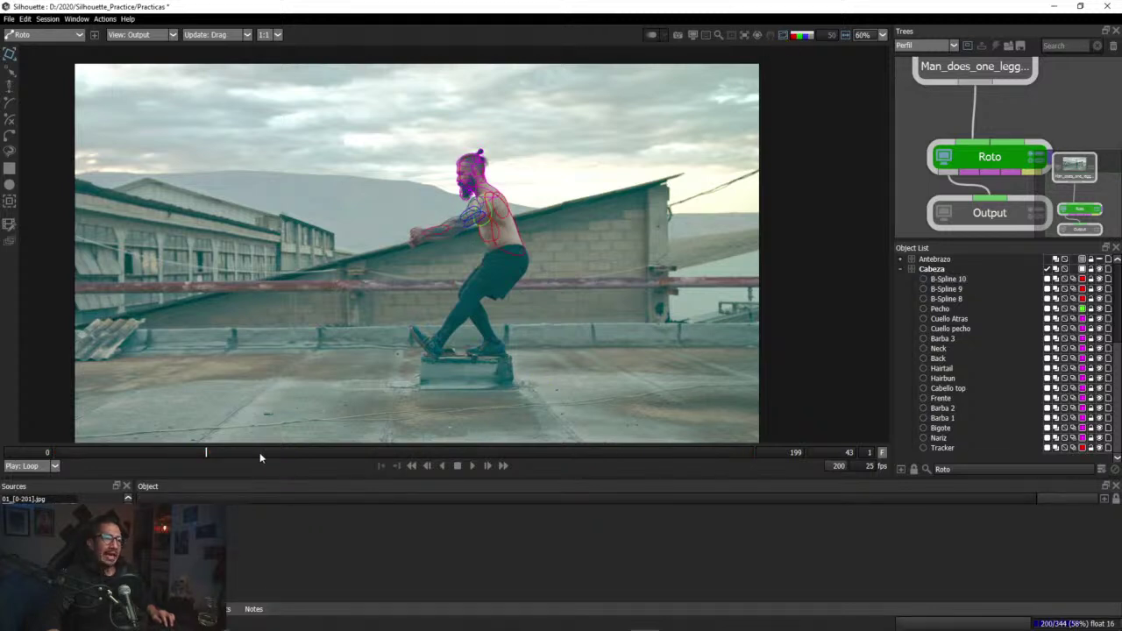
# Step: Scrub the whole sequence with the overlays visible to check how all shapes follow the man, ending at frame 71
pyautogui.click(95, 452)
pyautogui.moveTo(62, 453); pyautogui.dragTo(740, 453)
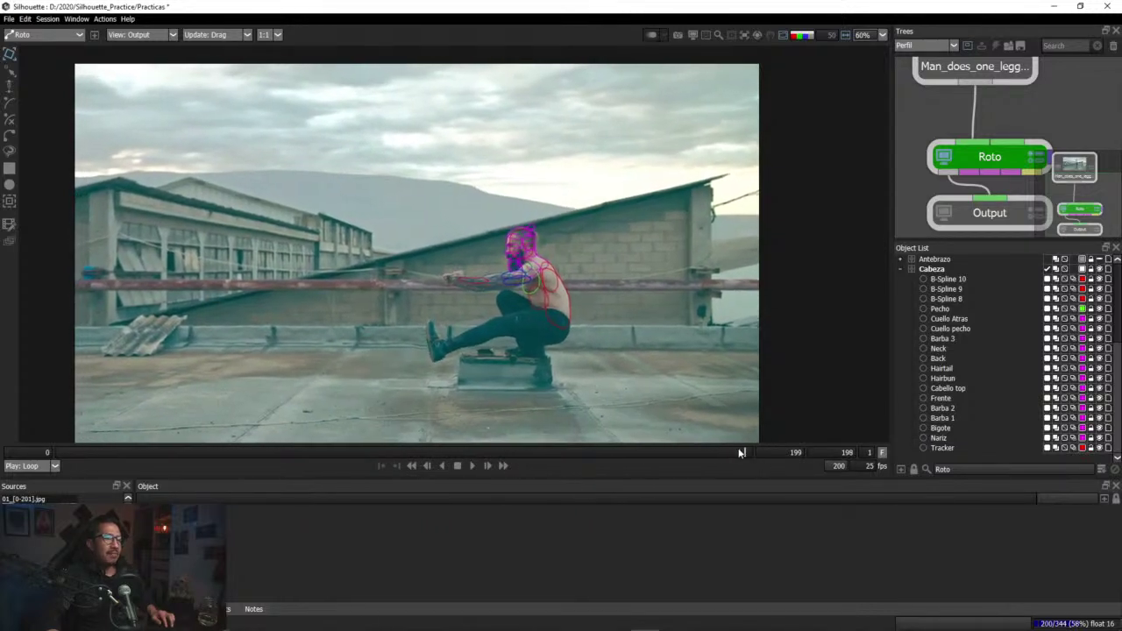
pyautogui.moveTo(597, 451); pyautogui.dragTo(318, 451)
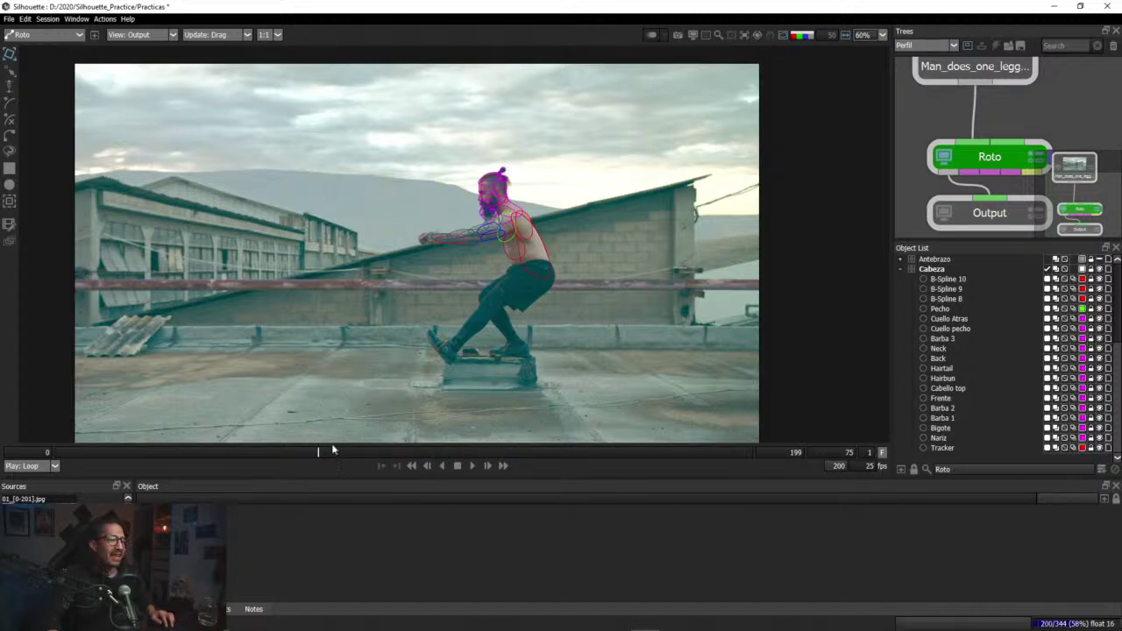
pyautogui.moveTo(333, 451)
pyautogui.mouseDown()
pyautogui.moveTo(94, 453)
pyautogui.moveTo(716, 456)
pyautogui.moveTo(322, 456)
pyautogui.mouseUp()
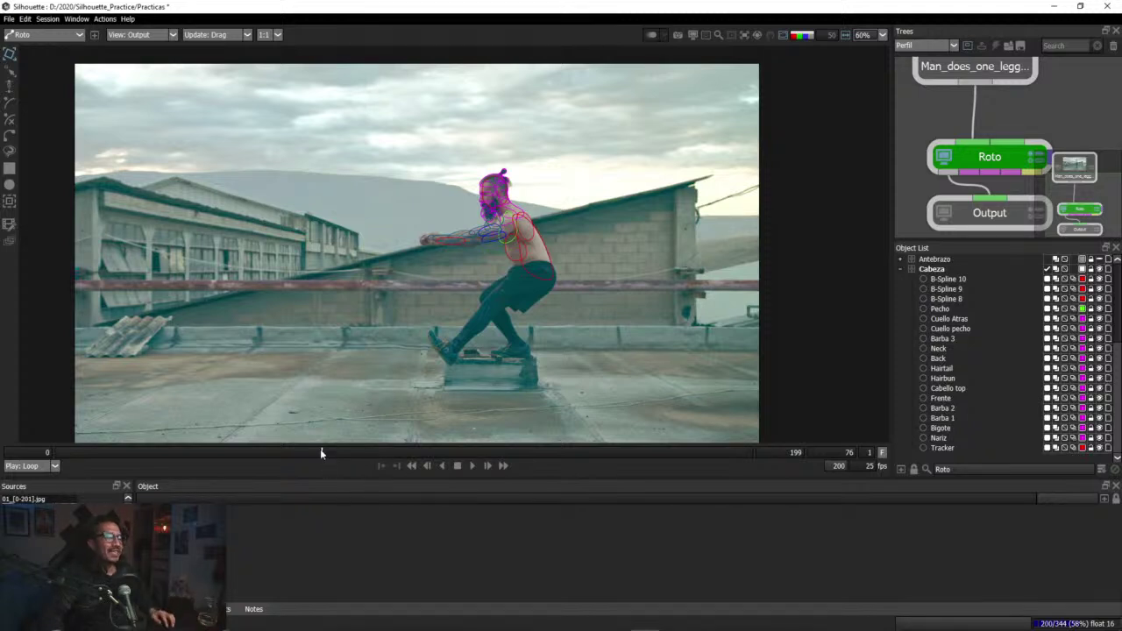
pyautogui.moveTo(320, 451); pyautogui.dragTo(706, 457)
pyautogui.moveTo(491, 459); pyautogui.dragTo(305, 455)
# Step: Examine the torso and arm shapes up close at frame 71, then check the whole figure at frame 32
pyautogui.scroll(3, 531, 263)
pyautogui.scroll(3, 528, 266)
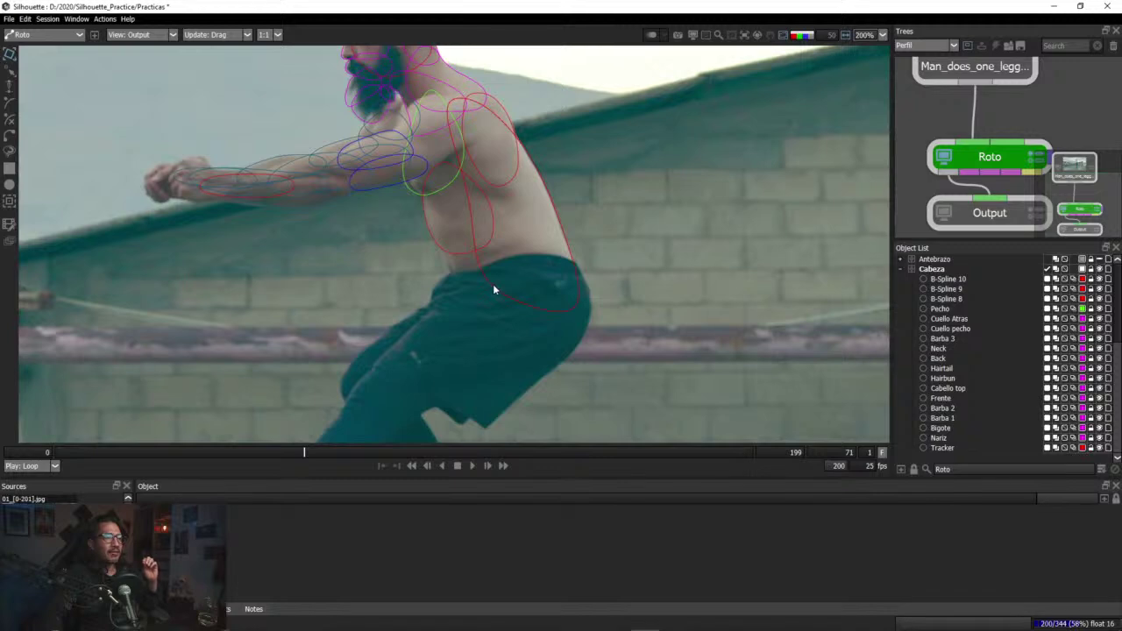
pyautogui.moveTo(304, 453); pyautogui.dragTo(169, 455)
pyautogui.scroll(-5, 402, 383)
pyautogui.scroll(2, 403, 385)
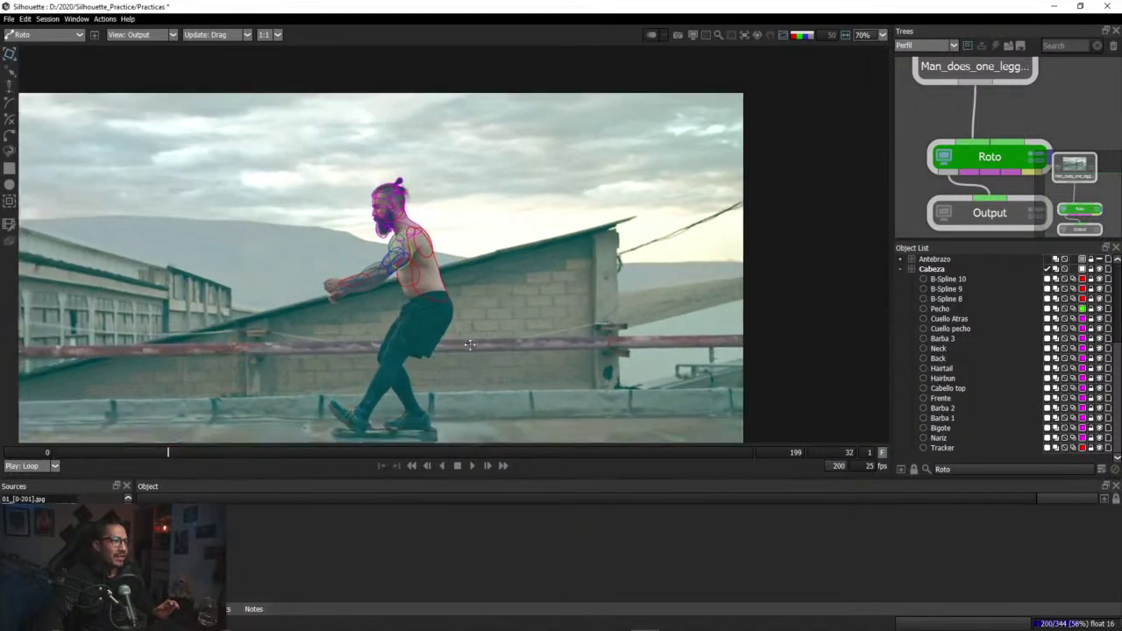
pyautogui.scroll(-2, 487, 342)
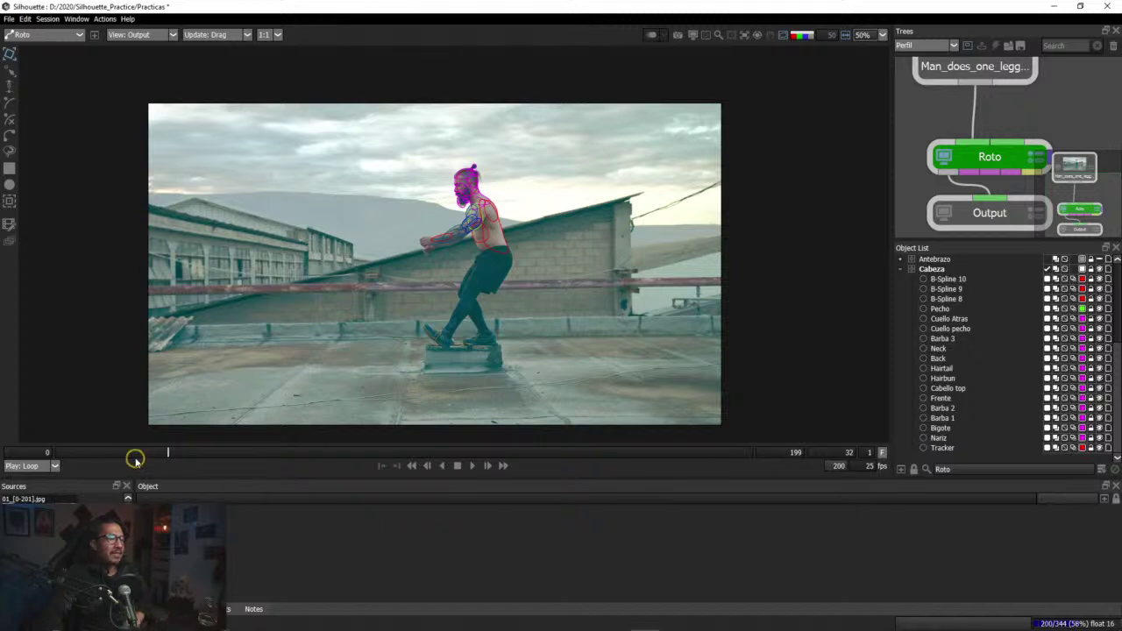
# Step: Inspect the head, hair bun and ponytail outlines up close at frames 83, 103 and 118, then view the full shot
pyautogui.moveTo(136, 460); pyautogui.dragTo(345, 454)
pyautogui.scroll(5, 546, 210)
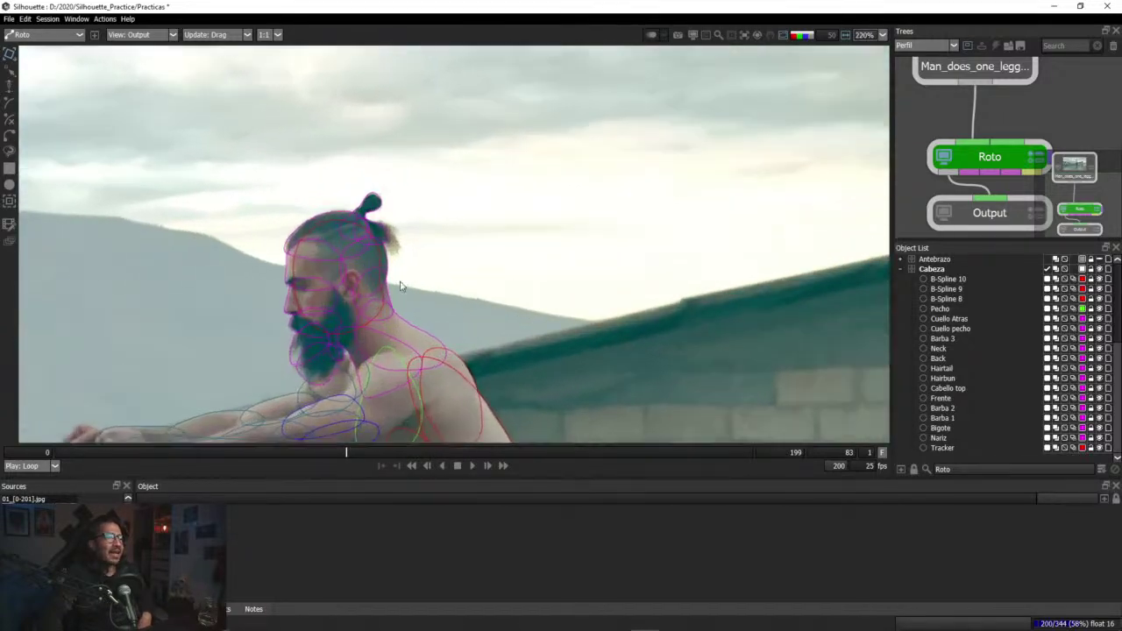
pyautogui.scroll(6, 390, 267)
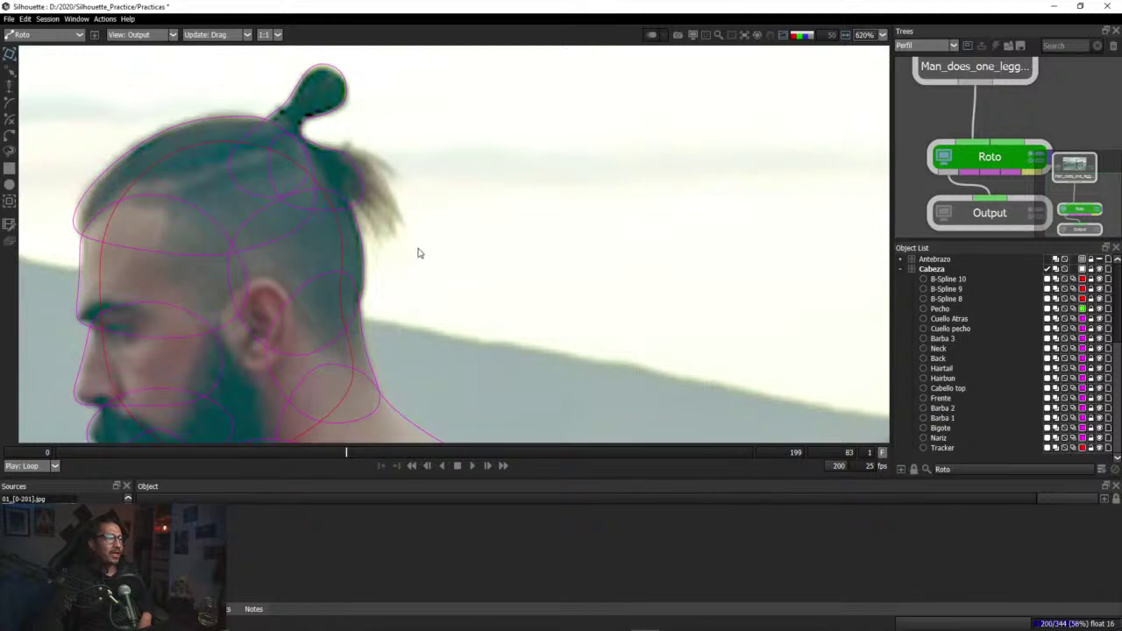
pyautogui.moveTo(73, 452); pyautogui.dragTo(416, 461)
pyautogui.scroll(-2, 455, 368)
pyautogui.moveTo(451, 382); pyautogui.dragTo(436, 285)
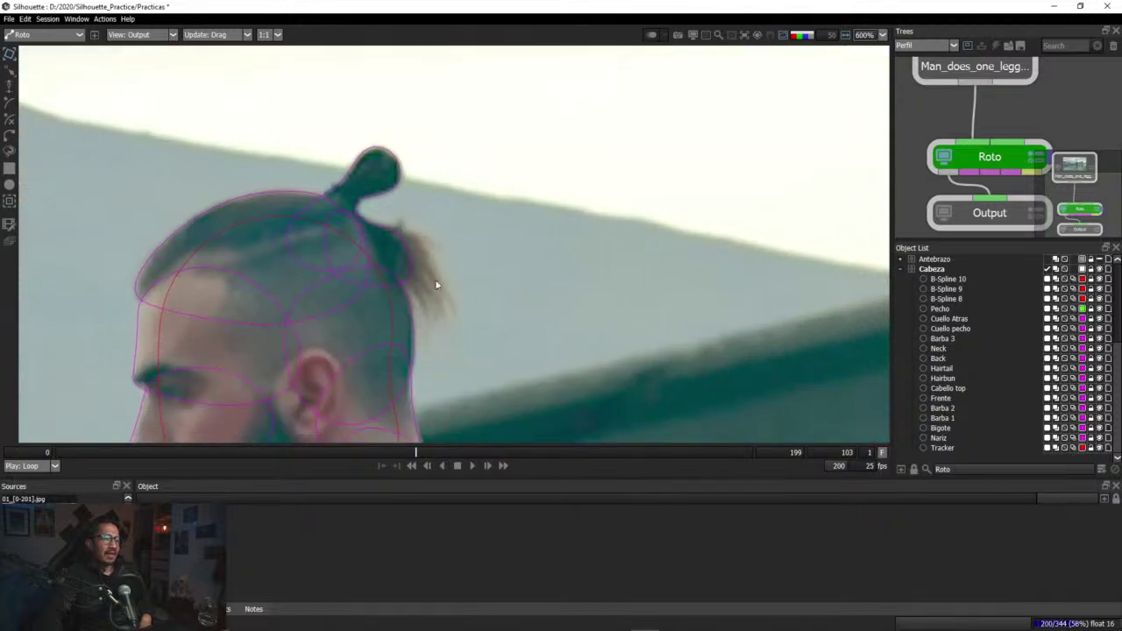
pyautogui.moveTo(433, 449); pyautogui.dragTo(465, 452)
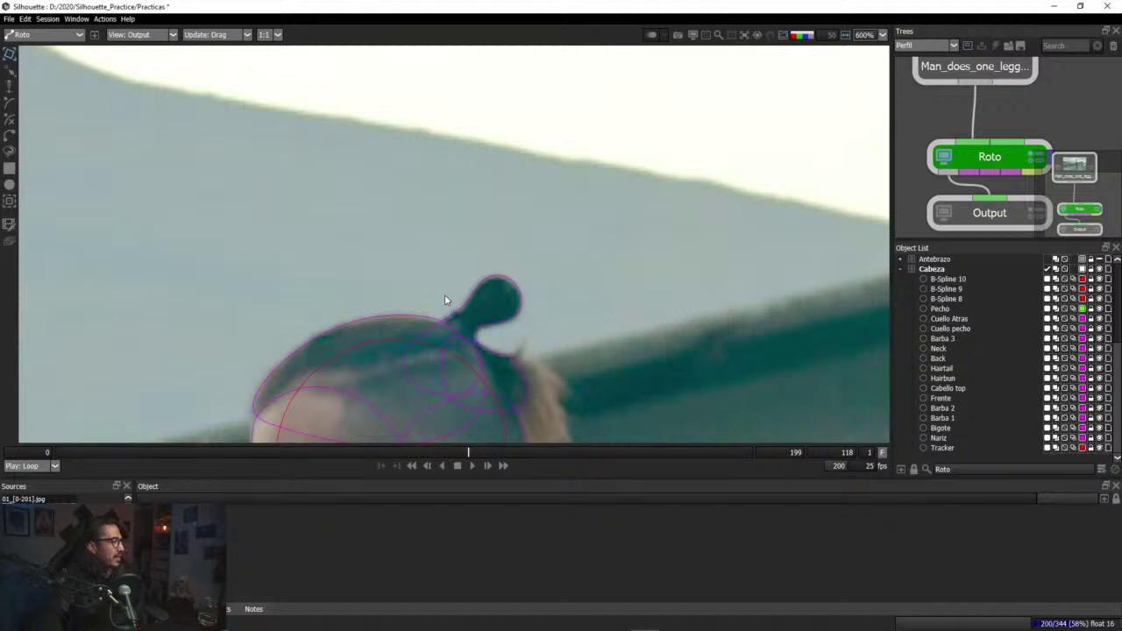
pyautogui.scroll(-5, 443, 302)
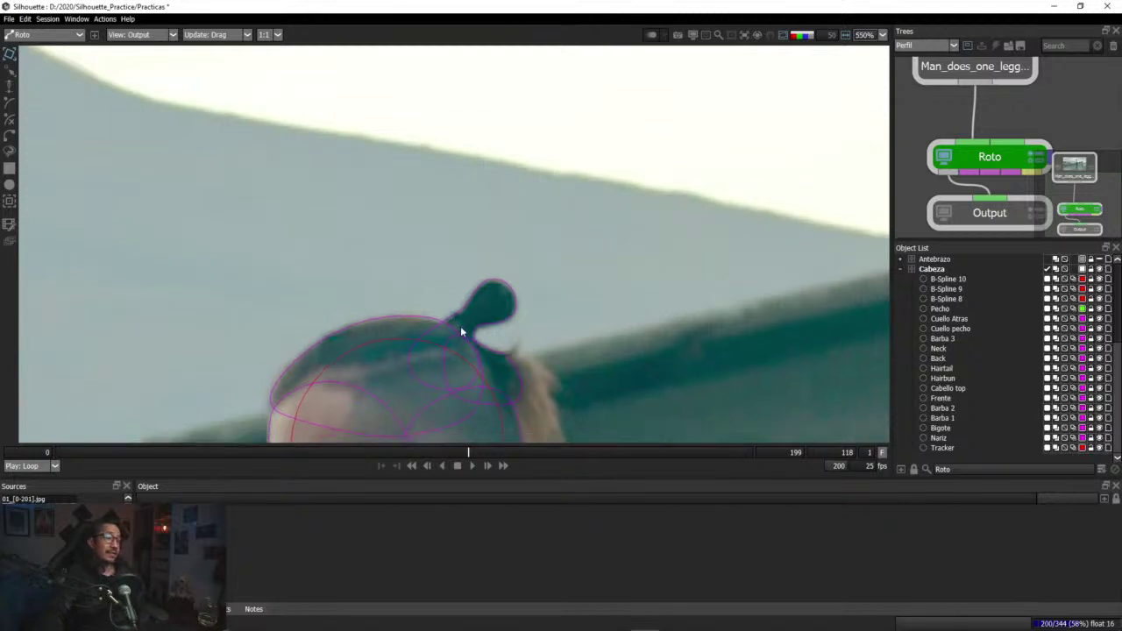
pyautogui.scroll(-1, 462, 338)
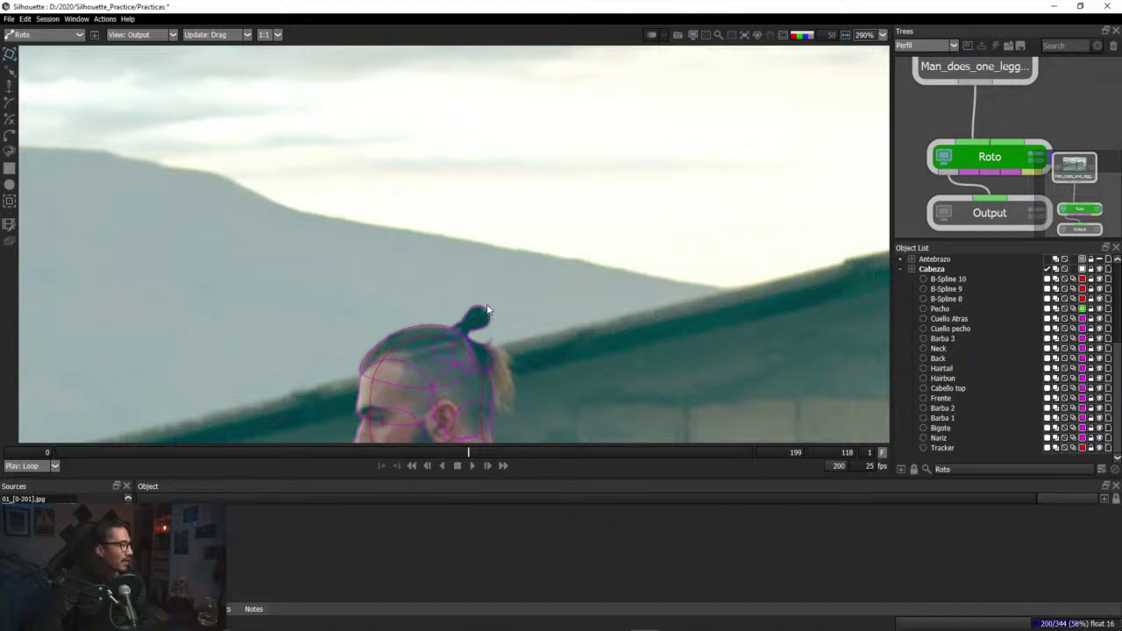
pyautogui.scroll(-7, 488, 311)
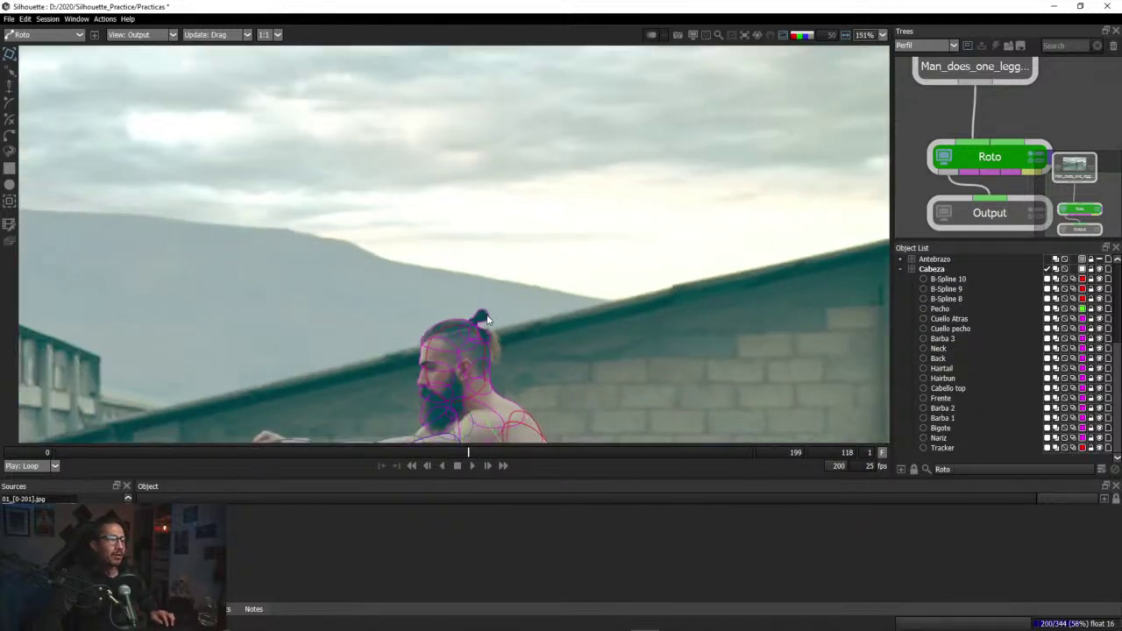
pyautogui.scroll(-4, 496, 301)
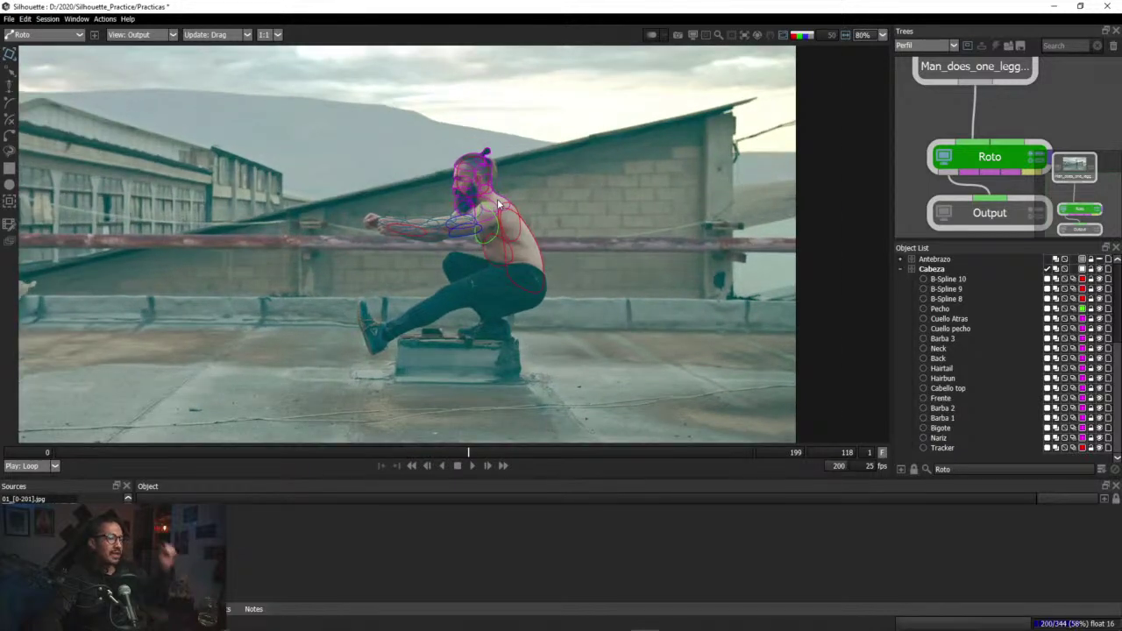
pyautogui.scroll(-3, 488, 206)
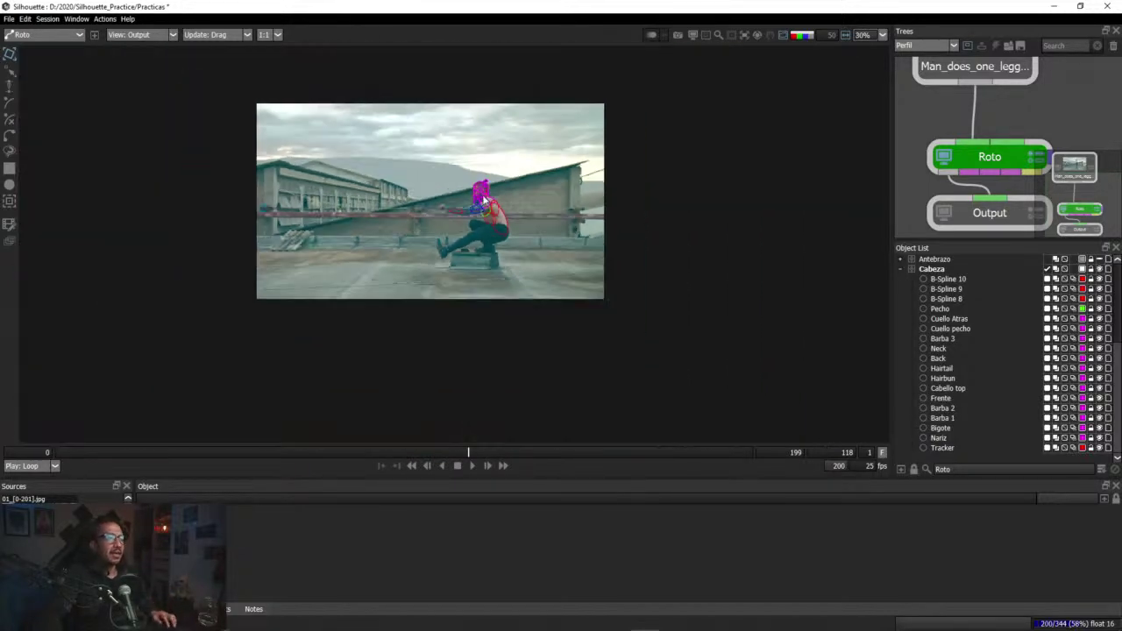
# Step: Scrub the sequence with the whole man in view to check the head, arm and torso shapes, stopping at frame 76
pyautogui.scroll(3, 496, 214)
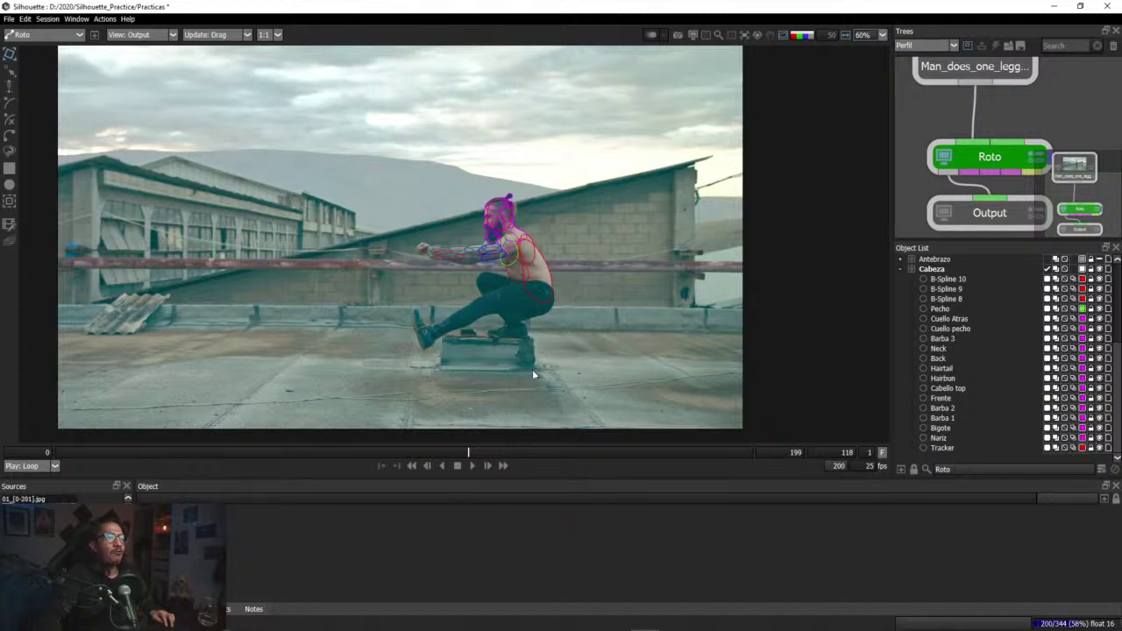
pyautogui.moveTo(213, 451); pyautogui.dragTo(144, 454)
pyautogui.moveTo(404, 452); pyautogui.dragTo(328, 457)
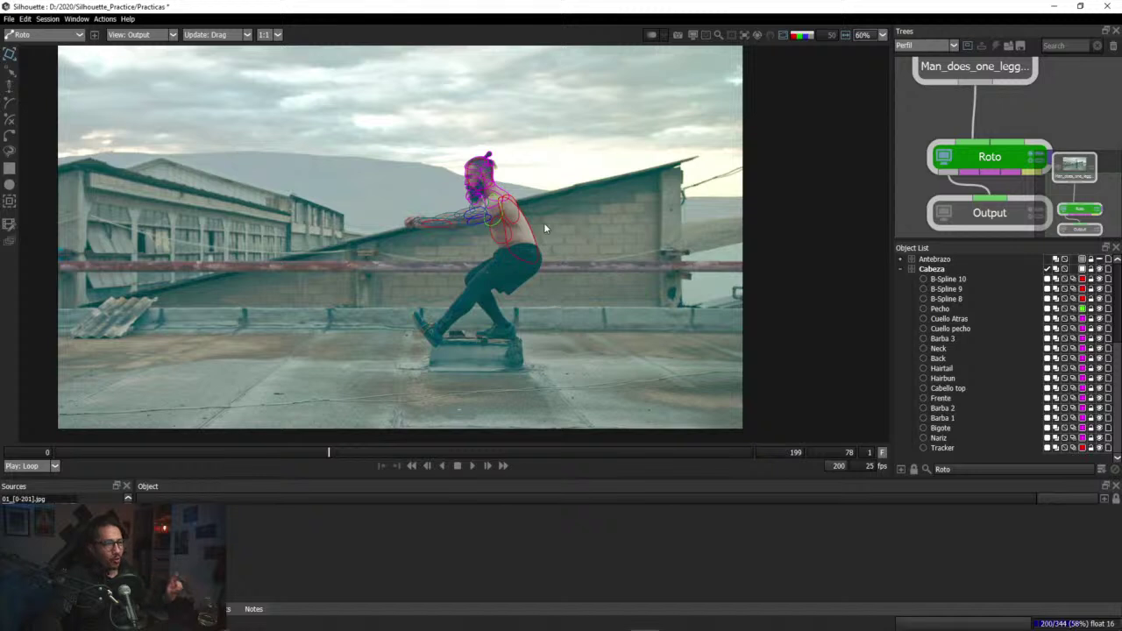
pyautogui.moveTo(351, 448); pyautogui.dragTo(322, 467)
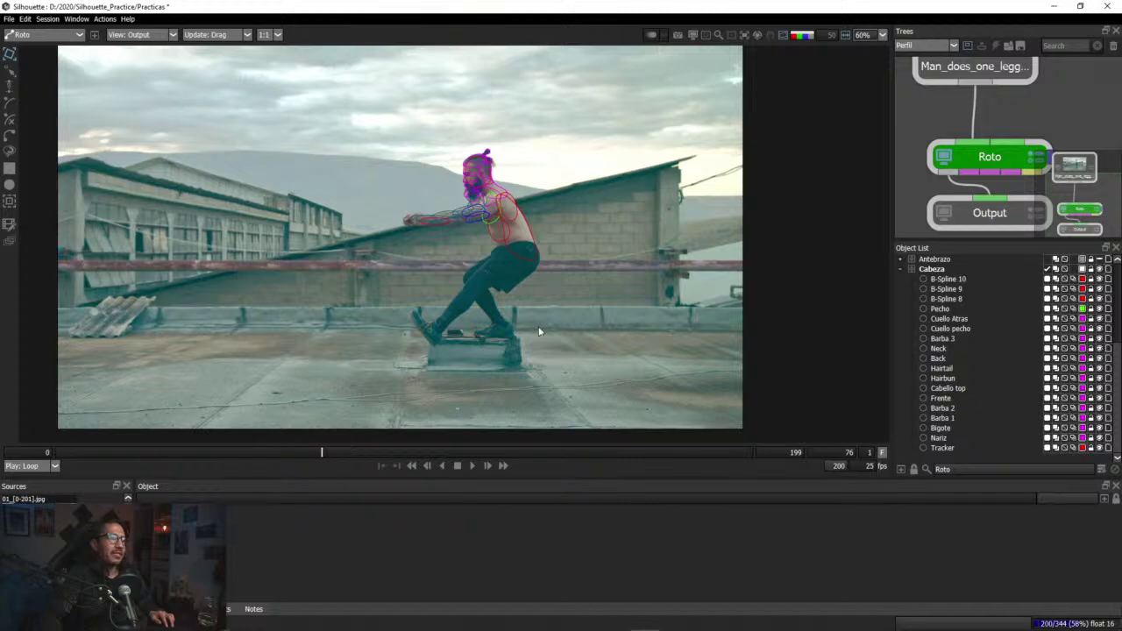
# Step: Examine the legs and torso up close at frames 76 and 86, then check the whole figure through frame 155
pyautogui.scroll(5, 531, 289)
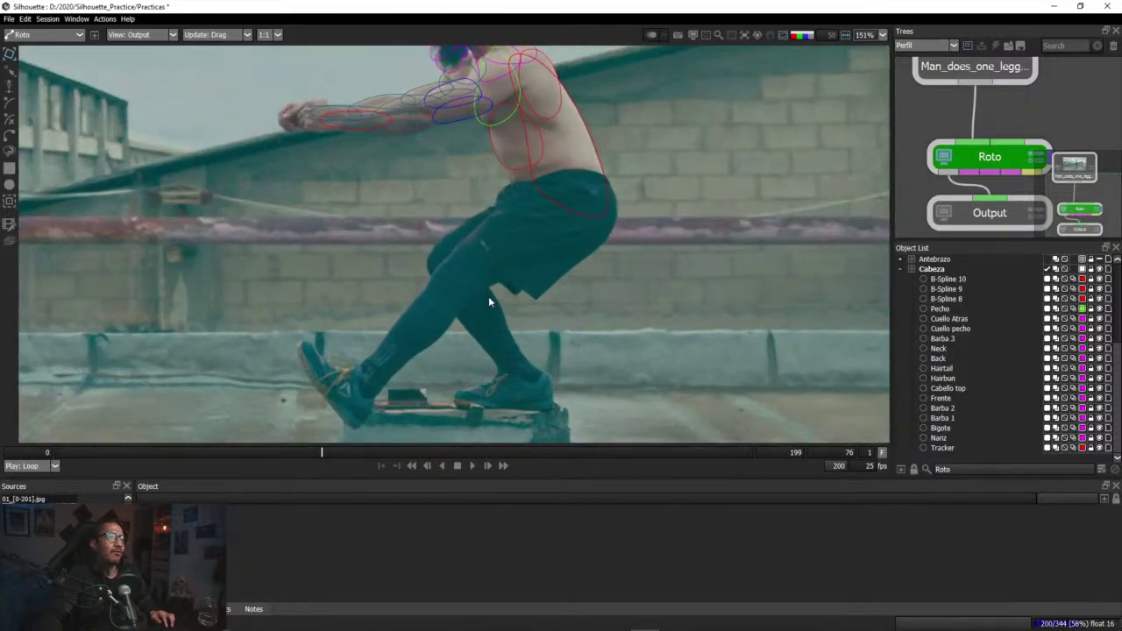
pyautogui.scroll(1, 526, 171)
pyautogui.moveTo(475, 184); pyautogui.dragTo(494, 280)
pyautogui.moveTo(322, 453); pyautogui.dragTo(357, 454)
pyautogui.scroll(-4, 431, 357)
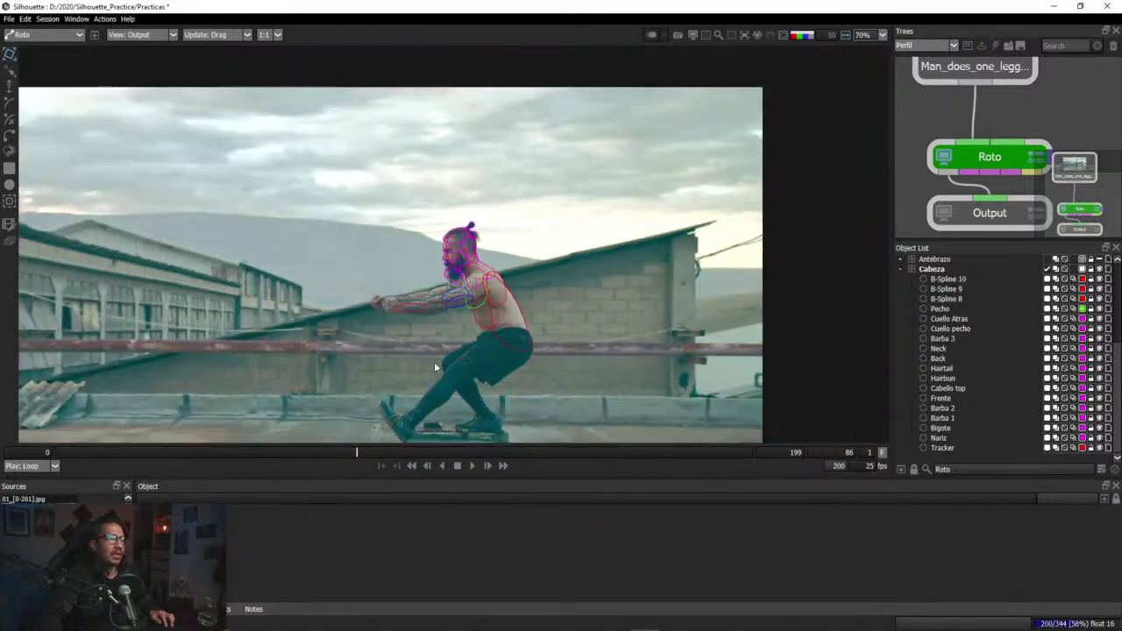
pyautogui.moveTo(450, 382); pyautogui.dragTo(487, 329)
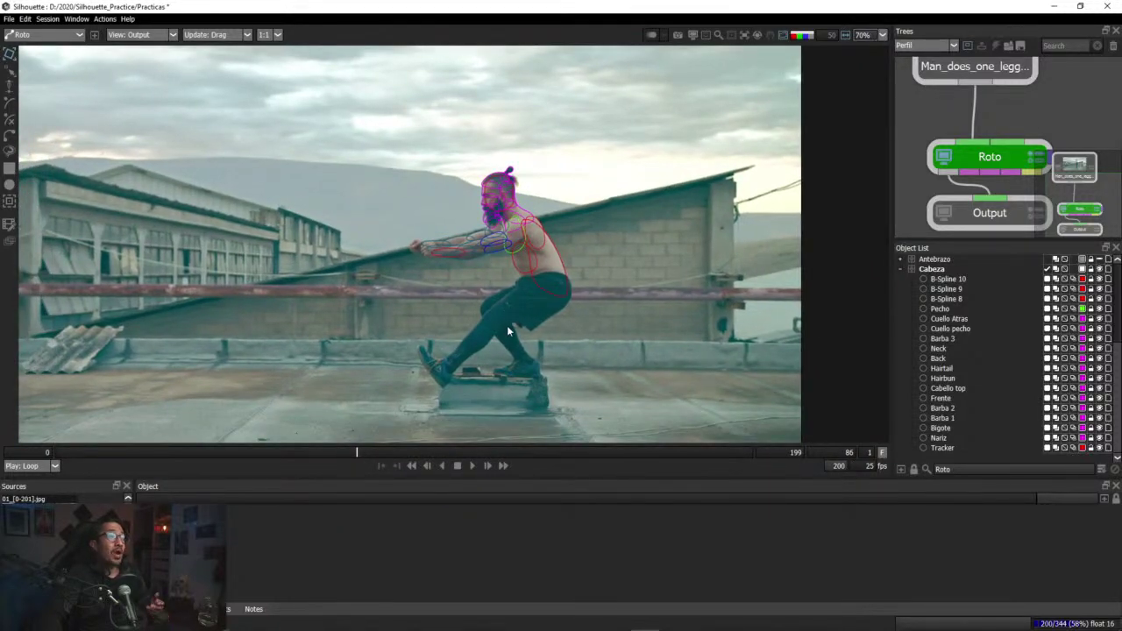
pyautogui.moveTo(556, 450); pyautogui.dragTo(597, 454)
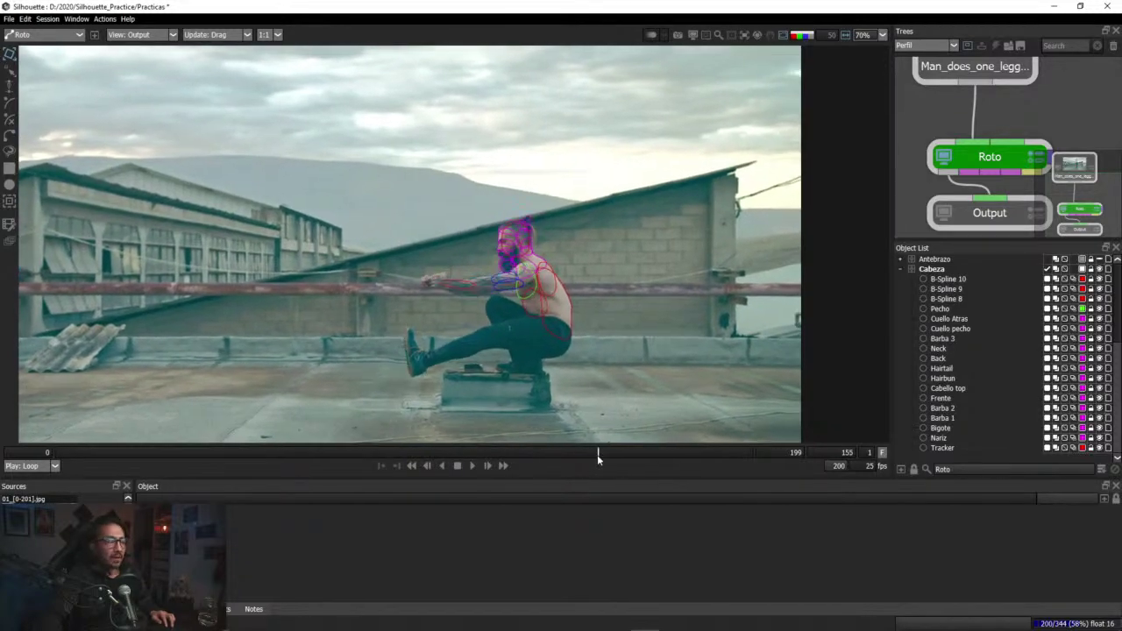